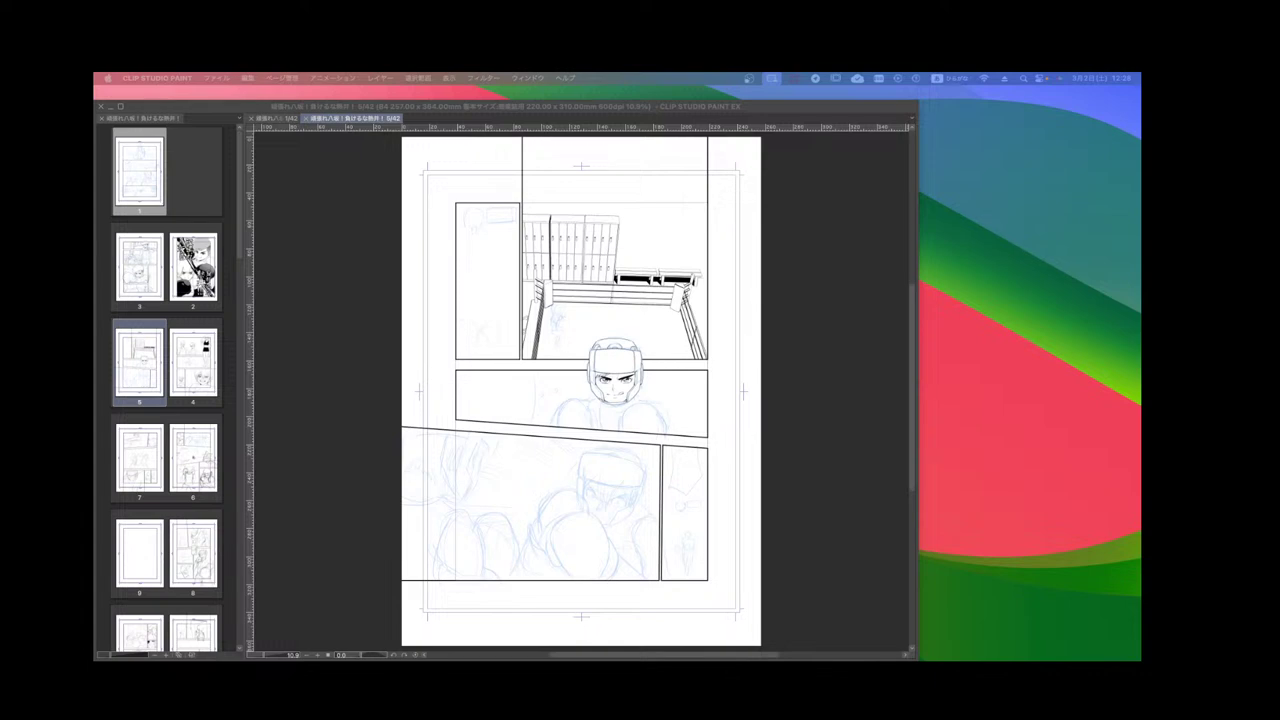
Switch to the Pen tool with the カブラペン sub tool.
left_click(345, 380)
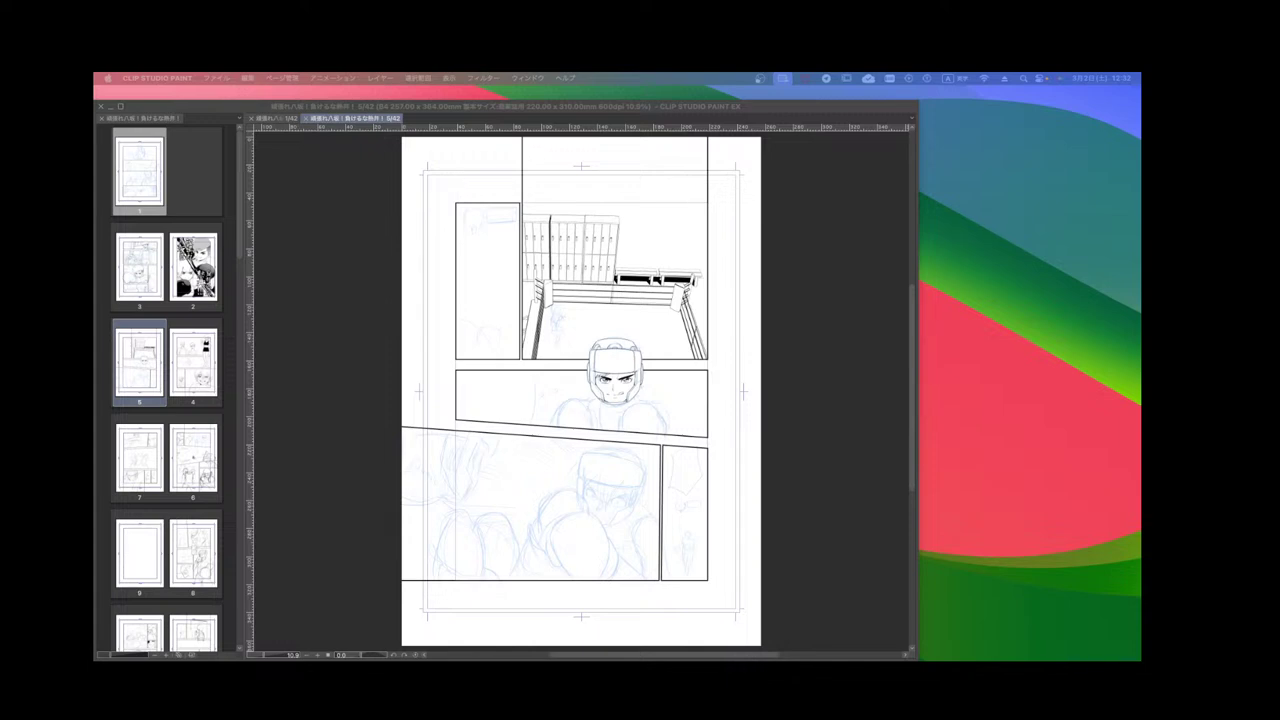
left_click(665, 403)
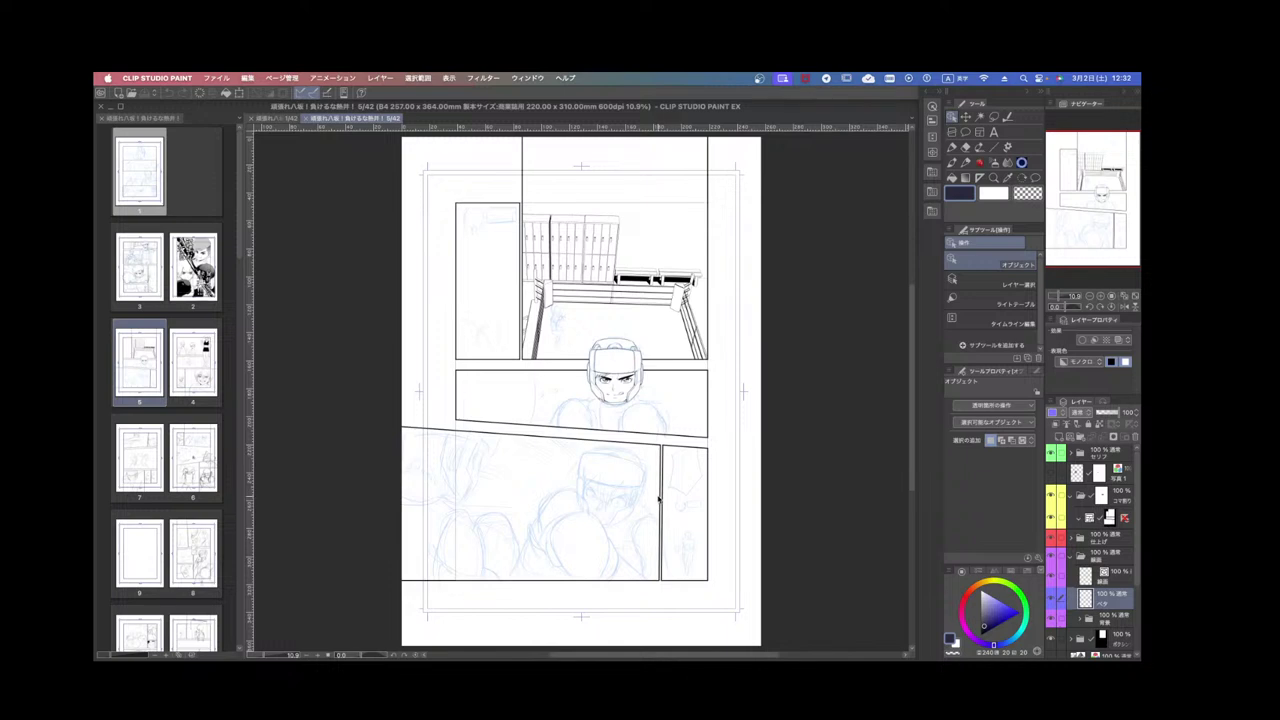
left_click_drag(1001, 609, 971, 652)
key("p")
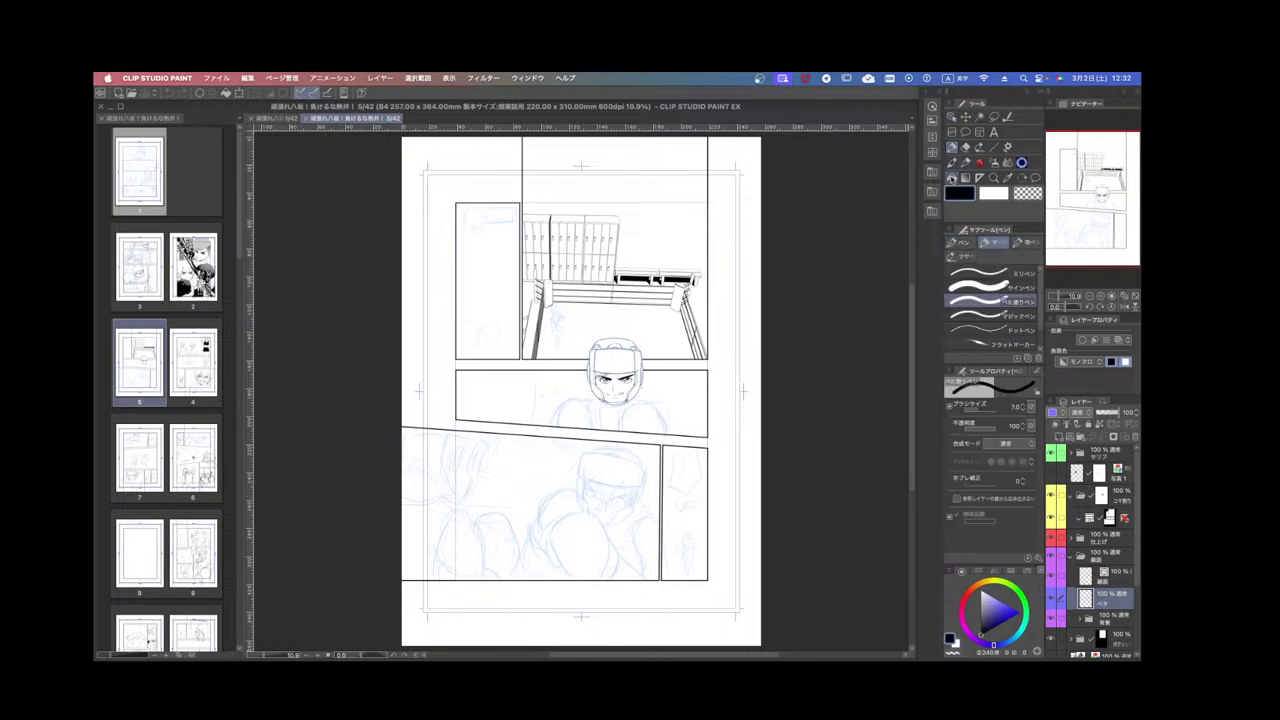
scroll(635, 480, "up", 4)
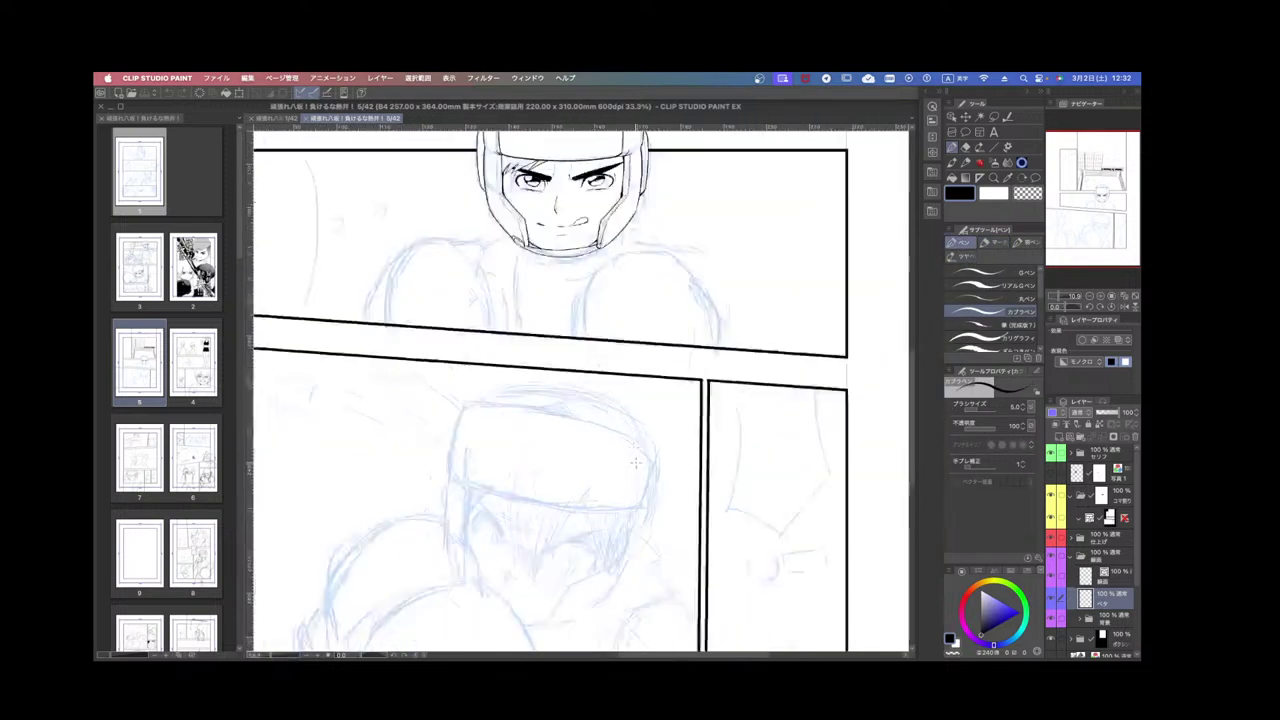
scroll(634, 483, "down", 3)
mouse_move(645, 497)
left_mouse_down()
mouse_move(661, 507)
mouse_move(669, 494)
left_mouse_up()
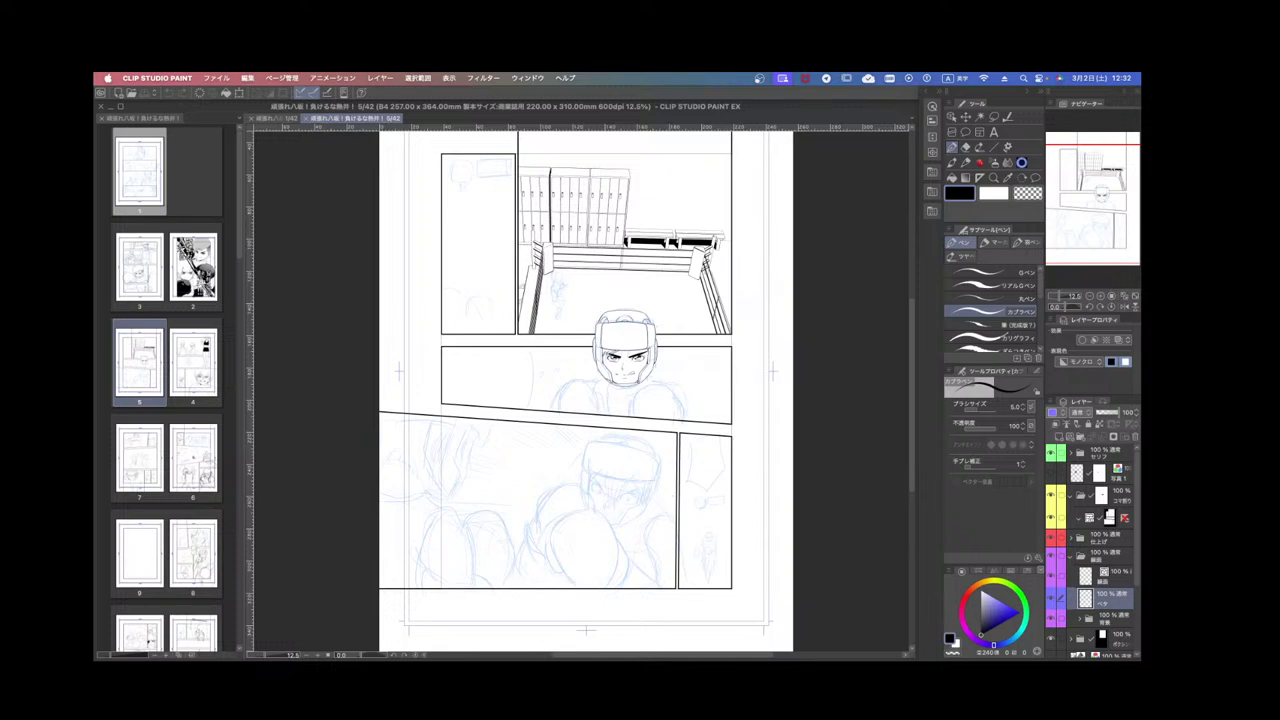
key("super+Tab")
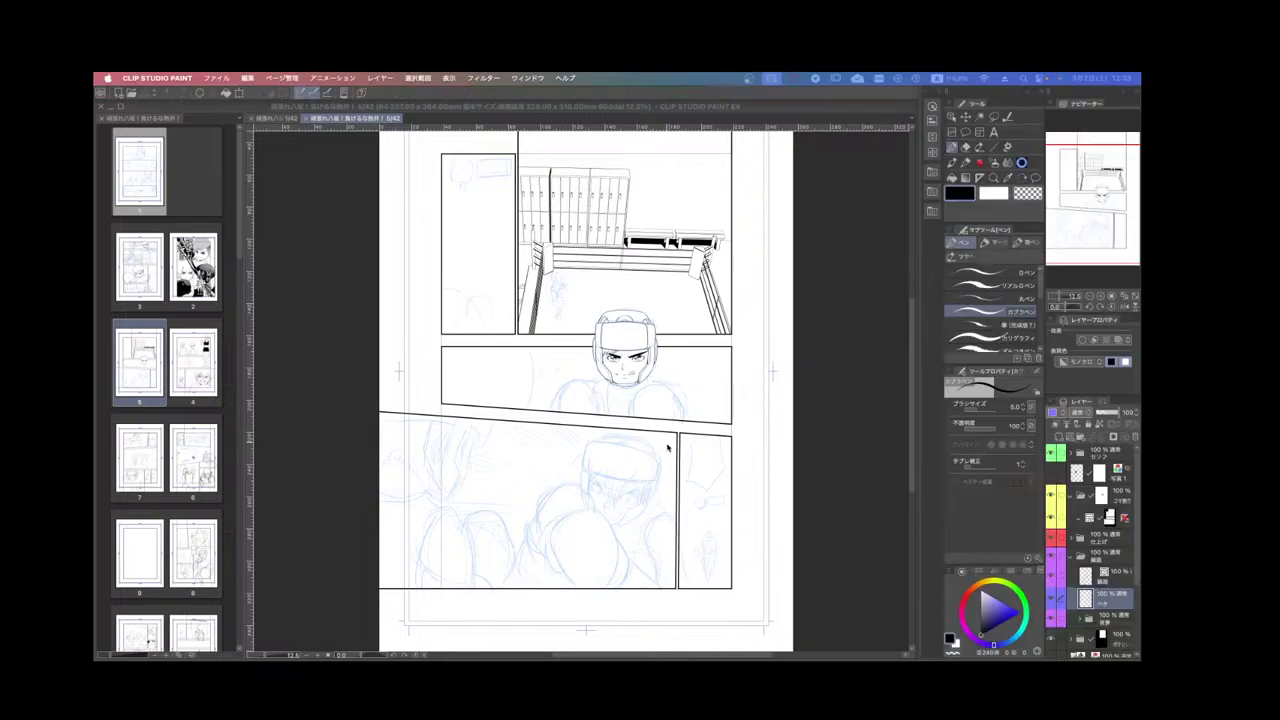
scroll(670, 435, "up", 3)
scroll(670, 435, "left", 3)
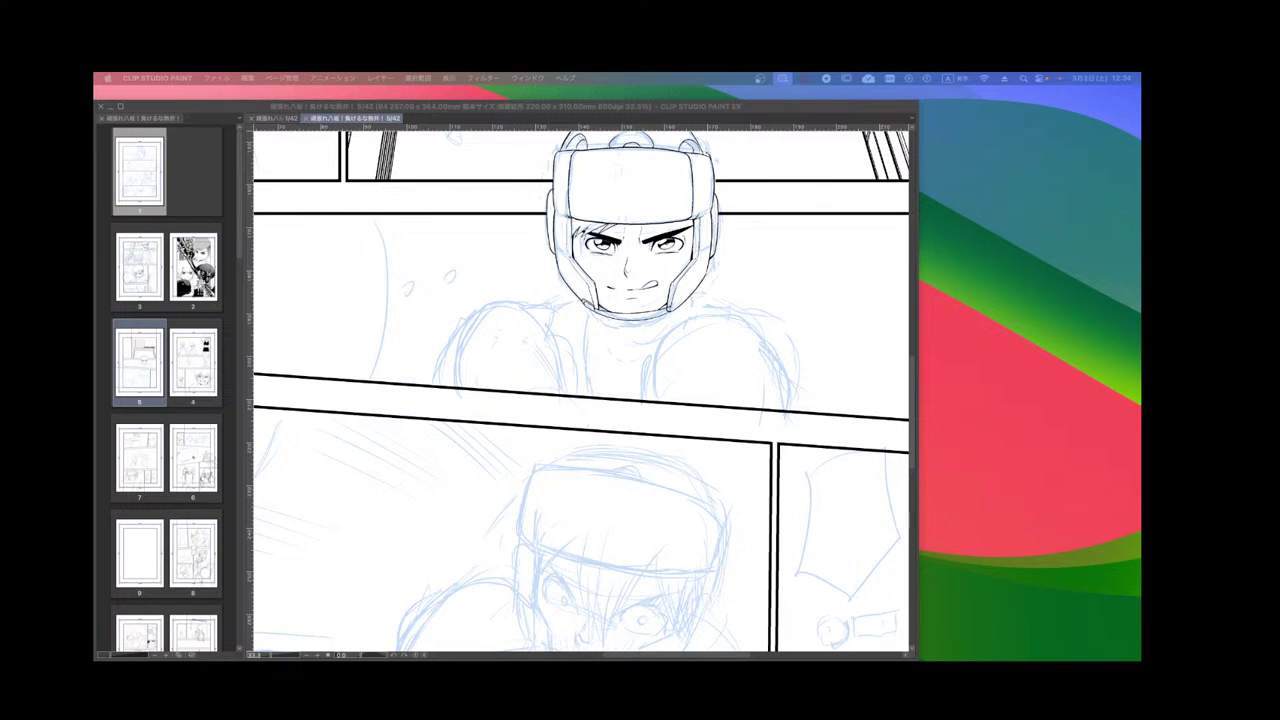
Make レイヤー 3 in the 下書き folder the active layer for sketching.
left_click(682, 406)
scroll(695, 390, "down", 3)
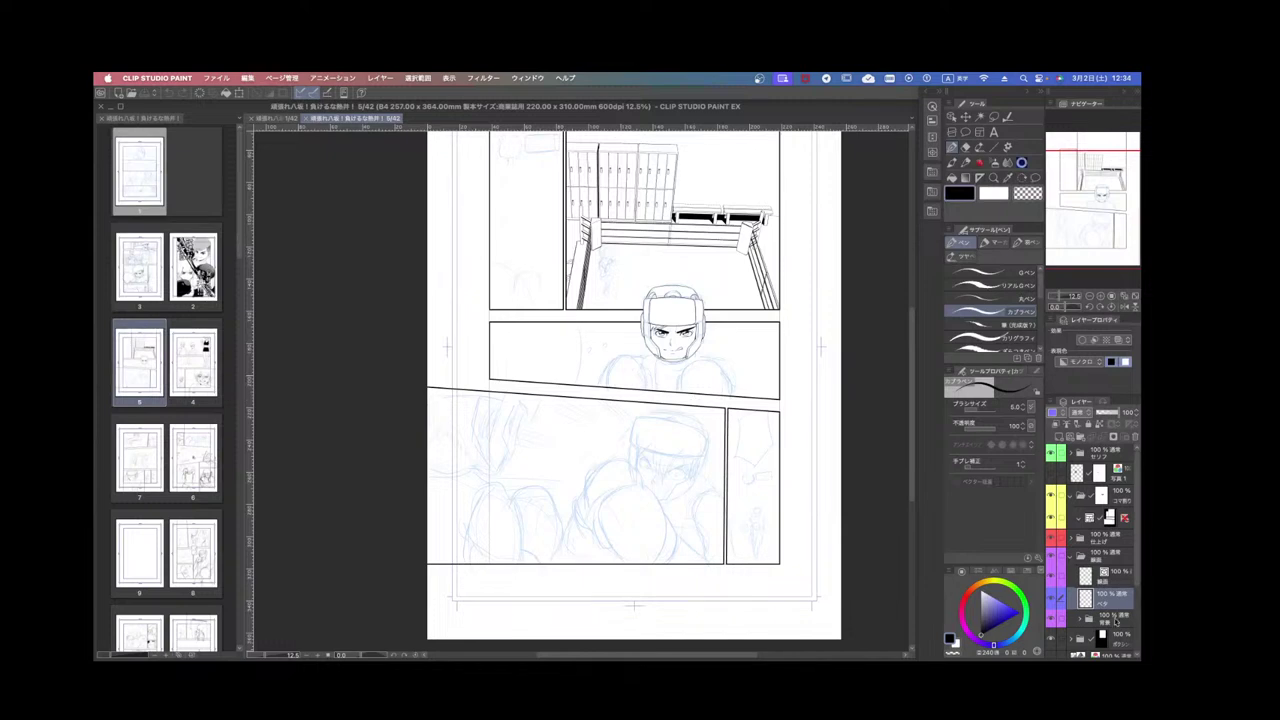
scroll(1125, 610, "down", 3)
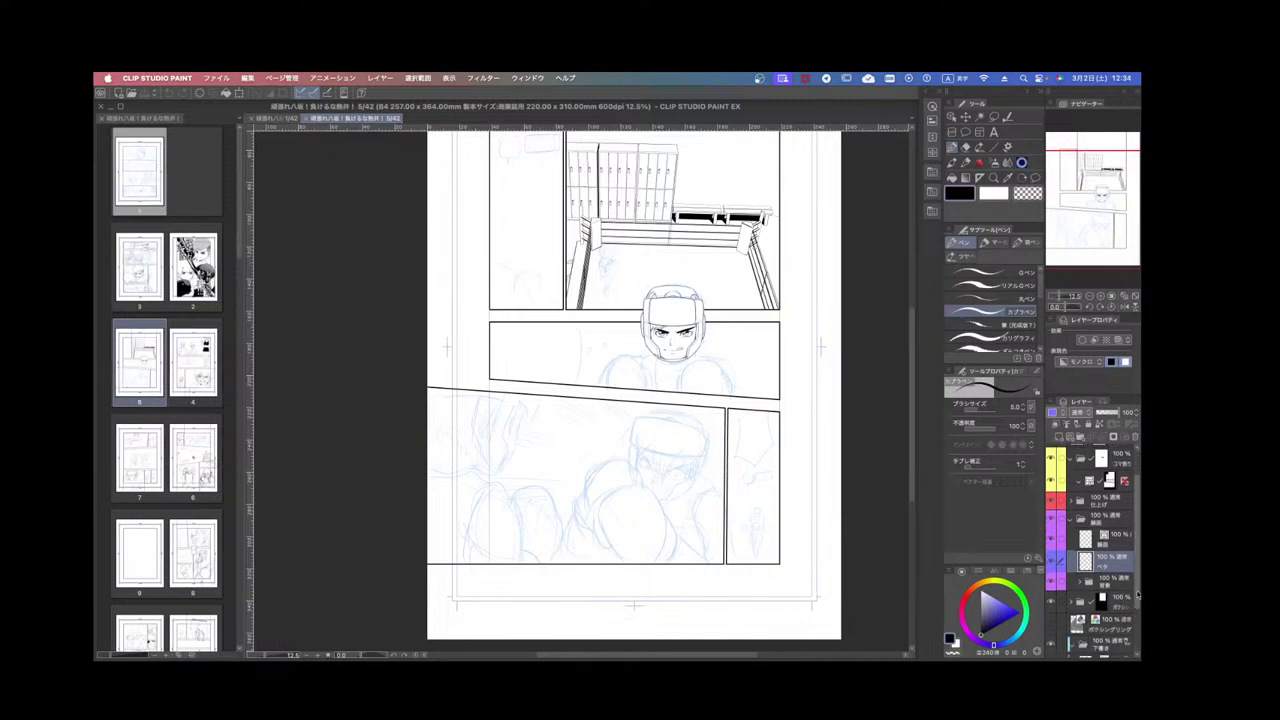
left_click_drag(1137, 595, 1137, 625)
left_click(1112, 608)
scroll(689, 364, "up", 4)
left_click_drag(740, 391, 674, 410)
left_click_drag(587, 442, 579, 472)
mouse_move(599, 419)
left_mouse_down()
mouse_move(623, 393)
mouse_move(698, 460)
left_mouse_up()
key("bracketright")
key("bracketright")
key("bracketright")
key("bracketright")
key("bracketright")
key("bracketright")
key("super+z")
mouse_move(585, 480)
left_mouse_down()
mouse_move(612, 396)
mouse_move(800, 385)
mouse_move(681, 420)
mouse_move(704, 470)
left_mouse_up()
Switch to the Gペン with a brush size of 30 and clear the test strokes from the draft.
left_click(1000, 272)
key("super+z")
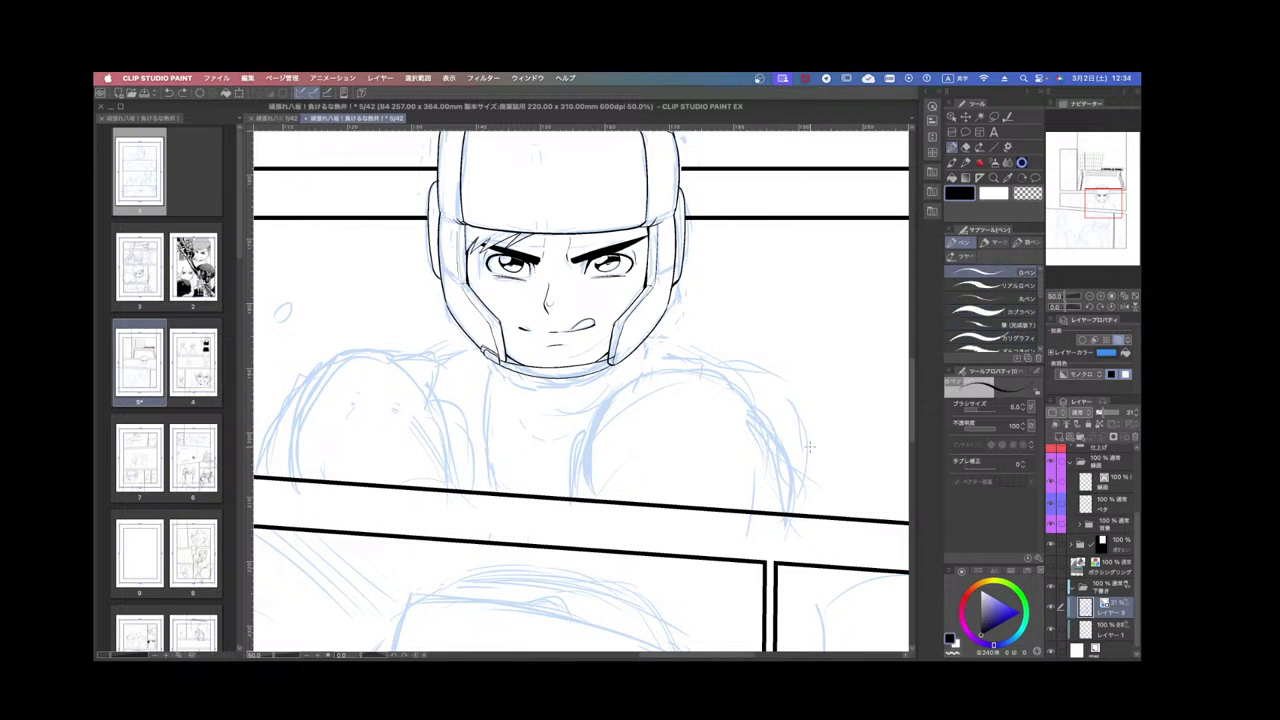
left_click(982, 411)
mouse_move(643, 381)
left_mouse_down()
mouse_move(727, 487)
mouse_move(711, 466)
left_mouse_up()
key("super+z")
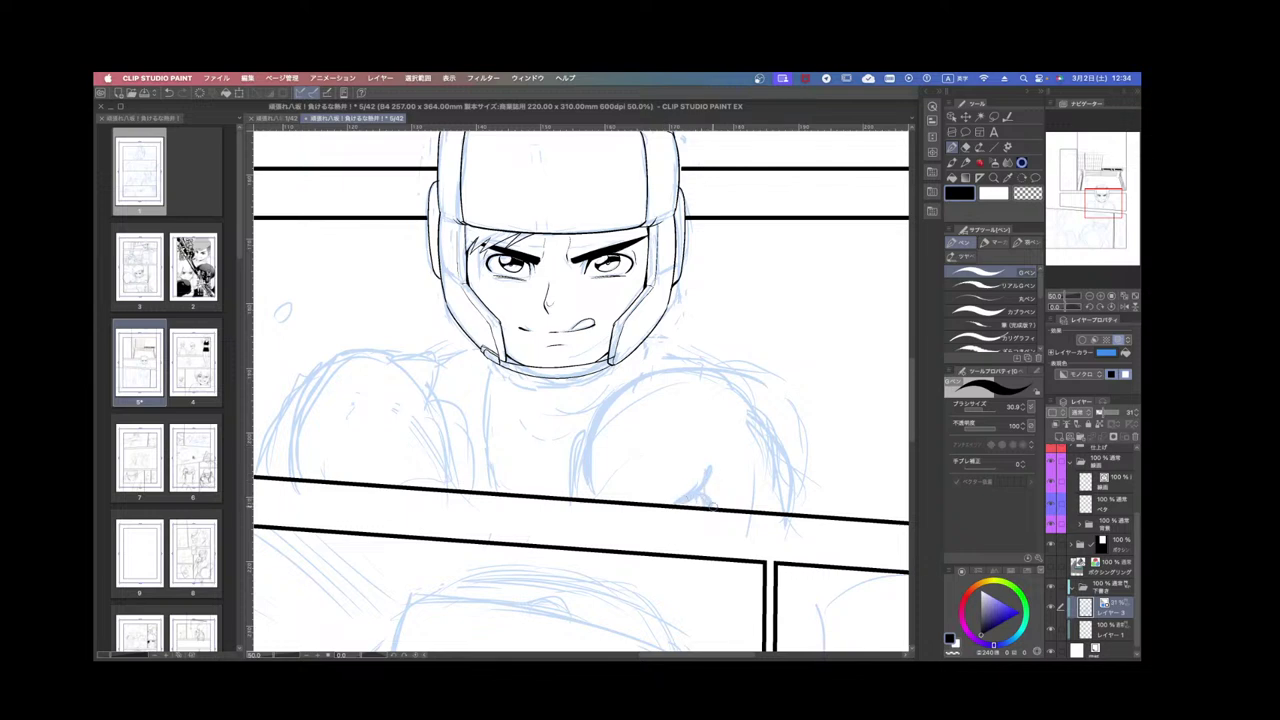
Sketch the thumbs, sides and lower curves of both boxing gloves below the helmeted boxer in the middle panel.
left_click_drag(716, 505, 704, 470)
left_click_drag(594, 436, 596, 502)
left_click_drag(497, 441, 677, 446)
mouse_move(493, 393)
left_mouse_down()
mouse_move(462, 470)
mouse_move(468, 442)
left_mouse_up()
mouse_move(506, 384)
left_mouse_down()
mouse_move(474, 436)
mouse_move(517, 376)
mouse_move(585, 406)
mouse_move(594, 498)
mouse_move(569, 481)
mouse_move(551, 489)
mouse_move(588, 482)
left_mouse_up()
left_click_drag(478, 400, 430, 526)
mouse_move(555, 494)
left_mouse_down()
mouse_move(532, 535)
mouse_move(558, 477)
mouse_move(550, 526)
mouse_move(611, 475)
mouse_move(563, 526)
left_mouse_up()
mouse_move(782, 494)
left_mouse_down()
mouse_move(681, 490)
mouse_move(750, 532)
mouse_move(776, 512)
left_mouse_up()
left_click_drag(680, 520, 777, 515)
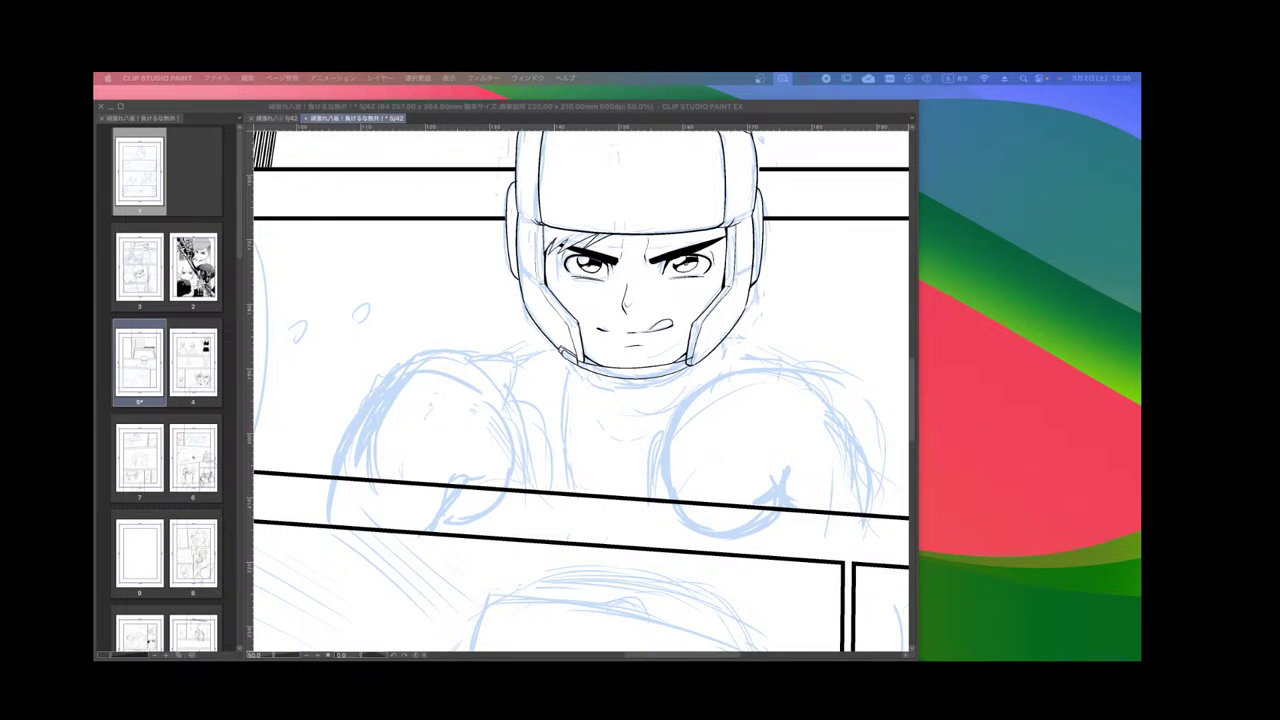
Sketch the boxer's collar and torso, and extend the undersides of both gloves past the panel's lower border.
left_click(696, 411)
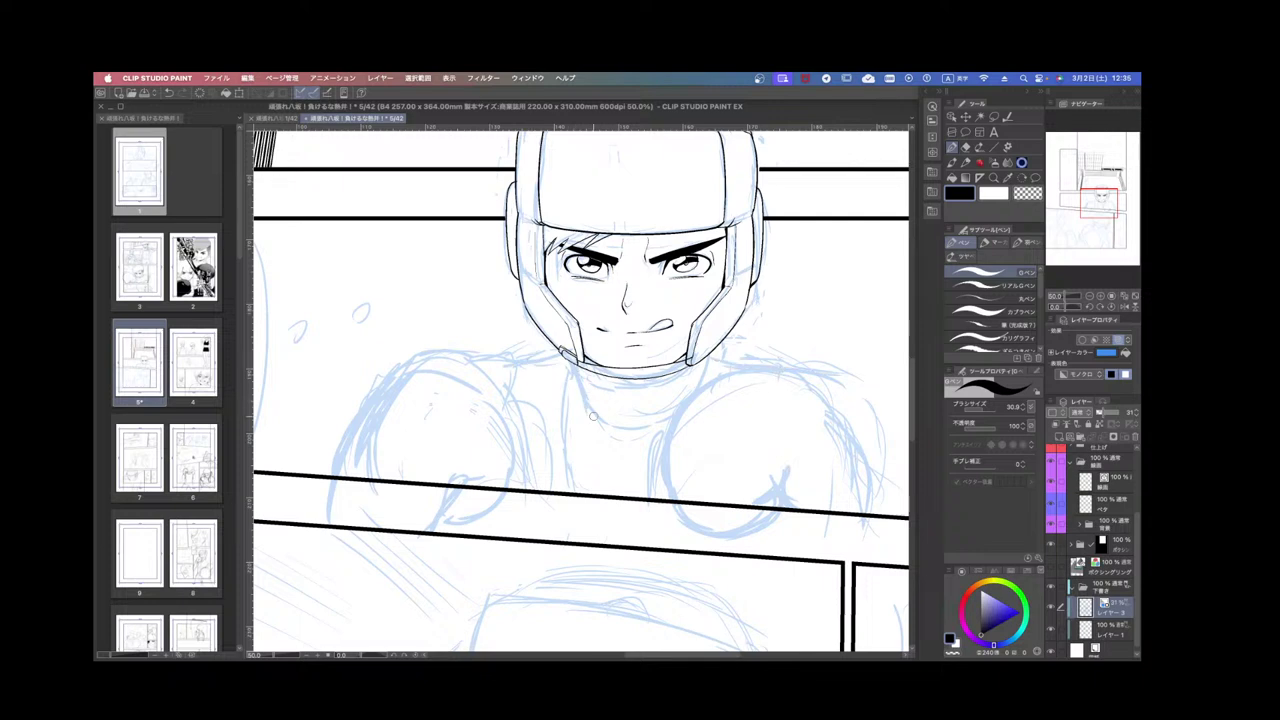
key("super+minus")
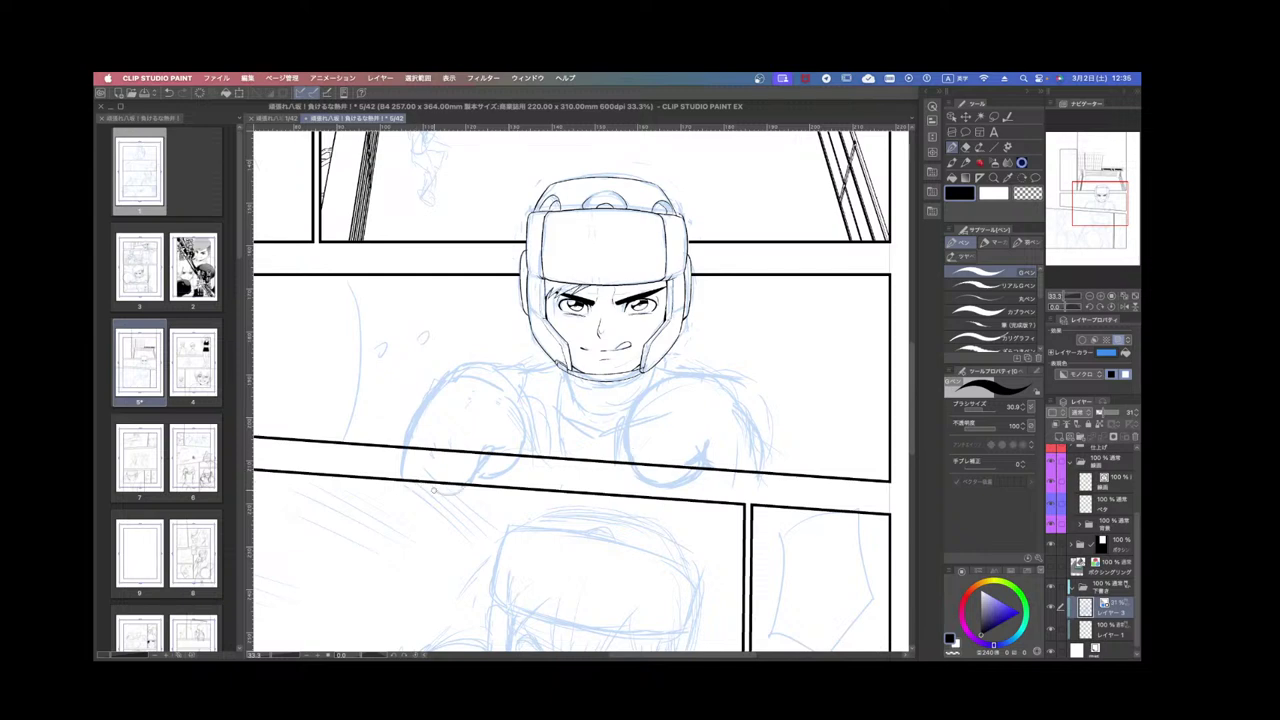
left_click_drag(454, 482, 420, 488)
mouse_move(693, 483)
left_mouse_down()
mouse_move(752, 477)
mouse_move(733, 490)
mouse_move(745, 516)
left_mouse_up()
mouse_move(551, 451)
left_mouse_down()
mouse_move(512, 462)
mouse_move(562, 452)
mouse_move(570, 476)
mouse_move(610, 490)
mouse_move(591, 546)
left_mouse_up()
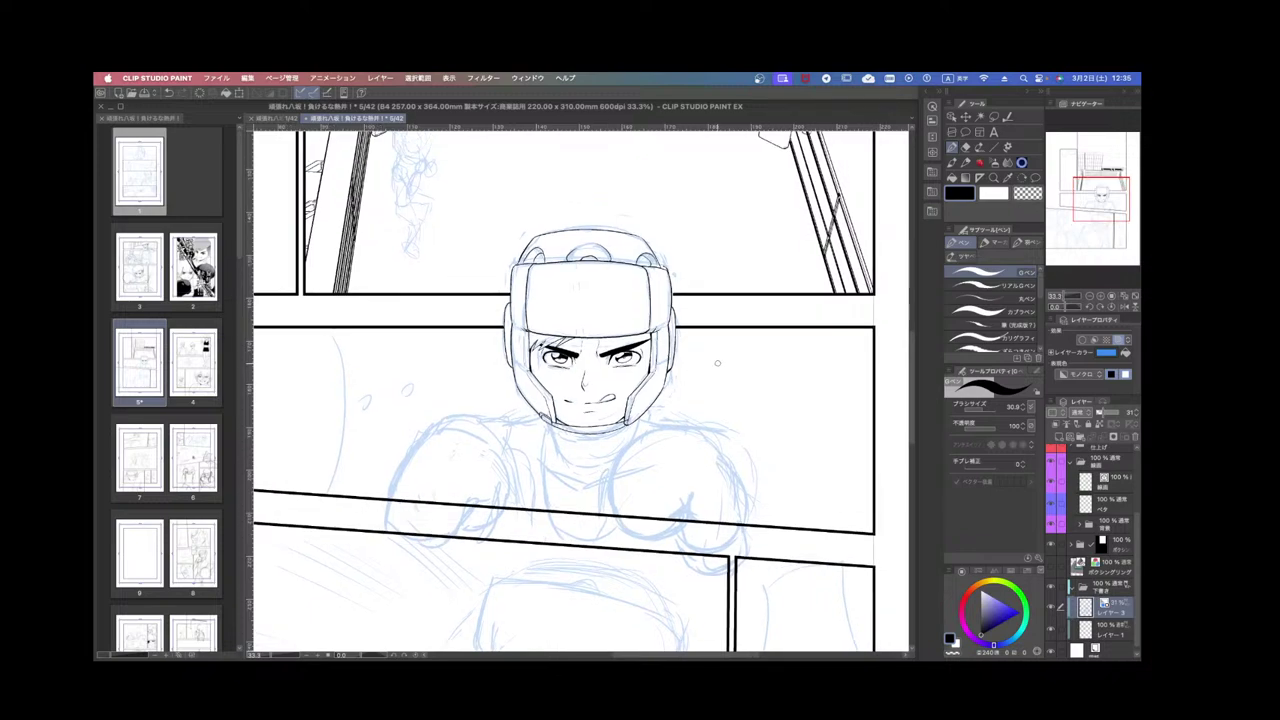
key("super+minus")
key("super+plus")
left_click_drag(608, 481, 628, 452)
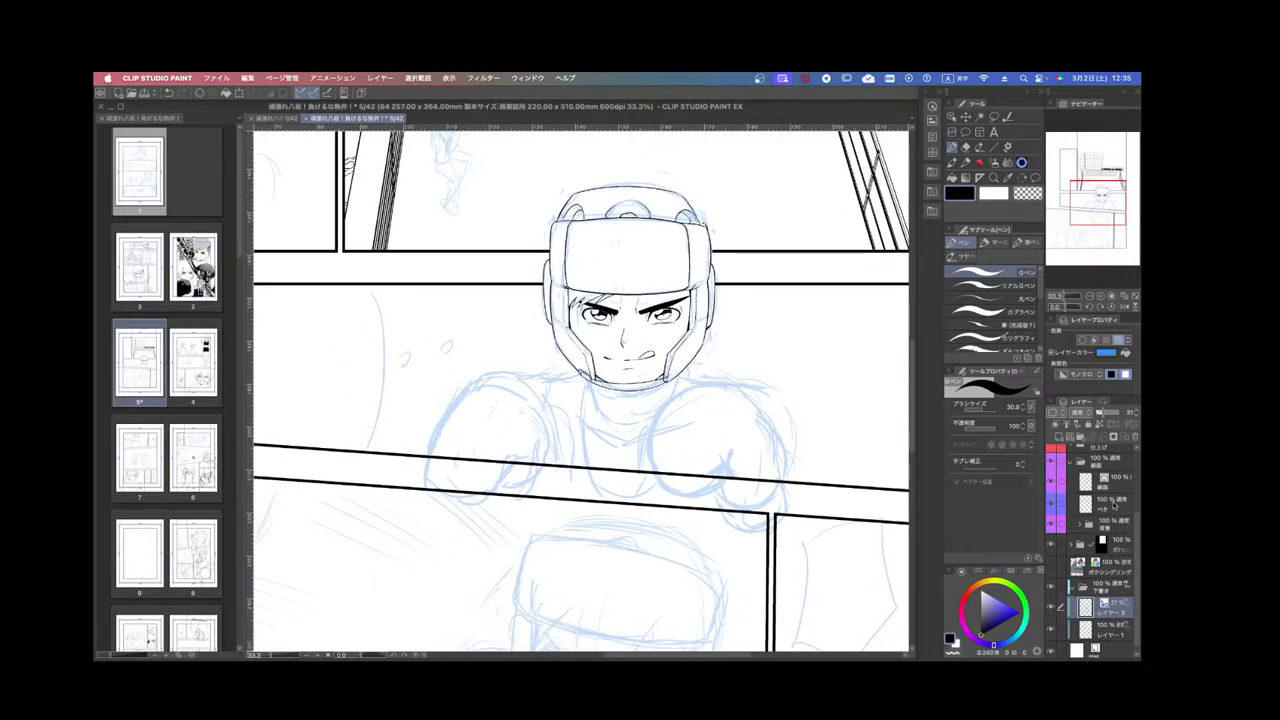
On the 線画 vector layer, ink the upper and side contours of the boxer's right-hand glove in the middle panel.
left_click(1112, 484)
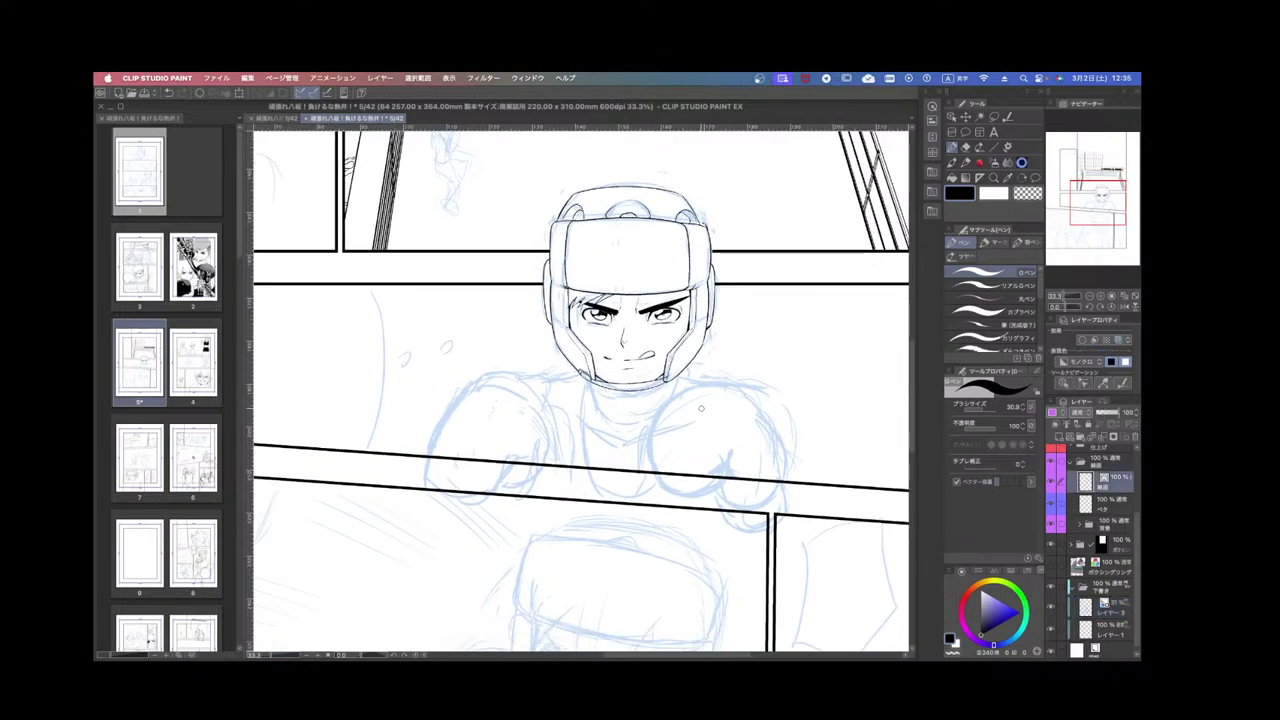
scroll(701, 408, "up", 2)
left_click_drag(609, 530, 599, 454)
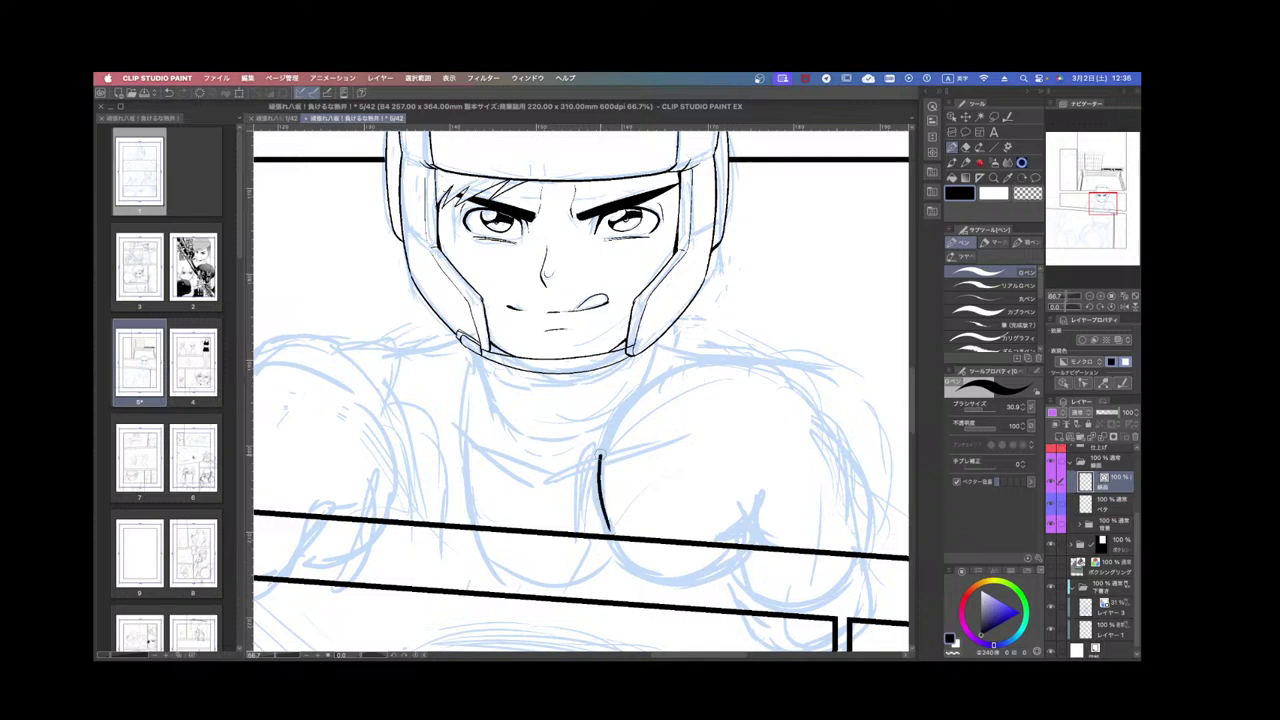
key("ctrl+z")
mouse_move(606, 528)
left_mouse_down()
mouse_move(630, 400)
mouse_move(720, 367)
left_mouse_up()
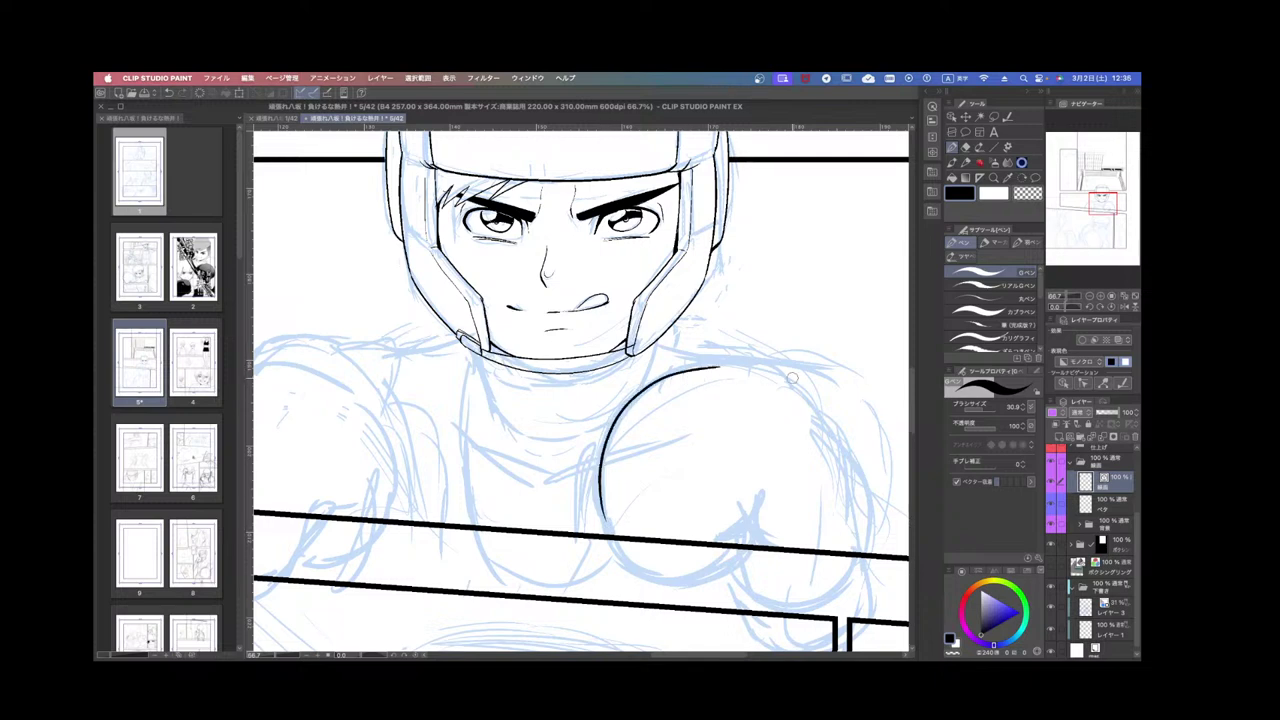
left_click_drag(820, 459, 774, 457)
mouse_move(668, 366)
left_mouse_down()
mouse_move(704, 365)
mouse_move(796, 444)
mouse_move(815, 548)
left_mouse_up()
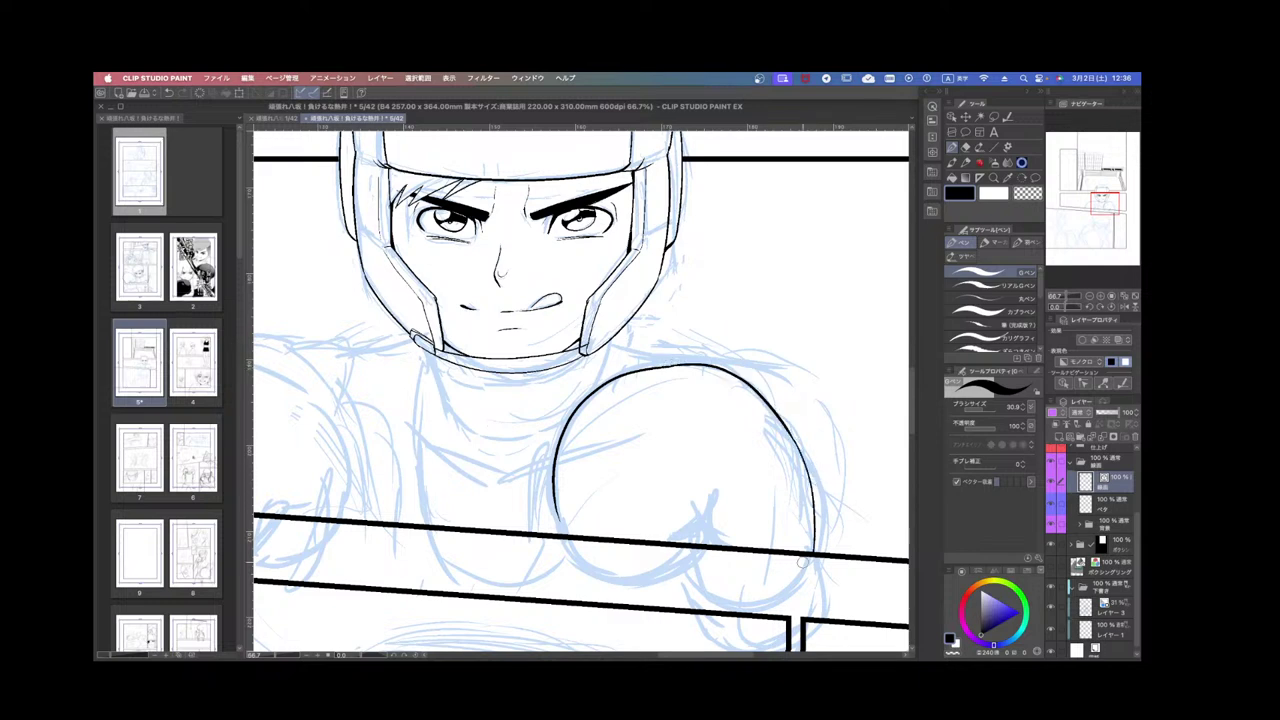
mouse_move(558, 520)
left_mouse_down()
mouse_move(596, 574)
mouse_move(646, 570)
mouse_move(680, 548)
left_mouse_up()
scroll(720, 565, "down", 3)
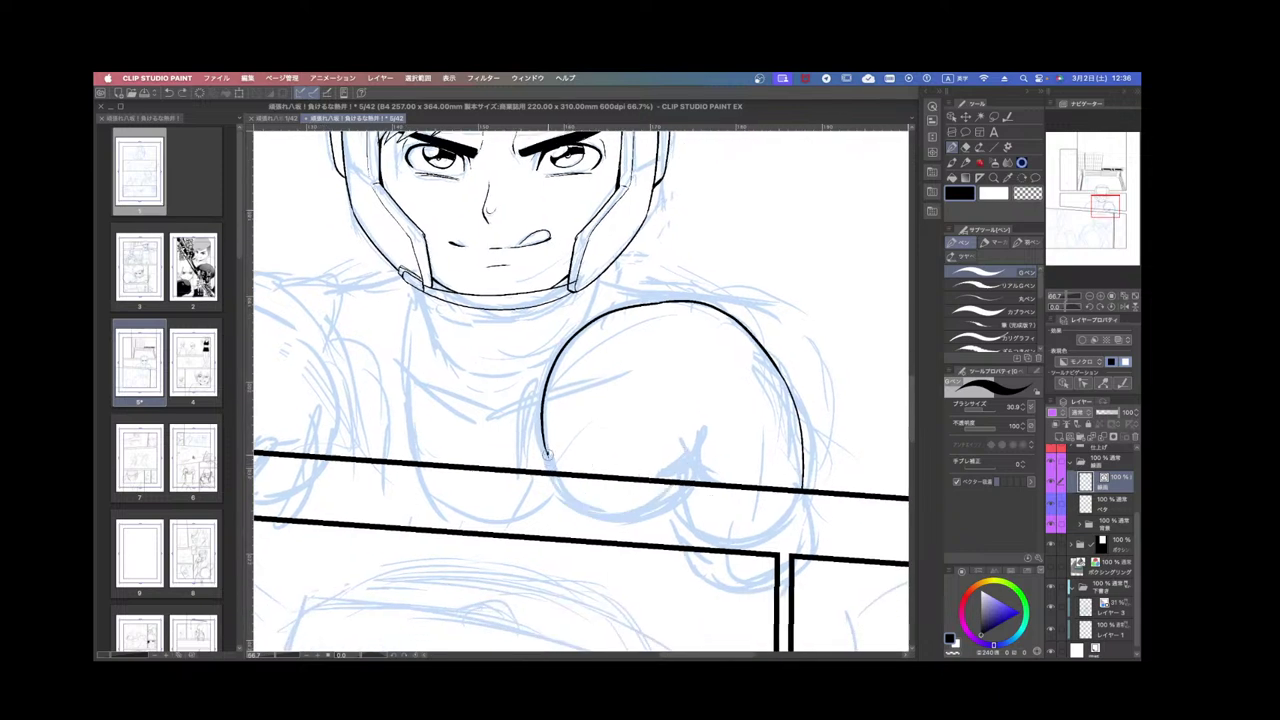
Ink the glove's lower edge and the short hatched crease at its thumb.
mouse_move(546, 451)
left_mouse_down()
mouse_move(594, 514)
mouse_move(650, 511)
mouse_move(688, 484)
mouse_move(693, 456)
left_mouse_up()
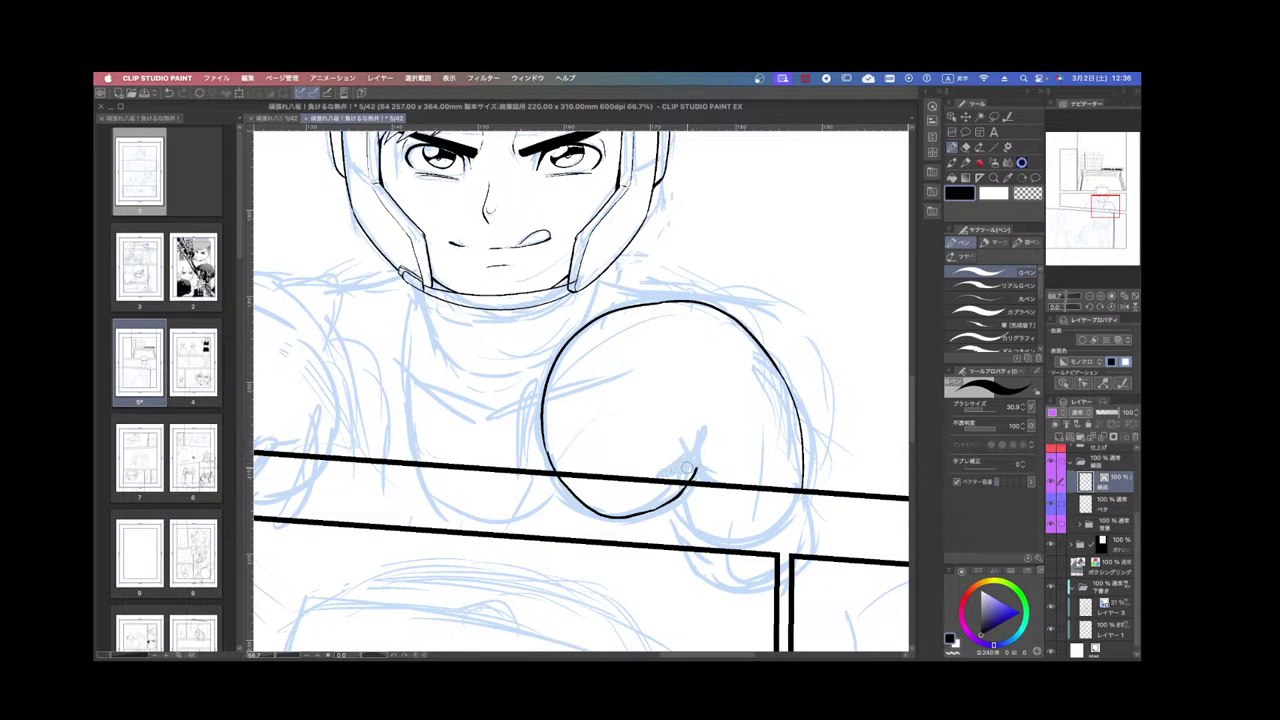
mouse_move(654, 474)
left_mouse_down()
mouse_move(648, 496)
mouse_move(680, 474)
left_mouse_up()
mouse_move(678, 462)
left_mouse_down()
mouse_move(687, 470)
mouse_move(664, 472)
mouse_move(692, 454)
mouse_move(700, 478)
left_mouse_up()
Try several inner contour lines from the glove's top down to its lower edge.
mouse_move(681, 304)
left_mouse_down()
mouse_move(571, 350)
mouse_move(573, 461)
left_mouse_up()
key("super+z")
mouse_move(686, 302)
left_mouse_down()
mouse_move(576, 341)
mouse_move(576, 462)
left_mouse_up()
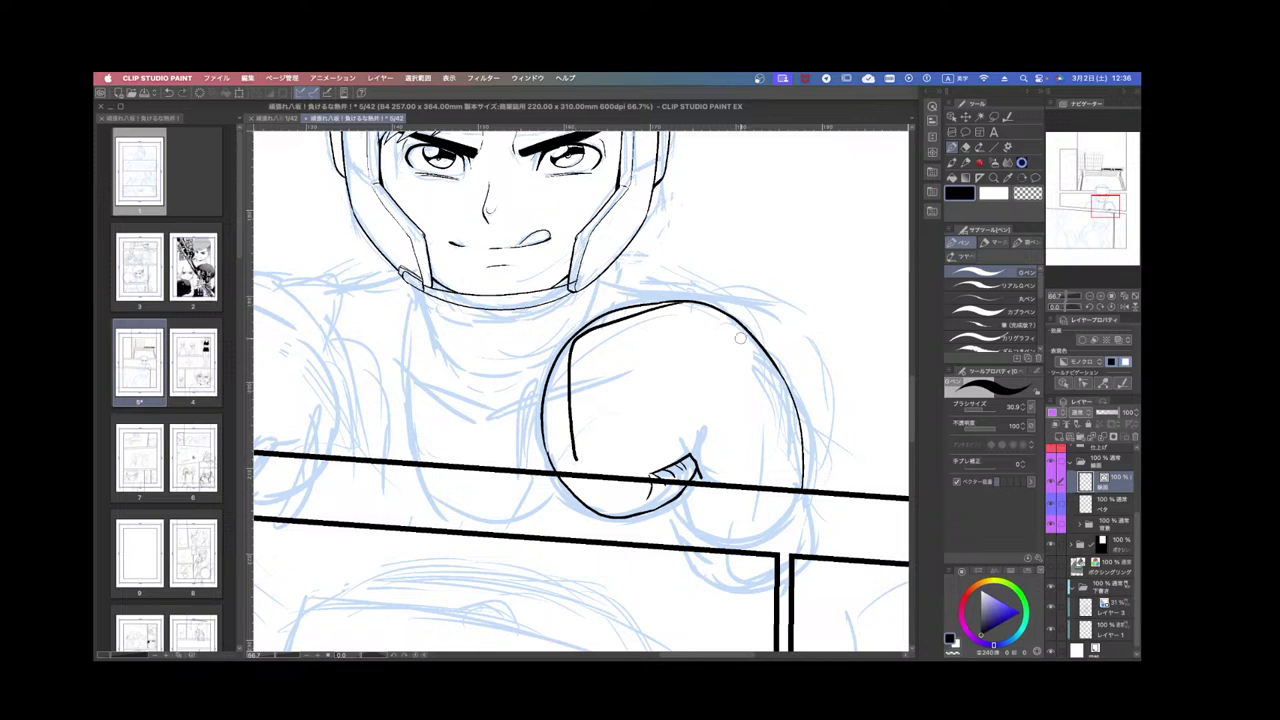
key("ctrl+z")
mouse_move(684, 300)
left_mouse_down()
mouse_move(620, 308)
mouse_move(578, 340)
mouse_move(584, 460)
mouse_move(626, 517)
left_mouse_up()
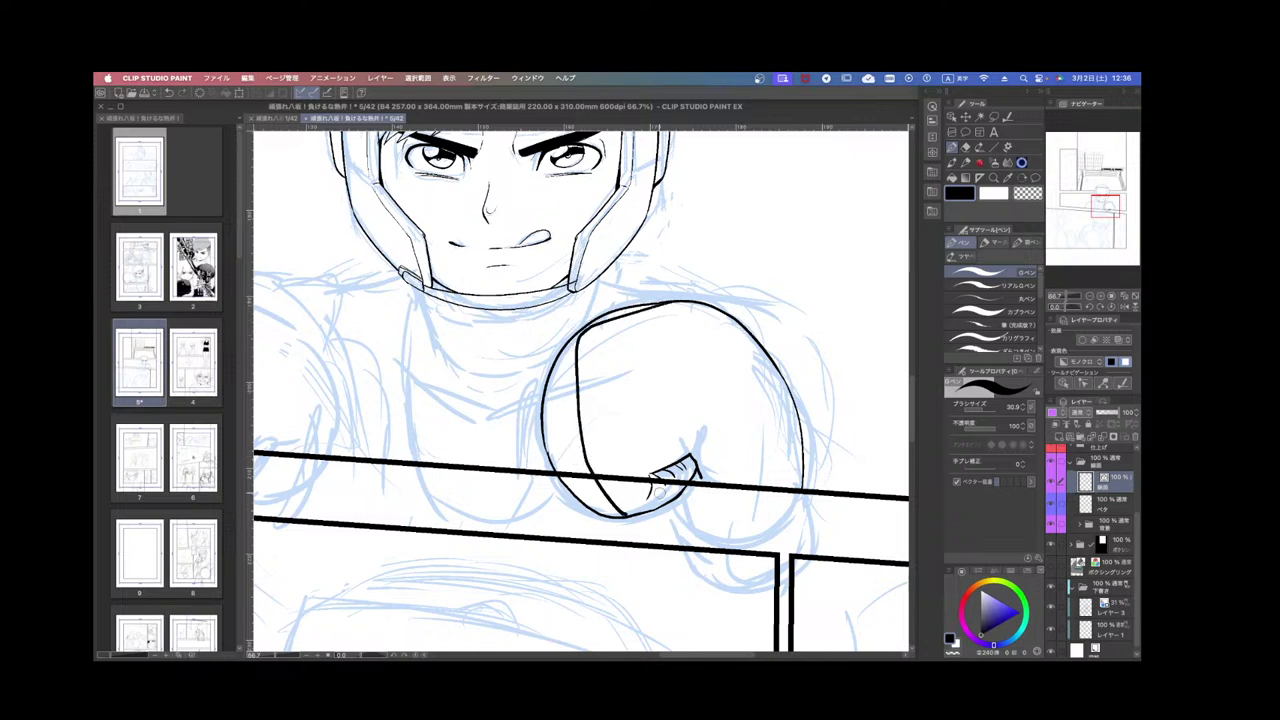
scroll(540, 465, "down", 2)
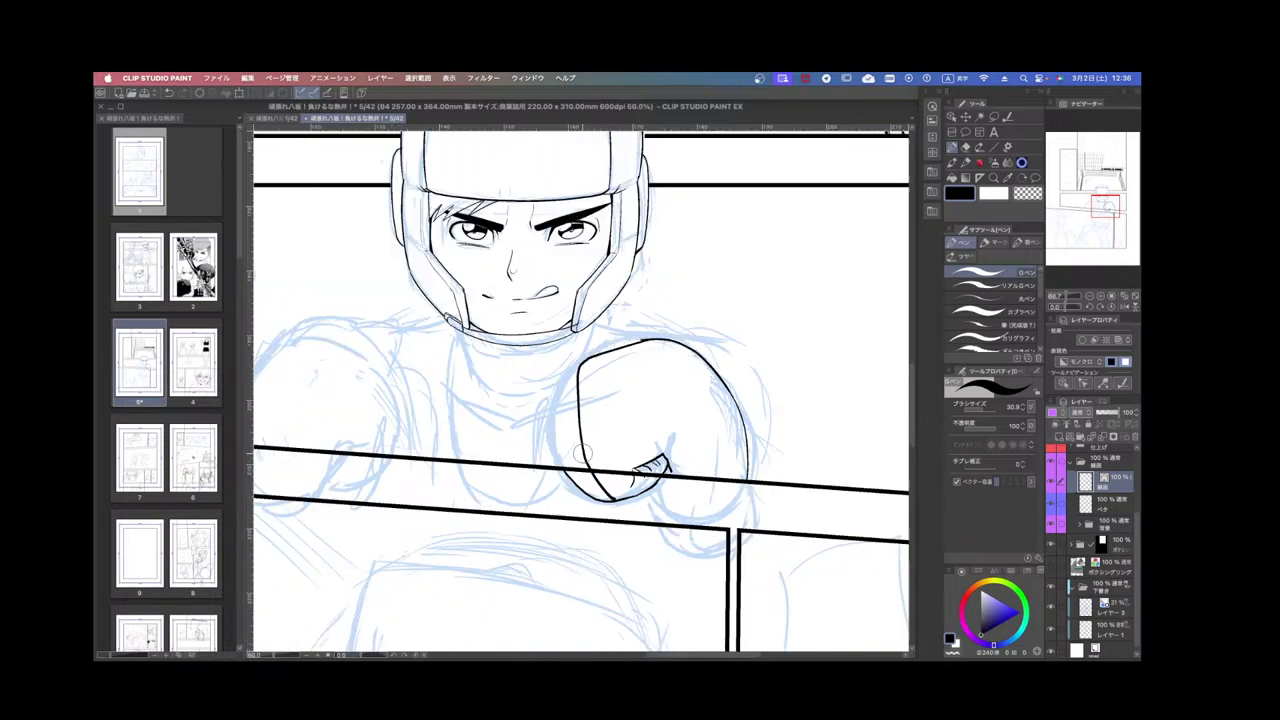
key("super+z")
key("super+y")
left_click_drag(624, 378, 576, 464)
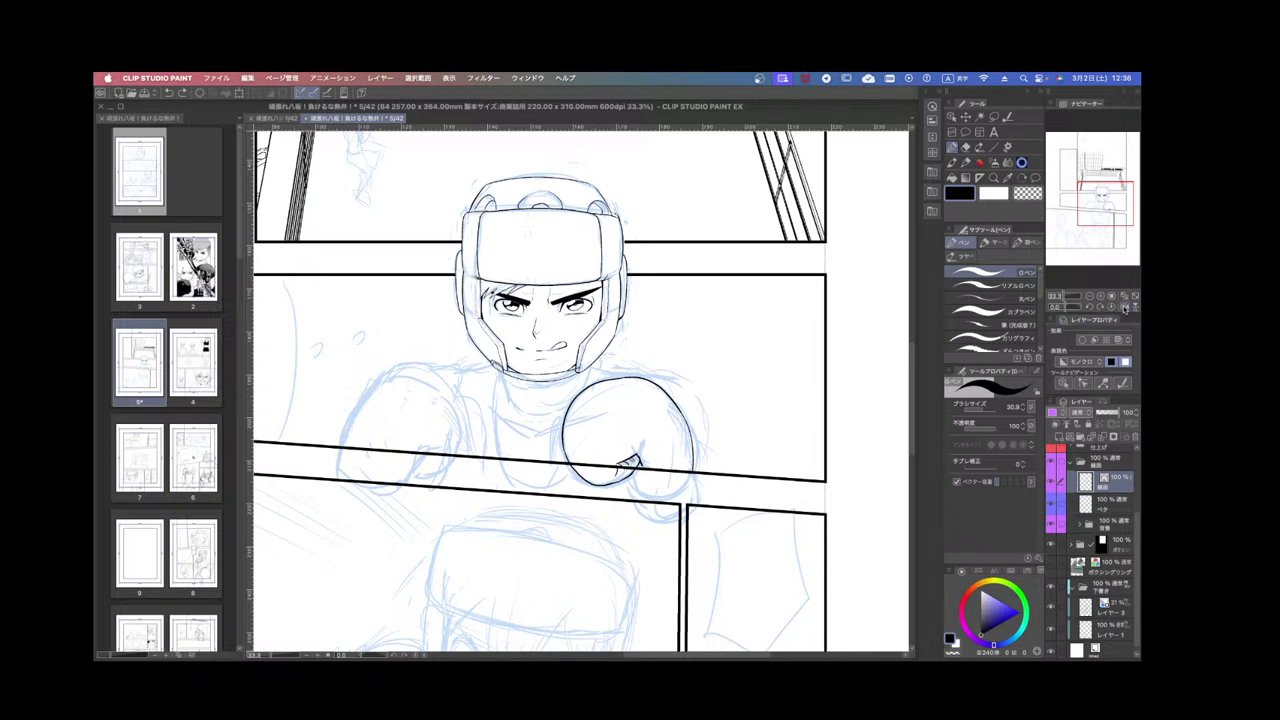
Flip the canvas view horizontally and sketch the glove's inner seam lines on the レイヤー 3 draft layer.
left_click(1123, 300)
left_click_drag(599, 400, 586, 462)
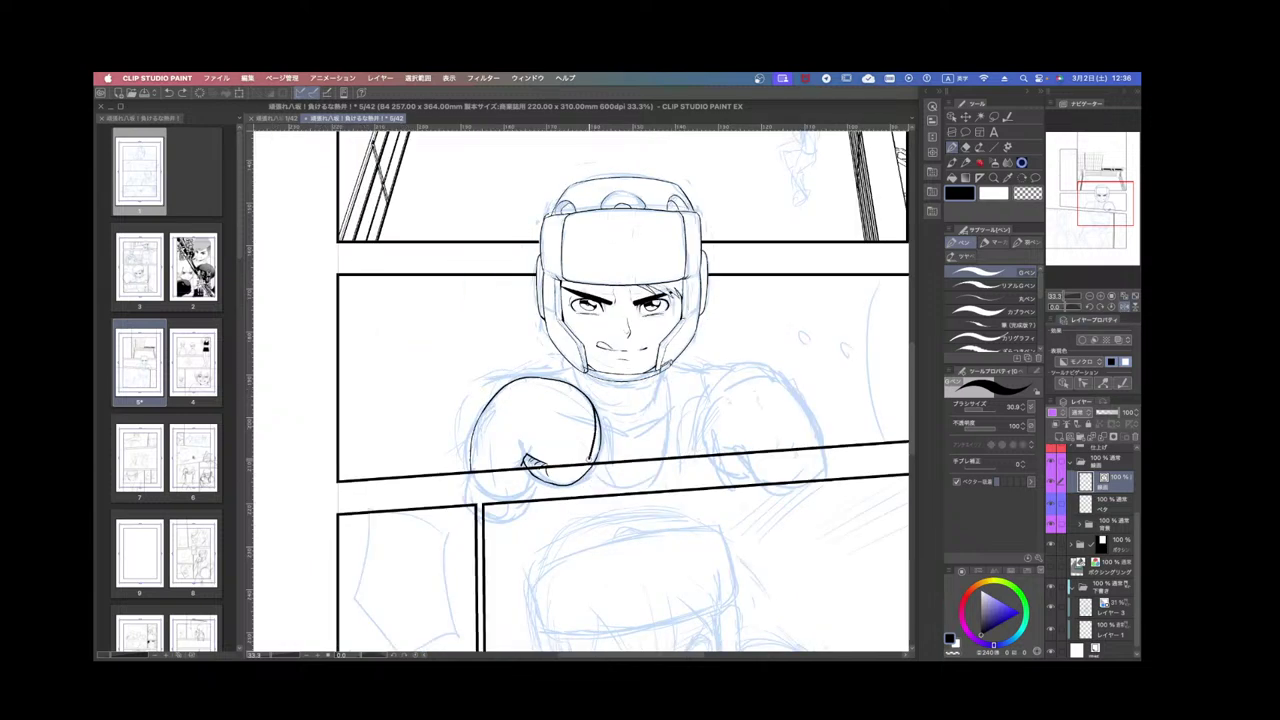
key("ctrl+z")
left_click(1113, 604)
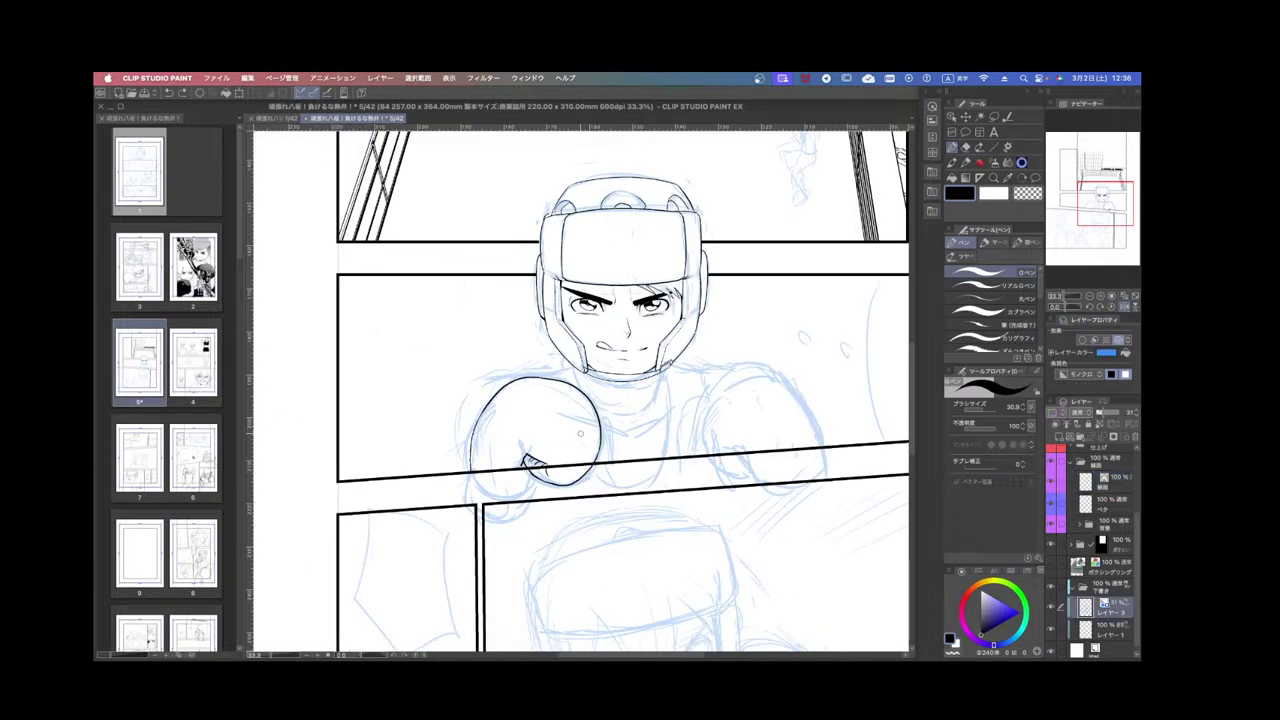
left_click_drag(589, 452, 597, 408)
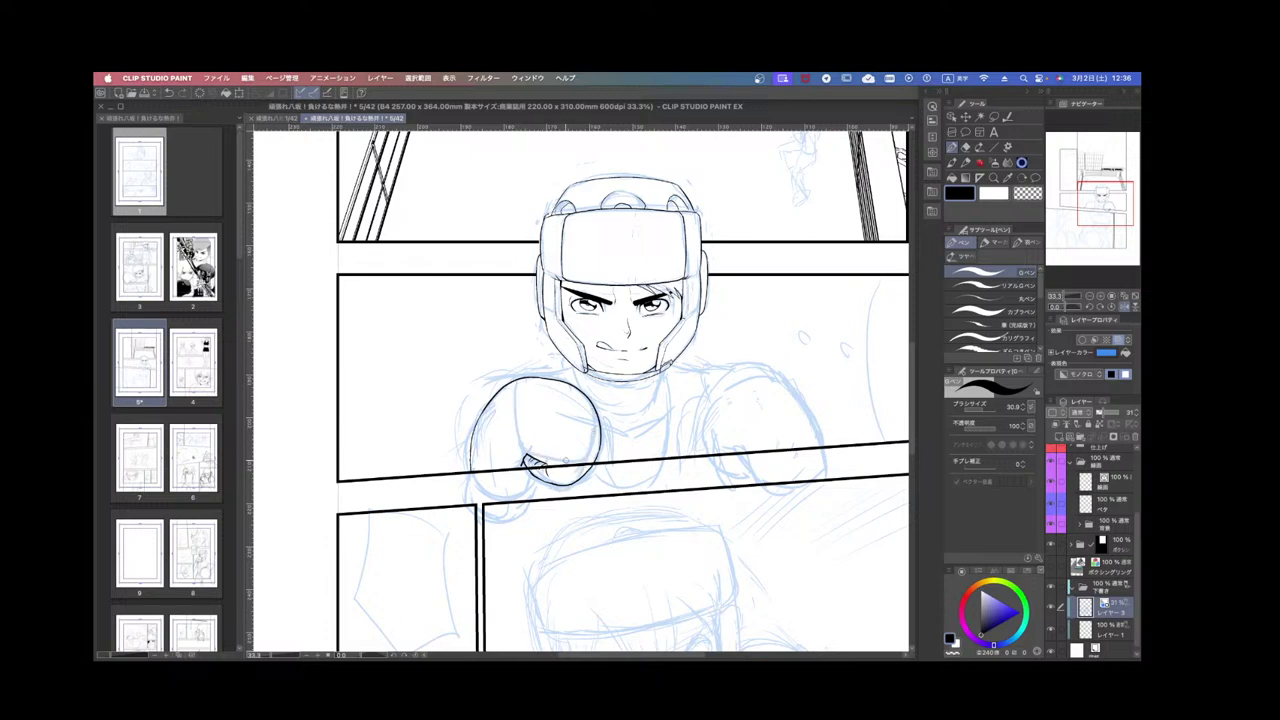
left_click_drag(531, 447, 592, 447)
Return to the 線画 layer and rework the inked glove contour on the side facing the chest.
left_click(1110, 478)
mouse_move(597, 416)
left_mouse_down()
mouse_move(584, 466)
mouse_move(616, 462)
mouse_move(581, 312)
left_mouse_up()
scroll(600, 468, "up", 2)
key("super+z")
mouse_move(573, 446)
left_mouse_down()
mouse_move(615, 338)
mouse_move(668, 303)
left_mouse_up()
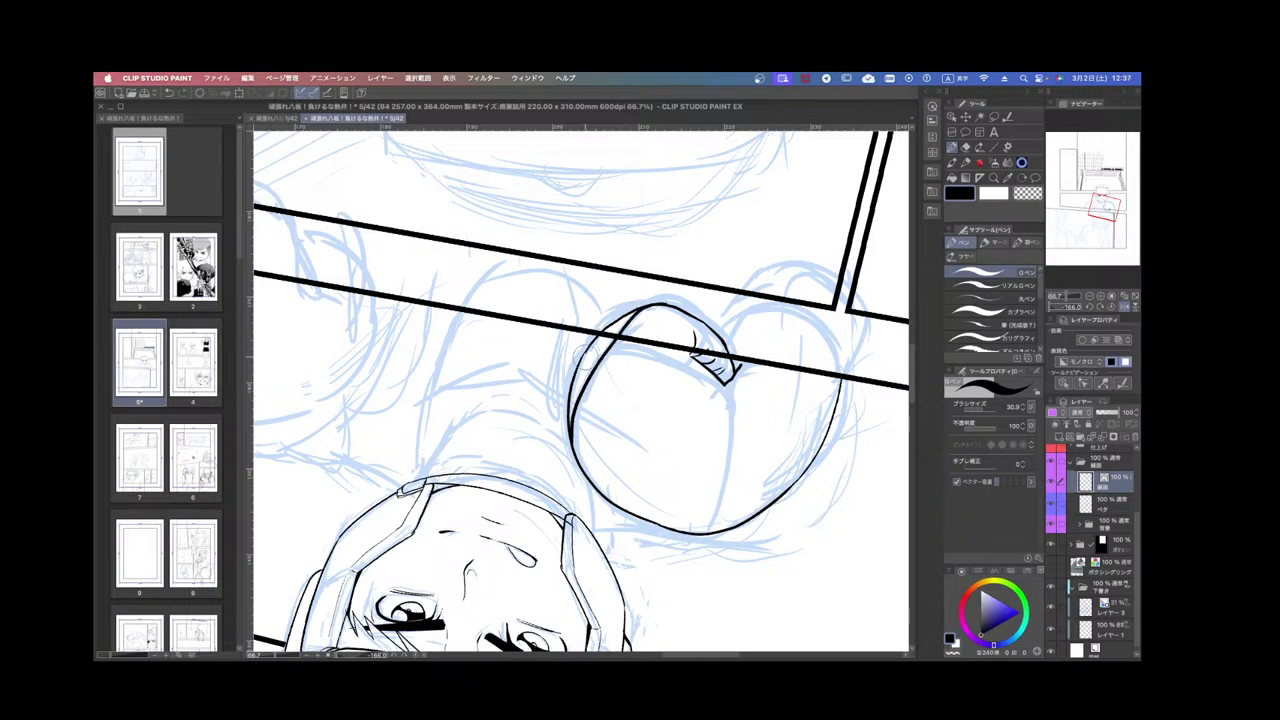
key("super+z")
Ink the missing stretch of the glove's contour to close its outline near the headgear.
key("r")
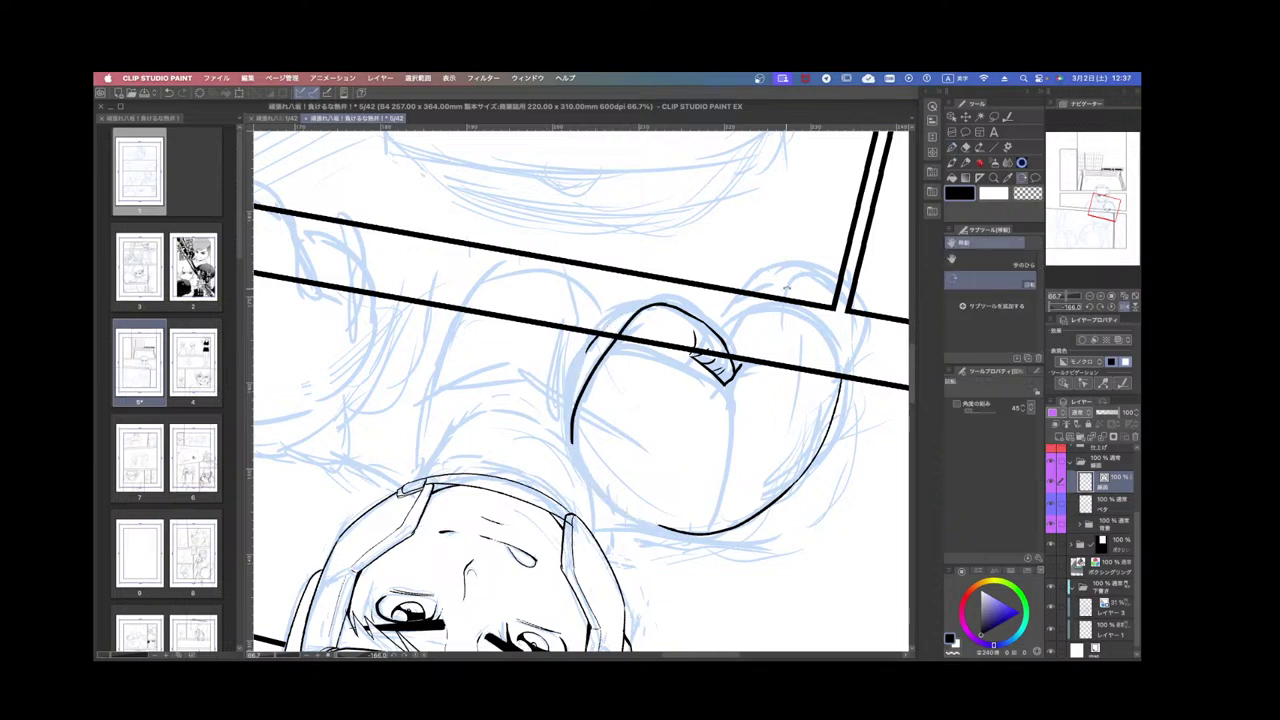
left_click_drag(786, 289, 724, 544)
mouse_move(477, 514)
left_mouse_down()
mouse_move(475, 490)
mouse_move(520, 405)
mouse_move(564, 387)
left_mouse_up()
scroll(737, 411, "down", 2)
key("r")
mouse_move(745, 402)
left_mouse_down()
mouse_move(682, 508)
mouse_move(571, 531)
left_mouse_up()
key("r")
left_click_drag(730, 458, 724, 468)
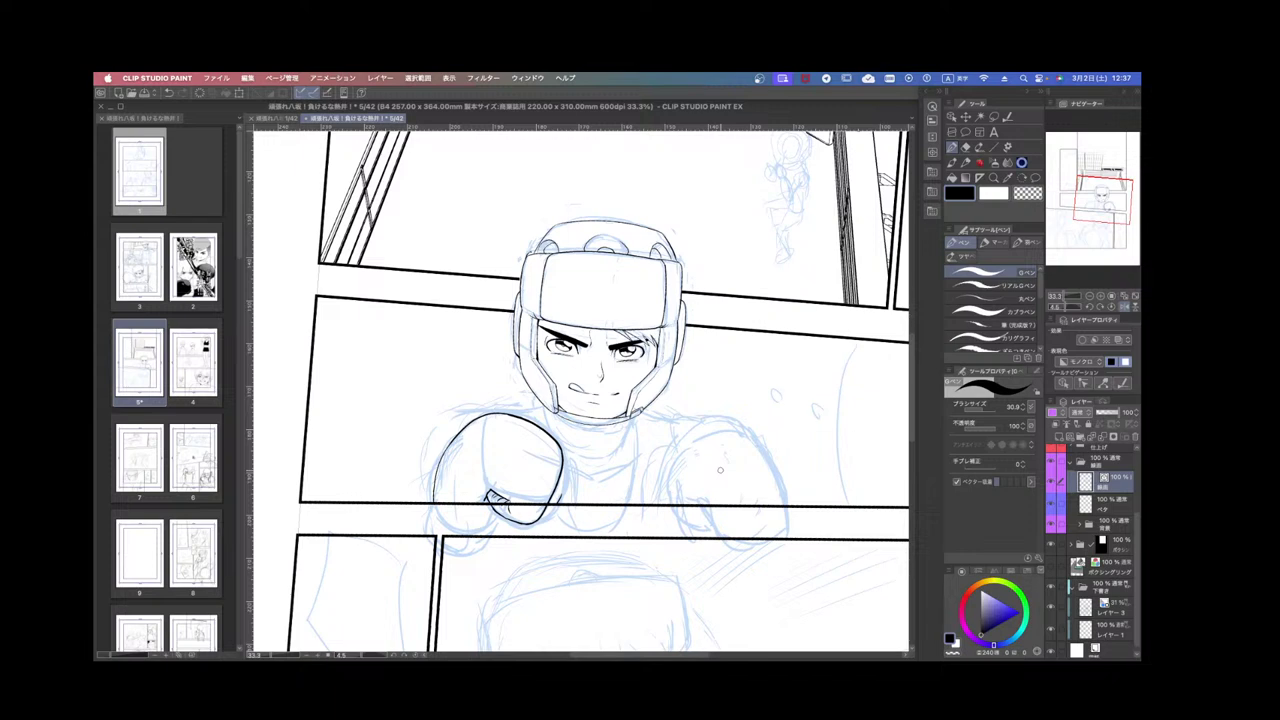
Try inking the outer shoulder contour behind the finished glove.
mouse_move(436, 466)
left_mouse_down()
mouse_move(469, 411)
mouse_move(495, 411)
left_mouse_up()
key("ctrl+z")
mouse_move(434, 469)
left_mouse_down()
mouse_move(438, 433)
mouse_move(488, 410)
left_mouse_up()
key("super+z")
mouse_move(436, 472)
left_mouse_down()
mouse_move(430, 452)
mouse_move(512, 410)
left_mouse_up()
Try inking the side of the boxer's torso below the headgear, and undo the torso and shoulder lines.
left_click_drag(636, 423, 623, 500)
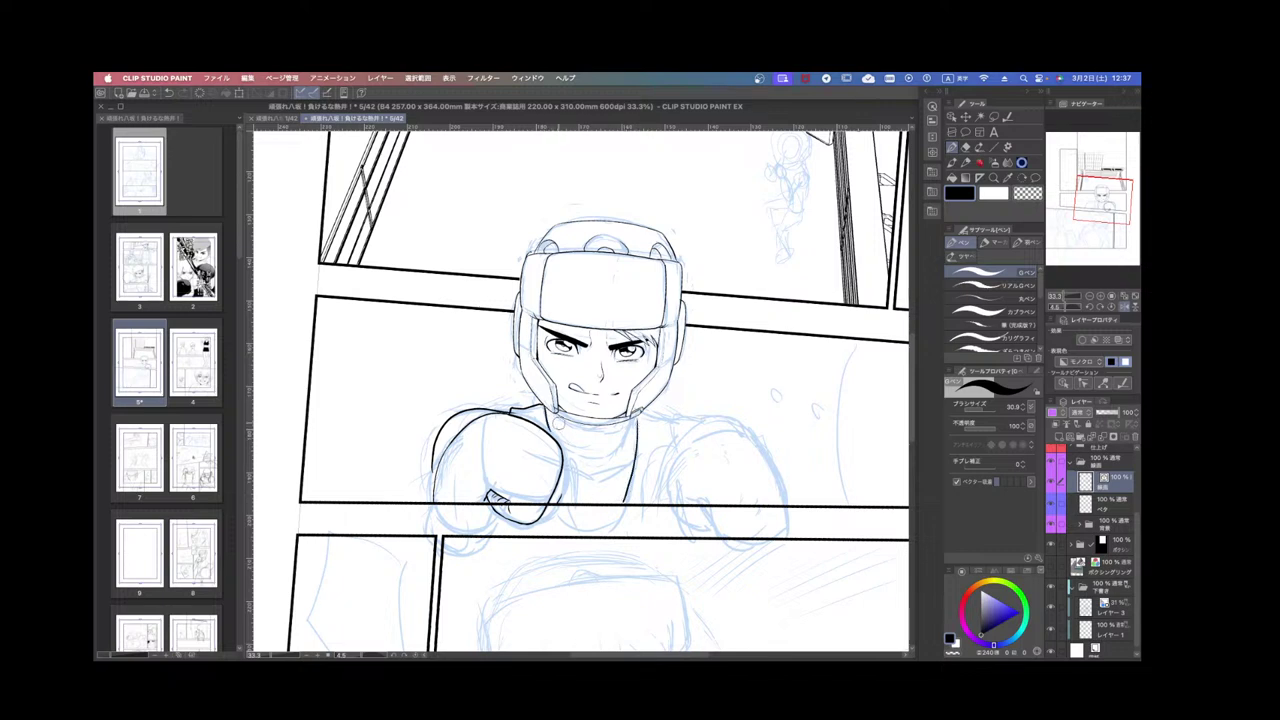
key("super+z")
key("super+y")
scroll(545, 420, "down", 1)
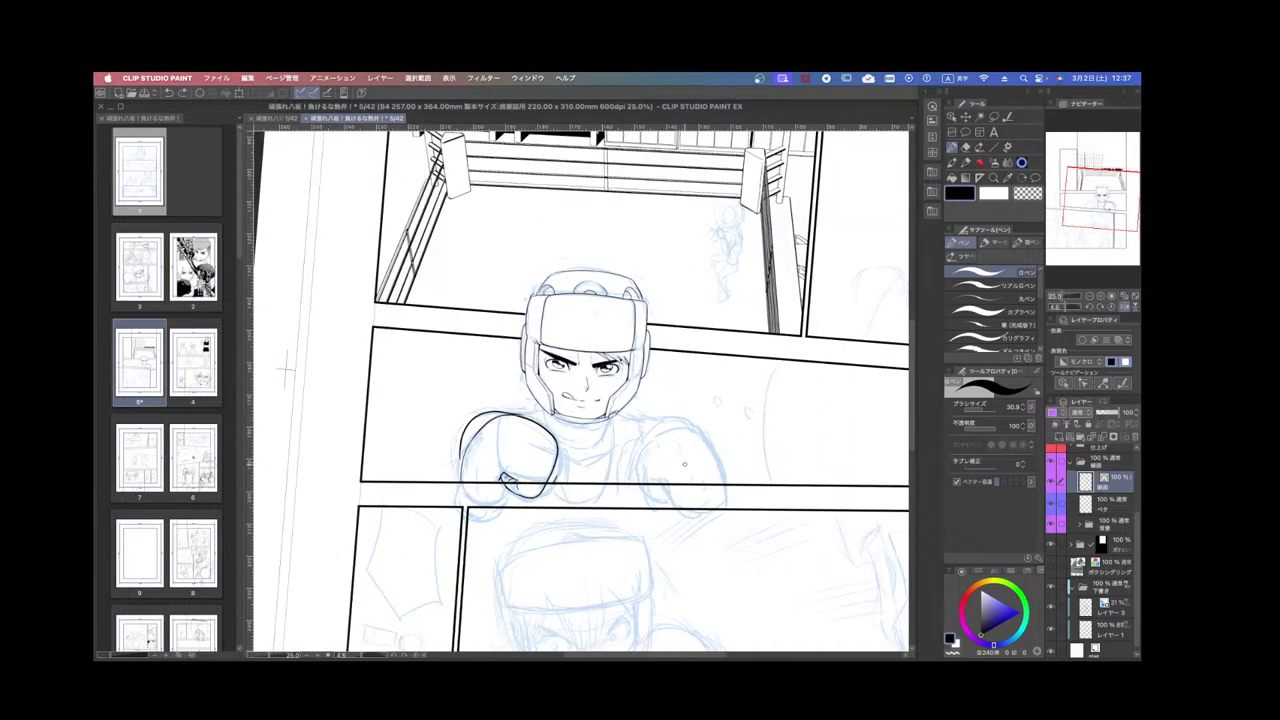
key("super+z")
scroll(682, 465, "up", 1)
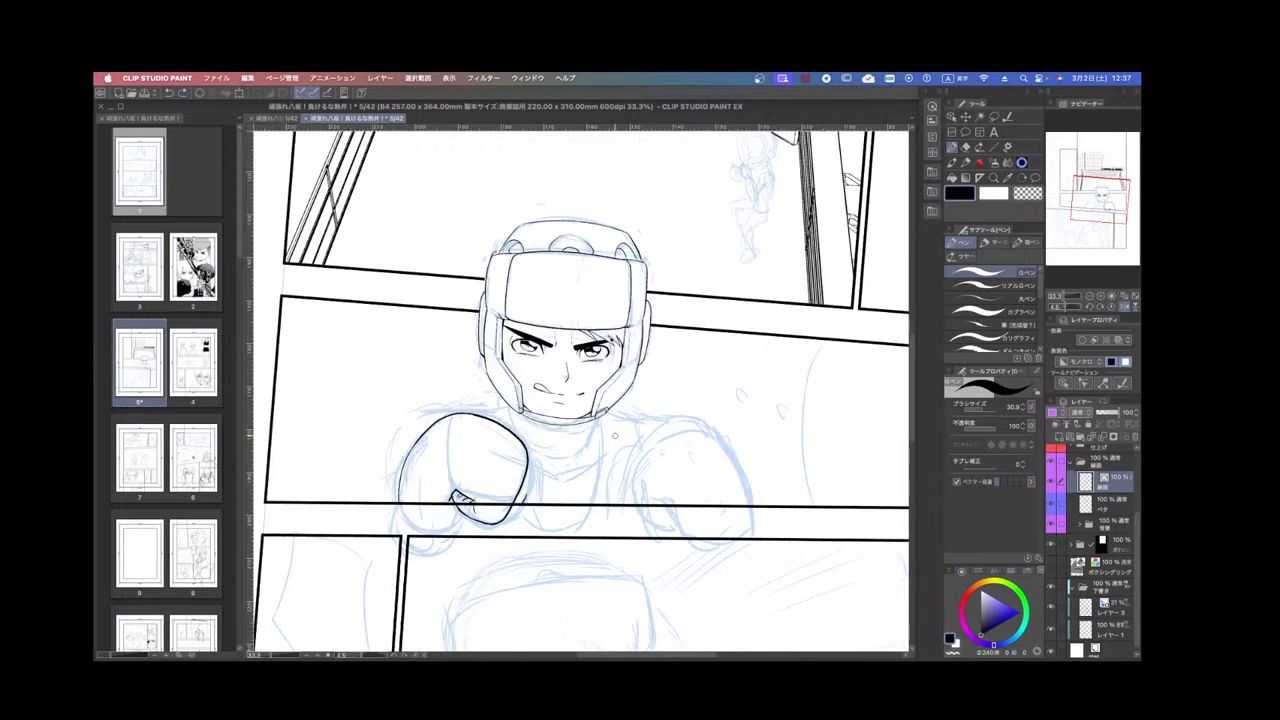
Try inking the torso side line and the shoulder line below the headgear, and undo both.
left_click_drag(601, 420, 598, 493)
key("super+z")
mouse_move(601, 417)
left_mouse_down()
mouse_move(600, 442)
mouse_move(668, 425)
left_mouse_up()
key("super+z")
Ink the shoulder contour running from the headgear's jaw corner out towards the second, still uninked glove.
scroll(612, 440, "up", 1)
key("shift+space")
mouse_move(605, 387)
left_mouse_down()
mouse_move(712, 341)
mouse_move(758, 388)
mouse_move(725, 474)
mouse_move(699, 465)
mouse_move(762, 515)
left_mouse_up()
key("space")
key("shift+space")
key("super+z")
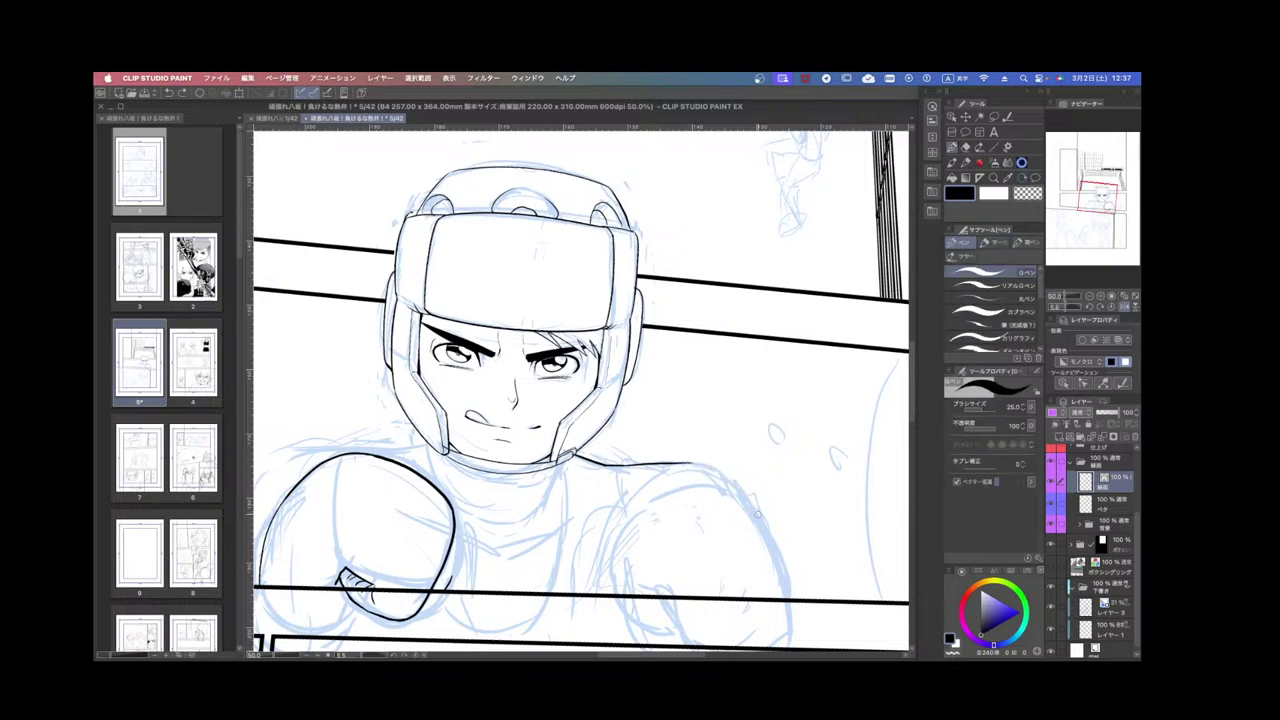
Try inking the contour of the second glove below the shoulder line, and undo the attempts.
mouse_move(685, 463)
left_mouse_down()
mouse_move(620, 505)
mouse_move(626, 596)
left_mouse_up()
key("super+z")
left_click_drag(748, 559, 785, 499)
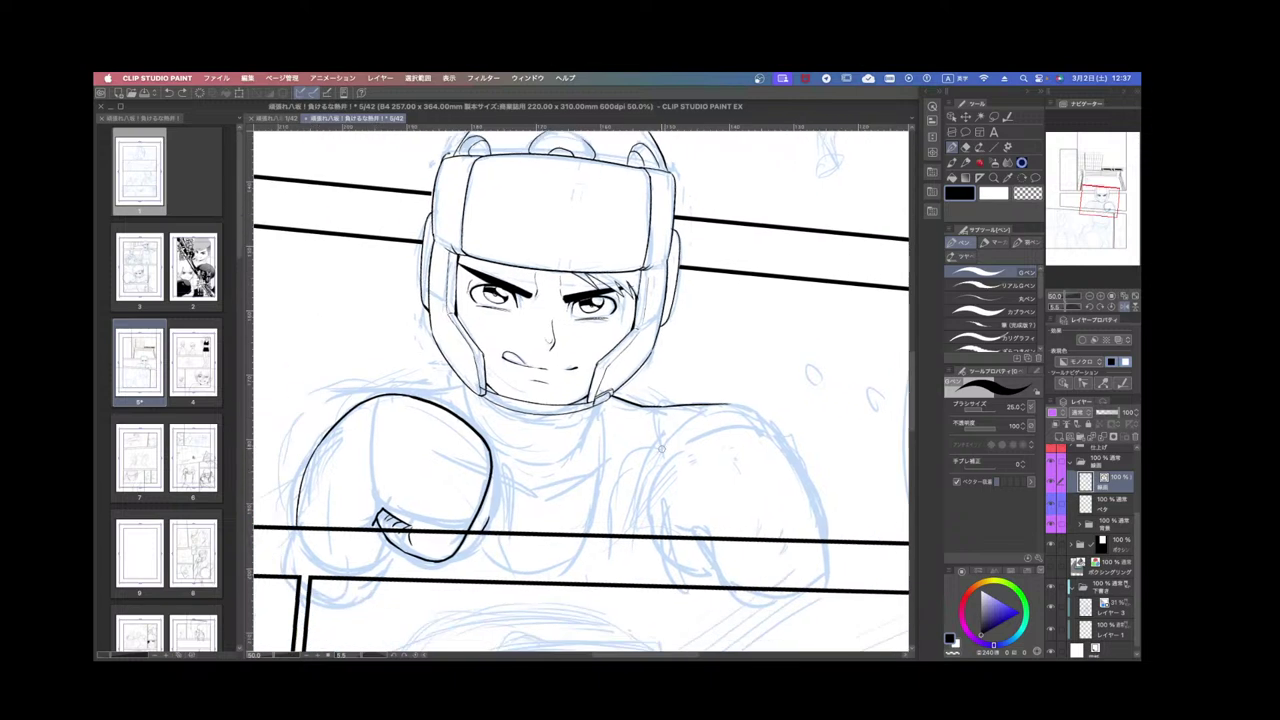
mouse_move(647, 473)
left_mouse_down()
mouse_move(696, 410)
mouse_move(732, 405)
mouse_move(795, 430)
left_mouse_up()
key("super+z")
key("super+z")
Ink the upper curve of the second glove, and undo the line tried around its lower part.
mouse_move(640, 492)
left_mouse_down()
mouse_move(654, 462)
mouse_move(703, 421)
mouse_move(778, 426)
left_mouse_up()
mouse_move(640, 488)
left_mouse_down()
mouse_move(676, 582)
mouse_move(706, 598)
mouse_move(730, 592)
mouse_move(751, 562)
mouse_move(745, 535)
left_mouse_up()
left_click_drag(794, 577, 778, 551)
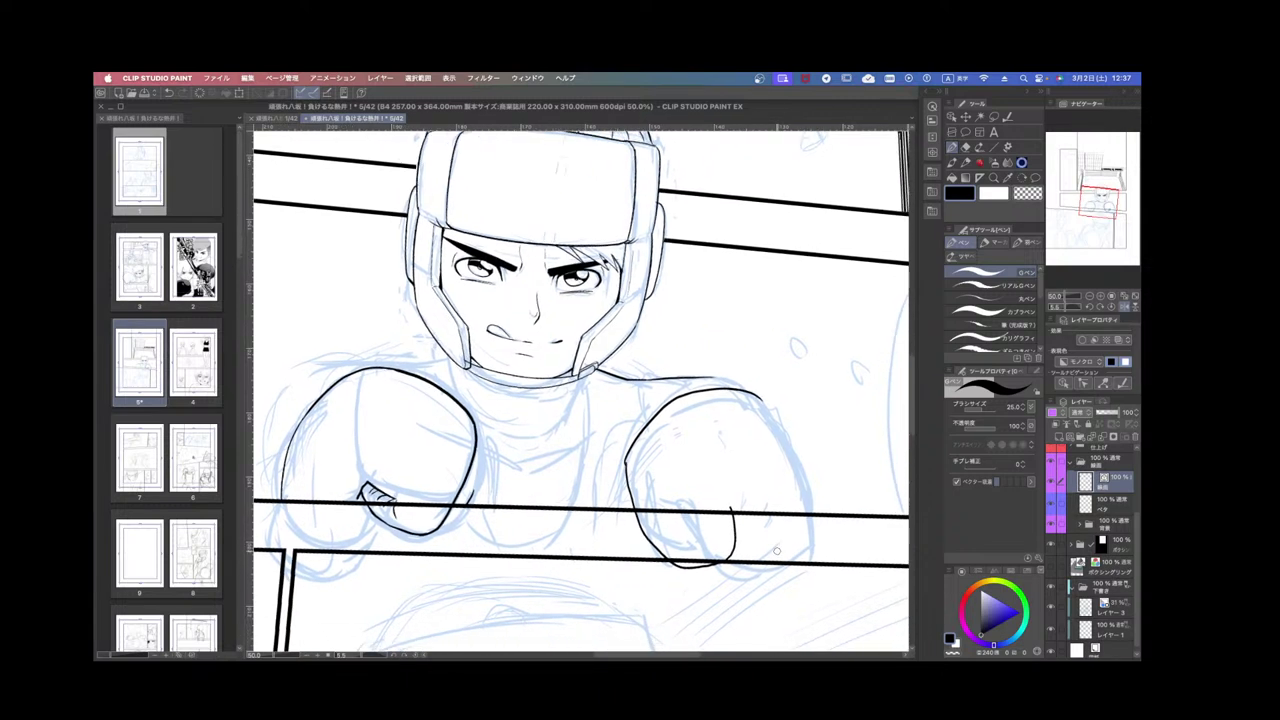
key("super+z")
Switch to the draft layer レイヤー3 and resketch the second glove's fist, thumb and outer side.
left_click(1115, 605)
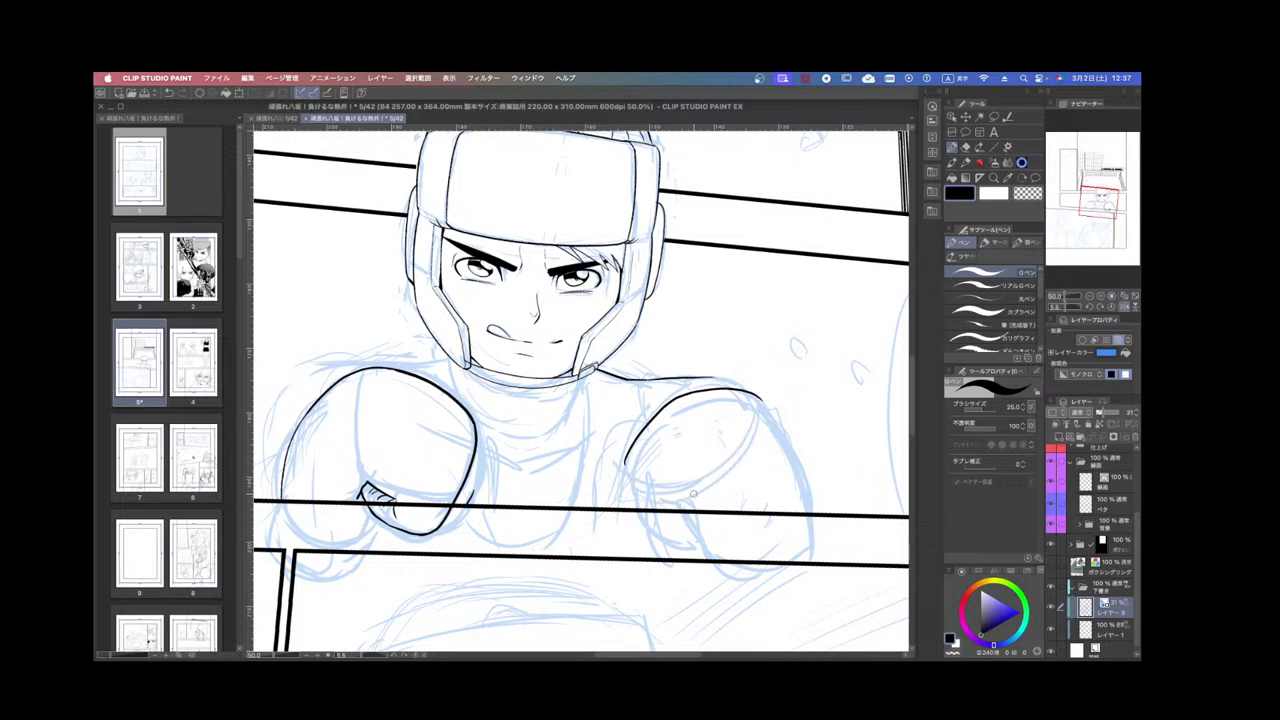
mouse_move(693, 493)
left_mouse_down()
mouse_move(700, 436)
mouse_move(667, 517)
mouse_move(734, 431)
mouse_move(635, 489)
mouse_move(761, 443)
mouse_move(633, 453)
mouse_move(758, 446)
mouse_move(694, 514)
left_mouse_up()
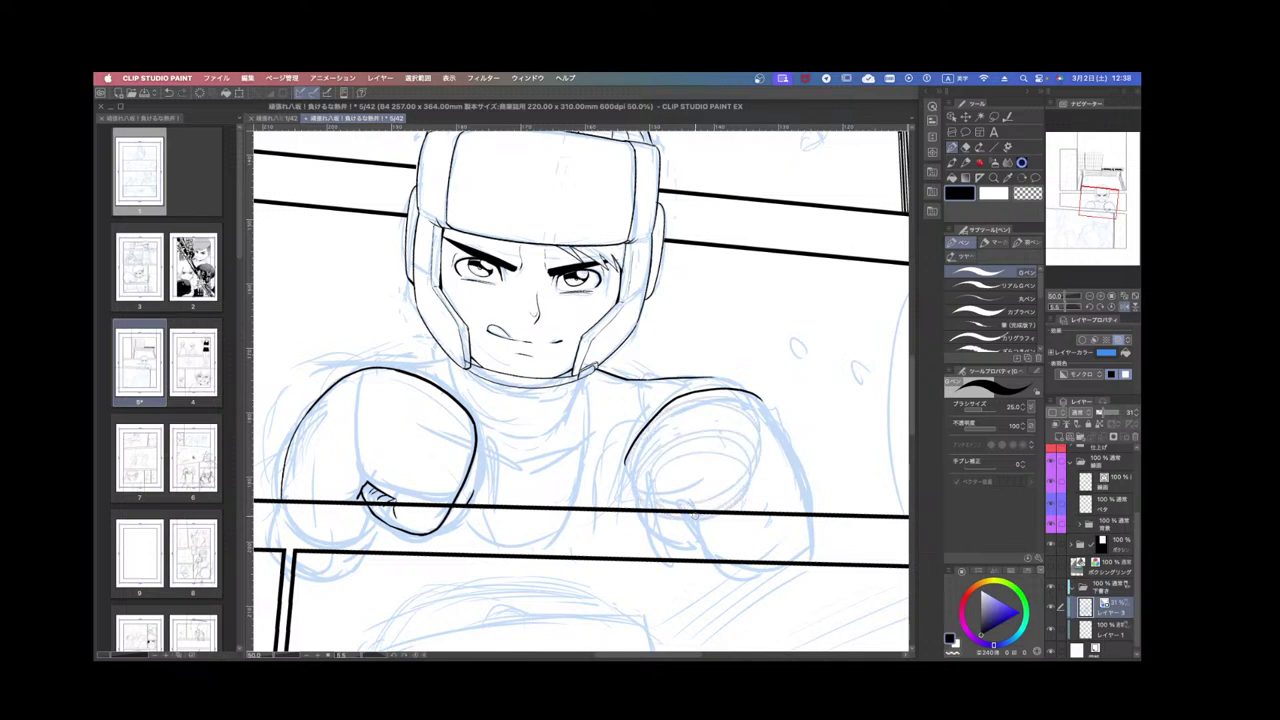
right_click(705, 417)
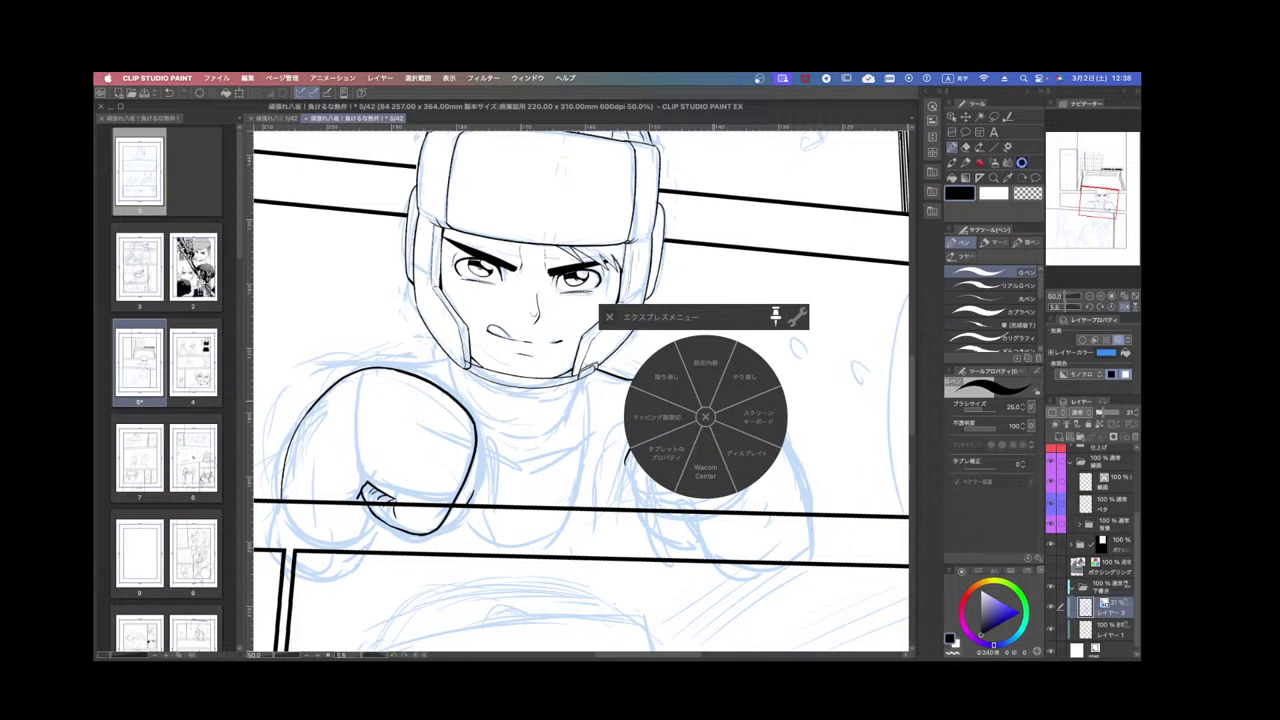
left_click(705, 417)
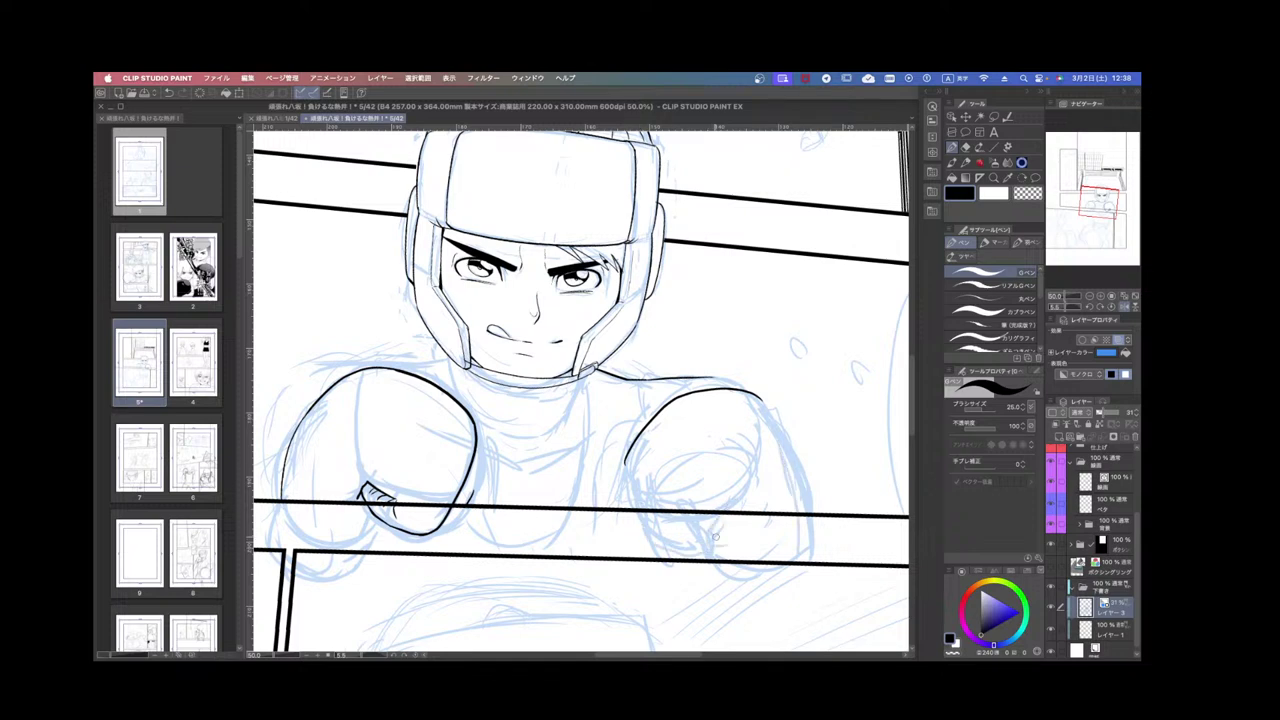
left_click_drag(784, 472, 798, 565)
left_click_drag(591, 426, 664, 505)
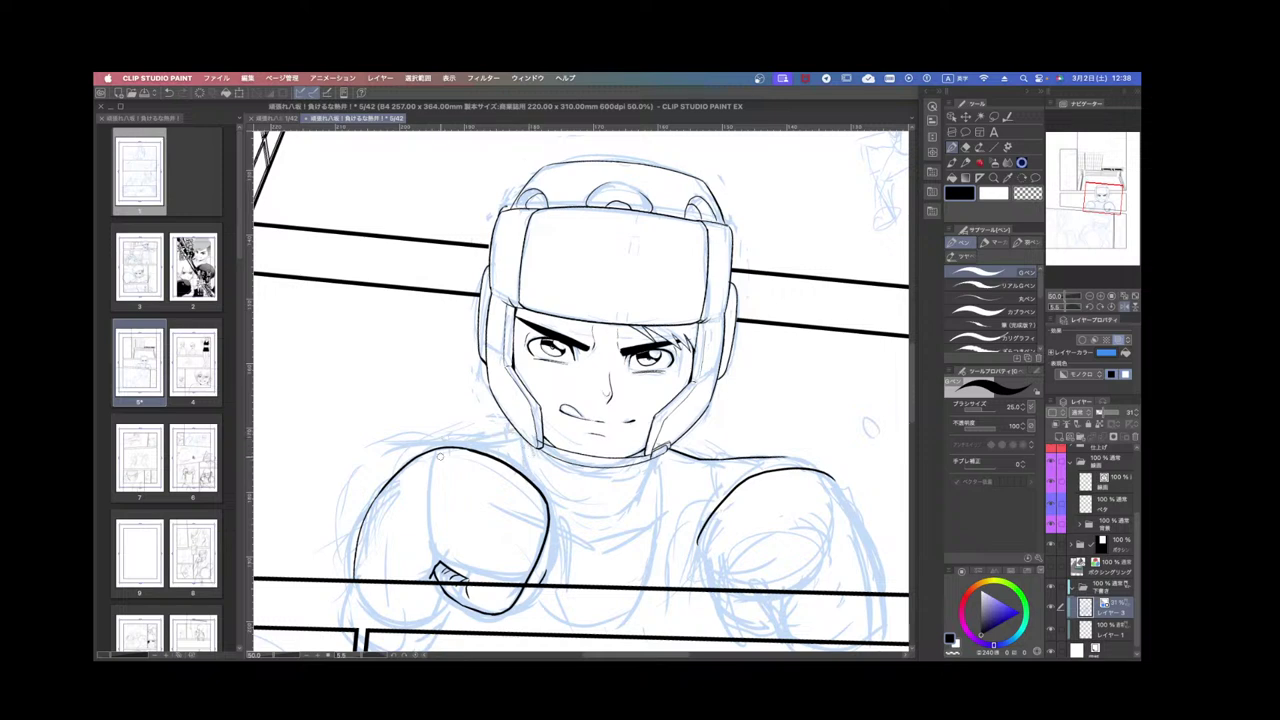
mouse_move(800, 525)
left_mouse_down()
mouse_move(750, 506)
mouse_move(750, 490)
mouse_move(788, 486)
mouse_move(797, 462)
mouse_move(716, 492)
left_mouse_up()
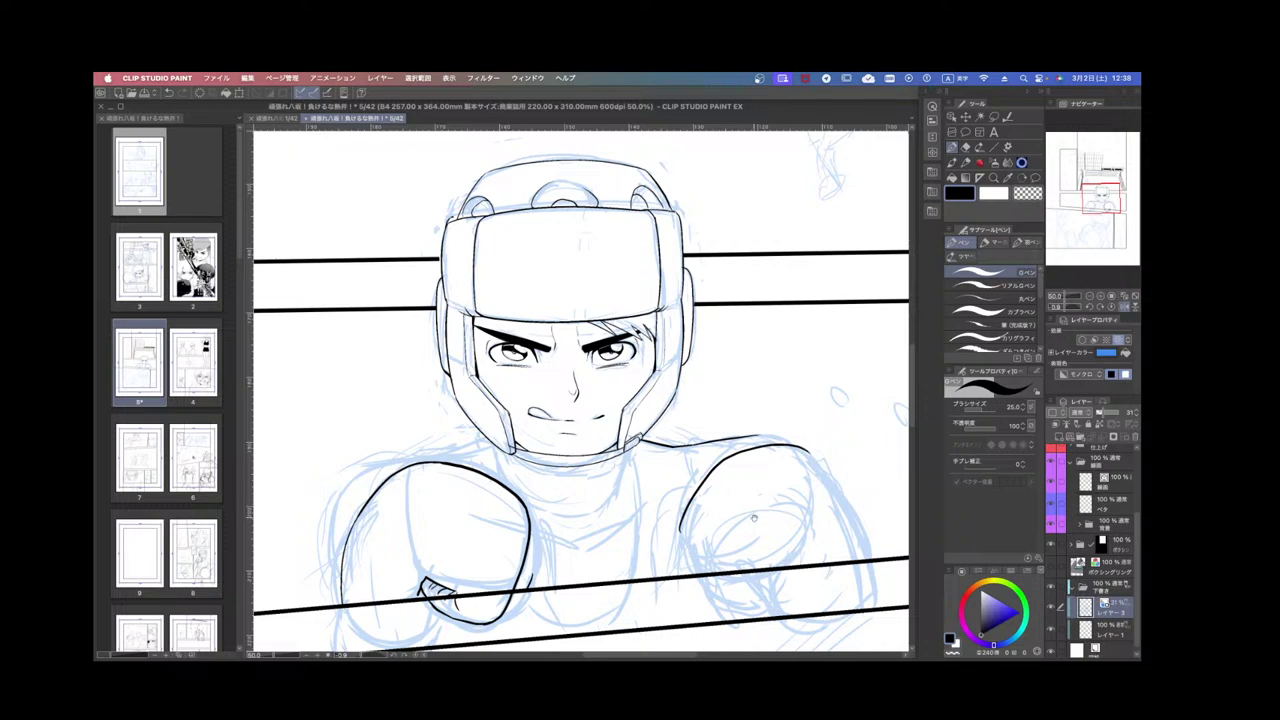
Return to the 線画 layer and ink the second glove's chest-side contour and the creases where the thumb meets the fist.
scroll(754, 517, "down", 2)
scroll(781, 540, "right", 3)
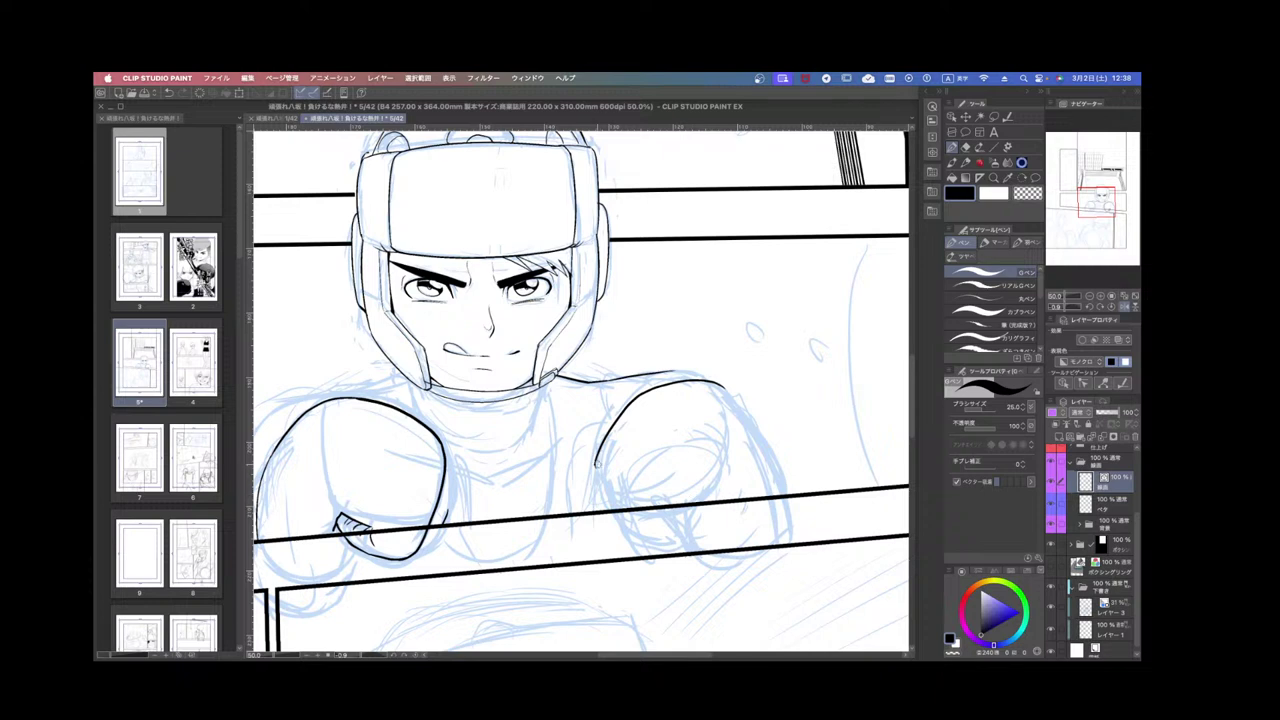
left_click_drag(597, 466, 614, 511)
key("super+z")
mouse_move(596, 467)
left_mouse_down()
mouse_move(607, 511)
mouse_move(684, 496)
mouse_move(713, 467)
left_mouse_up()
left_click_drag(711, 475, 679, 497)
mouse_move(681, 497)
left_mouse_down()
mouse_move(708, 484)
mouse_move(701, 496)
left_mouse_up()
Ink the second glove's outer side and lower contour to close its outline.
left_click_drag(724, 388, 778, 488)
mouse_move(604, 502)
left_mouse_down()
mouse_move(638, 554)
mouse_move(688, 542)
mouse_move(697, 530)
mouse_move(675, 500)
mouse_move(693, 492)
mouse_move(712, 510)
mouse_move(687, 547)
mouse_move(703, 564)
mouse_move(754, 566)
mouse_move(782, 516)
mouse_move(780, 478)
left_mouse_up()
left_click_drag(682, 528, 796, 541)
Ink the tank top's deep U-shaped neckline from the headgear down to the first glove, redrawing the first attempt.
mouse_move(665, 399)
left_mouse_down()
mouse_move(676, 467)
mouse_move(635, 575)
left_mouse_up()
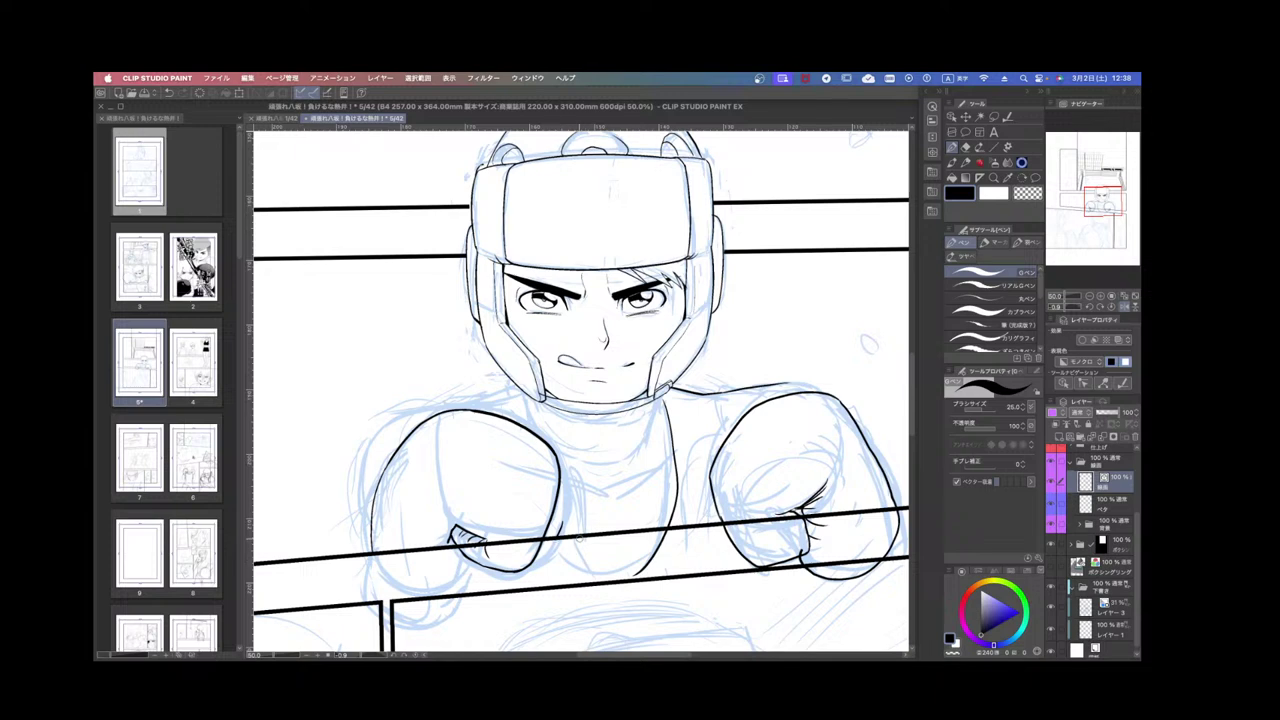
key("ctrl+z")
mouse_move(670, 395)
left_mouse_down()
mouse_move(652, 552)
mouse_move(555, 548)
left_mouse_up()
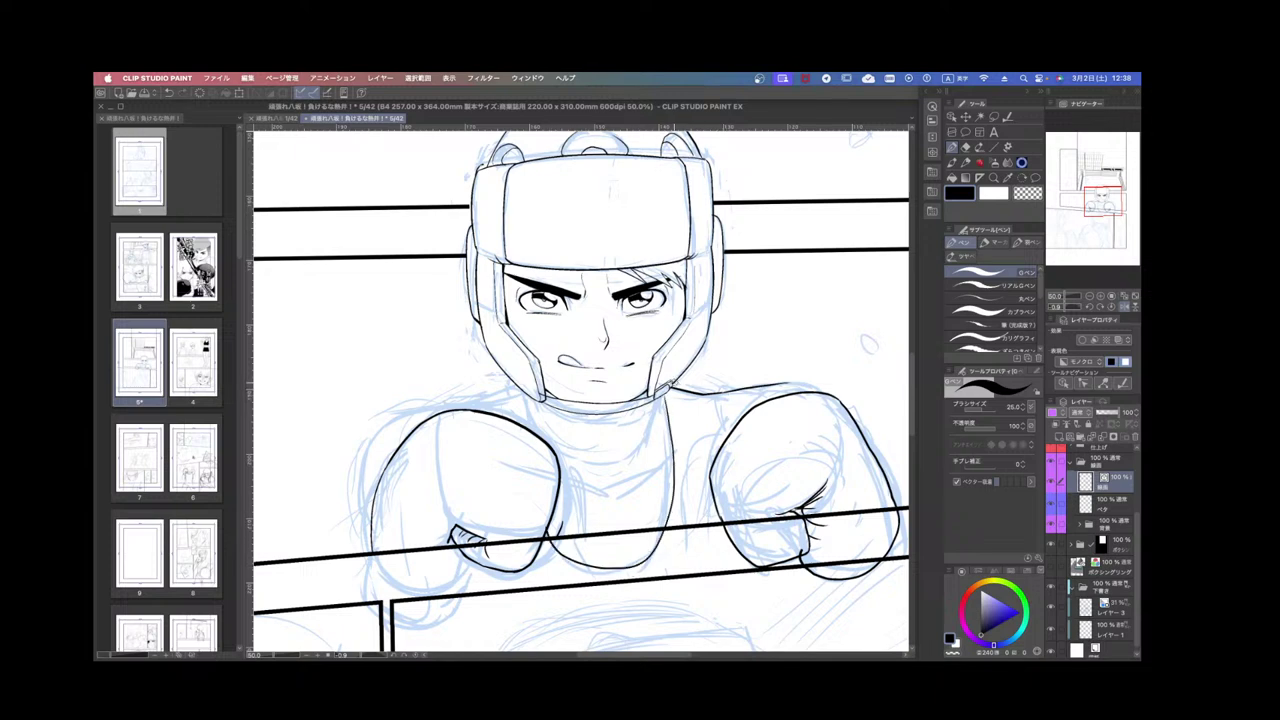
Ink the tank top's strap edge beside the second glove and the opposite shoulder and arm contour behind the first glove.
mouse_move(670, 384)
left_mouse_down()
mouse_move(728, 392)
mouse_move(737, 434)
left_mouse_up()
mouse_move(446, 405)
left_mouse_down()
mouse_move(516, 384)
mouse_move(516, 424)
mouse_move(543, 436)
mouse_move(681, 437)
left_mouse_up()
mouse_move(608, 402)
left_mouse_down()
mouse_move(521, 454)
mouse_move(530, 566)
left_mouse_up()
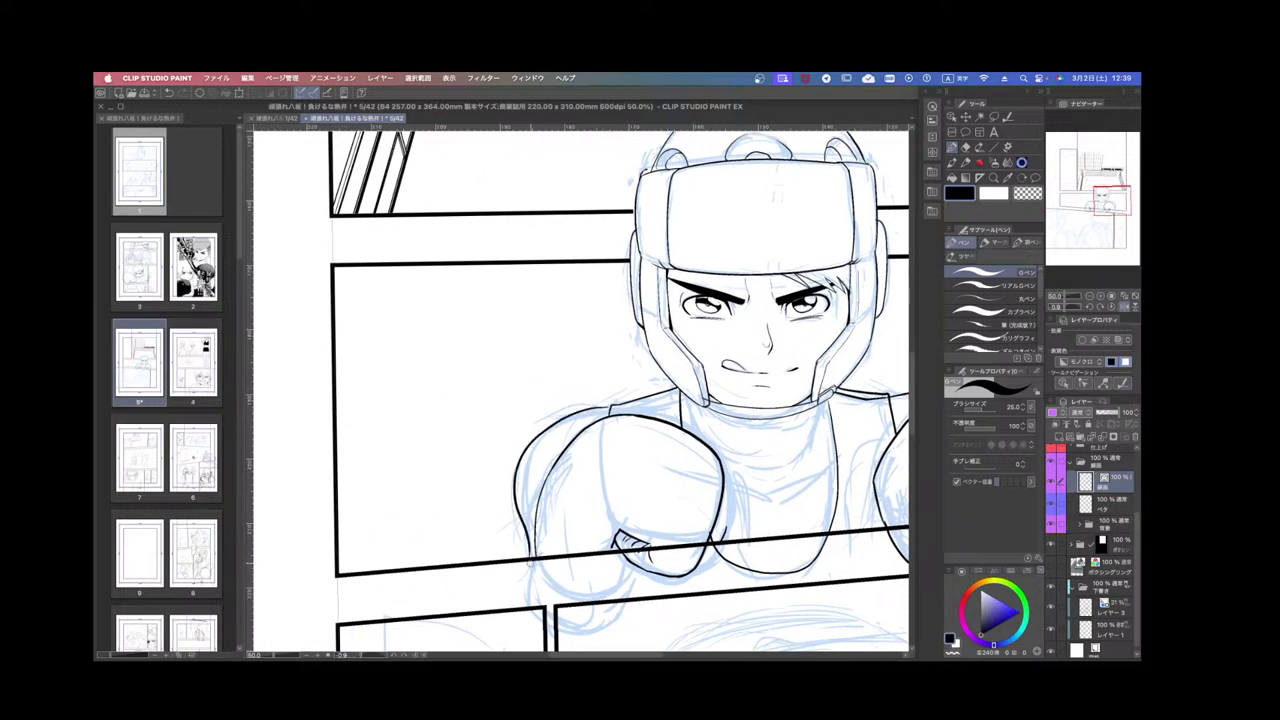
Ink the missing stretch of shoulder contour between the tank top strap and the second glove.
scroll(762, 507, "down", 2)
left_click_drag(855, 520, 744, 519)
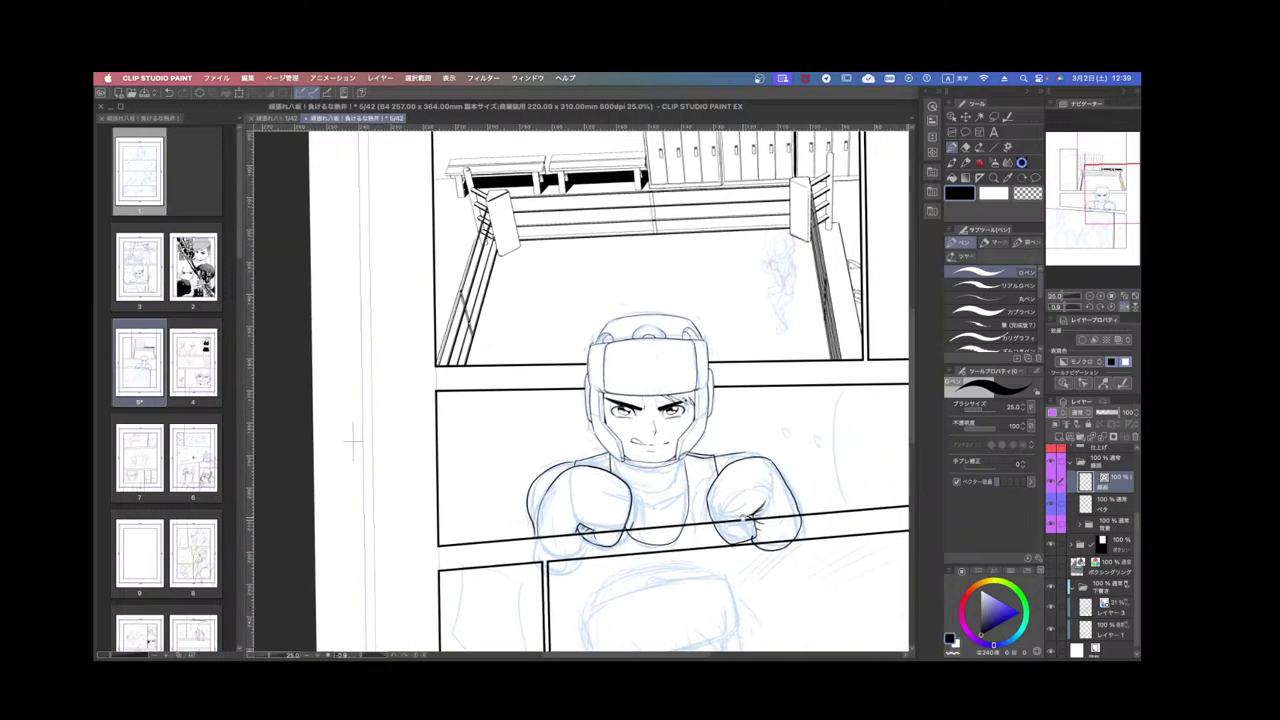
scroll(720, 445, "up", 3)
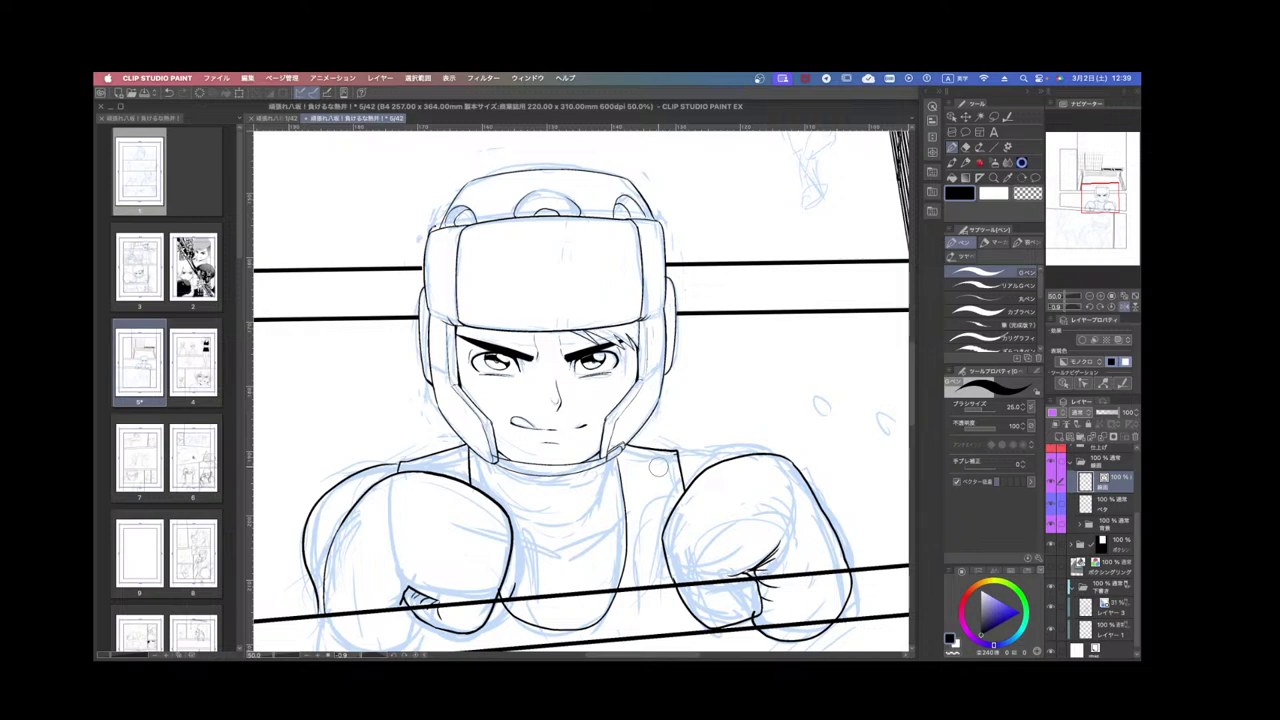
mouse_move(680, 456)
left_mouse_down()
mouse_move(756, 450)
mouse_move(746, 372)
left_mouse_up()
key("shift+space")
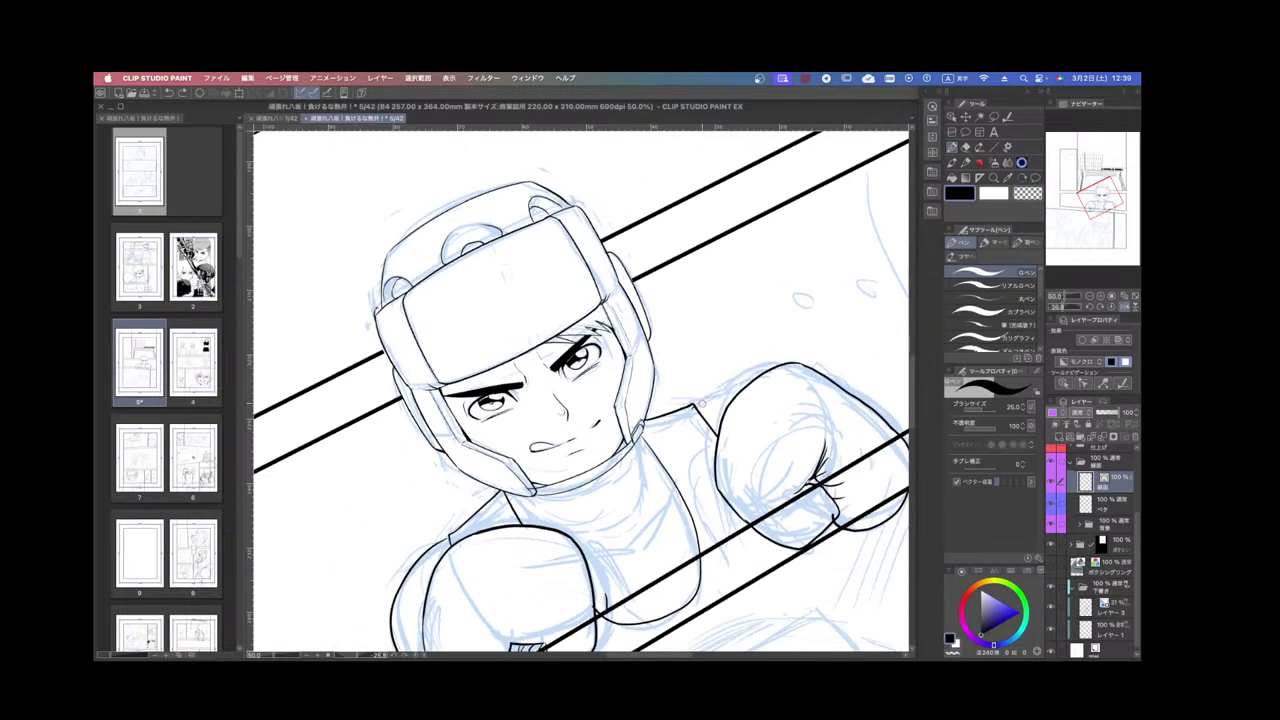
scroll(764, 382, "down", 1)
key("shift+space")
left_click_drag(762, 342, 765, 482)
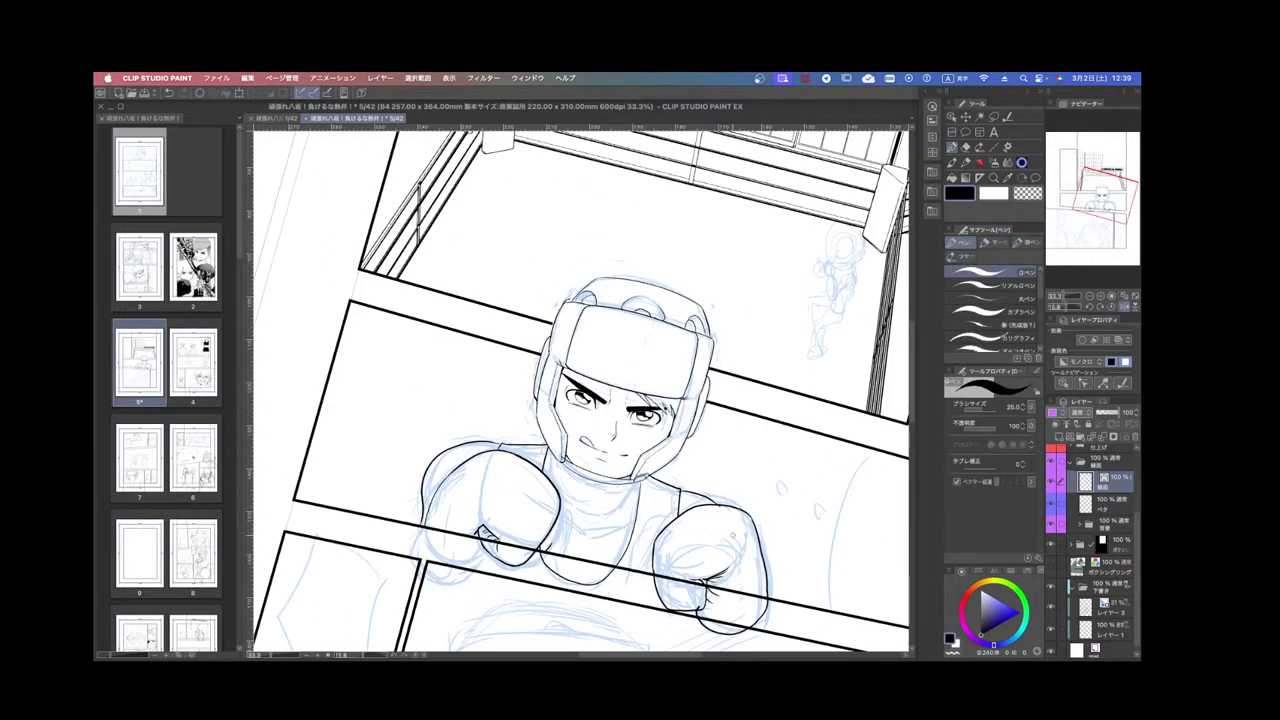
Thicken the headgear's outer contour along its side and up to the near edge of the crown.
scroll(497, 392, "up", 5)
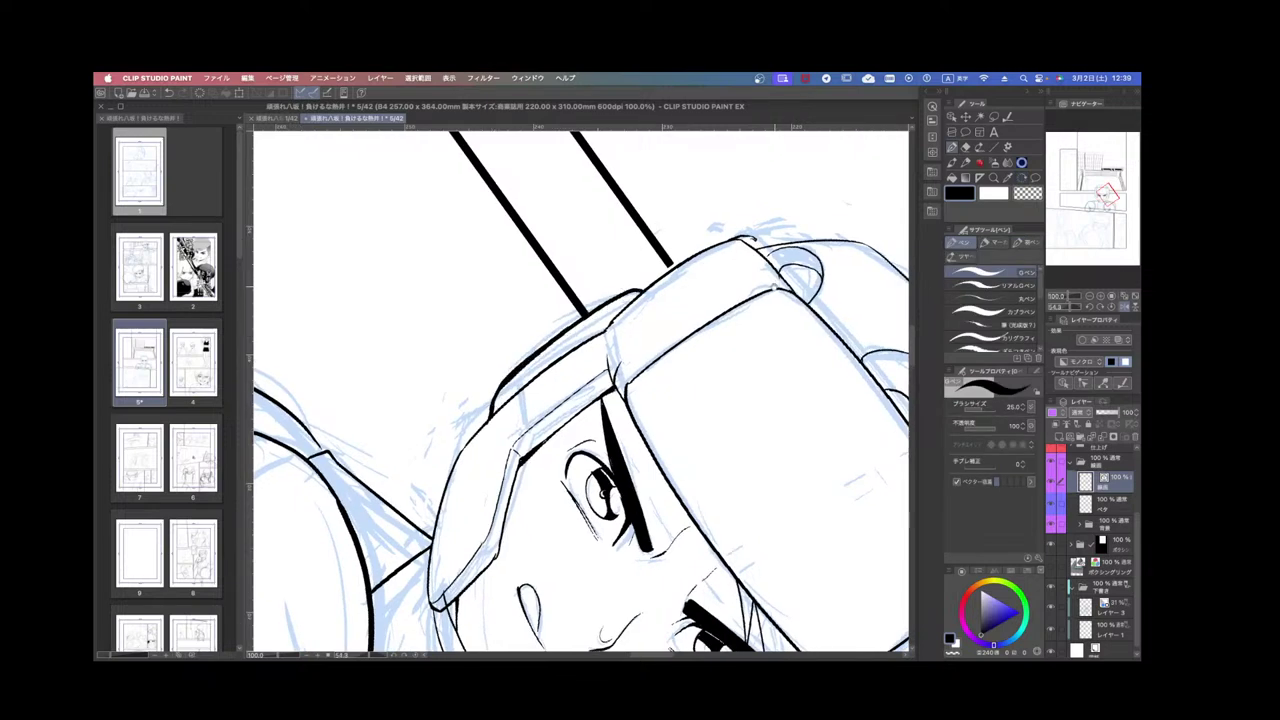
left_click_drag(680, 286, 544, 399)
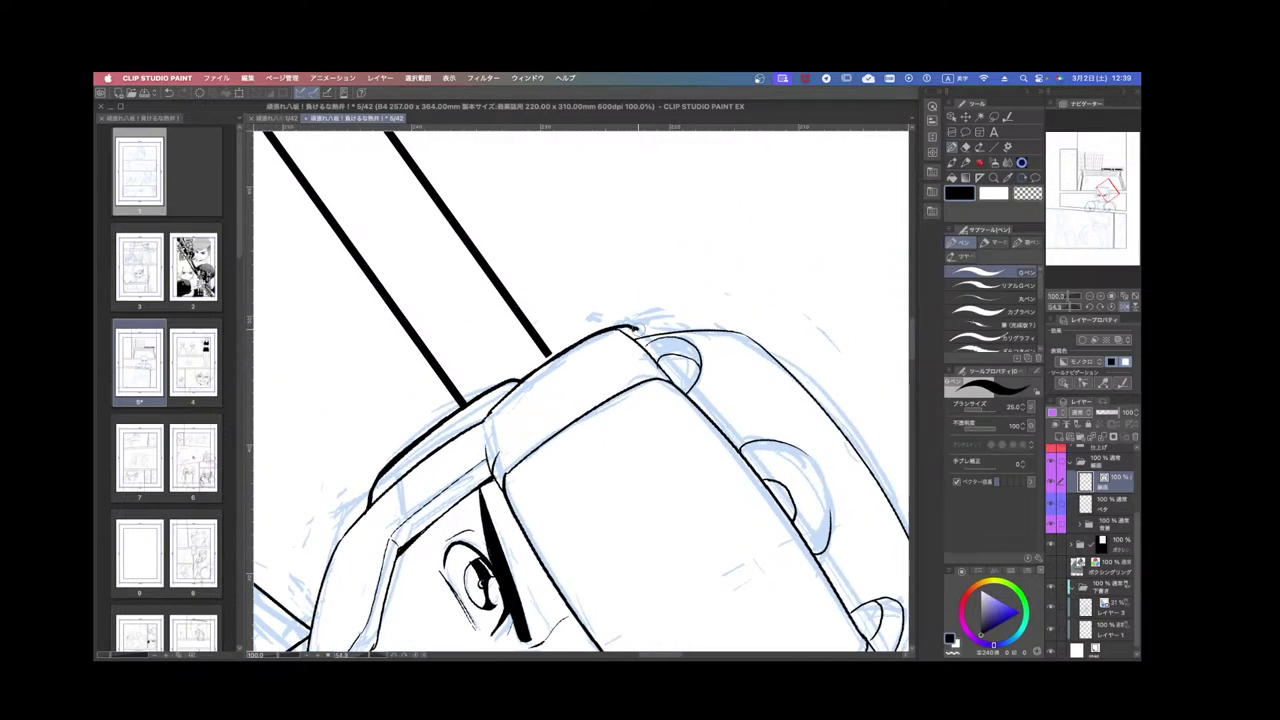
key("r")
left_click_drag(783, 430, 752, 284)
left_click_drag(587, 317, 686, 225)
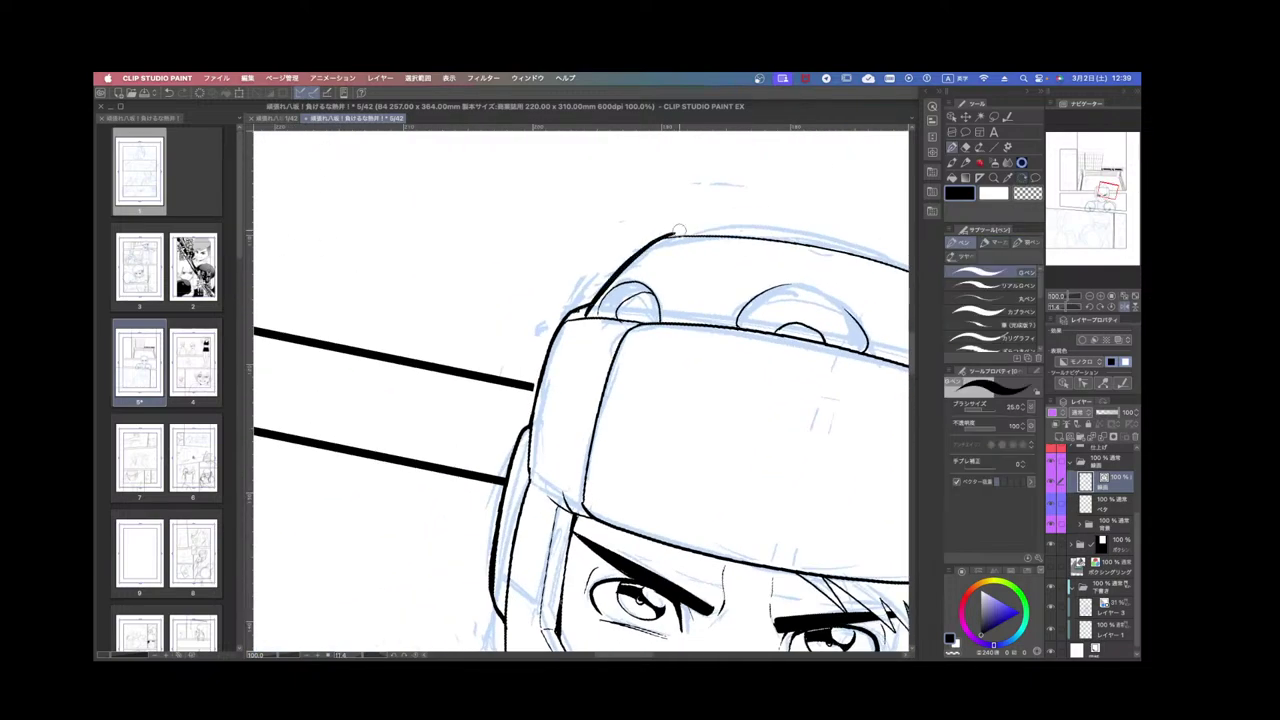
Thicken the contour across the top of the headgear's crown, redoing the first stroke.
scroll(743, 279, "down", 3)
key("r")
left_click_drag(820, 387, 747, 219)
left_click_drag(700, 240, 665, 489)
key("super+plus")
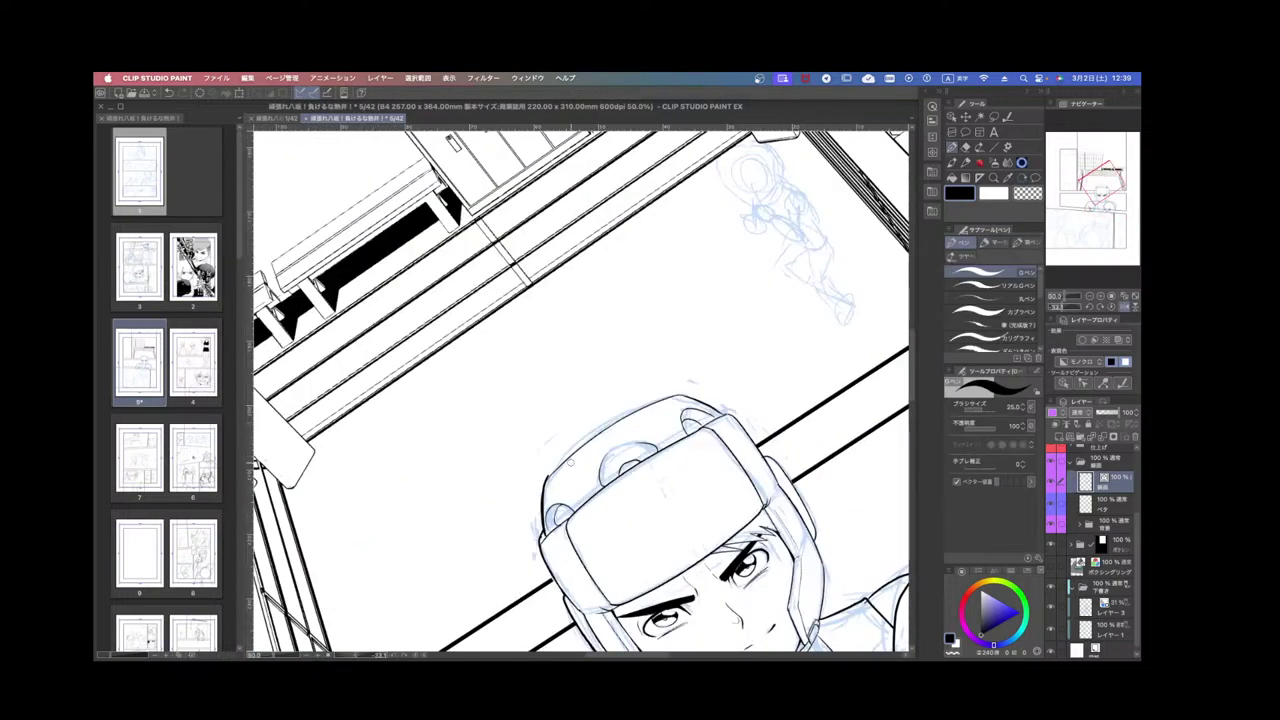
left_click_drag(547, 476, 664, 403)
key("super+z")
mouse_move(547, 477)
left_mouse_down()
mouse_move(636, 409)
mouse_move(681, 393)
left_mouse_up()
Thicken the remaining crown contour where it slopes down to the headgear's side padding.
key("r")
mouse_move(738, 437)
left_mouse_down()
mouse_move(744, 409)
mouse_move(682, 262)
left_mouse_up()
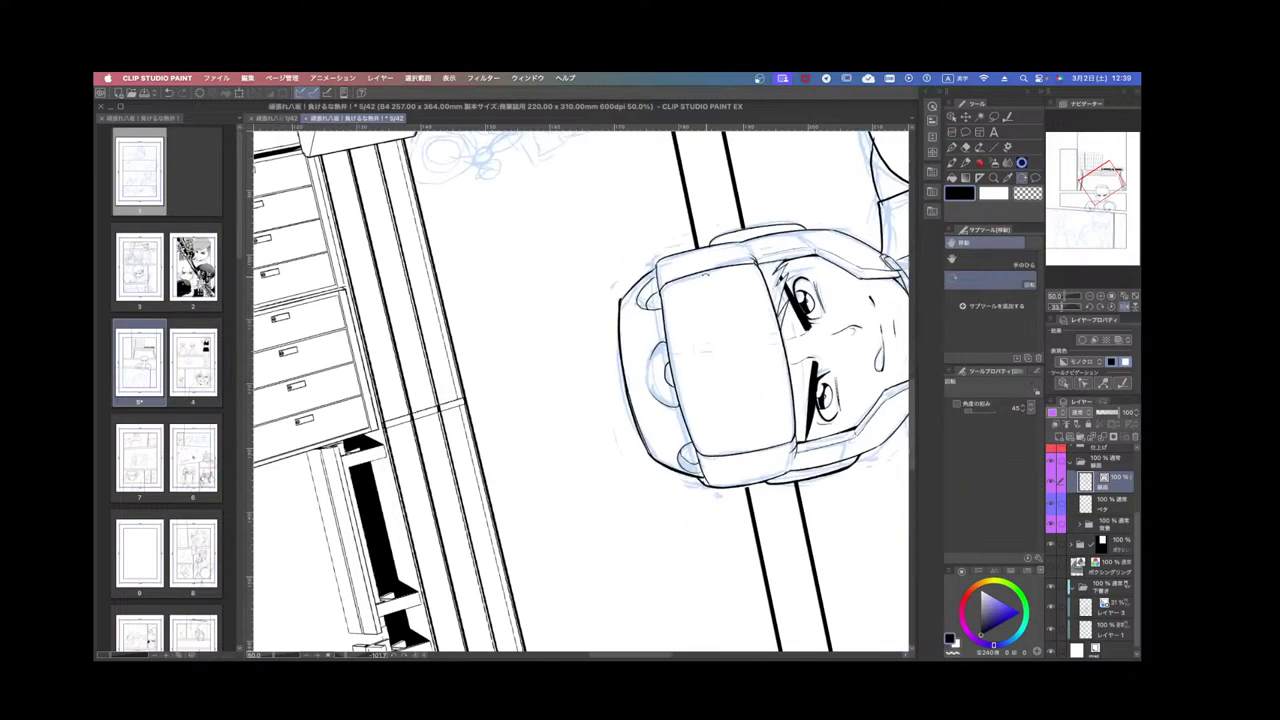
left_click_drag(621, 295, 658, 263)
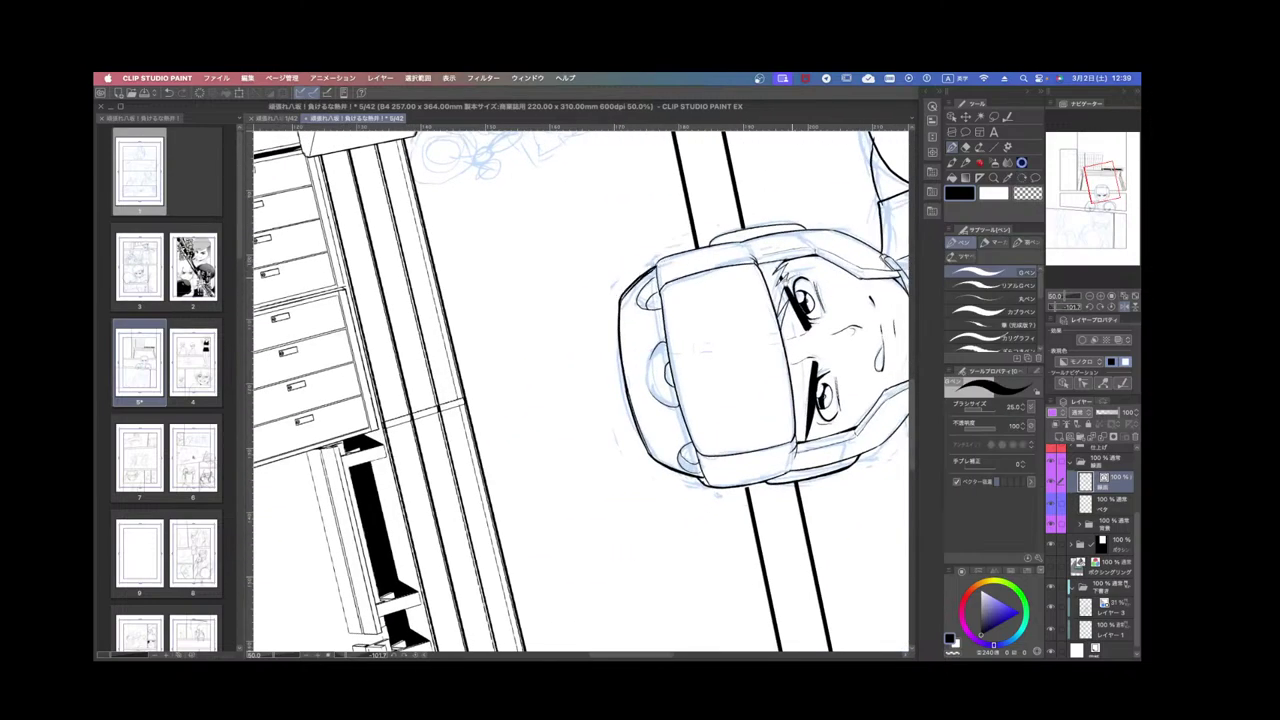
key("space")
mouse_move(790, 293)
left_mouse_down()
mouse_move(705, 450)
mouse_move(718, 388)
left_mouse_up()
key("r")
left_click_drag(585, 421, 605, 393)
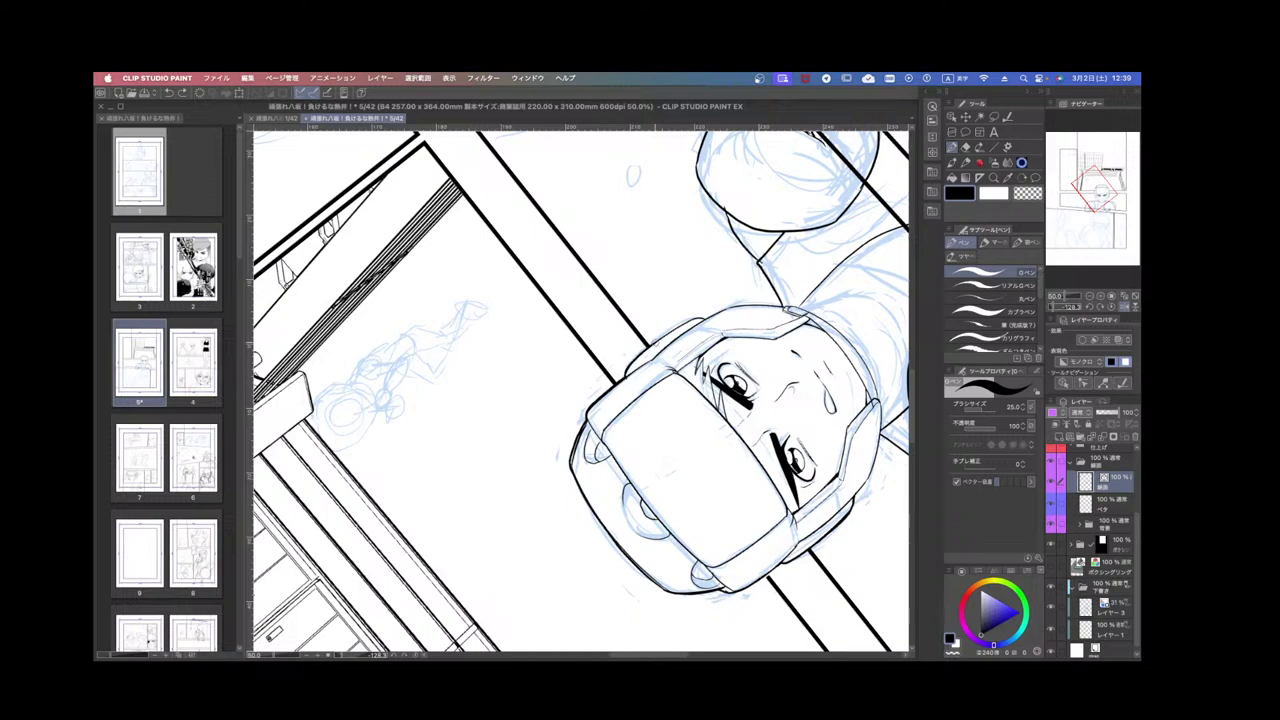
mouse_move(767, 324)
left_mouse_down()
mouse_move(797, 197)
mouse_move(690, 430)
left_mouse_up()
key("super+plus")
mouse_move(584, 473)
left_mouse_down()
mouse_move(604, 443)
mouse_move(677, 401)
left_mouse_up()
Ink the neck line under the headgear's jaw, replacing the first attempt with a shorter stroke.
key("super+minus")
mouse_move(762, 375)
left_mouse_down()
mouse_move(748, 457)
mouse_move(450, 410)
left_mouse_up()
key("super+minus")
left_click_drag(618, 497, 784, 518)
scroll(737, 507, "up", 2)
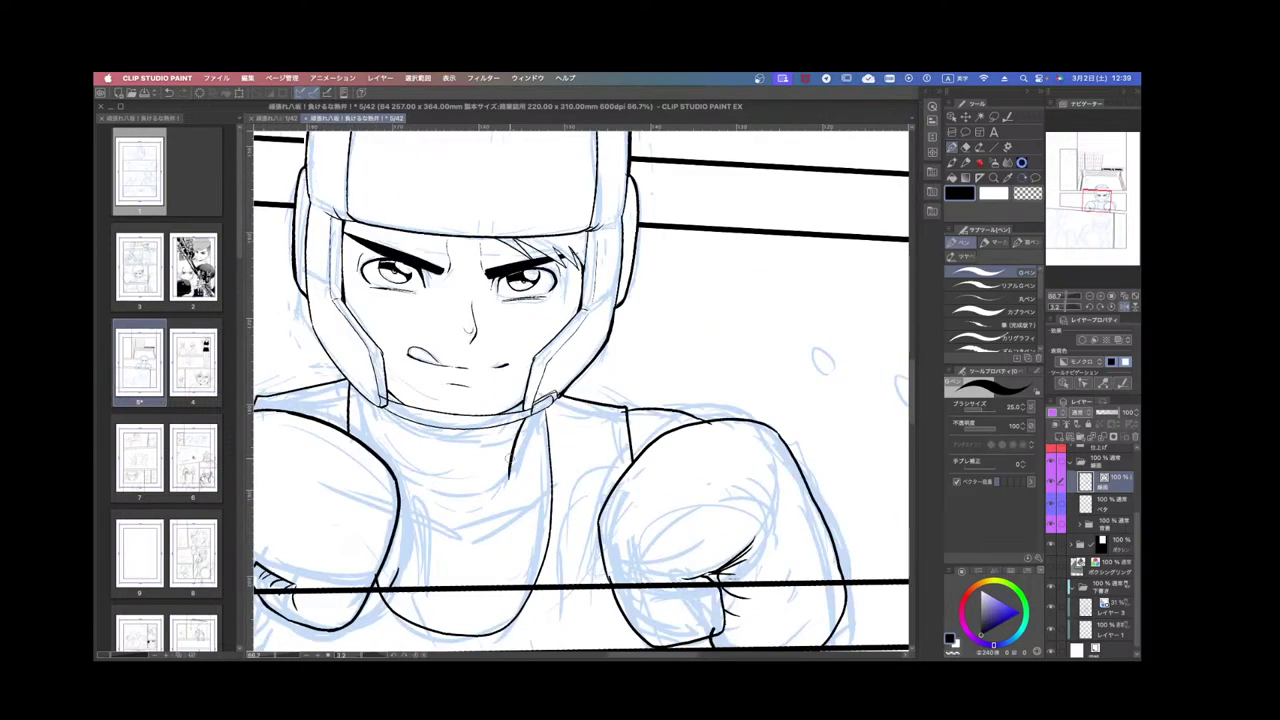
key("super+z")
left_click_drag(519, 420, 508, 462)
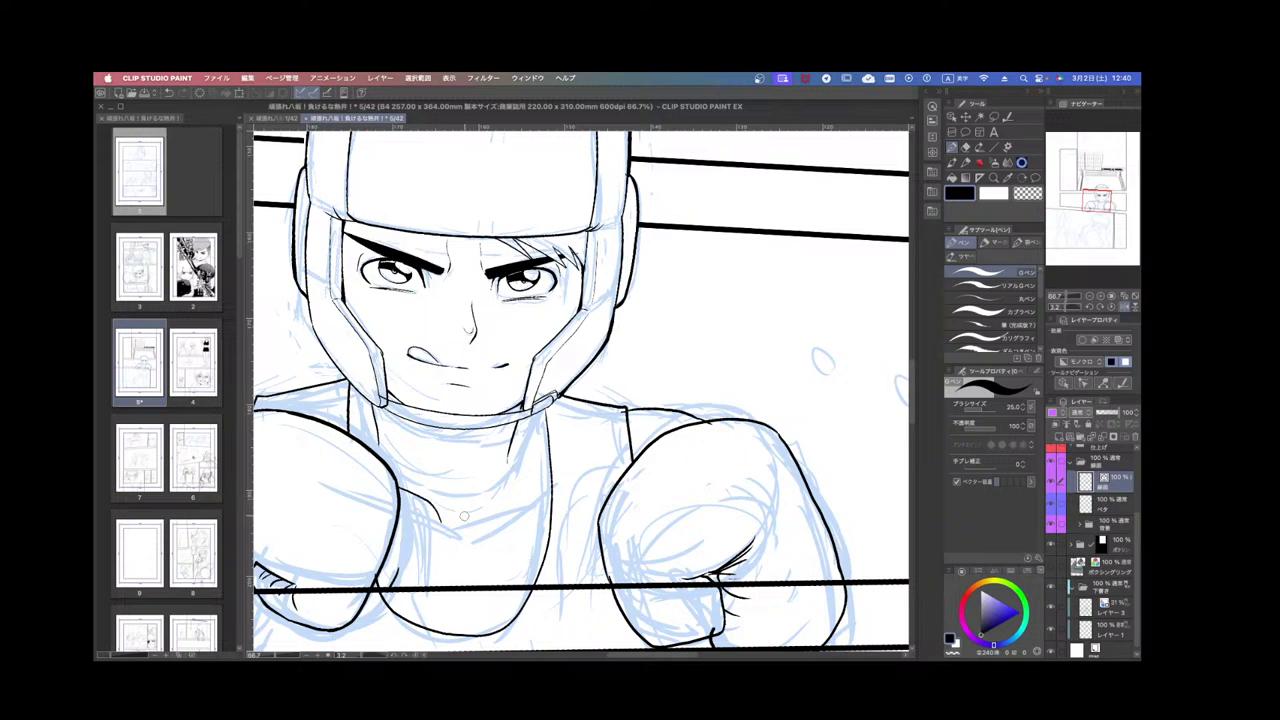
Ink the collarbone lines inside the neckline, redrawing the strokes on the second glove's side.
left_click_drag(464, 518, 567, 479)
key("super+z")
key("super+z")
mouse_move(431, 508)
left_mouse_down()
mouse_move(441, 526)
mouse_move(584, 486)
left_mouse_up()
key("super+z")
left_click_drag(489, 512, 587, 479)
key("r")
left_click_drag(610, 571, 645, 562)
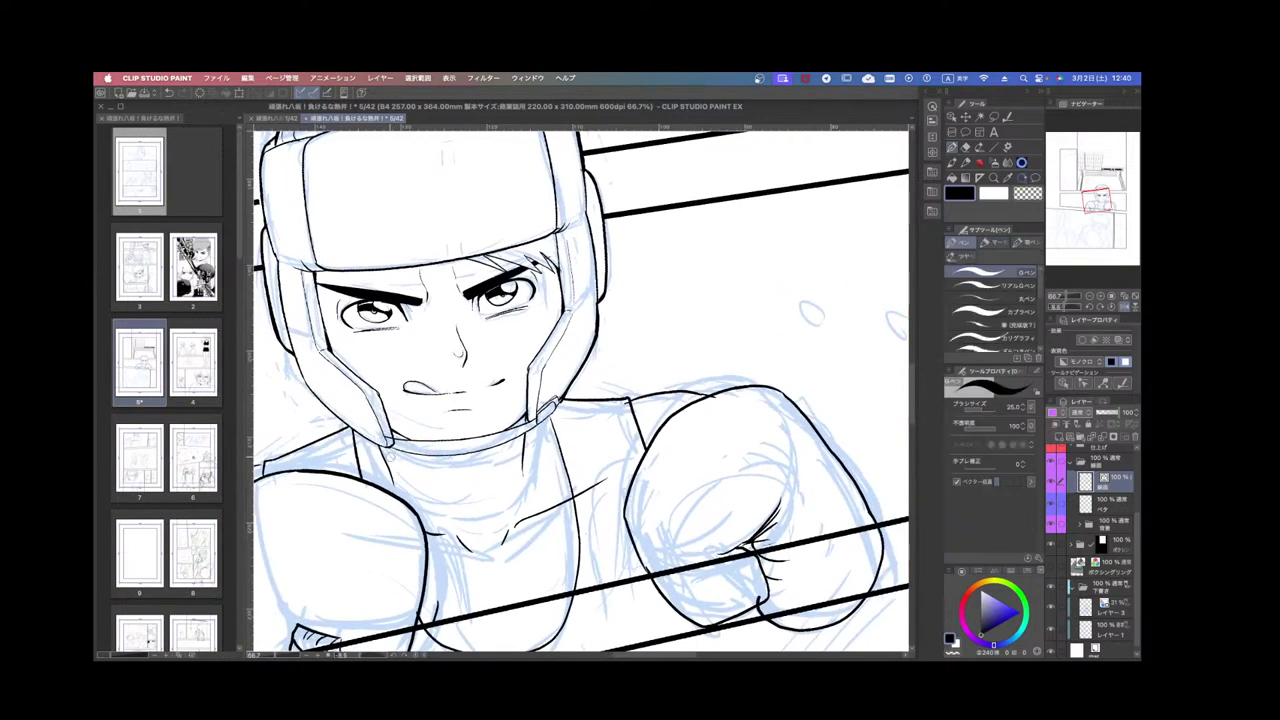
Check the inked boxer at several magnifications and angles, and save the page.
key("super+minus")
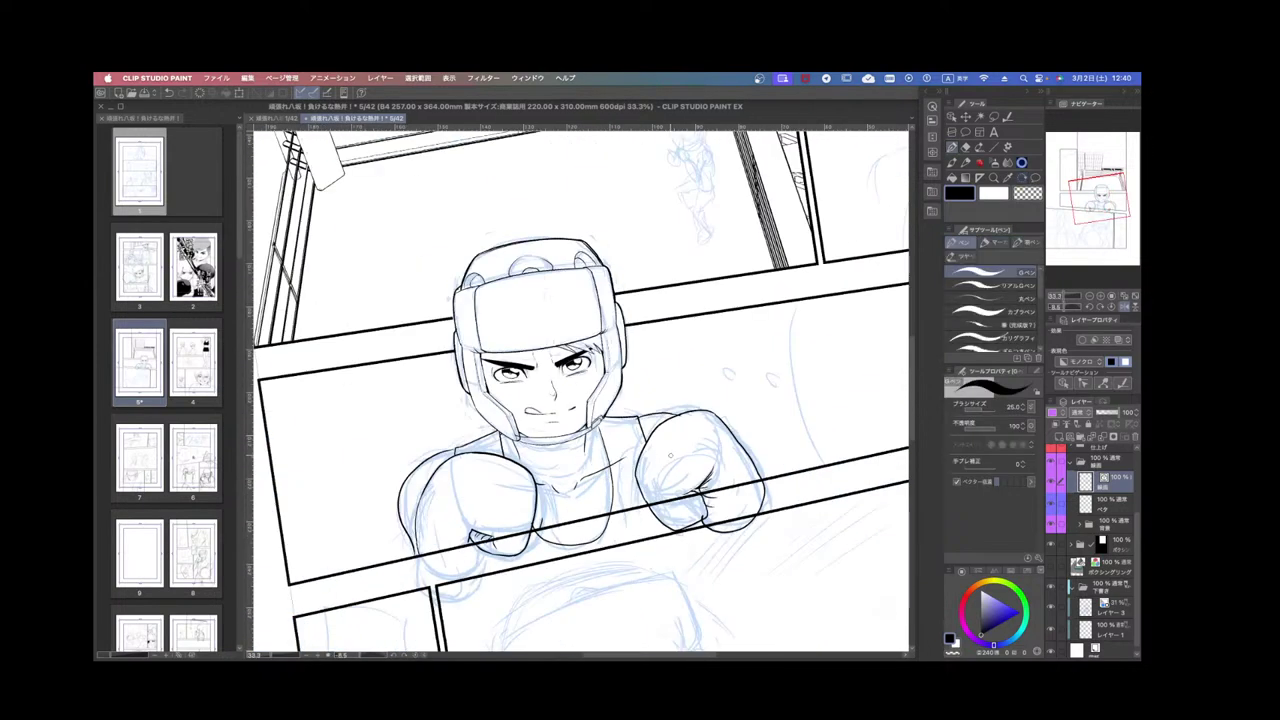
key("super+plus")
key("super+minus")
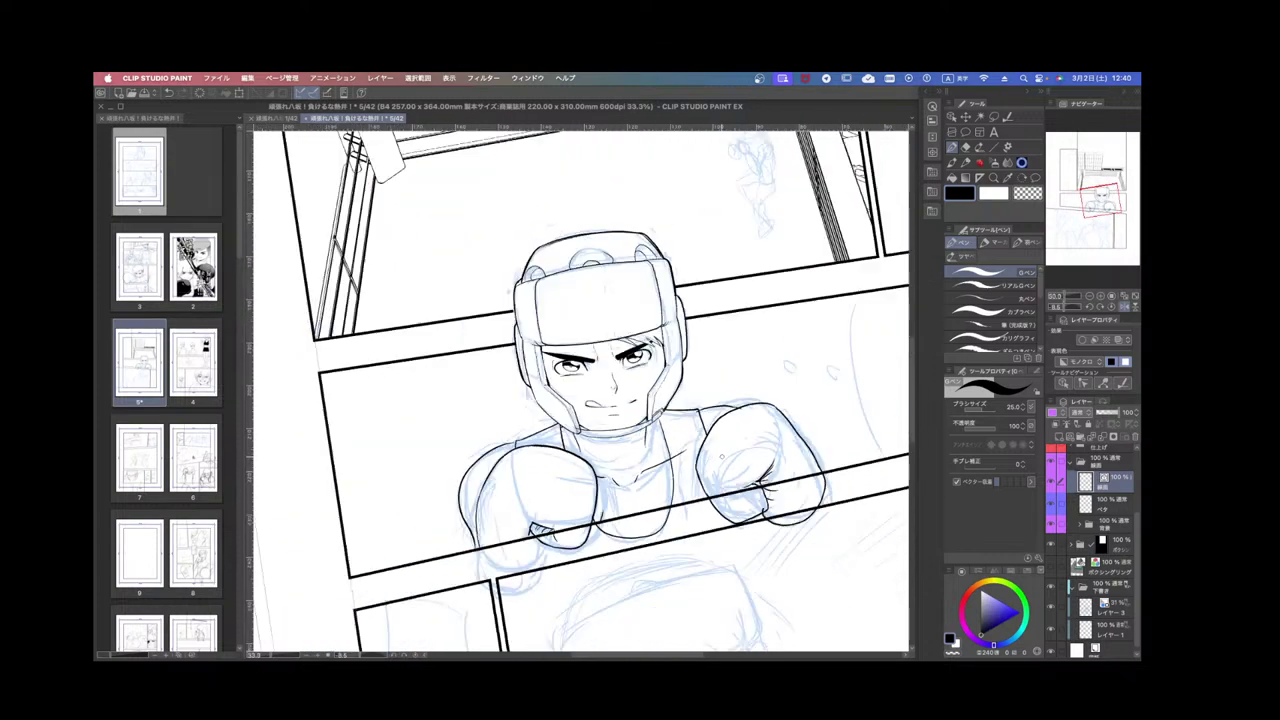
key("super+plus")
key("super+plus")
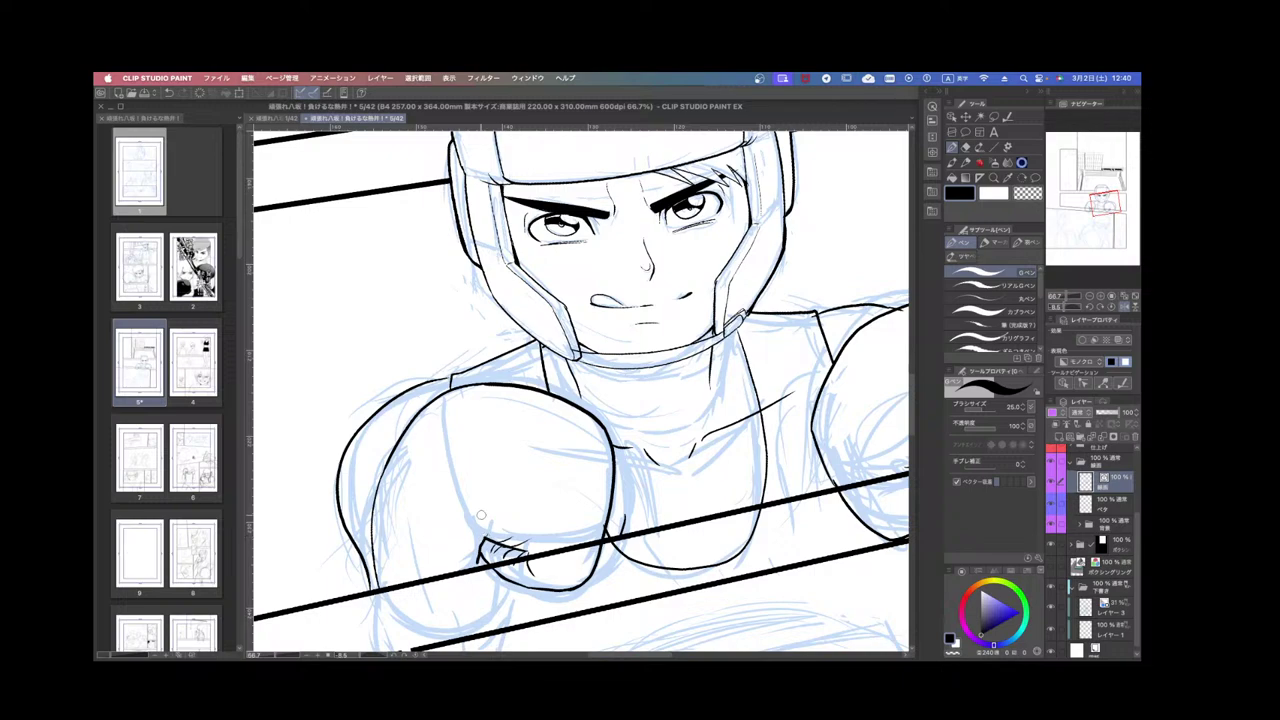
key("super+minus")
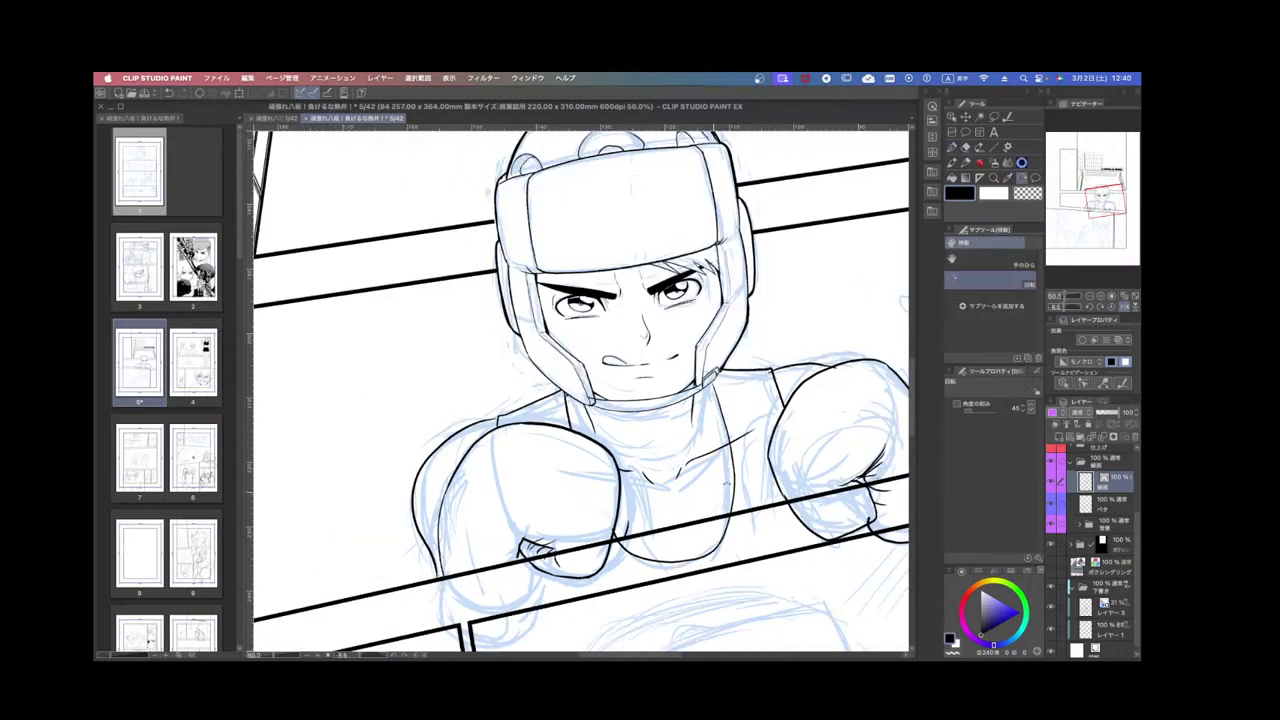
left_click_drag(727, 484, 715, 545)
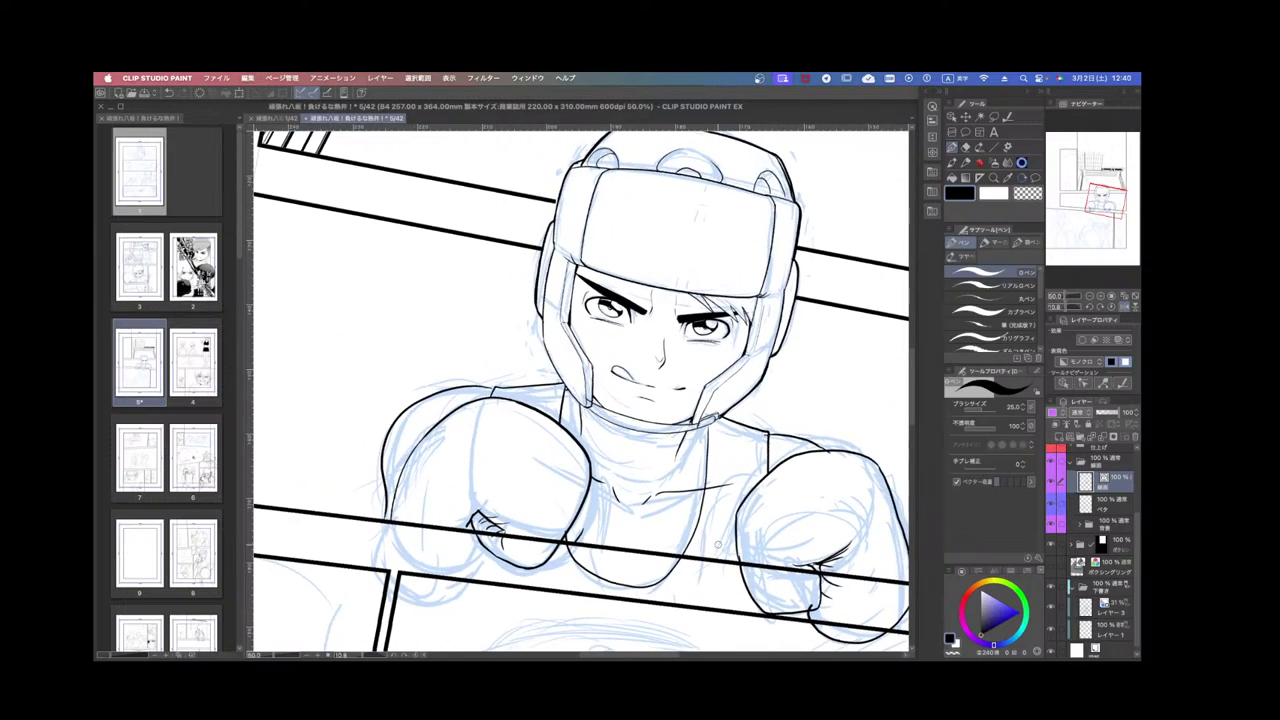
key("super+s")
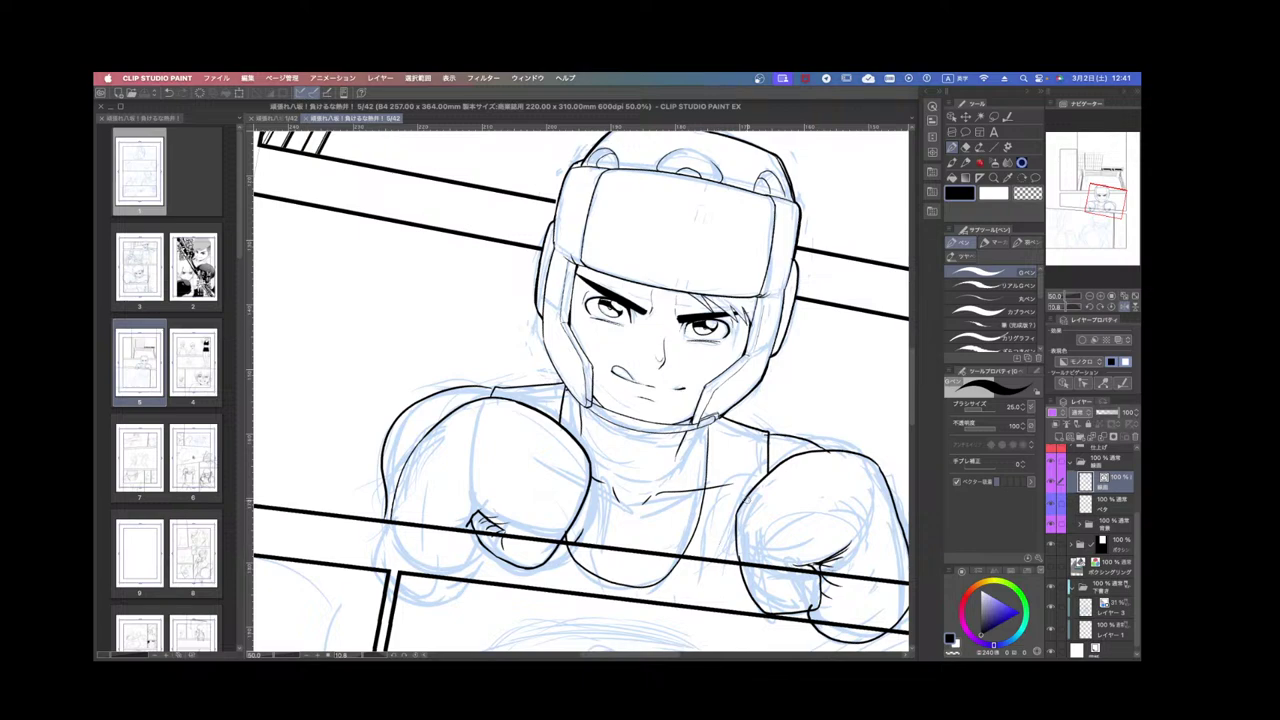
key("r")
left_click_drag(807, 506, 827, 455)
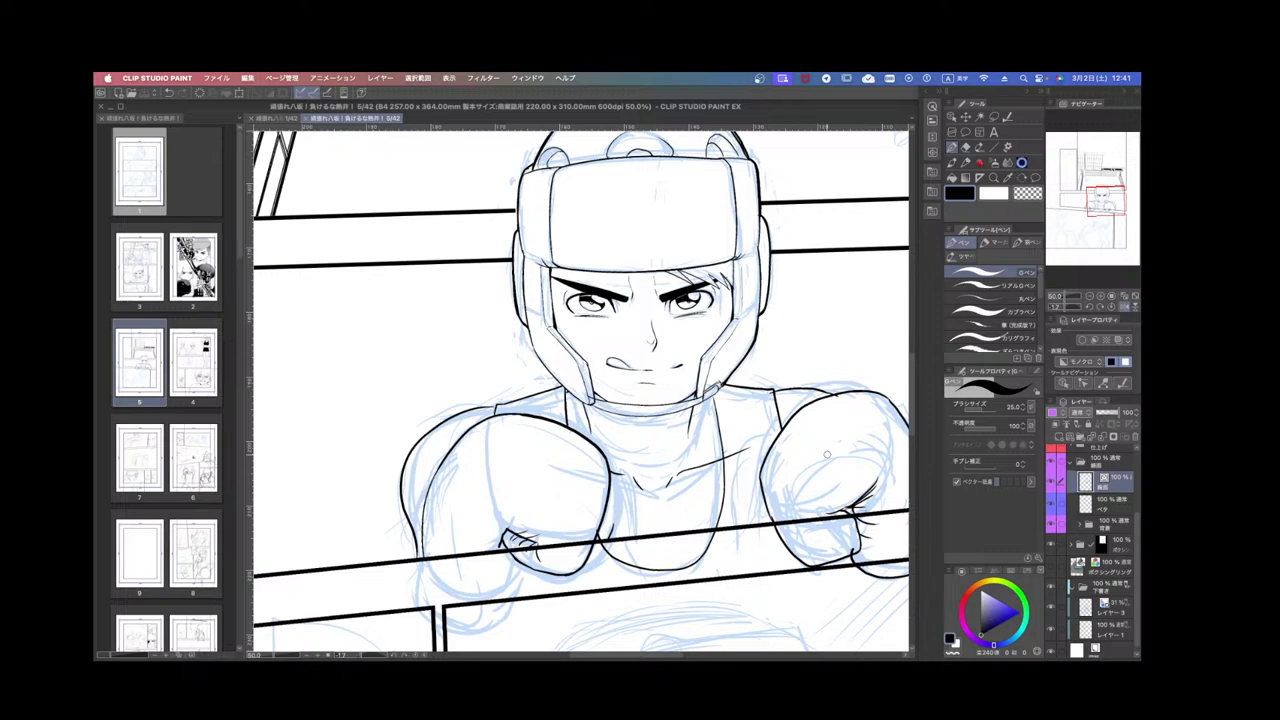
left_click_drag(821, 503, 799, 499)
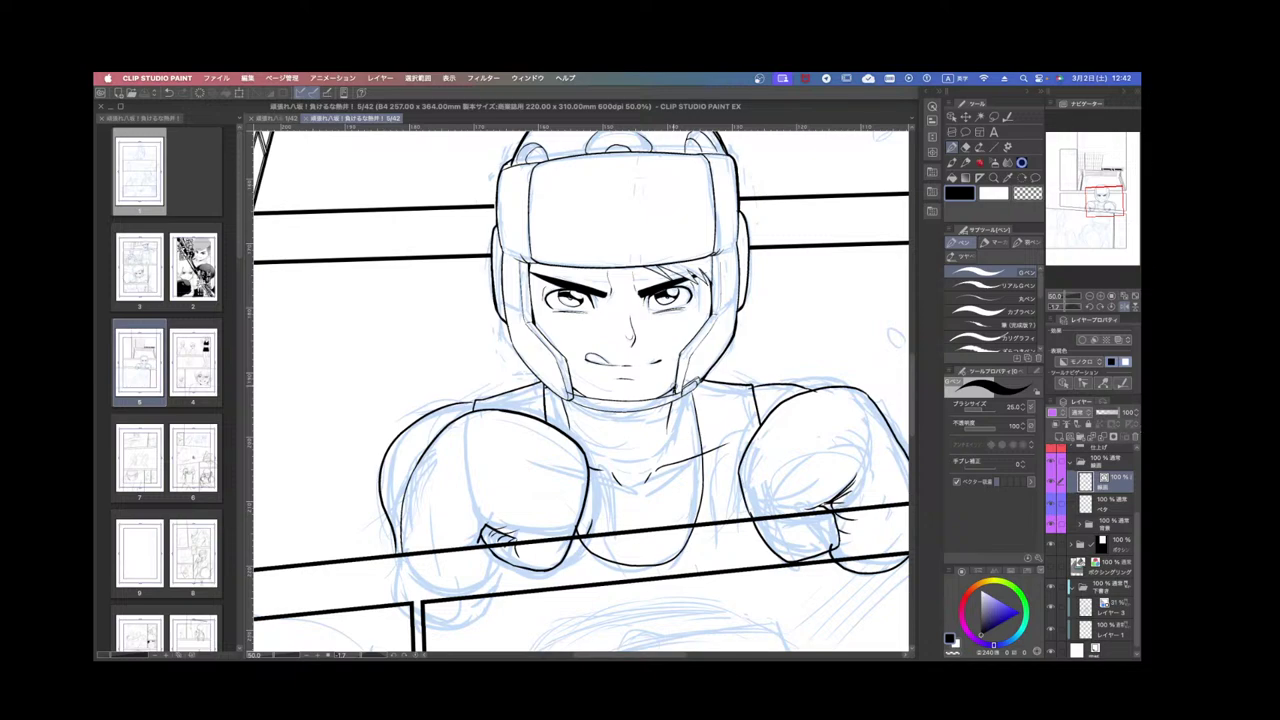
Redraw the lower edge of the headgear's chin strap as one smooth curve under the jaw, undoing the first attempts.
key("super+plus")
key("super+plus")
key("r")
mouse_move(705, 409)
left_mouse_down()
mouse_move(629, 527)
mouse_move(560, 424)
left_mouse_up()
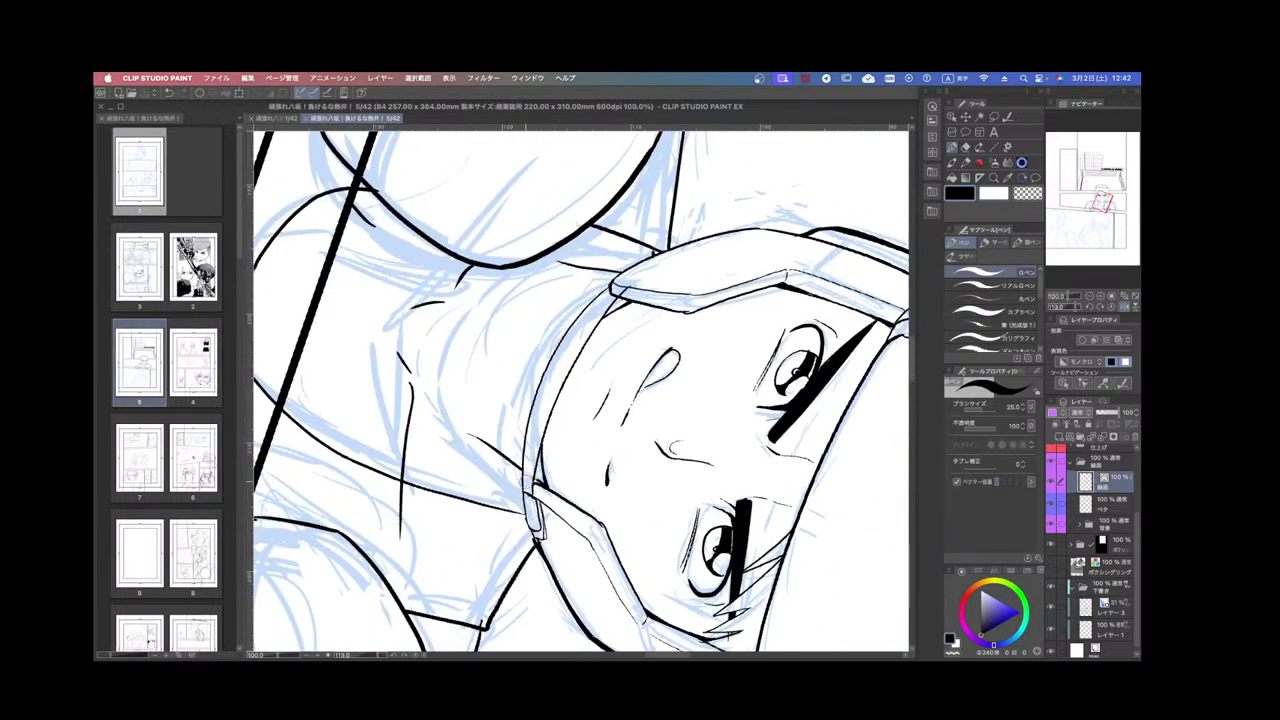
left_click_drag(558, 341, 617, 281)
key("super+z")
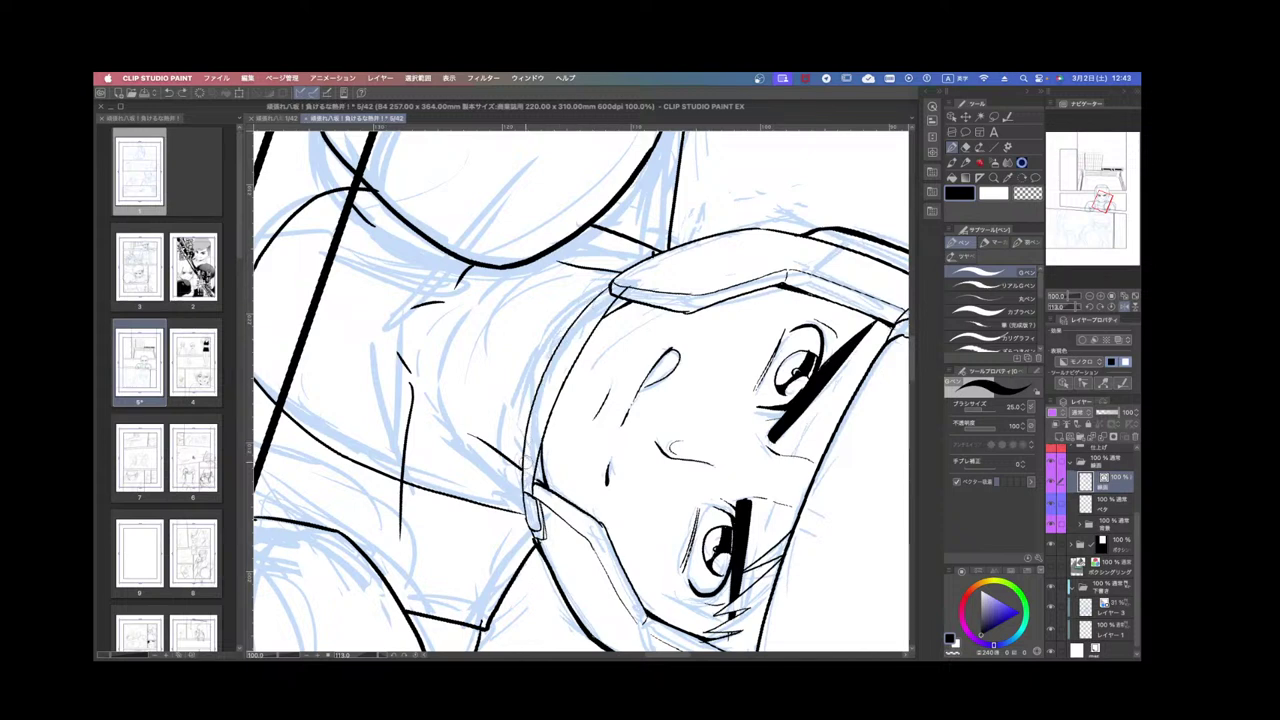
left_click_drag(528, 489, 558, 359)
key("super+z")
mouse_move(527, 489)
left_mouse_down()
mouse_move(546, 378)
mouse_move(592, 300)
left_mouse_up()
key("super+z")
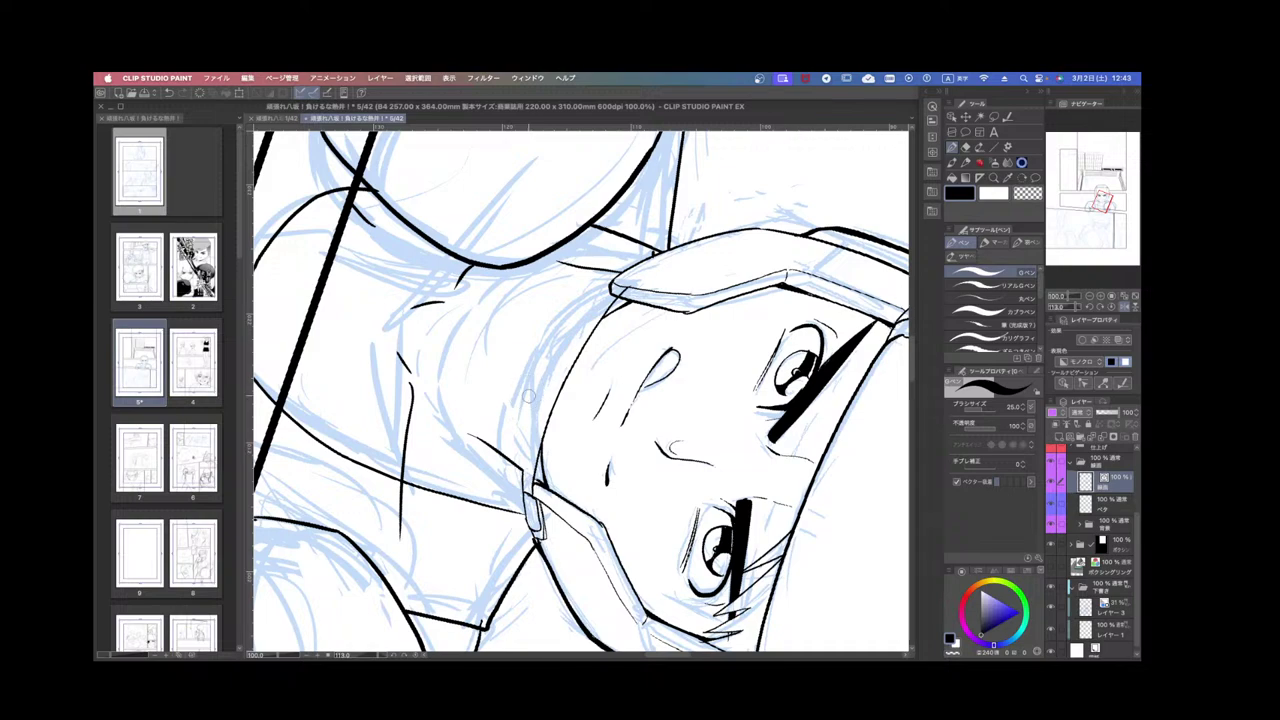
mouse_move(522, 490)
left_mouse_down()
mouse_move(558, 360)
mouse_move(600, 298)
mouse_move(628, 284)
left_mouse_up()
key("r")
left_click_drag(641, 475, 677, 220)
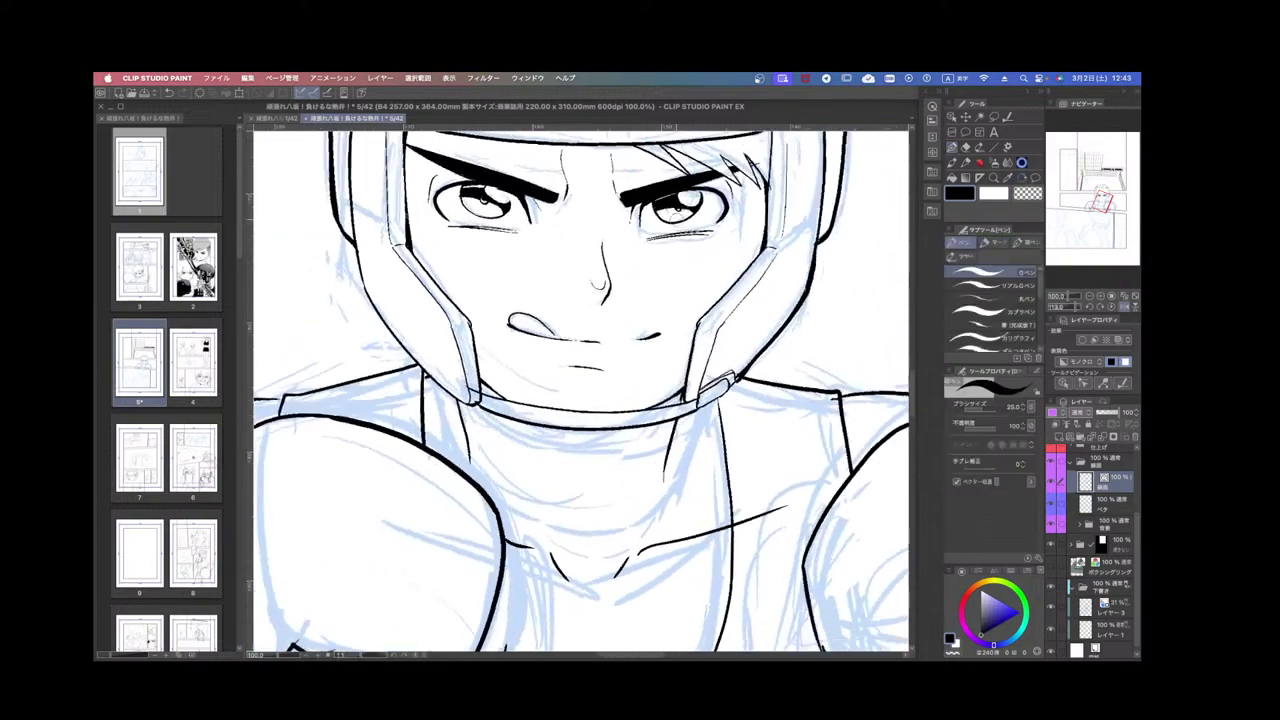
Try to ink the long curved line beside the boxer in the middle panel, and undo the stroke.
key("space")
left_click_drag(517, 380, 632, 497)
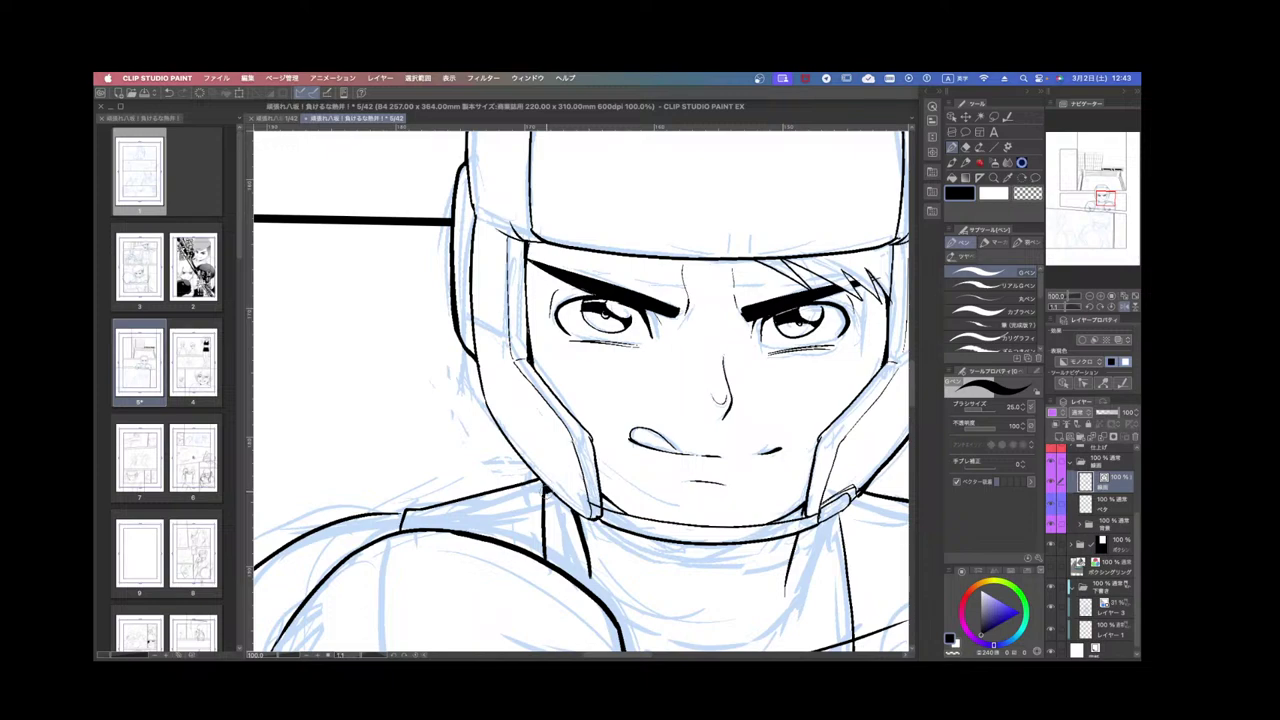
scroll(622, 485, "down", 3)
scroll(751, 509, "down", 3)
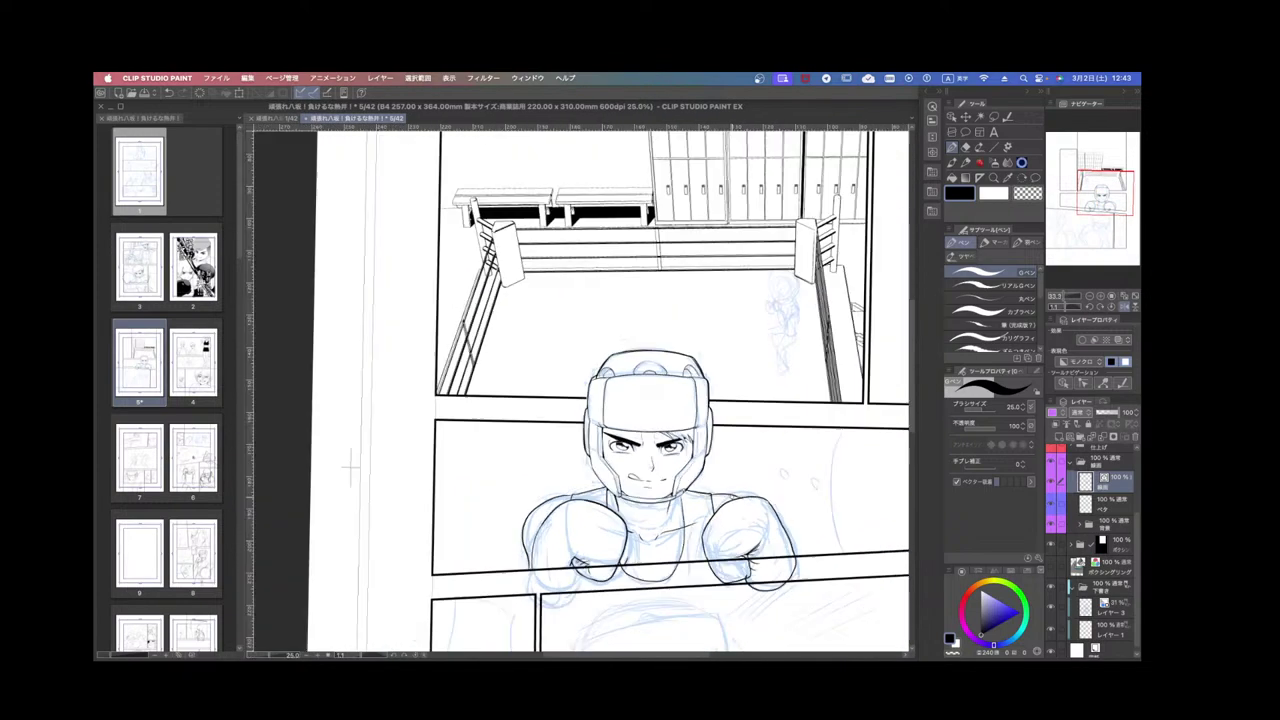
scroll(732, 418, "up", 2)
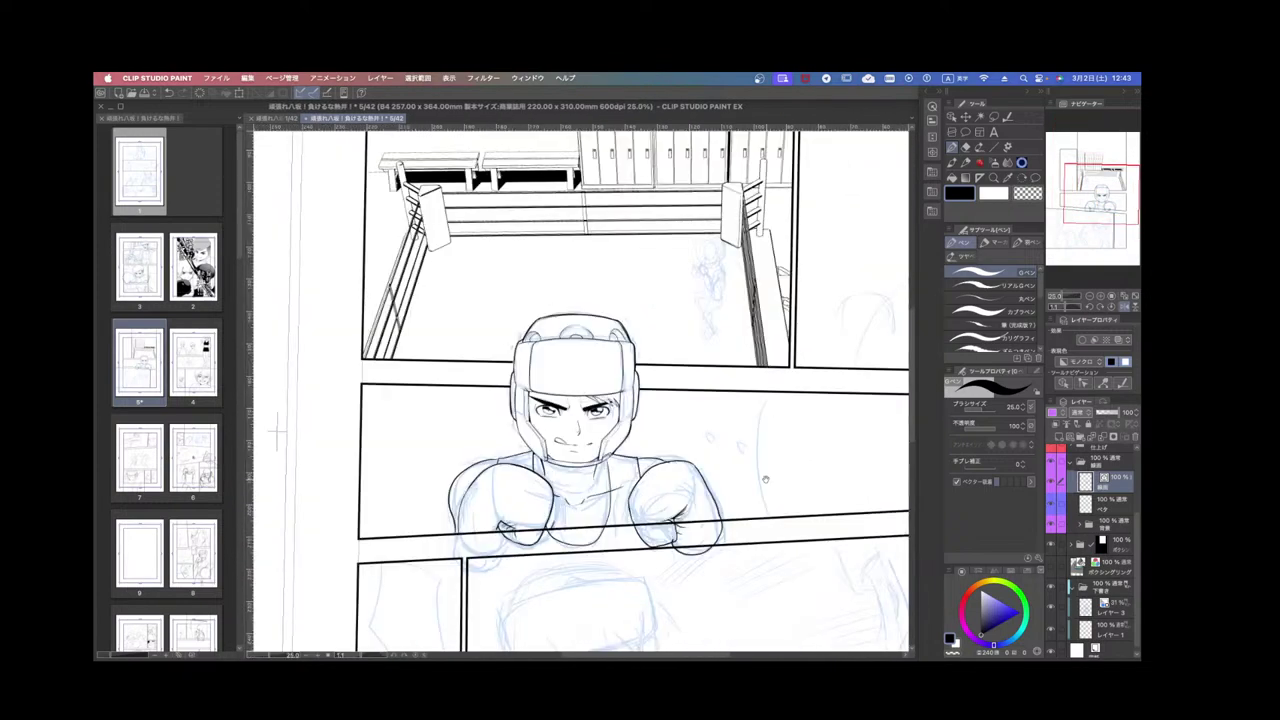
scroll(725, 405, "up", 1)
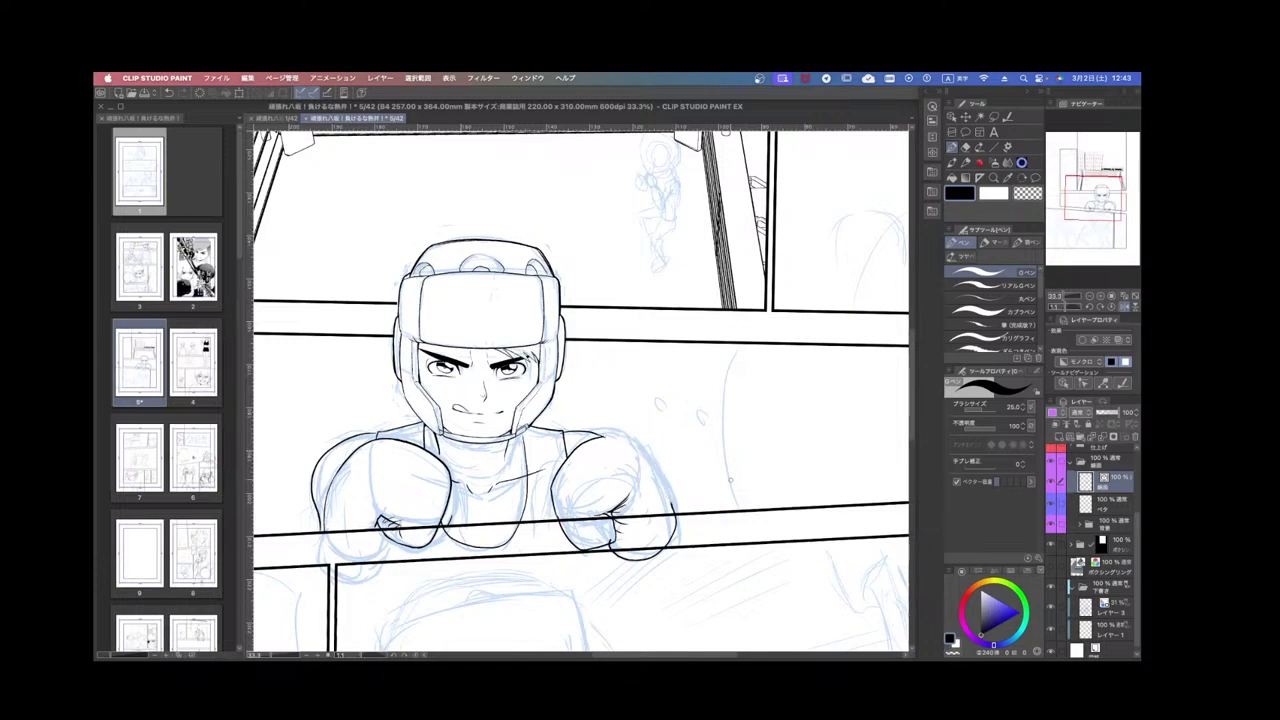
mouse_move(720, 488)
left_mouse_down()
mouse_move(738, 320)
mouse_move(662, 229)
left_mouse_up()
key("super+z")
Re-ink the outer contour of the glove nearest the sketched curved line in the middle panel.
mouse_move(722, 548)
left_mouse_down()
mouse_move(775, 405)
mouse_move(737, 275)
mouse_move(642, 430)
left_mouse_up()
scroll(640, 440, "up", 1)
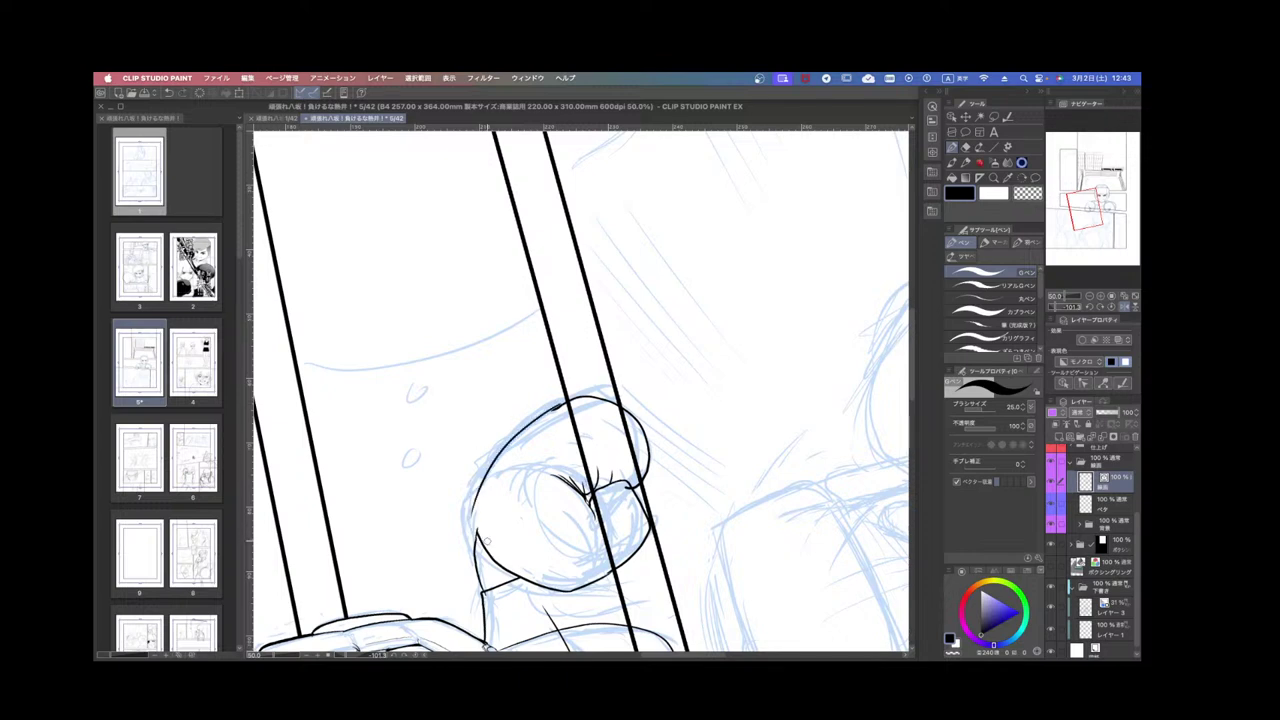
mouse_move(477, 520)
left_mouse_down()
mouse_move(474, 492)
mouse_move(556, 408)
left_mouse_up()
mouse_move(662, 383)
left_mouse_down()
mouse_move(646, 489)
mouse_move(553, 470)
left_mouse_up()
left_click_drag(441, 297, 536, 428)
key("super+plus")
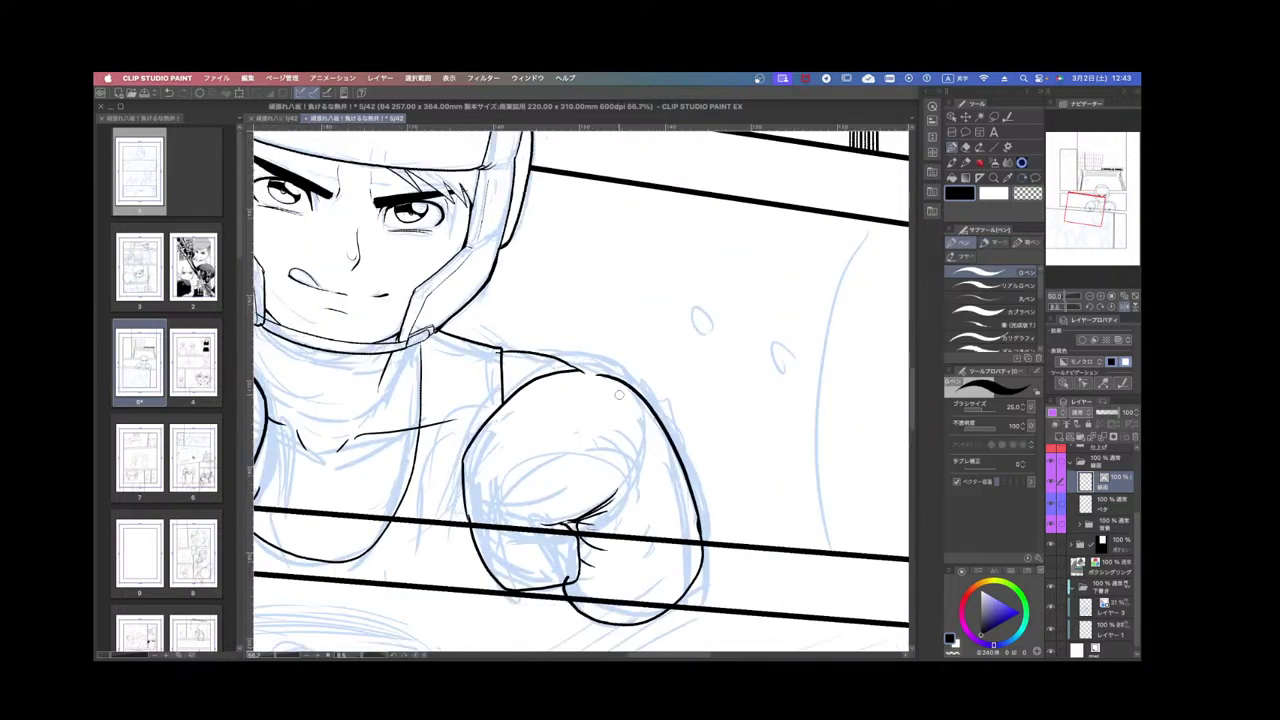
Erase that glove's inner contour and redraw it as a smooth curve from the shoulder strap to the thumb crease.
left_click_drag(474, 462, 463, 475)
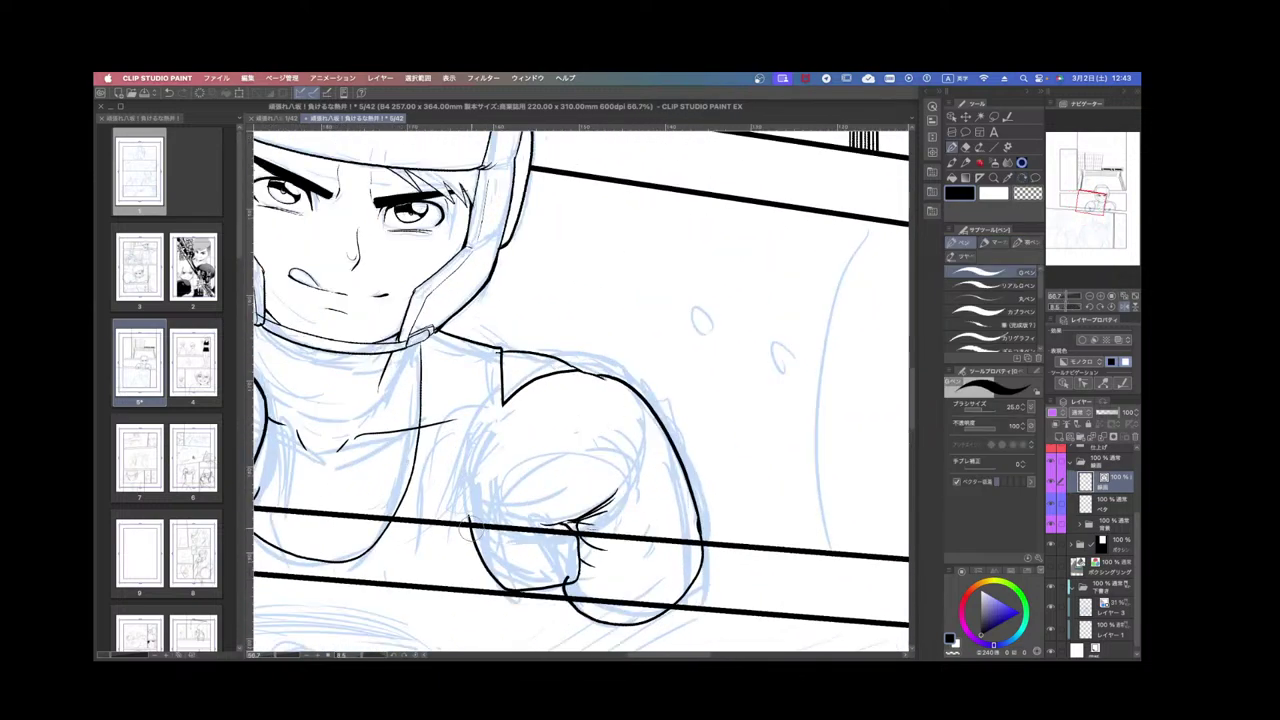
left_click_drag(482, 533, 472, 547)
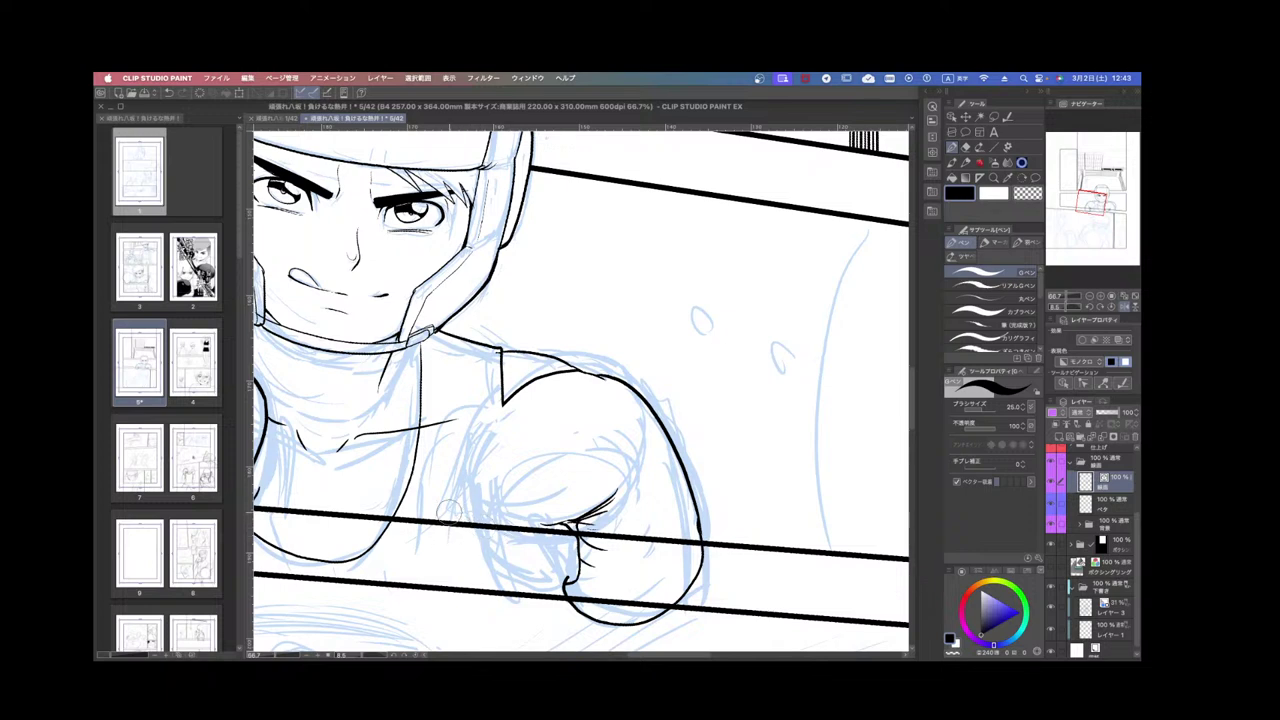
mouse_move(503, 405)
left_mouse_down()
mouse_move(469, 457)
mouse_move(471, 500)
mouse_move(489, 540)
mouse_move(576, 571)
left_mouse_up()
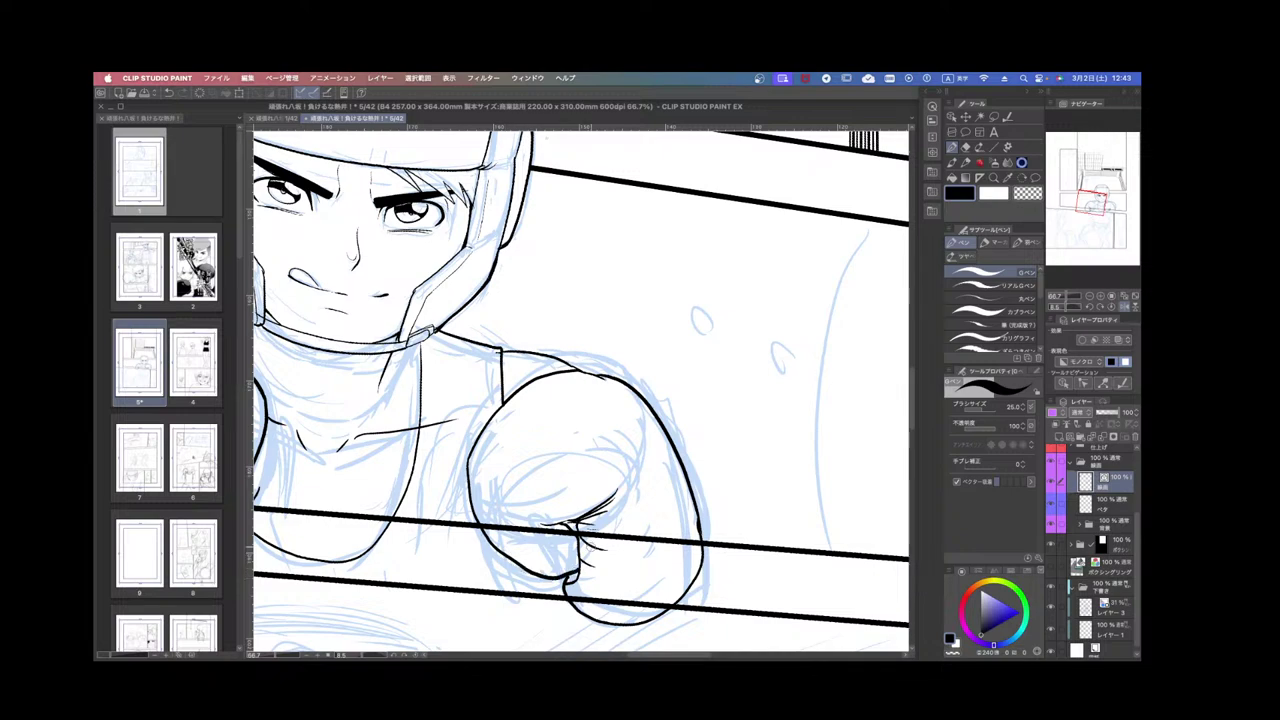
Try again to ink the curved line across the middle panel, check it from afar and undo it.
scroll(592, 546, "down", 2)
key("r")
left_click_drag(644, 529, 677, 508)
left_click_drag(827, 471, 706, 519)
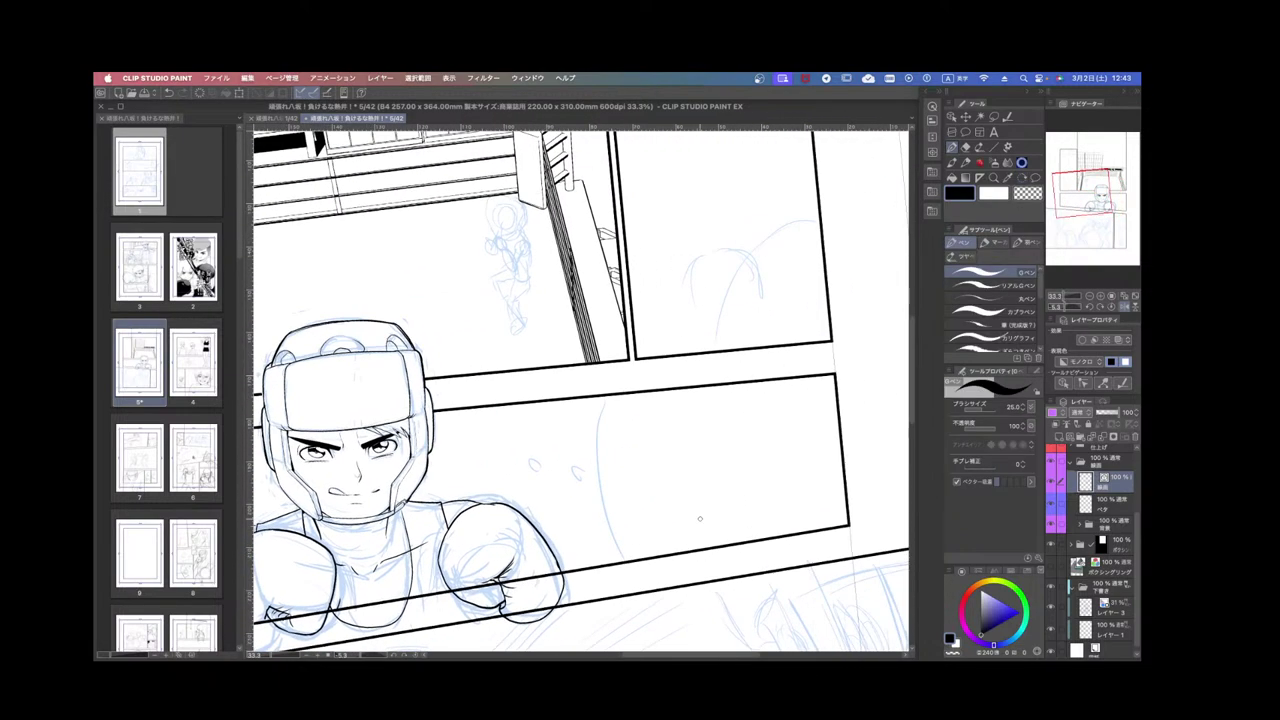
left_click_drag(609, 388, 628, 584)
scroll(645, 365, "down", 3)
scroll(645, 365, "up", 3)
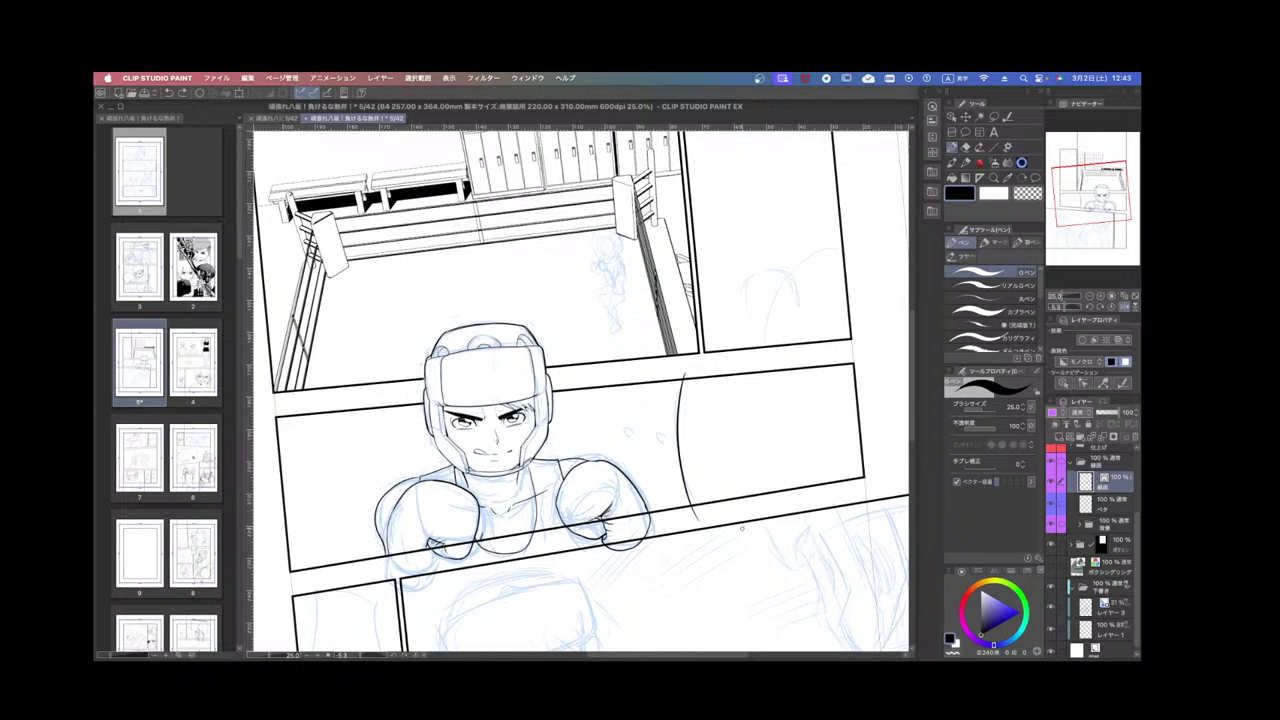
key("super+z")
On draft layer レイヤー 3, refine the sketched head, torso and legs of the small standing boxer in the narrow bottom panel.
mouse_move(776, 556)
left_mouse_down()
mouse_move(718, 438)
mouse_move(726, 360)
left_mouse_up()
left_click_drag(817, 450, 803, 491)
left_click_drag(580, 554, 768, 479)
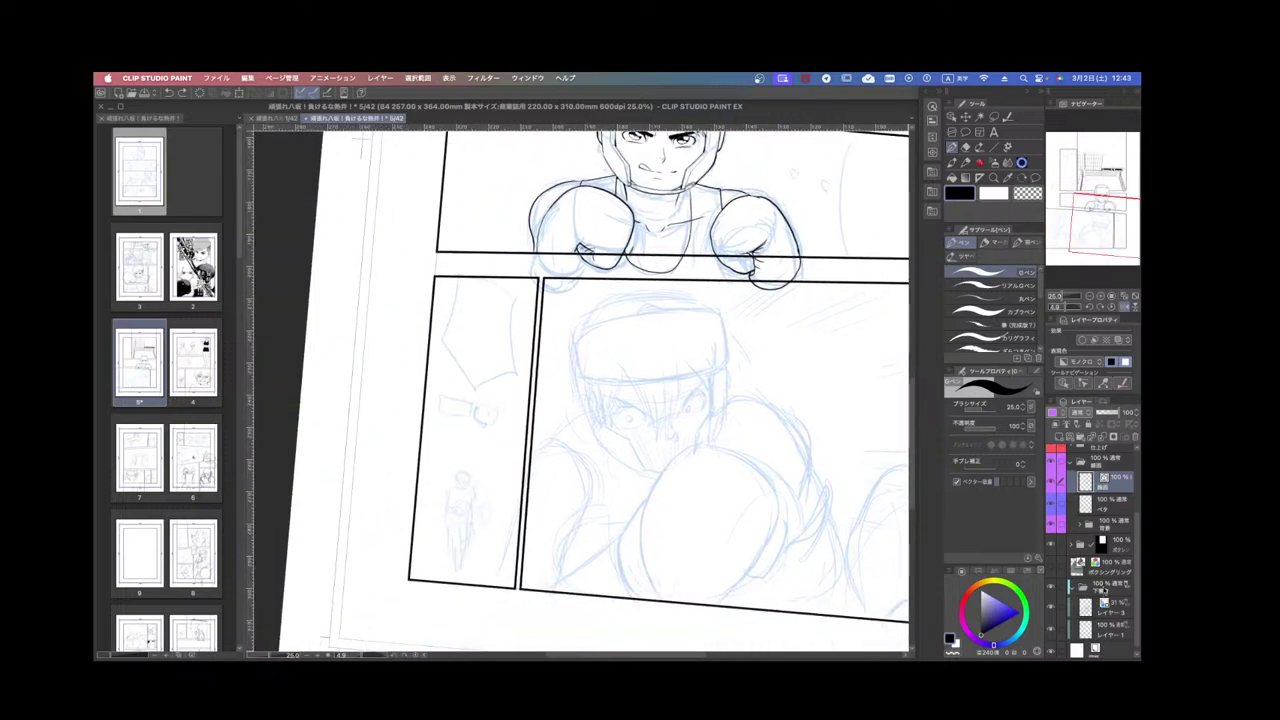
left_click(1104, 604)
left_click_drag(758, 566, 791, 530)
scroll(487, 526, "up", 1)
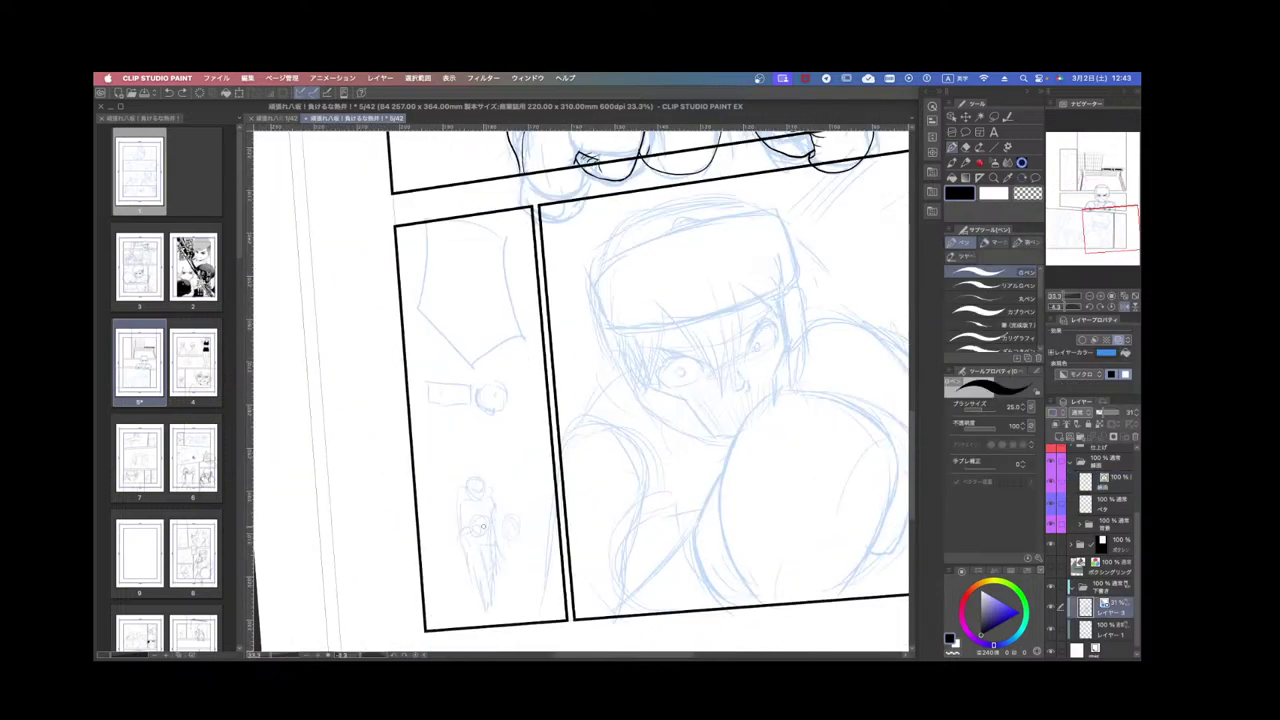
left_click_drag(476, 520, 503, 530)
mouse_move(477, 486)
left_mouse_down()
mouse_move(486, 478)
mouse_move(466, 484)
mouse_move(479, 484)
left_mouse_up()
left_click_drag(470, 565, 486, 607)
mouse_move(546, 561)
left_mouse_down()
mouse_move(528, 525)
mouse_move(548, 527)
mouse_move(542, 541)
mouse_move(528, 528)
mouse_move(530, 502)
mouse_move(627, 473)
mouse_move(571, 503)
mouse_move(546, 492)
mouse_move(538, 538)
left_mouse_up()
key("r")
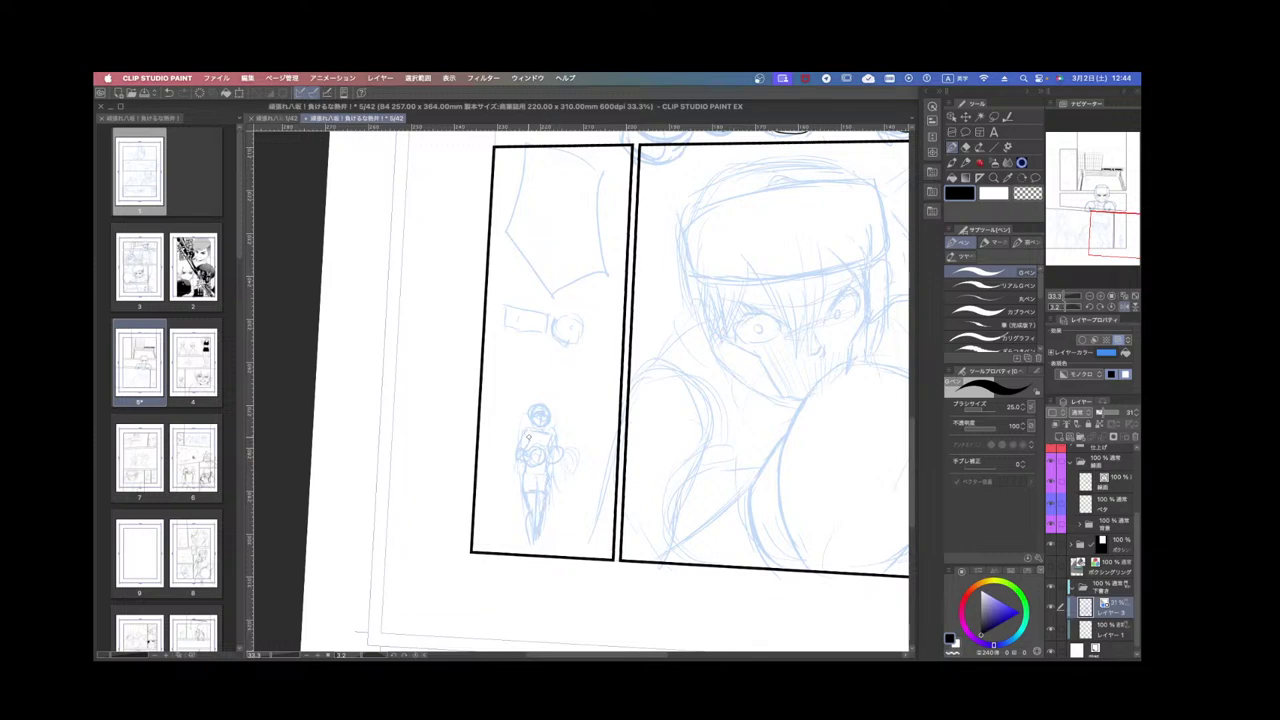
Rework the small boxer's torso and arms and sketch the feet in the narrow bottom panel.
left_click_drag(530, 447, 528, 464)
mouse_move(527, 440)
left_mouse_down()
mouse_move(532, 465)
mouse_move(545, 461)
left_mouse_up()
scroll(528, 490, "down", 2)
scroll(528, 490, "left", 2)
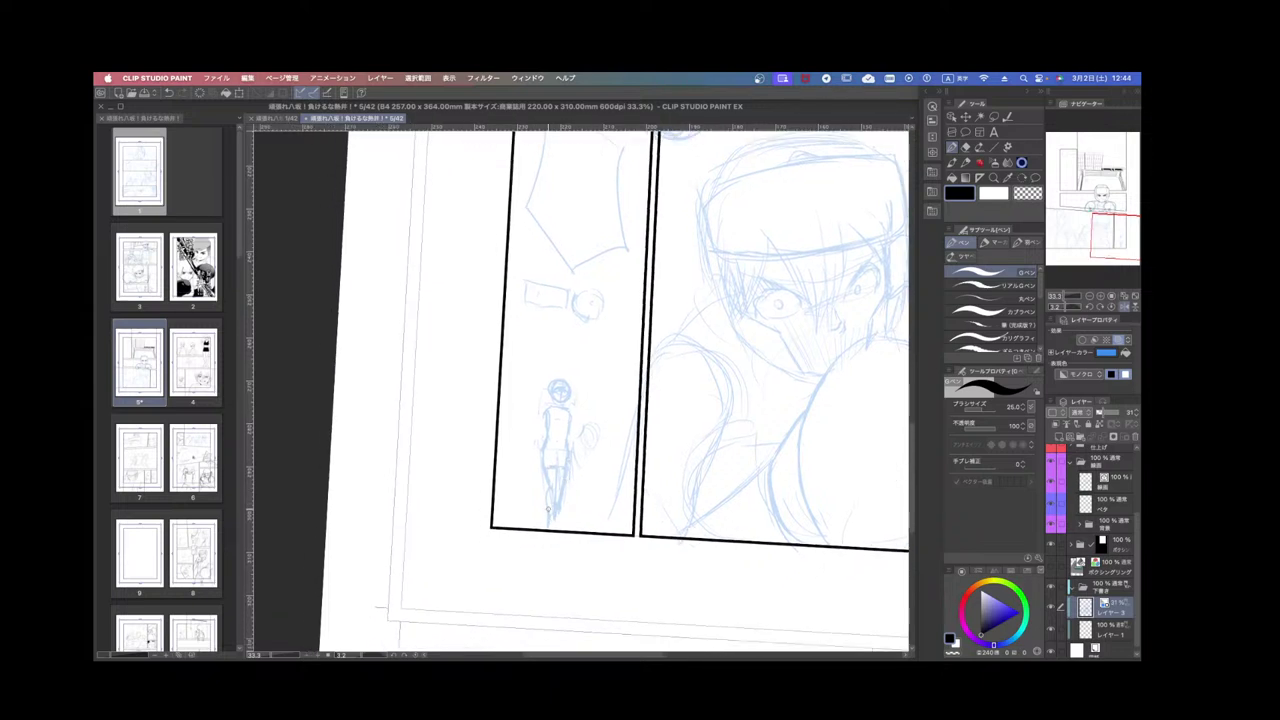
left_click_drag(548, 521, 567, 520)
mouse_move(541, 414)
left_mouse_down()
mouse_move(536, 424)
mouse_move(548, 412)
mouse_move(577, 419)
mouse_move(542, 438)
mouse_move(544, 408)
left_mouse_up()
Sketch the shoulder and upper arm of the large boxer in the bottom panel, extending the arm beyond the frame.
scroll(646, 405, "down", 3)
mouse_move(744, 391)
left_mouse_down()
mouse_move(740, 346)
mouse_move(761, 359)
mouse_move(726, 419)
left_mouse_up()
scroll(692, 400, "up", 3)
left_click_drag(607, 349, 545, 409)
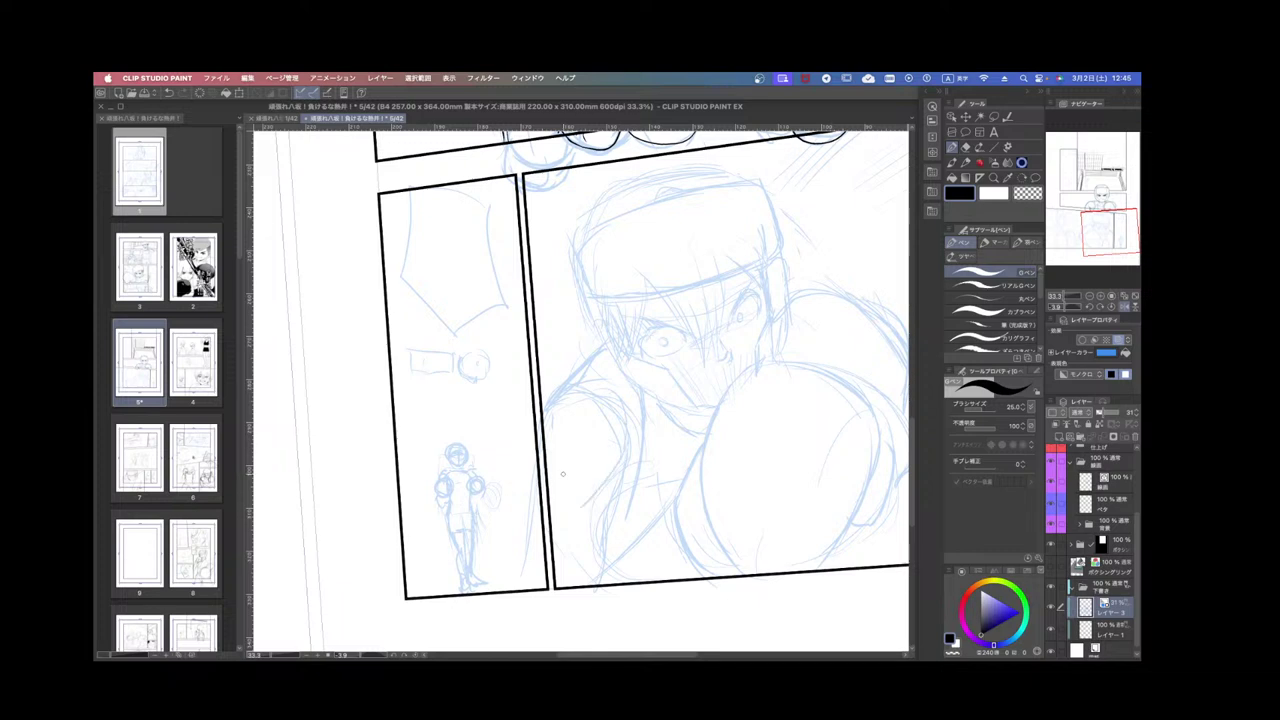
mouse_move(543, 427)
left_mouse_down()
mouse_move(533, 499)
mouse_move(598, 494)
mouse_move(623, 466)
left_mouse_up()
left_click_drag(535, 502, 527, 632)
left_click_drag(614, 482, 604, 584)
mouse_move(607, 486)
left_mouse_down()
mouse_move(574, 620)
mouse_move(617, 498)
left_mouse_up()
left_click_drag(640, 426, 613, 542)
left_click_drag(644, 462, 636, 508)
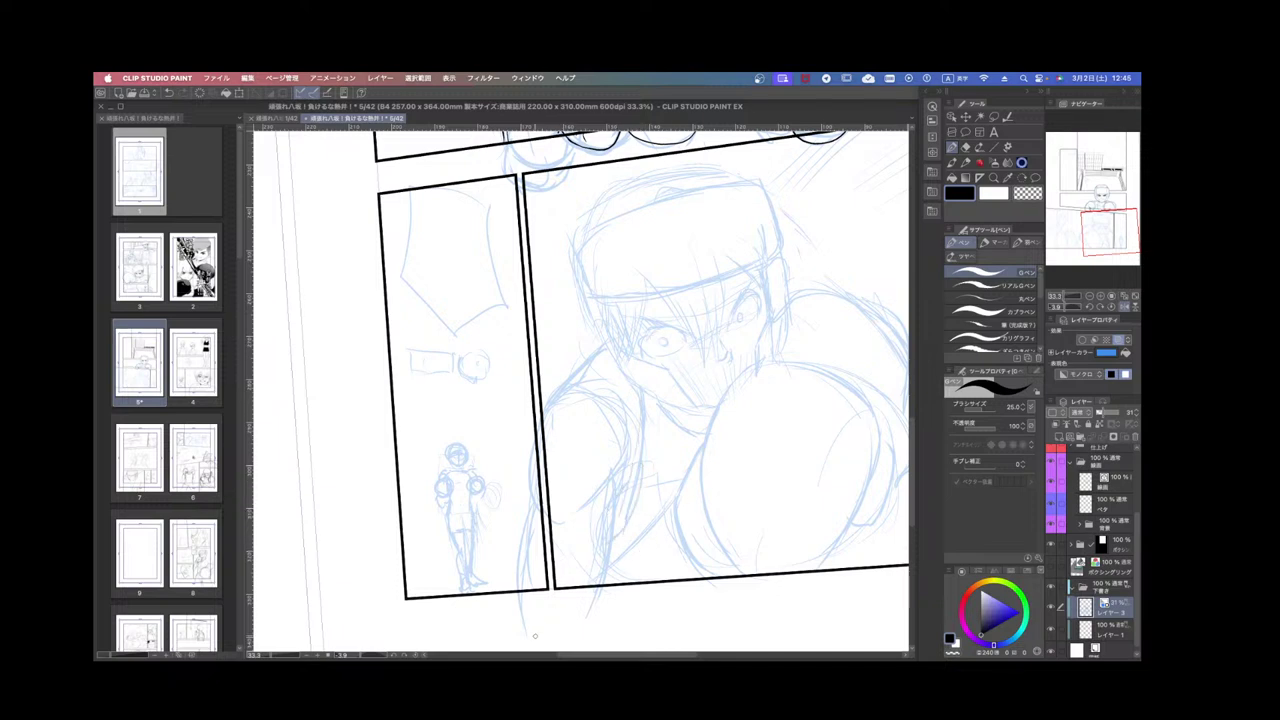
Sketch the large boxer's elbow and the underside of the forearm below the panel frame.
mouse_move(535, 636)
left_mouse_down()
mouse_move(583, 573)
mouse_move(682, 492)
mouse_move(533, 620)
left_mouse_up()
mouse_move(695, 569)
left_mouse_down()
mouse_move(671, 494)
mouse_move(629, 570)
left_mouse_up()
mouse_move(487, 532)
left_mouse_down()
mouse_move(492, 576)
mouse_move(617, 567)
mouse_move(679, 495)
mouse_move(572, 608)
left_mouse_up()
left_click_drag(792, 409, 689, 480)
key("shift+space")
left_click_drag(767, 448, 735, 480)
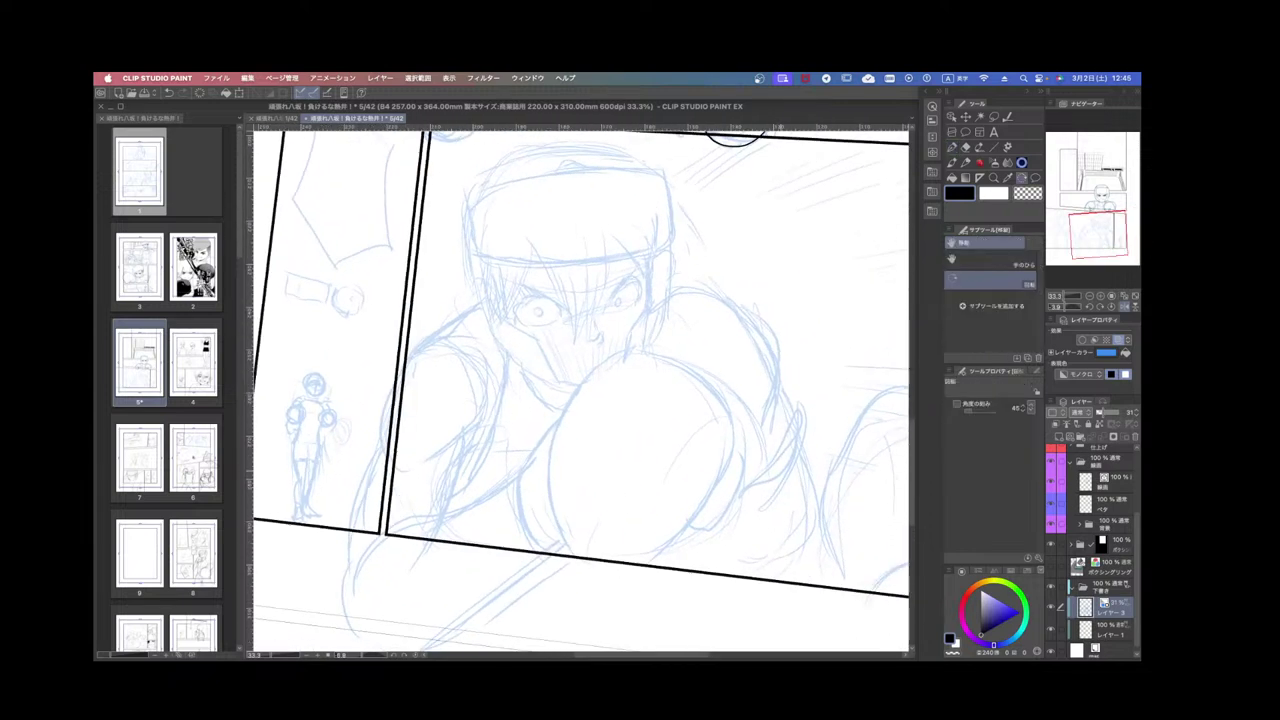
Strengthen the rounded contour behind the large boxer's front glove in the draft.
key("p")
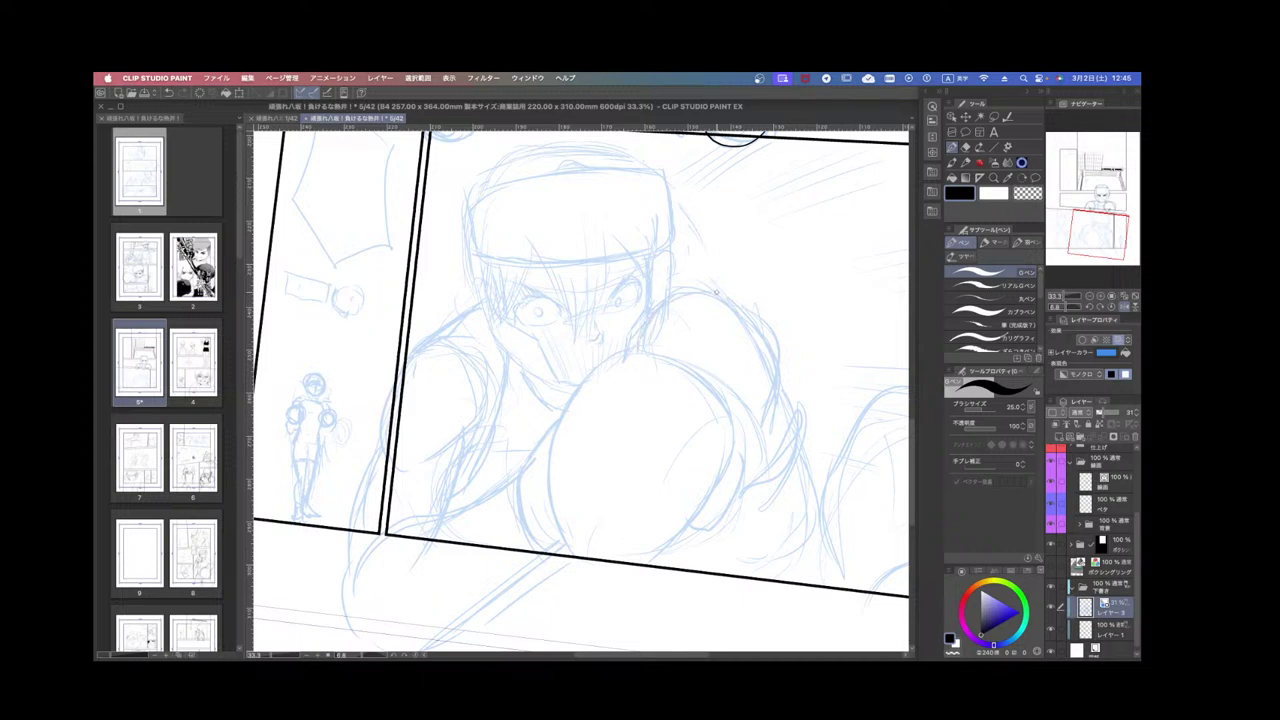
mouse_move(716, 292)
left_mouse_down()
mouse_move(790, 388)
mouse_move(768, 450)
mouse_move(780, 342)
mouse_move(810, 432)
mouse_move(736, 459)
mouse_move(768, 451)
left_mouse_up()
key("shift+space")
left_click_drag(653, 447, 682, 428)
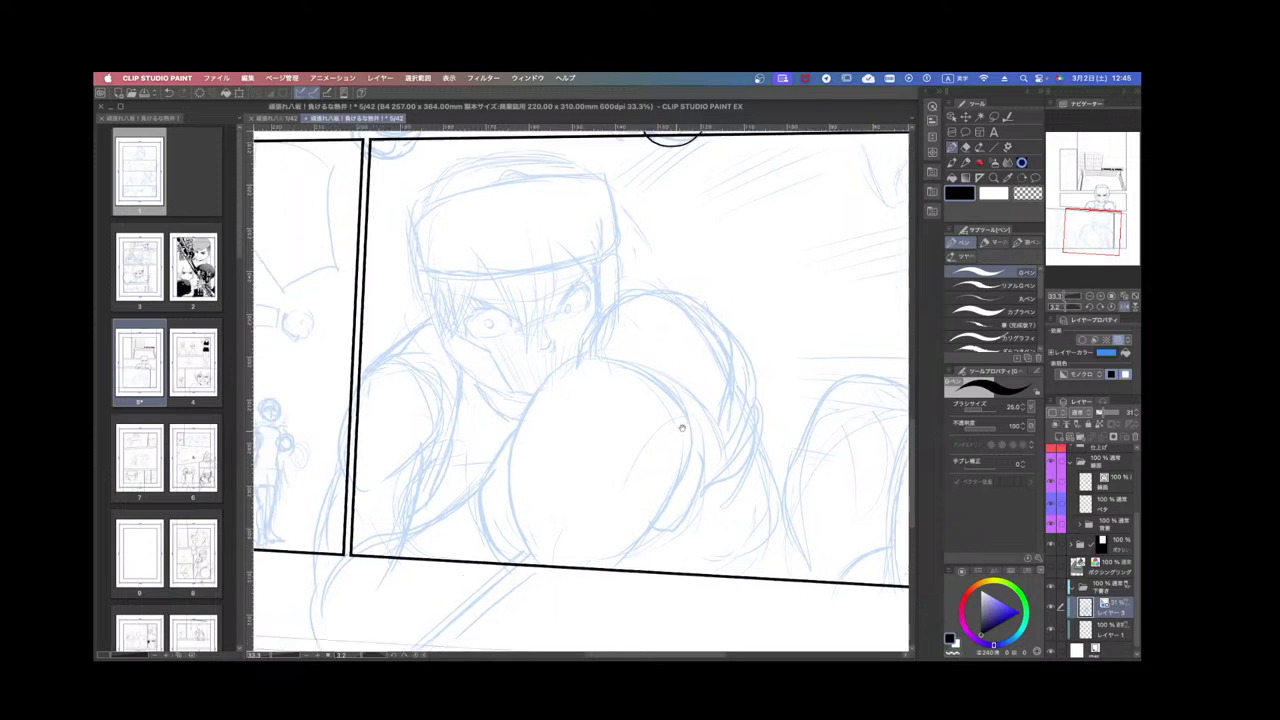
Sketch the front glove's rounded outline over the draft, undoing the first oversized contour and drawing a smaller one.
scroll(681, 428, "left", 3)
scroll(681, 428, "down", 1)
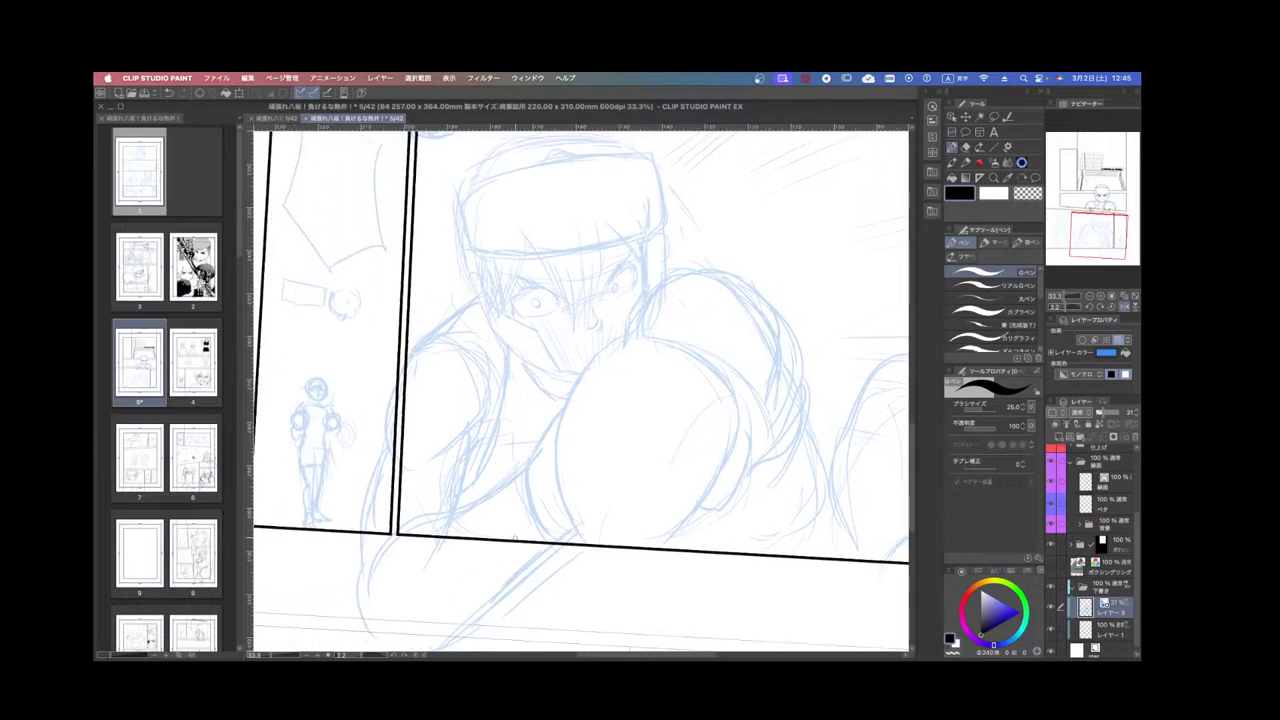
mouse_move(532, 538)
left_mouse_down()
mouse_move(509, 448)
mouse_move(540, 555)
mouse_move(663, 551)
left_mouse_up()
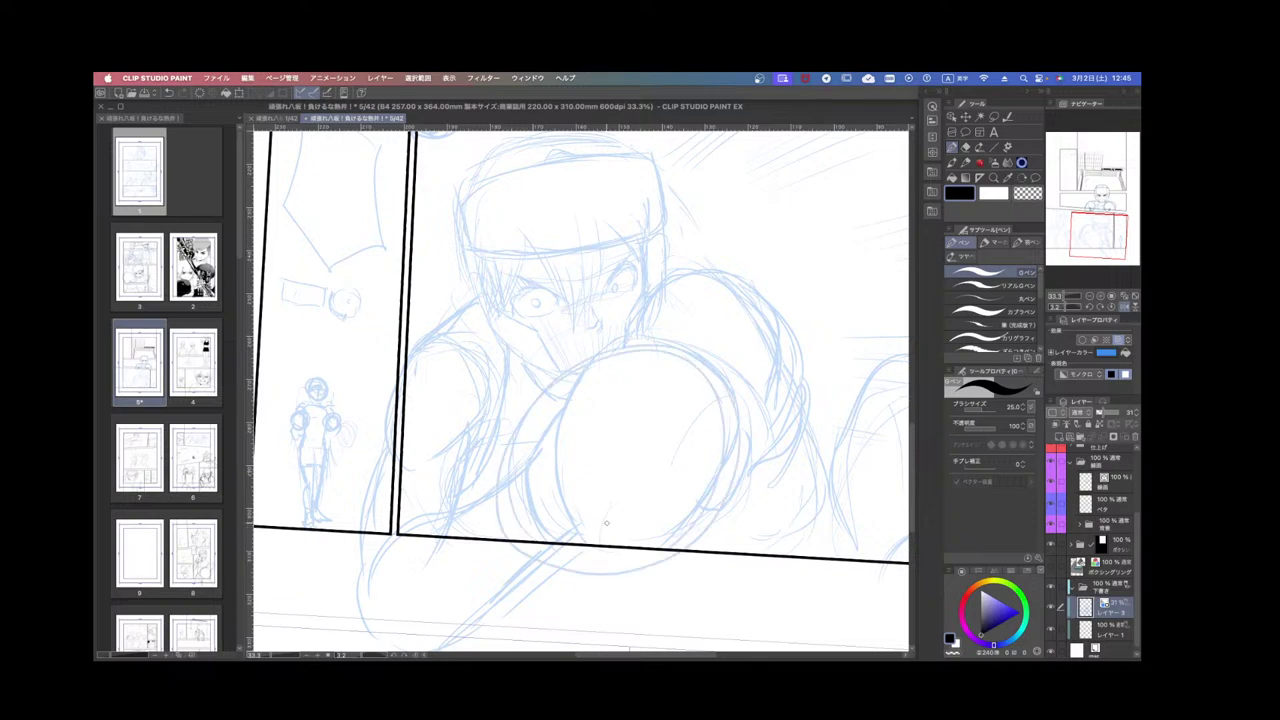
key("super+z")
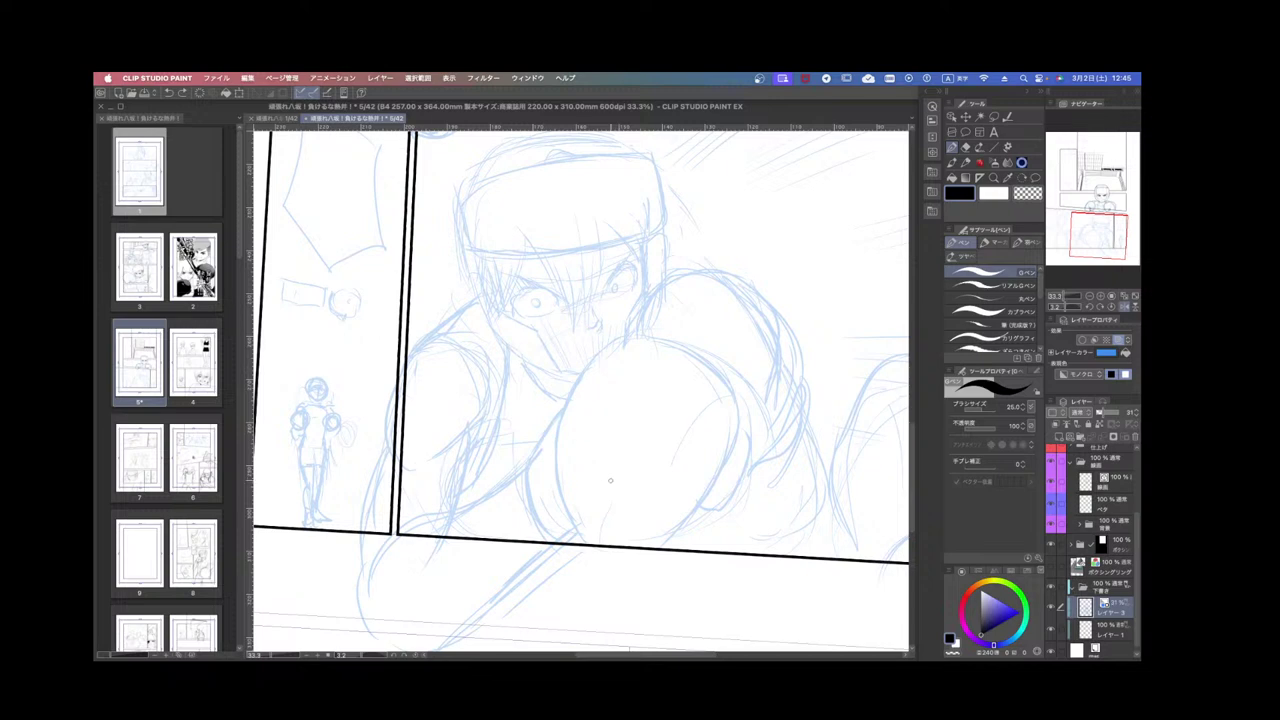
mouse_move(552, 494)
left_mouse_down()
mouse_move(572, 382)
mouse_move(712, 374)
left_mouse_up()
left_click_drag(558, 398, 724, 424)
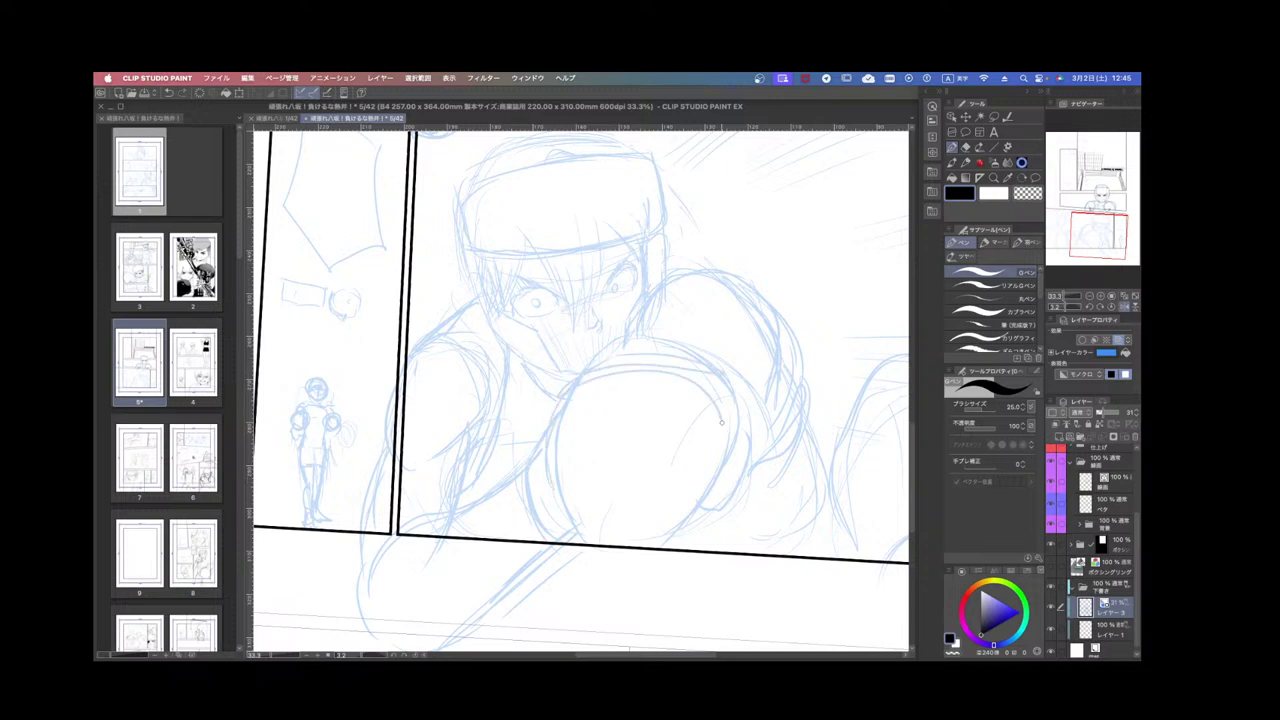
left_click_drag(604, 384, 572, 396)
left_click_drag(546, 458, 541, 510)
Refine the sketched side contour of the large boxer's headgear beside the forehead pad.
key("r")
left_click_drag(686, 287, 730, 405)
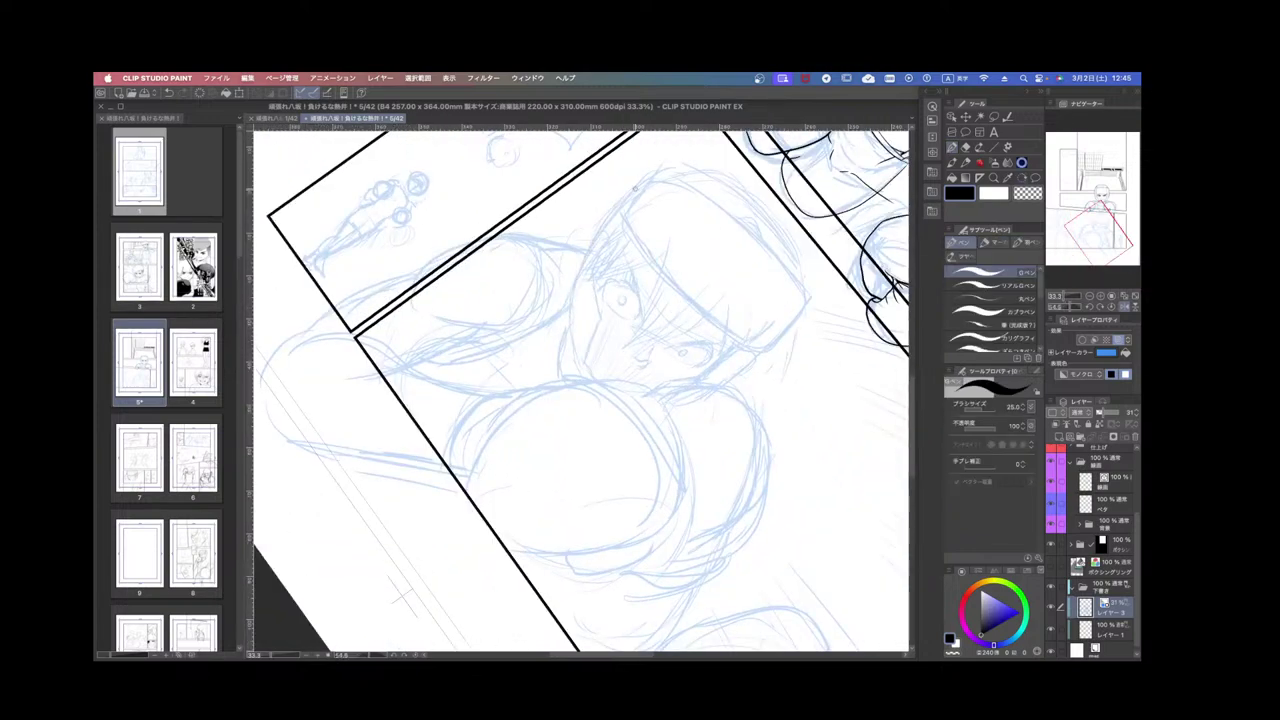
left_click_drag(635, 189, 592, 256)
key("space")
left_click_drag(690, 235, 630, 361)
key("r")
left_click_drag(708, 480, 733, 355)
left_click_drag(534, 296, 523, 330)
left_click_drag(535, 281, 524, 329)
Refine the sketched crown line above the forehead pad of the large boxer's headgear.
key("space")
left_click_drag(678, 294, 616, 353)
key("r")
left_click_drag(728, 385, 719, 336)
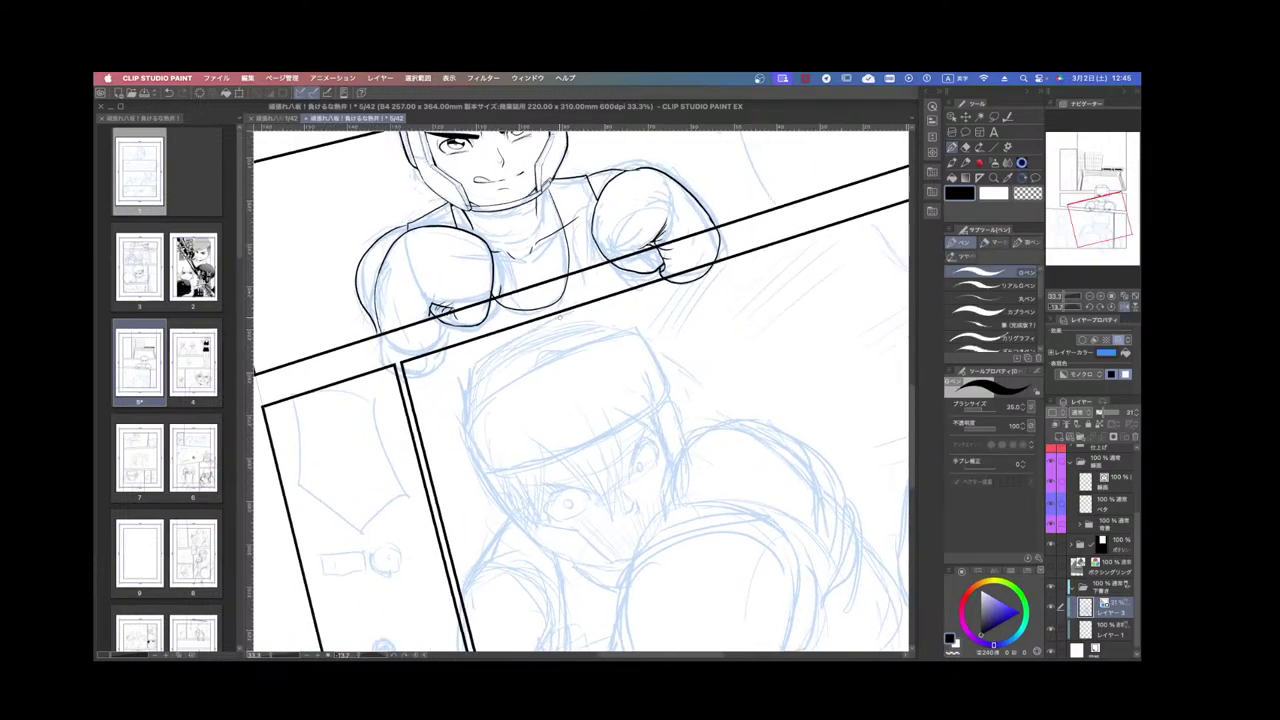
left_click_drag(570, 305, 628, 327)
key("r")
left_click_drag(720, 343, 724, 423)
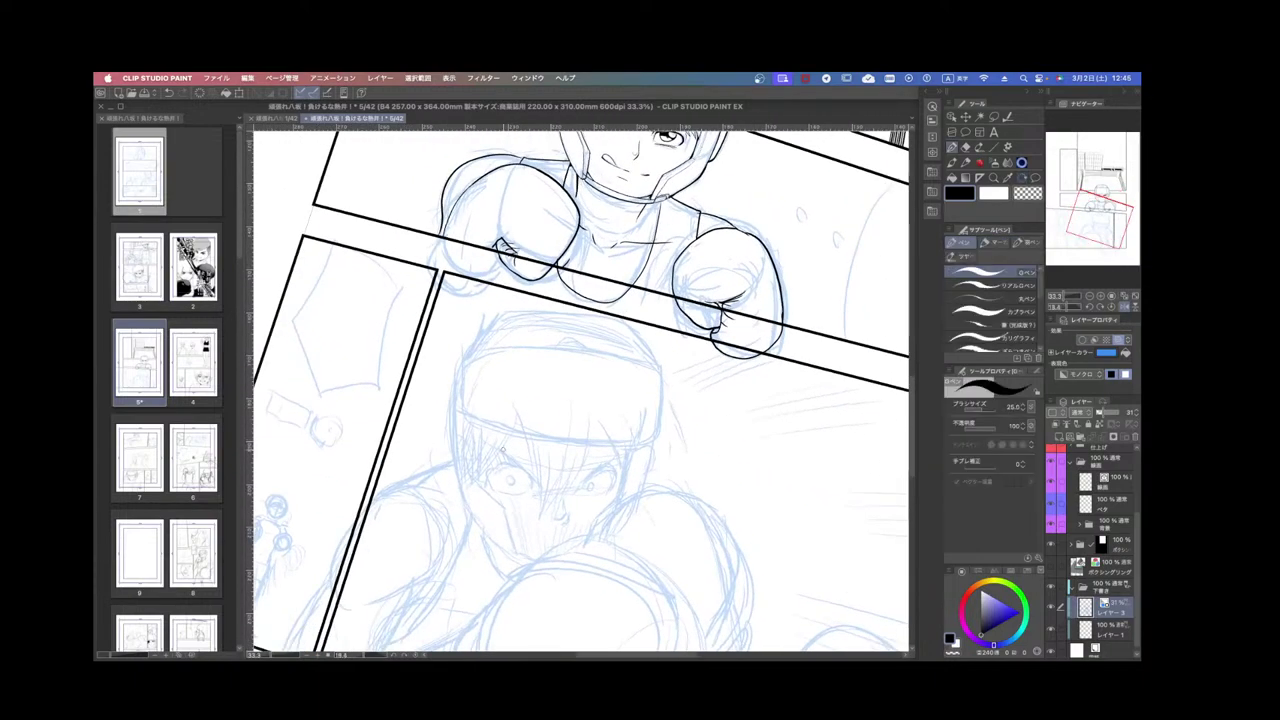
Rework the edge of the headgear's forehead pad and the side padding beside the large boxer's face in the draft.
mouse_move(471, 427)
left_mouse_down()
mouse_move(475, 486)
mouse_move(469, 456)
left_mouse_up()
key("super+minus")
key("r")
left_click_drag(643, 457, 653, 446)
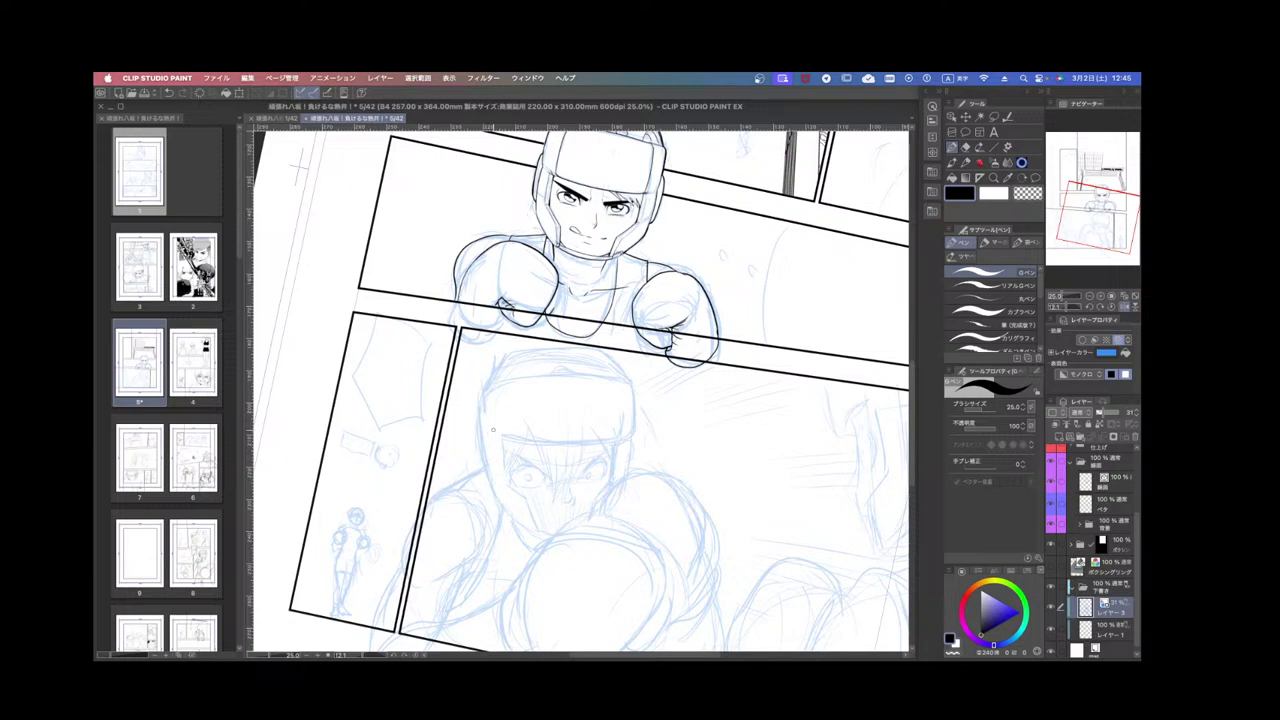
left_click_drag(496, 441, 503, 473)
mouse_move(481, 429)
left_mouse_down()
mouse_move(600, 478)
mouse_move(582, 480)
mouse_move(490, 415)
left_mouse_up()
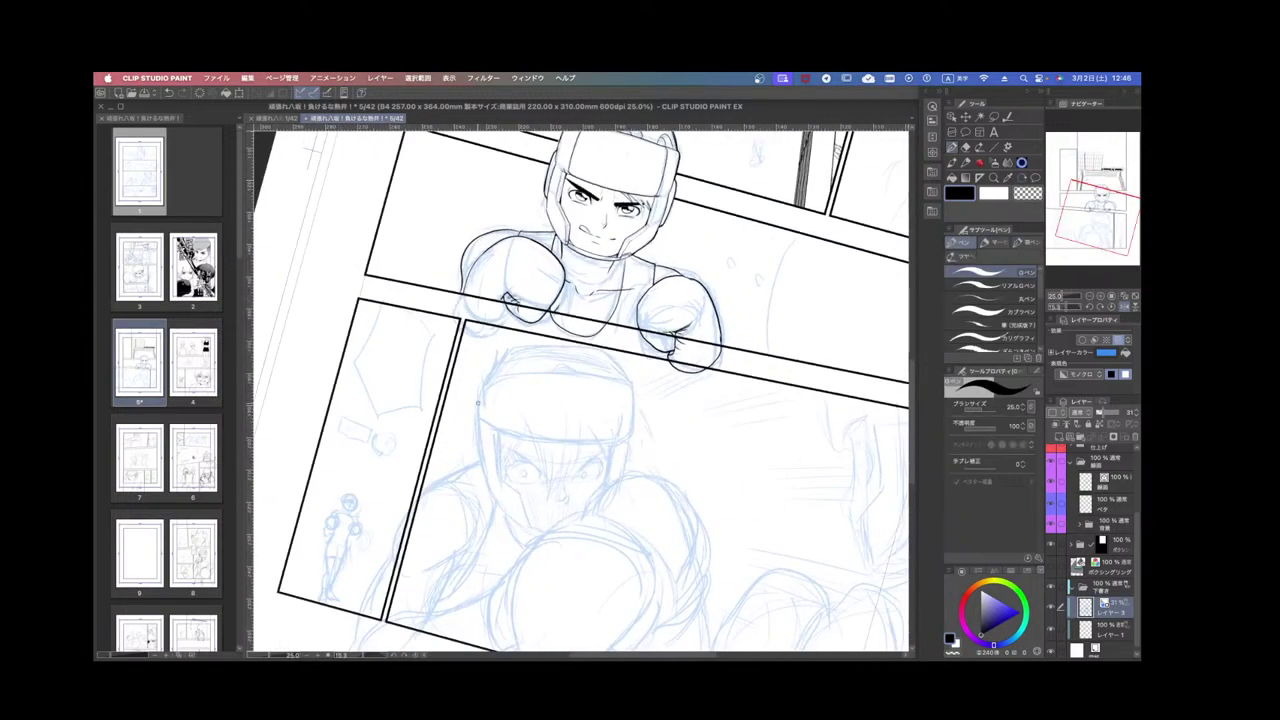
left_click_drag(615, 386, 583, 472)
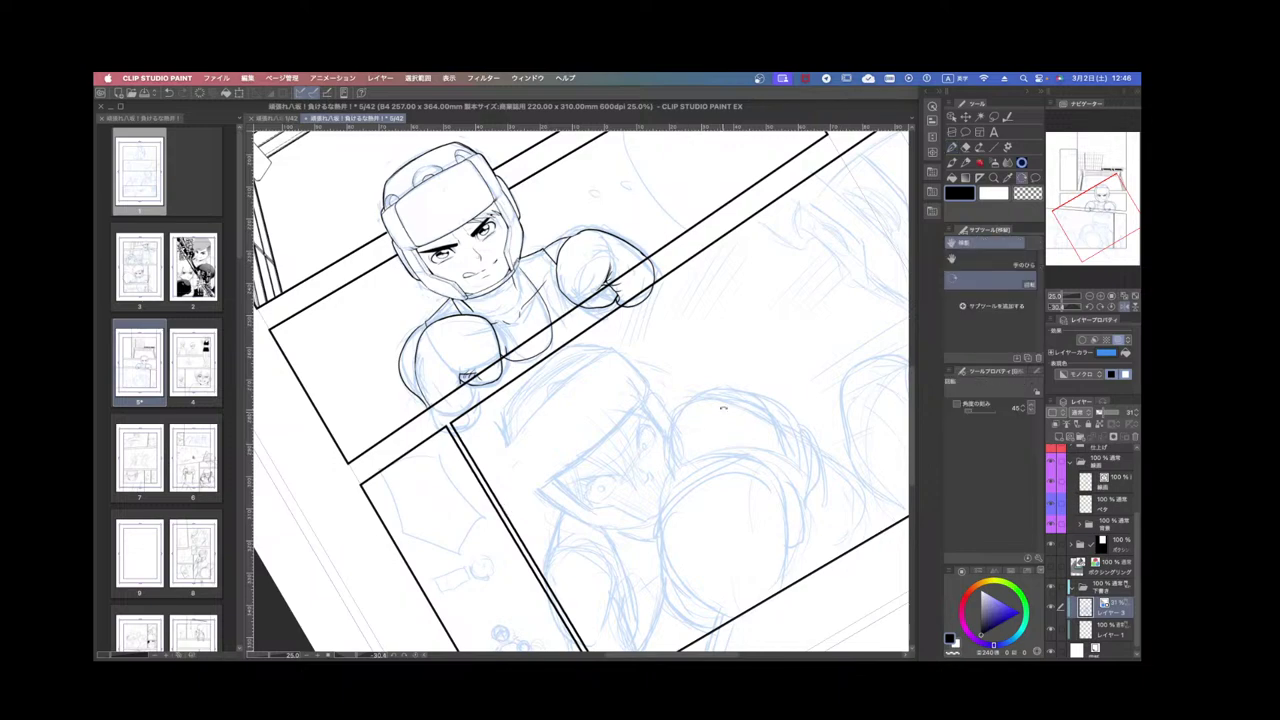
left_click_drag(723, 383, 657, 457)
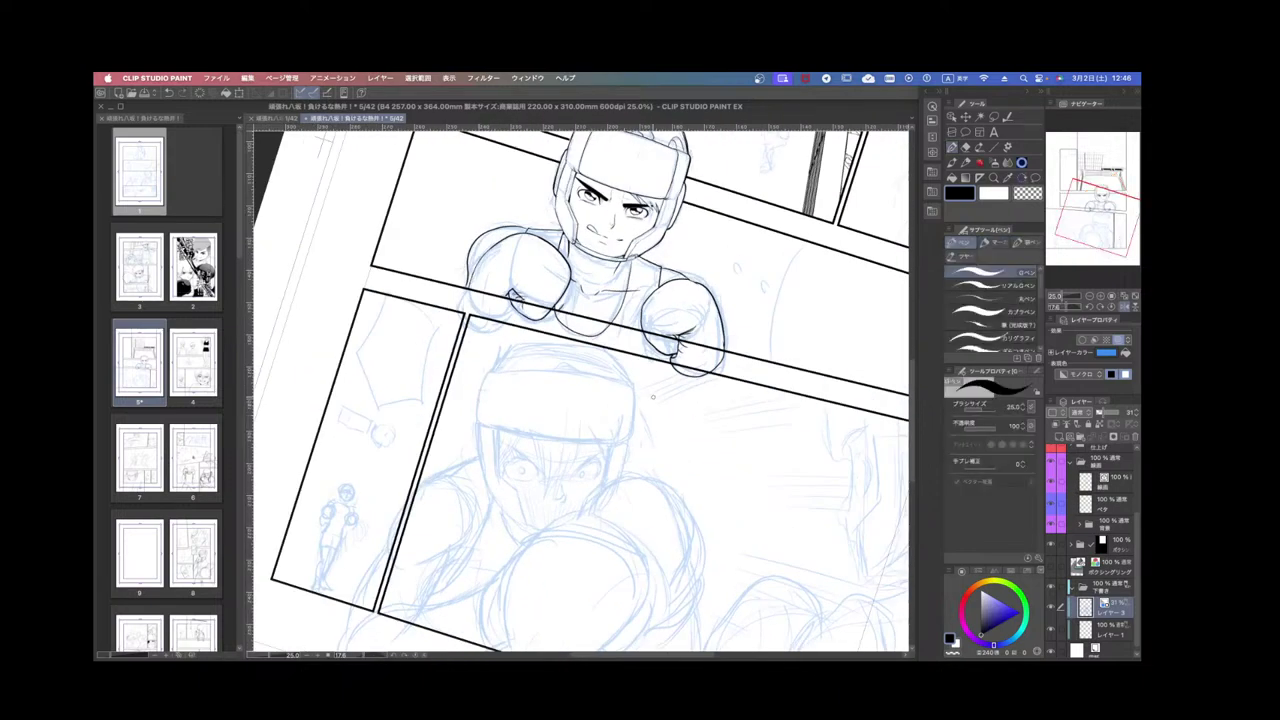
left_click_drag(673, 437, 736, 347)
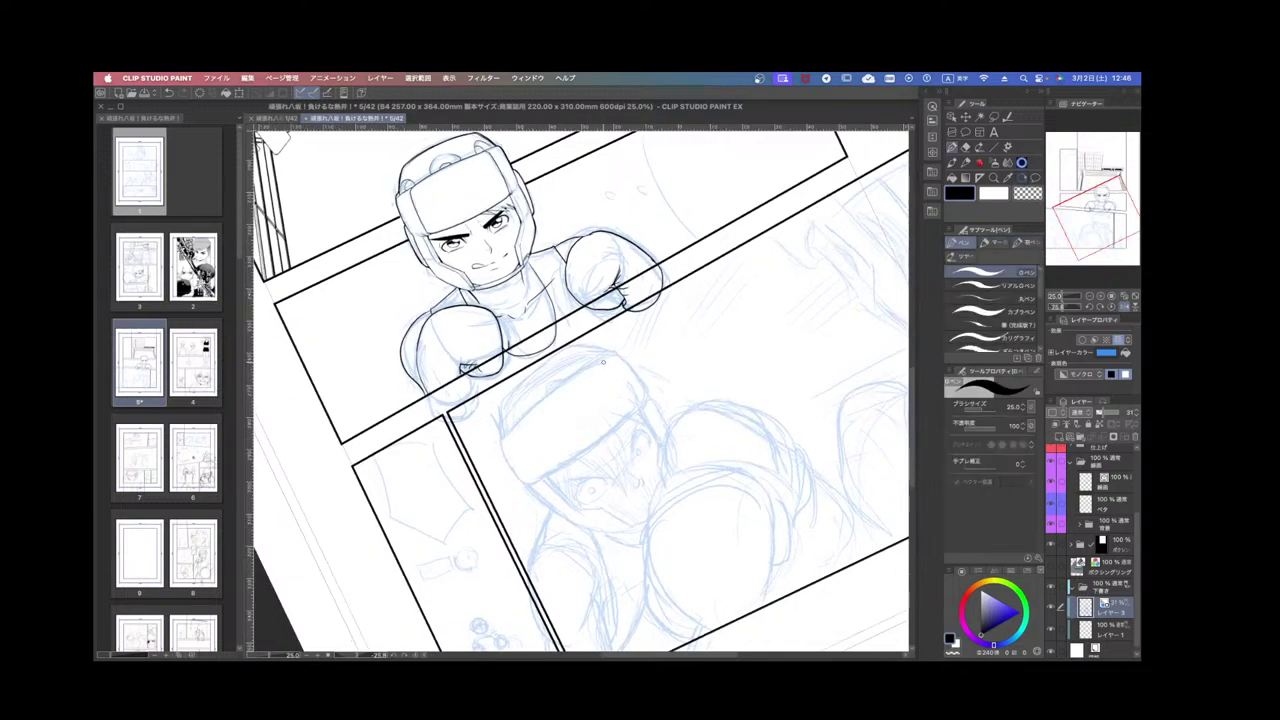
left_click_drag(640, 383, 624, 448)
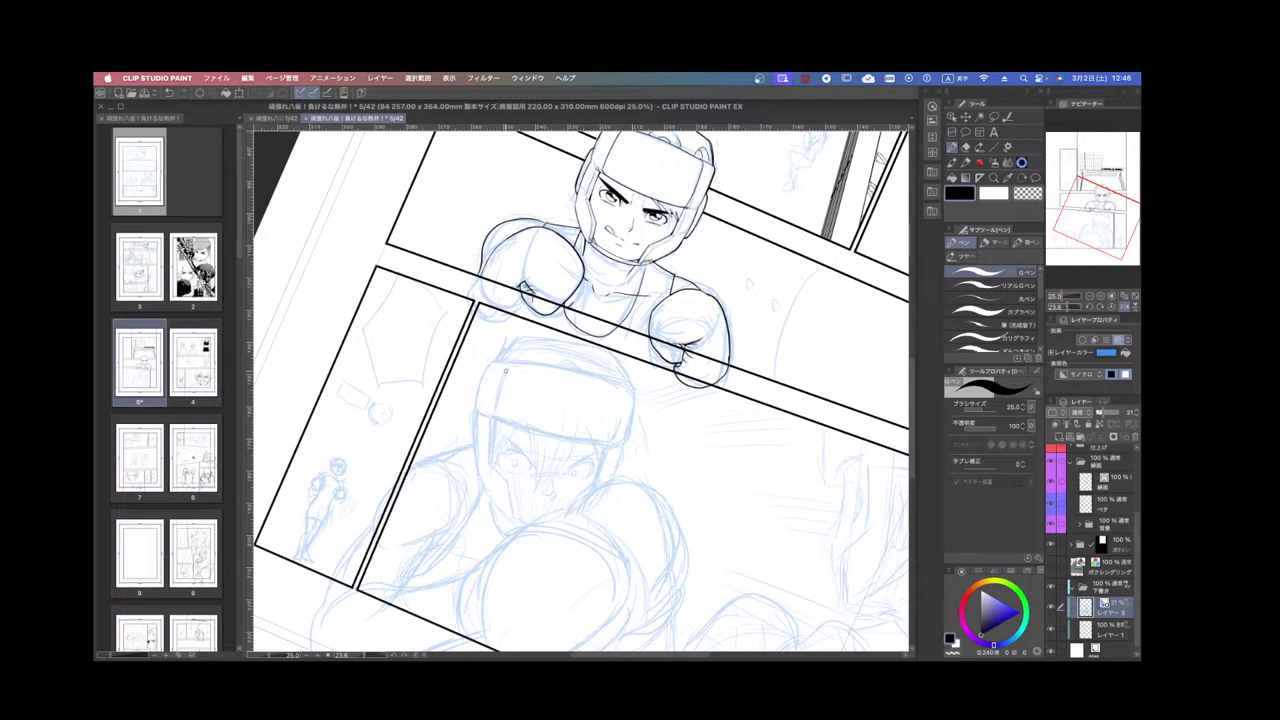
left_click_drag(657, 433, 588, 368)
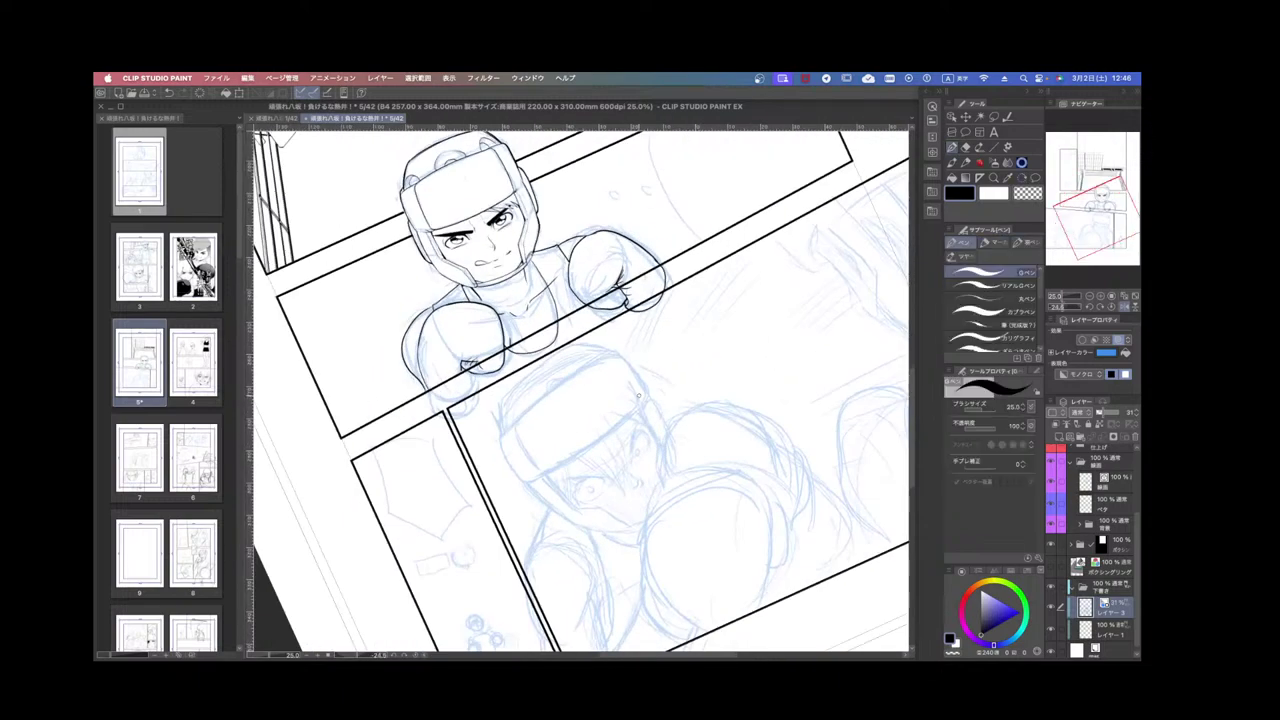
scroll(670, 352, "down", 4)
left_click_drag(672, 350, 682, 416)
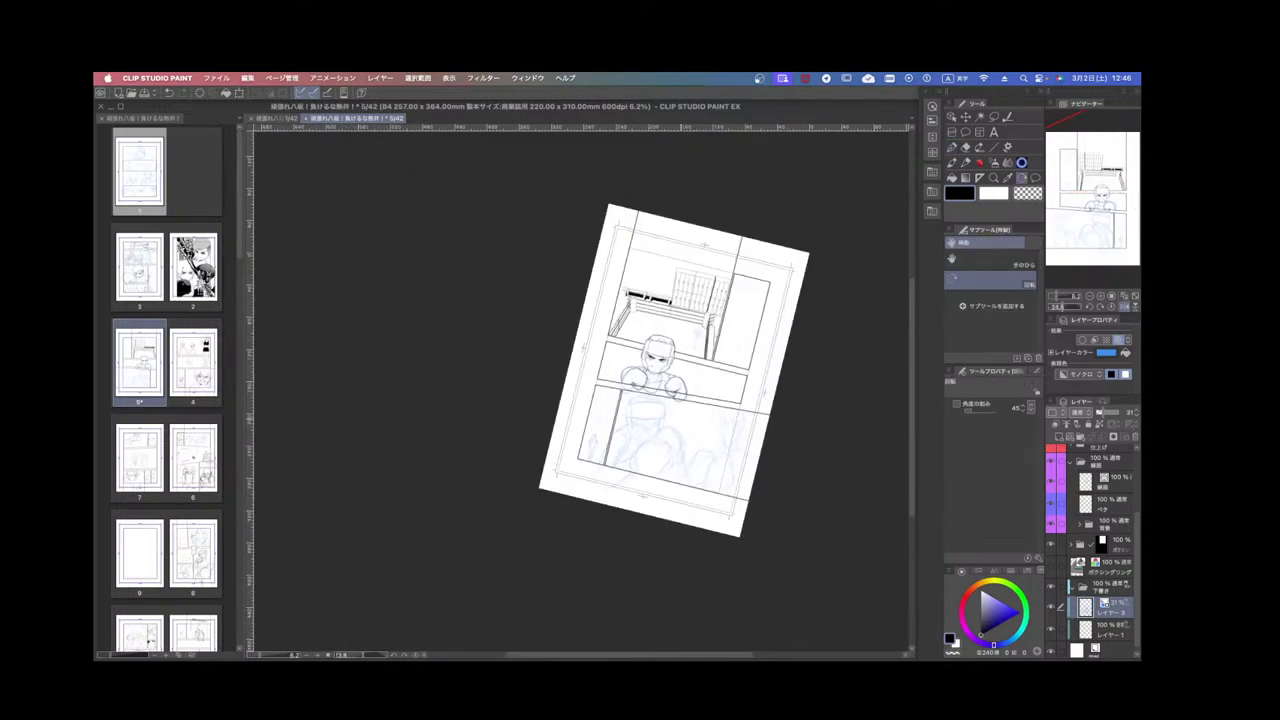
Rework the headgear's cheek padding on both sides of the large boxer's face in the draft.
scroll(682, 414, "up", 5)
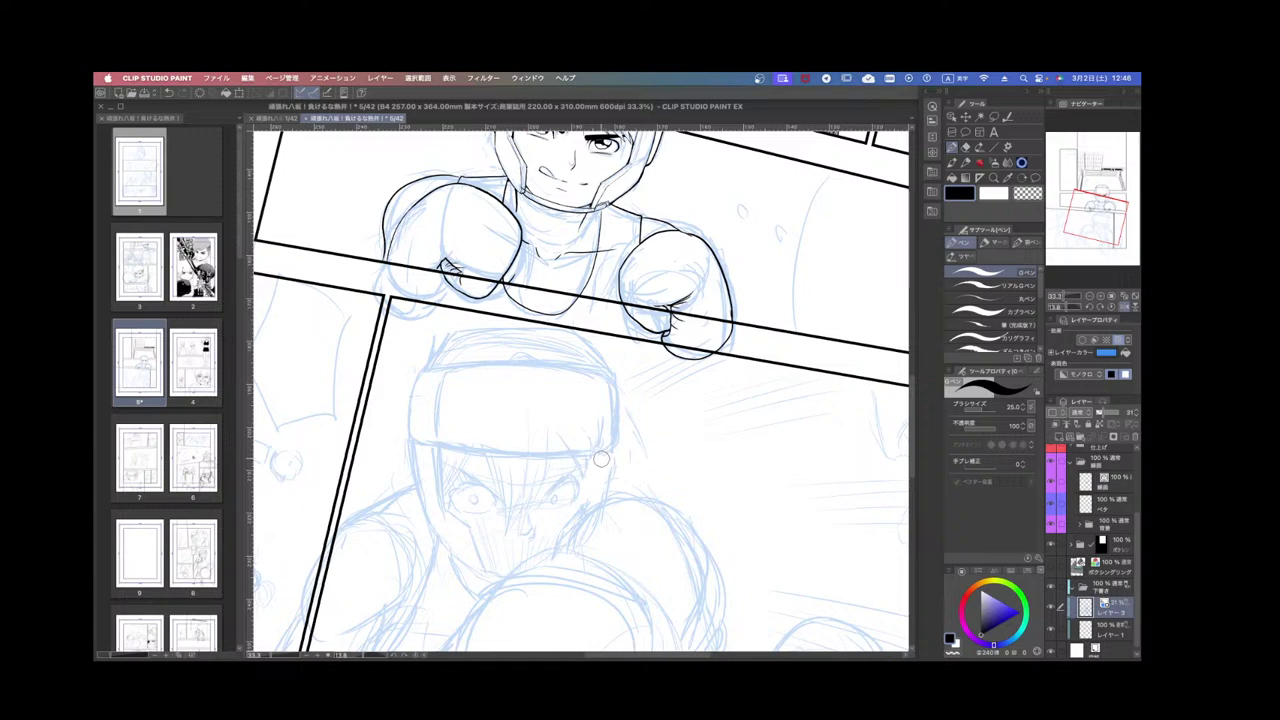
left_click_drag(603, 453, 593, 499)
left_click_drag(443, 509, 455, 553)
mouse_move(448, 518)
left_mouse_down()
mouse_move(472, 530)
mouse_move(478, 570)
mouse_move(473, 544)
left_mouse_up()
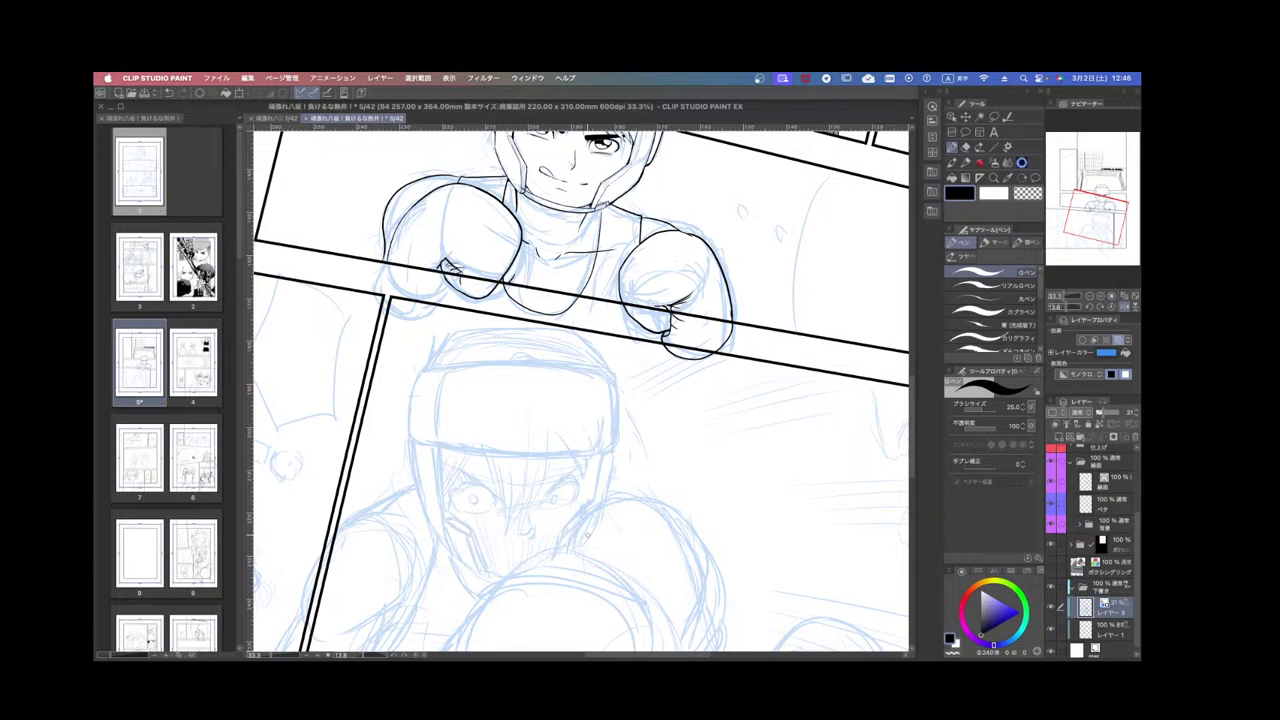
left_click_drag(573, 528, 566, 538)
Refine the large boxer's eyes and brow lines in the draft, undoing an unwanted erasing stroke beside one eye.
left_click_drag(455, 489, 480, 494)
left_click_drag(578, 480, 580, 494)
left_click_drag(622, 511, 730, 369)
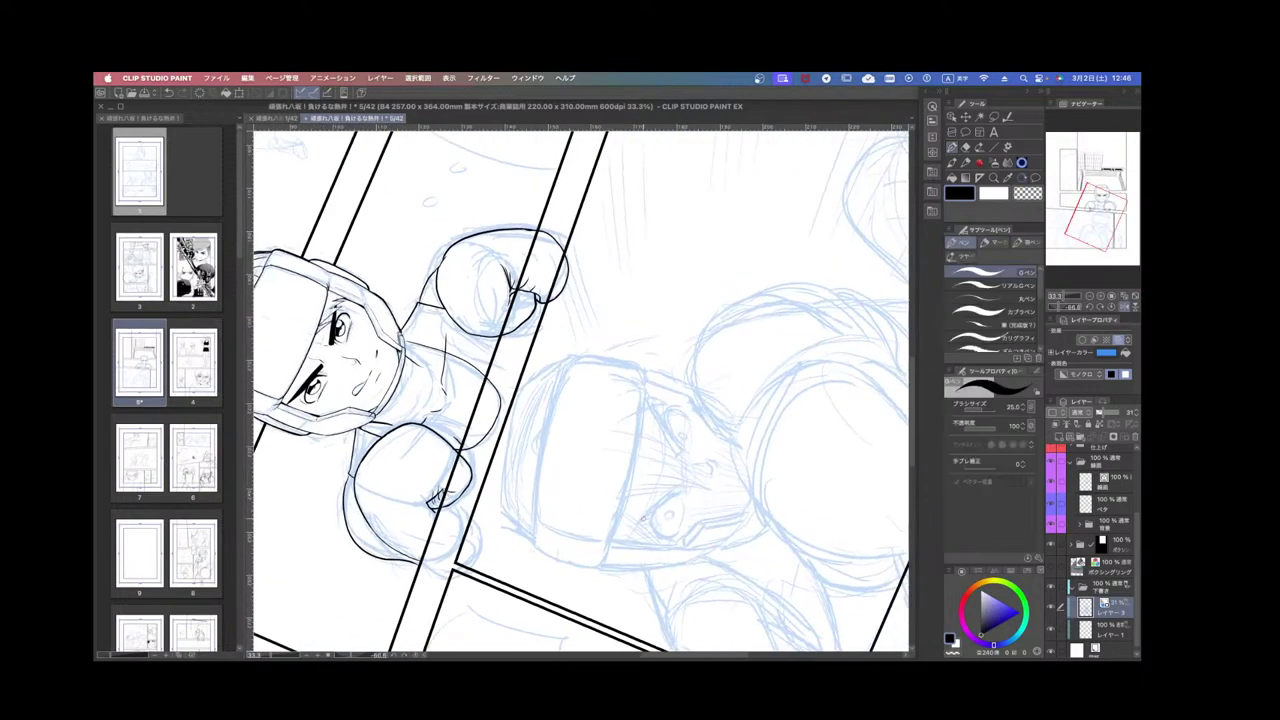
left_click_drag(668, 488, 630, 528)
key("c")
left_click_drag(669, 488, 632, 528)
key("super+z")
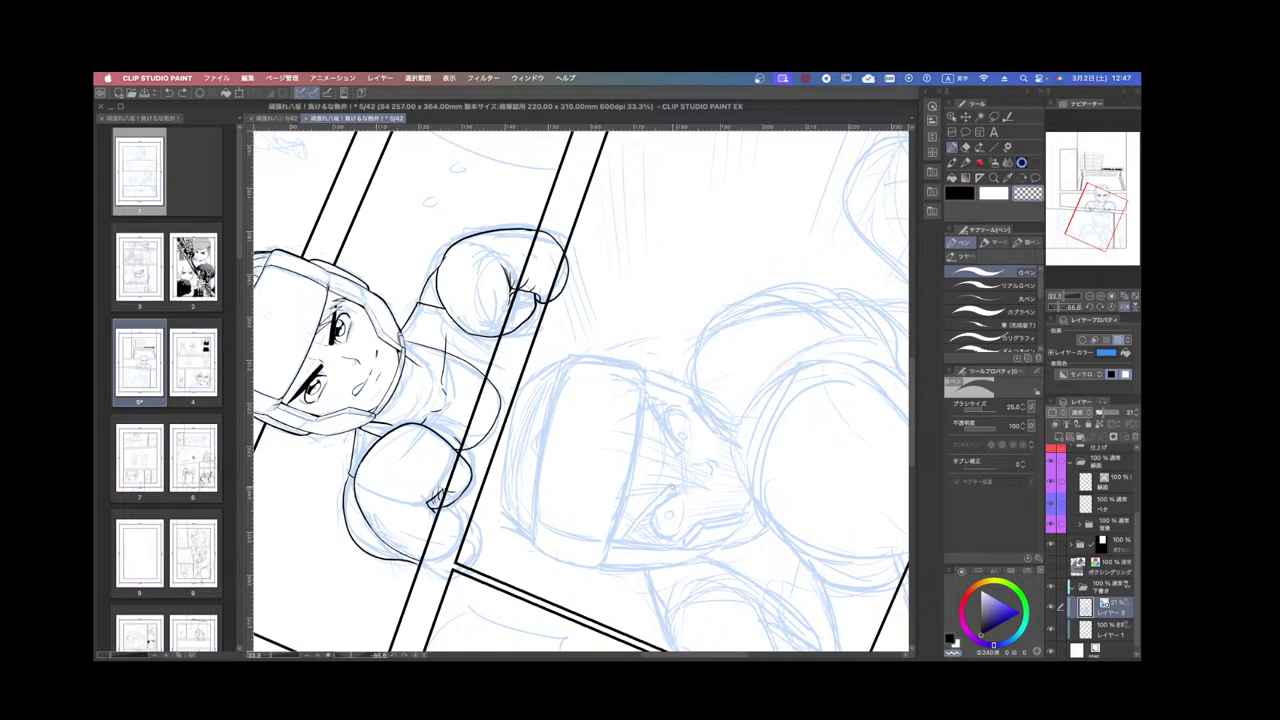
left_click_drag(735, 426, 634, 510)
key("super+minus")
key("super+minus")
key("super+minus")
key("super+plus")
key("super+plus")
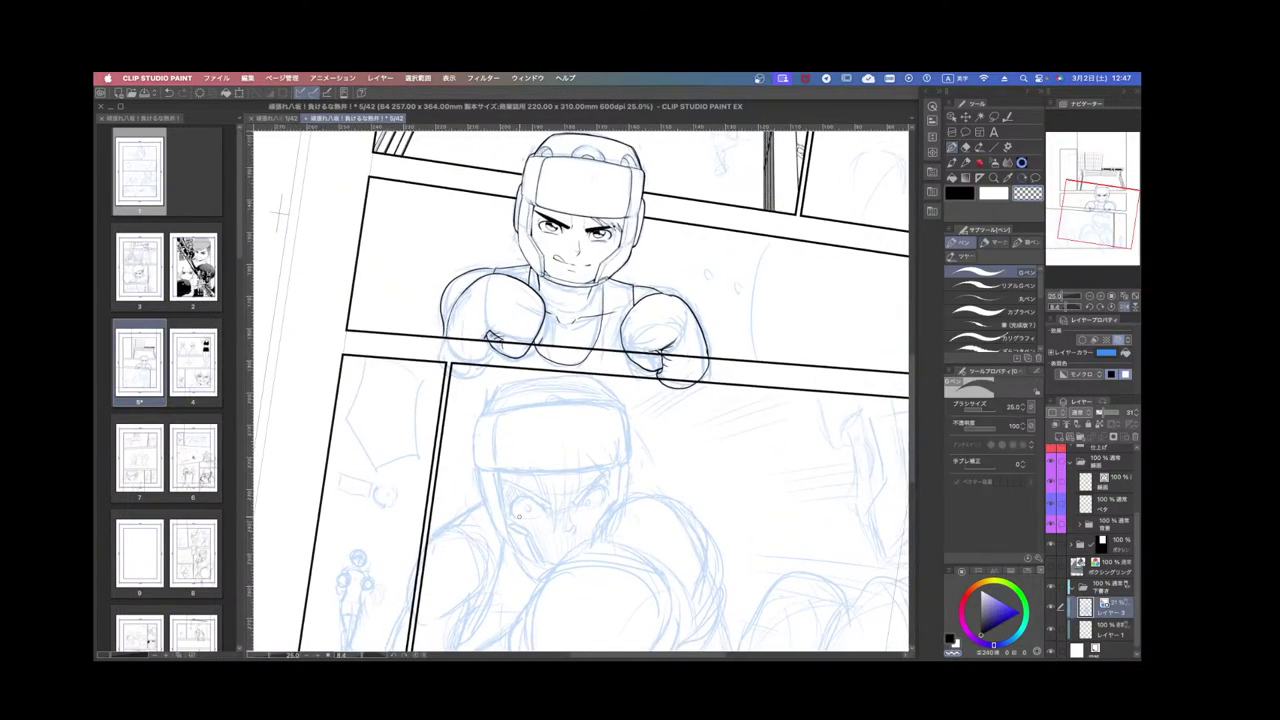
key("c")
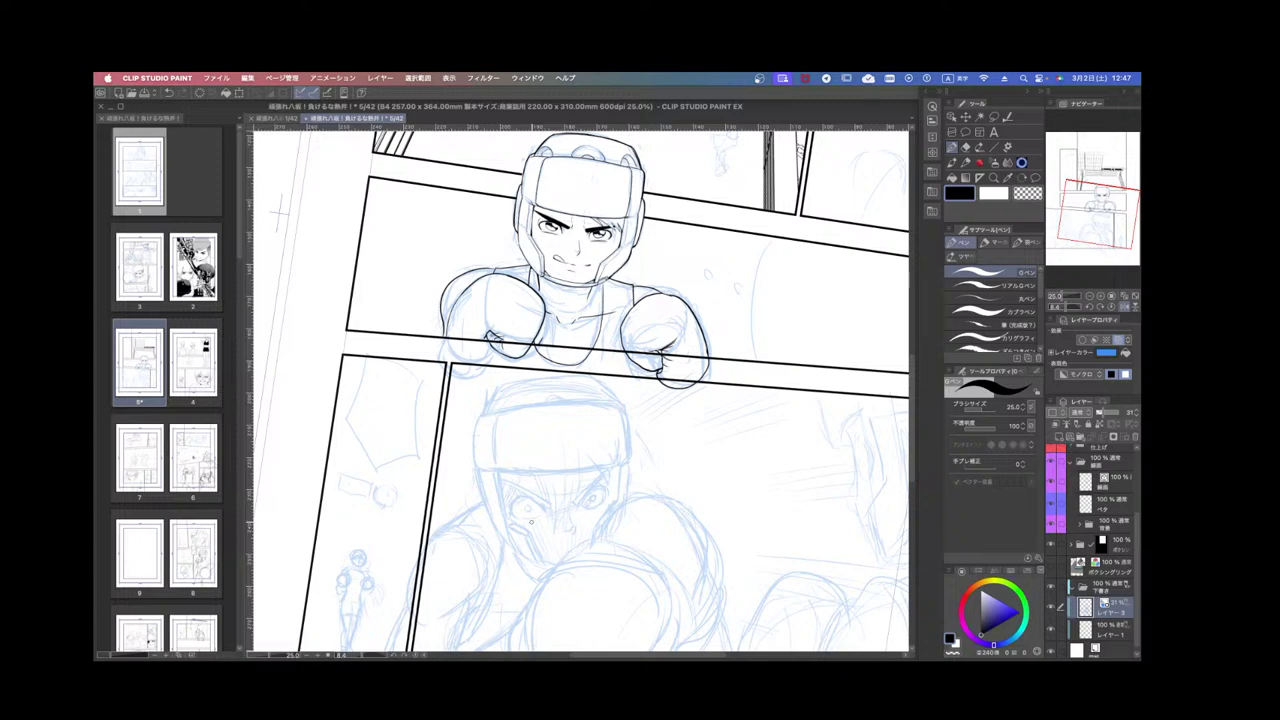
With the canvas view mirrored, lasso the large boxer's eye nearest the raised gloves and enlarge it to 112%.
key("m")
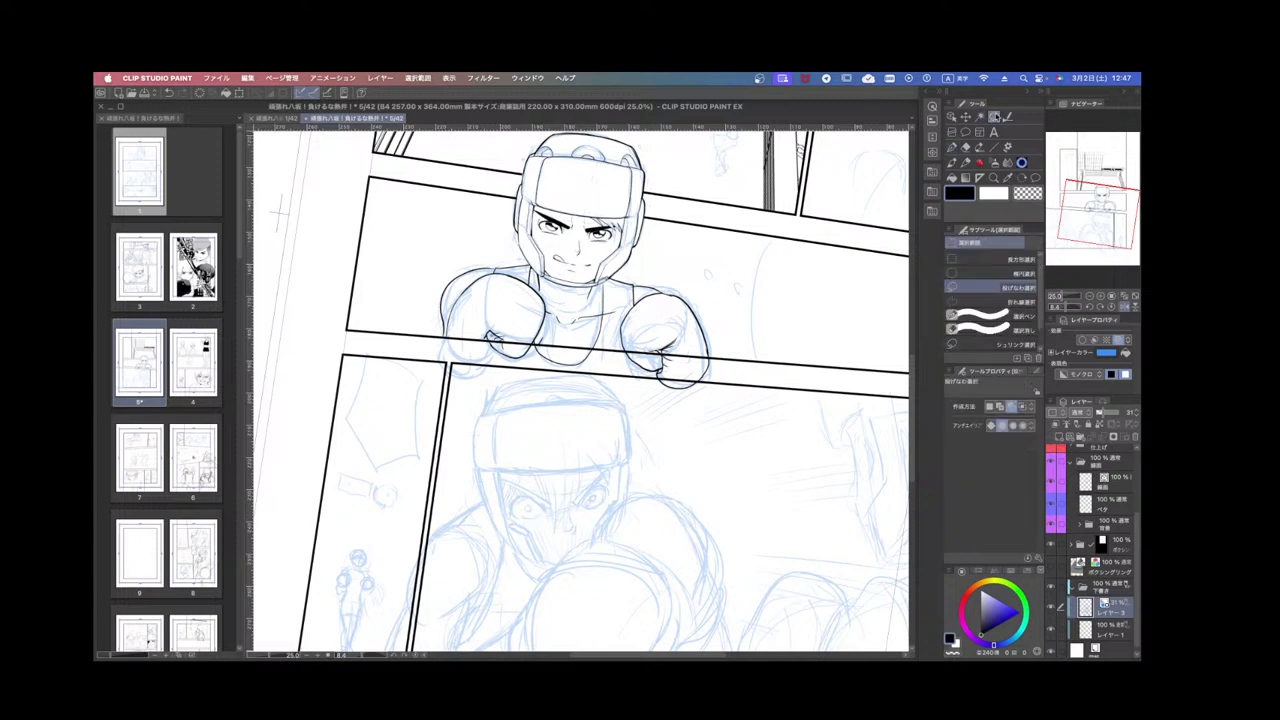
left_click_drag(627, 491, 642, 450)
left_click(1122, 306)
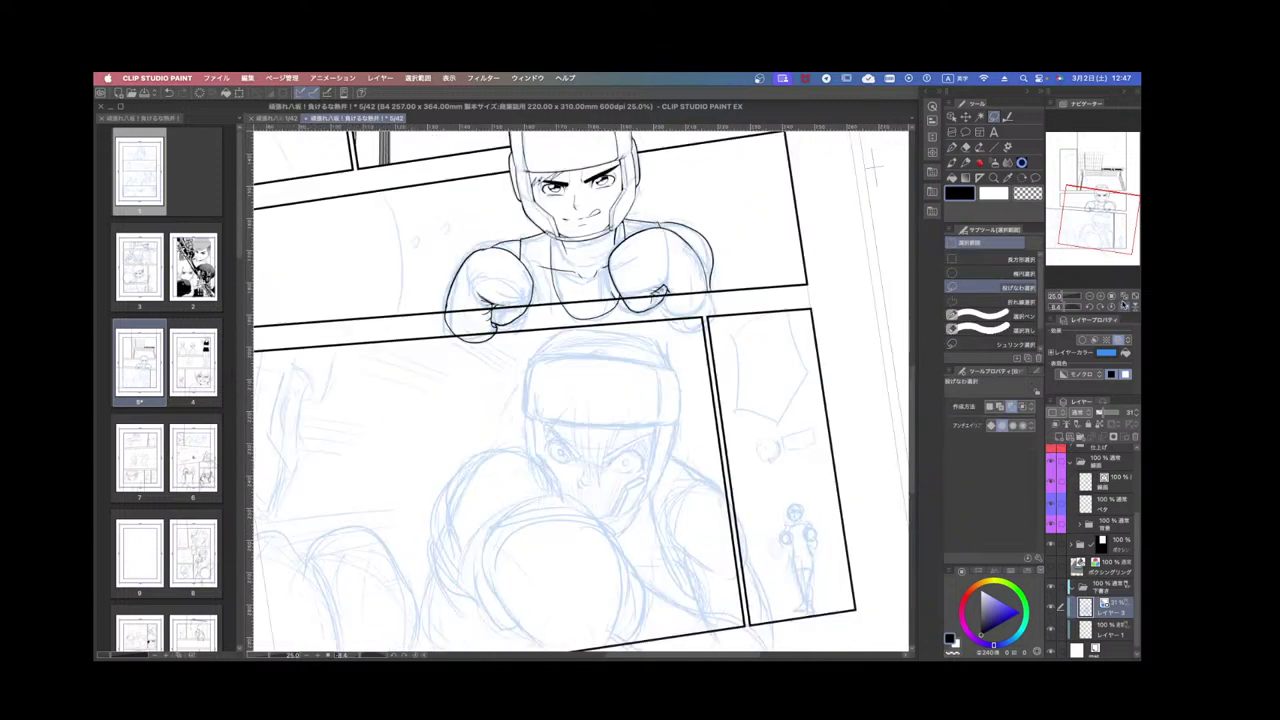
mouse_move(577, 452)
left_mouse_down()
mouse_move(558, 432)
mouse_move(546, 460)
mouse_move(577, 458)
left_mouse_up()
key("super+t")
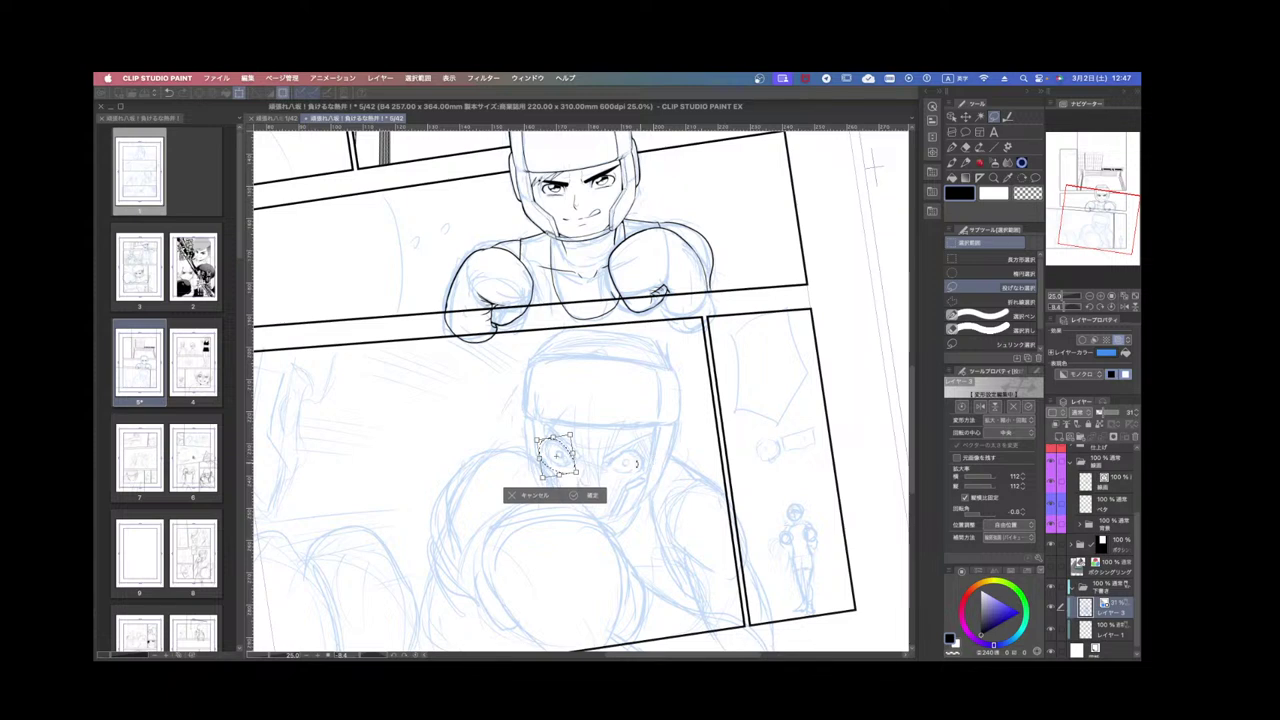
left_click(592, 494)
left_click(460, 496)
Sketch the front glove's rounded face and its lower contour with the G-pen over the draft.
scroll(460, 496, "down", 3)
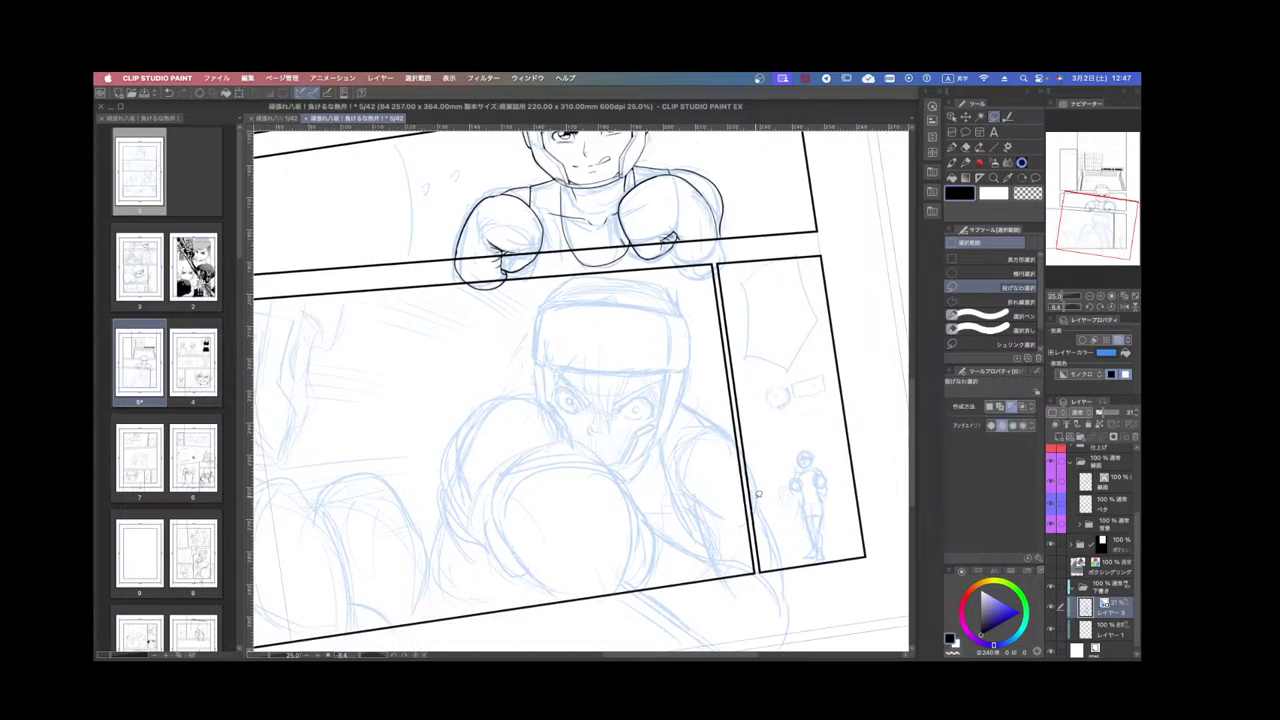
key("p")
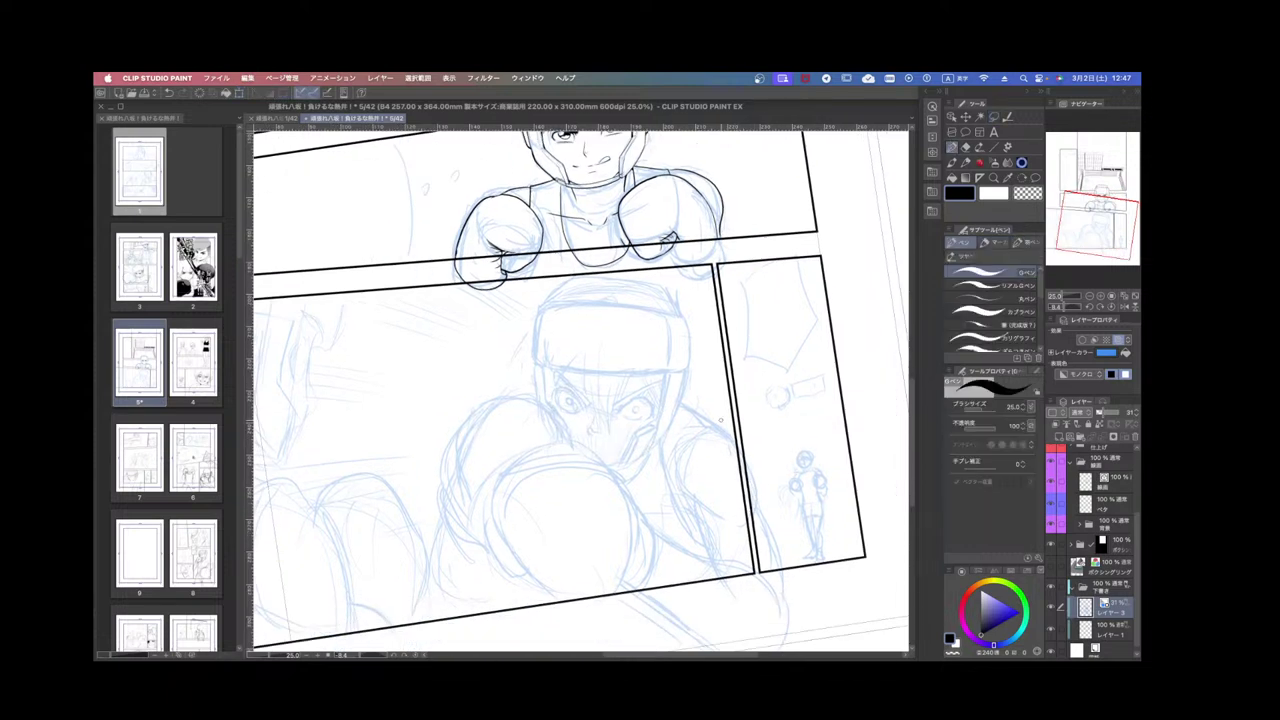
mouse_move(524, 460)
left_mouse_down()
mouse_move(502, 506)
mouse_move(606, 545)
mouse_move(614, 483)
mouse_move(543, 450)
mouse_move(510, 525)
mouse_move(626, 514)
left_mouse_up()
mouse_move(511, 524)
left_mouse_down()
mouse_move(548, 596)
mouse_move(586, 546)
mouse_move(604, 574)
left_mouse_up()
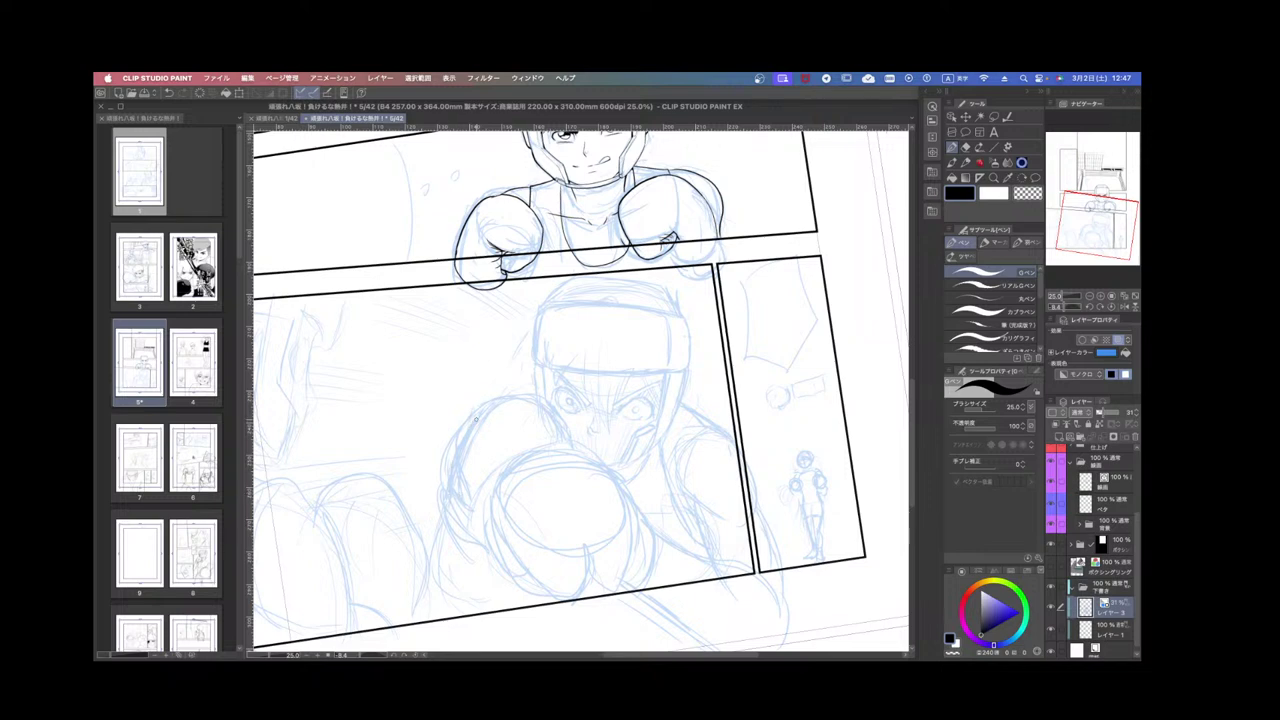
Sketch the forearm contour below the large boxer's rear glove, undoing the first two strokes and redrawing the line.
left_click_drag(447, 526, 426, 624)
left_click_drag(503, 581, 502, 608)
key("super+z")
key("super+z")
left_click_drag(457, 538, 456, 609)
Lower the opacity of draft layer レイヤー 1 to 26% and sketch guide lines on it for the arms behind the gloves.
left_click(1108, 628)
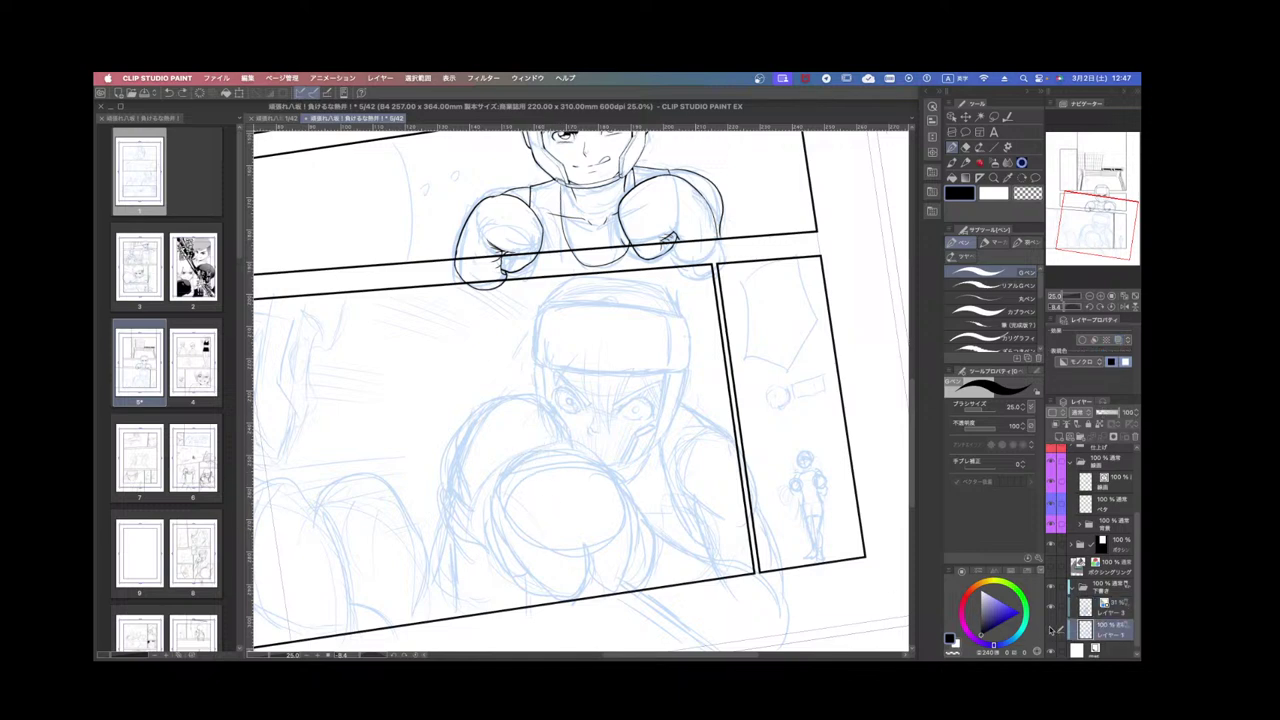
left_click_drag(1118, 412, 1101, 412)
left_click_drag(532, 410, 513, 466)
mouse_move(611, 546)
left_mouse_down()
mouse_move(599, 568)
mouse_move(621, 591)
left_mouse_up()
left_click_drag(519, 430, 516, 578)
left_click_drag(560, 510, 552, 612)
left_click_drag(512, 546, 510, 606)
left_click_drag(462, 506, 498, 618)
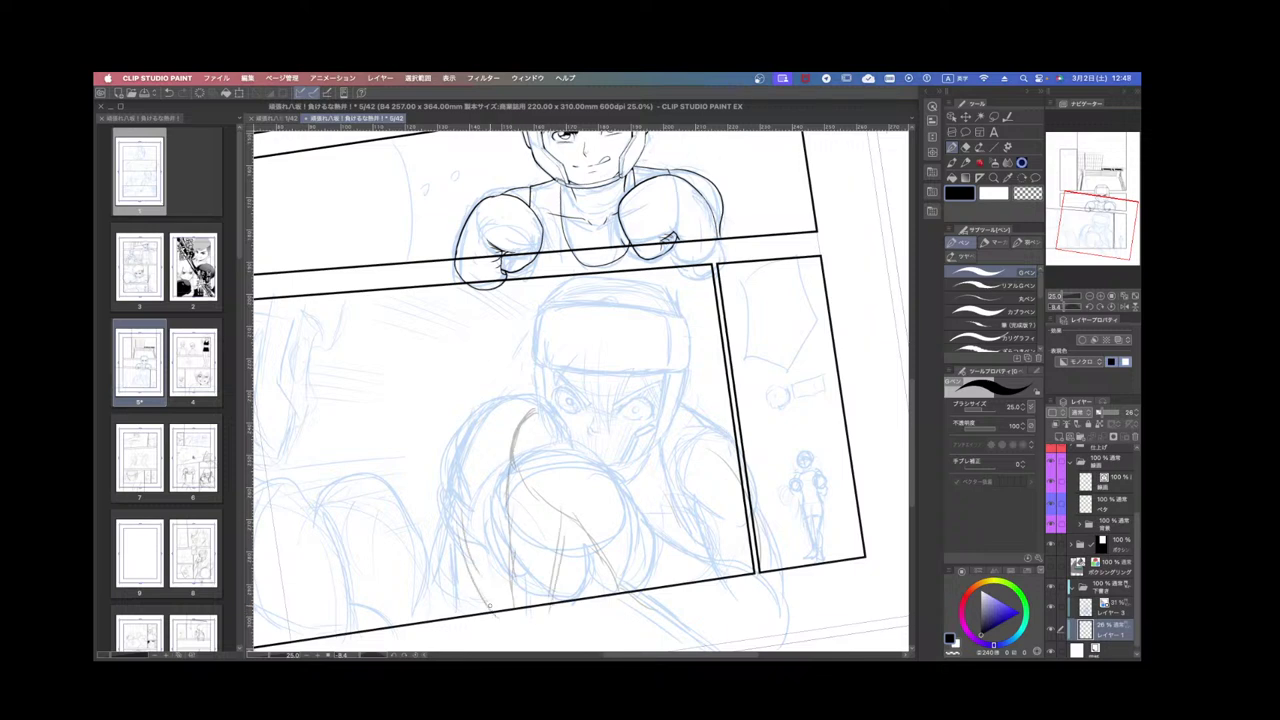
left_click_drag(504, 532, 548, 636)
Sketch the large boxer's torso centre line and lower chest curve through the front glove as structural guides.
left_click_drag(769, 505, 755, 526)
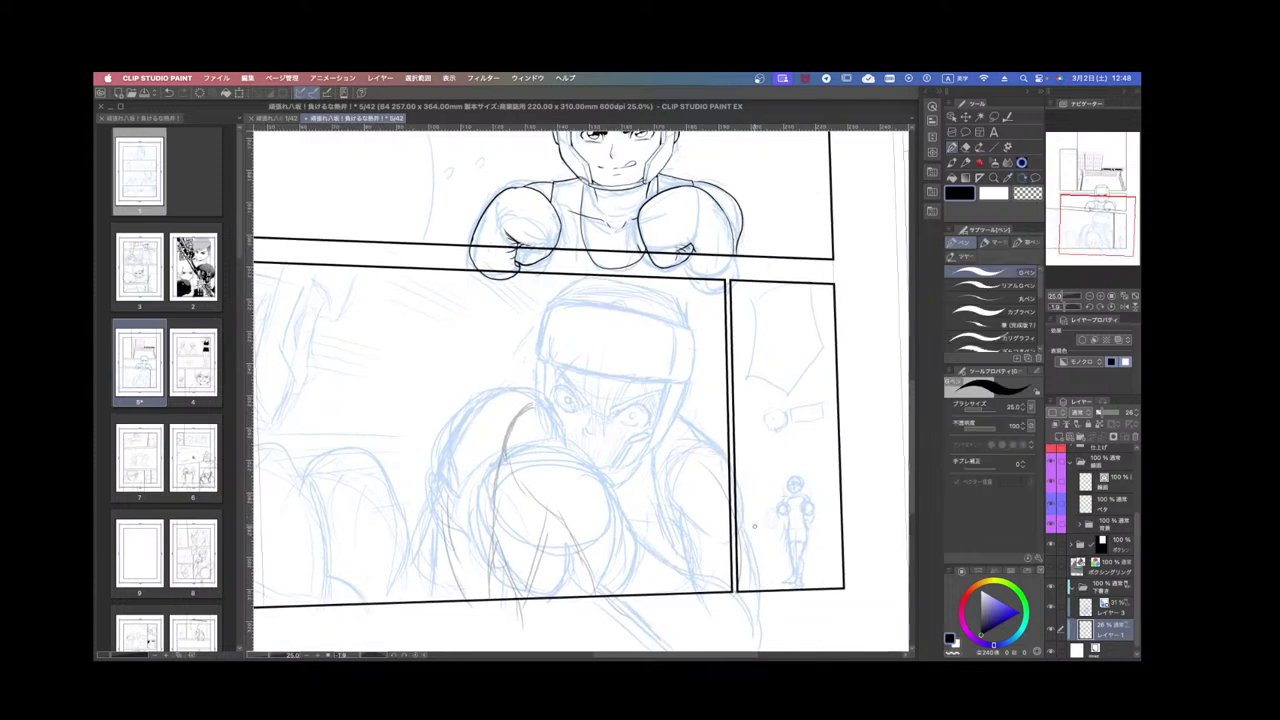
left_click_drag(689, 582, 730, 565)
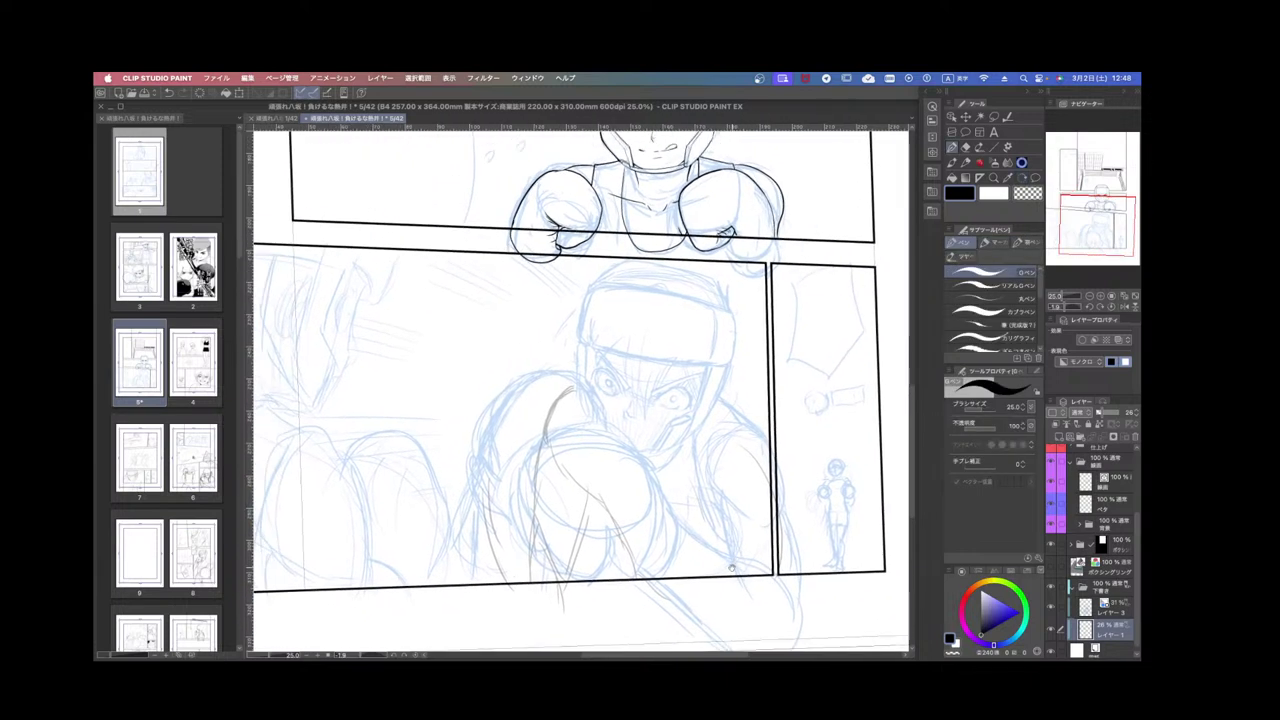
left_click_drag(558, 395, 592, 382)
left_click_drag(578, 454, 580, 500)
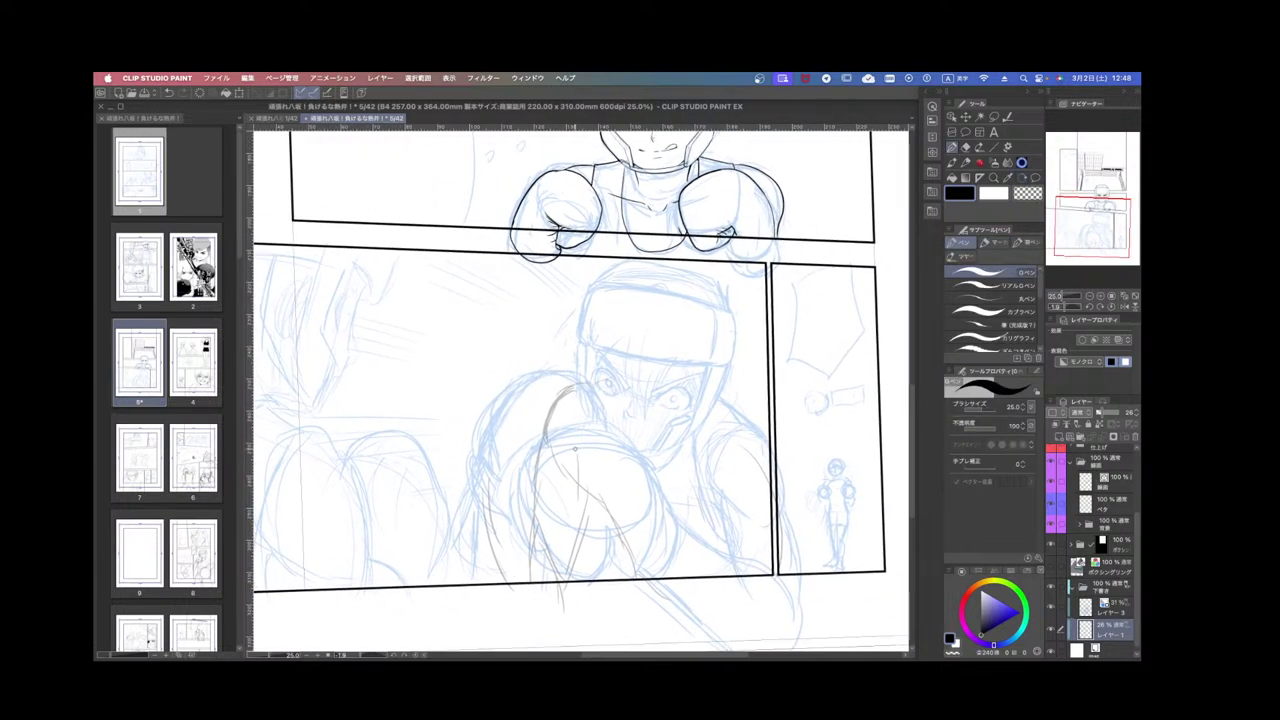
mouse_move(594, 398)
left_mouse_down()
mouse_move(598, 522)
mouse_move(678, 558)
mouse_move(727, 530)
left_mouse_up()
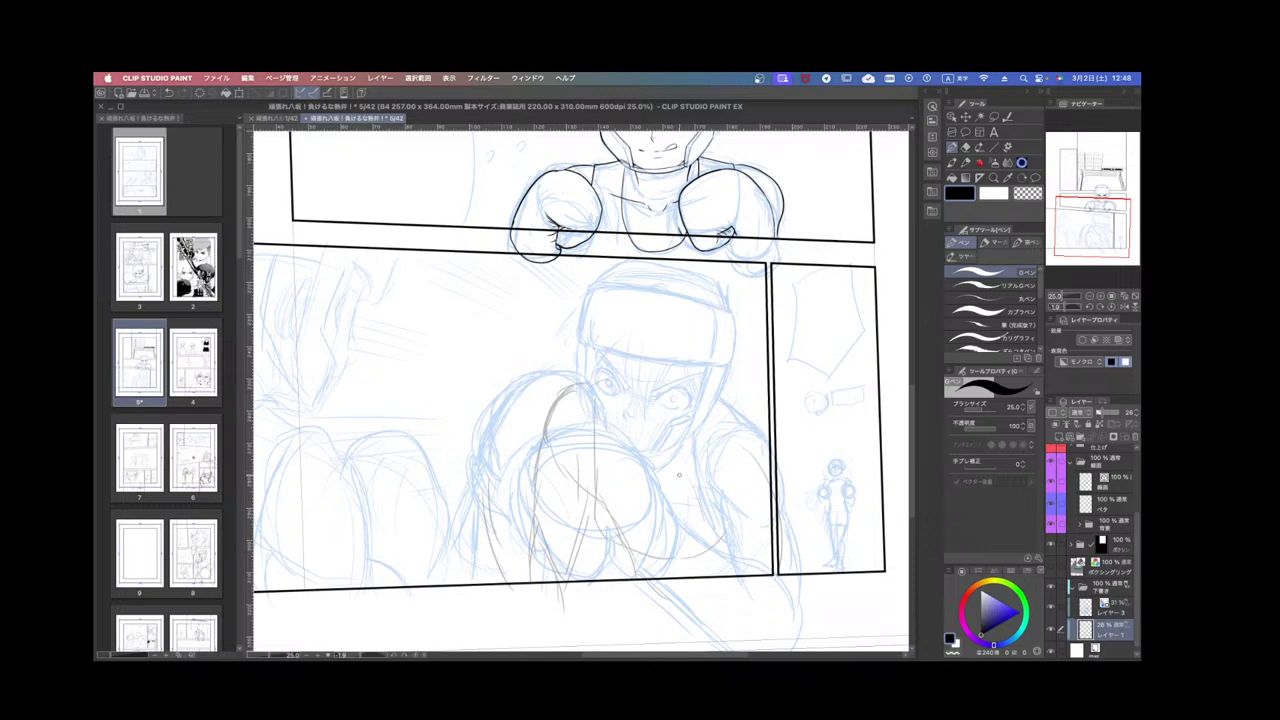
left_click_drag(579, 446, 599, 495)
left_click_drag(574, 448, 592, 479)
Sketch the far shoulder line and armpit crease of the large boxer and reinforce the lower chest curve.
mouse_move(714, 503)
left_mouse_down()
mouse_move(720, 485)
mouse_move(713, 501)
left_mouse_up()
left_click_drag(715, 398, 777, 430)
left_click_drag(728, 484, 766, 455)
left_click_drag(724, 402, 779, 442)
mouse_move(770, 455)
left_mouse_down()
mouse_move(734, 482)
mouse_move(720, 539)
left_mouse_up()
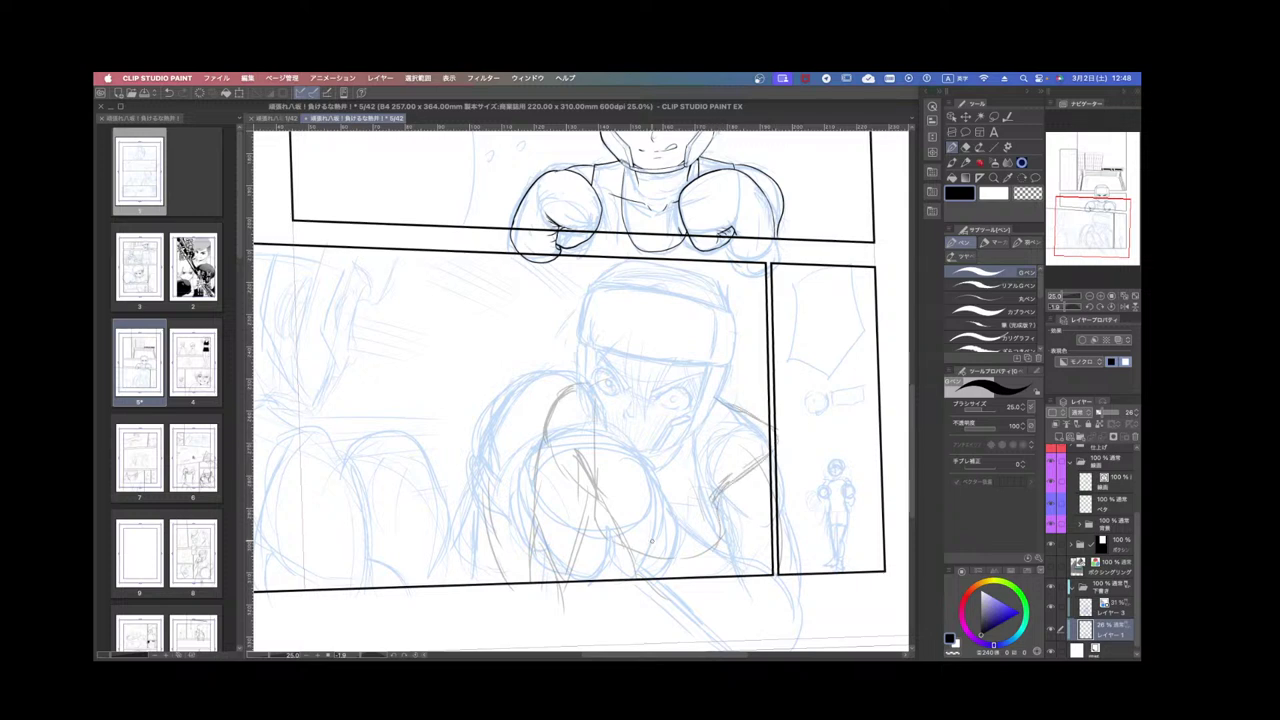
left_click_drag(622, 547, 711, 541)
On the blue draft layer above, rework the far shoulder and upper arm of the large boxer, and save the page.
left_click(1110, 606)
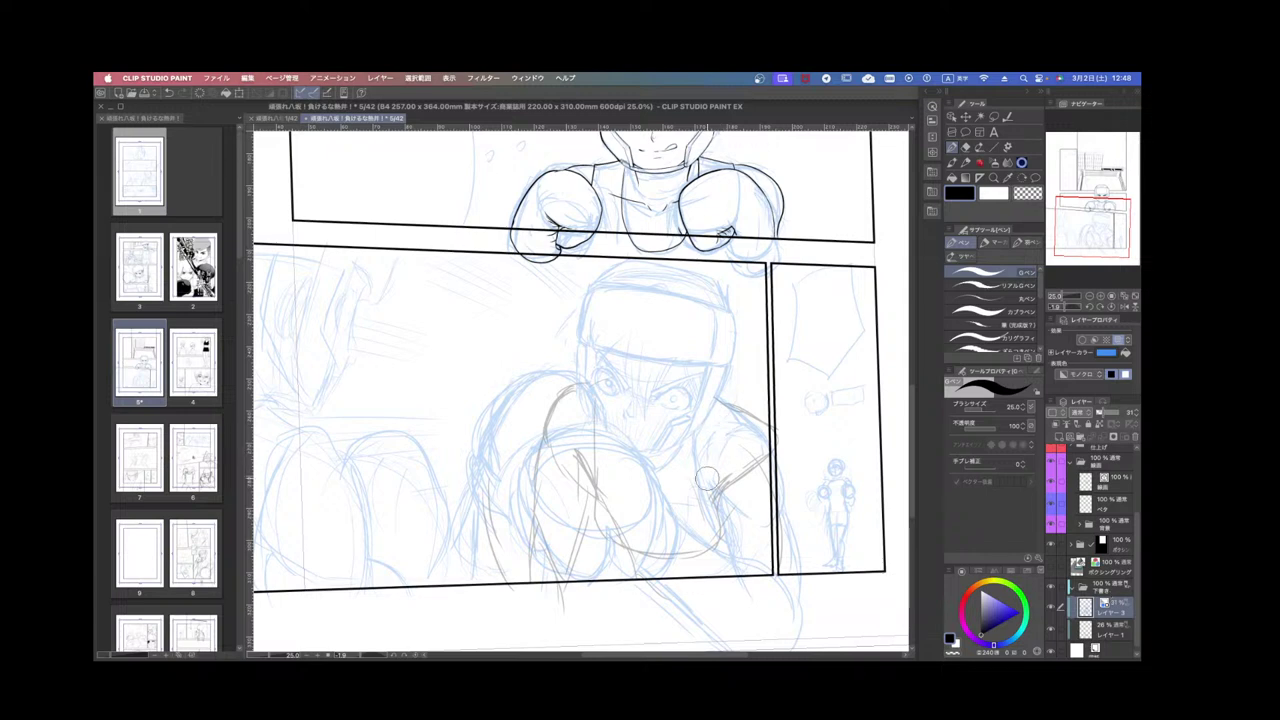
mouse_move(707, 478)
left_mouse_down()
mouse_move(731, 469)
mouse_move(757, 491)
mouse_move(776, 473)
left_mouse_up()
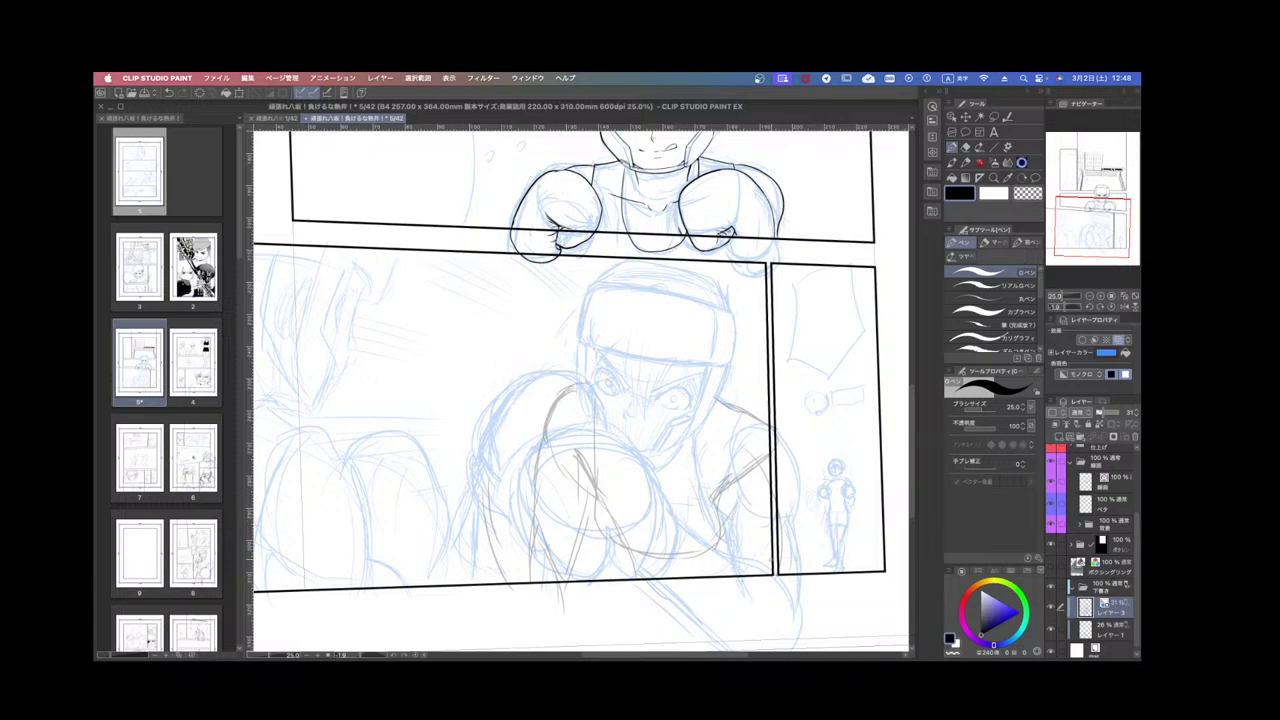
left_click_drag(840, 422, 755, 400)
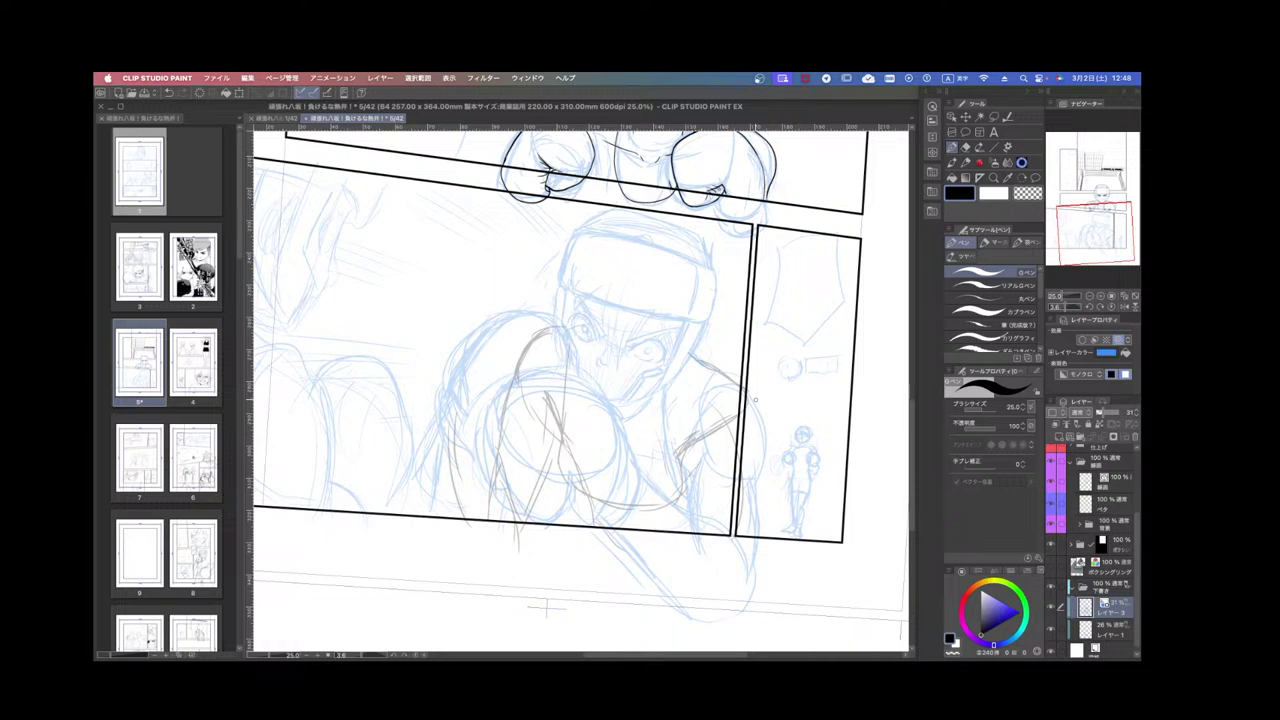
key("super+s")
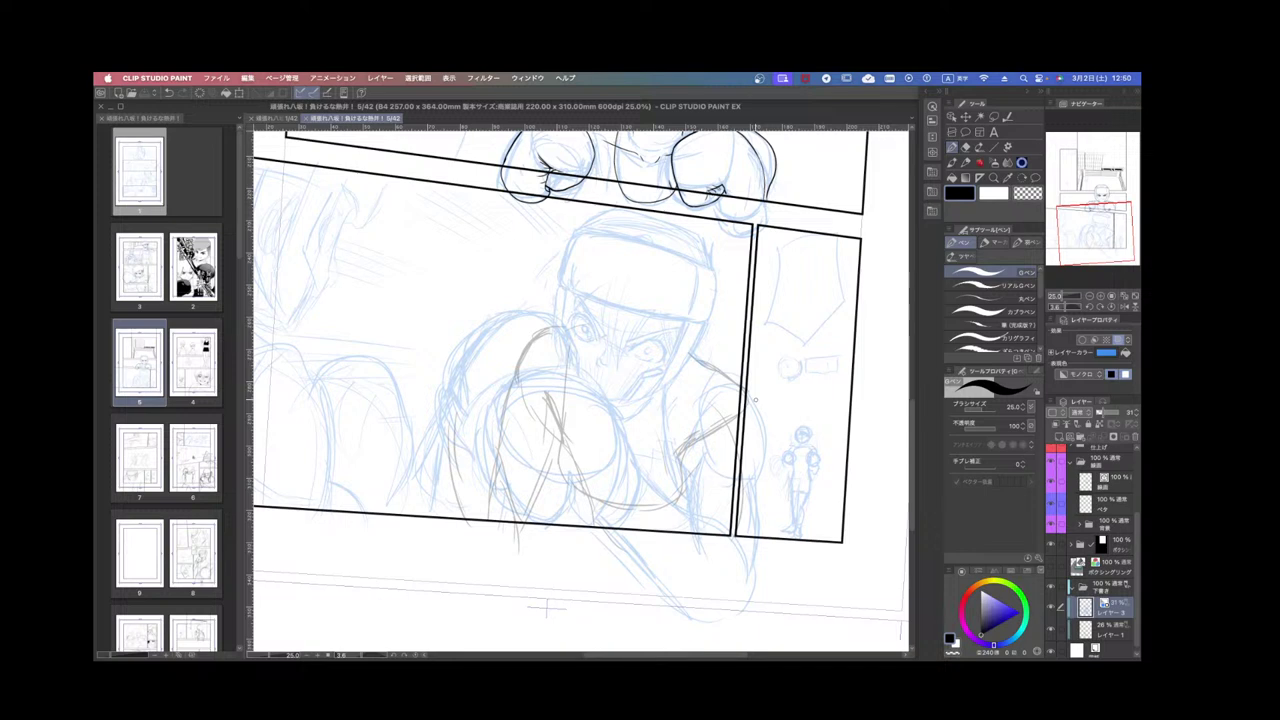
Touch up the edge of the headgear beside the large boxer's eye on the blue draft layer.
left_click_drag(600, 394, 603, 397)
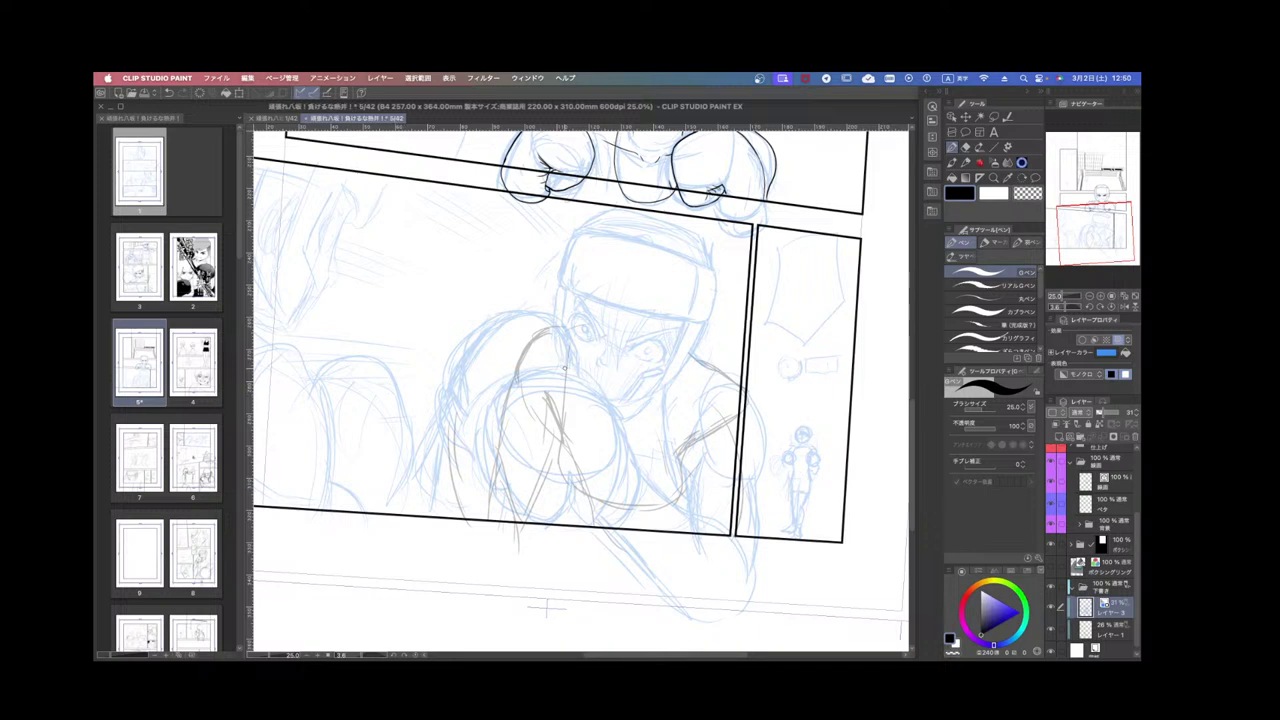
left_click_drag(699, 386, 671, 372)
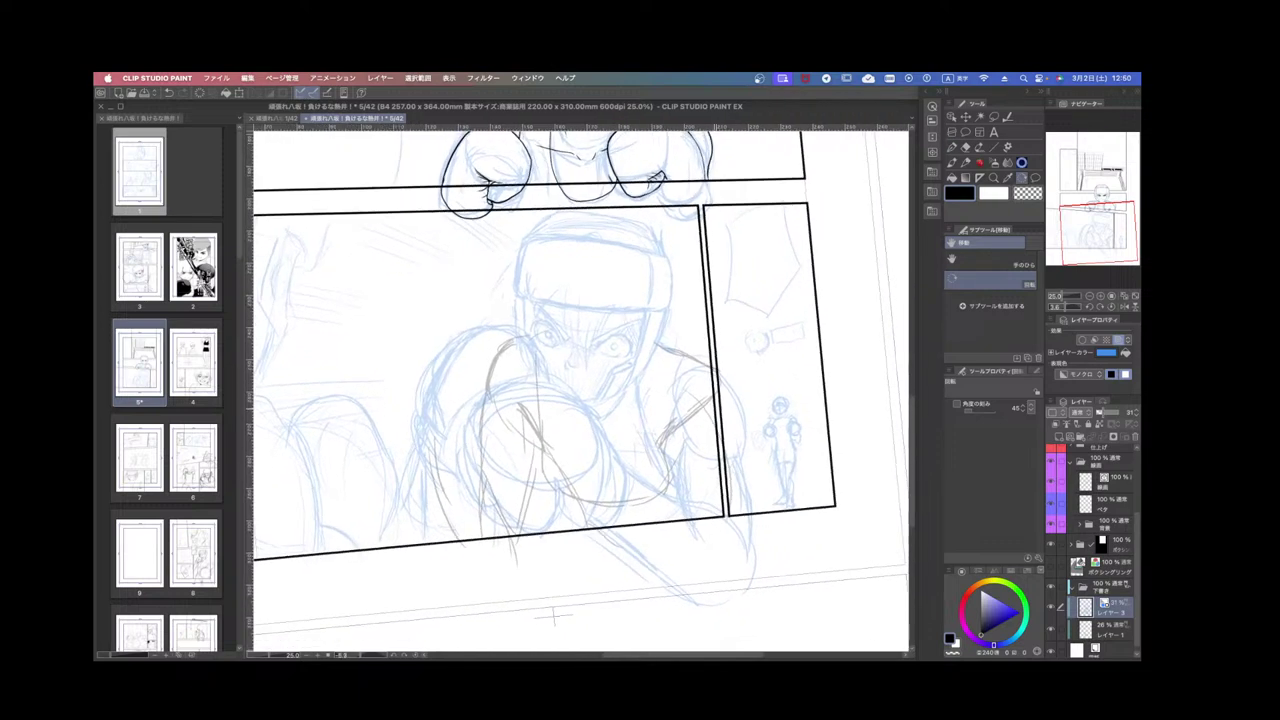
left_click_drag(527, 305, 529, 333)
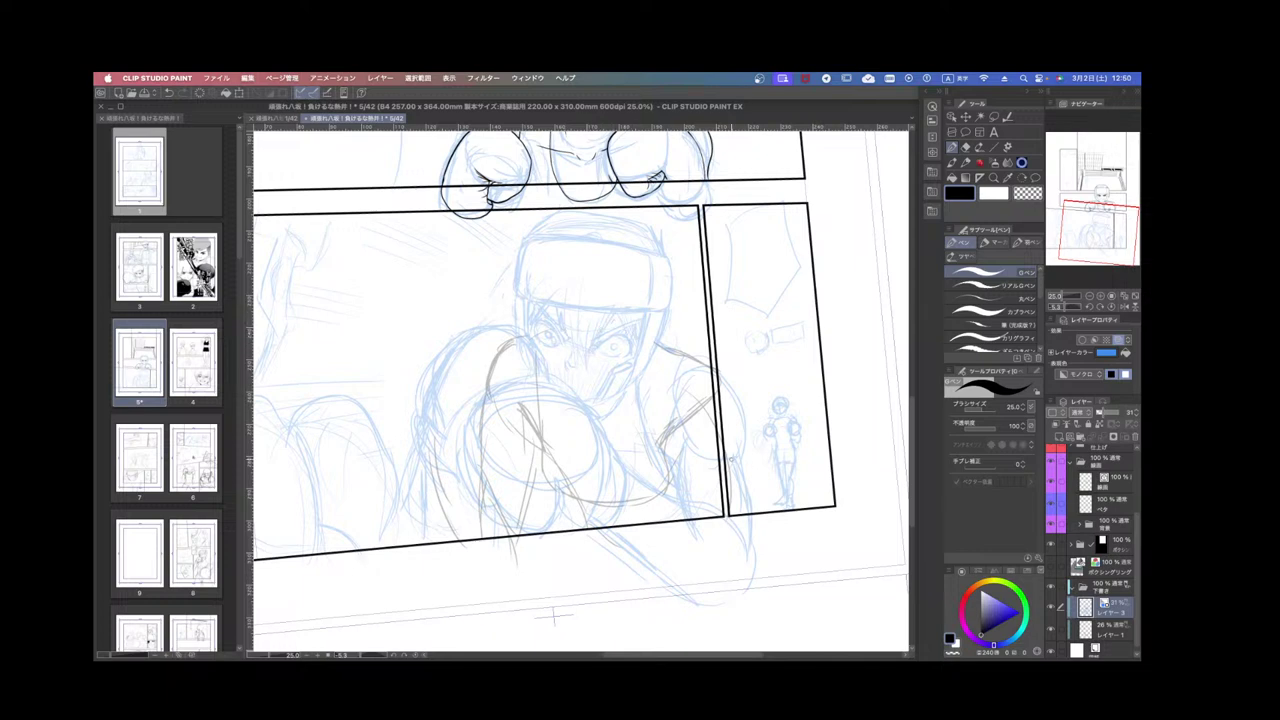
left_click_drag(732, 459, 728, 468)
On the faded レイヤー 1 draft layer, sketch the neckline curve and the guide lines for the large boxer's face and jaw.
left_click(1111, 630)
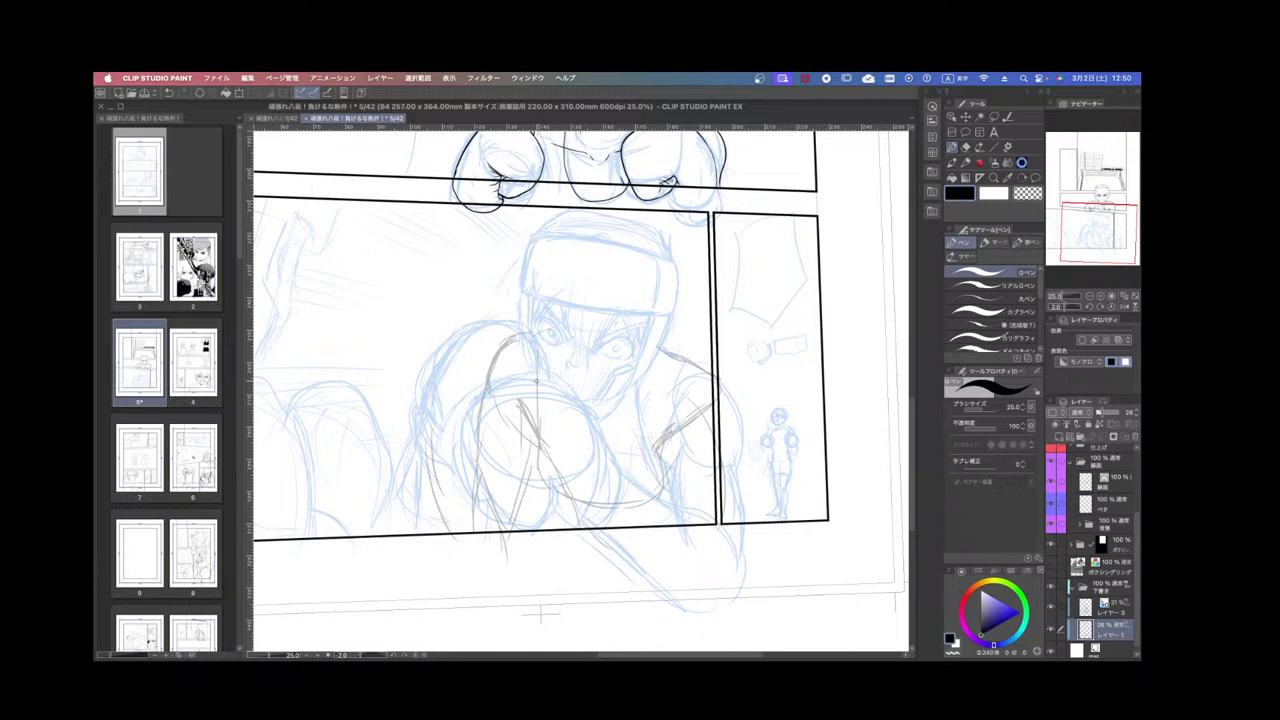
mouse_move(560, 392)
left_mouse_down()
mouse_move(566, 430)
mouse_move(618, 440)
mouse_move(653, 362)
mouse_move(625, 427)
mouse_move(561, 395)
left_mouse_up()
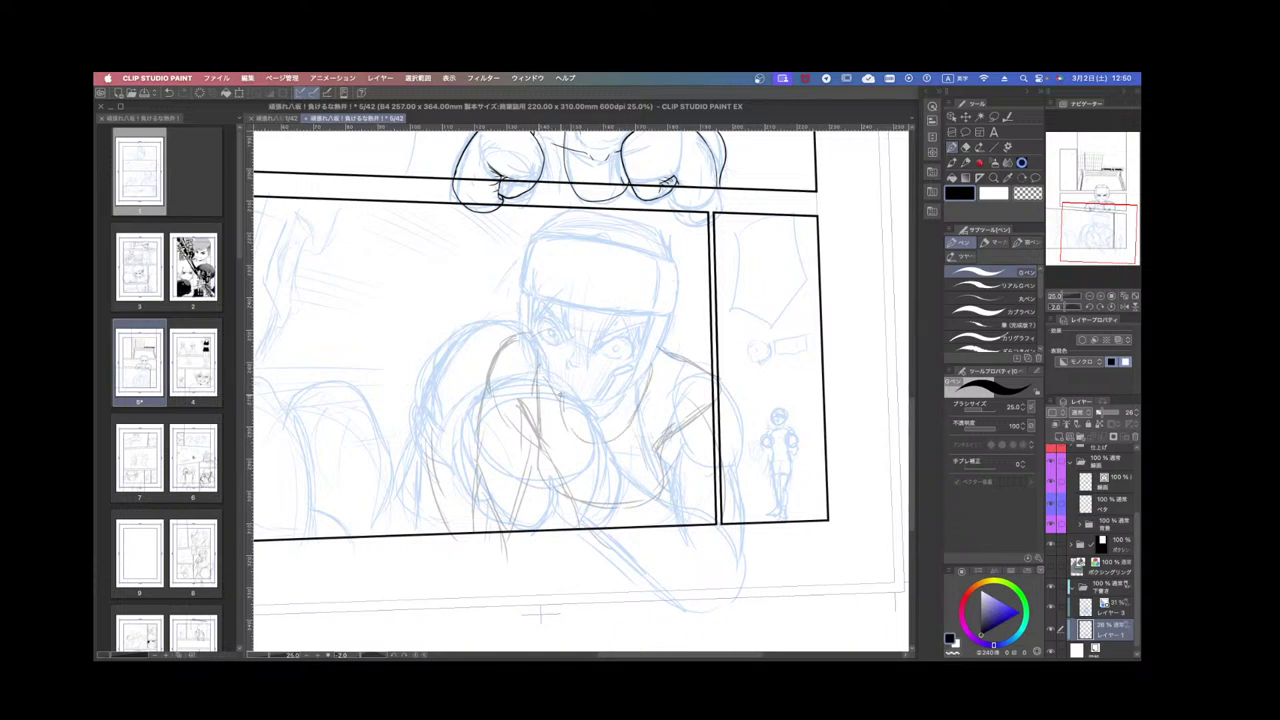
mouse_move(526, 302)
left_mouse_down()
mouse_move(545, 382)
mouse_move(600, 412)
mouse_move(635, 383)
mouse_move(545, 367)
left_mouse_up()
left_click_drag(636, 385, 604, 402)
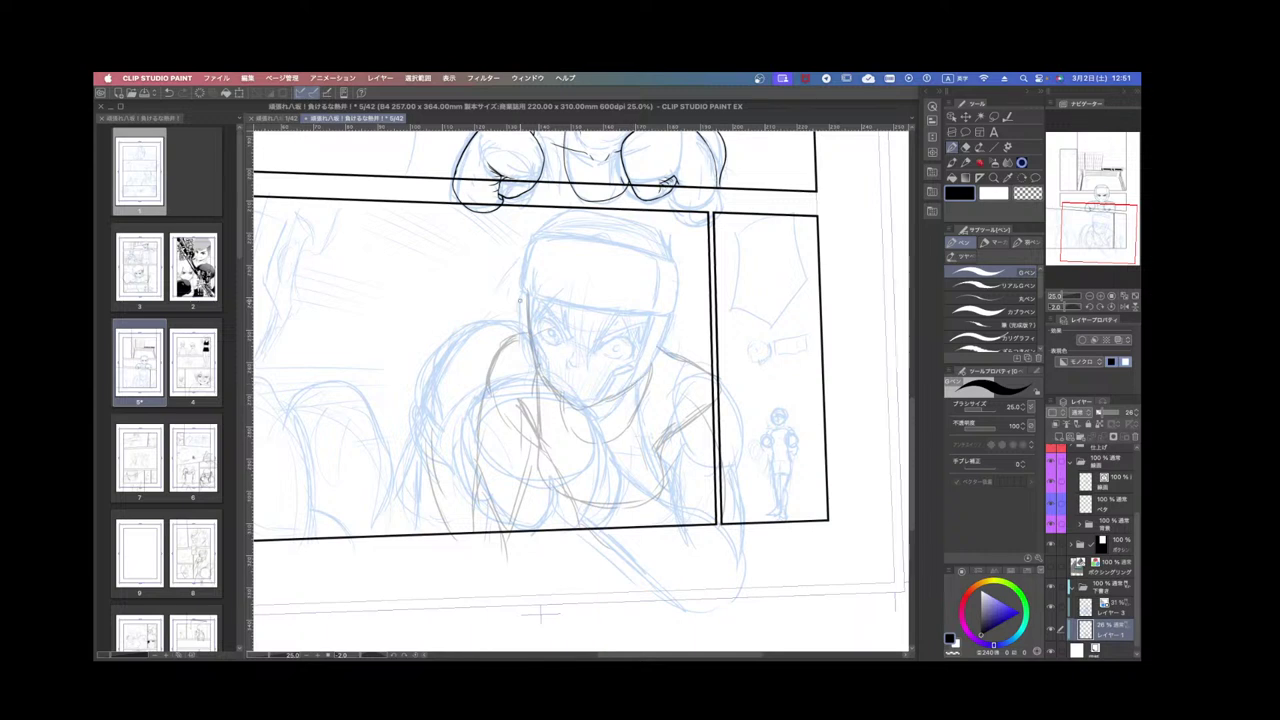
Build up the contour of the headgear's side padding from the temple down to the large boxer's chin.
left_click_drag(524, 298, 522, 346)
left_click_drag(534, 338, 526, 362)
left_click_drag(522, 310, 554, 390)
left_click_drag(554, 378, 562, 404)
left_click_drag(526, 352, 552, 394)
left_click_drag(540, 360, 590, 406)
Add lower chest and side contour strokes to the large boxer's torso guides beneath the gloves.
mouse_move(560, 494)
left_mouse_down()
mouse_move(588, 524)
mouse_move(644, 534)
left_mouse_up()
left_click_drag(698, 466, 672, 518)
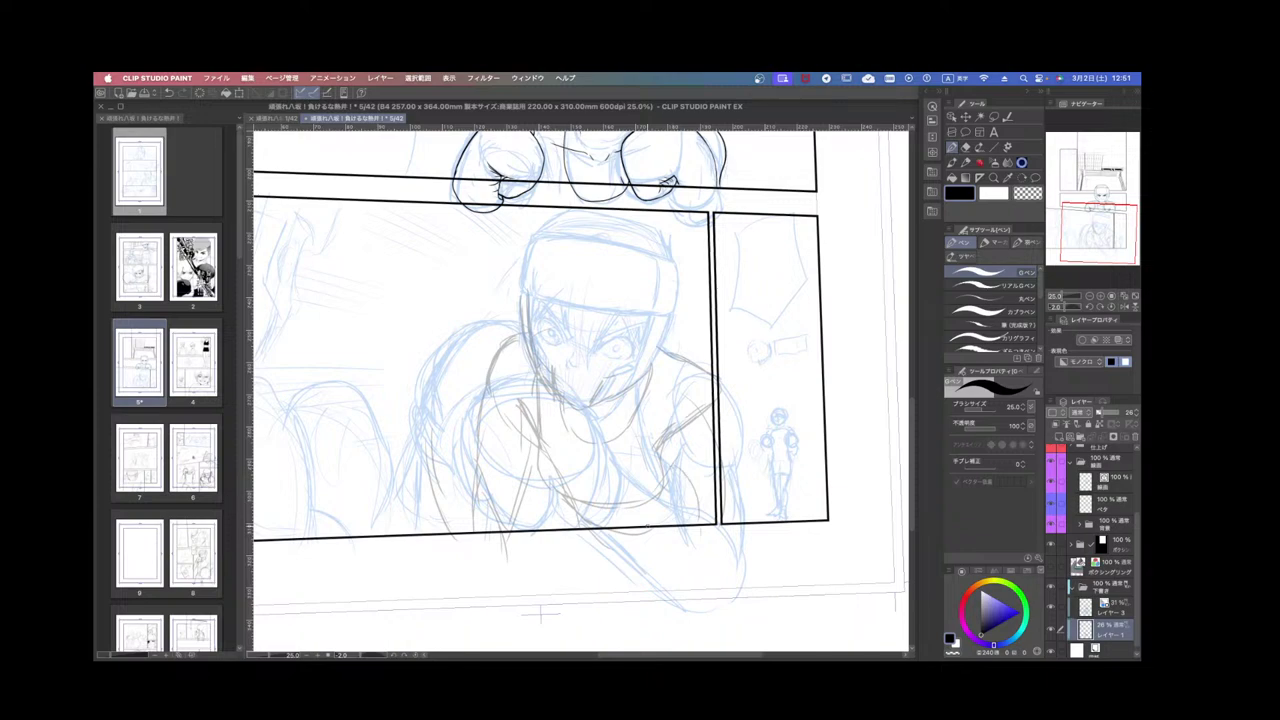
left_click_drag(548, 502, 500, 555)
scroll(503, 557, "down", 2)
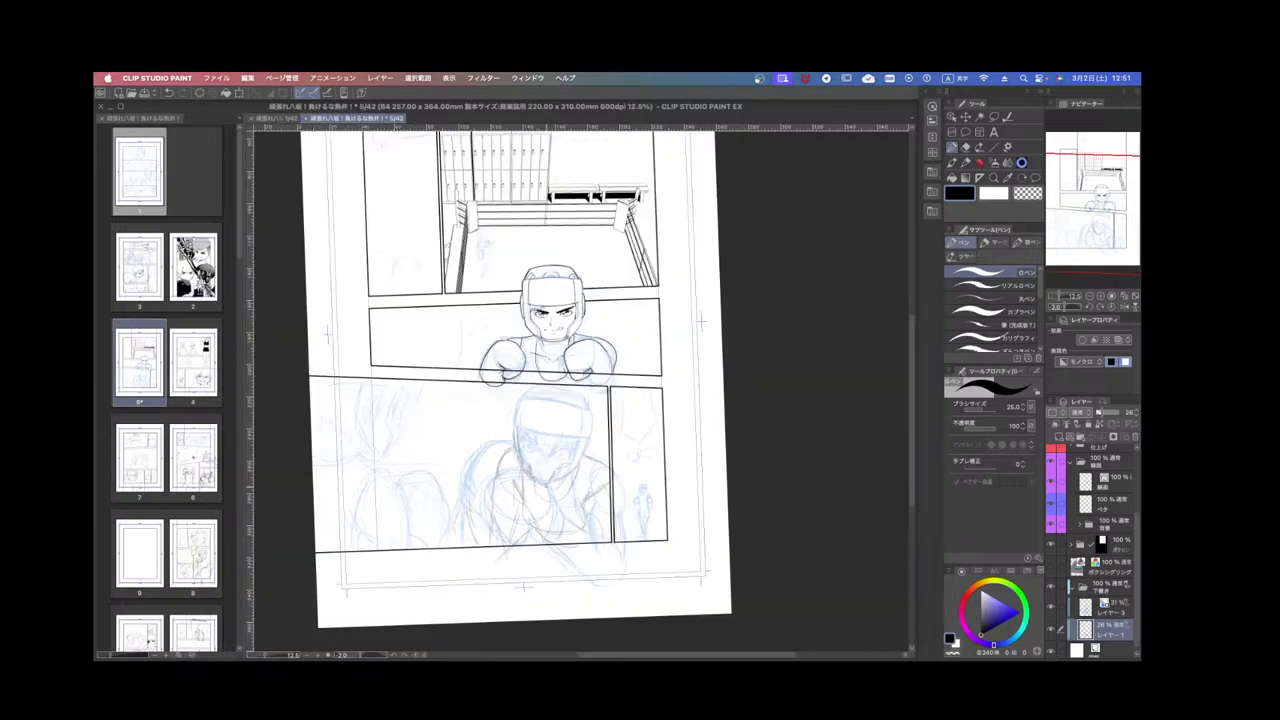
Sketch the left boxer's profile face in the large bottom panel, from brow and eye down to the jaw.
scroll(482, 473, "up", 2)
left_click_drag(433, 444, 637, 475)
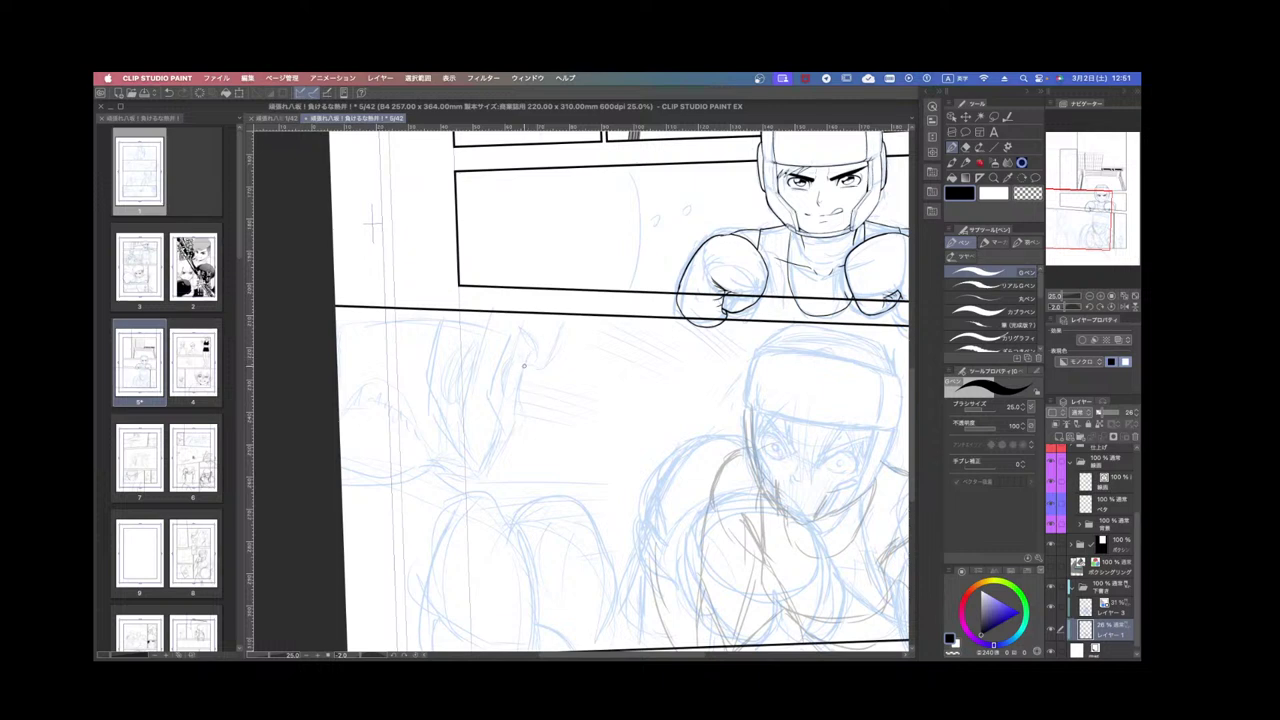
mouse_move(502, 354)
left_mouse_down()
mouse_move(508, 396)
mouse_move(520, 367)
mouse_move(506, 392)
mouse_move(504, 377)
mouse_move(513, 362)
mouse_move(527, 425)
mouse_move(510, 435)
mouse_move(513, 423)
mouse_move(484, 474)
left_mouse_up()
left_click_drag(524, 420, 512, 436)
left_click_drag(569, 335, 603, 362)
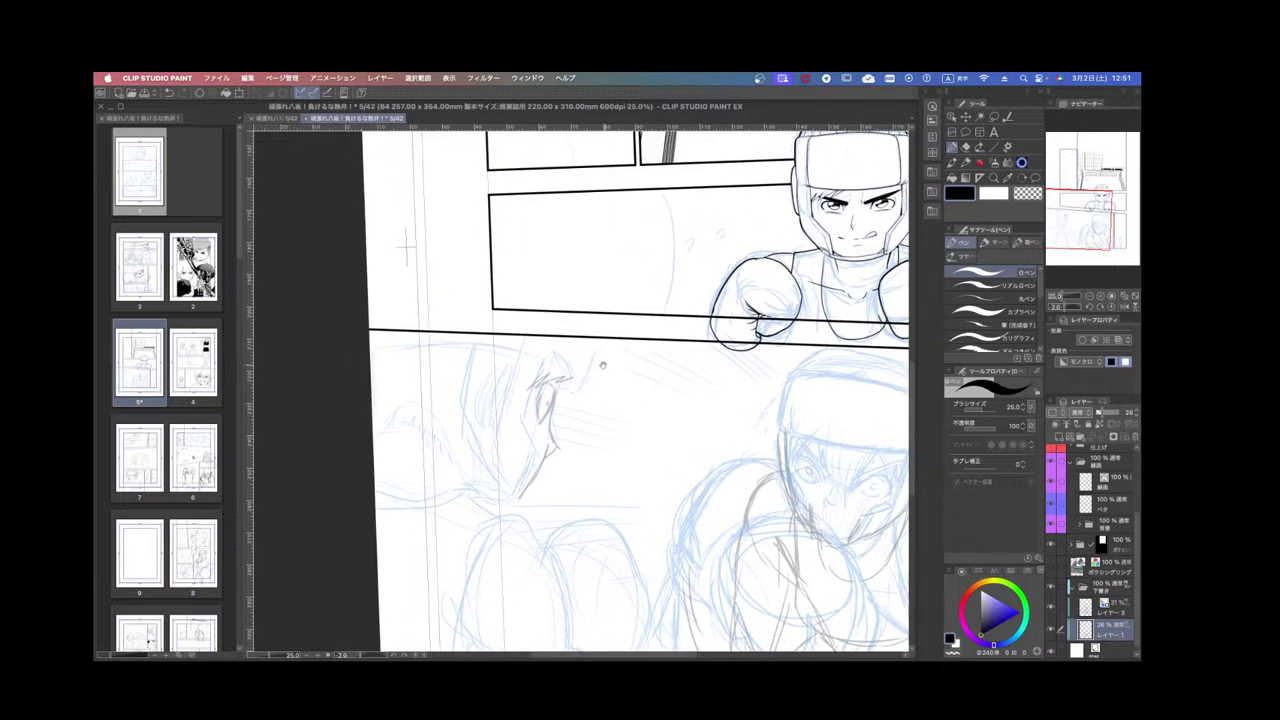
left_click_drag(473, 347, 456, 394)
key("ctrl+z")
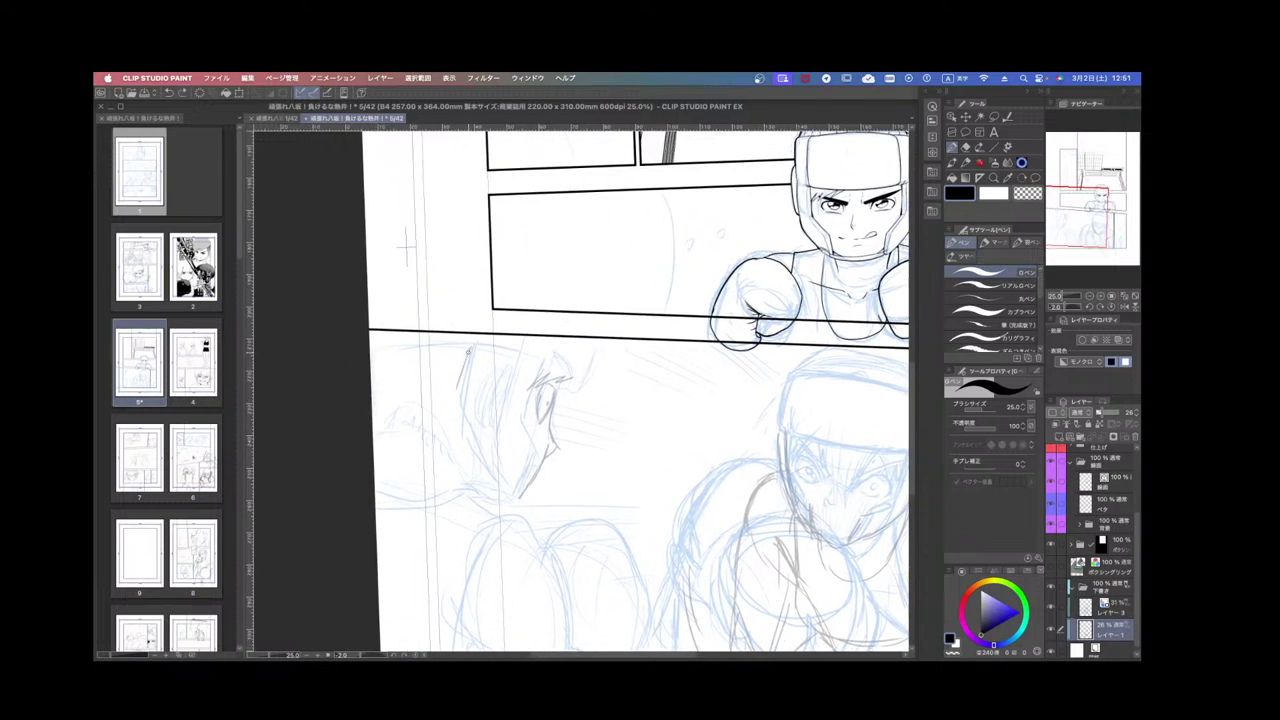
key("ctrl+z")
Sketch the cheek padding and rear side edge of the left profile boxer's headgear over the blue guides.
left_click_drag(586, 512, 584, 422)
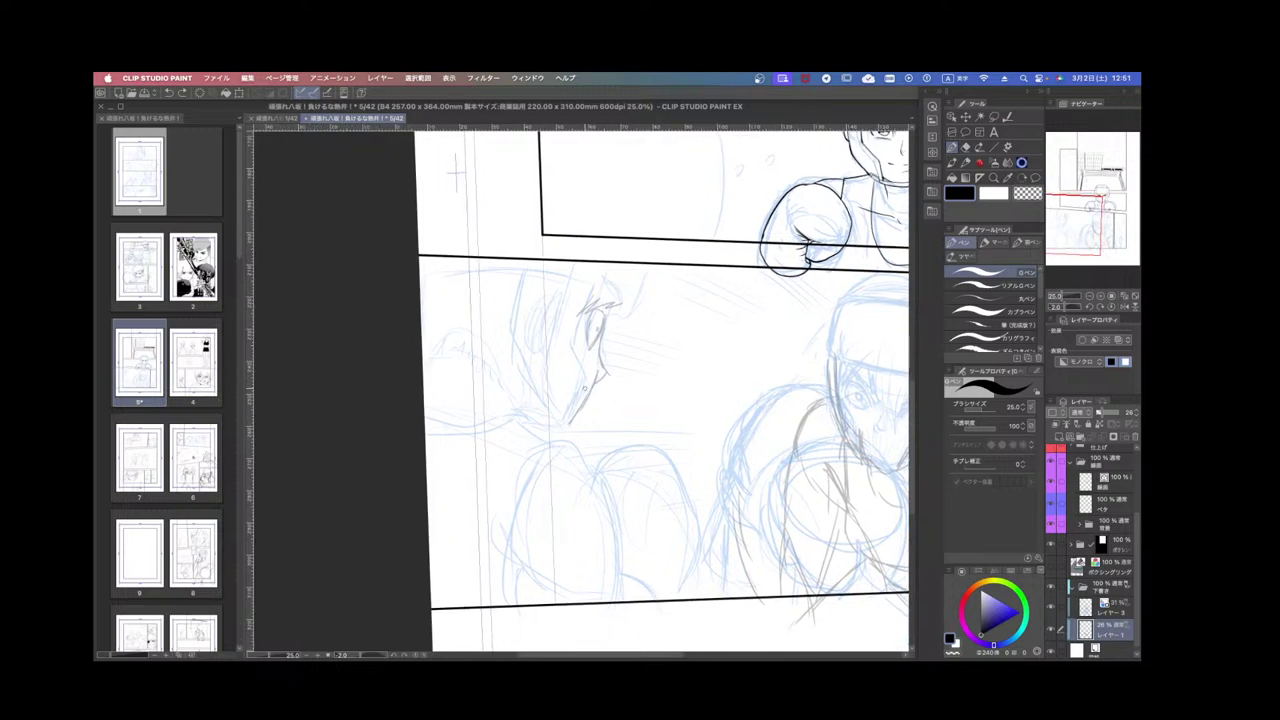
left_click_drag(582, 377, 564, 415)
mouse_move(580, 346)
left_mouse_down()
mouse_move(548, 379)
mouse_move(560, 357)
mouse_move(546, 392)
mouse_move(558, 410)
mouse_move(584, 376)
mouse_move(565, 395)
mouse_move(570, 344)
left_mouse_up()
left_click_drag(594, 274, 584, 308)
left_click_drag(580, 314, 543, 390)
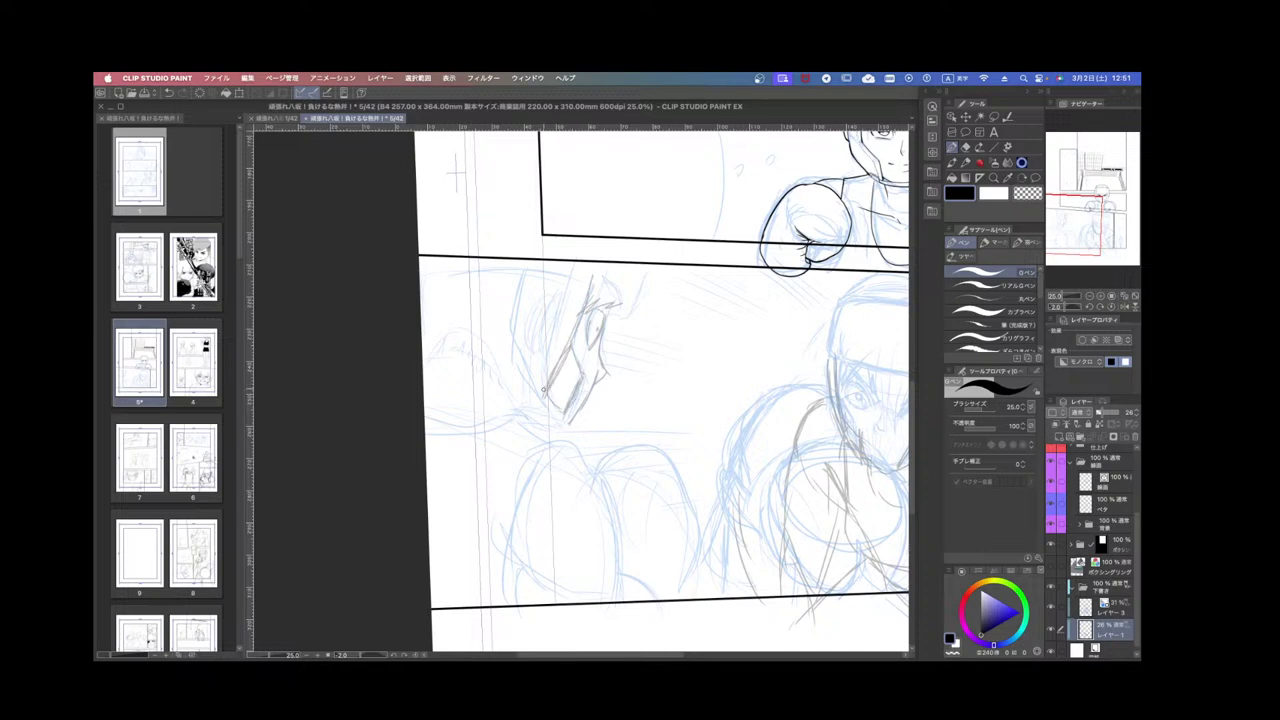
mouse_move(526, 270)
left_mouse_down()
mouse_move(509, 349)
mouse_move(548, 394)
left_mouse_up()
left_click_drag(586, 305, 574, 343)
left_click_drag(530, 261, 524, 292)
Draw the crown, front rim and chin edge of the left profile boxer's headgear.
key("r")
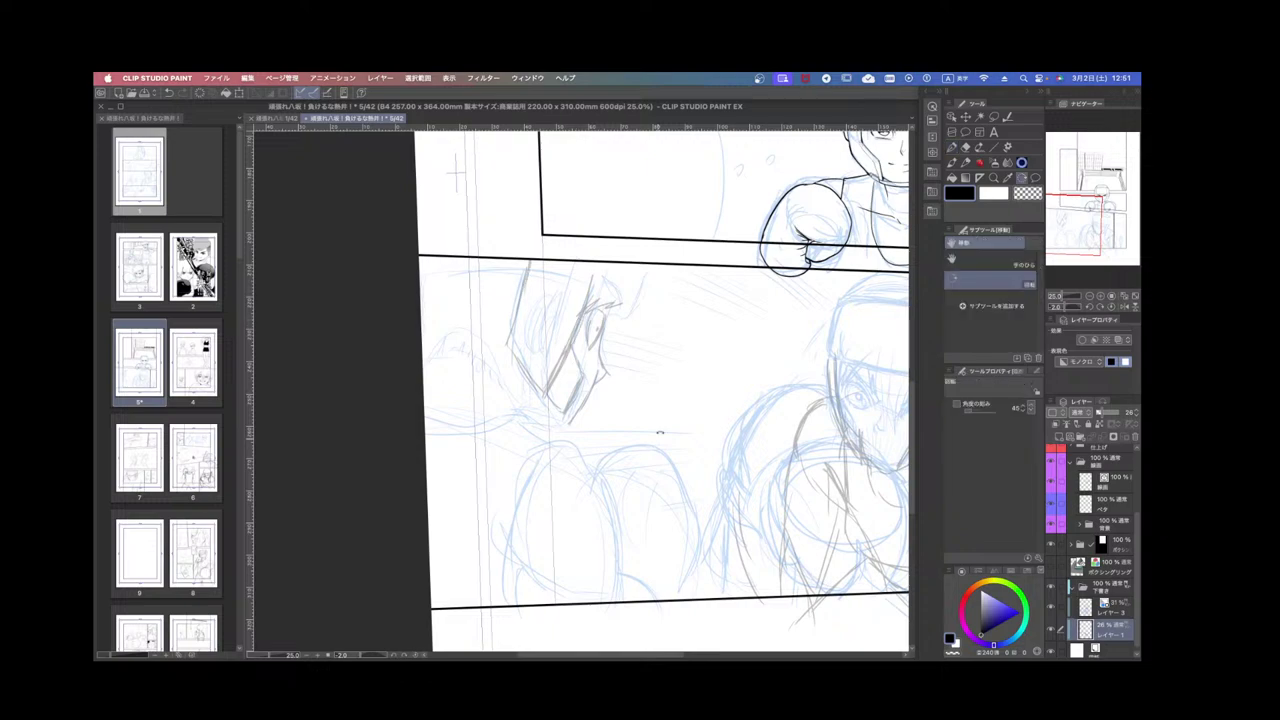
left_click_drag(660, 431, 627, 265)
key("p")
mouse_move(488, 363)
left_mouse_down()
mouse_move(451, 440)
mouse_move(498, 360)
mouse_move(571, 420)
left_mouse_up()
key("shift+space")
left_click_drag(487, 483, 406, 426)
left_click_drag(552, 379, 677, 358)
left_click_drag(535, 395, 415, 403)
left_click_drag(511, 322, 597, 412)
mouse_move(545, 519)
left_mouse_down()
mouse_move(496, 525)
mouse_move(531, 526)
left_mouse_up()
mouse_move(861, 535)
left_mouse_down()
mouse_move(732, 521)
mouse_move(724, 503)
mouse_move(738, 512)
left_mouse_up()
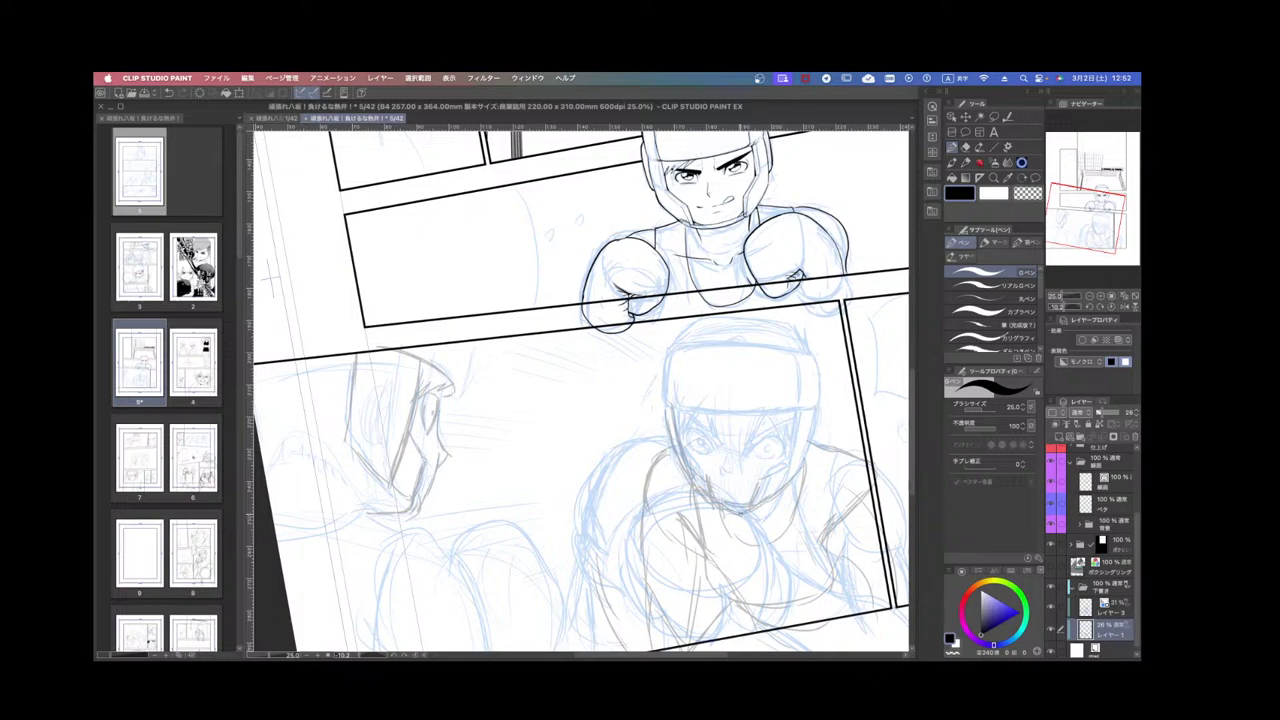
left_click_drag(856, 491, 837, 534)
scroll(710, 445, "up", 2)
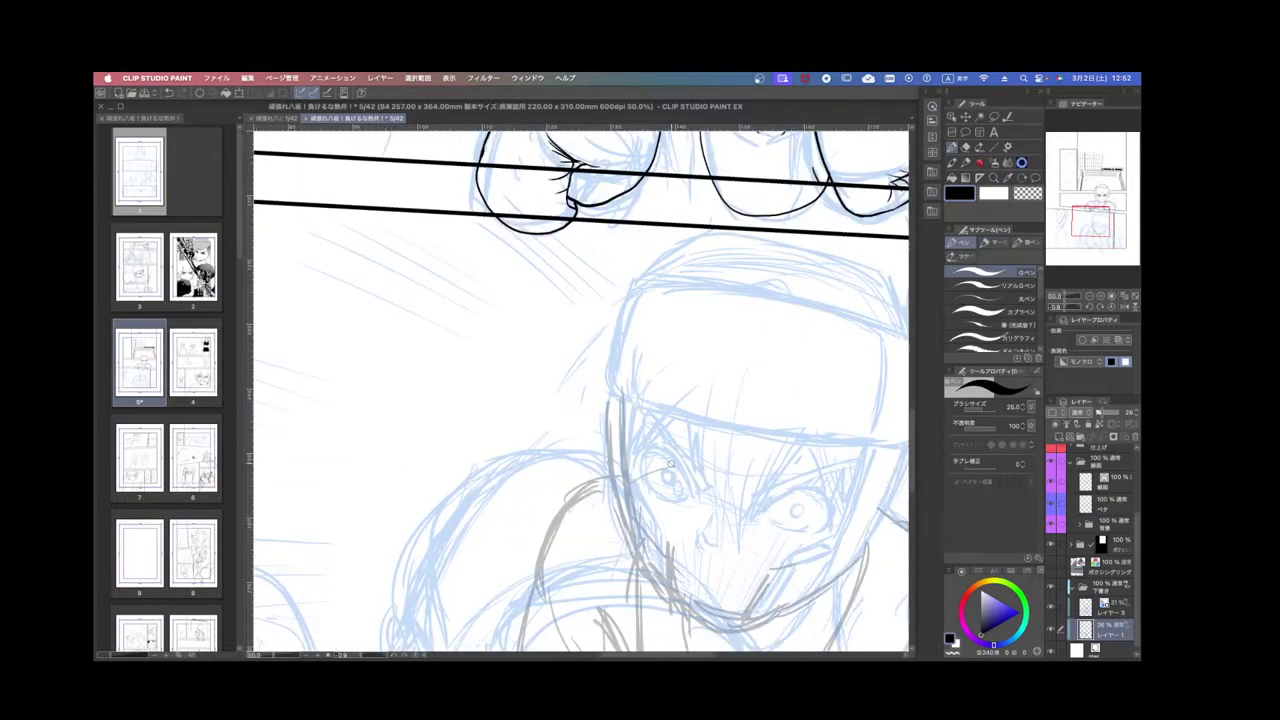
left_click_drag(639, 474, 647, 455)
scroll(722, 471, "down", 2)
key("super+z")
left_click_drag(746, 491, 714, 409)
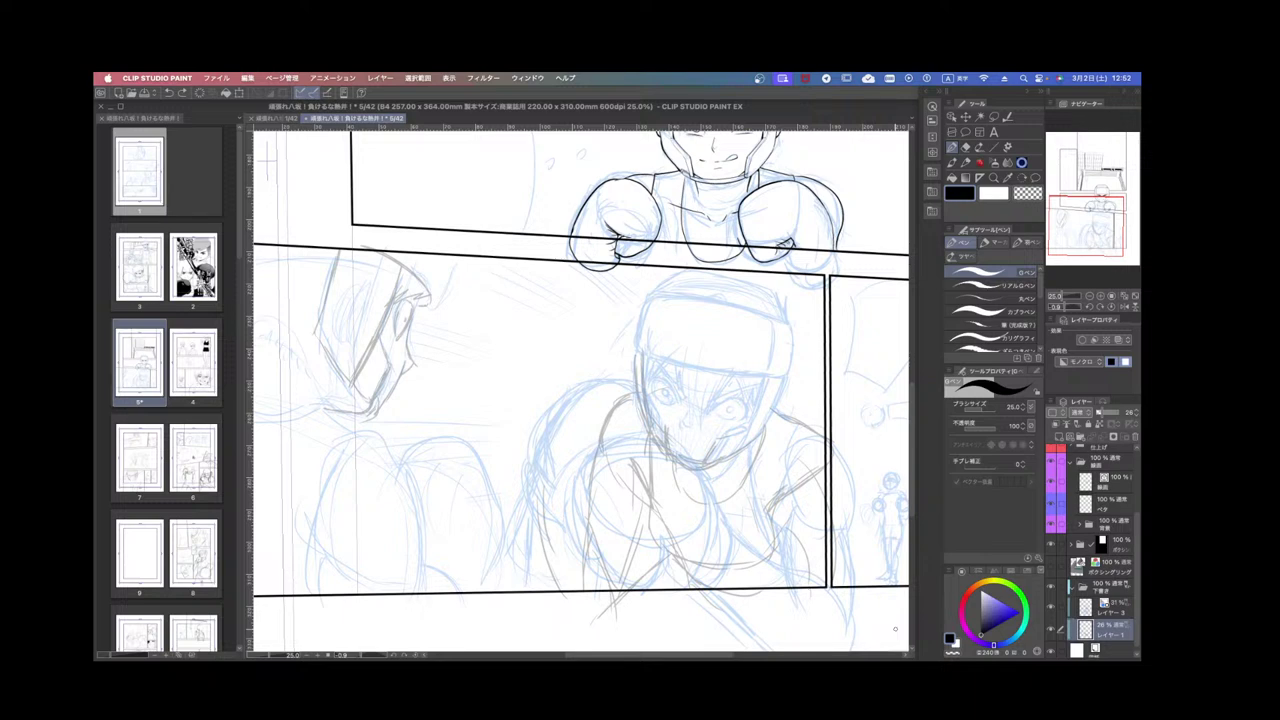
Extend the front rim of the left profile boxer's headgear with a stroke up toward the panel border.
left_click_drag(442, 301, 550, 382)
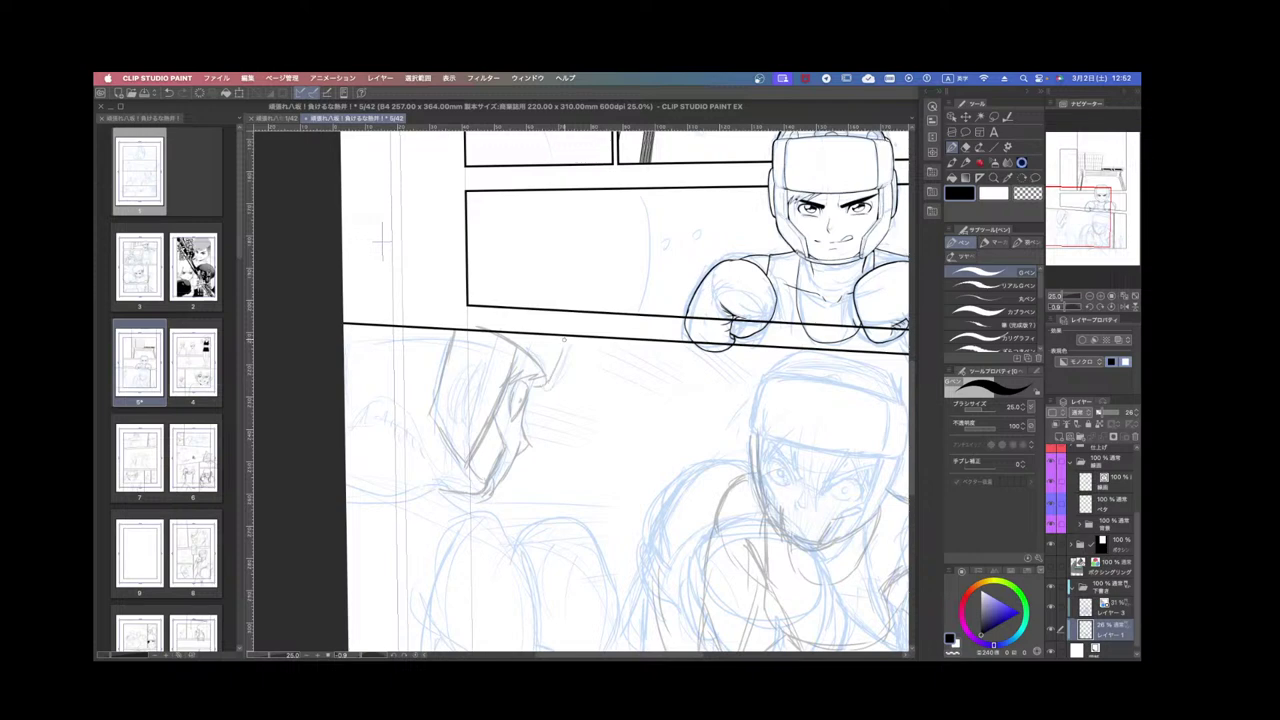
left_click_drag(566, 338, 552, 375)
scroll(653, 440, "right", 3)
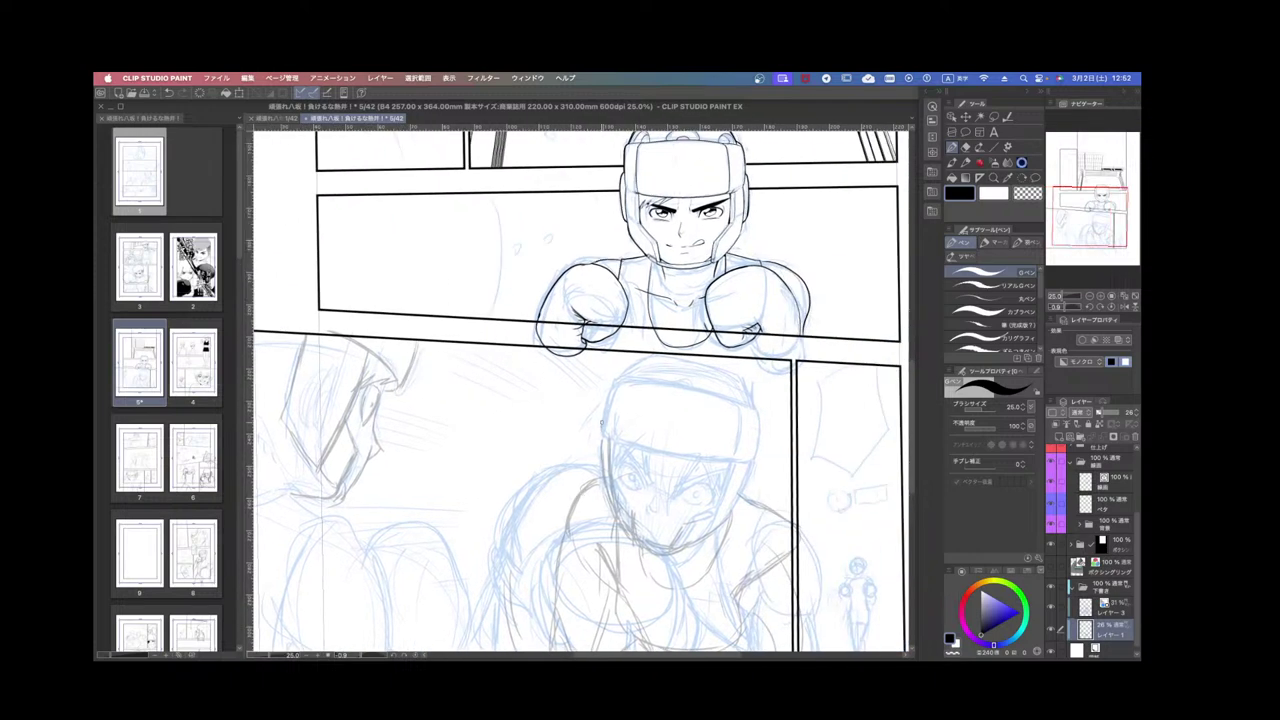
Outline the forehead band of the large boxer's headgear, including its upper, lower and side edges.
mouse_move(602, 423)
left_mouse_down()
mouse_move(607, 393)
mouse_move(659, 408)
mouse_move(660, 382)
mouse_move(632, 357)
mouse_move(727, 326)
left_mouse_up()
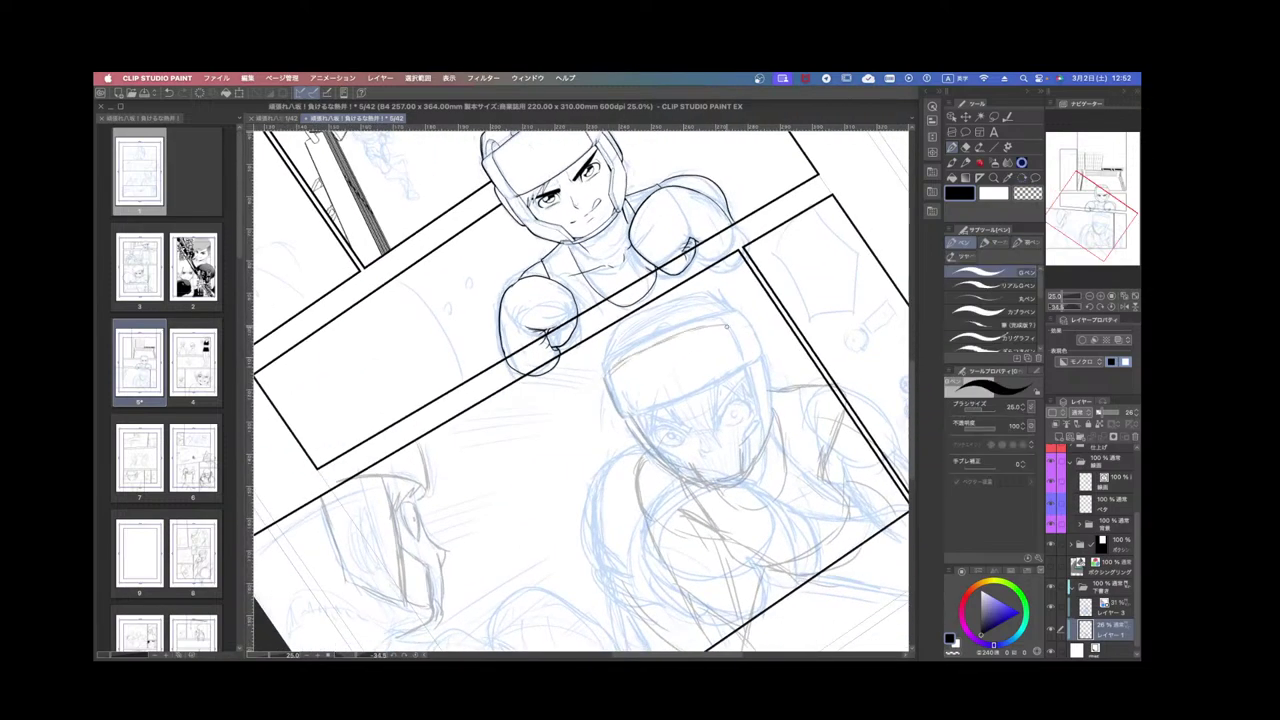
left_click_drag(626, 416, 748, 371)
mouse_move(668, 405)
left_mouse_down()
mouse_move(758, 358)
mouse_move(739, 370)
left_mouse_up()
left_click_drag(613, 374, 628, 416)
left_click_drag(725, 331, 743, 364)
mouse_move(648, 346)
left_mouse_down()
mouse_move(704, 324)
mouse_move(775, 415)
mouse_move(761, 405)
mouse_move(760, 442)
left_mouse_up()
Sketch the crown contour above the forehead band of the large boxer's headgear.
key("r")
key("p")
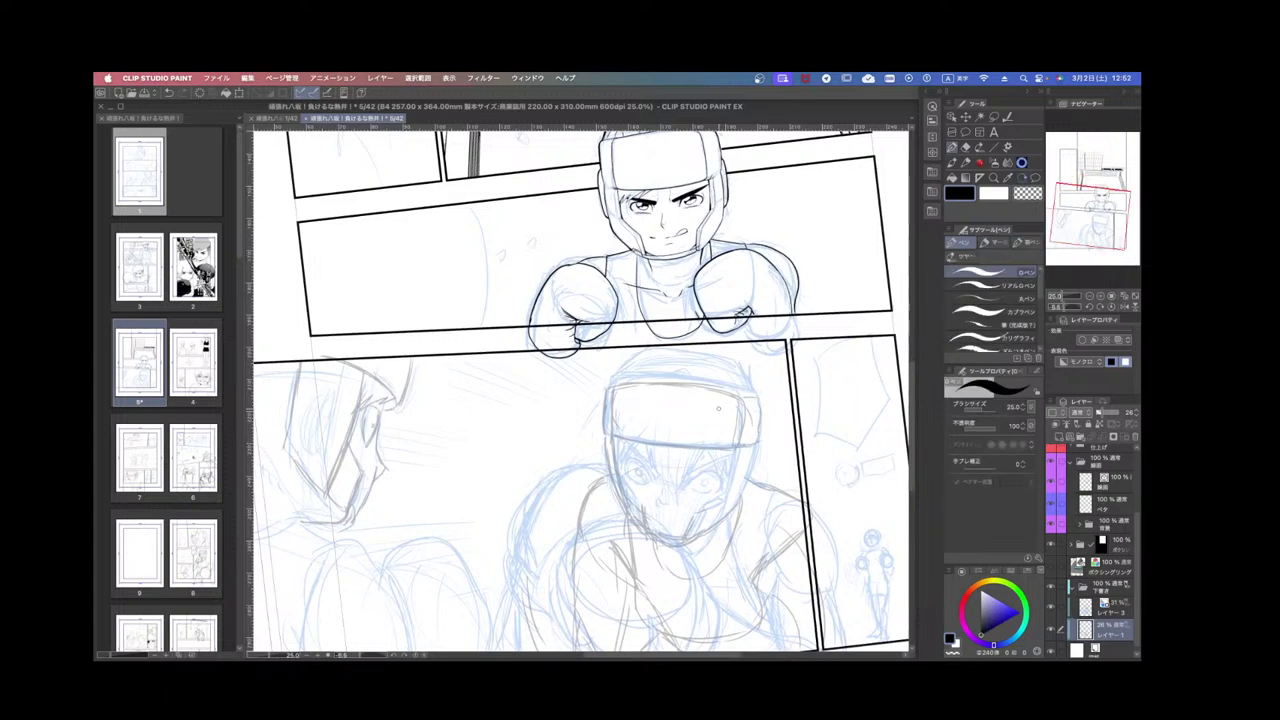
mouse_move(629, 365)
left_mouse_down()
mouse_move(716, 357)
mouse_move(748, 400)
left_mouse_up()
mouse_move(626, 370)
left_mouse_down()
mouse_move(648, 352)
mouse_move(745, 368)
left_mouse_up()
scroll(764, 405, "down", 4)
scroll(787, 437, "up", 5)
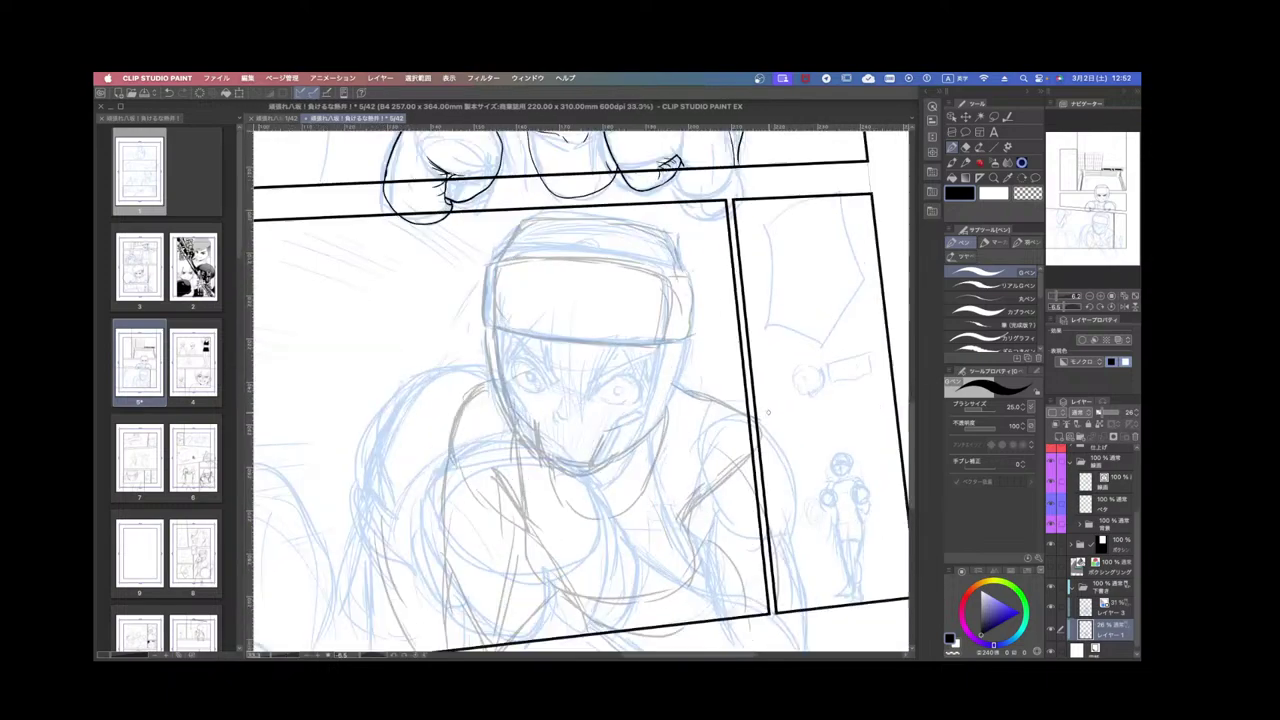
Move the レイヤー 1 draft layer above レイヤー 3 for sketching the small standing boxer in the narrow panel.
left_click_drag(780, 412, 772, 457)
scroll(720, 412, "down", 1)
left_click_drag(712, 390, 724, 590)
scroll(720, 585, "down", 2)
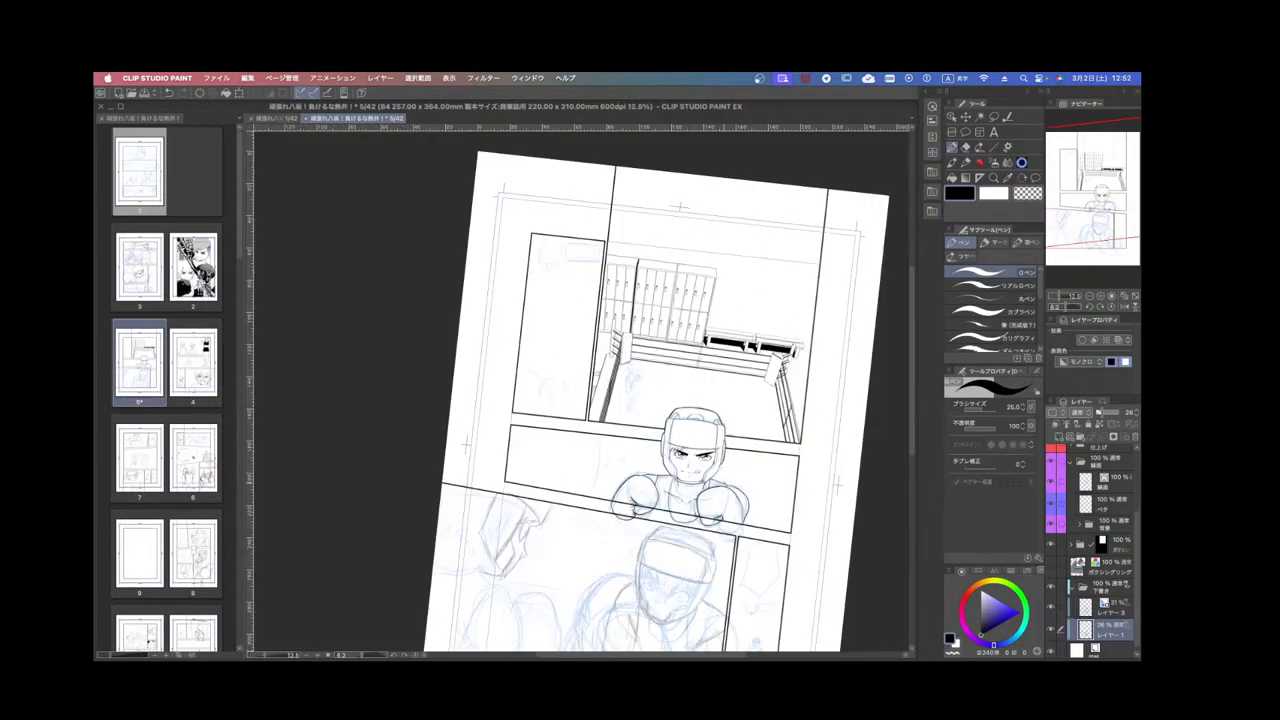
scroll(690, 378, "up", 2)
scroll(680, 387, "down", 10)
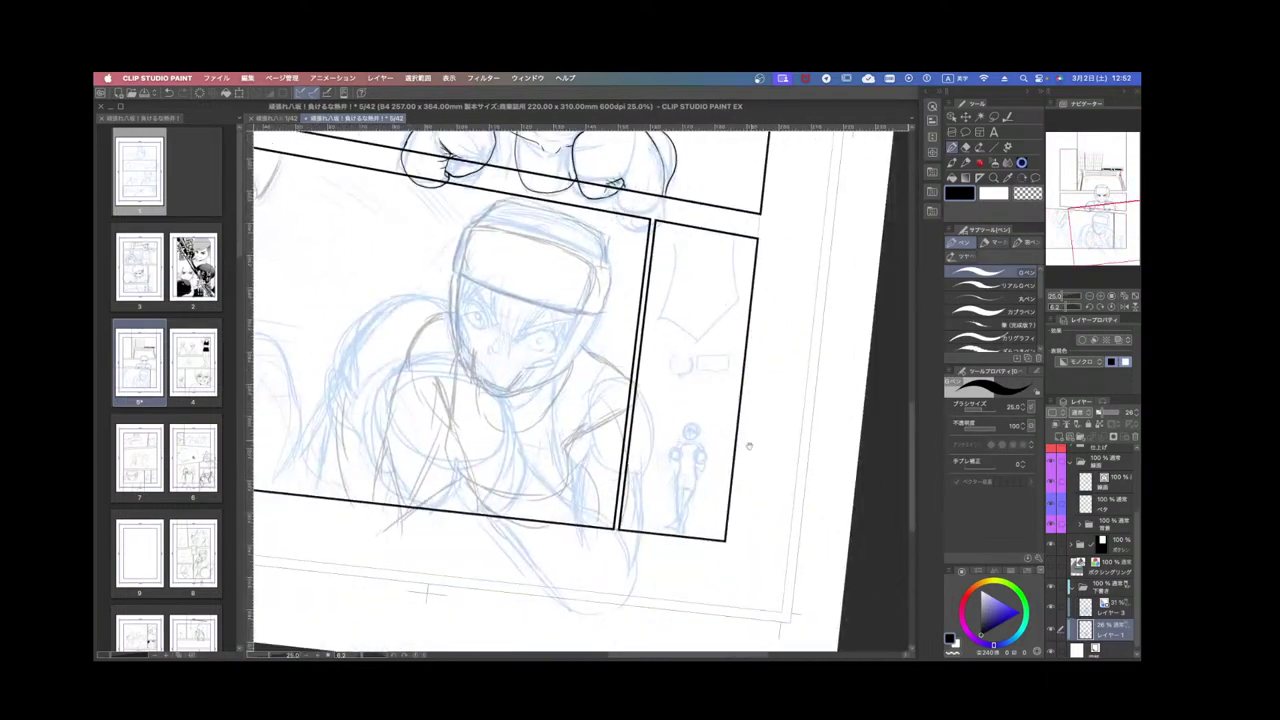
scroll(704, 436, "up", 3)
mouse_move(706, 420)
left_mouse_down()
mouse_move(706, 404)
mouse_move(634, 430)
mouse_move(642, 465)
left_mouse_up()
scroll(680, 380, "up", 2)
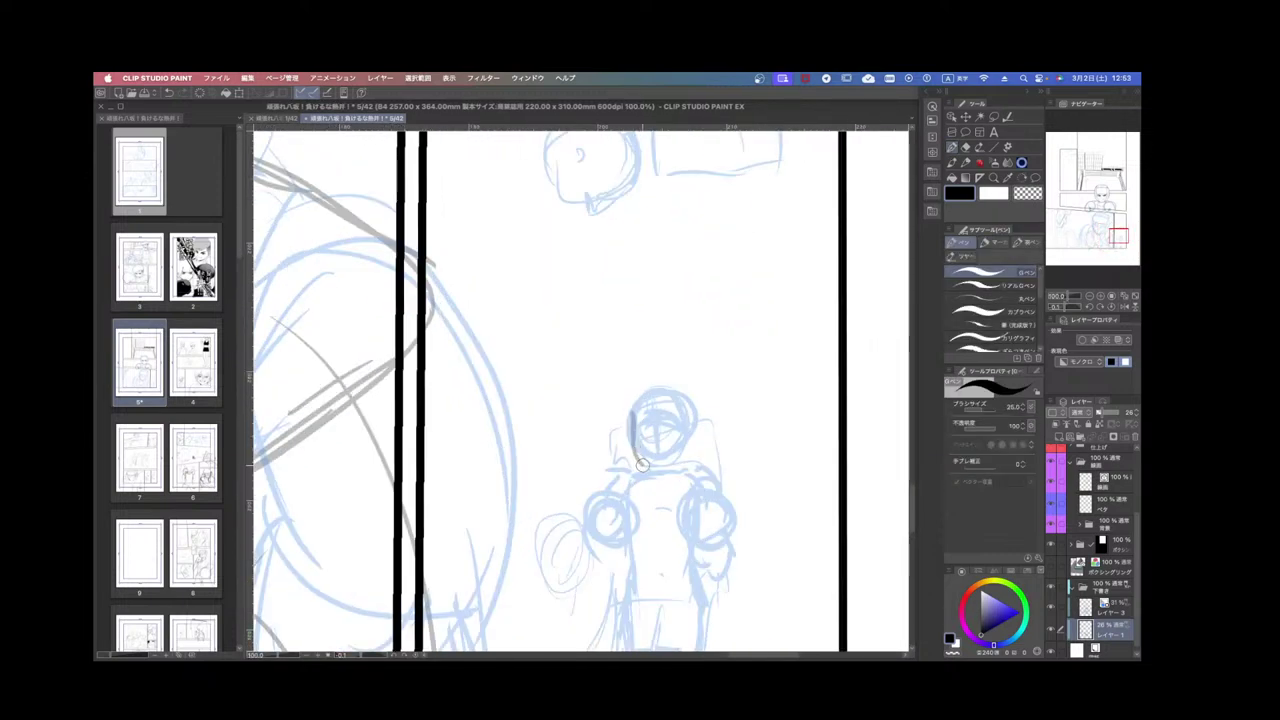
key("super+z")
left_click_drag(1115, 628, 1100, 594)
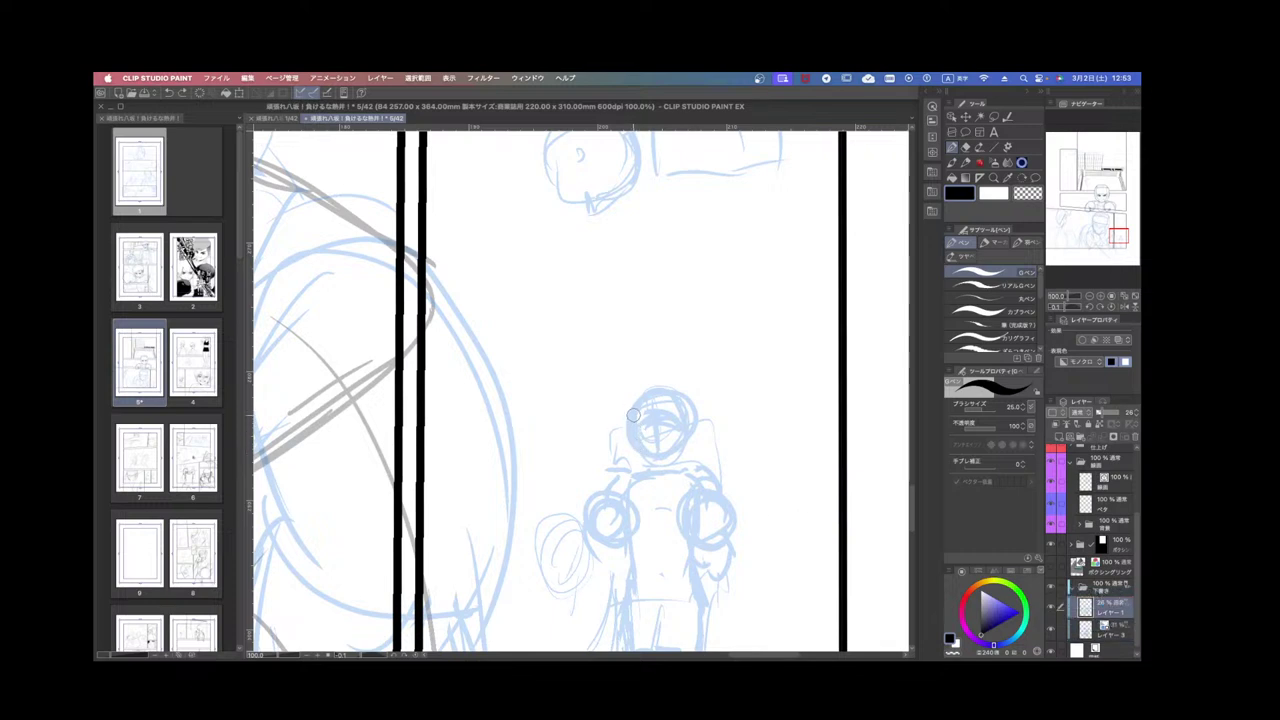
Sketch the small standing boxer's headgear, fringe and chin over the blue head circle.
mouse_move(632, 415)
left_mouse_down()
mouse_move(672, 404)
mouse_move(677, 419)
mouse_move(633, 432)
mouse_move(636, 420)
mouse_move(643, 456)
left_mouse_up()
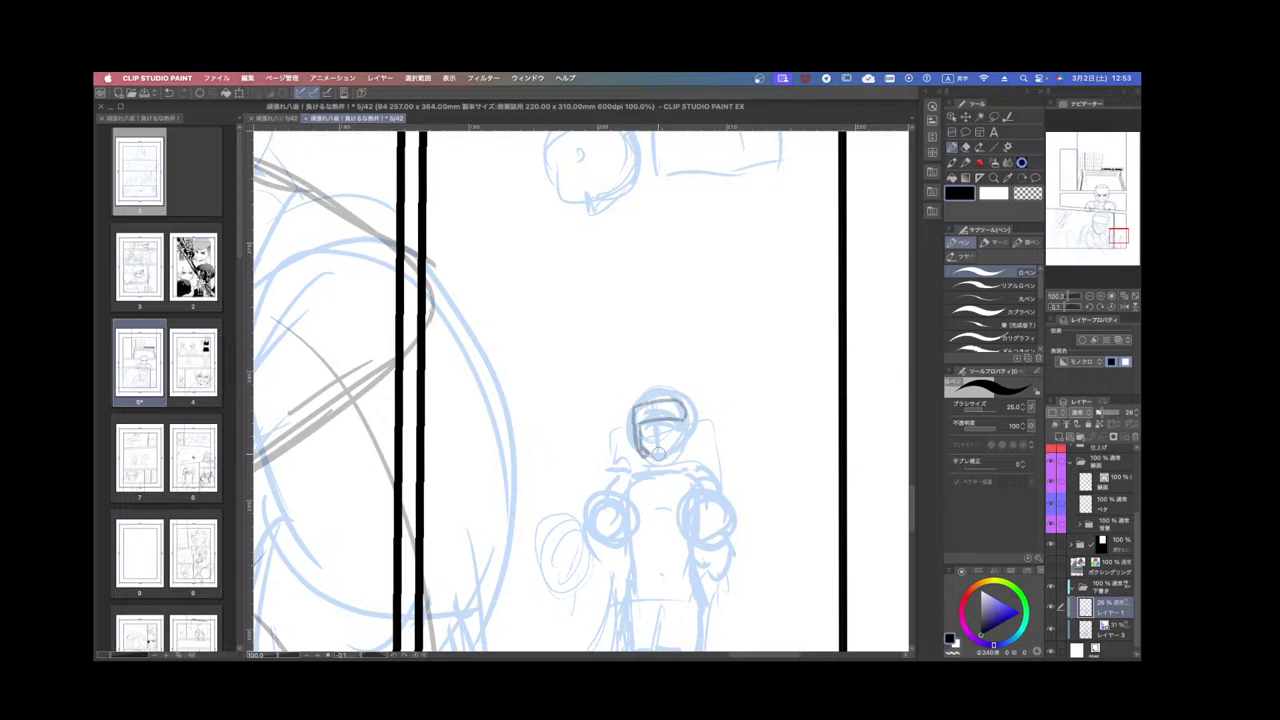
mouse_move(668, 450)
left_mouse_down()
mouse_move(681, 418)
mouse_move(671, 454)
mouse_move(657, 420)
mouse_move(641, 432)
mouse_move(674, 438)
left_mouse_up()
mouse_move(640, 402)
left_mouse_down()
mouse_move(660, 385)
mouse_move(676, 396)
left_mouse_up()
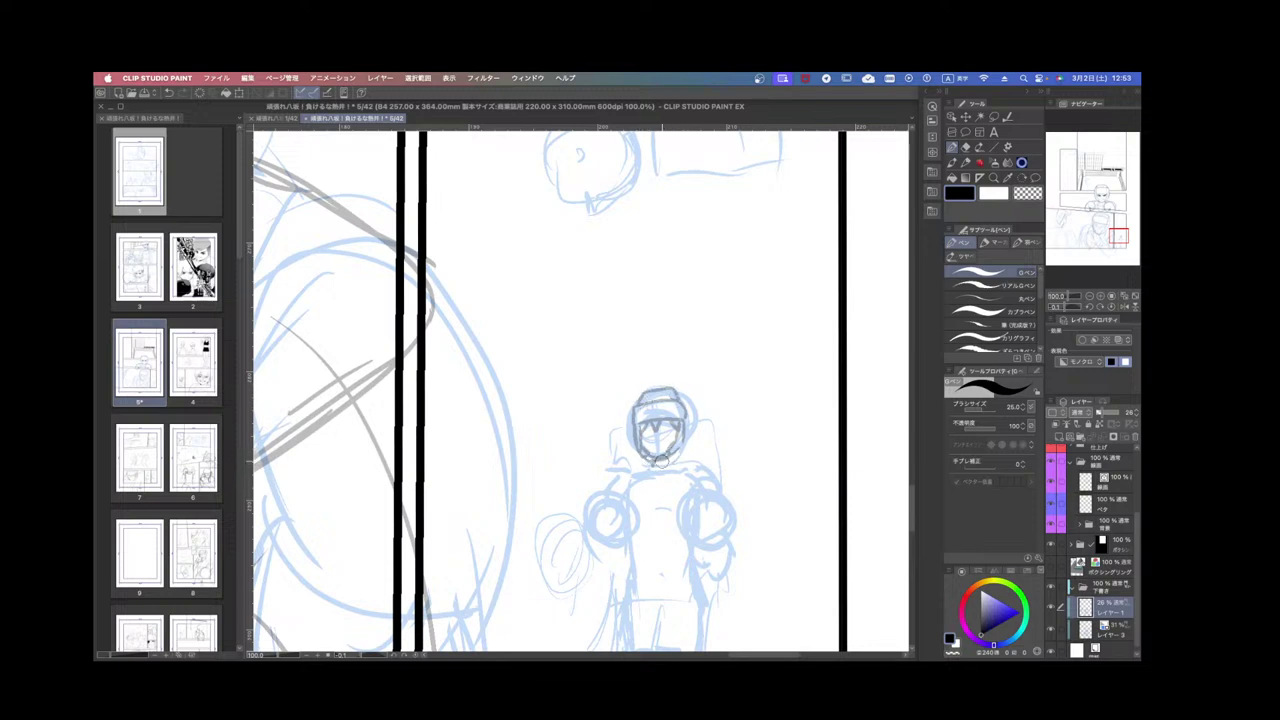
Sketch the small standing boxer's shoulders, tank-top torso and shorts.
scroll(678, 452, "down", 3)
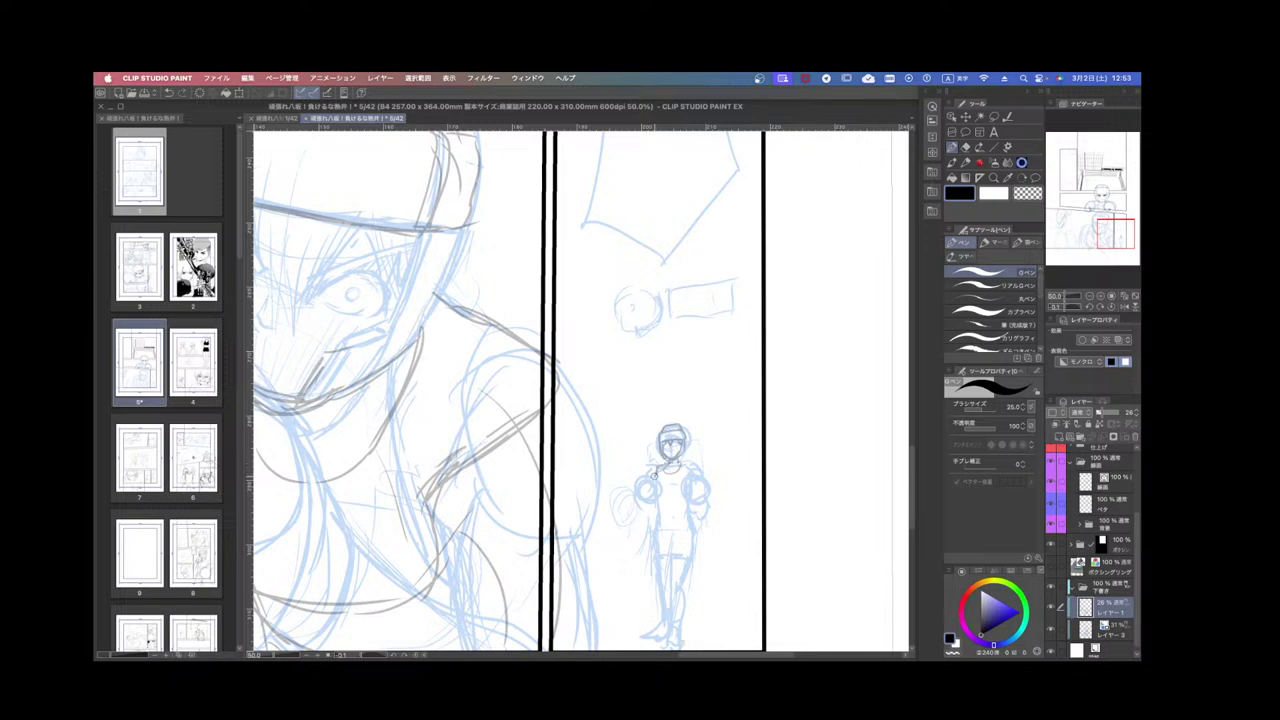
mouse_move(680, 462)
left_mouse_down()
mouse_move(691, 468)
mouse_move(656, 497)
left_mouse_up()
key("super+z")
left_click_drag(665, 466, 654, 490)
mouse_move(677, 536)
left_mouse_down()
mouse_move(690, 532)
mouse_move(662, 580)
left_mouse_up()
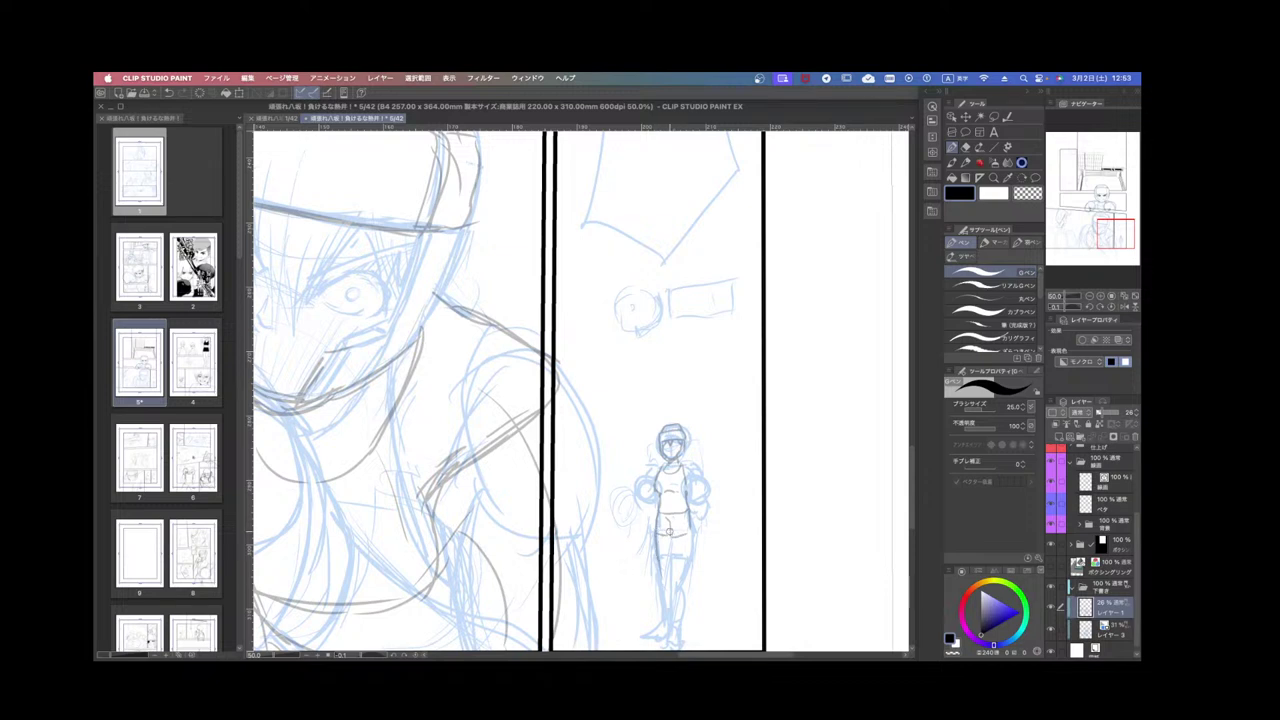
Add the legs, feet, arms and boxing gloves to the small standing boxer.
mouse_move(669, 533)
left_mouse_down()
mouse_move(660, 583)
mouse_move(659, 566)
mouse_move(664, 607)
mouse_move(678, 577)
mouse_move(677, 612)
mouse_move(661, 606)
mouse_move(646, 627)
mouse_move(680, 636)
left_mouse_up()
mouse_move(650, 484)
left_mouse_down()
mouse_move(641, 490)
mouse_move(664, 474)
mouse_move(640, 495)
mouse_move(658, 496)
mouse_move(650, 474)
mouse_move(692, 493)
mouse_move(689, 473)
mouse_move(703, 482)
mouse_move(695, 498)
mouse_move(650, 495)
mouse_move(654, 468)
mouse_move(693, 470)
left_mouse_up()
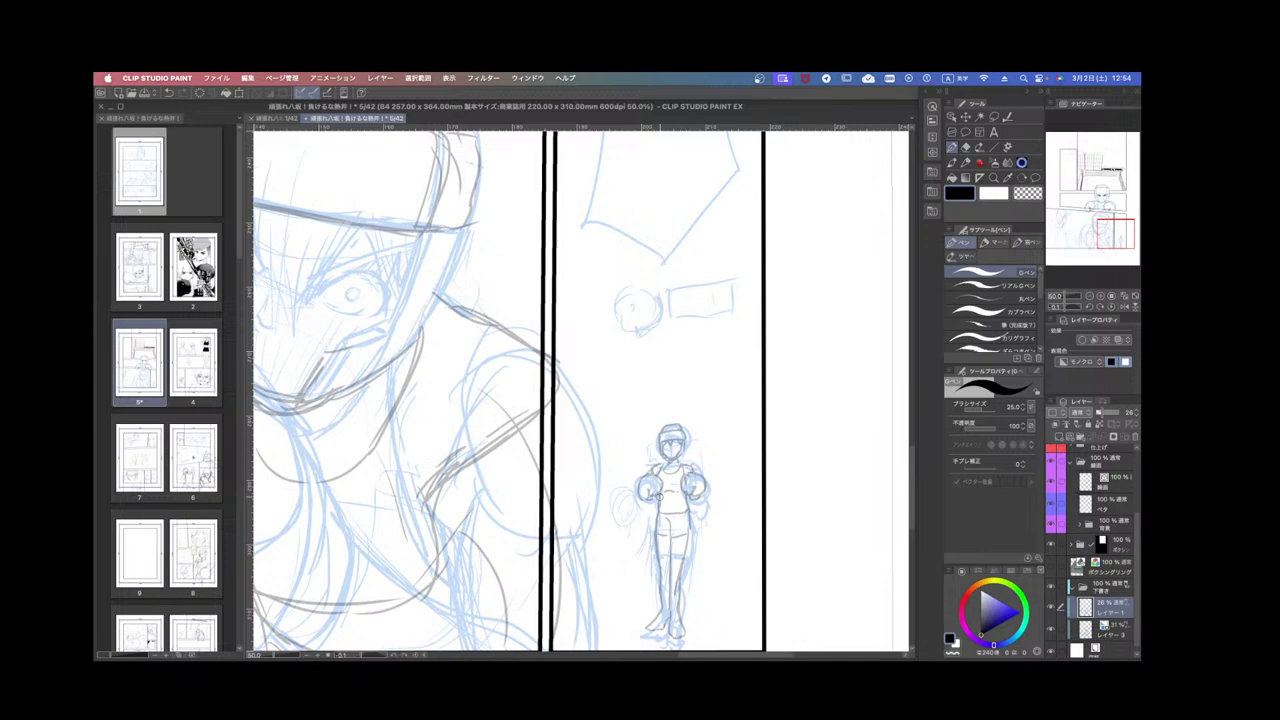
mouse_move(655, 509)
left_mouse_down()
mouse_move(655, 530)
mouse_move(699, 489)
left_mouse_up()
Hide the blue レイヤー 3 draft to check the gray sketch of both bottom panels, and show it again.
key("super+minus")
scroll(707, 538, "down", 2)
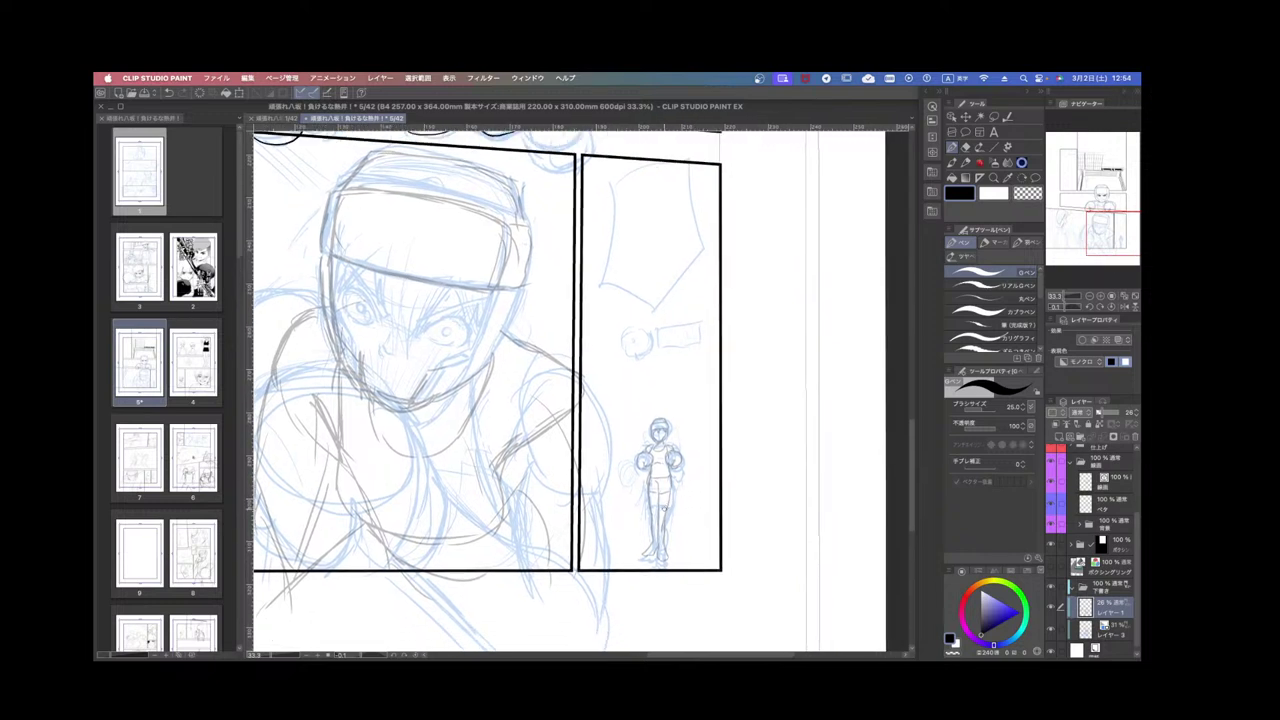
left_click(1050, 628)
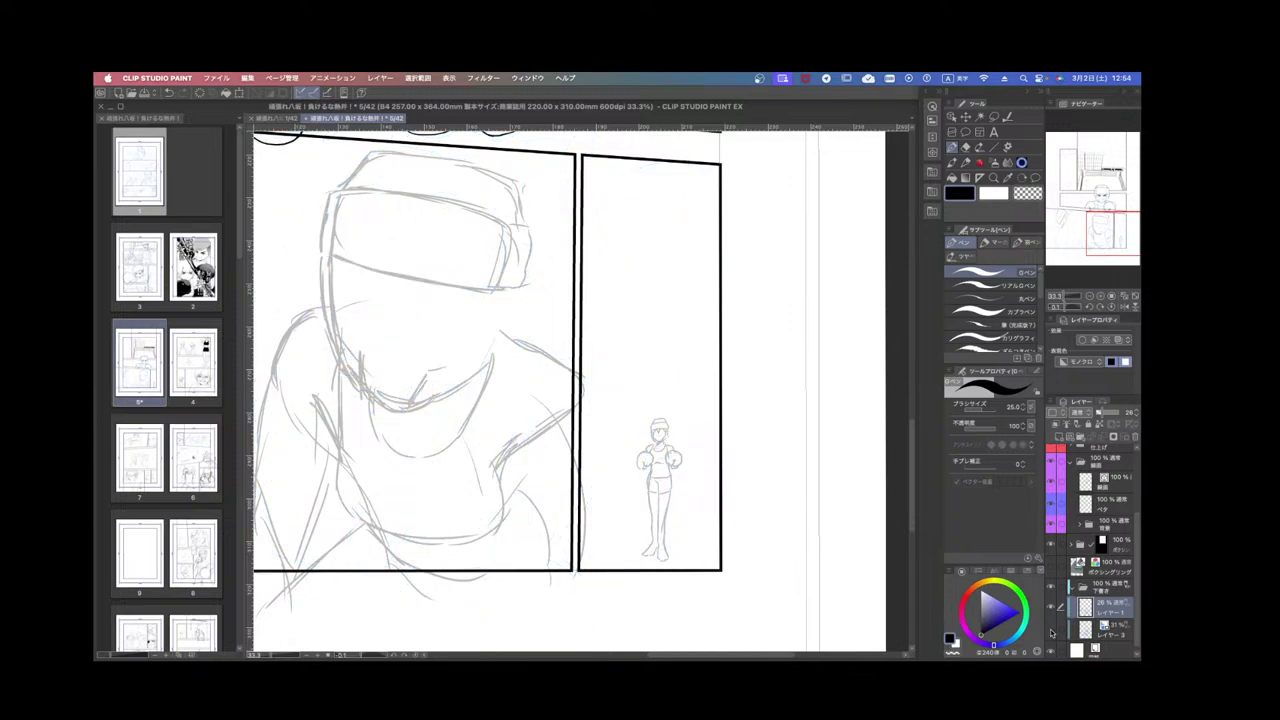
key("super+minus")
key("super+minus")
key("super+plus")
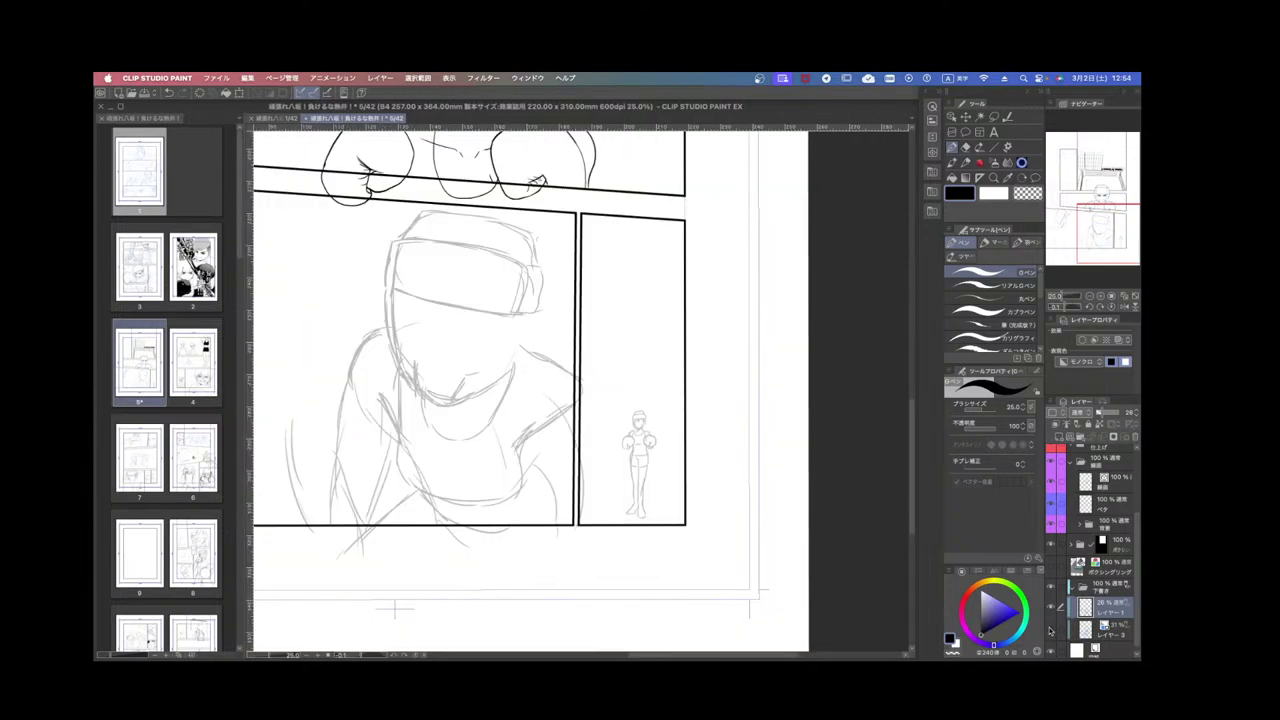
left_click_drag(655, 425, 757, 524)
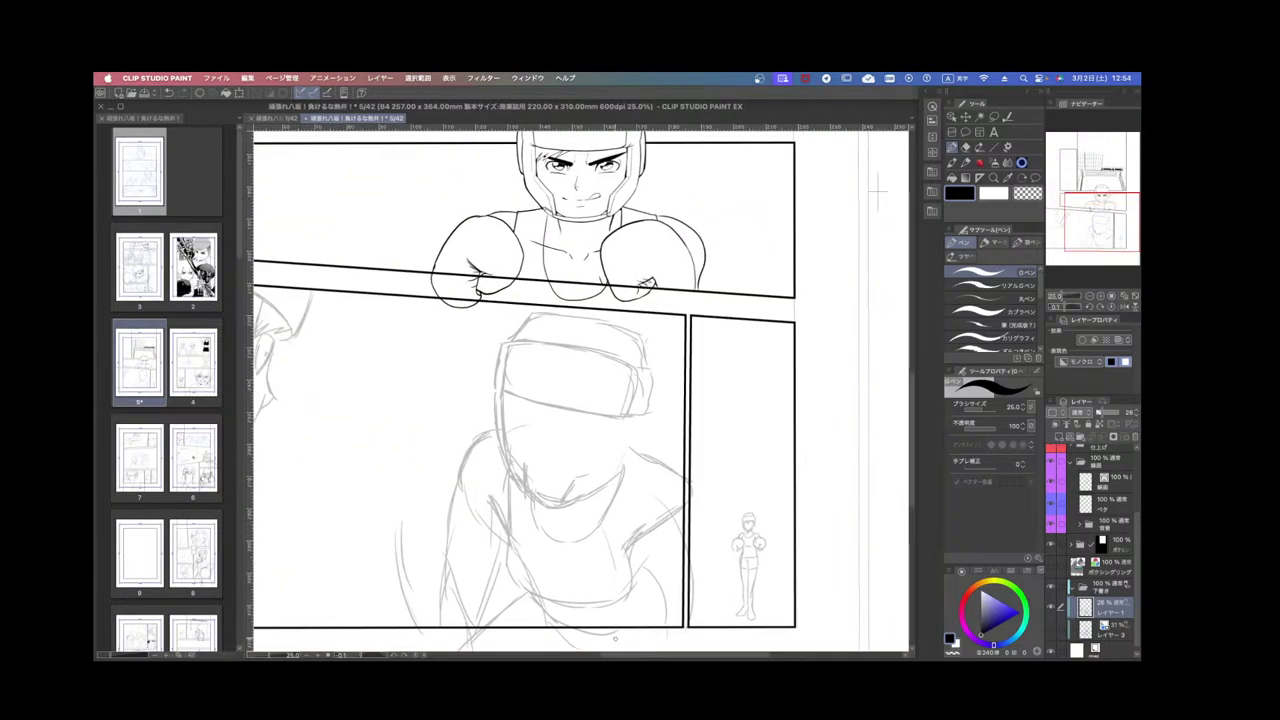
left_click(1050, 628)
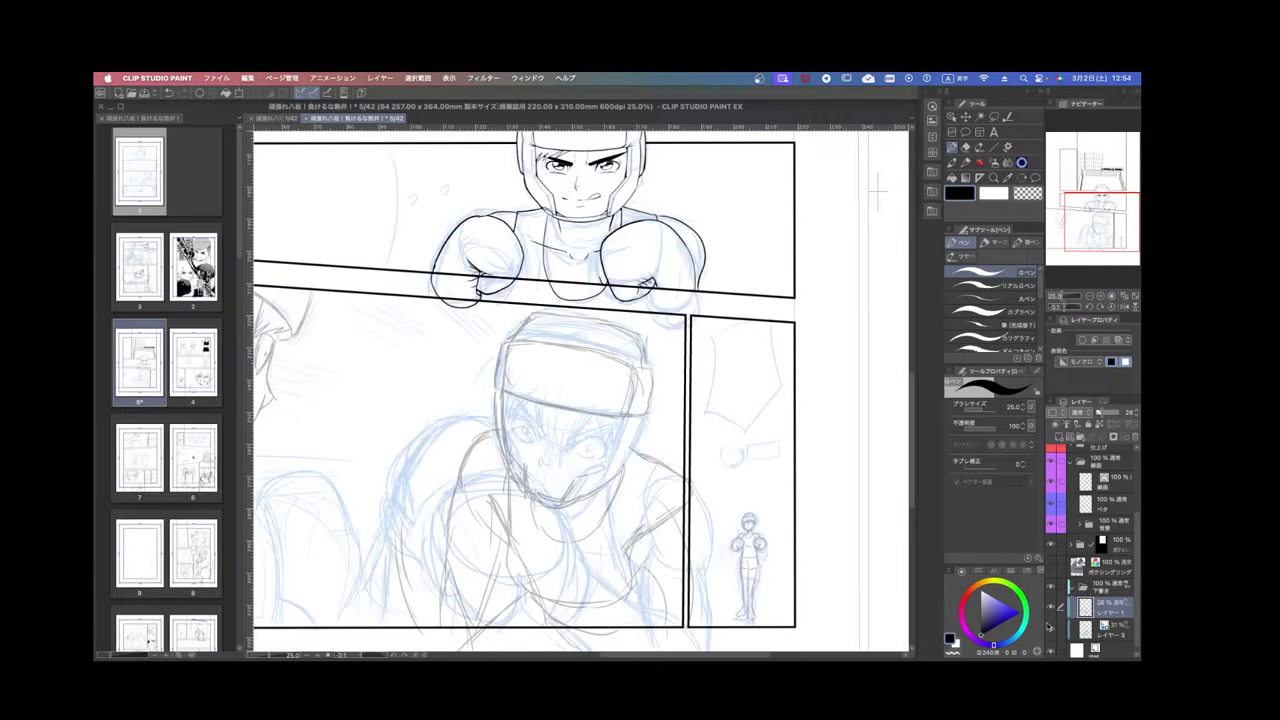
Sketch a larger curved outline for the large boxer's front glove on レイヤー 1, undoing the last stroke.
left_click_drag(751, 577, 815, 524)
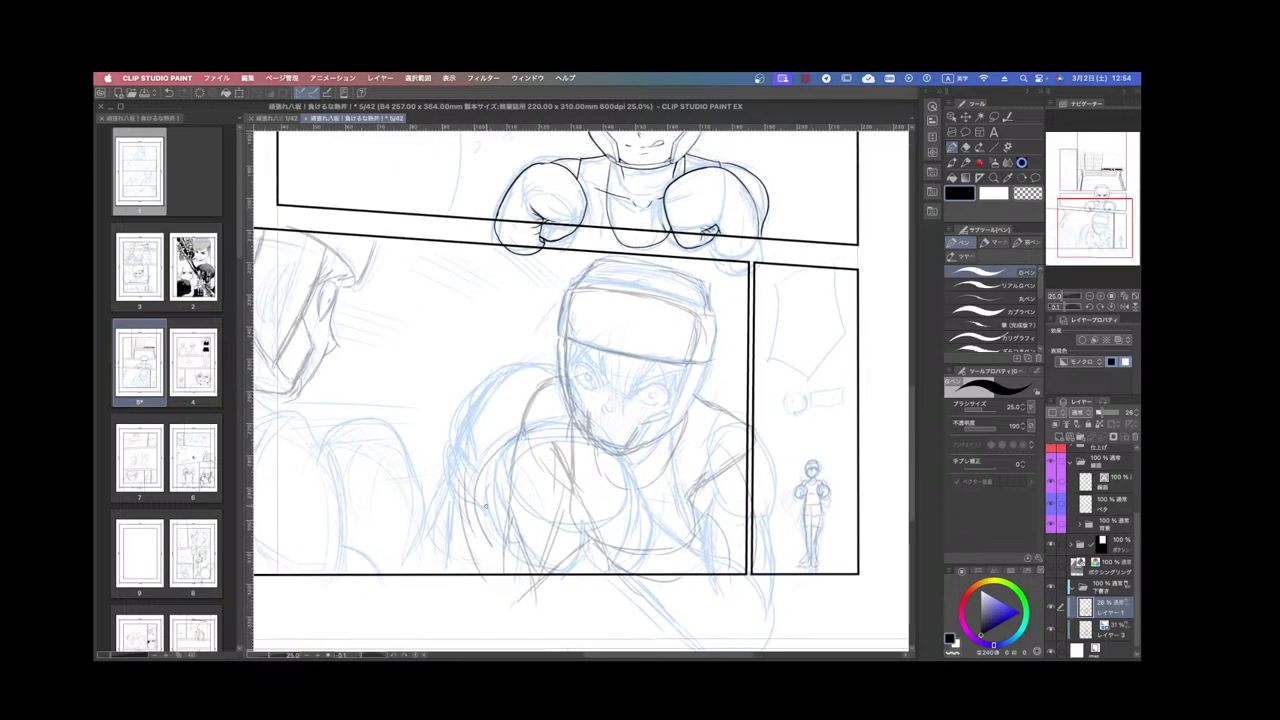
mouse_move(524, 428)
left_mouse_down()
mouse_move(570, 422)
mouse_move(617, 438)
mouse_move(645, 475)
mouse_move(650, 521)
left_mouse_up()
mouse_move(480, 514)
left_mouse_down()
mouse_move(493, 546)
mouse_move(551, 584)
mouse_move(587, 526)
mouse_move(572, 562)
left_mouse_up()
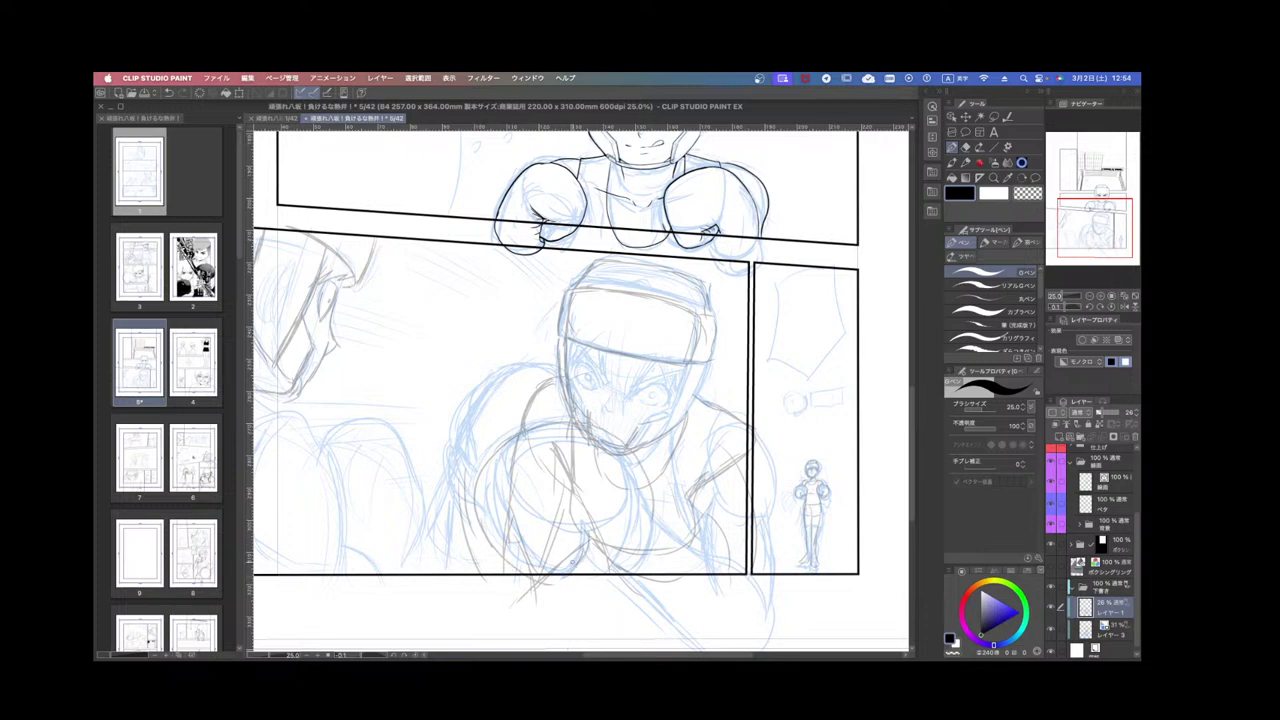
key("super+z")
Clear the old blue glove lines on レイヤー 3 and redraw the large boxer's front glove outline.
left_click(1110, 627)
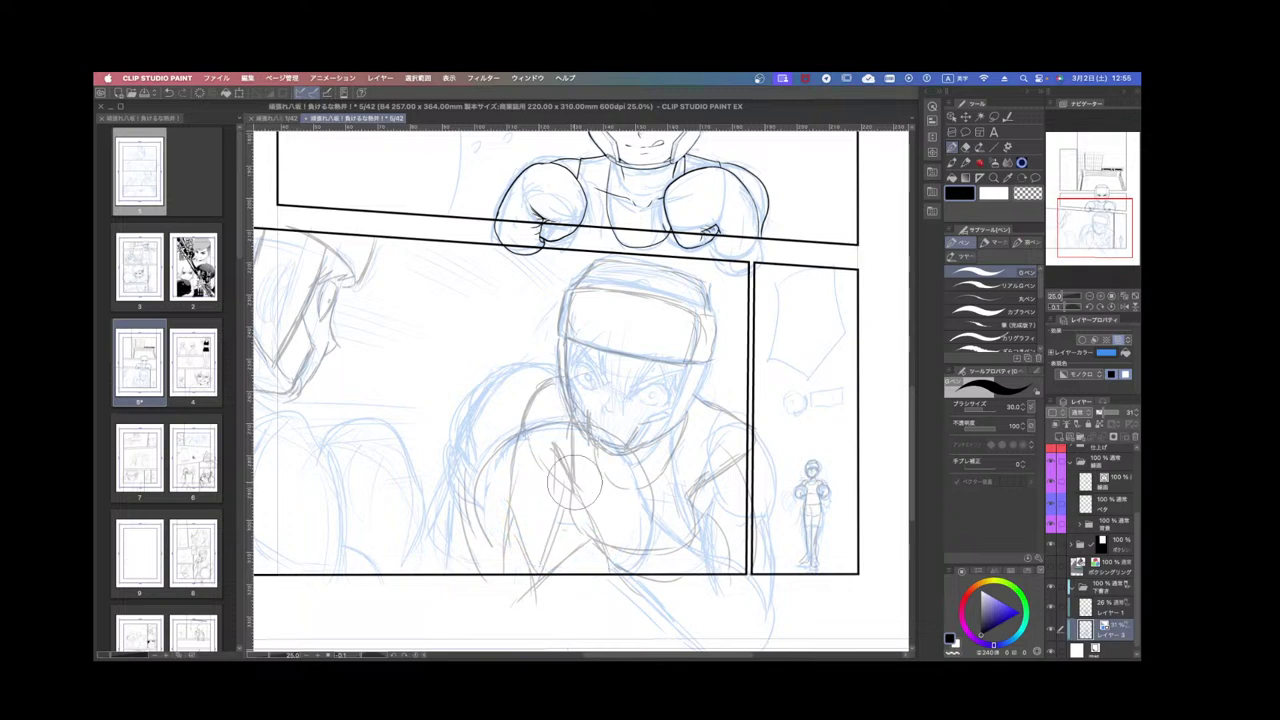
mouse_move(545, 431)
left_mouse_down()
mouse_move(497, 534)
mouse_move(491, 522)
left_mouse_up()
mouse_move(624, 448)
left_mouse_down()
mouse_move(655, 510)
mouse_move(498, 494)
mouse_move(580, 433)
mouse_move(588, 570)
mouse_move(588, 552)
left_mouse_up()
left_click_drag(655, 486, 654, 520)
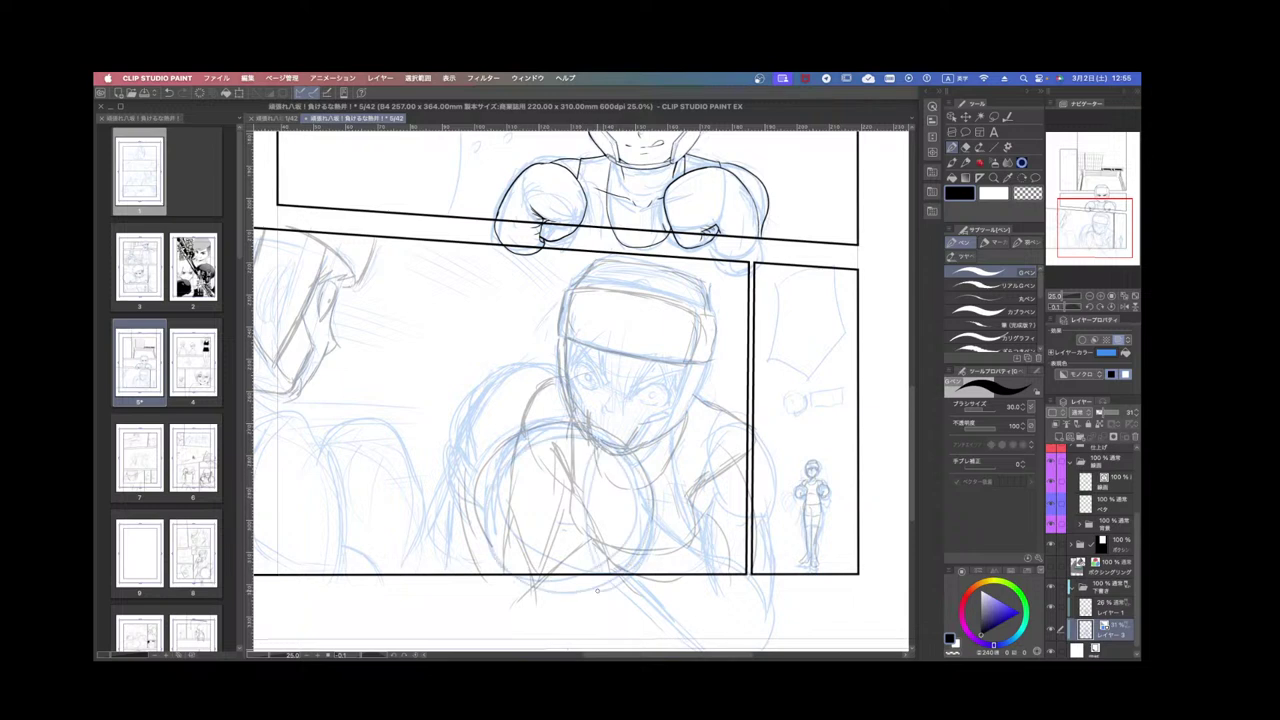
Build up the two rounded inner forms of the large boxer's front glove with blue contour strokes.
left_click_drag(588, 460, 568, 570)
left_click_drag(646, 476, 646, 544)
left_click_drag(588, 442, 564, 528)
left_click_drag(636, 470, 628, 562)
left_click_drag(502, 471, 524, 557)
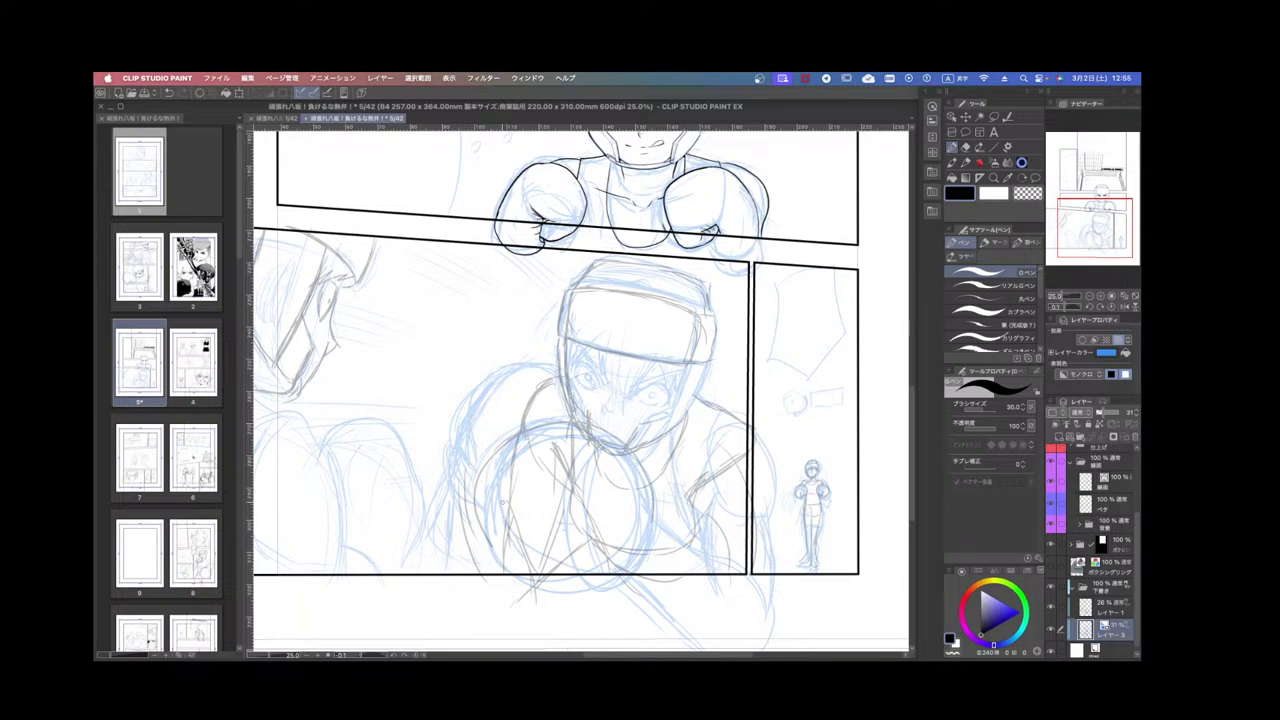
mouse_move(540, 437)
left_mouse_down()
mouse_move(510, 553)
mouse_move(566, 557)
mouse_move(507, 462)
left_mouse_up()
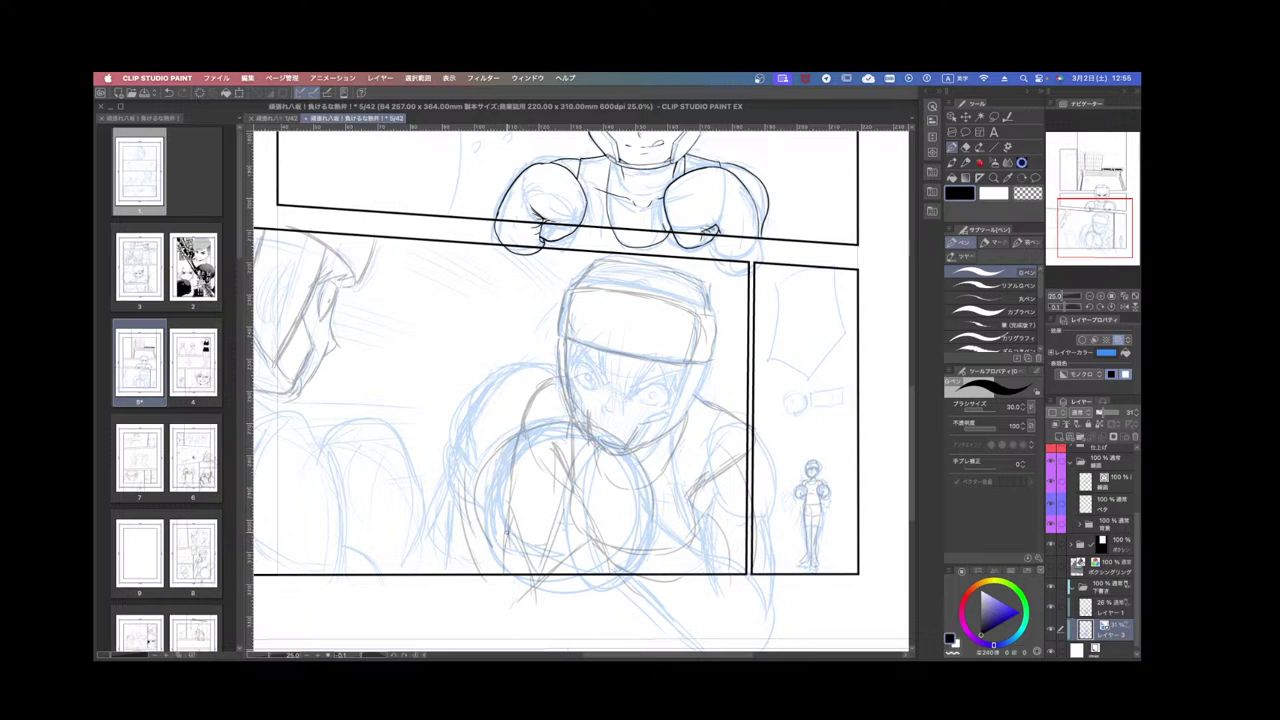
mouse_move(524, 557)
left_mouse_down()
mouse_move(570, 556)
mouse_move(532, 575)
left_mouse_up()
mouse_move(552, 509)
left_mouse_down()
mouse_move(550, 582)
mouse_move(554, 551)
left_mouse_up()
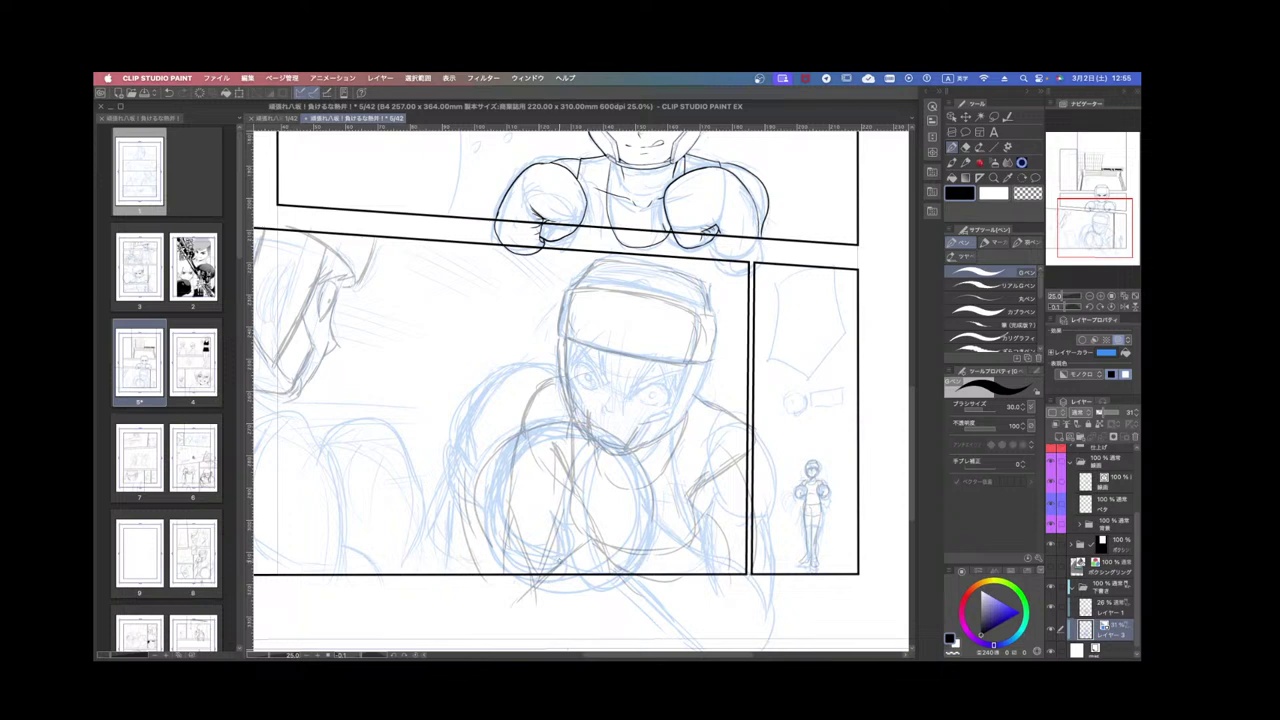
Sketch rounded inner contours on the large boxer's front glove in the blue レイヤー 3 draft.
mouse_move(506, 508)
left_mouse_down()
mouse_move(537, 529)
mouse_move(629, 490)
left_mouse_up()
left_click_drag(508, 506, 552, 516)
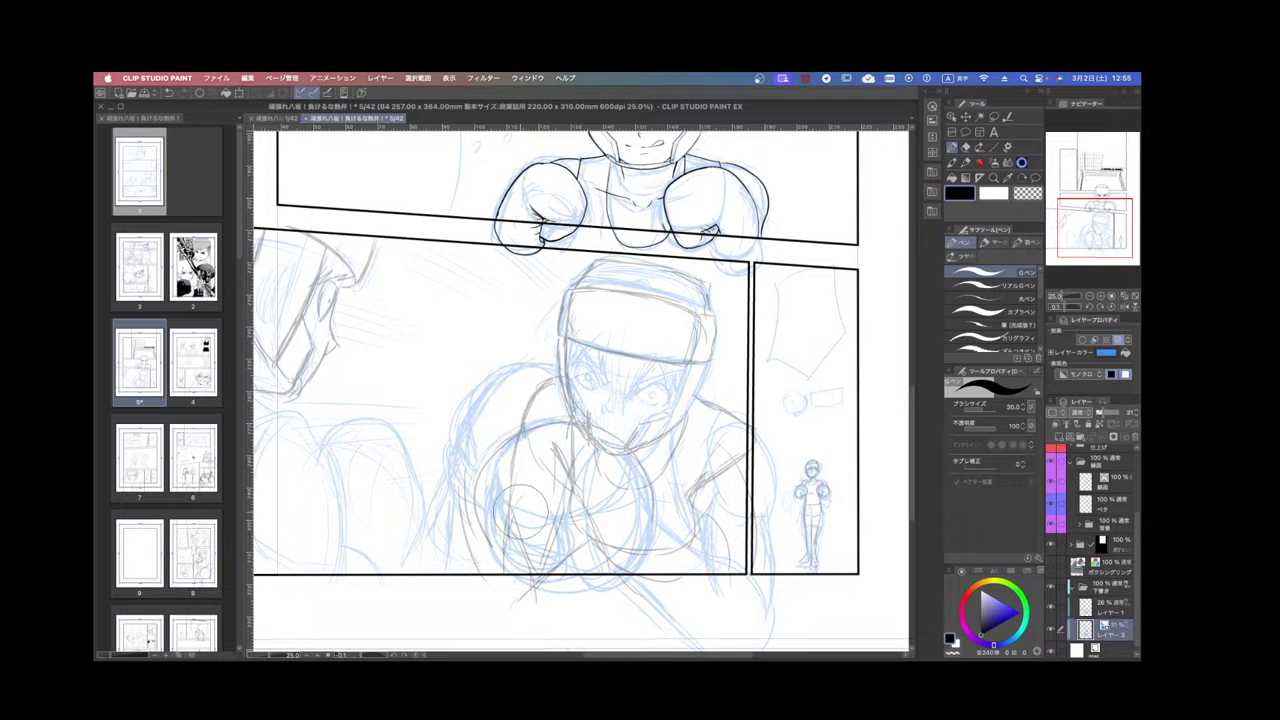
On レイヤー 1, redraw the outer edge of the large boxer's front glove and erase the old gray lines inside it.
left_click(1099, 604)
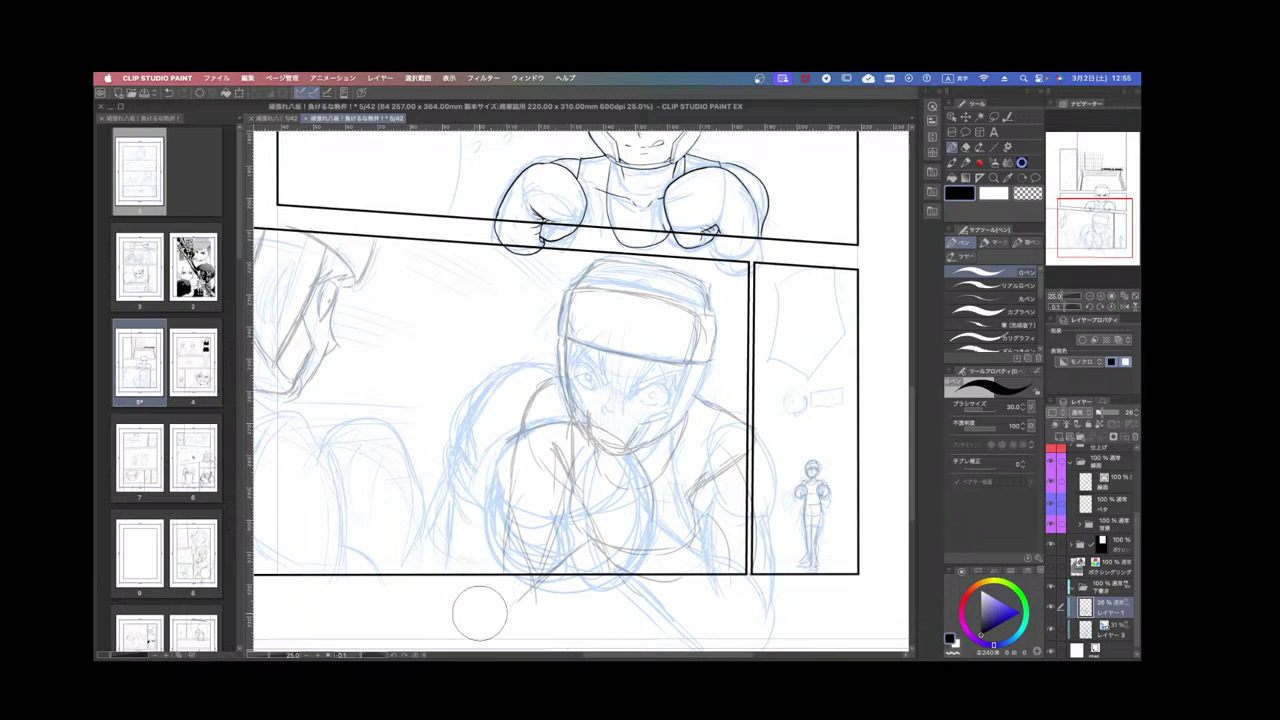
mouse_move(513, 441)
left_mouse_down()
mouse_move(487, 520)
mouse_move(506, 448)
mouse_move(489, 503)
mouse_move(493, 556)
mouse_move(487, 516)
mouse_move(508, 580)
left_mouse_up()
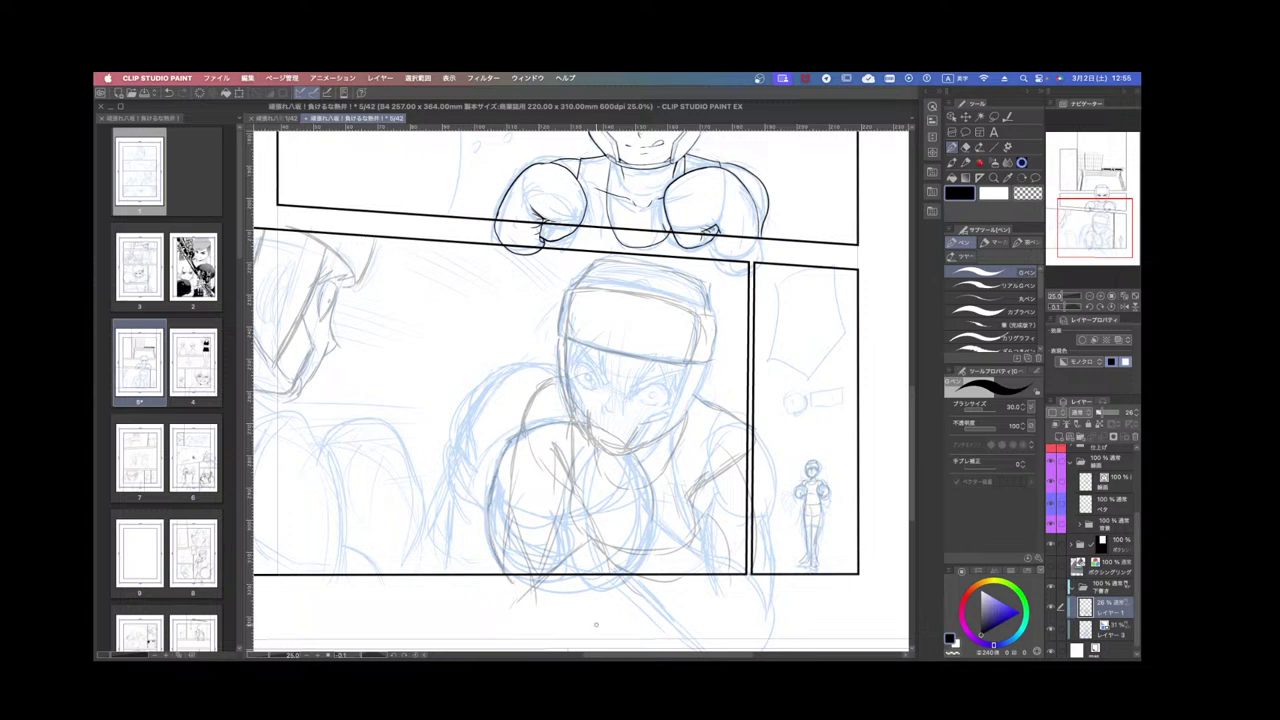
left_click_drag(574, 440, 522, 492)
mouse_move(520, 440)
left_mouse_down()
mouse_move(494, 550)
mouse_move(594, 452)
mouse_move(600, 560)
left_mouse_up()
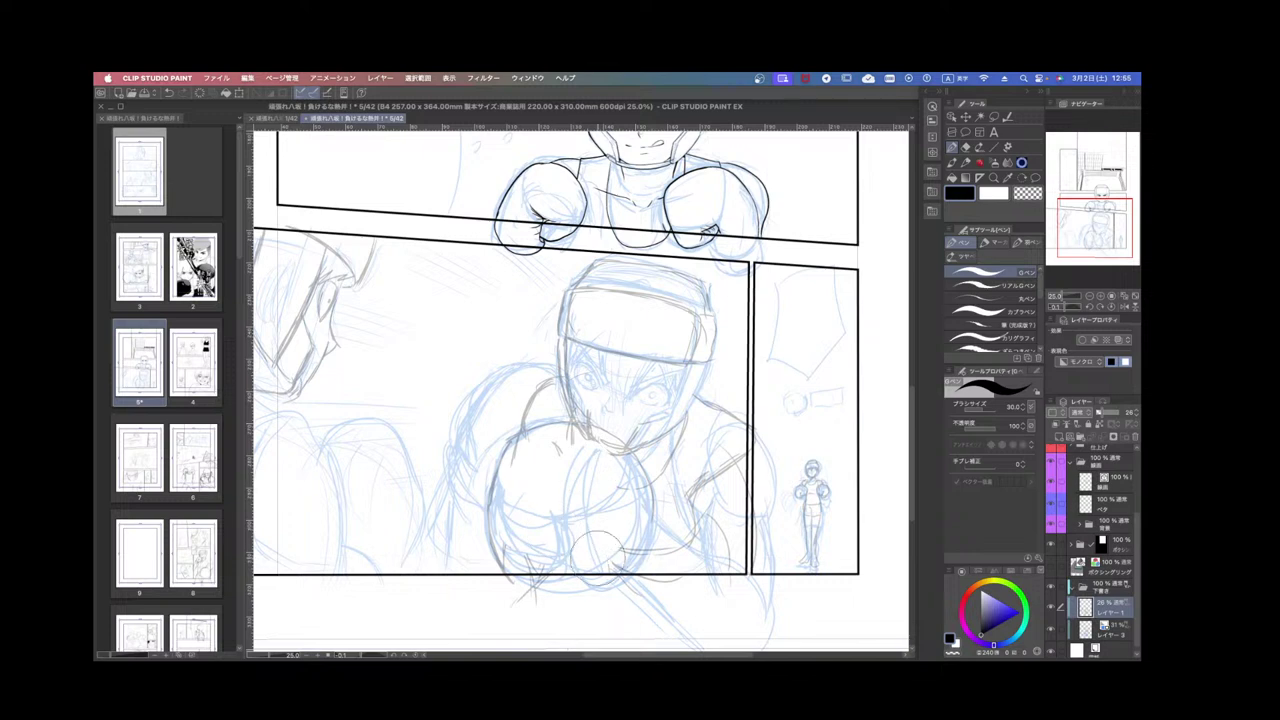
Complete the gray outline of the large boxer's front glove and add the thumb and finger folds along its lower part.
mouse_move(596, 457)
left_mouse_down()
mouse_move(612, 461)
mouse_move(577, 470)
left_mouse_up()
mouse_move(510, 533)
left_mouse_down()
mouse_move(551, 544)
mouse_move(587, 536)
mouse_move(545, 544)
mouse_move(558, 566)
mouse_move(618, 514)
left_mouse_up()
mouse_move(528, 424)
left_mouse_down()
mouse_move(612, 437)
mouse_move(640, 484)
mouse_move(655, 562)
left_mouse_up()
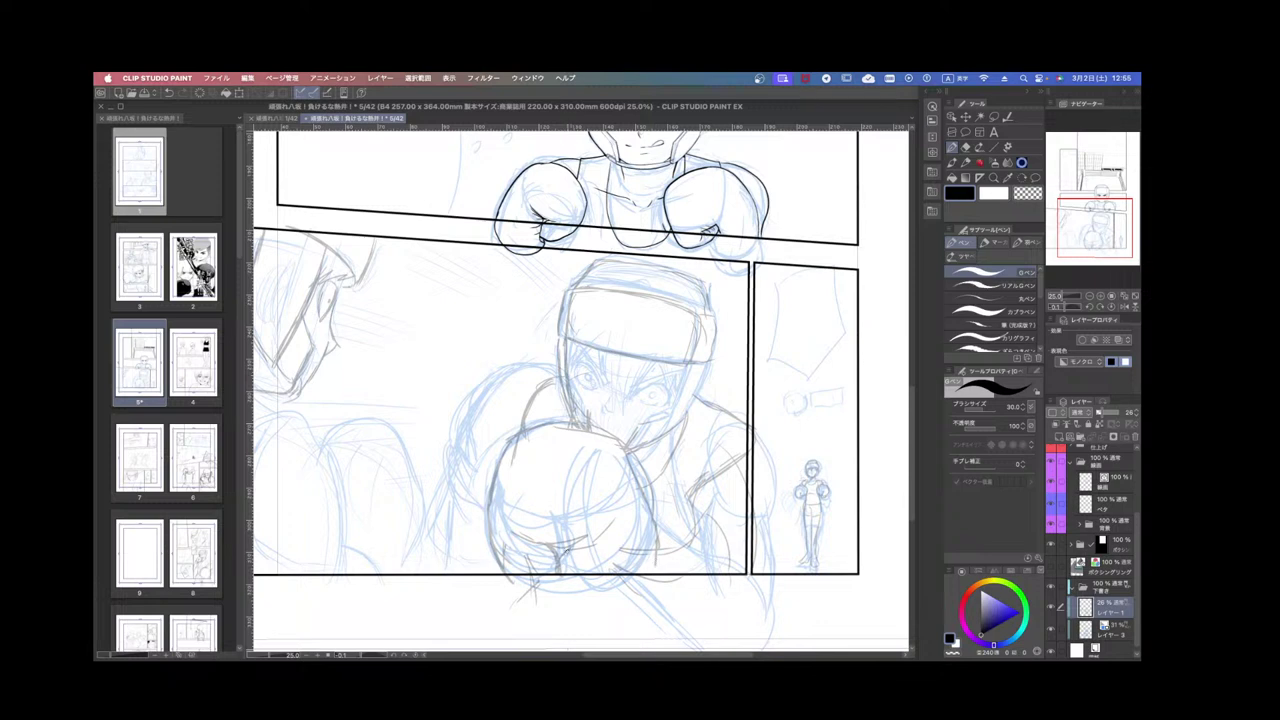
mouse_move(565, 550)
left_mouse_down()
mouse_move(598, 594)
mouse_move(650, 578)
mouse_move(630, 592)
mouse_move(550, 590)
left_mouse_up()
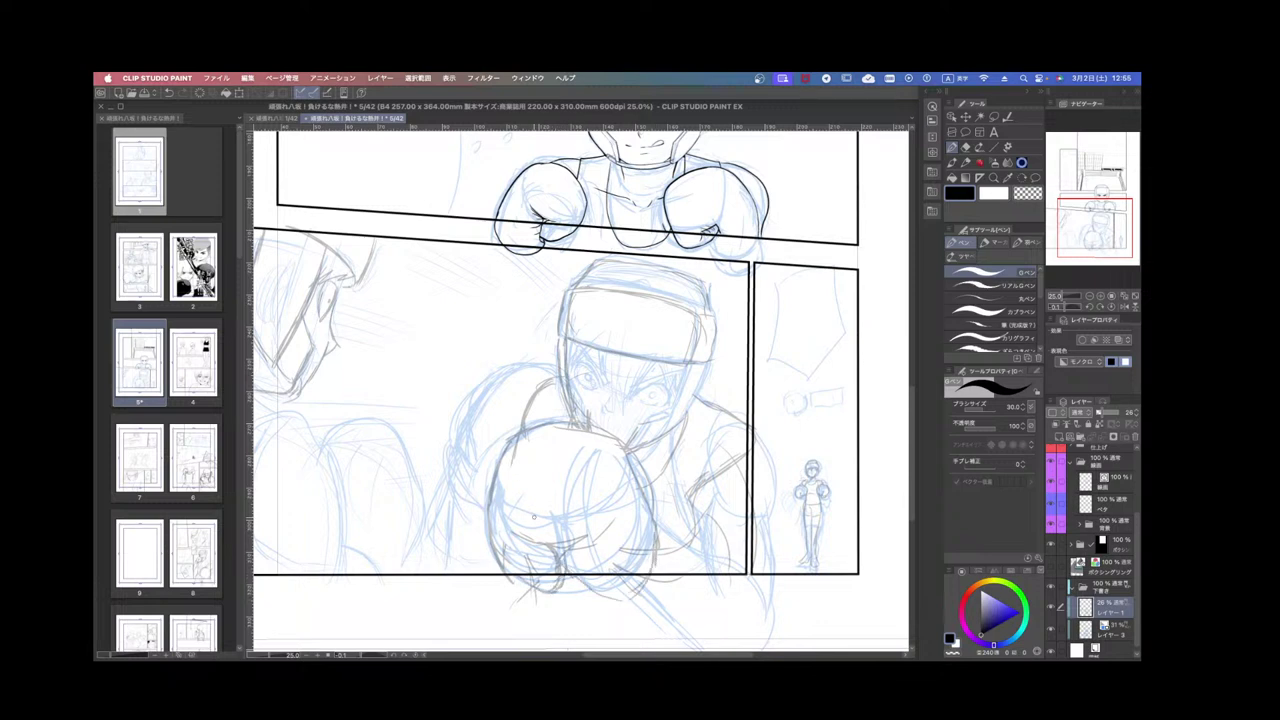
left_click_drag(511, 530, 551, 536)
Outline the large boxer's rear glove in gray behind the front glove, undoing the last stroke.
left_click_drag(722, 487, 758, 499)
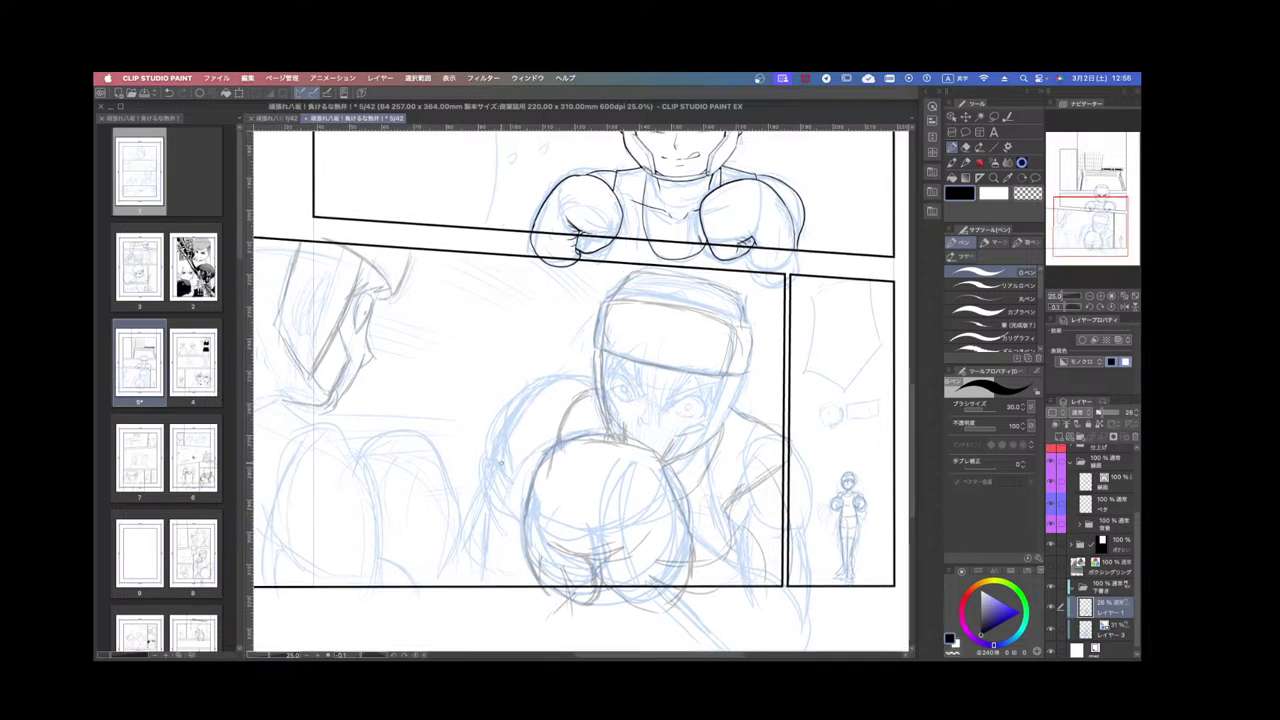
mouse_move(501, 463)
left_mouse_down()
mouse_move(533, 433)
mouse_move(580, 428)
mouse_move(481, 508)
mouse_move(488, 543)
left_mouse_up()
left_click_drag(496, 473, 492, 552)
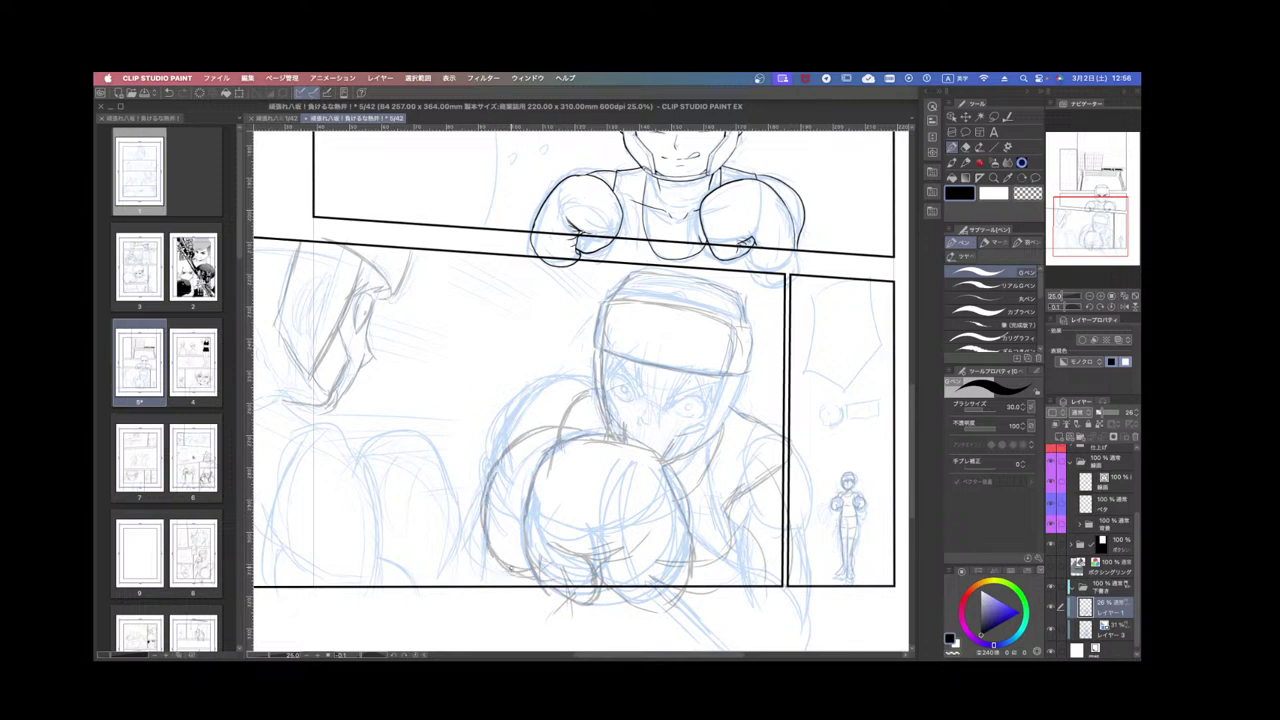
mouse_move(703, 583)
left_mouse_down()
mouse_move(657, 547)
mouse_move(635, 561)
left_mouse_up()
mouse_move(650, 504)
left_mouse_down()
mouse_move(665, 553)
mouse_move(651, 577)
mouse_move(616, 582)
left_mouse_up()
mouse_move(662, 526)
left_mouse_down()
mouse_move(748, 570)
mouse_move(599, 585)
mouse_move(465, 545)
left_mouse_up()
key("super+z")
Sketch the large boxer's bent arm and shoulder in gray, extending the elbow past the panel's lower border.
mouse_move(471, 495)
left_mouse_down()
mouse_move(455, 522)
mouse_move(612, 384)
left_mouse_up()
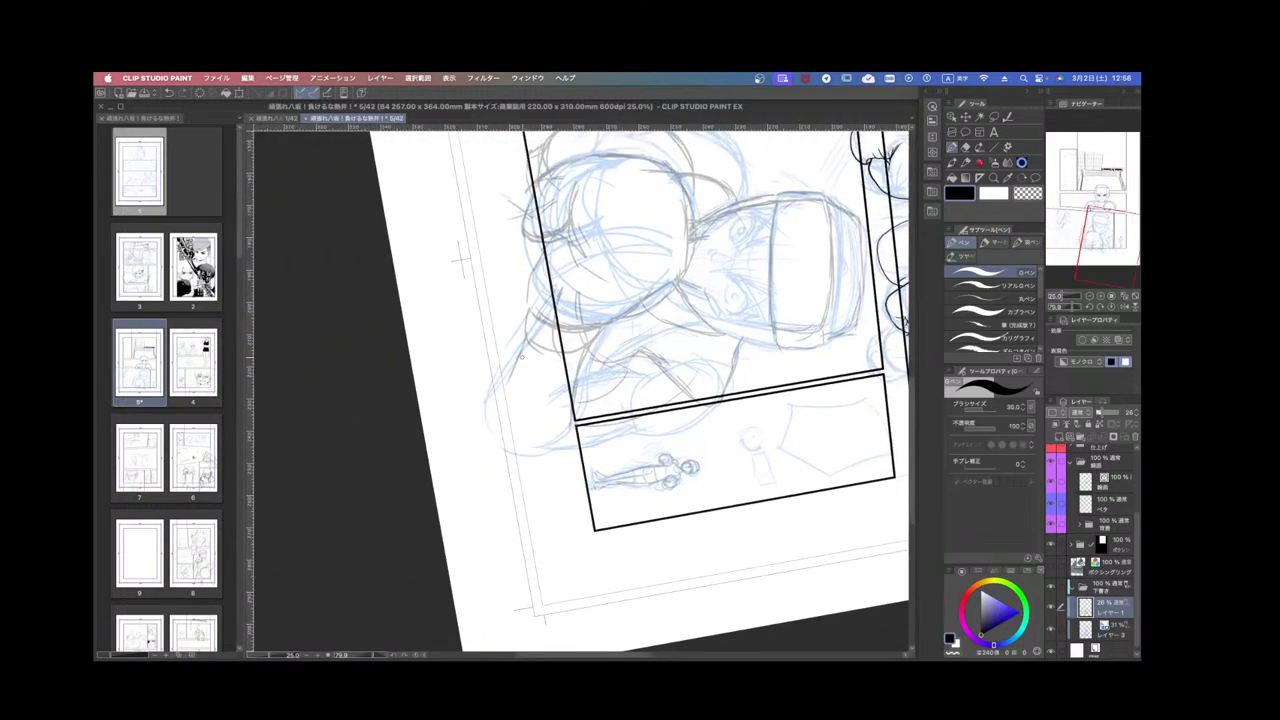
mouse_move(520, 355)
left_mouse_down()
mouse_move(484, 396)
mouse_move(490, 494)
mouse_move(579, 400)
mouse_move(578, 384)
left_mouse_up()
mouse_move(653, 500)
left_mouse_down()
mouse_move(674, 483)
mouse_move(693, 322)
left_mouse_up()
mouse_move(603, 267)
left_mouse_down()
mouse_move(660, 347)
mouse_move(676, 415)
left_mouse_up()
mouse_move(547, 325)
left_mouse_down()
mouse_move(629, 315)
mouse_move(580, 394)
left_mouse_up()
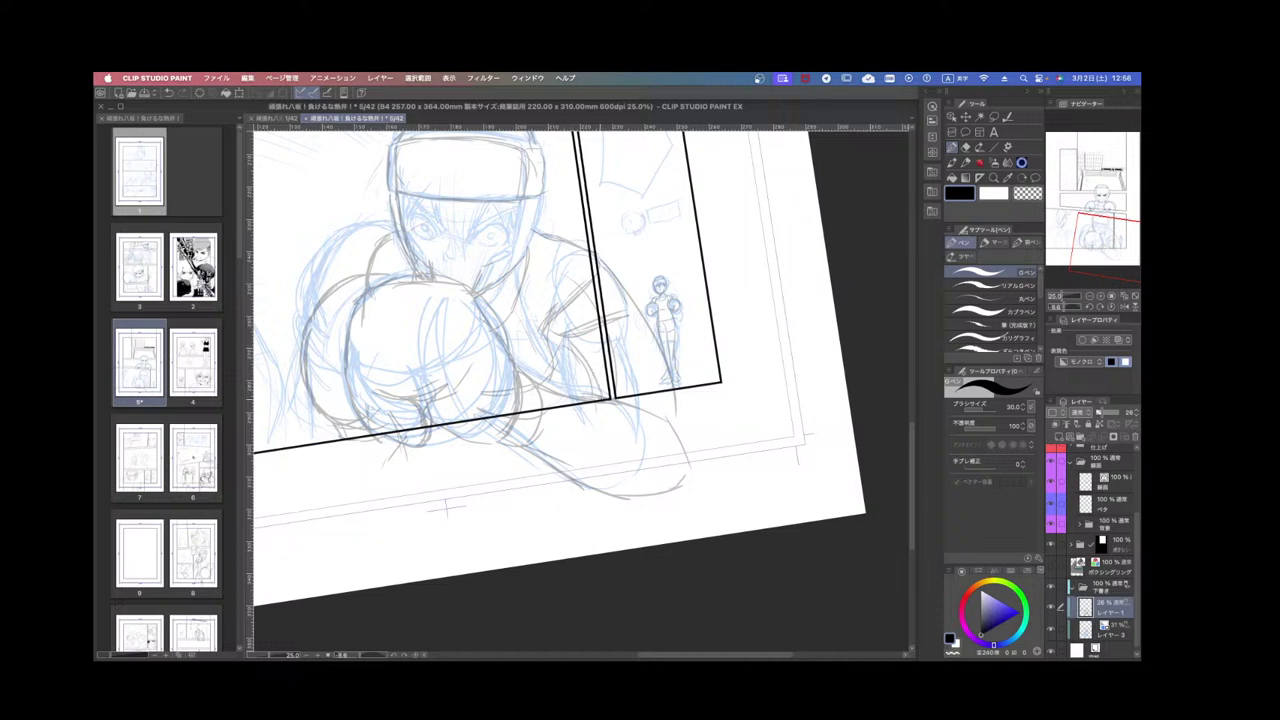
left_click_drag(573, 341, 590, 399)
mouse_move(629, 317)
left_mouse_down()
mouse_move(663, 373)
mouse_move(659, 473)
left_mouse_up()
left_click_drag(544, 400, 576, 398)
left_click_drag(596, 366, 585, 426)
Examine the revised large boxer sketch in relation to the whole page.
scroll(600, 383, "down", 2)
scroll(577, 353, "up", 3)
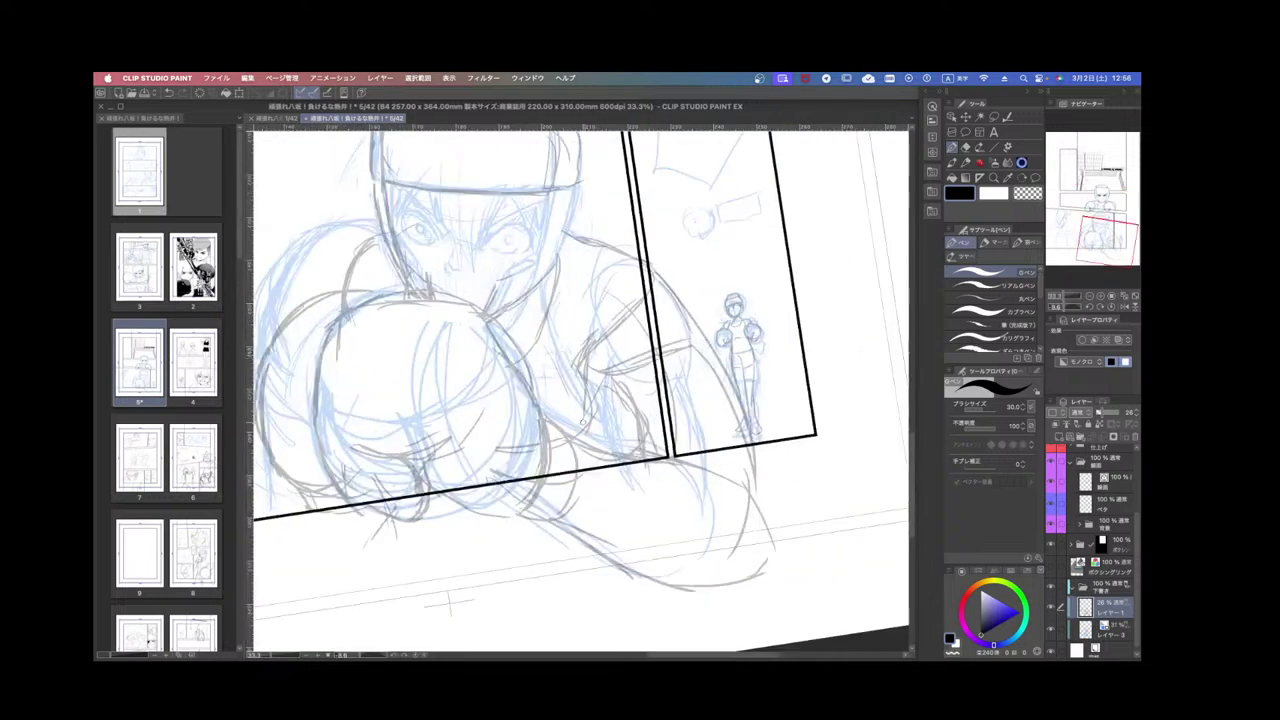
scroll(586, 407, "down", 1)
scroll(585, 407, "down", 2)
left_click_drag(633, 347, 718, 461)
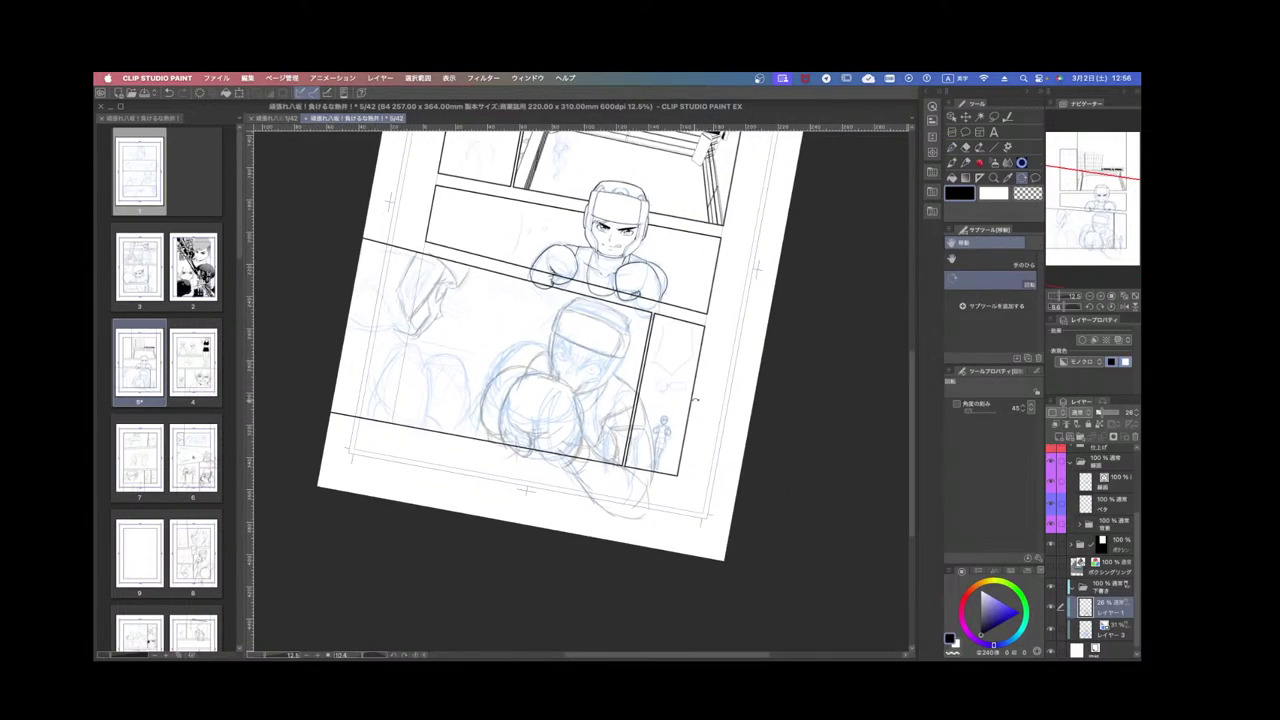
left_click_drag(701, 530, 711, 518)
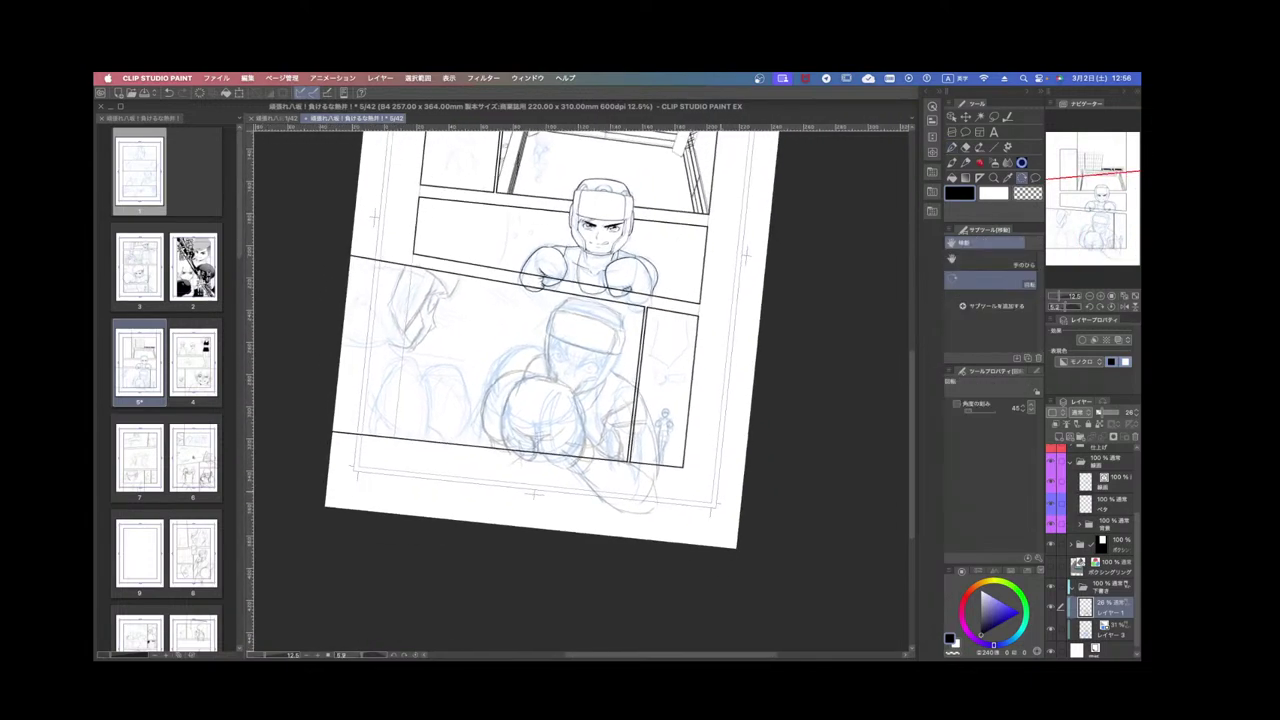
scroll(576, 326, "up", 3)
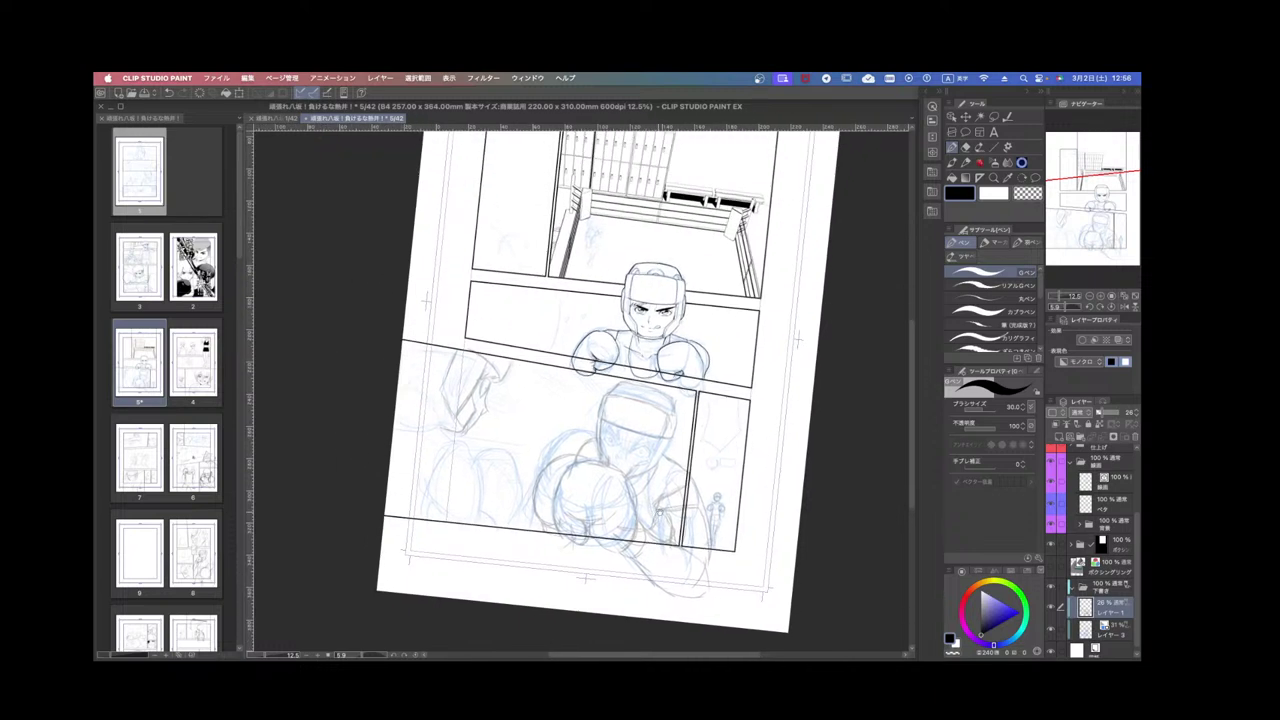
Draw sharply slanting angry brows above both of the large boxer's eyes in gray.
scroll(545, 372, "up", 3)
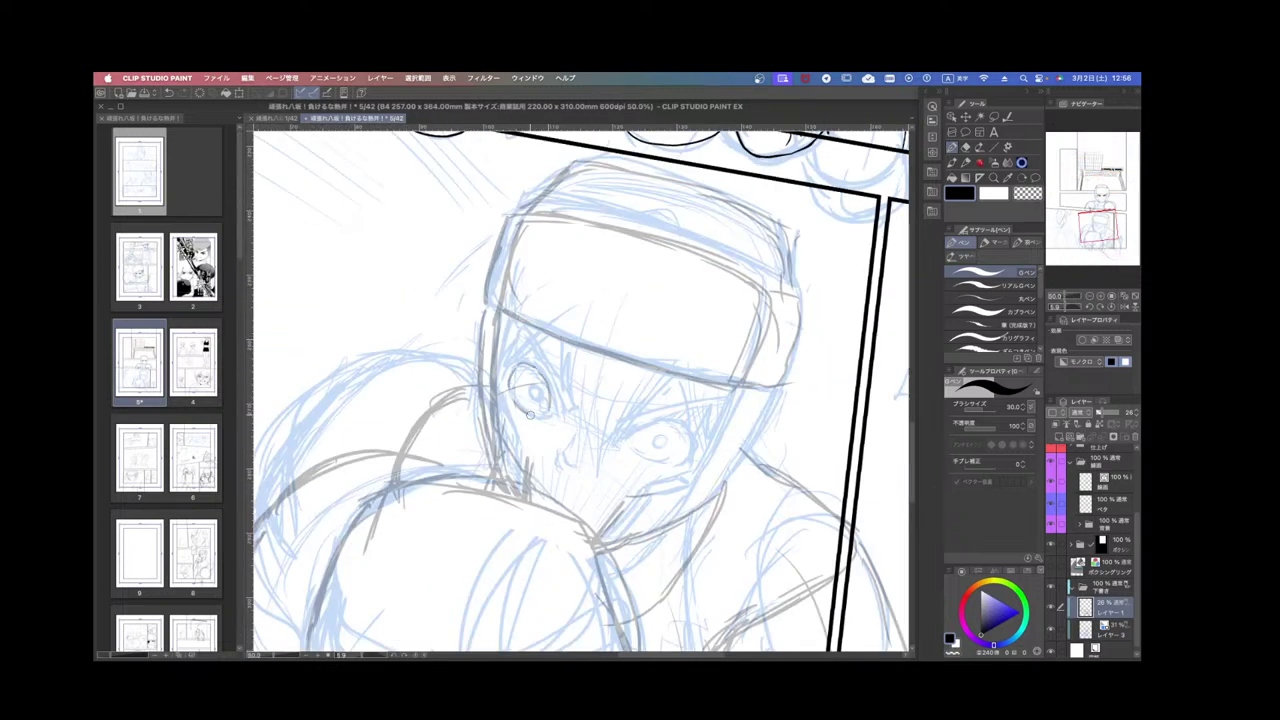
key("super+z")
left_click_drag(525, 323, 564, 405)
mouse_move(541, 343)
left_mouse_down()
mouse_move(569, 408)
mouse_move(728, 399)
left_mouse_up()
left_click_drag(621, 418, 733, 394)
mouse_move(540, 388)
left_mouse_down()
mouse_move(514, 362)
mouse_move(516, 414)
mouse_move(555, 404)
left_mouse_up()
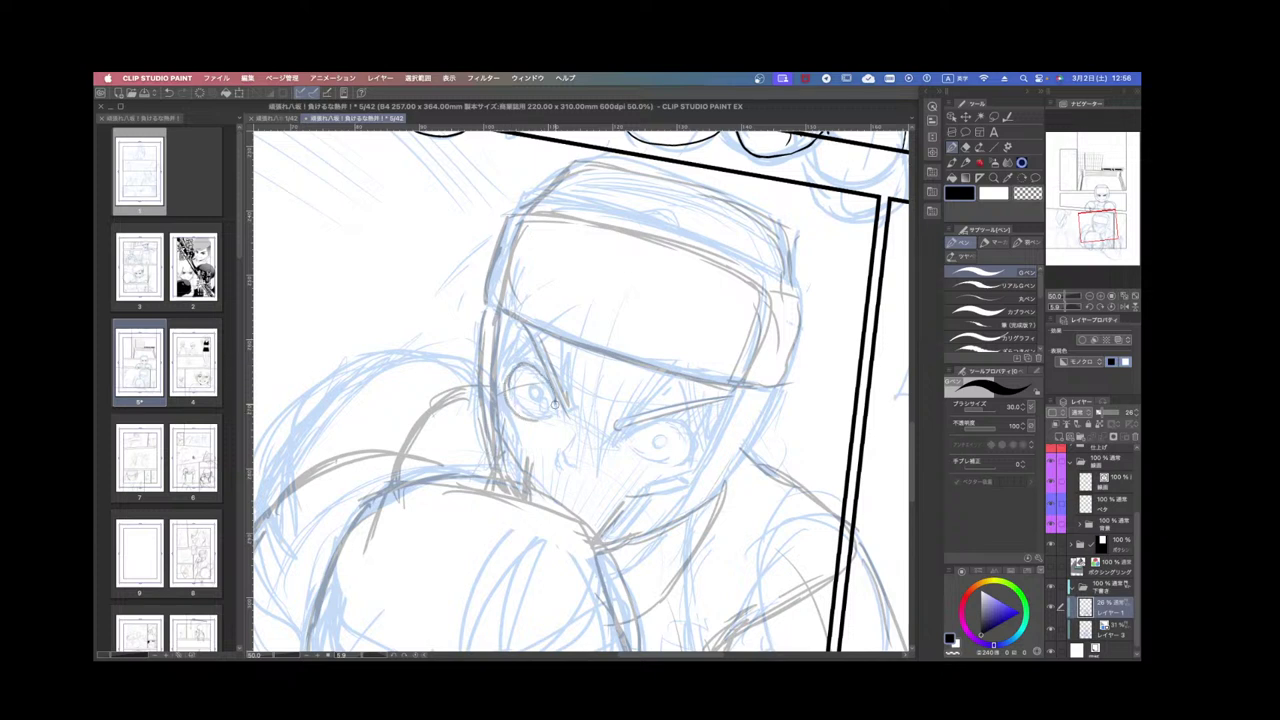
left_click_drag(625, 432, 683, 417)
key("super+z")
key("super+z")
key("super+z")
key("super+z")
key("super+z")
key("super+z")
key("super+z")
Outline both of the large boxer's wide eyes and their pupils over the blue draft.
left_click_drag(723, 473, 741, 425)
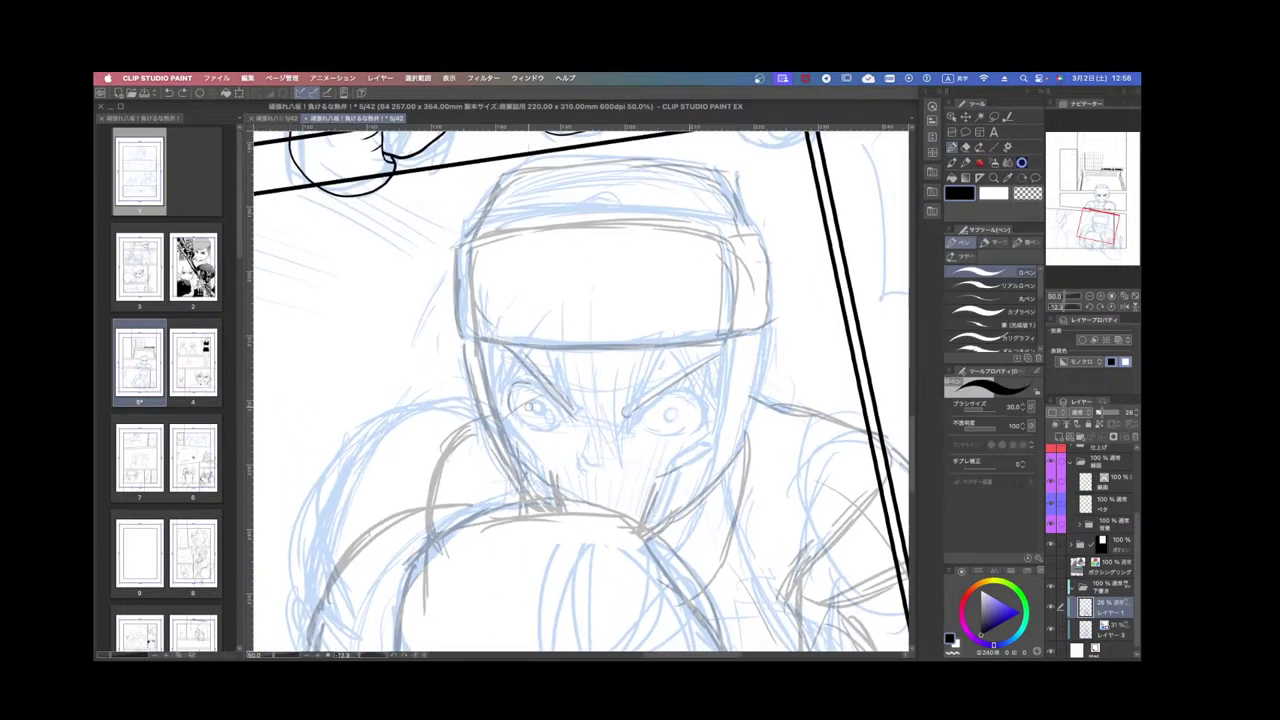
mouse_move(511, 408)
left_mouse_down()
mouse_move(571, 406)
mouse_move(557, 401)
mouse_move(562, 428)
mouse_move(559, 410)
mouse_move(511, 382)
mouse_move(602, 434)
mouse_move(665, 394)
left_mouse_up()
mouse_move(648, 405)
left_mouse_down()
mouse_move(626, 431)
mouse_move(669, 393)
mouse_move(700, 409)
mouse_move(693, 432)
mouse_move(644, 436)
mouse_move(676, 438)
left_mouse_up()
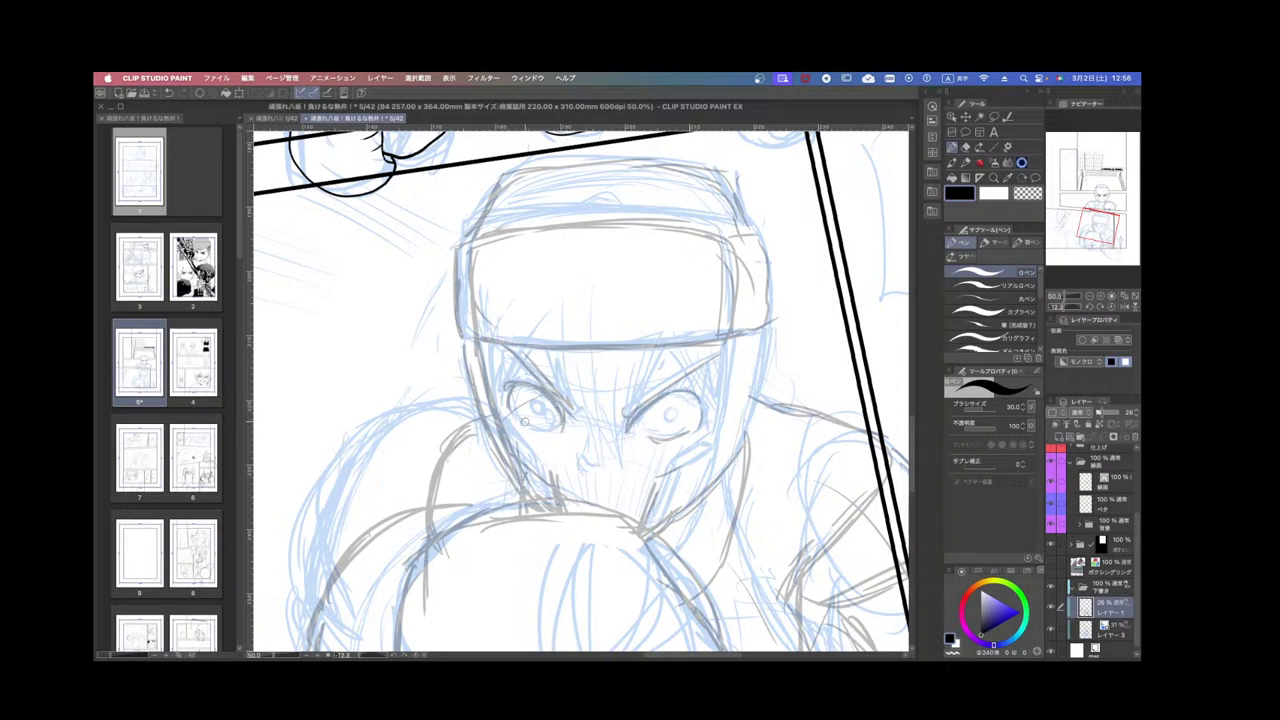
mouse_move(525, 422)
left_mouse_down()
mouse_move(551, 427)
mouse_move(540, 431)
mouse_move(546, 407)
left_mouse_up()
Sketch pointed strands of hair falling between the large boxer's brows from under the headgear band.
mouse_move(674, 420)
left_mouse_down()
mouse_move(664, 424)
mouse_move(690, 372)
mouse_move(720, 350)
left_mouse_up()
left_click_drag(611, 409, 720, 348)
left_click_drag(604, 423, 574, 430)
mouse_move(589, 334)
left_mouse_down()
mouse_move(563, 405)
mouse_move(582, 386)
left_mouse_up()
mouse_move(567, 452)
left_mouse_down()
mouse_move(591, 387)
mouse_move(595, 410)
mouse_move(619, 411)
left_mouse_up()
mouse_move(596, 437)
left_mouse_down()
mouse_move(656, 412)
mouse_move(648, 419)
left_mouse_up()
left_click_drag(638, 436, 662, 422)
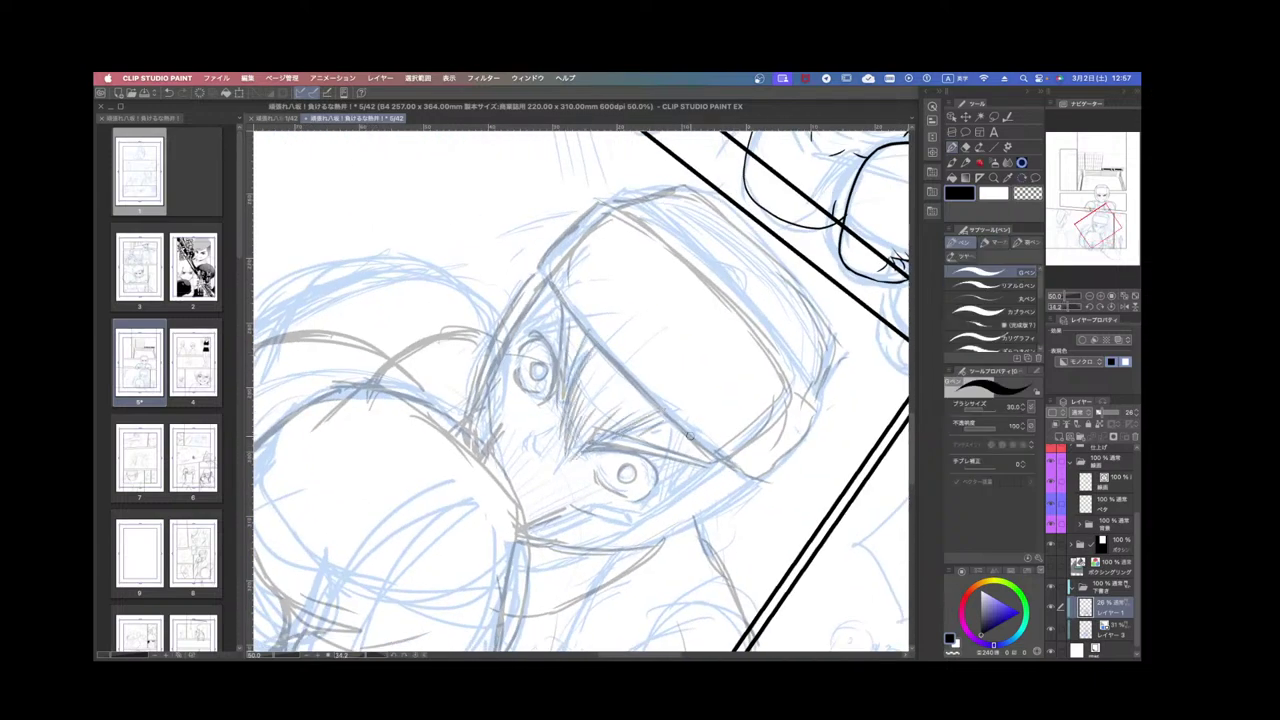
Refine the side of the large boxer's headgear and sketch the ear area beside the face.
key("super+minus")
key("r")
left_click_drag(707, 459, 721, 367)
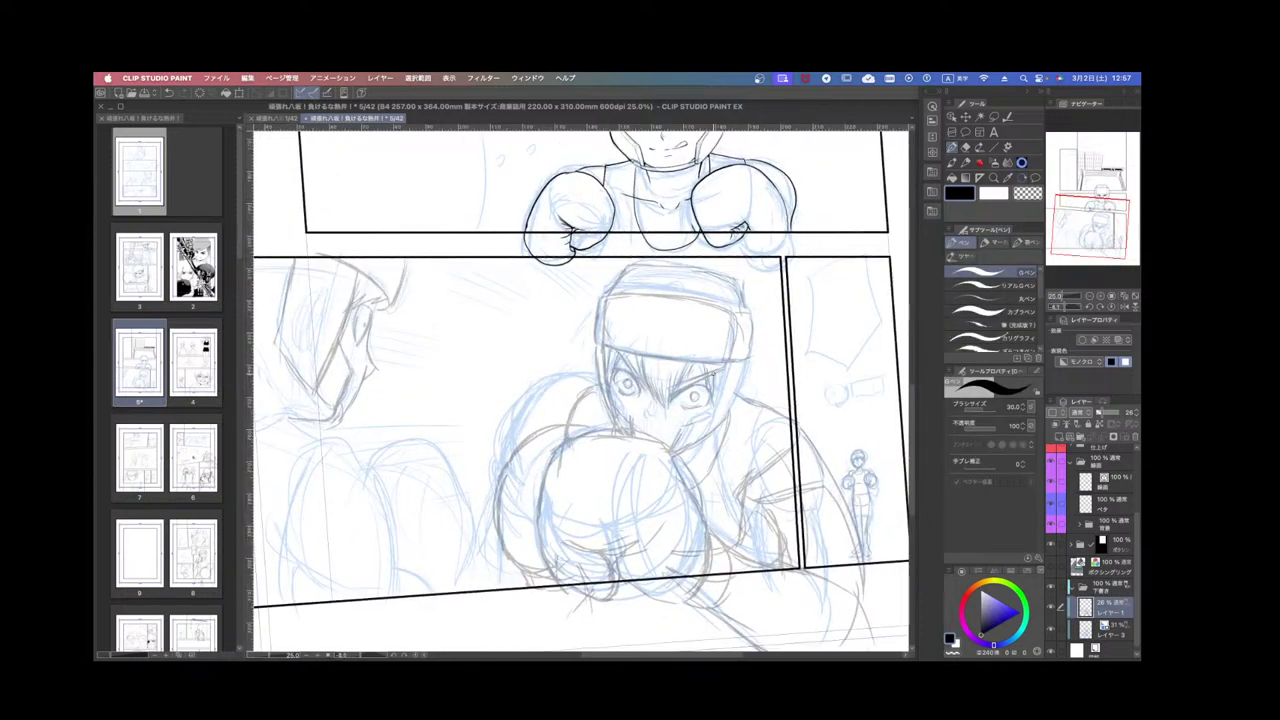
left_click_drag(726, 362, 704, 427)
left_click_drag(709, 419, 695, 443)
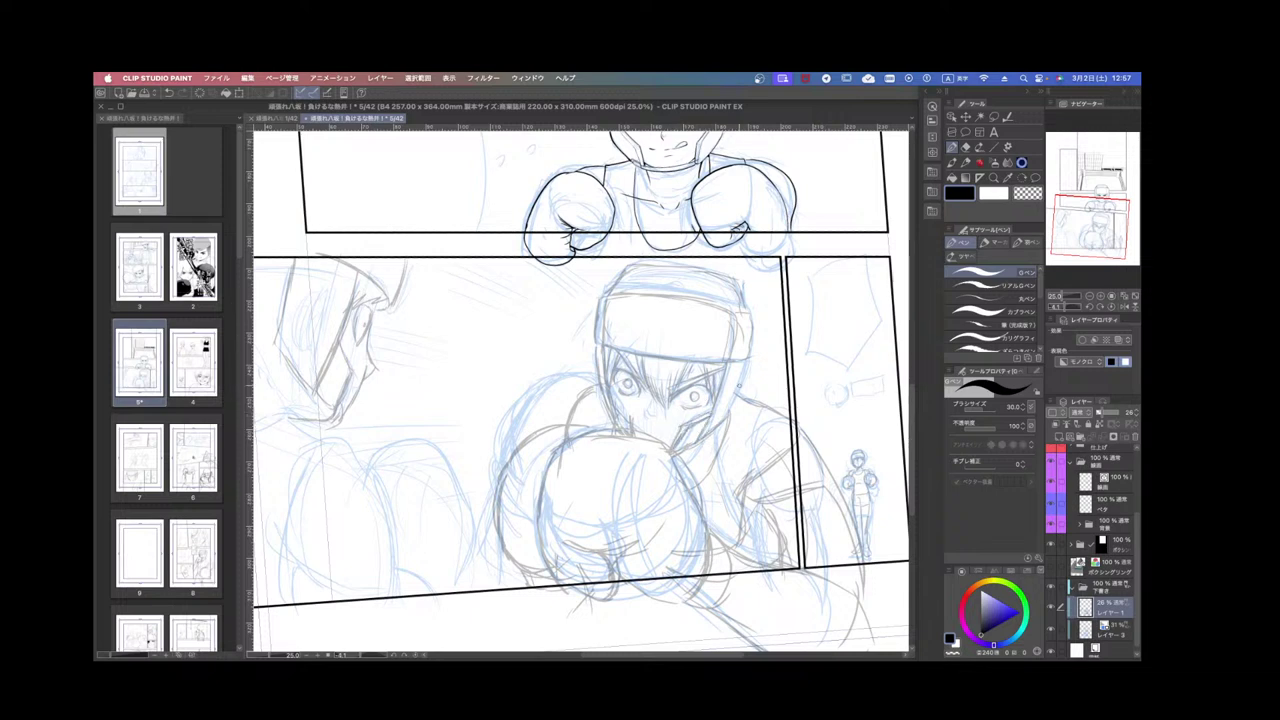
left_click_drag(747, 363, 723, 419)
left_click_drag(591, 356, 596, 394)
left_click_drag(742, 364, 722, 421)
left_click_drag(736, 372, 727, 406)
mouse_move(740, 362)
left_mouse_down()
mouse_move(729, 410)
mouse_move(745, 406)
mouse_move(738, 398)
mouse_move(775, 425)
left_mouse_up()
Hide the blue レイヤー 3 draft to check the large boxer's gray sketch on its own.
scroll(740, 420, "down", 2)
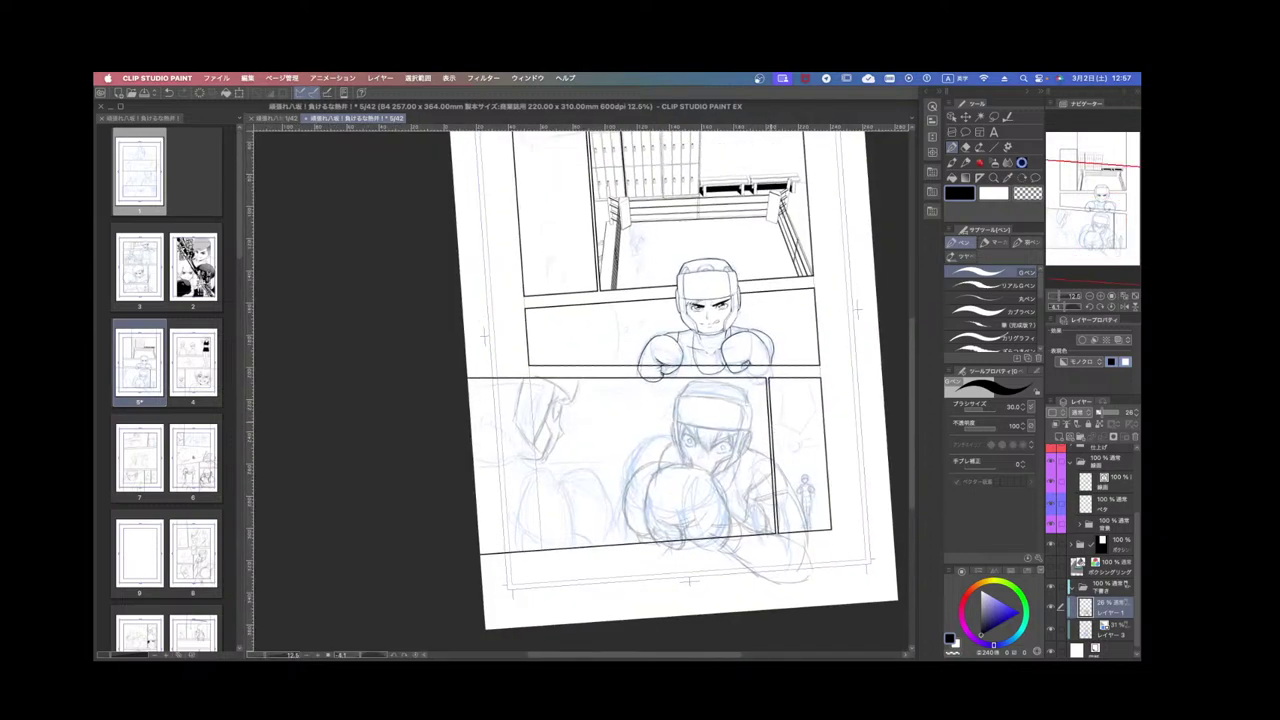
scroll(775, 425, "up", 3)
left_click(1051, 629)
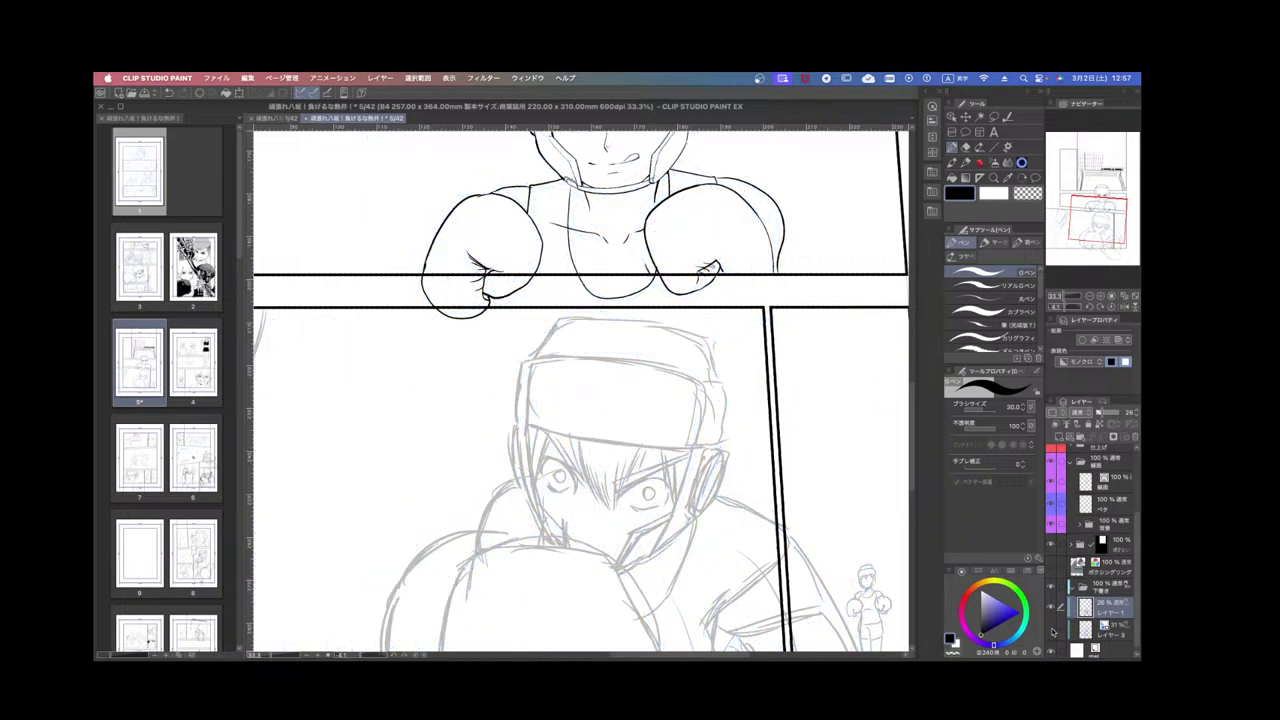
key("super+minus")
key("super+minus")
key("super+minus")
scroll(606, 471, "up", 3)
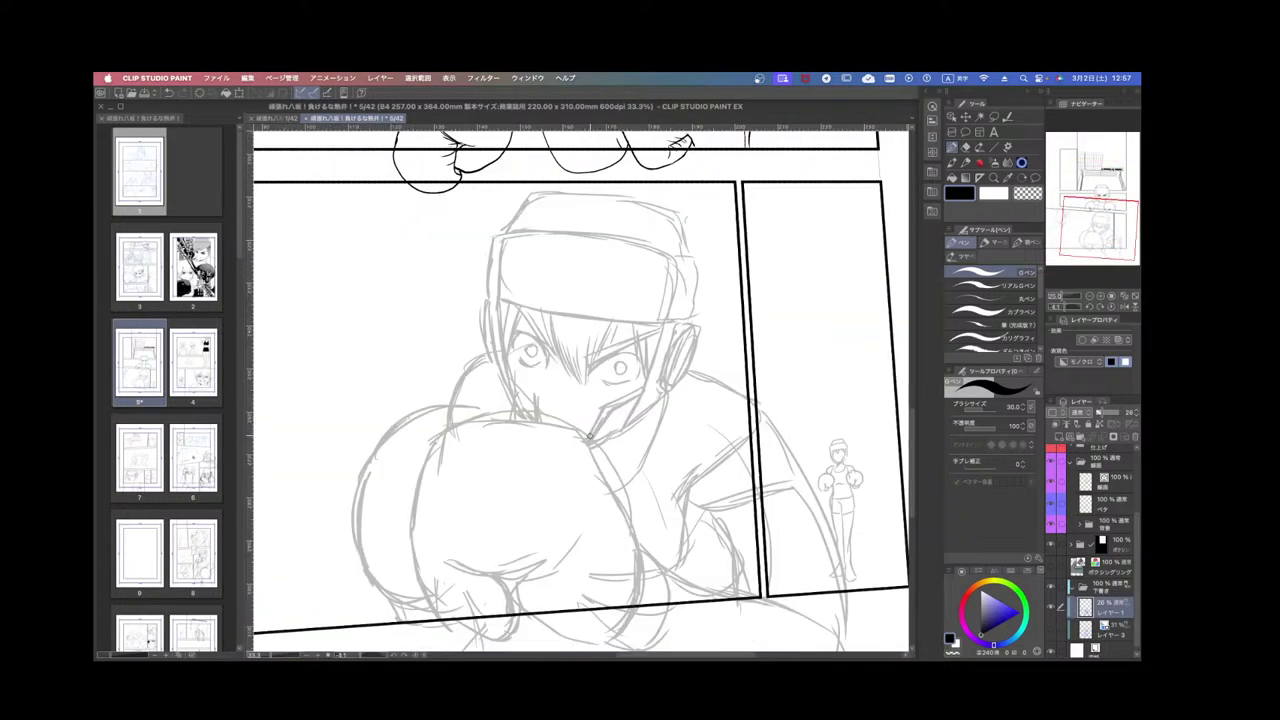
left_click_drag(608, 472, 665, 543)
scroll(665, 470, "up", 1)
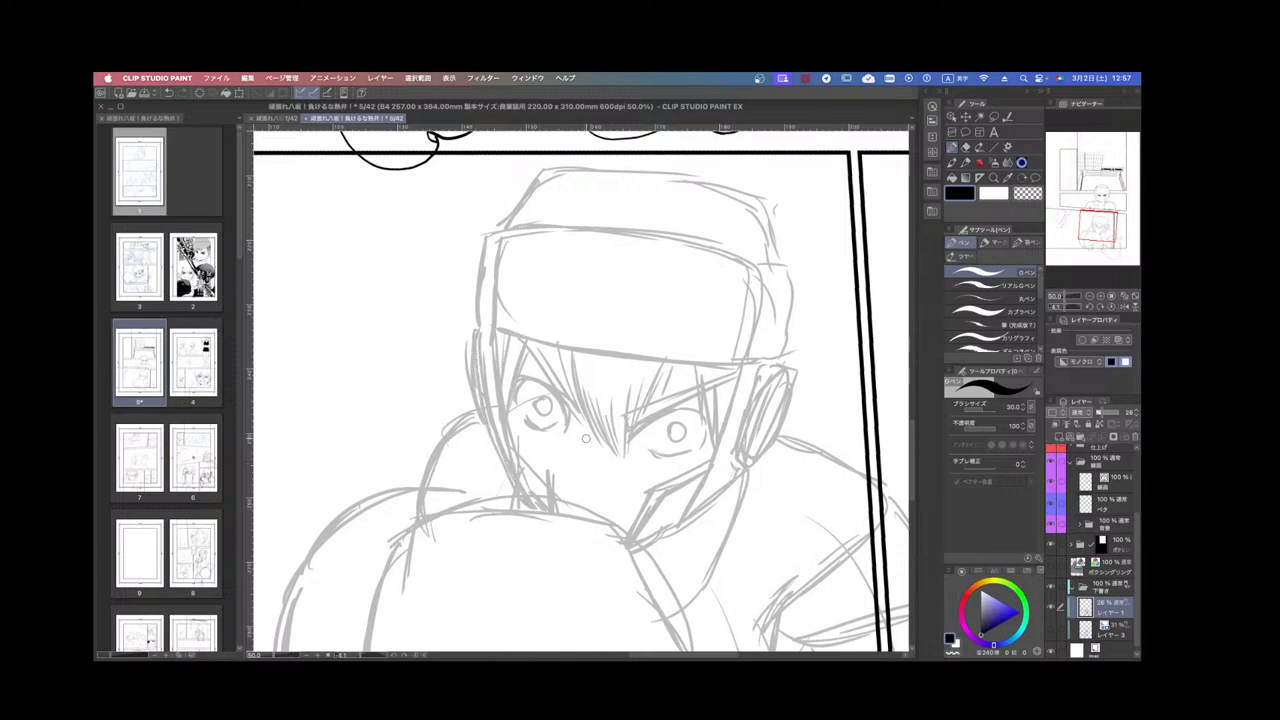
Draw the large boxer's nose and a hint of the mouth after undoing first strokes, and add fine fringe strands.
mouse_move(587, 437)
left_mouse_down()
mouse_move(577, 473)
mouse_move(588, 481)
left_mouse_up()
key("super+z")
key("super+z")
key("super+z")
left_click_drag(588, 434, 595, 508)
mouse_move(670, 360)
left_mouse_down()
mouse_move(655, 398)
mouse_move(668, 392)
left_mouse_up()
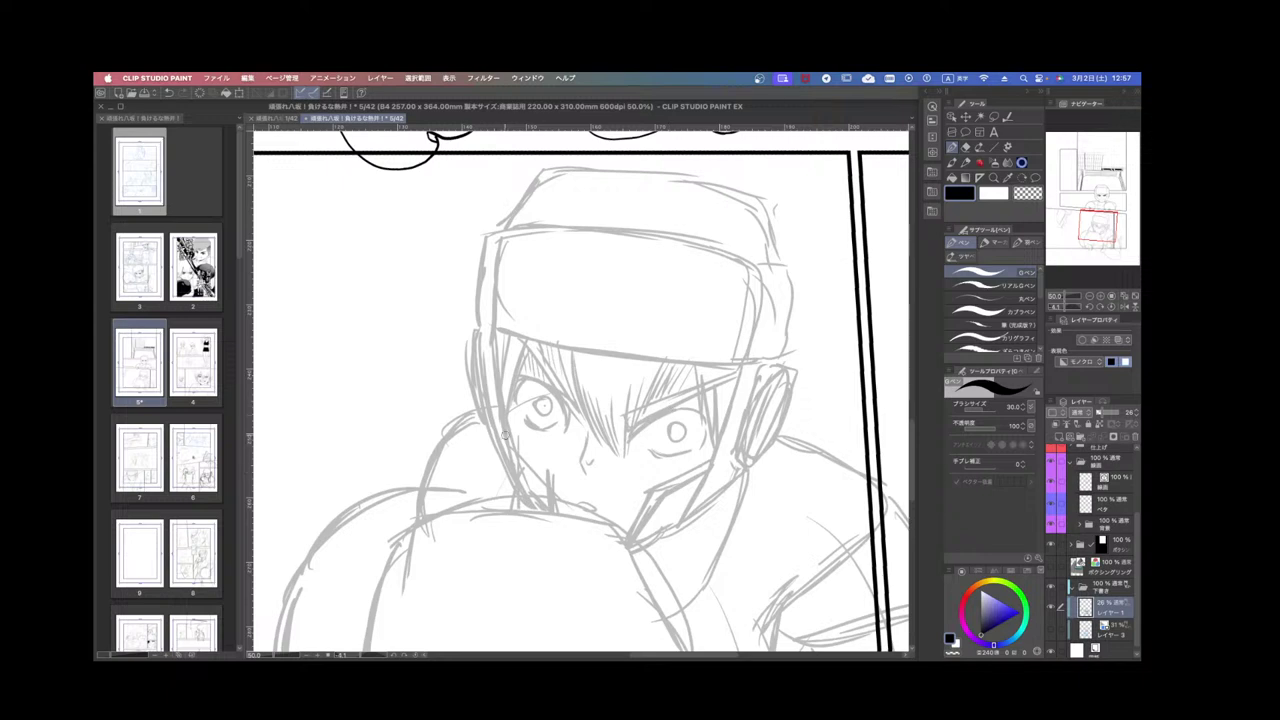
Shade the lower half of the large boxer's face with rows of short vertical hatching strokes.
left_click_drag(510, 418, 526, 488)
left_click_drag(527, 430, 540, 472)
mouse_move(541, 438)
left_mouse_down()
mouse_move(547, 482)
mouse_move(566, 494)
left_mouse_up()
left_click_drag(574, 424, 590, 498)
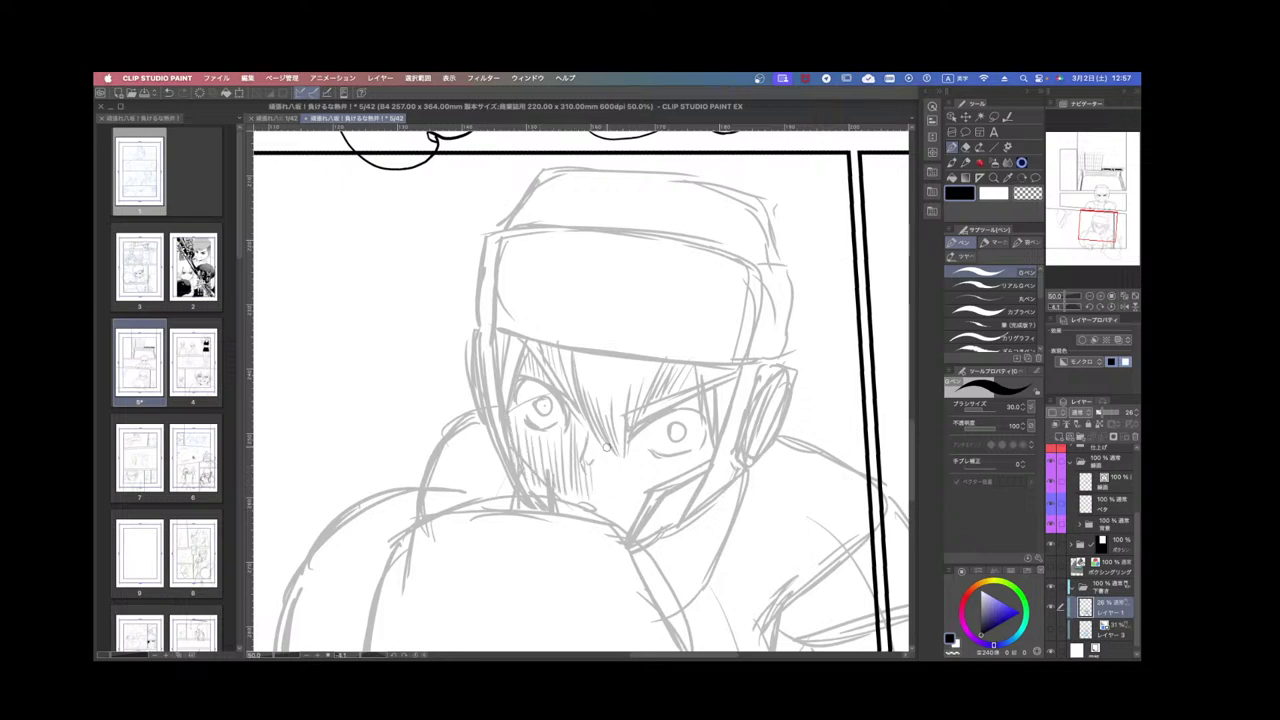
mouse_move(598, 444)
left_mouse_down()
mouse_move(604, 500)
mouse_move(618, 504)
left_mouse_up()
mouse_move(626, 460)
left_mouse_down()
mouse_move(632, 512)
mouse_move(627, 500)
left_mouse_up()
mouse_move(662, 462)
left_mouse_down()
mouse_move(636, 502)
mouse_move(650, 488)
left_mouse_up()
left_click_drag(690, 456, 670, 478)
Save the page and show the blue レイヤー 3 draft again.
key("super+minus")
key("super+minus")
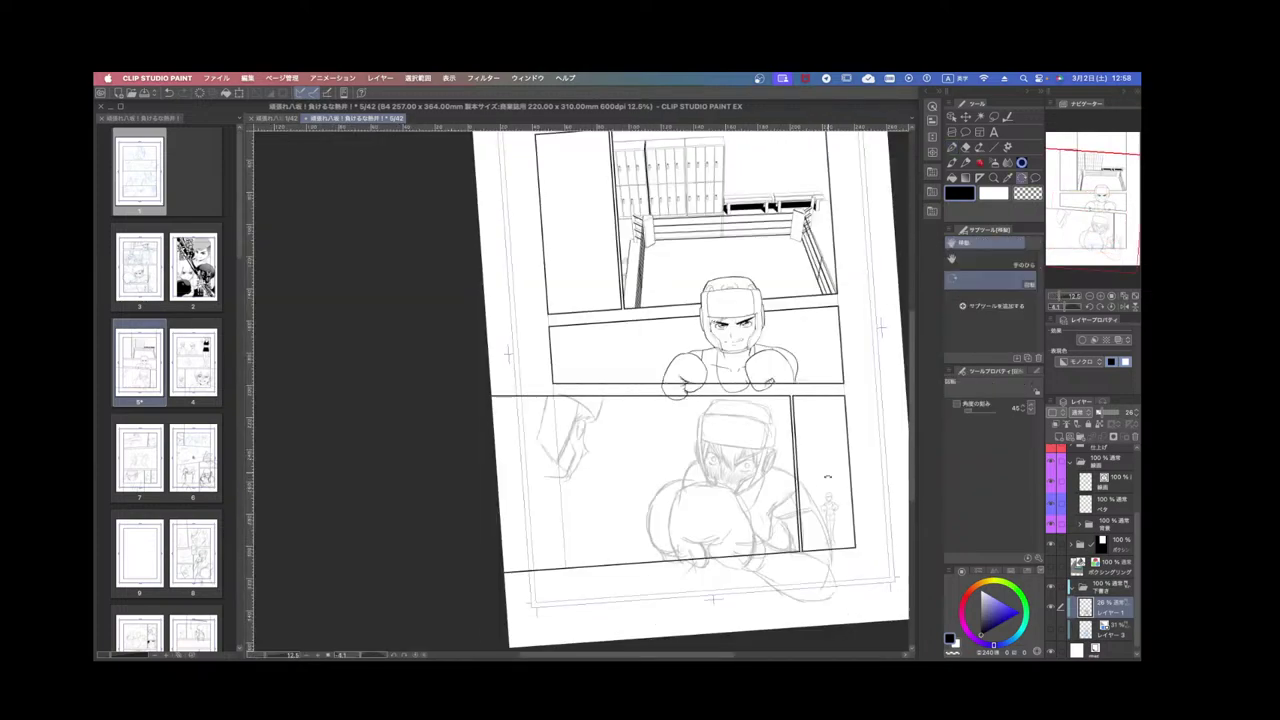
left_click_drag(832, 468, 824, 496, "shift")
scroll(826, 503, "up", 1)
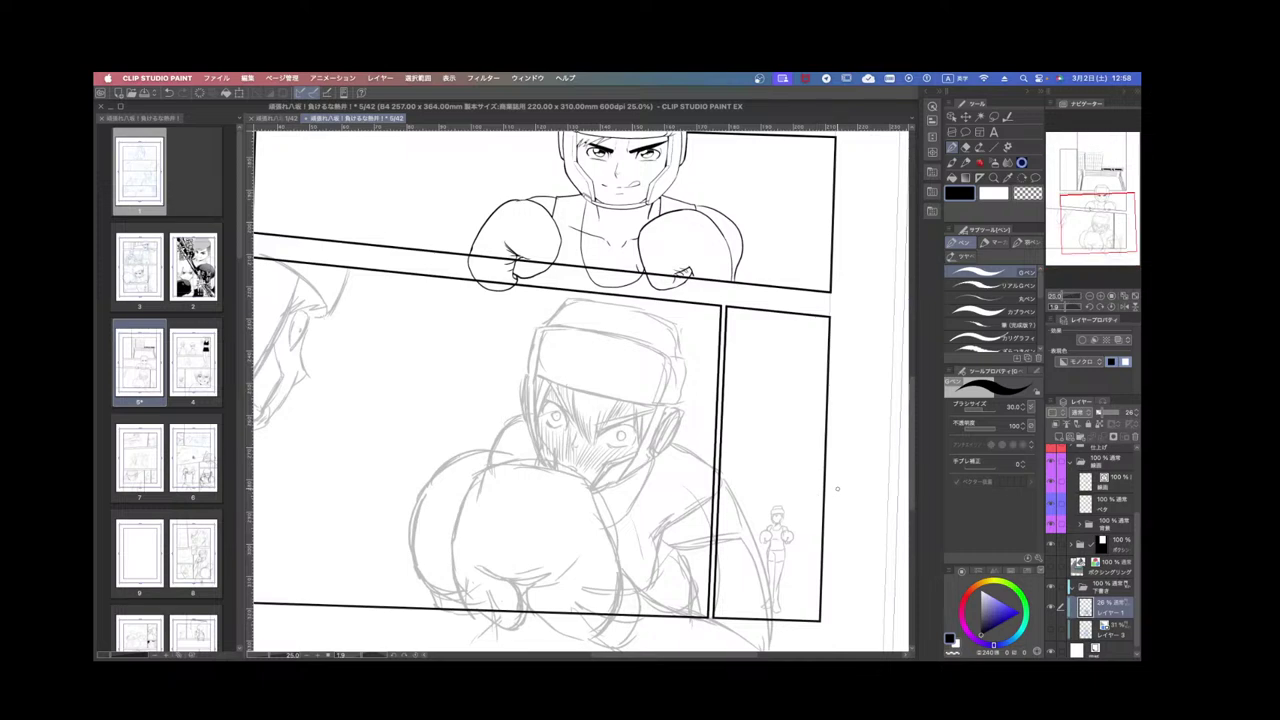
scroll(837, 488, "down", 1)
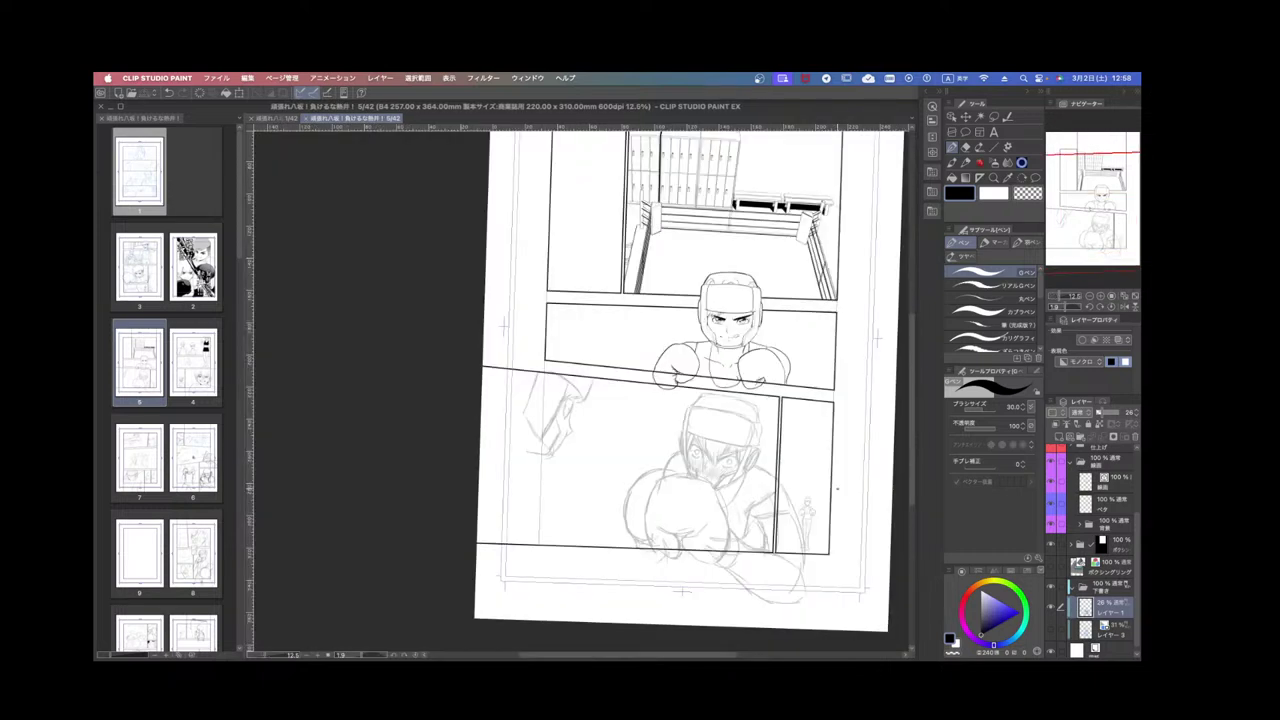
left_click(1051, 627)
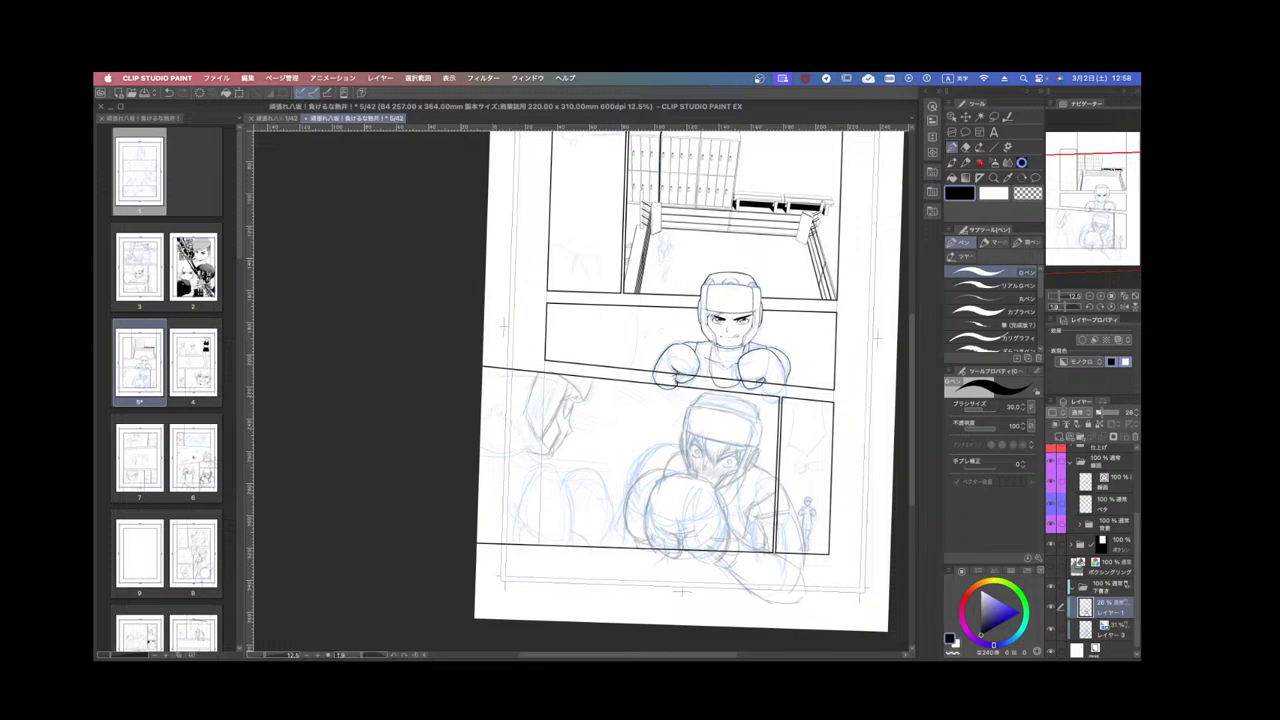
key("super+Tab")
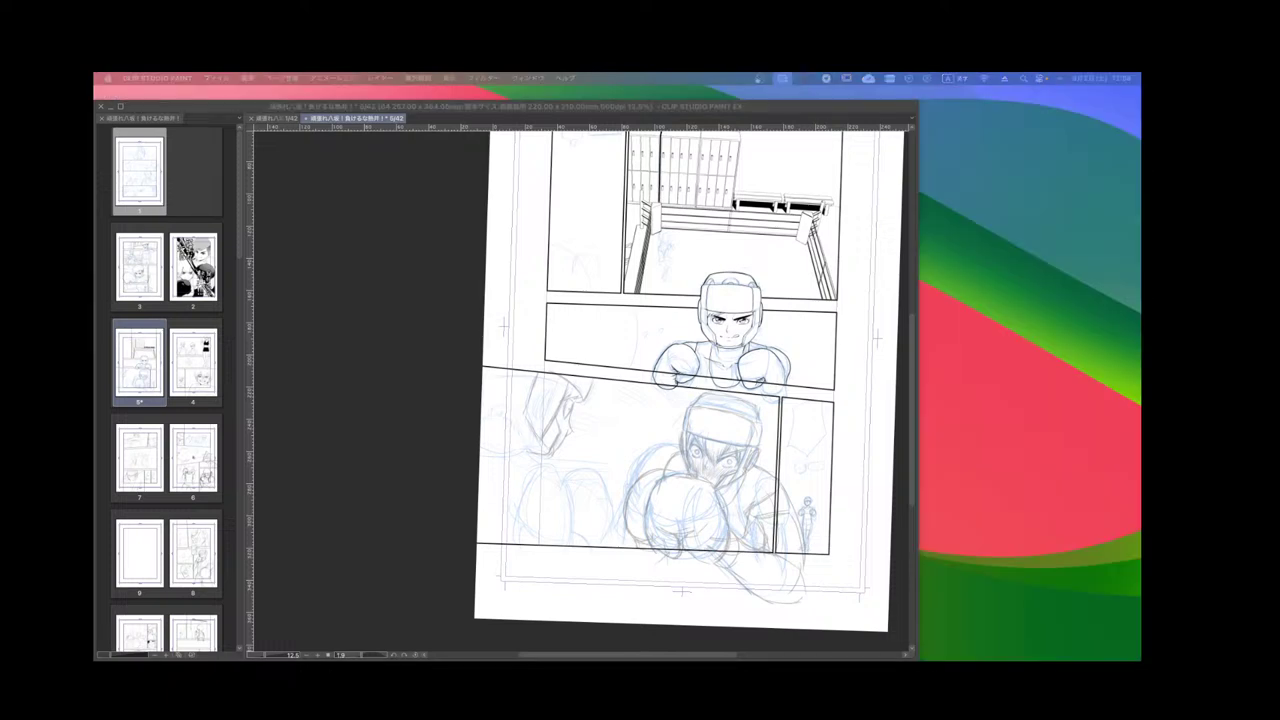
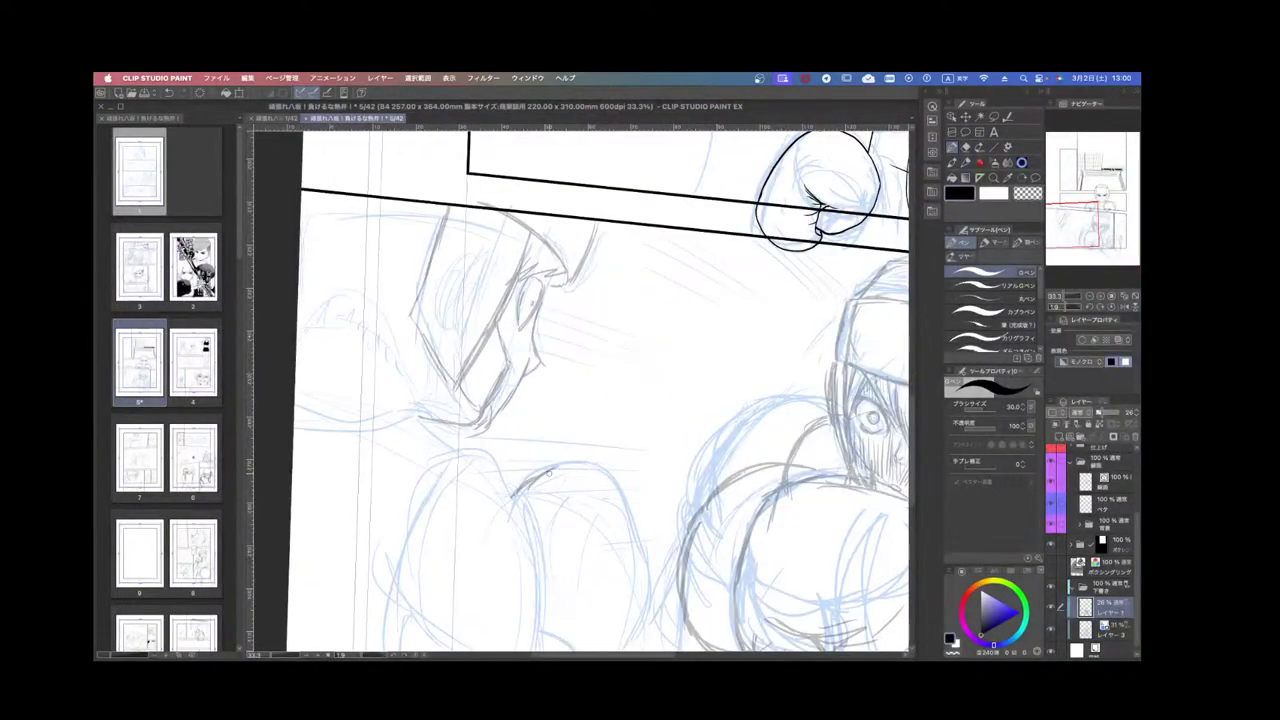
Try outlining the profile boxer's front glove in gray along the blue draft.
scroll(645, 424, "down", 2)
mouse_move(538, 414)
left_mouse_down()
mouse_move(617, 412)
mouse_move(659, 480)
mouse_move(658, 572)
left_mouse_up()
left_click_drag(566, 449, 545, 476)
mouse_move(668, 474)
left_mouse_down()
mouse_move(671, 537)
mouse_move(592, 620)
left_mouse_up()
mouse_move(562, 456)
left_mouse_down()
mouse_move(581, 443)
mouse_move(562, 433)
mouse_move(598, 446)
left_mouse_up()
left_click_drag(548, 435, 590, 450)
scroll(645, 460, "down", 5)
scroll(644, 460, "up", 5)
scroll(644, 460, "down", 3)
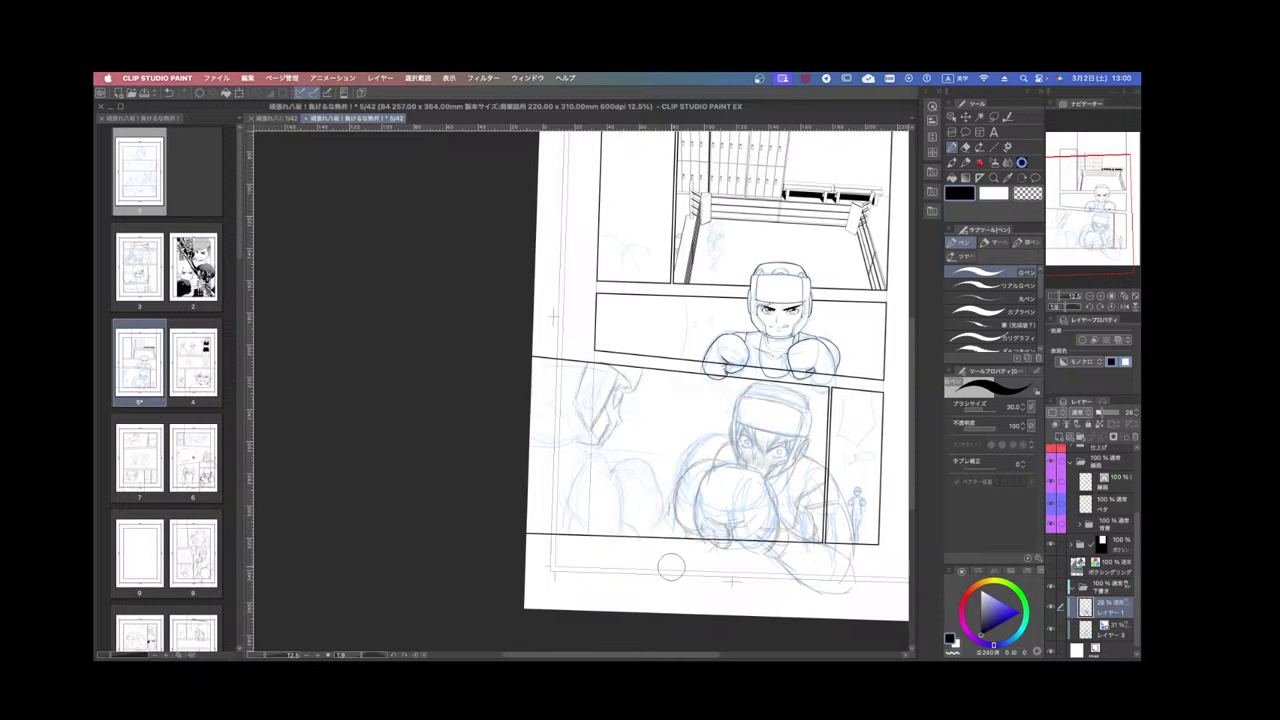
Sketch the profile boxer's two raised gloves and shoulder line in gray on レイヤー 1.
mouse_move(619, 491)
left_mouse_down()
mouse_move(649, 497)
mouse_move(673, 534)
left_mouse_up()
mouse_move(636, 491)
left_mouse_down()
mouse_move(674, 544)
mouse_move(659, 519)
left_mouse_up()
mouse_move(584, 466)
left_mouse_down()
mouse_move(554, 512)
mouse_move(563, 470)
mouse_move(551, 494)
mouse_move(580, 463)
mouse_move(619, 505)
mouse_move(550, 510)
mouse_move(598, 534)
left_mouse_up()
mouse_move(562, 460)
left_mouse_down()
mouse_move(530, 518)
mouse_move(570, 458)
mouse_move(530, 460)
left_mouse_up()
scroll(543, 418, "up", 2)
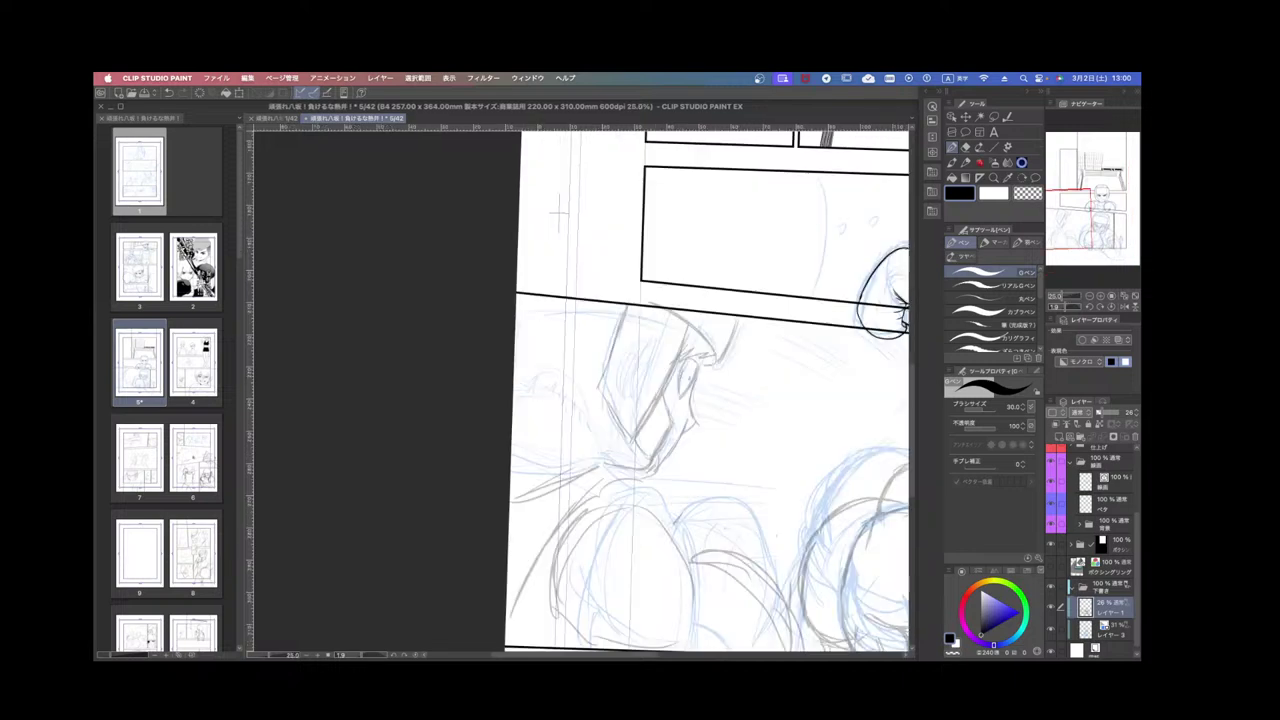
Add gray draft lines for the back of the profile boxer's headgear, neck and shoulder on レイヤー 1.
key("super+Tab")
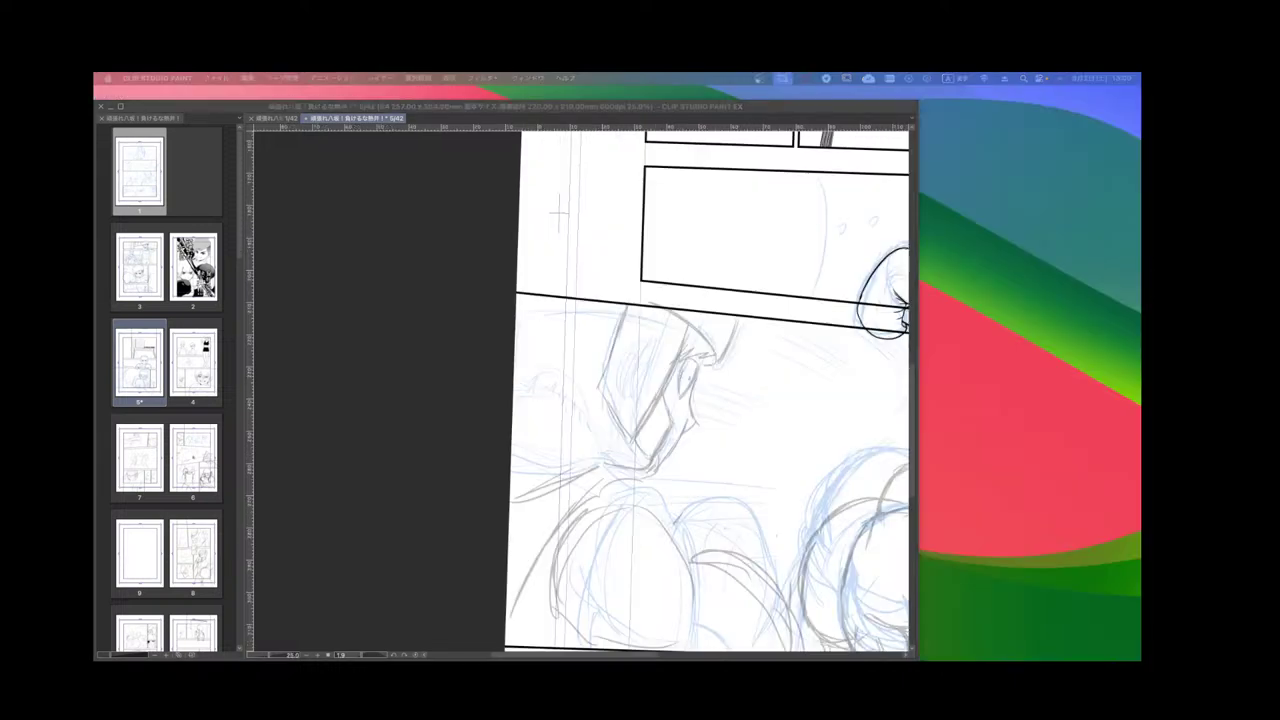
left_click(575, 316)
mouse_move(584, 304)
left_mouse_down()
mouse_move(563, 347)
mouse_move(521, 371)
mouse_move(545, 377)
mouse_move(578, 309)
mouse_move(539, 372)
mouse_move(561, 367)
mouse_move(519, 373)
mouse_move(559, 372)
mouse_move(519, 370)
mouse_move(563, 352)
left_mouse_up()
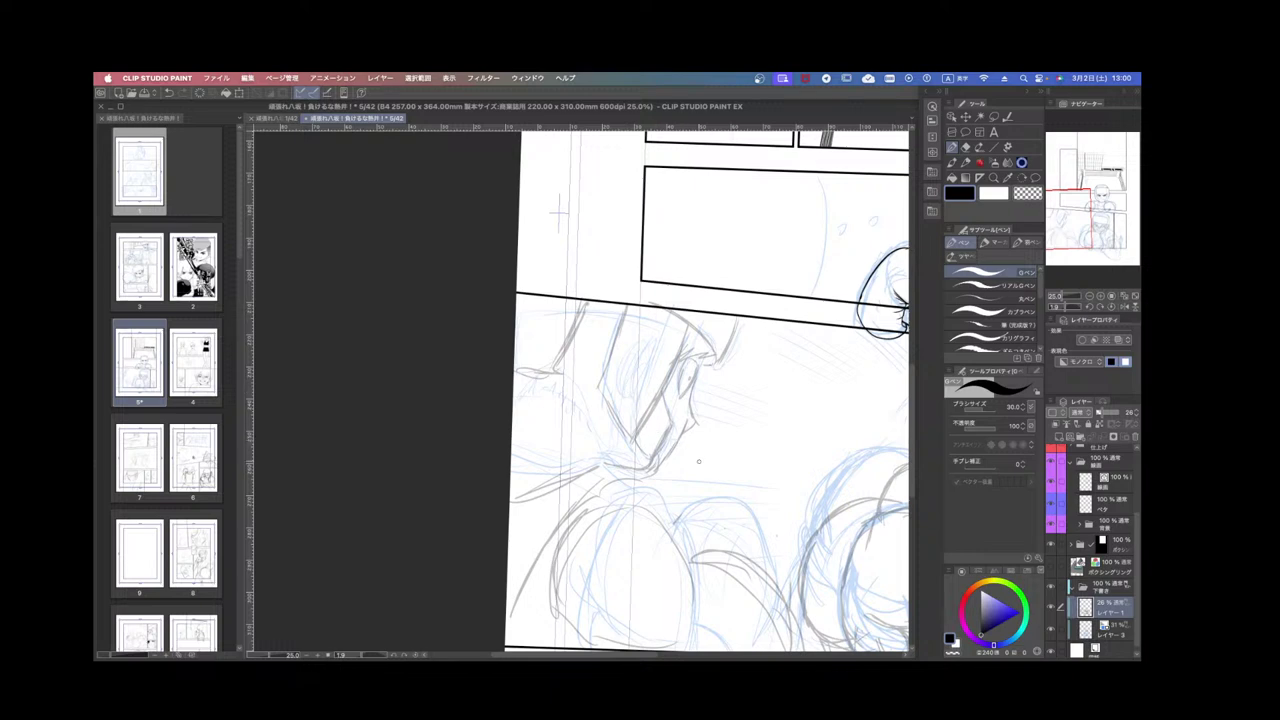
left_click_drag(733, 486, 722, 484)
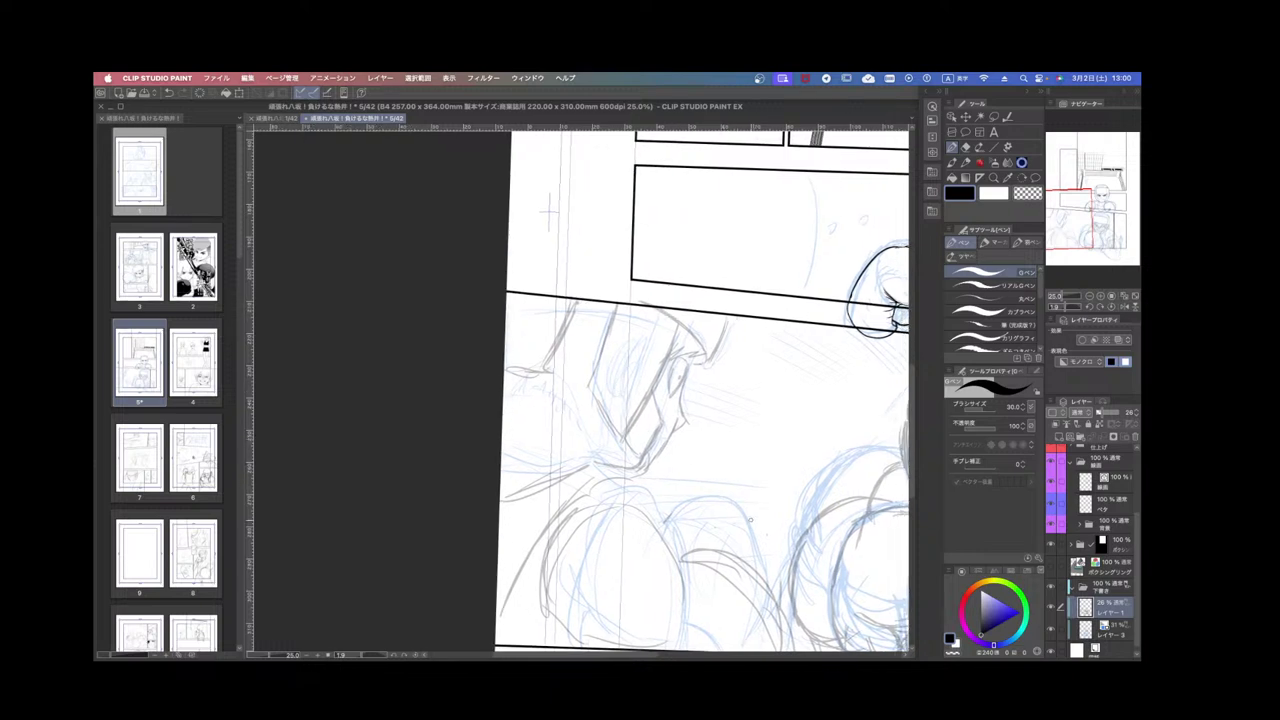
mouse_move(586, 455)
left_mouse_down()
mouse_move(600, 460)
mouse_move(588, 464)
mouse_move(596, 446)
mouse_move(621, 463)
left_mouse_up()
mouse_move(518, 374)
left_mouse_down()
mouse_move(504, 402)
mouse_move(581, 387)
left_mouse_up()
Compare the page's gray boxer drafts with the blue レイヤー 3 draft hidden and shown.
key("super+minus")
key("super+minus")
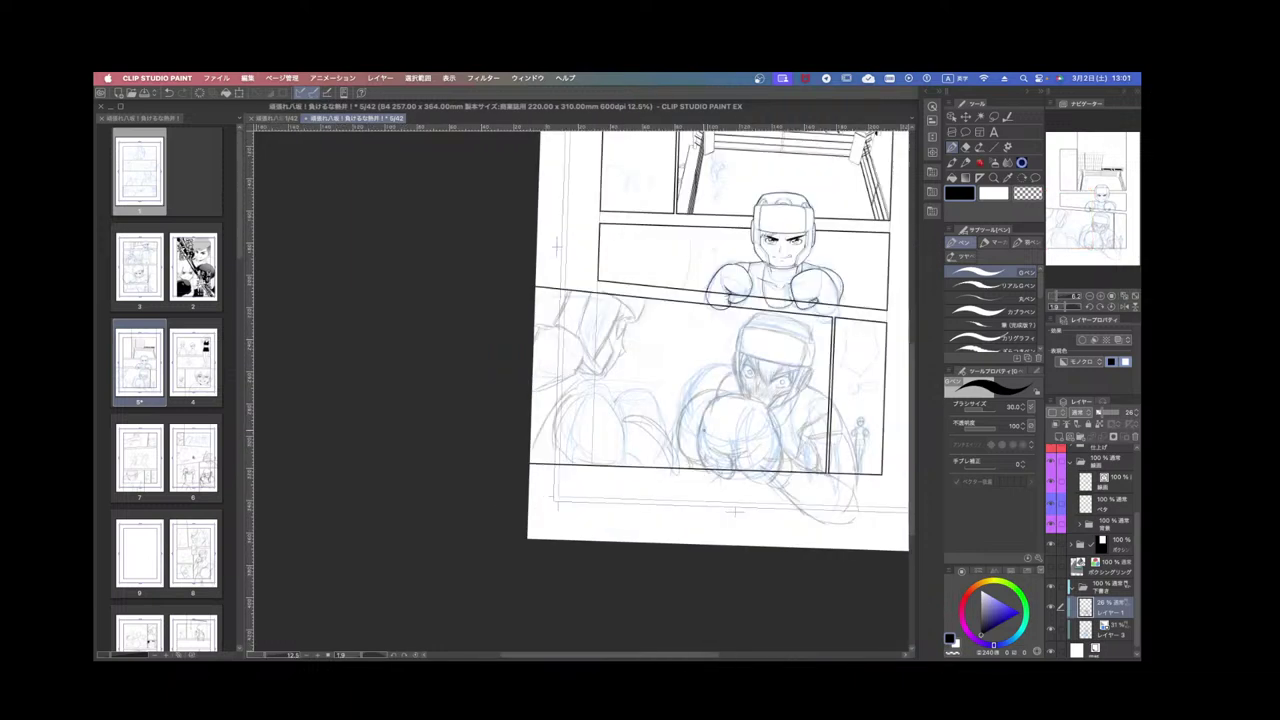
key("super+plus")
key("super+plus")
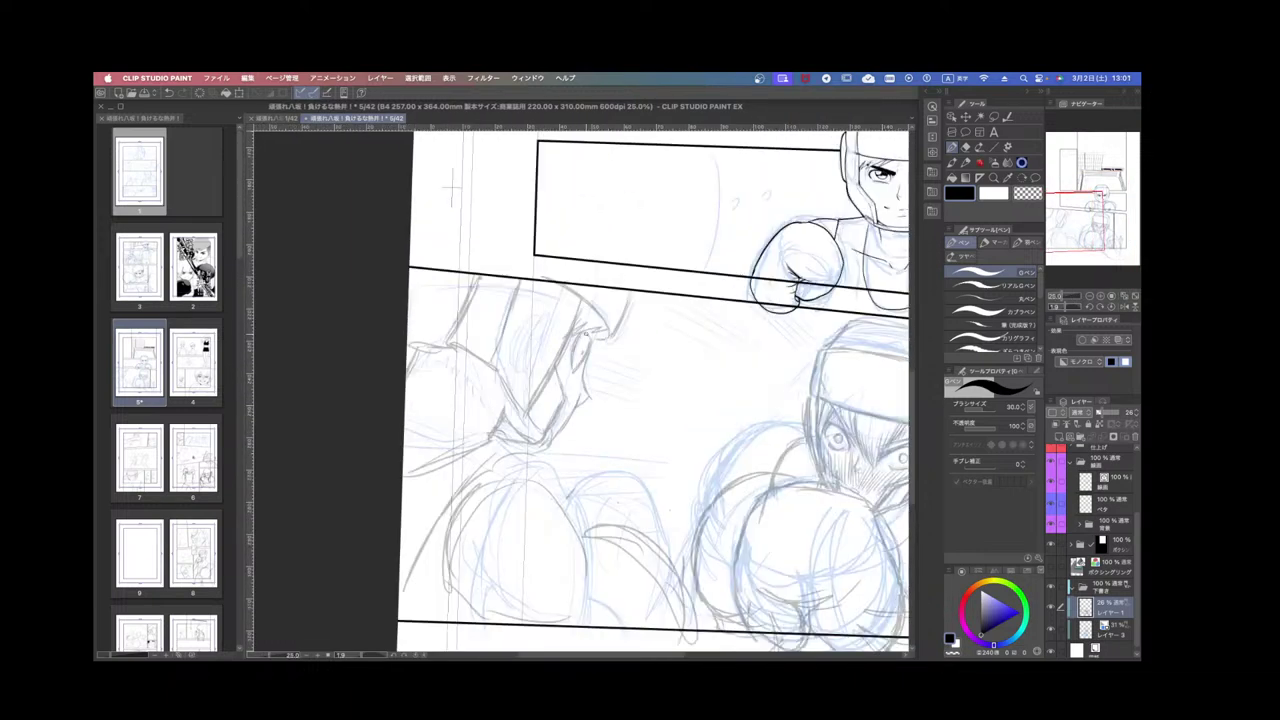
scroll(548, 478, "down", 2)
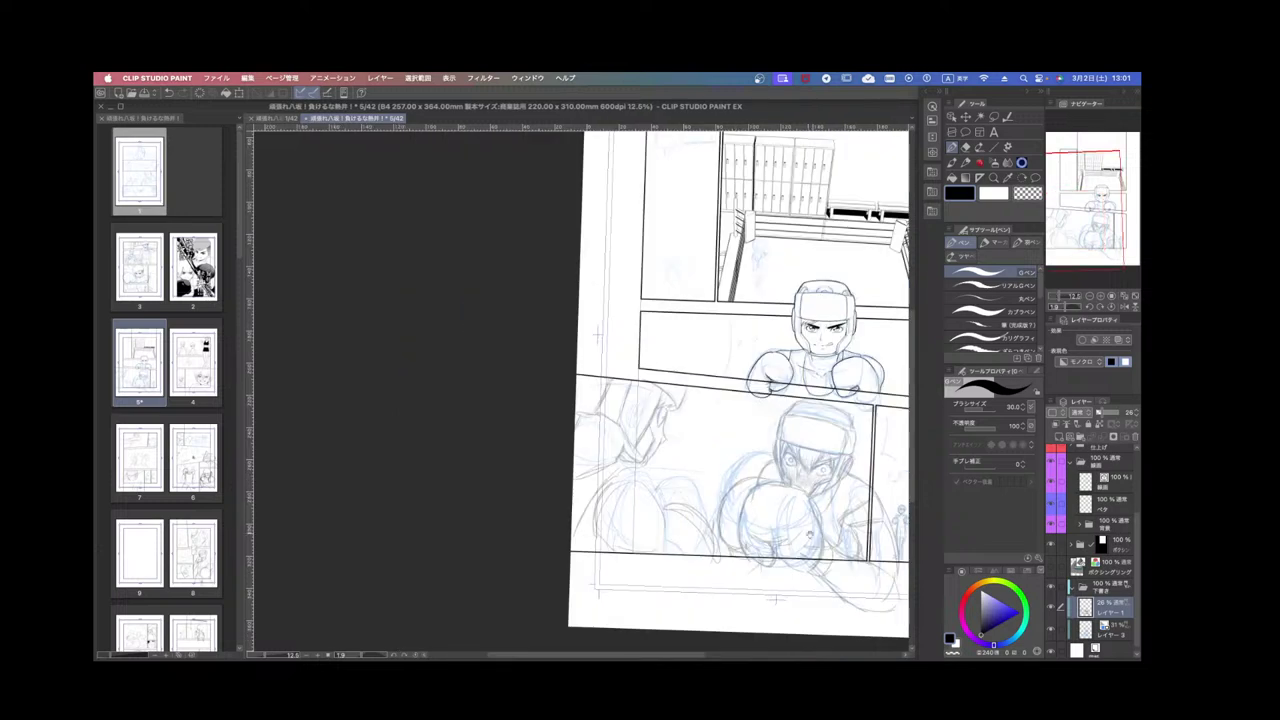
left_click_drag(772, 562, 768, 567)
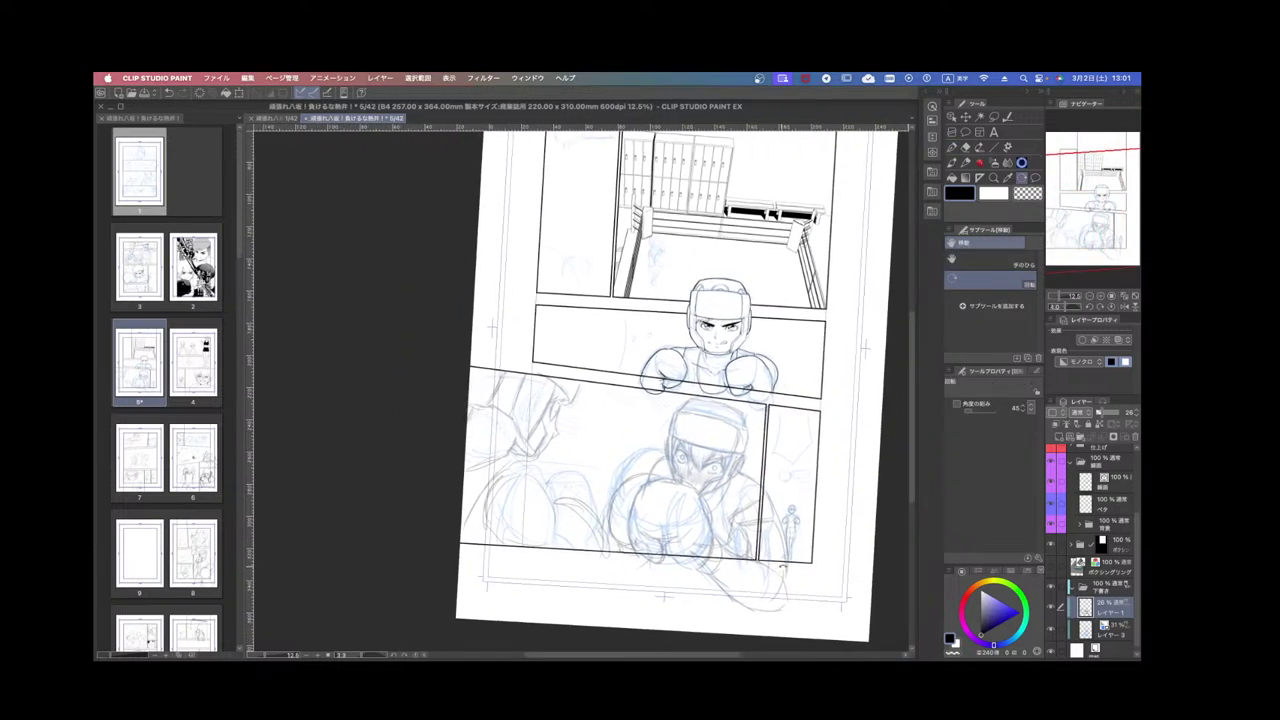
left_click(1050, 630)
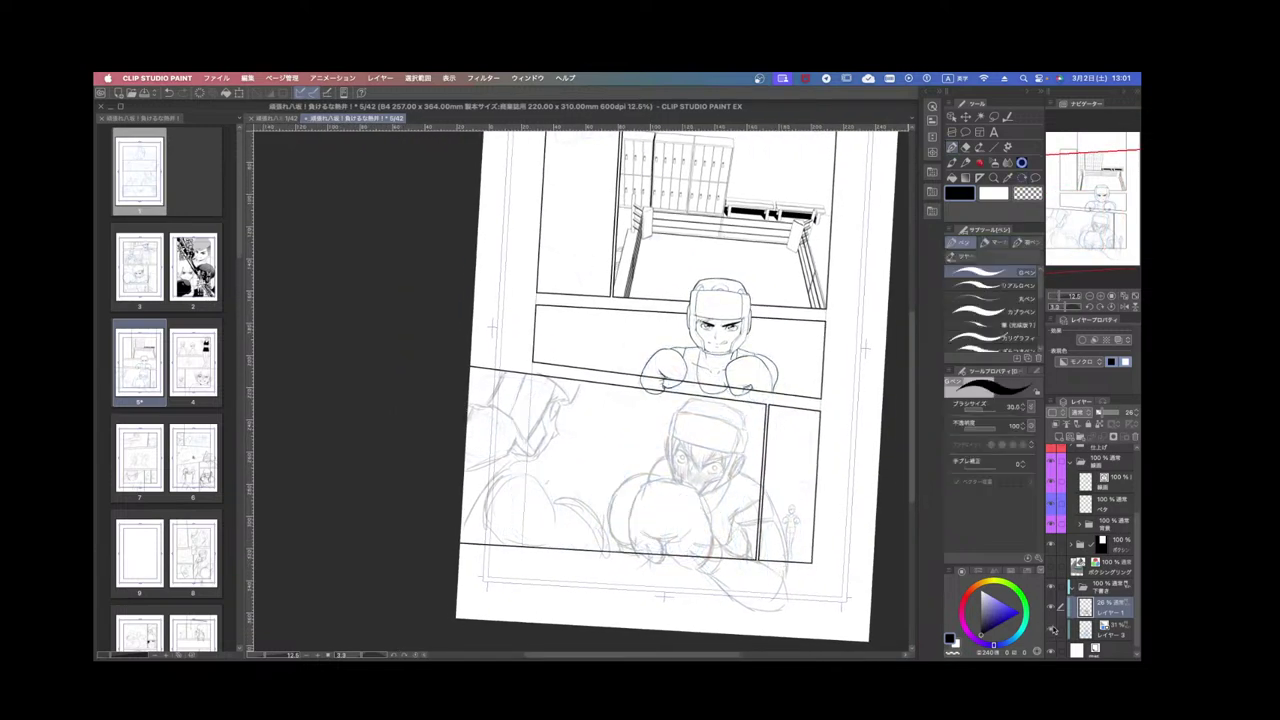
left_click(1050, 630)
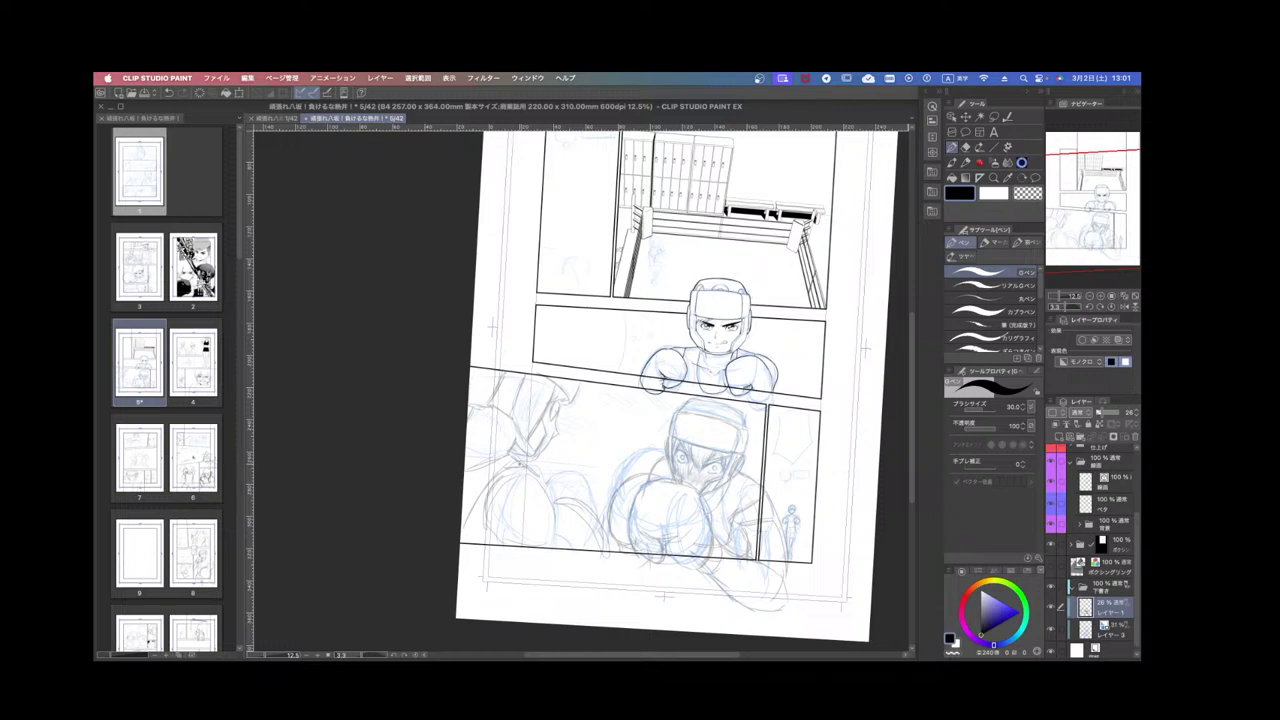
scroll(553, 435, "up", 3)
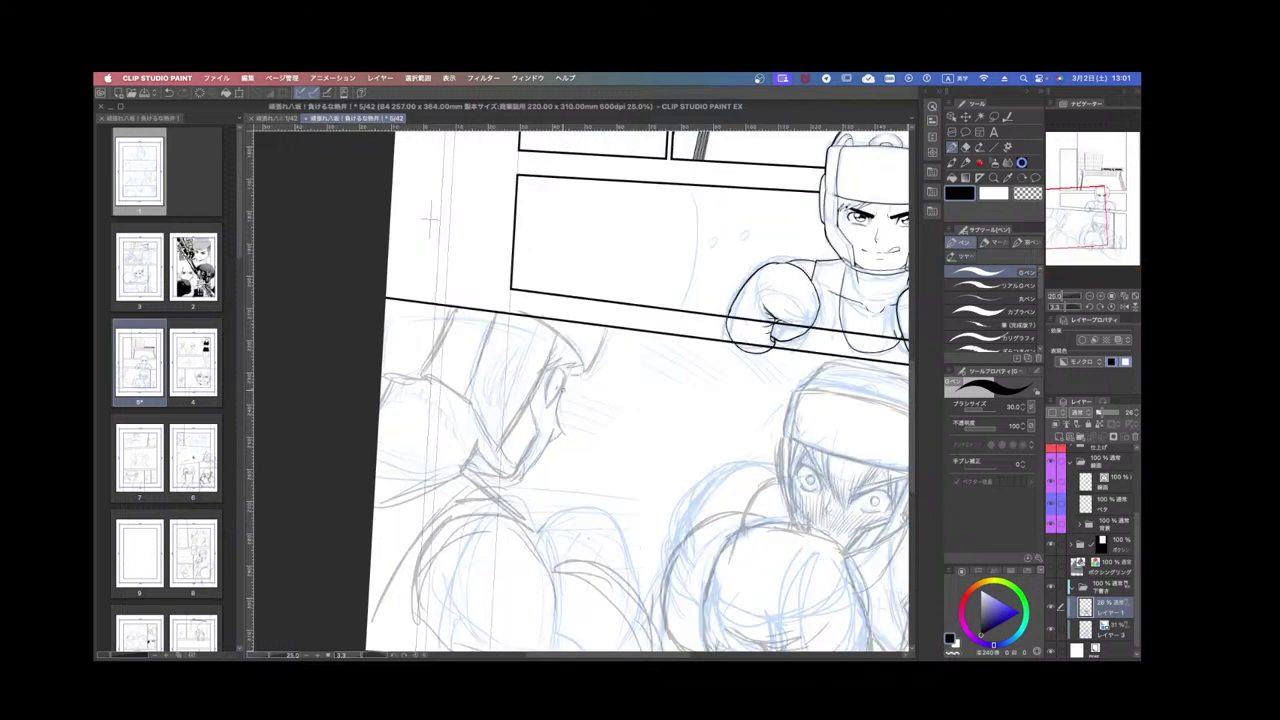
scroll(547, 376, "down", 3)
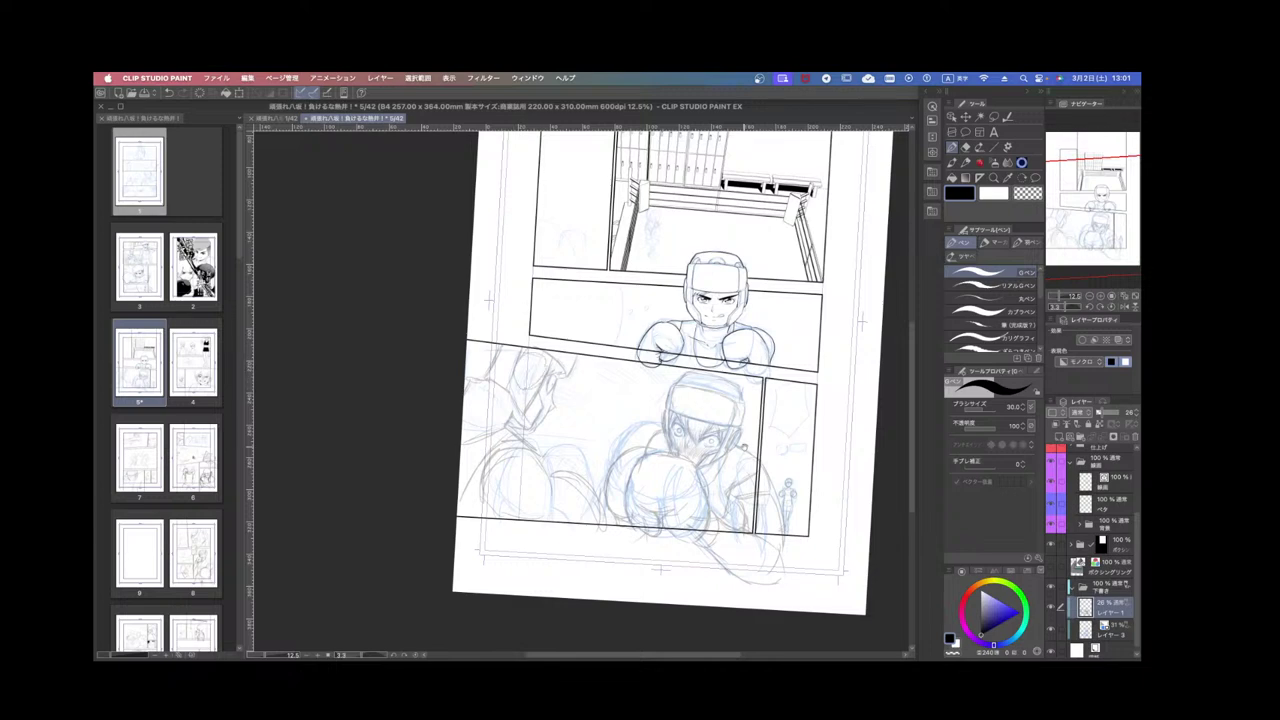
Rough in two small blue figures on レイヤー 3 in the ring panel, one at the benches and a gloved one at the far corner post.
left_click_drag(744, 447, 725, 467)
scroll(725, 467, "up", 3)
scroll(725, 467, "down", 3)
left_click_drag(680, 300, 635, 410)
scroll(635, 400, "up", 3)
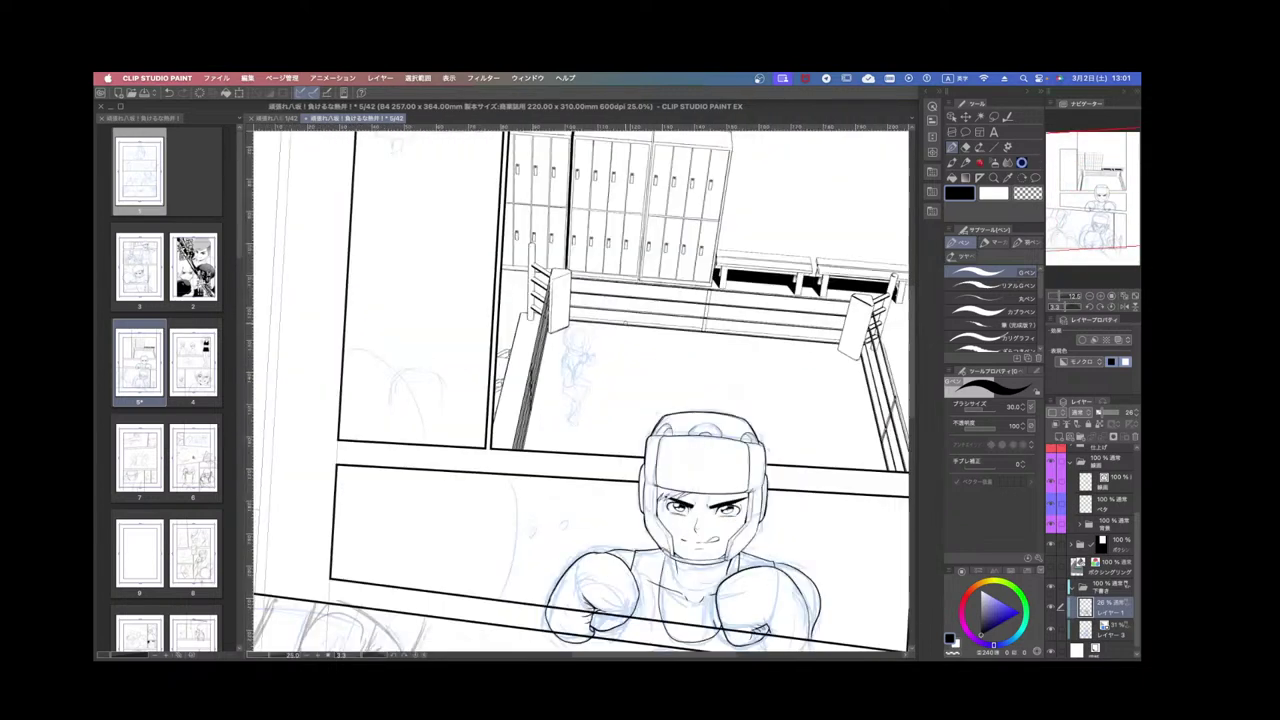
left_click_drag(828, 363, 790, 391)
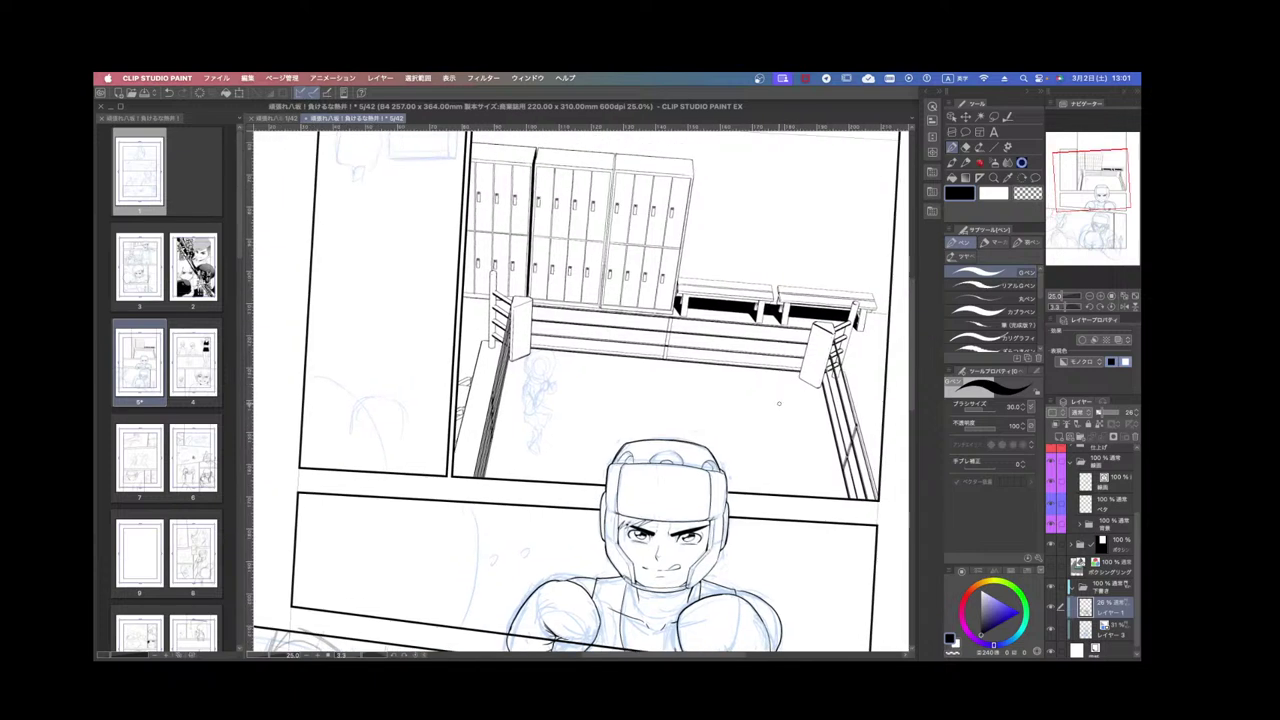
left_click(1092, 625)
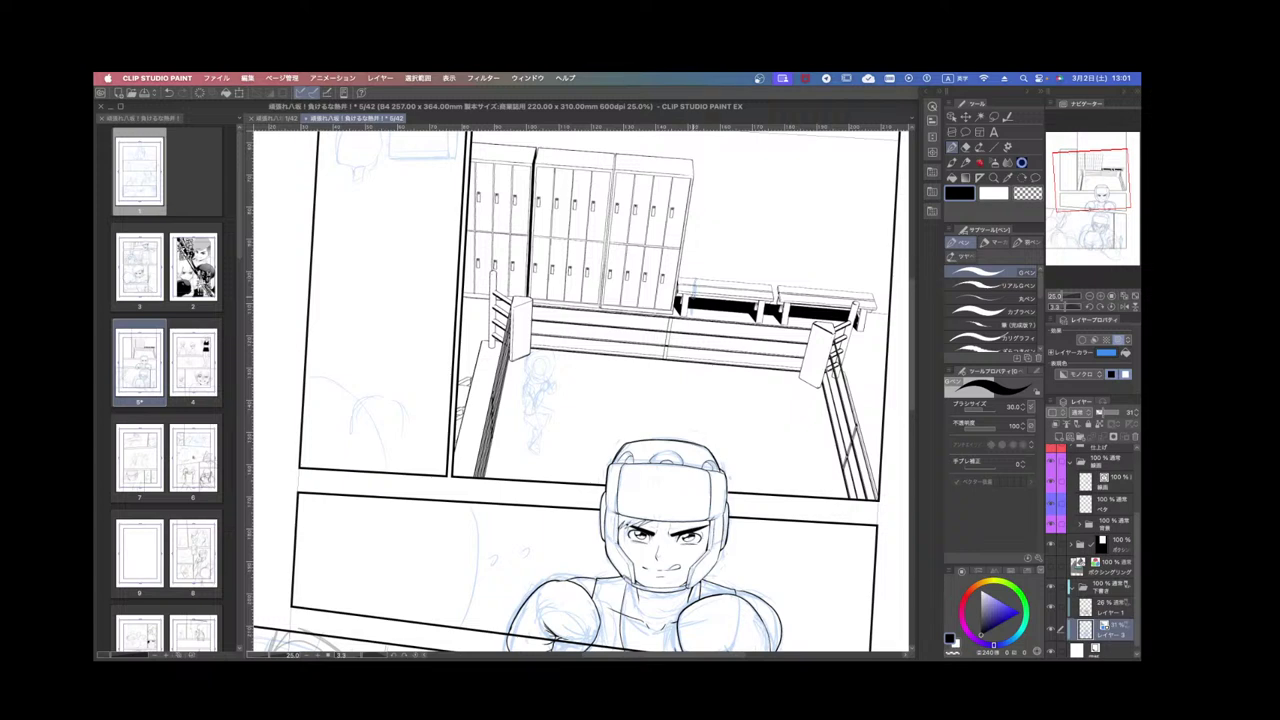
mouse_move(690, 296)
left_mouse_down()
mouse_move(710, 275)
mouse_move(719, 306)
mouse_move(687, 332)
mouse_move(690, 322)
left_mouse_up()
mouse_move(706, 258)
left_mouse_down()
mouse_move(702, 274)
mouse_move(716, 262)
left_mouse_up()
mouse_move(789, 372)
left_mouse_down()
mouse_move(787, 396)
mouse_move(785, 382)
left_mouse_up()
left_click_drag(790, 334, 784, 355)
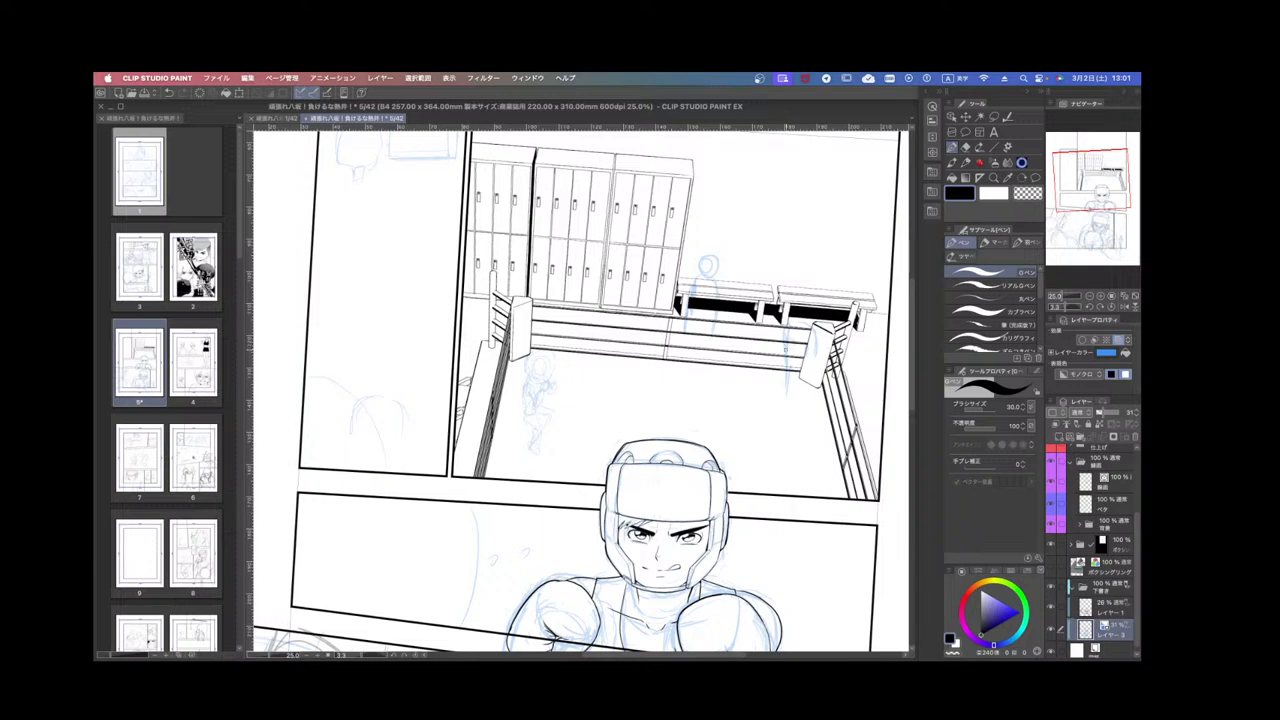
mouse_move(790, 335)
left_mouse_down()
mouse_move(797, 346)
mouse_move(781, 350)
mouse_move(798, 348)
left_mouse_up()
Identify the 背景 folder holding the ring and locker line art and lower its opacity to 19%.
scroll(1133, 530, "up", 3)
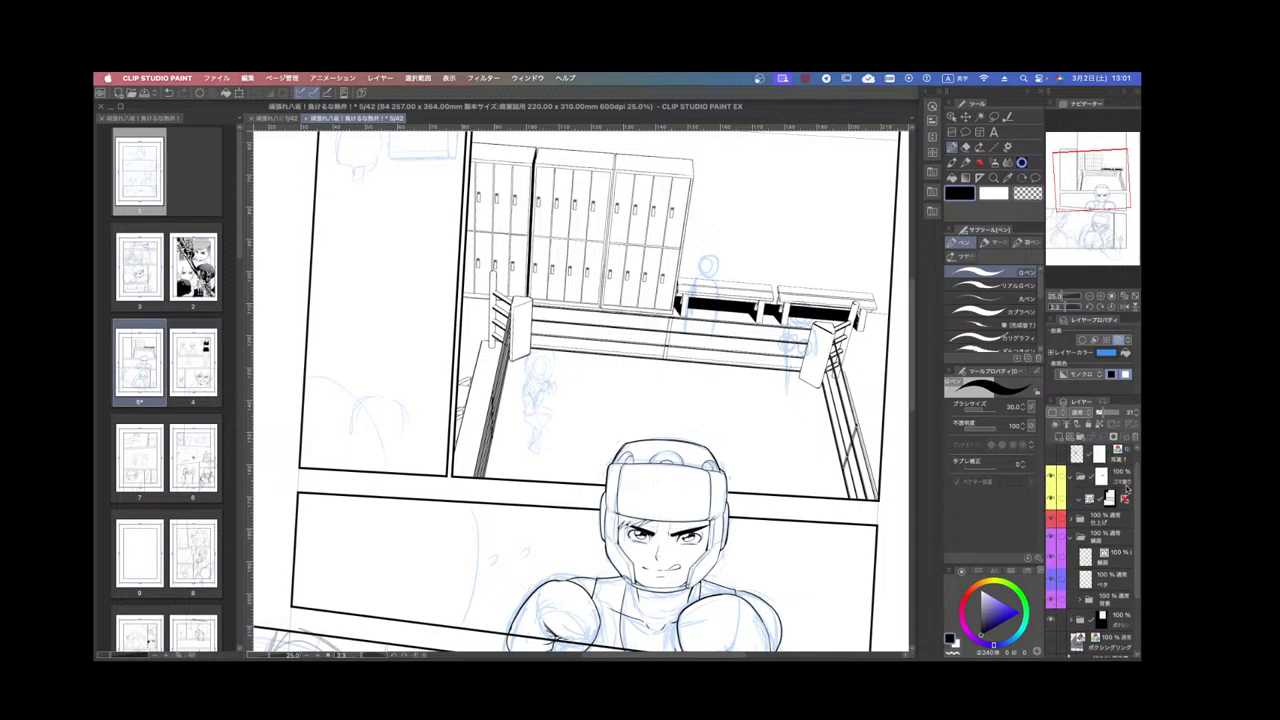
left_click(1084, 481)
left_click(1048, 475)
left_click(1048, 475)
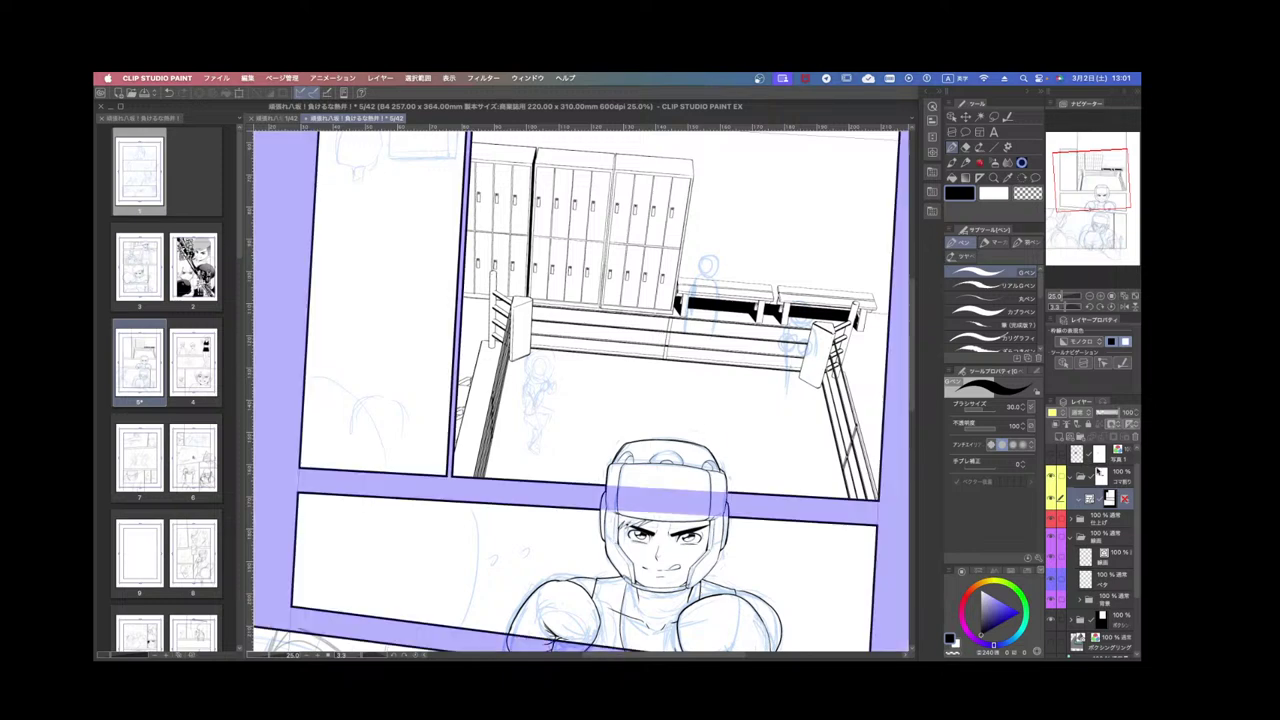
scroll(1135, 468, "up", 1)
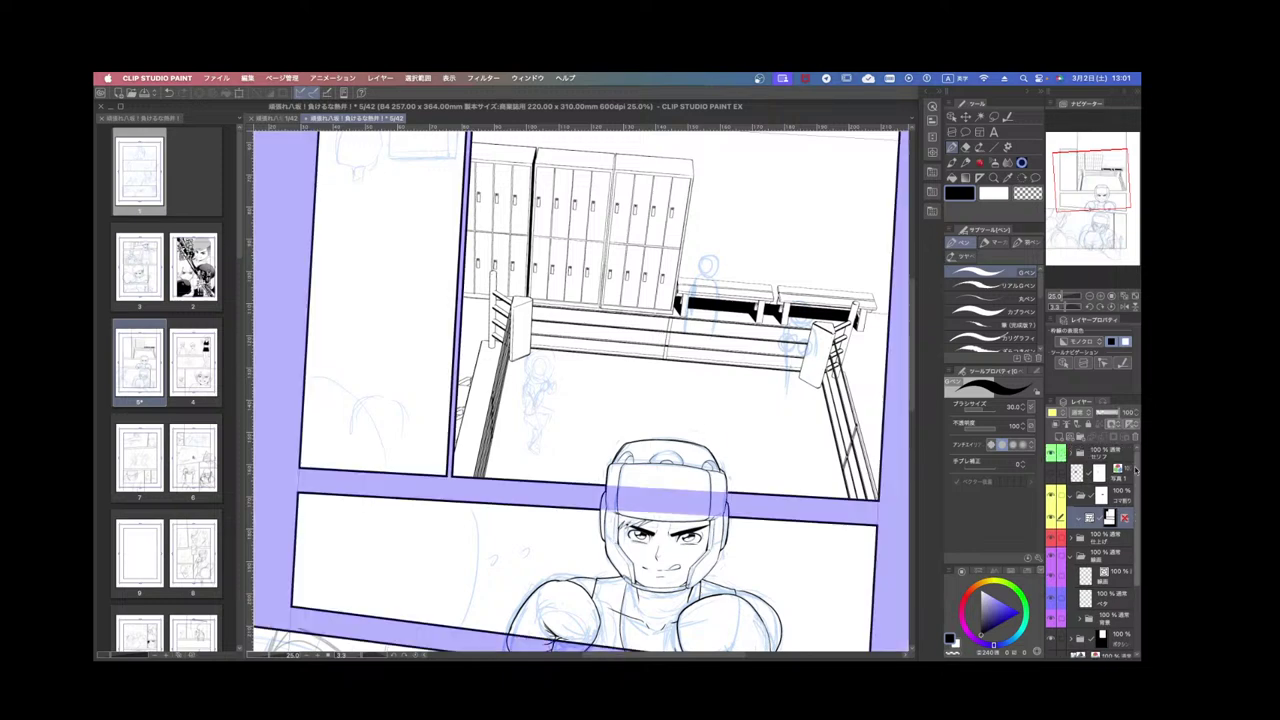
left_click(1051, 575)
left_click(1051, 575)
left_click_drag(1122, 644, 1118, 619)
left_click(1105, 620)
left_click(1053, 620)
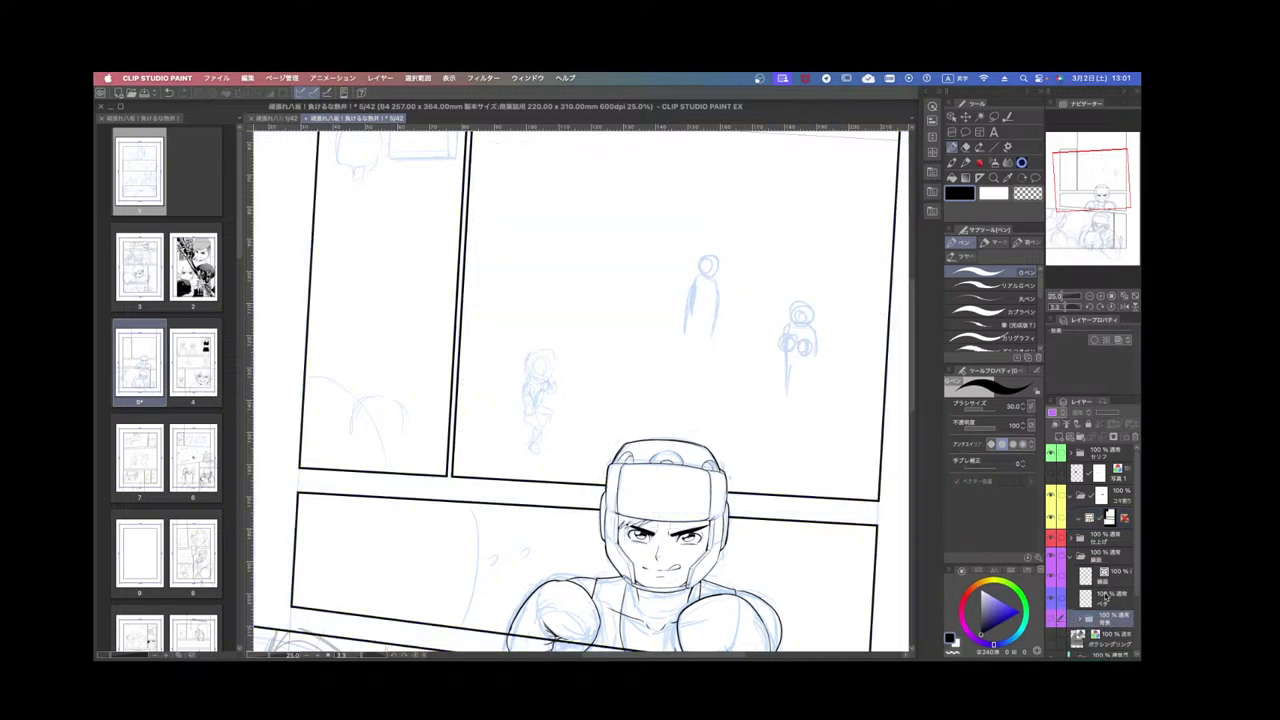
left_click(1053, 620)
left_click_drag(1103, 413, 1098, 413)
left_click(1108, 598)
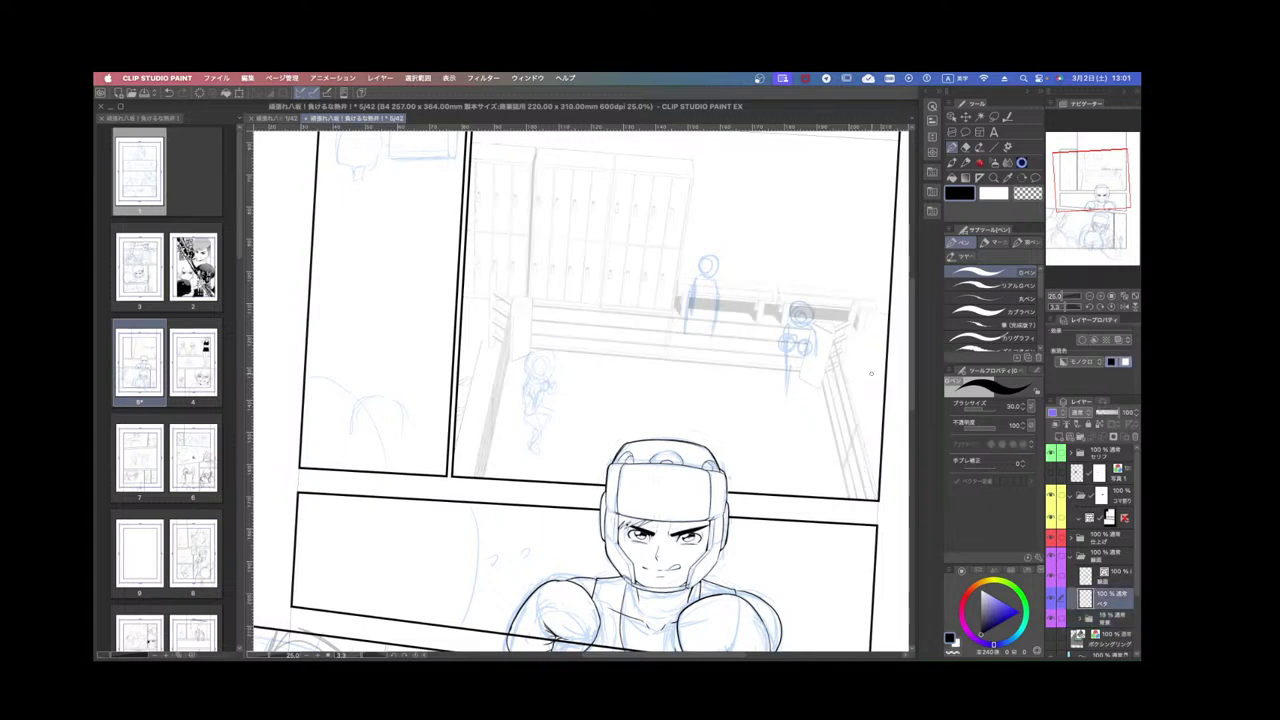
mouse_move(791, 326)
left_mouse_down()
mouse_move(793, 307)
mouse_move(804, 314)
left_mouse_up()
key("super+z")
scroll(1134, 556, "down", 1)
scroll(1134, 556, "down", 2)
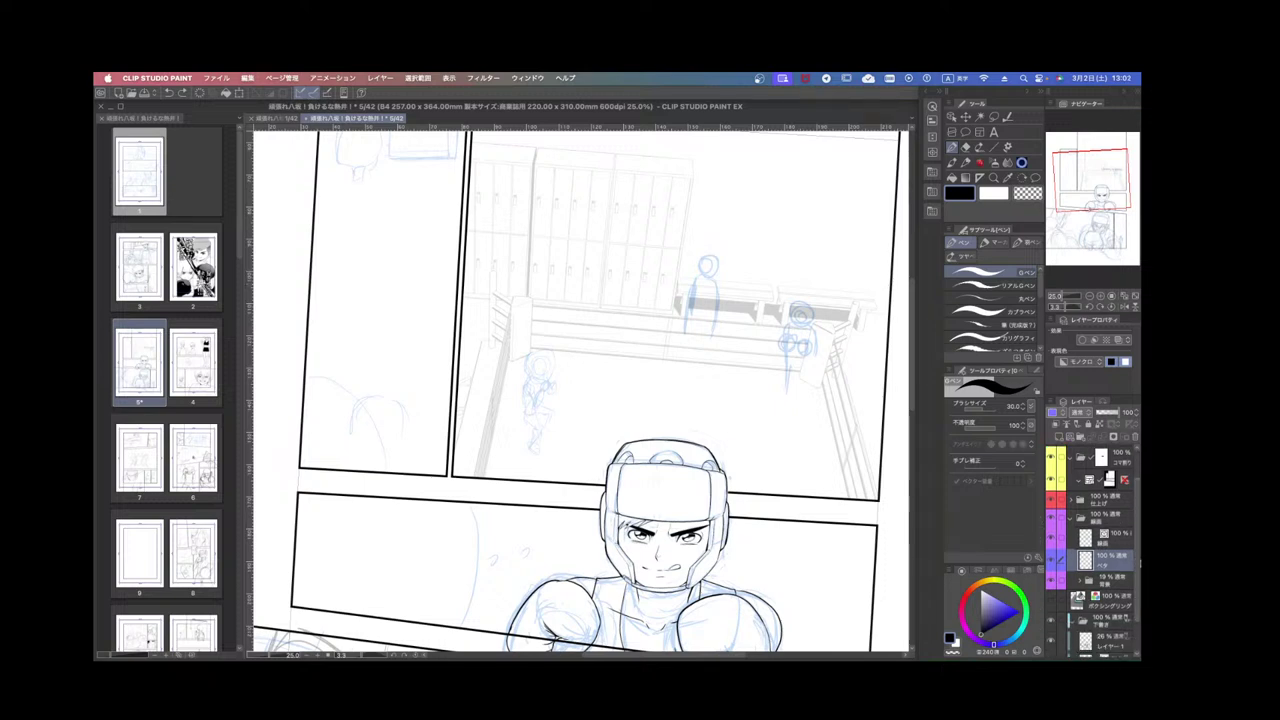
Examine the ring panel's rough figures against the faded background, both within the full page and close up.
key("super+Tab")
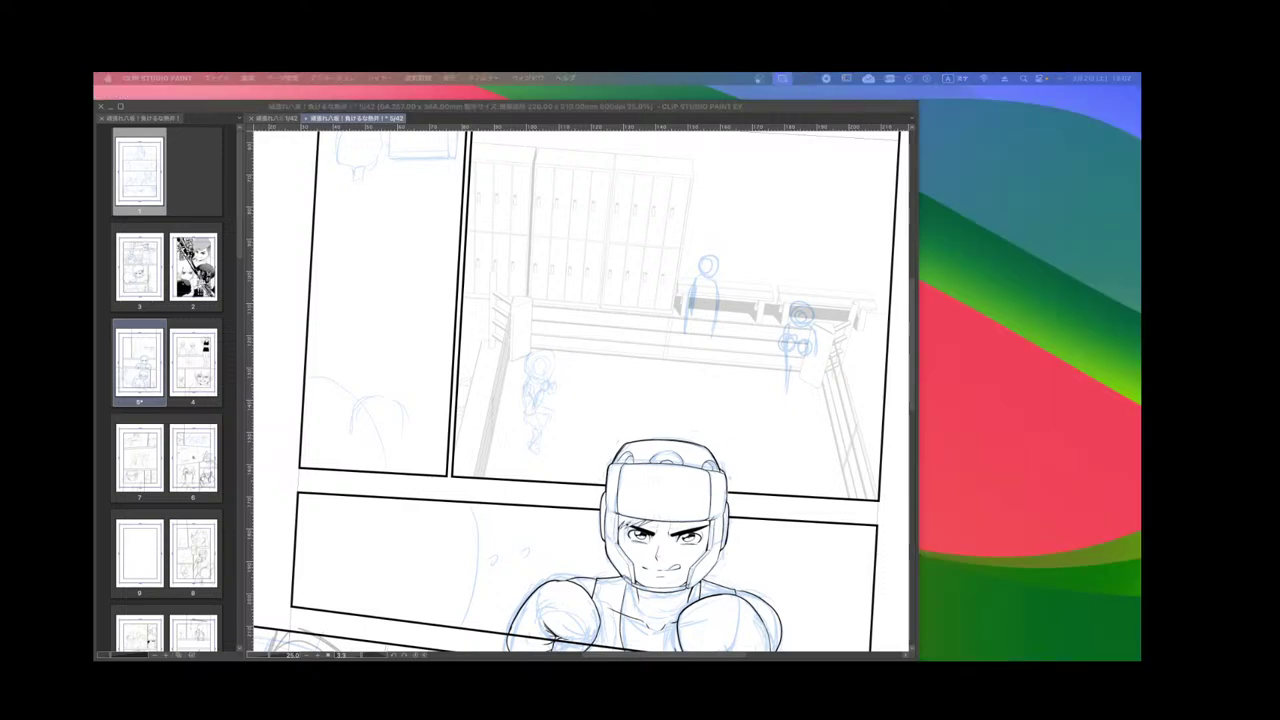
left_click(808, 433)
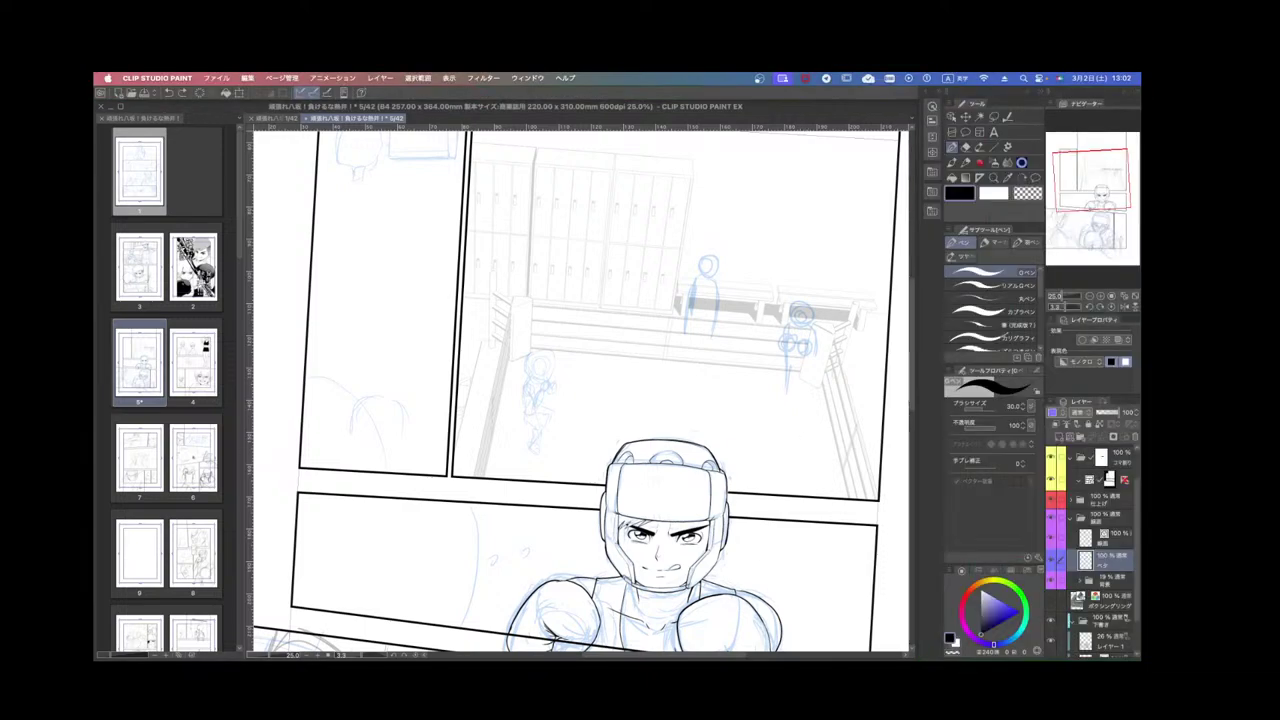
key("super+minus")
key("super+minus")
left_click_drag(855, 457, 858, 438)
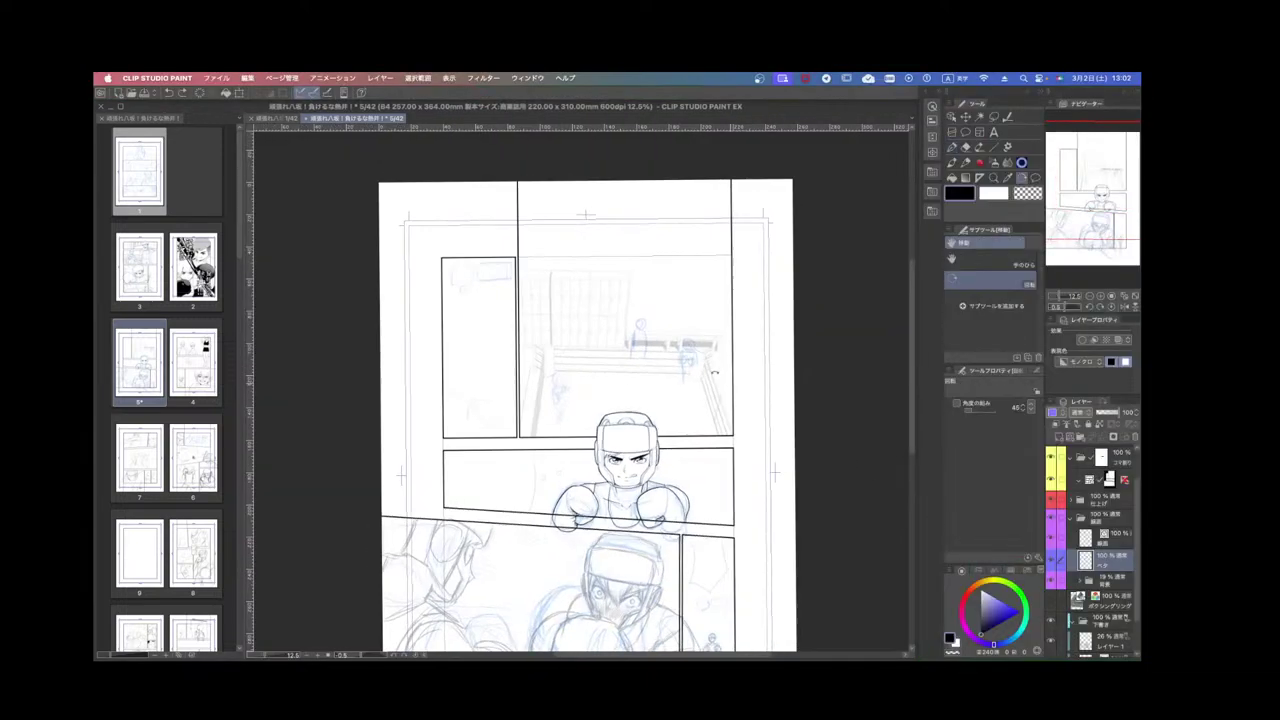
left_click(690, 369, "super")
left_click(690, 369, "super")
left_click_drag(705, 371, 749, 382)
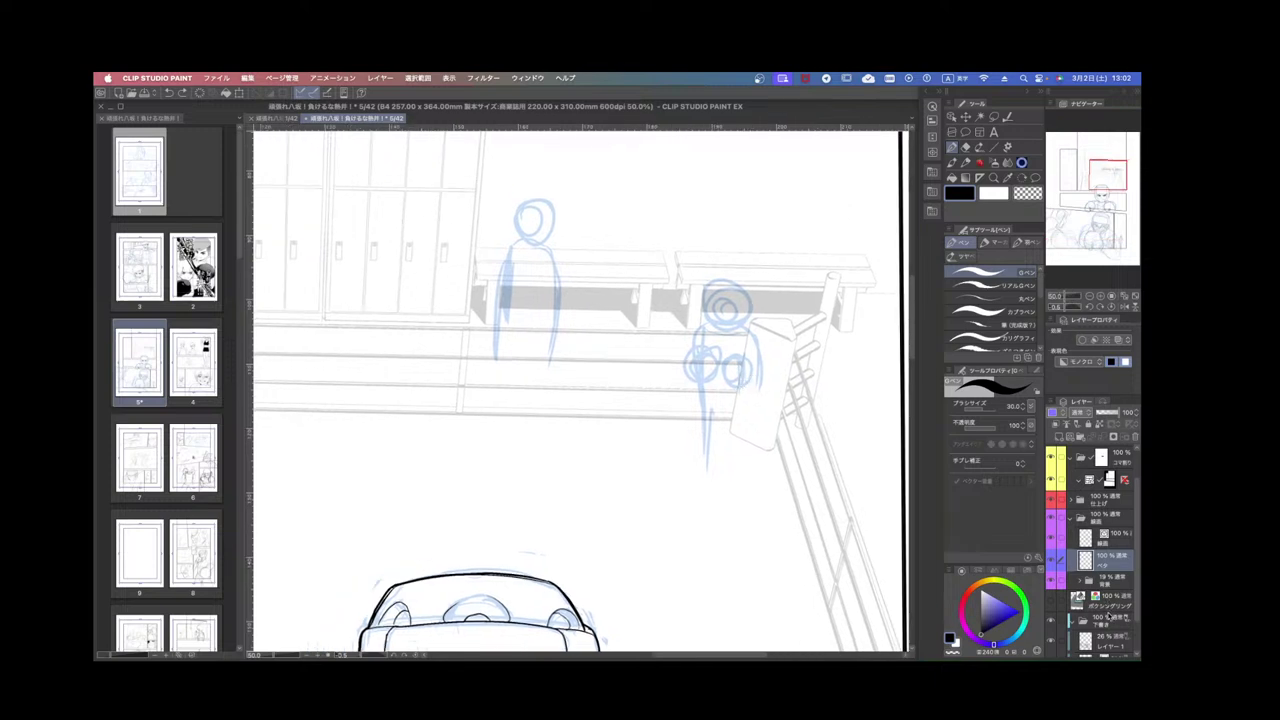
key("super+minus")
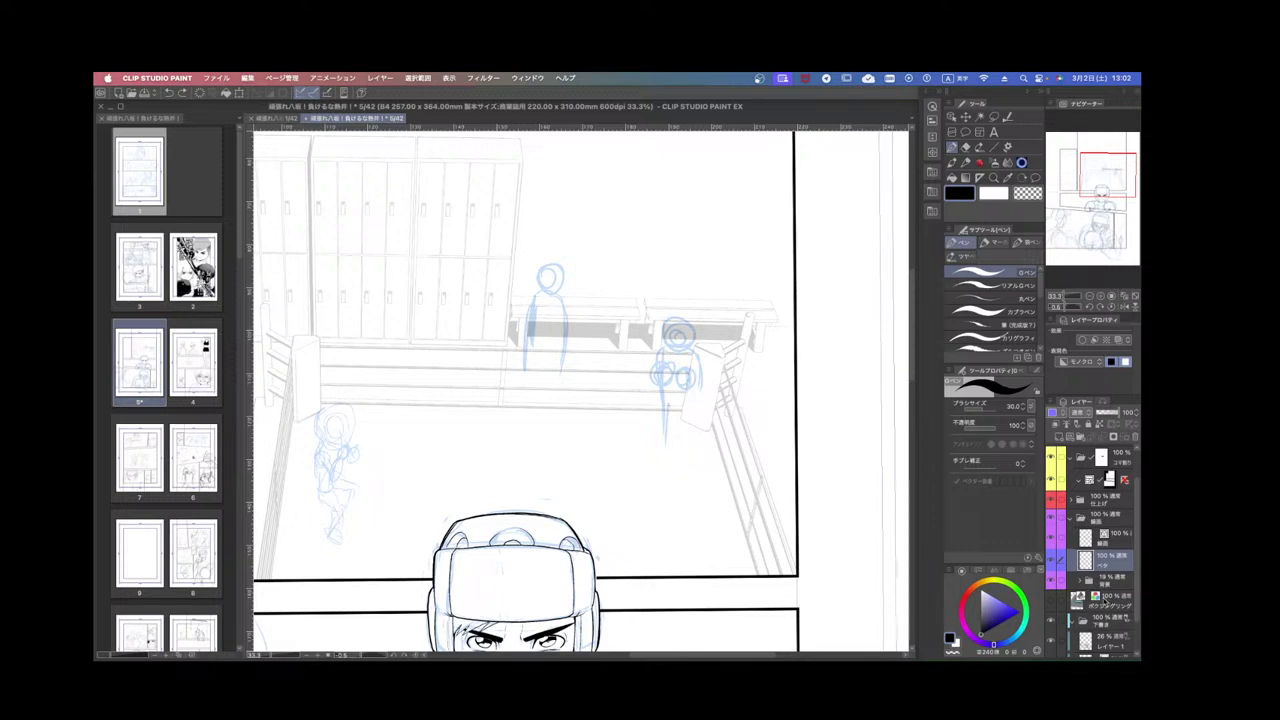
Handwrite a Japanese return note and "I'll be back" in blue on レイヤー 3 inside the ring.
left_click_drag(1137, 591, 1137, 615)
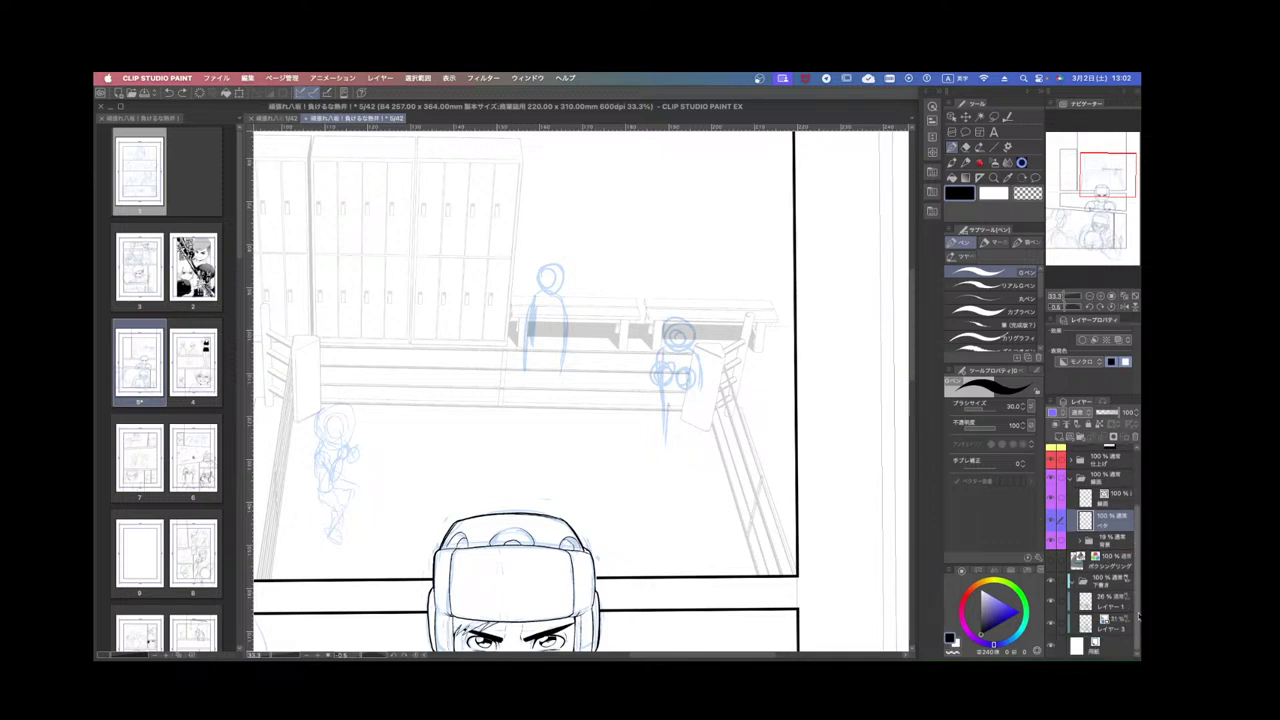
left_click(1110, 602)
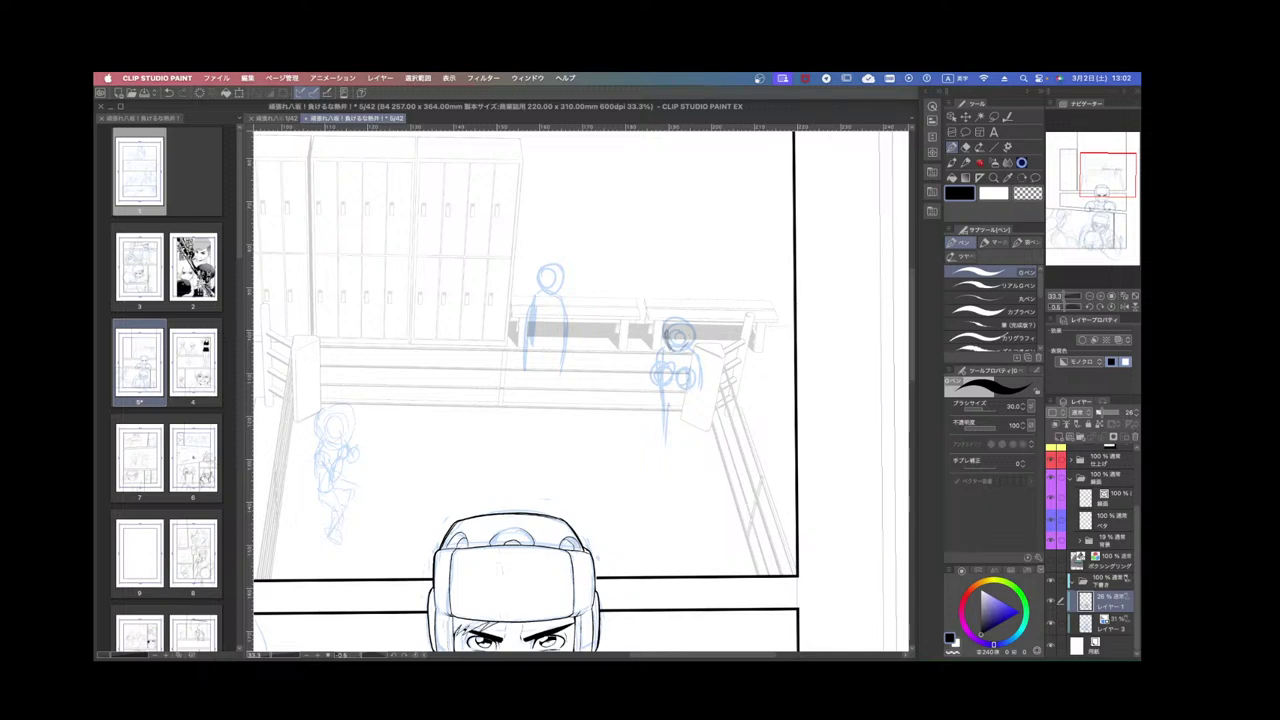
key("super+Tab")
left_click(1112, 624)
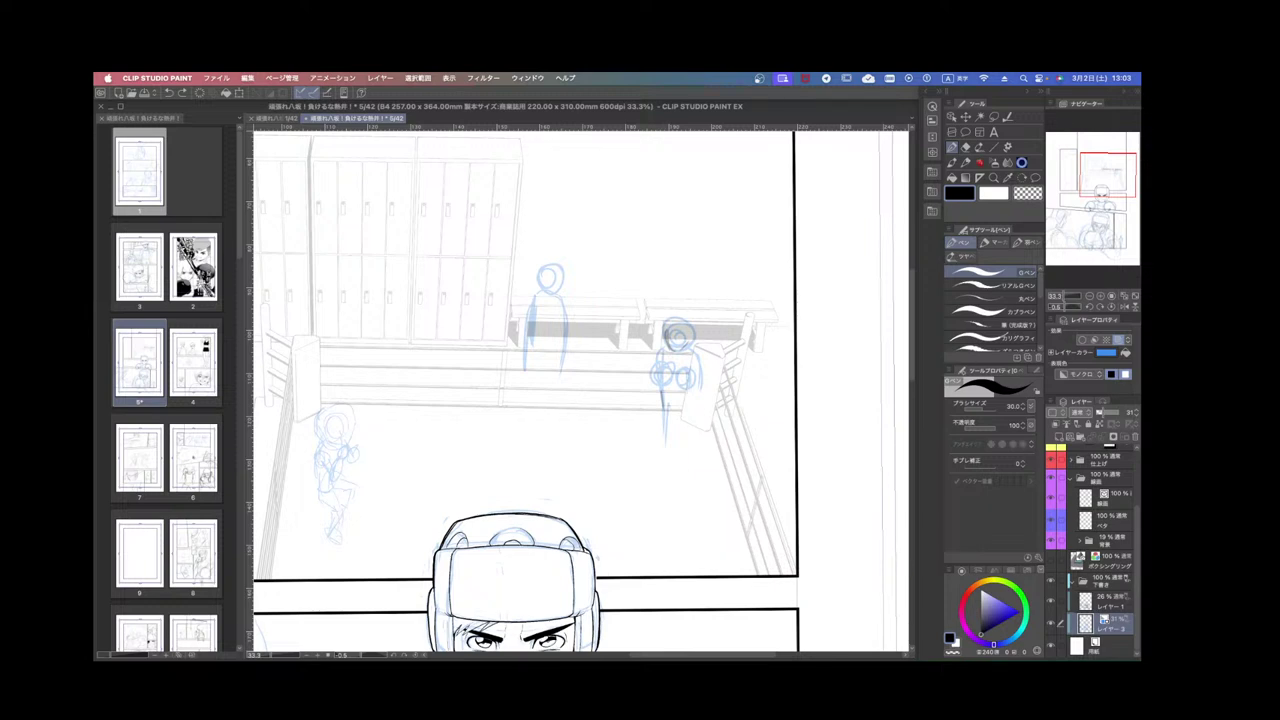
key("super+Tab")
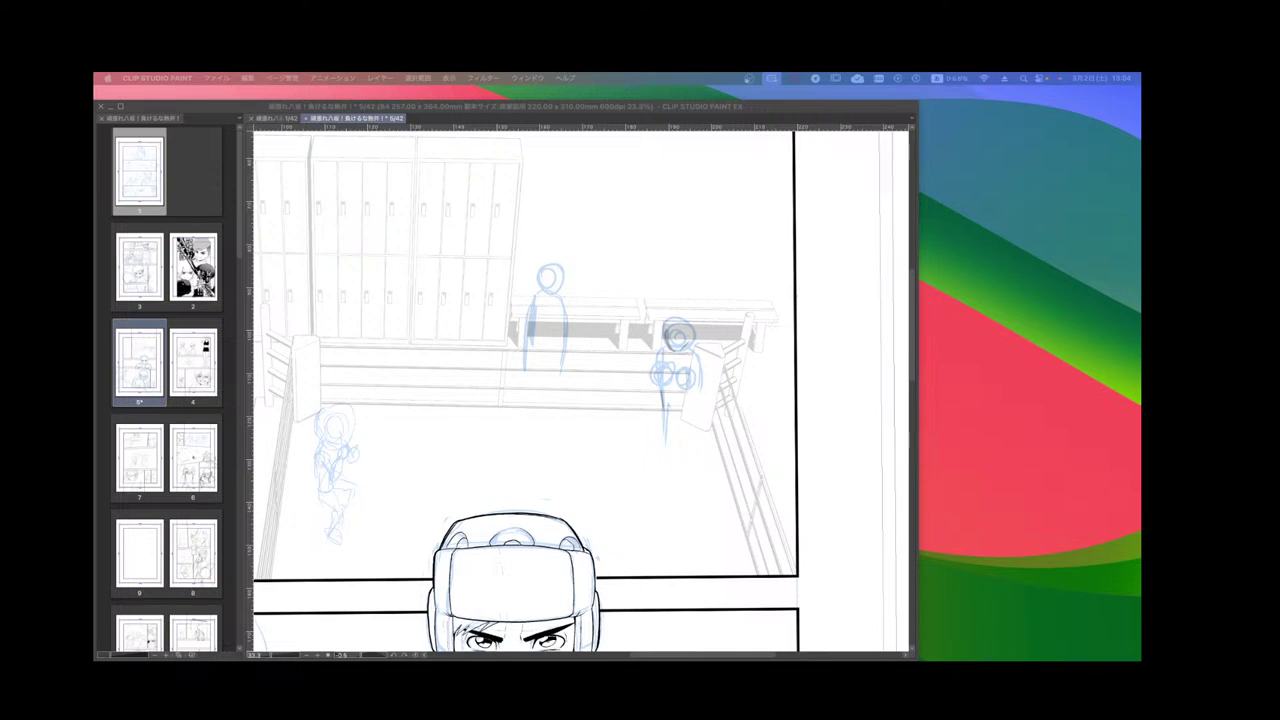
left_click(613, 502)
mouse_move(543, 437)
left_mouse_down()
mouse_move(560, 459)
mouse_move(603, 446)
left_mouse_up()
left_click_drag(606, 440, 616, 460)
mouse_move(623, 443)
left_mouse_down()
mouse_move(614, 472)
mouse_move(650, 456)
mouse_move(629, 476)
mouse_move(656, 451)
mouse_move(676, 458)
mouse_move(666, 476)
mouse_move(678, 482)
mouse_move(605, 532)
mouse_move(616, 528)
left_mouse_up()
mouse_move(642, 494)
left_mouse_down()
mouse_move(624, 528)
mouse_move(639, 506)
mouse_move(660, 532)
left_mouse_up()
left_click_drag(664, 512, 702, 530)
mouse_move(626, 544)
left_mouse_down()
mouse_move(624, 564)
mouse_move(692, 563)
left_mouse_up()
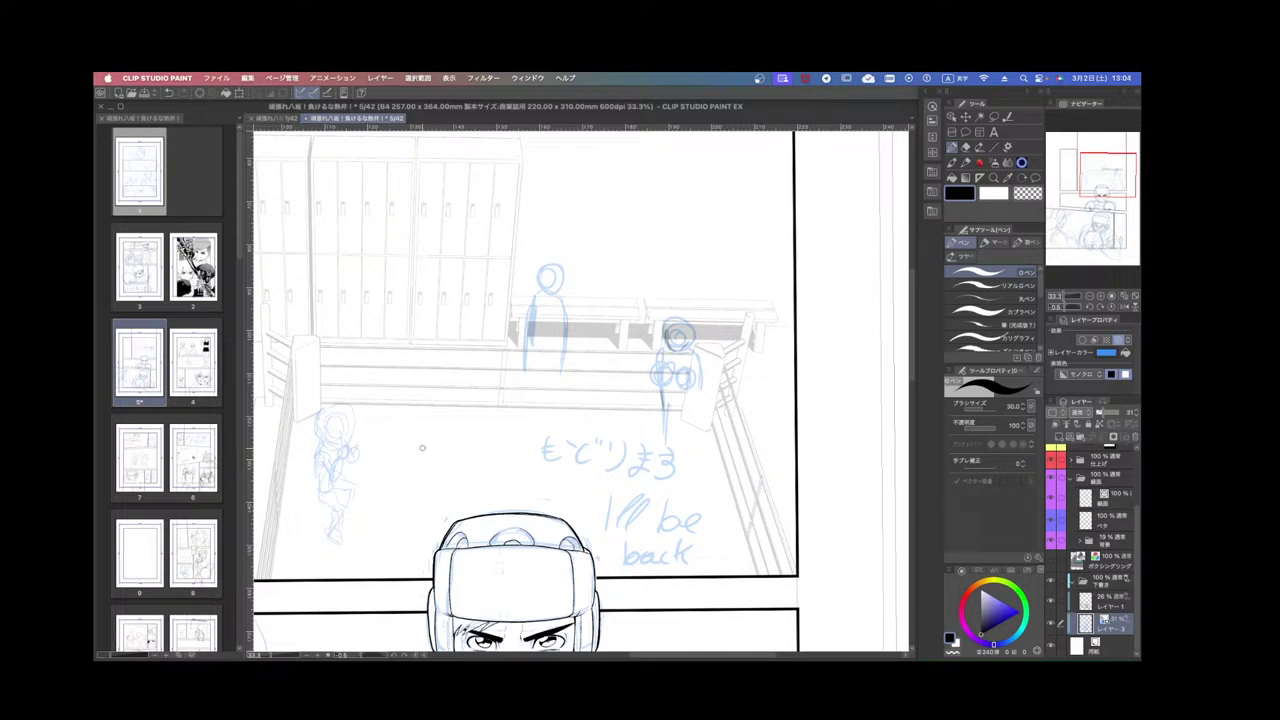
Handwrite the break time 13:04 with an arrow down to 13:10 beside the return note and save the page.
mouse_move(414, 432)
left_mouse_down()
mouse_move(414, 458)
mouse_move(450, 452)
mouse_move(444, 440)
left_mouse_up()
mouse_move(466, 437)
left_mouse_down()
mouse_move(460, 450)
mouse_move(476, 449)
left_mouse_up()
left_click_drag(468, 440, 452, 487)
mouse_move(443, 476)
left_mouse_down()
mouse_move(452, 489)
mouse_move(412, 505)
left_mouse_up()
mouse_move(418, 488)
left_mouse_down()
mouse_move(419, 504)
mouse_move(441, 511)
mouse_move(457, 492)
left_mouse_up()
left_click(431, 493)
left_click(431, 503)
key("super+s")
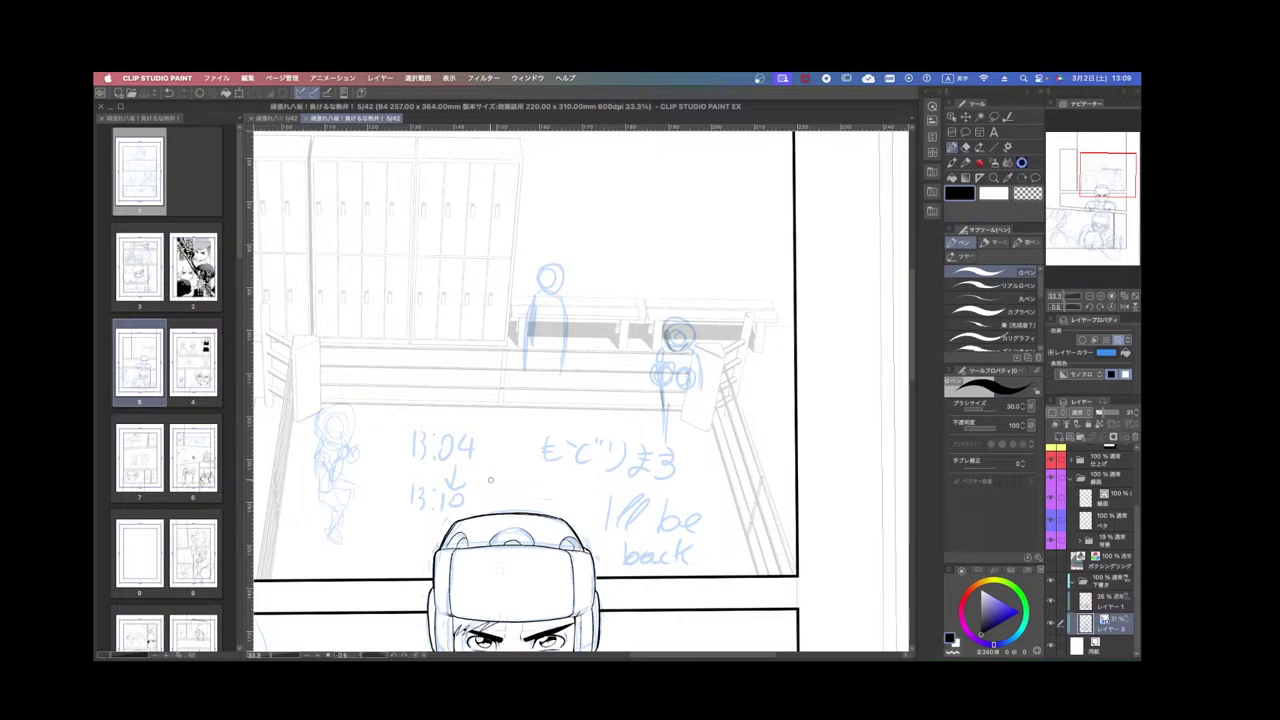
scroll(706, 498, "down", 3)
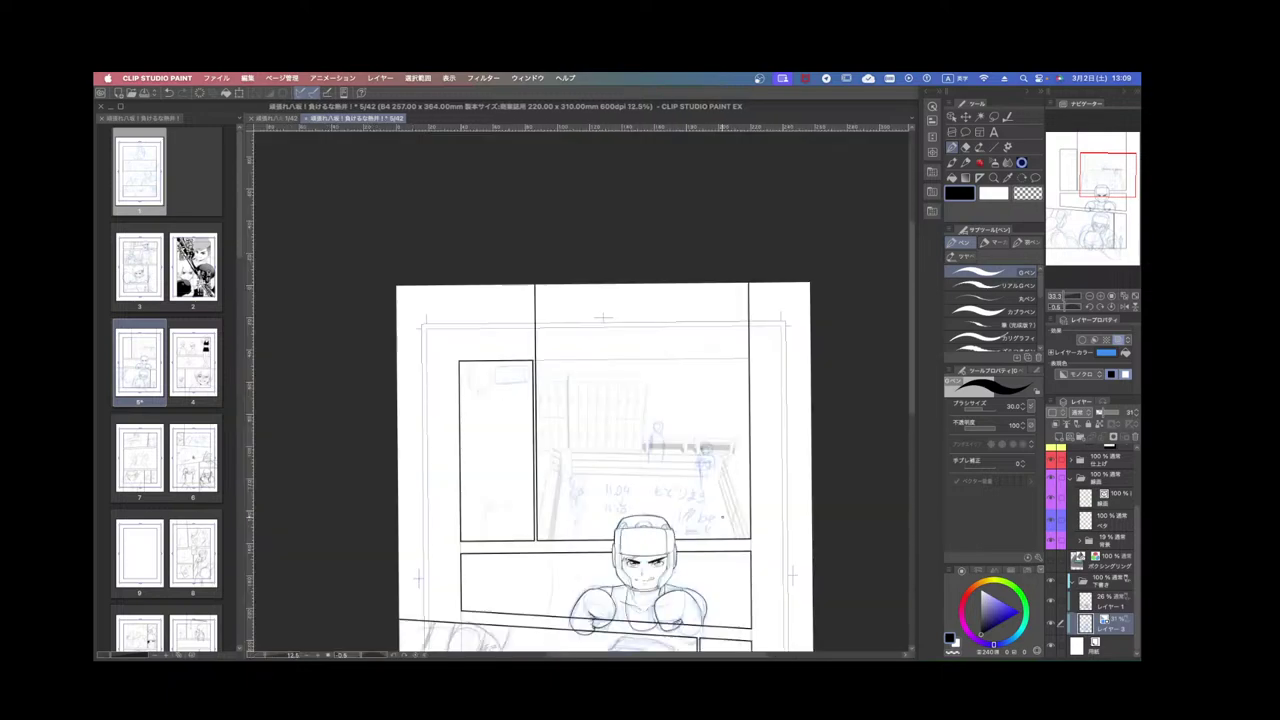
scroll(715, 507, "up", 2)
left_click_drag(642, 477, 754, 477)
scroll(744, 506, "down", 2)
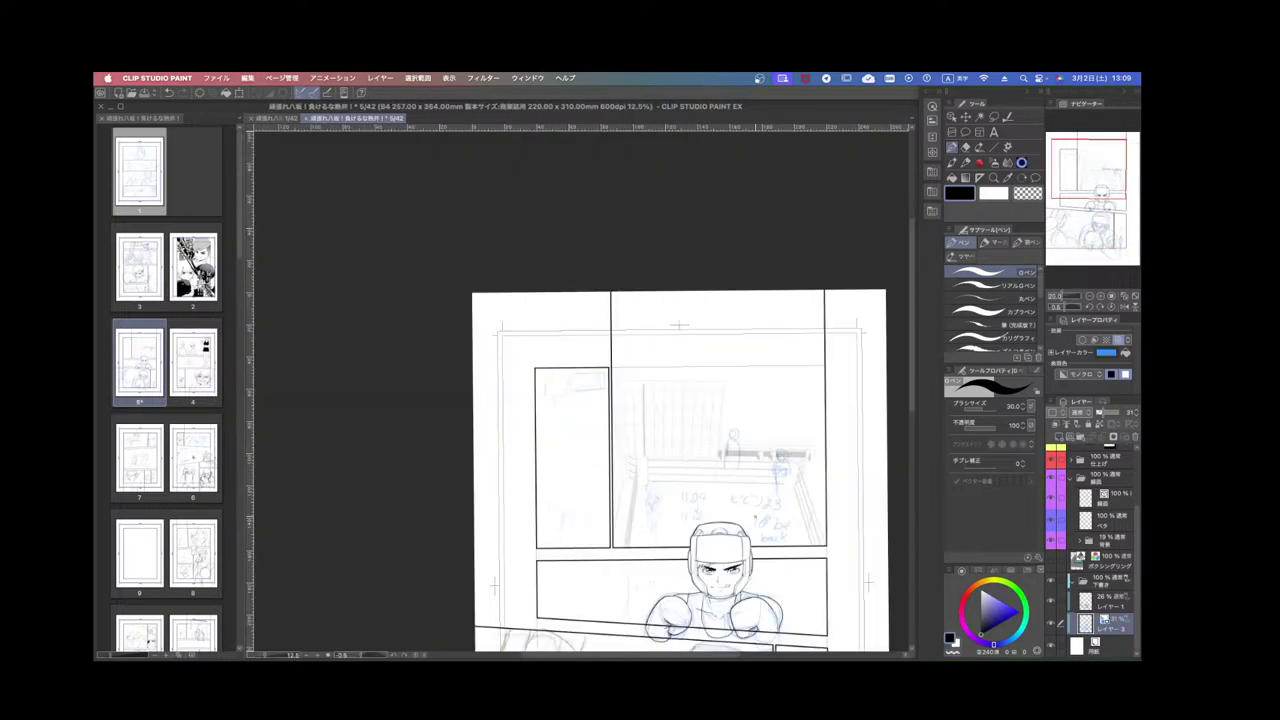
left_click_drag(811, 544, 705, 346)
scroll(705, 345, "down", 2)
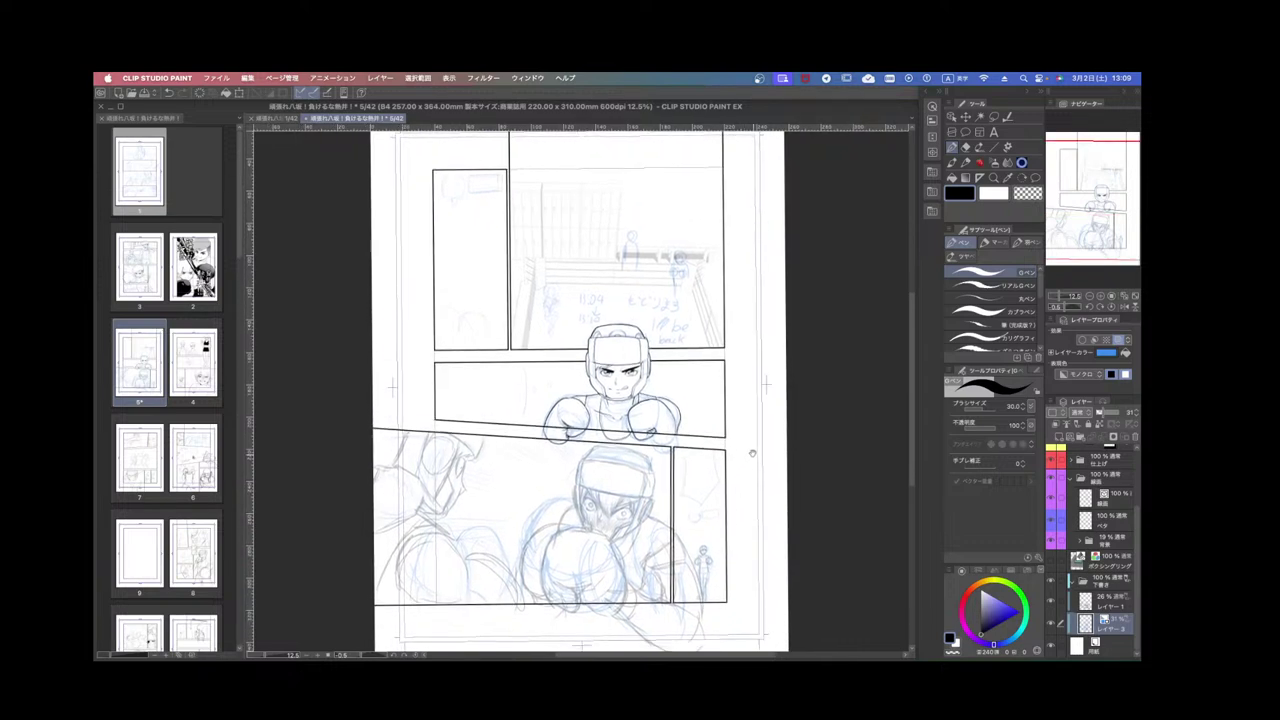
On レイヤー 1, lasso the small standing boxer in the narrow bottom panel and move the figure up within the panel.
scroll(749, 439, "up", 3)
scroll(730, 481, "down", 3)
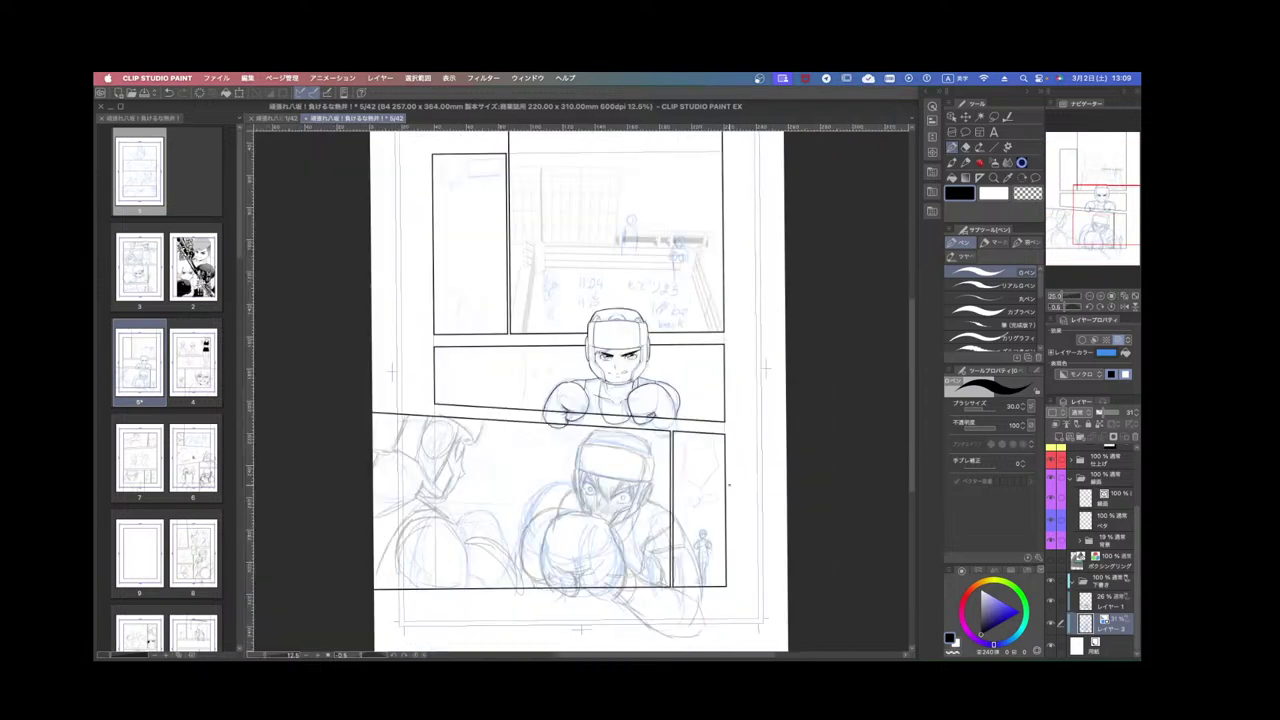
left_click_drag(729, 487, 747, 457)
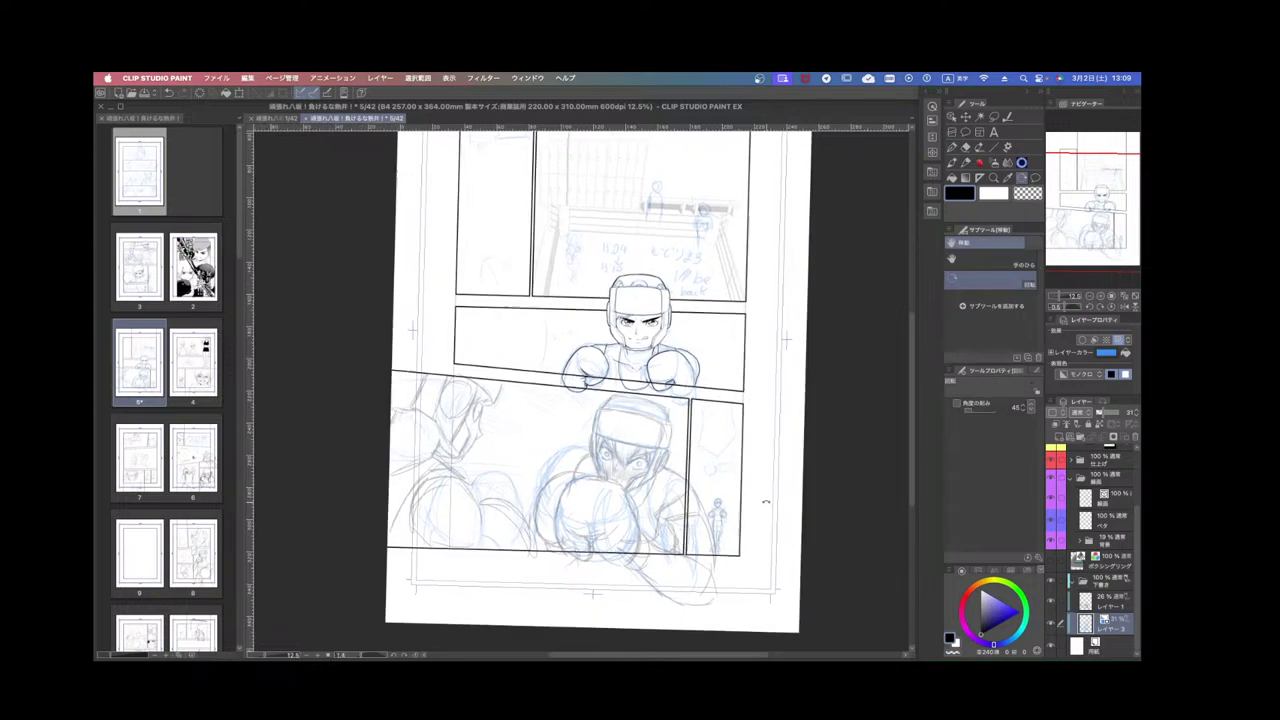
scroll(765, 471, "up", 2)
scroll(757, 468, "down", 2)
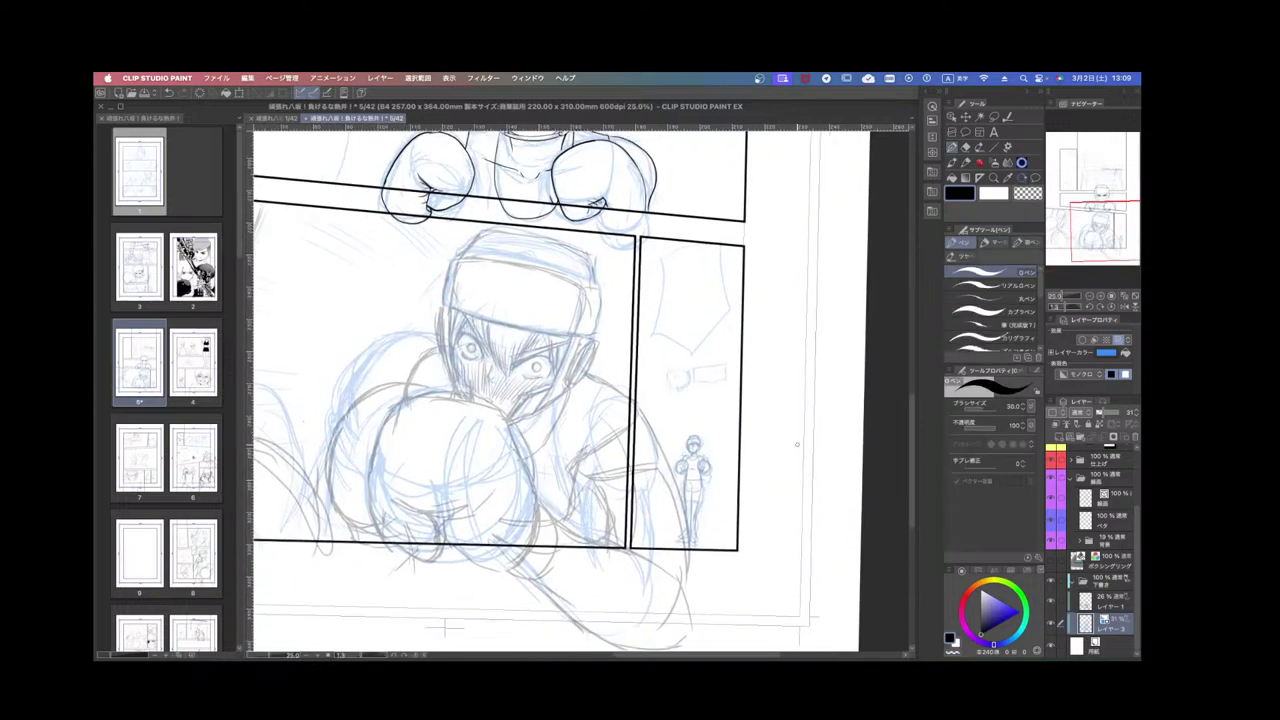
left_click(1100, 602)
key("m")
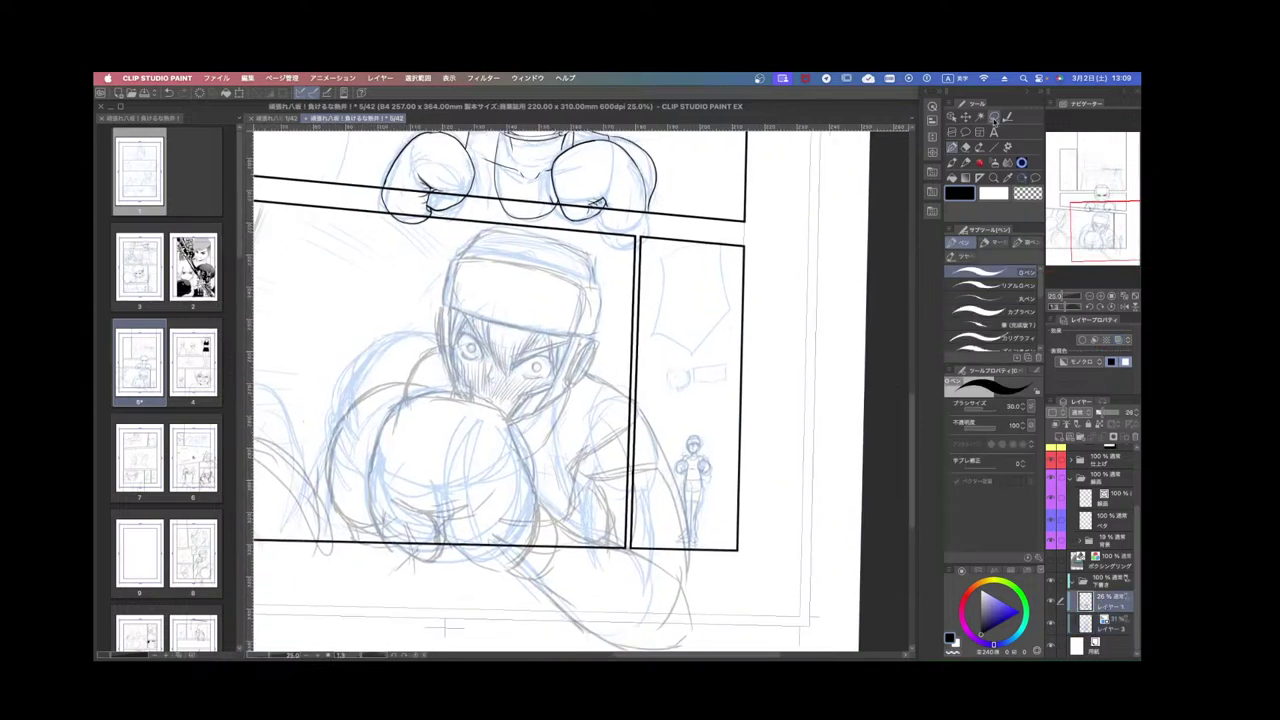
mouse_move(688, 432)
left_mouse_down()
mouse_move(675, 532)
mouse_move(691, 550)
mouse_move(720, 485)
mouse_move(708, 424)
left_mouse_up()
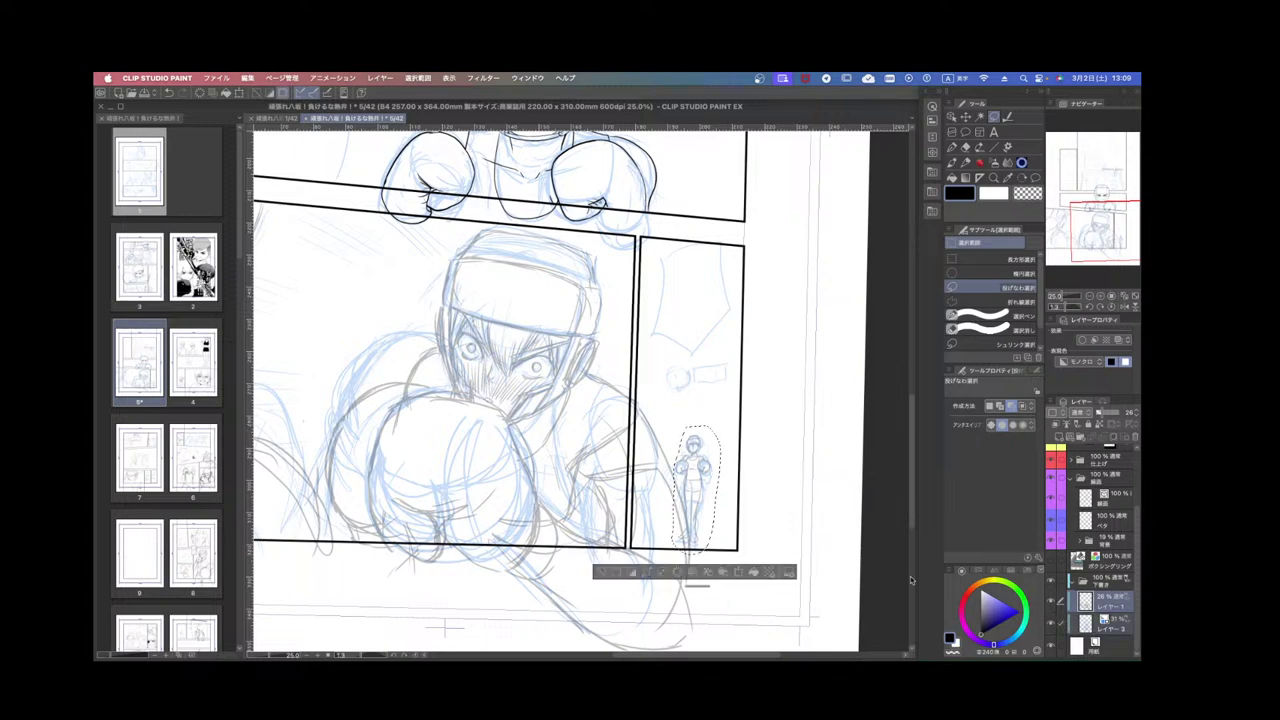
key("super+t")
left_click_drag(712, 502, 724, 448)
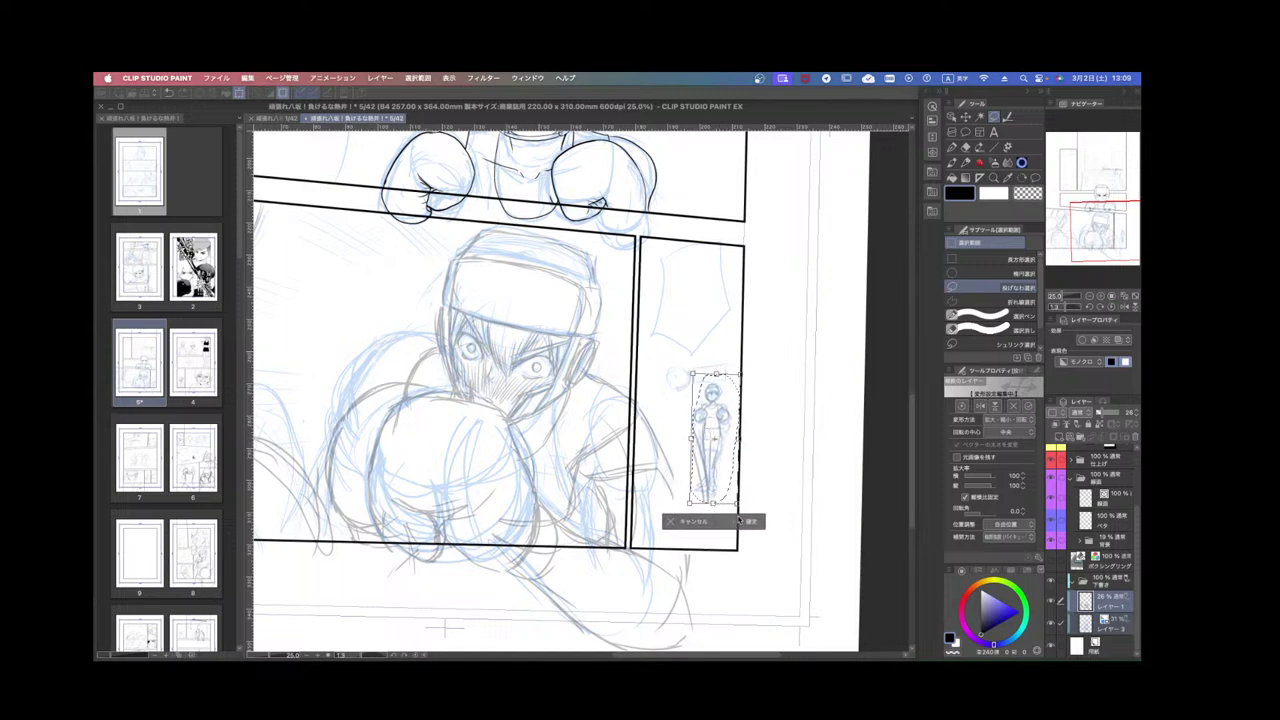
left_click(742, 522)
left_click(621, 521)
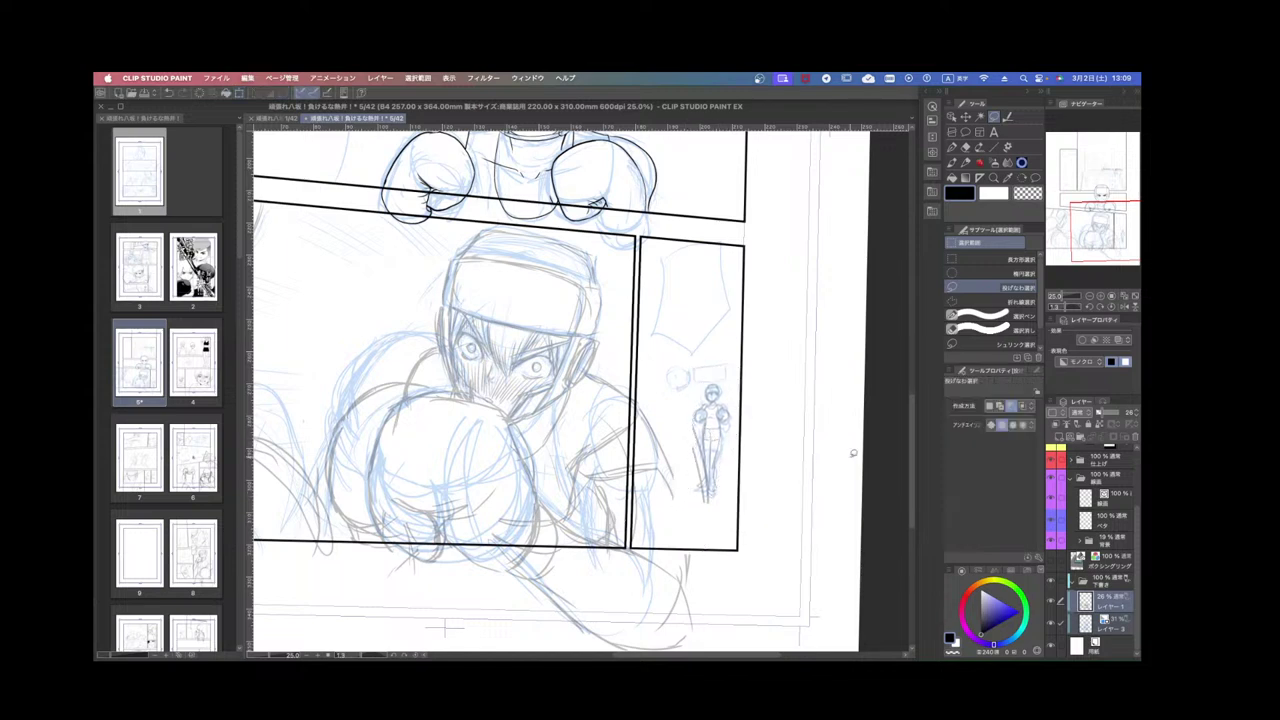
Redraw the missing stretch of the guarding boxer's outer arm outline where it crosses the narrow bottom panel.
key("p")
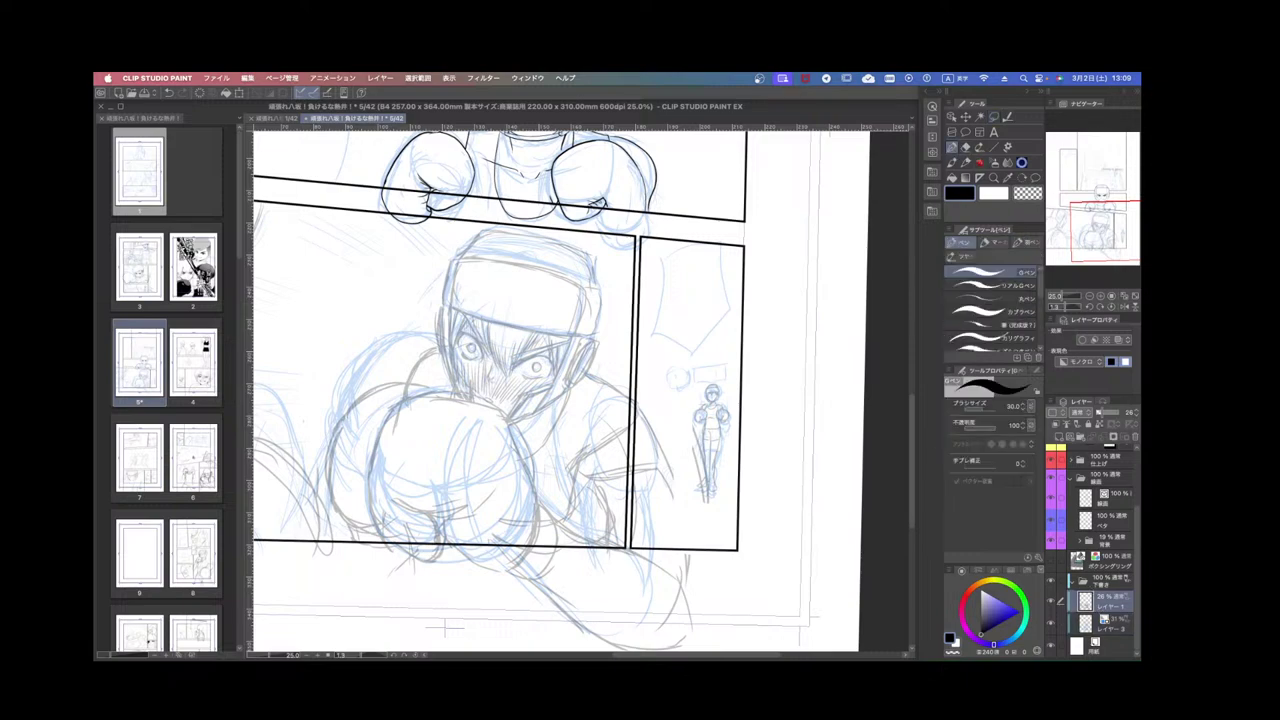
left_click_drag(668, 483, 688, 571)
scroll(704, 563, "down", 2)
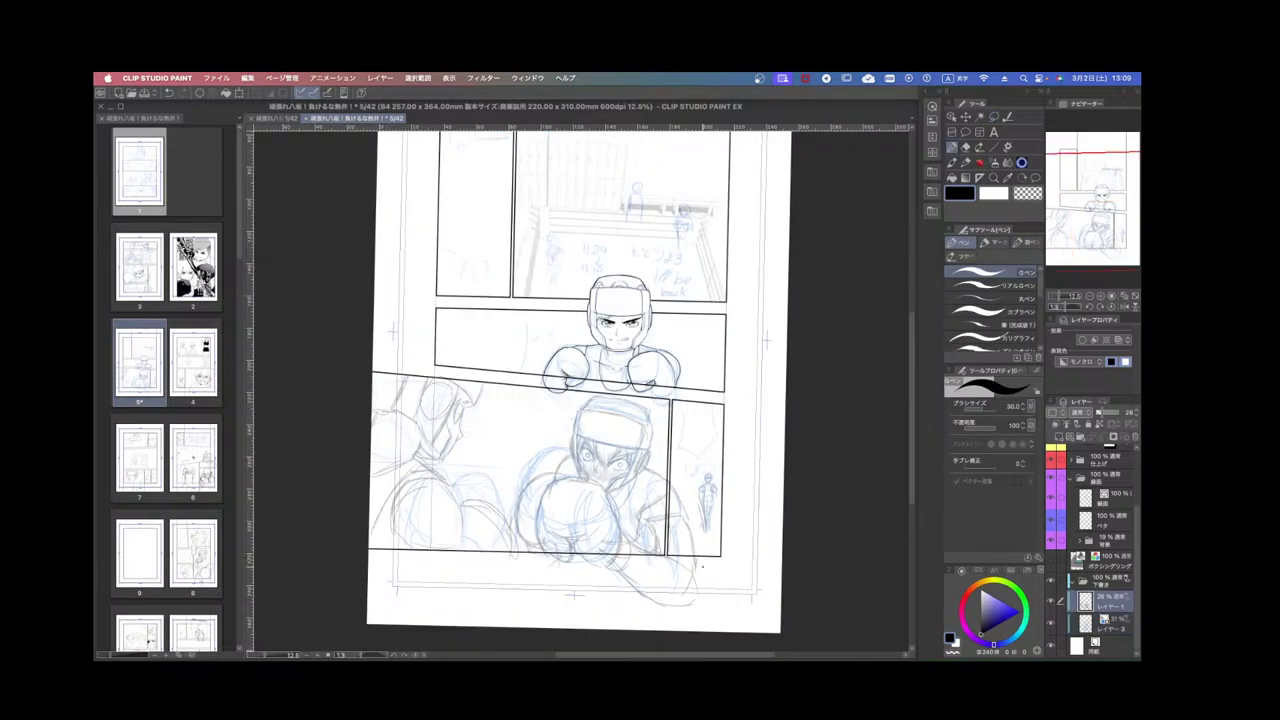
scroll(697, 572, "up", 2)
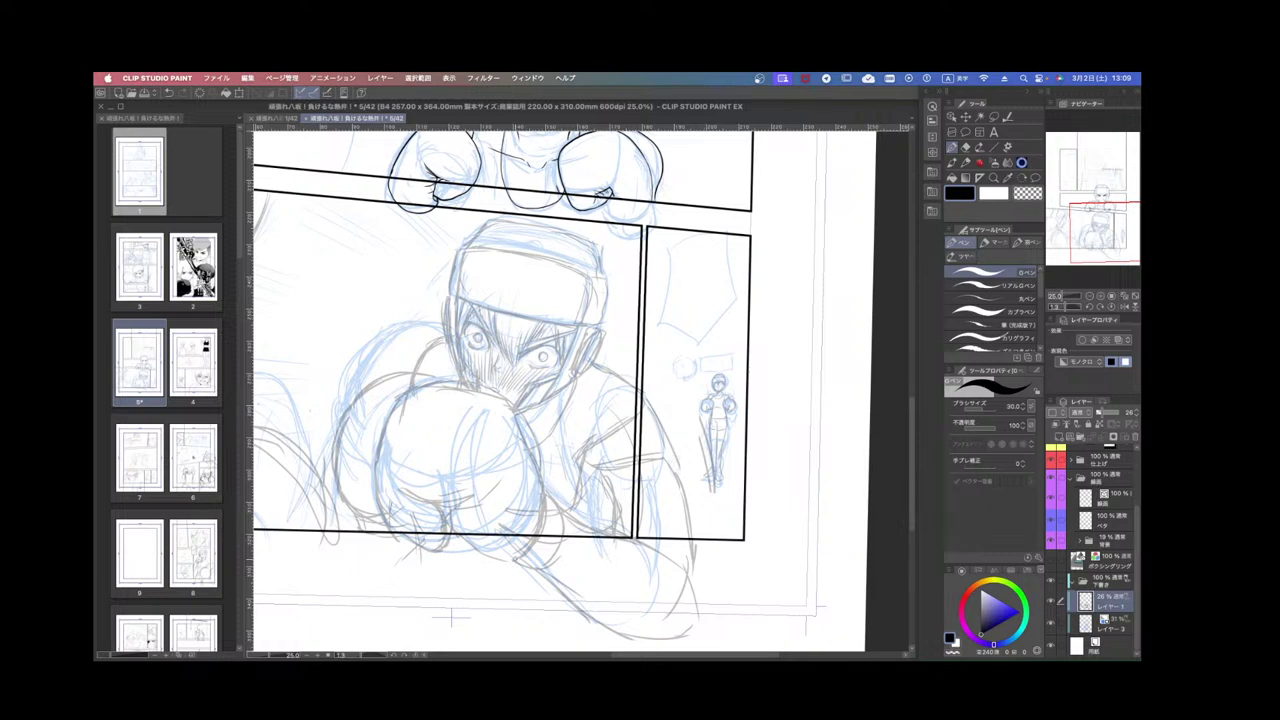
scroll(540, 597, "down", 3)
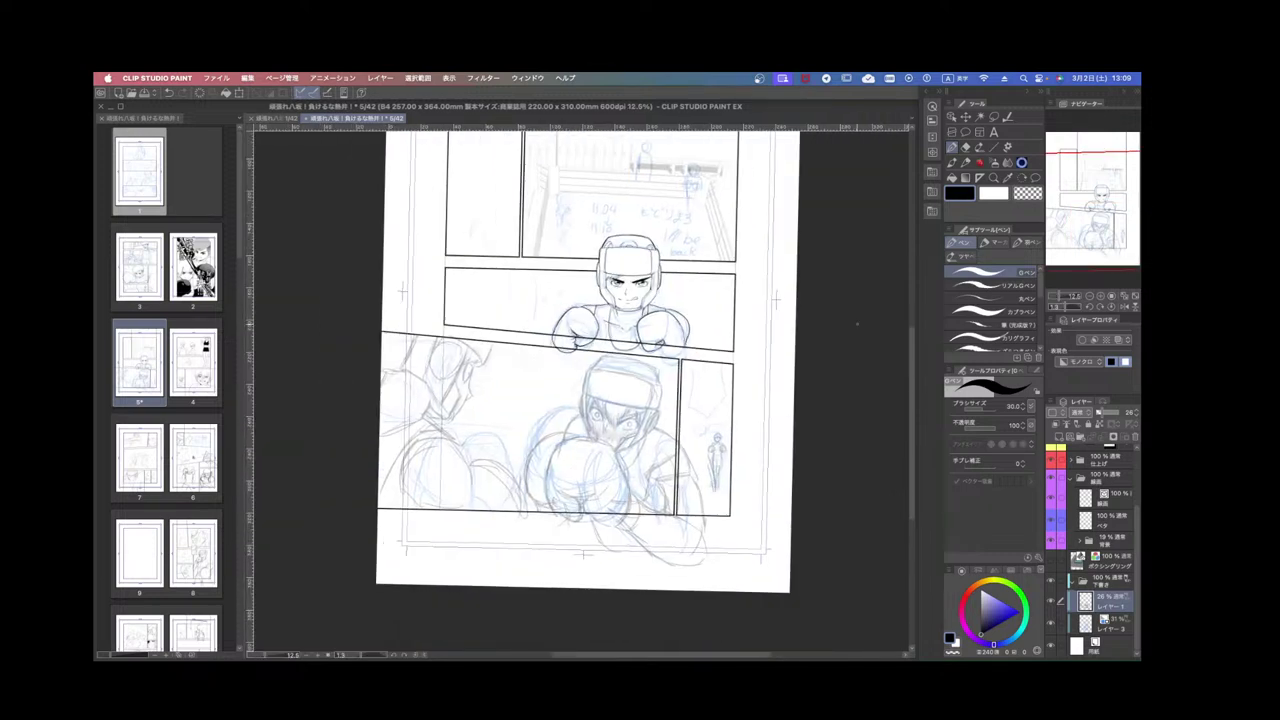
Try extending the large bottom panel's lower border down to the page edge, and undo the change.
key("o")
left_click(520, 513)
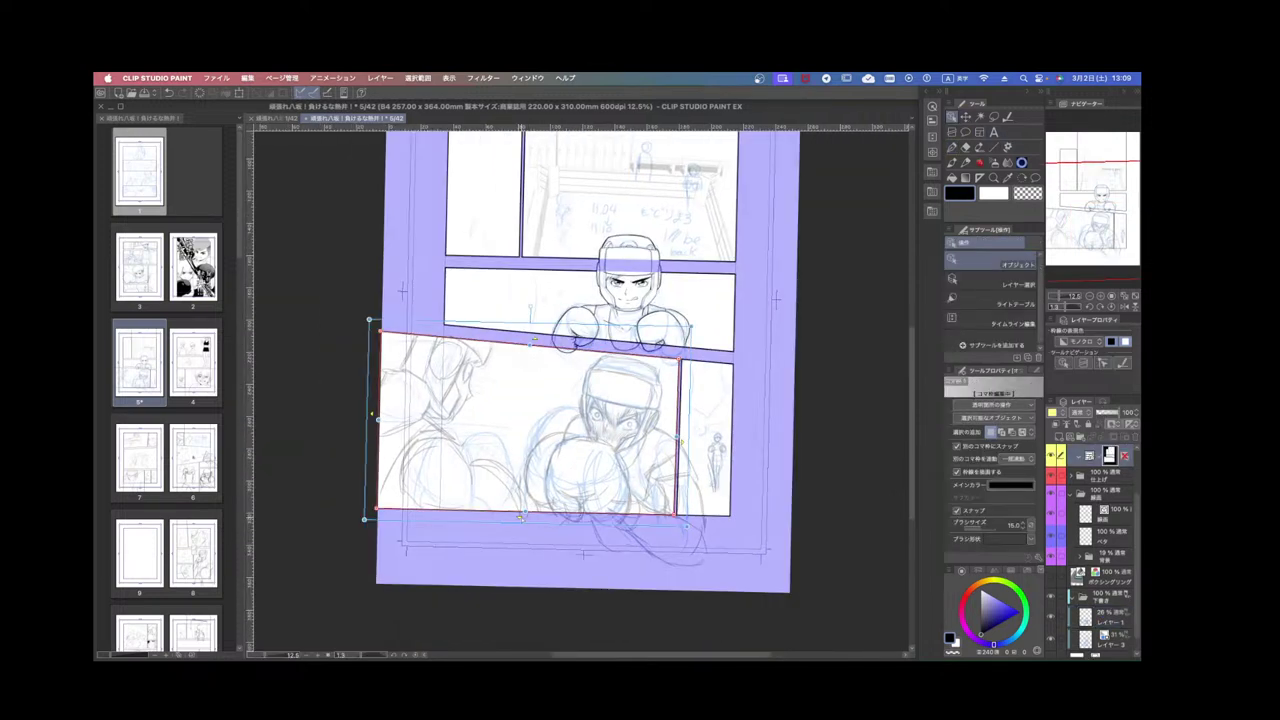
left_click_drag(520, 515, 521, 590)
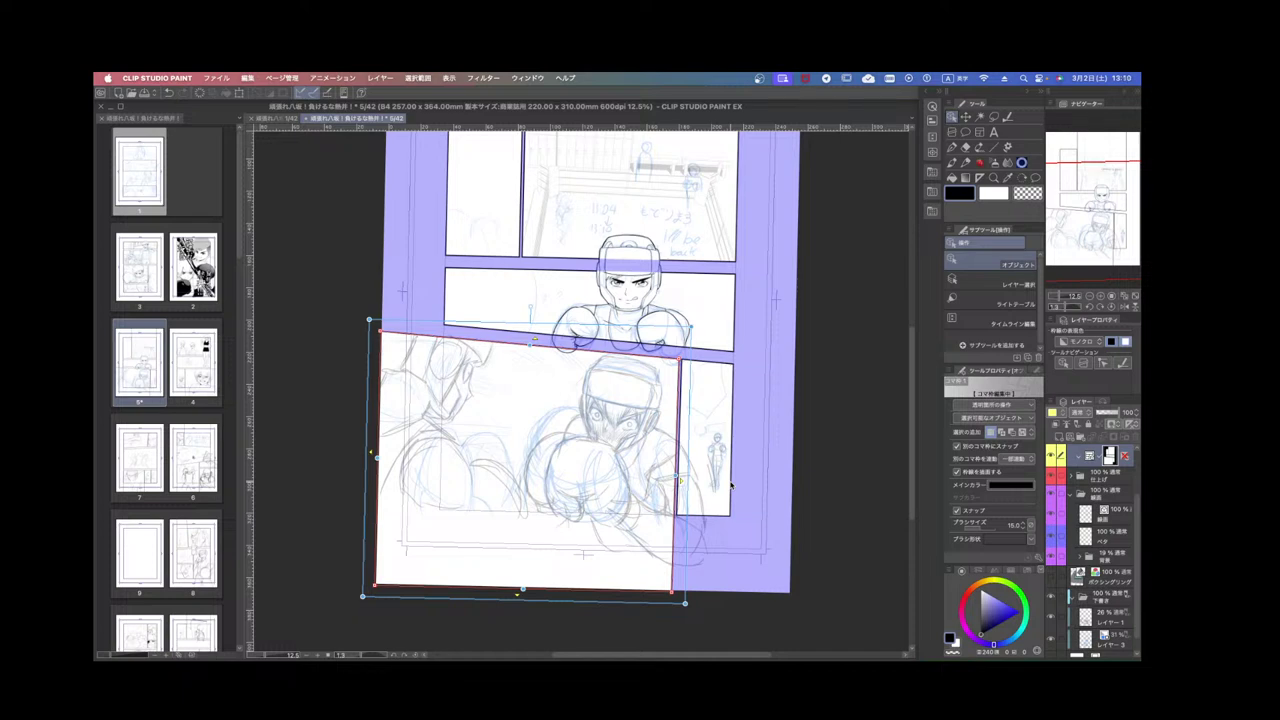
key("shift+space")
mouse_move(742, 483)
left_mouse_down()
mouse_move(751, 466)
mouse_move(756, 485)
left_mouse_up()
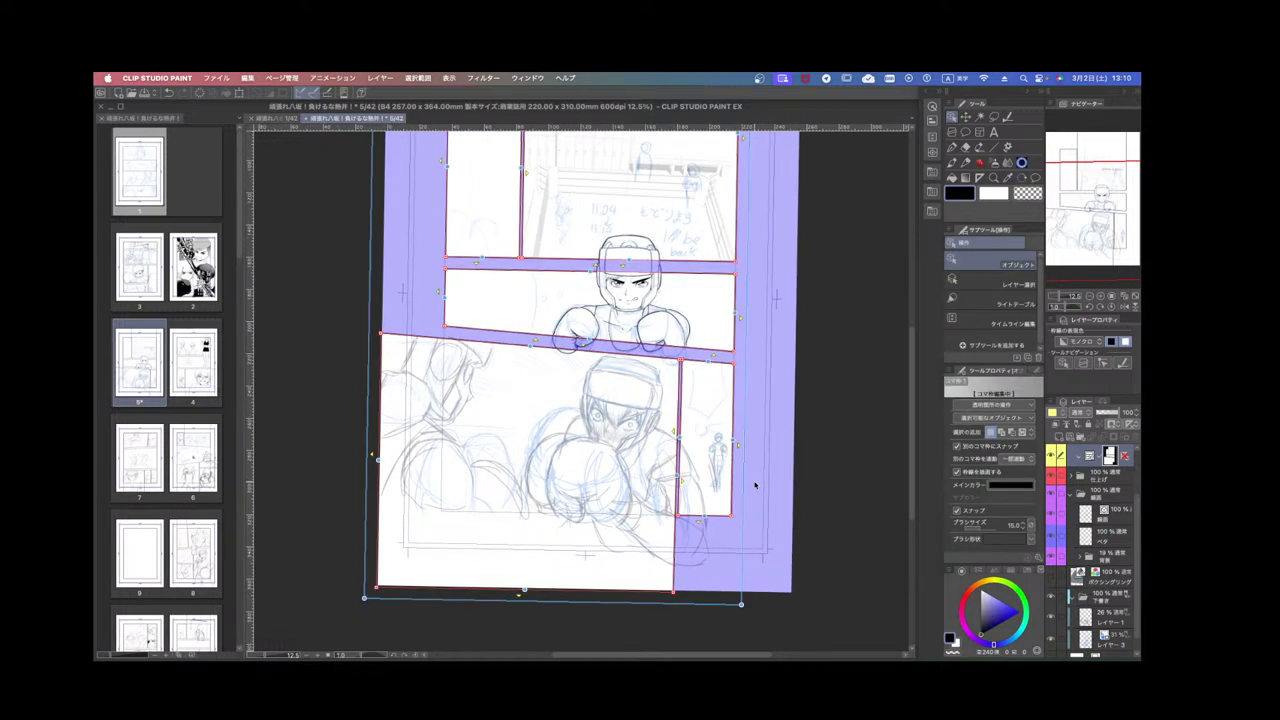
key("super+z")
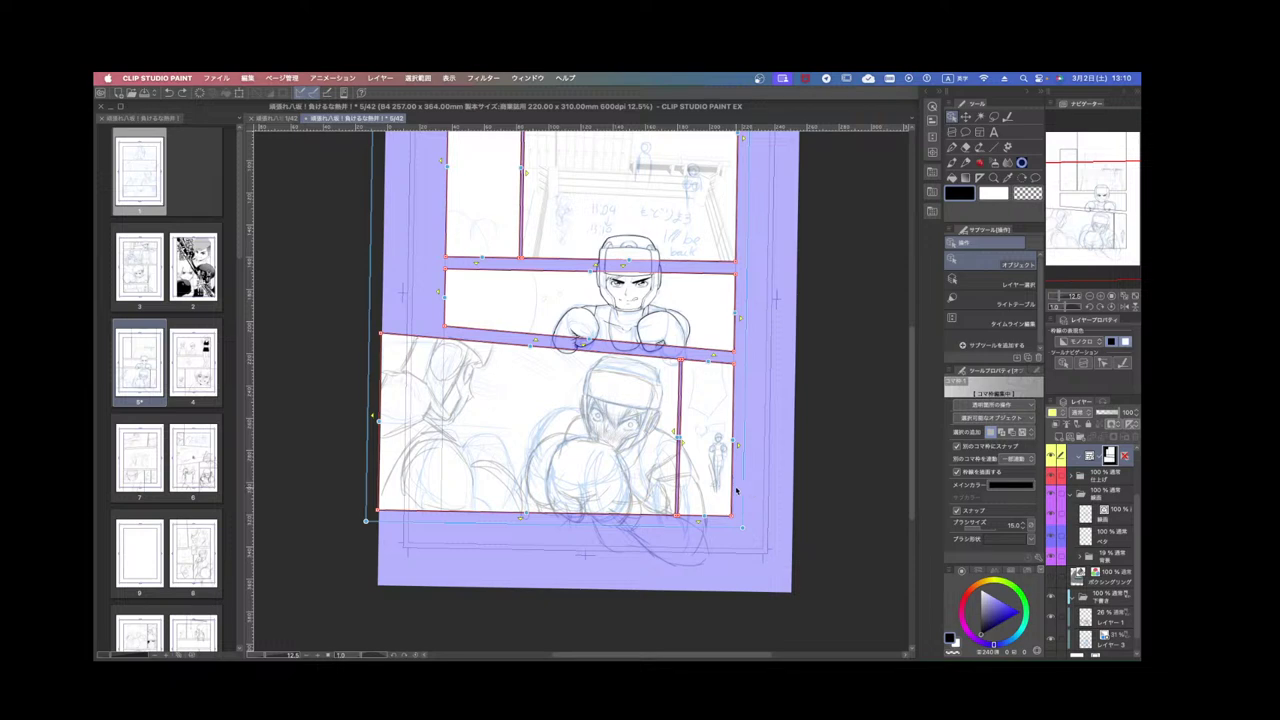
Move the large bottom panel's left border inward from the page edge, across the rear-view boxer's back.
key("space")
left_click_drag(716, 425, 783, 452)
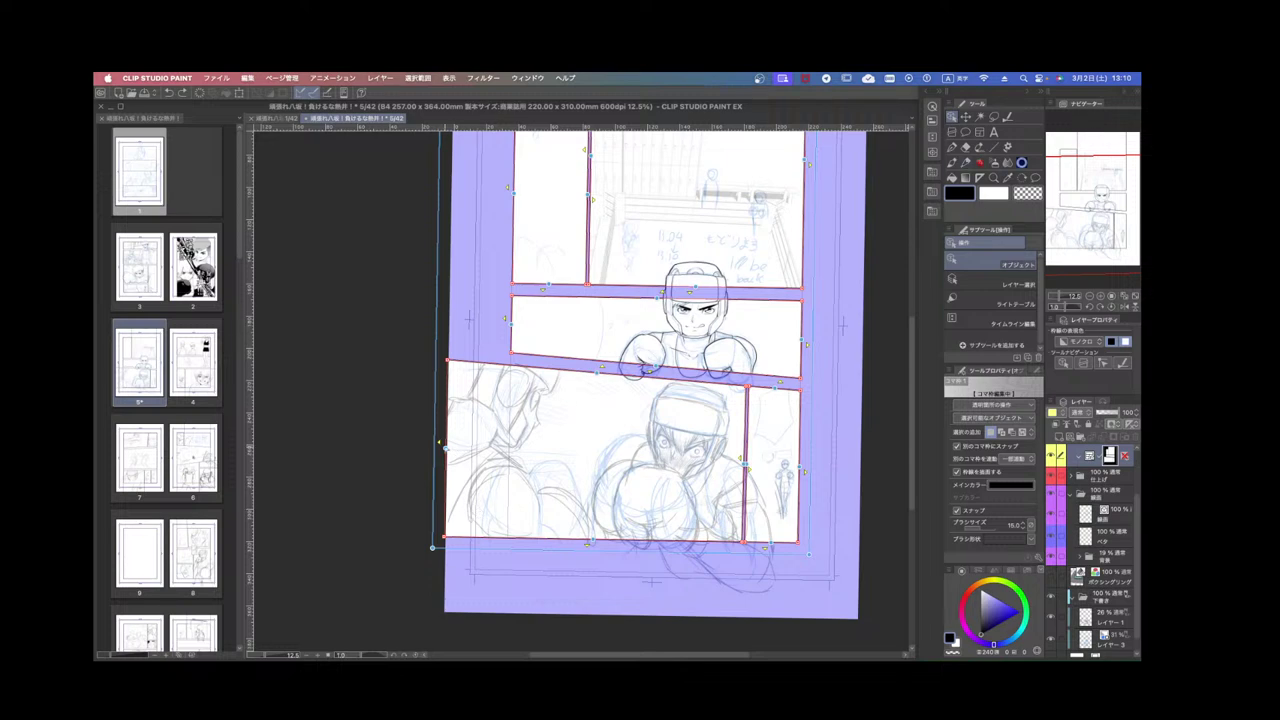
left_click_drag(446, 450, 466, 450)
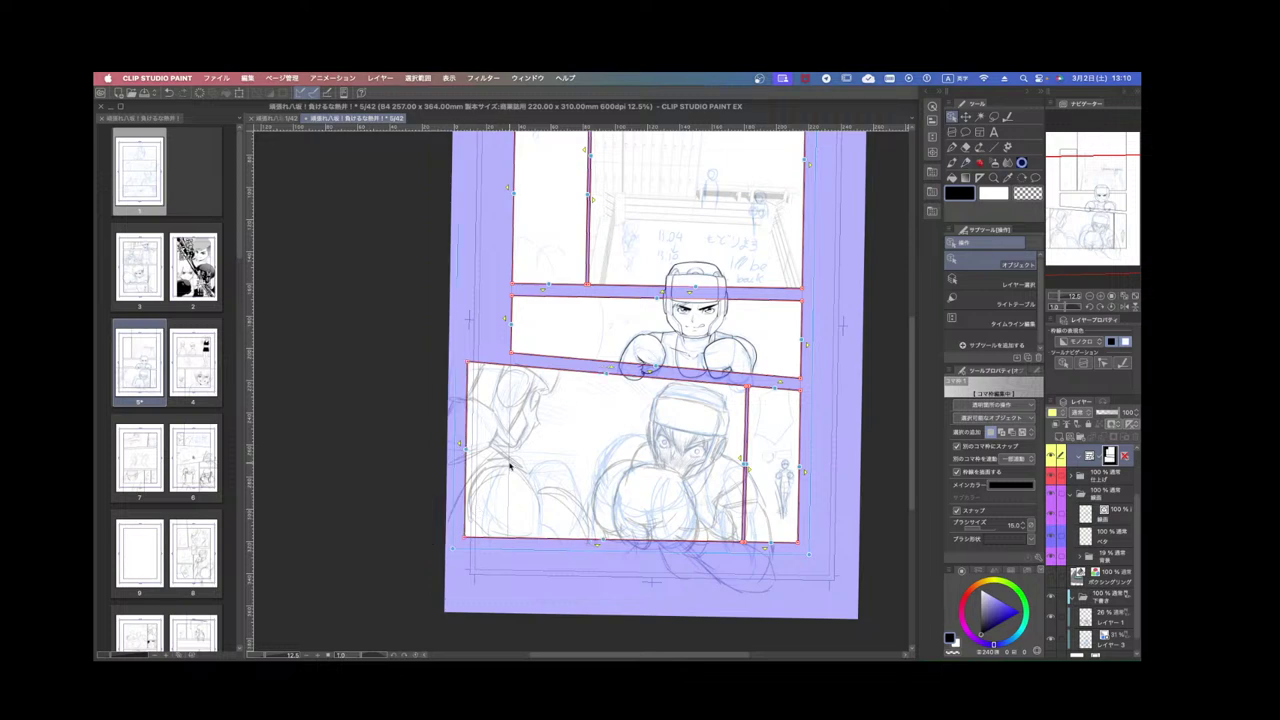
Lower the 下書き folder's opacity to 52% and make the 線画 layer active.
left_click(1112, 618)
scroll(558, 430, "up", 3)
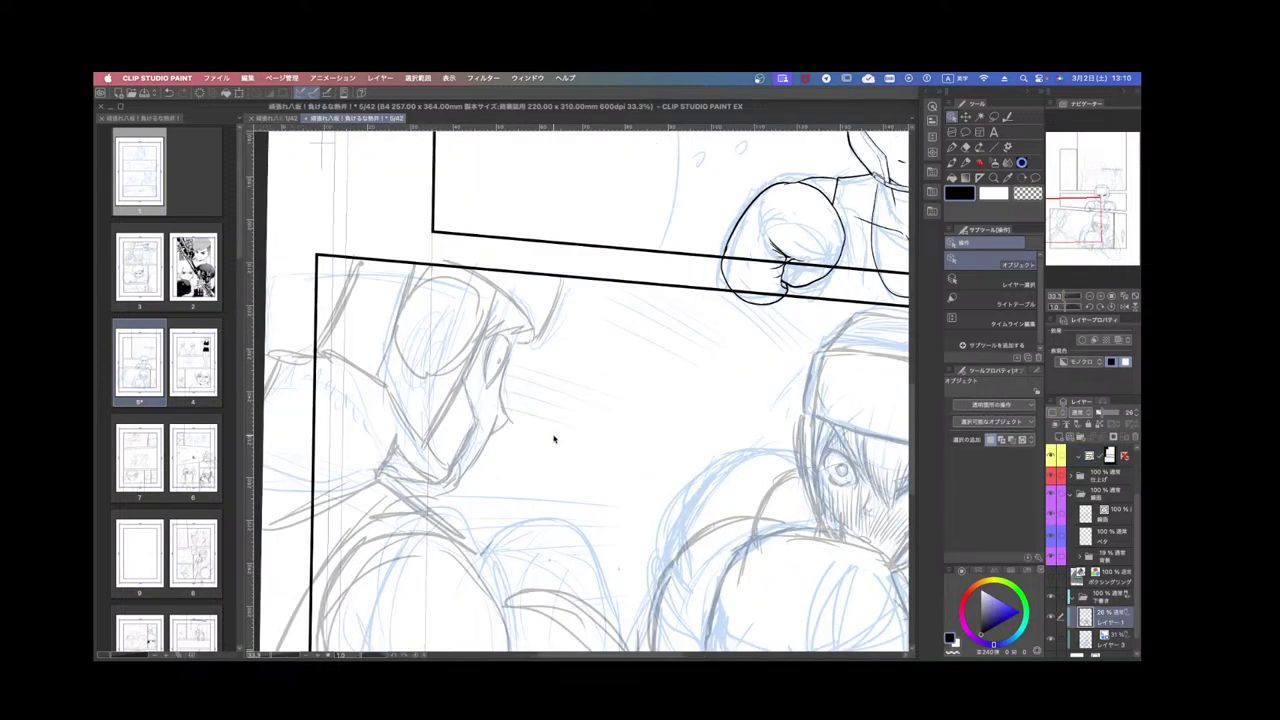
left_click_drag(554, 440, 690, 470)
scroll(690, 470, "down", 1)
left_click(1113, 597)
left_click(1107, 412)
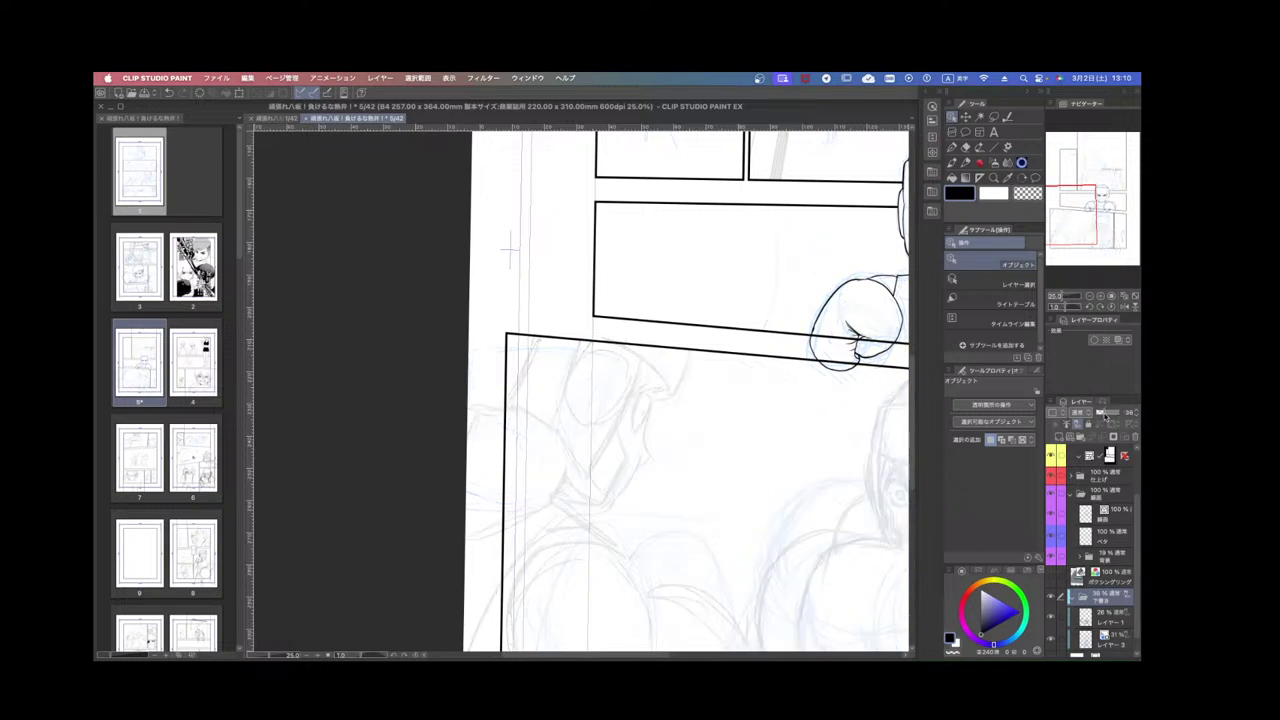
left_click(1093, 516)
left_click_drag(823, 527, 574, 480)
key("r")
left_click_drag(817, 471, 801, 467)
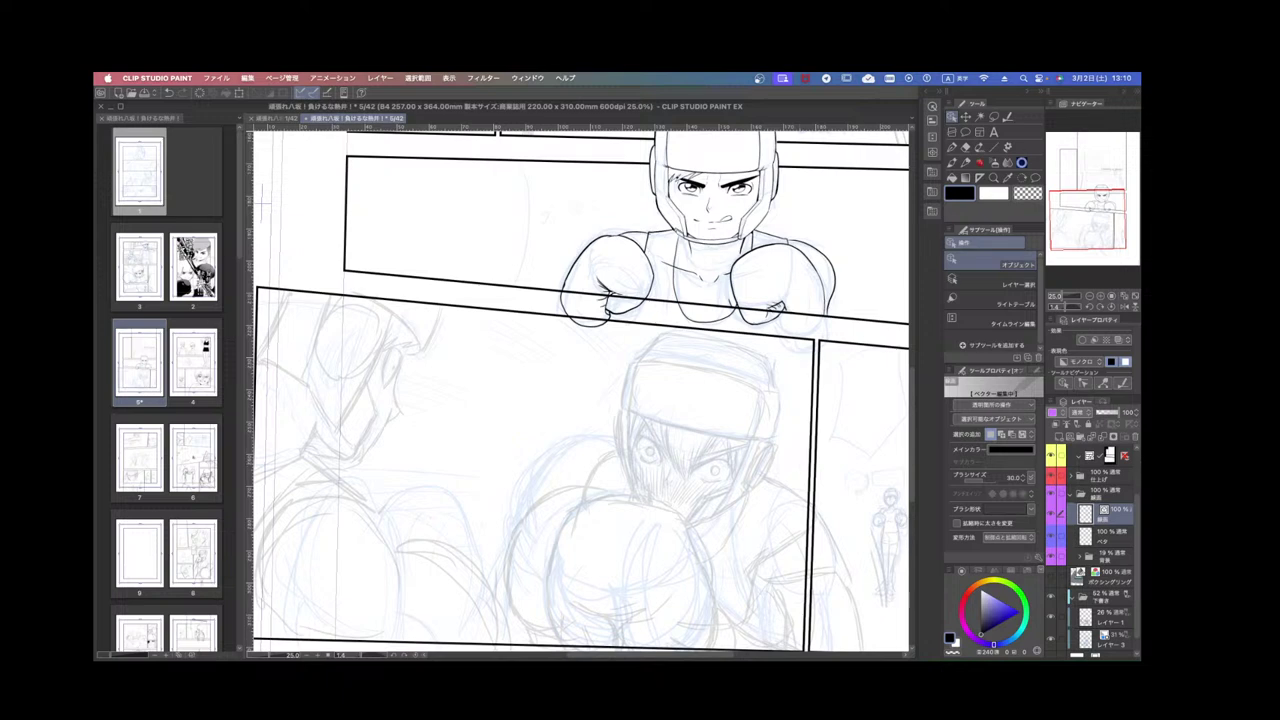
Choose Gペン and add a new vector layer above the 線画 layer for the bottom panel.
key("super+Tab")
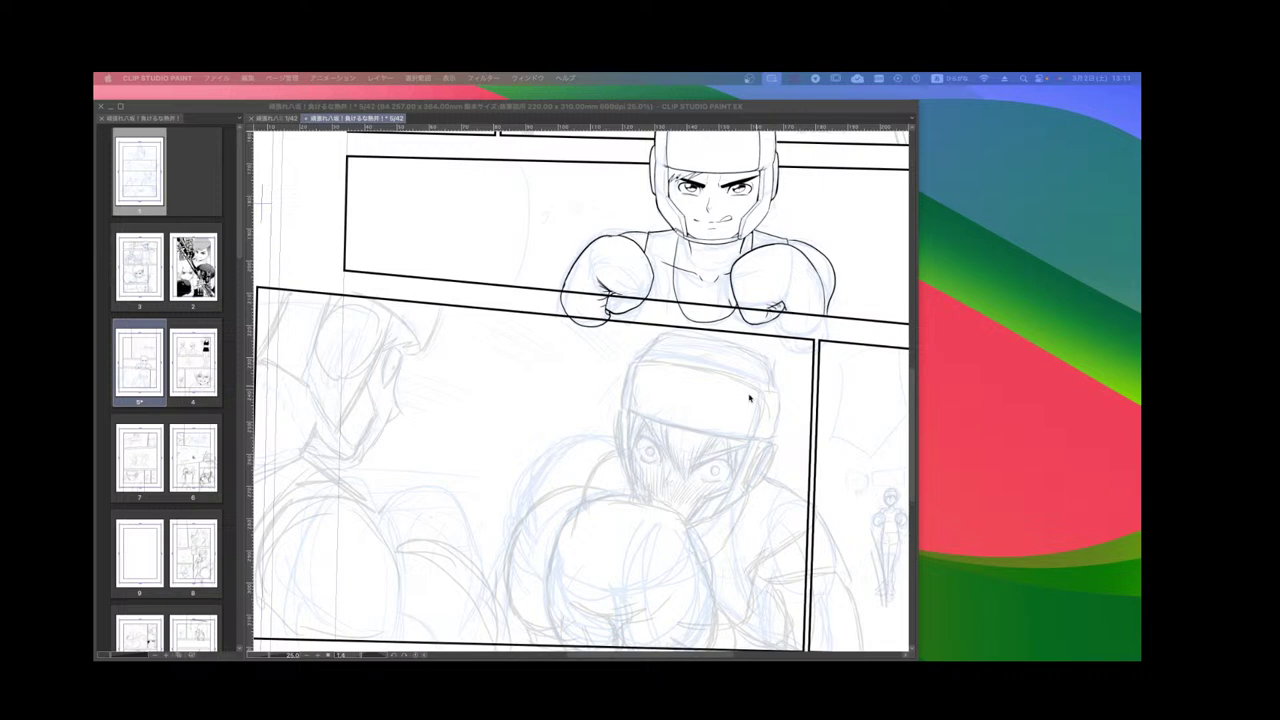
key("Tab")
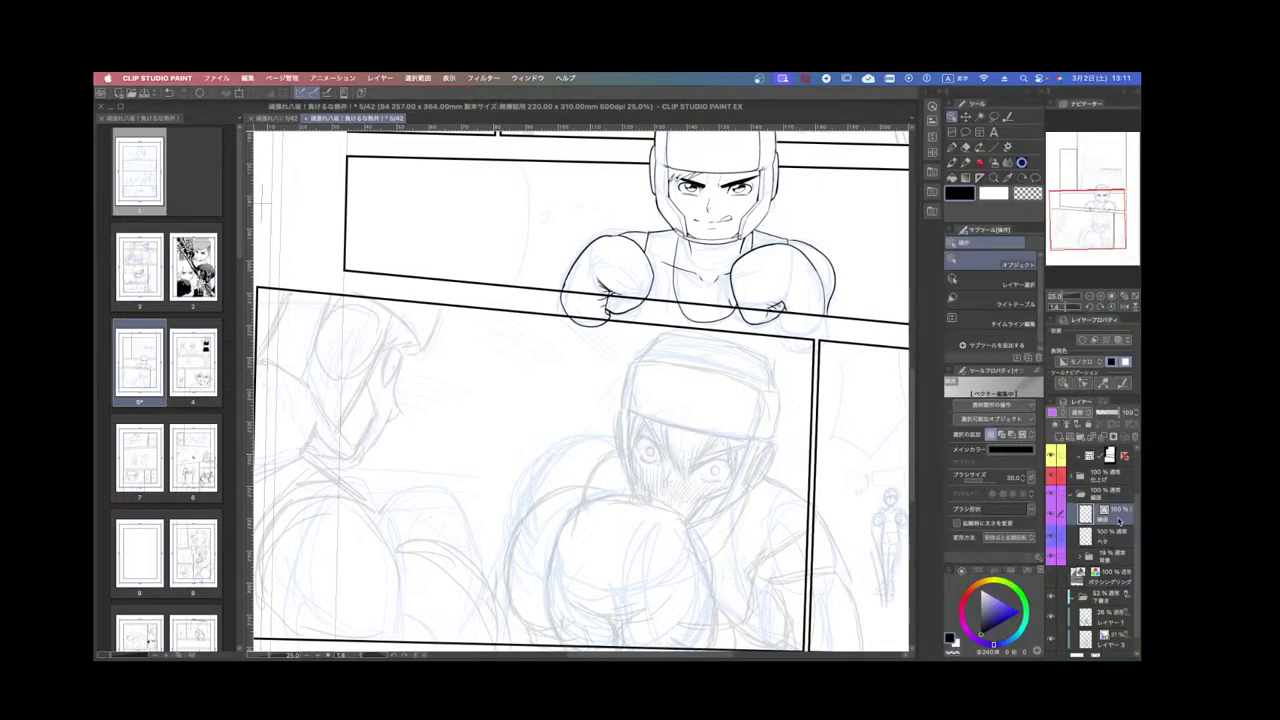
left_click(952, 147)
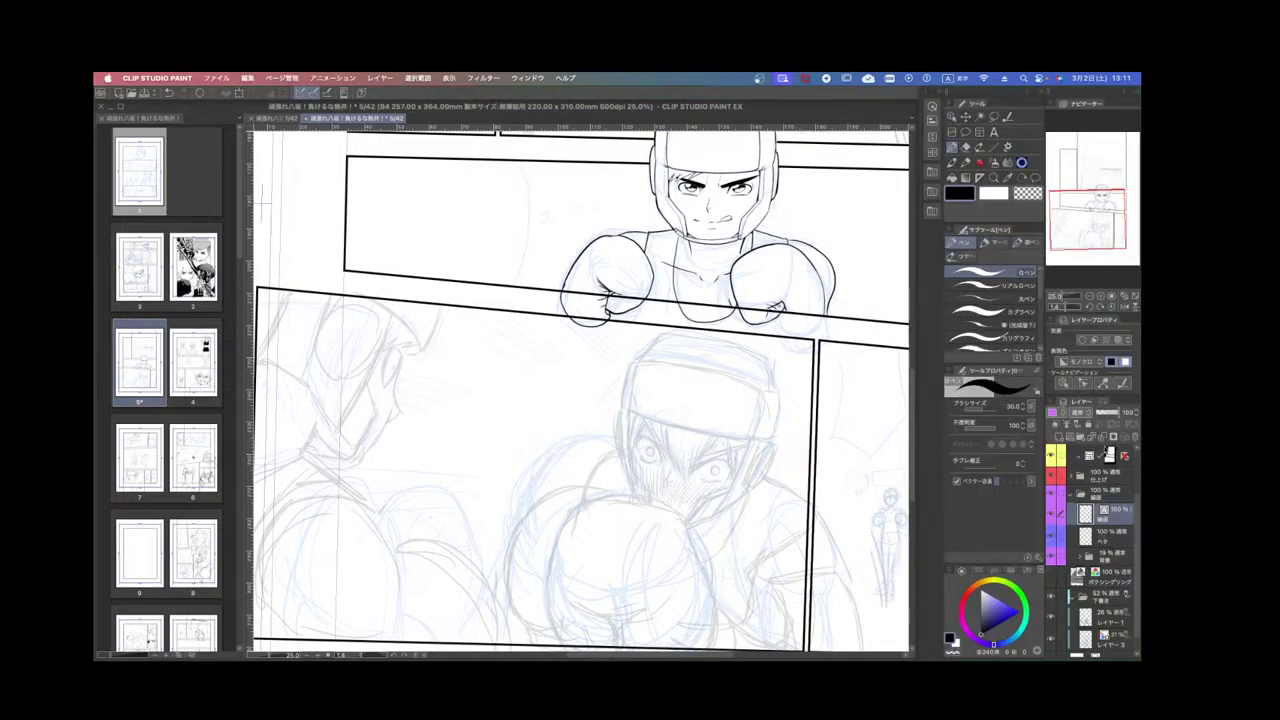
left_click(1076, 437)
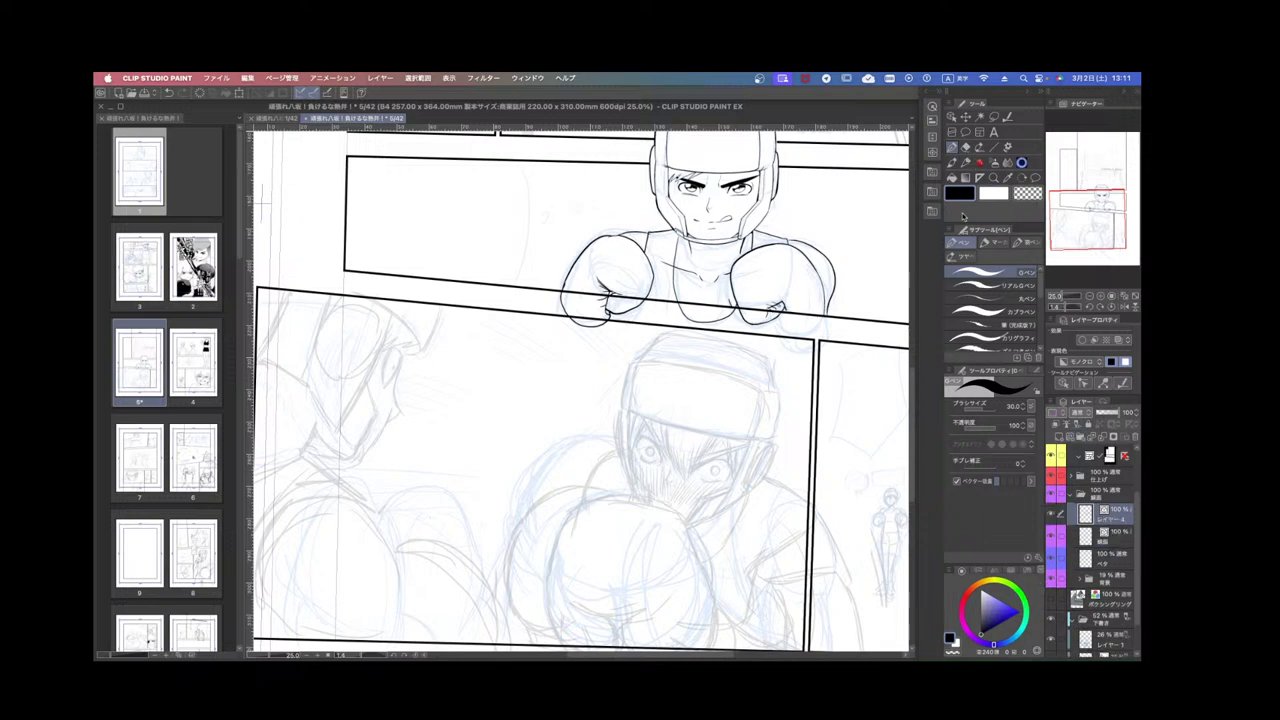
key("super+Tab")
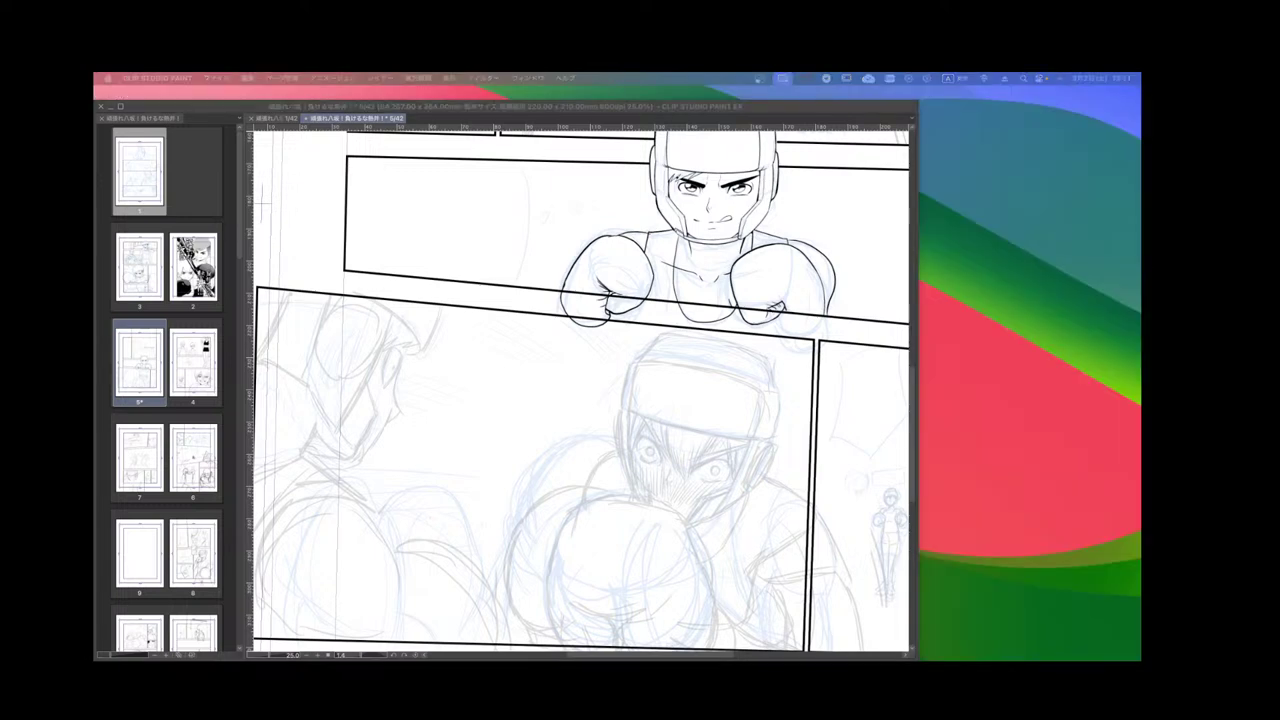
key("super+Tab")
Lasso the left boxer's lower arm and glove draft in the large bottom panel and delete it from the whole 下書き folder.
left_click(505, 499)
left_click_drag(505, 498, 656, 432)
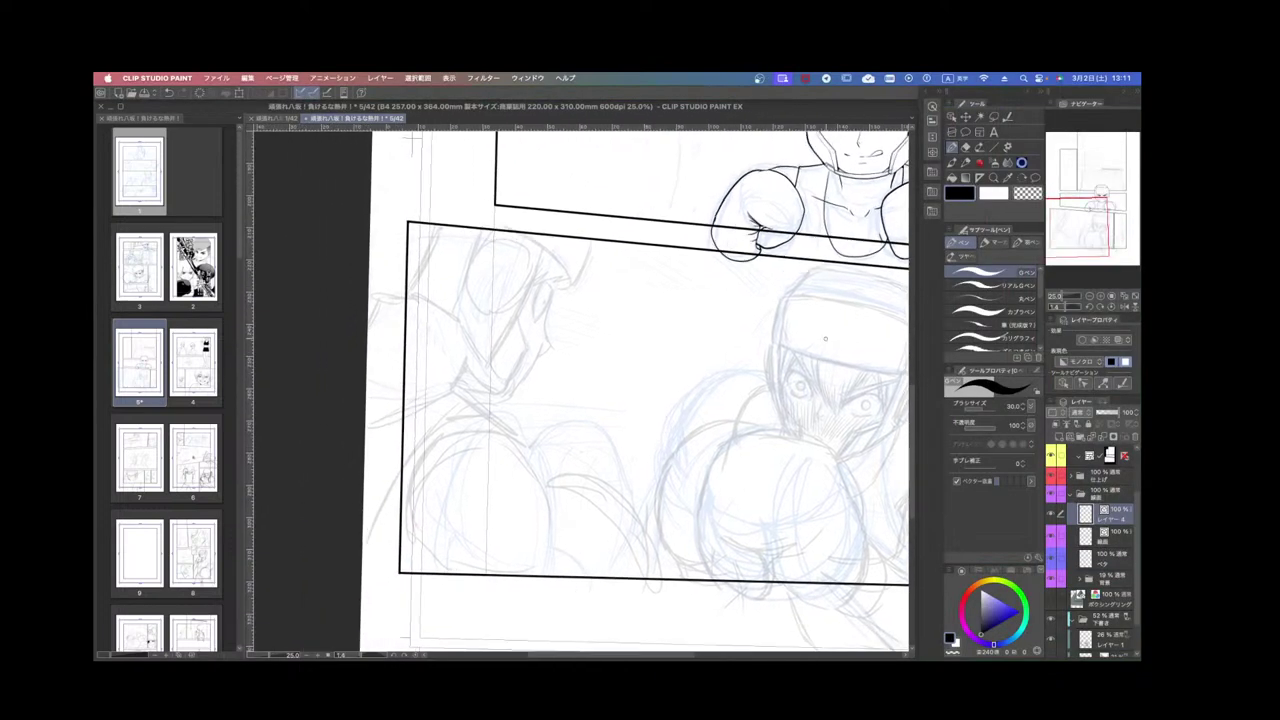
key("o")
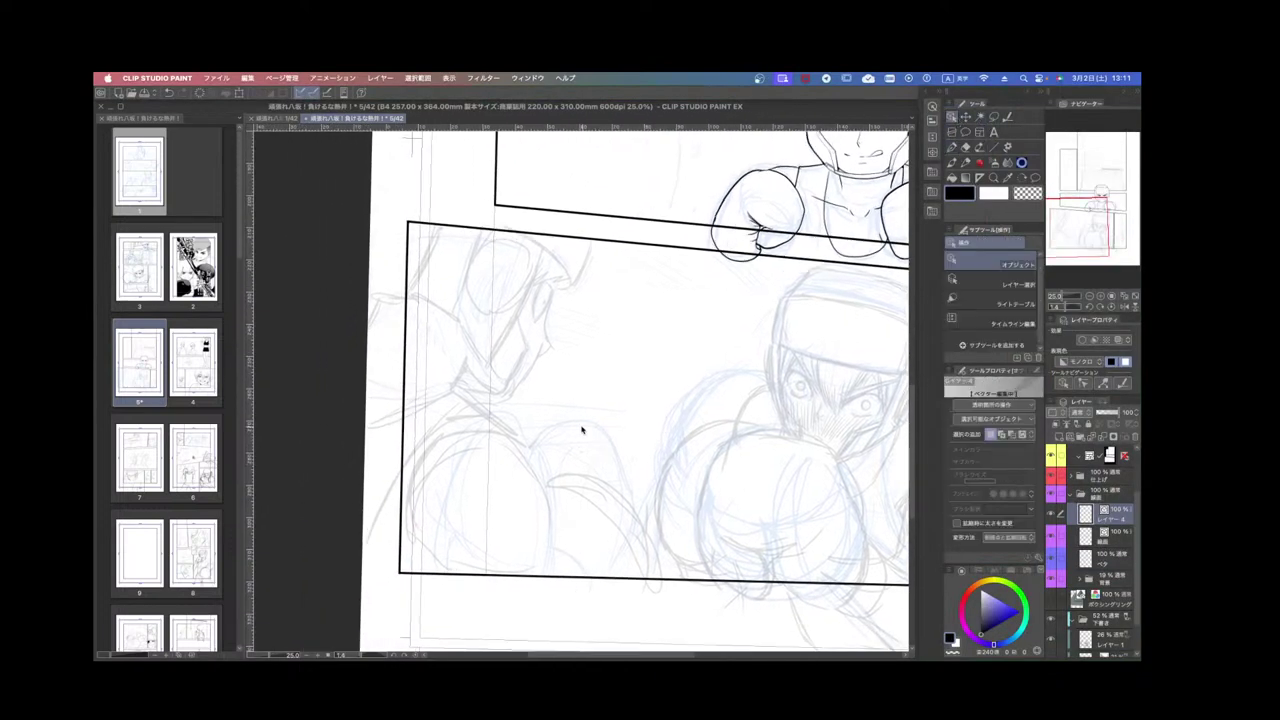
left_click(414, 449)
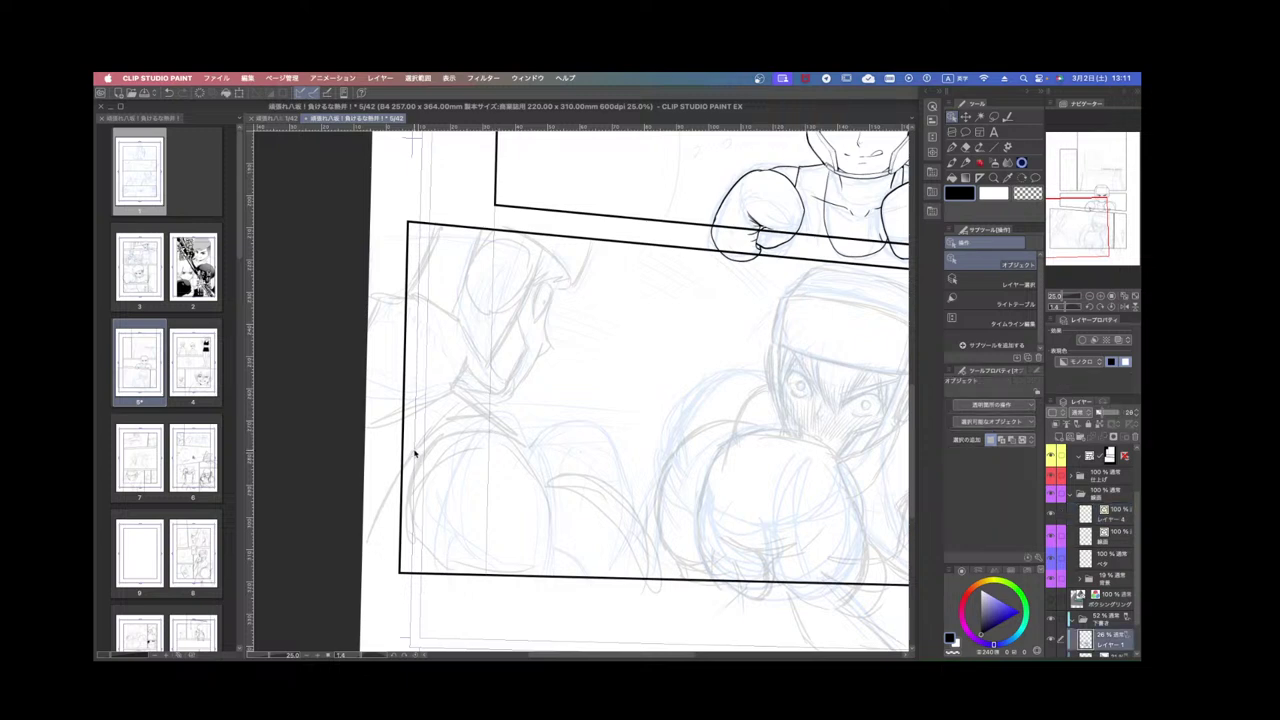
left_click(1050, 640)
left_click(1050, 640)
left_click(993, 118)
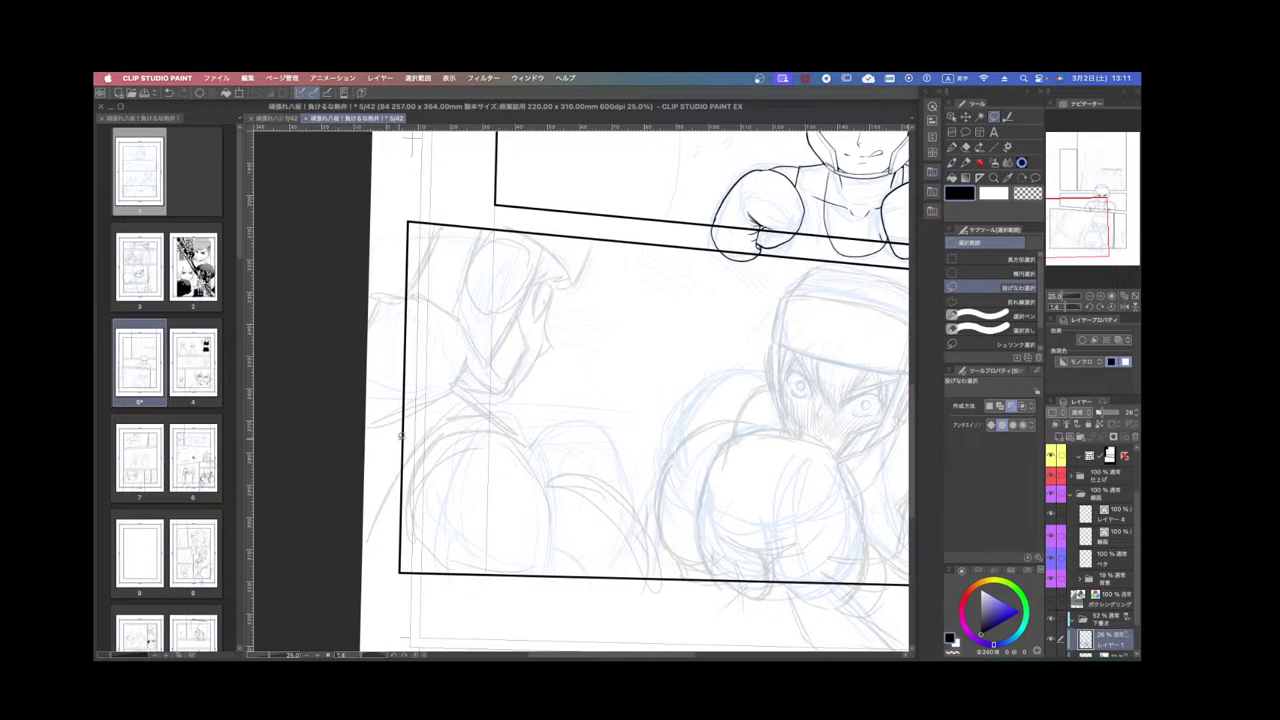
mouse_move(398, 436)
left_mouse_down()
mouse_move(487, 397)
mouse_move(630, 425)
mouse_move(655, 530)
mouse_move(366, 612)
mouse_move(363, 520)
left_mouse_up()
key("ctrl+t")
left_click(549, 642)
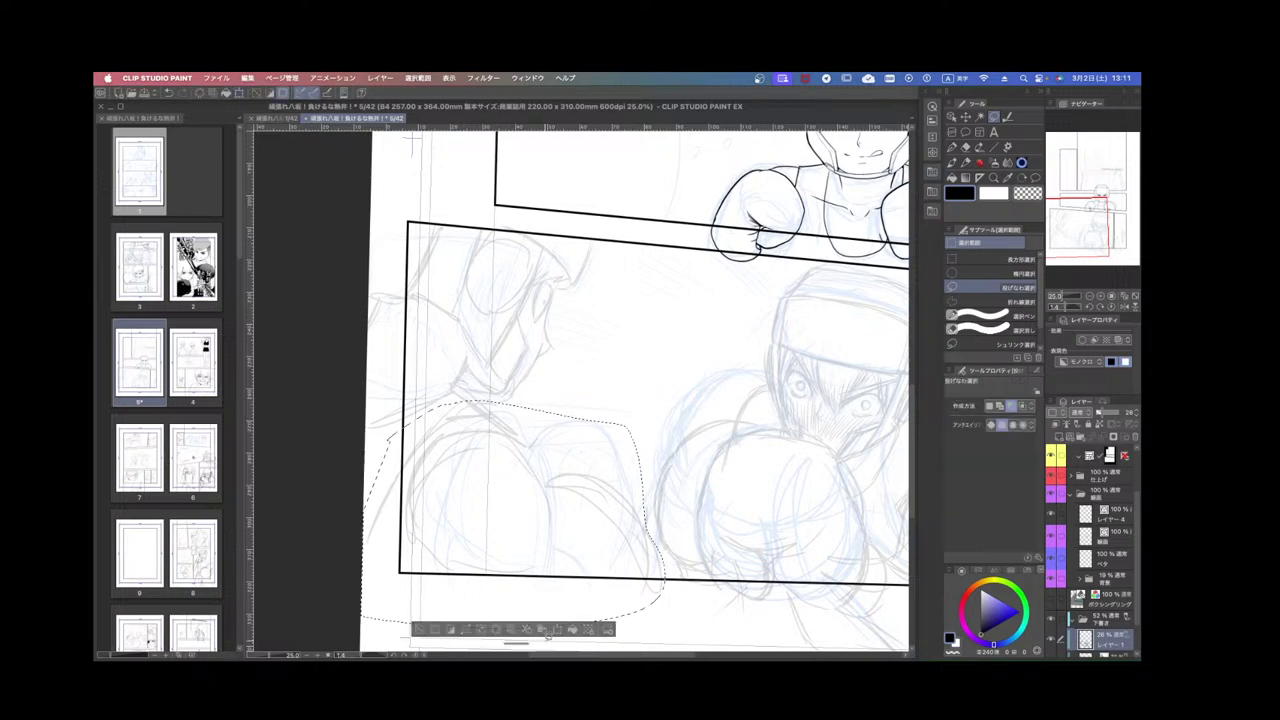
left_click(1107, 621)
key("Delete")
key("super+d")
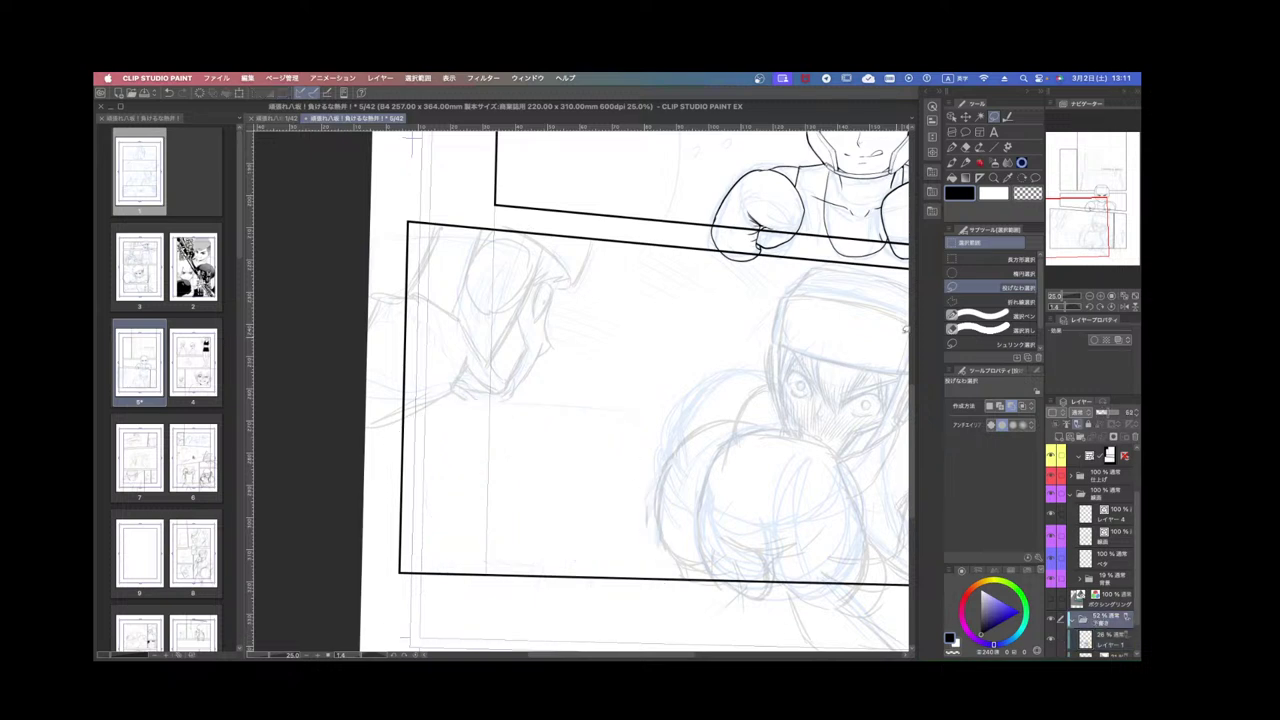
Sketch a rough lower arm and glove for the left boxer in the large bottom panel on レイヤー 1 with Gペン.
left_click(955, 150)
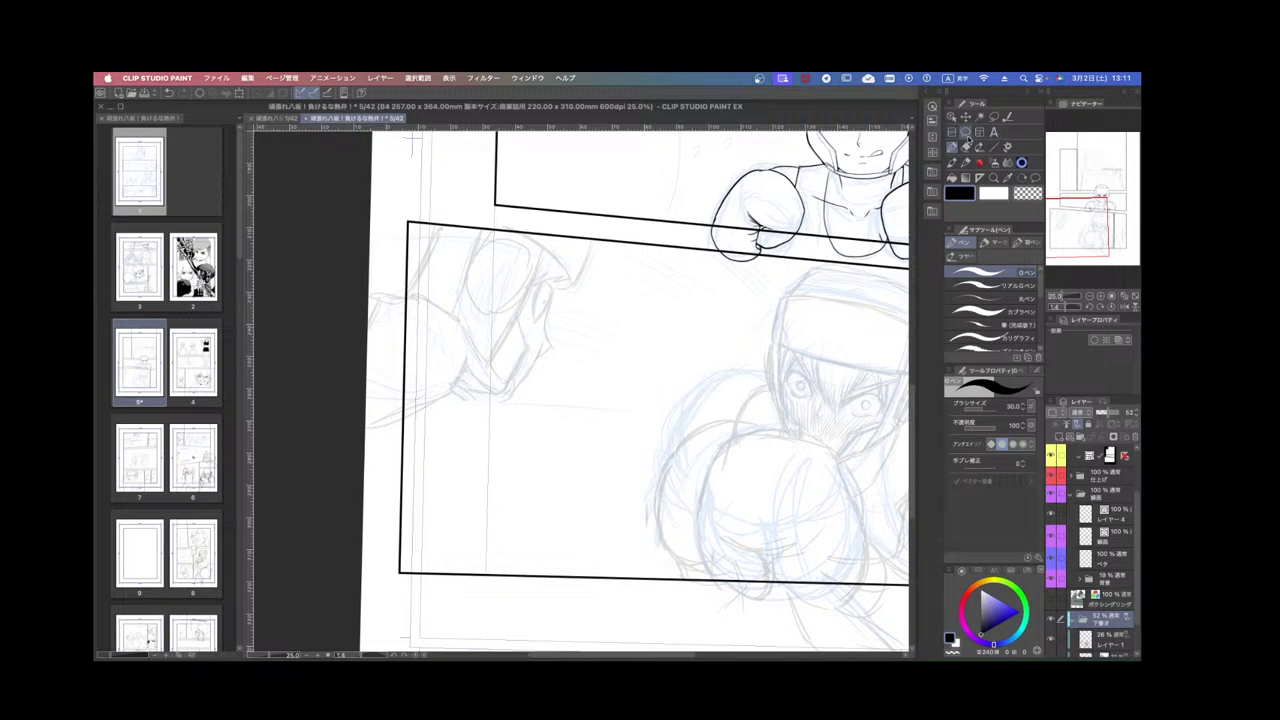
left_click(1110, 636)
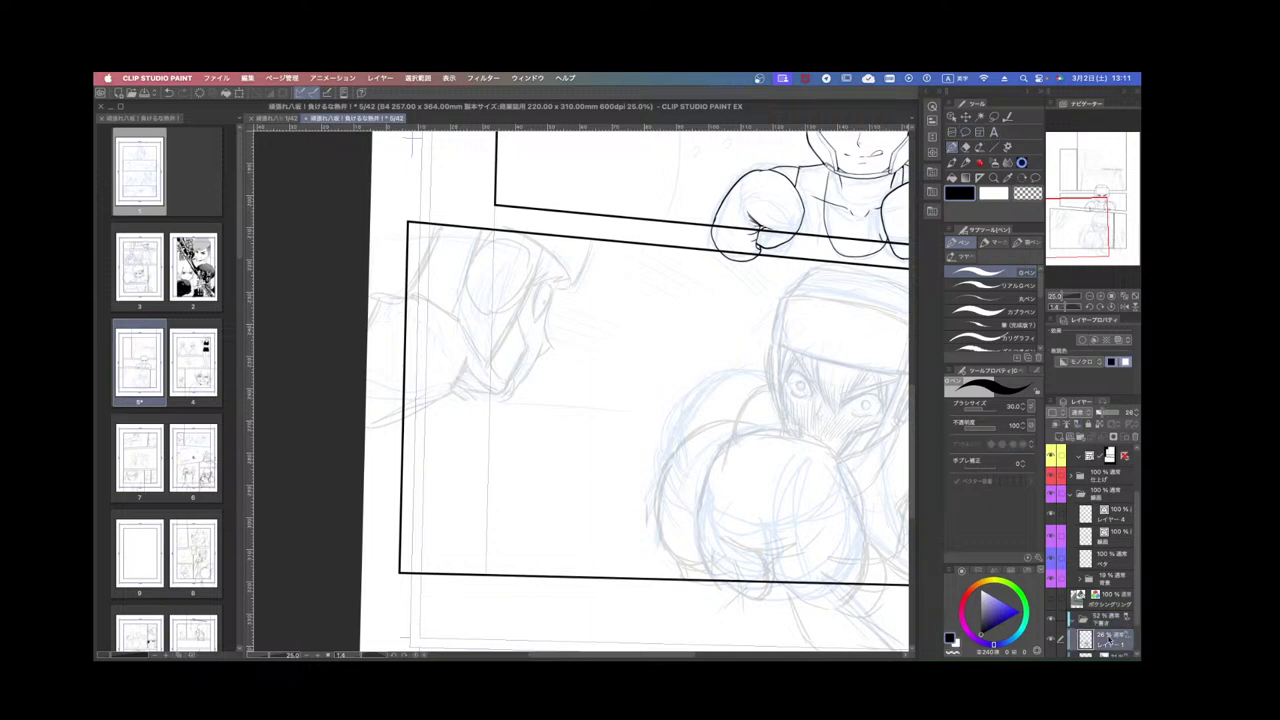
left_click_drag(369, 356, 437, 439)
mouse_move(457, 551)
left_mouse_down()
mouse_move(515, 534)
mouse_move(444, 510)
mouse_move(452, 471)
mouse_move(477, 459)
mouse_move(466, 519)
left_mouse_up()
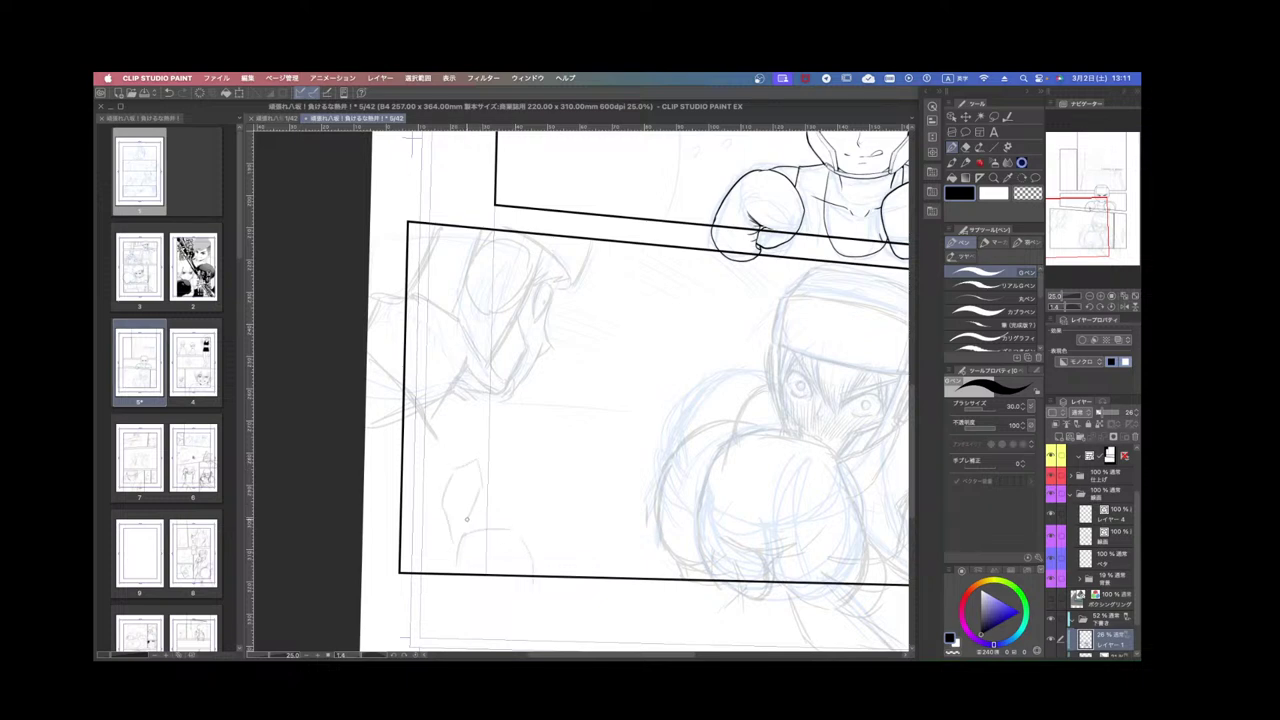
left_click_drag(458, 463, 486, 438)
Lasso the left boxer's draft and, for the whole 下書き folder, shift it inside the panel and tilt it slightly clockwise.
left_click(993, 117)
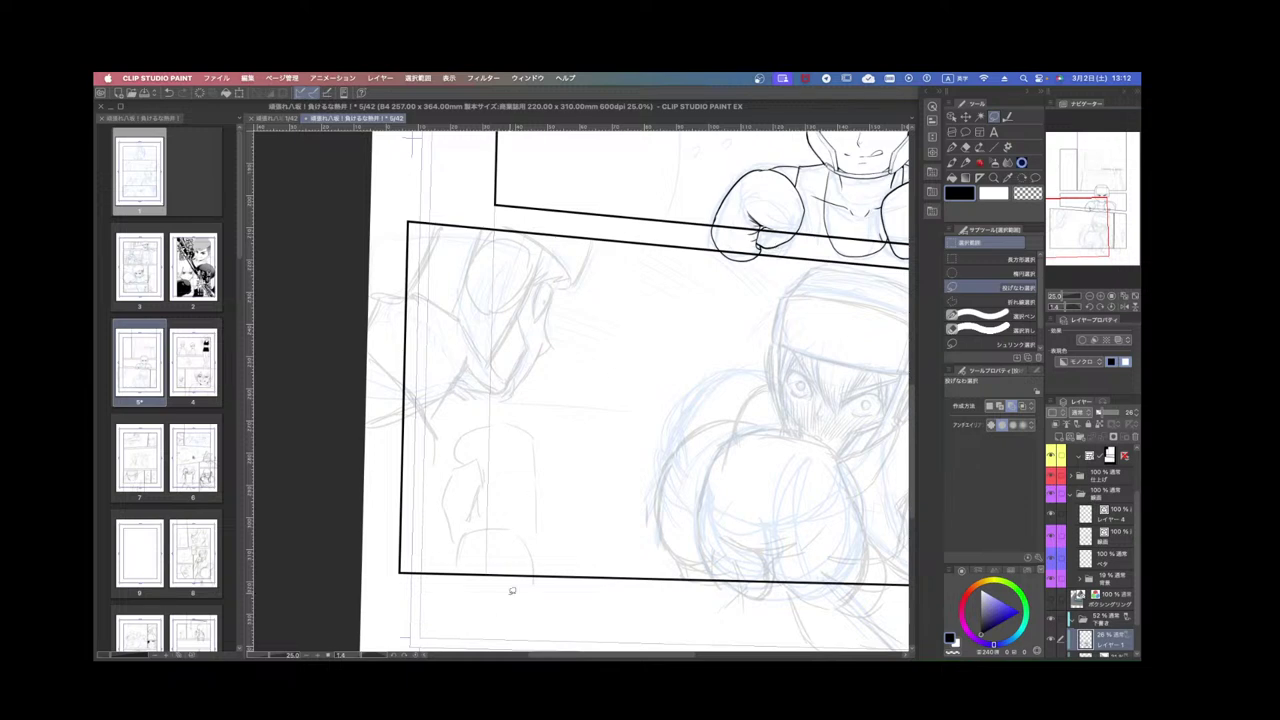
mouse_move(492, 610)
left_mouse_down()
mouse_move(608, 345)
mouse_move(601, 230)
mouse_move(479, 186)
mouse_move(357, 234)
mouse_move(306, 468)
mouse_move(360, 619)
left_mouse_up()
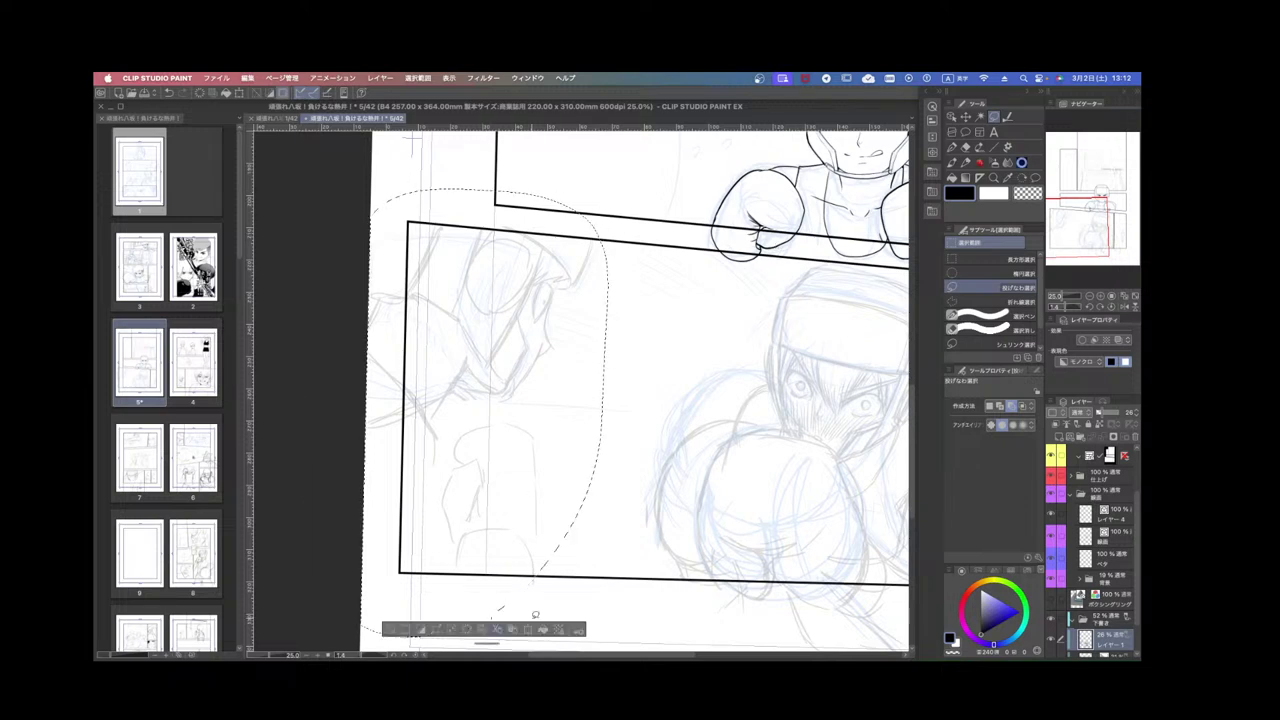
left_click(1083, 624)
key("super+t")
left_click_drag(517, 516, 549, 518)
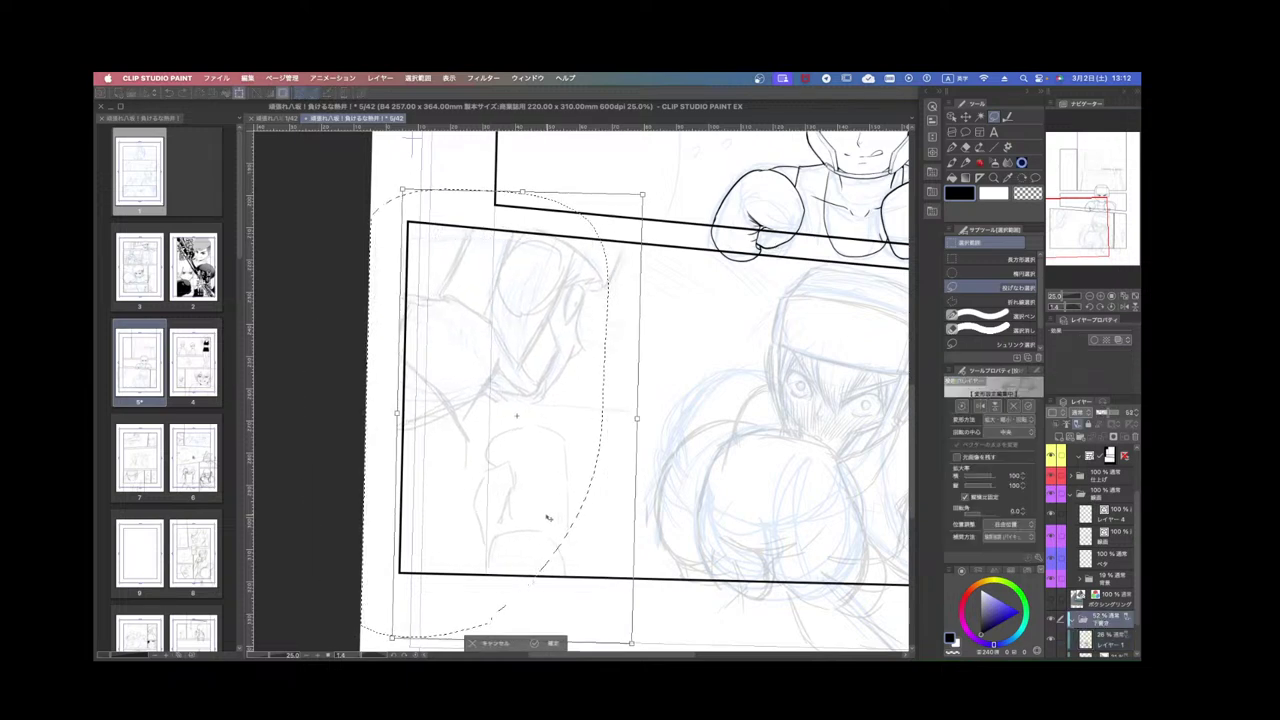
left_click_drag(658, 546, 642, 564)
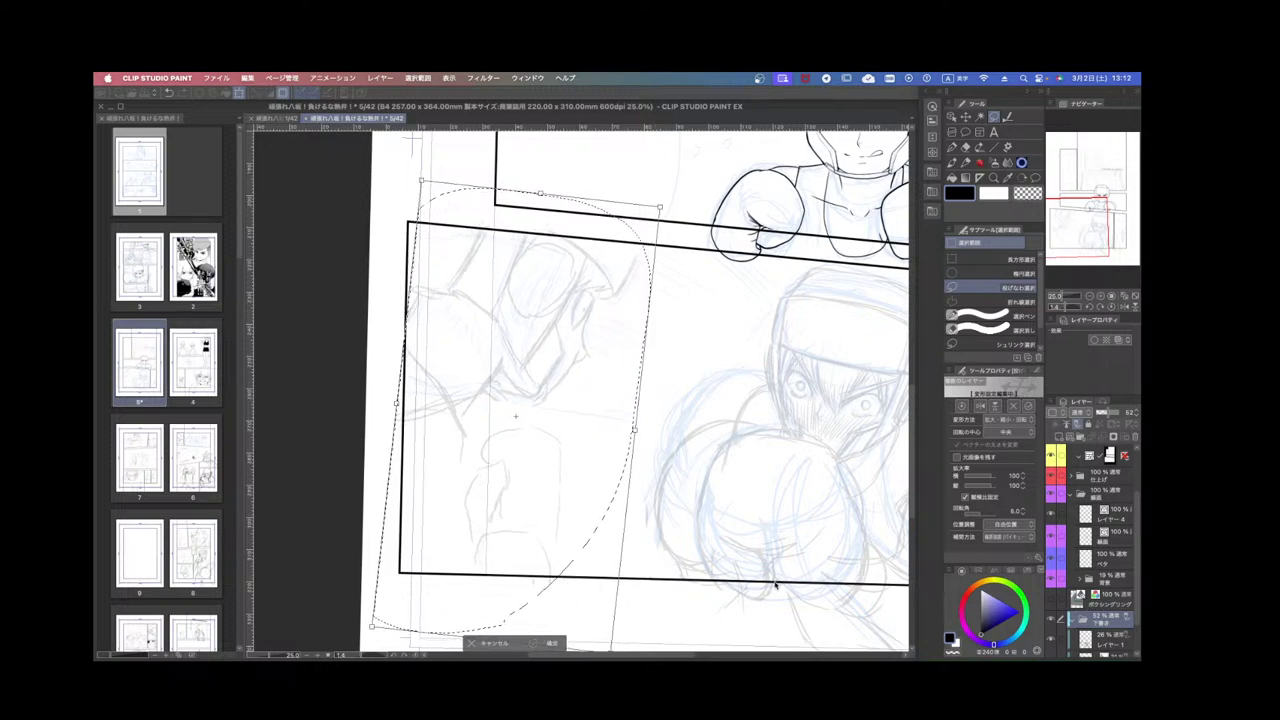
key("Return")
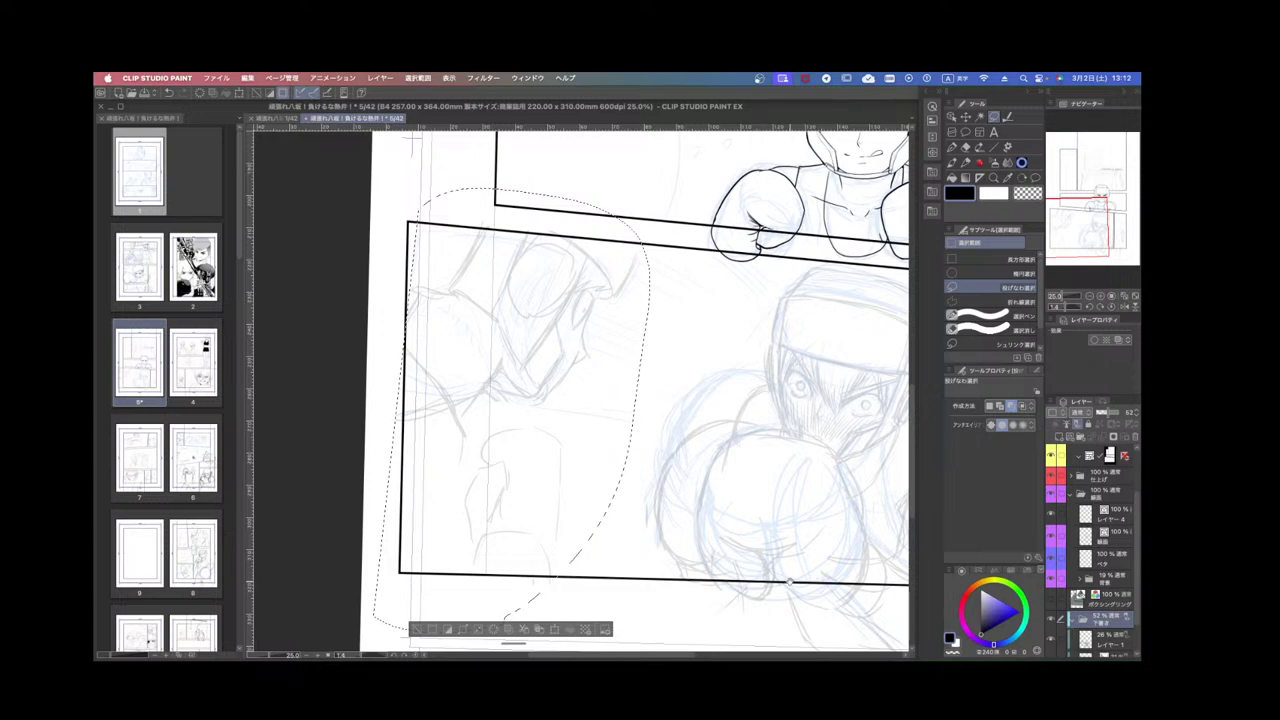
Lasso the right boxer's draft, scale it to 92%, tilt it slightly counterclockwise into the panel, and deselect.
scroll(486, 534, "down", 3)
scroll(790, 541, "right", 4)
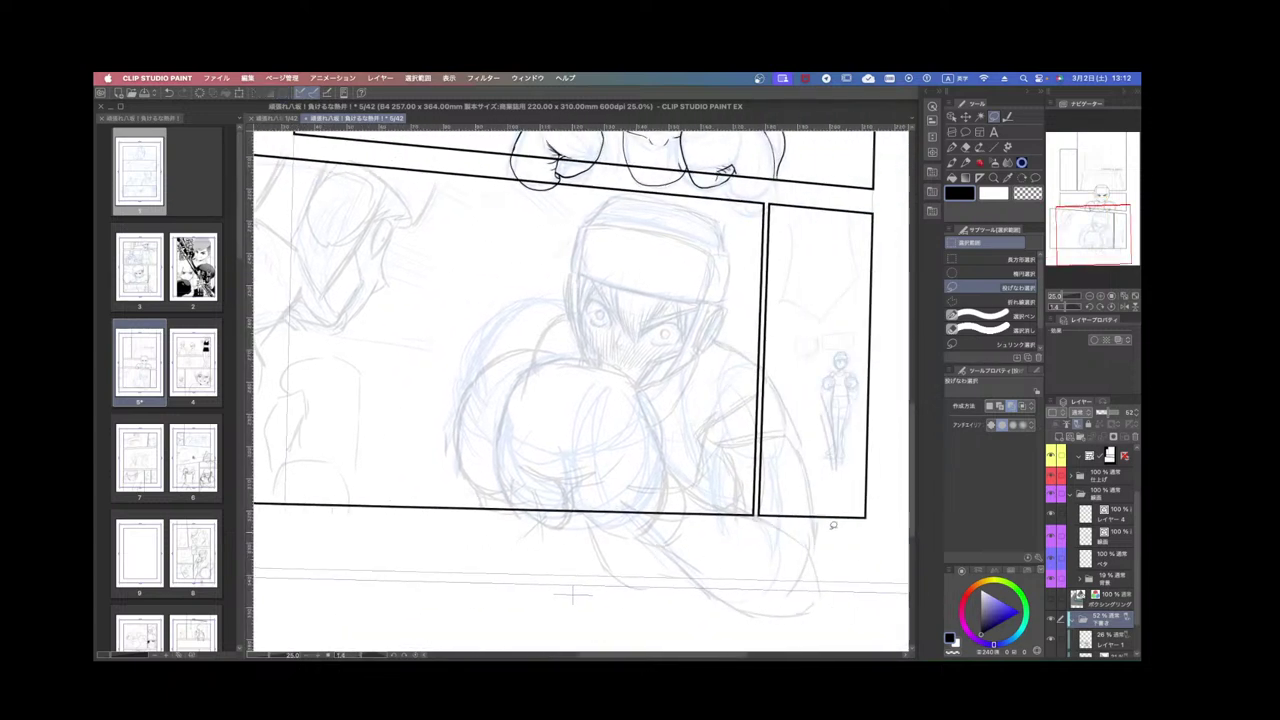
mouse_move(770, 356)
left_mouse_down()
mouse_move(830, 476)
mouse_move(663, 620)
mouse_move(430, 402)
mouse_move(523, 266)
mouse_move(598, 196)
mouse_move(756, 187)
left_mouse_up()
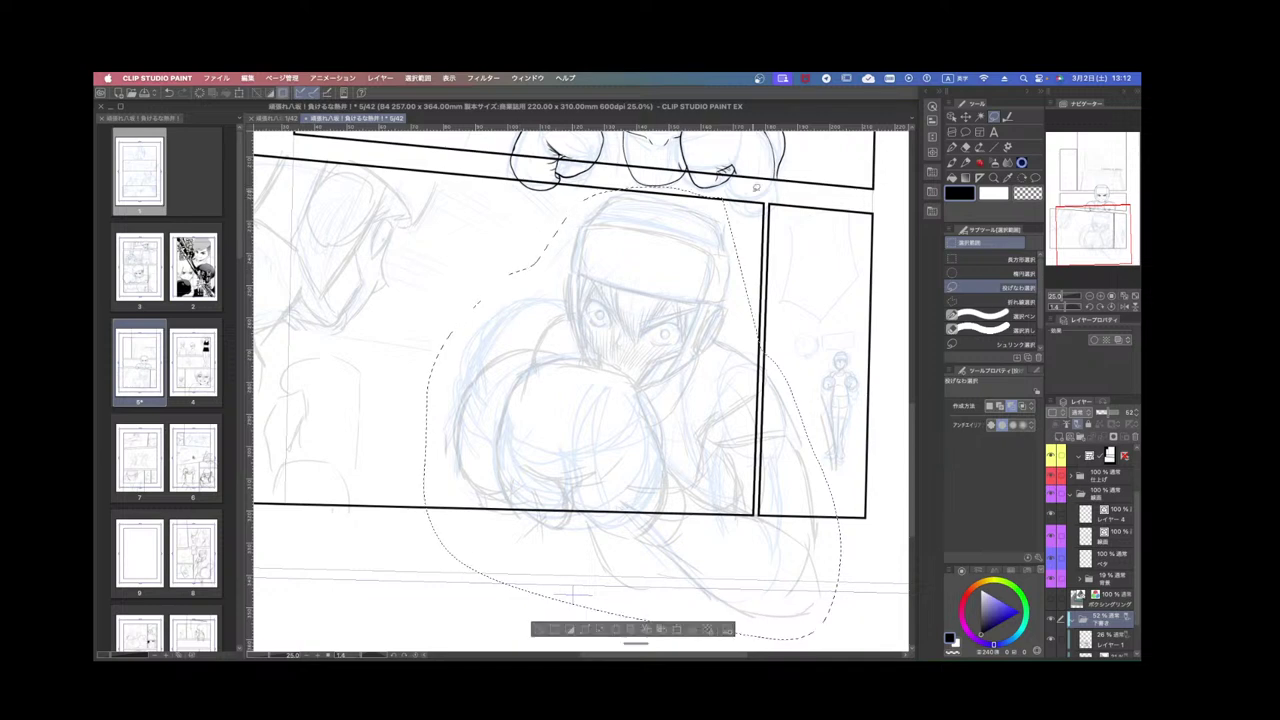
key("super+t")
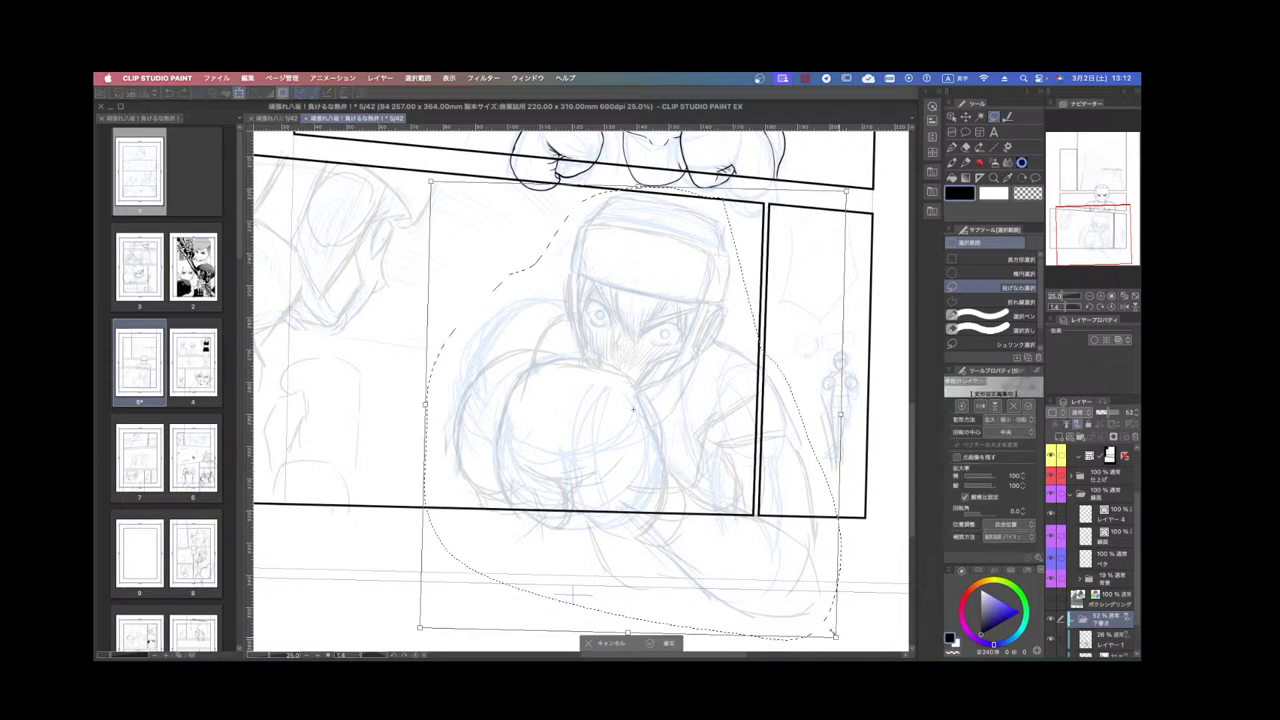
left_click_drag(835, 634, 801, 598)
left_click_drag(771, 550, 829, 583)
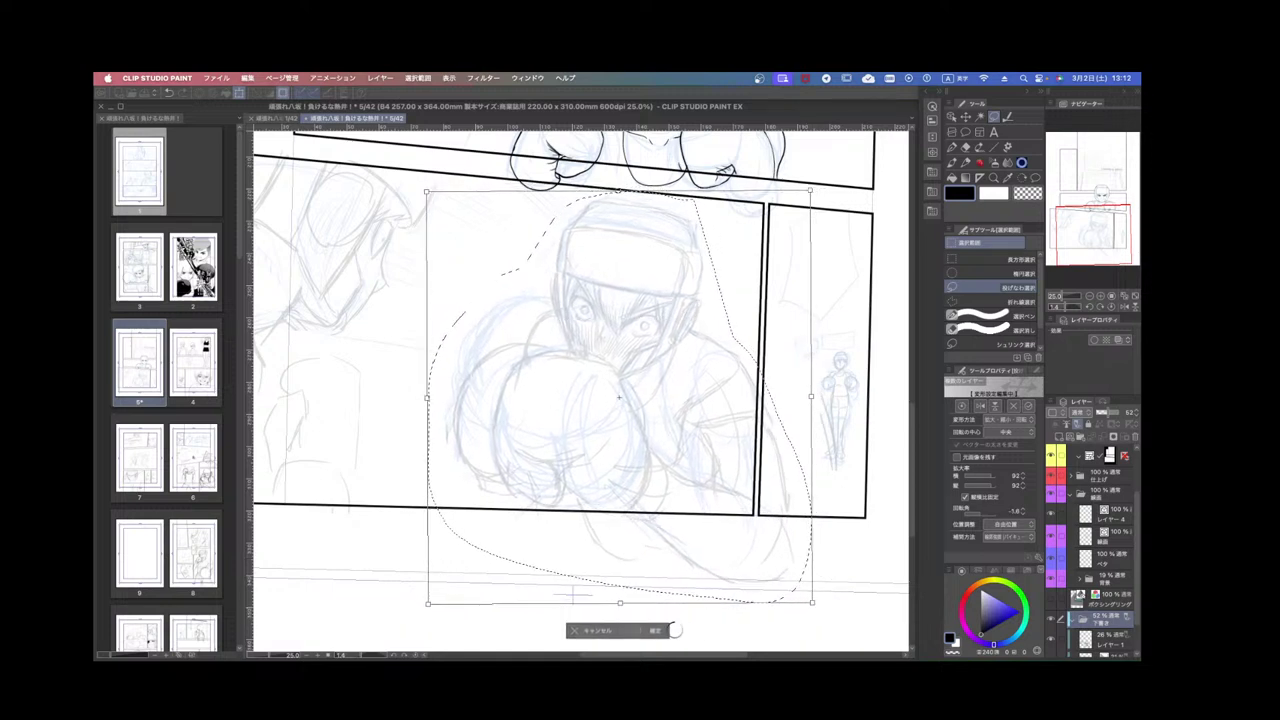
left_click(676, 633)
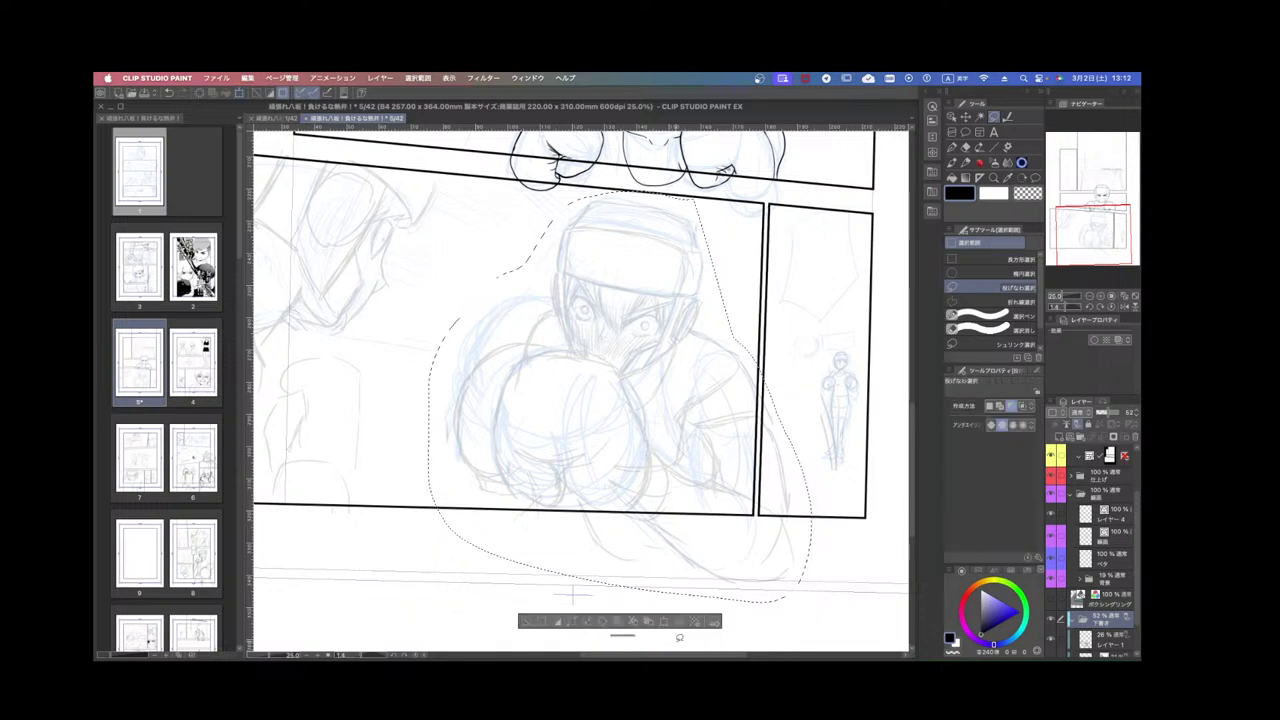
key("super+d")
Search the material library for ぼ and place the ボクシンググローブR 3D glove on the page.
left_click_drag(571, 594, 778, 617)
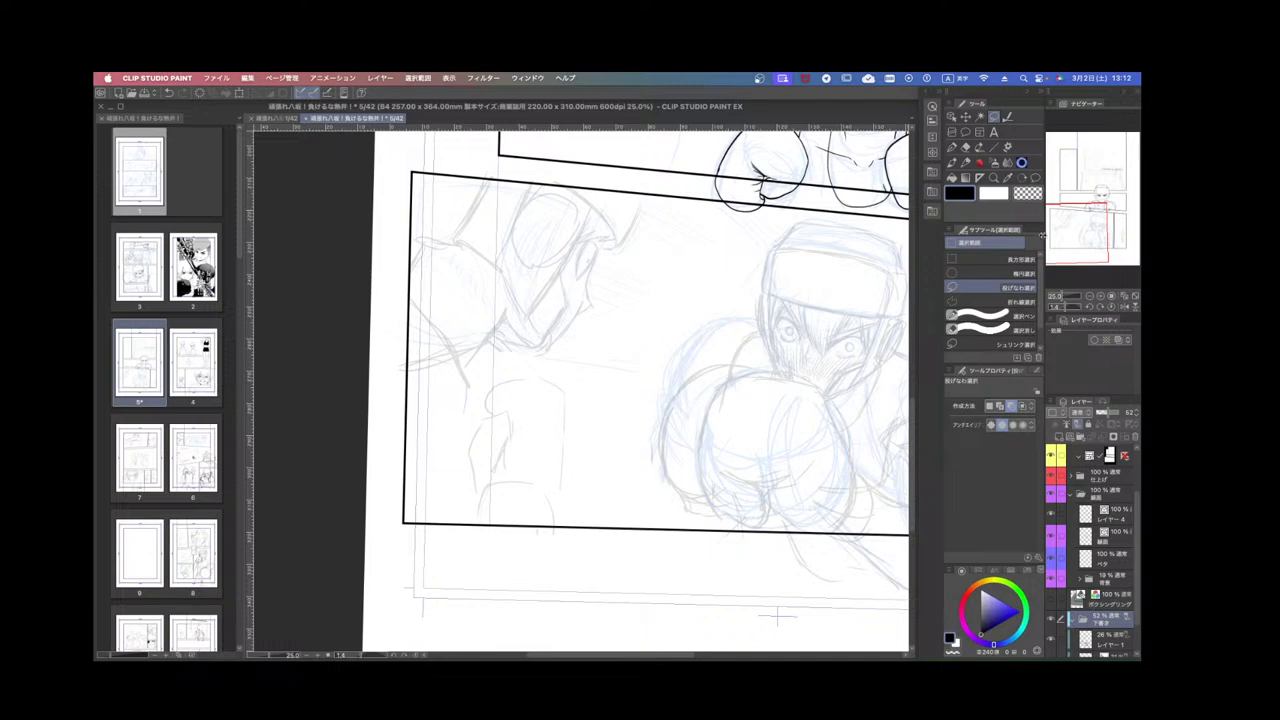
left_click(932, 174)
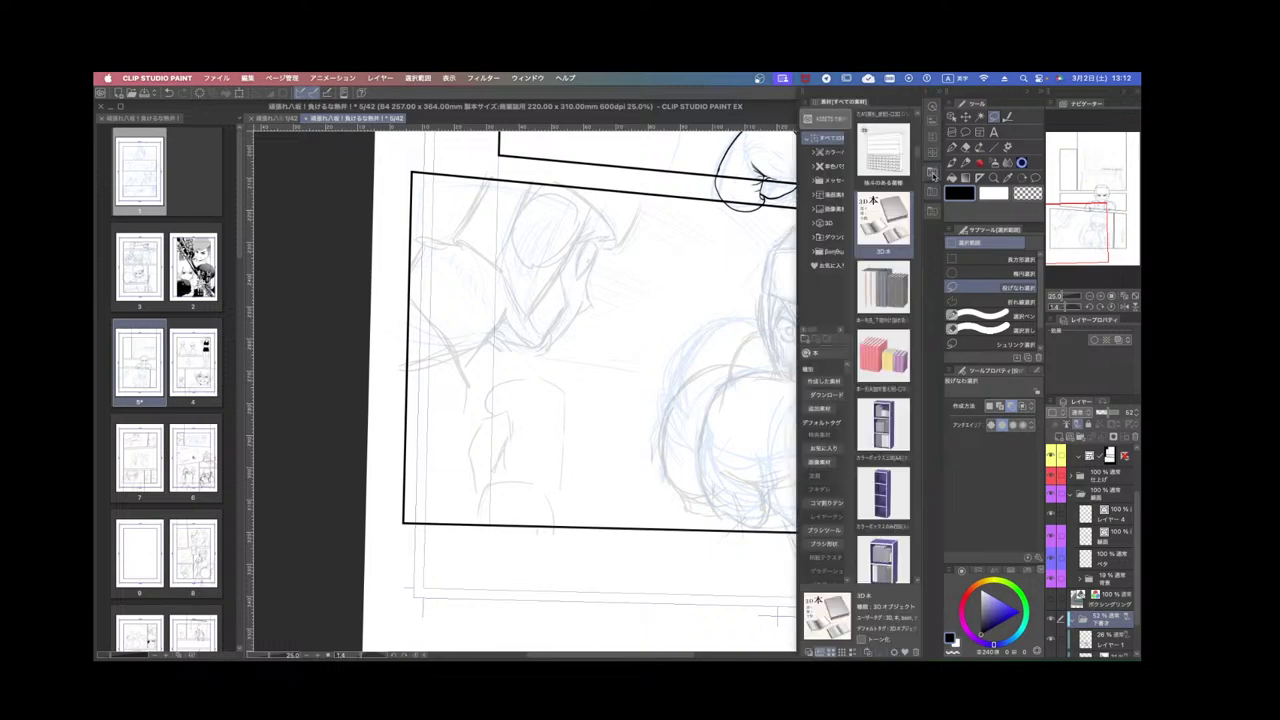
left_click(831, 350)
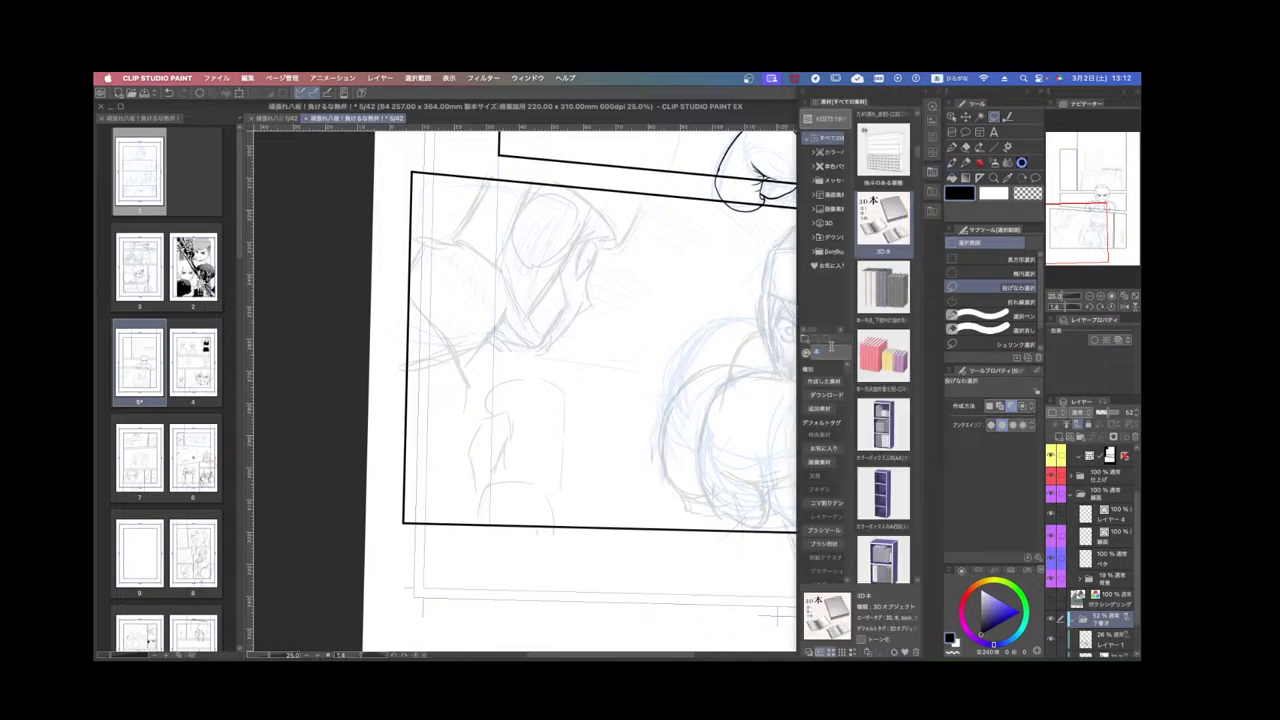
key("BackSpace")
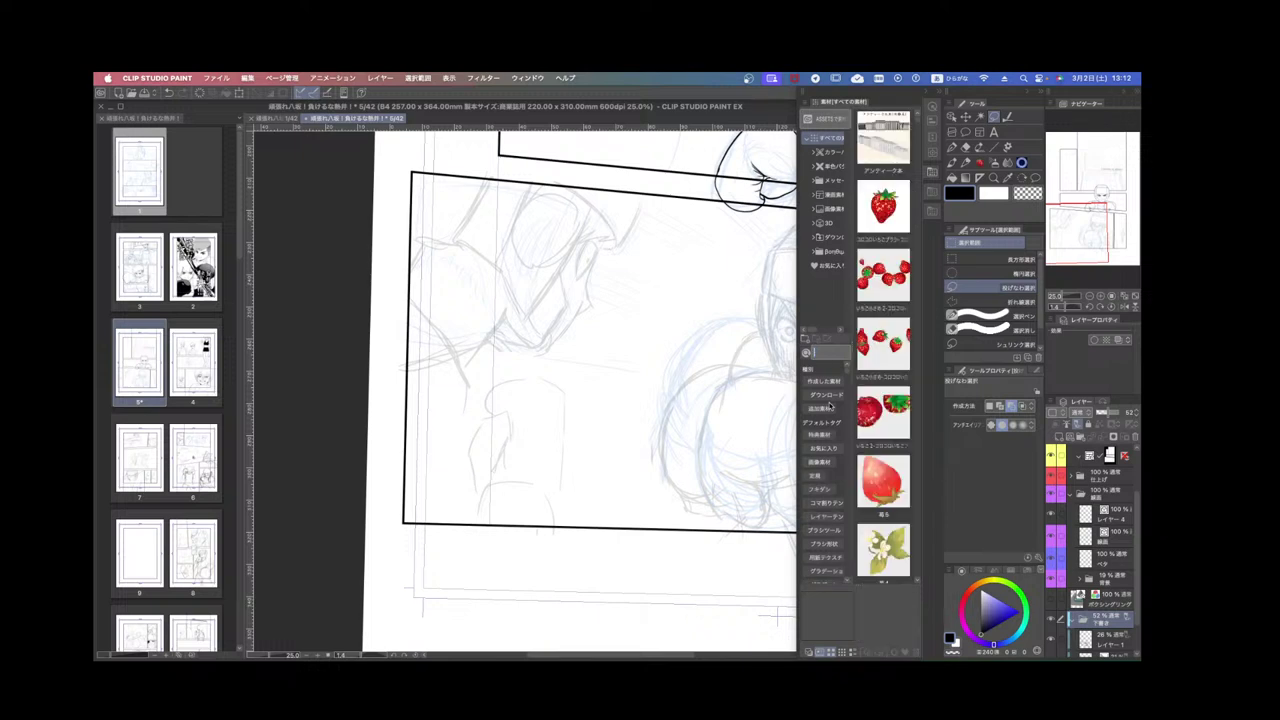
type("ぼ")
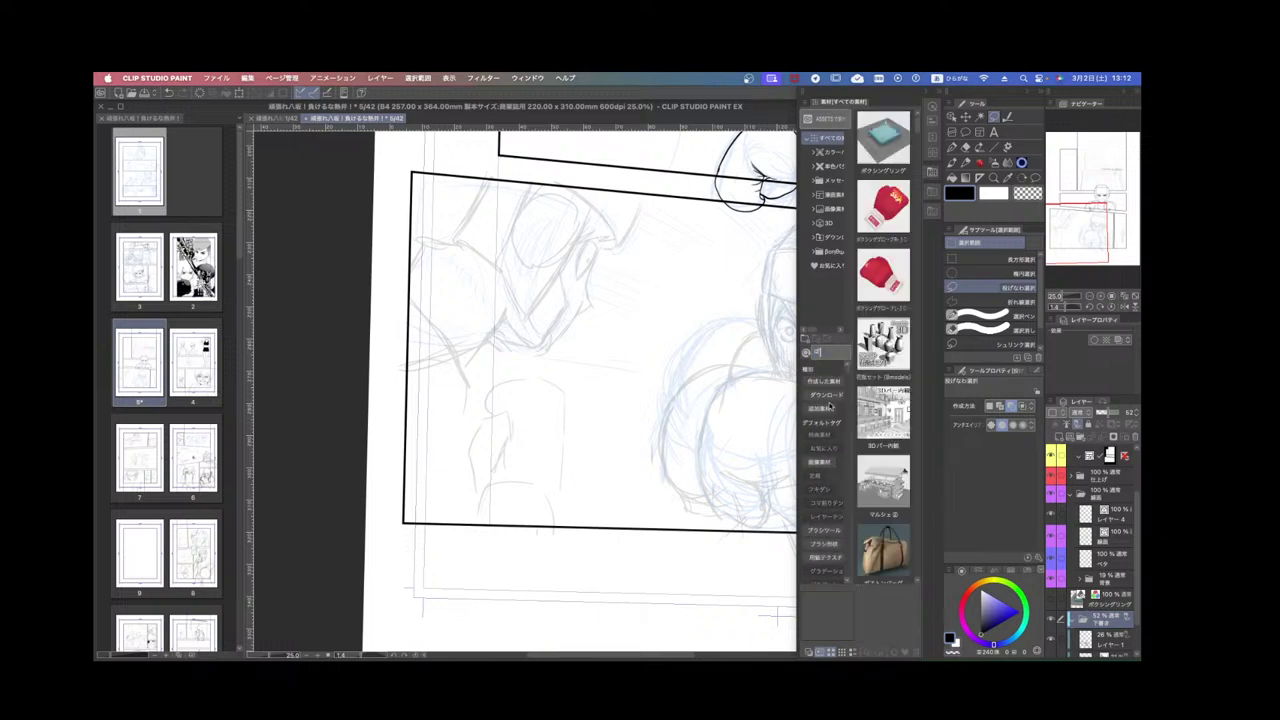
left_click(888, 210)
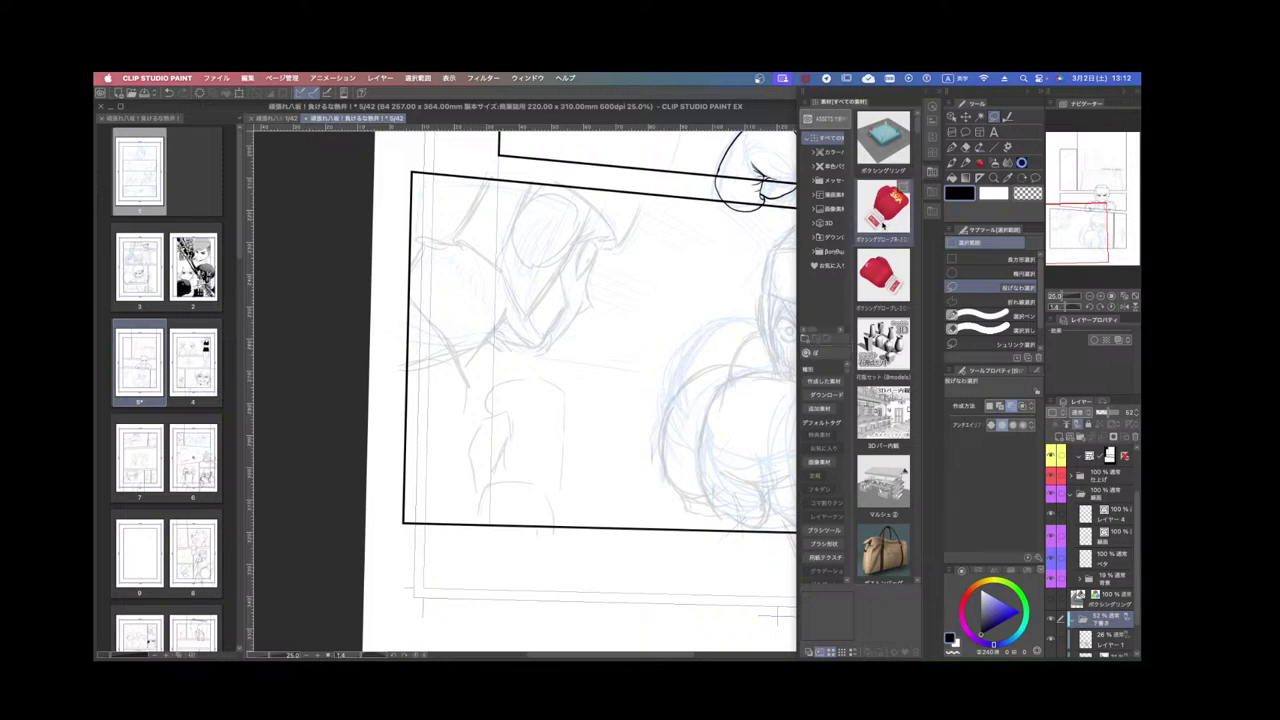
left_click_drag(888, 210, 622, 529)
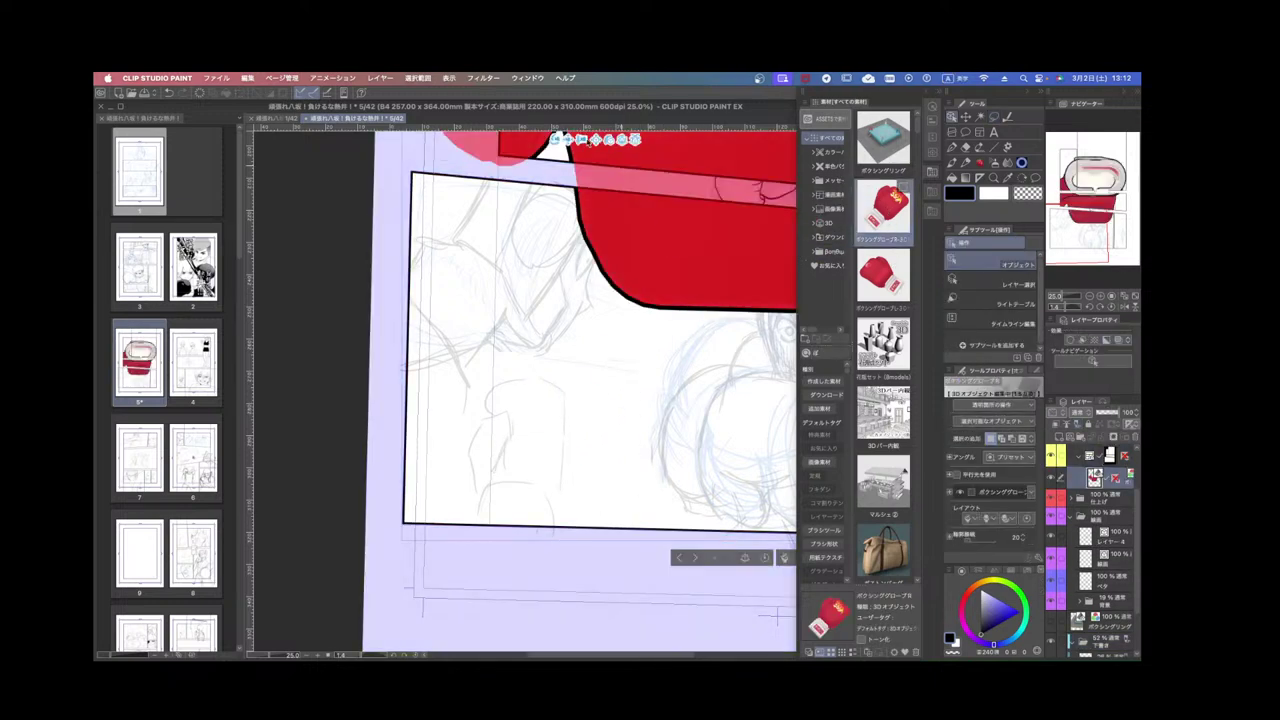
Turn the 3D glove upright and place it in the lower-left corner of the large bottom panel.
left_click_drag(512, 373, 683, 422)
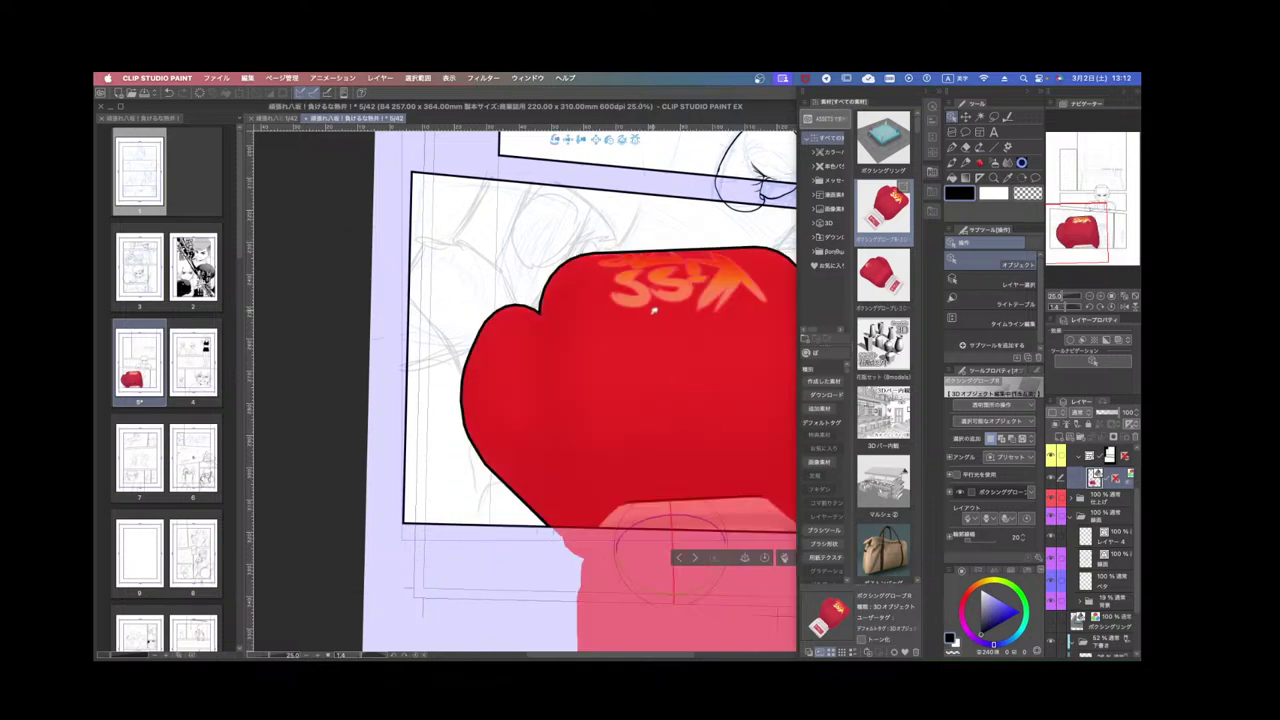
scroll(728, 472, "down", 1)
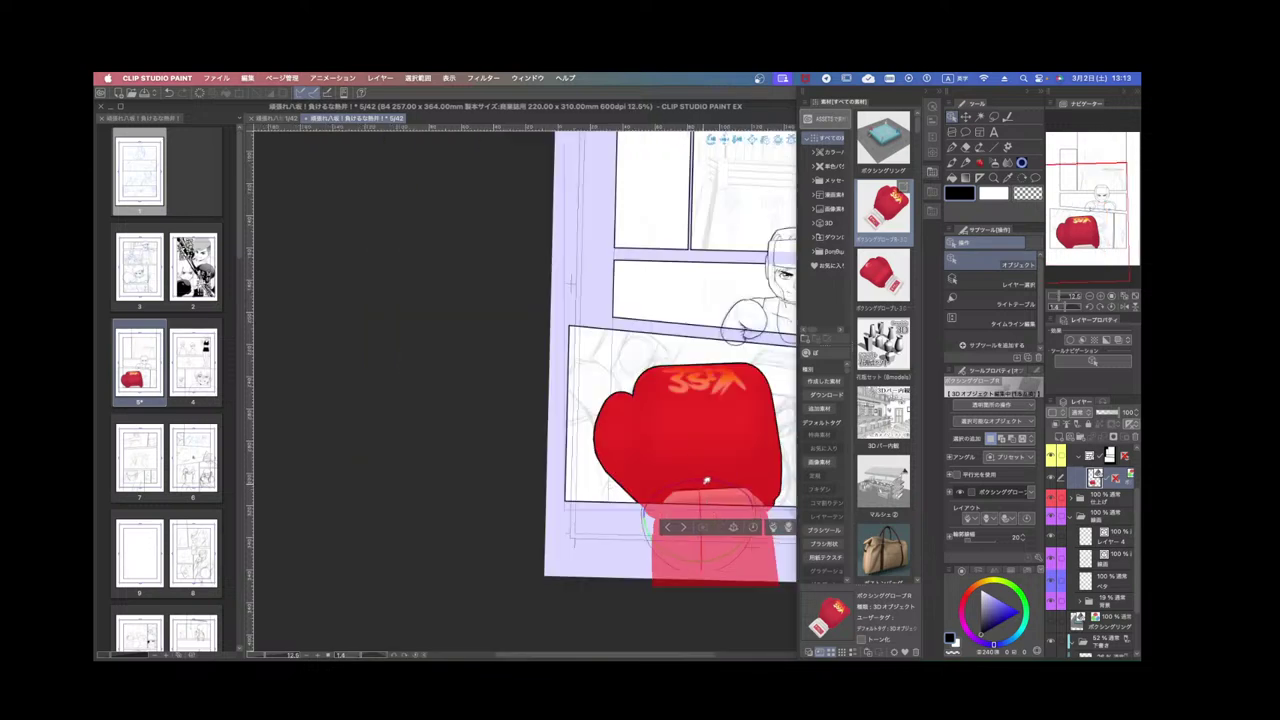
scroll(712, 482, "up", 2)
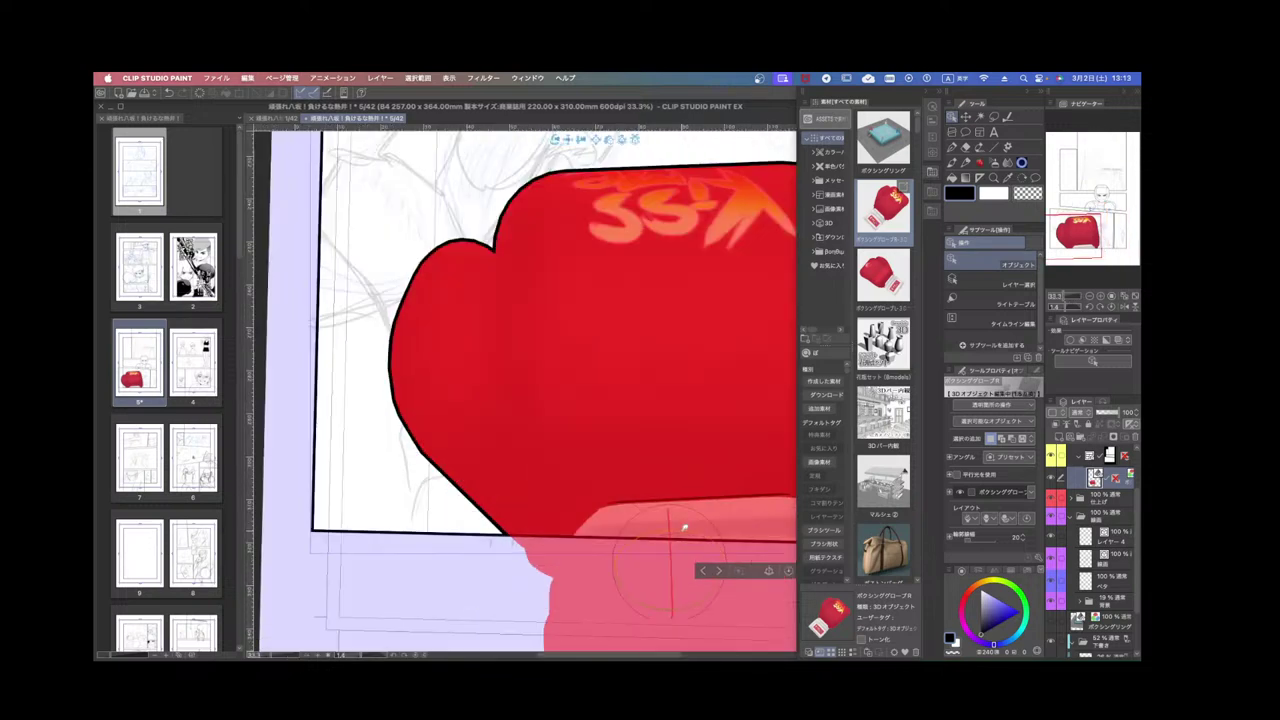
mouse_move(684, 525)
left_mouse_down()
mouse_move(745, 547)
mouse_move(727, 537)
left_mouse_up()
scroll(727, 537, "down", 3)
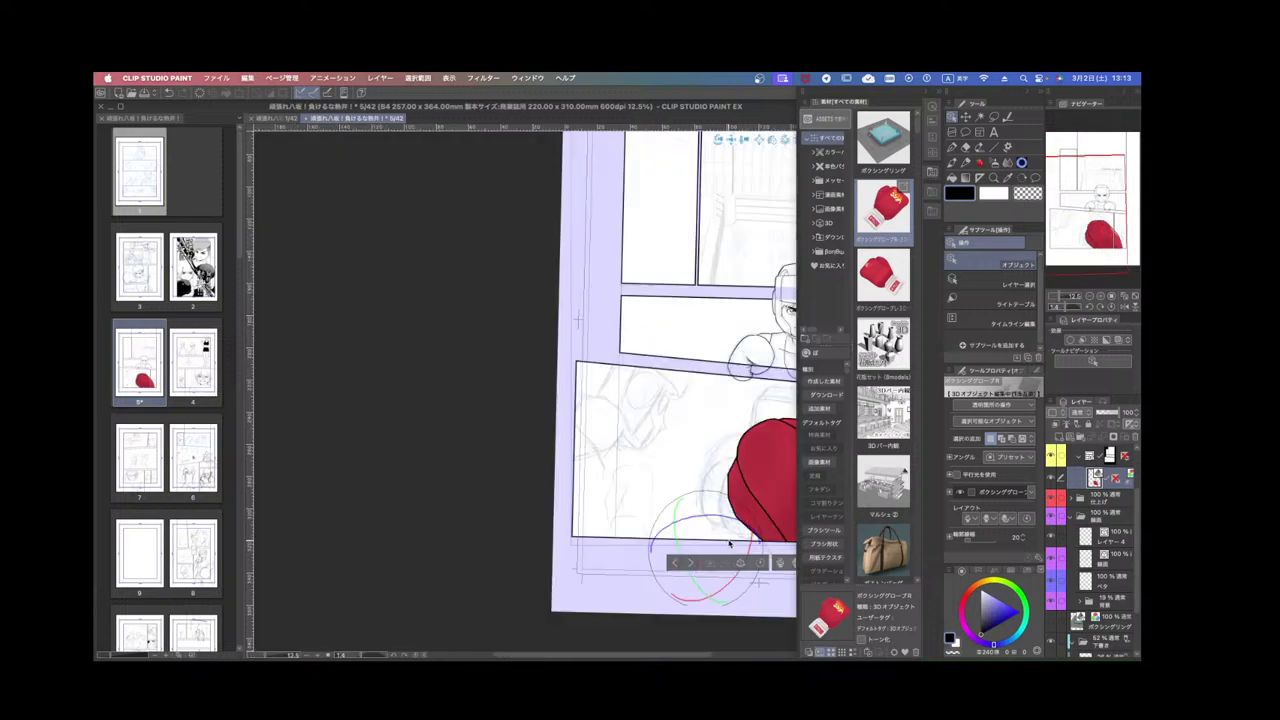
scroll(766, 518, "down", 2)
scroll(768, 517, "up", 2)
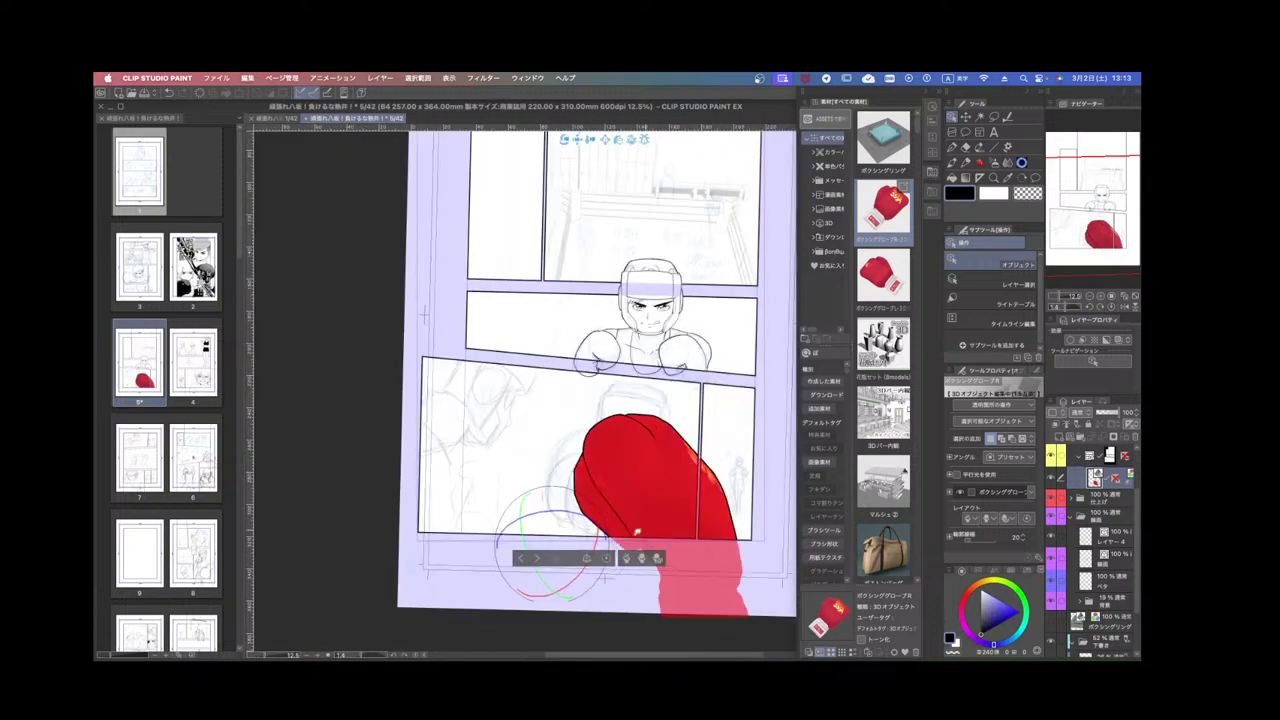
mouse_move(652, 508)
left_mouse_down()
mouse_move(632, 488)
mouse_move(490, 518)
left_mouse_up()
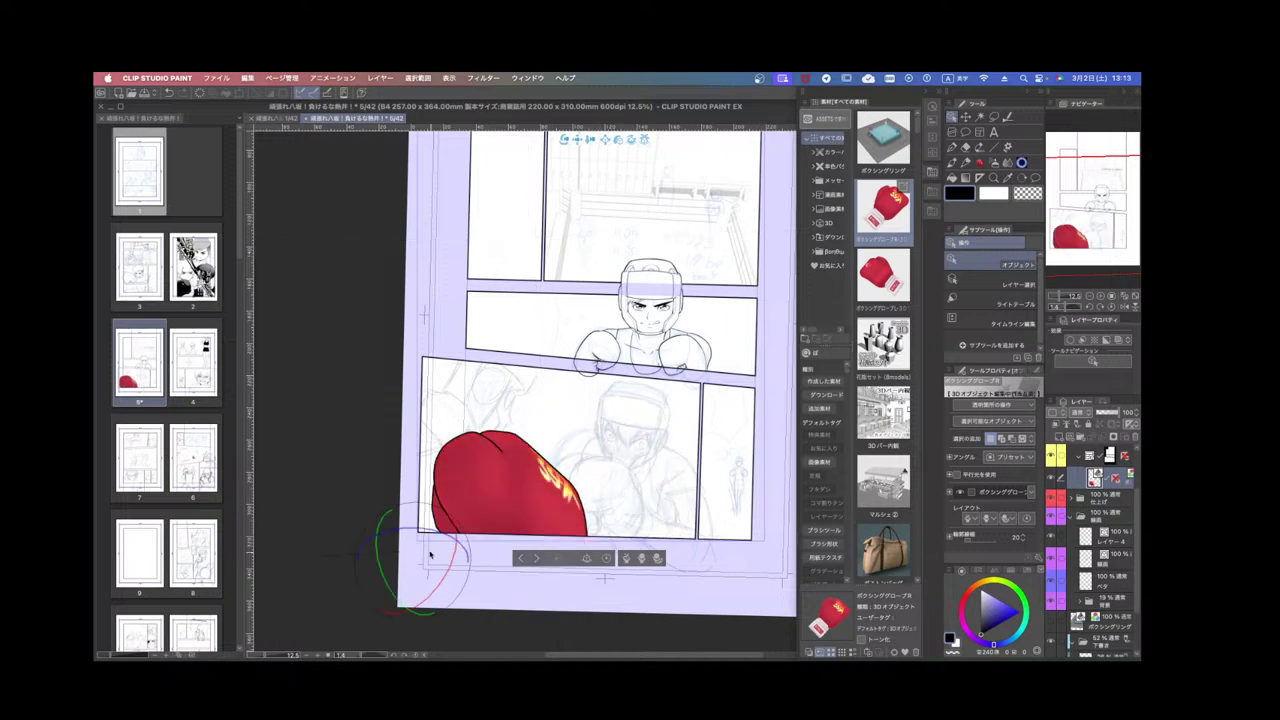
Adjust the 3D camera to make the glove smaller below the left boxer's head, and rotate the glove slightly.
scroll(583, 515, "down", 1)
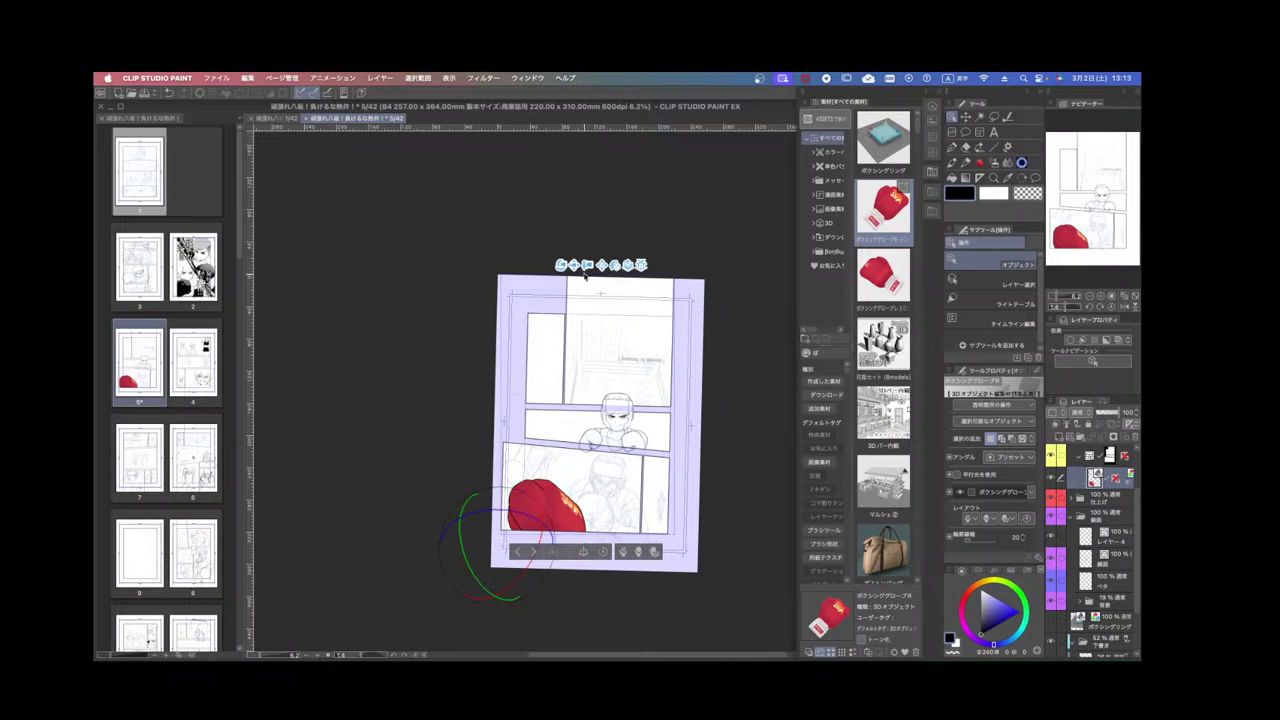
left_click_drag(588, 265, 555, 308)
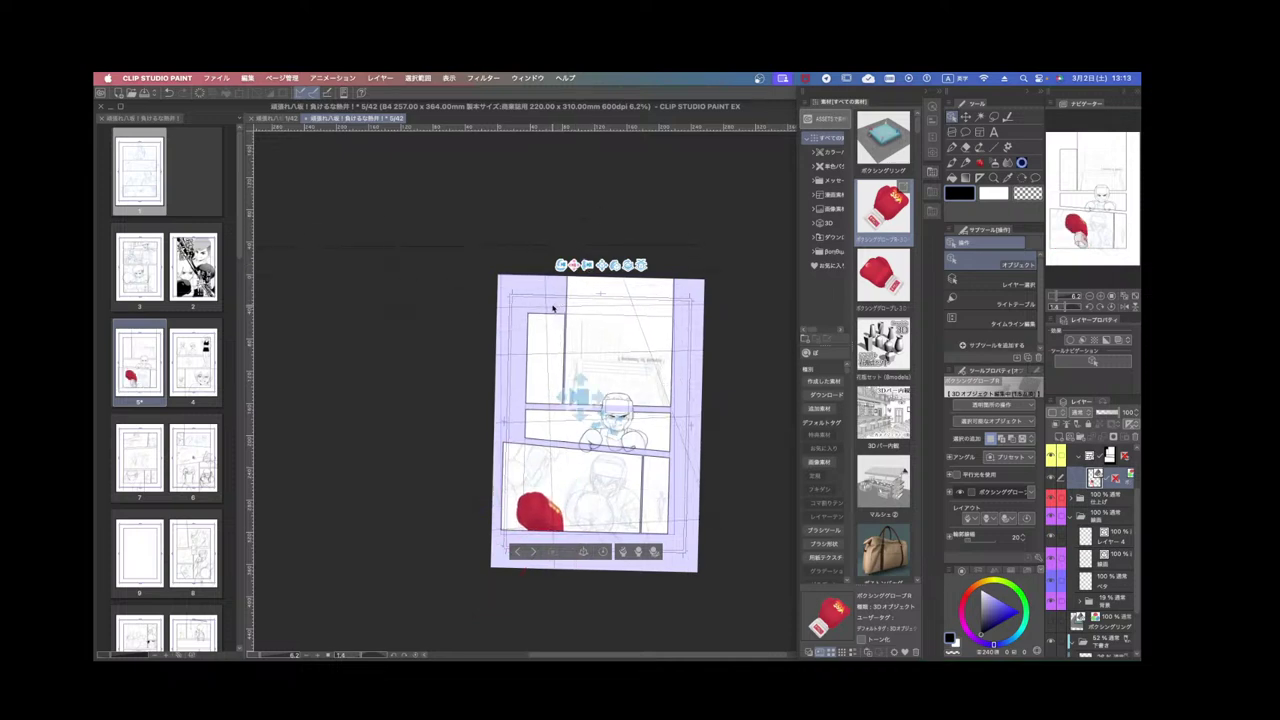
left_click_drag(588, 265, 553, 271)
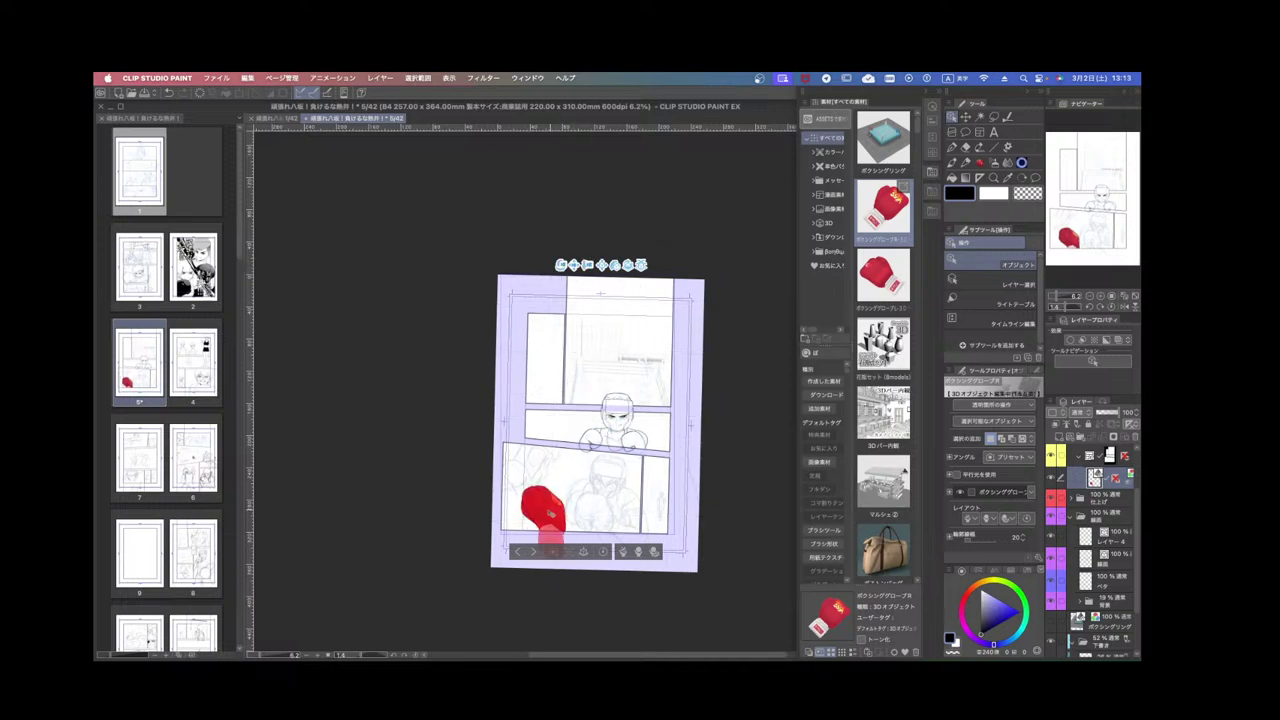
left_click(565, 510)
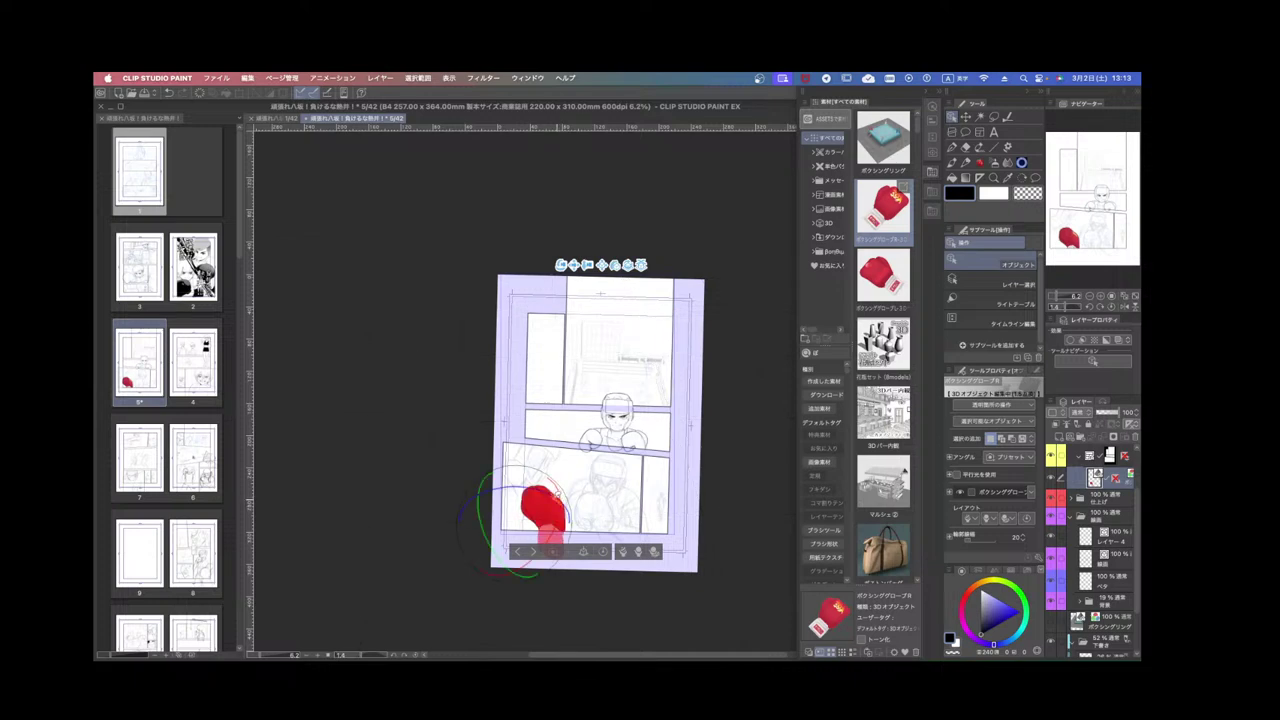
left_click_drag(547, 491, 542, 495)
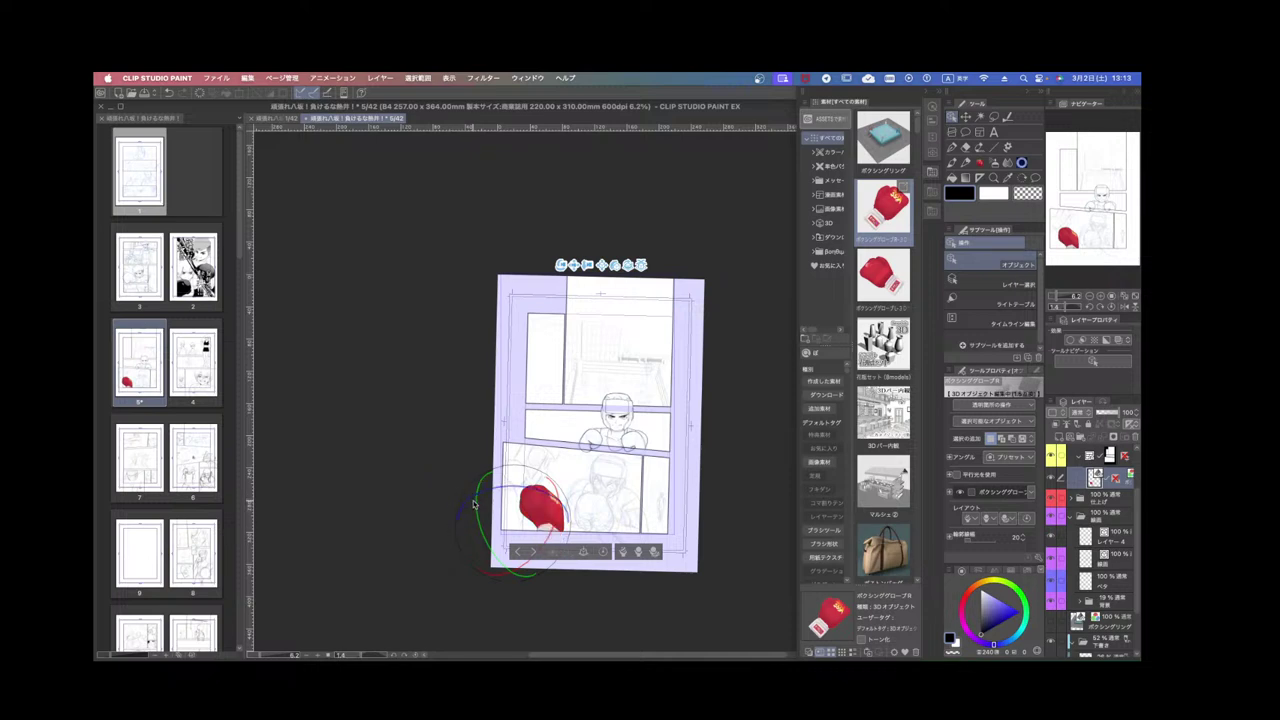
Refine the 3D glove's angle and shift it down so its cuff meets the large panel's bottom border.
scroll(496, 498, "up", 6)
scroll(660, 525, "down", 2)
left_click_drag(719, 555, 733, 513)
scroll(700, 450, "down", 3)
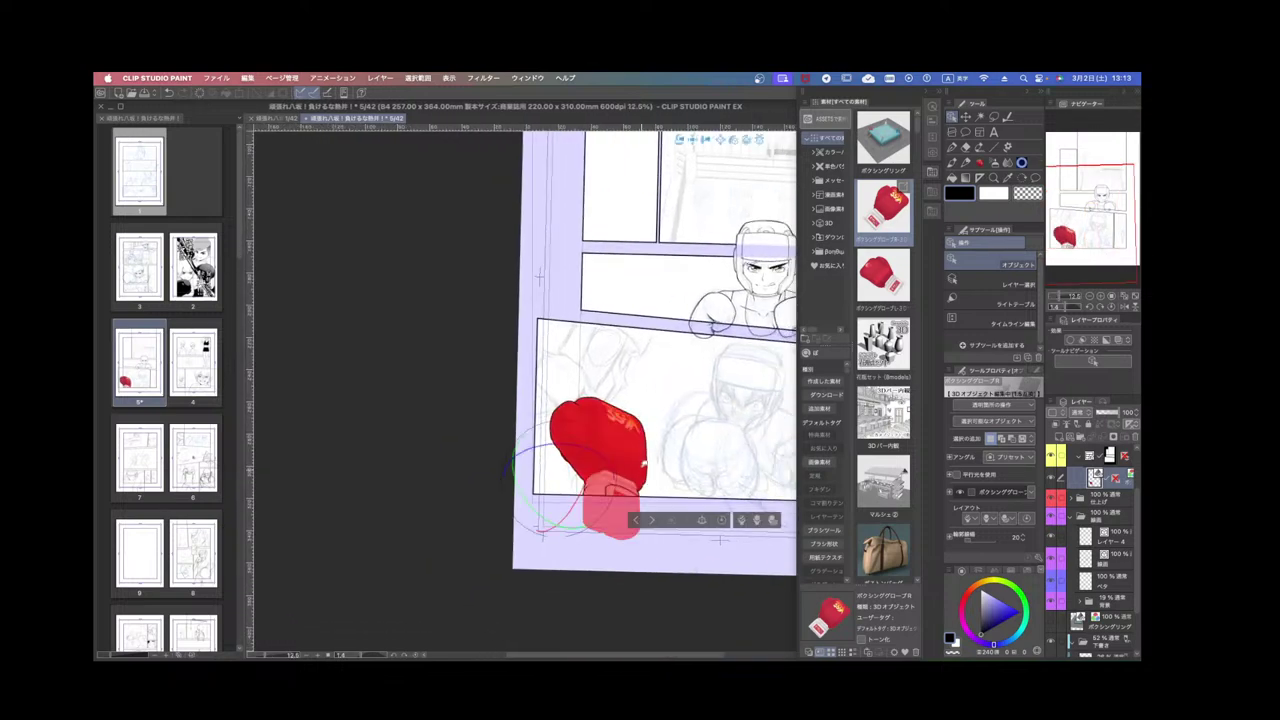
left_click_drag(692, 140, 707, 164)
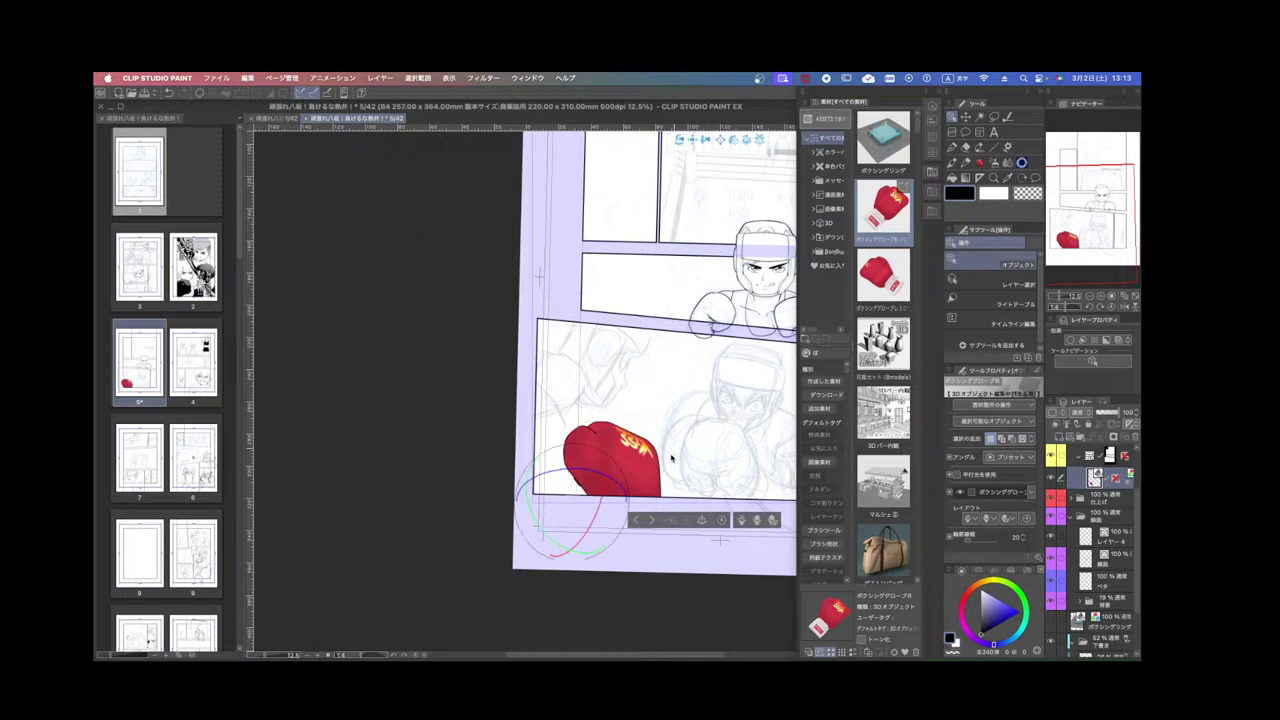
left_click_drag(576, 553, 588, 507)
left_click_drag(1137, 578, 1137, 614)
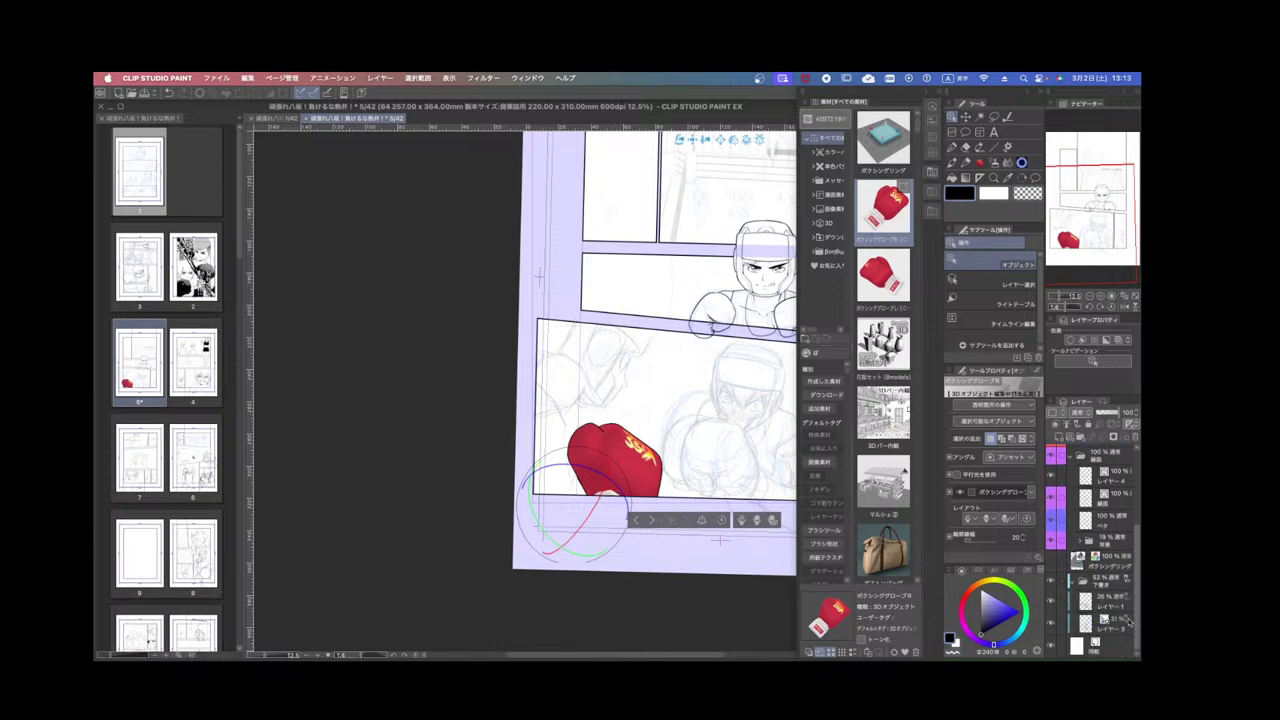
Activate the draft layer レイヤー 1 for pen drawing and hide the red 3D boxing glove in the large bottom frame.
left_click(1110, 602)
key("p")
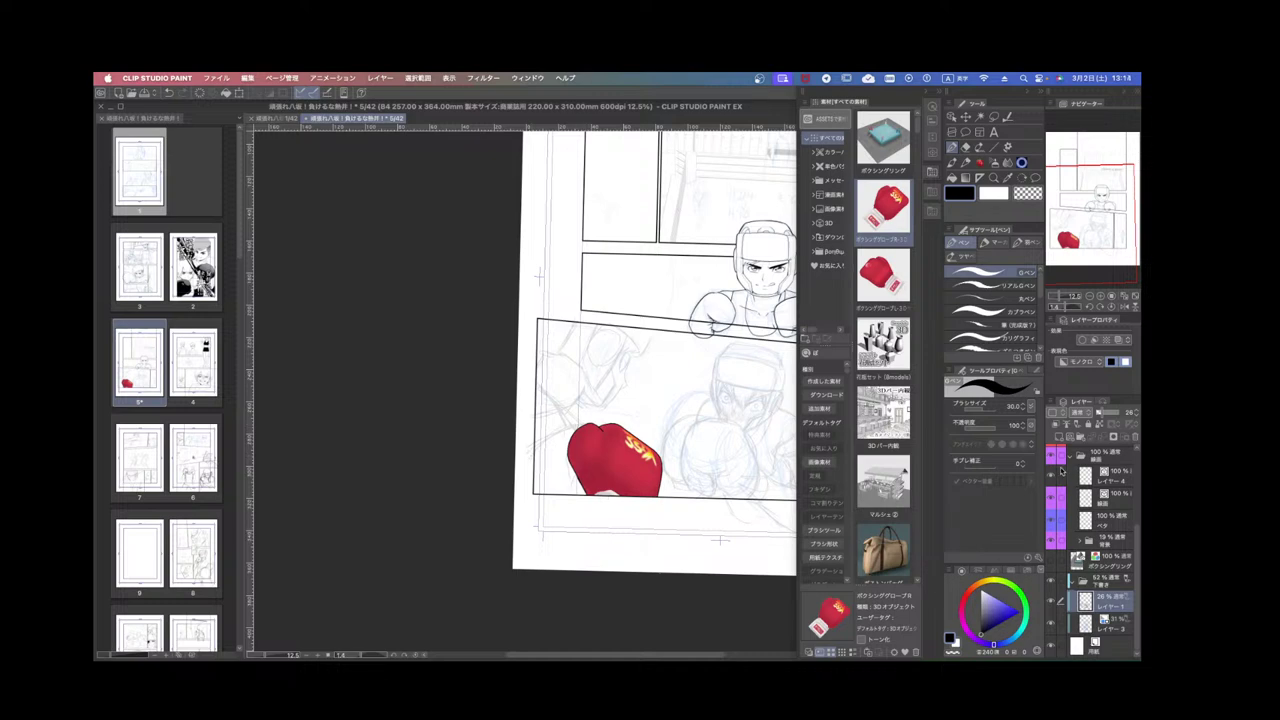
scroll(1064, 471, "up", 5)
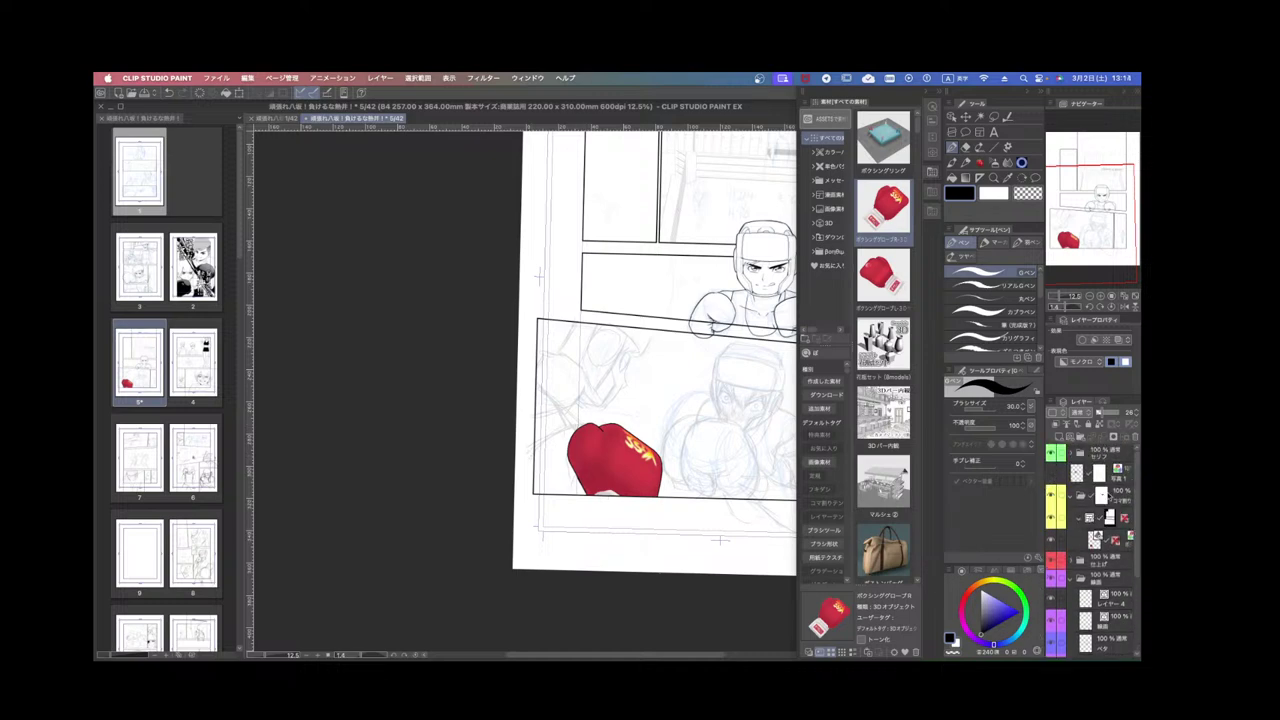
left_click(1050, 542)
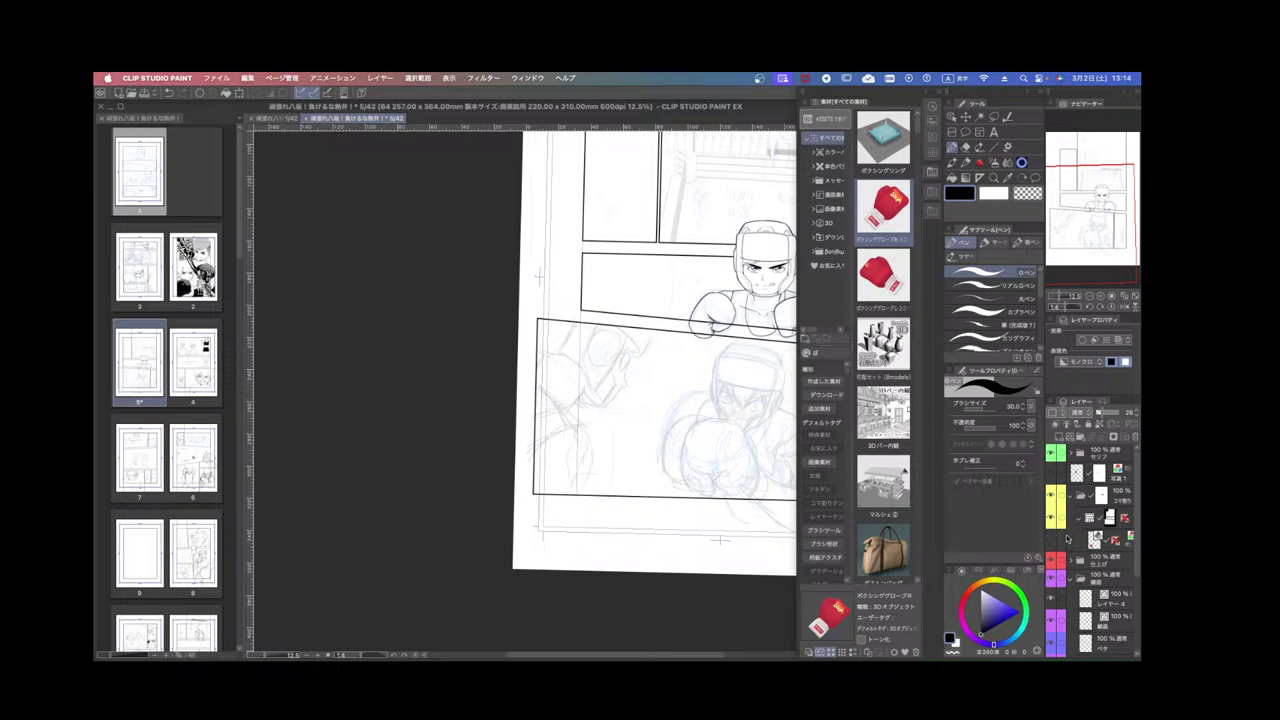
scroll(1133, 612, "down", 3)
scroll(1133, 612, "down", 2)
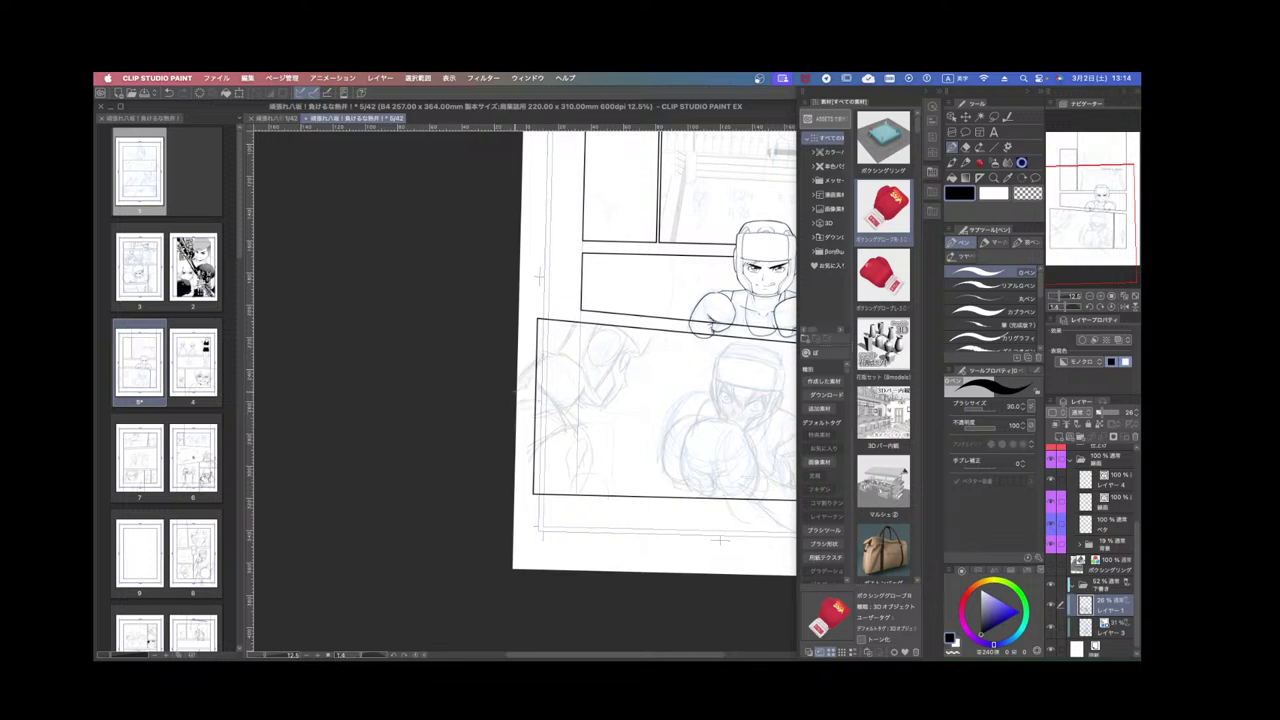
Rough in the foreground boxer's arm and torso in the bottom frame, letting the lines run past its lower edge.
left_click_drag(548, 488, 561, 440)
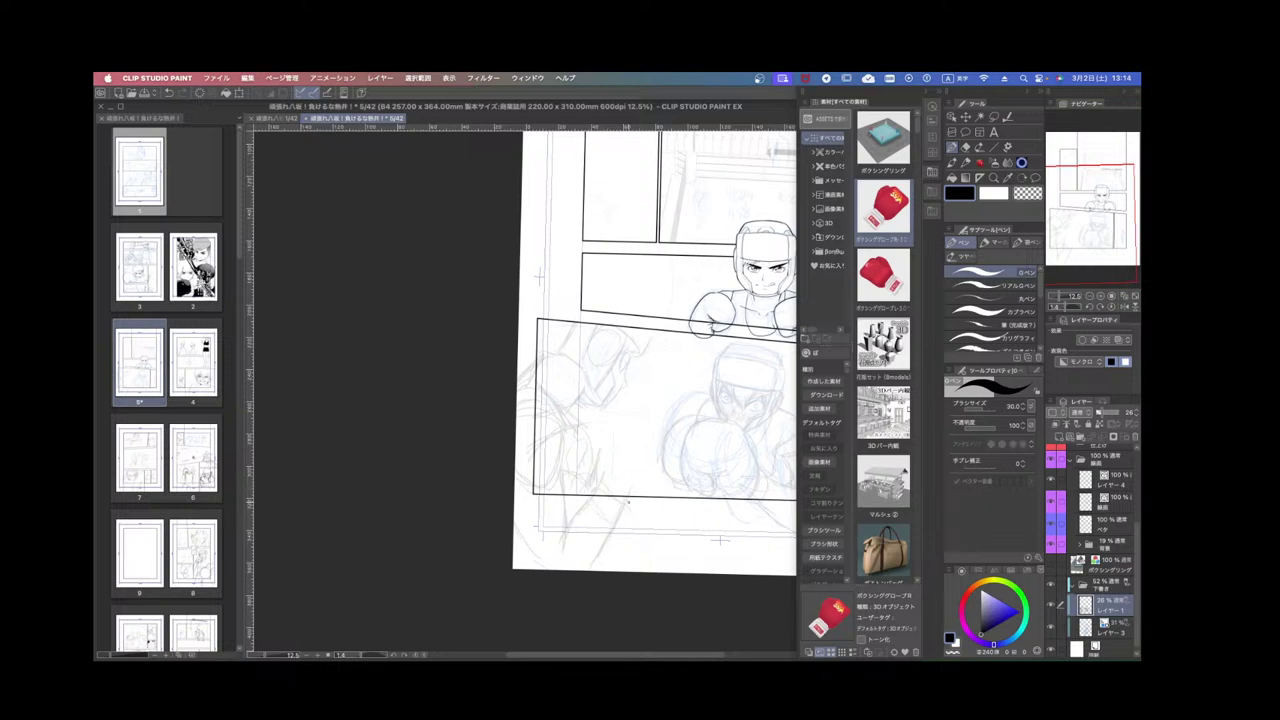
left_click_drag(683, 517, 651, 507)
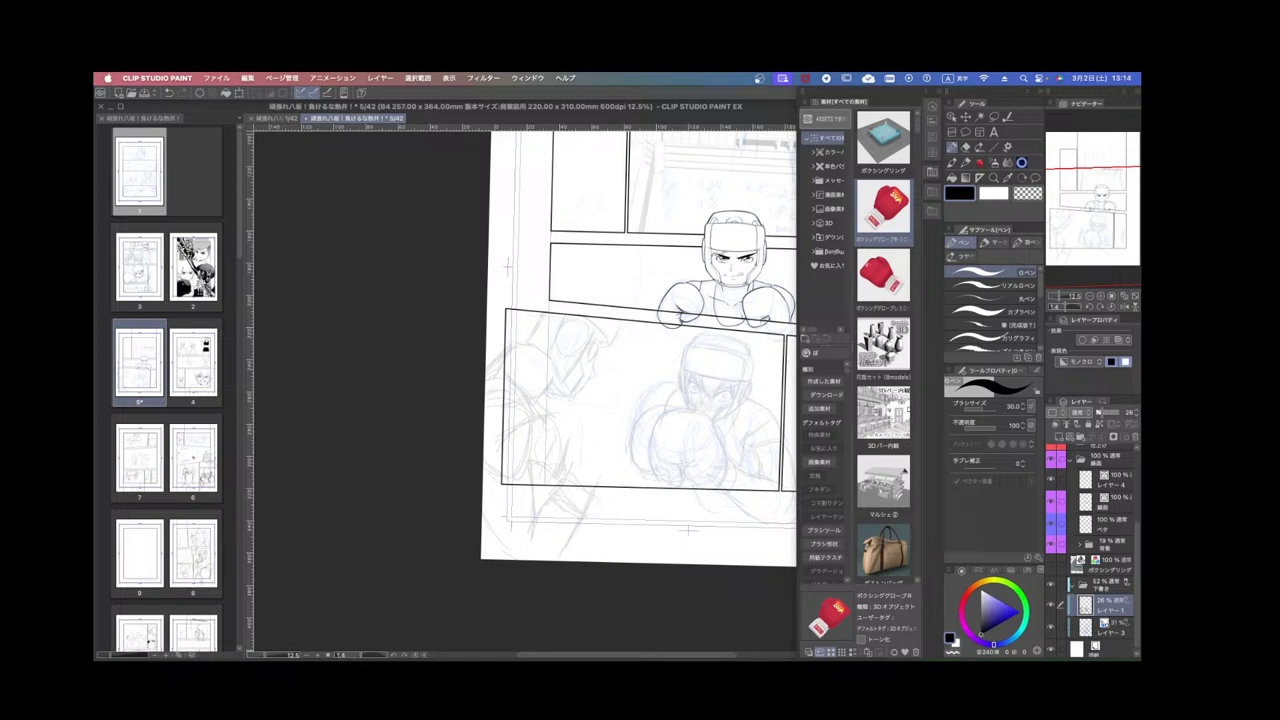
key("super+Tab")
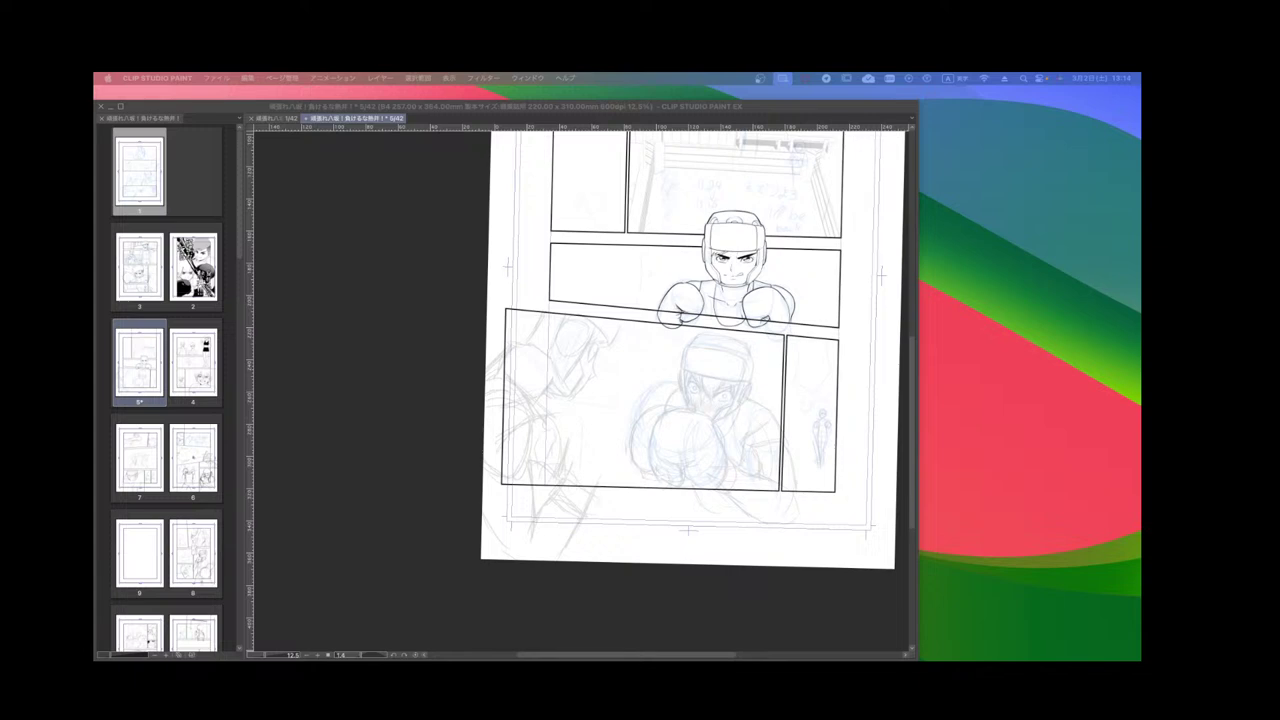
left_click(357, 267)
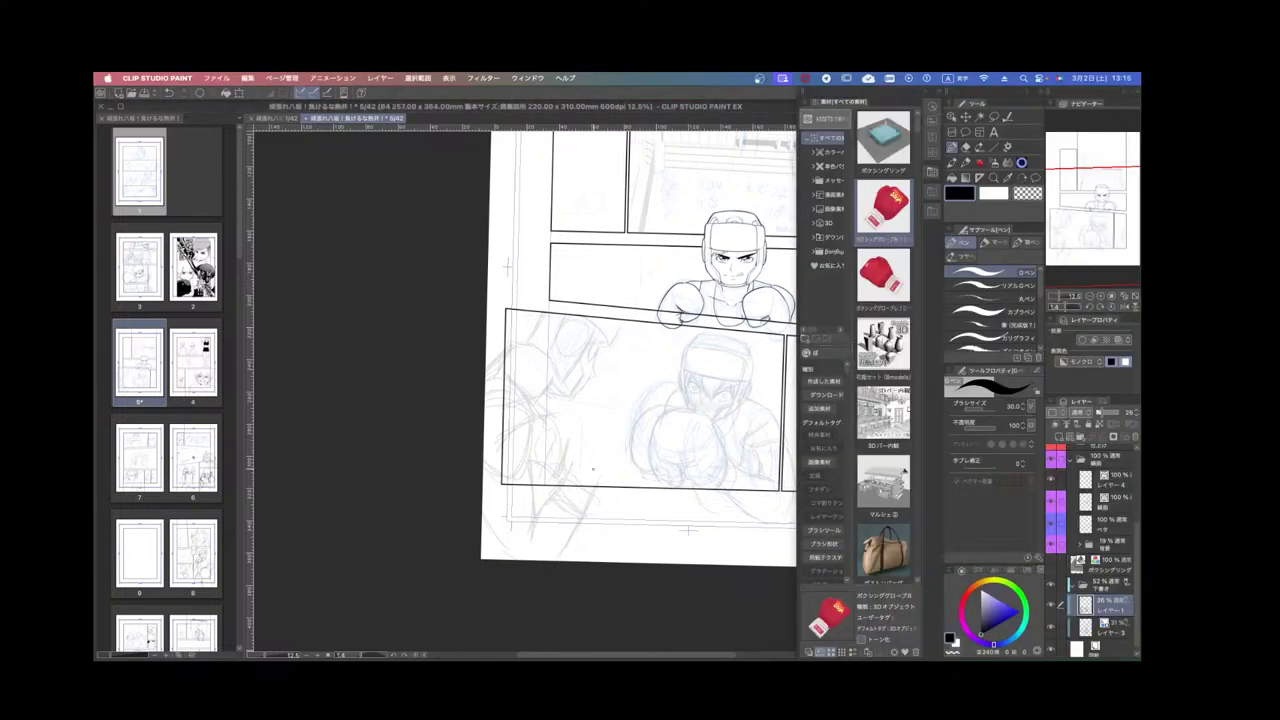
key("super+plus")
key("super+minus")
key("super+plus")
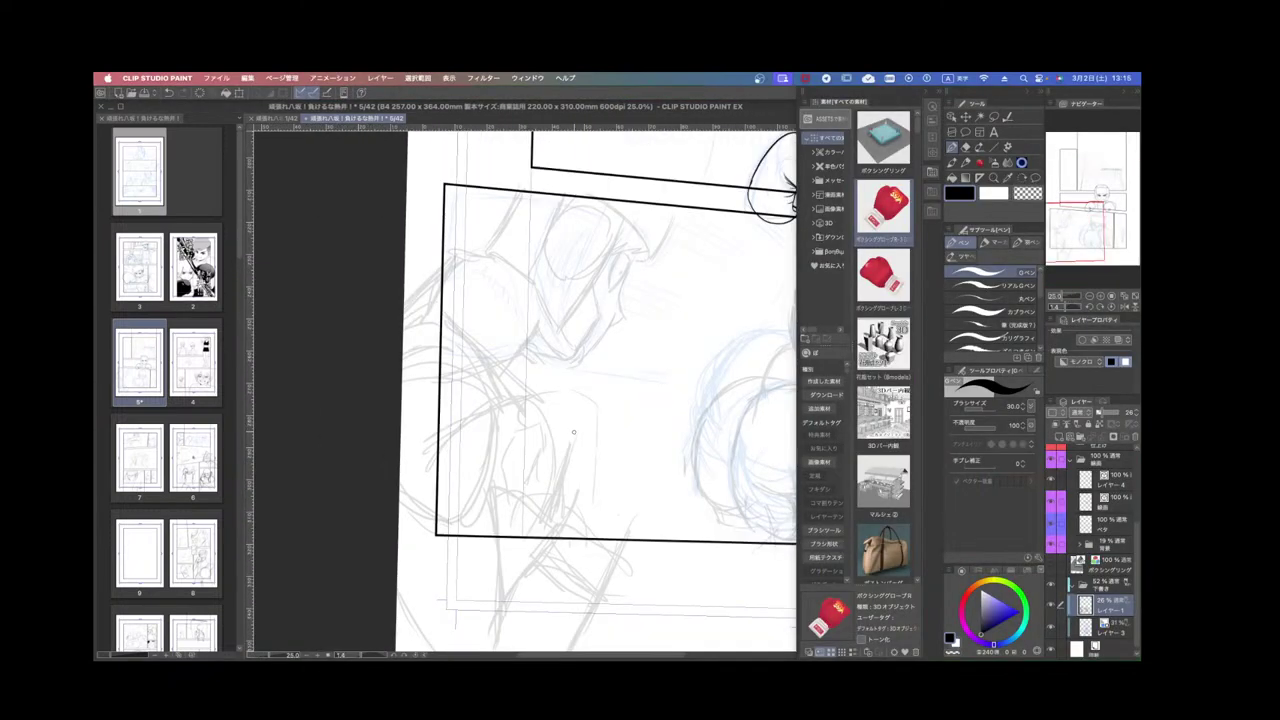
left_click_drag(576, 434, 626, 418)
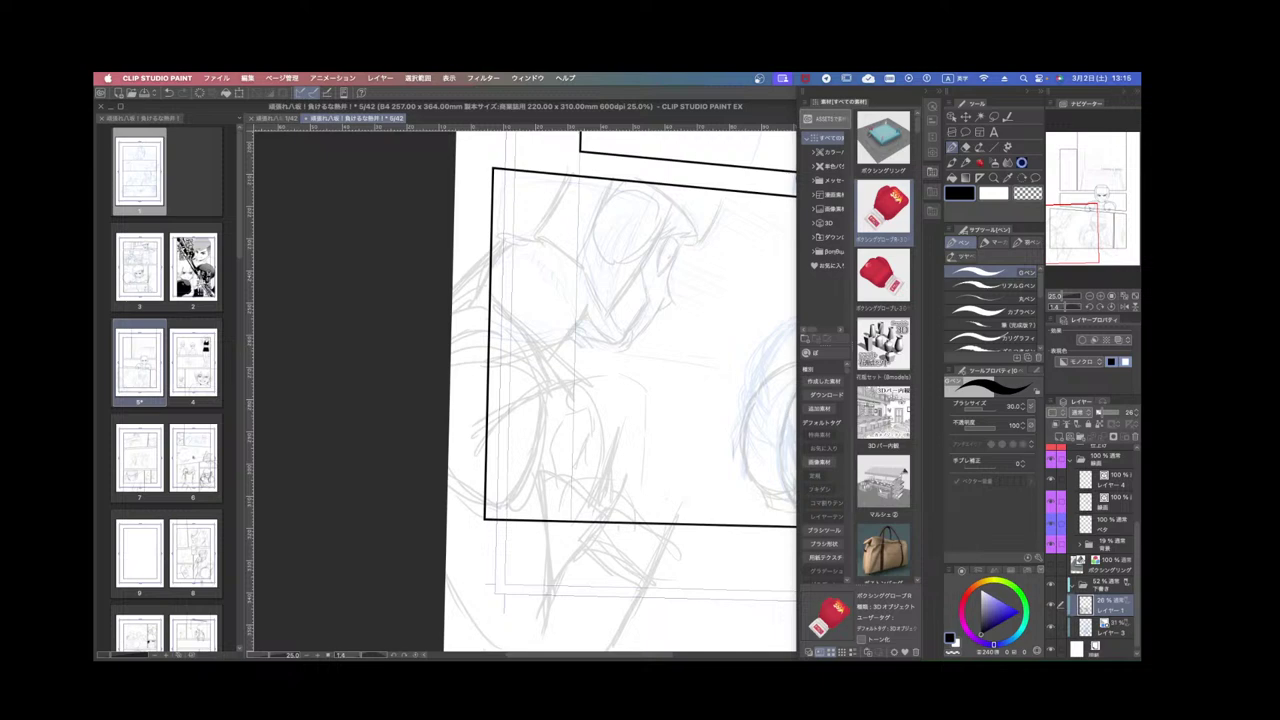
key("super+Tab")
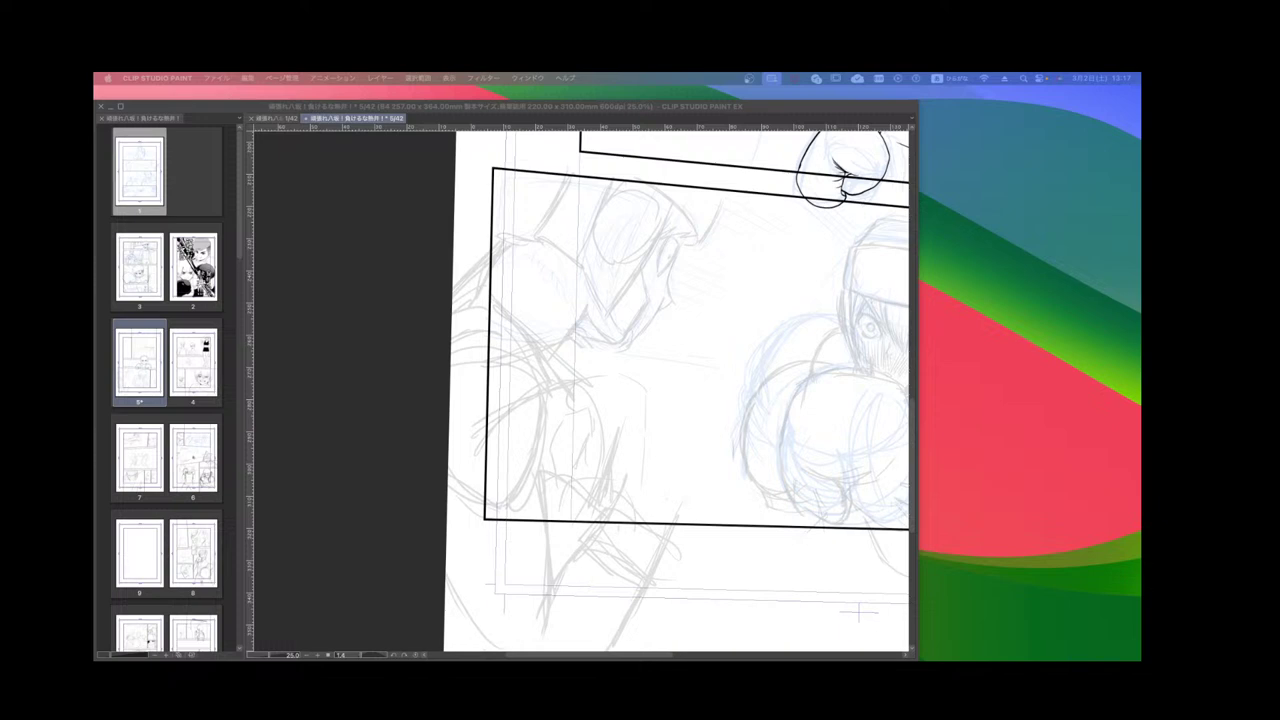
key("Tab")
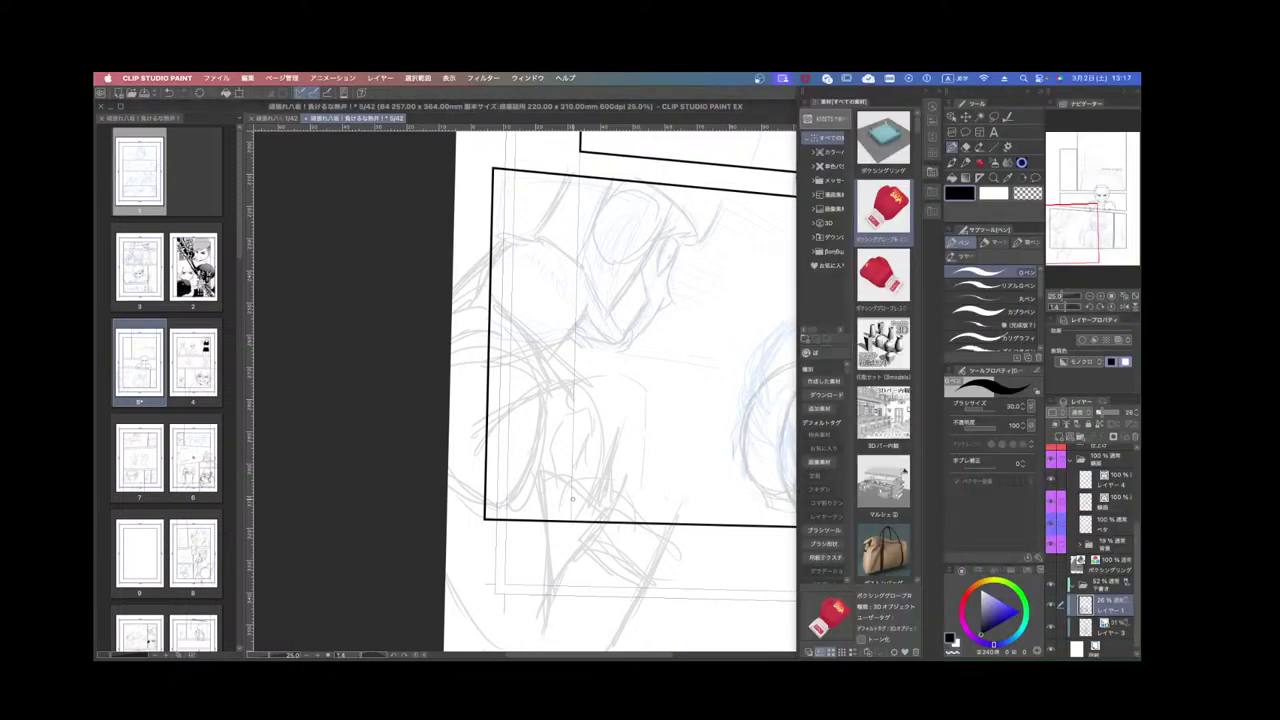
Sketch the foreground boxer's forearm strokes and a large rounded glove at the frame's lower edge.
mouse_move(571, 491)
left_mouse_down()
mouse_move(569, 537)
mouse_move(597, 506)
mouse_move(616, 583)
mouse_move(586, 555)
mouse_move(623, 580)
left_mouse_up()
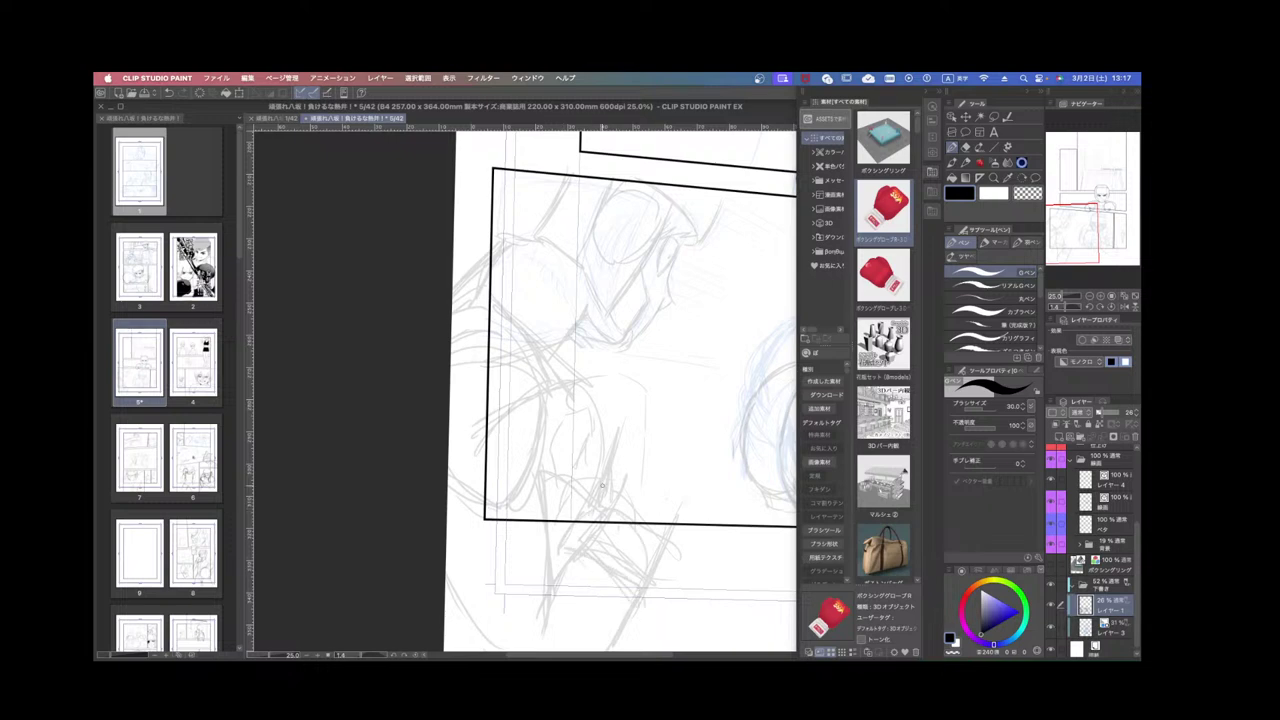
mouse_move(616, 477)
left_mouse_down()
mouse_move(585, 458)
mouse_move(605, 486)
mouse_move(597, 438)
mouse_move(574, 481)
mouse_move(607, 425)
mouse_move(572, 512)
left_mouse_up()
mouse_move(574, 439)
left_mouse_down()
mouse_move(619, 498)
mouse_move(584, 429)
mouse_move(562, 514)
left_mouse_up()
mouse_move(570, 472)
left_mouse_down()
mouse_move(575, 432)
mouse_move(638, 420)
mouse_move(618, 398)
mouse_move(690, 402)
mouse_move(712, 495)
mouse_move(673, 535)
mouse_move(675, 501)
left_mouse_up()
scroll(690, 502, "down", 4)
scroll(716, 513, "up", 4)
Lasso the forearm sketch below the frame, shift it slightly down and outward, and clear the selection.
left_click(994, 117)
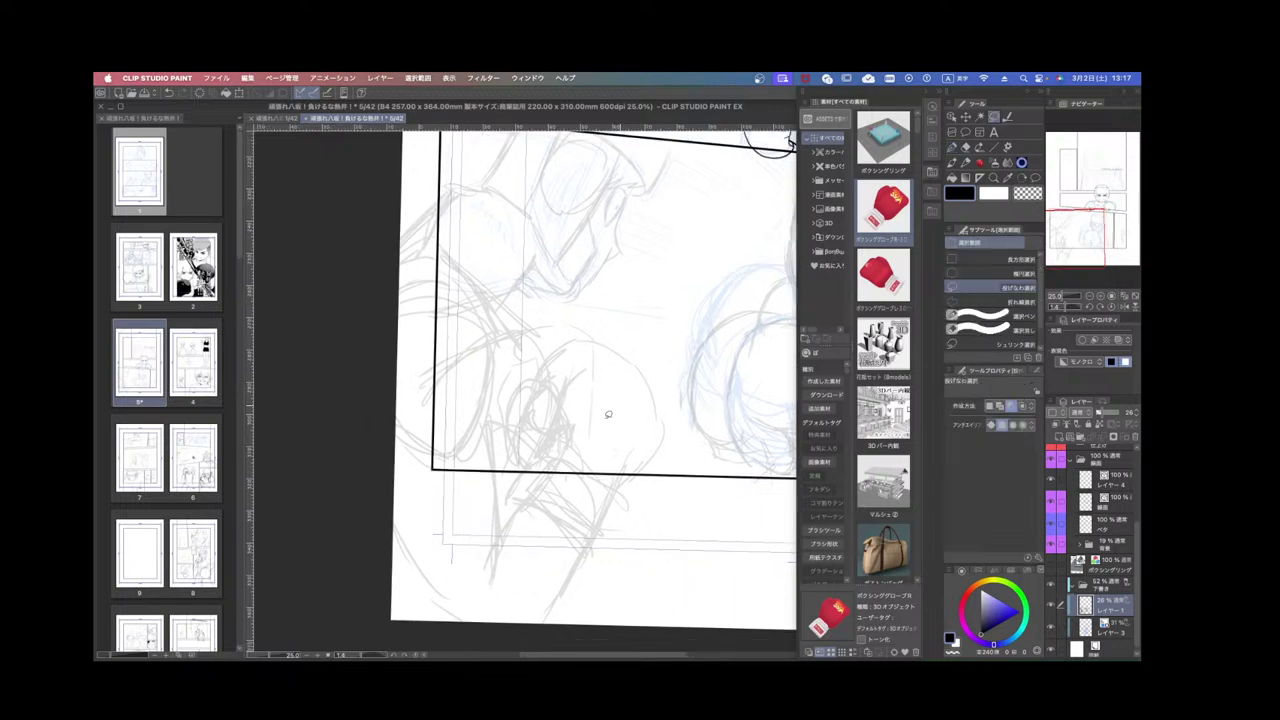
mouse_move(515, 478)
left_mouse_down()
mouse_move(574, 450)
mouse_move(626, 525)
mouse_move(595, 587)
mouse_move(530, 634)
mouse_move(419, 631)
mouse_move(350, 554)
mouse_move(399, 475)
mouse_move(515, 478)
left_mouse_up()
scroll(540, 475, "down", 3)
key("ctrl+t")
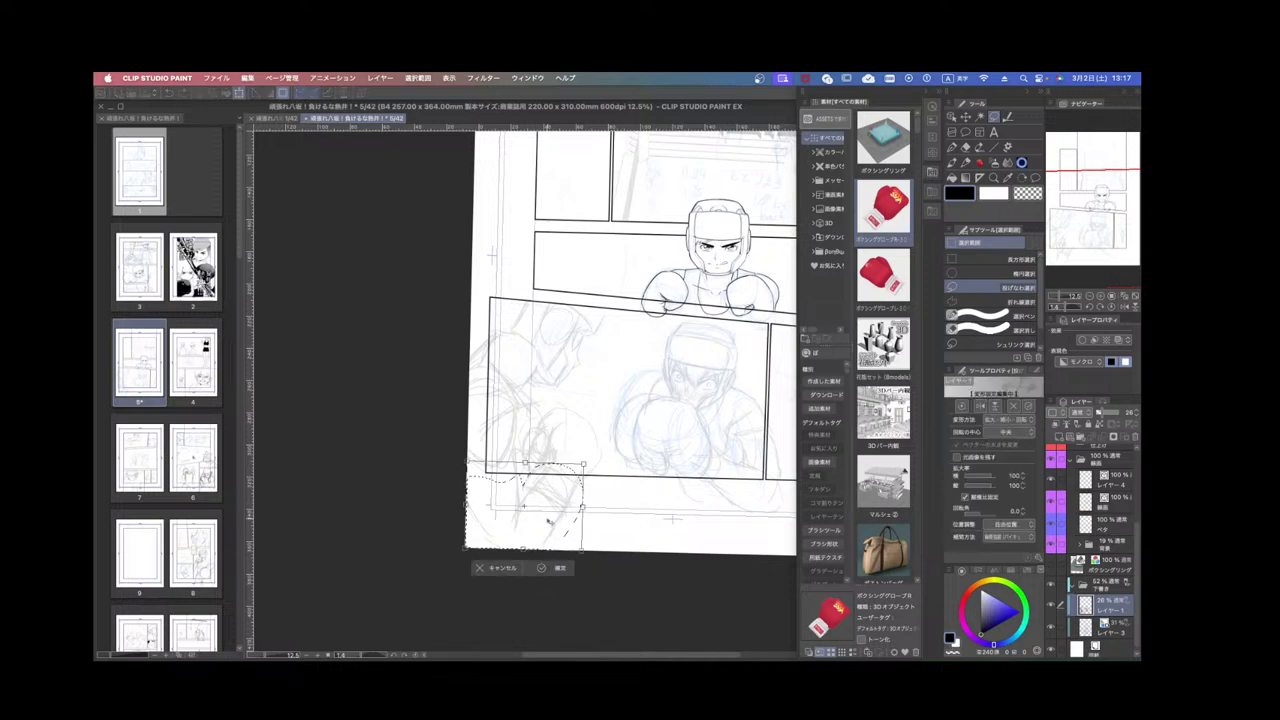
left_click_drag(545, 532, 542, 532)
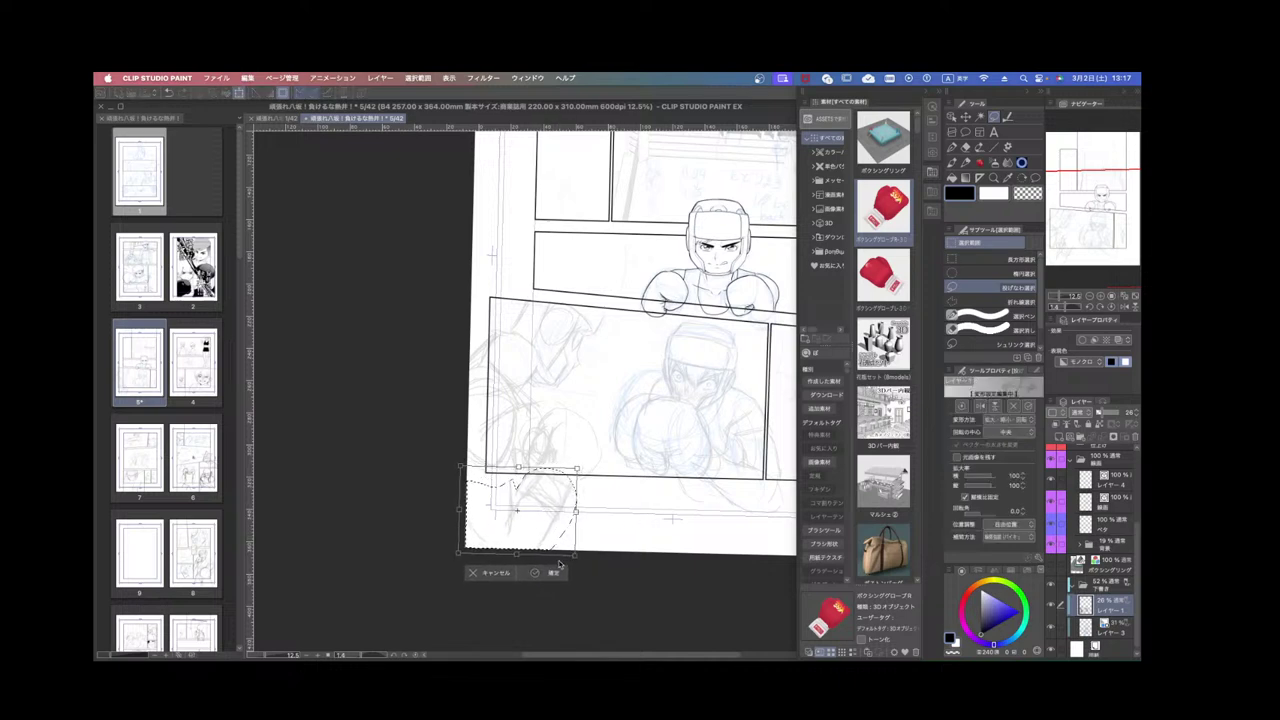
left_click(552, 575)
key("ctrl+d")
Strengthen the foreground glove's rounded outline with the pen and erase the tangled lines along its inner side.
scroll(633, 440, "up", 3)
key("p")
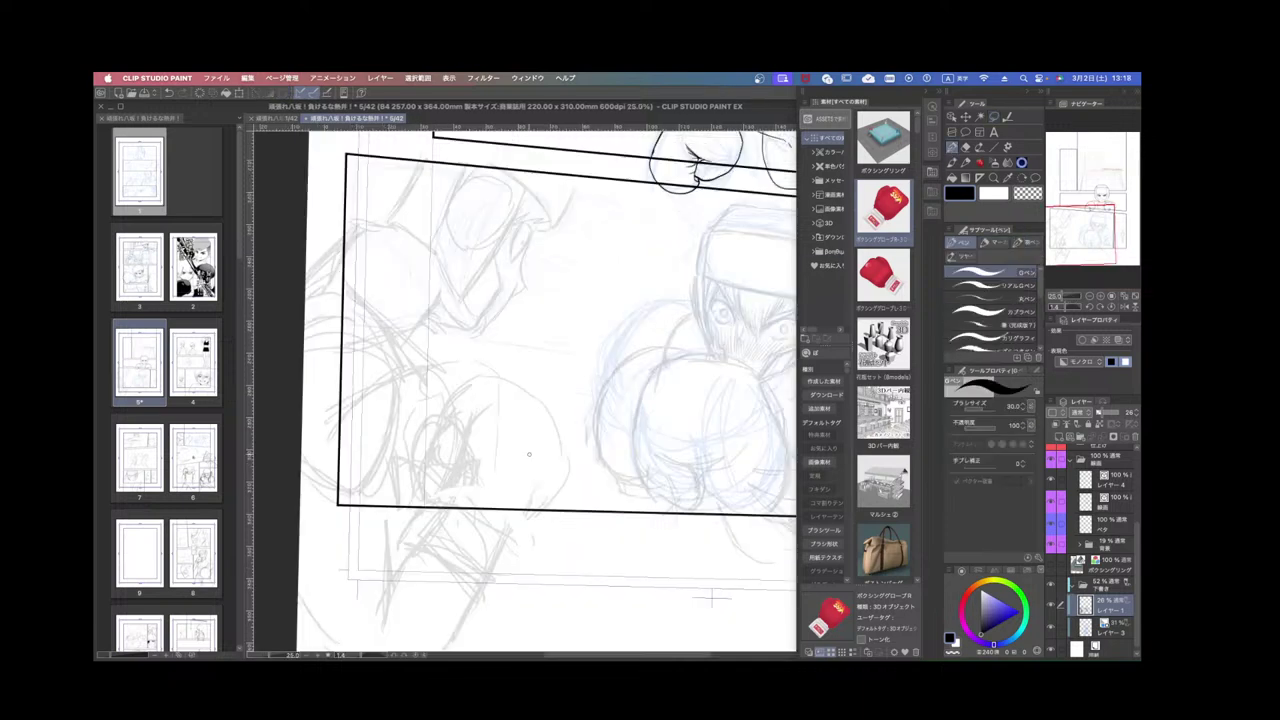
mouse_move(469, 509)
left_mouse_down()
mouse_move(511, 531)
mouse_move(559, 479)
left_mouse_up()
mouse_move(485, 378)
left_mouse_down()
mouse_move(562, 482)
mouse_move(436, 404)
mouse_move(412, 464)
left_mouse_up()
key("e")
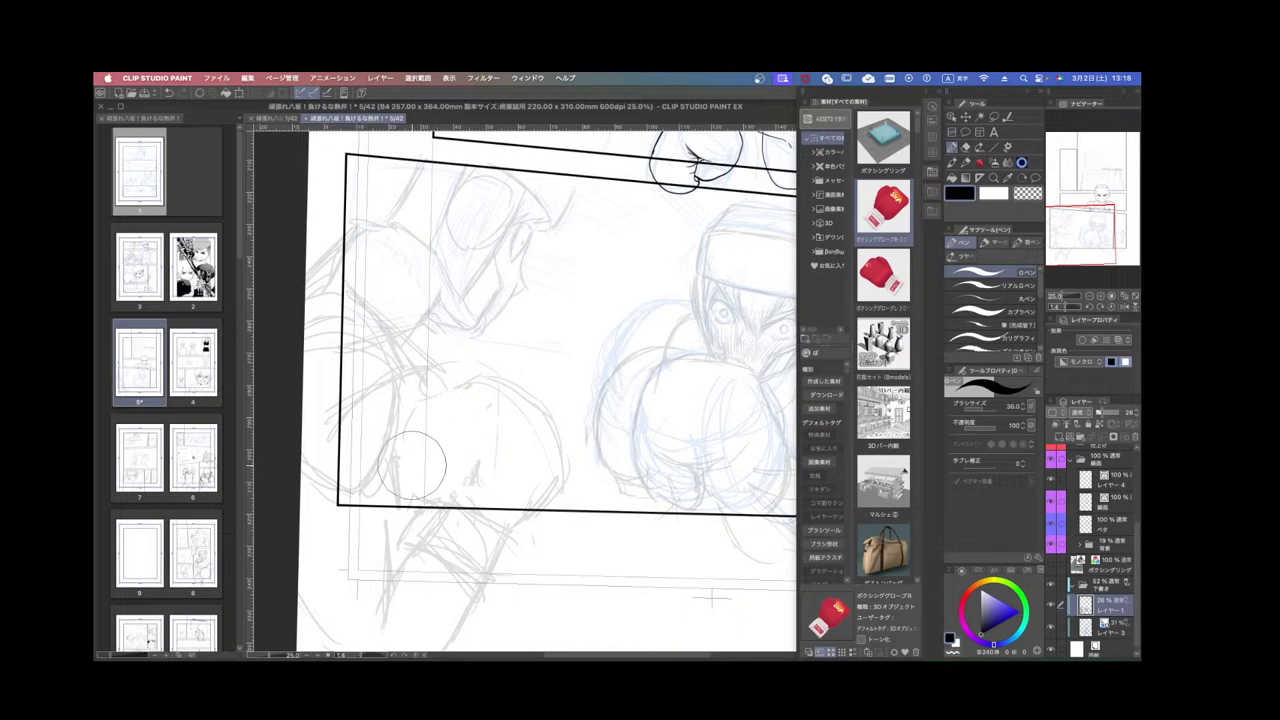
Redraw the foreground glove's inner edge and lower contour, and add strokes where the wrist meets the forearm.
key("p")
mouse_move(456, 420)
left_mouse_down()
mouse_move(432, 490)
mouse_move(434, 463)
left_mouse_up()
mouse_move(456, 388)
left_mouse_down()
mouse_move(429, 416)
mouse_move(436, 449)
left_mouse_up()
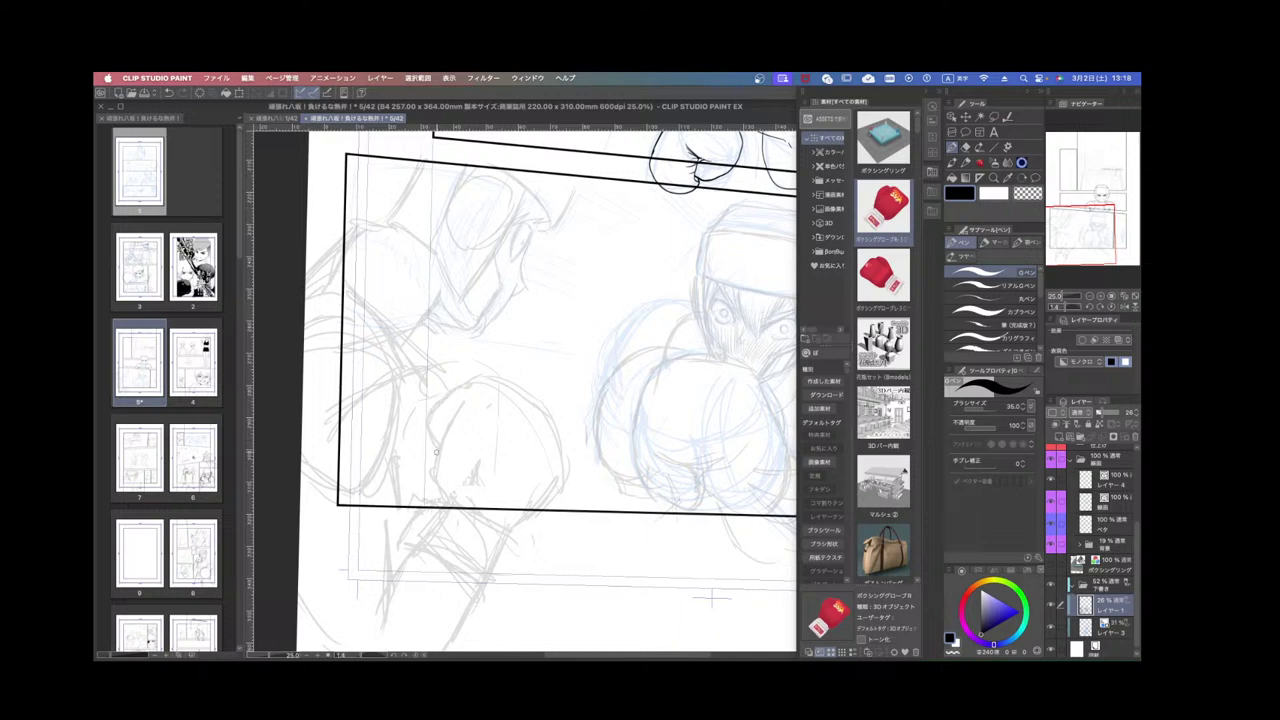
mouse_move(434, 494)
left_mouse_down()
mouse_move(426, 493)
mouse_move(437, 438)
mouse_move(455, 466)
mouse_move(423, 461)
mouse_move(431, 392)
mouse_move(450, 396)
mouse_move(448, 426)
mouse_move(444, 402)
mouse_move(413, 456)
mouse_move(452, 435)
mouse_move(454, 418)
mouse_move(458, 457)
mouse_move(438, 447)
mouse_move(498, 389)
mouse_move(537, 417)
mouse_move(439, 447)
mouse_move(455, 422)
mouse_move(427, 470)
mouse_move(460, 434)
mouse_move(433, 462)
mouse_move(457, 416)
mouse_move(442, 398)
mouse_move(407, 441)
mouse_move(426, 483)
mouse_move(433, 399)
mouse_move(464, 430)
mouse_move(476, 422)
mouse_move(464, 425)
mouse_move(479, 378)
mouse_move(463, 369)
mouse_move(444, 391)
mouse_move(497, 352)
mouse_move(564, 442)
mouse_move(532, 504)
left_mouse_up()
left_click_drag(418, 518, 411, 540)
scroll(480, 590, "down", 2)
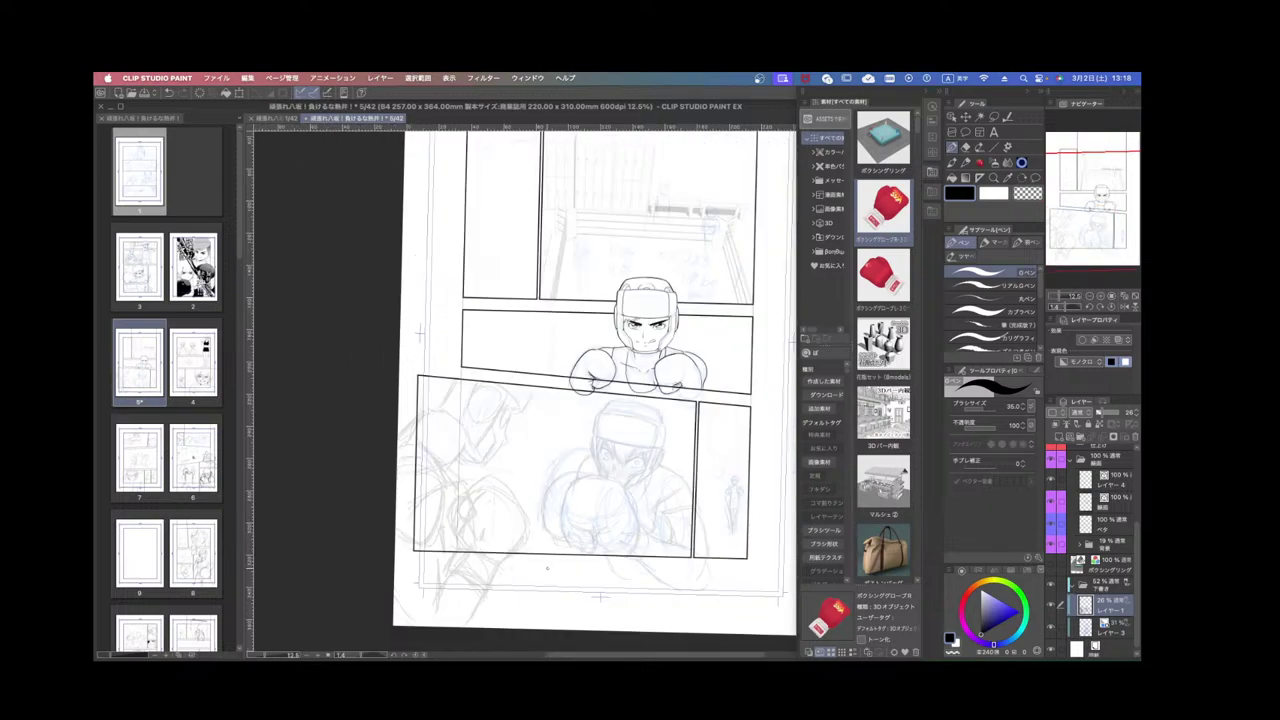
Reinforce the foreground boxer's shoulder curve and sketch strokes around the headgear and back of the head.
left_click_drag(574, 563, 594, 549)
scroll(530, 467, "up", 2)
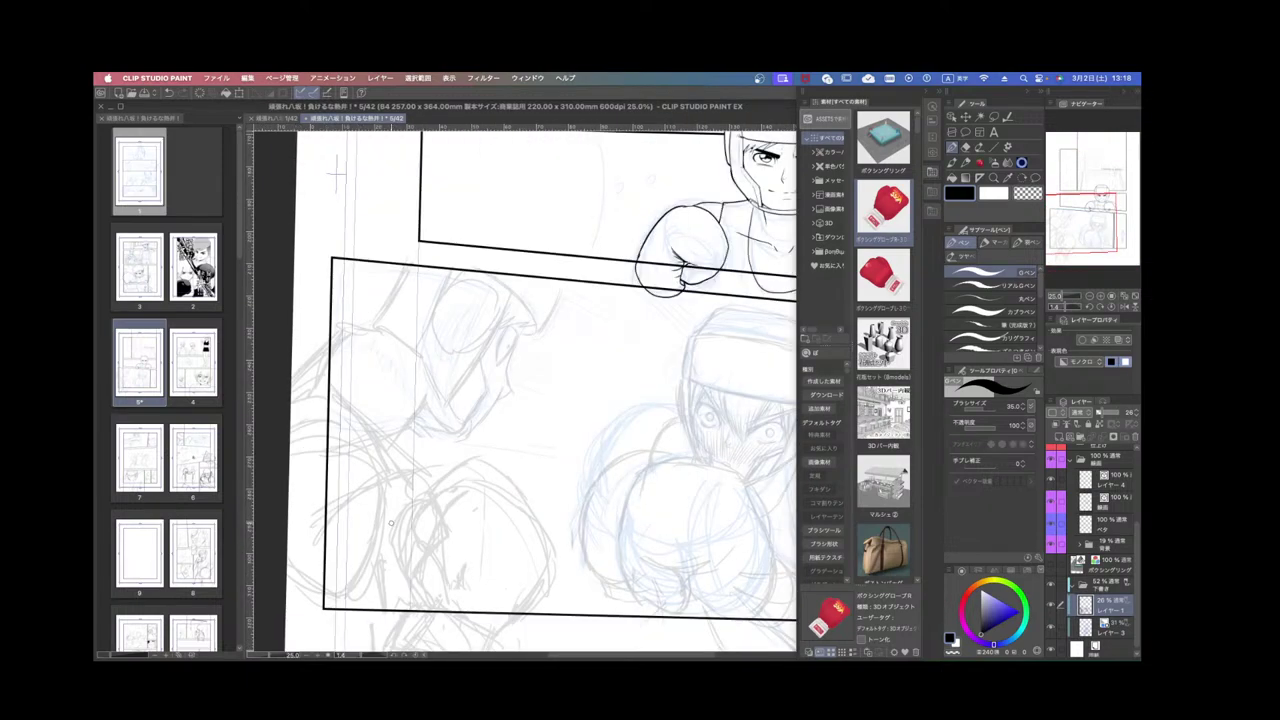
scroll(391, 522, "down", 5)
scroll(568, 540, "up", 5)
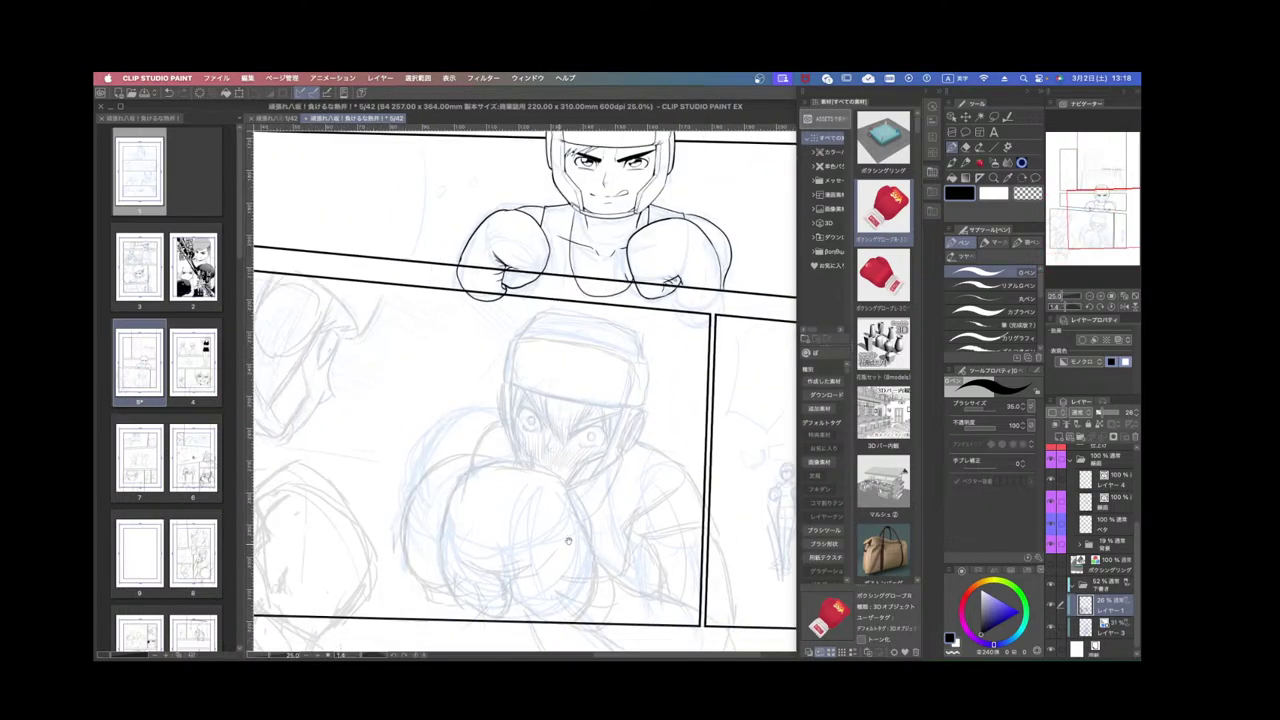
scroll(568, 540, "down", 2)
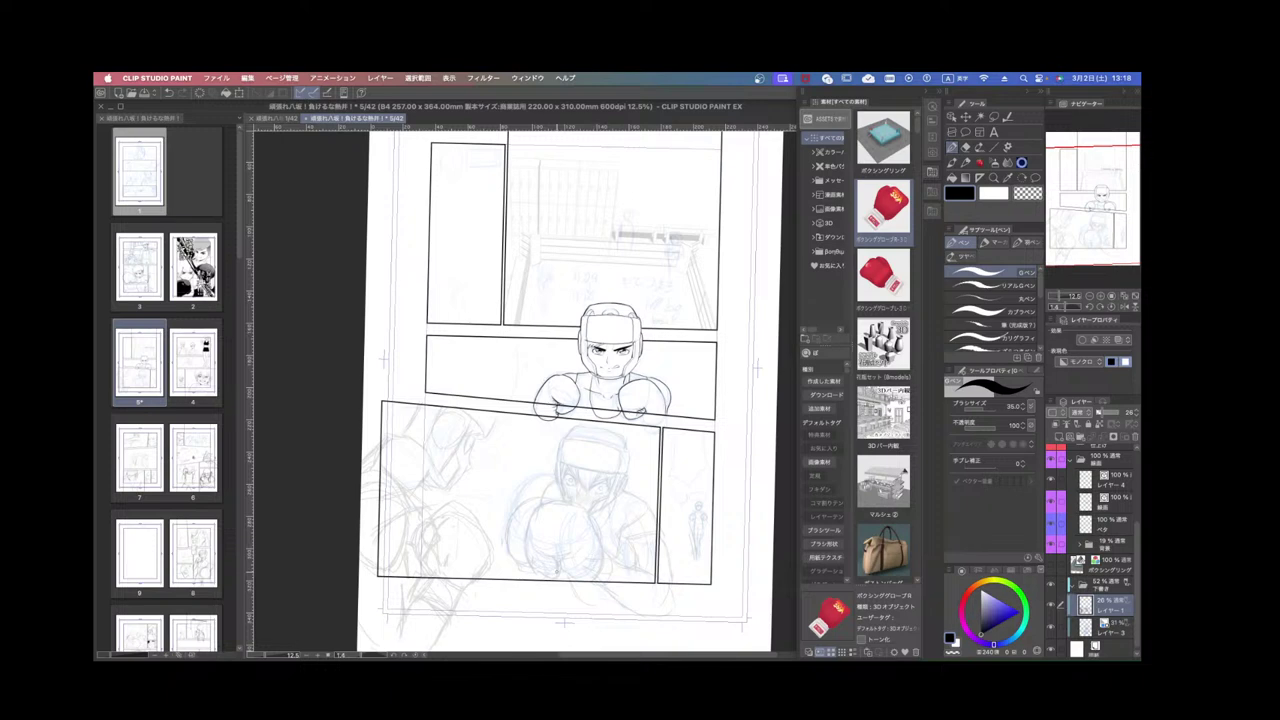
scroll(540, 435, "up", 1)
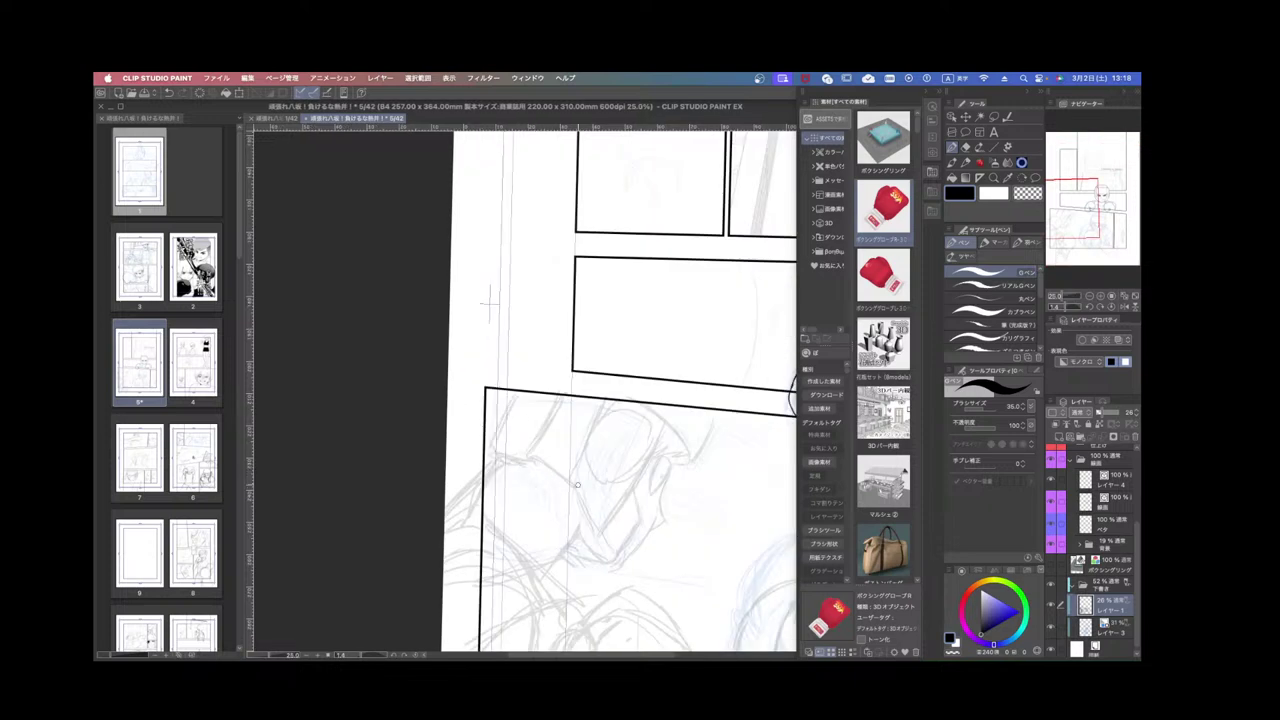
mouse_move(540, 480)
left_mouse_down()
mouse_move(591, 549)
mouse_move(598, 498)
left_mouse_up()
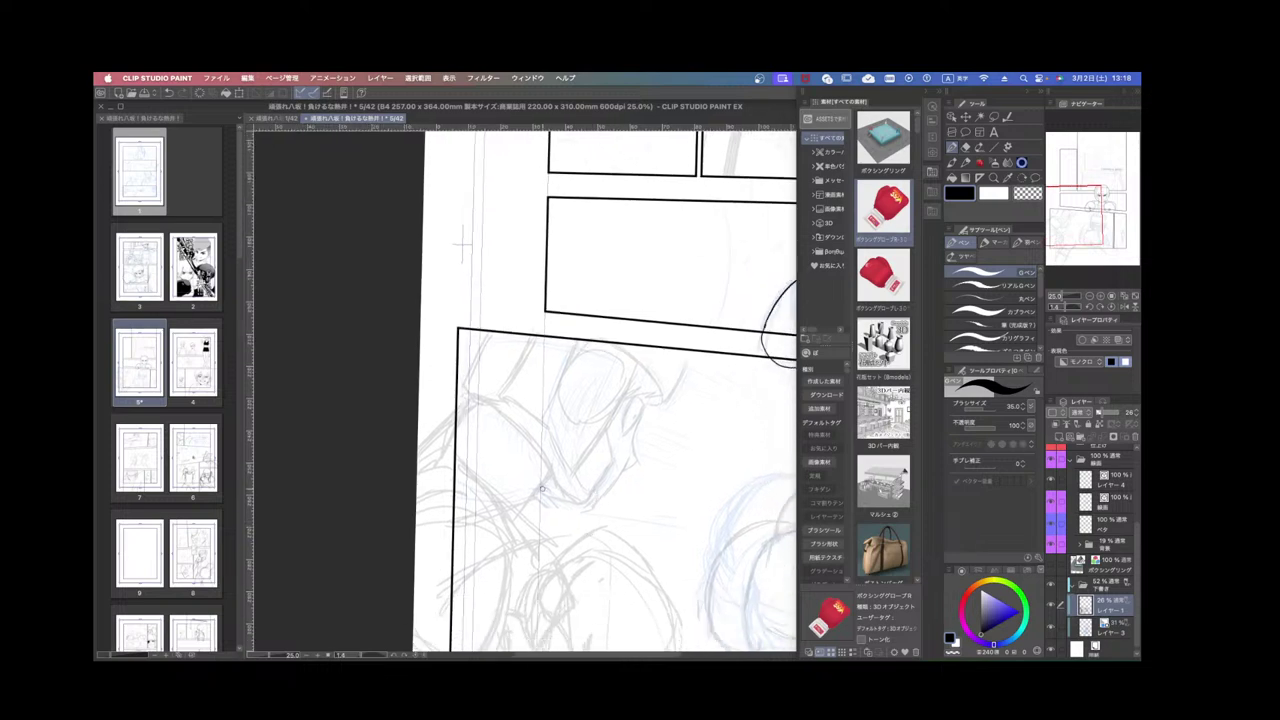
left_click_drag(686, 489, 637, 493)
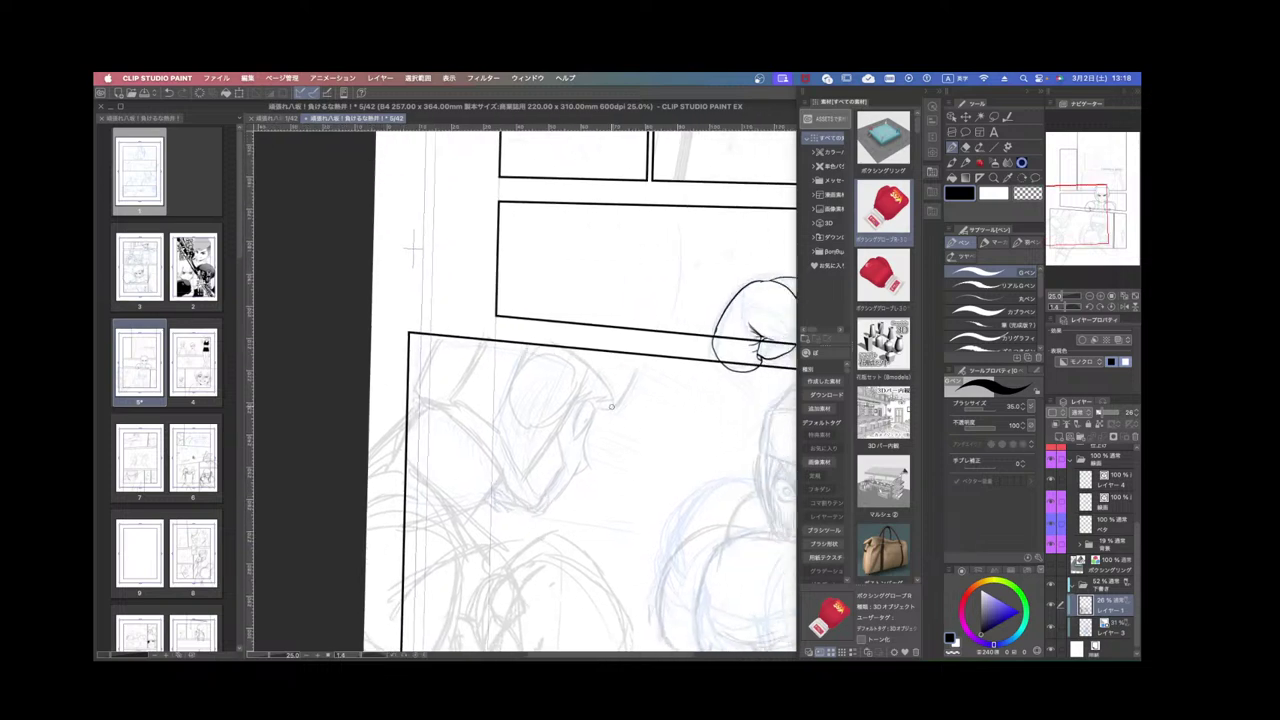
left_click_drag(613, 439, 592, 465)
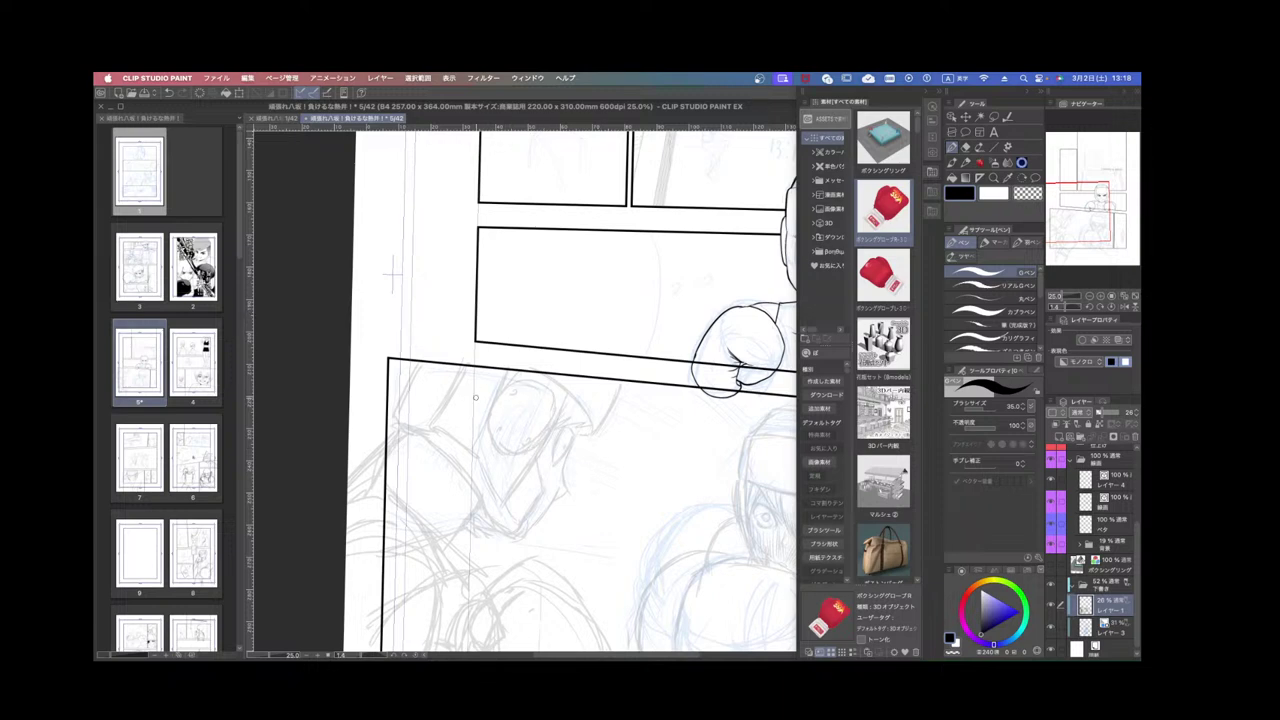
left_click_drag(495, 393, 479, 429)
Rotate the canvas and sketch hatching behind the foreground boxer's neck in the frame's upper corner.
key("r")
mouse_move(566, 486)
left_mouse_down()
mouse_move(580, 341)
mouse_move(589, 407)
mouse_move(572, 437)
mouse_move(537, 432)
mouse_move(466, 510)
left_mouse_up()
key("p")
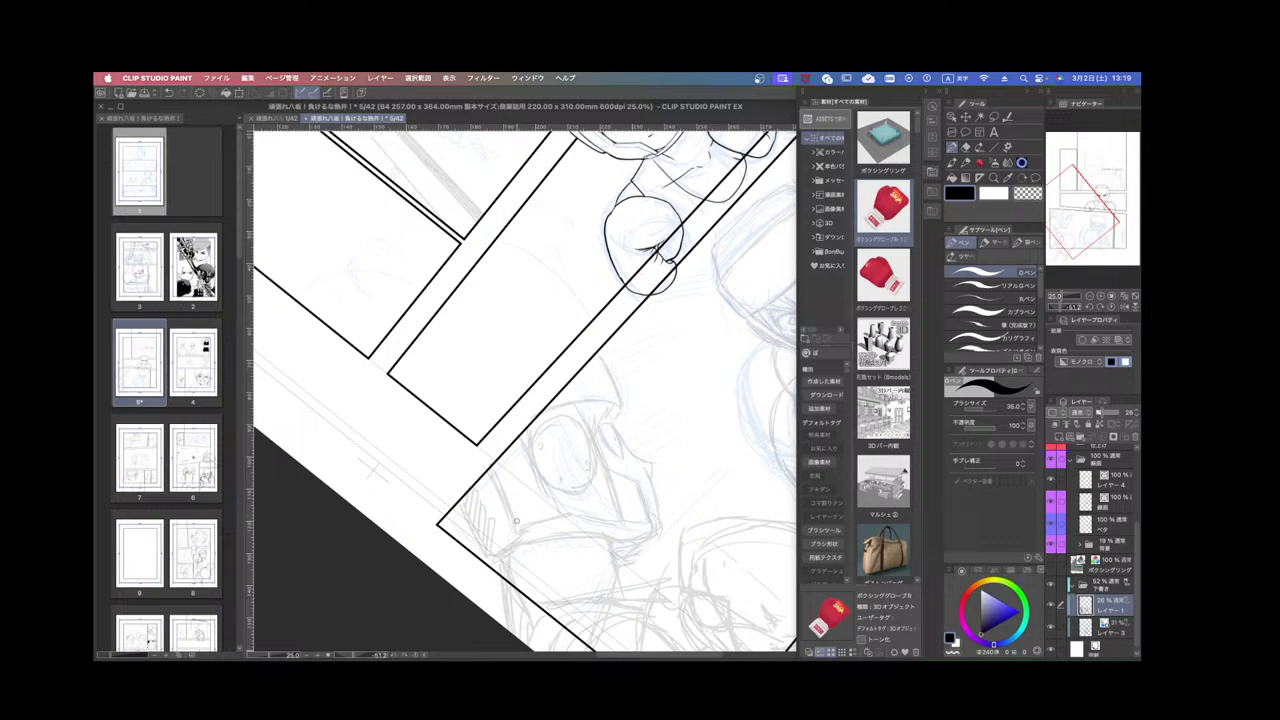
left_click_drag(517, 521, 471, 501)
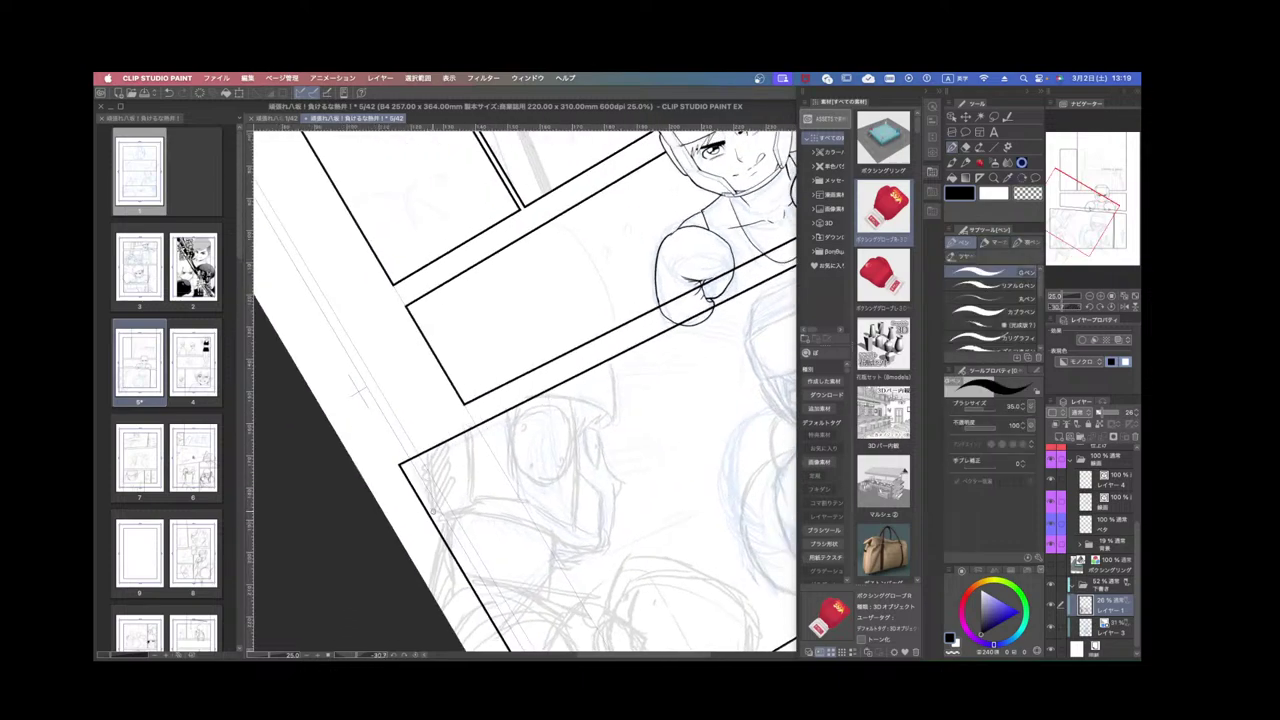
scroll(624, 498, "down", 3)
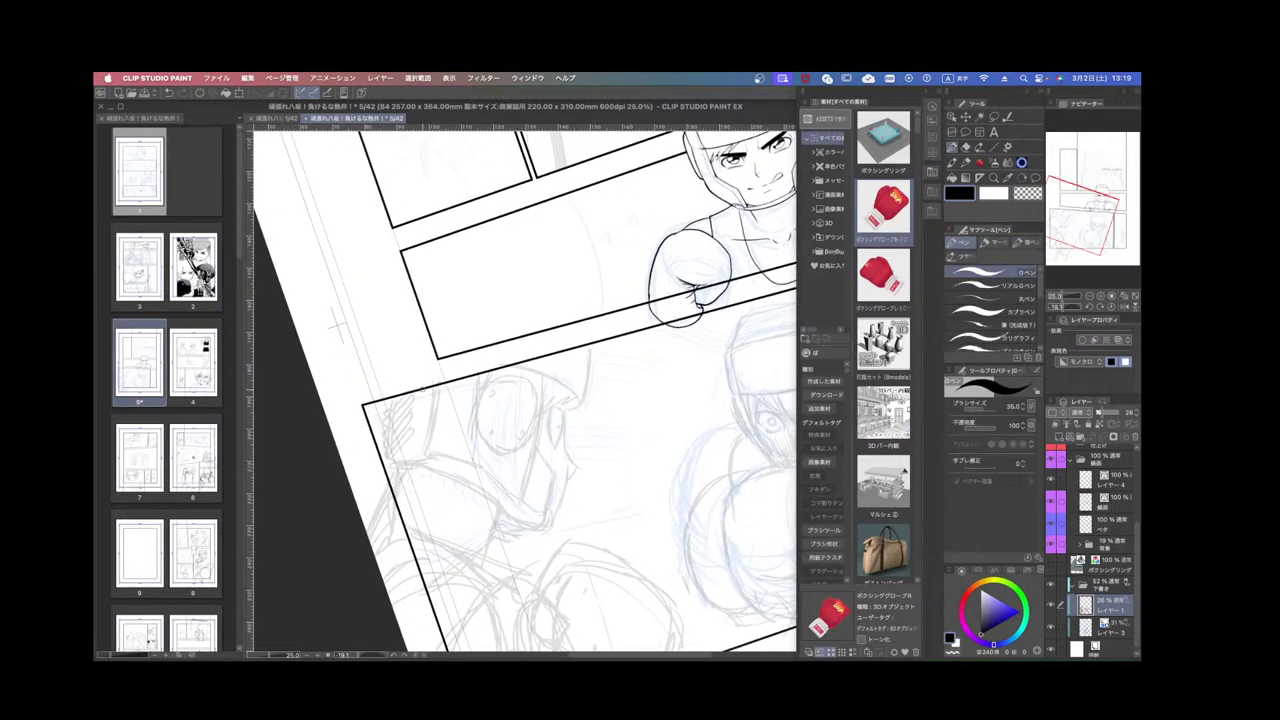
left_click_drag(620, 358, 628, 370)
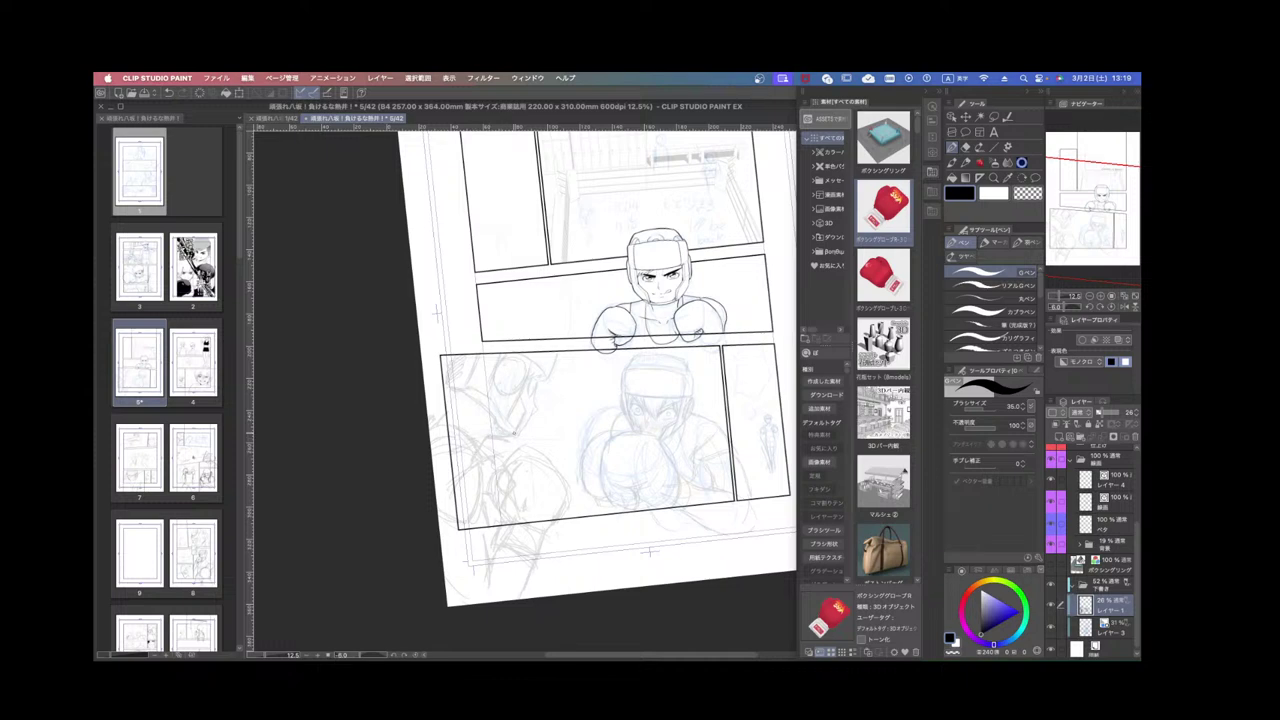
Lasso the foreground boxer's head on both レイヤー 1 and レイヤー 3, rotate it by about -11.4°, and clear the selection.
left_click(995, 116)
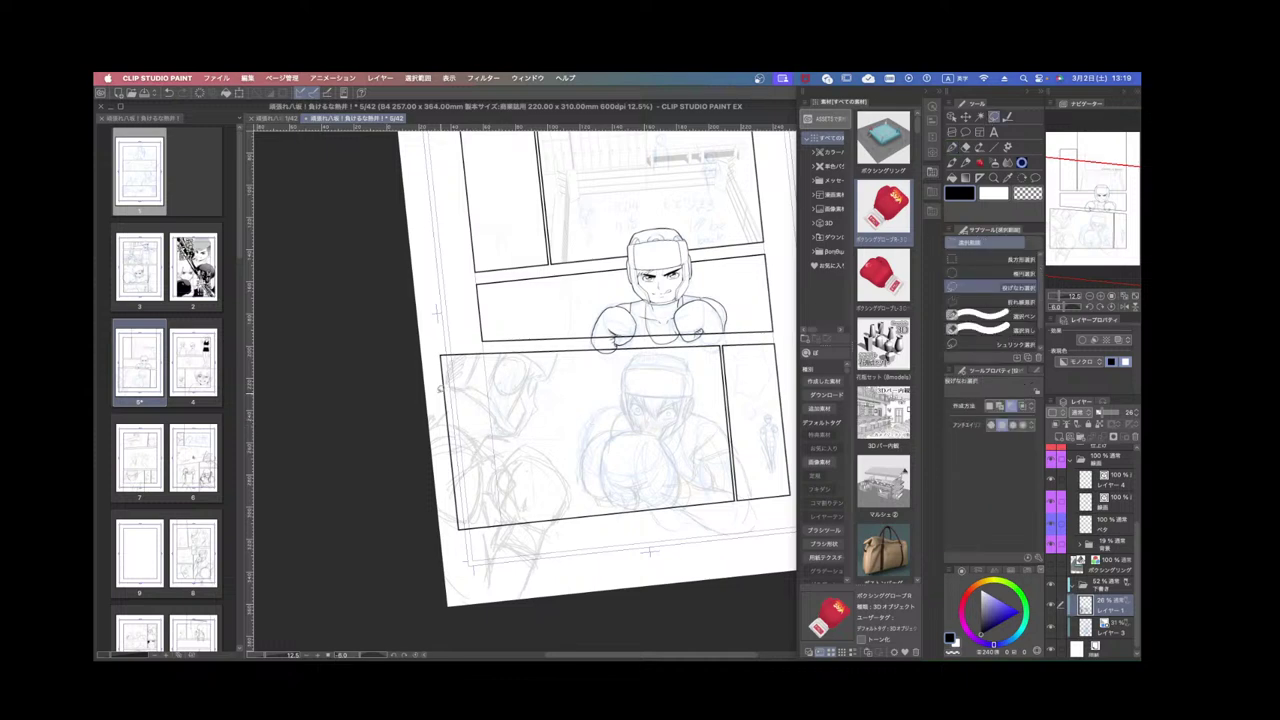
mouse_move(441, 389)
left_mouse_down()
mouse_move(537, 338)
mouse_move(556, 425)
mouse_move(470, 432)
left_mouse_up()
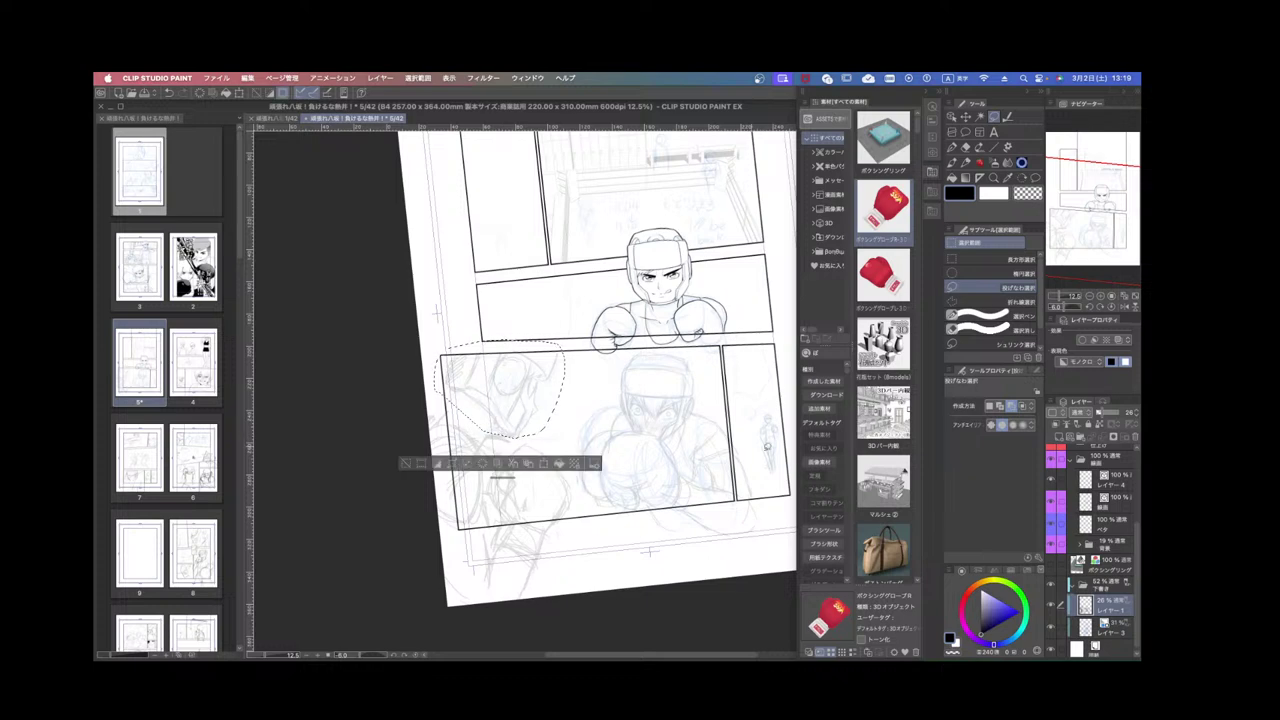
left_click(1062, 627)
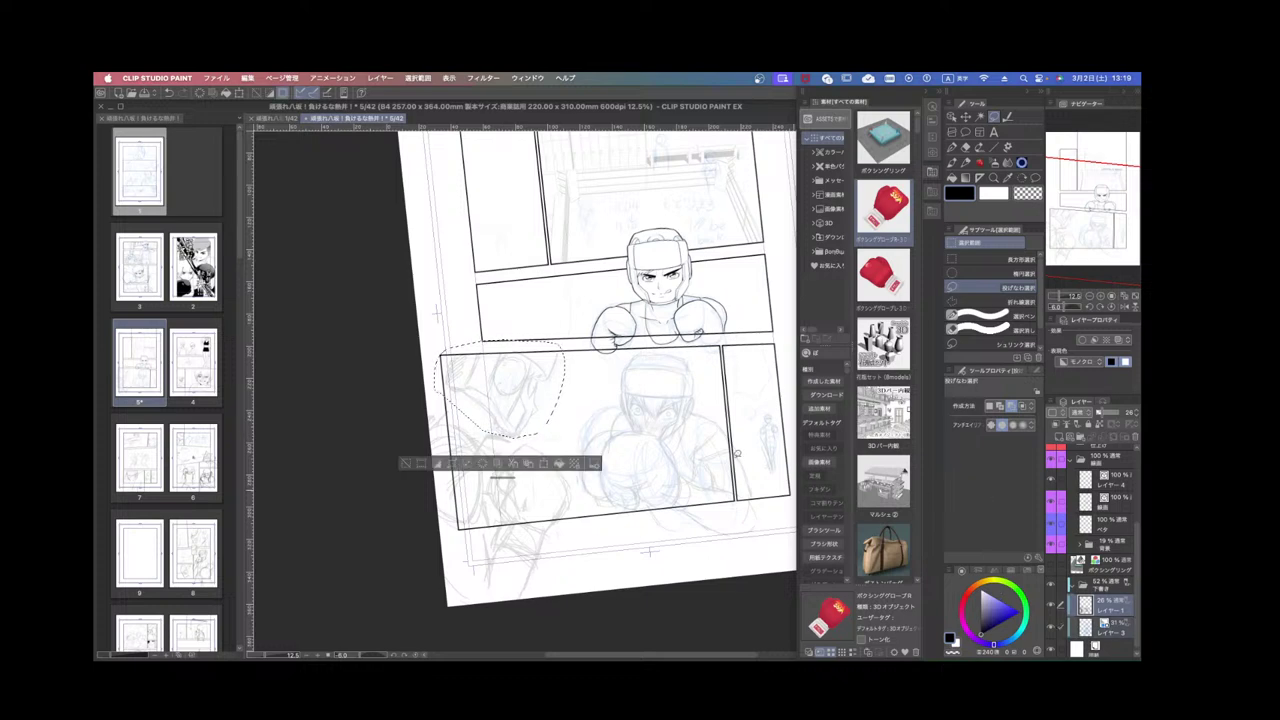
key("super+t")
mouse_move(600, 352)
left_mouse_down()
mouse_move(605, 429)
mouse_move(555, 426)
left_mouse_up()
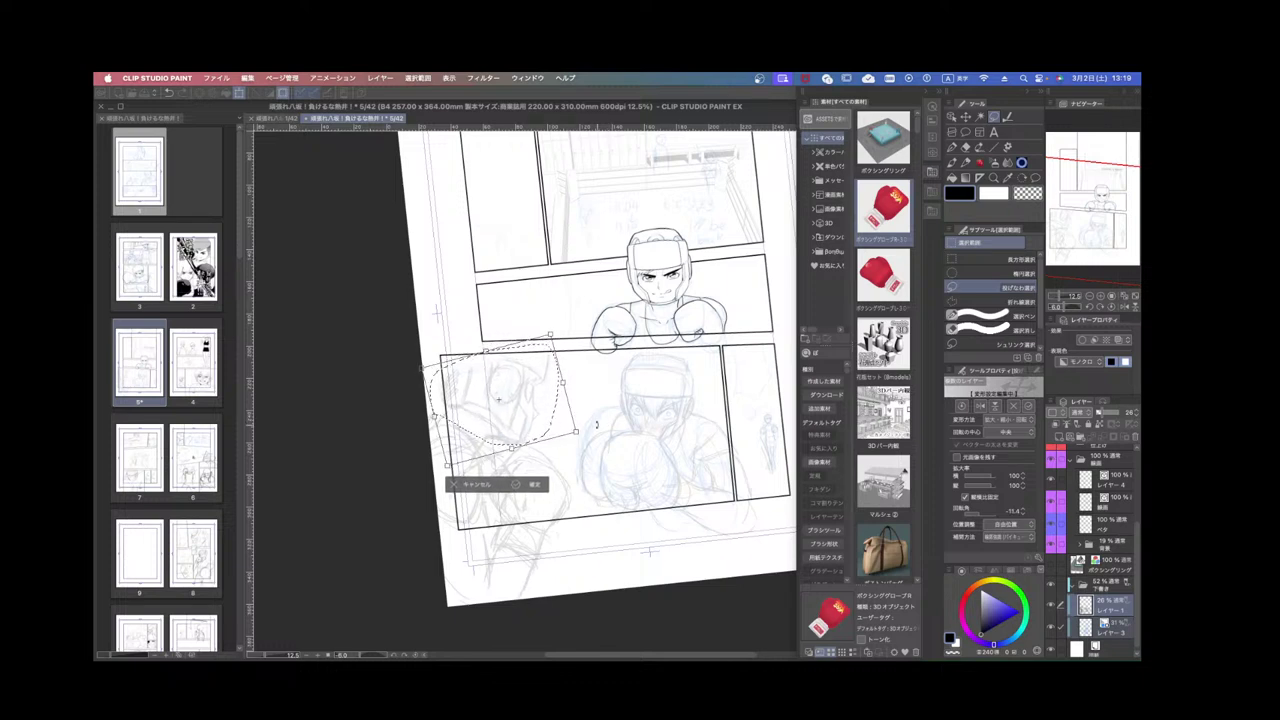
left_click(533, 484)
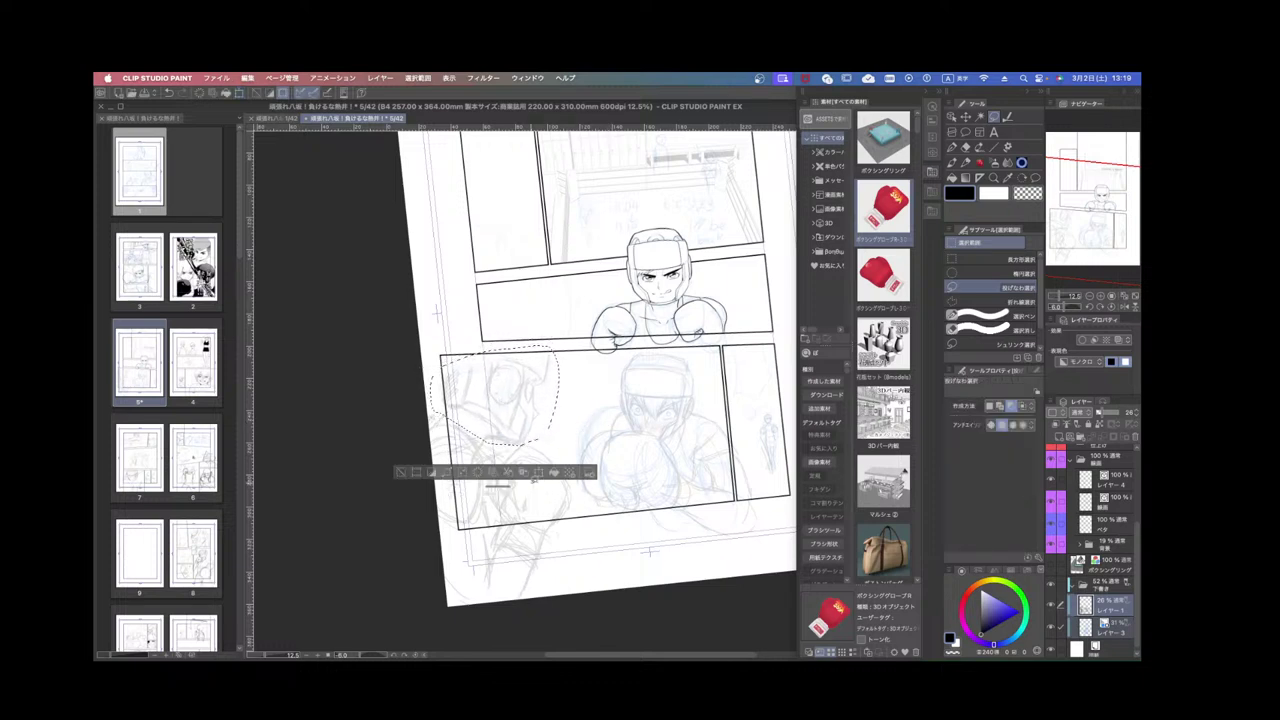
left_click(414, 473)
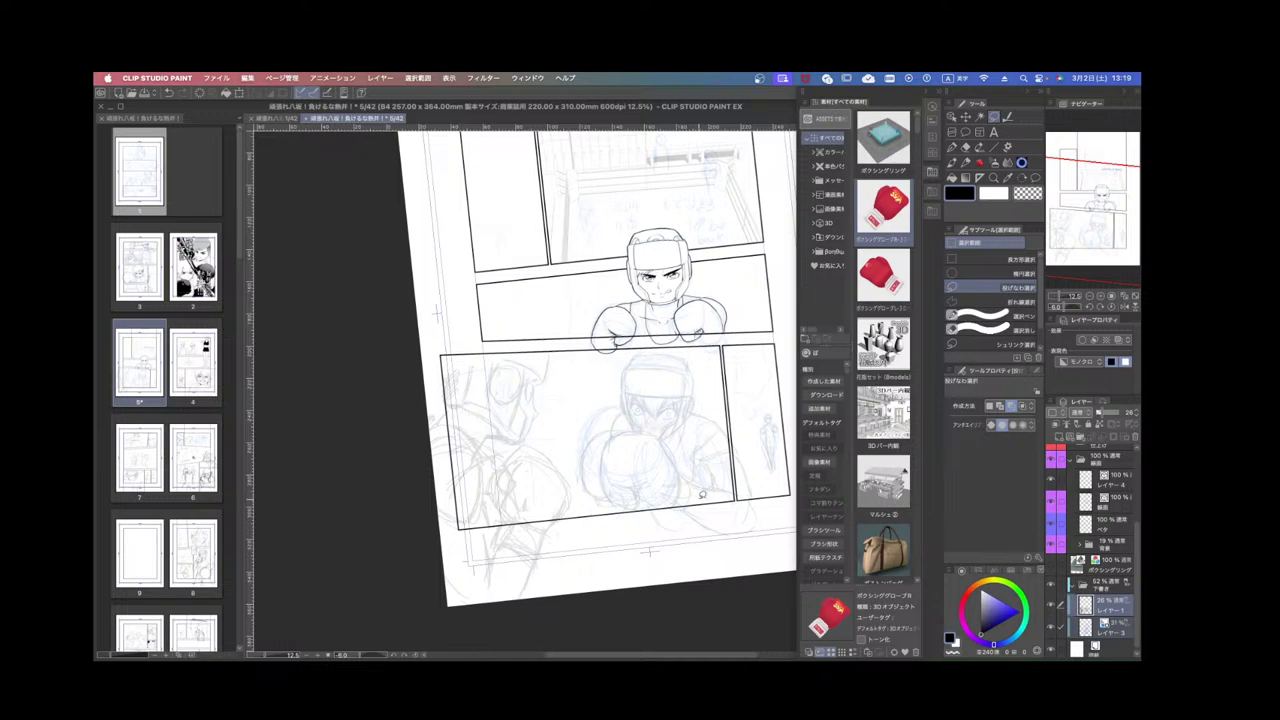
Redraw the brim and upper outline of the foreground boxer's headgear with the G-pen.
left_click_drag(691, 494, 679, 491)
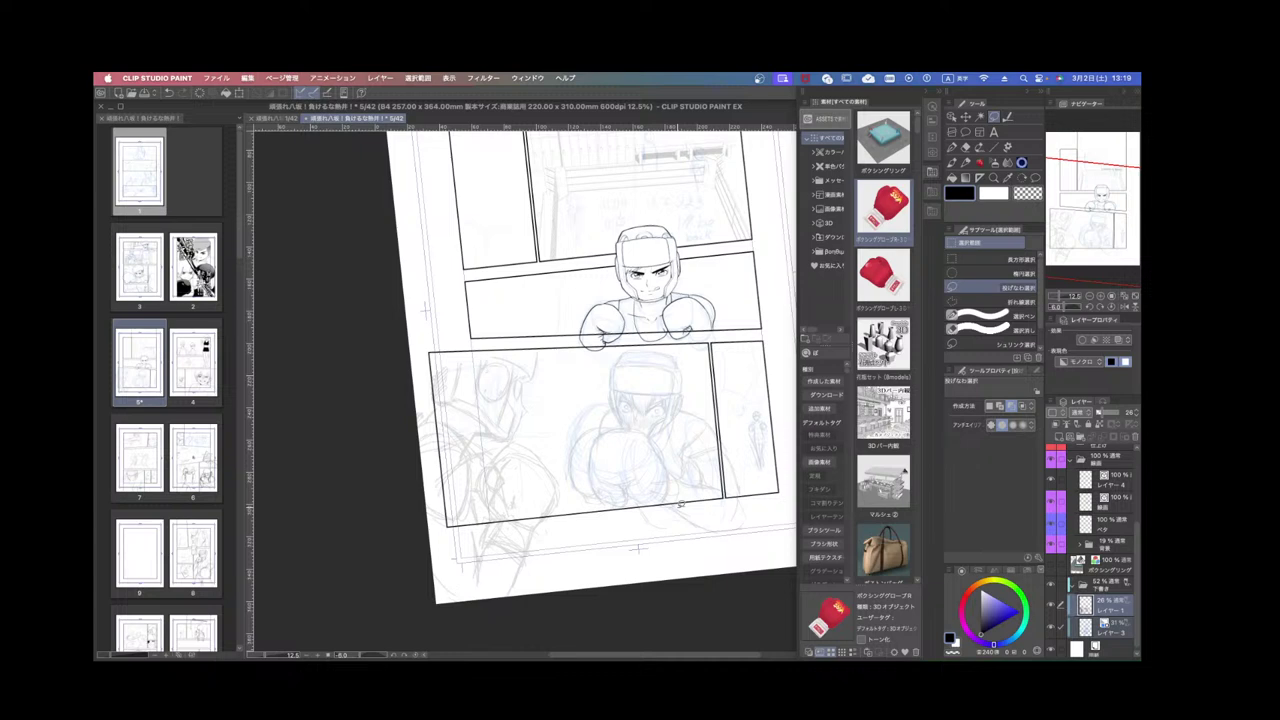
left_click_drag(598, 404, 632, 440)
key("super+plus")
key("super+plus")
key("super+plus")
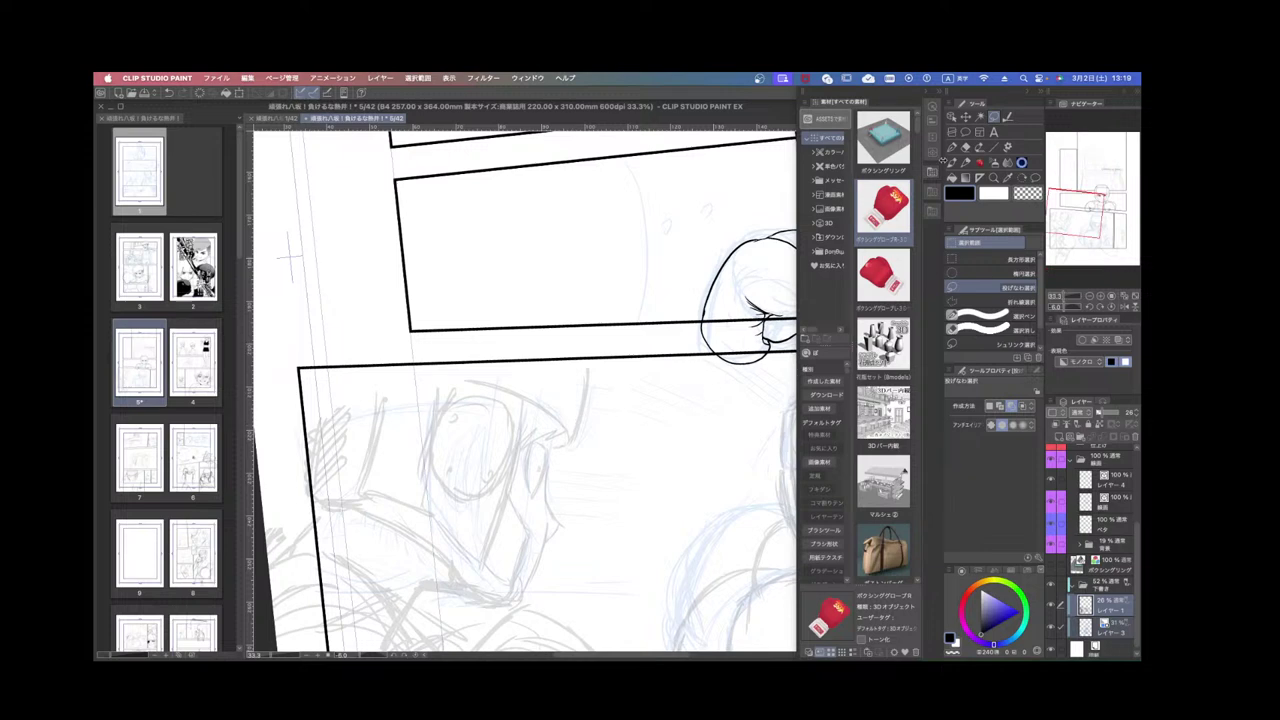
left_click(951, 147)
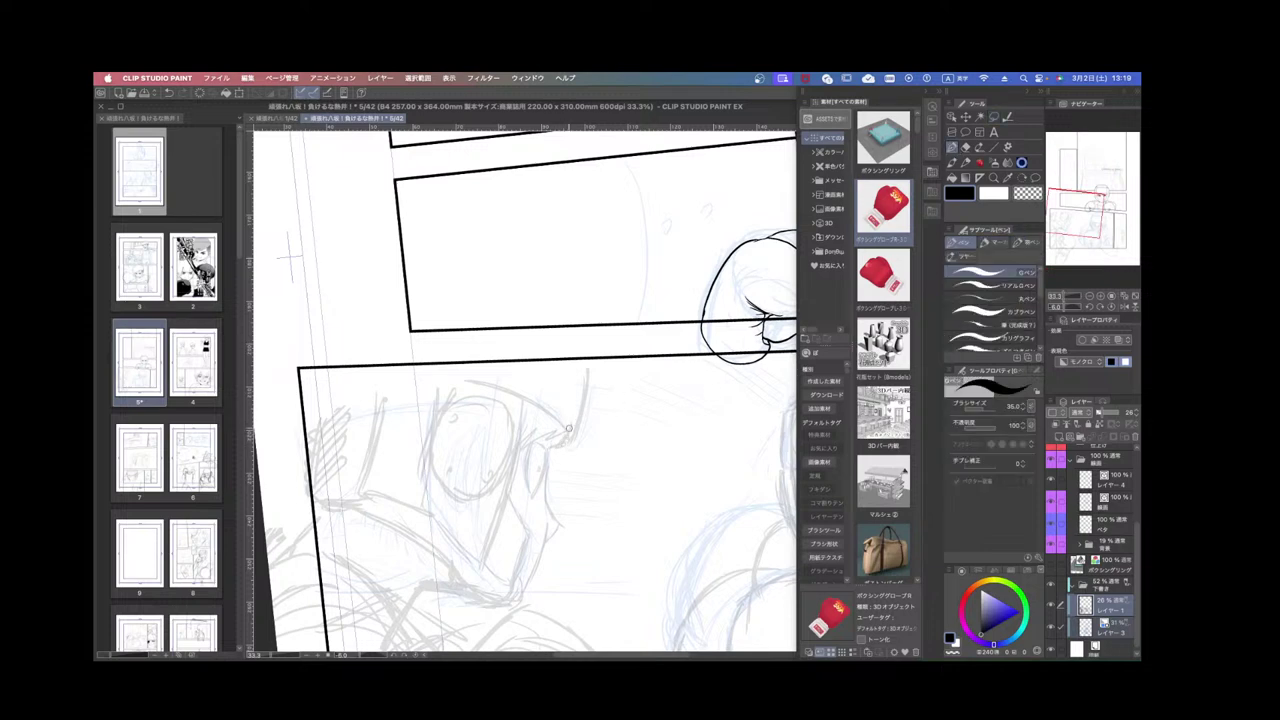
mouse_move(569, 428)
left_mouse_down()
mouse_move(581, 364)
mouse_move(576, 440)
left_mouse_up()
left_click_drag(459, 372, 433, 448)
left_click_drag(390, 398, 396, 366)
mouse_move(380, 440)
left_mouse_down()
mouse_move(378, 404)
mouse_move(470, 374)
left_mouse_up()
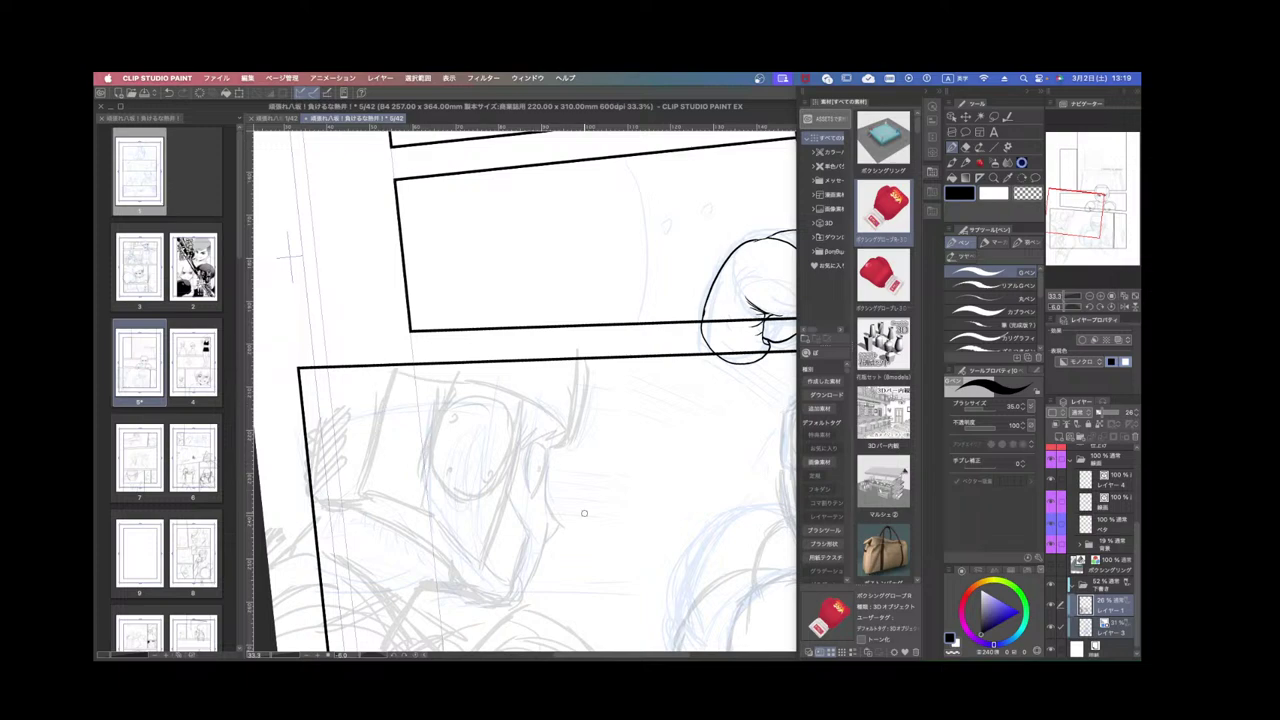
Turn the canvas and touch up the strokes behind the foreground boxer's head near the frame corner.
left_click_drag(584, 513, 688, 335)
key("super+z")
mouse_move(628, 466)
left_mouse_down()
mouse_move(612, 474)
mouse_move(547, 451)
left_mouse_up()
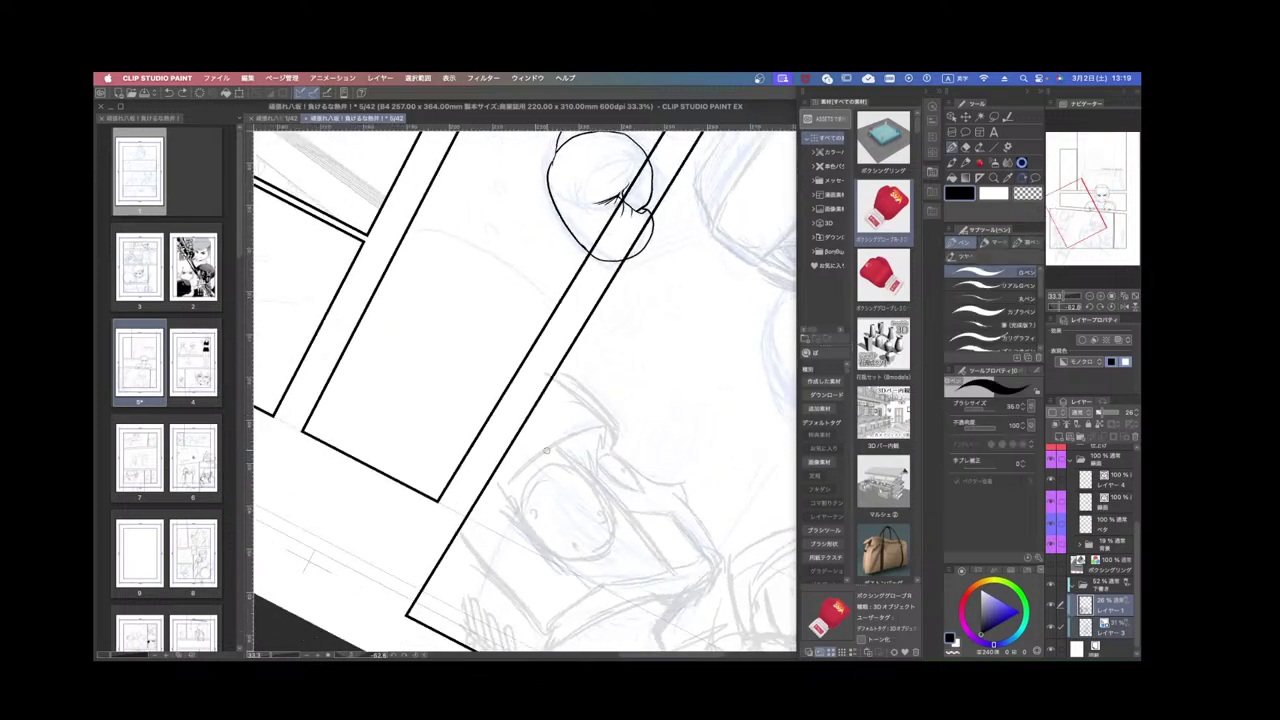
scroll(663, 437, "down", 1)
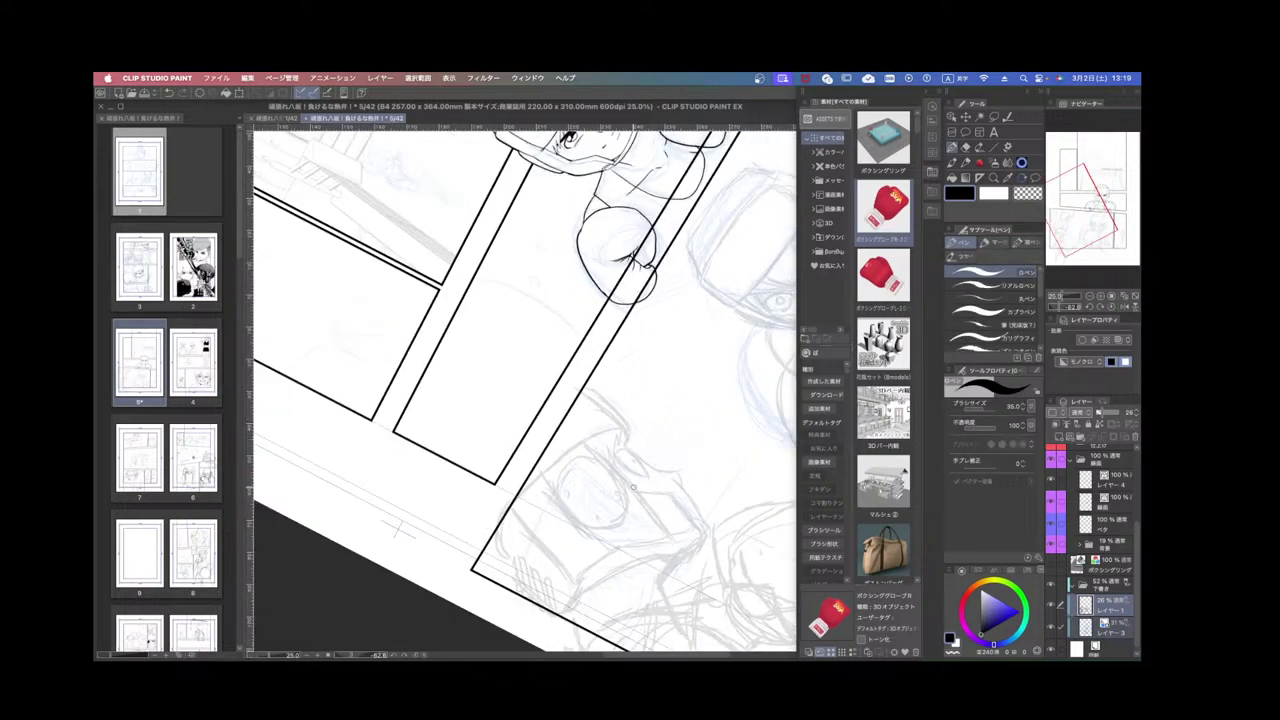
left_click_drag(492, 578, 496, 538)
left_click_drag(697, 377, 696, 448)
scroll(672, 491, "down", 2)
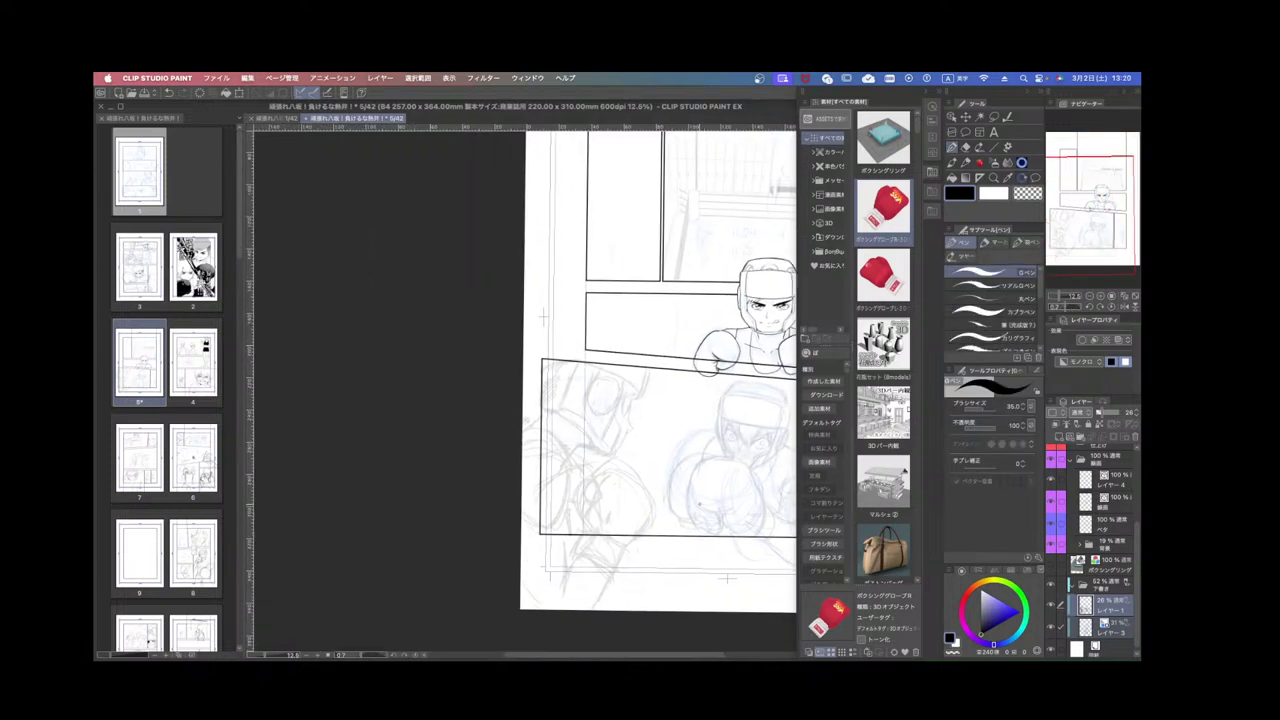
Sketch the curve of the opponent's rear glove beside his cheek.
scroll(710, 505, "up", 2)
left_click_drag(745, 507, 609, 521)
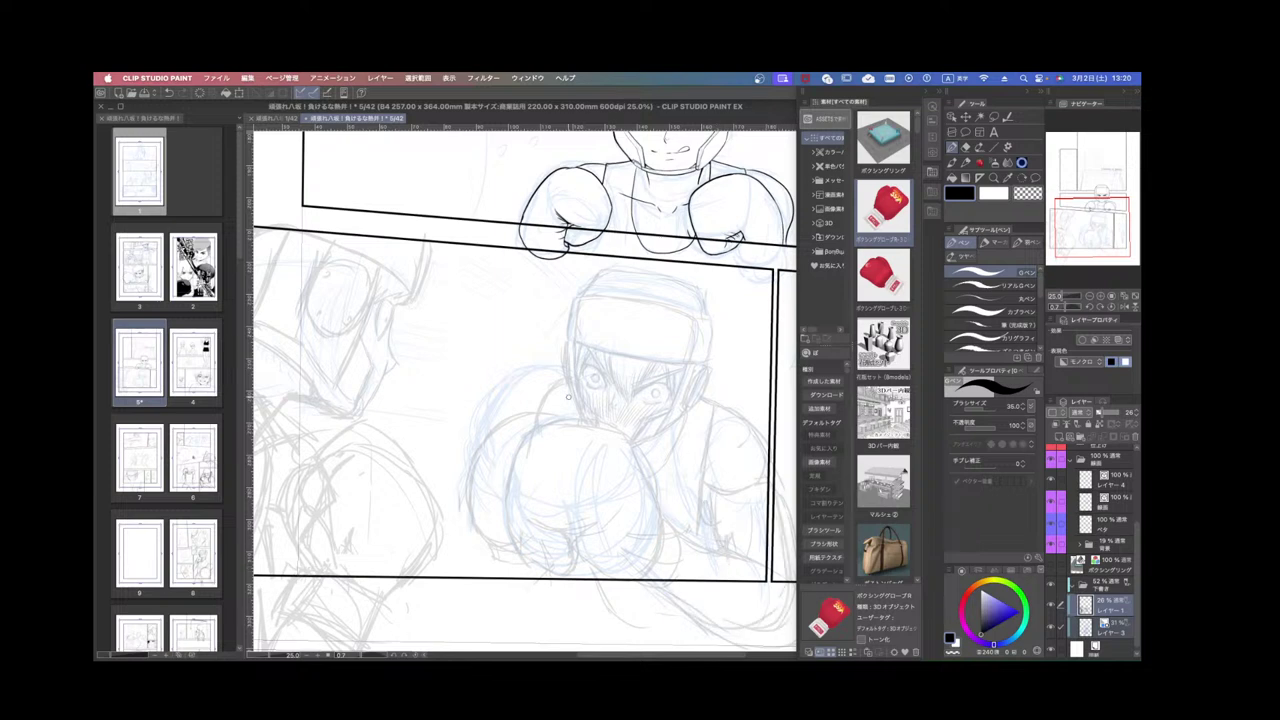
left_click_drag(557, 382, 536, 411)
scroll(754, 418, "down", 2)
scroll(754, 423, "up", 2)
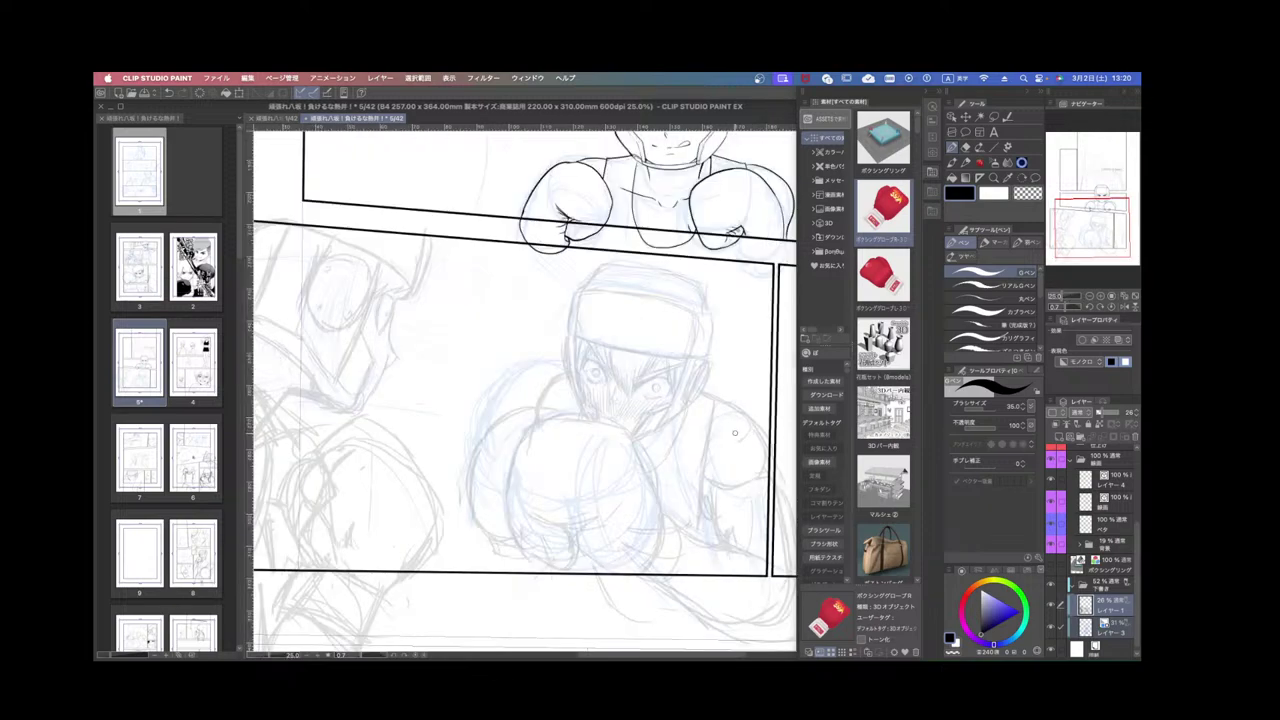
scroll(581, 474, "down", 2)
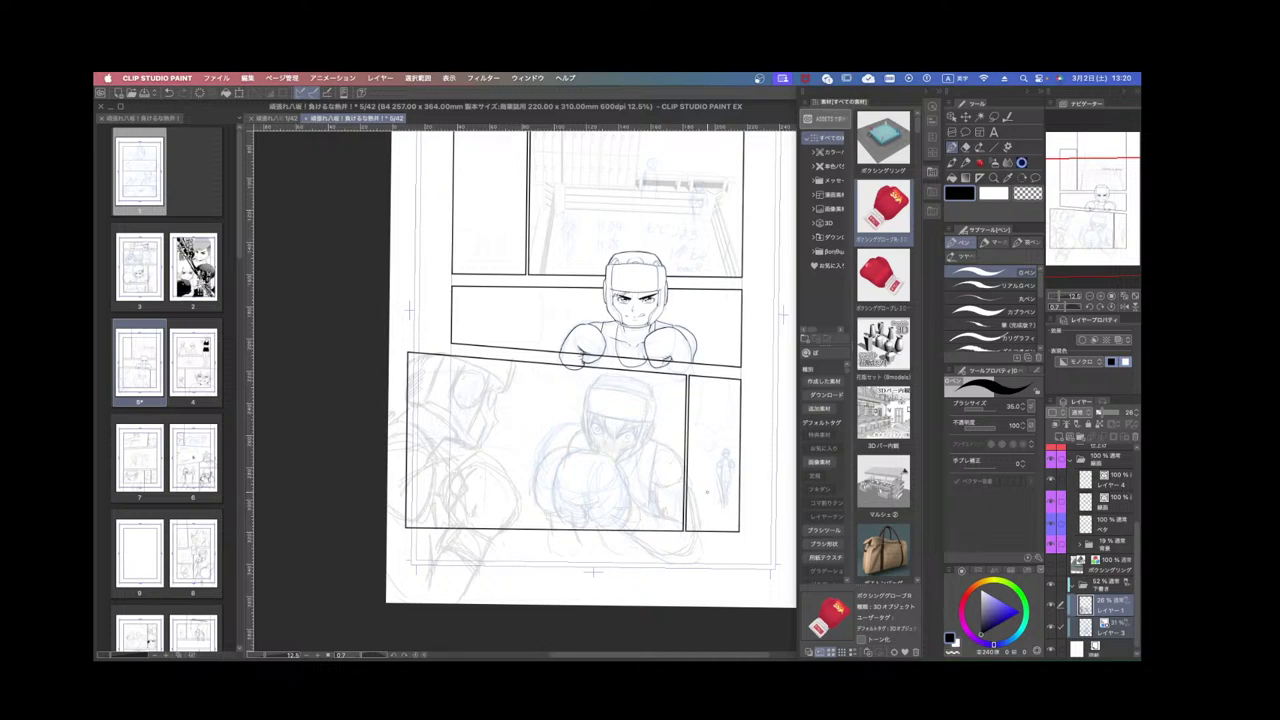
key("w")
left_click(535, 402)
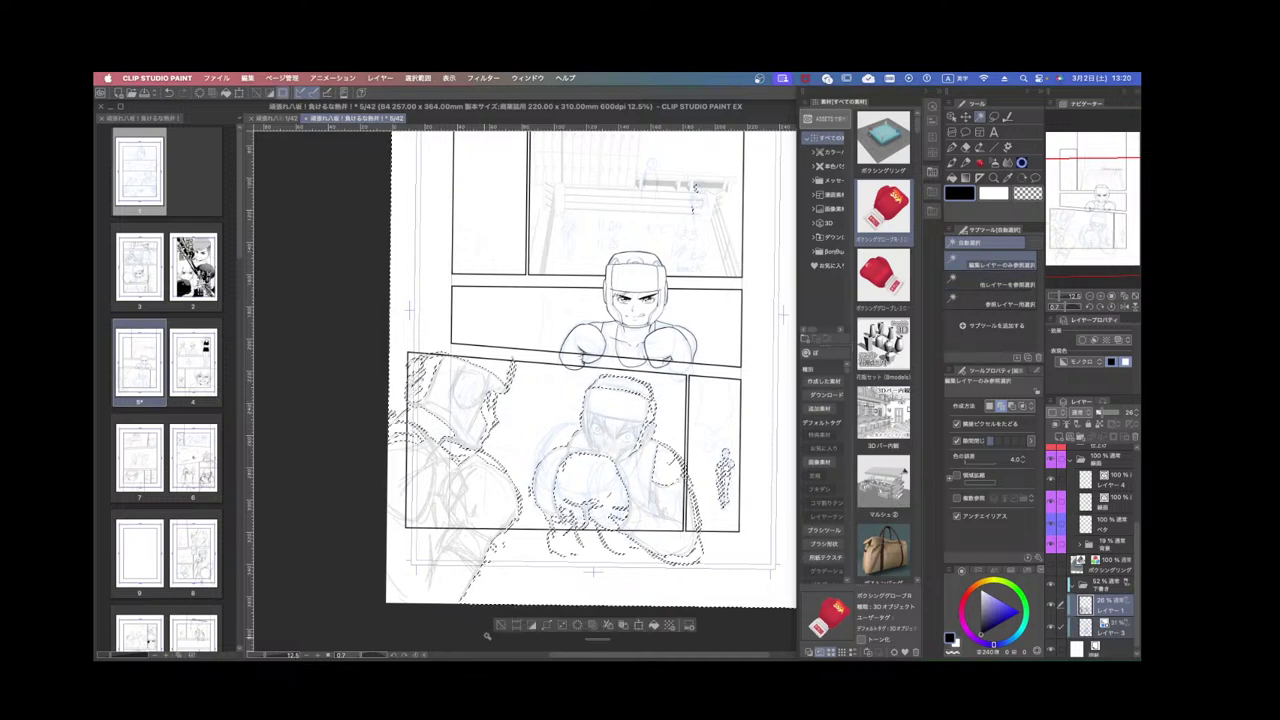
left_click(501, 625)
left_click(992, 284)
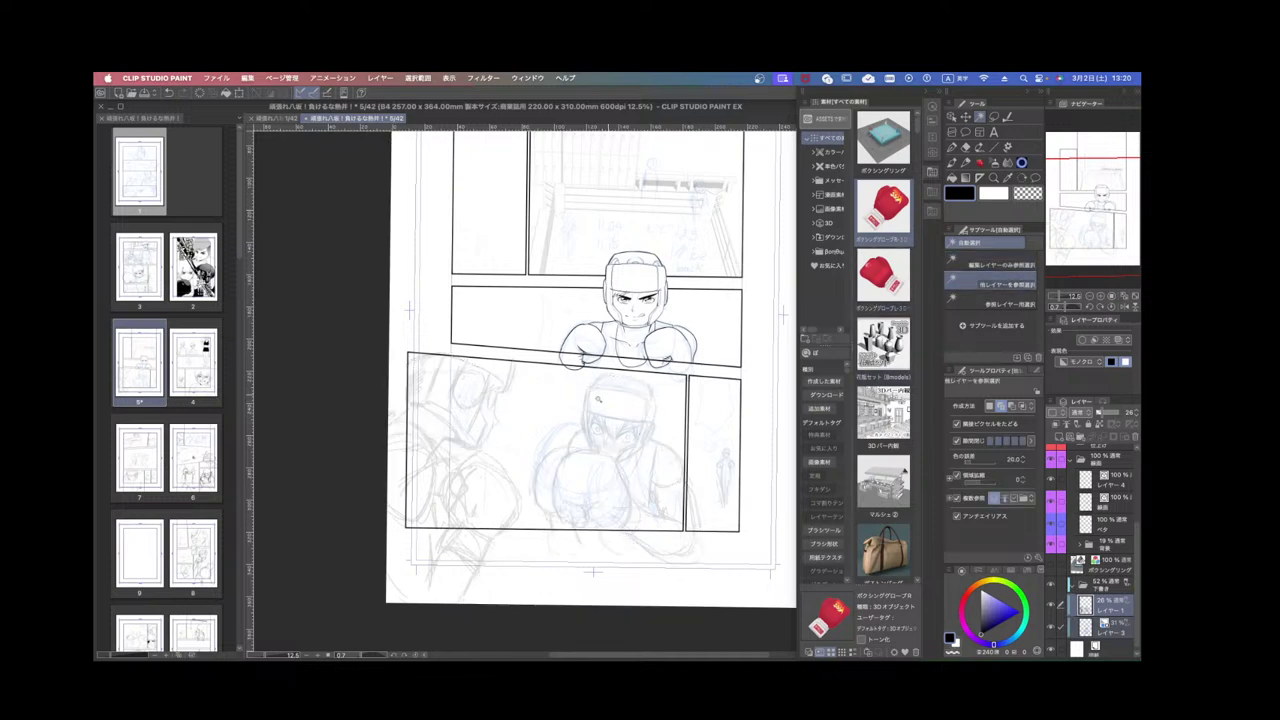
left_click(518, 423)
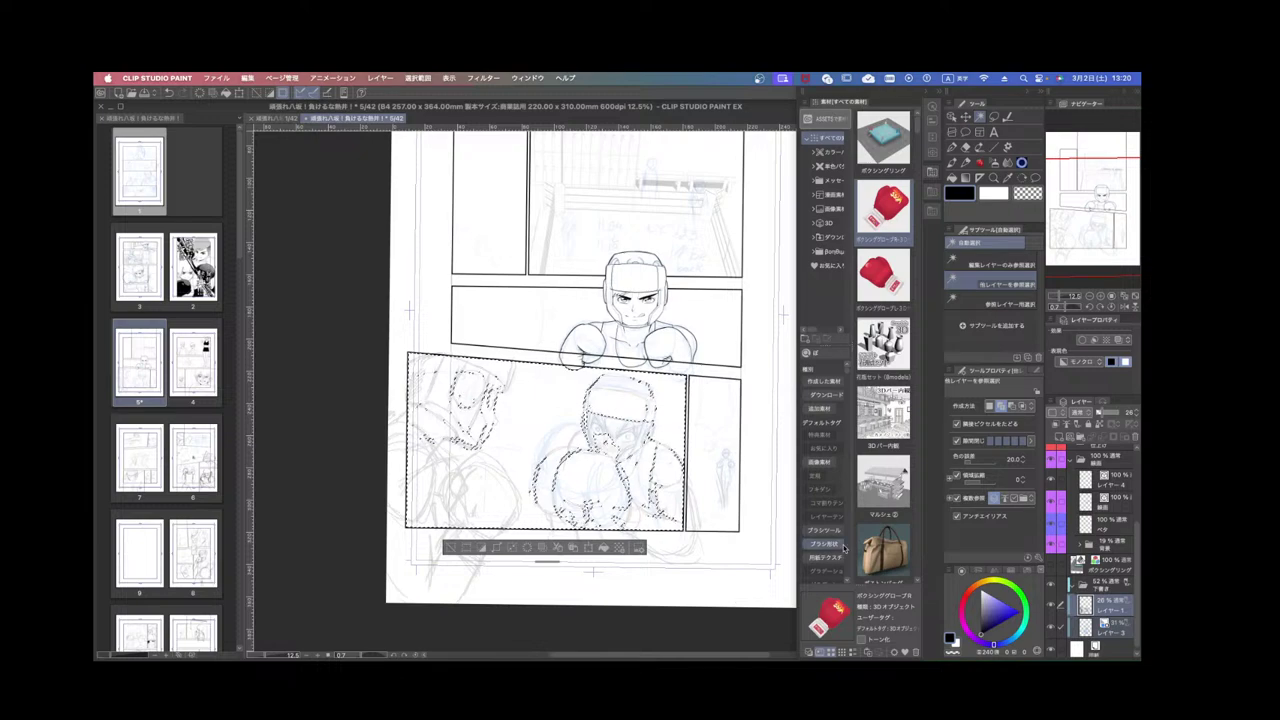
key("super+d")
left_click_drag(639, 540, 673, 613)
left_click(1077, 583)
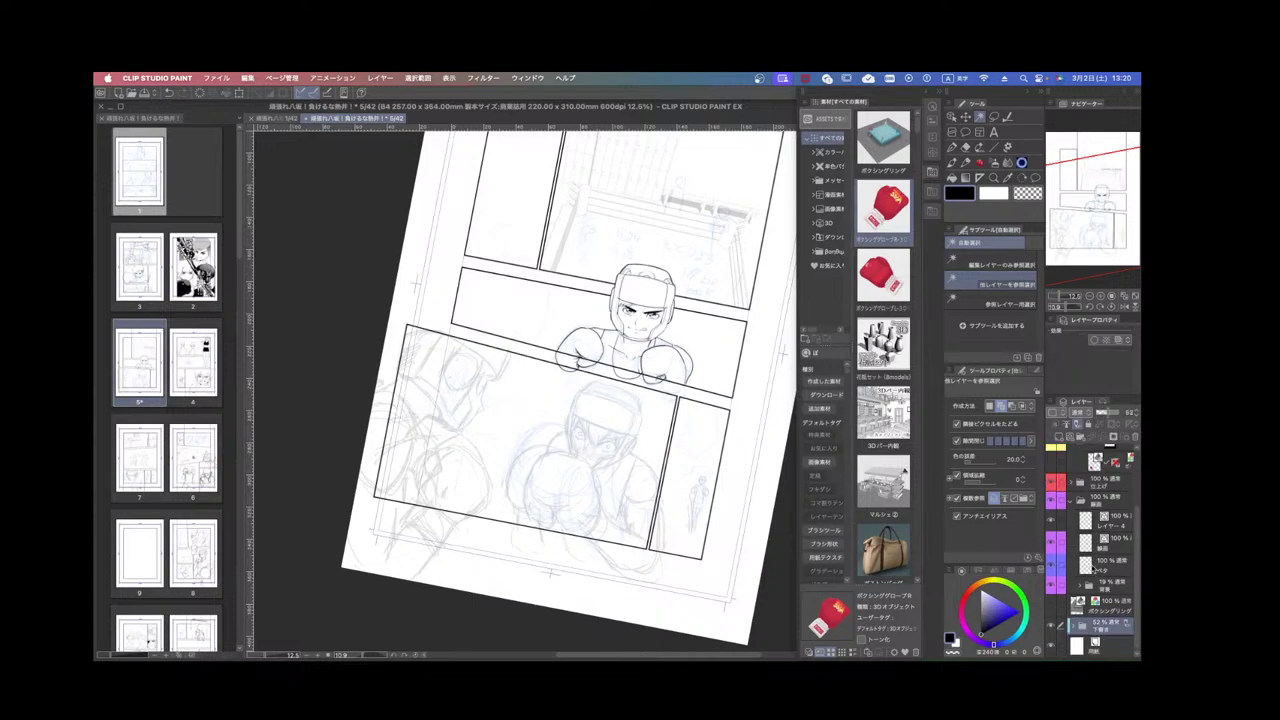
left_click(1112, 550)
left_click_drag(644, 560, 670, 550)
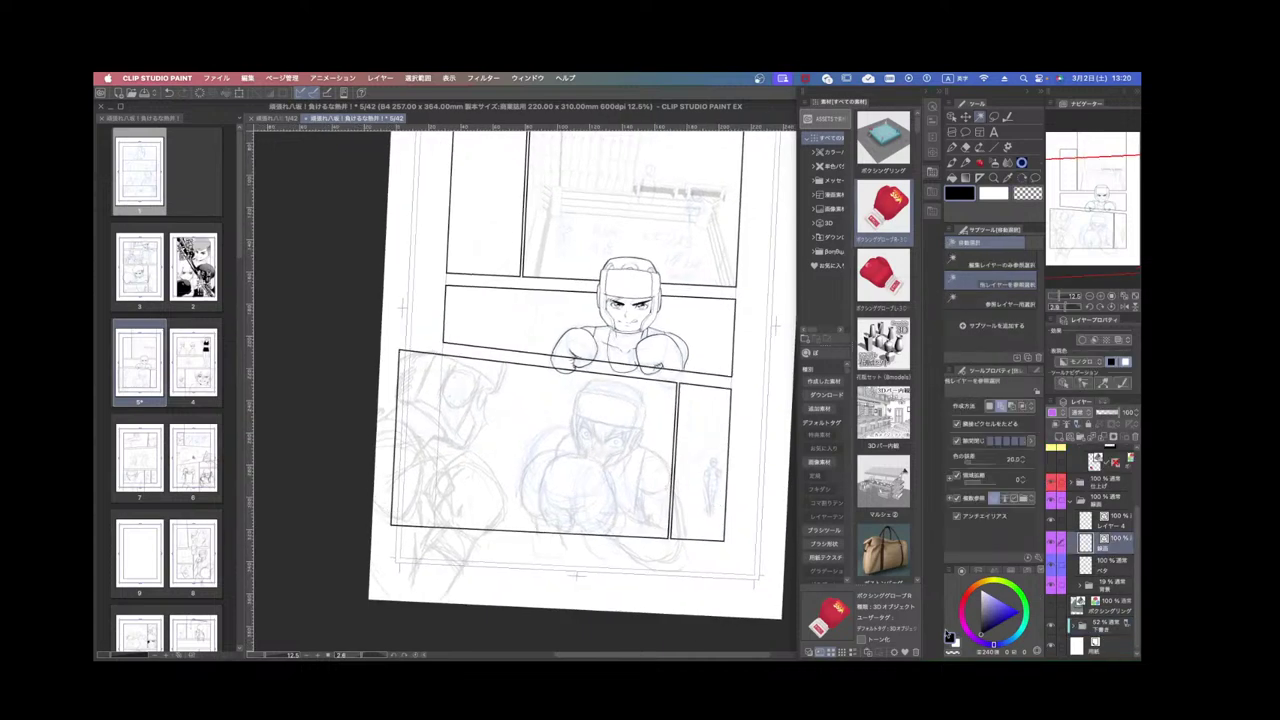
Hide the blue rough on レイヤー 3 and erase the outer lines of the opponent's rear glove on レイヤー 1.
left_click(1072, 626)
left_click_drag(1136, 614, 1136, 635)
left_click(1051, 636)
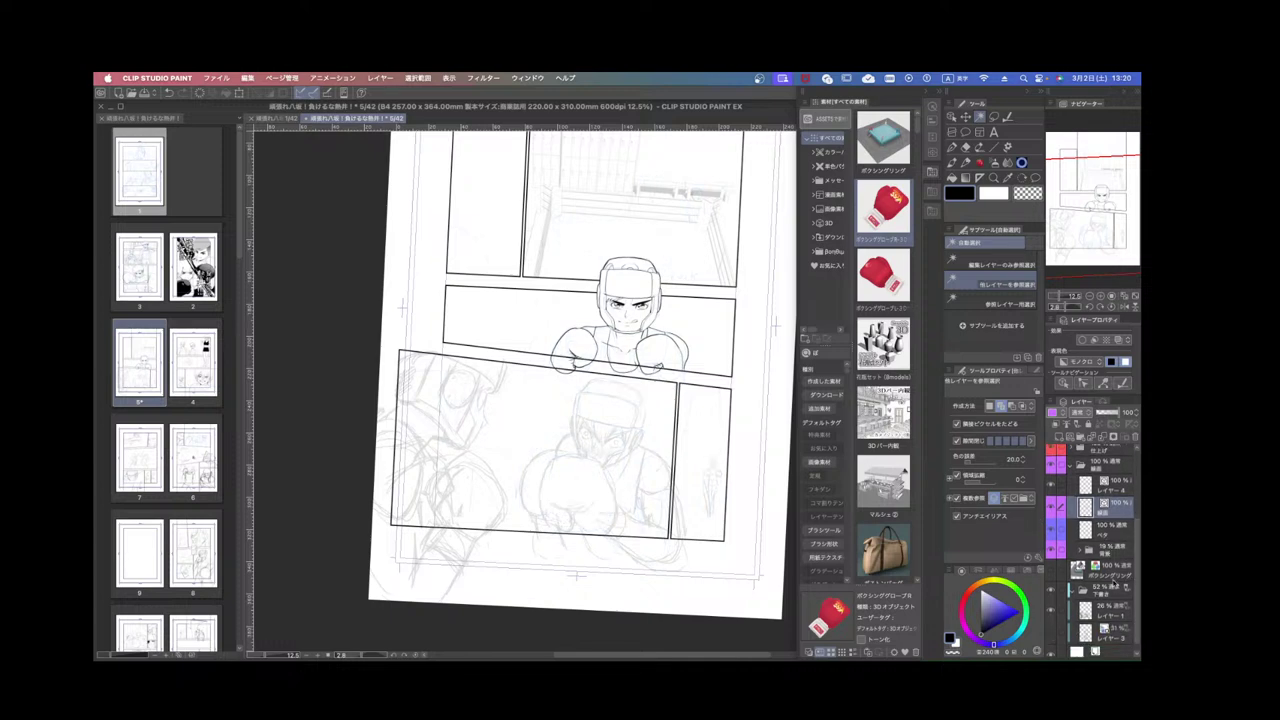
left_click(1105, 609)
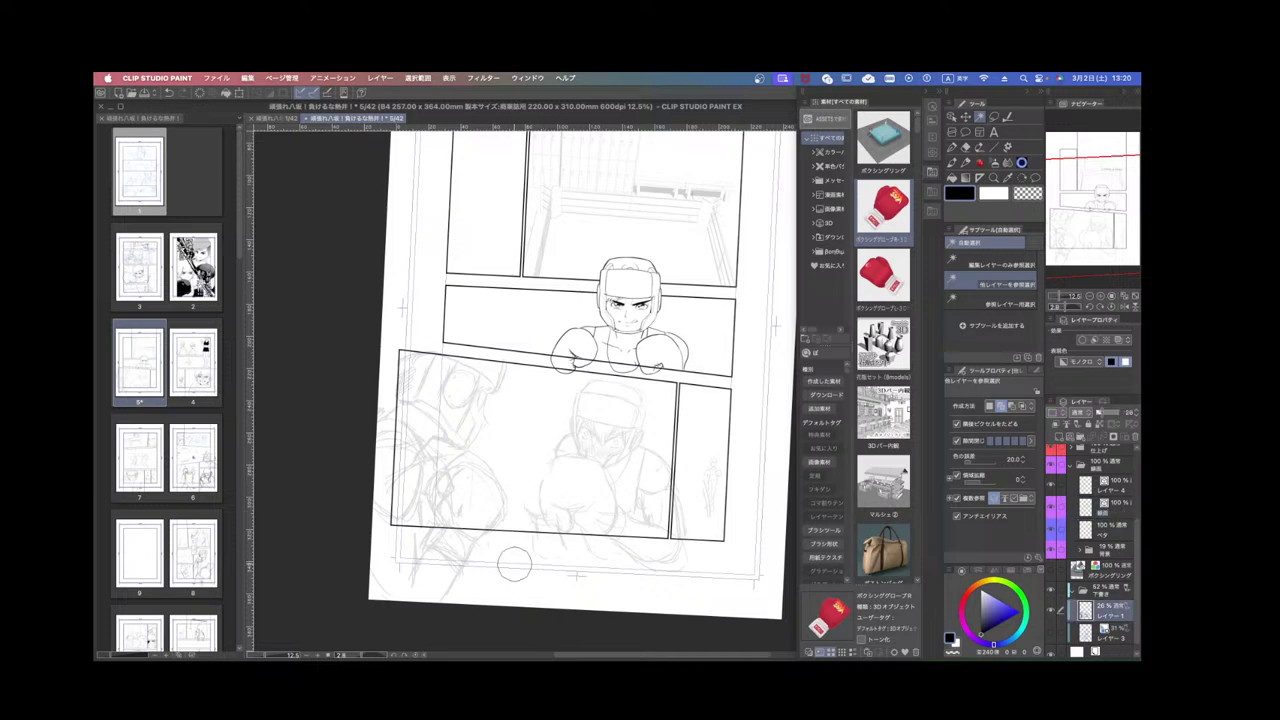
Redraw the opponent's front glove with its thumb and lower folds, and erase his old shoulder and arm lines.
scroll(597, 470, "up", 2)
left_click_drag(593, 466, 674, 464)
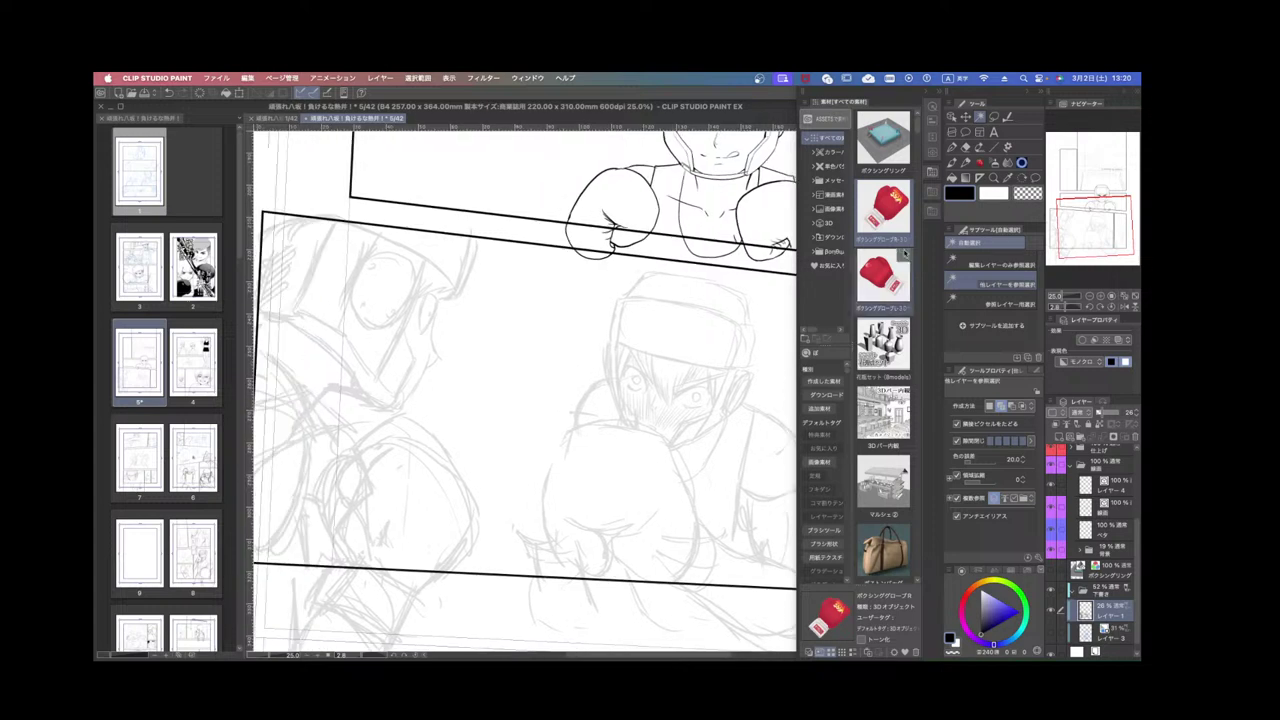
key("p")
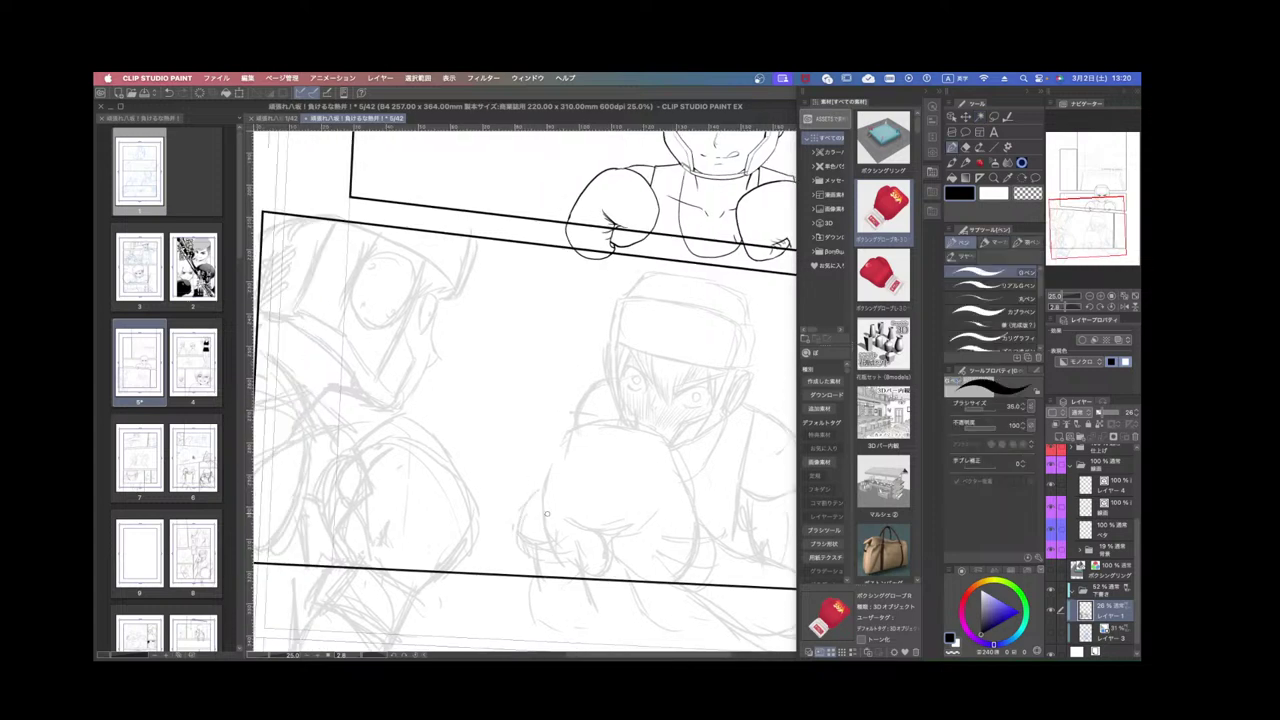
mouse_move(568, 432)
left_mouse_down()
mouse_move(555, 509)
mouse_move(564, 432)
mouse_move(602, 535)
left_mouse_up()
scroll(533, 568, "right", 3)
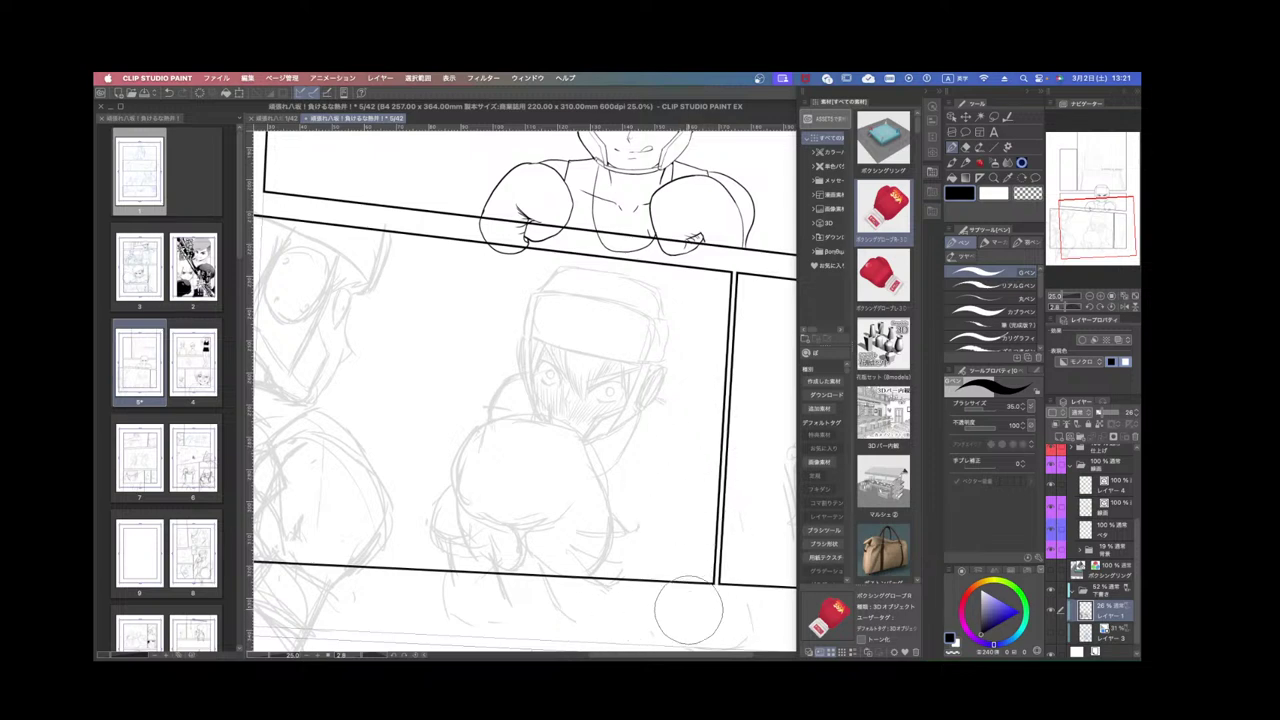
Show レイヤー 3 again and rough in the opponent's shoulder, upper arm and elbow on it beside the front glove.
left_click(1050, 634)
left_click(1068, 628)
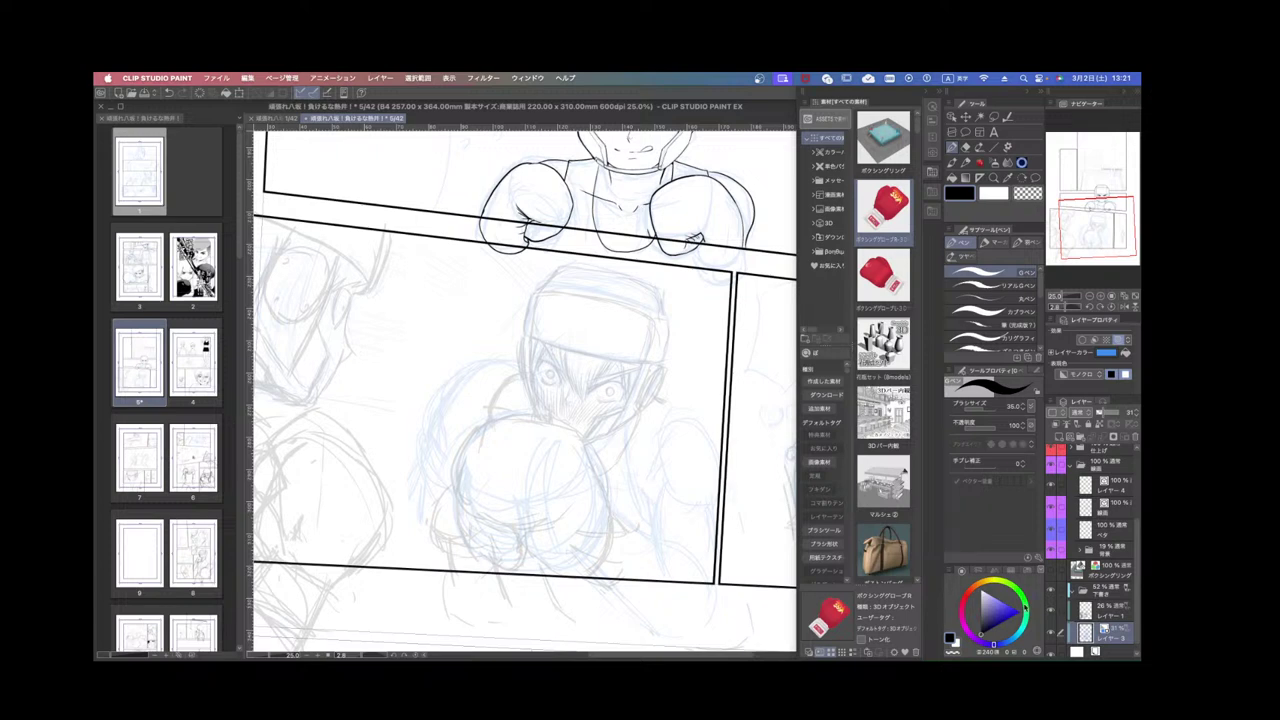
left_click_drag(521, 414, 517, 487)
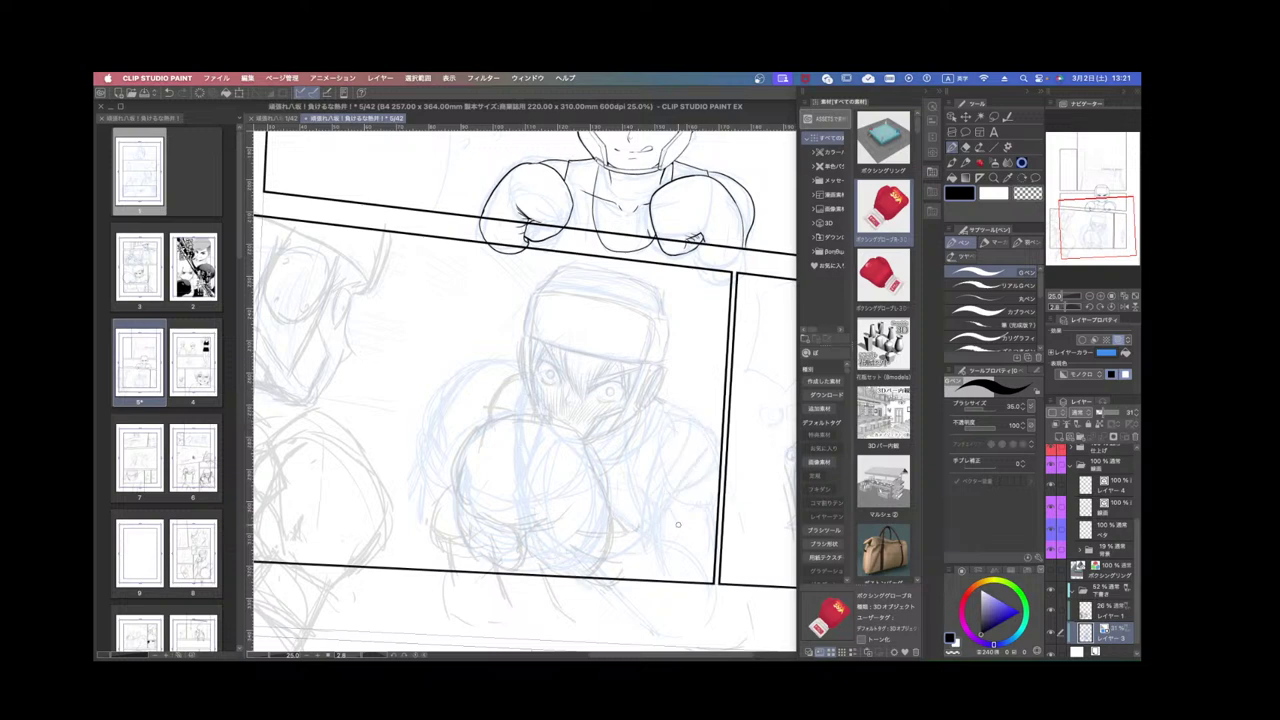
left_click_drag(678, 525, 687, 577)
left_click_drag(718, 525, 680, 493)
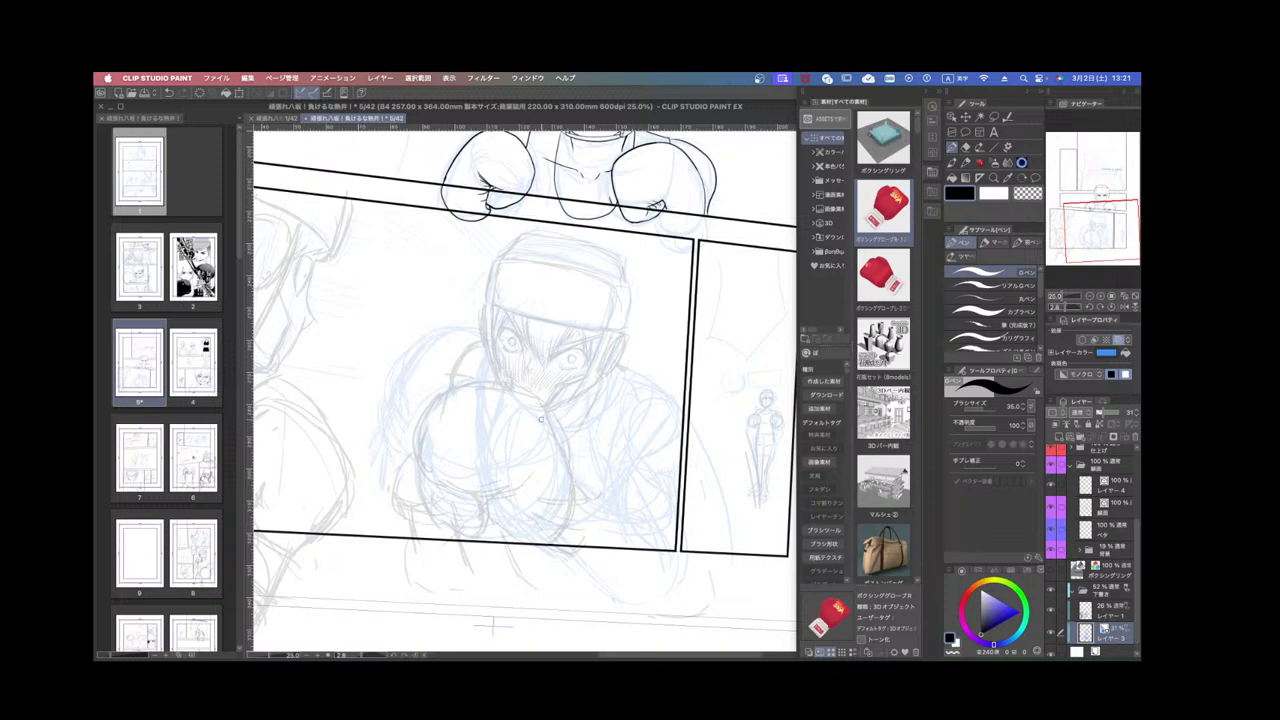
Erase the opponent's front glove from both レイヤー 1 and レイヤー 3.
left_click(1111, 607)
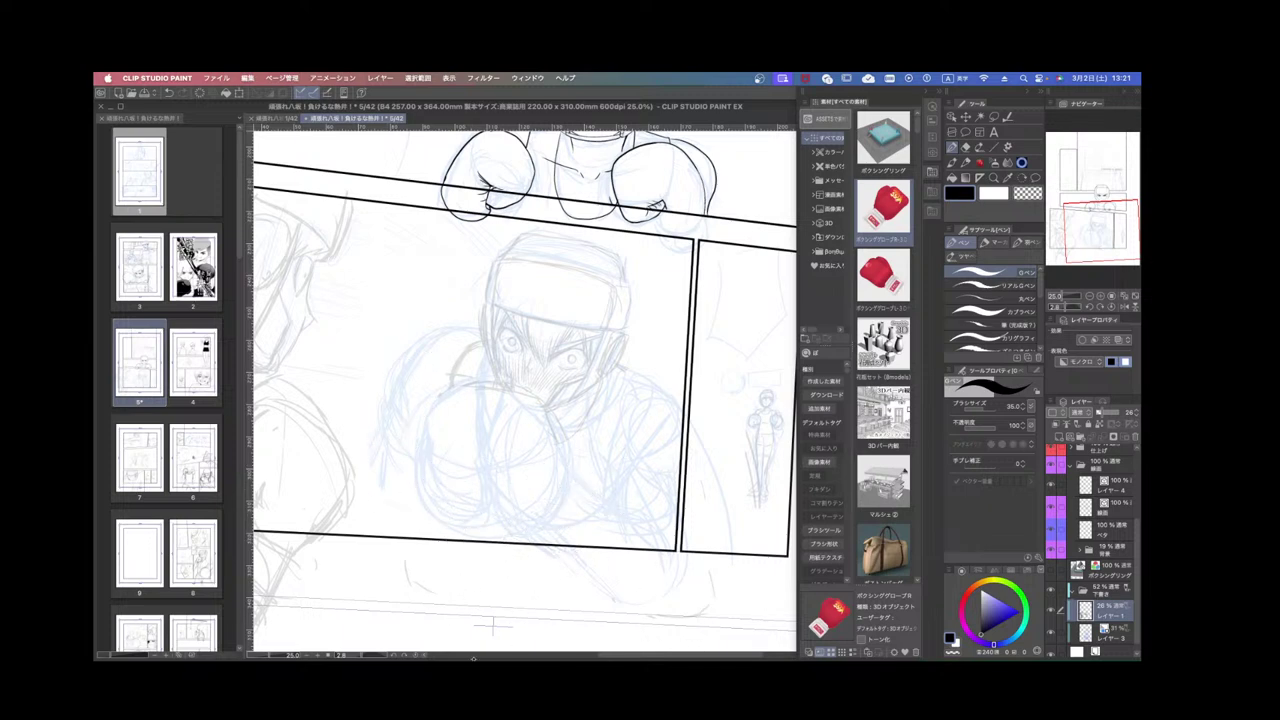
left_click(1116, 634)
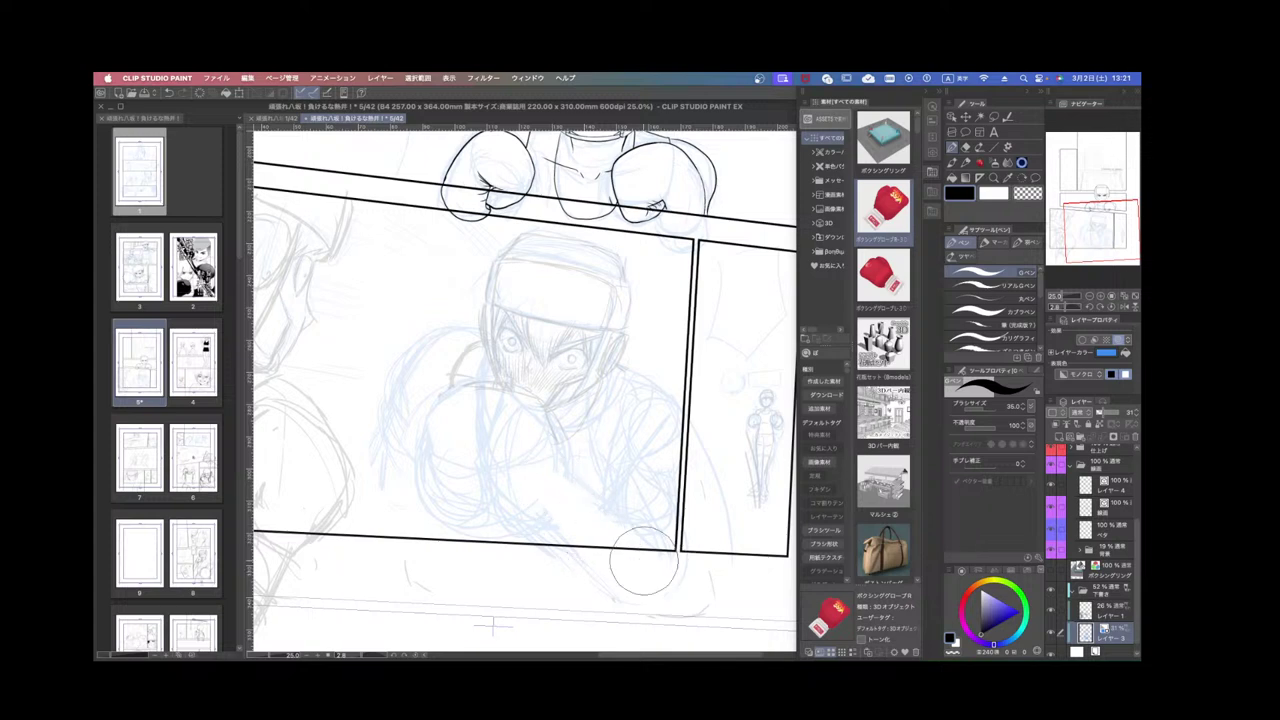
mouse_move(547, 540)
left_mouse_down()
mouse_move(457, 463)
mouse_move(443, 509)
mouse_move(497, 487)
mouse_move(468, 518)
left_mouse_up()
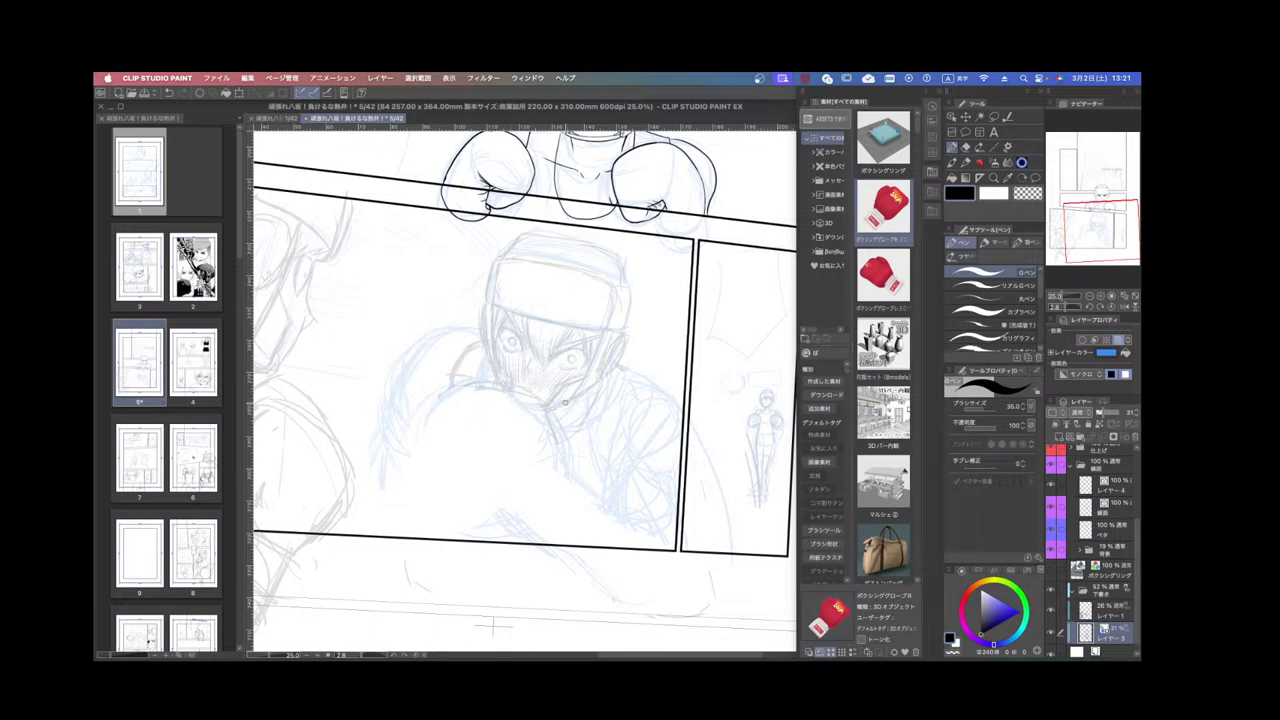
Rough in the opponent's front glove again on レイヤー 3, placing its rounded form lower and adding contours toward the forearm.
mouse_move(483, 400)
left_mouse_down()
mouse_move(517, 477)
mouse_move(504, 470)
mouse_move(539, 498)
left_mouse_up()
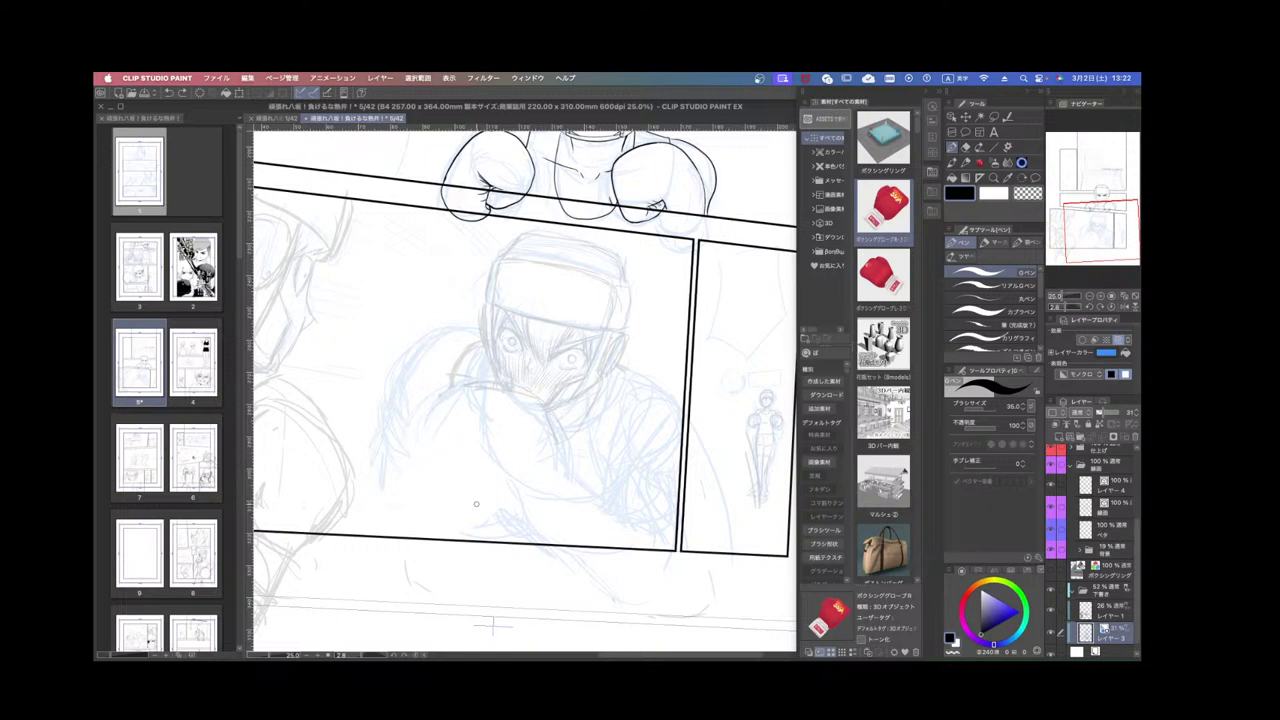
mouse_move(468, 441)
left_mouse_down()
mouse_move(443, 526)
mouse_move(404, 484)
mouse_move(482, 513)
mouse_move(442, 528)
left_mouse_up()
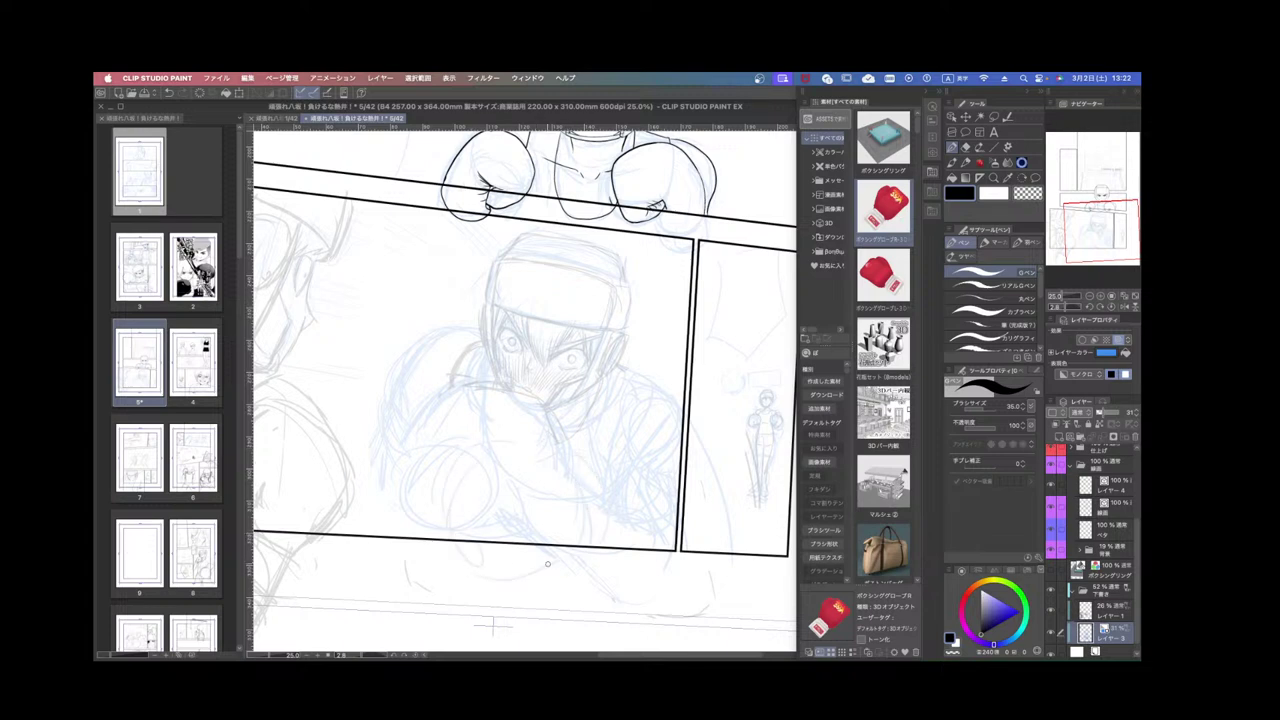
scroll(605, 530, "down", 2)
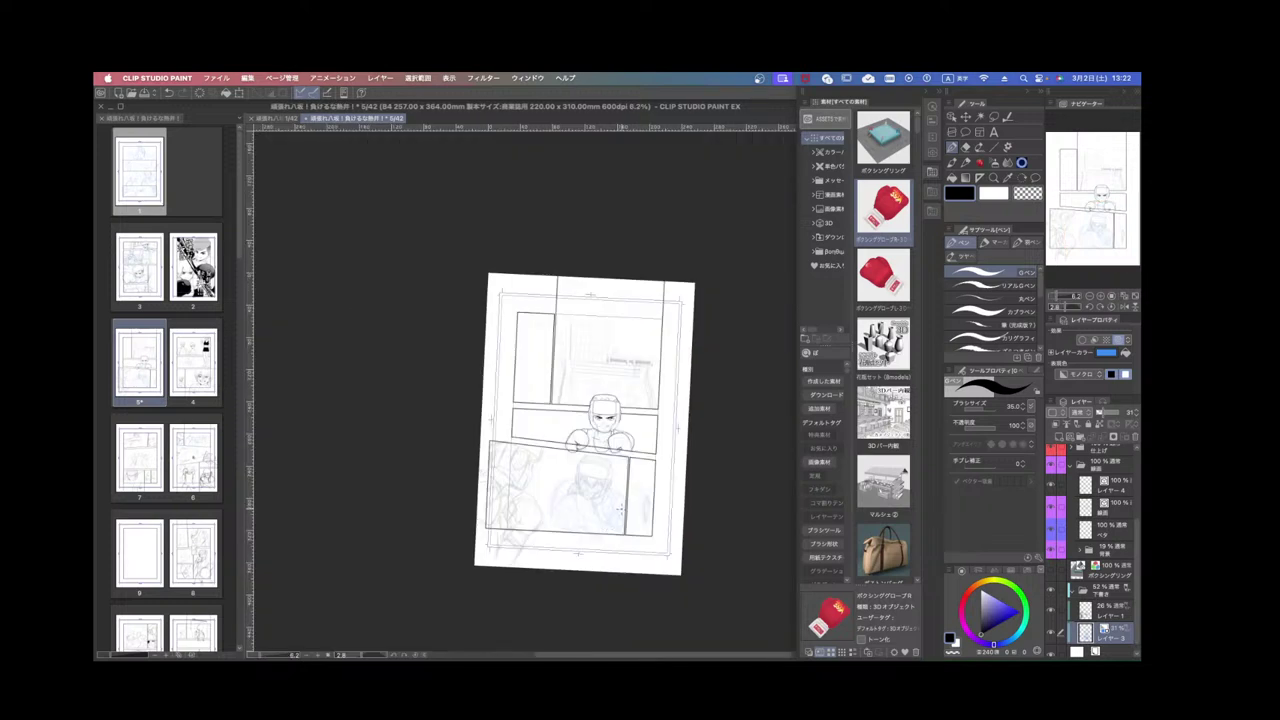
Set the opacity of the 下書き folder to 100%.
scroll(620, 509, "up", 1)
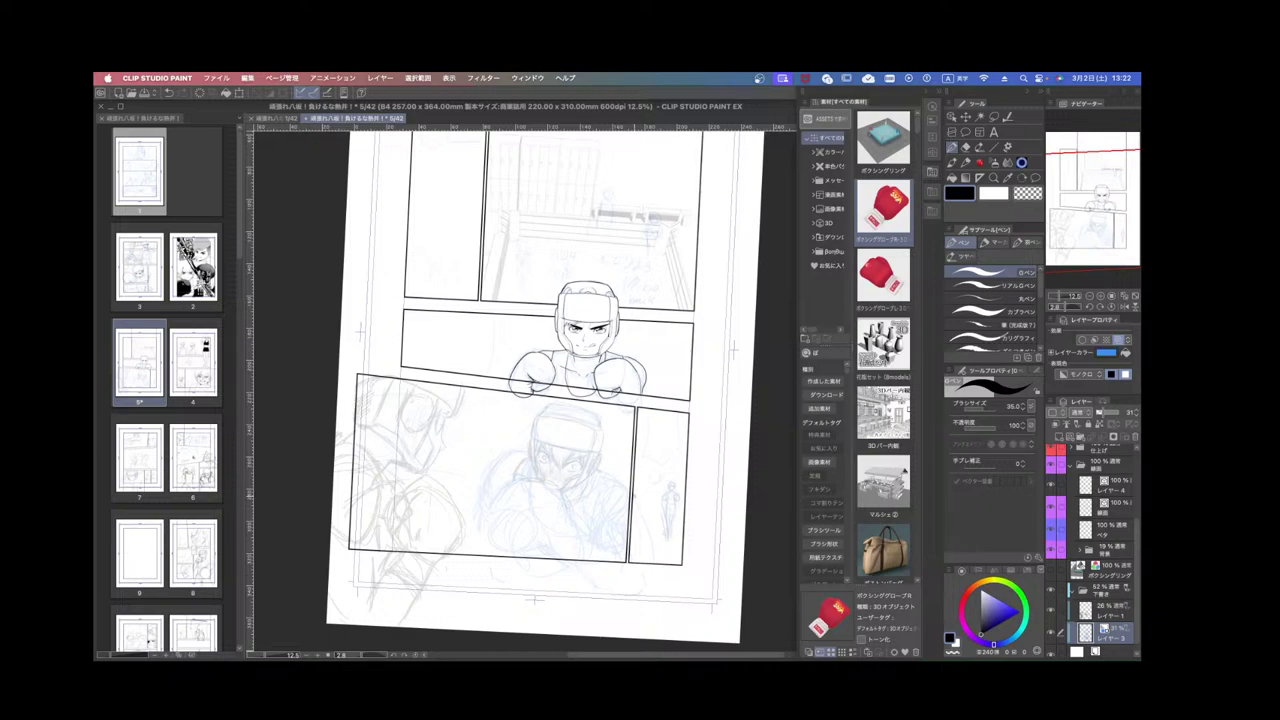
left_click_drag(634, 538, 699, 448)
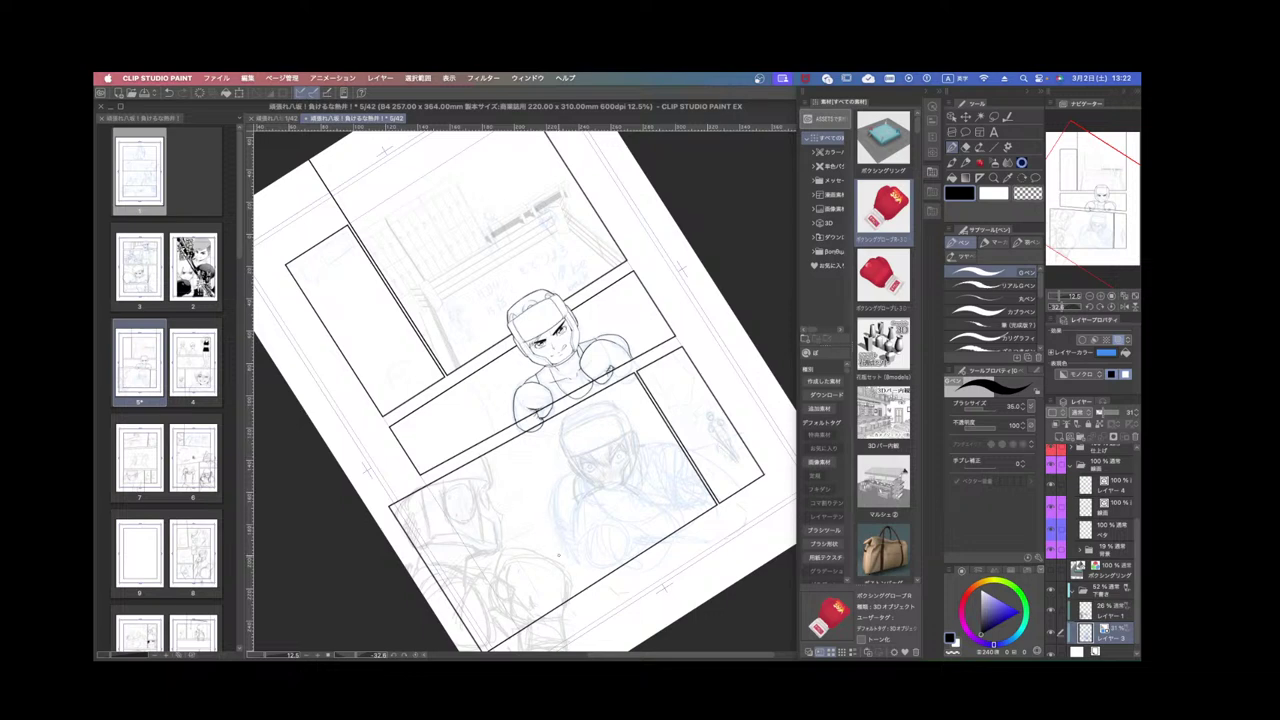
left_click_drag(648, 537, 598, 550)
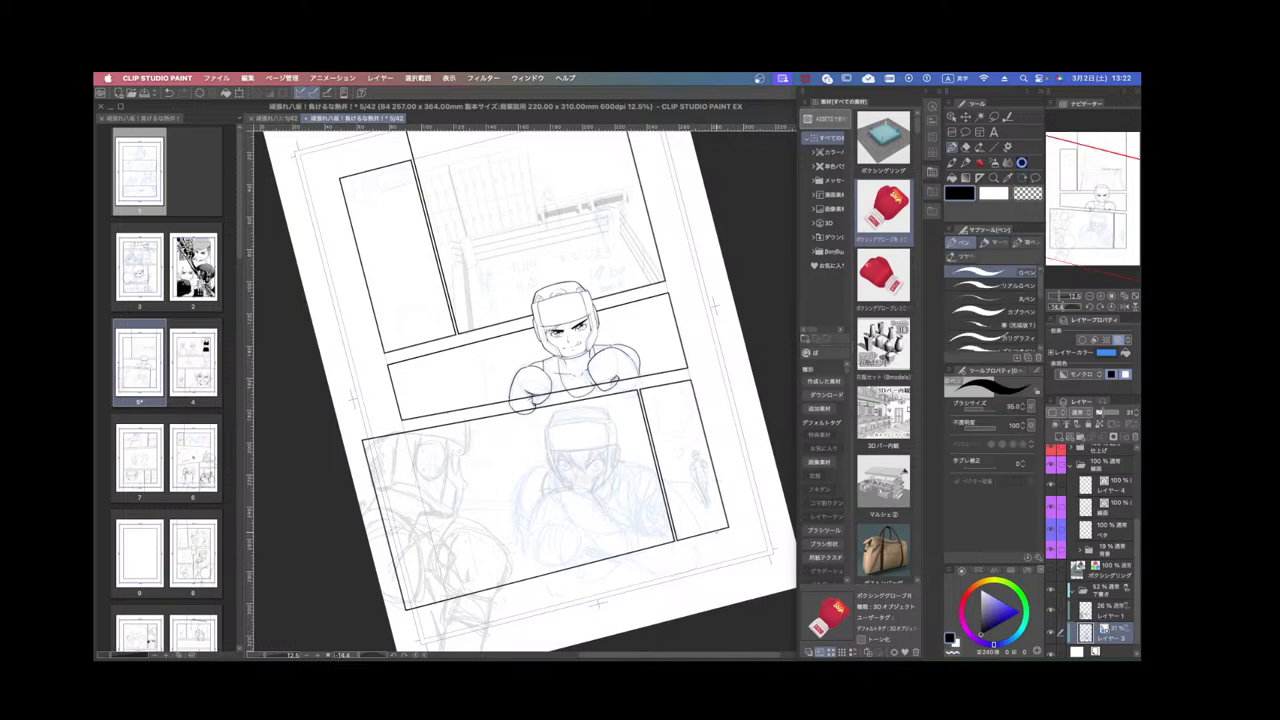
left_click_drag(564, 500, 541, 493)
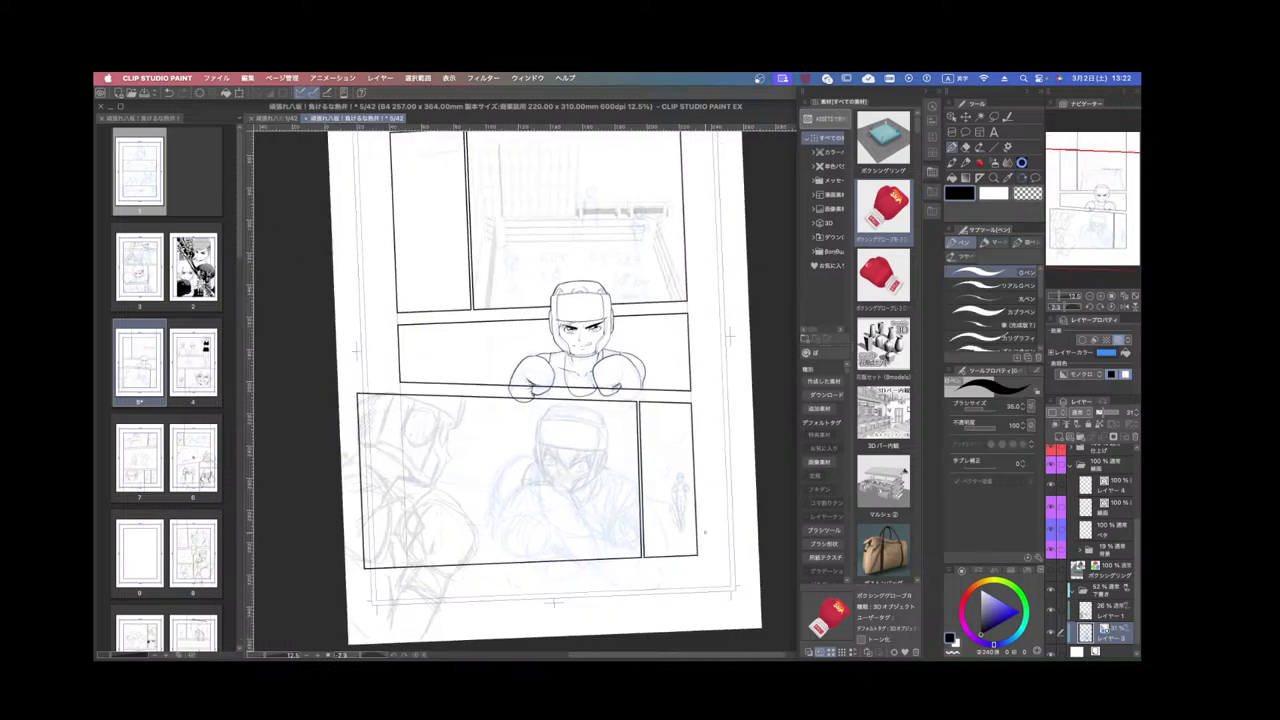
left_click(1115, 590)
left_click(1119, 412)
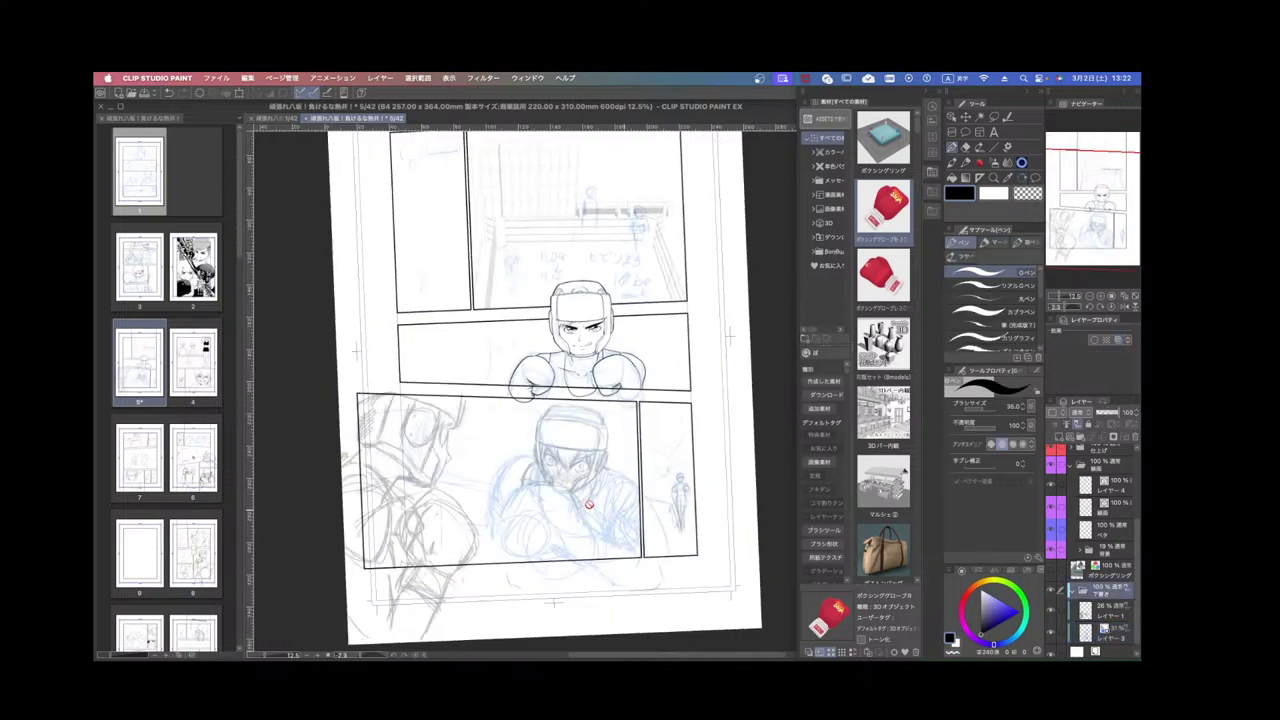
On レイヤー 3, erase the opponent's outermost arm curves beside the front glove and redraw the contour closer in.
scroll(589, 505, "up", 2)
left_click_drag(601, 517, 662, 507)
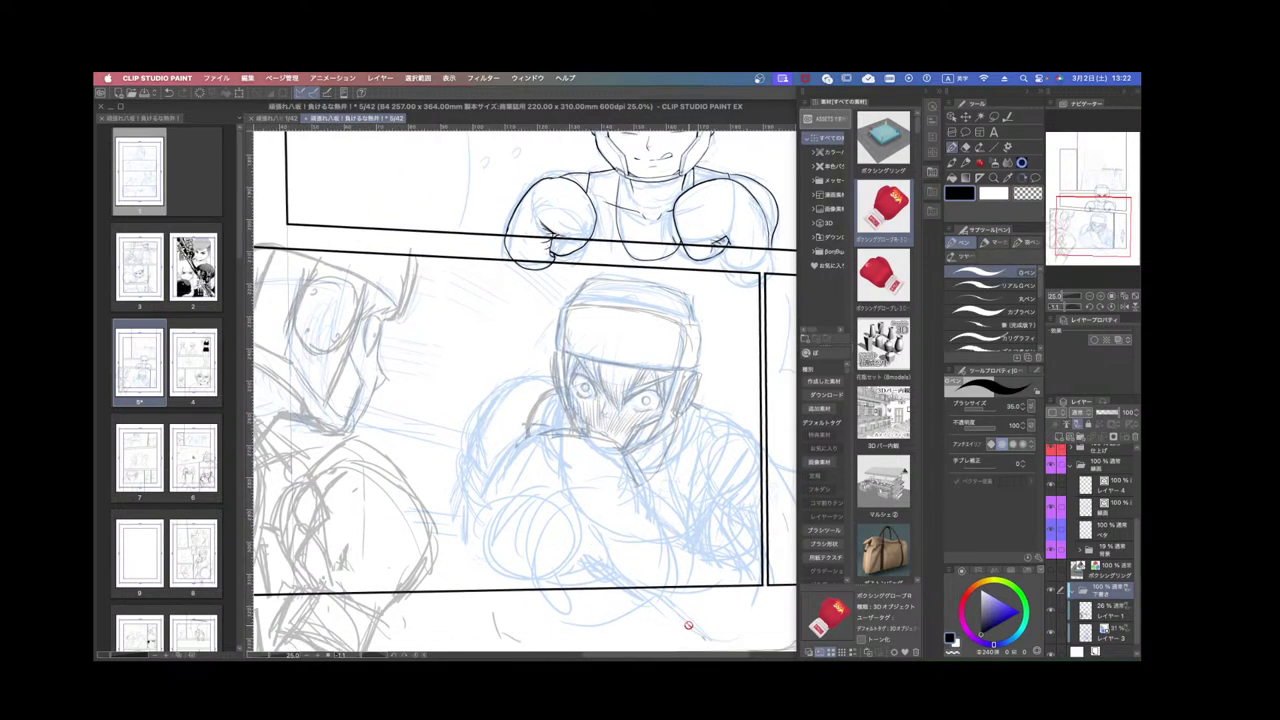
key("alt+bracketleft")
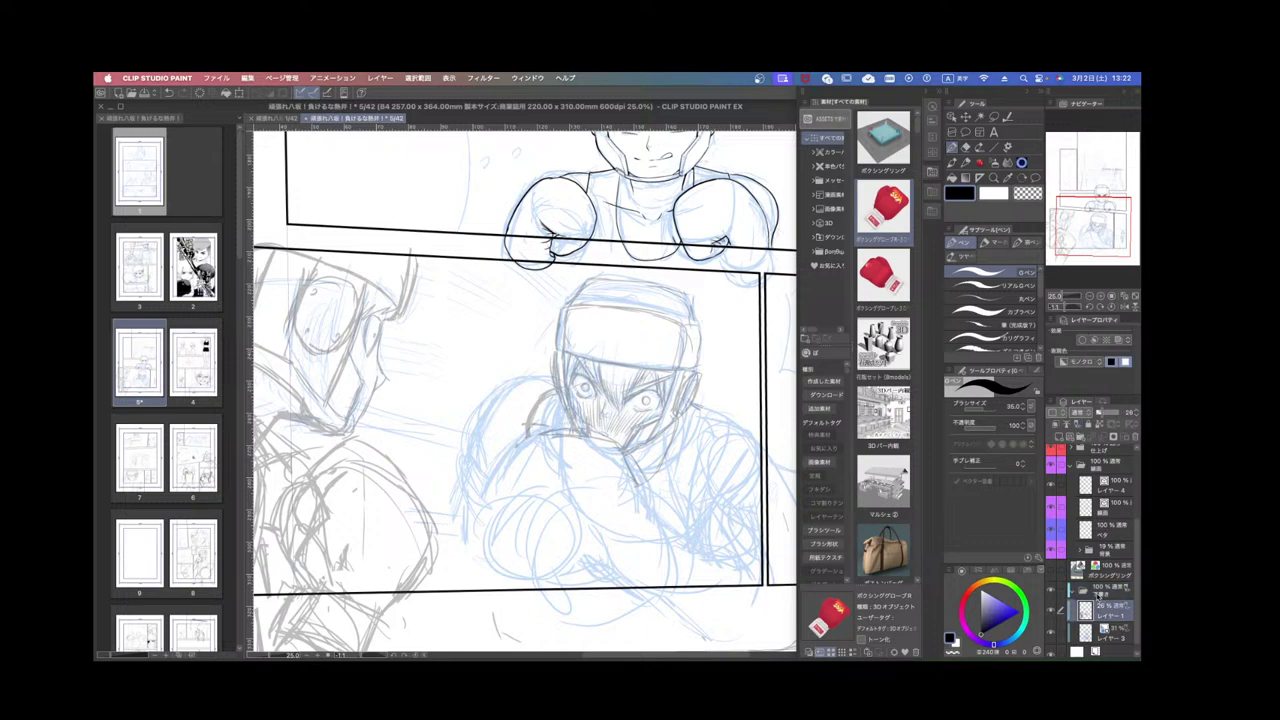
key("alt+bracketleft")
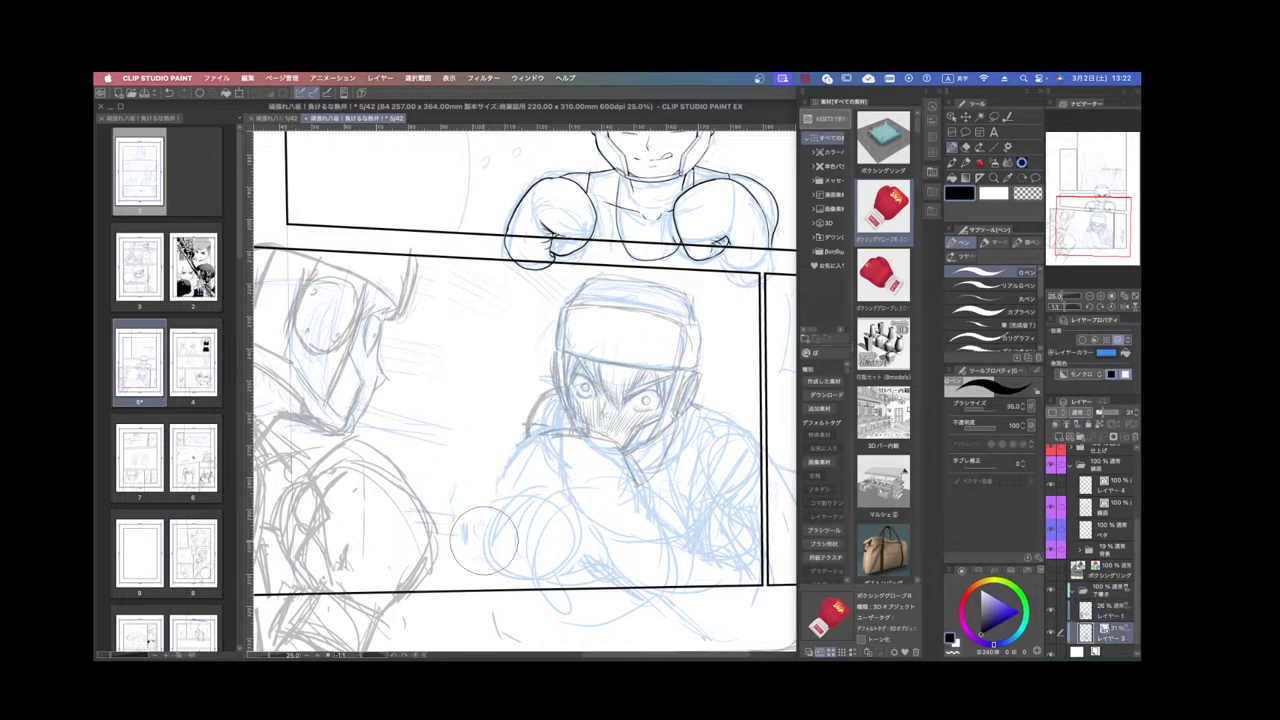
mouse_move(513, 460)
left_mouse_down()
mouse_move(502, 510)
mouse_move(529, 580)
left_mouse_up()
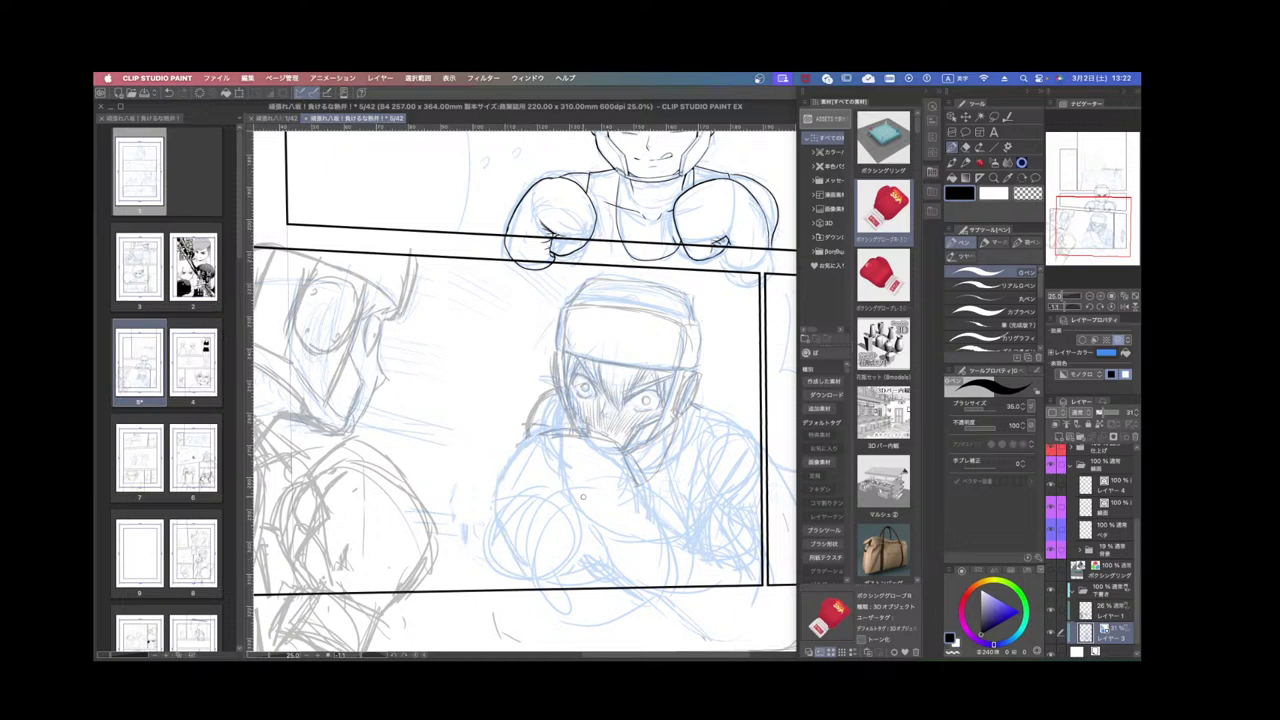
Rough in the lower edge and wrist of the opponent's front glove and the forearm crossing the frame's lower border.
left_click_drag(649, 518, 651, 566)
left_click_drag(545, 568, 596, 581)
mouse_move(592, 526)
left_mouse_down()
mouse_move(603, 575)
mouse_move(561, 591)
mouse_move(594, 597)
left_mouse_up()
left_click_drag(663, 546, 649, 586)
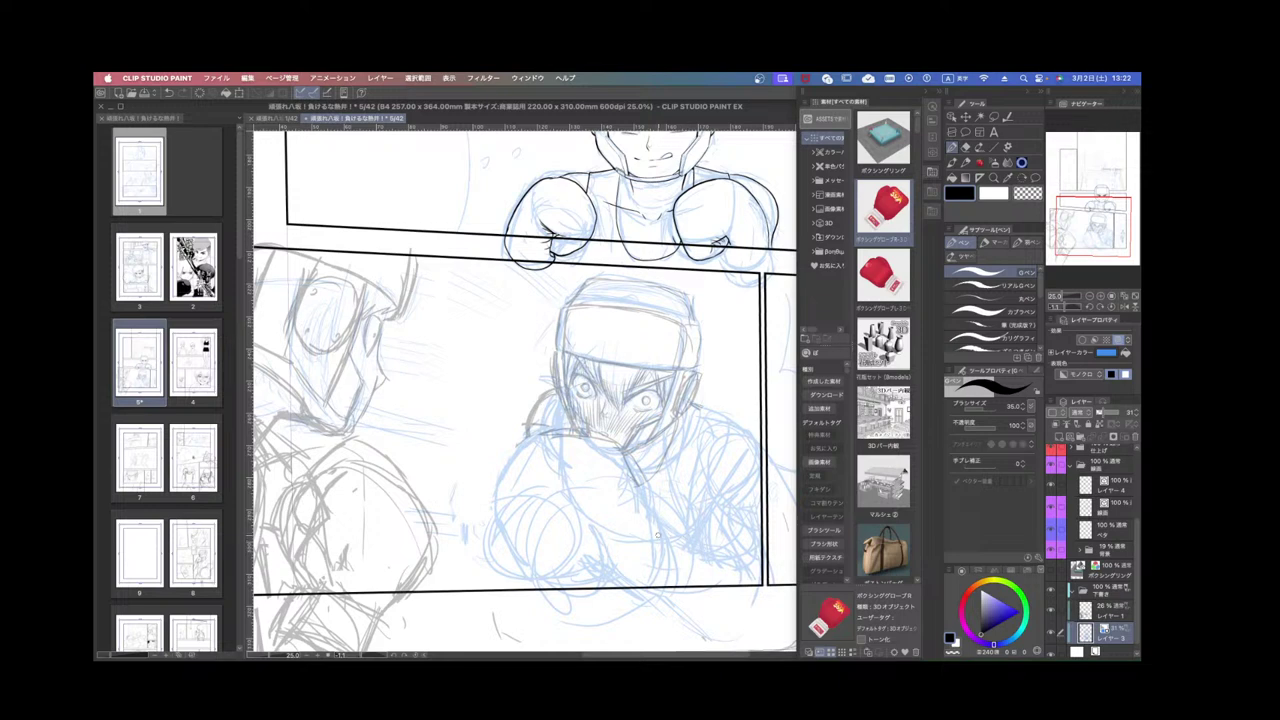
mouse_move(658, 535)
left_mouse_down()
mouse_move(646, 578)
mouse_move(648, 552)
mouse_move(694, 614)
left_mouse_up()
left_click_drag(700, 558, 690, 614)
left_click_drag(662, 560, 661, 618)
mouse_move(612, 535)
left_mouse_down()
mouse_move(577, 469)
mouse_move(534, 500)
left_mouse_up()
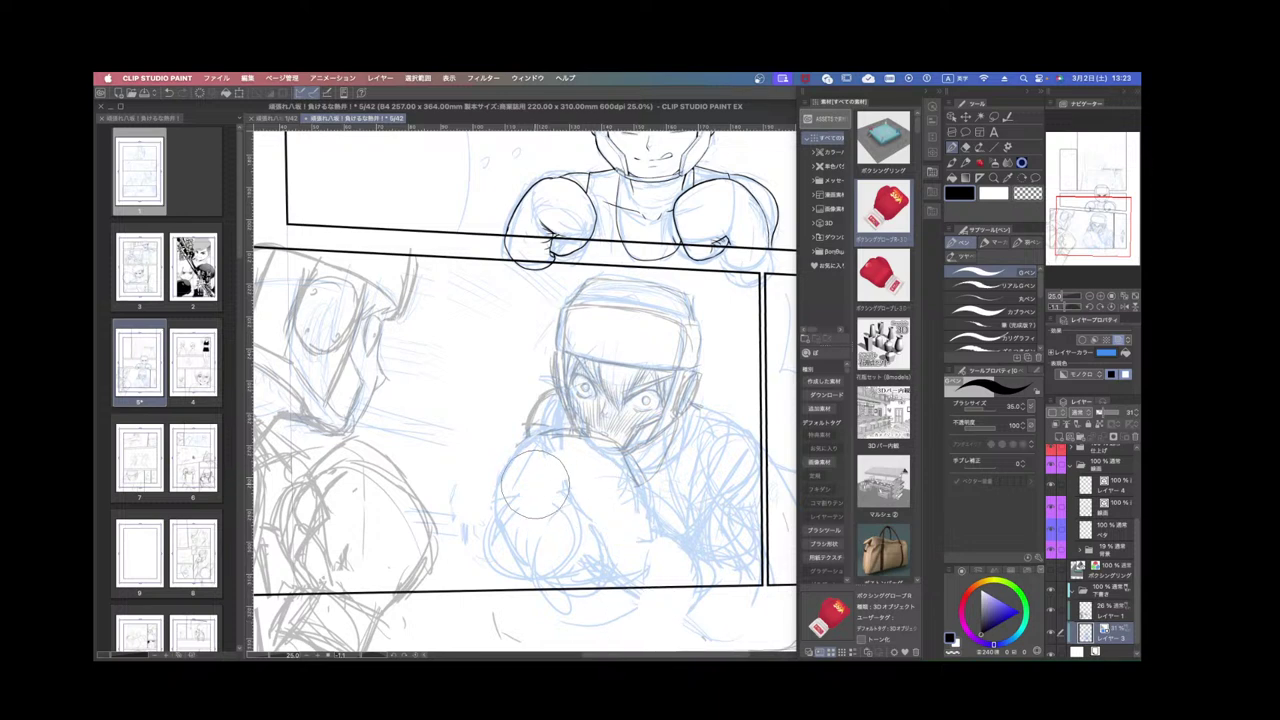
key("super+z")
left_click_drag(674, 540, 664, 560)
mouse_move(661, 541)
left_mouse_down()
mouse_move(628, 607)
mouse_move(640, 590)
mouse_move(680, 618)
left_mouse_up()
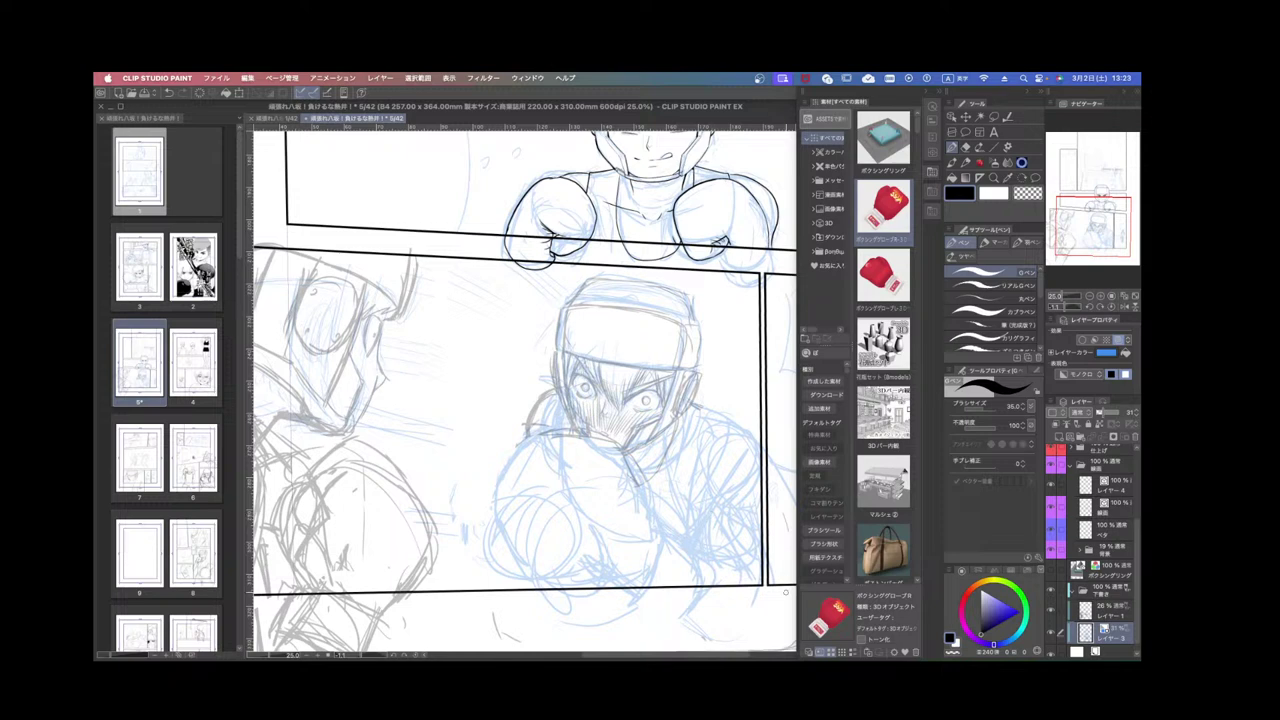
Erase the scribbled shoulder and arm beside the vertical frame border and redraw the opponent's shoulder, chest and bent arm.
mouse_move(746, 482)
left_mouse_down()
mouse_move(723, 457)
mouse_move(749, 521)
mouse_move(713, 557)
left_mouse_up()
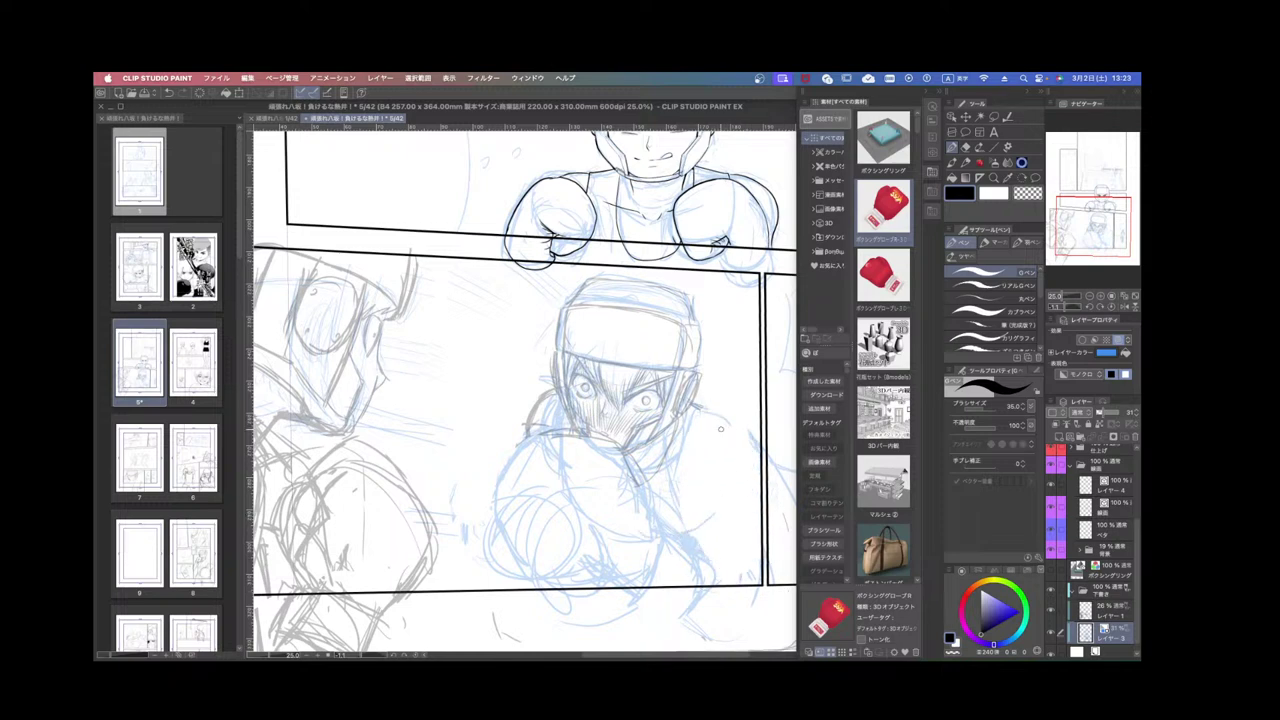
mouse_move(716, 410)
left_mouse_down()
mouse_move(734, 470)
mouse_move(700, 492)
mouse_move(718, 492)
mouse_move(708, 513)
left_mouse_up()
left_click_drag(621, 474, 610, 528)
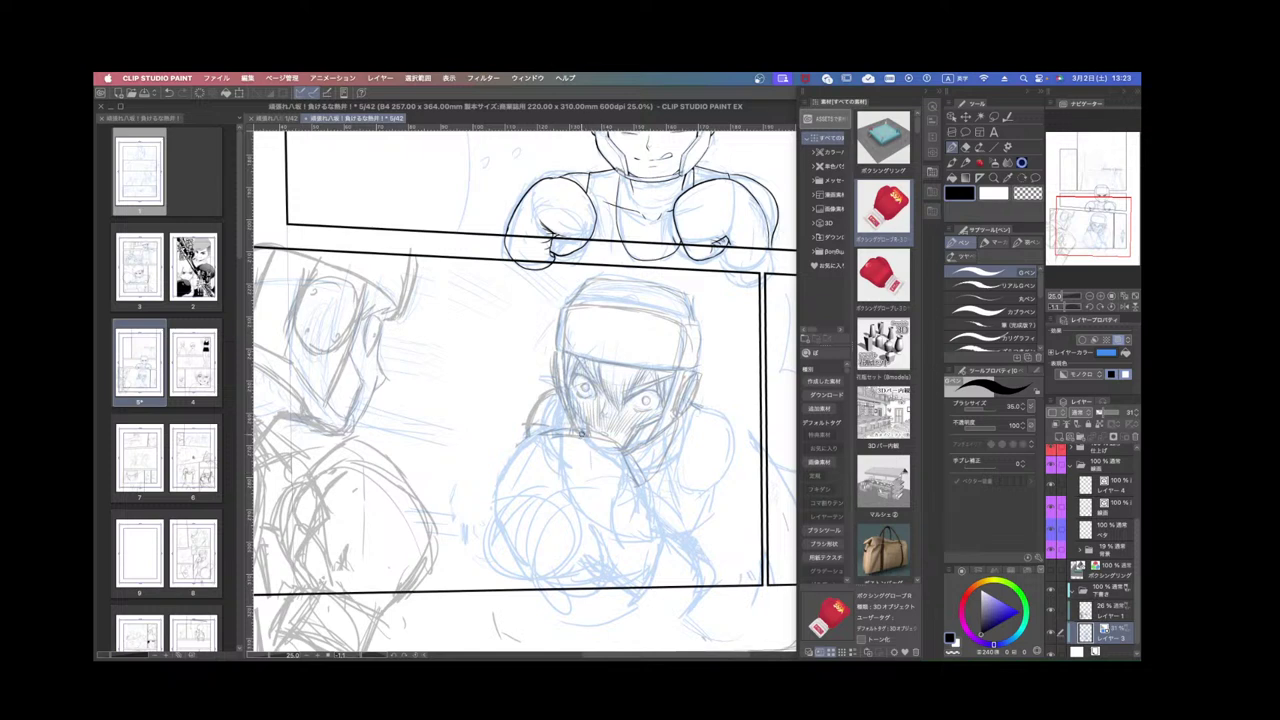
mouse_move(588, 446)
left_mouse_down()
mouse_move(614, 478)
mouse_move(570, 487)
mouse_move(602, 530)
left_mouse_up()
mouse_move(606, 539)
left_mouse_down()
mouse_move(602, 563)
mouse_move(594, 555)
left_mouse_up()
mouse_move(711, 486)
left_mouse_down()
mouse_move(701, 517)
mouse_move(758, 562)
left_mouse_up()
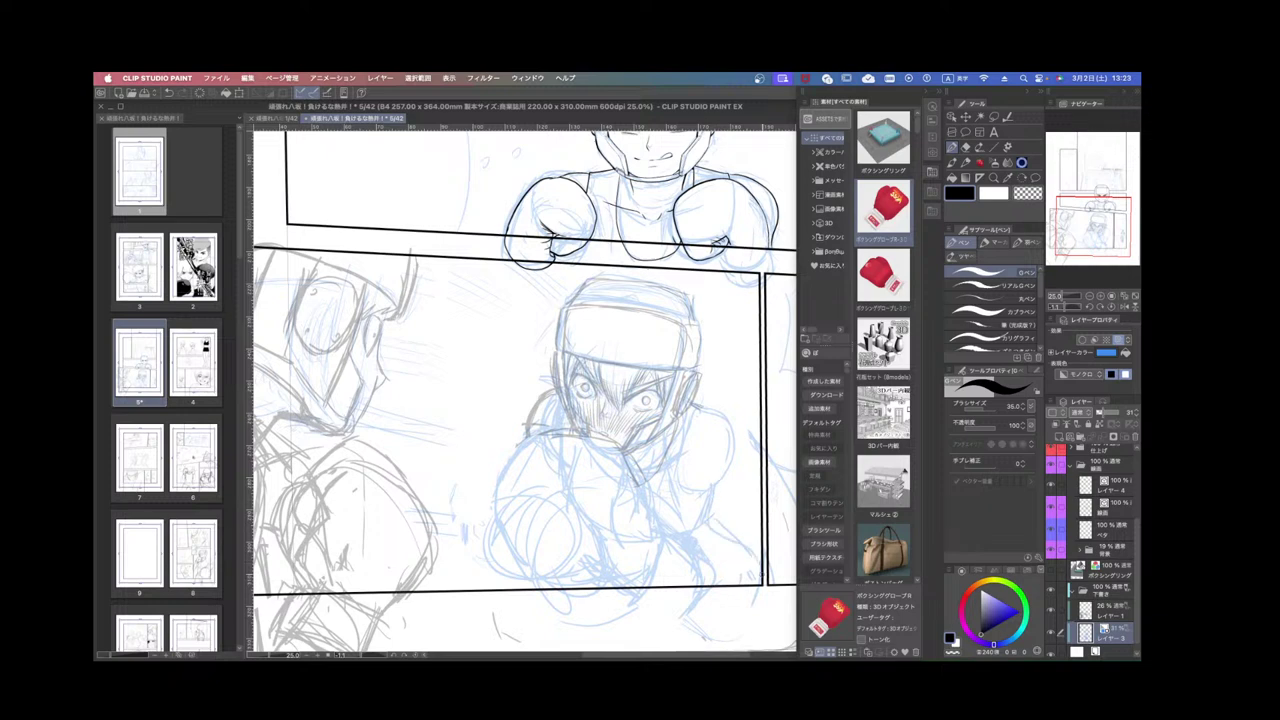
mouse_move(712, 526)
left_mouse_down()
mouse_move(755, 584)
mouse_move(751, 549)
mouse_move(680, 526)
left_mouse_up()
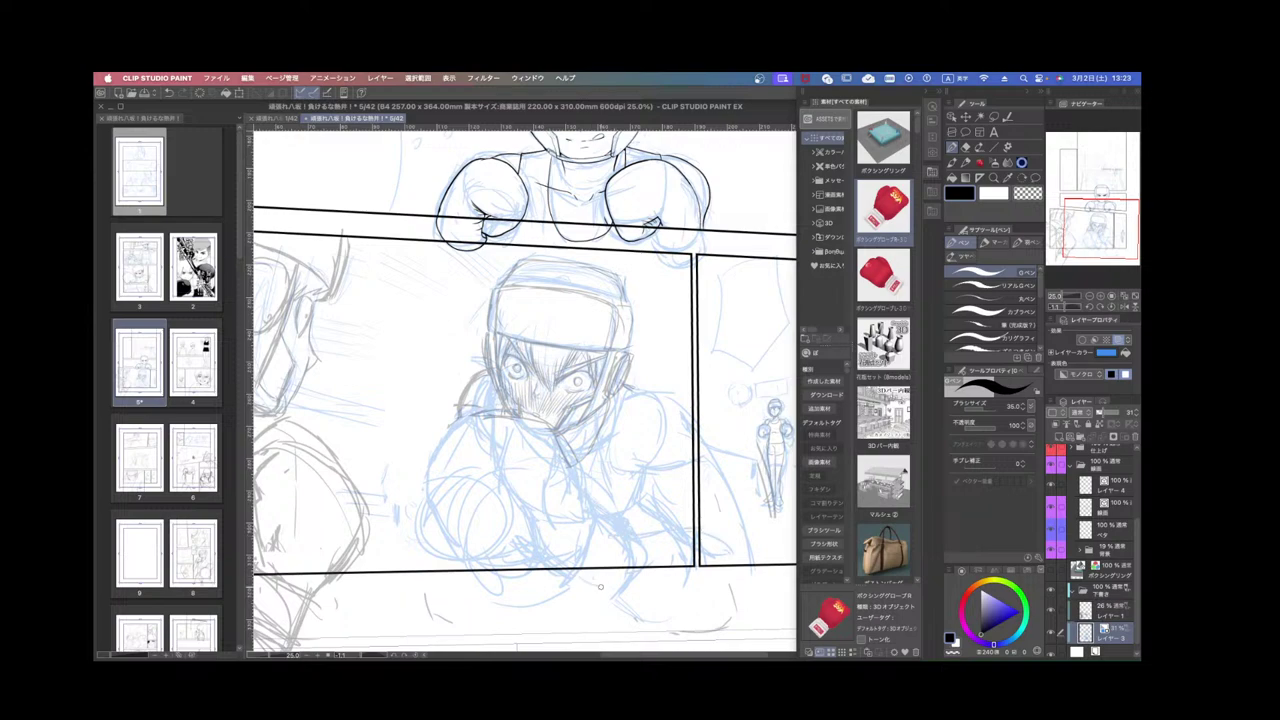
Sketch the front glove's underside as wide curves extending below the frame's lower border.
scroll(621, 610, "down", 2)
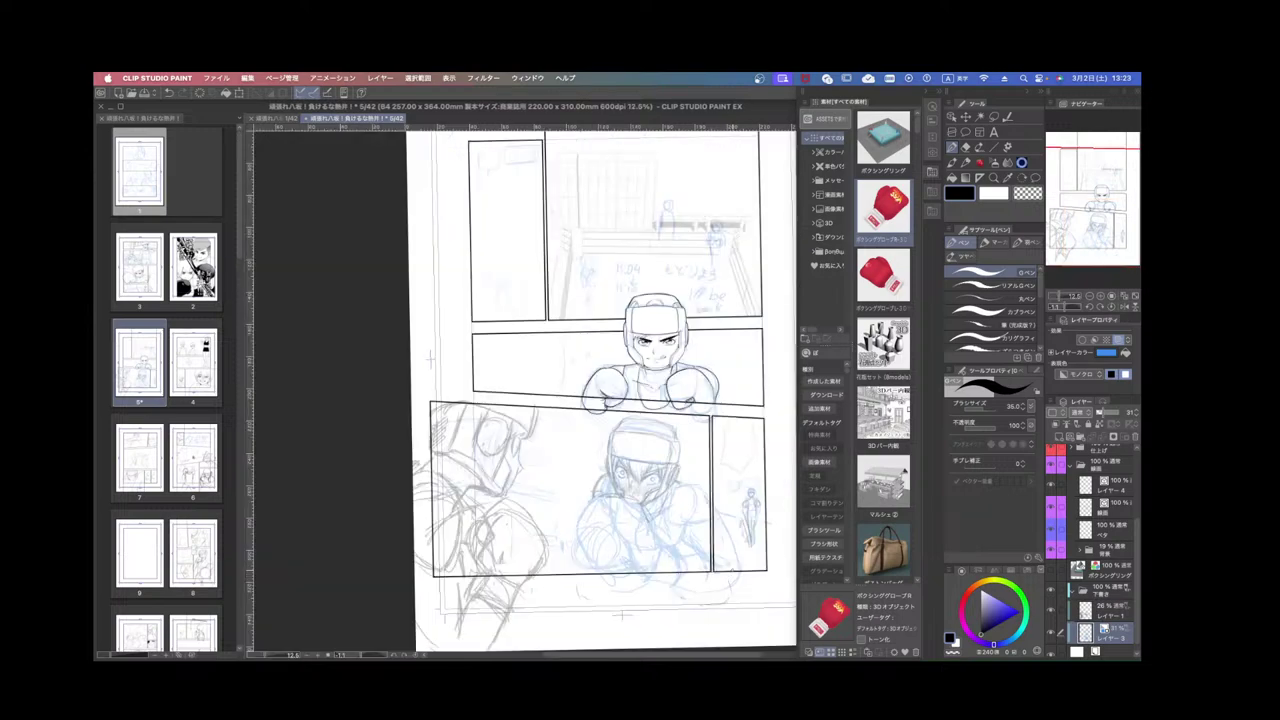
scroll(706, 557, "up", 2)
mouse_move(518, 453)
left_mouse_down()
mouse_move(482, 464)
mouse_move(431, 534)
mouse_move(498, 455)
mouse_move(539, 468)
left_mouse_up()
mouse_move(598, 538)
left_mouse_down()
mouse_move(574, 614)
mouse_move(552, 622)
left_mouse_up()
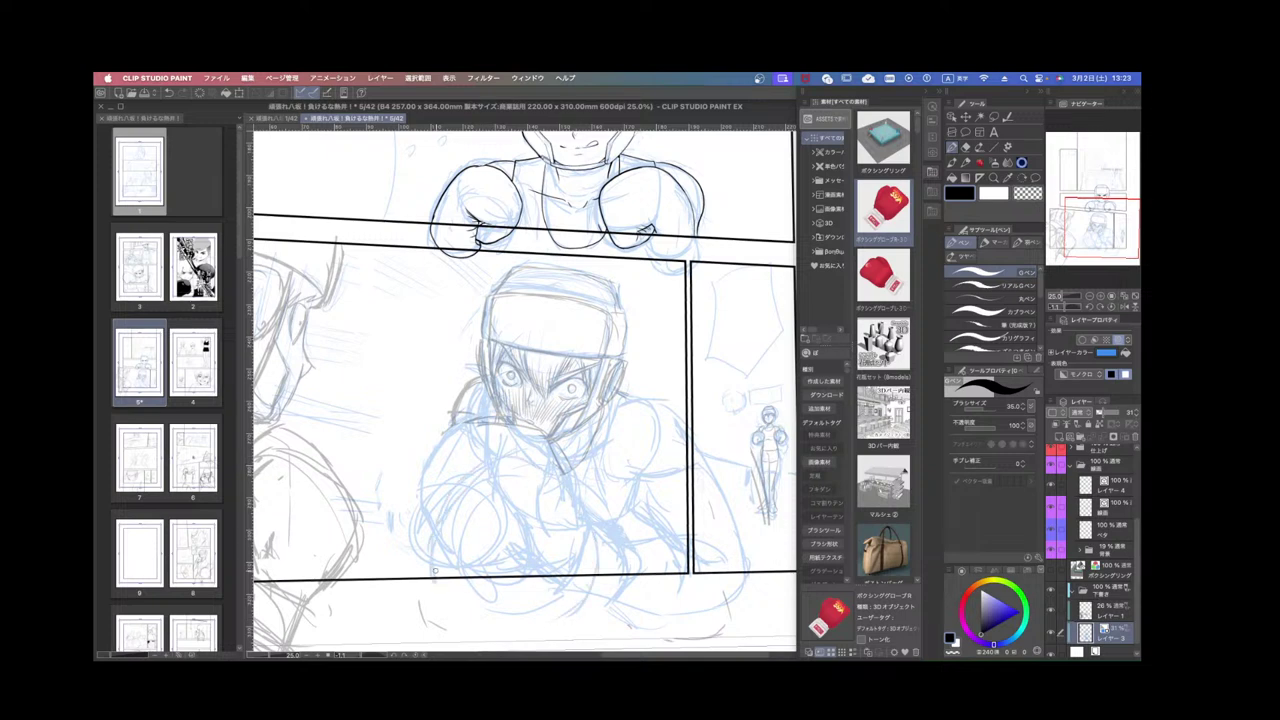
left_click_drag(442, 582, 564, 626)
left_click_drag(588, 578, 514, 632)
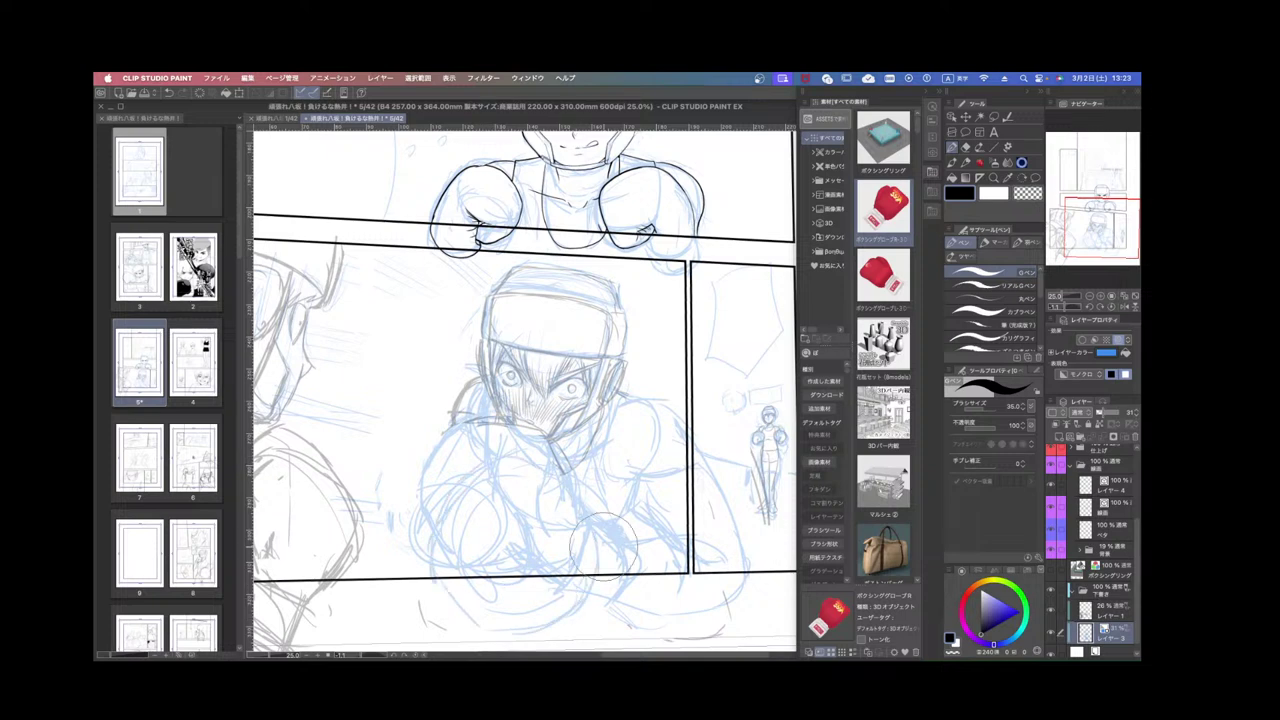
Erase the arm curve above the opponent's front glove and rough in the glove's upper and outer contours again.
mouse_move(480, 473)
left_mouse_down()
mouse_move(430, 461)
mouse_move(536, 437)
mouse_move(416, 493)
mouse_move(520, 460)
left_mouse_up()
left_click_drag(594, 536, 590, 572)
mouse_move(407, 553)
left_mouse_down()
mouse_move(420, 495)
mouse_move(432, 566)
left_mouse_up()
left_click_drag(458, 487, 440, 543)
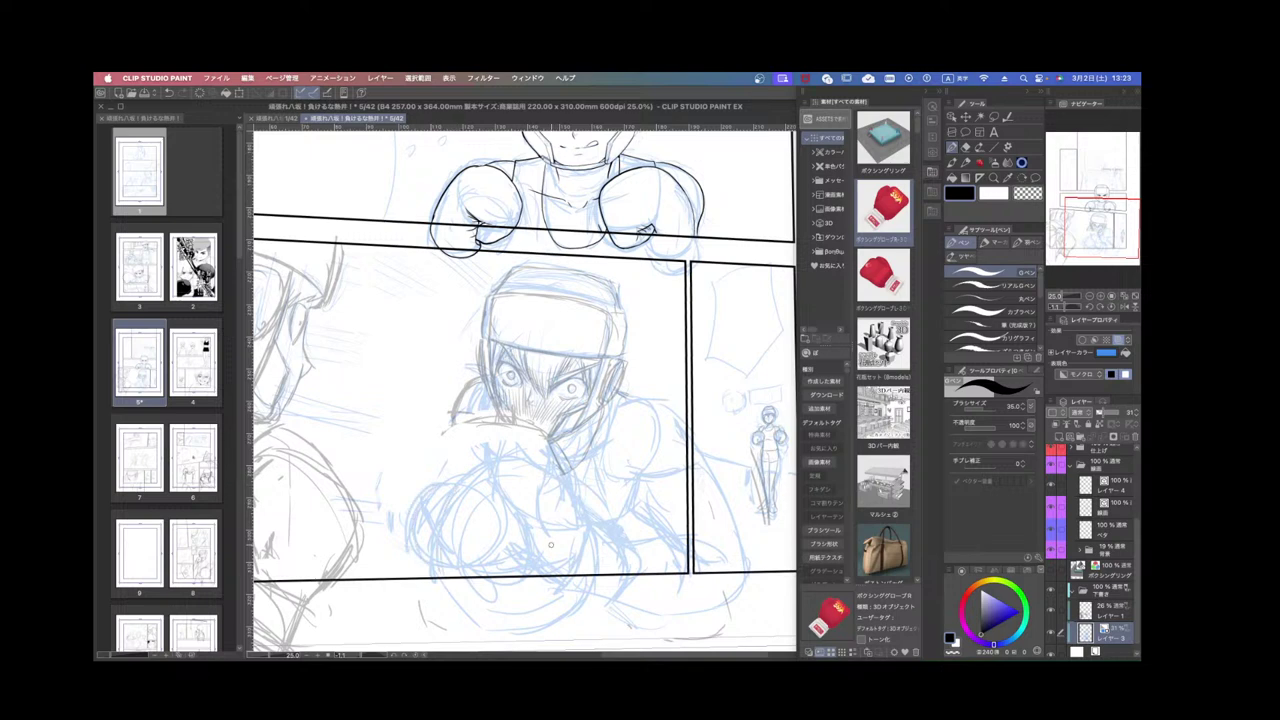
On レイヤー 1, draw the rounded form beside the opponent's jaw and the large round outline of the front glove.
left_click(1098, 606)
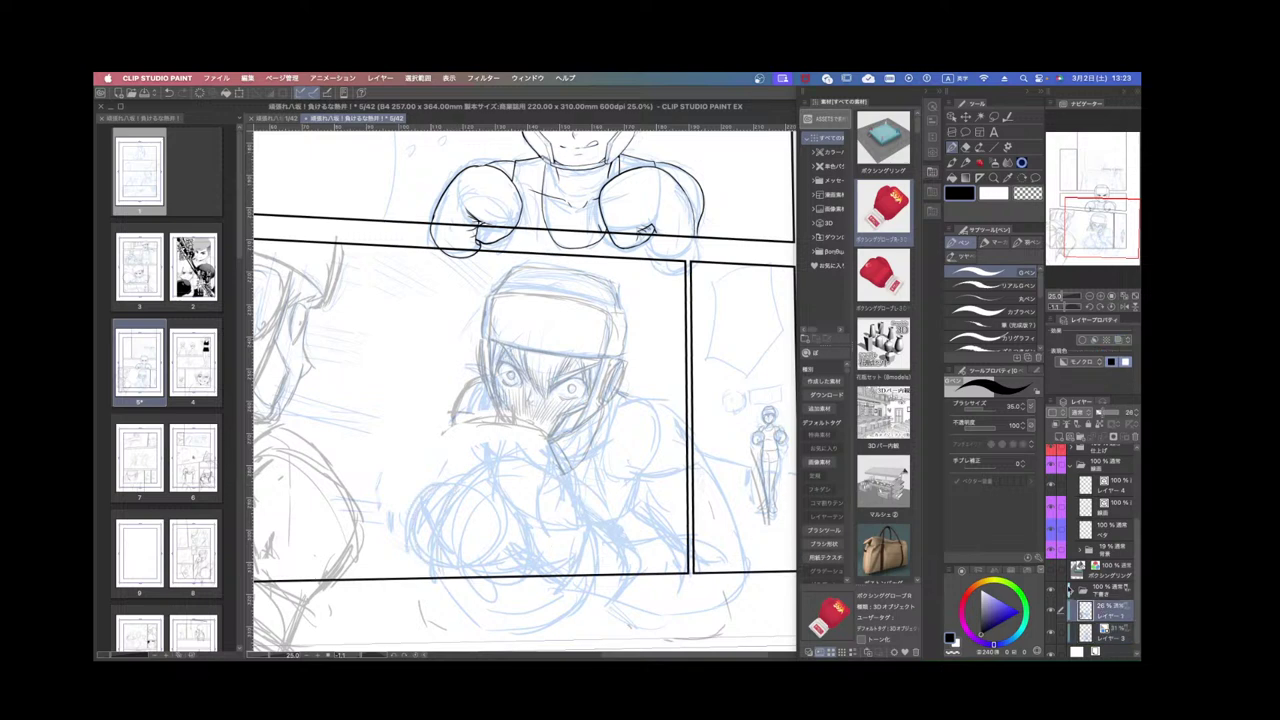
left_click_drag(452, 424, 482, 468)
mouse_move(496, 422)
left_mouse_down()
mouse_move(498, 463)
mouse_move(512, 428)
mouse_move(528, 446)
mouse_move(566, 440)
left_mouse_up()
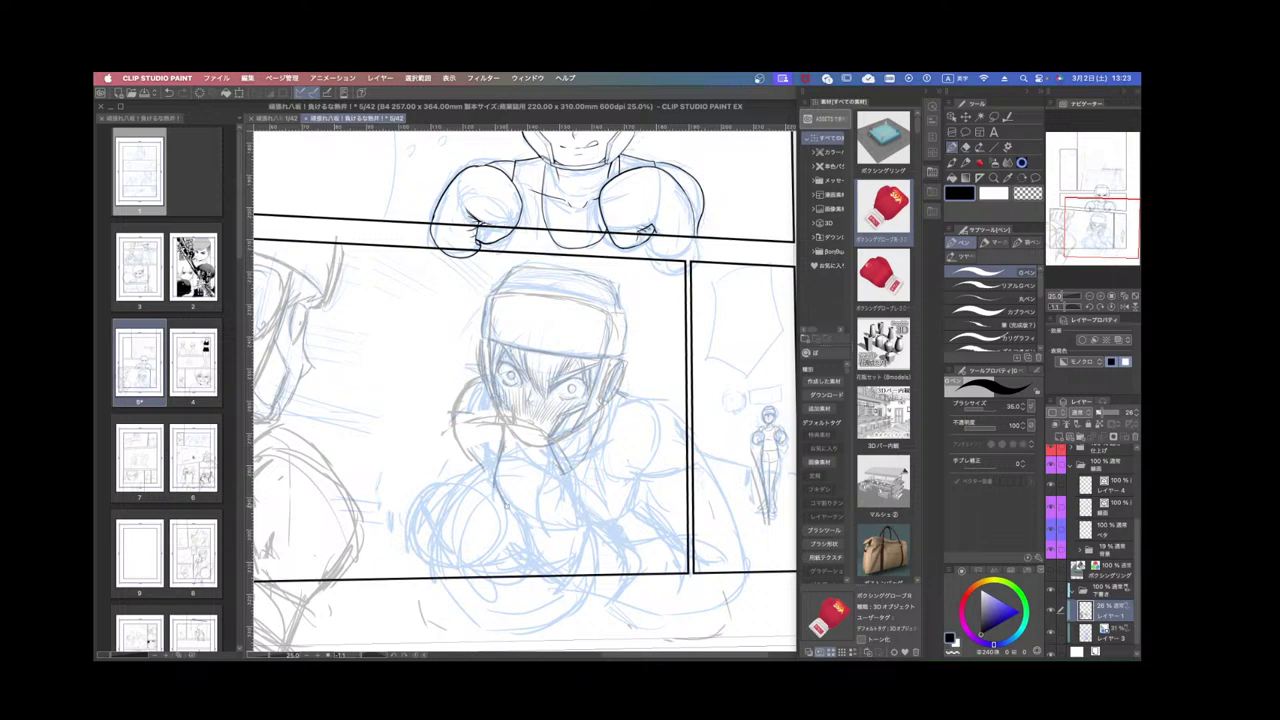
mouse_move(488, 464)
left_mouse_down()
mouse_move(431, 557)
mouse_move(441, 512)
mouse_move(486, 460)
mouse_move(553, 471)
mouse_move(595, 521)
mouse_move(606, 572)
left_mouse_up()
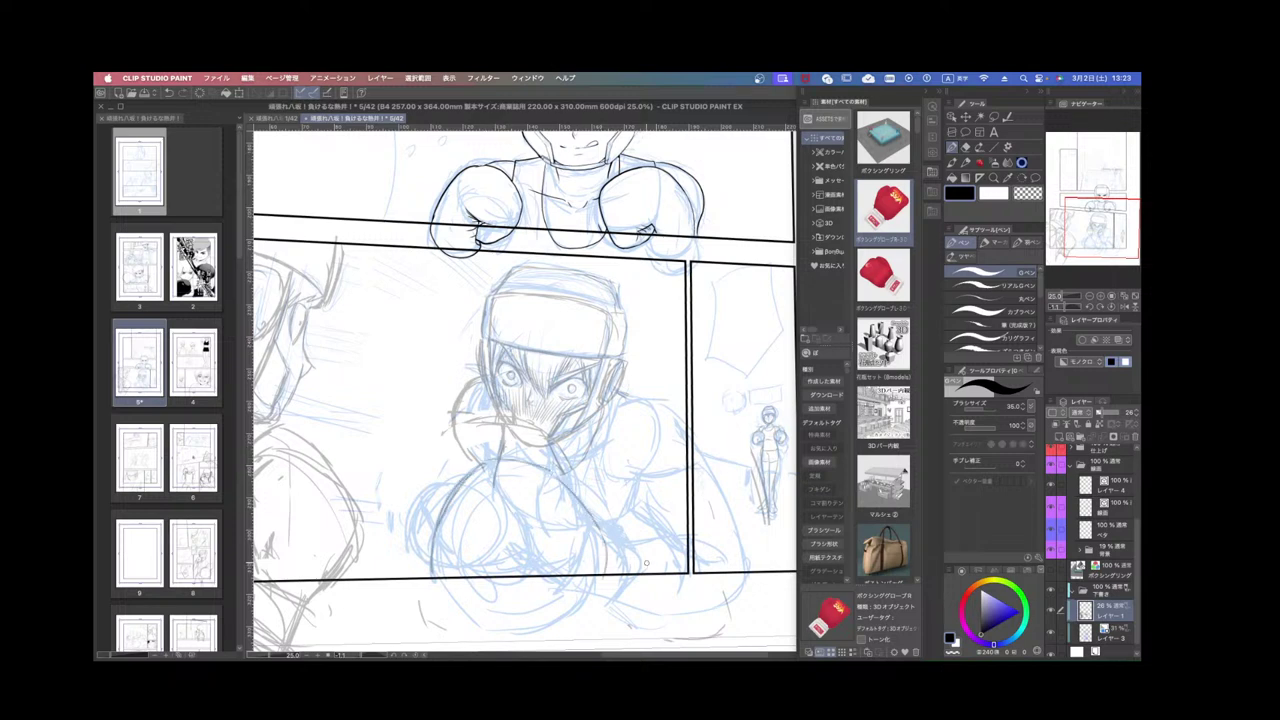
Draw the opponent's forearm line on レイヤー 1 from the front glove toward the vertical frame border.
key("shift+space")
left_click_drag(685, 582, 782, 450)
mouse_move(654, 467)
left_mouse_down()
mouse_move(731, 470)
mouse_move(692, 571)
mouse_move(671, 529)
mouse_move(708, 519)
mouse_move(721, 545)
left_mouse_up()
key("shift+space")
key("shift+space")
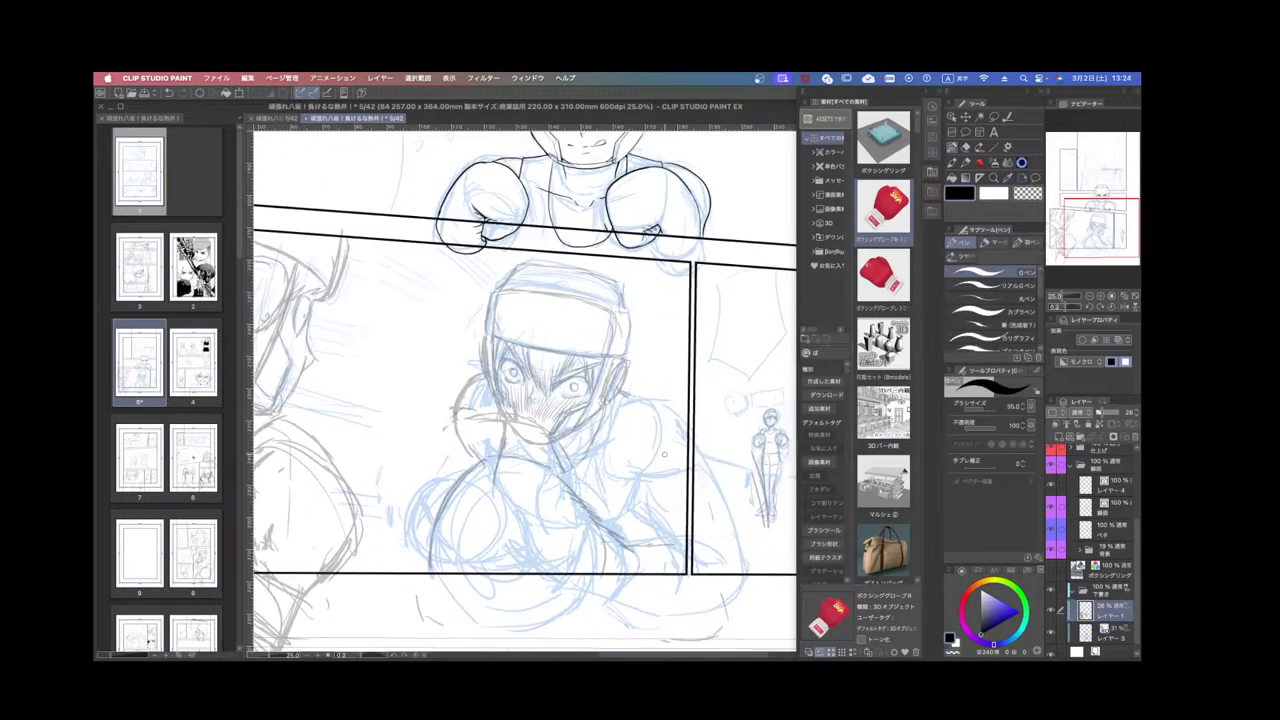
Draw the opponent's neck and chest lines, shoulder curve and upper arm on レイヤー 1 over the blue rough.
left_click_drag(570, 470, 618, 399)
mouse_move(580, 466)
left_mouse_down()
mouse_move(630, 400)
mouse_move(603, 471)
left_mouse_up()
mouse_move(616, 401)
left_mouse_down()
mouse_move(603, 490)
mouse_move(616, 508)
left_mouse_up()
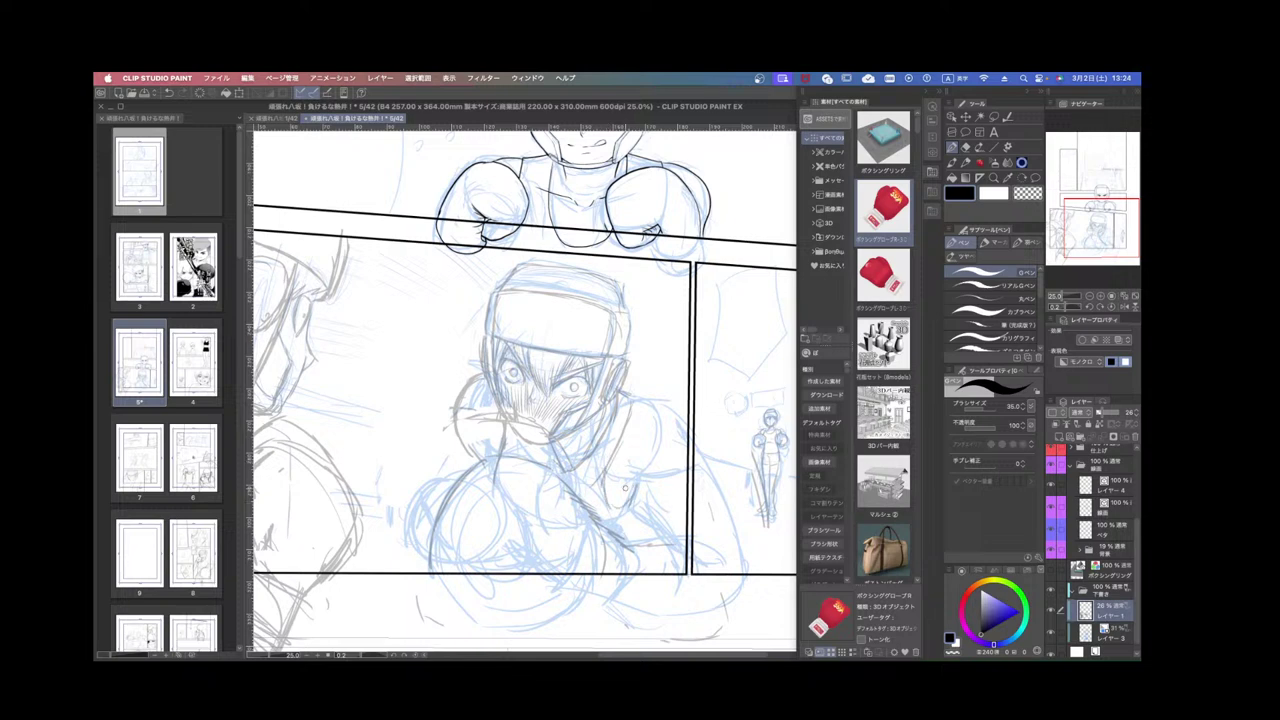
left_click_drag(630, 414, 673, 411)
mouse_move(637, 483)
left_mouse_down()
mouse_move(675, 469)
mouse_move(685, 534)
left_mouse_up()
left_click_drag(674, 474, 699, 463)
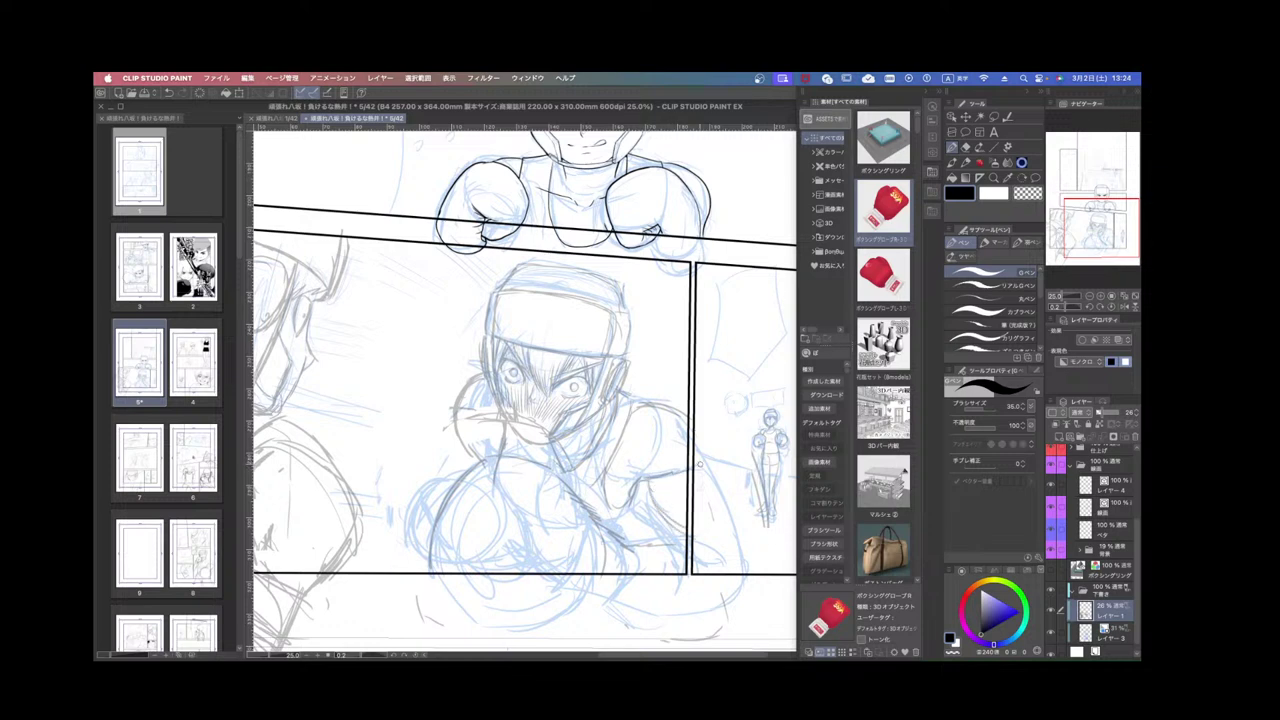
Erase the rounded form beside the opponent's jaw and redraw its outer contour.
mouse_move(498, 396)
left_mouse_down()
mouse_move(472, 404)
mouse_move(460, 440)
mouse_move(470, 460)
left_mouse_up()
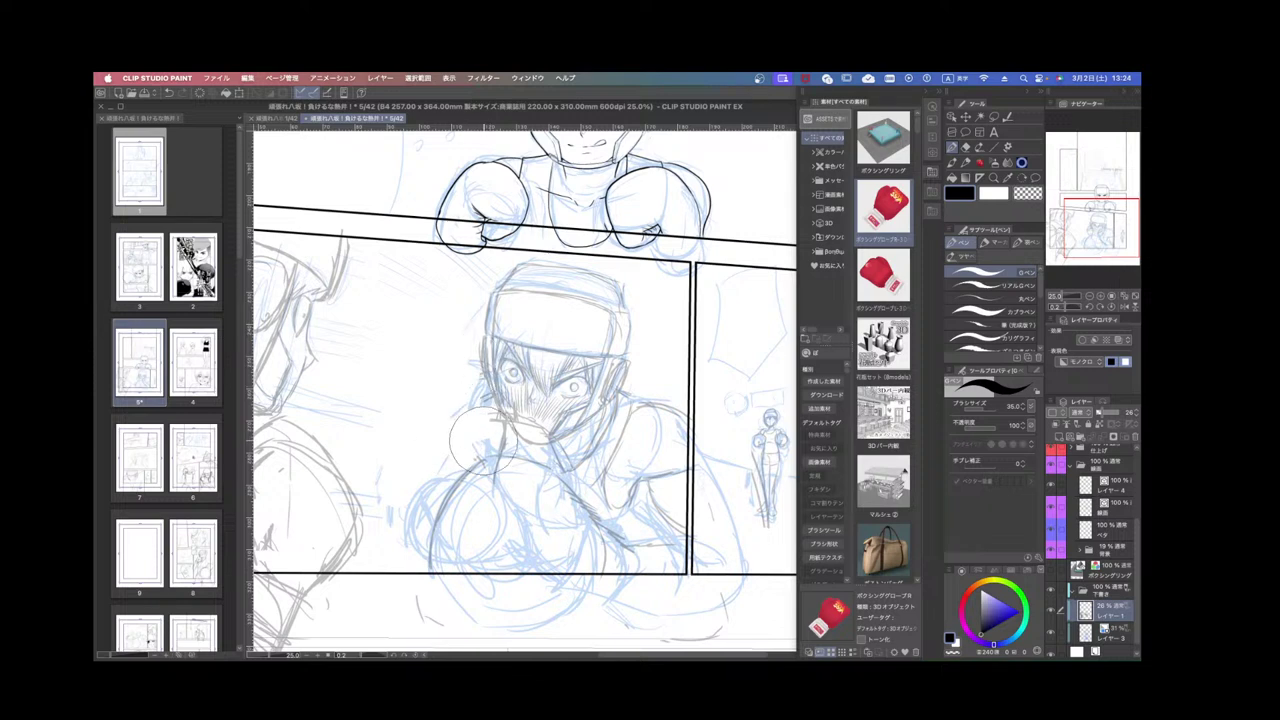
mouse_move(488, 388)
left_mouse_down()
mouse_move(452, 430)
mouse_move(464, 402)
left_mouse_up()
mouse_move(466, 404)
left_mouse_down()
mouse_move(454, 430)
mouse_move(480, 460)
left_mouse_up()
left_click_drag(476, 456, 485, 469)
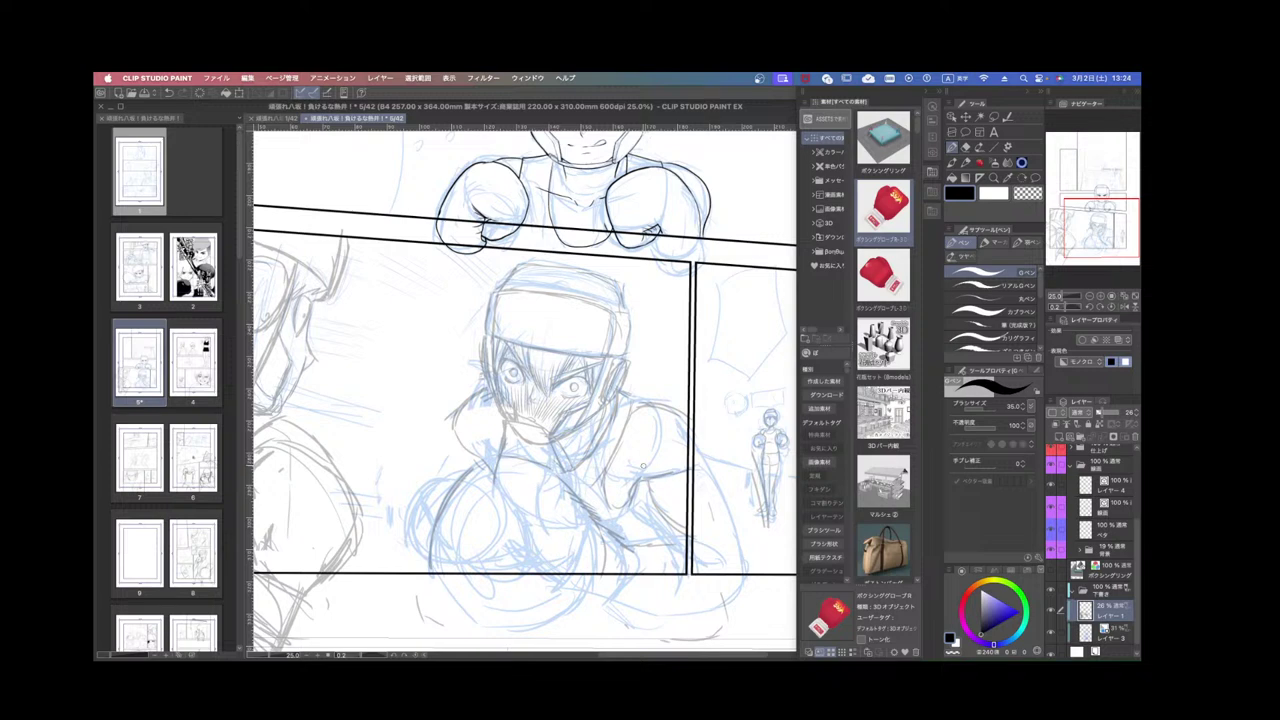
Strengthen the front glove's round outline and add a line along the opponent's forearm.
mouse_move(484, 460)
left_mouse_down()
mouse_move(552, 471)
mouse_move(600, 542)
left_mouse_up()
left_click_drag(440, 512, 429, 540)
left_click_drag(434, 568, 429, 592)
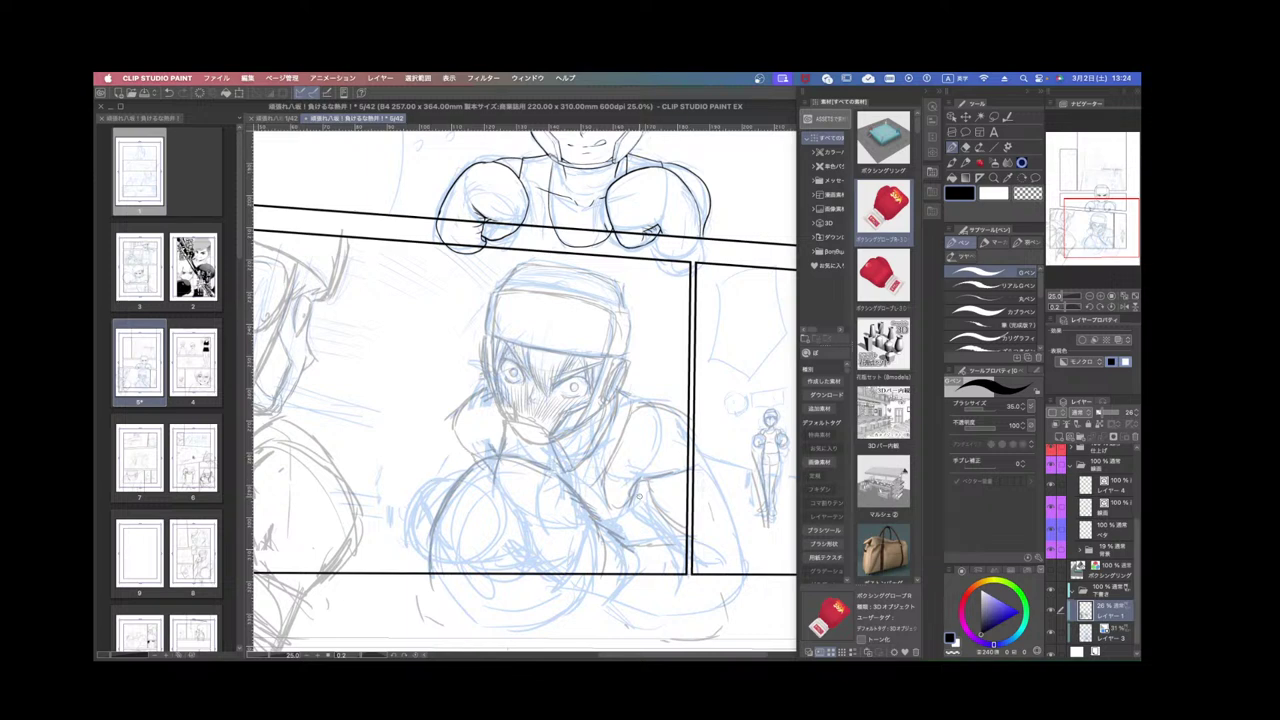
mouse_move(639, 495)
left_mouse_down()
mouse_move(643, 524)
mouse_move(677, 541)
left_mouse_up()
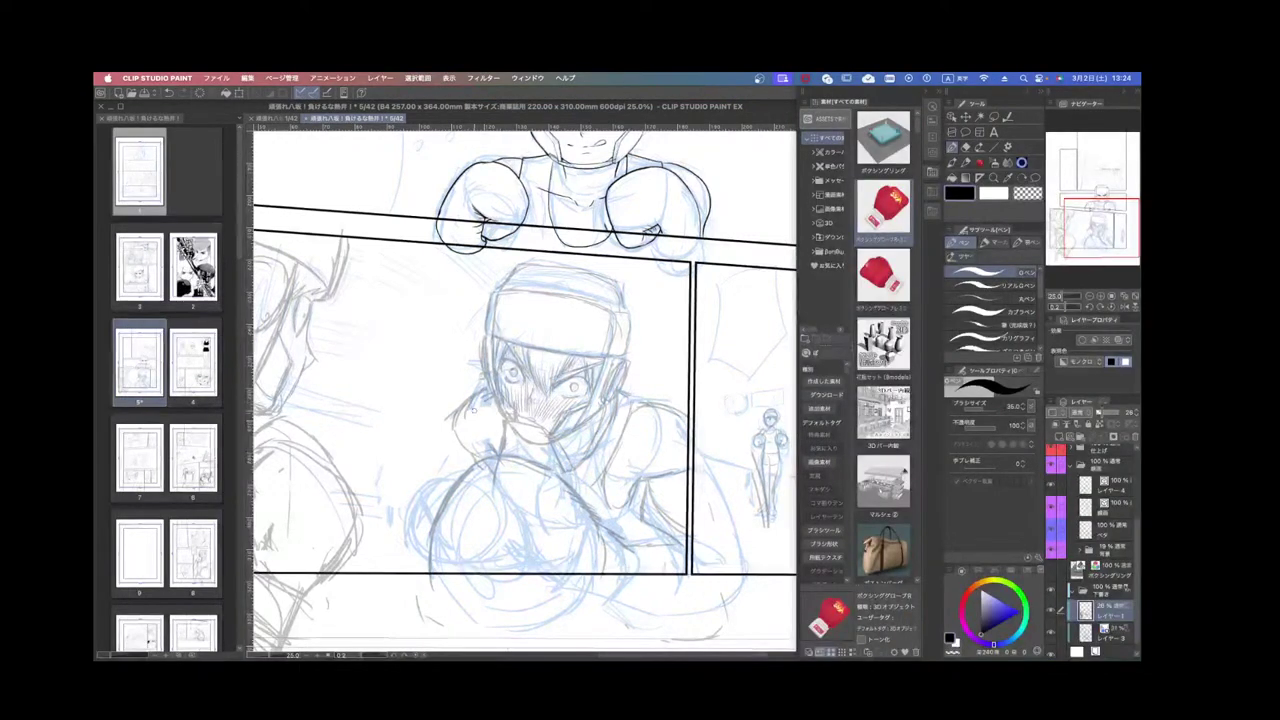
Refine the contour beside the opponent's jaw, the top of his shoulder and the lines under his chin.
mouse_move(476, 404)
left_mouse_down()
mouse_move(478, 448)
mouse_move(492, 454)
left_mouse_up()
left_click_drag(630, 402, 659, 411)
left_click_drag(562, 445, 583, 447)
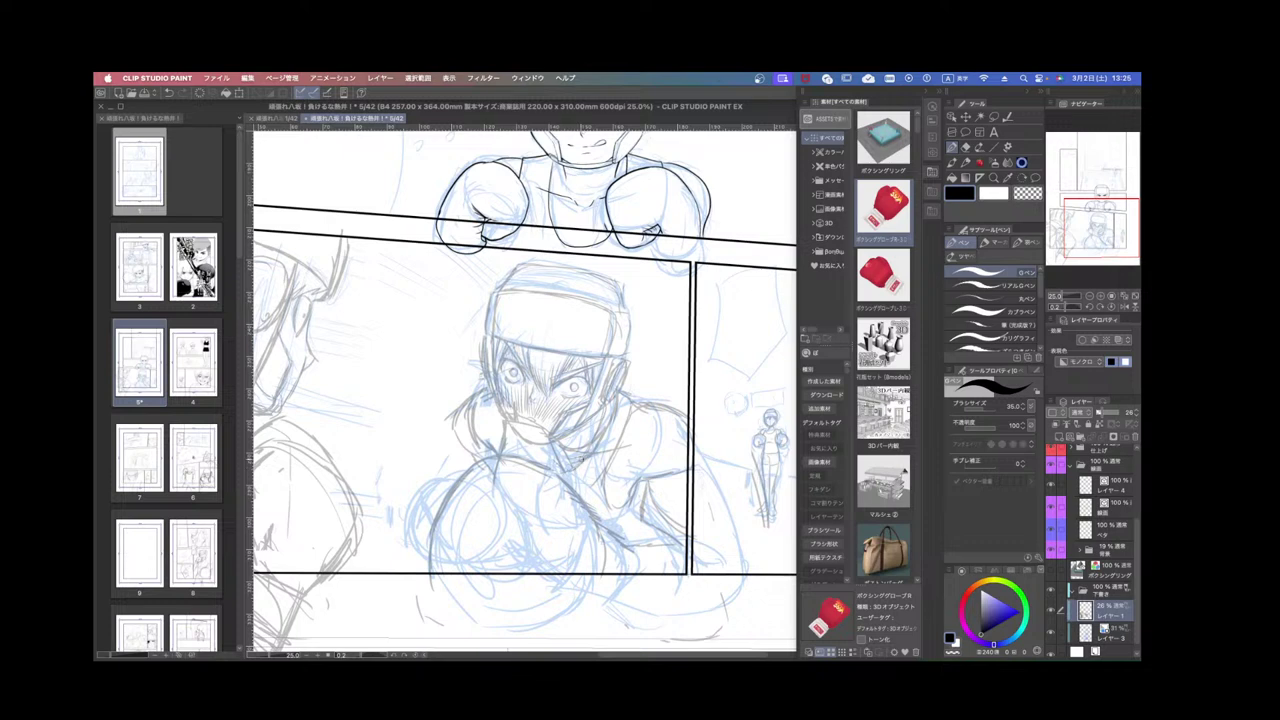
mouse_move(549, 463)
left_mouse_down()
mouse_move(577, 471)
mouse_move(553, 464)
left_mouse_up()
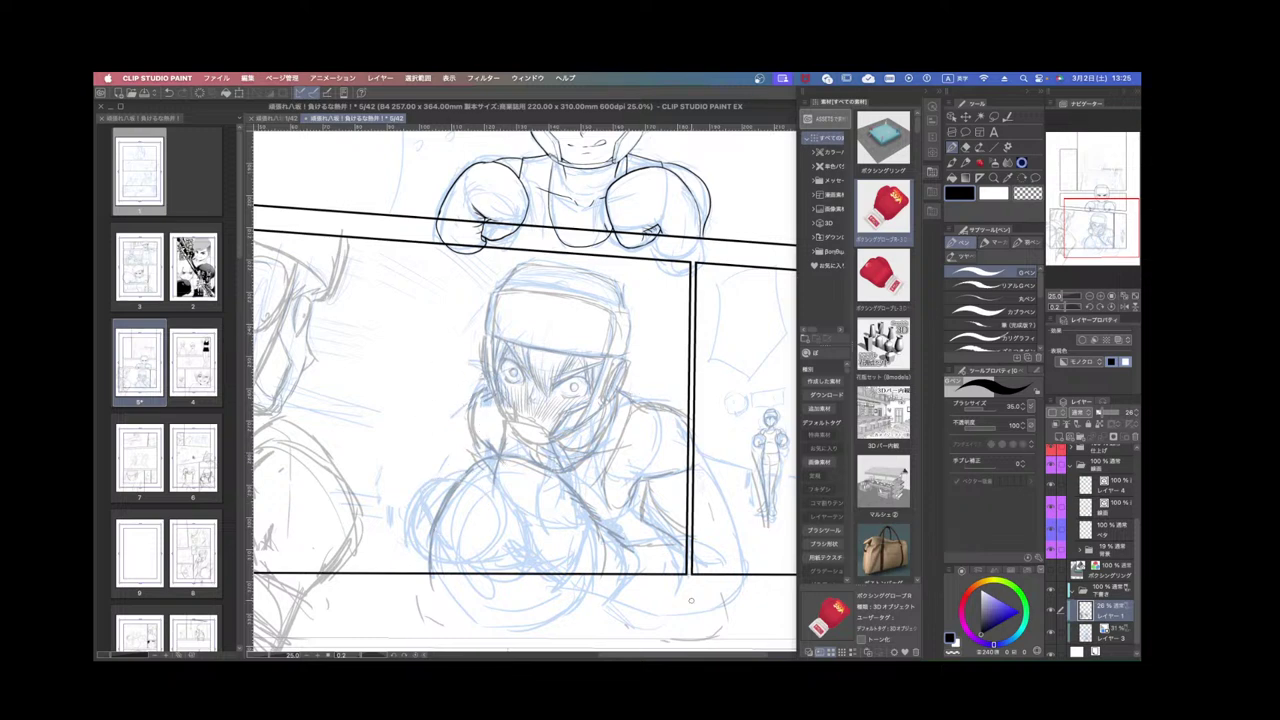
Erase the opponent's chest lines and redraw his neckline, armhole and shoulder on レイヤー 1.
left_click_drag(615, 431, 628, 405)
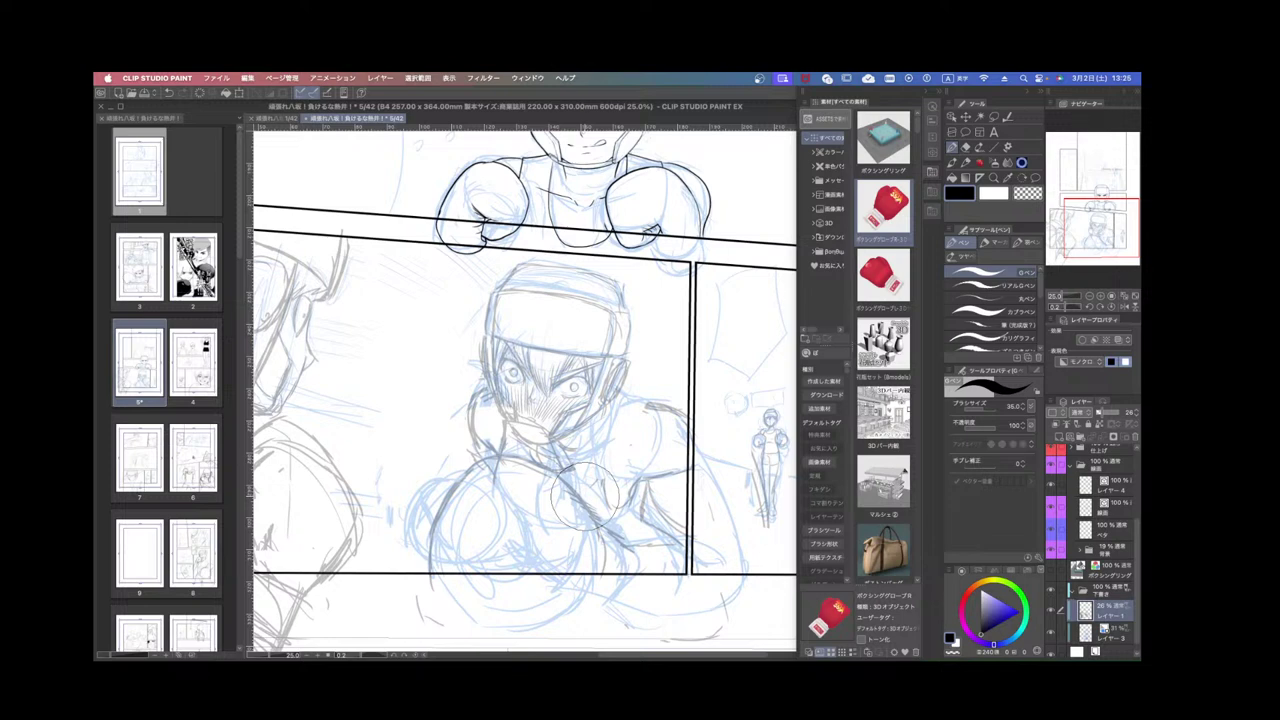
left_click_drag(568, 474, 623, 404)
left_click_drag(624, 398, 586, 468)
mouse_move(604, 432)
left_mouse_down()
mouse_move(628, 396)
mouse_move(607, 498)
mouse_move(647, 504)
left_mouse_up()
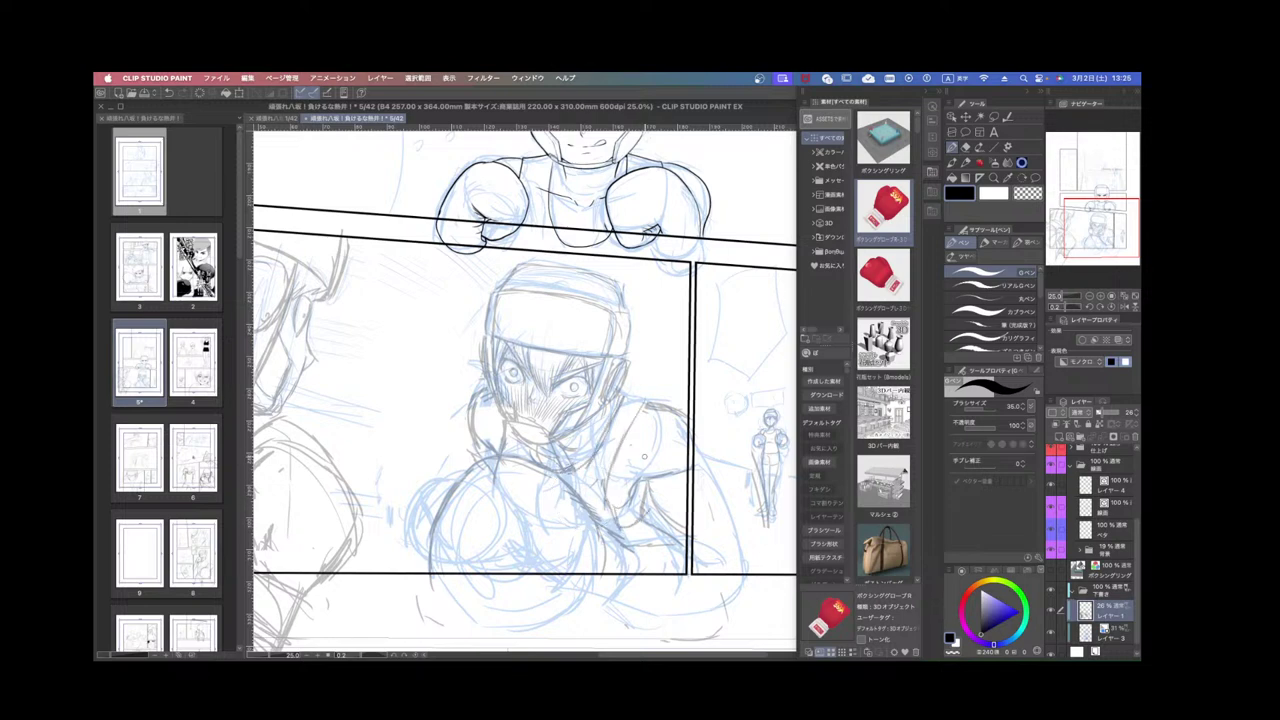
mouse_move(648, 404)
left_mouse_down()
mouse_move(631, 432)
mouse_move(644, 406)
mouse_move(692, 412)
left_mouse_up()
scroll(670, 520, "down", 2)
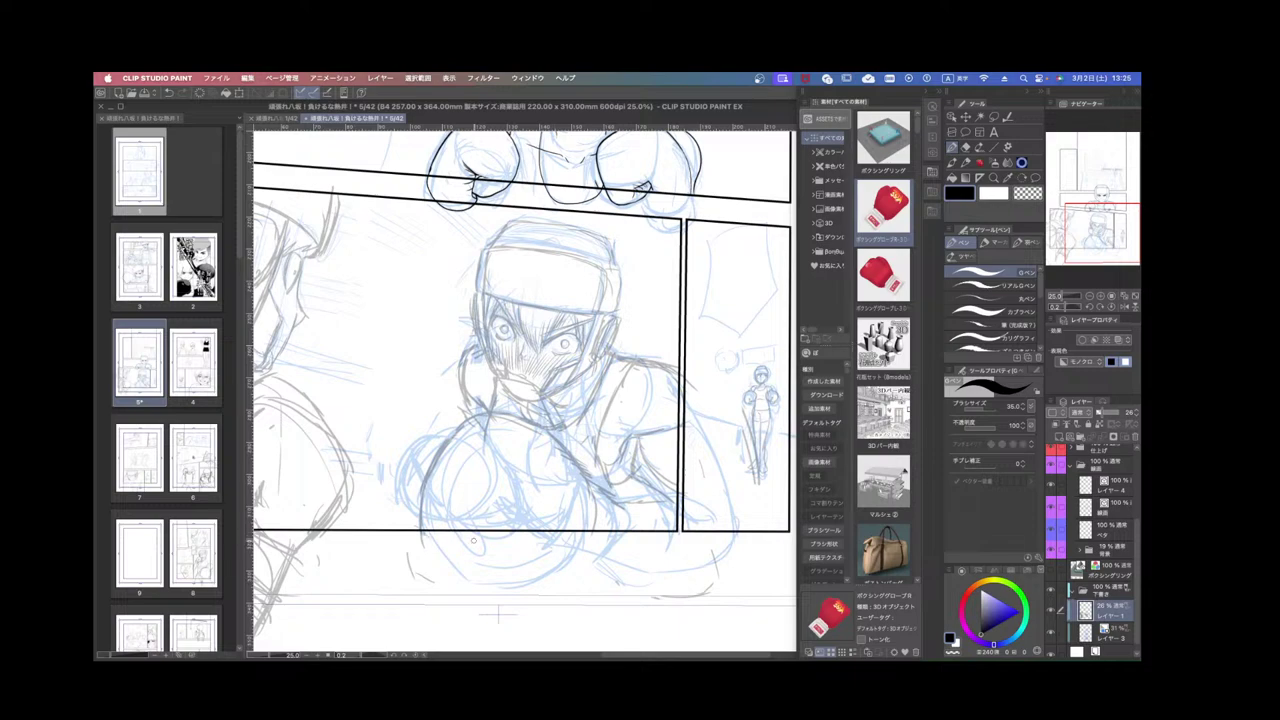
Add the outer arc of the opponent's rear glove beside the front one and hide the blue rough on レイヤー 3.
mouse_move(420, 450)
left_mouse_down()
mouse_move(396, 516)
mouse_move(437, 443)
left_mouse_up()
left_click_drag(475, 350, 460, 398)
scroll(610, 433, "down", 4)
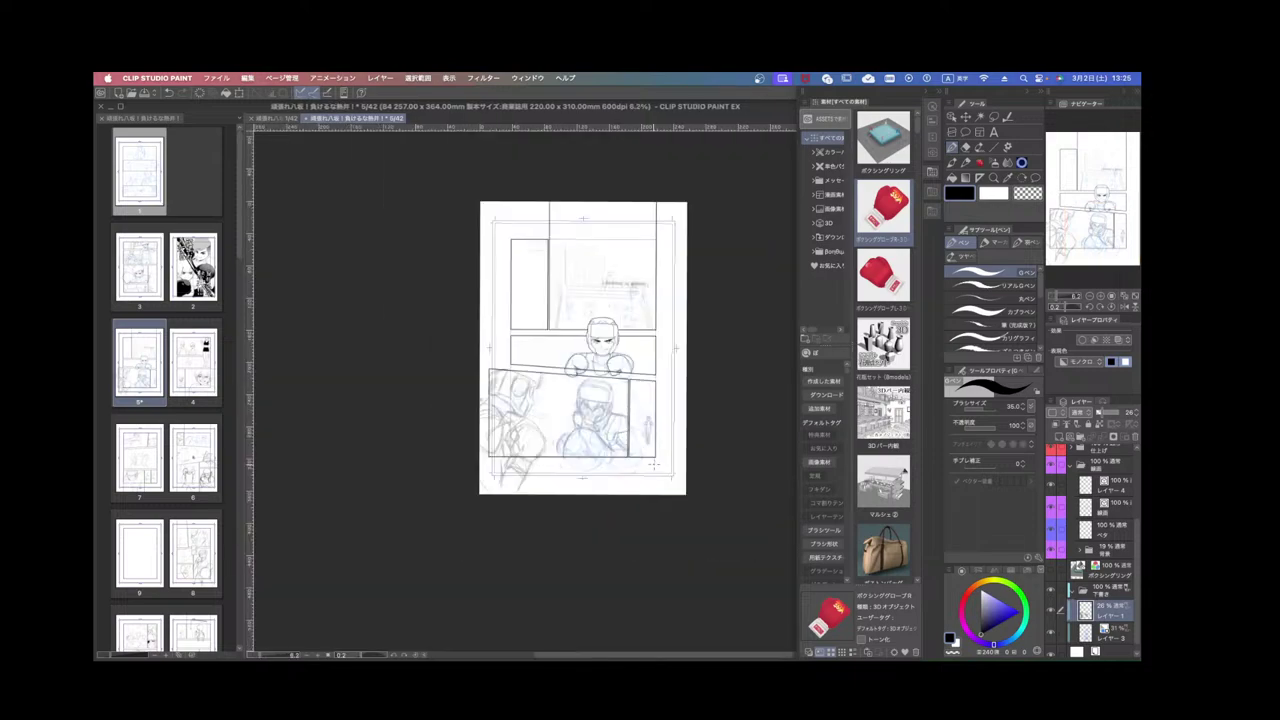
scroll(654, 464, "up", 4)
left_click_drag(643, 472, 729, 521)
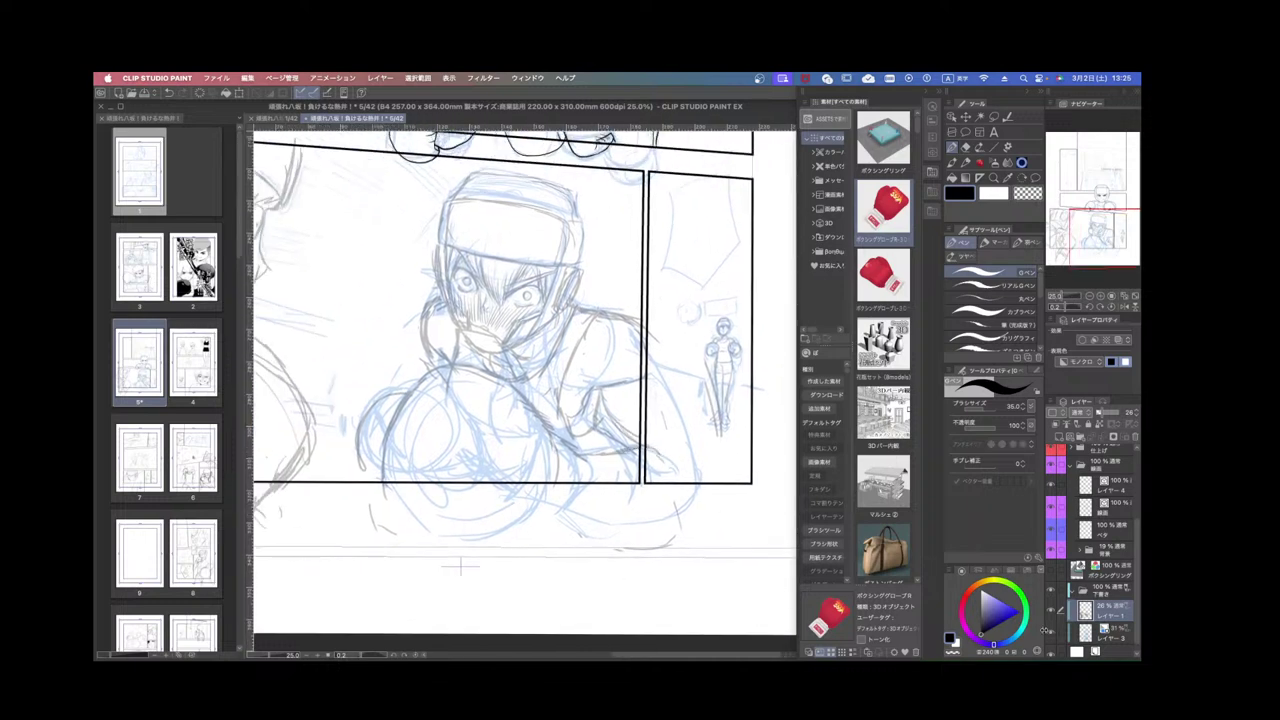
left_click(1050, 631)
scroll(590, 390, "down", 2)
scroll(604, 366, "up", 2)
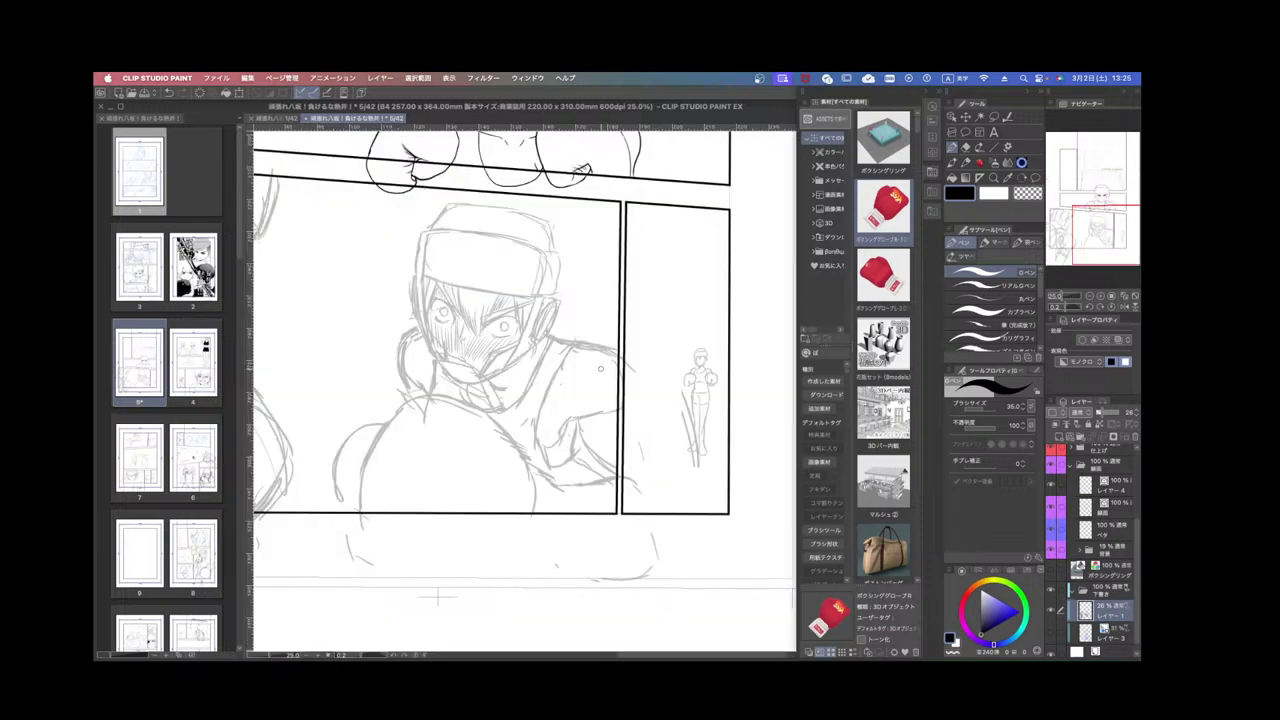
Shade the side of the opponent's headgear with hatching strokes on レイヤー 1.
left_click_drag(600, 369, 690, 409)
mouse_move(534, 404)
left_mouse_down()
mouse_move(571, 419)
mouse_move(558, 408)
mouse_move(603, 461)
mouse_move(658, 405)
mouse_move(562, 520)
mouse_move(600, 519)
mouse_move(686, 465)
left_mouse_up()
key("shift+space")
key("shift+space")
left_click_drag(473, 314, 518, 285)
mouse_move(496, 302)
left_mouse_down()
mouse_move(517, 290)
mouse_move(548, 312)
left_mouse_up()
left_click_drag(537, 299, 586, 338)
key("shift+space")
mouse_move(510, 266)
left_mouse_down()
mouse_move(539, 250)
mouse_move(568, 264)
mouse_move(547, 286)
mouse_move(556, 268)
mouse_move(582, 282)
mouse_move(584, 304)
mouse_move(529, 251)
mouse_move(564, 262)
mouse_move(641, 337)
left_mouse_up()
key("shift+space")
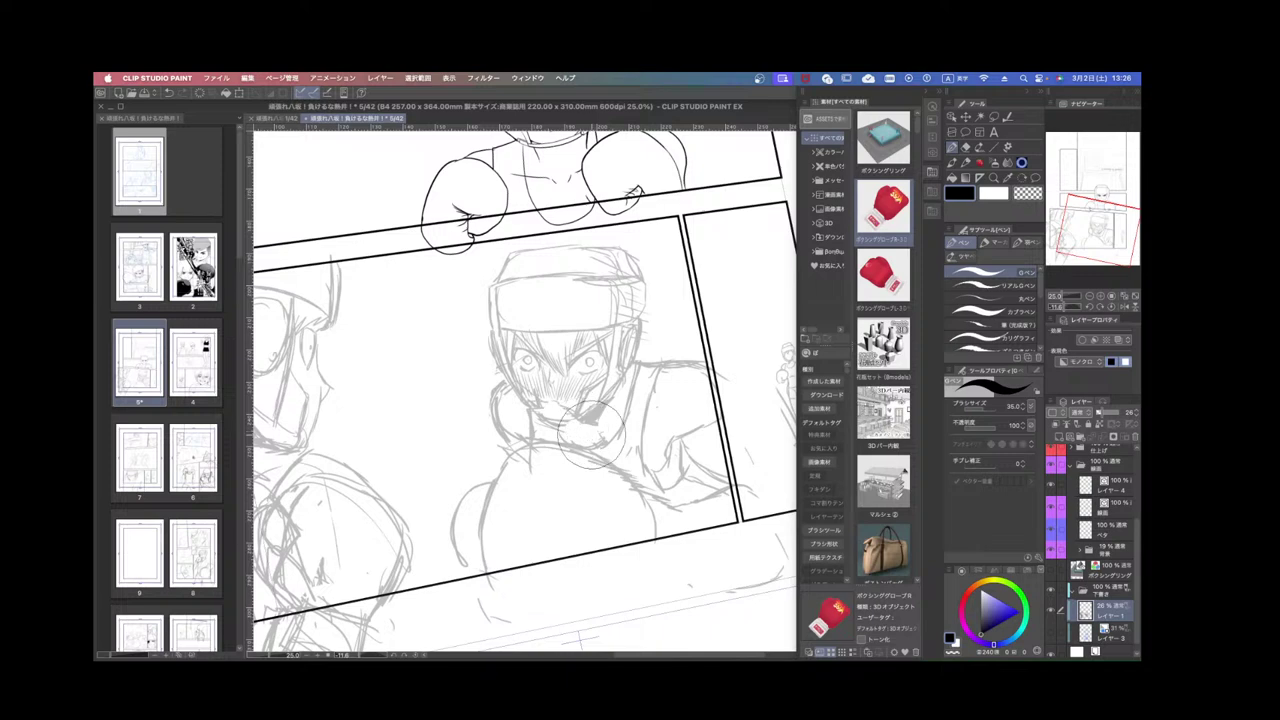
Shade the shadow under the opponent's chin and along his neck with dense pen strokes.
left_click_drag(586, 415, 570, 423)
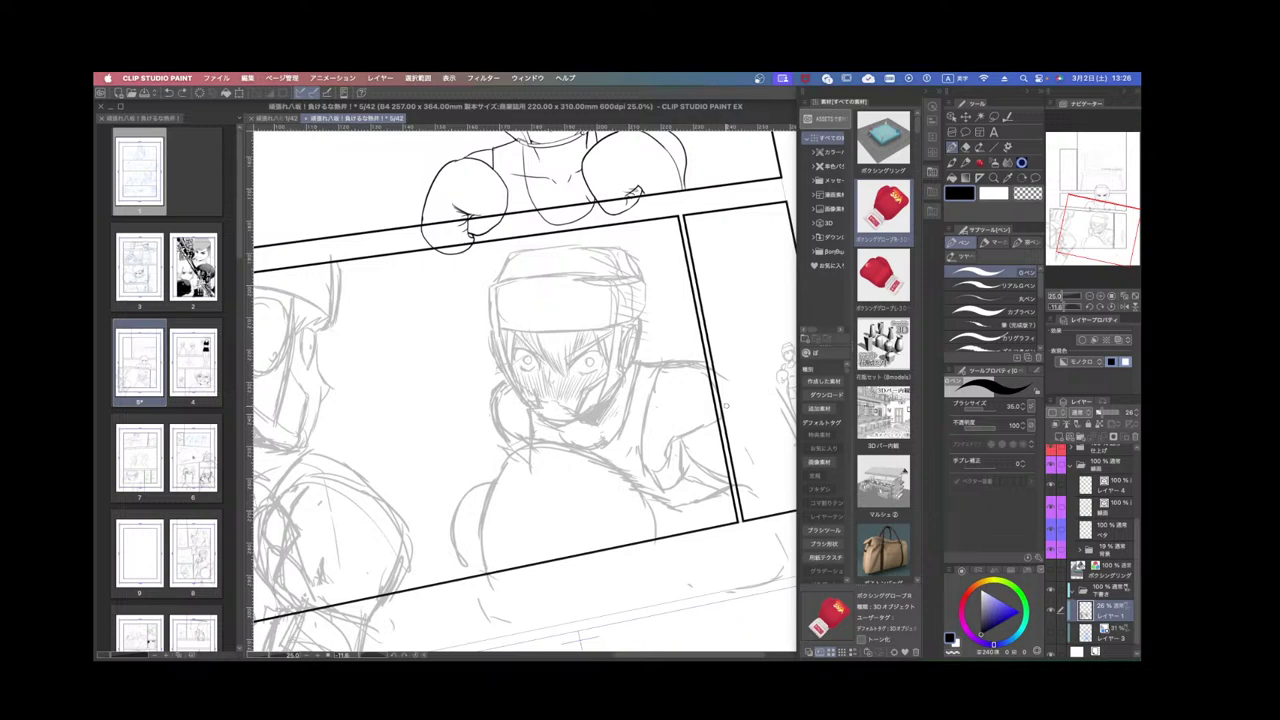
left_click_drag(592, 443, 622, 426)
left_click_drag(622, 422, 601, 435)
key("shift+space")
left_click_drag(715, 392, 683, 467)
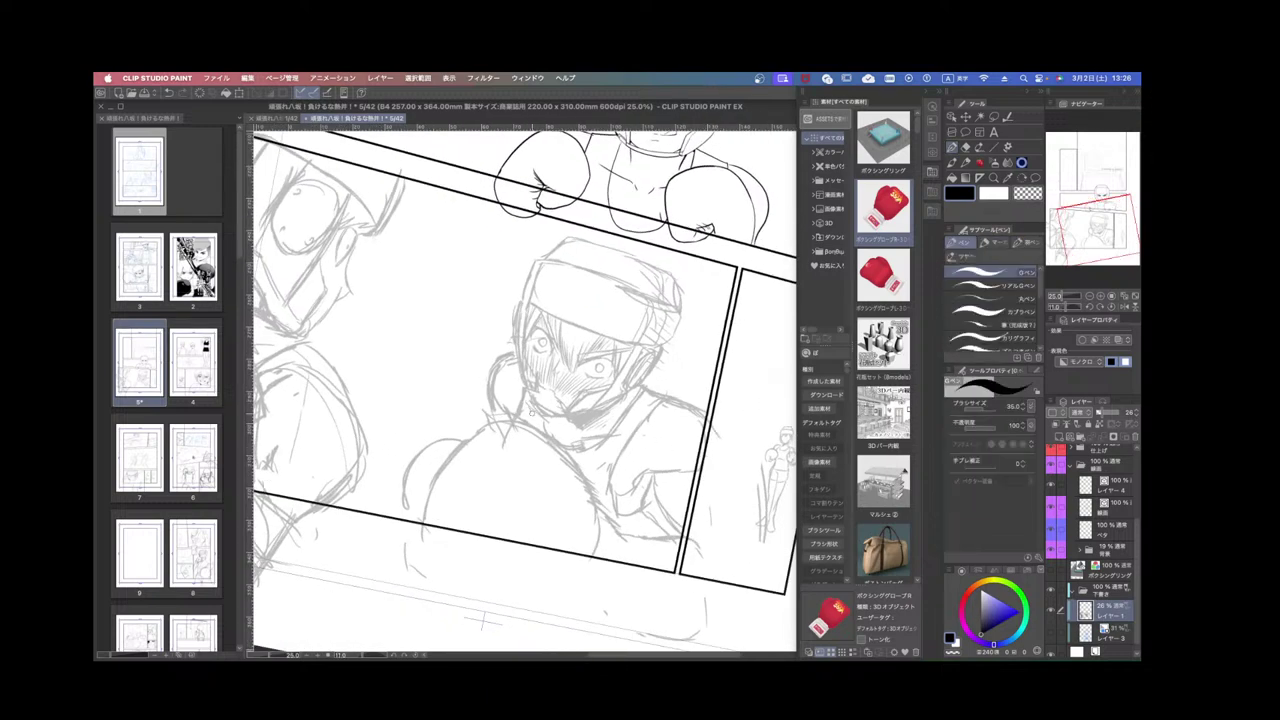
left_click_drag(531, 412, 547, 432)
Clean up the stray sketch lines between the opponent's front glove and his bent arm.
left_click_drag(633, 441, 618, 504)
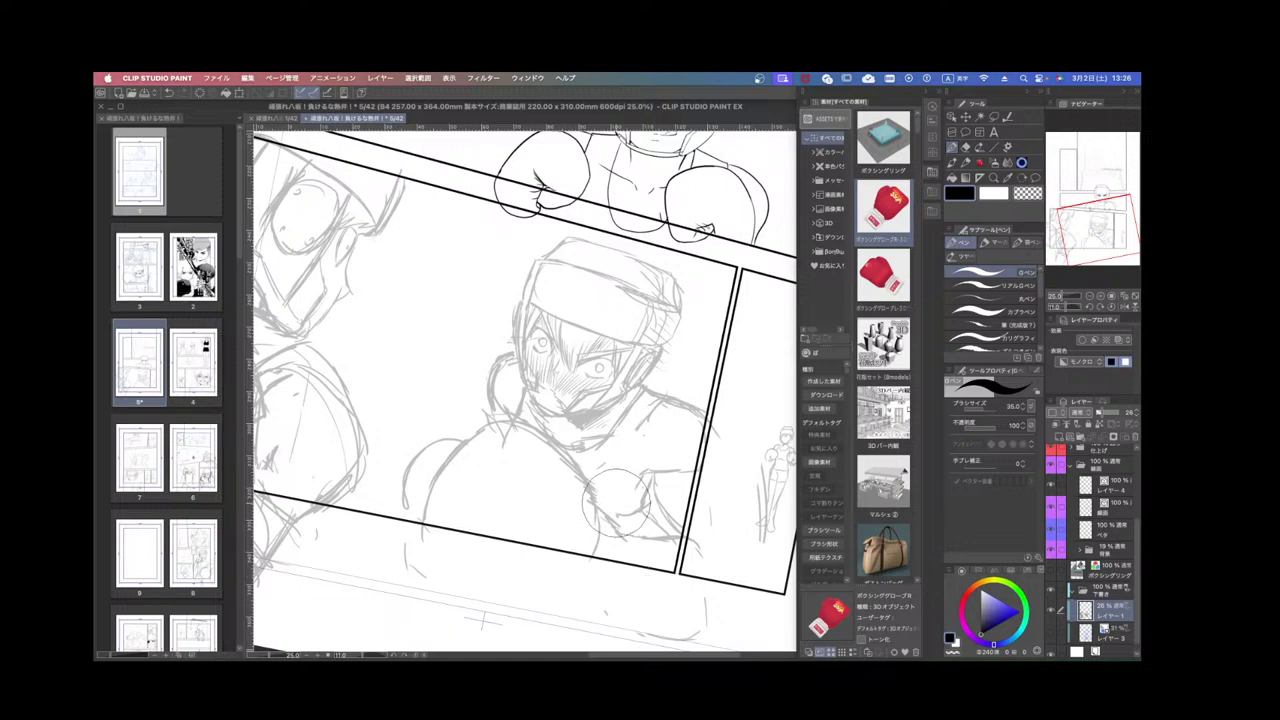
right_click(627, 483)
left_click(627, 483)
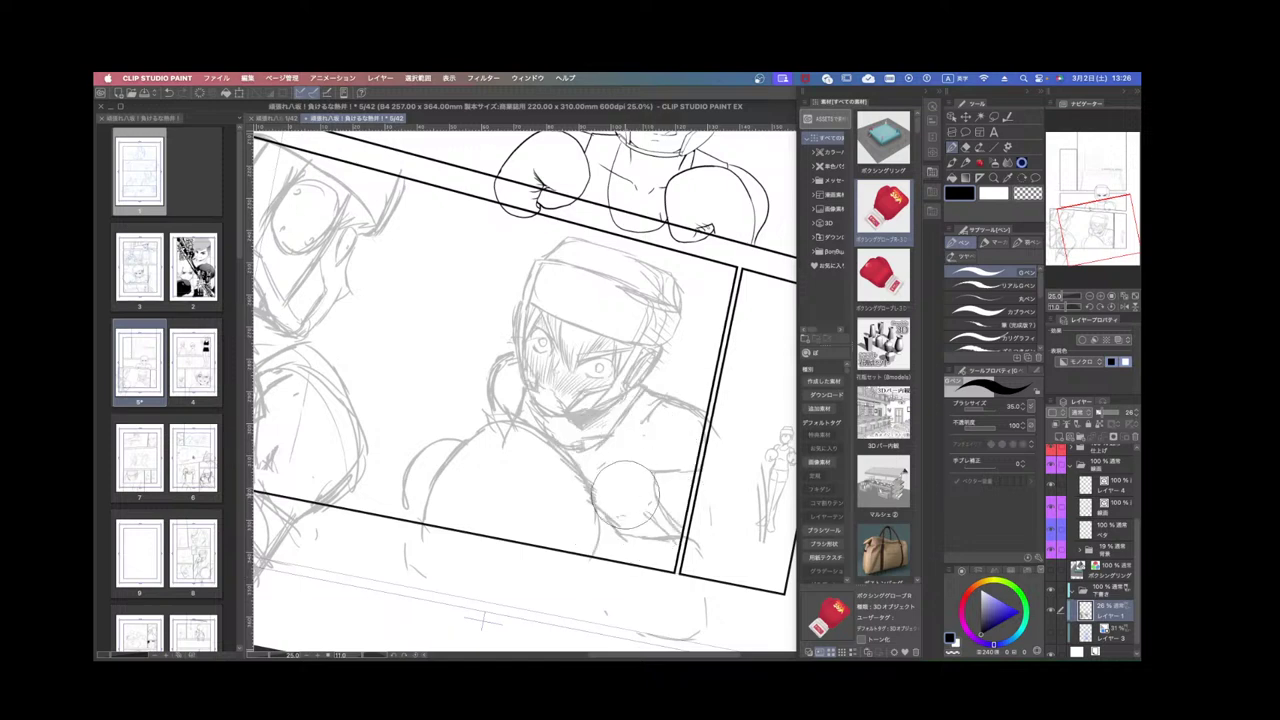
mouse_move(649, 407)
left_mouse_down()
mouse_move(631, 437)
mouse_move(627, 504)
mouse_move(657, 511)
left_mouse_up()
mouse_move(628, 449)
left_mouse_down()
mouse_move(640, 515)
mouse_move(650, 470)
mouse_move(643, 506)
mouse_move(677, 535)
left_mouse_up()
left_click_drag(606, 613, 697, 550)
Check the bottom frame within the whole page and save the page.
key("super+minus")
key("super+minus")
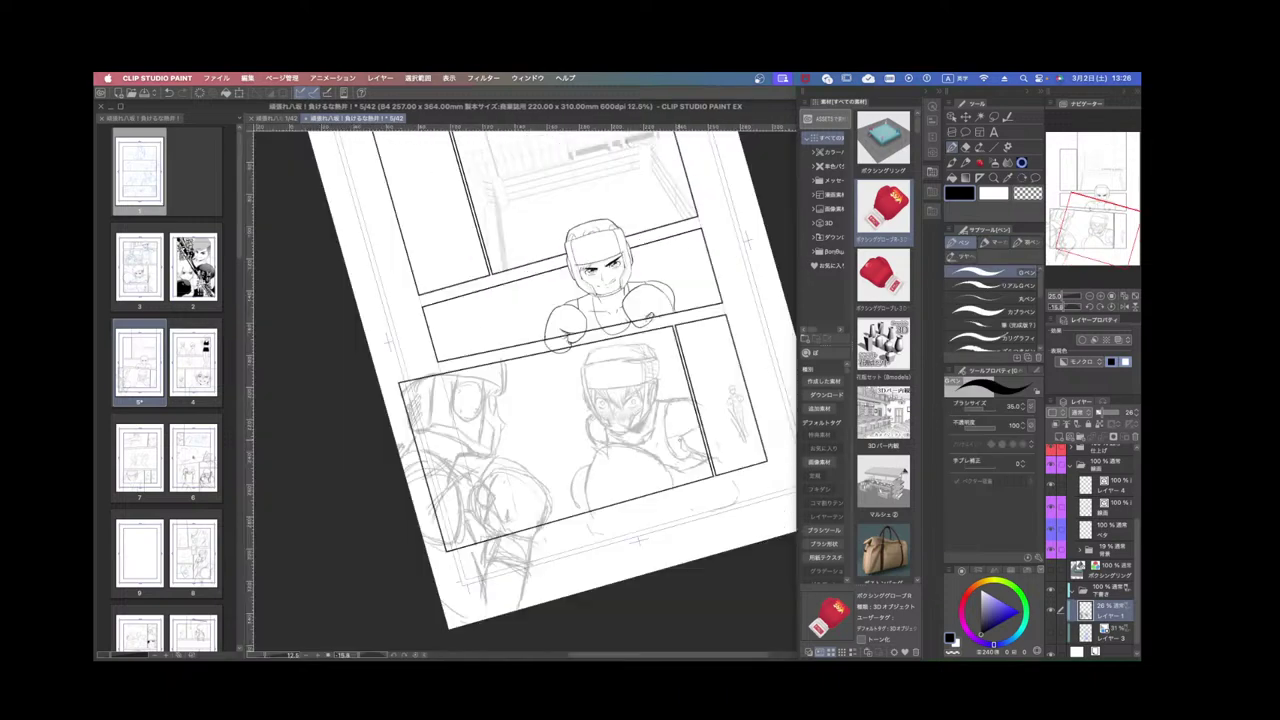
left_click_drag(722, 428, 690, 544)
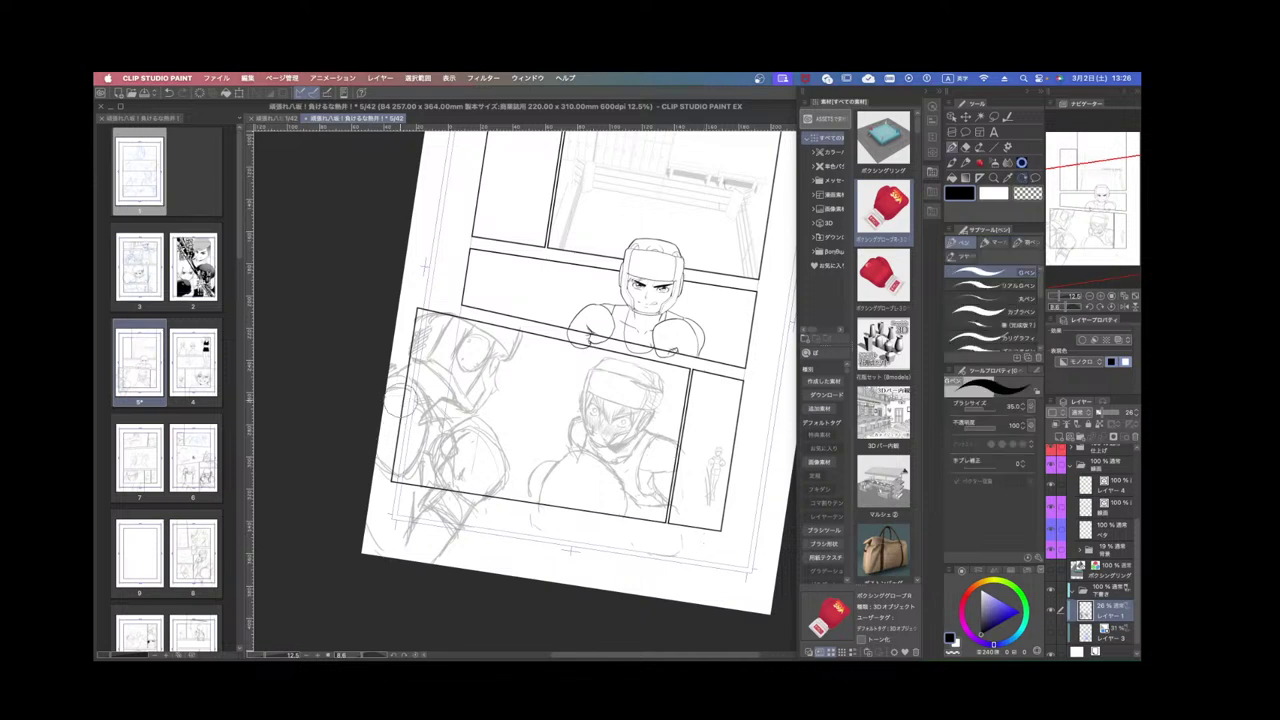
scroll(546, 572, "down", 1)
scroll(585, 532, "up", 1)
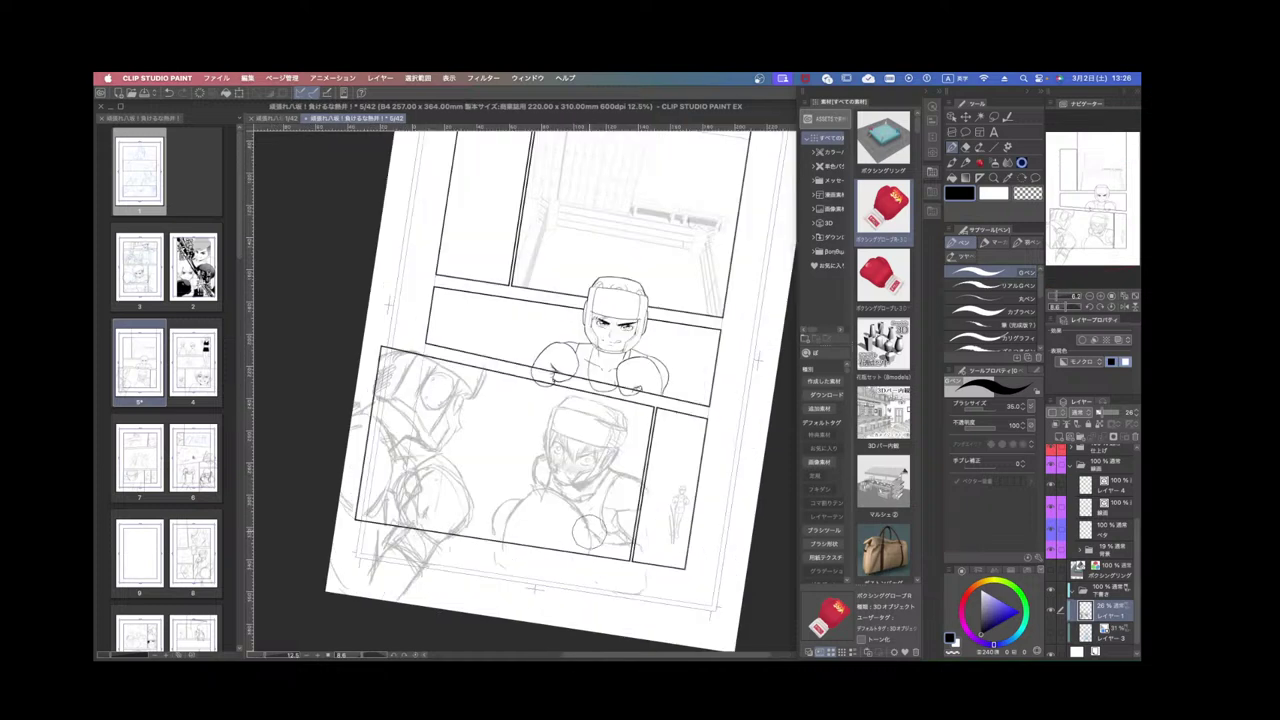
left_click_drag(600, 533, 656, 513)
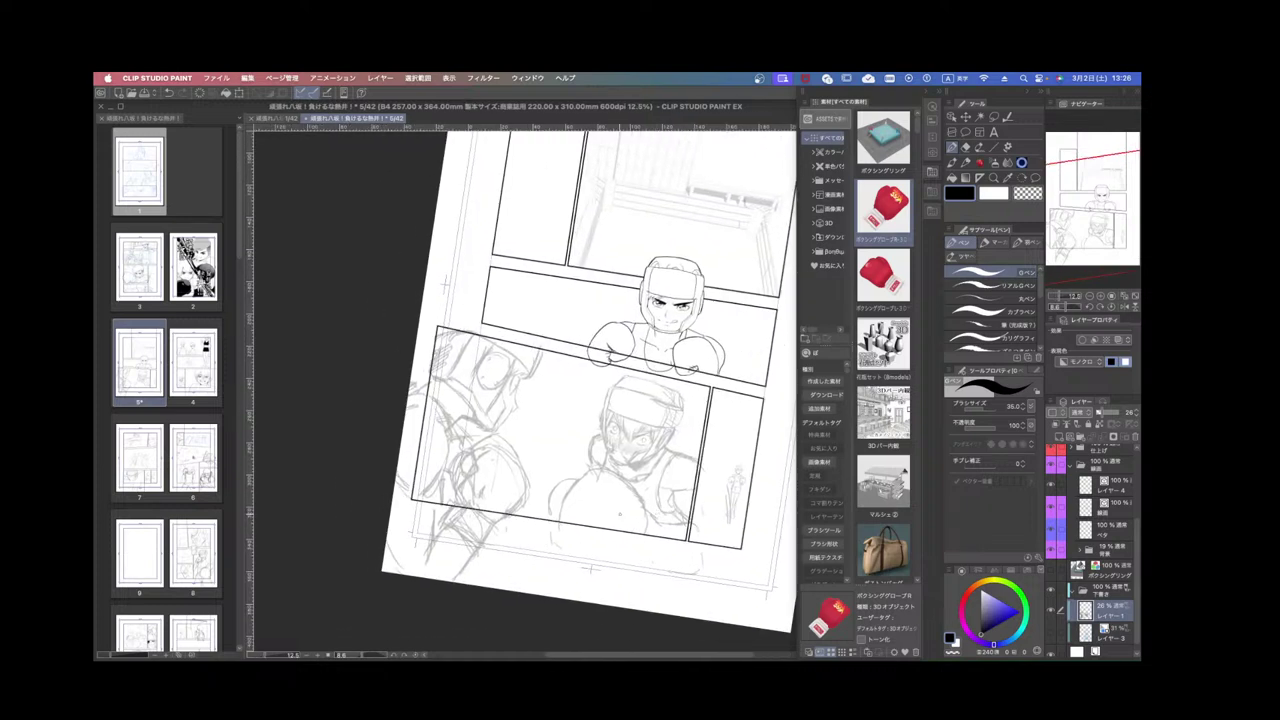
key("super+s")
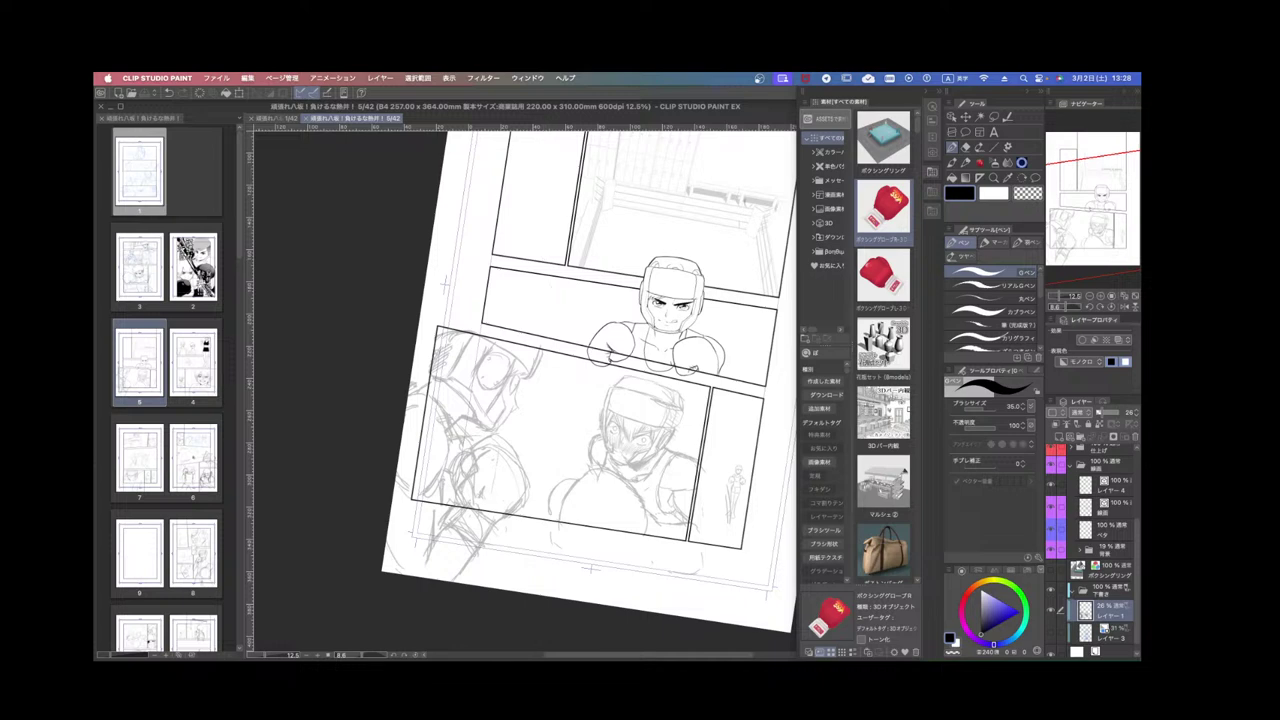
key("super+Tab")
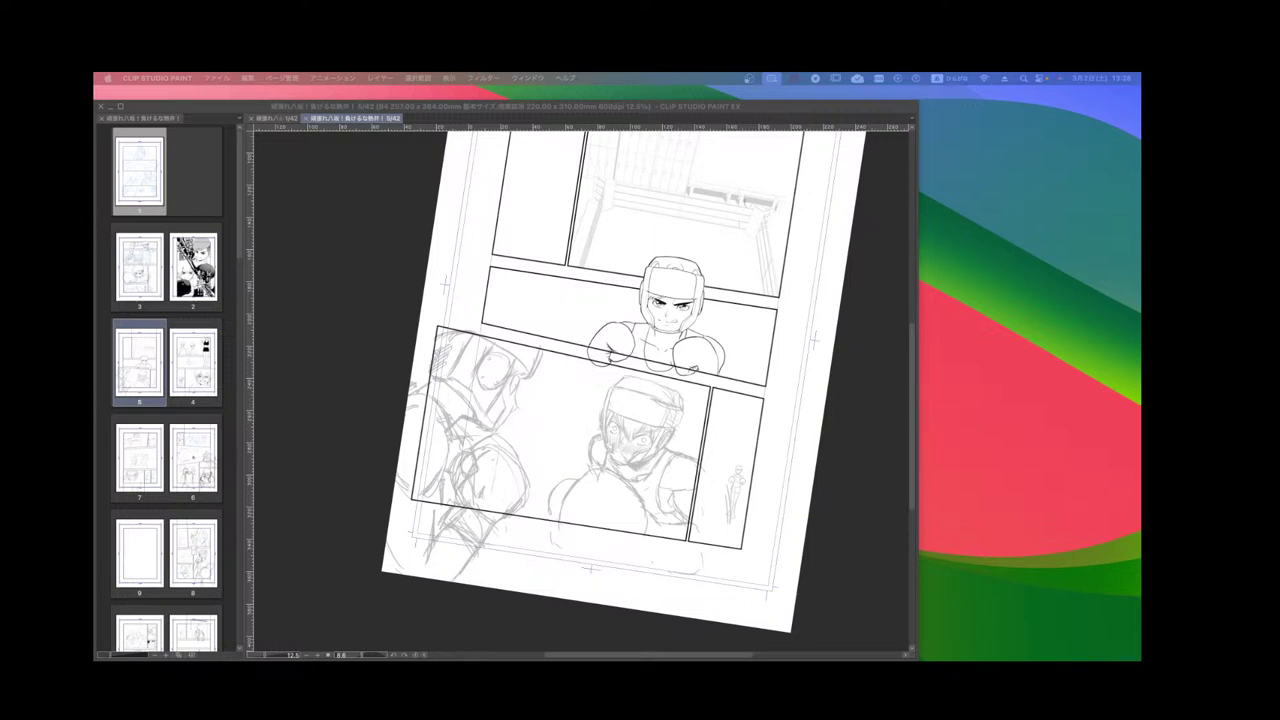
key("Tab")
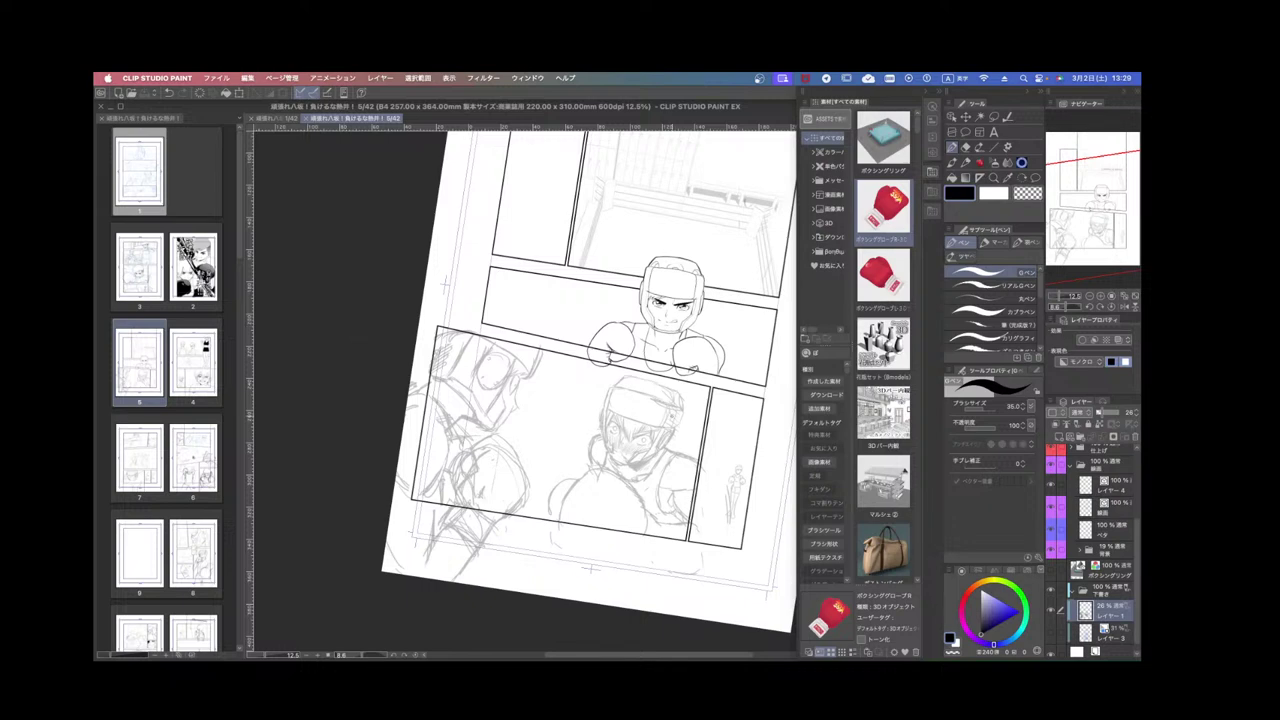
Draw two small half-round details on the upper part of the opponent's headgear, above the forehead band.
scroll(668, 412, "up", 4)
left_click_drag(668, 412, 670, 386)
mouse_move(563, 361)
left_mouse_down()
mouse_move(610, 358)
mouse_move(579, 347)
mouse_move(574, 362)
mouse_move(595, 345)
mouse_move(600, 359)
mouse_move(566, 356)
left_mouse_up()
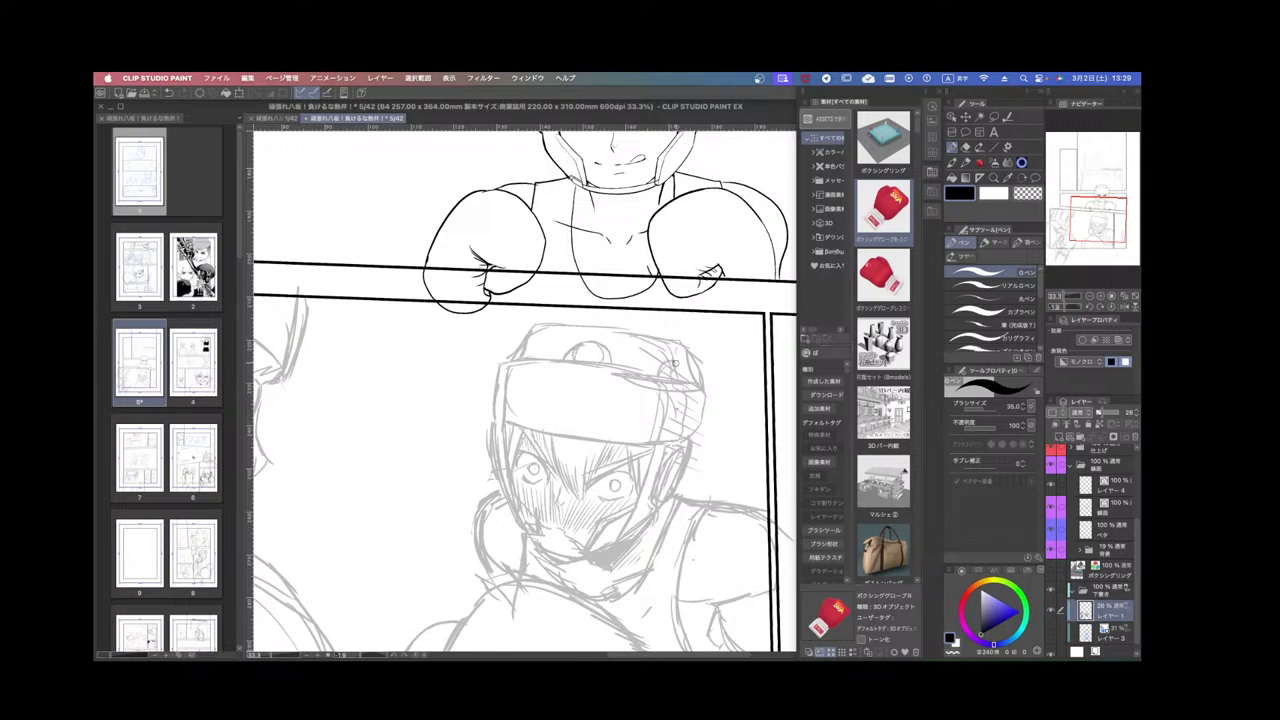
left_click_drag(675, 363, 702, 376)
scroll(702, 374, "down", 1)
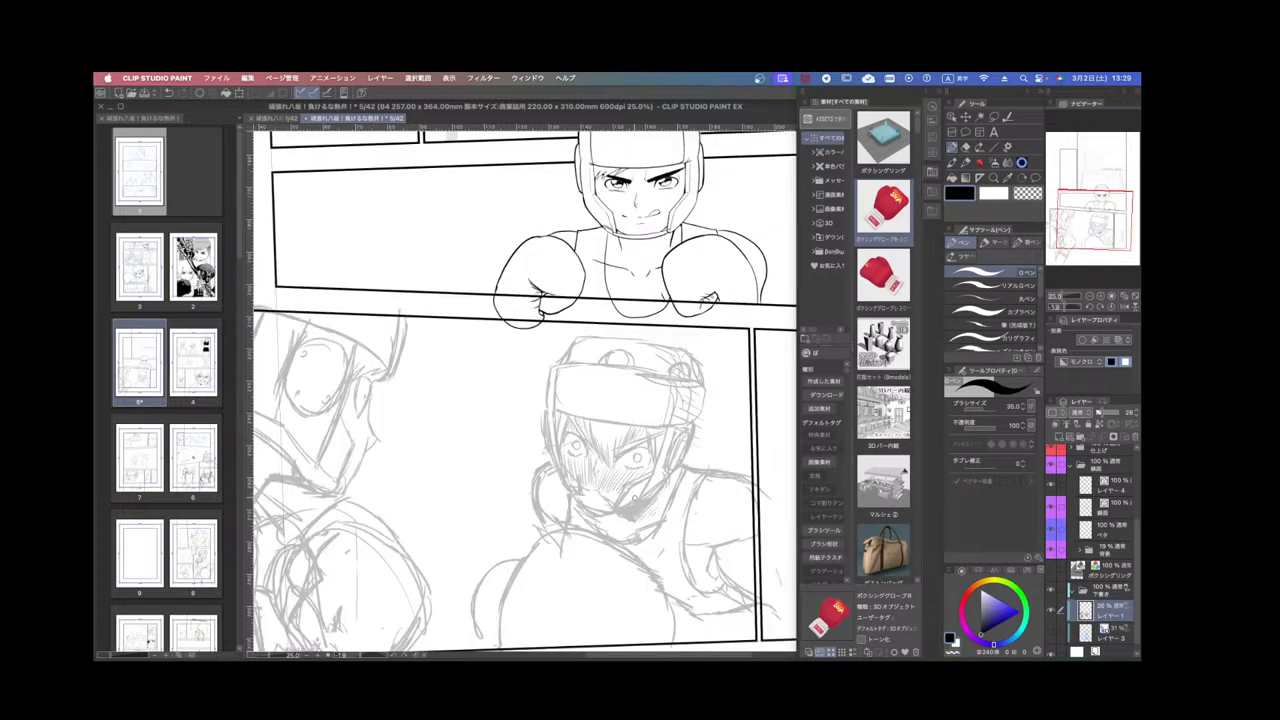
scroll(732, 517, "down", 2)
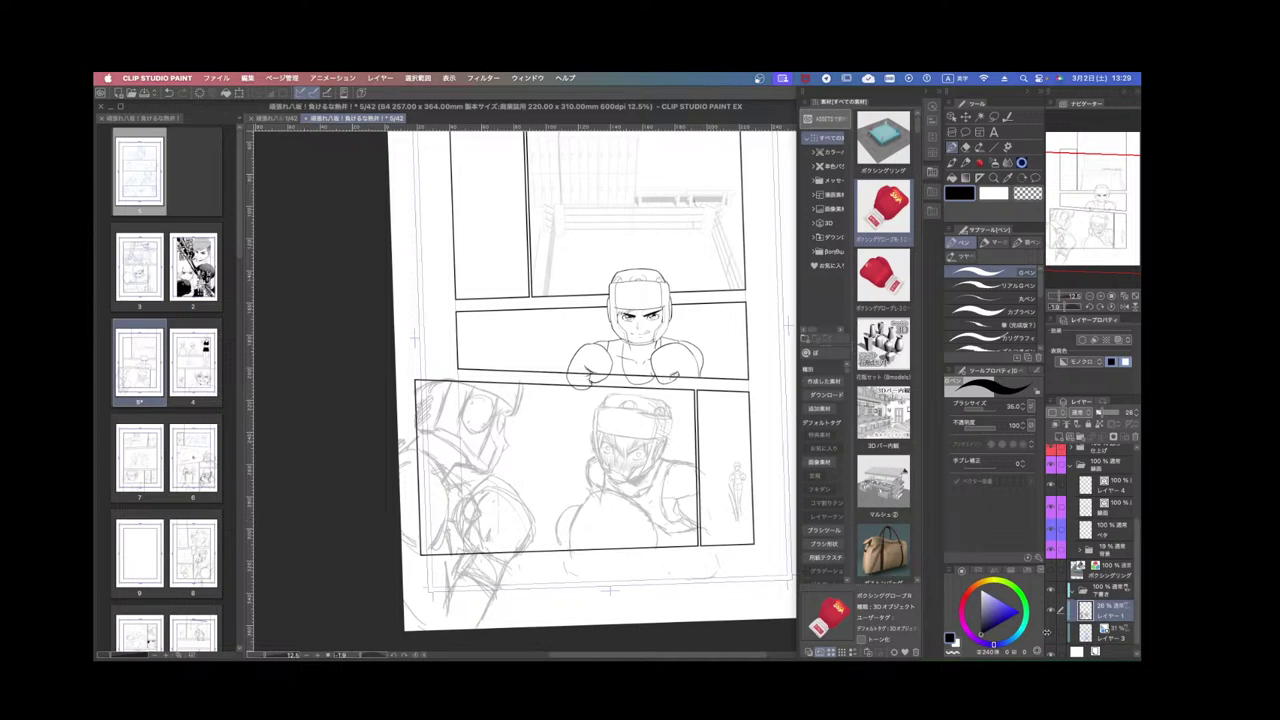
Compare the sketch with the blue rough, then auto-select the blank background around the two boxers, referring to other layers.
left_click(1051, 635)
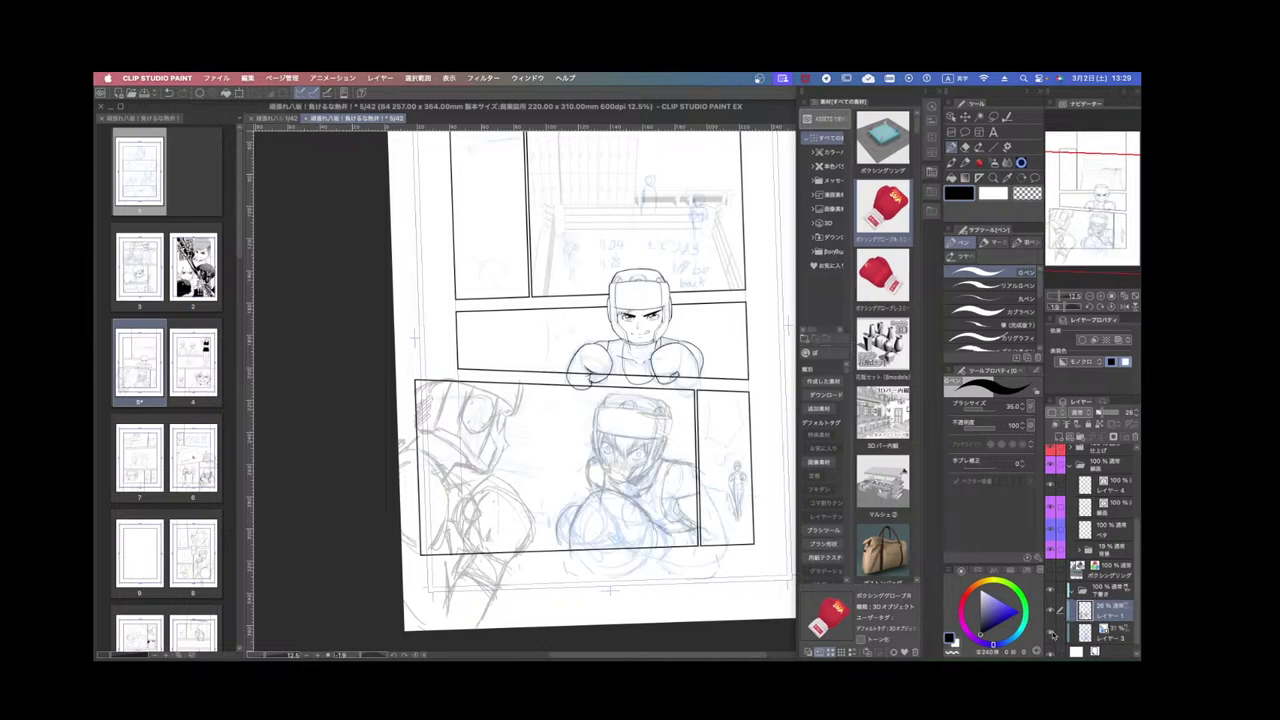
left_click(1051, 635)
left_click(981, 116)
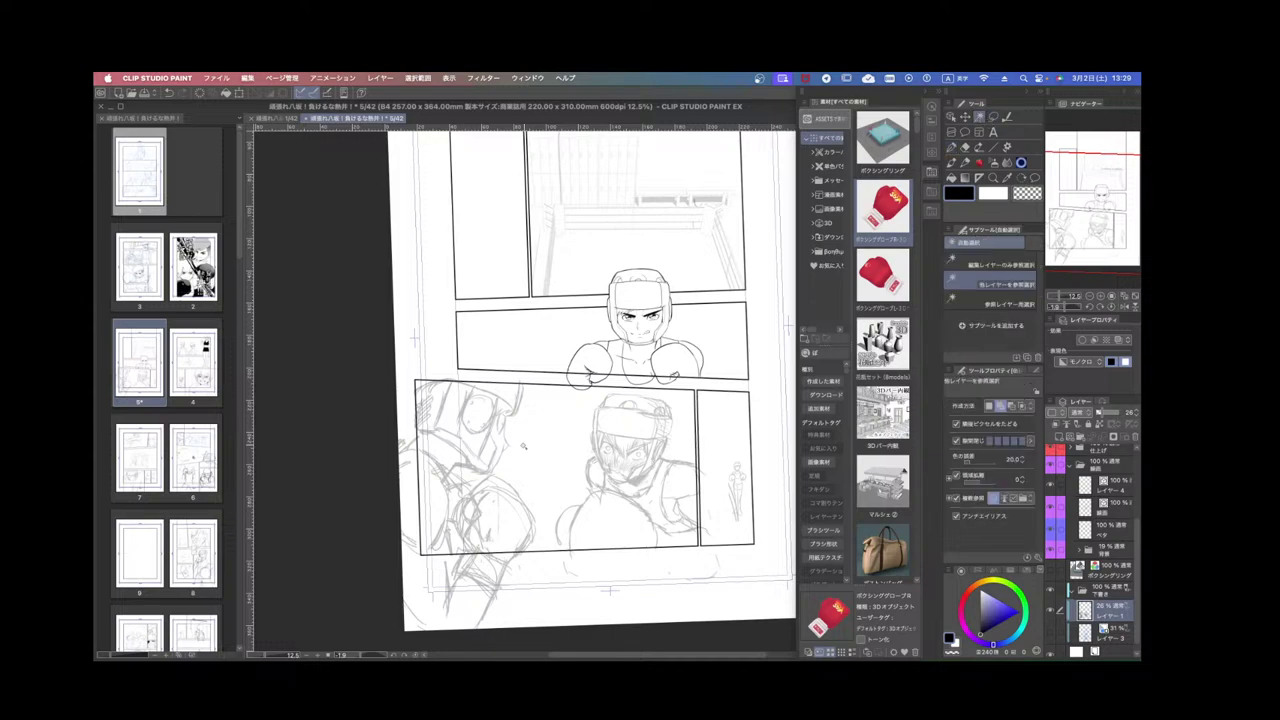
left_click(523, 446)
key("r")
left_click_drag(524, 448, 648, 483)
left_click(951, 147)
key("r")
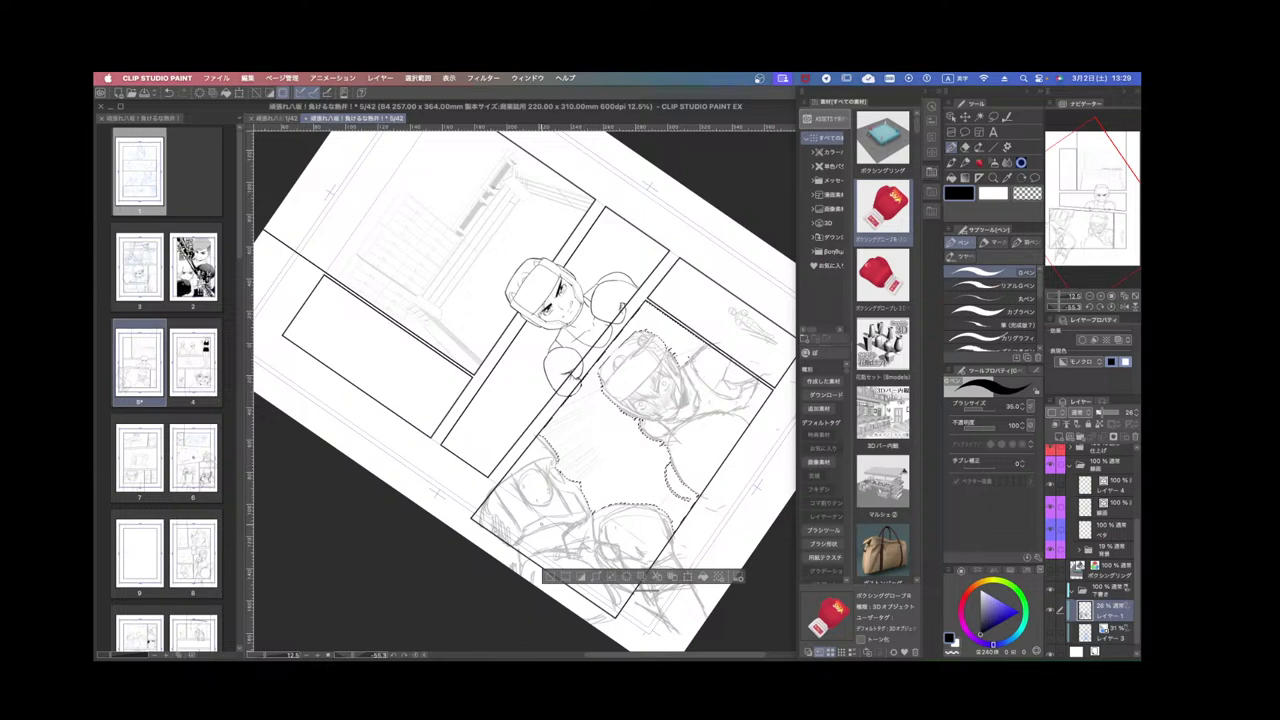
Fill the selected background around the two boxers with parallel hatching strokes and clear the selection.
left_click_drag(676, 477, 712, 508)
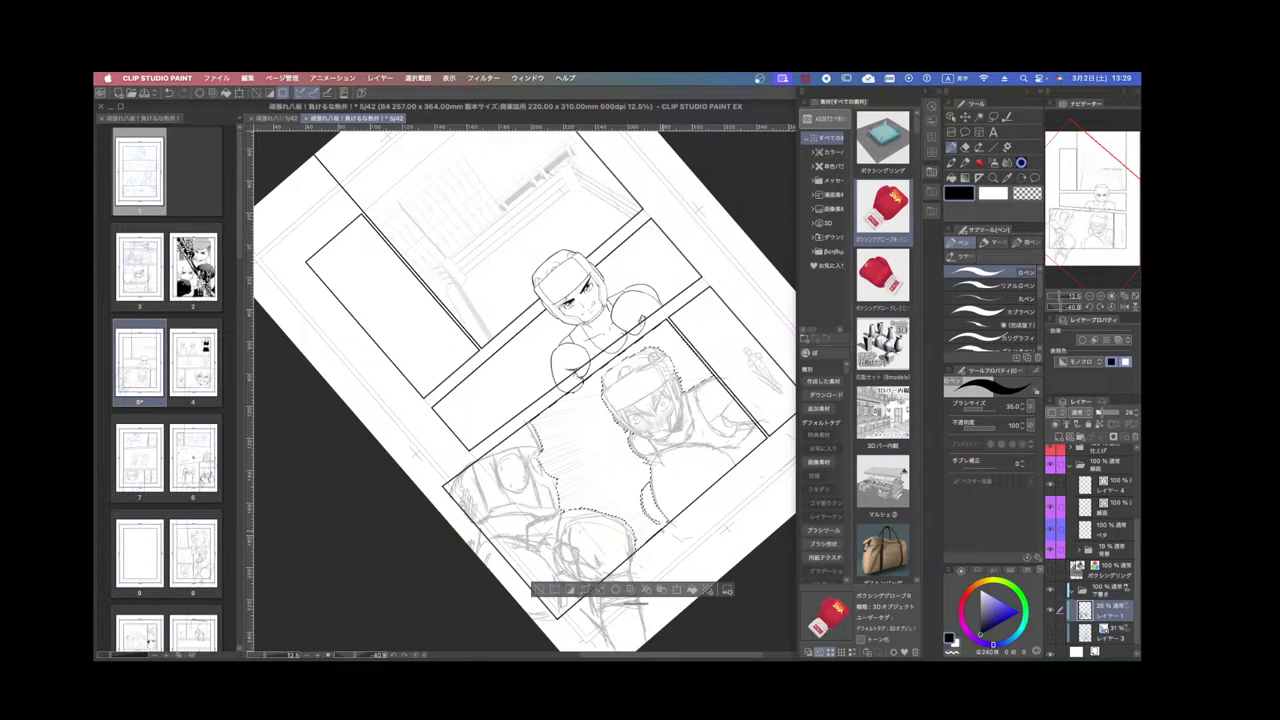
left_click_drag(640, 364, 588, 376)
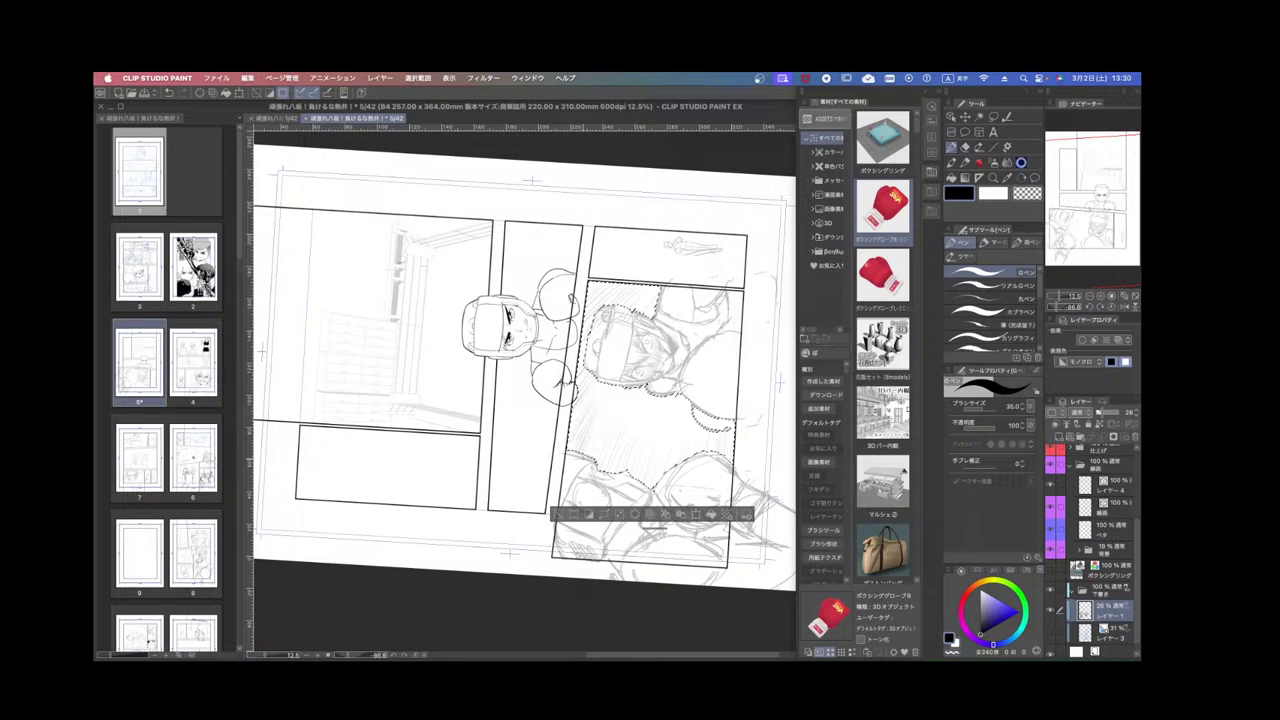
key("super+d")
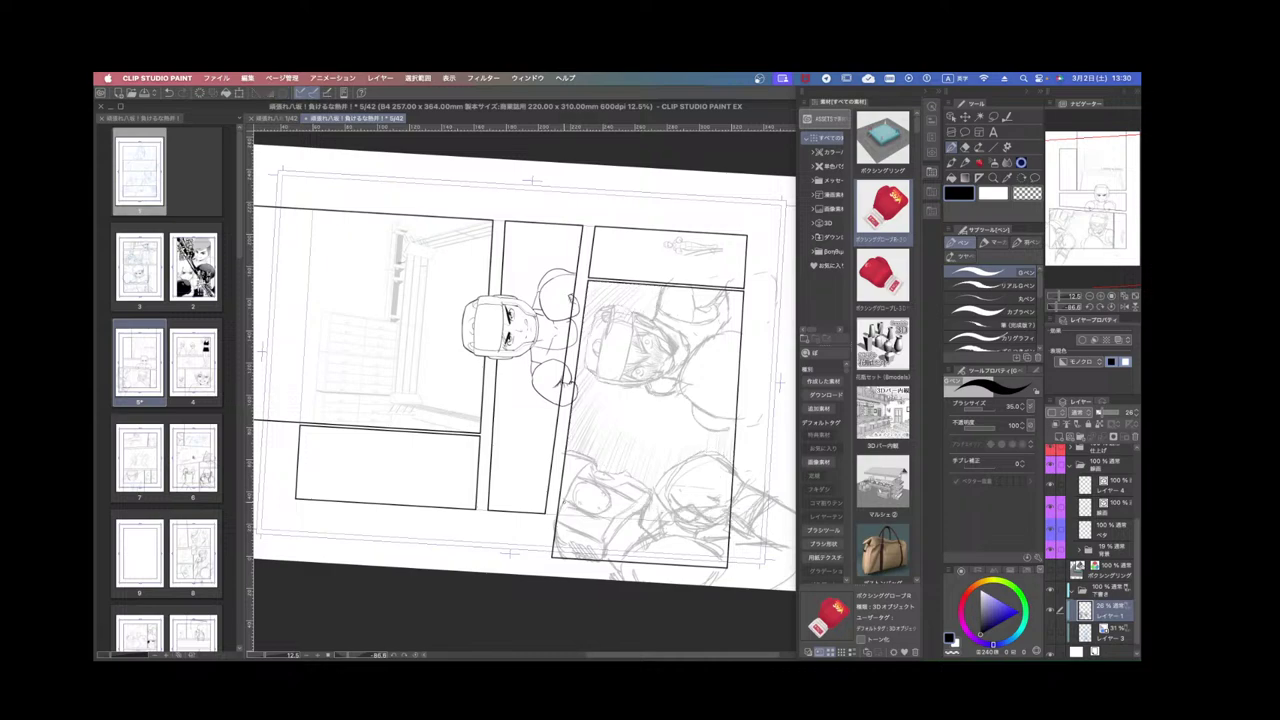
key("r")
left_click_drag(643, 228, 725, 534)
key("p")
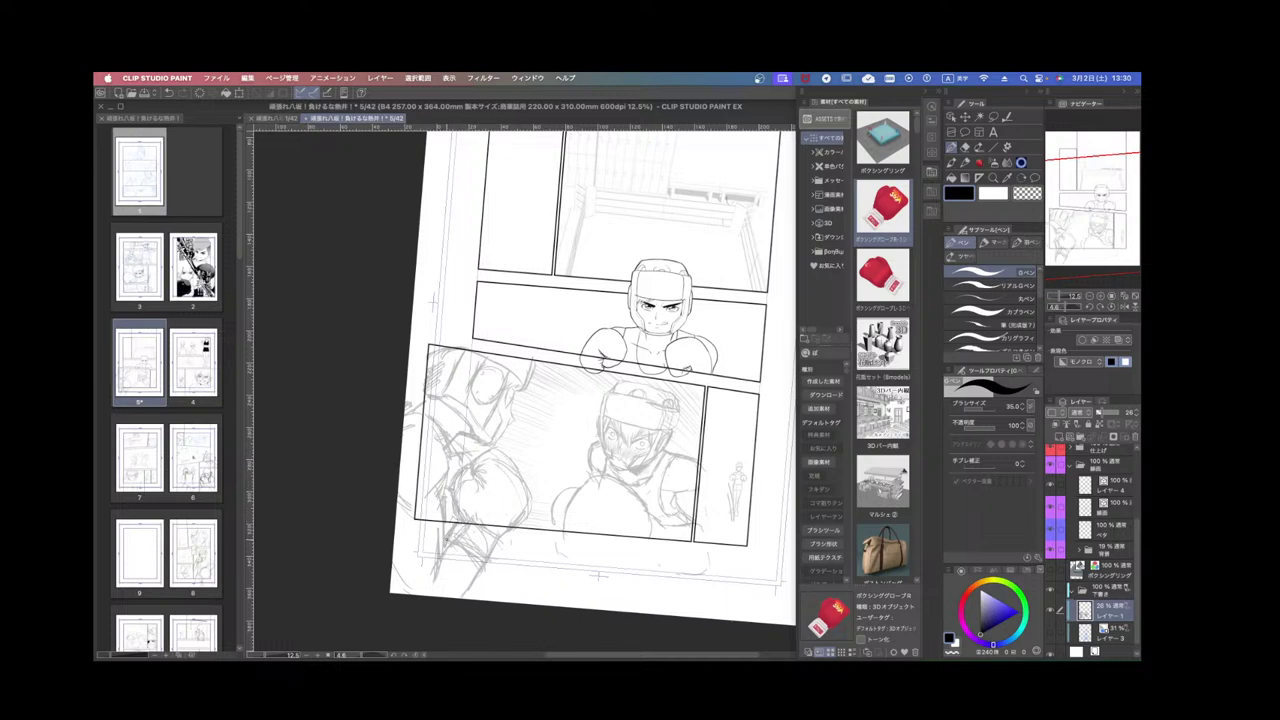
Refine the background hatching around the boxers with transparent-colour strokes and further pen strokes.
left_click_drag(497, 535, 483, 569)
key("space")
mouse_move(708, 459)
left_mouse_down()
mouse_move(664, 458)
mouse_move(675, 342)
left_mouse_up()
left_click_drag(577, 401, 605, 370)
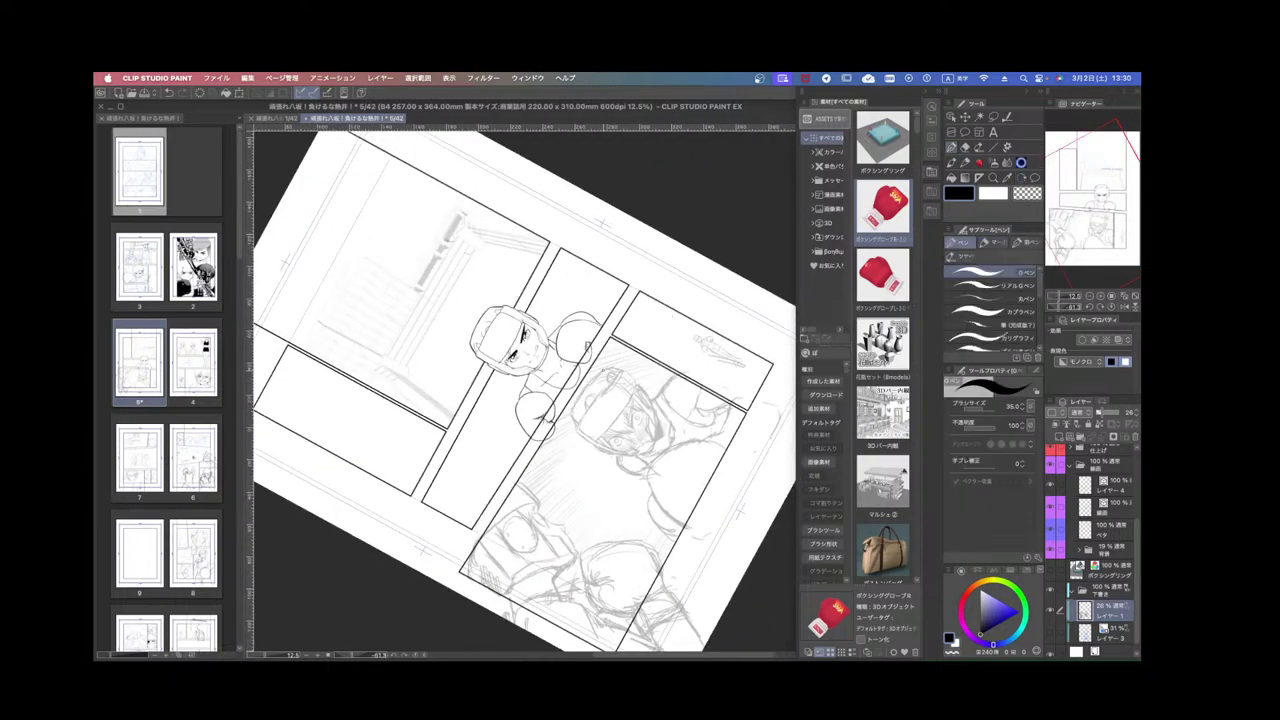
left_click(1021, 197)
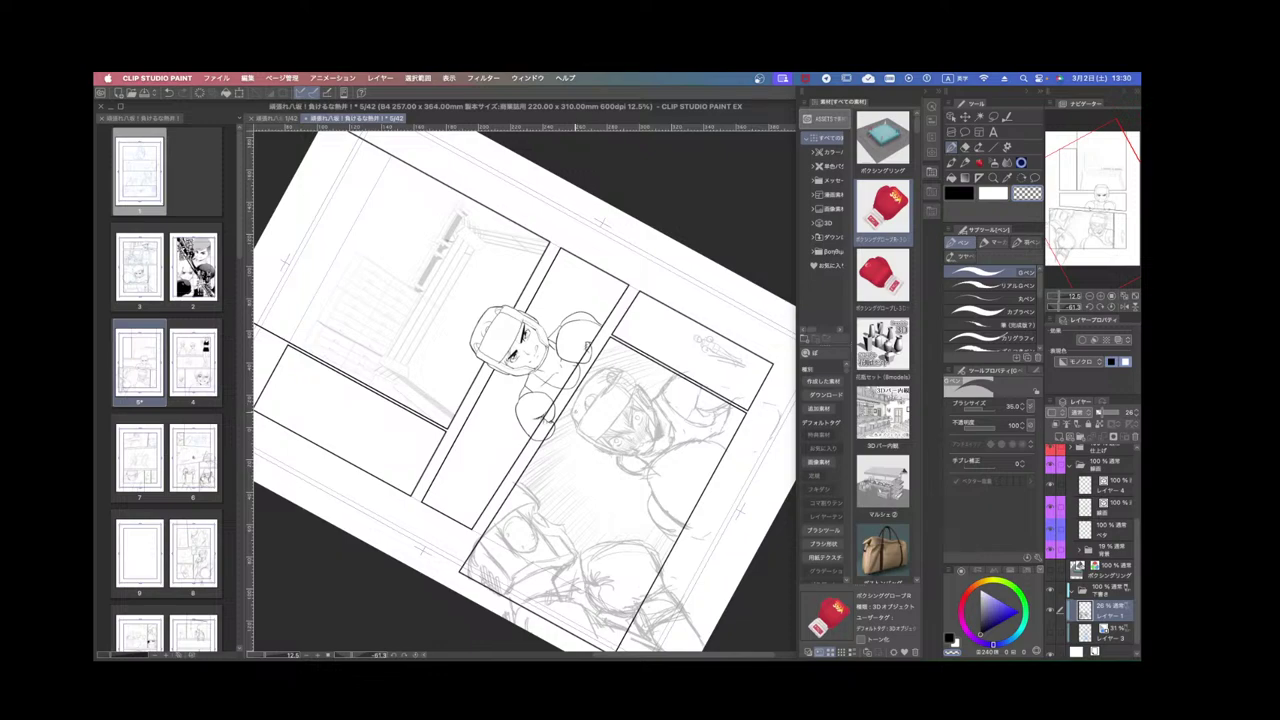
left_click_drag(677, 317, 488, 297)
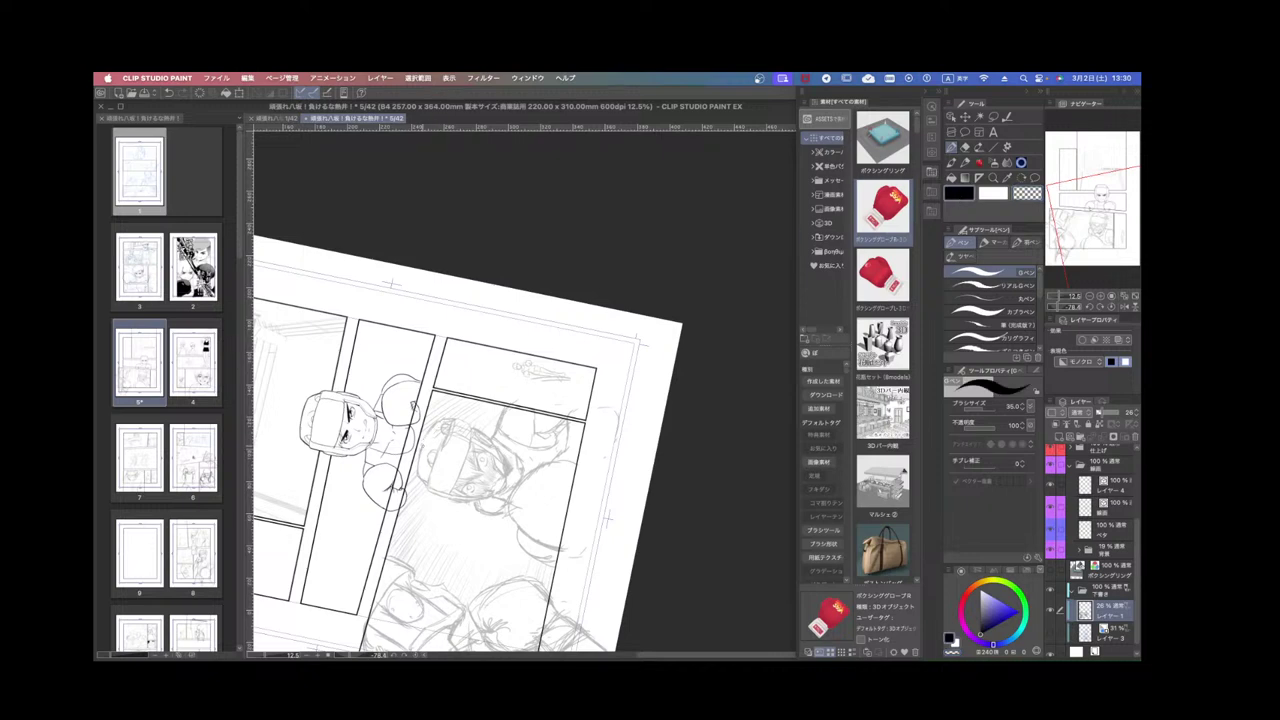
left_click_drag(430, 434, 442, 424)
mouse_move(442, 424)
left_mouse_down()
mouse_move(463, 456)
mouse_move(564, 285)
mouse_move(606, 427)
left_mouse_up()
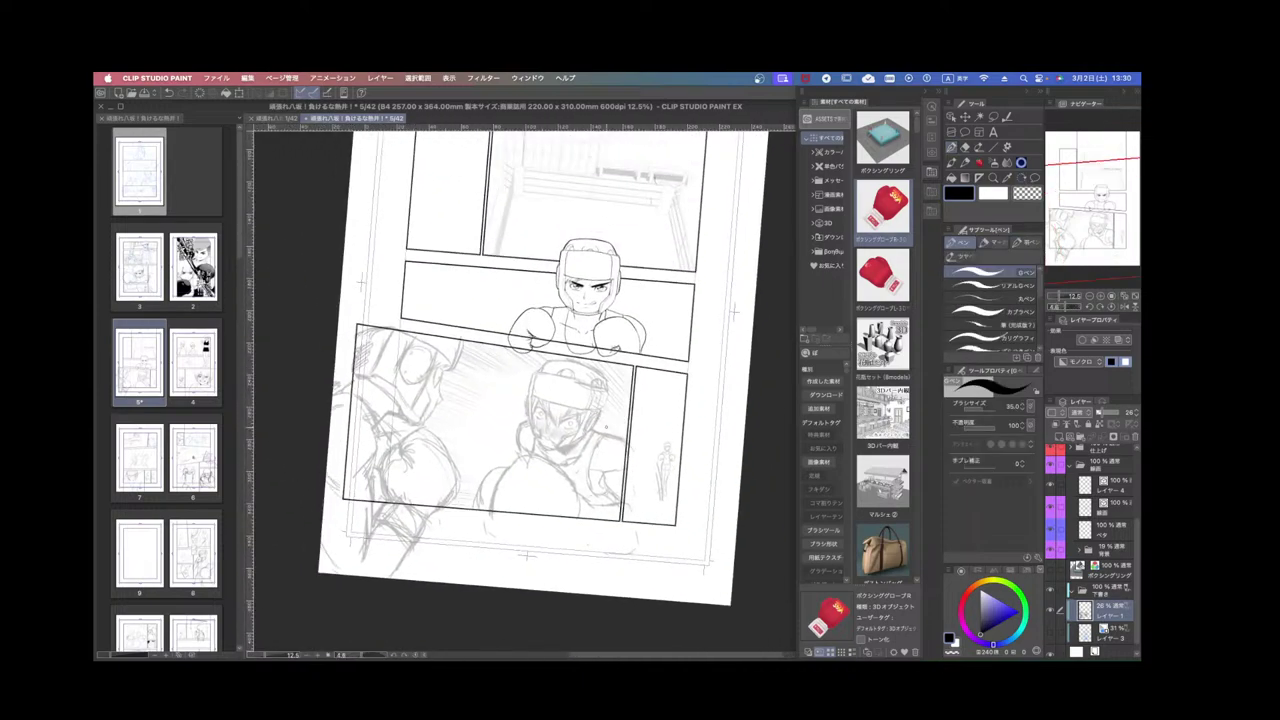
left_click_drag(686, 478, 688, 469)
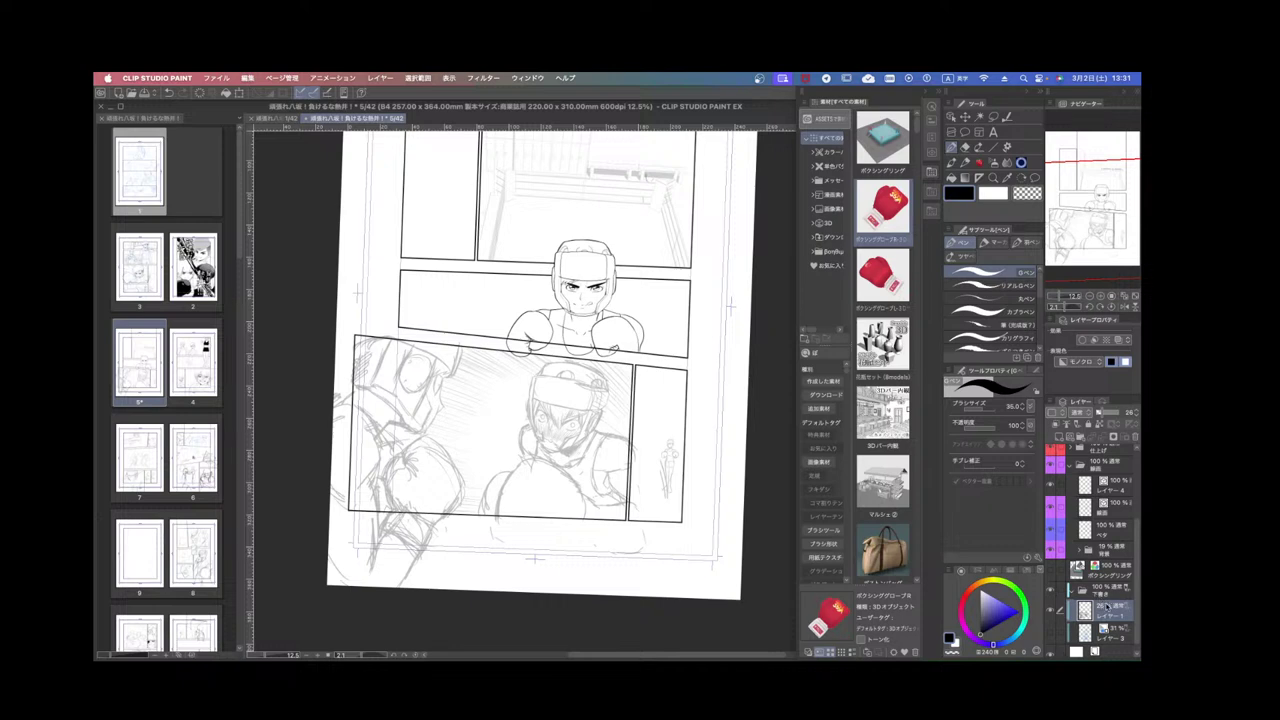
Duplicate the ボクシングリング 3D layer and show the copy.
left_click_drag(1112, 577, 1061, 438)
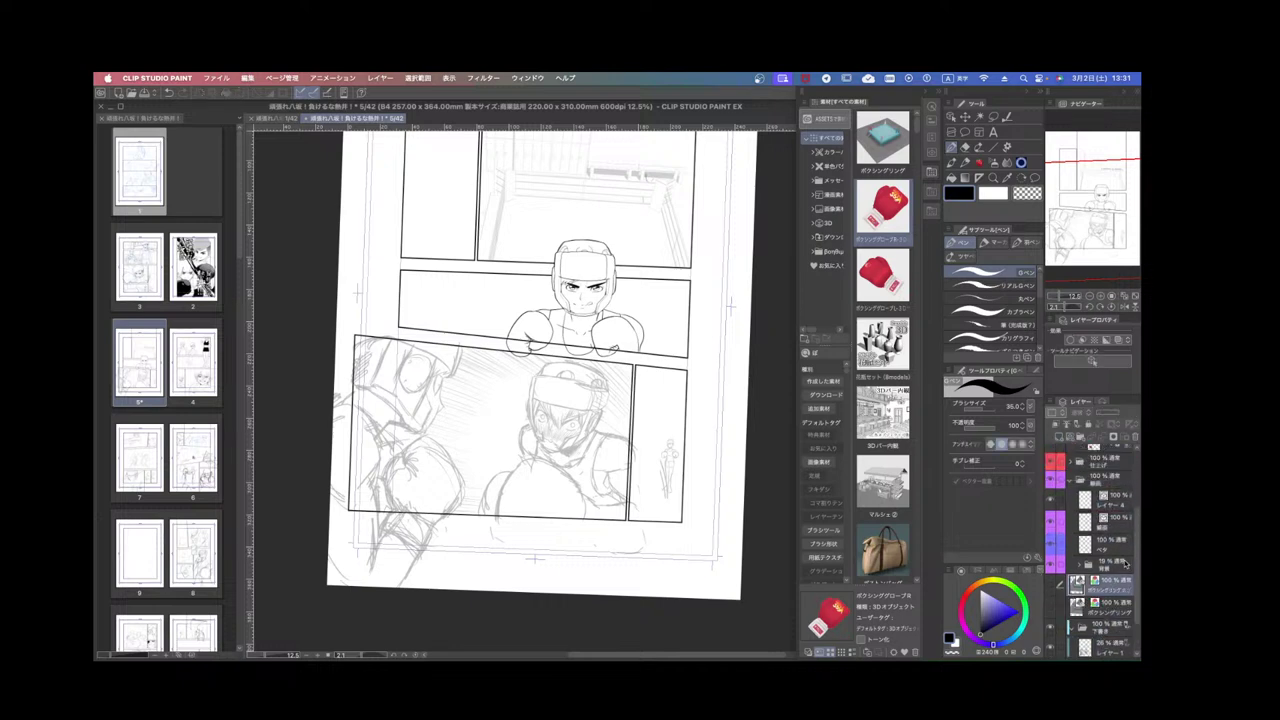
left_click(1051, 584)
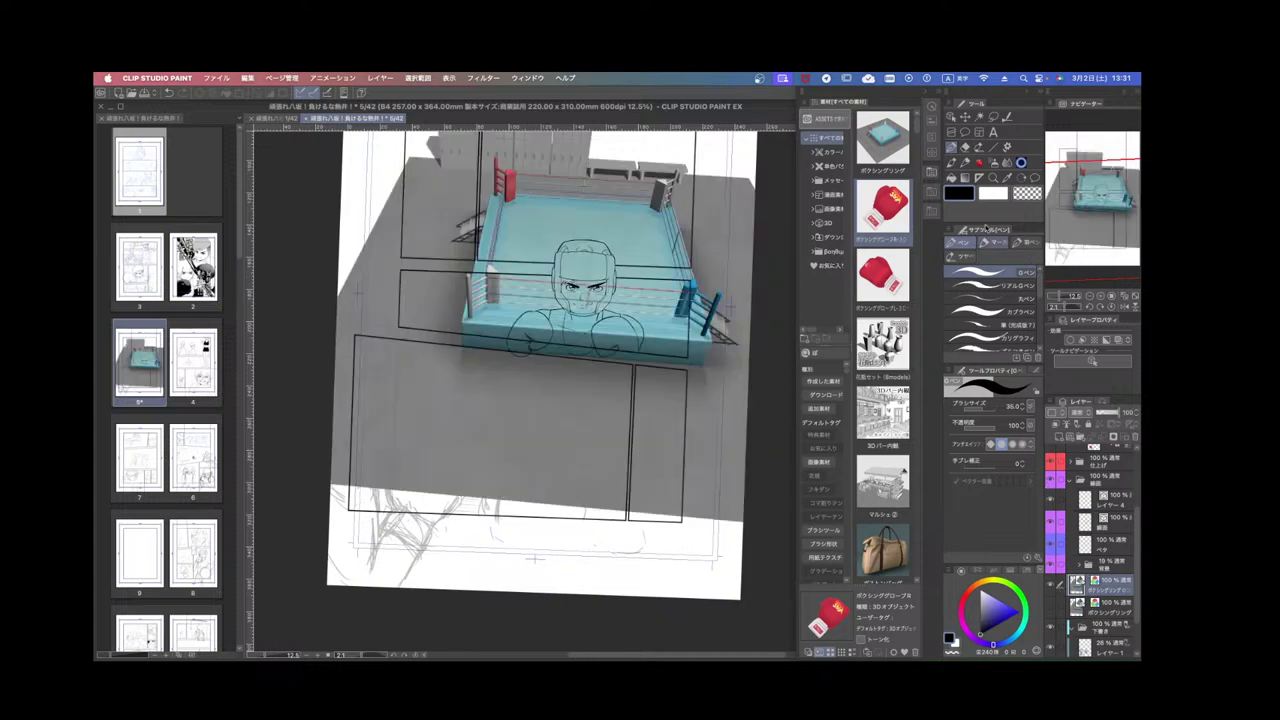
Try to fit the duplicated 3D boxing ring behind the two boxers in the bottom frame by changing its camera angle.
left_click(951, 116)
left_click_drag(630, 156, 646, 426)
left_click_drag(622, 304, 585, 194)
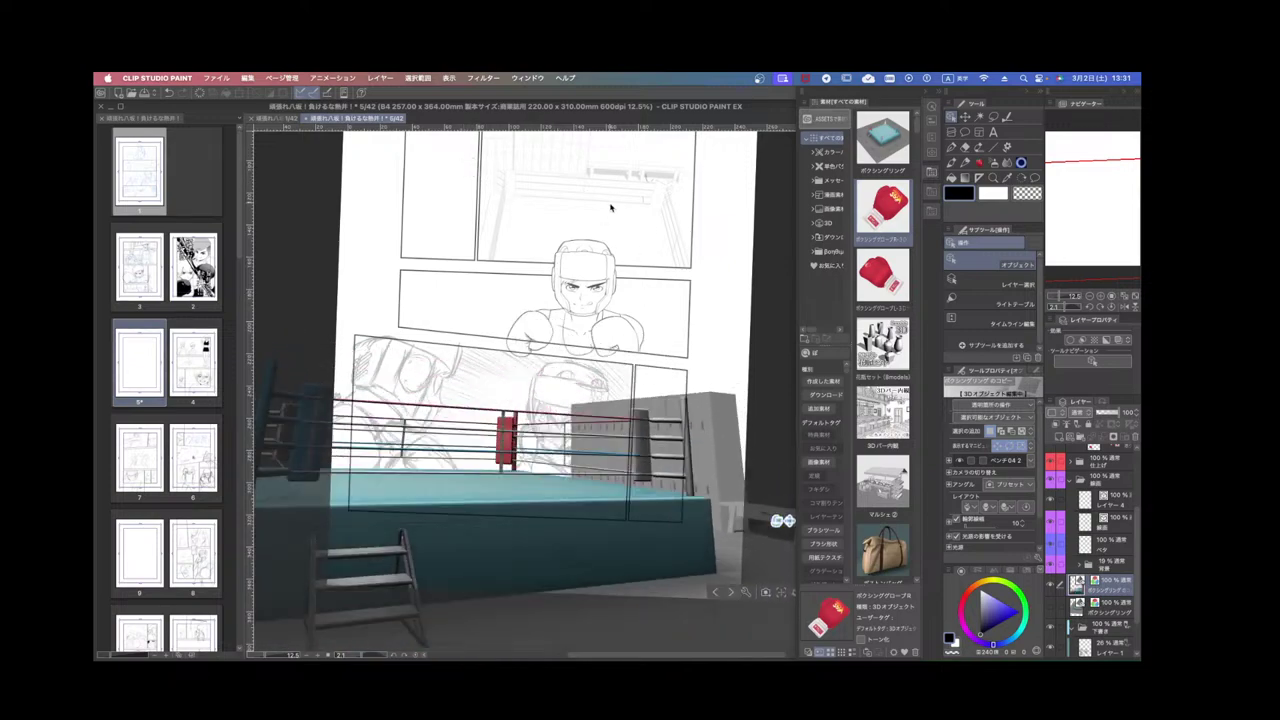
scroll(676, 495, "down", 2)
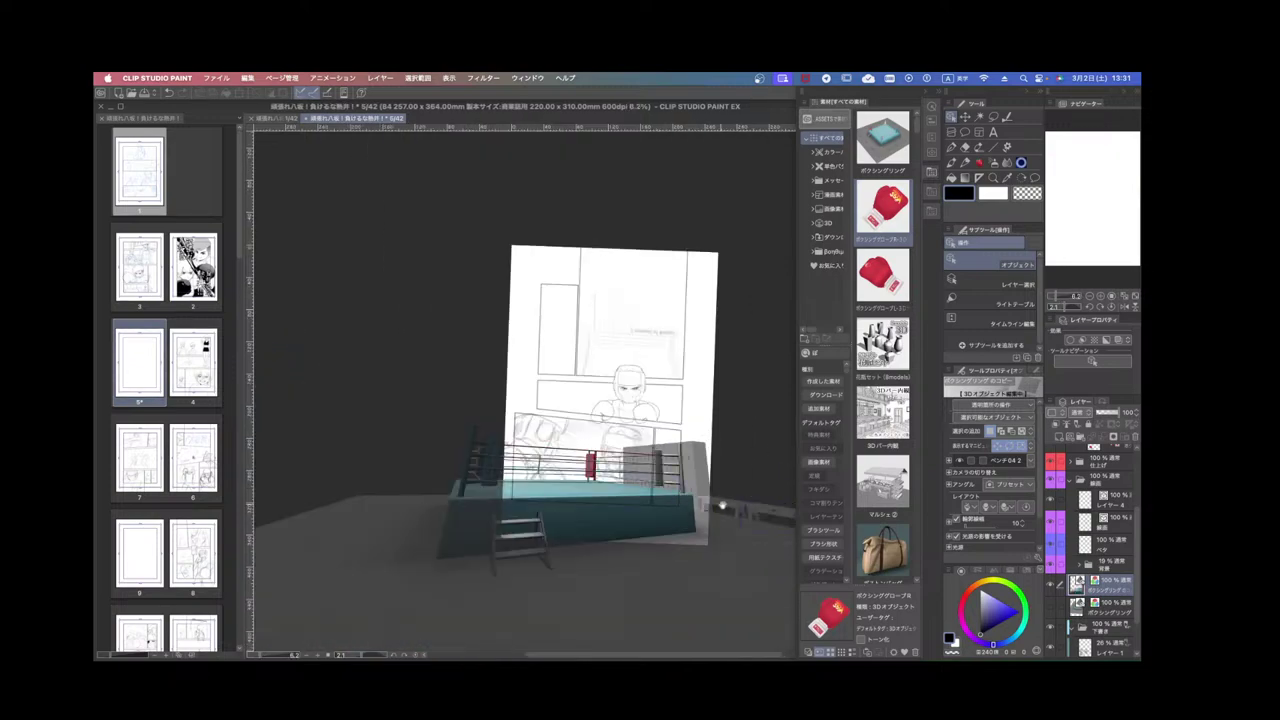
mouse_move(717, 506)
left_mouse_down()
mouse_move(659, 488)
mouse_move(738, 486)
mouse_move(725, 484)
left_mouse_up()
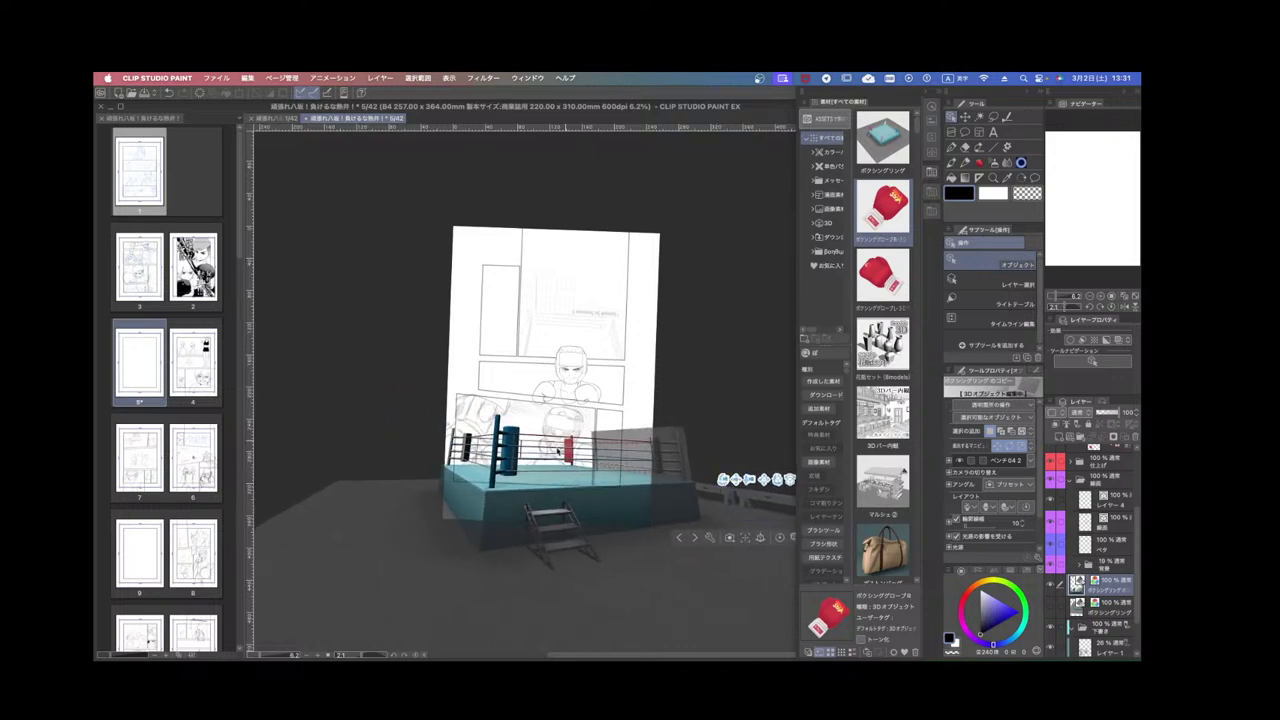
left_click_drag(610, 420, 544, 461)
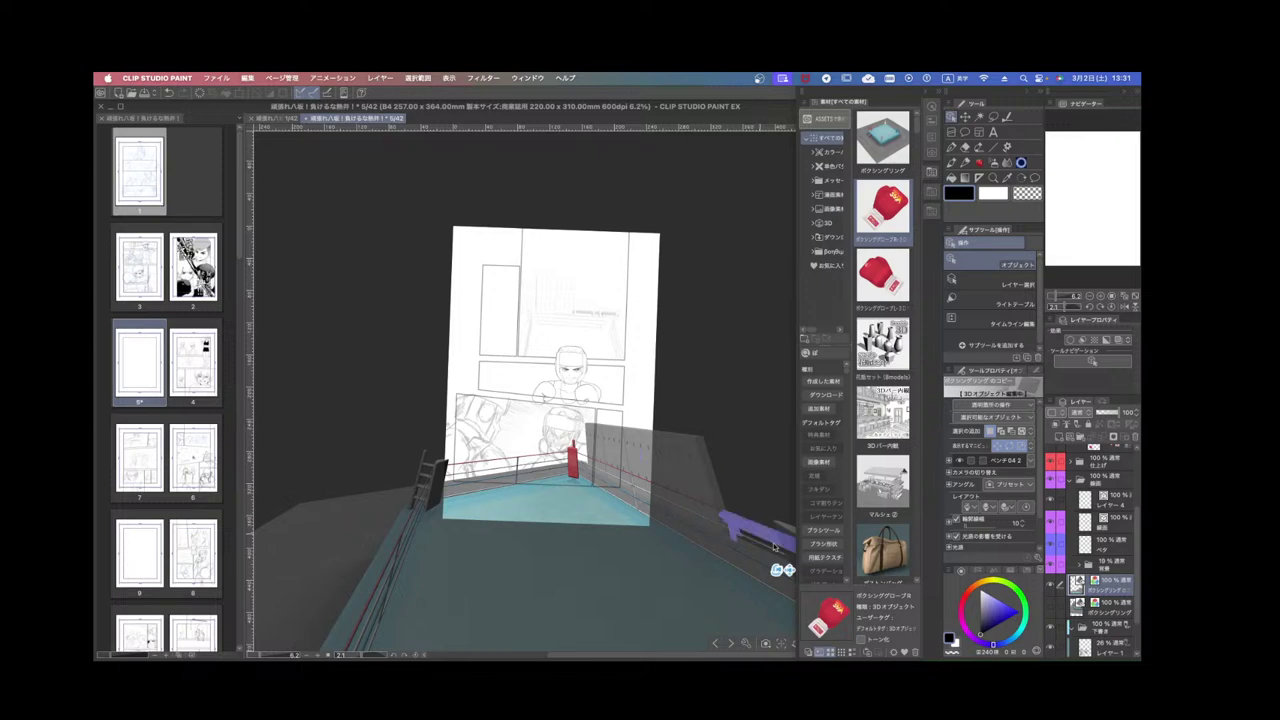
left_click_drag(776, 565, 563, 453)
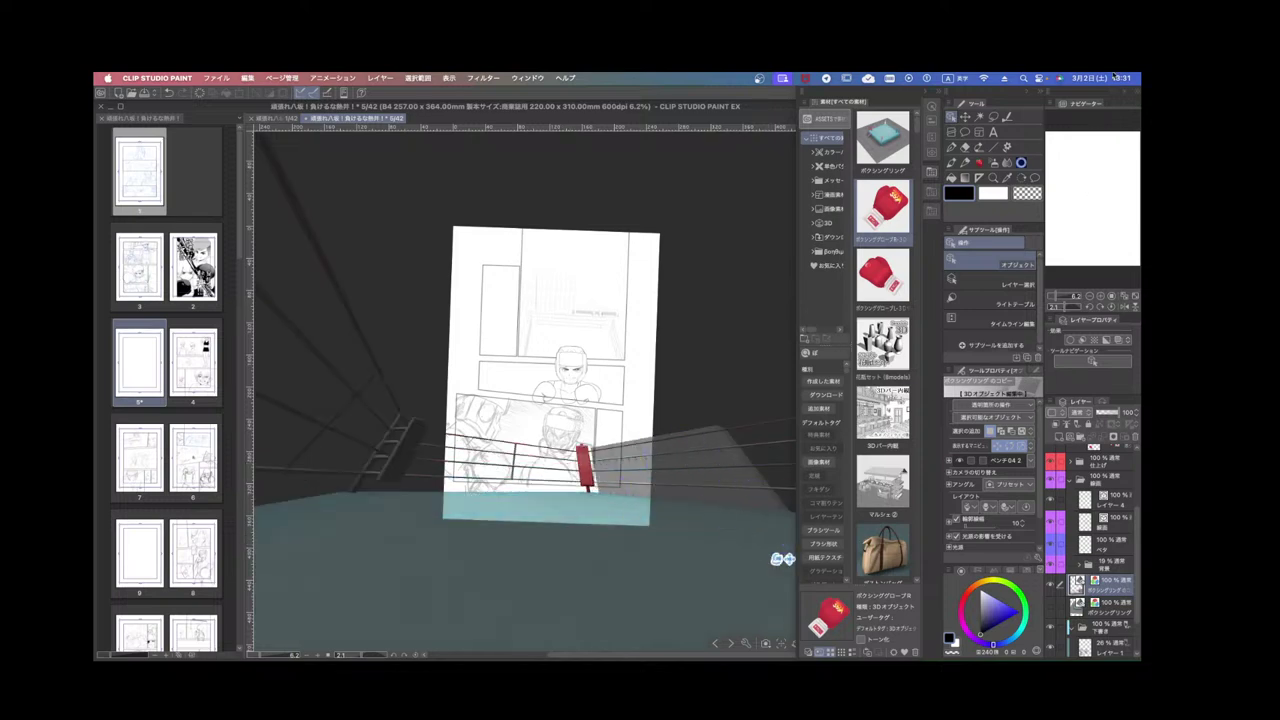
left_click(923, 104)
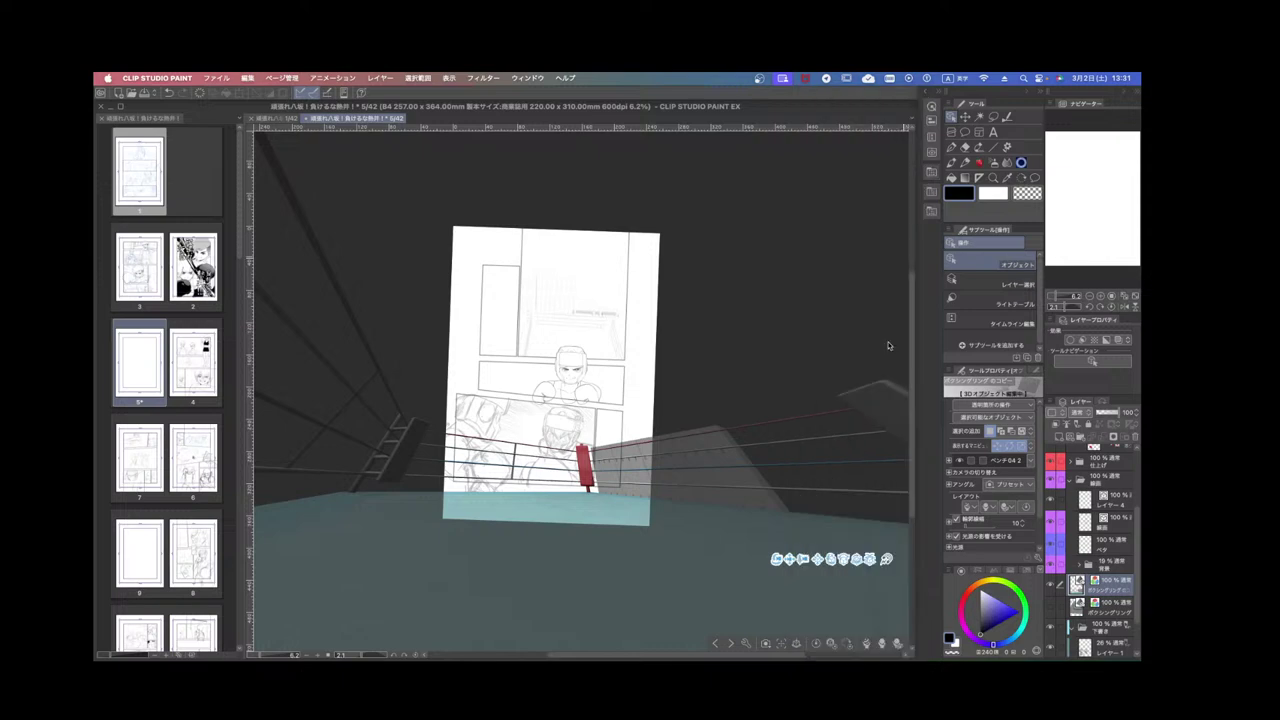
left_click_drag(803, 558, 799, 540)
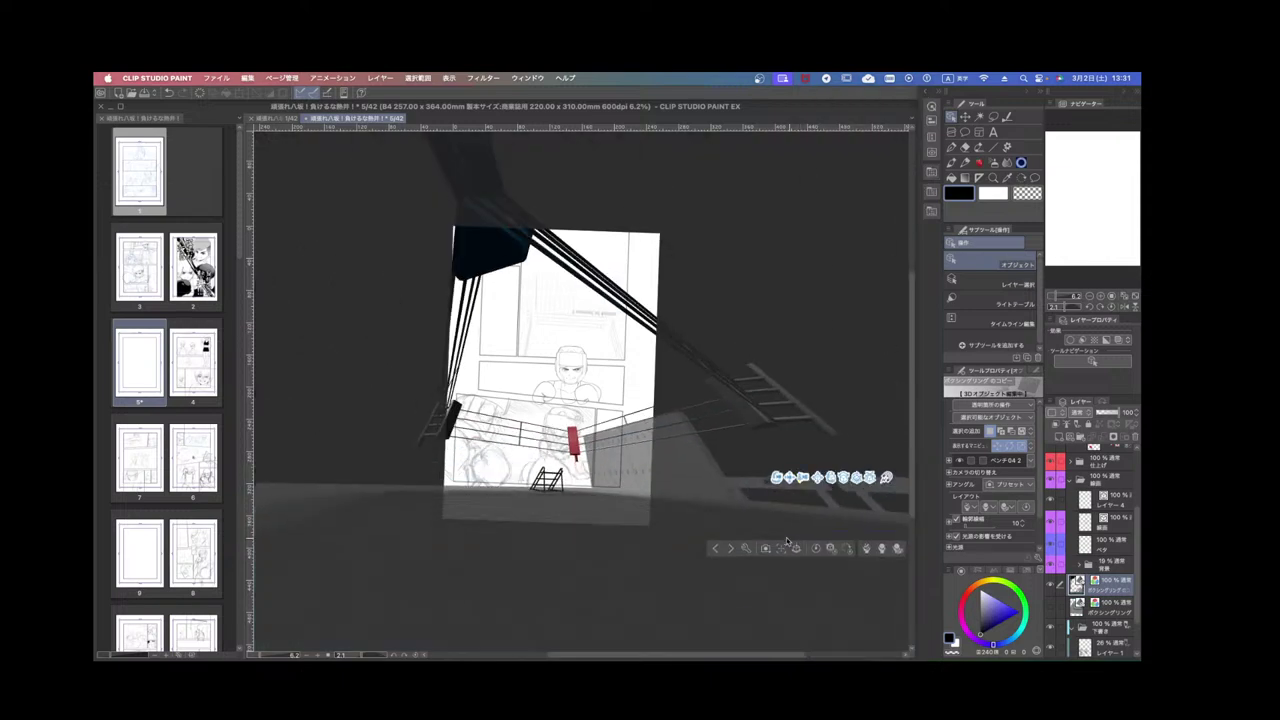
left_click_drag(775, 478, 795, 501)
left_click_drag(790, 440, 787, 531)
mouse_move(752, 537)
left_mouse_down()
mouse_move(731, 533)
mouse_move(743, 528)
left_mouse_up()
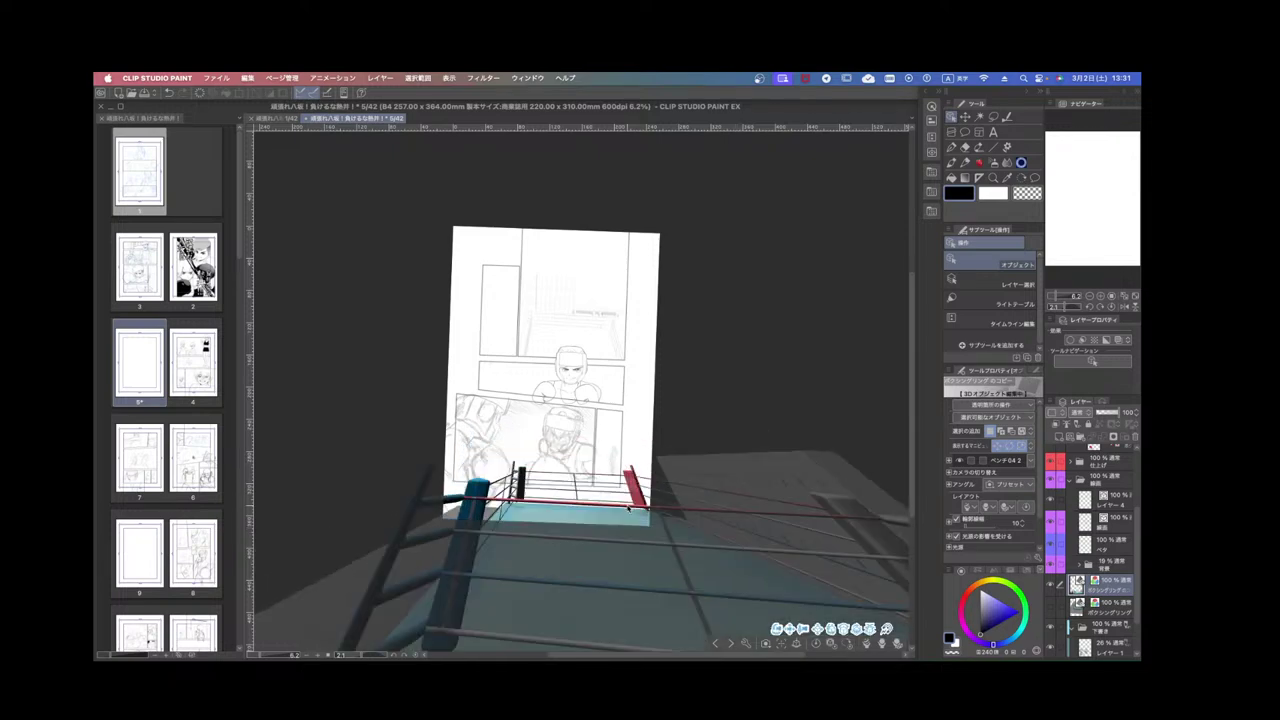
left_click_drag(785, 630, 757, 563)
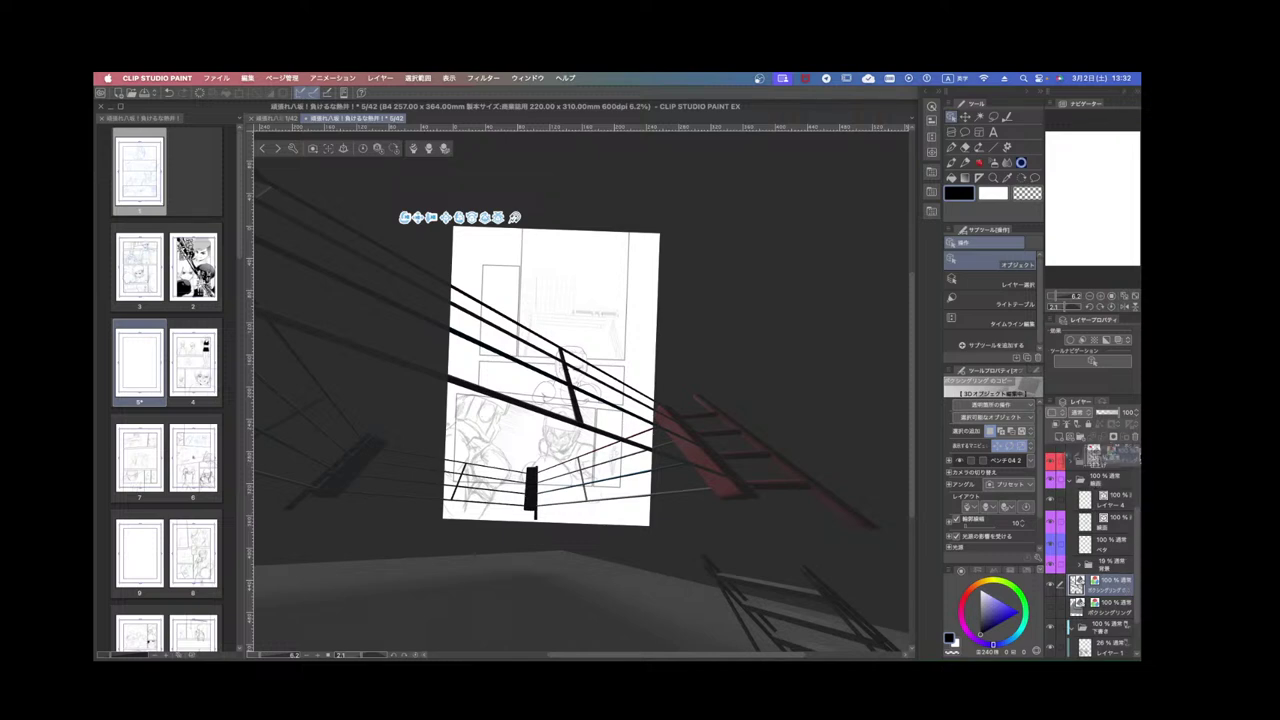
Delete the duplicated boxing ring 3D layer and select レイヤー 1 in the 下書き folder for pen drawing.
left_click(1134, 438)
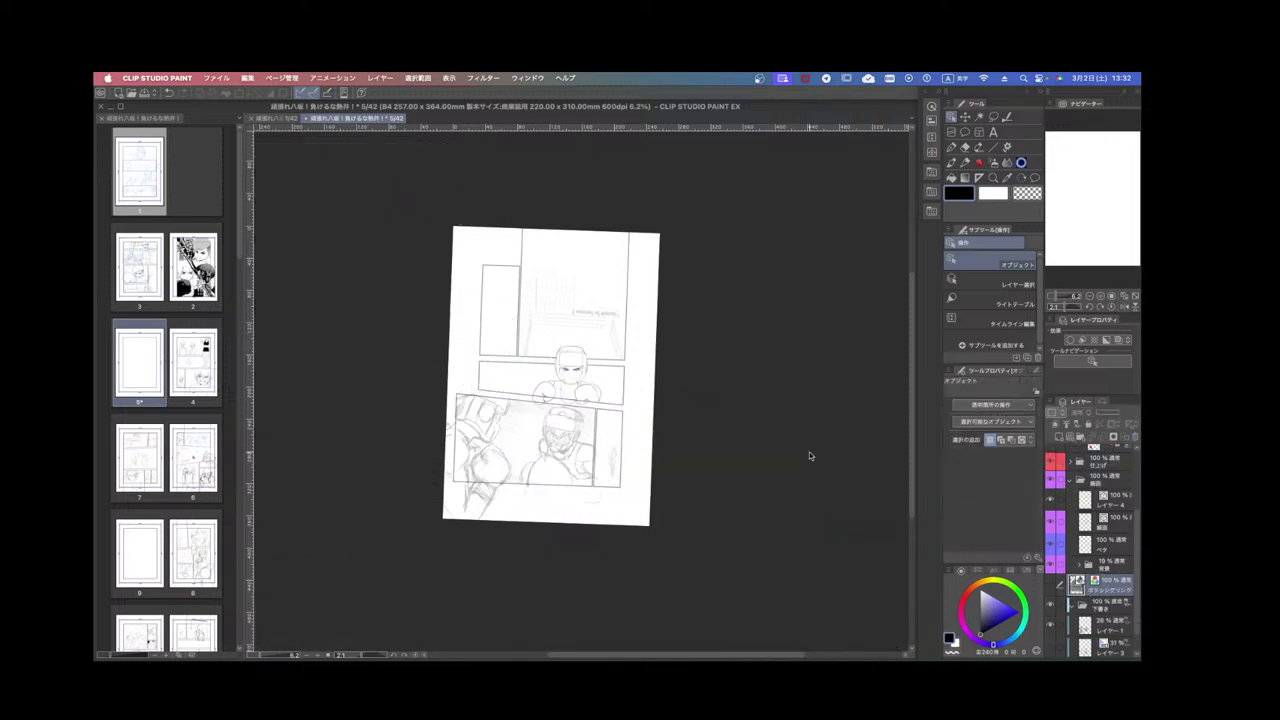
scroll(603, 500, "up", 3)
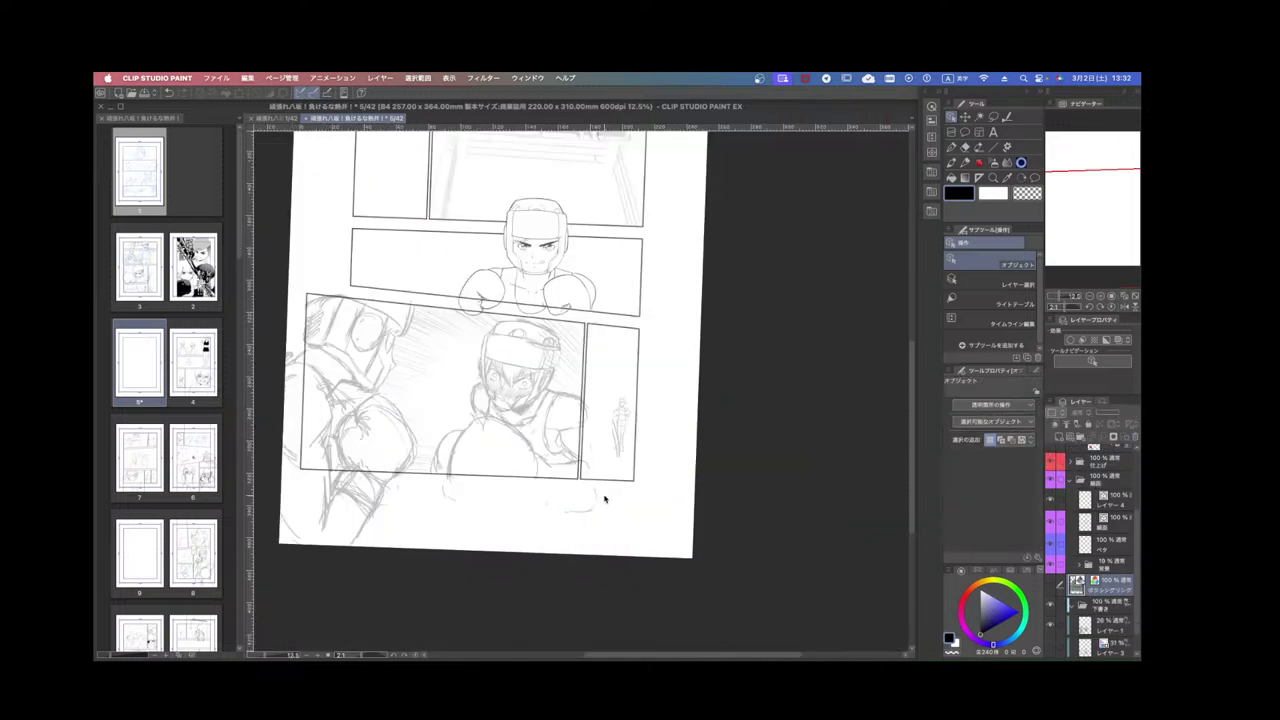
left_click_drag(685, 486, 640, 484)
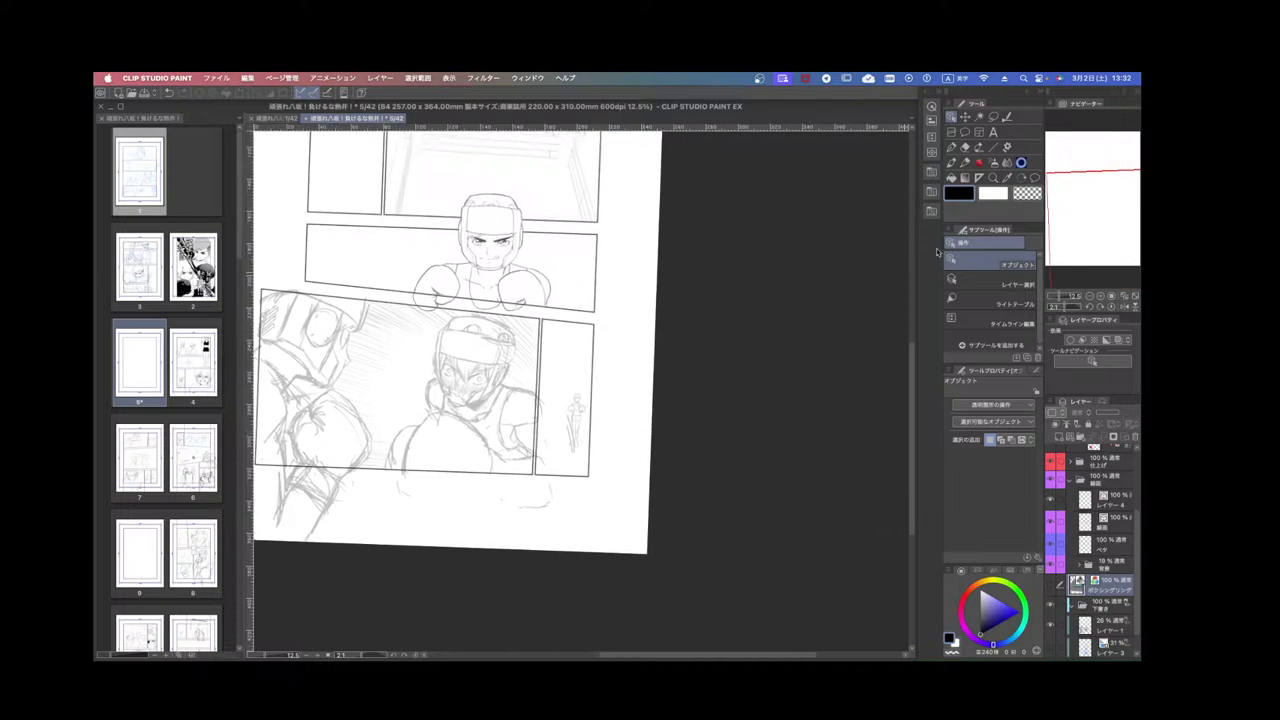
left_click(951, 147)
left_click(1113, 628)
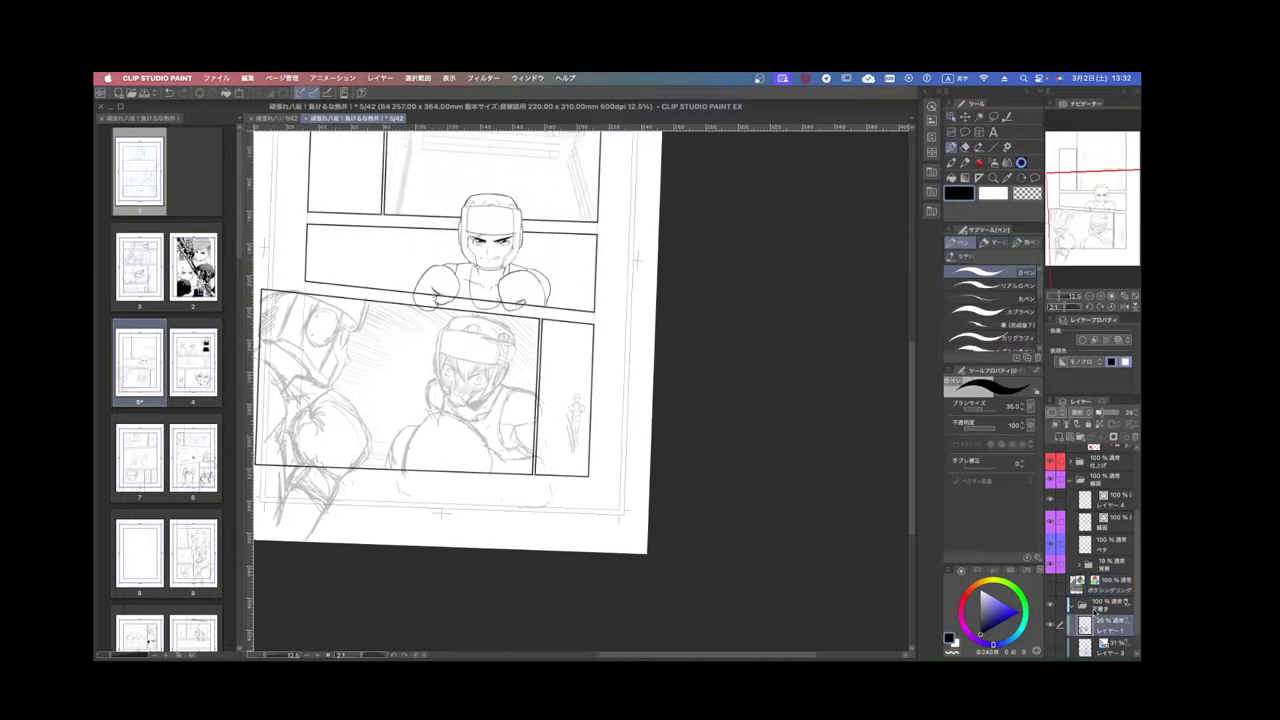
Sketch the right-hand boxer's arm with pen strokes running past the edge of the large bottom frame.
scroll(575, 415, "up", 3)
left_click_drag(509, 417, 540, 508)
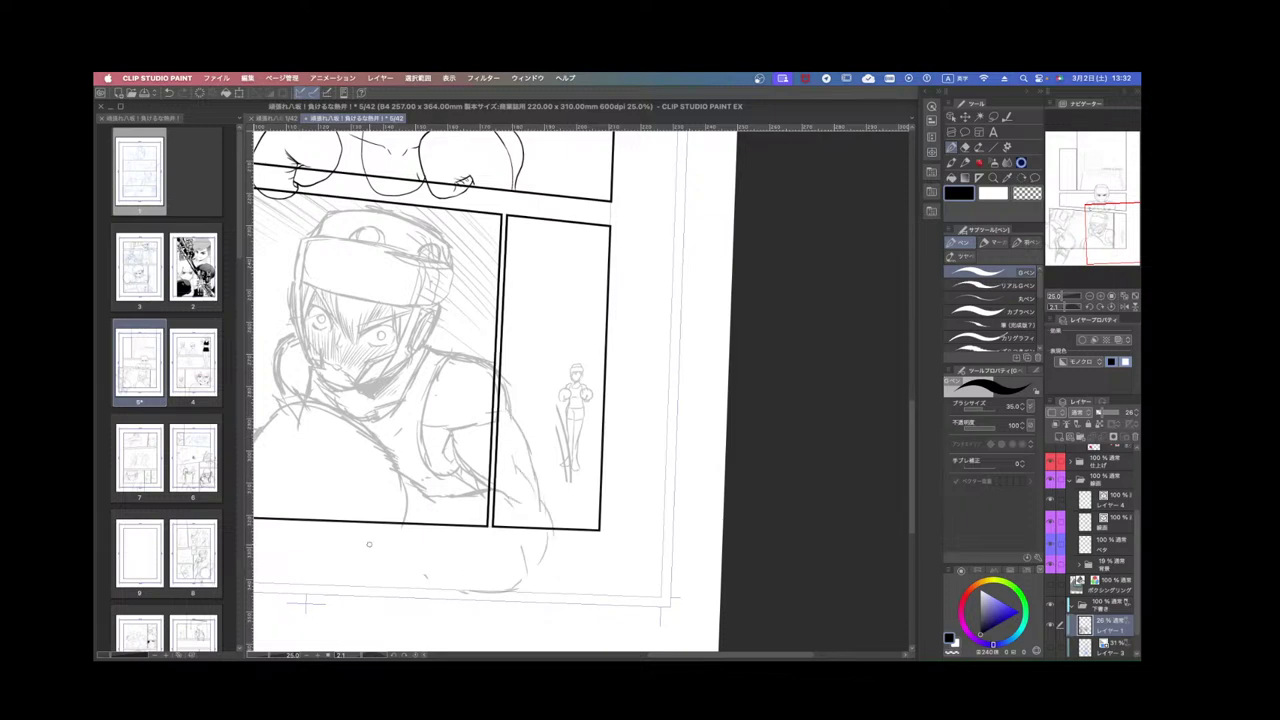
scroll(505, 575, "down", 3)
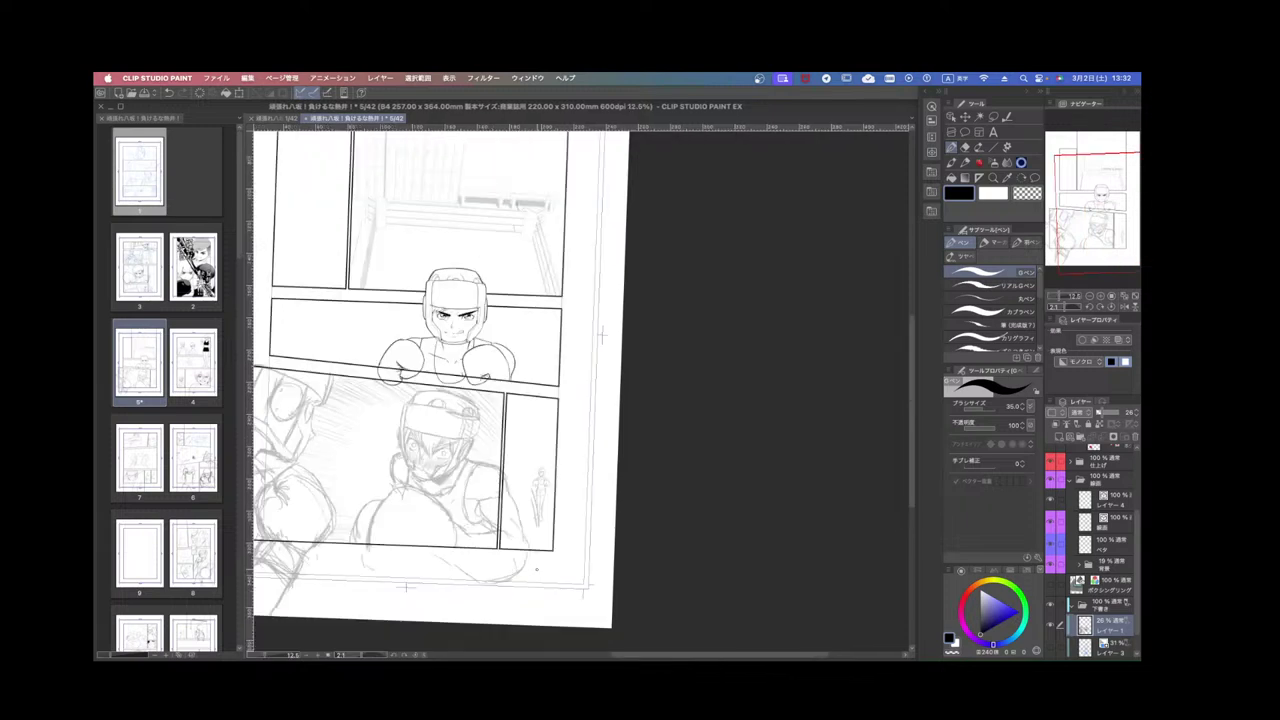
left_click_drag(563, 570, 737, 456)
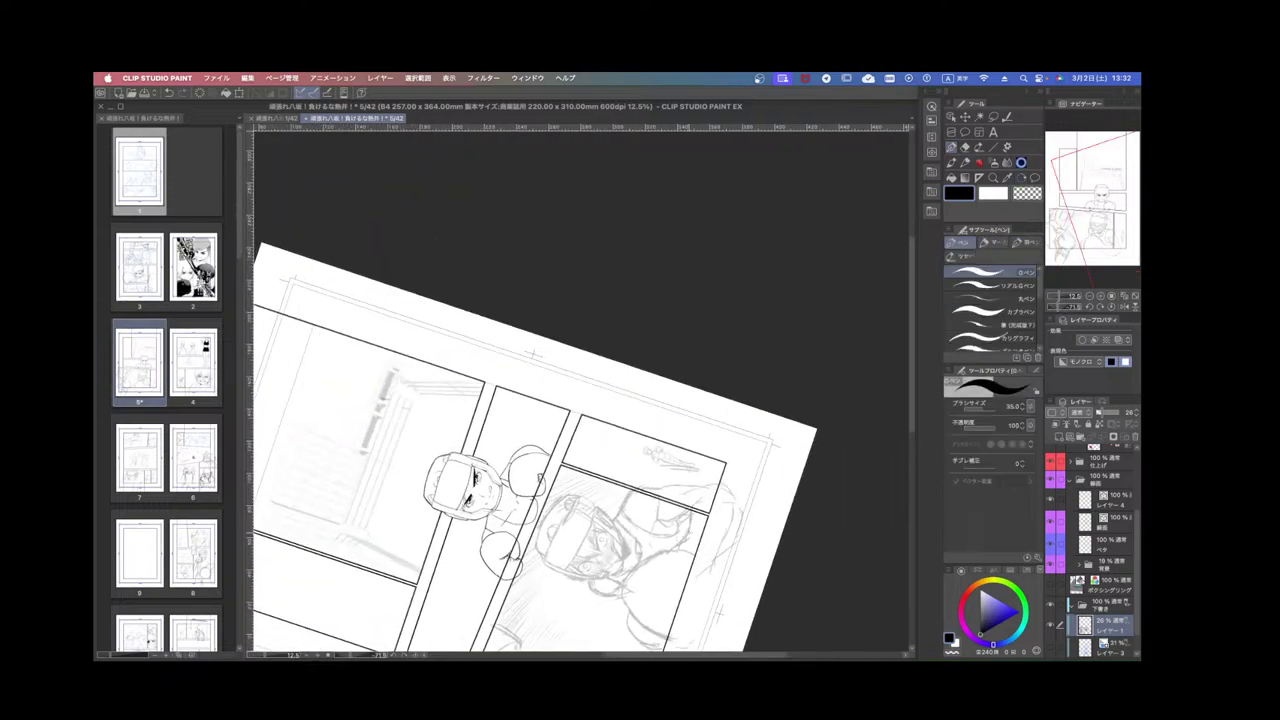
left_click_drag(711, 350, 654, 507)
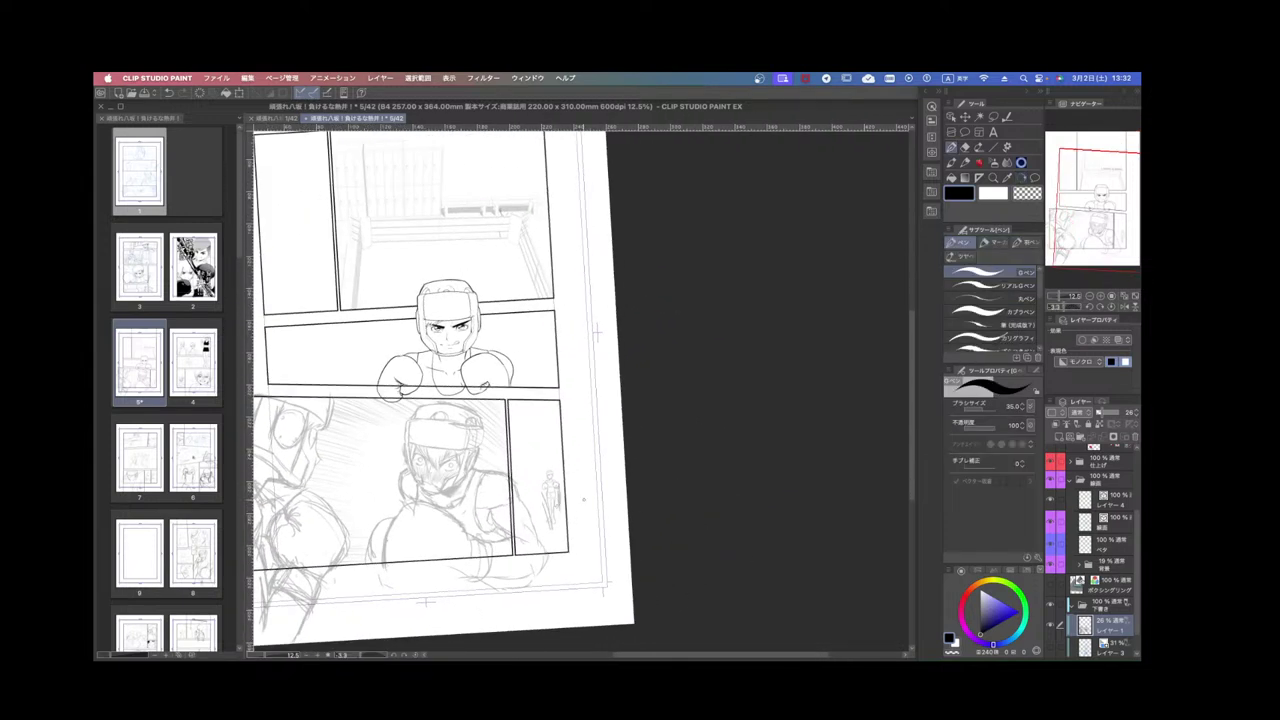
left_click_drag(588, 499, 616, 492)
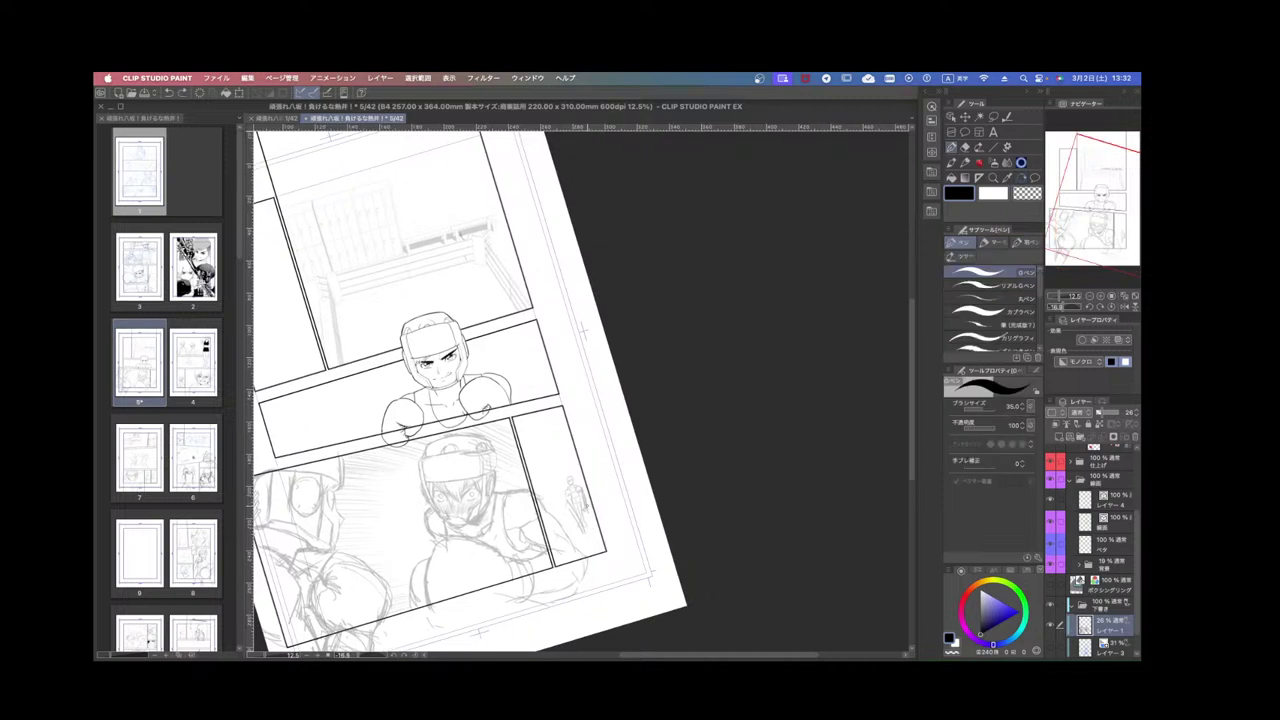
left_click_drag(600, 505, 687, 468)
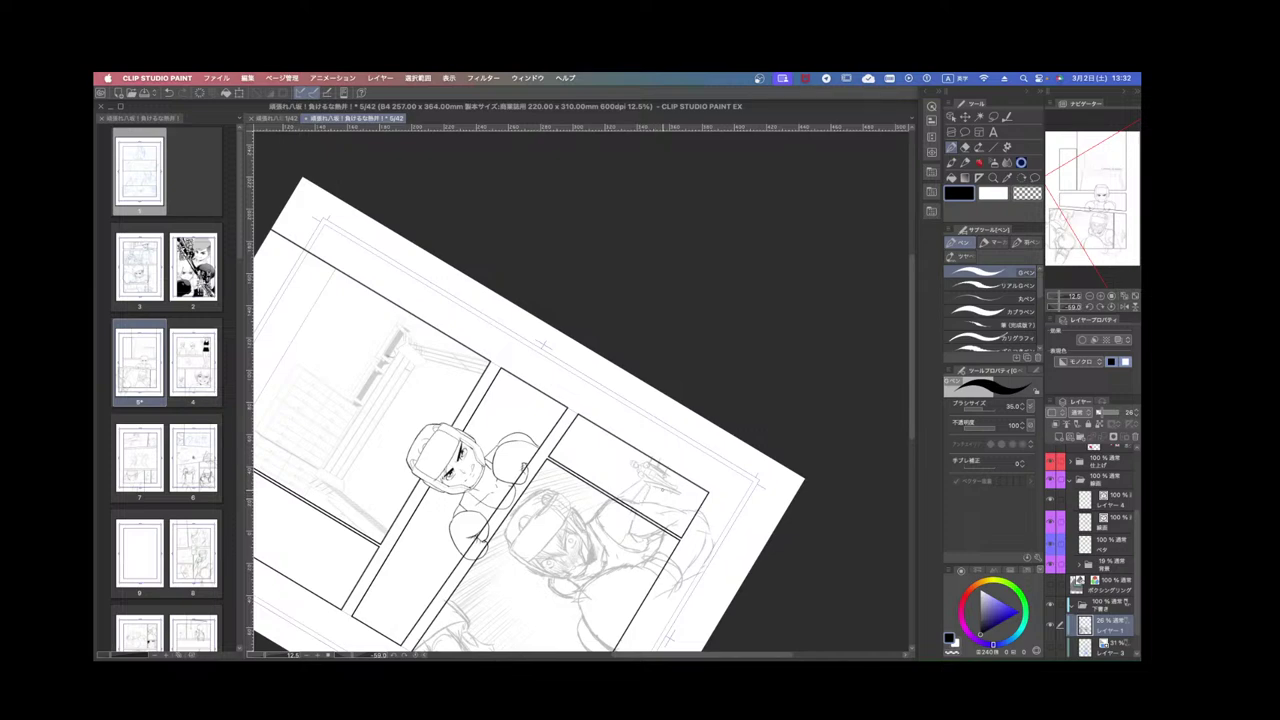
left_click_drag(663, 489, 622, 510)
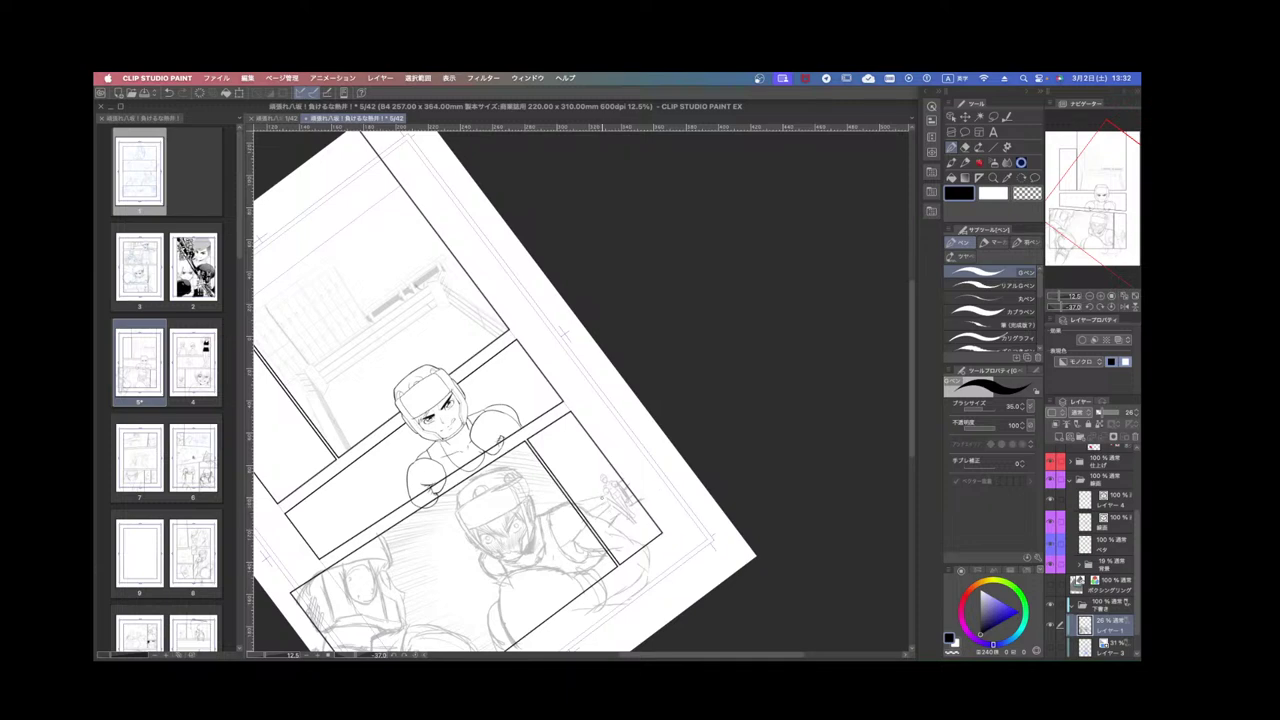
mouse_move(608, 484)
left_mouse_down()
mouse_move(584, 502)
mouse_move(595, 508)
left_mouse_up()
key("super+z")
Erase the boxers' sketch lines that spill below the bottom frames.
left_click_drag(657, 486, 612, 573)
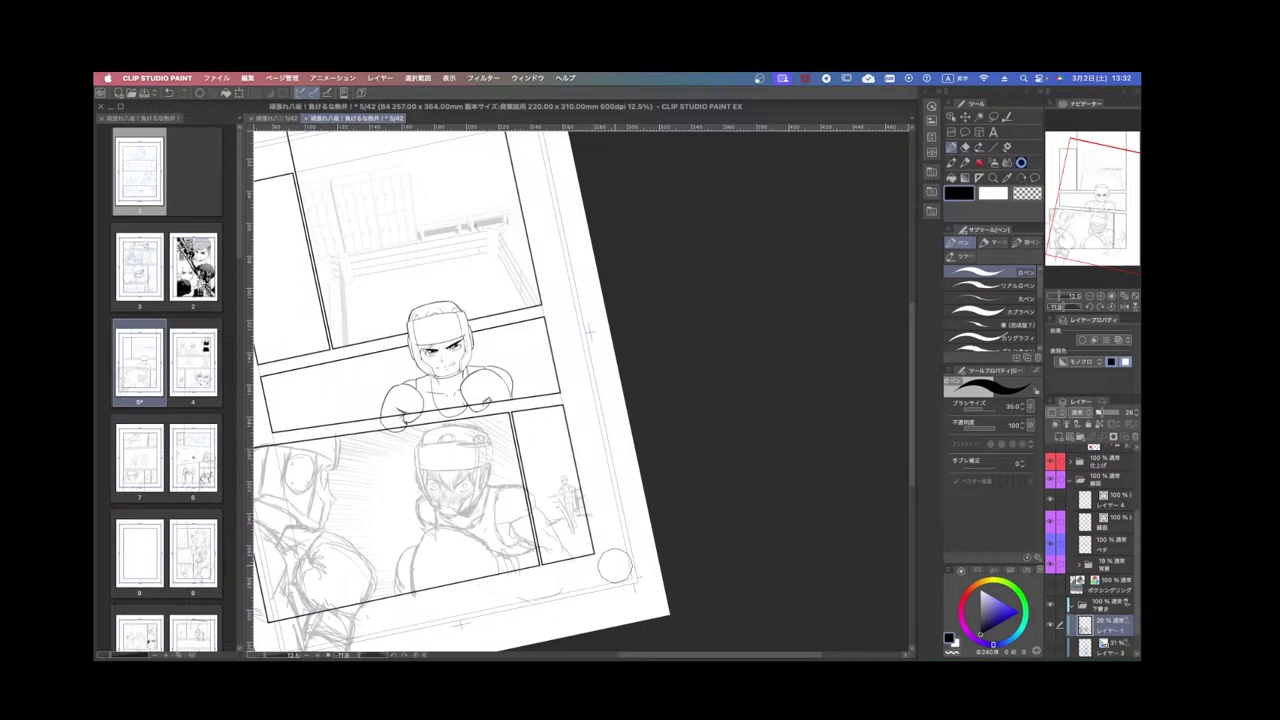
left_click_drag(548, 601, 785, 522)
mouse_move(588, 553)
left_mouse_down()
mouse_move(462, 578)
mouse_move(528, 551)
mouse_move(636, 554)
left_mouse_up()
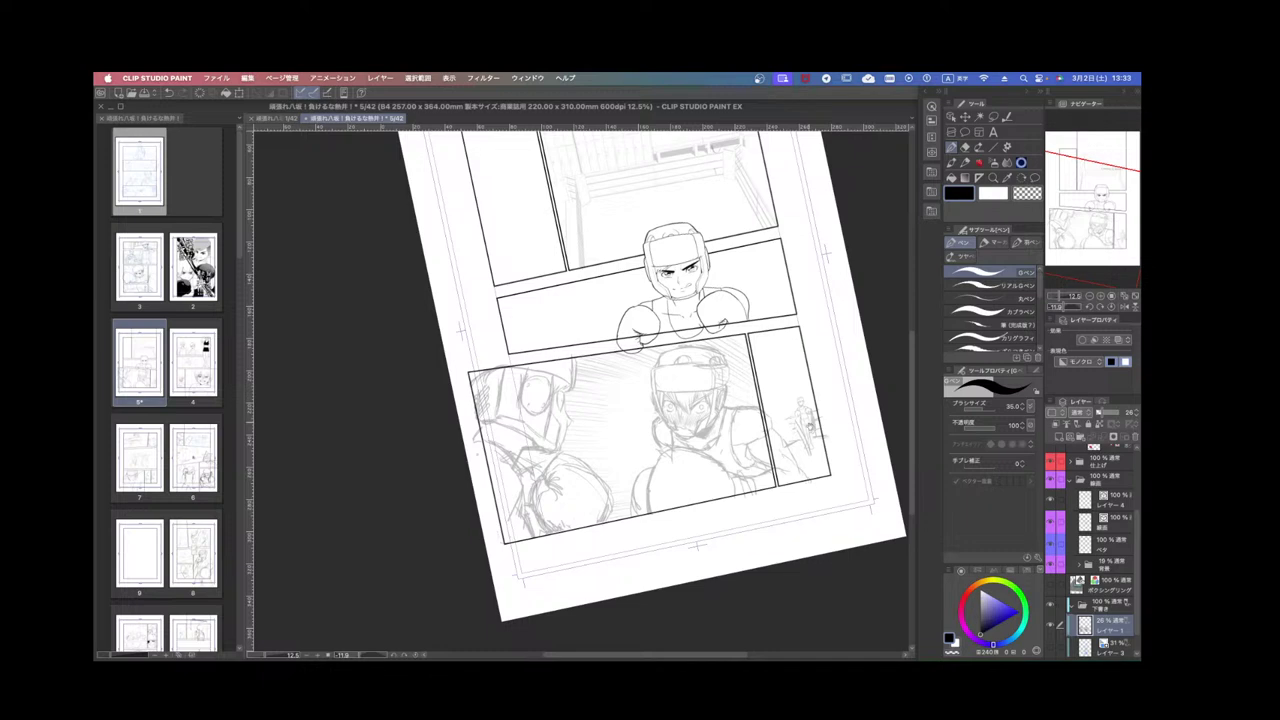
Display the 下書き folder in the blue layer colour and select the vector layer レイヤー 4 for inking.
left_click_drag(810, 426, 684, 608)
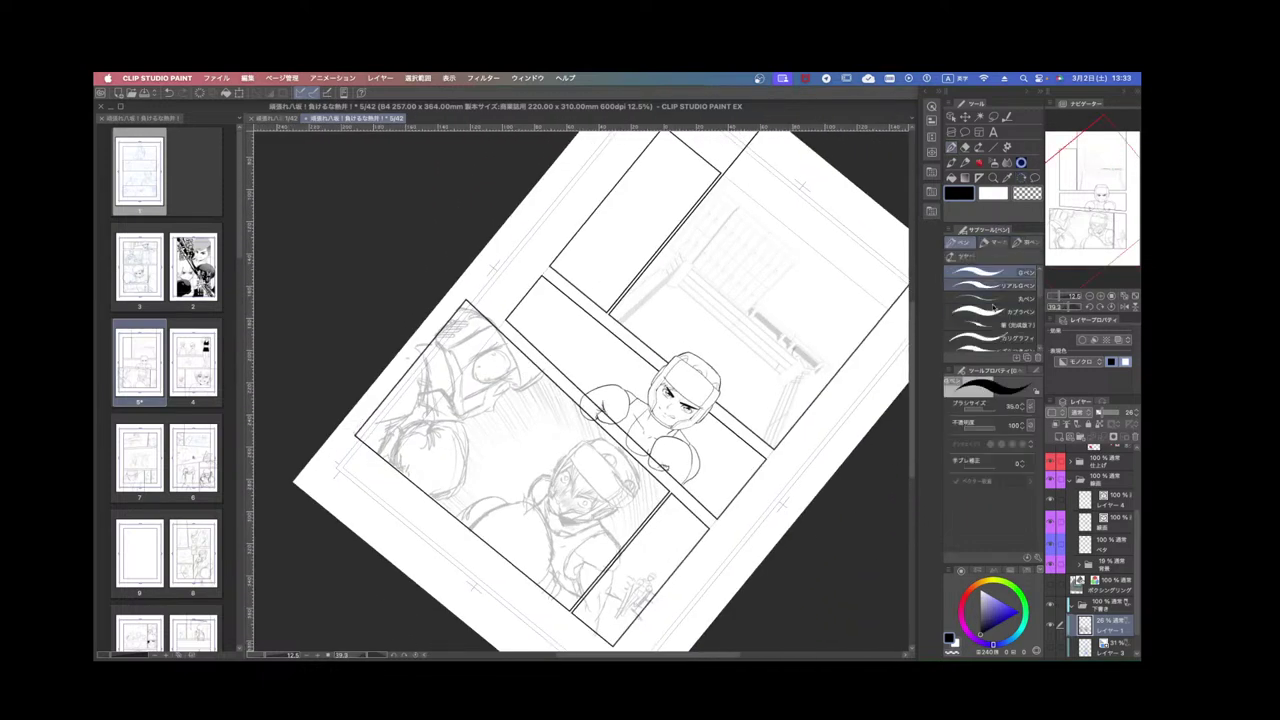
left_click(1108, 496)
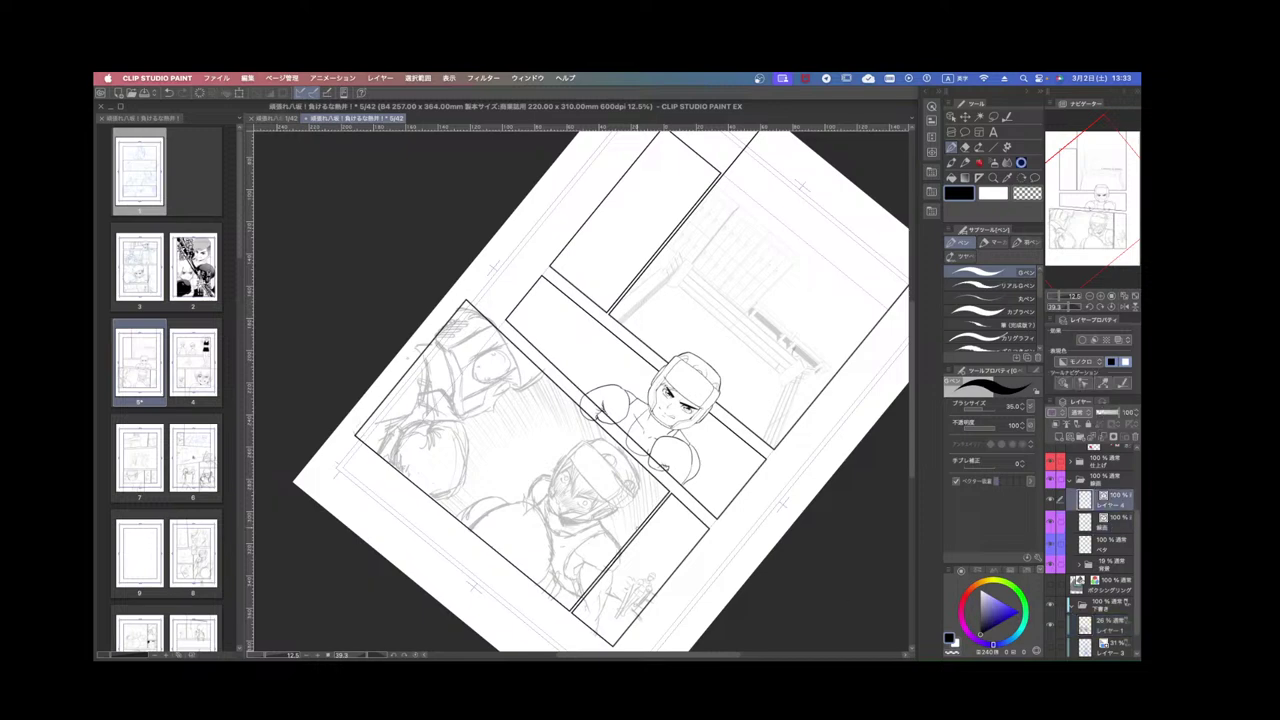
scroll(574, 470, "up", 3)
scroll(676, 482, "down", 1)
left_click(1113, 607)
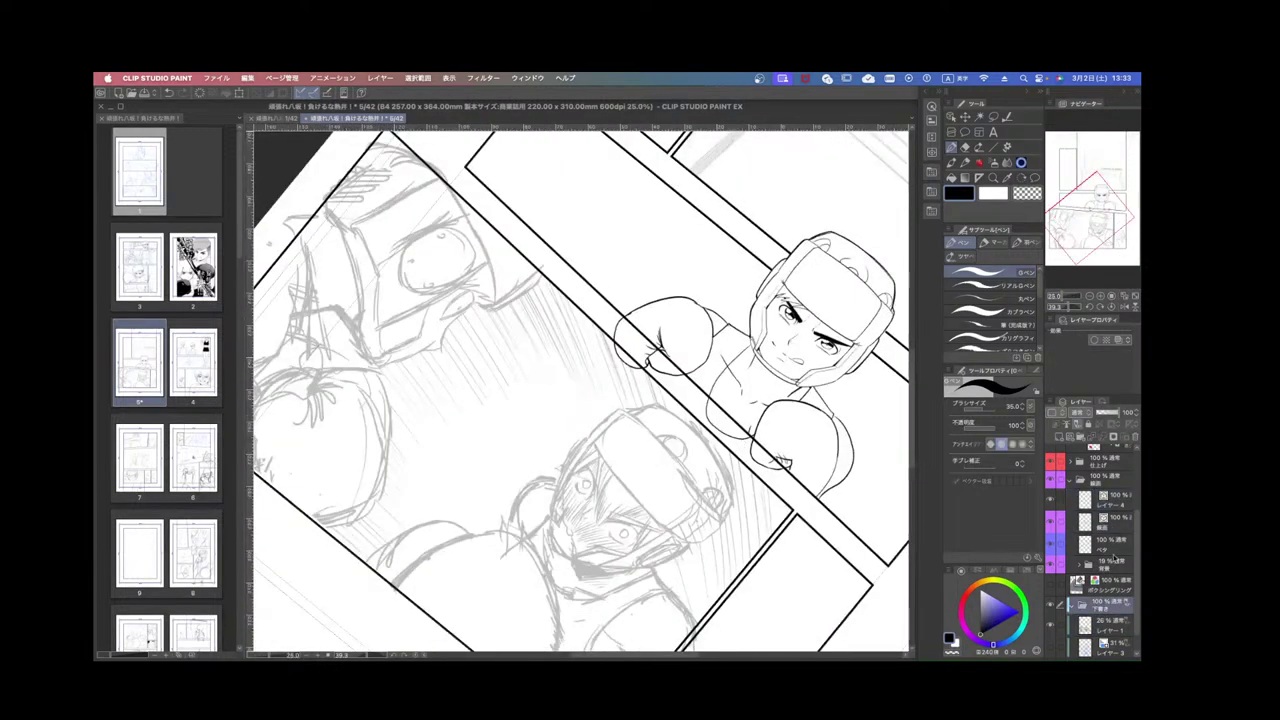
left_click(1126, 341)
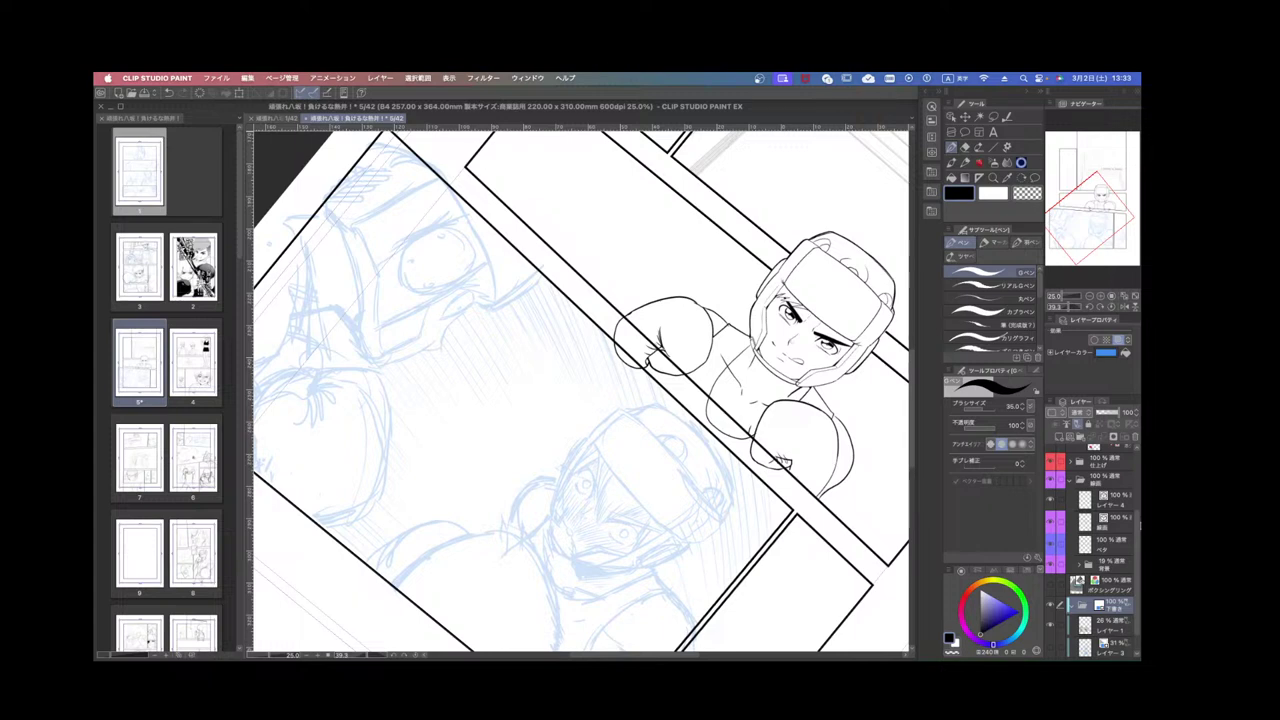
left_click(1107, 504)
scroll(644, 484, "up", 1)
left_click_drag(660, 486, 748, 416)
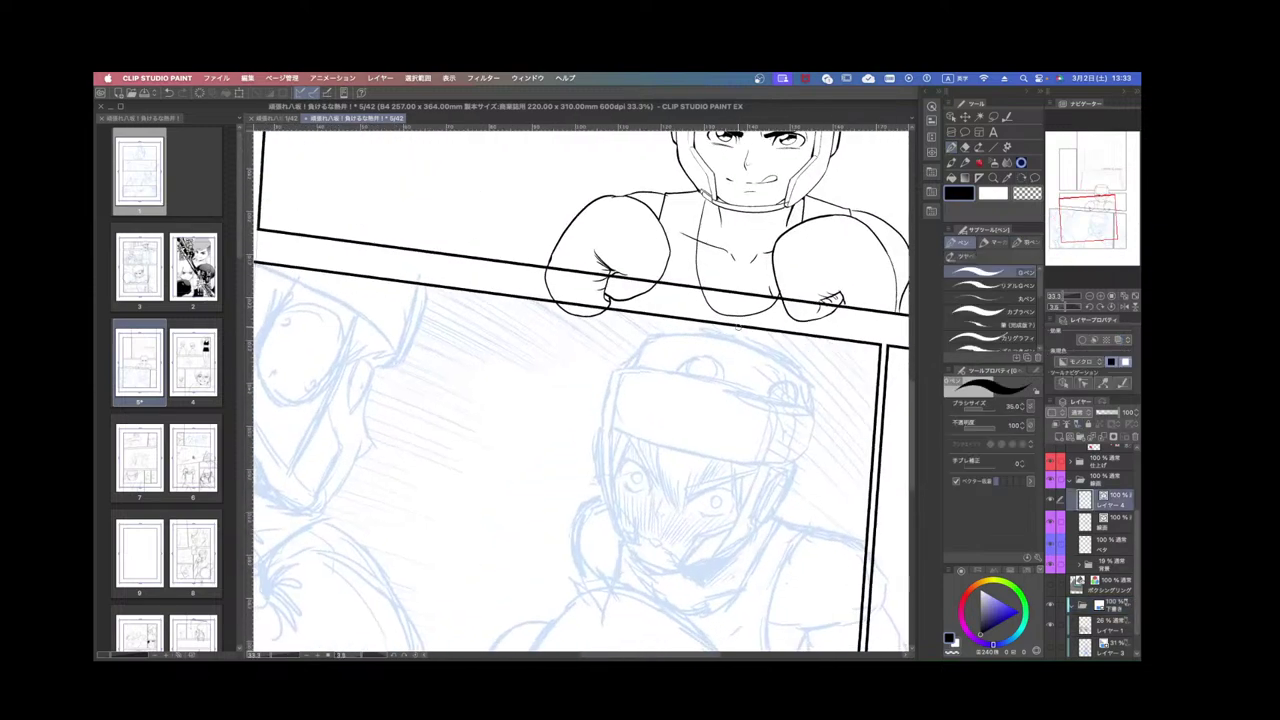
scroll(738, 325, "up", 1)
left_click_drag(610, 350, 597, 432)
key("super+z")
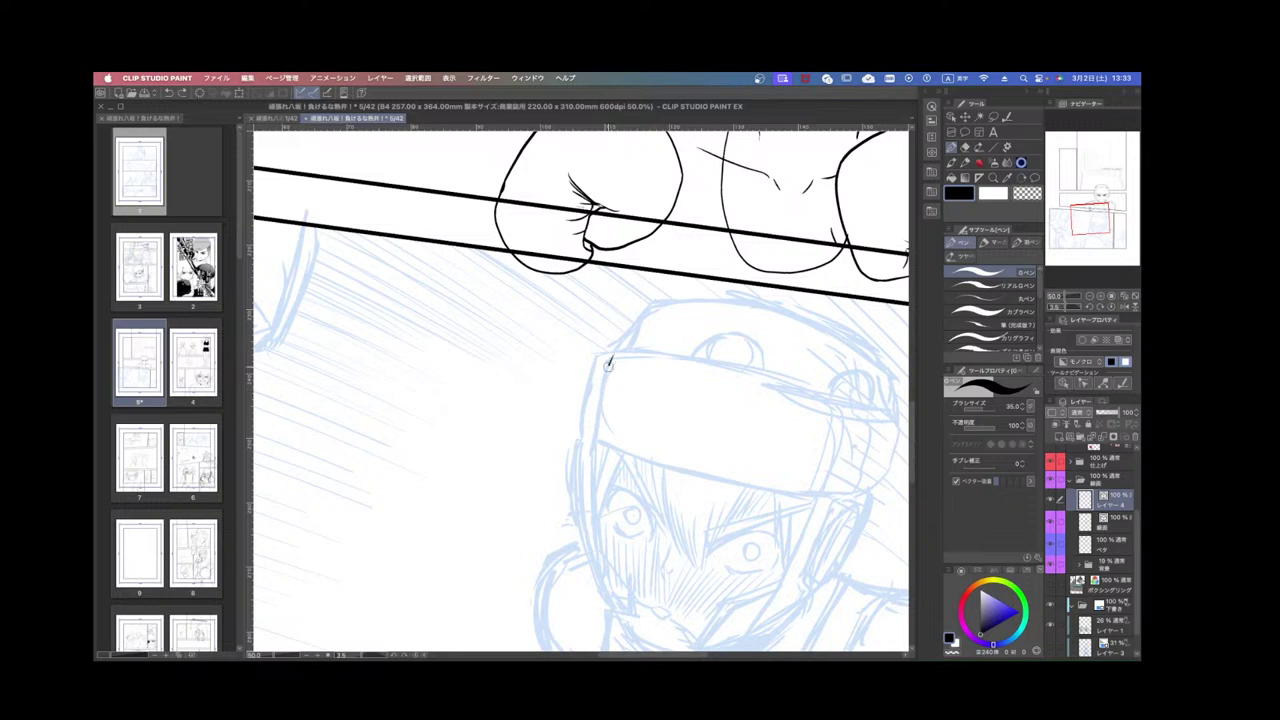
left_click_drag(611, 355, 592, 431)
key("super+z")
left_click_drag(610, 356, 598, 416)
key("super+z")
scroll(694, 522, "down", 3)
left_click_drag(579, 336, 586, 446)
key("shift+space")
mouse_move(648, 348)
left_mouse_down()
mouse_move(708, 391)
mouse_move(692, 440)
left_mouse_up()
key("super+z")
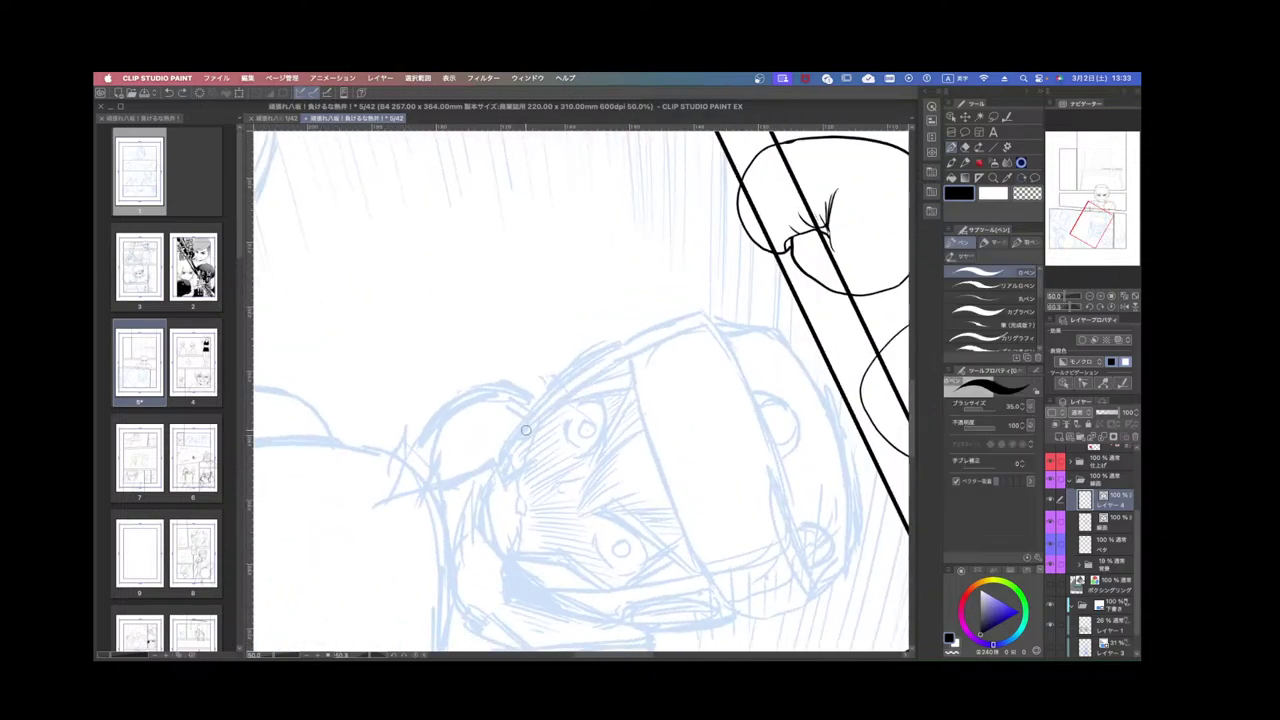
Ink the left outline of the right-hand boxer's headgear, from the cheek up to the forehead band.
left_click_drag(522, 434, 627, 351)
key("super+z")
left_click_drag(520, 437, 586, 384)
key("super+z")
left_click_drag(520, 440, 631, 356)
mouse_move(500, 455)
left_mouse_down()
mouse_move(623, 342)
mouse_move(662, 322)
mouse_move(705, 317)
left_mouse_up()
Ink the upper, lower and right edges of the forehead band on the right-hand boxer's headgear.
mouse_move(720, 376)
left_mouse_down()
mouse_move(690, 304)
mouse_move(591, 247)
left_mouse_up()
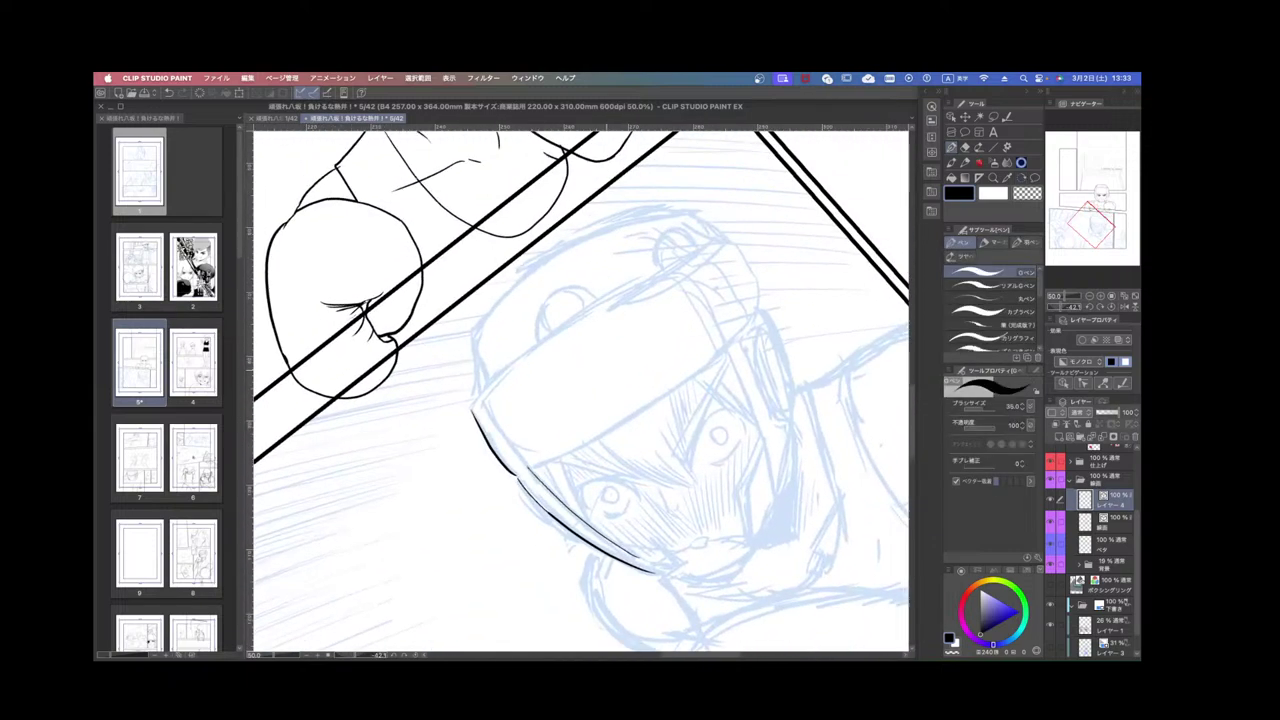
mouse_move(478, 410)
left_mouse_down()
mouse_move(535, 343)
mouse_move(678, 260)
mouse_move(778, 254)
left_mouse_up()
key("super+z")
mouse_move(472, 402)
left_mouse_down()
mouse_move(505, 364)
mouse_move(730, 248)
left_mouse_up()
mouse_move(521, 465)
left_mouse_down()
mouse_move(606, 430)
mouse_move(758, 331)
mouse_move(802, 389)
mouse_move(803, 418)
left_mouse_up()
left_click_drag(788, 350, 779, 427)
Ink the lower contour and pointed tip of the left cheek guard on the right-hand boxer's headgear.
scroll(800, 459, "down", 2)
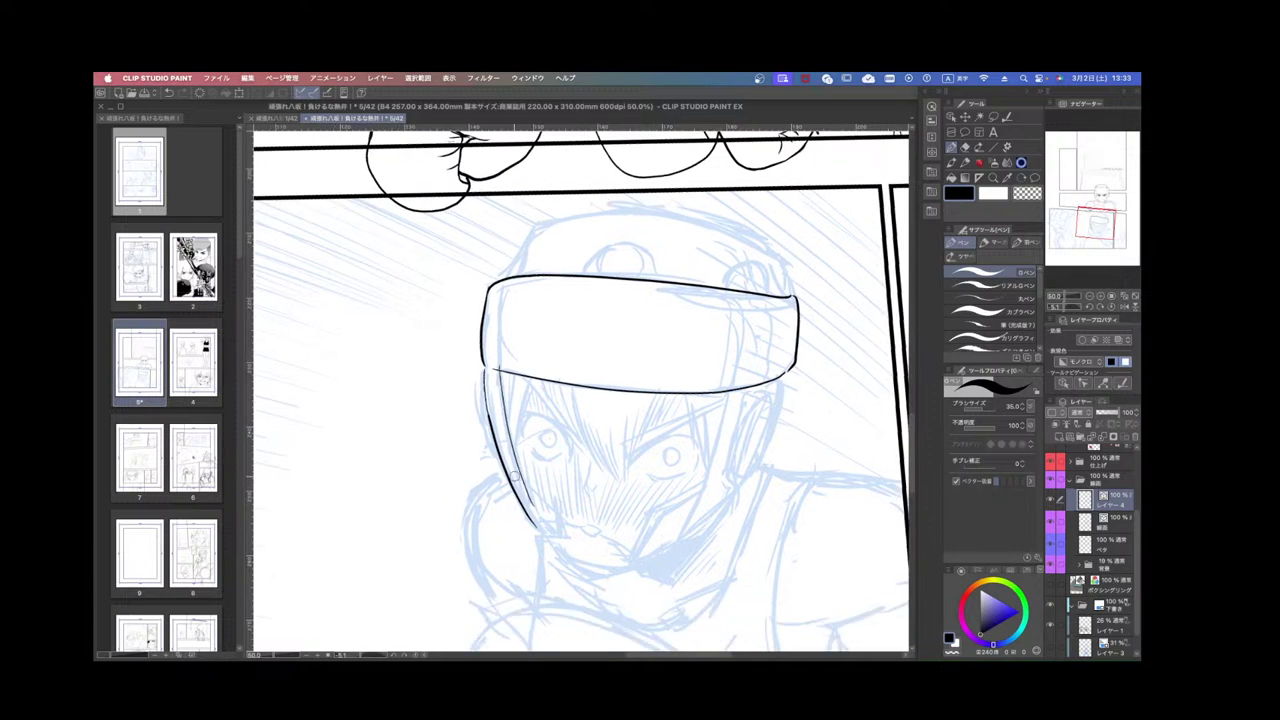
mouse_move(517, 481)
left_mouse_down()
mouse_move(560, 510)
mouse_move(535, 510)
left_mouse_up()
key("super+z")
scroll(530, 535, "down", 3)
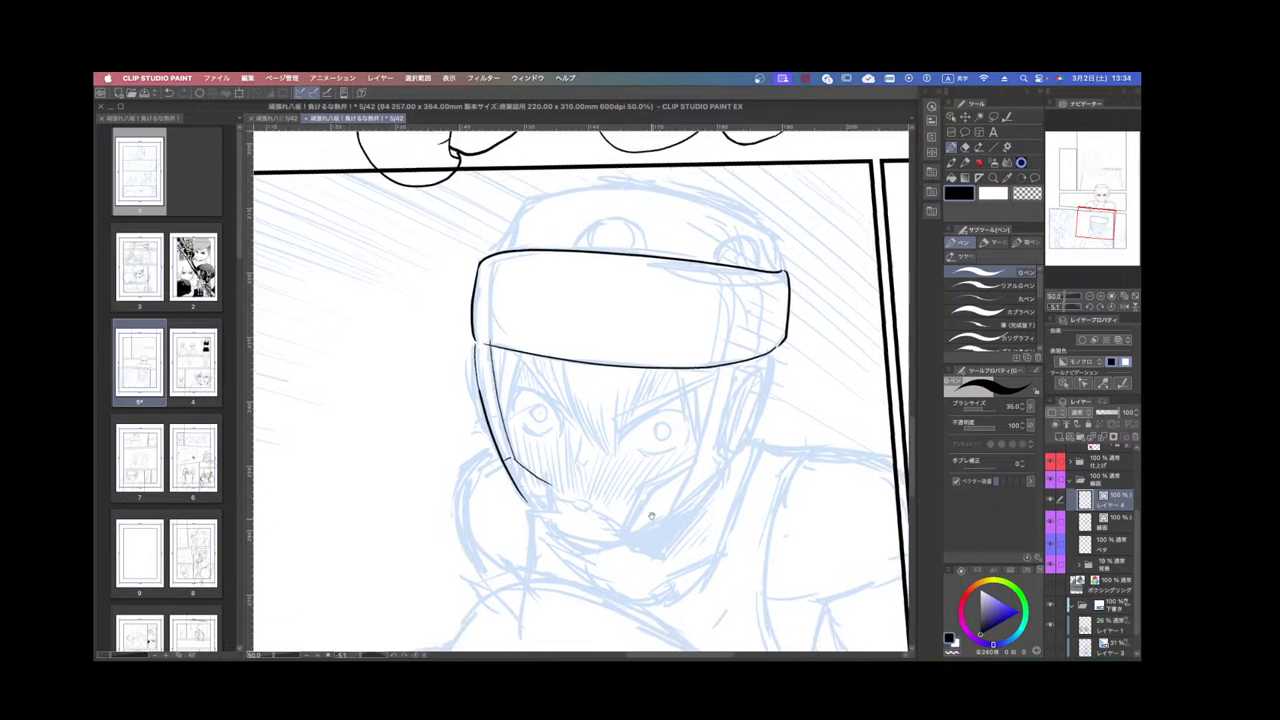
left_click_drag(538, 463, 551, 502)
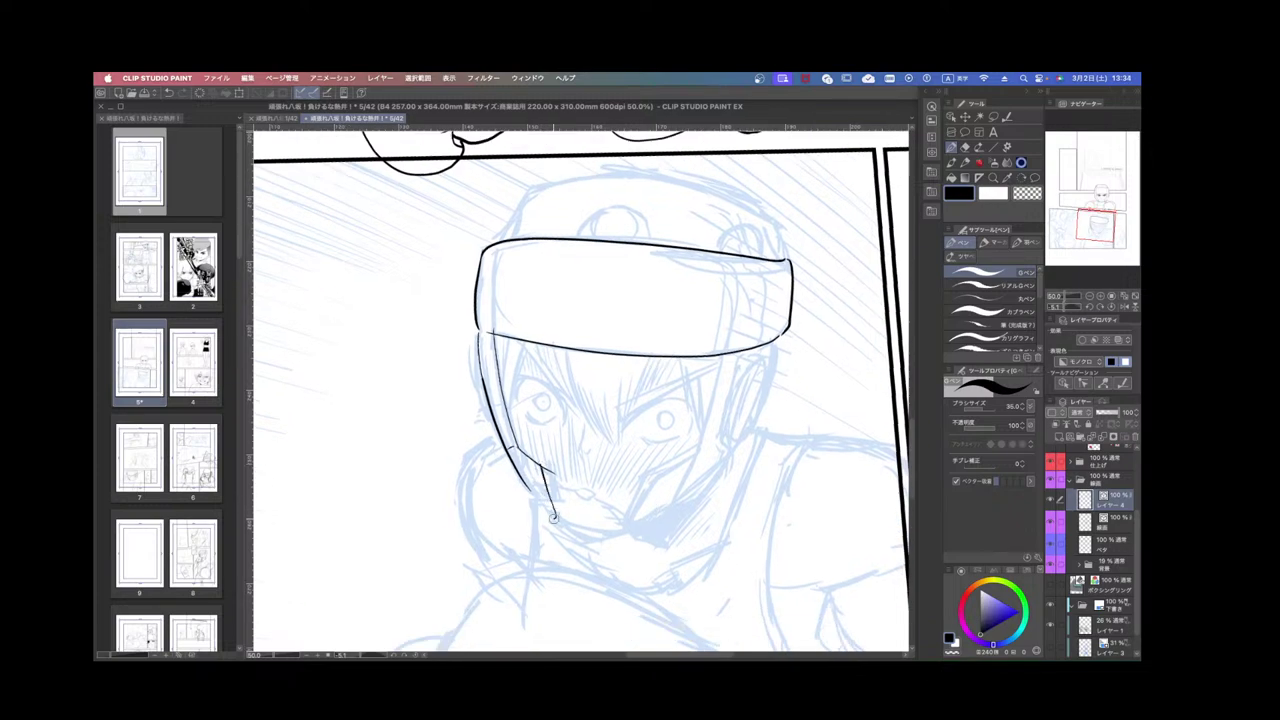
key("r")
left_click_drag(544, 453, 509, 396)
scroll(509, 420, "left", 5)
key("super+plus")
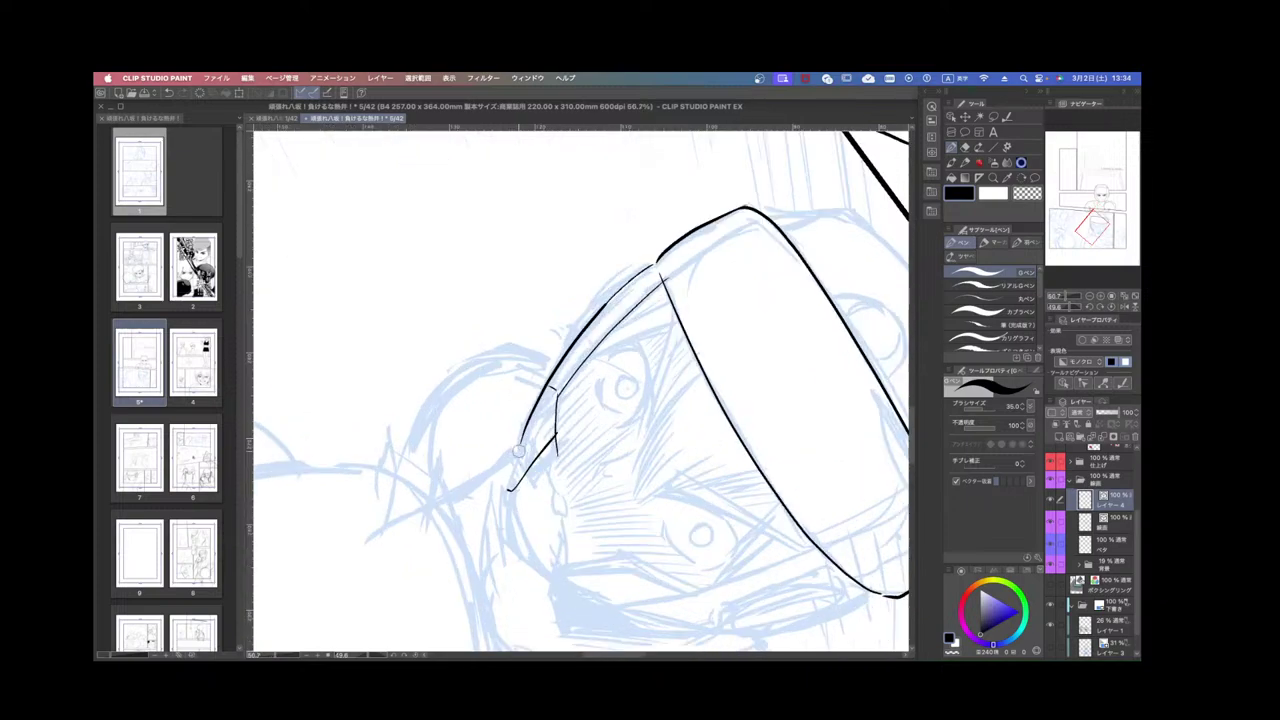
left_click_drag(507, 492, 520, 438)
Ink a curved line from the inside of the left cheek guard up to the forehead band.
key("r")
mouse_move(762, 500)
left_mouse_down()
mouse_move(803, 354)
mouse_move(769, 403)
left_mouse_up()
key("space")
left_click_drag(534, 403, 574, 318)
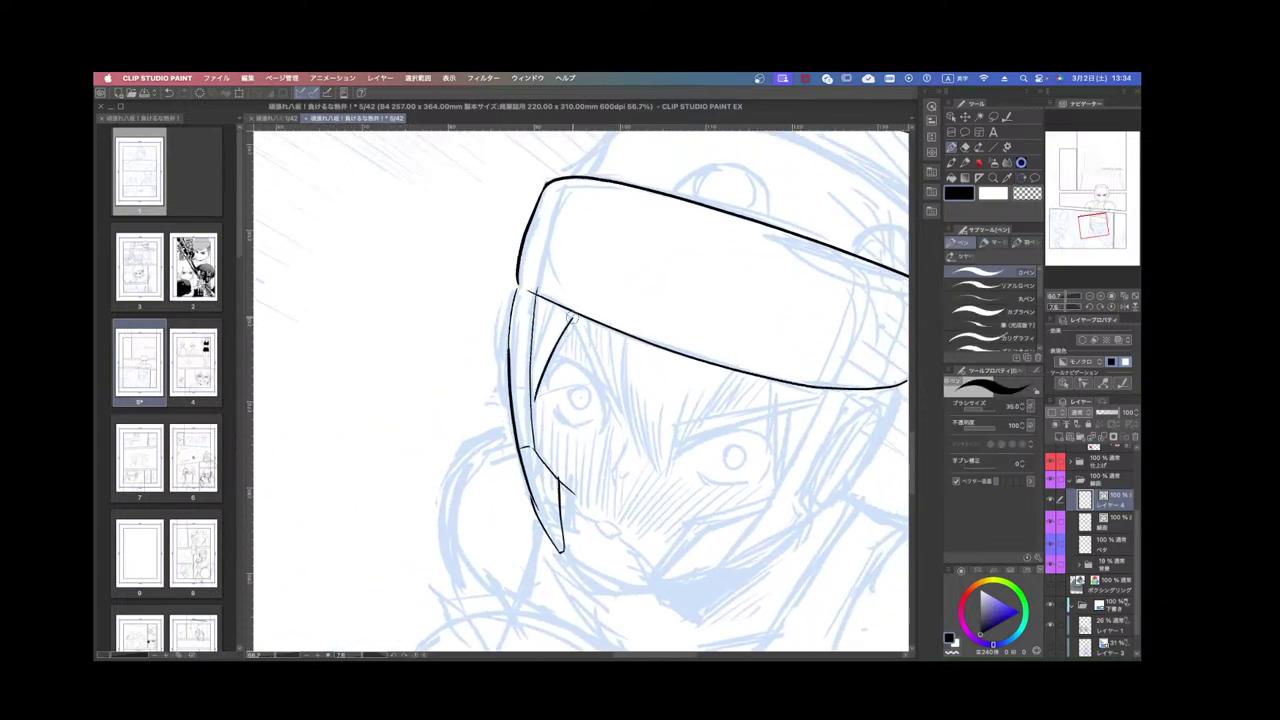
Ink the vertical seam lines near the left and right ends of the forehead band on the right-hand boxer's headgear.
key("super+z")
mouse_move(532, 412)
left_mouse_down()
mouse_move(578, 315)
mouse_move(519, 330)
mouse_move(517, 368)
mouse_move(543, 267)
left_mouse_up()
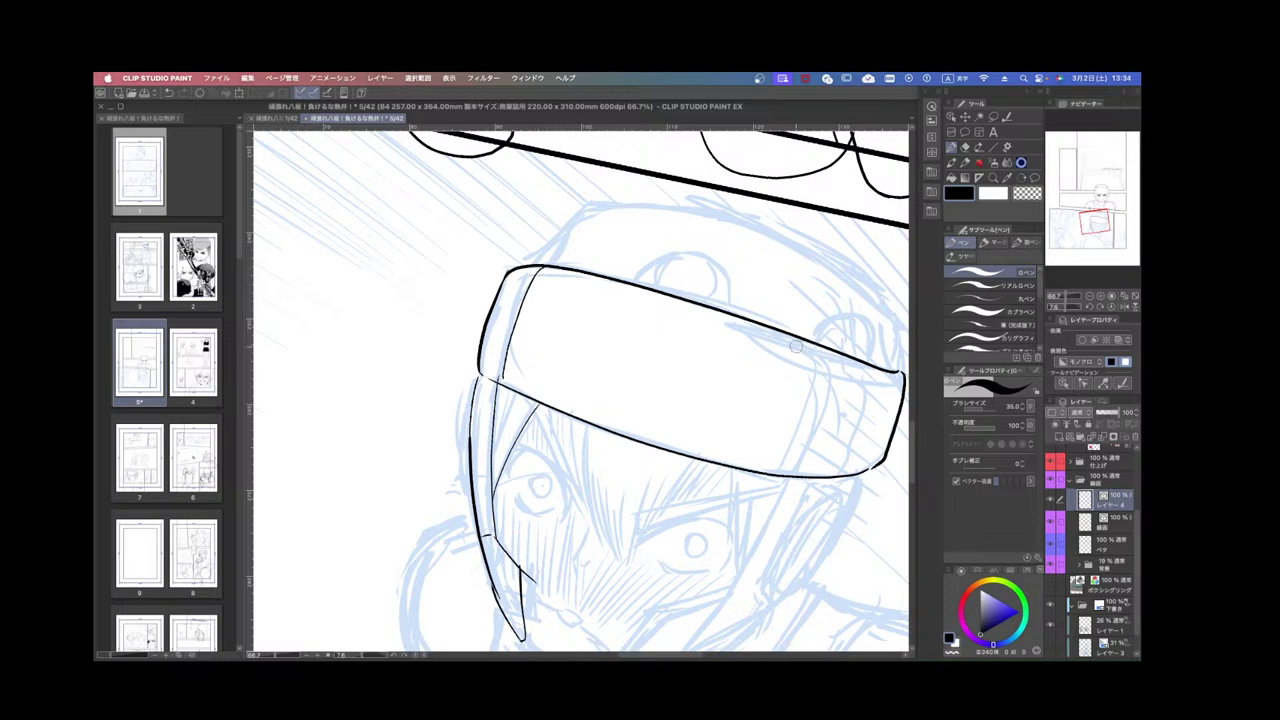
mouse_move(796, 347)
left_mouse_down()
mouse_move(803, 404)
mouse_move(788, 355)
mouse_move(752, 452)
left_mouse_up()
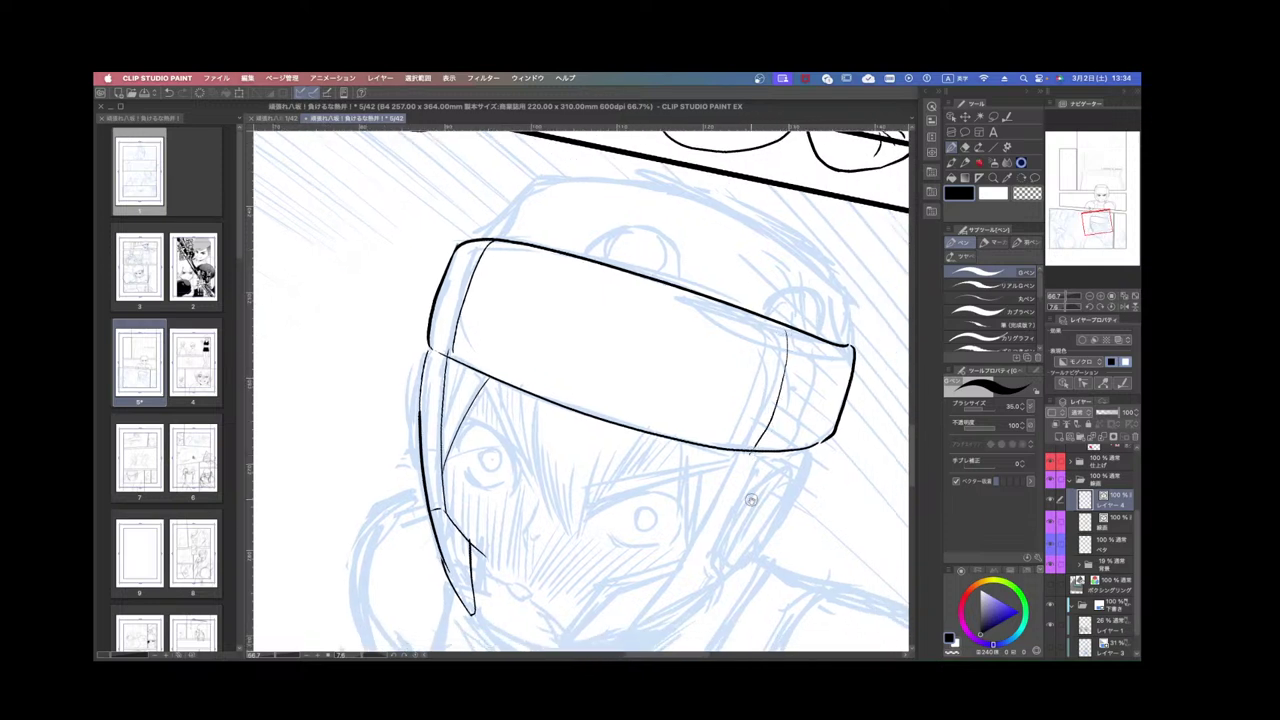
Ink the inner plate lines that give thickness to the left cheek guard, down to its pointed tip.
left_click_drag(752, 500, 746, 424)
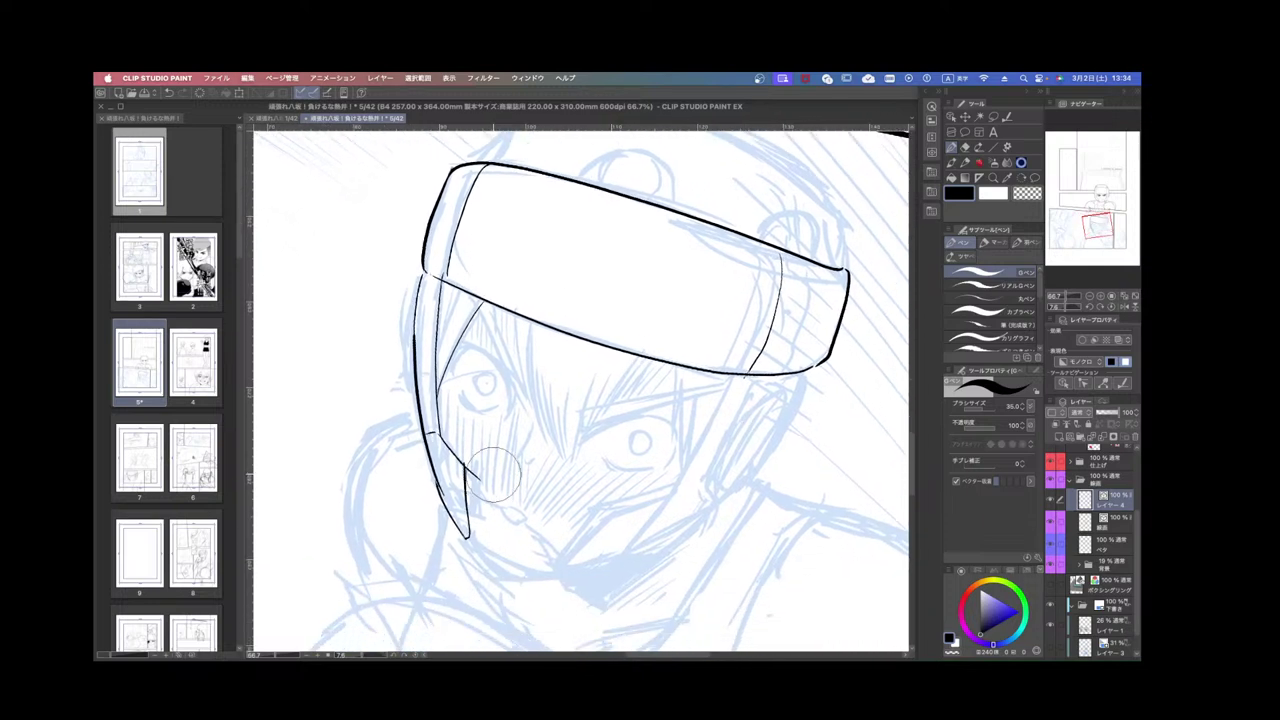
left_click_drag(676, 490, 790, 384)
left_click_drag(512, 536, 560, 530)
key("super+z")
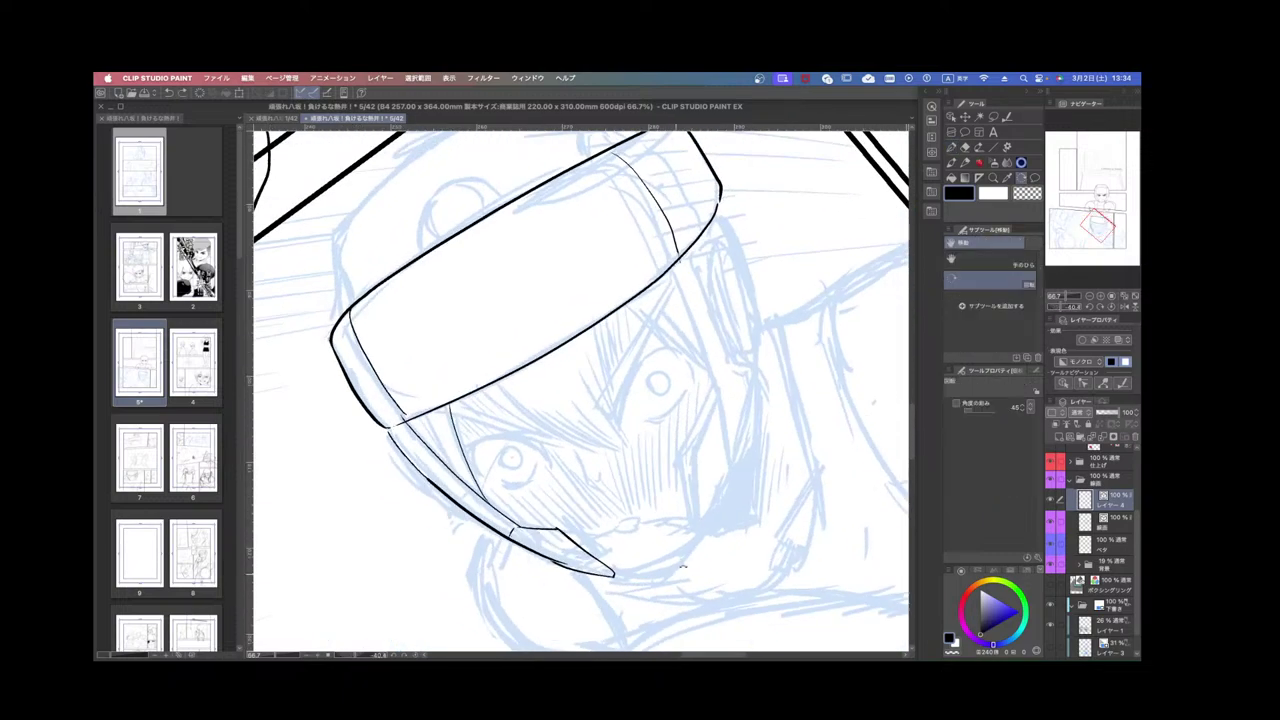
left_click_drag(653, 543, 707, 502)
mouse_move(575, 551)
left_mouse_down()
mouse_move(726, 549)
mouse_move(730, 492)
mouse_move(690, 535)
mouse_move(609, 553)
left_mouse_up()
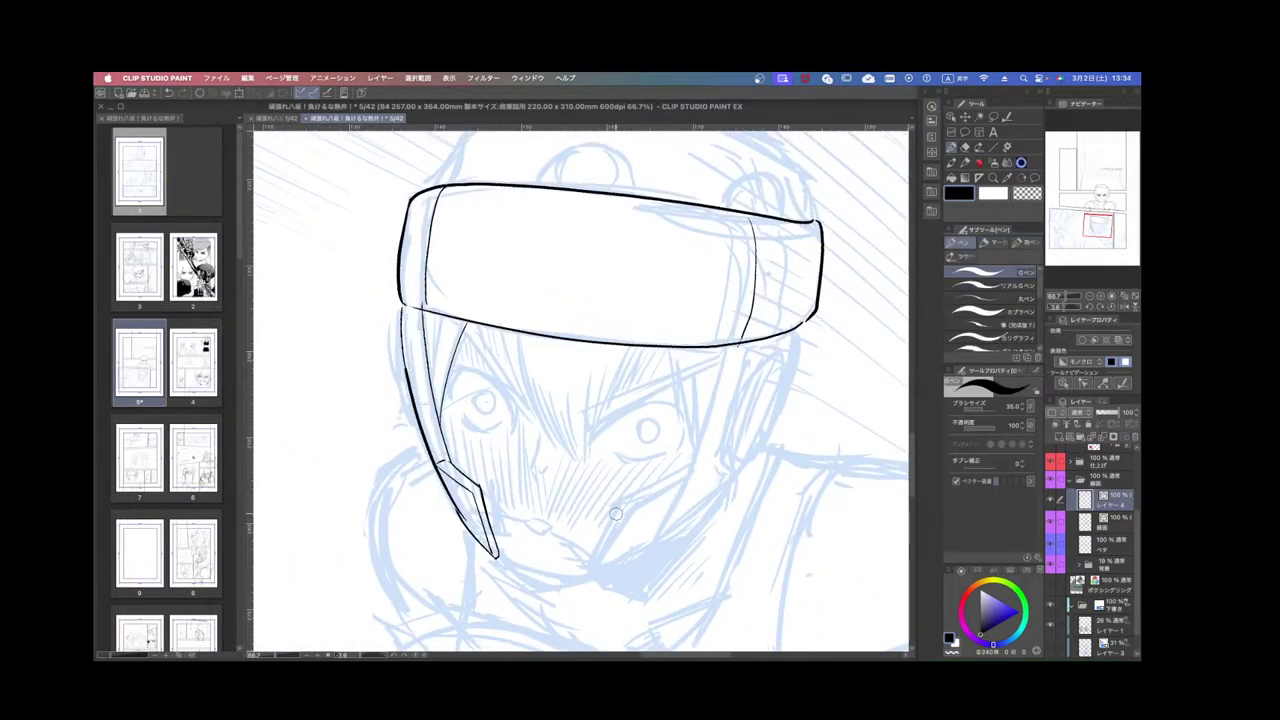
Ink the right cheek guard's inner edge, from its angular lower plate up to the forehead band.
mouse_move(684, 479)
left_mouse_down()
mouse_move(614, 509)
mouse_move(590, 565)
left_mouse_up()
mouse_move(592, 567)
left_mouse_down()
mouse_move(614, 508)
mouse_move(637, 524)
left_mouse_up()
key("shift+space")
key("super+z")
mouse_move(544, 564)
left_mouse_down()
mouse_move(586, 525)
mouse_move(662, 506)
left_mouse_up()
key("super+z")
mouse_move(588, 524)
left_mouse_down()
mouse_move(663, 507)
mouse_move(601, 532)
mouse_move(728, 462)
left_mouse_up()
key("shift+space")
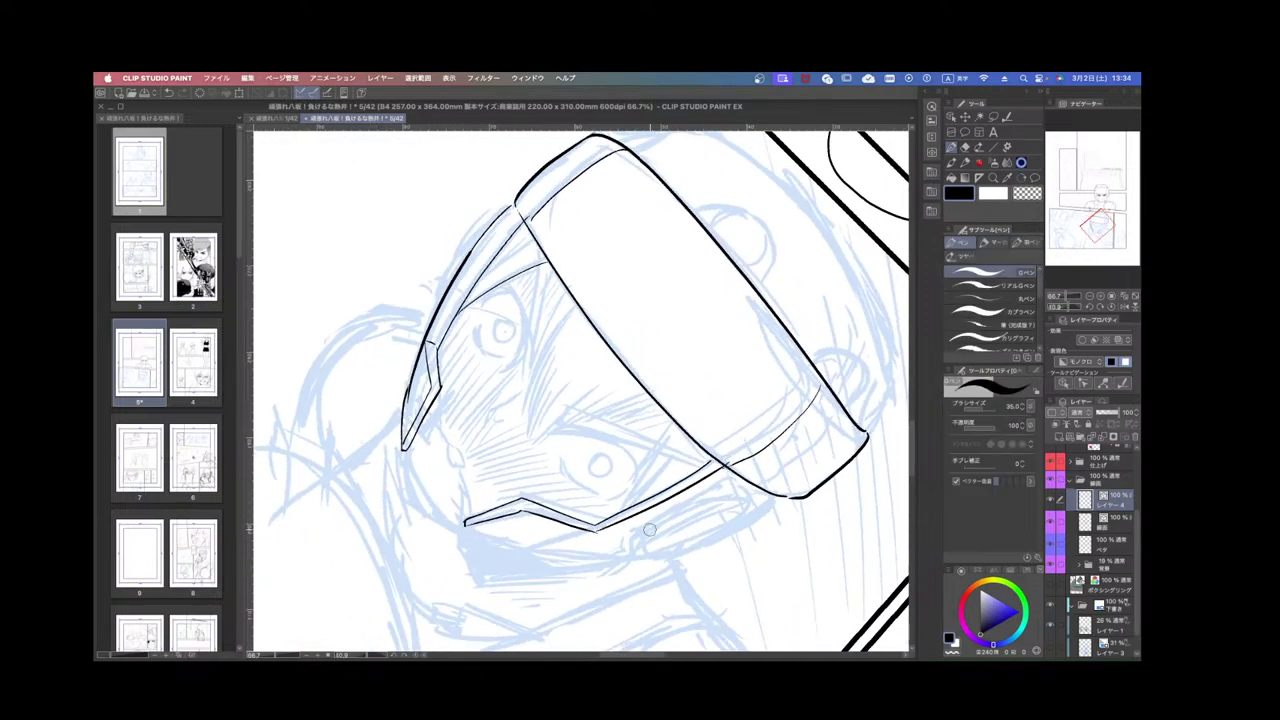
key("super+minus")
key("shift+space")
left_click_drag(680, 538, 750, 444)
left_click_drag(613, 540, 713, 504)
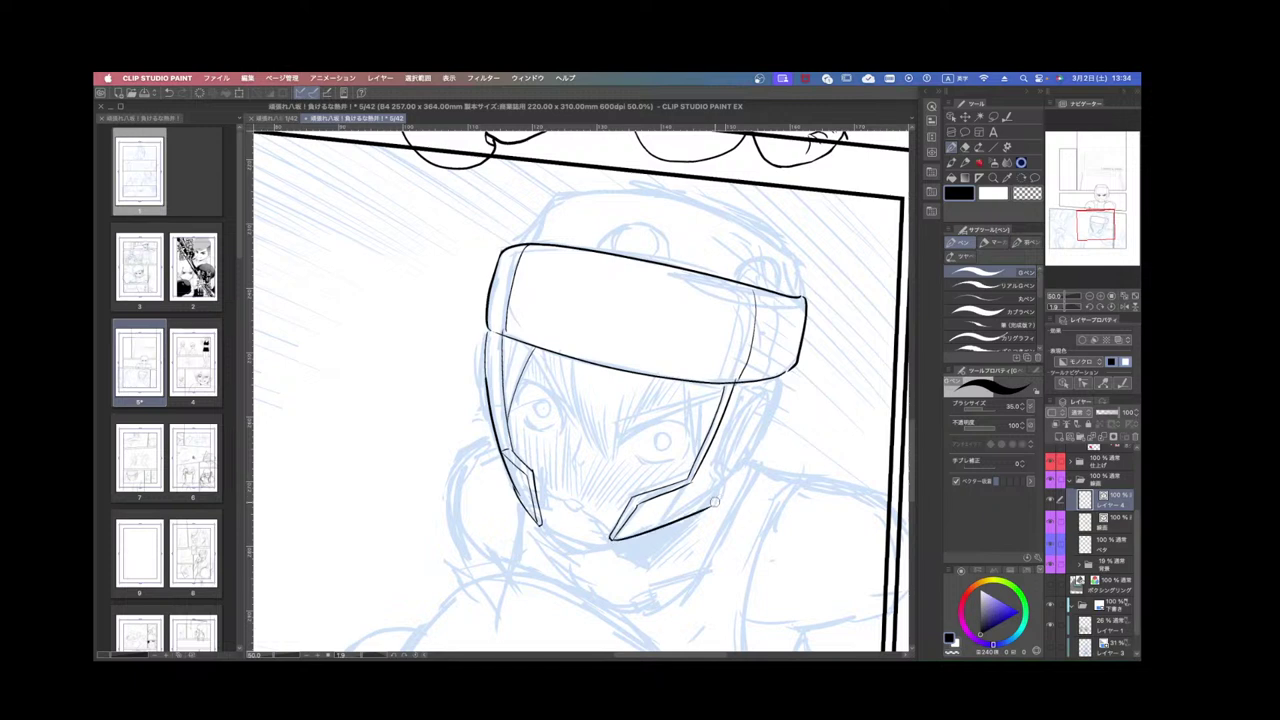
key("super+z")
left_click_drag(610, 540, 680, 514)
key("super+z")
key("super+z")
key("super+z")
Ink the inner plate line and the lower edge of the right cheek guard.
left_click_drag(638, 503, 686, 487)
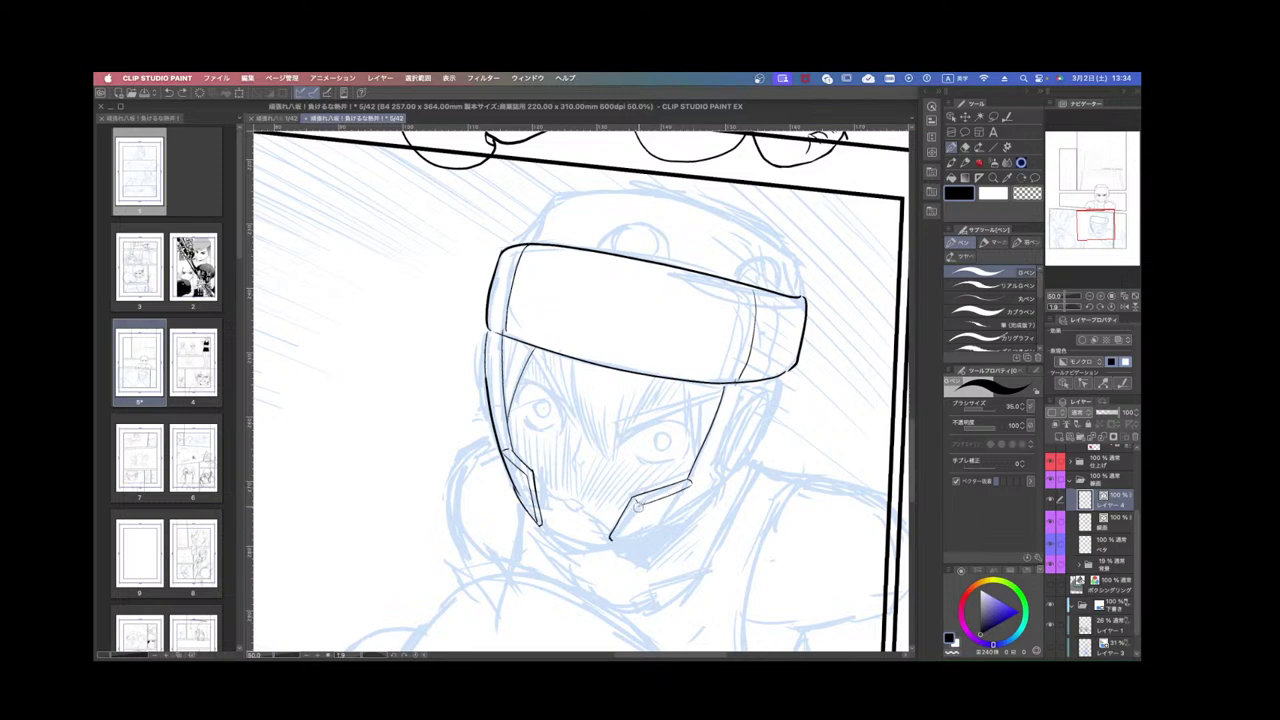
left_click_drag(634, 500, 610, 540)
mouse_move(608, 545)
left_mouse_down()
mouse_move(680, 512)
mouse_move(662, 515)
left_mouse_up()
Ink a second parallel line along the right cheek guard's strap, from the lower plate up to the forehead band.
mouse_move(748, 464)
left_mouse_down()
mouse_move(660, 540)
mouse_move(546, 338)
left_mouse_up()
key("r")
key("r")
left_click_drag(670, 294, 697, 347)
left_click_drag(681, 258, 679, 412)
scroll(679, 412, "up", 1)
mouse_move(496, 478)
left_mouse_down()
mouse_move(605, 374)
mouse_move(564, 397)
left_mouse_up()
key("super+z")
key("super+z")
left_click_drag(499, 473, 599, 375)
Ink the headgear's outer right contour, curving from the forehead band down to the lower edge of the cheek guard.
mouse_move(437, 461)
left_mouse_down()
mouse_move(559, 345)
mouse_move(626, 343)
left_mouse_up()
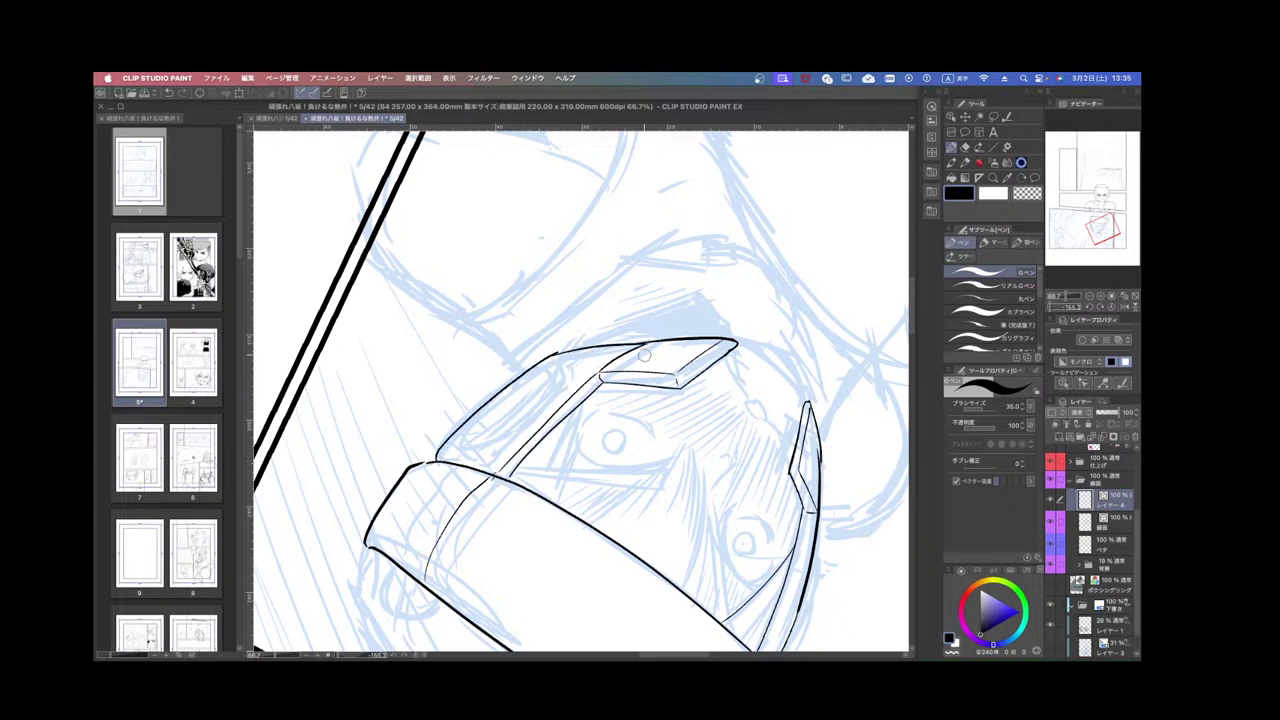
key("super+z")
key("super+z")
mouse_move(436, 458)
left_mouse_down()
mouse_move(526, 368)
mouse_move(646, 340)
left_mouse_up()
key("super+z")
key("r")
left_click_drag(745, 398, 737, 338)
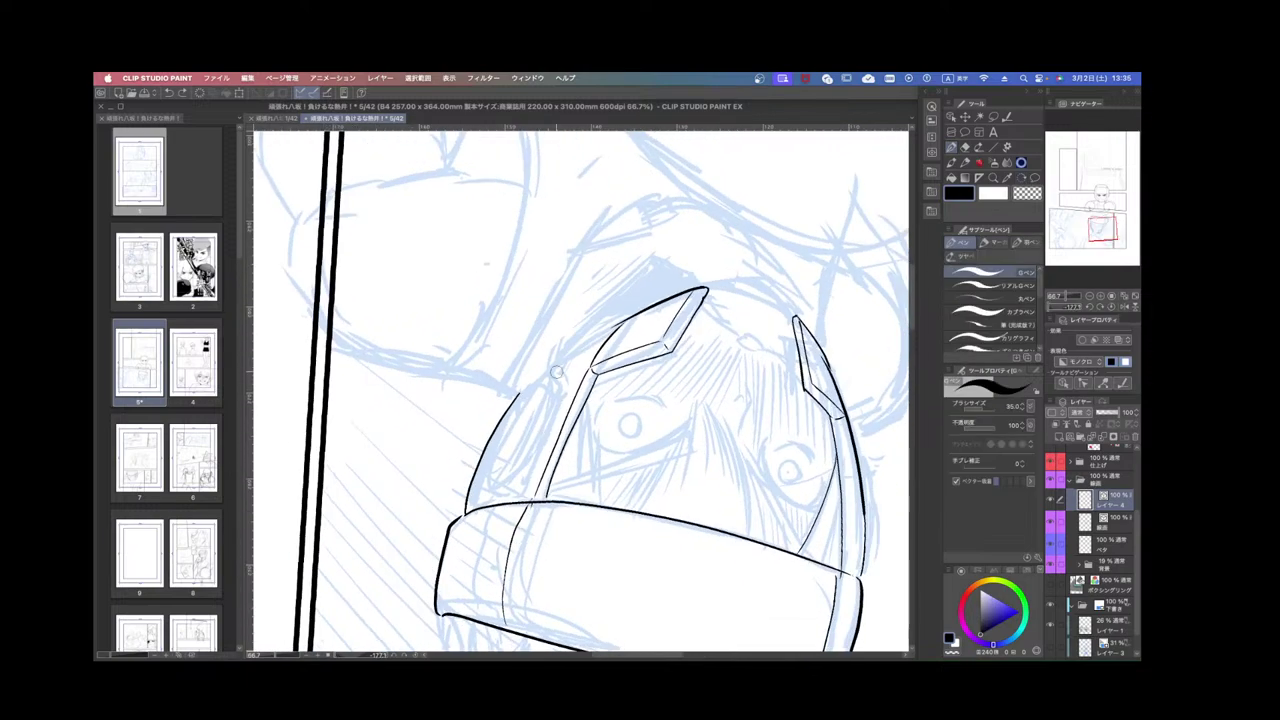
left_click_drag(521, 392, 632, 316)
Examine the inked headgear outline of the right-hand boxer with the canvas turned back upright.
key("super+minus")
key("r")
left_click_drag(750, 330, 460, 468)
key("space")
left_click_drag(622, 447, 726, 511)
key("r")
key("p")
scroll(720, 390, "up", 1)
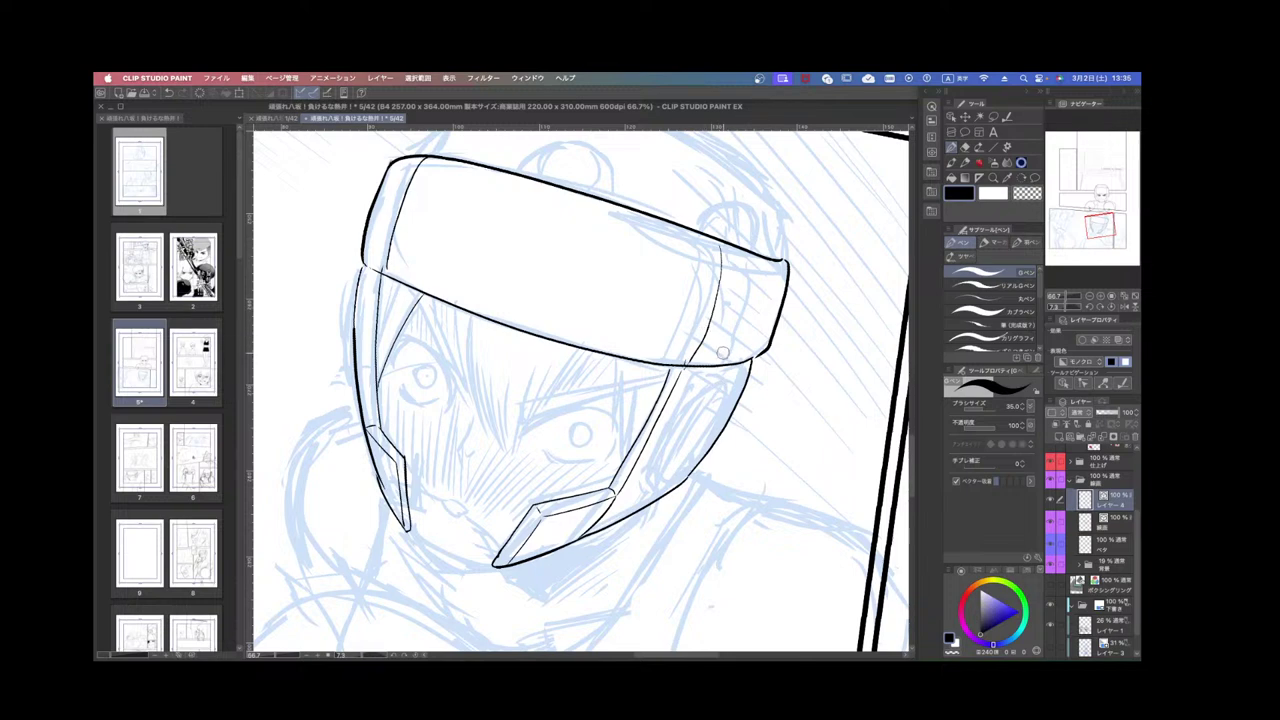
left_click_drag(691, 377, 690, 380)
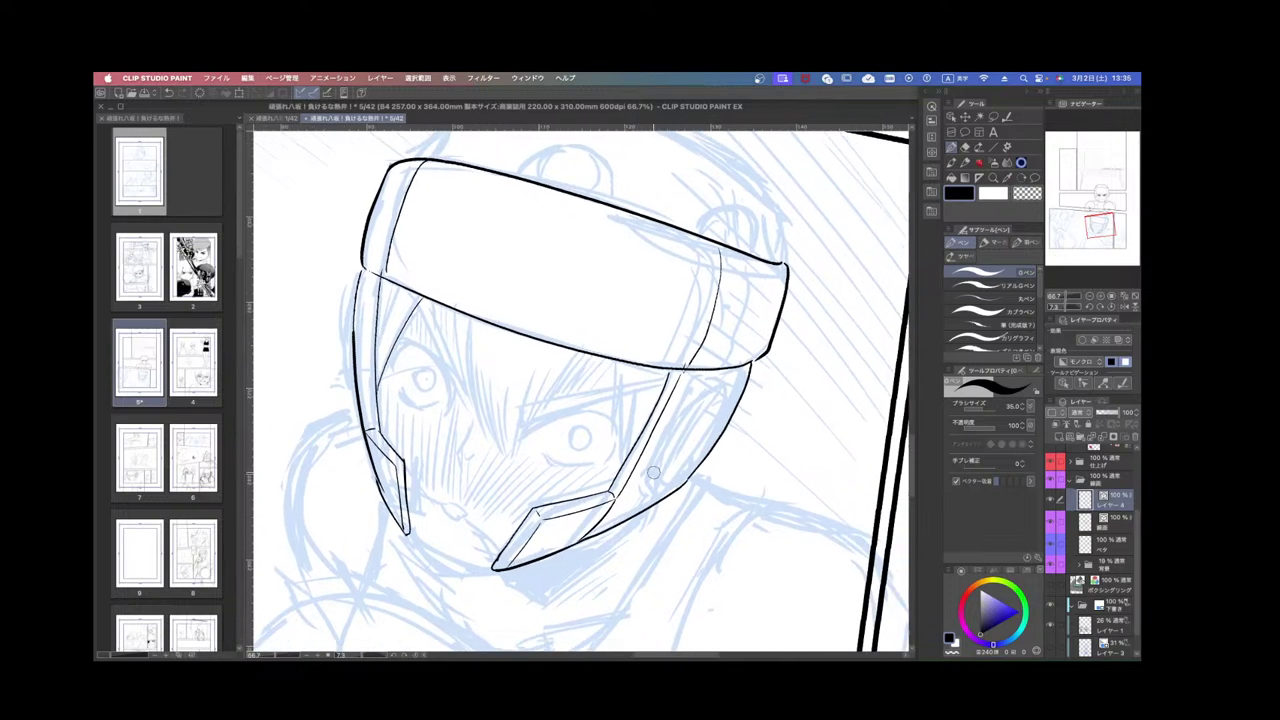
scroll(723, 392, "down", 1)
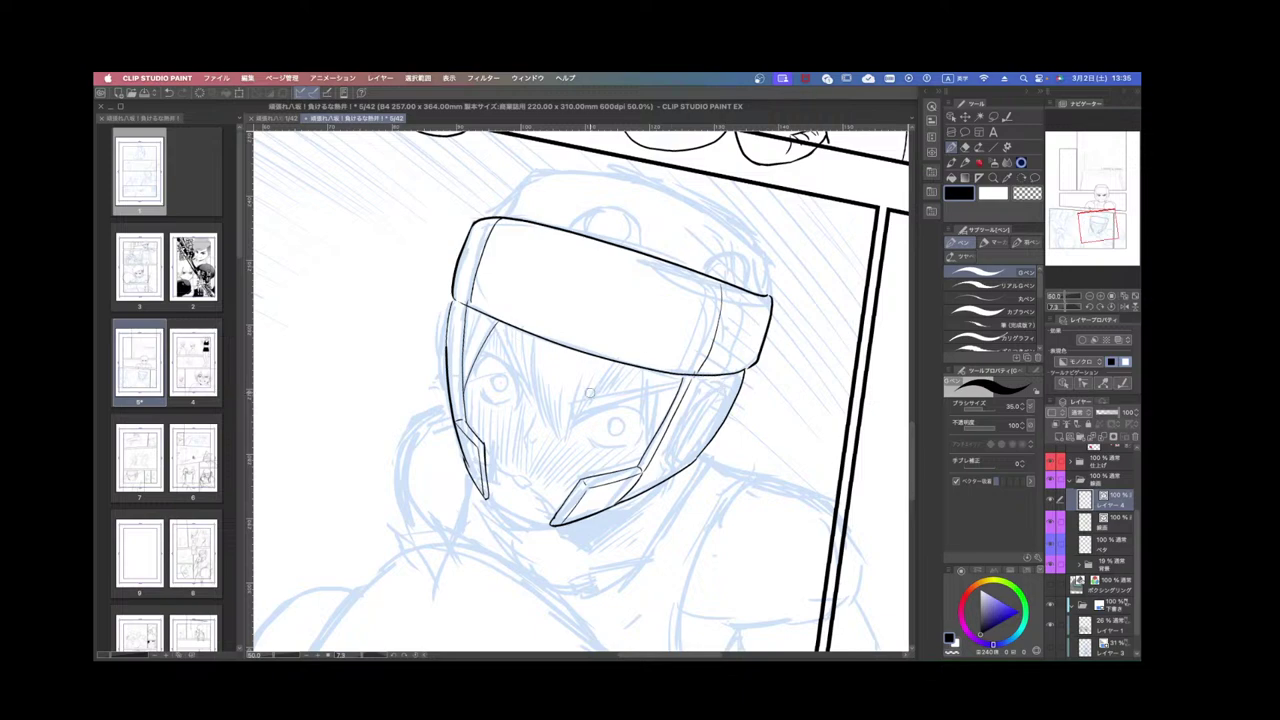
Ink the curved upper outline and short lower lid line of the boxer's right-side eye.
key("r")
mouse_move(598, 413)
left_mouse_down()
mouse_move(631, 394)
mouse_move(647, 425)
mouse_move(583, 409)
mouse_move(594, 402)
mouse_move(640, 436)
mouse_move(652, 423)
mouse_move(604, 449)
mouse_move(636, 438)
left_mouse_up()
scroll(578, 416, "up", 1)
key("ctrl+z")
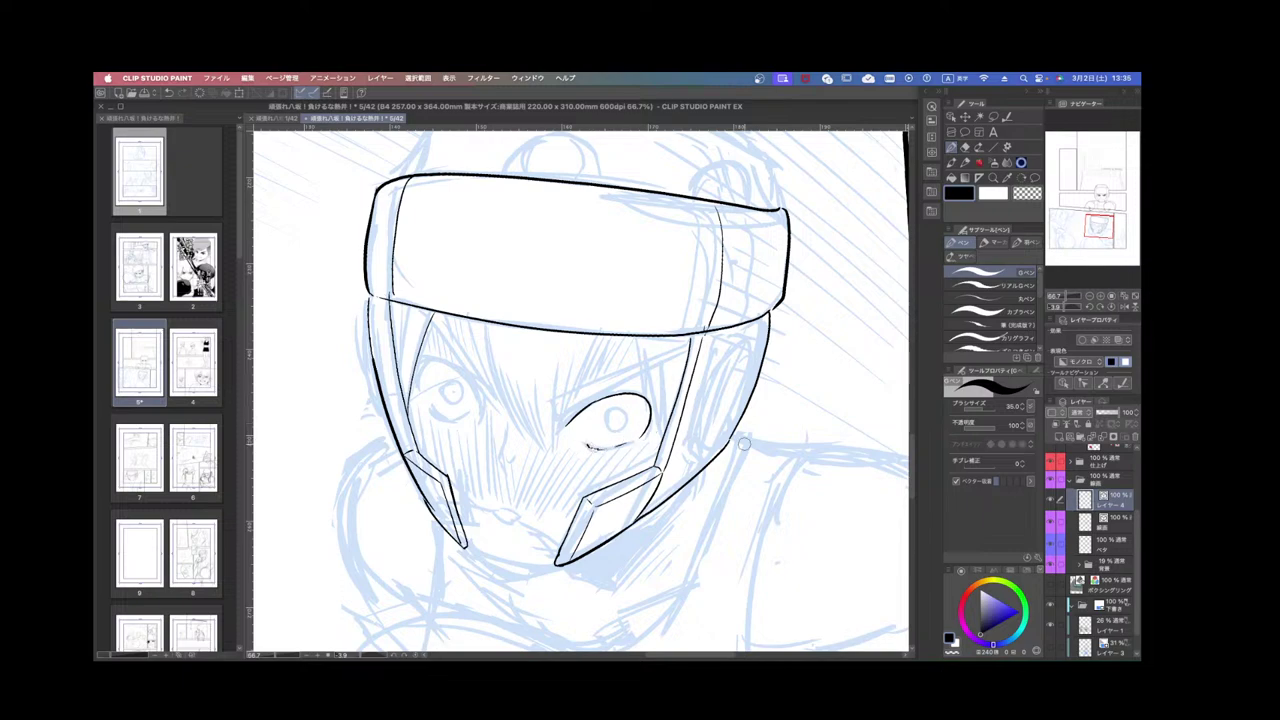
Ink short spiky hair strokes above the right end of the forehead band.
scroll(742, 461, "down", 3)
left_click_drag(790, 492, 743, 221)
scroll(567, 213, "up", 1)
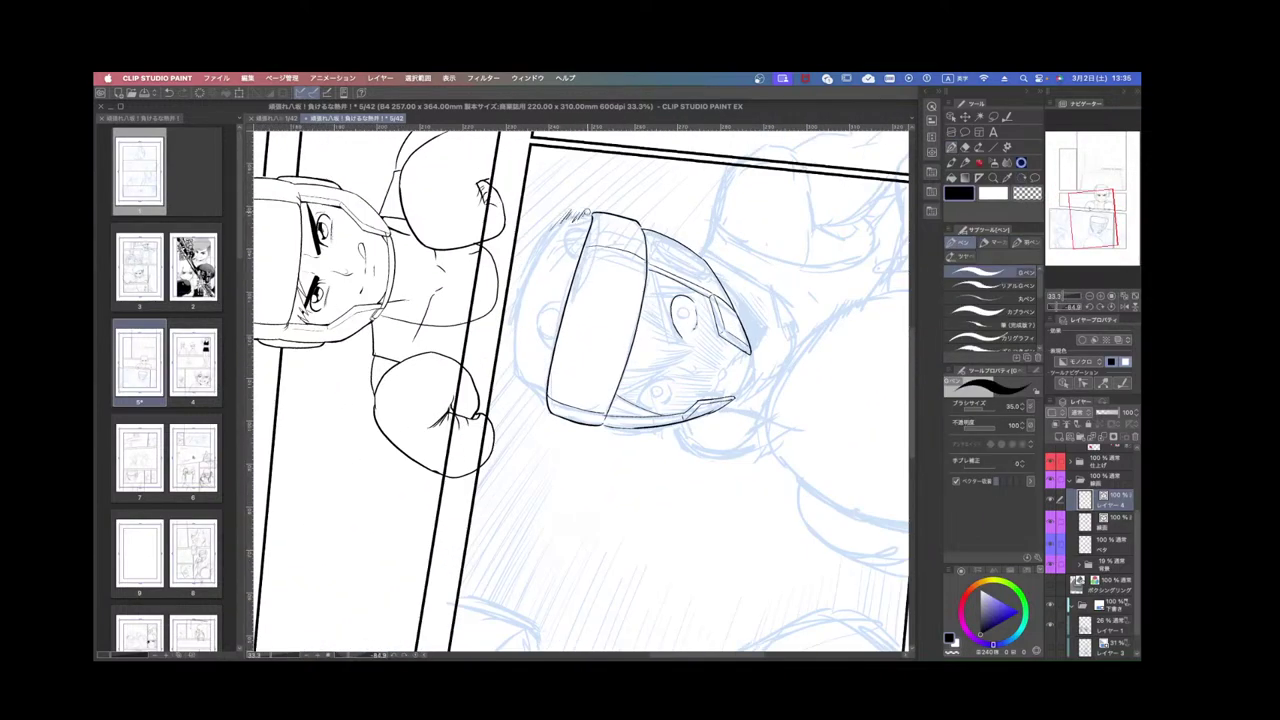
Ink the long curved contour of the head's crown above the forehead band.
key("minus")
key("minus")
key("minus")
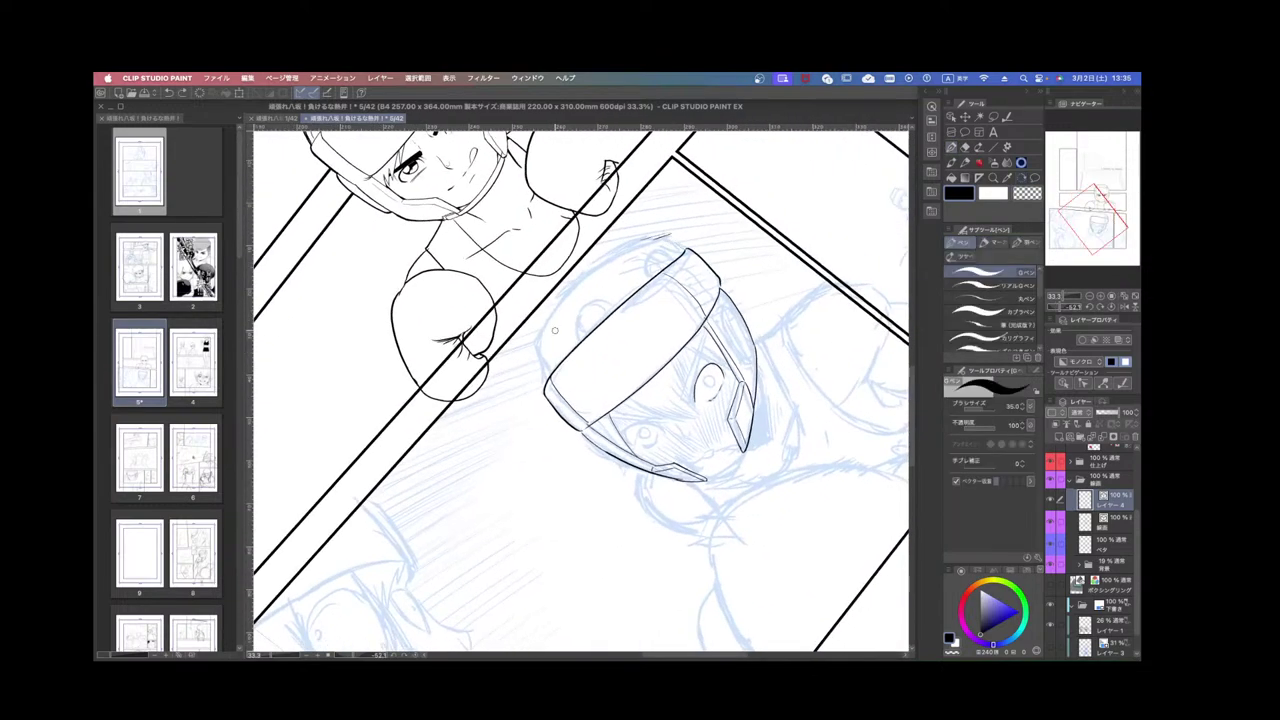
mouse_move(540, 349)
left_mouse_down()
mouse_move(610, 258)
mouse_move(662, 236)
left_mouse_up()
key("super+z")
left_click_drag(533, 347, 662, 237)
key("super+z")
mouse_move(535, 340)
left_mouse_down()
mouse_move(680, 227)
mouse_move(666, 232)
mouse_move(674, 244)
left_mouse_up()
Ink the left strands of the bangs, running from the forehead band to the point between the eyes.
left_click_drag(807, 284, 754, 438)
mouse_move(669, 394)
left_mouse_down()
mouse_move(648, 447)
mouse_move(614, 472)
left_mouse_up()
scroll(566, 360, "up", 1)
mouse_move(574, 353)
left_mouse_down()
mouse_move(536, 420)
mouse_move(526, 474)
left_mouse_up()
left_click_drag(556, 420, 528, 470)
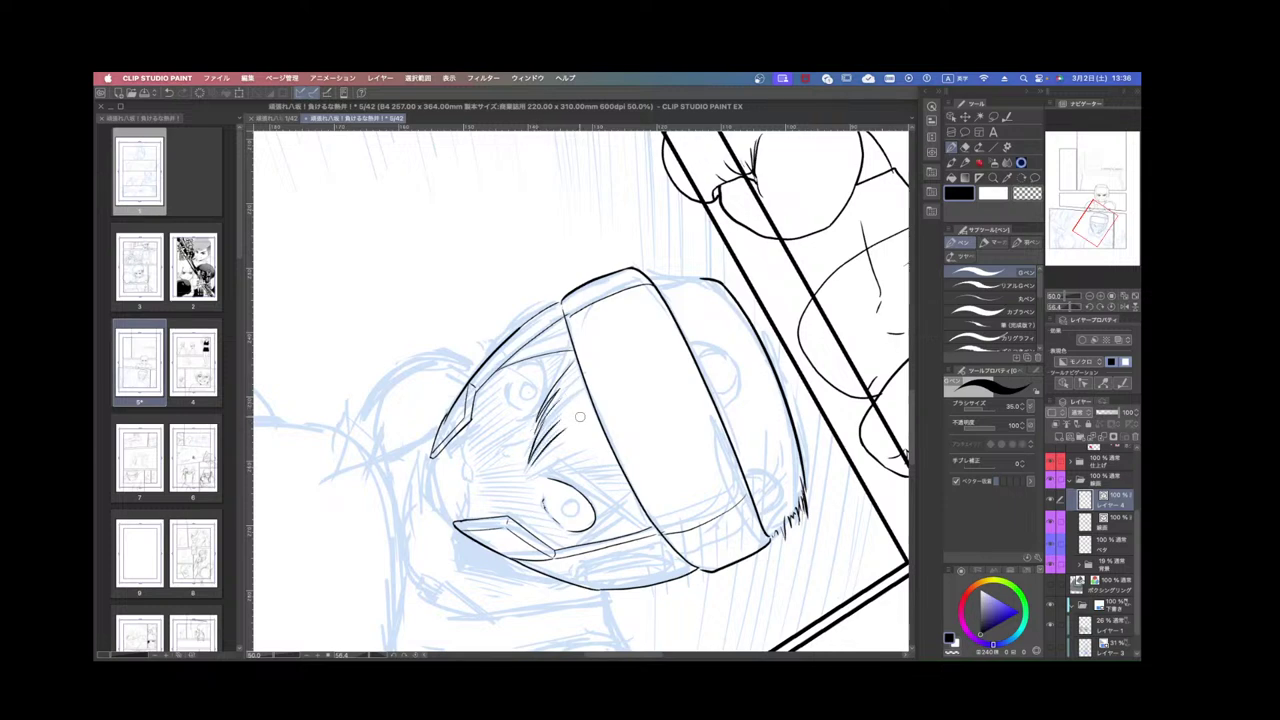
Ink the middle strands of the bangs, fanning out from the central point up to the forehead band.
left_click_drag(576, 436, 530, 464)
left_click_drag(574, 446, 530, 468)
mouse_move(586, 460)
left_mouse_down()
mouse_move(532, 467)
mouse_move(570, 428)
mouse_move(598, 425)
left_mouse_up()
key("super+z")
key("super+z")
key("super+z")
key("super+z")
key("super+z")
left_click_drag(522, 471, 597, 431)
left_click_drag(523, 469, 643, 437)
Ink the right strands of the bangs, sweeping from the central point over the right-side eye.
key("shift+space")
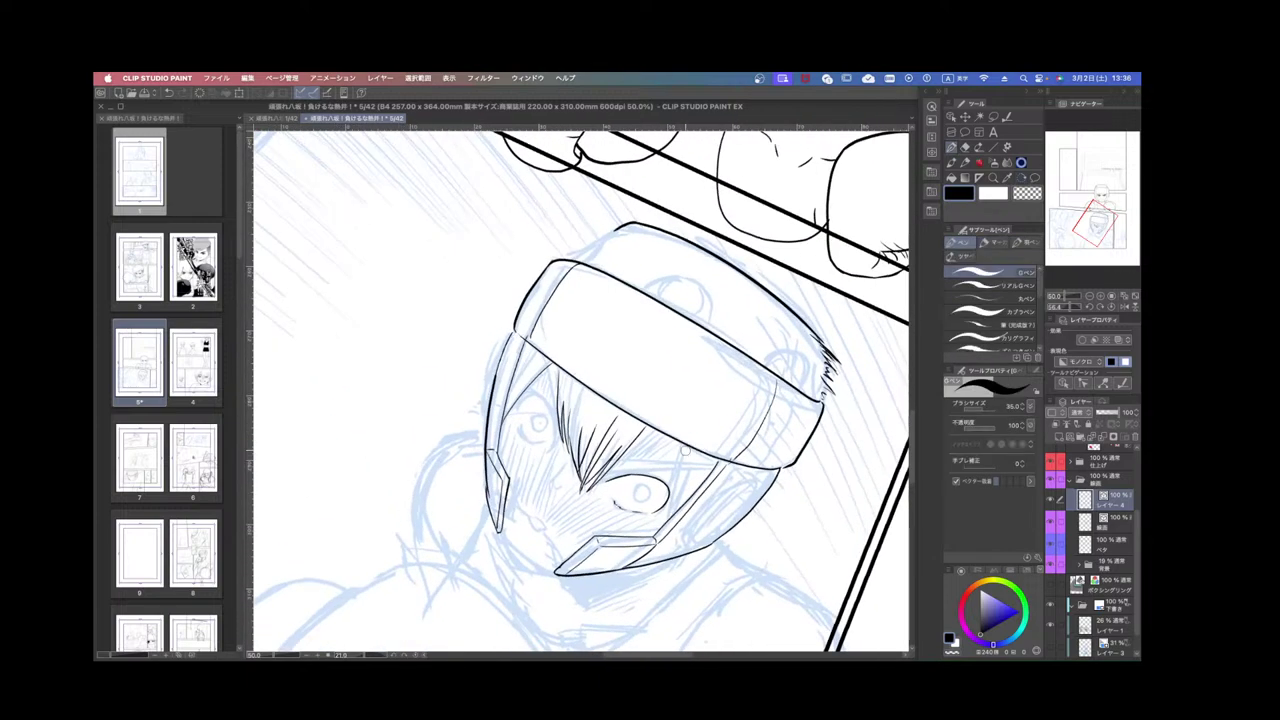
key("super+z")
left_click_drag(585, 484, 635, 445)
key("super+z")
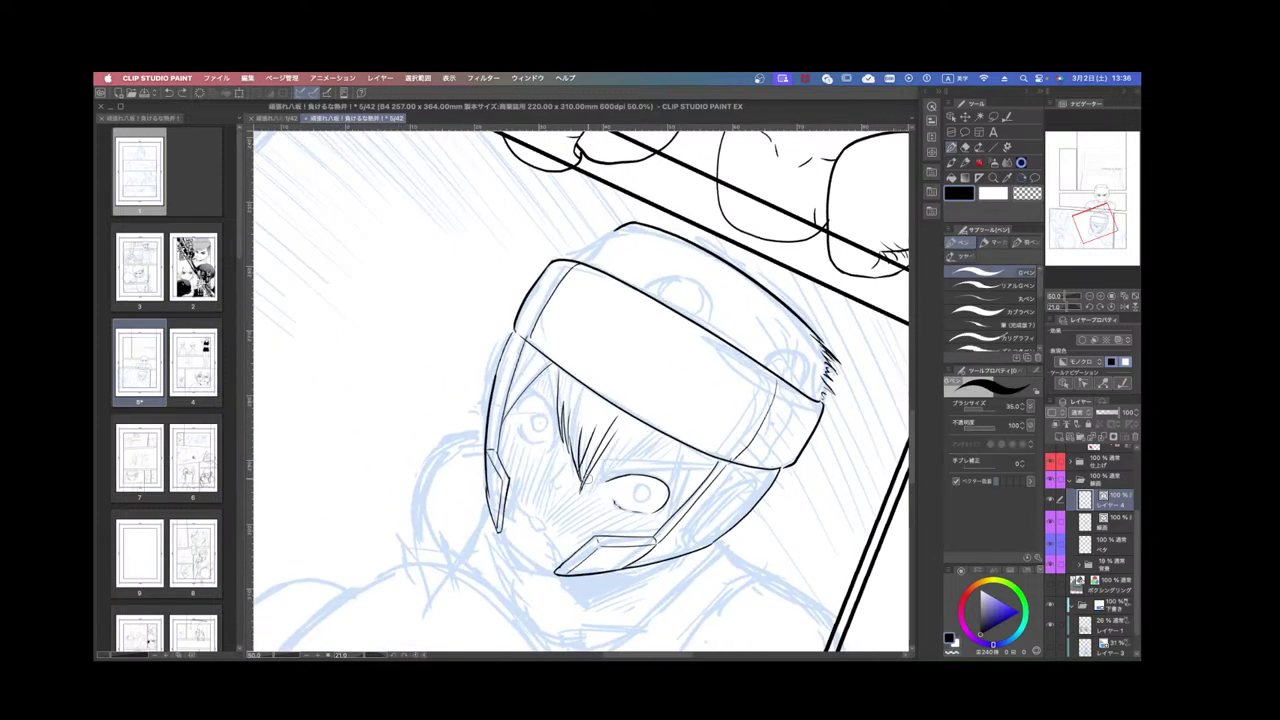
mouse_move(587, 481)
left_mouse_down()
mouse_move(664, 432)
mouse_move(670, 458)
mouse_move(600, 482)
left_mouse_up()
key("super+z")
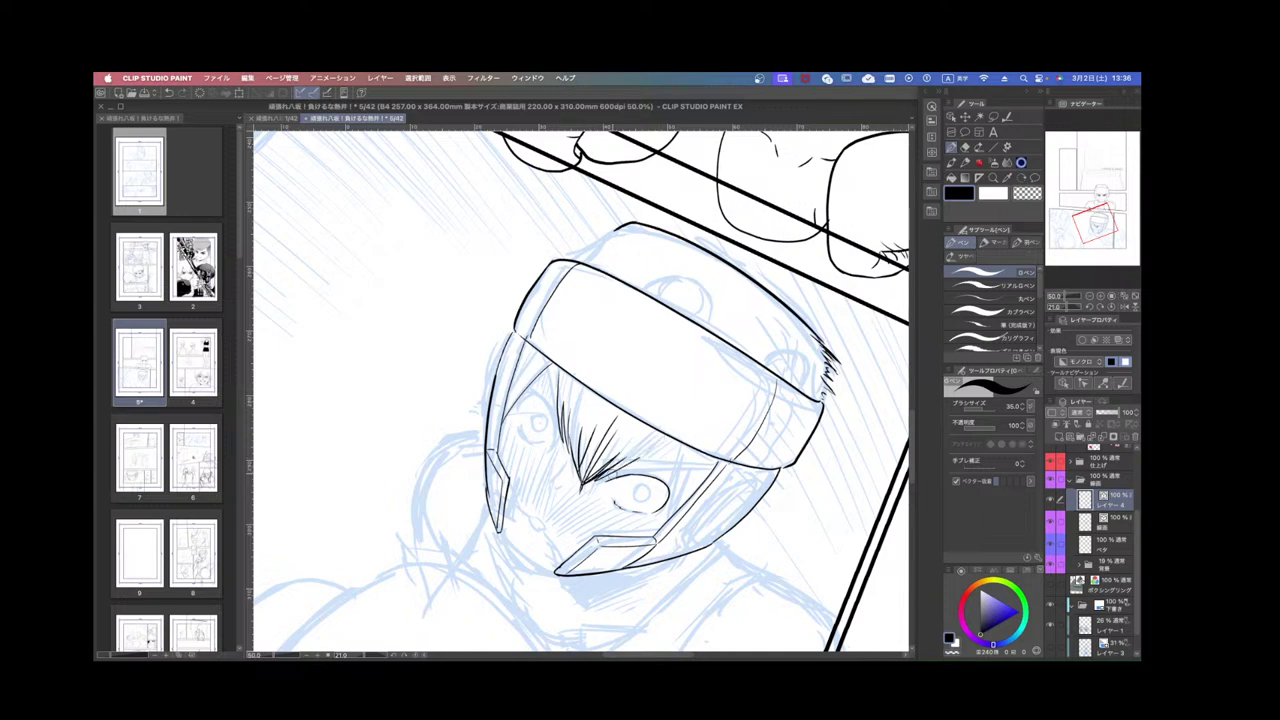
left_click_drag(676, 432, 608, 478)
Ink the side hair strands hanging from the forehead band beside the right-side eye.
left_click_drag(770, 443, 685, 557)
left_click_drag(577, 525, 634, 500)
left_click_drag(582, 532, 645, 494)
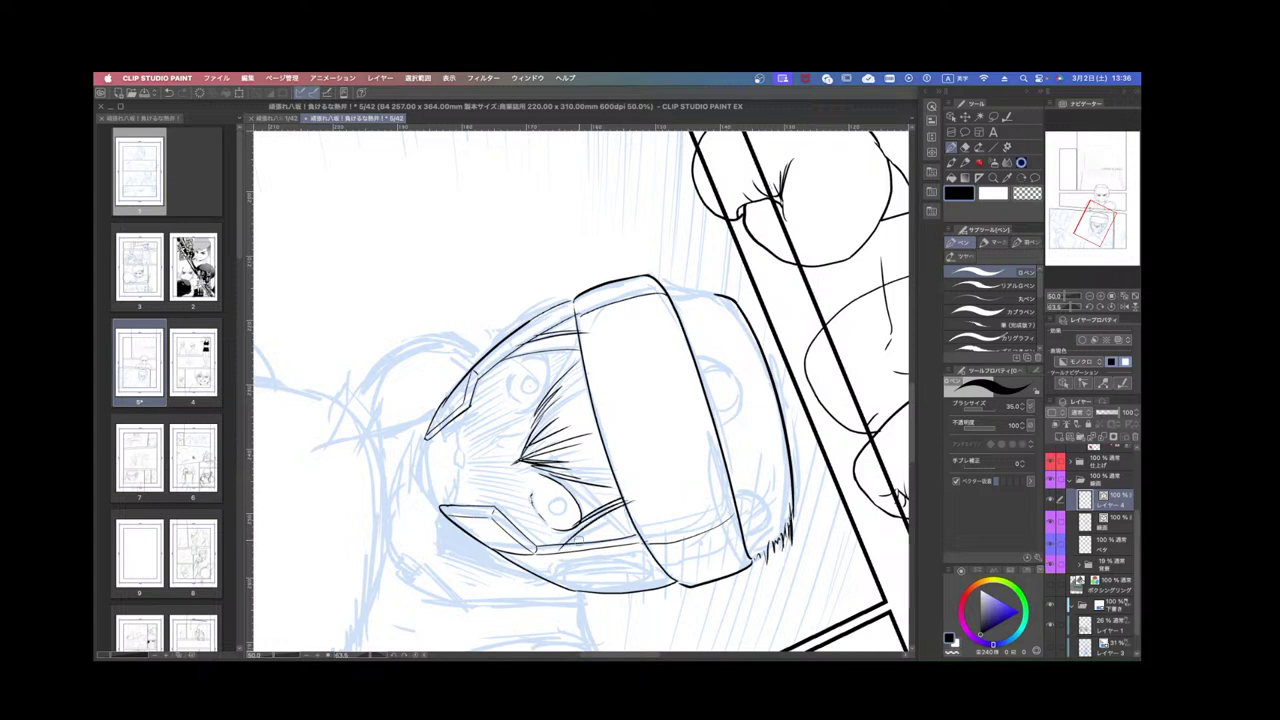
mouse_move(572, 550)
left_mouse_down()
mouse_move(601, 533)
mouse_move(580, 548)
left_mouse_up()
key("super+z")
Ink the upper eyelid line of the right-side eye beneath the bangs.
scroll(632, 500, "down", 2)
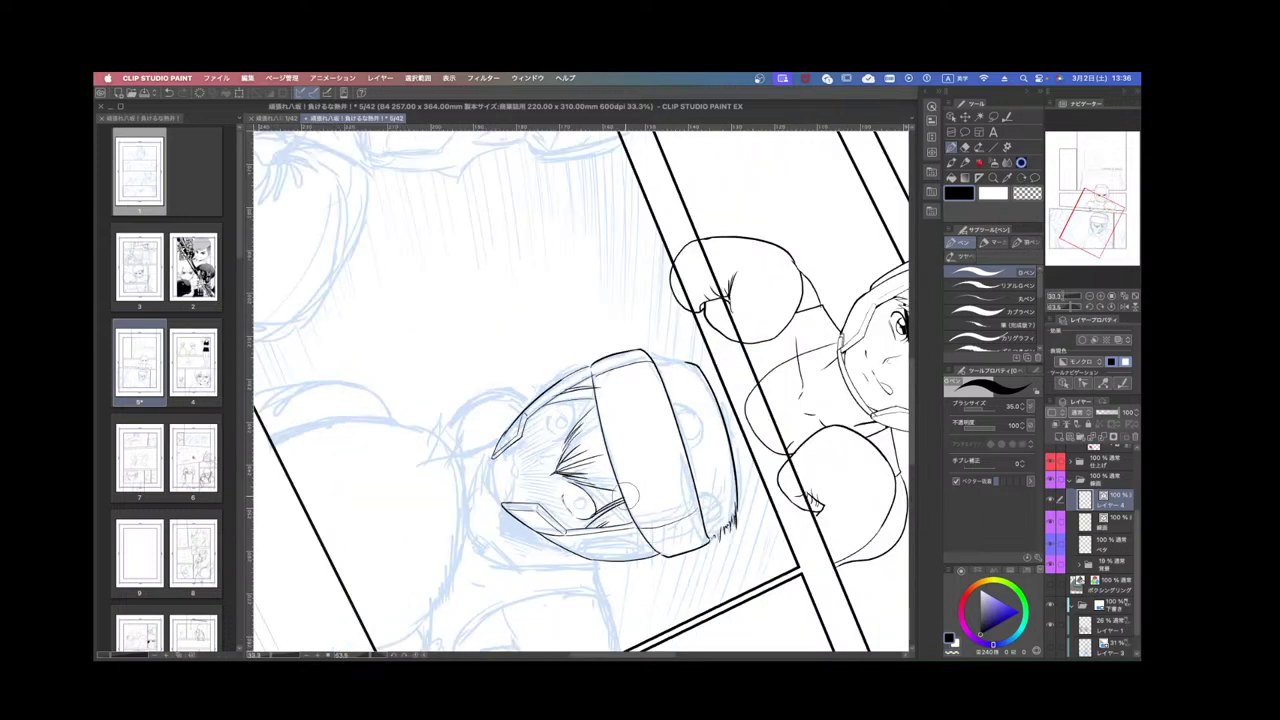
mouse_move(700, 526)
left_mouse_down()
mouse_move(730, 492)
mouse_move(769, 288)
left_mouse_up()
scroll(677, 351, "up", 1)
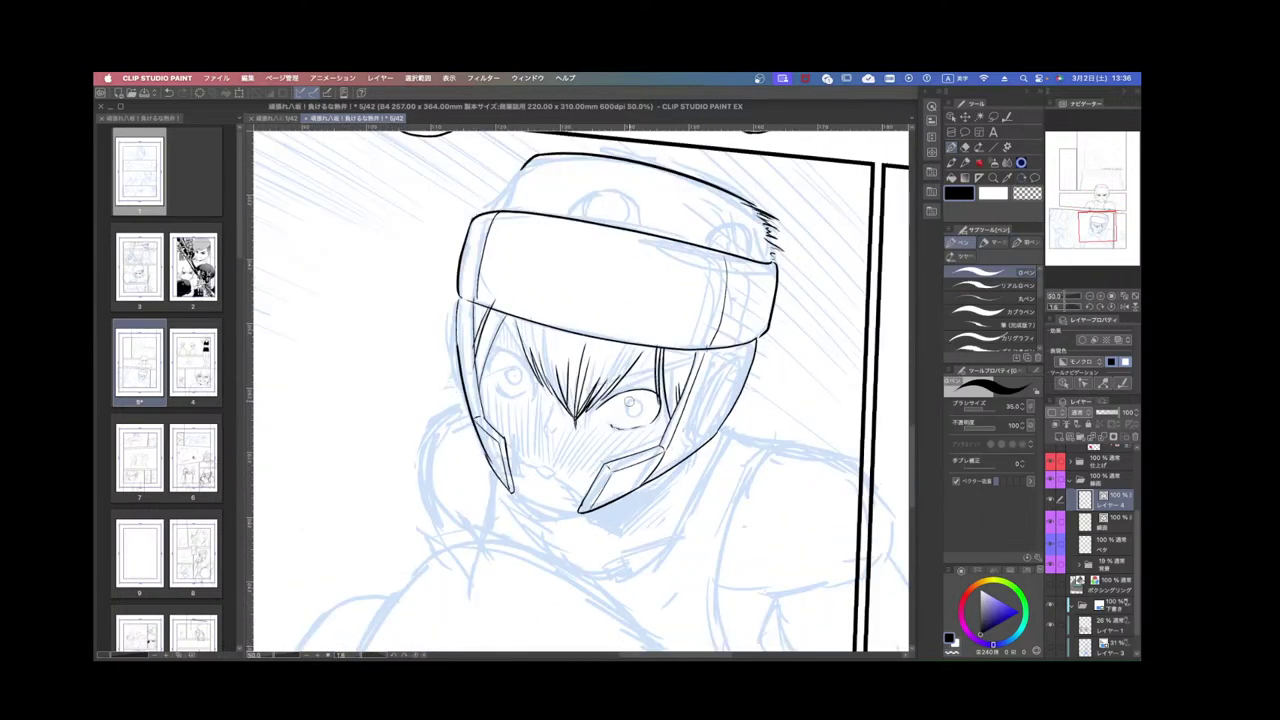
mouse_move(598, 406)
left_mouse_down()
mouse_move(626, 389)
mouse_move(605, 401)
mouse_move(655, 393)
left_mouse_up()
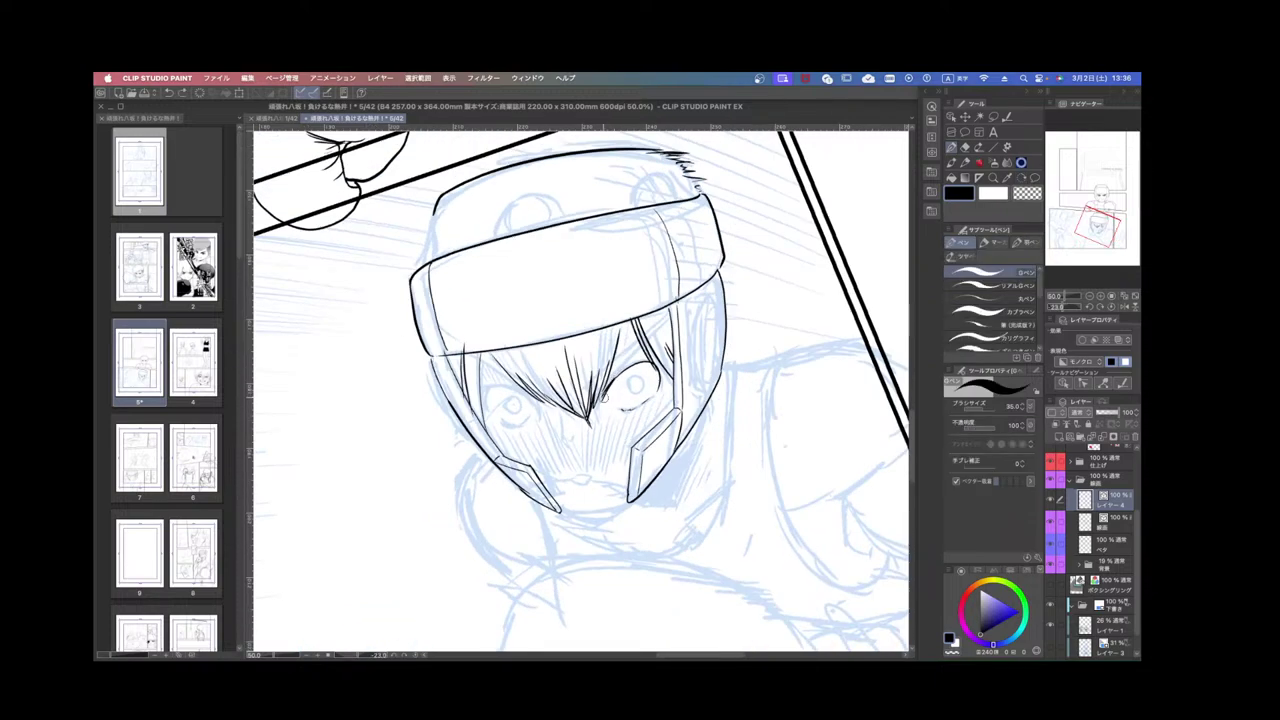
mouse_move(614, 374)
left_mouse_down()
mouse_move(644, 358)
mouse_move(658, 365)
mouse_move(655, 388)
mouse_move(702, 403)
left_mouse_up()
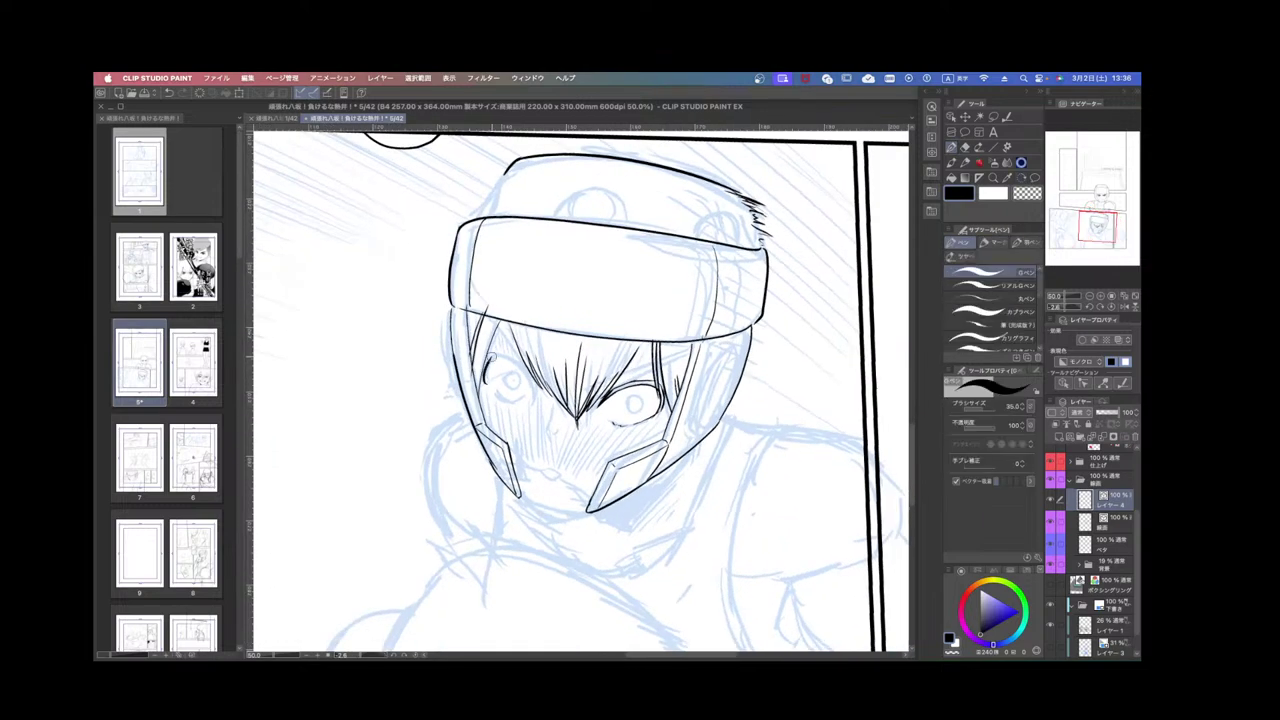
Ink the left-side eye's upper eyelid and its round iris with a small pupil.
mouse_move(486, 366)
left_mouse_down()
mouse_move(518, 351)
mouse_move(532, 408)
left_mouse_up()
mouse_move(507, 374)
left_mouse_down()
mouse_move(512, 392)
mouse_move(517, 375)
left_mouse_up()
key("ctrl+z")
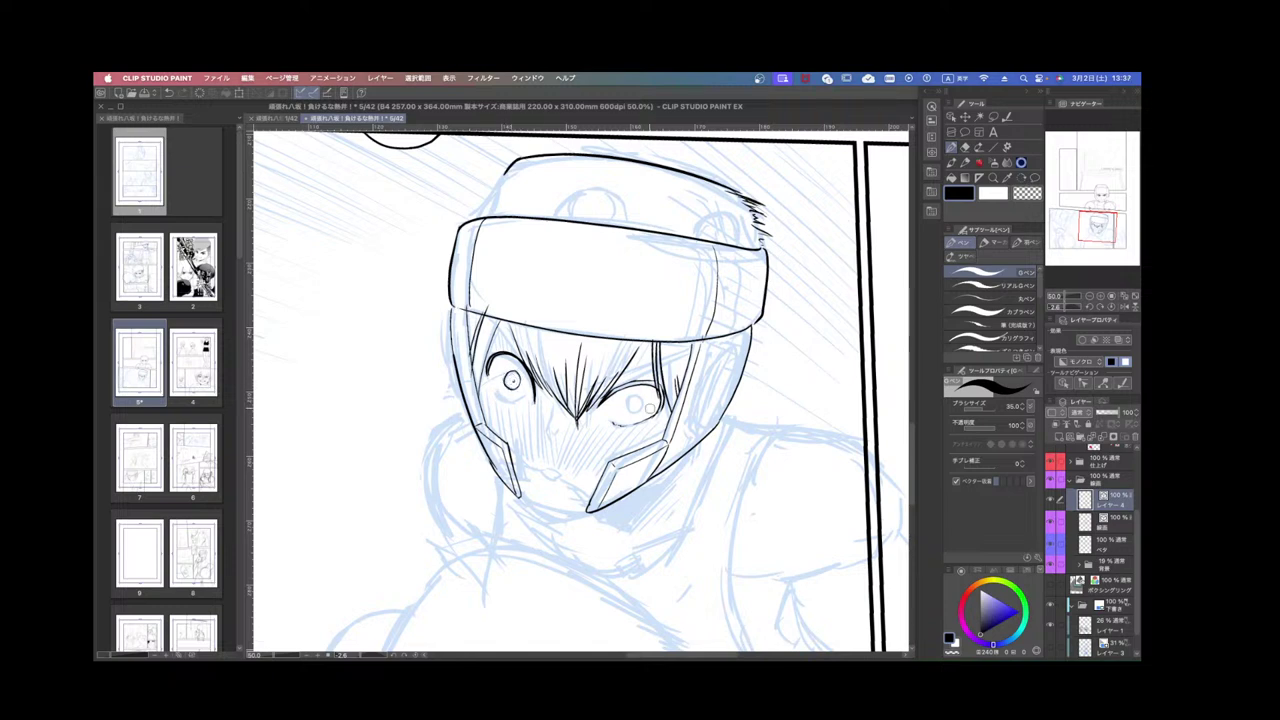
Ink the right-side eye's iris, pupil and lower eyelid line.
mouse_move(628, 404)
left_mouse_down()
mouse_move(639, 396)
mouse_move(630, 408)
left_mouse_up()
left_click_drag(609, 424, 660, 410)
left_click_drag(627, 425, 640, 411)
Ink the small nose line between and below the eyes.
left_click_drag(551, 400, 544, 434)
key("super+z")
left_click_drag(653, 515, 645, 524)
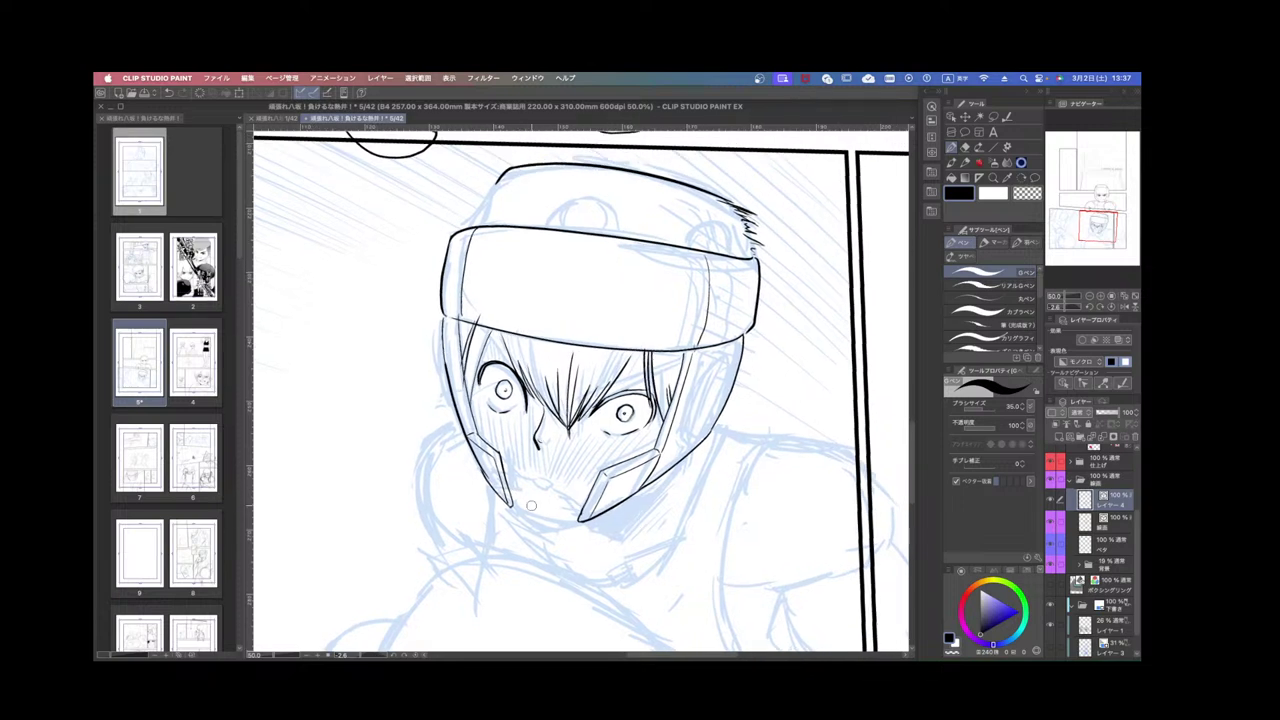
Ink the curved chin contour joining the tips of the left and right cheek guards.
left_click_drag(514, 503, 573, 523)
mouse_move(668, 469)
left_mouse_down()
mouse_move(596, 507)
mouse_move(548, 504)
left_mouse_up()
left_click_drag(462, 342, 451, 376)
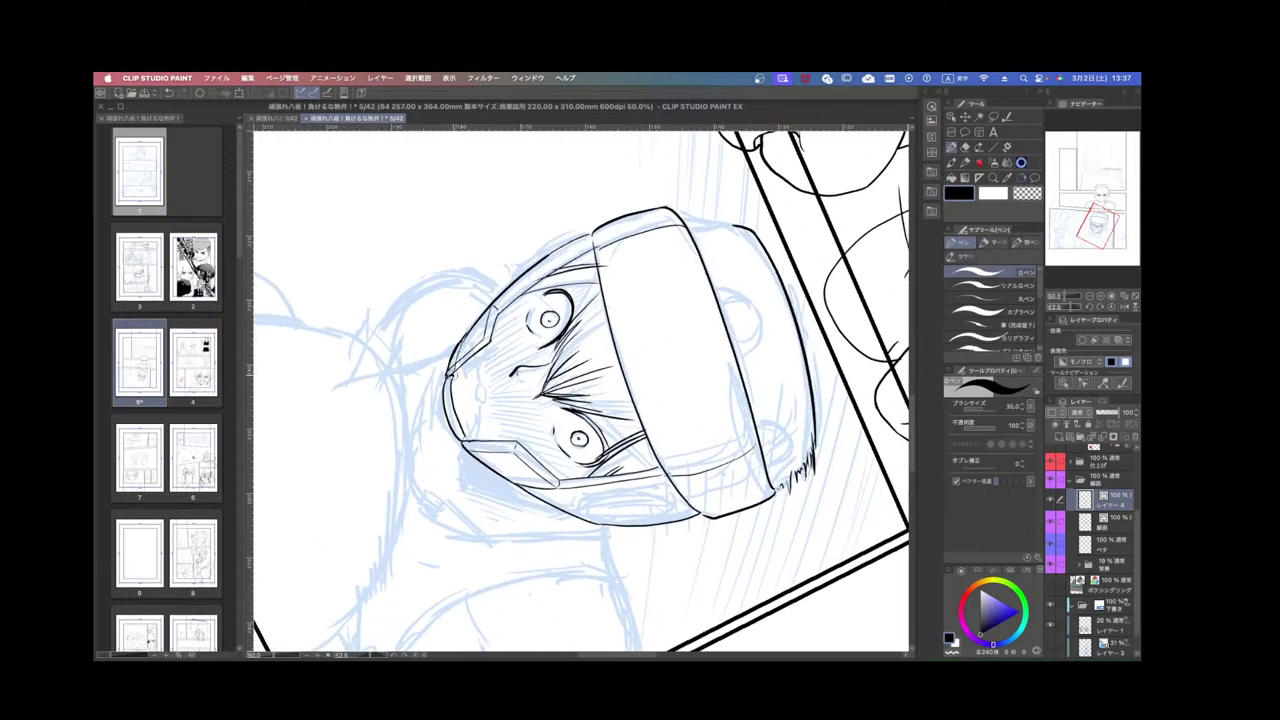
left_click_drag(640, 474, 559, 490)
left_click_drag(467, 339, 468, 399)
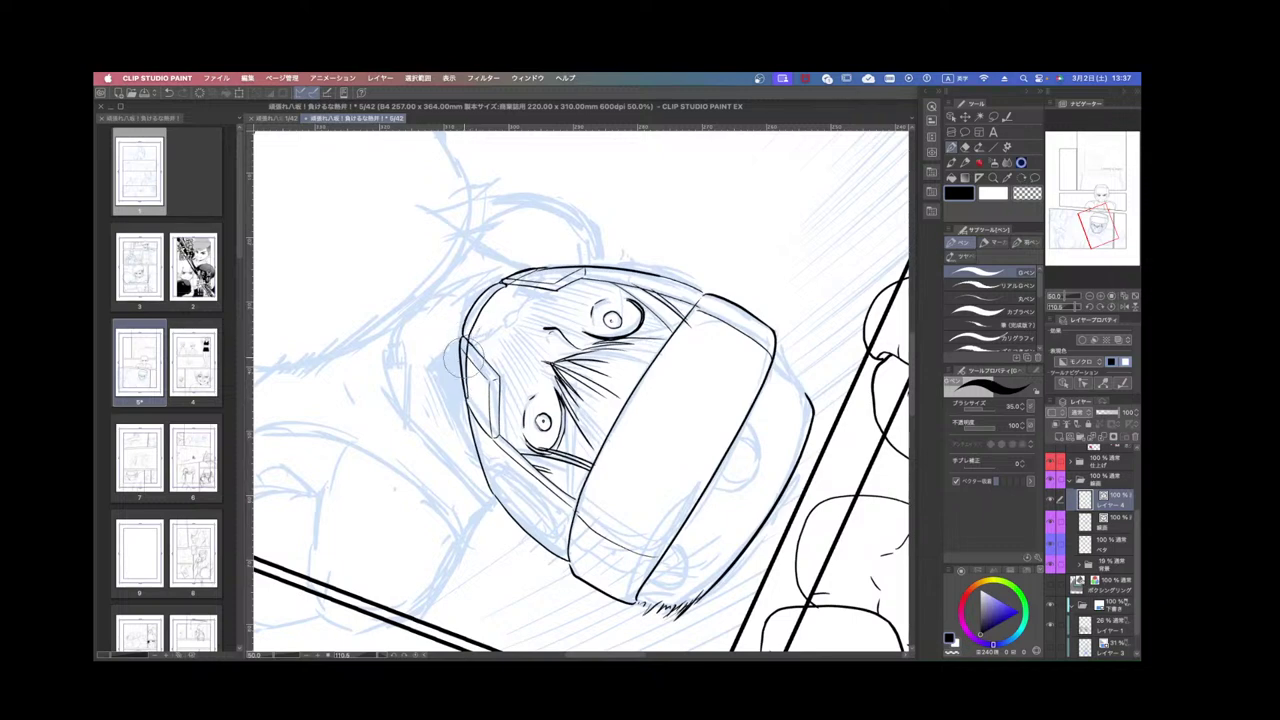
key("ctrl+z")
left_click_drag(463, 342, 466, 394)
Ink the small open mouth below the nose of the right-hand boxer.
scroll(530, 268, "down", 1)
key("shift+space")
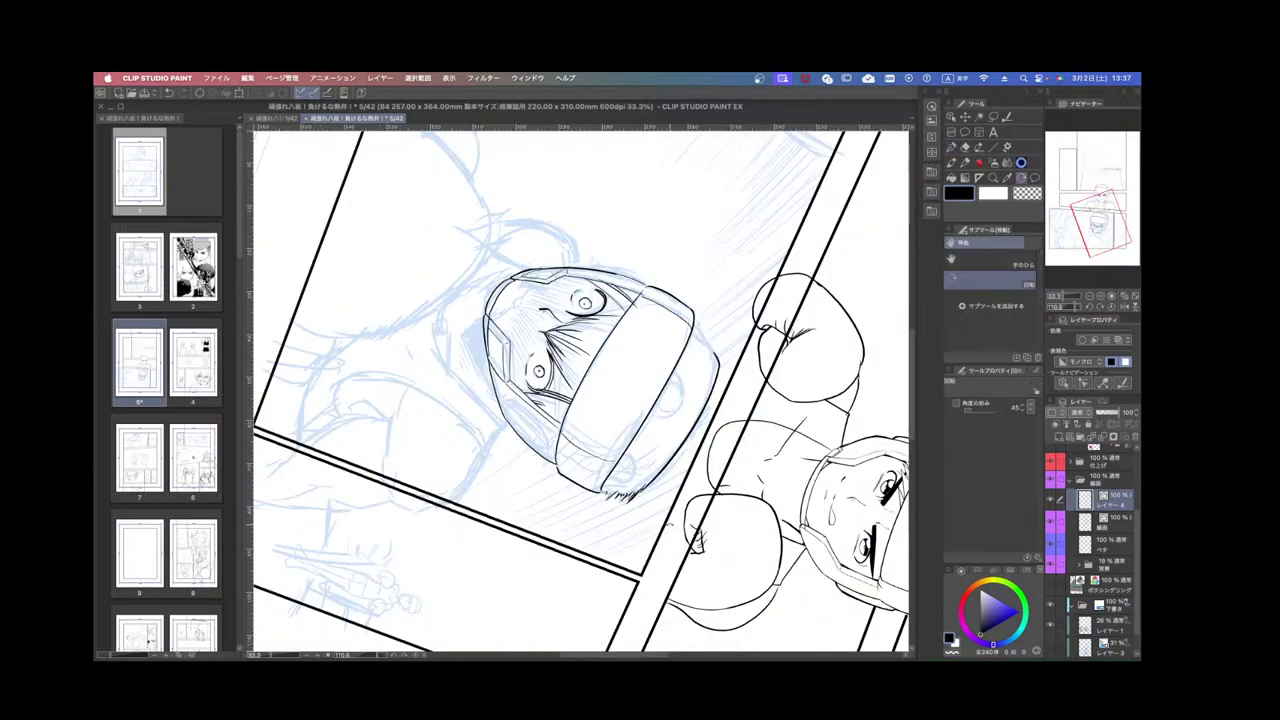
left_click_drag(660, 492, 629, 270)
scroll(506, 498, "up", 1)
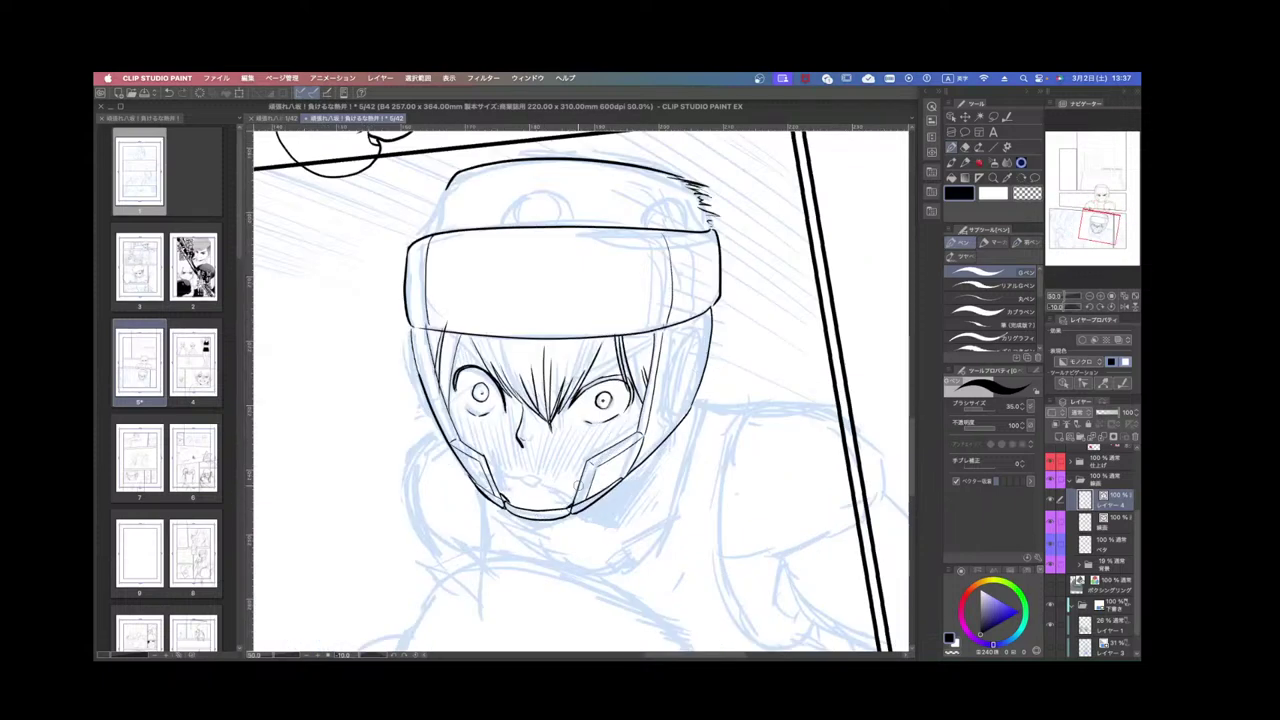
left_click_drag(524, 478, 541, 476)
key("super+z")
Mirror the canvas view and ink the short neck lines below the chin guard and beside the boxer's jaw.
scroll(584, 456, "down", 2)
key("r")
left_click_drag(700, 477, 673, 478)
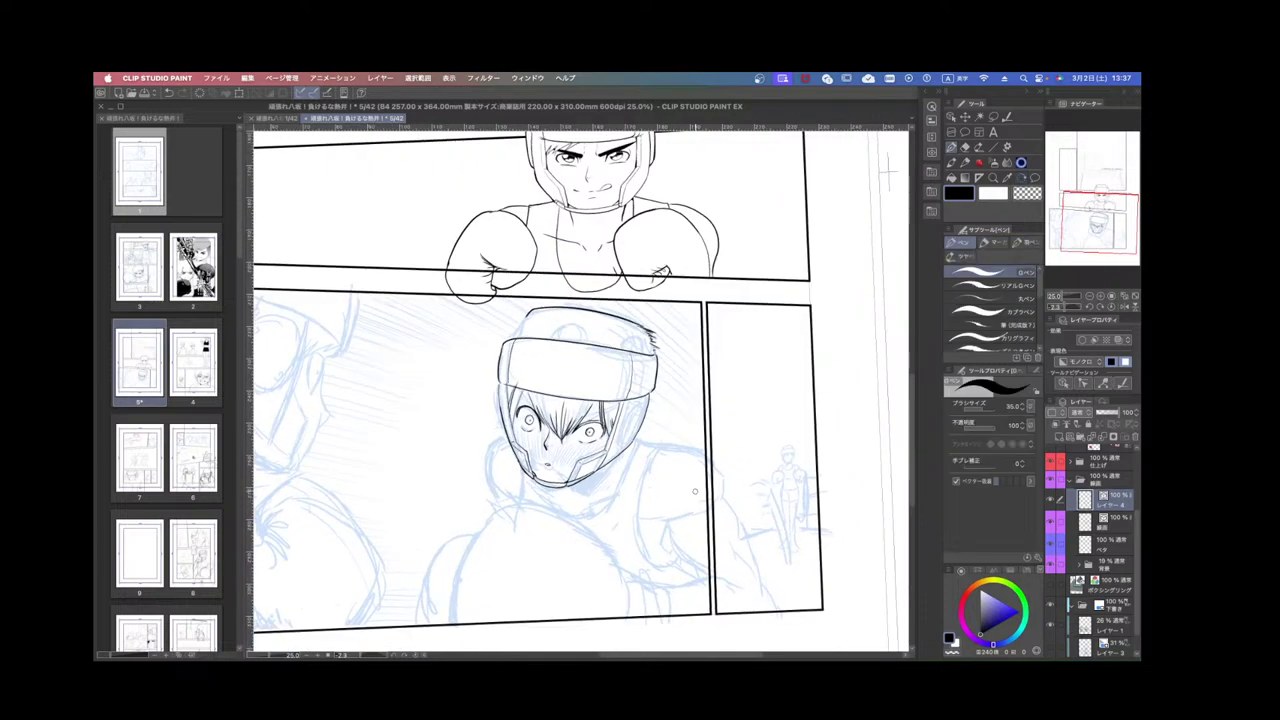
scroll(669, 468, "up", 1)
left_click(1124, 296)
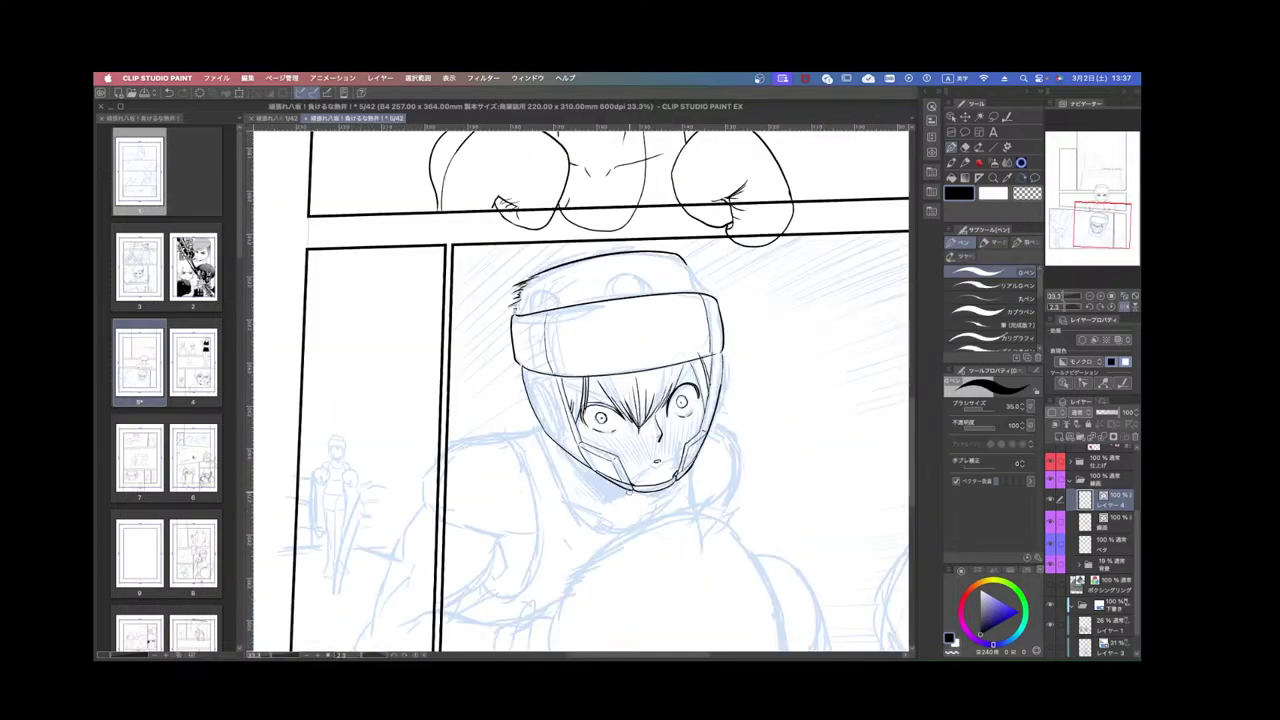
key("r")
left_click_drag(746, 402, 742, 434)
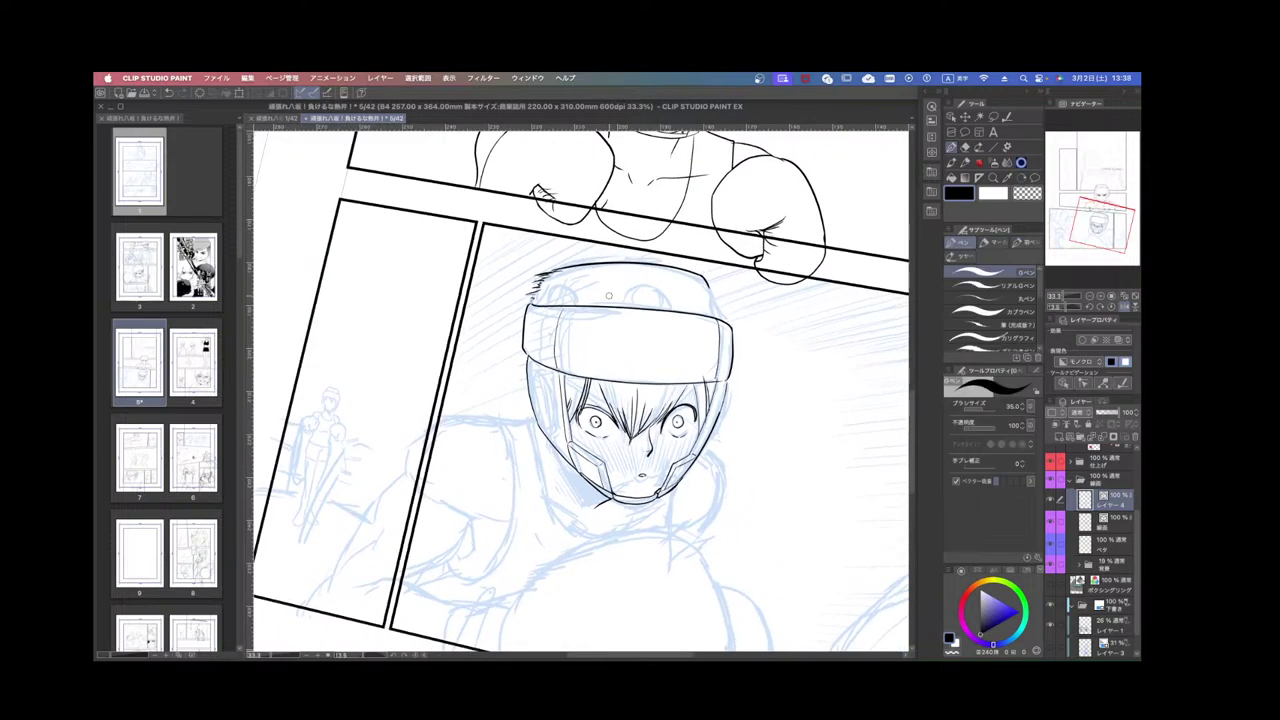
key("r")
left_click_drag(655, 305, 588, 280)
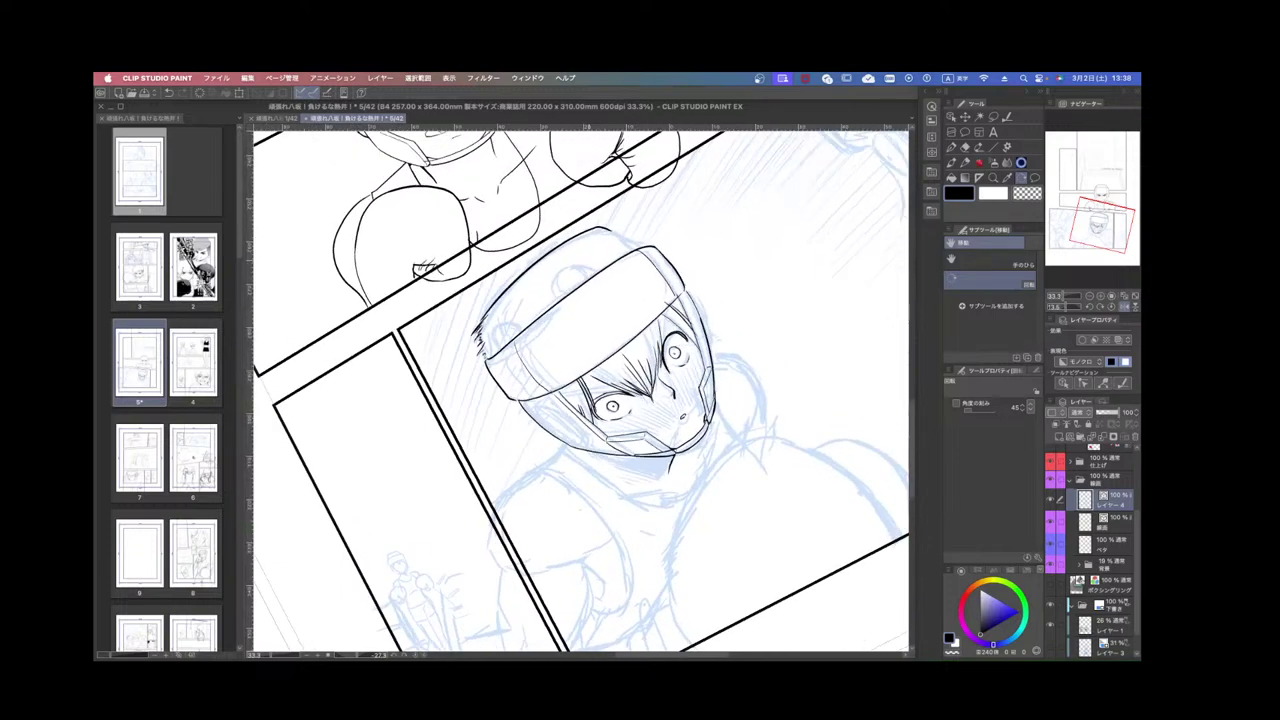
key("p")
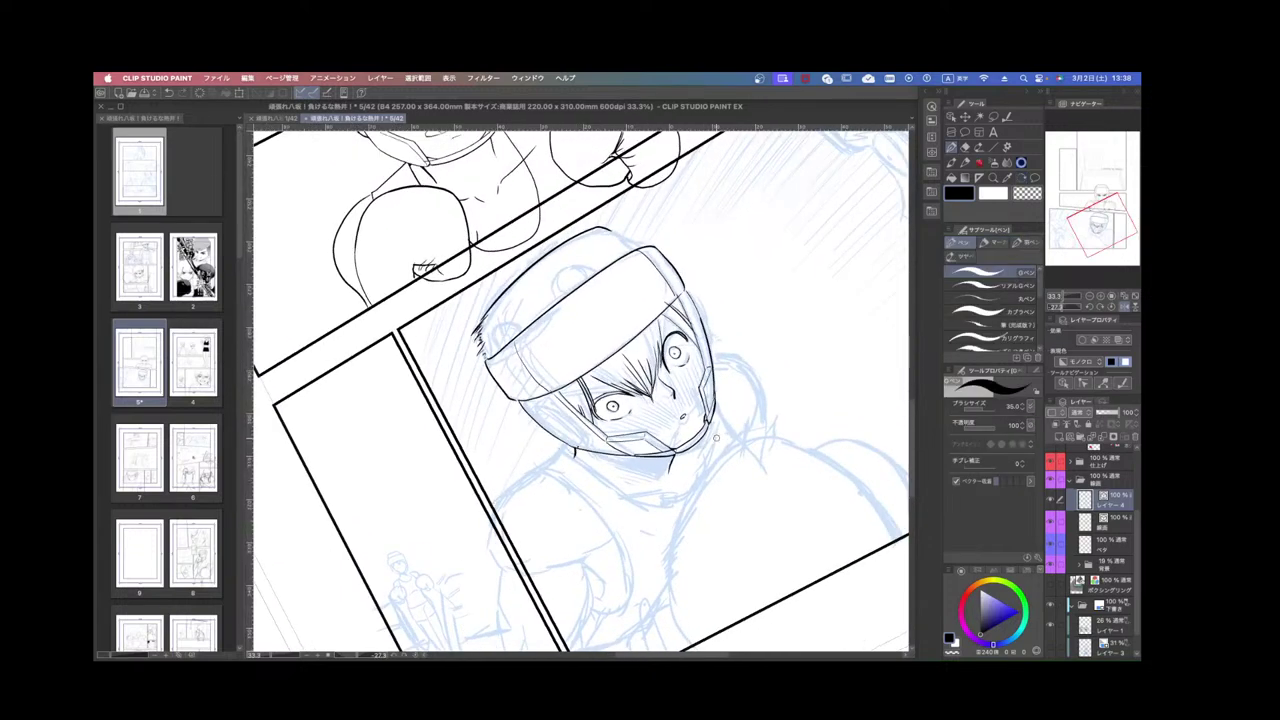
left_click_drag(575, 446, 577, 459)
key("r")
mouse_move(771, 383)
left_mouse_down()
mouse_move(752, 466)
mouse_move(703, 512)
left_mouse_up()
key("ctrl+z")
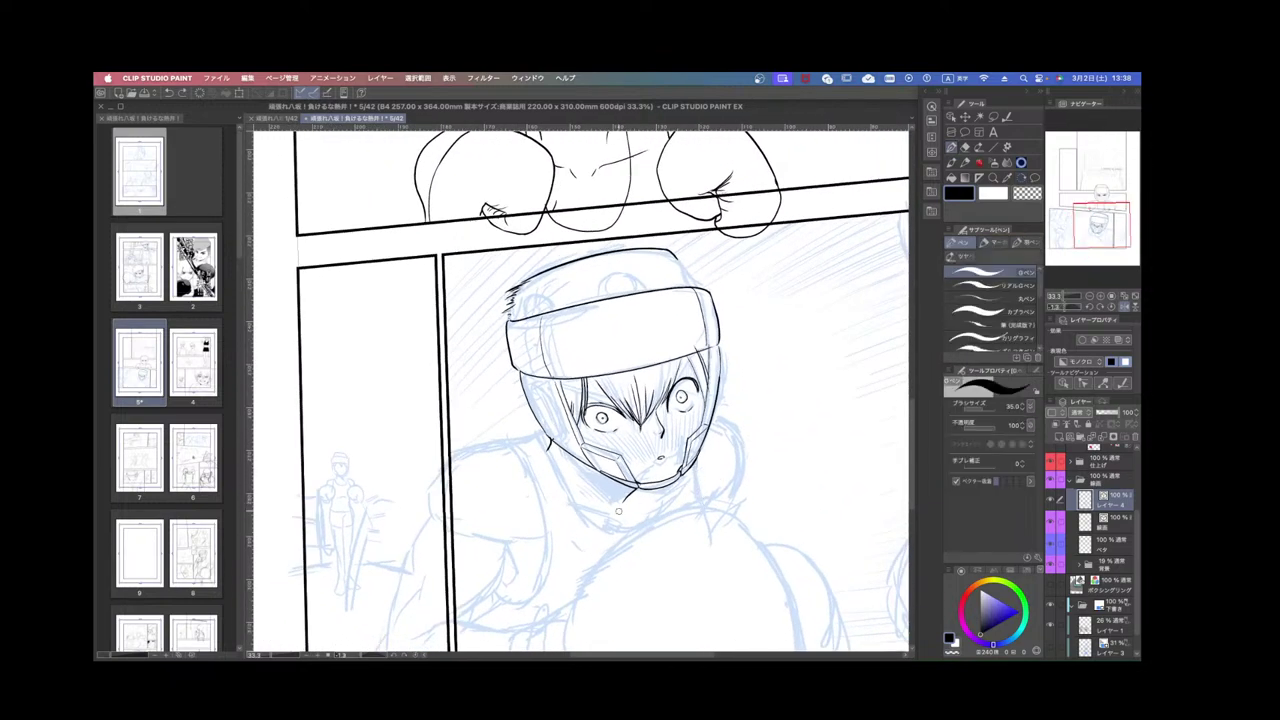
Ink the long curved lines of the neck and collar on both sides below the headgear.
mouse_move(483, 449)
left_mouse_down()
mouse_move(530, 466)
mouse_move(522, 598)
mouse_move(505, 606)
left_mouse_up()
key("ctrl+z")
mouse_move(545, 440)
left_mouse_down()
mouse_move(548, 498)
mouse_move(579, 556)
left_mouse_up()
left_click_drag(668, 504, 651, 530)
key("ctrl+z")
left_click_drag(674, 483, 666, 518)
key("ctrl+z")
mouse_move(546, 448)
left_mouse_down()
mouse_move(570, 536)
mouse_move(598, 562)
left_mouse_up()
key("ctrl+z")
left_click_drag(546, 438, 625, 556)
left_click_drag(685, 480, 658, 534)
Ink the short shoulder line beside the neck and the curved armhole edge of the boxer's tank top.
left_click_drag(492, 443, 502, 445)
left_click_drag(508, 449, 549, 566)
key("ctrl+z")
left_click_drag(490, 442, 506, 437)
mouse_move(508, 440)
left_mouse_down()
mouse_move(538, 478)
mouse_move(552, 576)
left_mouse_up()
key("ctrl+z")
scroll(619, 519, "down", 2)
scroll(619, 519, "left", 1)
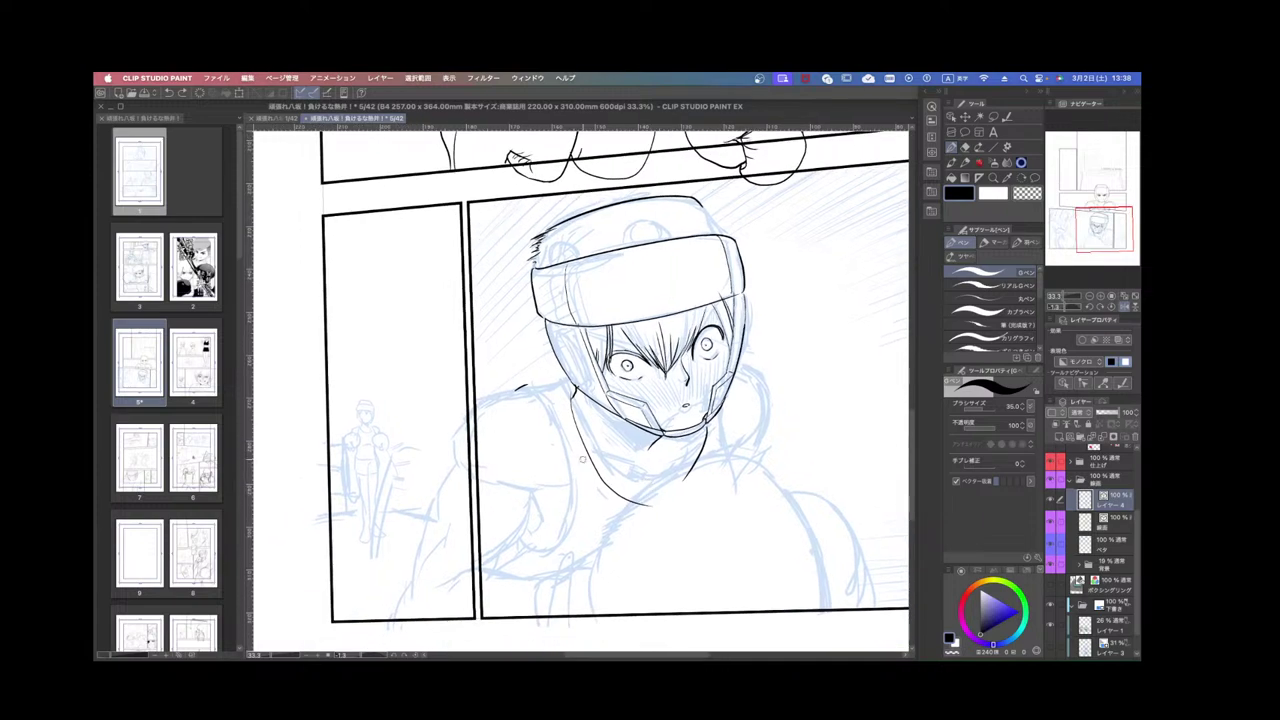
left_click_drag(520, 386, 547, 558)
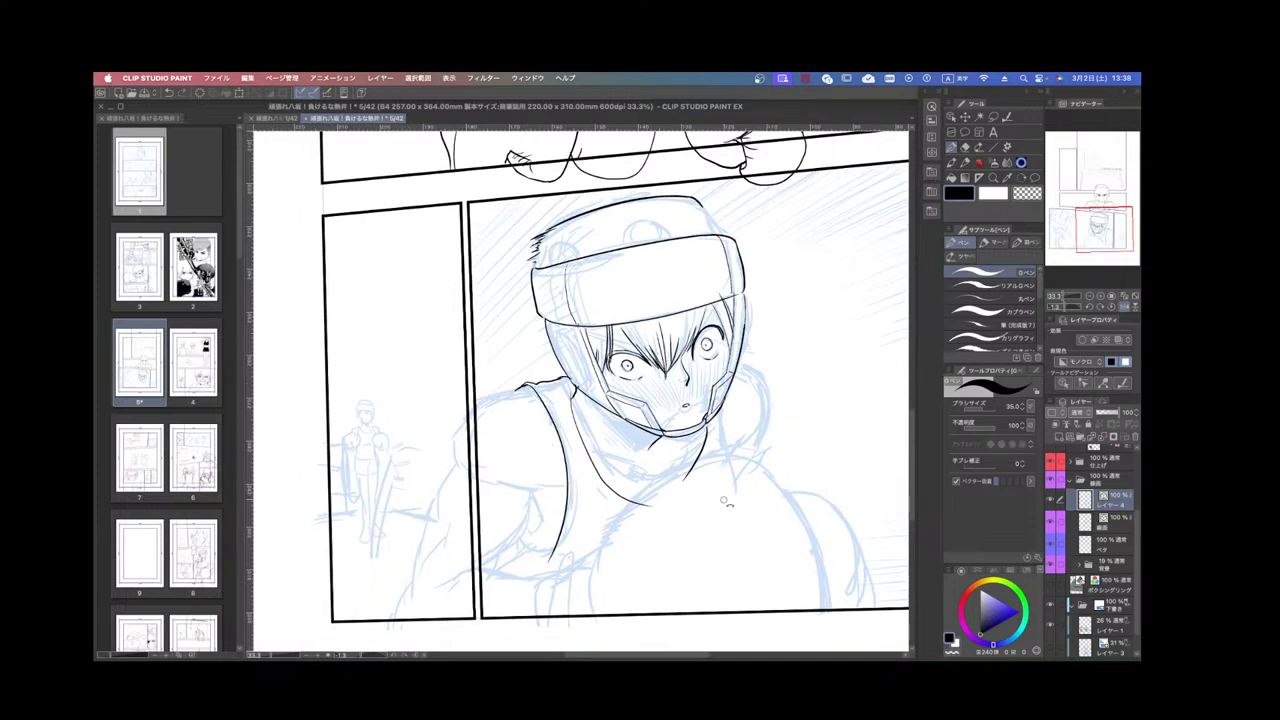
Ink the rounded shoulder outline and the outer contour of the upper arm across the frame border.
left_click_drag(724, 502, 757, 425)
left_click_drag(527, 413, 490, 461)
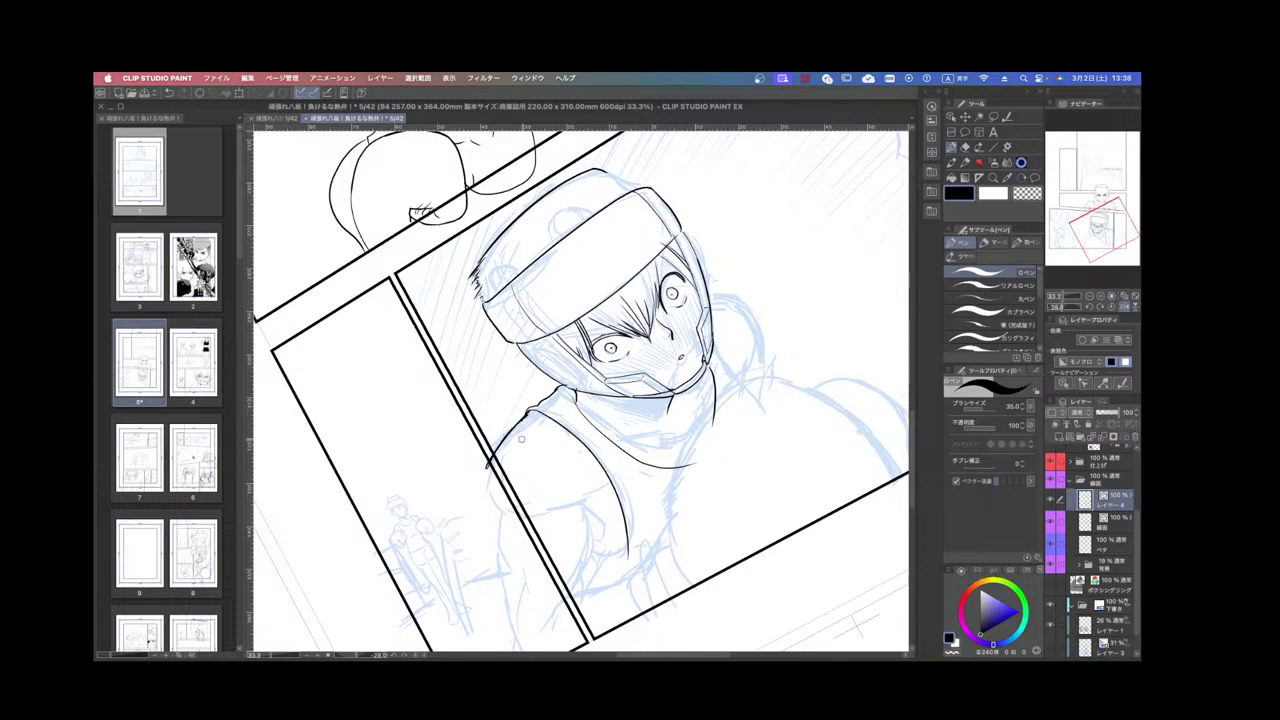
key("super+z")
left_click_drag(533, 408, 497, 463)
left_click_drag(499, 483, 508, 526)
left_click_drag(670, 497, 635, 567)
left_click_drag(455, 487, 432, 607)
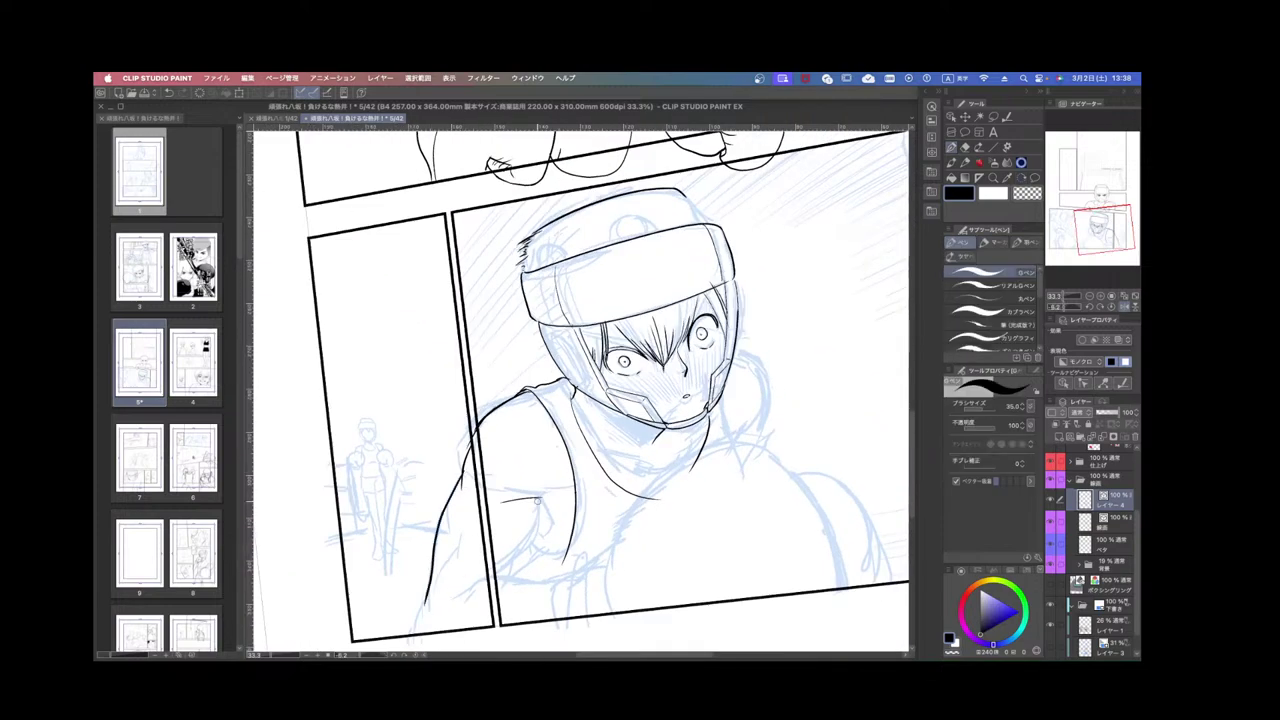
Ink the inner arm contour below the armpit and extend the outer arm line to the bottom frame border.
left_click_drag(537, 500, 490, 592)
left_click_drag(570, 602, 638, 556)
left_click_drag(497, 538, 481, 589)
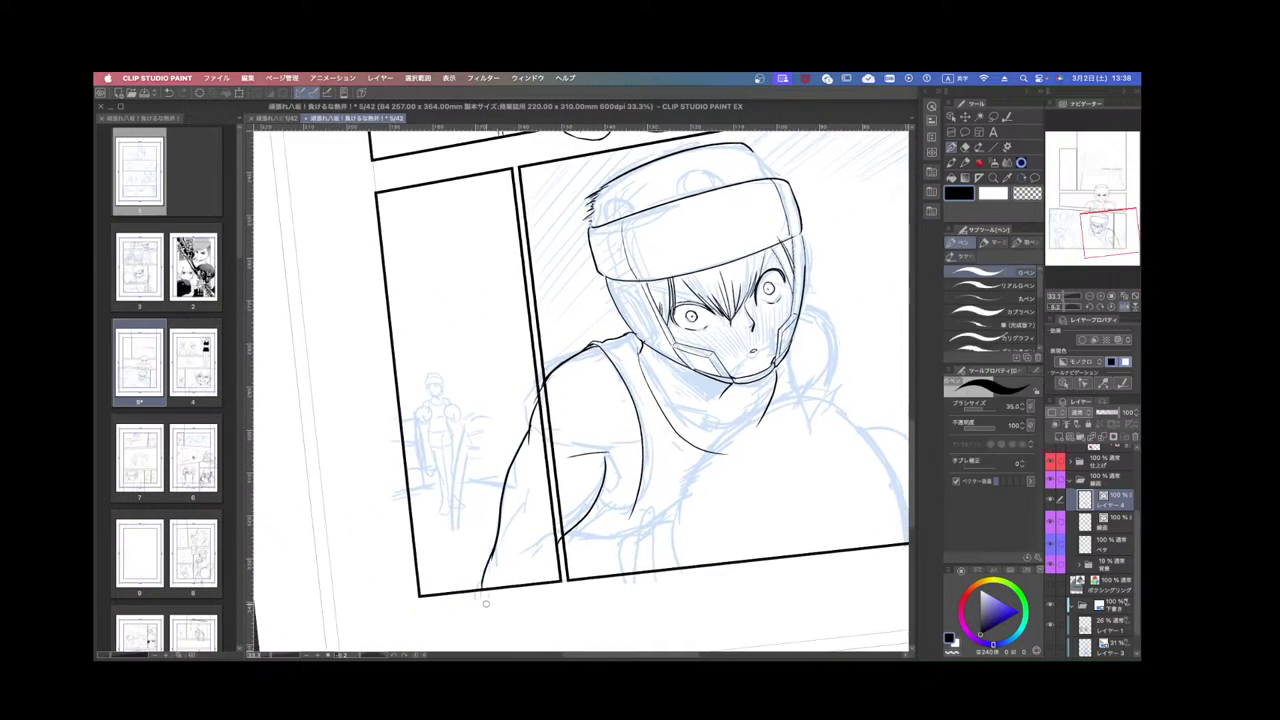
left_click_drag(711, 591, 697, 610)
Rework the headgear's outer jaw outline and the edge of the cheek guard beside it.
scroll(697, 610, "down", 3)
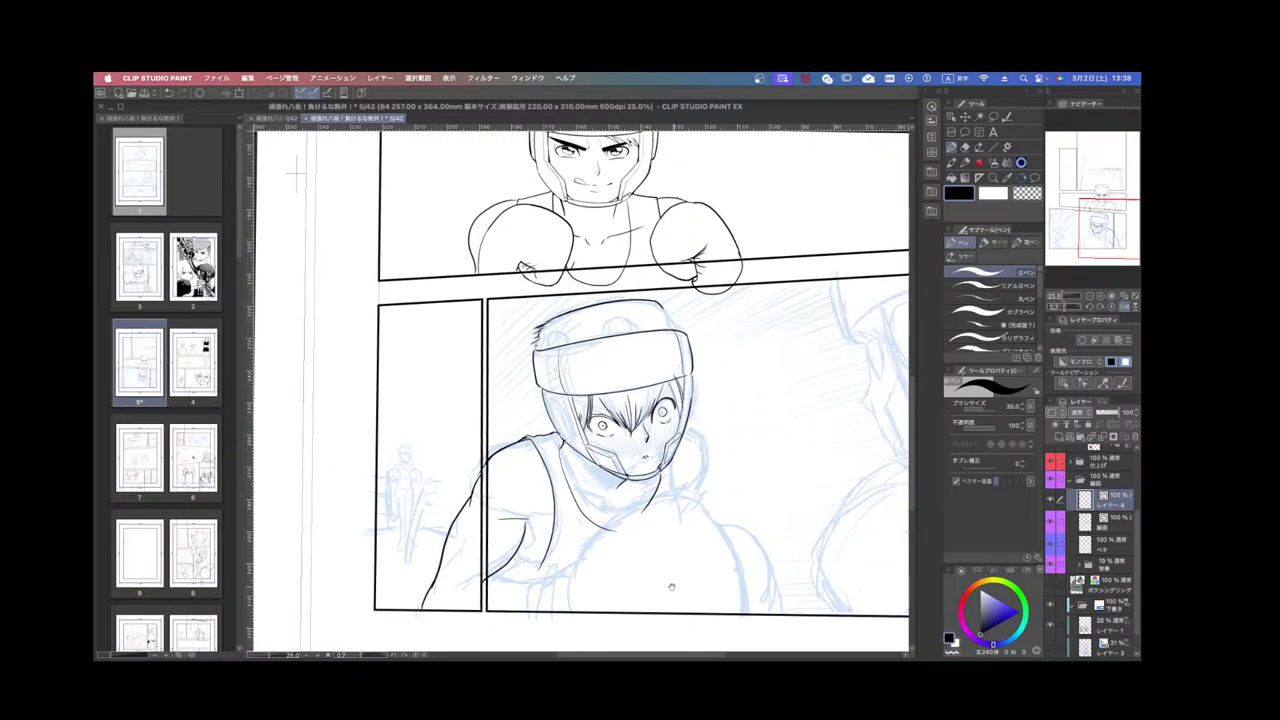
scroll(724, 563, "up", 2)
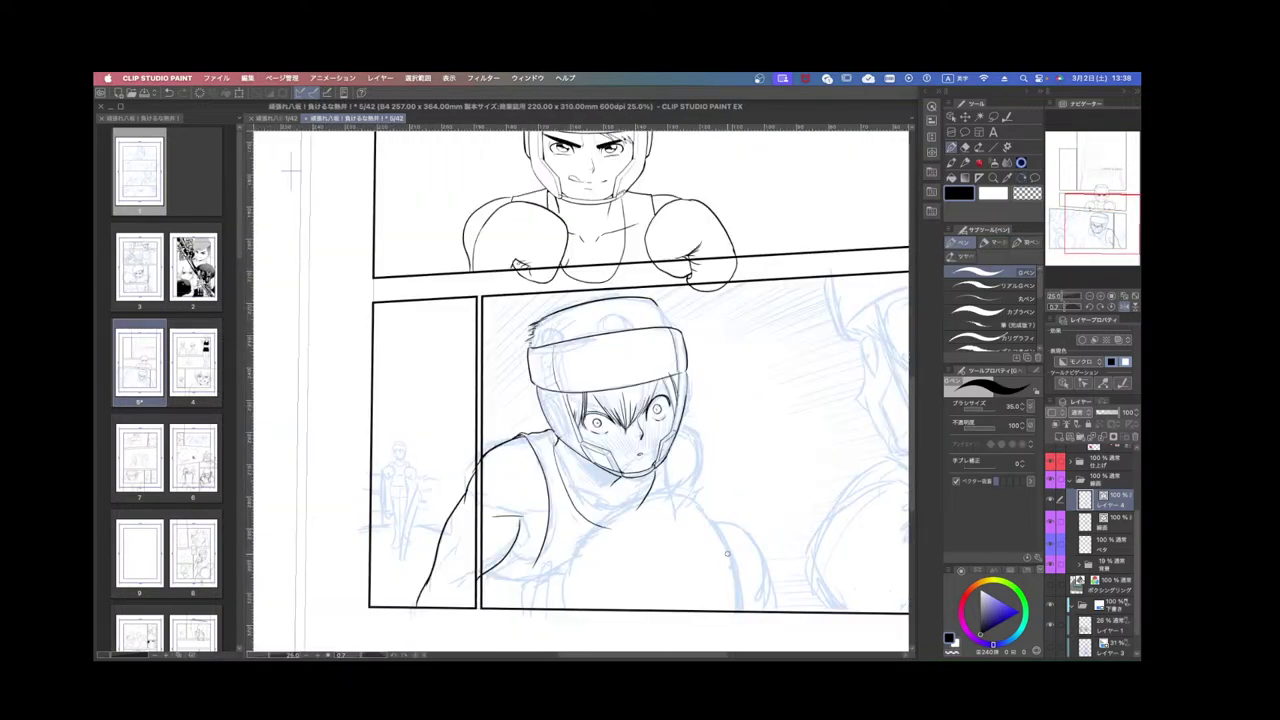
key("r")
mouse_move(722, 563)
left_mouse_down()
mouse_move(700, 587)
mouse_move(586, 612)
mouse_move(460, 577)
left_mouse_up()
key("r")
scroll(534, 379, "up", 2)
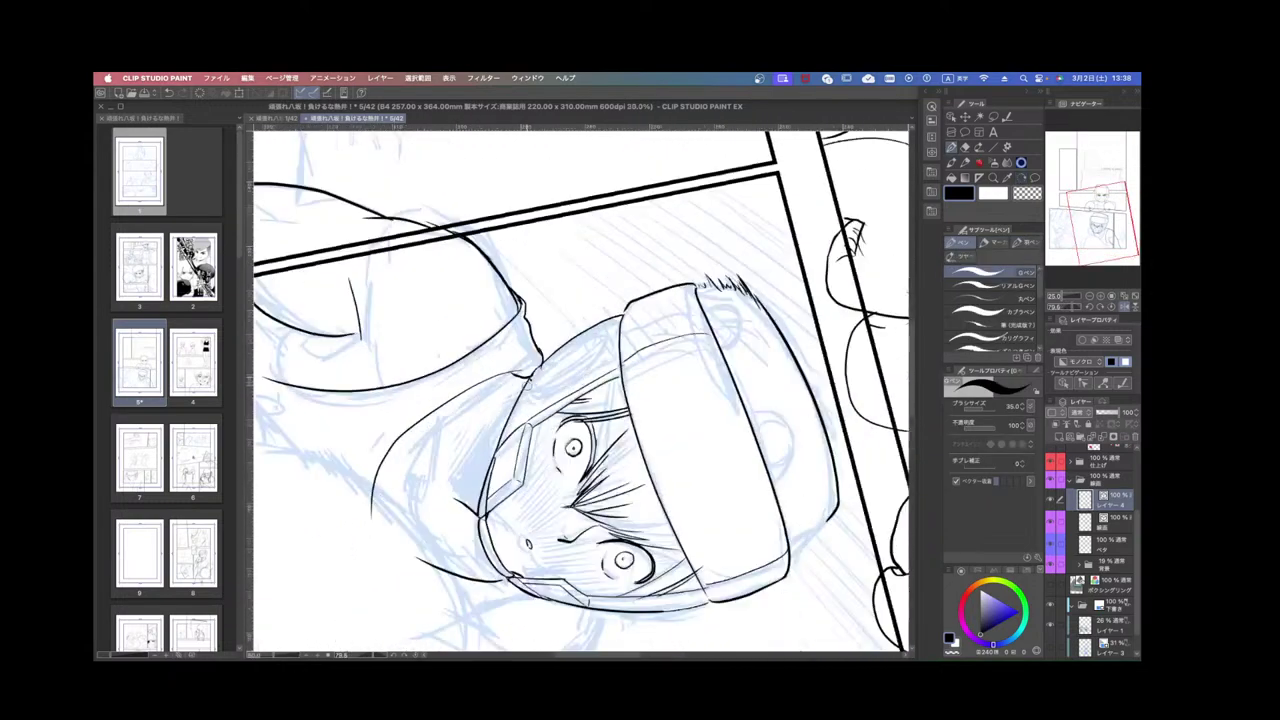
mouse_move(540, 363)
left_mouse_down()
mouse_move(487, 450)
mouse_move(477, 508)
left_mouse_up()
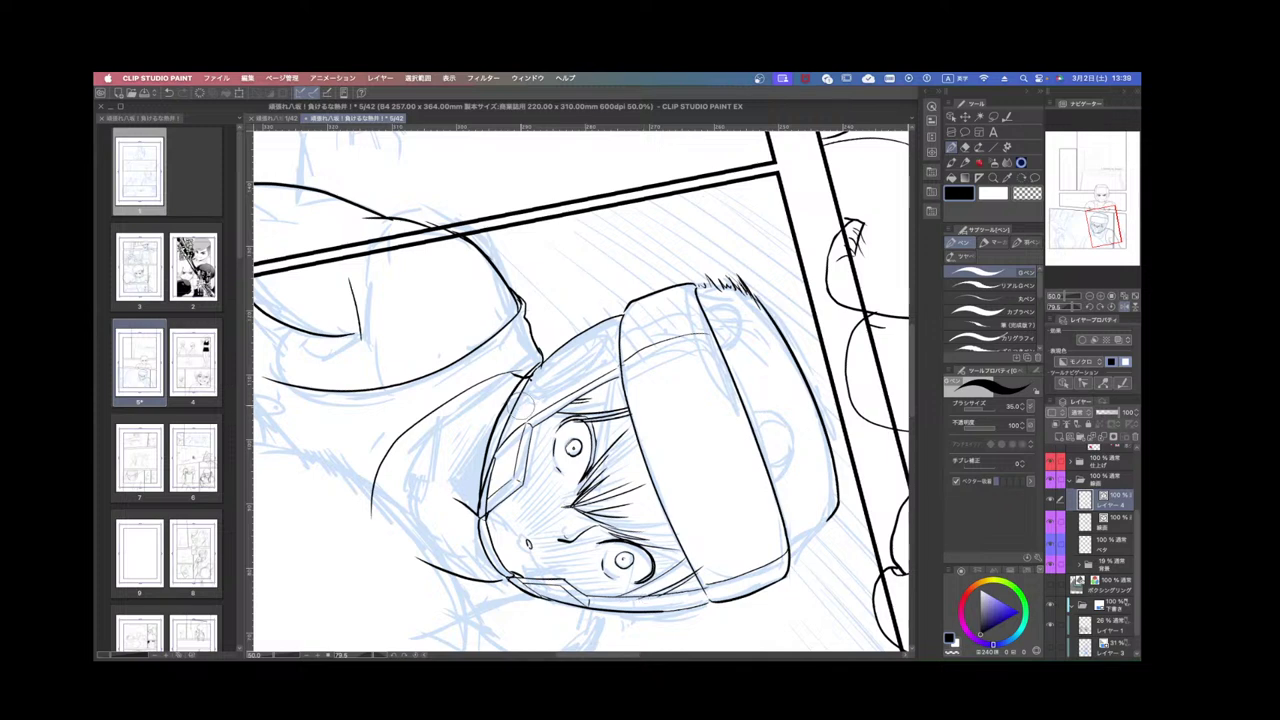
key("super+z")
key("super+z")
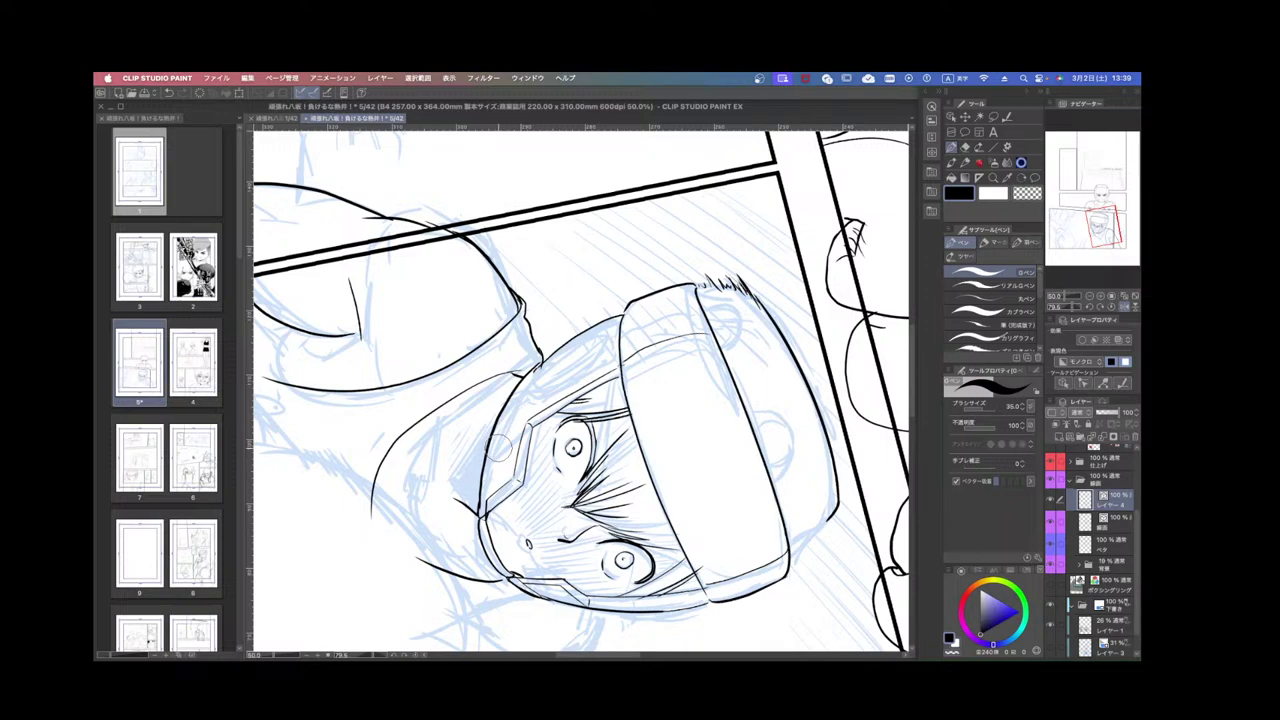
scroll(499, 447, "up", 1)
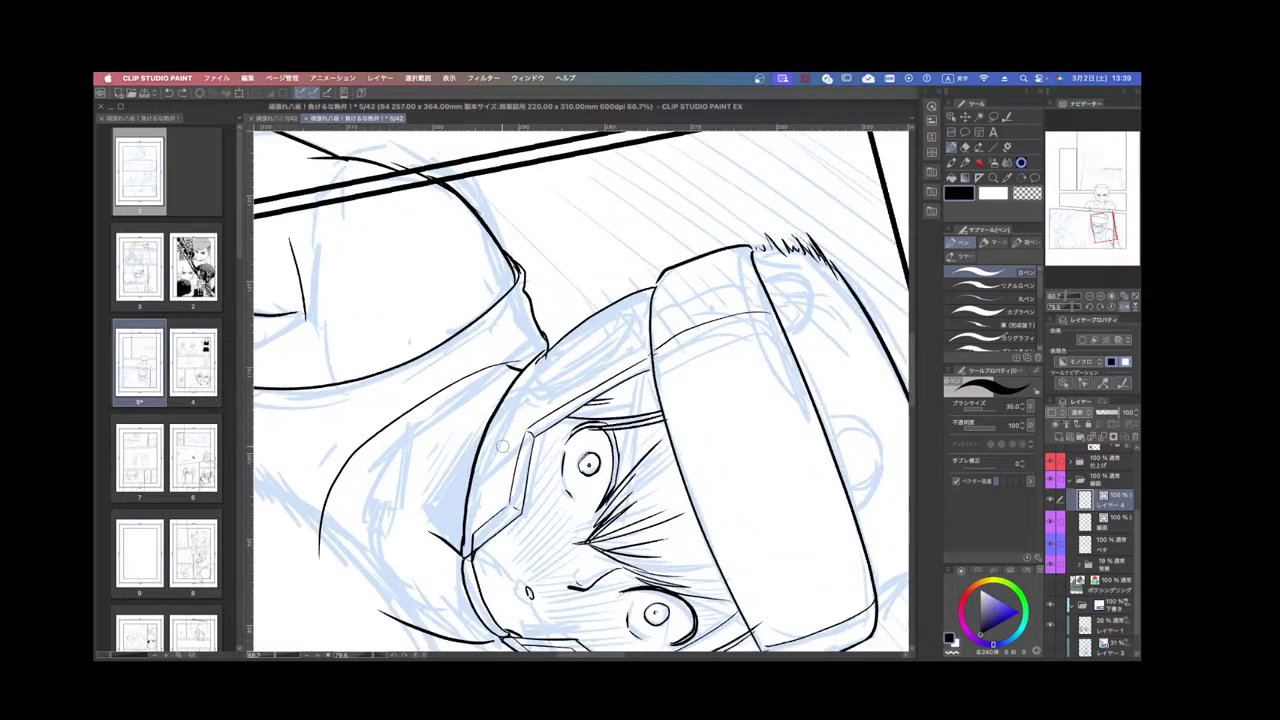
left_click_drag(472, 477, 532, 427)
key("super+z")
left_click_drag(473, 475, 532, 428)
Ink the stepped end of the chin guard where it meets the cheek guard on the shoulder side.
left_click_drag(478, 528, 464, 553)
key("super+z")
key("super+z")
left_click_drag(468, 546, 475, 513)
mouse_move(457, 526)
left_mouse_down()
mouse_move(459, 551)
mouse_move(478, 558)
left_mouse_up()
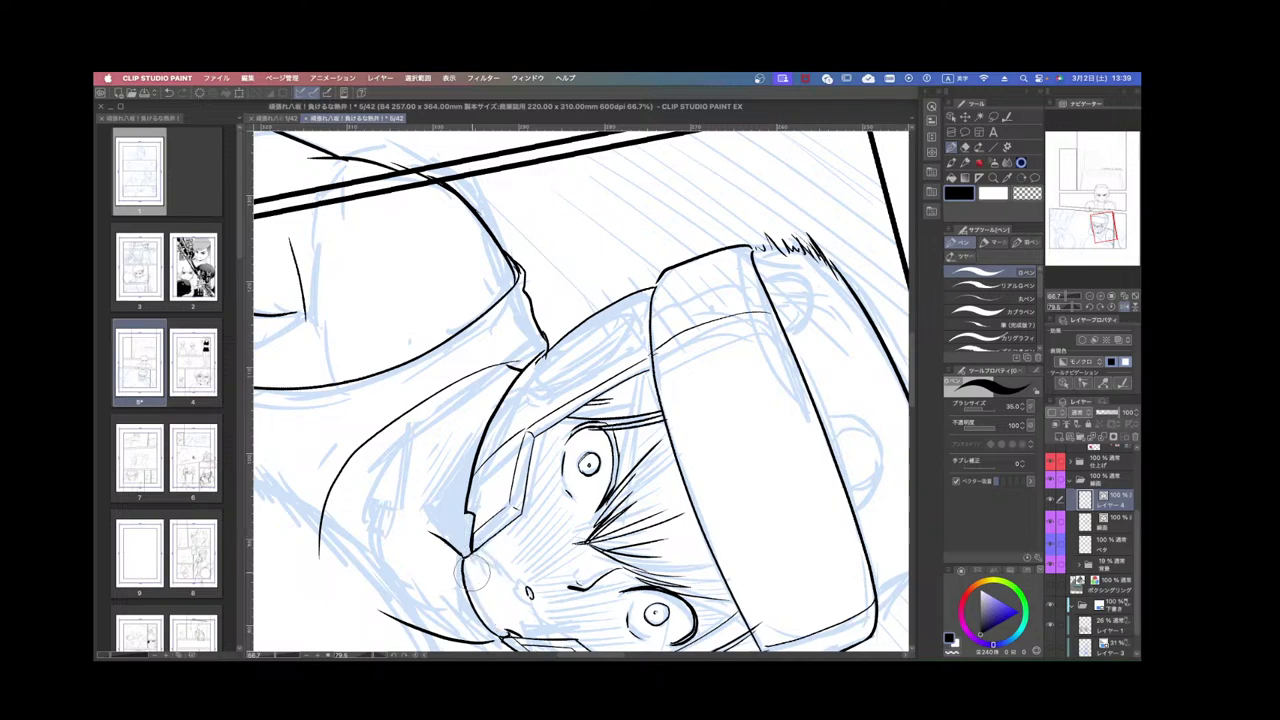
mouse_move(601, 558)
left_mouse_down()
mouse_move(480, 525)
mouse_move(448, 494)
left_mouse_up()
left_click_drag(332, 457, 382, 378)
left_click_drag(486, 420, 512, 462)
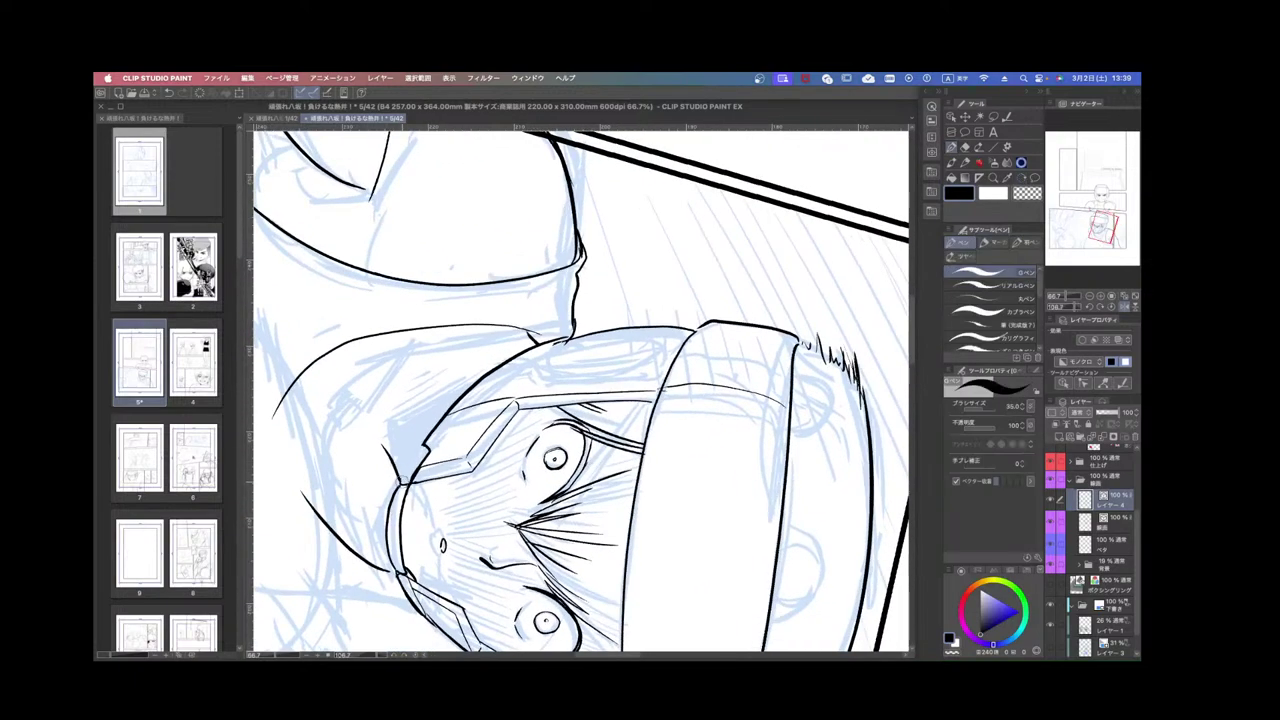
left_click_drag(400, 484, 408, 456)
Redraw the headgear's side outline from the lower edge of the forehead band down to the shoulder line.
key("super+minus")
key("super+minus")
left_click_drag(481, 502, 680, 508)
mouse_move(809, 519)
left_mouse_down()
mouse_move(755, 524)
mouse_move(777, 508)
left_mouse_up()
key("super+plus")
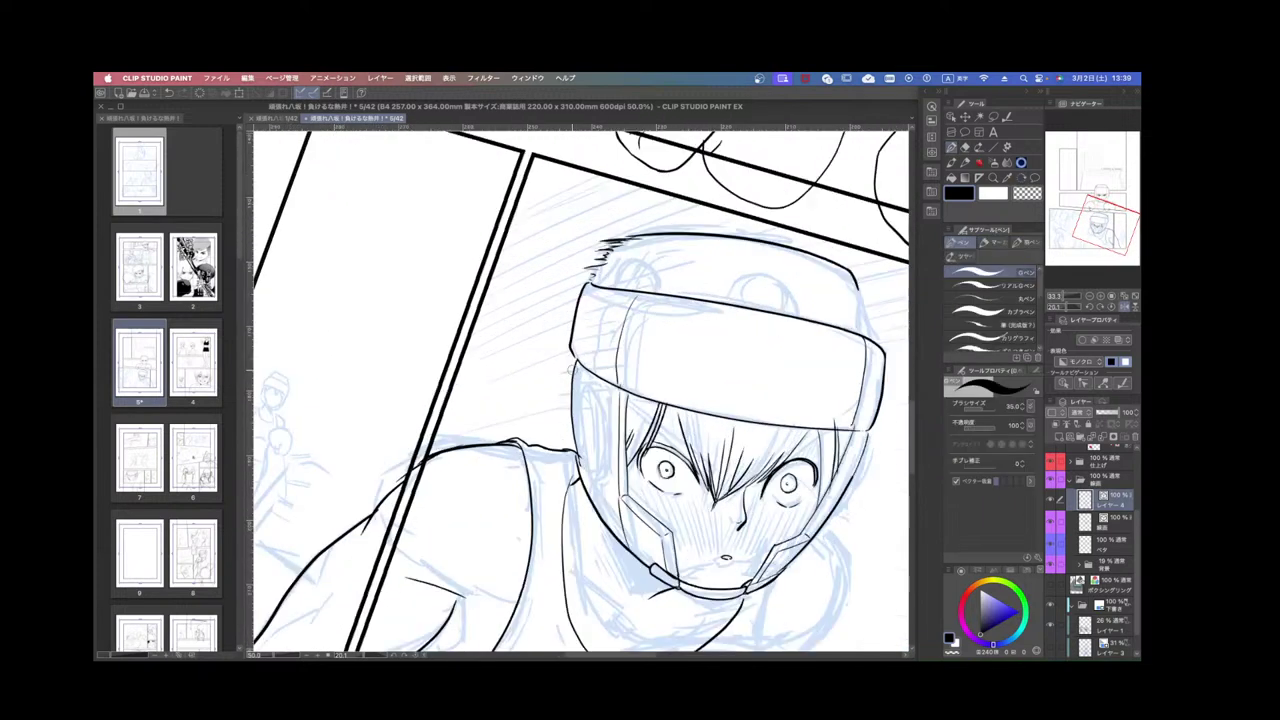
left_click_drag(575, 361, 570, 456)
key("super+z")
left_click_drag(576, 360, 577, 484)
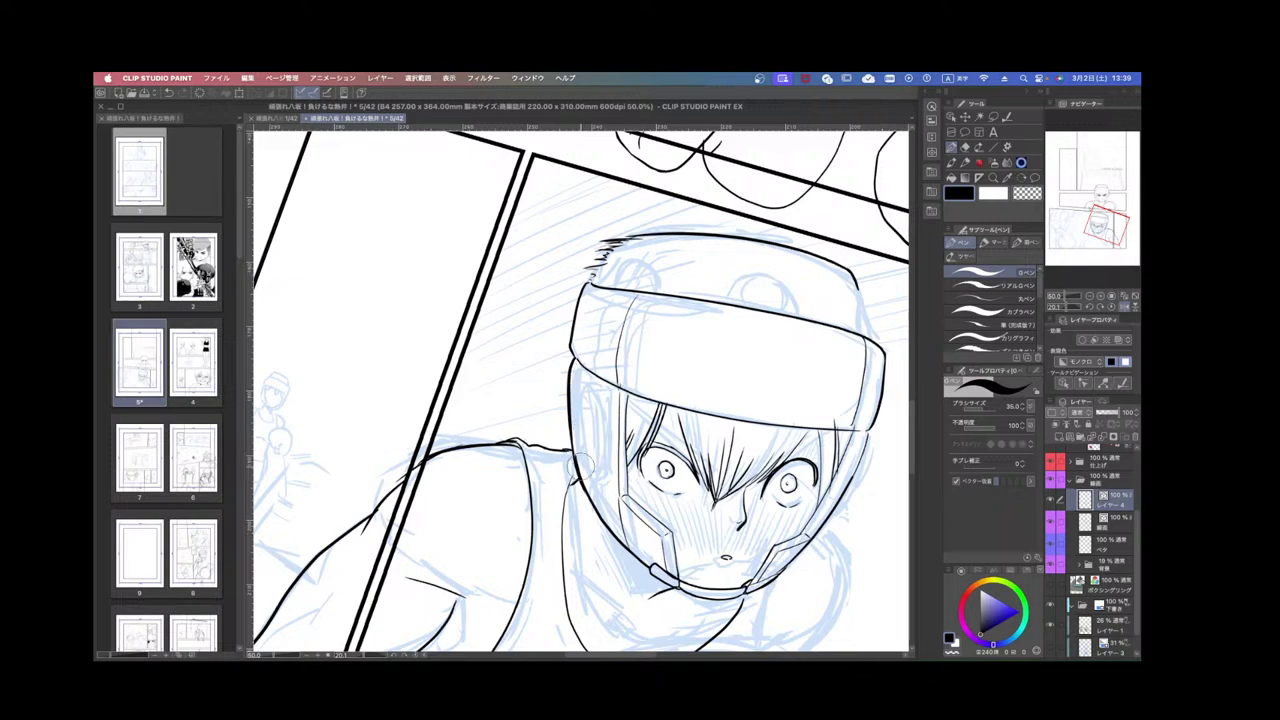
key("super+minus")
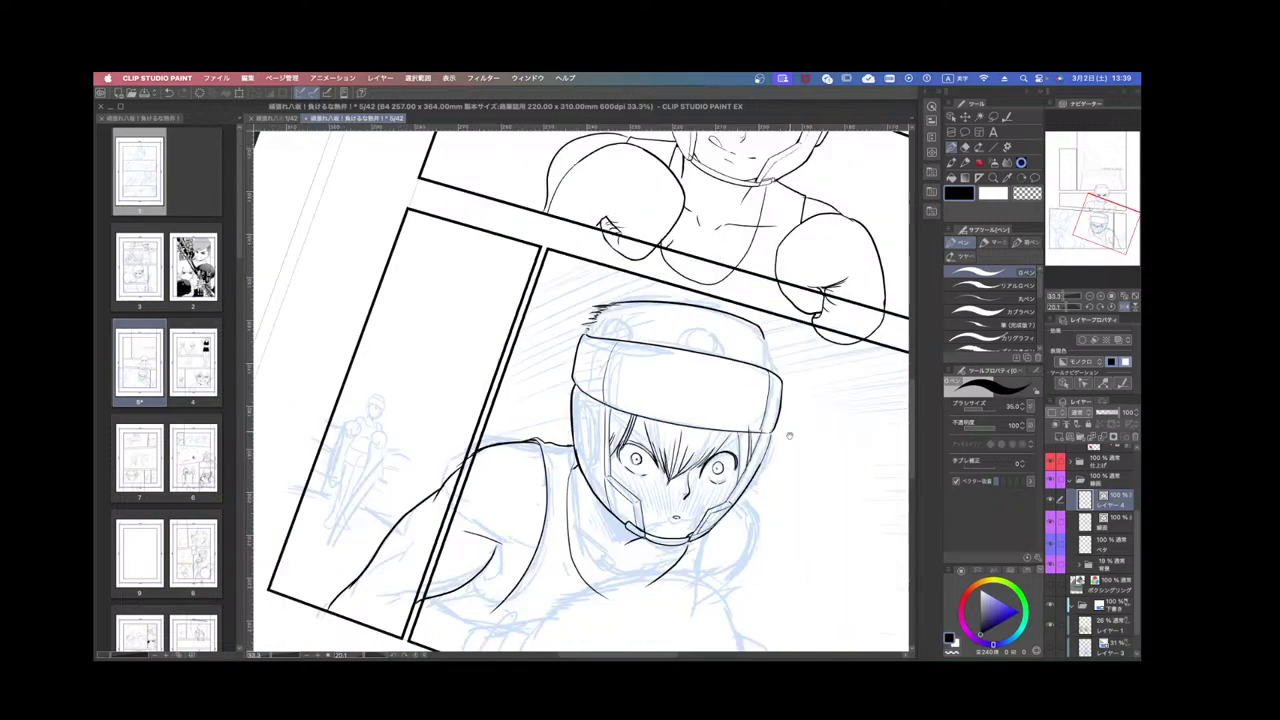
Ink the domed outline and round knob inside it on the headgear's crown, directly above the forehead band.
mouse_move(790, 436)
left_mouse_down()
mouse_move(782, 488)
mouse_move(800, 415)
left_mouse_up()
scroll(799, 414, "up", 2)
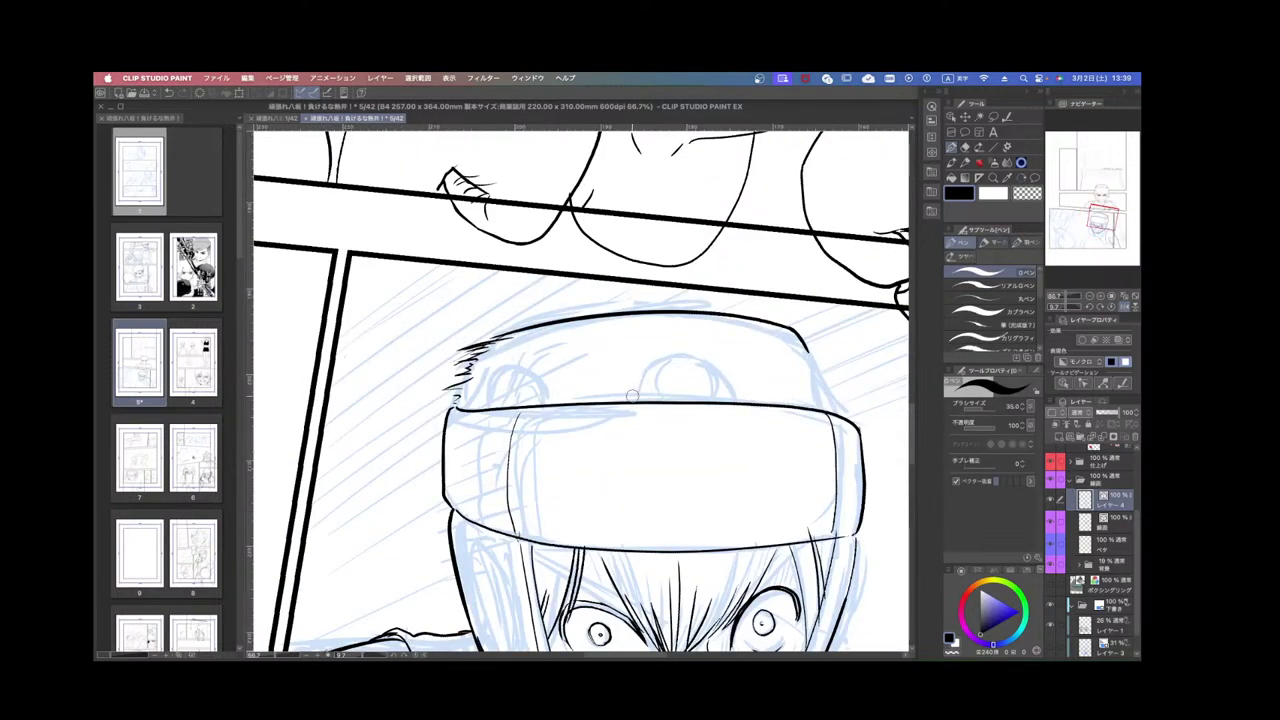
mouse_move(628, 404)
left_mouse_down()
mouse_move(660, 370)
mouse_move(728, 372)
mouse_move(738, 401)
mouse_move(648, 370)
mouse_move(716, 365)
mouse_move(740, 402)
left_mouse_up()
key("super+z")
key("super+z")
mouse_move(632, 402)
left_mouse_down()
mouse_move(662, 359)
mouse_move(718, 365)
mouse_move(740, 402)
left_mouse_up()
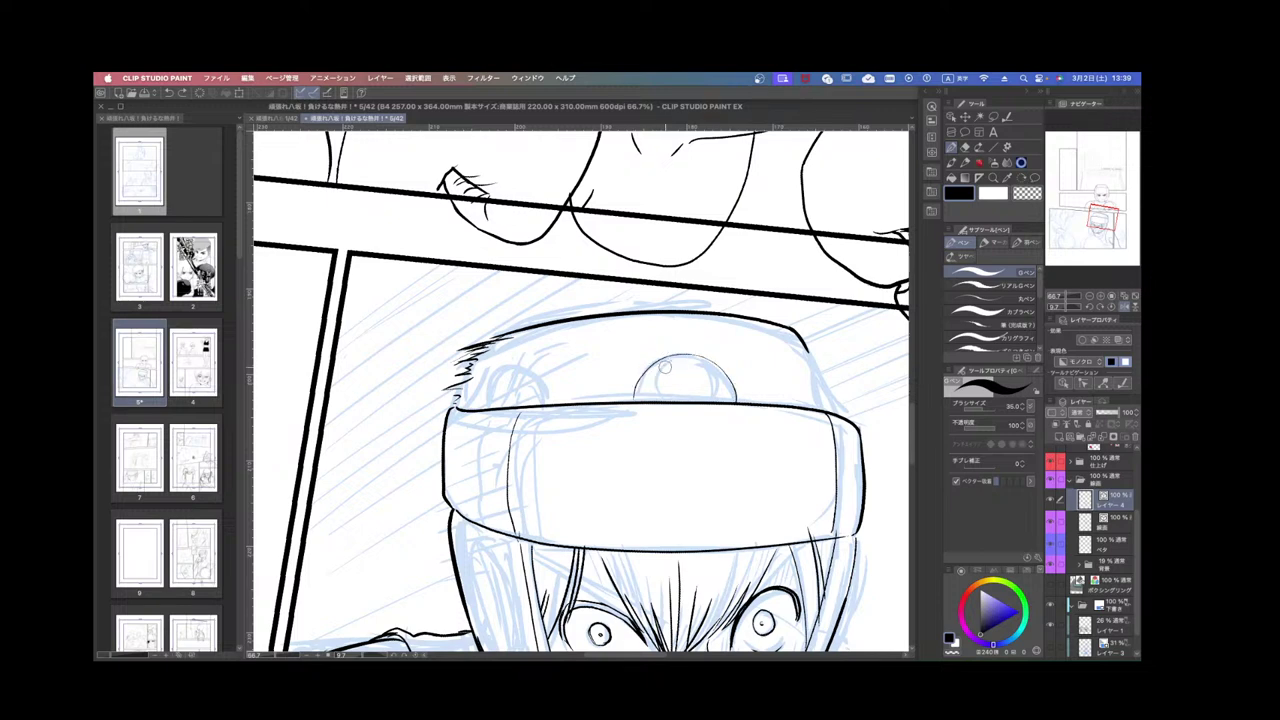
left_click_drag(655, 368, 662, 400)
key("super+z")
mouse_move(677, 356)
left_mouse_down()
mouse_move(659, 394)
mouse_move(679, 398)
mouse_move(706, 361)
mouse_move(712, 401)
left_mouse_up()
scroll(738, 377, "down", 3)
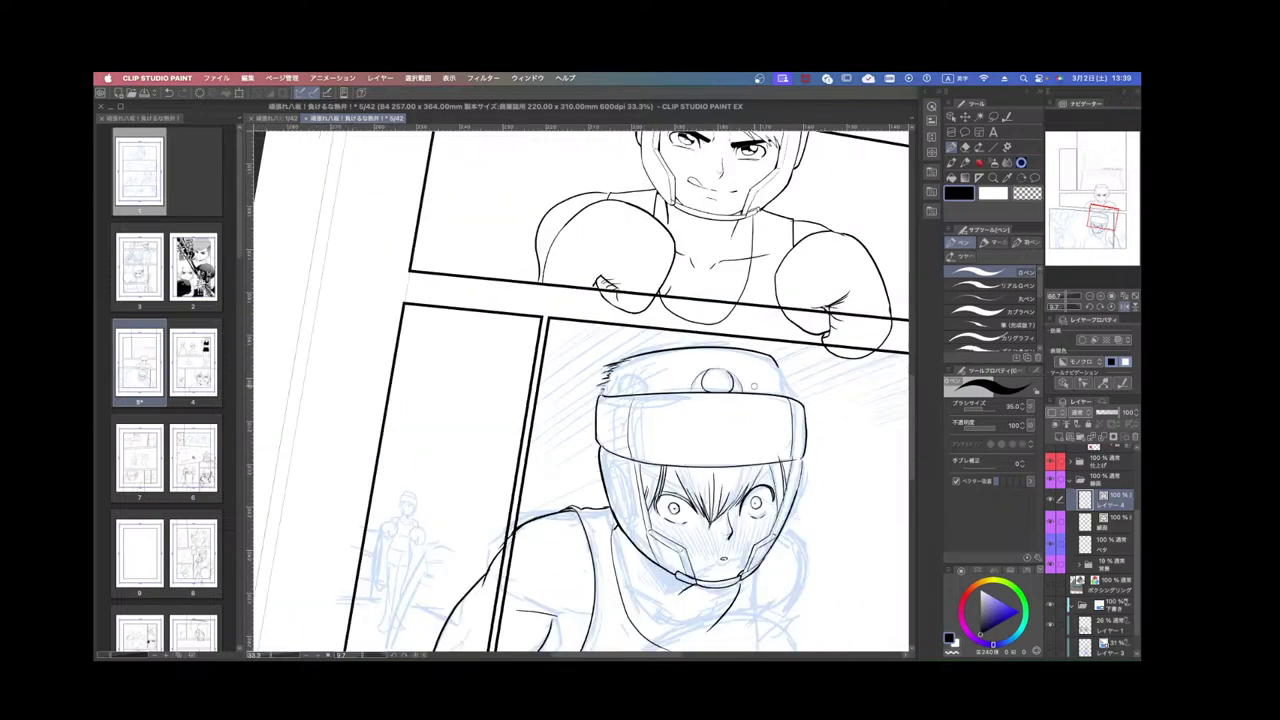
Ink the crown's side edge from its rear corner down to the forehead band with a double line.
scroll(775, 374, "up", 3)
left_click_drag(752, 360, 765, 408)
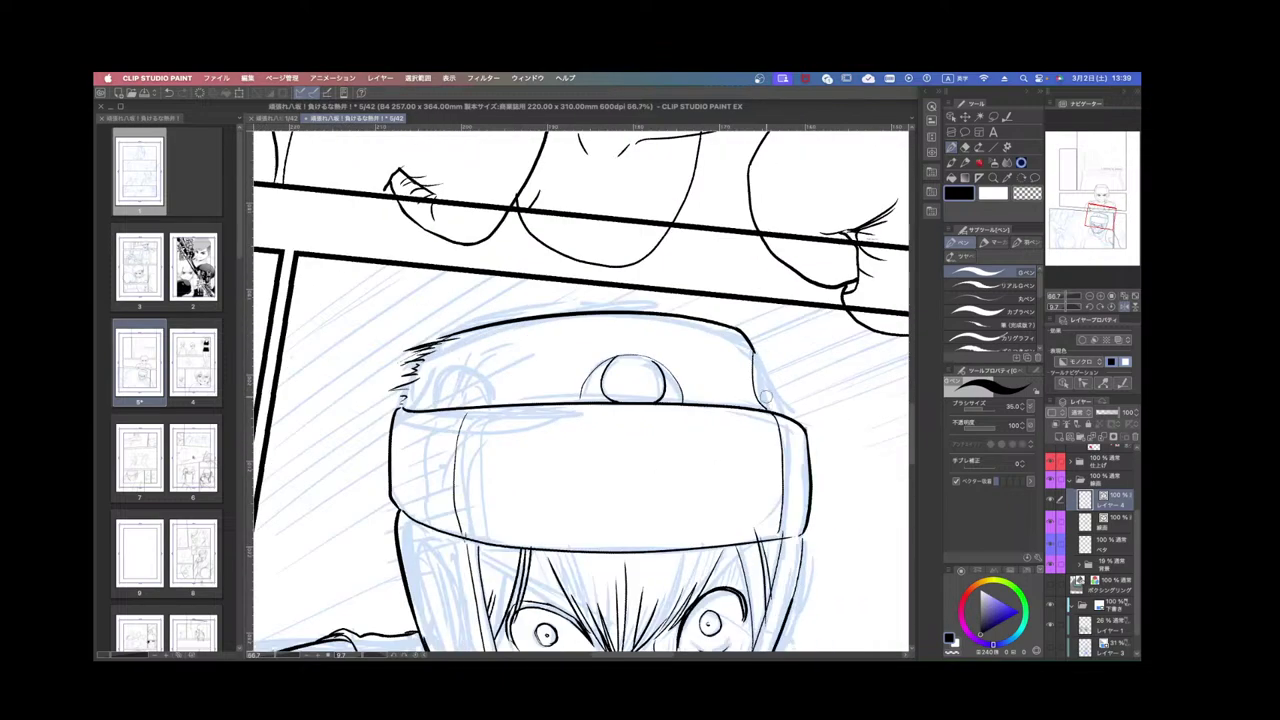
key("super+z")
left_click_drag(754, 351, 766, 414)
left_click_drag(753, 351, 771, 401)
scroll(813, 468, "down", 3)
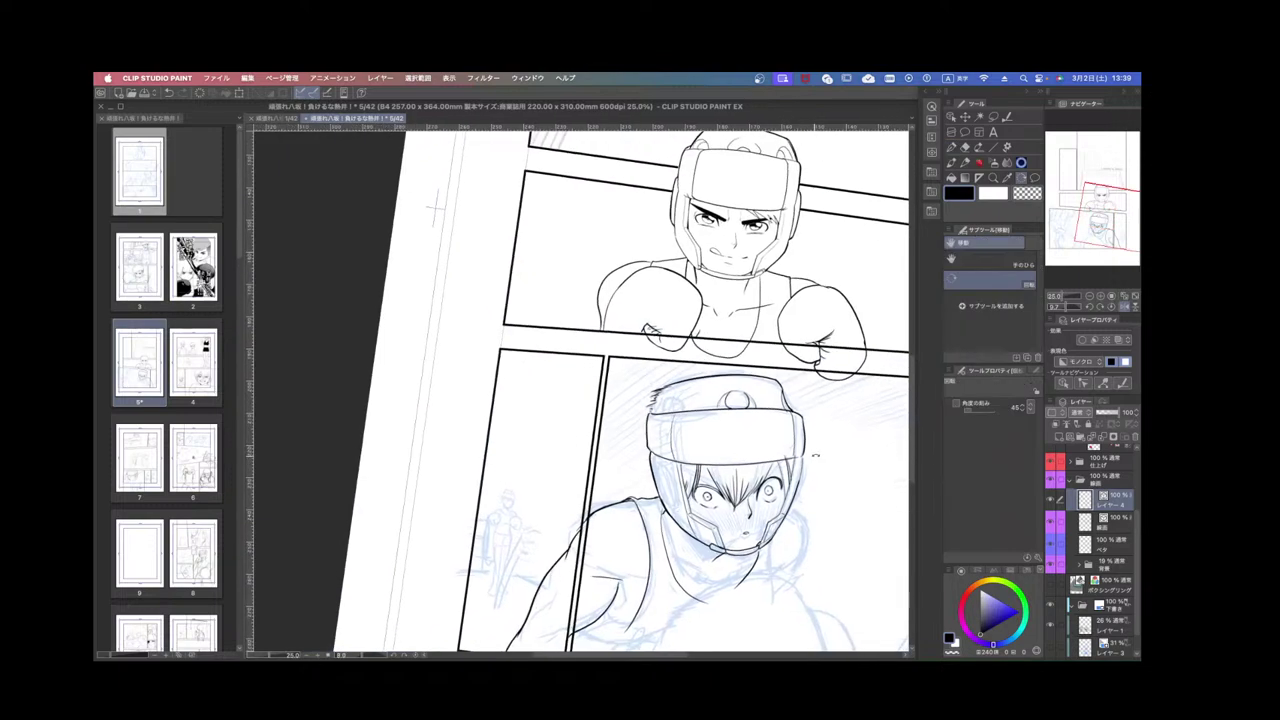
Erase the eye nearest the inked shoulder and the pointed hair strands between the two eyes.
scroll(813, 468, "up", 2)
scroll(813, 468, "down", 2)
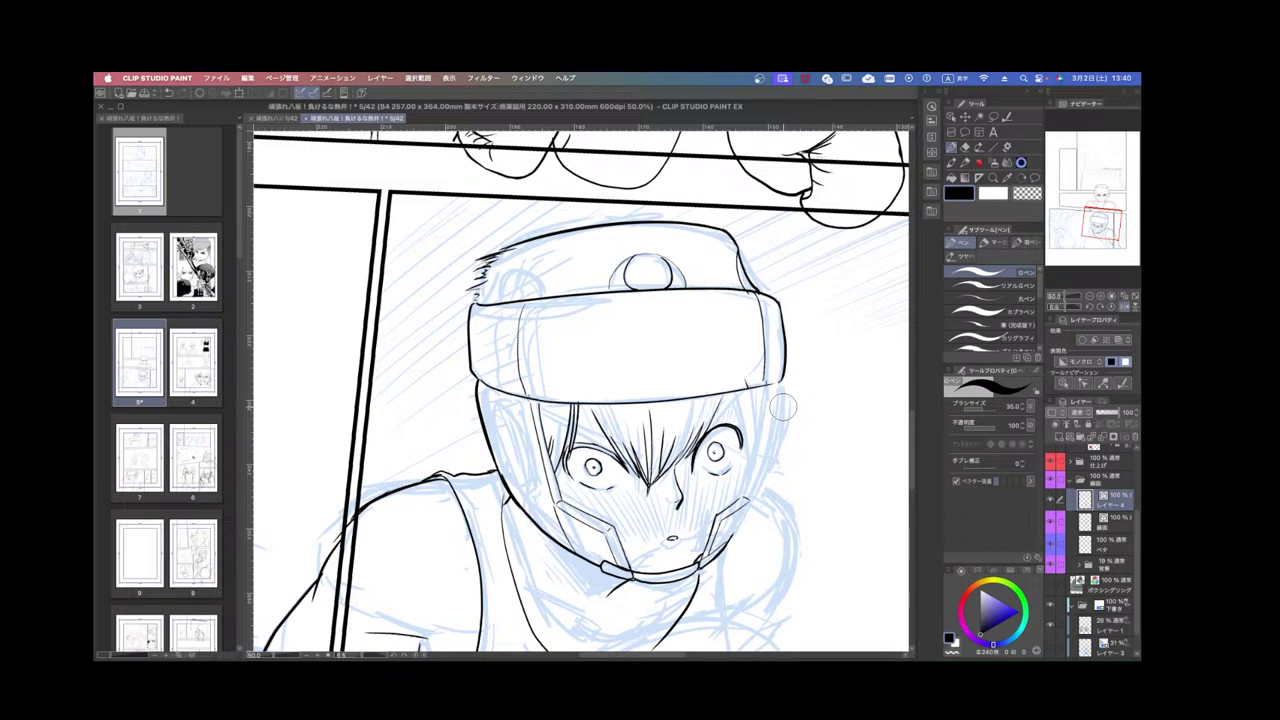
scroll(640, 420, "right", 2)
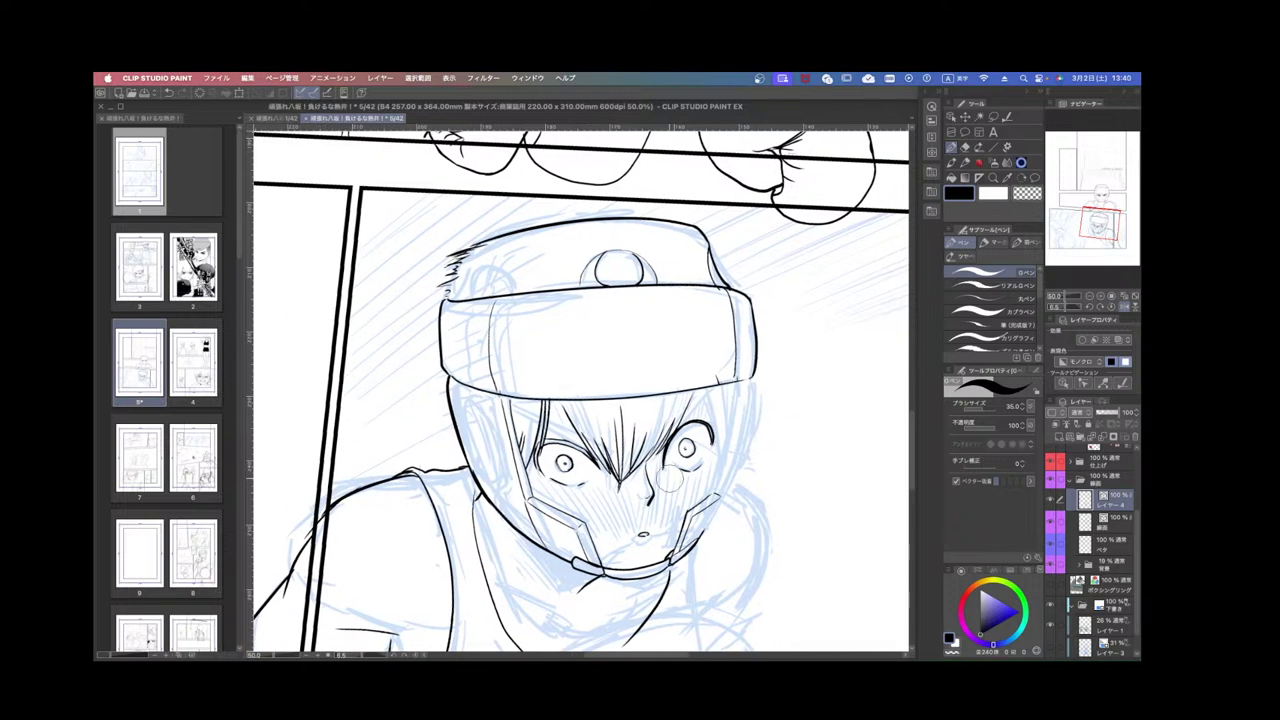
mouse_move(560, 443)
left_mouse_down()
mouse_move(580, 500)
mouse_move(562, 460)
mouse_move(545, 482)
mouse_move(546, 451)
left_mouse_up()
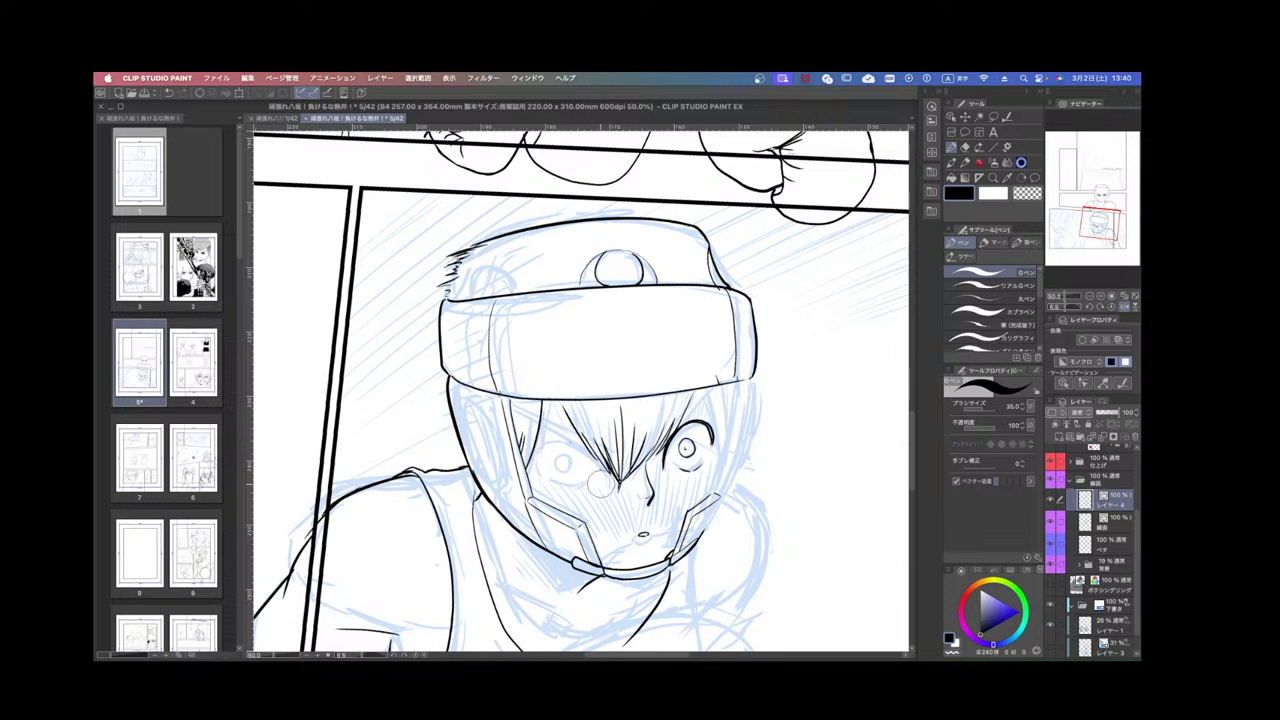
mouse_move(615, 417)
left_mouse_down()
mouse_move(614, 459)
mouse_move(639, 417)
mouse_move(617, 501)
left_mouse_up()
right_click(641, 431)
left_click(641, 431)
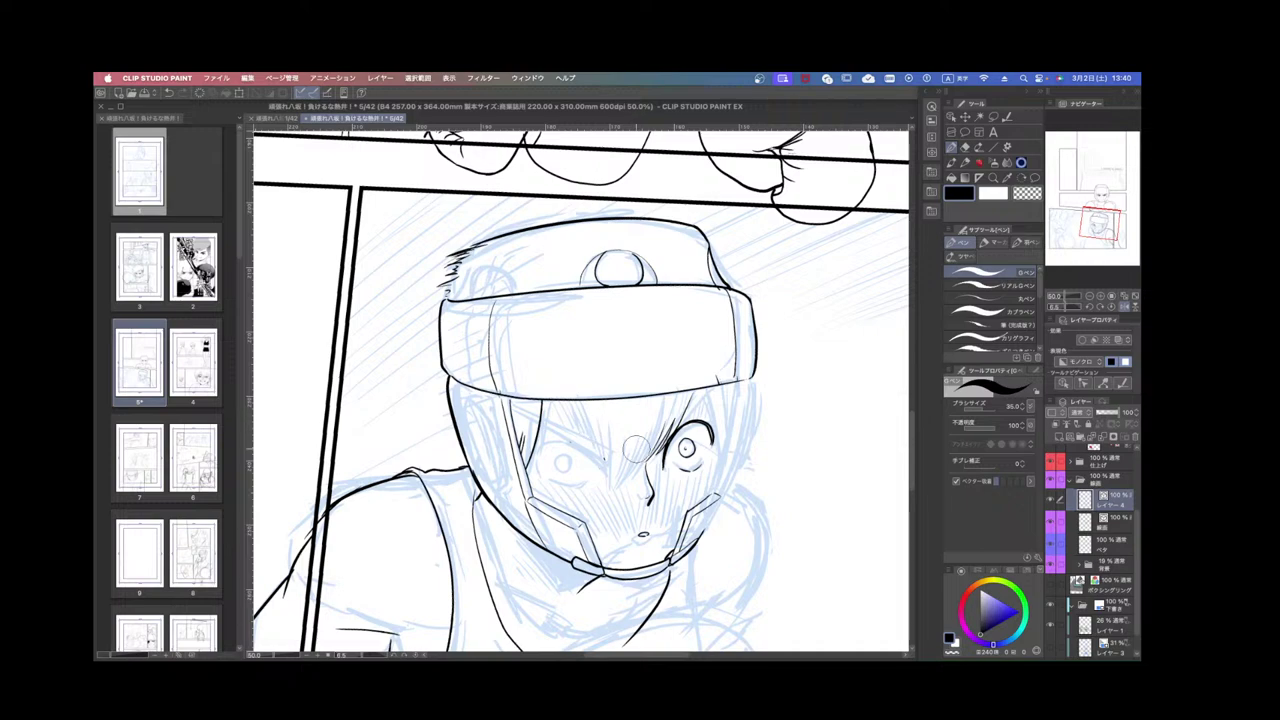
Ink a slanted eyebrow from the forehead band toward the nose above the erased eye.
key("r")
left_click_drag(728, 512, 767, 350)
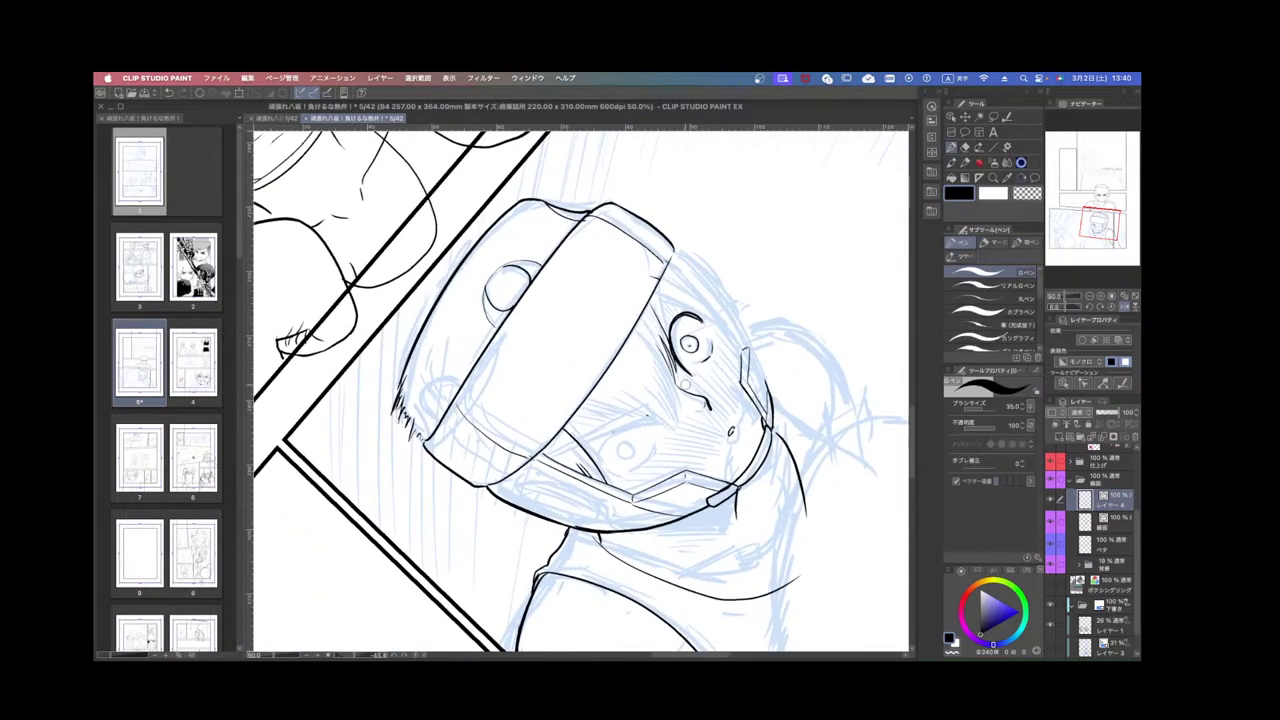
left_click_drag(552, 456, 648, 408)
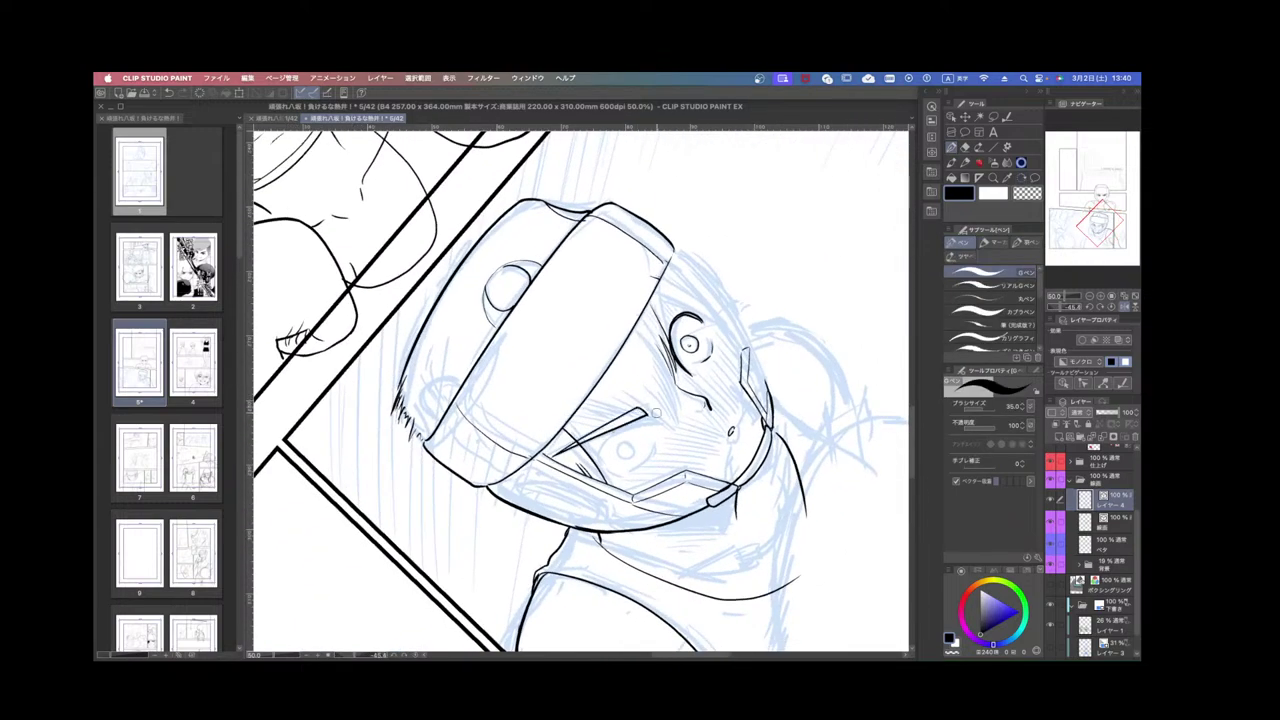
key("super+z")
key("super+z")
mouse_move(553, 457)
left_mouse_down()
mouse_move(651, 415)
mouse_move(634, 411)
left_mouse_up()
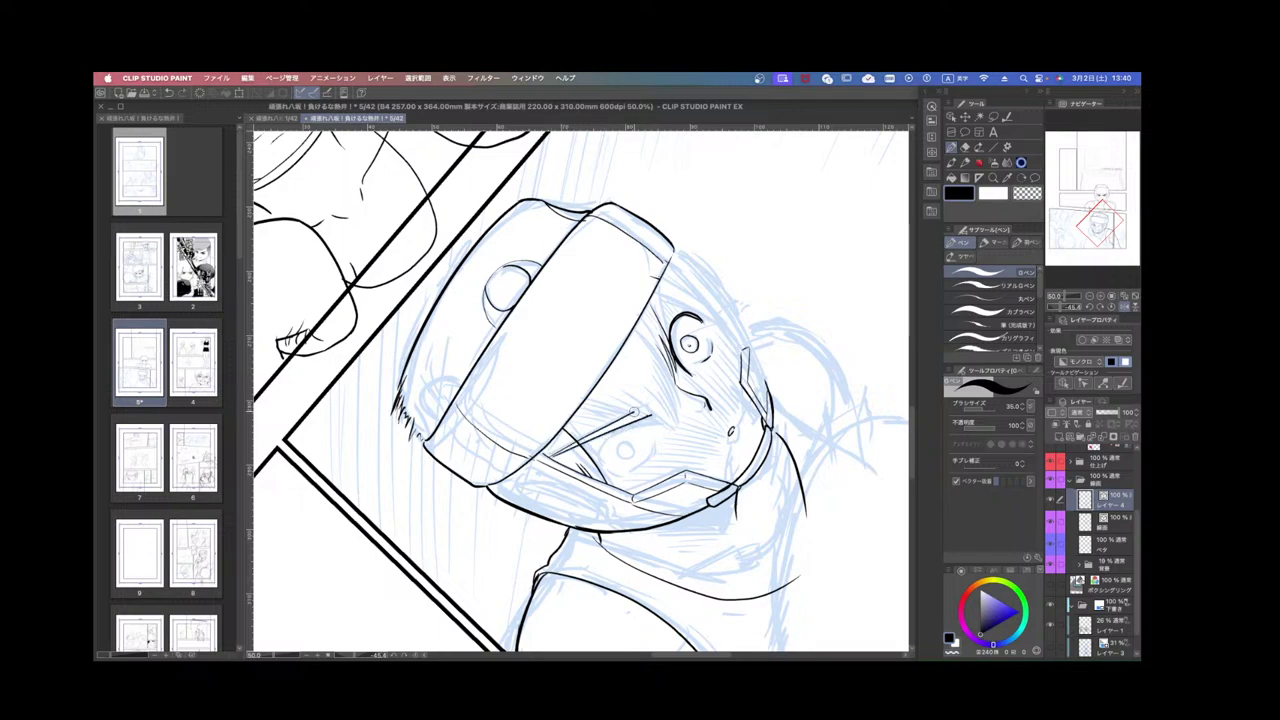
Finish the slanted eyebrow with a second line and ink the outline and pupil of the eye nearest the inked shoulder.
key("r")
left_click_drag(728, 402, 690, 484)
mouse_move(622, 451)
left_mouse_down()
mouse_move(581, 451)
mouse_move(573, 481)
left_mouse_up()
key("super+z")
key("r")
mouse_move(659, 484)
left_mouse_down()
mouse_move(703, 388)
mouse_move(615, 437)
left_mouse_up()
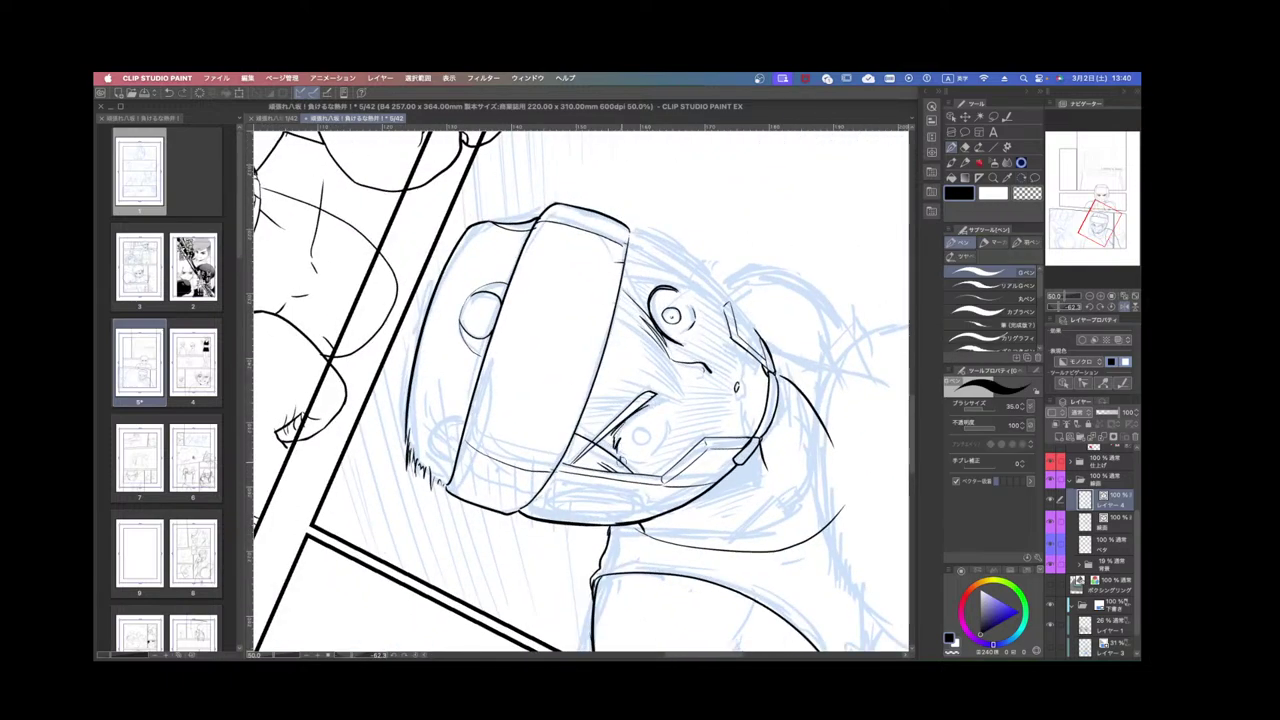
key("super+z")
mouse_move(617, 447)
left_mouse_down()
mouse_move(673, 400)
mouse_move(530, 465)
mouse_move(568, 487)
left_mouse_up()
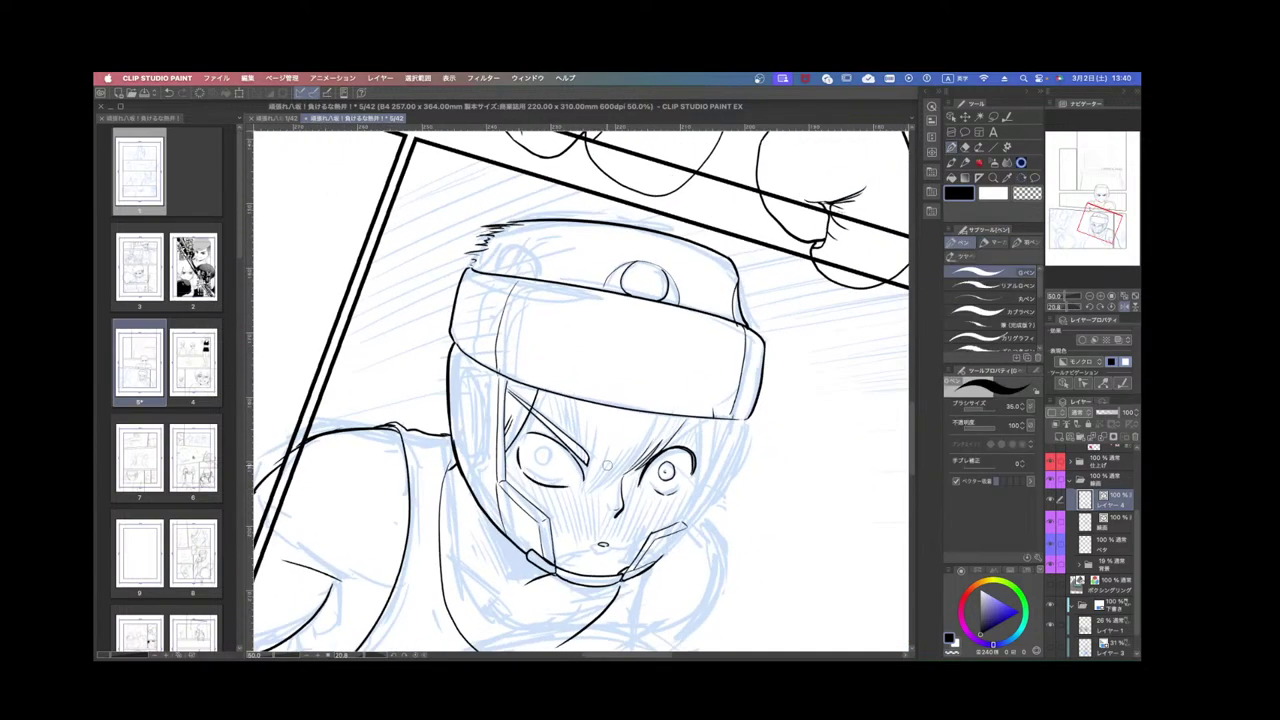
key("ctrl+z")
left_click_drag(530, 471, 570, 486)
key("ctrl+z")
scroll(565, 468, "down", 5)
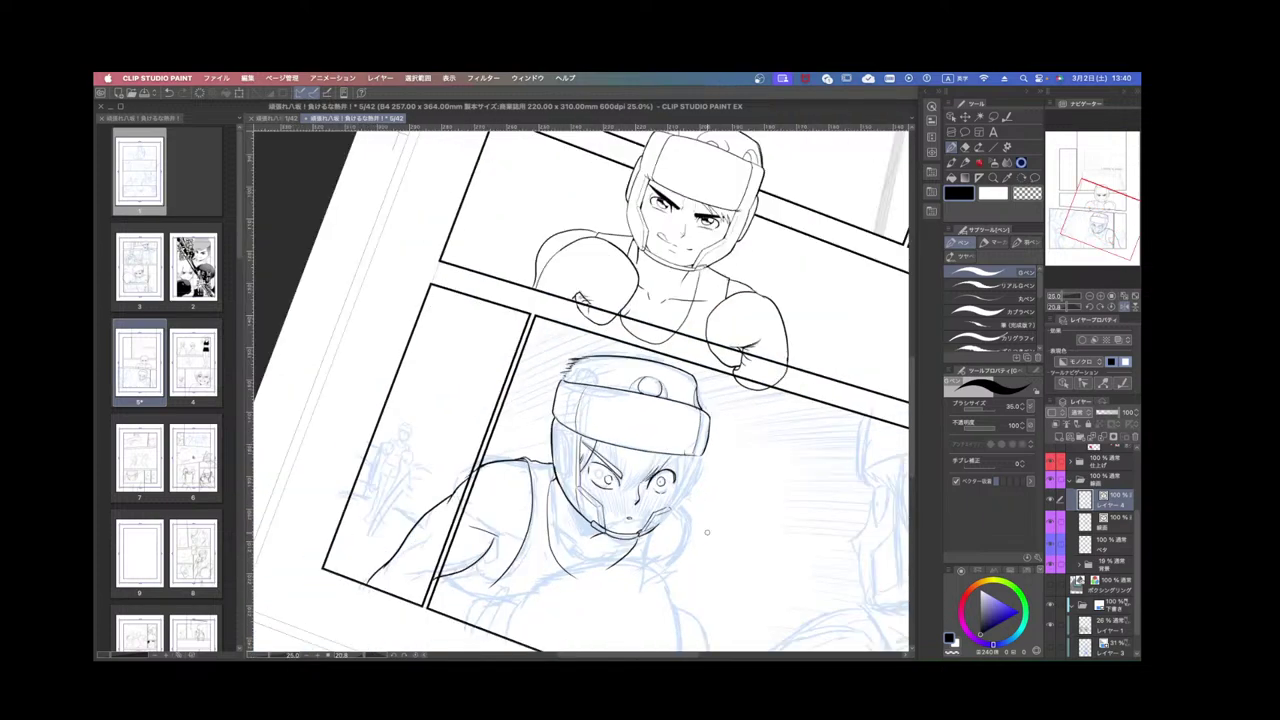
scroll(773, 562, "up", 5)
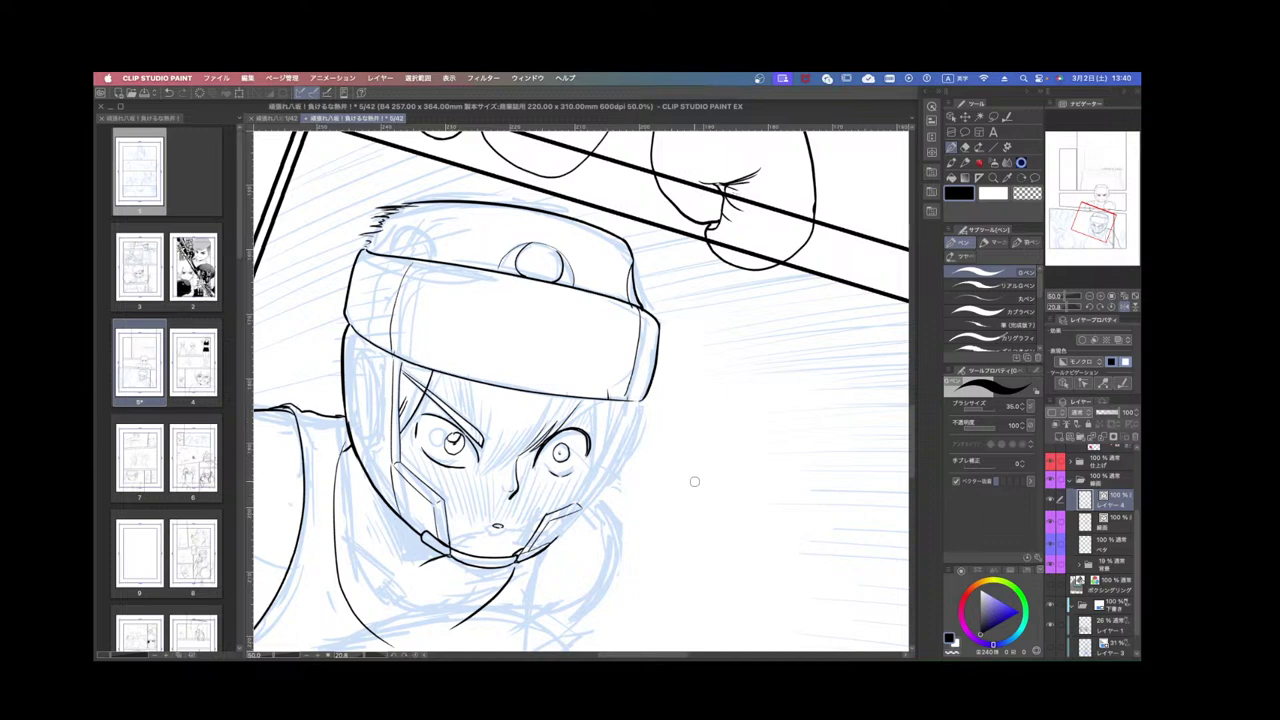
Ink a slanted eyebrow above the eye farthest from the inked shoulder, rising from the nose toward the forehead band.
left_click_drag(526, 450, 625, 406)
left_click_drag(525, 443, 625, 399)
key("ctrl+z")
left_click_drag(528, 443, 625, 405)
key("ctrl+z")
left_click_drag(526, 446, 600, 410)
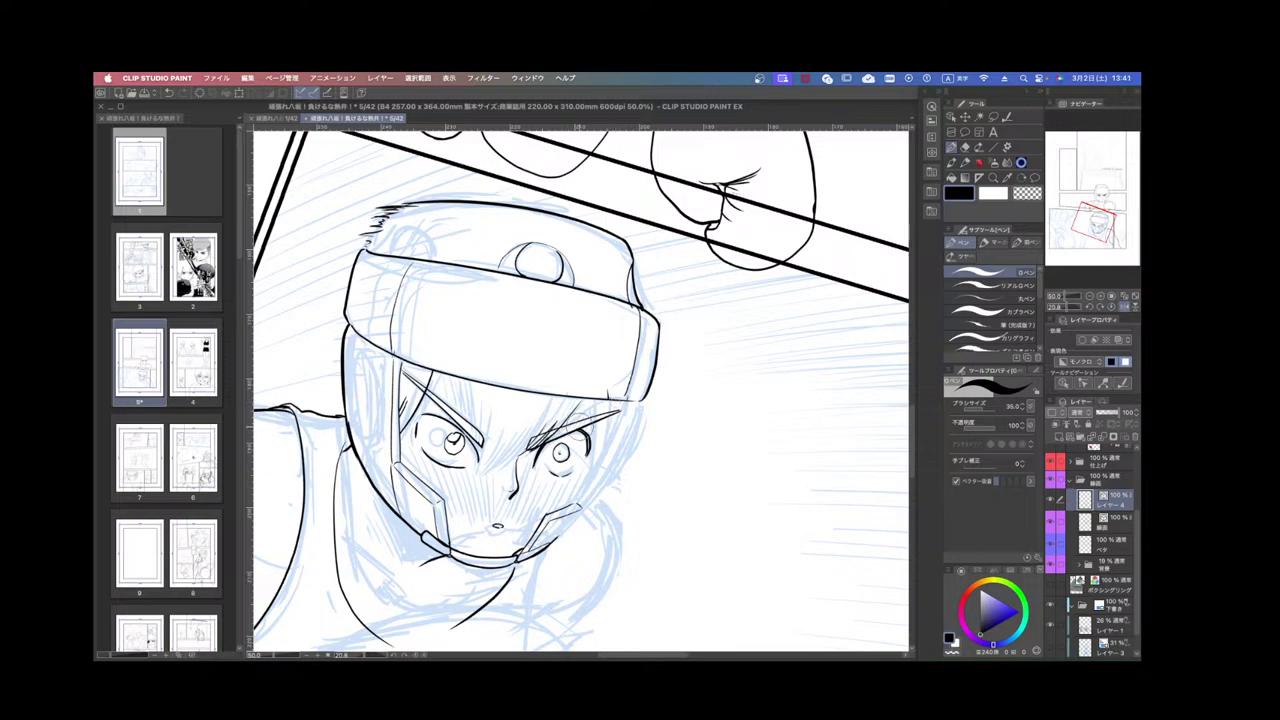
scroll(652, 458, "down", 2)
scroll(652, 458, "up", 3)
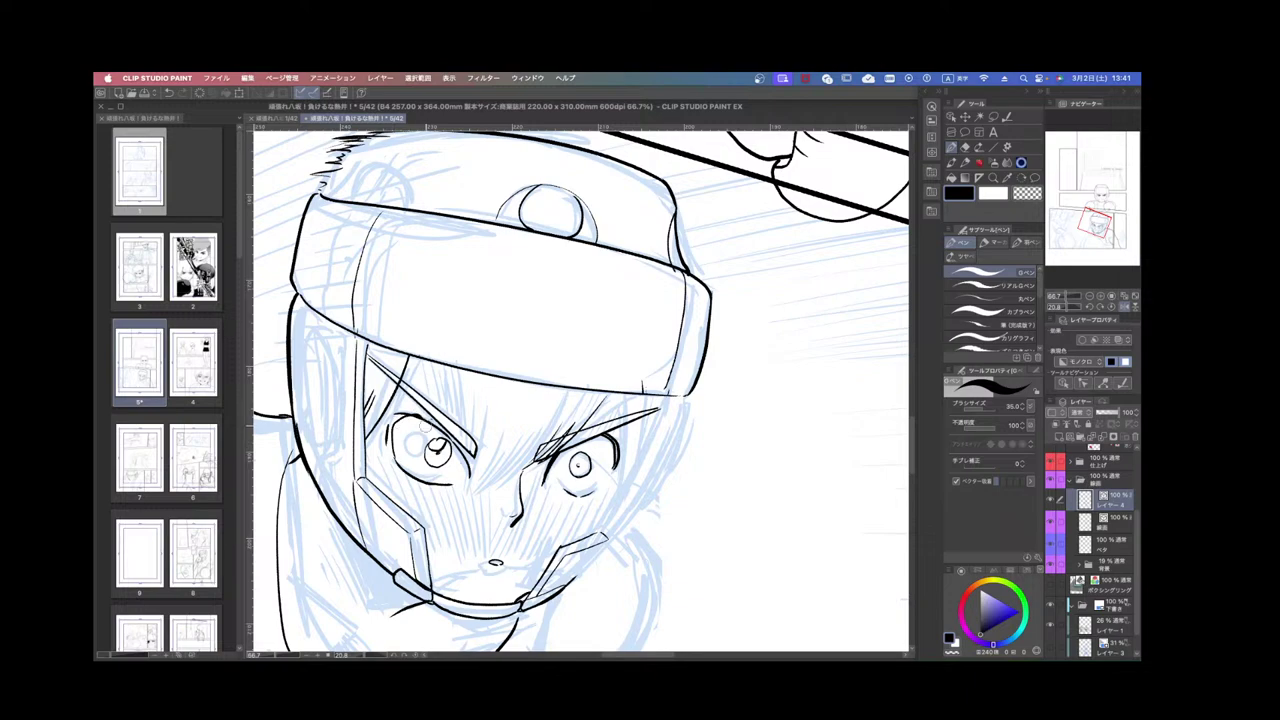
Add lid and outline strokes around the eye nearest the inked shoulder.
left_click_drag(400, 458, 395, 420)
mouse_move(508, 402)
left_mouse_down()
mouse_move(511, 418)
mouse_move(507, 384)
left_mouse_up()
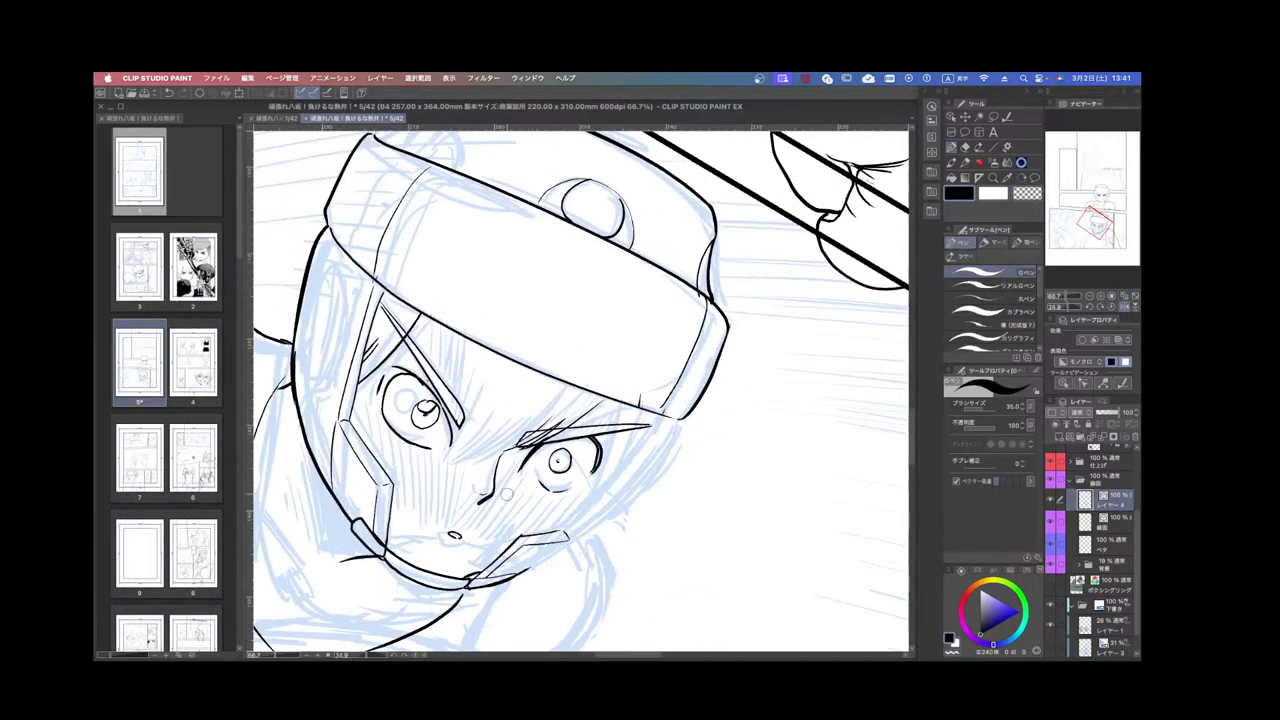
mouse_move(384, 420)
left_mouse_down()
mouse_move(380, 390)
mouse_move(410, 368)
left_mouse_up()
left_click_drag(576, 572, 699, 521)
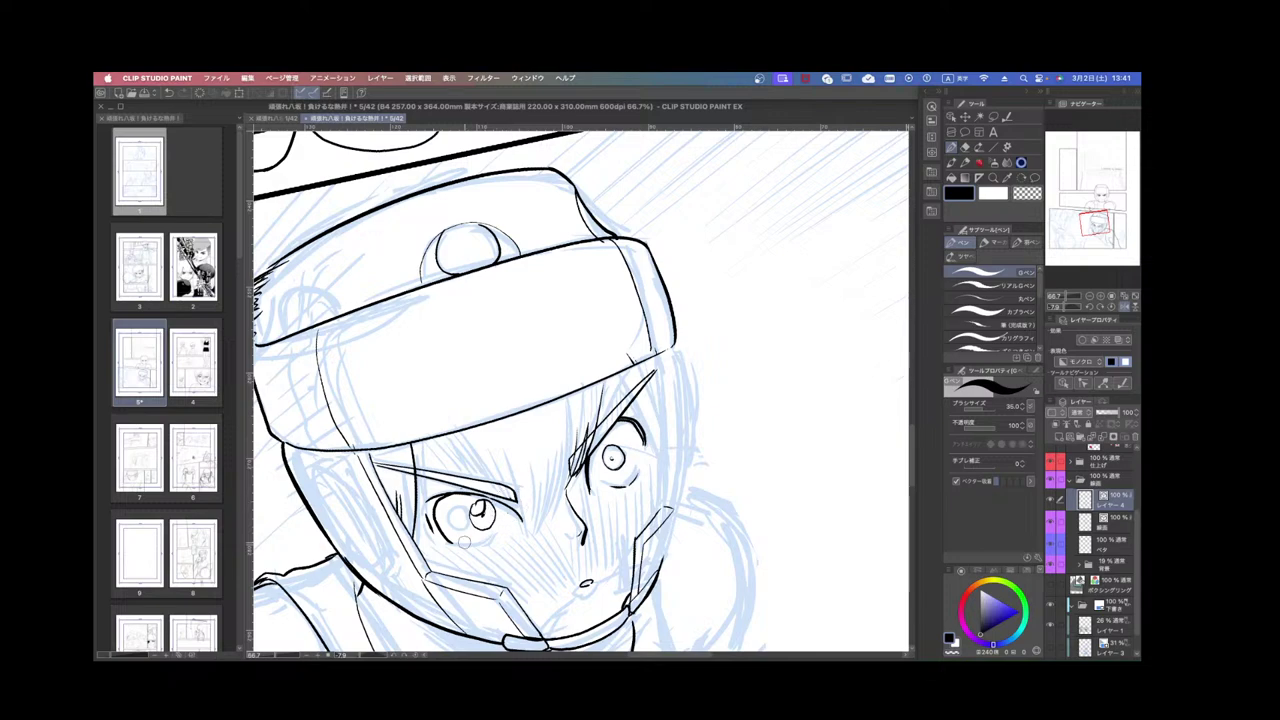
left_click_drag(466, 543, 513, 525)
left_click_drag(687, 485, 646, 514)
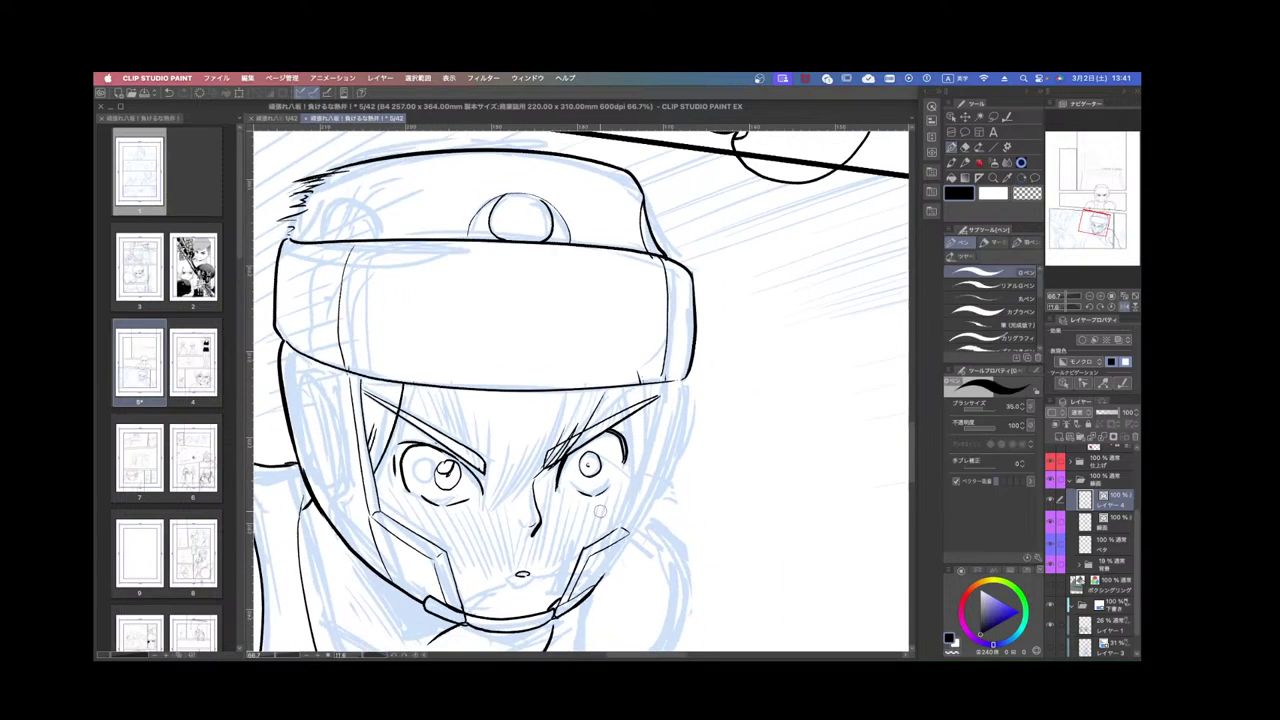
left_click_drag(702, 439, 679, 501)
key("p")
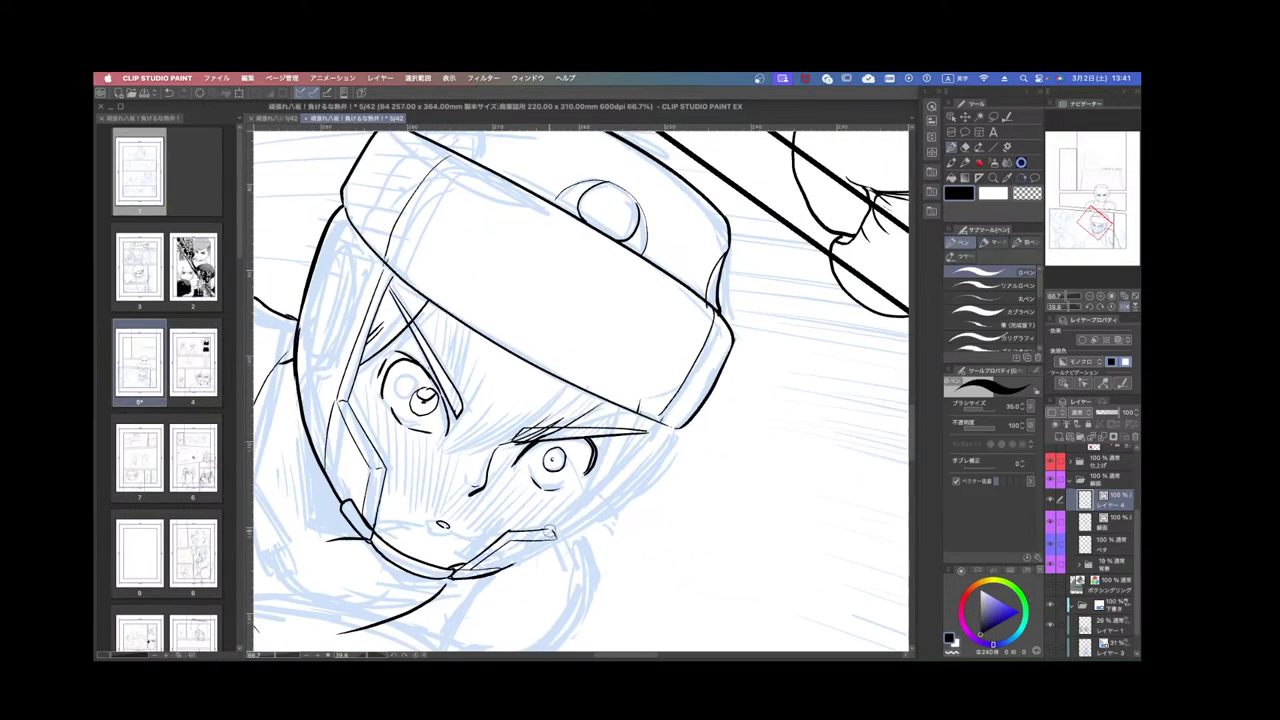
left_click_drag(550, 532, 661, 411)
key("super+z")
left_click_drag(546, 531, 676, 424)
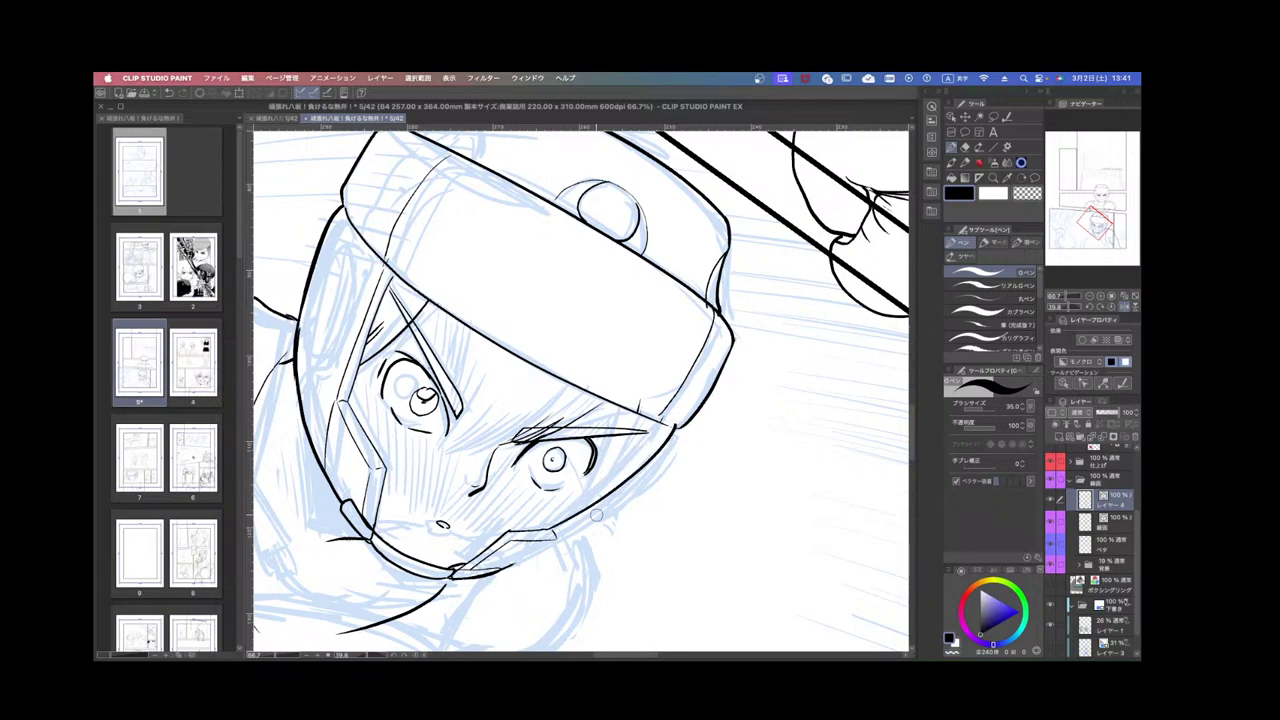
mouse_move(552, 544)
left_mouse_down()
mouse_move(639, 484)
mouse_move(679, 429)
left_mouse_up()
mouse_move(653, 529)
left_mouse_down()
mouse_move(708, 388)
mouse_move(523, 322)
mouse_move(516, 419)
left_mouse_up()
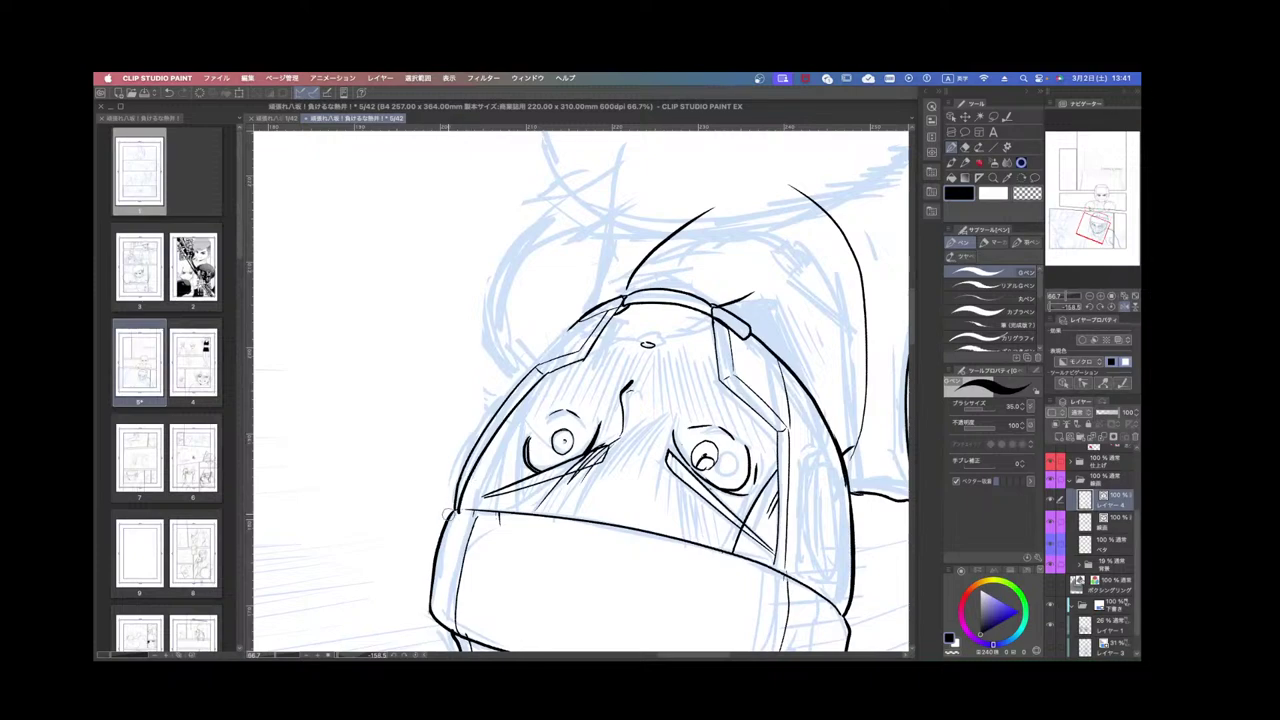
mouse_move(450, 510)
left_mouse_down()
mouse_move(498, 395)
mouse_move(580, 319)
mouse_move(649, 332)
mouse_move(652, 344)
left_mouse_up()
key("super+z")
key("super+z")
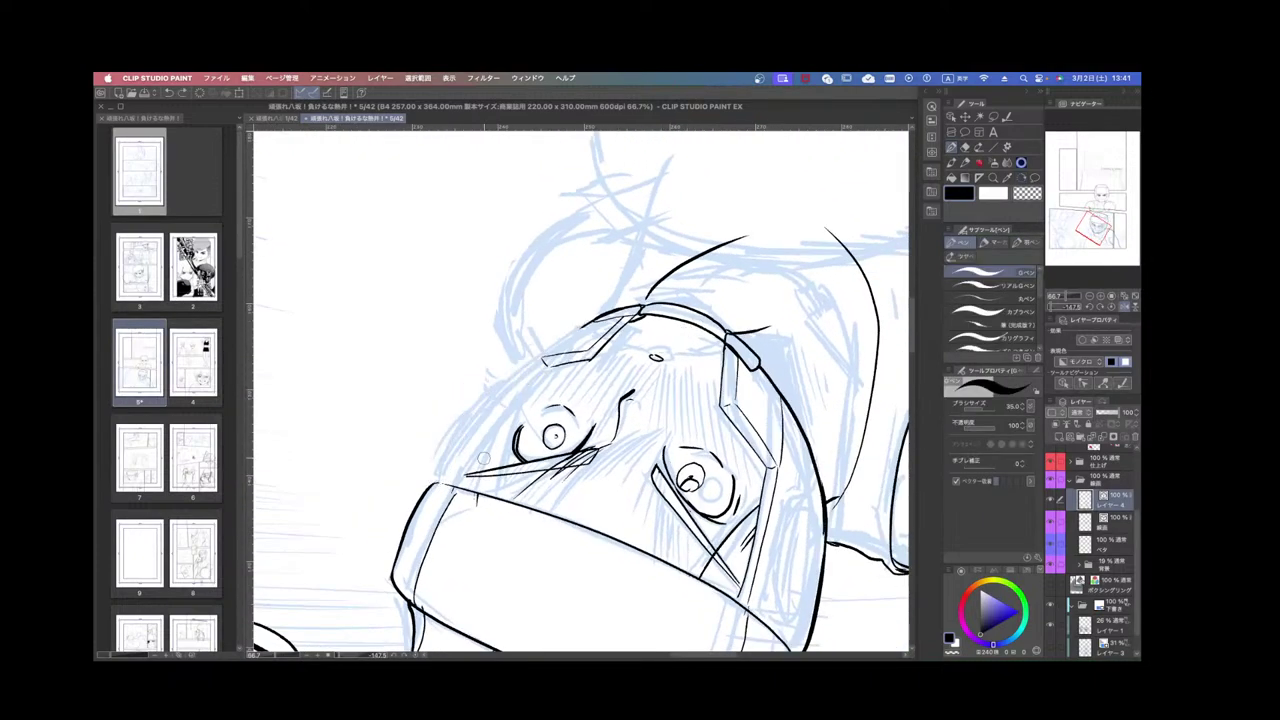
Ink the headgear's side strap and outer edge from the forehead band to the cheek guard, opposite the inked shoulder.
left_click_drag(460, 486, 545, 368)
key("super+z")
left_click_drag(460, 487, 525, 394)
left_click_drag(440, 487, 536, 359)
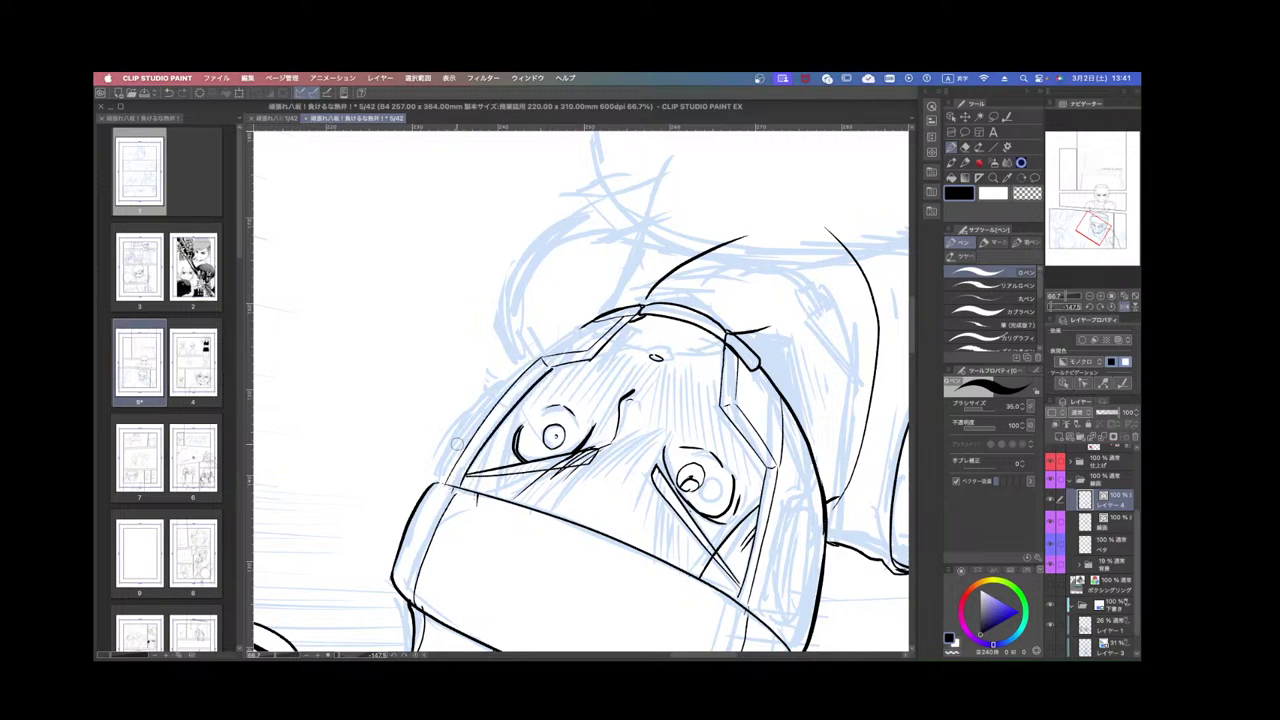
mouse_move(433, 474)
left_mouse_down()
mouse_move(560, 330)
mouse_move(608, 312)
left_mouse_up()
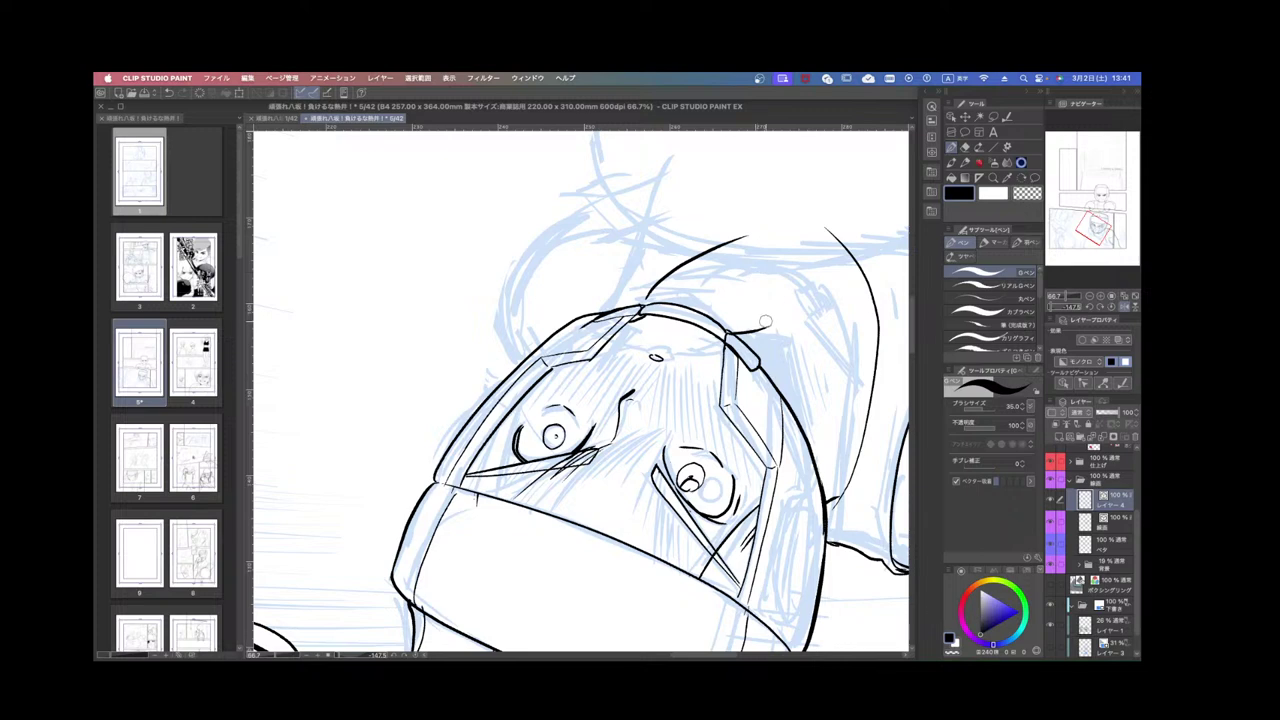
key("super+z")
mouse_move(434, 484)
left_mouse_down()
mouse_move(500, 378)
mouse_move(582, 314)
mouse_move(680, 304)
mouse_move(598, 326)
left_mouse_up()
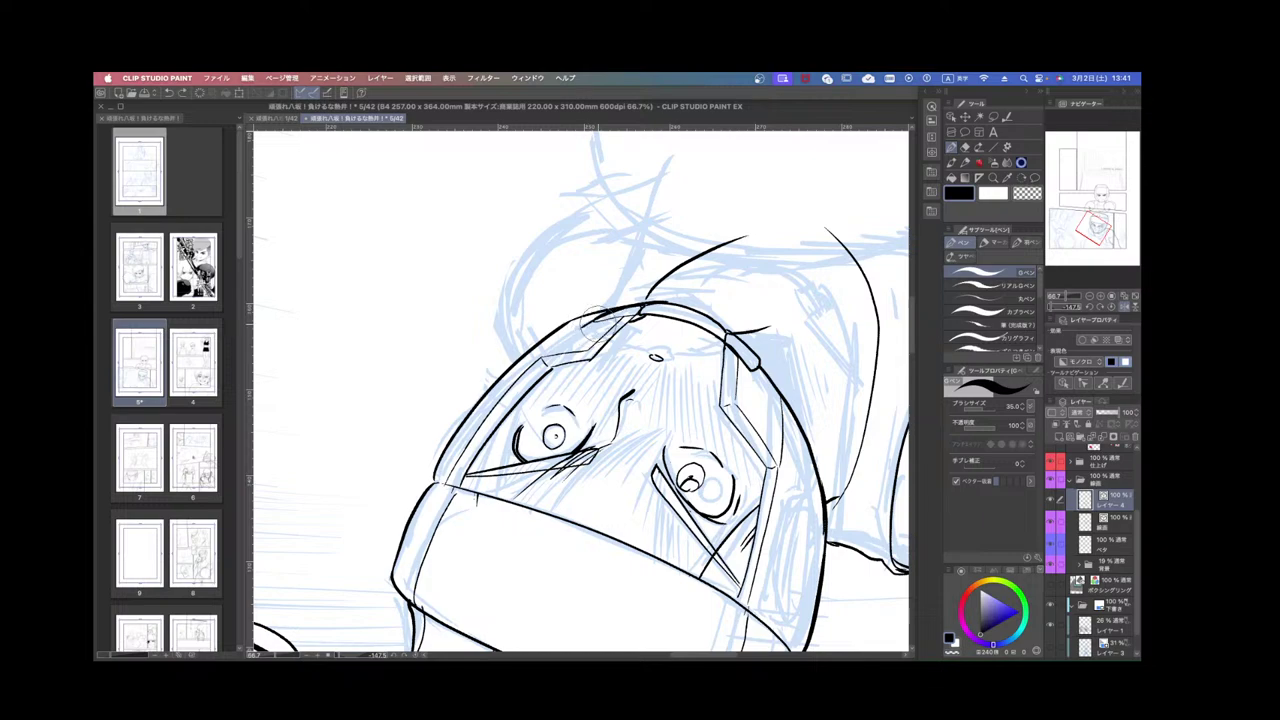
Delete the short overlapping vector line on the headgear's outer edge beside the chin strap.
left_click(951, 117)
left_click(611, 314)
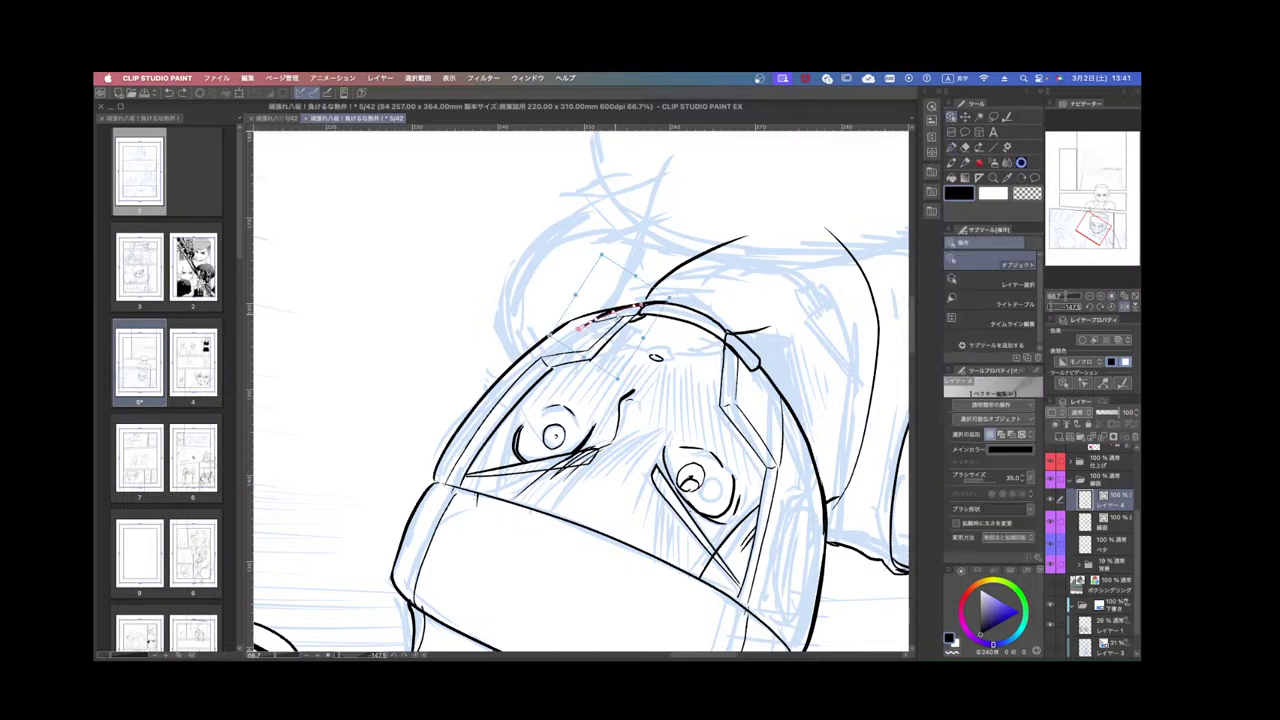
key("Delete")
scroll(756, 435, "down", 1)
scroll(690, 341, "up", 2)
scroll(690, 341, "down", 3)
left_click_drag(719, 309, 671, 500)
scroll(665, 492, "up", 2)
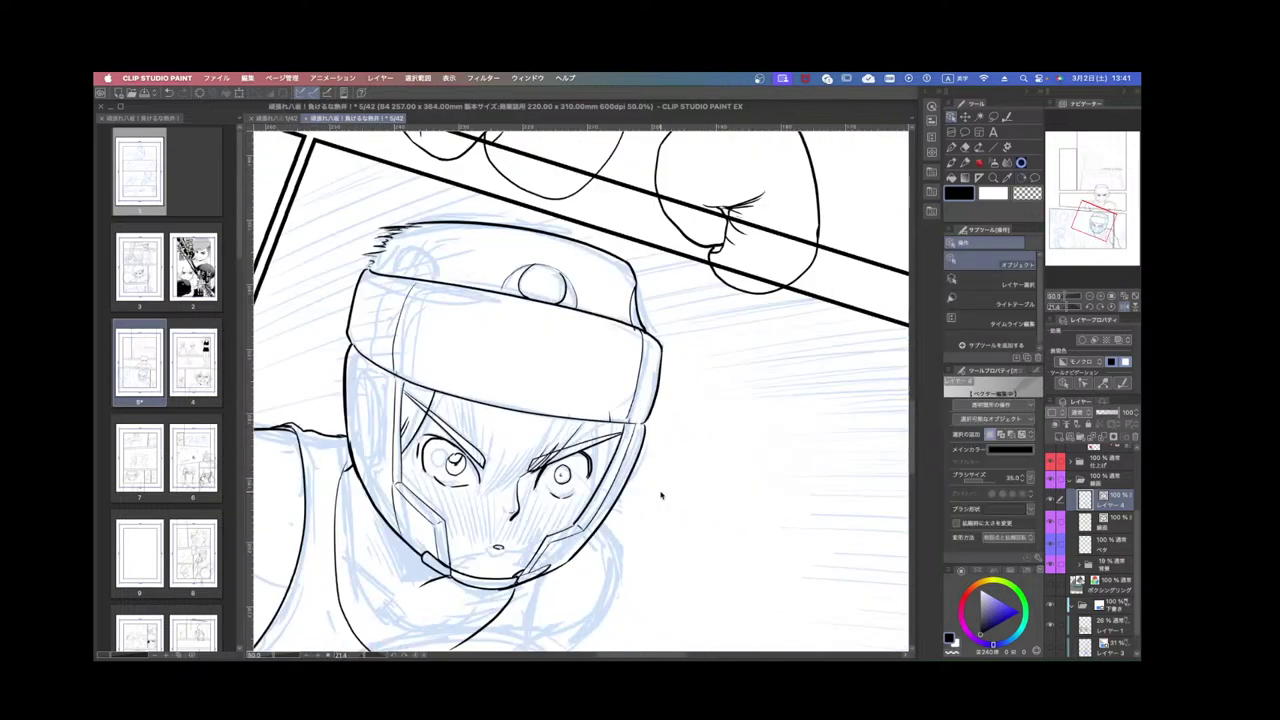
Remove the inked outline and iris of the eye nearest the inked shoulder, keeping its eyebrow.
scroll(663, 505, "up", 1)
mouse_move(557, 468)
left_mouse_down()
mouse_move(547, 495)
mouse_move(539, 473)
mouse_move(568, 508)
left_mouse_up()
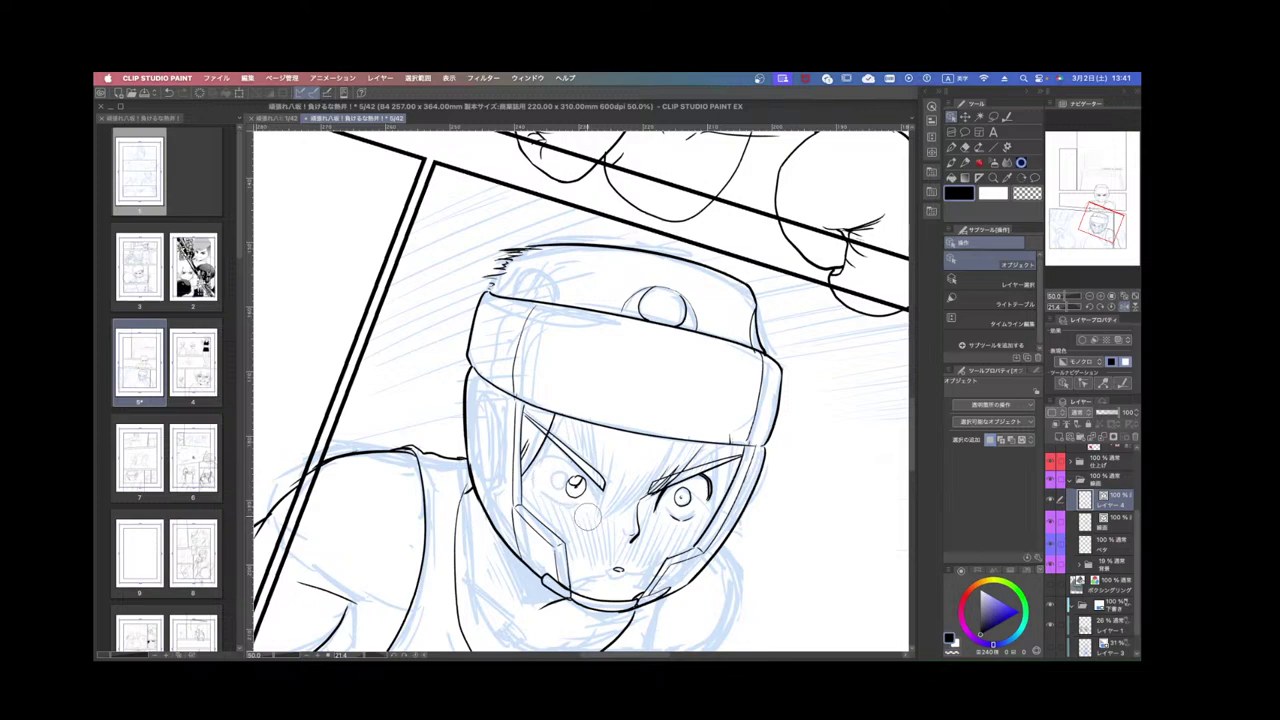
left_click_drag(778, 481, 814, 426)
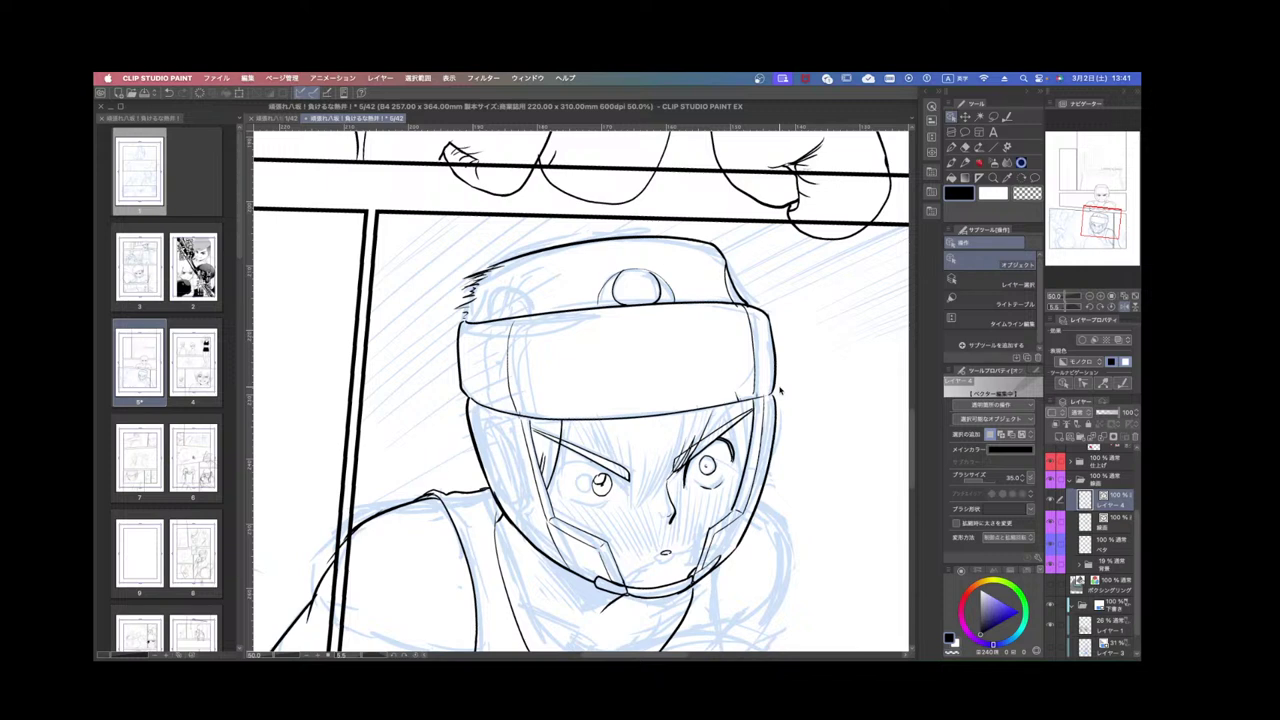
key("o")
left_click(600, 483)
key("Delete")
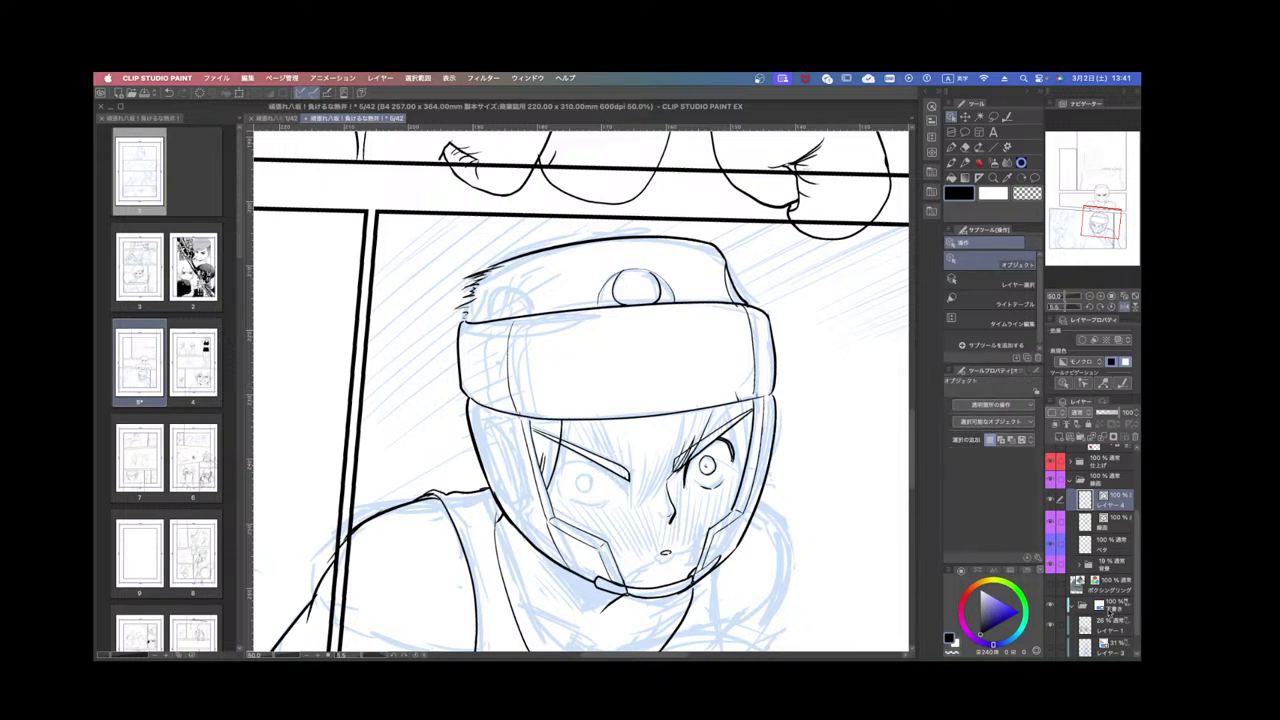
Erase the sketched irises on レイヤー 1 and the other eye's inked iris on レイヤー 4.
left_click(1112, 645)
left_click(1113, 626)
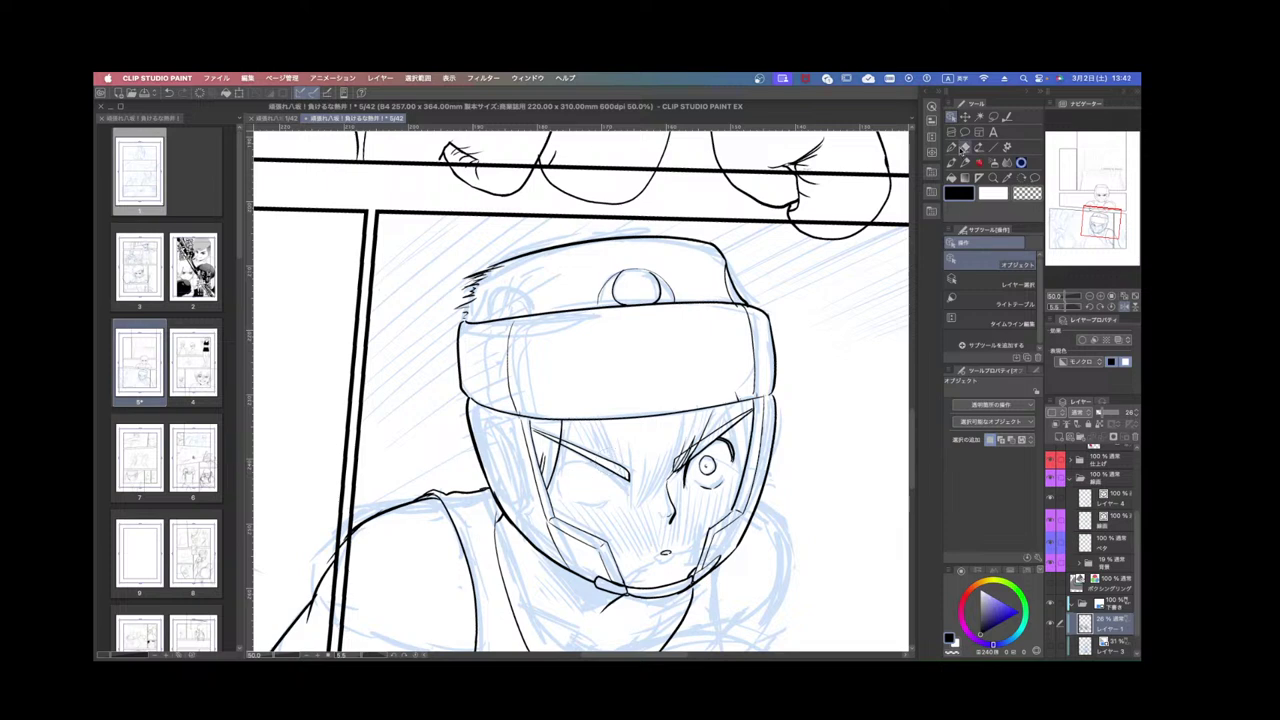
key("p")
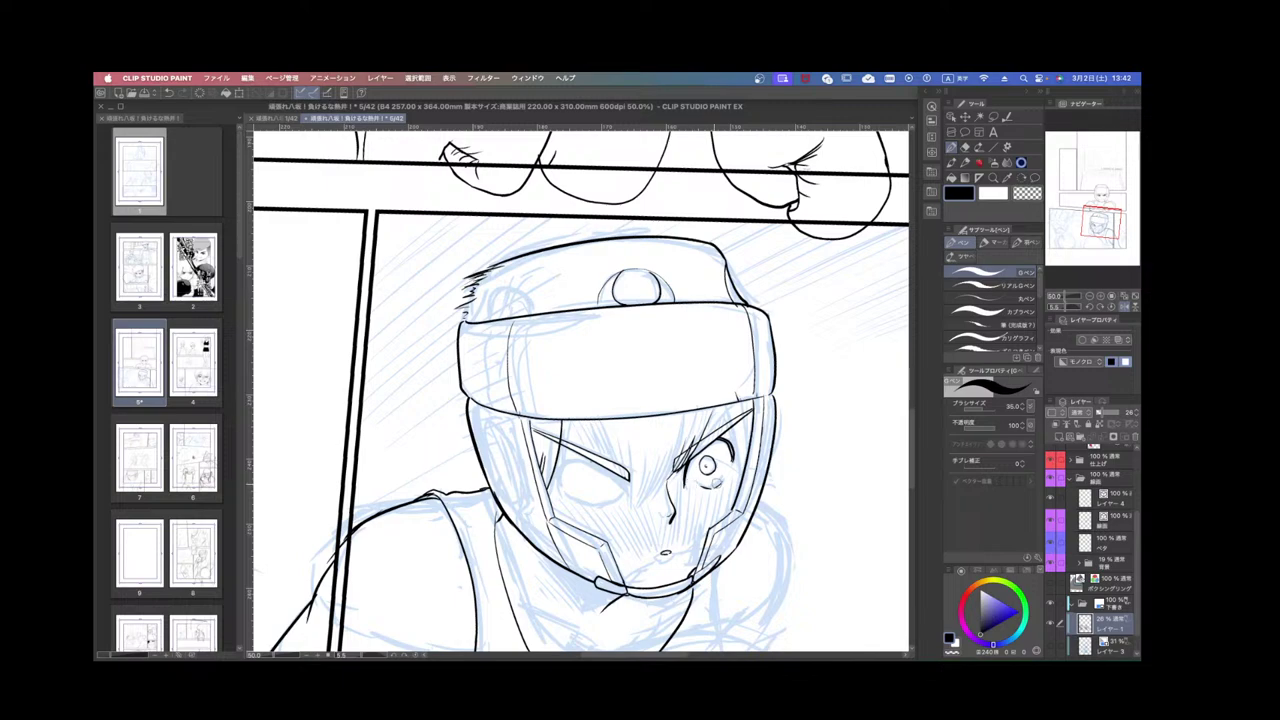
scroll(730, 472, "down", 2)
left_click_drag(828, 525, 780, 516)
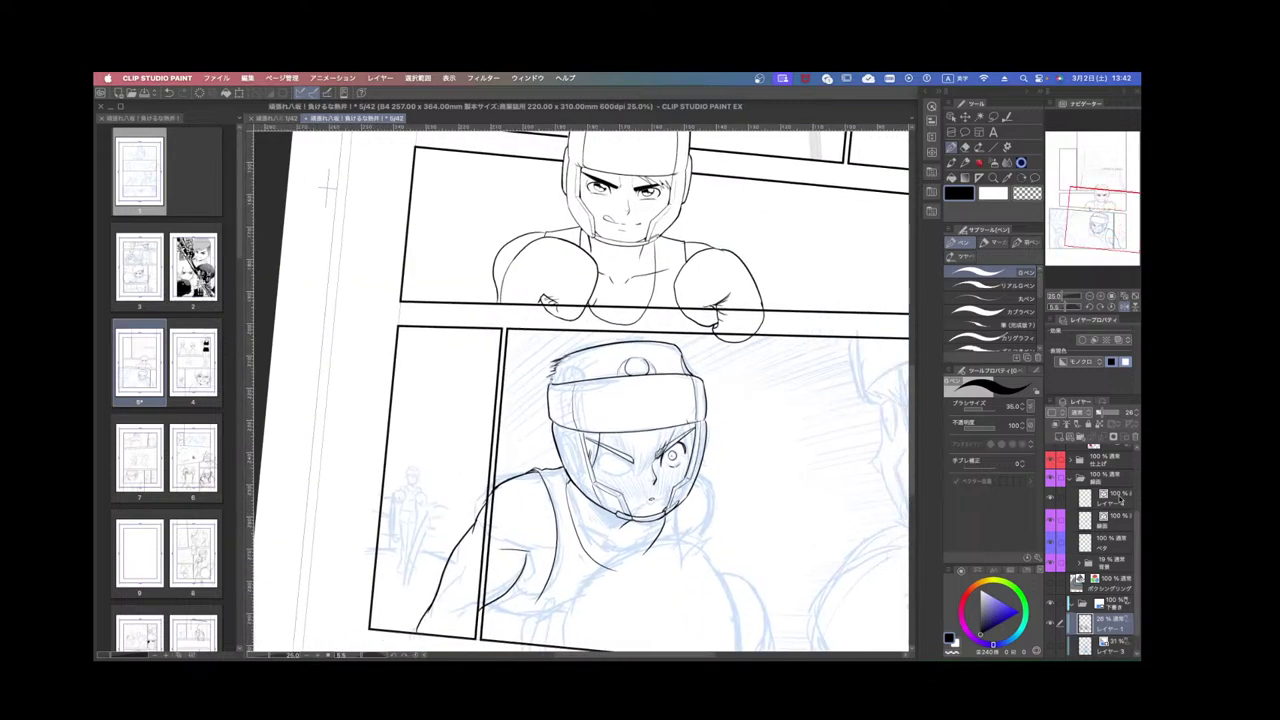
left_click(1118, 498)
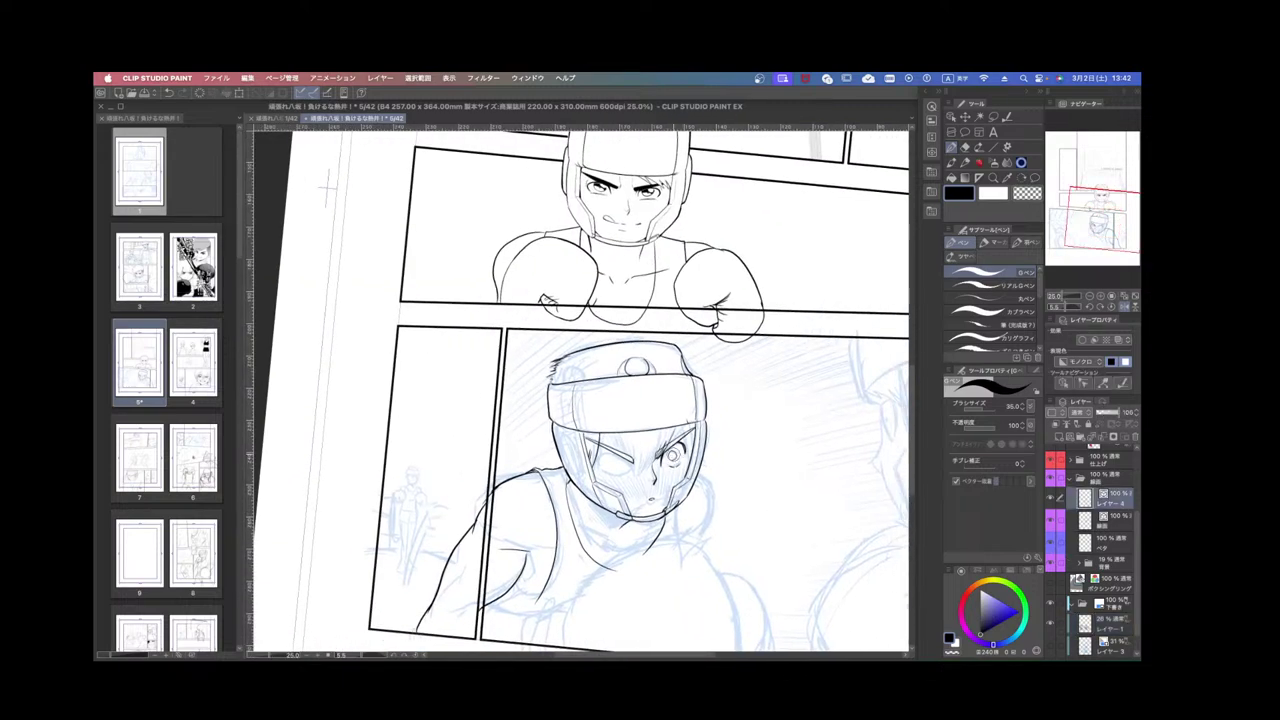
left_click(1112, 624)
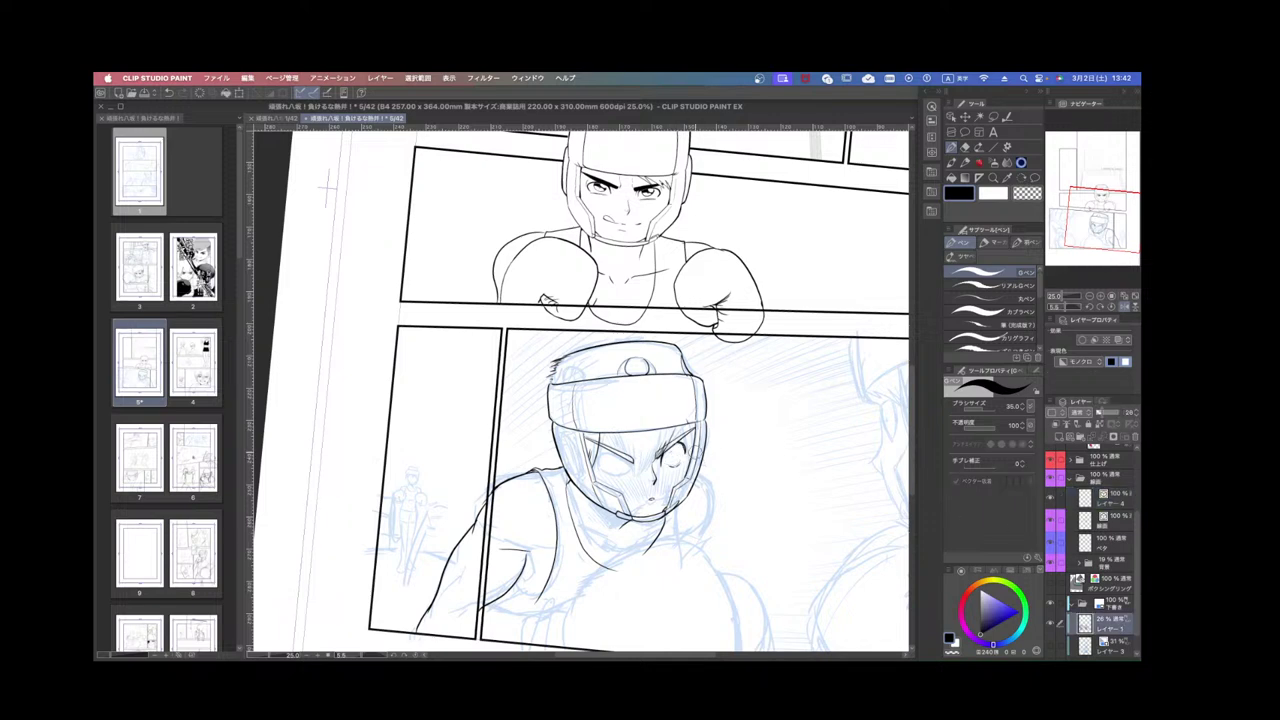
Ink the inner corners of both eyes beside the nose bridge on レイヤー 4.
left_click(1112, 502)
scroll(687, 438, "up", 3)
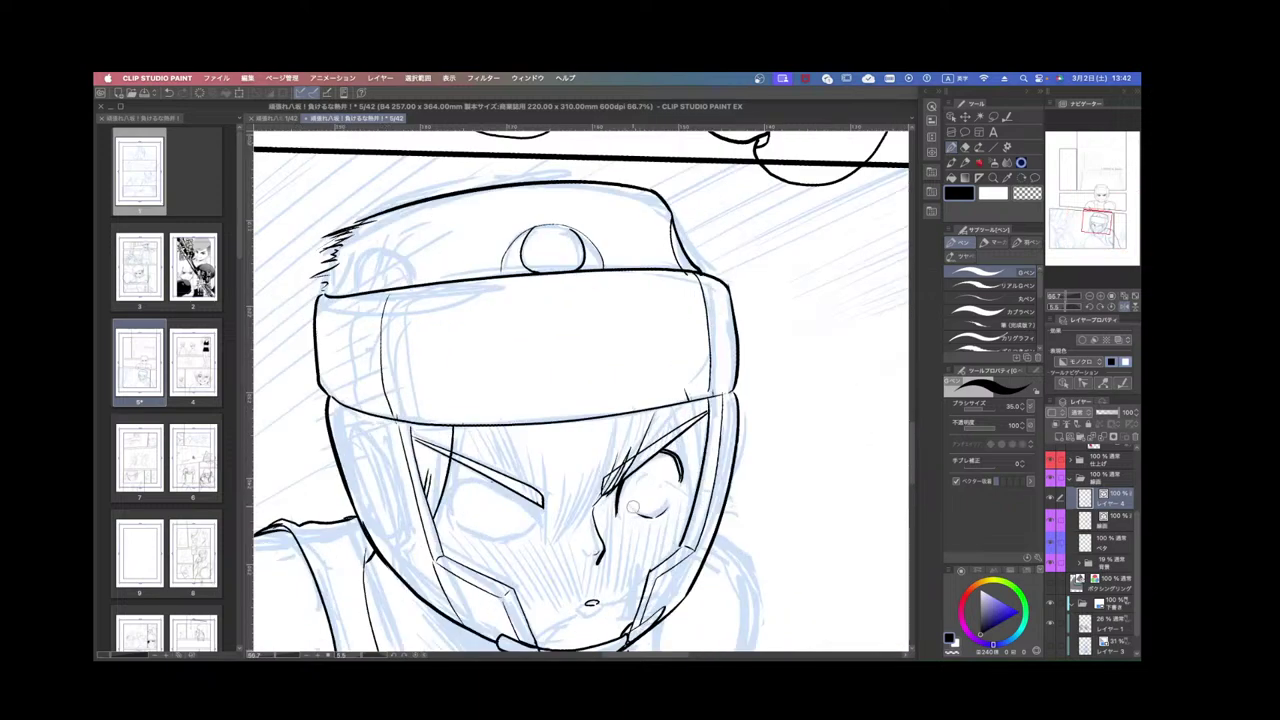
mouse_move(625, 517)
left_mouse_down()
mouse_move(642, 515)
mouse_move(610, 505)
mouse_move(601, 516)
left_mouse_up()
left_click_drag(522, 530, 544, 526)
left_click_drag(500, 542, 538, 536)
key("r")
left_click_drag(613, 520, 628, 517)
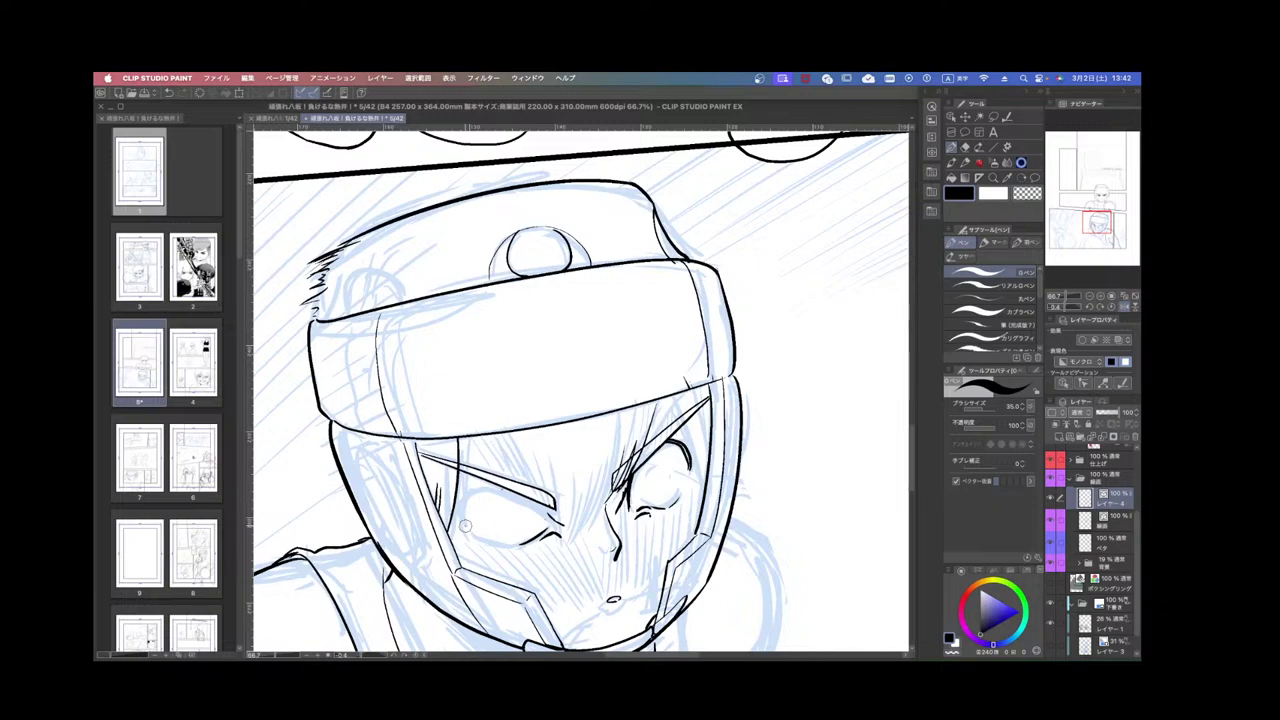
Ink the almond-shaped outline of the eye nearest the inked shoulder beneath its eyebrow.
mouse_move(465, 525)
left_mouse_down()
mouse_move(500, 488)
mouse_move(544, 505)
left_mouse_up()
key("r")
left_click_drag(687, 583, 747, 534)
left_click_drag(519, 557, 572, 559)
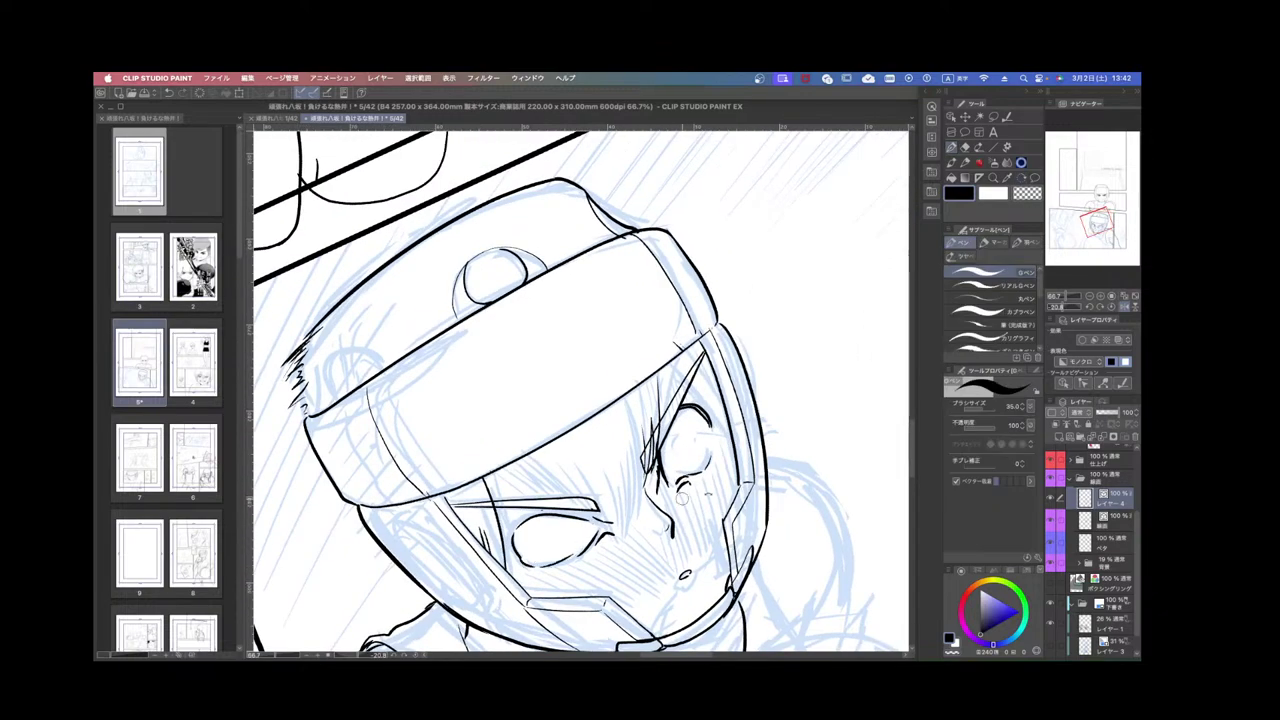
key("r")
left_click_drag(682, 498, 448, 449)
key("super+z")
left_click_drag(436, 287, 438, 352)
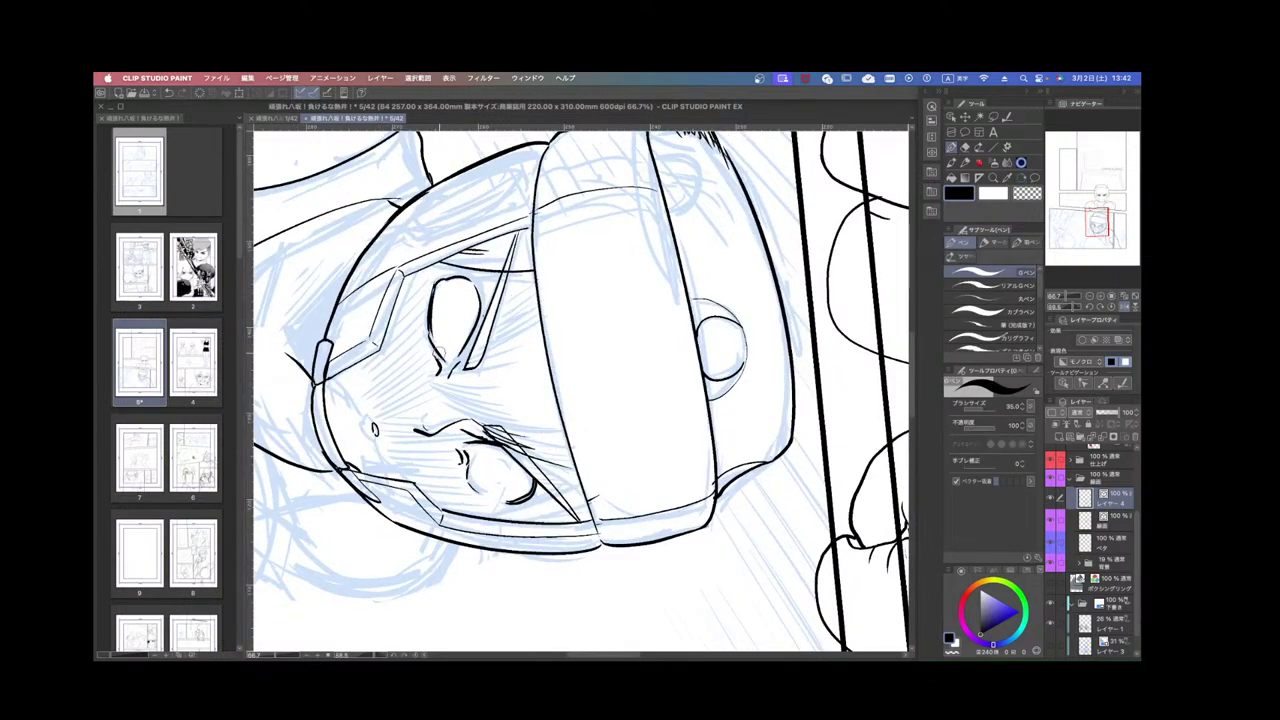
Thicken the outline of the eye nearest the inked shoulder and ink the other eye's curved upper lid.
key("r")
mouse_move(560, 530)
left_mouse_down()
mouse_move(749, 452)
mouse_move(766, 378)
left_mouse_up()
left_click_drag(431, 485, 450, 453)
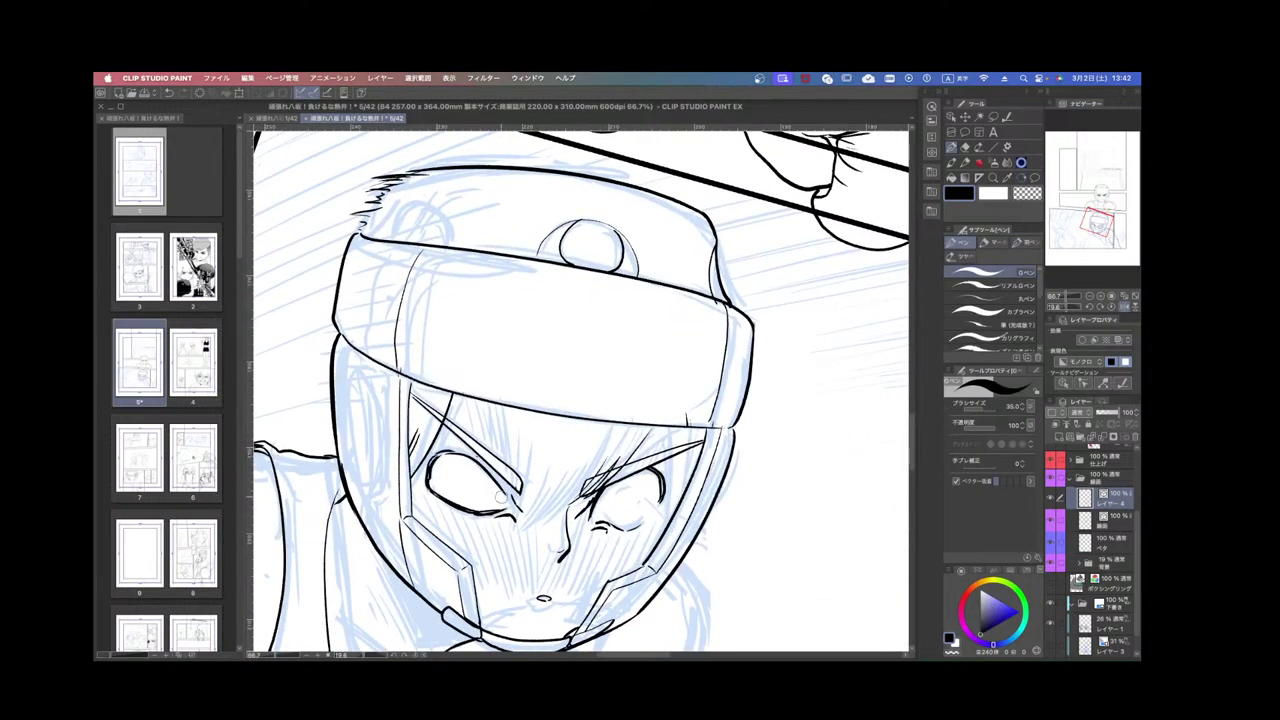
key("r")
mouse_move(503, 498)
left_mouse_down()
mouse_move(590, 523)
mouse_move(627, 515)
left_mouse_up()
mouse_move(558, 543)
left_mouse_down()
mouse_move(583, 518)
mouse_move(628, 510)
mouse_move(562, 530)
mouse_move(555, 550)
left_mouse_up()
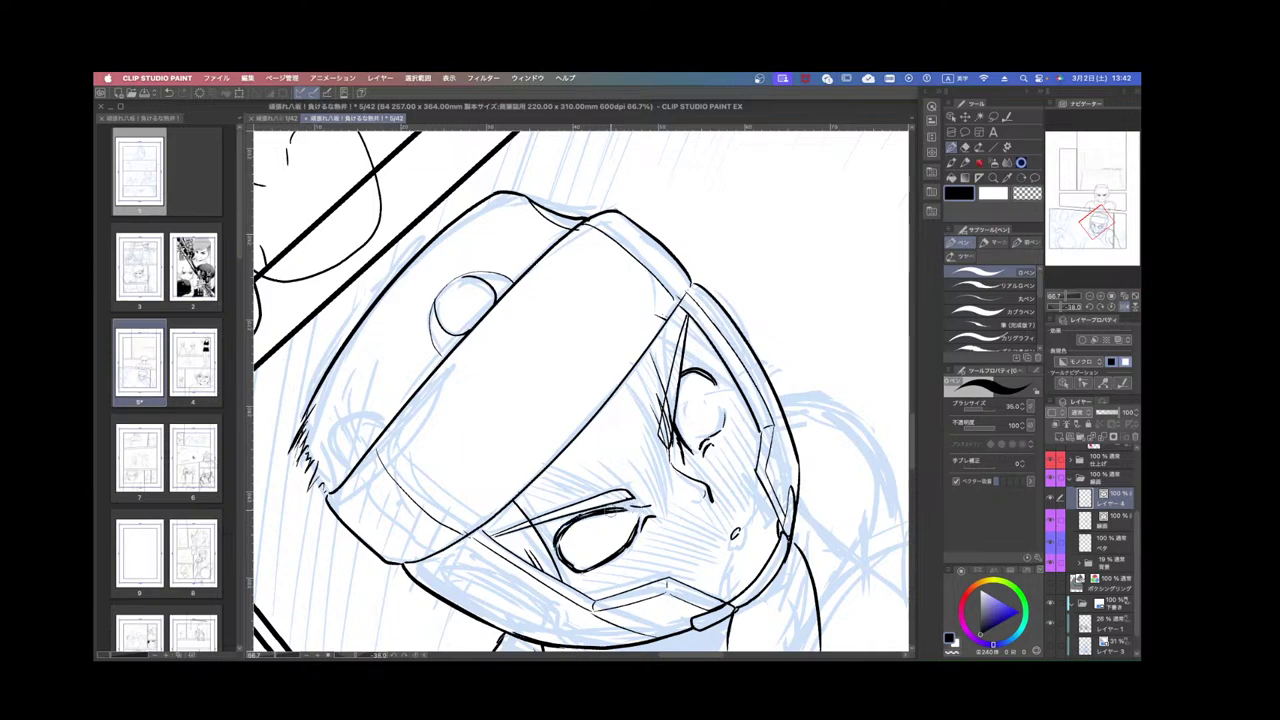
key("r")
left_click_drag(661, 511, 572, 533)
left_click_drag(634, 486, 640, 472)
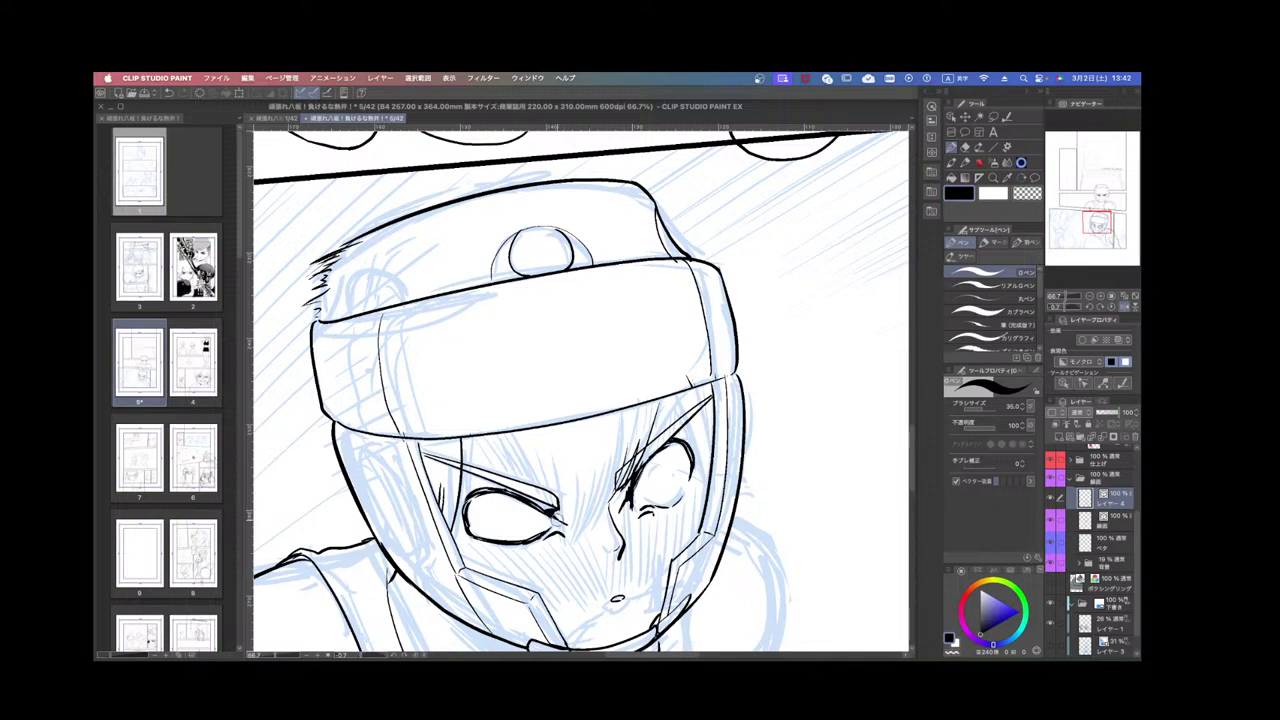
key("shift+space")
left_click_drag(762, 480, 740, 538)
key("super+minus")
key("super+minus")
key("shift+space")
key("super+plus")
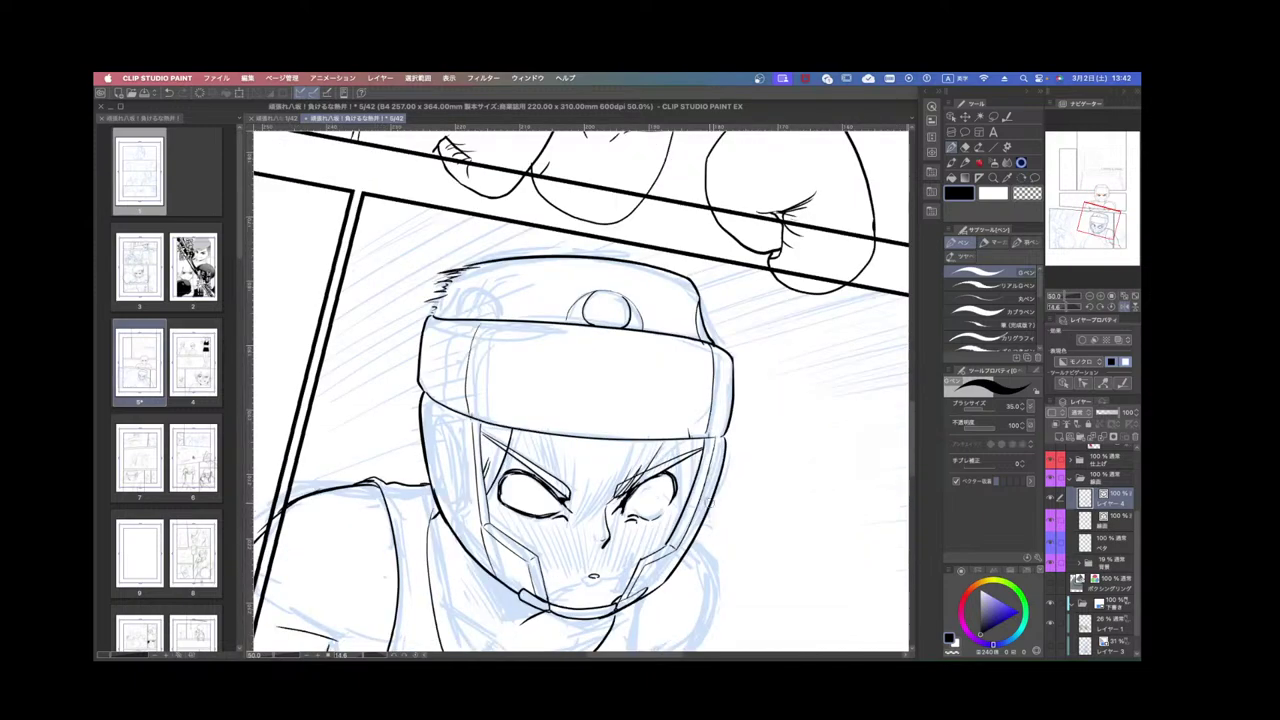
key("shift+space")
left_click_drag(739, 462, 645, 560)
mouse_move(610, 510)
left_mouse_down()
mouse_move(569, 538)
mouse_move(619, 496)
mouse_move(571, 545)
mouse_move(624, 464)
left_mouse_up()
key("super+z")
key("super+z")
mouse_move(567, 554)
left_mouse_down()
mouse_move(619, 460)
mouse_move(617, 490)
mouse_move(625, 474)
left_mouse_up()
key("super+z")
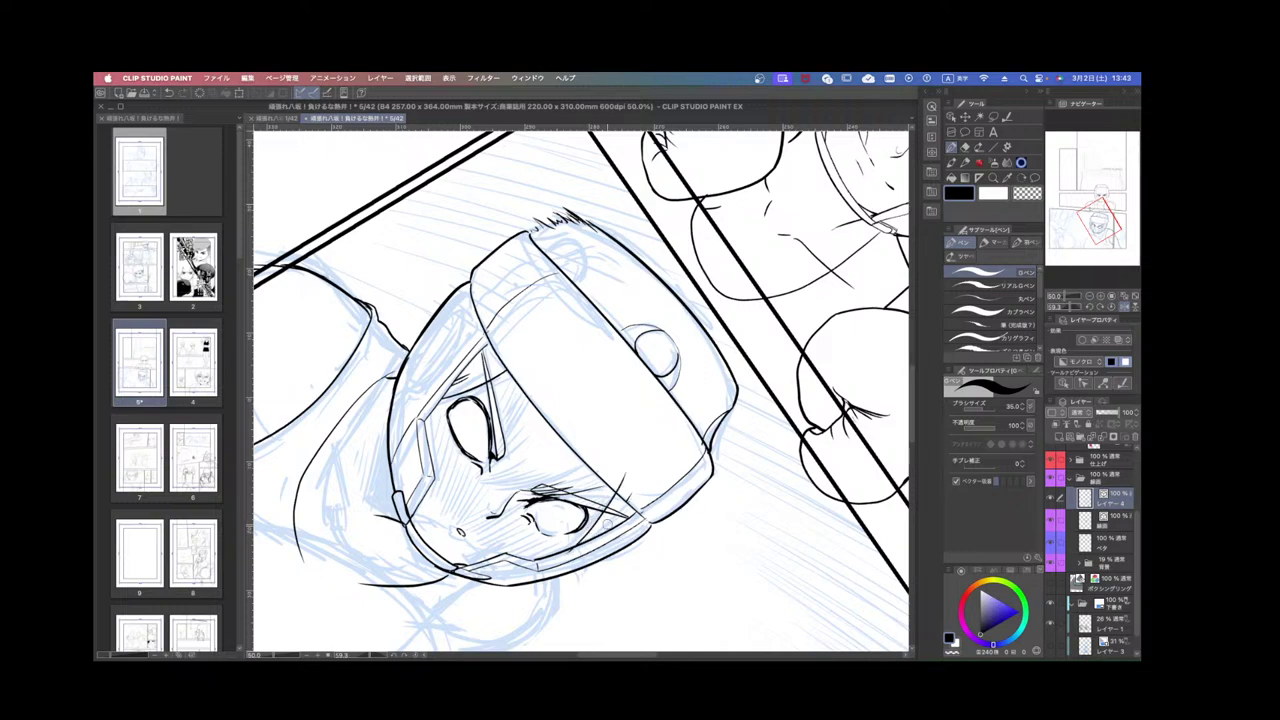
Ink fine hair strands below the headband, crossing the outer end of the eyebrow farther from the inked shoulder.
mouse_move(579, 550)
left_mouse_down()
mouse_move(643, 486)
mouse_move(636, 505)
left_mouse_up()
scroll(627, 548, "down", 1)
key("r")
mouse_move(648, 568)
left_mouse_down()
mouse_move(710, 528)
mouse_move(717, 478)
mouse_move(784, 402)
mouse_move(641, 584)
left_mouse_up()
scroll(650, 466, "up", 1)
key("r")
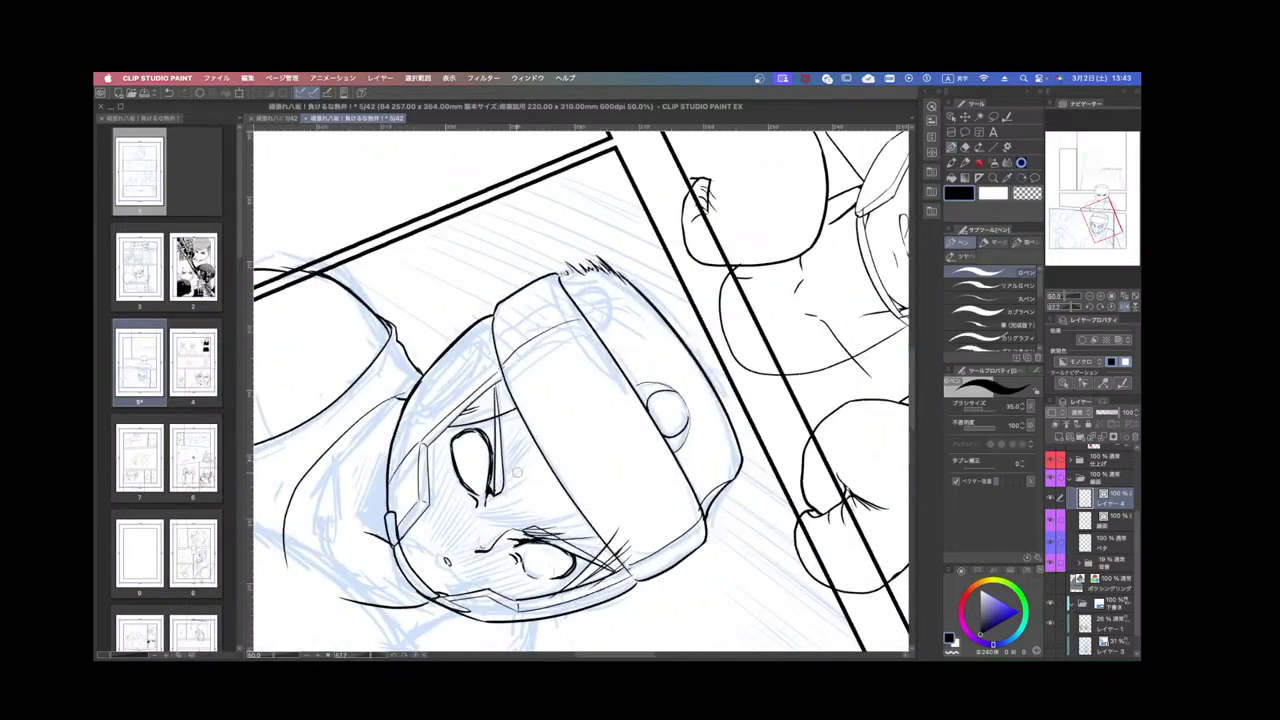
key("r")
left_click_drag(581, 510, 614, 505)
left_click_drag(474, 472, 475, 494)
mouse_move(484, 466)
left_mouse_down()
mouse_move(474, 490)
mouse_move(494, 457)
left_mouse_up()
scroll(605, 500, "down", 3)
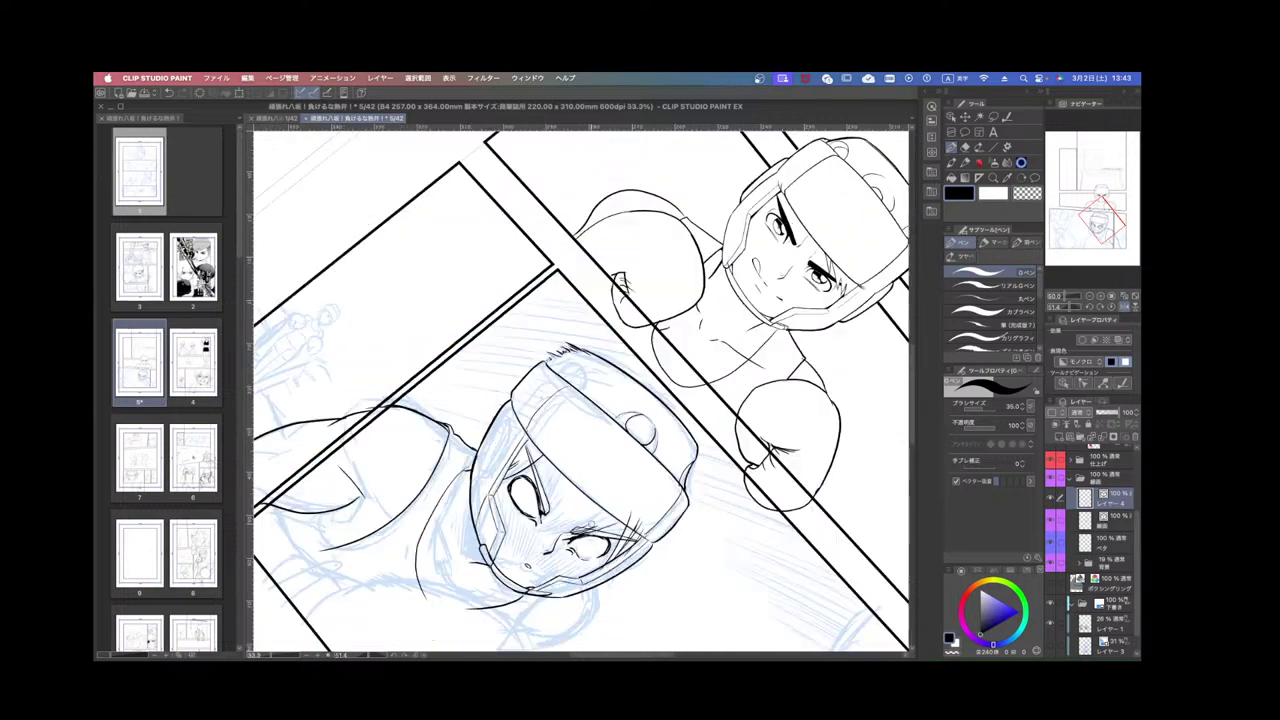
key("r")
left_click_drag(603, 508, 714, 504)
scroll(714, 504, "up", 2)
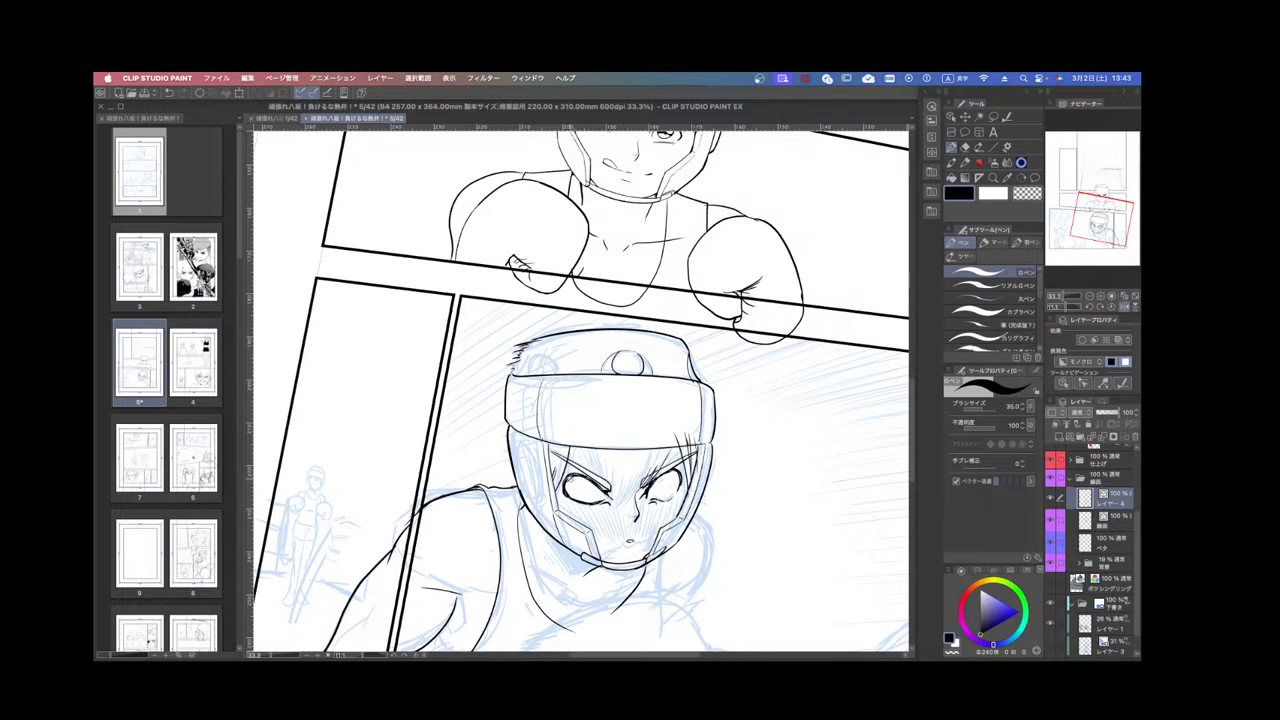
scroll(634, 492, "down", 1)
scroll(658, 502, "up", 1)
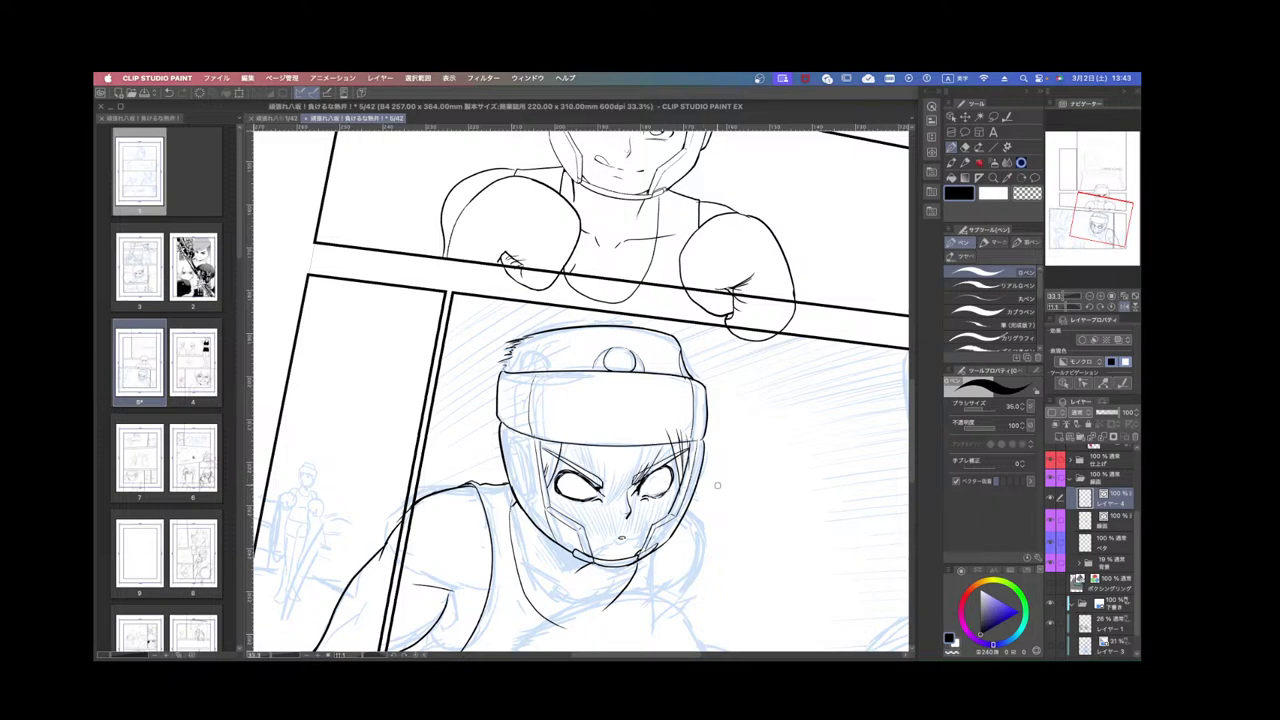
scroll(717, 485, "down", 1)
scroll(680, 501, "up", 2)
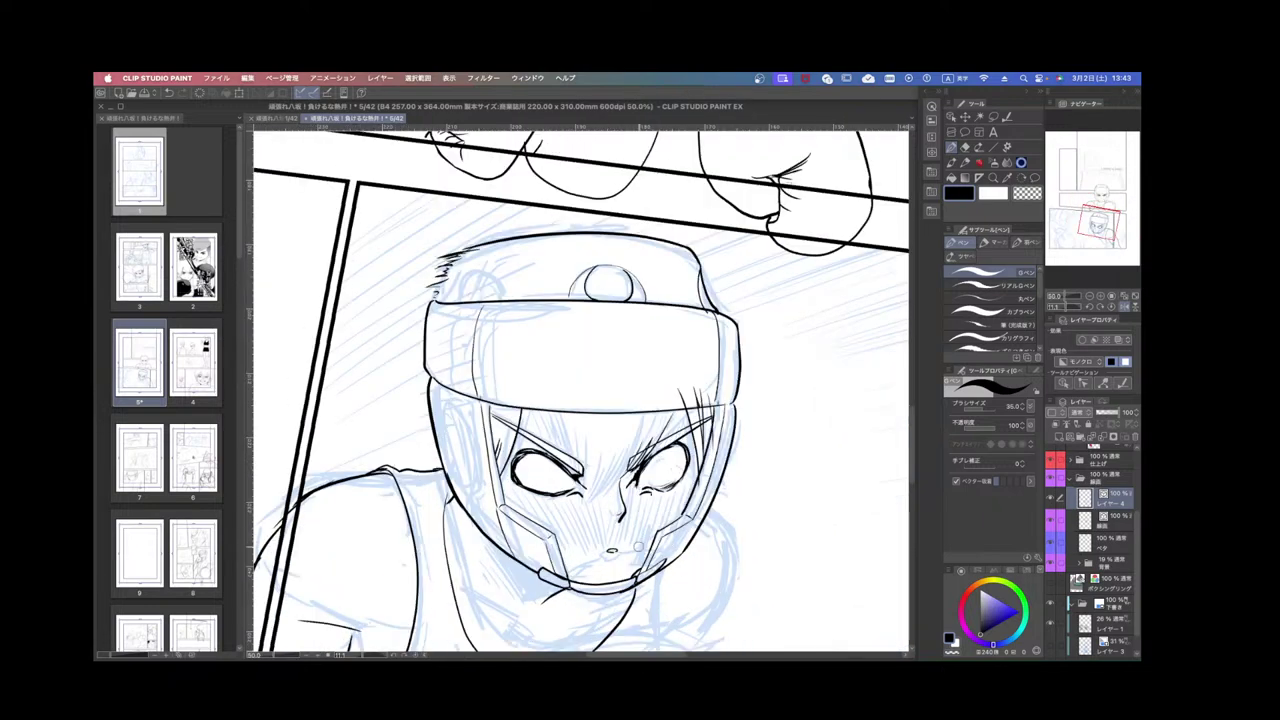
Ink pointed hair strands hanging from the headband over the nose bridge and the eyebrow nearest the inked shoulder.
key("shift+space")
mouse_move(641, 546)
left_mouse_down()
mouse_move(500, 508)
mouse_move(524, 446)
mouse_move(494, 480)
left_mouse_up()
mouse_move(568, 458)
left_mouse_down()
mouse_move(500, 480)
mouse_move(584, 460)
mouse_move(612, 471)
left_mouse_up()
left_click_drag(507, 436, 491, 457)
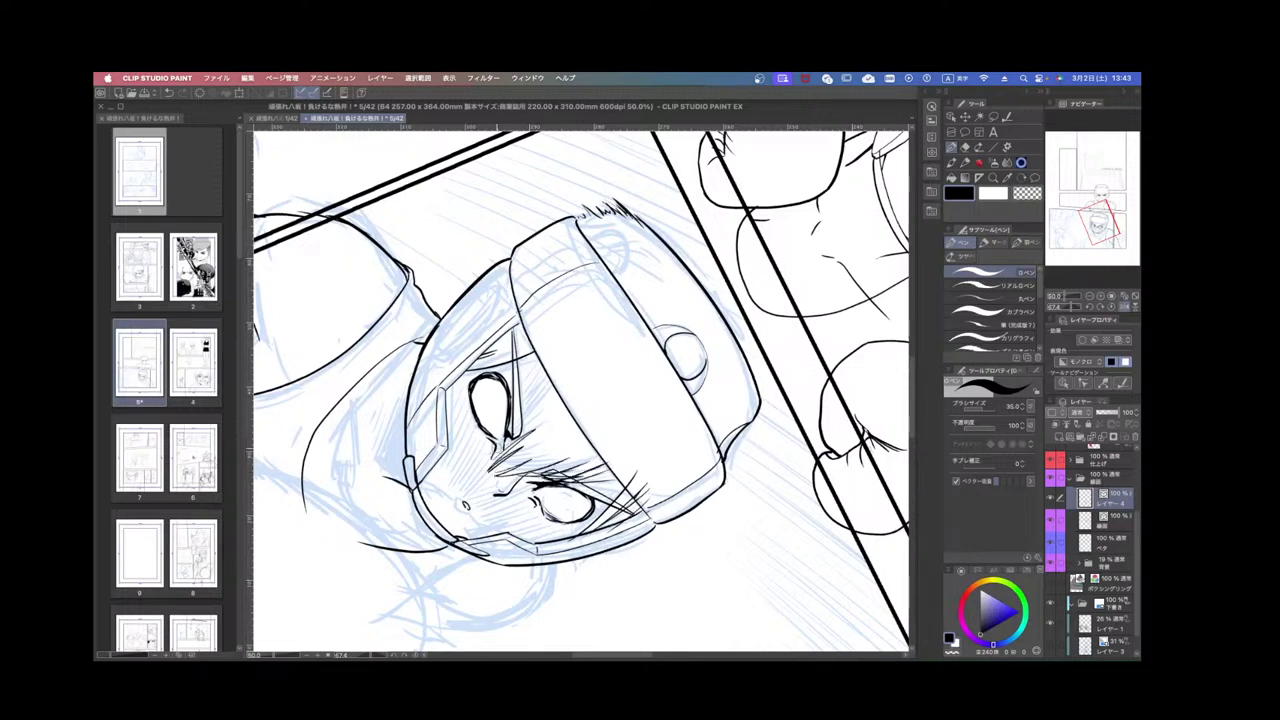
left_click_drag(546, 404, 510, 432)
left_click_drag(504, 440, 490, 456)
mouse_move(554, 384)
left_mouse_down()
mouse_move(498, 444)
mouse_move(504, 424)
left_mouse_up()
left_click_drag(560, 356, 510, 406)
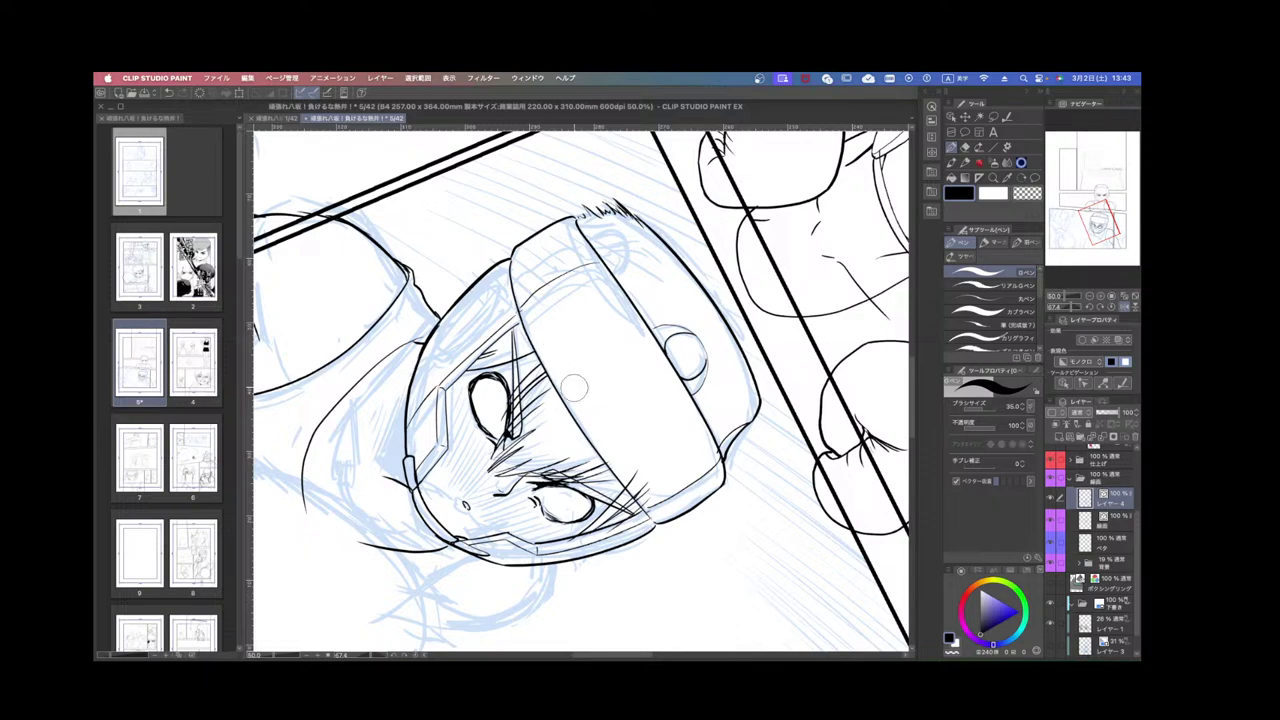
Ink dense jagged creases along the edge of the front glove where it overlaps the chest.
scroll(581, 381, "down", 2)
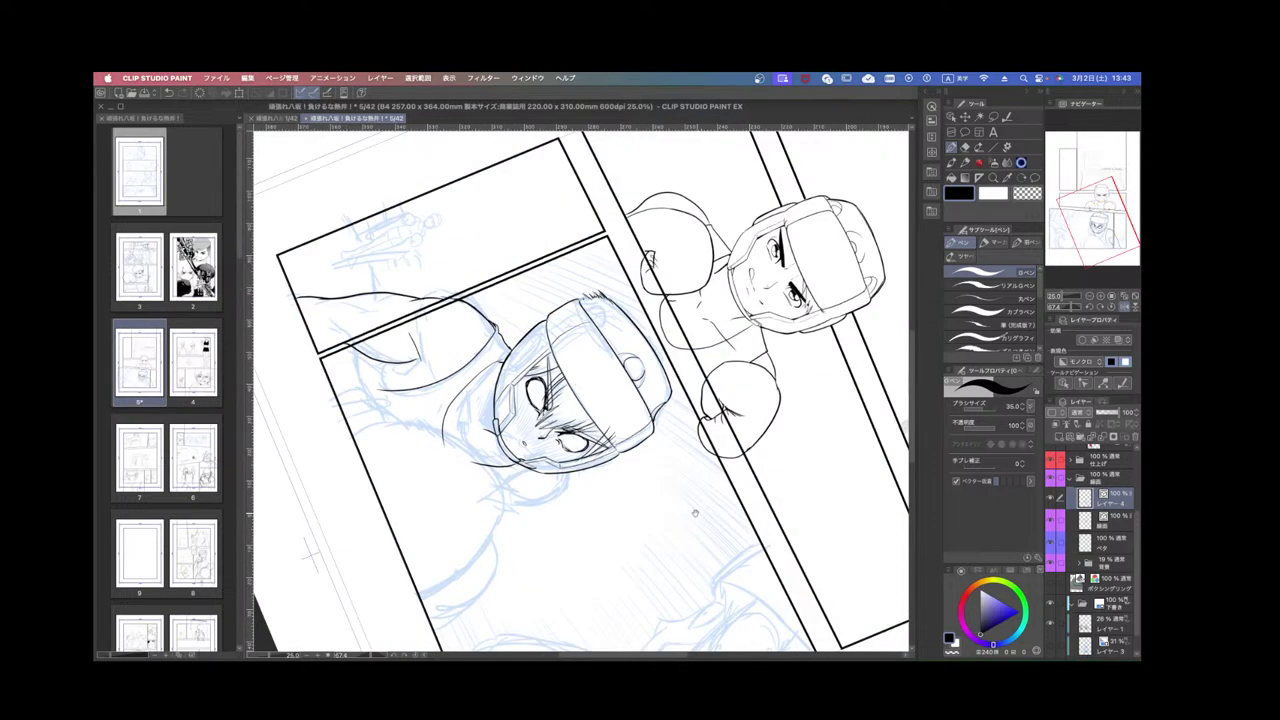
left_click_drag(695, 513, 740, 380)
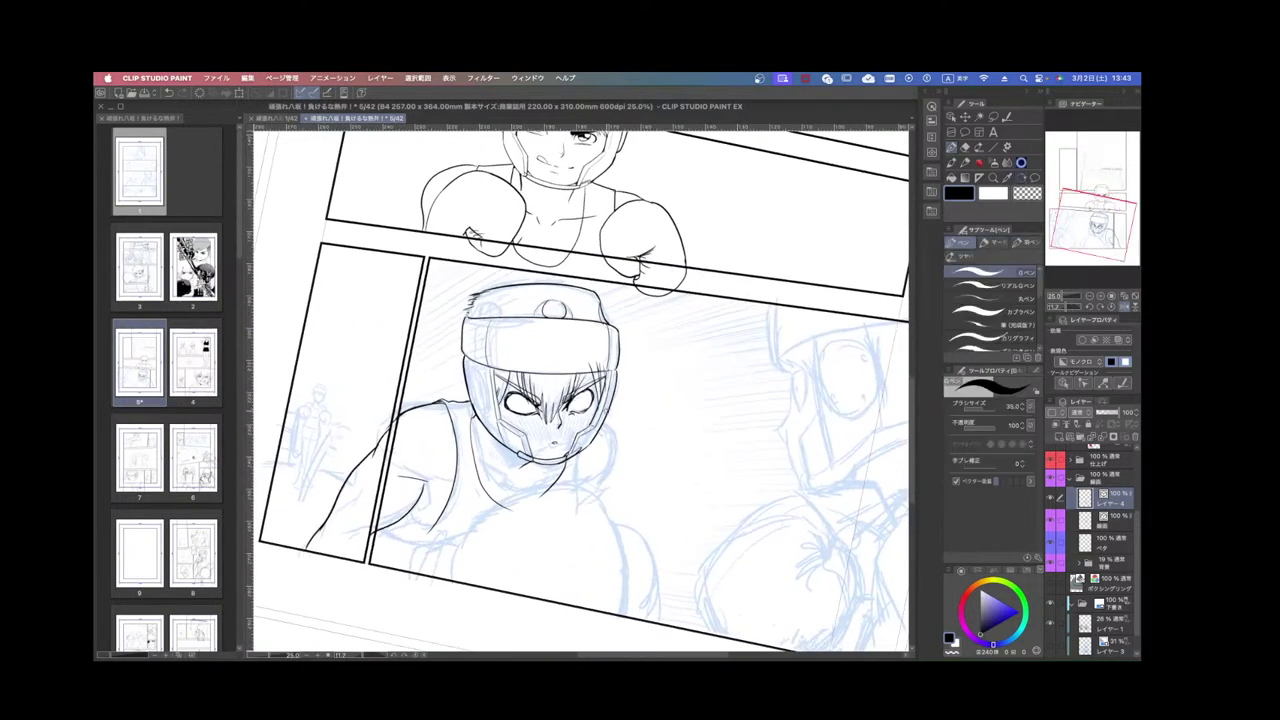
left_click_drag(620, 438, 702, 422)
scroll(689, 436, "up", 1)
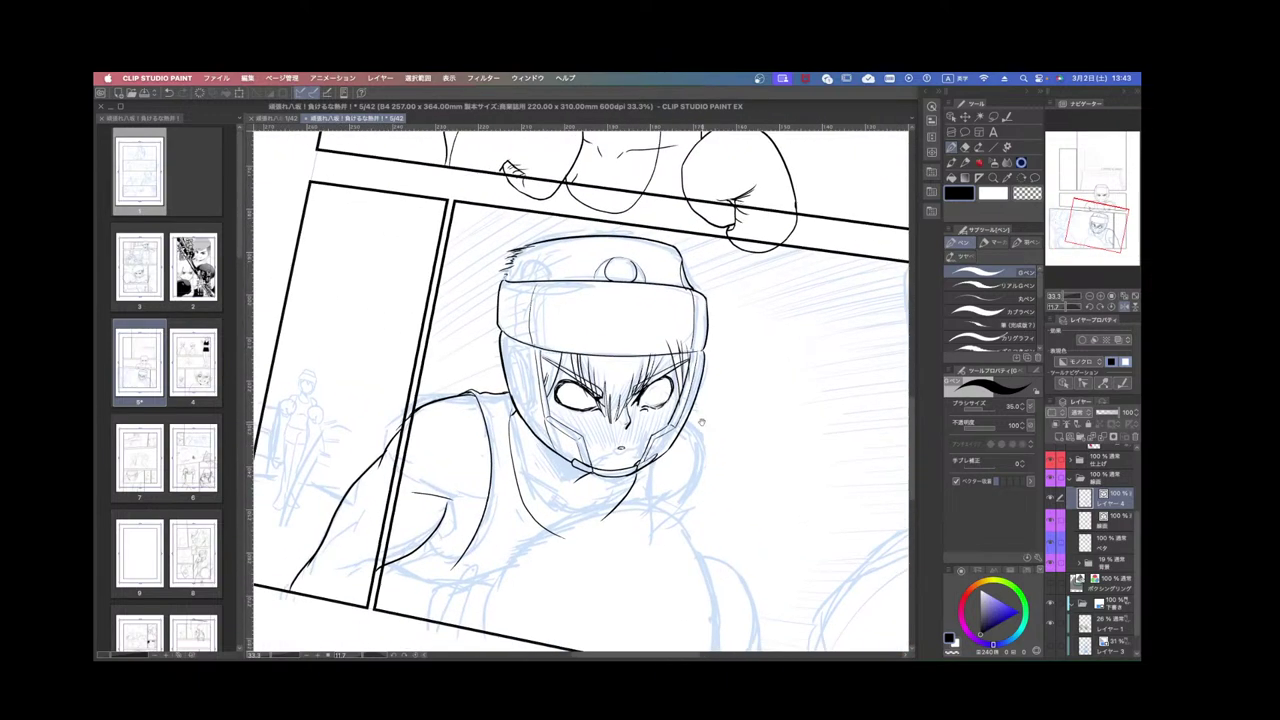
mouse_move(654, 574)
left_mouse_down()
mouse_move(560, 505)
mouse_move(528, 506)
mouse_move(505, 538)
left_mouse_up()
left_click_drag(536, 517, 508, 541)
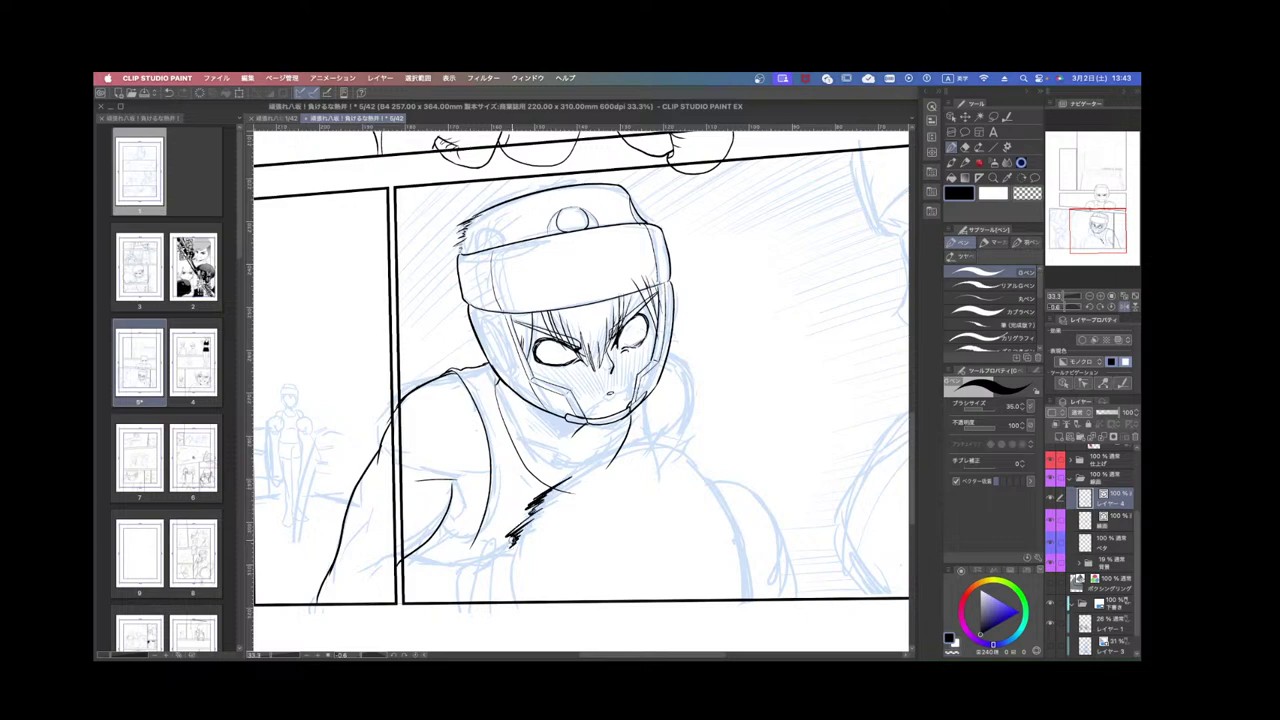
Ink the large rounded outline of the front glove, from the jagged creases down past the frame's lower border.
mouse_move(547, 493)
left_mouse_down()
mouse_move(649, 446)
mouse_move(737, 515)
left_mouse_up()
left_click_drag(764, 592, 825, 466)
key("super+z")
left_click_drag(668, 405, 737, 397)
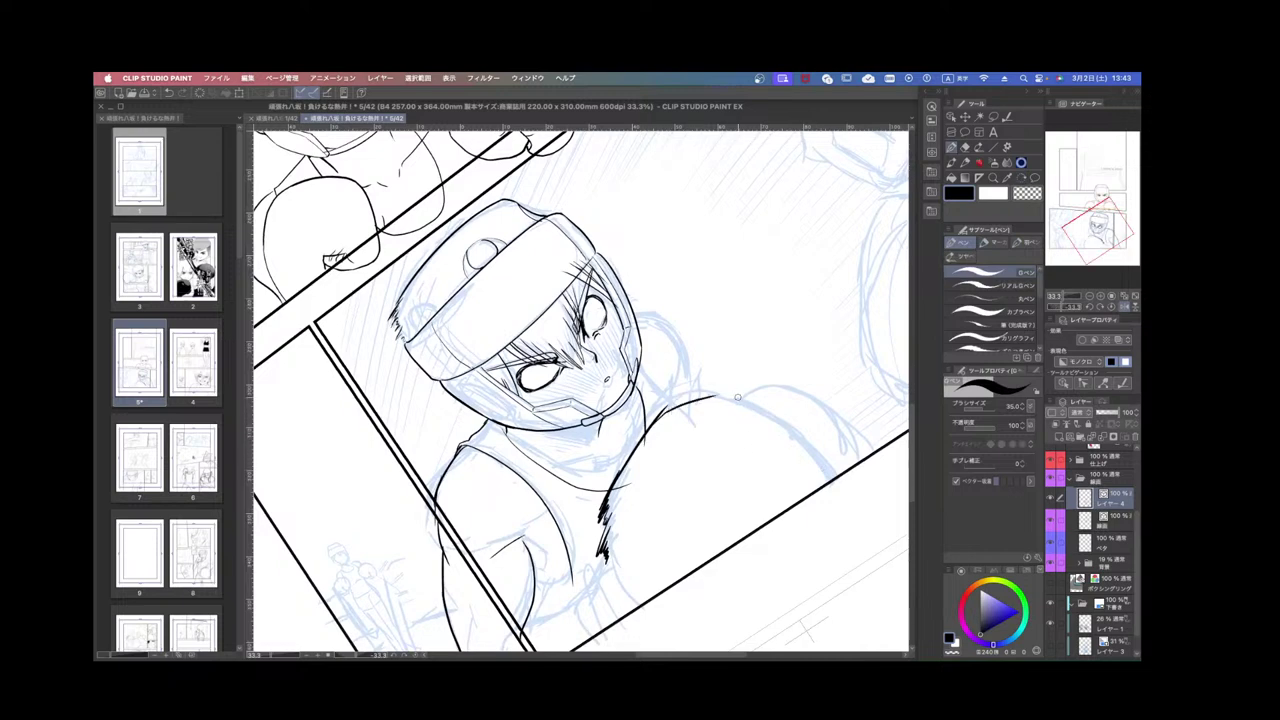
key("super+z")
mouse_move(632, 450)
left_mouse_down()
mouse_move(738, 397)
mouse_move(830, 503)
left_mouse_up()
Ink the jagged folds of the glove's cuff and try a forearm line leading from it to the frame border.
mouse_move(605, 556)
left_mouse_down()
mouse_move(648, 566)
mouse_move(643, 488)
mouse_move(654, 531)
left_mouse_up()
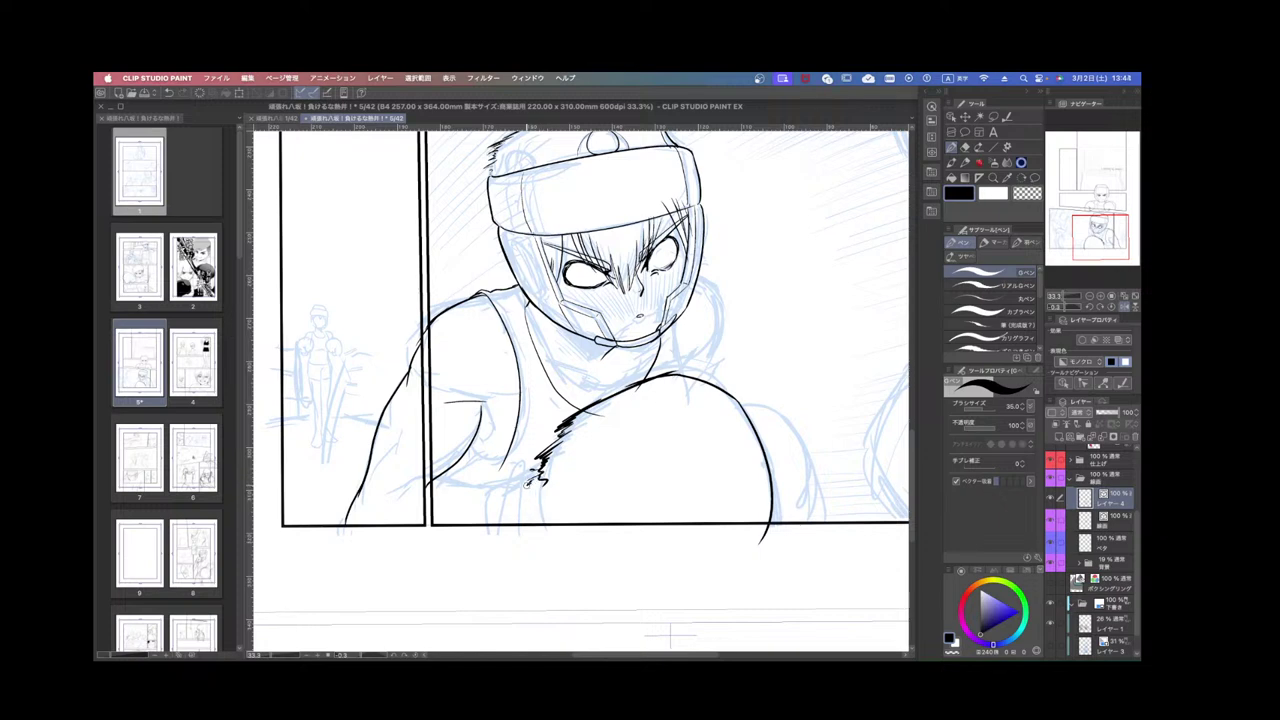
mouse_move(541, 470)
left_mouse_down()
mouse_move(488, 488)
mouse_move(579, 508)
left_mouse_up()
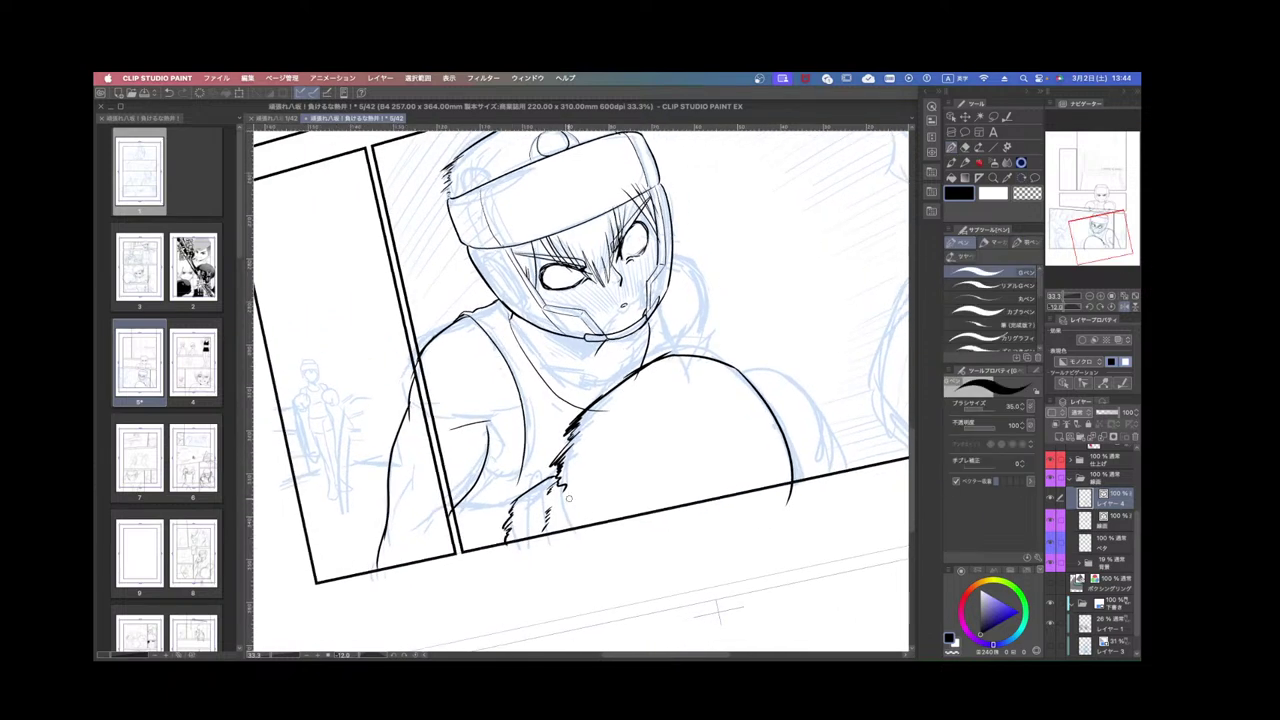
left_click_drag(450, 516, 512, 502)
key("super+z")
Ink the contour of the far shoulder behind the headgear, down to the front glove.
scroll(618, 467, "down", 3)
left_click_drag(630, 475, 595, 487)
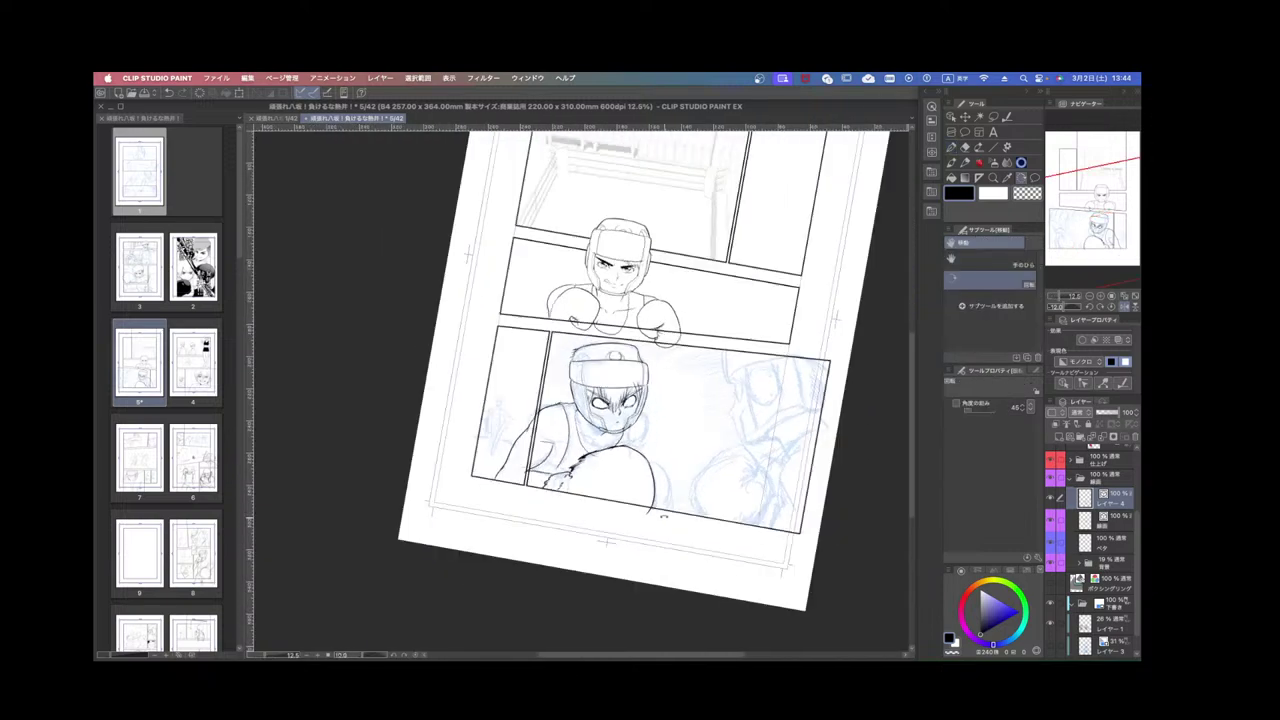
scroll(671, 506, "up", 2)
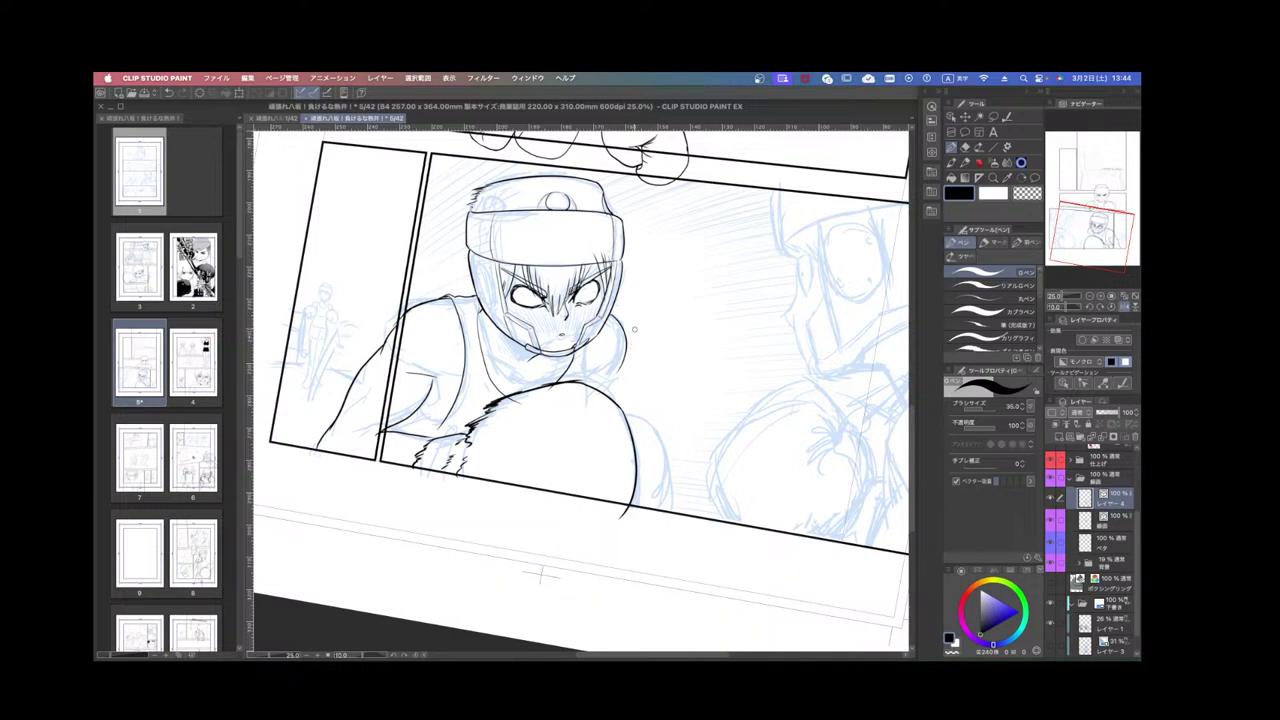
scroll(634, 328, "up", 1)
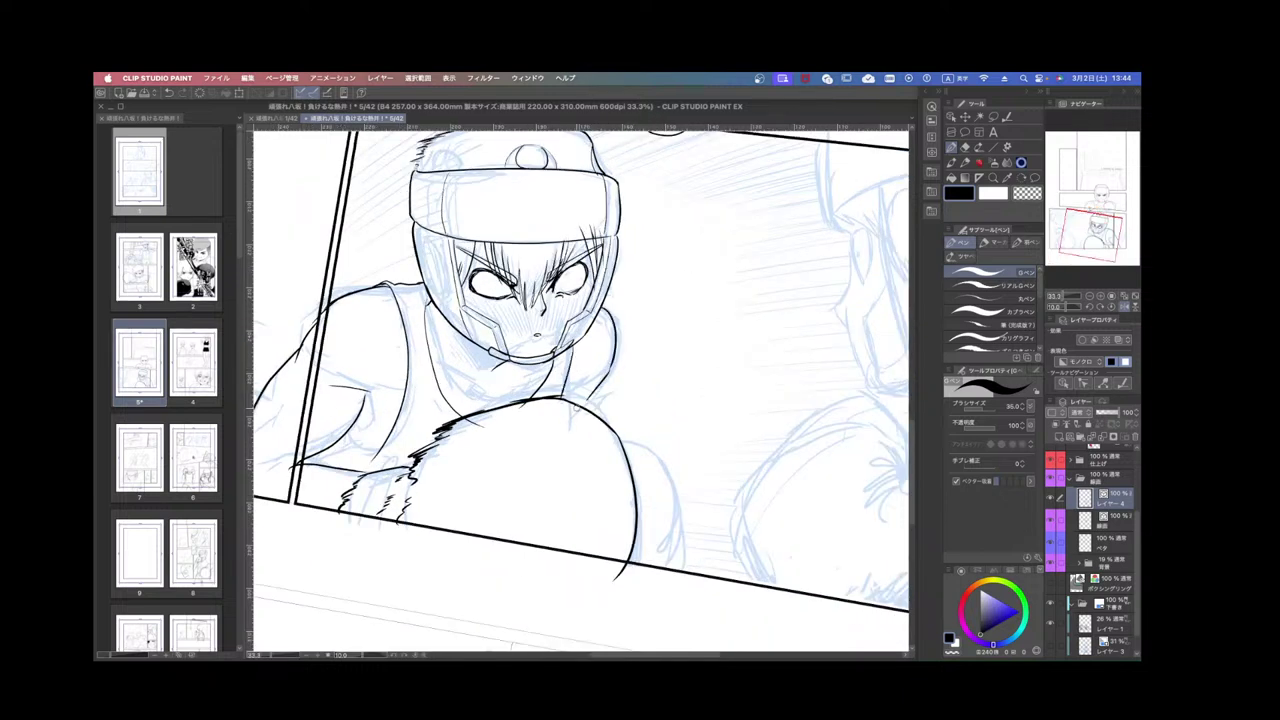
Flip the canvas view horizontally and ink the curved outline of the second glove behind the front one.
left_click(1122, 297)
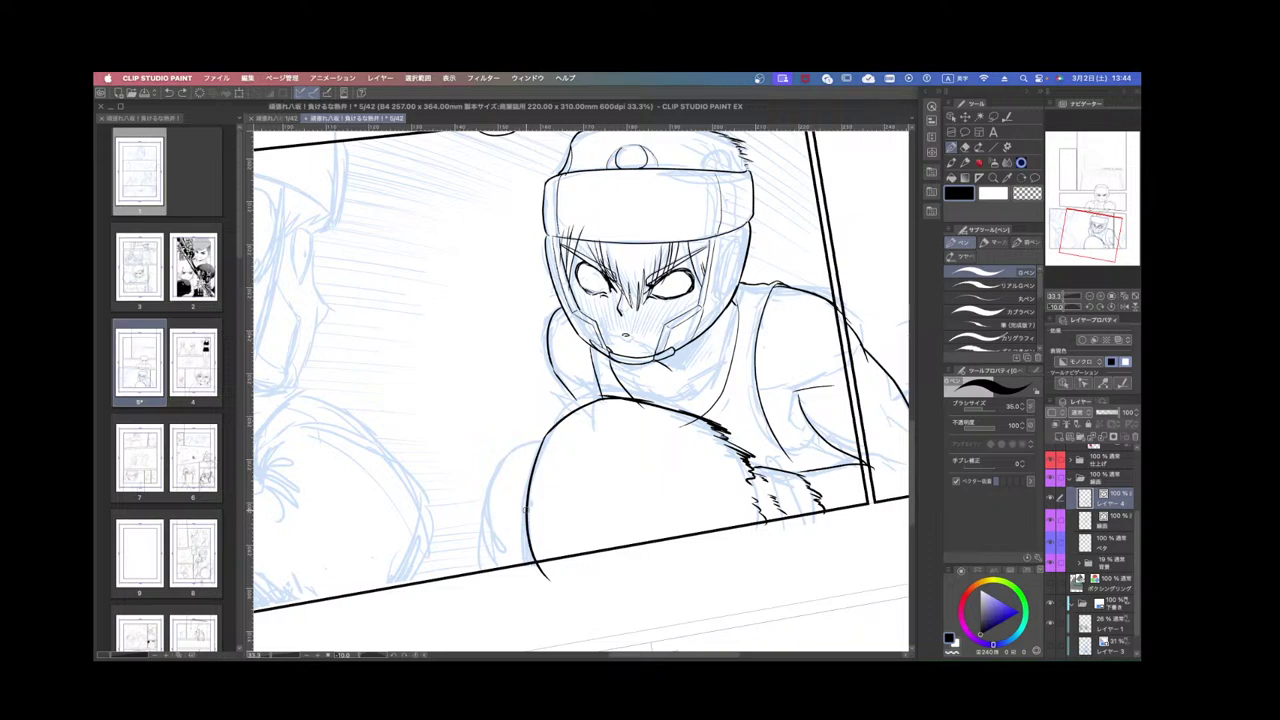
left_click_drag(524, 509, 499, 569)
key("shift+space")
left_click_drag(772, 358, 769, 436)
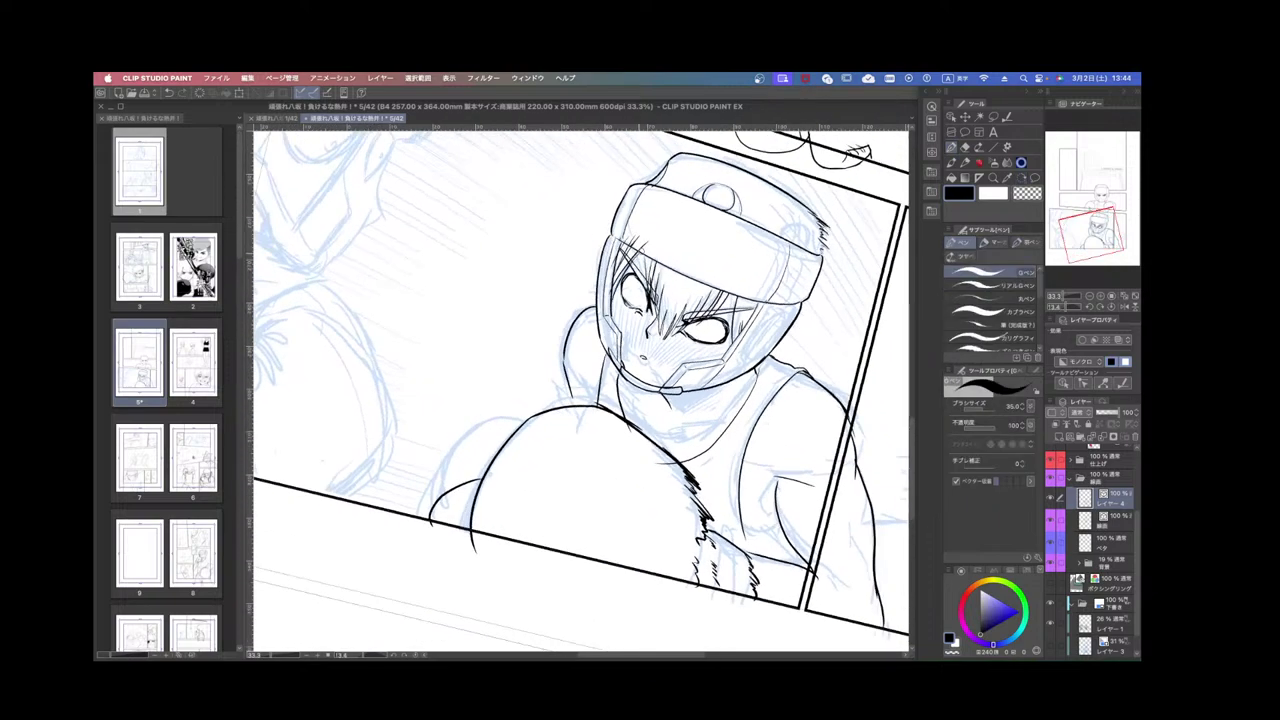
key("space")
left_click_drag(582, 395, 580, 443)
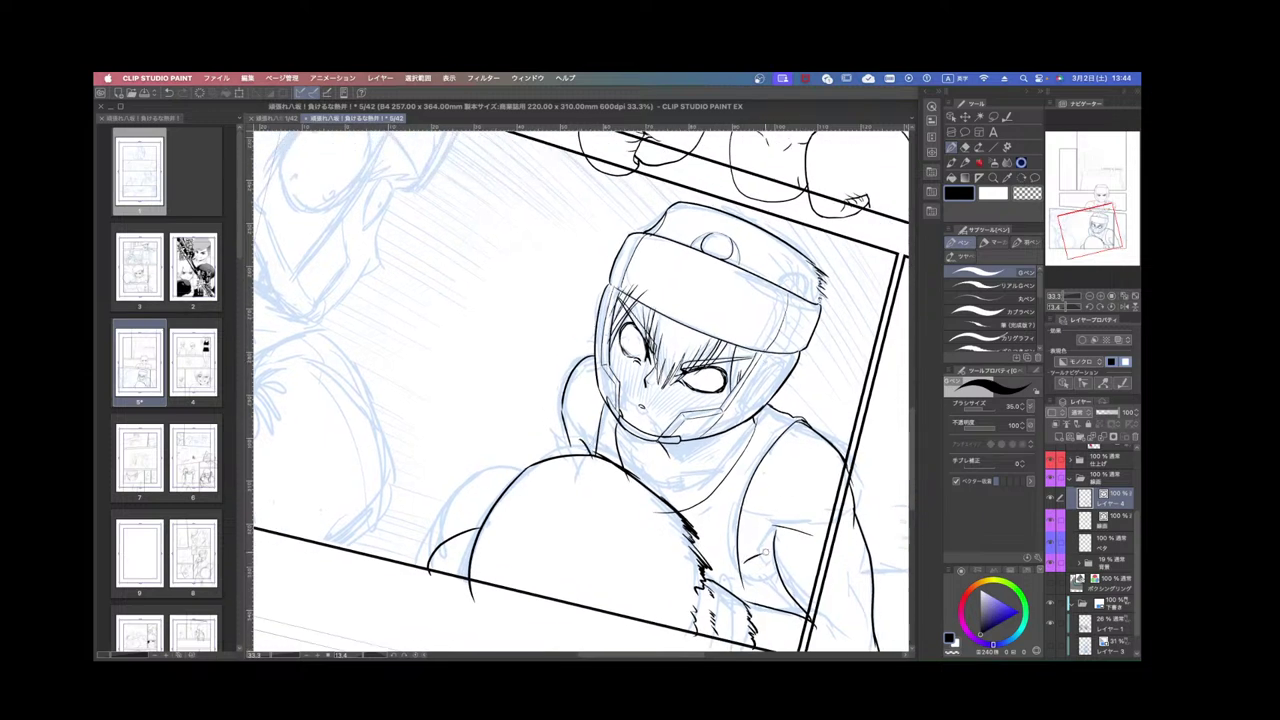
Ink the fold at the bent arm beside the tank top and the neckline crease below the chin.
left_click_drag(748, 586, 770, 564)
left_click_drag(663, 484, 746, 464)
scroll(815, 590, "down", 2)
left_click_drag(732, 543, 778, 552)
key("super+z")
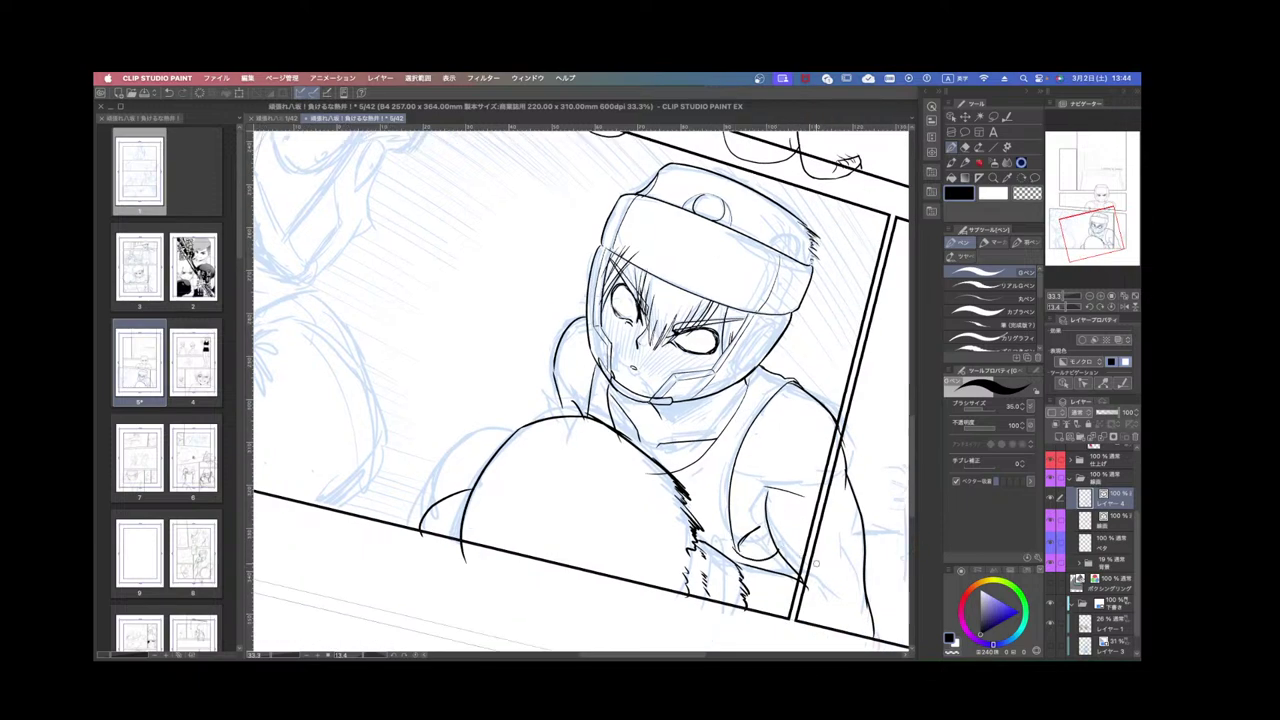
Thicken the outline of the eye farther from the inked shoulder and add tiny dot pupils to both eyes.
scroll(816, 563, "down", 1)
left_click_drag(734, 407, 732, 431)
scroll(732, 431, "up", 1)
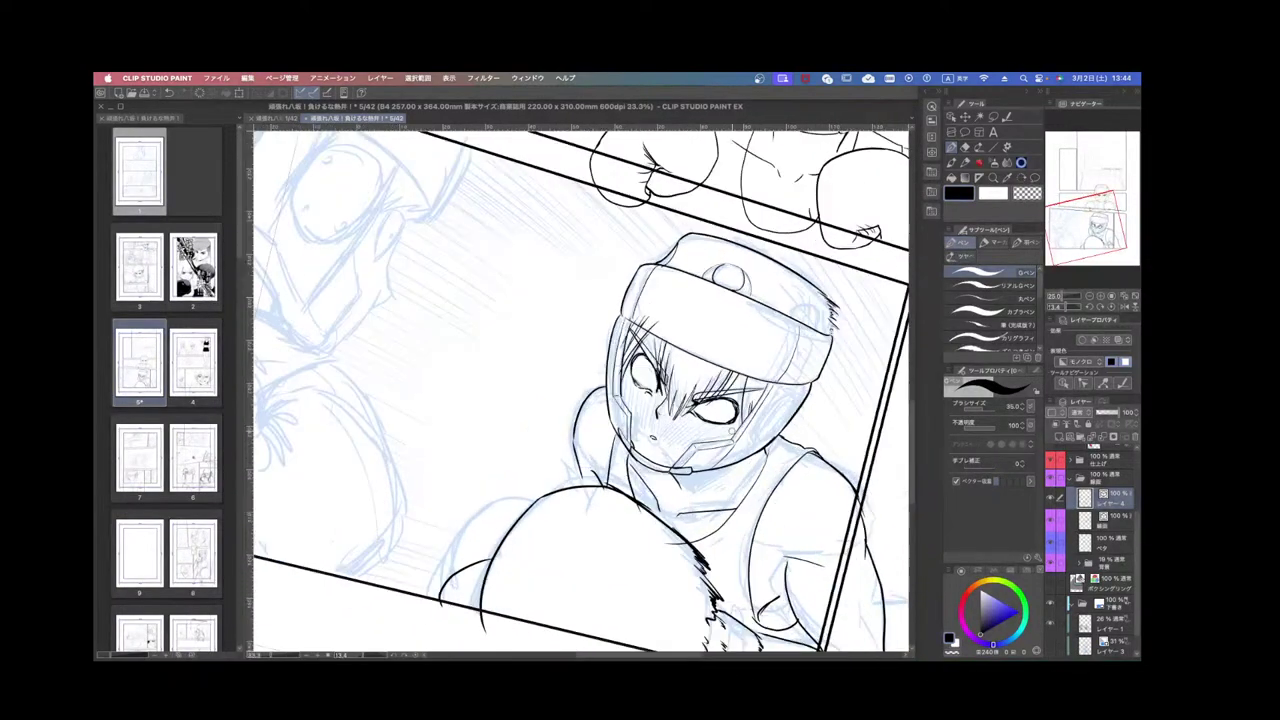
scroll(595, 392, "up", 2)
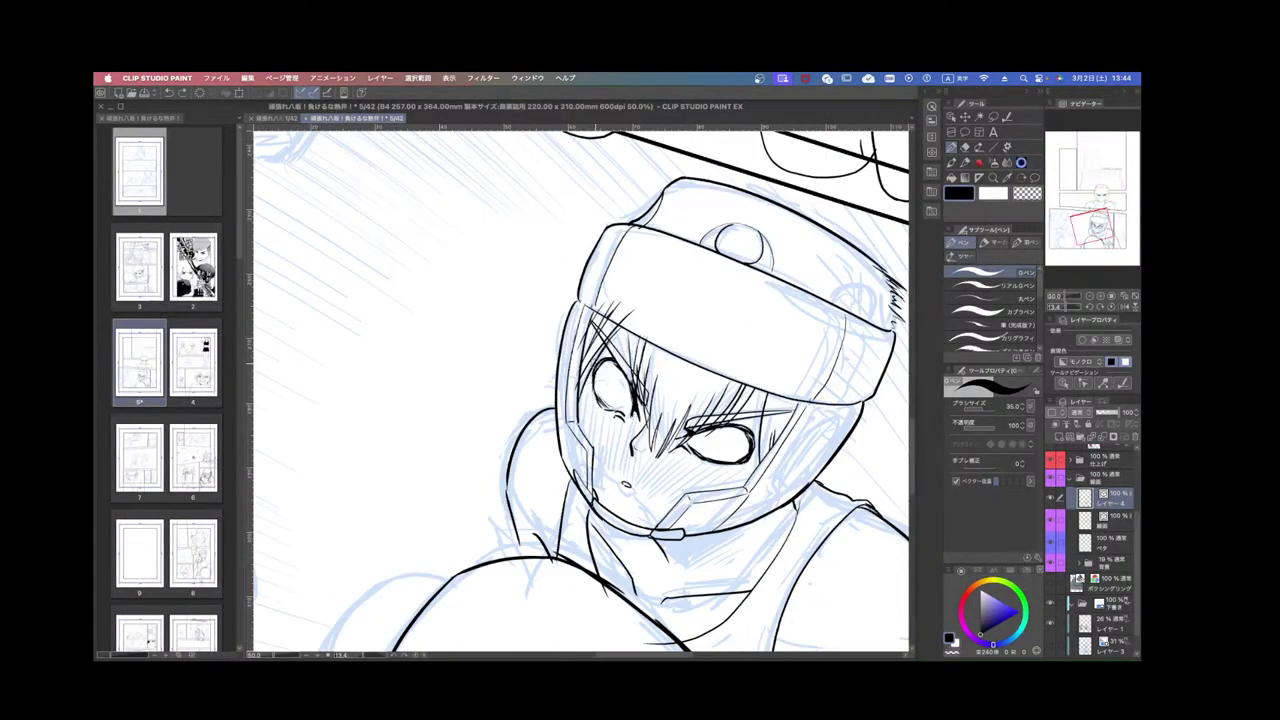
left_click_drag(591, 362, 606, 413)
scroll(778, 474, "down", 2)
left_click_drag(778, 474, 786, 441)
scroll(786, 441, "up", 2)
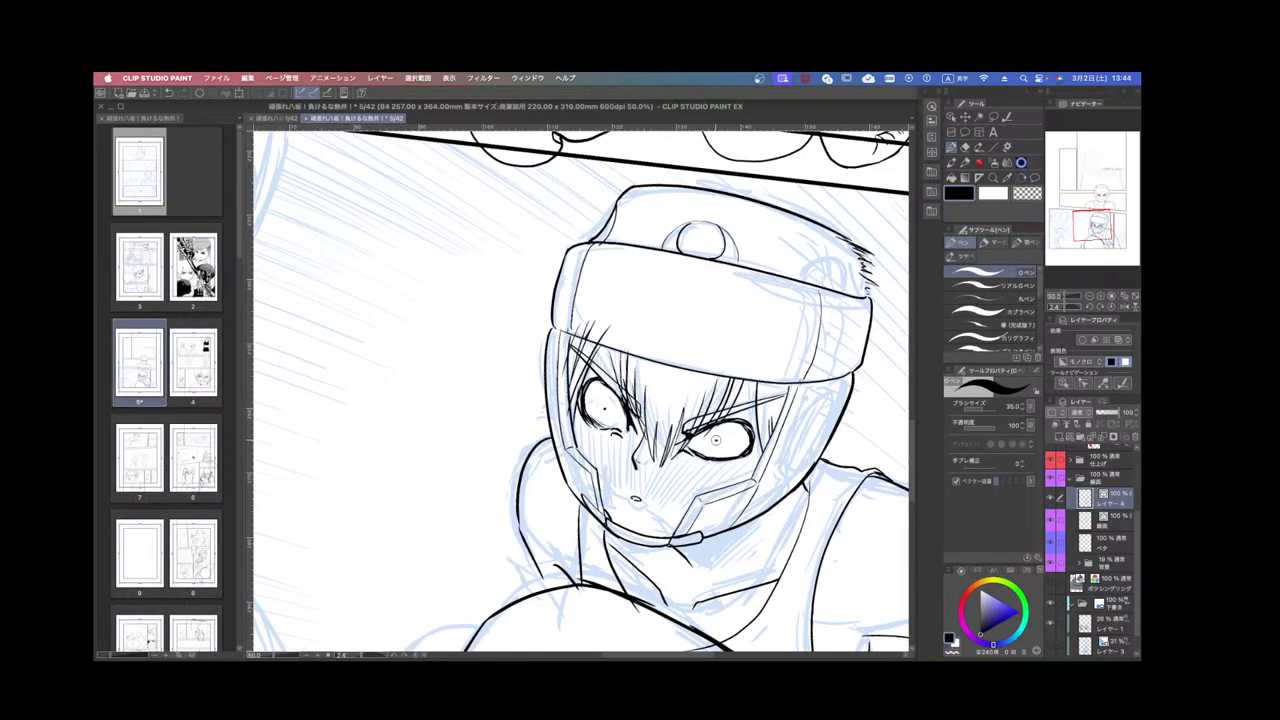
Examine the inked boxer against the page layout and the sketched opponent in the large bottom frame.
scroll(716, 440, "down", 3)
scroll(716, 440, "up", 1)
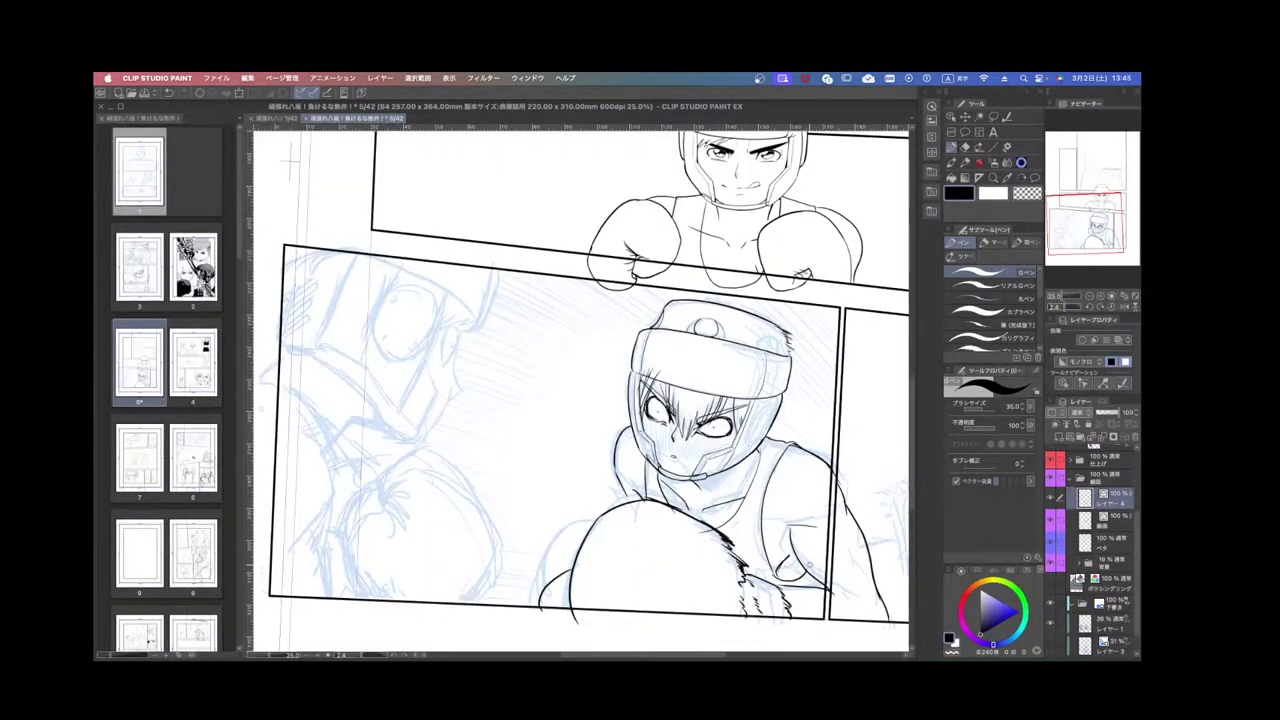
scroll(720, 461, "up", 1)
left_click_drag(771, 492, 754, 534)
scroll(754, 534, "down", 4)
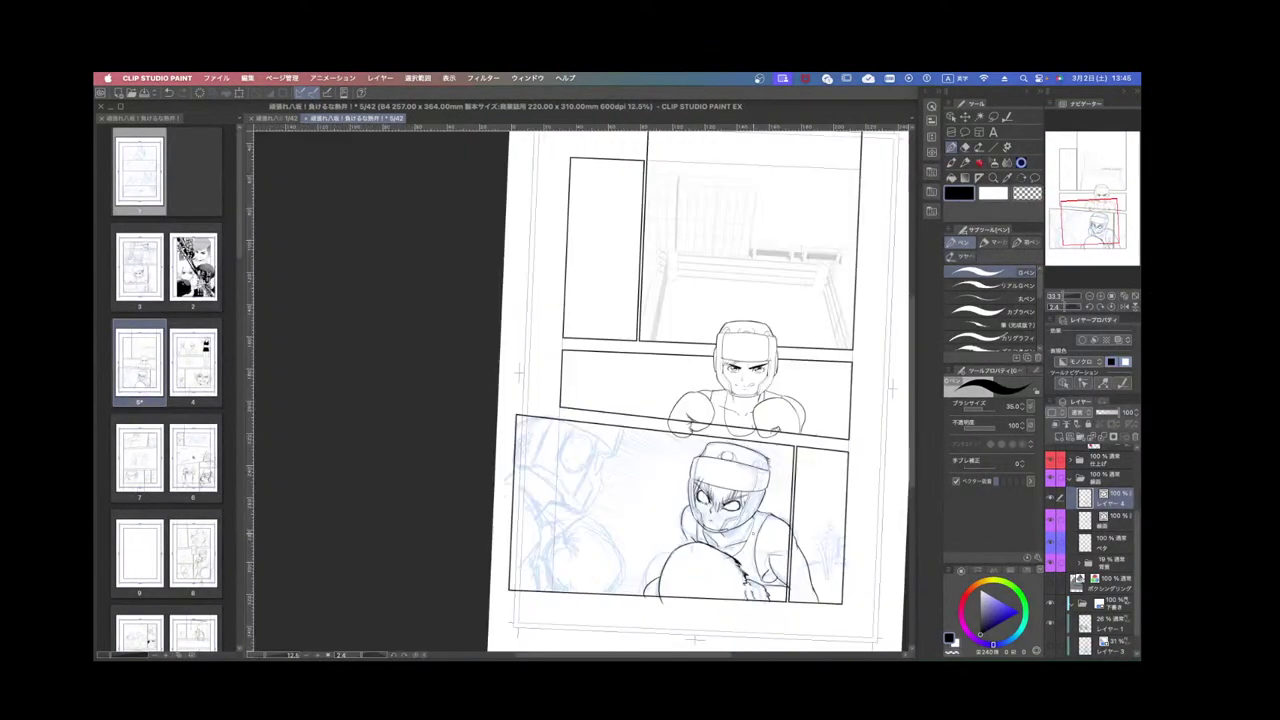
left_click_drag(877, 567, 854, 526)
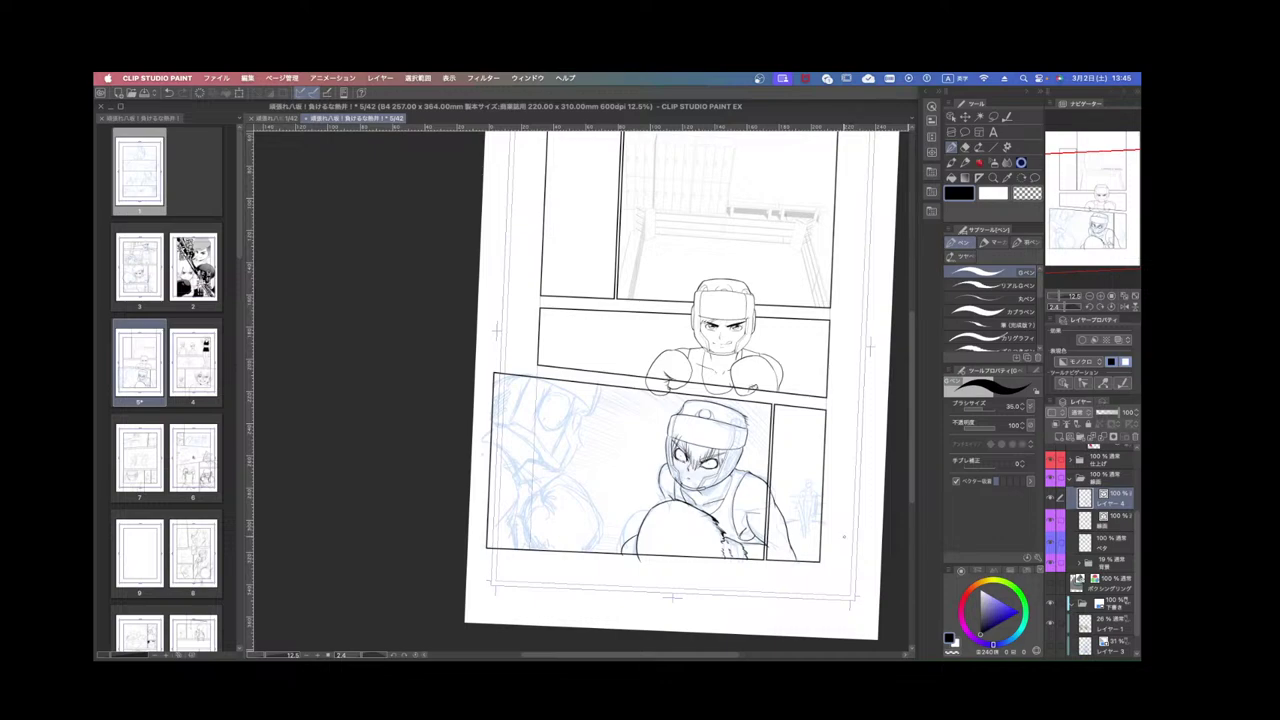
scroll(634, 444, "up", 3)
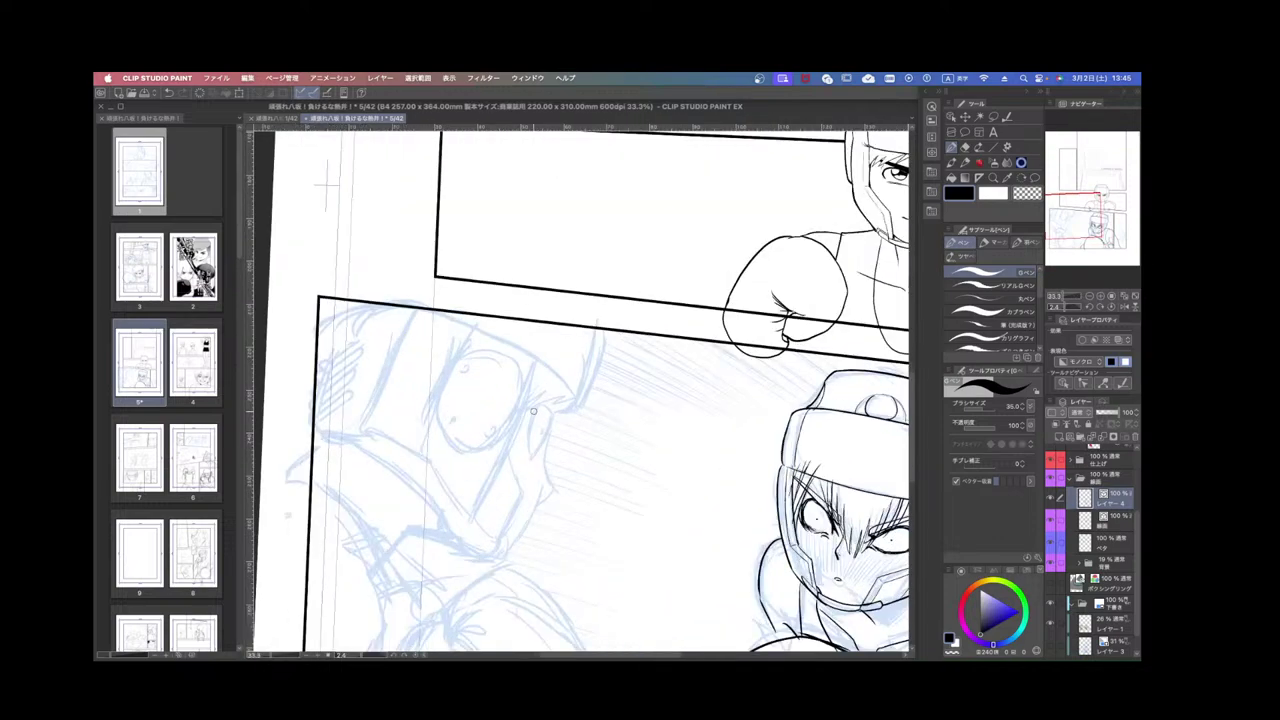
left_click_drag(681, 395, 544, 352)
scroll(752, 538, "down", 1)
scroll(752, 538, "up", 1)
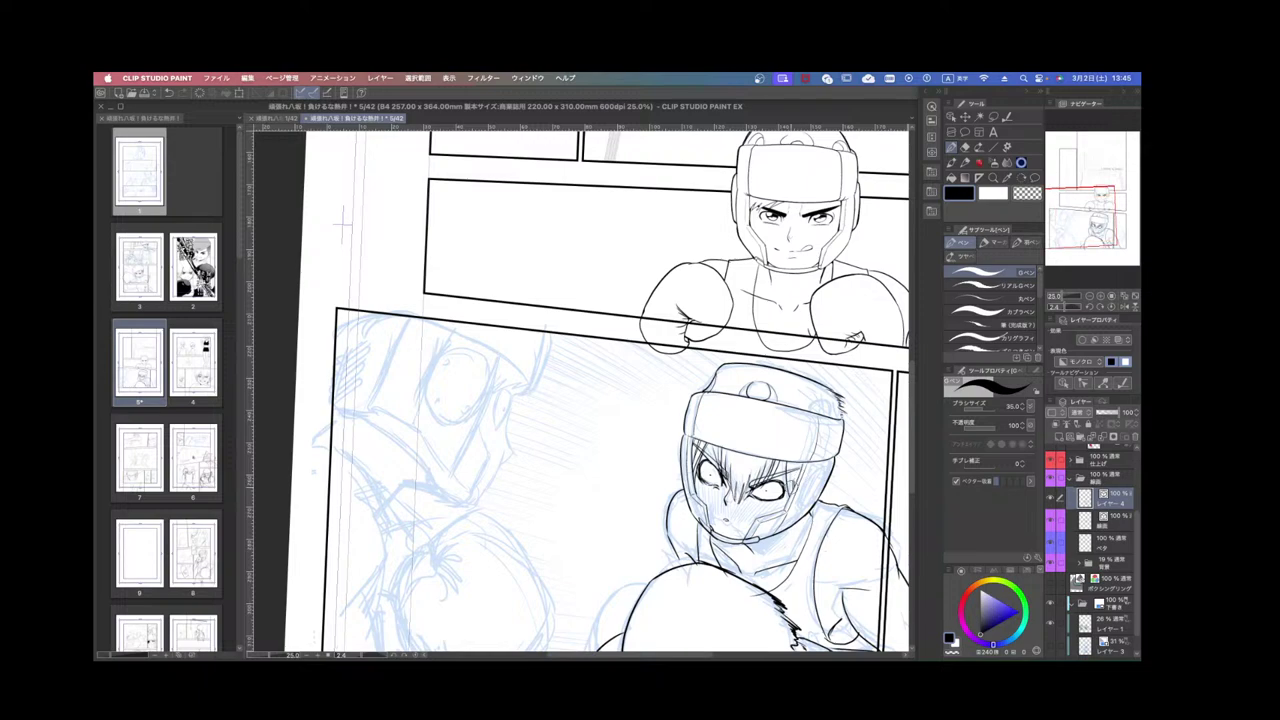
Fill both of the boxer's eyebrows solid black on the ベタ layer.
scroll(792, 460, "up", 1)
key("r")
left_click_drag(790, 460, 617, 607)
key("p")
scroll(581, 390, "down", 2)
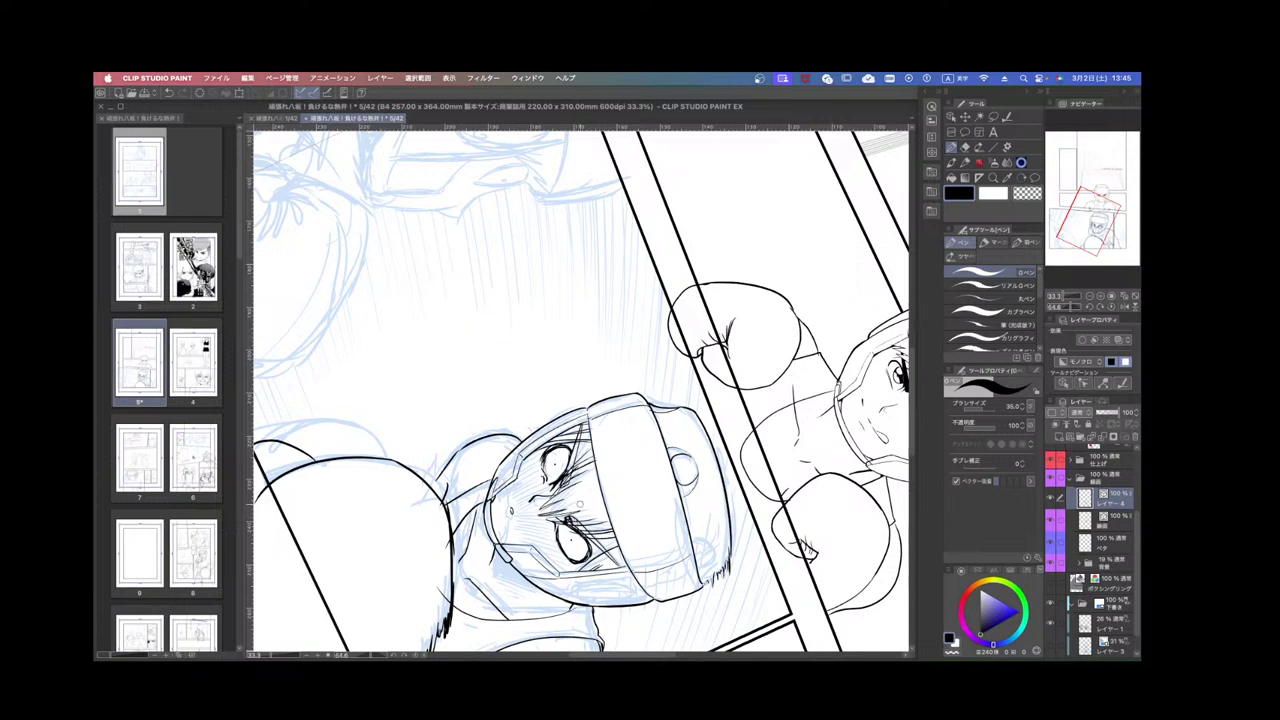
left_click(1101, 537)
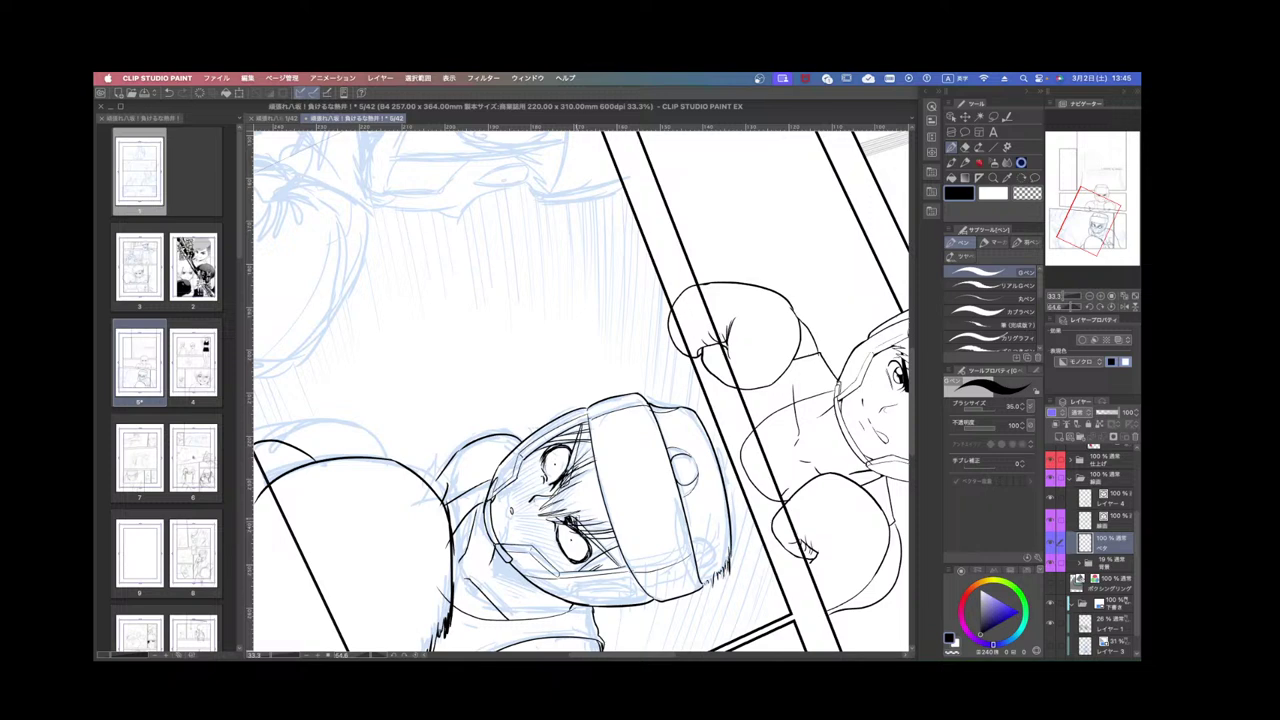
left_click_drag(589, 534, 613, 563)
mouse_move(564, 468)
left_mouse_down()
mouse_move(568, 486)
mouse_move(576, 462)
left_mouse_up()
mouse_move(577, 433)
left_mouse_down()
mouse_move(580, 455)
mouse_move(579, 439)
left_mouse_up()
scroll(620, 490, "down", 1)
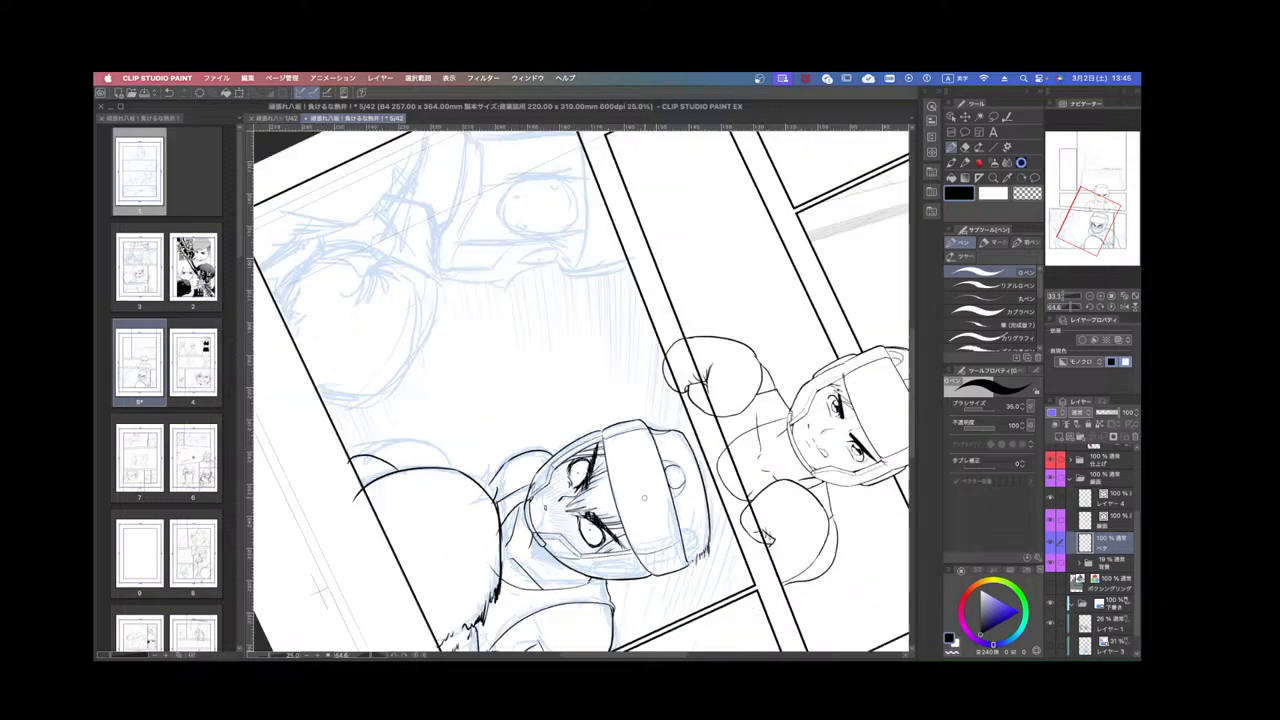
mouse_move(706, 201)
left_mouse_down()
mouse_move(797, 461)
mouse_move(807, 409)
left_mouse_up()
scroll(807, 409, "down", 2)
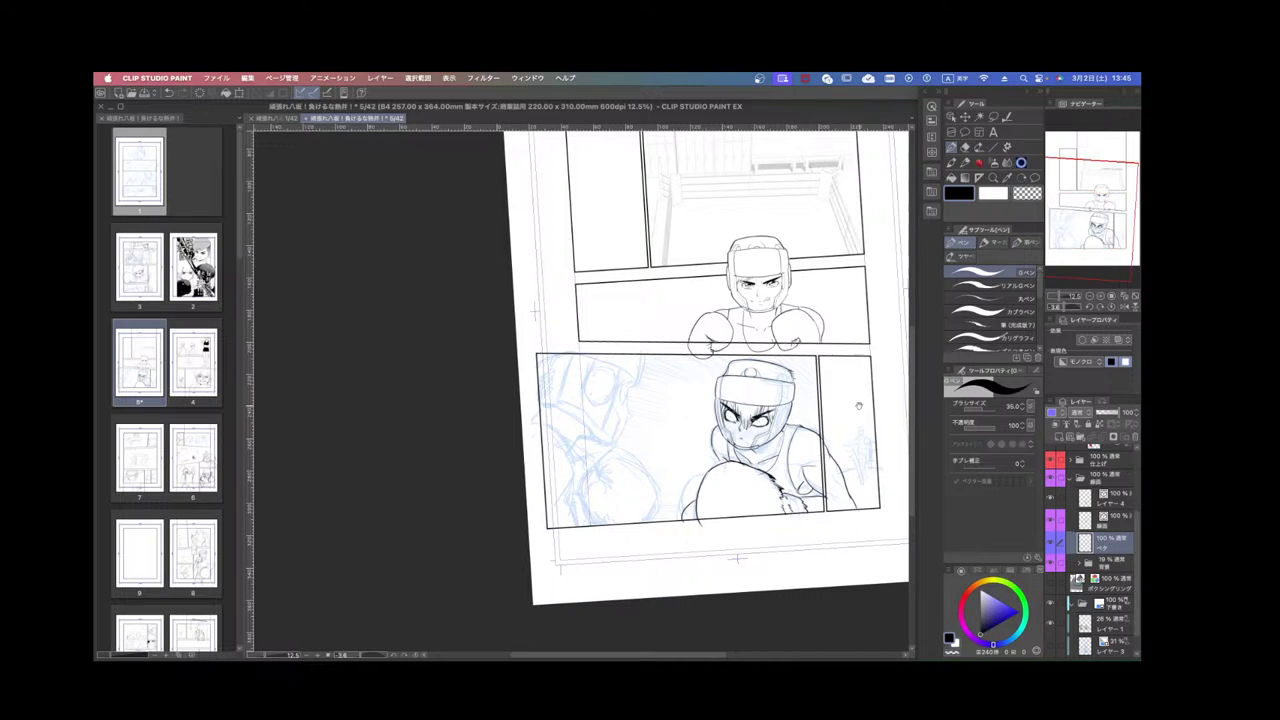
Save page 5 with the boxer's inked face and solid black eyebrows.
scroll(859, 406, "up", 4)
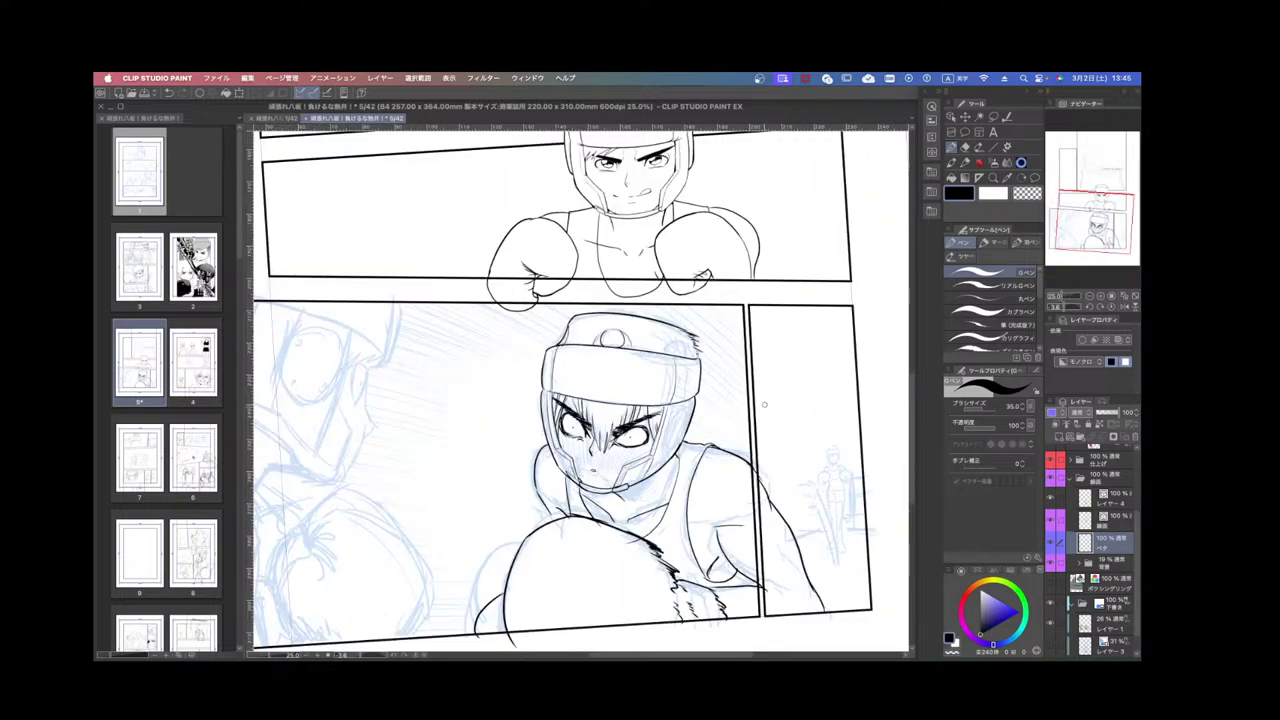
key("super+s")
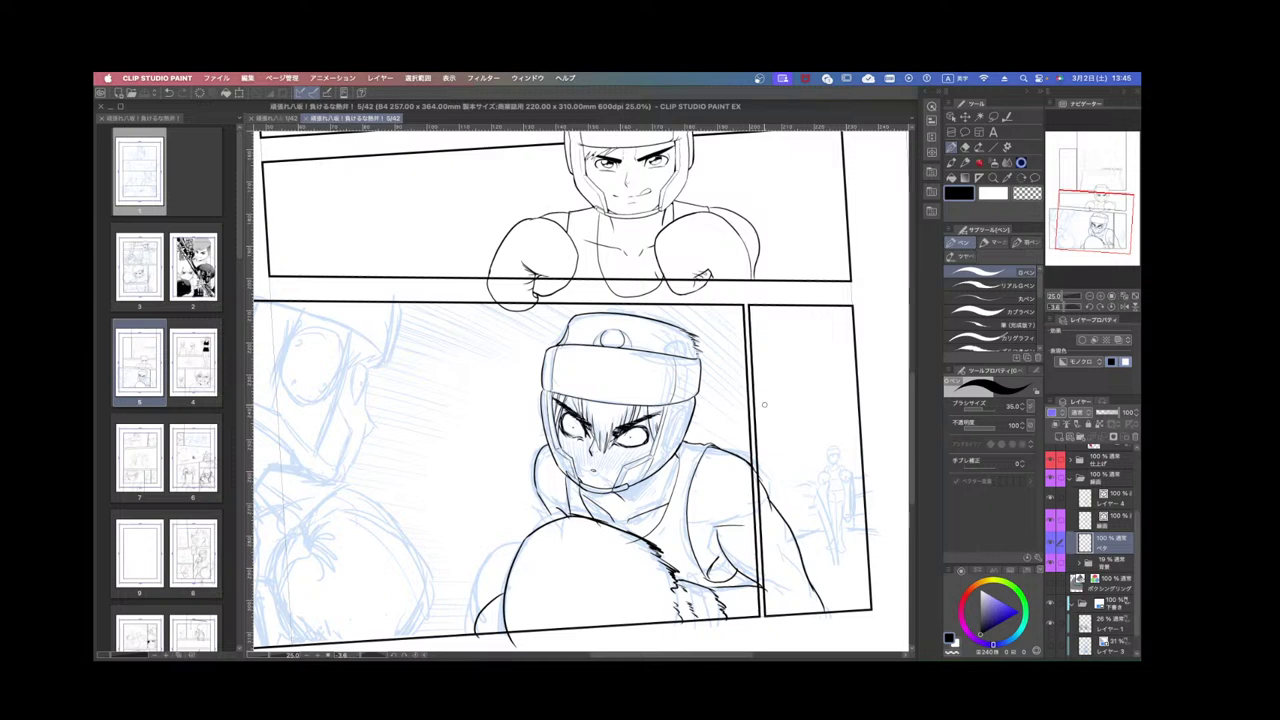
scroll(764, 404, "down", 4)
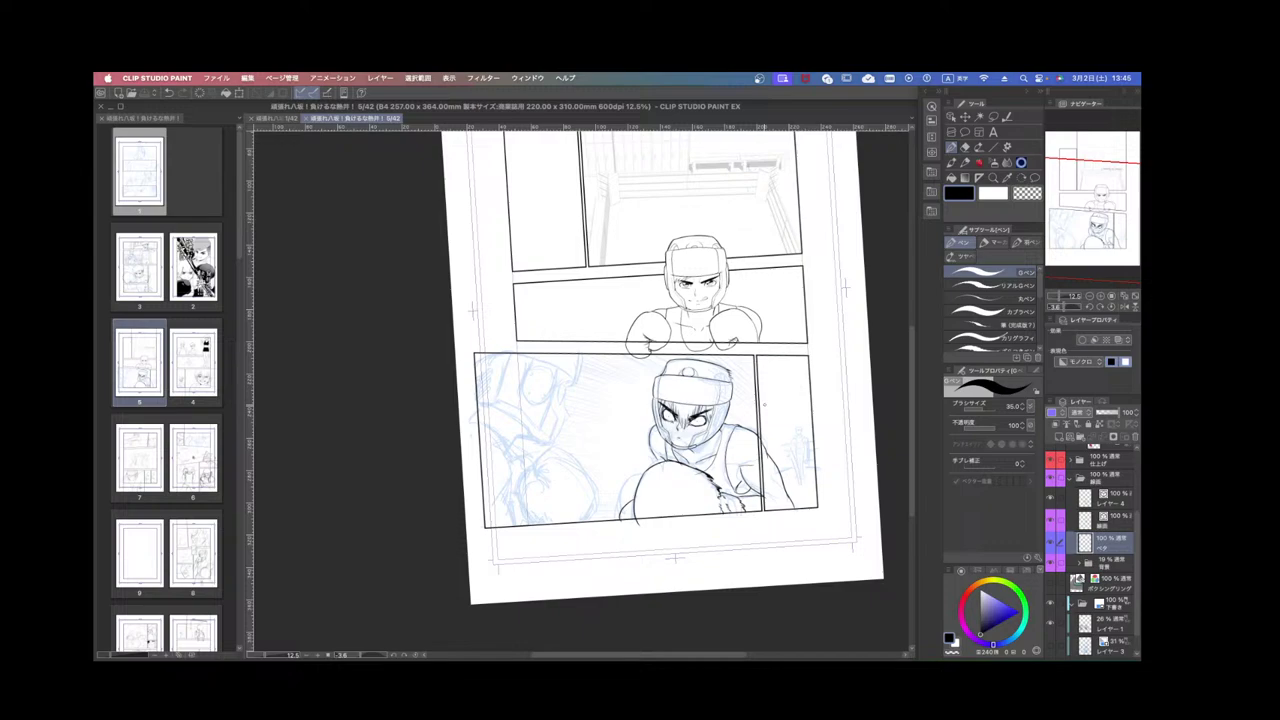
Switch to レイヤー 4 and ink the side seam across the forehead band of the boxer's headgear in the large bottom frame.
left_click_drag(810, 379, 706, 394)
scroll(555, 557, "up", 4)
left_click(1116, 500)
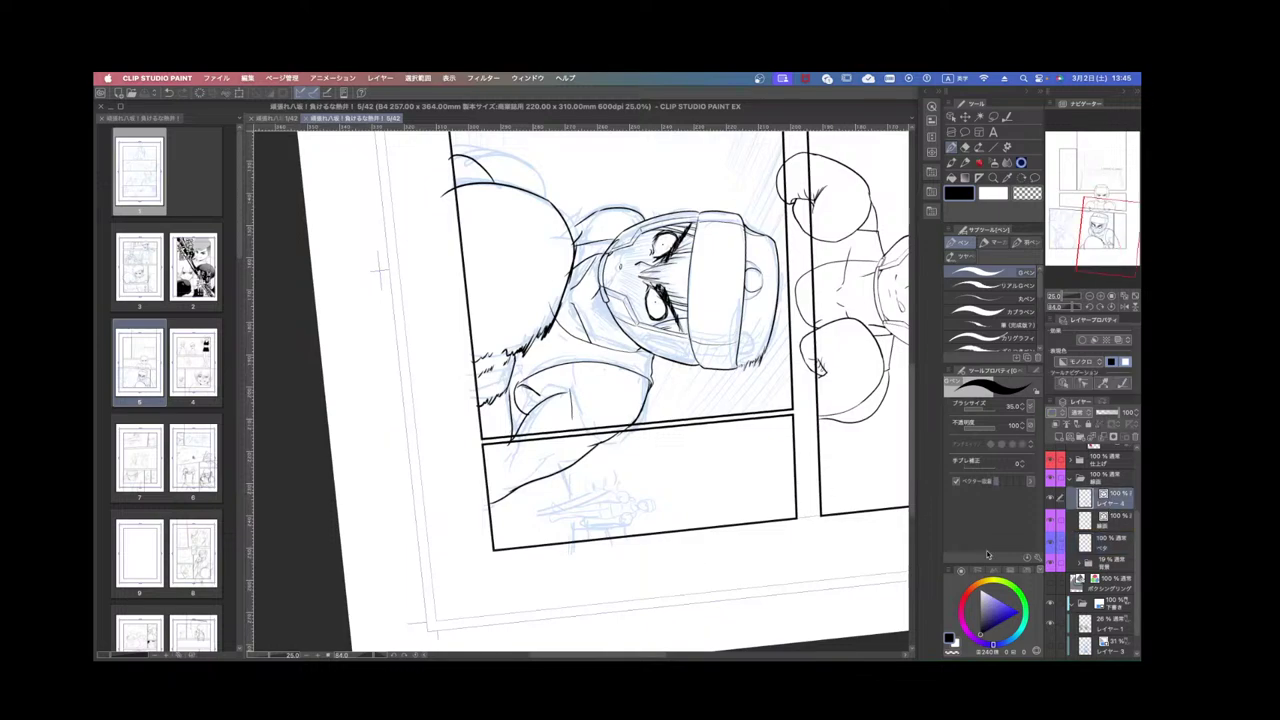
left_click_drag(785, 525, 798, 376)
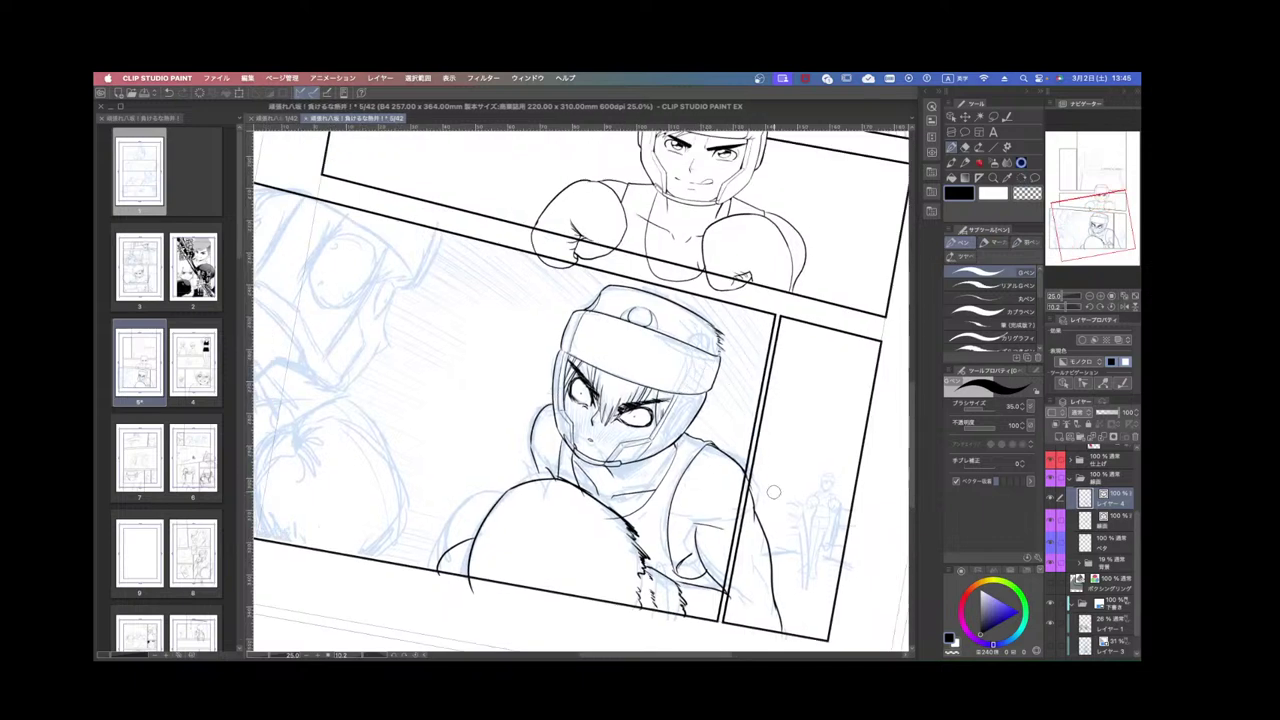
left_click_drag(674, 392, 696, 346)
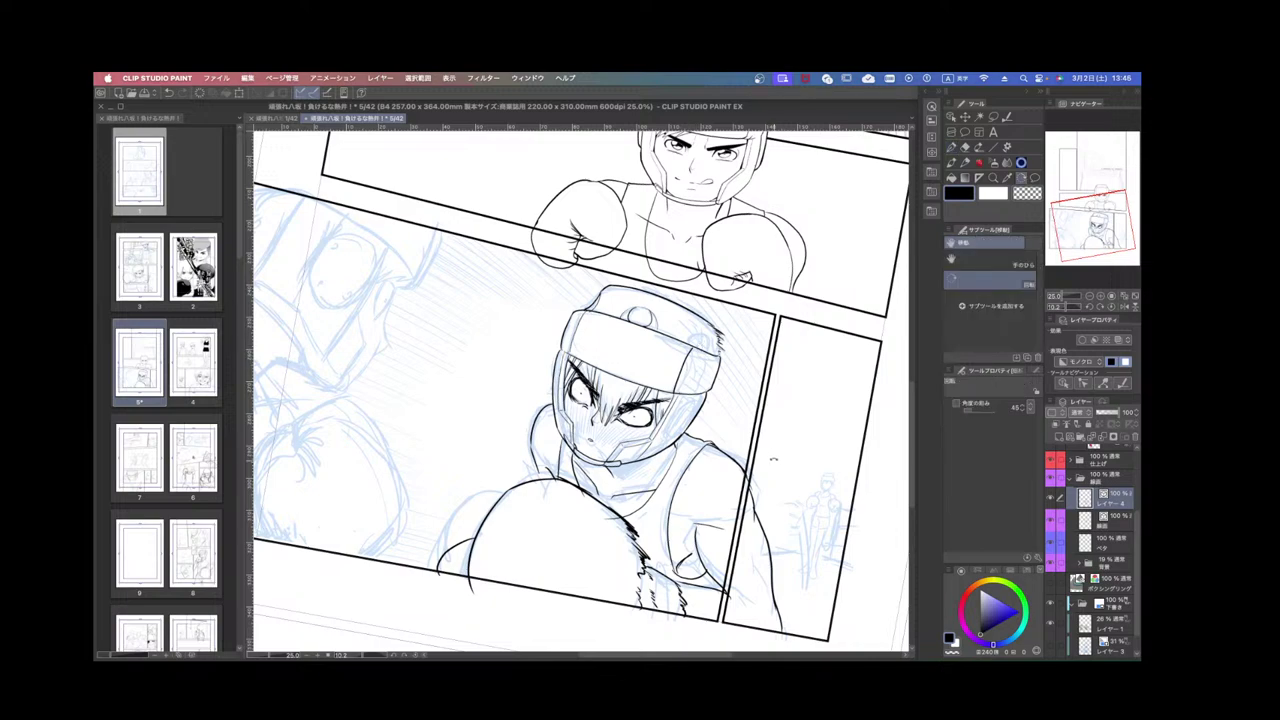
Ink the tank top's neckline and strap folds from the shoulder beside the headgear down toward the raised glove.
left_click_drag(775, 457, 735, 256)
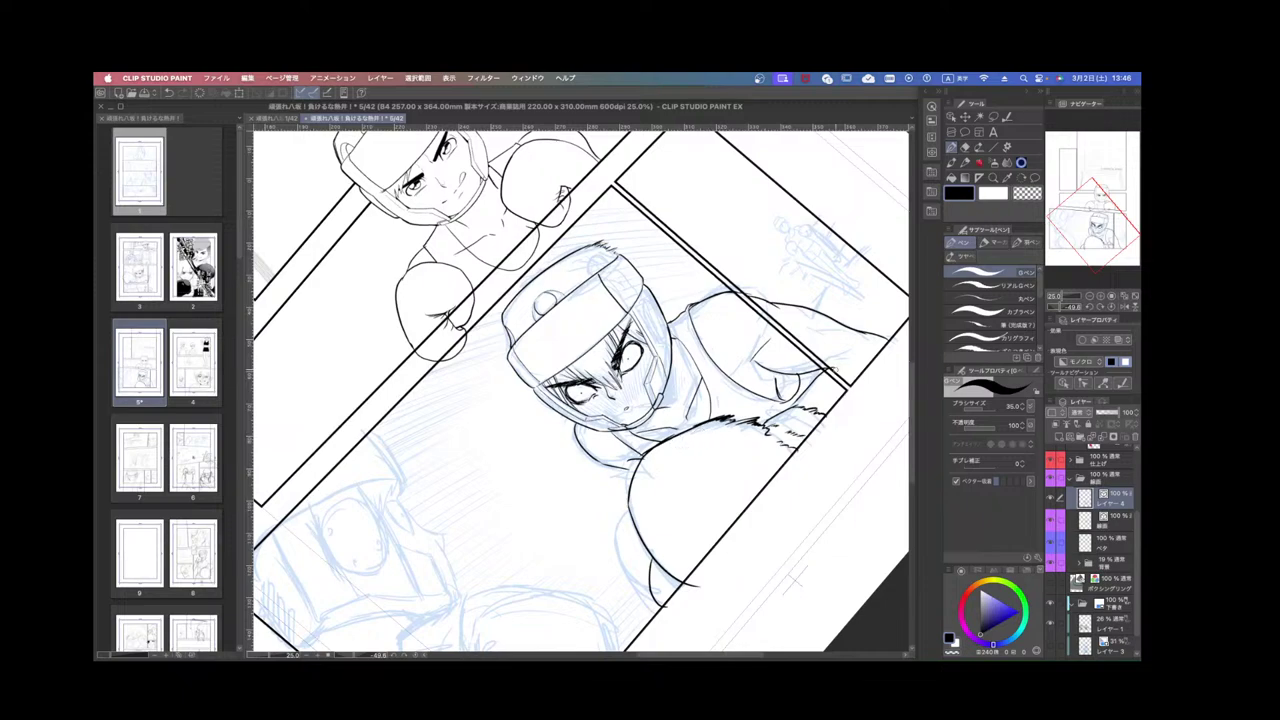
left_click_drag(770, 375, 674, 555)
scroll(674, 555, "up", 1)
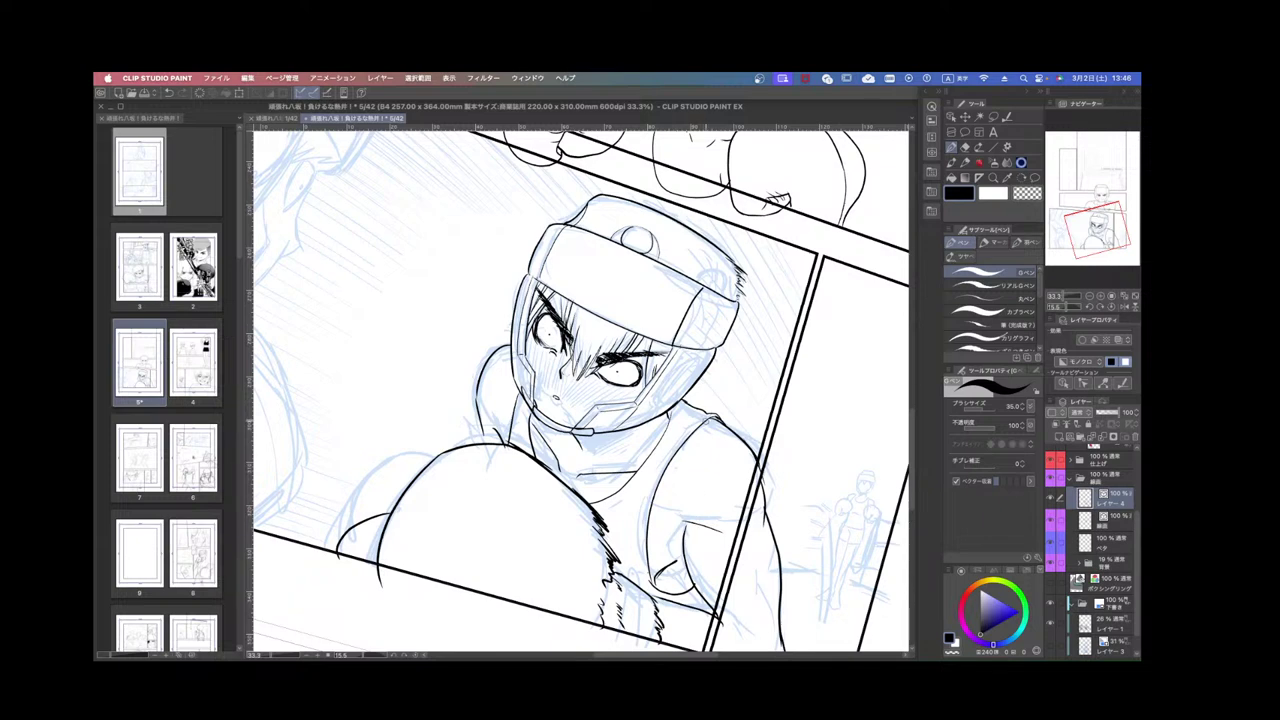
mouse_move(678, 425)
left_mouse_down()
mouse_move(653, 472)
mouse_move(675, 445)
left_mouse_up()
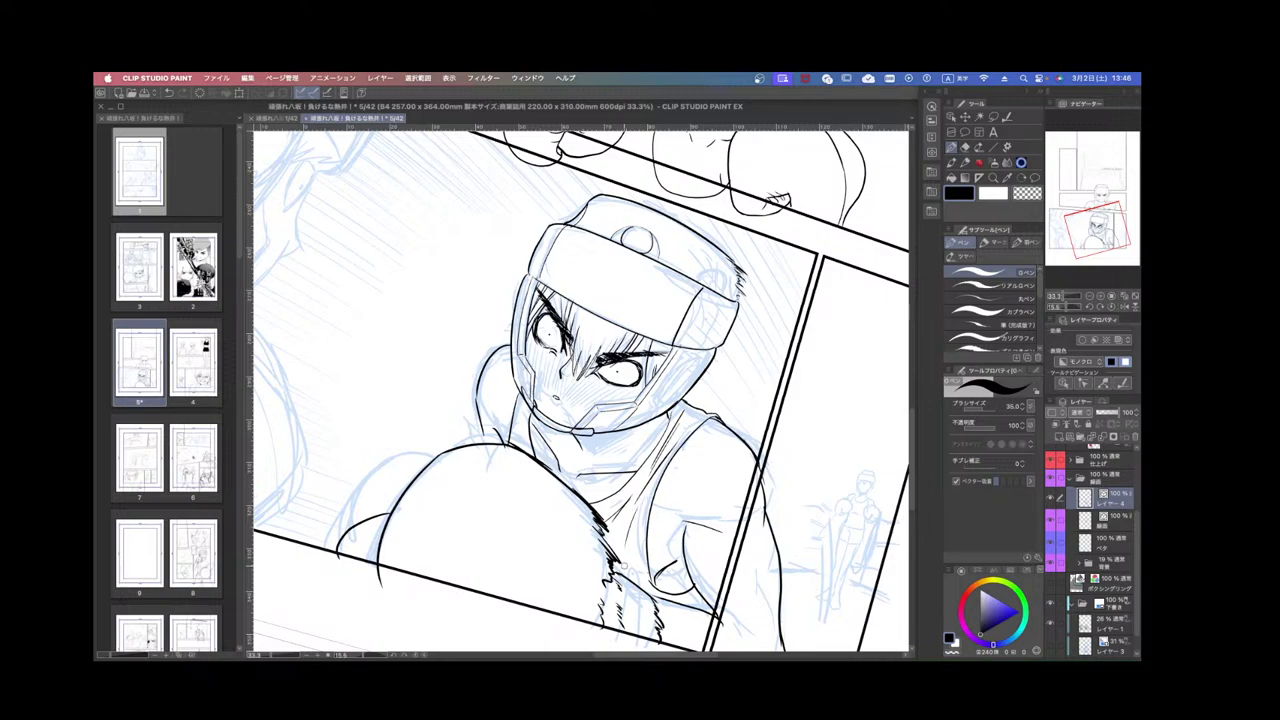
scroll(624, 566, "down", 3)
scroll(630, 540, "up", 4)
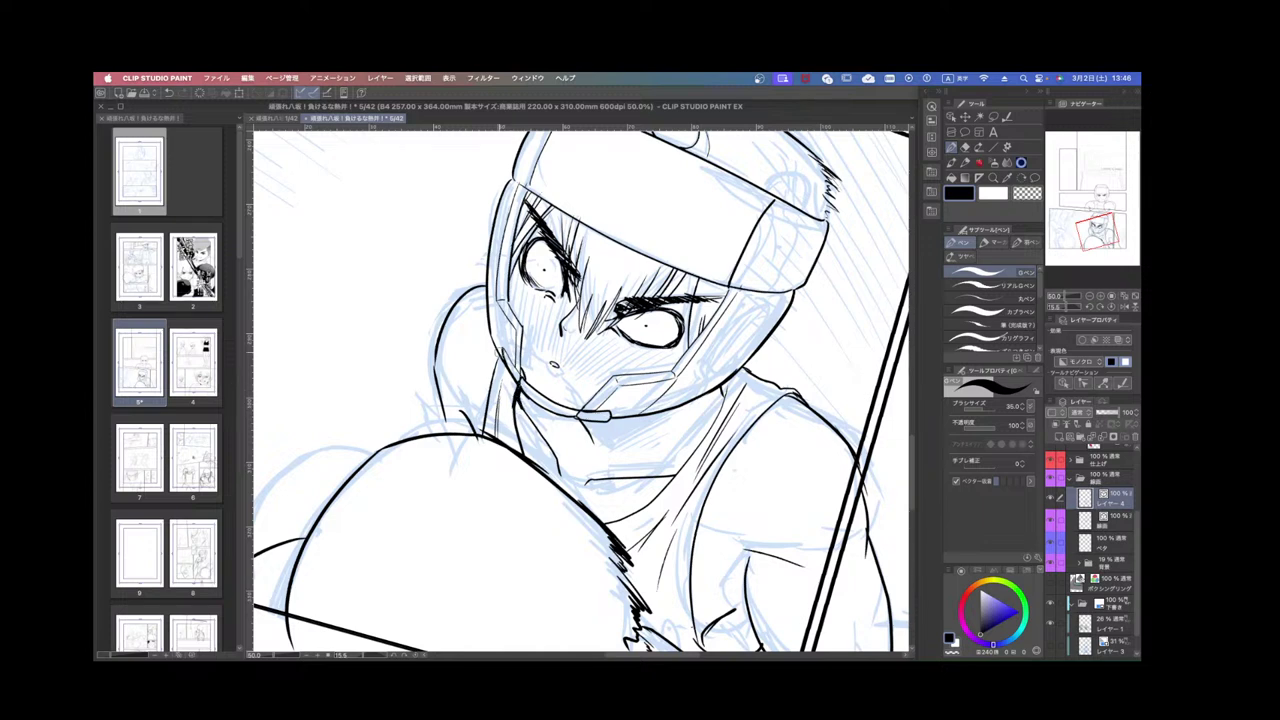
Ink the short neck line below the left side of the boxer's chin guard in the large lower panel.
left_click_drag(502, 349, 490, 393)
key("super+minus")
key("super+minus")
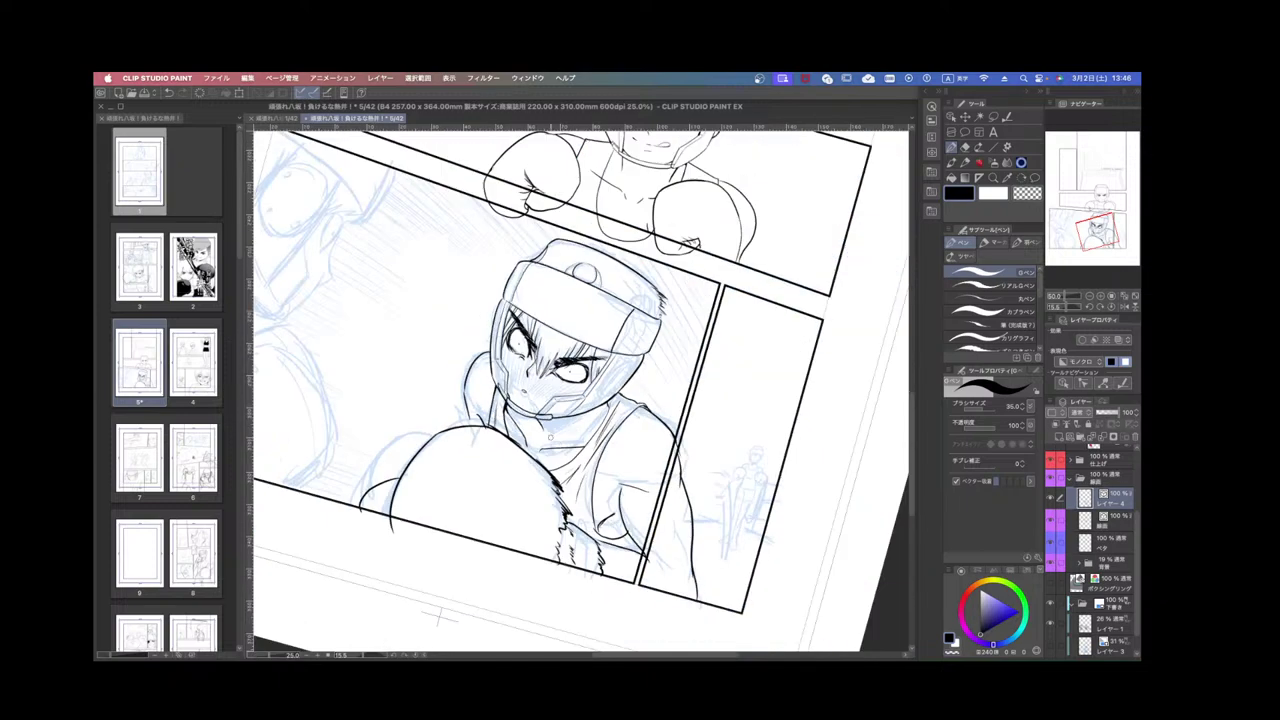
Ink the outline of the ear pad on the right side of the boxer's headgear, following the blue sketch.
key("r")
left_click_drag(642, 498, 671, 476)
key("super+minus")
key("super+minus")
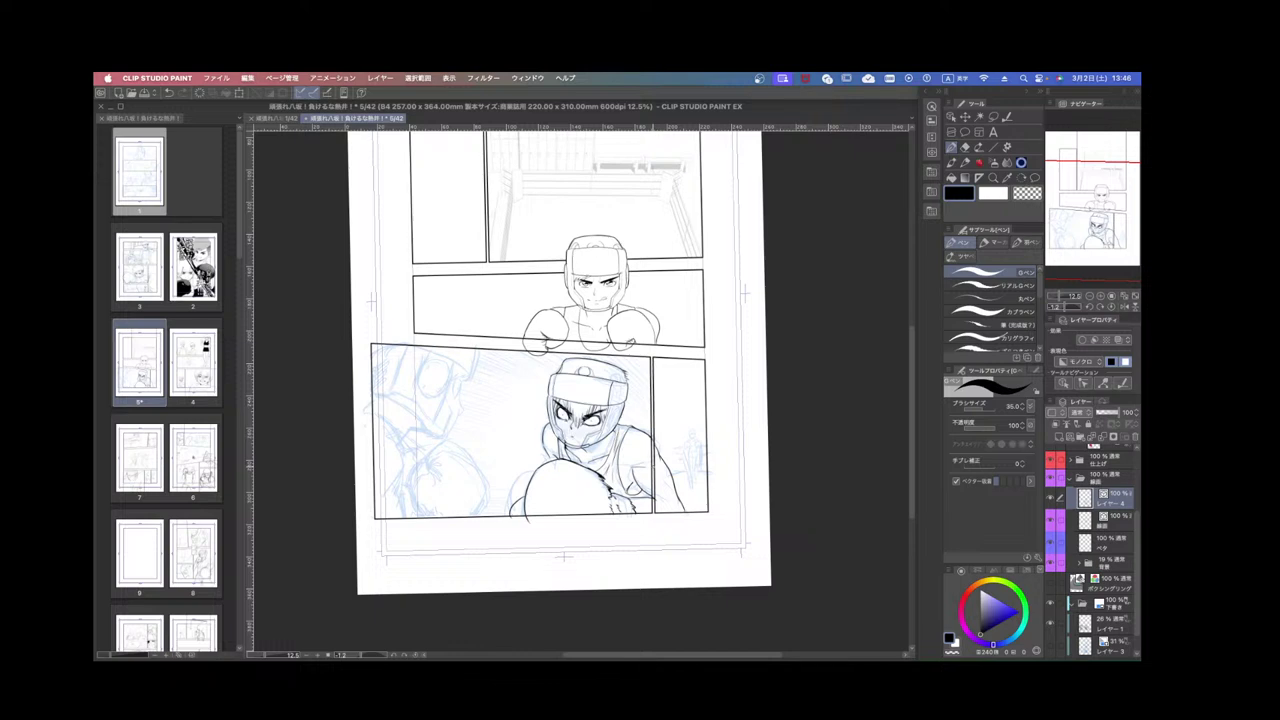
scroll(684, 448, "up", 3)
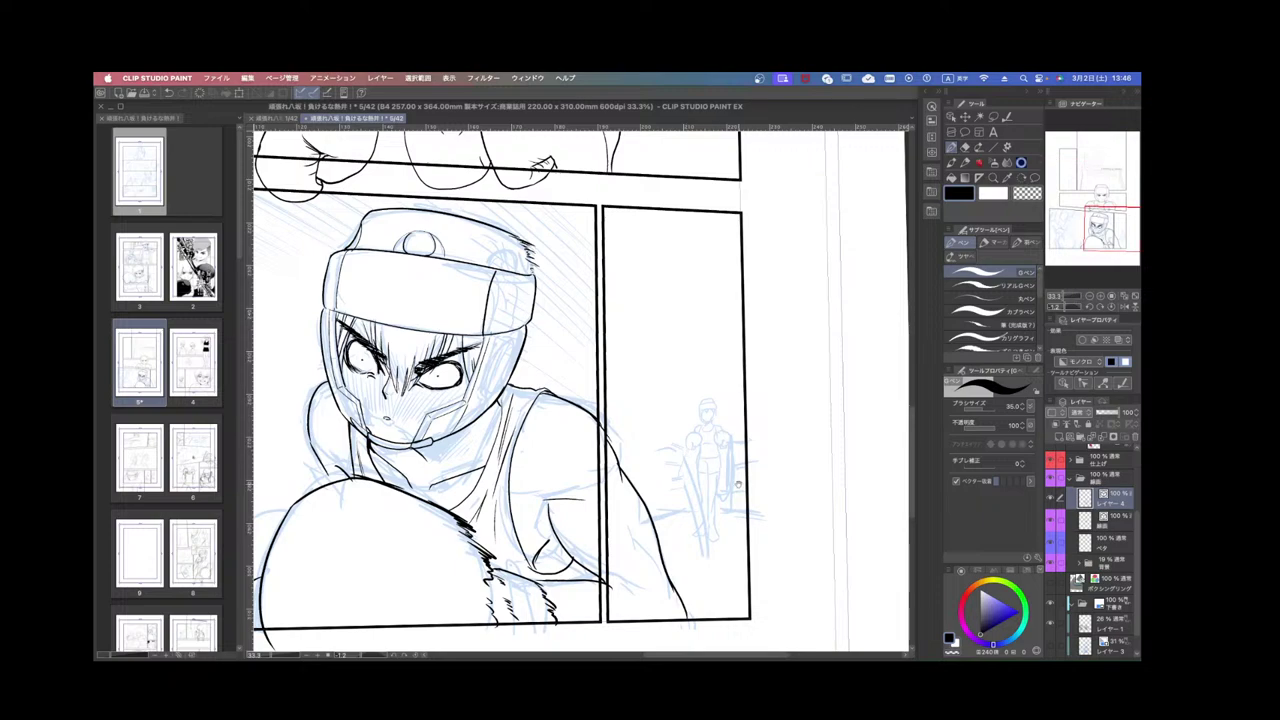
left_click_drag(735, 470, 716, 446)
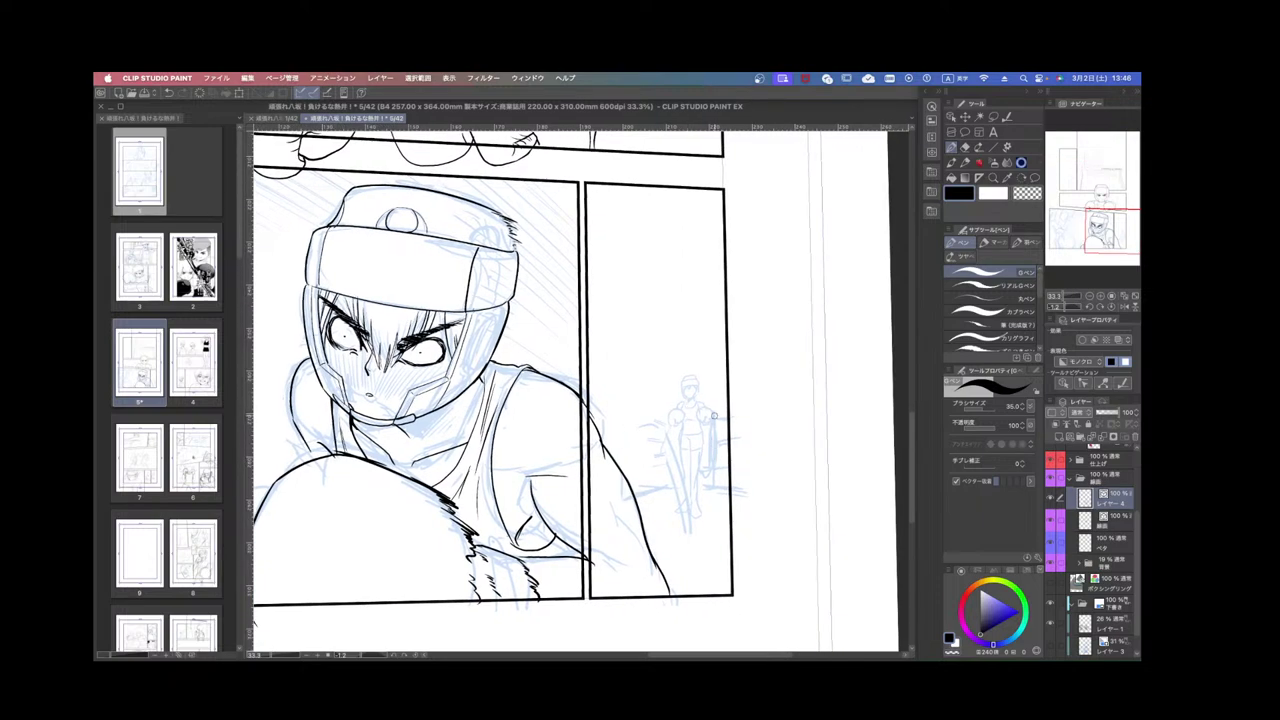
scroll(716, 418, "up", 1)
scroll(716, 418, "down", 1)
key("r")
left_click_drag(723, 468, 743, 358)
mouse_move(502, 228)
left_mouse_down()
mouse_move(455, 517)
mouse_move(759, 311)
mouse_move(686, 226)
left_mouse_up()
key("p")
left_click_drag(510, 289, 475, 337)
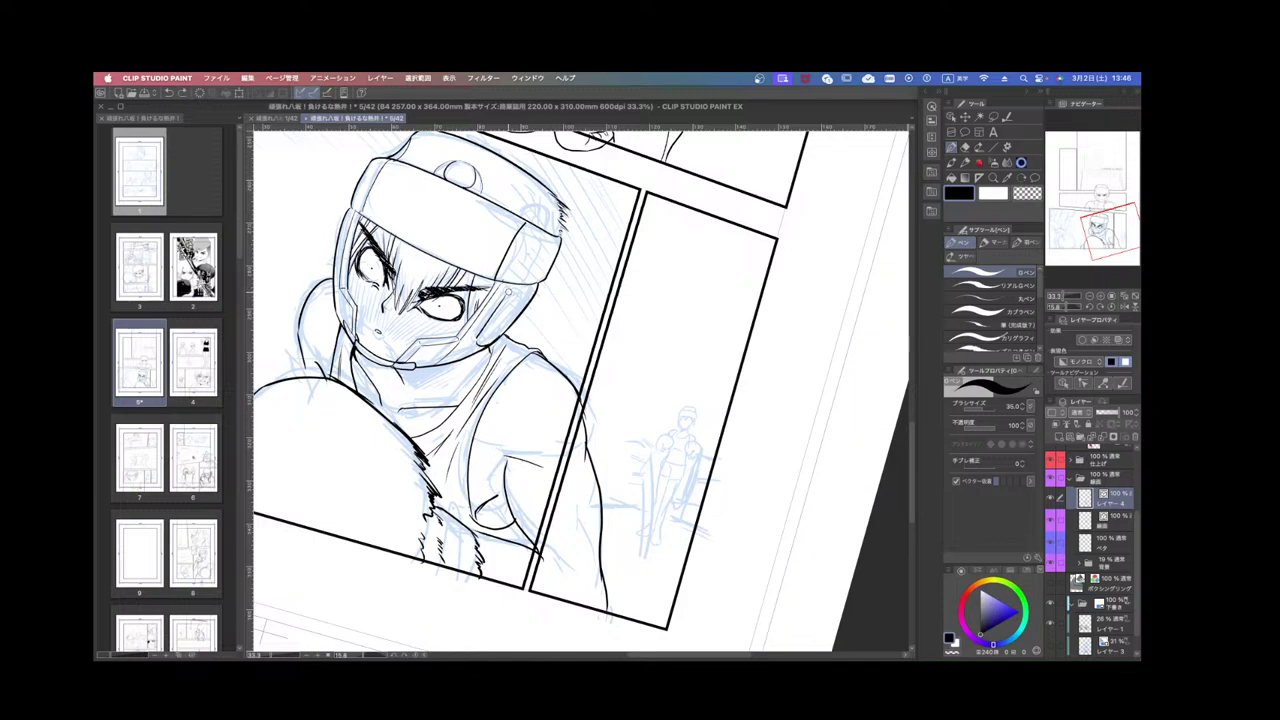
key("r")
left_click_drag(635, 277, 478, 290)
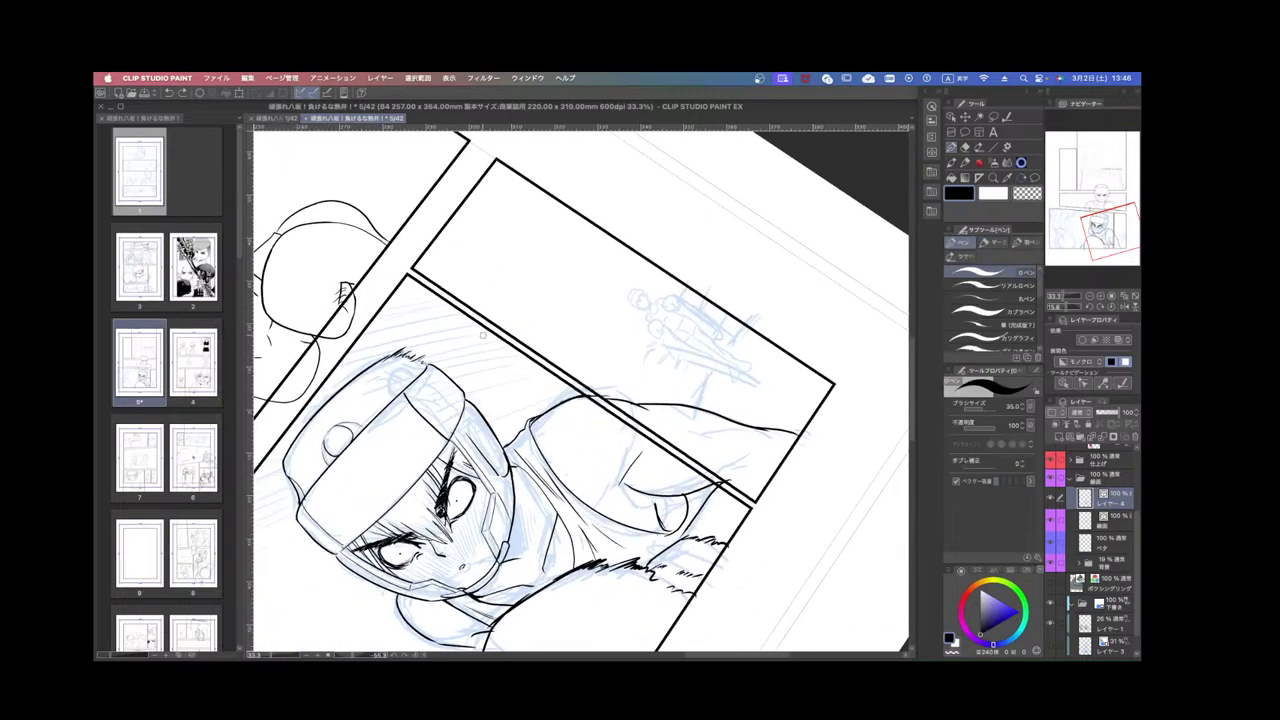
left_click_drag(486, 398, 470, 360)
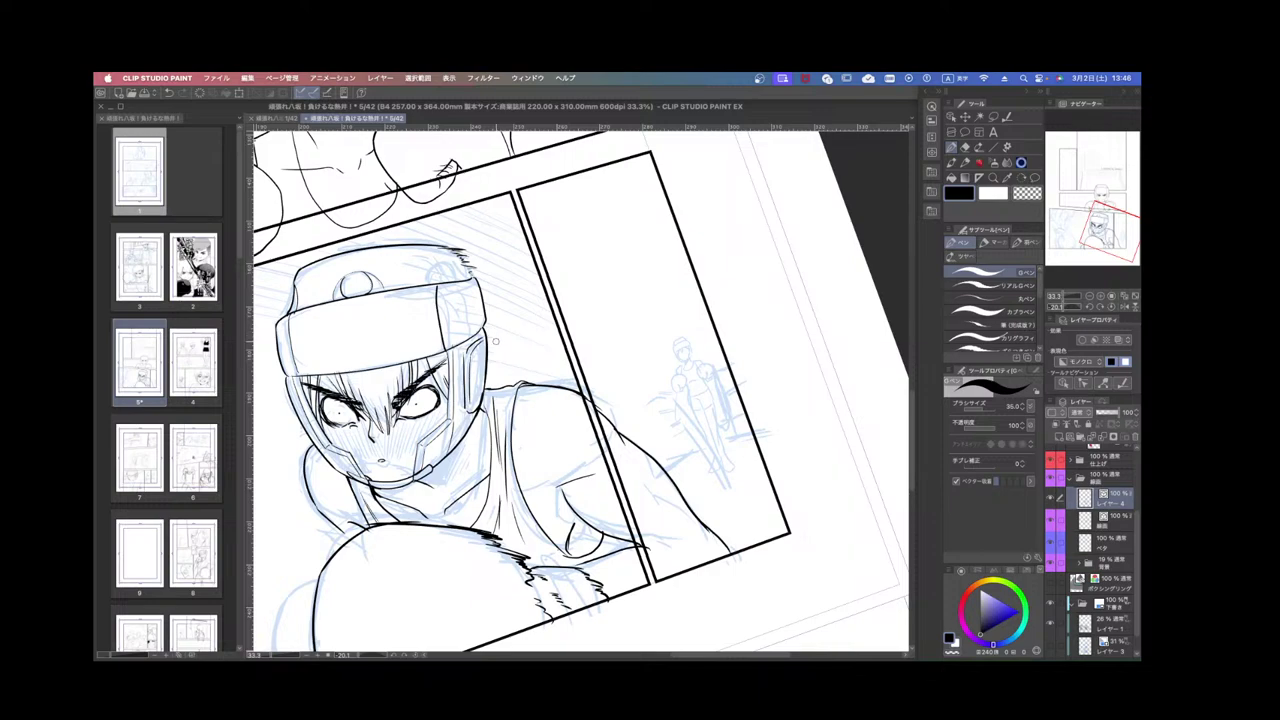
Ink the slanted left edge of the headgear's crown, down to the forehead band.
scroll(496, 341, "down", 3)
key("r")
mouse_move(496, 341)
left_mouse_down()
mouse_move(482, 397)
mouse_move(501, 333)
left_mouse_up()
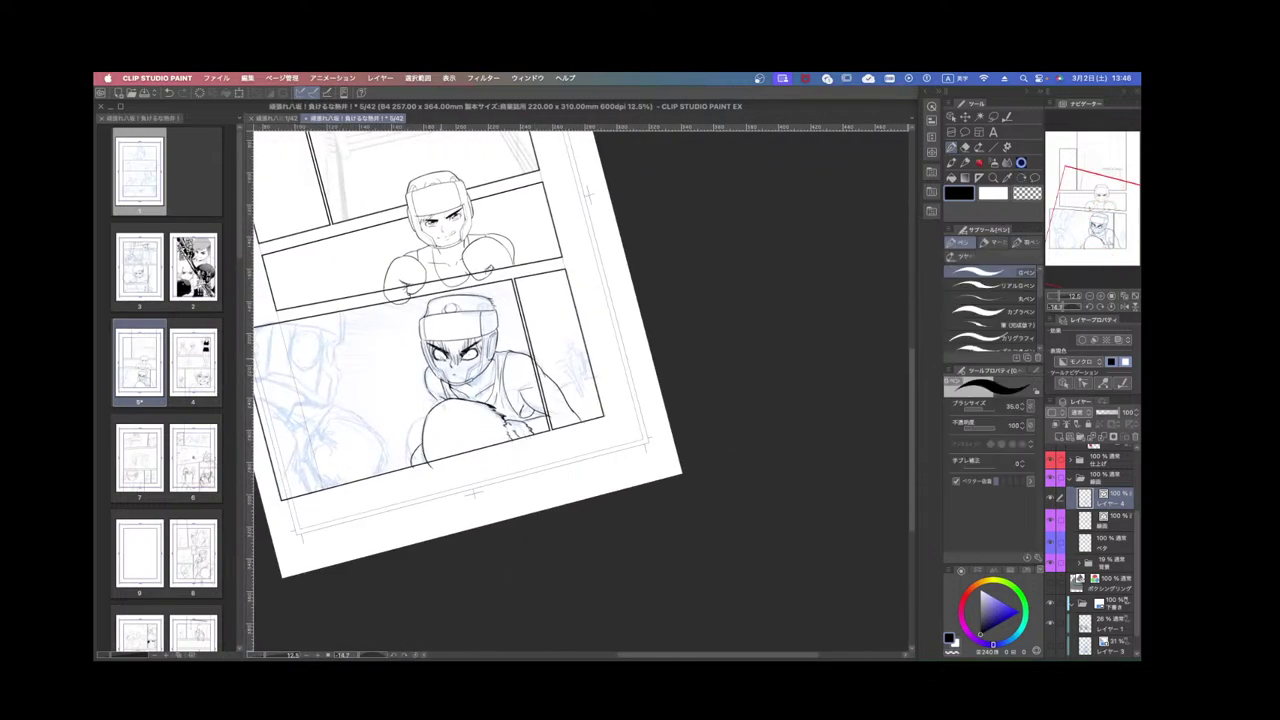
scroll(435, 368, "up", 4)
key("r")
left_click_drag(435, 368, 540, 186)
scroll(586, 168, "down", 3)
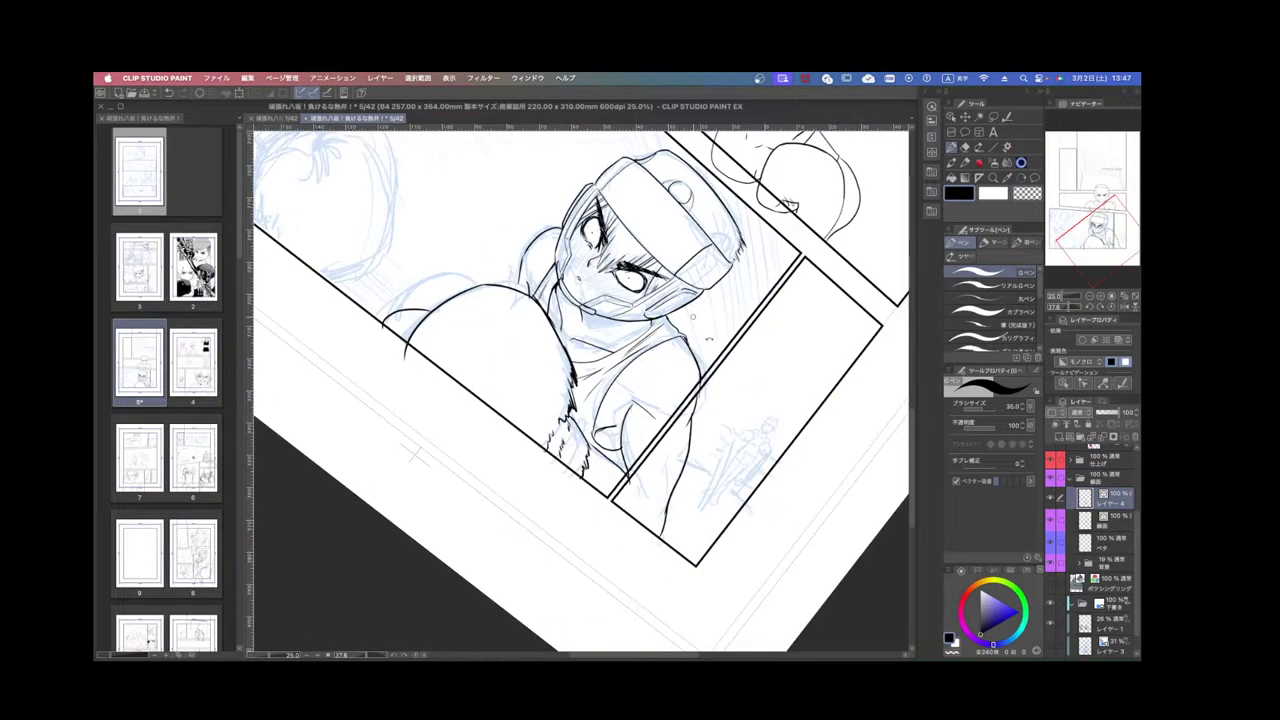
left_click_drag(692, 316, 797, 377)
scroll(797, 377, "down", 2)
scroll(660, 360, "up", 4)
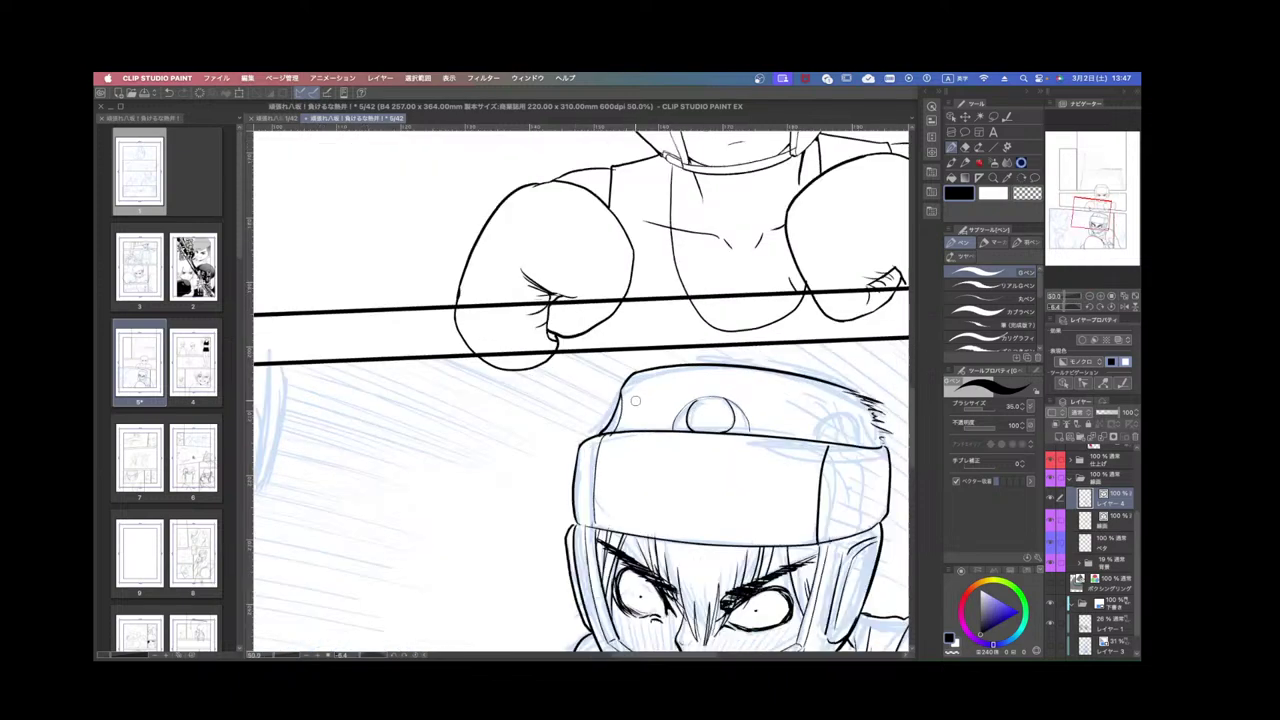
scroll(635, 400, "up", 1)
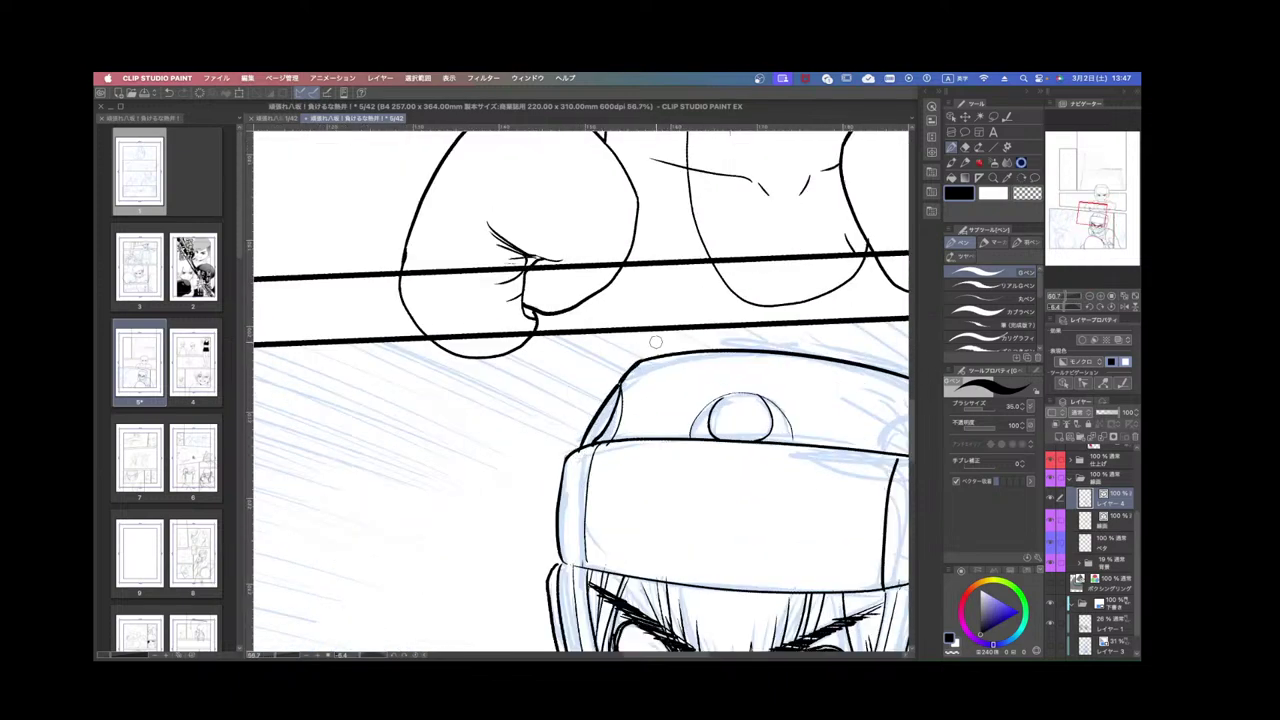
left_click(623, 399)
Ink the small narrow loop at the right end of the headgear's crown, undoing the unsatisfactory strokes along the way.
scroll(738, 320, "down", 2)
mouse_move(844, 370)
left_mouse_down()
mouse_move(750, 422)
mouse_move(766, 412)
left_mouse_up()
key("super+z")
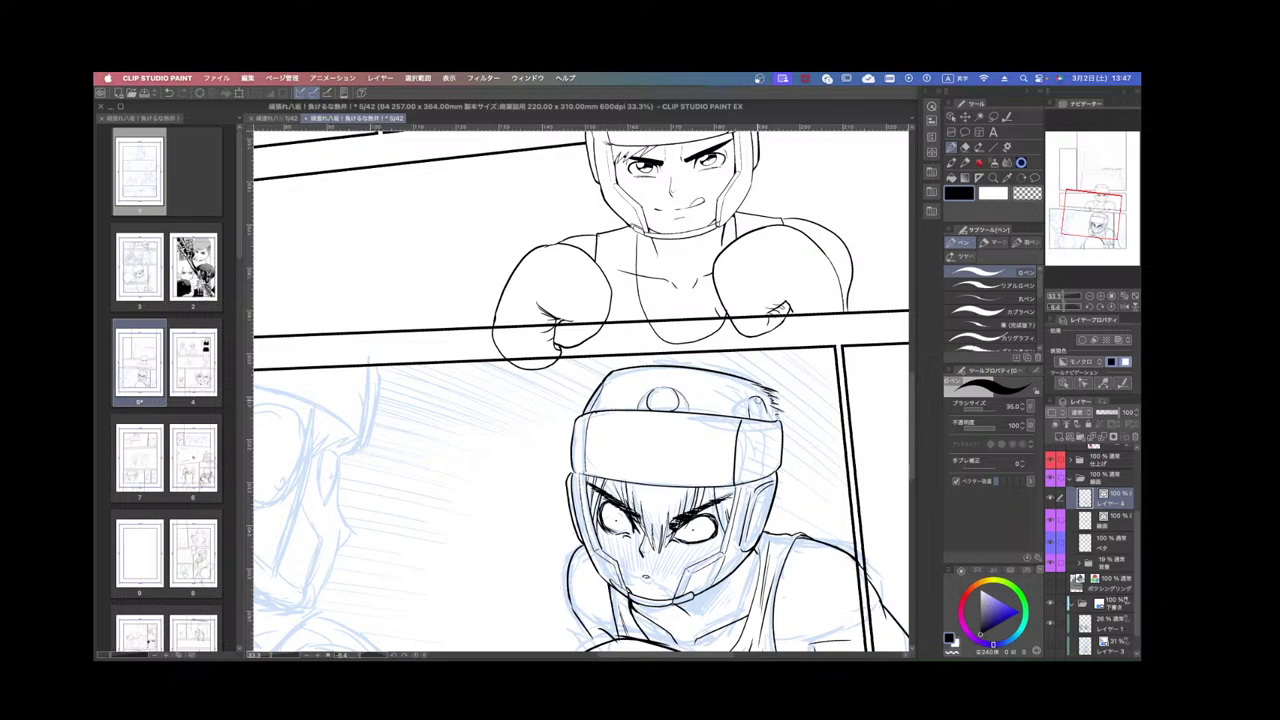
key("super+z")
scroll(756, 406, "down", 3)
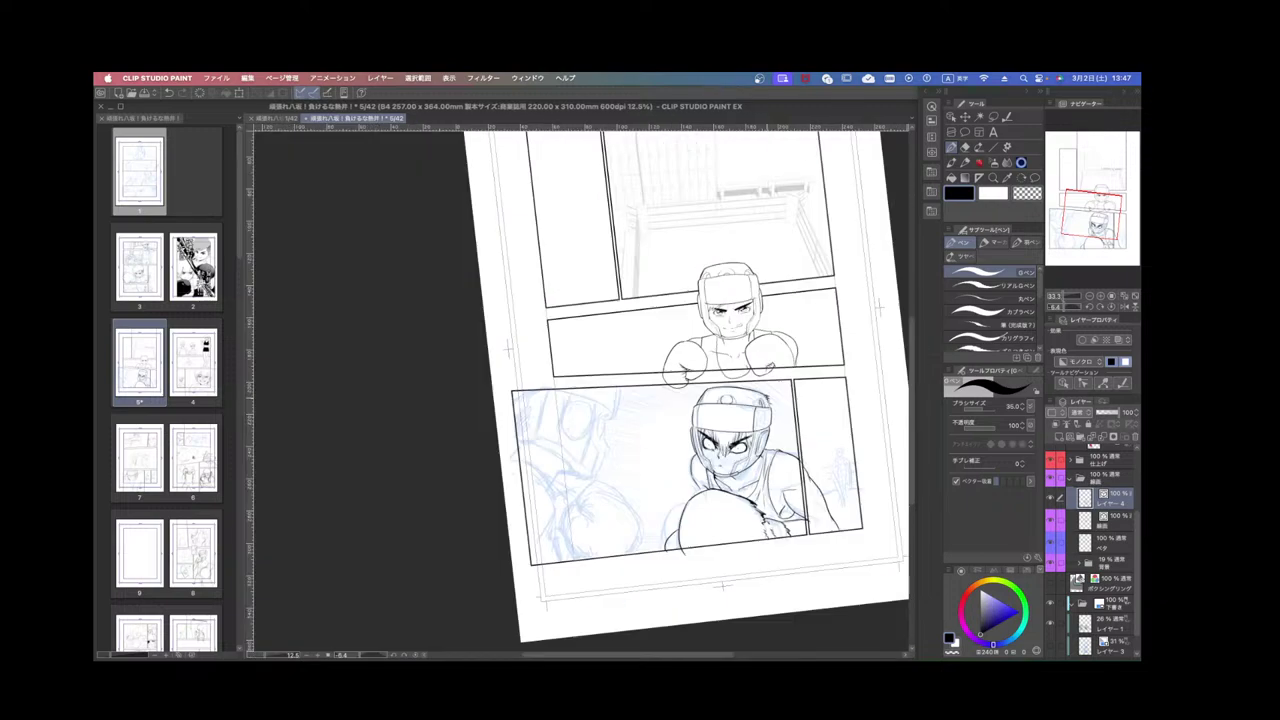
scroll(820, 413, "up", 2)
left_click_drag(825, 414, 833, 376)
scroll(800, 378, "up", 1)
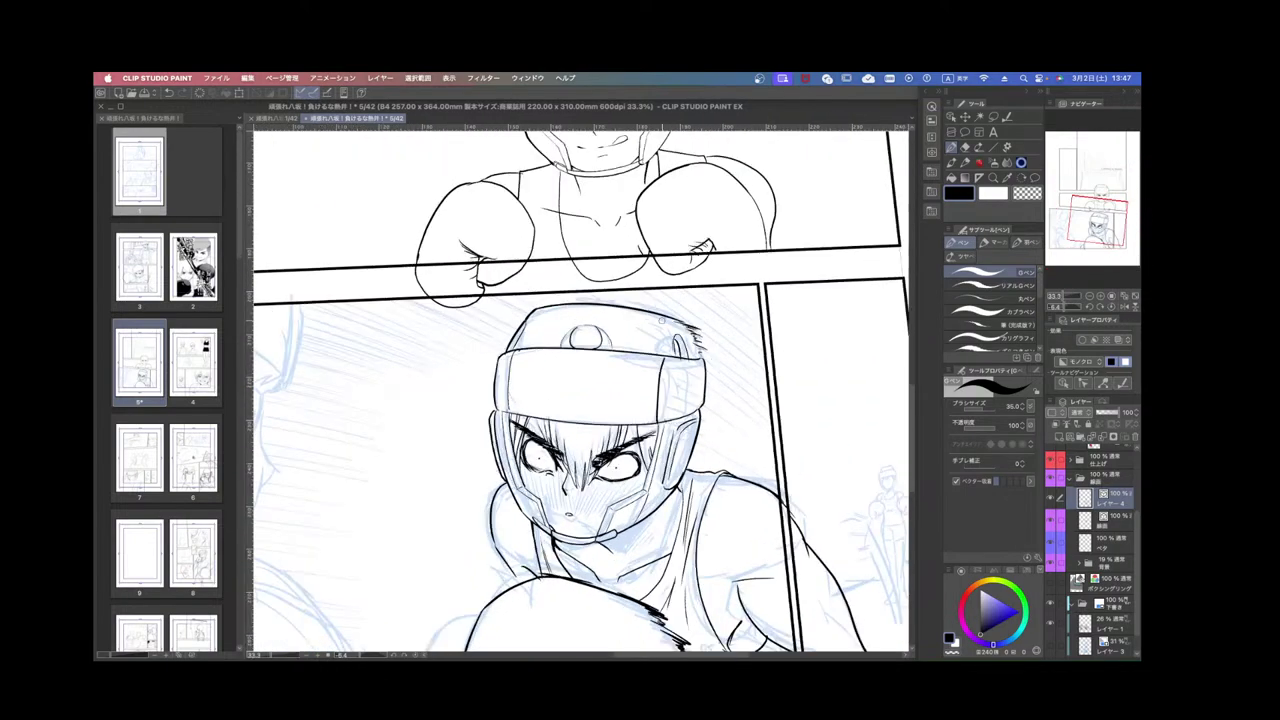
scroll(660, 312, "up", 3)
key("r")
scroll(731, 451, "down", 4)
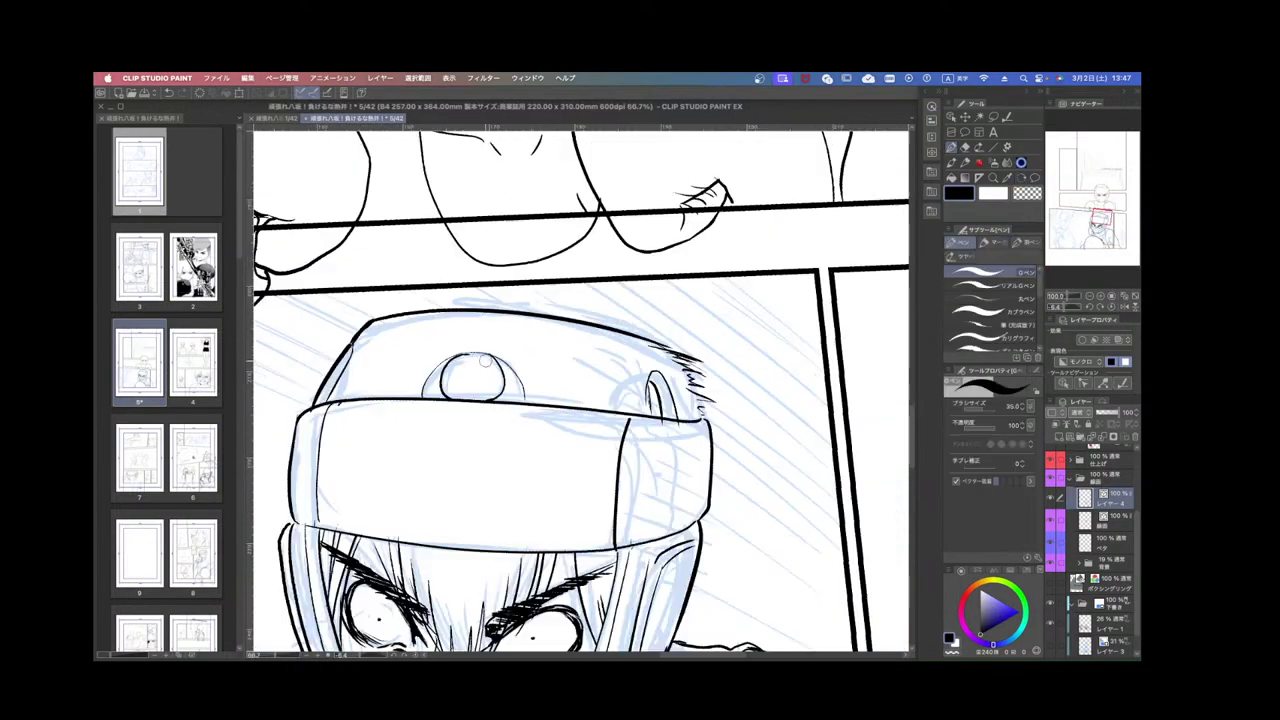
Remove the armhole line of the tank top and ink the short line joining the headgear to the shoulder.
scroll(731, 451, "down", 1)
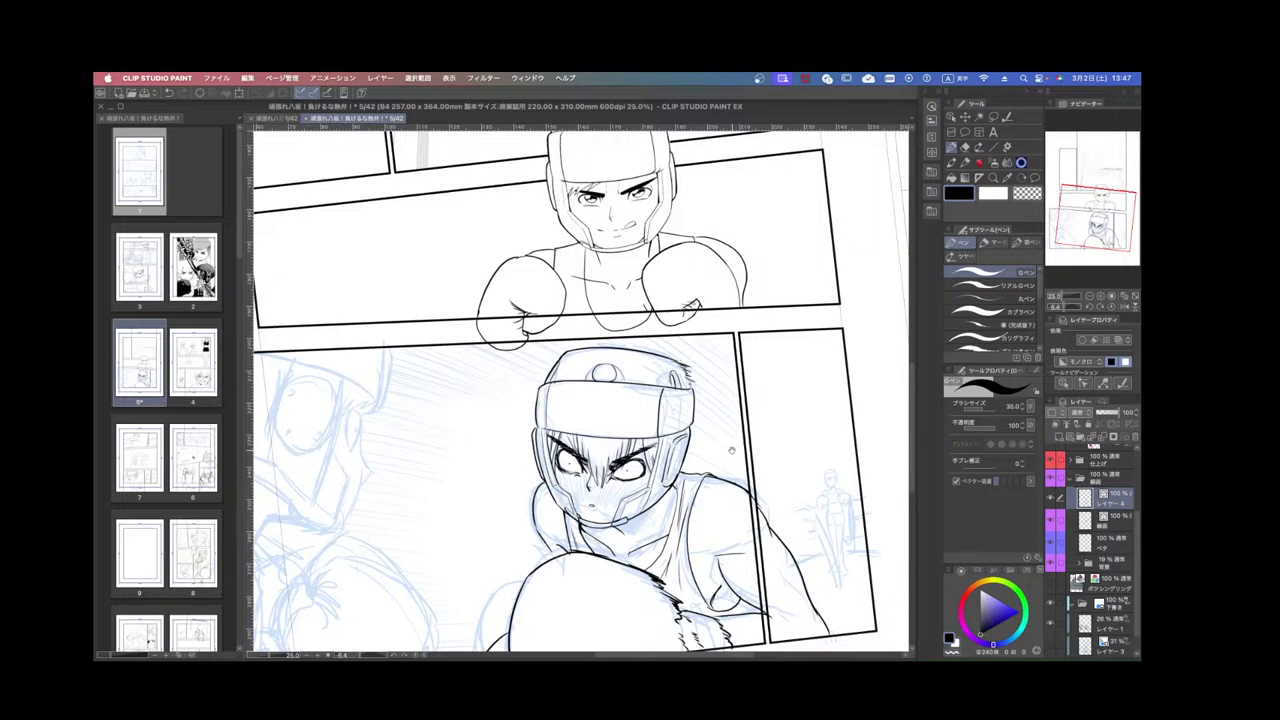
scroll(731, 451, "down", 2)
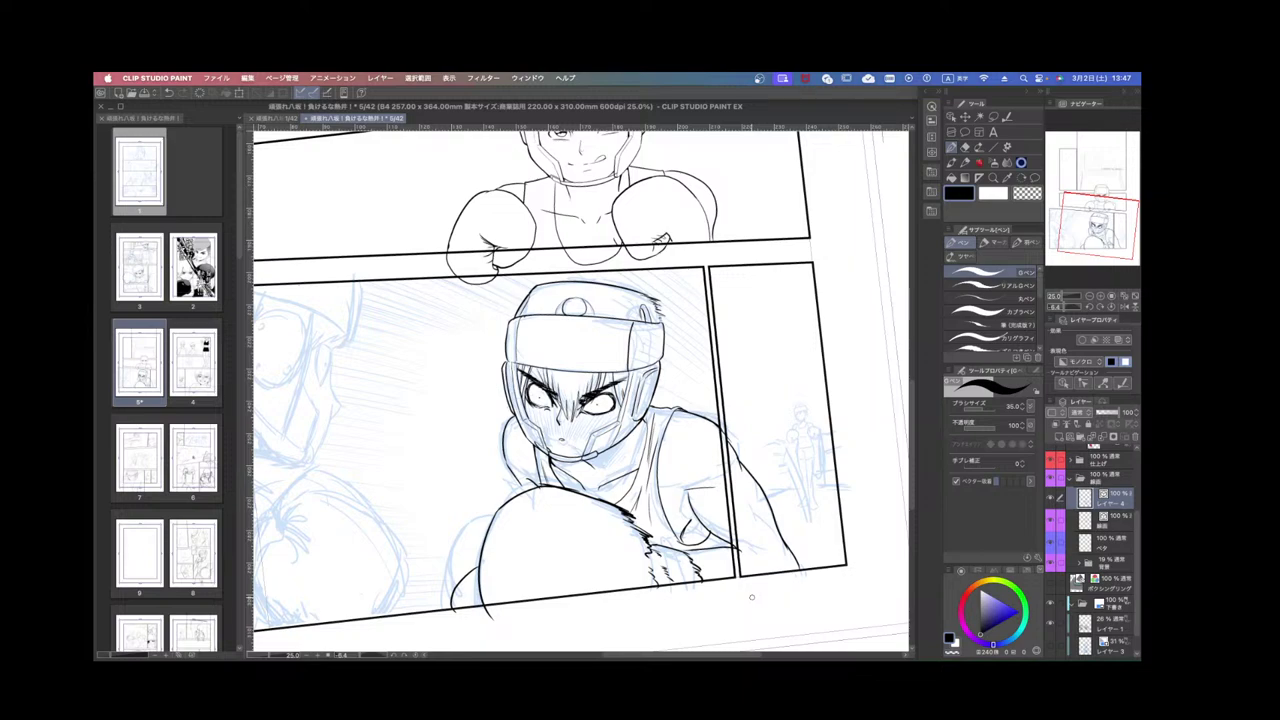
scroll(695, 400, "up", 2)
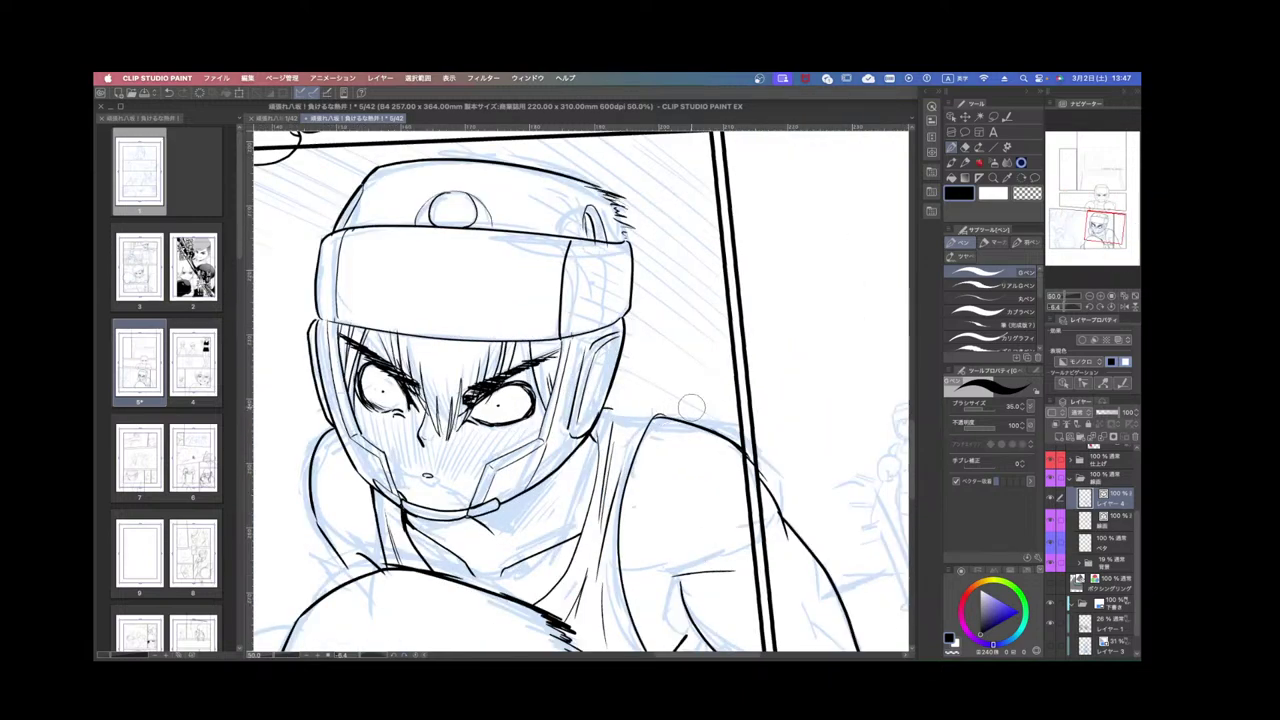
key("shift+space")
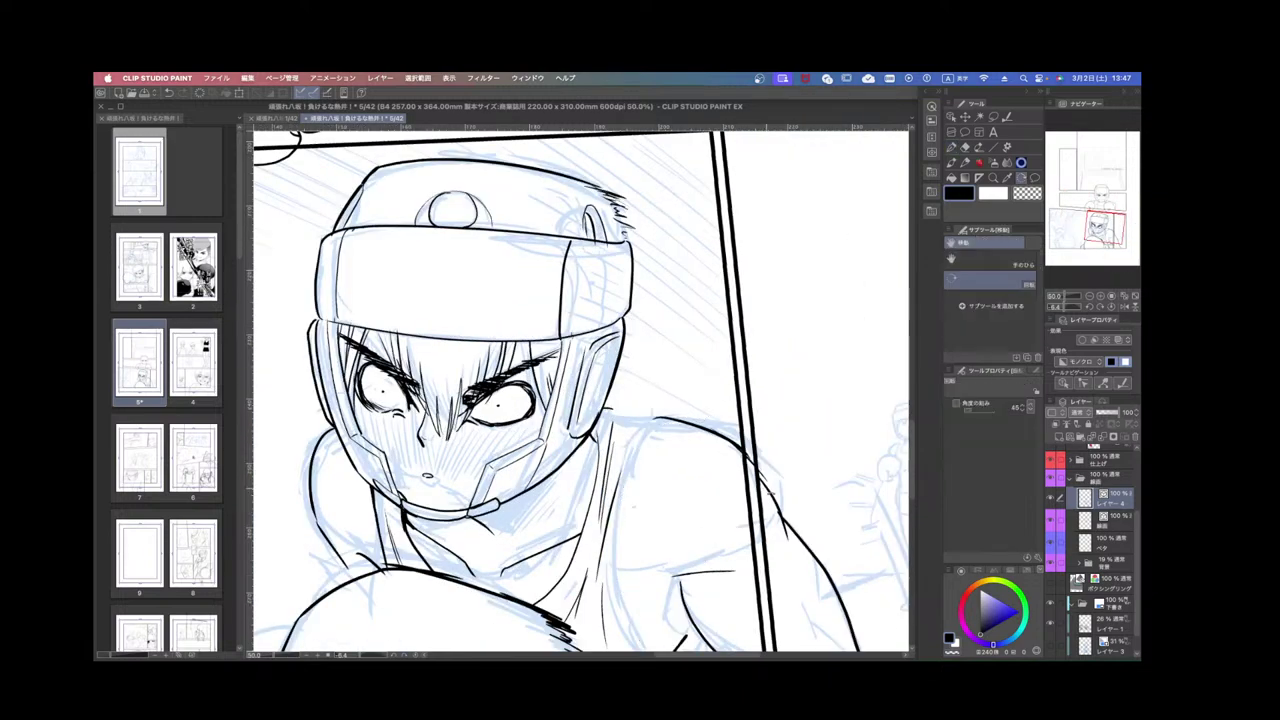
left_click_drag(738, 444, 745, 368)
left_click_drag(609, 396, 658, 379)
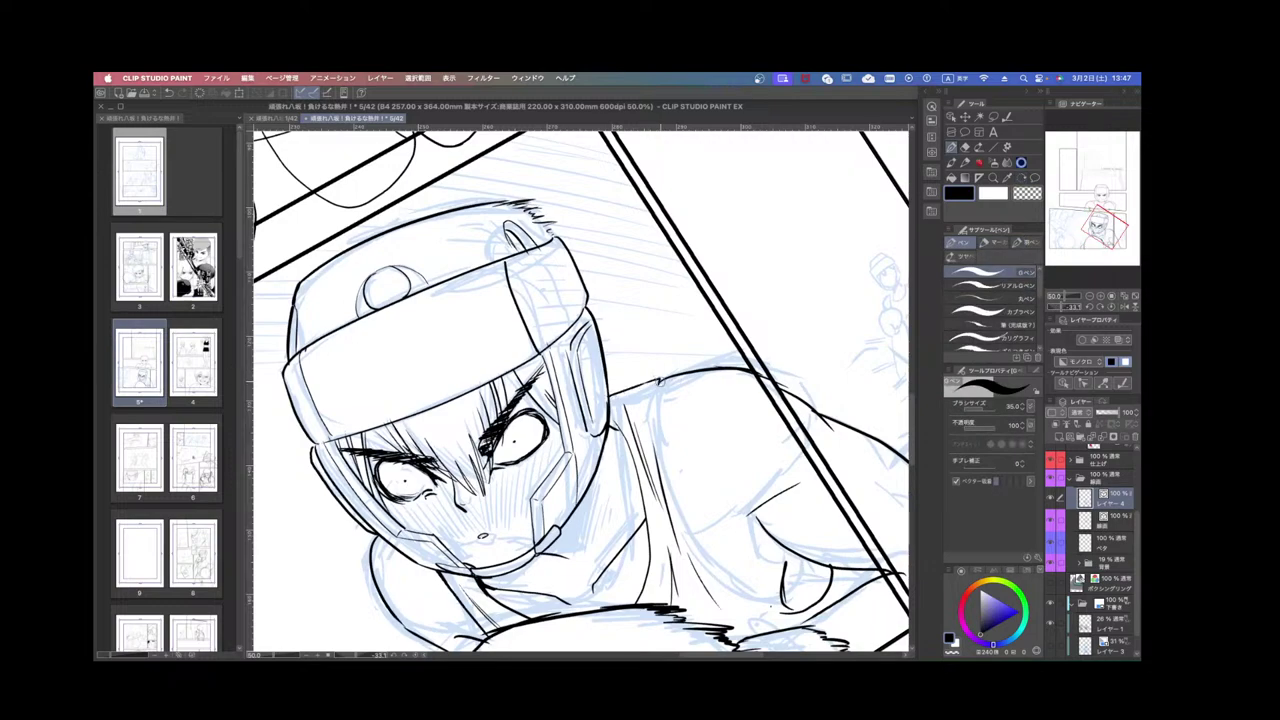
Redraw the tank top's armhole as a long curve from the shoulder down to the armpit.
left_click_drag(762, 360, 421, 504)
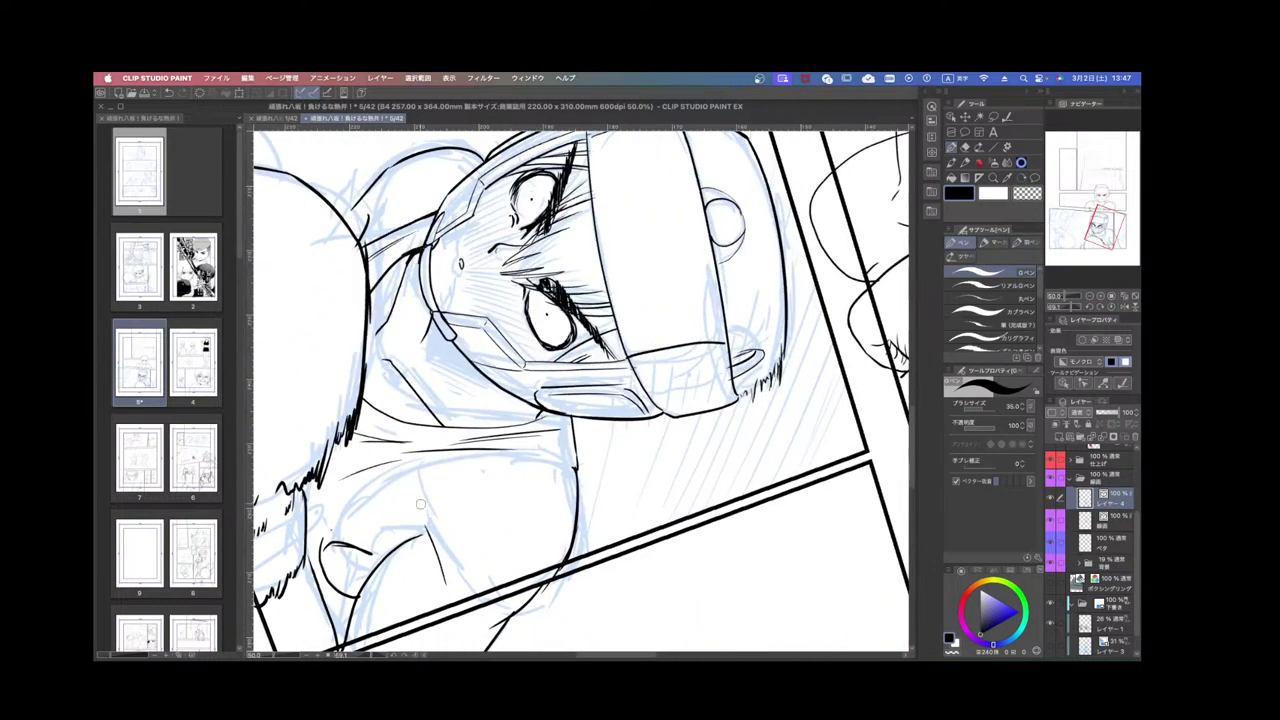
scroll(365, 546, "up", 4)
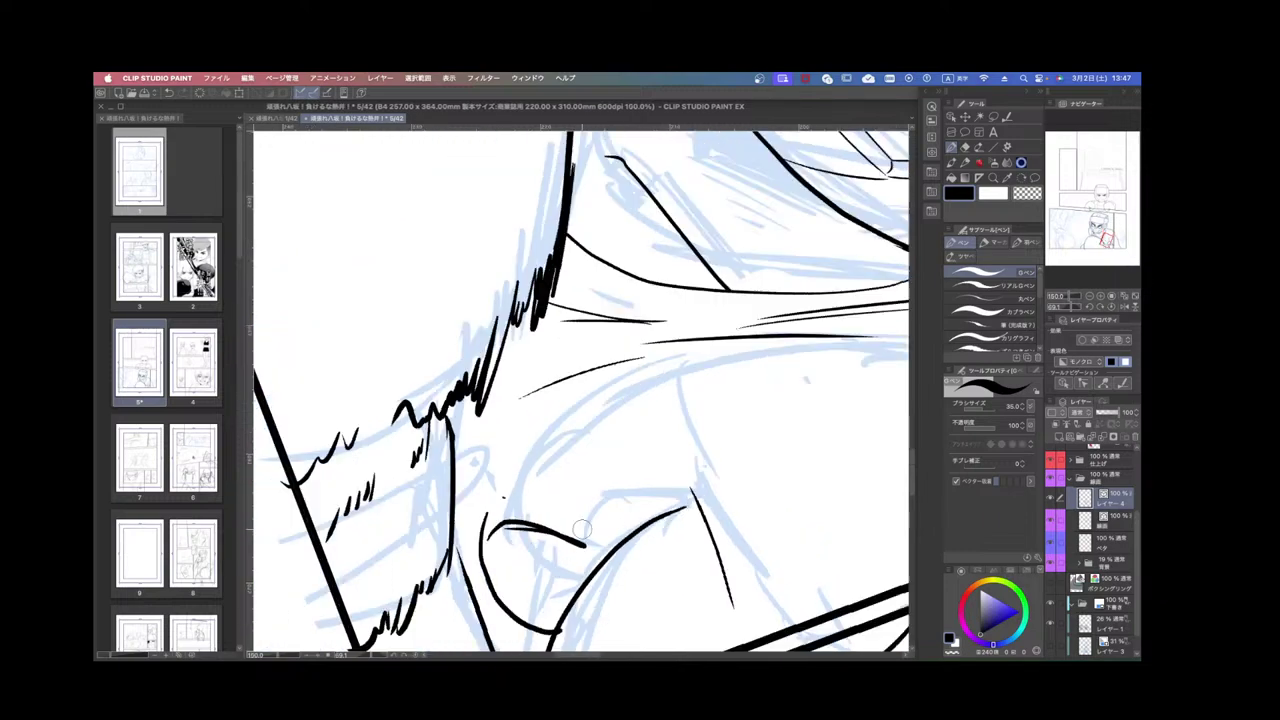
mouse_move(483, 532)
left_mouse_down()
mouse_move(785, 348)
mouse_move(852, 350)
left_mouse_up()
scroll(809, 415, "down", 1)
mouse_move(846, 410)
left_mouse_down()
mouse_move(798, 248)
mouse_move(650, 413)
left_mouse_up()
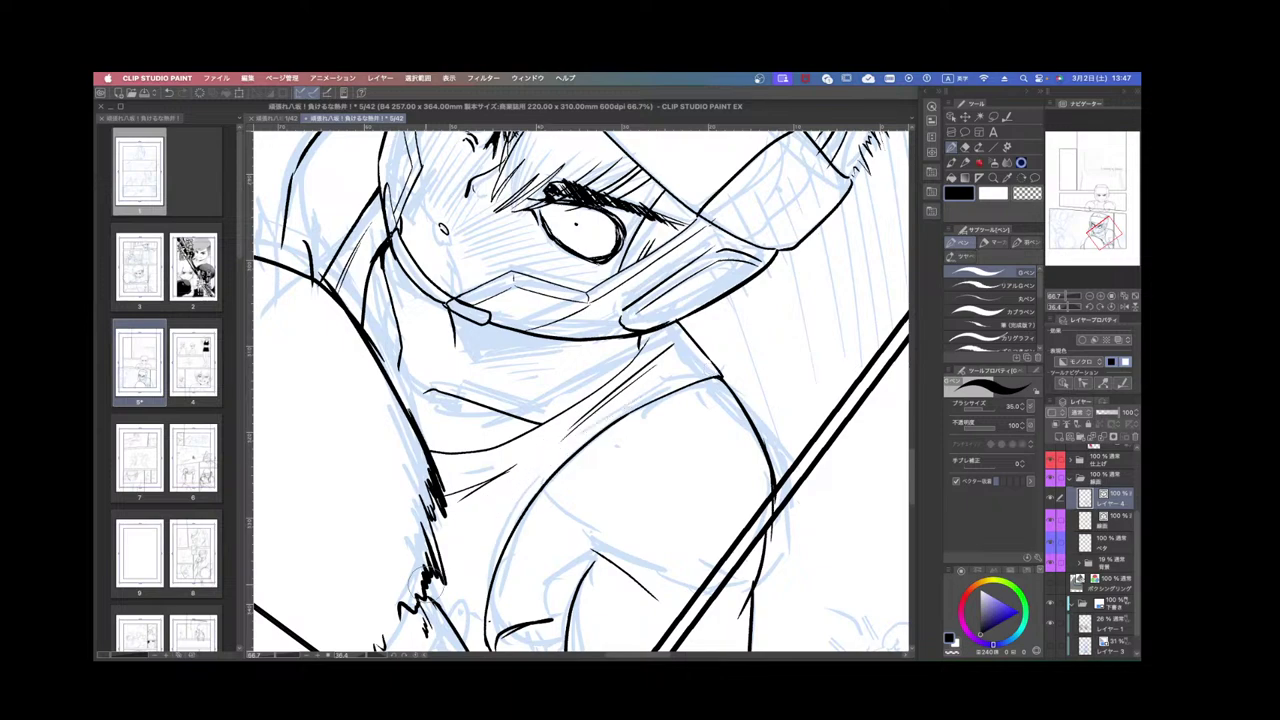
mouse_move(666, 378)
left_mouse_down()
mouse_move(527, 482)
mouse_move(447, 605)
left_mouse_up()
scroll(496, 560, "down", 2)
left_click_drag(496, 560, 606, 522)
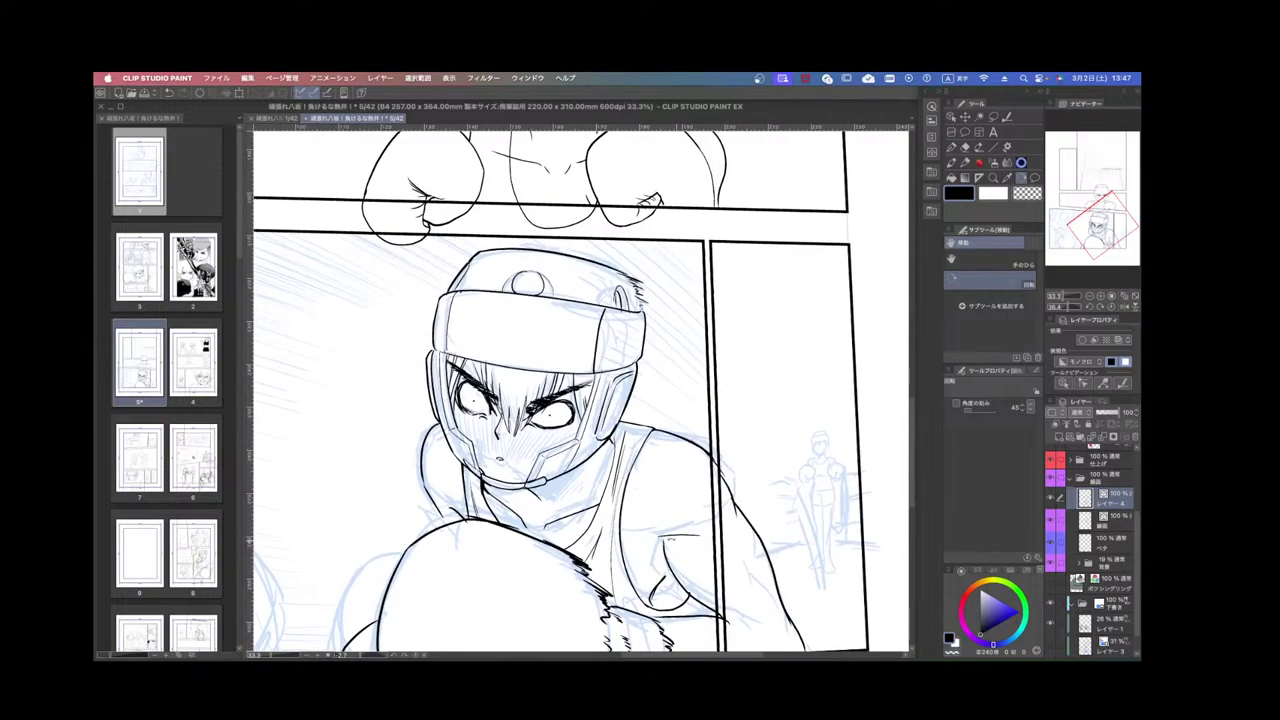
scroll(558, 485, "up", 1)
scroll(559, 500, "down", 1)
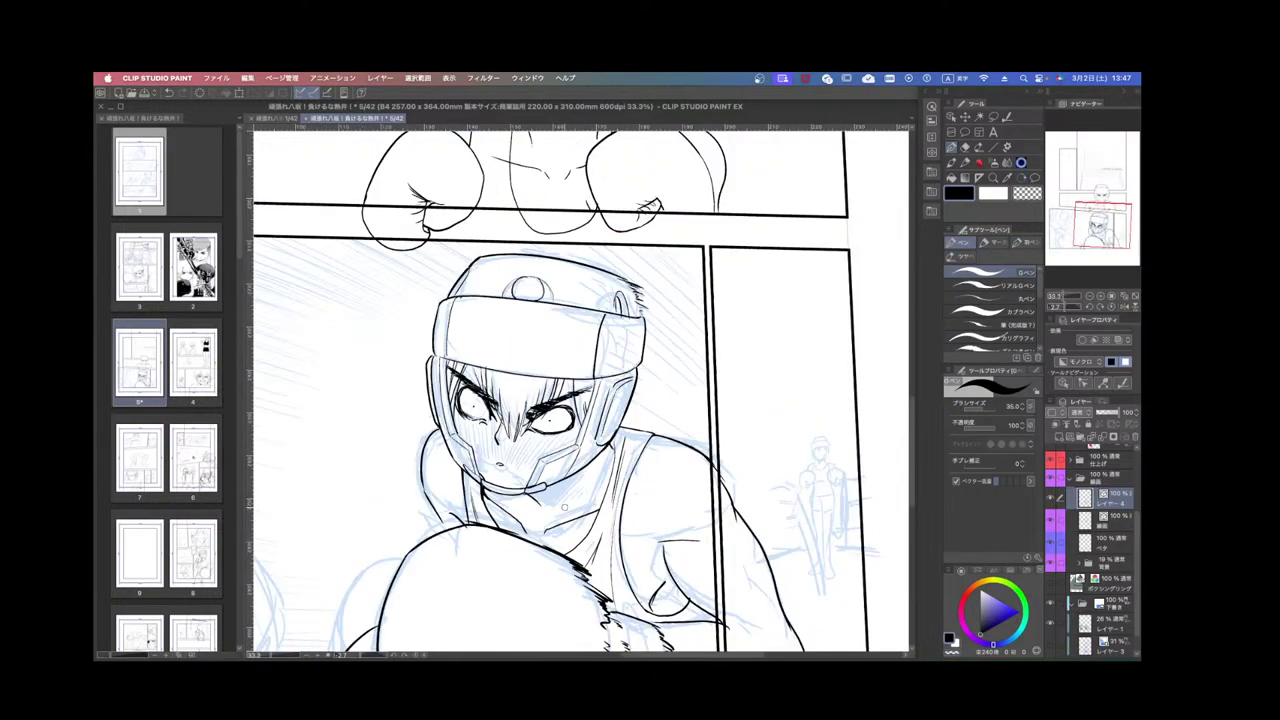
Outline the shadow under the boxer's chin on the ベタ layer and fill it with solid black.
key("super+minus")
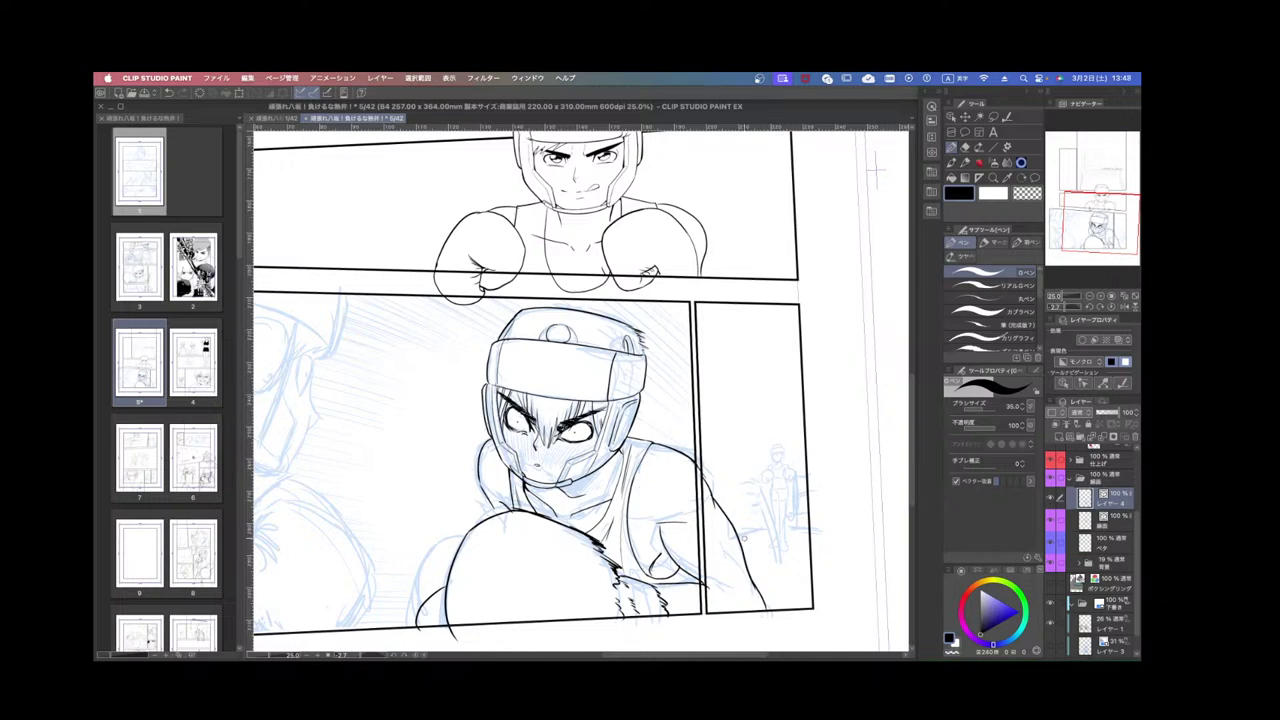
scroll(655, 550, "up", 2)
scroll(645, 565, "down", 1)
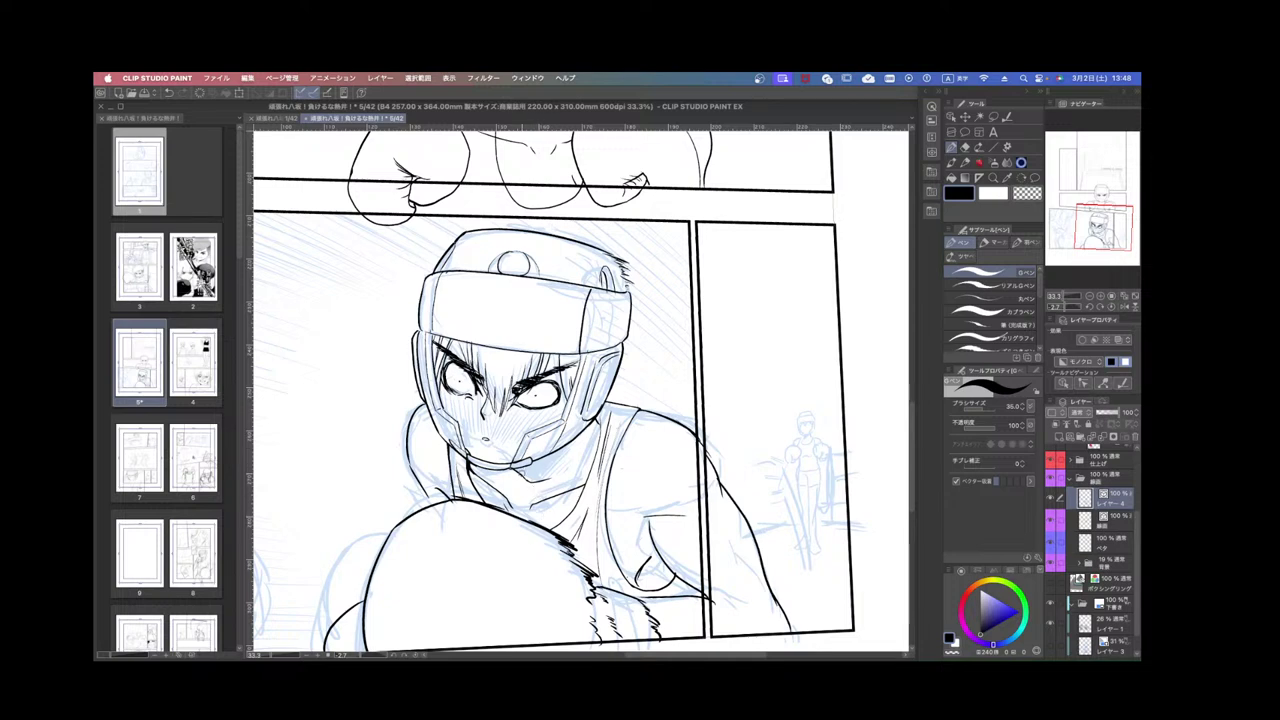
left_click_drag(520, 476, 582, 437)
key("super+z")
left_click(1114, 543)
left_click_drag(518, 475, 566, 444)
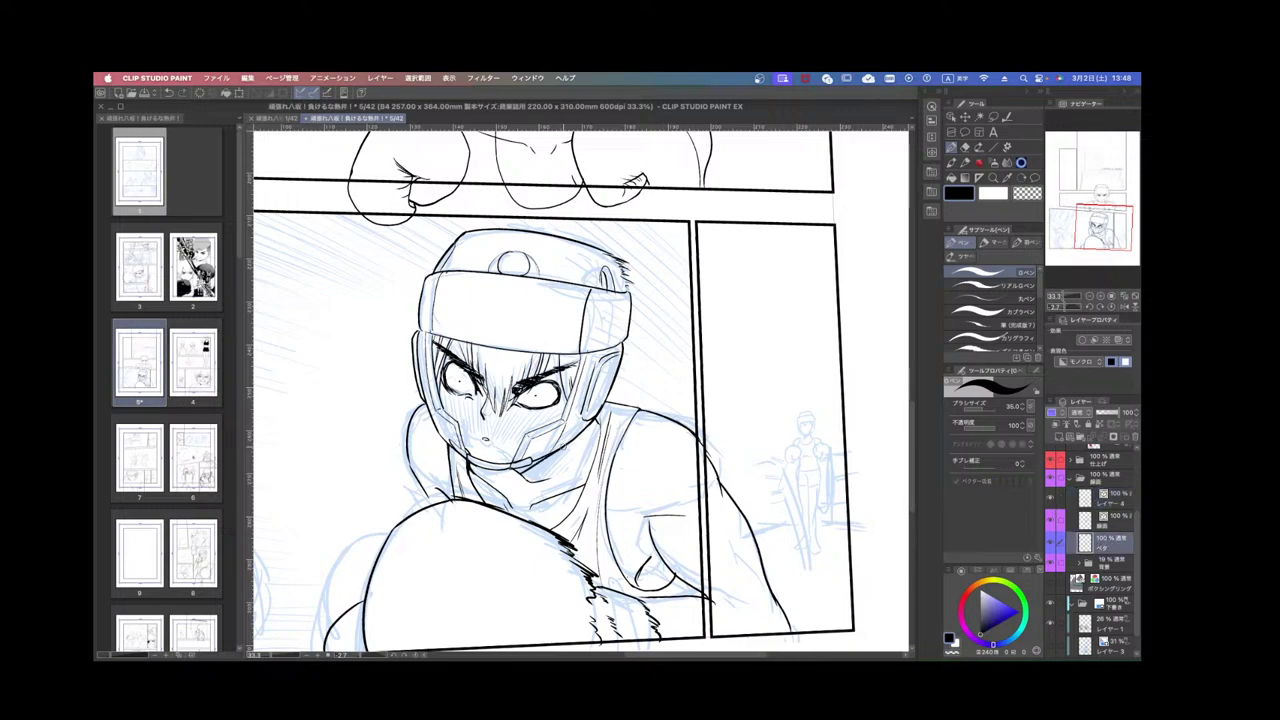
left_click(952, 178)
left_click(528, 466)
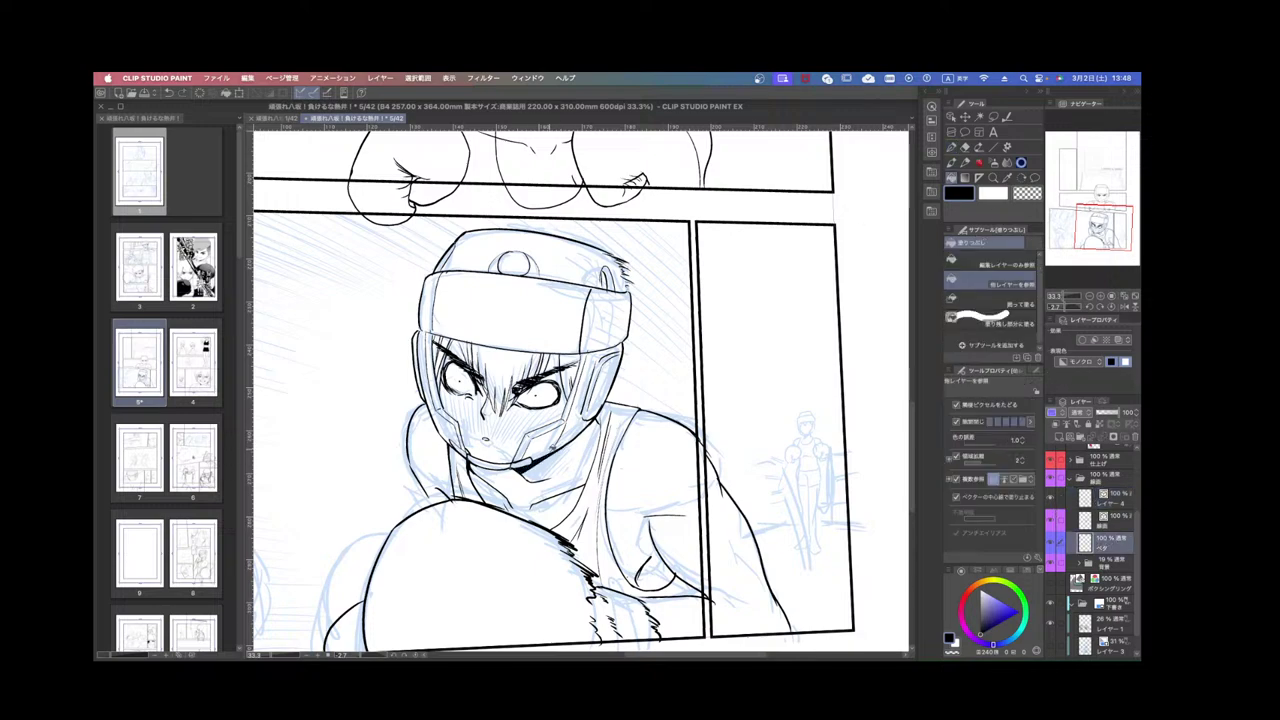
Switch back to the G-pen and save the comic page.
scroll(582, 436, "down", 3)
left_click_drag(615, 436, 647, 423)
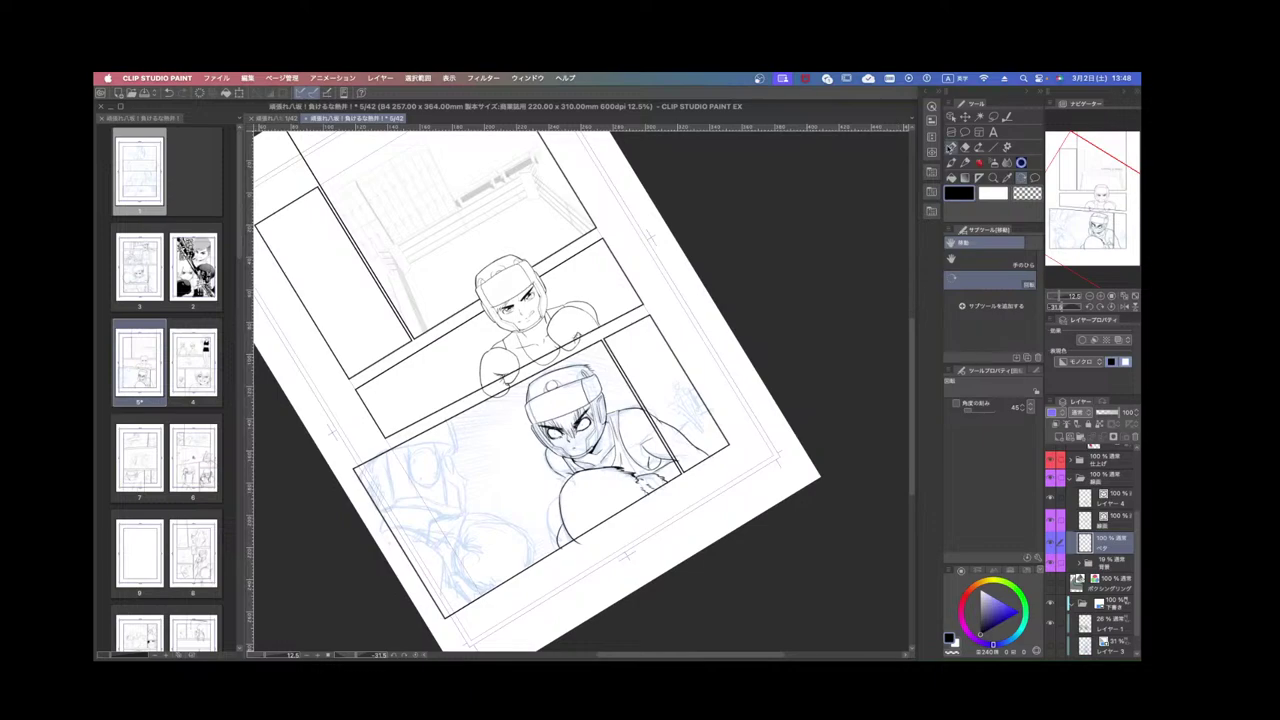
scroll(648, 425, "up", 2)
left_click(952, 148)
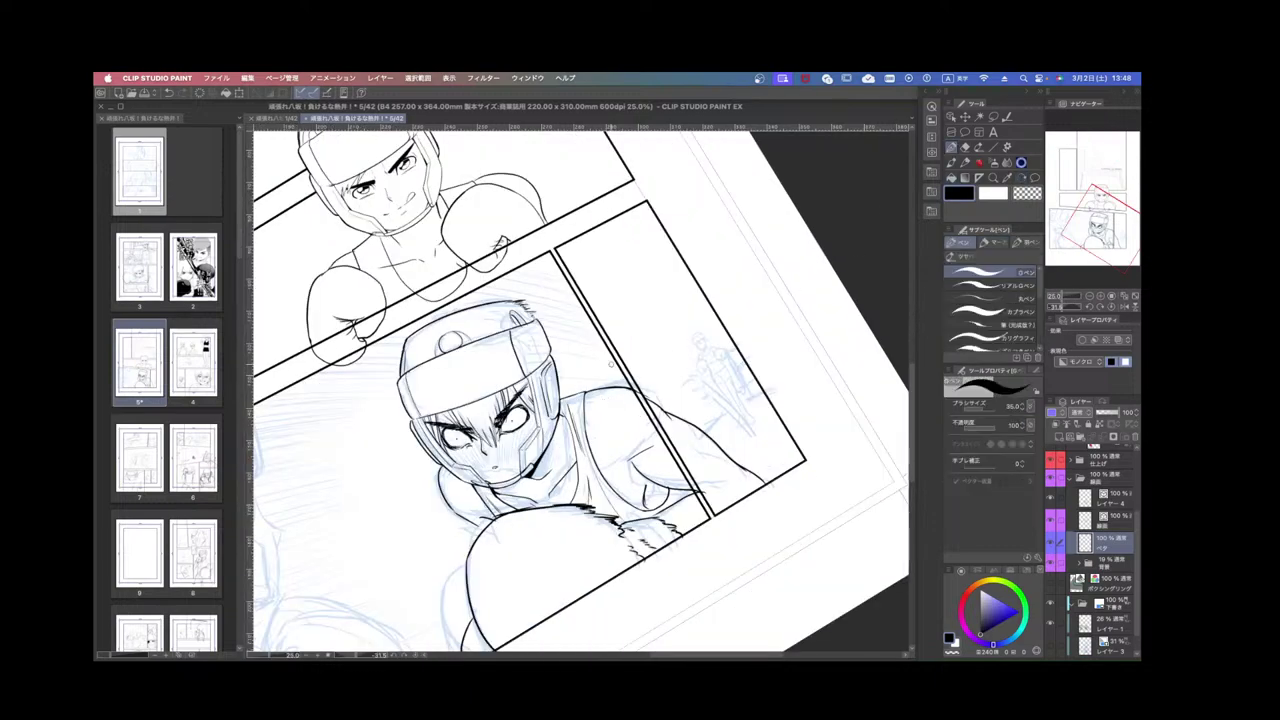
key("r")
left_click_drag(660, 402, 629, 466)
scroll(629, 466, "down", 3)
scroll(678, 508, "up", 1)
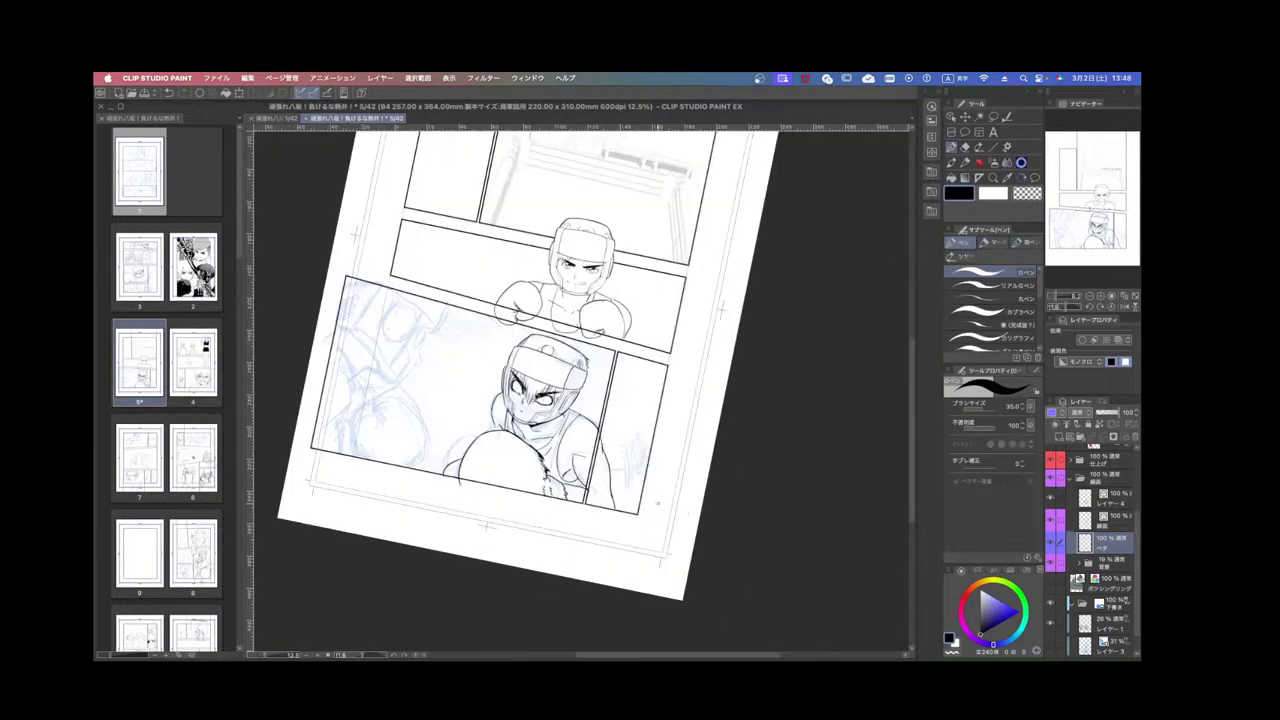
left_click_drag(673, 525, 698, 531)
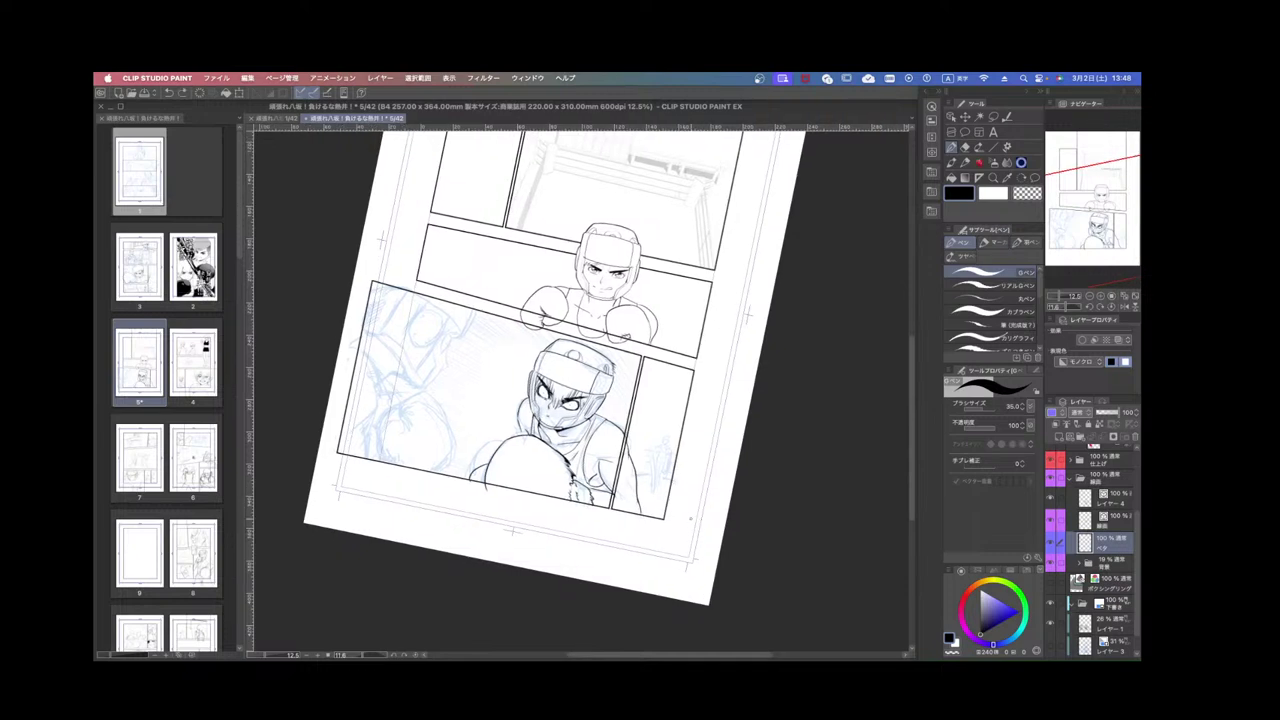
key("super+s")
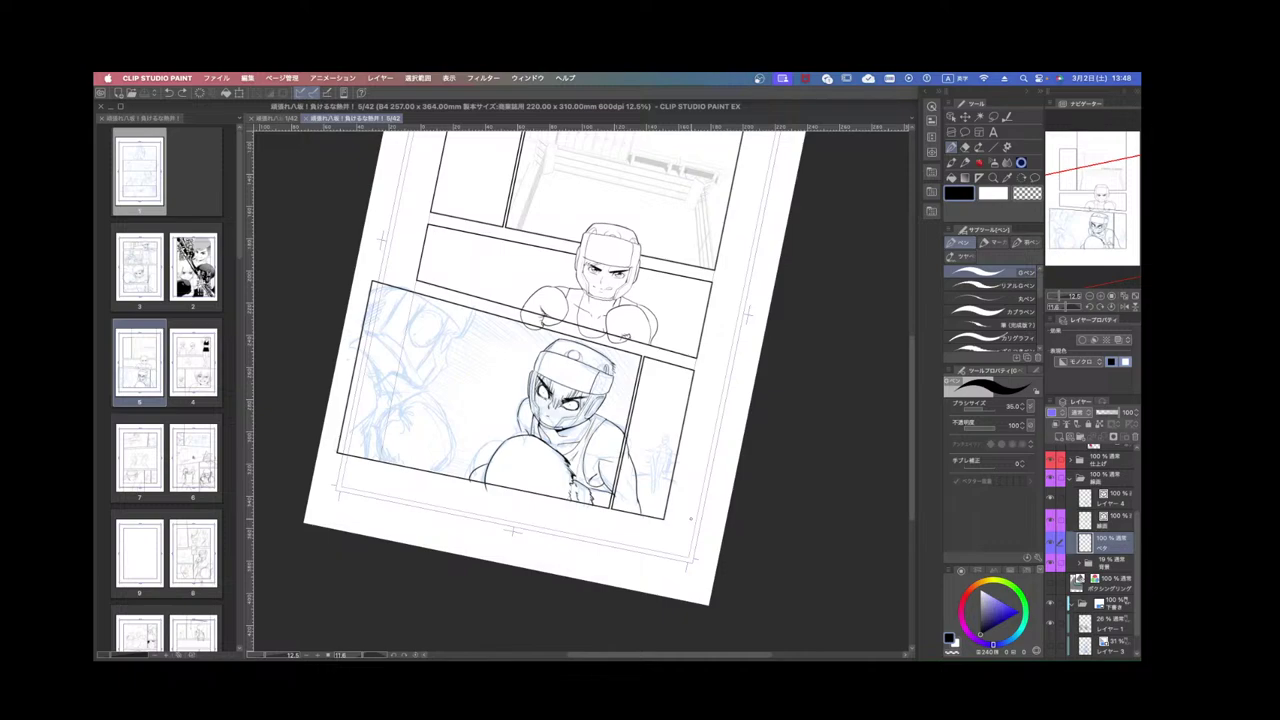
scroll(450, 355, "up", 2)
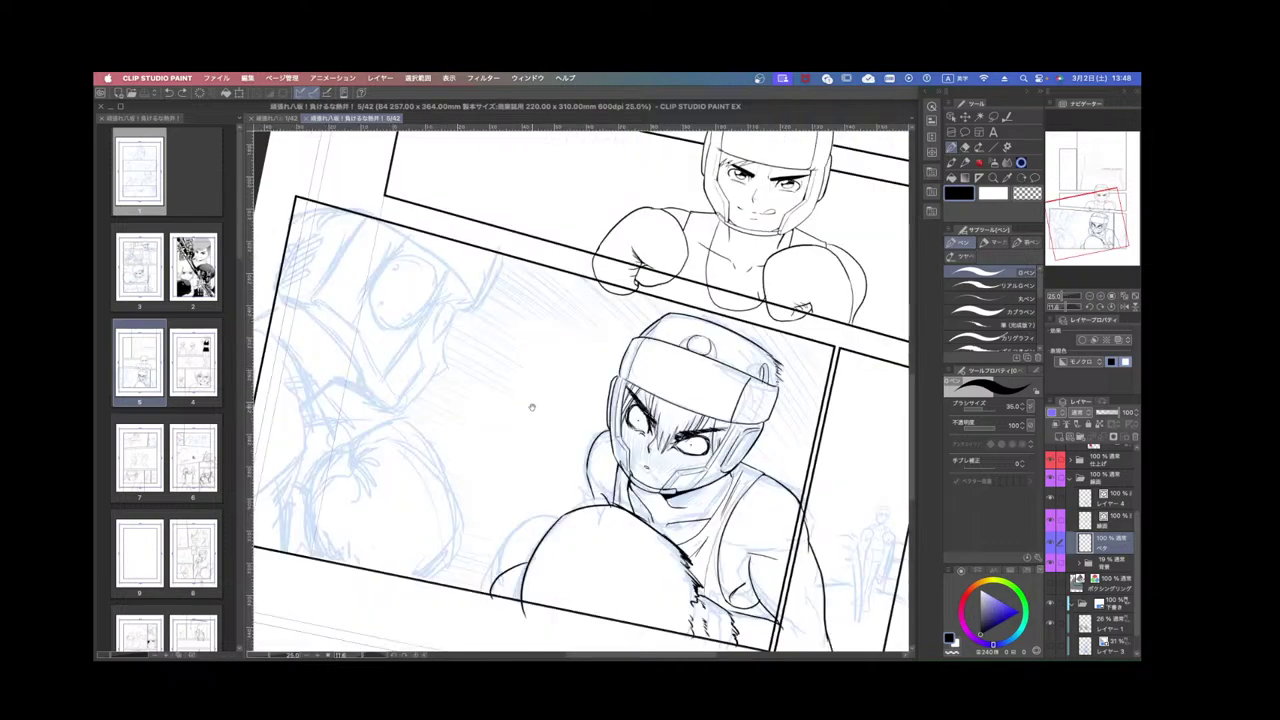
Ink the profile boxer's face line from the brow over the nose to the mouth and jaw on the 線画 layer.
left_click_drag(532, 407, 621, 468)
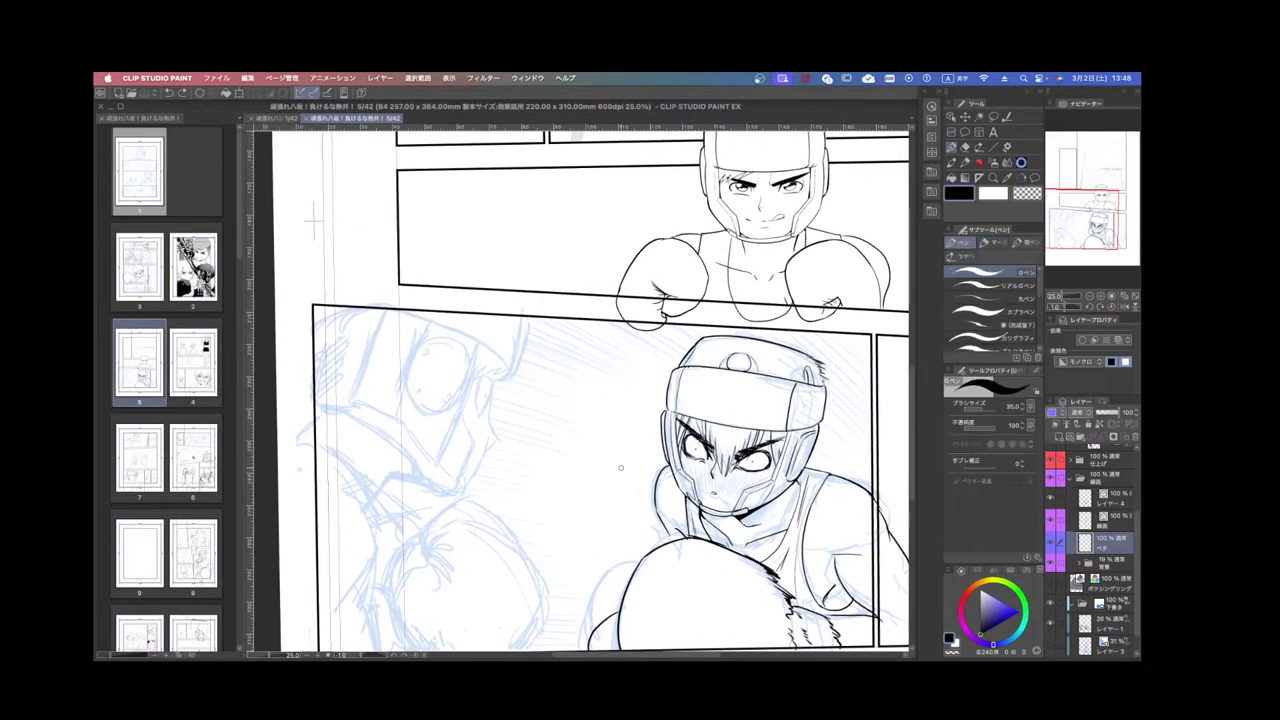
left_click(1114, 518)
scroll(489, 418, "up", 4)
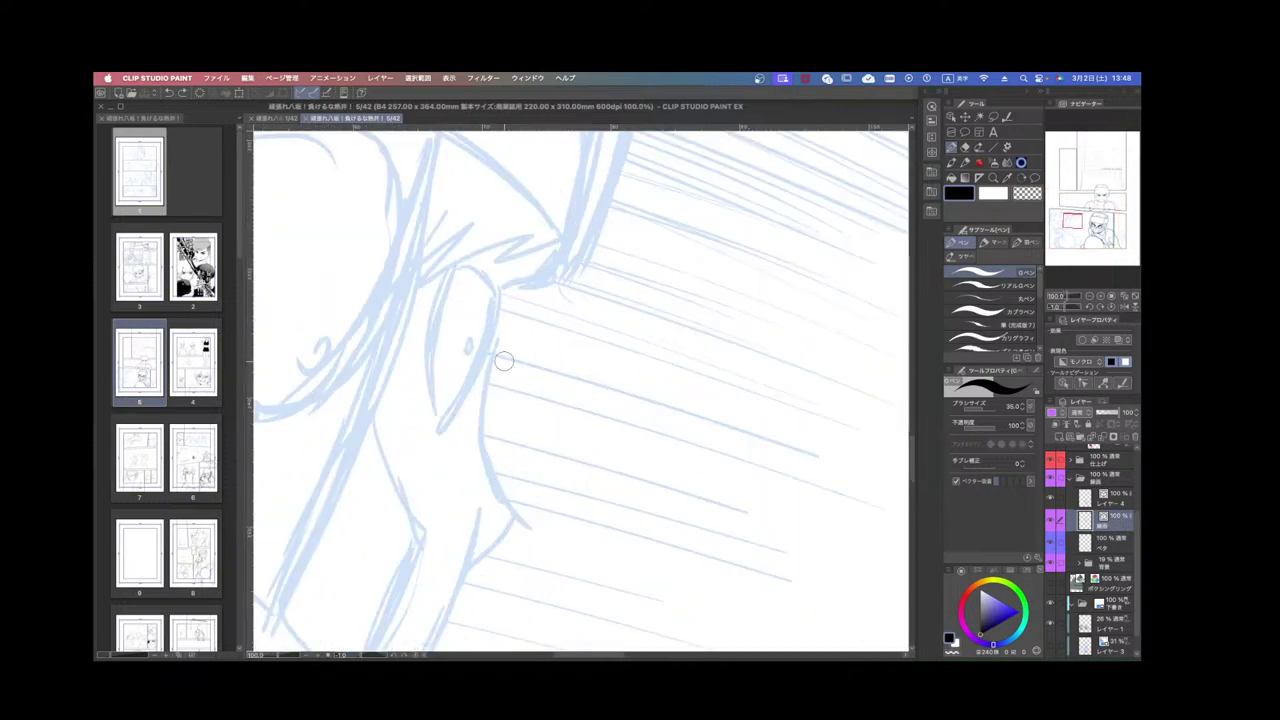
mouse_move(506, 314)
left_mouse_down()
mouse_move(478, 428)
mouse_move(506, 517)
mouse_move(483, 550)
mouse_move(623, 486)
left_mouse_up()
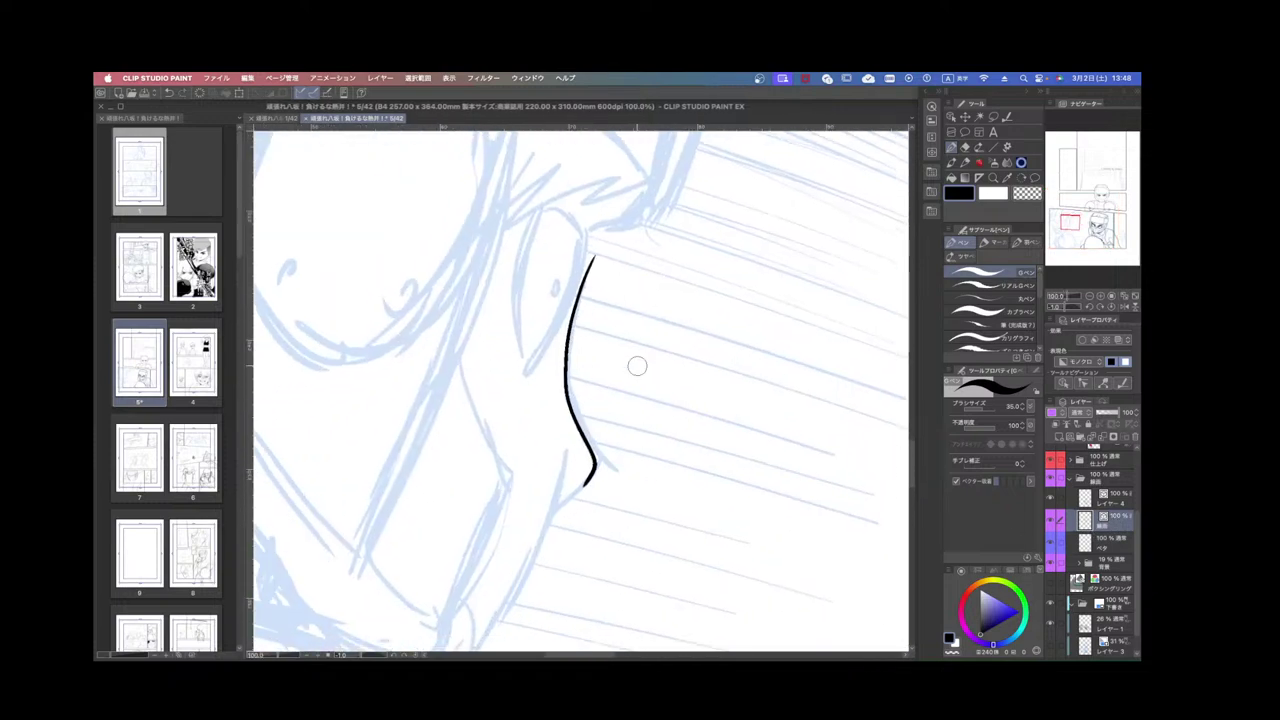
key("super+z")
mouse_move(608, 228)
left_mouse_down()
mouse_move(597, 303)
mouse_move(576, 332)
left_mouse_up()
key("super+z")
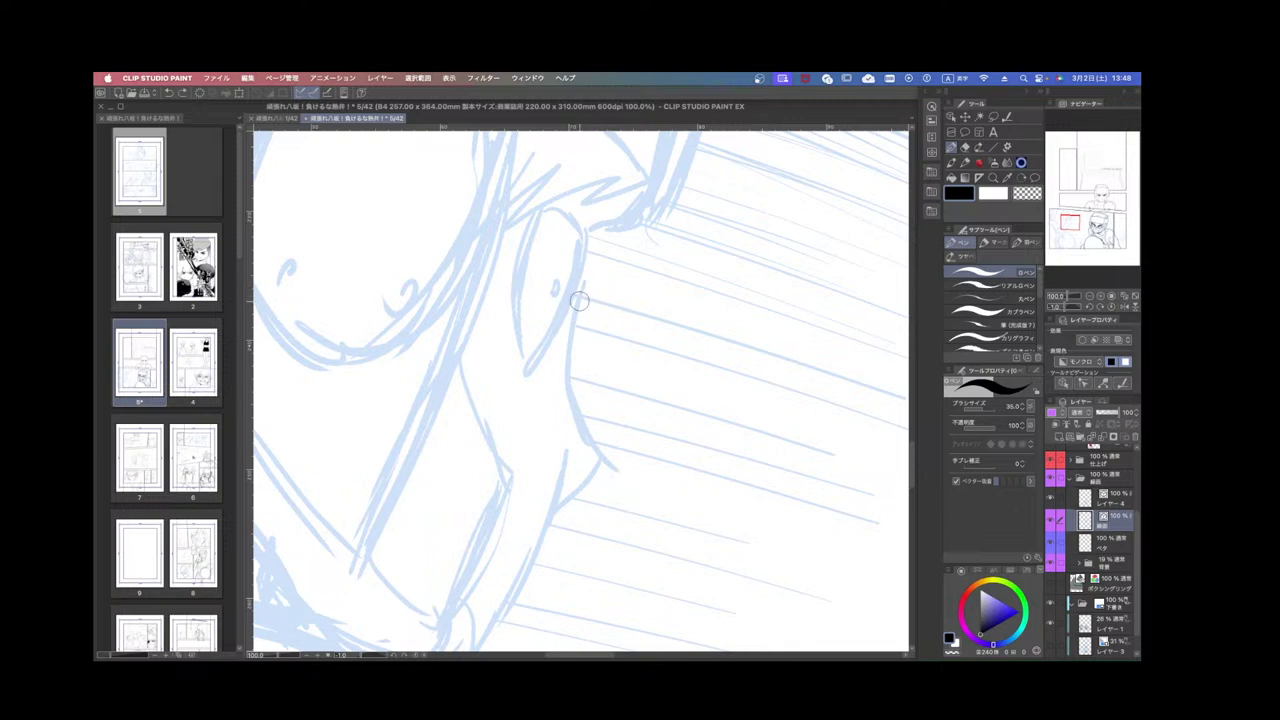
mouse_move(598, 240)
left_mouse_down()
mouse_move(572, 403)
mouse_move(598, 460)
mouse_move(560, 495)
mouse_move(642, 382)
mouse_move(622, 318)
mouse_move(590, 407)
mouse_move(518, 521)
left_mouse_up()
scroll(558, 430, "down", 2)
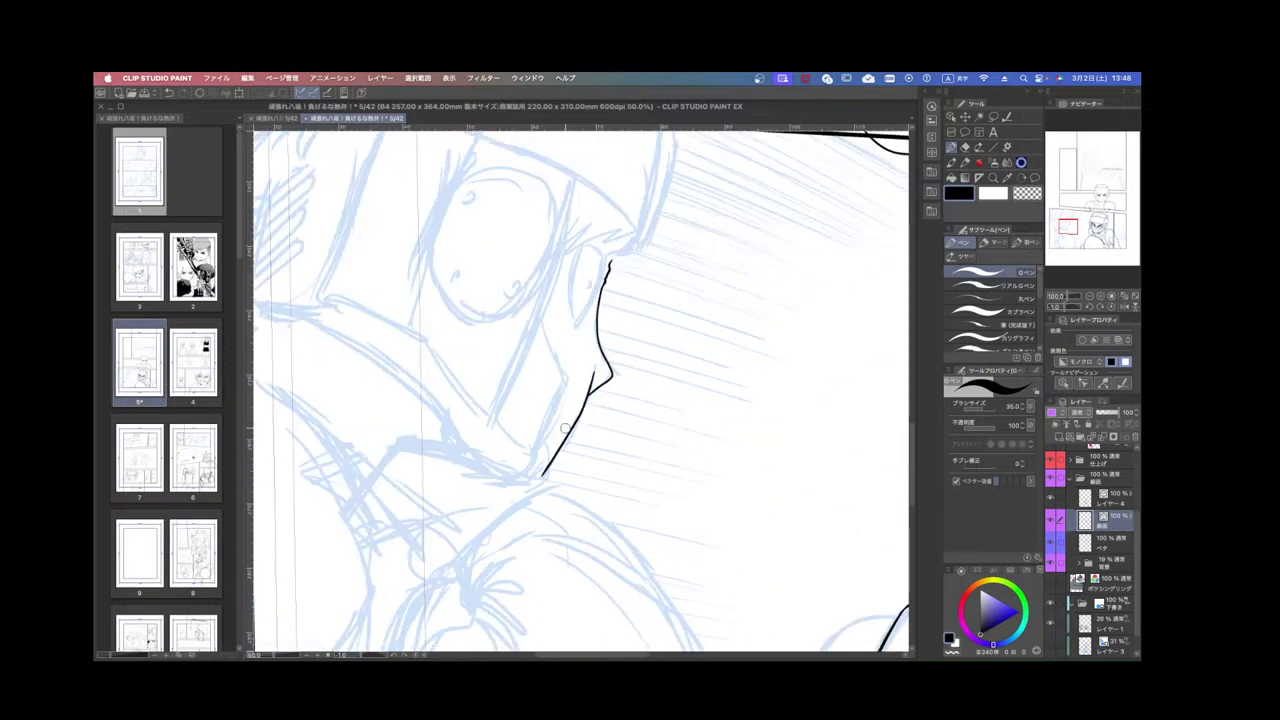
Ink the rounded chin tip of the profile boxer with short strokes where the headgear ends.
mouse_move(531, 457)
left_mouse_down()
mouse_move(514, 486)
mouse_move(530, 496)
mouse_move(508, 500)
mouse_move(520, 504)
left_mouse_up()
key("super+z")
mouse_move(530, 460)
left_mouse_down()
mouse_move(486, 510)
mouse_move(531, 458)
left_mouse_up()
key("super+z")
left_click_drag(489, 500, 524, 483)
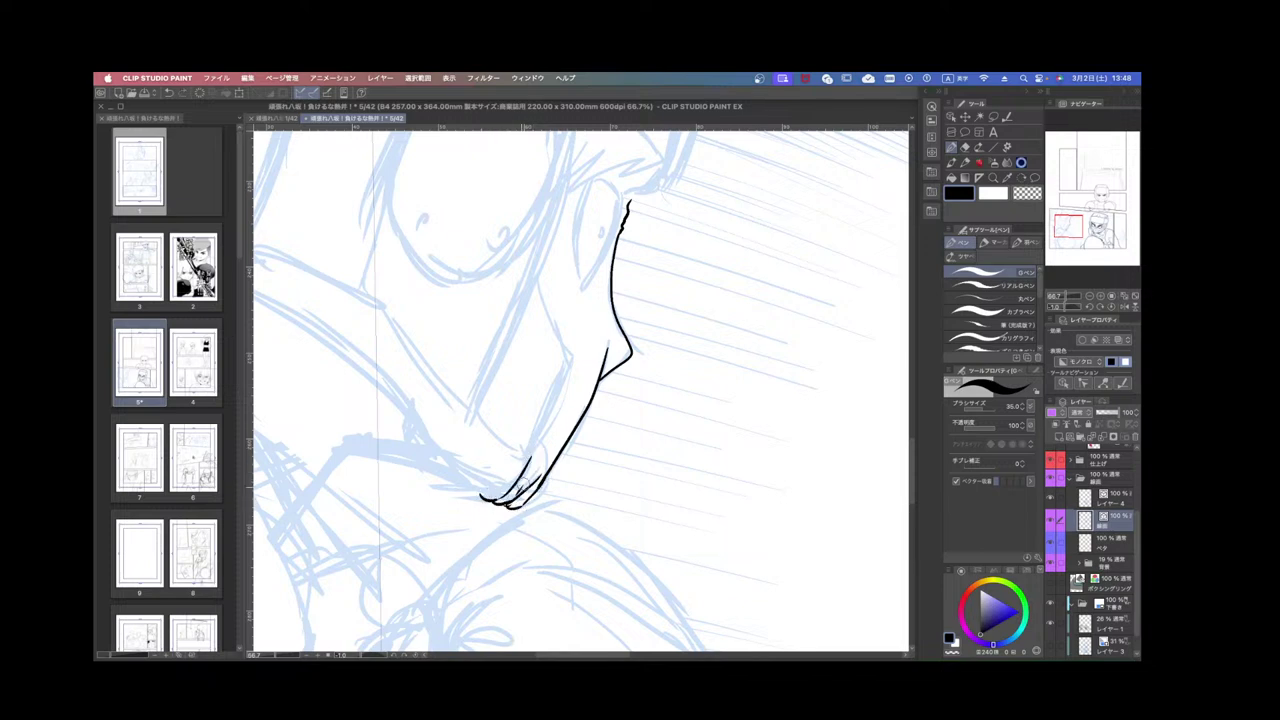
Ink the lower and upper edges of the headgear's jaw guard from the chin to the back of the head.
mouse_move(543, 440)
left_mouse_down()
mouse_move(540, 480)
mouse_move(541, 438)
mouse_move(666, 374)
mouse_move(650, 445)
mouse_move(608, 355)
mouse_move(617, 414)
mouse_move(523, 506)
mouse_move(619, 346)
mouse_move(531, 462)
mouse_move(494, 543)
mouse_move(615, 487)
mouse_move(668, 400)
left_mouse_up()
key("shift+space")
key("space")
key("space")
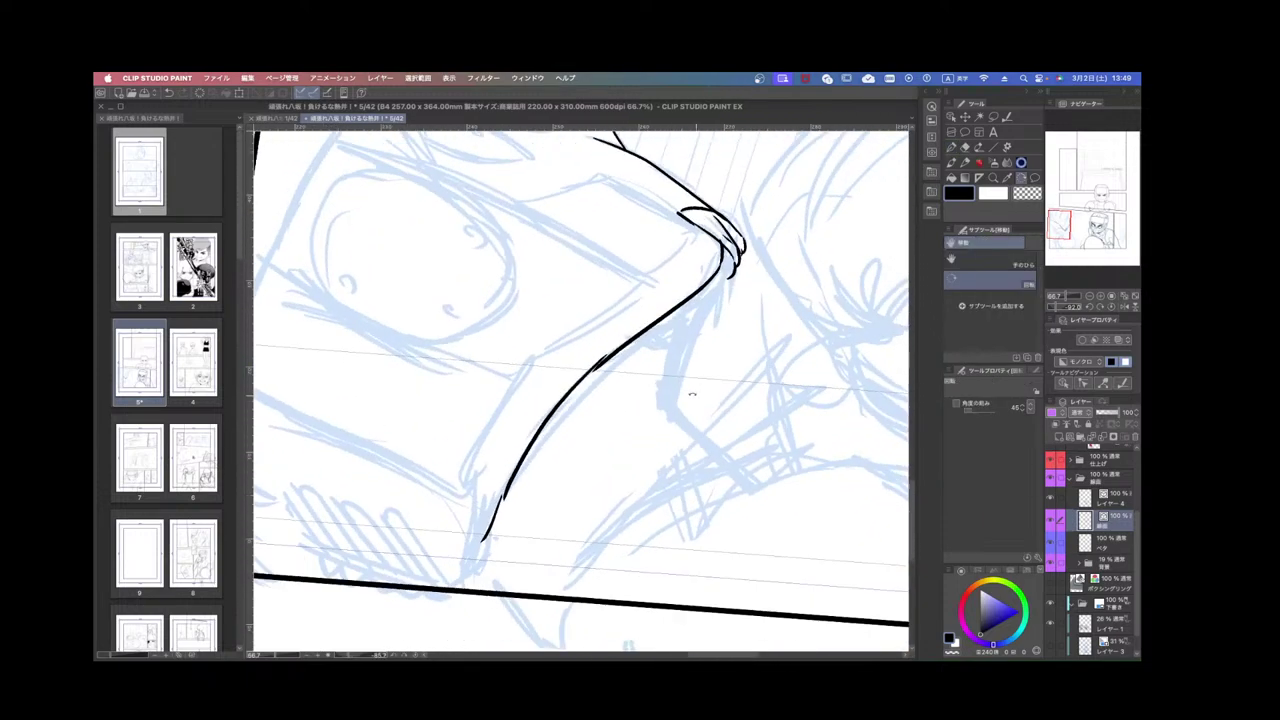
mouse_move(466, 493)
left_mouse_down()
mouse_move(517, 385)
mouse_move(703, 237)
mouse_move(728, 261)
mouse_move(770, 440)
left_mouse_up()
scroll(730, 437, "down", 1)
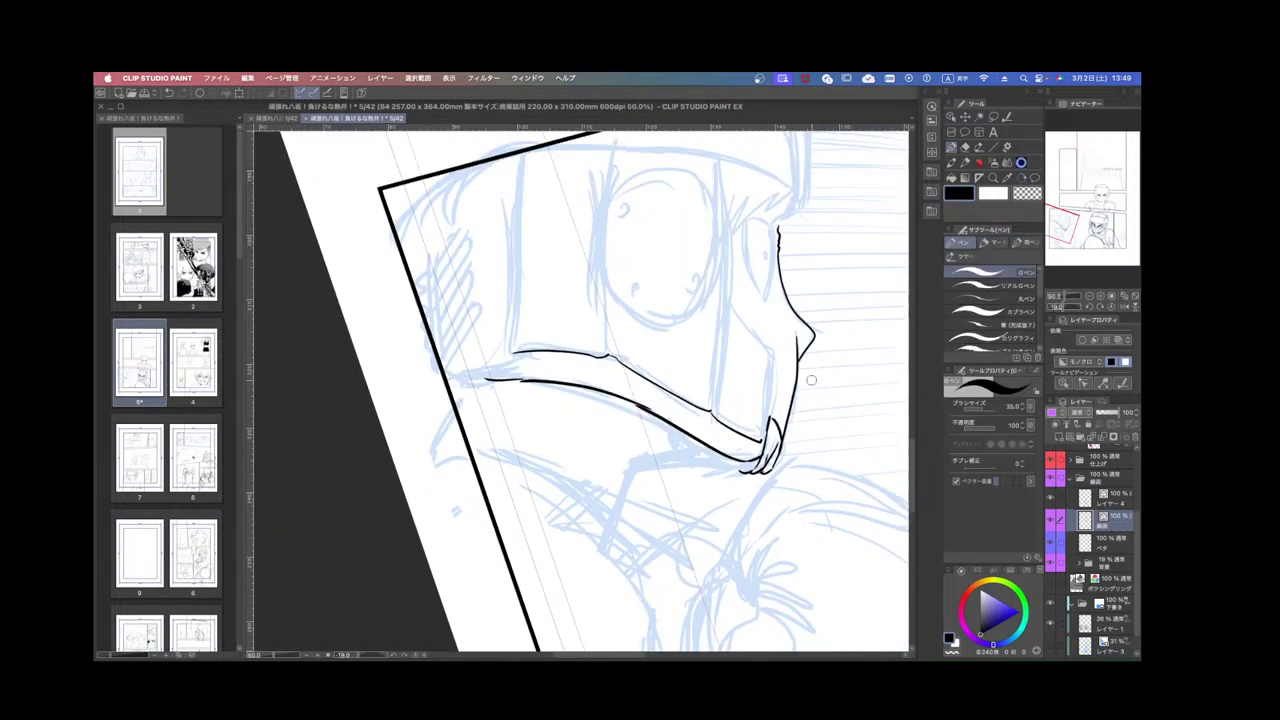
Ink the front edge of the headgear's cheek guard and the long seam running from the jaw guard up toward the forehead.
mouse_move(811, 378)
left_mouse_down()
mouse_move(722, 396)
mouse_move(699, 468)
mouse_move(600, 500)
mouse_move(556, 498)
mouse_move(624, 490)
mouse_move(662, 438)
mouse_move(732, 413)
left_mouse_up()
key("r")
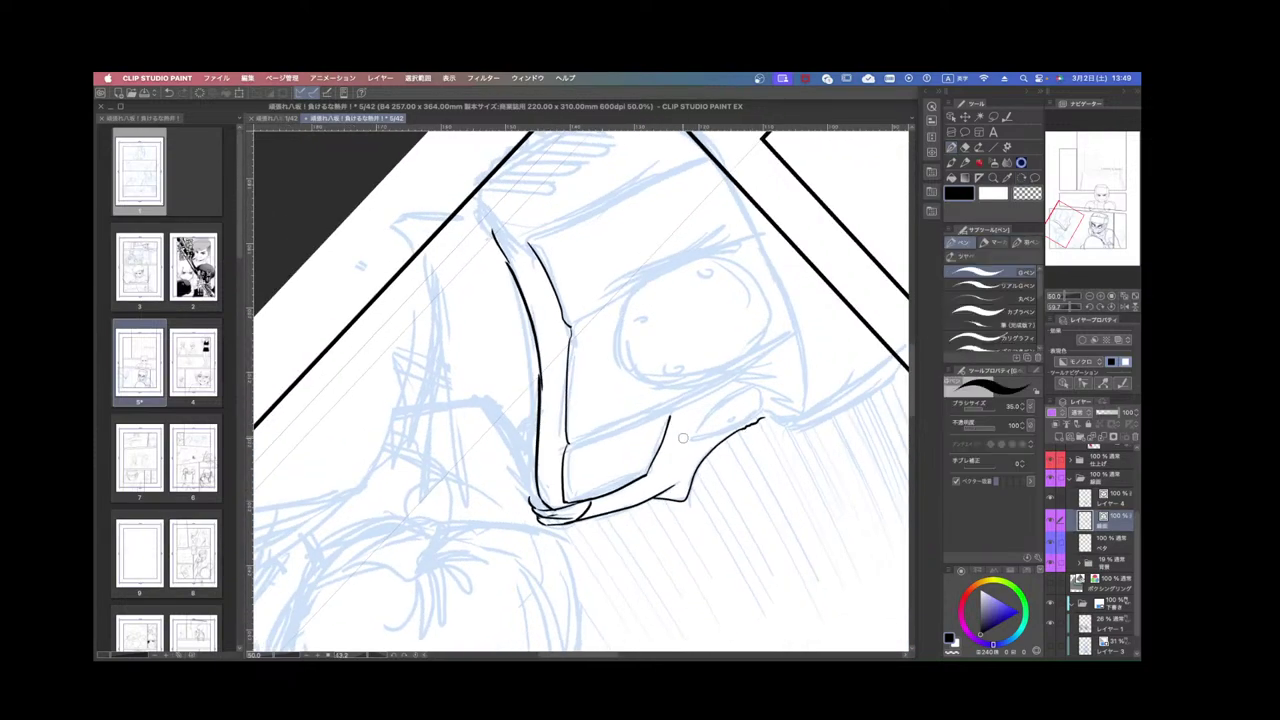
left_click_drag(570, 444, 727, 379)
scroll(776, 460, "down", 2)
key("r")
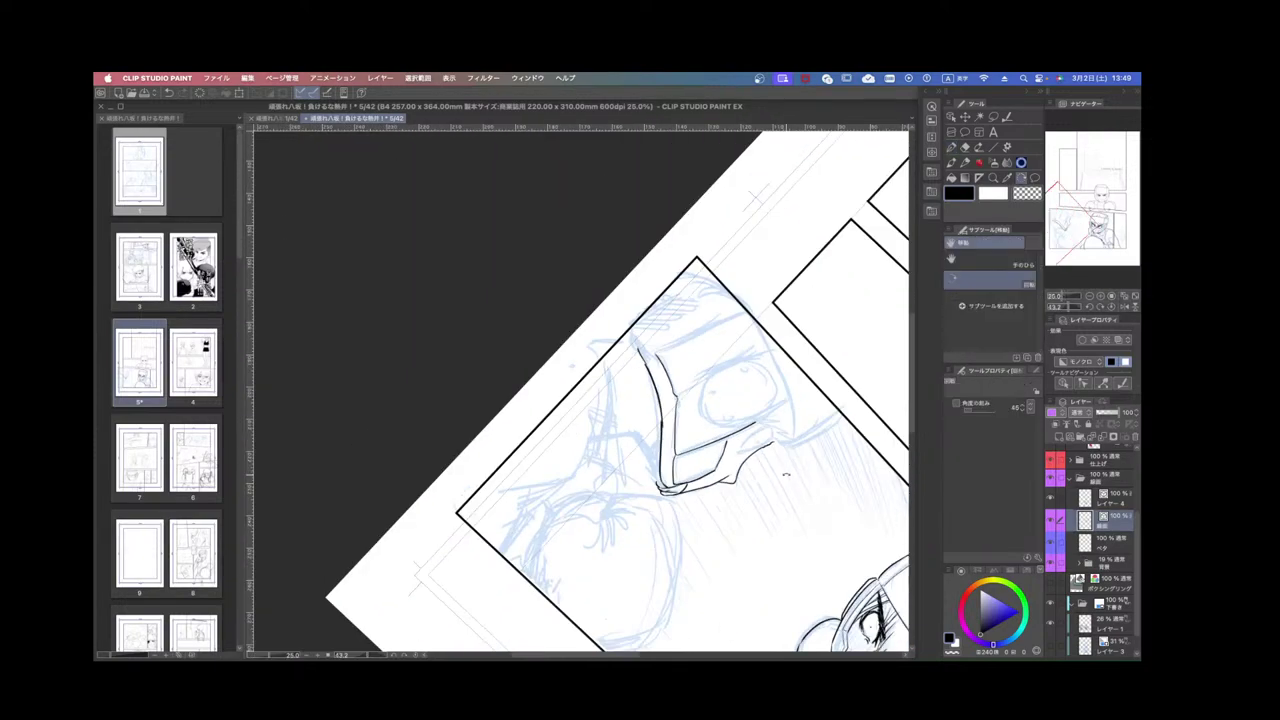
mouse_move(786, 471)
left_mouse_down()
mouse_move(860, 317)
mouse_move(823, 260)
mouse_move(724, 482)
mouse_move(798, 416)
left_mouse_up()
key("super+z")
scroll(744, 407, "up", 1)
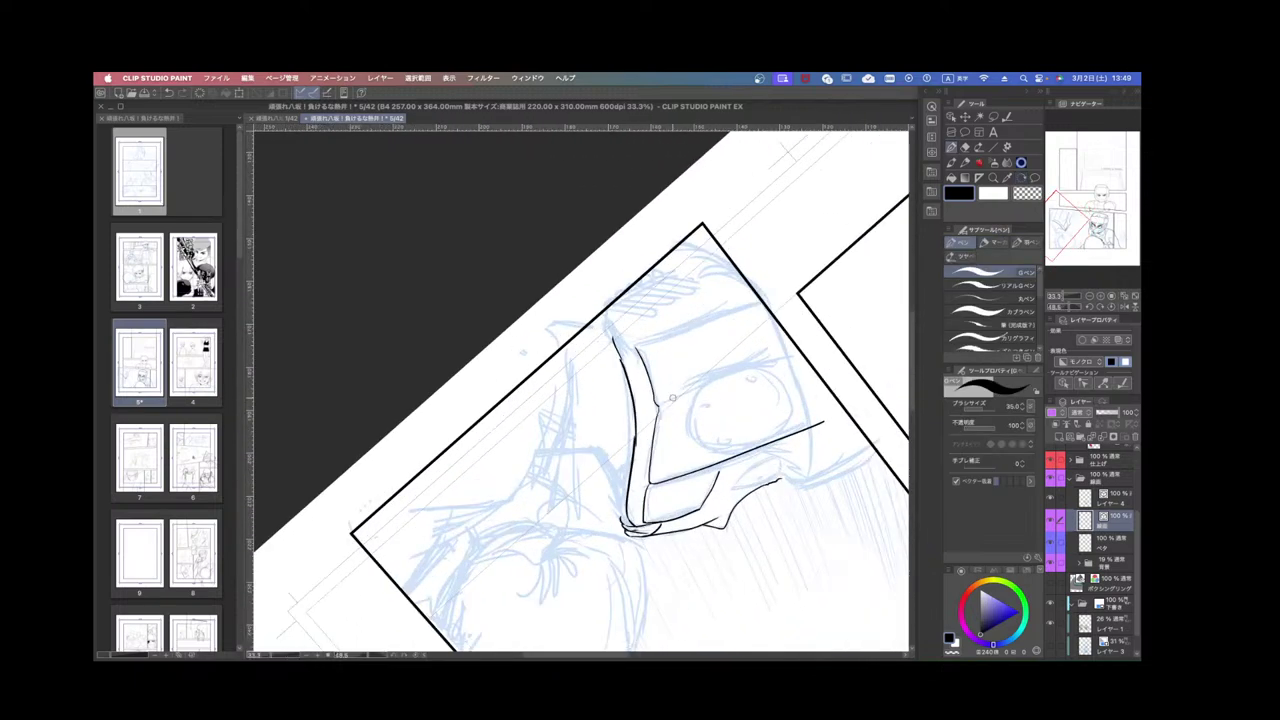
left_click_drag(735, 371, 694, 388)
key("shift+space")
mouse_move(785, 450)
left_mouse_down()
mouse_move(769, 290)
mouse_move(793, 371)
left_mouse_up()
left_click_drag(729, 399, 779, 357)
key("shift+space")
mouse_move(766, 416)
left_mouse_down()
mouse_move(768, 366)
mouse_move(721, 264)
left_mouse_up()
key("super+z")
key("super+z")
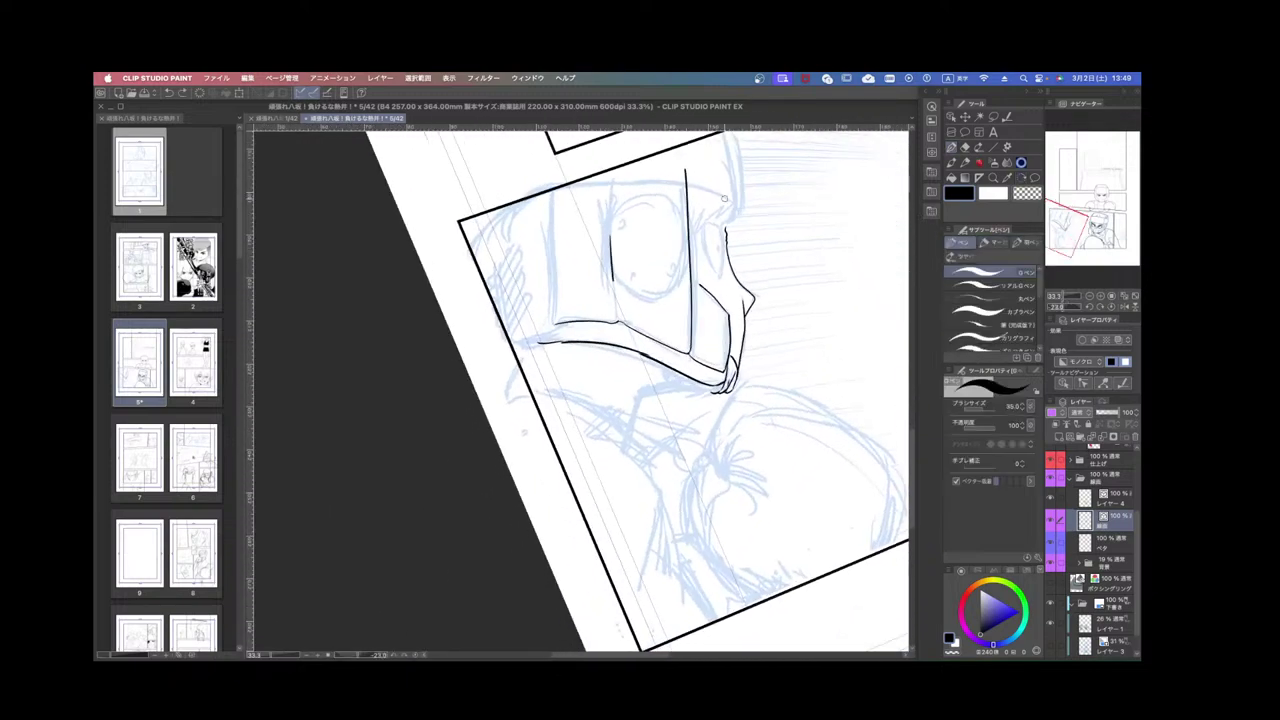
key("shift+space")
left_click_drag(740, 205, 802, 293)
left_click_drag(688, 241, 655, 310)
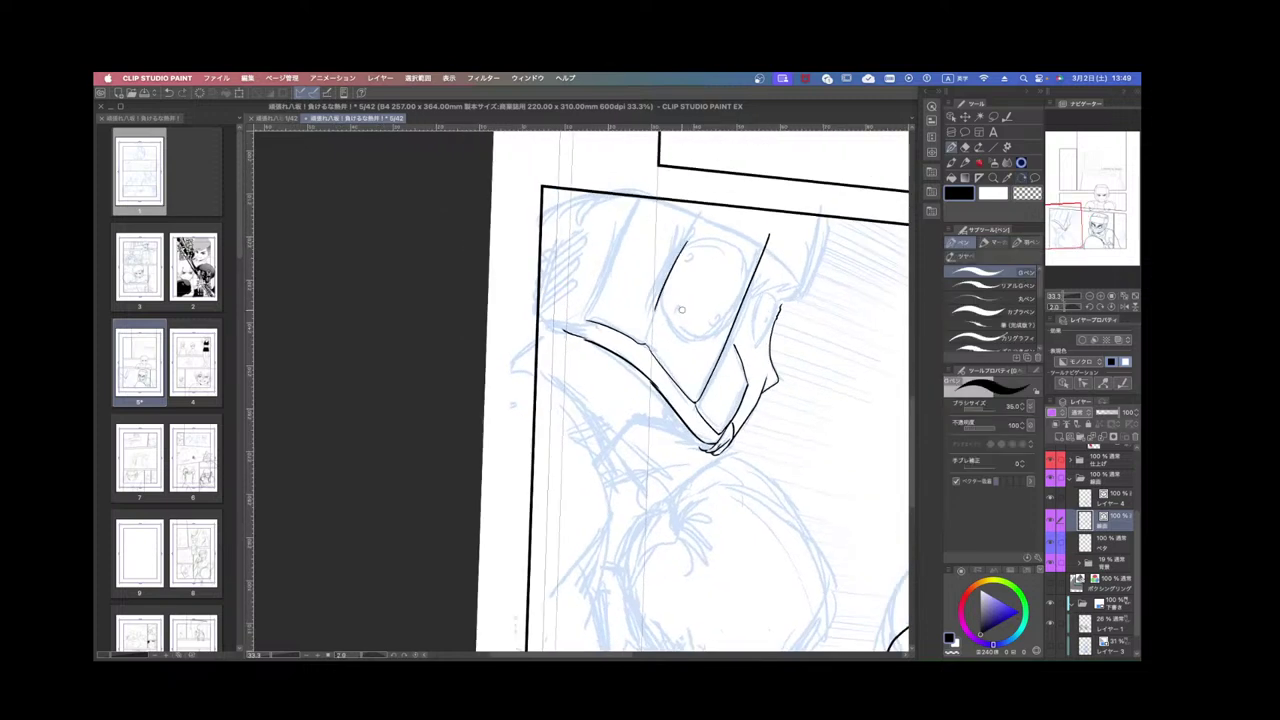
key("super+z")
key("shift+space")
mouse_move(727, 374)
left_mouse_down()
mouse_move(722, 341)
mouse_move(656, 282)
left_mouse_up()
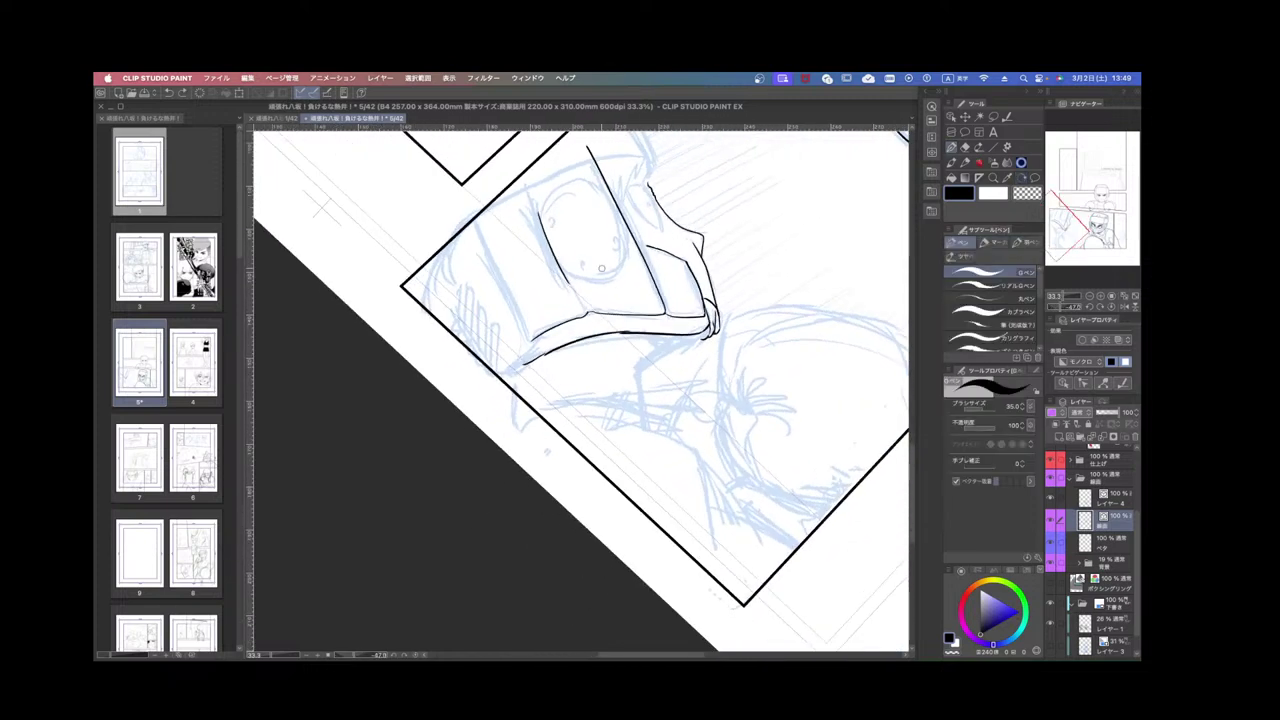
key("super+z")
Ink the rounded ear opening of the headgear and the seam lines behind it.
mouse_move(572, 287)
left_mouse_down()
mouse_move(627, 274)
mouse_move(703, 209)
mouse_move(475, 239)
mouse_move(504, 211)
left_mouse_up()
key("shift+space")
left_click_drag(640, 299, 513, 307)
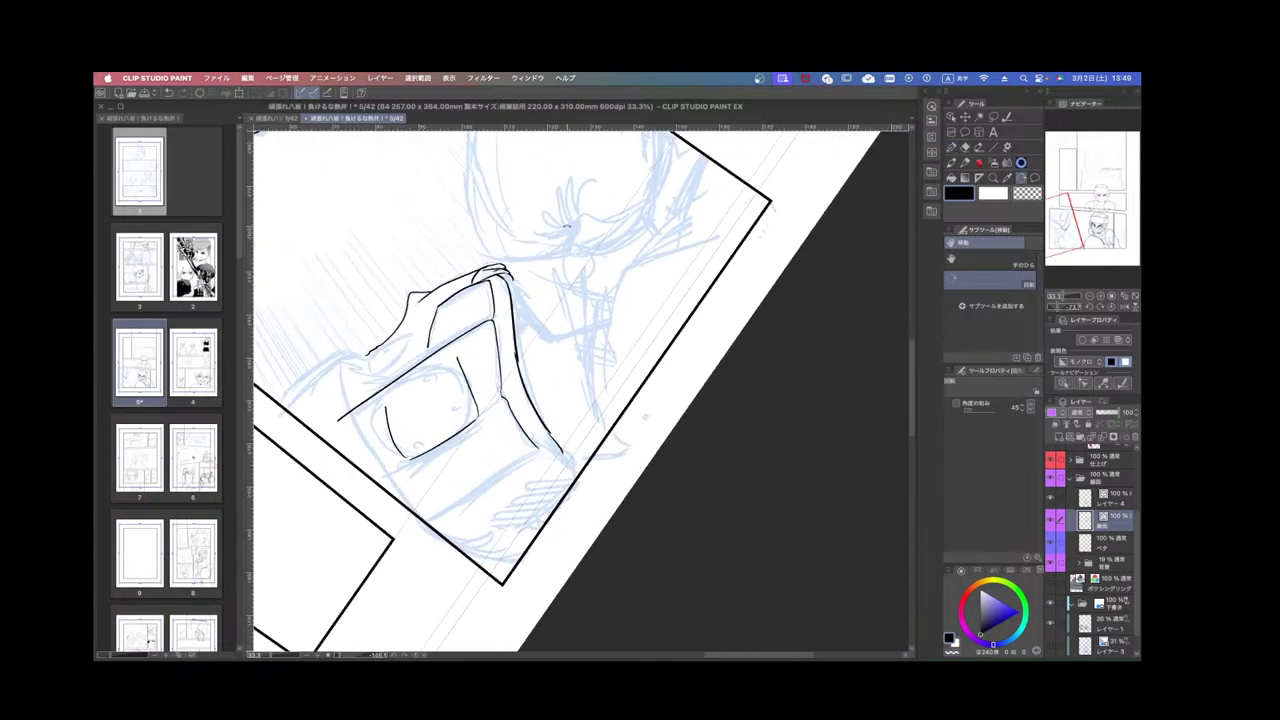
left_click_drag(410, 386, 455, 366)
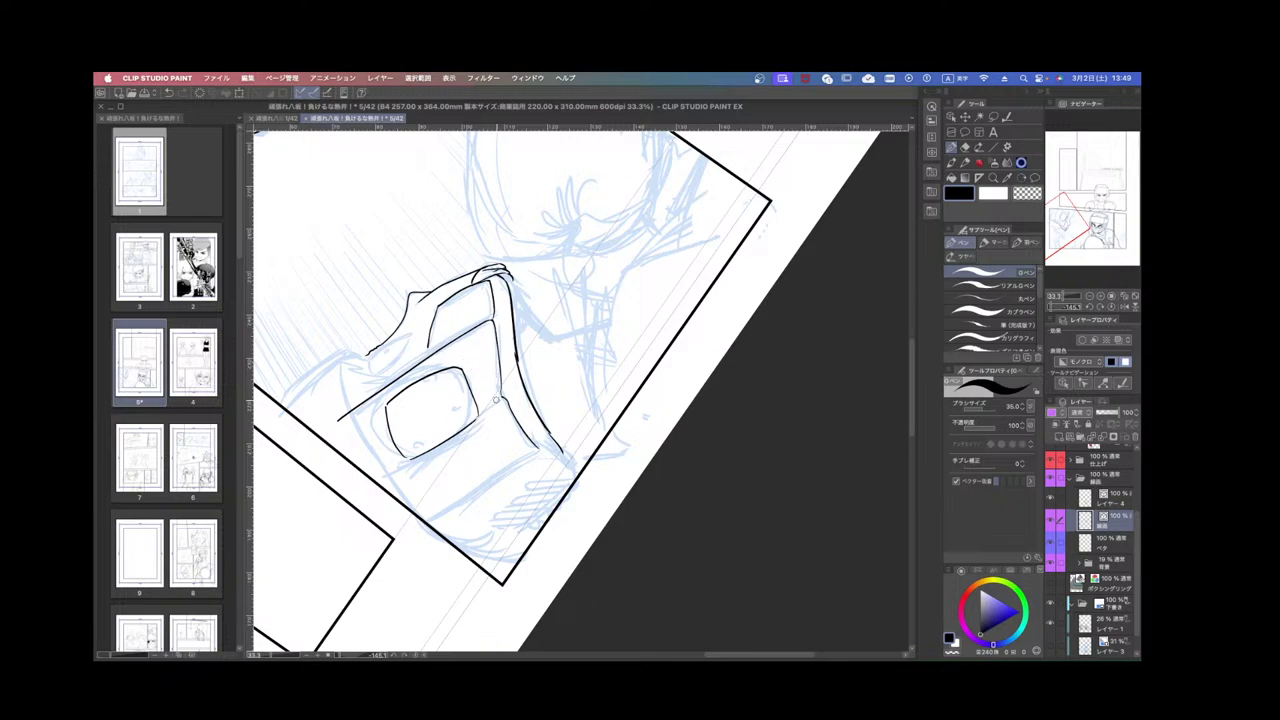
mouse_move(497, 398)
left_mouse_down()
mouse_move(535, 352)
mouse_move(568, 345)
mouse_move(452, 437)
left_mouse_up()
left_click_drag(608, 400, 498, 487)
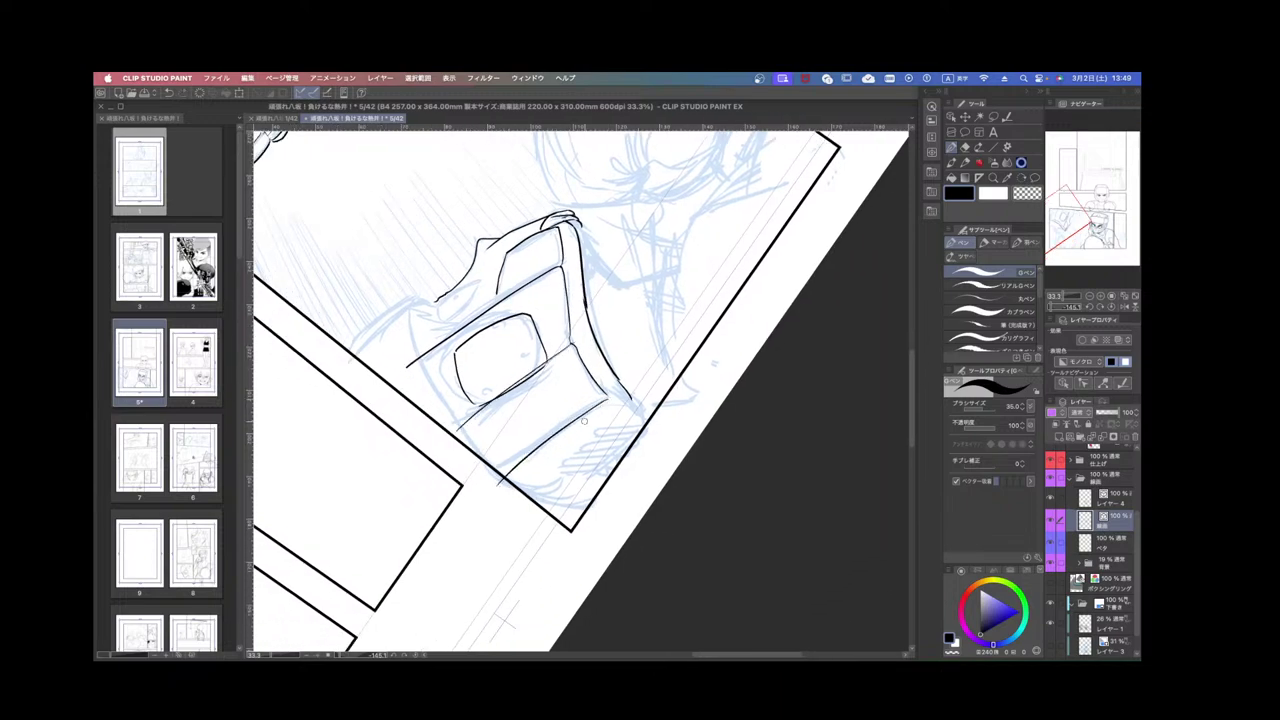
Ink the lower edge of the headgear's forehead band as one long curve across the tops of the side seams.
key("r")
mouse_move(711, 367)
left_mouse_down()
mouse_move(690, 467)
mouse_move(574, 527)
left_mouse_up()
key("p")
mouse_move(518, 289)
left_mouse_down()
mouse_move(584, 261)
mouse_move(702, 244)
left_mouse_up()
key("r")
mouse_move(800, 326)
left_mouse_down()
mouse_move(823, 300)
mouse_move(740, 224)
left_mouse_up()
key("p")
key("ctrl+z")
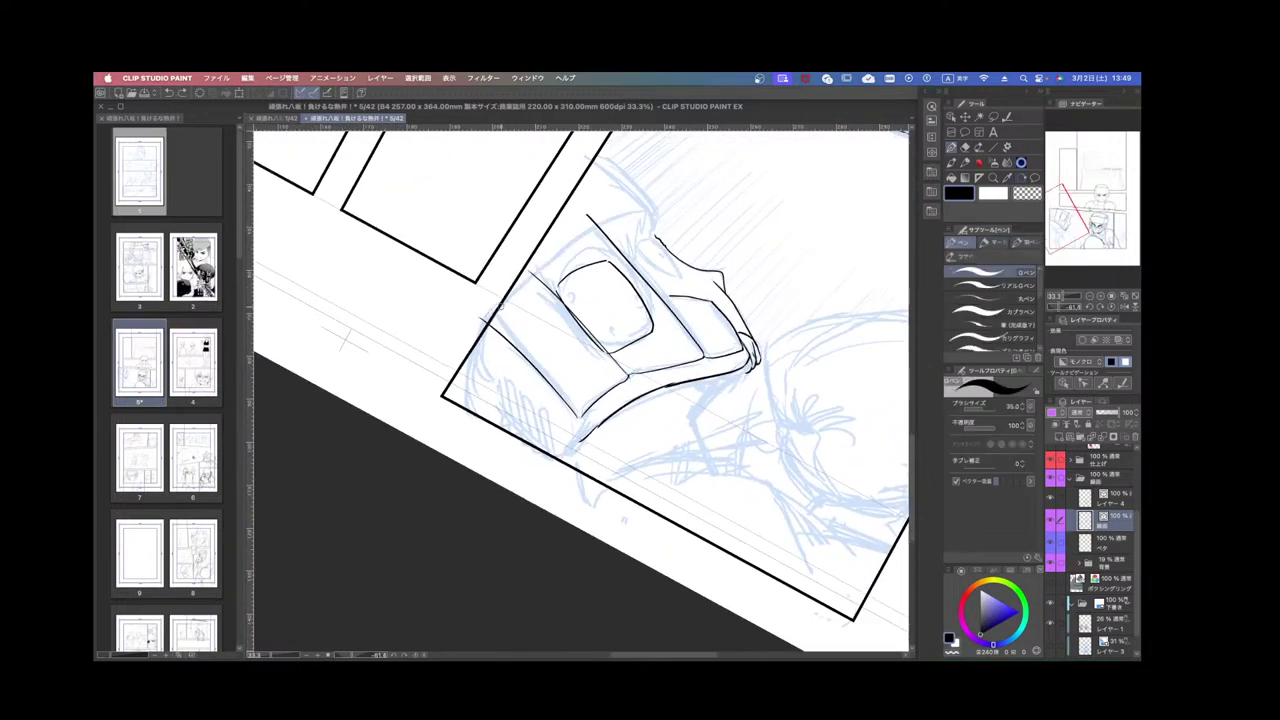
mouse_move(482, 319)
left_mouse_down()
mouse_move(600, 222)
mouse_move(648, 212)
left_mouse_up()
key("ctrl+z")
mouse_move(484, 321)
left_mouse_down()
mouse_move(609, 224)
mouse_move(645, 217)
left_mouse_up()
key("super+z")
mouse_move(482, 328)
left_mouse_down()
mouse_move(642, 211)
mouse_move(728, 291)
left_mouse_up()
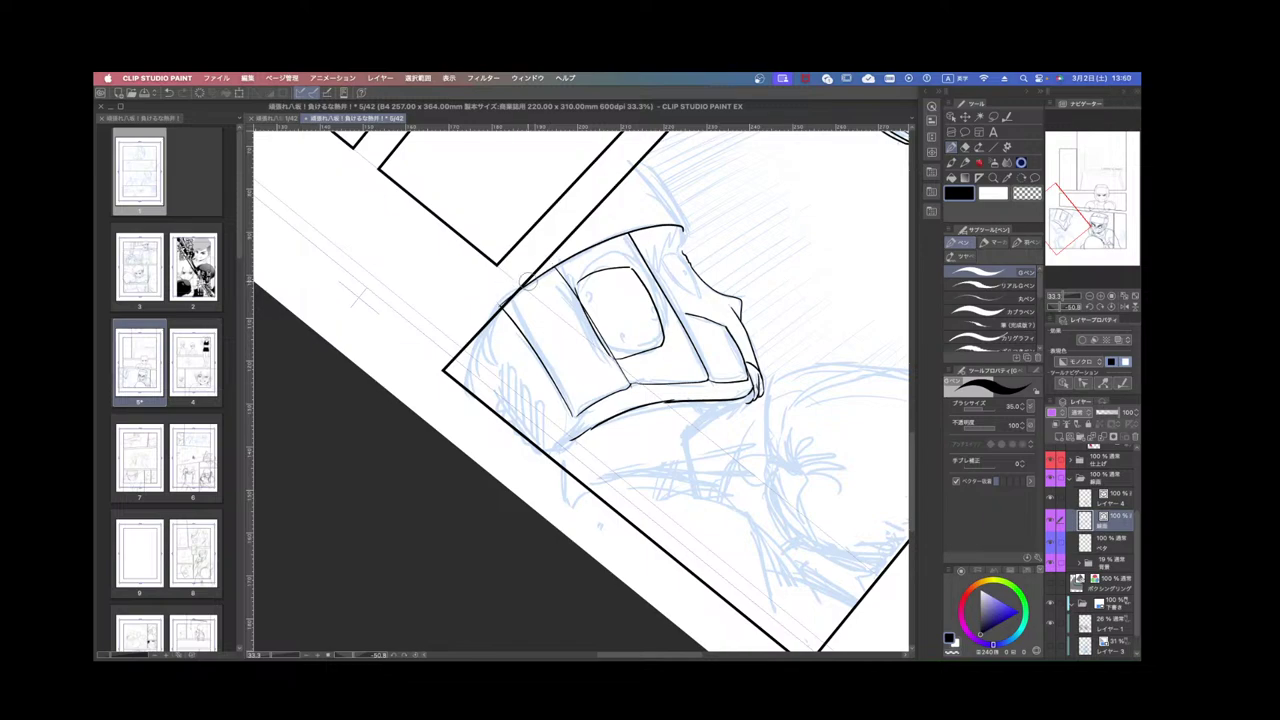
scroll(528, 281, "down", 3)
key("r")
left_click_drag(530, 280, 657, 401)
scroll(638, 313, "up", 3)
key("super+plus")
key("r")
left_click_drag(645, 337, 654, 341)
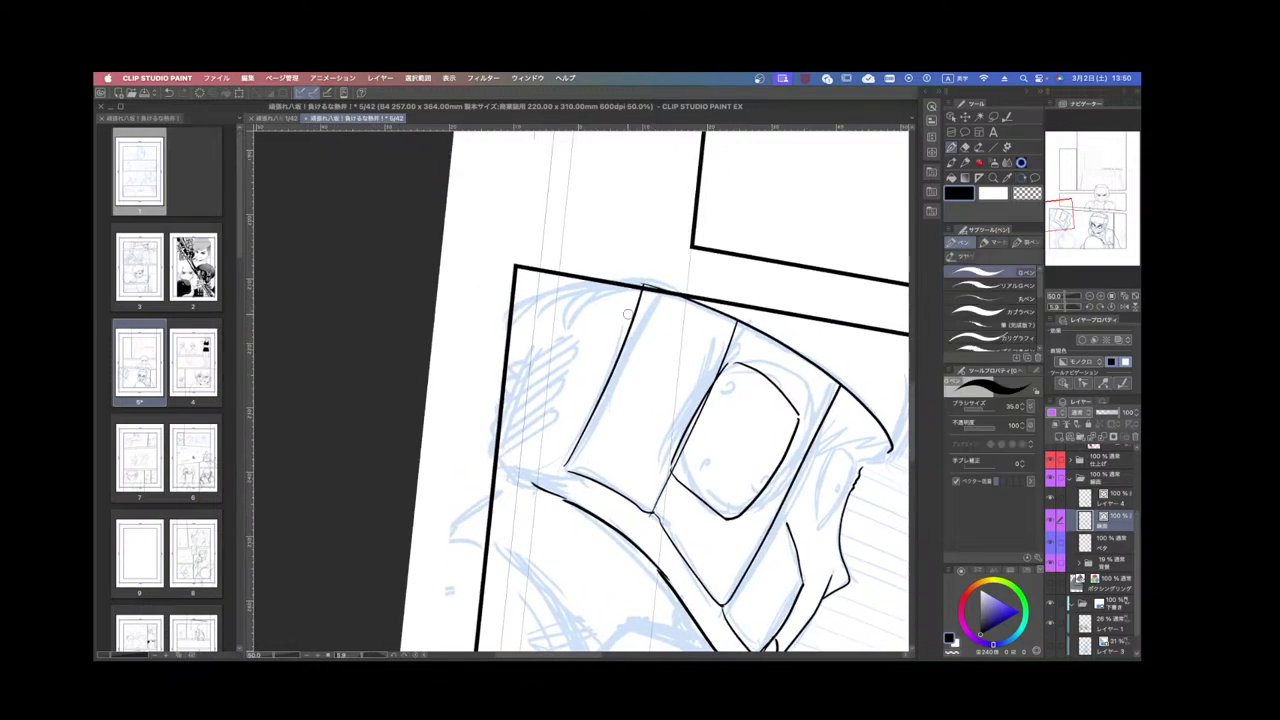
mouse_move(822, 363)
left_mouse_down()
mouse_move(782, 285)
mouse_move(787, 264)
mouse_move(696, 178)
left_mouse_up()
key("r")
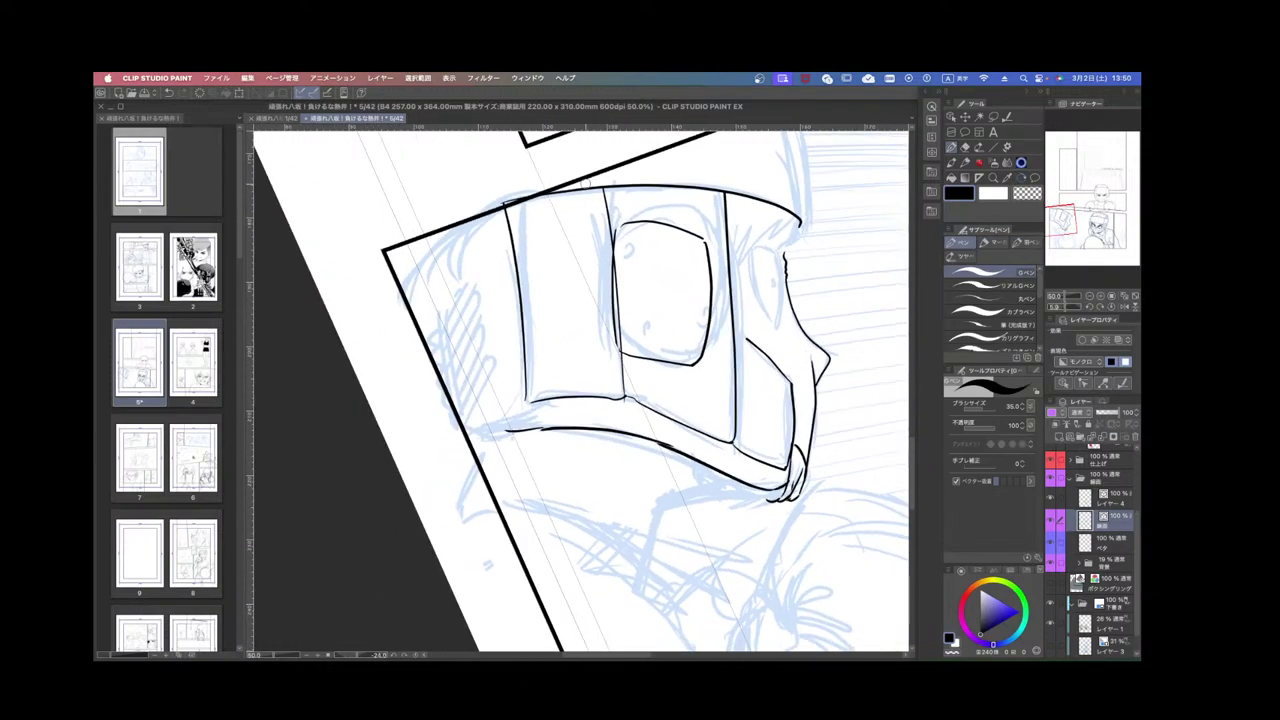
mouse_move(504, 203)
left_mouse_down()
mouse_move(405, 288)
mouse_move(415, 267)
mouse_move(527, 195)
left_mouse_up()
key("super+z")
Ink jagged hair strands sticking out beneath the front of the forehead band.
key("super+minus")
key("r")
mouse_move(803, 256)
left_mouse_down()
mouse_move(837, 342)
mouse_move(757, 360)
left_mouse_up()
key("super+plus")
key("super+plus")
left_click_drag(596, 365, 646, 304)
mouse_move(599, 362)
left_mouse_down()
mouse_move(636, 331)
mouse_move(626, 336)
left_mouse_up()
mouse_move(680, 314)
left_mouse_down()
mouse_move(610, 362)
mouse_move(668, 326)
left_mouse_up()
mouse_move(703, 309)
left_mouse_down()
mouse_move(640, 354)
mouse_move(689, 320)
left_mouse_up()
mouse_move(714, 302)
left_mouse_down()
mouse_move(677, 338)
mouse_move(684, 364)
left_mouse_up()
left_click_drag(718, 314, 688, 356)
Ink the curved front outline of the headgear's forehead band up to the panel border.
key("r")
mouse_move(764, 305)
left_mouse_down()
mouse_move(783, 399)
mouse_move(841, 277)
left_mouse_up()
mouse_move(716, 398)
left_mouse_down()
mouse_move(730, 402)
mouse_move(857, 278)
left_mouse_up()
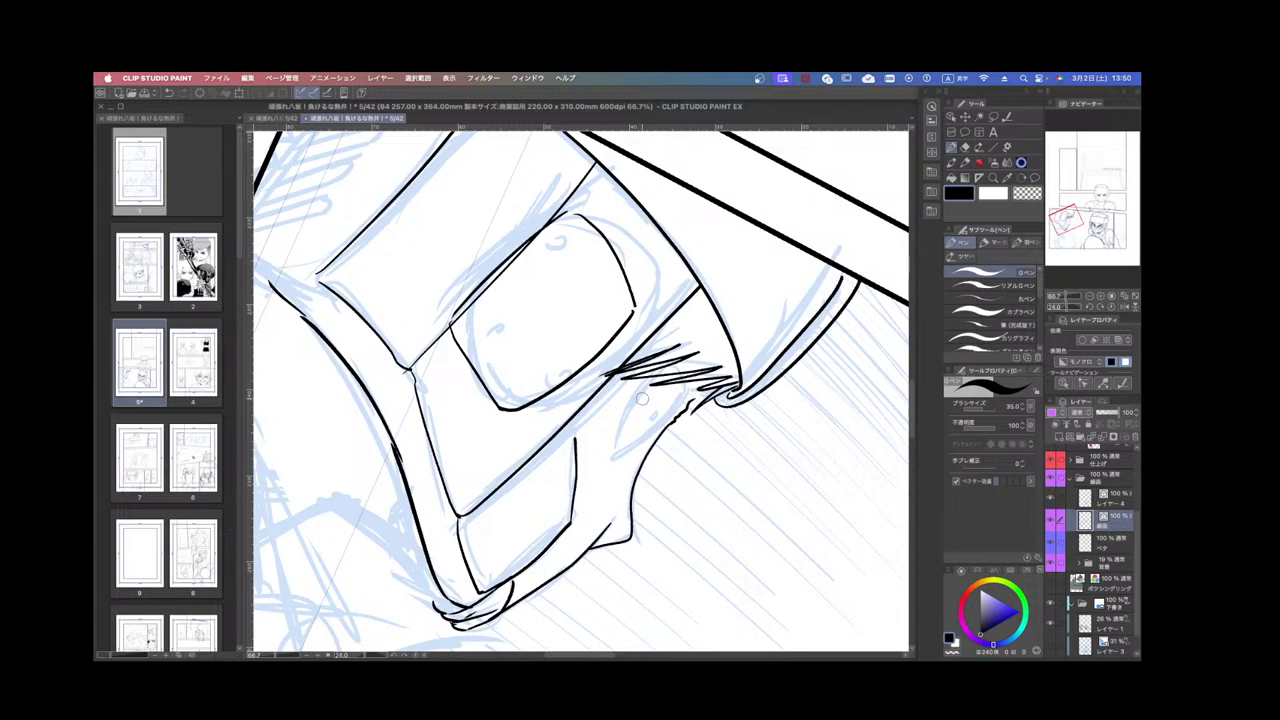
key("space")
left_click_drag(640, 514, 702, 378)
key("r")
mouse_move(660, 468)
left_mouse_down()
mouse_move(646, 408)
mouse_move(627, 436)
mouse_move(625, 423)
mouse_move(627, 450)
left_mouse_up()
key("super+z")
scroll(670, 442, "down", 5)
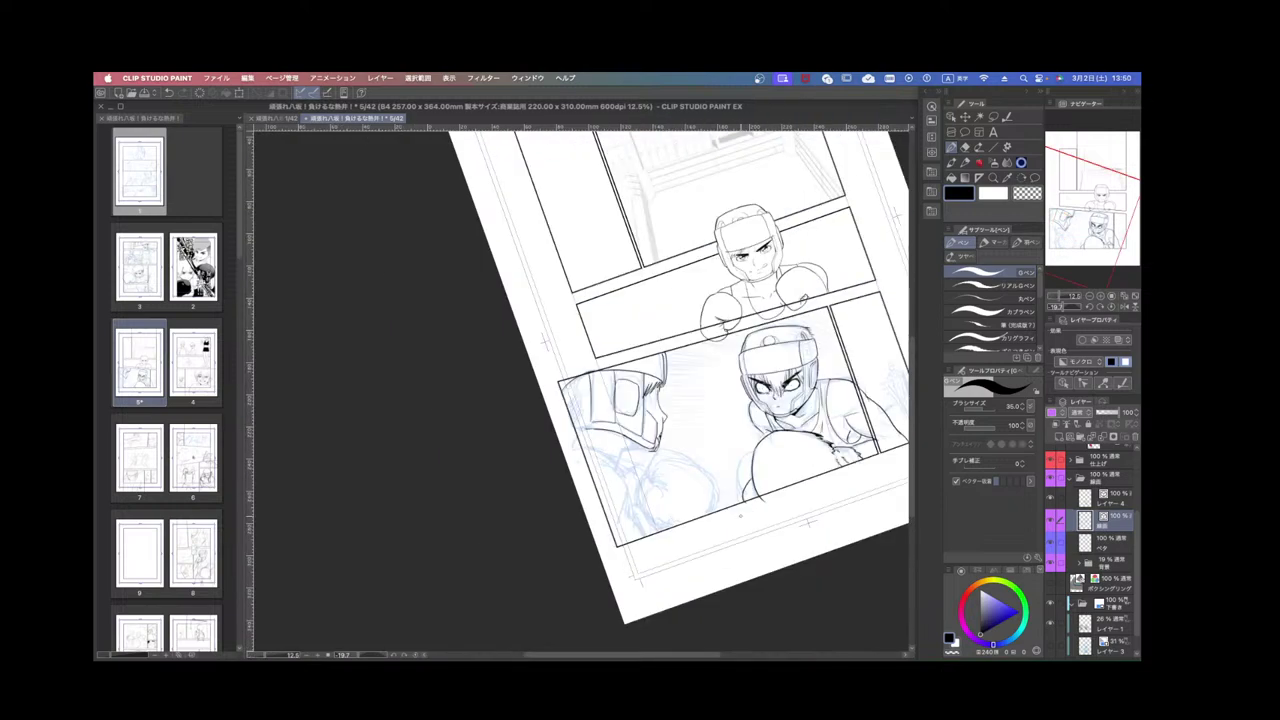
left_click_drag(778, 501, 734, 501)
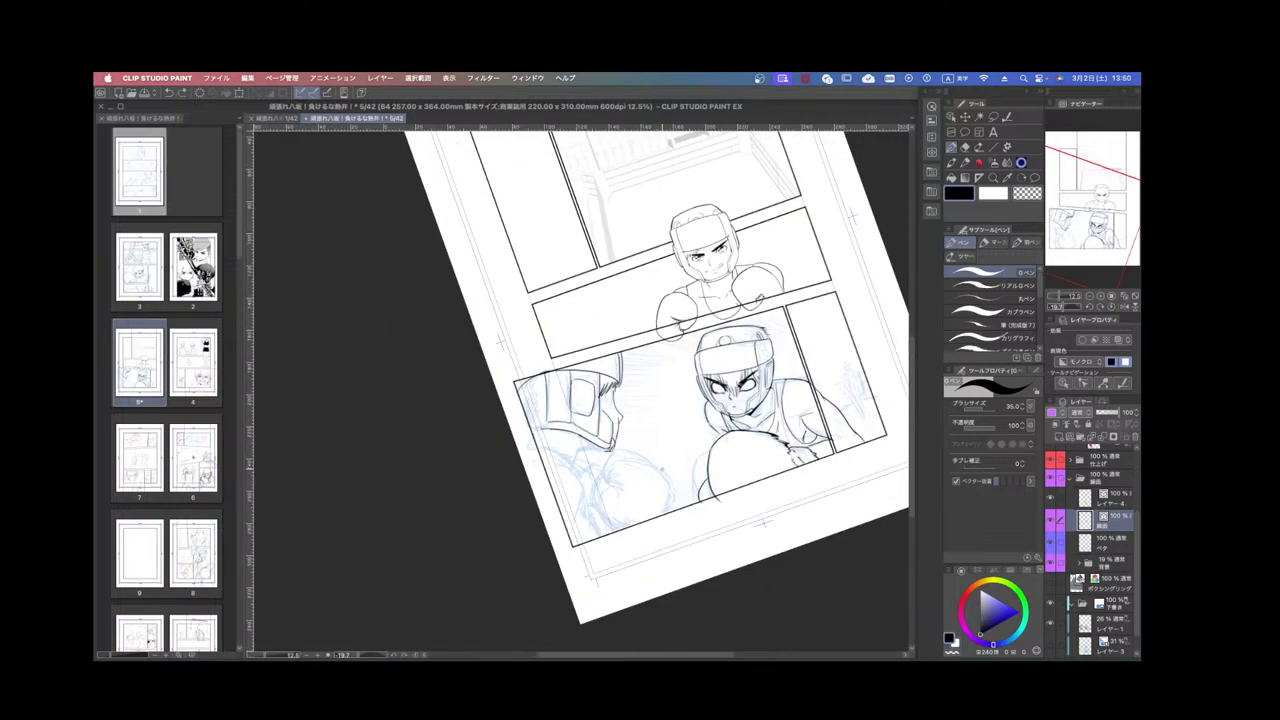
scroll(640, 420, "up", 4)
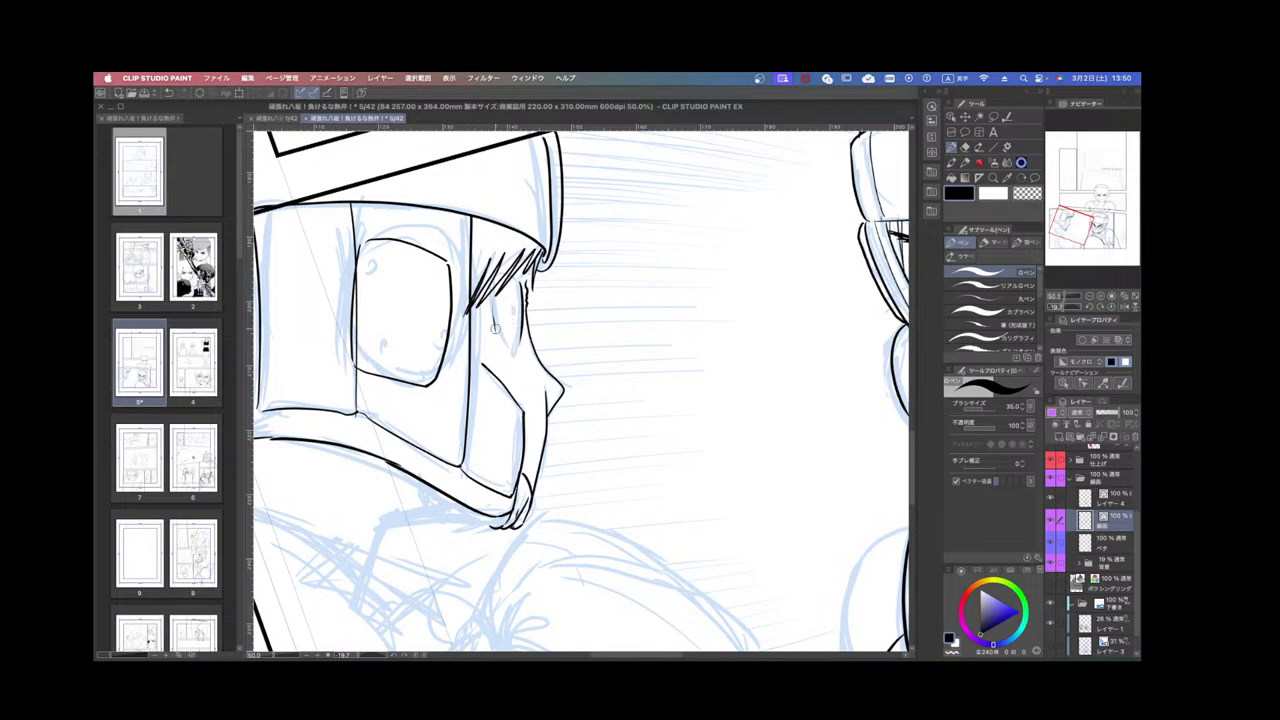
Ink the narrow outline of the profile boxer's eye beneath the hair strands.
key("r")
mouse_move(603, 280)
left_mouse_down()
mouse_move(617, 320)
mouse_move(602, 415)
mouse_move(640, 311)
mouse_move(677, 340)
left_mouse_up()
key("p")
scroll(655, 290, "up", 2)
key("super+z")
key("super+z")
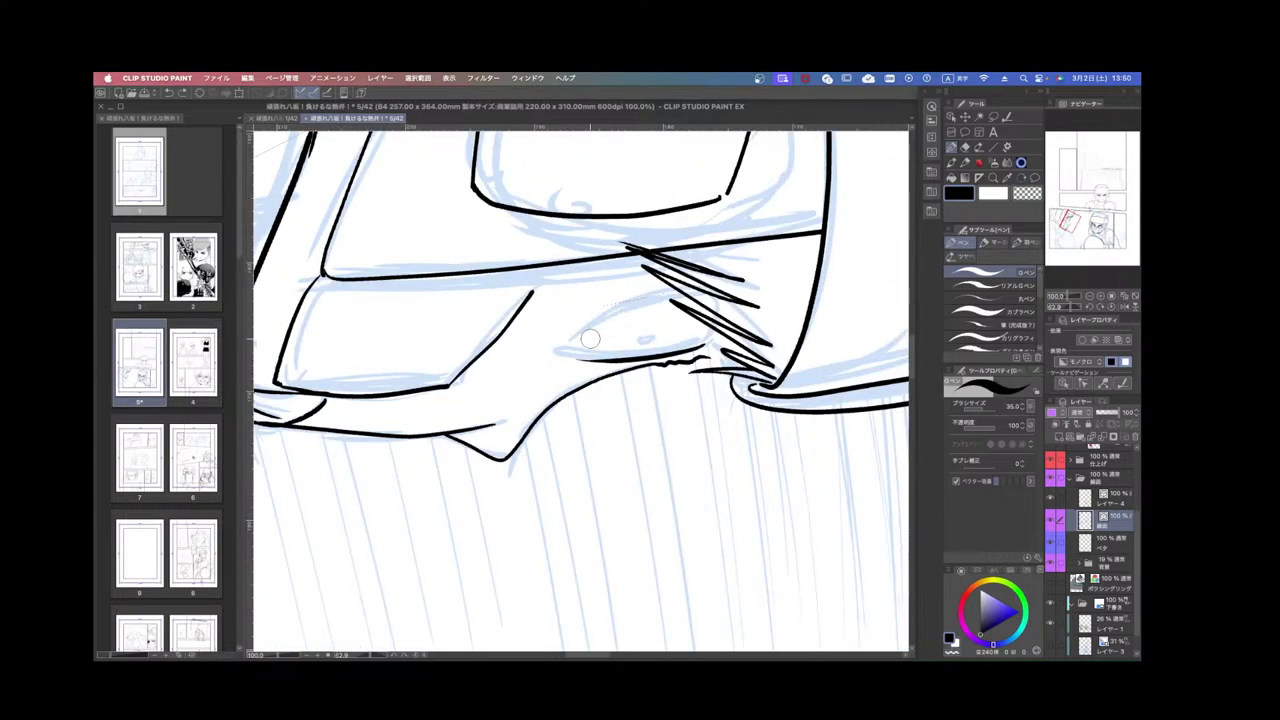
mouse_move(566, 348)
left_mouse_down()
mouse_move(631, 306)
mouse_move(712, 292)
mouse_move(700, 348)
mouse_move(655, 343)
left_mouse_up()
scroll(686, 396, "down", 4)
left_click_drag(713, 486, 708, 310)
scroll(679, 312, "up", 2)
Draw the small pupil inside the profile boxer's eye.
key("super+z")
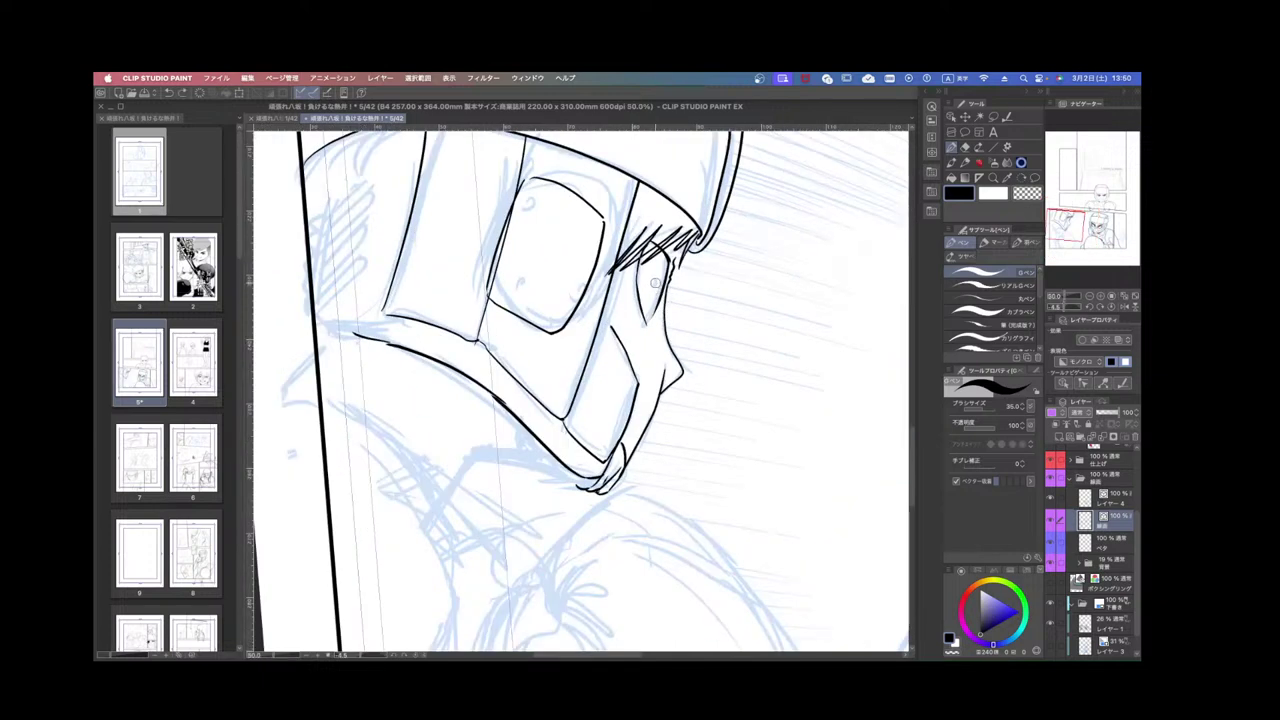
key("super+z")
left_click_drag(654, 280, 655, 292)
scroll(647, 321, "down", 3)
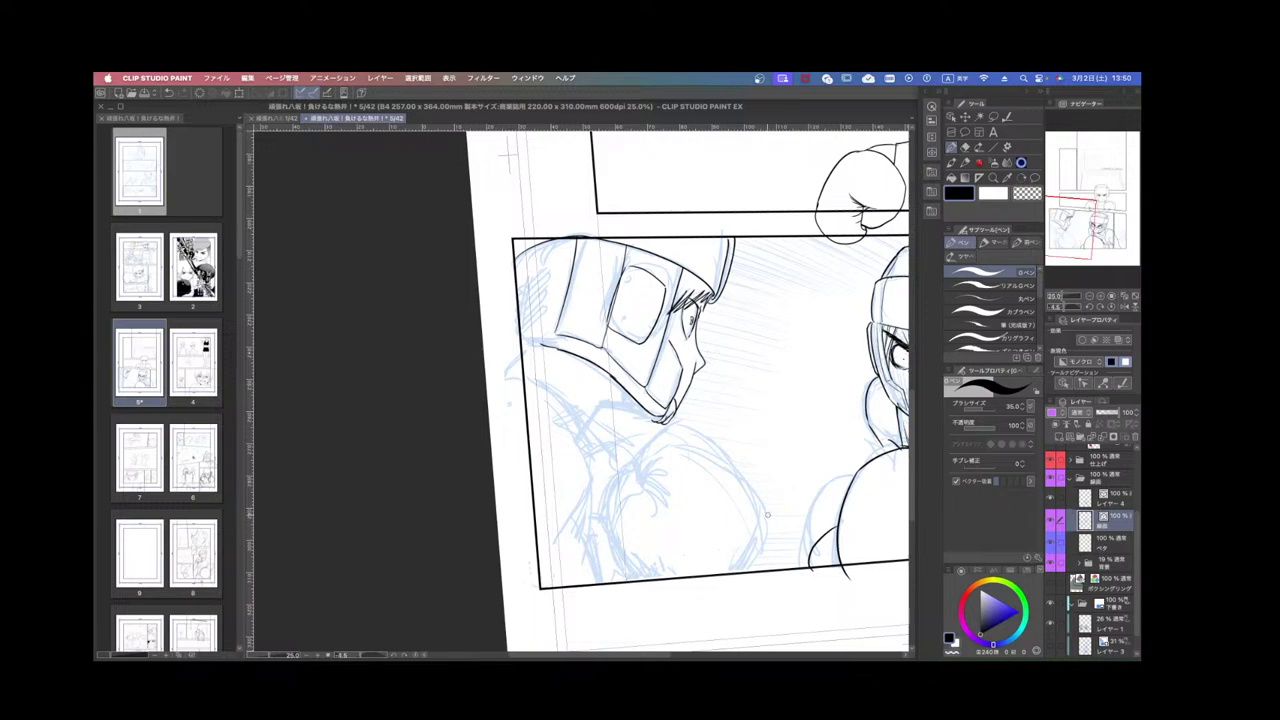
Check the inked profile head against the whole page and save the comic page.
scroll(781, 397, "up", 3)
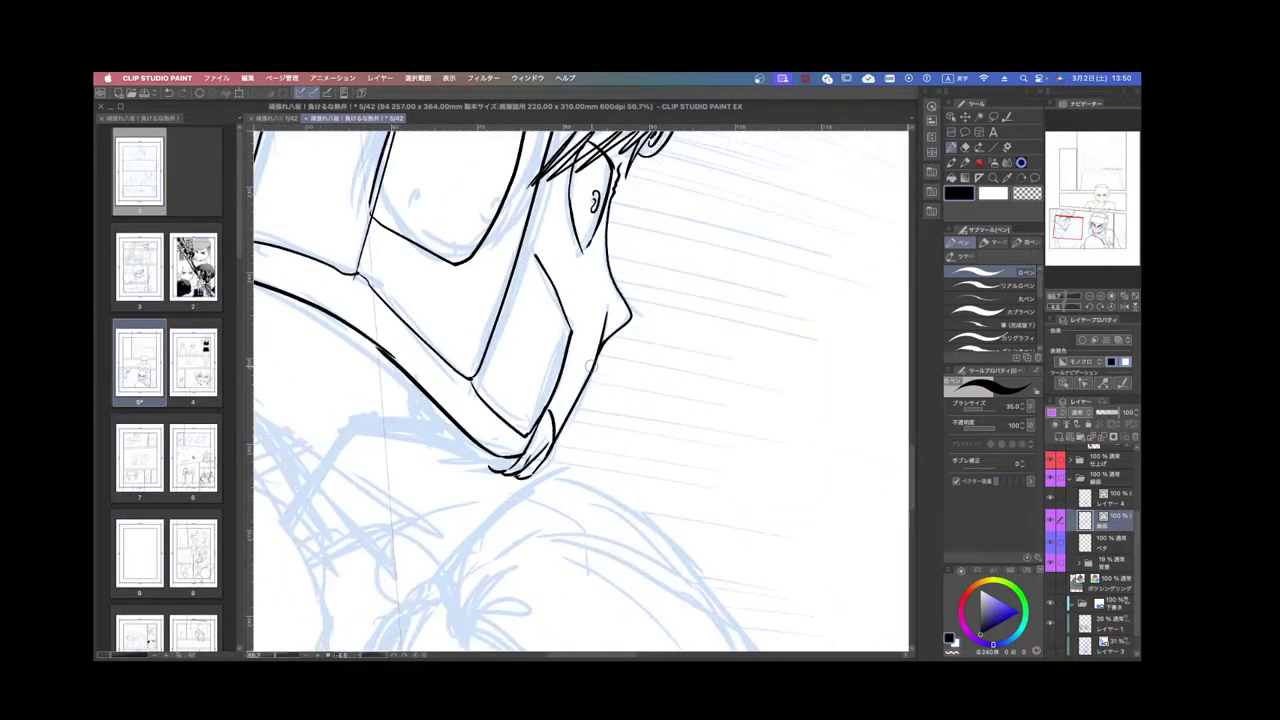
scroll(592, 364, "down", 3)
key("r")
left_click_drag(870, 429, 692, 470)
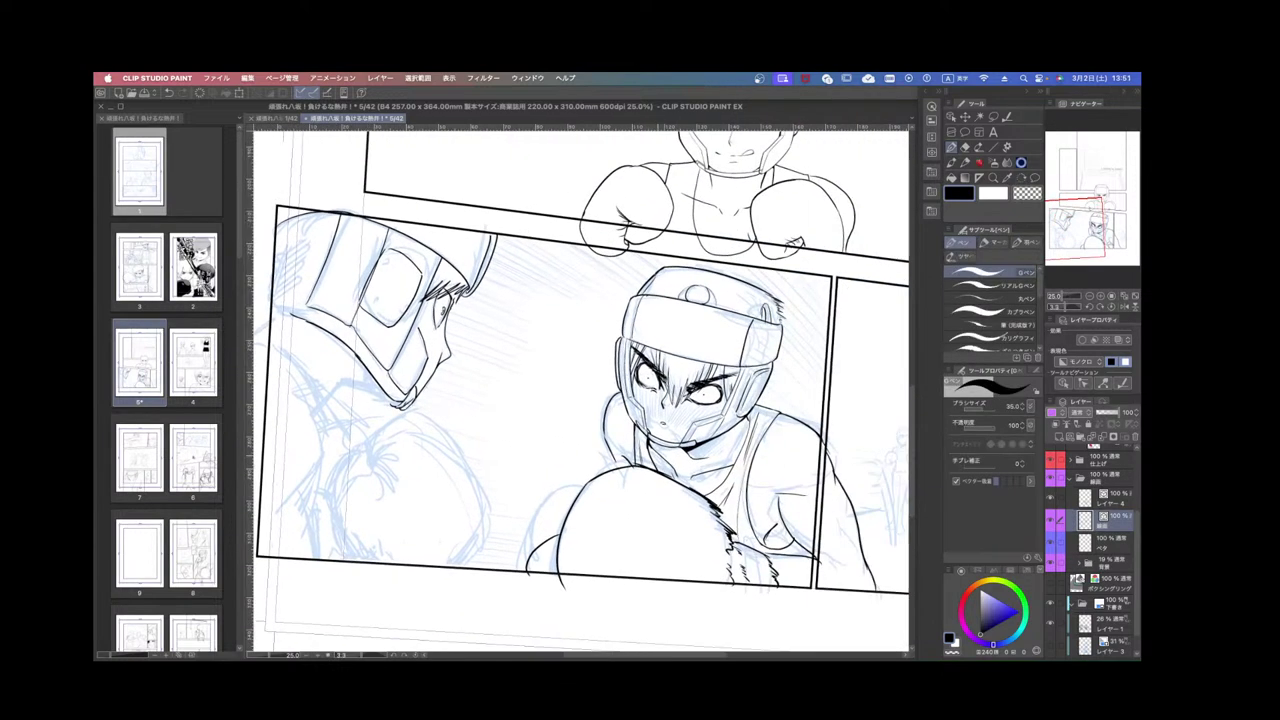
scroll(693, 446, "down", 2)
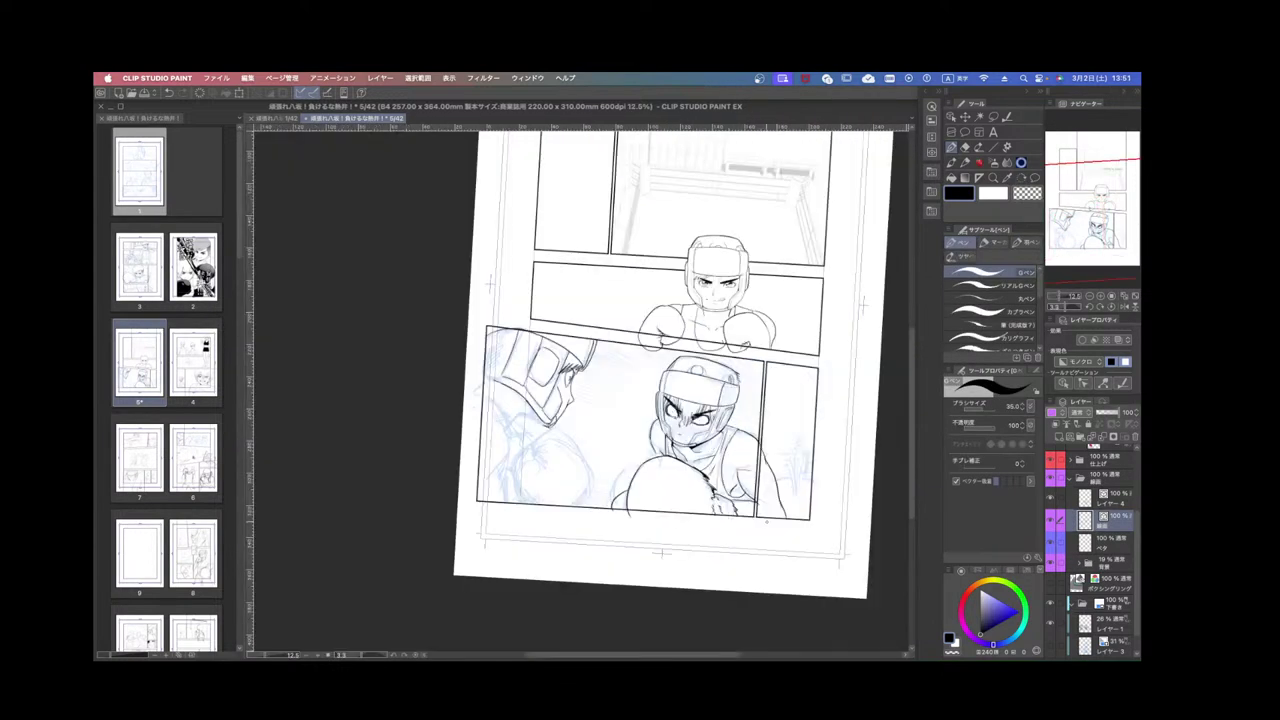
key("super+s")
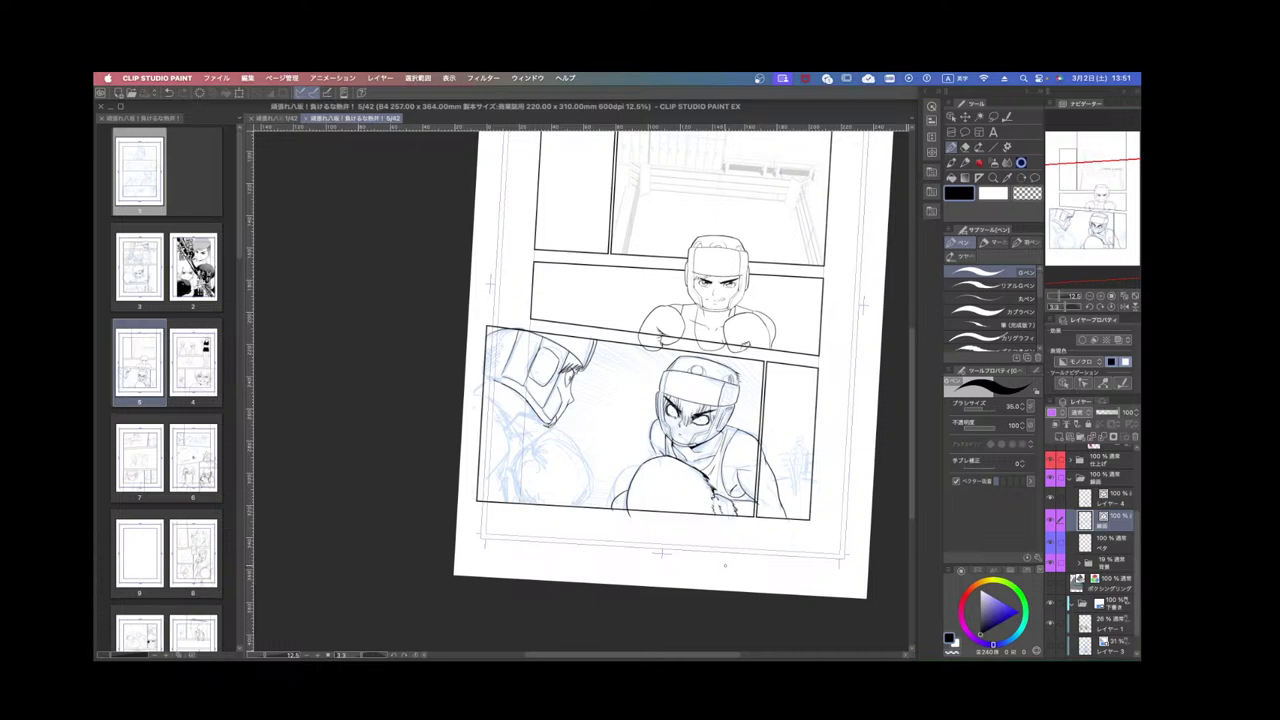
Ink the profile boxer's raised glove with its thumb creases, plus the shoulder and arm lines behind it.
scroll(725, 565, "down", 1)
scroll(650, 482, "up", 3)
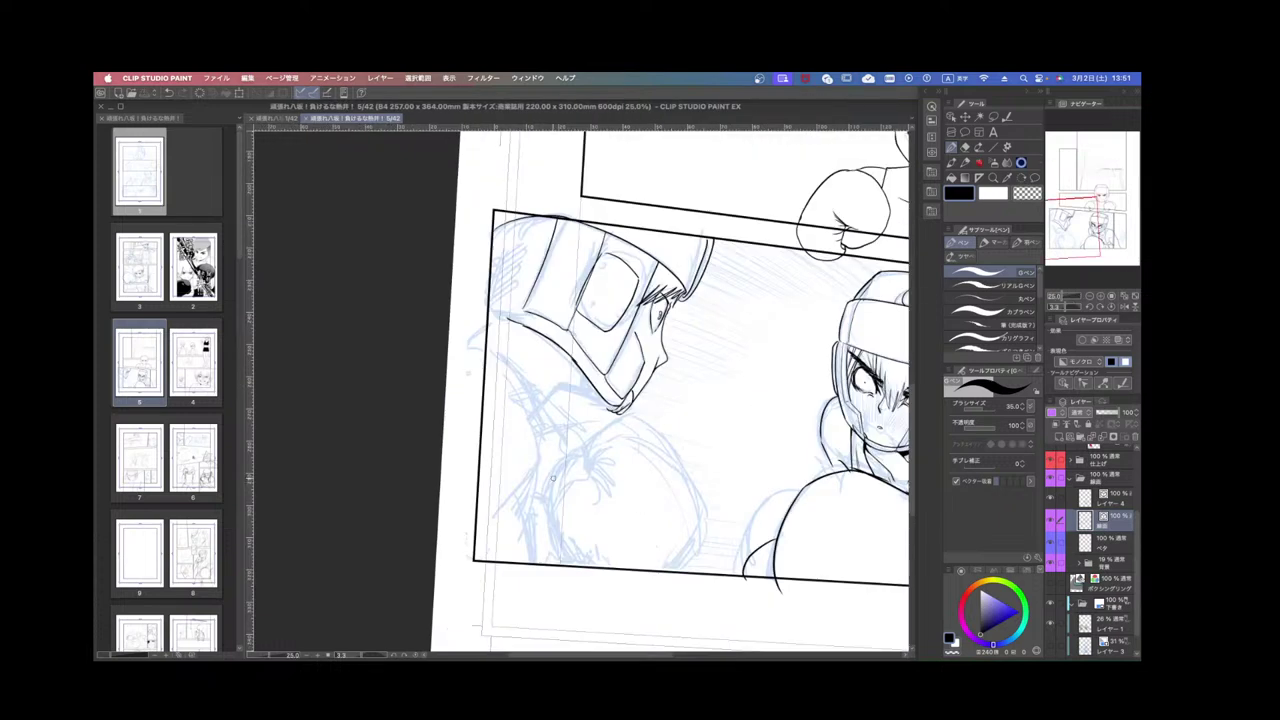
mouse_move(573, 457)
left_mouse_down()
mouse_move(610, 428)
mouse_move(705, 518)
mouse_move(680, 566)
left_mouse_up()
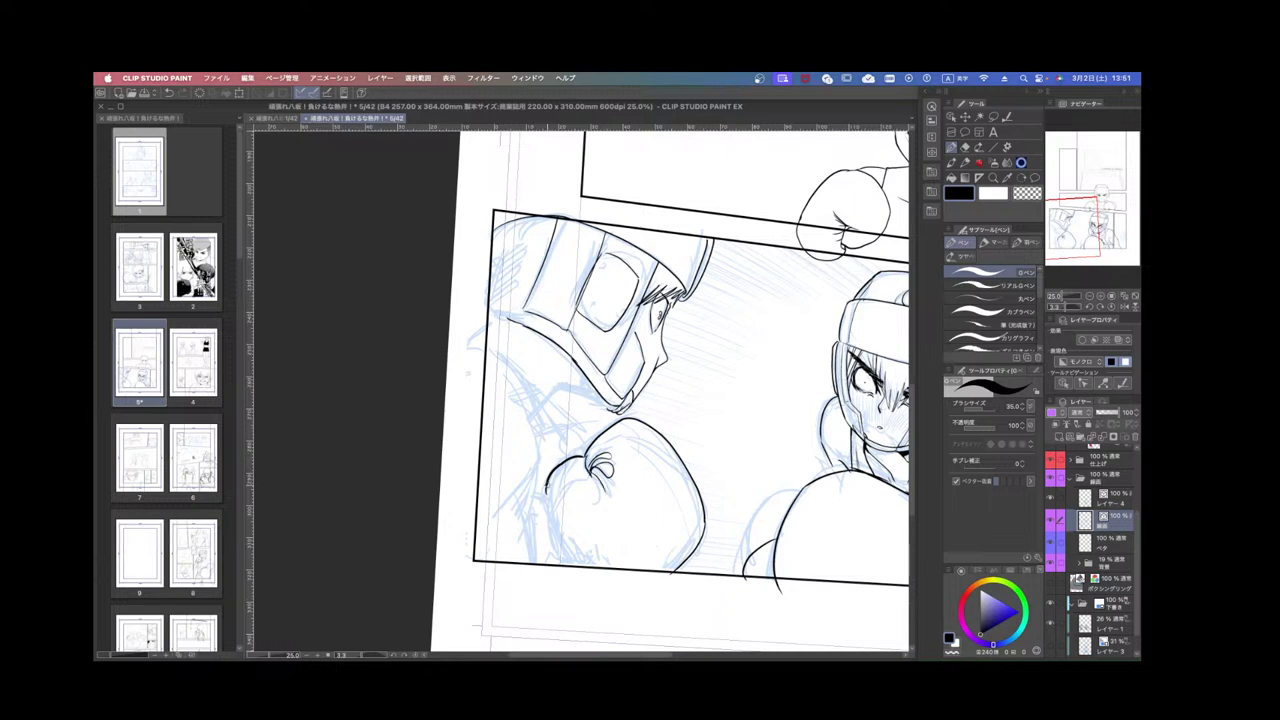
left_click_drag(548, 482, 560, 542)
left_click_drag(491, 355, 522, 606)
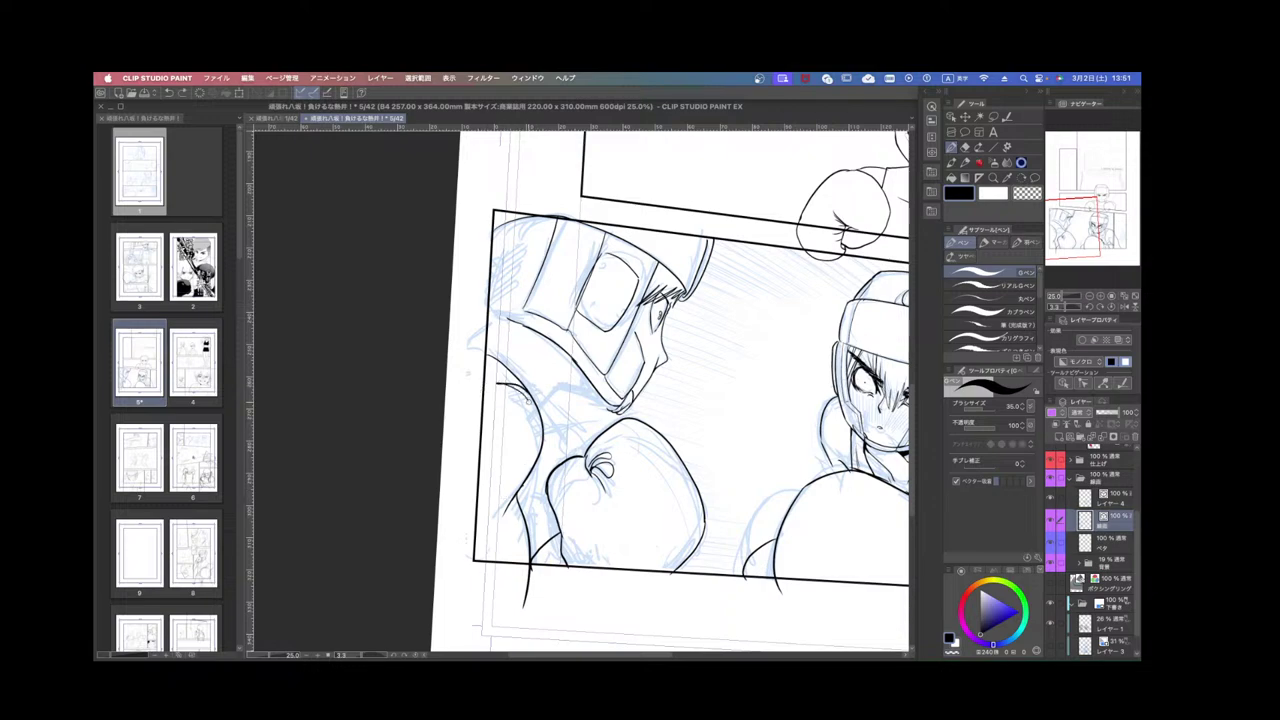
Ink several curved fold lines across the profile boxer's shoulder, running out past the panel border.
key("shift+space")
mouse_move(640, 517)
left_mouse_down()
mouse_move(683, 354)
mouse_move(668, 328)
left_mouse_up()
left_click_drag(605, 432, 568, 483)
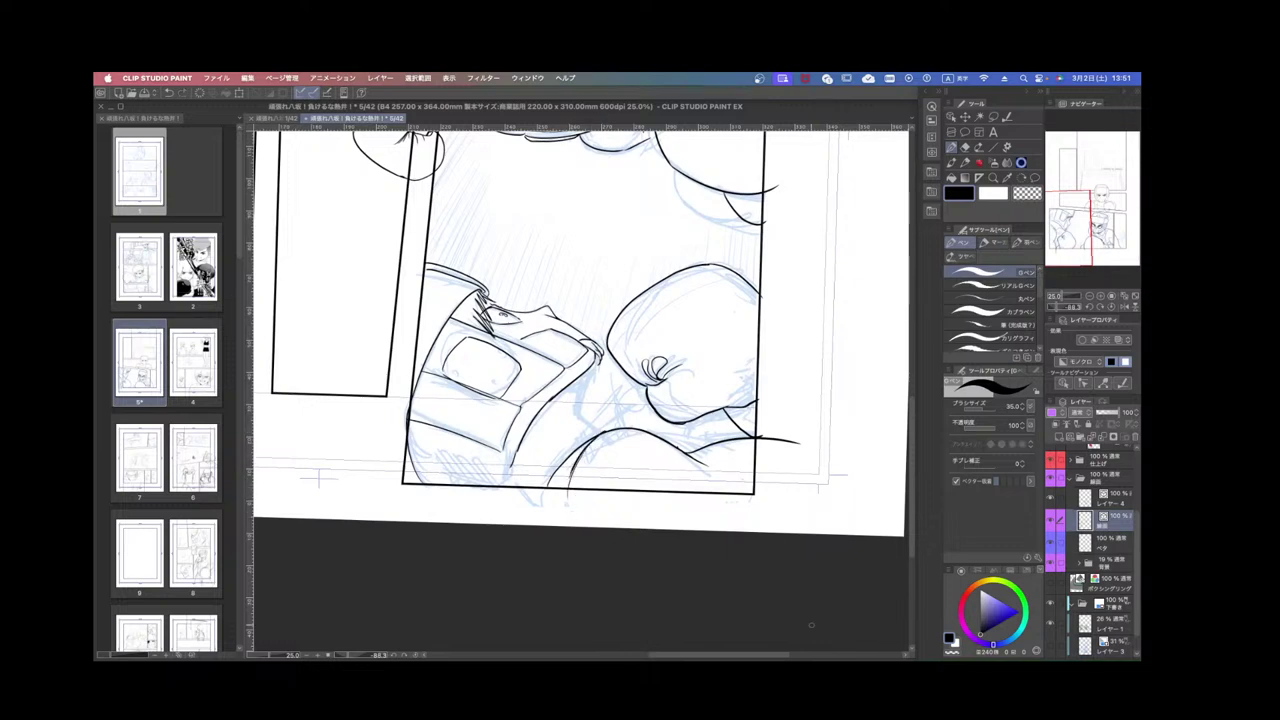
left_click_drag(576, 445, 518, 540)
mouse_move(589, 438)
left_mouse_down()
mouse_move(540, 489)
mouse_move(566, 503)
left_mouse_up()
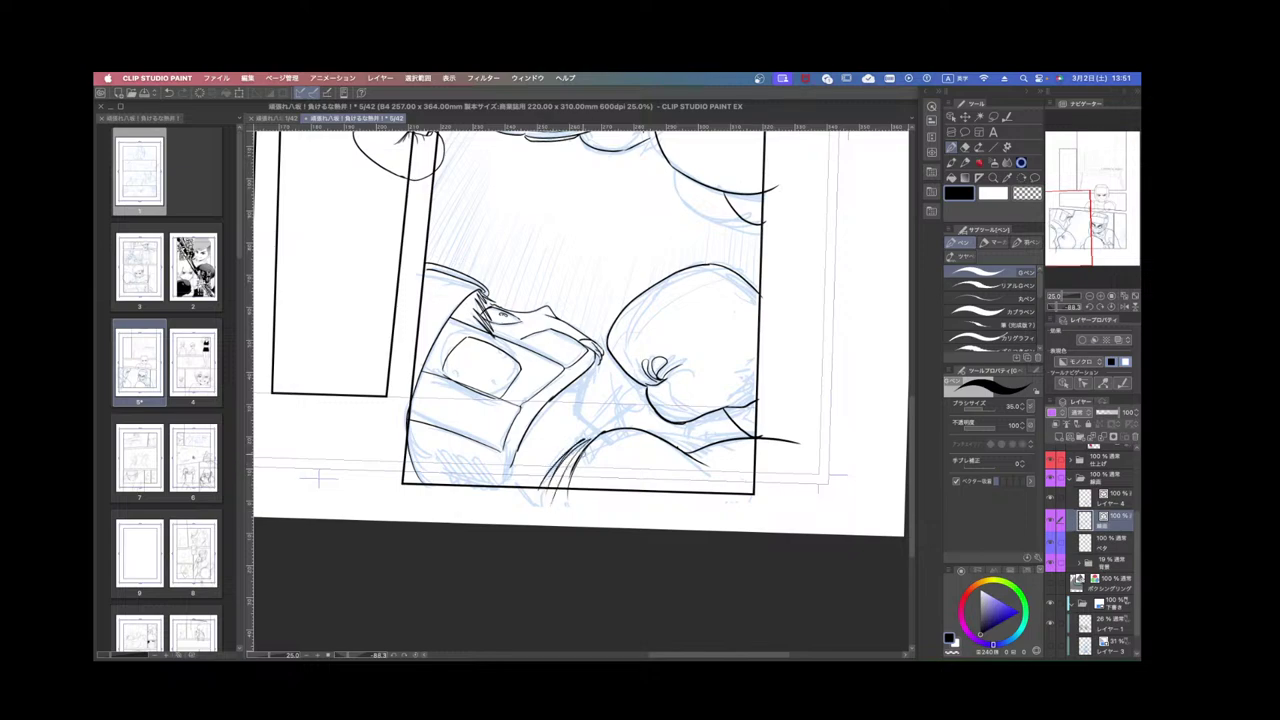
left_click_drag(568, 440, 532, 495)
left_click_drag(580, 432, 563, 448)
Add another shoulder fold stroke and extend the lower rear edge of the profile boxer's headgear to the panel border.
key("r")
mouse_move(639, 415)
left_mouse_down()
mouse_move(598, 450)
mouse_move(545, 440)
left_mouse_up()
key("super+z")
key("r")
left_click_drag(612, 560, 869, 366)
left_click_drag(501, 471, 547, 441)
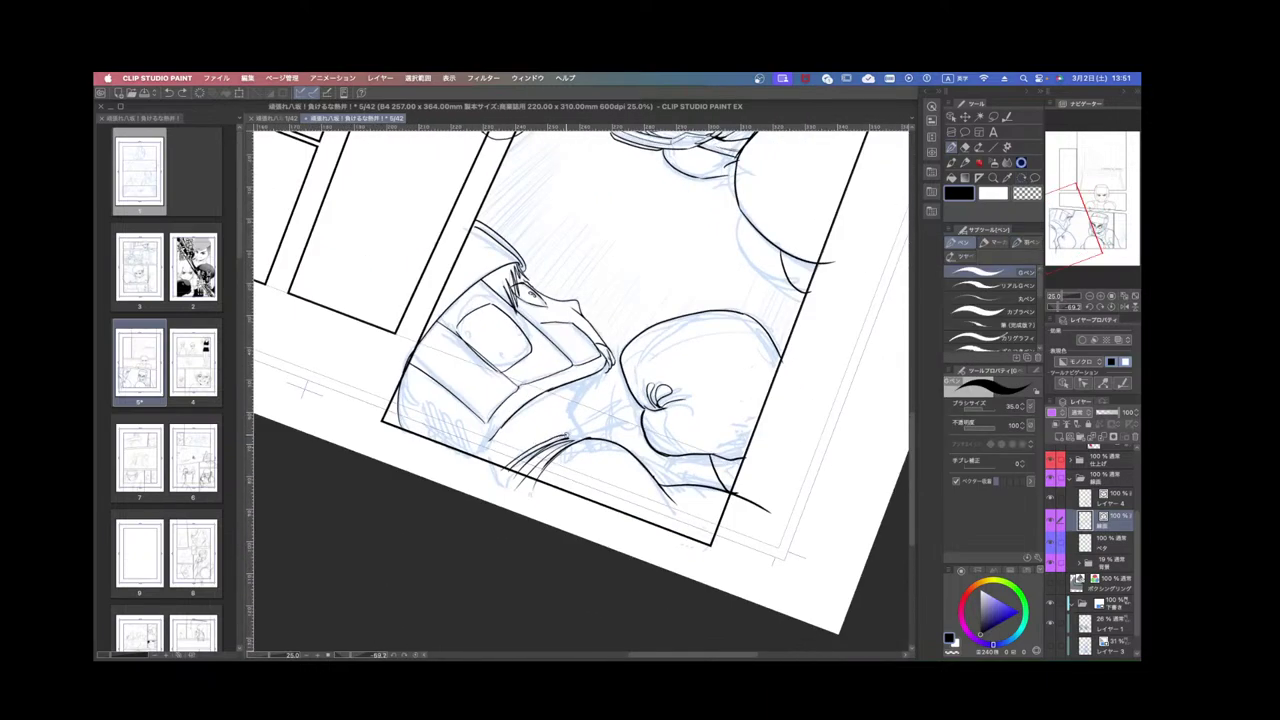
key("r")
mouse_move(695, 402)
left_mouse_down()
mouse_move(645, 474)
mouse_move(672, 474)
mouse_move(710, 439)
mouse_move(531, 425)
left_mouse_up()
key("r")
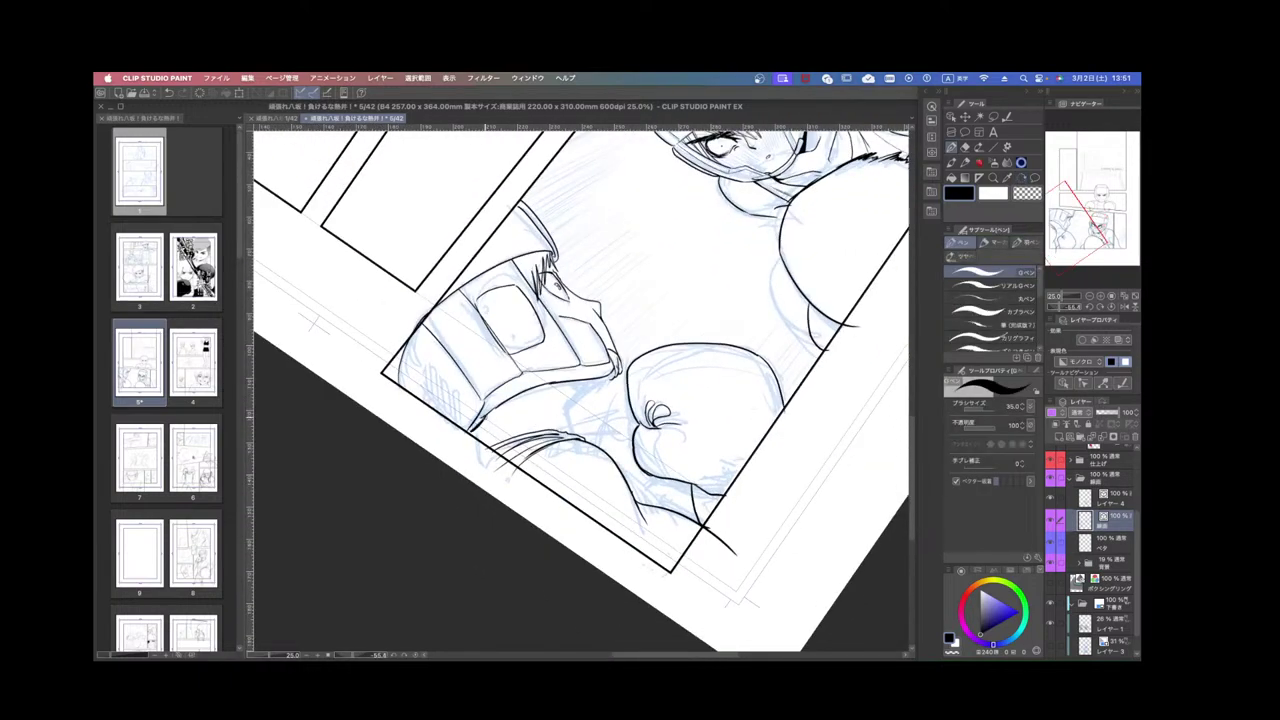
Ink the front neck line from the profile boxer's chin strap to the shoulder, plus a short line down the neck.
mouse_move(620, 394)
left_mouse_down()
mouse_move(594, 404)
mouse_move(562, 387)
left_mouse_up()
key("super+z")
left_click_drag(626, 446, 652, 395)
left_click_drag(568, 407, 608, 376)
key("super+z")
left_click_drag(567, 414, 621, 366)
key("r")
left_click_drag(702, 332, 704, 446)
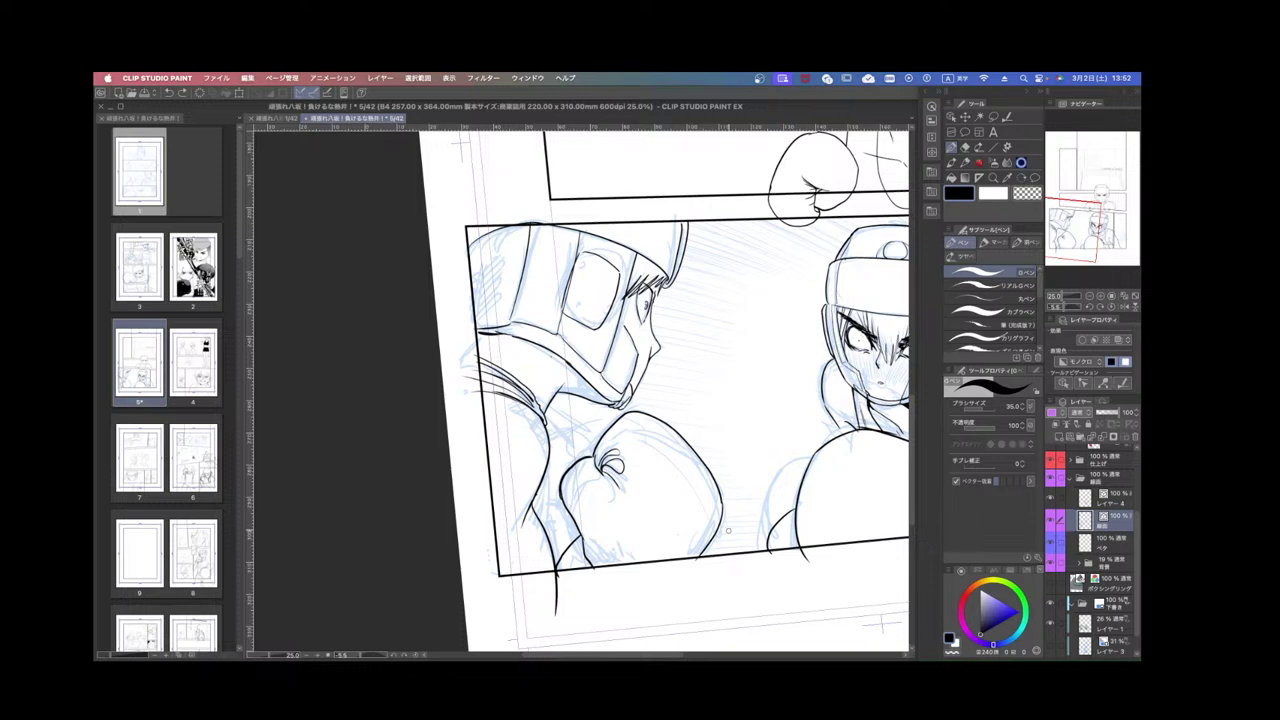
left_click_drag(728, 530, 735, 523)
left_click_drag(533, 353, 540, 404)
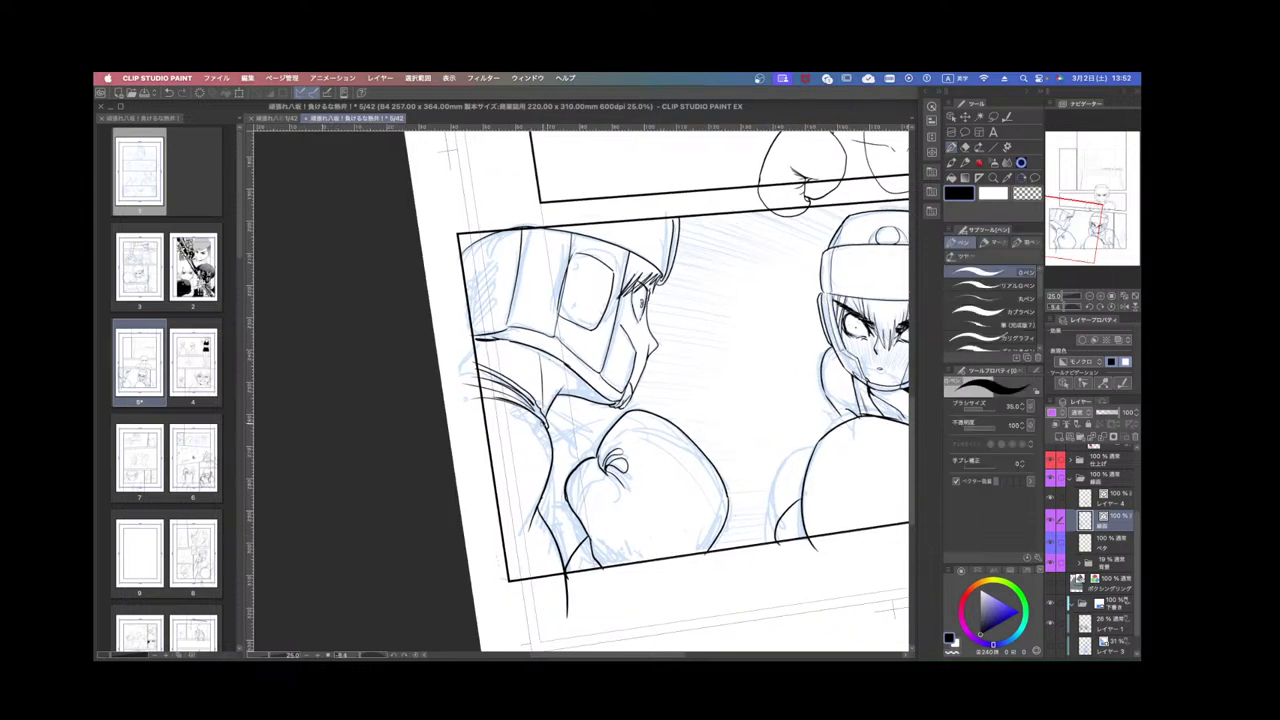
Hide the blue draft sketch folder and check the profile boxer's line art against the rest of the page.
left_click(602, 505, "alt")
left_click(702, 531, "super")
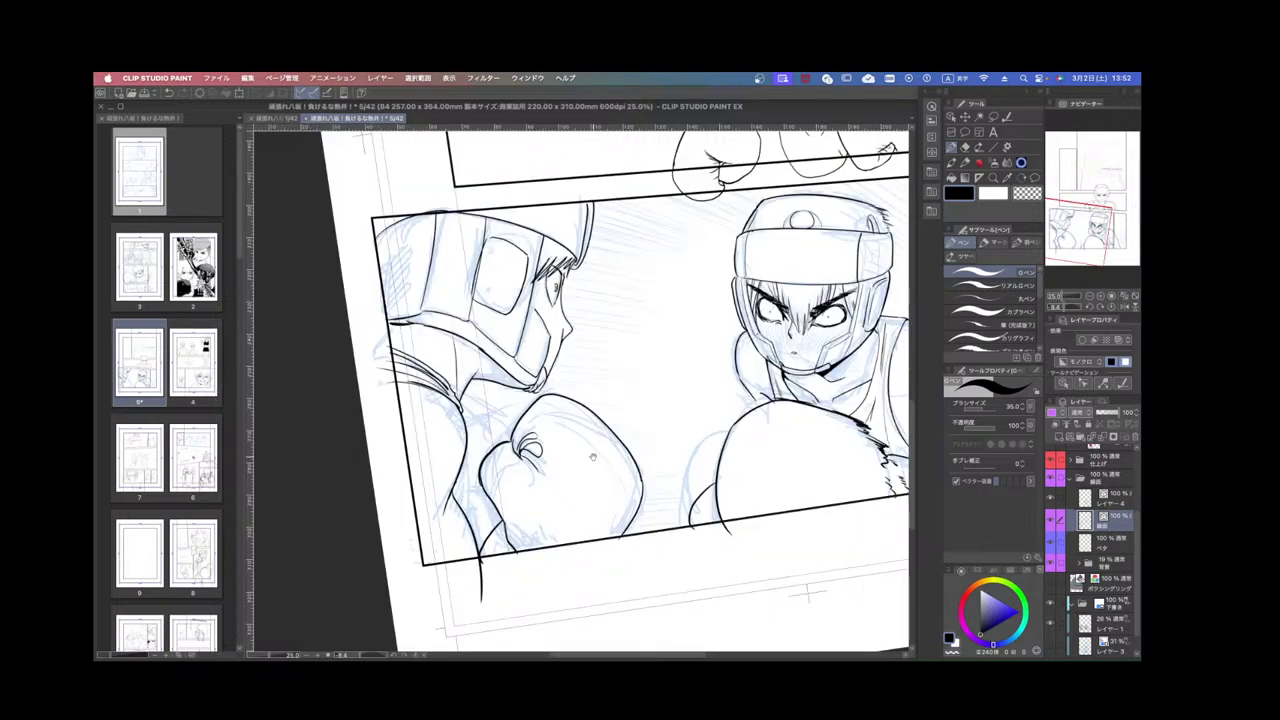
scroll(593, 457, "up", 2)
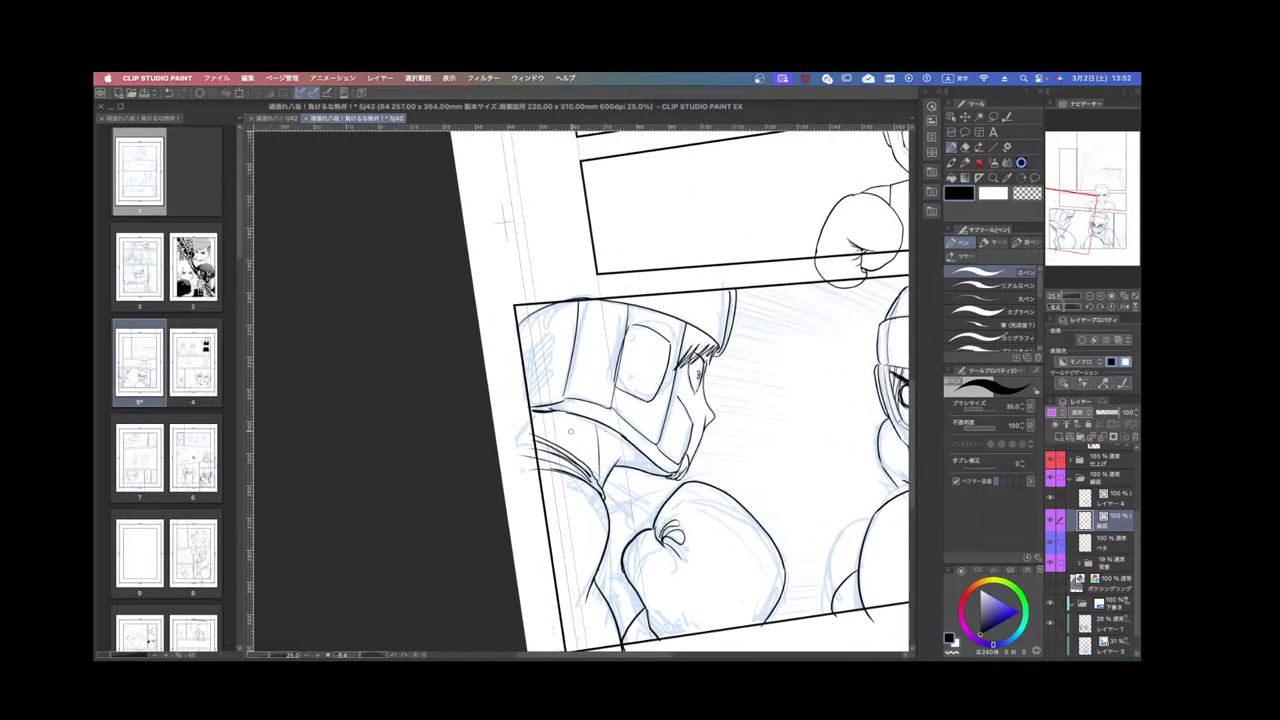
scroll(666, 418, "up", 3)
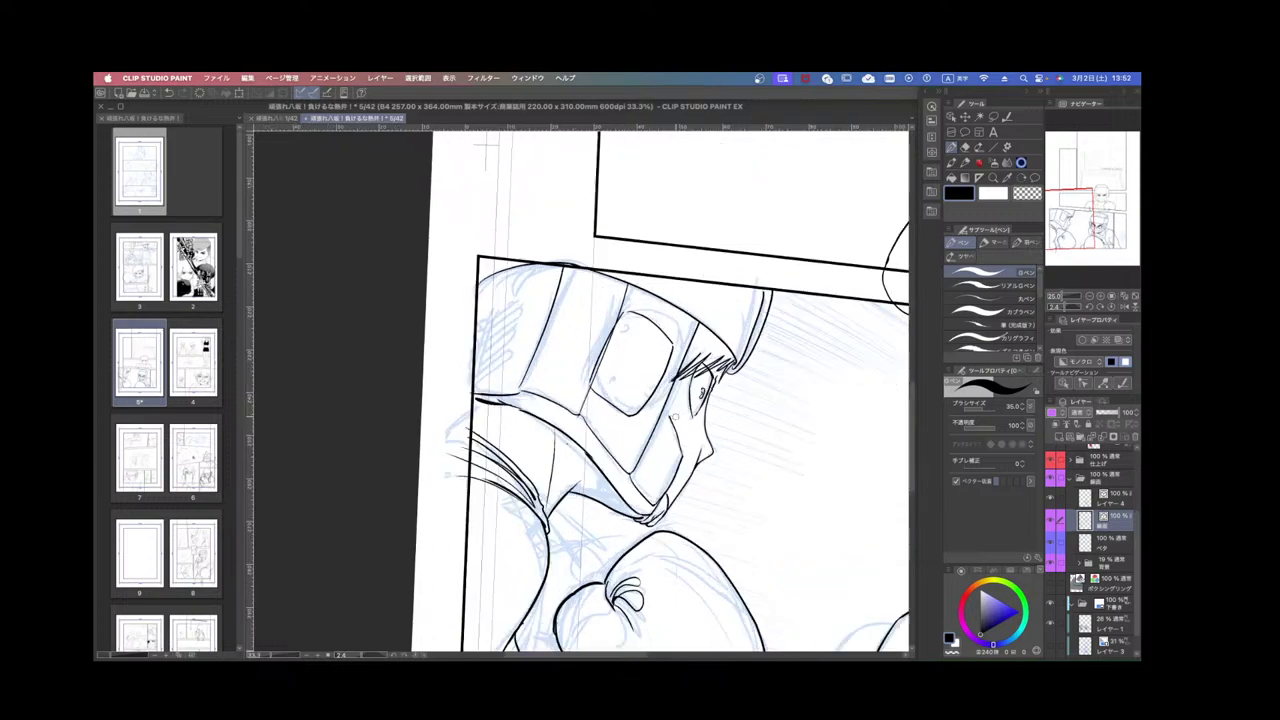
left_click_drag(718, 401, 656, 451)
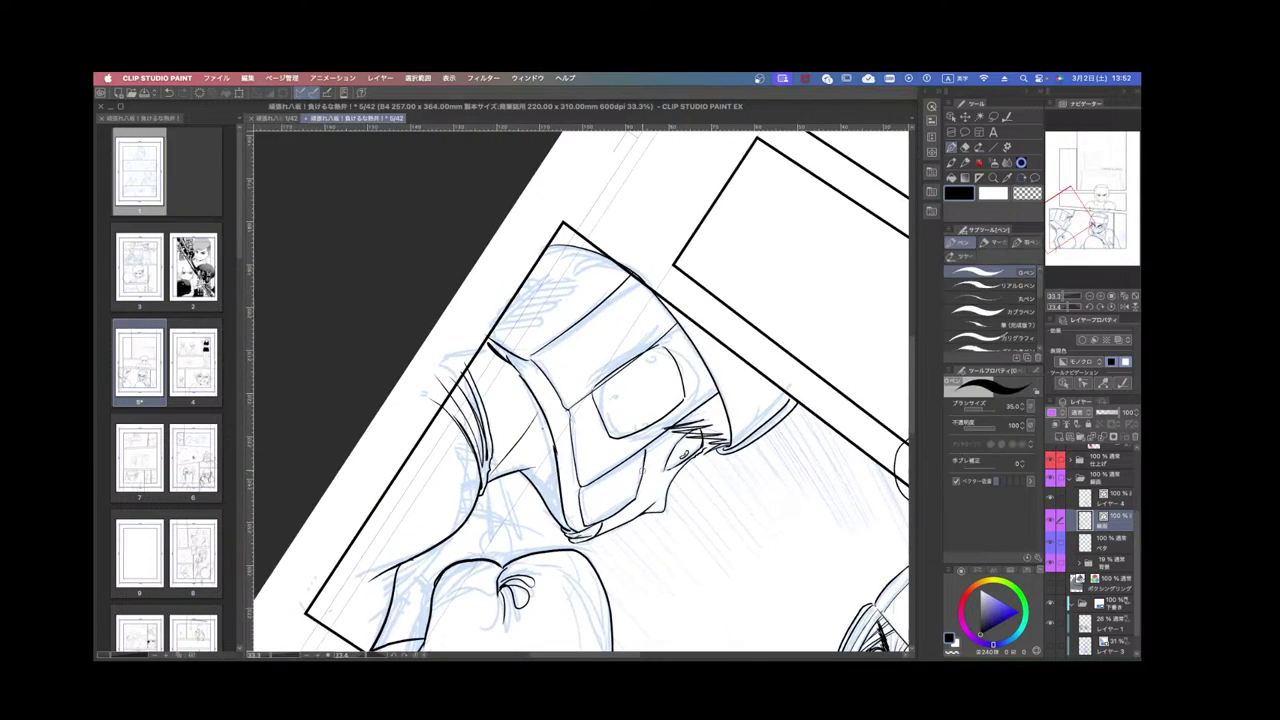
left_click(1051, 605)
key("super+minus")
key("super+minus")
key("super+minus")
left_click_drag(695, 442, 708, 345)
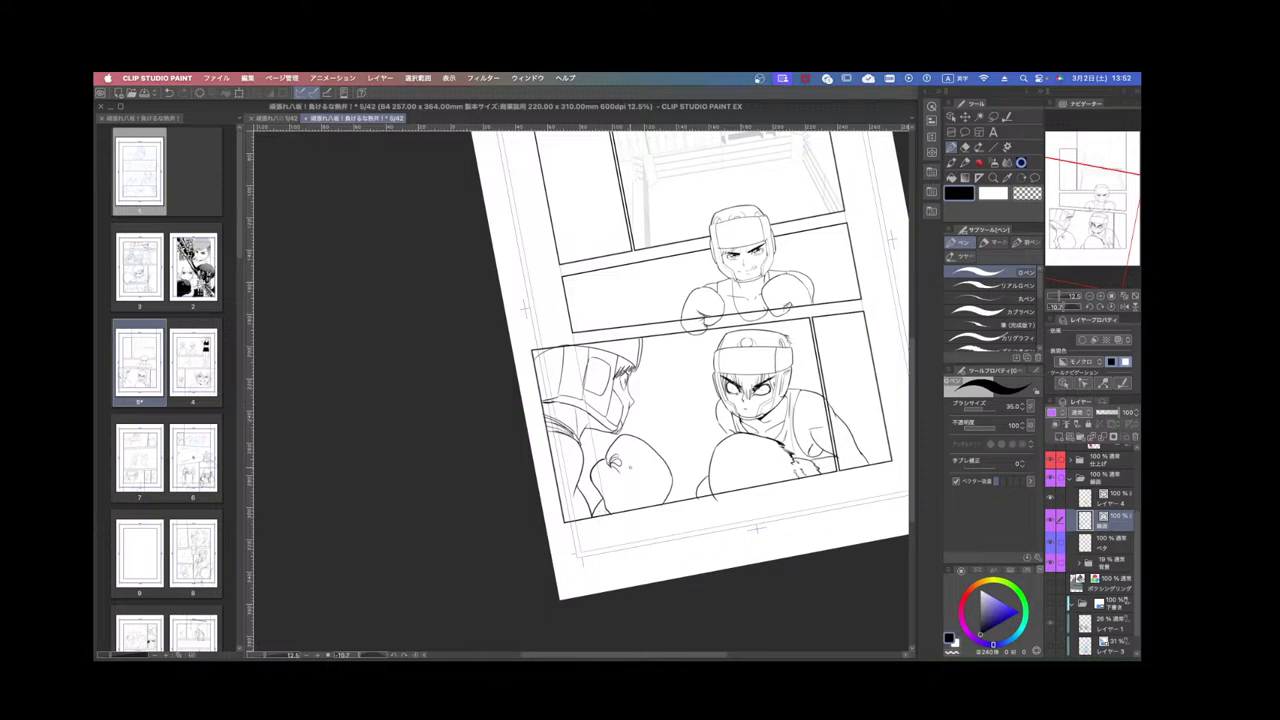
Ink a seam down the profile boxer's glove and add small stitch-like creases around the thumb joint.
key("super+plus")
key("super+plus")
key("super+plus")
left_click_drag(584, 548, 600, 563)
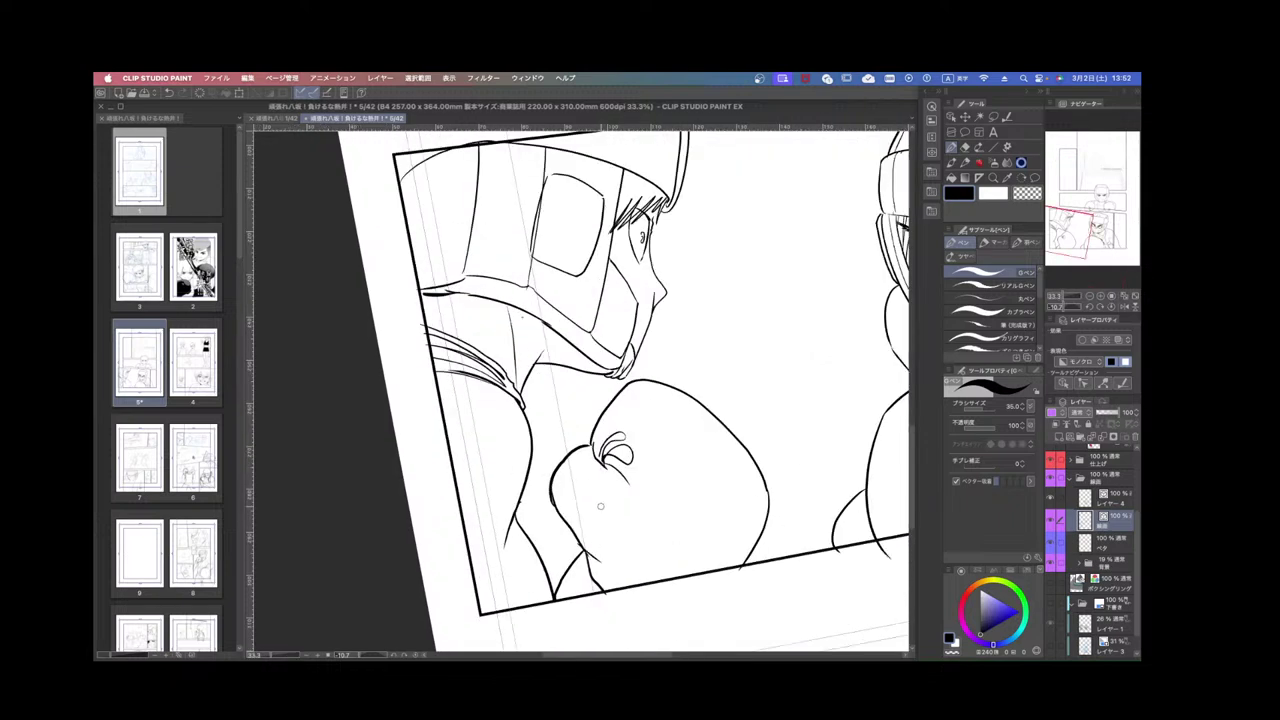
left_click_drag(603, 466, 606, 592)
left_click_drag(598, 456, 603, 439)
left_click_drag(618, 474, 626, 458)
scroll(774, 494, "down", 3)
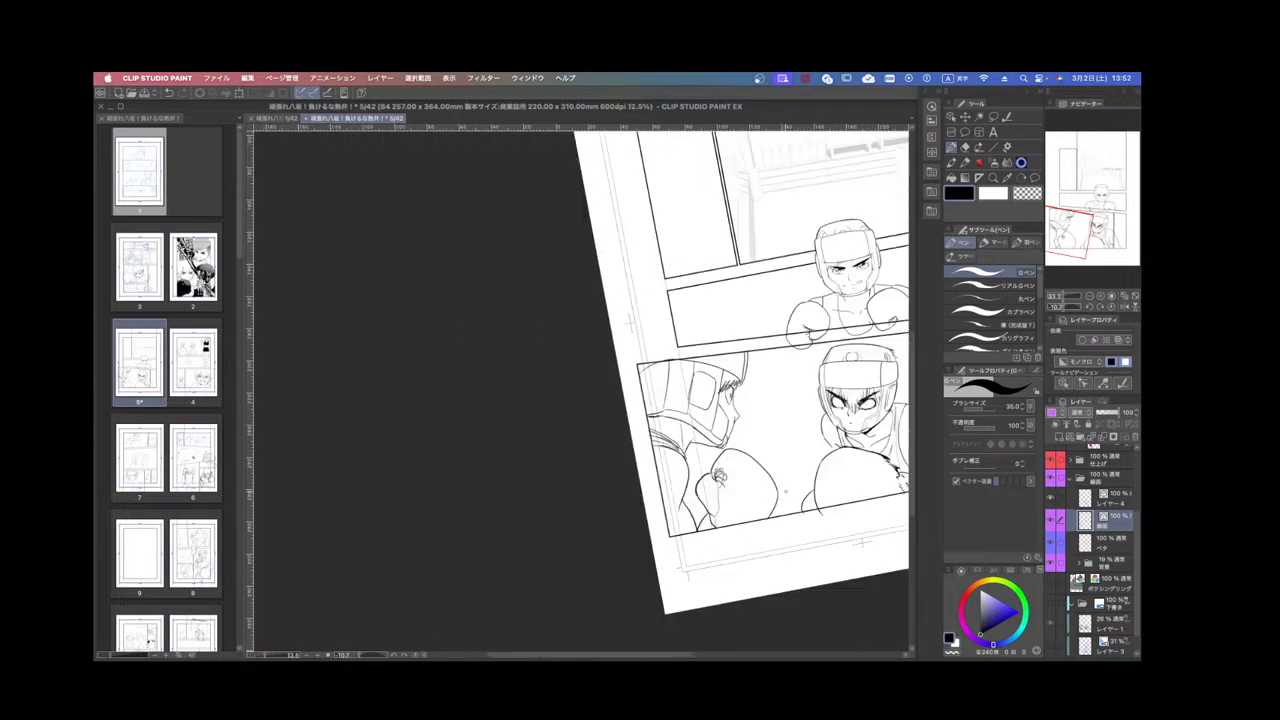
left_click_drag(788, 472, 688, 491)
Reinforce the upper end of the headgear seam beside the hair, where it meets the brim.
scroll(660, 437, "up", 3)
key("shift+space")
mouse_move(650, 420)
left_mouse_down()
mouse_move(660, 382)
mouse_move(660, 404)
left_mouse_up()
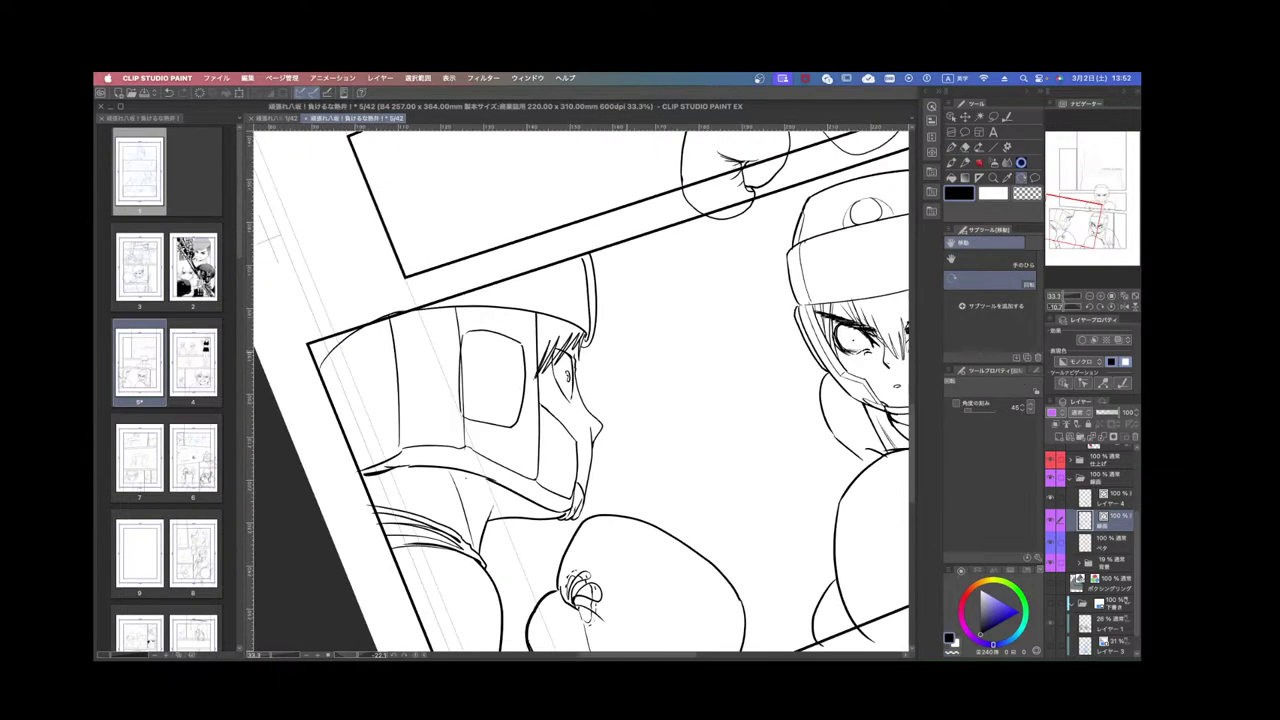
scroll(535, 316, "up", 1)
left_click_drag(541, 311, 540, 338)
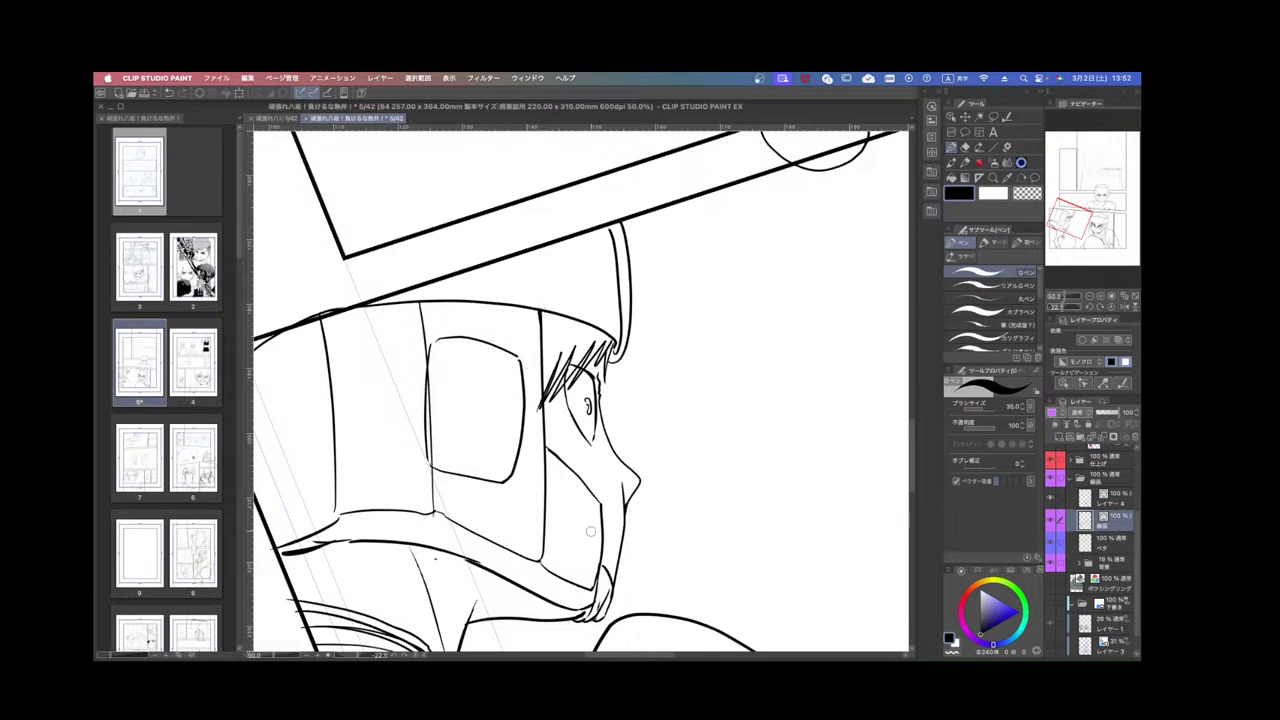
left_click_drag(423, 435, 429, 464)
key("super+z")
scroll(441, 399, "down", 4)
scroll(626, 392, "up", 2)
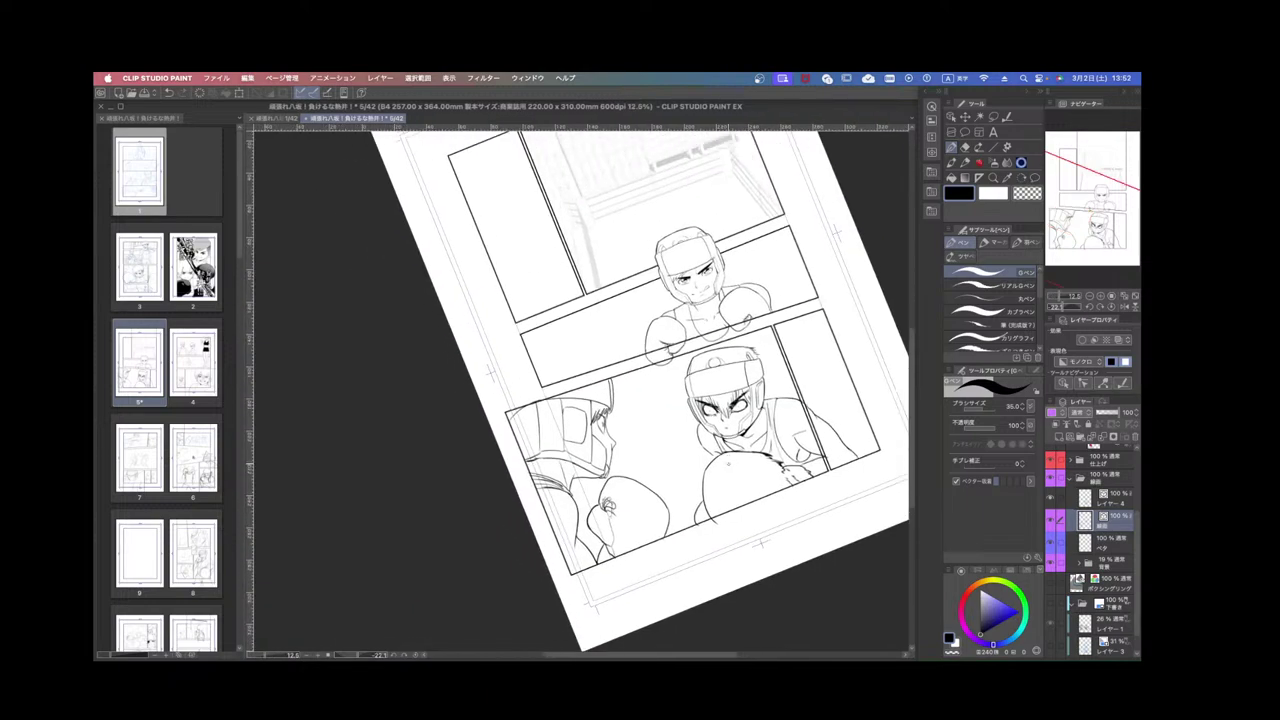
Ink an inner contour line inside the rounded rectangular ear opening of the profile boxer's headgear.
scroll(728, 464, "up", 6)
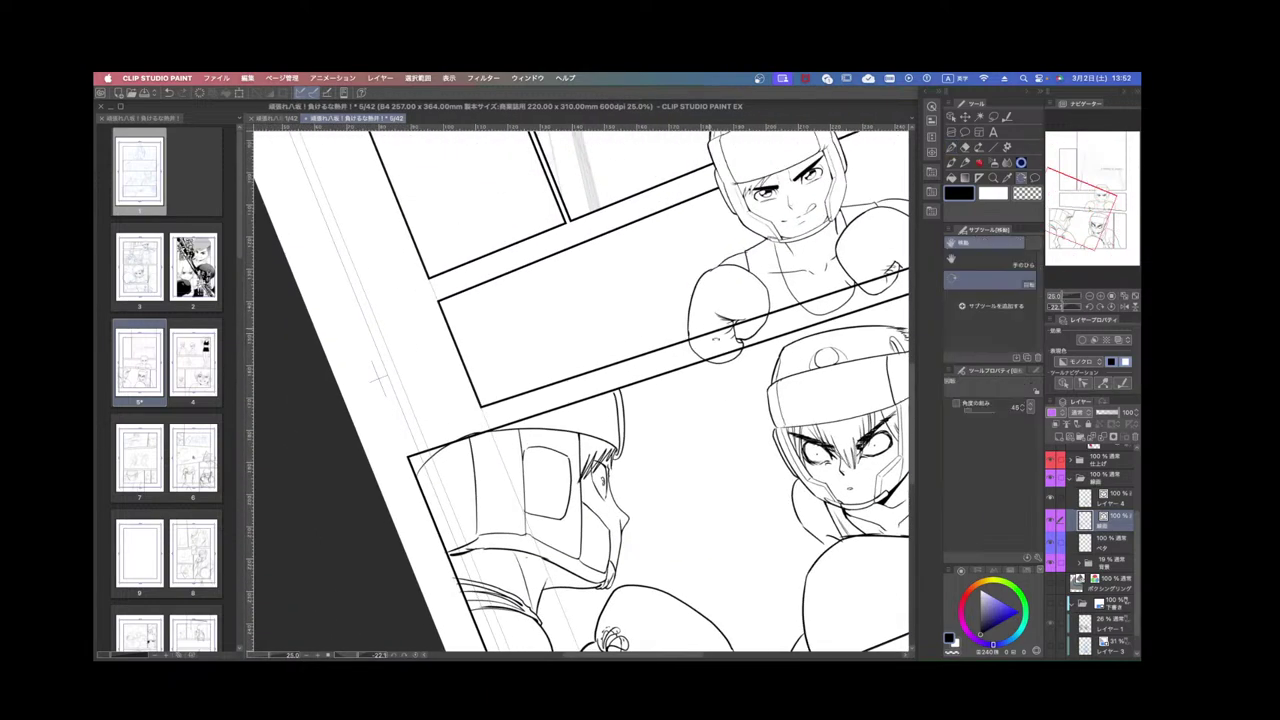
scroll(531, 361, "up", 2)
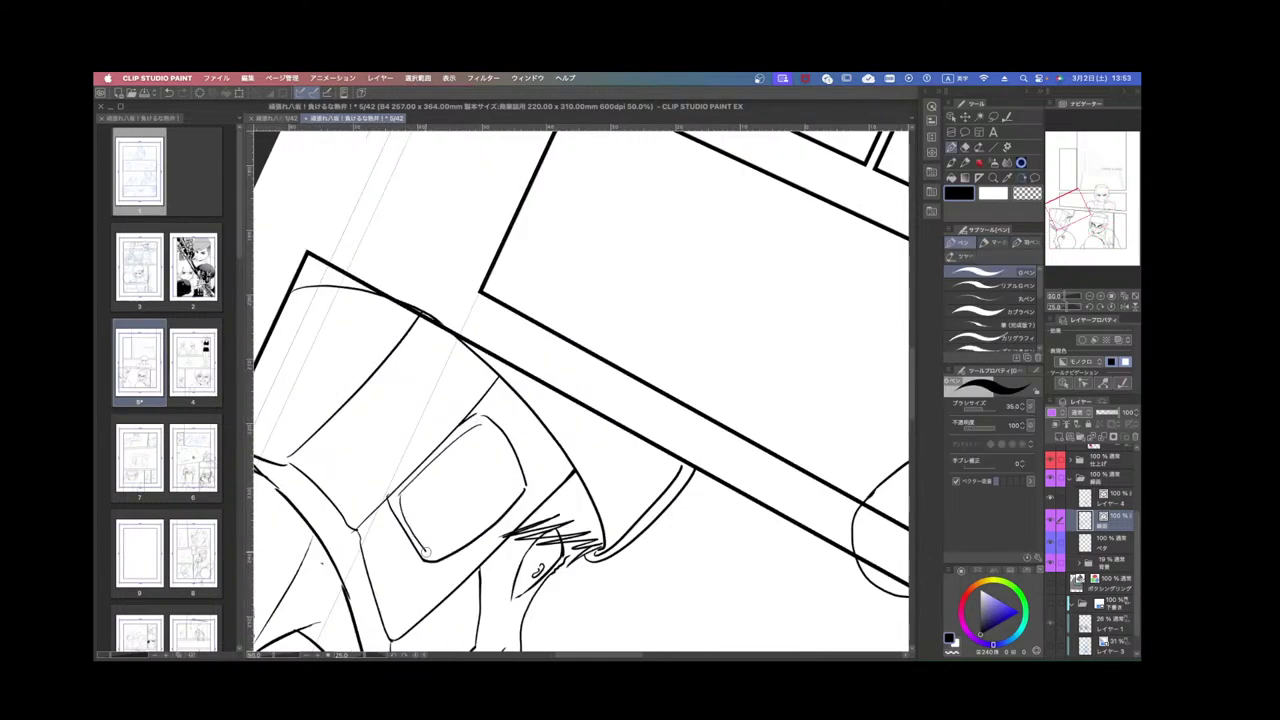
key("r")
left_click_drag(620, 486, 455, 491)
left_click_drag(371, 321, 410, 266)
key("super+z")
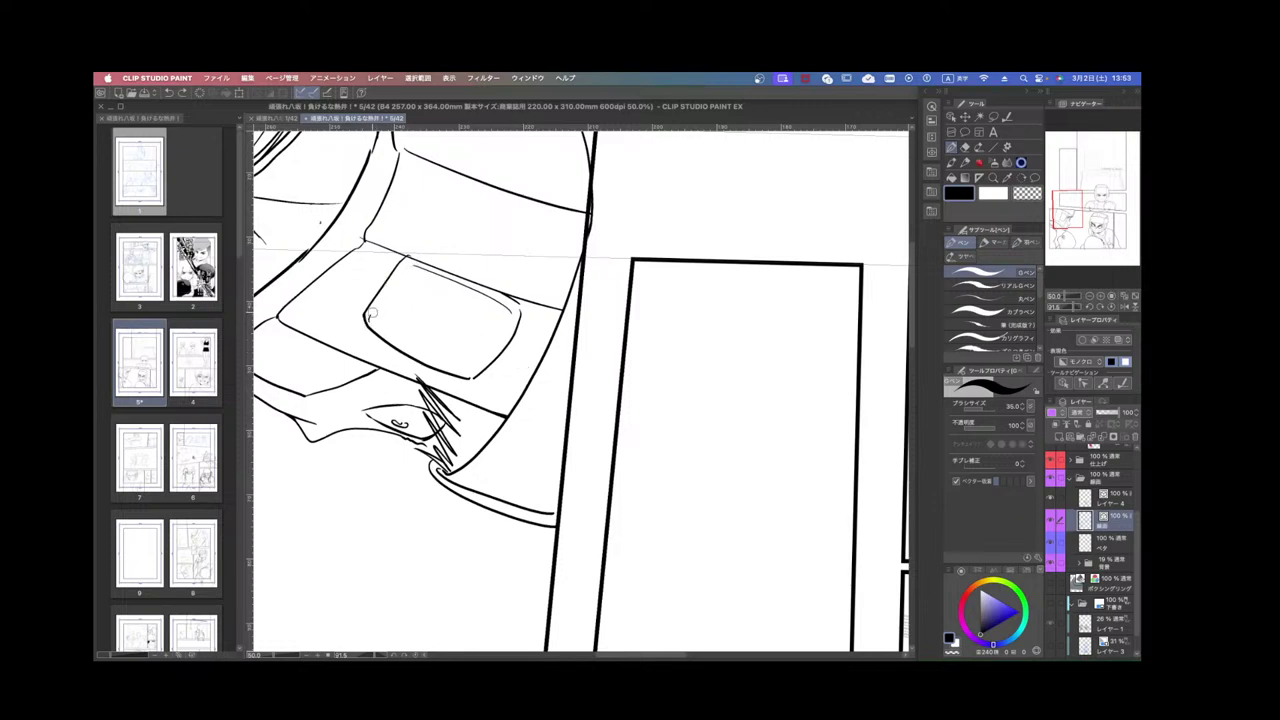
left_click_drag(373, 313, 414, 265)
left_click_drag(470, 376, 515, 315)
Thicken the corners where the headgear's side seams meet, below the ear opening and along the cheek guard.
scroll(526, 338, "down", 2)
key("r")
mouse_move(638, 455)
left_mouse_down()
mouse_move(645, 389)
mouse_move(680, 312)
left_mouse_up()
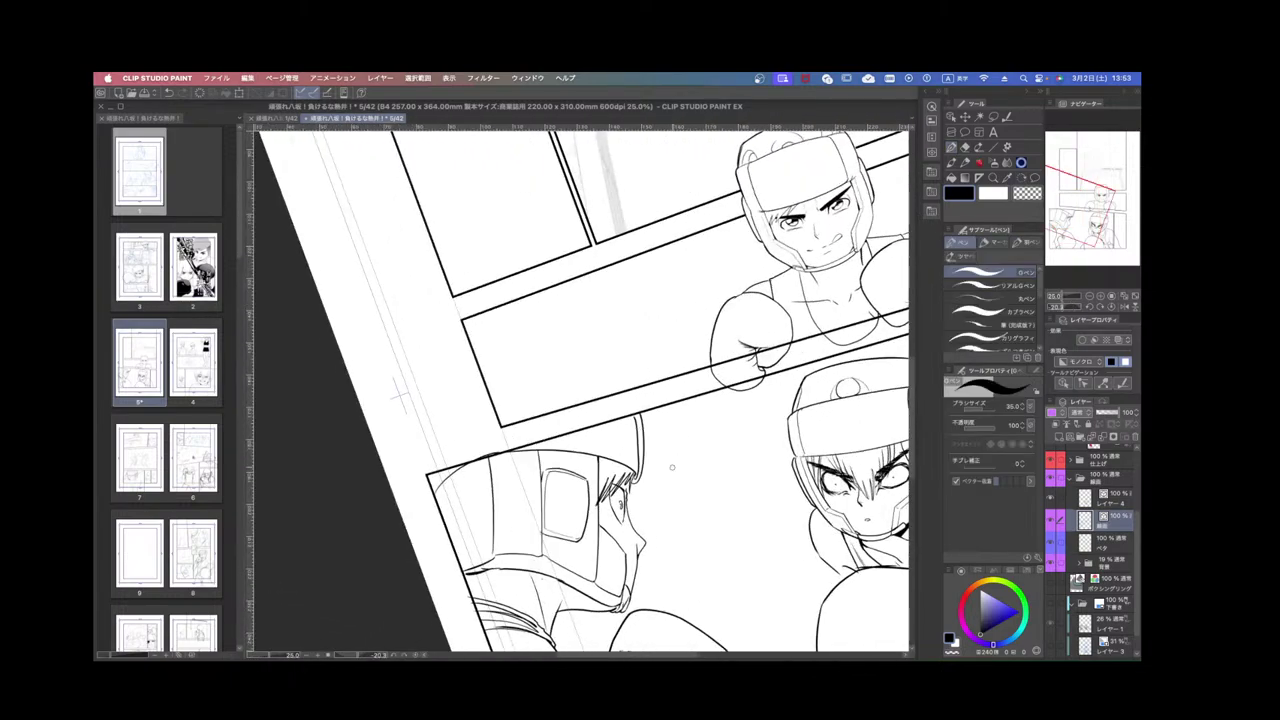
scroll(668, 598, "up", 1)
key("r")
left_click_drag(680, 603, 802, 440)
key("p")
key("ctrl+plus")
key("ctrl+plus")
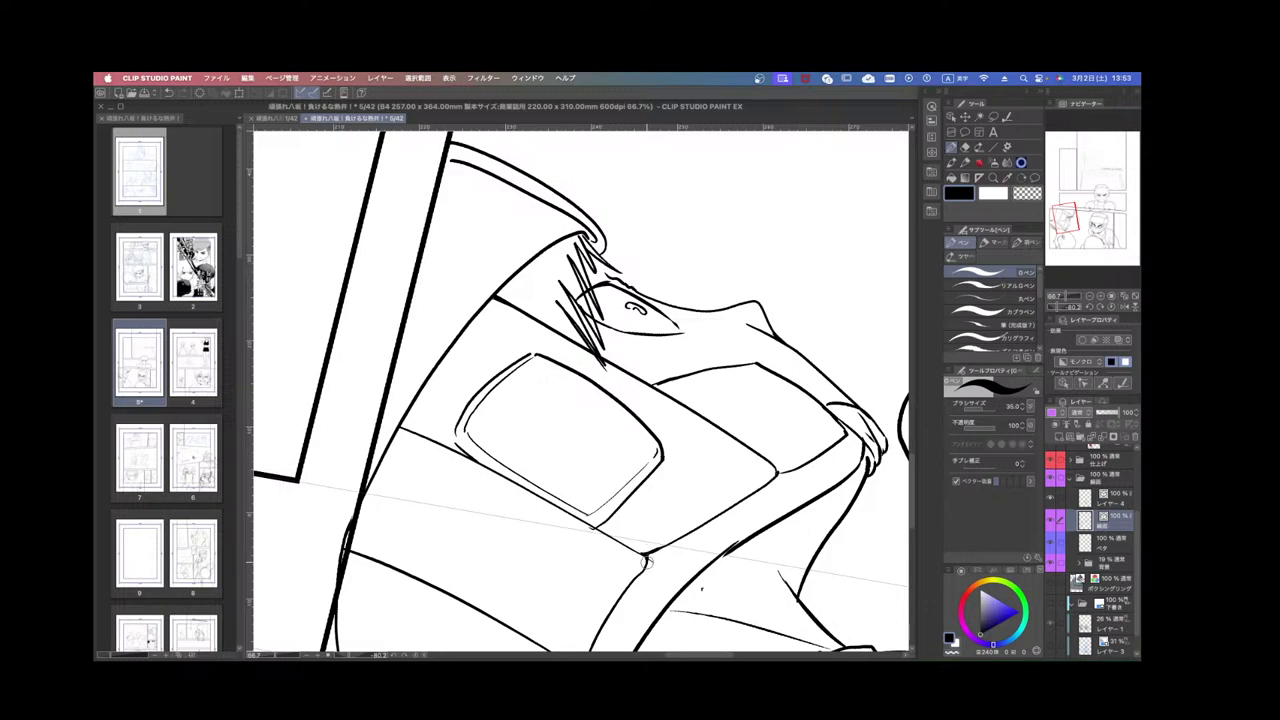
scroll(682, 508, "down", 2)
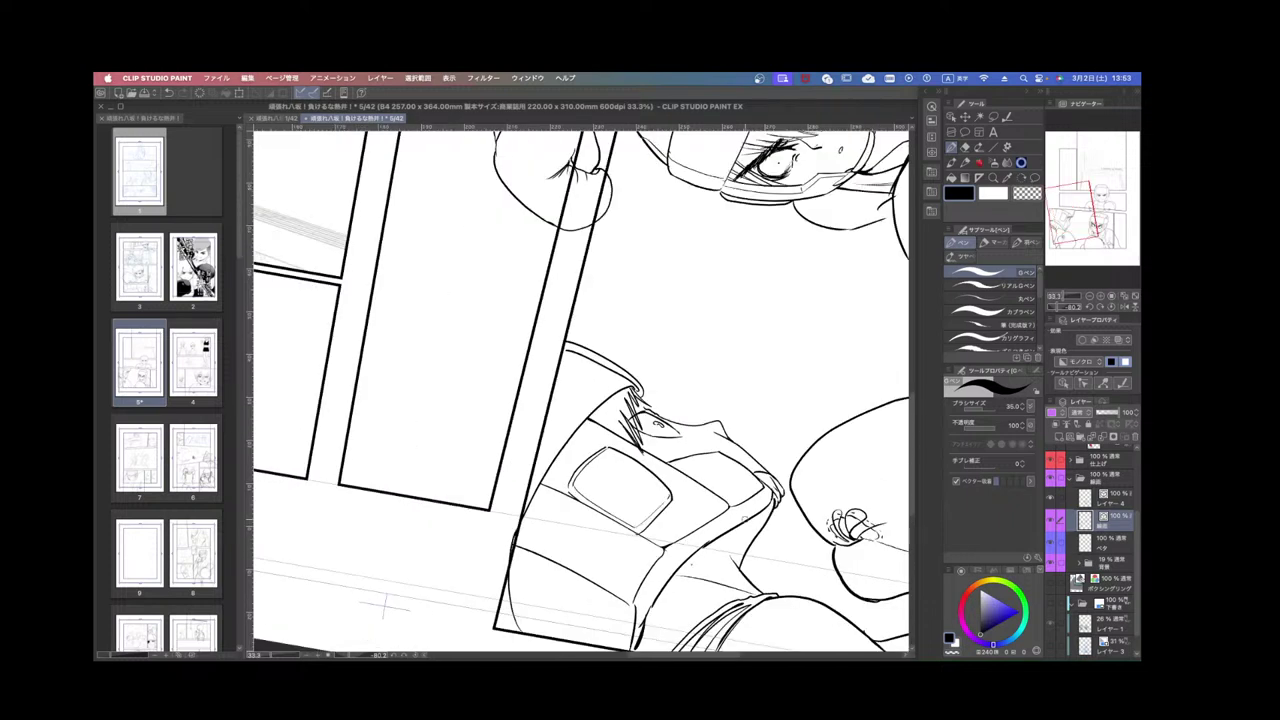
scroll(740, 474, "up", 2)
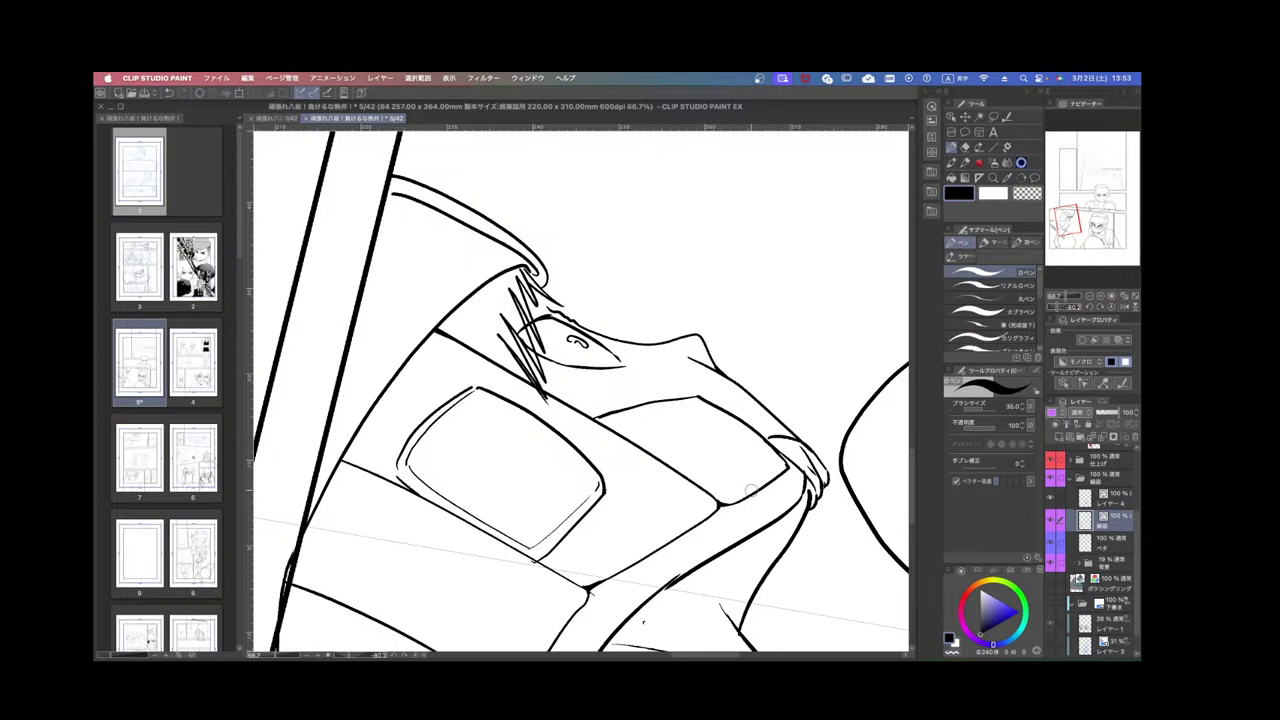
Redraw the front edge of the headgear's cheek guard as one smooth curve from below the eye to the chin strap.
scroll(751, 487, "down", 2)
key("r")
left_click_drag(766, 450, 741, 307)
scroll(740, 303, "up", 2)
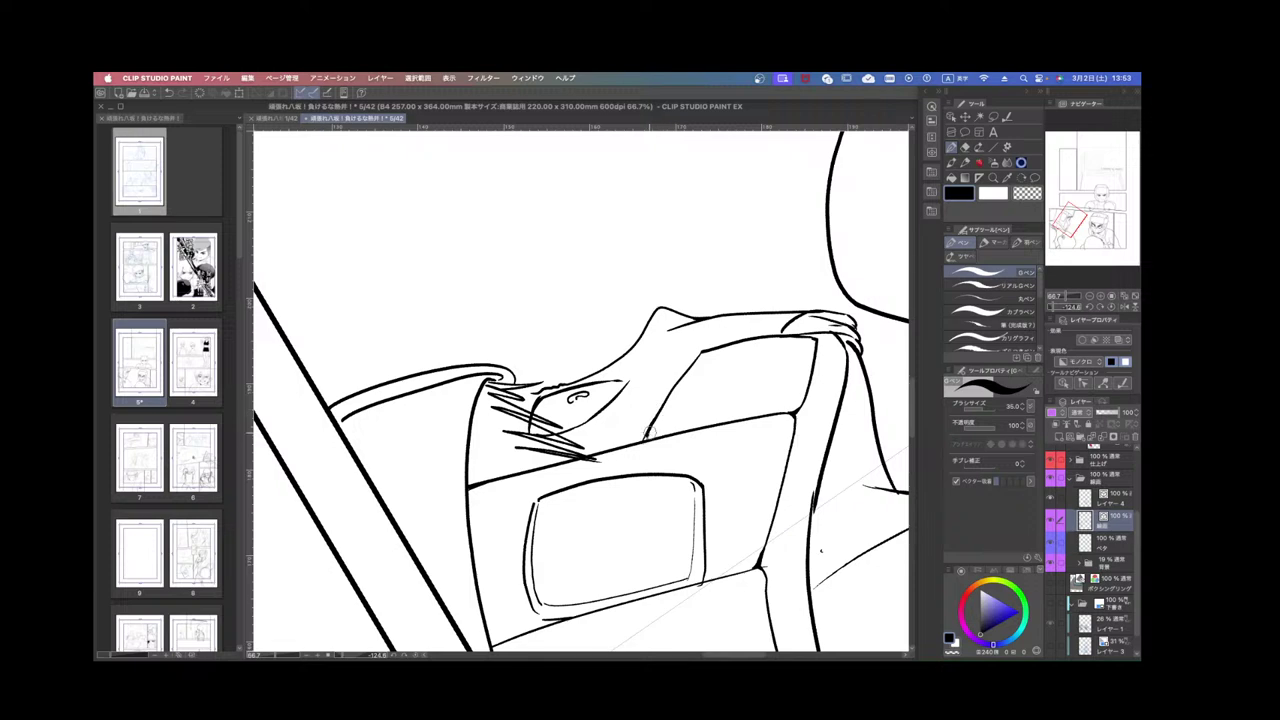
mouse_move(646, 438)
left_mouse_down()
mouse_move(724, 355)
mouse_move(688, 358)
left_mouse_up()
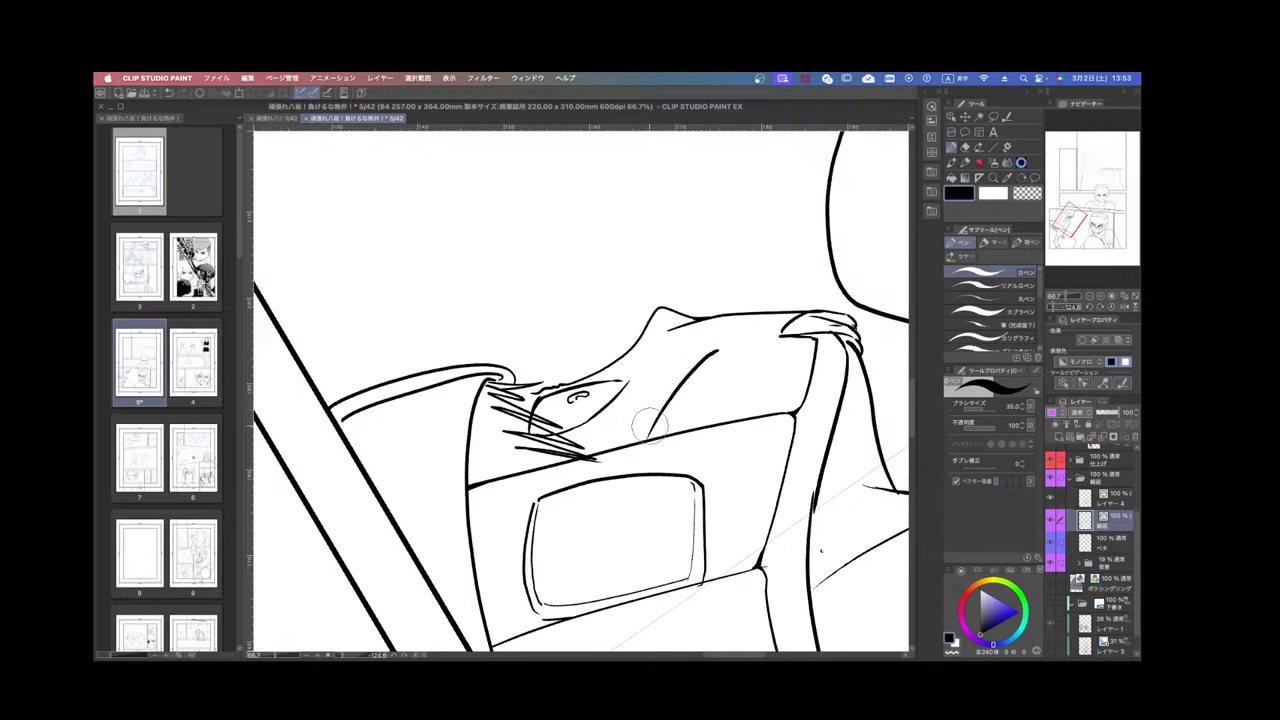
left_click_drag(693, 417, 706, 384)
left_click_drag(702, 317, 780, 280)
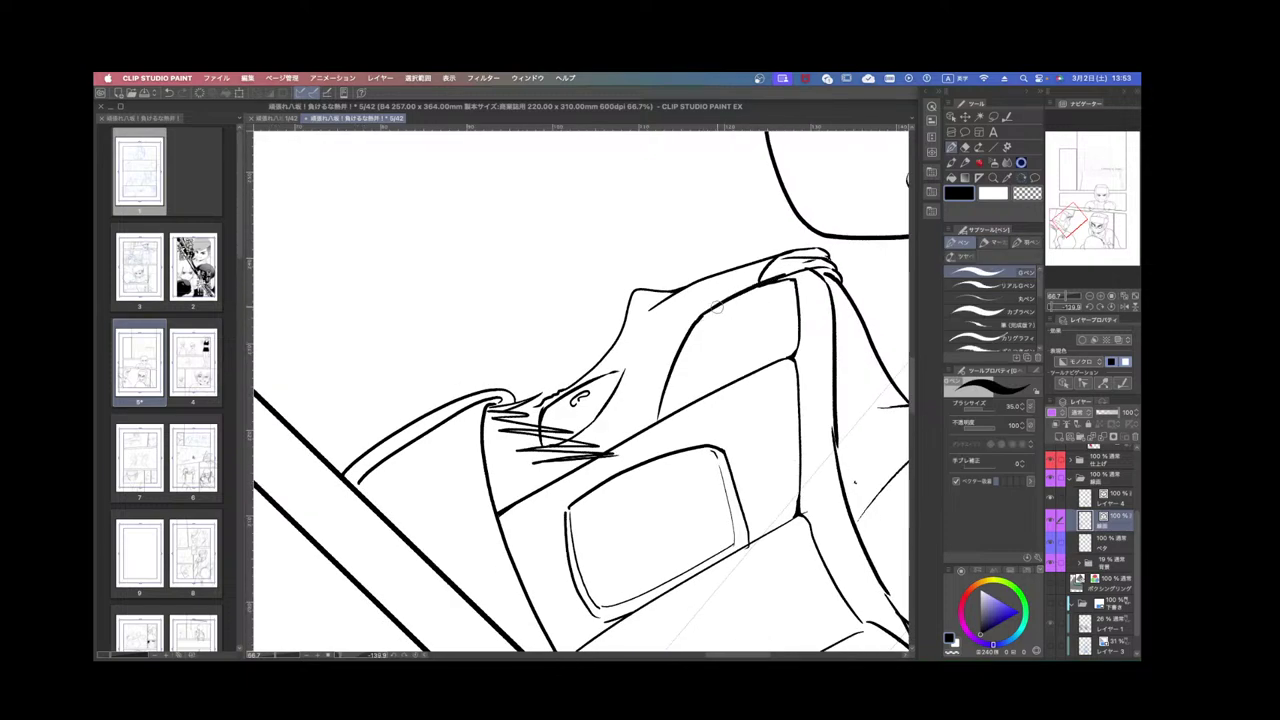
key("super+z")
mouse_move(696, 321)
left_mouse_down()
mouse_move(787, 280)
mouse_move(798, 368)
mouse_move(650, 500)
left_mouse_up()
key("super+minus")
key("super+minus")
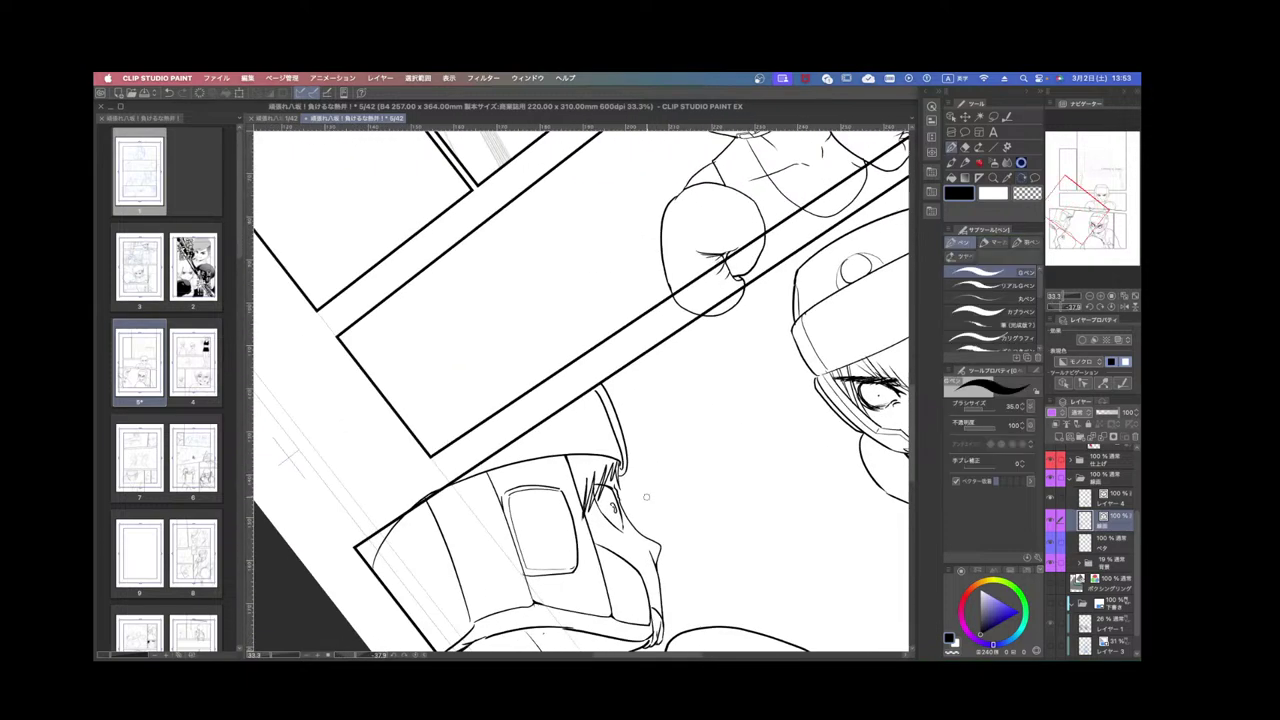
Touch up the profile boxer's forehead line between the headgear brim and the eye.
key("super+plus")
key("super+plus")
left_click_drag(613, 452, 621, 493)
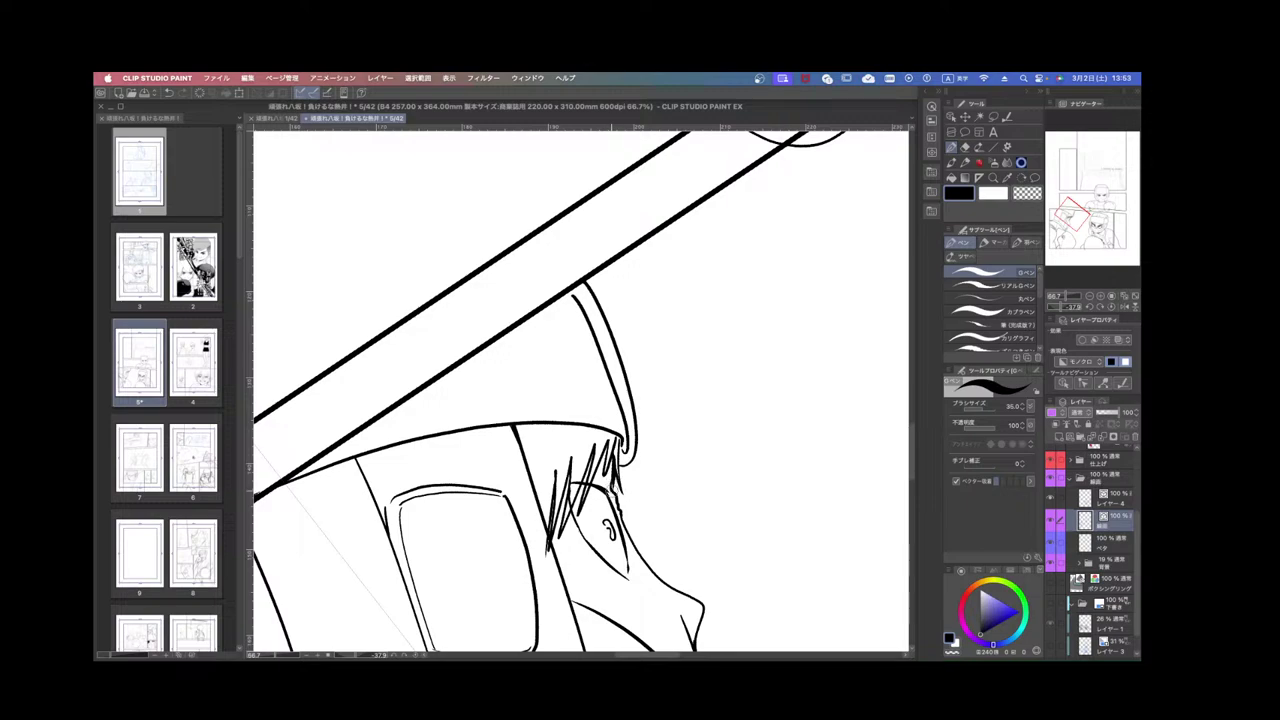
key("super+minus")
key("super+minus")
mouse_move(690, 445)
left_mouse_down()
mouse_move(694, 501)
mouse_move(712, 455)
left_mouse_up()
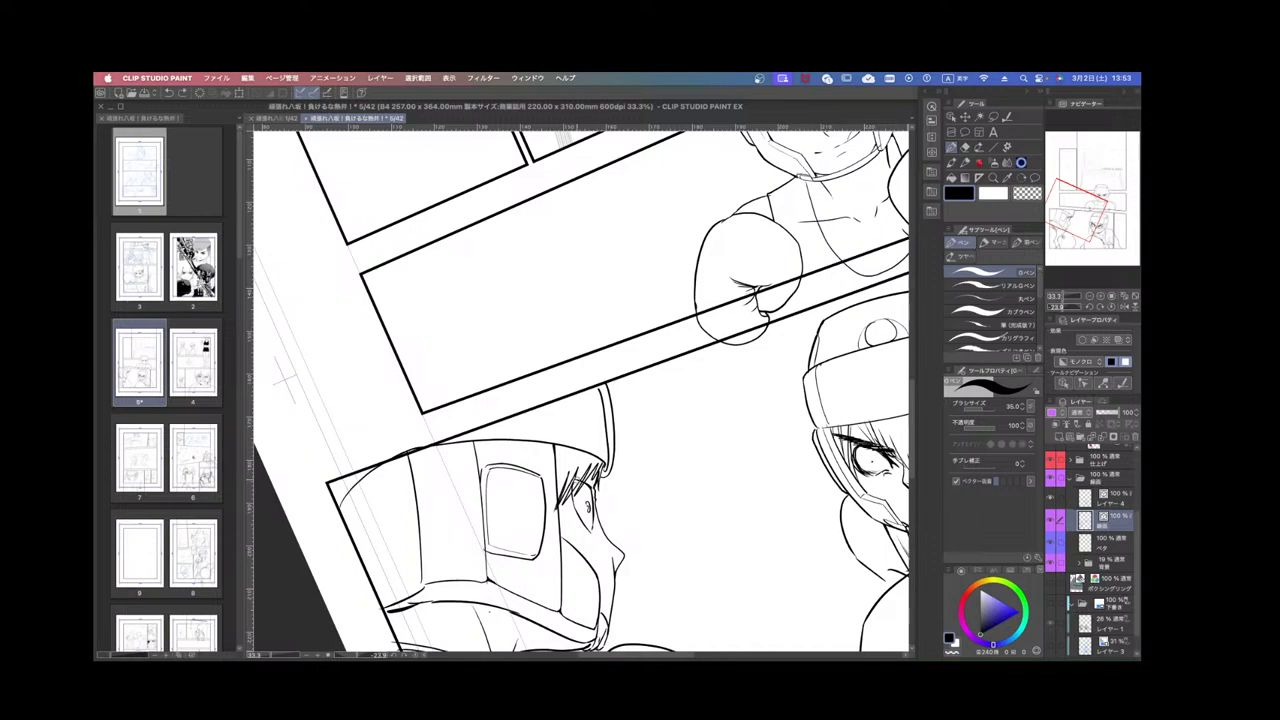
Ink the profile boxer's small mouth line below the nose, checking the face against the whole page.
key("super+minus")
key("super+minus")
key("super+minus")
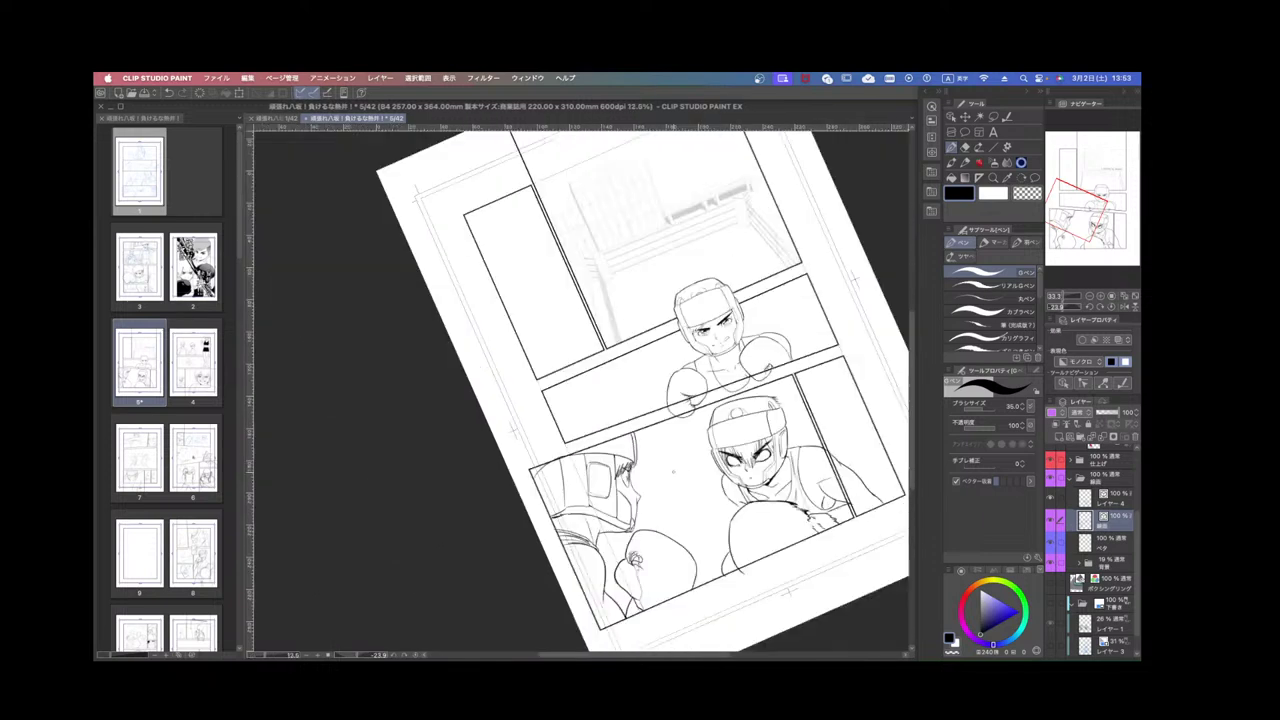
left_click_drag(641, 450, 593, 424)
key("super+plus")
key("super+plus")
key("super+plus")
left_click_drag(651, 523, 575, 518)
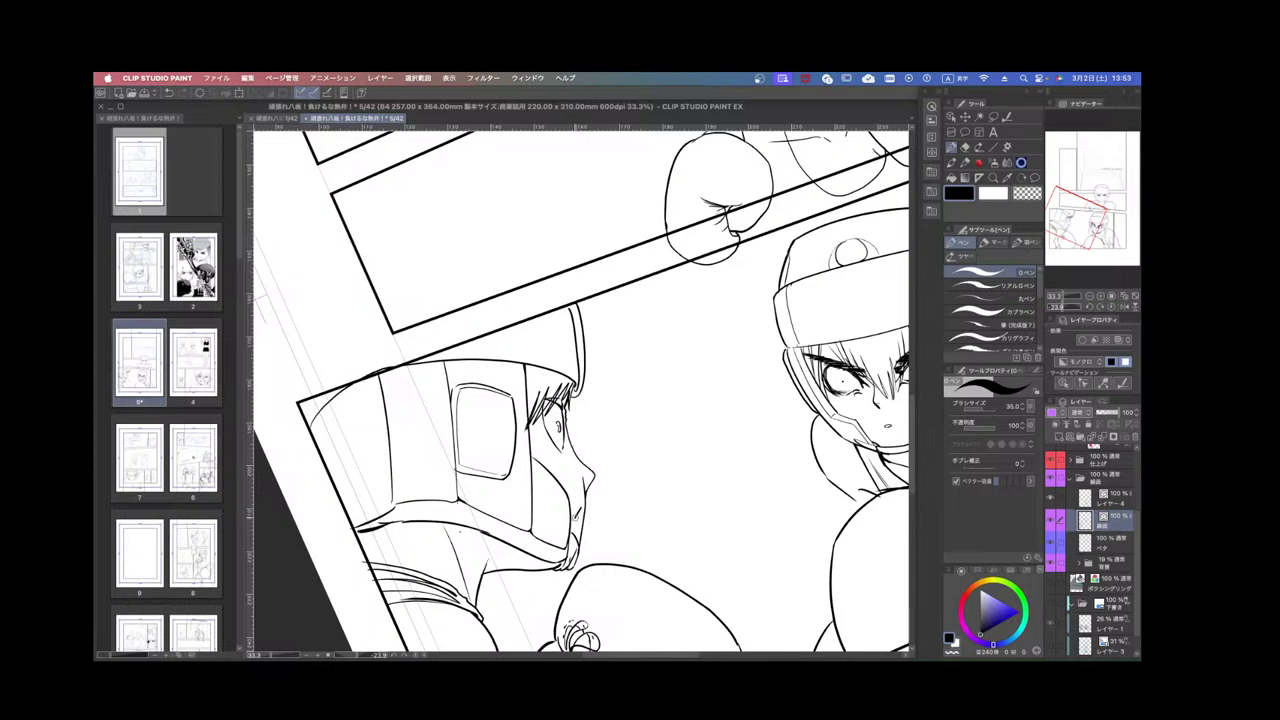
scroll(586, 503, "down", 3)
scroll(616, 497, "up", 2)
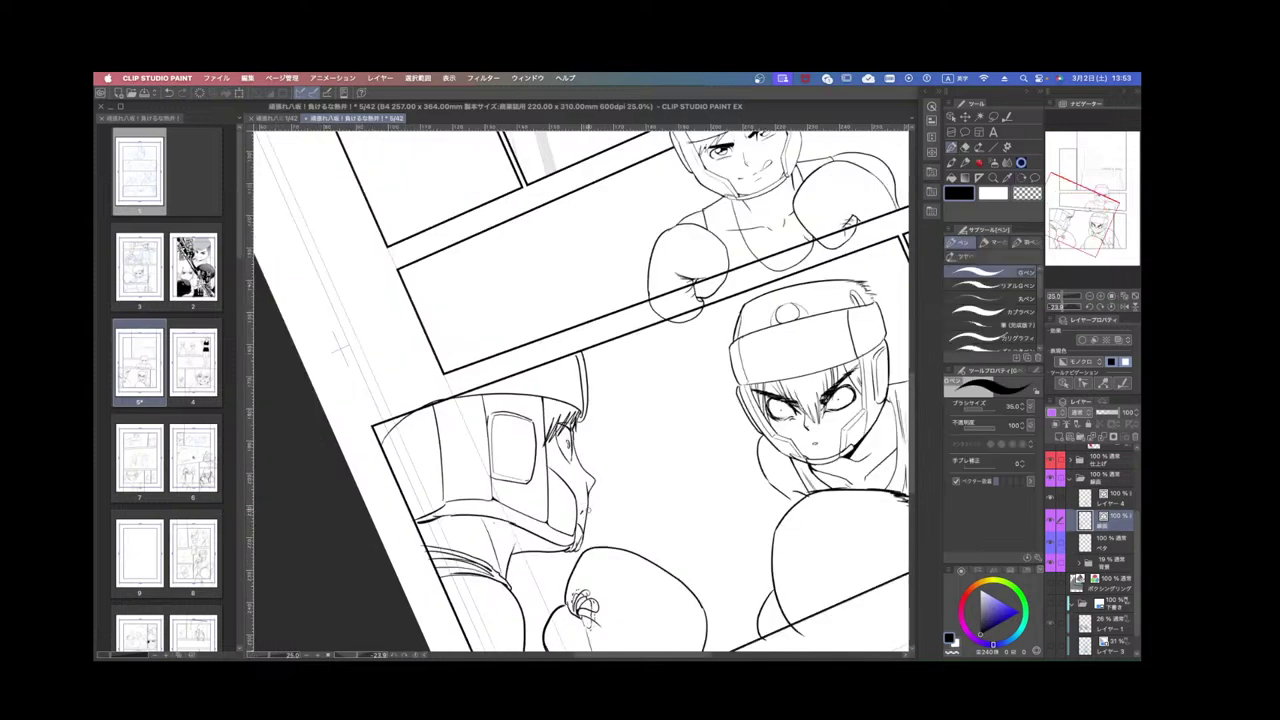
left_click_drag(593, 493, 575, 494)
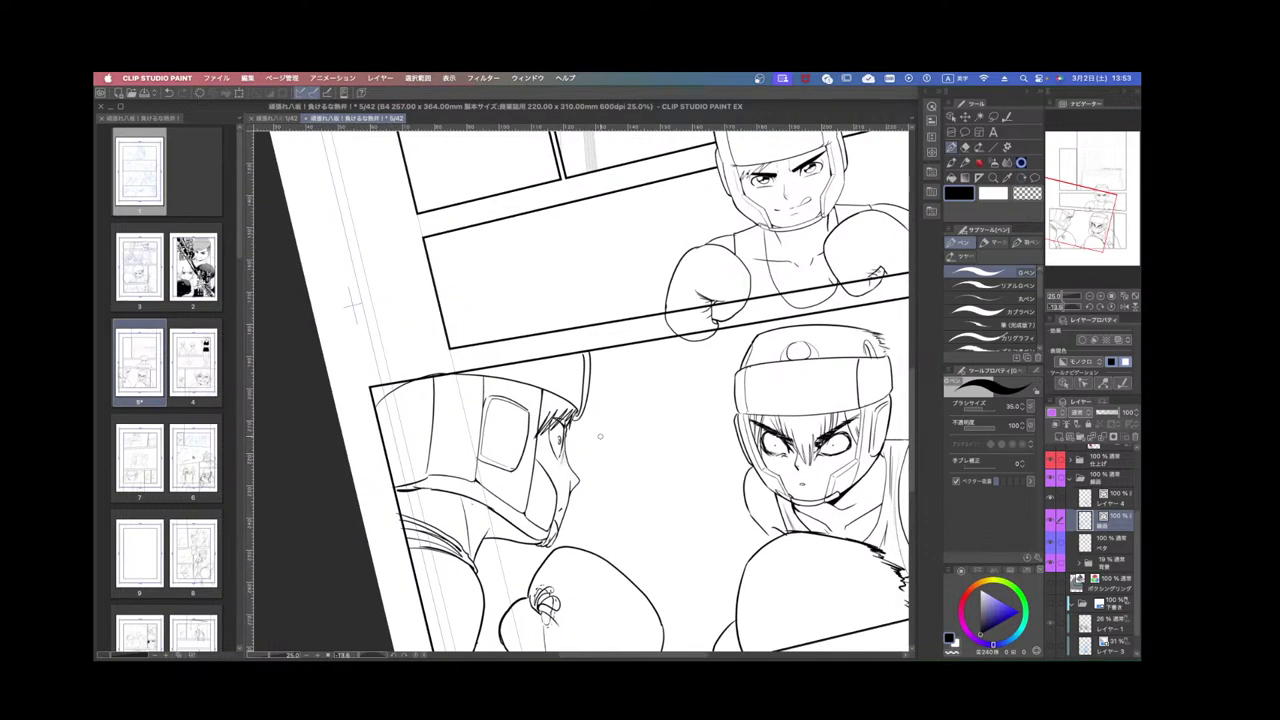
Switch to the ベタ layer and add solid black strokes beneath the hair strands beside the profile boxer's eye.
left_click(1110, 538)
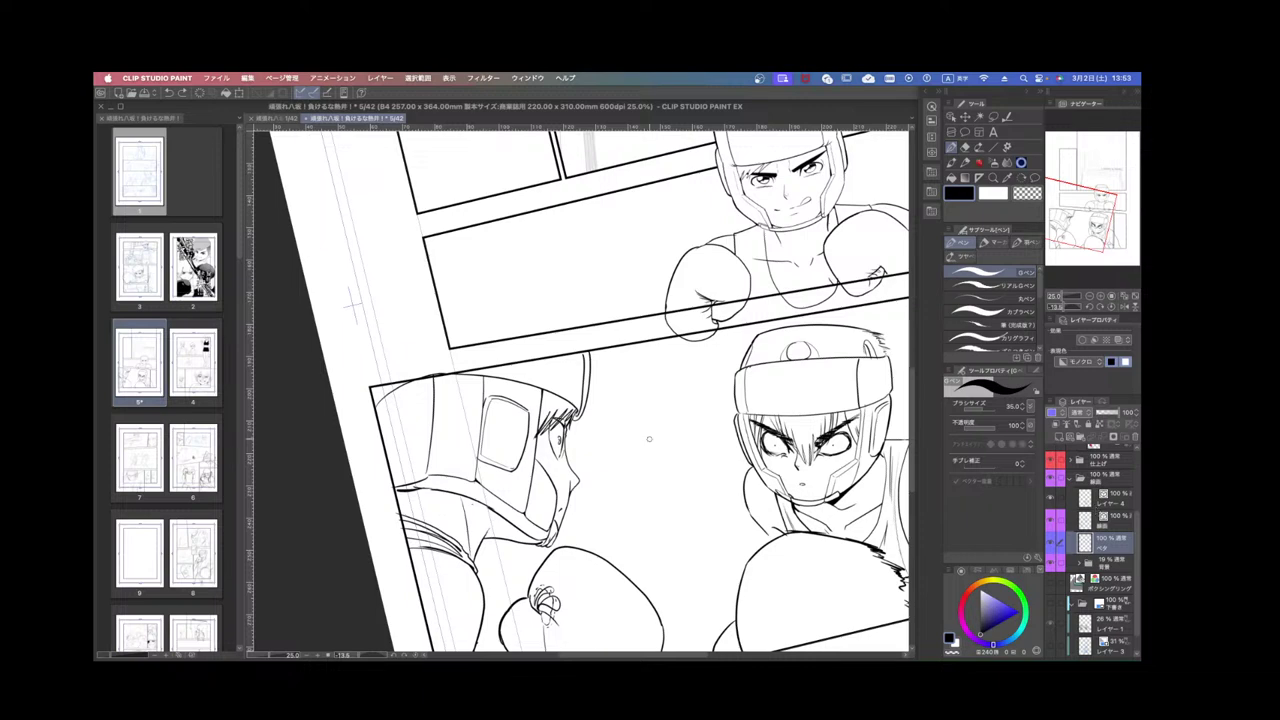
left_click_drag(547, 444, 552, 458)
left_click_drag(550, 431, 558, 466)
scroll(815, 395, "down", 1)
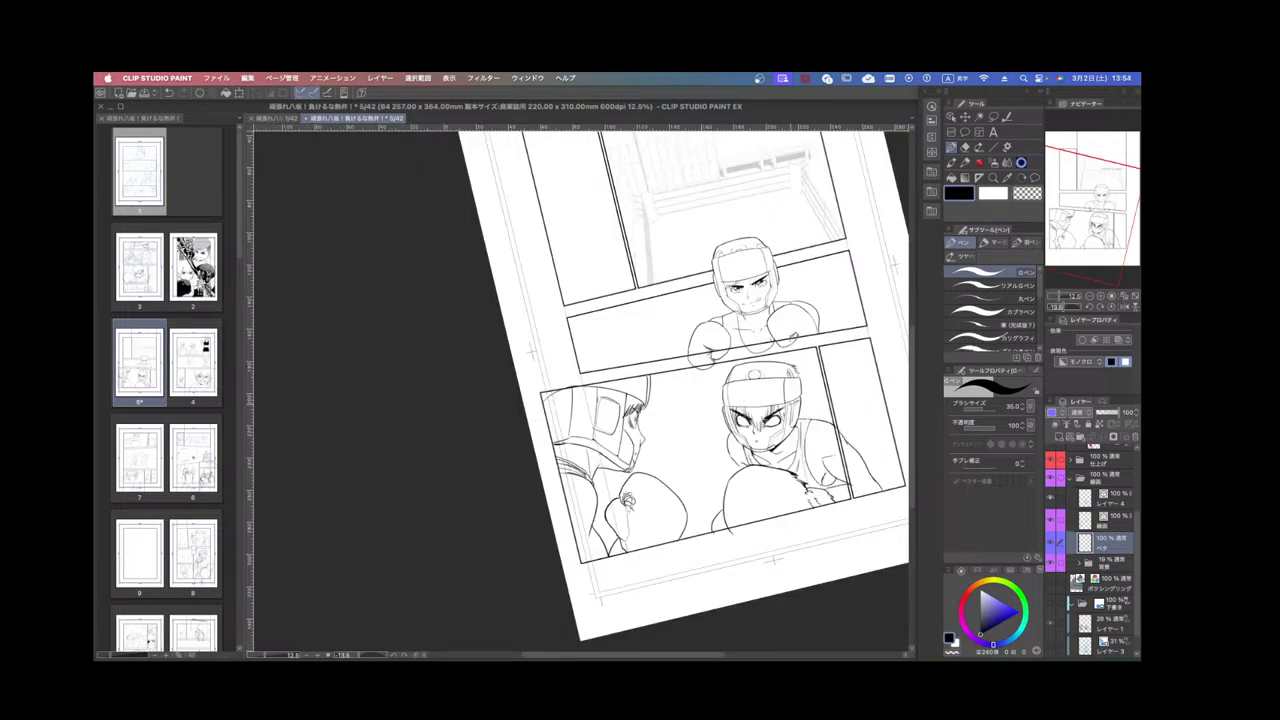
Raise the top curve of the front-facing boxer's headgear slightly in the lower panel and save the page.
scroll(820, 395, "up", 1)
key("r")
left_click_drag(790, 416, 863, 476)
scroll(757, 518, "down", 2)
key("r")
scroll(863, 476, "up", 3)
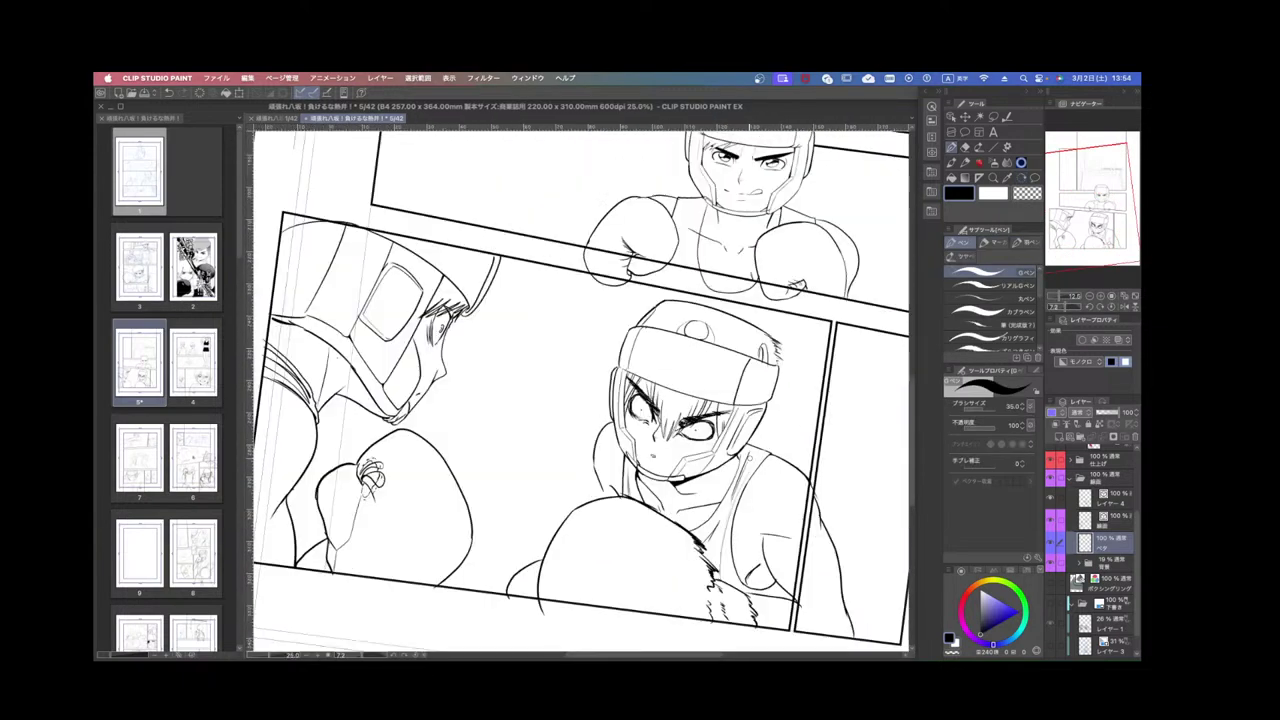
key("r")
left_click_drag(808, 537, 834, 492)
scroll(816, 520, "down", 2)
scroll(806, 518, "up", 3)
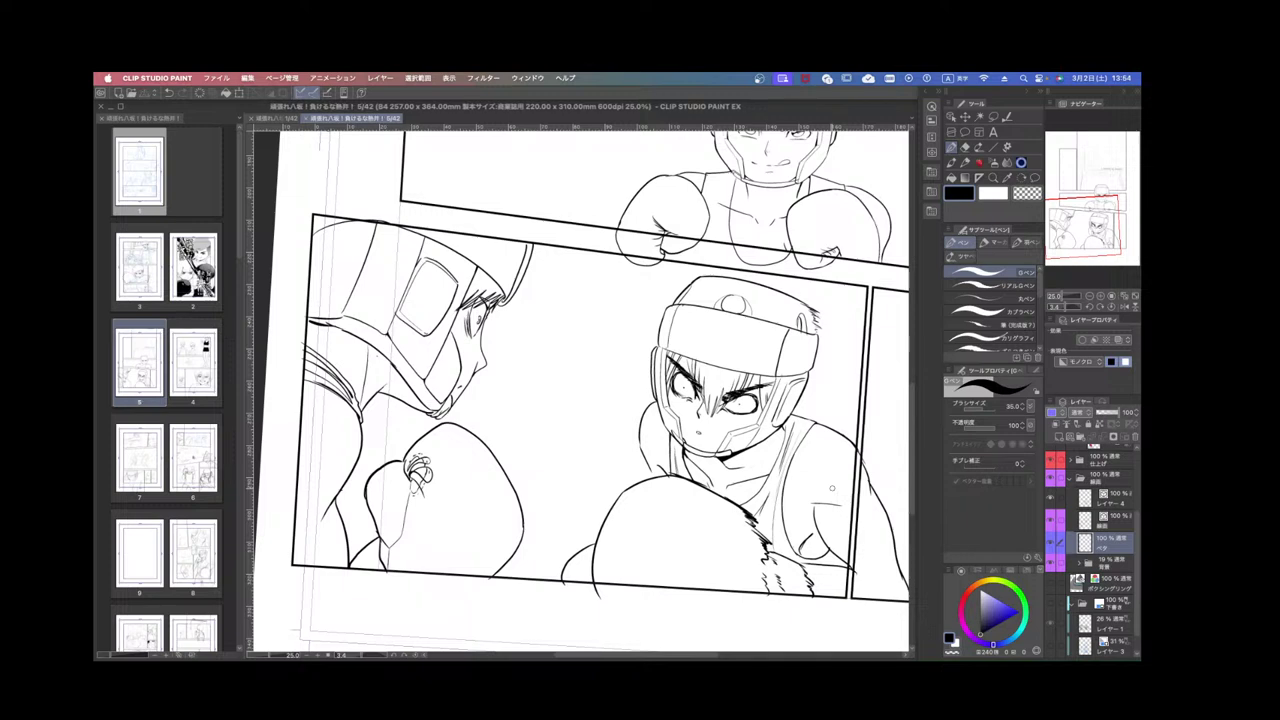
left_click(951, 117)
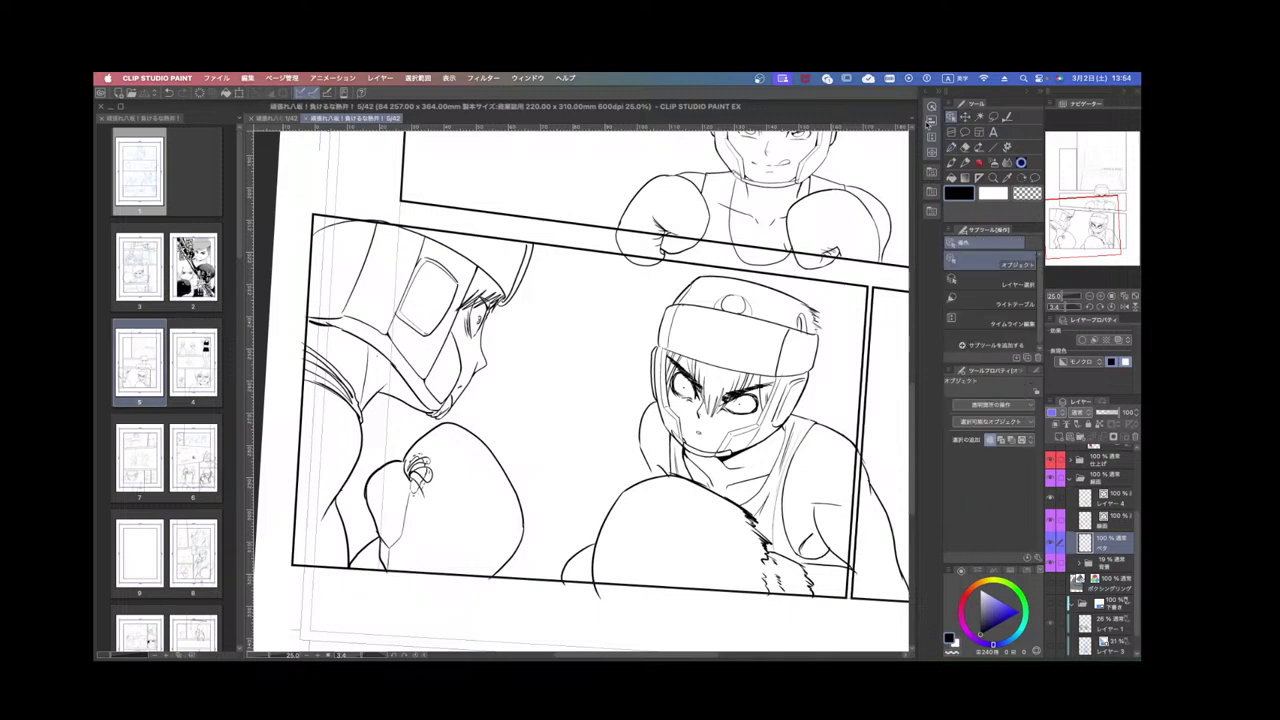
left_click(764, 276)
left_click(761, 286)
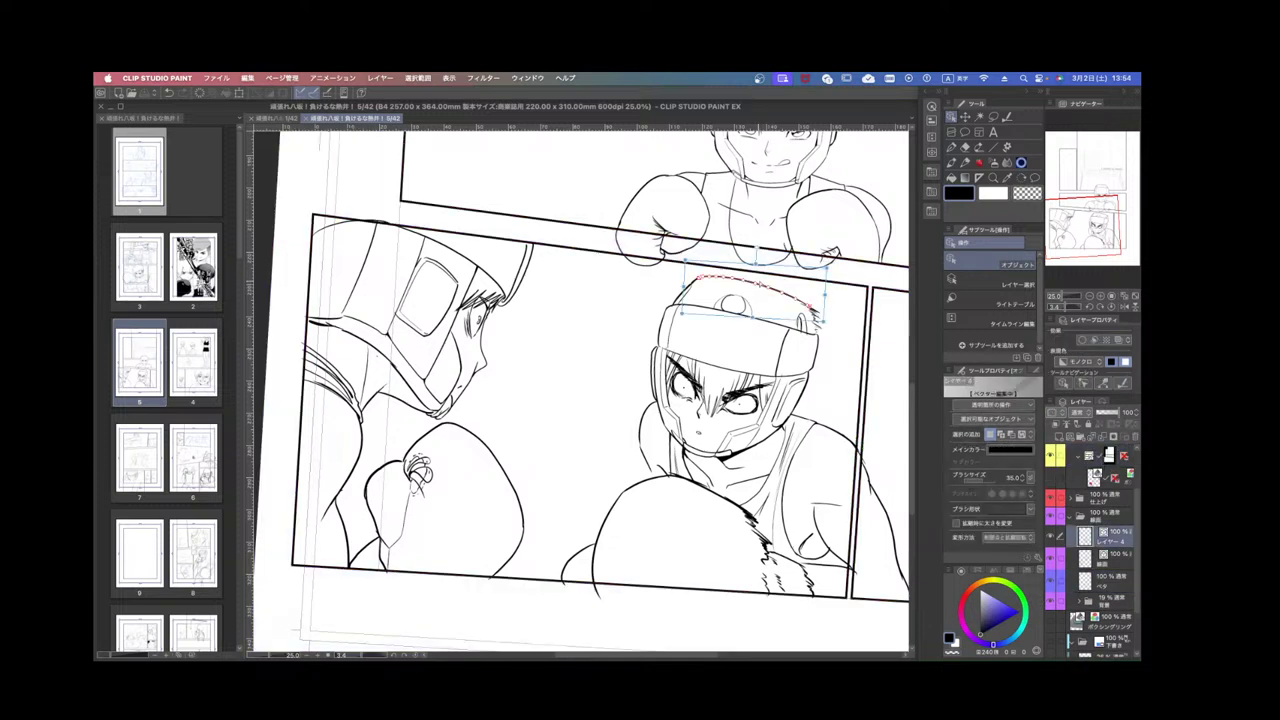
left_click_drag(757, 262, 757, 257)
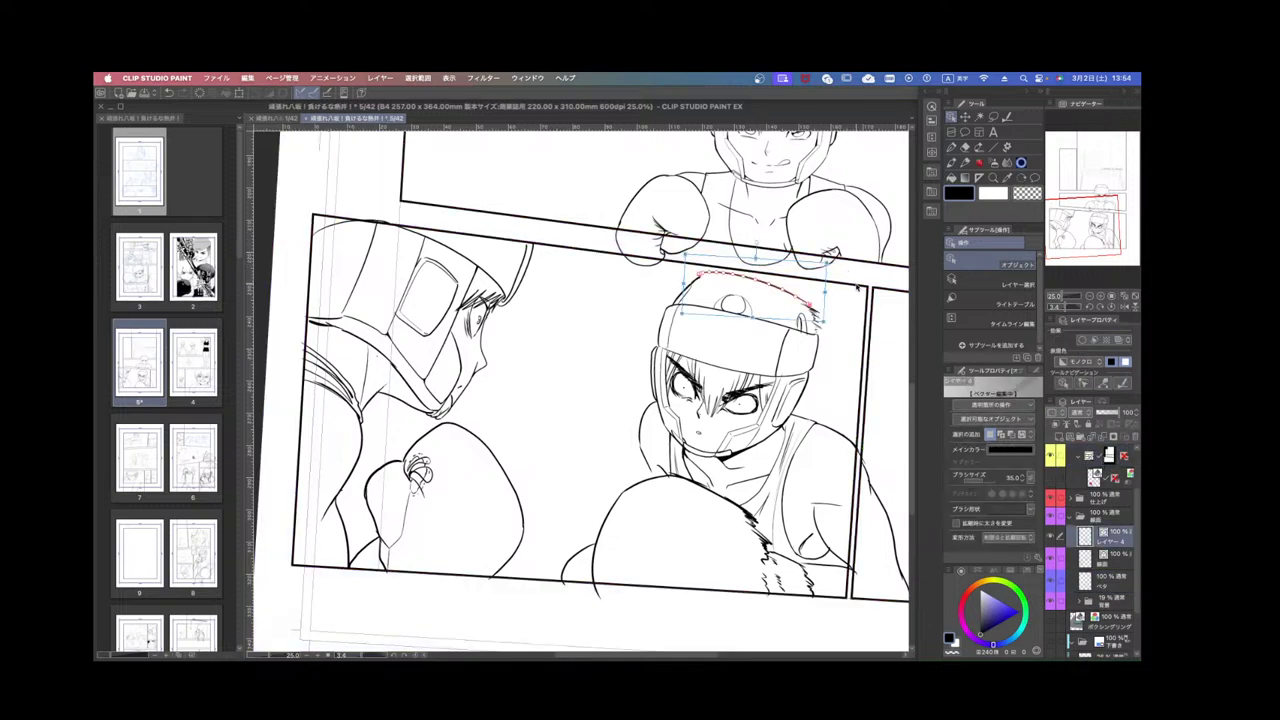
key("super+s")
On レイヤー 4, ink short G-pen accent strokes where the front-facing boxer's shoulder meets the raised glove and beside the jaw.
left_click(1108, 556)
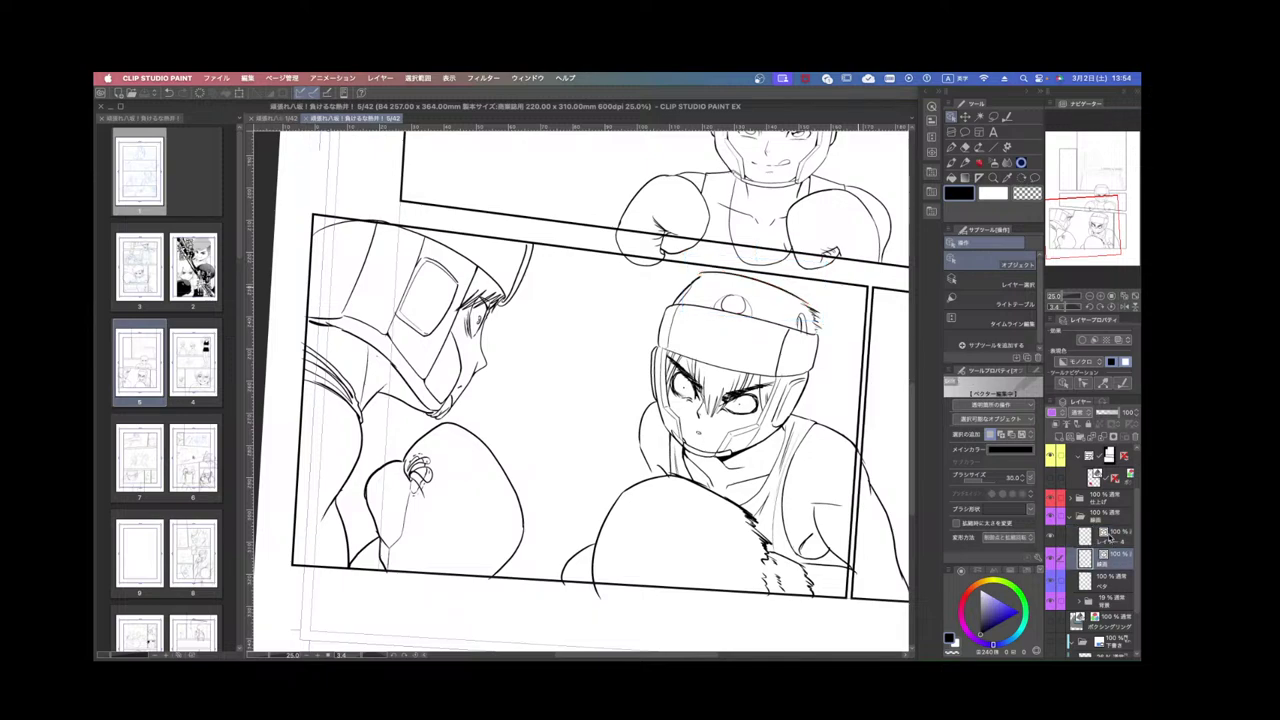
left_click(1106, 540)
left_click(1088, 562)
left_click(1116, 540)
left_click(951, 147)
key("r")
left_click_drag(782, 420, 694, 221)
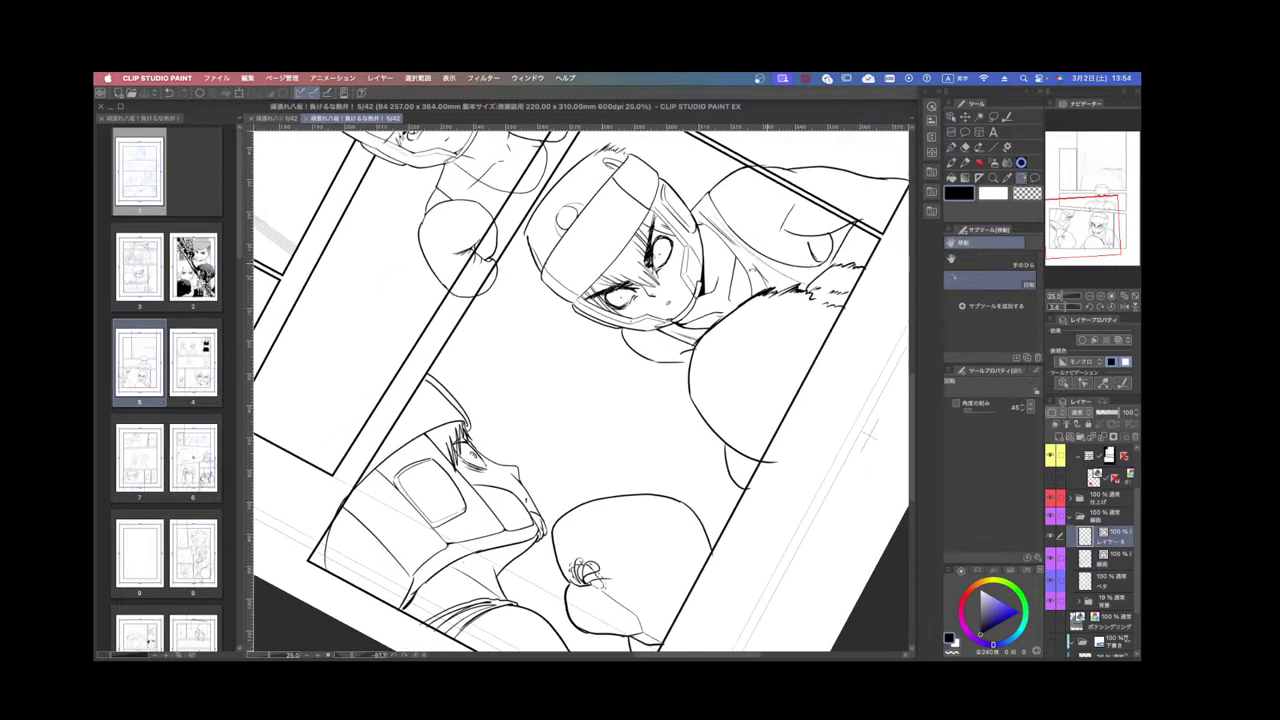
key("p")
left_click_drag(682, 360, 686, 369)
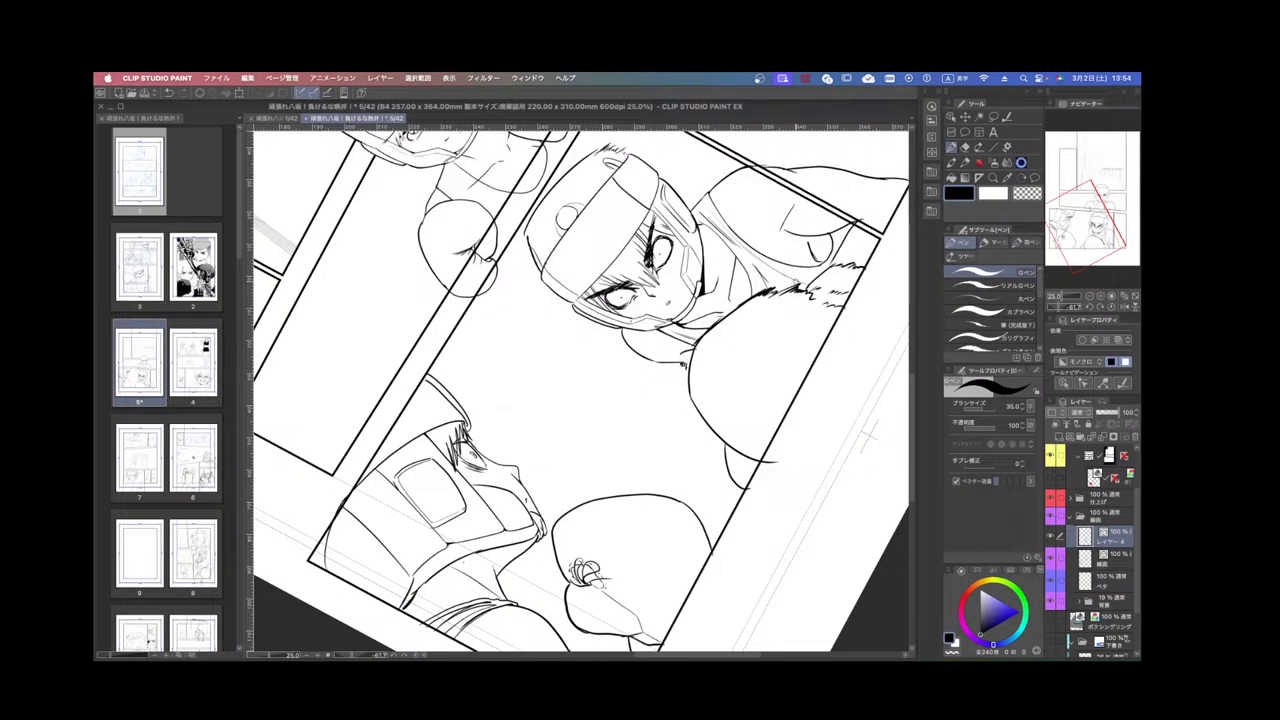
key("r")
left_click_drag(738, 180, 802, 241)
key("p")
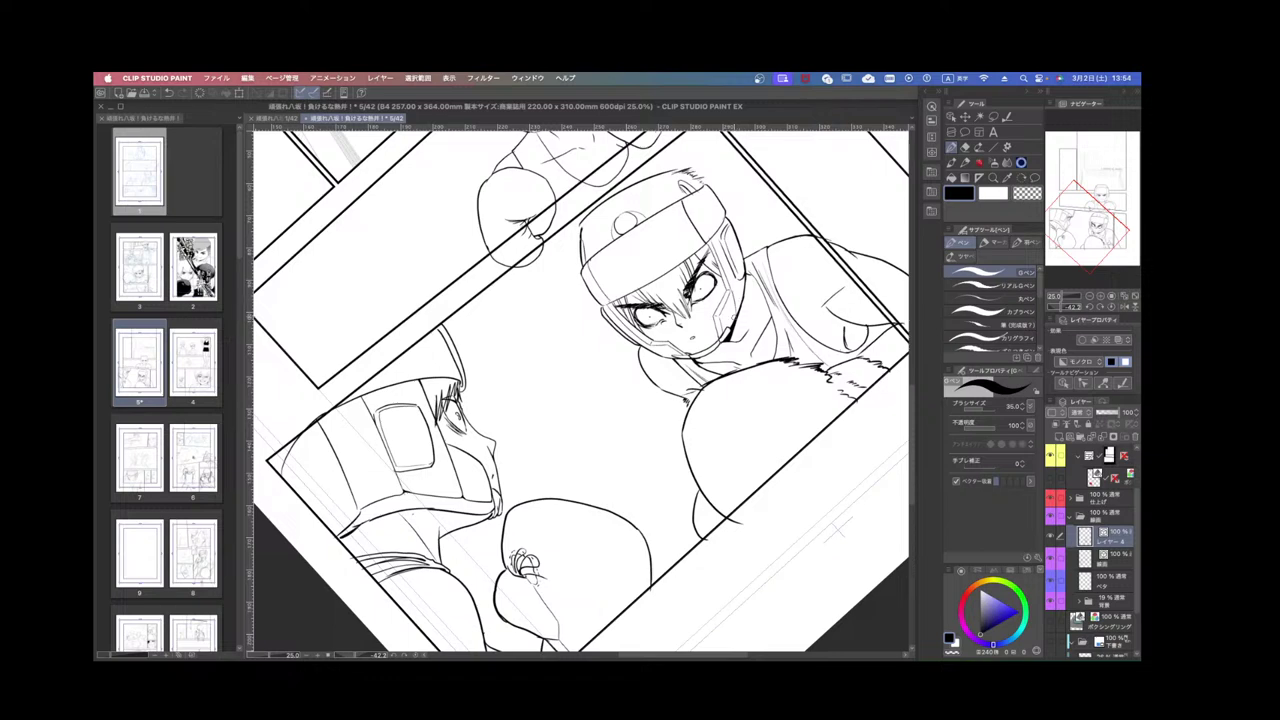
left_click_drag(742, 313, 732, 334)
Thicken the upper end of the front-facing boxer's armpit line with short ink strokes.
key("space")
left_click_drag(866, 265, 739, 319)
key("shift+space")
scroll(722, 371, "up", 5)
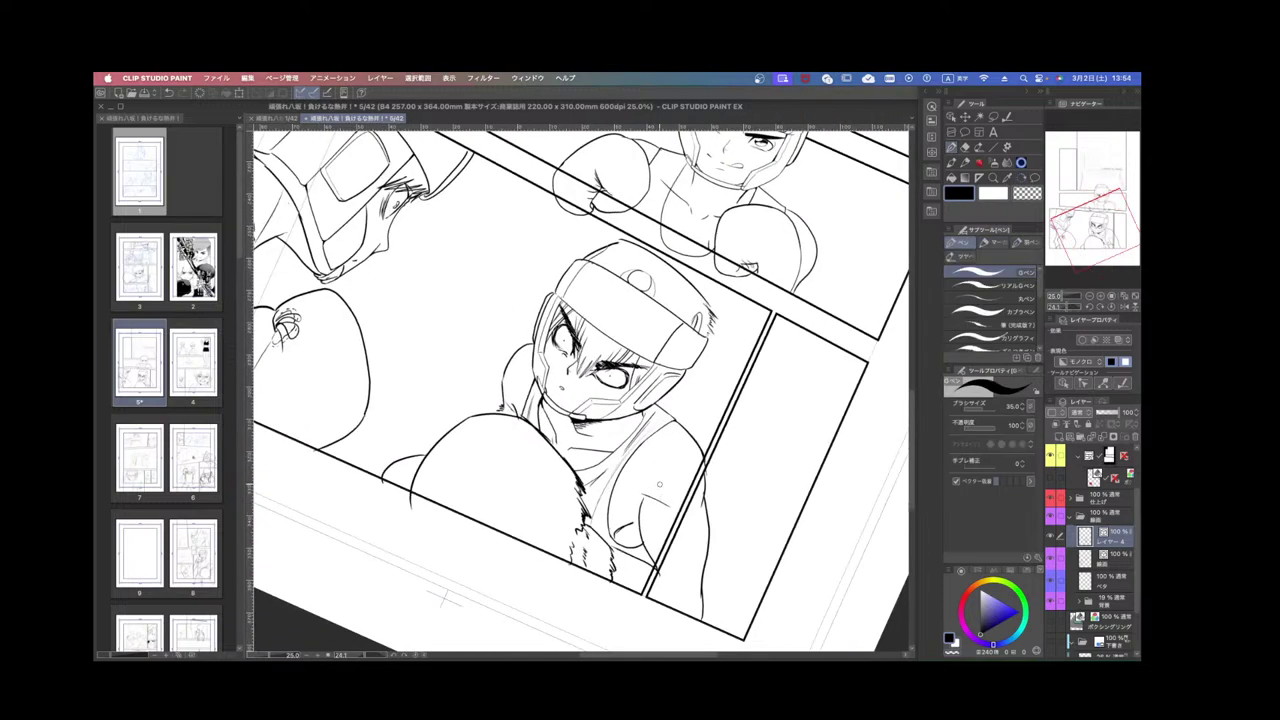
left_click_drag(632, 469, 638, 505)
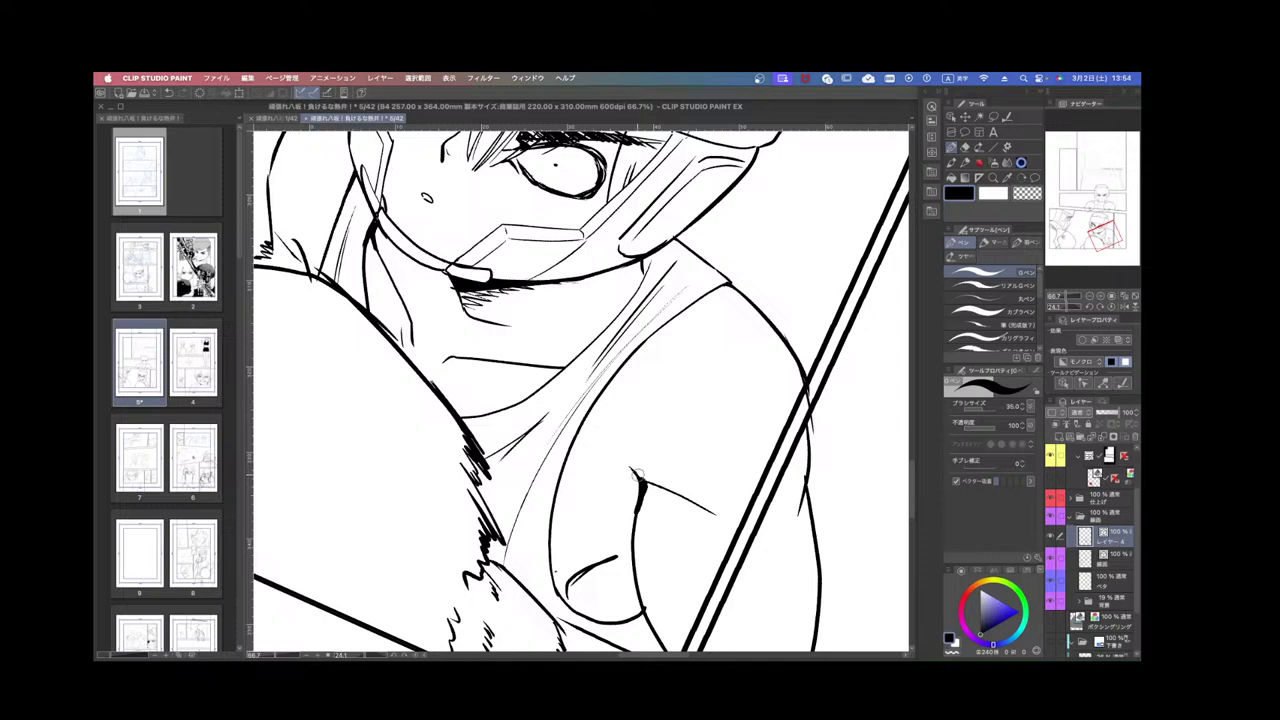
Redraw the tank top's armhole edge from shoulder to armpit and hatch a shadow inside the armpit.
scroll(690, 443, "down", 3)
left_click_drag(751, 458, 795, 370)
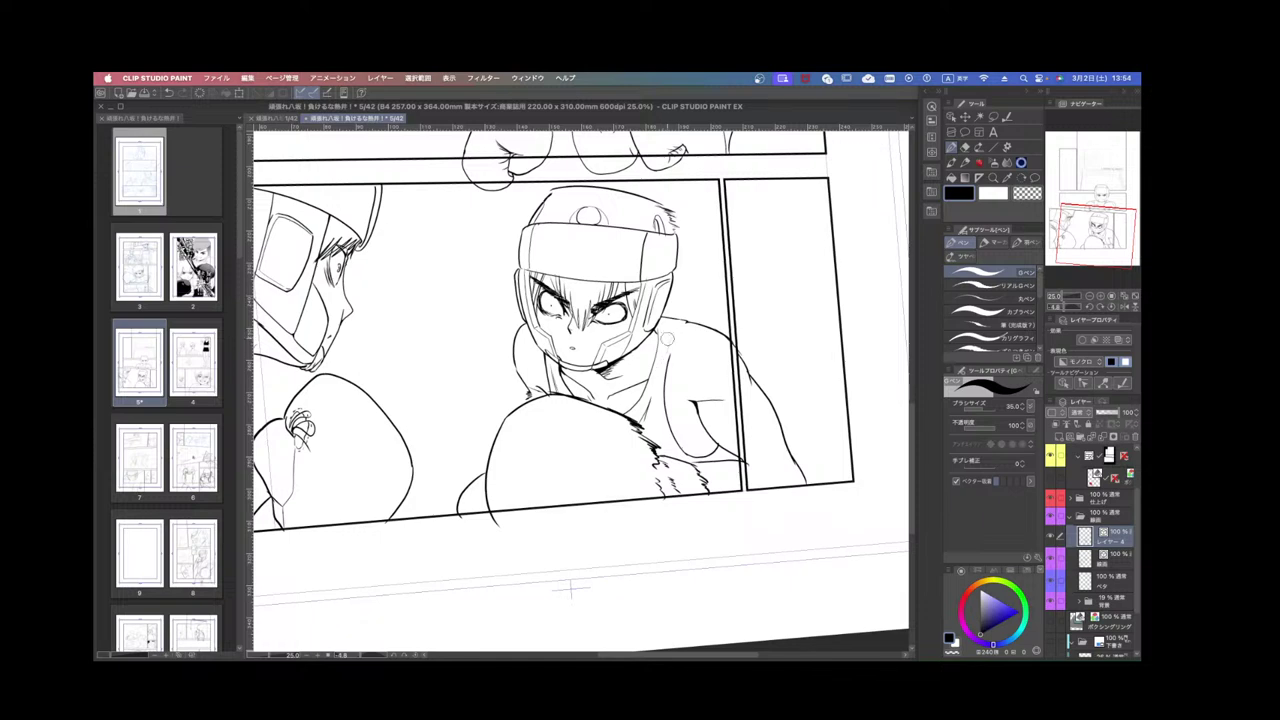
key("super+z")
mouse_move(686, 328)
left_mouse_down()
mouse_move(671, 408)
mouse_move(718, 447)
left_mouse_up()
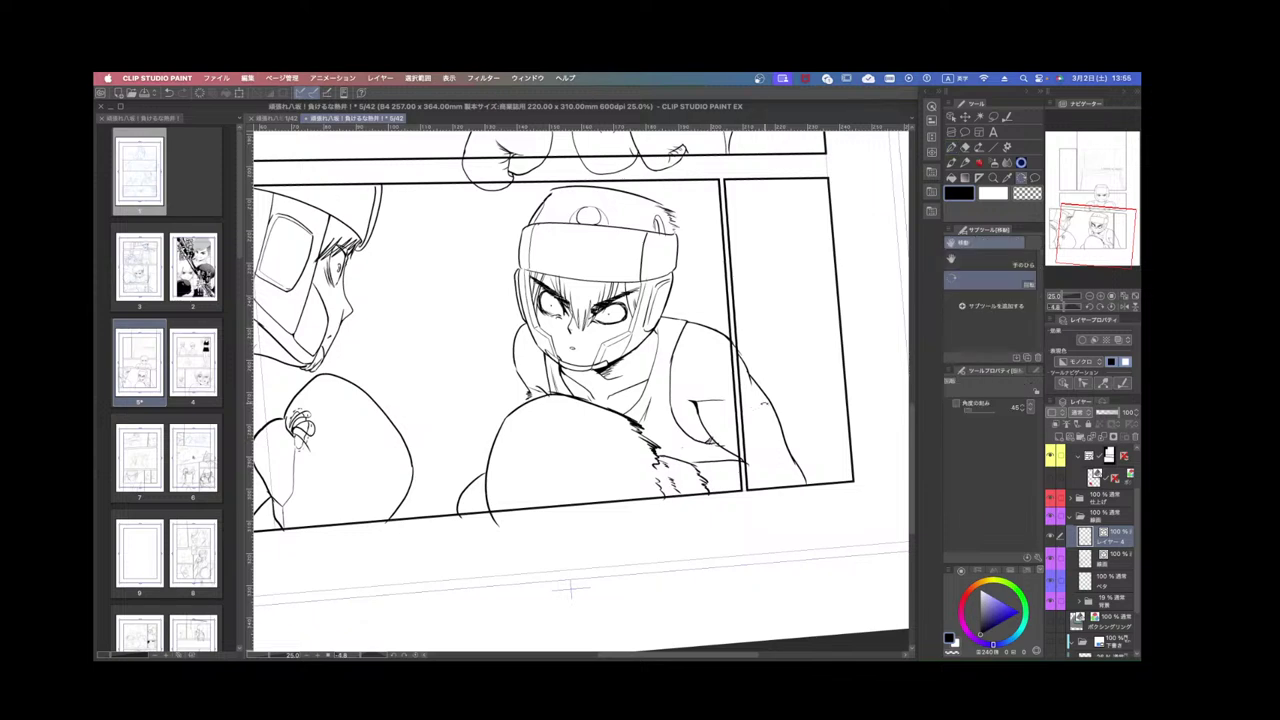
left_click_drag(713, 442, 686, 486)
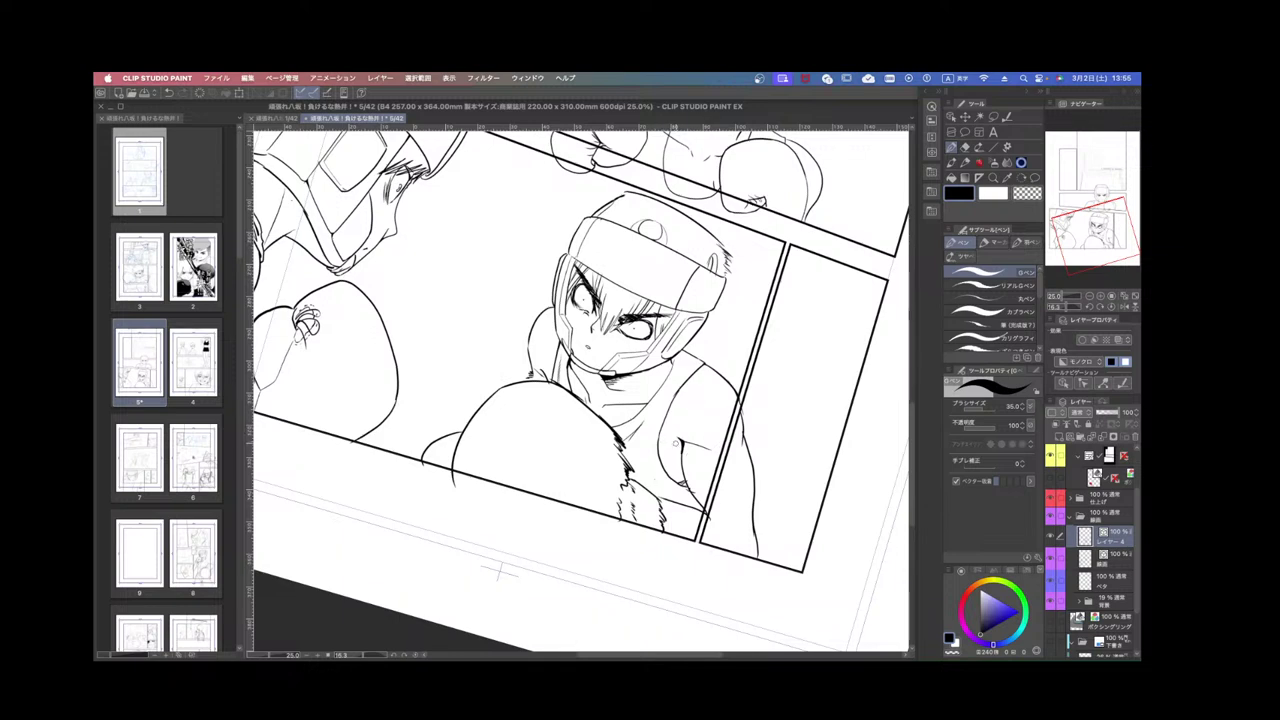
left_click_drag(676, 434, 680, 474)
scroll(690, 473, "down", 4)
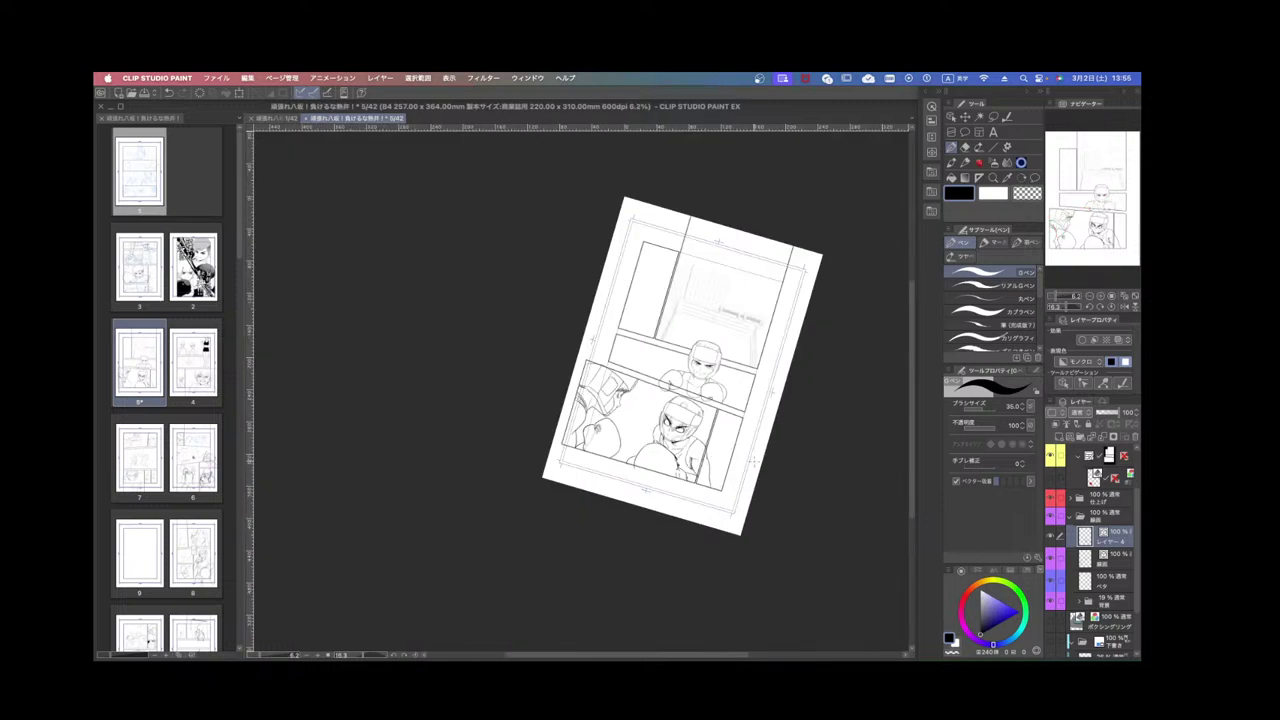
On the コマ割り folder's mask, lasso-fill with transparency to remove the panel divider where it crosses the front-facing boxer's shoulder and arm.
key("r")
left_click_drag(770, 434, 777, 389)
scroll(760, 394, "up", 4)
key("r")
left_click_drag(742, 462, 741, 444)
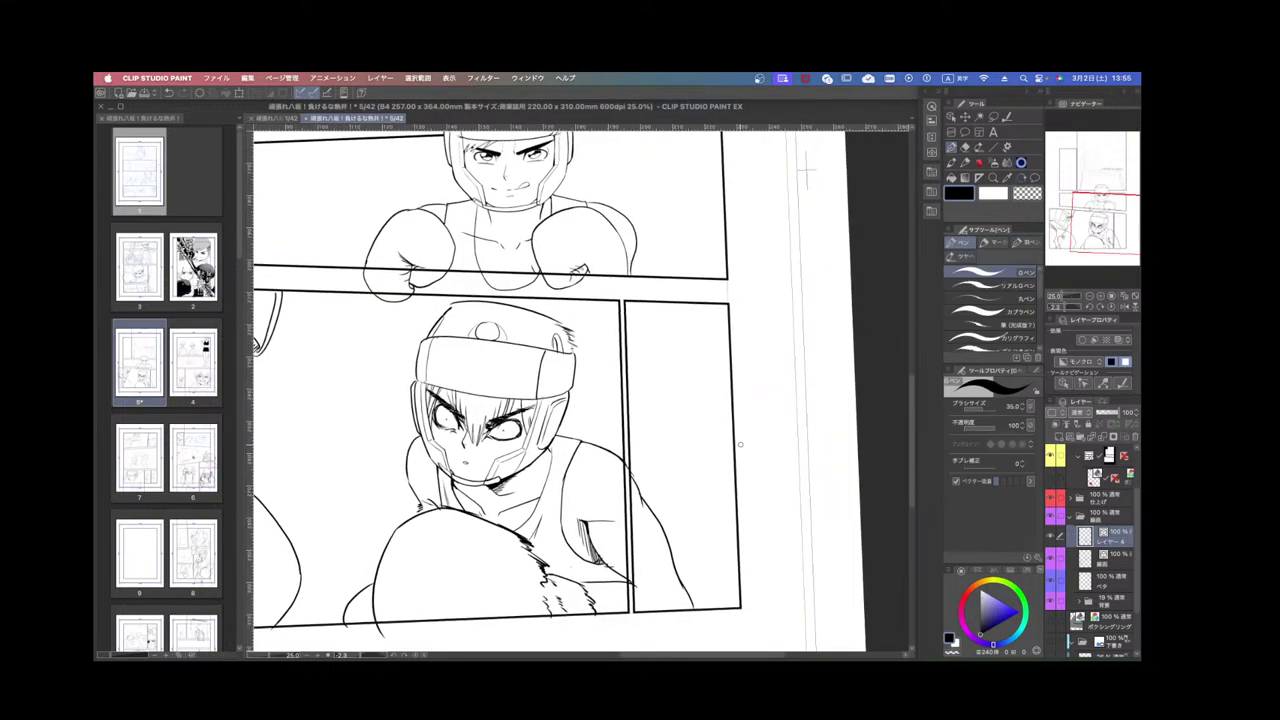
scroll(740, 444, "up", 1)
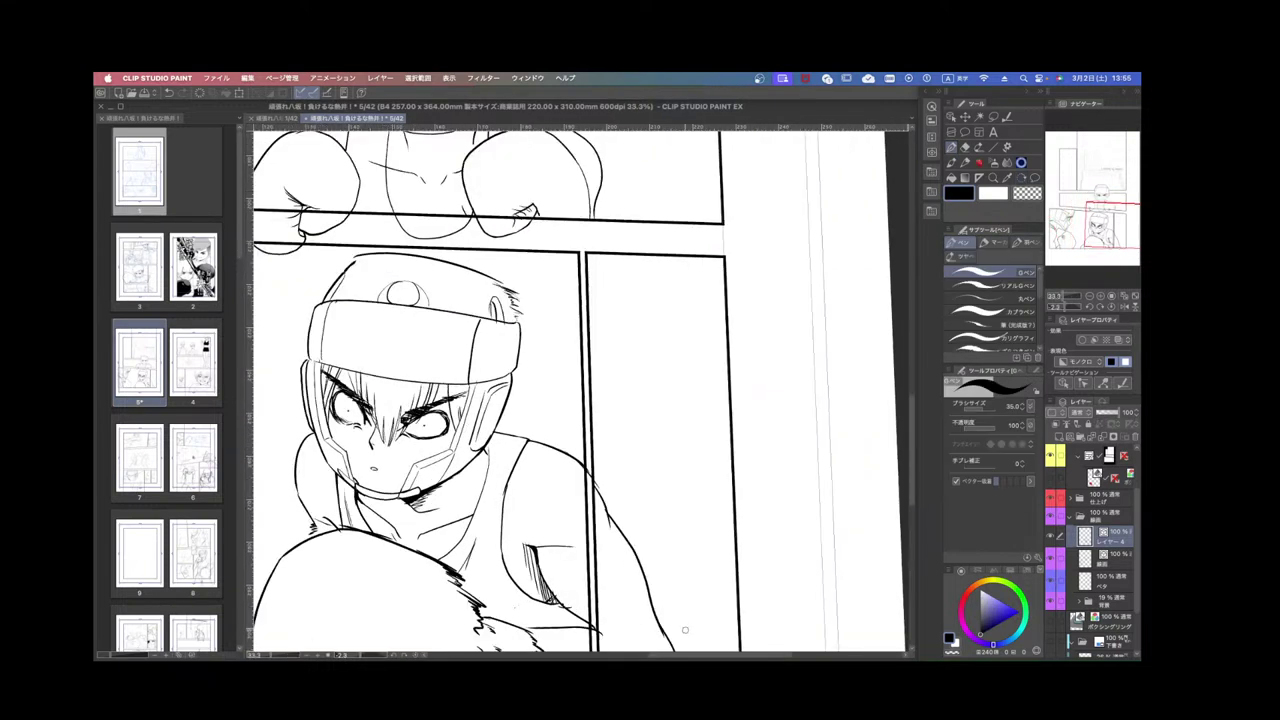
left_click_drag(629, 495, 686, 408)
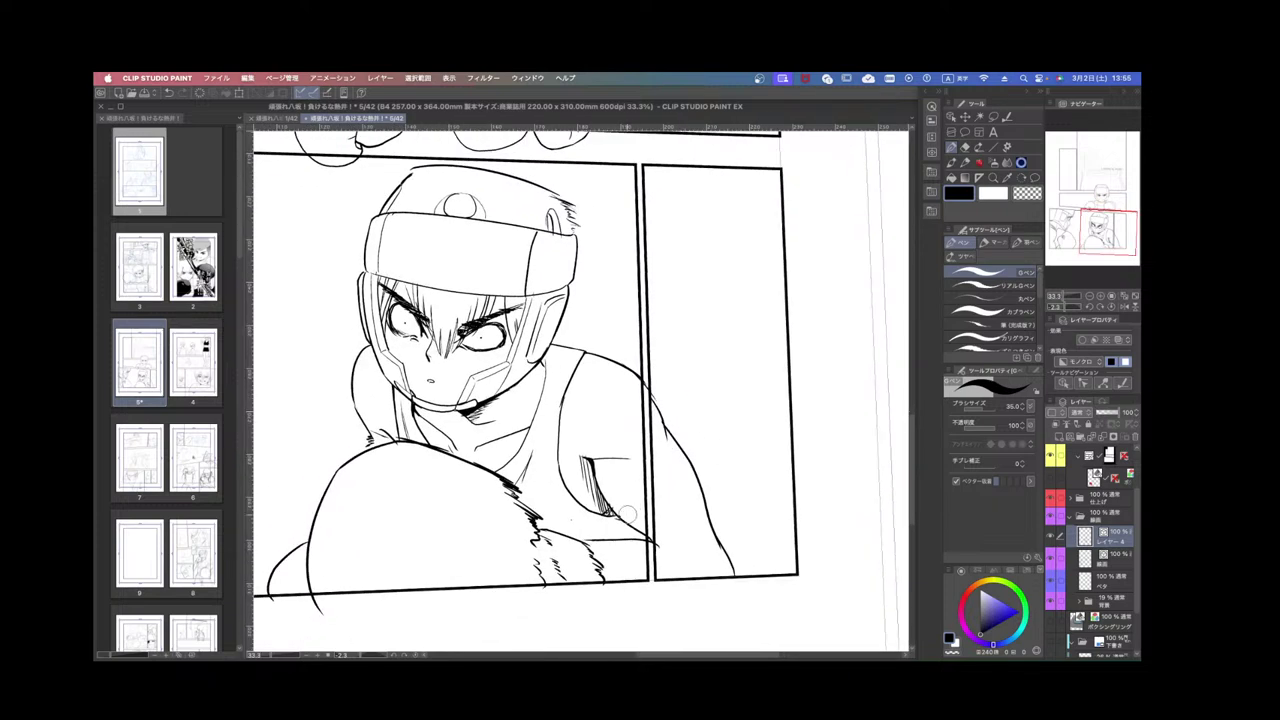
scroll(622, 508, "down", 1)
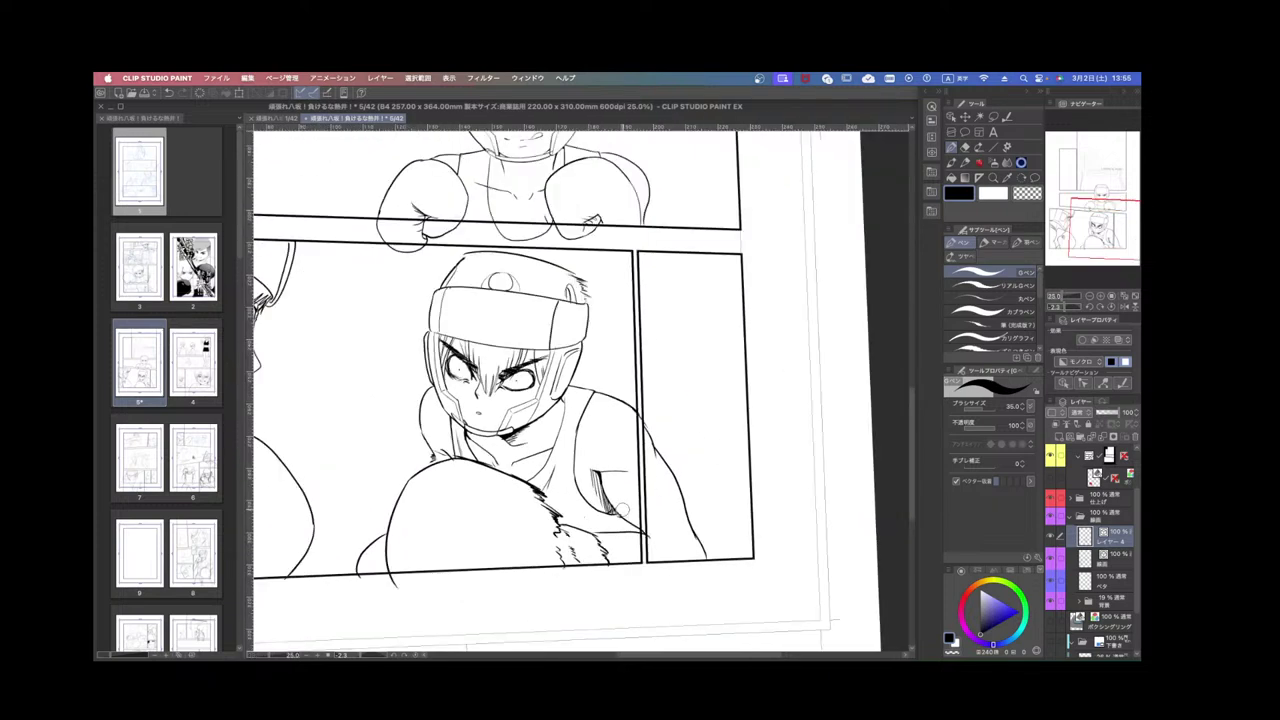
left_click(1107, 460)
left_click_drag(1138, 493, 1138, 472)
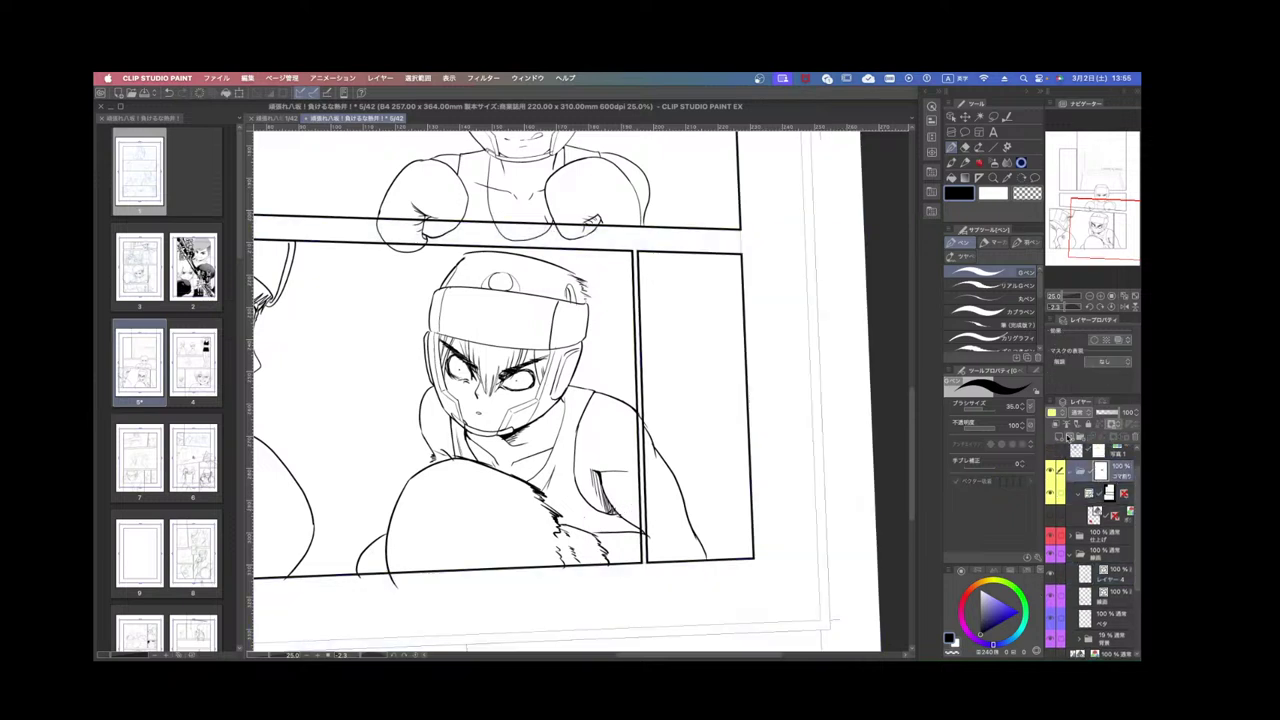
left_click(1100, 467)
left_click(980, 148)
left_click(964, 291)
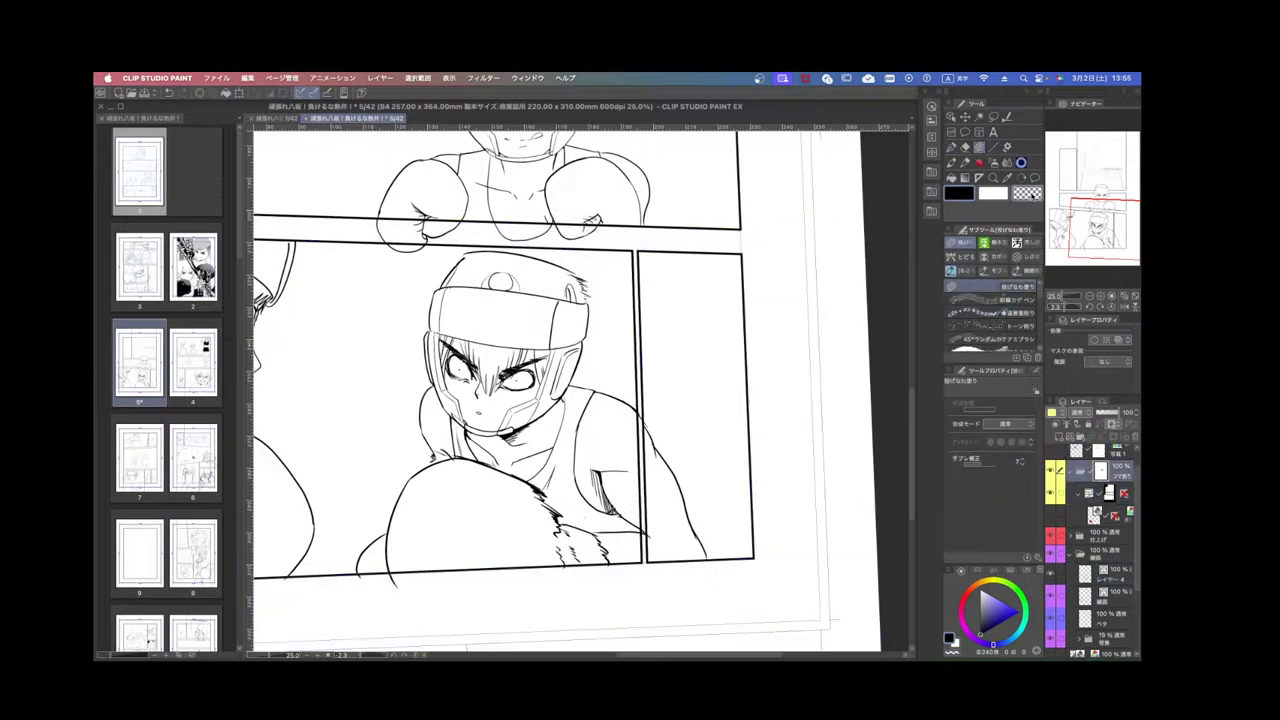
mouse_move(636, 556)
left_mouse_down()
mouse_move(636, 399)
mouse_move(660, 433)
mouse_move(658, 539)
mouse_move(653, 555)
mouse_move(646, 535)
mouse_move(645, 556)
mouse_move(625, 483)
mouse_move(636, 403)
mouse_move(650, 560)
left_mouse_up()
key("super+z")
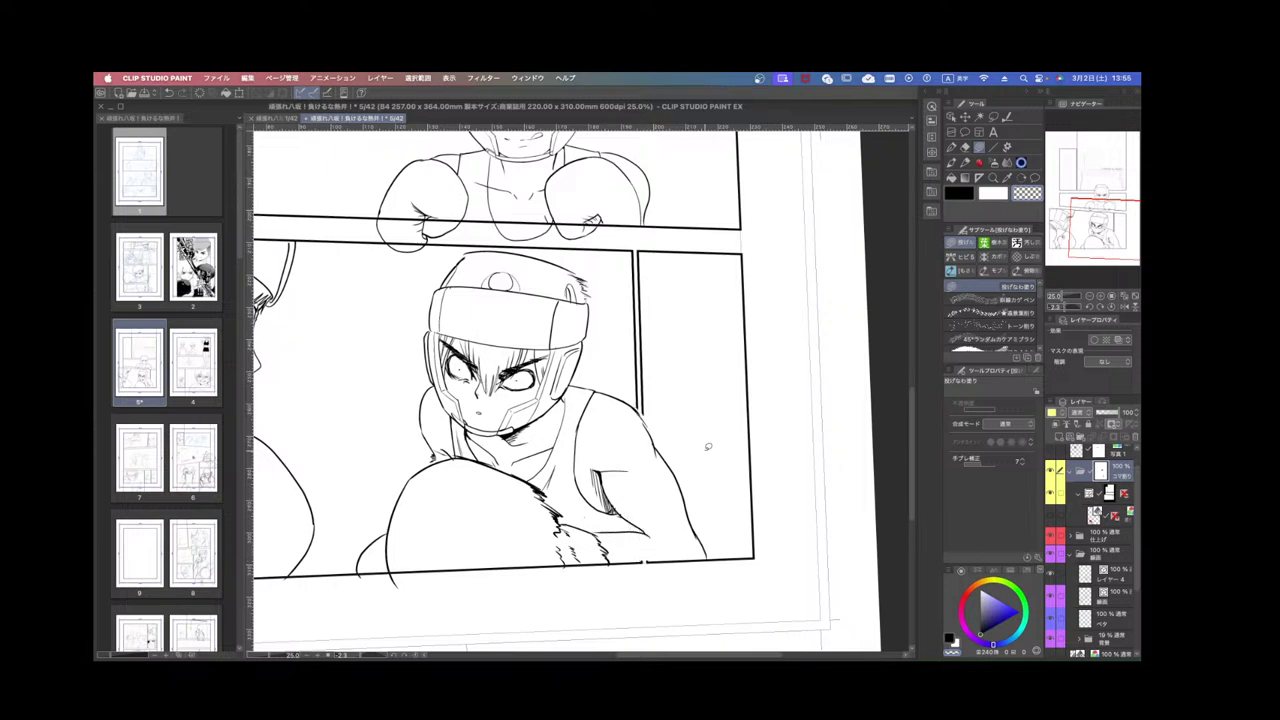
Check the lower panel's opened divider against the rest of the page and save.
key("super+minus")
key("super+minus")
key("super+plus")
key("r")
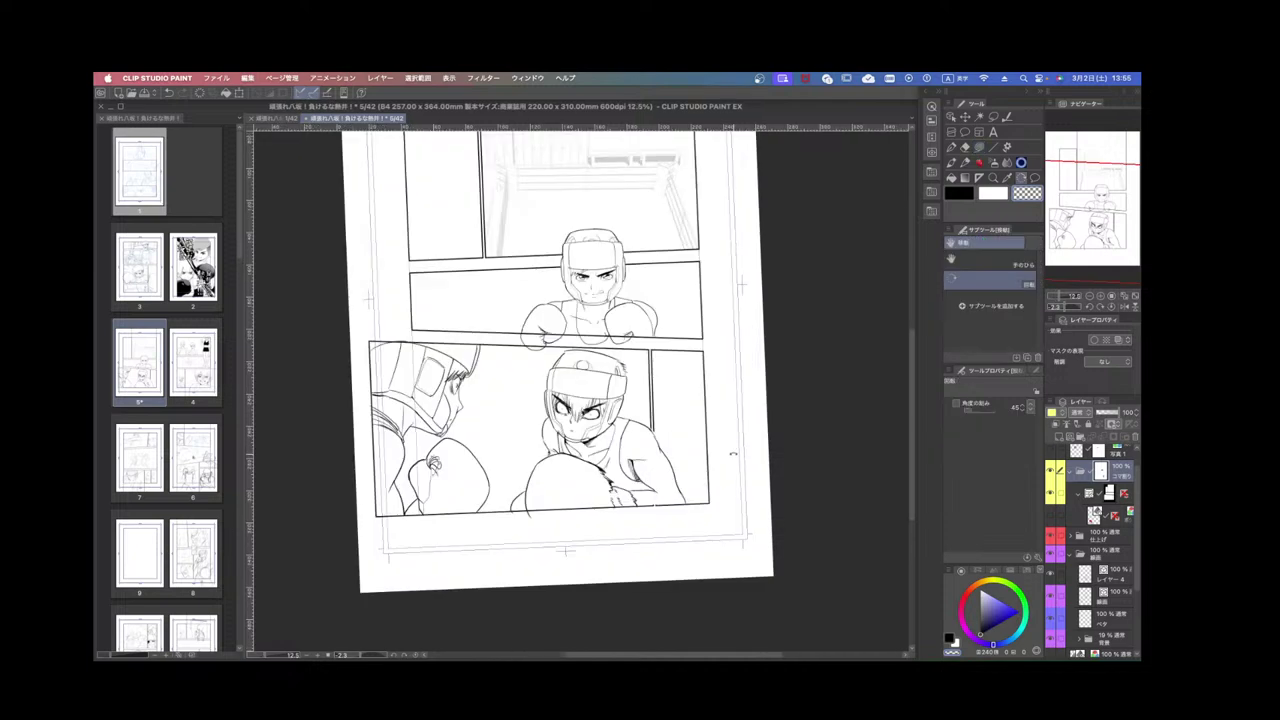
key("u")
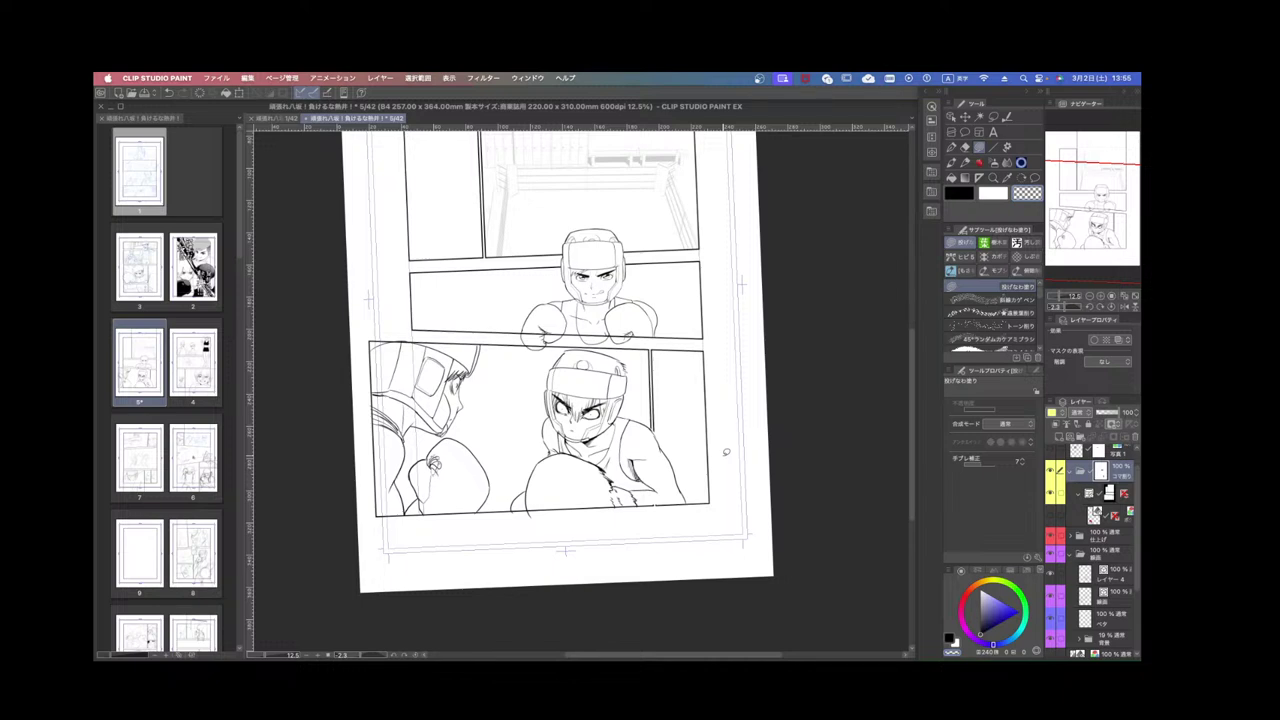
key("super+s")
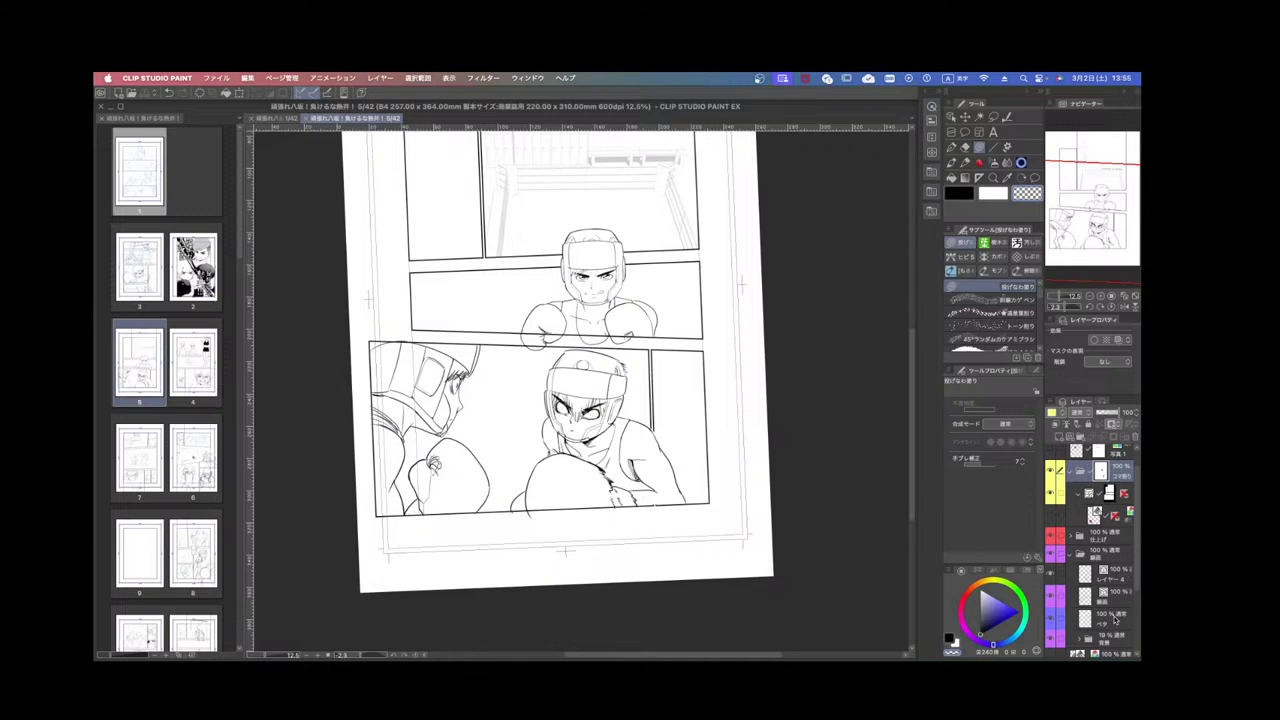
Erase the middle-panel boxer's glove lines that spill below the frame into the gutter, using lasso fill with transparency on the 線画 layer.
left_click(1117, 567)
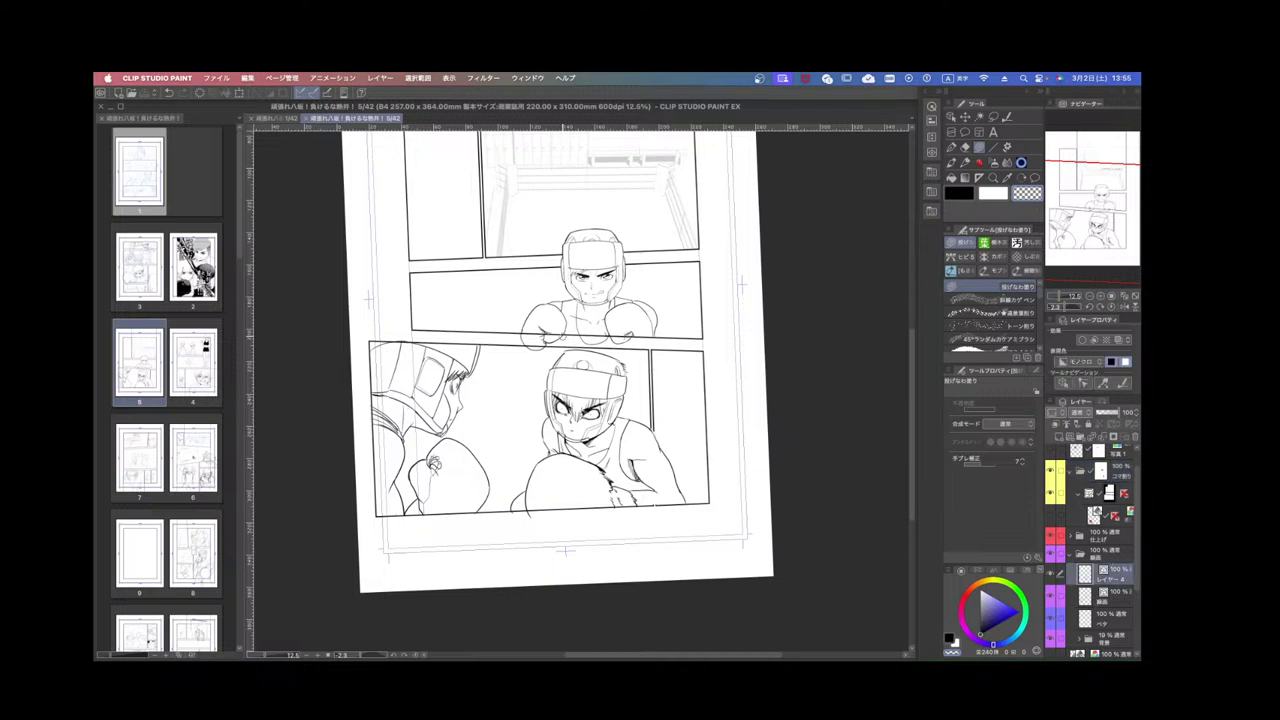
scroll(562, 334, "up", 3)
mouse_move(452, 370)
left_mouse_down()
mouse_move(522, 341)
mouse_move(485, 348)
mouse_move(485, 368)
mouse_move(530, 360)
left_mouse_up()
left_click(1117, 592)
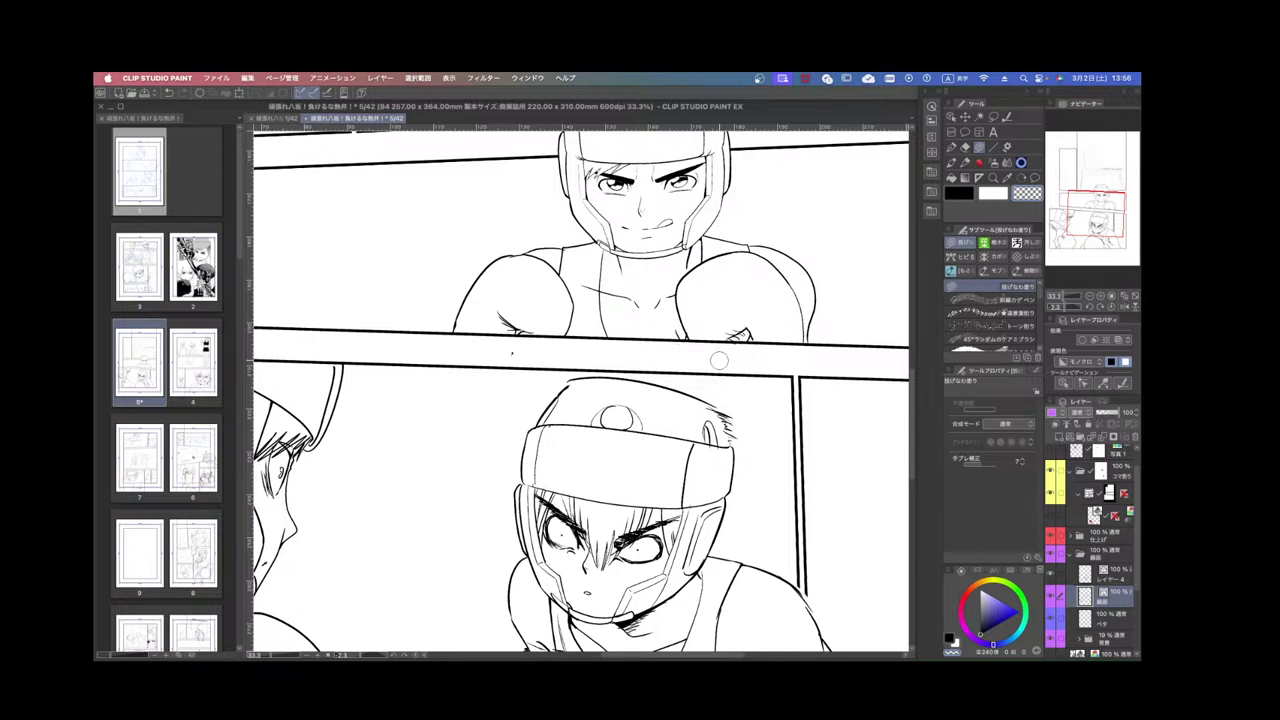
left_click_drag(508, 350, 528, 350)
scroll(530, 349, "down", 4)
scroll(680, 334, "up", 3)
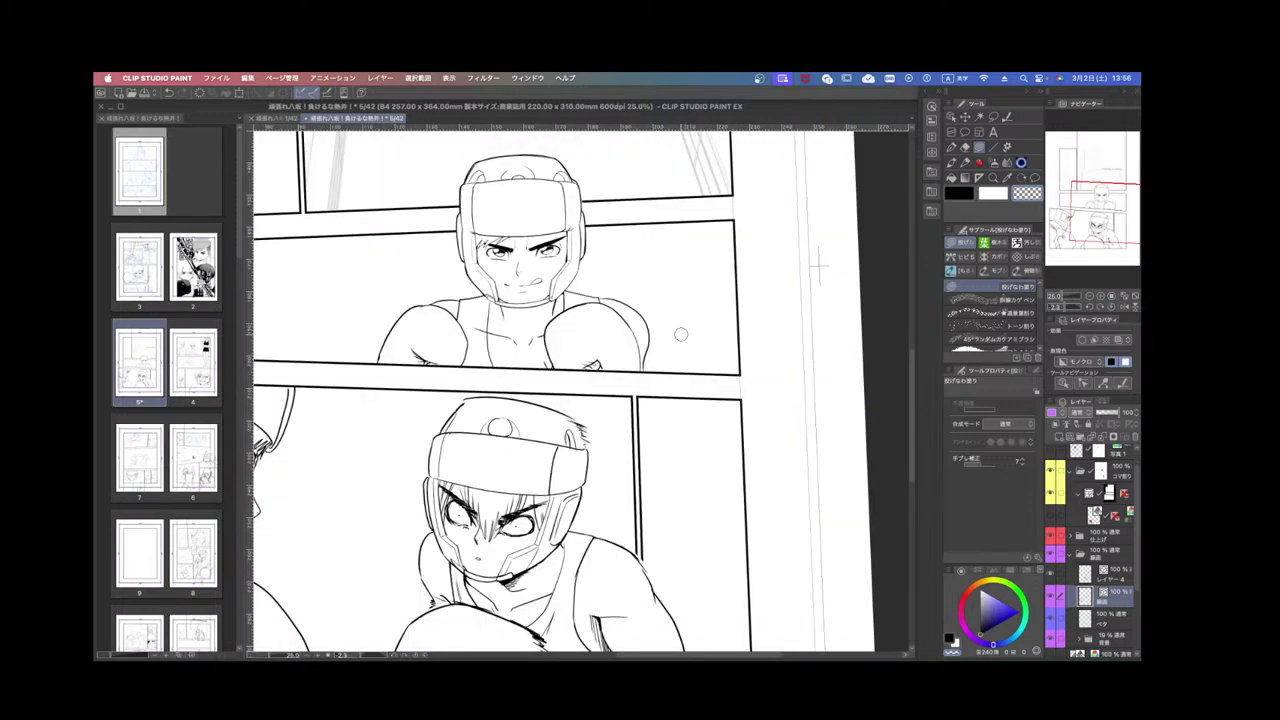
Rotate the outer arm line beside the middle-panel boxer's glove slightly counterclockwise.
key("o")
left_click(648, 333)
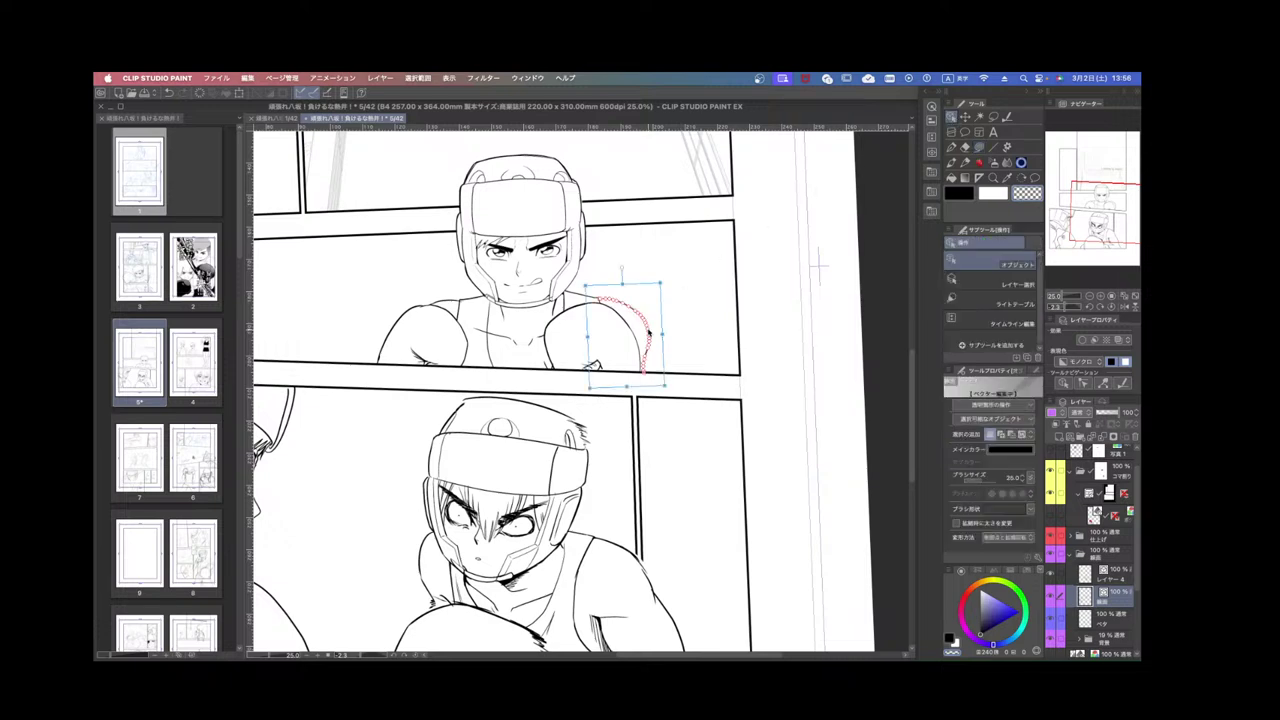
left_click_drag(662, 291, 639, 283)
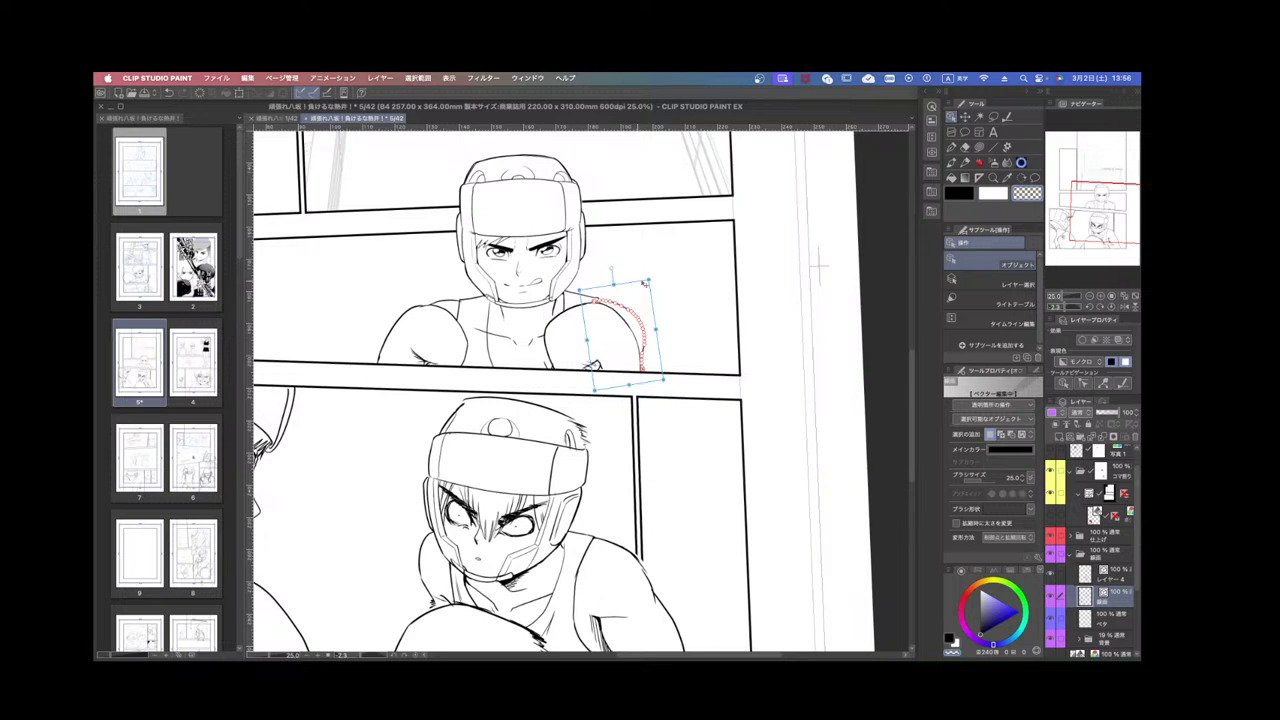
left_click(697, 320)
scroll(662, 338, "up", 1)
Extend the lower end of the middle-panel boxer's outer arm line down to the panel border.
left_click(648, 348)
scroll(650, 362, "up", 3)
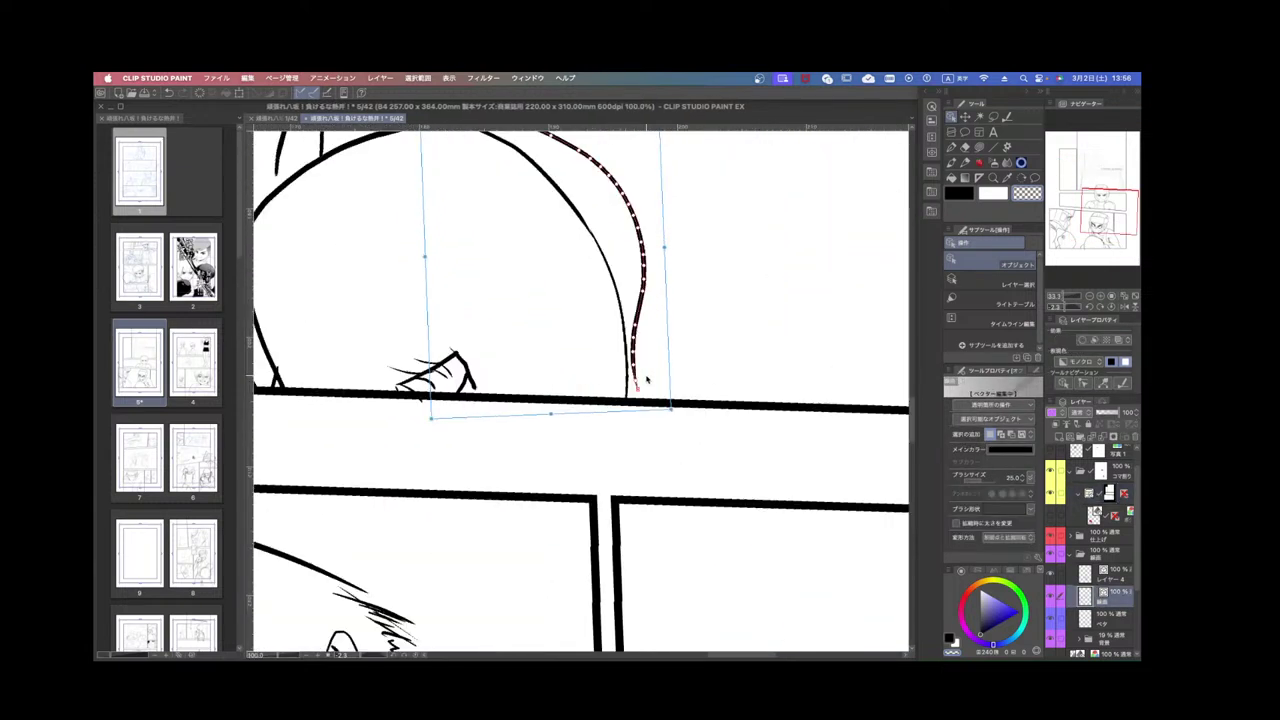
left_click_drag(636, 390, 634, 402)
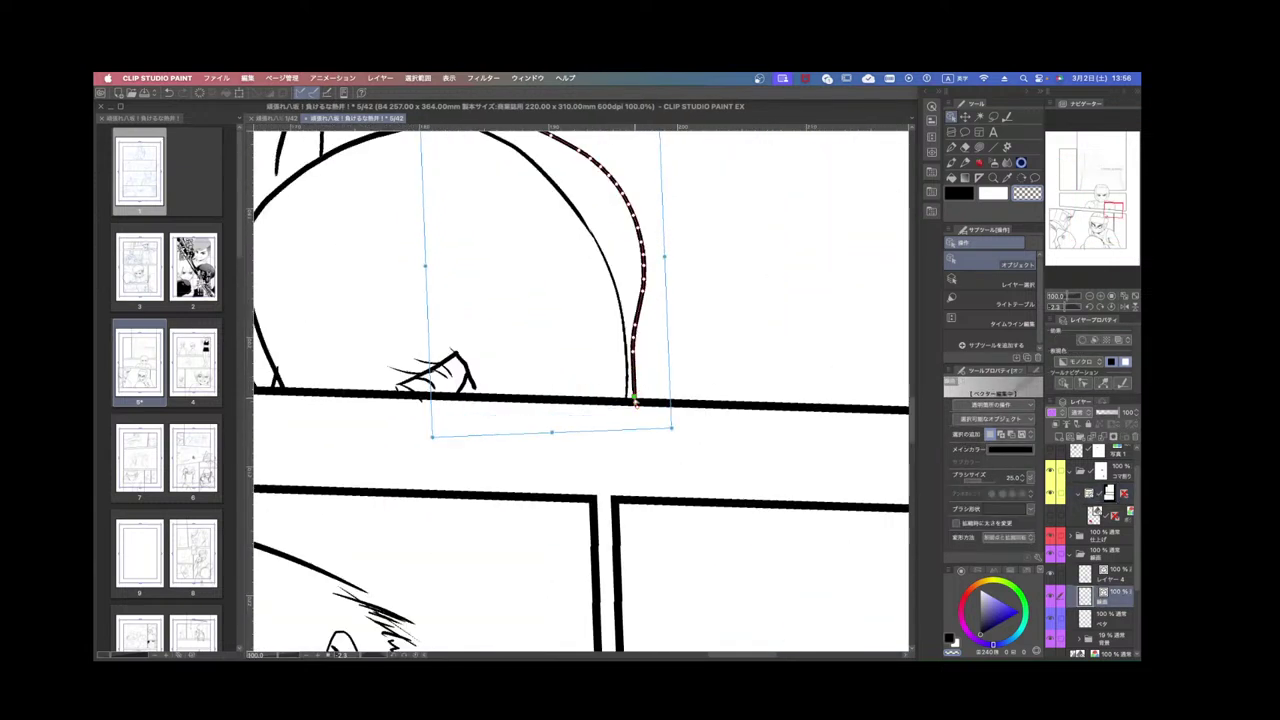
scroll(634, 402, "down", 3)
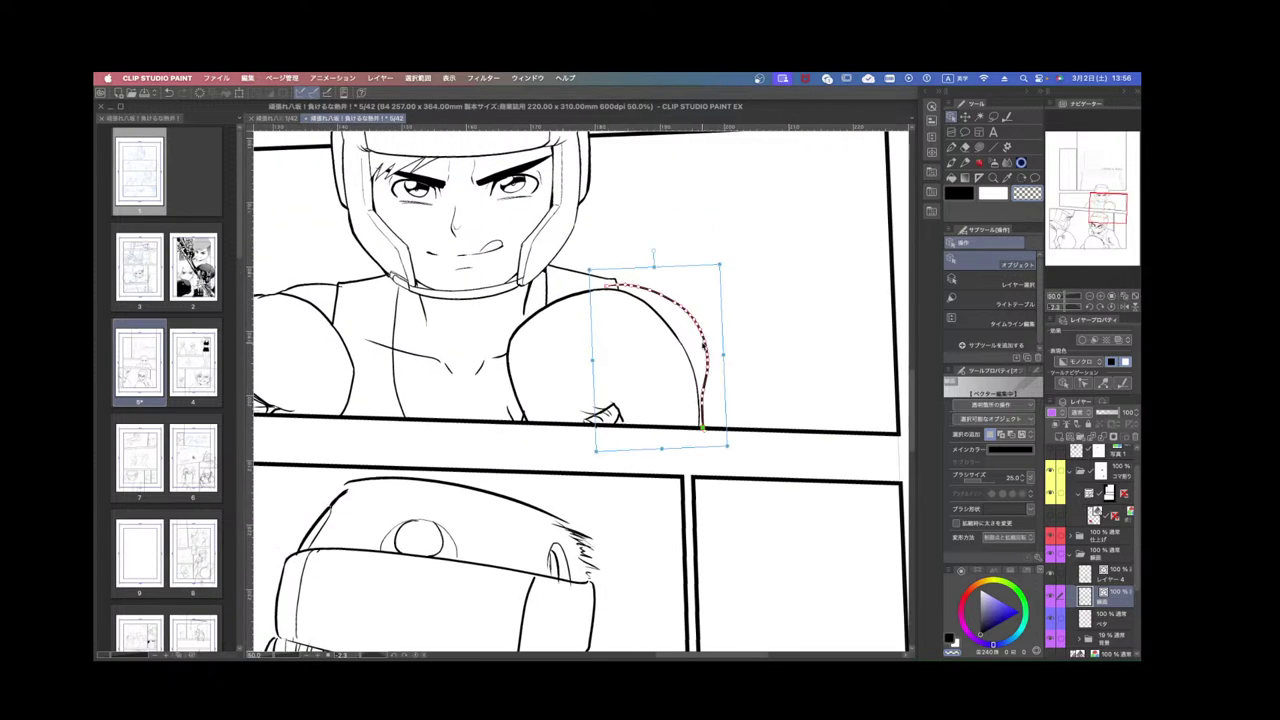
left_click(620, 268)
scroll(641, 248, "down", 1)
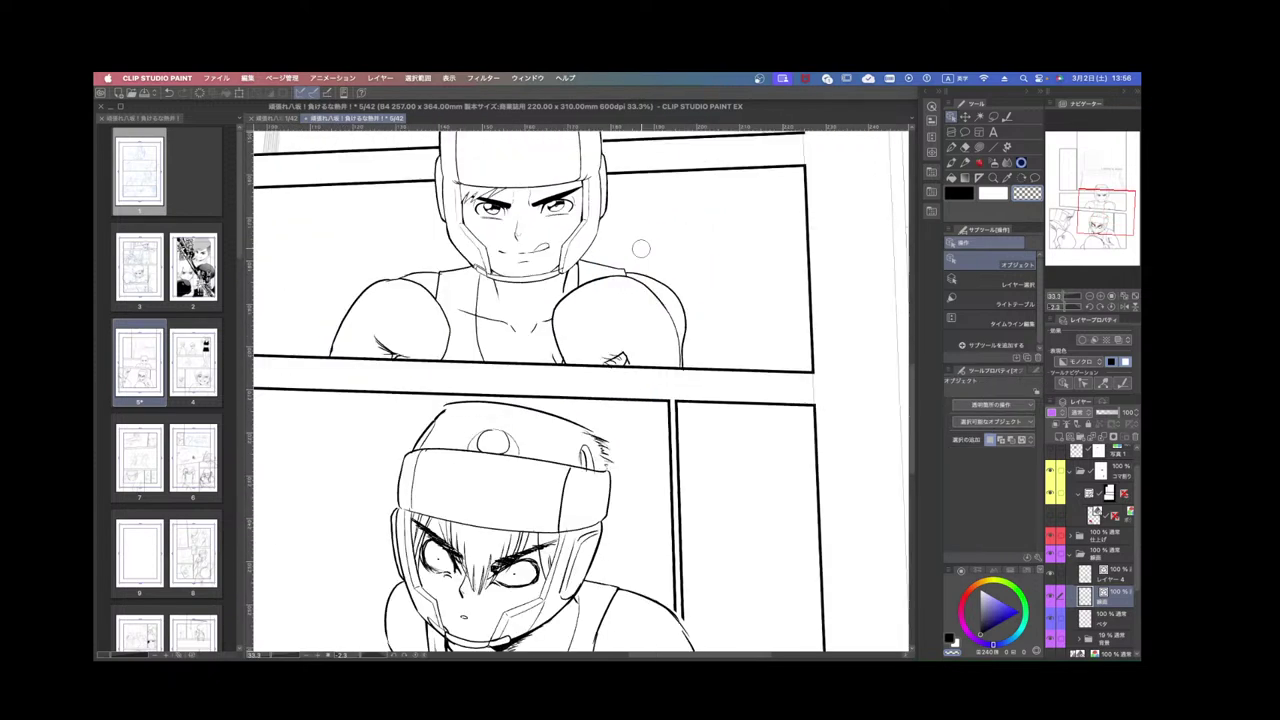
scroll(641, 248, "down", 2)
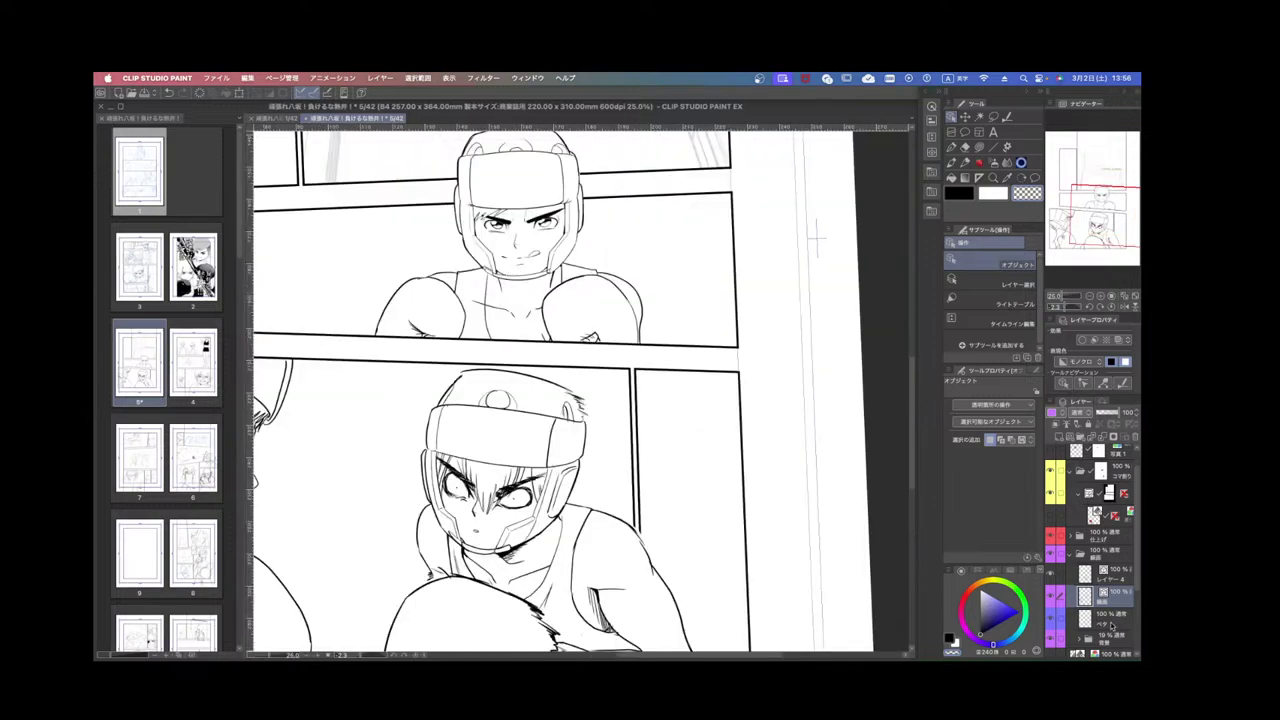
Outline the shadow areas under the middle-panel boxer's chin and beside his neck with the G-pen on the ベタ layer.
left_click(1111, 625)
left_click(979, 147)
scroll(527, 252, "up", 3)
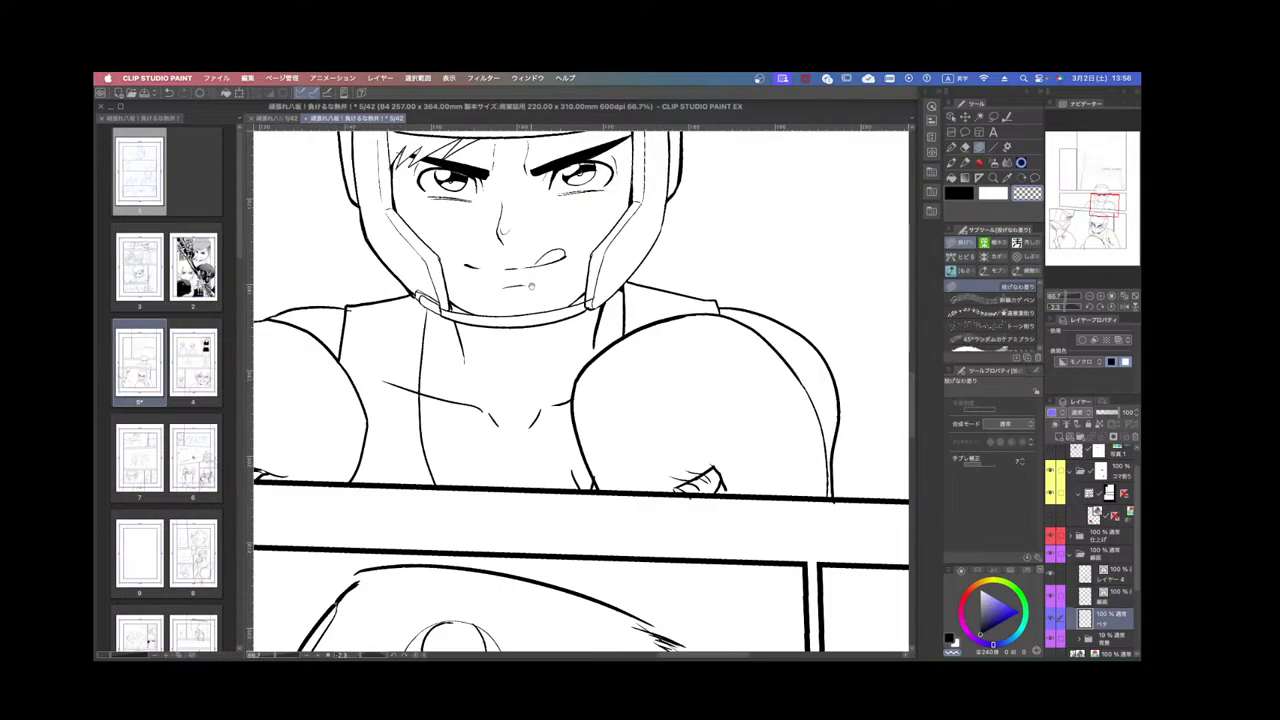
left_click_drag(531, 286, 622, 362)
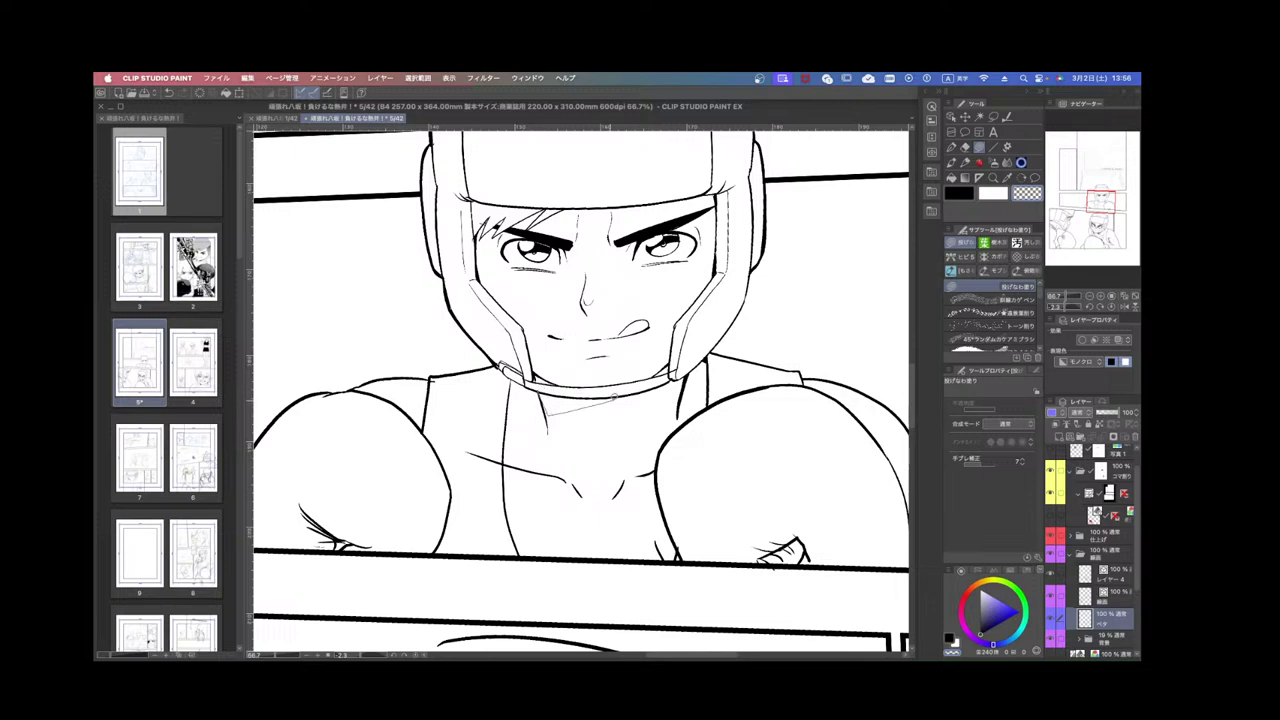
left_click(950, 147)
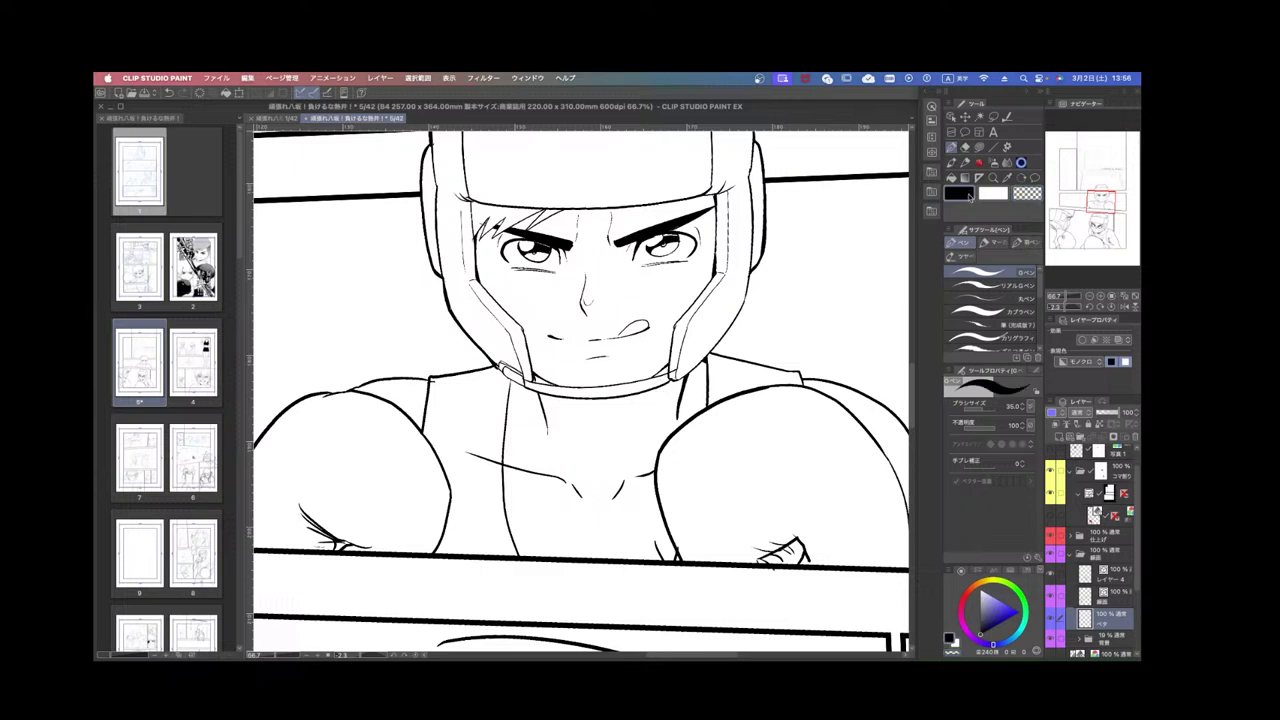
left_click_drag(541, 402, 617, 394)
left_click_drag(509, 396, 541, 394)
left_click_drag(686, 380, 709, 383)
Fill the outlined shadows on the middle-panel boxer's neck with black, using the fill that refers to other layers.
left_click(951, 177)
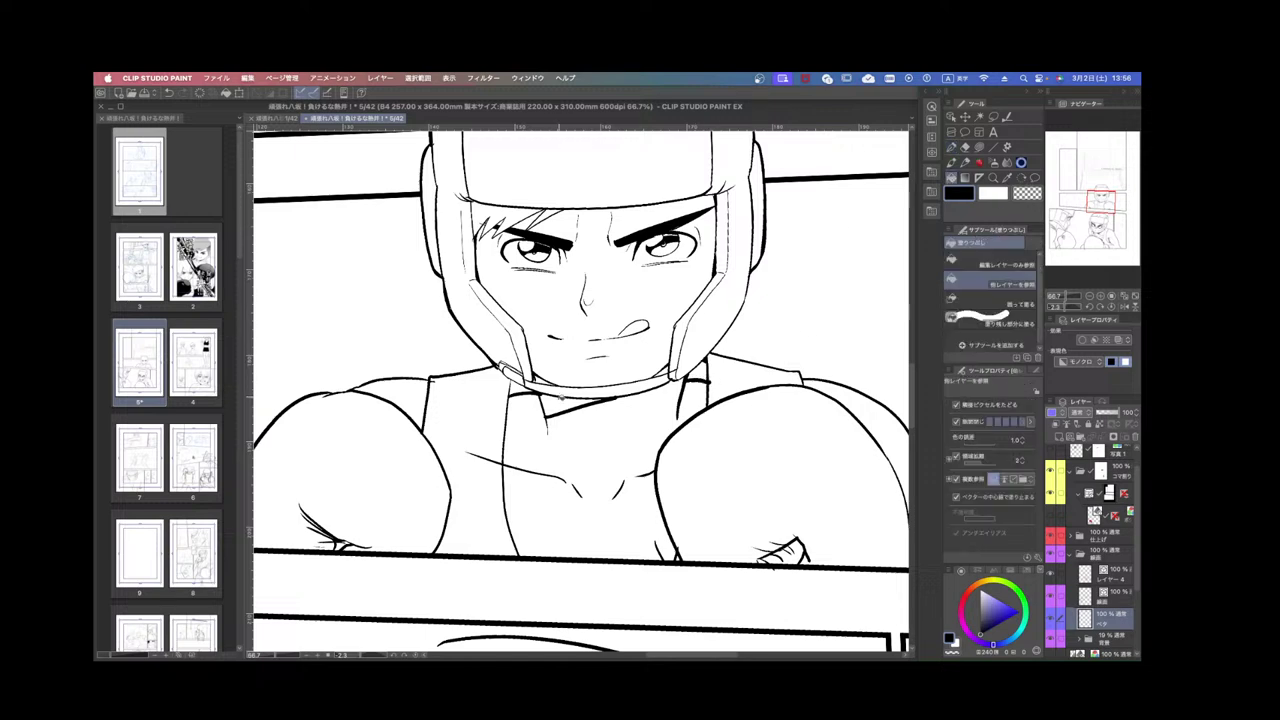
left_click(560, 400)
left_click(519, 388)
scroll(722, 368, "down", 3)
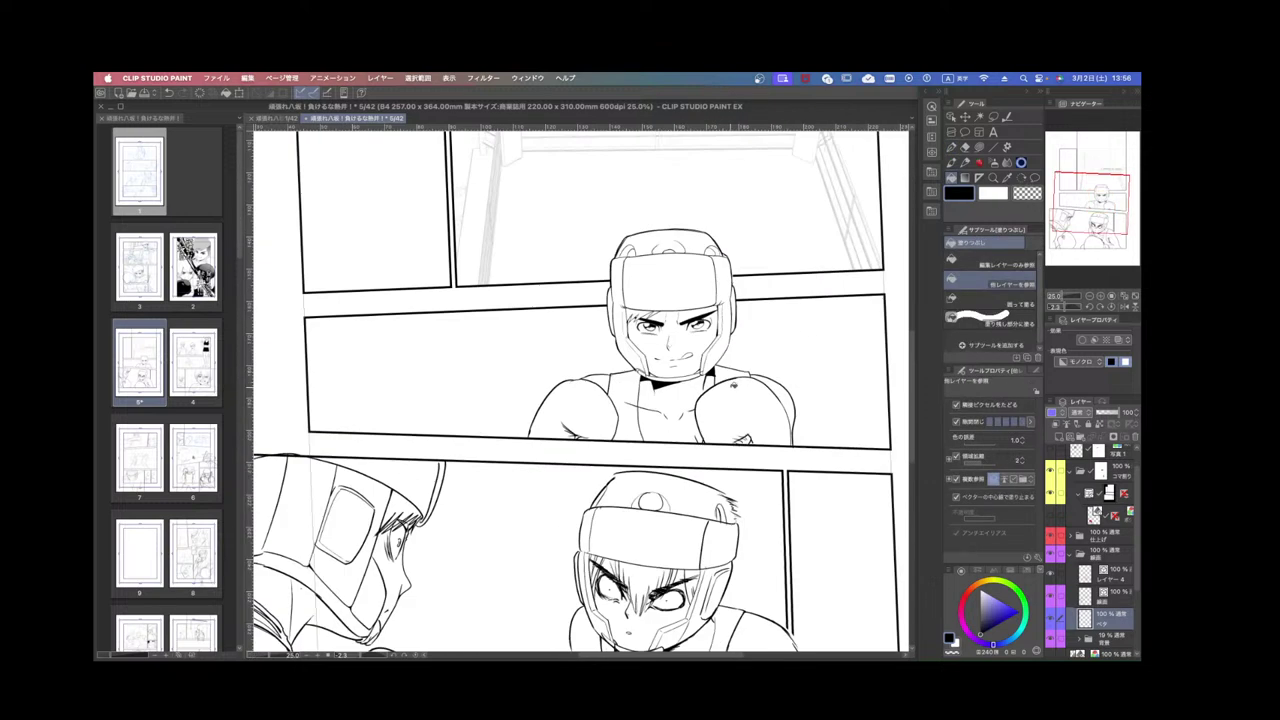
scroll(732, 388, "down", 2)
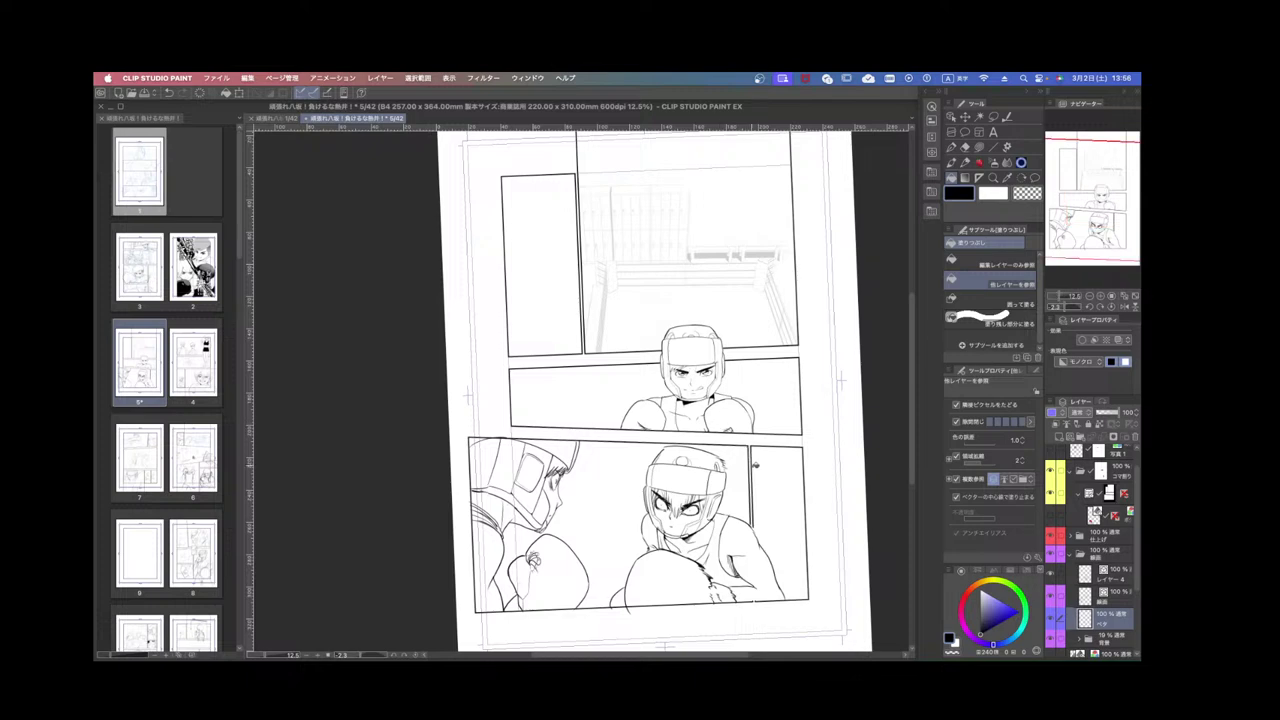
Ink black shading along the inner edge of the middle-panel boxer's headgear face opening with the G-pen.
scroll(713, 356, "up", 3)
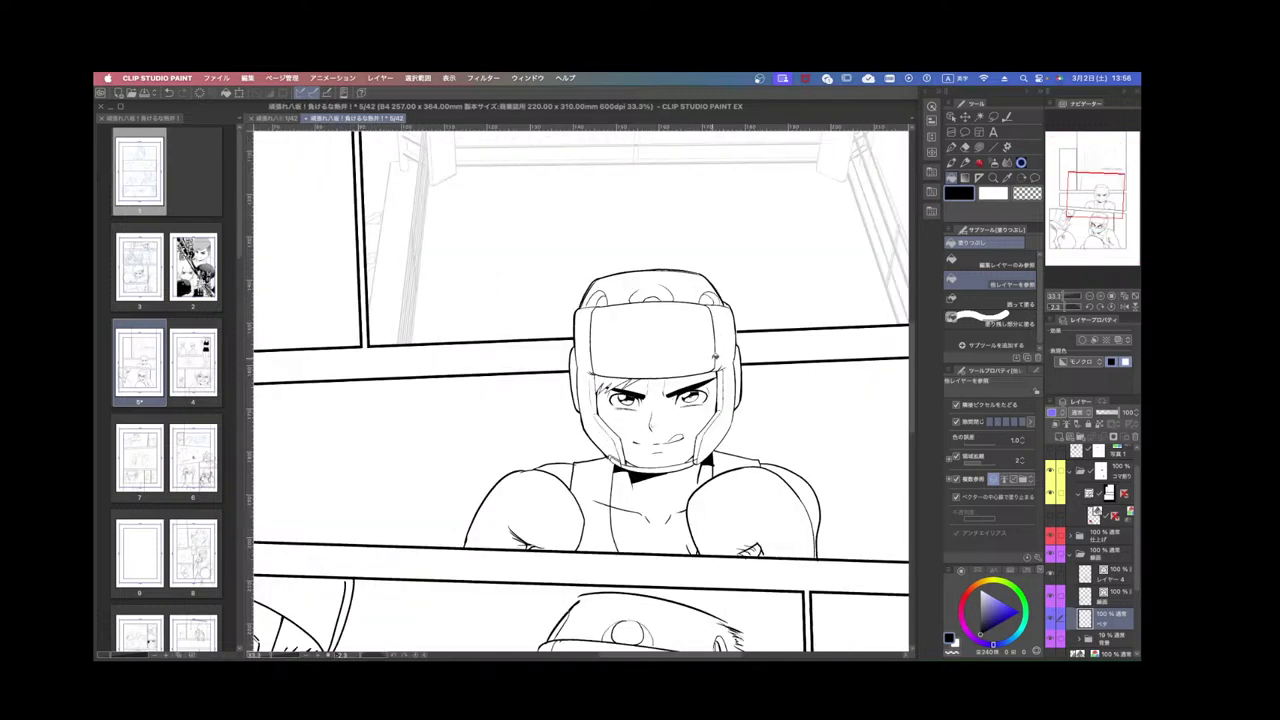
left_click(952, 148)
scroll(584, 372, "up", 2)
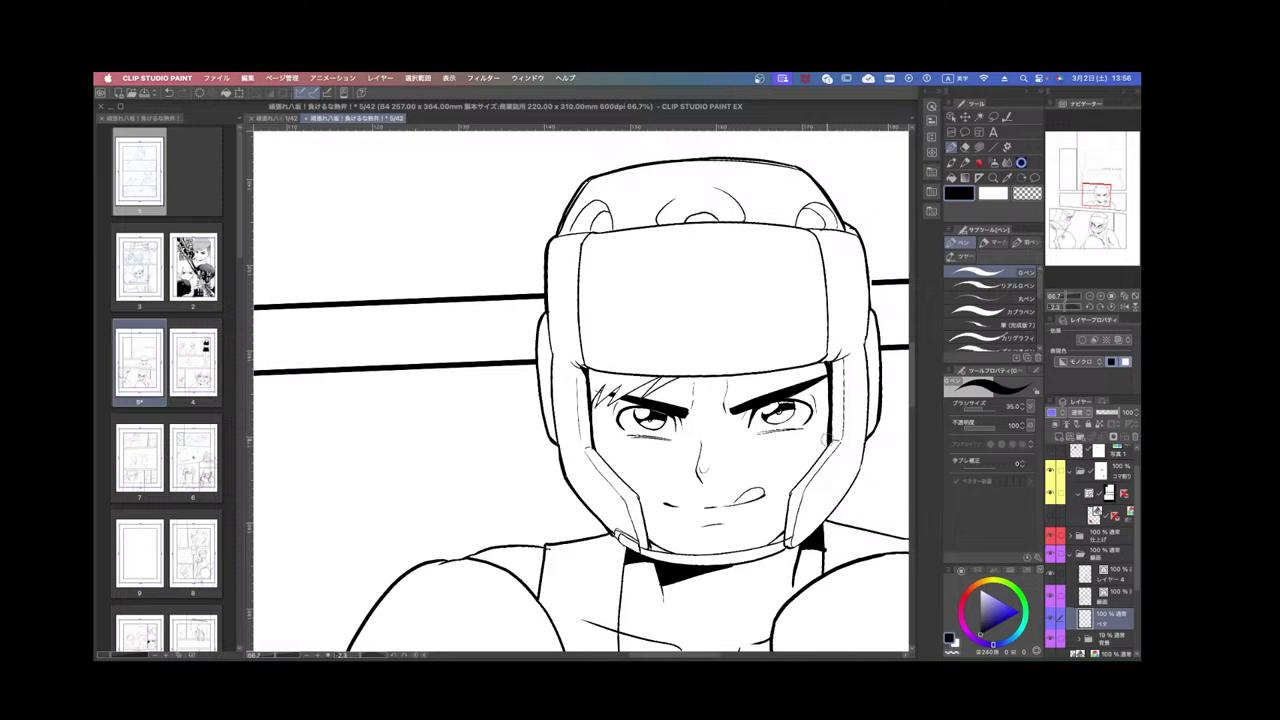
scroll(826, 440, "down", 2)
scroll(855, 408, "down", 3)
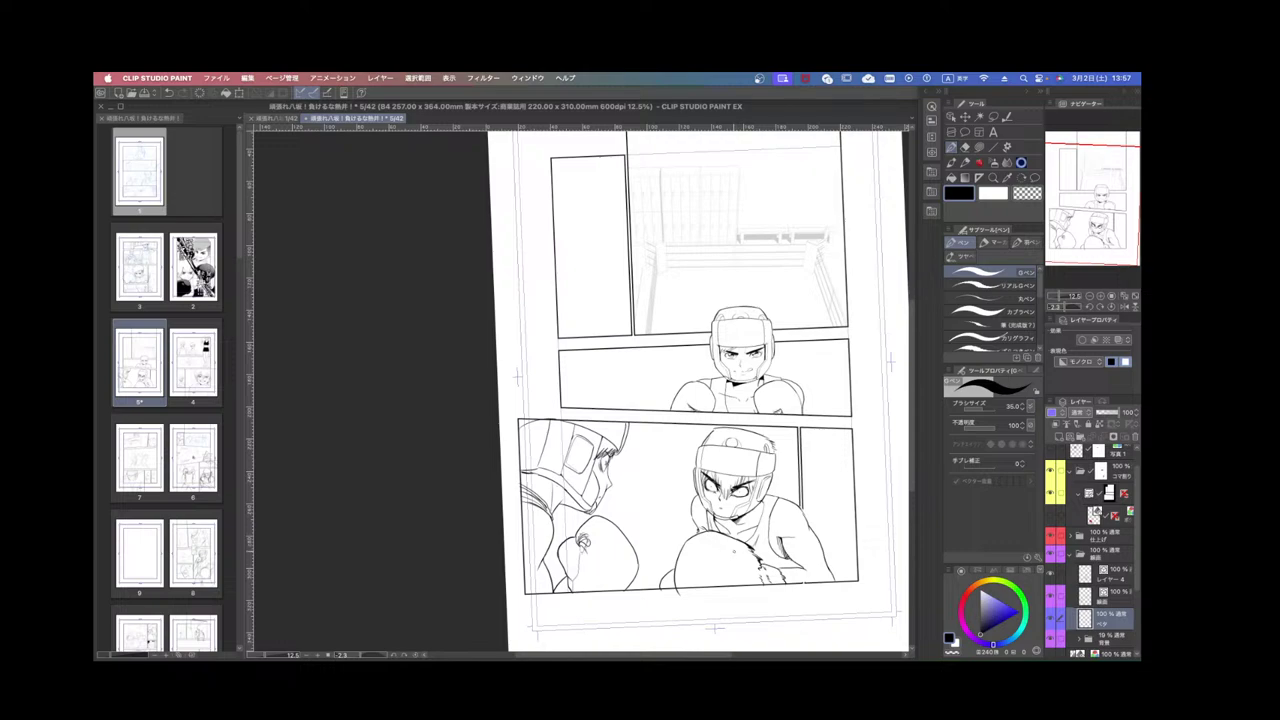
Draw the outline separating the highlight from the shadow on the front glove of the lower-panel boxer facing the viewer.
scroll(734, 551, "up", 3)
left_click_drag(738, 553, 730, 490)
scroll(770, 502, "down", 3)
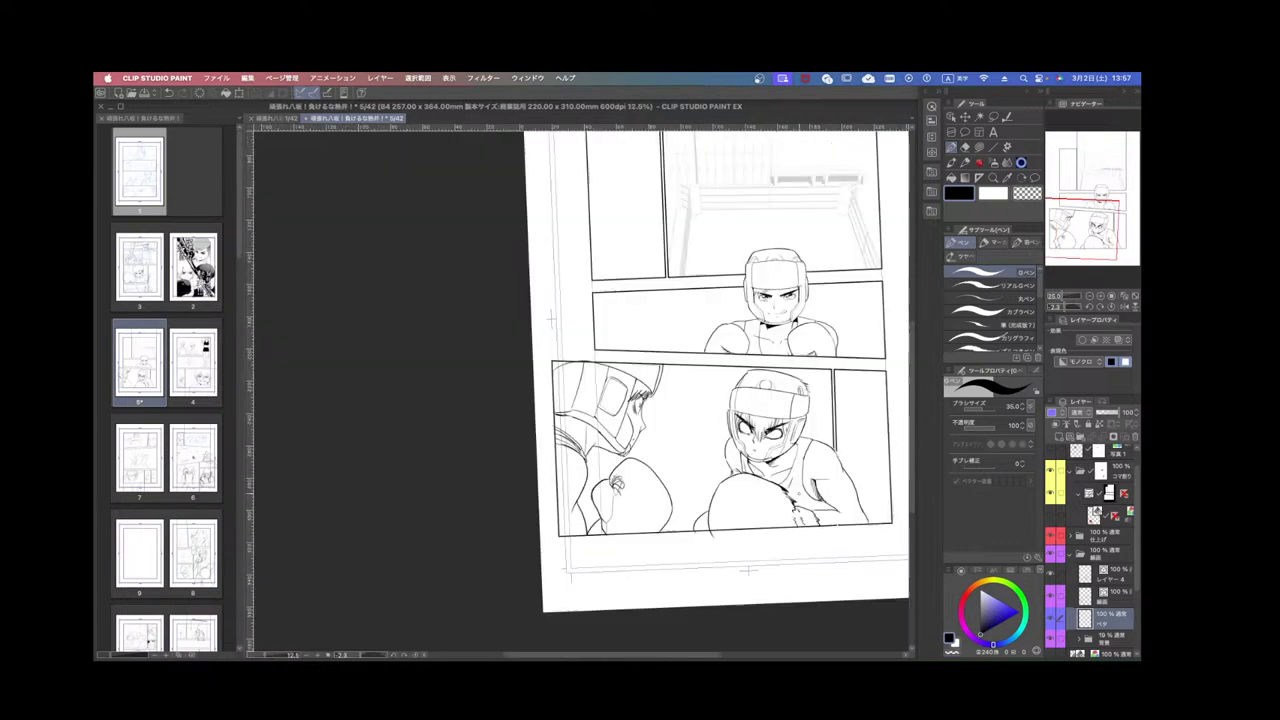
scroll(807, 491, "up", 1)
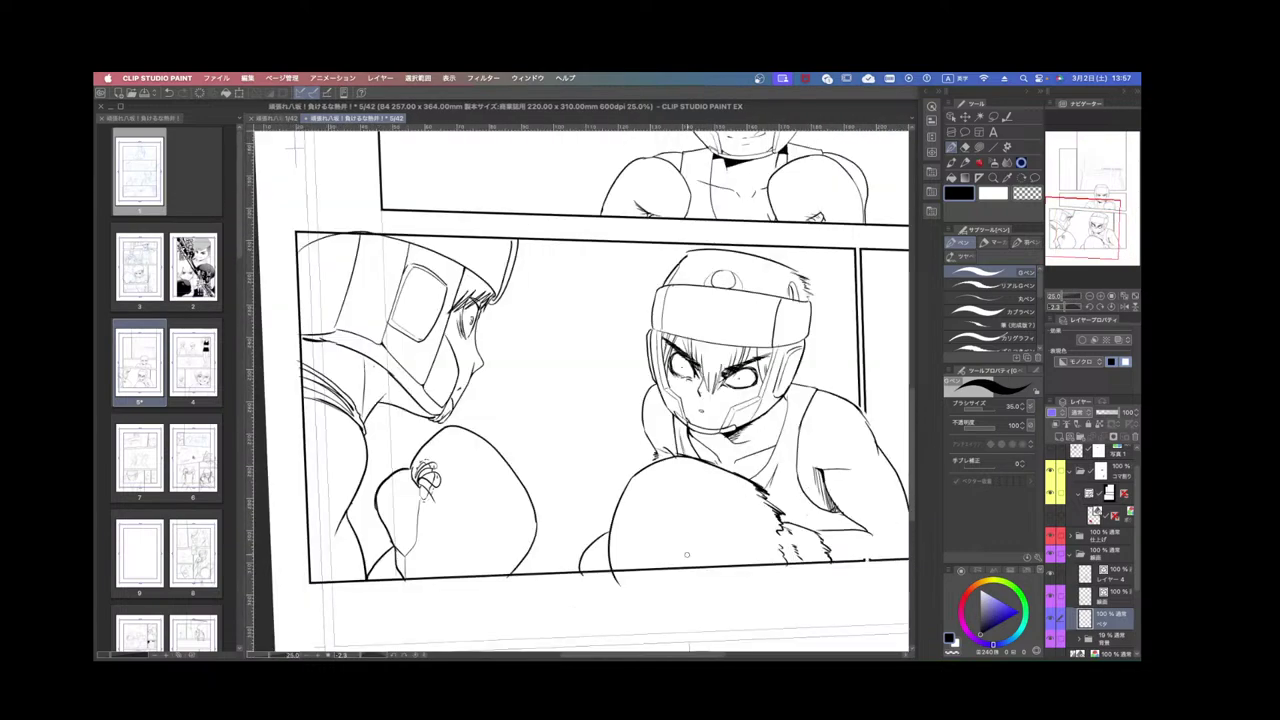
mouse_move(678, 565)
left_mouse_down()
mouse_move(695, 496)
mouse_move(731, 521)
left_mouse_up()
mouse_move(620, 574)
left_mouse_down()
mouse_move(627, 504)
mouse_move(629, 536)
mouse_move(694, 520)
left_mouse_up()
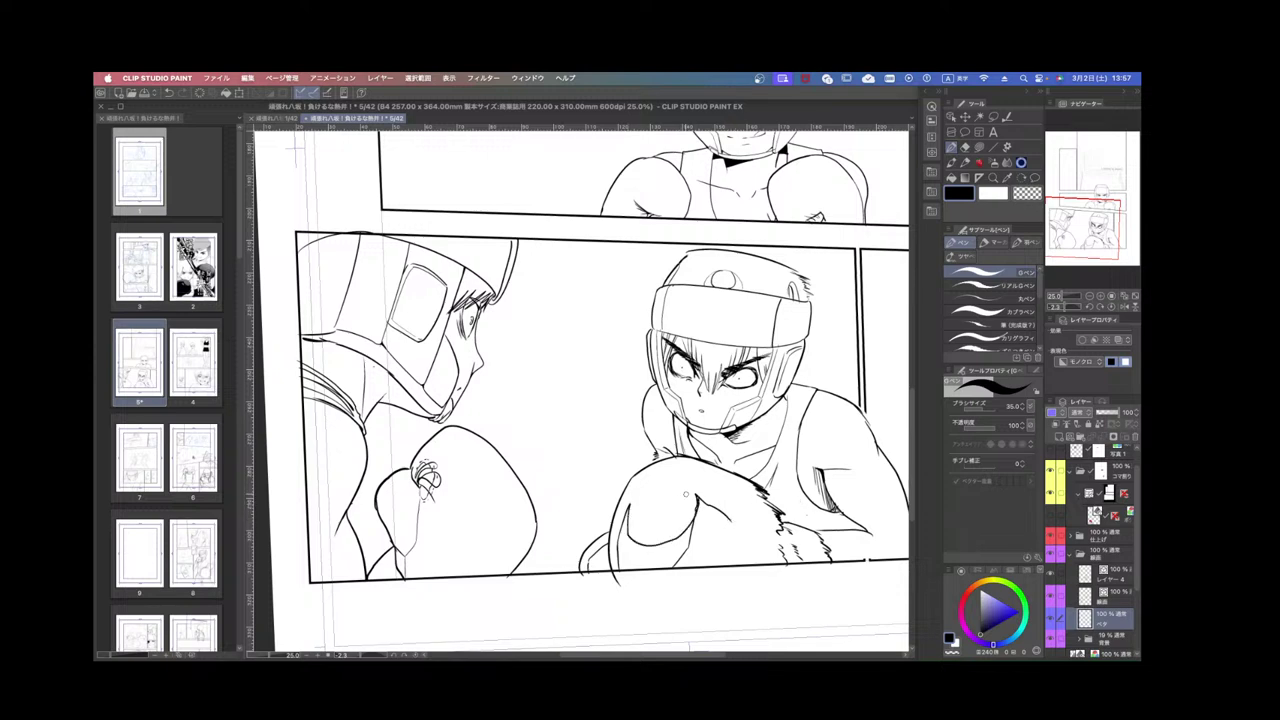
Draw the outer contour beside the lower-panel boxer's front glove on the 線画 layer, undoing the unwanted strokes.
left_click(1092, 591)
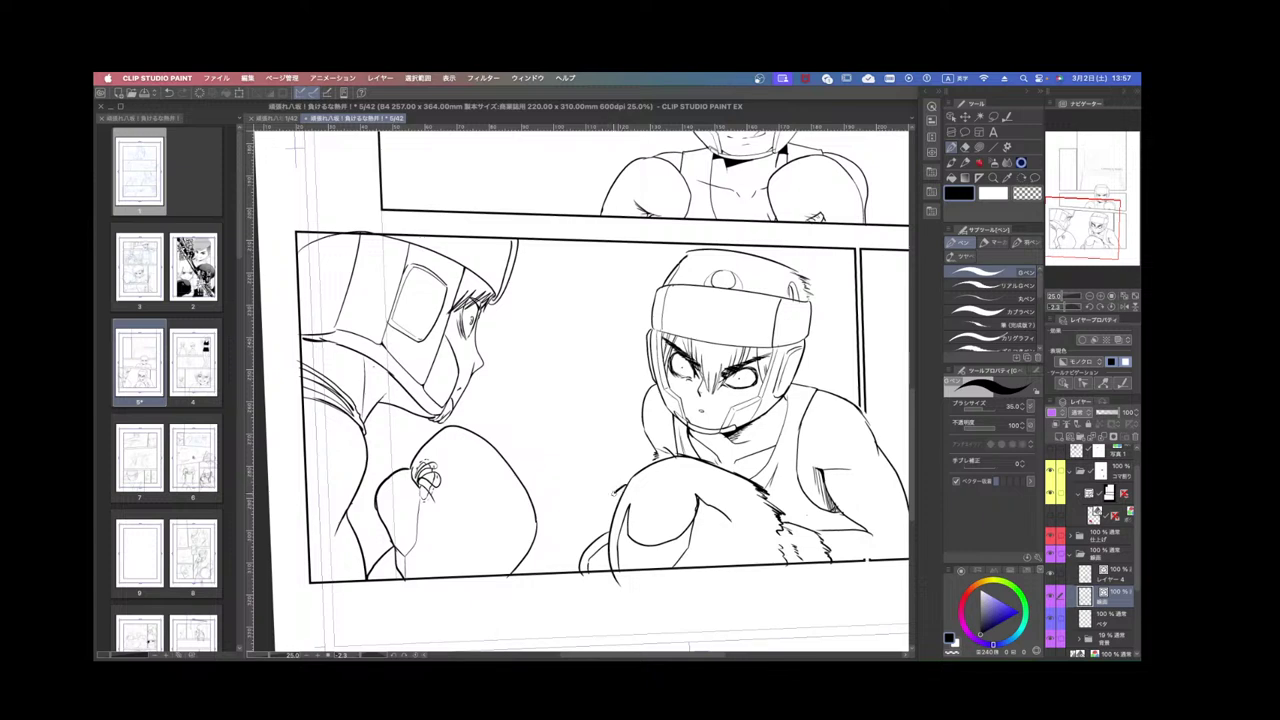
left_click_drag(617, 490, 594, 546)
key("super+z")
mouse_move(626, 487)
left_mouse_down()
mouse_move(601, 547)
mouse_move(617, 489)
mouse_move(600, 533)
left_mouse_up()
key("super+z")
key("super+z")
left_click_drag(625, 485, 601, 521)
left_click(1105, 572)
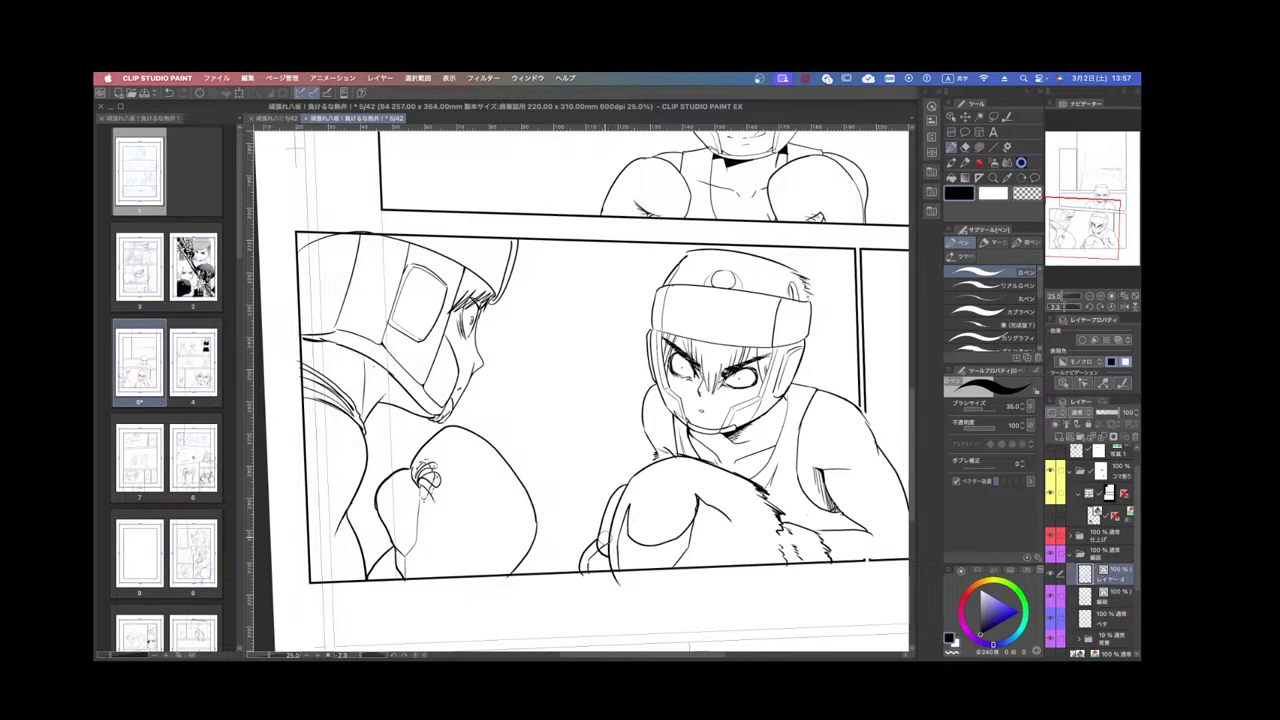
key("super+z")
key("super+z")
key("super+z")
Merge レイヤー 4 into the 線画 layer below it.
left_click(1100, 600)
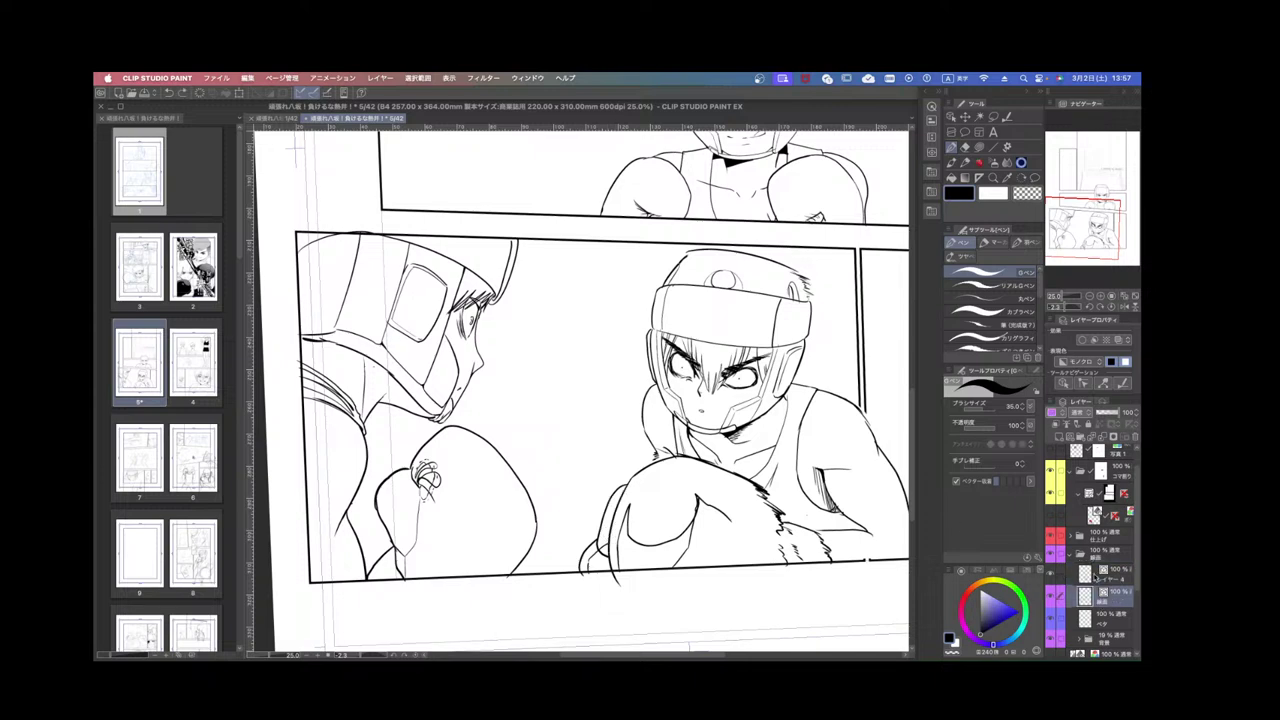
left_click(1120, 577)
left_click(1093, 435)
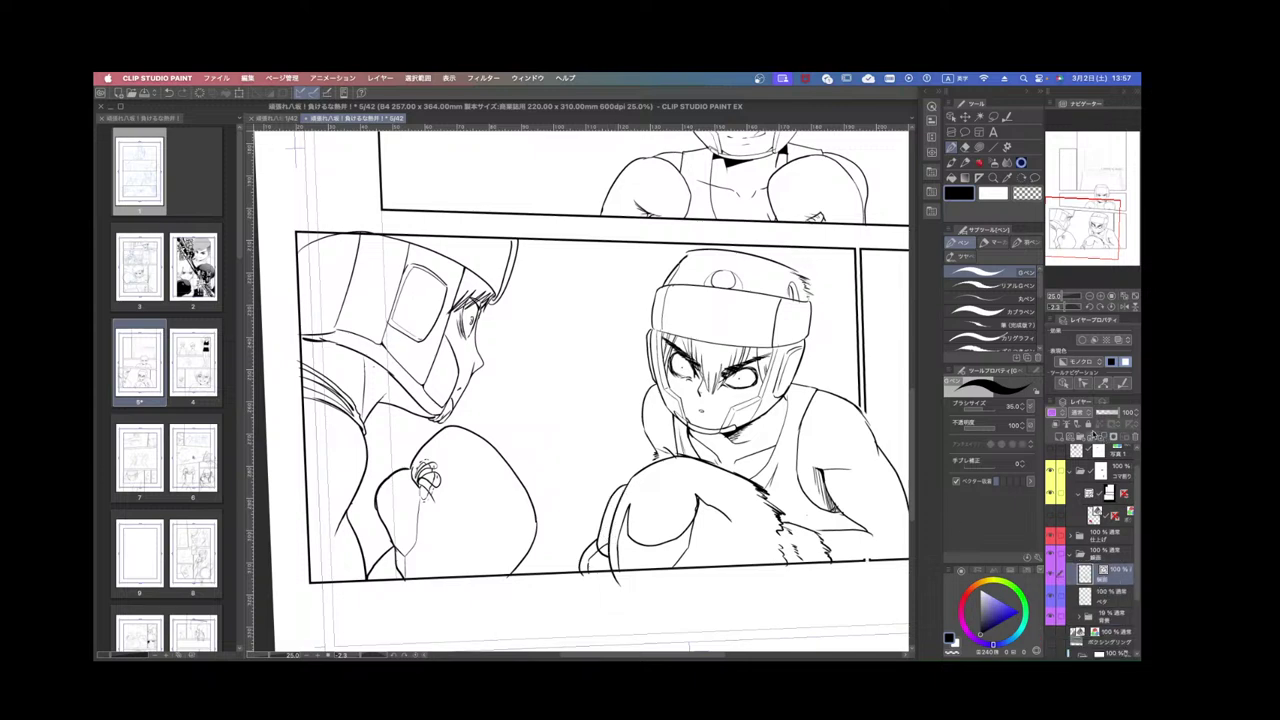
Hatch tapered black strokes along the upper edge of the front glove's shadow near the cuff on the ベタ layer.
left_click(1100, 598)
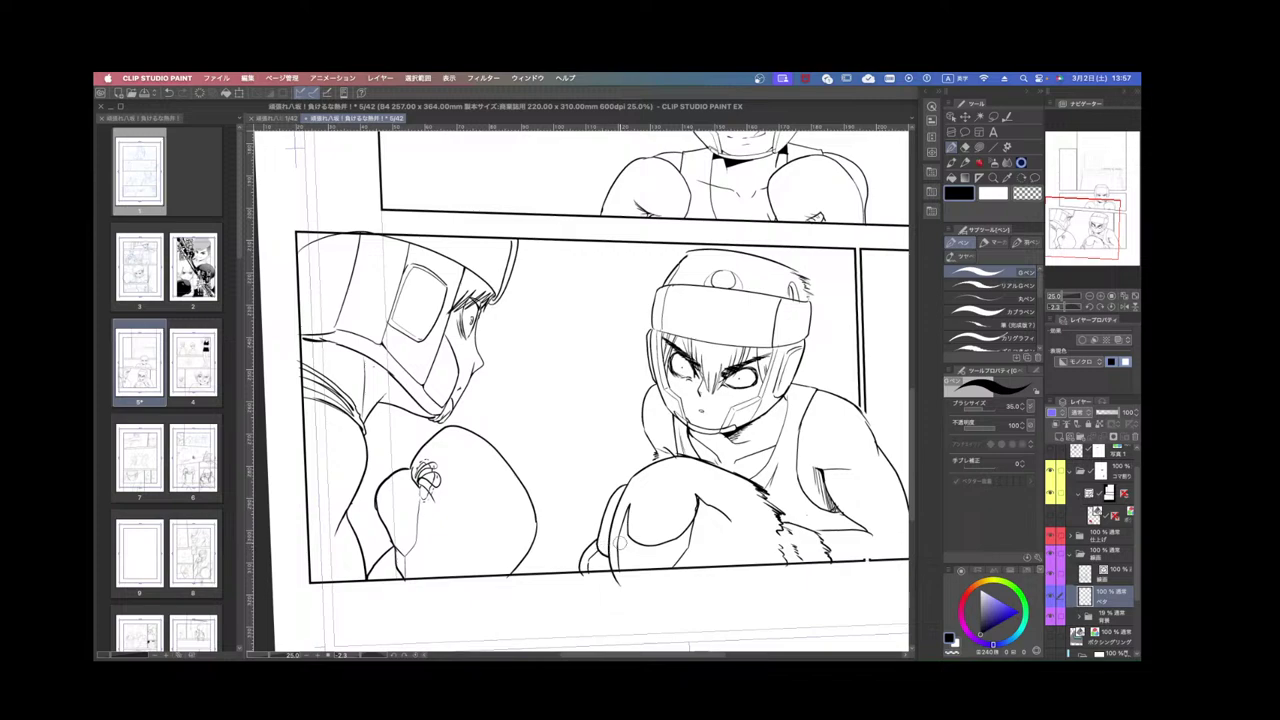
key("r")
left_click_drag(822, 510, 829, 308)
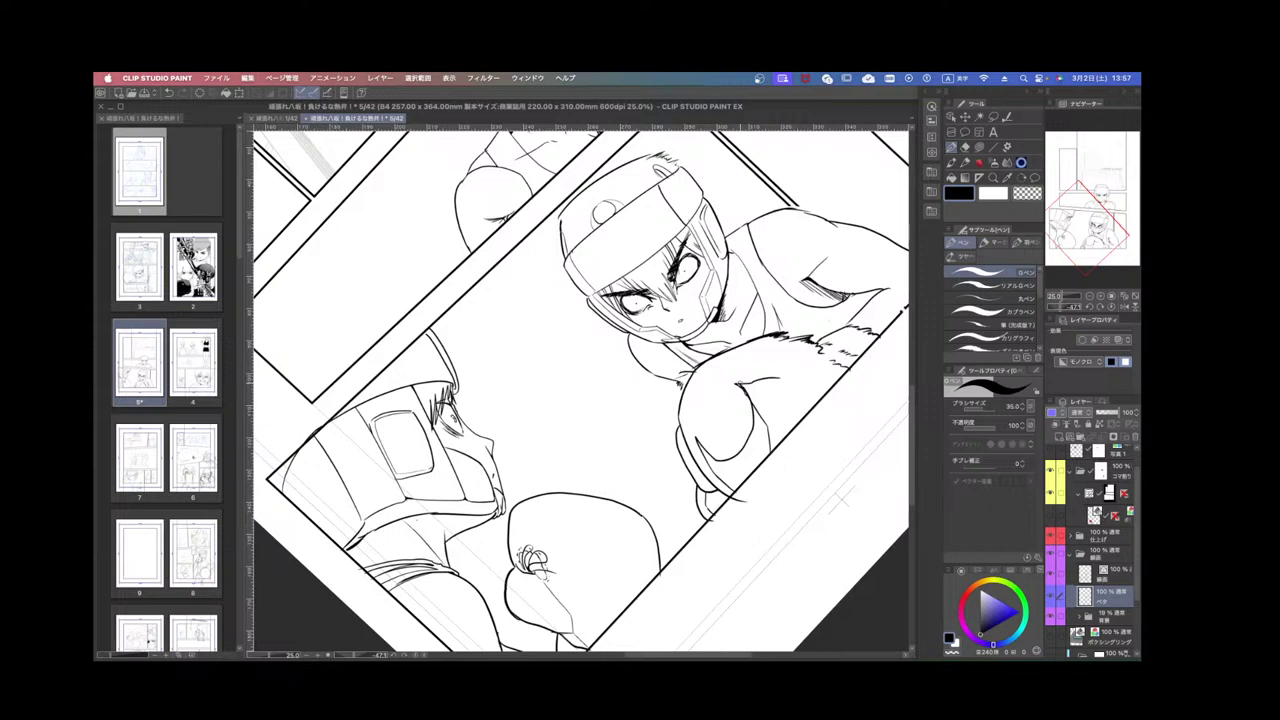
mouse_move(814, 360)
left_mouse_down()
mouse_move(740, 386)
mouse_move(772, 377)
mouse_move(815, 395)
left_mouse_up()
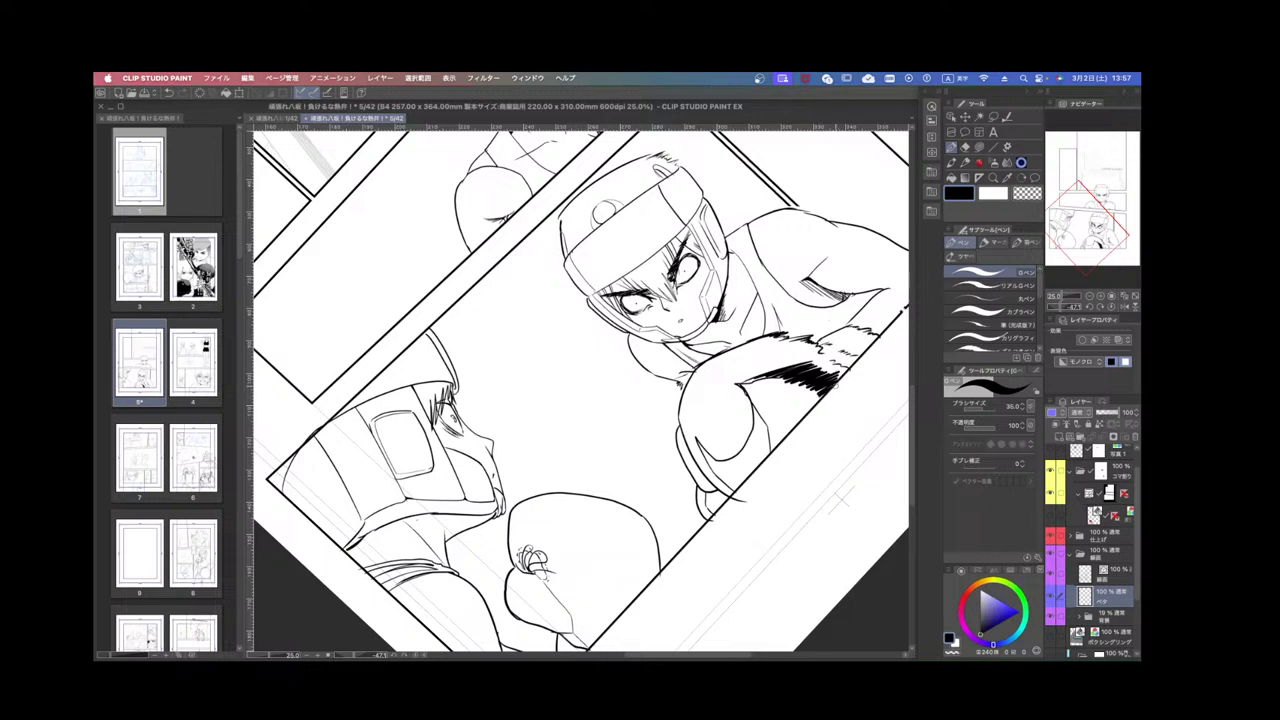
Fill the shadow area of the lower-panel boxer's front glove and the outlined strip beside it with black.
left_click_drag(840, 500, 745, 620)
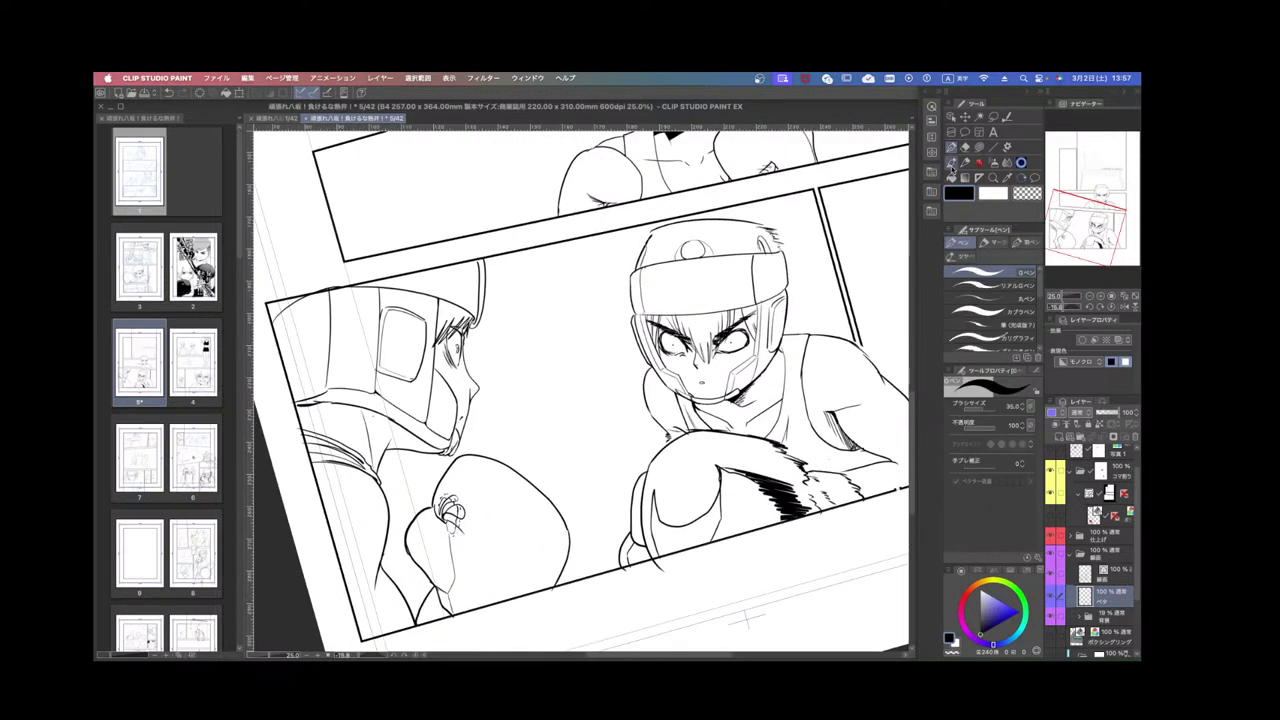
left_click(952, 165)
left_click(966, 148)
left_click(952, 178)
left_click(763, 502)
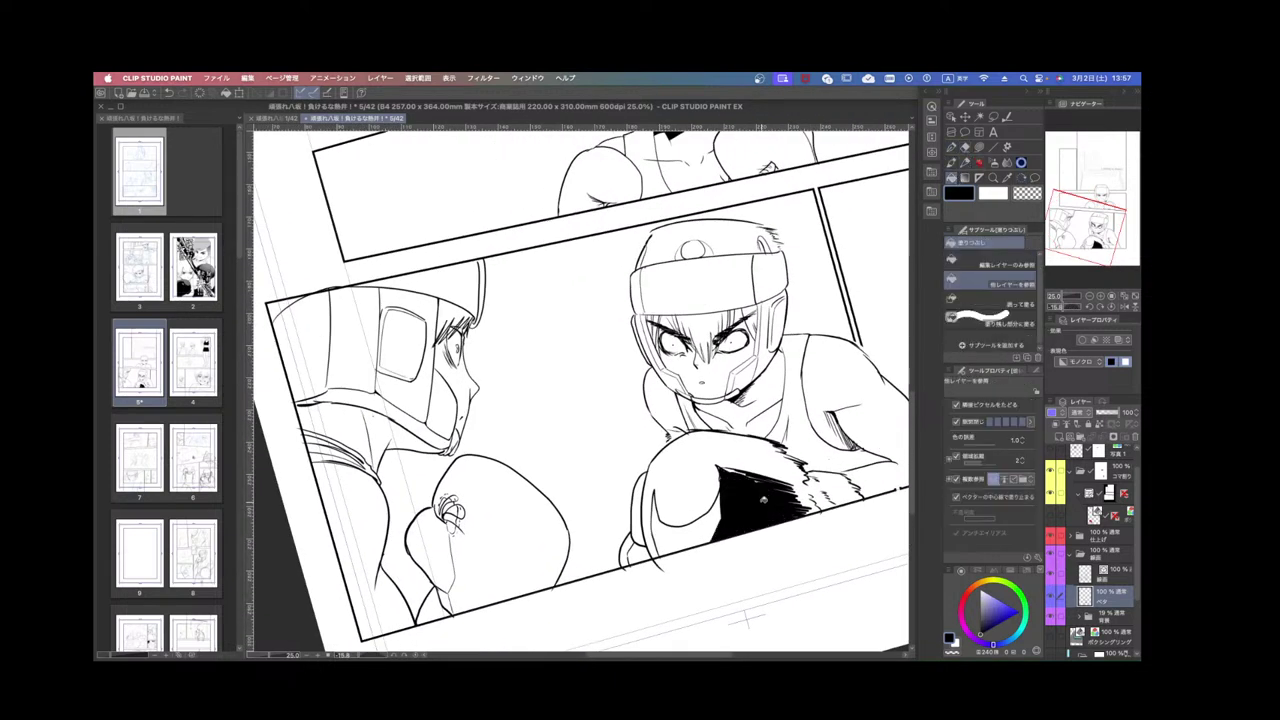
left_click(701, 527)
scroll(805, 446, "down", 4)
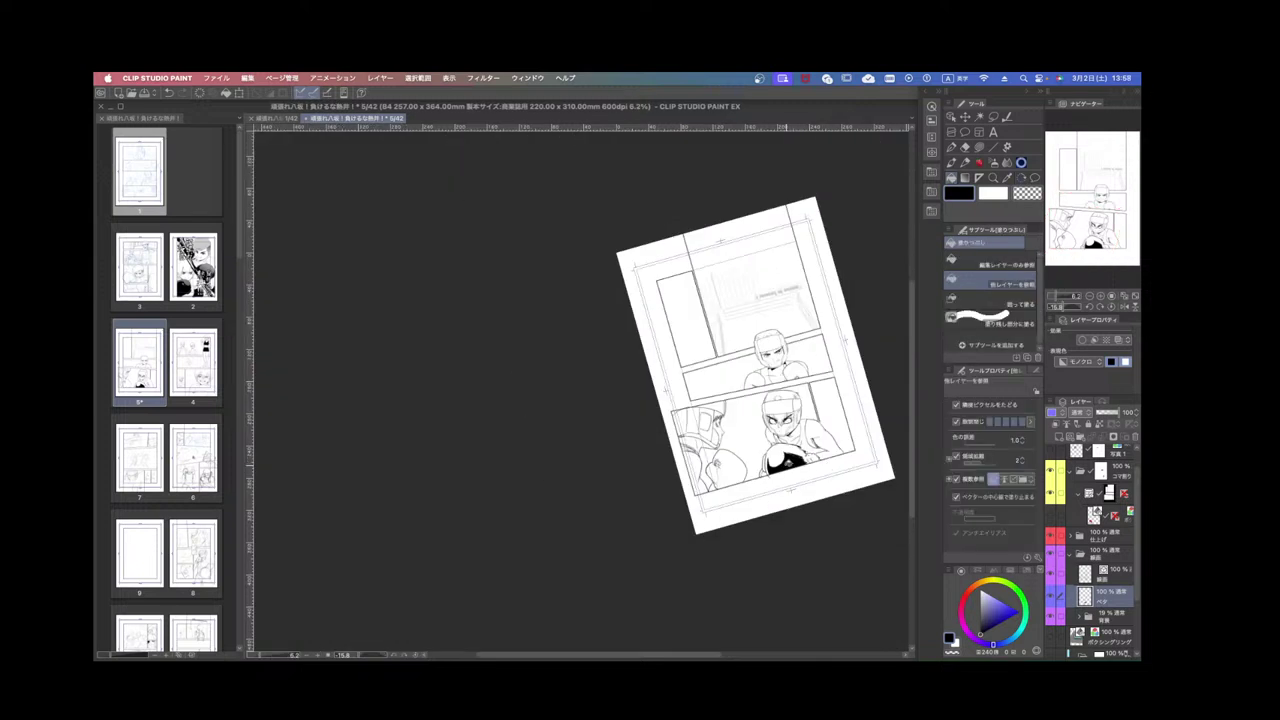
Ink a black shading stroke between the contour lines on the outer edge of the lower-panel boxer's front glove.
scroll(720, 490, "up", 5)
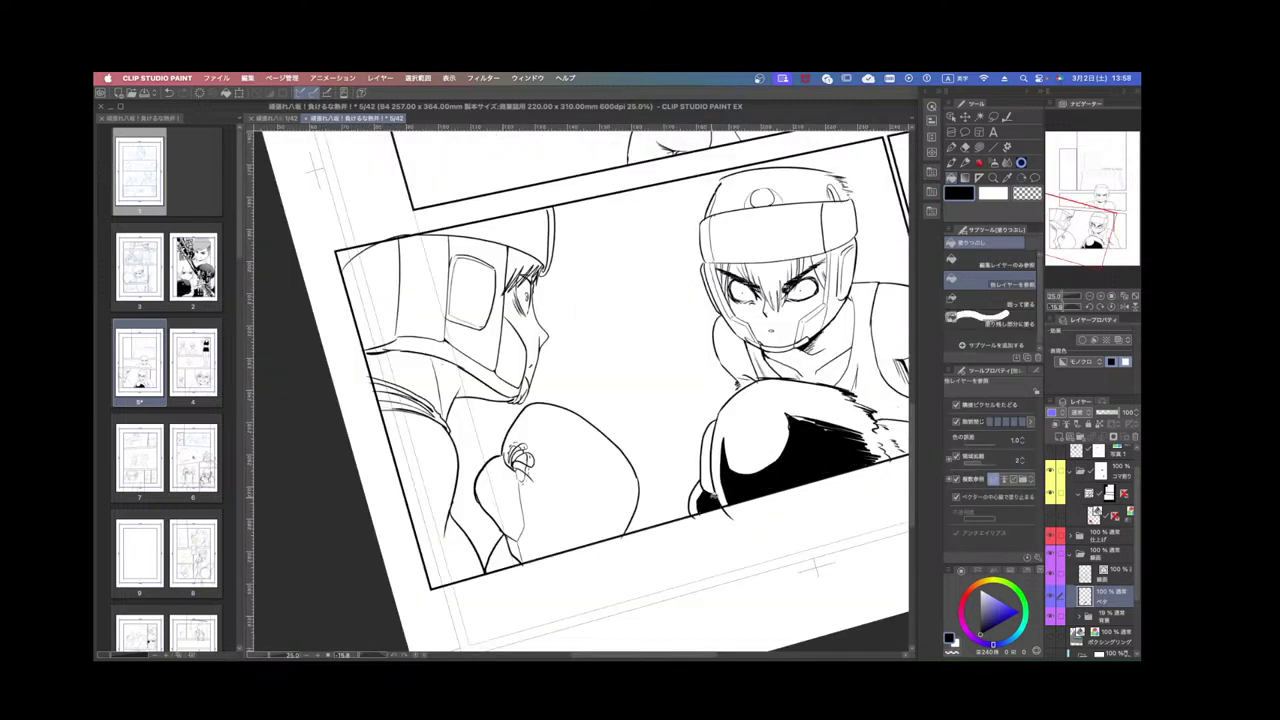
key("p")
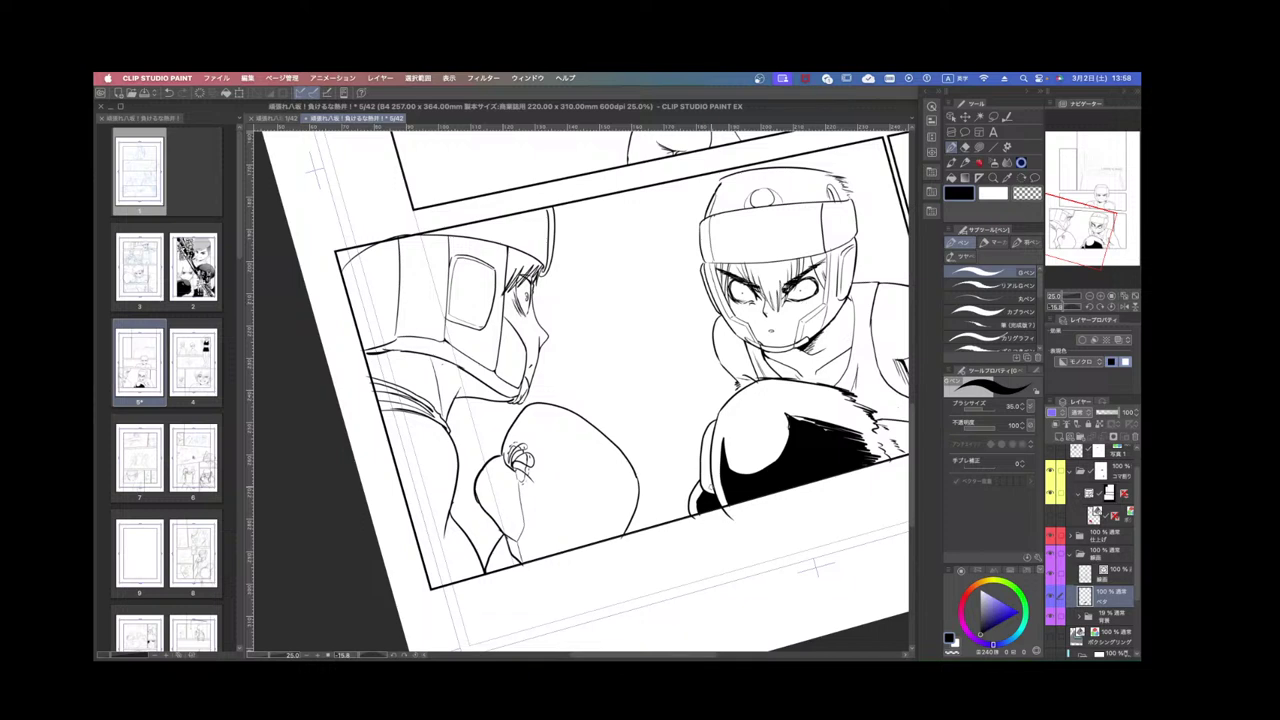
left_click_drag(705, 449, 710, 442)
key("g")
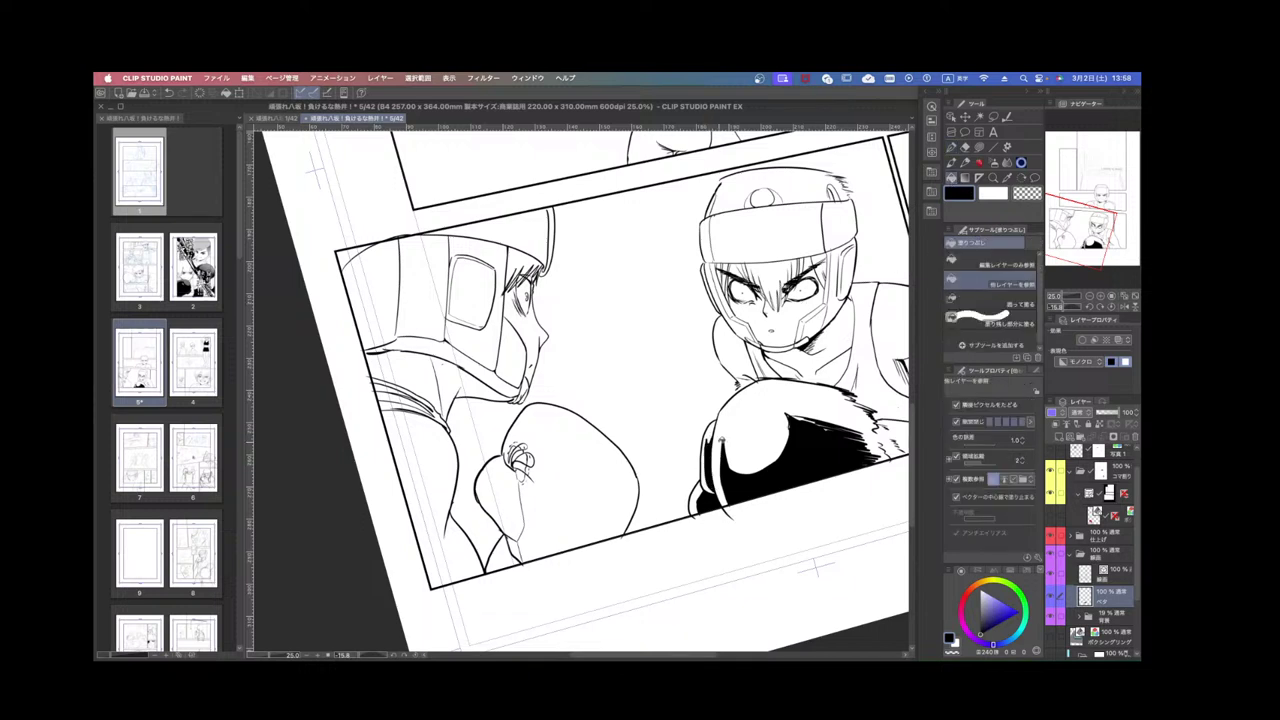
scroll(820, 384, "down", 3)
Hatch the rounded highlight on the lower-panel boxer's front glove with fine parallel G-pen strokes.
left_click_drag(844, 384, 824, 286)
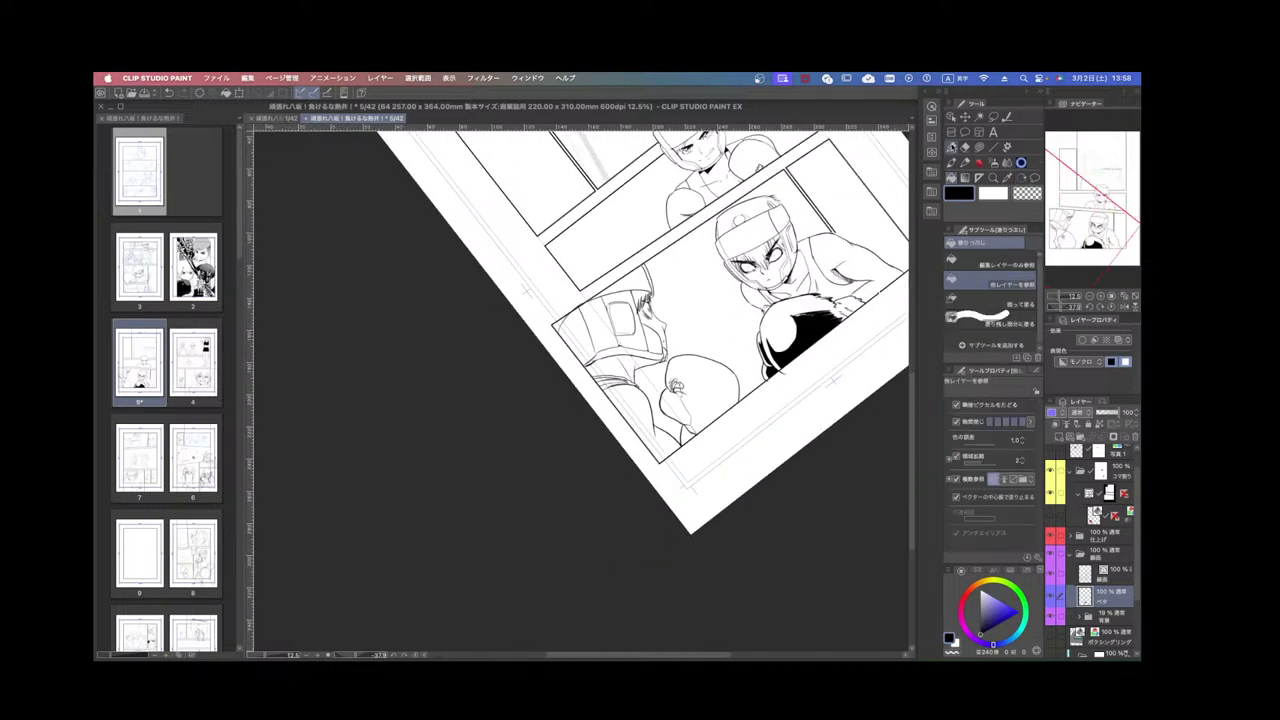
key("p")
scroll(641, 360, "up", 3)
left_click_drag(839, 427, 577, 530)
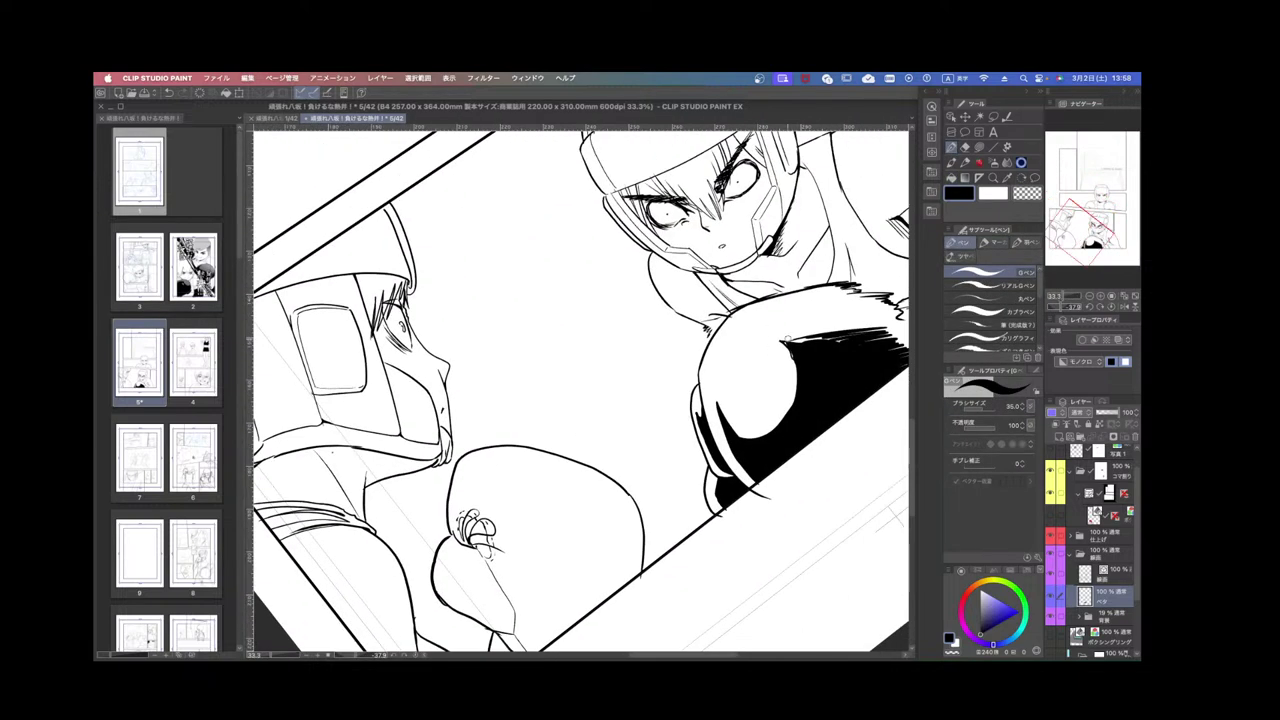
mouse_move(773, 342)
left_mouse_down()
mouse_move(735, 382)
mouse_move(757, 384)
mouse_move(749, 430)
mouse_move(780, 420)
mouse_move(761, 433)
left_mouse_up()
mouse_move(793, 403)
left_mouse_down()
mouse_move(753, 436)
mouse_move(779, 411)
left_mouse_up()
left_click_drag(795, 393, 765, 413)
scroll(837, 353, "down", 1)
left_click_drag(837, 353, 713, 517)
scroll(862, 492, "down", 2)
scroll(862, 492, "up", 2)
scroll(713, 517, "down", 2)
left_click_drag(834, 483, 589, 590)
Add short black hatching strokes along the cuff edge of the lower-panel boxer's front glove.
scroll(510, 541, "up", 2)
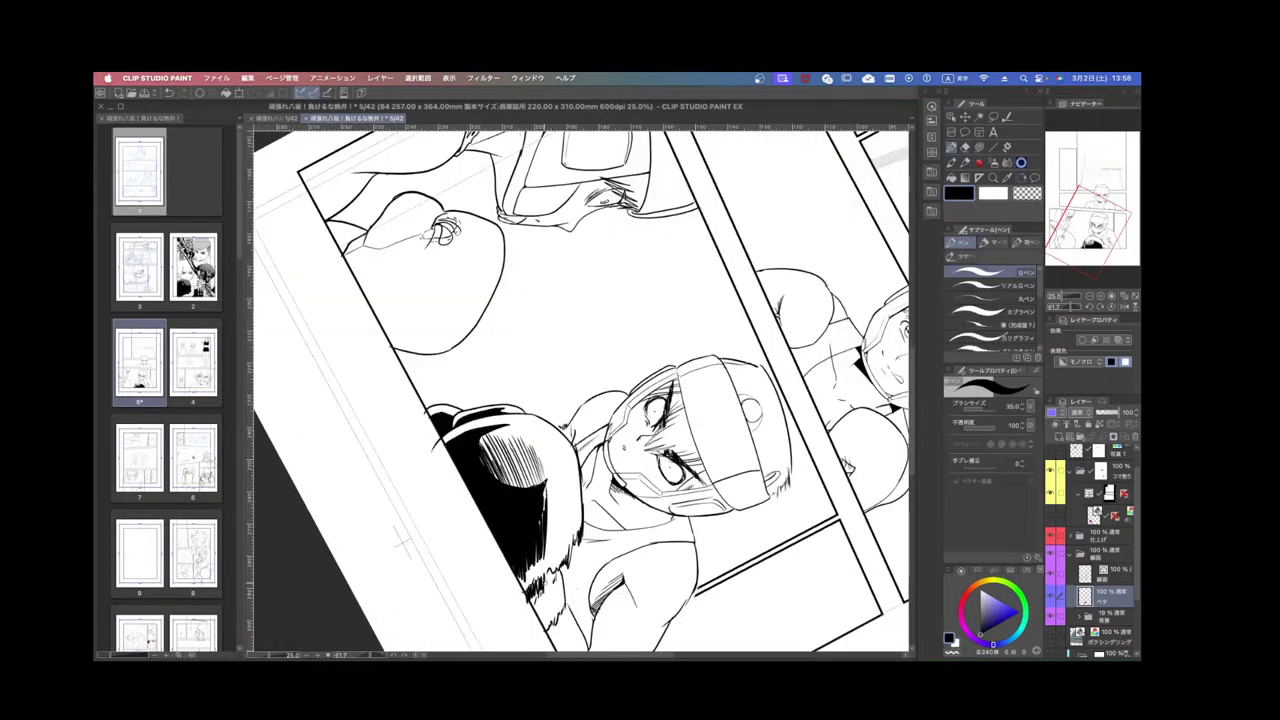
left_click_drag(551, 571, 545, 587)
left_click_drag(555, 567, 549, 581)
left_click_drag(630, 573, 818, 362)
scroll(818, 362, "down", 2)
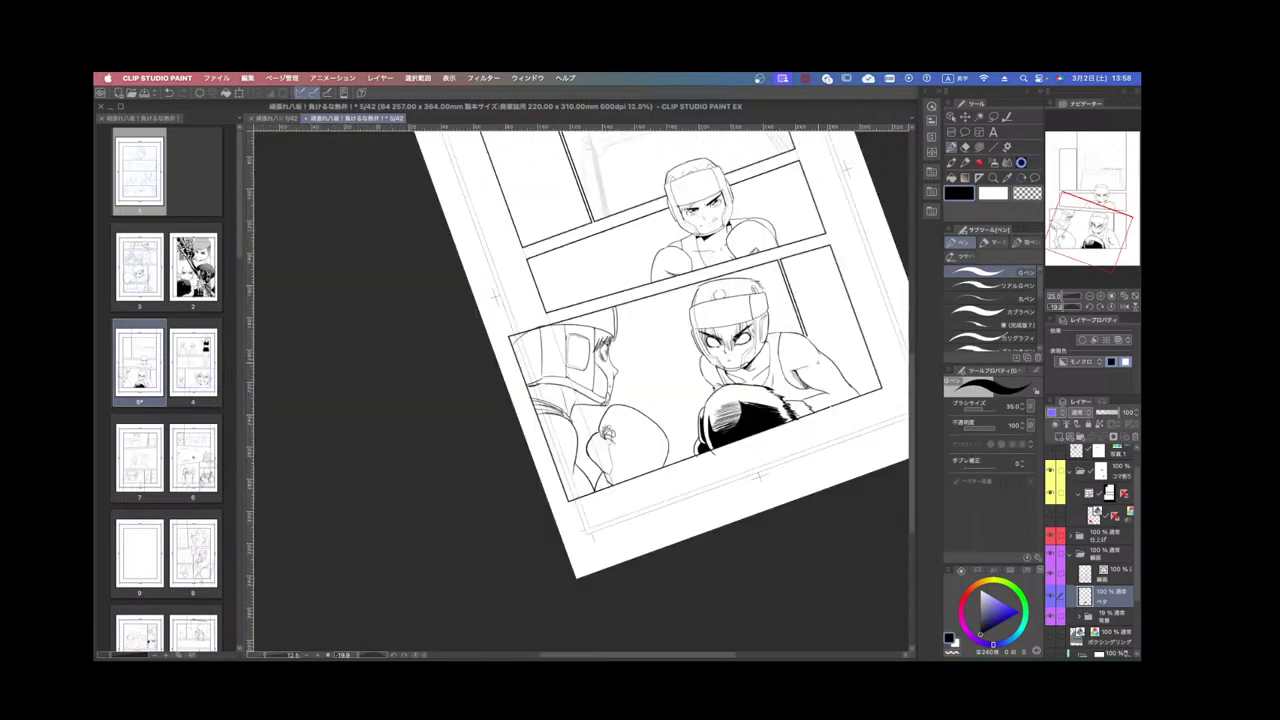
Draw a short crease line at the lower-panel boxer's bent elbow on the 線画 layer.
scroll(836, 373, "up", 3)
left_click_drag(823, 457, 796, 501)
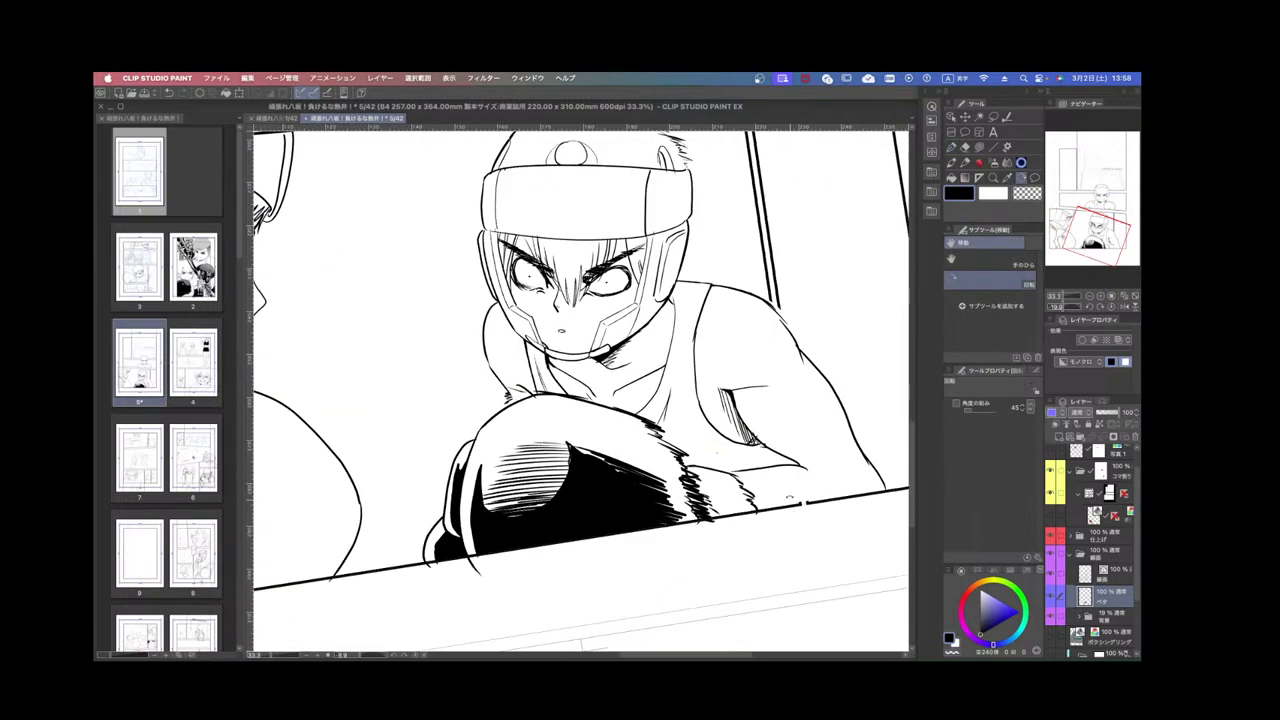
key("p")
left_click_drag(760, 444, 779, 468)
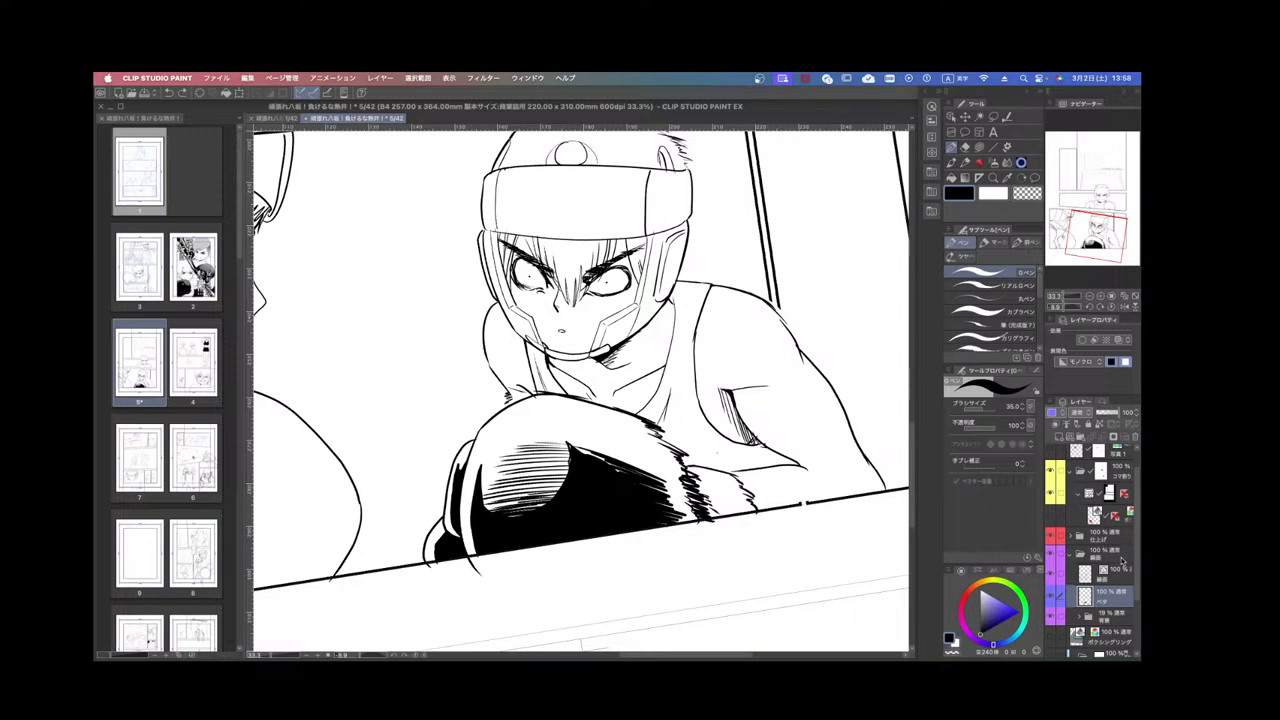
left_click(1116, 575)
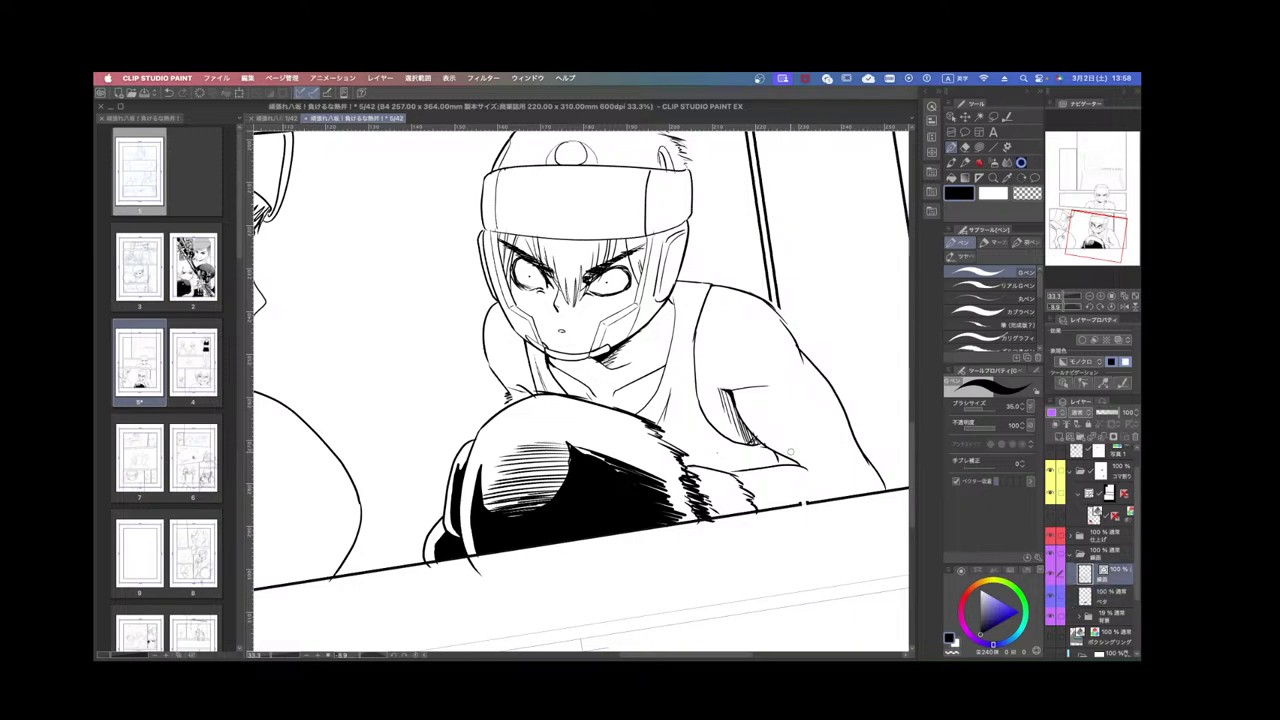
left_click_drag(781, 454, 786, 465)
Check the shaded glove against the rest of the page and save the page.
key("r")
left_click_drag(808, 414, 612, 607)
left_click(979, 118)
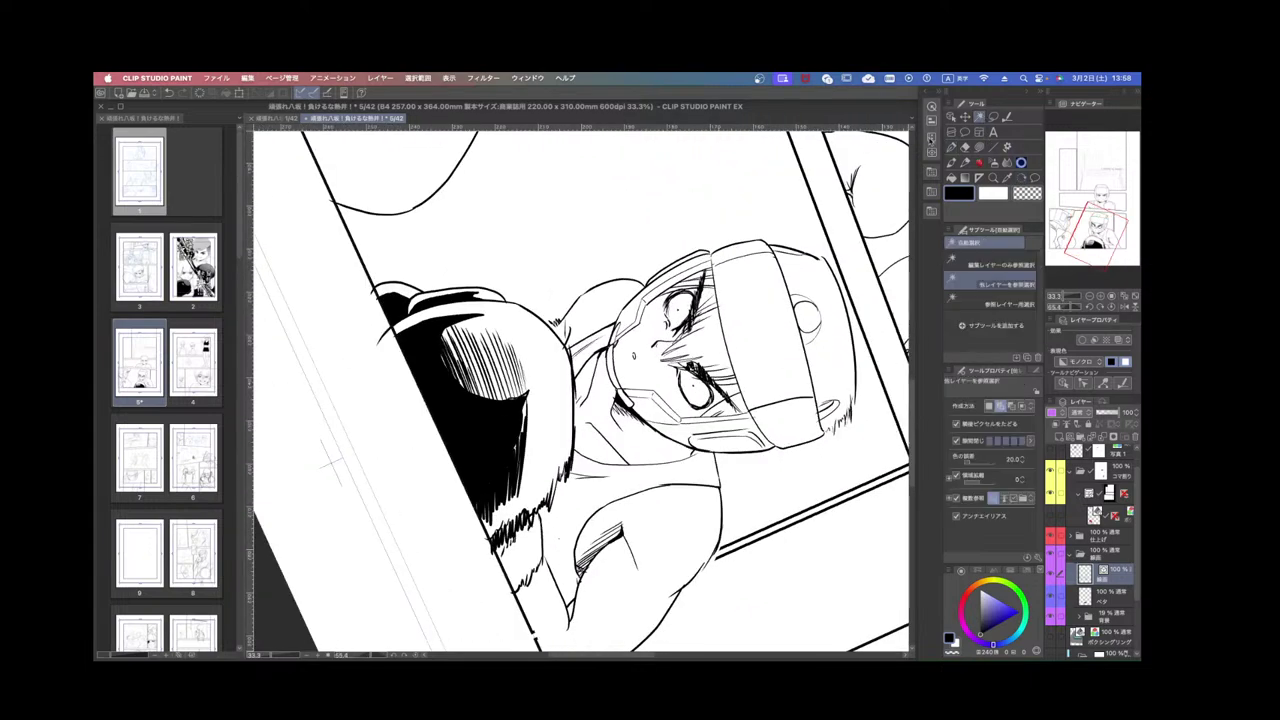
scroll(580, 503, "down", 3)
key("r")
left_click_drag(688, 544, 811, 350)
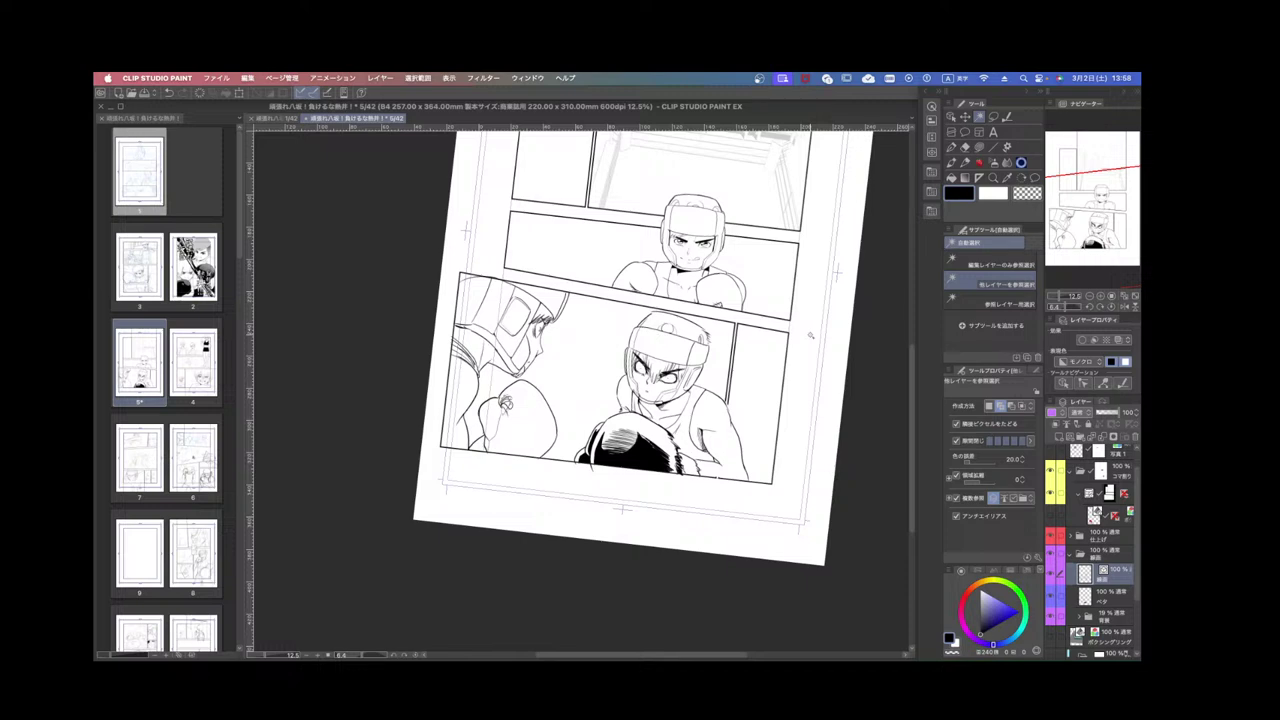
key("super+s")
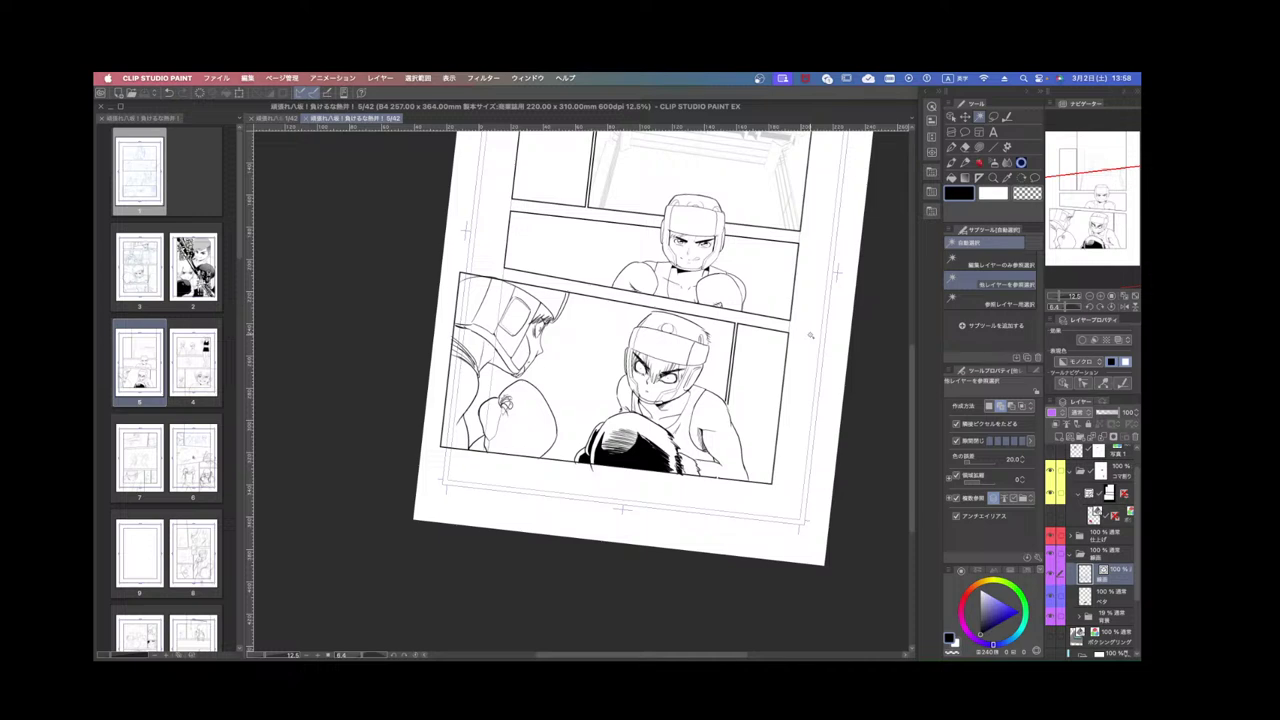
On the ベタ layer, outline the shadow shapes on the profile boxer's glove around the thumb, upper edge and thumb highlight with the G-pen.
scroll(497, 422, "up", 4)
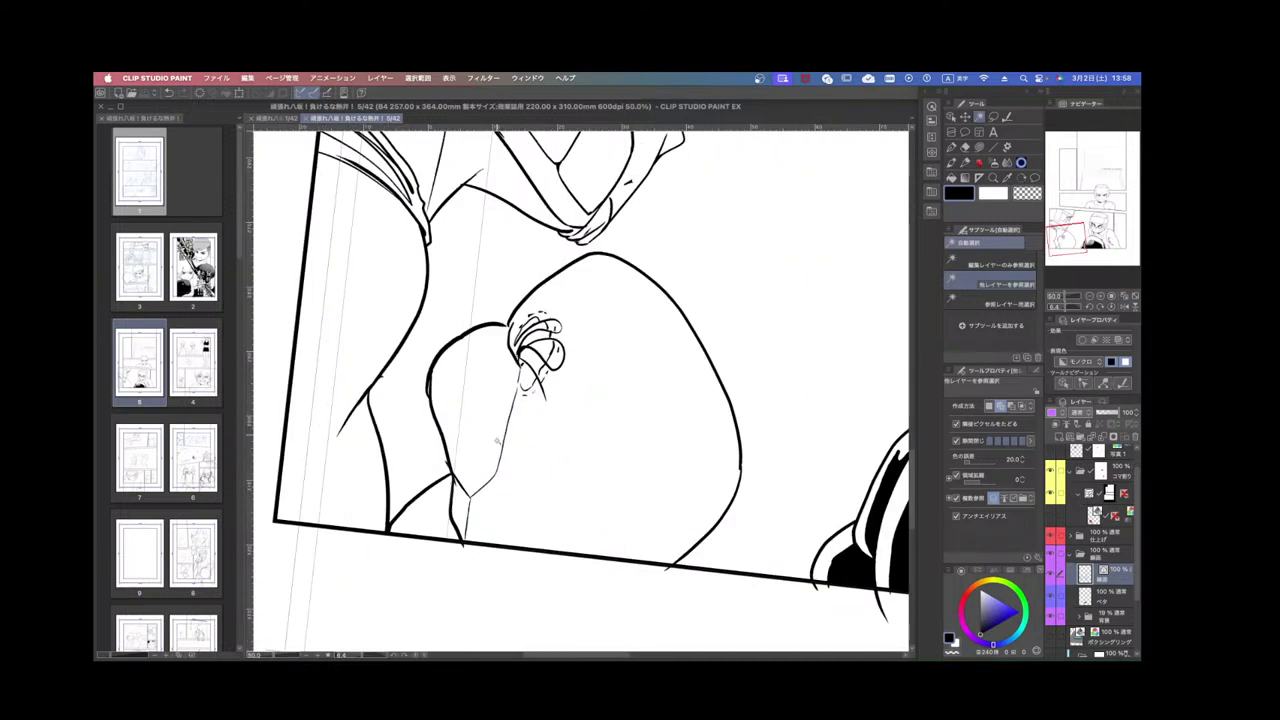
left_click(1105, 595)
left_click(951, 147)
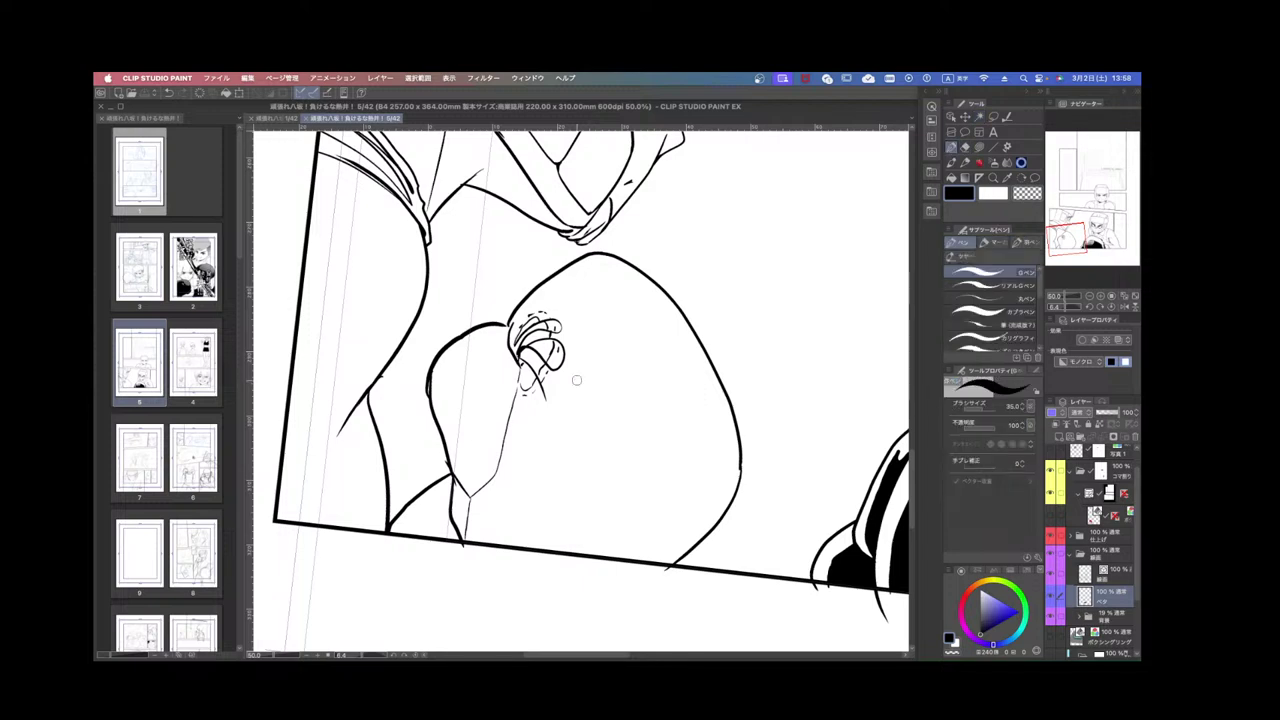
mouse_move(503, 453)
left_mouse_down()
mouse_move(491, 422)
mouse_move(512, 395)
mouse_move(495, 417)
mouse_move(503, 365)
mouse_move(598, 262)
left_mouse_up()
key("ctrl+z")
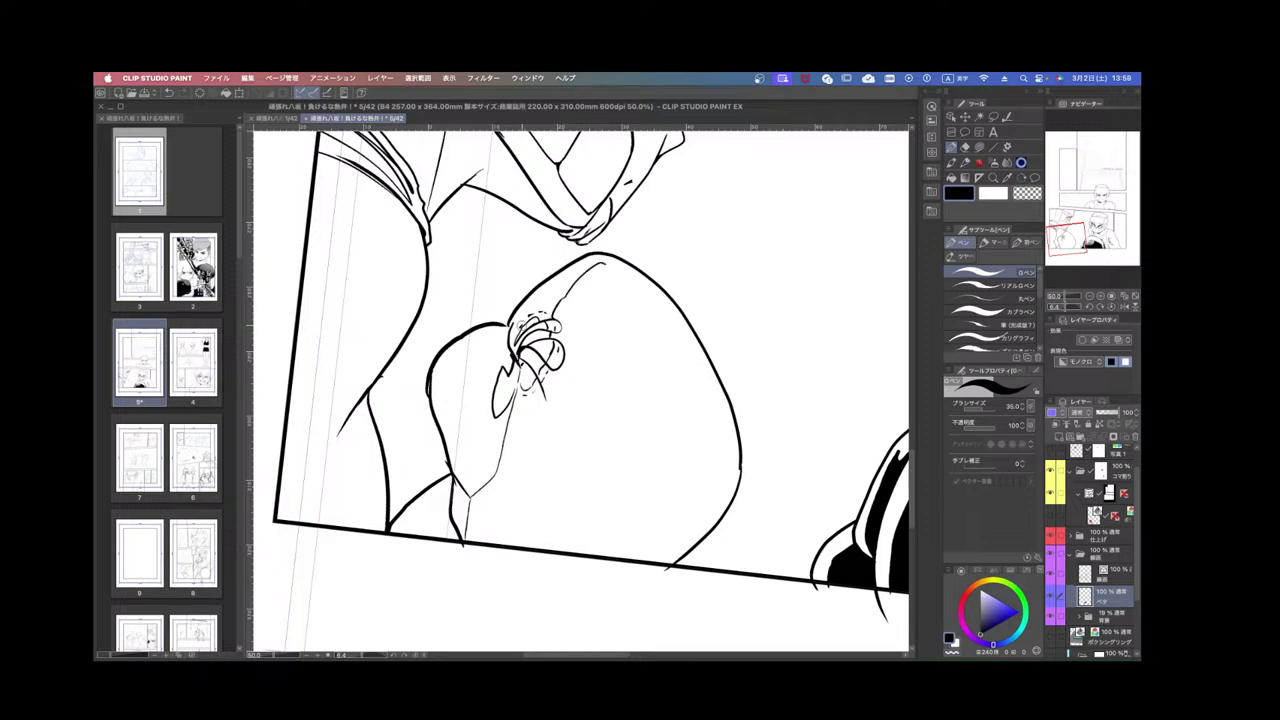
mouse_move(508, 328)
left_mouse_down()
mouse_move(552, 282)
mouse_move(614, 260)
left_mouse_up()
left_click_drag(526, 378, 530, 384)
Fill the profile boxer's glove thumb, the shadow above it and the gaps between the small creases with black.
left_click(951, 177)
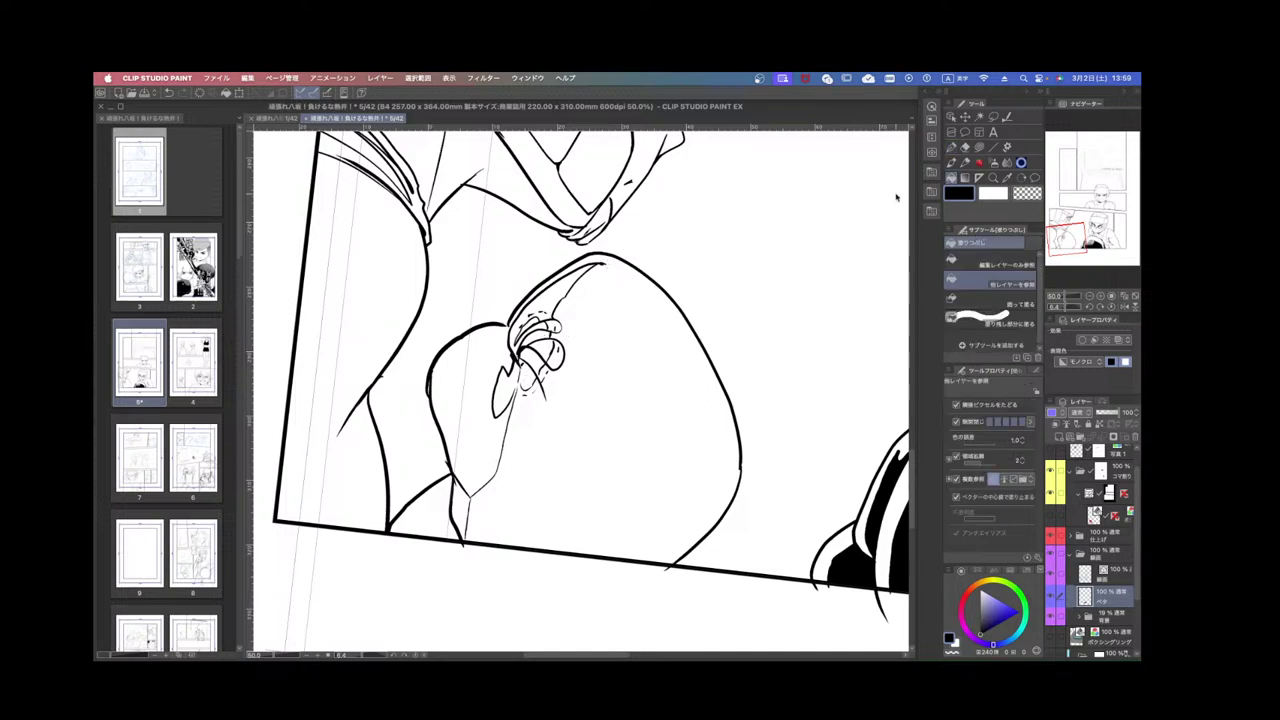
left_click(489, 441)
left_click(556, 290)
left_click(520, 325)
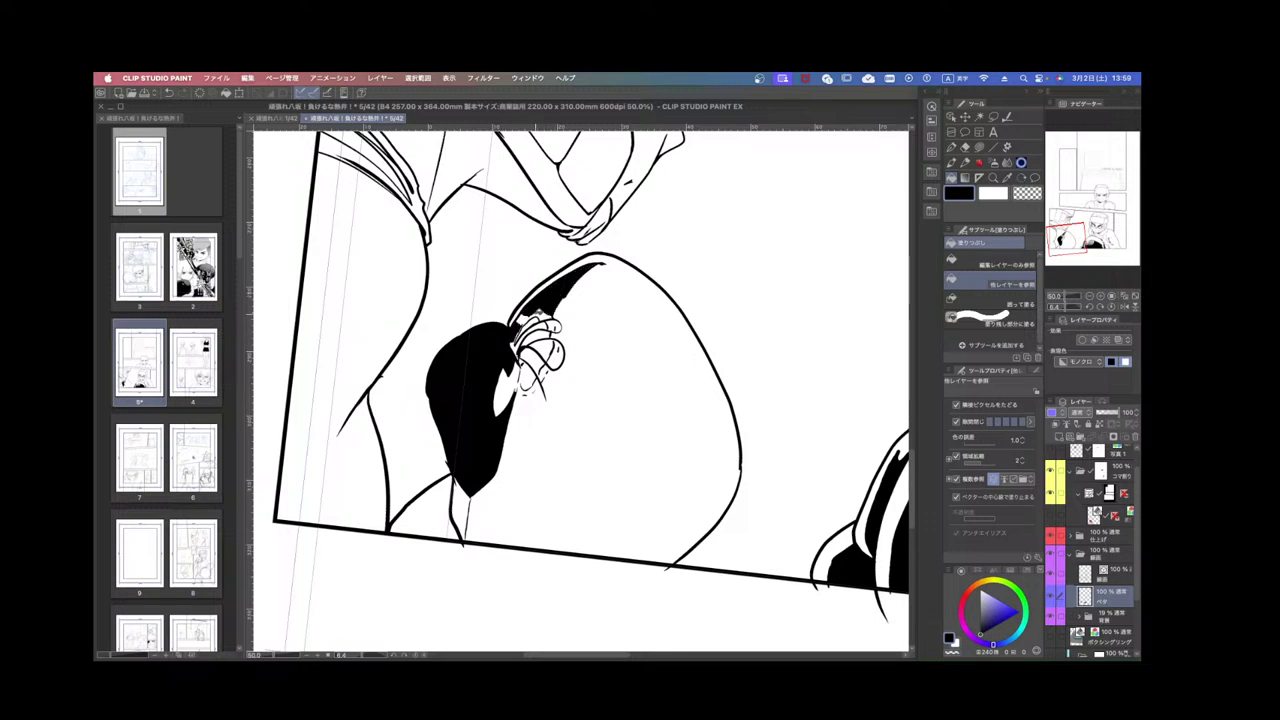
left_click(541, 315)
left_click(528, 316)
left_click(519, 341)
left_click(529, 332)
left_click(540, 325)
left_click(537, 337)
left_click(535, 360)
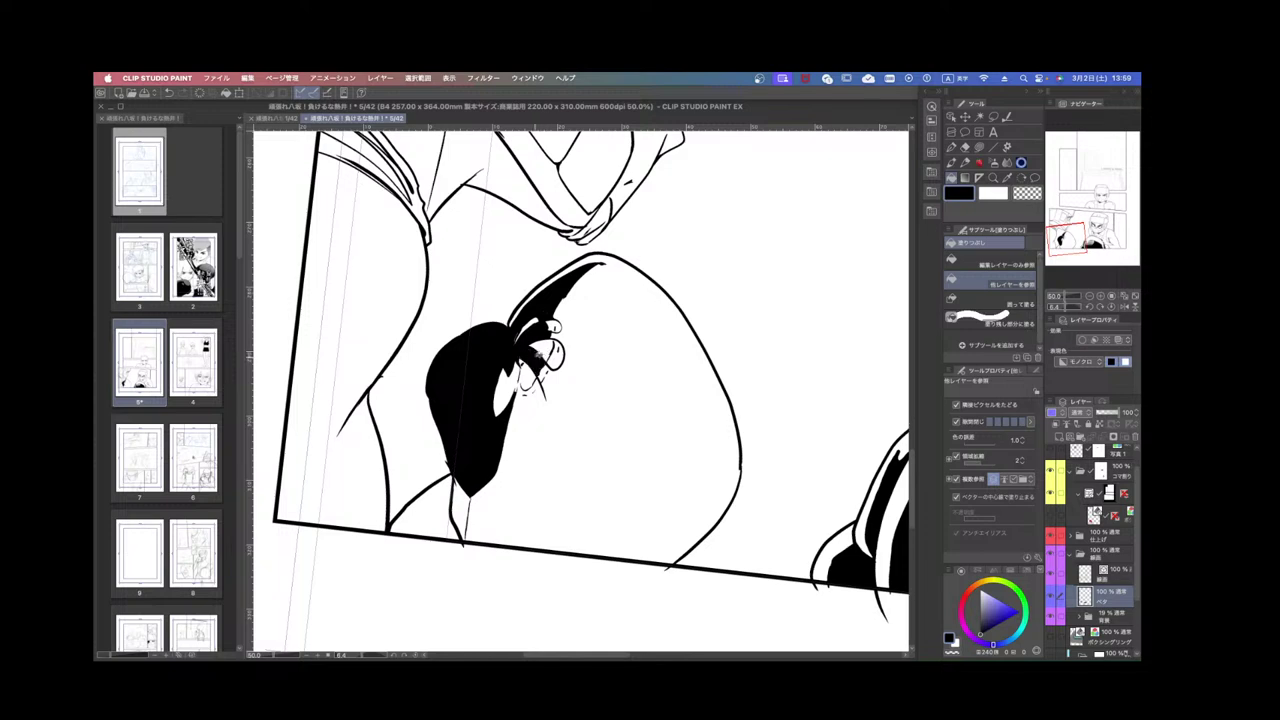
Lower the ベタ layer's opacity and cut a thin rim highlight along the glove thumb's outer edge with the transparent G-pen.
scroll(566, 345, "down", 3)
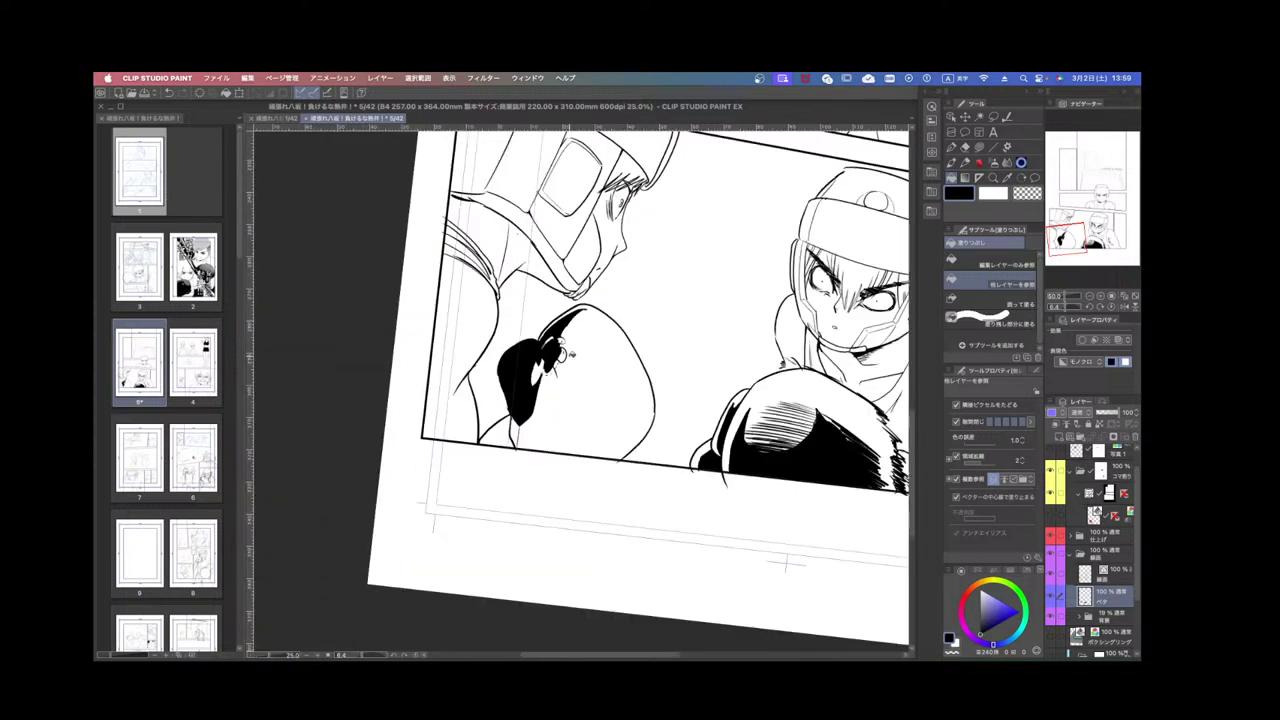
scroll(556, 367, "up", 3)
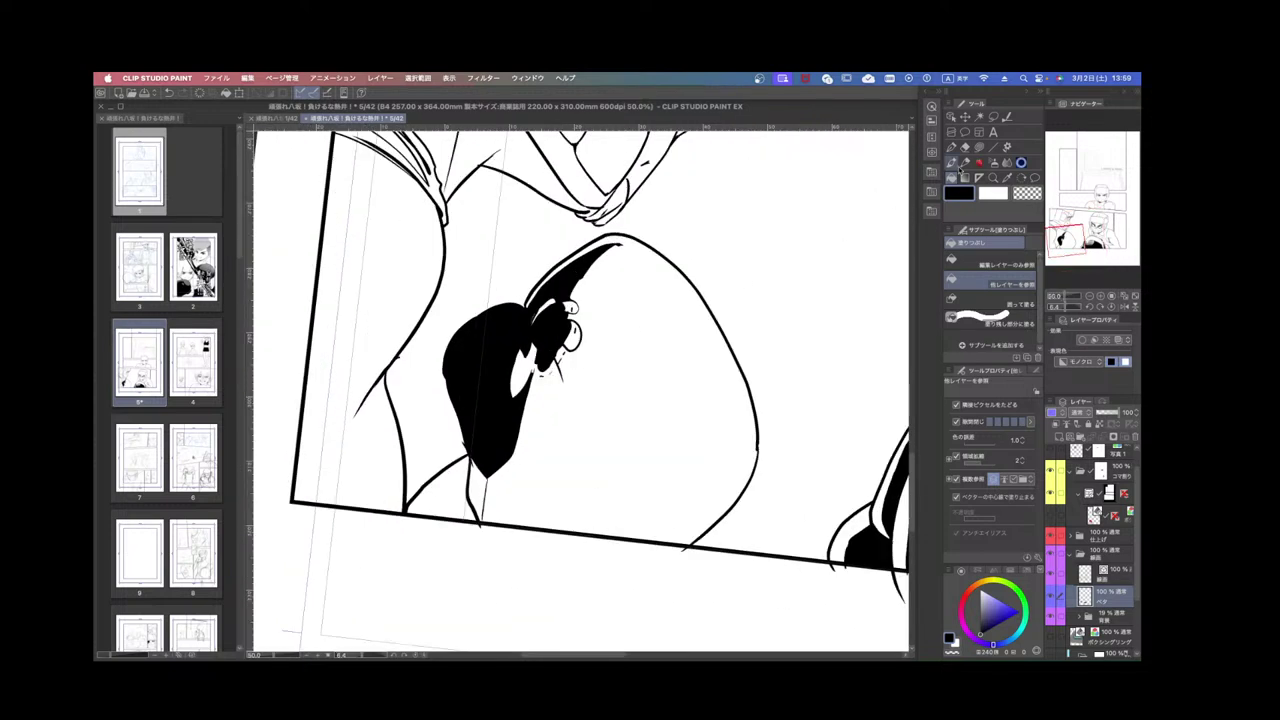
key("p")
left_click_drag(537, 364, 514, 449)
left_click(1108, 412)
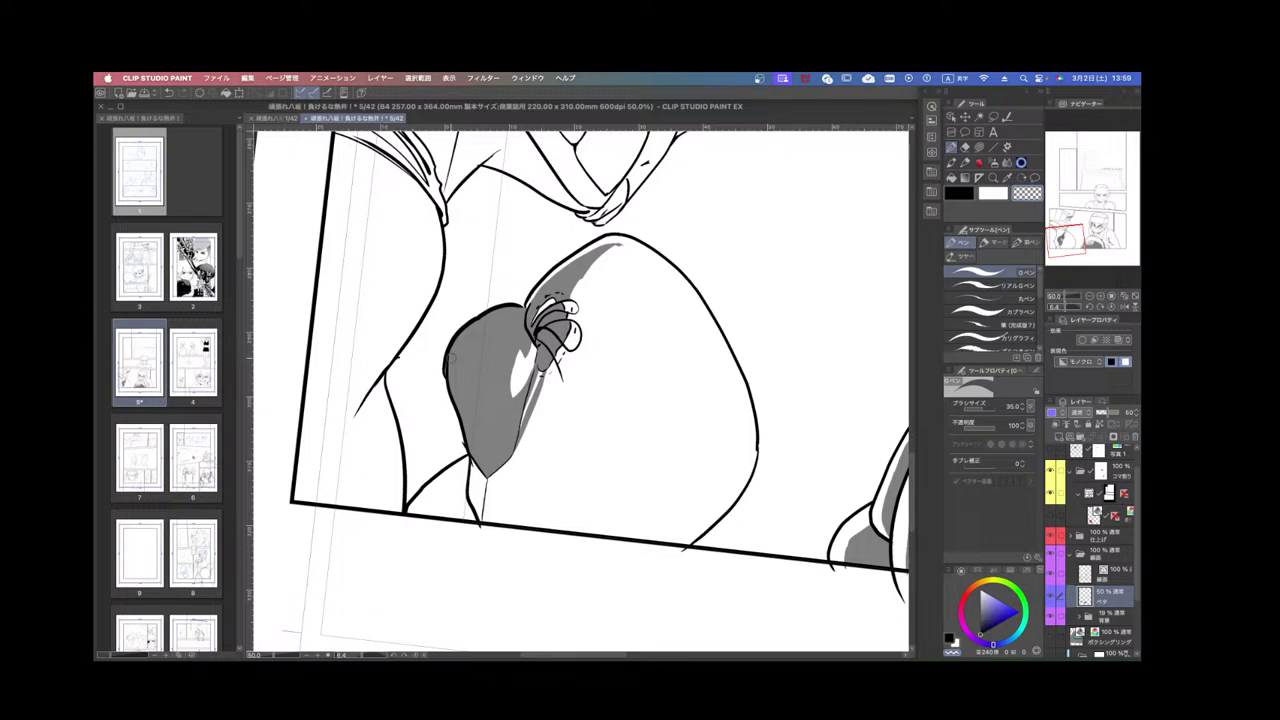
mouse_move(457, 394)
left_mouse_down()
mouse_move(453, 350)
mouse_move(516, 302)
left_mouse_up()
left_click_drag(452, 354, 510, 307)
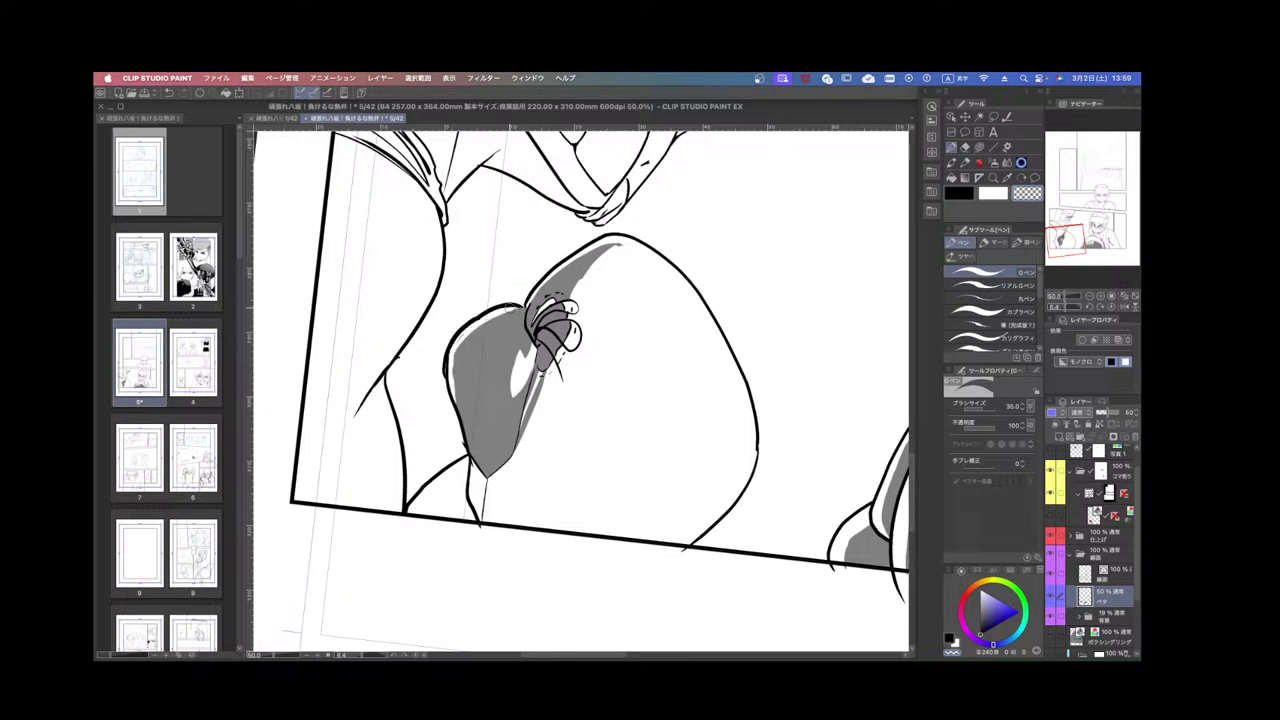
left_click_drag(455, 398, 481, 318)
mouse_move(531, 318)
left_mouse_down()
mouse_move(574, 258)
mouse_move(626, 242)
mouse_move(588, 283)
mouse_move(606, 276)
mouse_move(612, 288)
left_mouse_up()
Hatch the shadow's inner edge with black diagonal strokes from the glove's upper edge down past the thumb and darken the wrist gap.
left_click(966, 196)
mouse_move(572, 330)
left_mouse_down()
mouse_move(614, 296)
mouse_move(608, 308)
left_mouse_up()
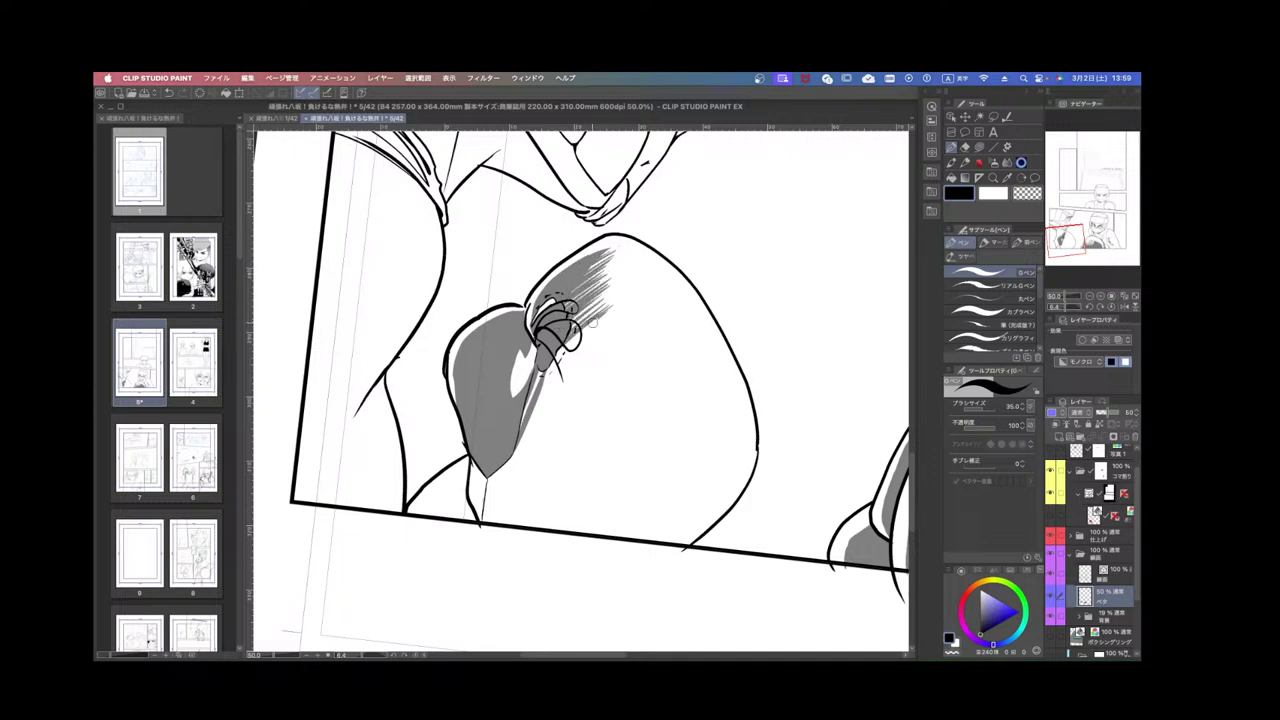
mouse_move(550, 378)
left_mouse_down()
mouse_move(600, 328)
mouse_move(596, 342)
left_mouse_up()
mouse_move(526, 414)
left_mouse_down()
mouse_move(592, 352)
mouse_move(578, 380)
left_mouse_up()
mouse_move(520, 440)
left_mouse_down()
mouse_move(564, 398)
mouse_move(560, 410)
left_mouse_up()
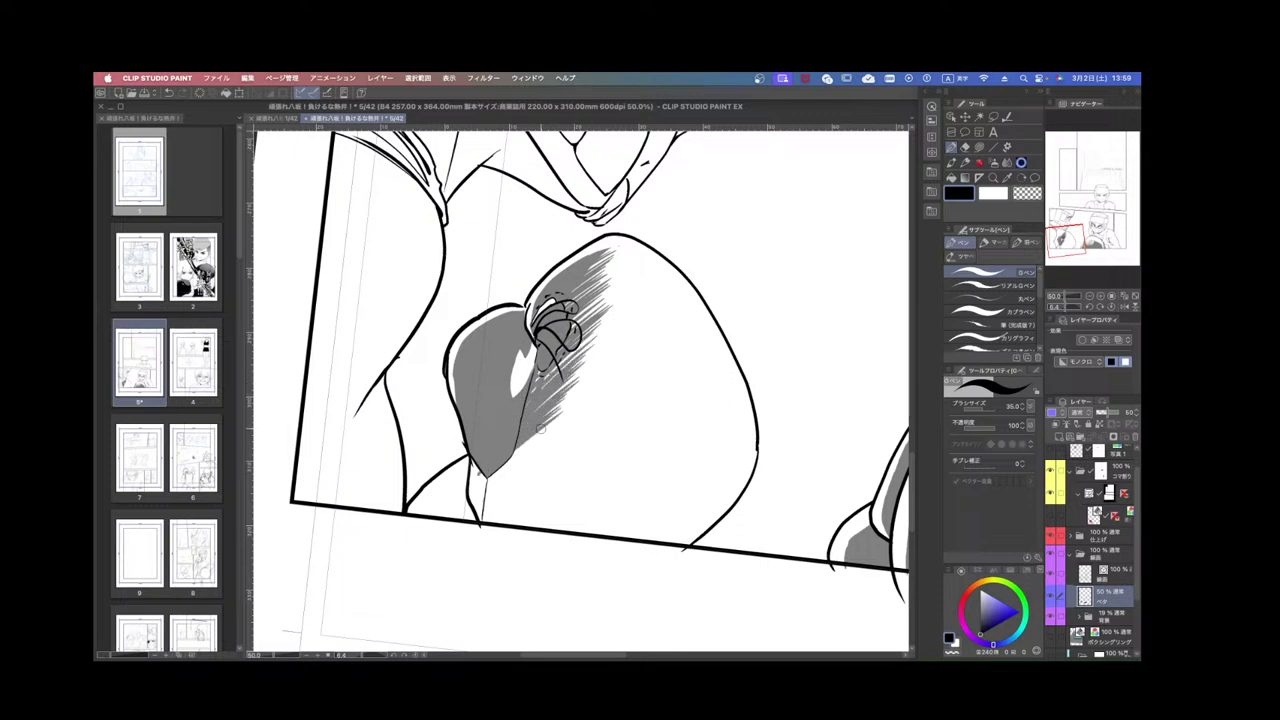
left_click_drag(500, 468, 560, 424)
mouse_move(486, 494)
left_mouse_down()
mouse_move(530, 456)
mouse_move(478, 488)
mouse_move(482, 518)
left_mouse_up()
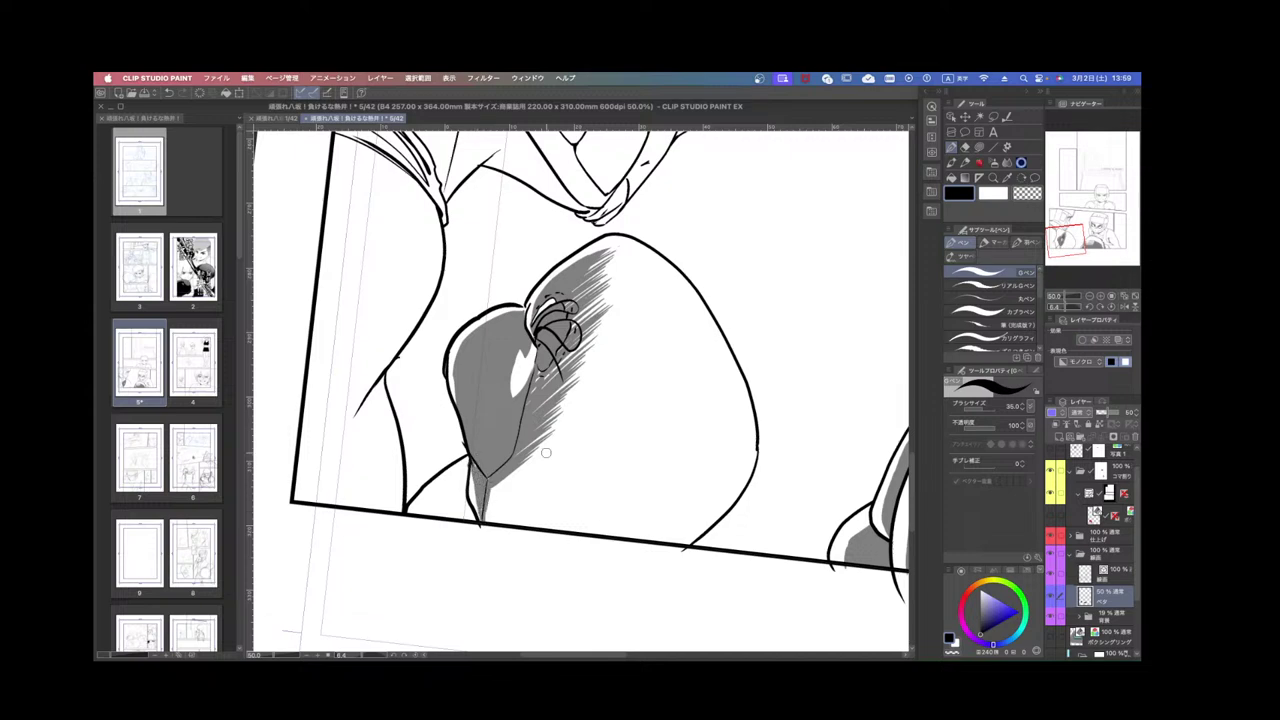
Outline a curved shadow along the bottom of the profile boxer's glove and wrist and fill it with black.
key("super+minus")
left_click_drag(717, 534, 752, 480)
key("super+plus")
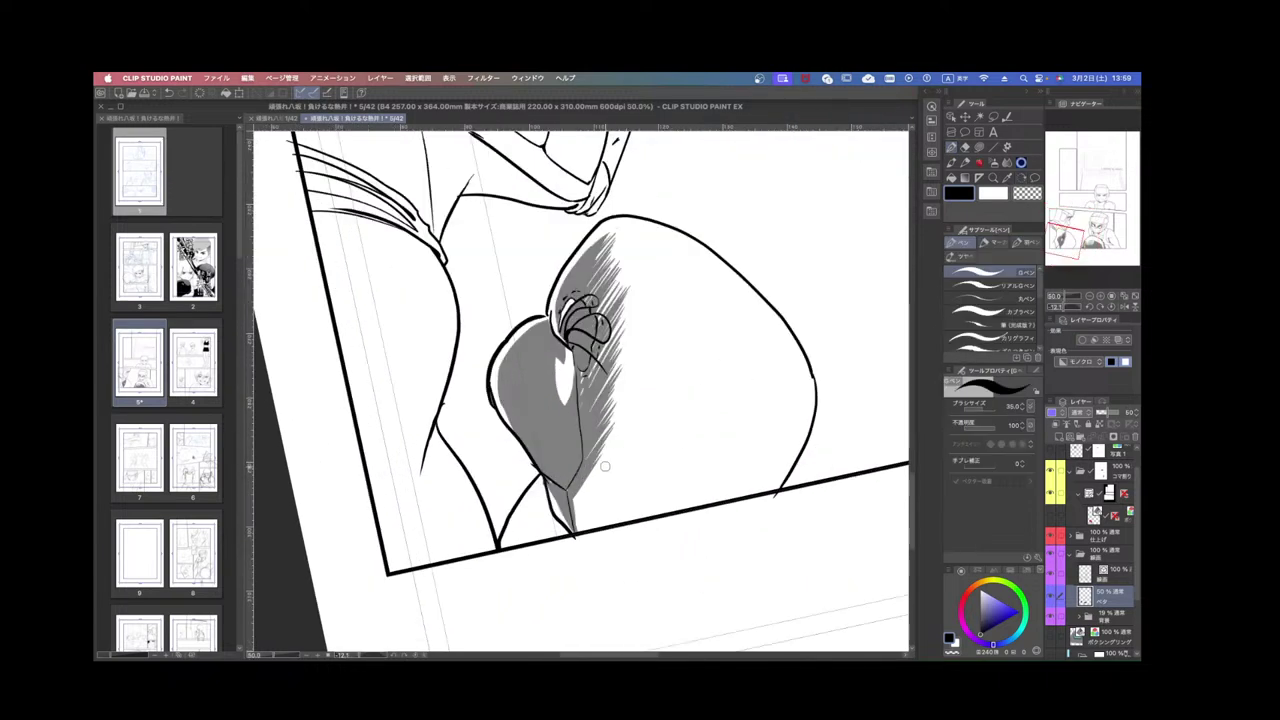
mouse_move(617, 465)
left_mouse_down()
mouse_move(652, 485)
mouse_move(748, 488)
mouse_move(781, 481)
mouse_move(780, 468)
left_mouse_up()
mouse_move(614, 461)
left_mouse_down()
mouse_move(576, 506)
mouse_move(505, 548)
left_mouse_up()
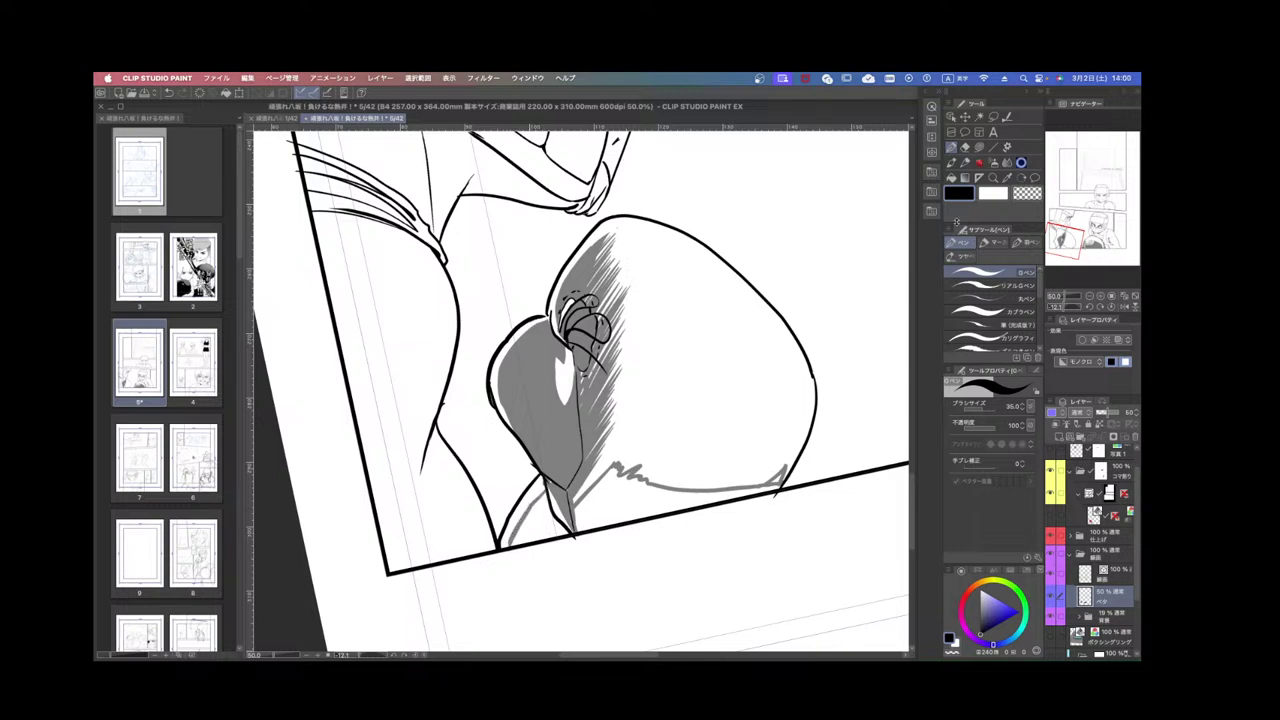
left_click(951, 177)
left_click(538, 526)
left_click(614, 503)
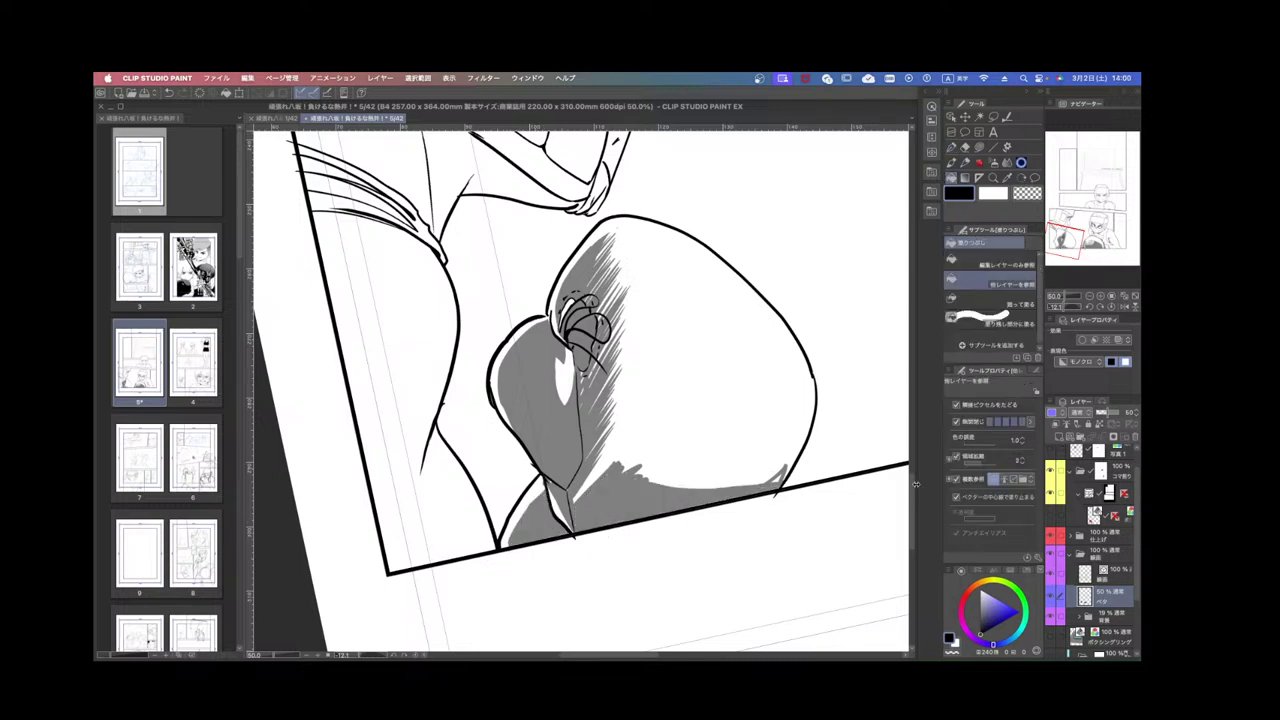
Restore the ベタ layer's opacity to 100% and check the glove shading against the panel.
left_click(1111, 414)
key("super+minus")
key("super+minus")
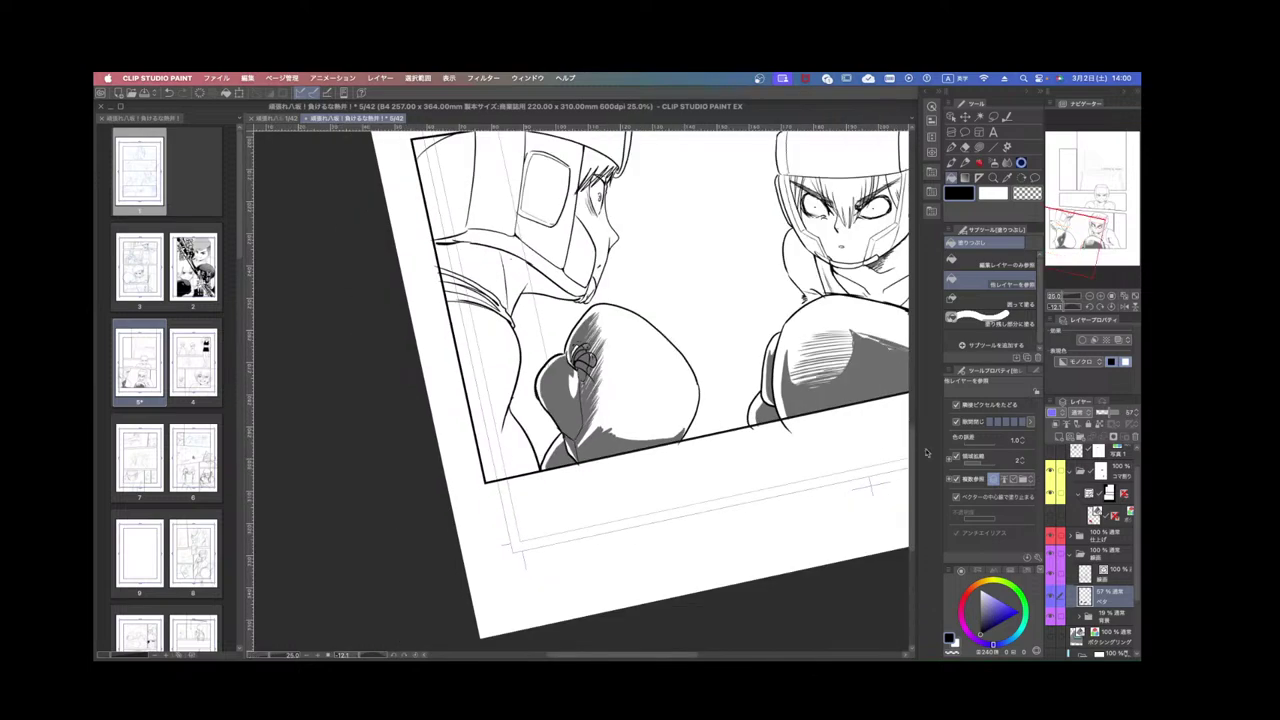
left_click_drag(1112, 414, 1122, 415)
key("super+minus")
key("super+minus")
left_click_drag(812, 436, 740, 495)
scroll(717, 521, "up", 3)
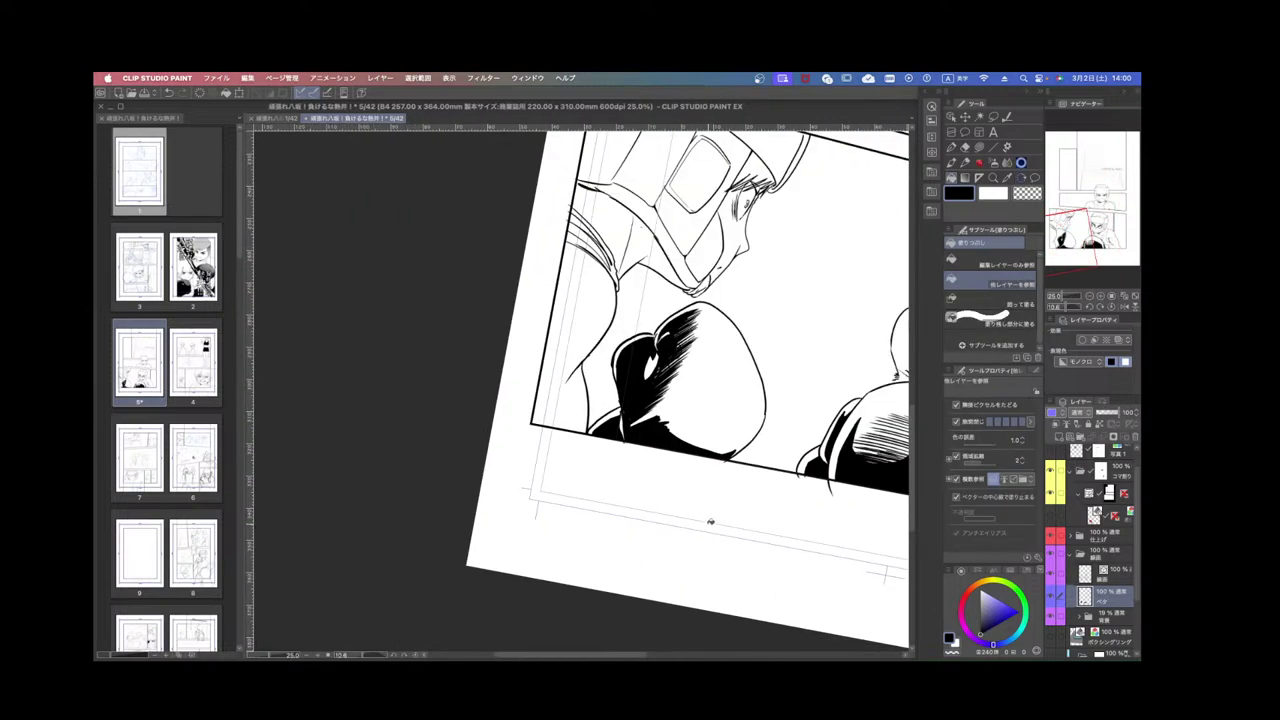
Fill the neck area beneath the profile boxer's chin with a black shadow.
mouse_move(743, 374)
left_mouse_down()
mouse_move(768, 214)
mouse_move(500, 240)
mouse_move(665, 183)
mouse_move(631, 273)
mouse_move(668, 295)
left_mouse_up()
left_click(951, 147)
key("super+plus")
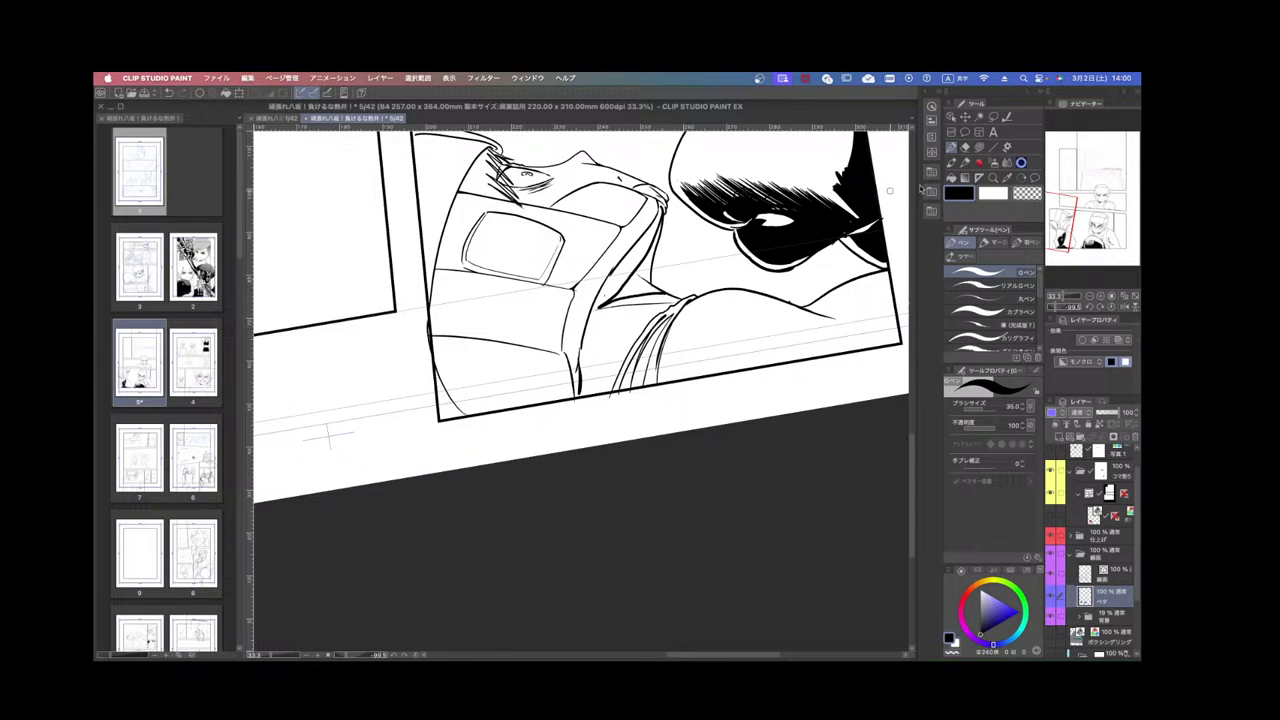
key("g")
left_click(640, 281)
left_click(650, 254)
Hatch the underside of the profile boxer's headgear jaw with G-pen strokes running out of the black neck shadow.
scroll(678, 245, "down", 3)
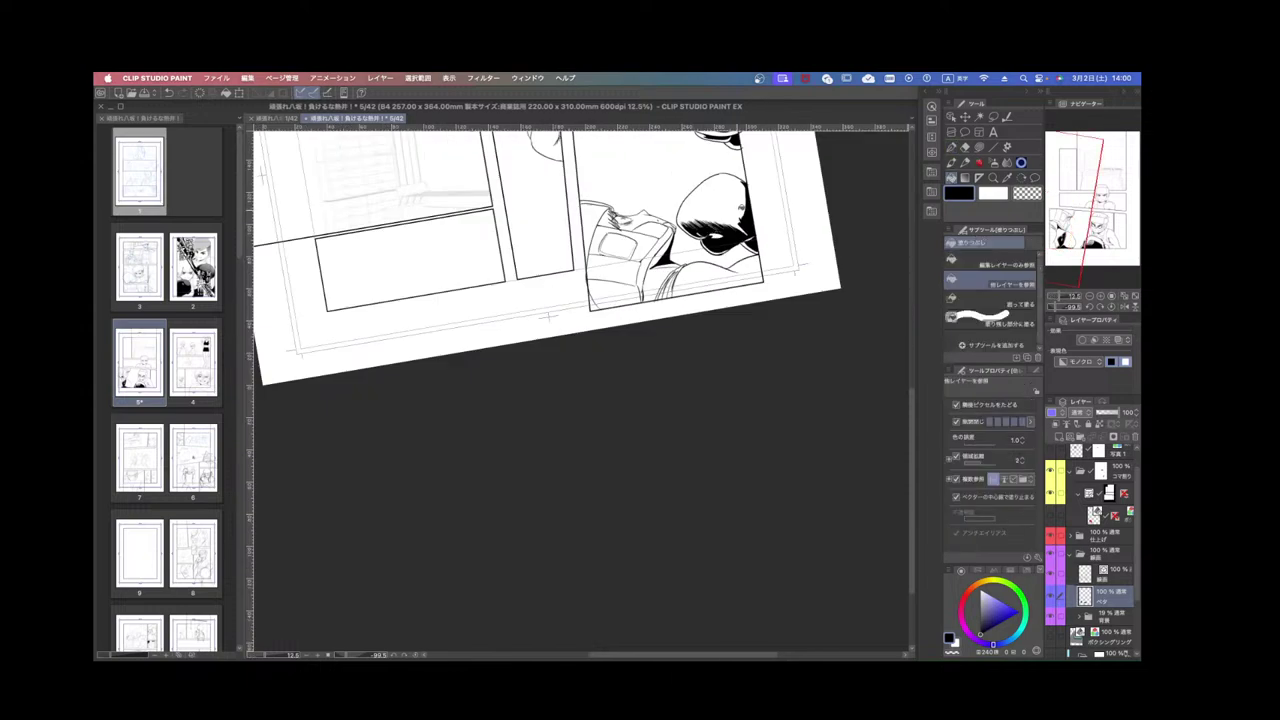
key("r")
left_click_drag(692, 243, 799, 282)
key("super+plus")
key("super+plus")
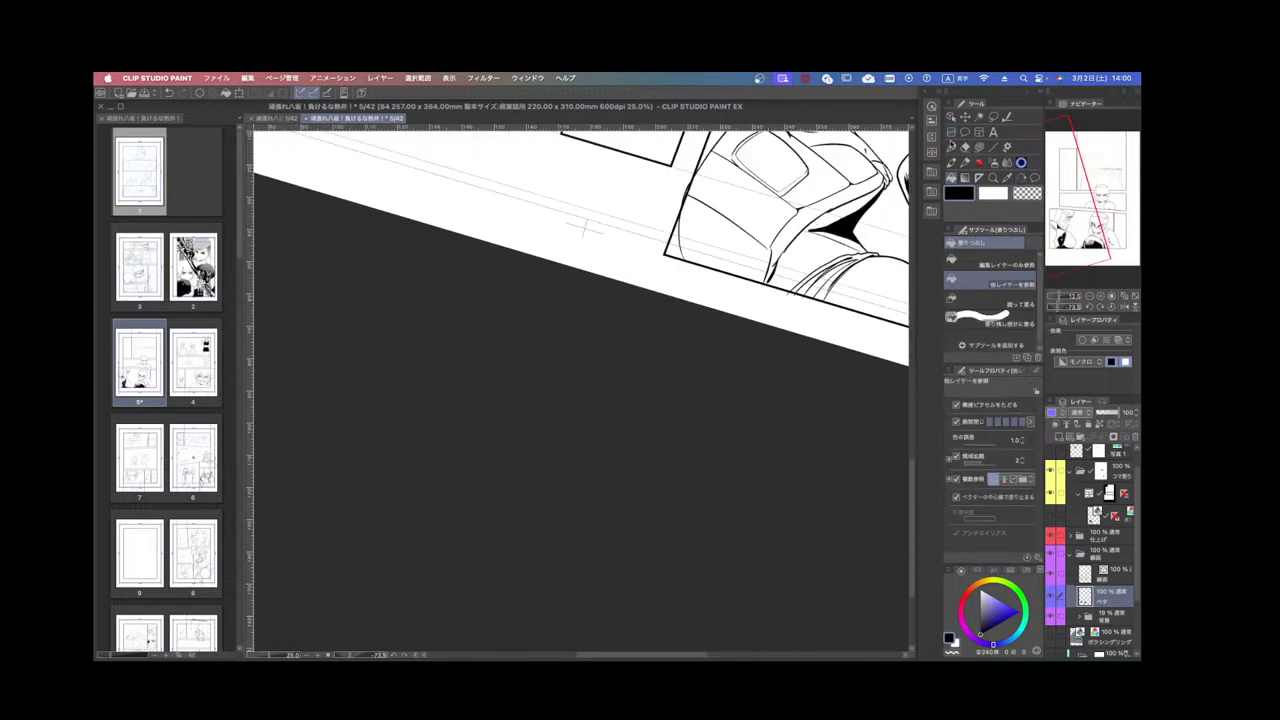
left_click(952, 147)
left_click_drag(866, 208, 694, 275)
left_click_drag(756, 244, 697, 275)
left_click_drag(751, 249, 695, 279)
left_click_drag(751, 251, 693, 283)
left_click_drag(752, 253, 697, 283)
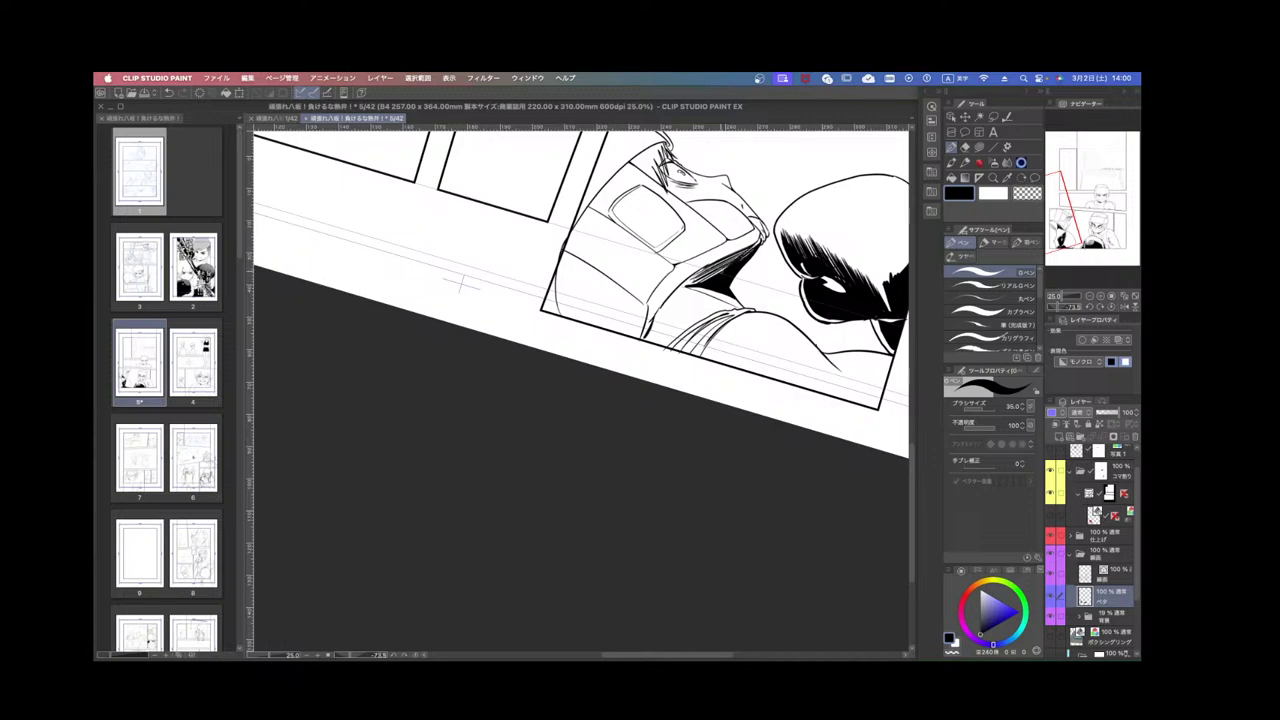
Hatch a black shadow along the back edge of the profile boxer's headgear next to the panel border.
key("super+minus")
key("super+minus")
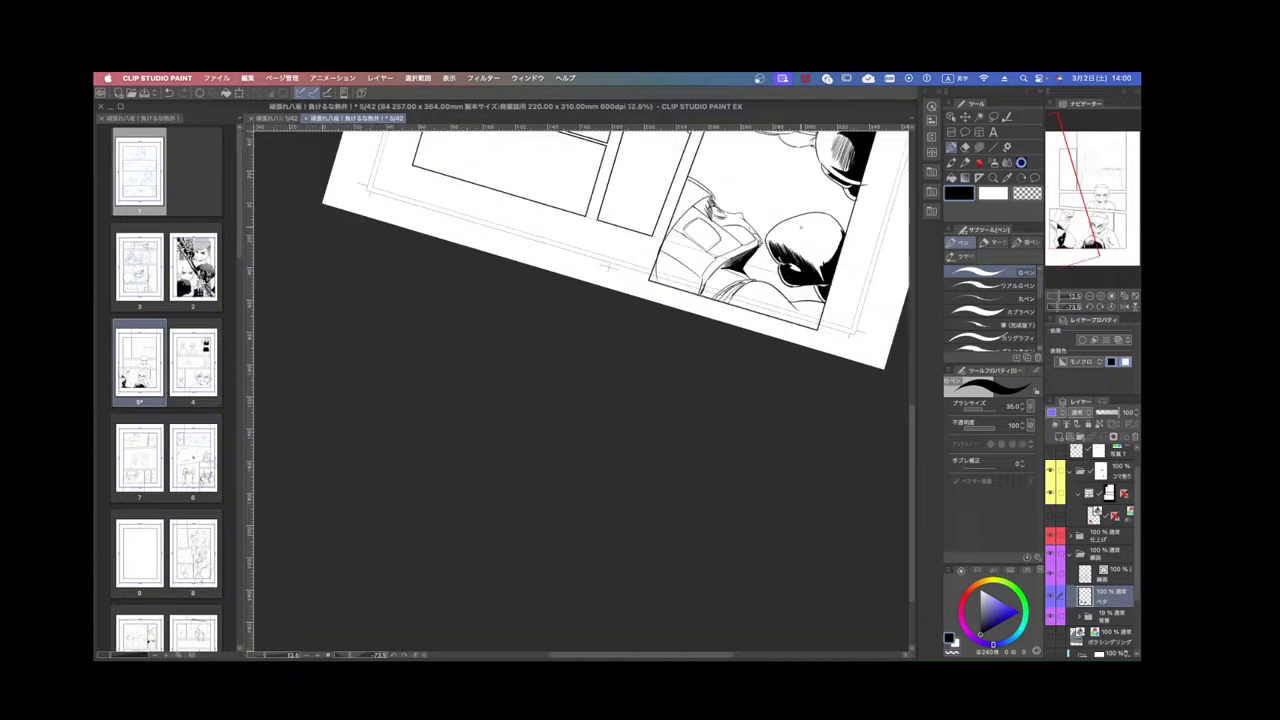
left_click_drag(755, 288, 779, 420)
left_click_drag(850, 368, 664, 377)
left_click_drag(781, 382, 762, 473)
left_click_drag(534, 289, 563, 279)
key("p")
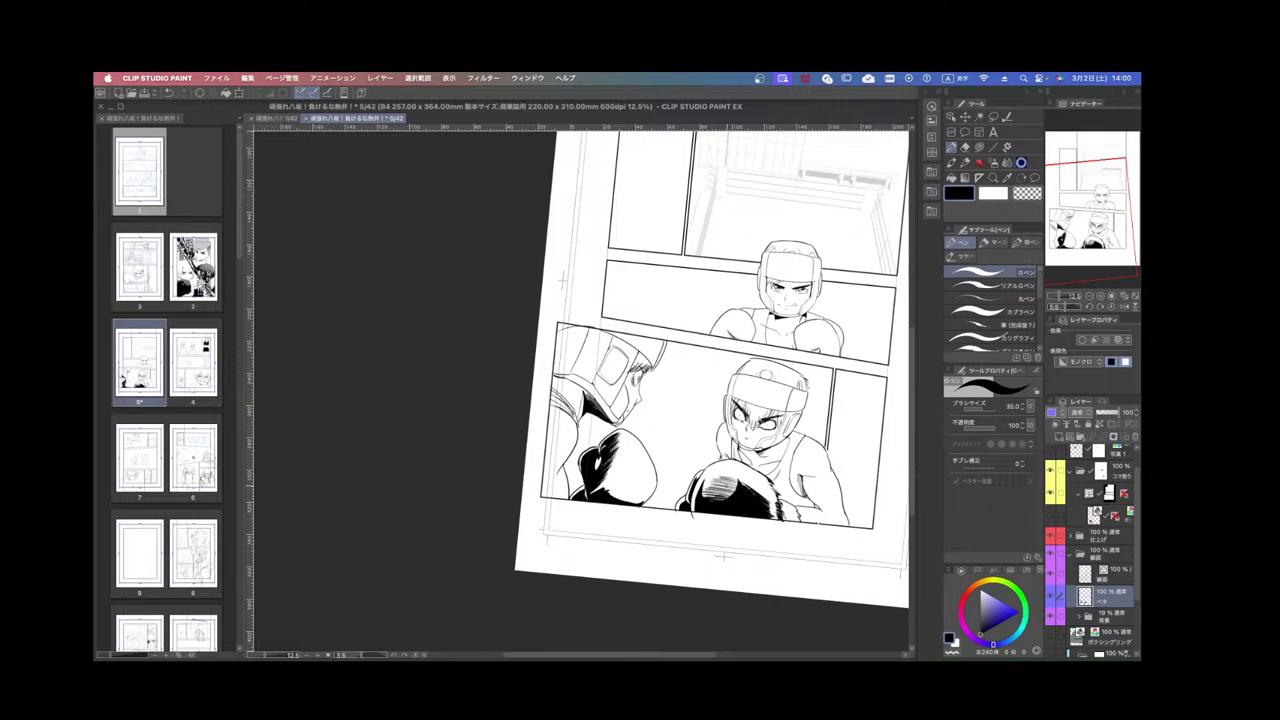
key("super+plus")
key("super+plus")
key("r")
left_click_drag(695, 413, 600, 270)
key("p")
key("super+plus")
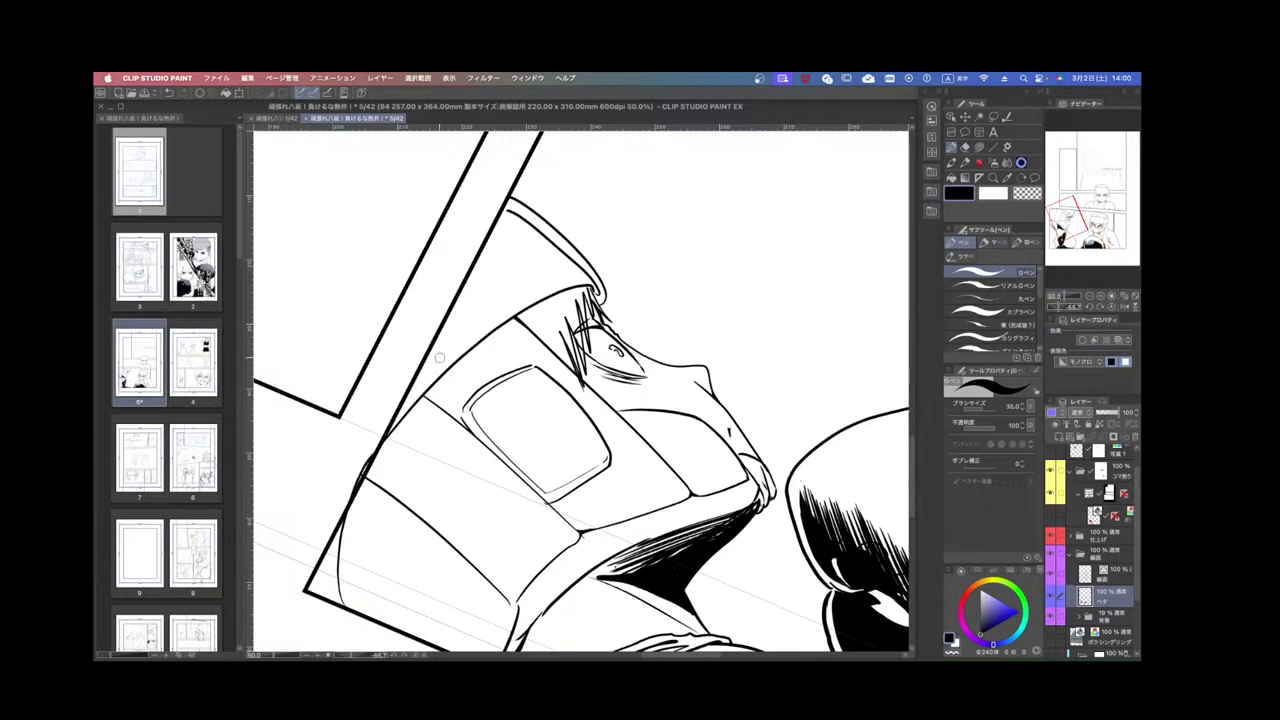
left_click_drag(489, 316, 366, 452)
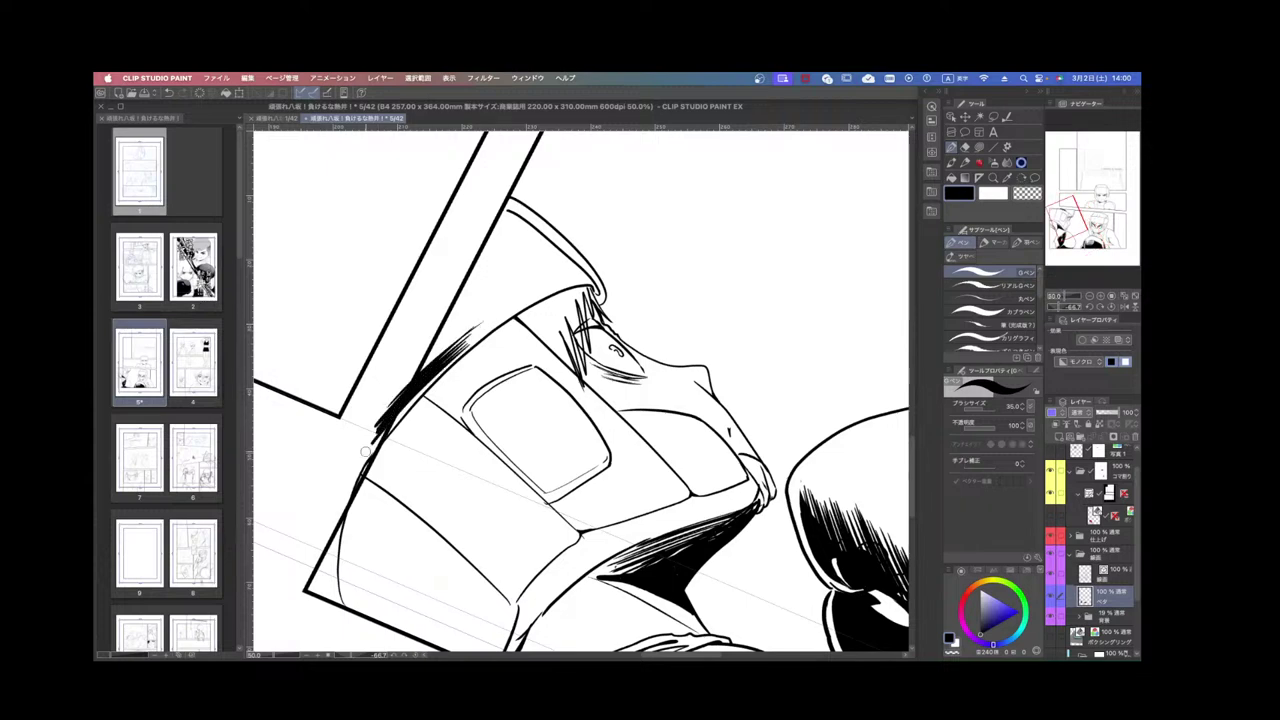
left_click_drag(440, 372, 350, 486)
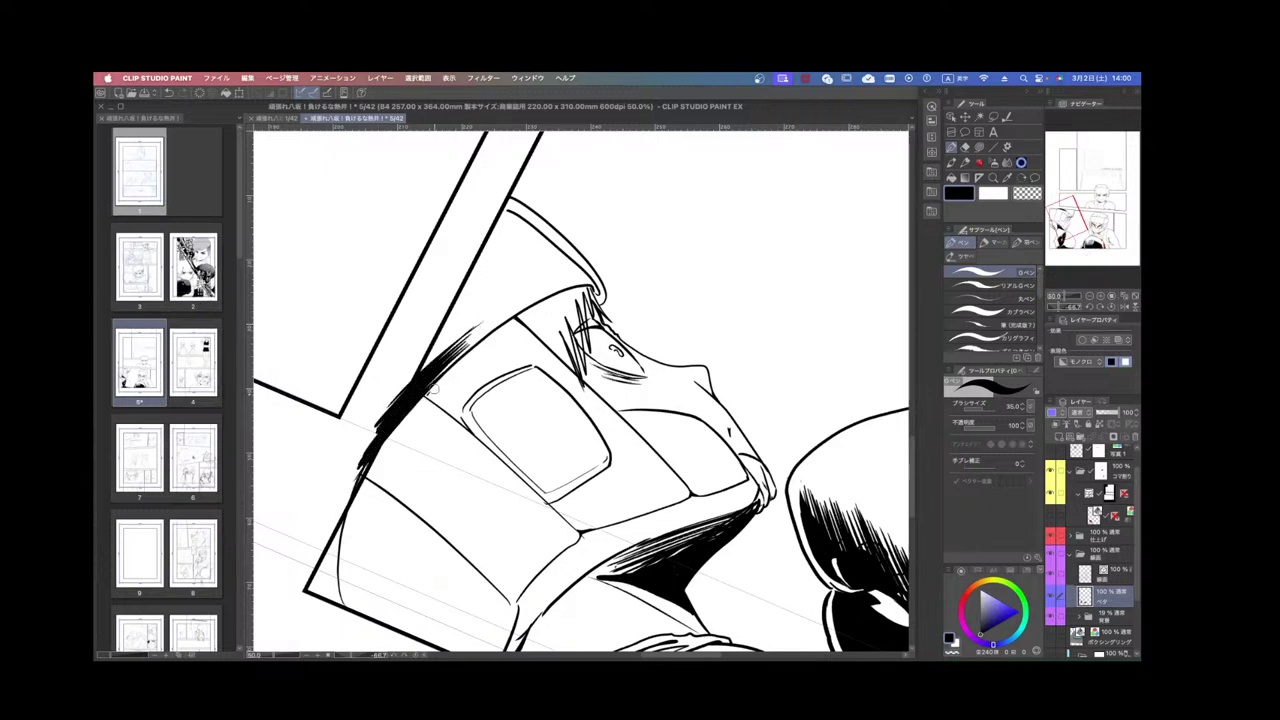
Hatch short black strokes along the seam behind the headgear's ear pad and along the cheek guard's lower edge.
mouse_move(438, 386)
left_mouse_down()
mouse_move(432, 412)
mouse_move(556, 500)
left_mouse_up()
mouse_move(598, 462)
left_mouse_down()
mouse_move(550, 512)
mouse_move(571, 538)
left_mouse_up()
scroll(642, 510, "down", 2)
key("r")
left_click_drag(642, 510, 575, 526)
key("space")
left_click_drag(731, 493, 744, 362)
key("r")
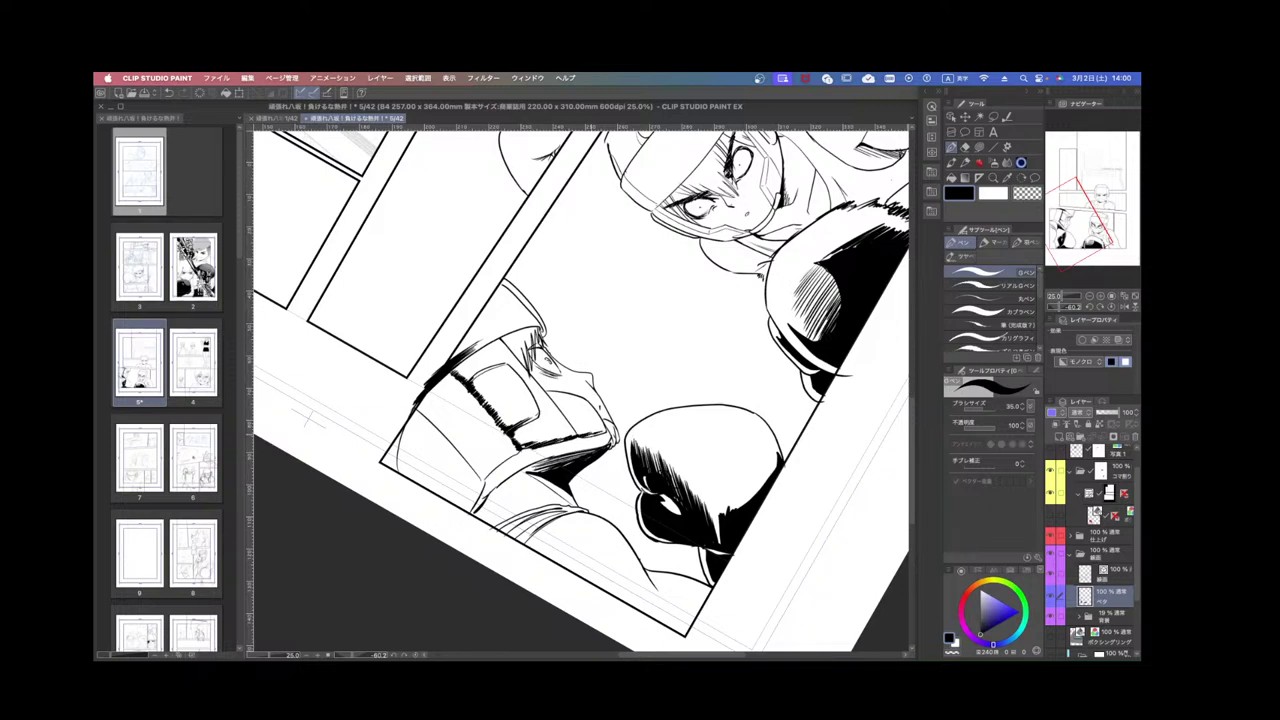
Hatch the lower edge of the headgear's rear side section with short black strokes down from the cheek guard seam.
scroll(600, 432, "down", 2)
key("r")
mouse_move(600, 432)
left_mouse_down()
mouse_move(573, 435)
mouse_move(600, 430)
mouse_move(581, 468)
mouse_move(653, 417)
left_mouse_up()
scroll(600, 430, "up", 3)
key("r")
key("r")
left_click_drag(519, 469, 506, 493)
left_click_drag(522, 473, 506, 499)
left_click_drag(521, 481, 492, 536)
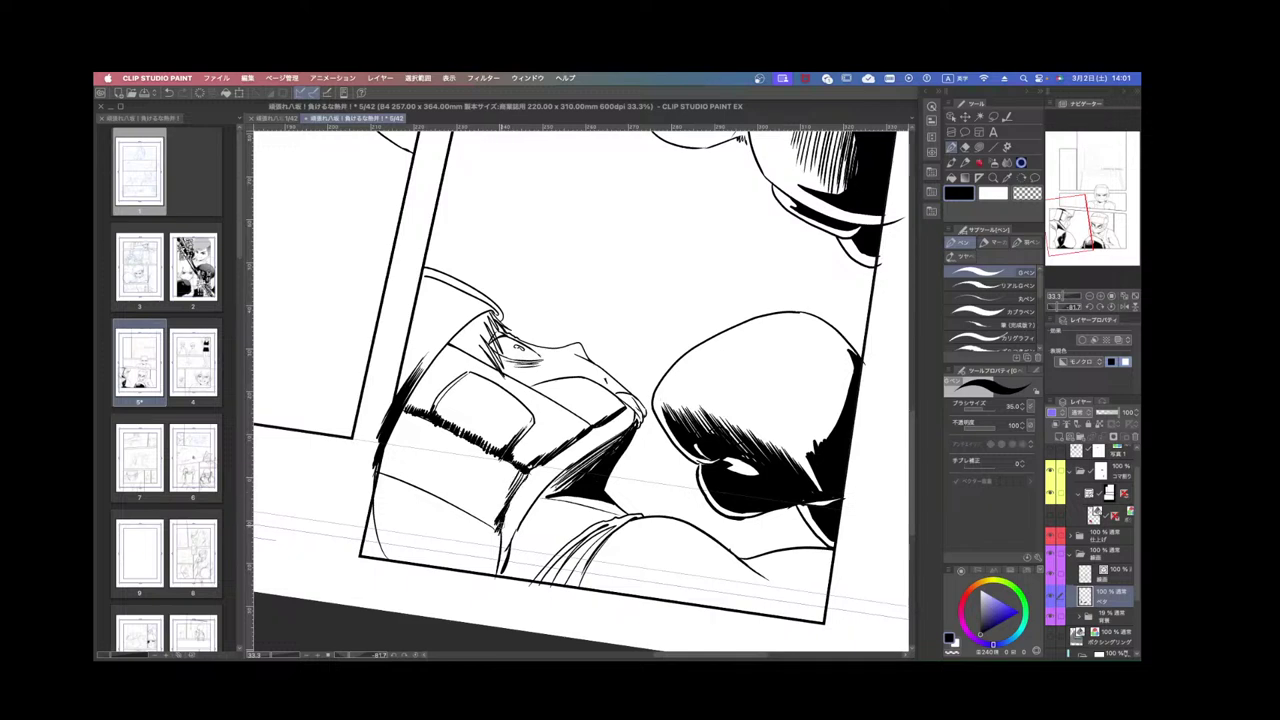
left_click_drag(526, 470, 502, 526)
left_click_drag(538, 466, 518, 490)
left_click_drag(532, 480, 518, 498)
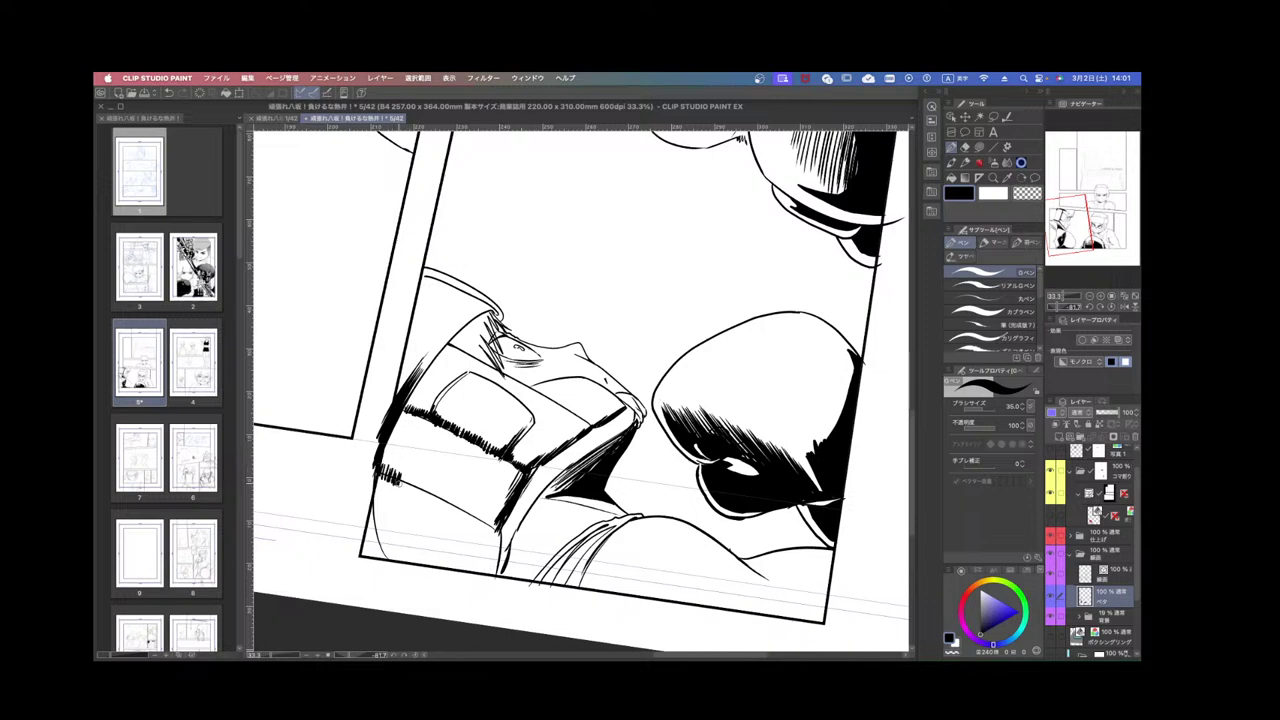
Hatch a dense band of short black strokes along the headgear's rearmost seam and lengthen it into the side section.
left_click_drag(408, 473, 405, 489)
left_click_drag(416, 474, 417, 497)
left_click_drag(429, 483, 425, 497)
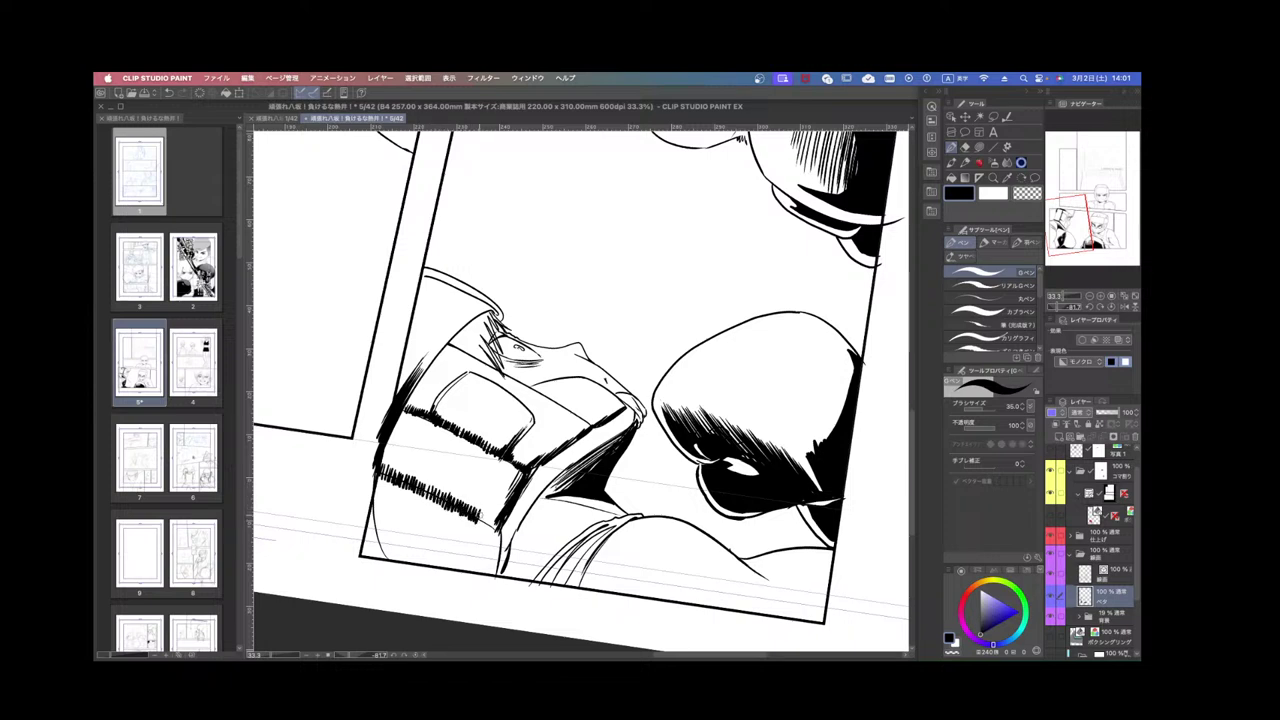
left_click_drag(484, 511, 480, 527)
left_click_drag(490, 513, 486, 529)
left_click_drag(381, 457, 378, 479)
mouse_move(390, 458)
left_mouse_down()
mouse_move(387, 483)
mouse_move(396, 476)
left_mouse_up()
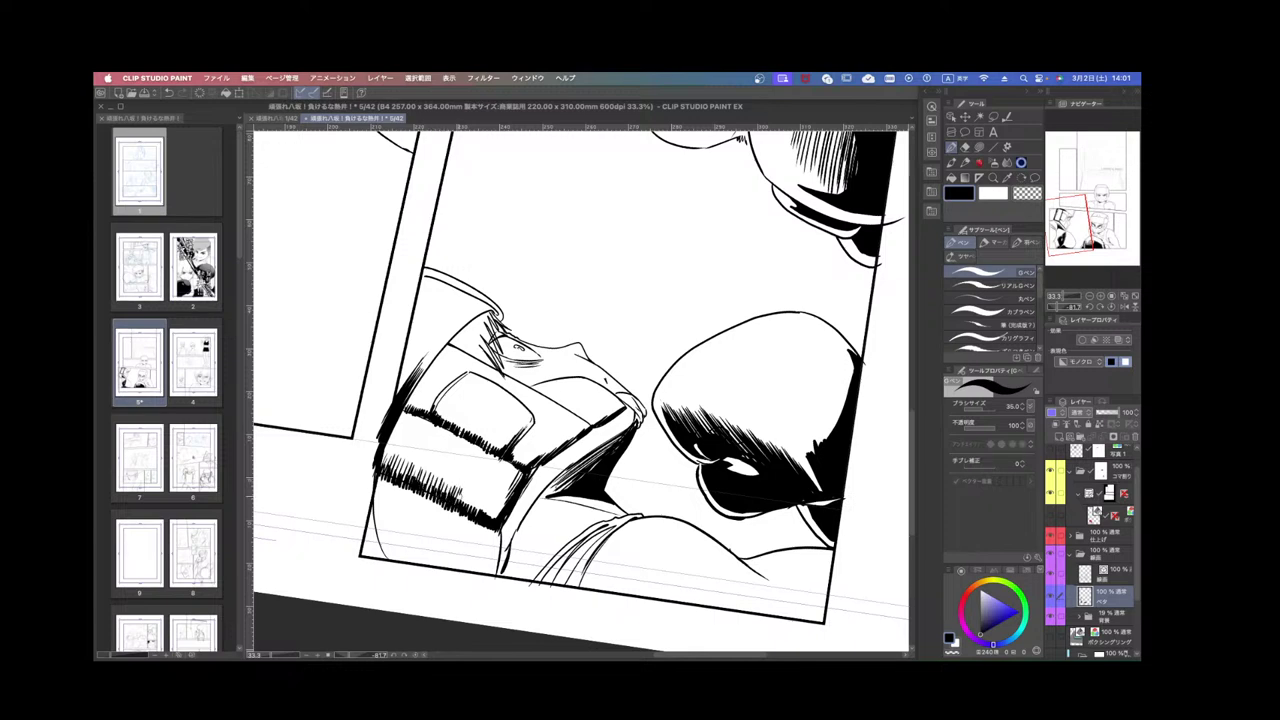
left_click_drag(466, 490, 462, 510)
mouse_move(476, 492)
left_mouse_down()
mouse_move(472, 511)
mouse_move(501, 518)
left_mouse_up()
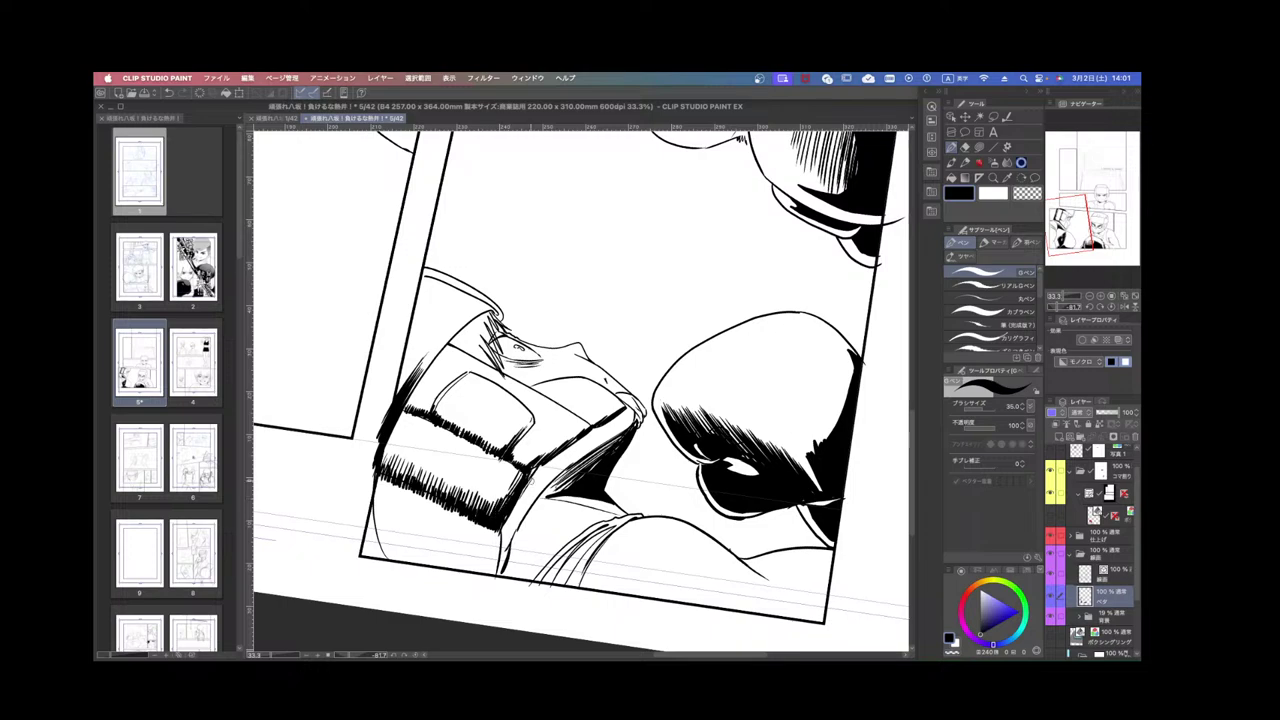
Trim the hatching that sticks out past the headgear's rear seam and back edge with the transparent G-pen.
key("super+minus")
key("shift+space")
left_click_drag(723, 411, 486, 495)
key("super+plus")
key("super+plus")
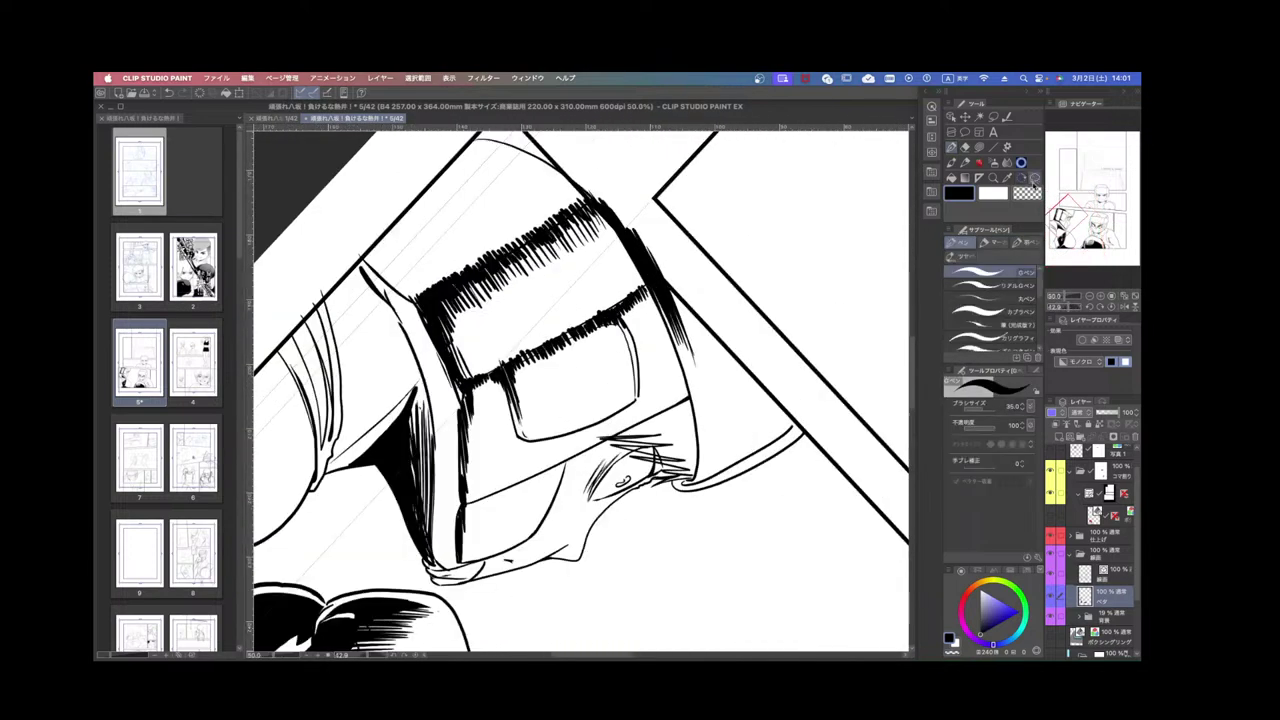
left_click(1031, 192)
left_click_drag(412, 294, 606, 183)
left_click_drag(446, 277, 614, 176)
key("super+minus")
key("super+minus")
key("shift+space")
mouse_move(814, 432)
left_mouse_down()
mouse_move(795, 290)
mouse_move(562, 188)
left_mouse_up()
left_click_drag(376, 411, 418, 353)
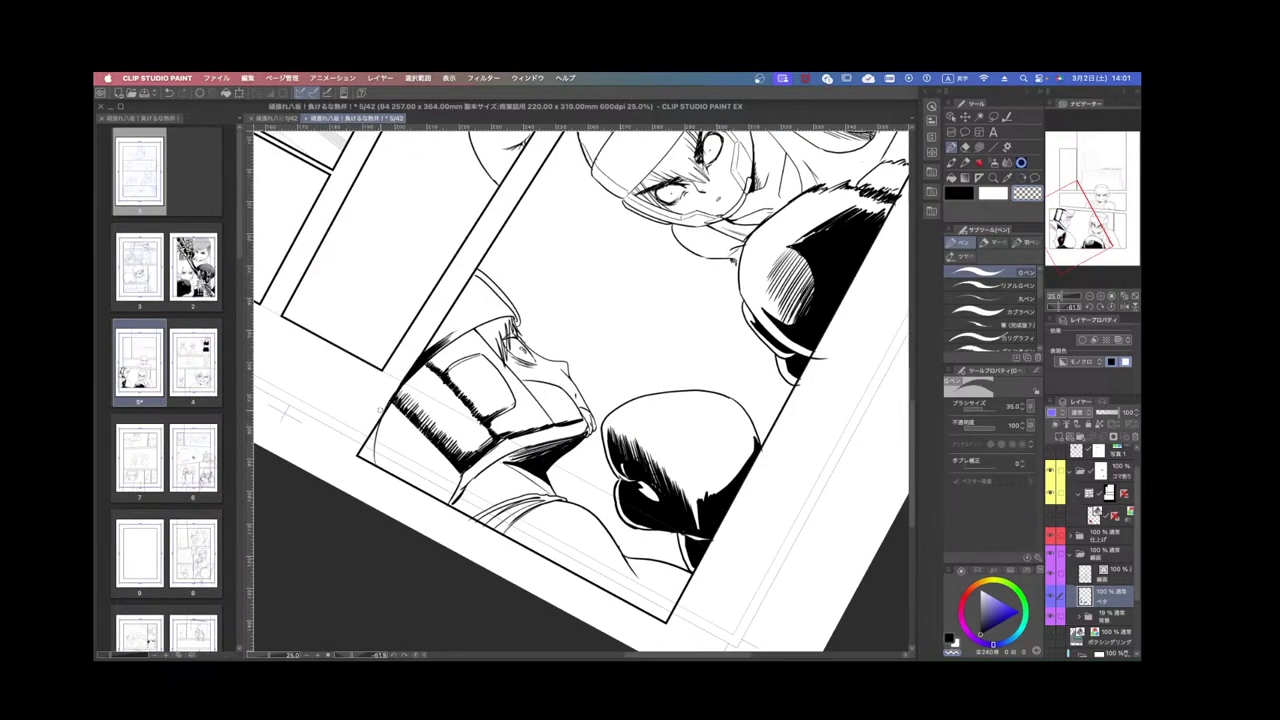
Thicken the black shadow along the upper edge of the headgear's side, up to the forehead, with the G-pen.
key("super+minus")
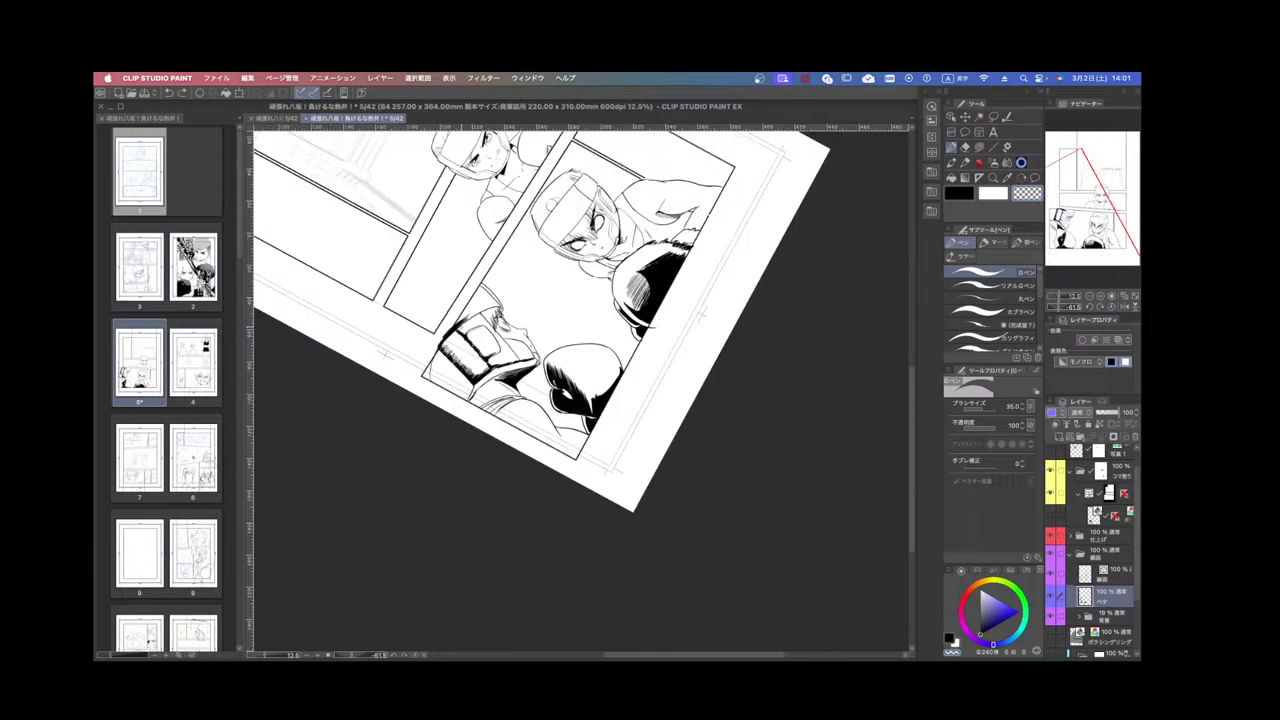
key("super+plus")
key("super+plus")
left_click_drag(394, 388, 428, 336)
key("super+minus")
key("super+minus")
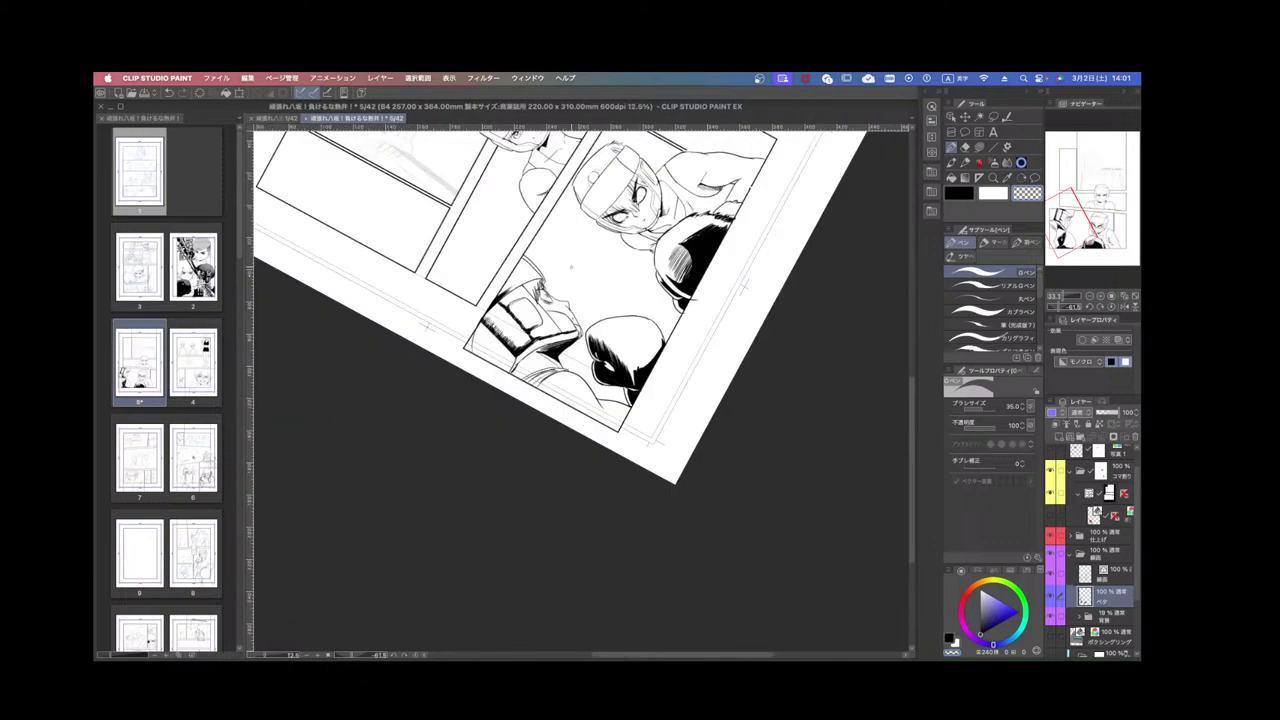
left_click_drag(571, 267, 696, 286)
key("super+plus")
key("super+plus")
left_click_drag(756, 409, 680, 246)
left_click_drag(436, 381, 680, 348)
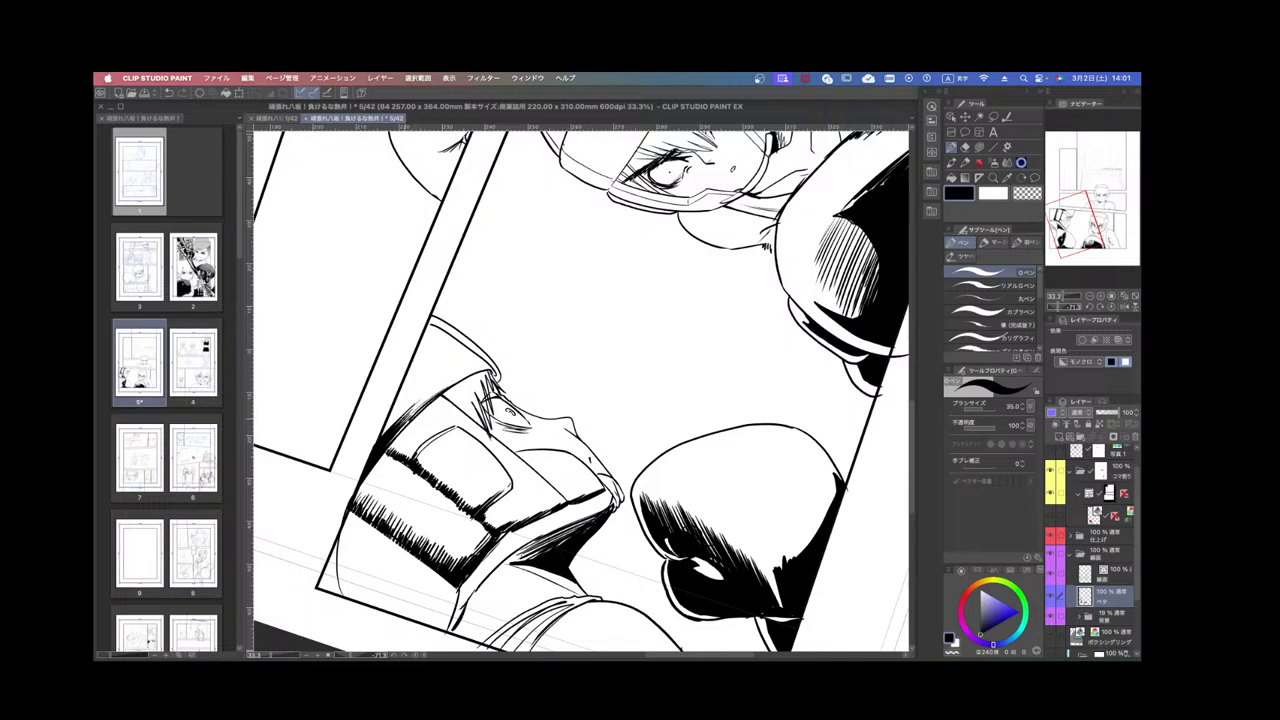
left_click_drag(413, 406, 490, 366)
left_click_drag(500, 374, 454, 388)
Hatch the rear section of the left boxer's headgear with long dense black strokes down to the back of the head.
key("super+minus")
key("super+minus")
key("super+minus")
key("shift+space")
mouse_move(660, 308)
left_mouse_down()
mouse_move(695, 378)
mouse_move(664, 310)
left_mouse_up()
key("super+plus")
key("super+plus")
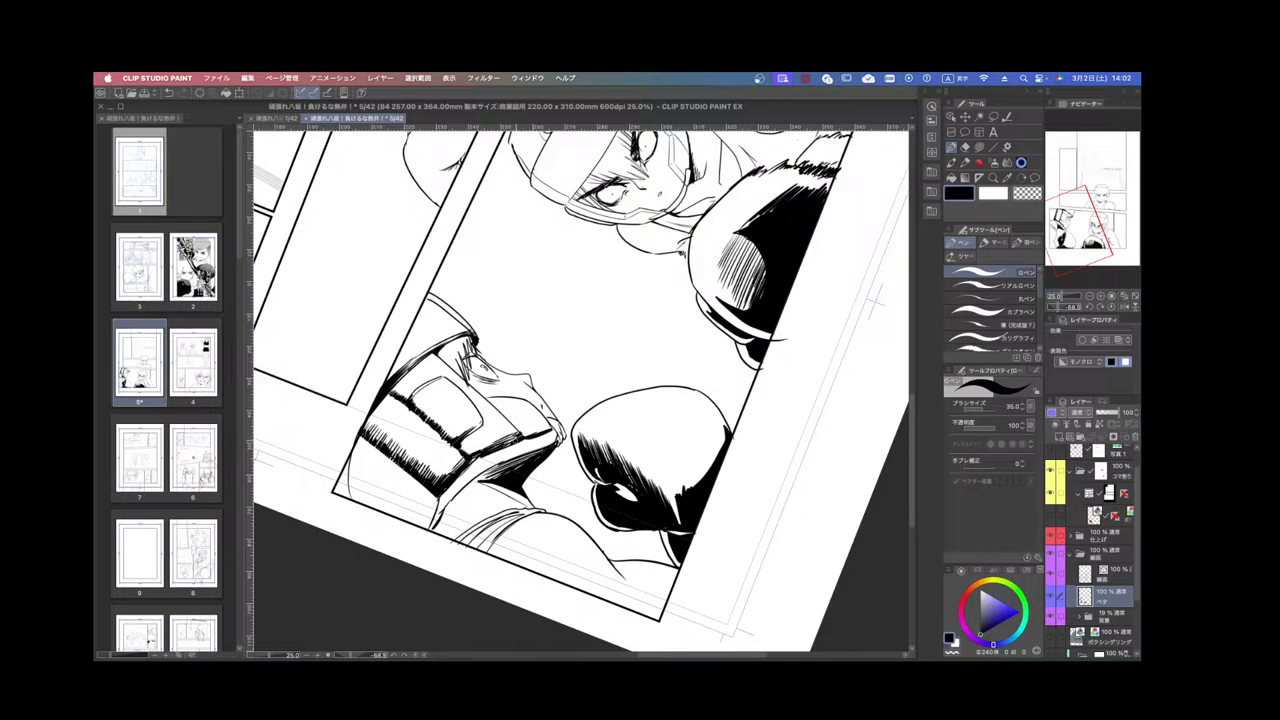
key("super+minus")
key("super+minus")
key("shift+space")
left_click_drag(667, 400, 665, 430)
key("ctrl+plus")
key("ctrl+plus")
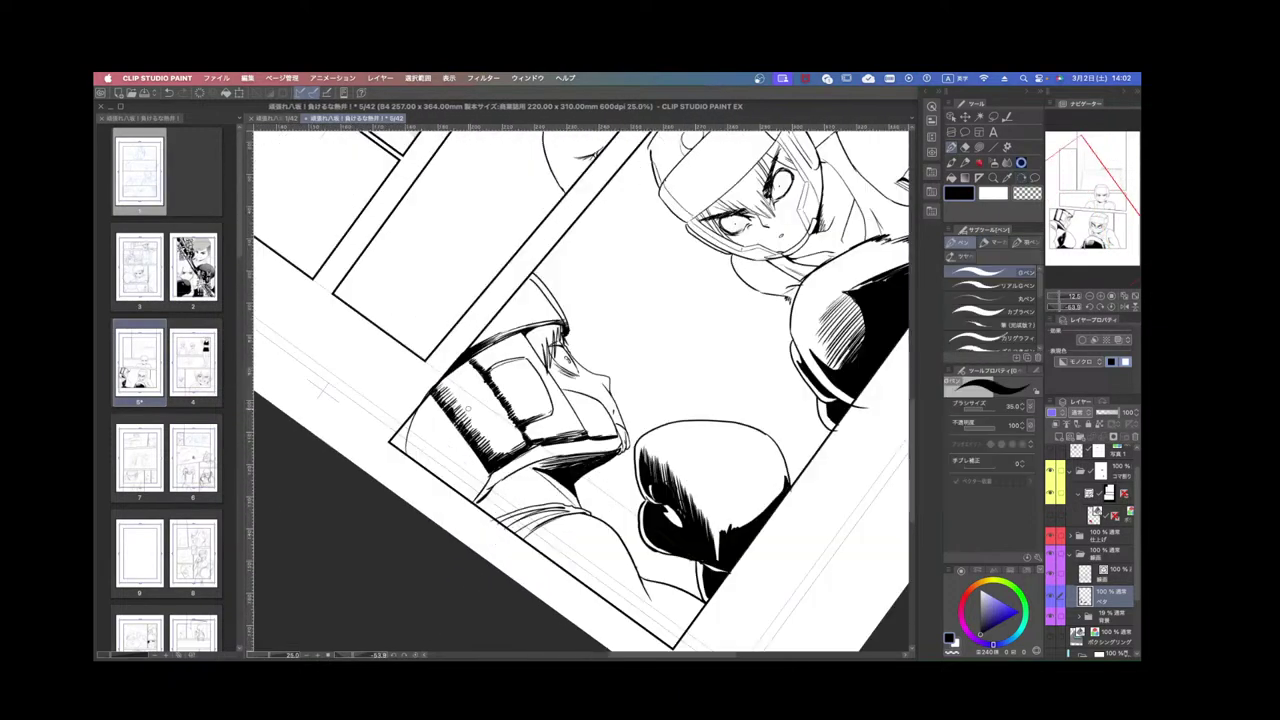
mouse_move(408, 432)
left_mouse_down()
mouse_move(432, 398)
mouse_move(480, 454)
left_mouse_up()
mouse_move(448, 496)
left_mouse_down()
mouse_move(476, 466)
mouse_move(450, 500)
mouse_move(470, 510)
left_mouse_up()
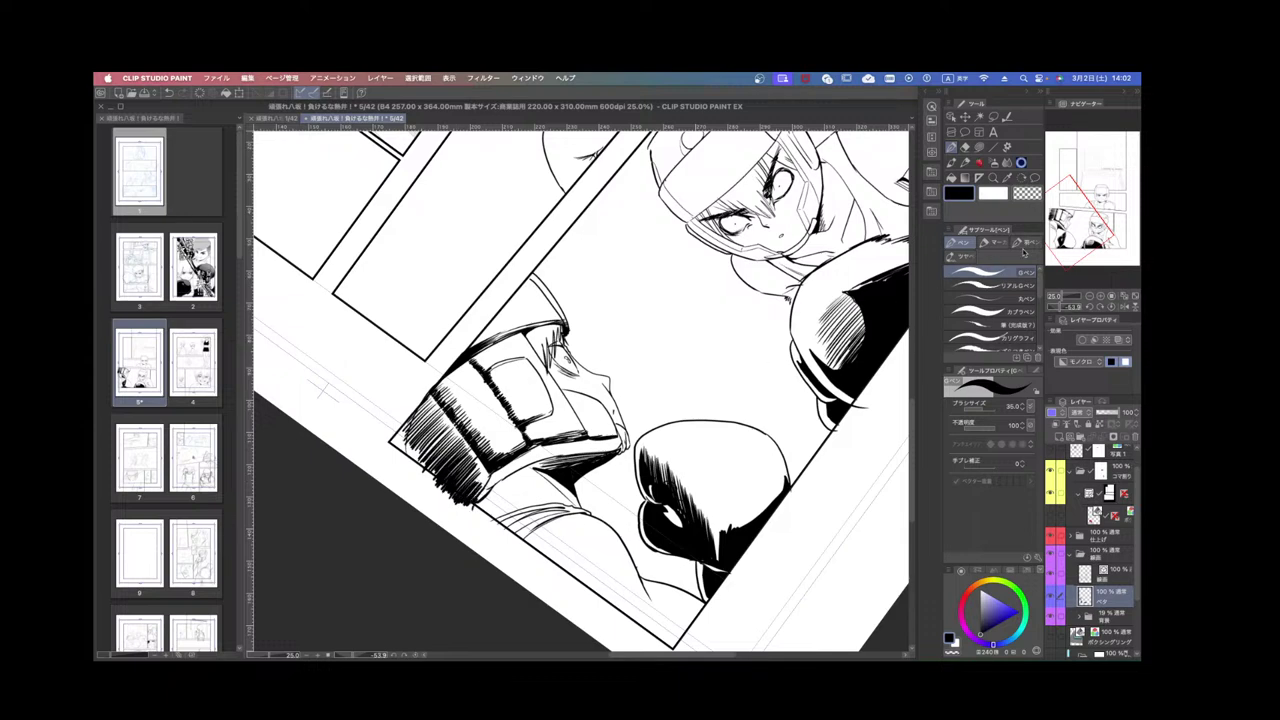
Fill the enclosed gaps in the rear headgear hatching with black using the fill that refers to other layers.
left_click(952, 177)
left_click(413, 449)
left_click(420, 443)
left_click(493, 446)
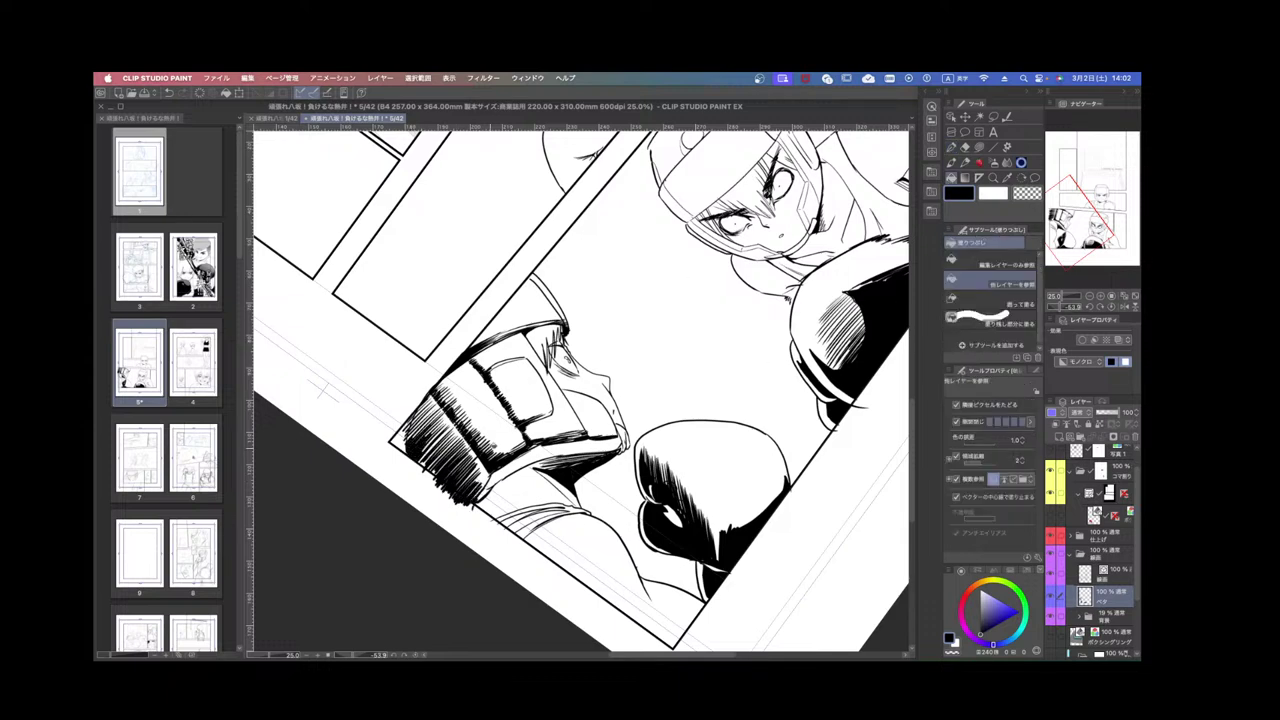
left_click(406, 438)
left_click(436, 456)
Clear the hatching that sticks out past the panel border behind the headgear with a transparent lasso fill.
scroll(546, 427, "down", 4)
key("r")
left_click_drag(671, 405, 615, 476)
scroll(533, 366, "up", 5)
left_click_drag(533, 366, 627, 477)
left_click(979, 147)
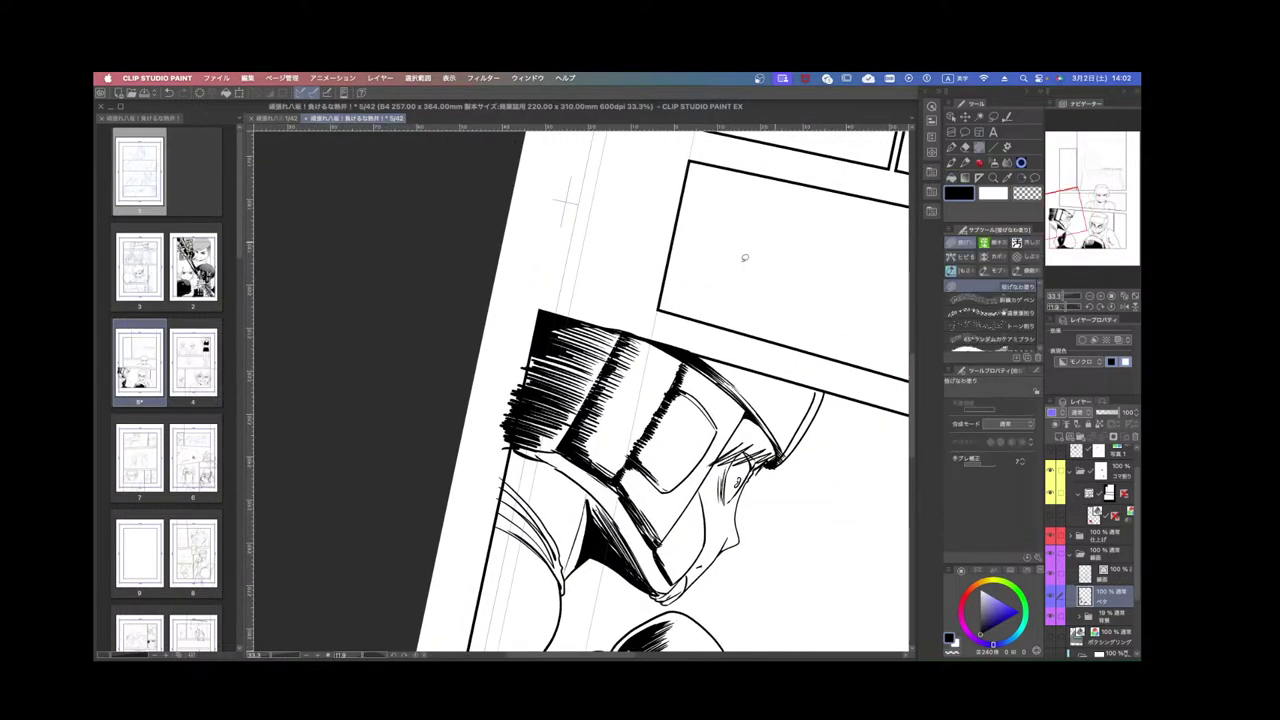
scroll(588, 430, "down", 1)
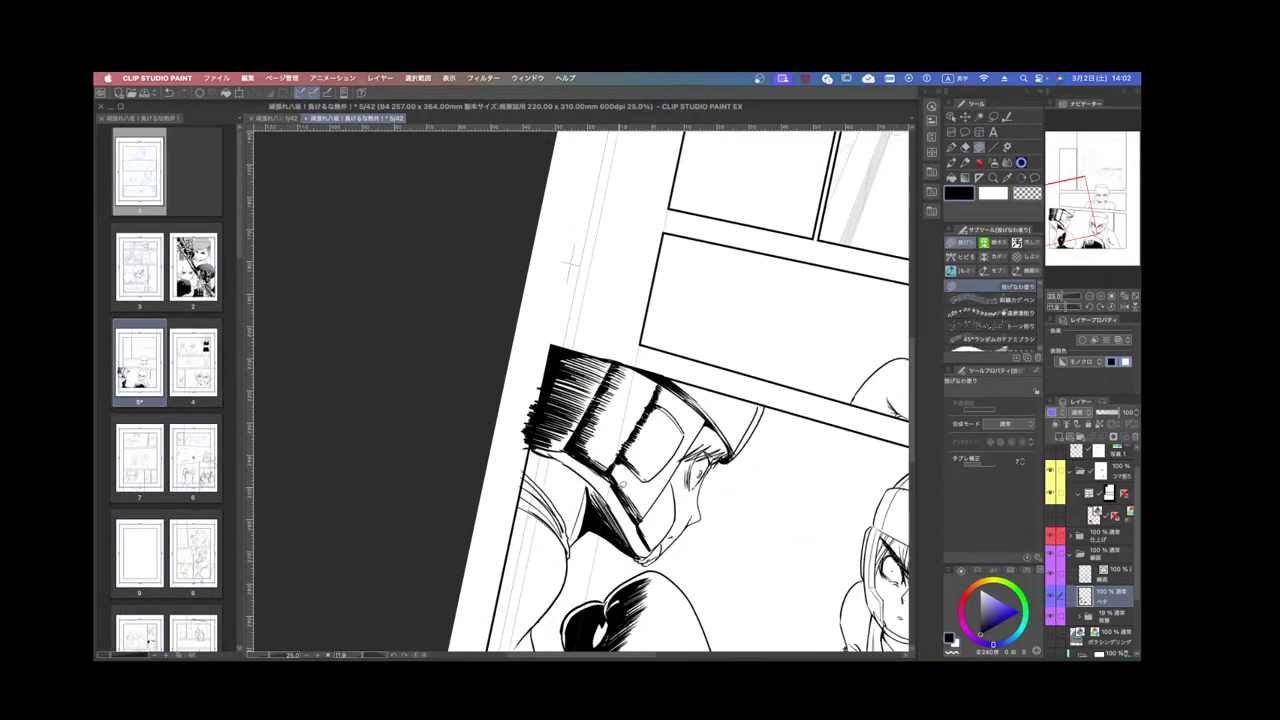
left_click(1030, 195)
mouse_move(553, 342)
left_mouse_down()
mouse_move(497, 402)
mouse_move(520, 508)
left_mouse_up()
Hatch the lower rim of the headgear from the nape to the chin with black G-pen strokes.
scroll(603, 506, "down", 4)
mouse_move(672, 530)
left_mouse_down()
mouse_move(750, 543)
mouse_move(761, 561)
left_mouse_up()
scroll(759, 550, "up", 2)
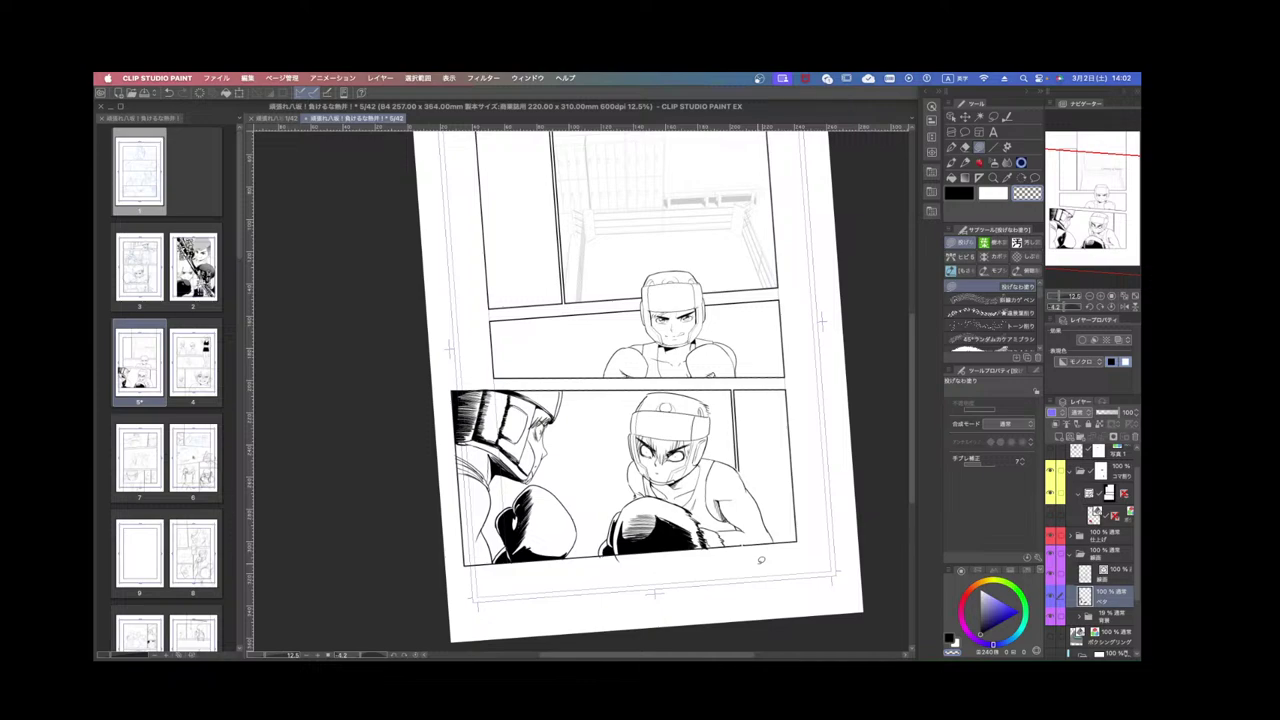
scroll(761, 561, "up", 2)
left_click_drag(761, 561, 822, 352)
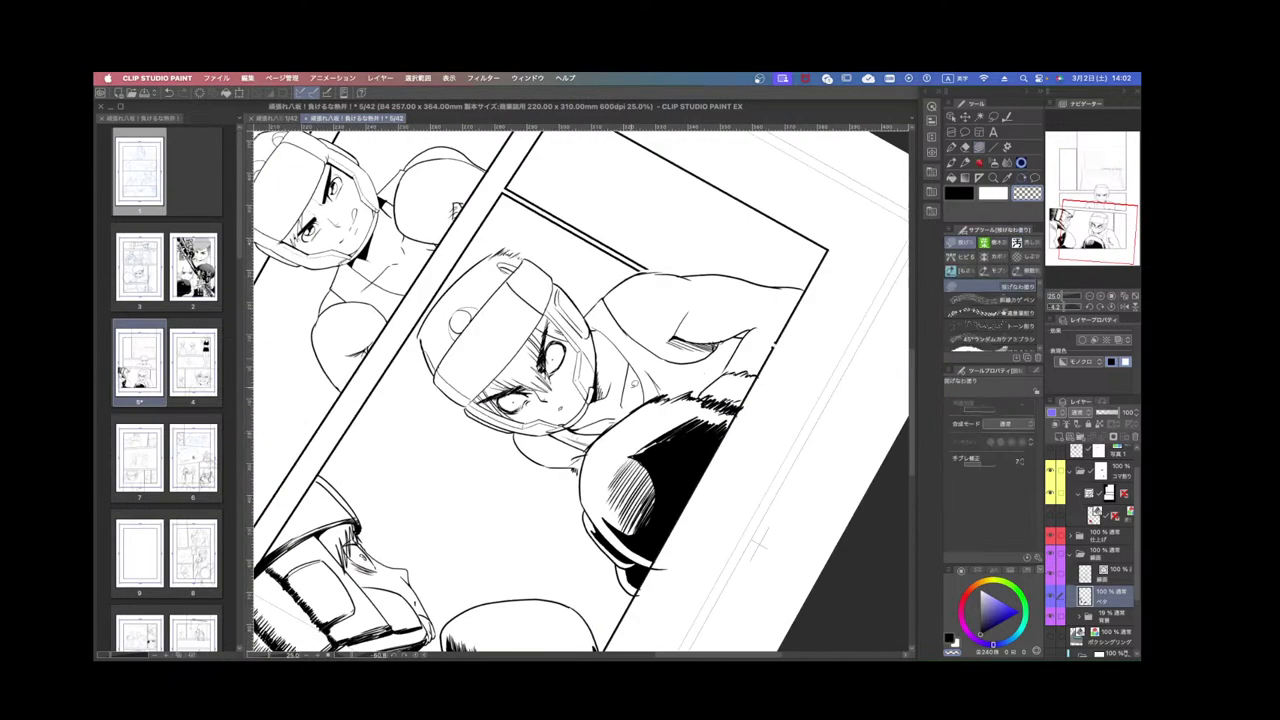
left_click_drag(556, 580, 766, 425)
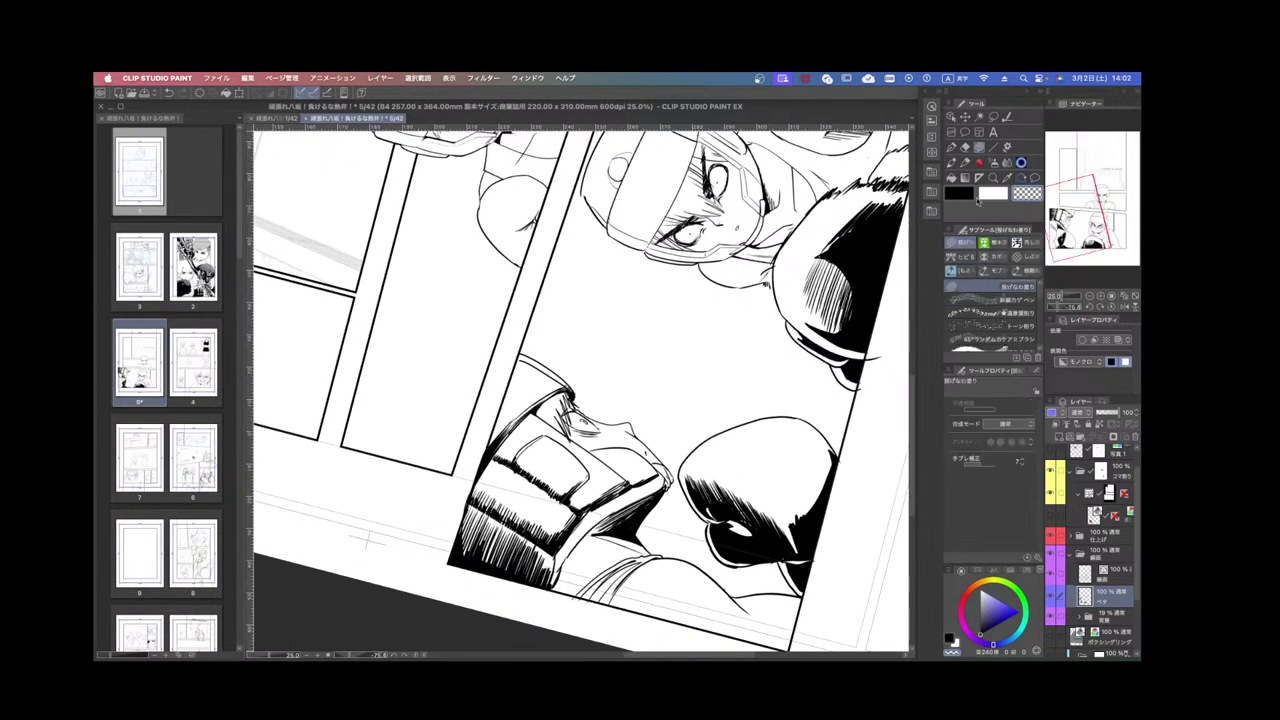
left_click(952, 147)
left_click(992, 273)
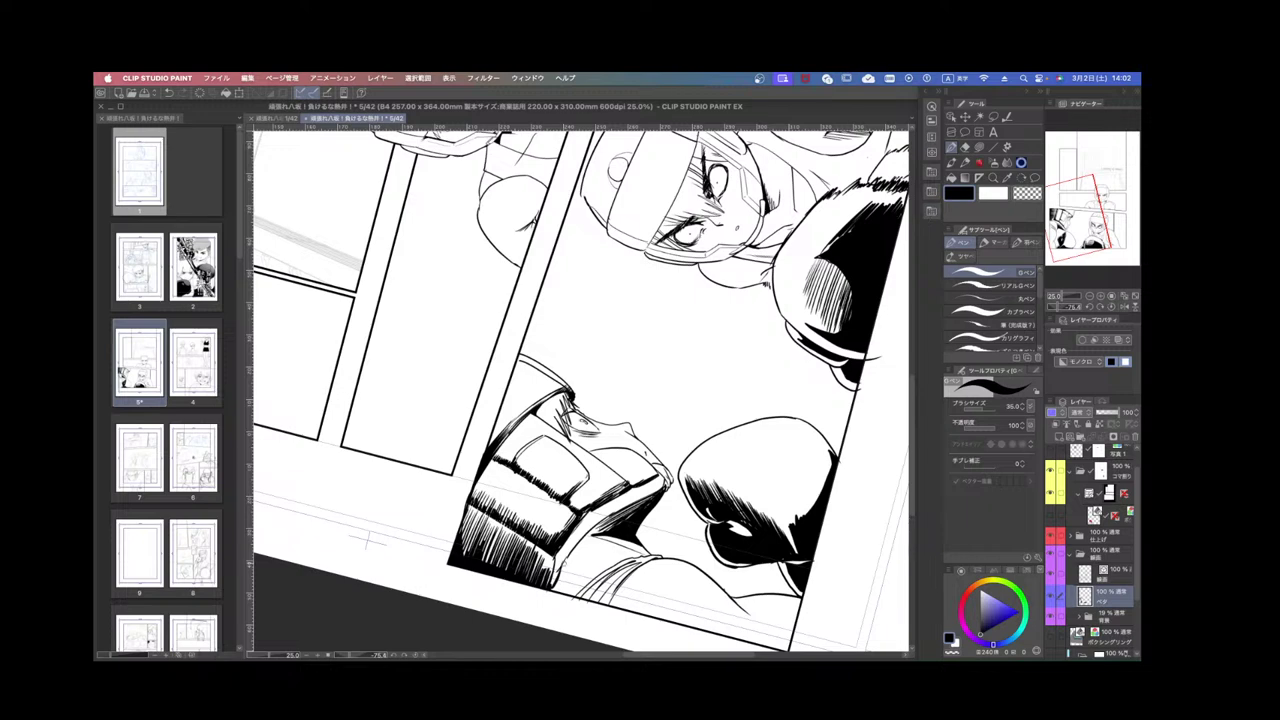
mouse_move(555, 582)
left_mouse_down()
mouse_move(568, 547)
mouse_move(615, 506)
left_mouse_up()
left_click_drag(567, 550, 629, 498)
left_click_drag(600, 519, 652, 486)
left_click_drag(614, 510, 662, 483)
left_click_drag(630, 502, 666, 484)
left_click_drag(654, 494, 665, 481)
left_click_drag(657, 489, 669, 485)
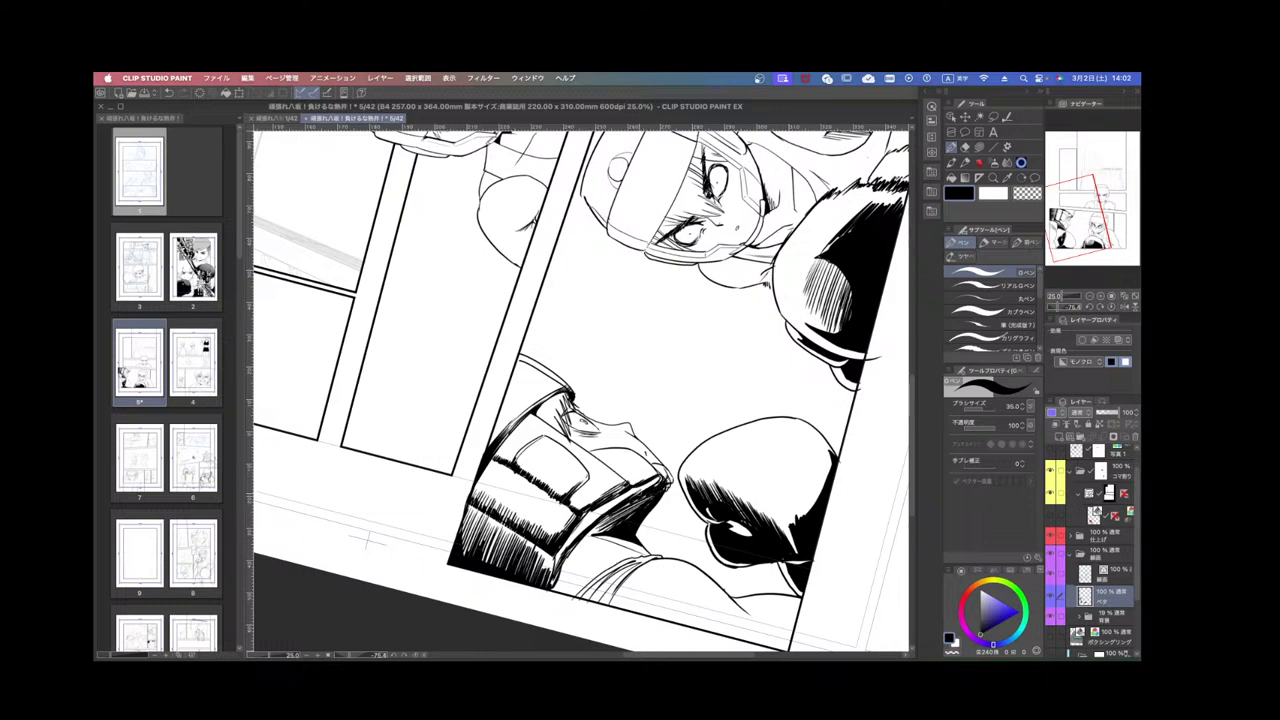
Darken the rear corner and middle of the headgear's lower rim with additional short black strokes.
left_click_drag(558, 552, 554, 567)
left_click_drag(558, 558, 550, 589)
mouse_move(560, 565)
left_mouse_down()
mouse_move(550, 589)
mouse_move(560, 554)
left_mouse_up()
left_click_drag(607, 519, 589, 533)
left_click_drag(614, 514, 582, 542)
left_click_drag(606, 526, 596, 536)
left_click_drag(617, 523, 607, 531)
Add short black shadow strokes to the headgear's crown beside the forehead edge.
left_click_drag(738, 440, 672, 530)
key("super+minus")
left_click_drag(750, 450, 740, 291)
key("super+plus")
scroll(570, 410, "up", 1)
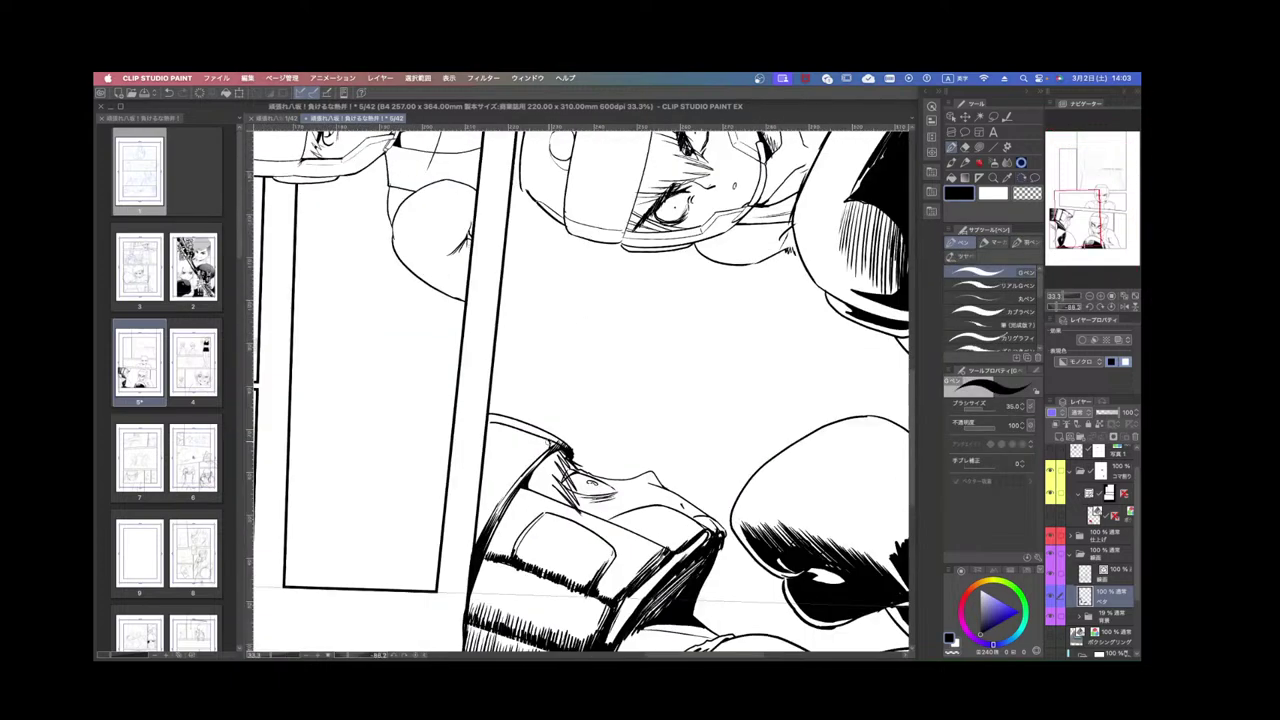
left_click_drag(553, 439, 541, 455)
left_click_drag(551, 449, 535, 463)
Try hatching the left boxer's neck beneath the headgear with G-pen strokes.
key("super+minus")
key("super+minus")
key("super+minus")
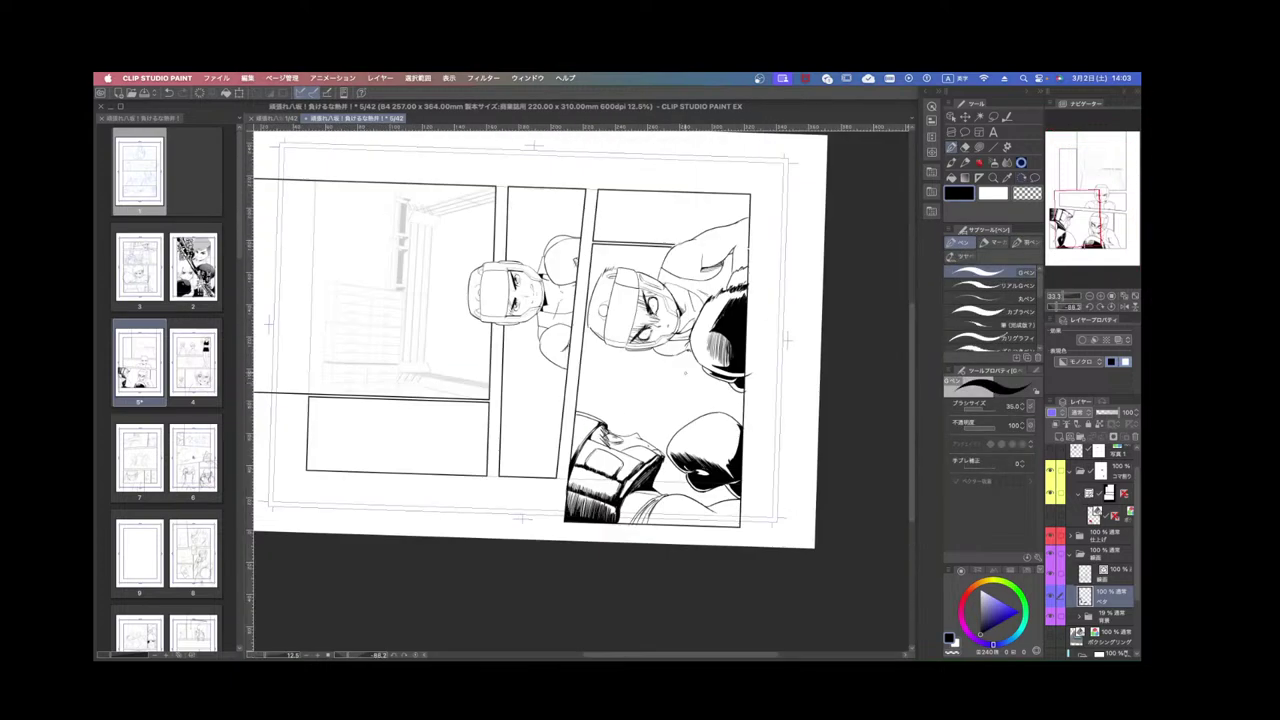
left_click_drag(750, 335, 645, 558)
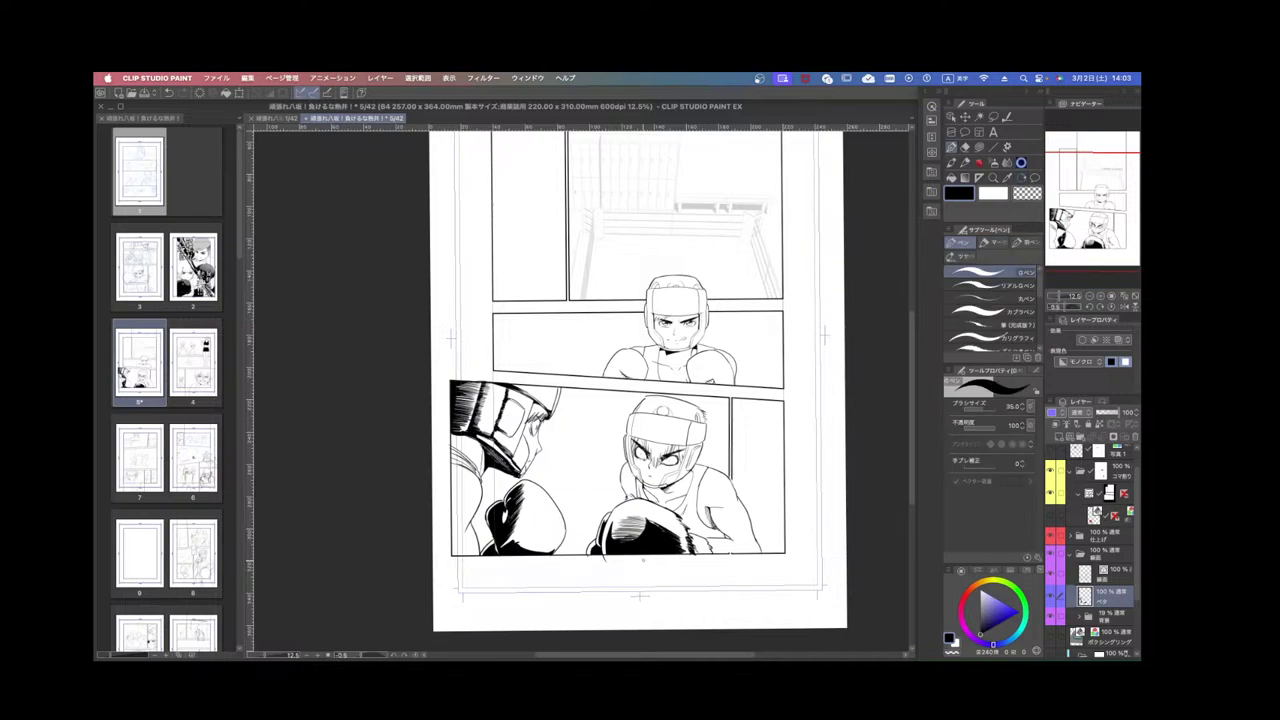
left_click_drag(643, 560, 518, 437)
scroll(489, 317, "up", 3)
left_click_drag(442, 339, 462, 319)
left_click_drag(449, 338, 474, 312)
left_click_drag(454, 338, 488, 307)
left_click_drag(462, 337, 496, 302)
key("super+z")
key("super+z")
key("super+z")
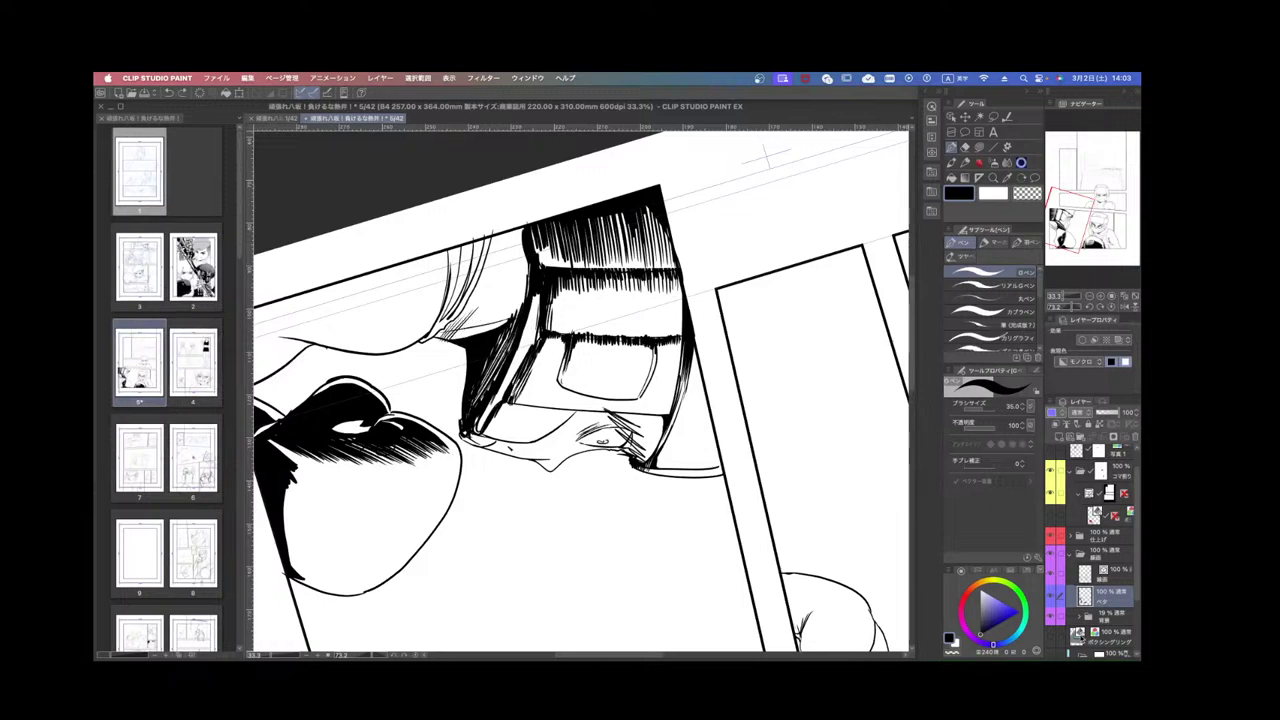
Show the blue sketch layer and undo the remaining hatching strokes on the neck.
left_click(1050, 653)
mouse_move(716, 528)
left_mouse_down()
mouse_move(777, 272)
mouse_move(592, 178)
left_mouse_up()
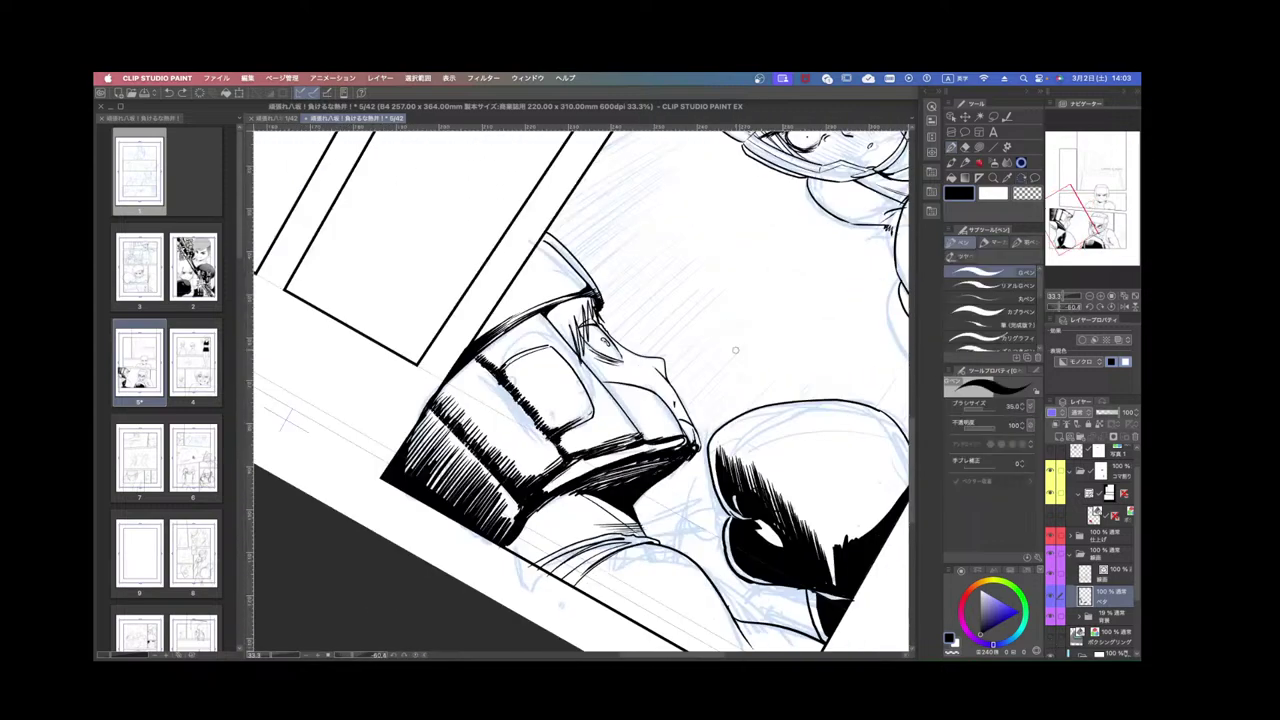
key("super+z")
key("super+z")
key("super+z")
left_click_drag(781, 527, 803, 476)
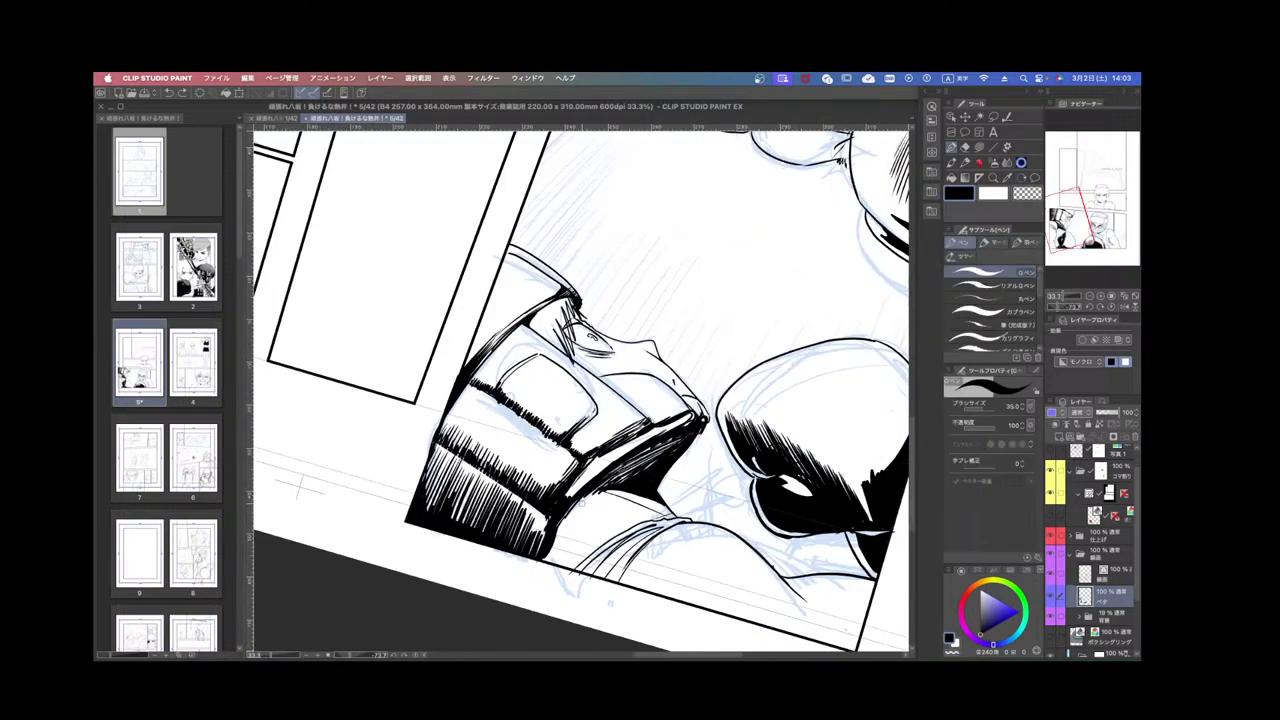
Try hatching the neck shadow between the headgear's rim and the shirt collar with diagonal G-pen strokes.
mouse_move(582, 502)
left_mouse_down()
mouse_move(608, 480)
mouse_move(598, 488)
left_mouse_up()
left_click_drag(568, 515, 604, 490)
left_click_drag(579, 517, 618, 491)
left_click_drag(598, 514, 630, 493)
left_click_drag(611, 515, 639, 497)
left_click_drag(627, 511, 649, 500)
mouse_move(637, 513)
left_mouse_down()
mouse_move(655, 501)
mouse_move(642, 518)
mouse_move(664, 523)
mouse_move(651, 519)
left_mouse_up()
key("super+z")
key("super+z")
left_click_drag(674, 506, 658, 521)
left_click_drag(673, 513, 661, 523)
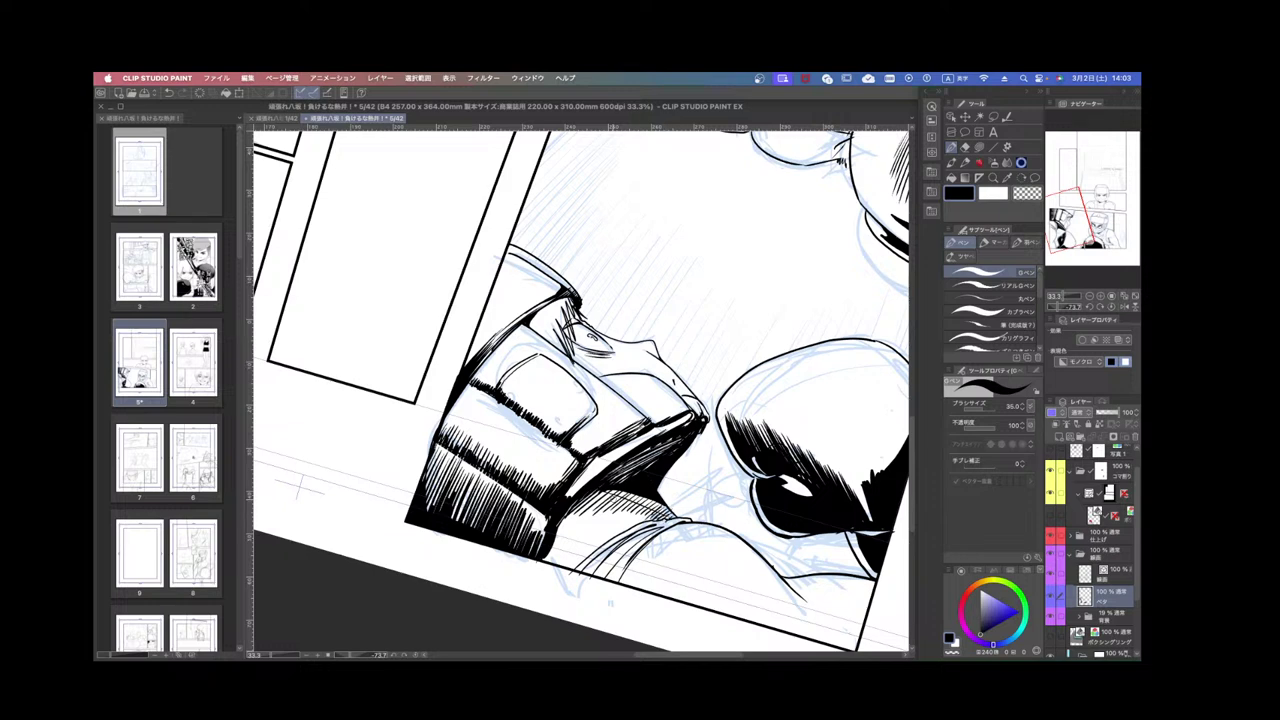
Switch to the round pen (丸ペン) at brush size 8 and undo the G-pen hatching on the neck.
left_click(1000, 286)
left_click(1000, 299)
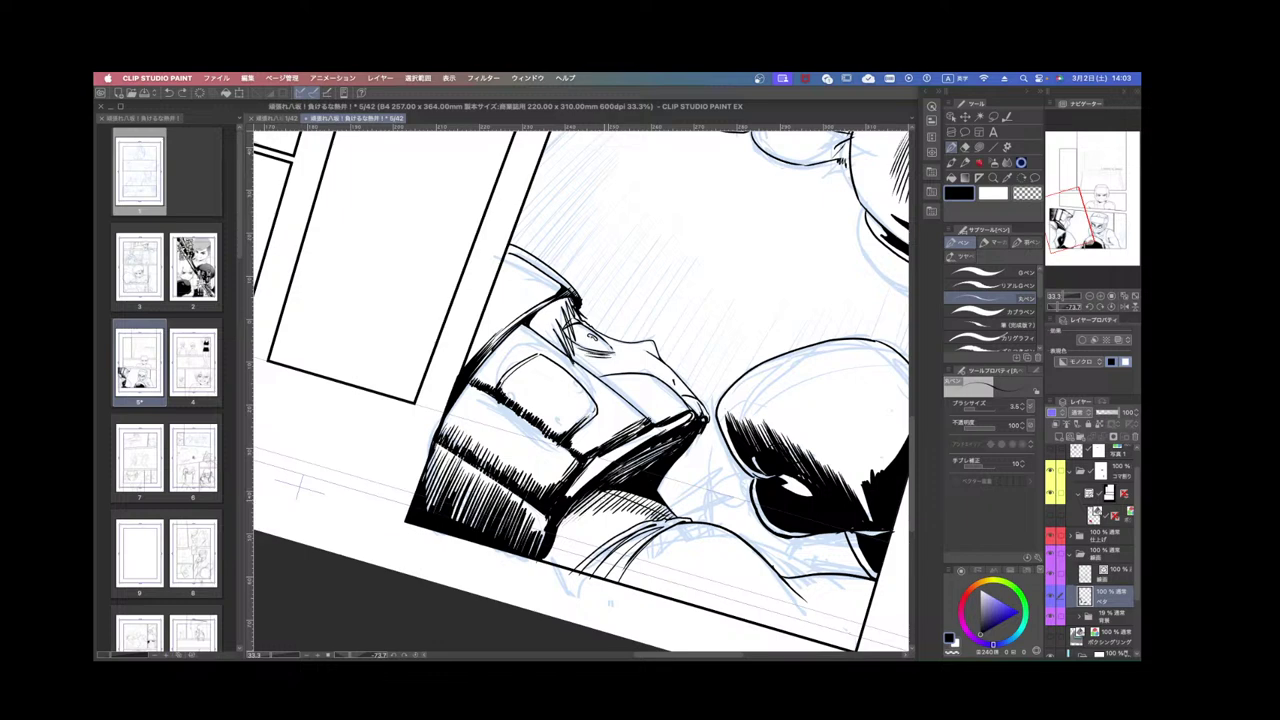
key("bracketright")
key("bracketright")
key("bracketright")
mouse_move(604, 500)
left_mouse_down()
mouse_move(576, 524)
mouse_move(588, 530)
mouse_move(572, 526)
left_mouse_up()
key("super+z")
key("super+z")
key("super+z")
key("super+z")
key("super+z")
key("super+z")
key("super+z")
key("super+z")
key("super+z")
key("super+z")
key("super+z")
key("super+z")
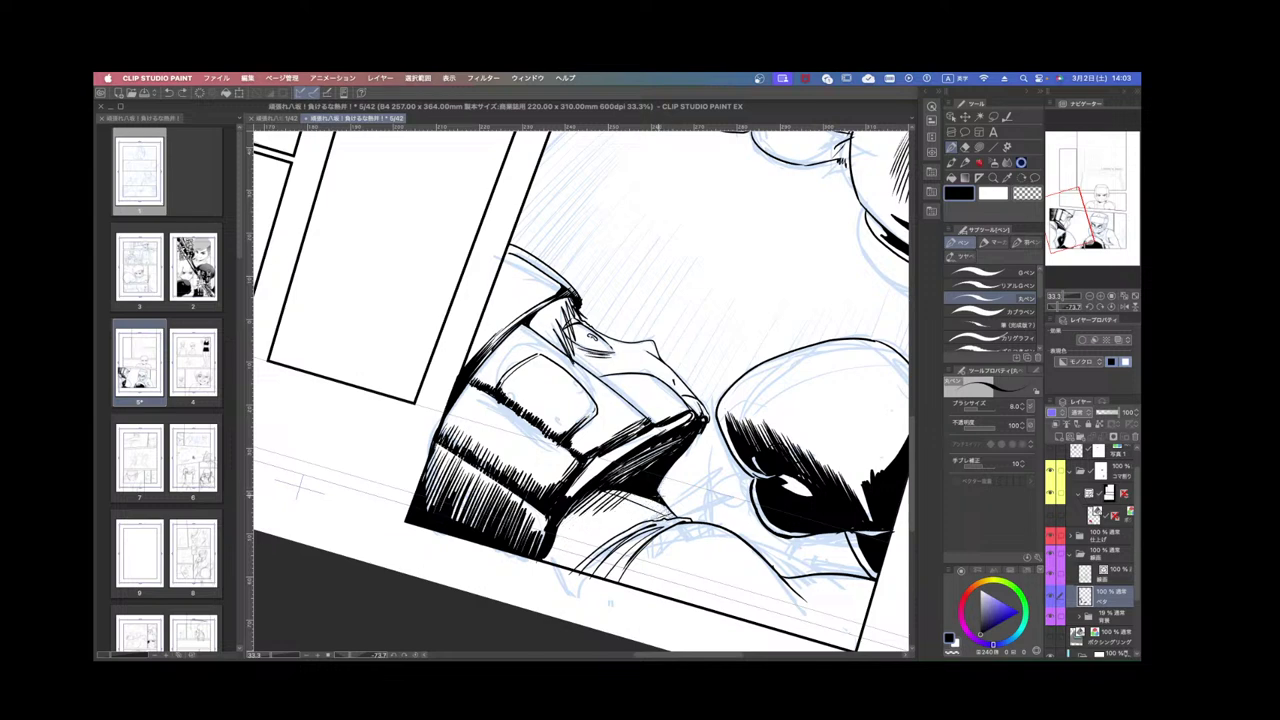
key("super+z")
Hatch the neck shadow beneath the headgear with fine diagonal strokes using the round pen.
left_click_drag(598, 495, 576, 515)
left_click_drag(608, 492, 580, 519)
mouse_move(615, 491)
left_mouse_down()
mouse_move(594, 507)
mouse_move(650, 516)
left_mouse_up()
mouse_move(670, 504)
left_mouse_down()
mouse_move(648, 520)
mouse_move(564, 522)
left_mouse_up()
mouse_move(616, 486)
left_mouse_down()
mouse_move(578, 516)
mouse_move(634, 525)
left_mouse_up()
left_click_drag(660, 507, 645, 523)
left_click_drag(664, 515, 645, 524)
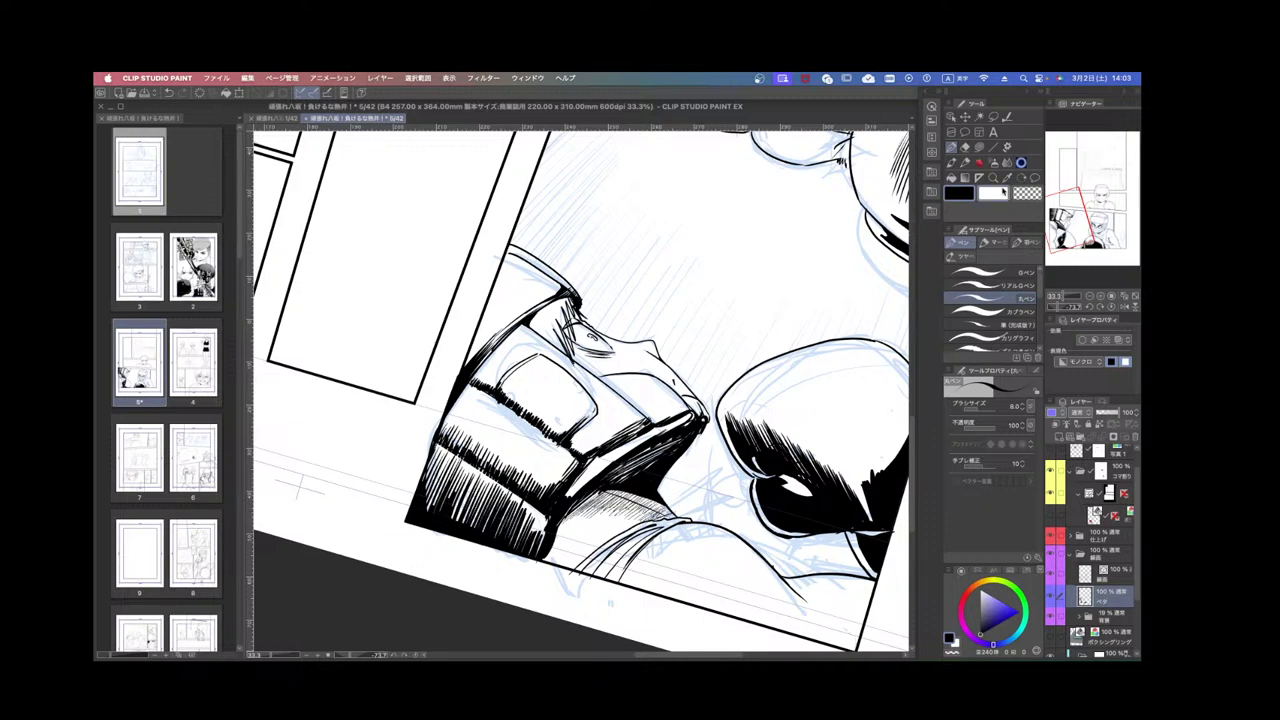
Lighten the hatching on the headgear's lower rim above the neck with the transparent round pen.
left_click(979, 148)
left_click(952, 148)
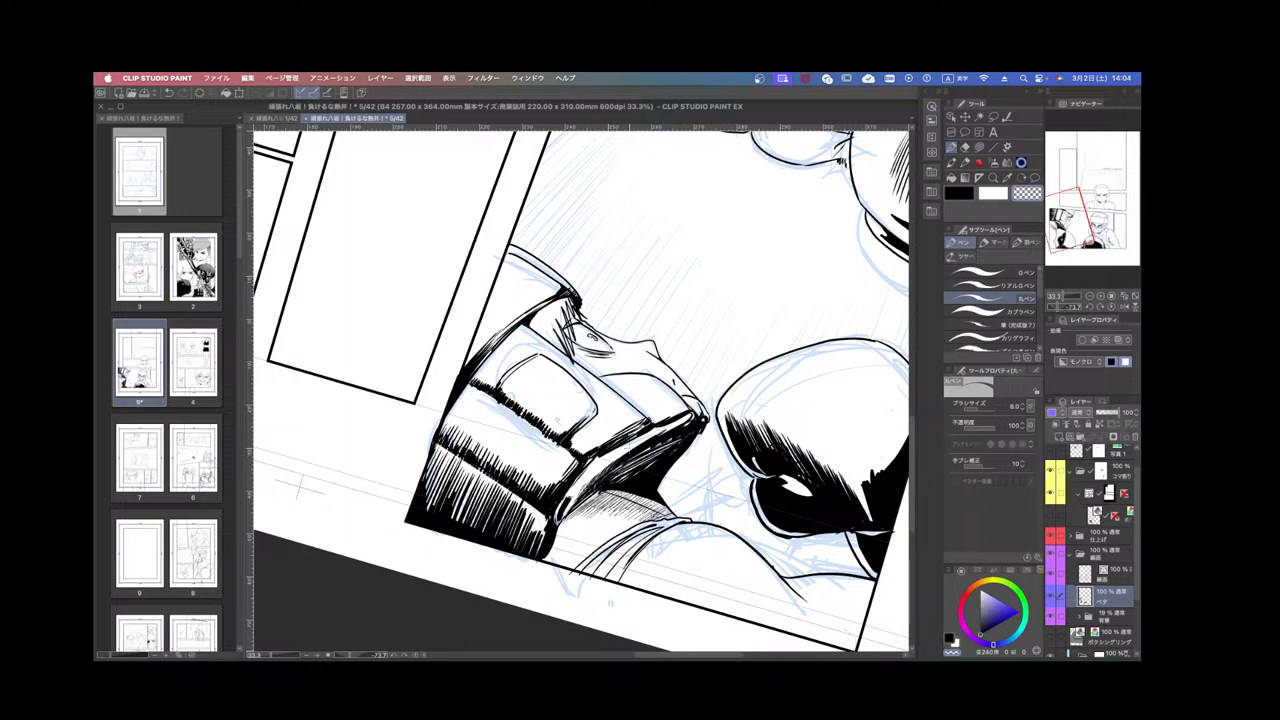
scroll(630, 448, "down", 1)
left_click_drag(717, 399, 716, 371)
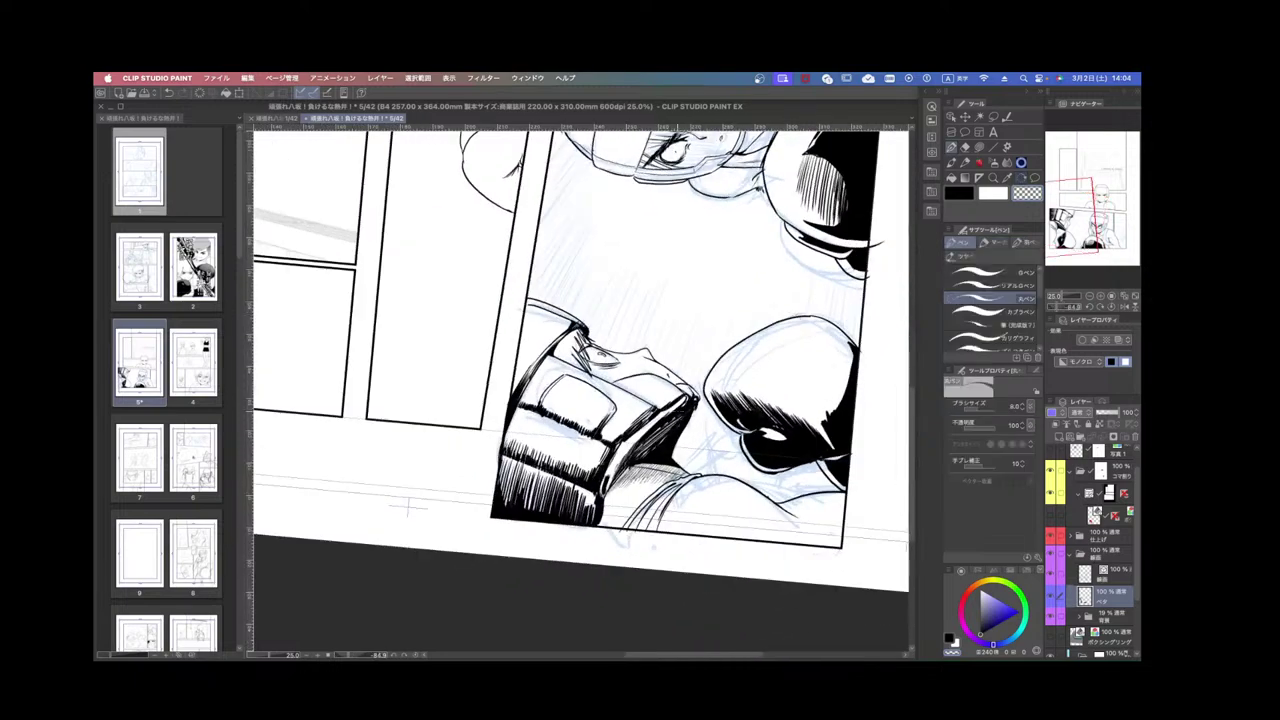
scroll(668, 408, "up", 1)
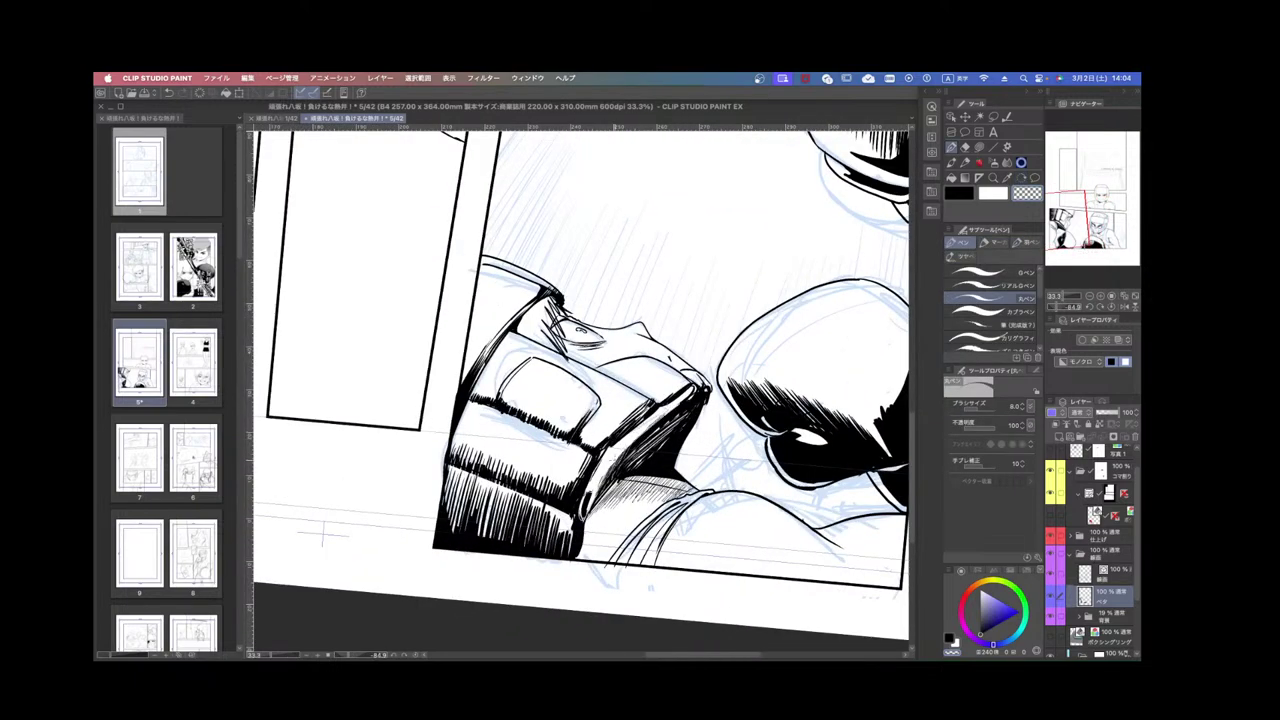
Rehatch the headgear's lower rim above the neck with black round pen strokes at brush size 15.
key("c")
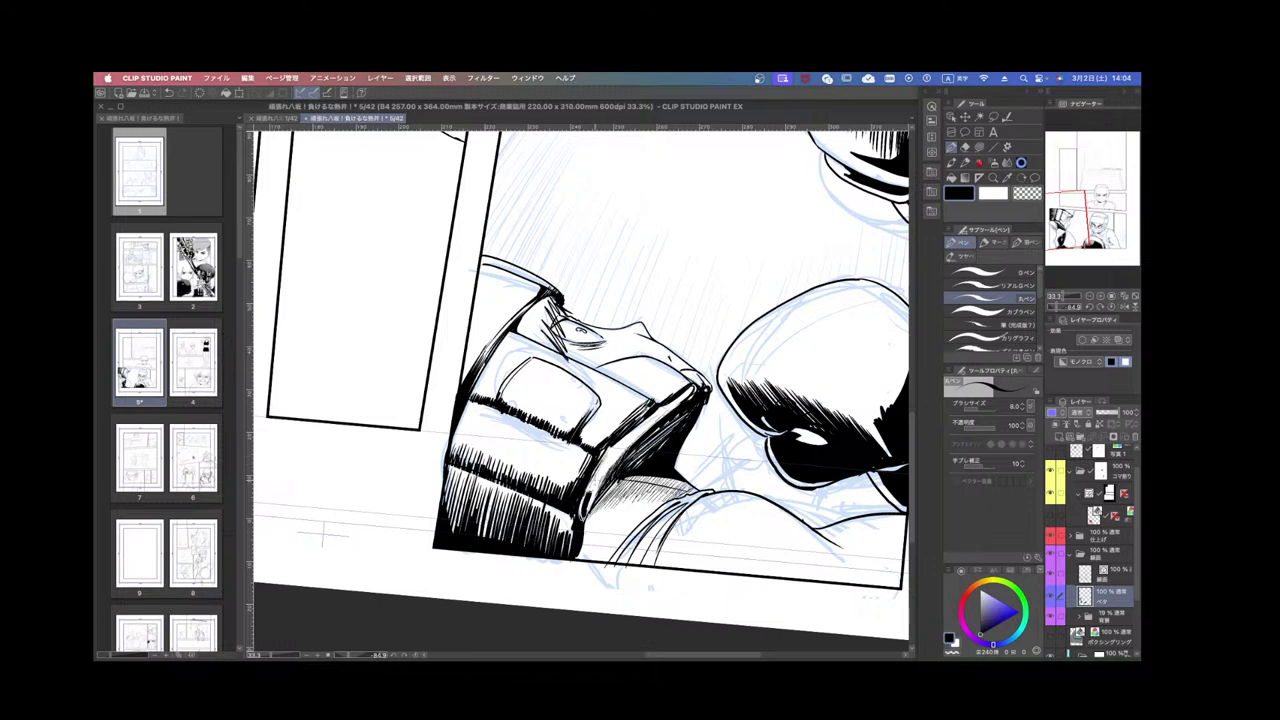
key("bracketright")
key("bracketright")
key("bracketright")
left_click_drag(597, 482, 622, 445)
mouse_move(590, 508)
left_mouse_down()
mouse_move(622, 449)
mouse_move(600, 468)
left_mouse_up()
left_click_drag(638, 426, 600, 484)
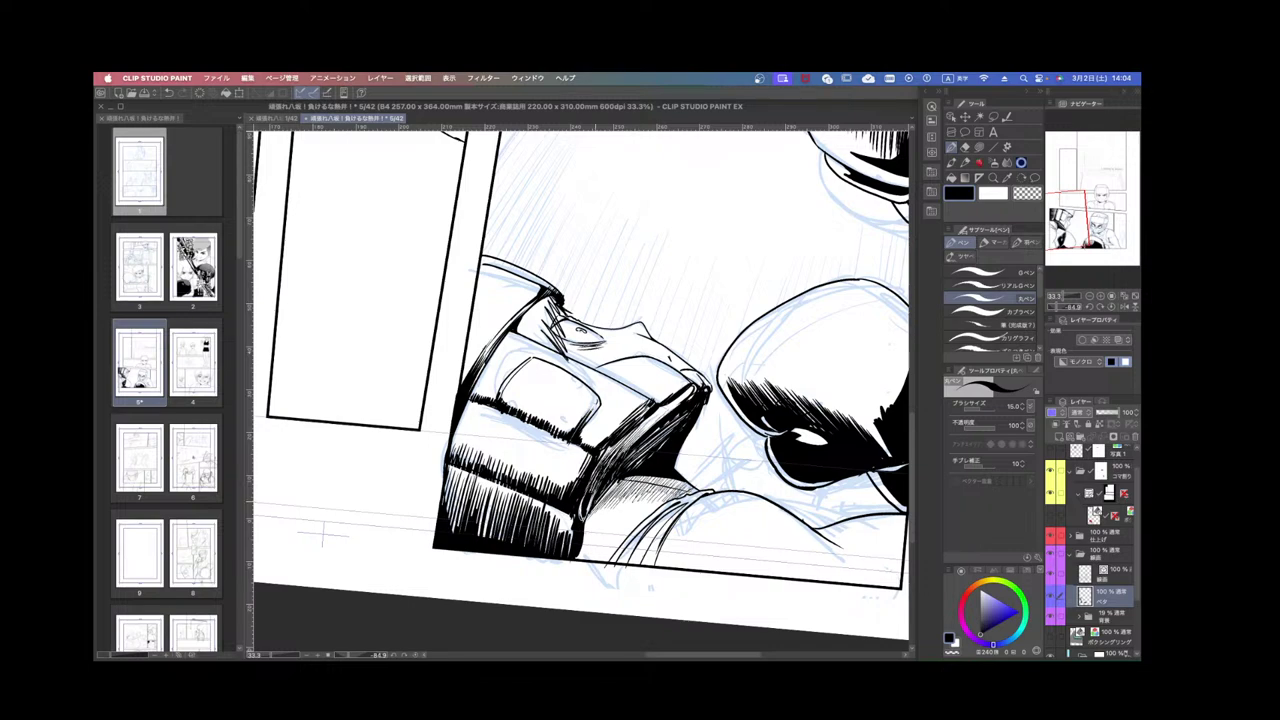
Compare the bottom panel with the black shadow layer (ベタ) hidden and shown, up close and at page scale.
scroll(690, 412, "down", 3)
left_click_drag(695, 360, 638, 515)
scroll(637, 514, "up", 2)
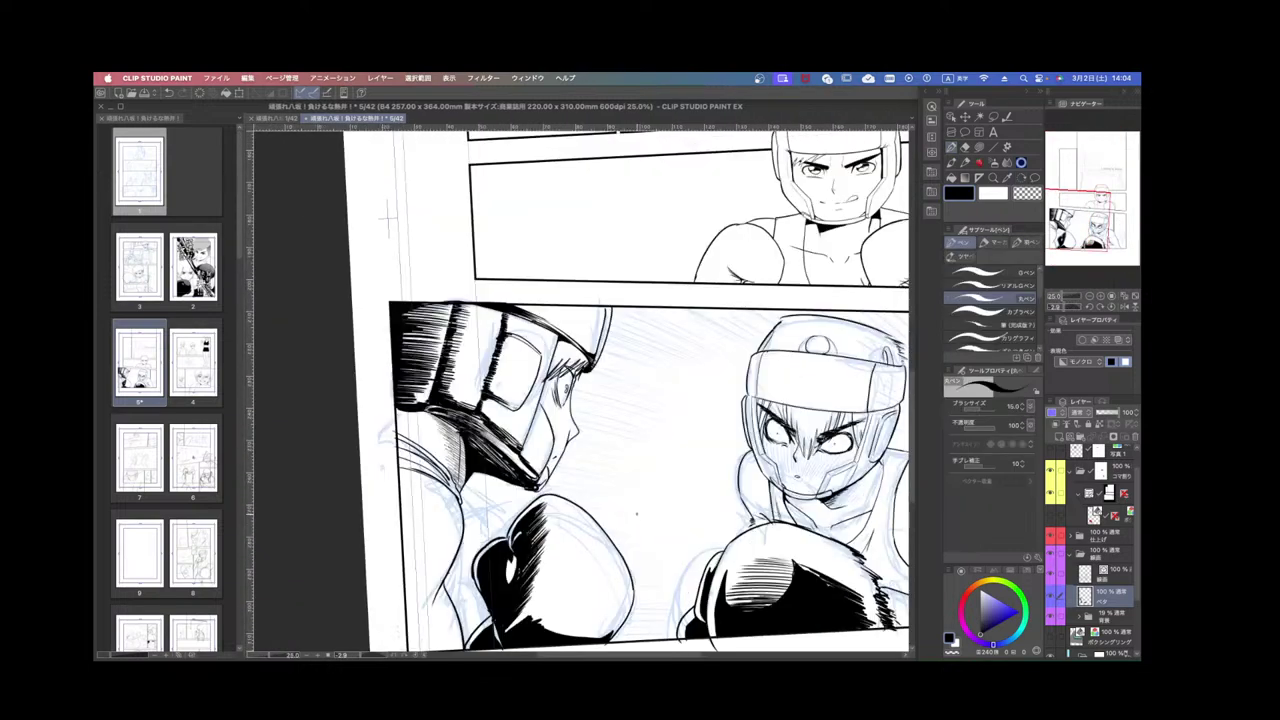
scroll(636, 513, "down", 5)
scroll(636, 513, "up", 5)
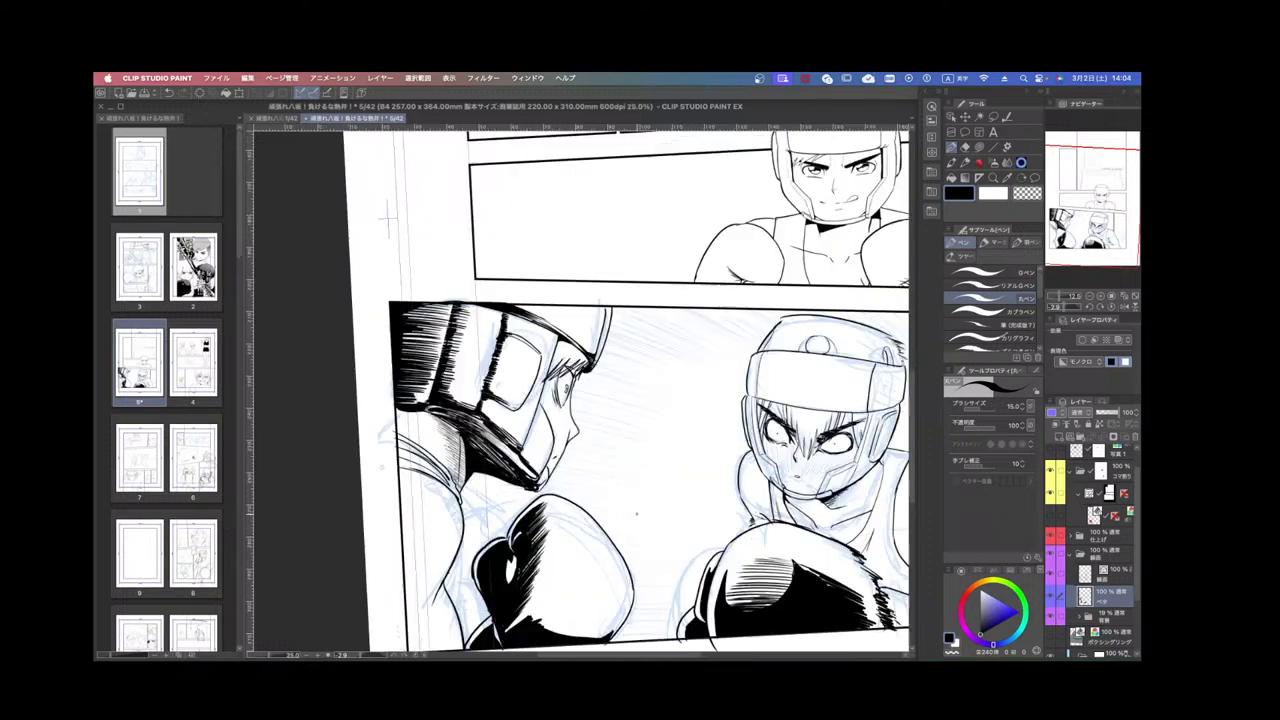
left_click(1054, 598)
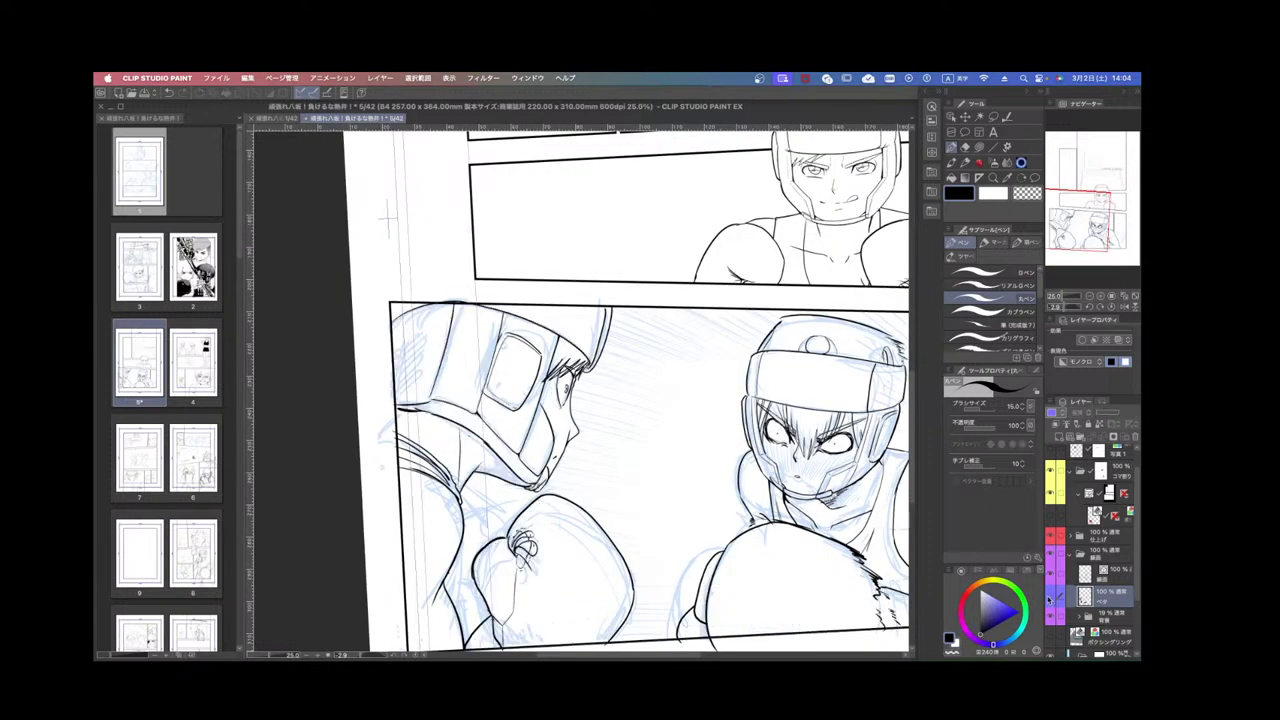
key("super+minus")
key("super+minus")
key("super+plus")
key("super+plus")
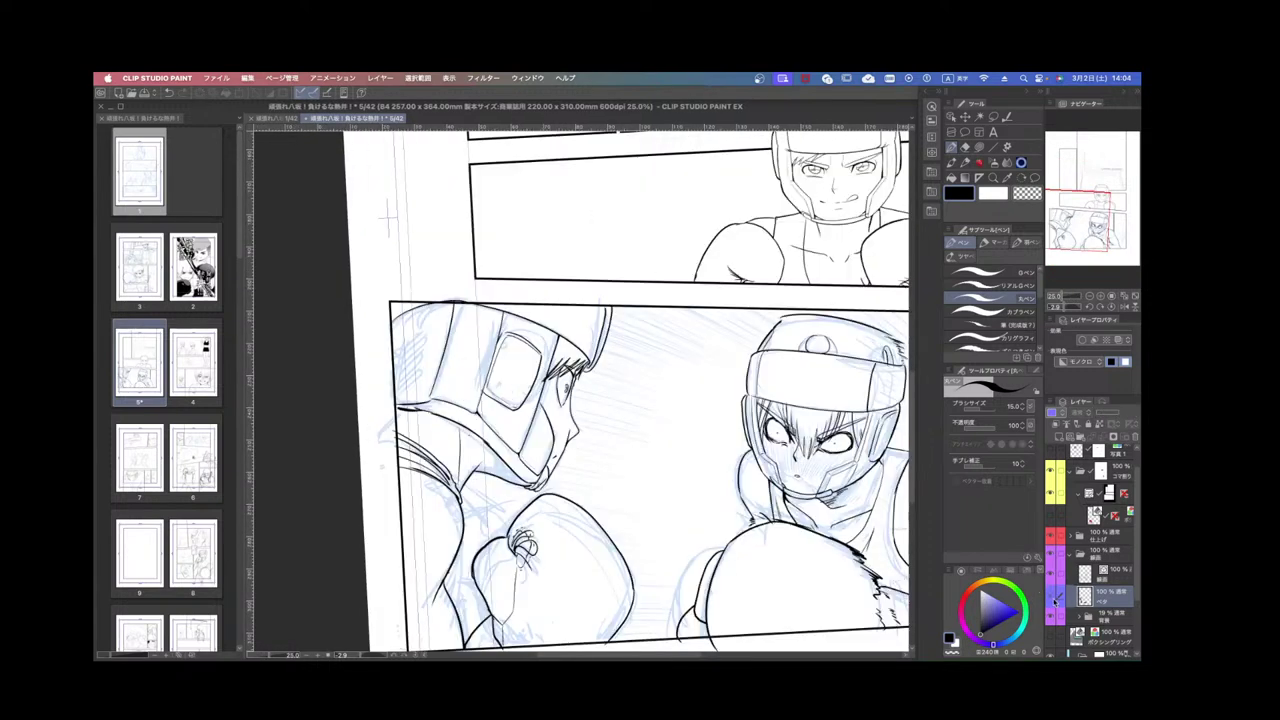
left_click(1054, 599)
key("super+minus")
key("super+minus")
key("super+plus")
key("super+plus")
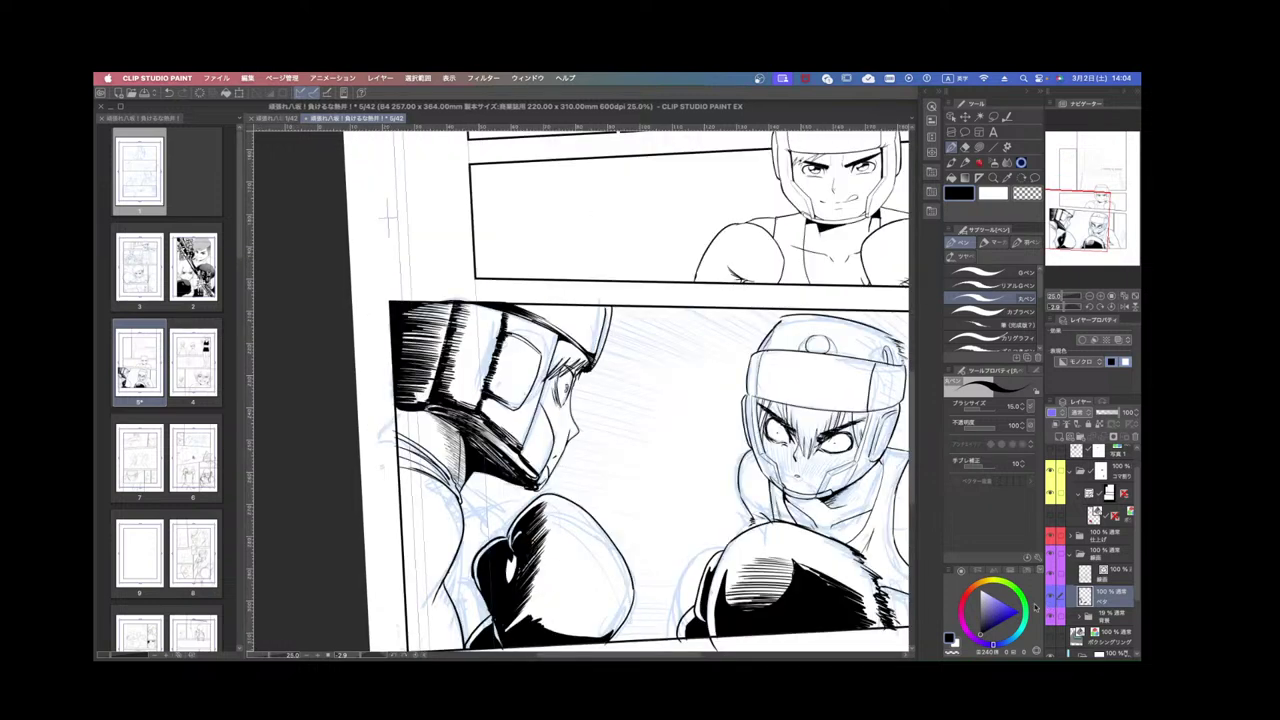
key("super+minus")
key("super+minus")
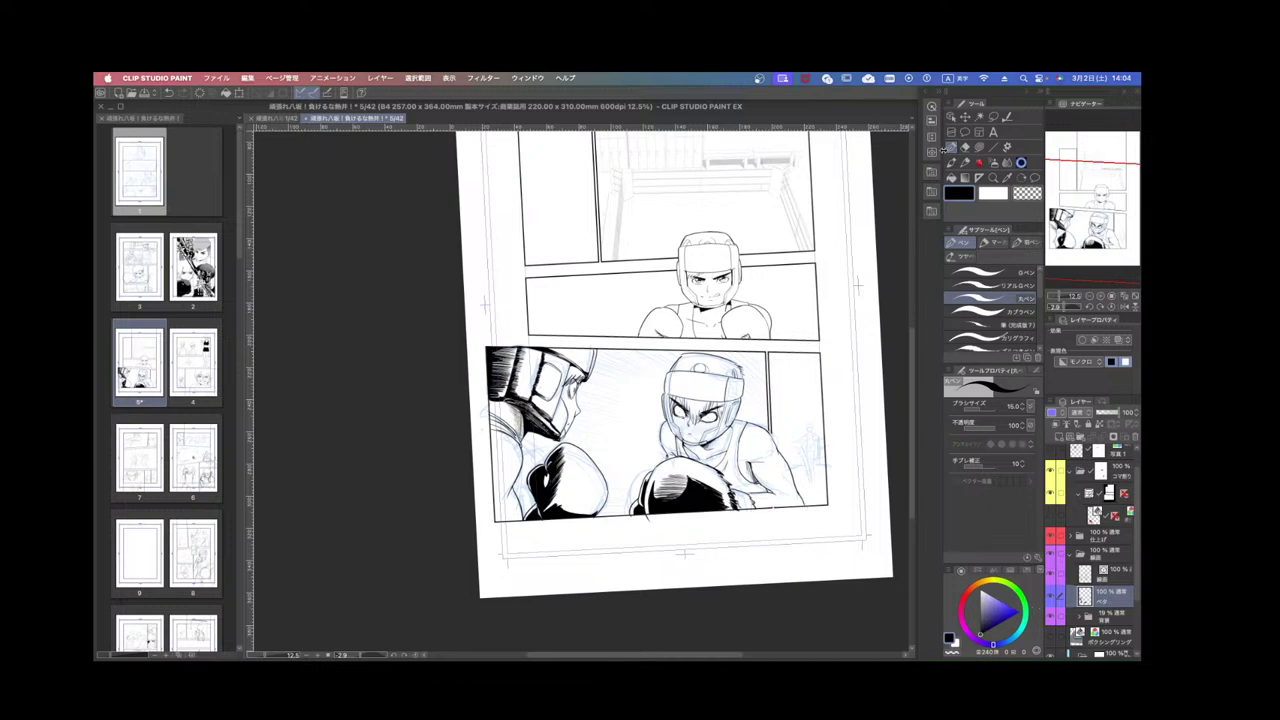
Outline highlight shapes on the glove at the left of the middle-panel boxer with the round pen.
key("super+plus")
key("super+plus")
key("super+plus")
left_click_drag(526, 408, 731, 356)
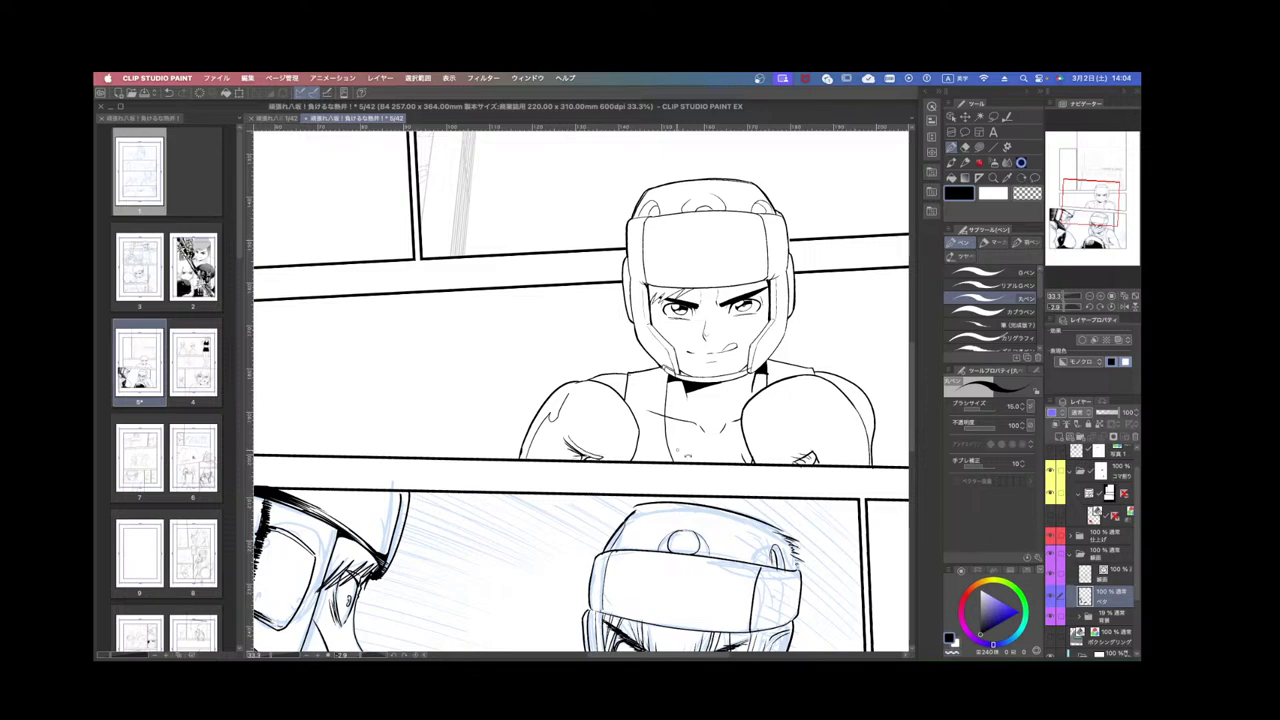
left_click_drag(677, 450, 655, 306)
mouse_move(588, 380)
left_mouse_down()
mouse_move(626, 346)
mouse_move(642, 352)
left_mouse_up()
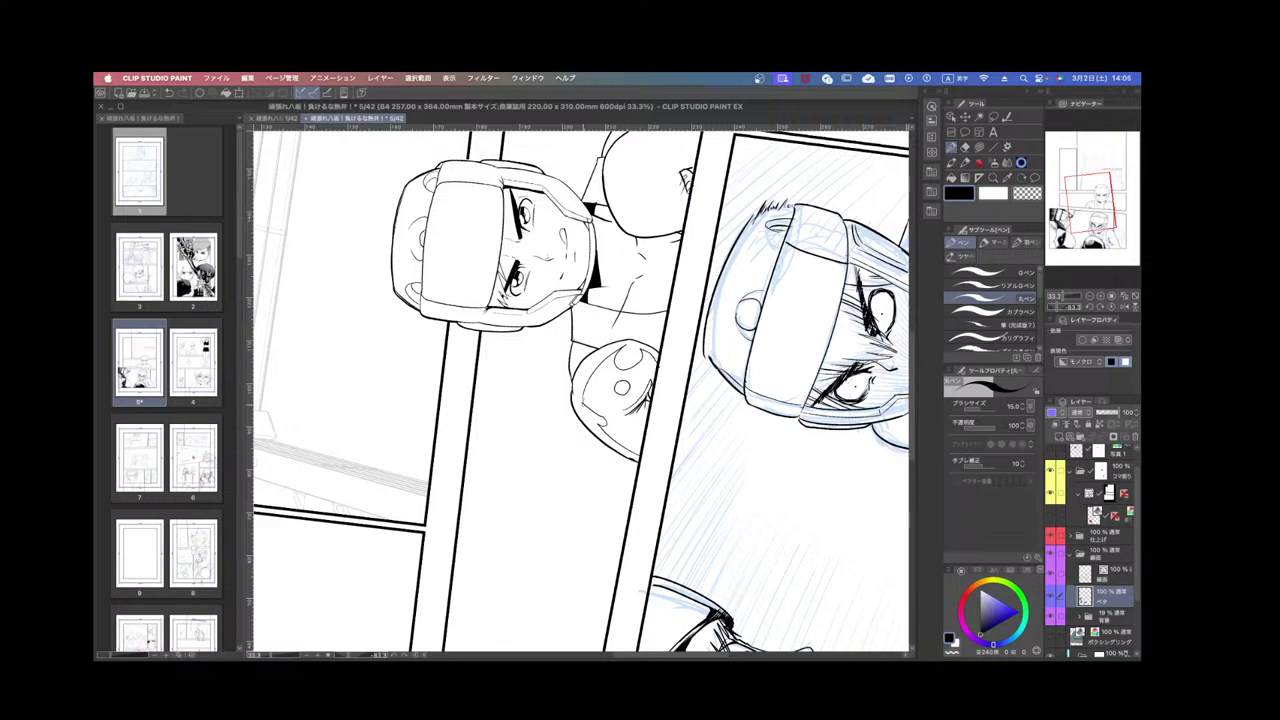
Outline a large round highlight and a smaller one on the middle-panel boxer's other glove with the round pen.
left_click_drag(655, 310, 687, 418)
left_click_drag(793, 335, 664, 426)
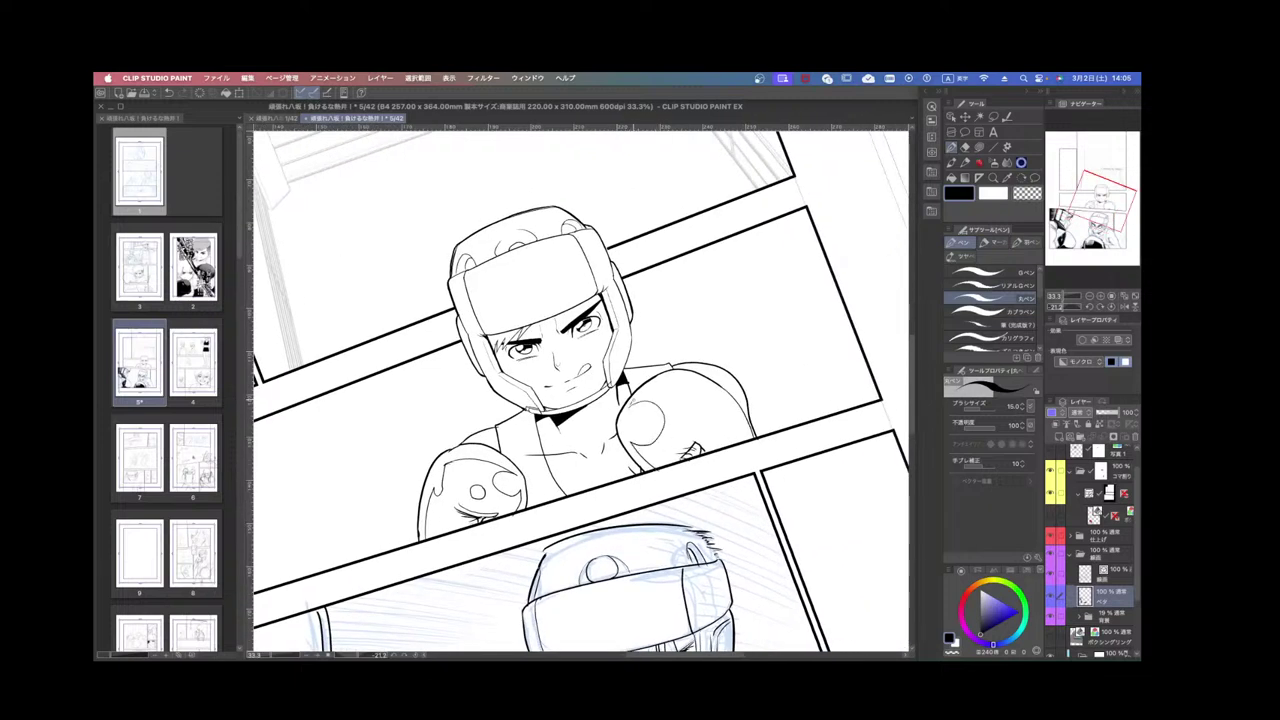
left_click_drag(633, 401, 687, 374)
left_click_drag(692, 380, 742, 413)
key("r")
key("p")
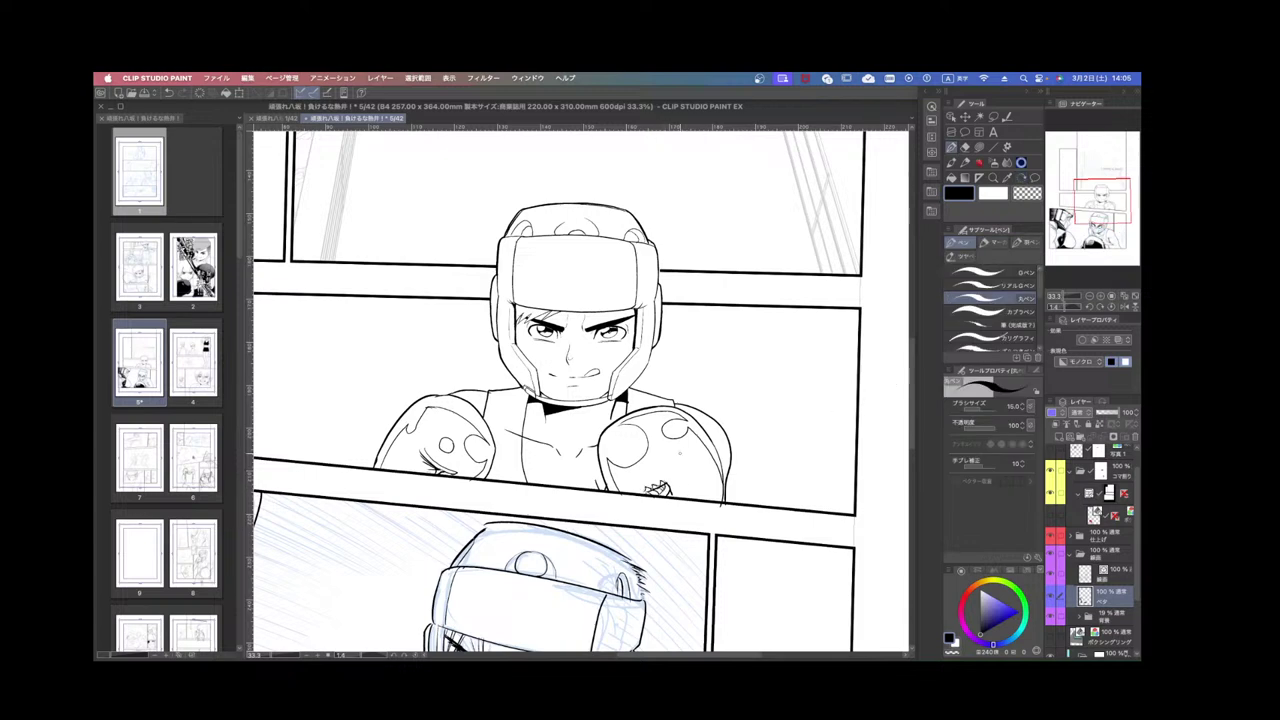
Fill both gloves of the middle-panel boxer solid black around their highlights, referring to other layers, and save the page.
key("g")
left_click(679, 455)
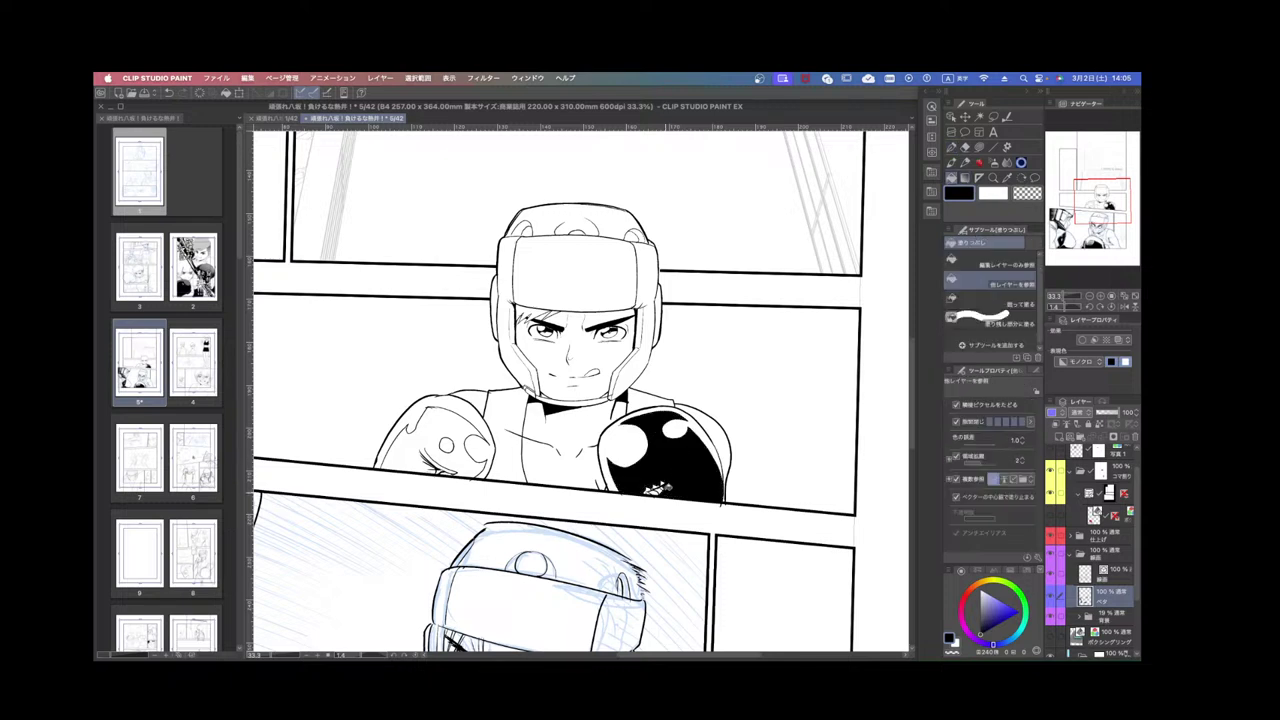
scroll(670, 486, "down", 1)
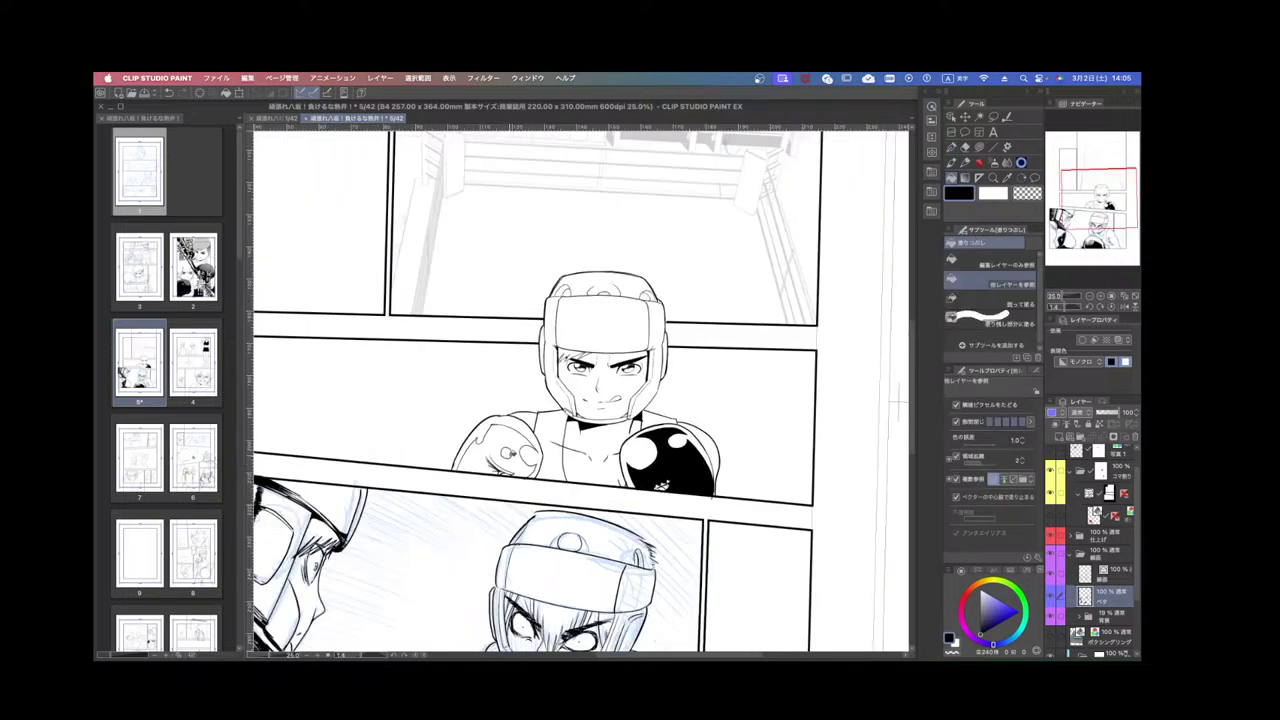
left_click(508, 453)
scroll(535, 470, "down", 2)
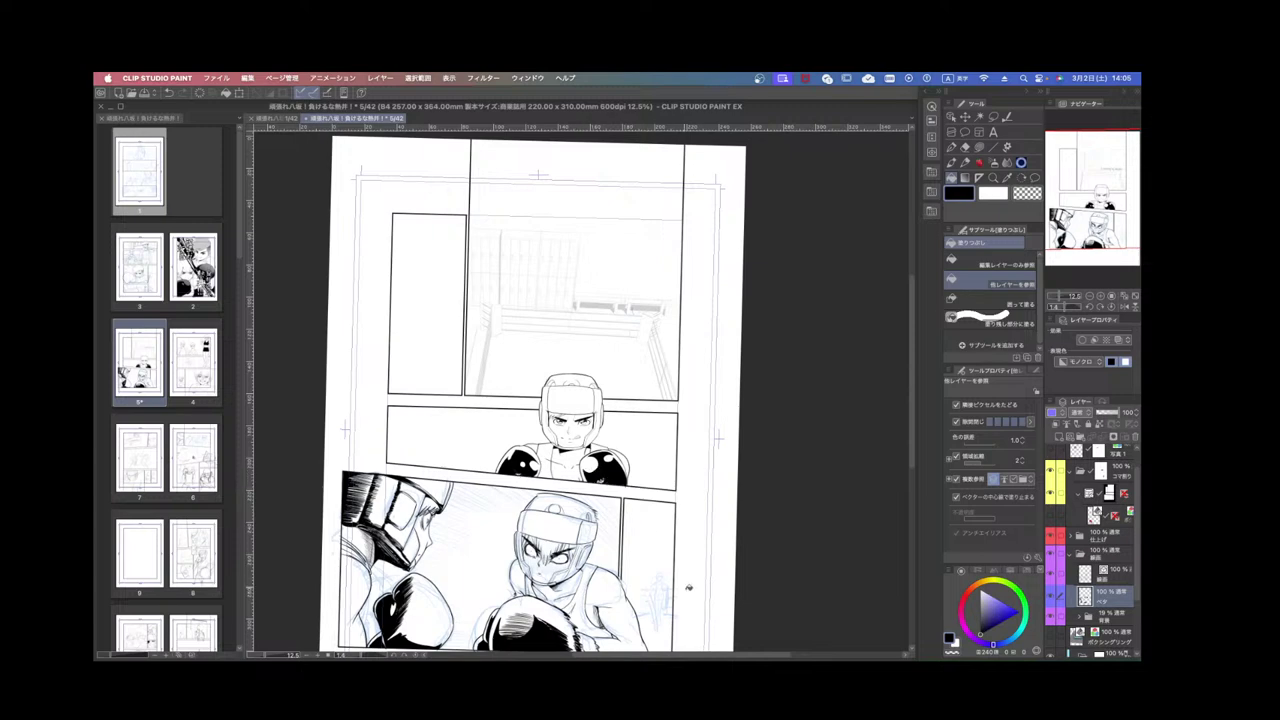
left_click_drag(684, 583, 744, 524)
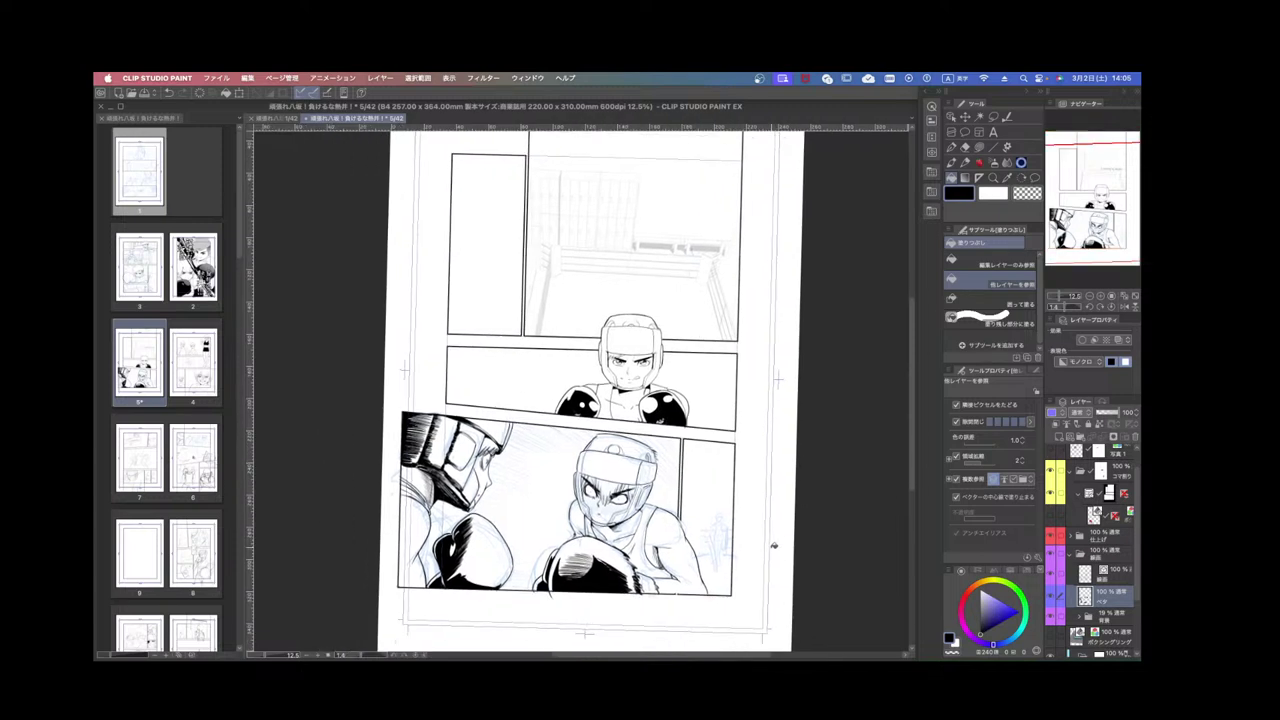
key("super+s")
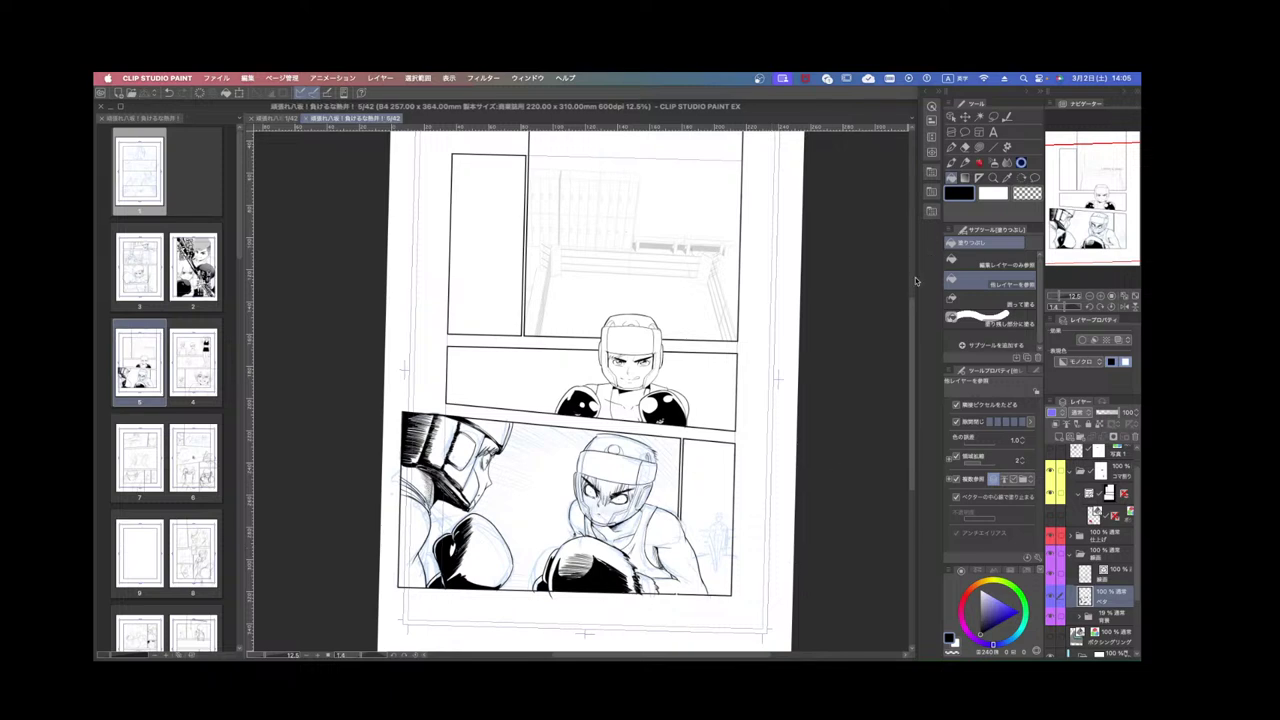
Trim the ragged edge of the hatching along the side-opening seam of the bottom-left boxer's headgear with the transparent round pen.
scroll(700, 312, "up", 1)
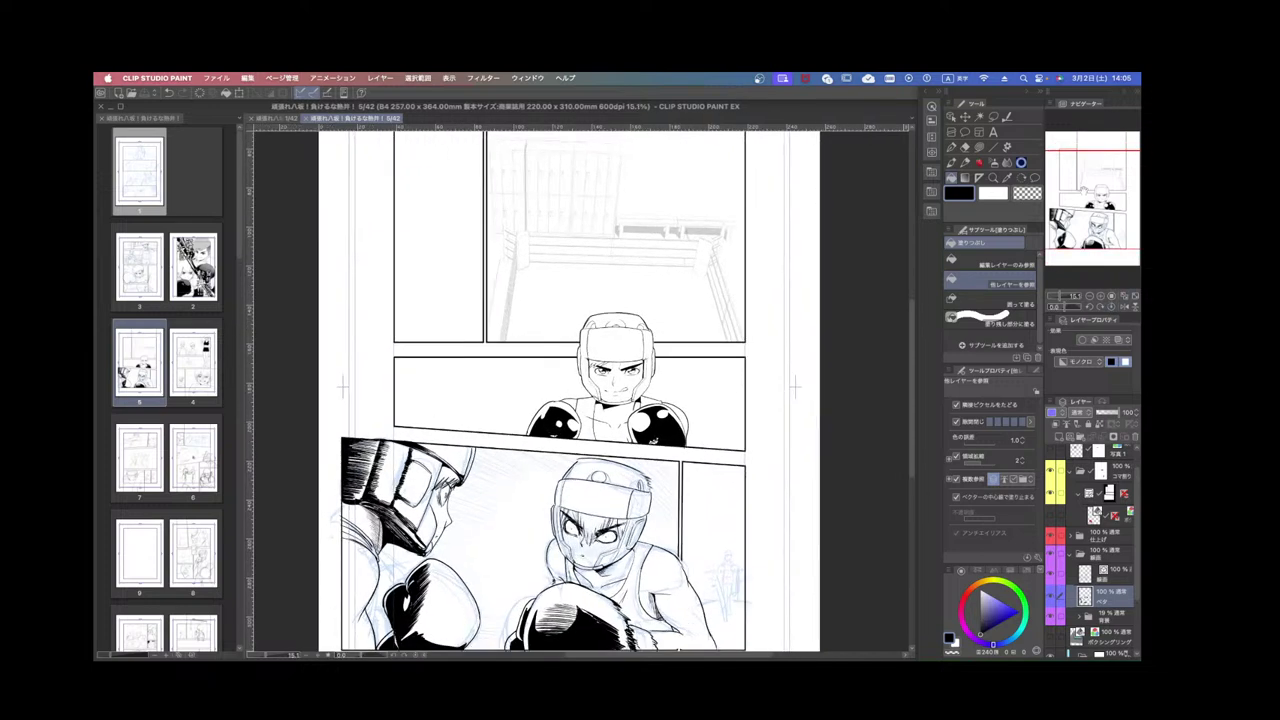
left_click_drag(1086, 194, 1087, 199)
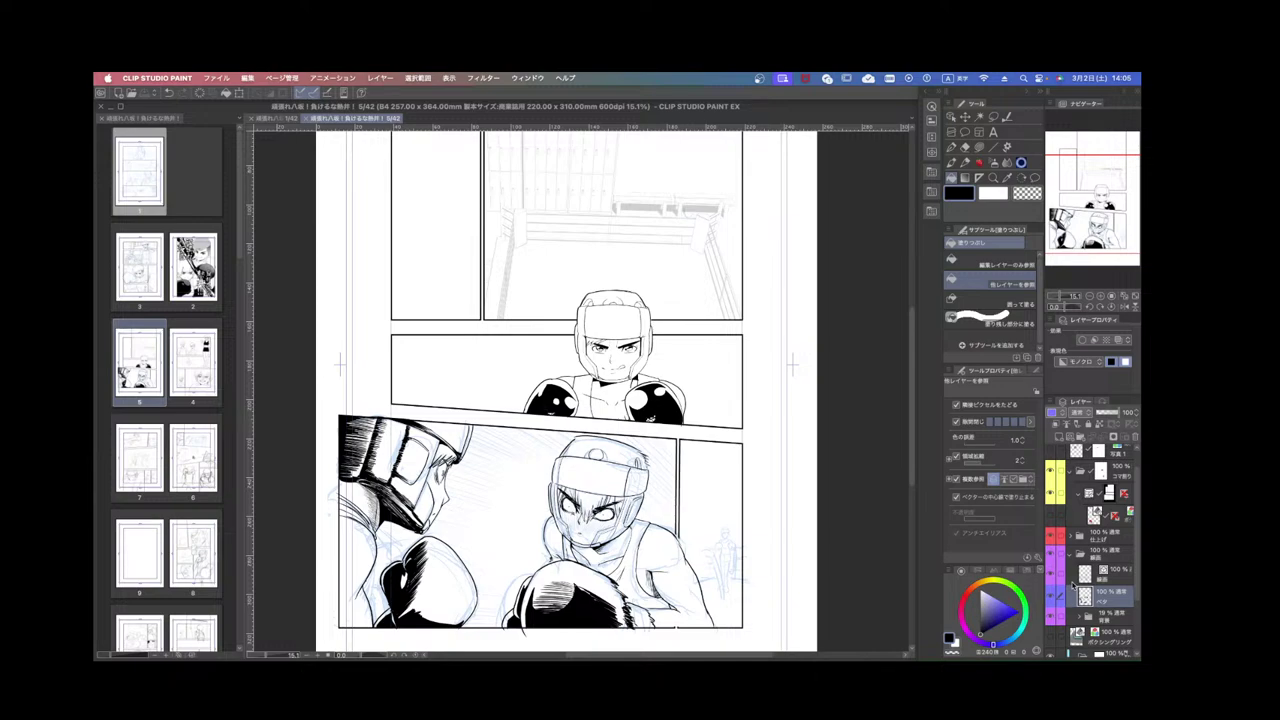
key("super+plus")
key("shift+space")
left_click_drag(547, 588, 783, 194)
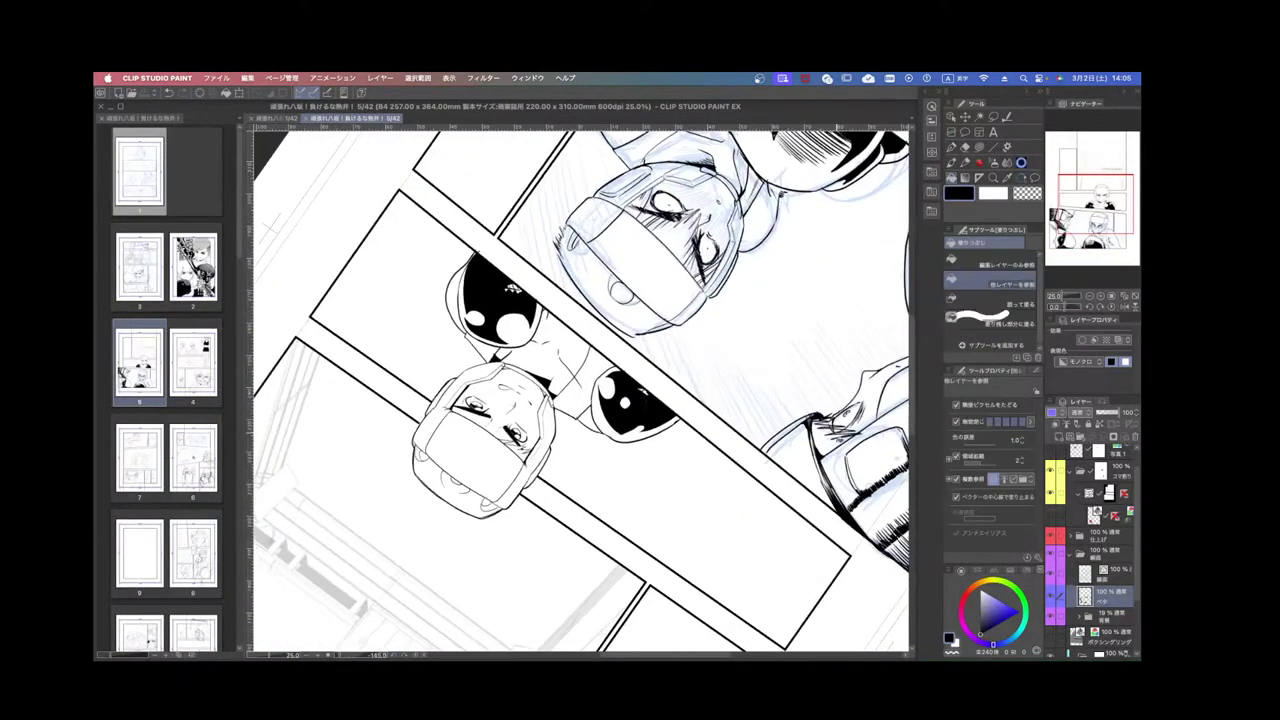
left_click_drag(893, 494, 632, 481)
key("super+plus")
key("super+plus")
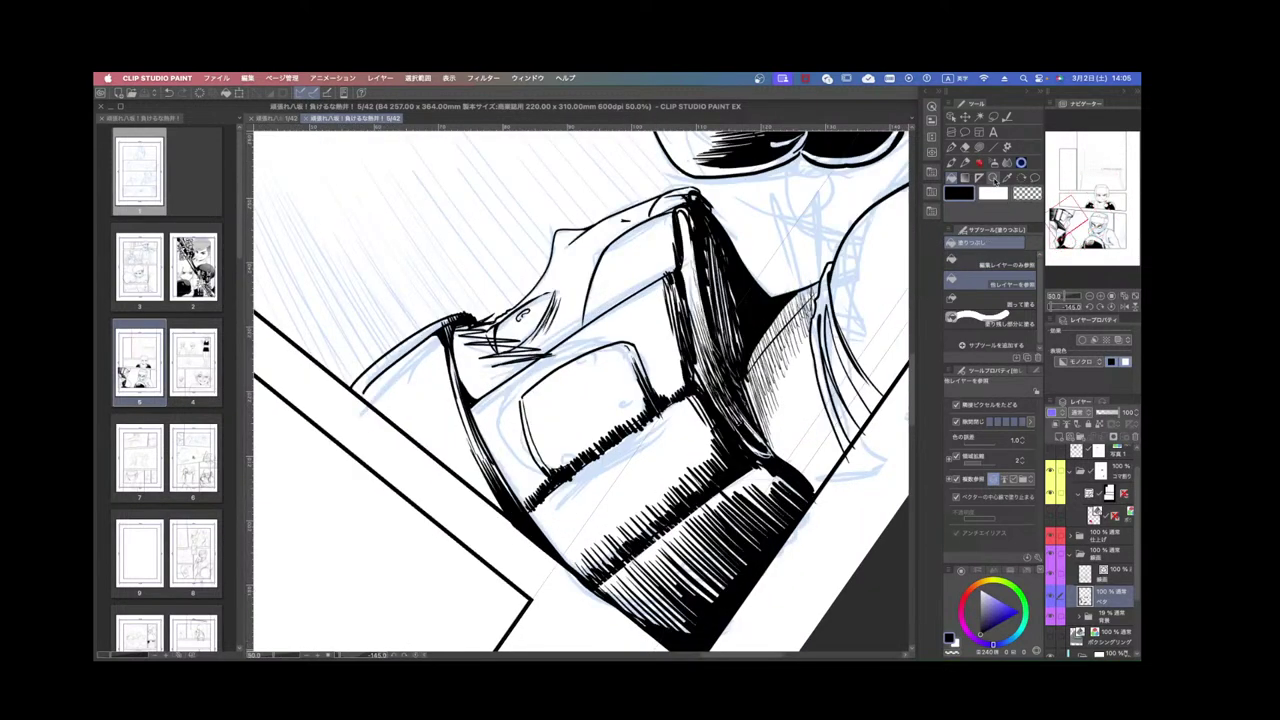
key("p")
left_click_drag(585, 463, 623, 437)
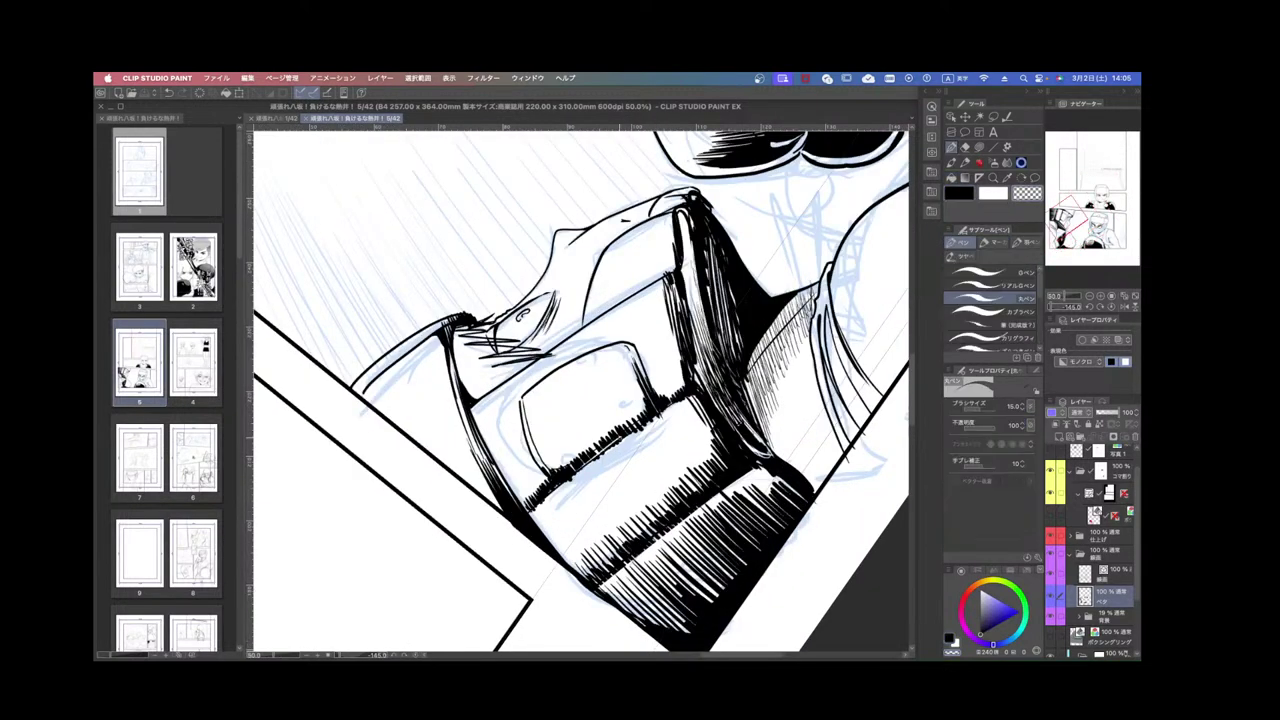
key("super+z")
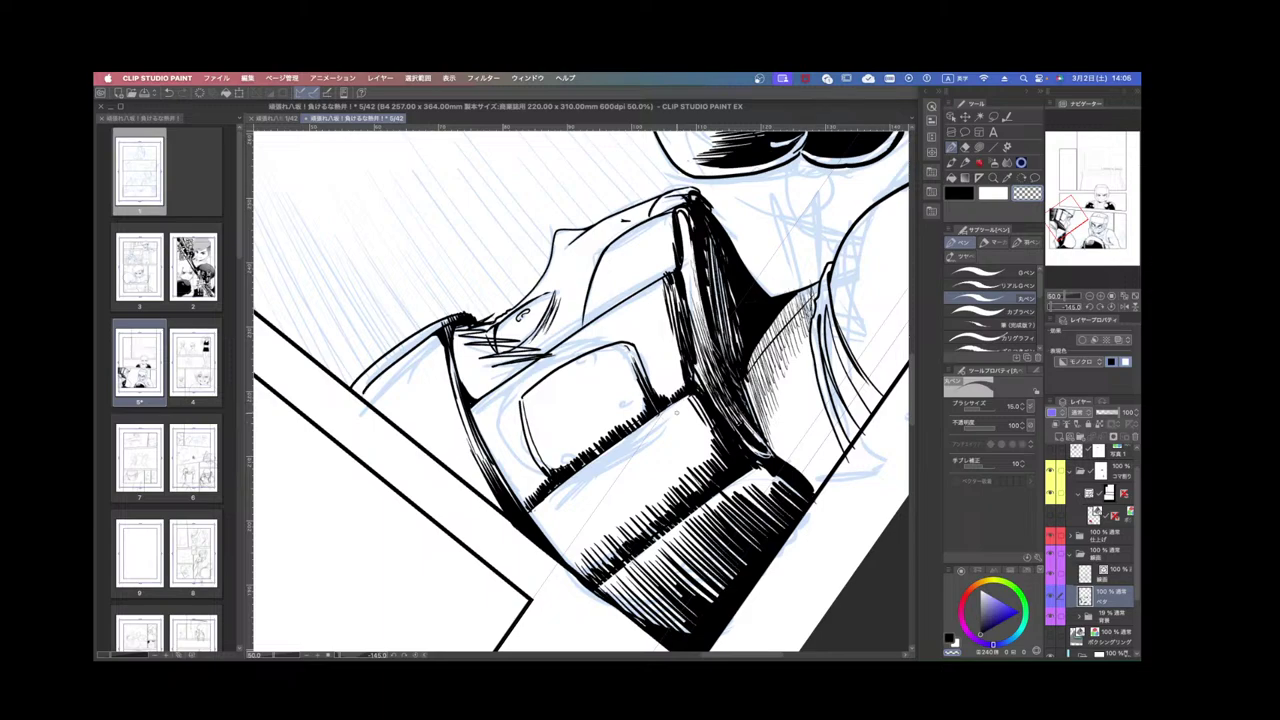
Review the inked lower panels upright at page scale and save the page.
key("super+minus")
key("r")
left_click_drag(680, 219, 803, 436)
key("r")
key("super+minus")
key("super+minus")
key("super+minus")
key("super+minus")
key("super+minus")
key("r")
left_click_drag(797, 360, 695, 391)
key("super+plus")
key("super+plus")
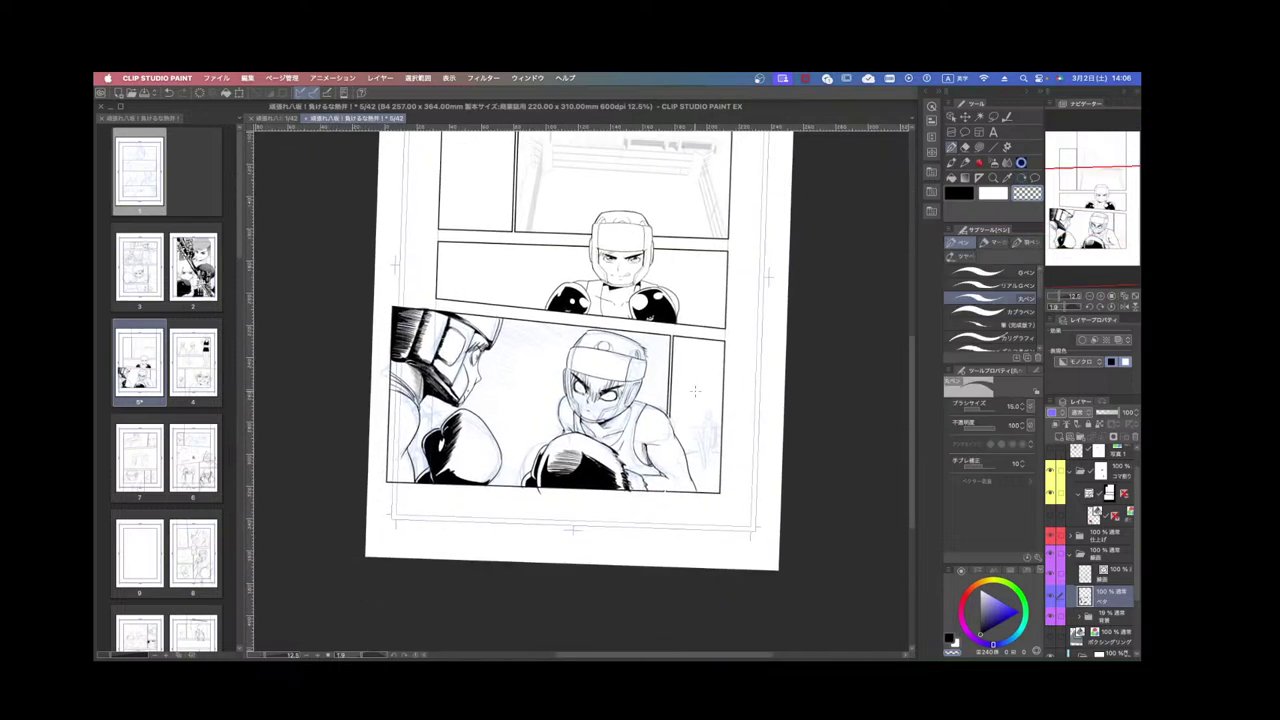
key("super+s")
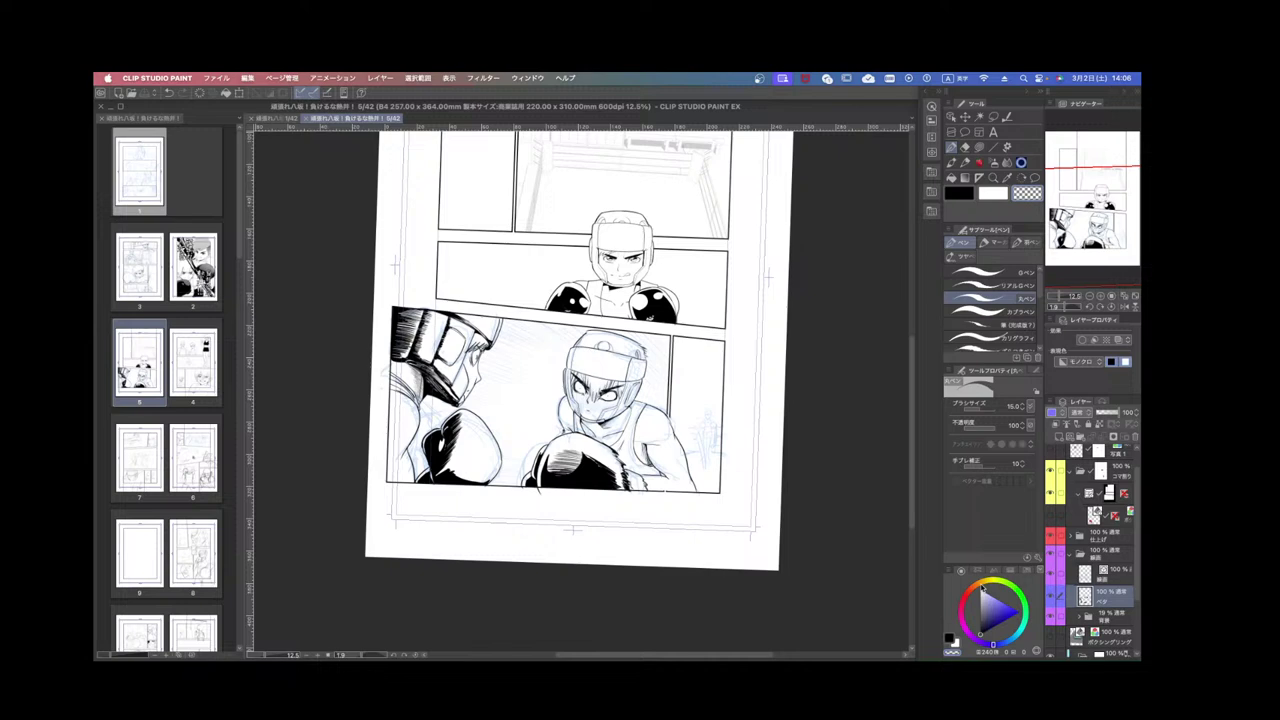
Browse the material library's message, manga and image categories, and open the effect group of the monochrome patterns.
left_click(931, 107)
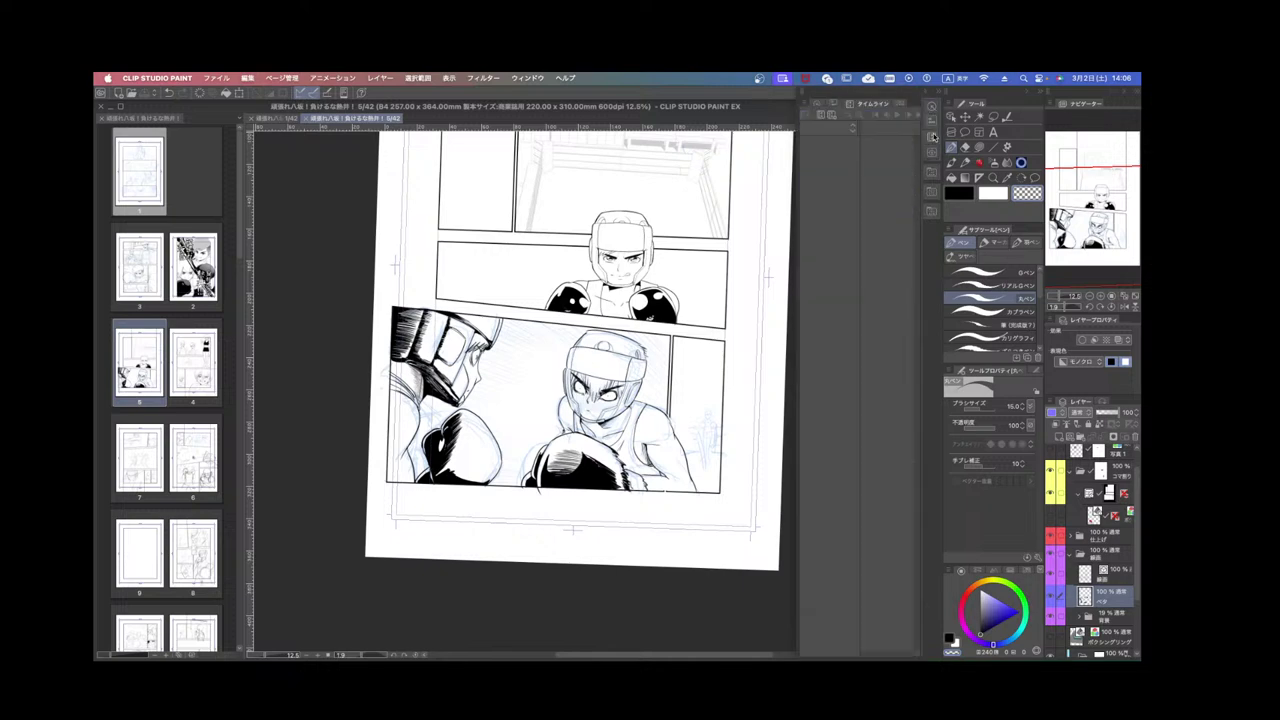
left_click(932, 174)
left_click(933, 188)
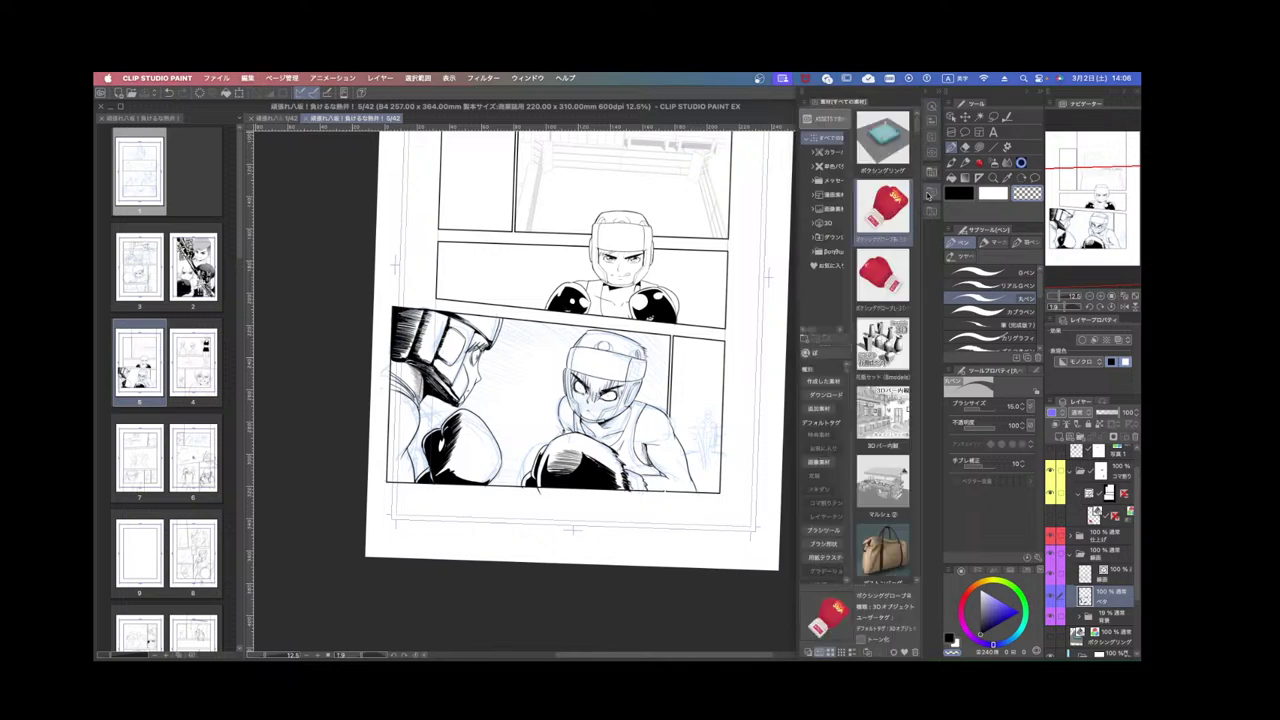
left_click(836, 182)
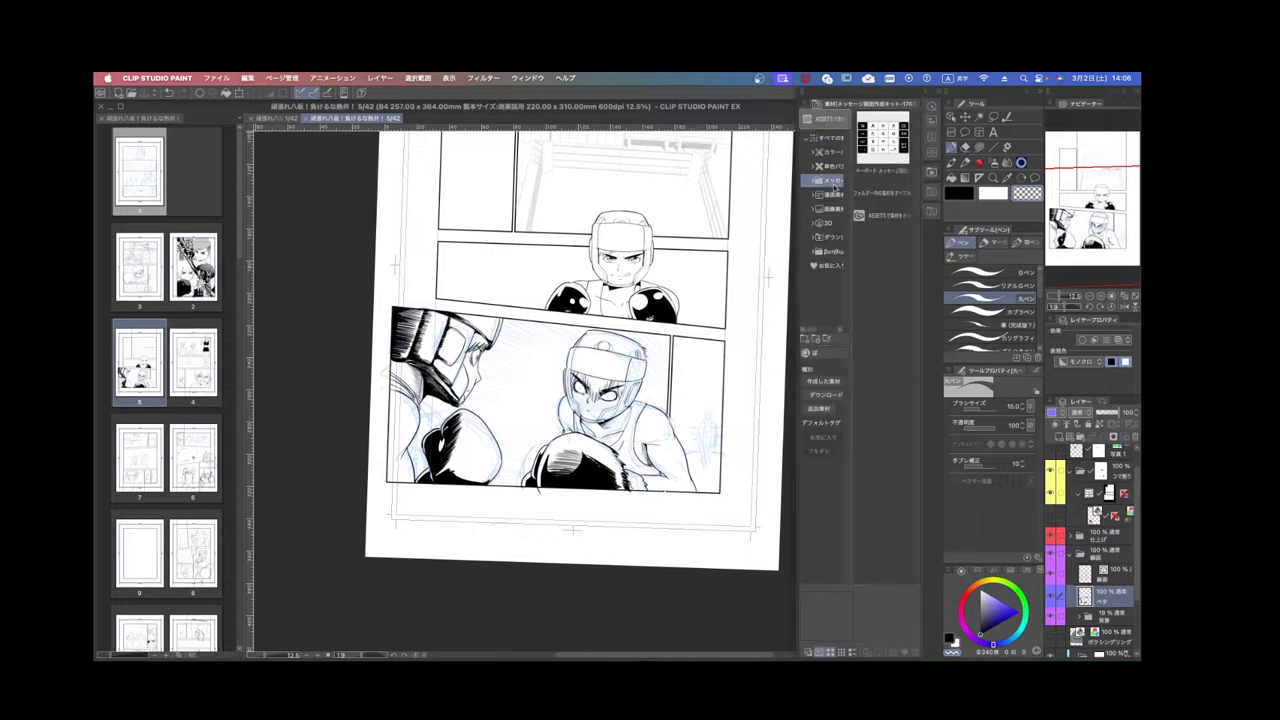
left_click(834, 197)
left_click(831, 208)
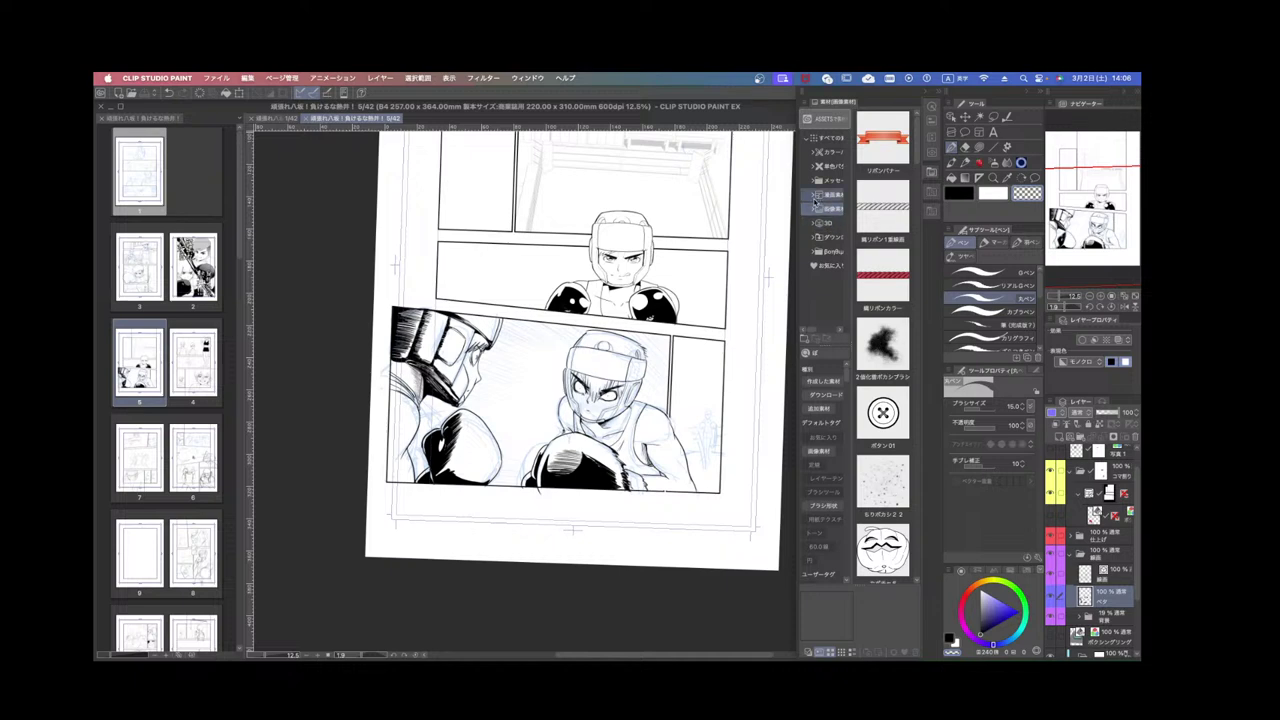
left_click(815, 207)
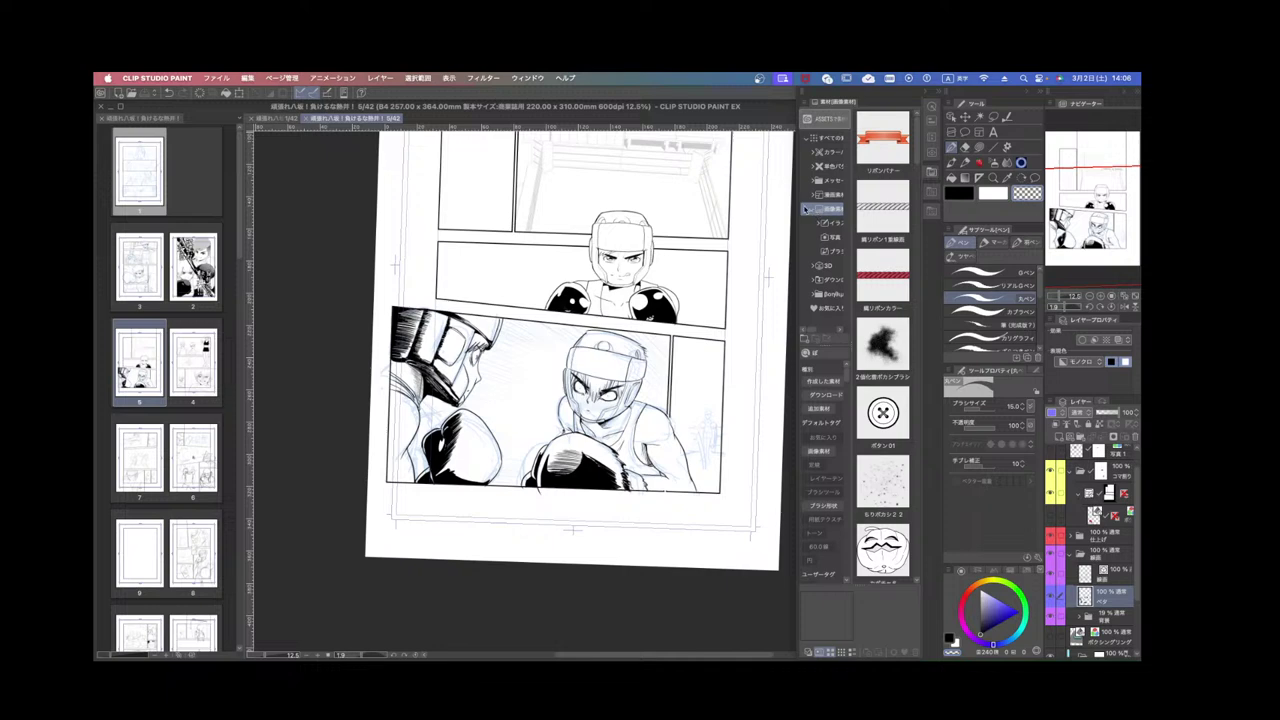
left_click(812, 164)
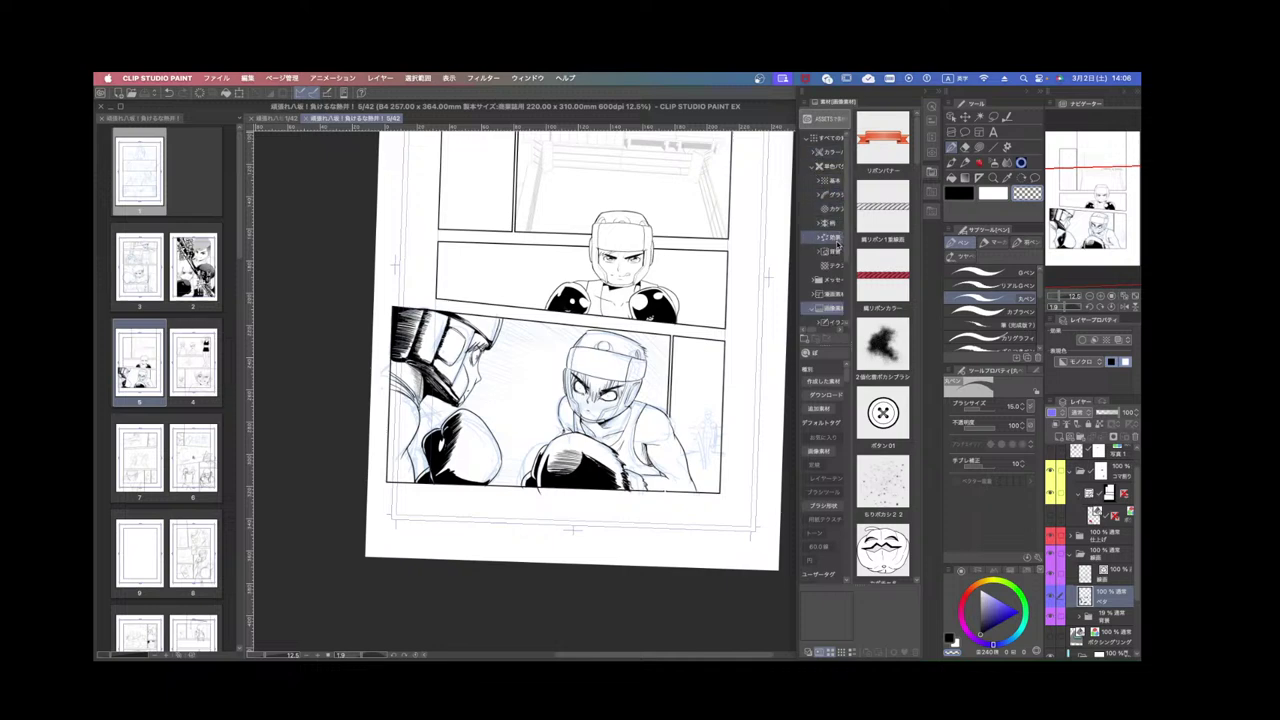
left_click(828, 238)
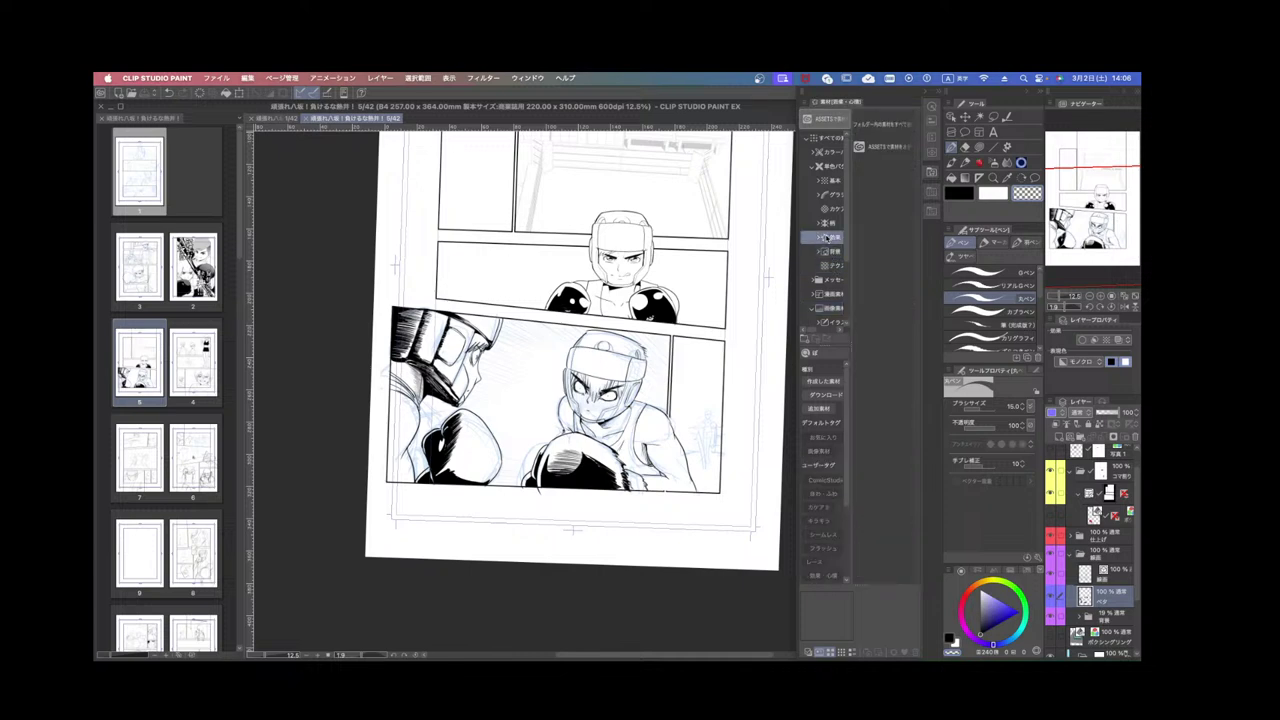
Clear the material search keyword and look through the monochrome effect patterns for a suitable background.
left_click(822, 355)
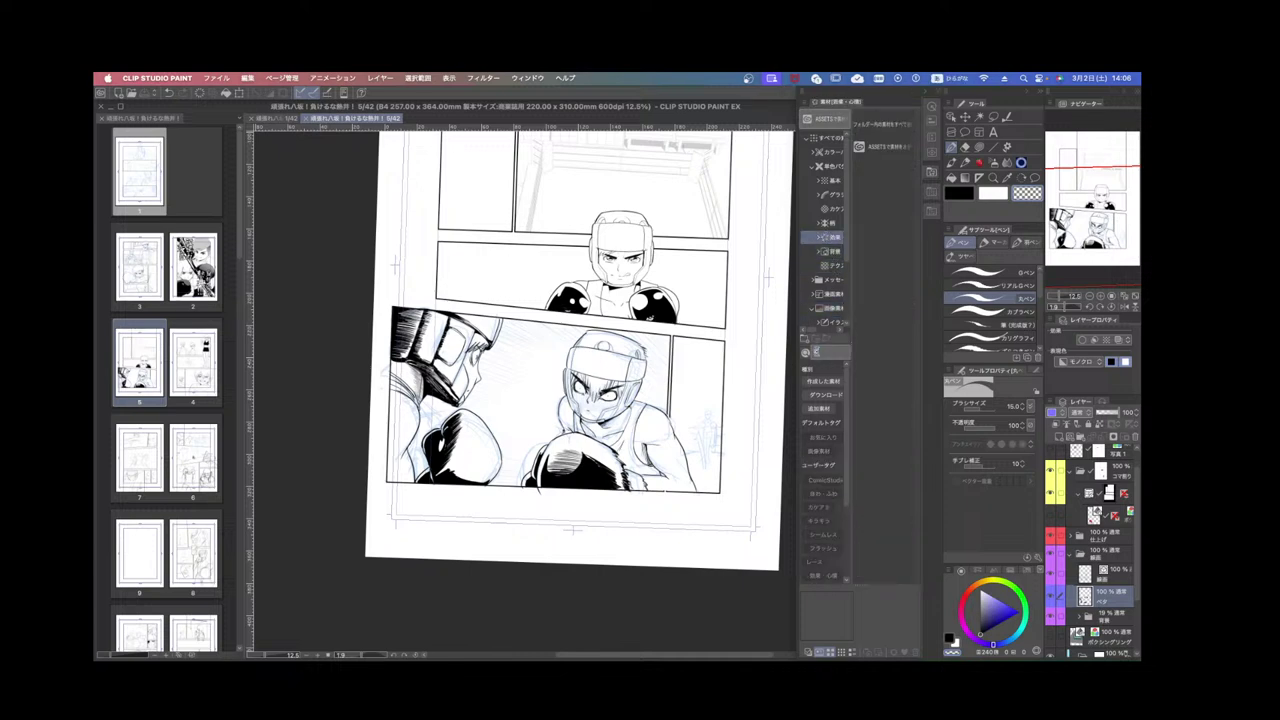
left_click(832, 349)
key("BackSpace")
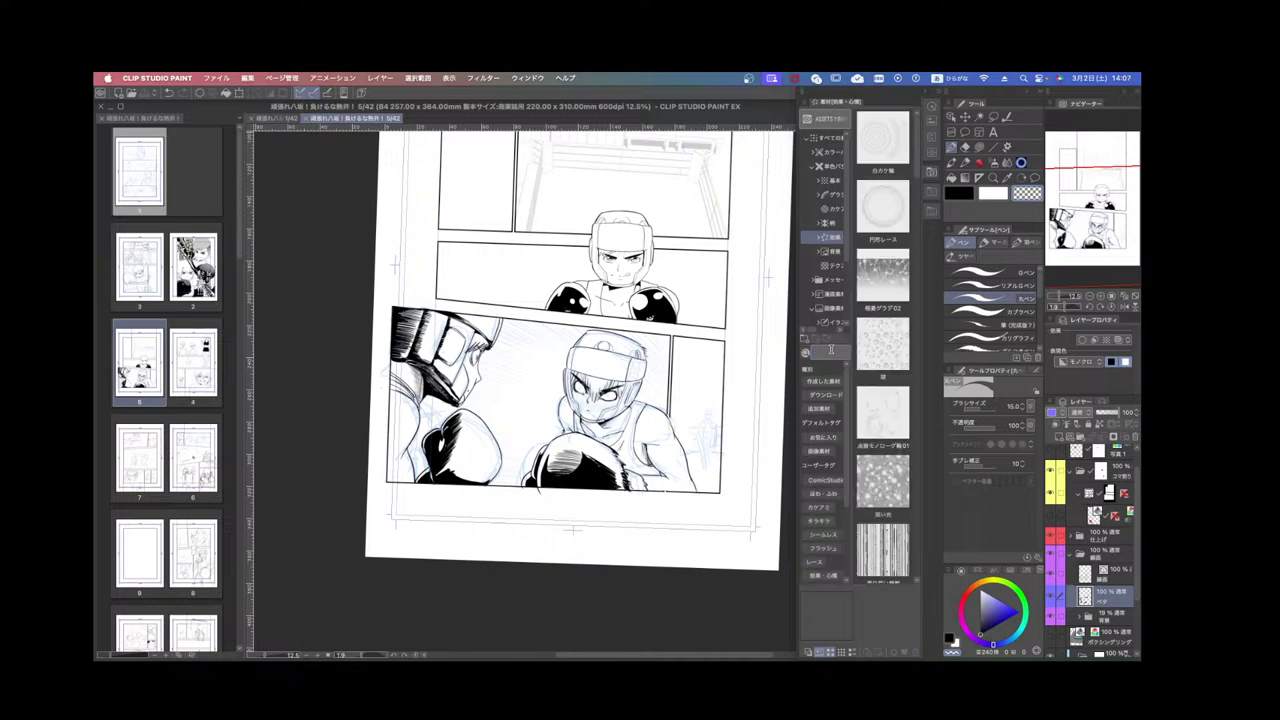
left_click(836, 254)
scroll(900, 360, "down", 4)
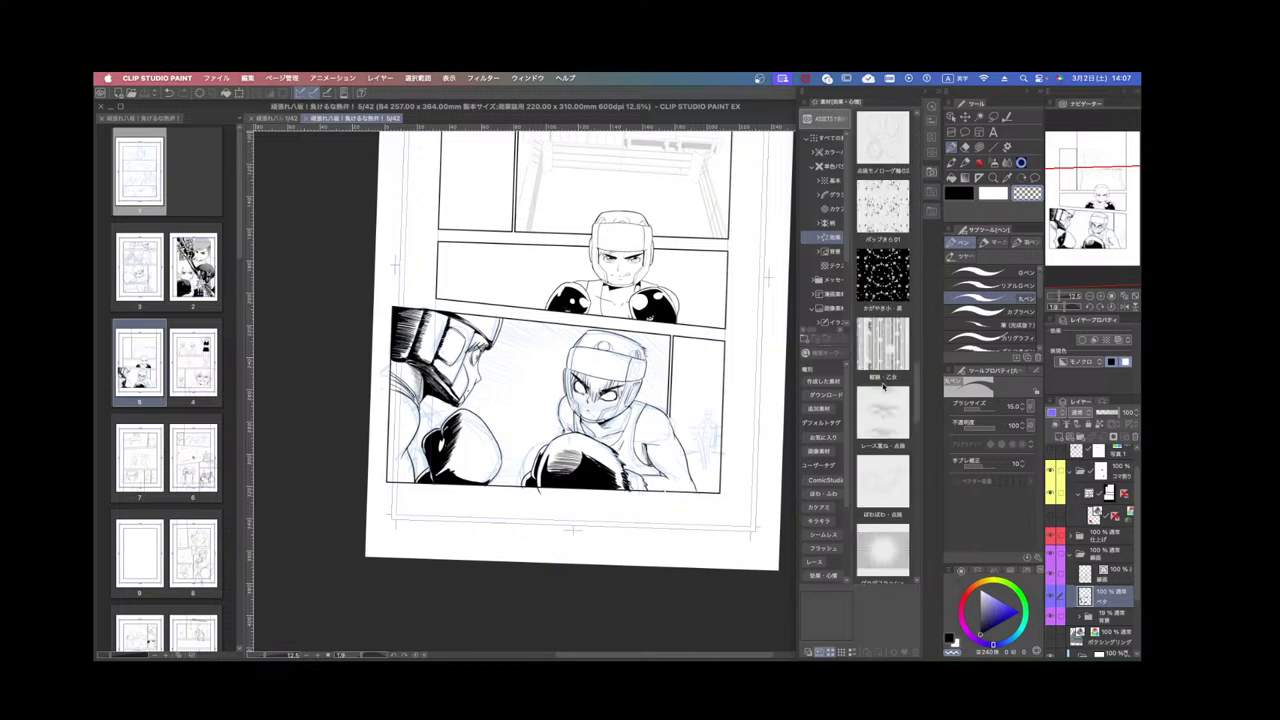
left_click_drag(920, 402, 926, 256)
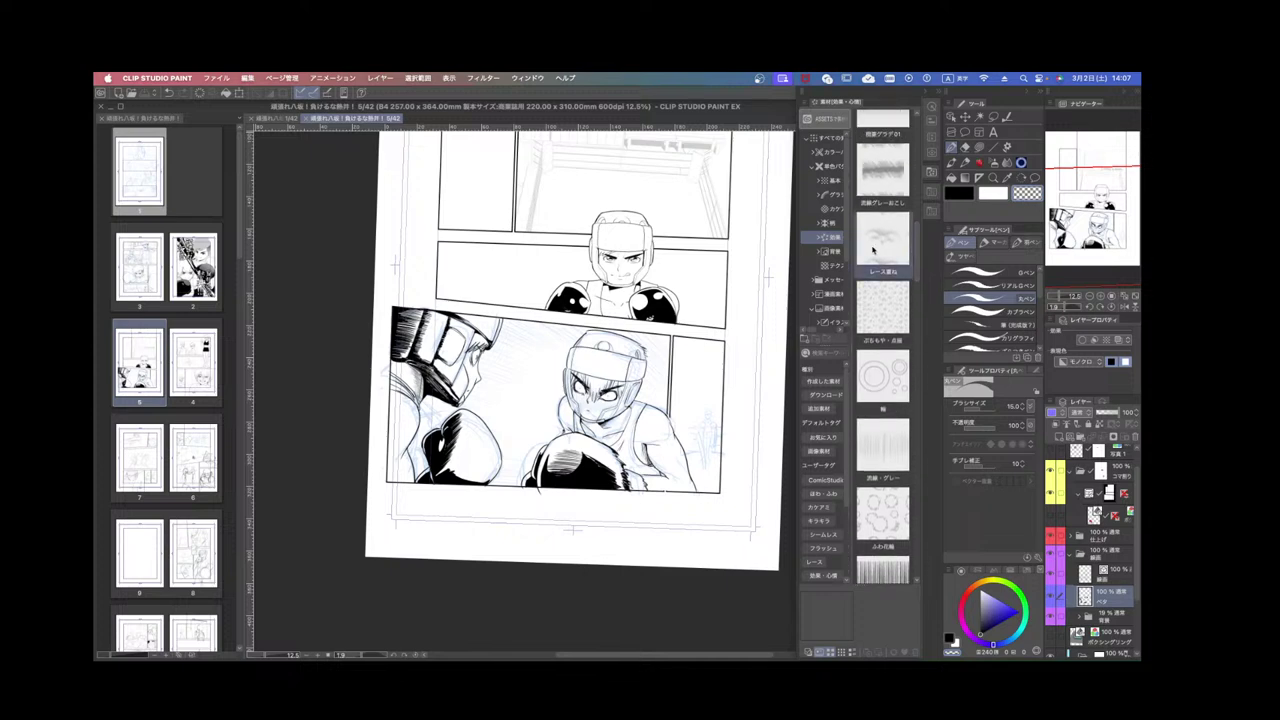
Look through the gradation, basic and texture groups of the monochrome pattern materials.
left_click(829, 223)
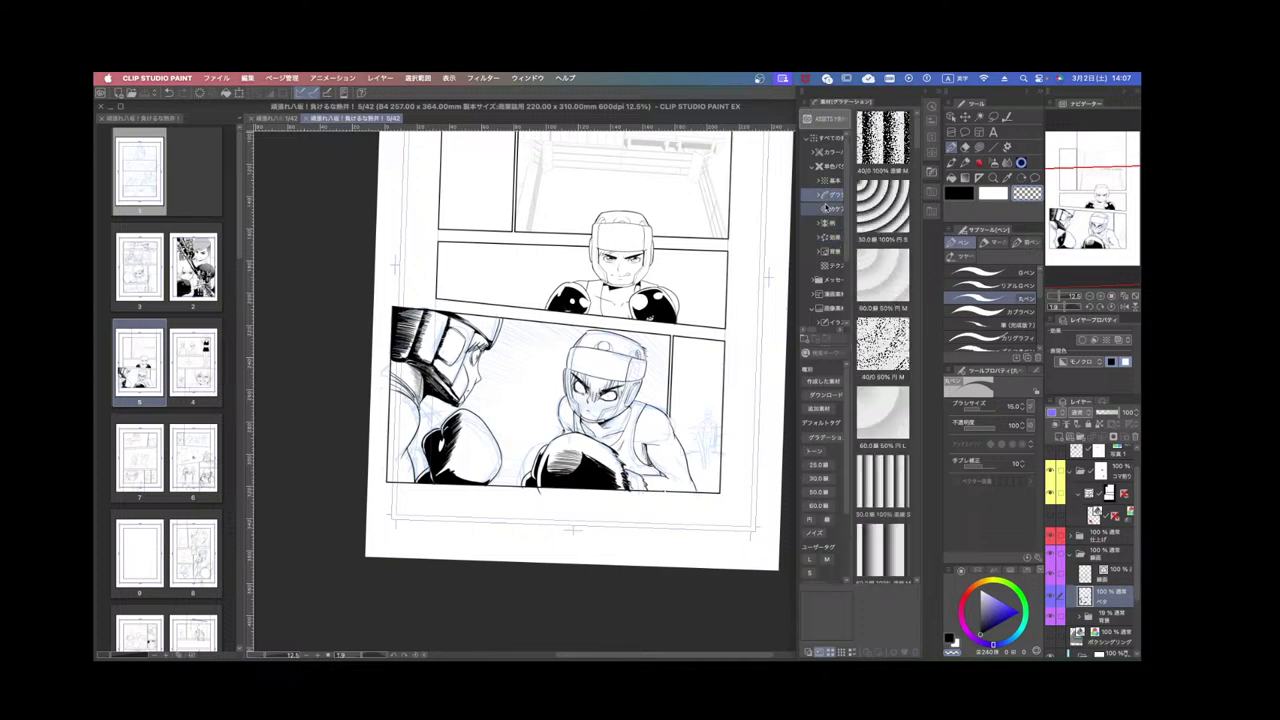
left_click(830, 181)
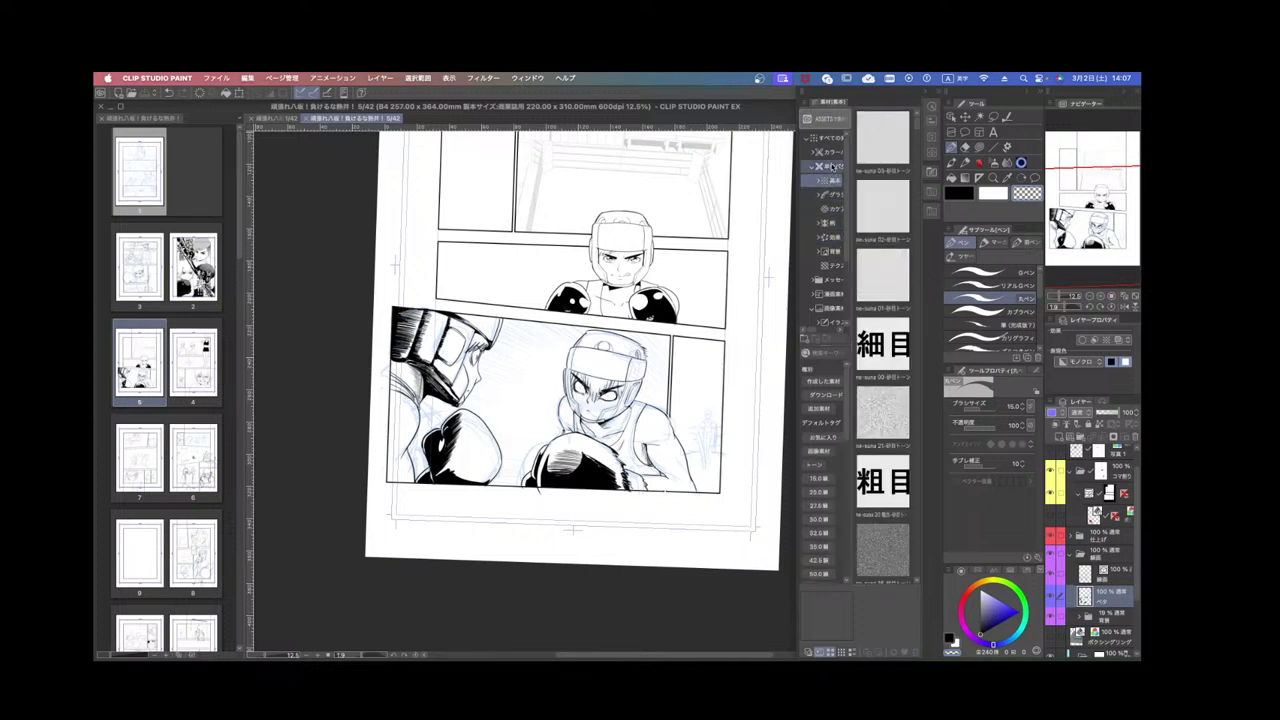
left_click(835, 253)
left_click(836, 265)
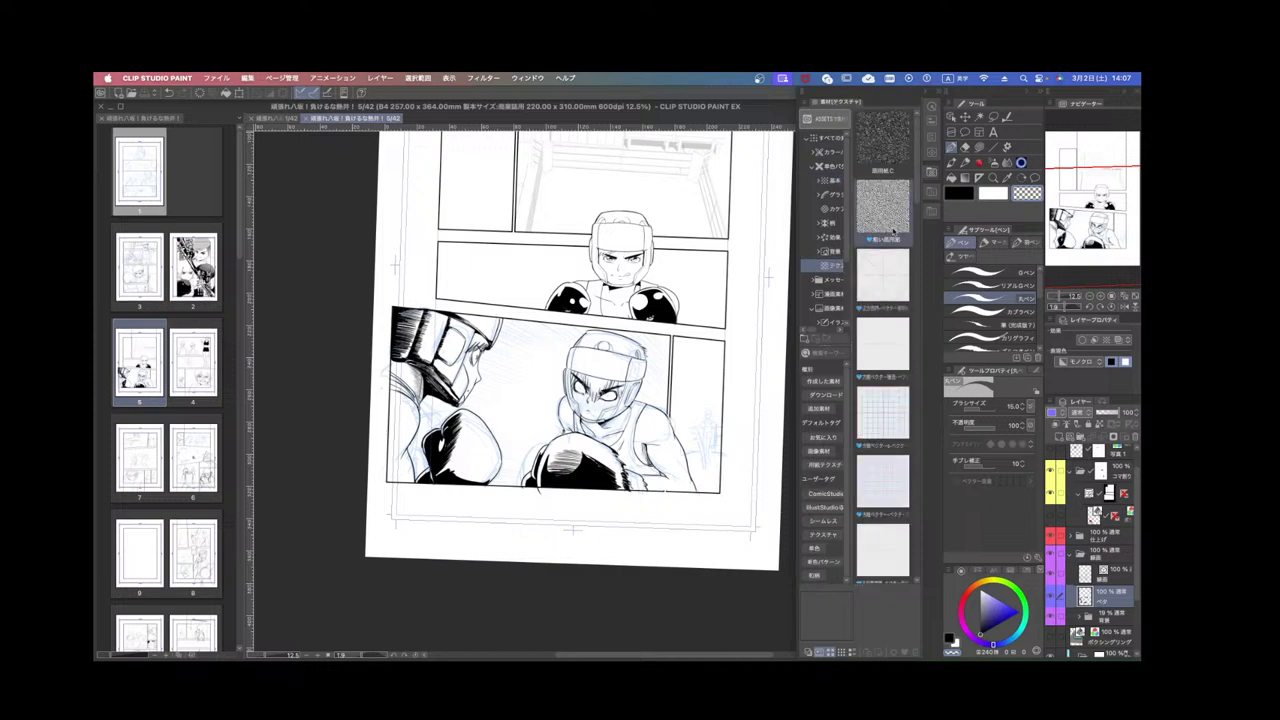
scroll(938, 398, "down", 3)
scroll(938, 398, "down", 5)
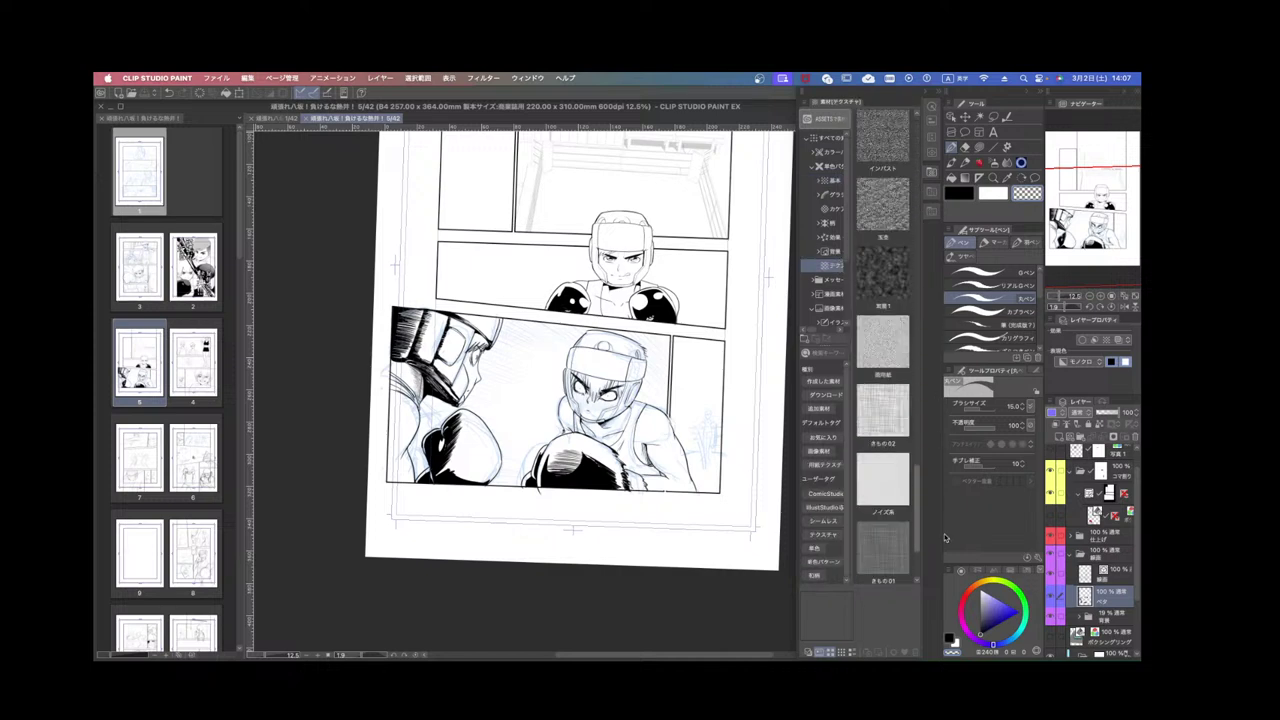
left_click(820, 251)
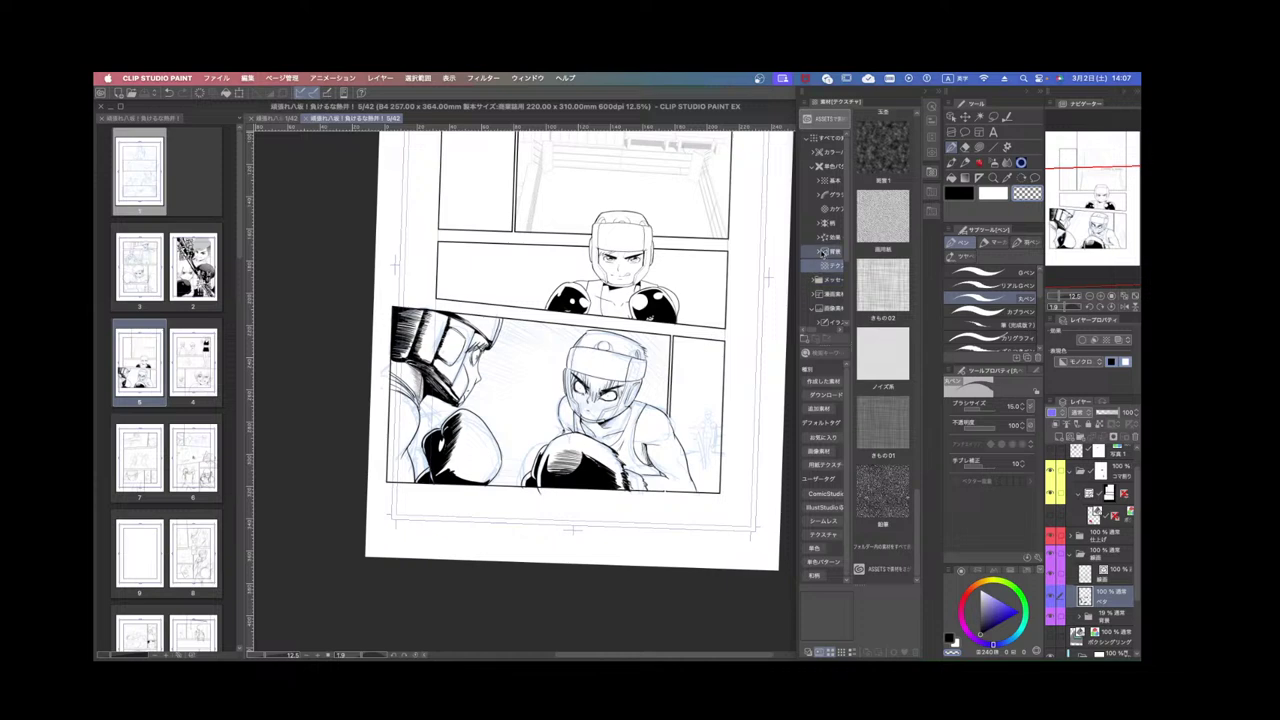
Search all materials for the keyword 集中.
left_click(828, 137)
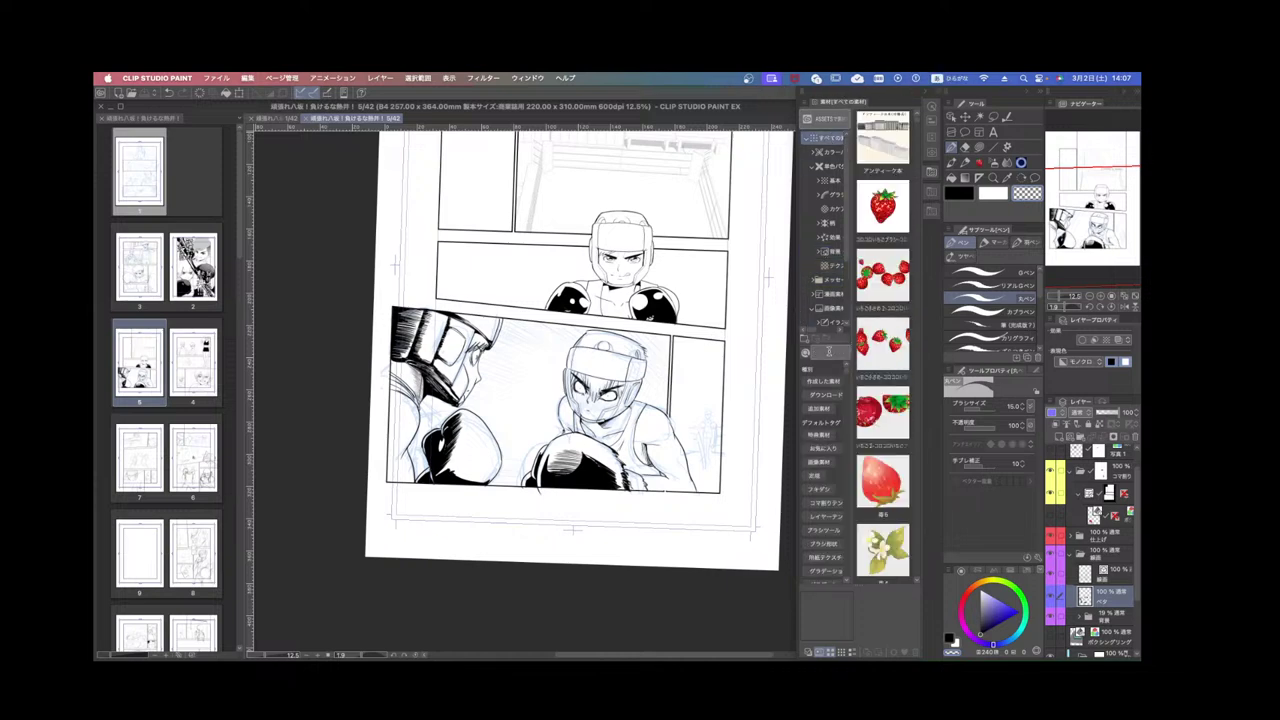
type("集中的")
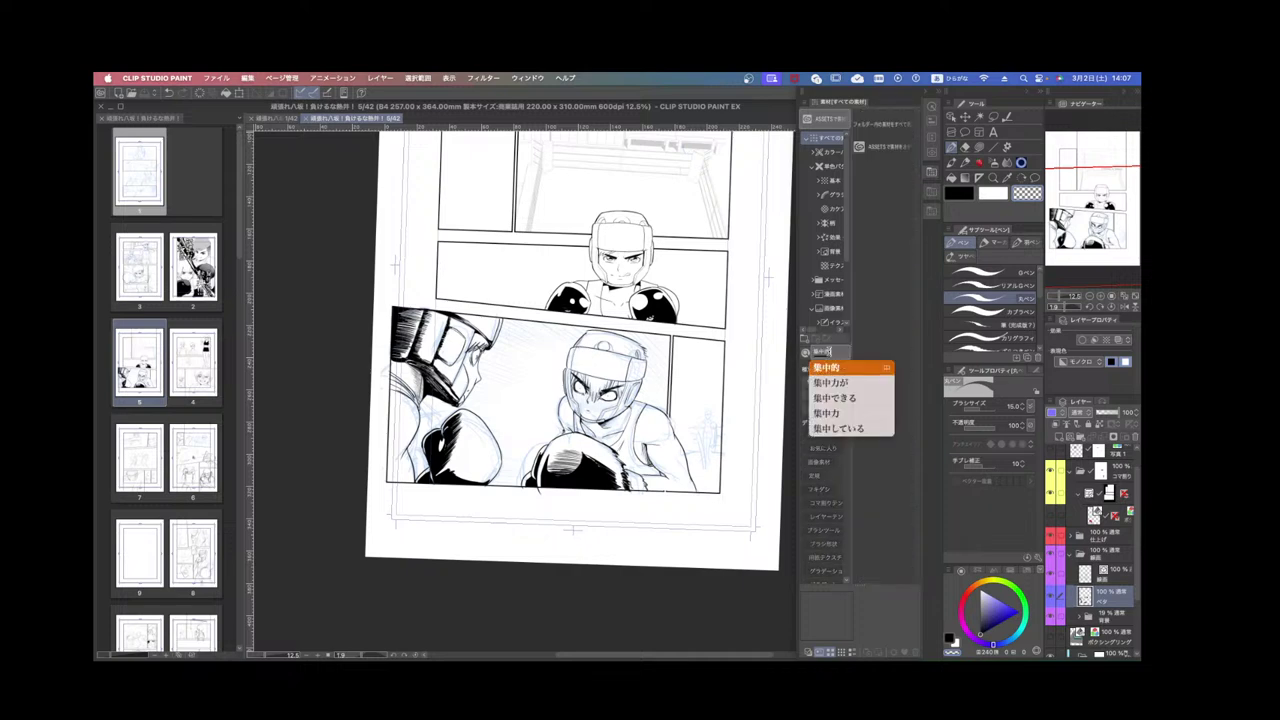
key("Return")
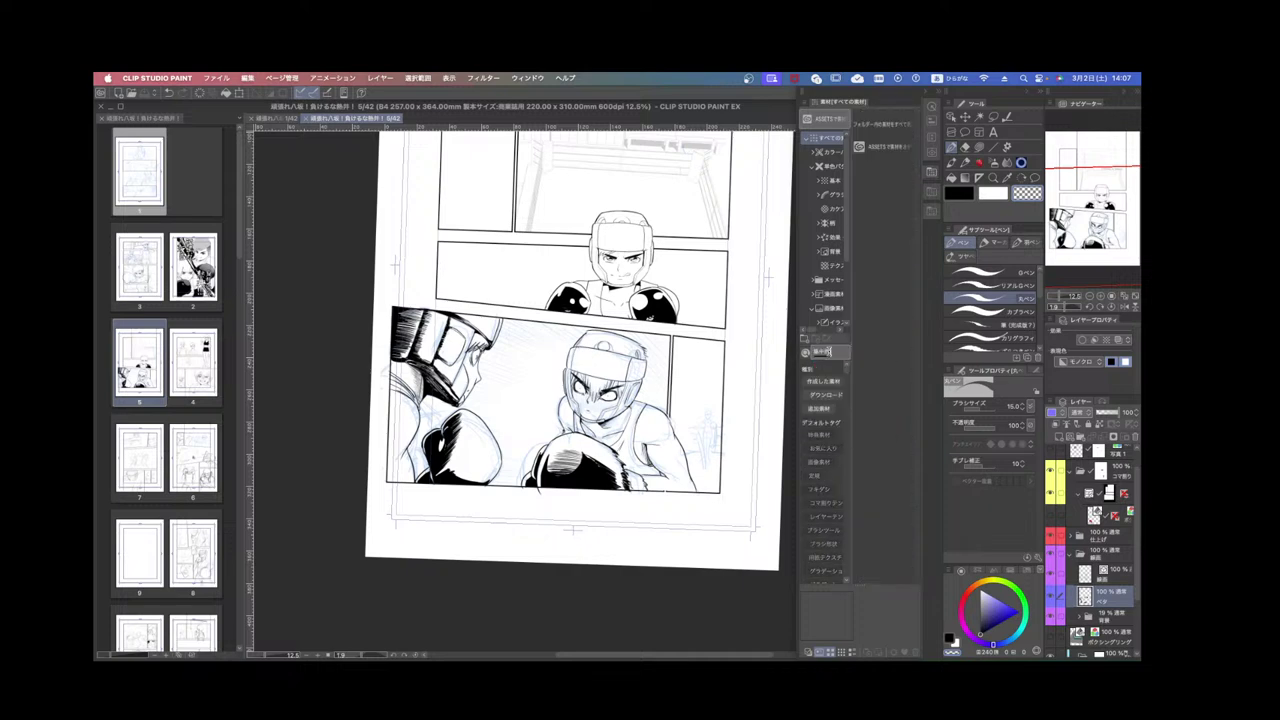
key("Return")
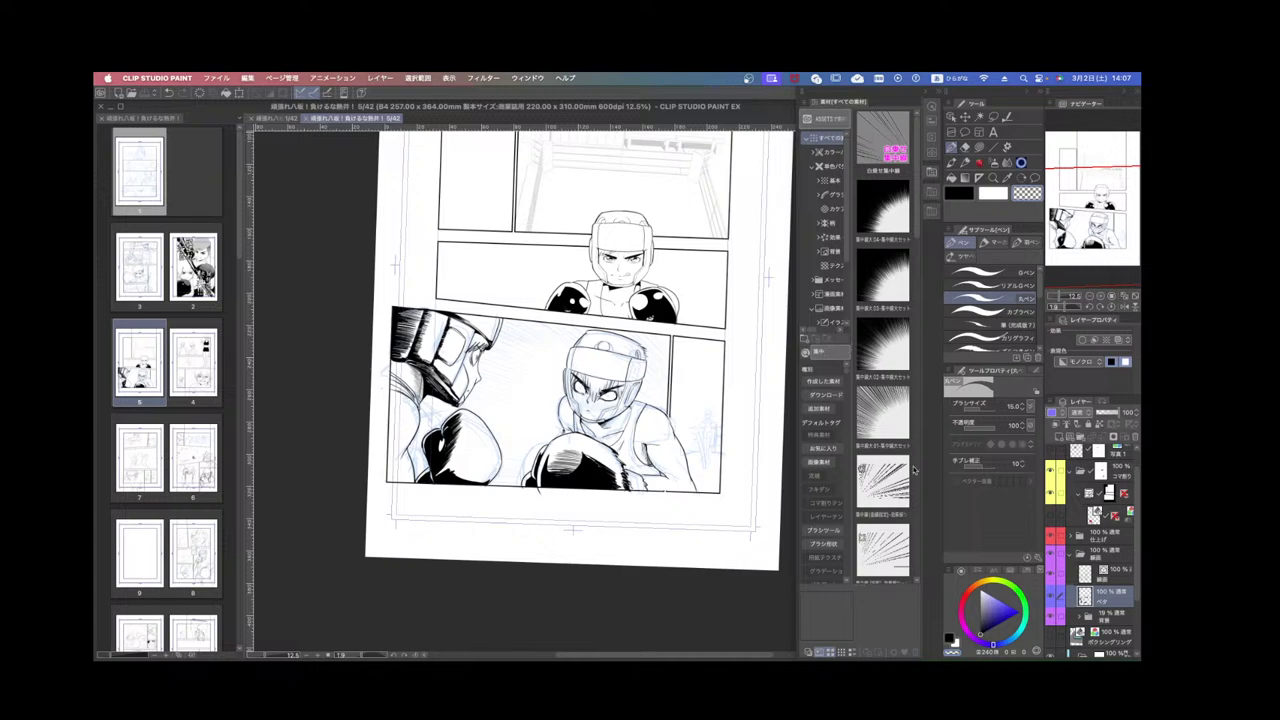
Try placing the MM07-集中線17 focus-line material on the page, flipped horizontally and moved down over the lower panels.
left_click_drag(914, 216, 560, 395)
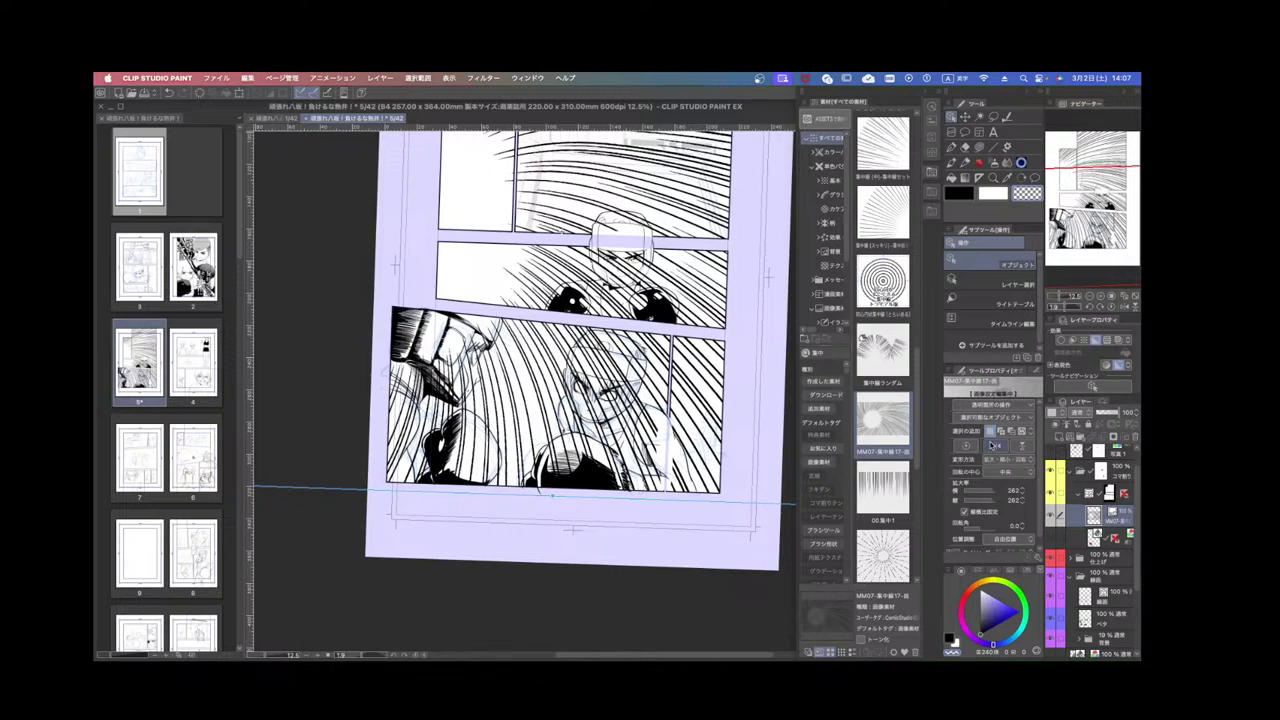
left_click(993, 446)
scroll(681, 439, "down", 3)
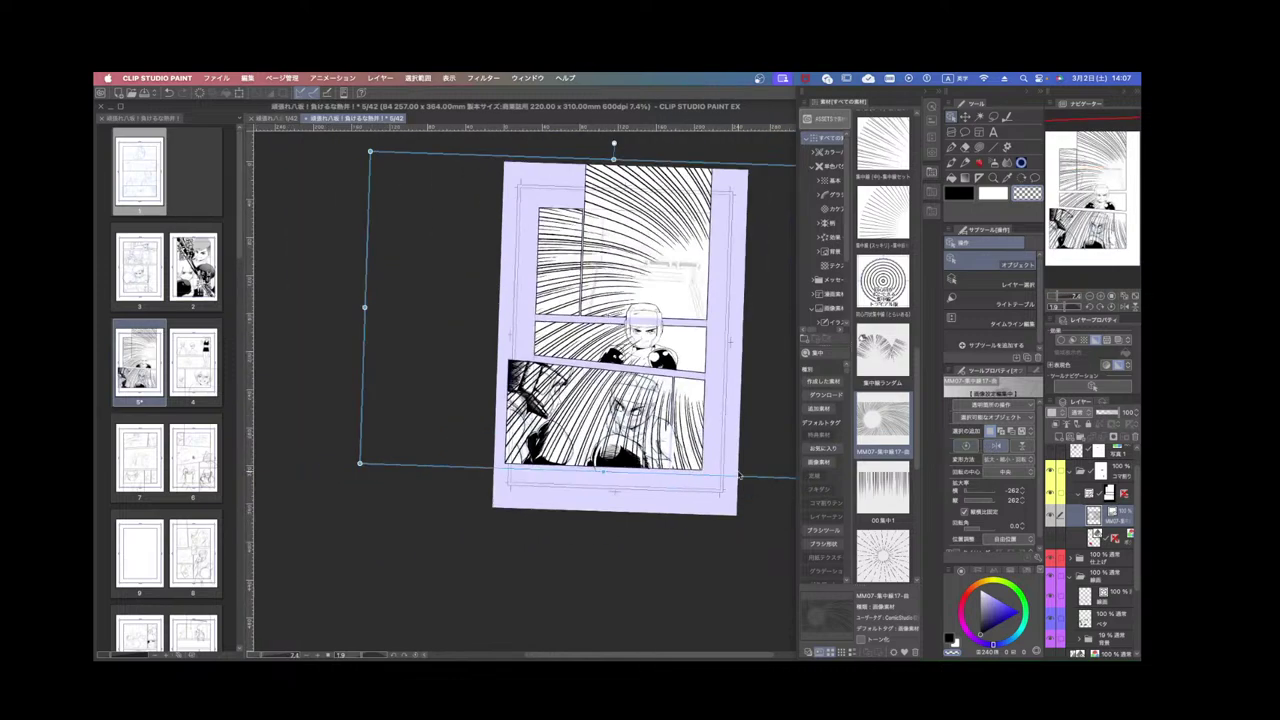
left_click_drag(729, 483, 672, 620)
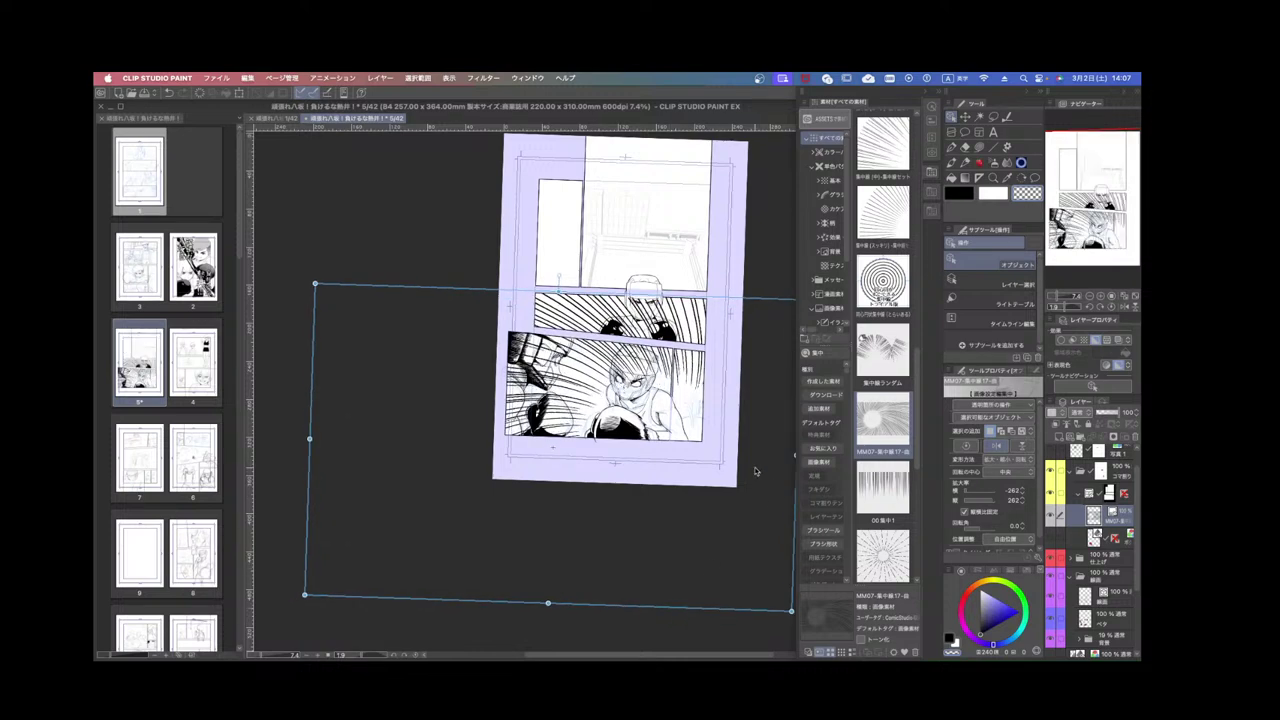
Scale the focus lines down to about 172% and centre them around the front-facing boxer in the large bottom panel.
scroll(754, 466, "down", 2)
left_click_drag(1096, 239, 1111, 235)
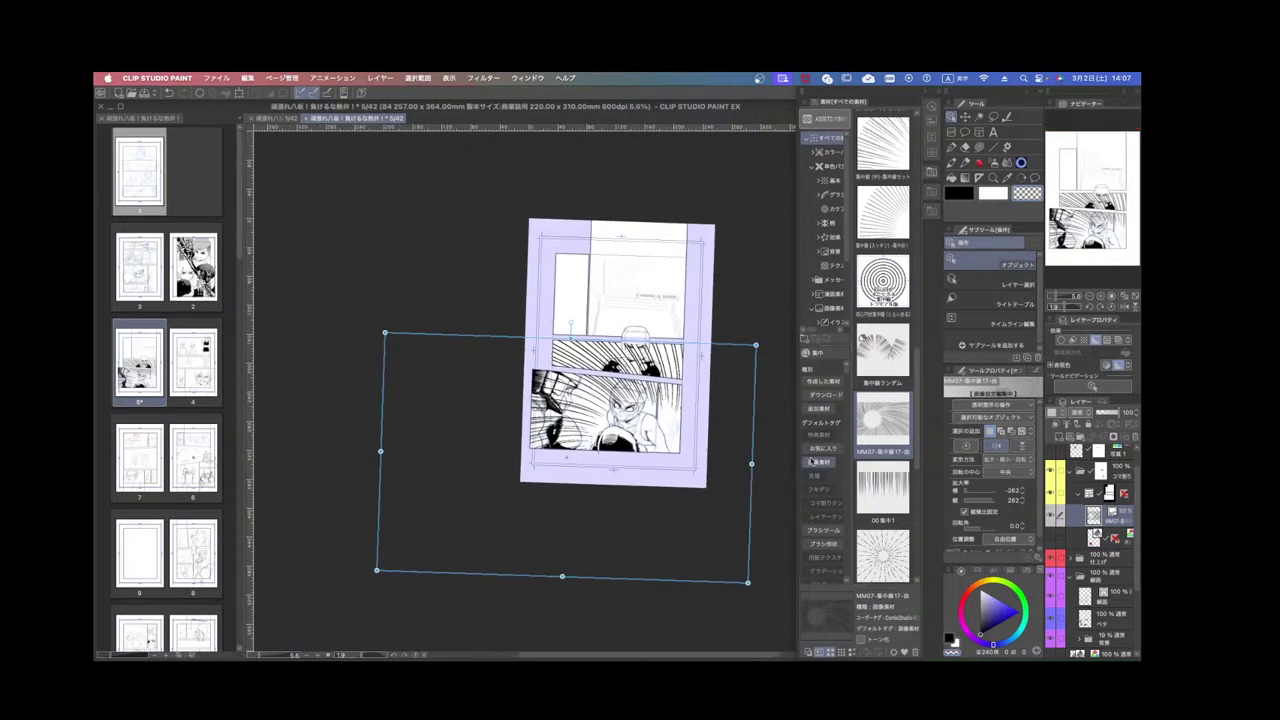
left_click_drag(760, 464, 639, 458)
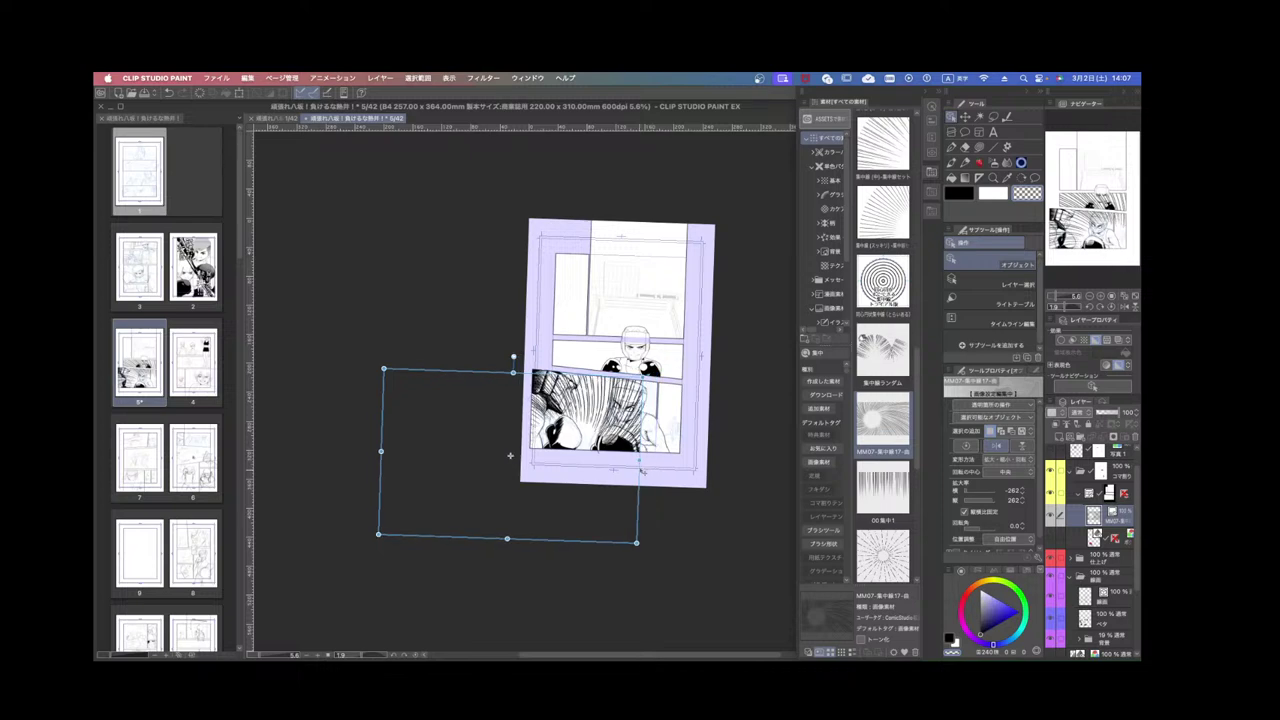
left_click_drag(510, 456, 595, 434)
scroll(720, 435, "up", 5)
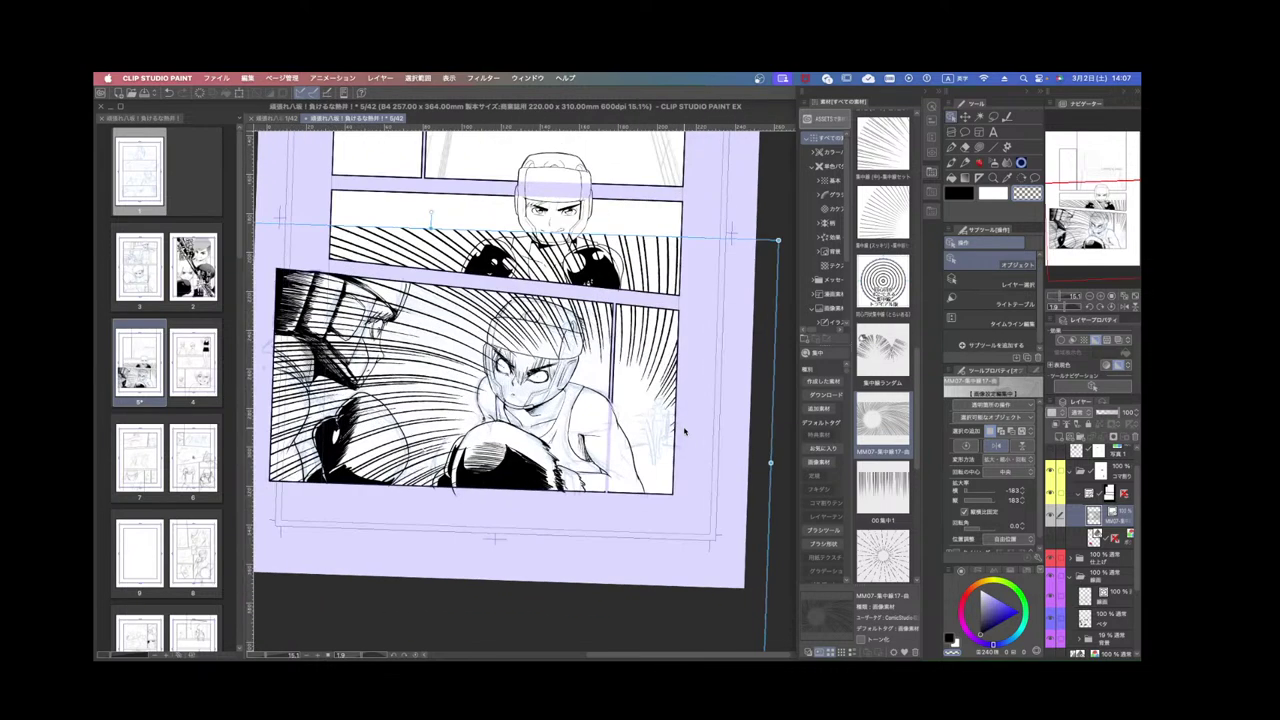
left_click_drag(766, 465, 741, 440)
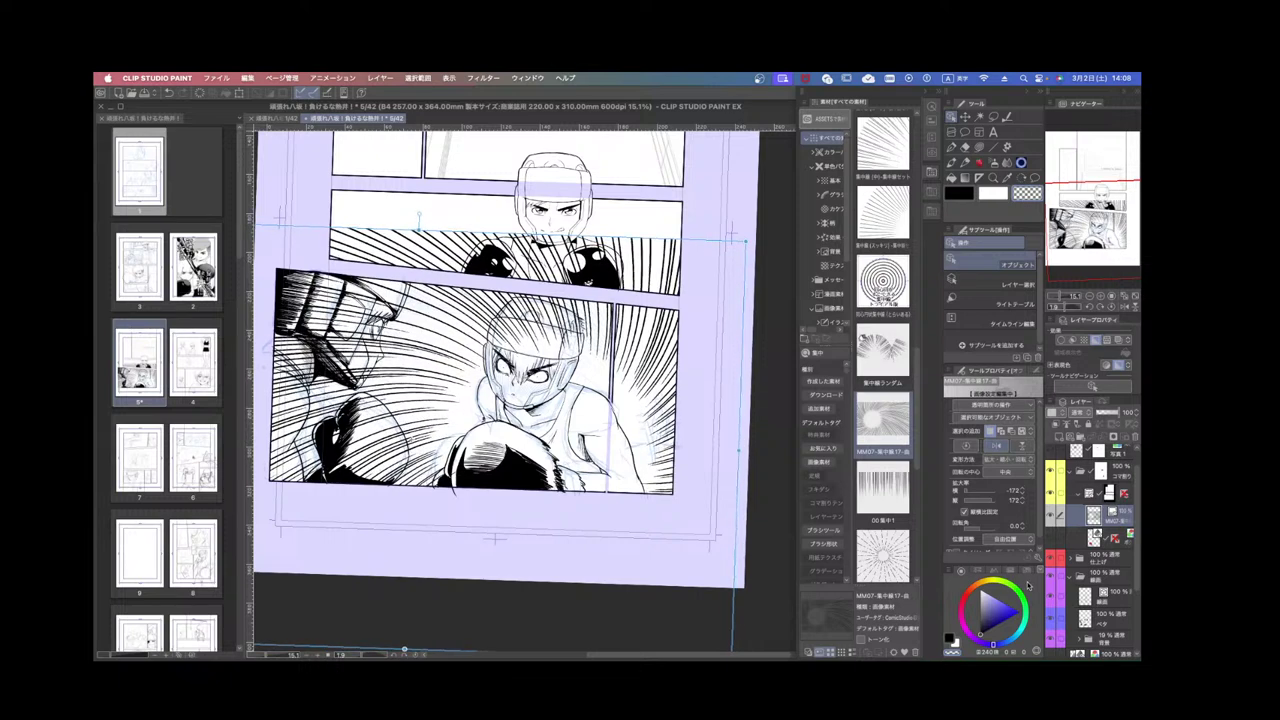
Auto-select the large bottom panel's open background with the focus lines hidden, and mask the focus-line layer to that selection.
left_click(1050, 514)
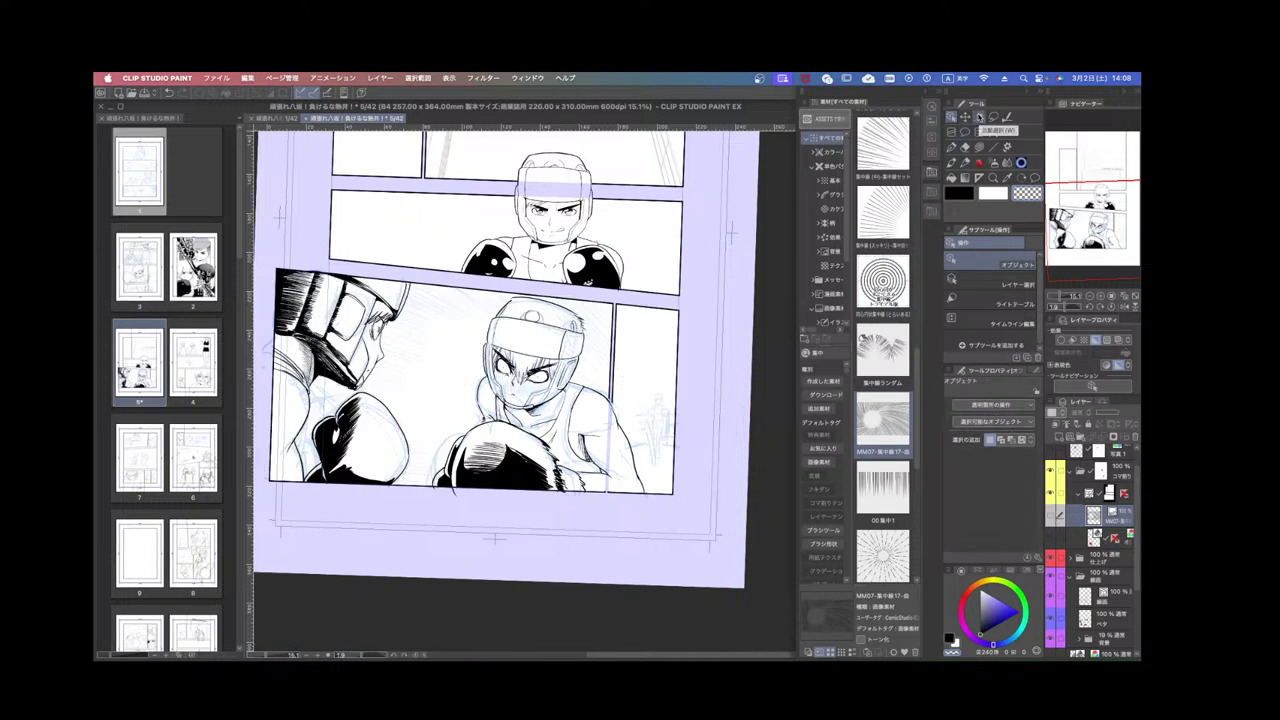
left_click(979, 117)
left_click(404, 379)
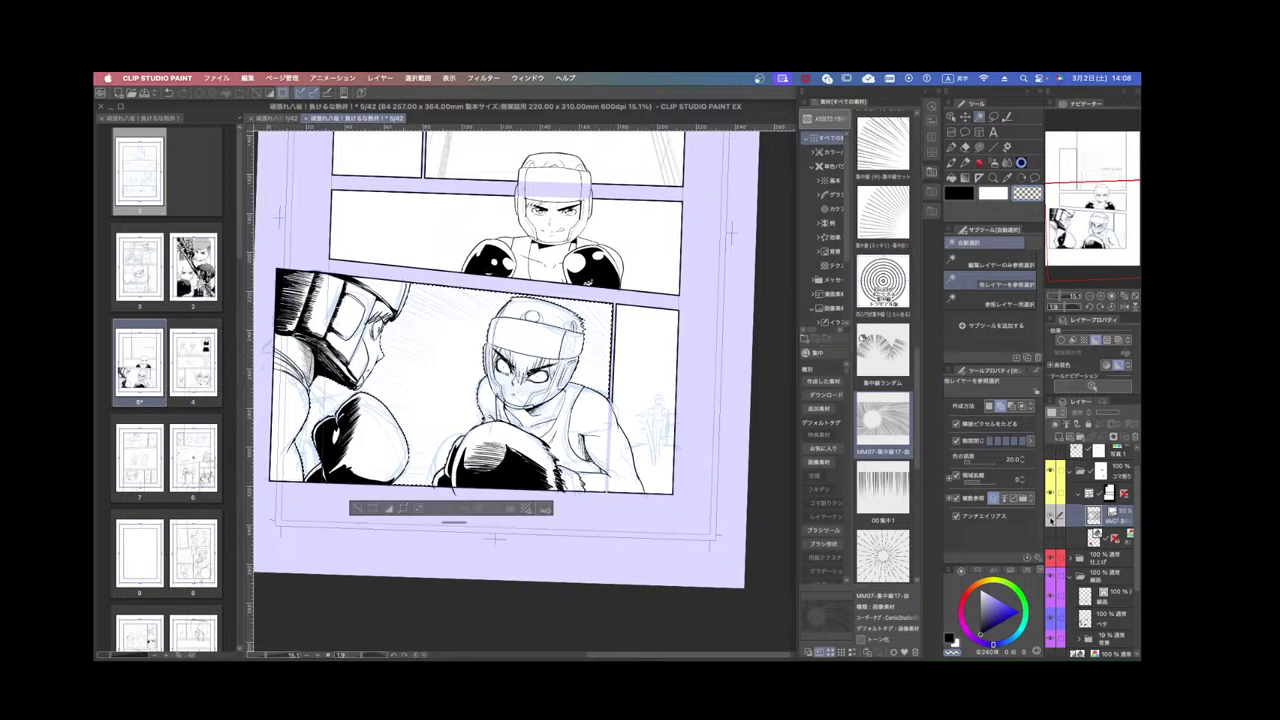
left_click(1050, 516)
left_click(1112, 437)
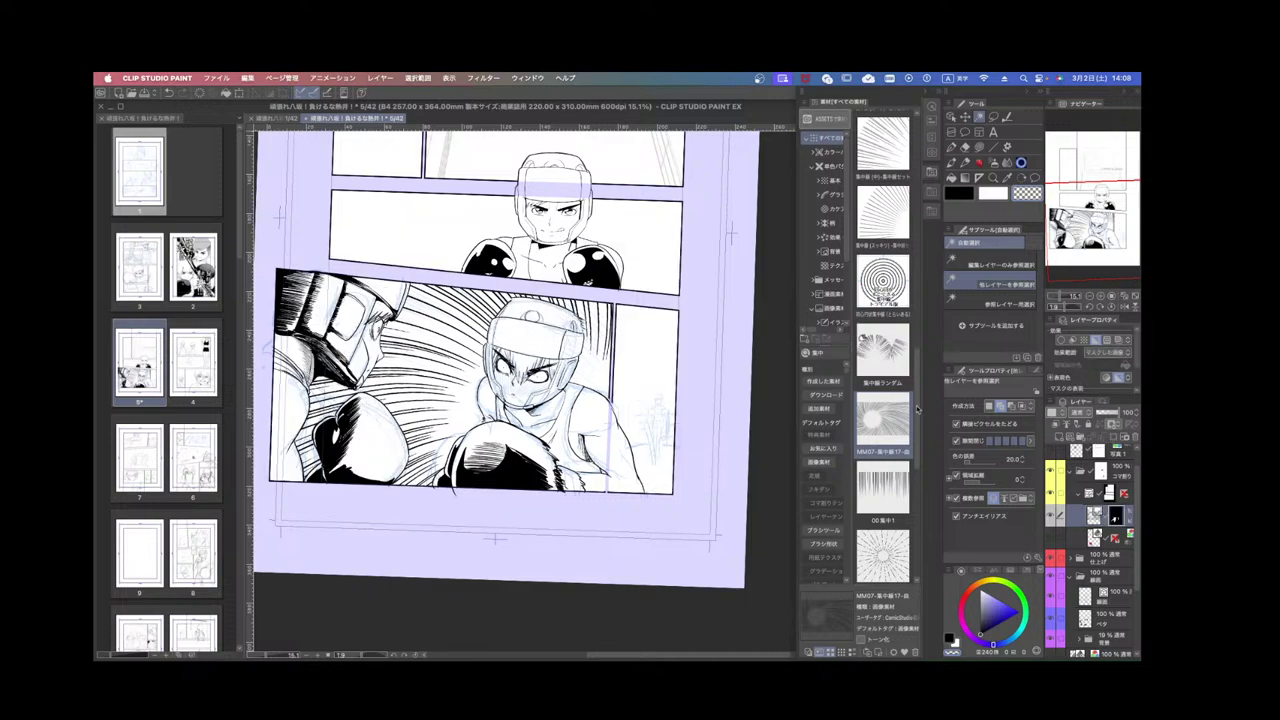
Compare the bottom panel with and without the masked focus lines, save the page, and delete the focus-line layer.
scroll(489, 380, "down", 2)
scroll(395, 398, "up", 8)
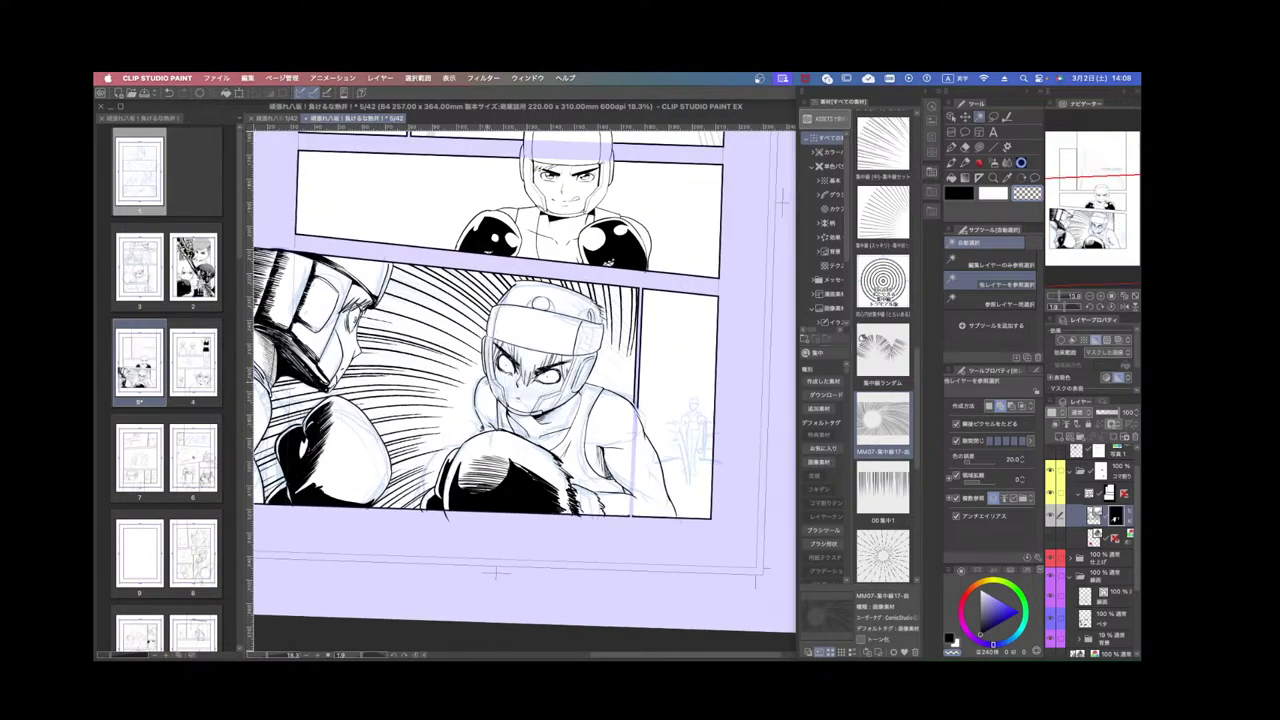
scroll(395, 398, "down", 6)
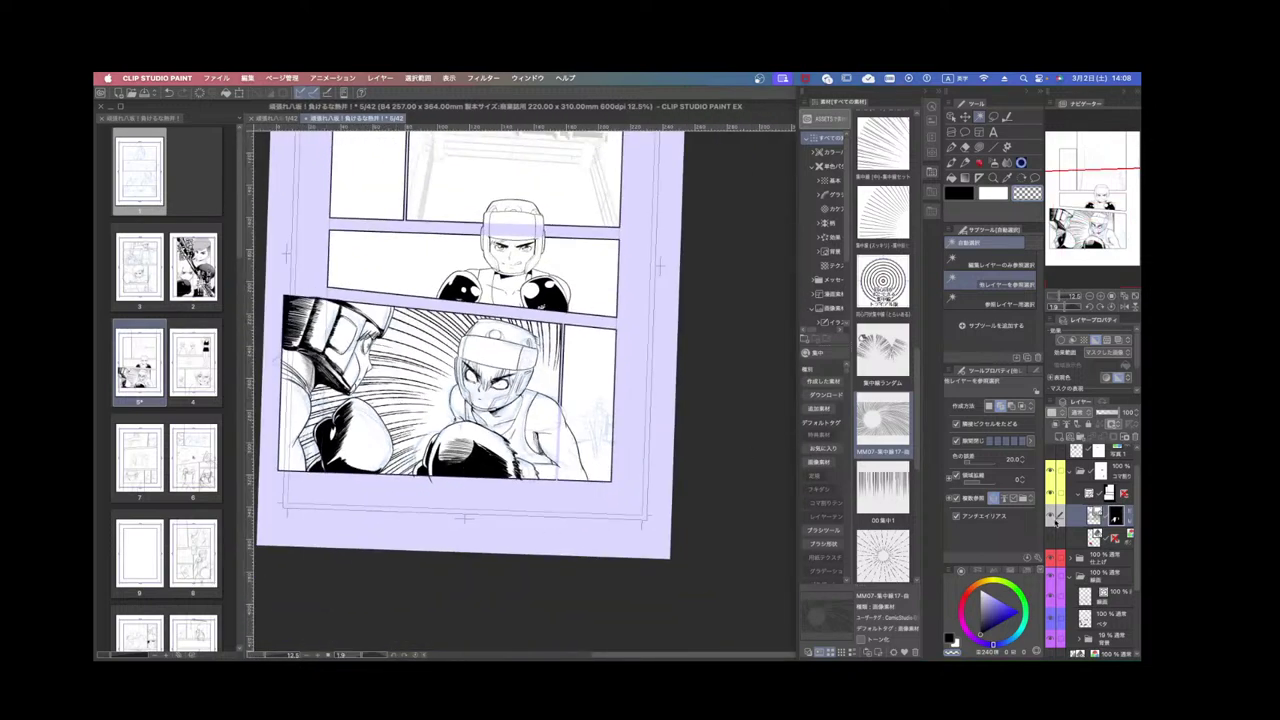
left_click(1048, 515)
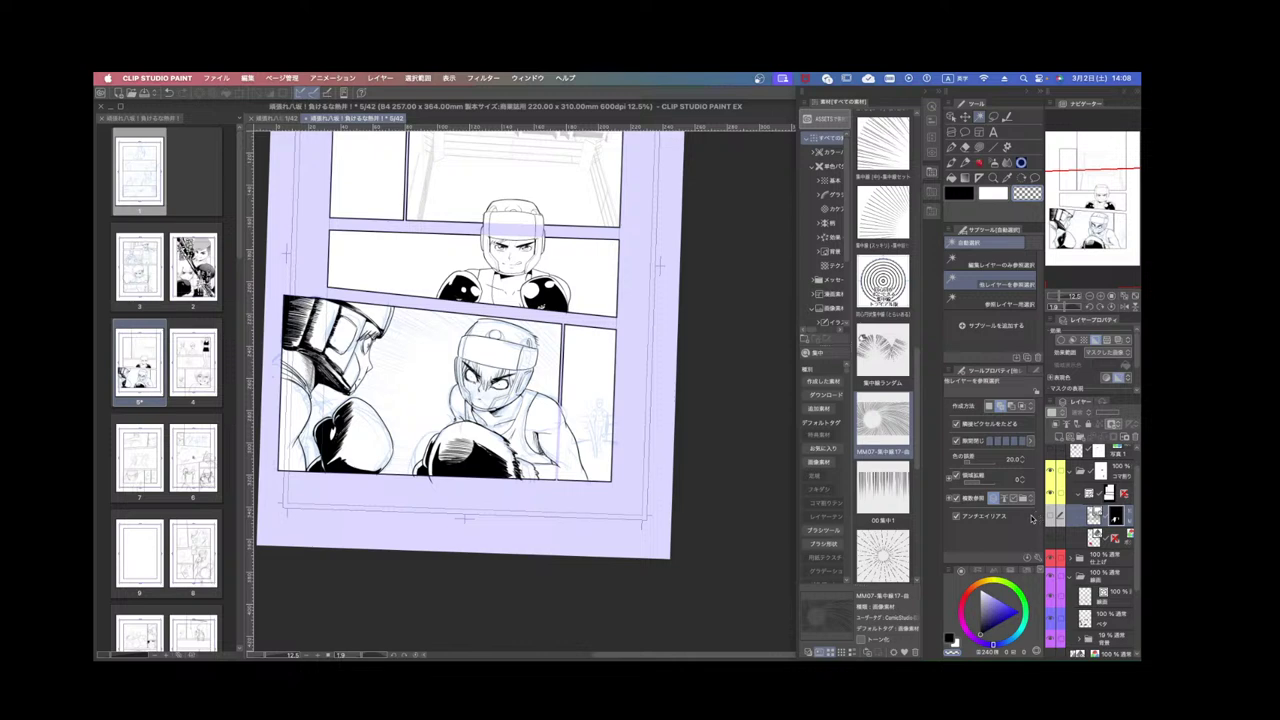
key("super+s")
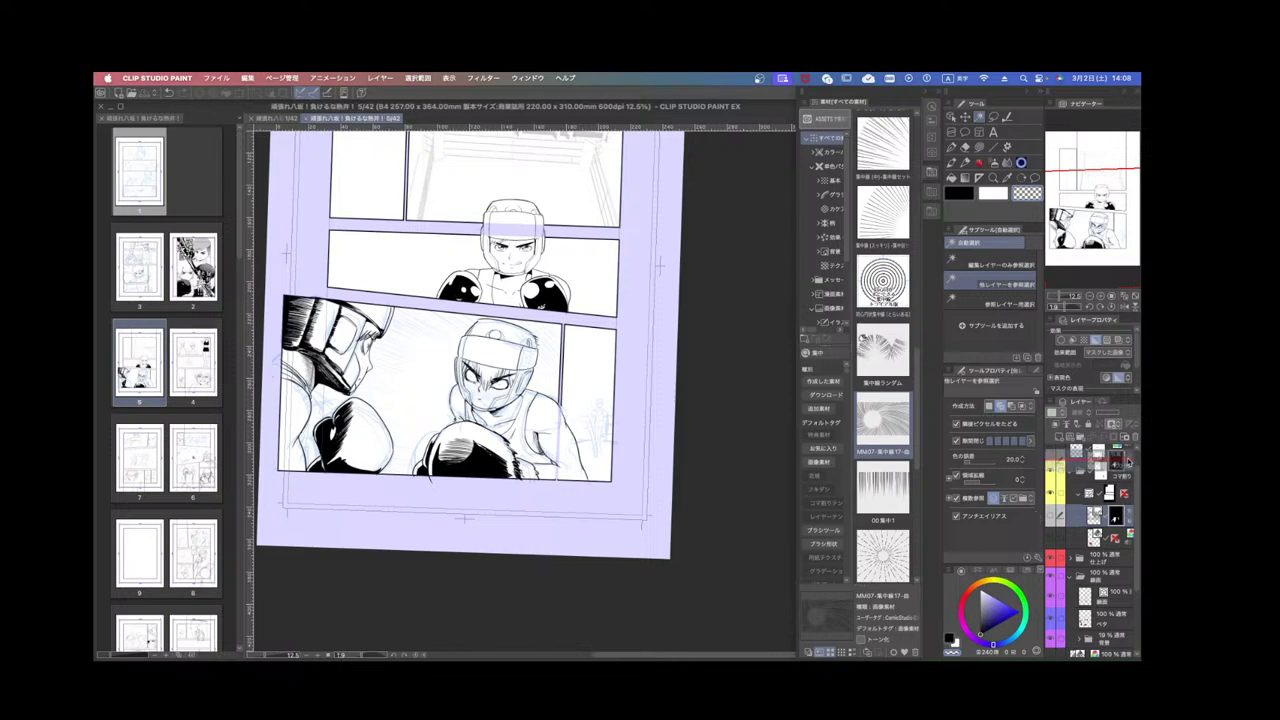
scroll(1127, 466, "up", 1)
left_click(1136, 439)
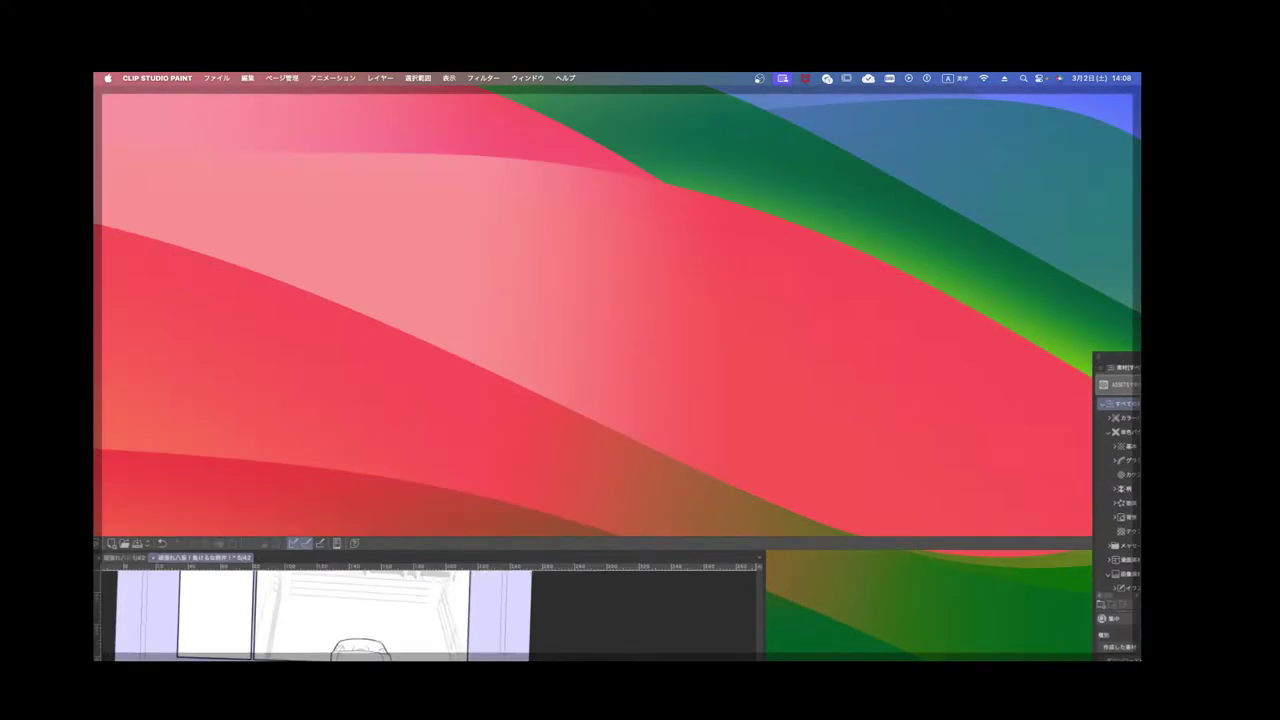
Raise the opacity of the rough draft layer レイヤー 3 to 100%.
scroll(1137, 588, "down", 3)
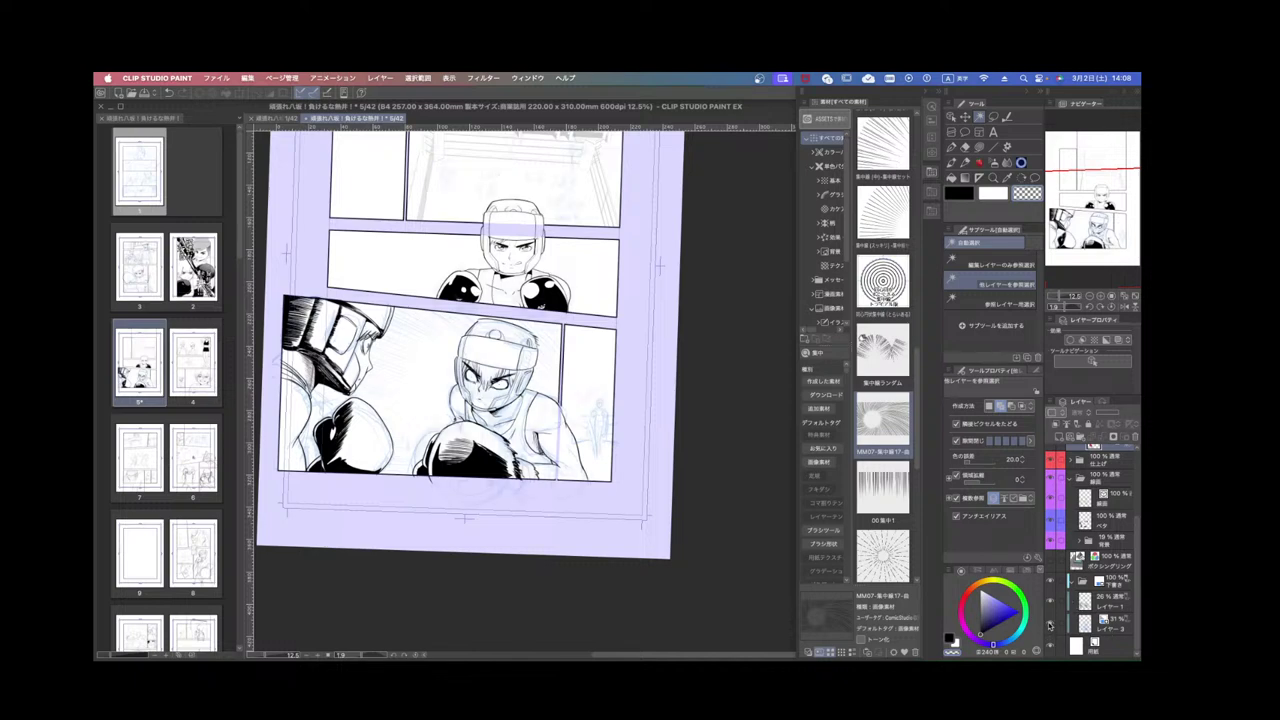
left_click(1116, 620)
left_click(1117, 412)
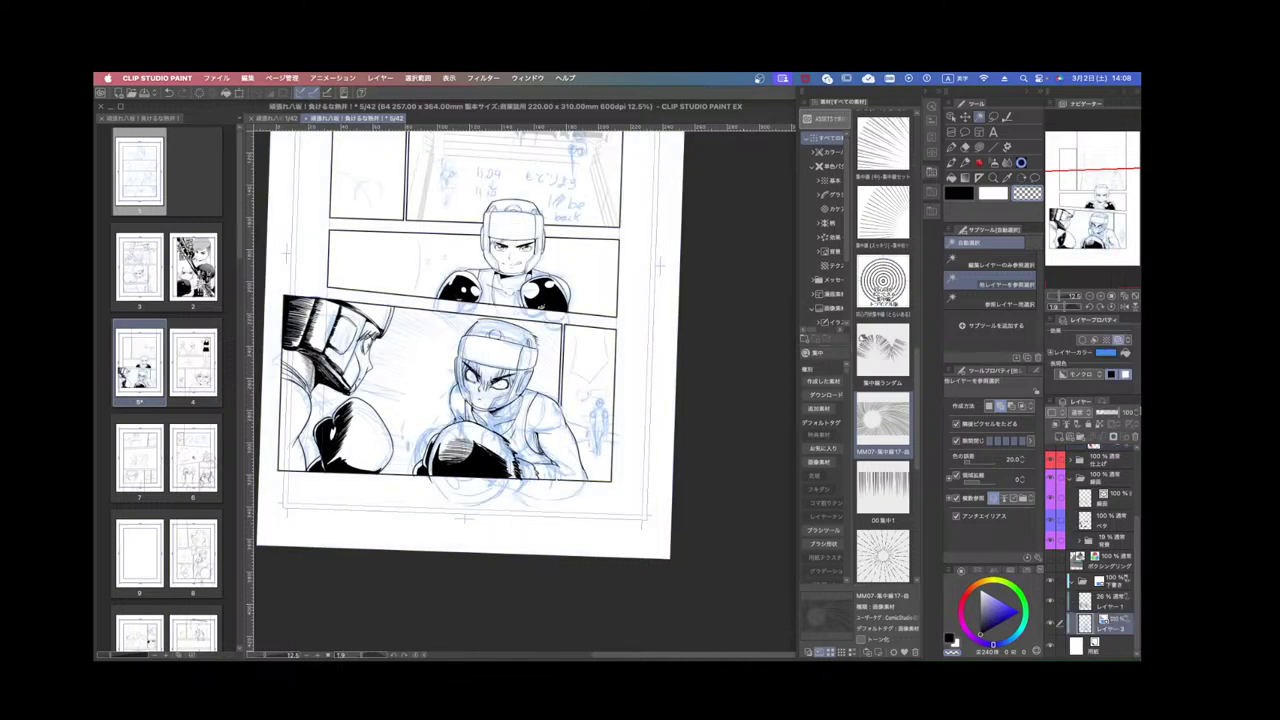
Reset the canvas rotation to 0 and widen the palette column holding the navigator and layers.
left_click_drag(1086, 183, 1080, 170)
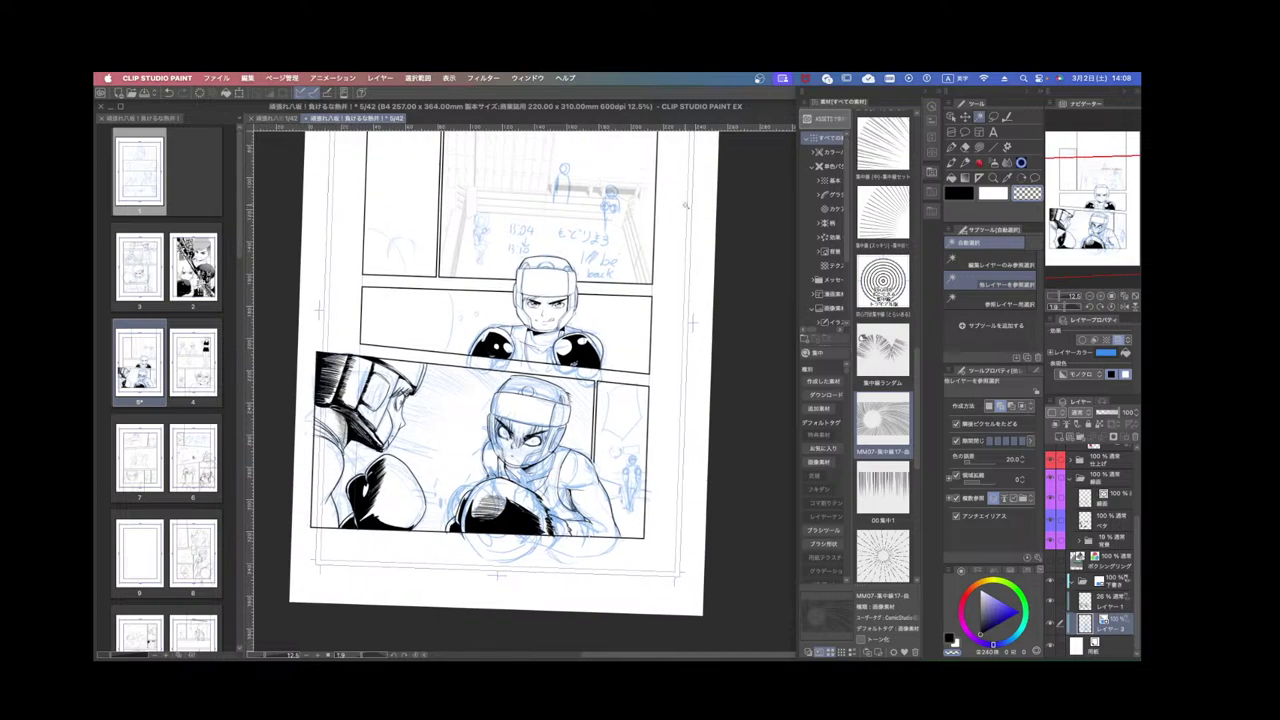
scroll(590, 226, "up", 3)
scroll(635, 302, "down", 3)
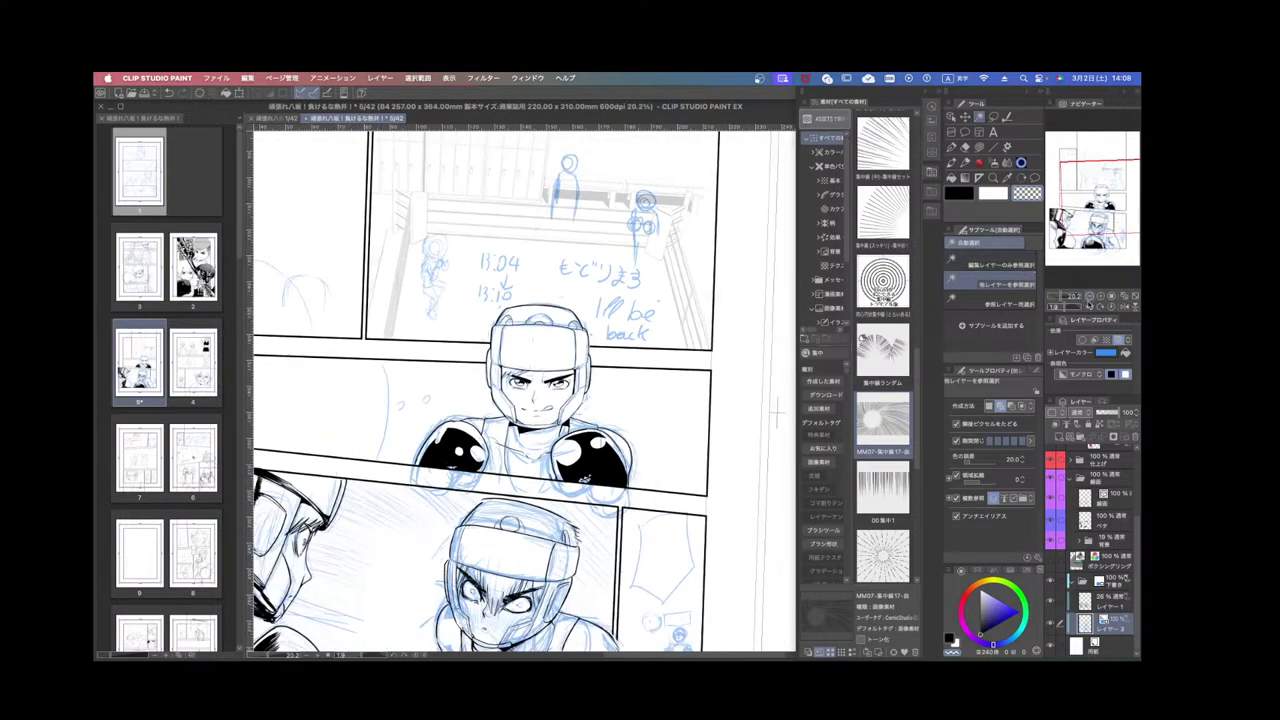
left_click(1090, 306)
left_click_drag(1098, 312, 1082, 362)
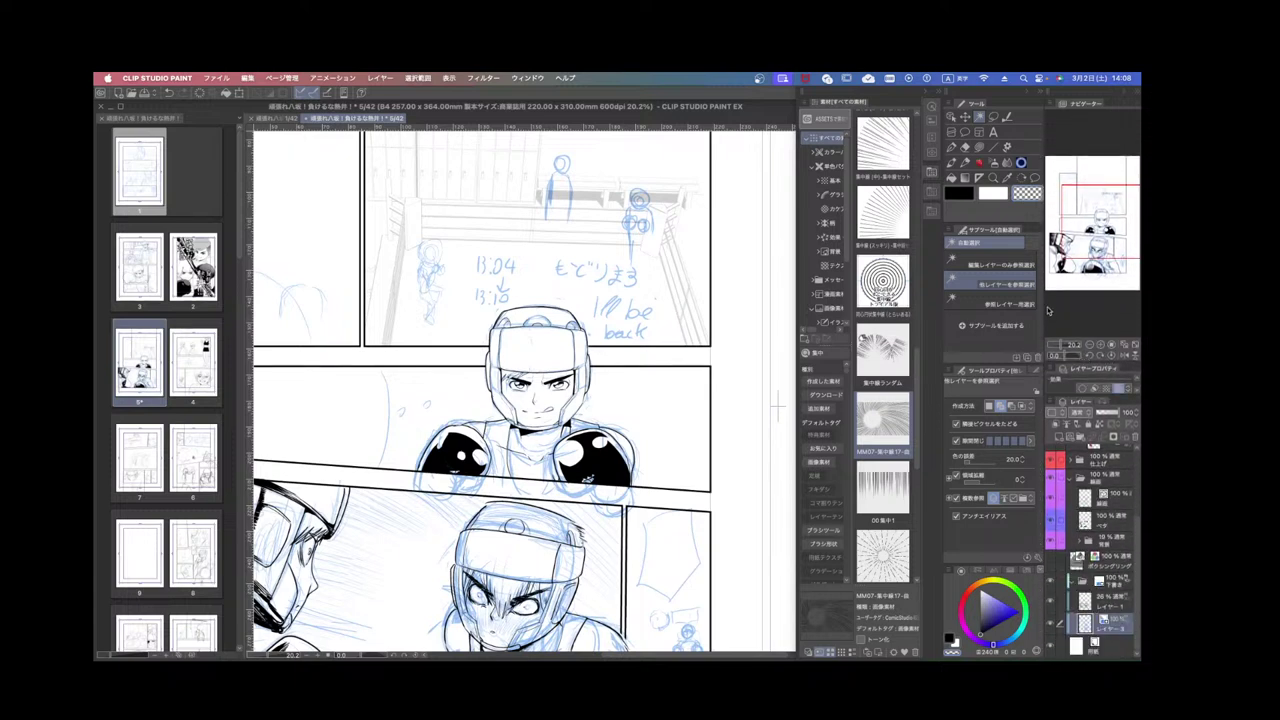
left_click_drag(1043, 306, 775, 290)
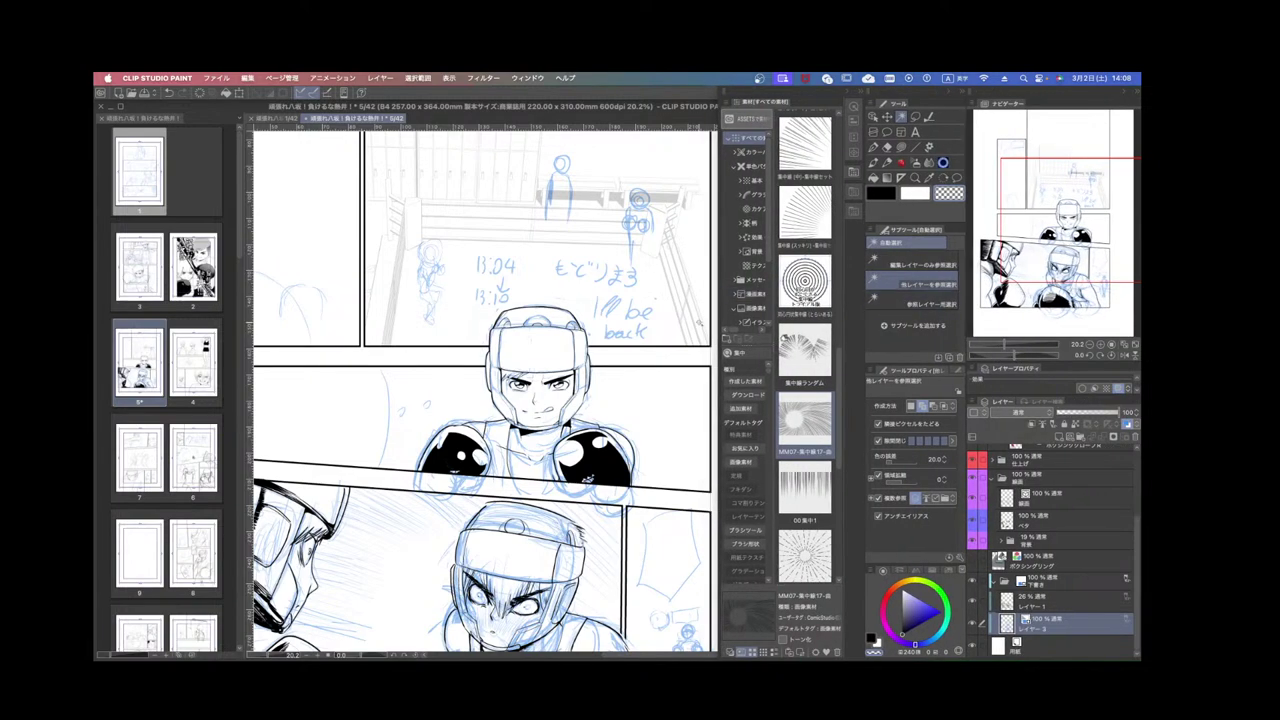
Lasso and delete the handwritten time note in the ring panel's draft, clear the selection, and save the page.
scroll(619, 337, "up", 3)
left_click_drag(595, 242, 566, 379)
left_click(916, 117)
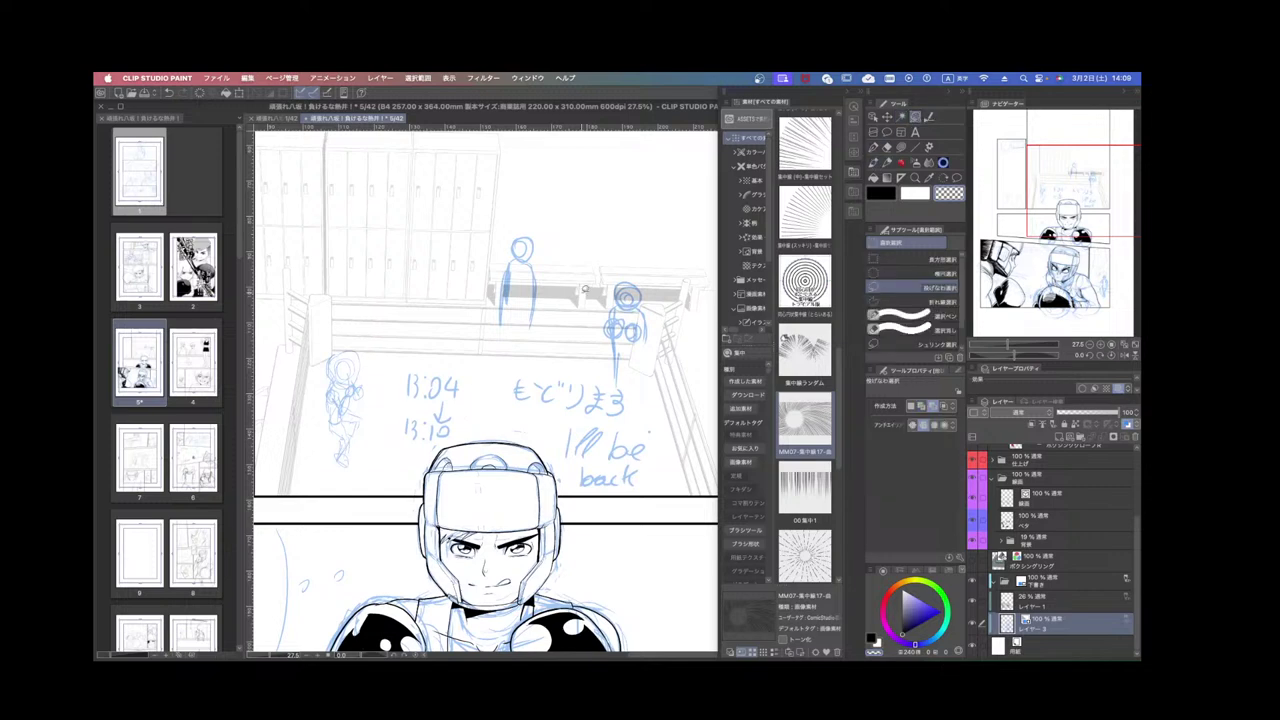
mouse_move(401, 449)
left_mouse_down()
mouse_move(445, 430)
mouse_move(457, 363)
mouse_move(425, 354)
mouse_move(378, 383)
left_mouse_up()
key("Delete")
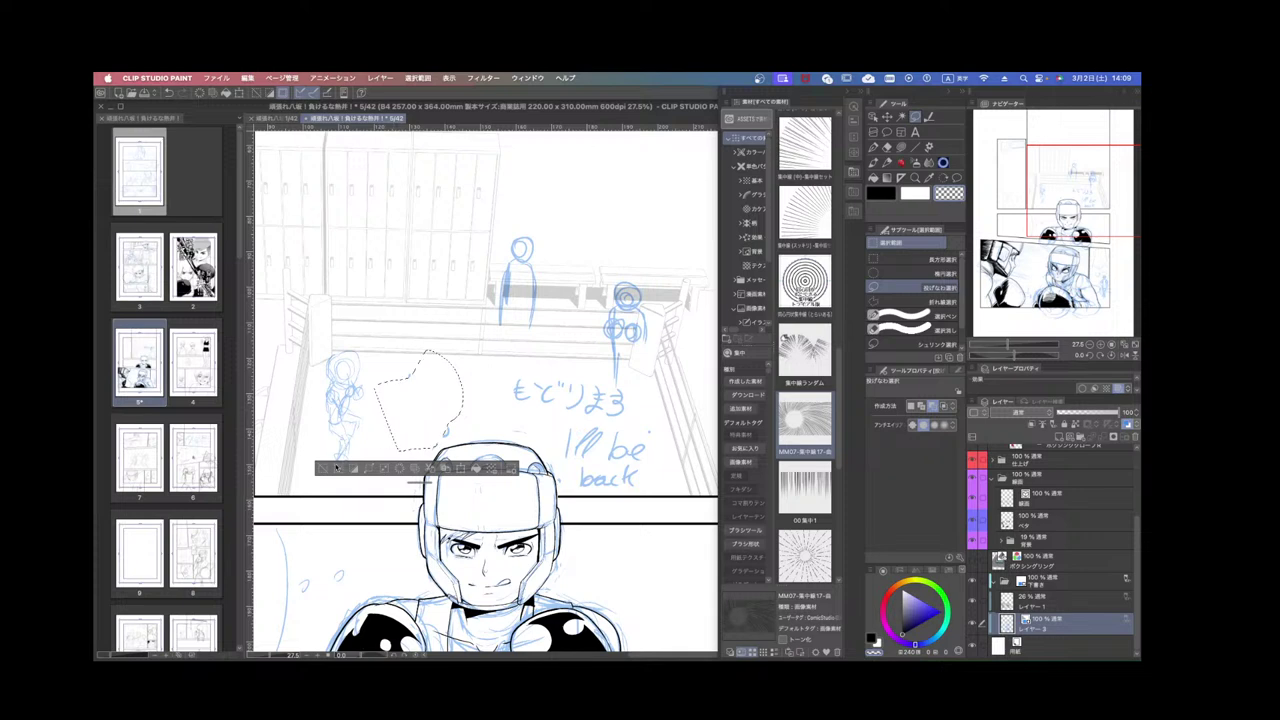
left_click(331, 469)
mouse_move(410, 445)
left_mouse_down()
mouse_move(430, 452)
mouse_move(426, 368)
mouse_move(399, 367)
left_mouse_up()
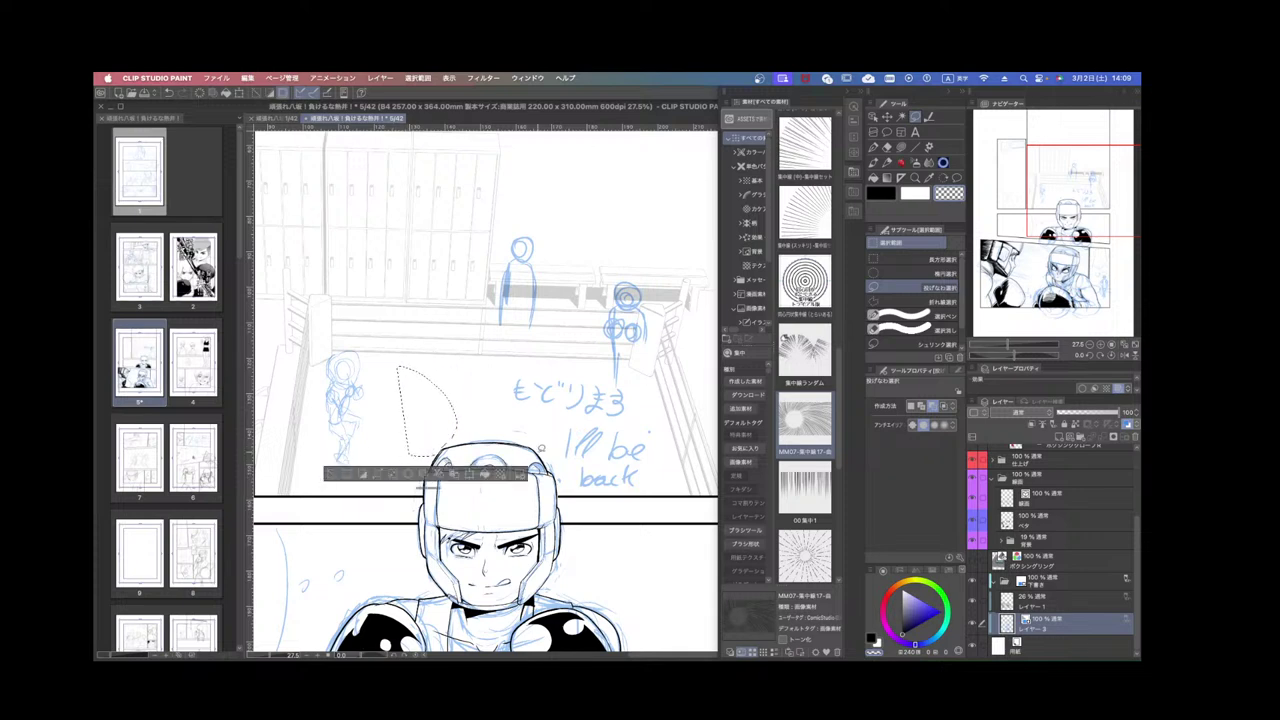
left_click(333, 476)
scroll(494, 443, "up", 2)
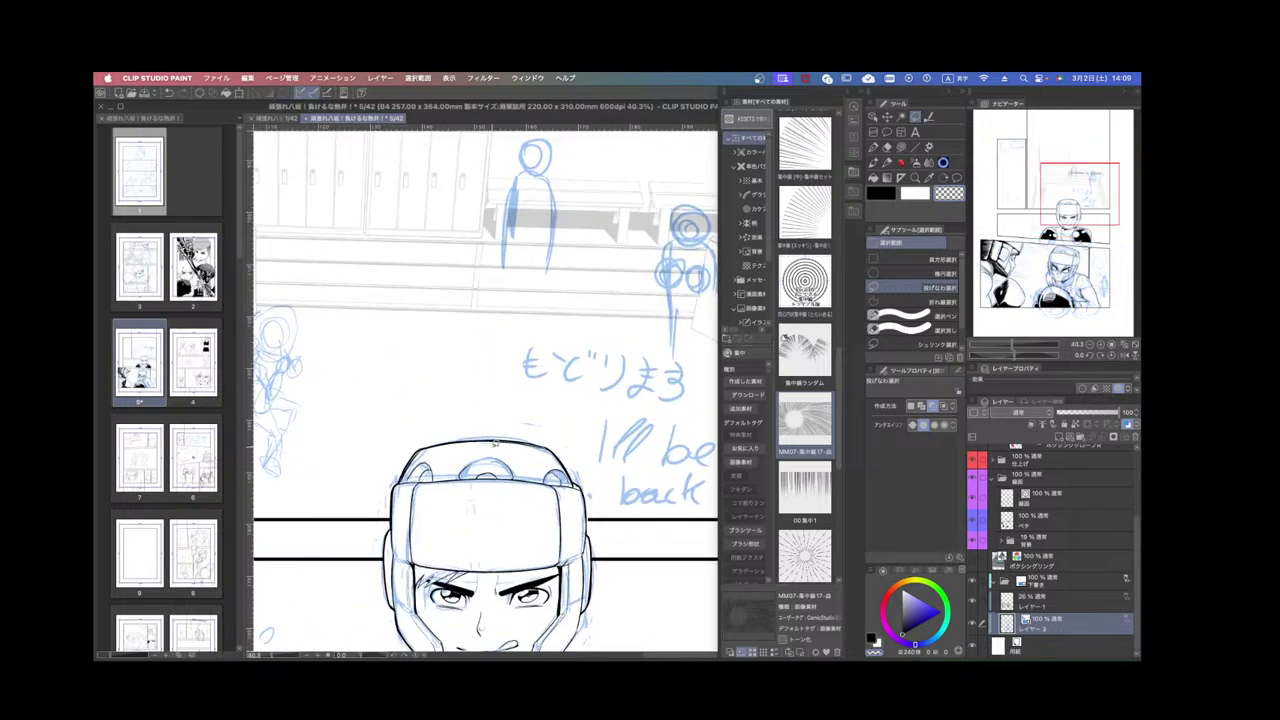
key("super+s")
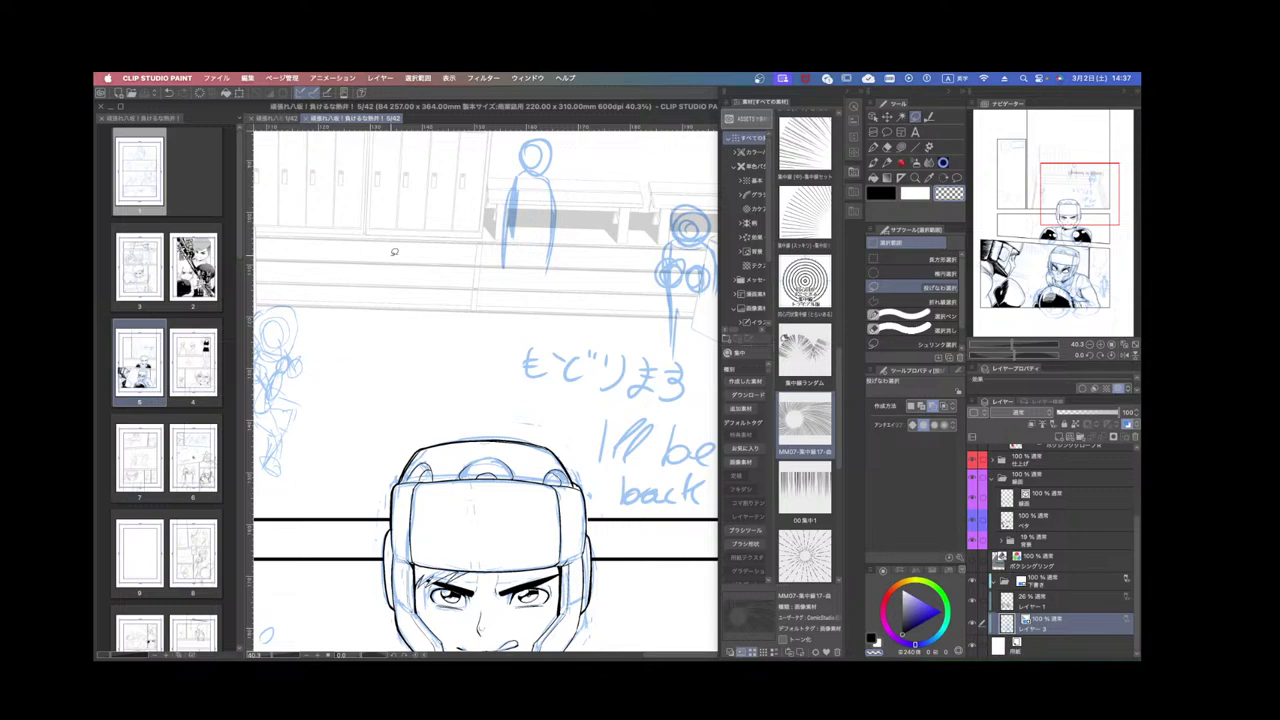
Examine the lower boxer panels with the rough draft showing beneath the inks.
left_click_drag(1069, 207, 1066, 282)
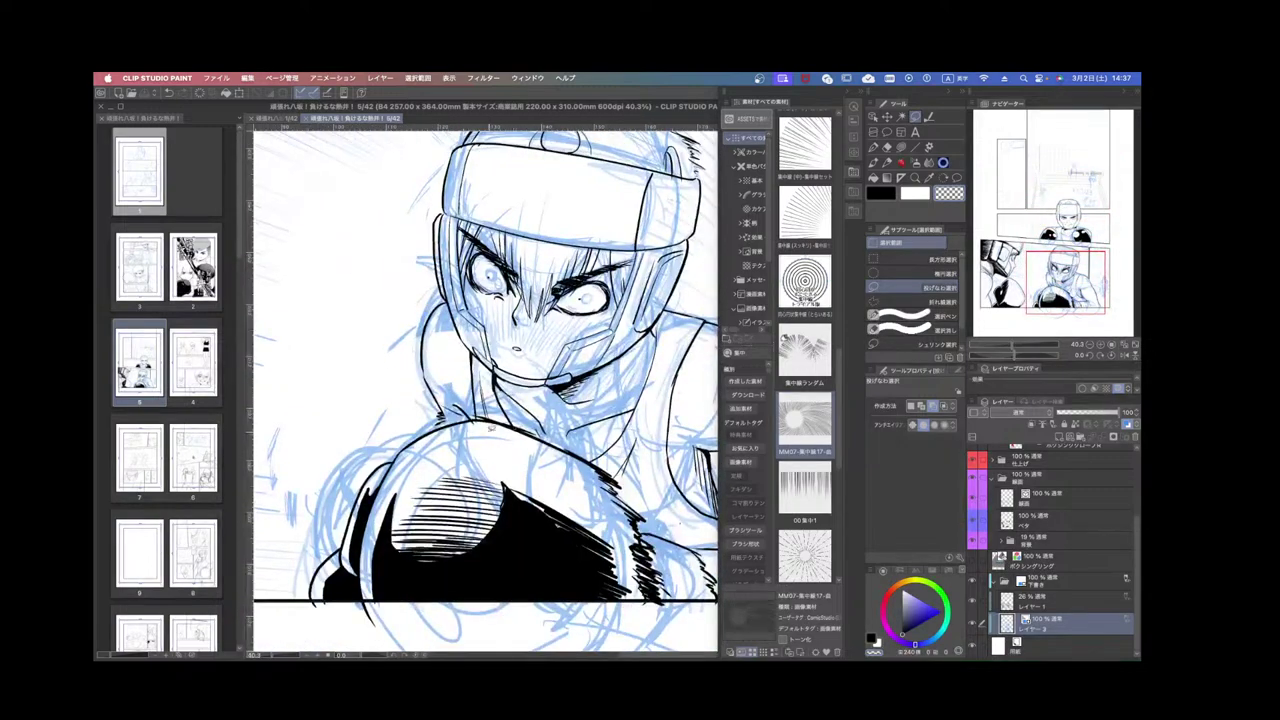
scroll(490, 428, "down", 5)
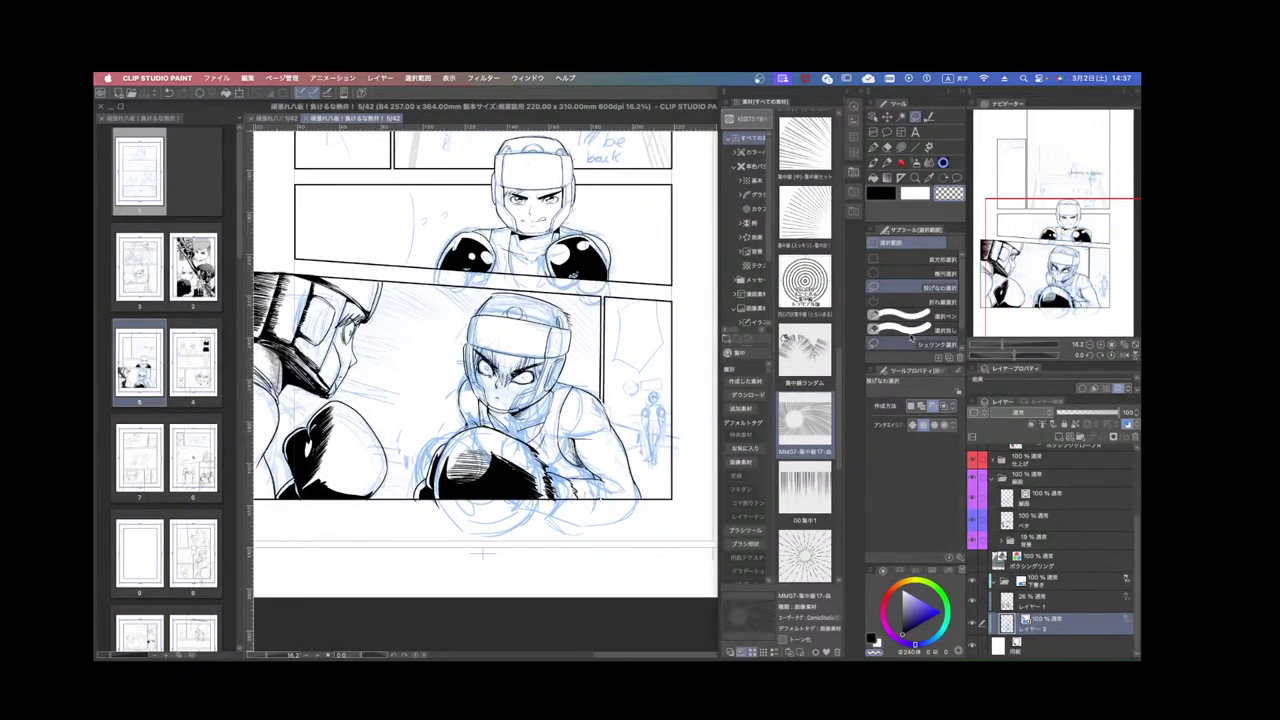
left_click_drag(1097, 282, 1082, 271)
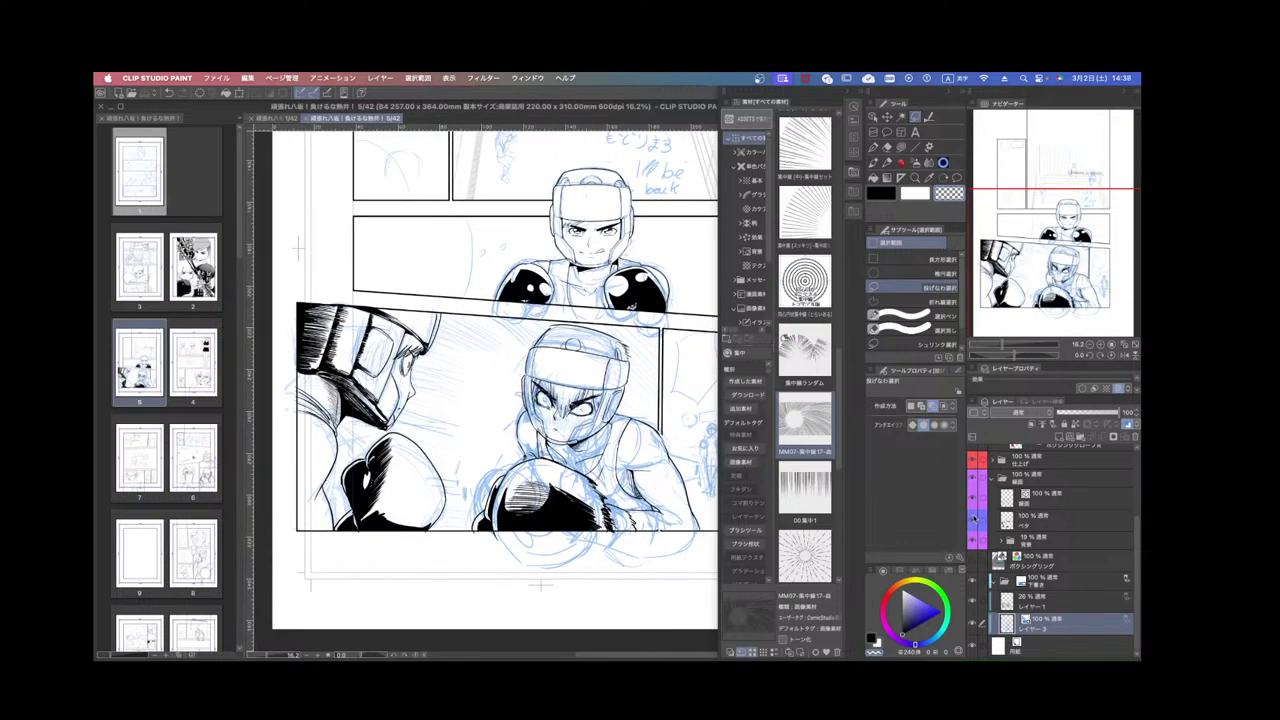
Hide the 下書き sketch folder so only the inked line art shows.
left_click(972, 581)
scroll(672, 450, "down", 1)
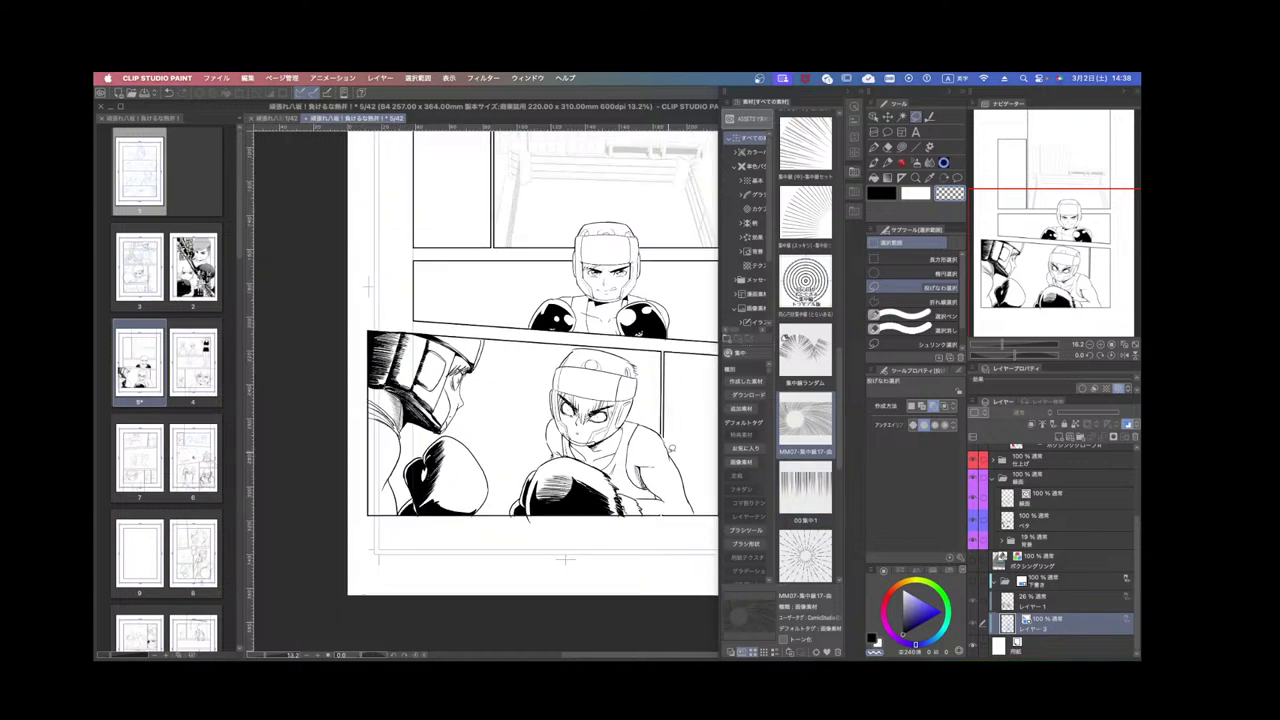
left_click_drag(1103, 276, 1108, 273)
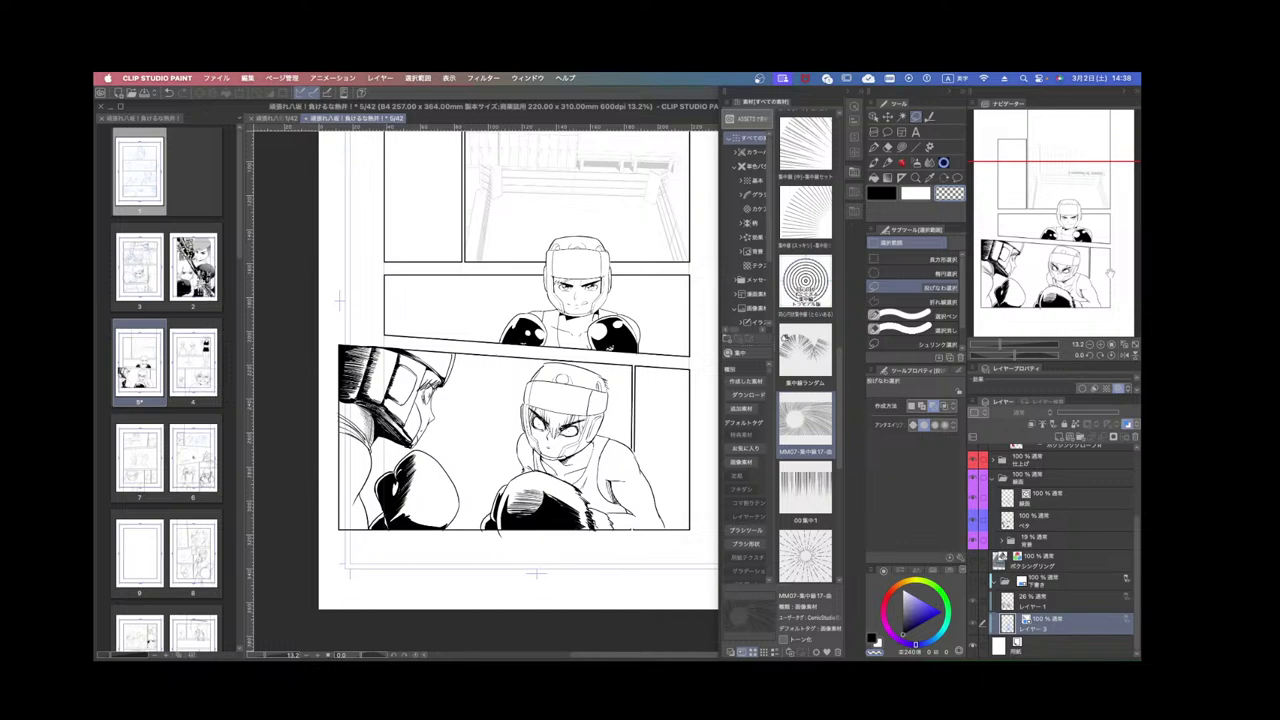
Pick the right boxer's shoulder line to activate the 線画 layer, and set up the G pen in black at size 26.
left_click(874, 117)
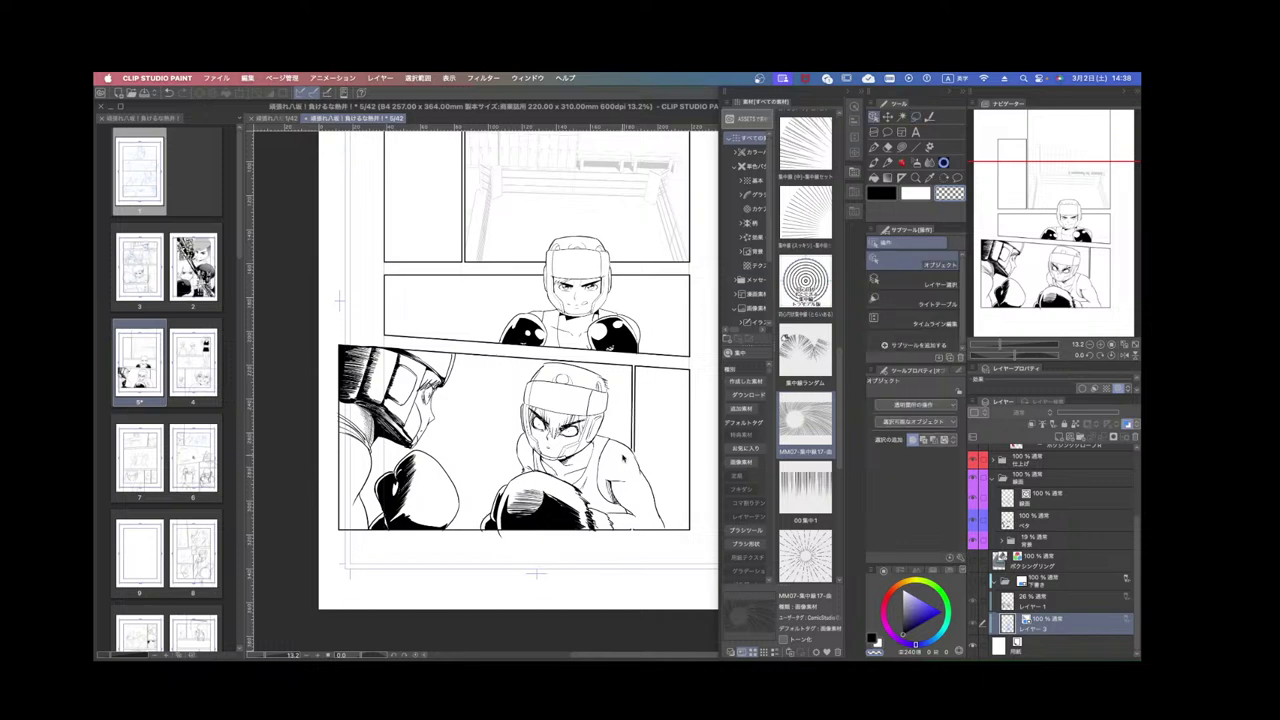
left_click(628, 448)
scroll(628, 448, "up", 4)
left_click(642, 456)
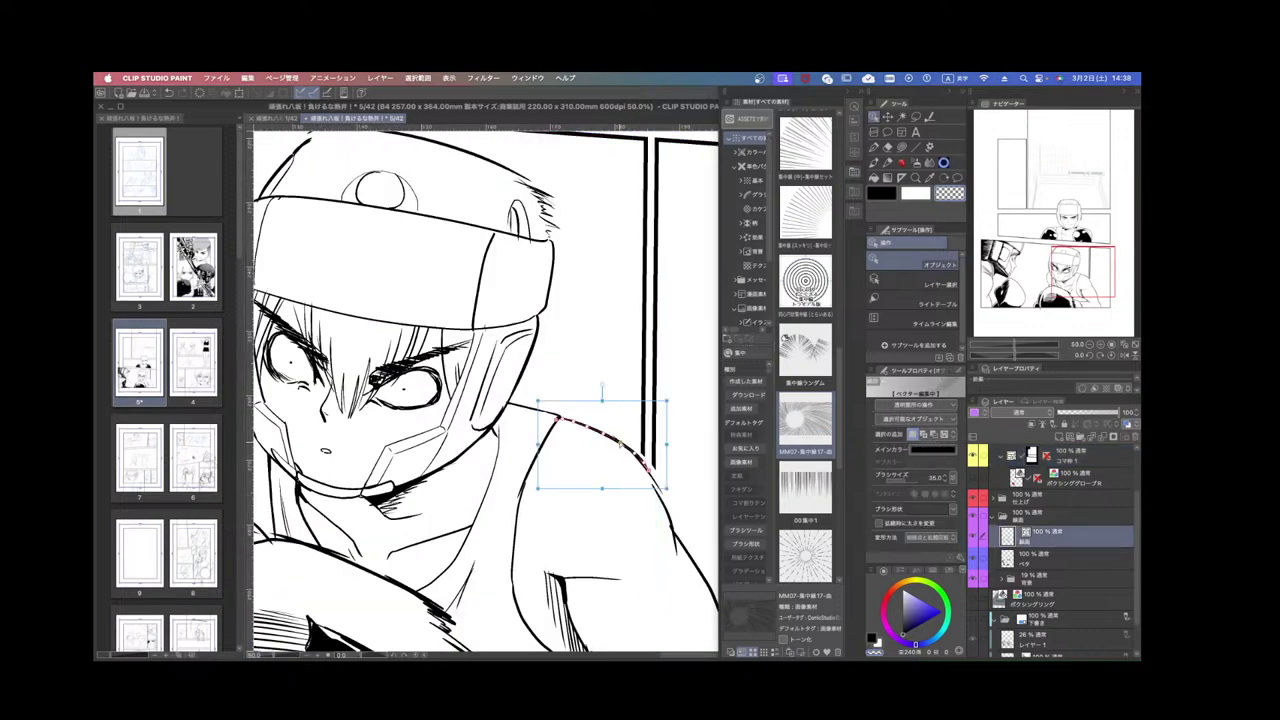
left_click(873, 148)
left_click(882, 196)
key("shift+space")
left_click_drag(660, 425, 667, 373)
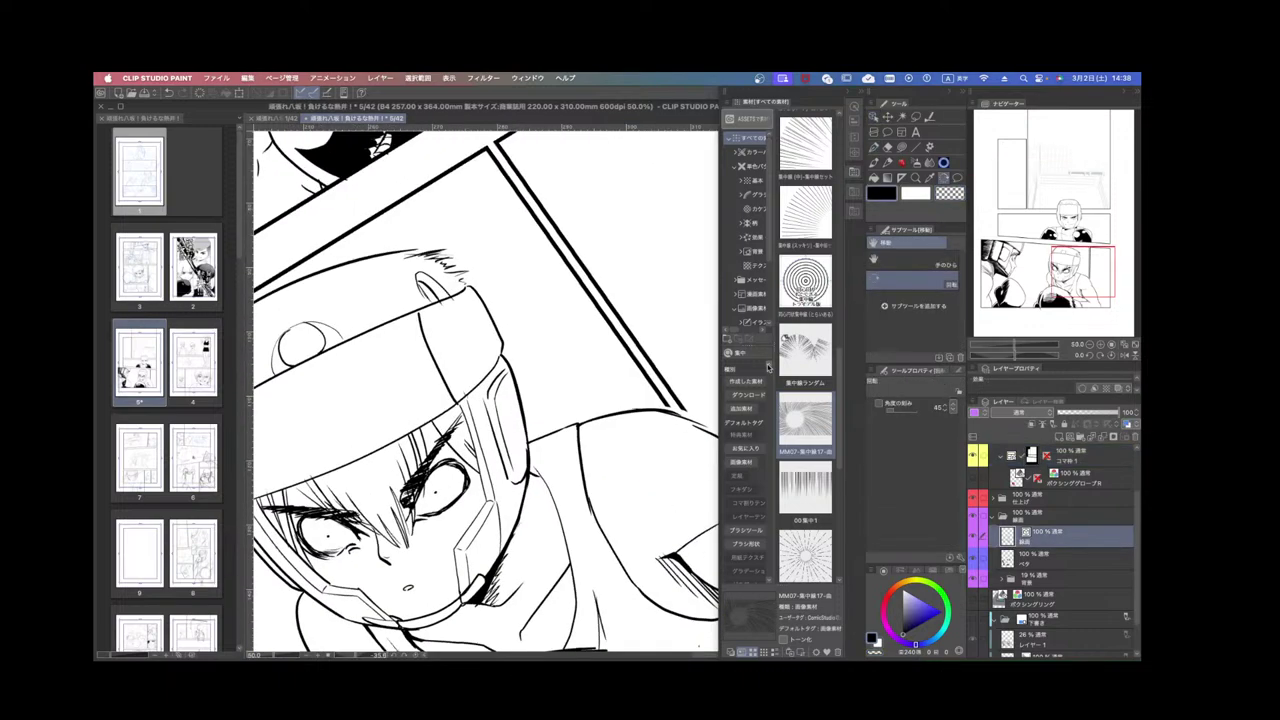
left_click_drag(590, 430, 616, 421)
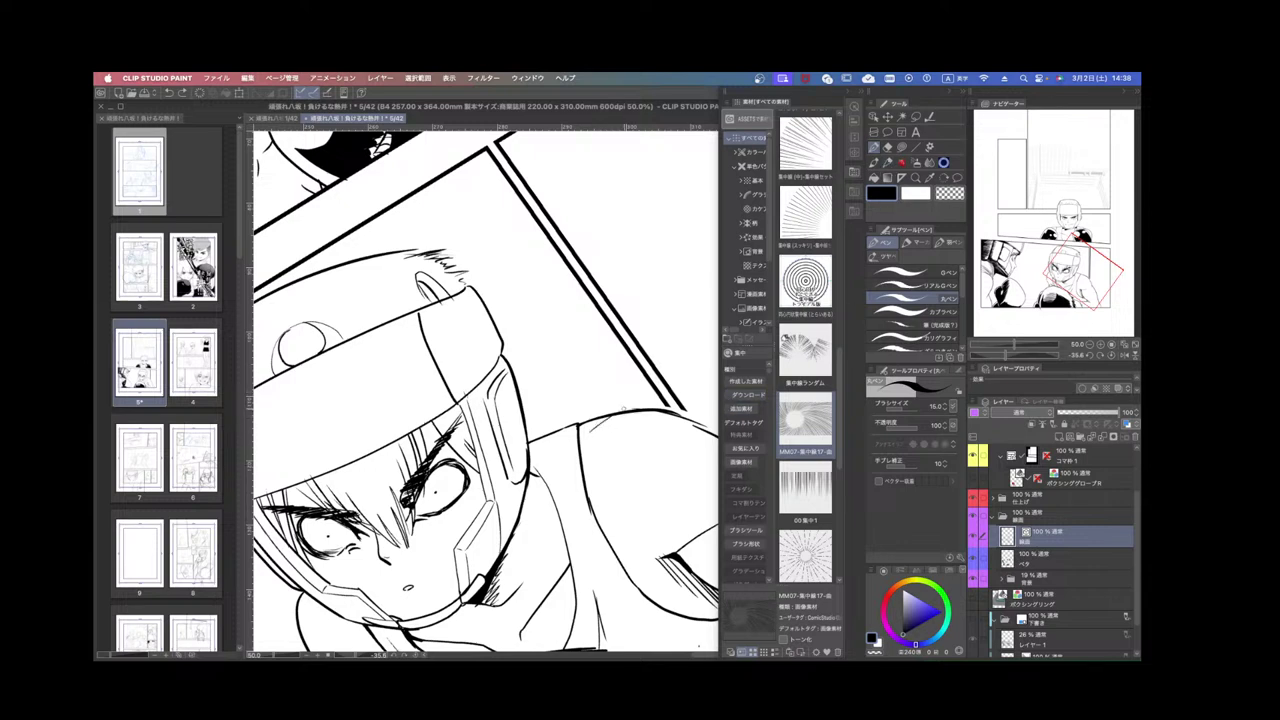
left_click(905, 272)
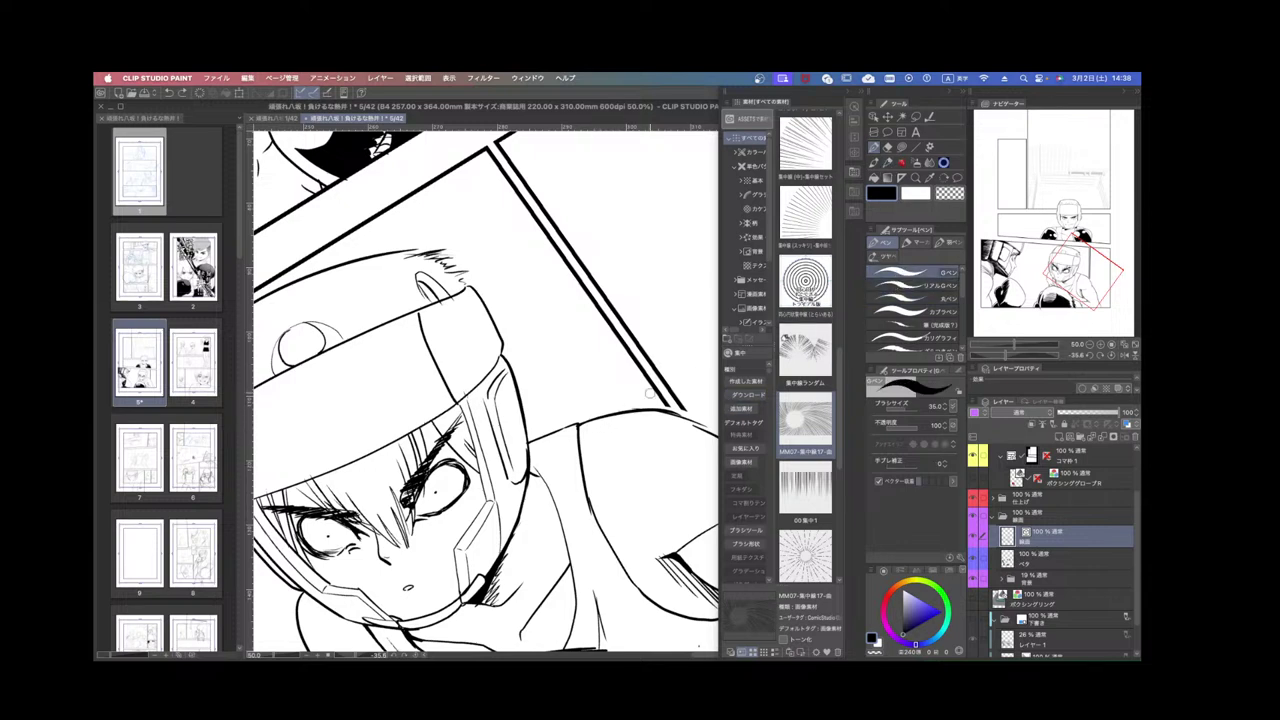
key("bracketleft")
Rework the right boxer's shoulder outline, clearing the stretch where it meets the narrow panel's border.
scroll(712, 423, "down", 2)
left_click_drag(712, 423, 596, 590)
scroll(600, 570, "up", 2)
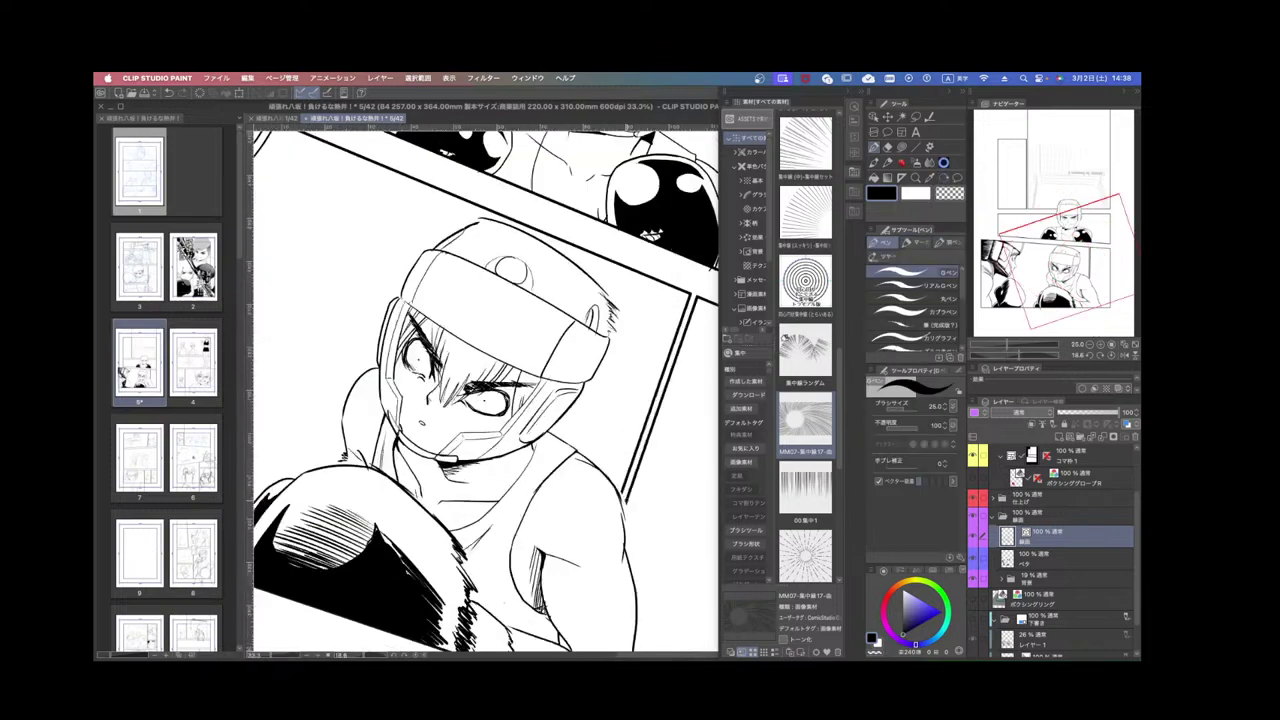
scroll(598, 456, "up", 1)
key("p")
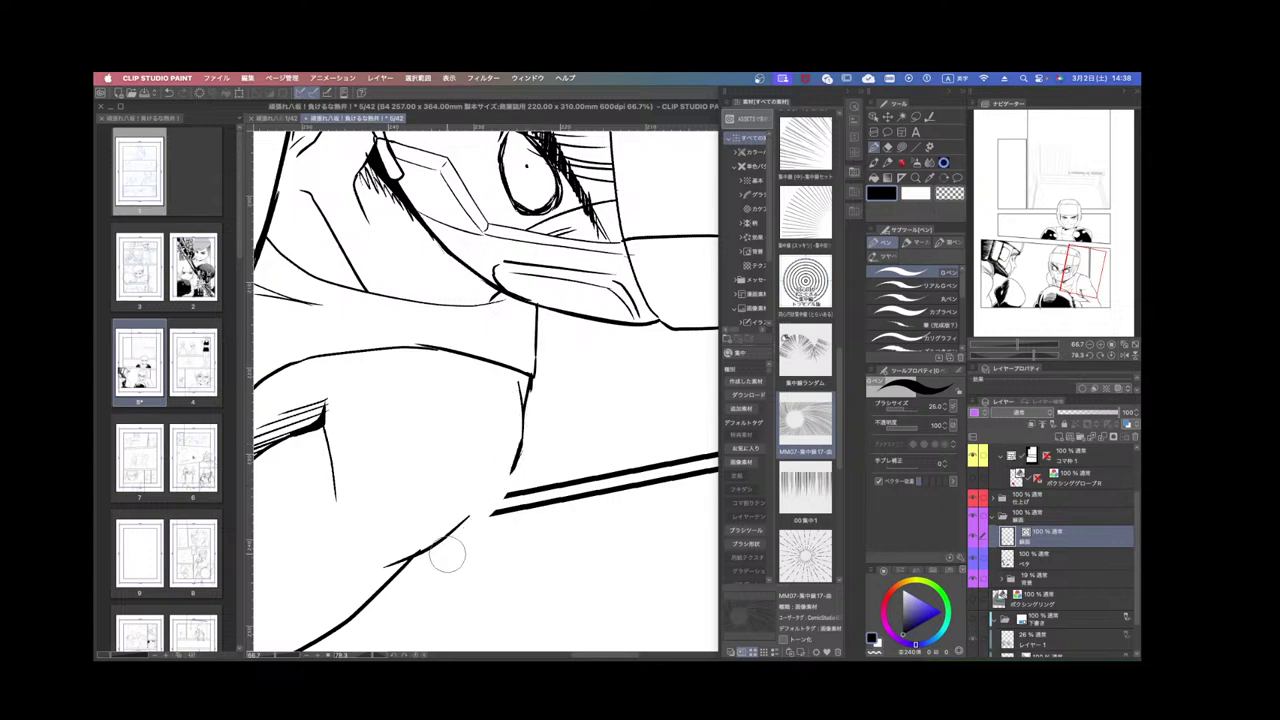
scroll(453, 553, "down", 2)
mouse_move(614, 343)
left_mouse_down()
mouse_move(536, 271)
mouse_move(440, 500)
mouse_move(525, 505)
mouse_move(440, 500)
left_mouse_up()
key("super+z")
key("r")
left_click_drag(446, 394, 460, 340)
left_click_drag(600, 370, 330, 410)
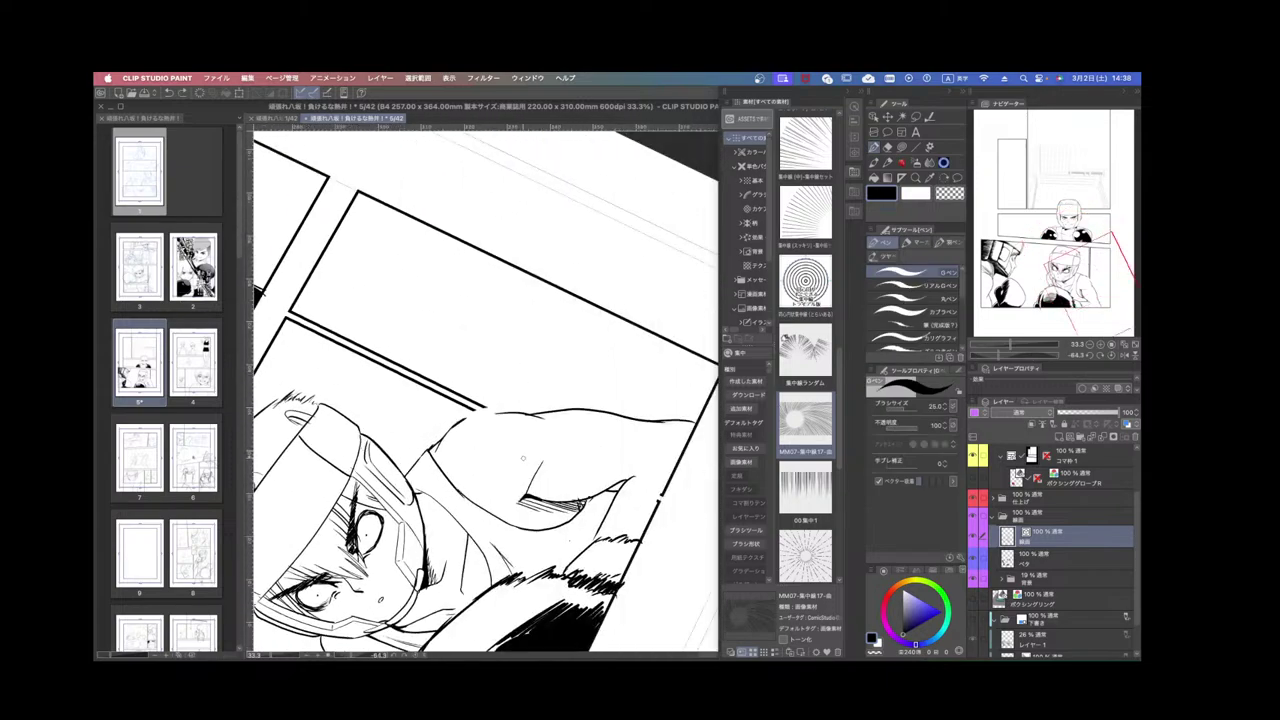
Bridge the gap in the right boxer's shoulder outline at the panel border with a curved G pen stroke.
key("r")
left_click_drag(540, 480, 571, 381)
scroll(568, 385, "up", 1)
key("r")
left_click_drag(651, 433, 613, 508)
scroll(572, 610, "up", 1)
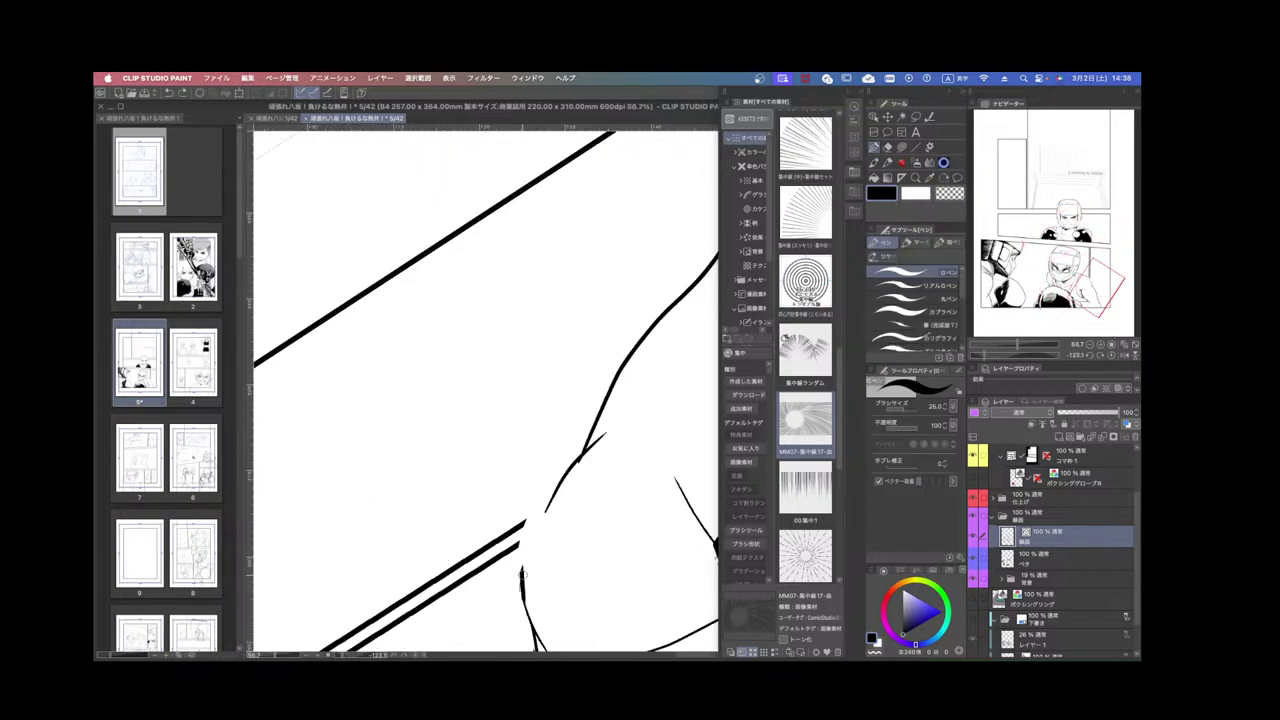
mouse_move(521, 581)
left_mouse_down()
mouse_move(526, 530)
mouse_move(606, 430)
left_mouse_up()
key("super+z")
mouse_move(522, 596)
left_mouse_down()
mouse_move(520, 570)
mouse_move(594, 448)
left_mouse_up()
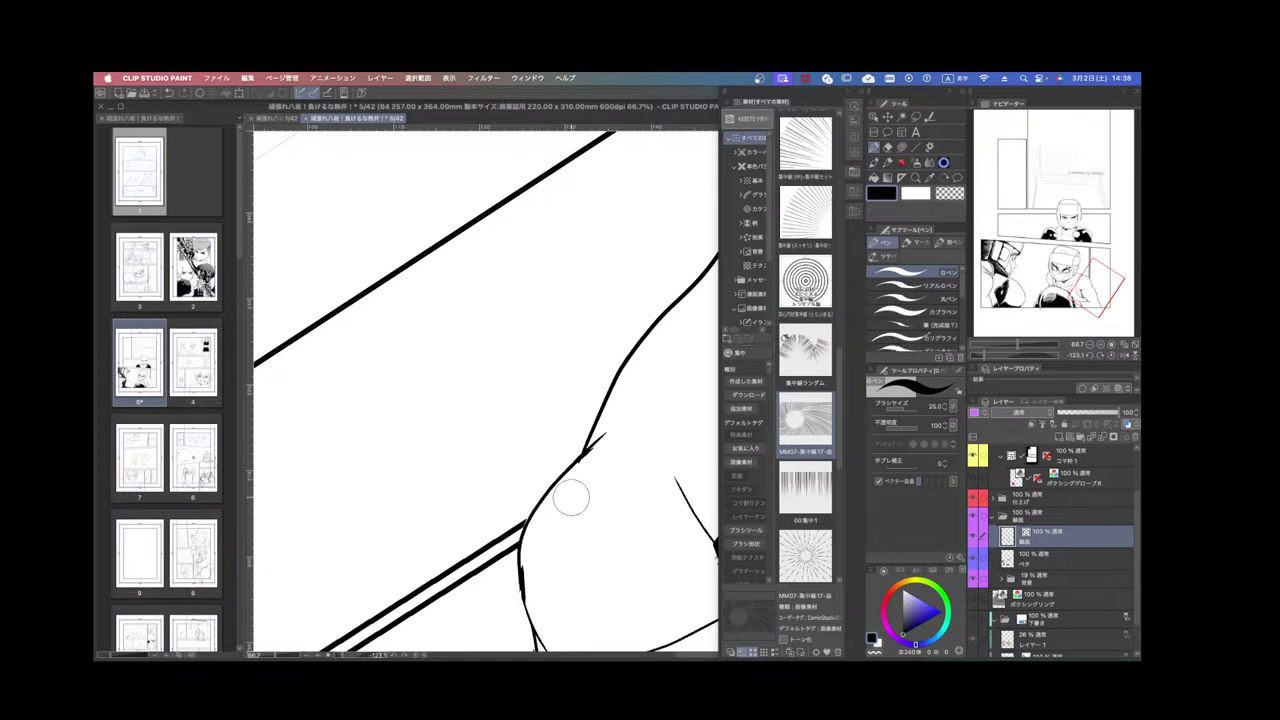
Refine the right boxer's shoulder outline beside the panel border, closing the small remaining break with a G pen stroke.
scroll(590, 453, "down", 2)
scroll(646, 470, "up", 1)
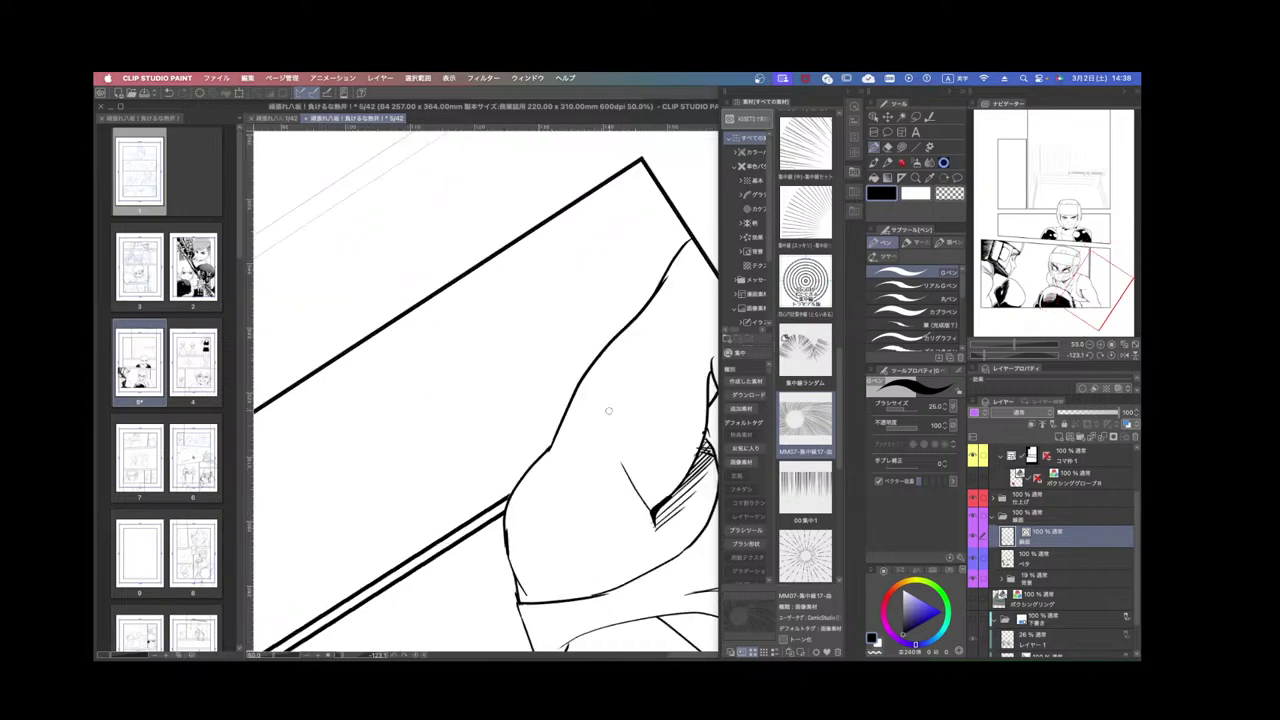
scroll(617, 381, "down", 2)
key("r")
left_click_drag(667, 366, 543, 507)
scroll(523, 325, "up", 2)
left_click(874, 118)
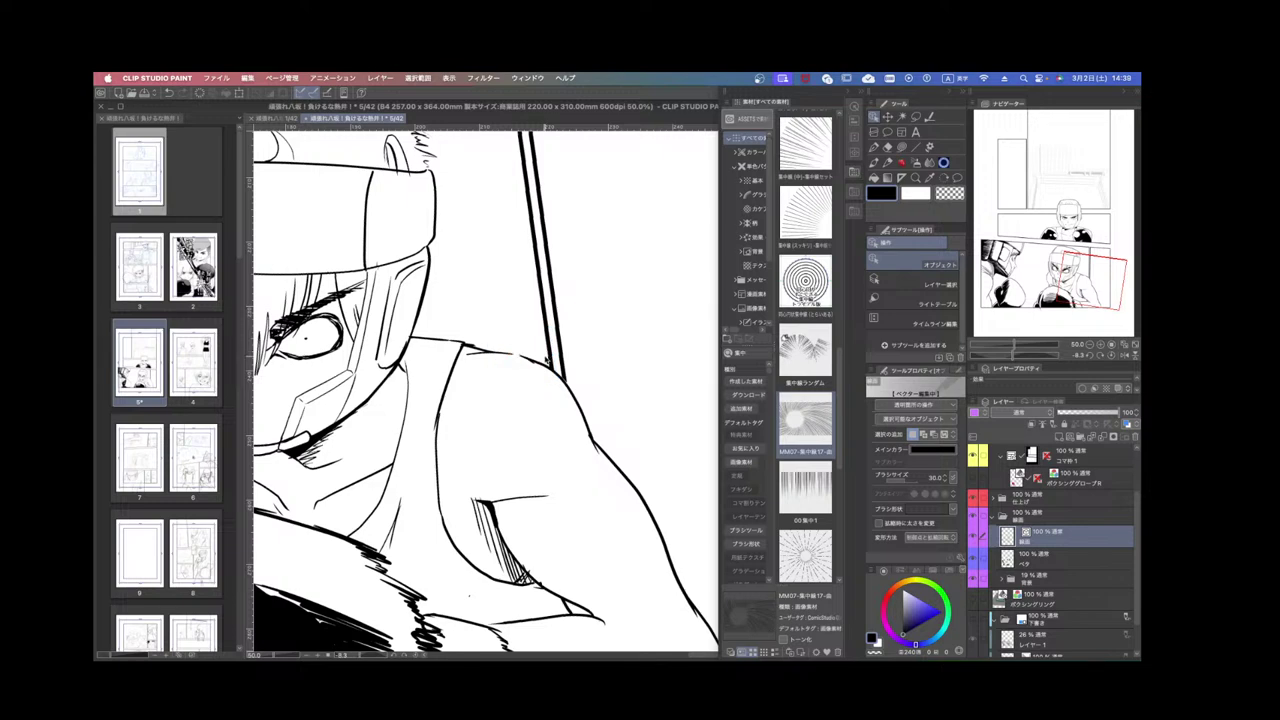
left_click(874, 147)
key("r")
left_click_drag(545, 525, 643, 357)
scroll(562, 412, "up", 2)
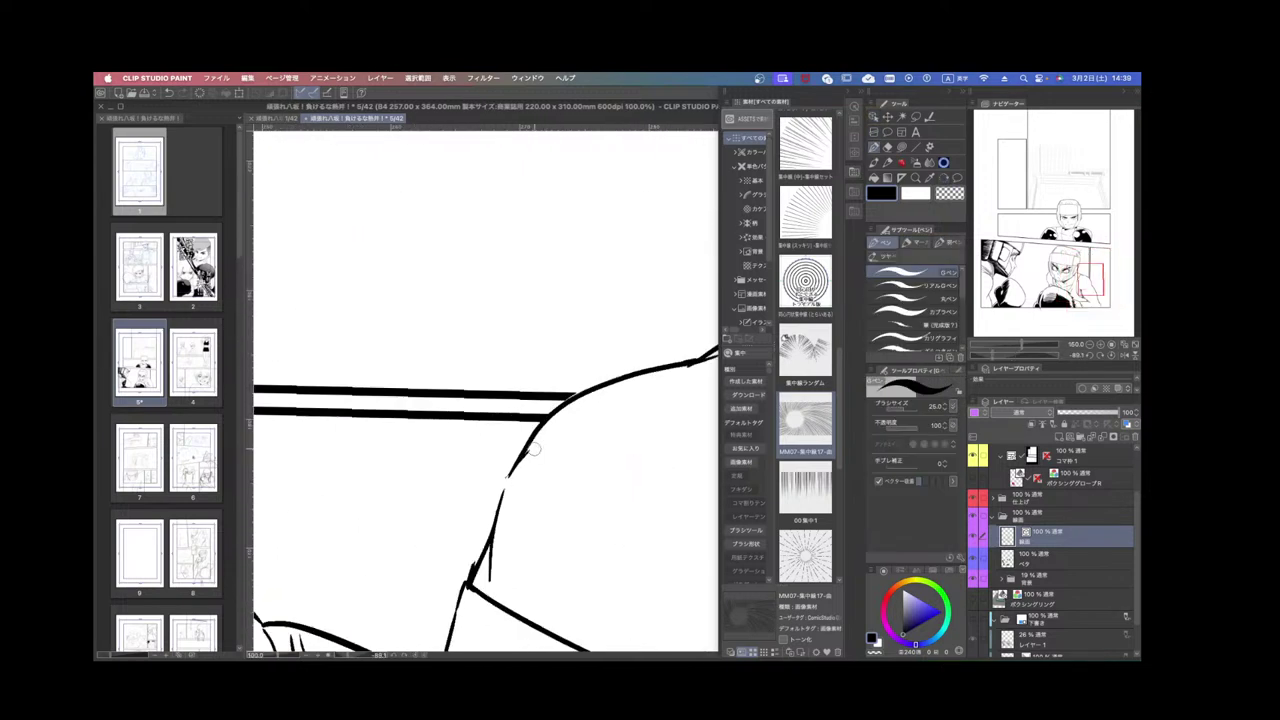
left_click_drag(504, 493, 552, 406)
scroll(567, 406, "down", 3)
key("r")
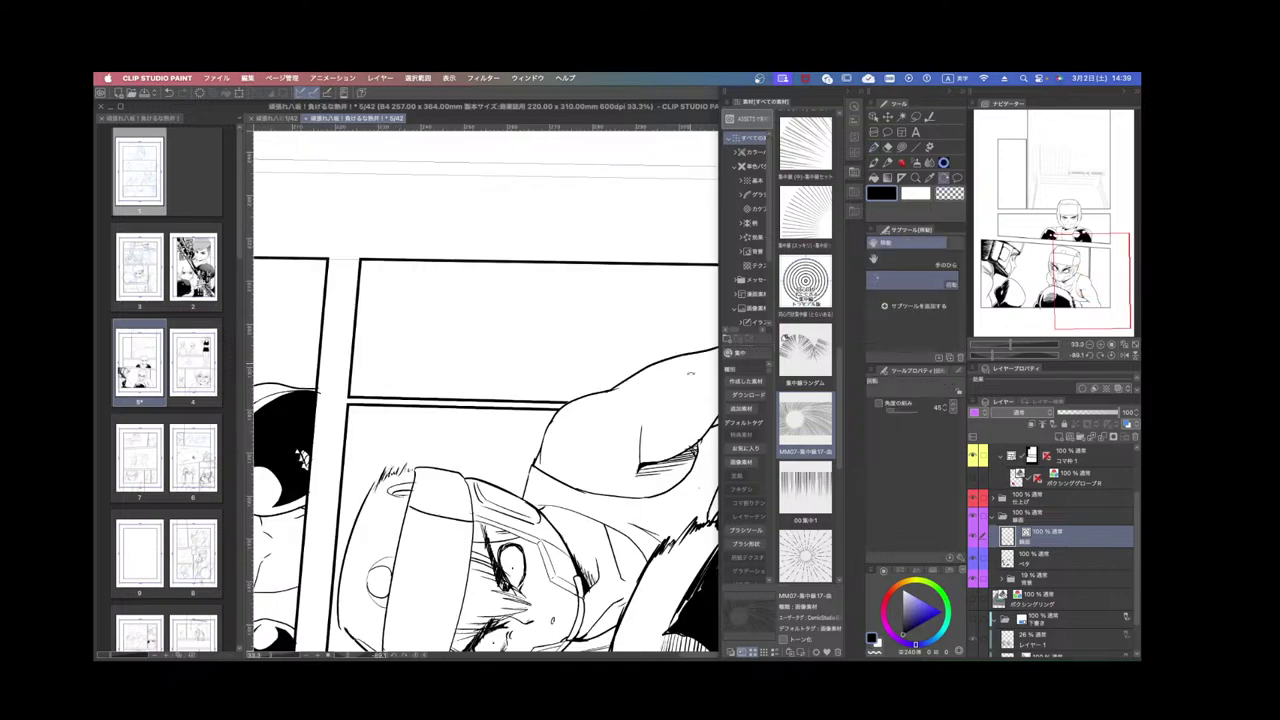
Add short contour strokes to the right boxer's upper arm in the bottom panel.
mouse_move(690, 374)
left_mouse_down()
mouse_move(563, 504)
mouse_move(547, 540)
mouse_move(486, 514)
left_mouse_up()
scroll(509, 451, "up", 1)
key("r")
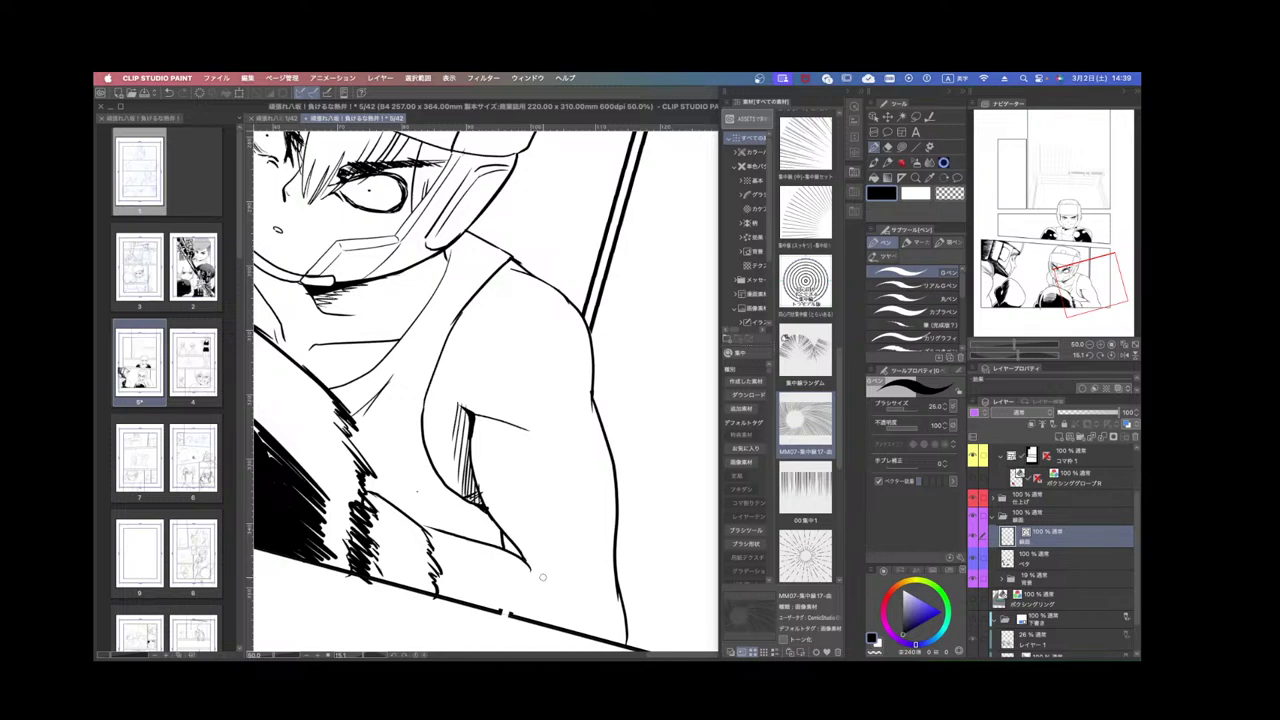
left_click_drag(556, 460, 568, 522)
mouse_move(571, 578)
left_mouse_down()
mouse_move(584, 584)
mouse_move(566, 556)
left_mouse_up()
scroll(598, 553, "down", 4)
left_click_drag(645, 563, 666, 541)
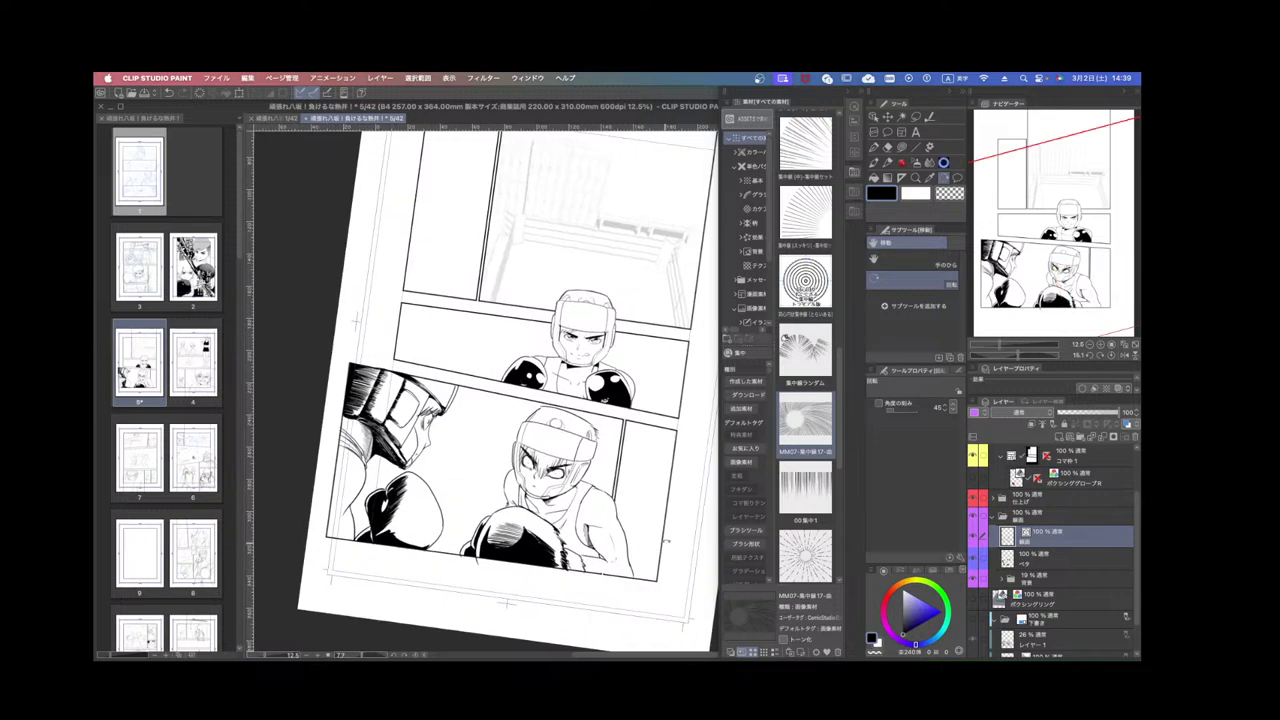
key("p")
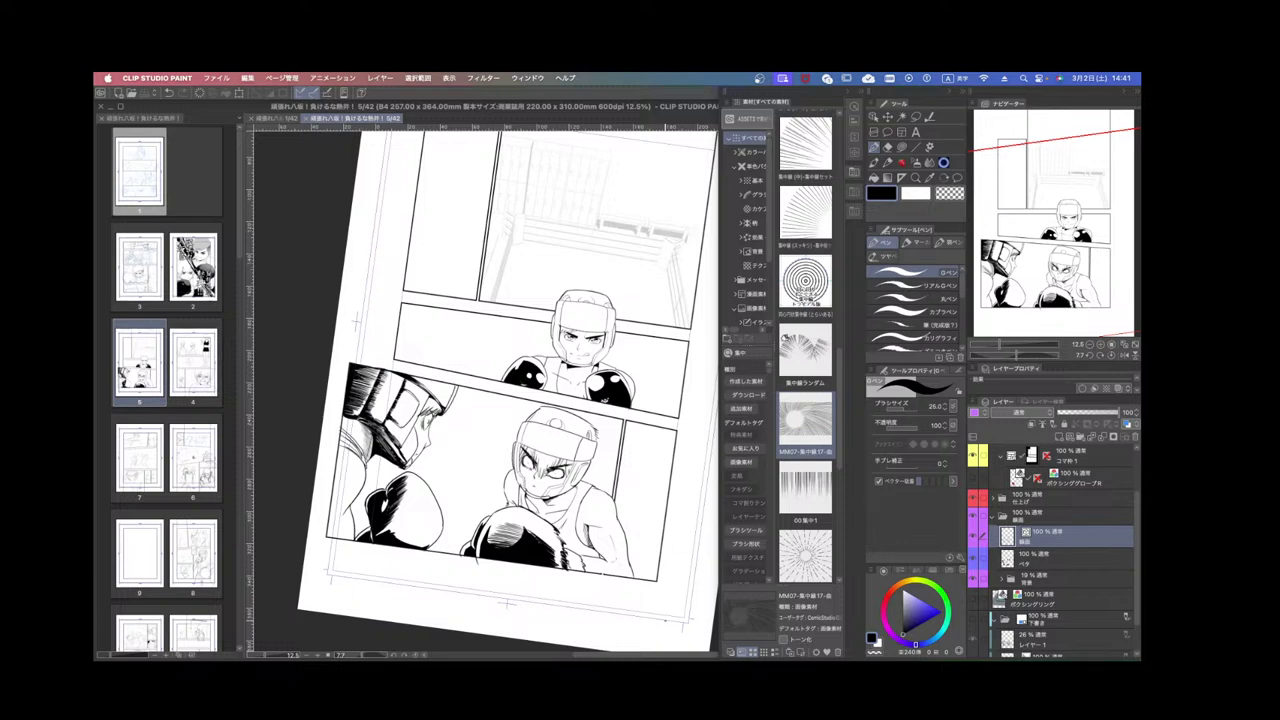
scroll(509, 529, "up", 3)
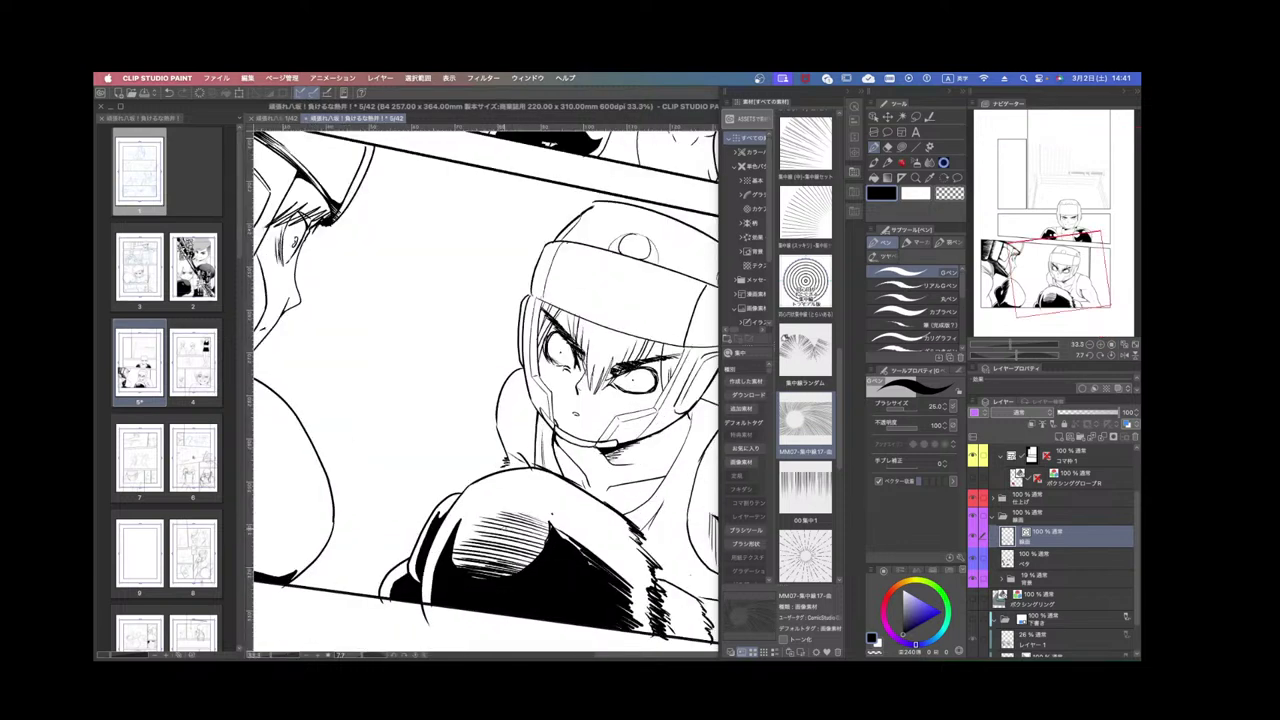
left_click_drag(498, 499, 680, 500)
left_click_drag(455, 612, 702, 335)
left_click_drag(690, 490, 500, 497)
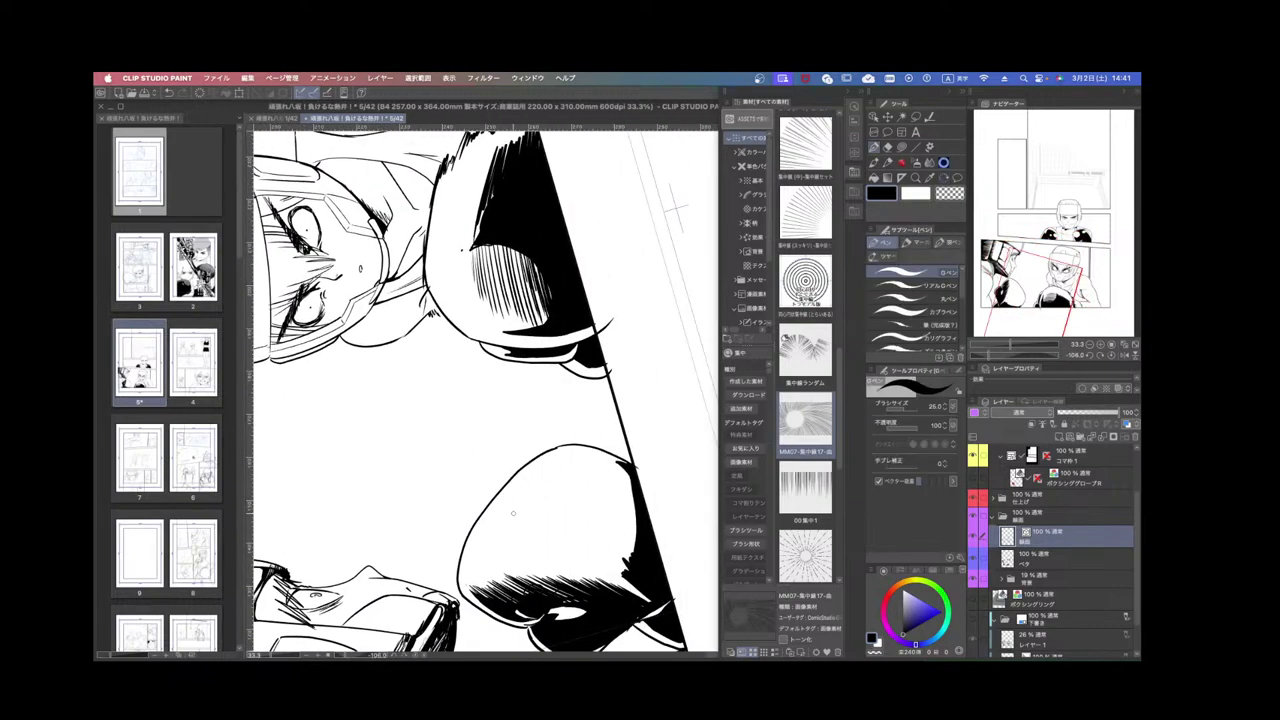
left_click_drag(492, 542, 494, 503)
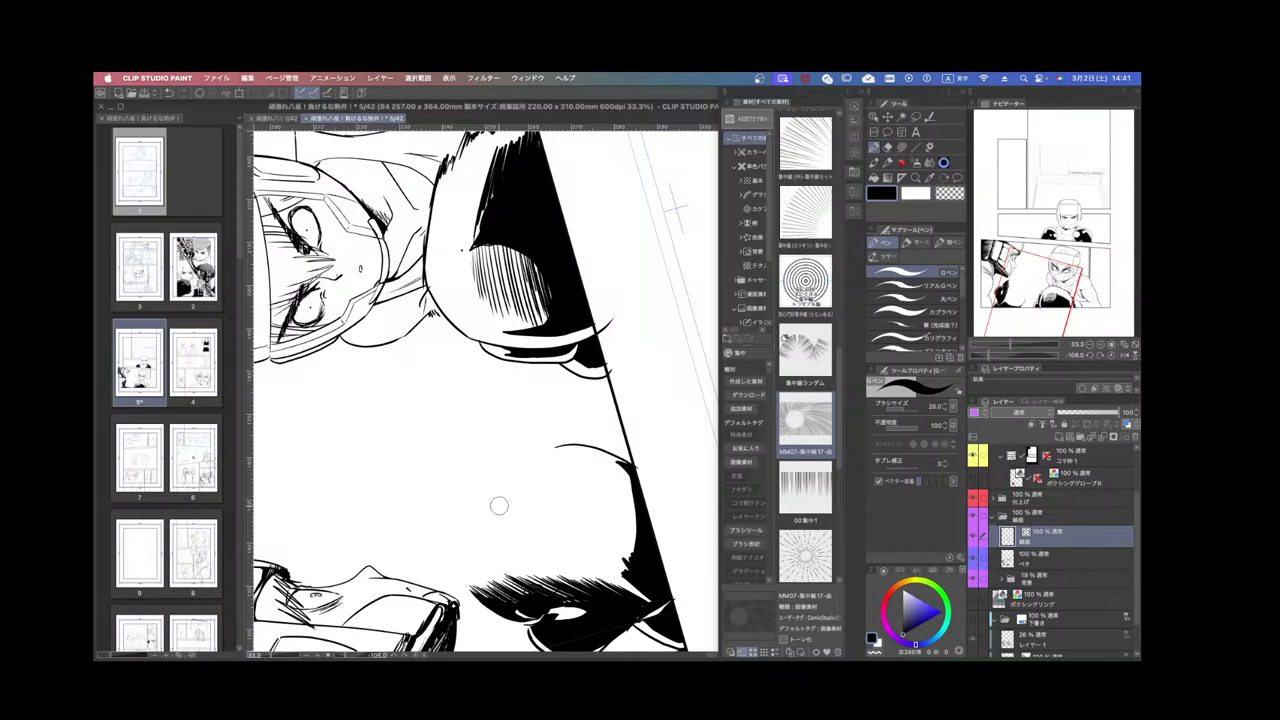
key("super+z")
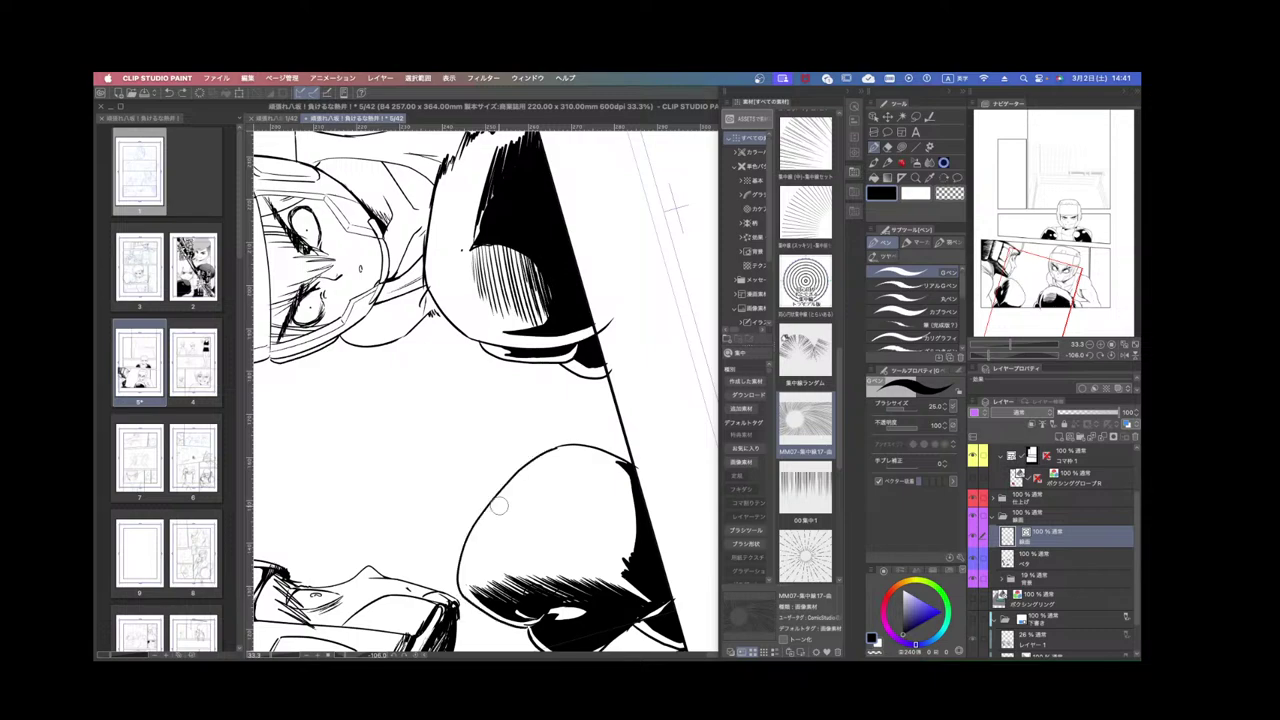
Remove the long outer outline of the left boxer's raised glove, keeping the black shading.
left_click(872, 119)
left_click_drag(622, 428, 524, 448)
scroll(367, 311, "up", 2)
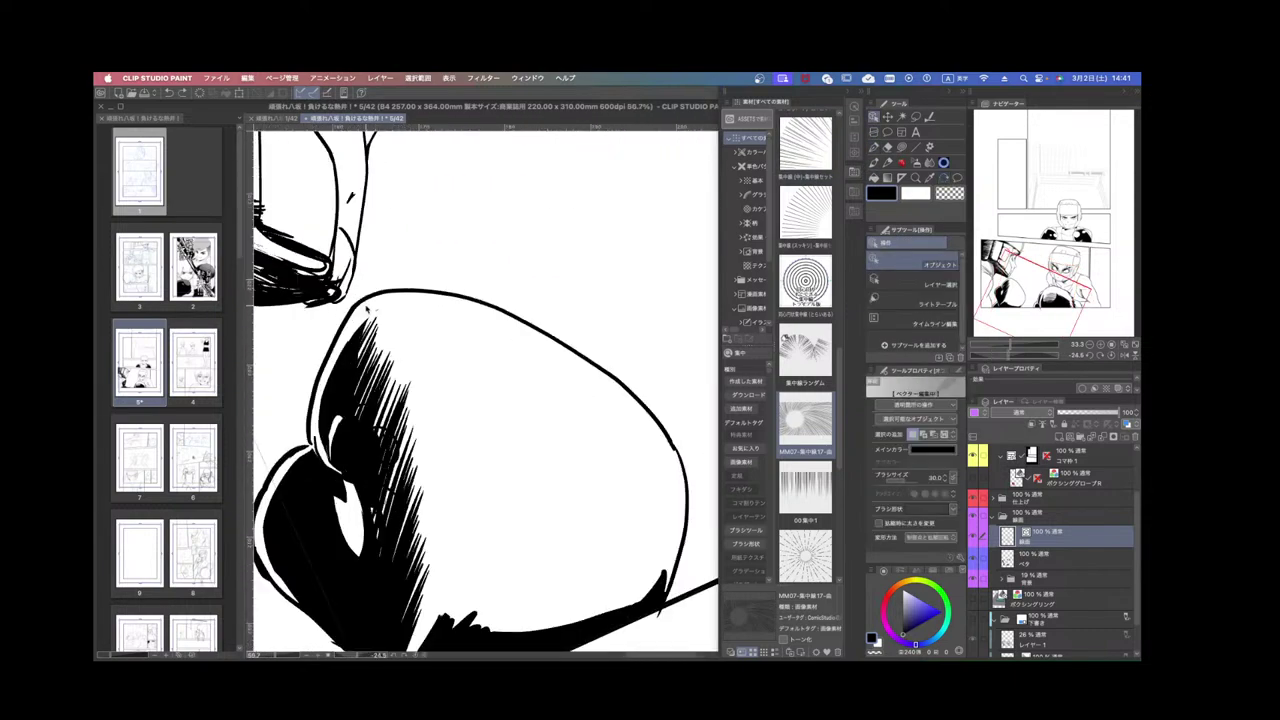
left_click_drag(404, 304, 562, 337)
left_click(873, 147)
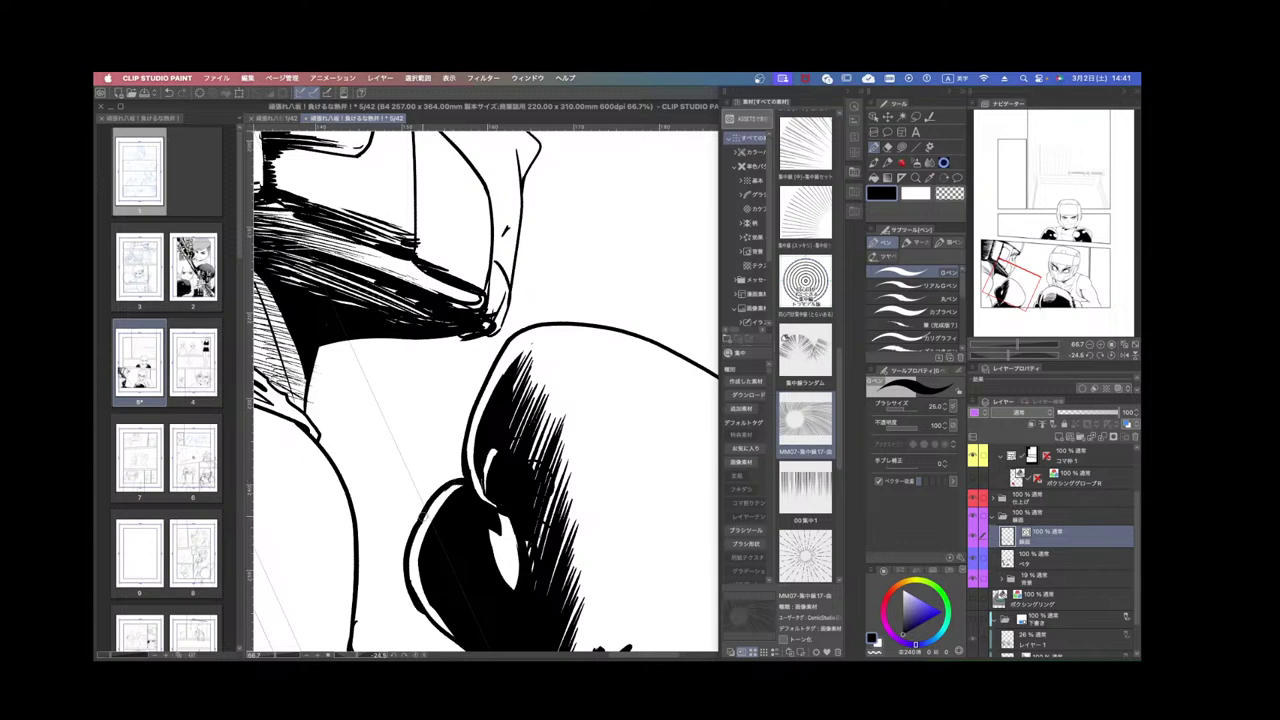
scroll(460, 486, "up", 5)
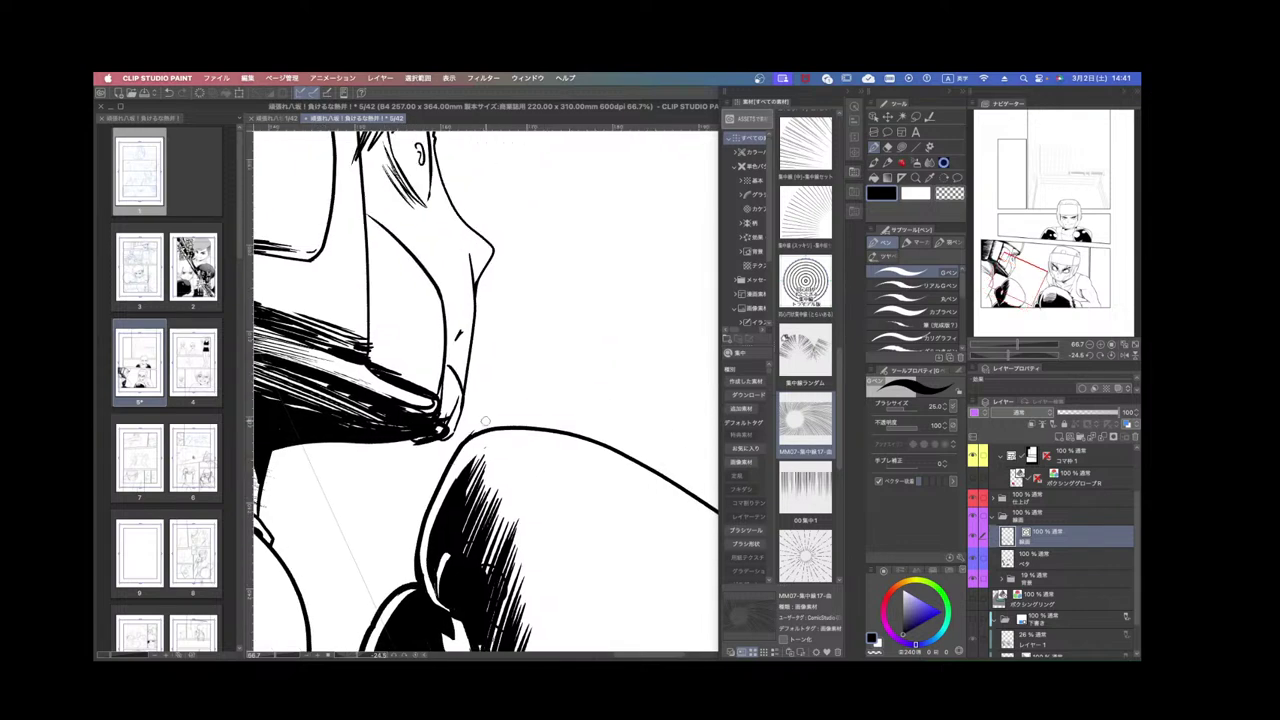
left_click_drag(568, 450, 611, 417)
scroll(631, 394, "down", 2)
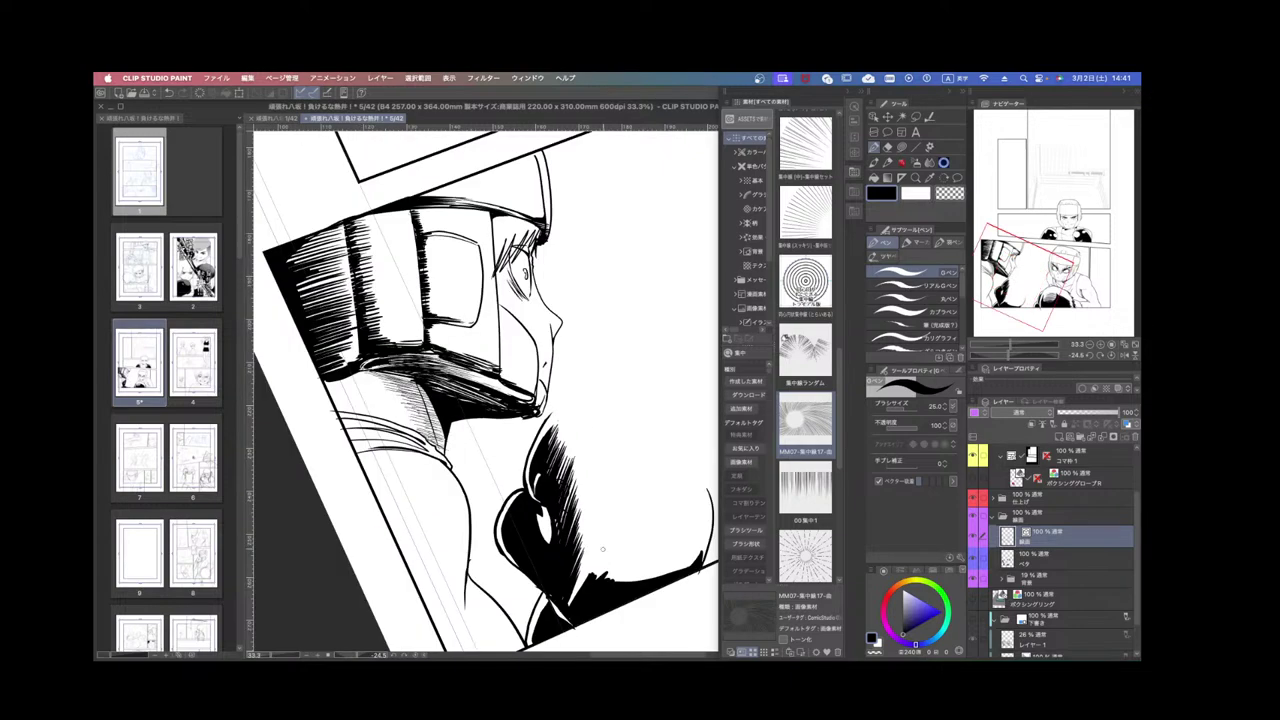
Redraw the left boxer's glove outline beside the hatched shading near the chin with the G pen.
left_click_drag(603, 550, 697, 393)
key("ctrl+z")
key("shift+space")
mouse_move(632, 557)
left_mouse_down()
mouse_move(666, 449)
mouse_move(542, 463)
left_mouse_up()
scroll(529, 484, "up", 1)
left_click_drag(445, 543, 455, 462)
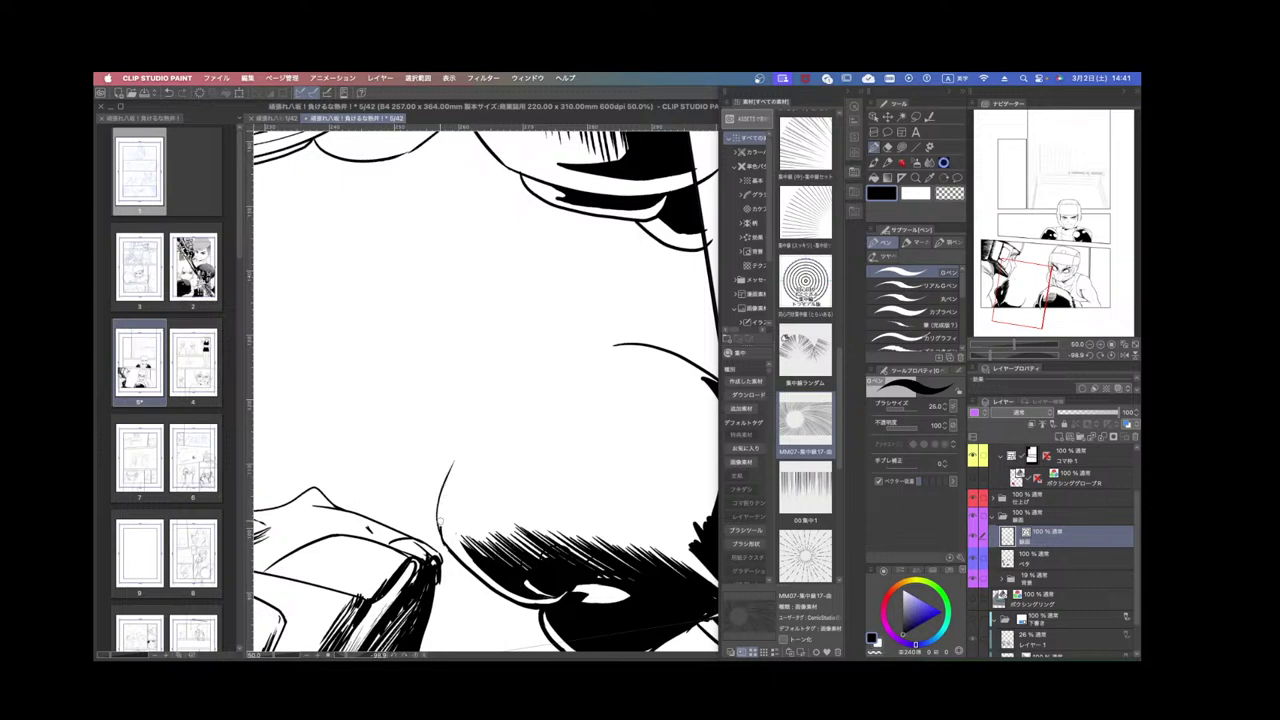
key("super+z")
left_click_drag(446, 548, 453, 462)
left_click_drag(438, 519, 443, 488)
Extend the left boxer's glove outline with a smooth curved segment around the glove's outer side.
mouse_move(595, 507)
left_mouse_down()
mouse_move(621, 462)
mouse_move(517, 417)
mouse_move(544, 353)
mouse_move(603, 331)
left_mouse_up()
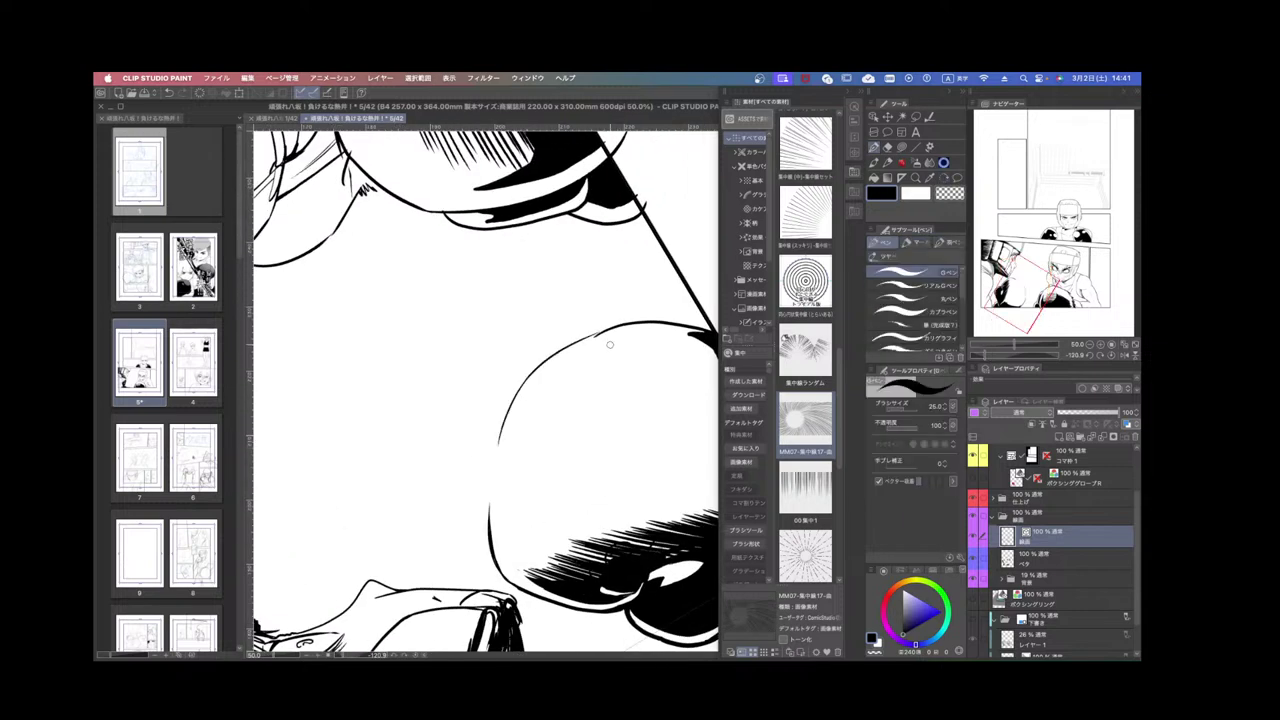
key("super+z")
left_click_drag(498, 442, 532, 378)
left_click_drag(499, 442, 538, 366)
mouse_move(614, 389)
left_mouse_down()
mouse_move(636, 348)
mouse_move(622, 385)
left_mouse_up()
key("super+plus")
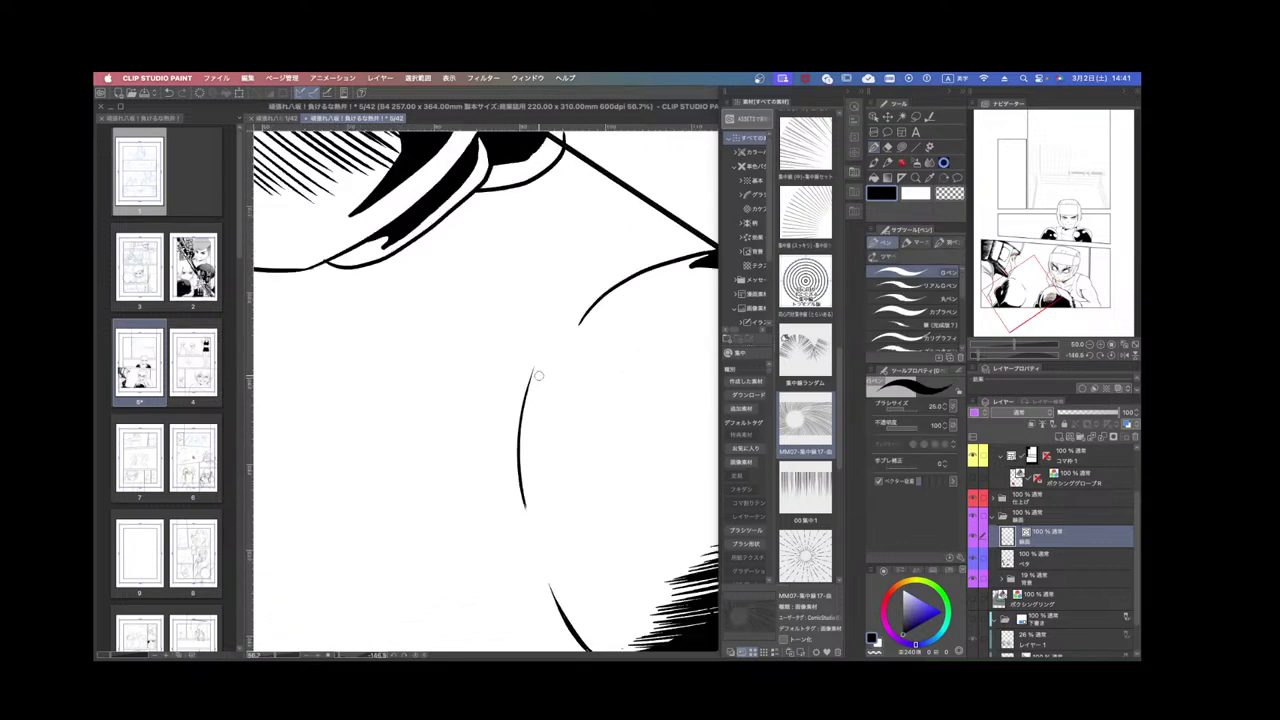
Join the separate curves of the left boxer's glove into one continuous rounded outline.
left_click_drag(537, 374, 648, 267)
key("super+z")
mouse_move(524, 400)
left_mouse_down()
mouse_move(551, 346)
mouse_move(648, 271)
mouse_move(666, 374)
mouse_move(616, 484)
left_mouse_up()
key("super+minus")
key("super+plus")
left_click_drag(460, 430, 562, 310)
key("super+minus")
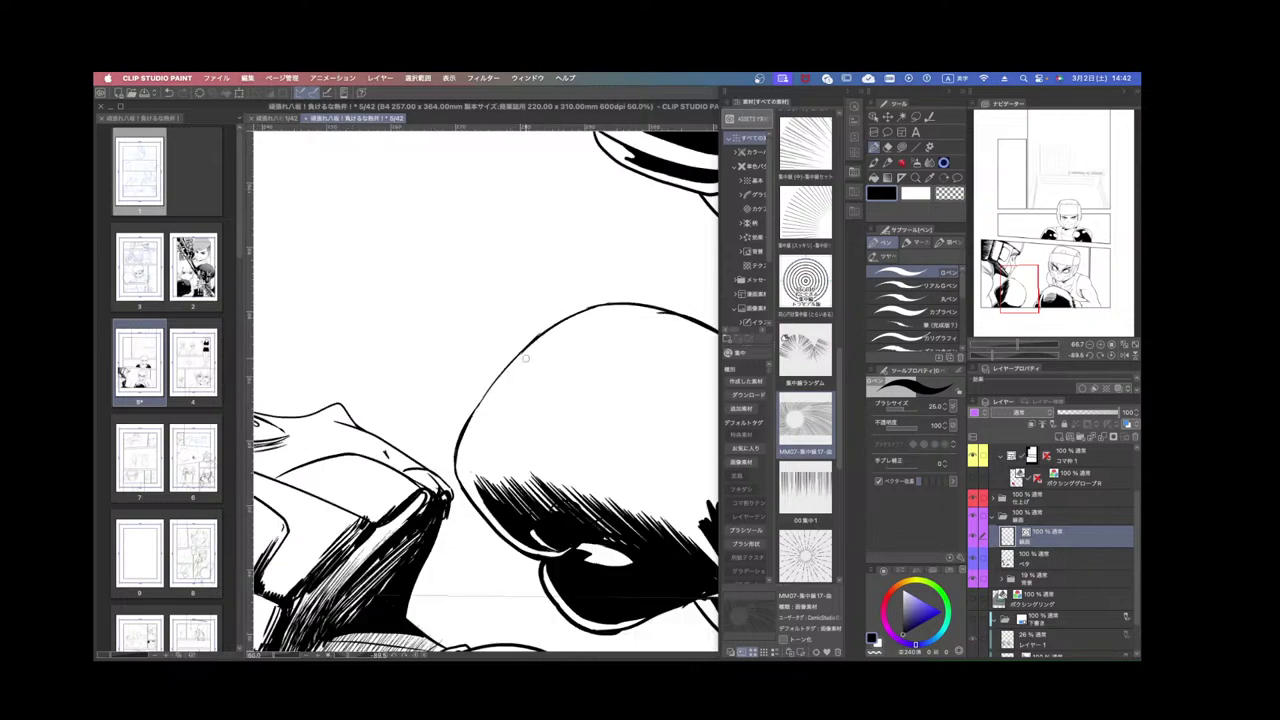
key("super+z")
mouse_move(470, 417)
left_mouse_down()
mouse_move(555, 327)
mouse_move(656, 432)
mouse_move(570, 492)
mouse_move(606, 524)
mouse_move(635, 506)
mouse_move(602, 544)
left_mouse_up()
Examine the redrawn glove and the surrounding panel from different zoom levels and angles.
key("super+minus")
key("super+minus")
key("super+minus")
key("super+plus")
key("super+plus")
key("super+minus")
scroll(629, 543, "down", 2)
scroll(603, 545, "up", 2)
left_click_drag(531, 582, 600, 551)
left_click_drag(431, 480, 595, 462)
Switch to the ベタ layer and touch up the black under the left boxer's headgear brim.
left_click(1040, 559)
scroll(508, 492, "up", 1)
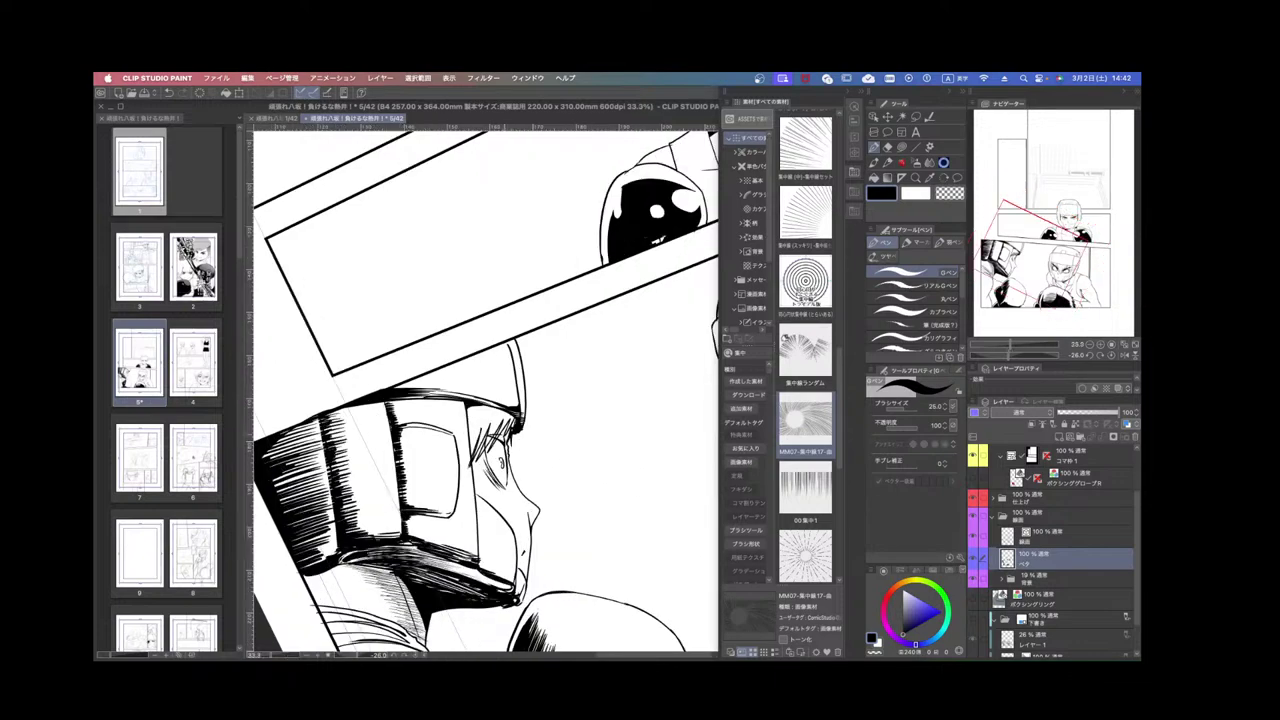
left_click_drag(468, 438, 501, 424)
scroll(530, 420, "down", 3)
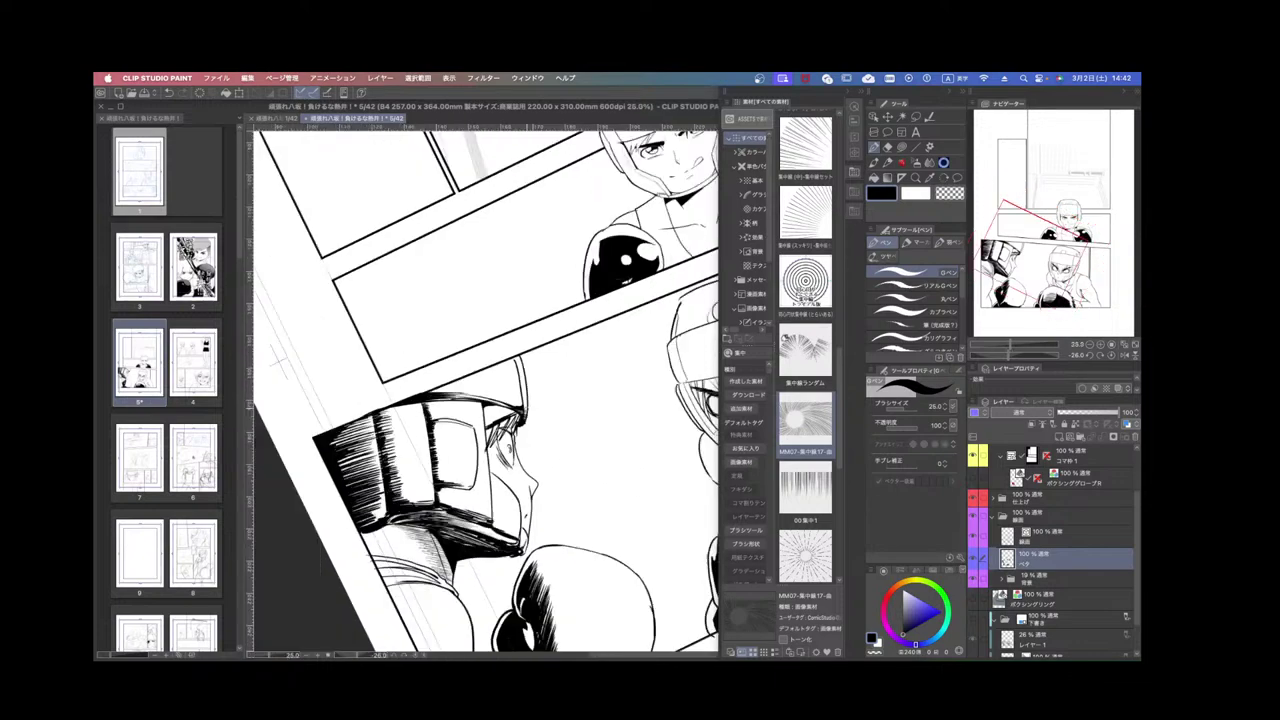
left_click_drag(675, 462, 661, 491)
key("super+z")
scroll(541, 400, "up", 2)
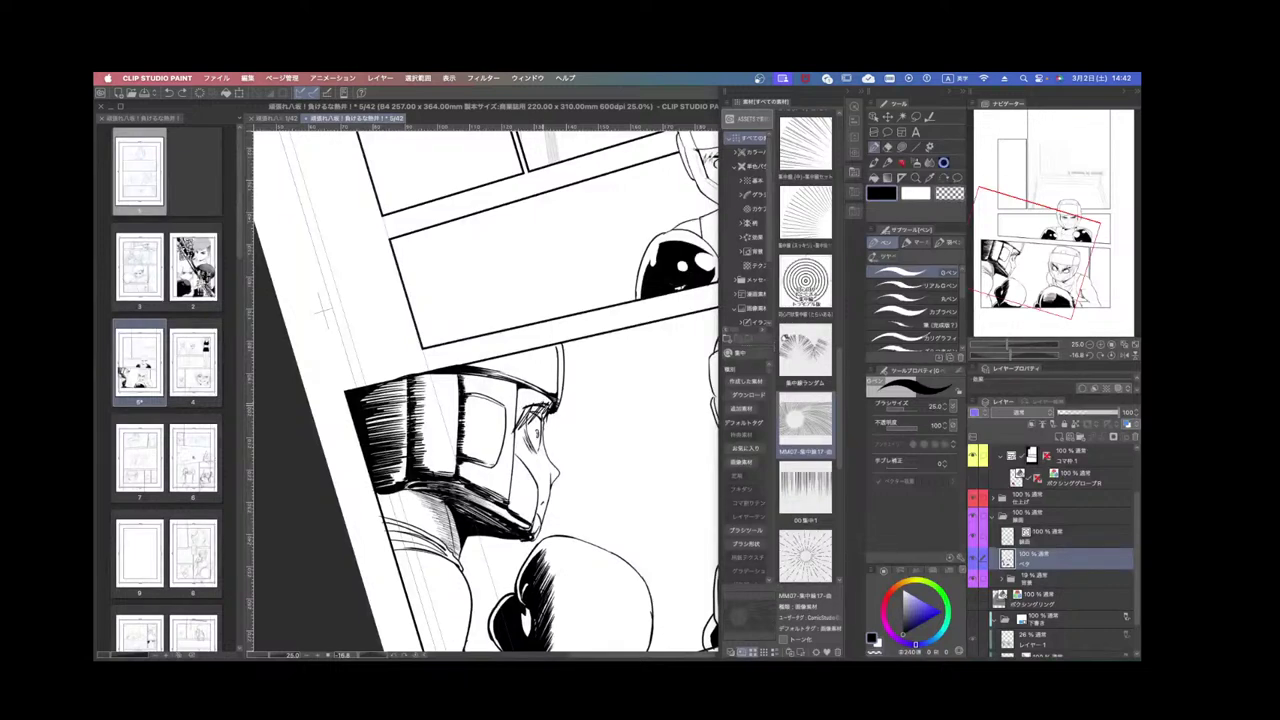
scroll(613, 418, "down", 2)
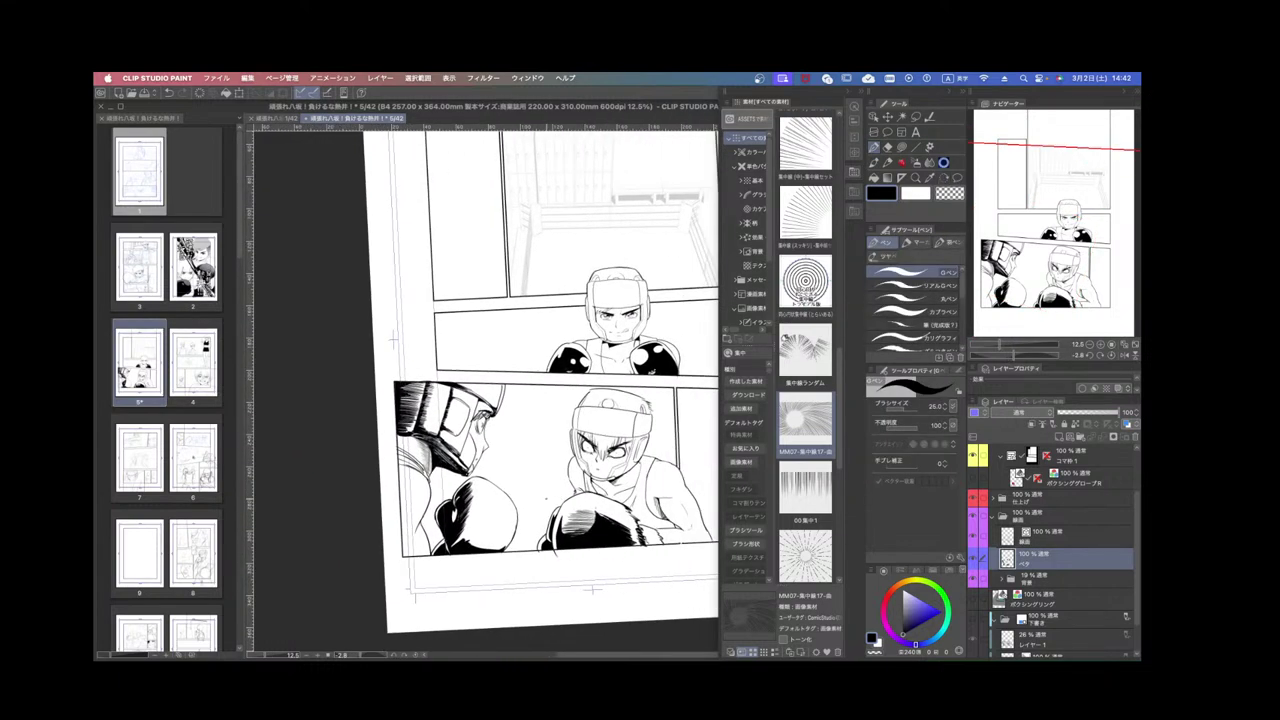
scroll(612, 405, "up", 5)
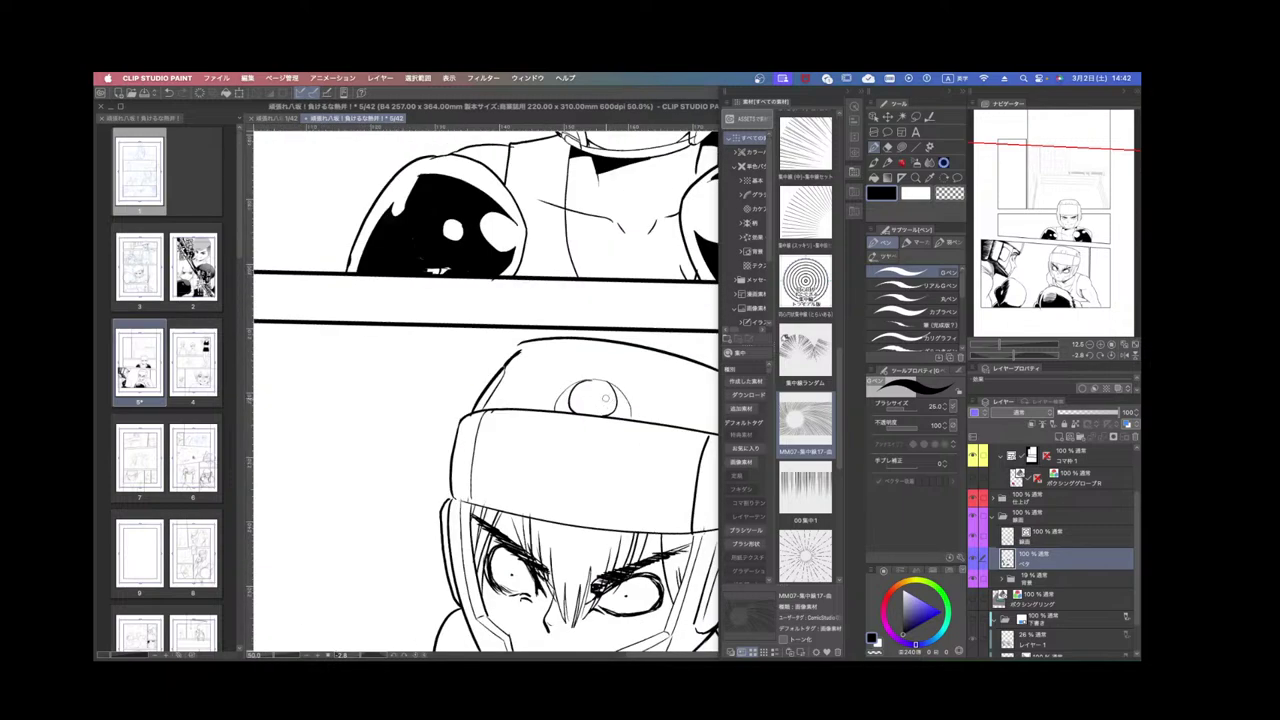
scroll(545, 398, "down", 4)
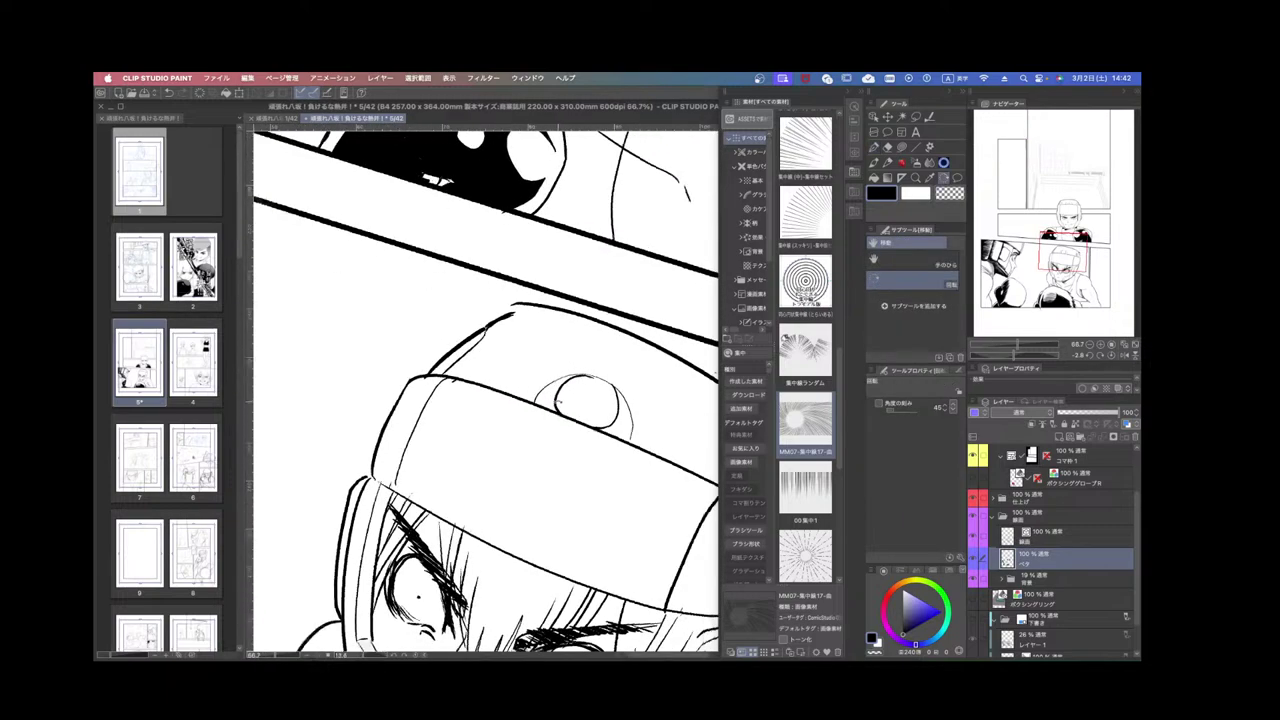
left_click_drag(684, 500, 636, 493)
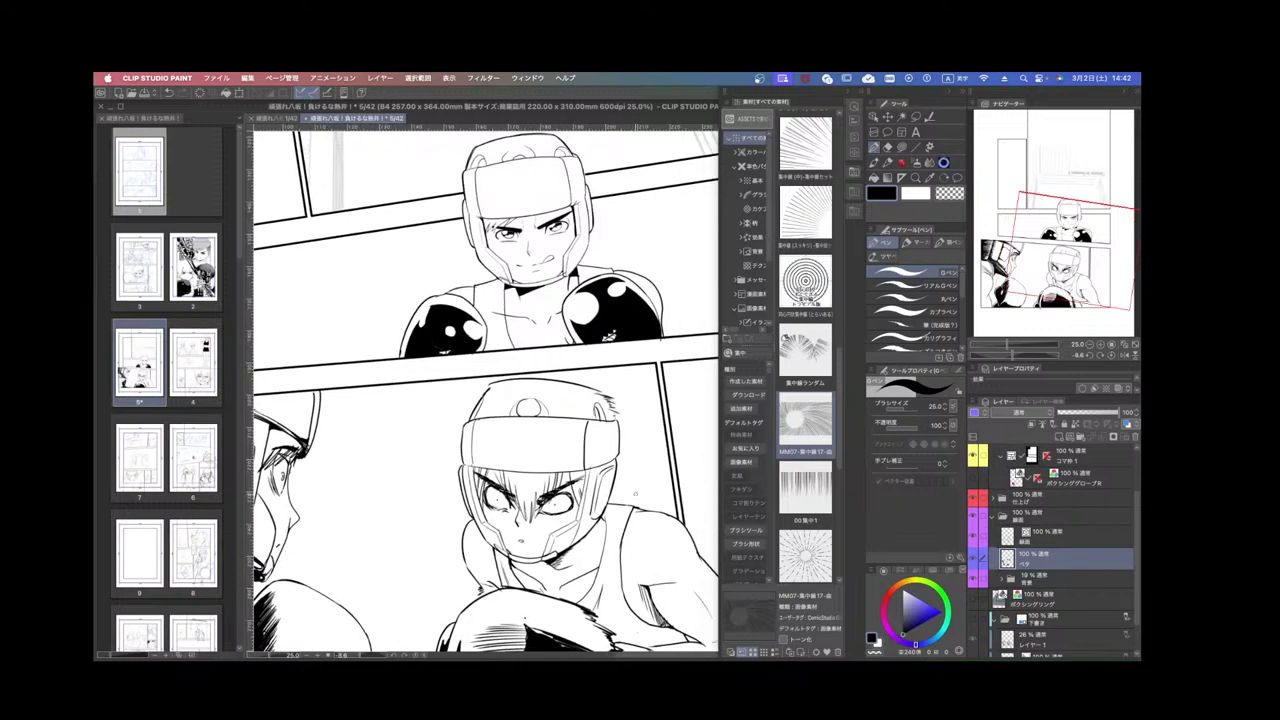
scroll(641, 555, "down", 3)
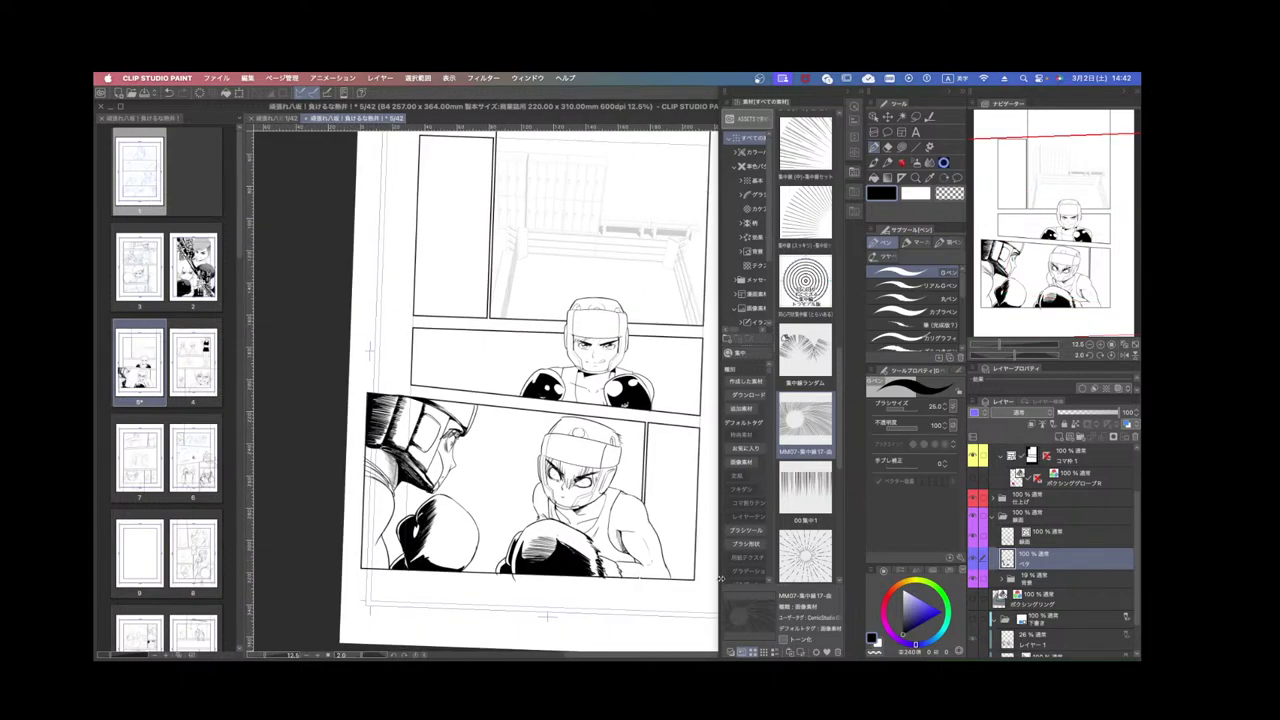
Show the 下書き draft folder, make the 線画 line layer active, and hide the rough sketch layer beneath レイヤー 1.
left_click(974, 621)
scroll(704, 550, "up", 5)
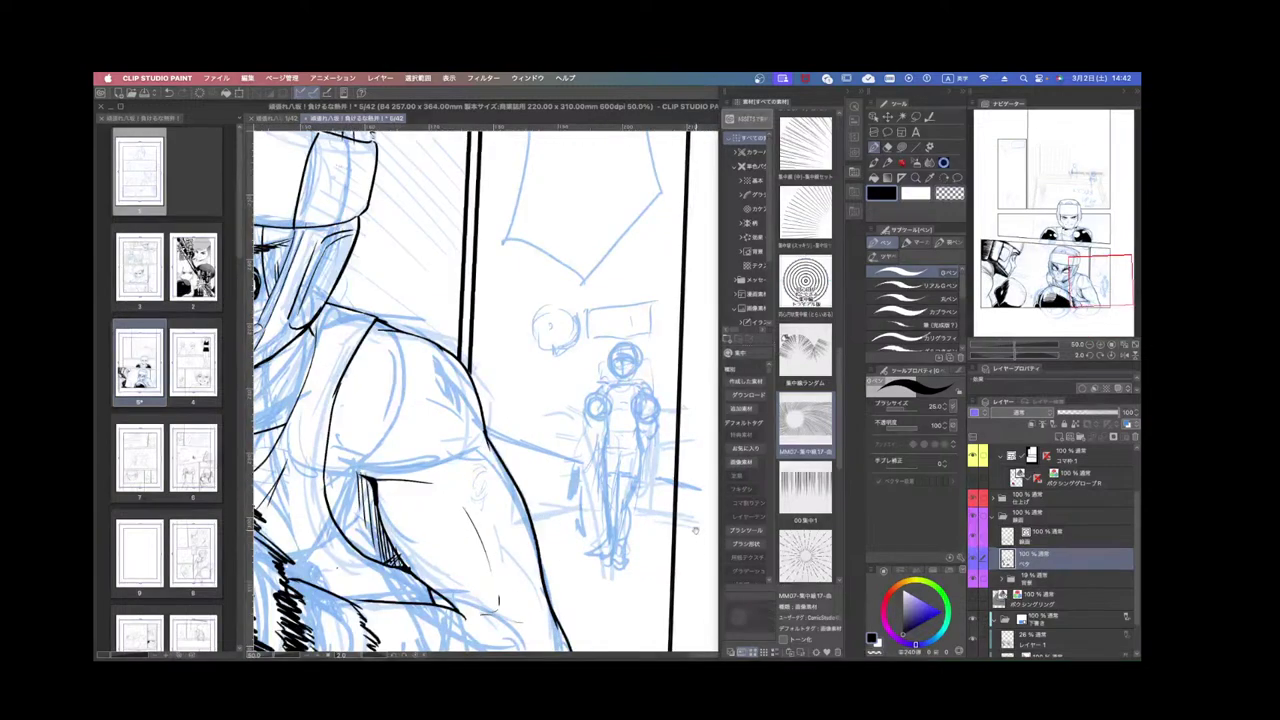
left_click_drag(704, 550, 694, 566)
left_click(1062, 542)
scroll(644, 402, "up", 2)
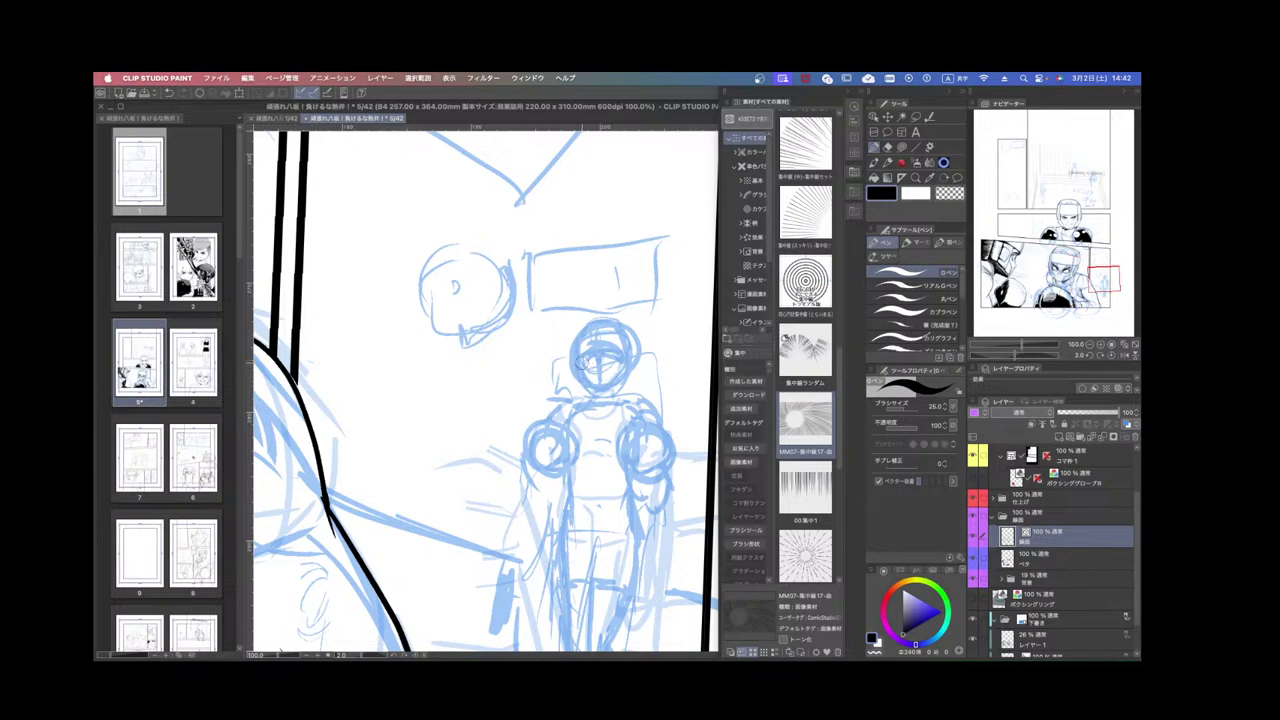
scroll(578, 360, "up", 1)
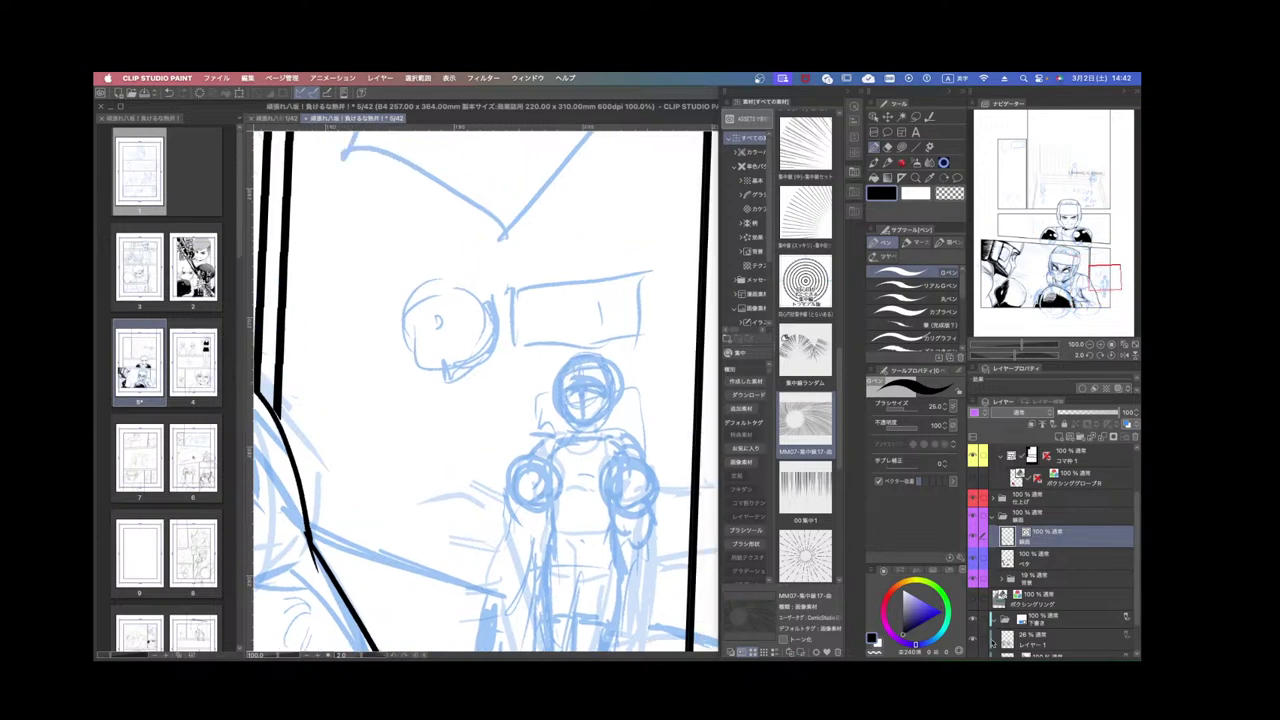
scroll(1050, 550, "down", 2)
left_click(975, 621)
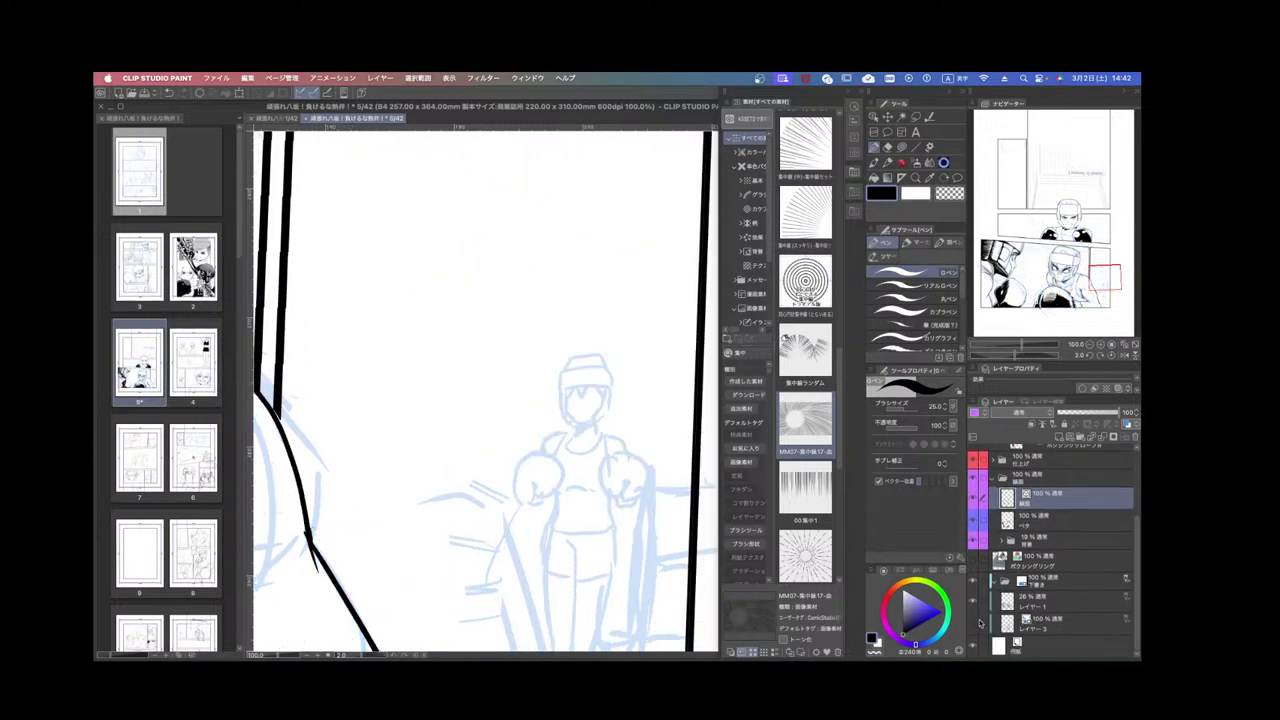
Ink the headgear of the small standing boxer in the narrow bottom panel, including the brow band, side guards and chin guard.
scroll(580, 392, "up", 2)
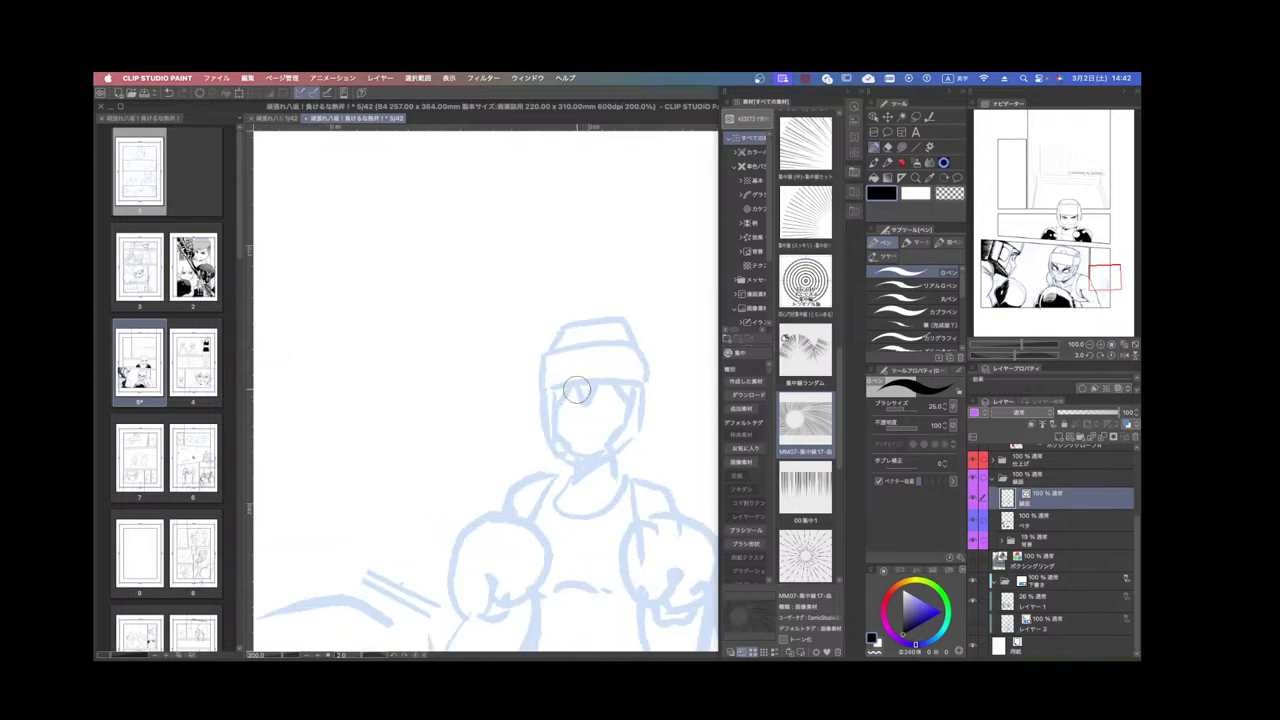
left_click_drag(541, 358, 541, 388)
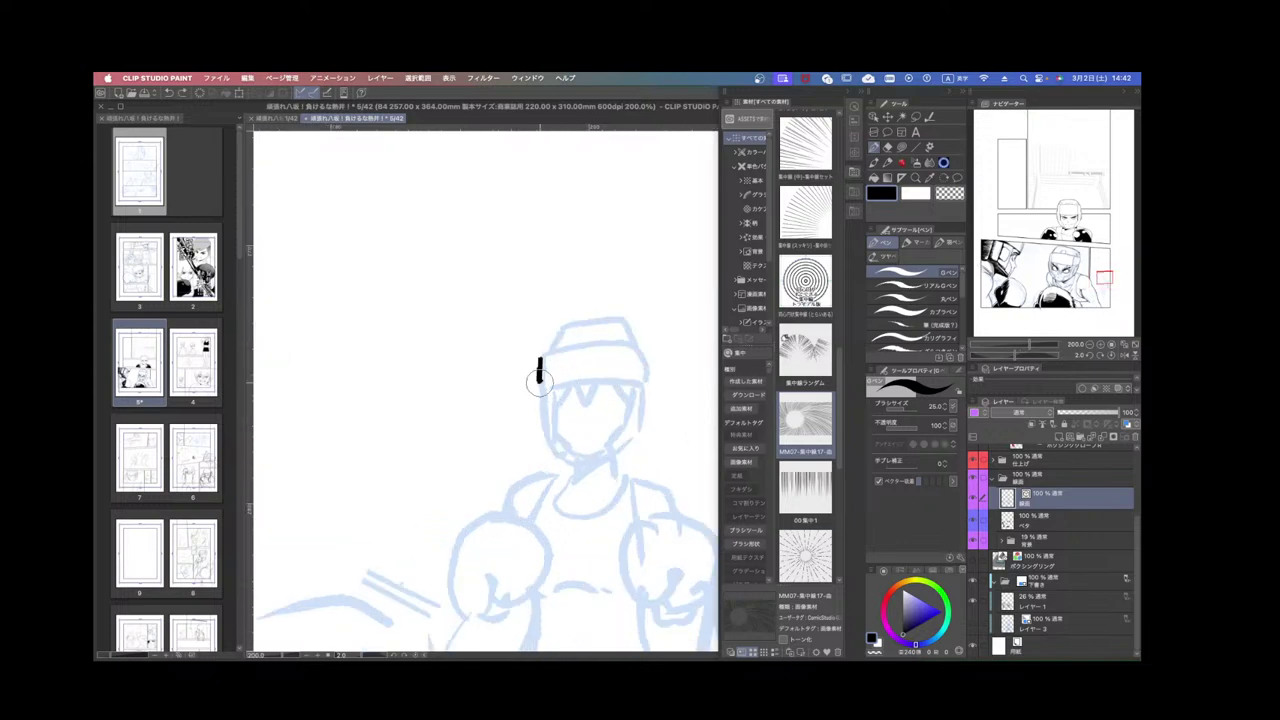
scroll(630, 488, "down", 3)
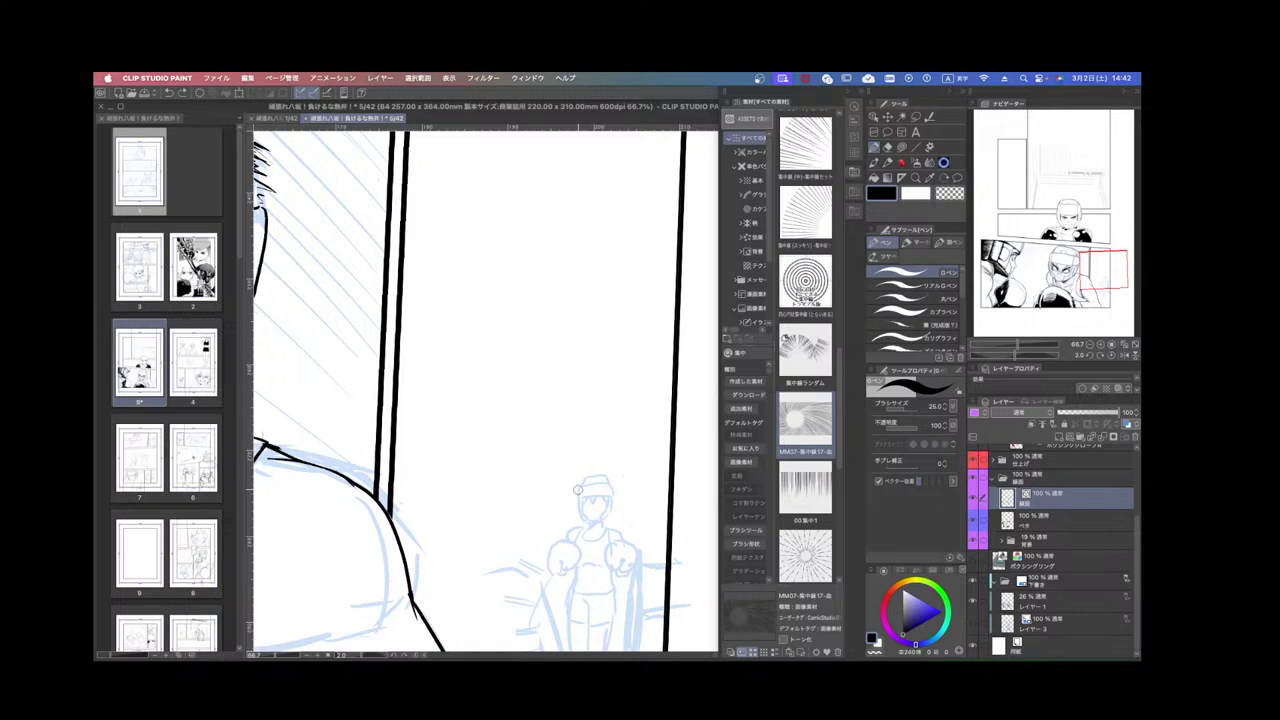
scroll(580, 494, "up", 3)
left_click_drag(564, 500, 641, 494)
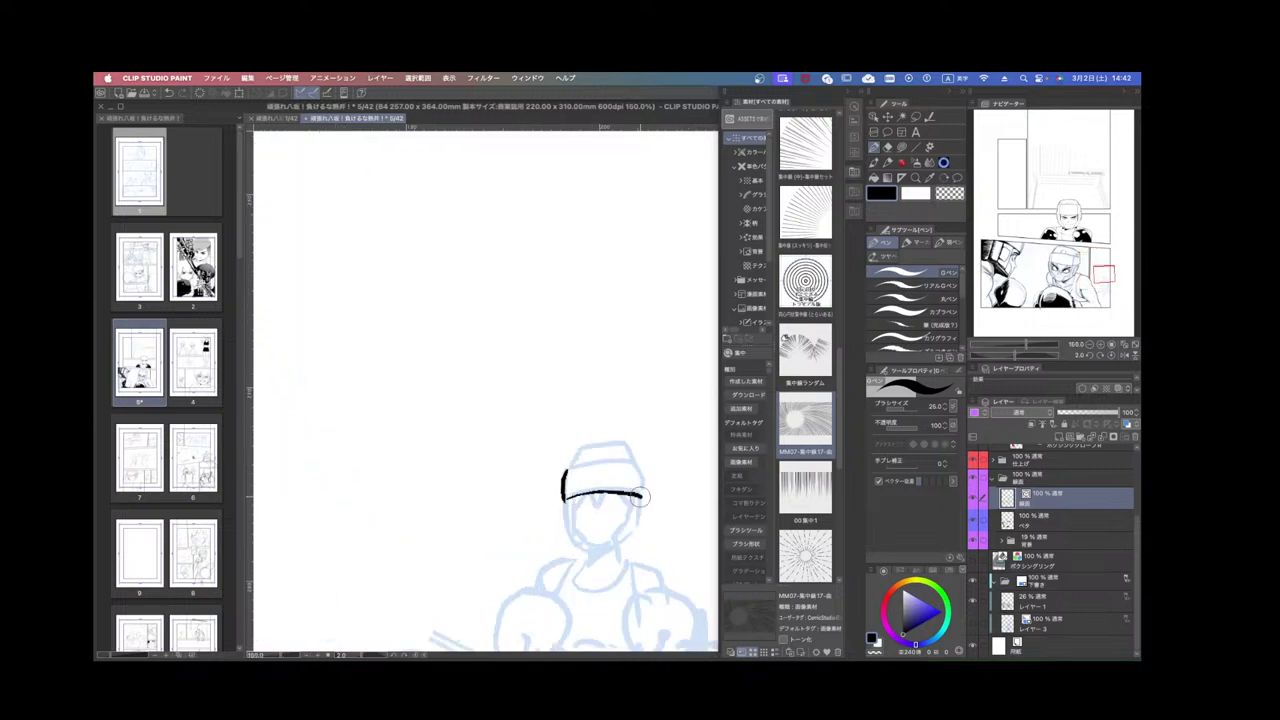
left_click_drag(566, 471, 641, 472)
key("super+z")
left_click_drag(641, 472, 641, 496)
mouse_move(571, 468)
left_mouse_down()
mouse_move(600, 456)
mouse_move(638, 468)
mouse_move(641, 488)
left_mouse_up()
mouse_move(570, 497)
left_mouse_down()
mouse_move(565, 535)
mouse_move(633, 527)
mouse_move(573, 539)
mouse_move(618, 546)
mouse_move(636, 525)
mouse_move(600, 555)
mouse_move(622, 545)
left_mouse_up()
key("super+z")
key("super+z")
key("super+z")
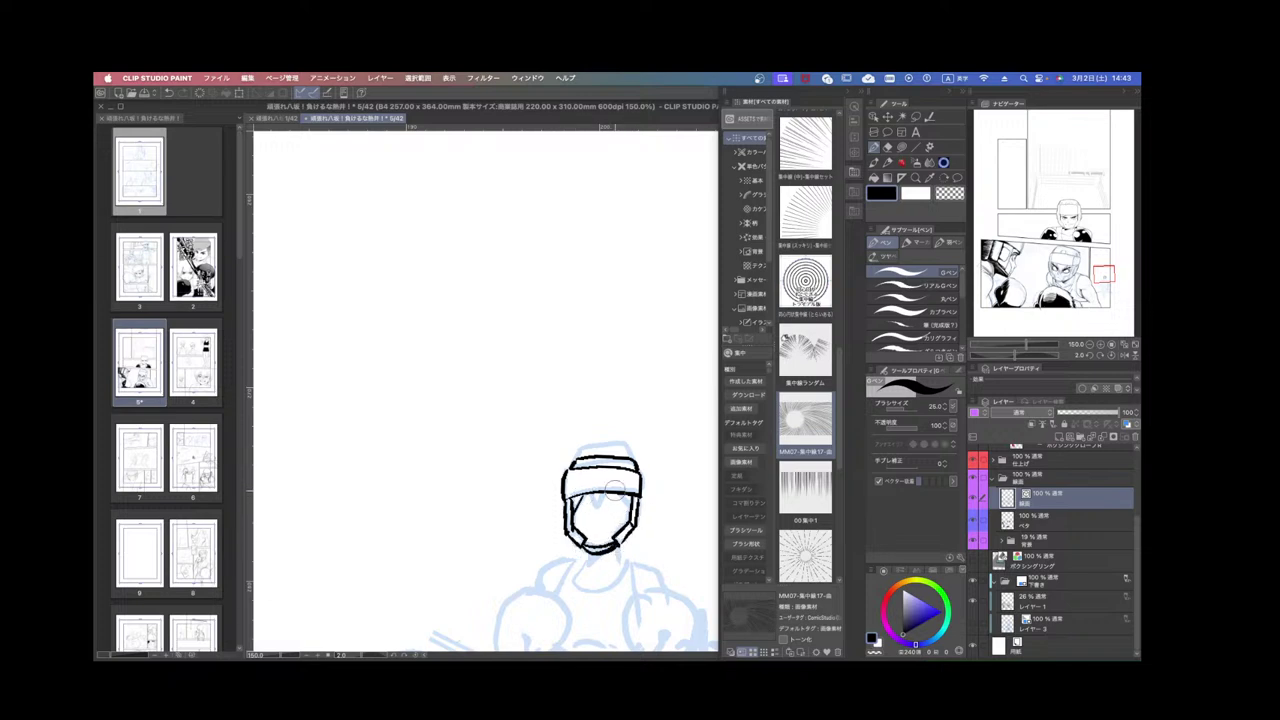
Ink the small boxer's pointed hair fringe and the dark shadow under the chin.
left_click_drag(590, 495, 604, 511)
scroll(639, 513, "down", 2)
scroll(654, 533, "up", 3)
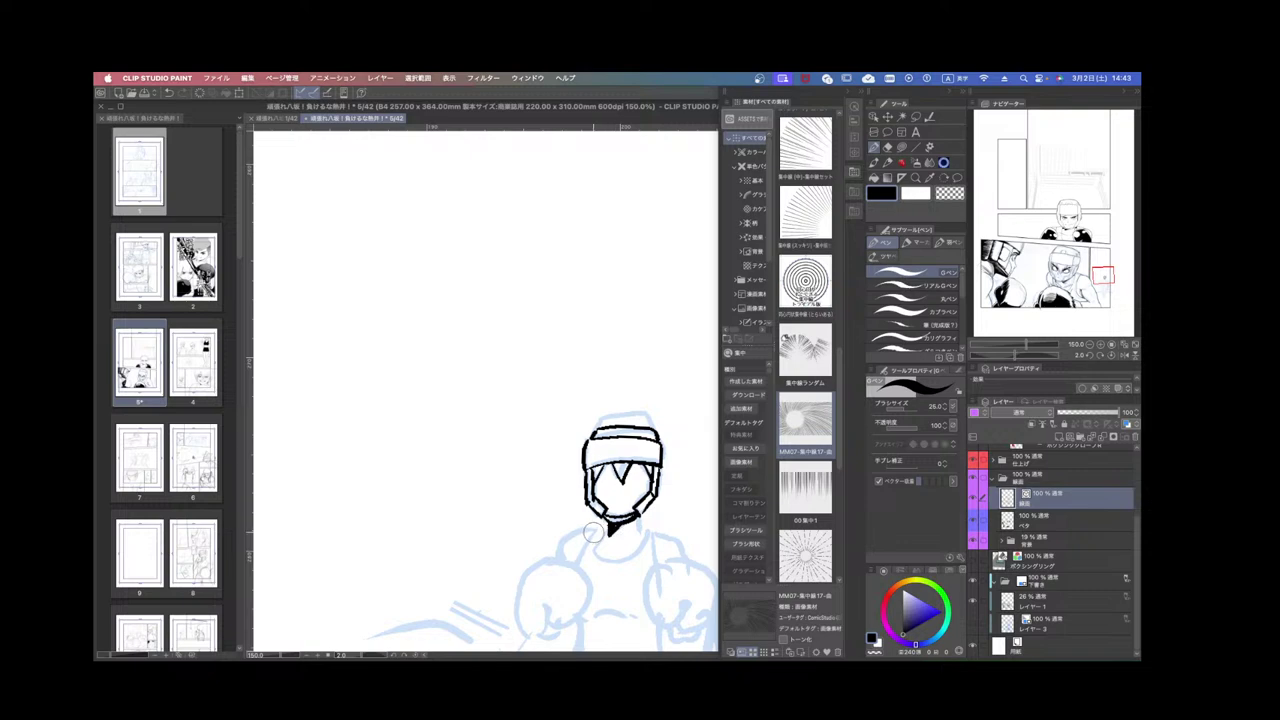
Ink the small boxer's curved tank-top neckline and both rounded shoulders over the draft.
mouse_move(592, 534)
left_mouse_down()
mouse_move(582, 564)
mouse_move(601, 539)
mouse_move(610, 563)
mouse_move(650, 531)
mouse_move(608, 558)
mouse_move(643, 520)
left_mouse_up()
key("super+z")
key("super+z")
left_click_drag(558, 560, 576, 530)
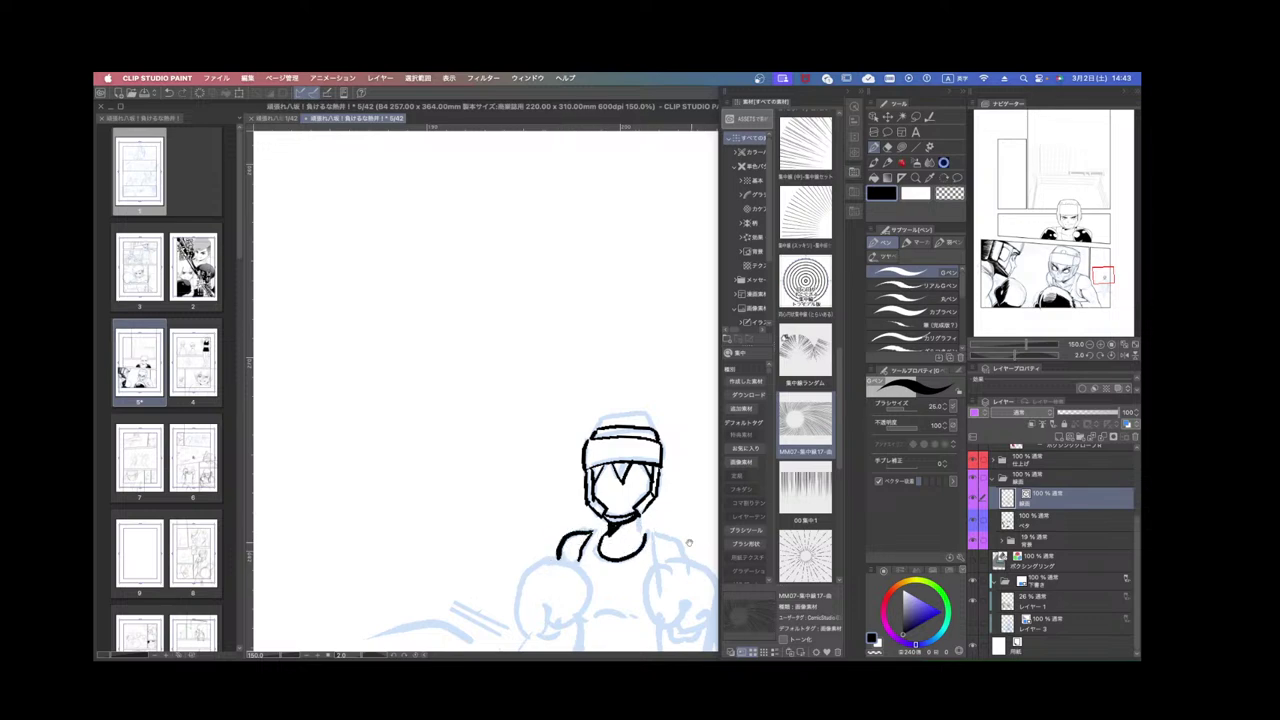
mouse_move(689, 543)
left_mouse_down()
mouse_move(622, 530)
mouse_move(652, 572)
left_mouse_up()
scroll(646, 563, "down", 3)
scroll(655, 565, "up", 3)
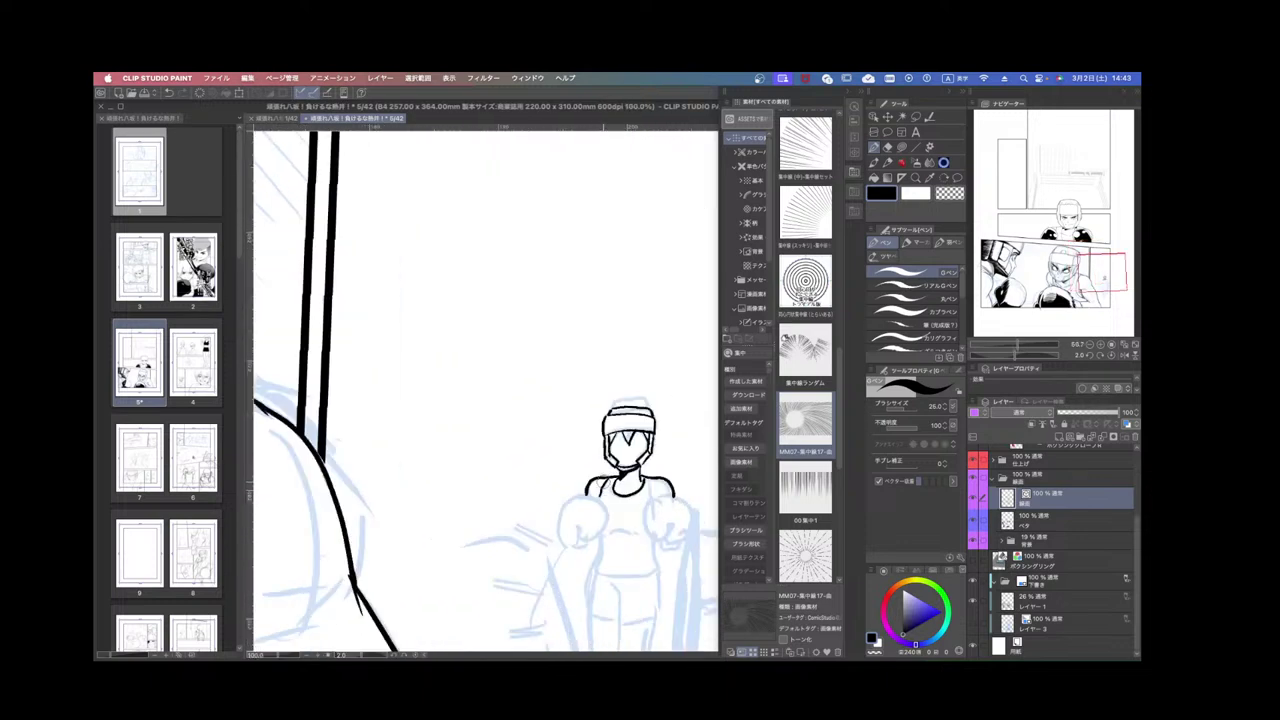
Ink the small boxer's two raised gloves and the sides of the torso below them.
mouse_move(590, 496)
left_mouse_down()
mouse_move(566, 506)
mouse_move(561, 530)
mouse_move(578, 548)
mouse_move(608, 513)
mouse_move(587, 484)
left_mouse_up()
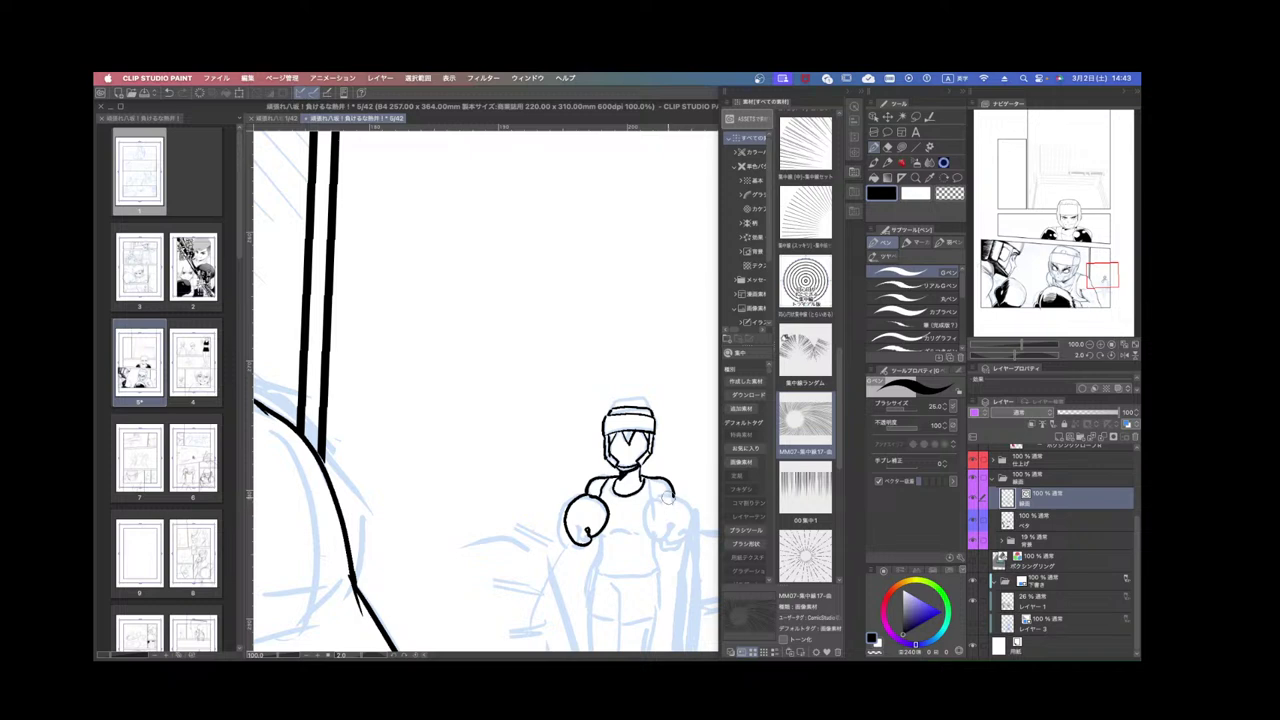
mouse_move(668, 498)
left_mouse_down()
mouse_move(640, 506)
mouse_move(646, 540)
mouse_move(665, 528)
mouse_move(678, 538)
mouse_move(692, 515)
mouse_move(682, 492)
mouse_move(665, 490)
mouse_move(645, 520)
mouse_move(660, 494)
mouse_move(681, 497)
mouse_move(686, 525)
mouse_move(668, 546)
mouse_move(662, 518)
left_mouse_up()
key("super+z")
key("super+z")
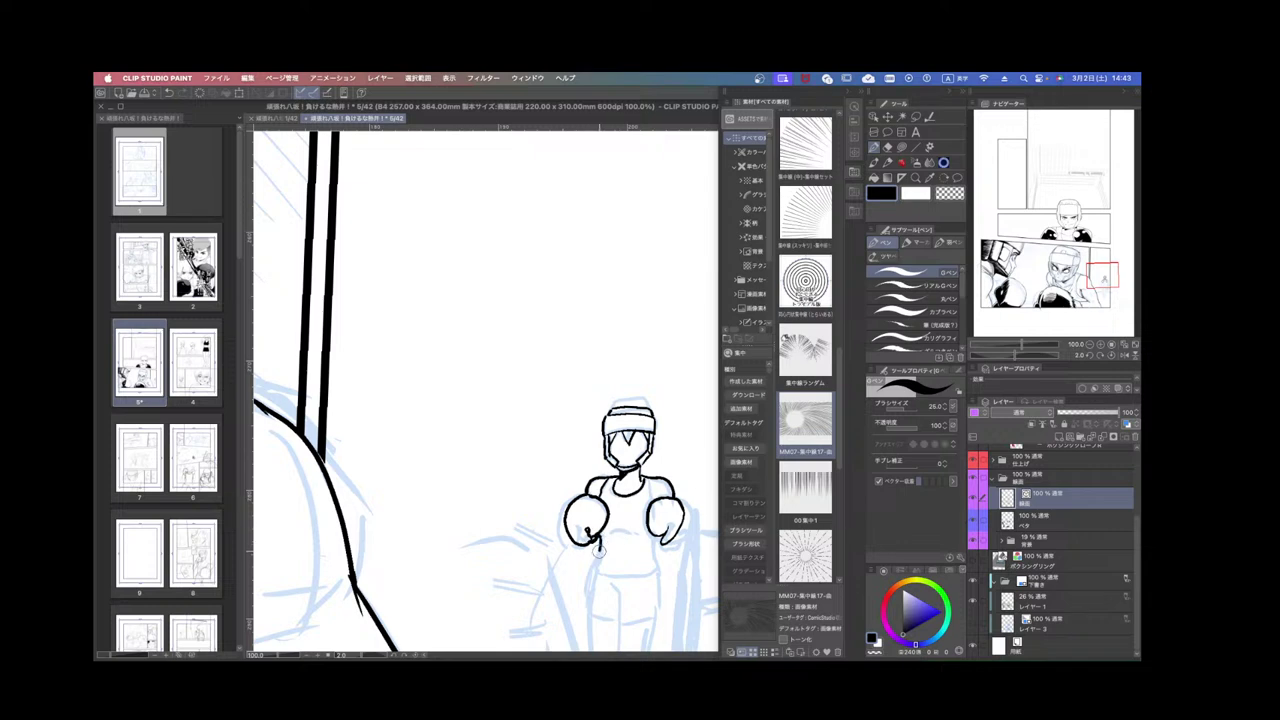
Check the small boxer's inked upper body against the whole page and save the page.
scroll(692, 464, "down", 3)
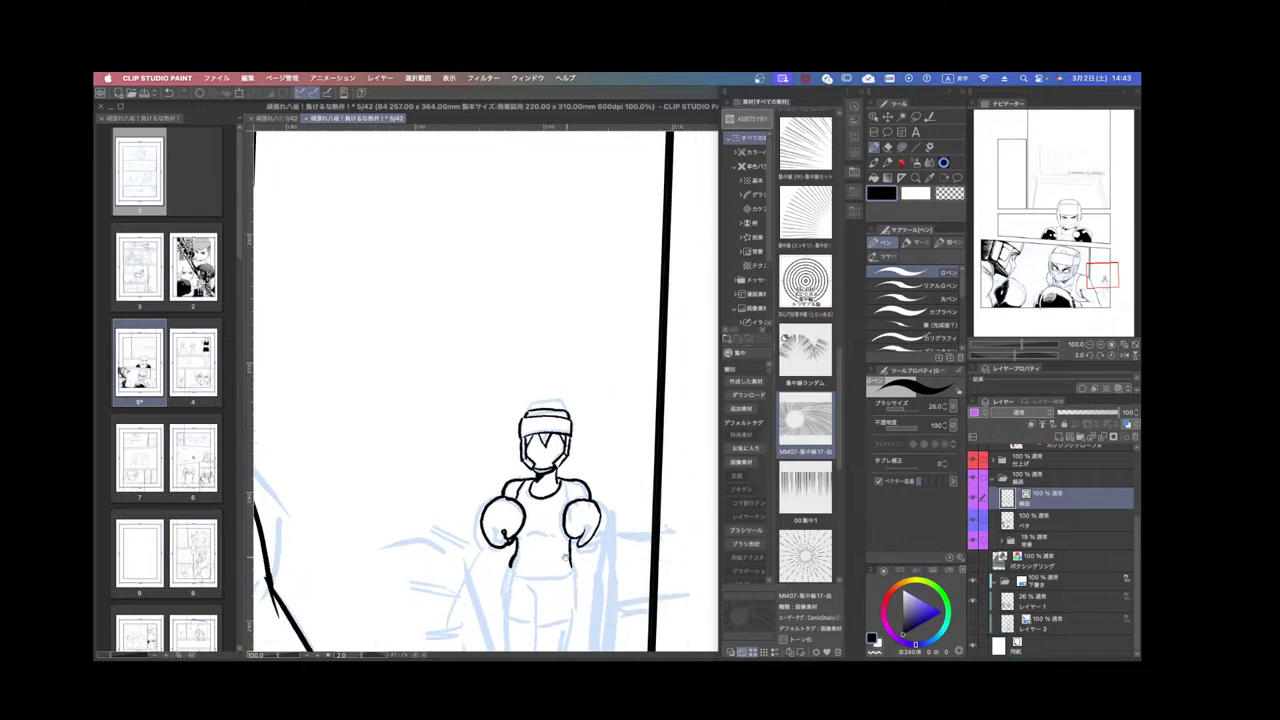
scroll(692, 464, "down", 1)
left_click_drag(690, 468, 699, 440)
scroll(605, 491, "down", 2)
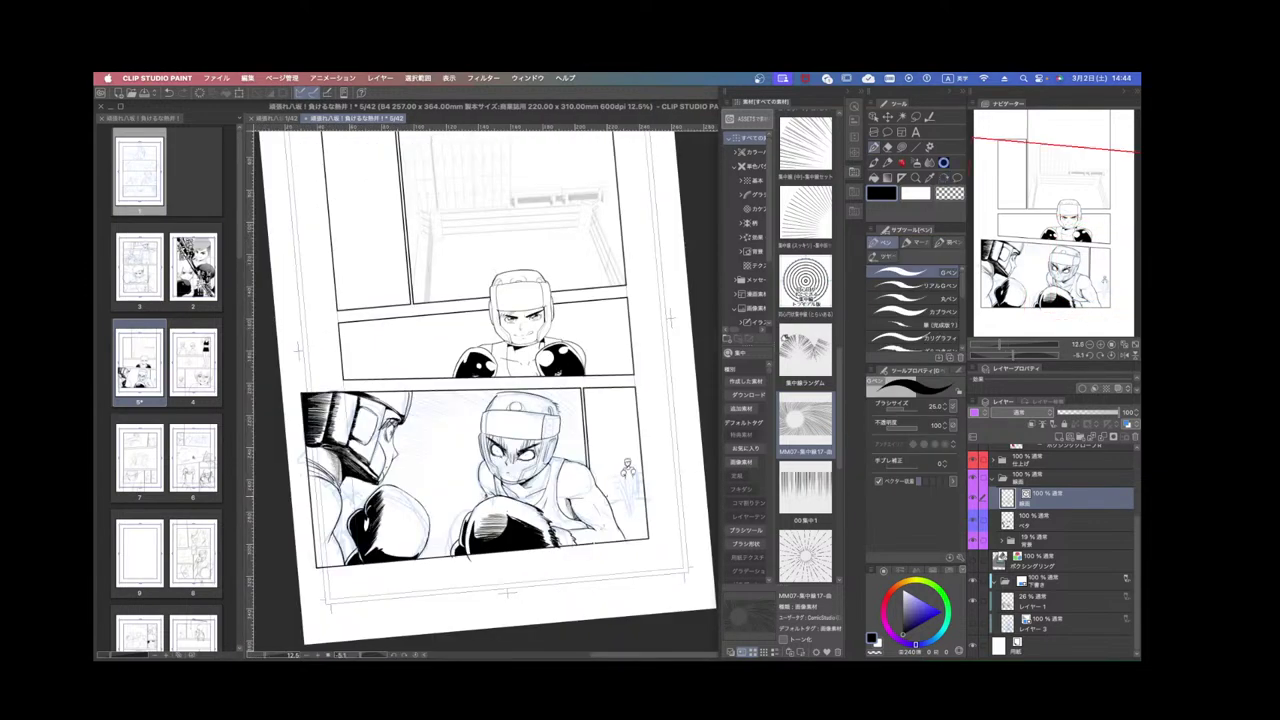
left_click_drag(655, 483, 645, 499)
key("p")
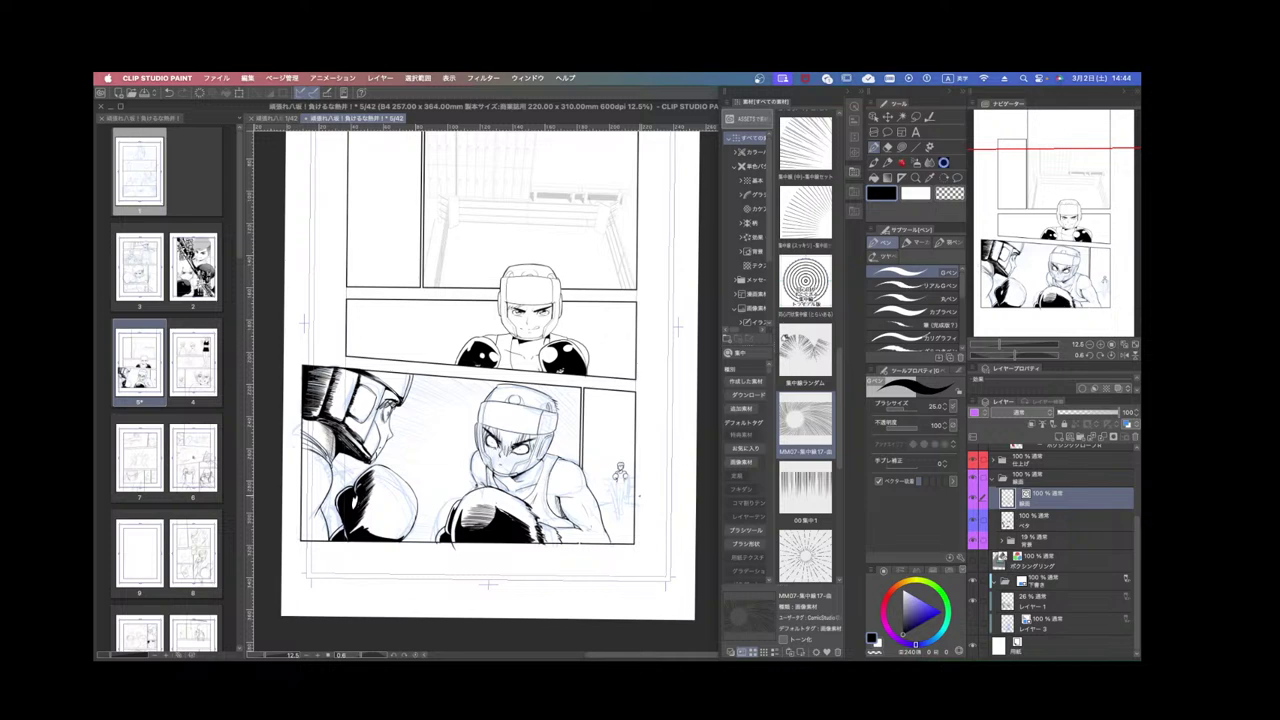
key("super+s")
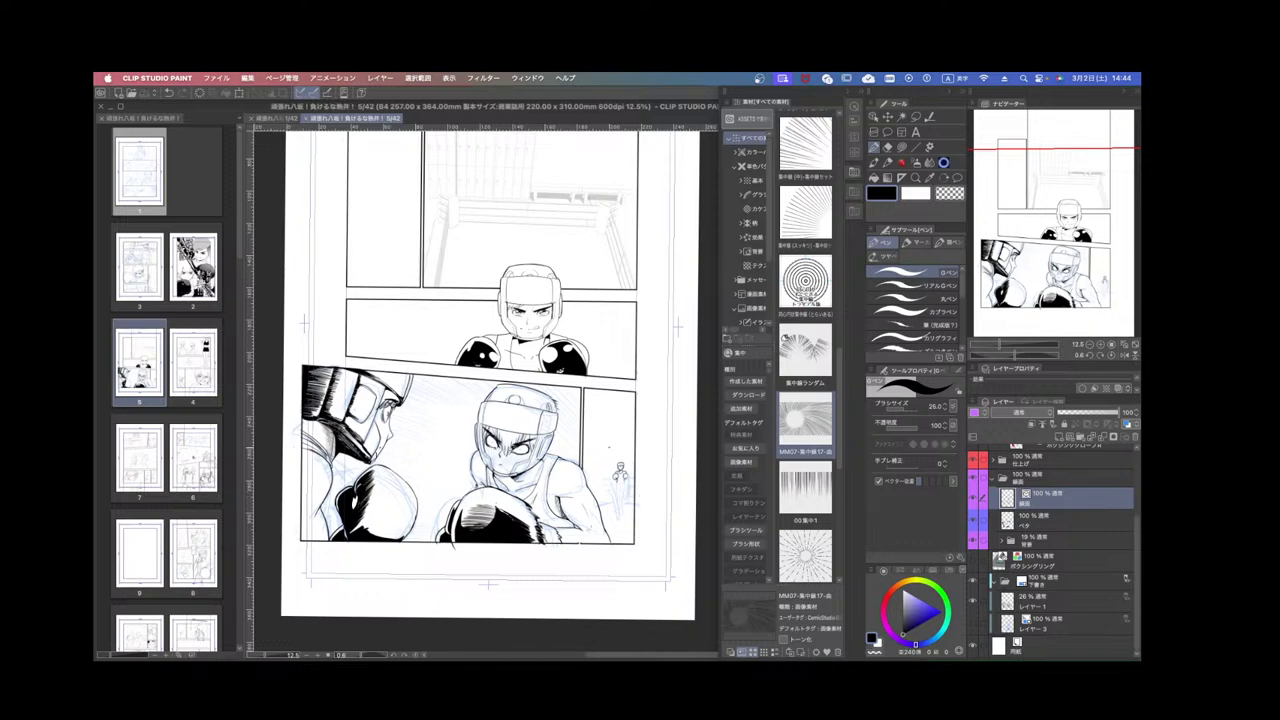
Ink the small boxer's waist and the shorts with their center fold, following the draft.
scroll(622, 472, "up", 5)
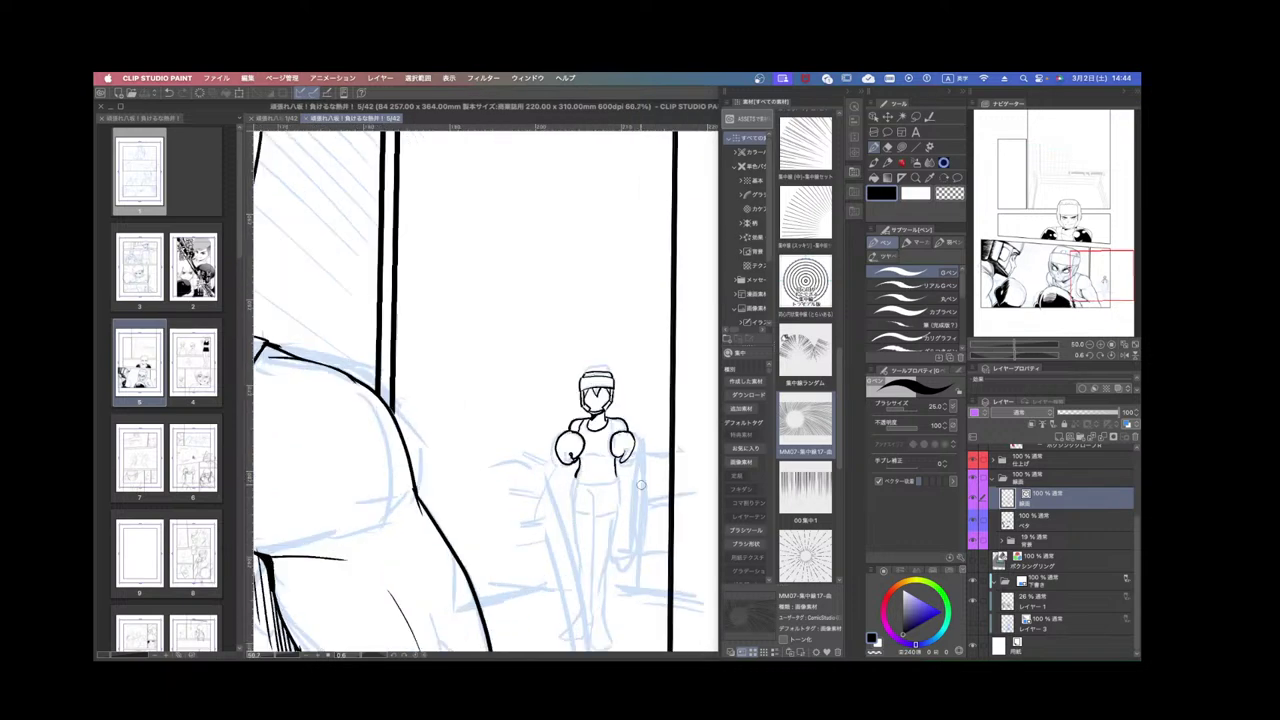
mouse_move(605, 480)
left_mouse_down()
mouse_move(623, 463)
mouse_move(554, 508)
left_mouse_up()
key("super+z")
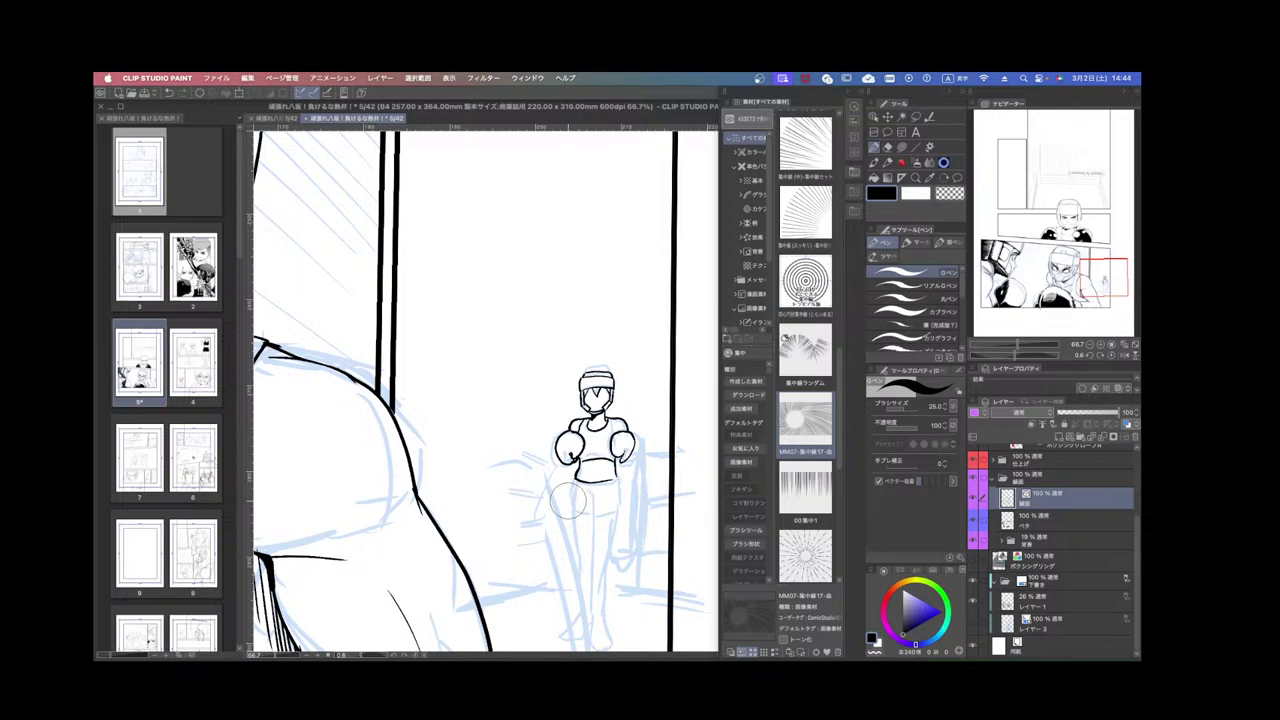
scroll(594, 487, "up", 2)
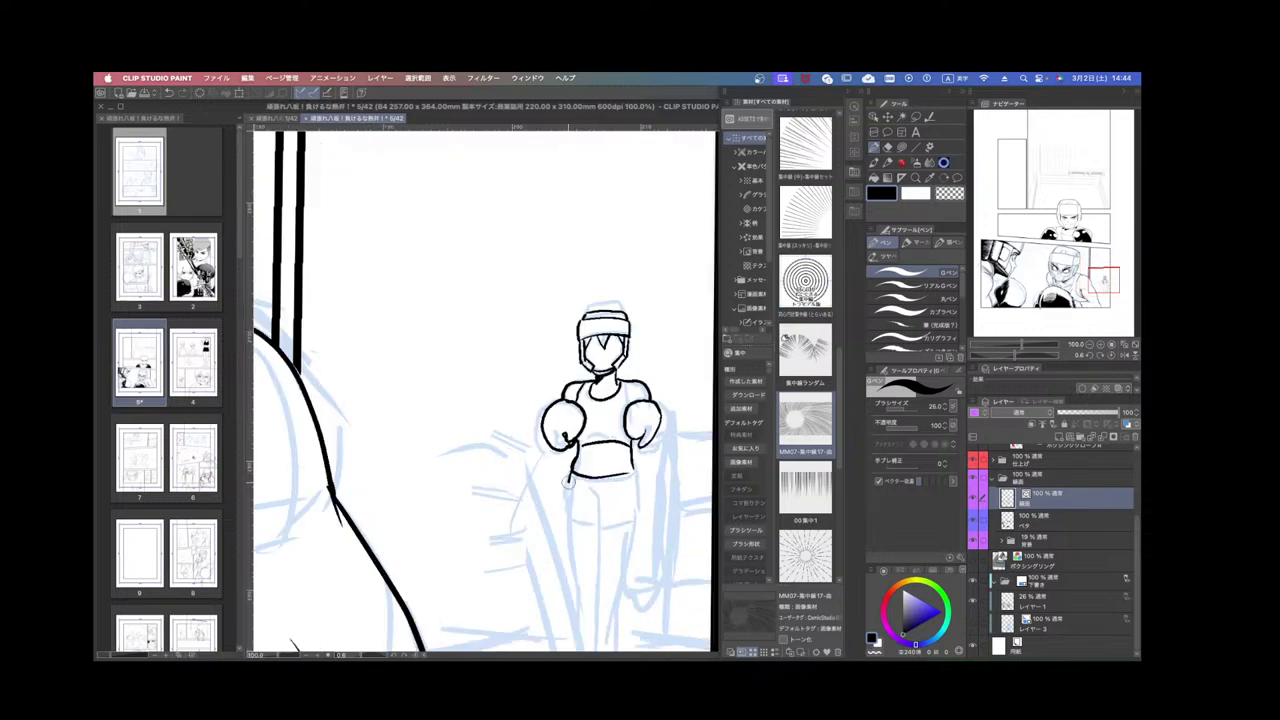
mouse_move(568, 480)
left_mouse_down()
mouse_move(570, 519)
mouse_move(597, 523)
mouse_move(592, 487)
mouse_move(603, 523)
mouse_move(639, 520)
left_mouse_up()
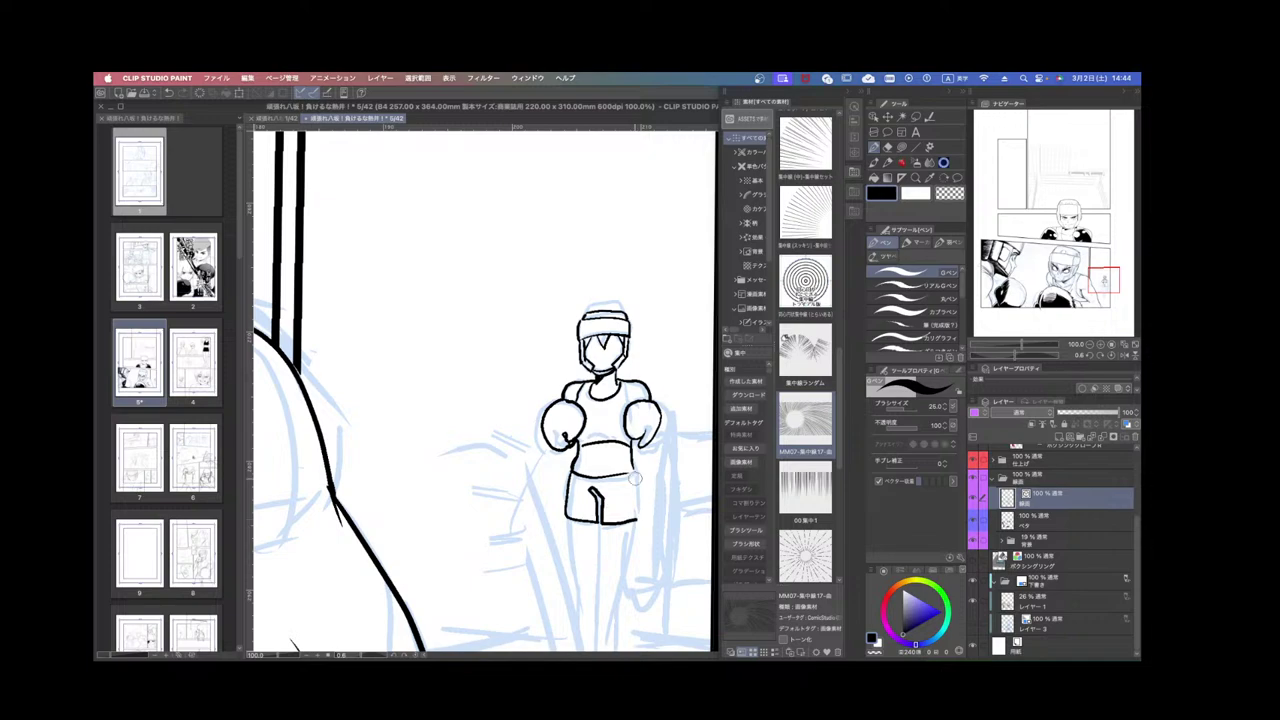
left_click_drag(636, 468, 637, 508)
Ink both of the small boxer's legs below the shorts and outline the outward-pointing foot.
left_click_drag(663, 554, 535, 532)
left_click_drag(540, 405, 438, 510)
mouse_move(521, 381)
left_mouse_down()
mouse_move(425, 496)
mouse_move(480, 518)
left_mouse_up()
mouse_move(494, 561)
left_mouse_down()
mouse_move(452, 591)
mouse_move(497, 598)
left_mouse_up()
left_click_drag(509, 550, 530, 558)
key("super+z")
mouse_move(583, 434)
left_mouse_down()
mouse_move(537, 545)
mouse_move(541, 534)
mouse_move(552, 575)
mouse_move(578, 575)
mouse_move(601, 503)
left_mouse_up()
key("super+minus")
key("super+minus")
key("shift+space")
key("super+plus")
key("super+plus")
key("space")
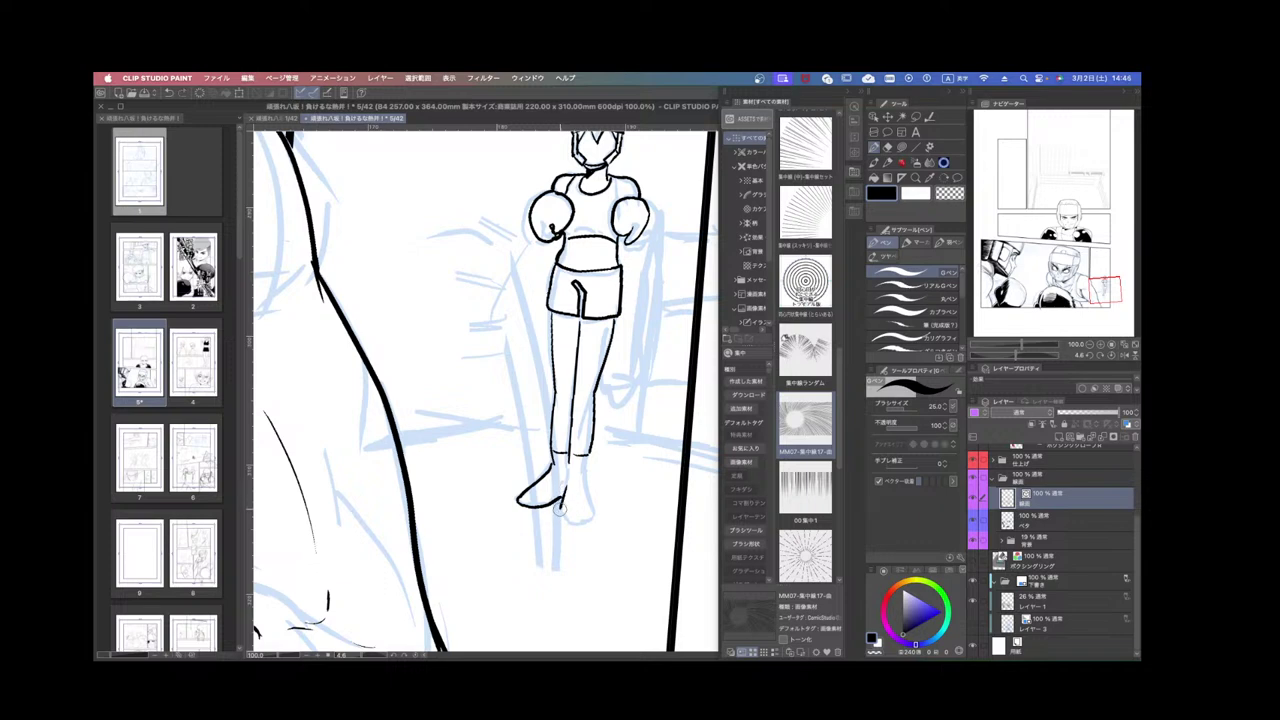
Outline the small boxer's forward-facing shoe and add soles and lace details to both shoes.
left_click_drag(559, 508, 583, 522)
mouse_move(590, 456)
left_mouse_down()
mouse_move(595, 521)
mouse_move(585, 506)
left_mouse_up()
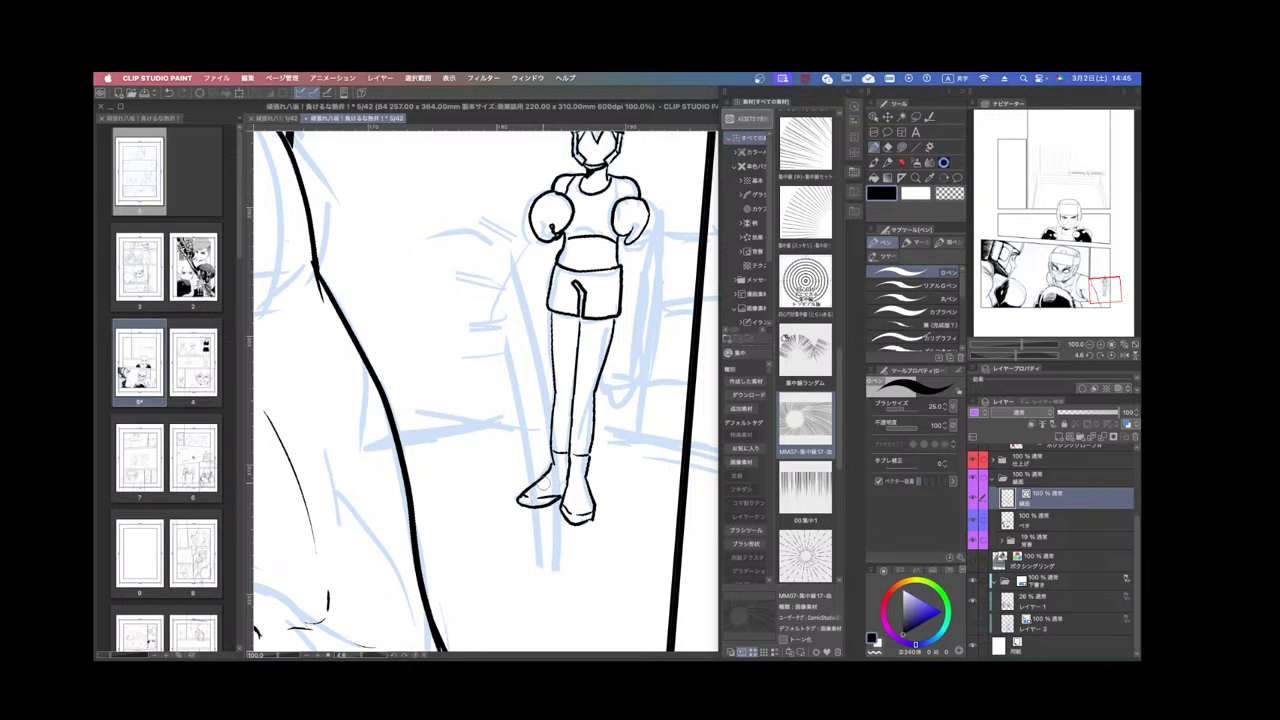
mouse_move(546, 480)
left_mouse_down()
mouse_move(568, 454)
mouse_move(626, 548)
left_mouse_up()
scroll(602, 488, "down", 3)
scroll(606, 548, "up", 6)
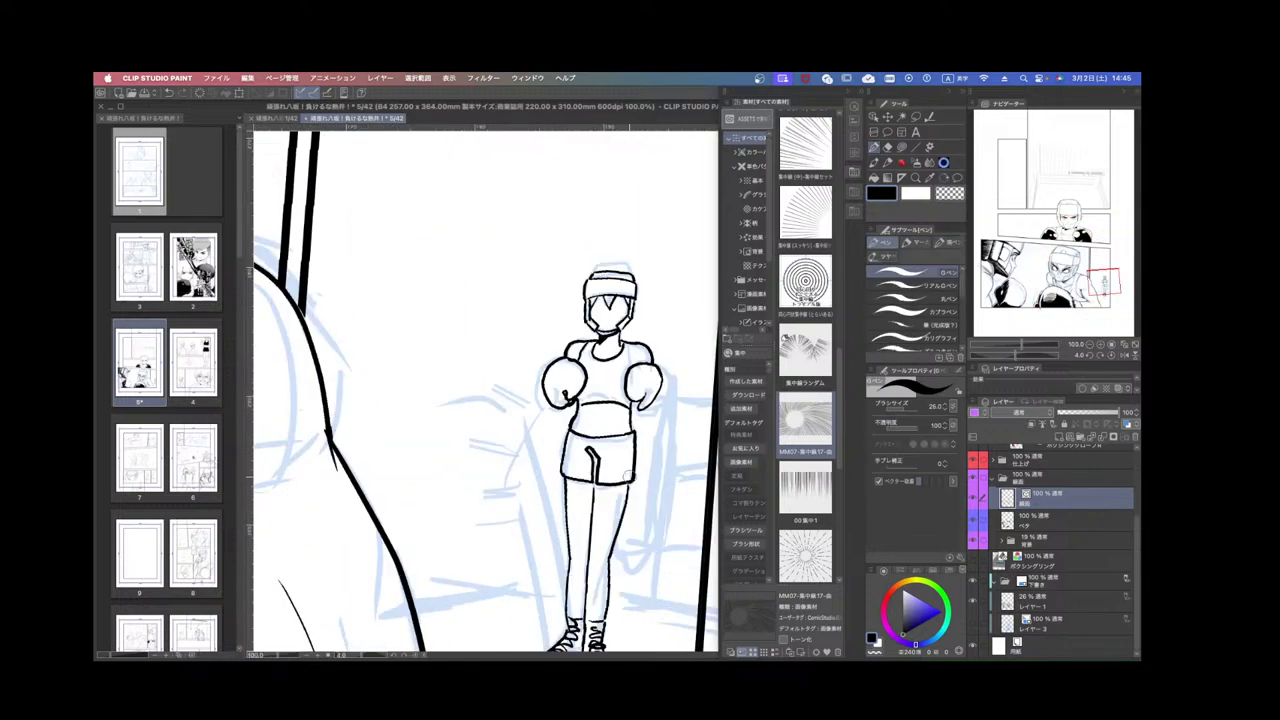
scroll(618, 520, "down", 4)
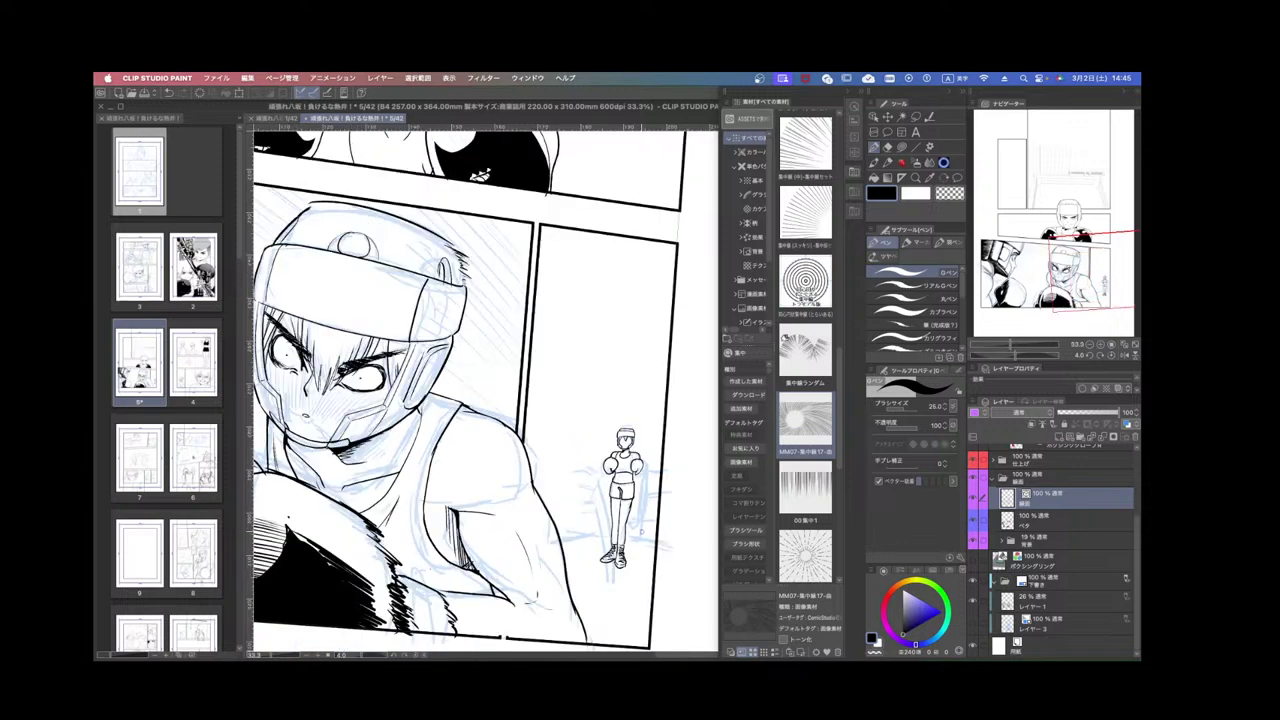
Lasso the small boxer's legs and shoes from the shorts down.
key("m")
scroll(616, 502, "up", 1)
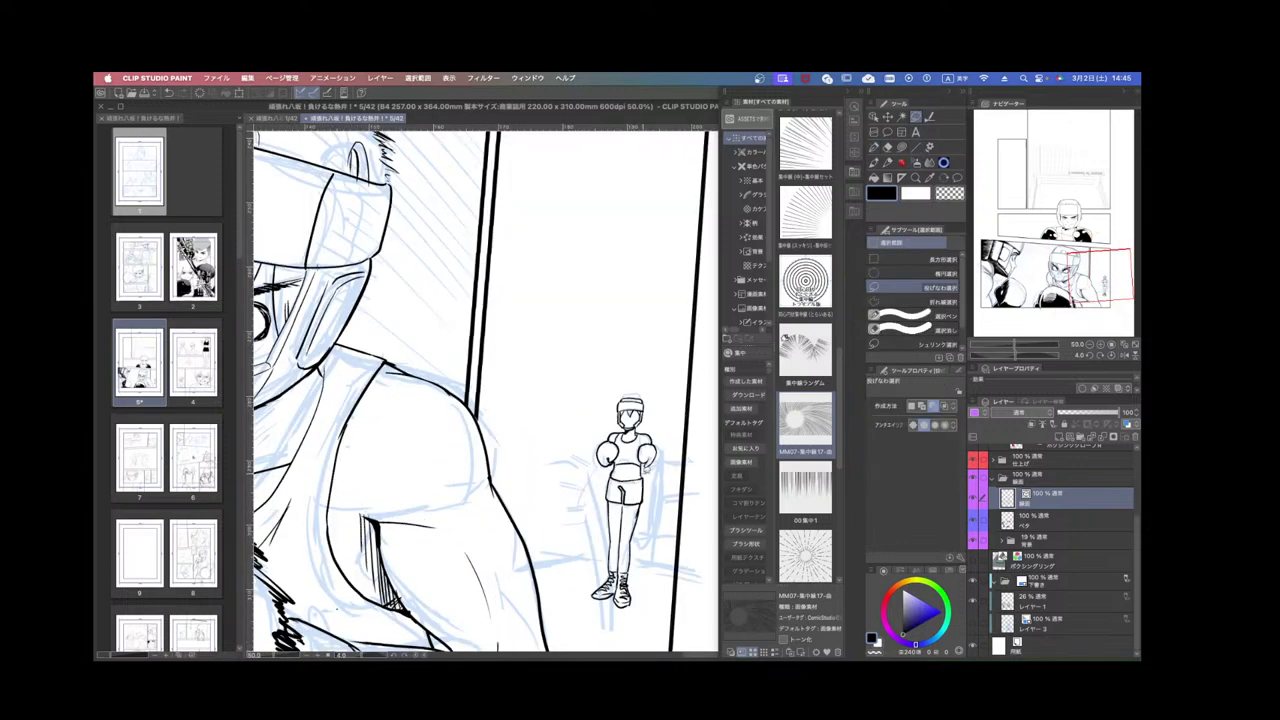
mouse_move(619, 492)
left_mouse_down()
mouse_move(590, 525)
mouse_move(578, 589)
mouse_move(613, 616)
mouse_move(654, 549)
mouse_move(642, 493)
left_mouse_up()
right_click(660, 576)
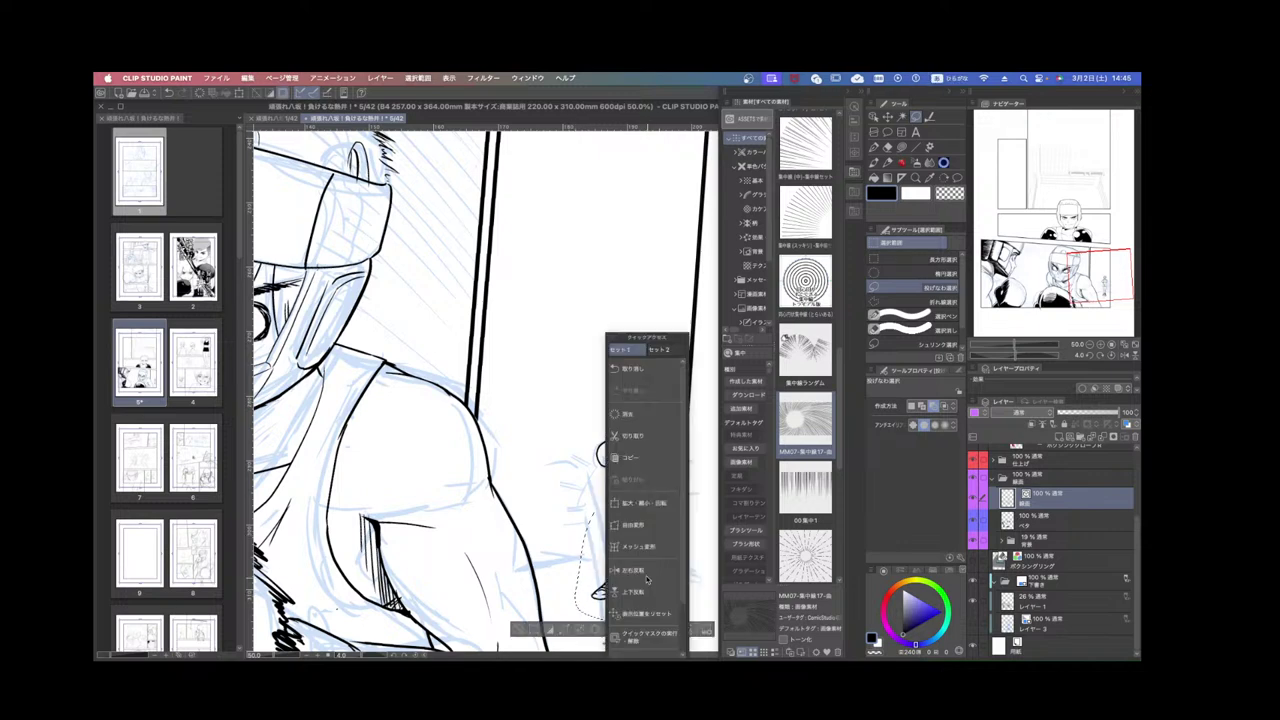
left_click(638, 546)
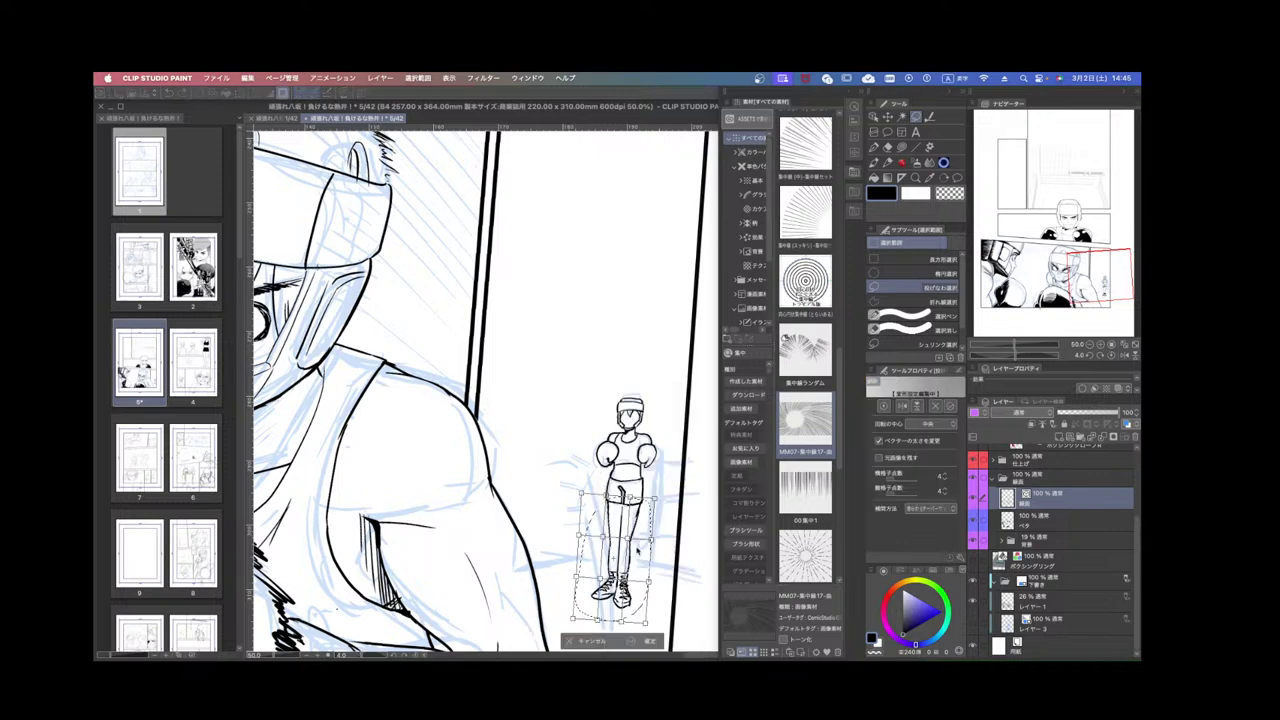
left_click(637, 640)
Shorten the small boxer's selected legs and shoes with a free transform, apply it and deselect.
right_click(660, 573)
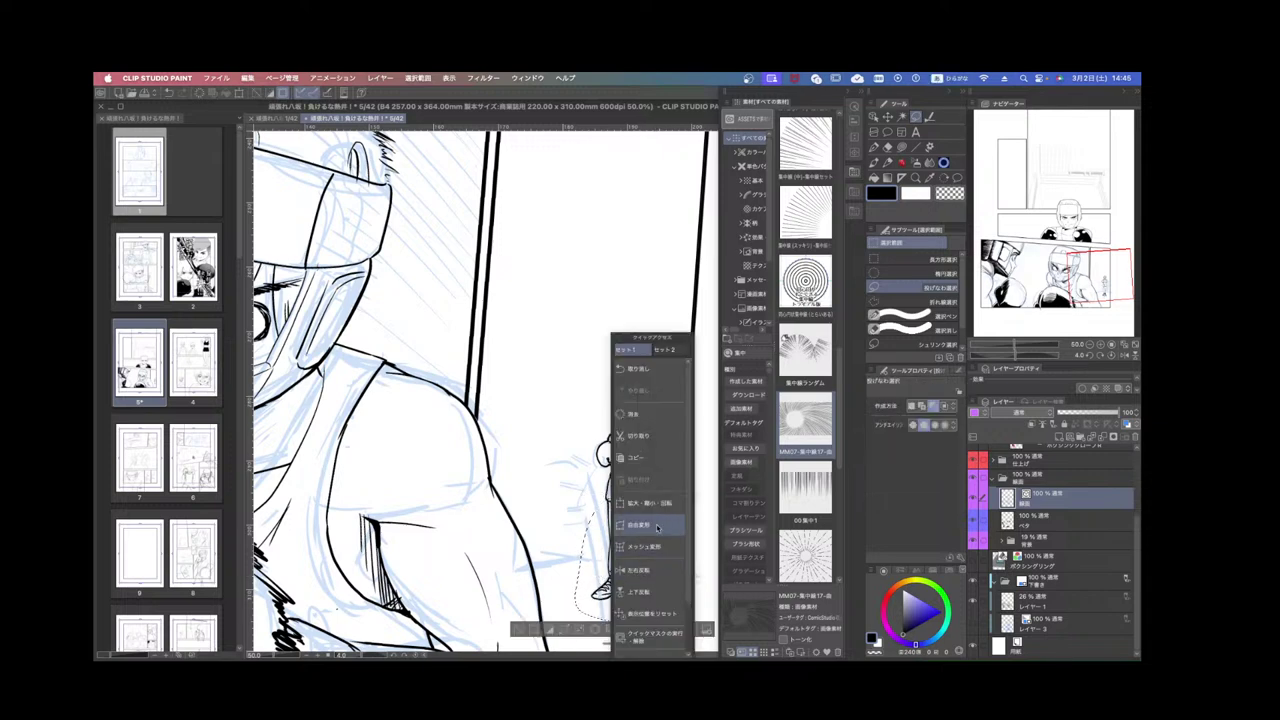
left_click(657, 527)
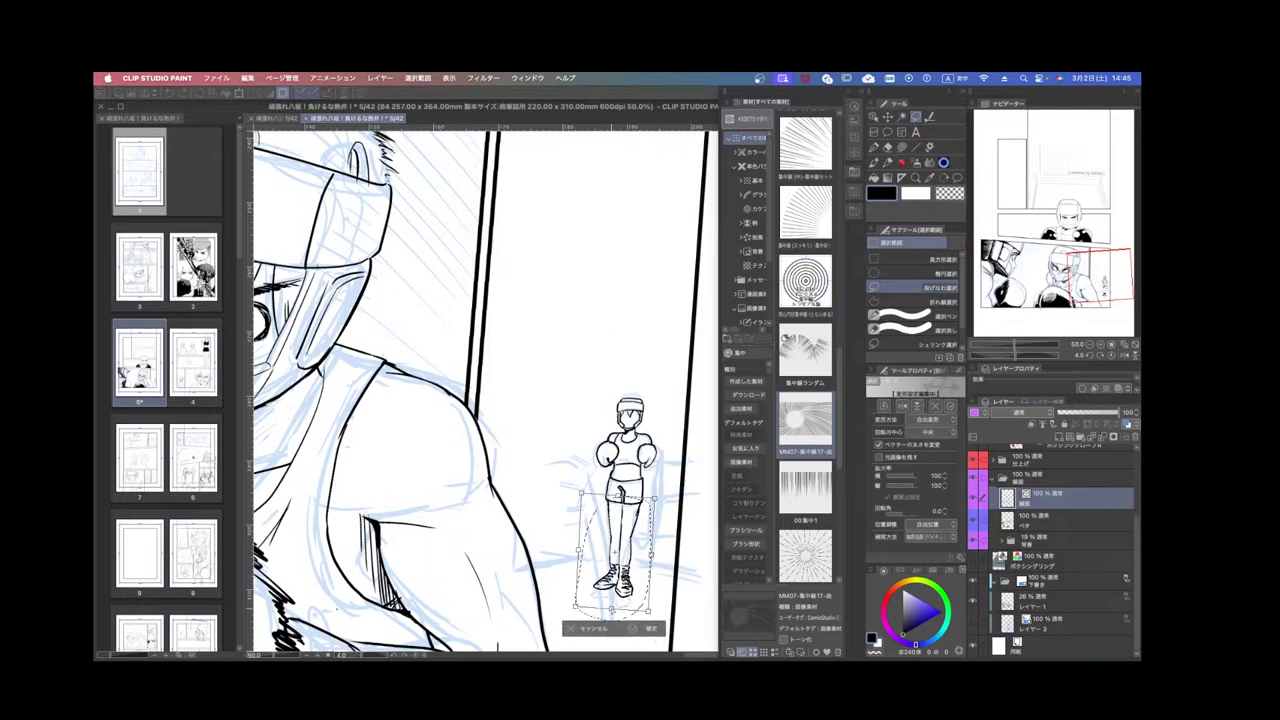
left_click(636, 627)
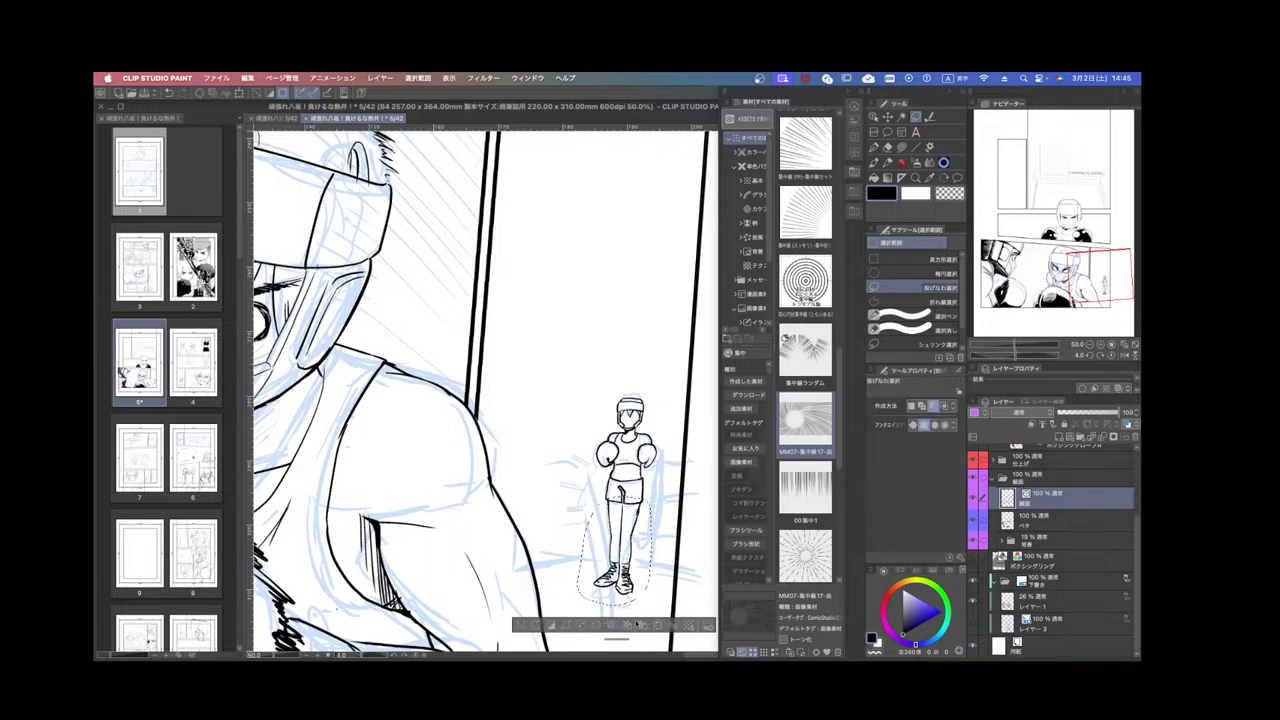
key("super+d")
key("super+minus")
key("super+minus")
key("r")
left_click_drag(640, 600, 678, 591)
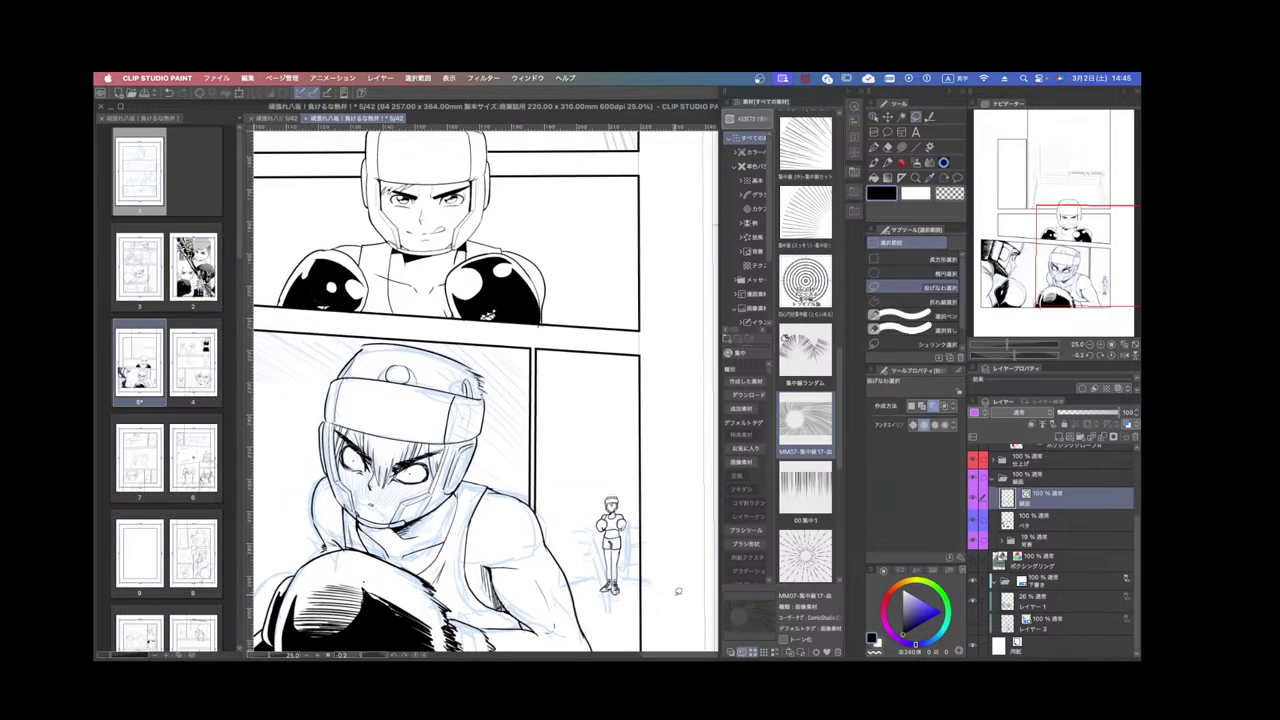
Save the manga page and check the small boxer's proportions against the full page.
scroll(678, 591, "down", 4)
scroll(690, 592, "up", 2)
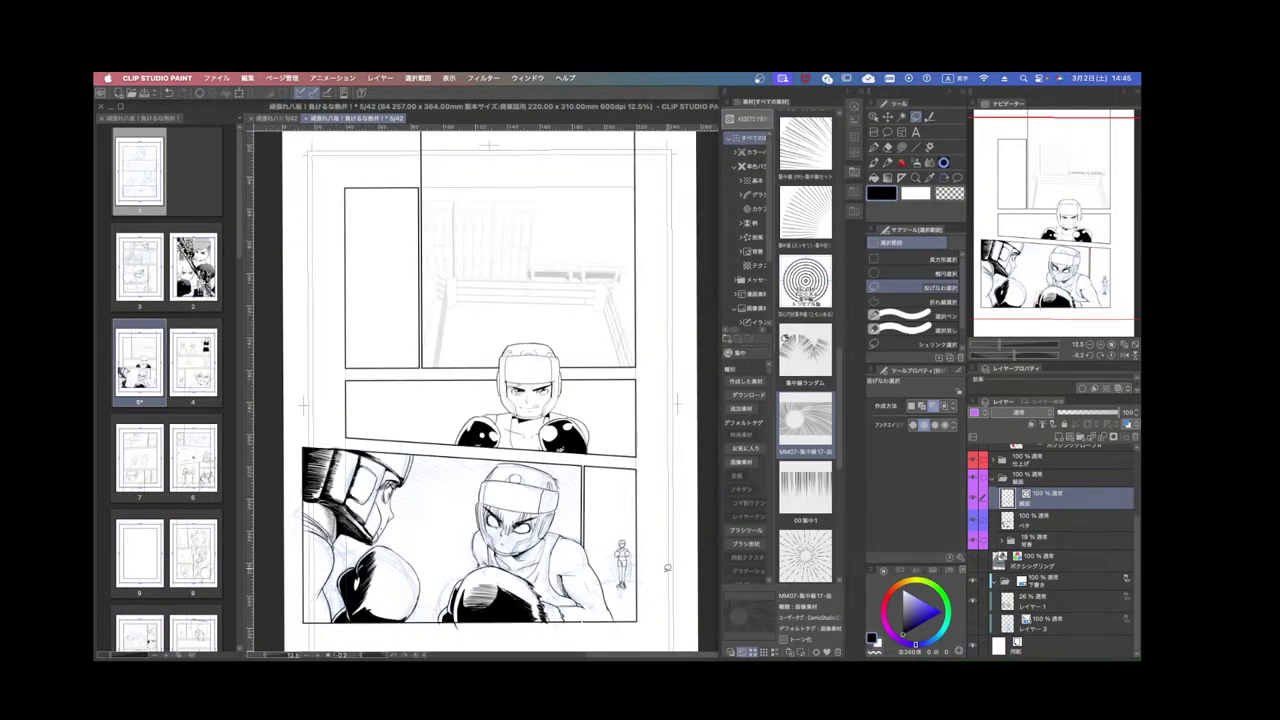
key("super+s")
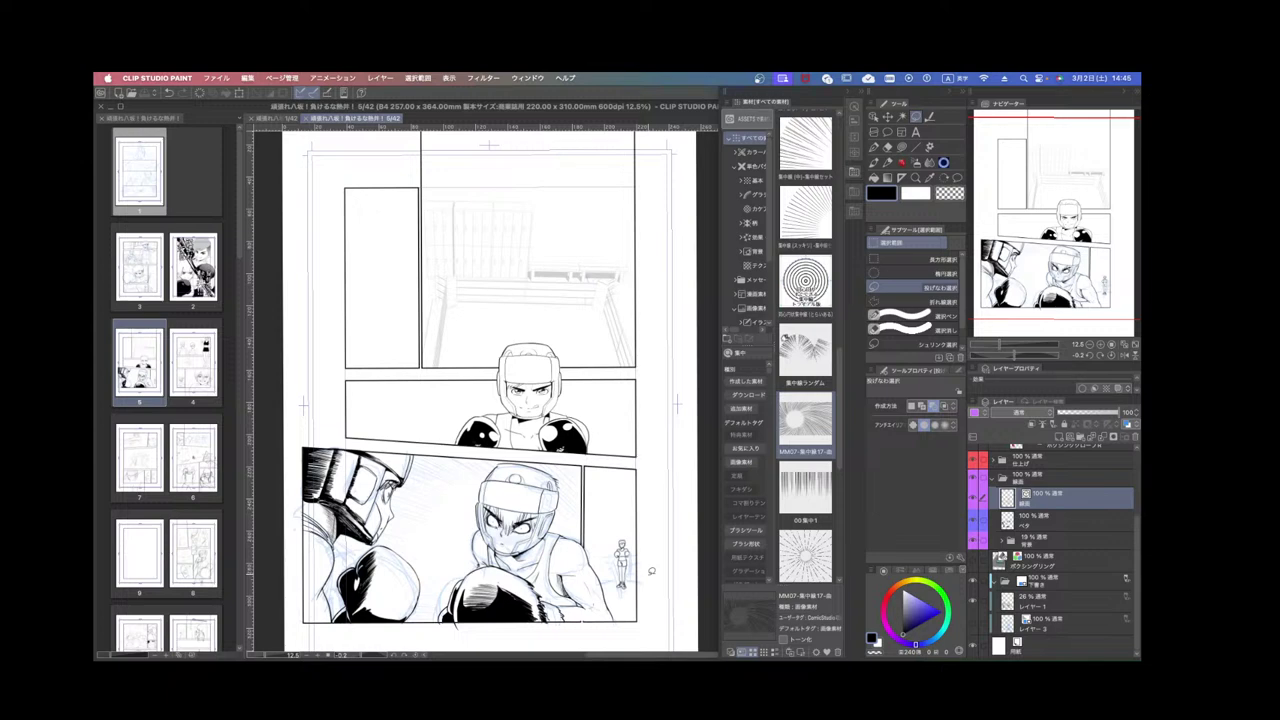
scroll(651, 571, "up", 3)
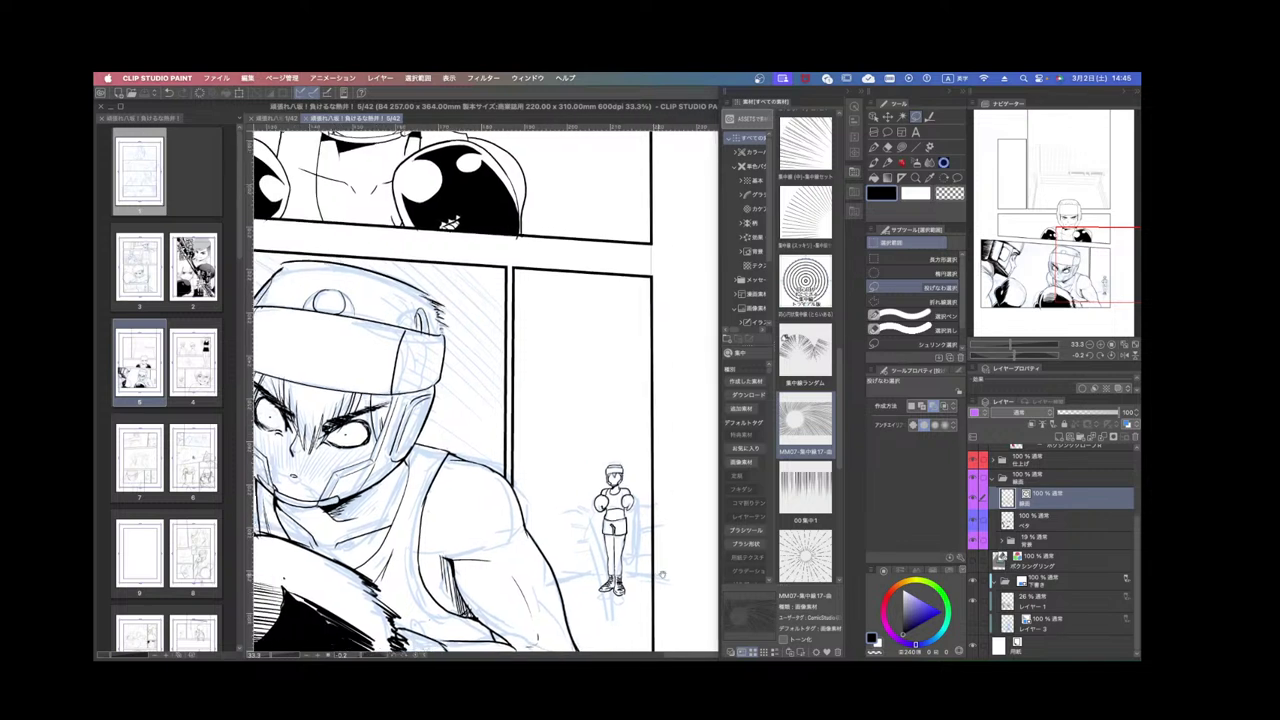
scroll(662, 575, "down", 3)
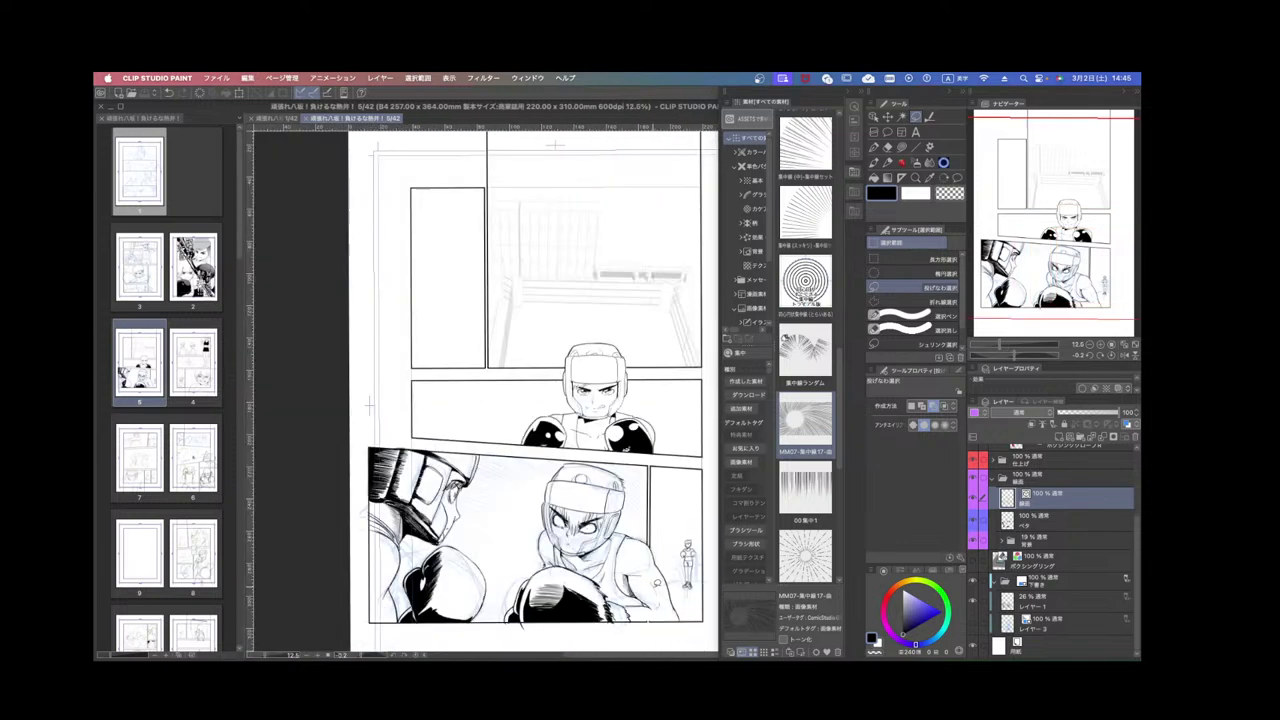
left_click_drag(657, 583, 629, 601)
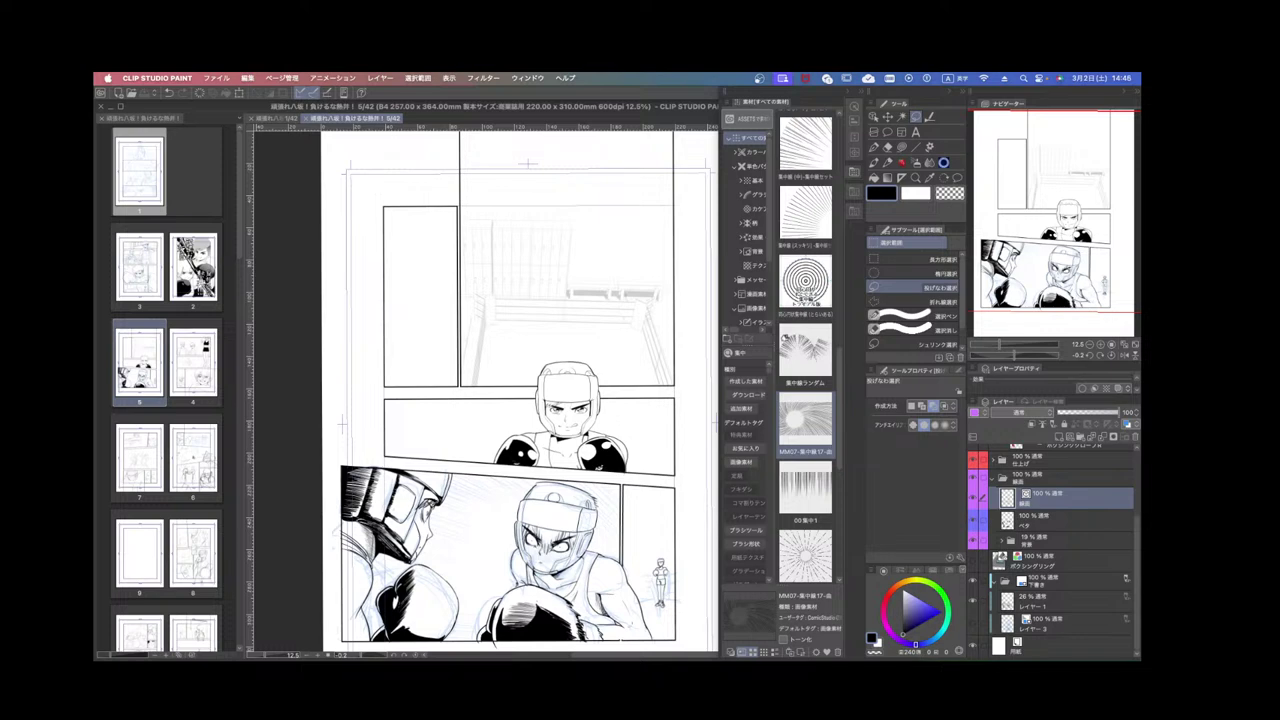
Close the floating browser video and return to the manga page in Clip Studio Paint.
key("super+Tab")
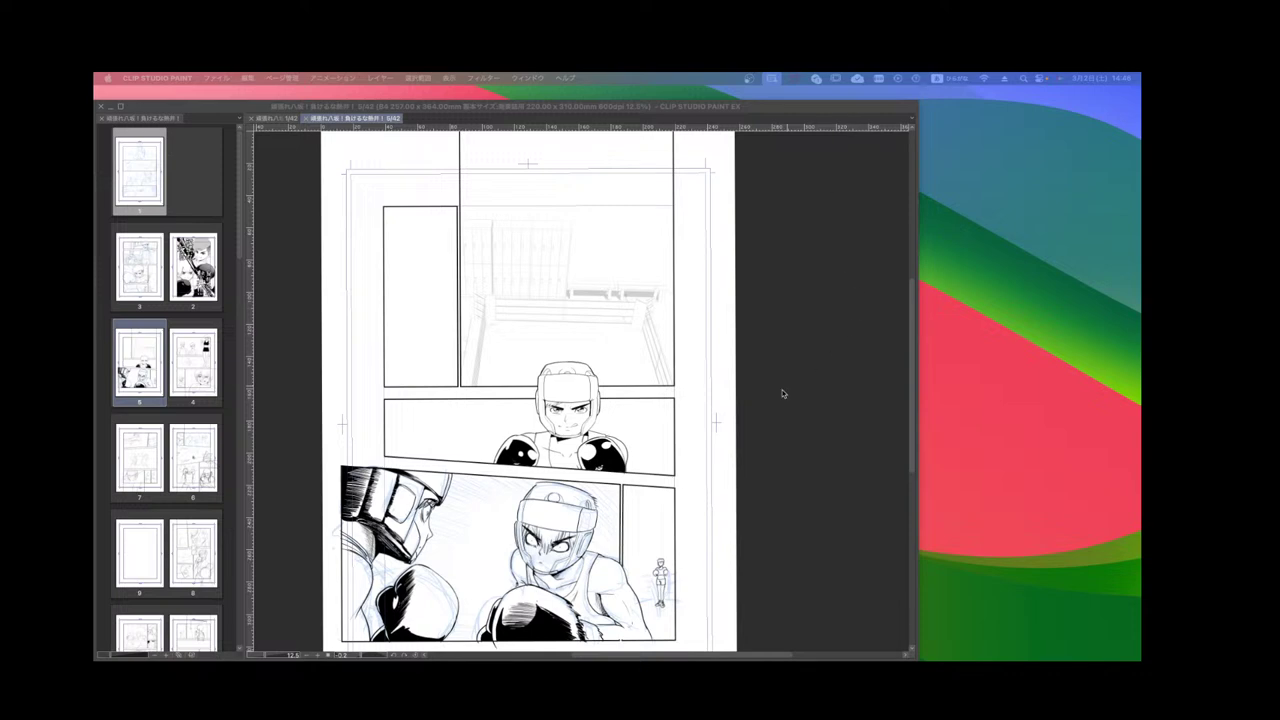
left_click(752, 380)
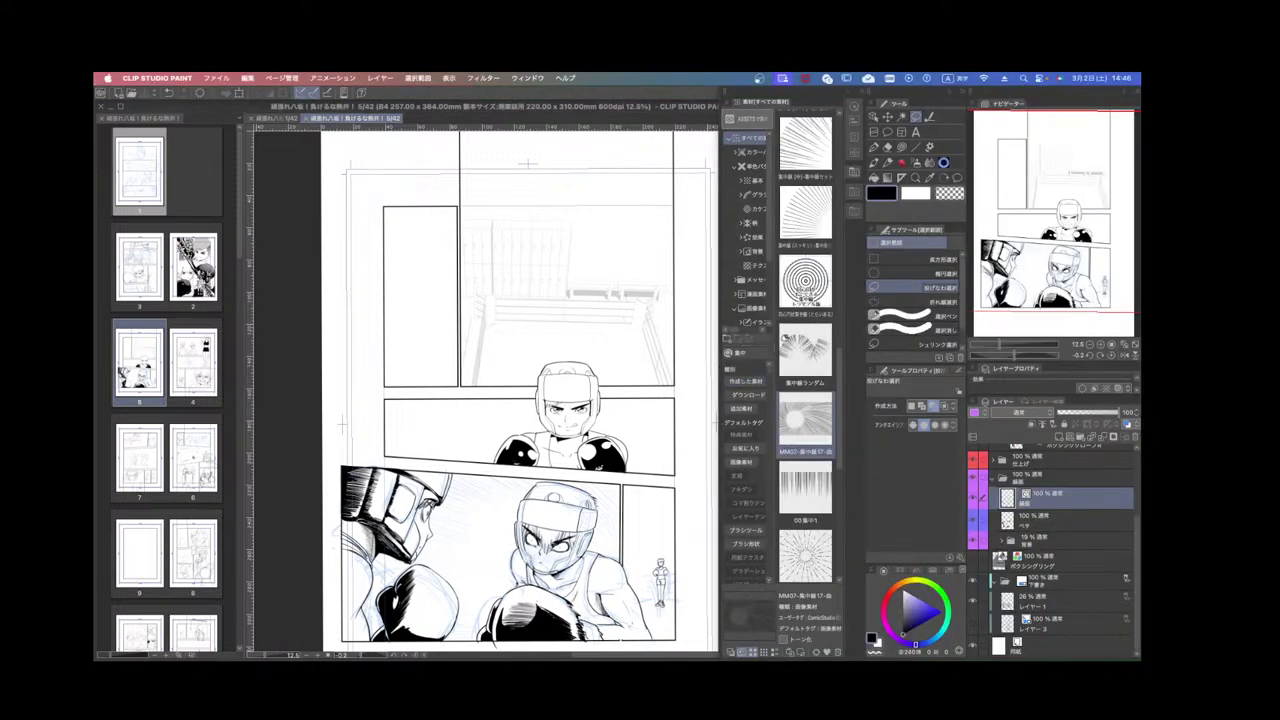
key("super+Tab")
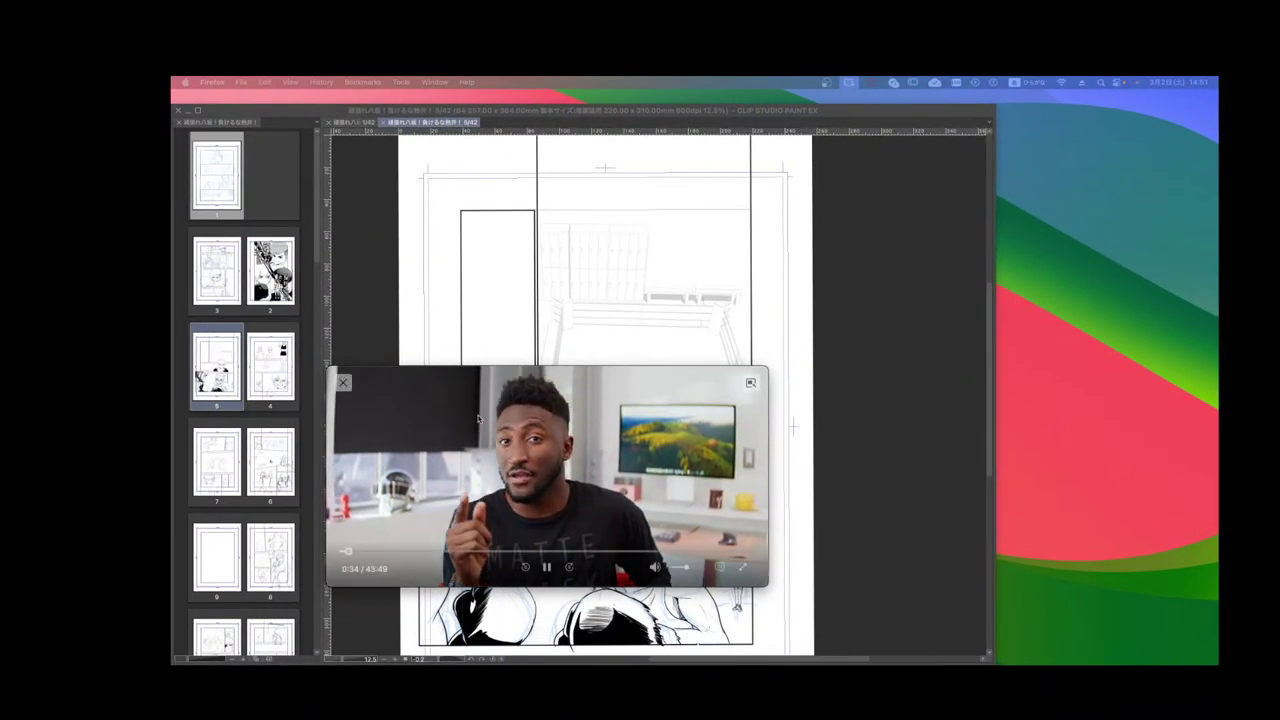
left_click(343, 381)
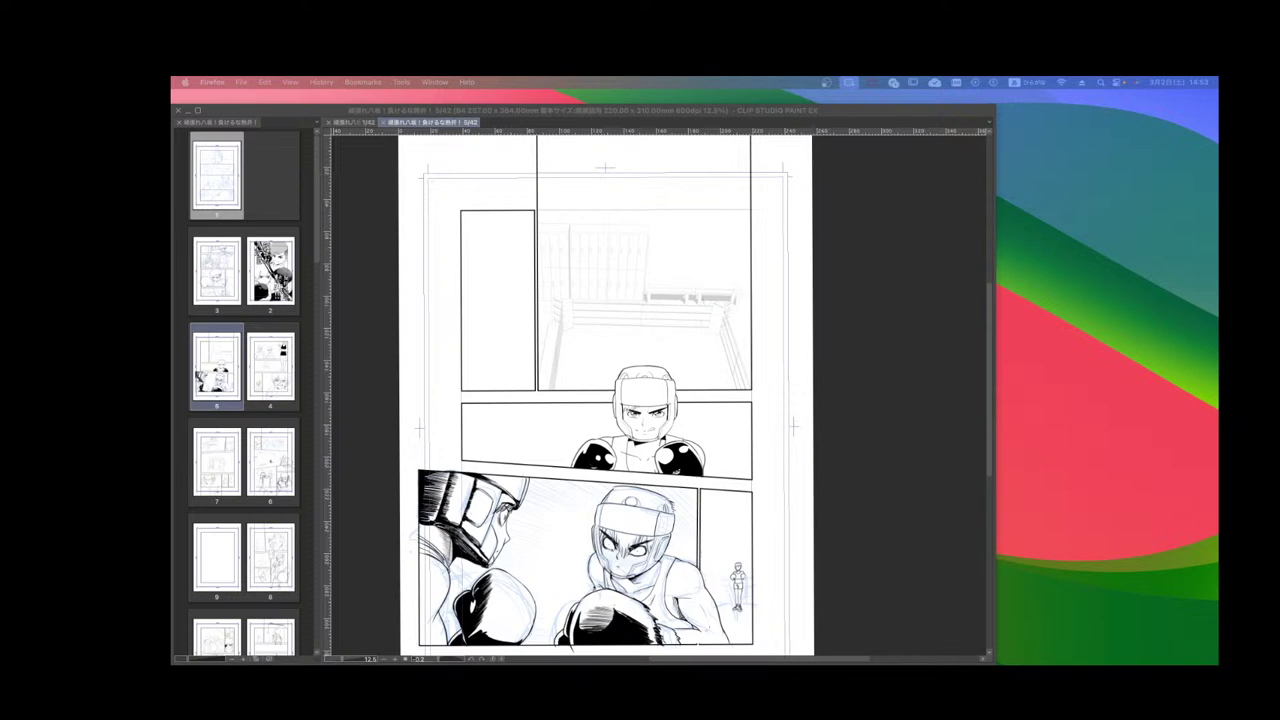
left_click(761, 541)
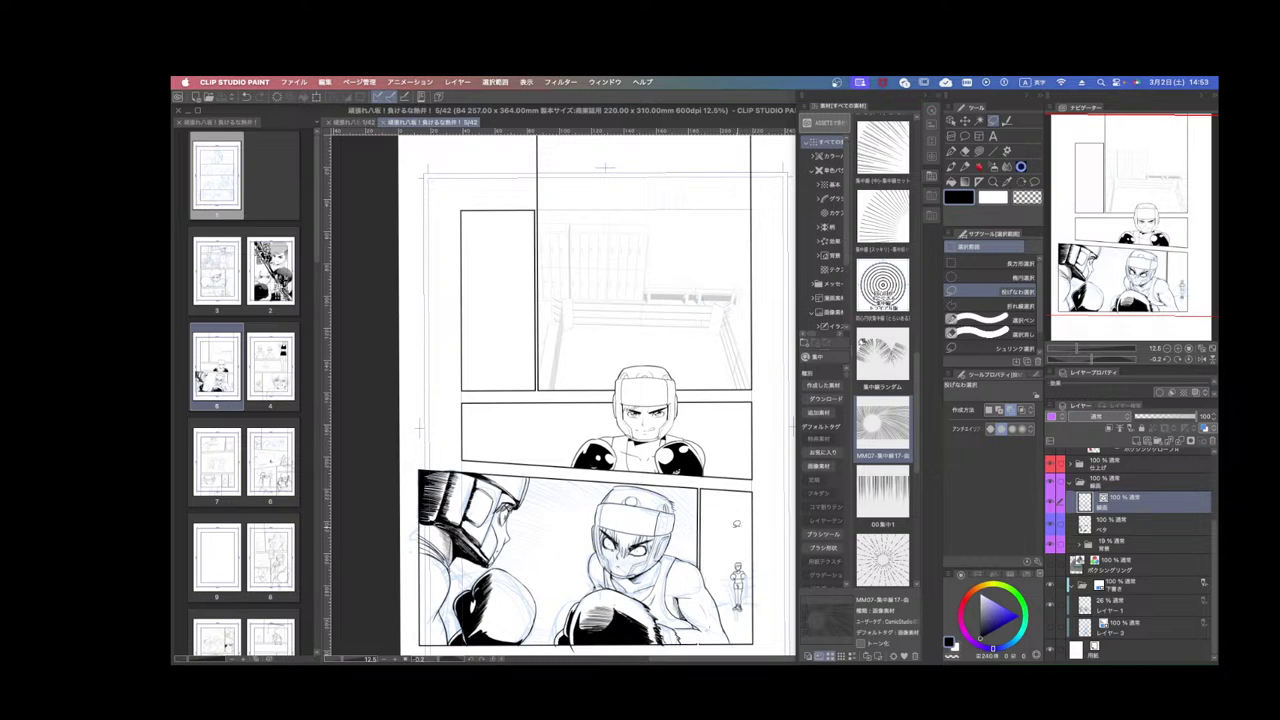
Try to pick the stray marks on the bottom panel's lower border with the Object tool on the line-art layer.
scroll(733, 543, "down", 2)
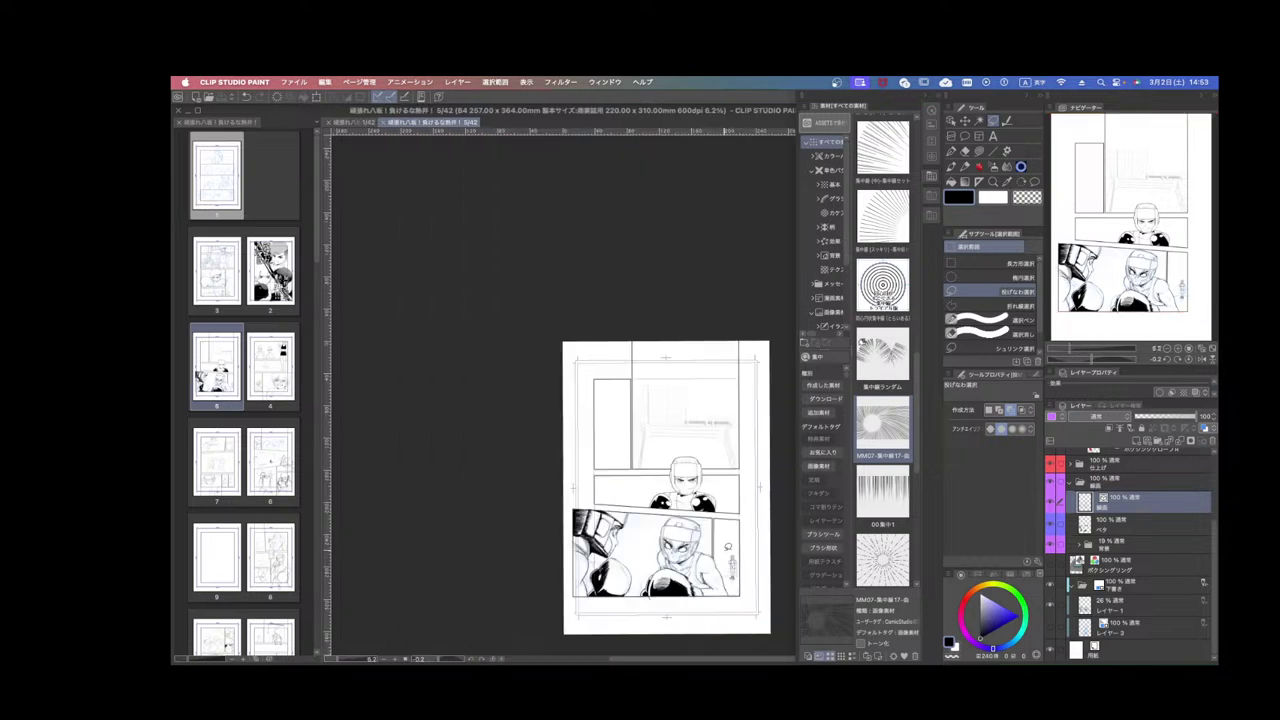
scroll(728, 546, "up", 2)
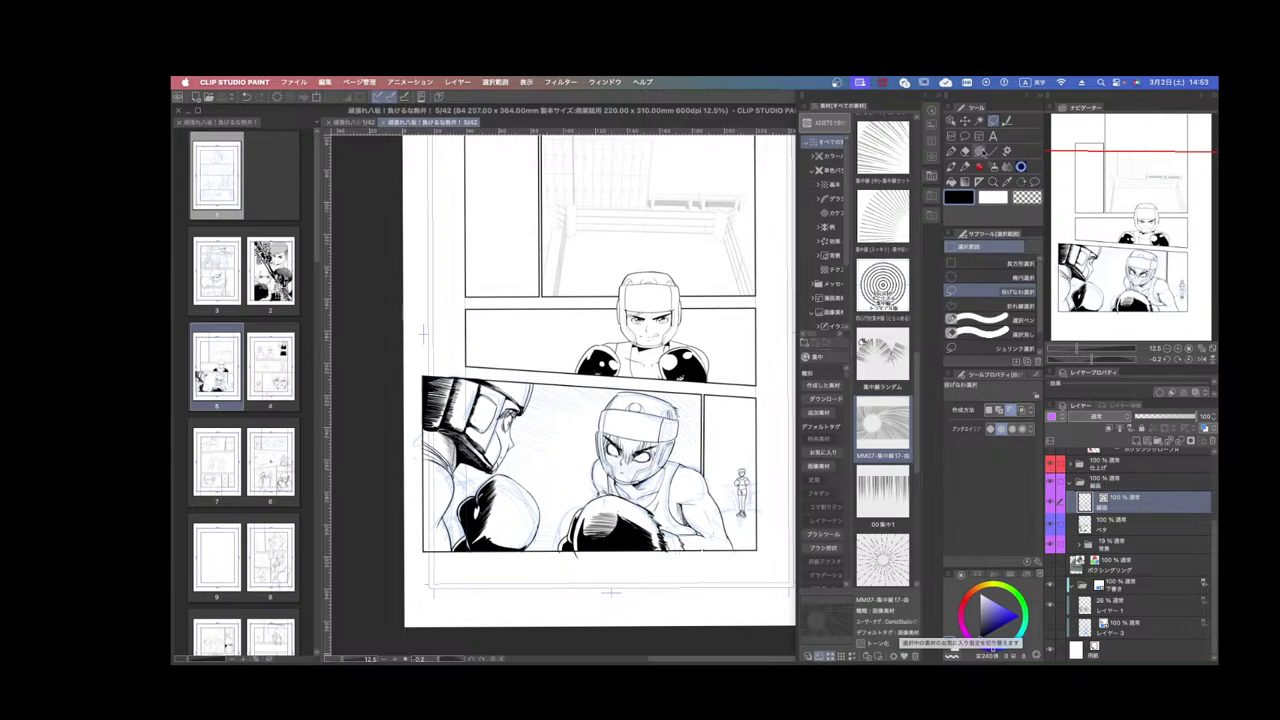
key("o")
scroll(697, 548, "up", 4)
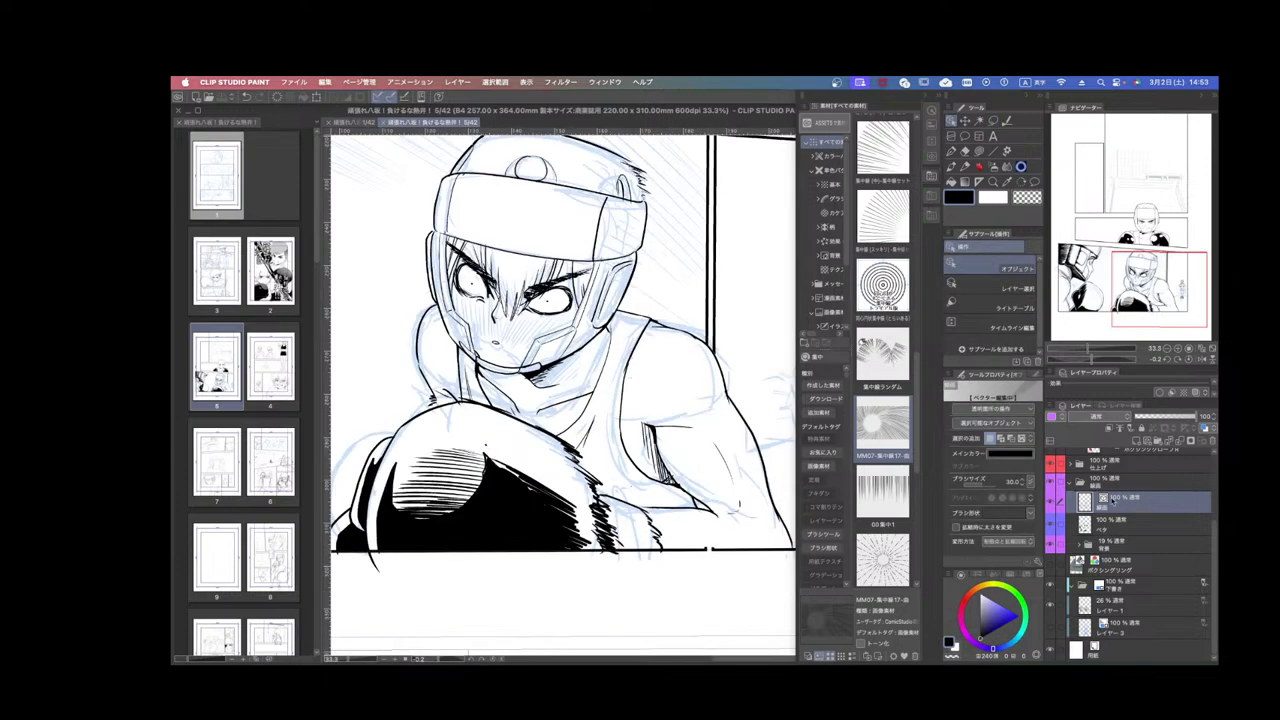
left_click(709, 549)
Clean the stray marks off the bottom panel's lower border on the コマ割り folder, using the transparent colour.
key("r")
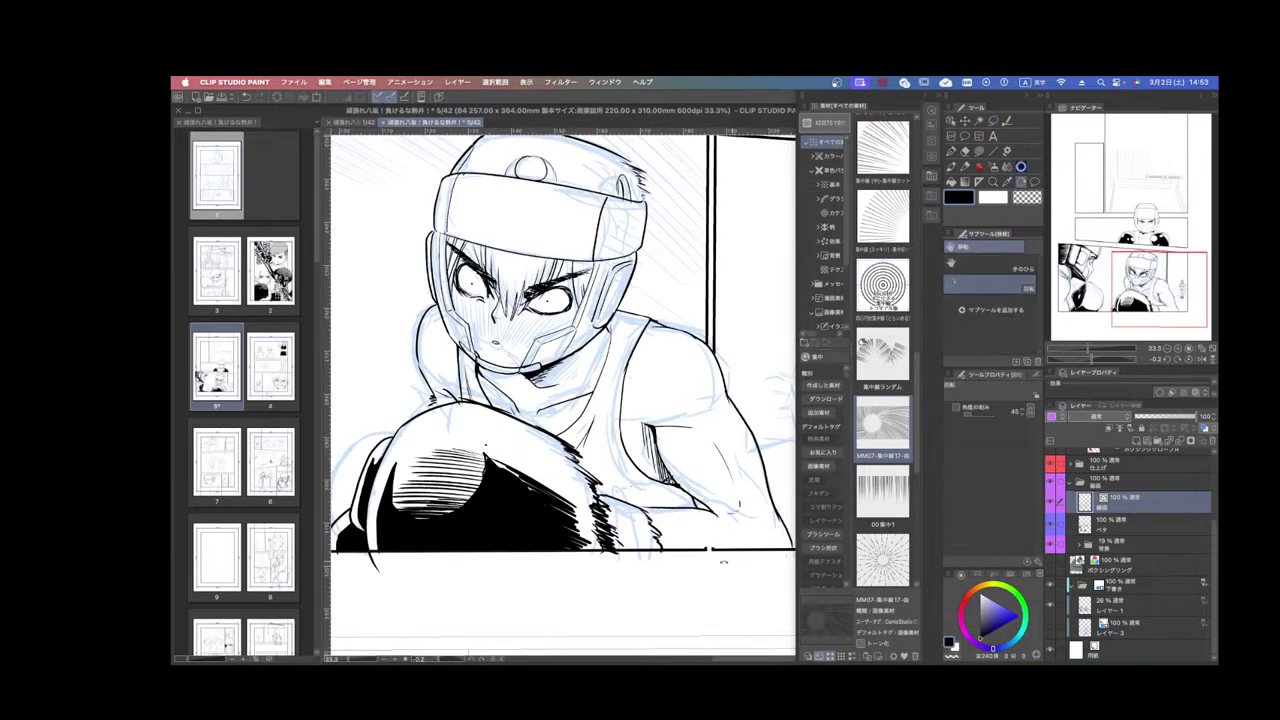
left_click_drag(723, 560, 802, 487)
left_click(951, 151)
scroll(706, 476, "up", 2)
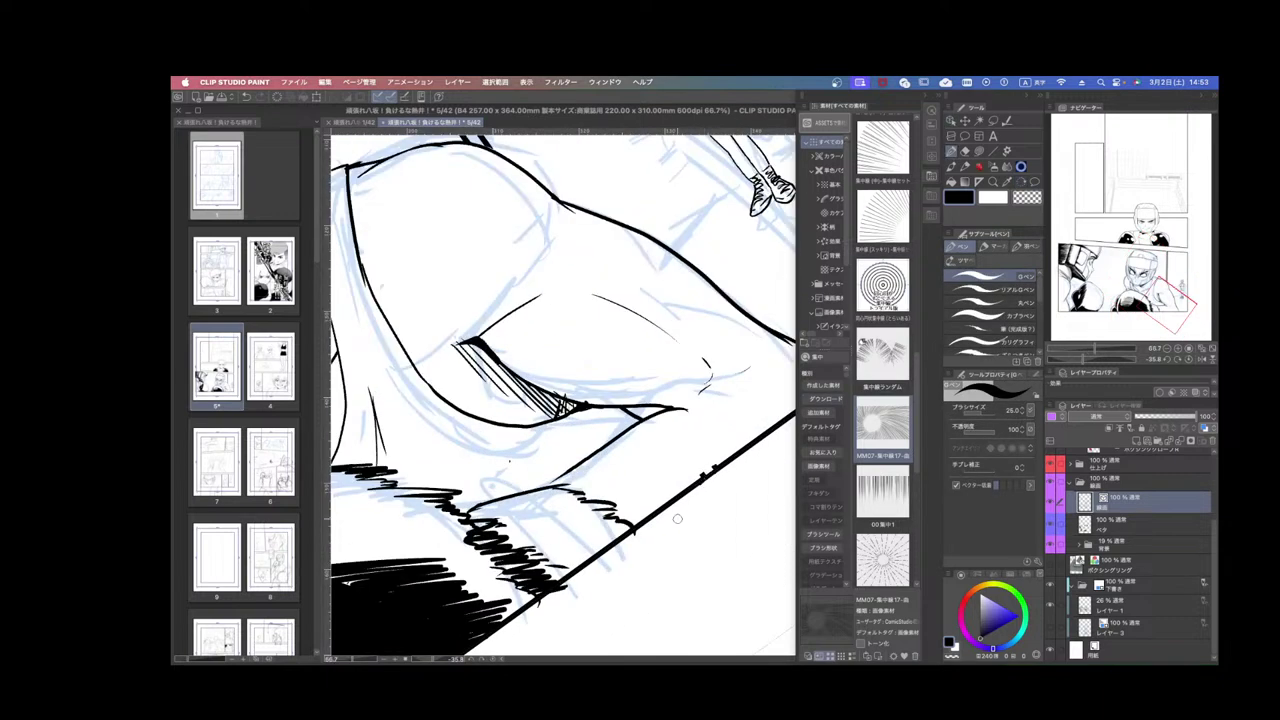
scroll(1195, 540, "up", 3)
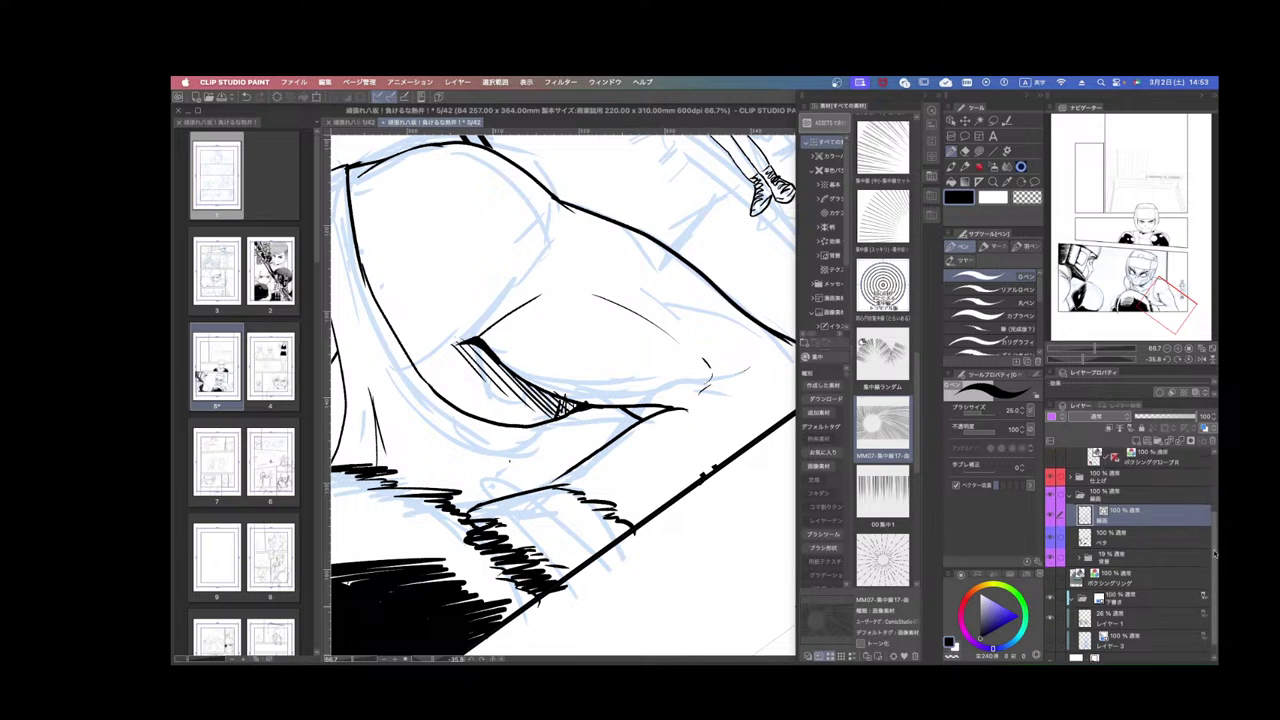
left_click(1200, 505)
left_click(1114, 478)
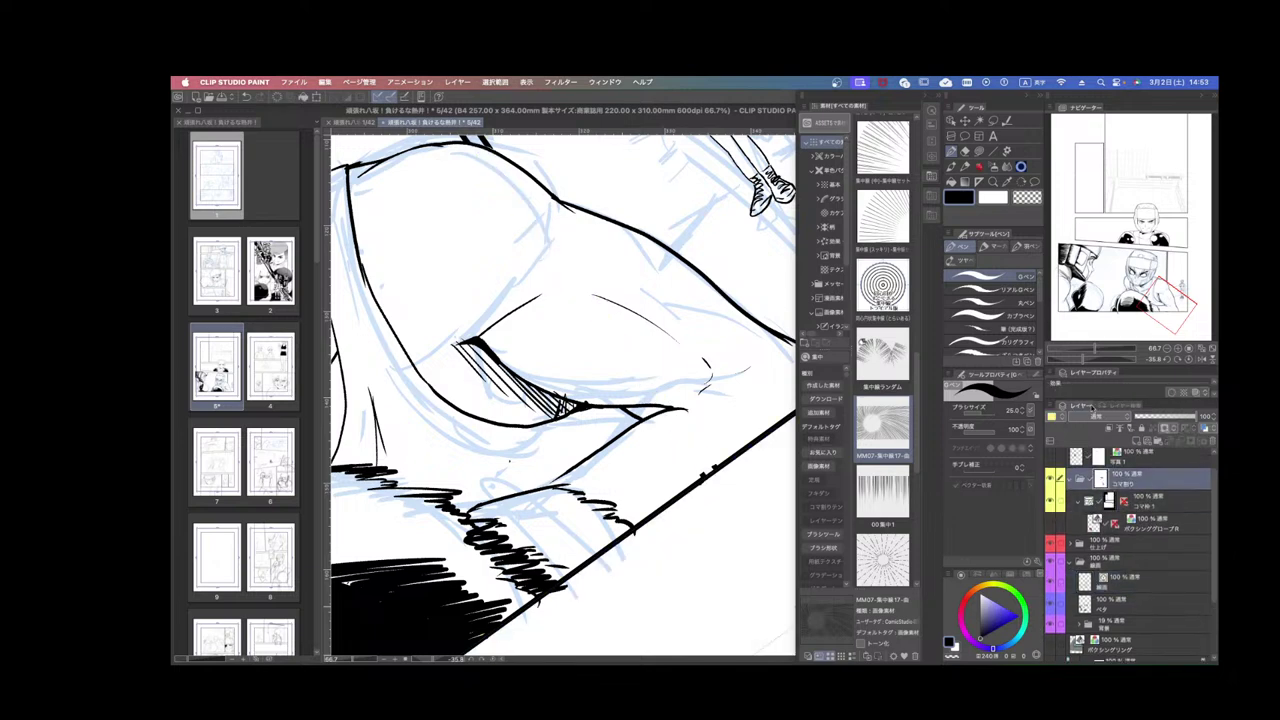
left_click(1027, 198)
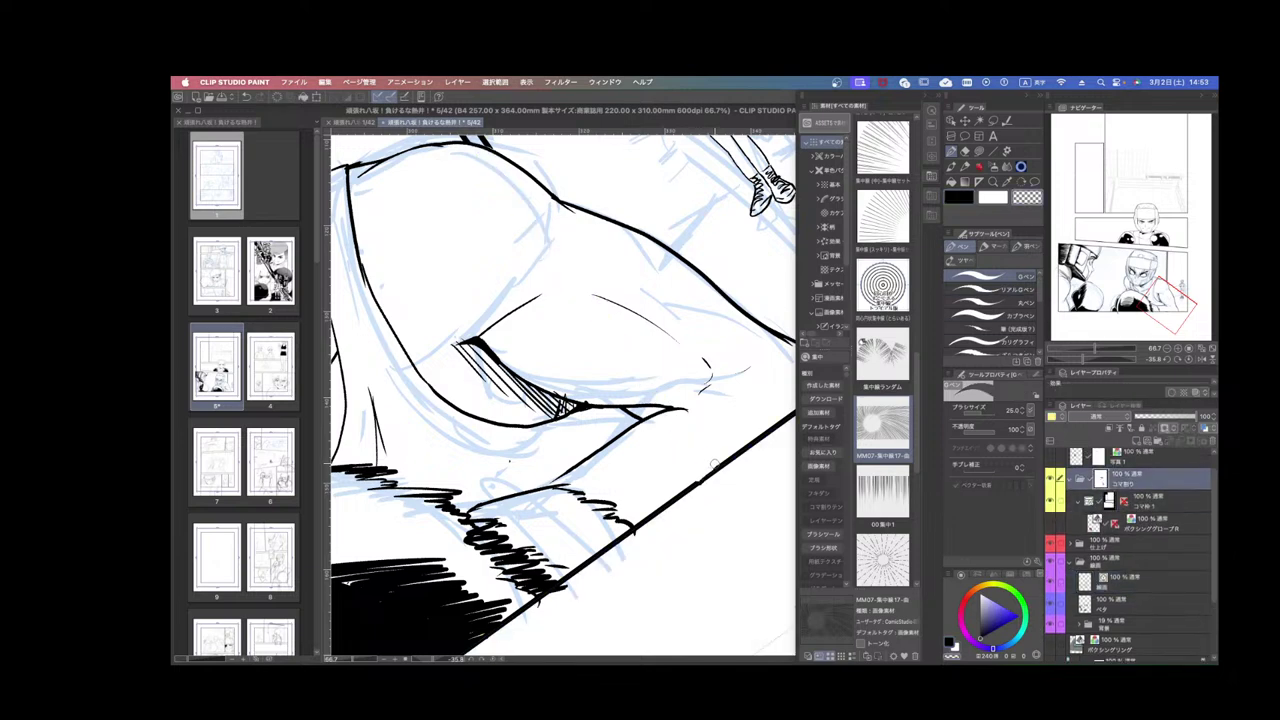
key("u")
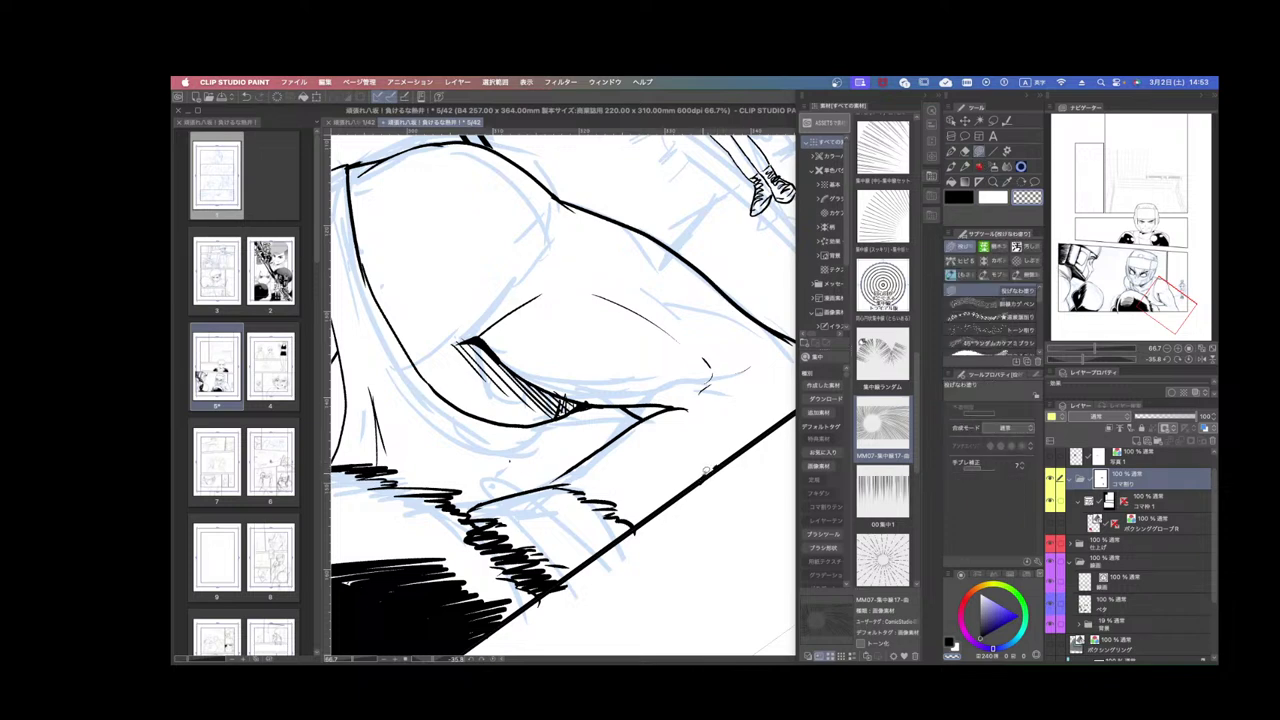
scroll(722, 456, "down", 2)
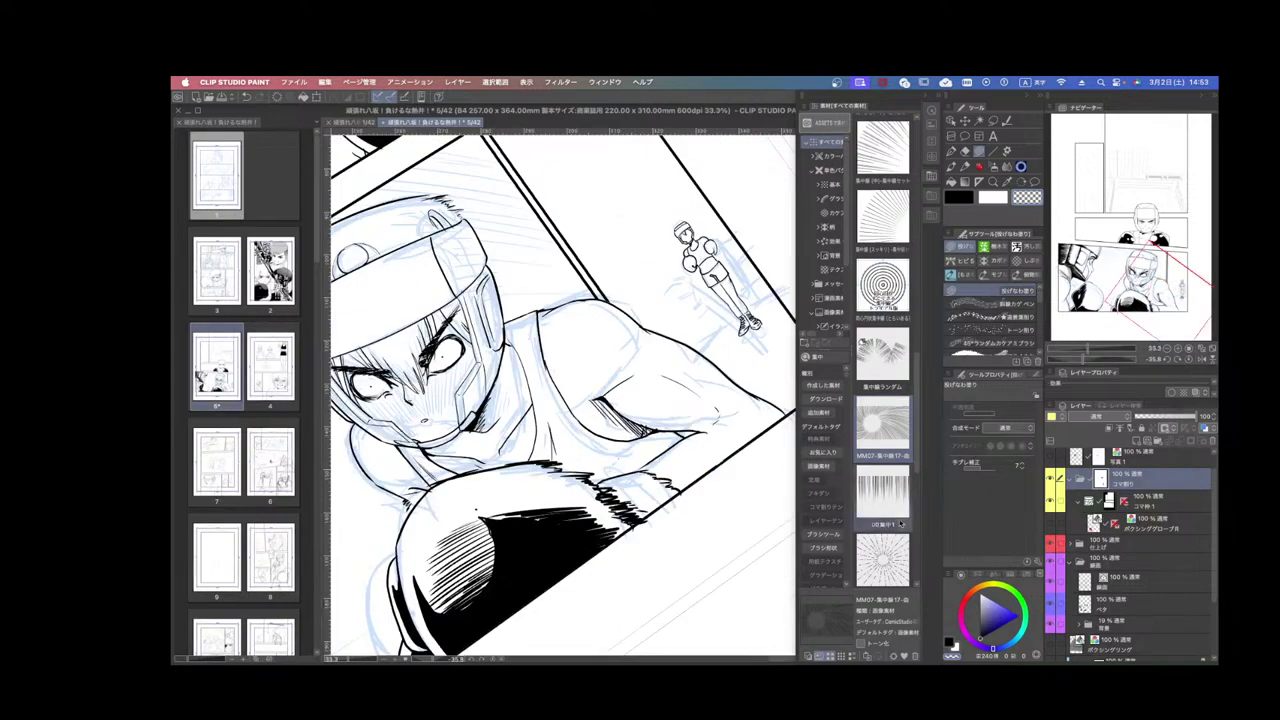
Trim the centre boxer's glove ink that overhangs the lower panel border on the 線画 and ベタ layers.
left_click(1127, 578)
left_click(951, 152)
left_click(961, 197)
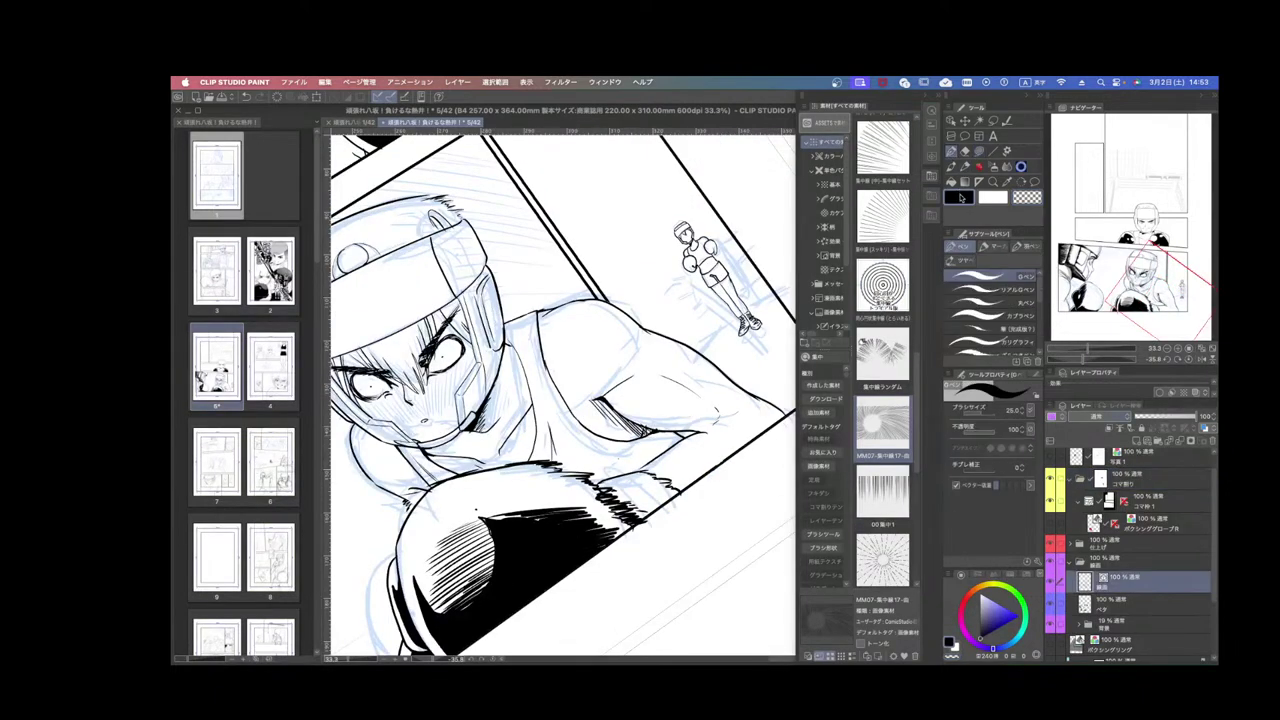
scroll(730, 455, "up", 1)
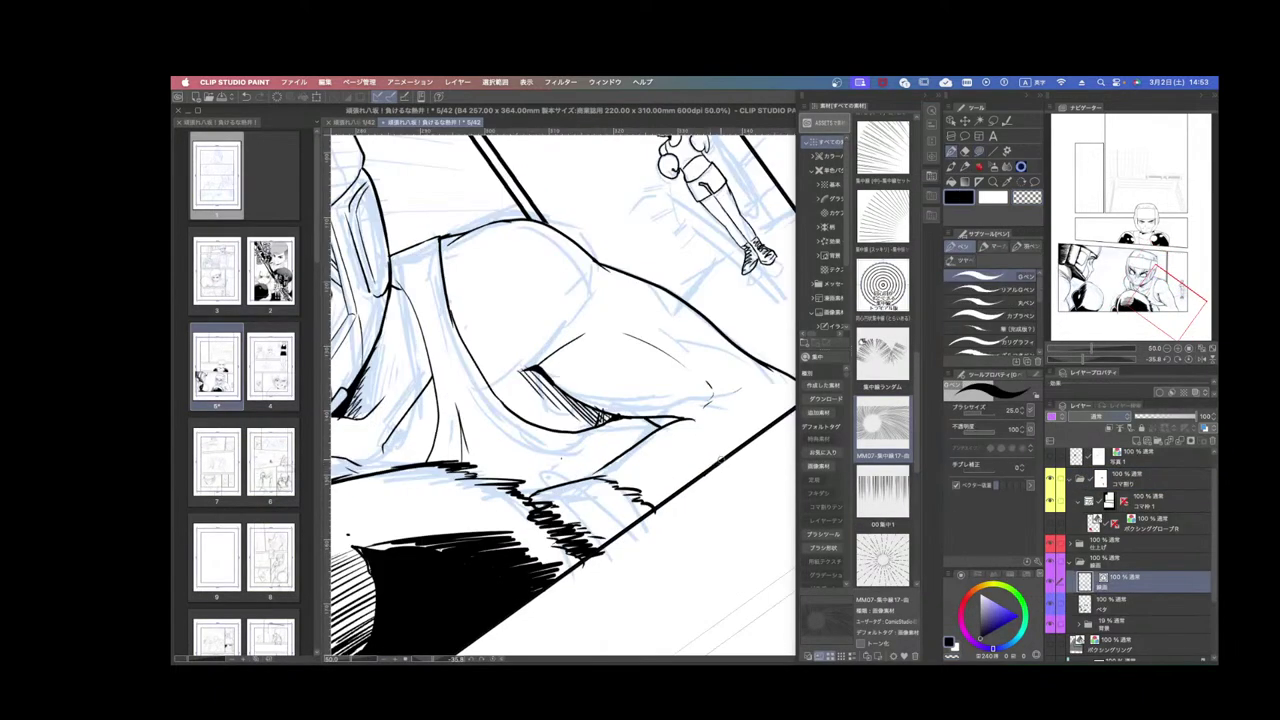
key("super+minus")
key("super+minus")
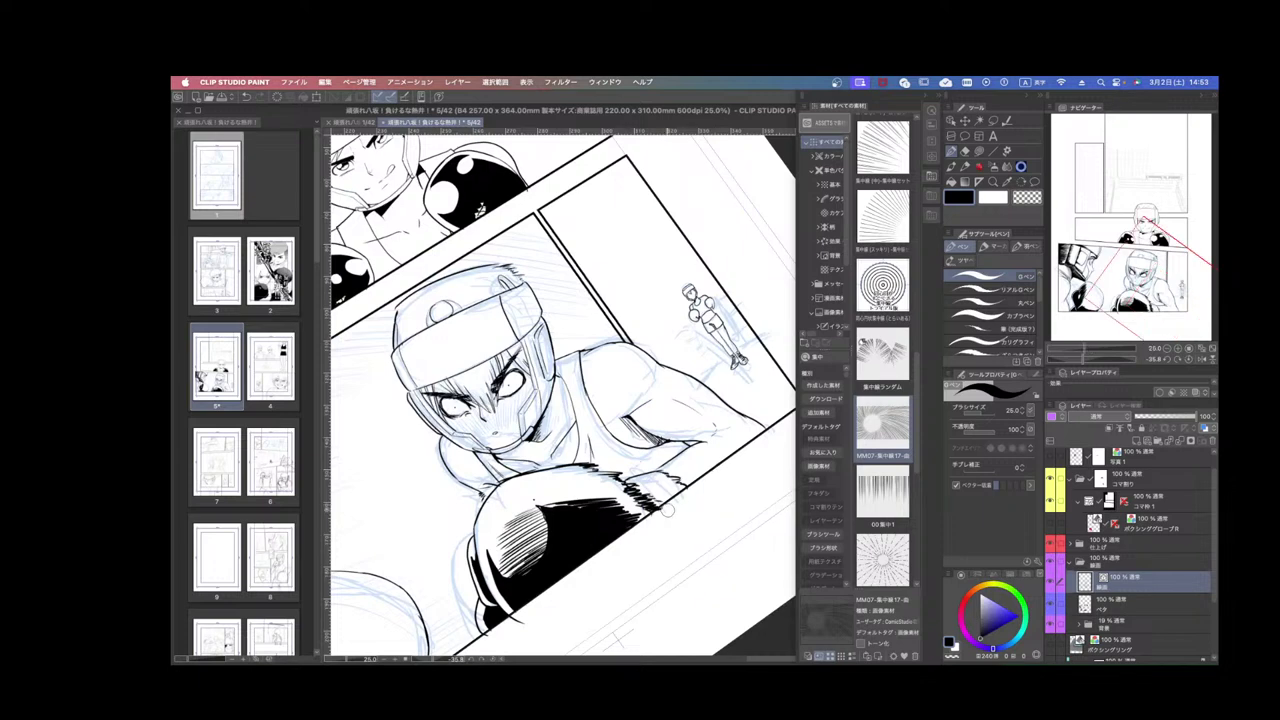
left_click(1125, 601)
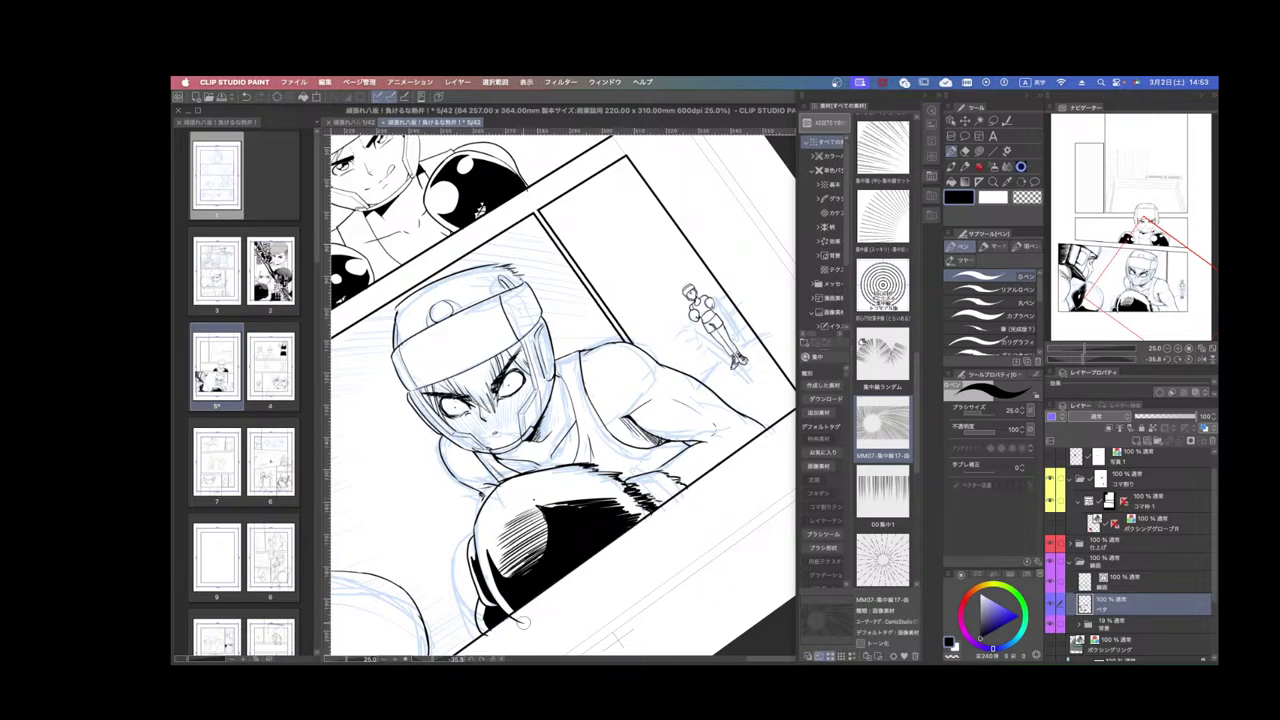
left_click(1126, 581)
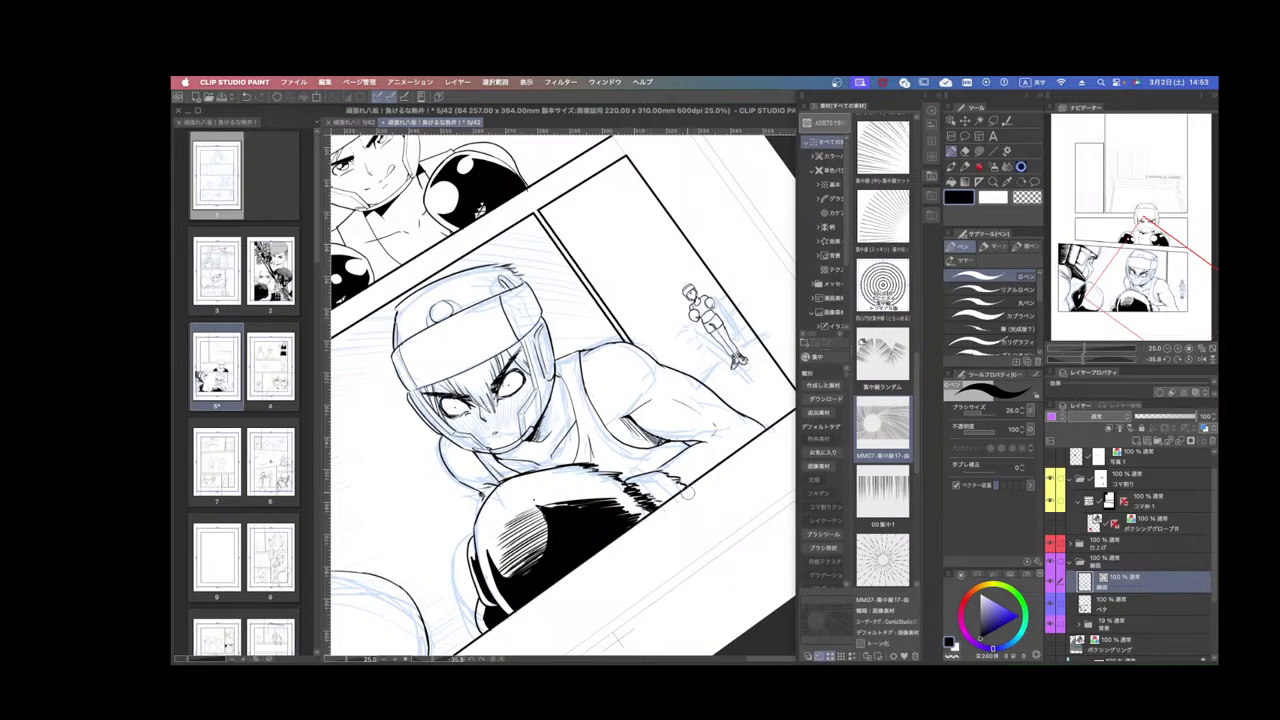
Touch up the outline of the centre boxer's glove around the thumb on the 線画 layer.
scroll(690, 488, "down", 2)
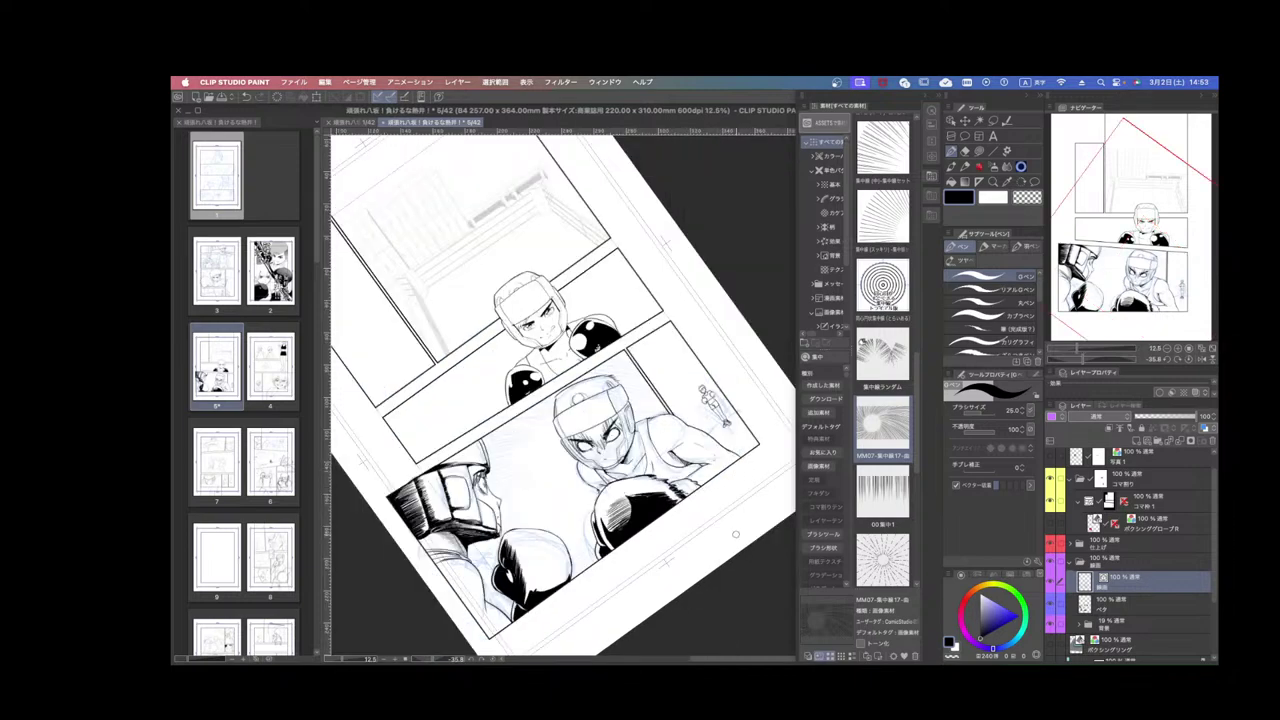
key("r")
mouse_move(748, 432)
left_mouse_down()
mouse_move(734, 520)
mouse_move(734, 480)
mouse_move(770, 426)
left_mouse_up()
key("p")
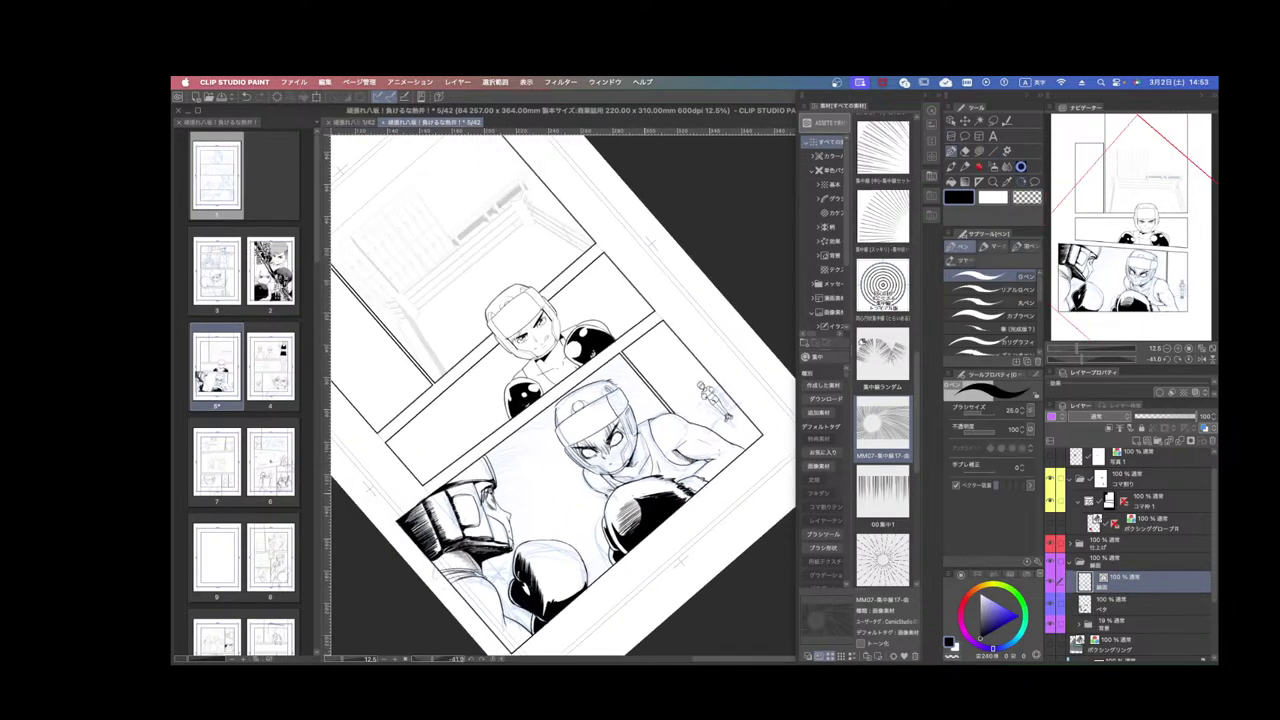
scroll(608, 508, "up", 3)
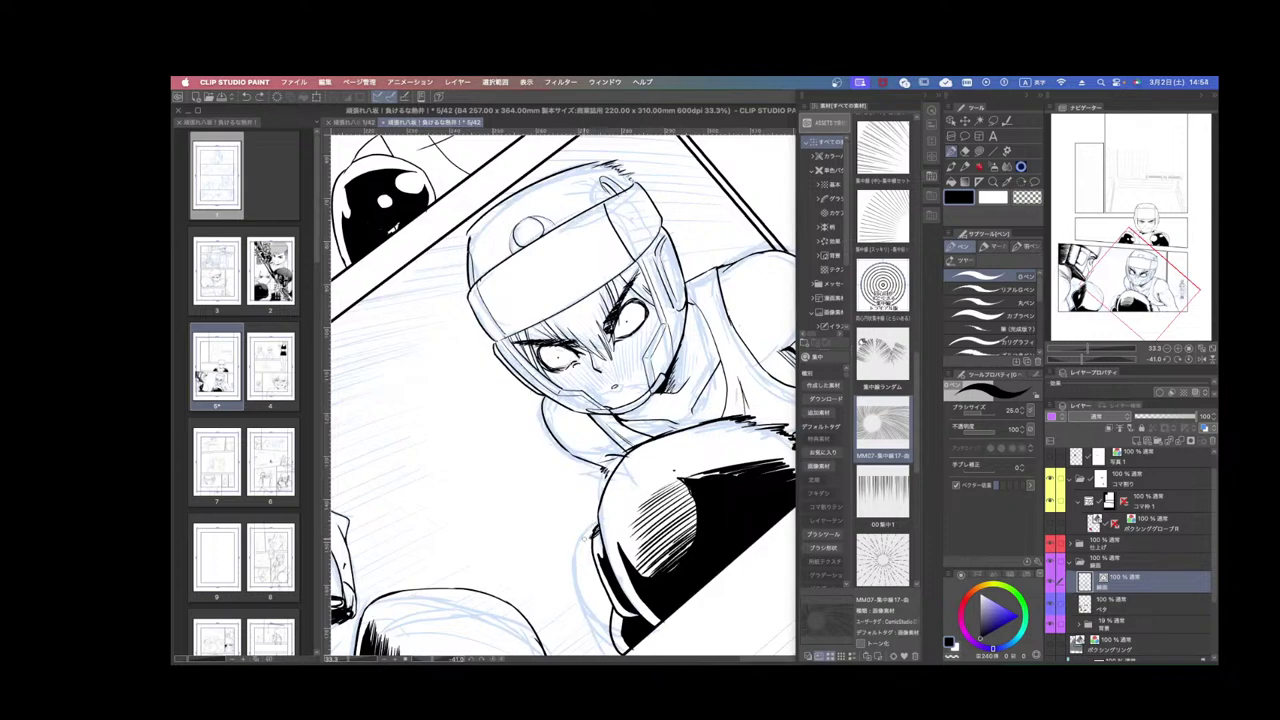
scroll(610, 544, "up", 3)
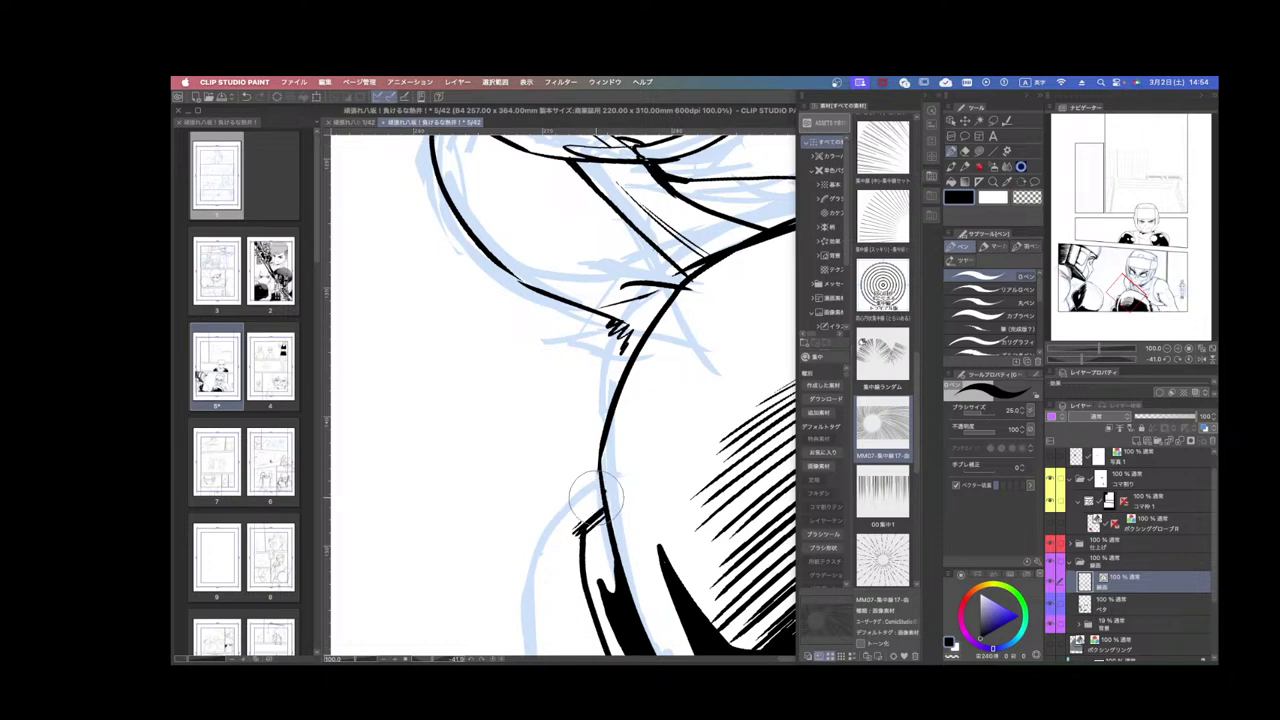
mouse_move(592, 510)
left_mouse_down()
mouse_move(576, 526)
mouse_move(586, 492)
mouse_move(586, 506)
left_mouse_up()
scroll(632, 478, "down", 4)
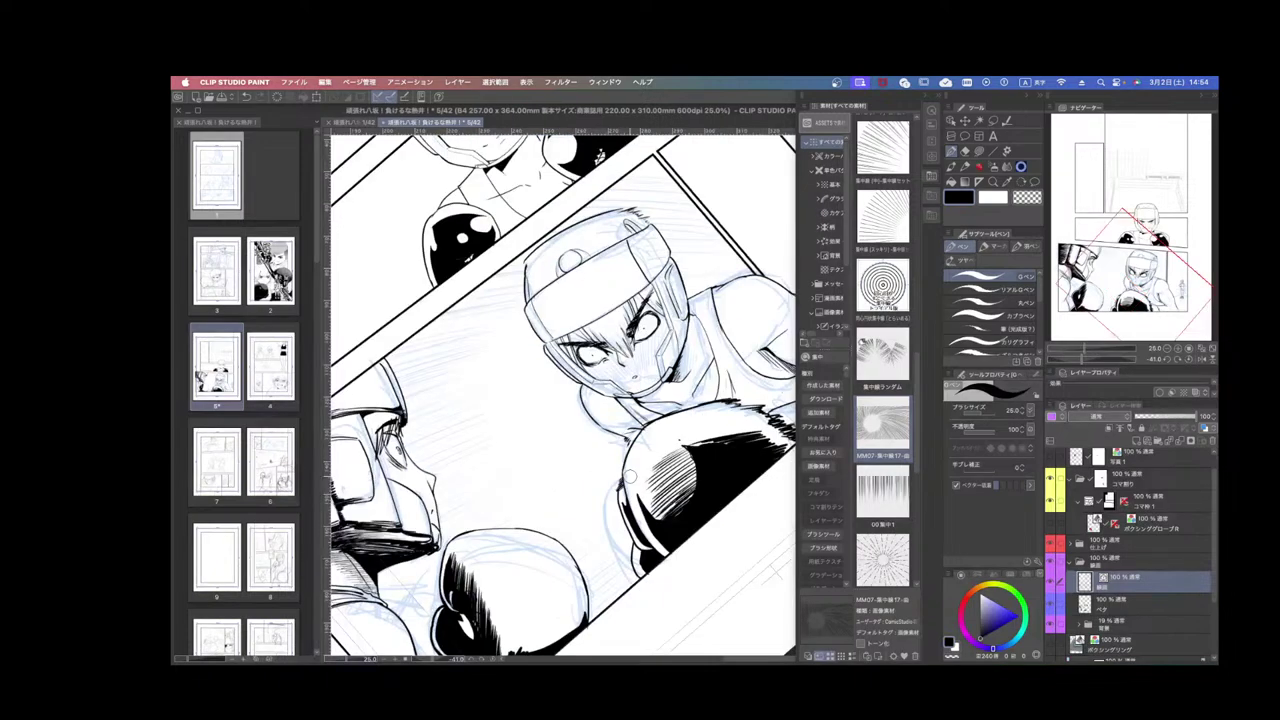
scroll(630, 477, "up", 2)
mouse_move(705, 591)
left_mouse_down()
mouse_move(668, 455)
mouse_move(729, 469)
mouse_move(738, 445)
mouse_move(678, 460)
mouse_move(708, 483)
mouse_move(632, 526)
left_mouse_up()
scroll(660, 501, "down", 2)
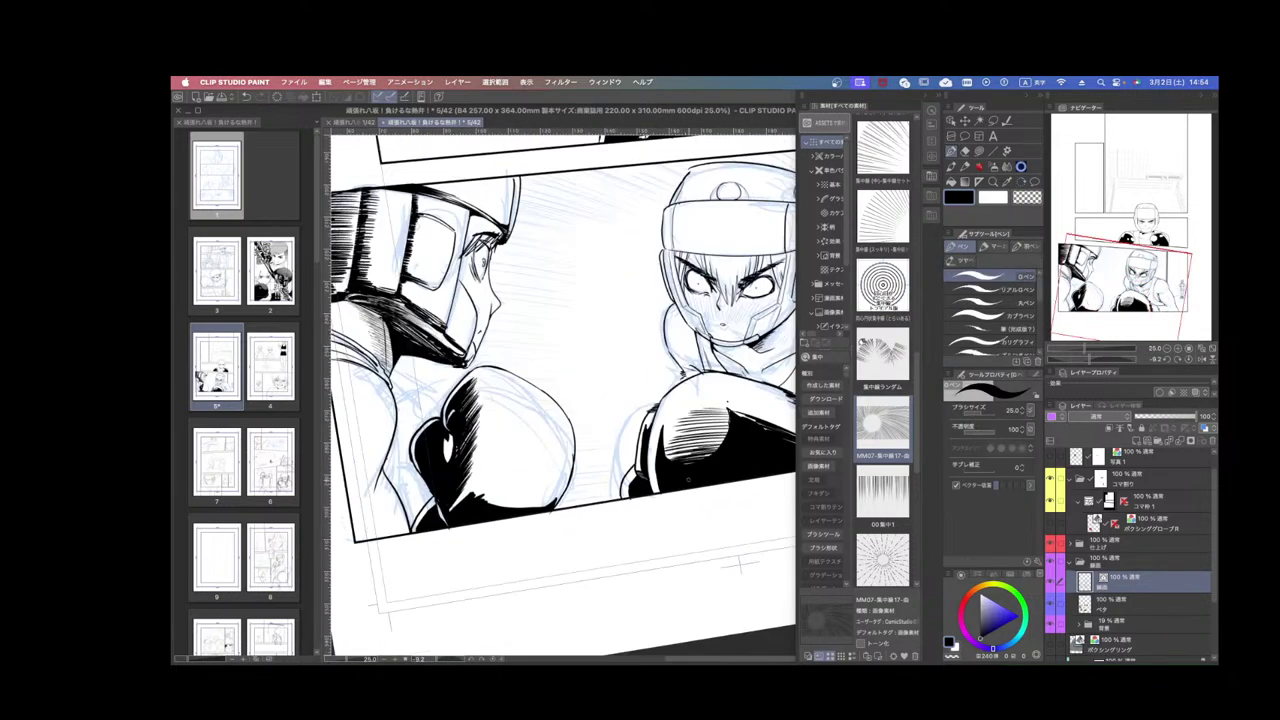
Add hatching strokes to the centre boxer's far shoulder just above the glove on the 線画 layer.
left_click_drag(706, 467, 515, 612)
left_click_drag(647, 561, 640, 520)
scroll(714, 540, "down", 2)
scroll(722, 490, "up", 3)
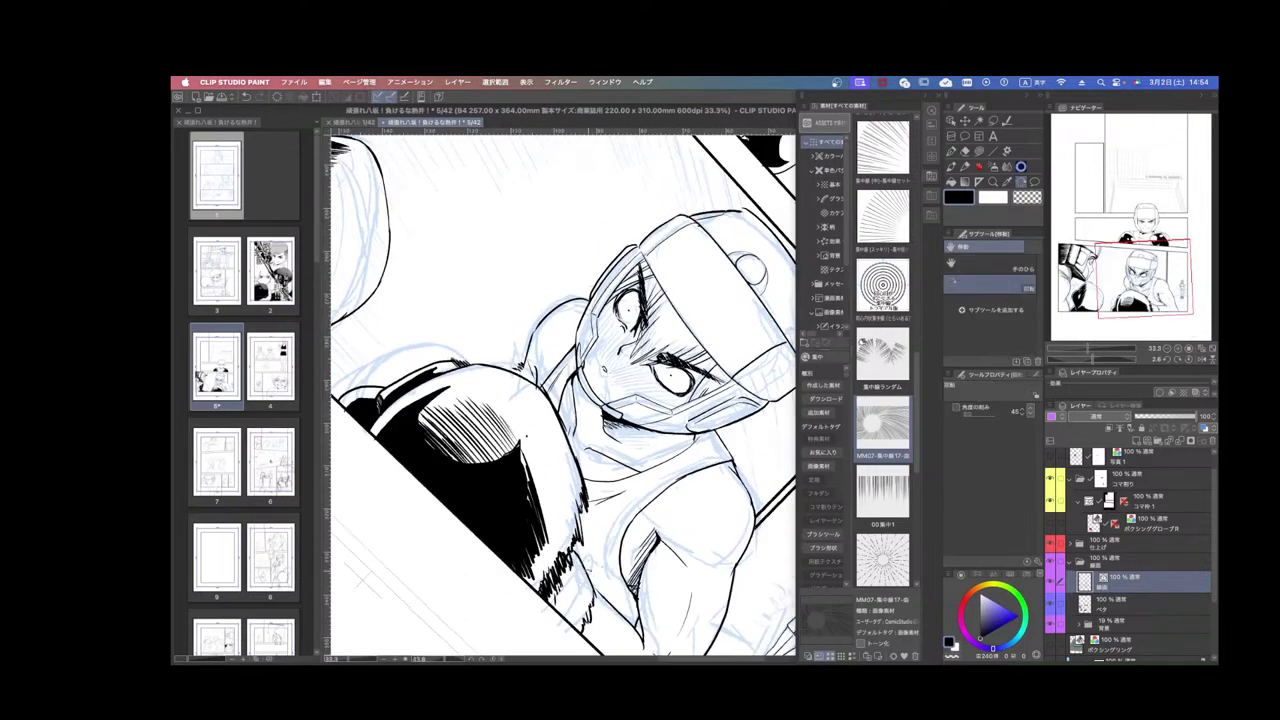
scroll(545, 350, "up", 2)
left_click_drag(526, 322, 533, 398)
left_click_drag(523, 344, 533, 404)
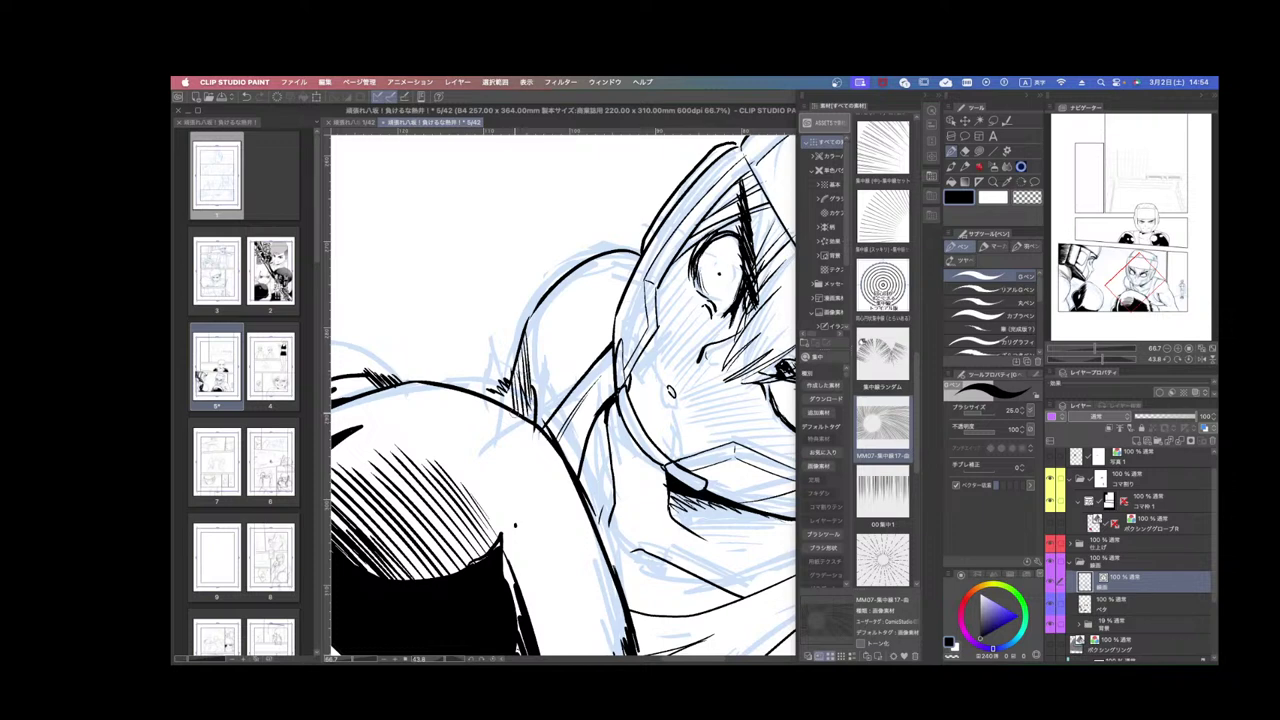
key("super+minus")
key("super+minus")
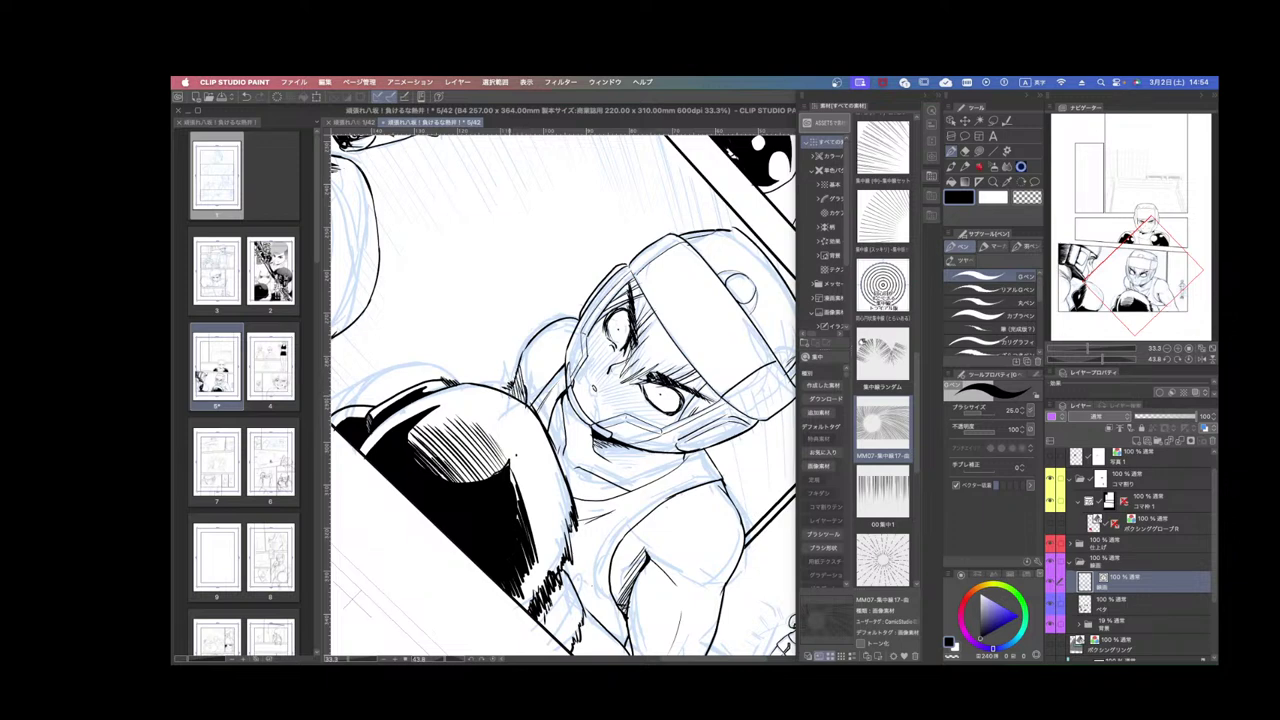
left_click_drag(526, 358, 521, 383)
mouse_move(530, 362)
left_mouse_down()
mouse_move(524, 383)
mouse_move(530, 371)
left_mouse_up()
Examine the centre boxer's head, shoulders and glove at several zoom levels and angles.
key("super+minus")
key("super+minus")
key("super+minus")
key("r")
left_click_drag(657, 466, 681, 388)
key("super+plus")
key("super+plus")
key("super+plus")
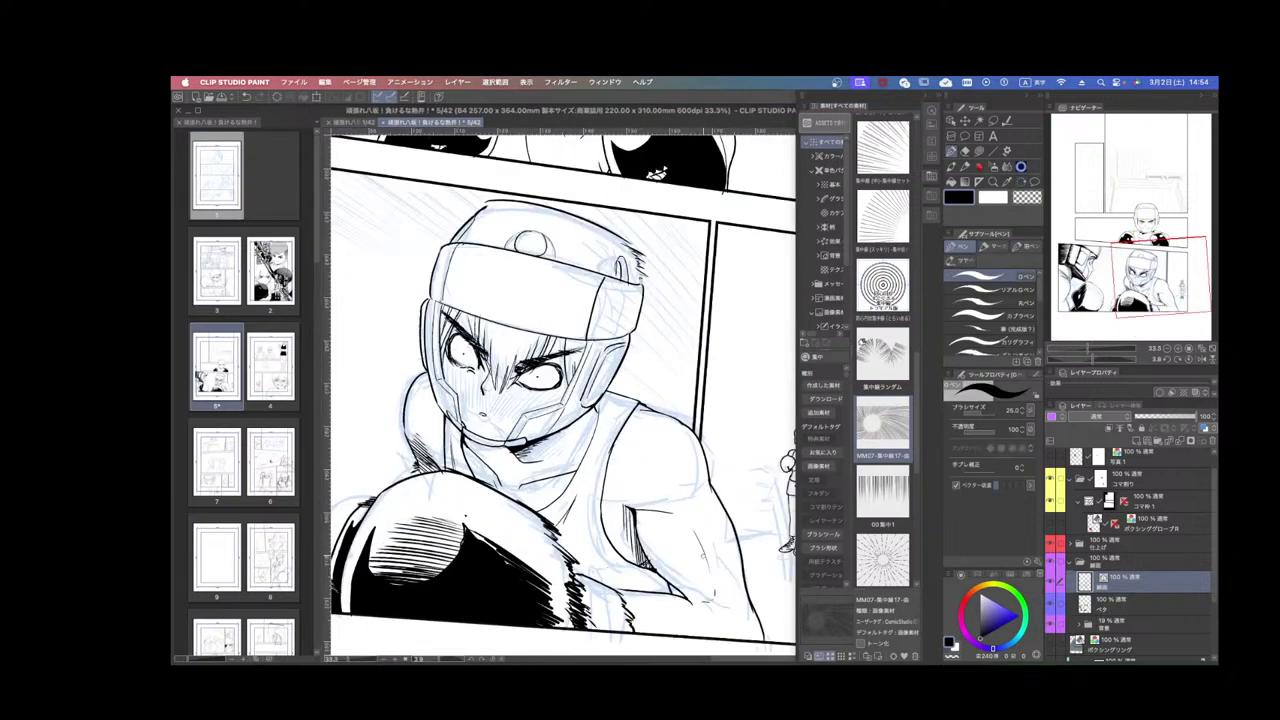
key("super+minus")
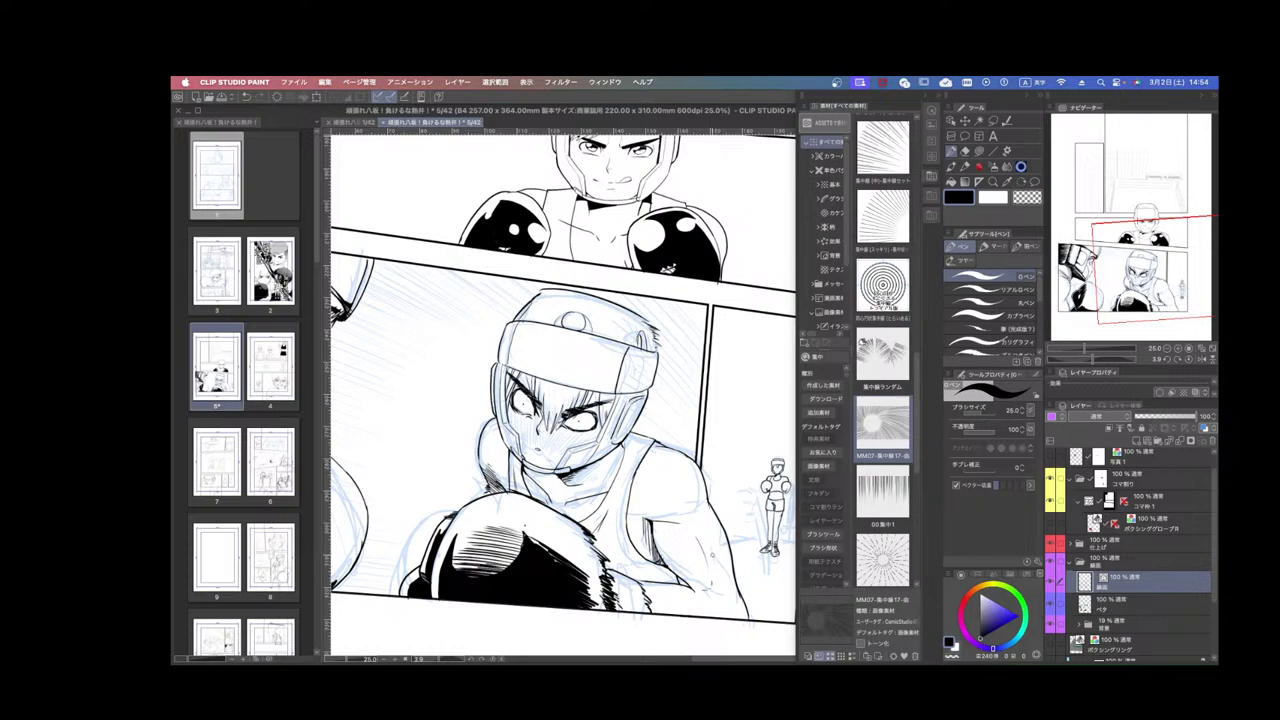
key("super+plus")
left_click_drag(610, 437, 715, 416)
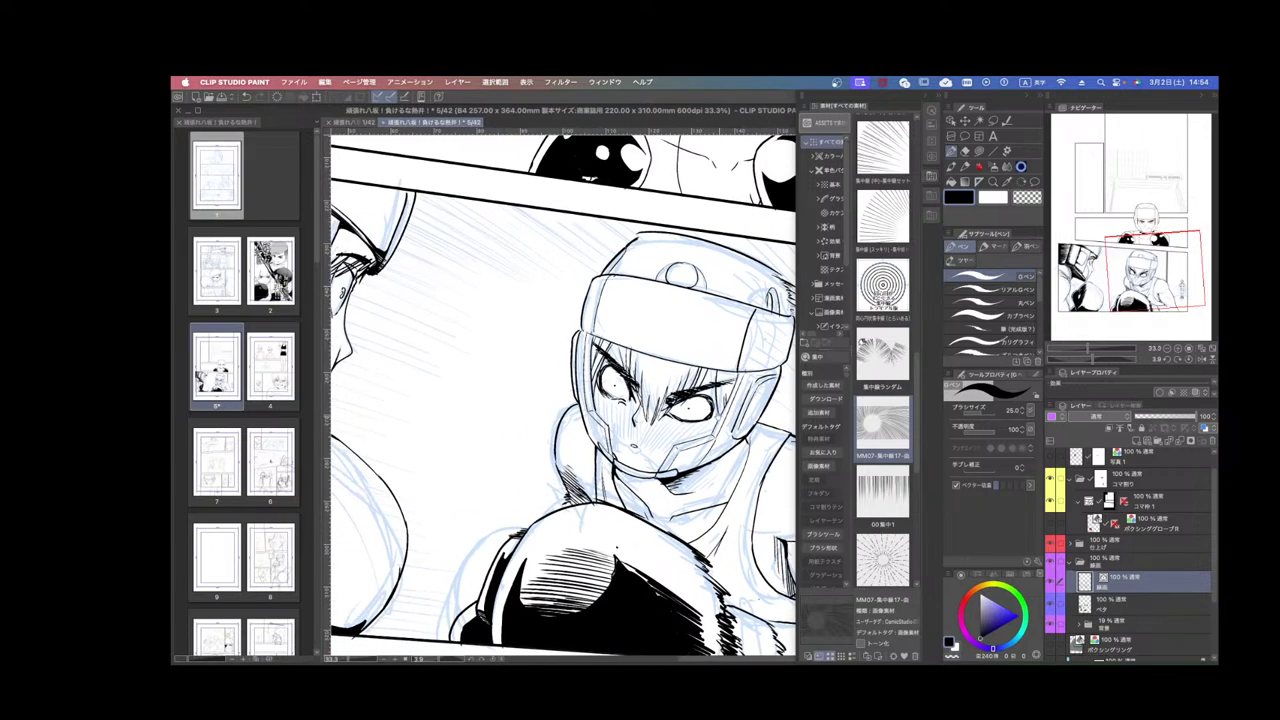
key("r")
left_click_drag(617, 547, 605, 546)
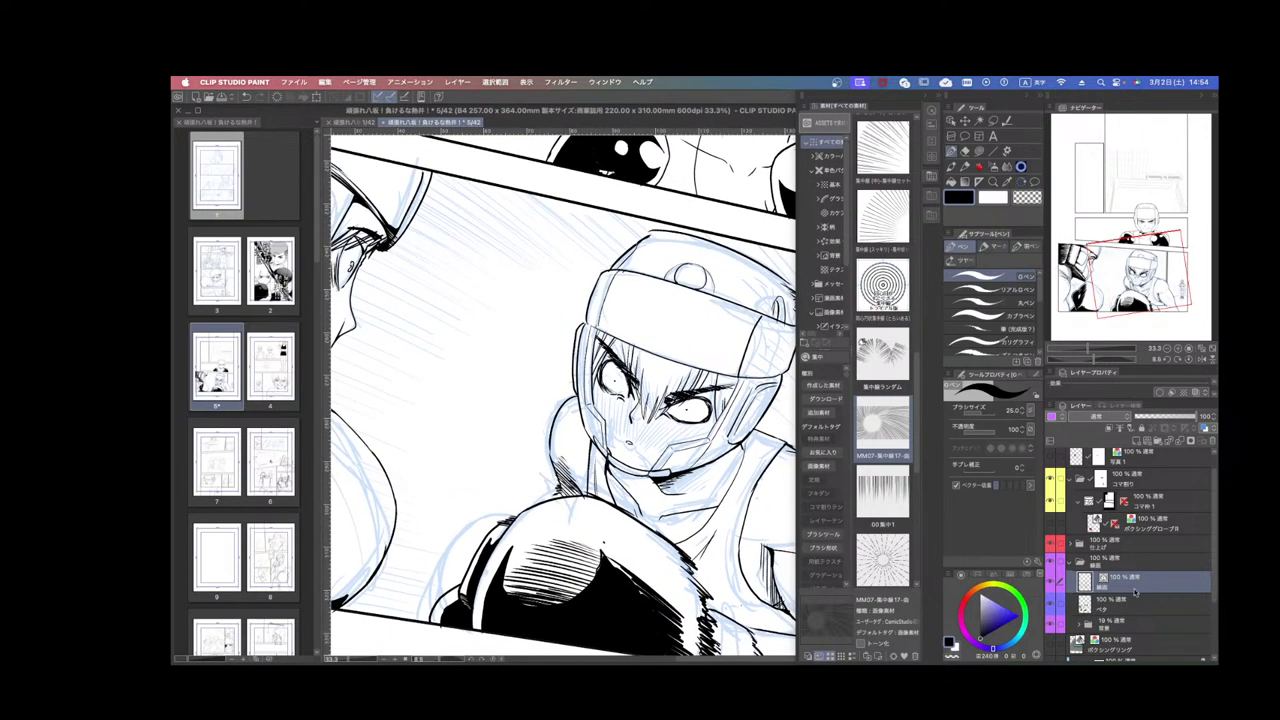
On the ベタ layer, ink a solid black patch in the hair above the centre boxer's eye nearest the small boxer's panel.
left_click(1132, 604)
scroll(718, 379, "up", 2)
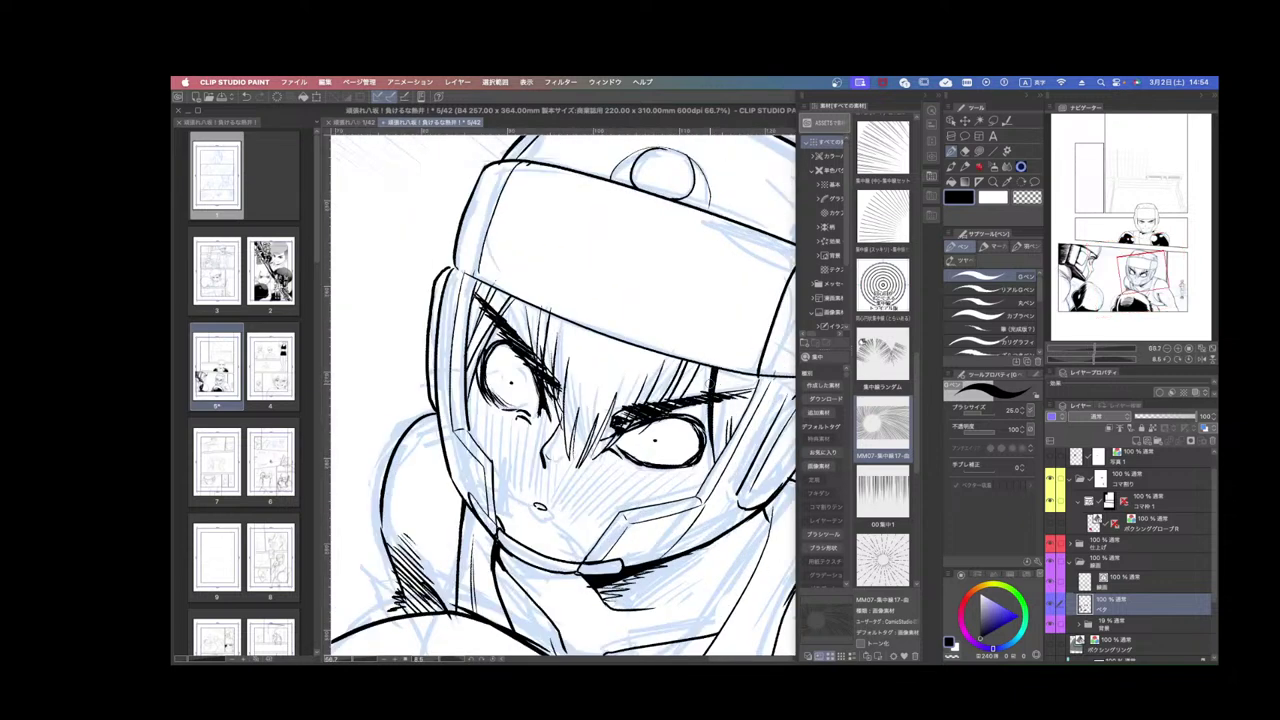
mouse_move(711, 364)
left_mouse_down()
mouse_move(695, 428)
mouse_move(707, 419)
mouse_move(709, 434)
mouse_move(714, 421)
left_mouse_up()
scroll(718, 427, "down", 2)
key("r")
left_click_drag(743, 478, 766, 340)
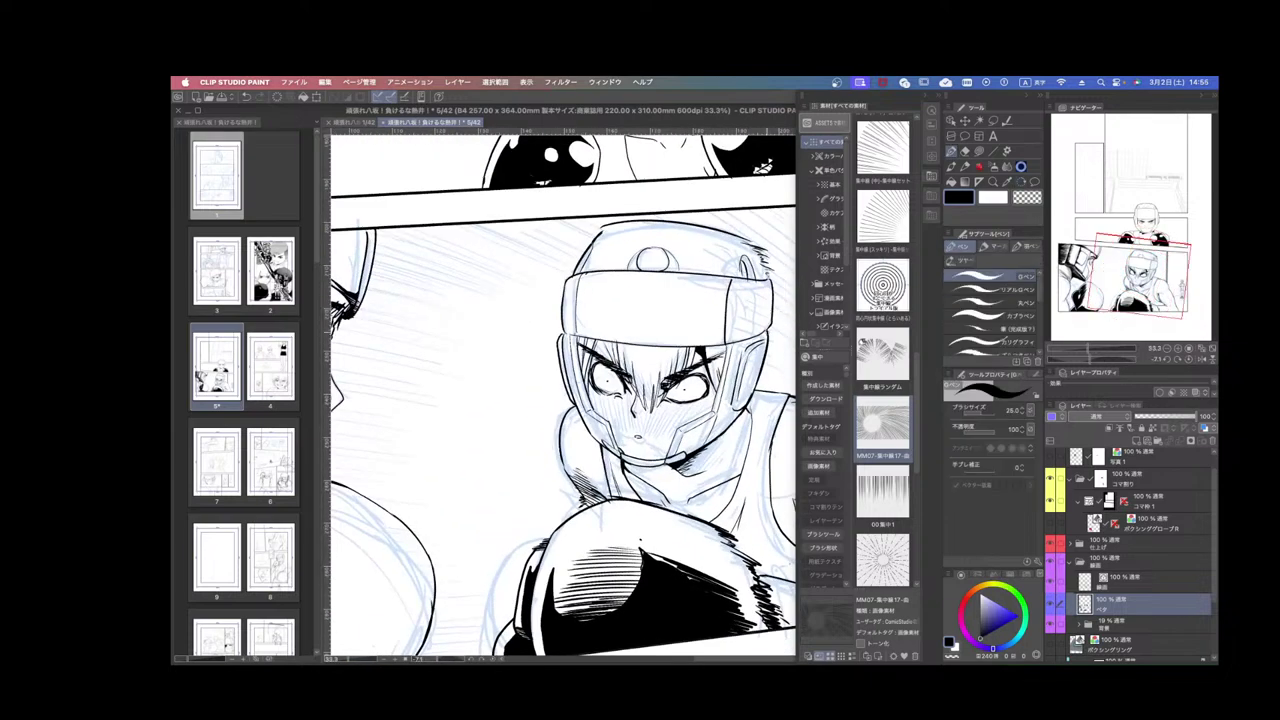
Ink a solid black patch in the hair above the centre boxer's other eye, under the headgear band.
key("r")
left_click_drag(622, 325, 600, 339)
scroll(600, 339, "up", 1)
scroll(600, 339, "up", 1)
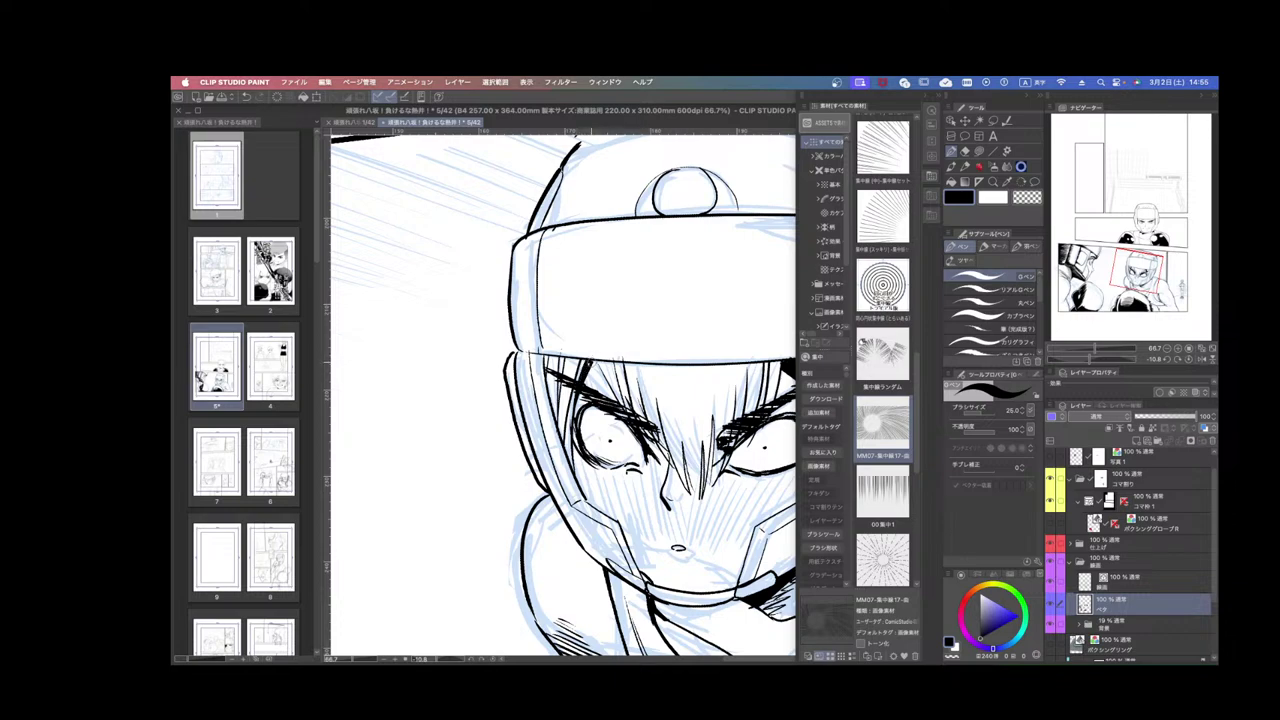
left_click_drag(680, 314, 737, 422)
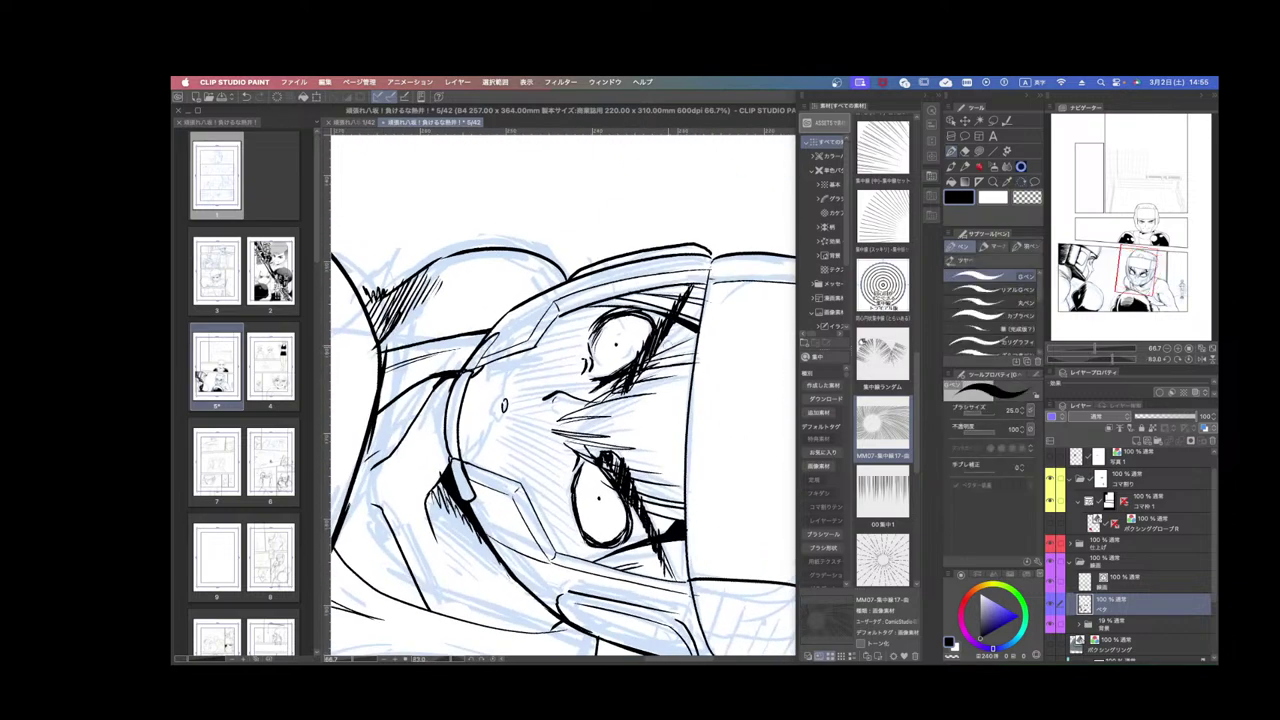
left_click_drag(665, 352, 685, 334)
left_click_drag(678, 342, 694, 330)
Review the centre boxer's face and the overall balance of the bottom panels, making 線画 the active layer.
key("super+minus")
key("super+minus")
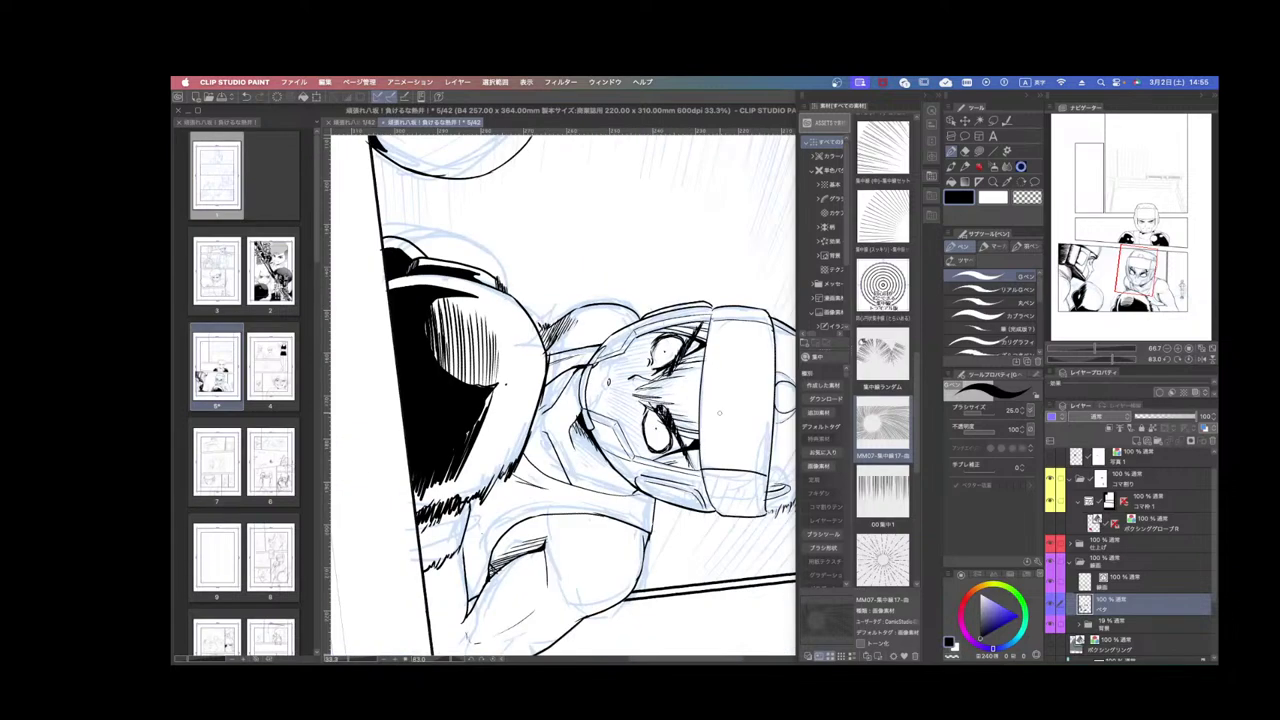
left_click_drag(700, 472, 722, 314)
scroll(722, 440, "down", 2)
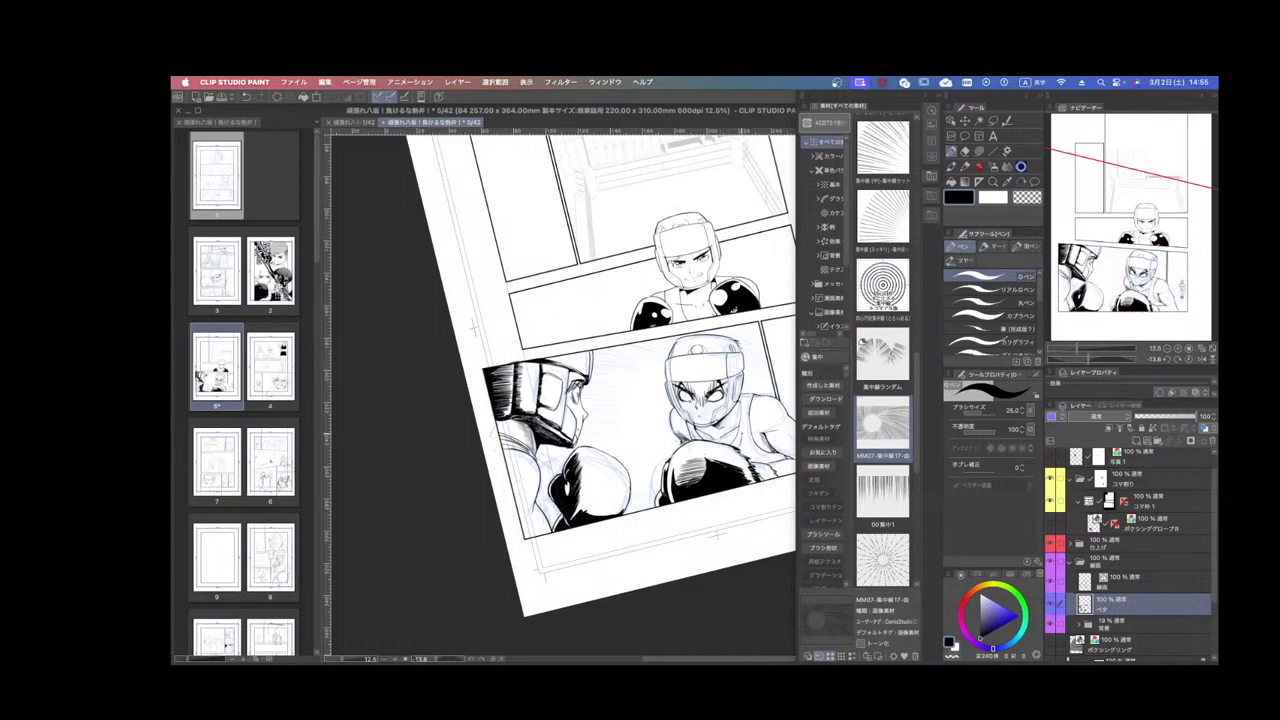
scroll(735, 450, "up", 2)
left_click_drag(750, 435, 722, 475)
scroll(722, 475, "up", 1)
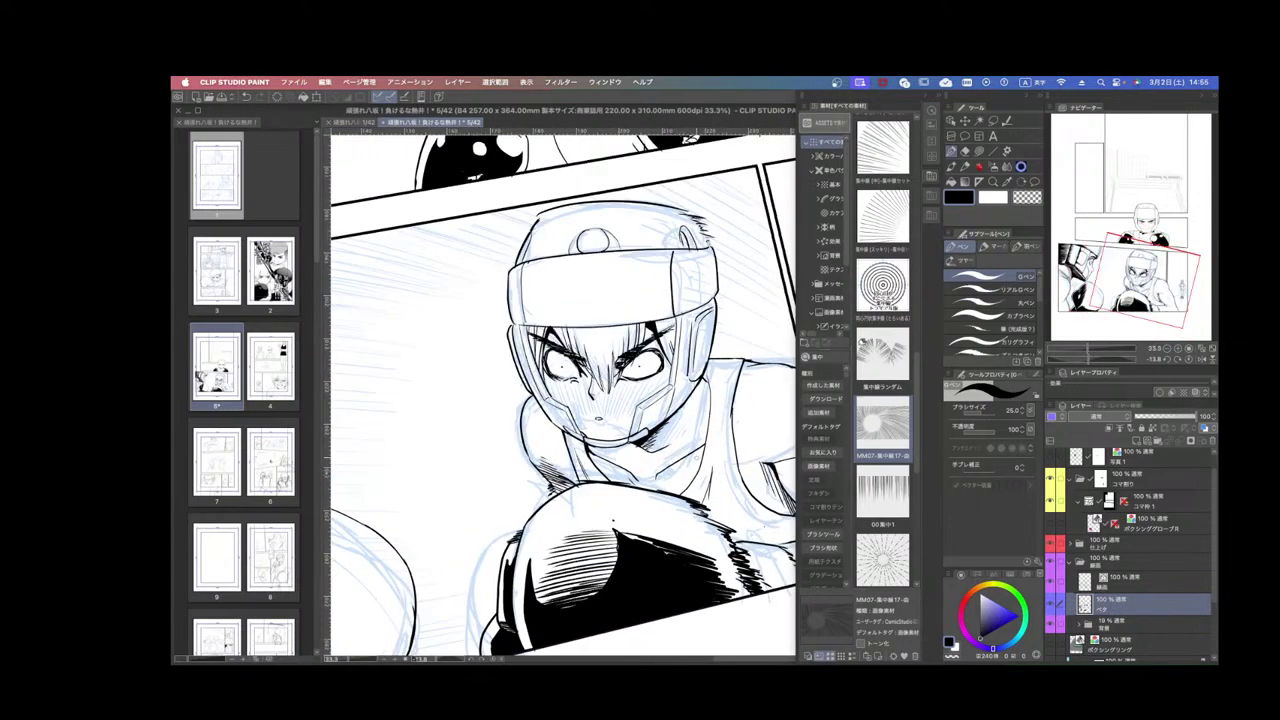
scroll(600, 427, "up", 1)
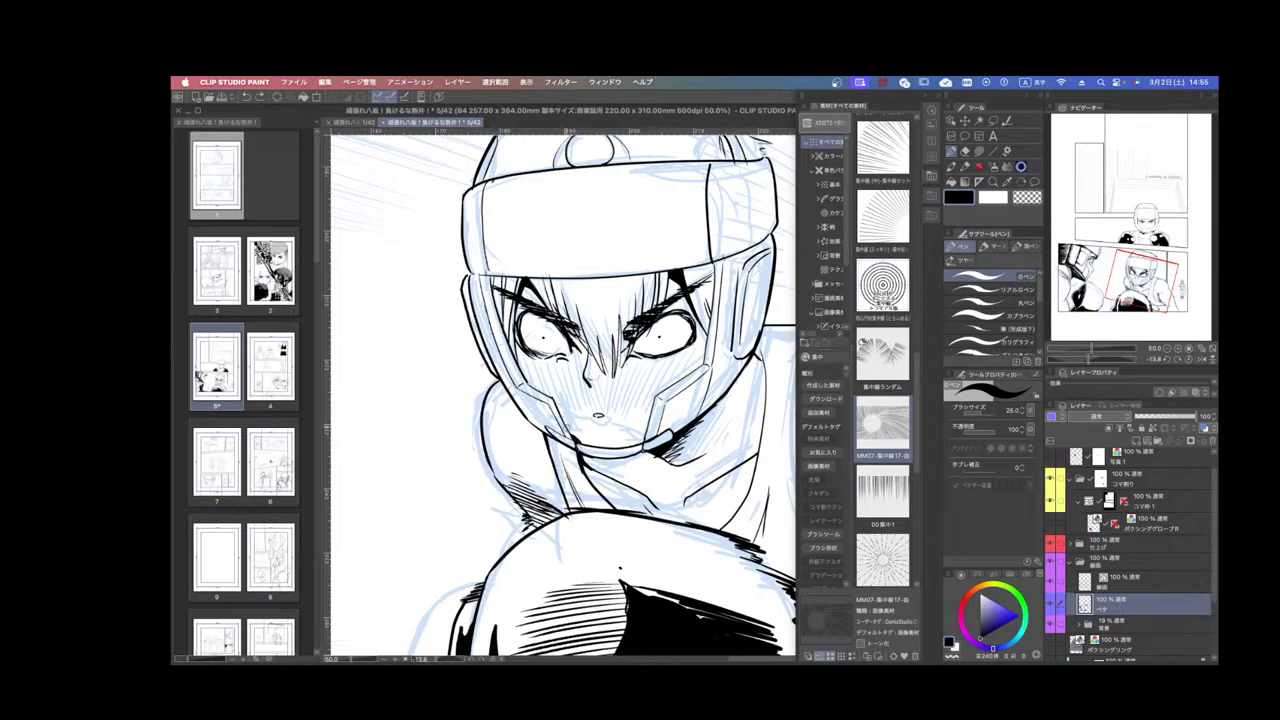
left_click_drag(620, 419, 540, 425)
scroll(542, 428, "up", 1)
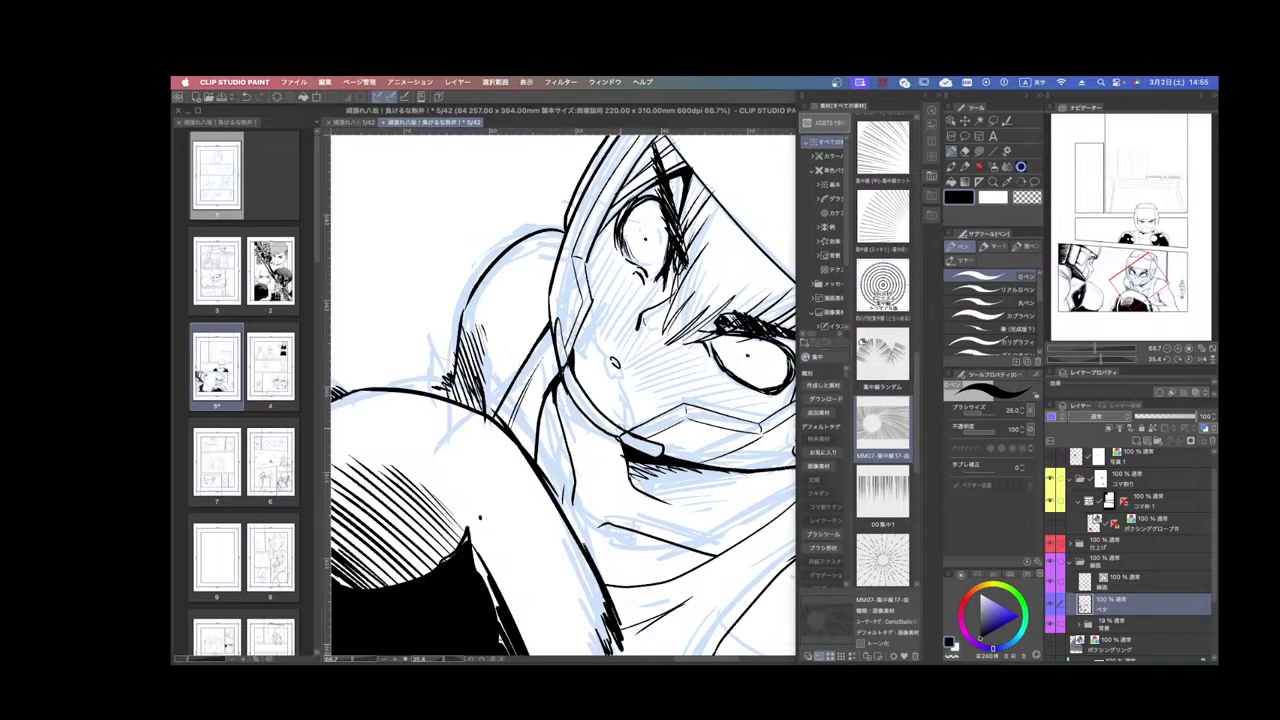
scroll(655, 535, "down", 2)
left_click_drag(655, 535, 695, 450)
scroll(695, 450, "up", 1)
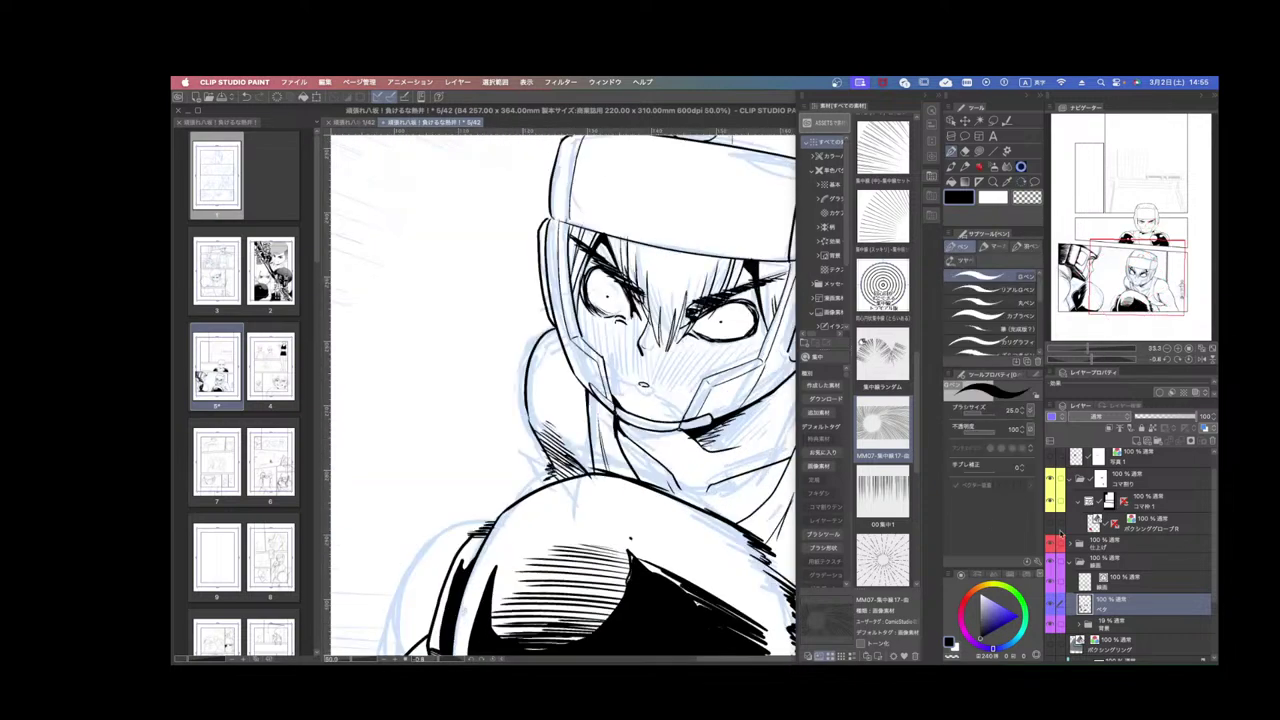
left_click(1140, 580)
scroll(688, 420, "down", 2)
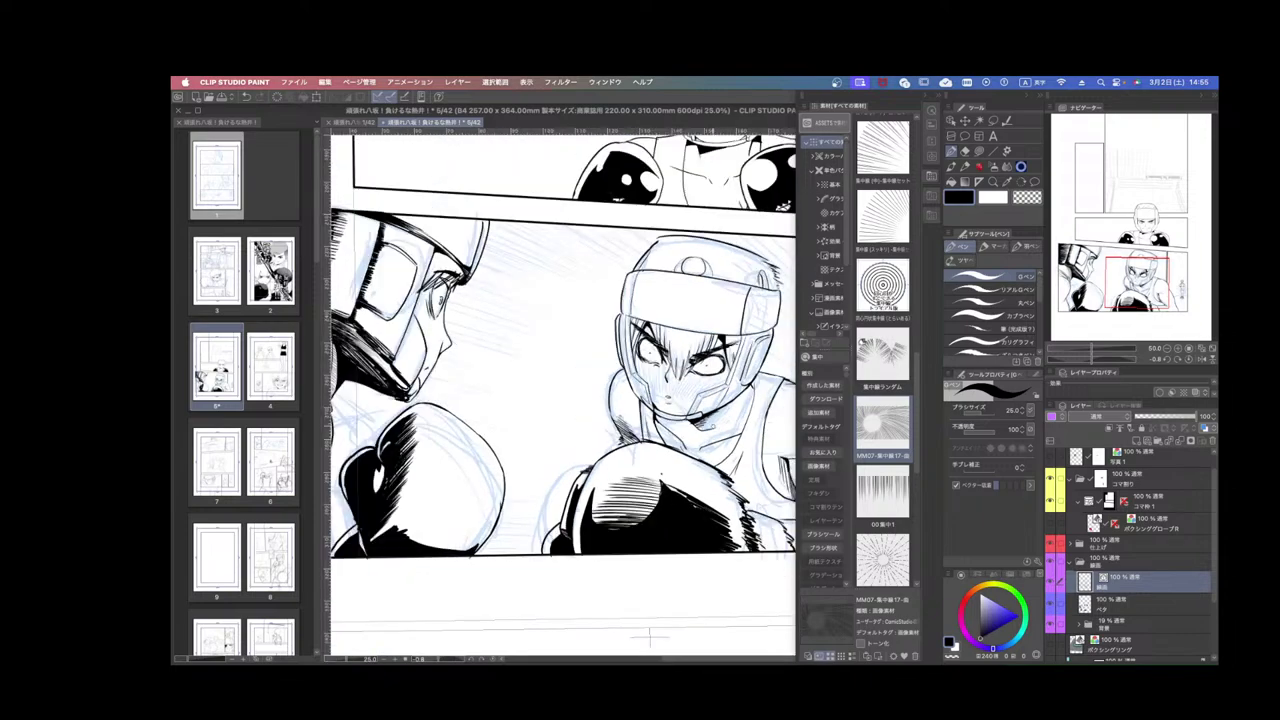
mouse_move(693, 537)
left_mouse_down()
mouse_move(706, 523)
mouse_move(682, 547)
left_mouse_up()
scroll(682, 547, "down", 2)
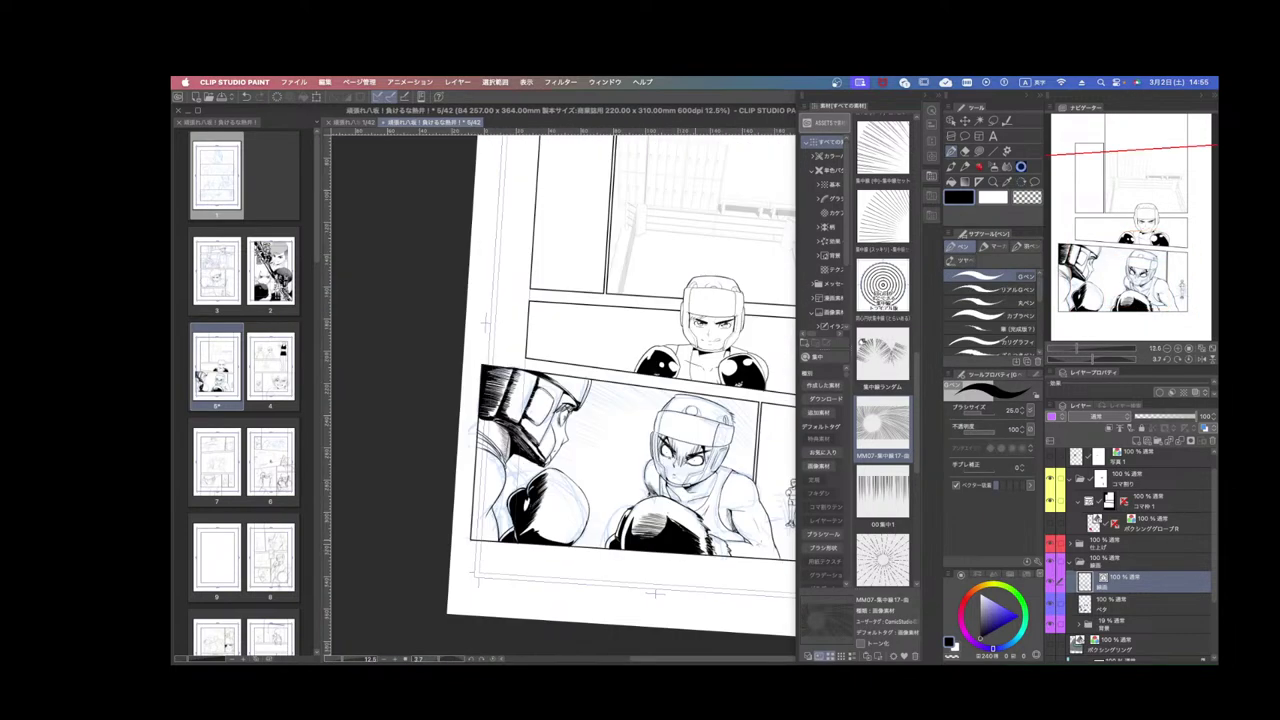
scroll(730, 488, "up", 2)
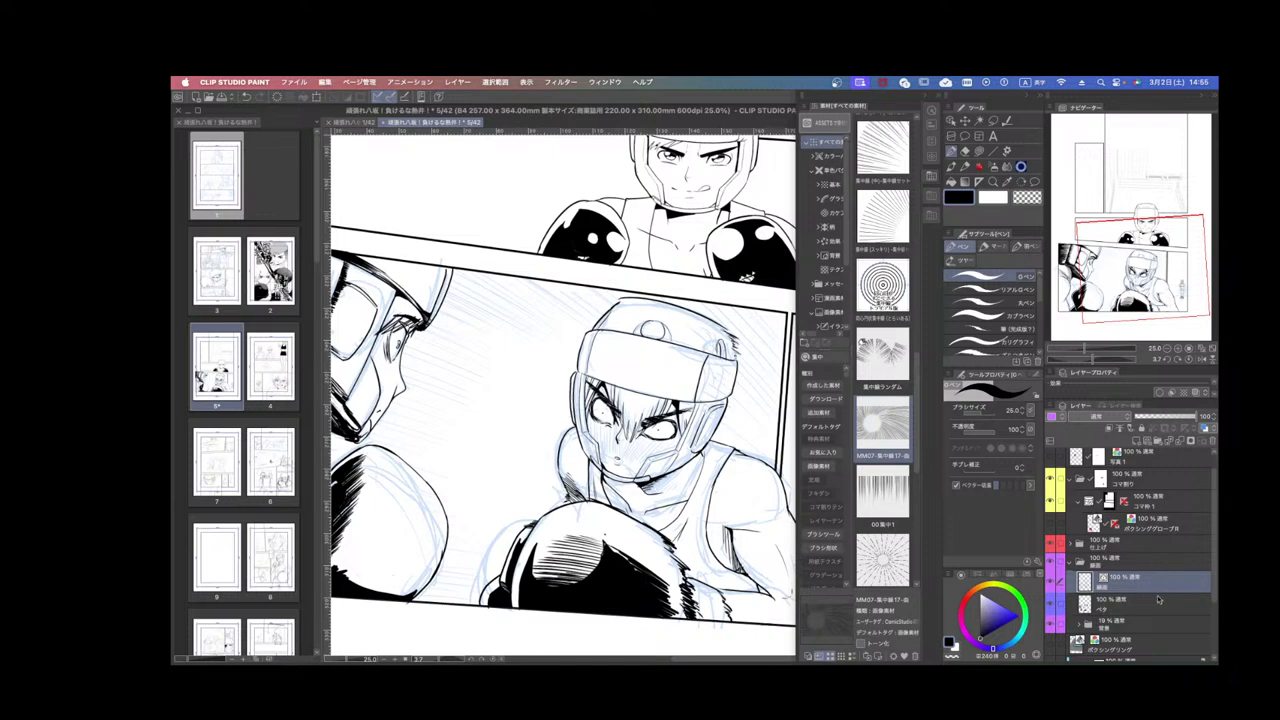
Create a new layer folder and place it first inside the 線画 folder, above the line-art layer.
left_click(1071, 563)
left_click(1071, 544)
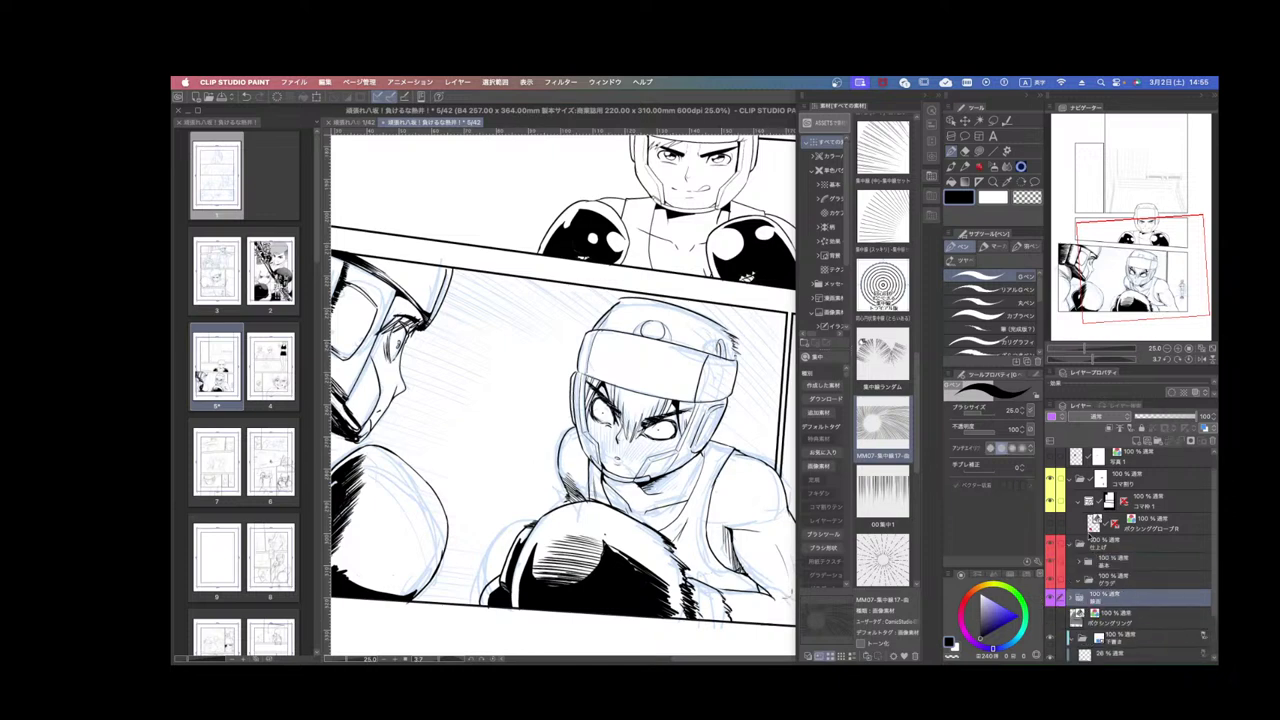
left_click(1071, 544)
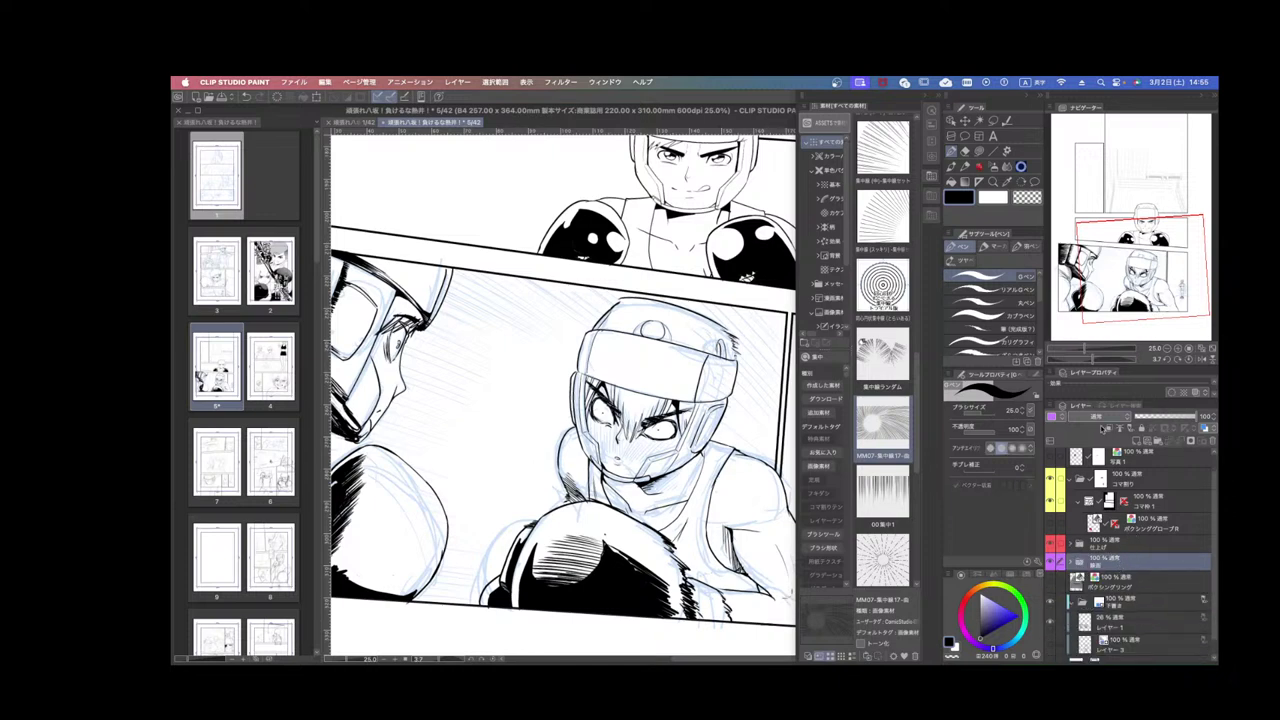
left_click(1162, 441)
left_click_drag(1131, 564, 1121, 580)
left_click(1071, 562)
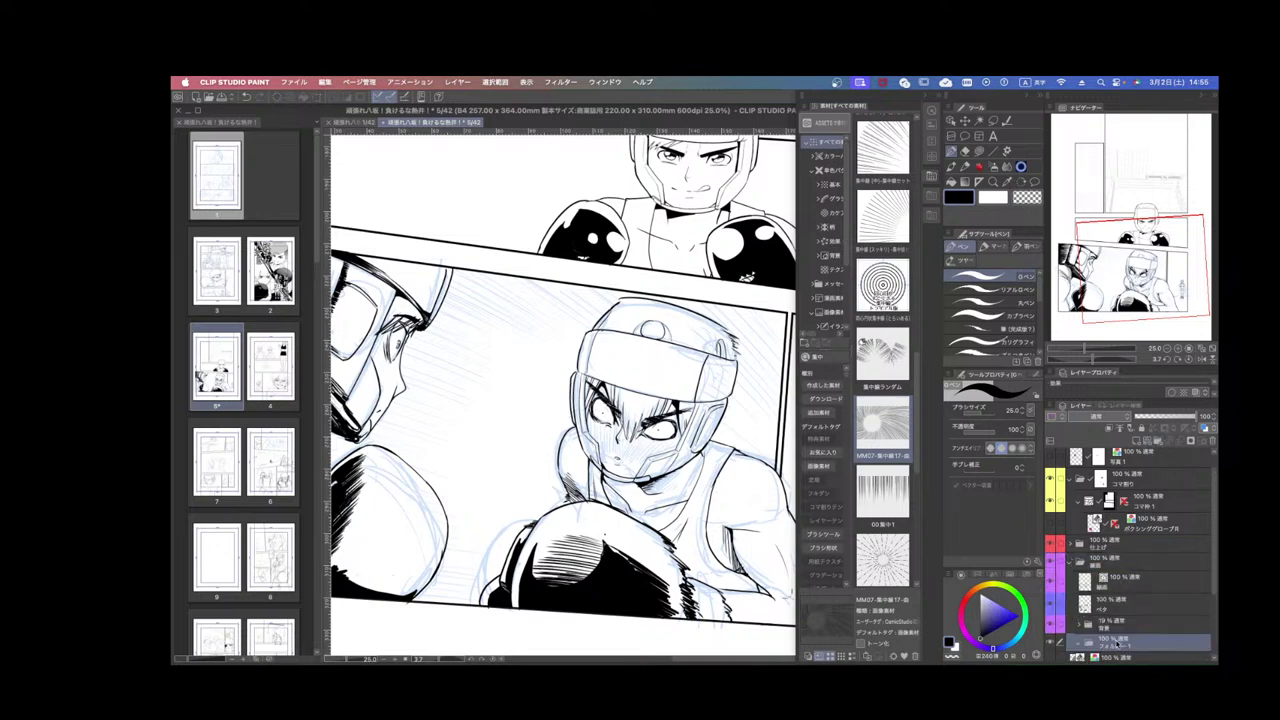
left_click_drag(1117, 644, 1123, 577)
Rename the new folder 効果 and set its palette colour to purple.
double_click(1121, 577)
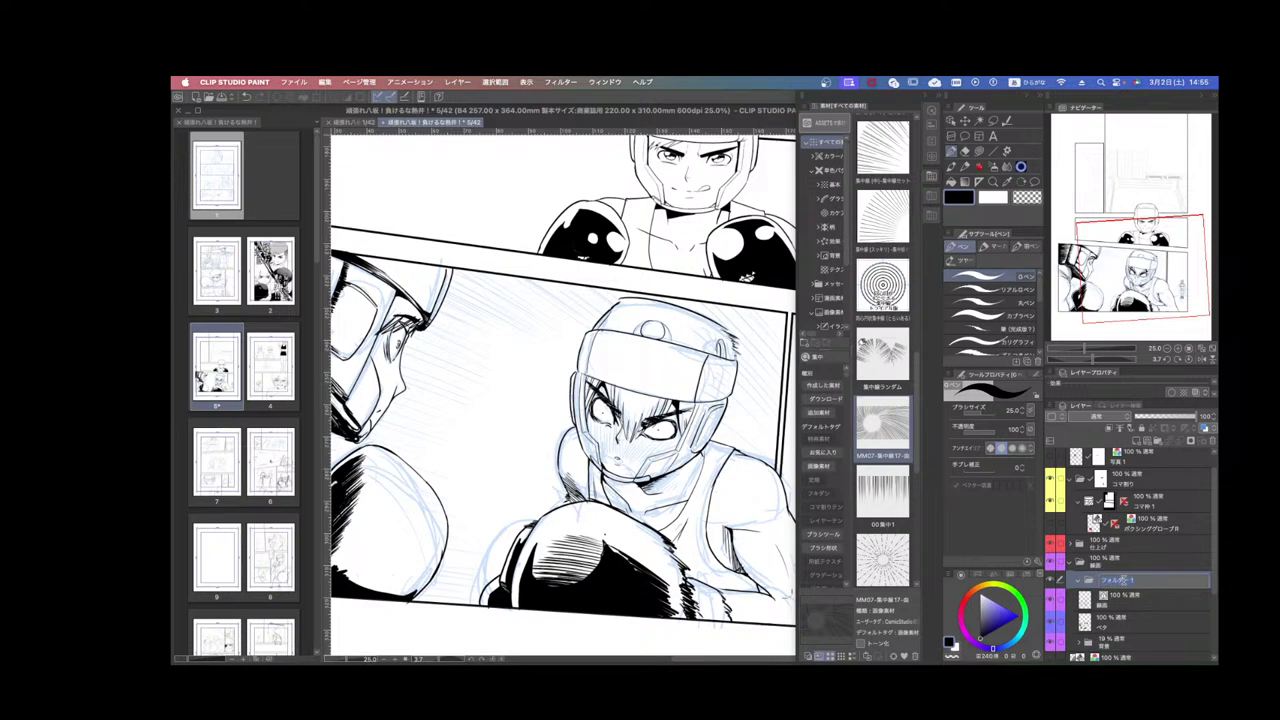
key("Return")
double_click(1120, 580)
type("こうか")
key("space")
key("Return")
key("Return")
left_click(1057, 416)
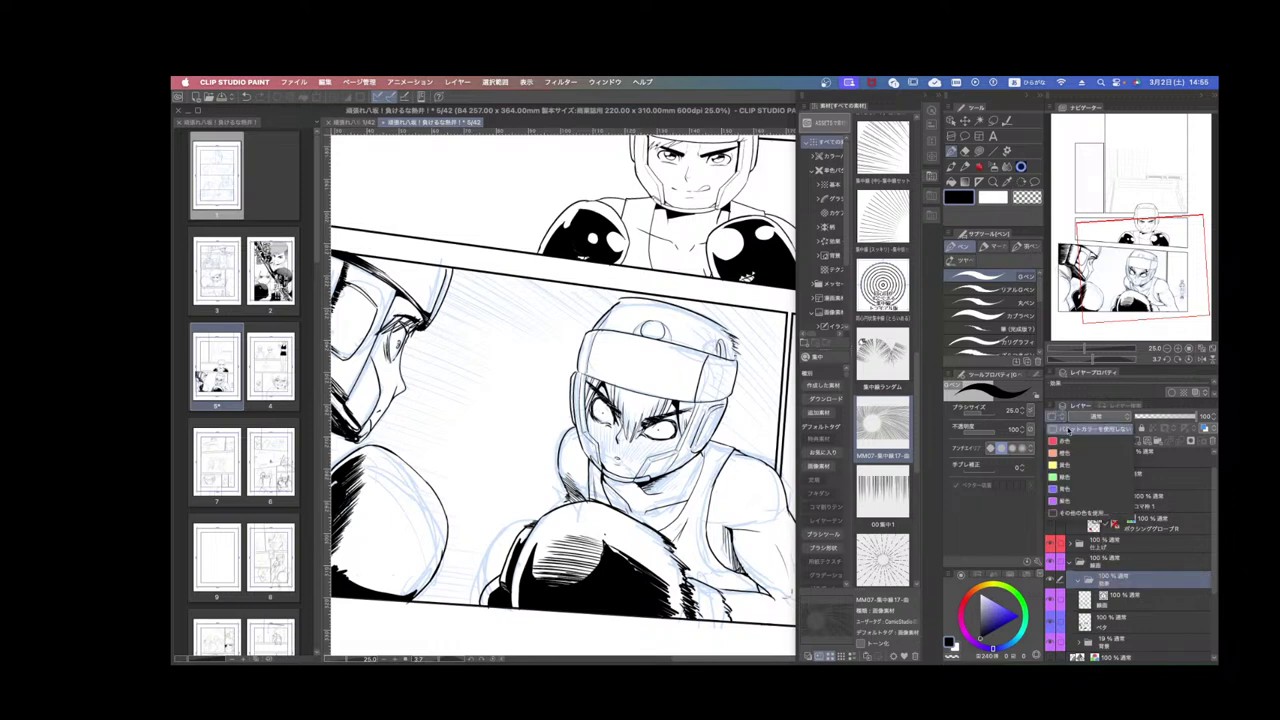
left_click(1075, 464)
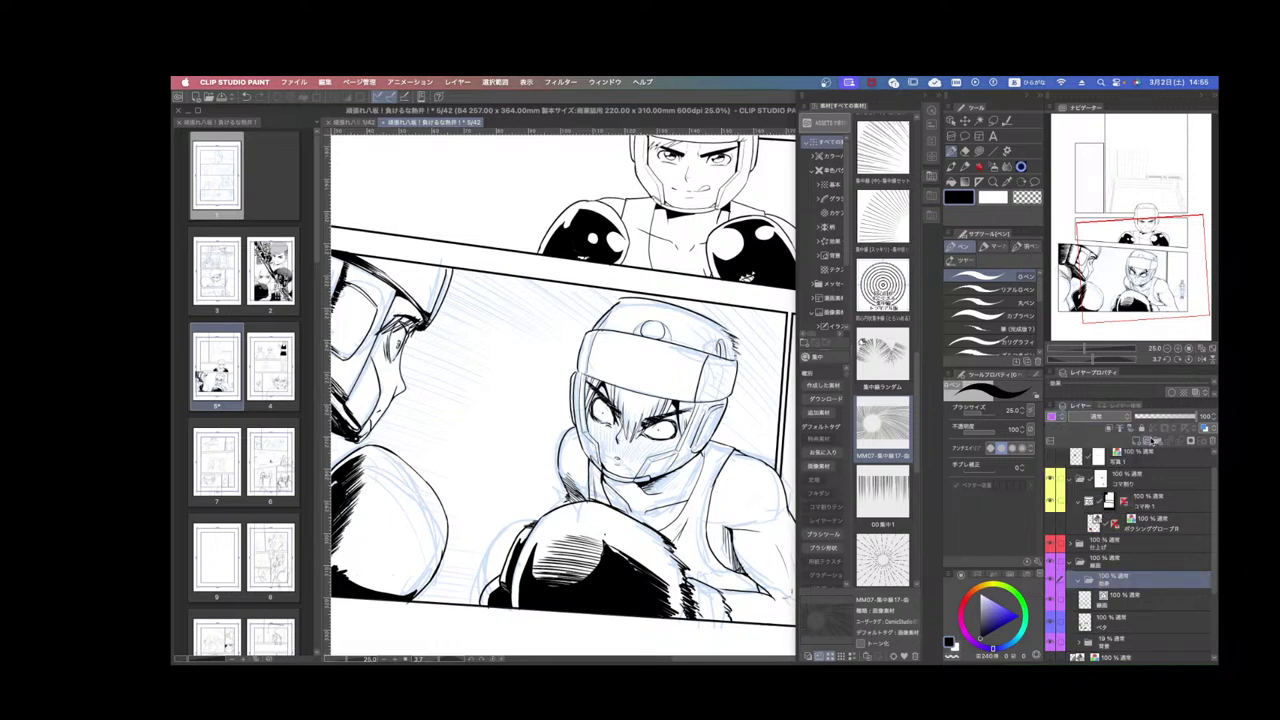
Add a vector layer in the 効果 folder and mask it to the auto-selected backgrounds of the two bottom panels.
left_click(1152, 440)
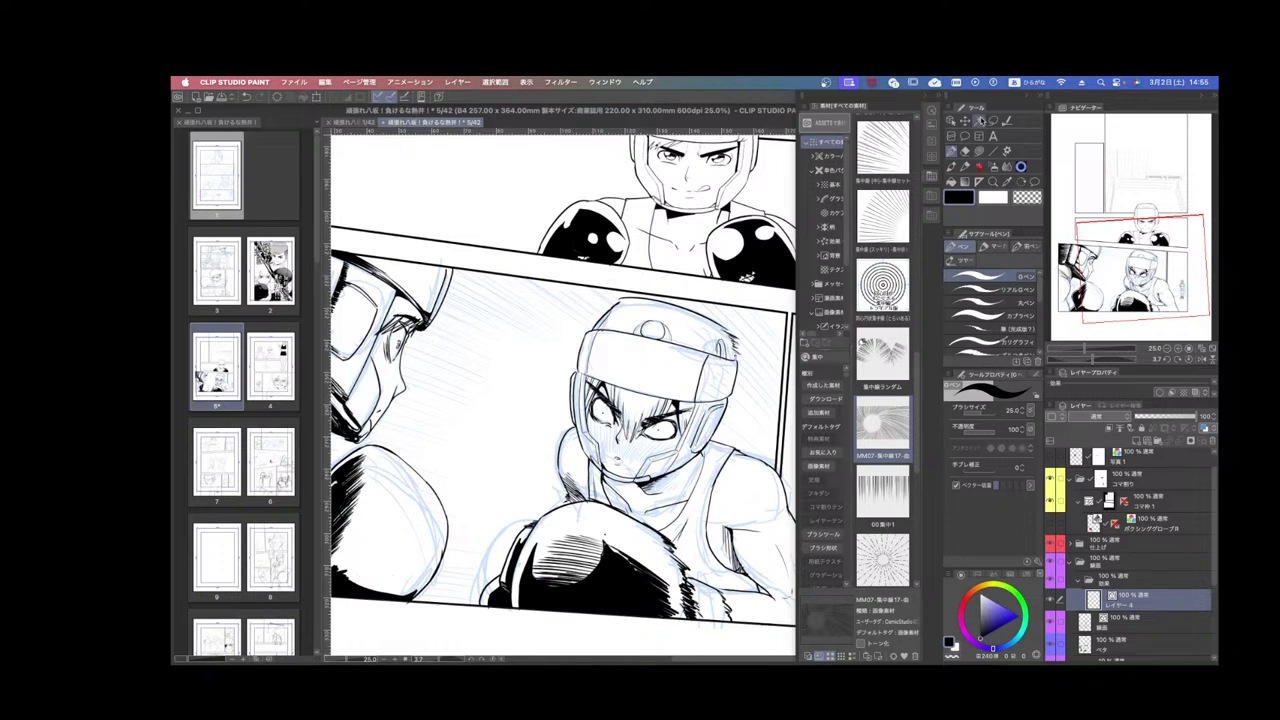
left_click(979, 120)
scroll(550, 471, "down", 2)
left_click(534, 475)
scroll(534, 475, "up", 2)
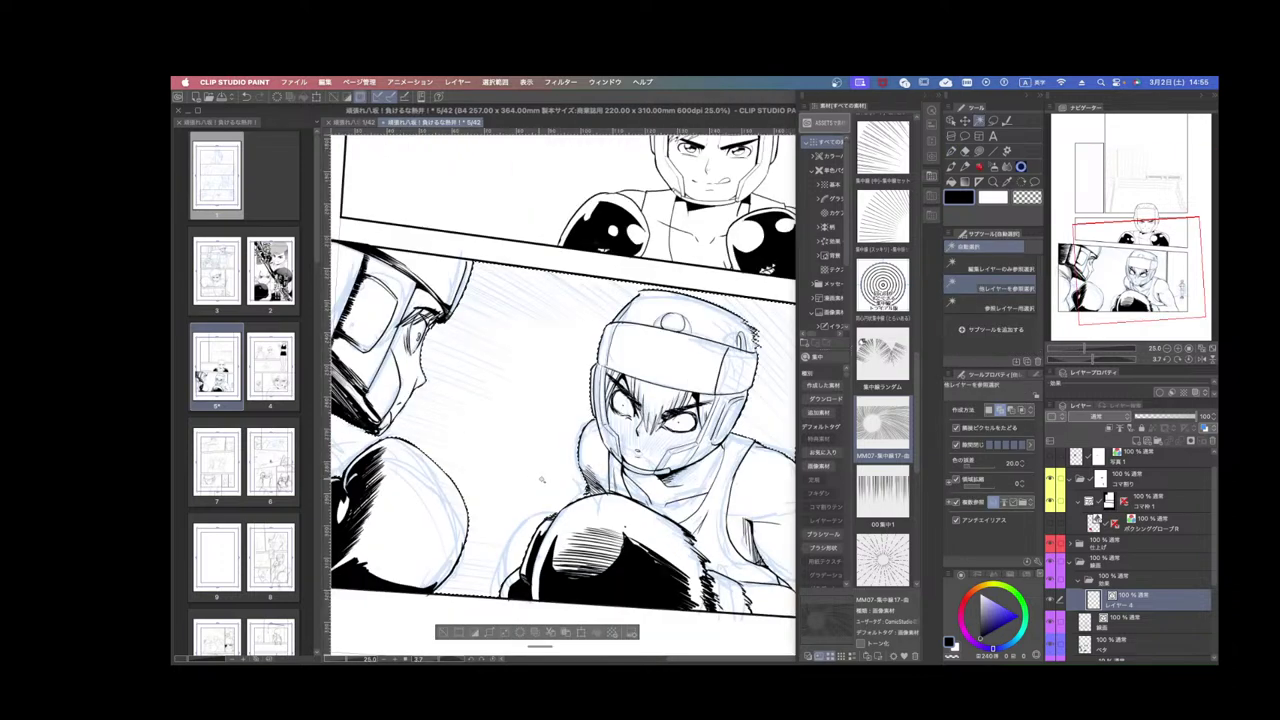
scroll(696, 467, "down", 2)
left_click_drag(696, 467, 605, 466)
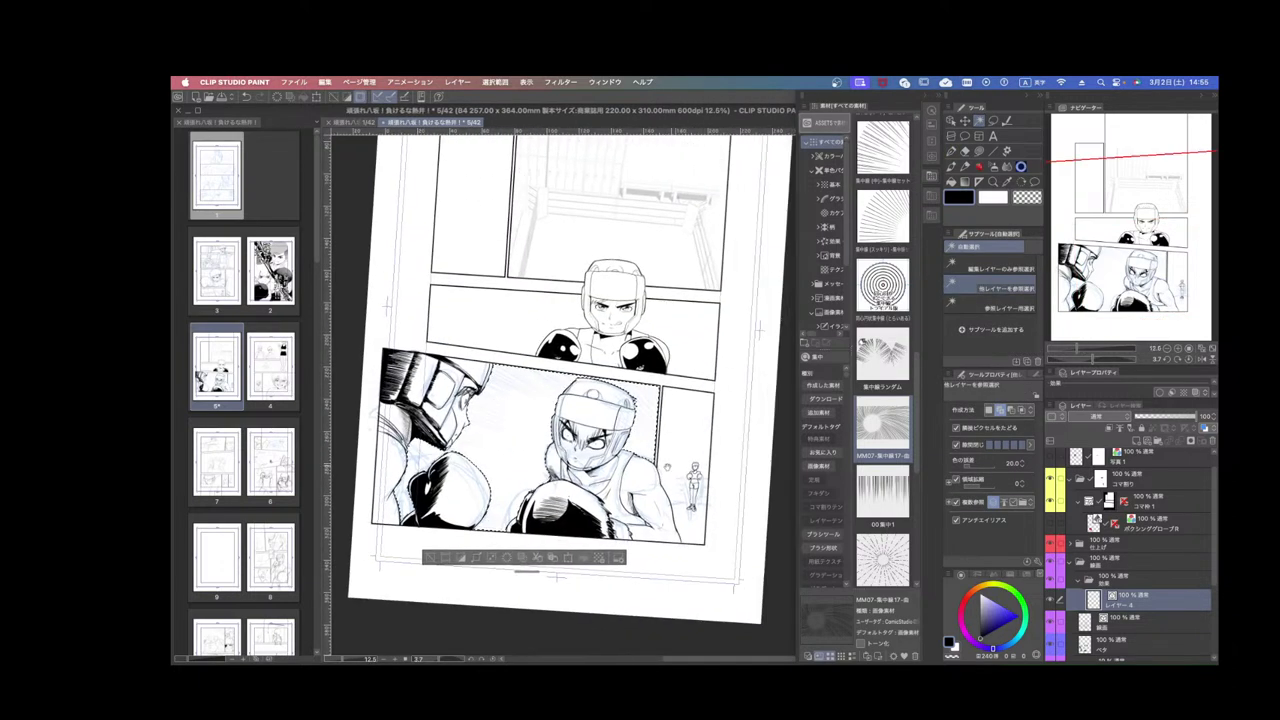
left_click(686, 430)
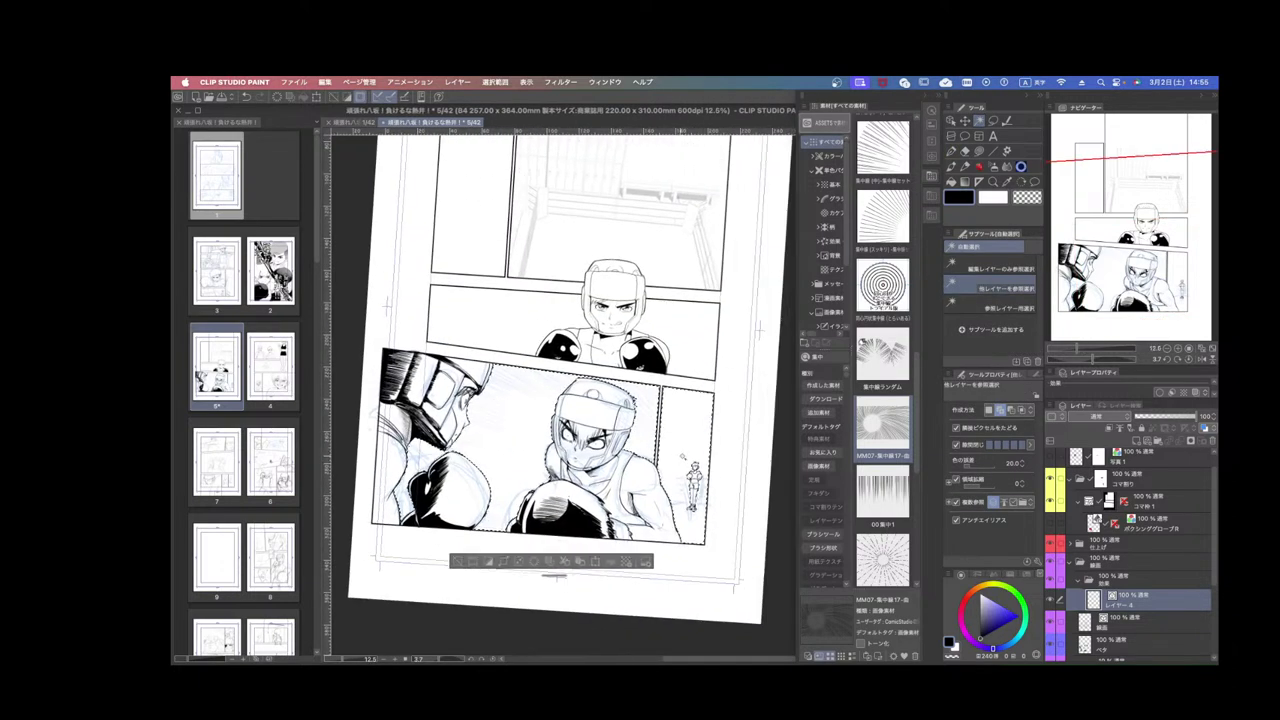
left_click(1190, 441)
left_click_drag(672, 602, 684, 597)
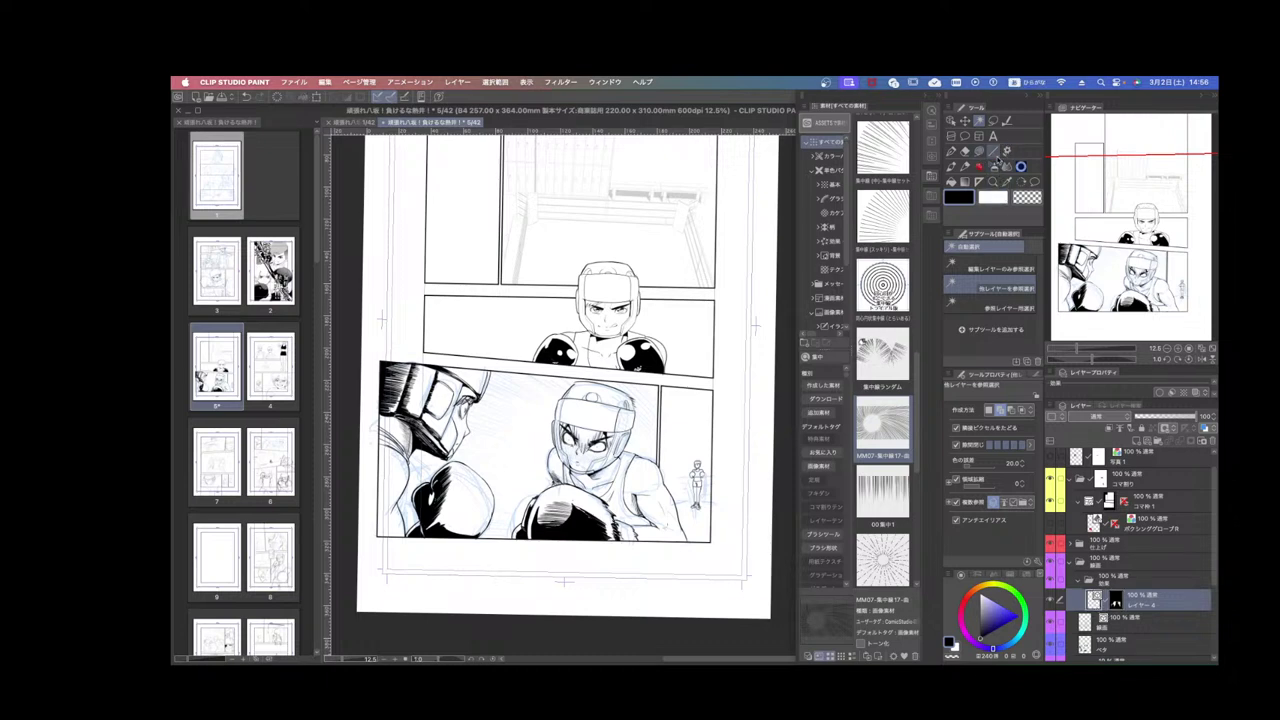
Place a radial (放射線) special ruler over the small boxer in the bottom-right panel and switch to the effect-line brush.
left_click(997, 159)
left_click(1026, 247)
left_click(973, 260)
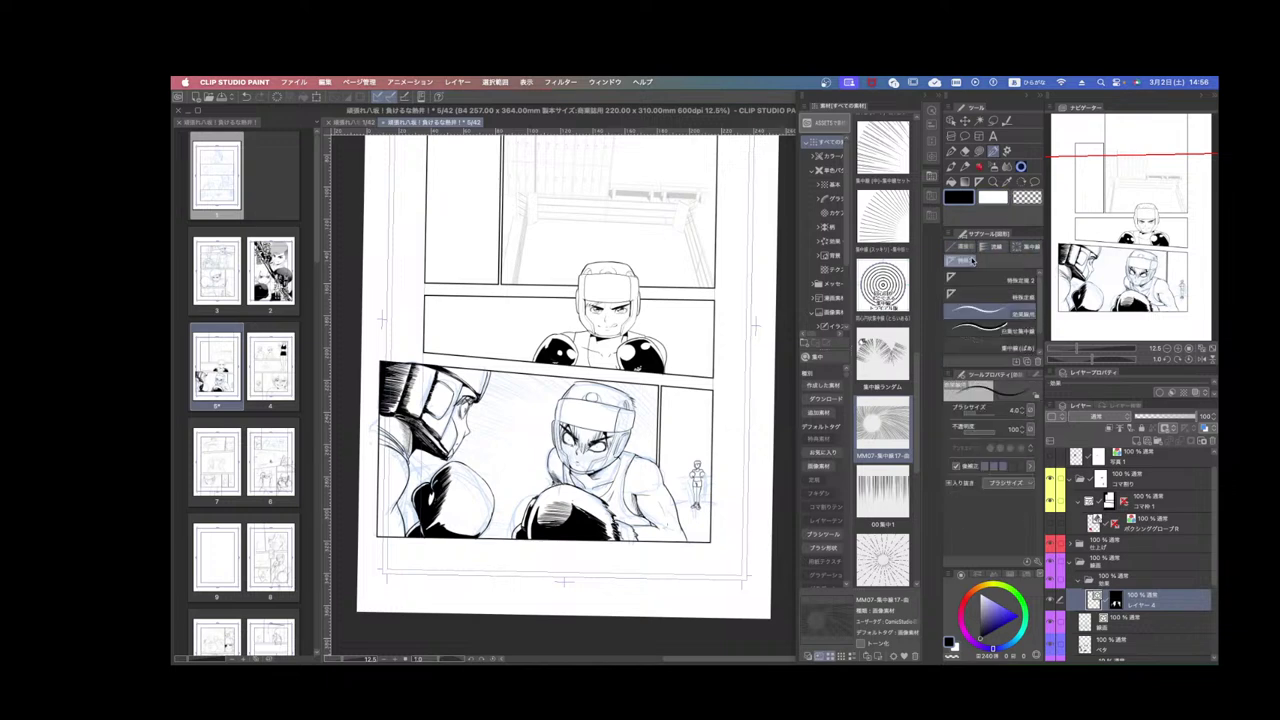
left_click(1030, 297)
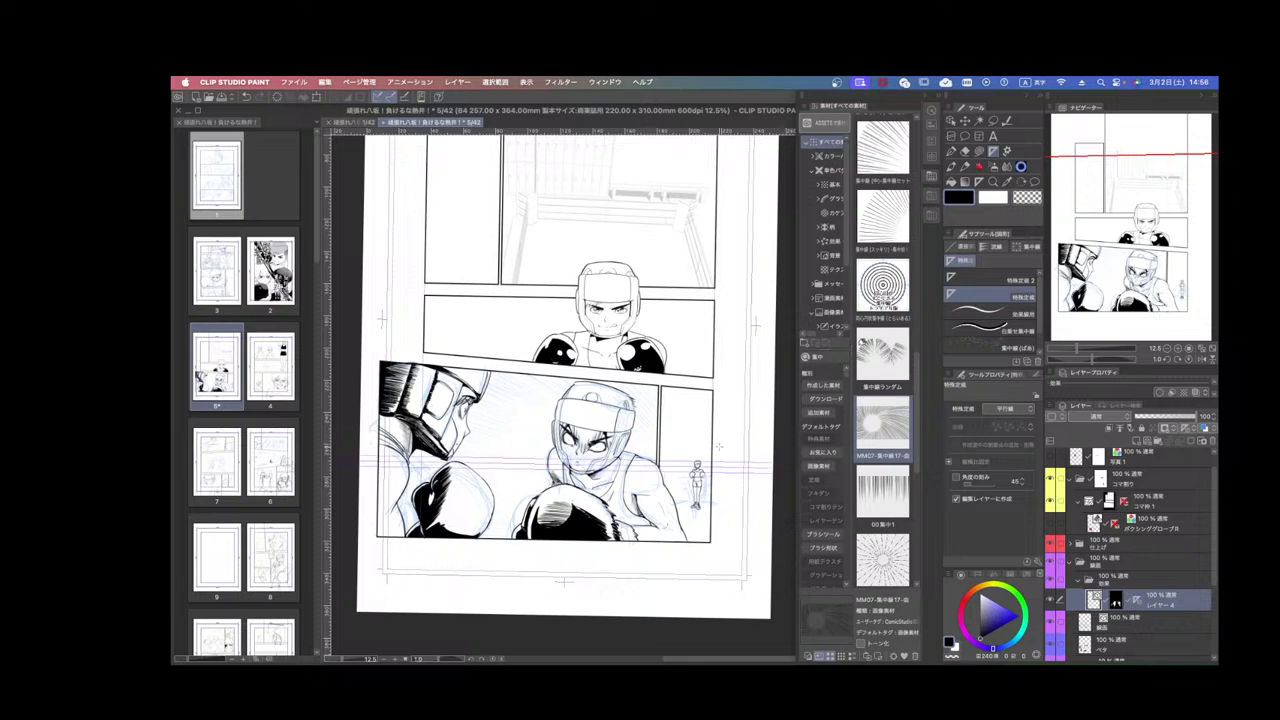
left_click(1000, 280)
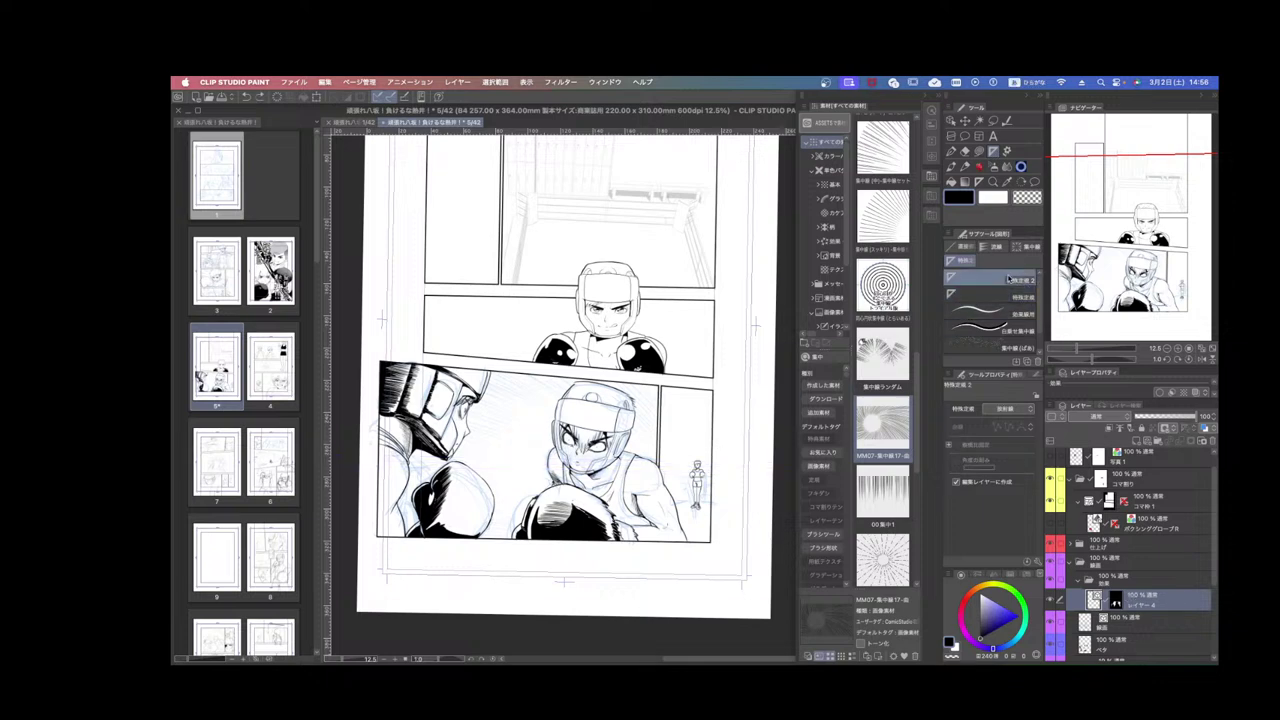
left_click(697, 466)
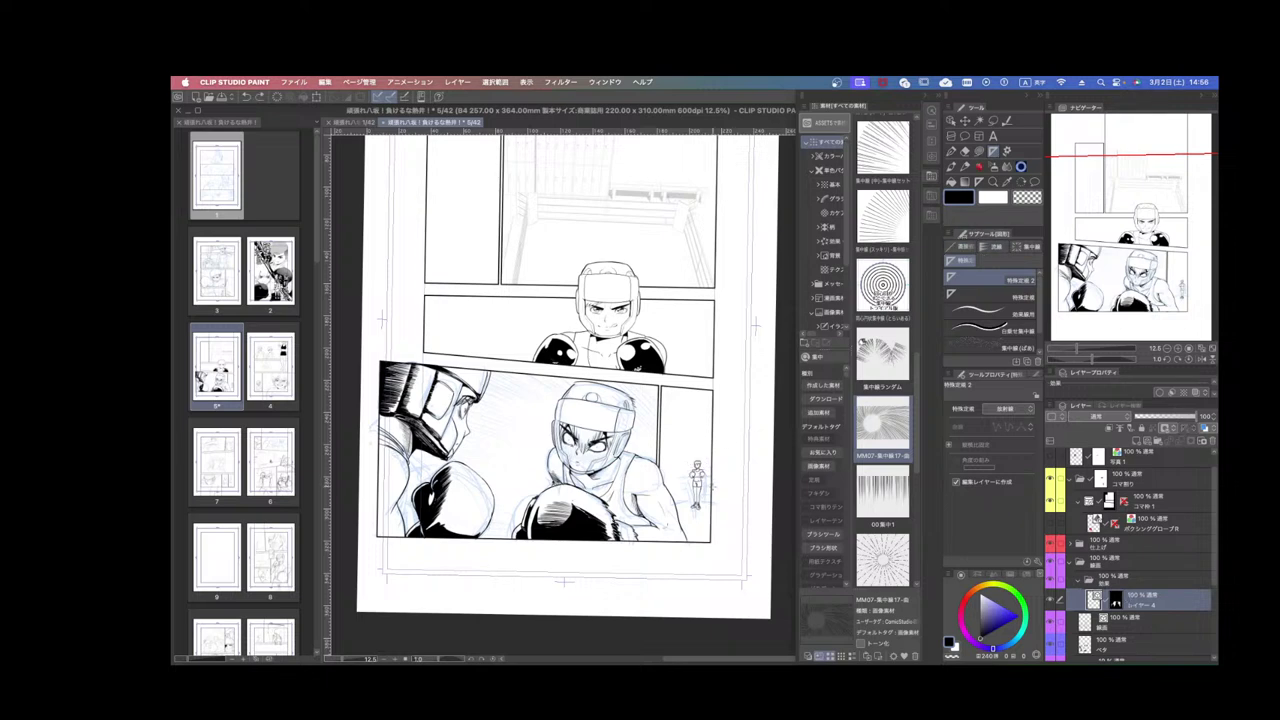
left_click(727, 466)
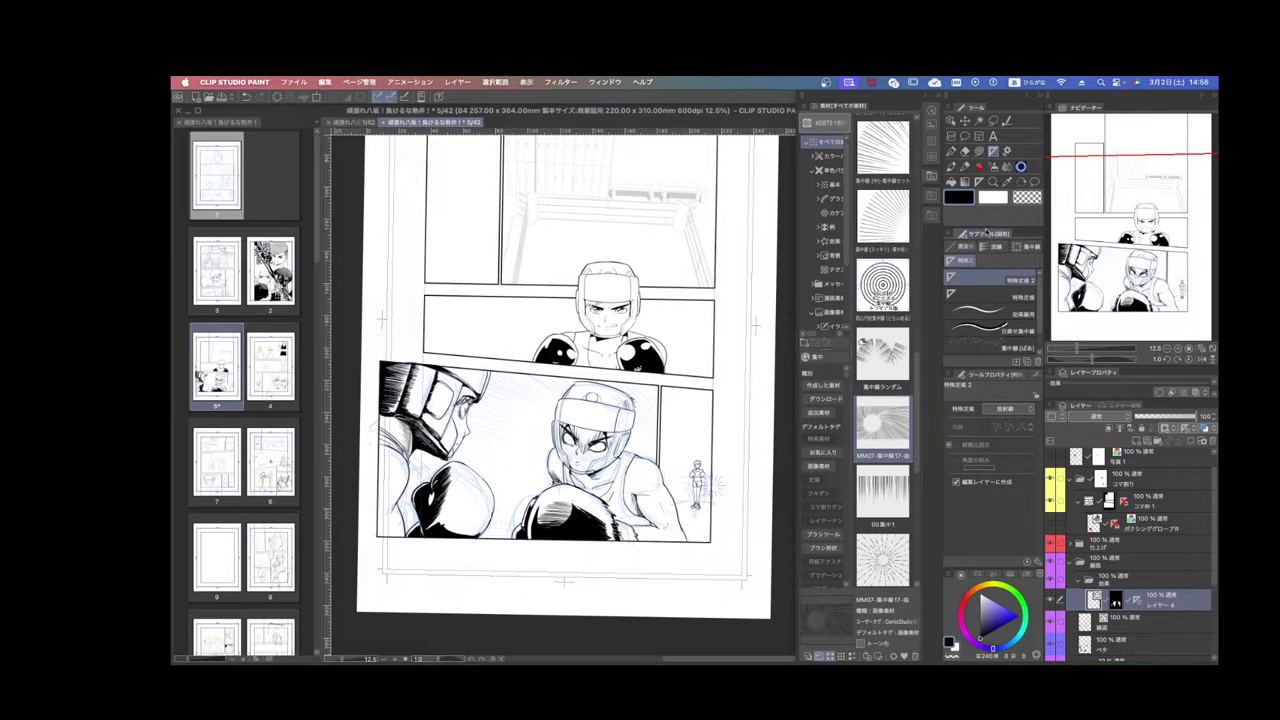
left_click(1010, 318)
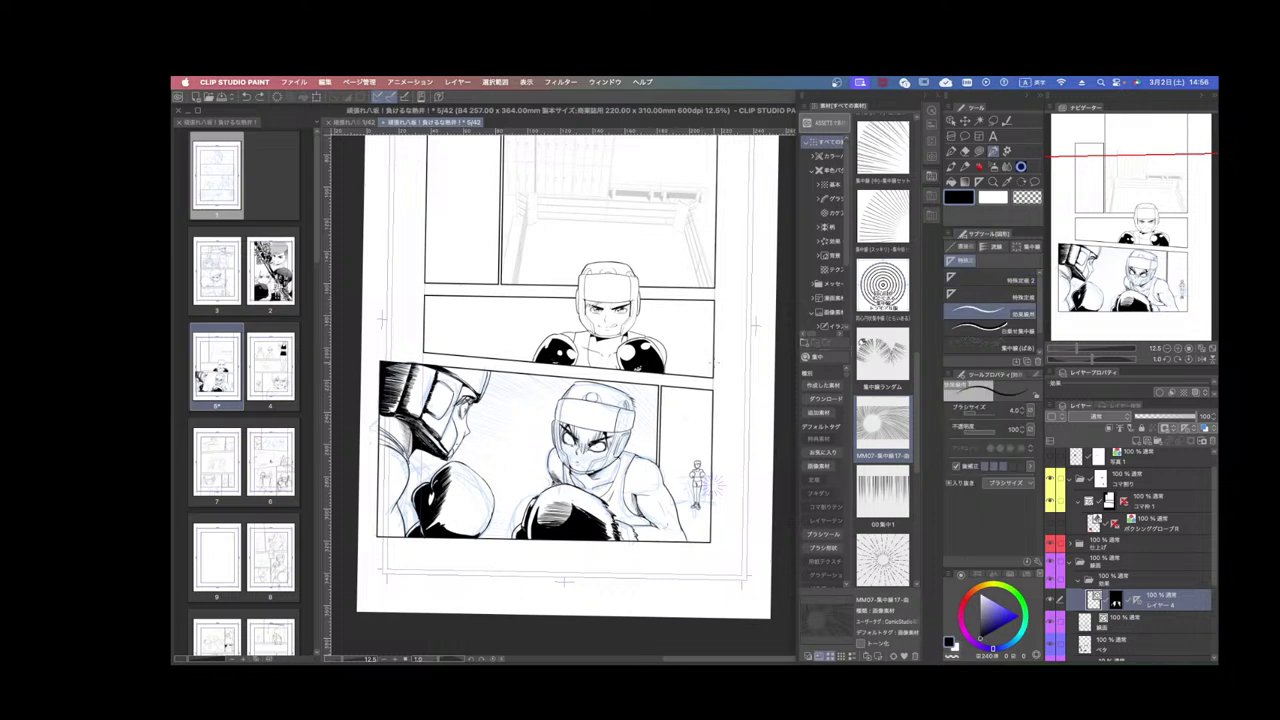
Try ruler-guided effect lines with the size 4.0 brush beside the centre boxer's headgear, and undo those strokes.
left_click_drag(713, 347, 733, 382)
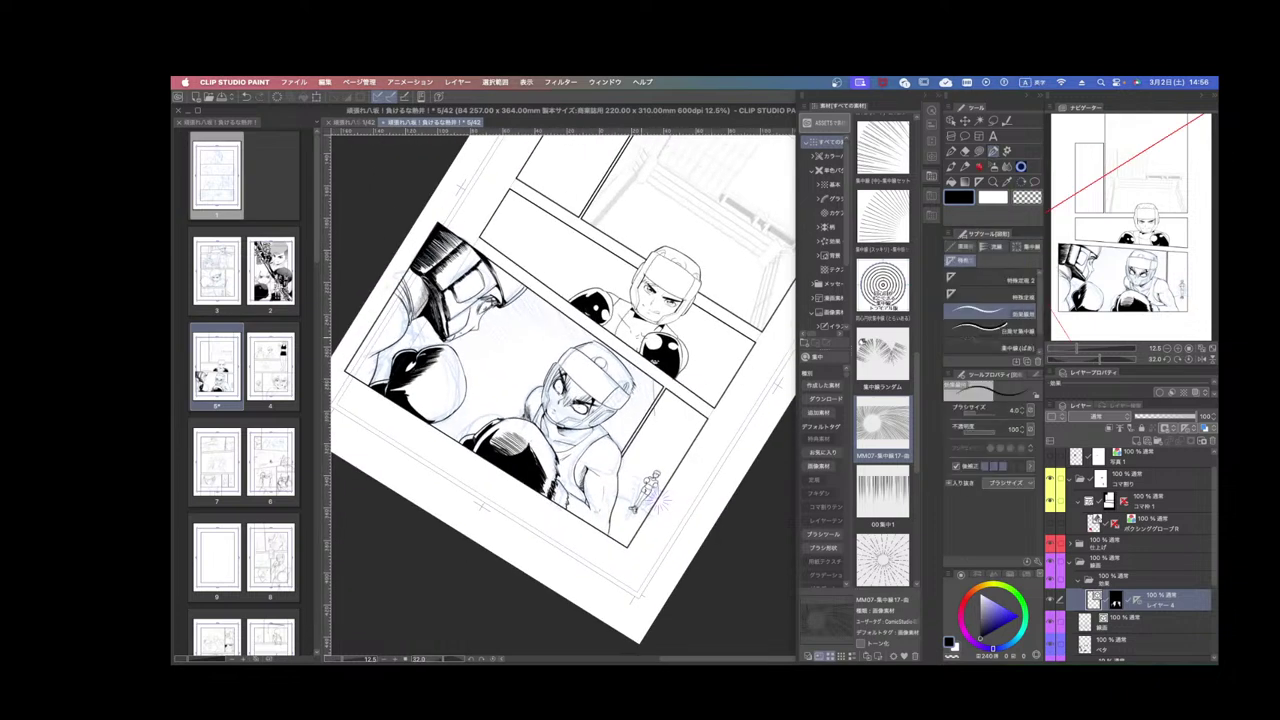
scroll(668, 354, "up", 4)
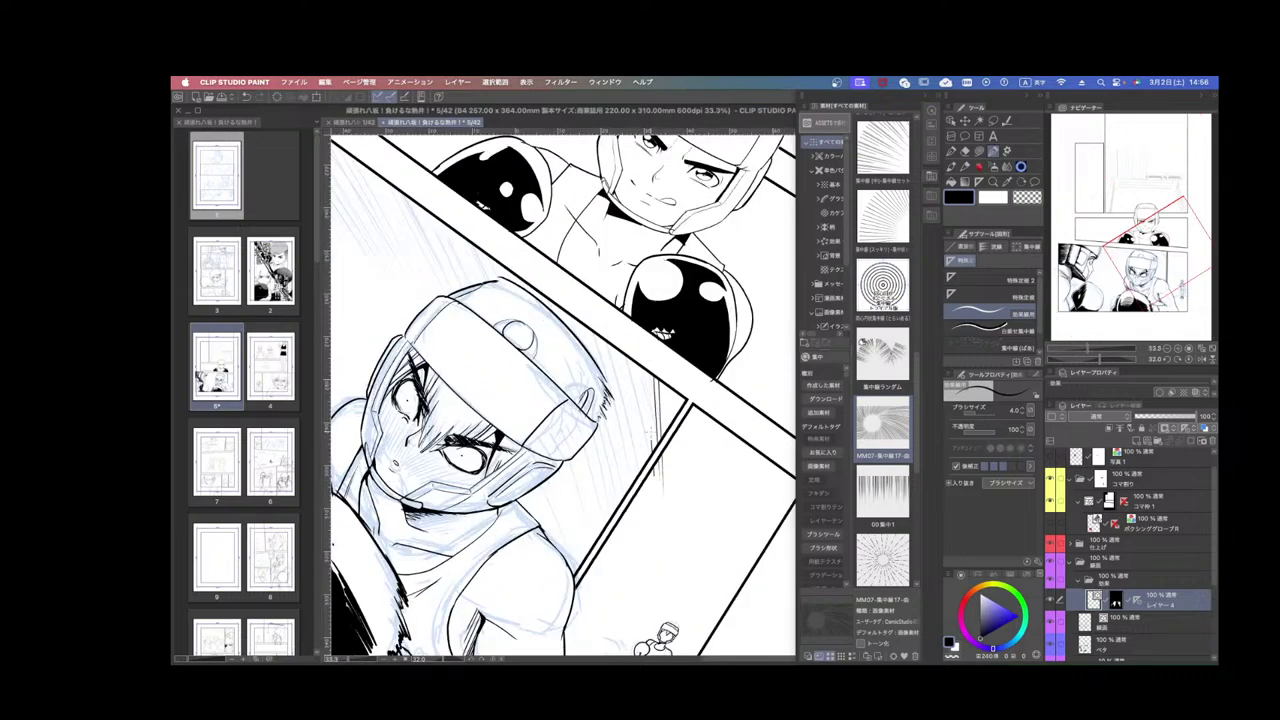
left_click_drag(647, 370, 649, 462)
scroll(648, 430, "down", 4)
mouse_move(620, 583)
left_mouse_down()
mouse_move(762, 391)
mouse_move(715, 264)
left_mouse_up()
scroll(748, 400, "up", 3)
left_click_drag(748, 400, 683, 424)
mouse_move(657, 374)
left_mouse_down()
mouse_move(563, 434)
mouse_move(596, 448)
left_mouse_up()
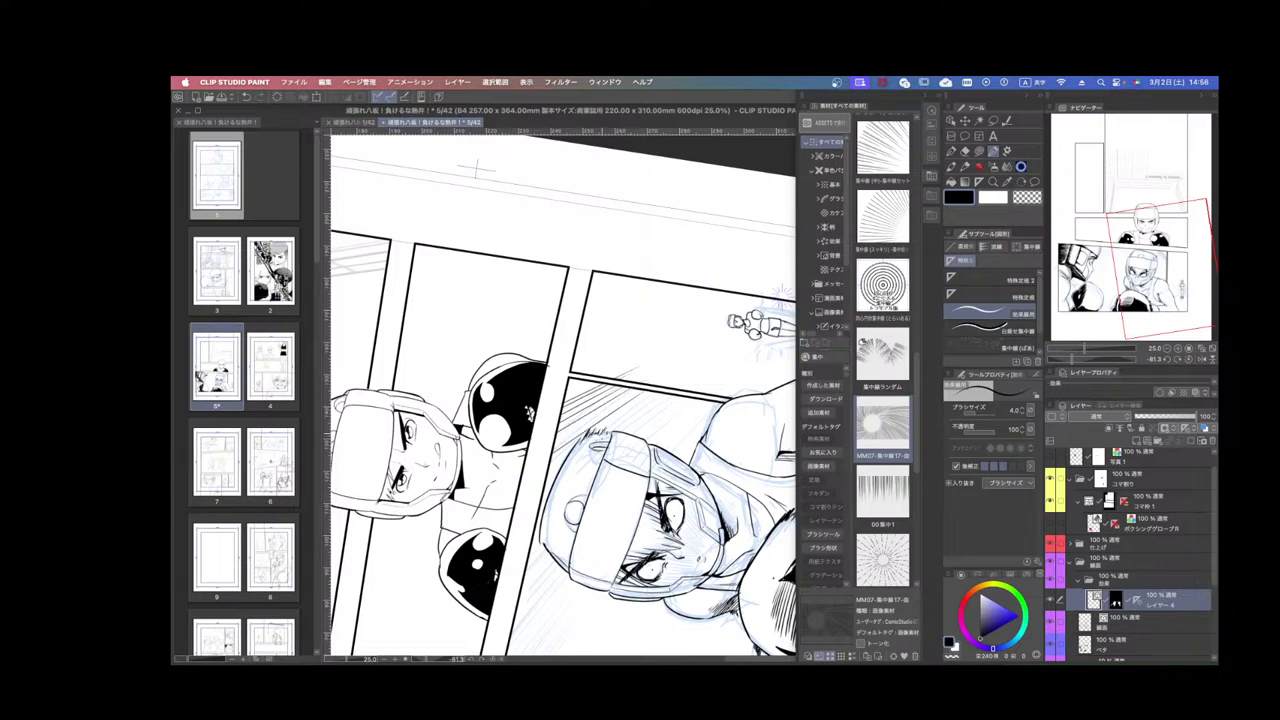
scroll(660, 415, "down", 2)
scroll(653, 417, "up", 2)
key("super+z")
key("super+z")
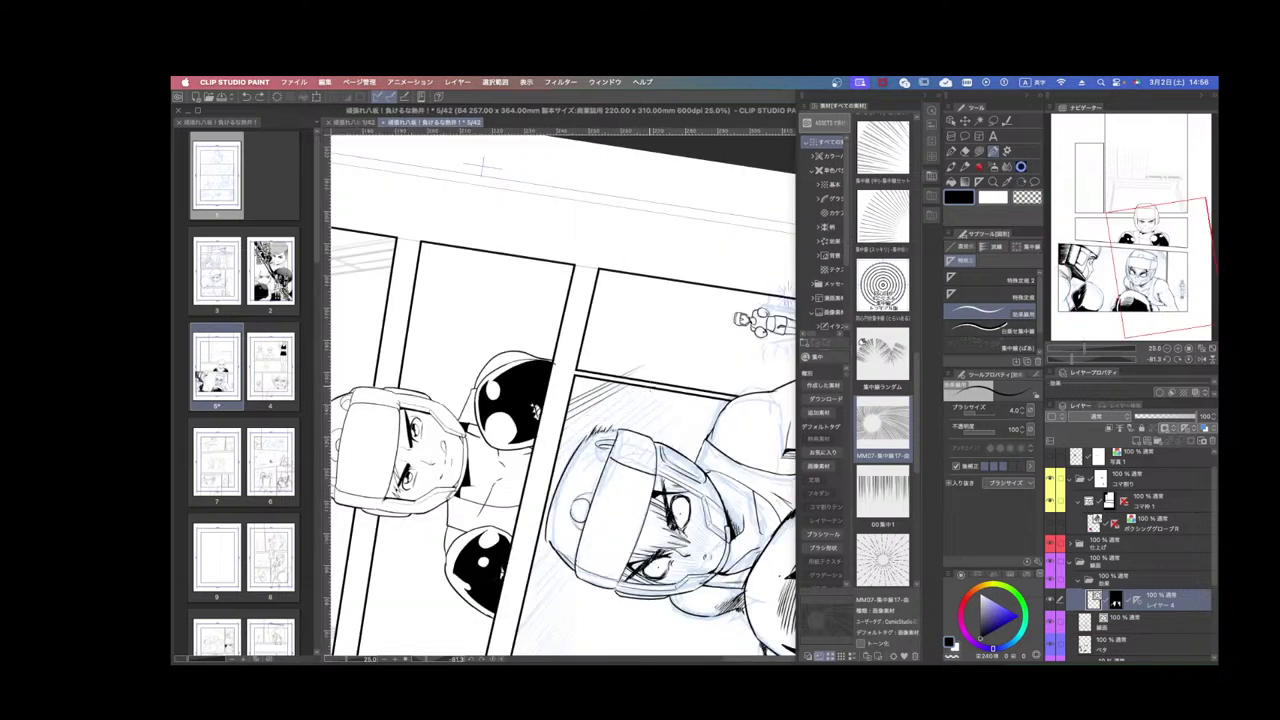
key("super+z")
key("super+z")
key("super+z")
key("super+z")
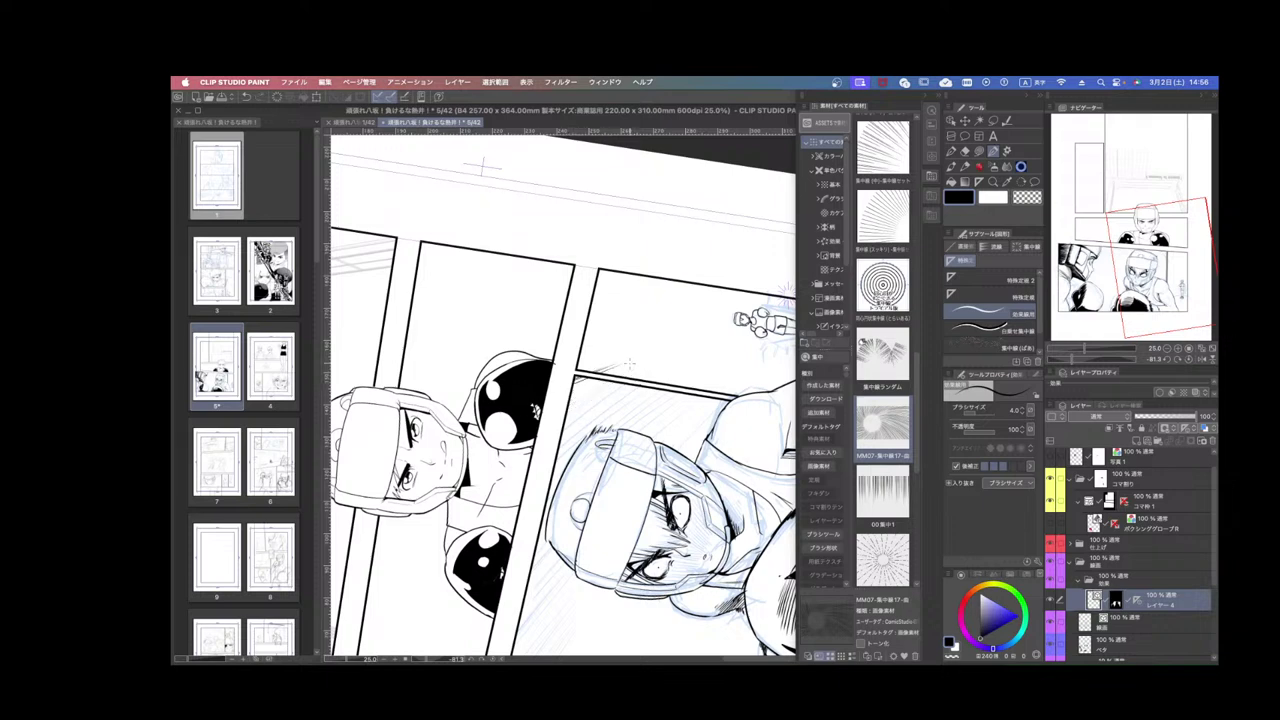
Fill the panel corner right of the centre boxer's headgear with ruler-guided effect lines, using brush size 5.0.
mouse_move(622, 368)
left_mouse_down()
mouse_move(574, 386)
mouse_move(564, 428)
left_mouse_up()
left_click_drag(640, 390, 558, 460)
mouse_move(668, 388)
left_mouse_down()
mouse_move(556, 466)
mouse_move(650, 436)
mouse_move(630, 430)
mouse_move(631, 396)
left_mouse_up()
key("super+z")
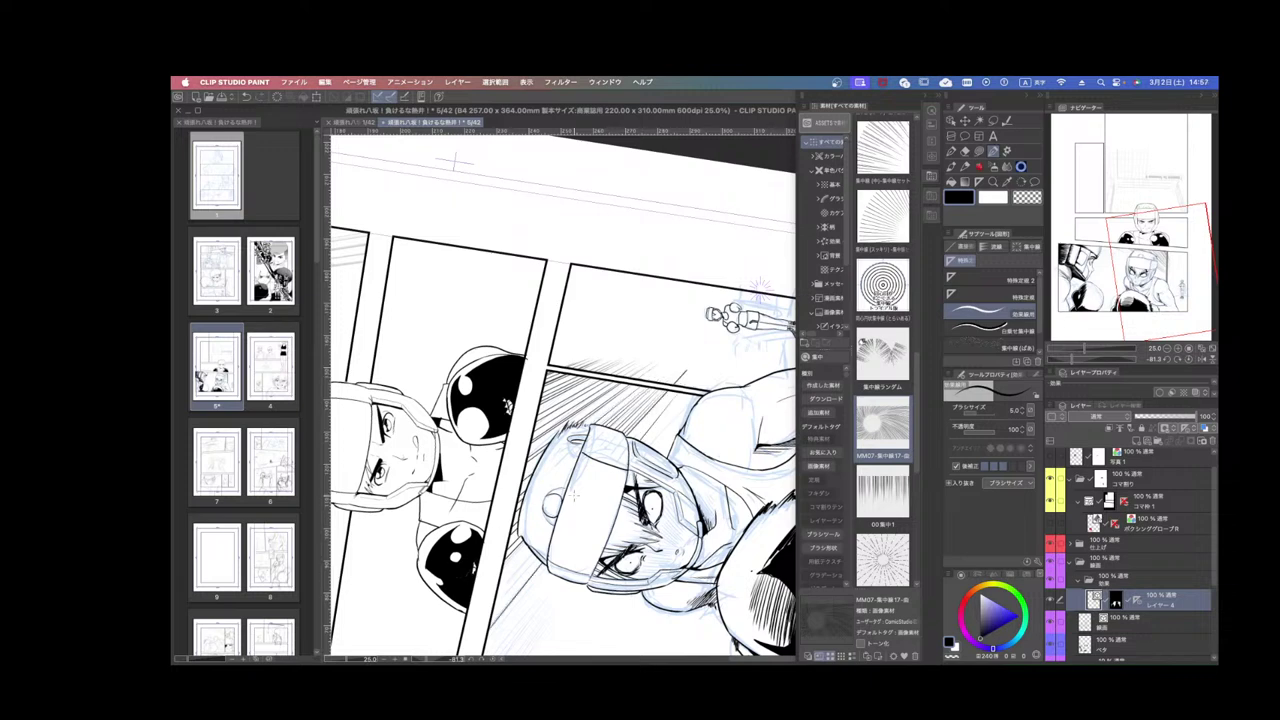
Draw radiating effect lines between the centre boxer's headgear and the panel's upper border, continuing toward the left boxer.
scroll(455, 160, "down", 3)
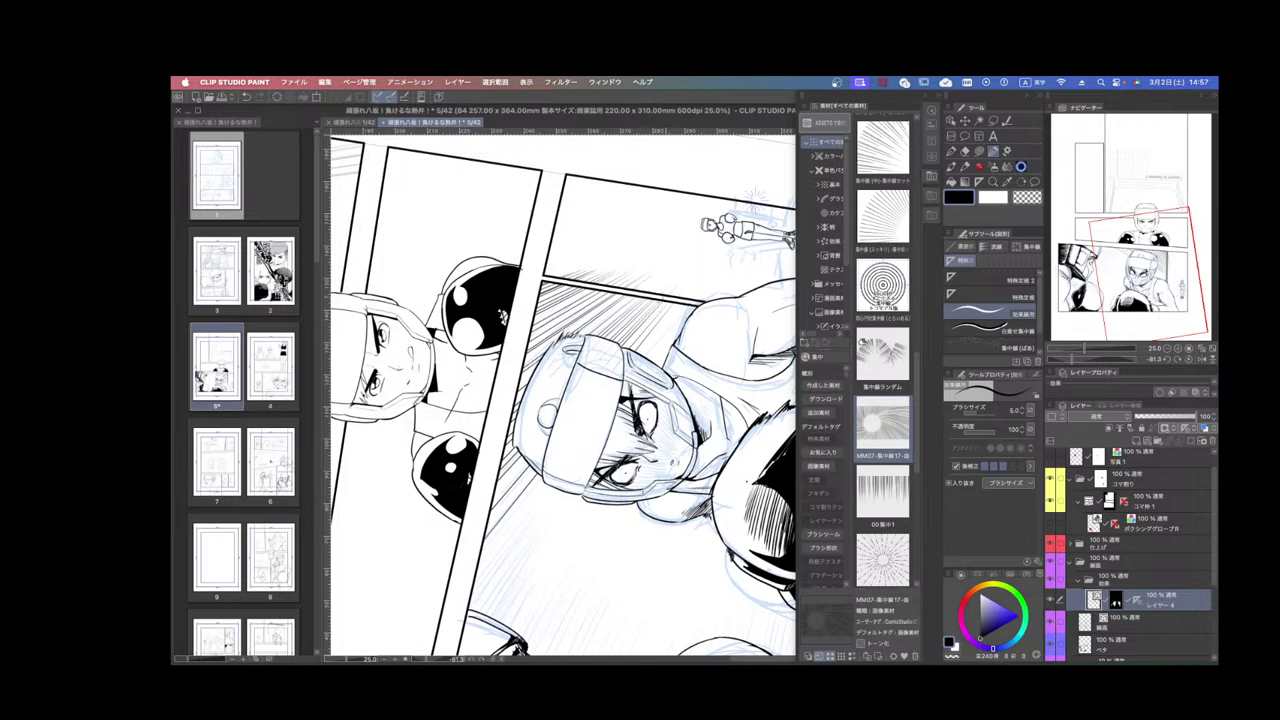
scroll(666, 320, "down", 2)
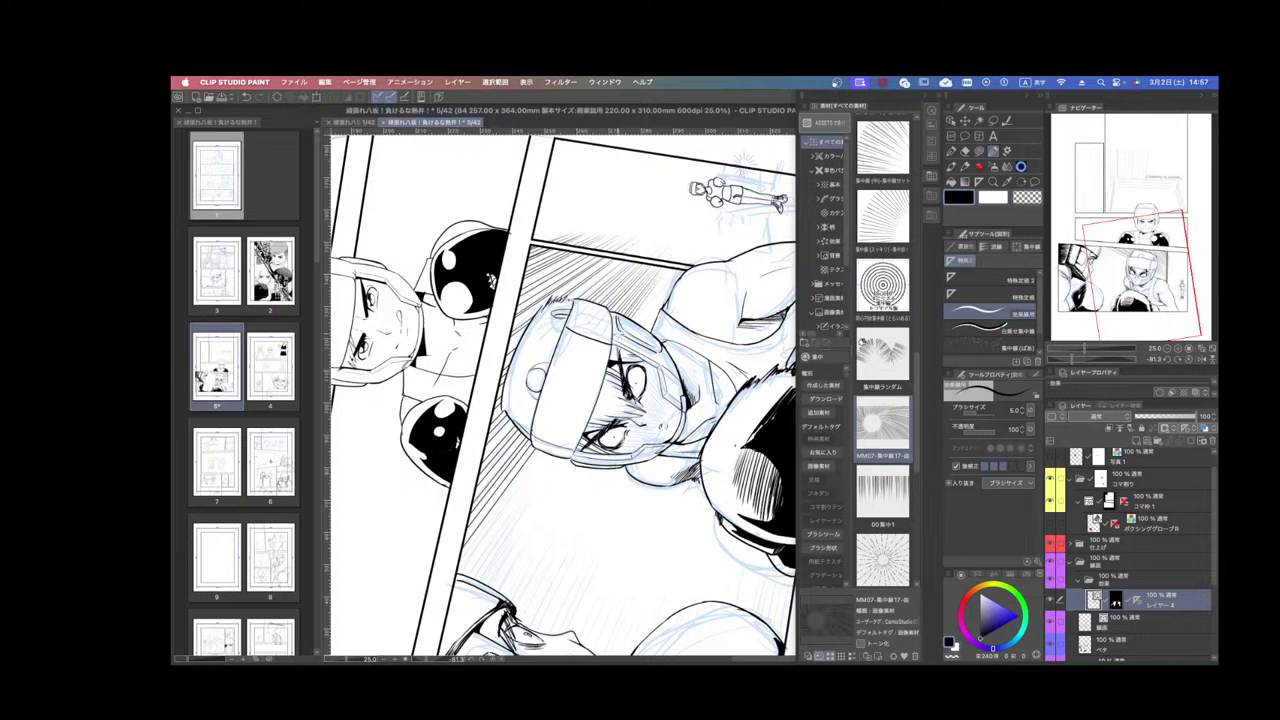
left_click_drag(659, 286, 462, 552)
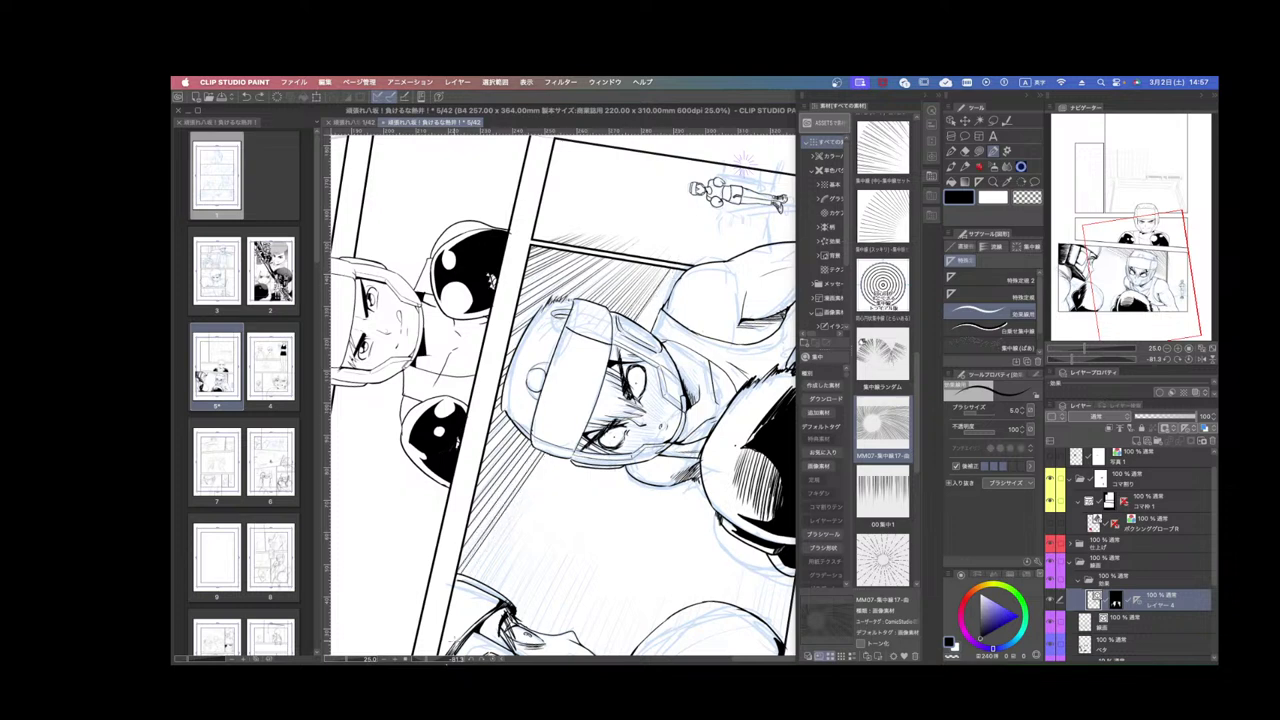
left_click_drag(660, 291, 468, 580)
left_click_drag(664, 298, 488, 588)
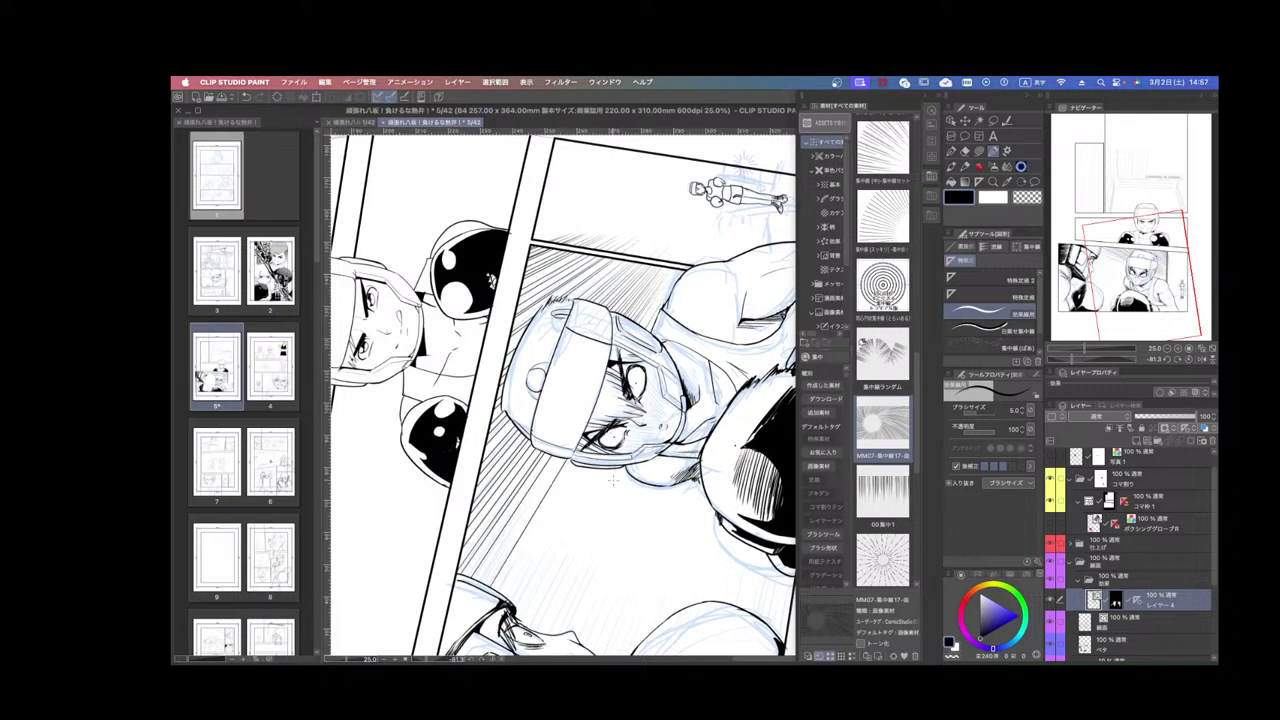
key("super+minus")
mouse_move(665, 520)
left_mouse_down()
mouse_move(590, 530)
mouse_move(675, 515)
left_mouse_up()
key("super+plus")
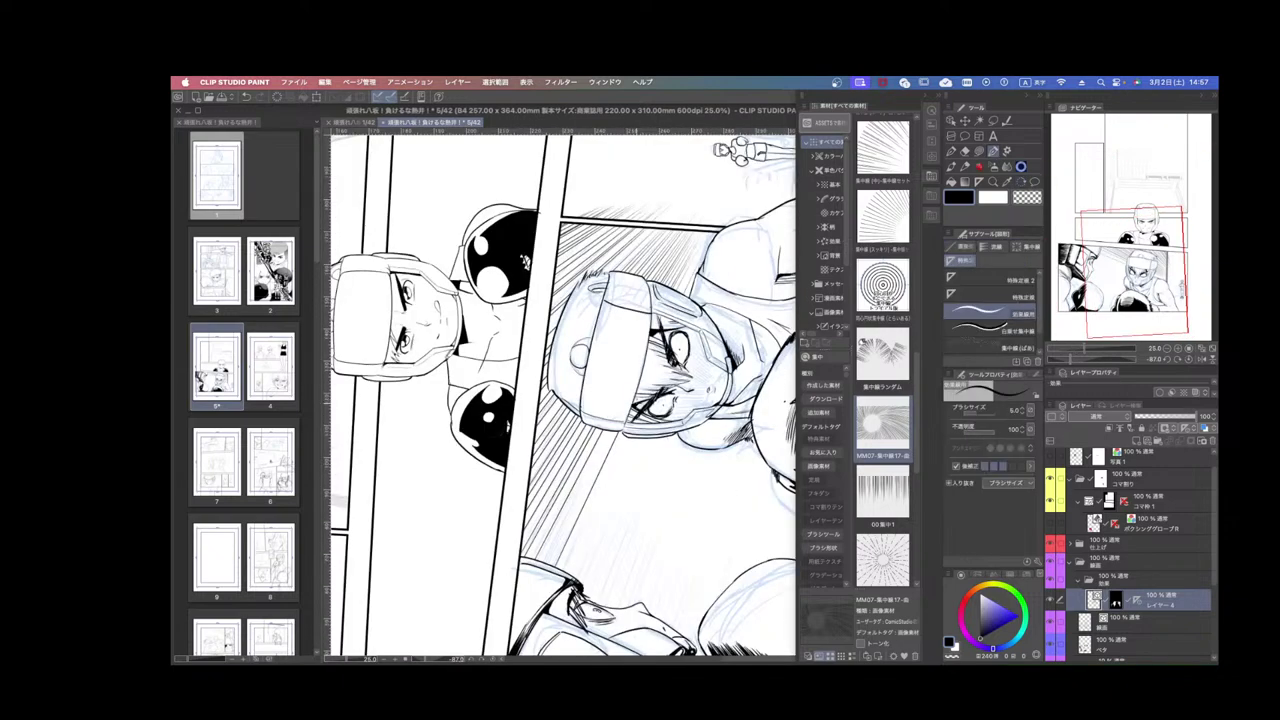
left_click_drag(610, 434, 546, 562)
left_click_drag(626, 436, 564, 572)
left_click_drag(620, 434, 560, 568)
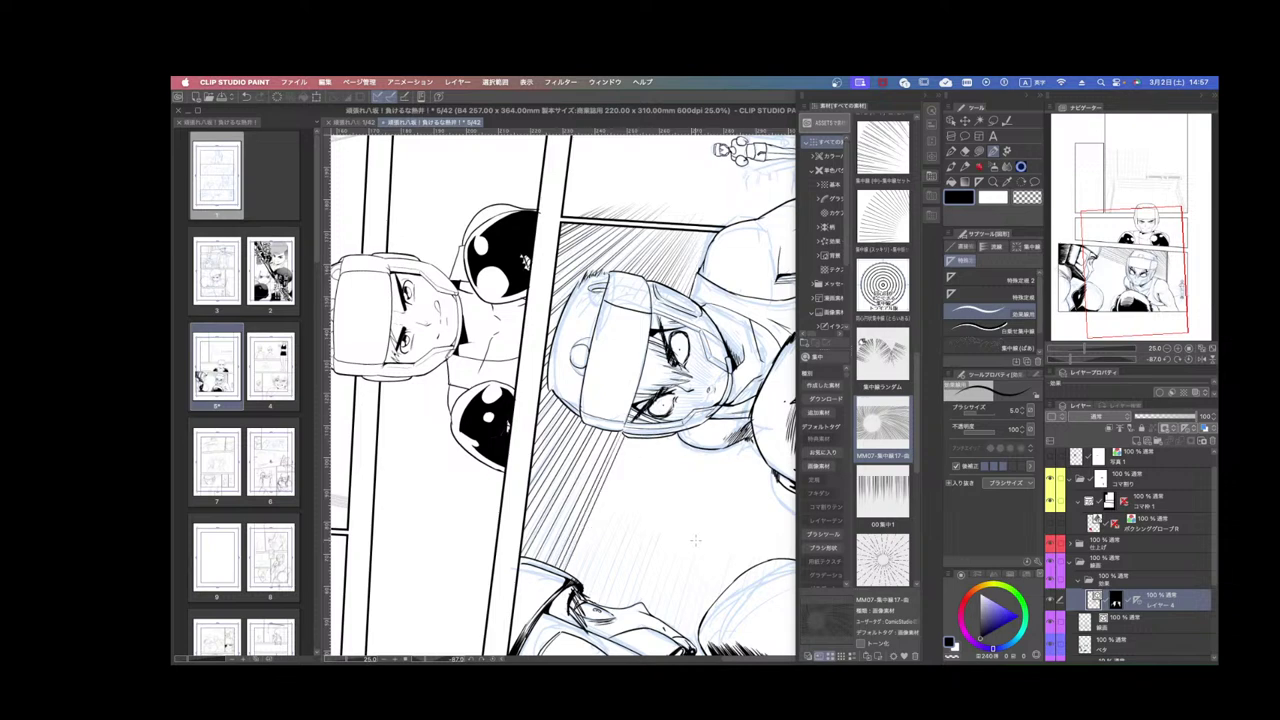
Extend the effect lines from the centre boxer's jaw toward the left boxer's headgear, redoing misplaced strokes.
left_click_drag(696, 540, 696, 508)
left_click_drag(627, 446, 570, 576)
key("super+z")
left_click_drag(626, 432, 568, 574)
left_click_drag(627, 448, 573, 578)
mouse_move(621, 471)
left_mouse_down()
mouse_move(573, 586)
mouse_move(622, 494)
left_mouse_up()
left_click_drag(650, 404, 563, 622)
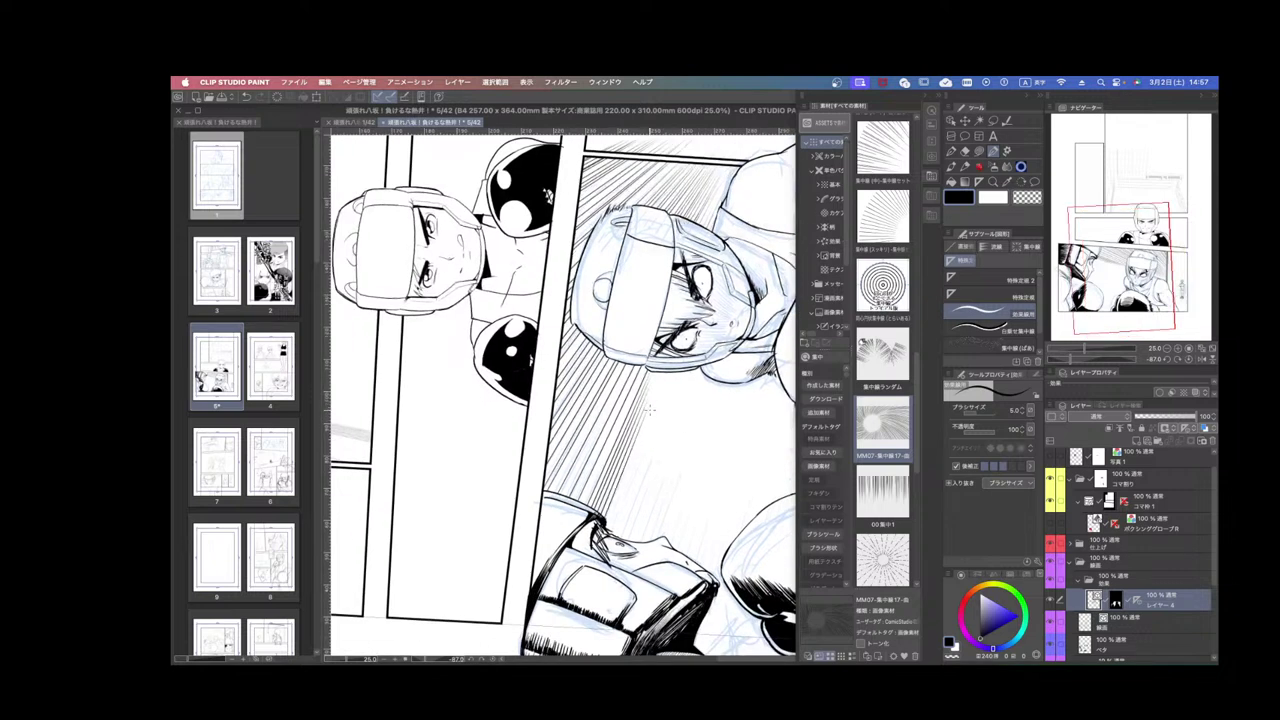
left_click_drag(650, 410, 583, 612)
key("super+z")
left_click_drag(646, 428, 609, 533)
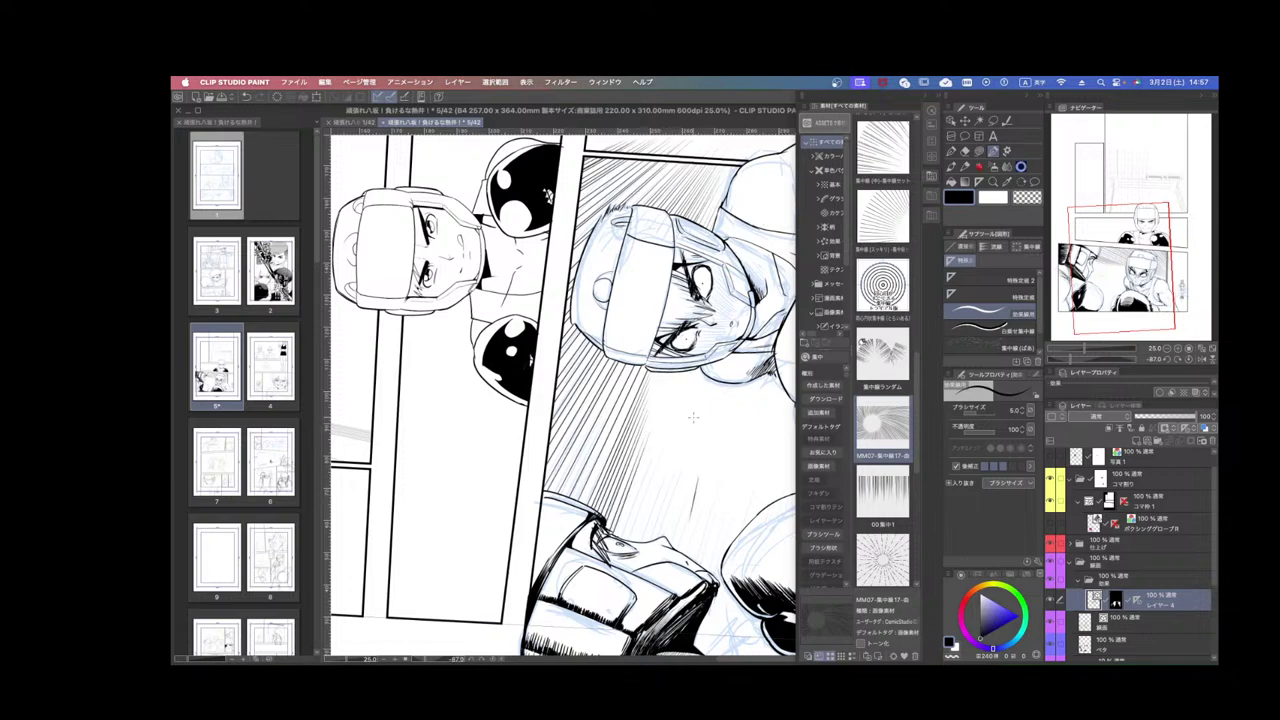
Add finer, tapering effect lines in front of the left boxer's face, fading toward the open middle of the panel.
key("r")
left_click_drag(728, 412, 712, 467)
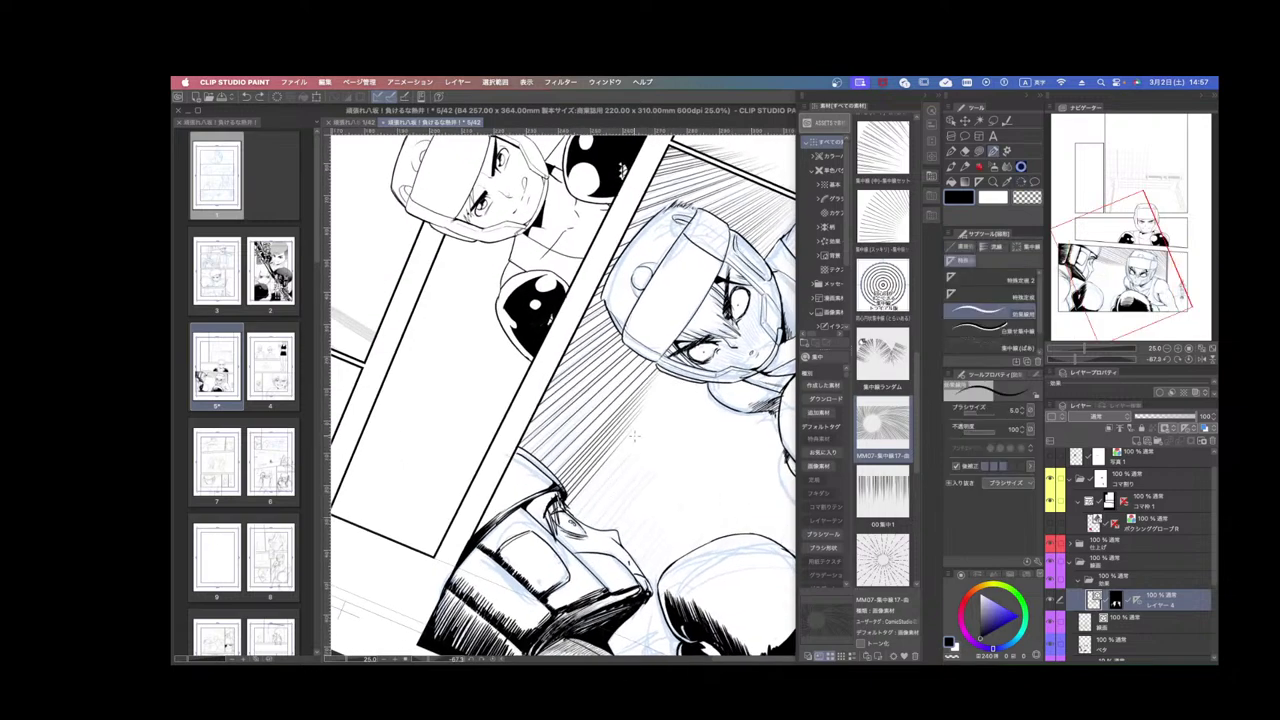
left_click_drag(638, 443, 557, 568)
mouse_move(640, 459)
left_mouse_down()
mouse_move(595, 531)
mouse_move(624, 463)
mouse_move(580, 464)
left_mouse_up()
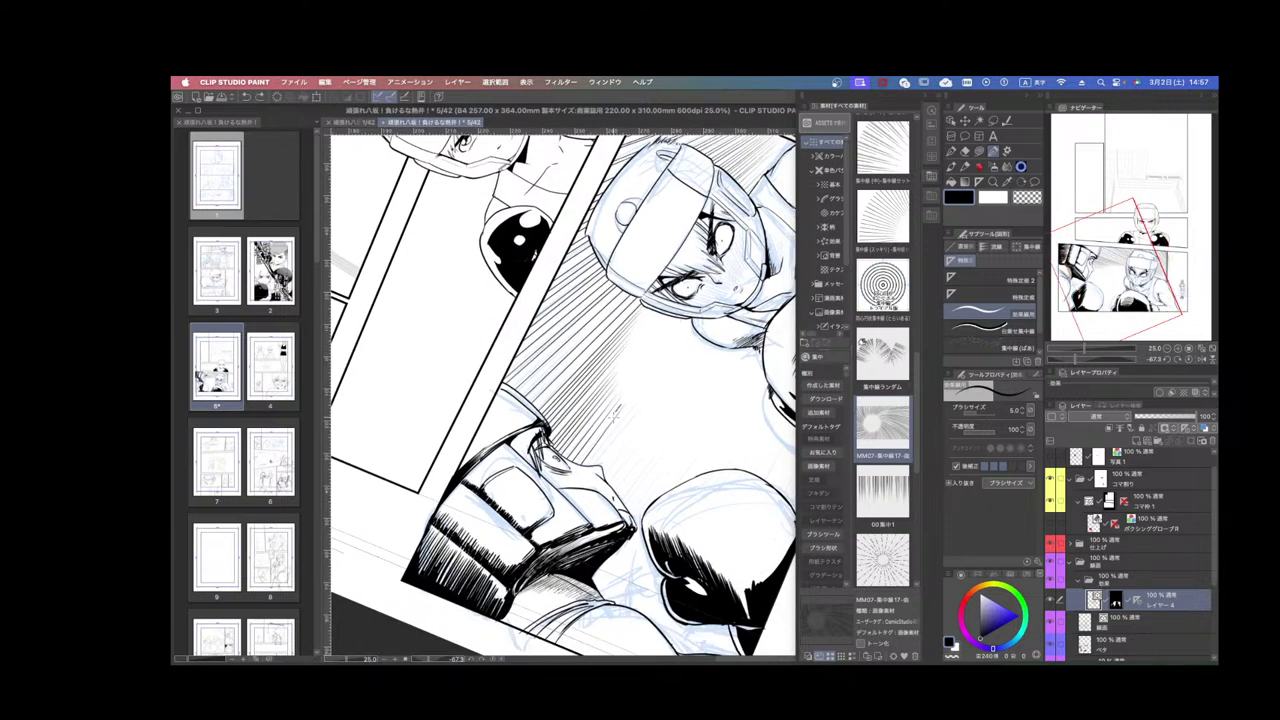
left_click_drag(610, 421, 585, 465)
scroll(636, 437, "down", 3)
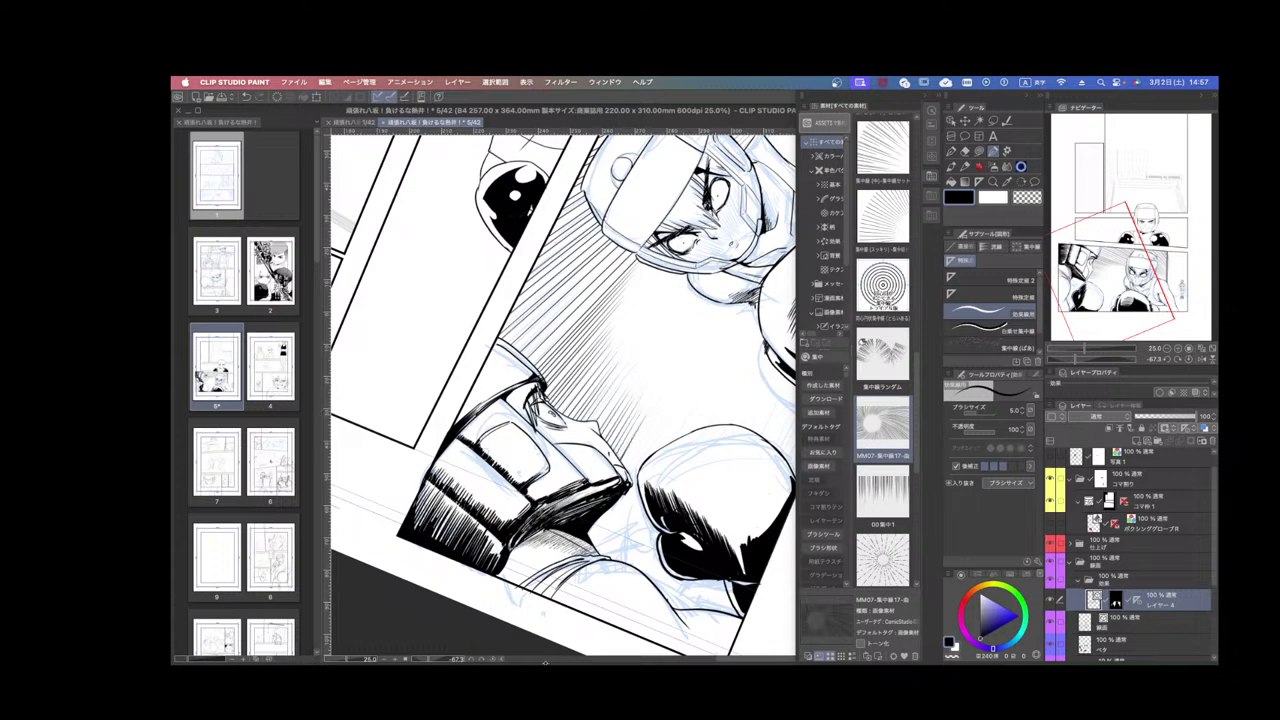
Add effect lines between the left boxer's face and his raised glove, undoing the misplaced strokes.
left_click_drag(635, 437, 626, 464)
left_click_drag(653, 433, 597, 552)
key("super+z")
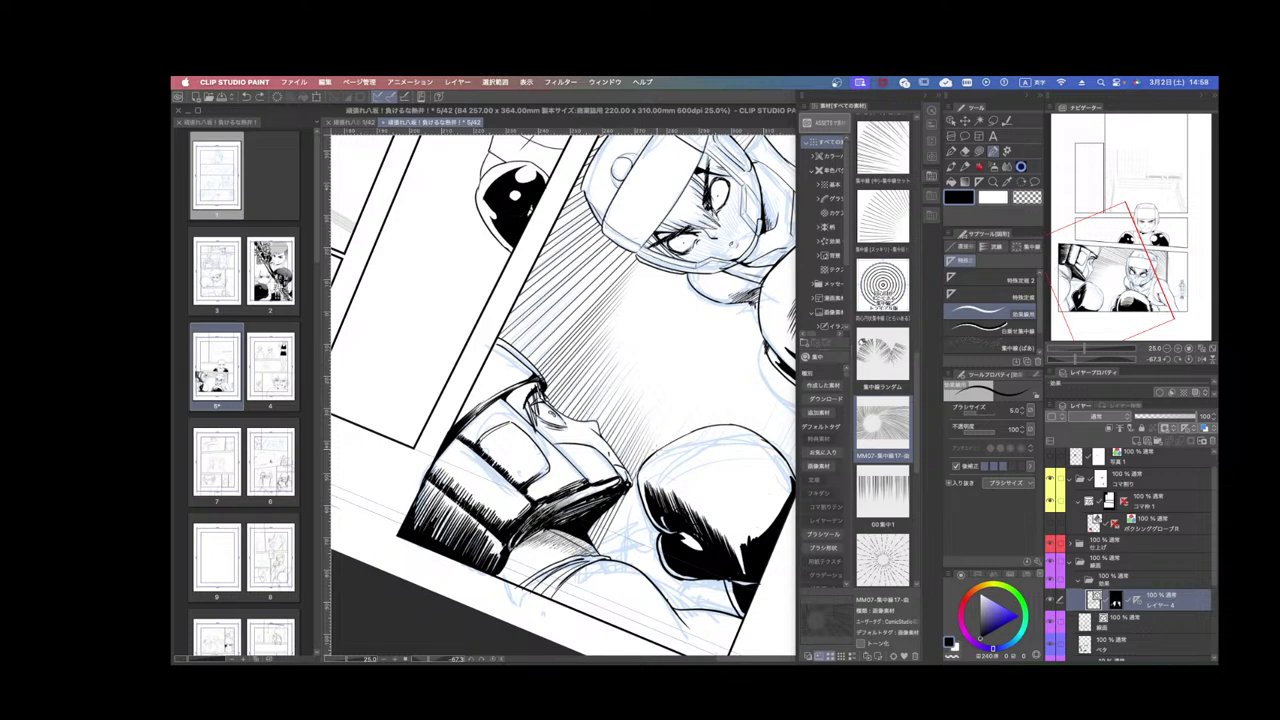
left_click_drag(654, 447, 608, 555)
left_click_drag(638, 488, 609, 558)
key("super+z")
mouse_move(640, 498)
left_mouse_down()
mouse_move(611, 559)
mouse_move(630, 566)
left_mouse_up()
key("super+z")
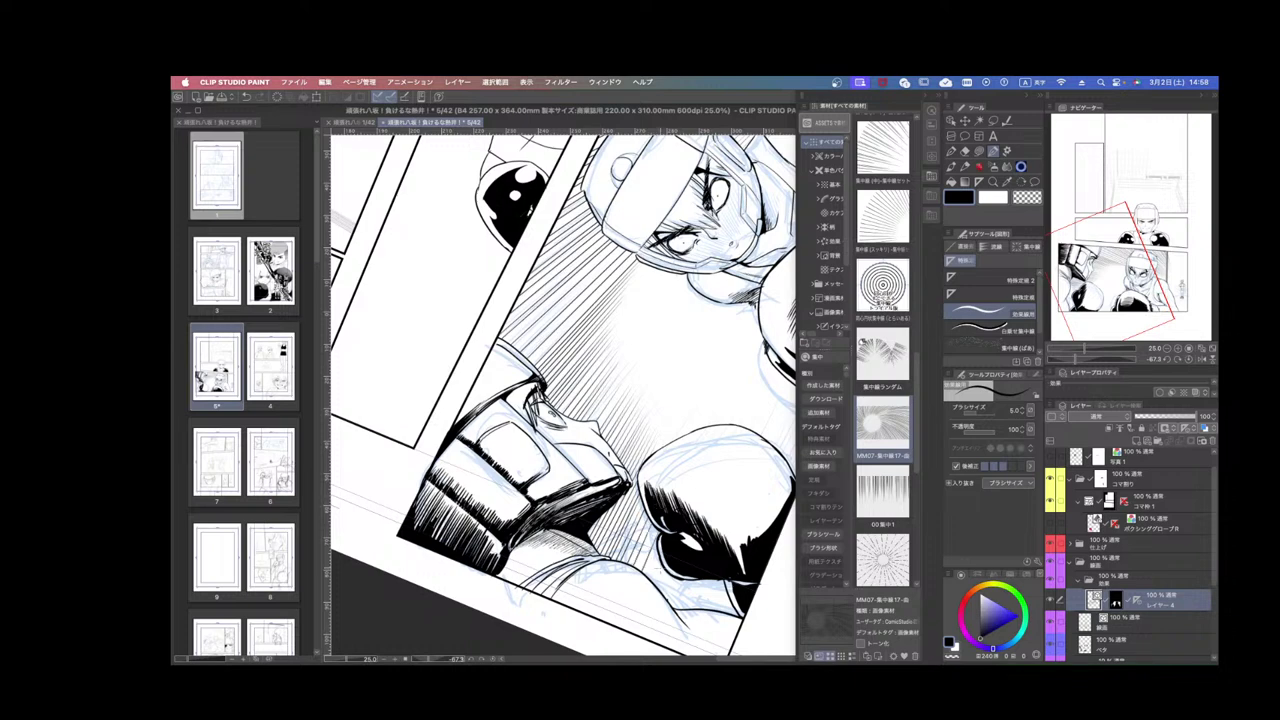
Draw effect lines between the two boxers' gloves near the panel's lower border and in the gap below the left boxer's chin.
left_click_drag(719, 525, 626, 602)
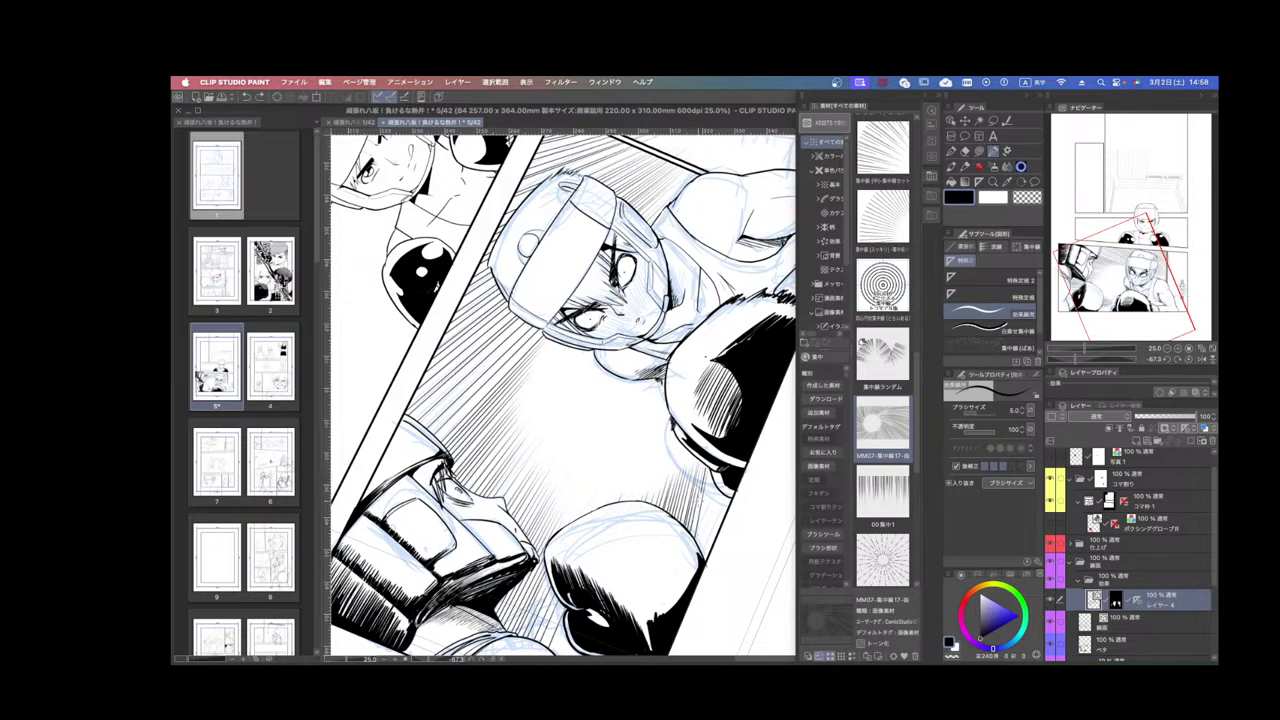
left_click_drag(713, 551, 701, 478)
mouse_move(703, 556)
left_mouse_down()
mouse_move(716, 484)
mouse_move(722, 494)
left_mouse_up()
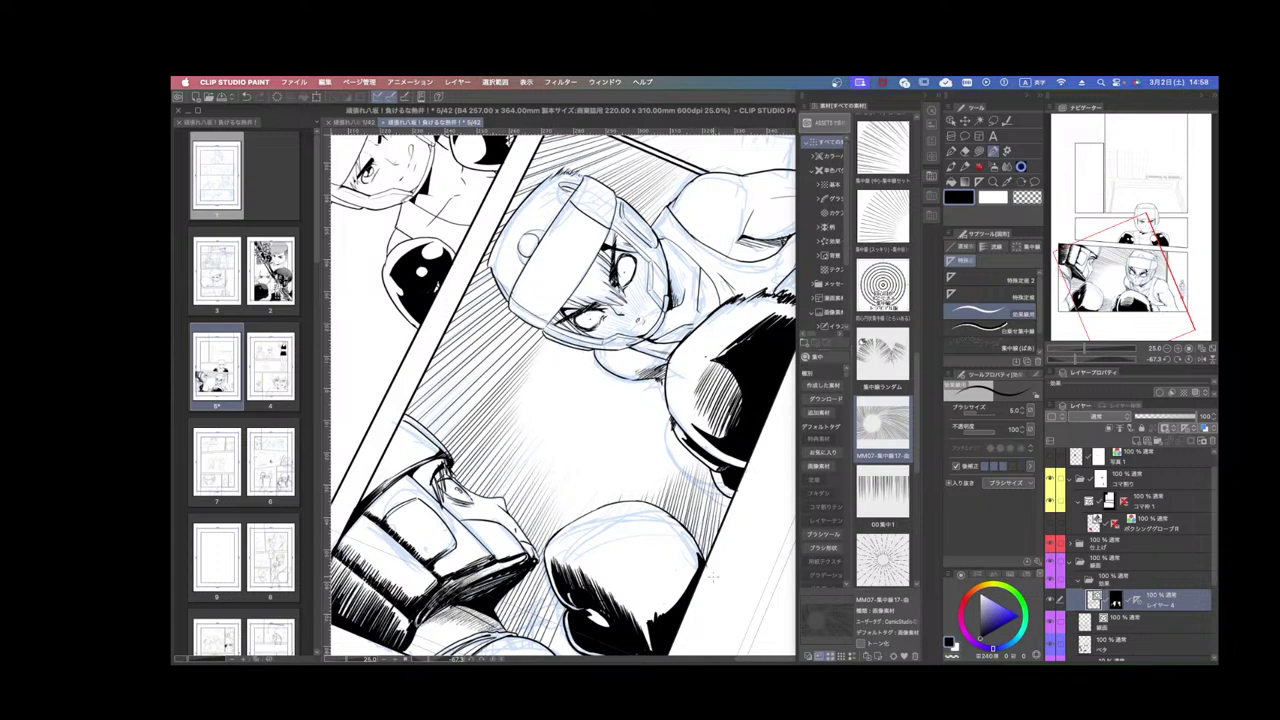
scroll(721, 565, "down", 5)
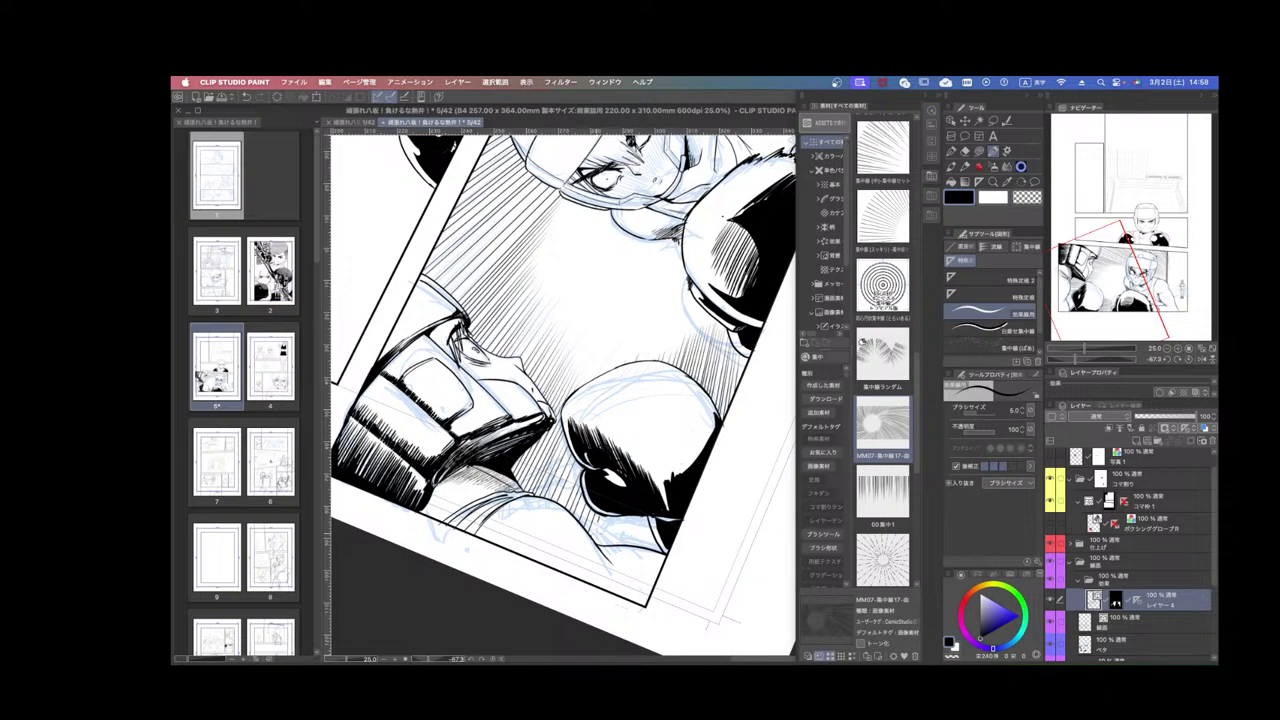
left_click_drag(579, 506, 563, 466)
mouse_move(604, 543)
left_mouse_down()
mouse_move(596, 517)
mouse_move(605, 545)
mouse_move(638, 546)
mouse_move(615, 545)
left_mouse_up()
key("super+z")
Examine the overall balance of the effect lines in the bottom panel against the whole page.
scroll(650, 435, "down", 2)
key("r")
left_click_drag(772, 384, 671, 523)
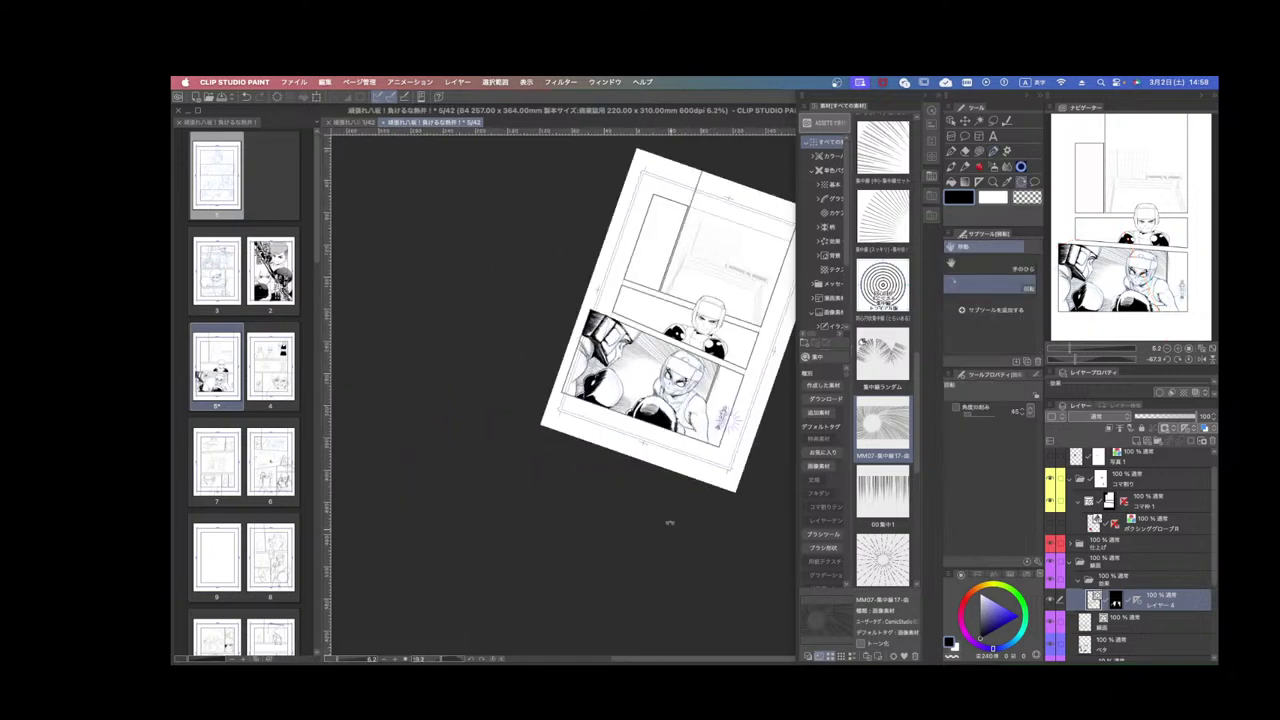
scroll(686, 472, "up", 2)
scroll(682, 440, "down", 1)
key("space")
left_click_drag(655, 390, 611, 558)
key("r")
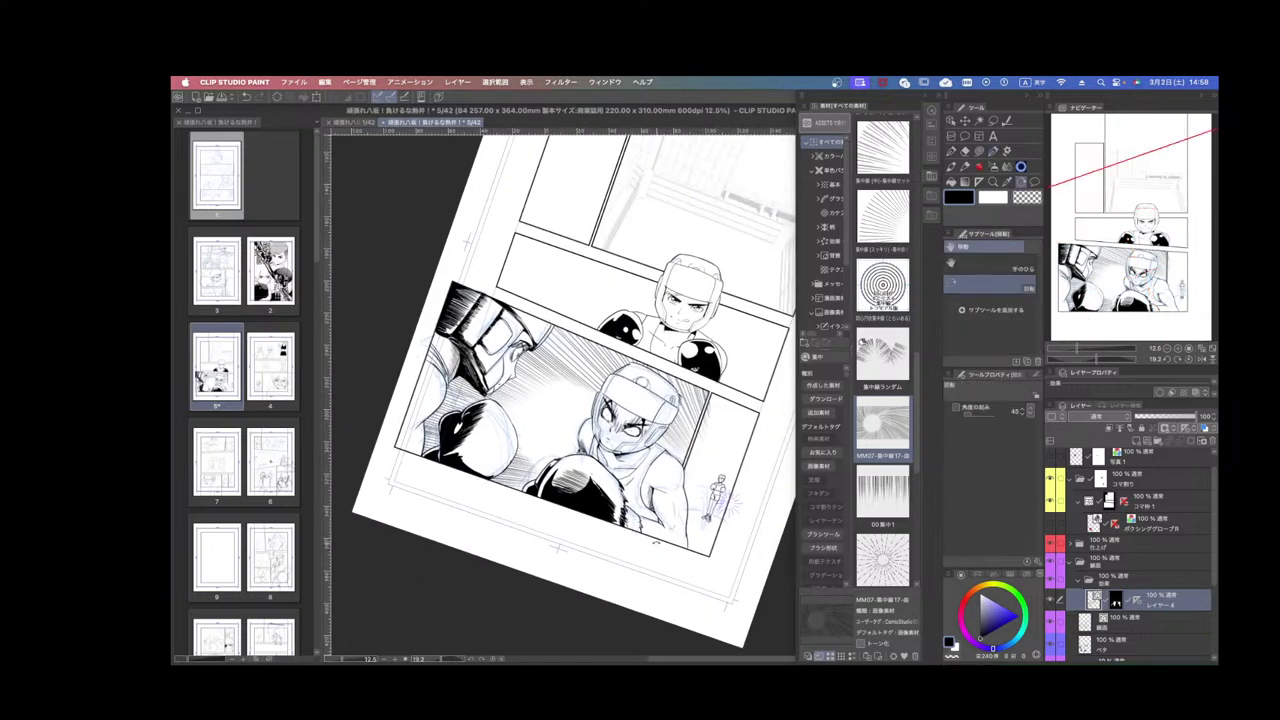
Make the effect lines around the centre boxer's headgear denser by filling the gaps between existing strokes.
left_click_drag(673, 600, 772, 375)
key("r")
scroll(660, 395, "up", 3)
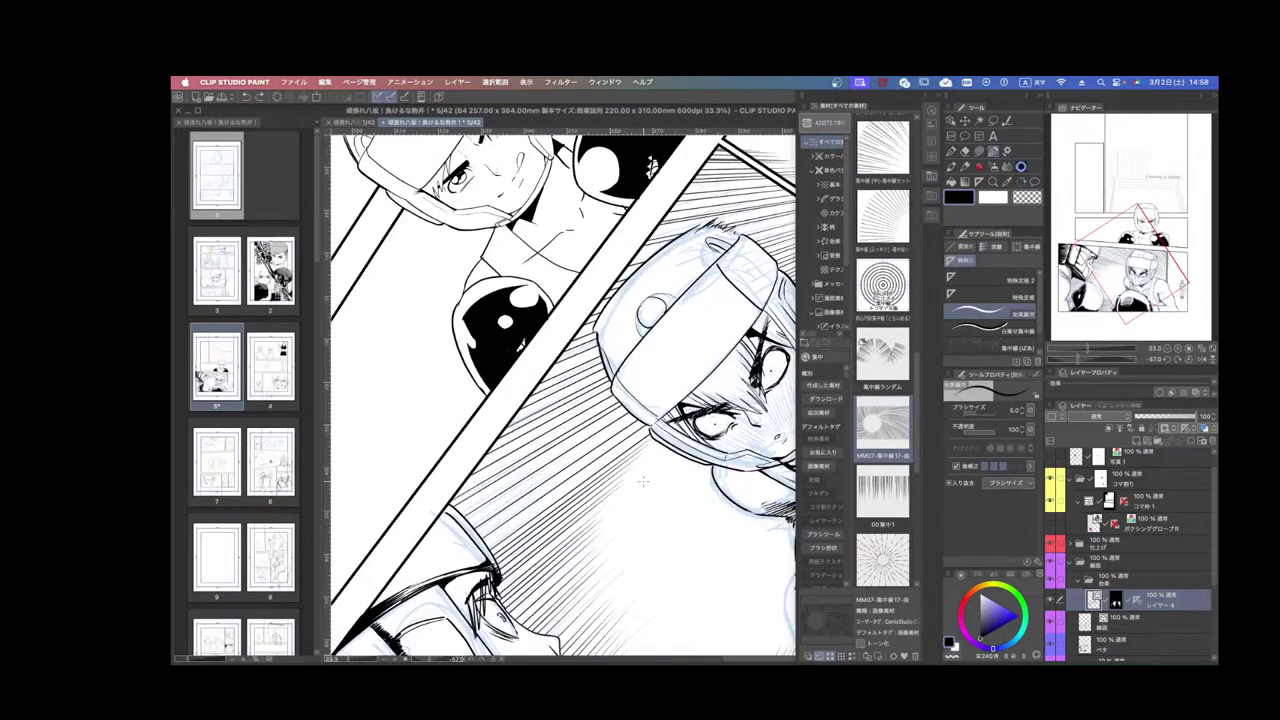
scroll(560, 390, "down", 2)
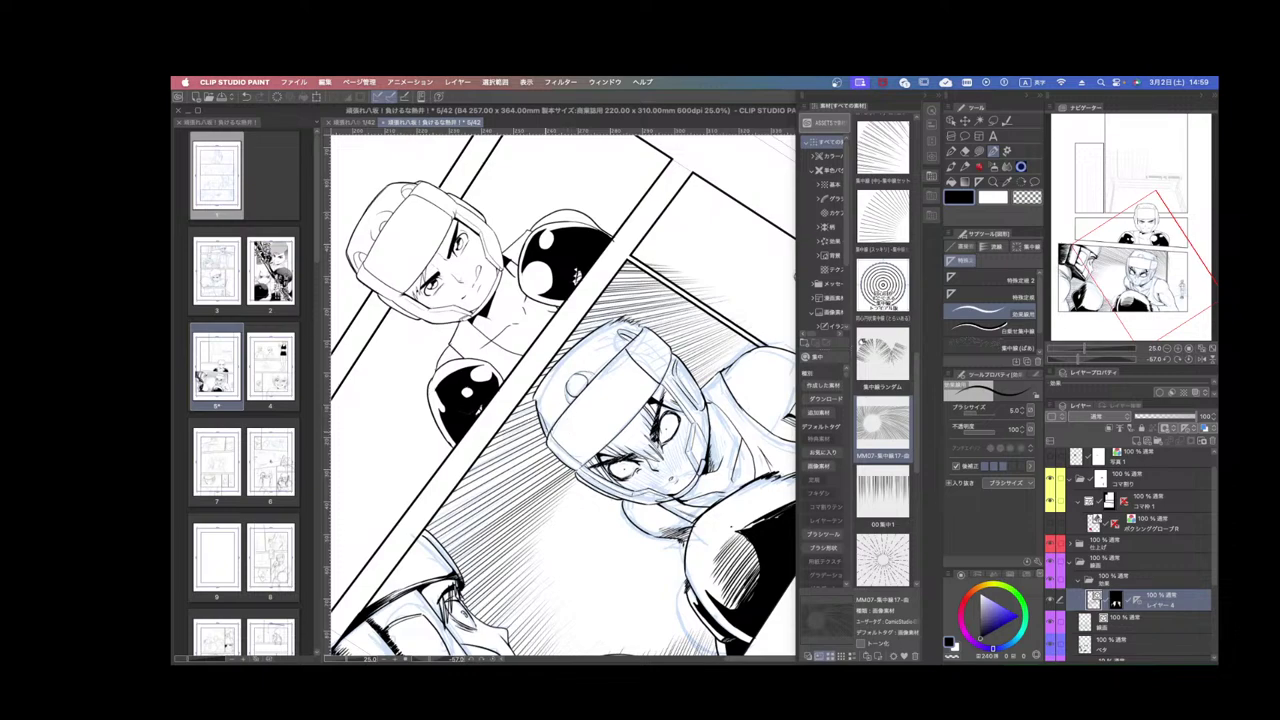
Duplicate the masked effect-line layer inside the 効果 folder, keeping the mask but no ruler on the copy.
key("super+minus")
key("super+minus")
key("r")
mouse_move(776, 432)
left_mouse_down()
mouse_move(664, 546)
mouse_move(689, 511)
left_mouse_up()
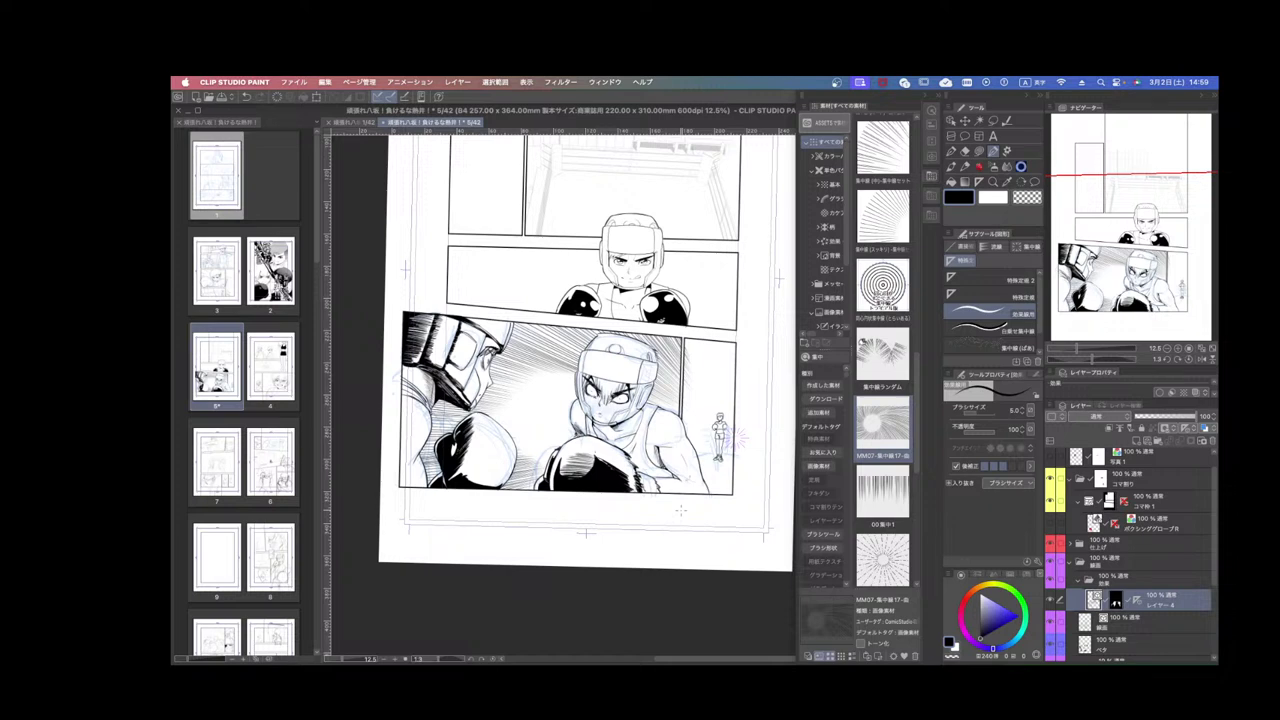
left_click(1116, 598)
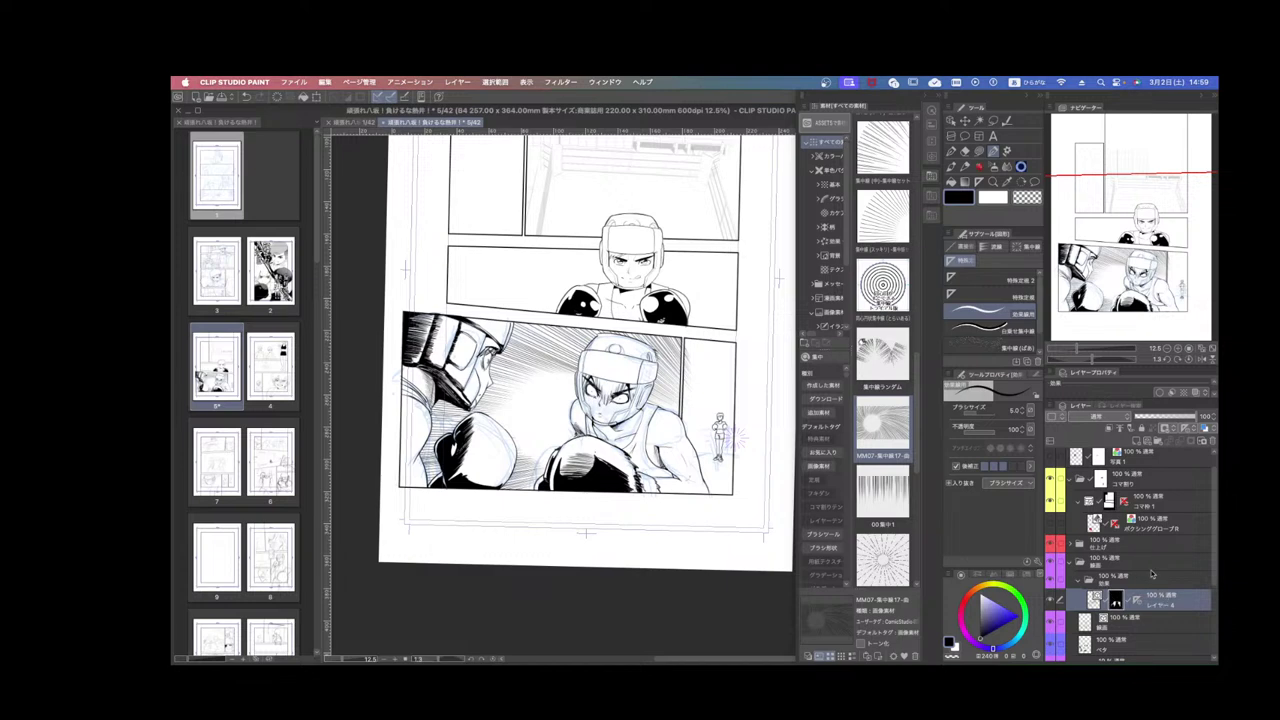
left_click_drag(1165, 600, 1212, 447)
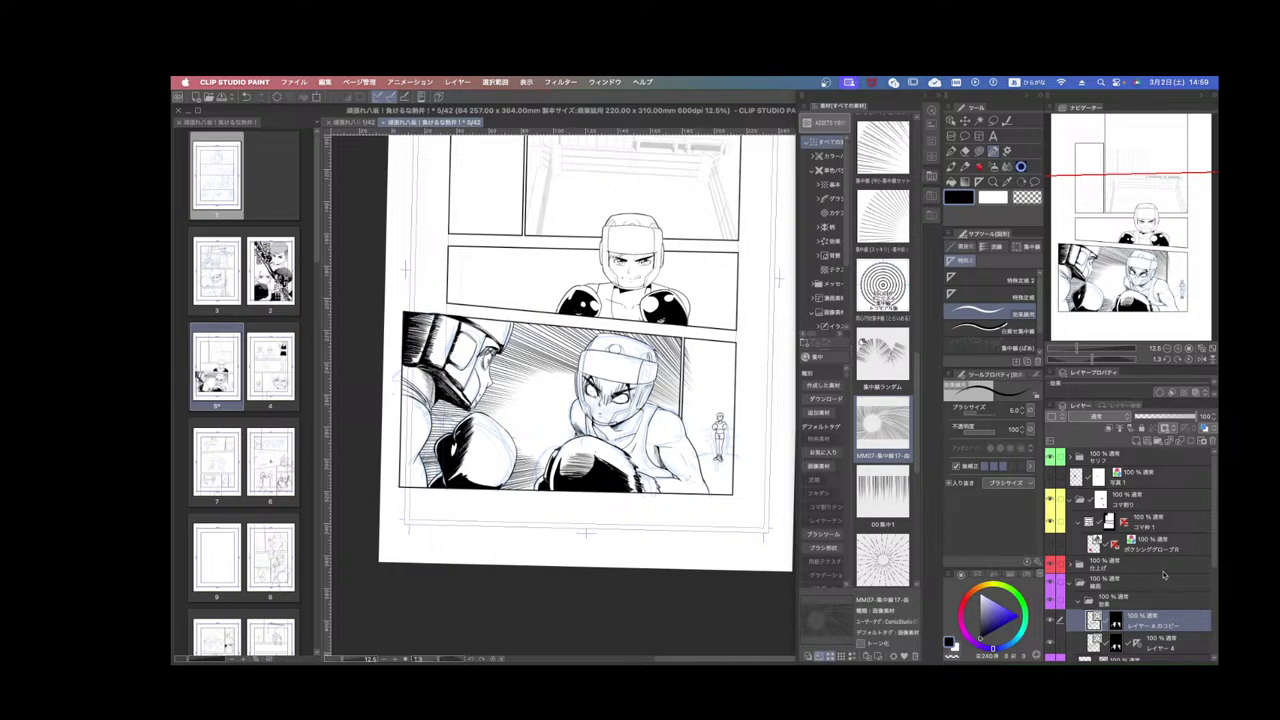
Clear the contents of the duplicated effect-line layer and hide the original effect-line layer with the ruler.
key("Delete")
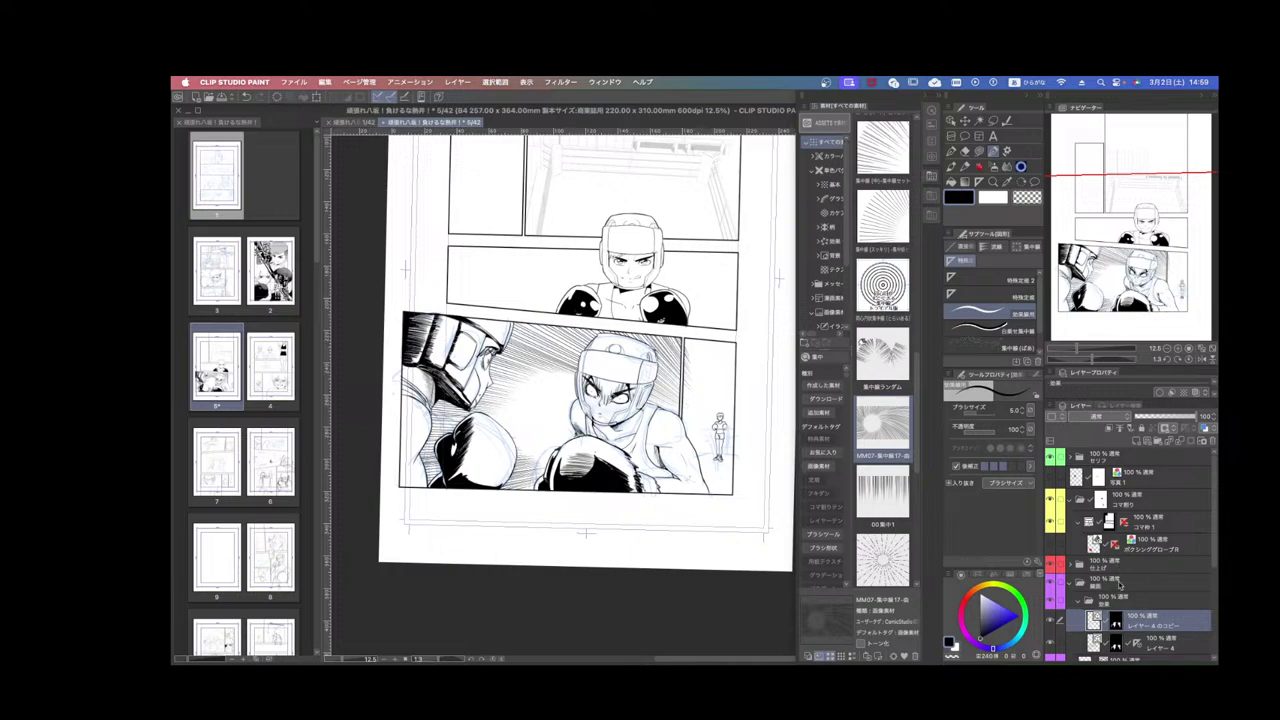
left_click(1050, 642)
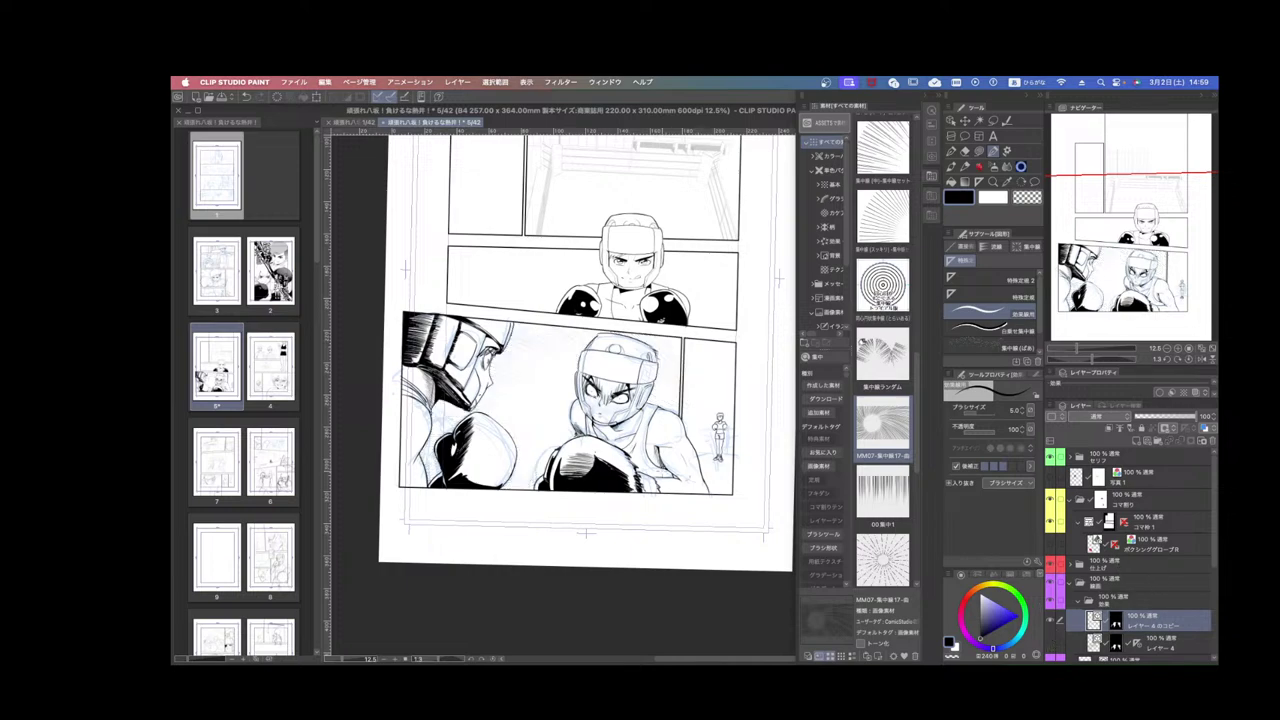
Draw the first freehand effect lines with the 丸ペン in the bottom panel's upper-right corner, beside the centre boxer's headgear.
left_click_drag(610, 480, 749, 425)
scroll(749, 433, "up", 2)
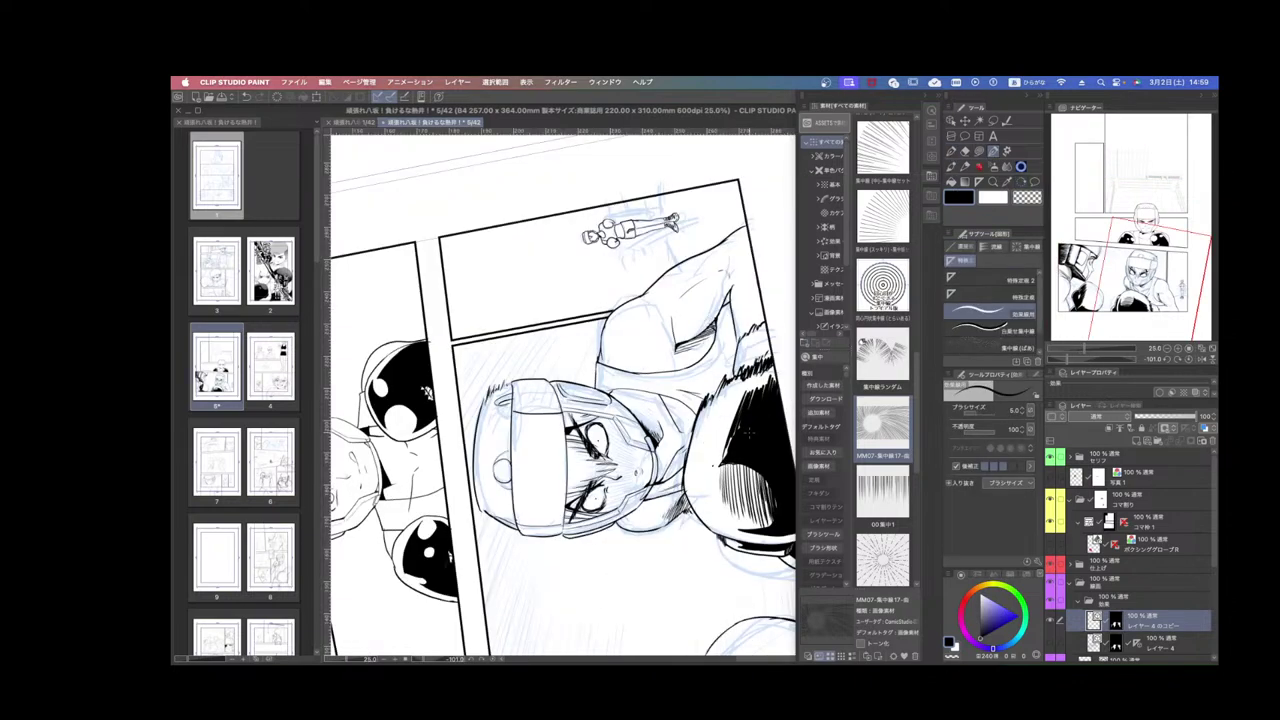
left_click_drag(668, 489, 745, 334)
mouse_move(626, 558)
left_mouse_down()
mouse_move(651, 545)
mouse_move(640, 552)
left_mouse_up()
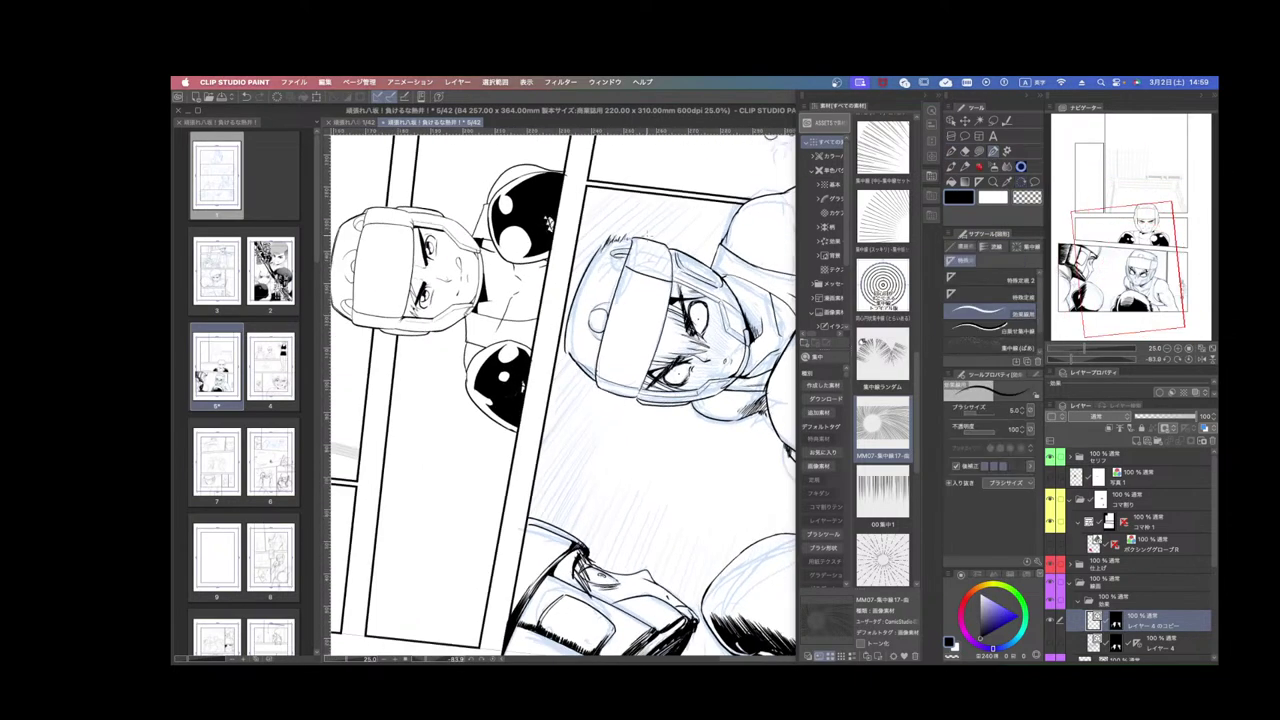
left_click_drag(621, 197, 521, 337)
key("super+z")
left_click(952, 152)
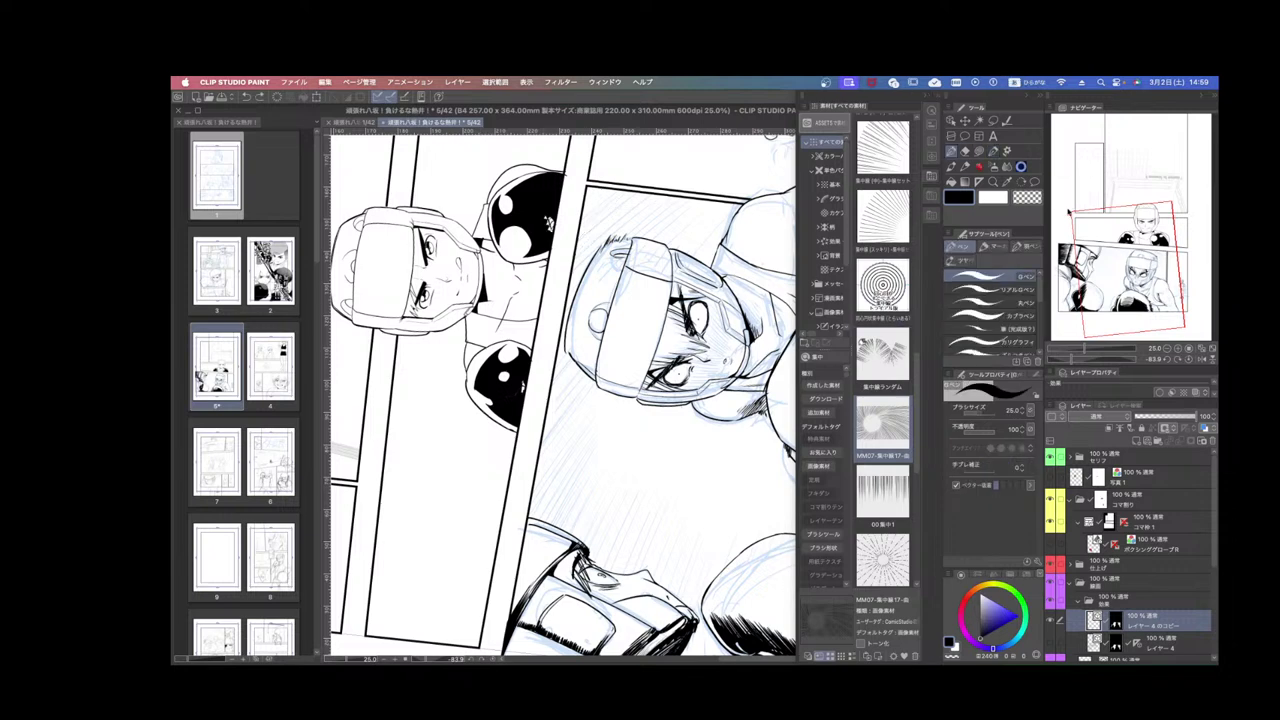
left_click(1010, 303)
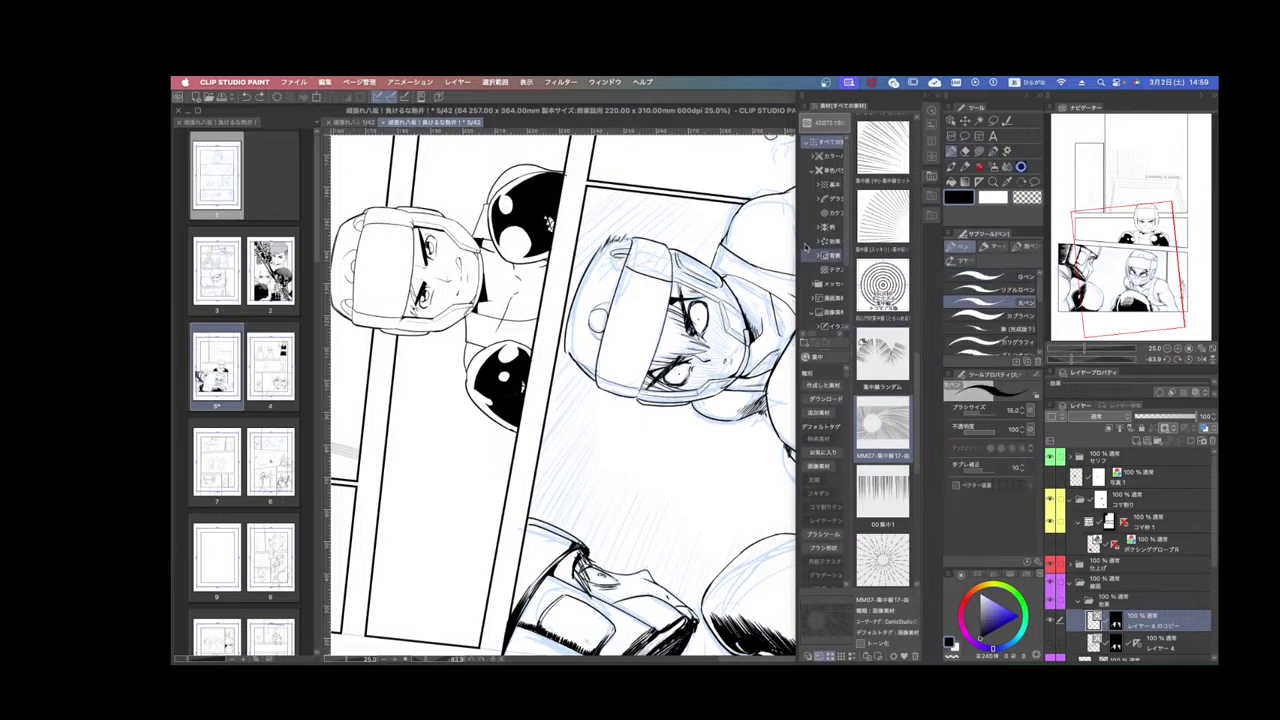
mouse_move(614, 198)
left_mouse_down()
mouse_move(580, 228)
mouse_move(572, 274)
left_mouse_up()
left_click_drag(640, 204, 570, 284)
left_click_drag(644, 206, 610, 242)
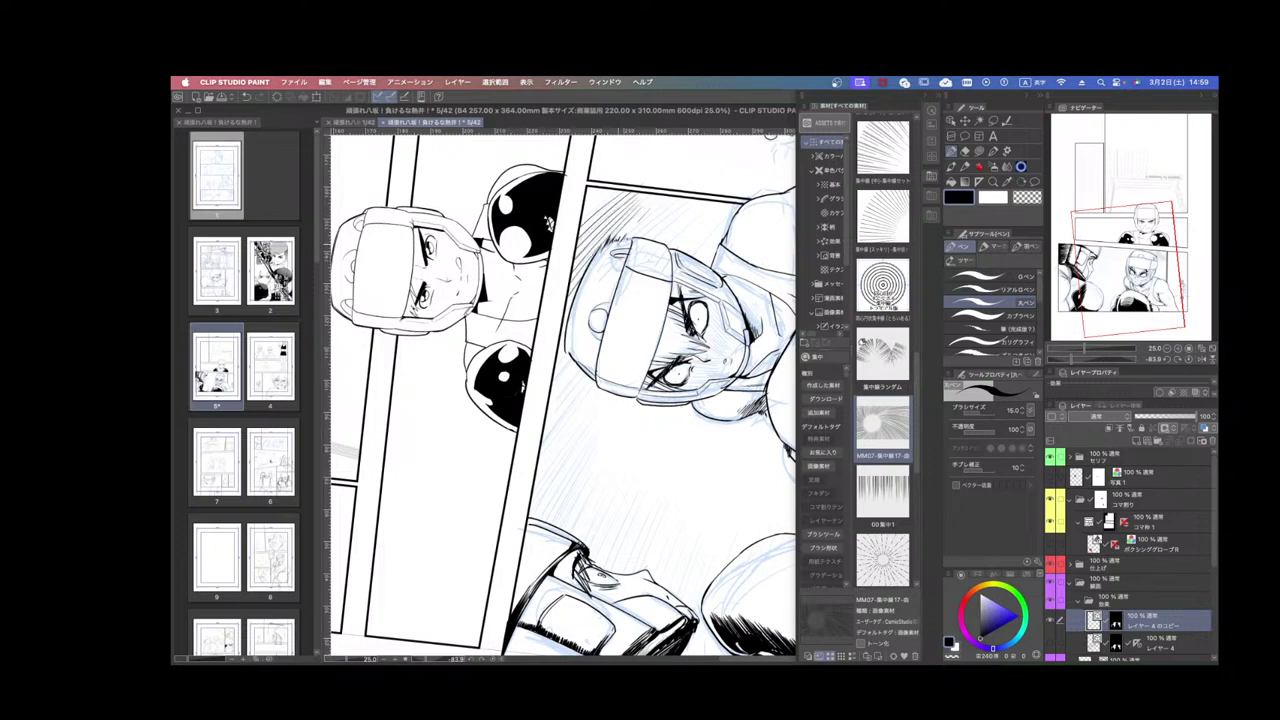
left_click_drag(658, 208, 640, 238)
left_click_drag(566, 352, 544, 426)
key("super+z")
key("super+z")
key("super+z")
key("super+z")
key("super+z")
key("super+z")
key("super+z")
key("super+z")
key("super+z")
Draw freehand effect lines from the panel's upper border down between the centre boxer's headgear and the left boxer's helmet.
mouse_move(576, 404)
left_mouse_down()
mouse_move(542, 448)
mouse_move(536, 518)
left_mouse_up()
left_click_drag(584, 450, 544, 516)
mouse_move(608, 428)
left_mouse_down()
mouse_move(550, 520)
mouse_move(614, 411)
left_mouse_up()
left_click_drag(656, 334, 582, 456)
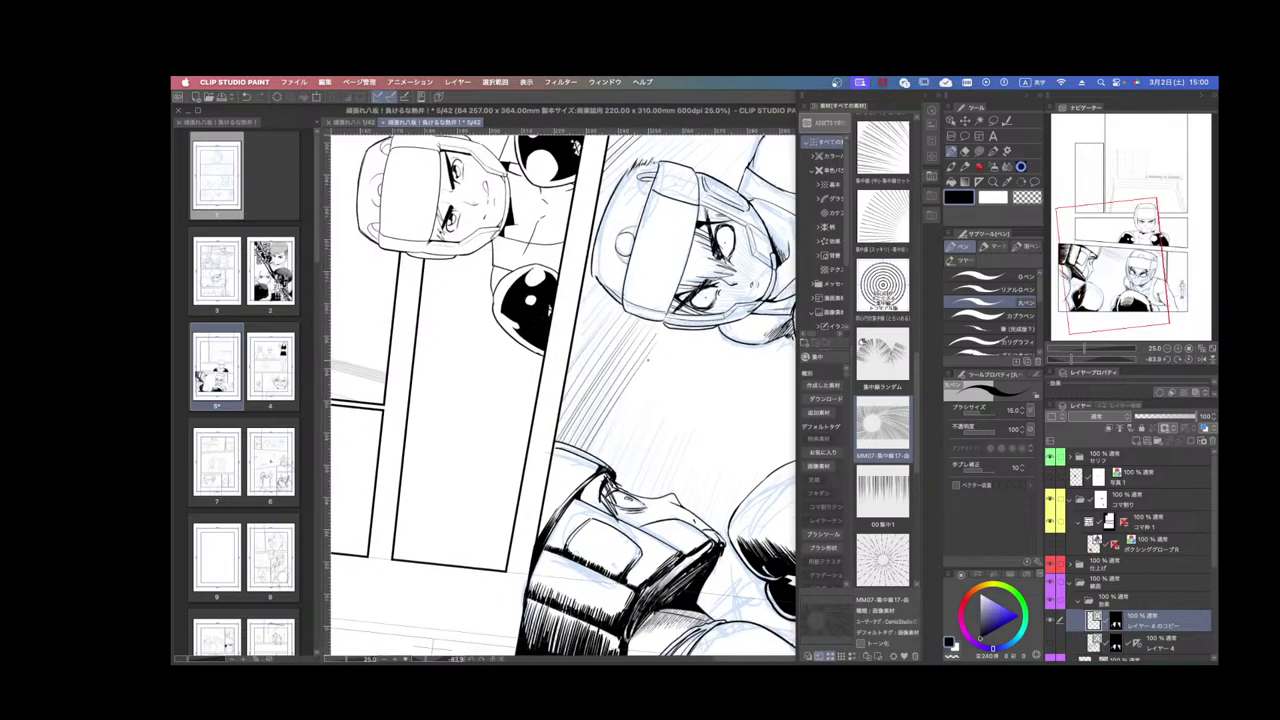
left_click_drag(646, 368, 590, 456)
key("shift+space")
mouse_move(679, 350)
left_mouse_down()
mouse_move(682, 369)
mouse_move(592, 449)
left_mouse_up()
left_click_drag(642, 396, 596, 453)
left_click_drag(655, 386, 604, 459)
left_click_drag(650, 414, 608, 465)
left_click_drag(674, 390, 608, 474)
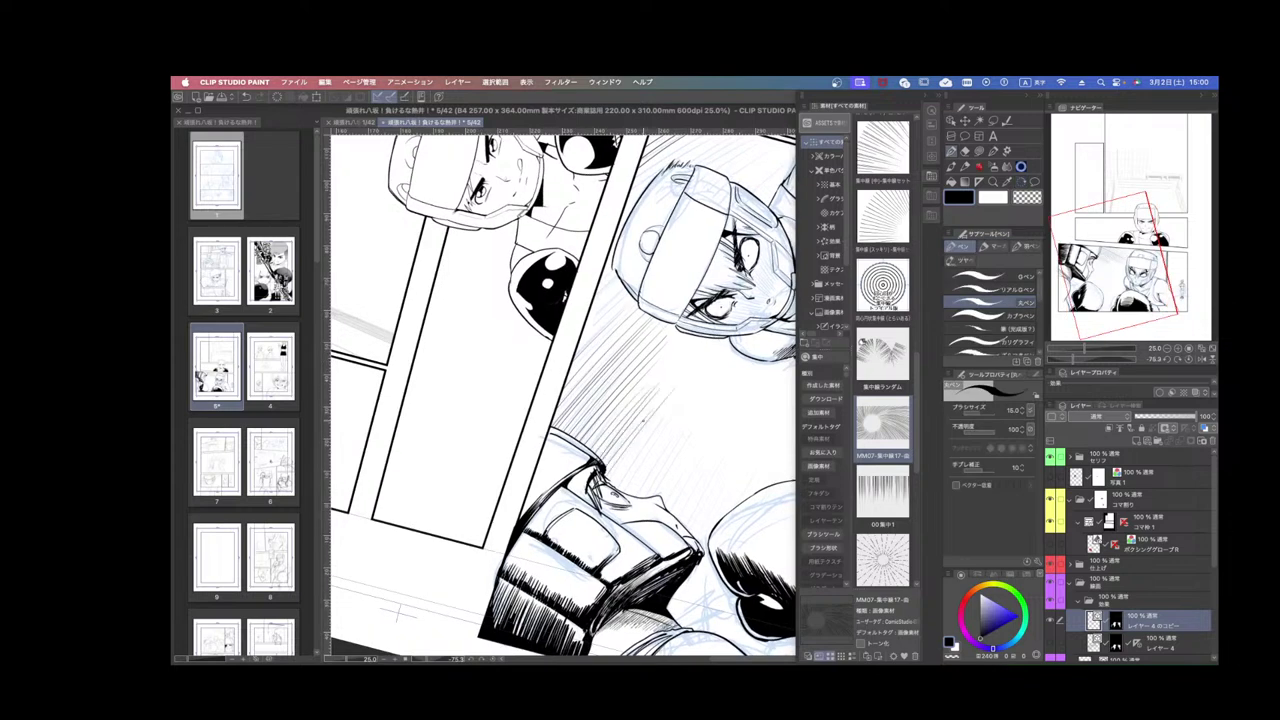
Undo the last few effect lines and redraw them above the left boxer's eye and nose.
key("super+z")
key("super+z")
key("super+z")
key("super+z")
mouse_move(644, 404)
left_mouse_down()
mouse_move(602, 456)
mouse_move(610, 484)
left_mouse_up()
left_click_drag(684, 406, 622, 490)
left_click_drag(686, 416, 632, 494)
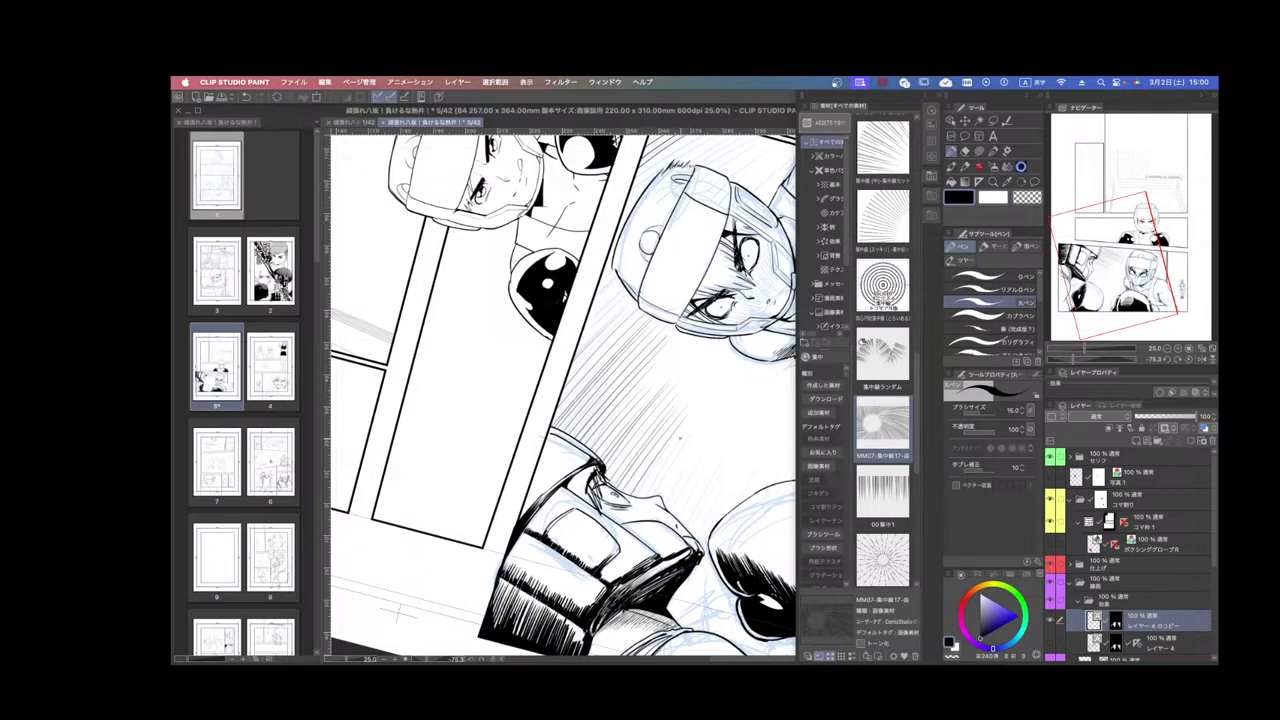
mouse_move(699, 454)
left_mouse_down()
mouse_move(662, 417)
mouse_move(694, 395)
mouse_move(612, 424)
mouse_move(600, 454)
left_mouse_up()
left_click_drag(655, 398, 611, 456)
key("super+z")
key("super+z")
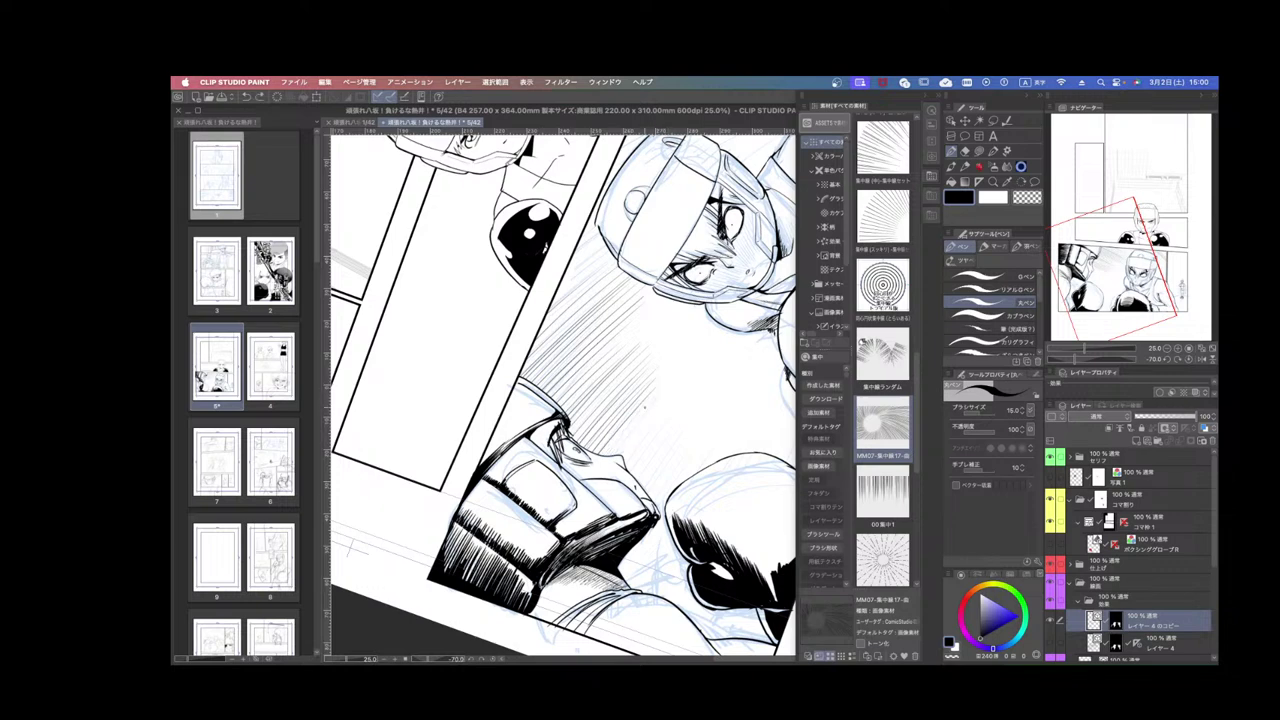
Extend the effect lines in front of the left boxer's face toward the panel's open centre, undoing the strokes that miss.
left_click_drag(645, 407, 606, 455)
mouse_move(667, 428)
left_mouse_down()
mouse_move(664, 412)
mouse_move(602, 440)
left_mouse_up()
key("super+z")
left_click_drag(640, 400, 608, 440)
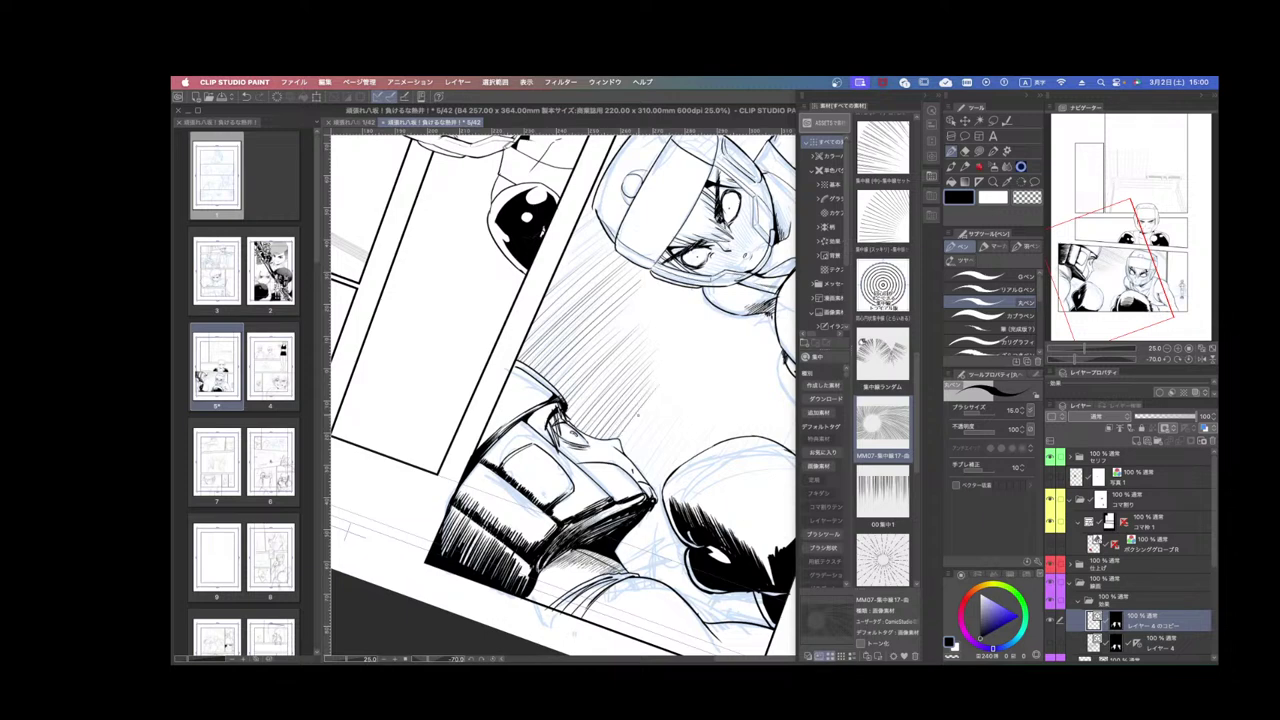
key("super+z")
key("super+z")
mouse_move(642, 400)
left_mouse_down()
mouse_move(610, 438)
mouse_move(630, 456)
left_mouse_up()
mouse_move(668, 418)
left_mouse_down()
mouse_move(634, 460)
mouse_move(656, 440)
mouse_move(692, 460)
mouse_move(685, 474)
mouse_move(665, 407)
left_mouse_up()
key("super+z")
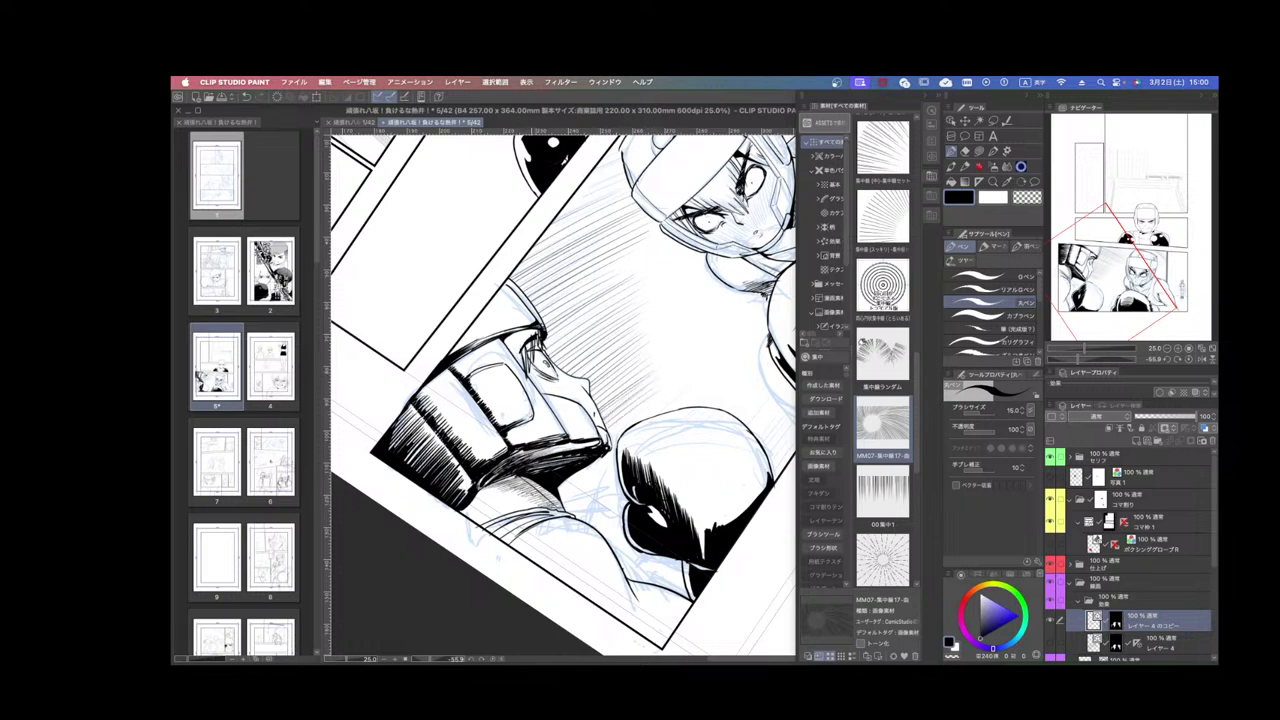
Draw effect lines between the left boxer's mouth and glove and in the gap beneath the chin.
left_click_drag(664, 390, 688, 376)
left_click_drag(609, 431, 673, 389)
left_click_drag(611, 439, 681, 393)
left_click_drag(559, 490, 614, 450)
left_click_drag(562, 495, 615, 455)
left_click_drag(564, 501, 615, 465)
left_click_drag(566, 507, 617, 468)
mouse_move(570, 511)
left_mouse_down()
mouse_move(617, 472)
mouse_move(574, 512)
mouse_move(598, 520)
left_mouse_up()
left_click_drag(626, 504, 598, 528)
left_click_drag(622, 516, 602, 532)
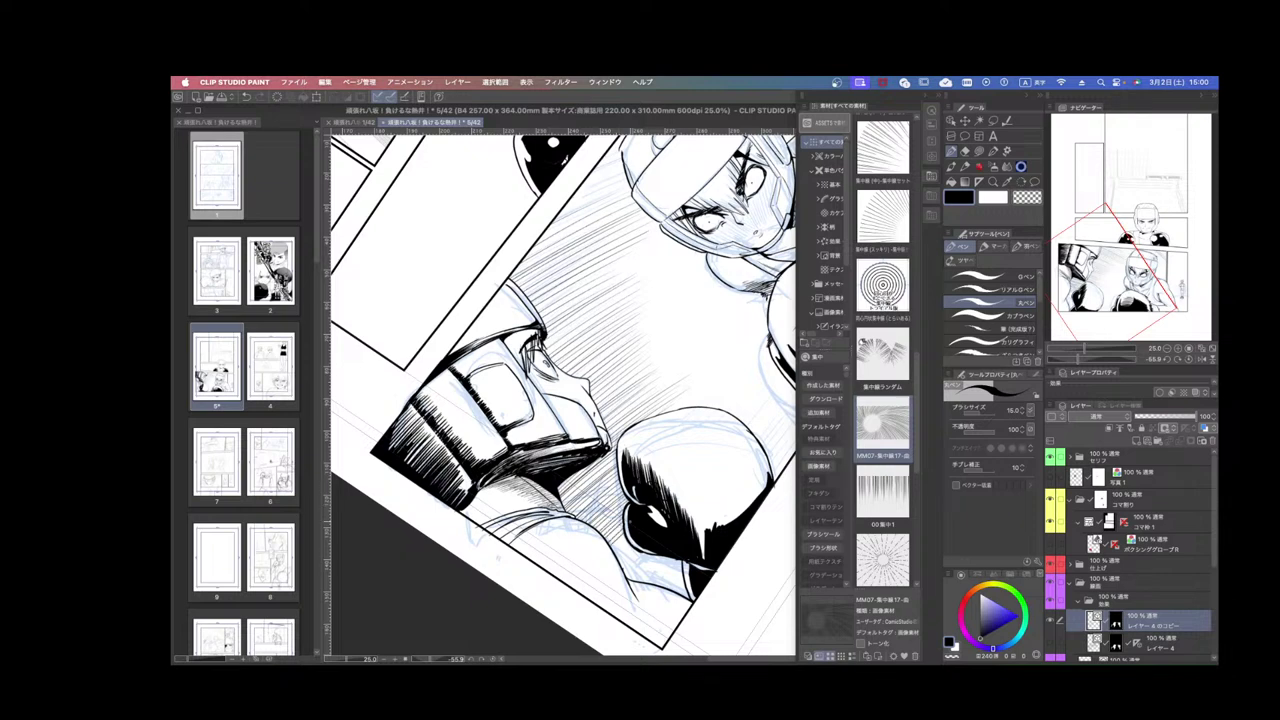
Fill the gap between the left boxer's arm and glove near the panel's lower border with effect lines.
left_click_drag(644, 552, 624, 572)
left_click_drag(648, 554, 632, 578)
left_click_drag(658, 556, 642, 582)
left_click_drag(674, 556, 652, 584)
left_click_drag(682, 562, 658, 586)
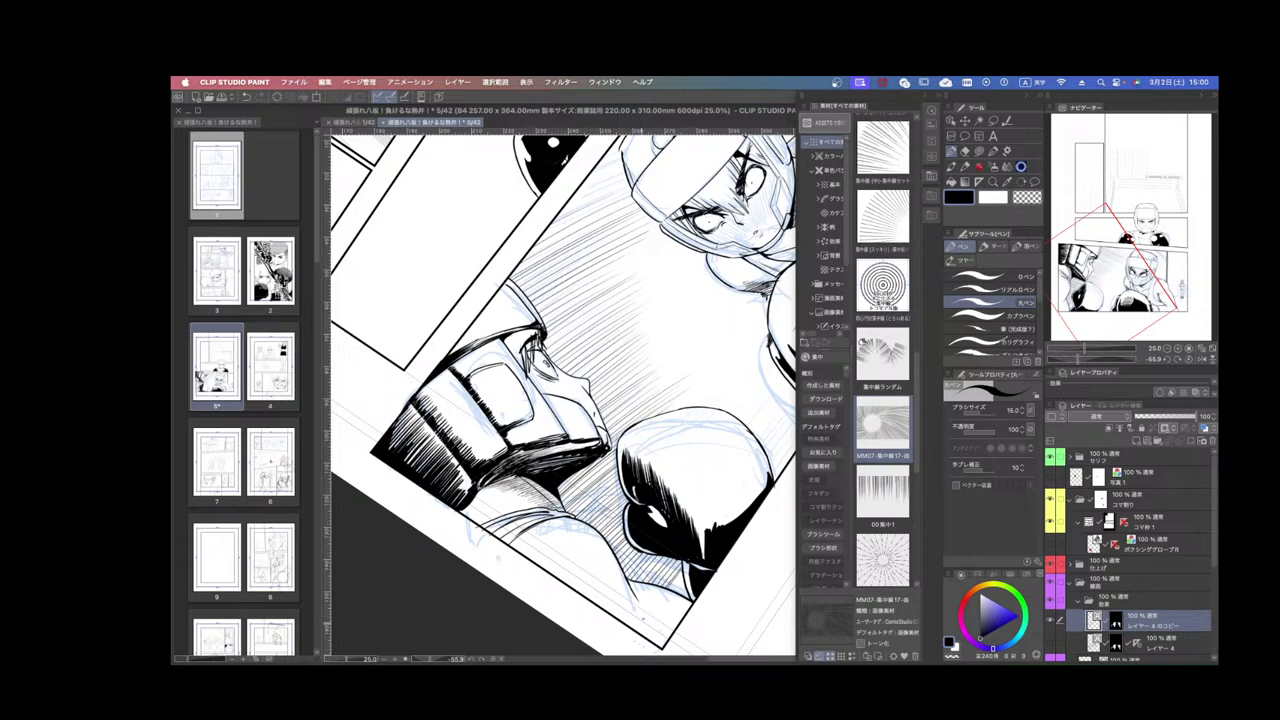
left_click_drag(690, 490, 596, 515)
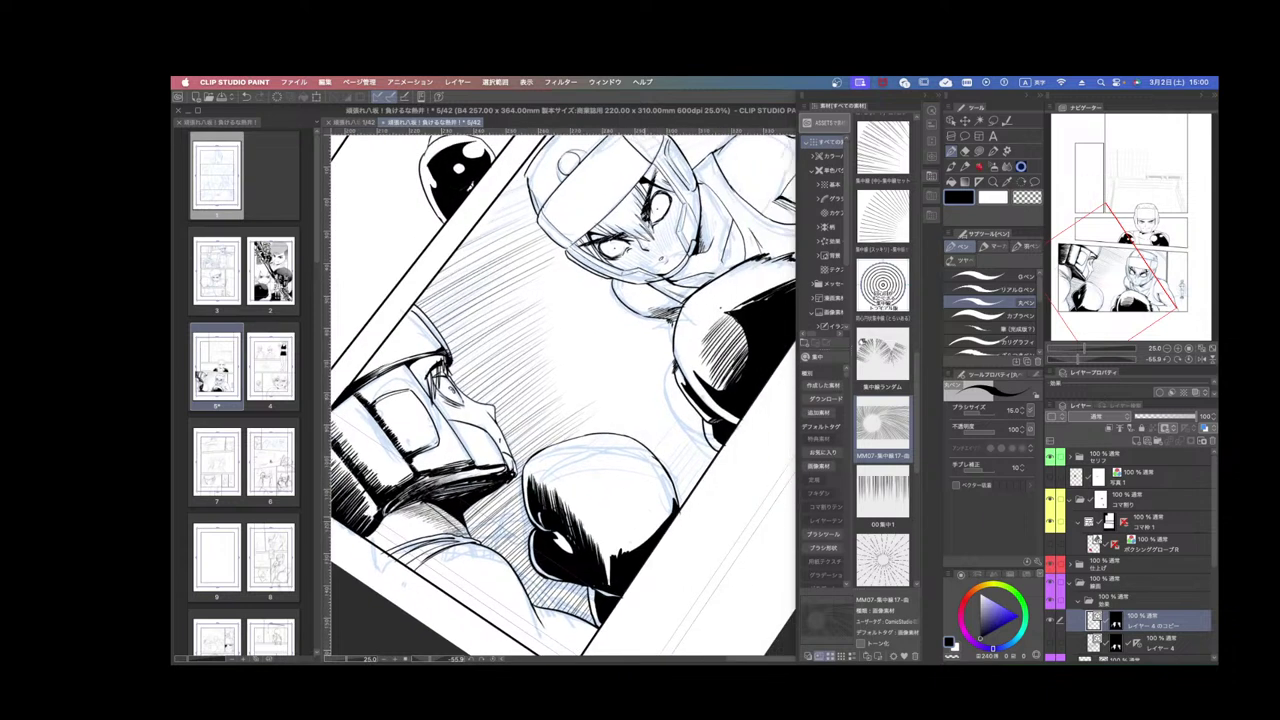
key("super+minus")
key("super+minus")
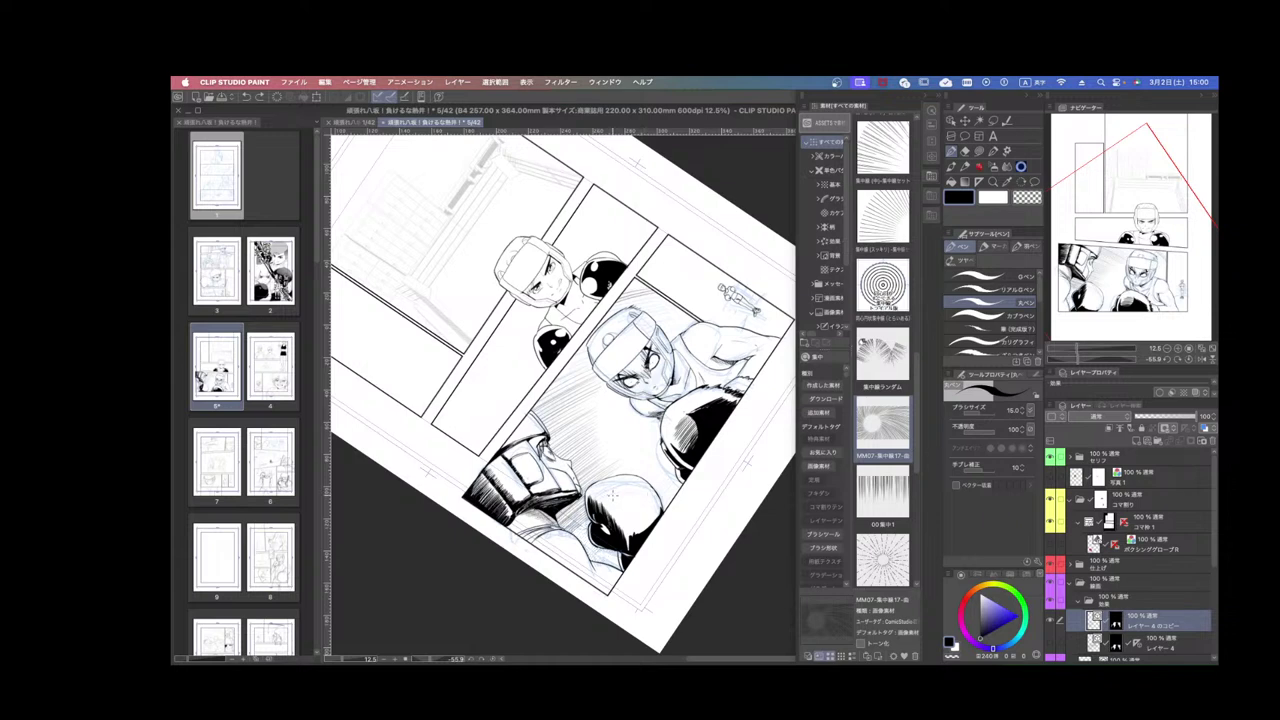
key("super+z")
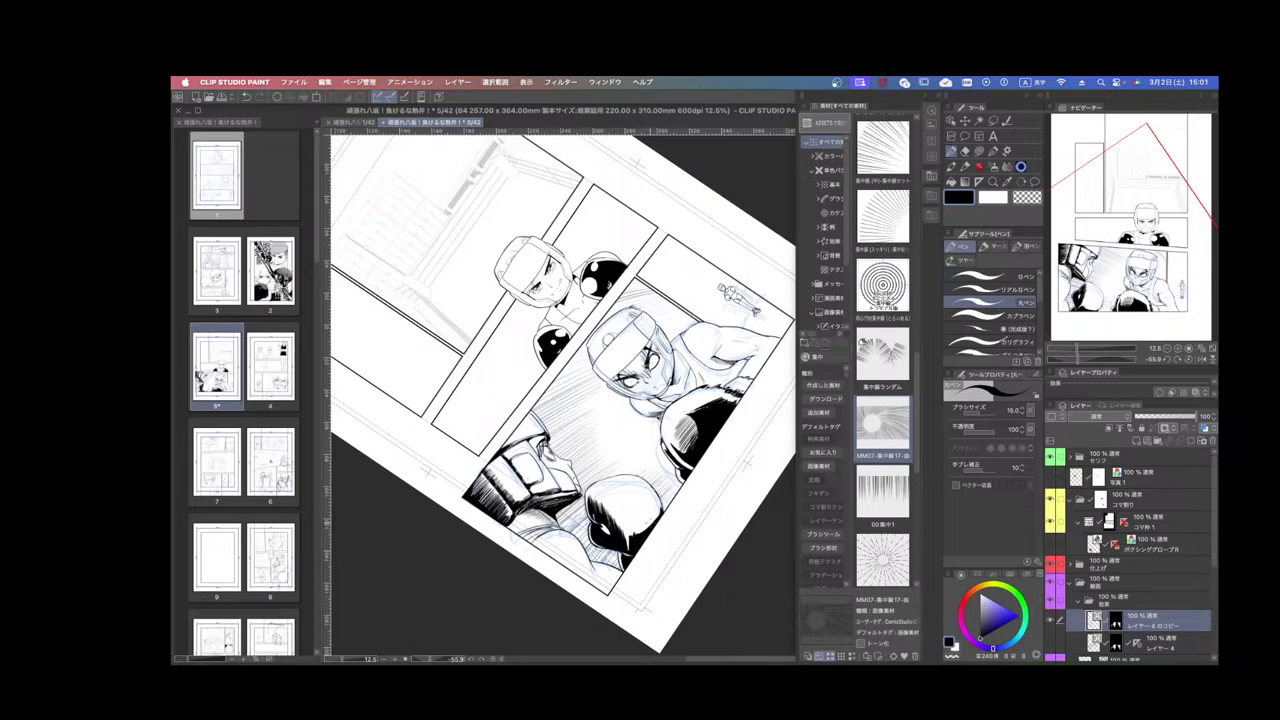
scroll(633, 520, "up", 4)
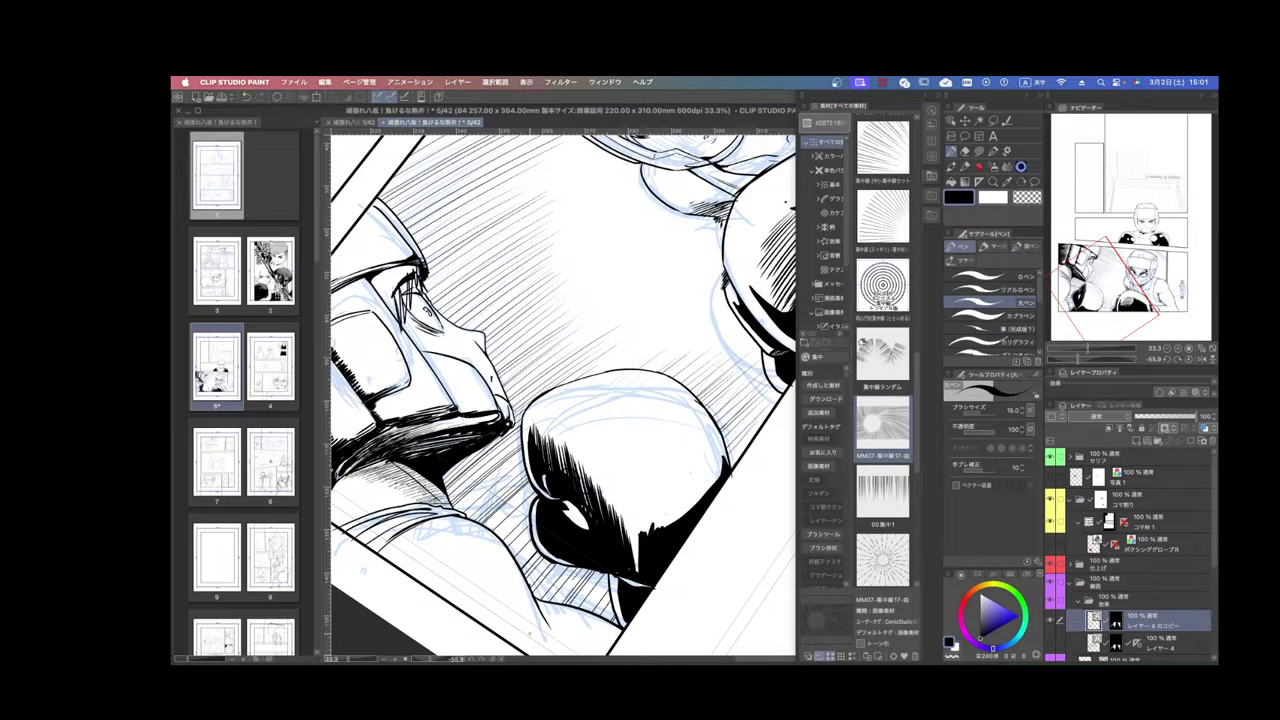
left_click_drag(555, 602, 572, 580)
Thicken the effect lines in the bottom panel's upper-right corner behind the centre boxer's headgear.
scroll(475, 538, "down", 4)
left_click_drag(757, 378, 682, 245)
scroll(570, 248, "up", 3)
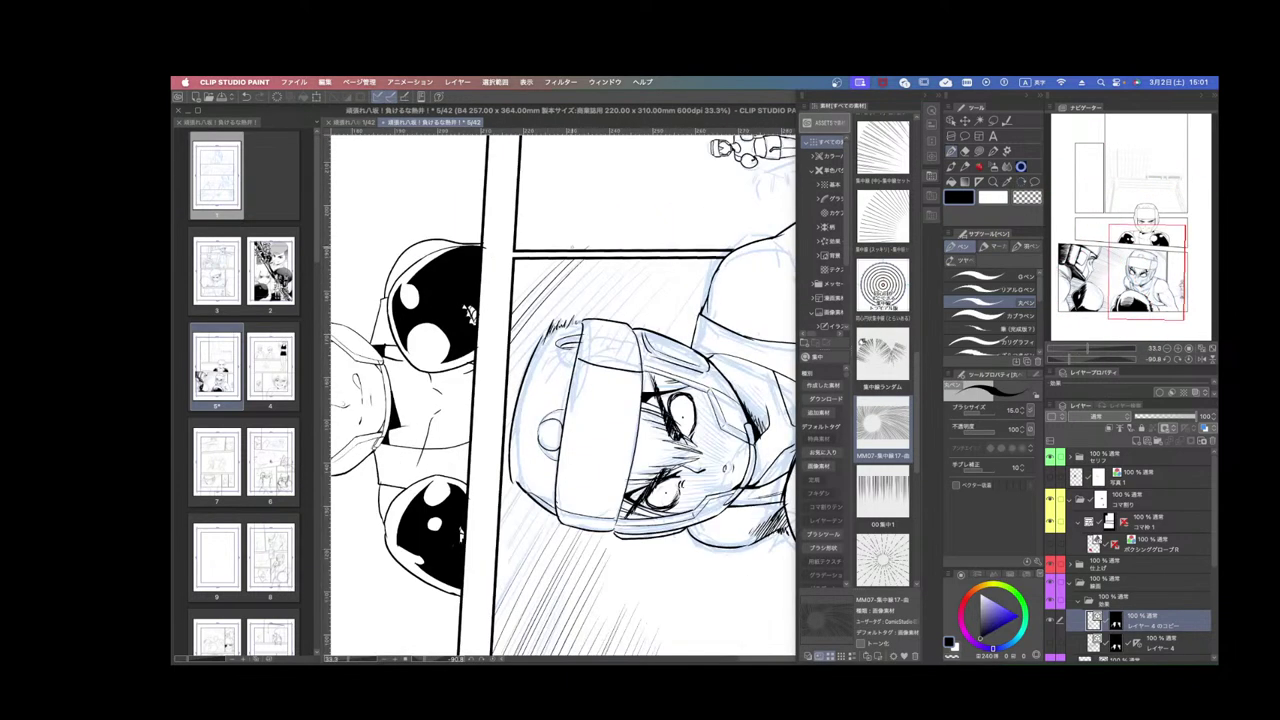
left_click_drag(530, 250, 566, 226)
left_click_drag(516, 276, 548, 260)
left_click_drag(513, 303, 555, 261)
left_click_drag(513, 311, 603, 229)
mouse_move(513, 319)
left_mouse_down()
mouse_move(595, 237)
mouse_move(573, 259)
left_mouse_up()
mouse_move(513, 325)
left_mouse_down()
mouse_move(607, 227)
mouse_move(578, 258)
left_mouse_up()
left_click_drag(586, 250, 616, 226)
left_click_drag(512, 344, 640, 220)
left_click_drag(510, 356, 576, 280)
left_click_drag(614, 250, 652, 214)
mouse_move(508, 370)
left_mouse_down()
mouse_move(608, 262)
mouse_move(666, 224)
left_mouse_up()
Continue the effect lines down the right side of the centre boxer's headgear and along the top of the headgear.
left_click_drag(580, 324, 694, 214)
mouse_move(590, 318)
left_mouse_down()
mouse_move(702, 214)
mouse_move(698, 230)
left_mouse_up()
mouse_move(628, 361)
left_mouse_down()
mouse_move(668, 297)
mouse_move(694, 210)
left_mouse_up()
left_click_drag(652, 256, 708, 208)
left_click_drag(674, 250, 726, 208)
left_click_drag(552, 408, 718, 224)
left_click_drag(540, 436, 744, 208)
left_click_drag(540, 446, 734, 222)
left_click_drag(540, 468, 566, 430)
left_click_drag(698, 266, 718, 246)
left_click_drag(540, 480, 570, 434)
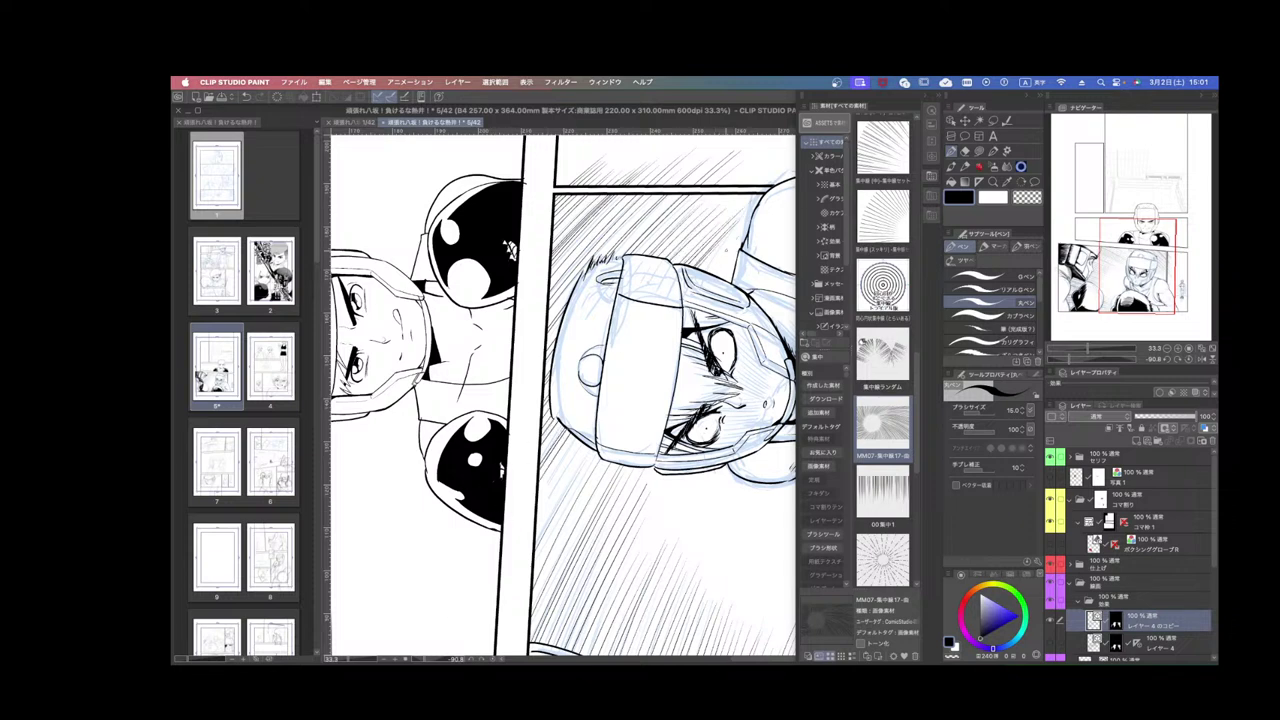
Add effect lines above the centre boxer's shoulder and at the headgear's upper-left edge, redrawing the strokes that are undone.
left_click_drag(540, 496, 574, 442)
left_click_drag(708, 270, 734, 242)
left_click_drag(540, 506, 576, 452)
left_click_drag(540, 510, 580, 444)
left_click_drag(712, 272, 732, 250)
key("super+z")
key("super+z")
key("super+z")
left_click_drag(728, 244, 538, 496)
key("super+z")
left_click_drag(736, 244, 540, 505)
mouse_move(740, 246)
left_mouse_down()
mouse_move(538, 522)
mouse_move(590, 450)
left_mouse_up()
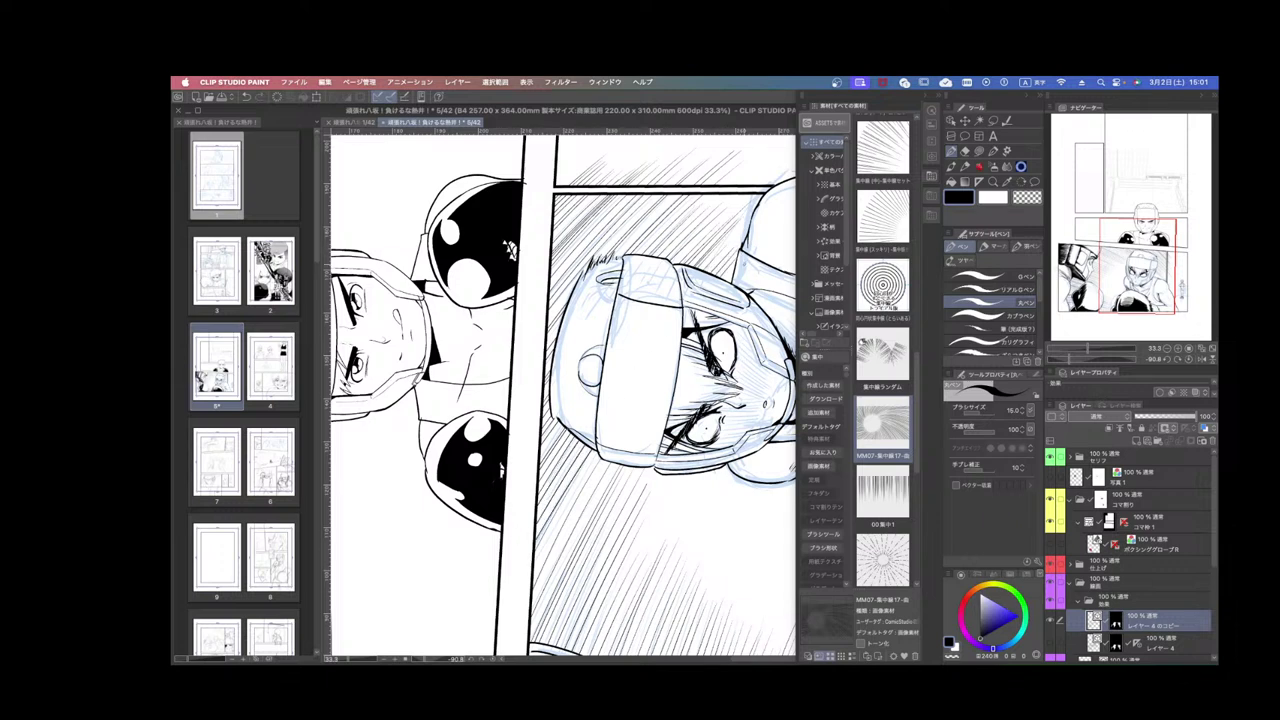
Fill the remaining gap between the upper border and the left side of the centre boxer's headgear with effect lines.
left_click_drag(535, 568, 601, 457)
key("super+z")
left_click_drag(536, 568, 594, 452)
left_click_drag(534, 596, 602, 462)
Erase the effect lines that spill over the border into the narrow panel with the small standing boxer.
key("super+minus")
key("r")
left_click_drag(613, 214, 746, 436)
left_click_drag(753, 508, 723, 494)
key("super+minus")
key("super+minus")
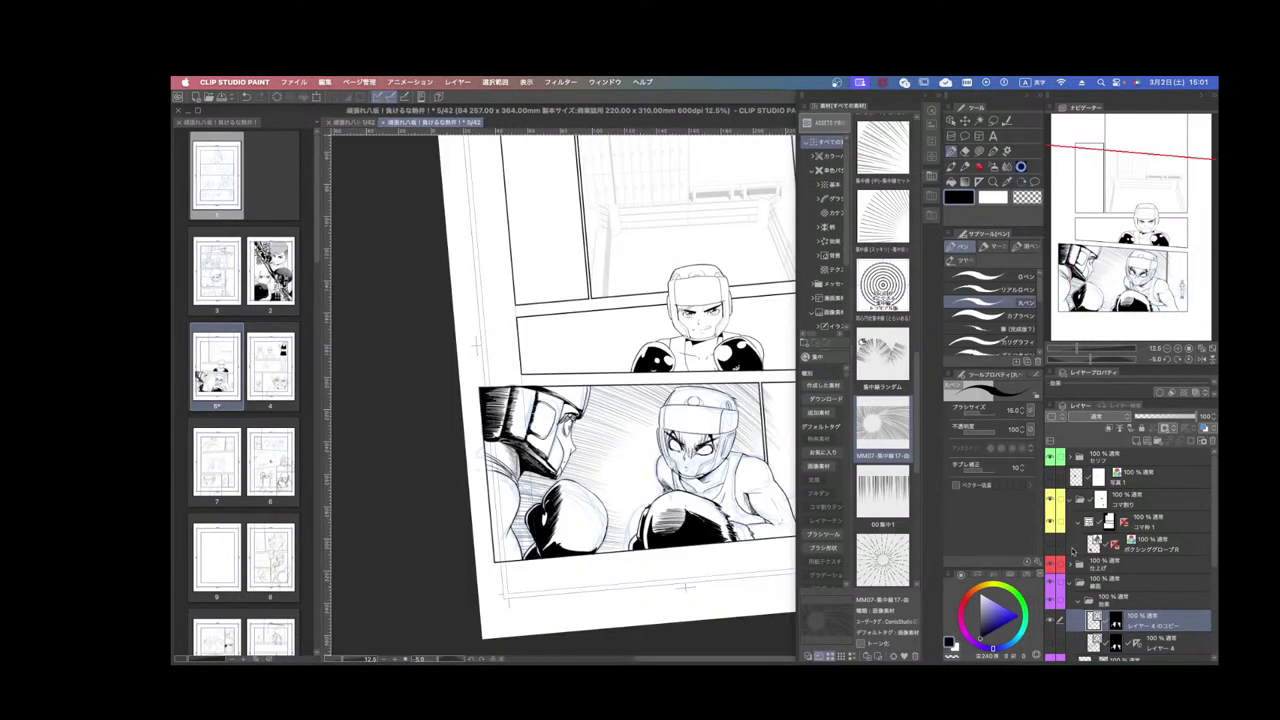
key("super+plus")
key("super+plus")
key("super+plus")
left_click_drag(773, 419, 660, 410)
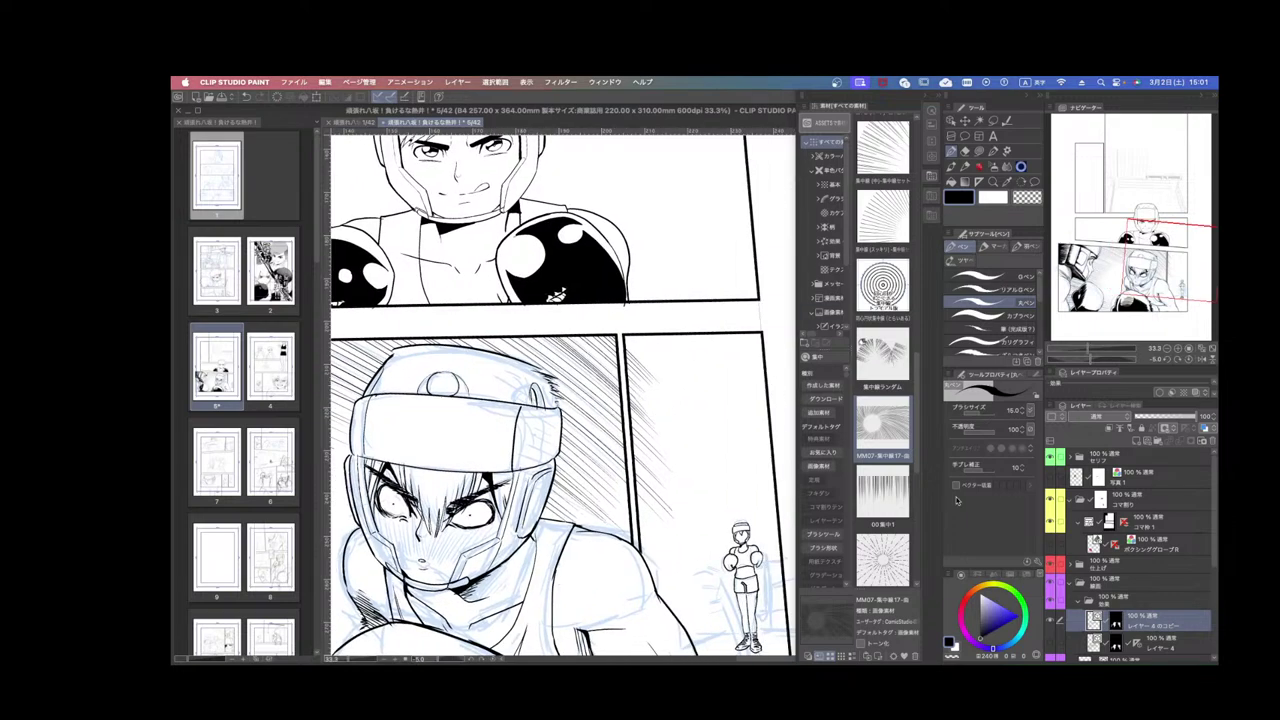
mouse_move(634, 343)
left_mouse_down()
mouse_move(636, 534)
mouse_move(651, 523)
left_mouse_up()
Save the page with the finished freehand effect lines.
key("super+minus")
key("super+minus")
key("super+minus")
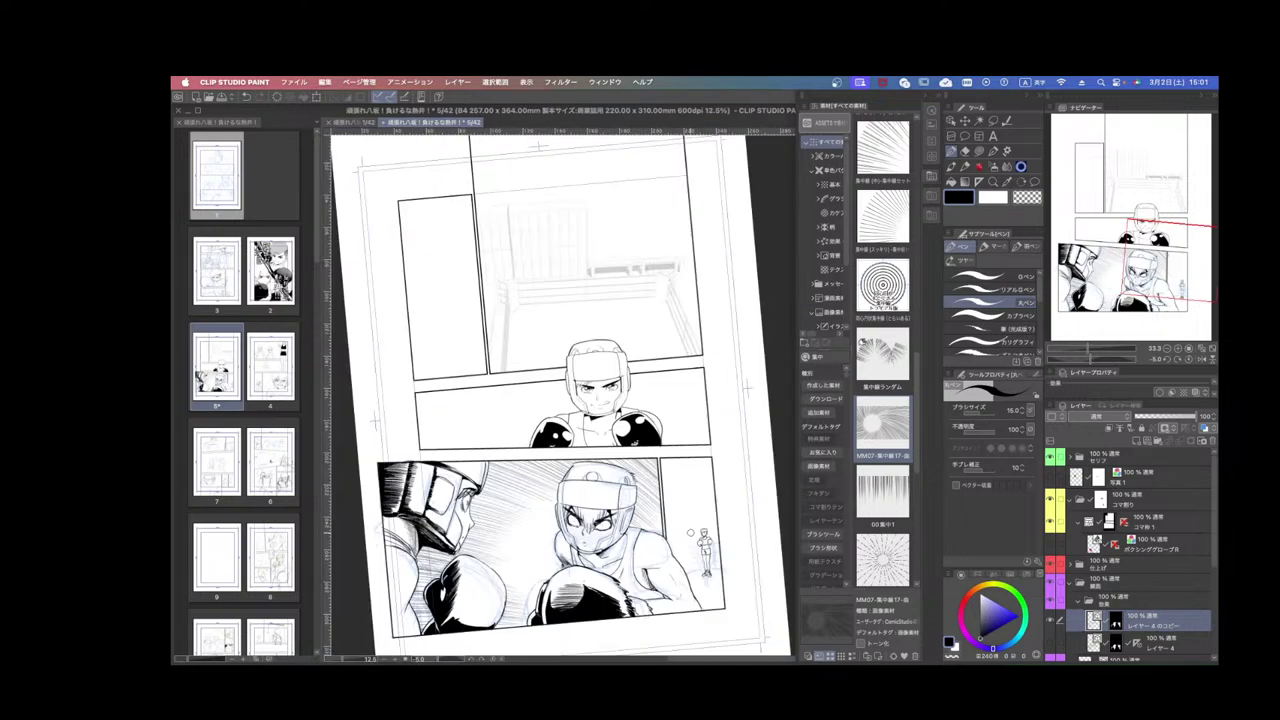
key("ctrl+plus")
key("ctrl+plus")
scroll(710, 484, "down", 2)
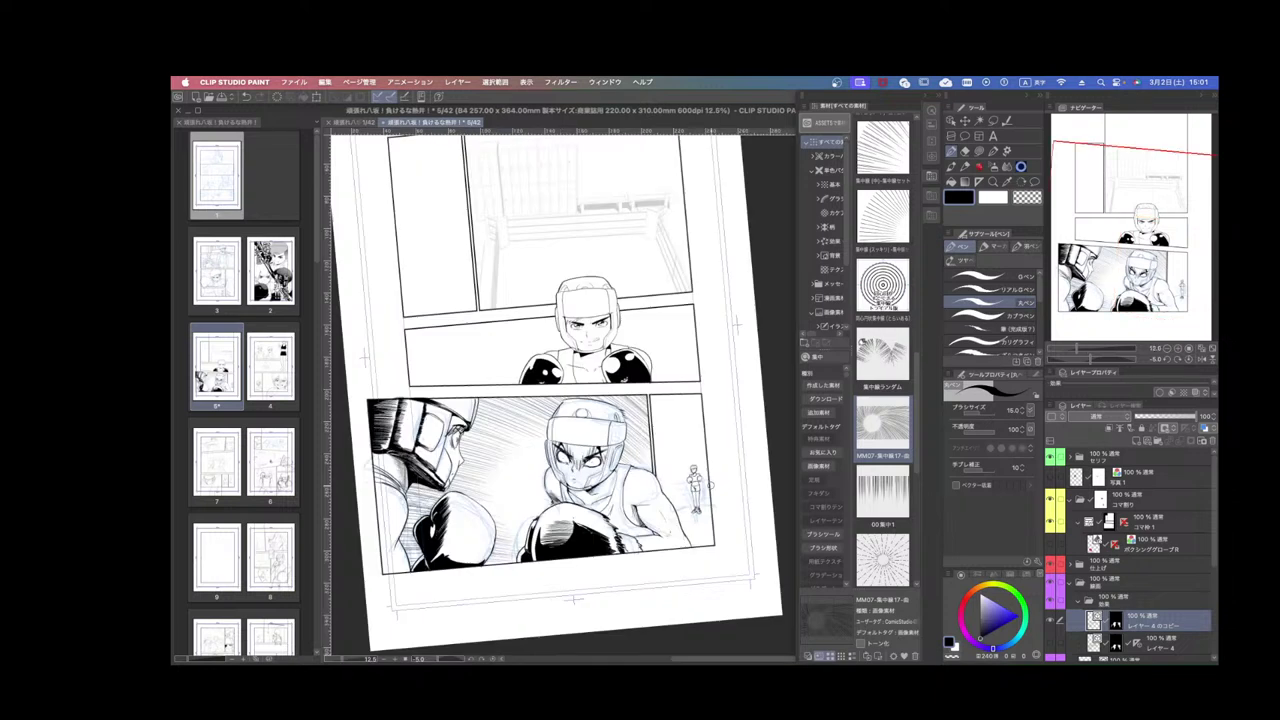
key("super+s")
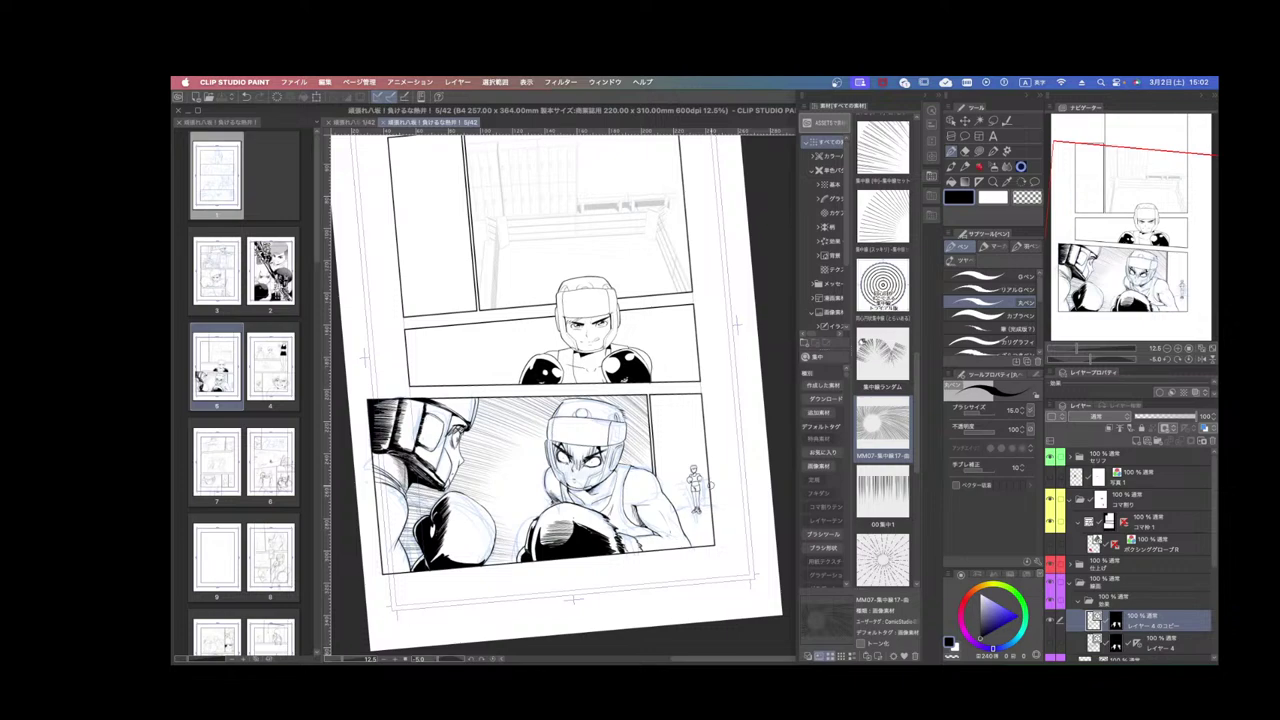
Select the empty background around the small standing boxer in the narrow panel with the 他レイヤーを参照選択 auto-select tool.
left_click(1189, 359)
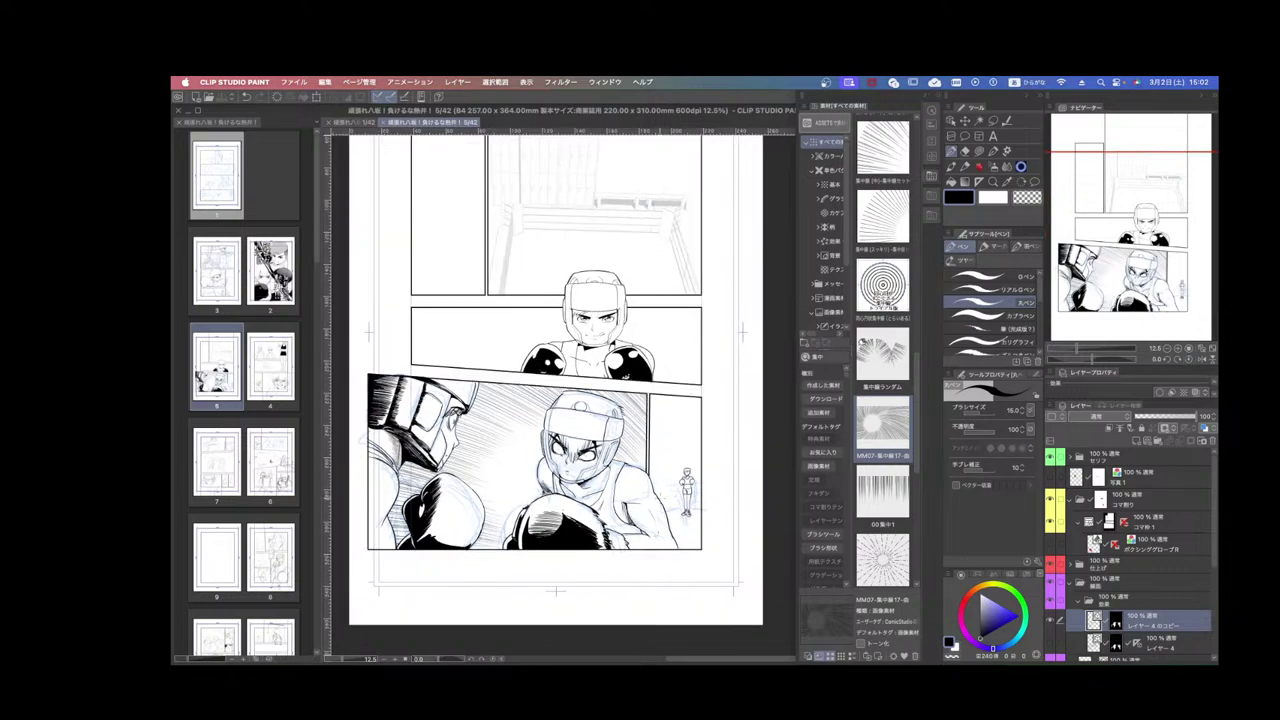
left_click(701, 493, "super")
left_click(701, 493, "super")
left_click_drag(699, 511, 723, 496)
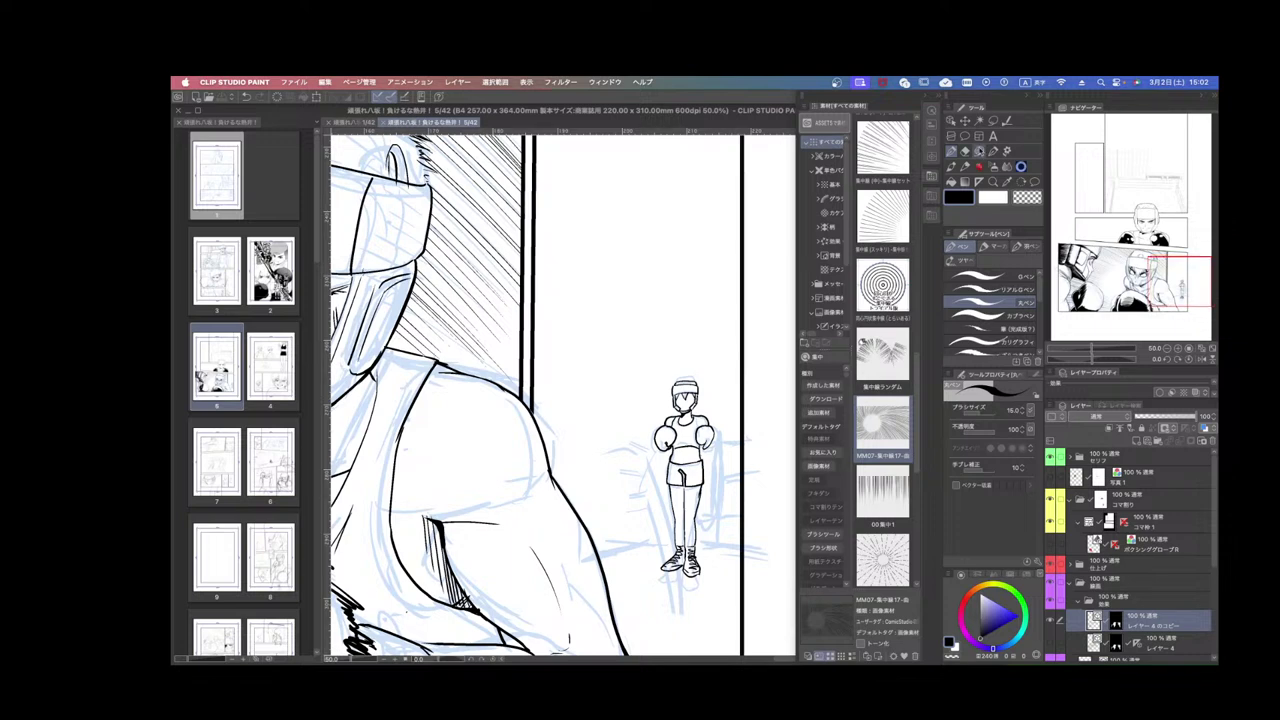
left_click(979, 121)
left_click(566, 646)
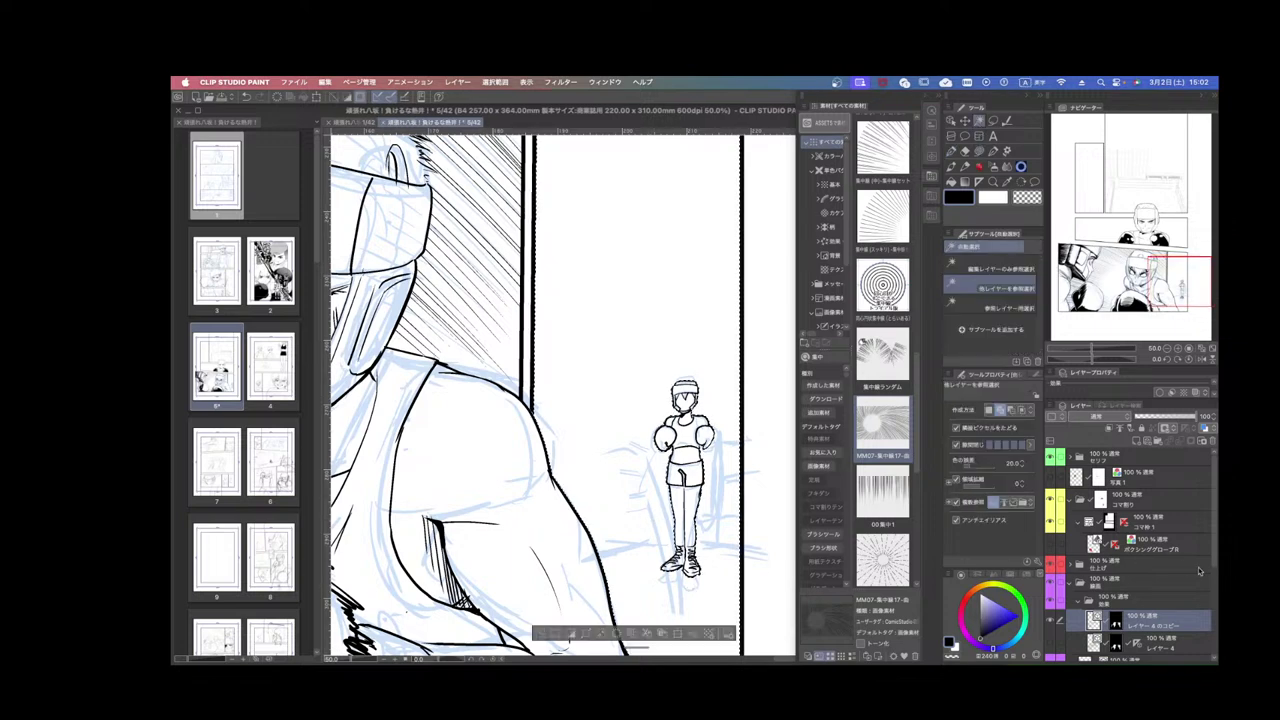
Try to draw a straight floor line behind the small boxer on the 背景 folder's 線画 layer with brush size 4.0.
left_click(1079, 600)
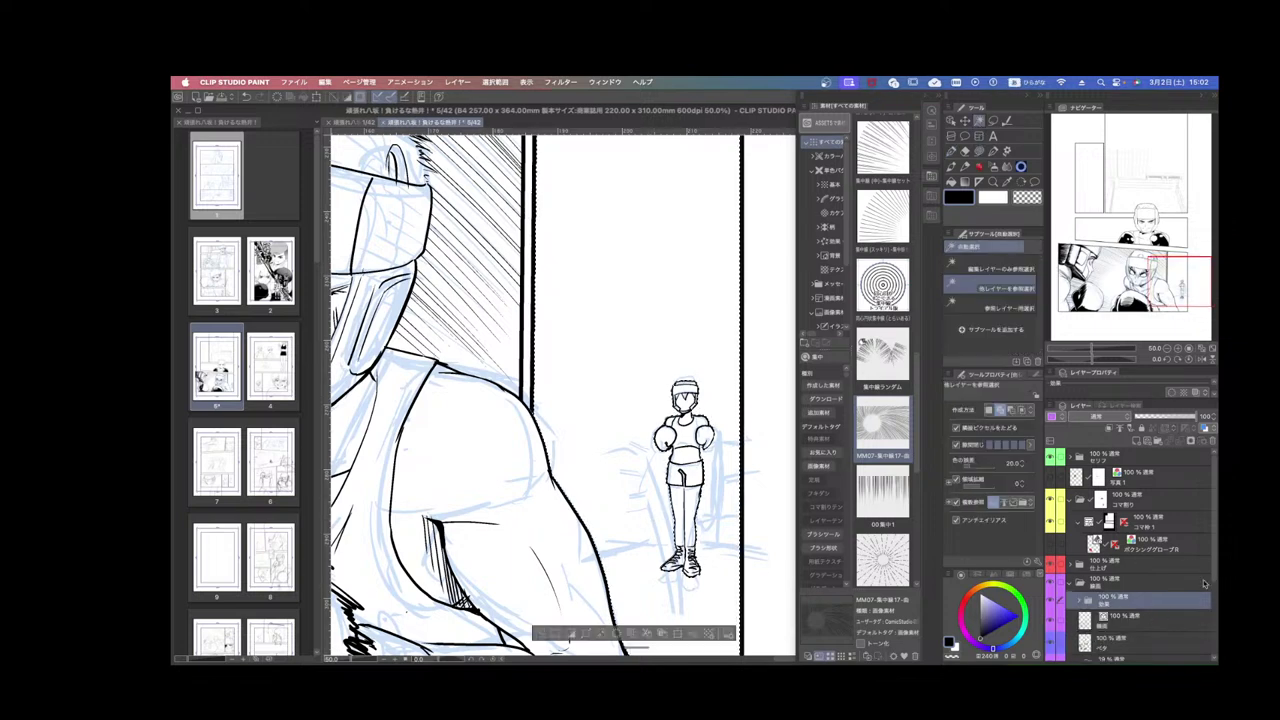
scroll(1214, 573, "down", 3)
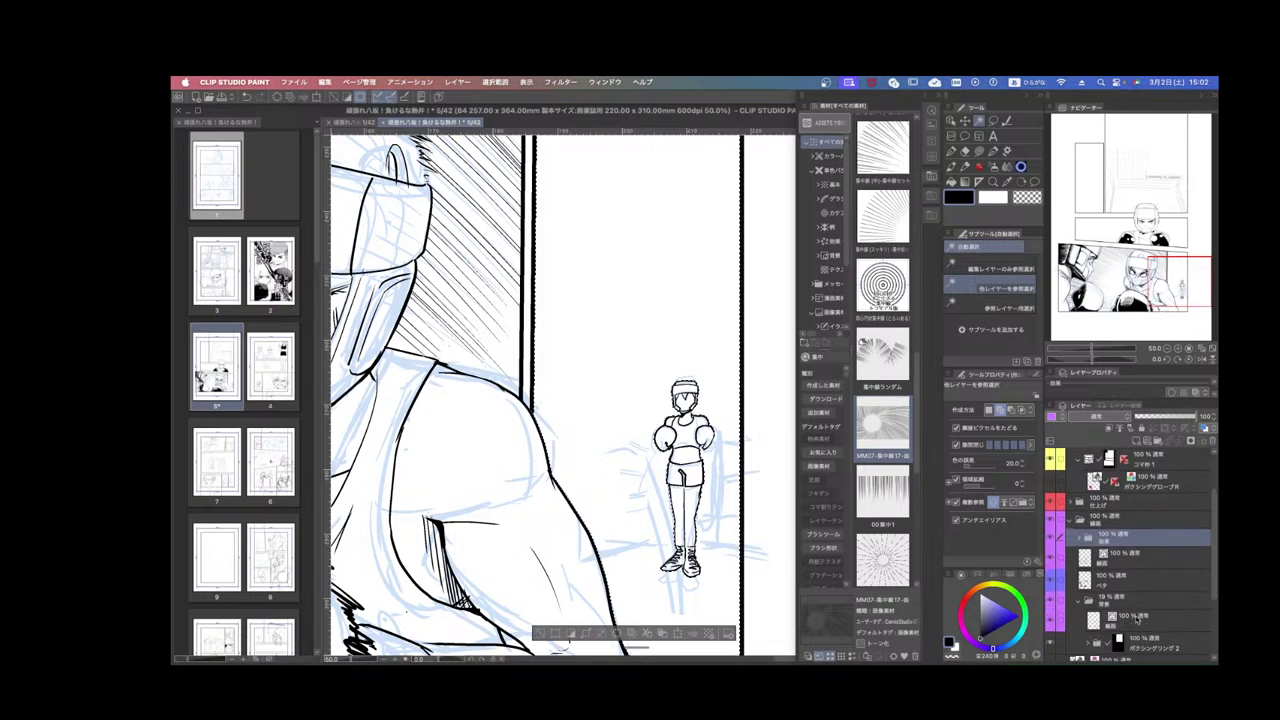
left_click(1069, 618)
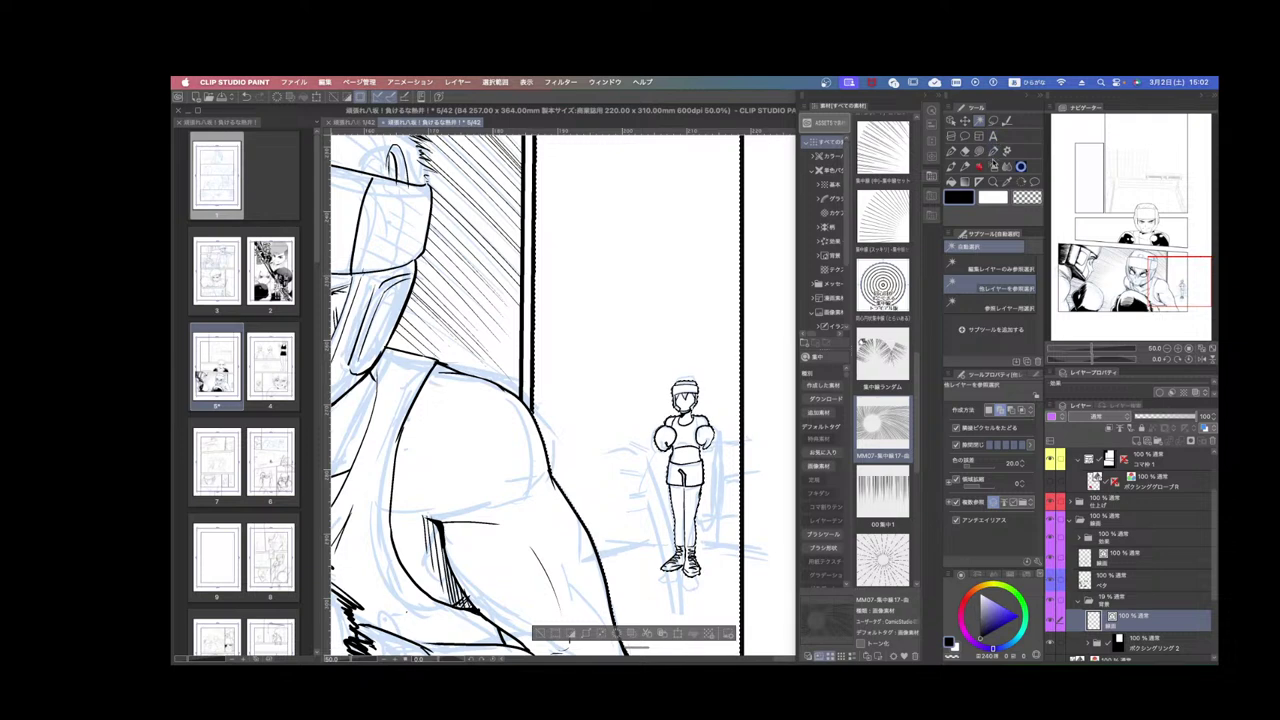
left_click(980, 152)
left_click(994, 152)
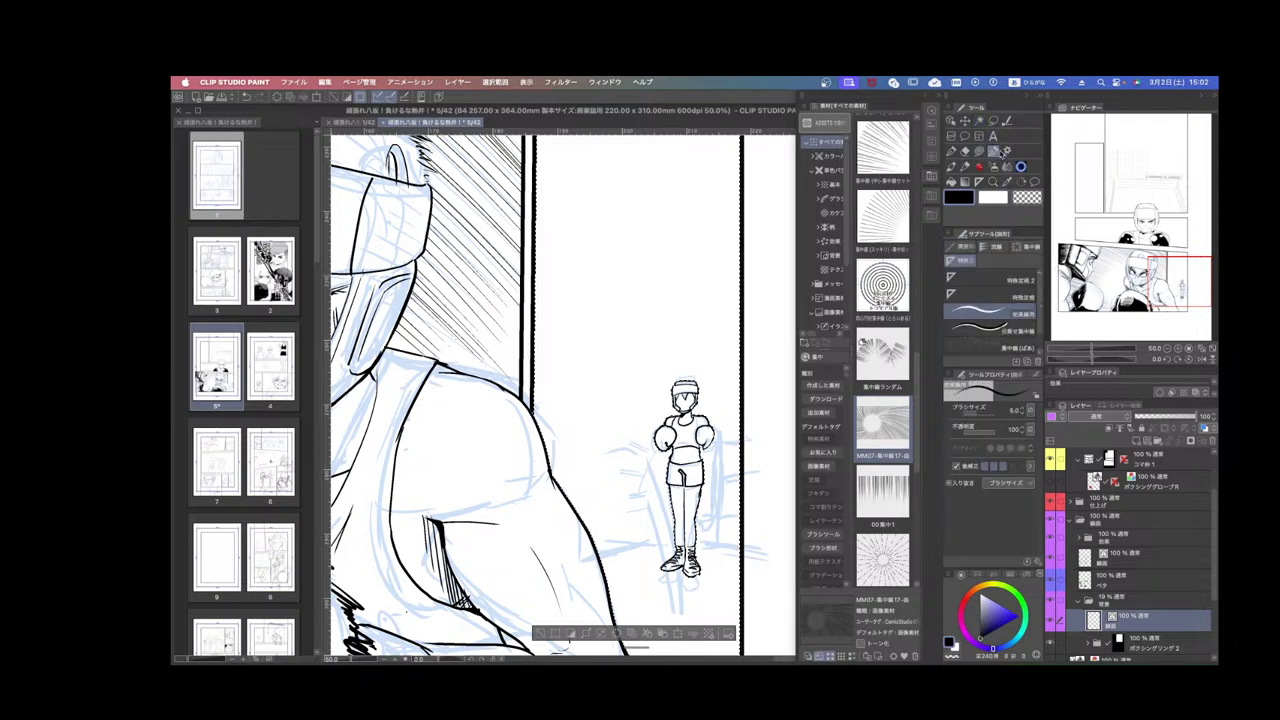
left_click(962, 246)
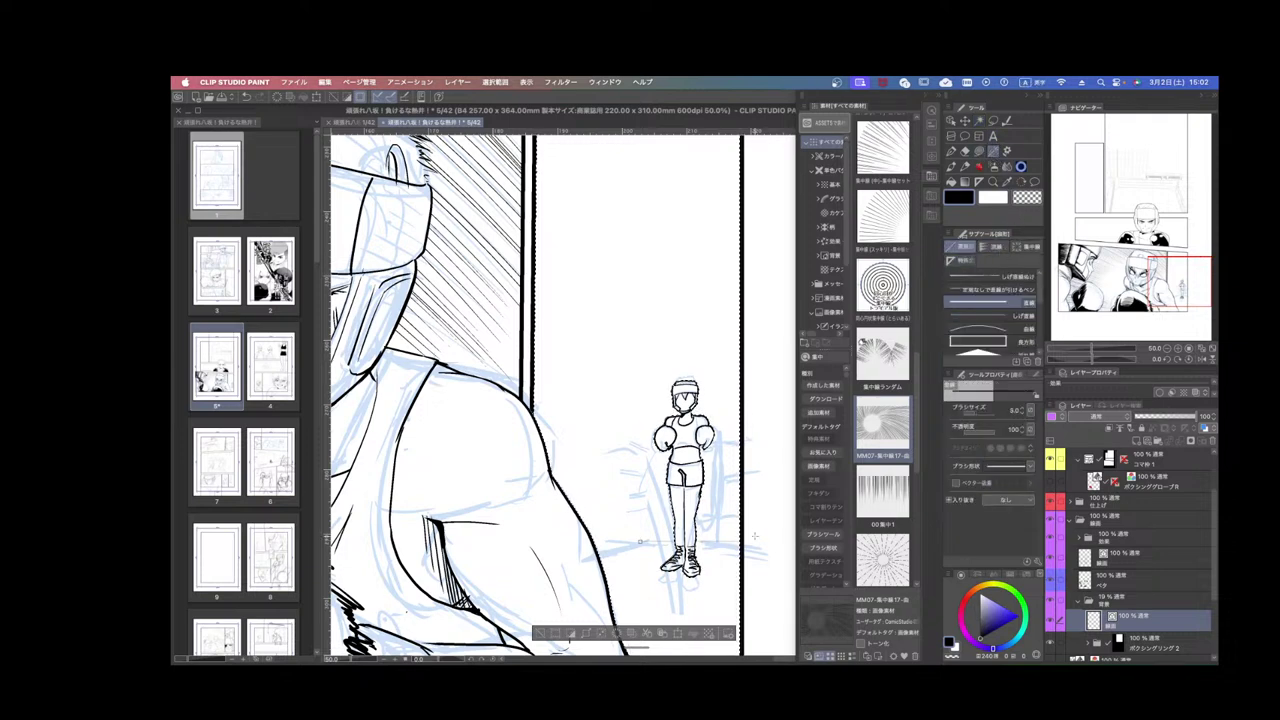
key("]")
left_click_drag(584, 545, 820, 540)
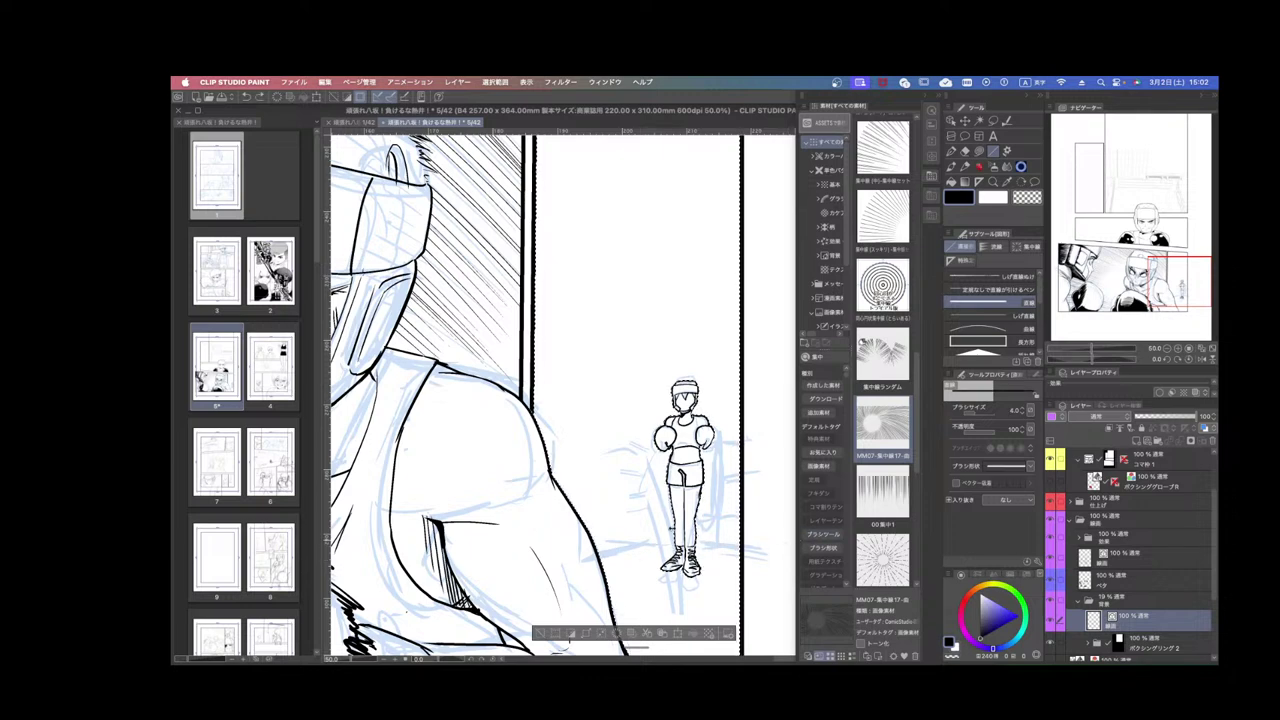
Try a thinner straight floor line with brush size 3.0 at the small boxer's feet on the same 線画 layer.
left_click(1120, 598)
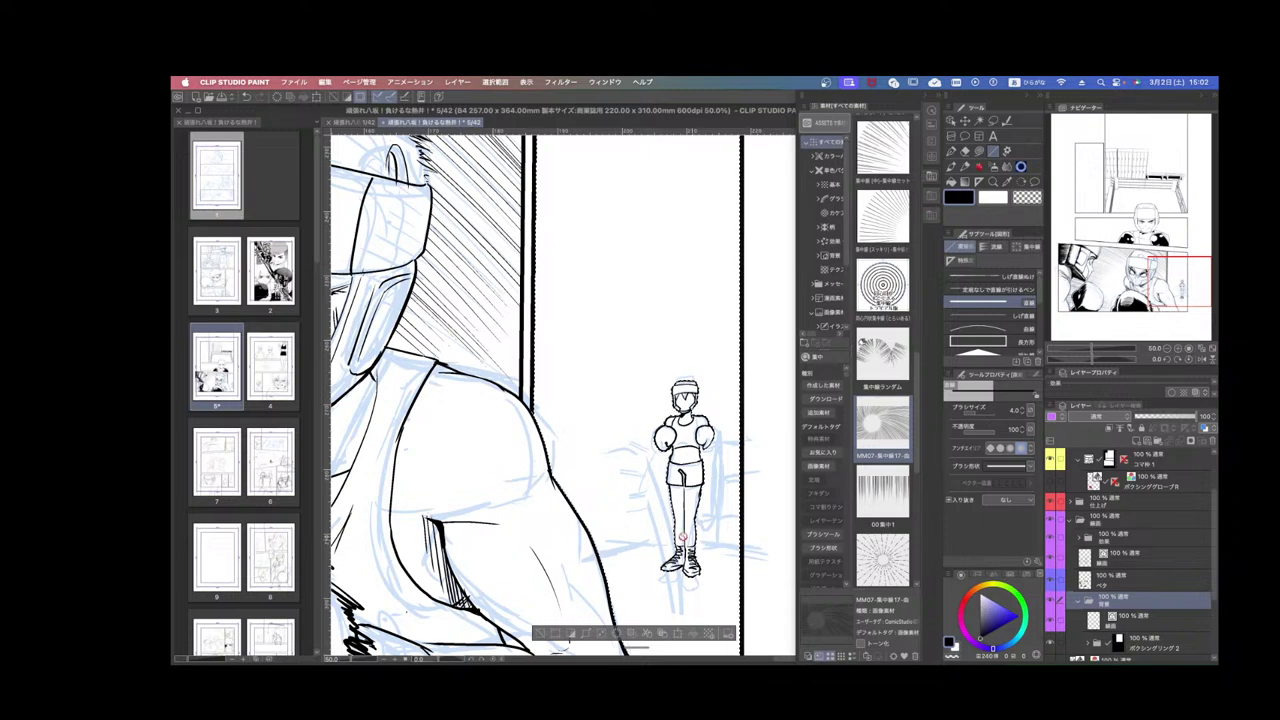
key("Eisu_toggle")
left_click(1157, 616)
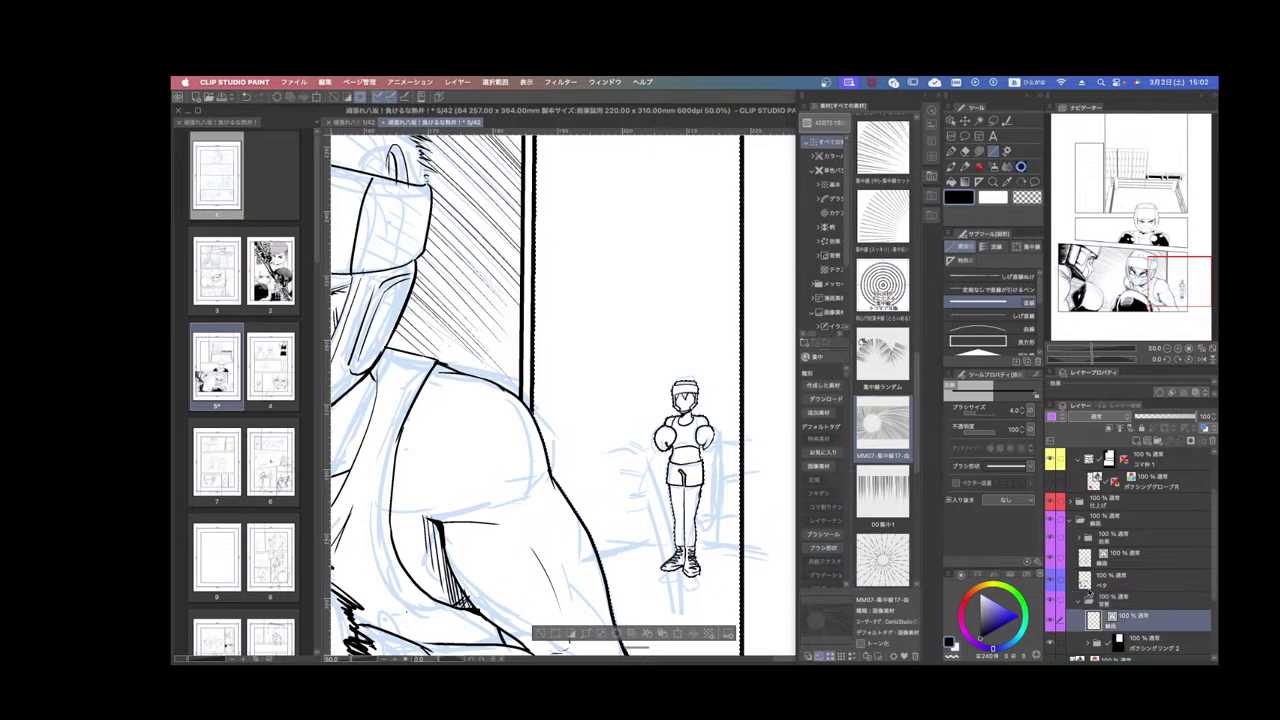
left_click_drag(627, 547, 777, 544)
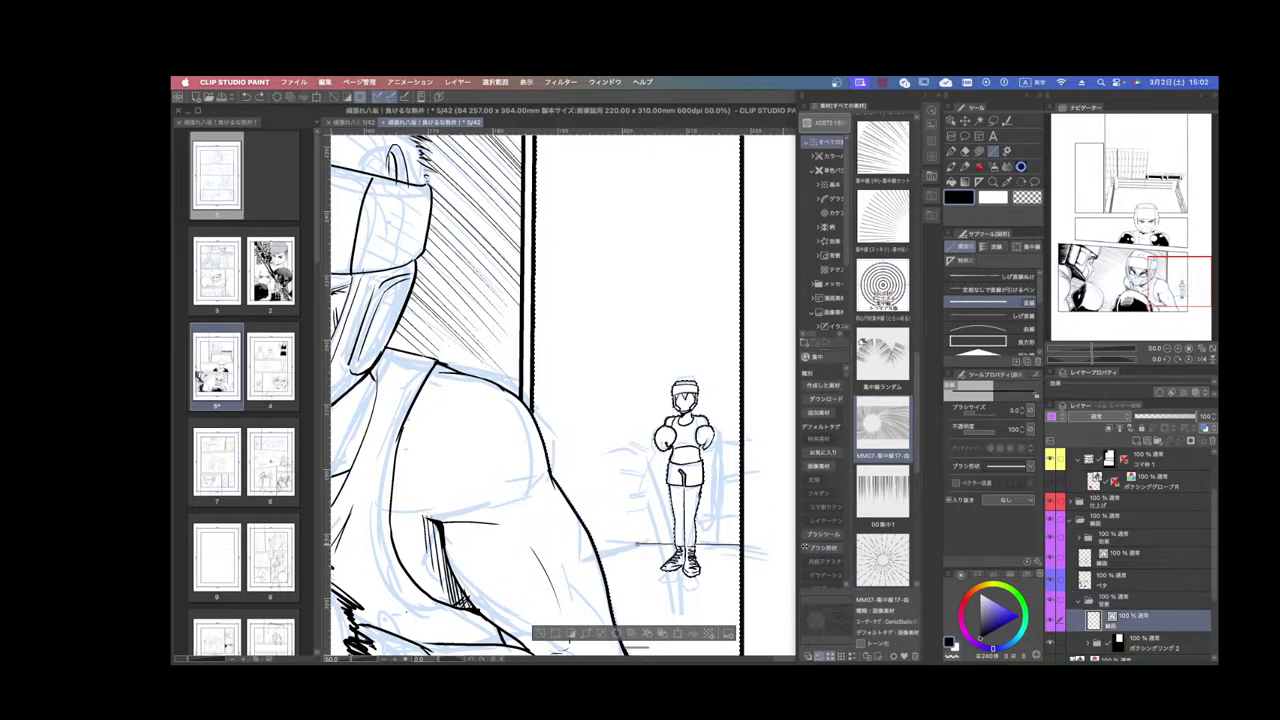
scroll(764, 540, "down", 1)
scroll(725, 541, "up", 1)
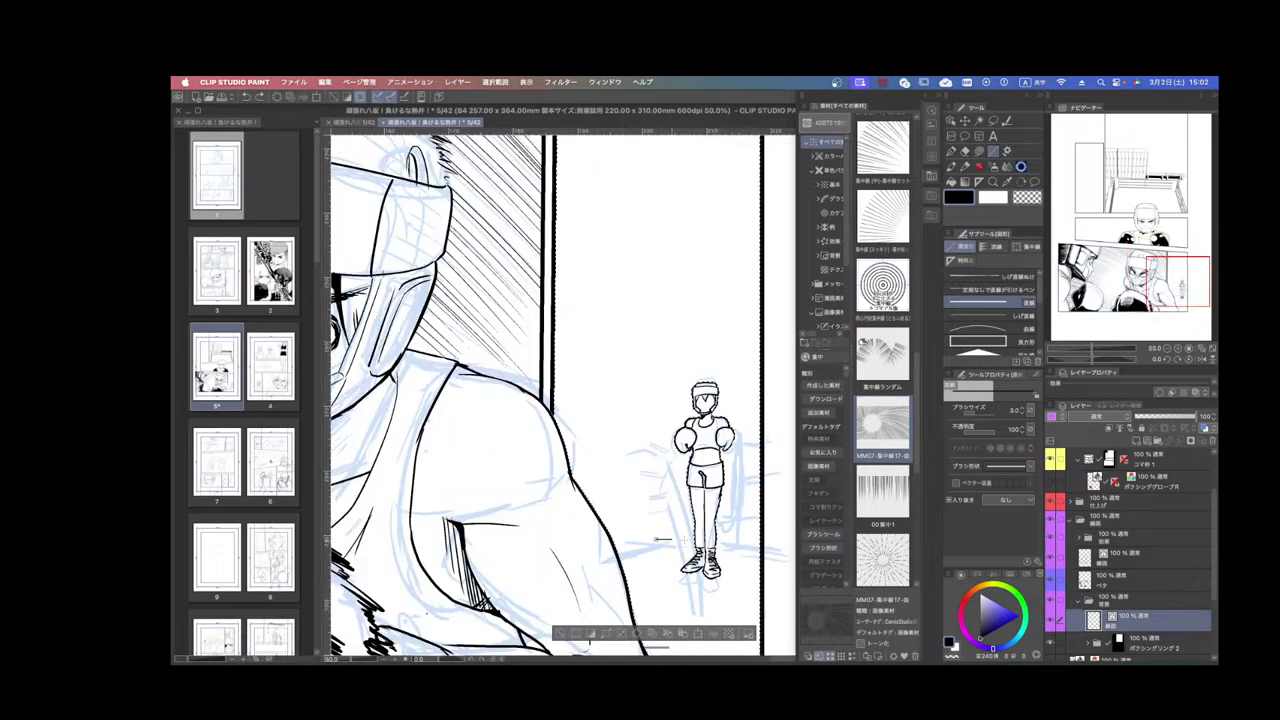
left_click_drag(656, 540, 782, 540)
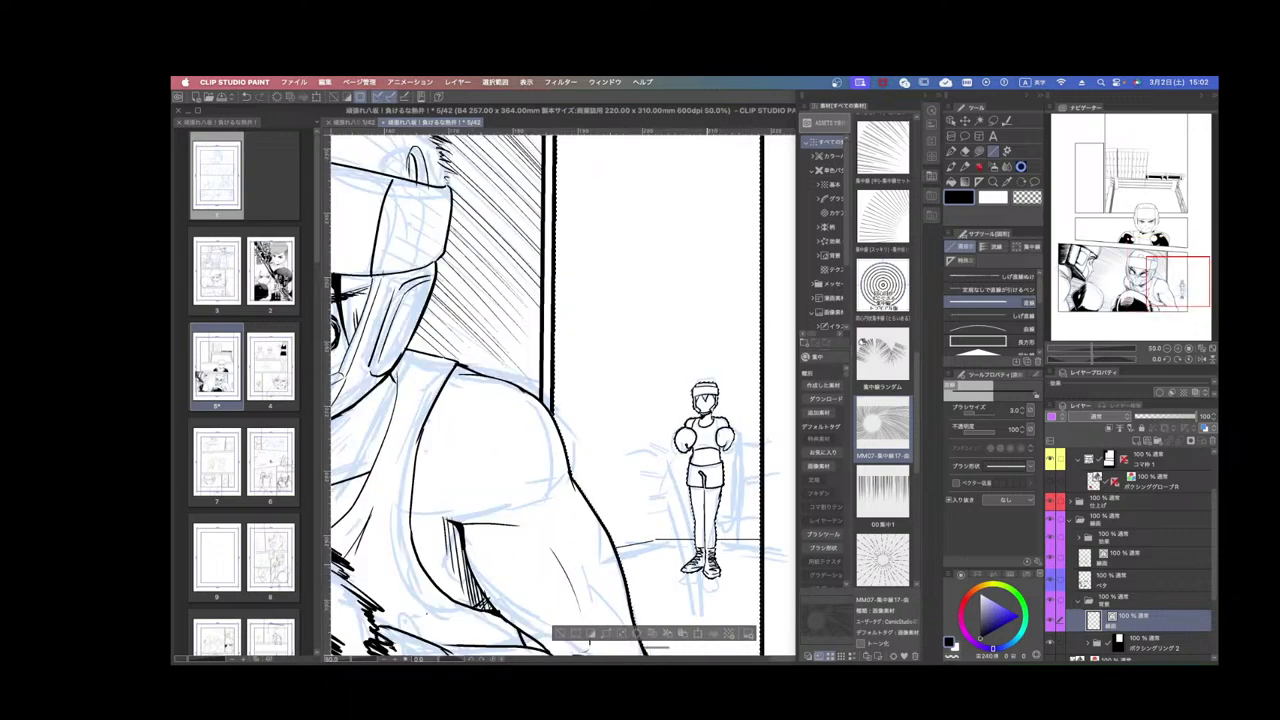
Deselect the background area around the small standing boxer.
scroll(725, 583, "down", 1)
key("r")
left_click_drag(735, 583, 786, 550)
scroll(788, 548, "down", 1)
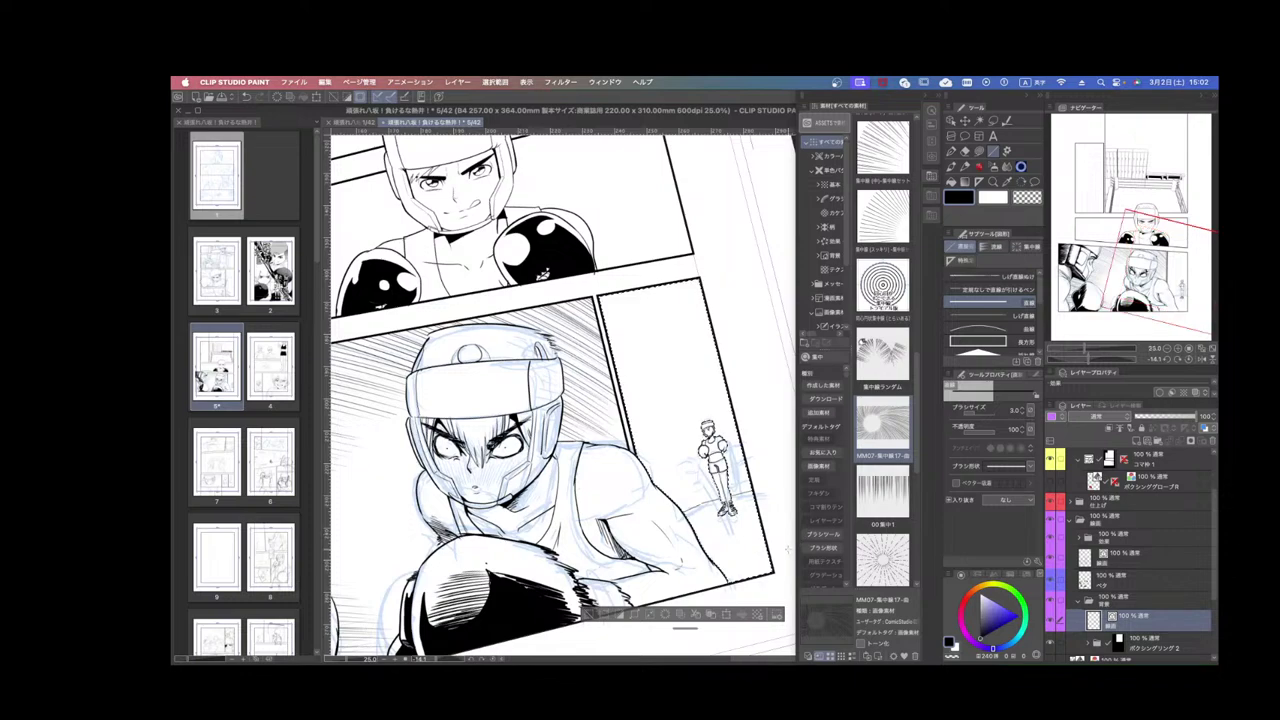
scroll(787, 549, "down", 1)
scroll(760, 540, "up", 1)
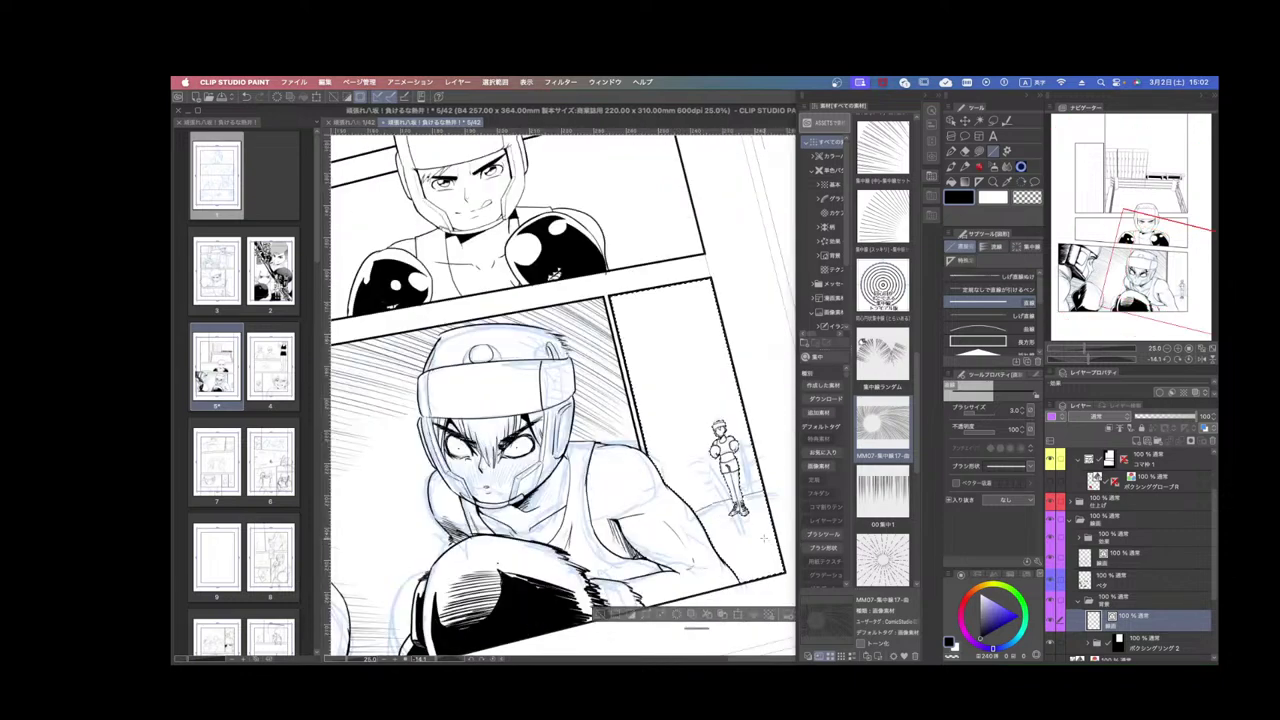
scroll(760, 540, "up", 1)
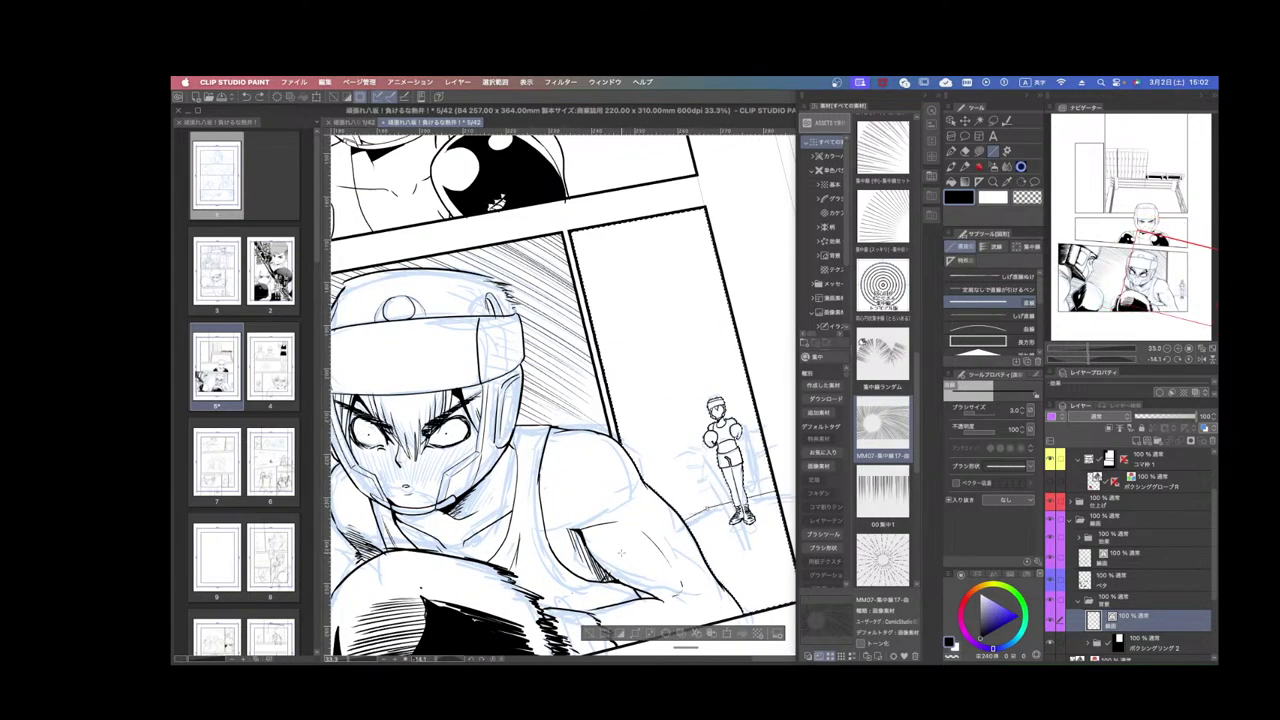
key("shift+space")
left_click_drag(782, 444, 769, 466)
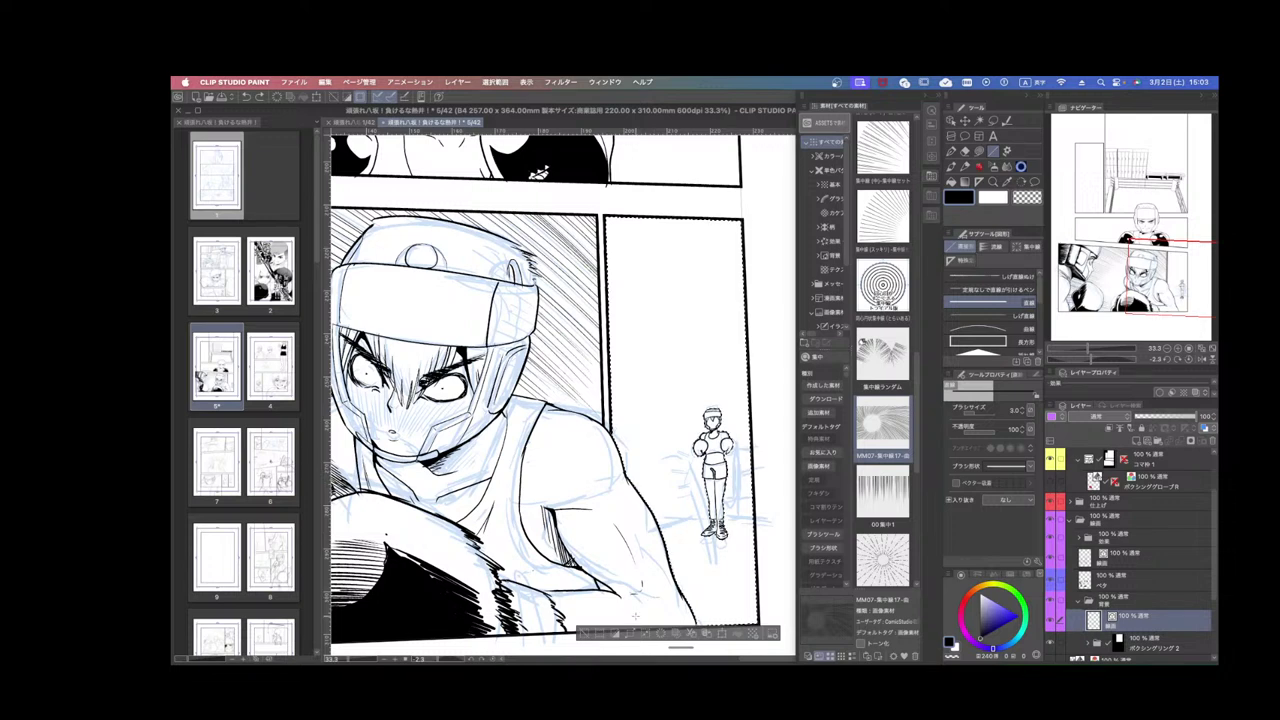
key("super+d")
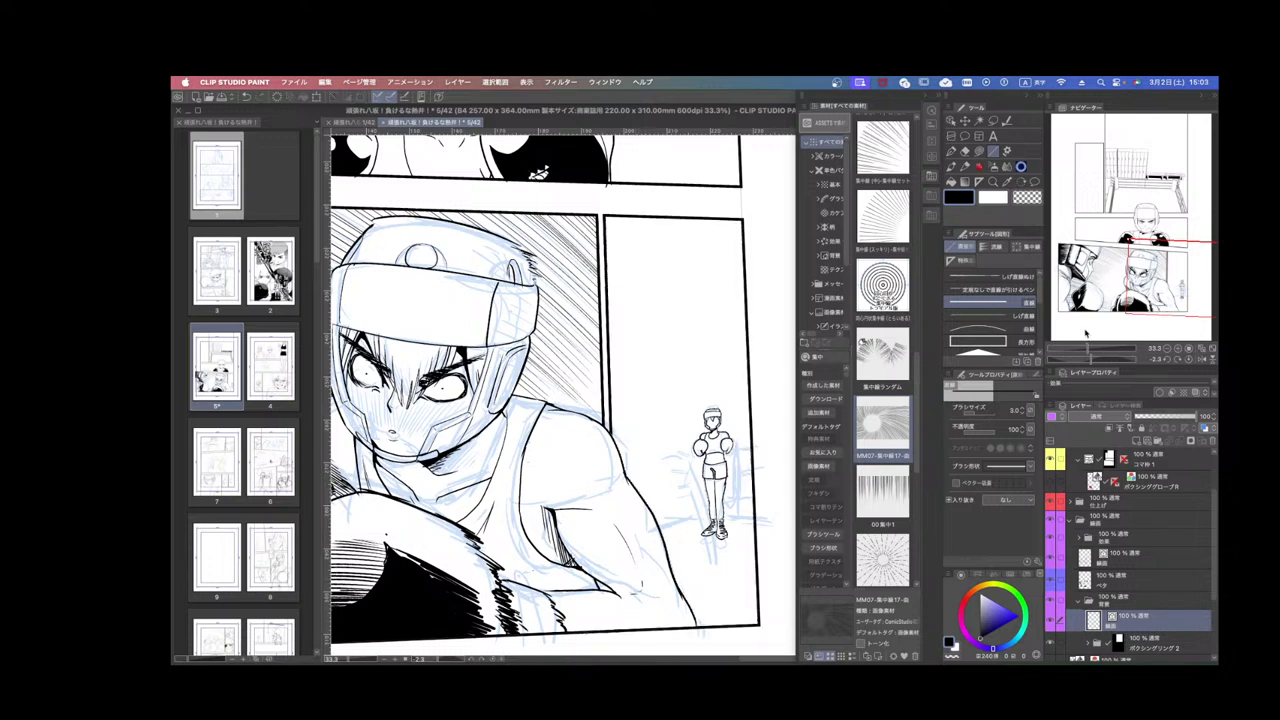
Duplicate the ボクシングリング 3D layer and make the copy visible.
scroll(1216, 560, "down", 2)
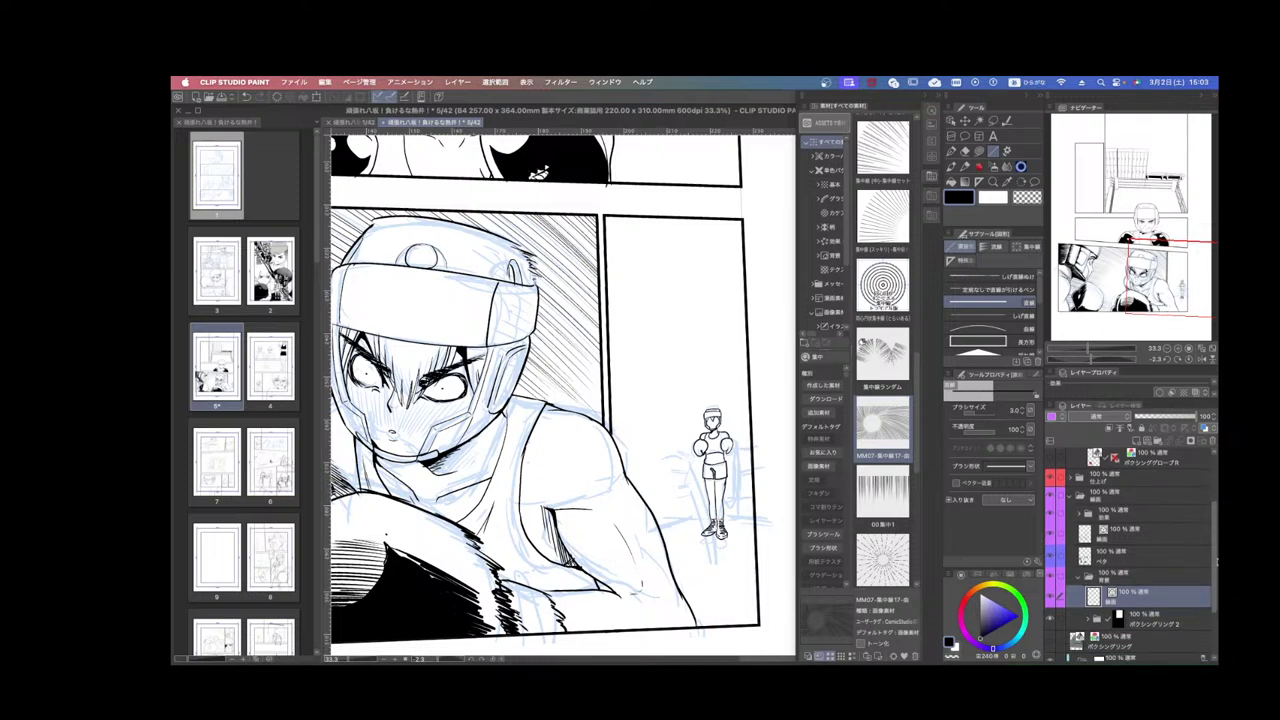
scroll(1217, 560, "down", 6)
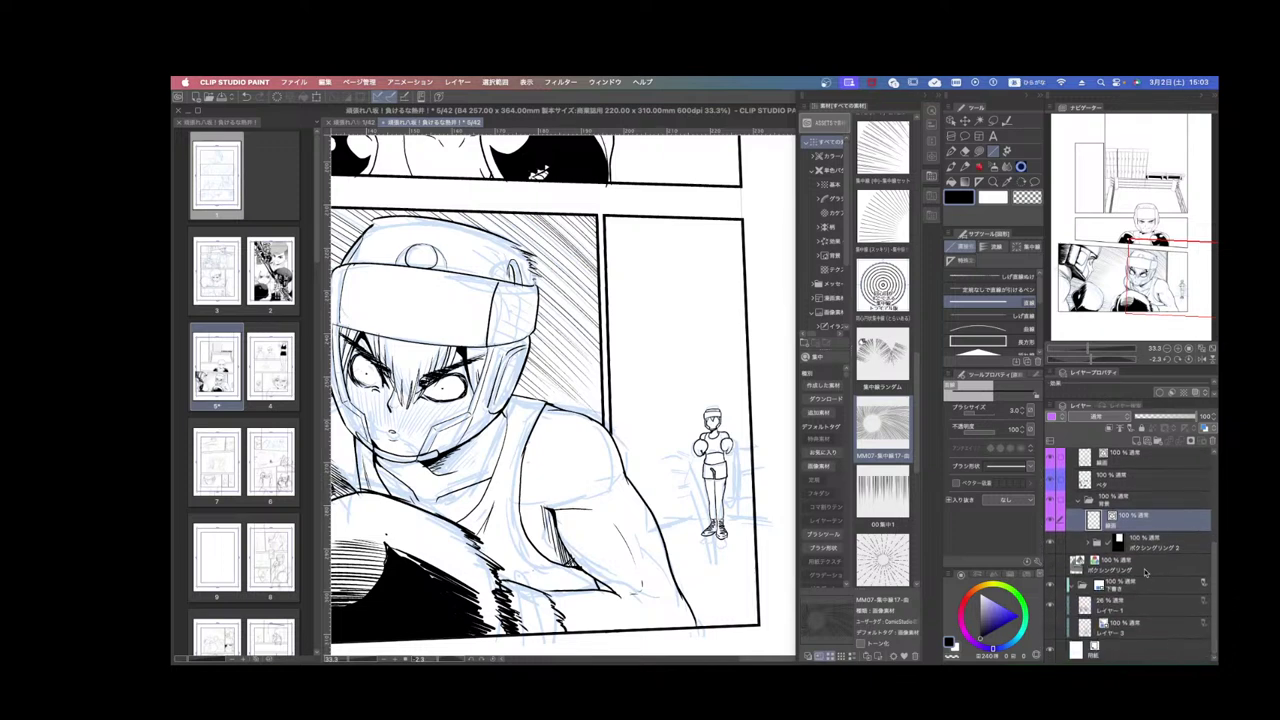
left_click(1146, 568)
left_click(1137, 443)
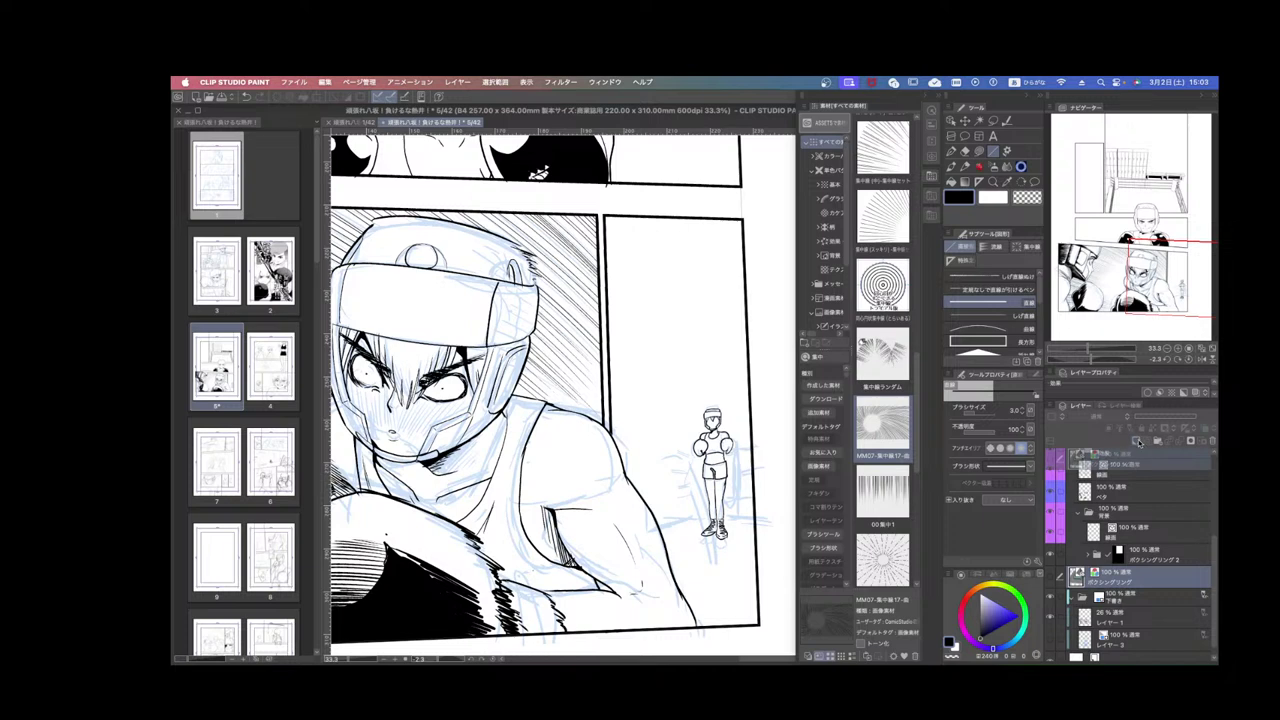
left_click(1052, 578)
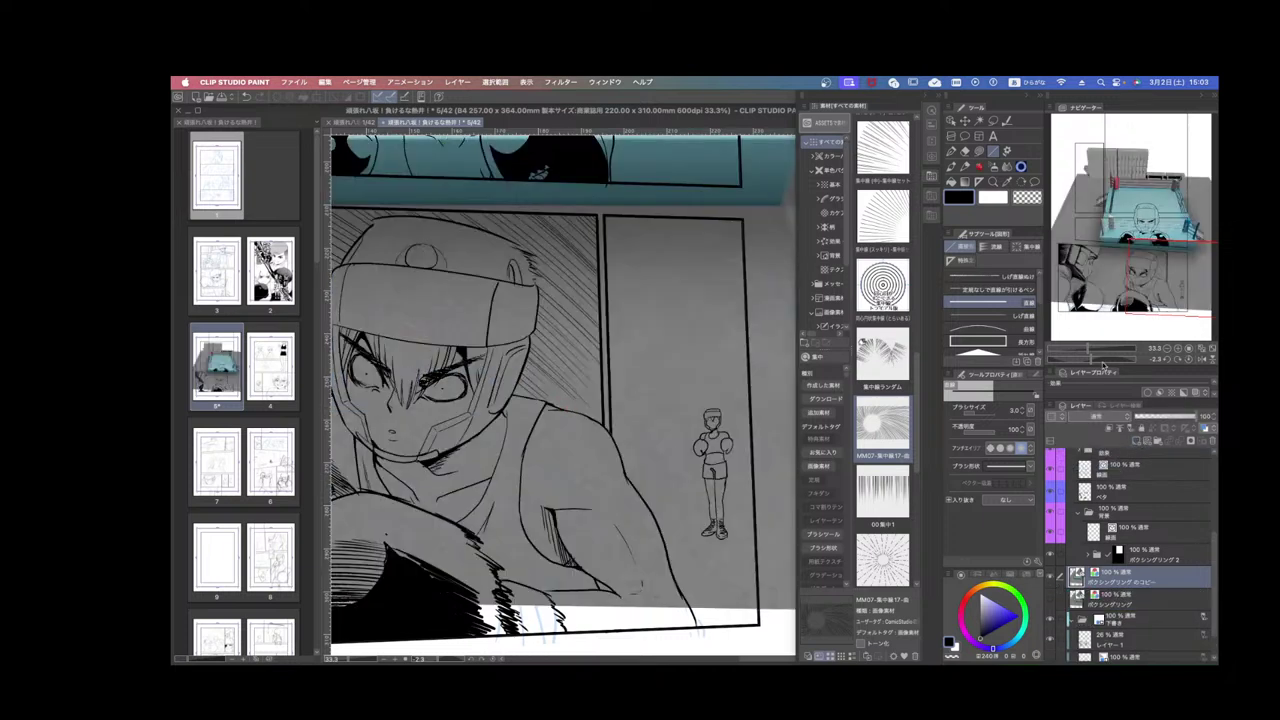
Lower the copied boxing ring's 3D camera and move it inside the ropes, facing the red corner post.
left_click_drag(1091, 355, 1070, 352)
left_click(951, 120)
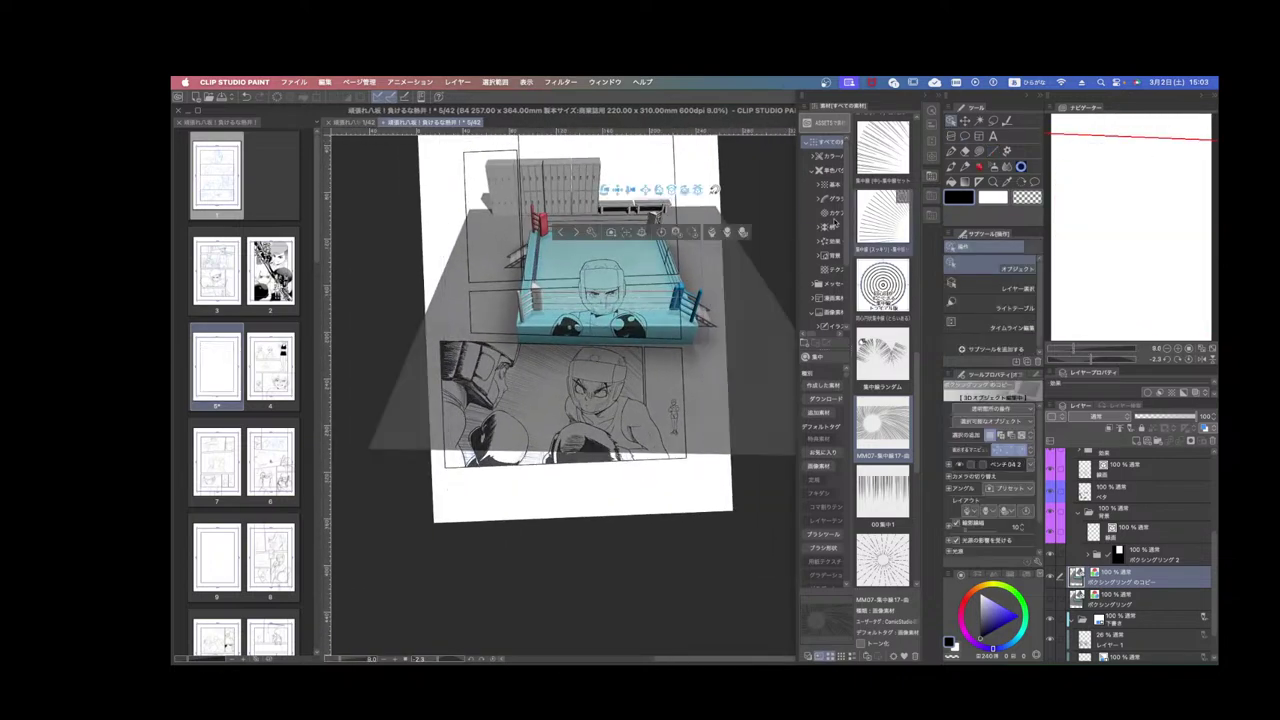
left_click_drag(600, 192, 585, 105)
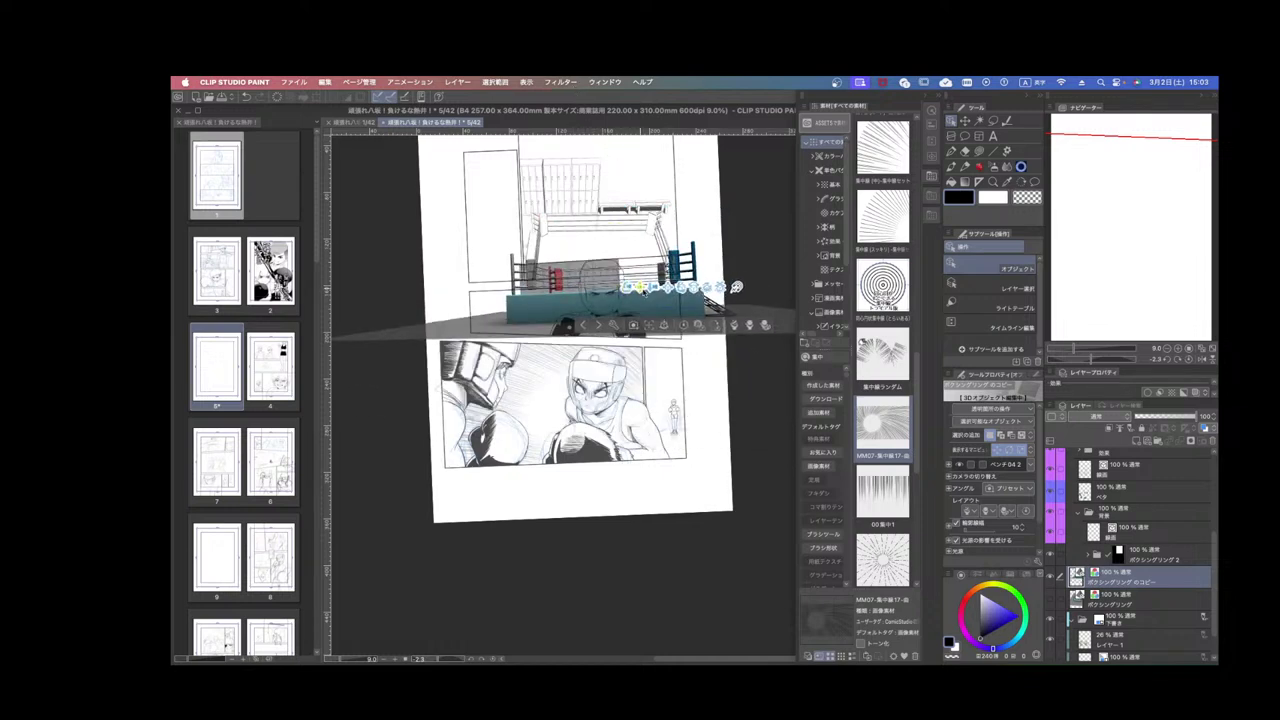
left_click_drag(652, 288, 642, 486)
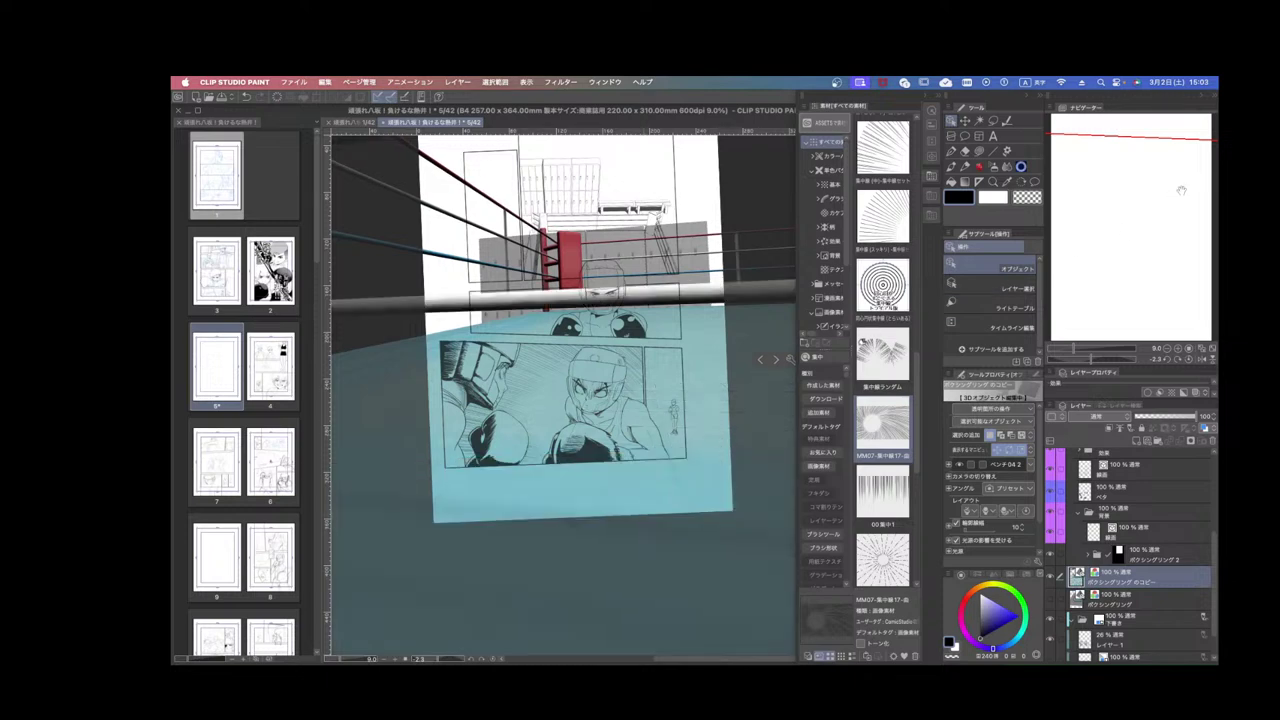
left_click_drag(1185, 187, 1213, 158)
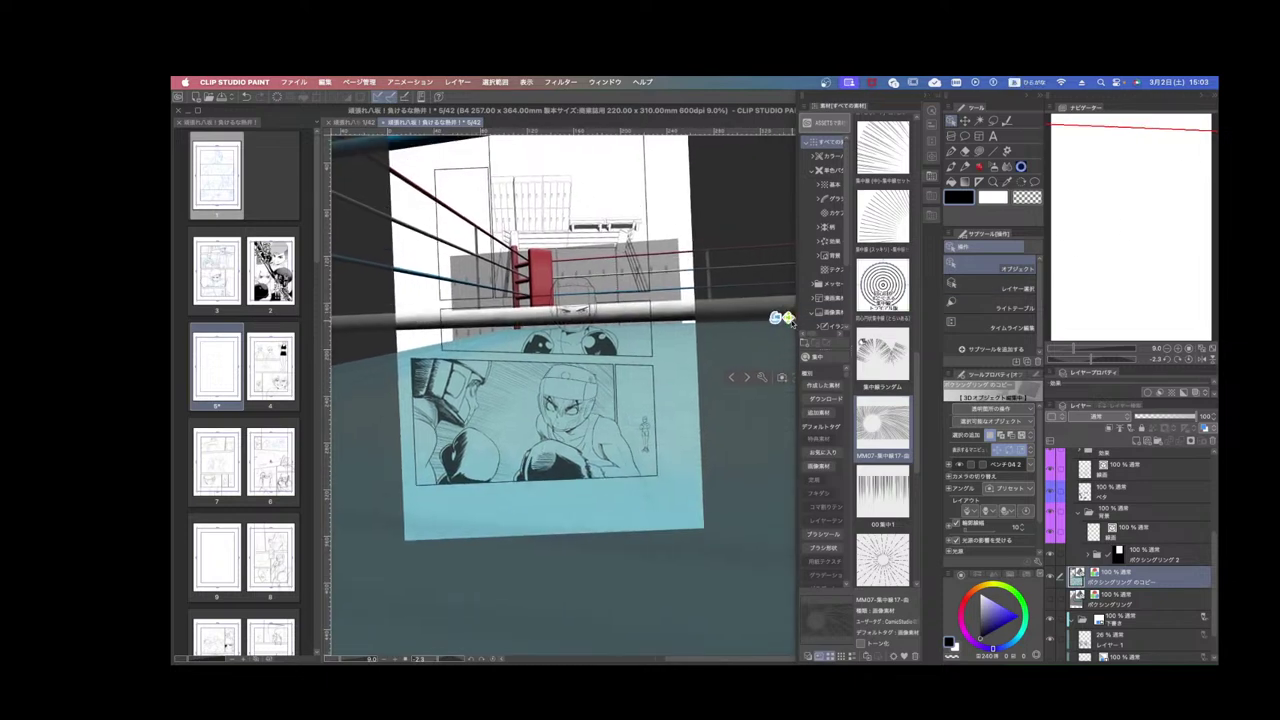
left_click_drag(789, 319, 791, 352)
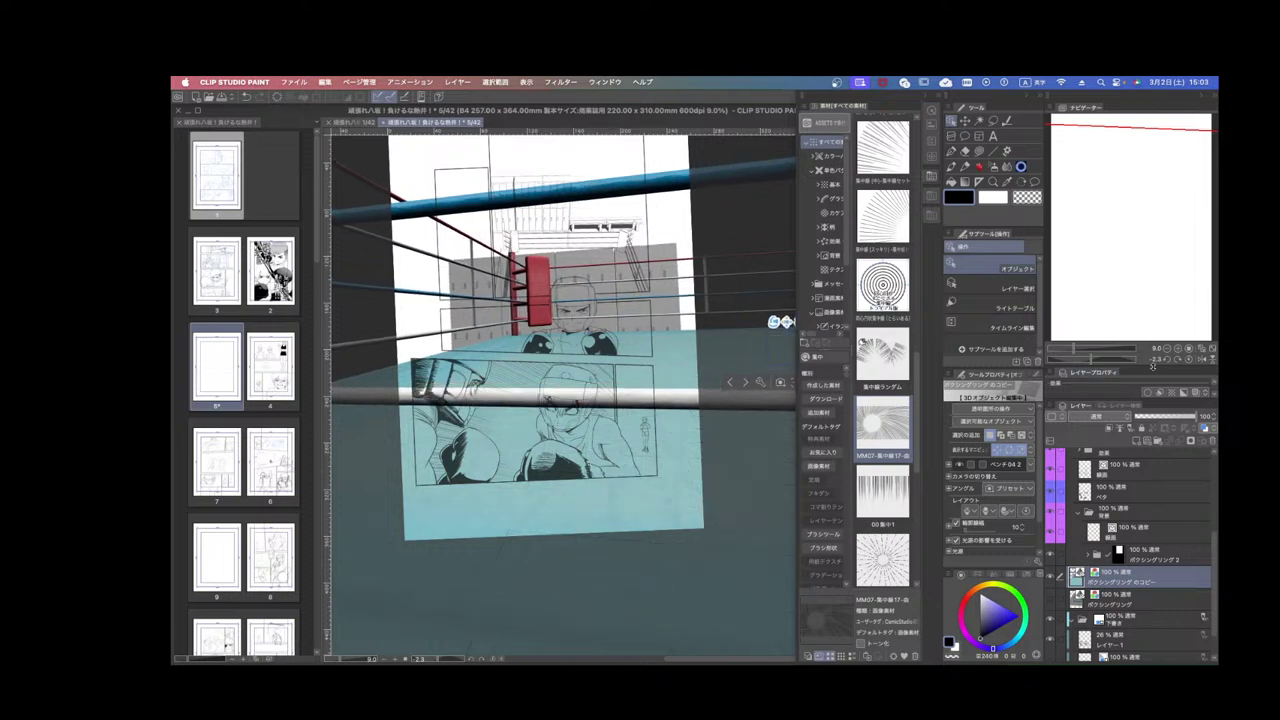
left_click(923, 96)
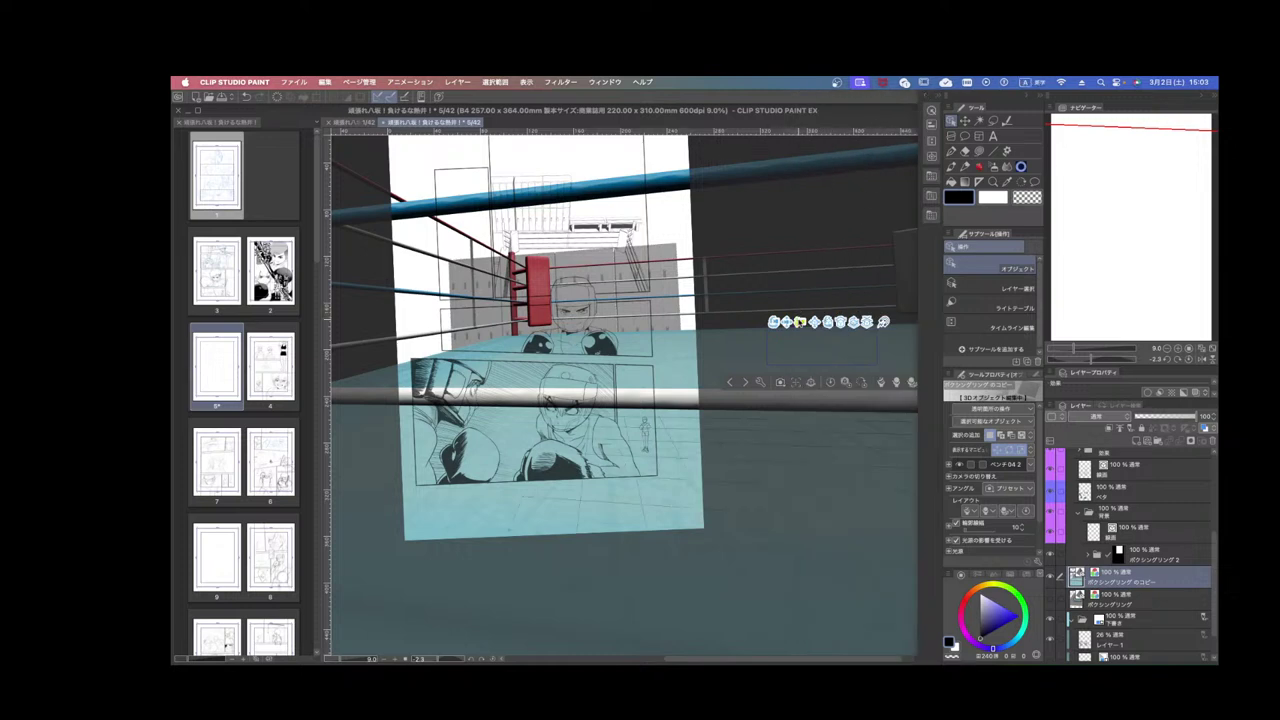
left_click_drag(800, 321, 517, 236)
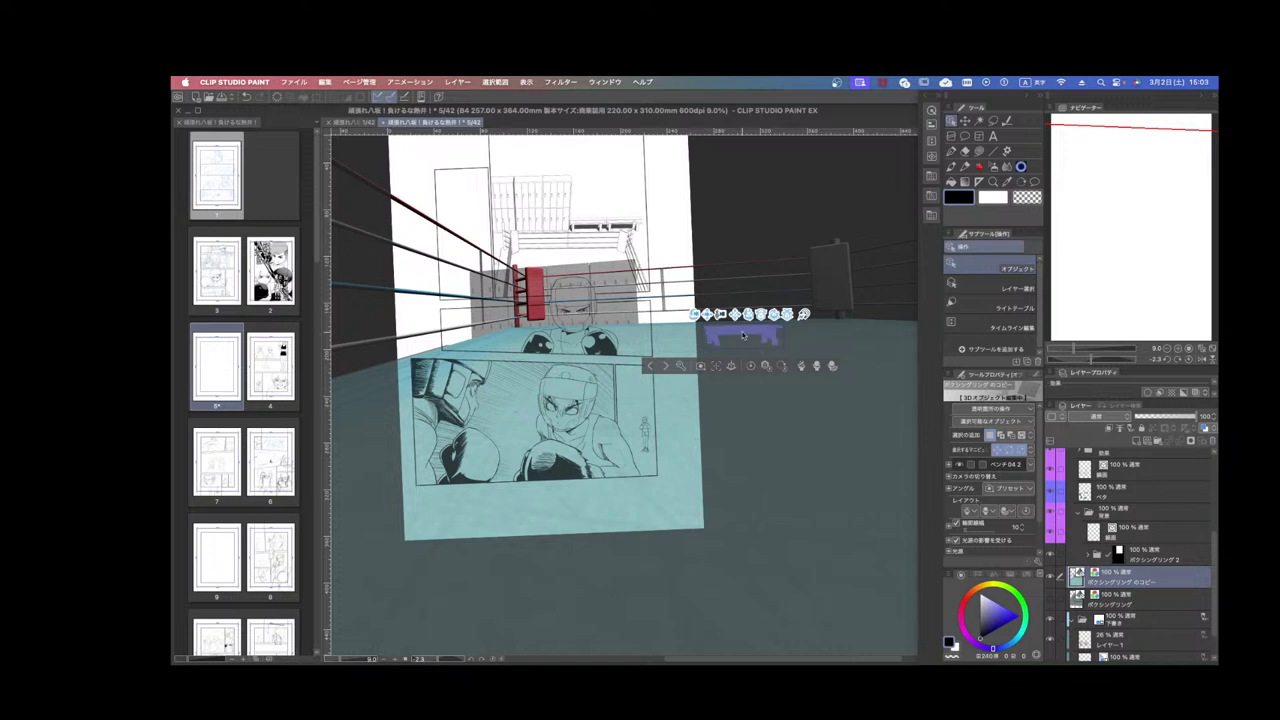
Orbit the ring copy's camera and adjust its distance to view the ropes and red corner across the mat.
left_click_drag(695, 315, 868, 296)
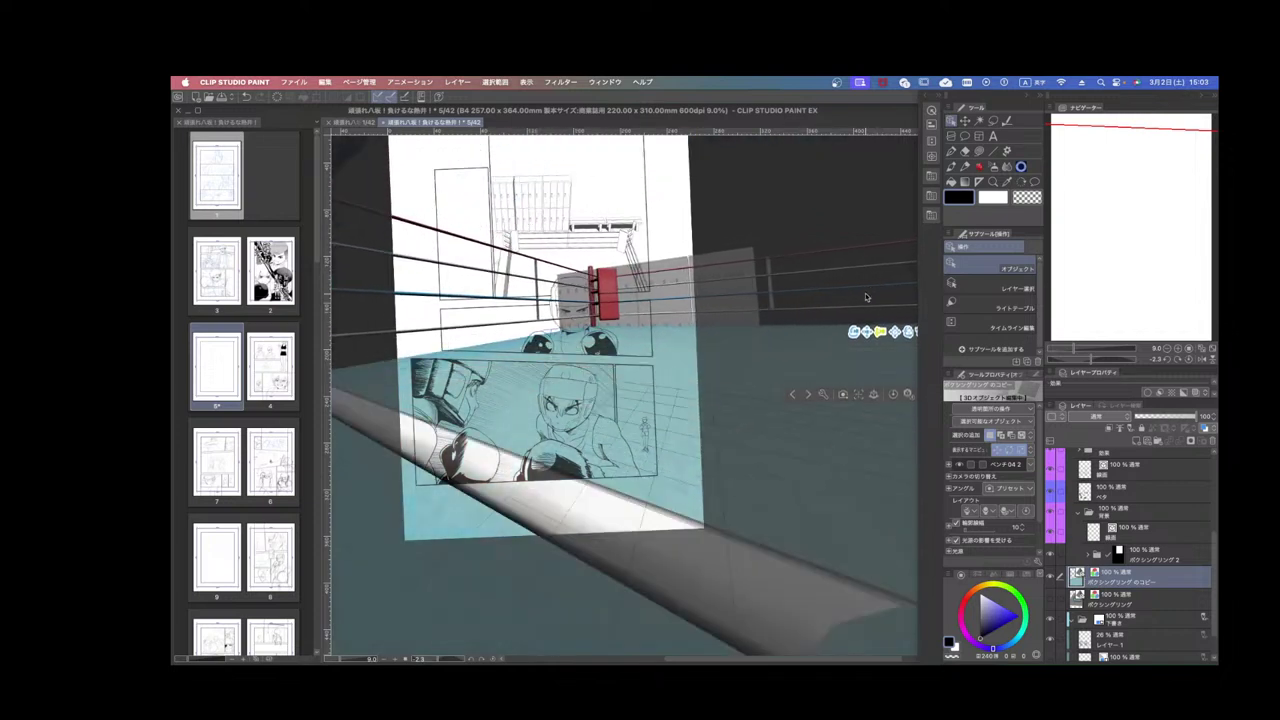
key("super+z")
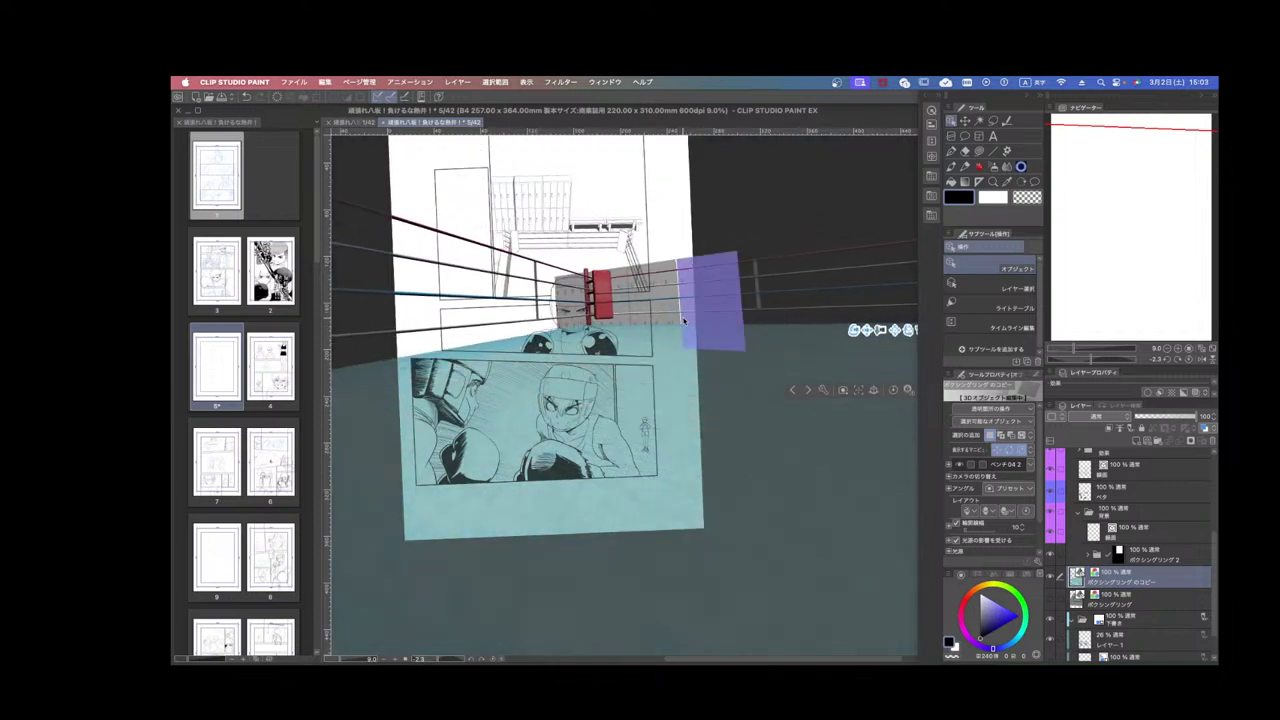
left_click_drag(880, 332, 742, 436)
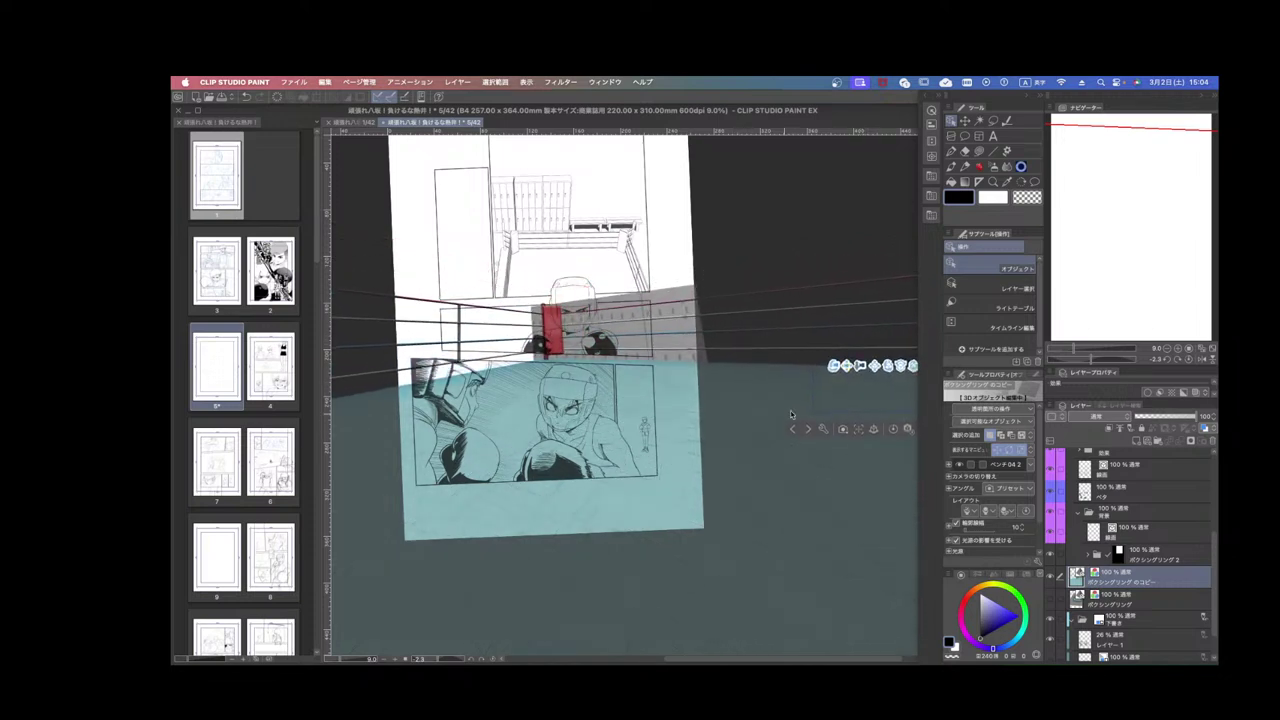
left_click_drag(833, 366, 605, 368)
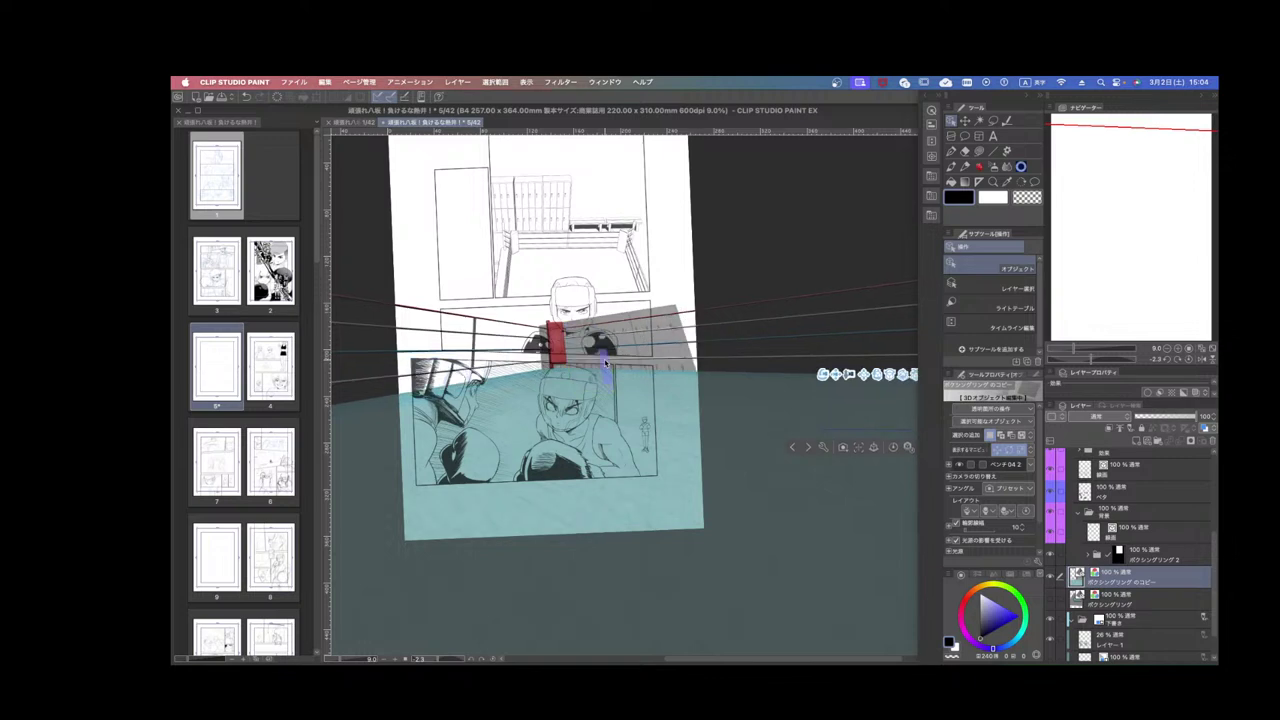
left_click_drag(823, 374, 883, 396)
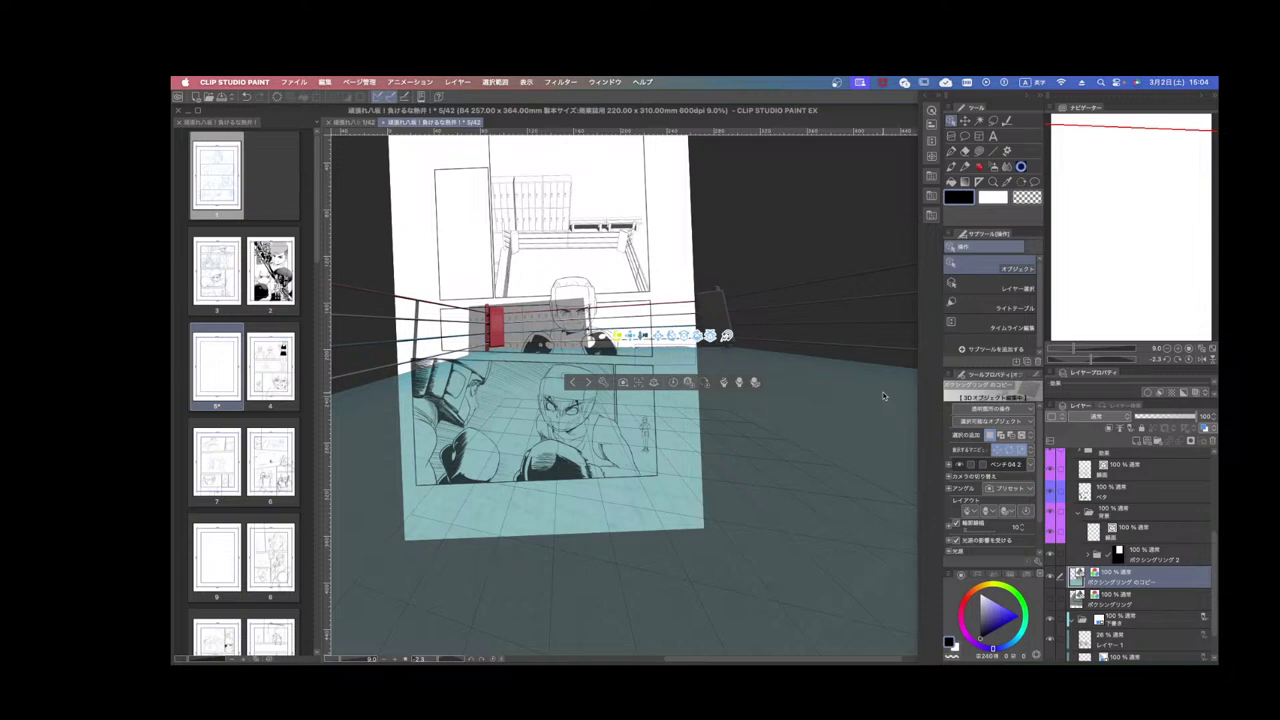
Reset the canvas rotation and turn the ring copy's 3D camera to shift the red corner post toward the middle of the view.
left_click(1190, 360)
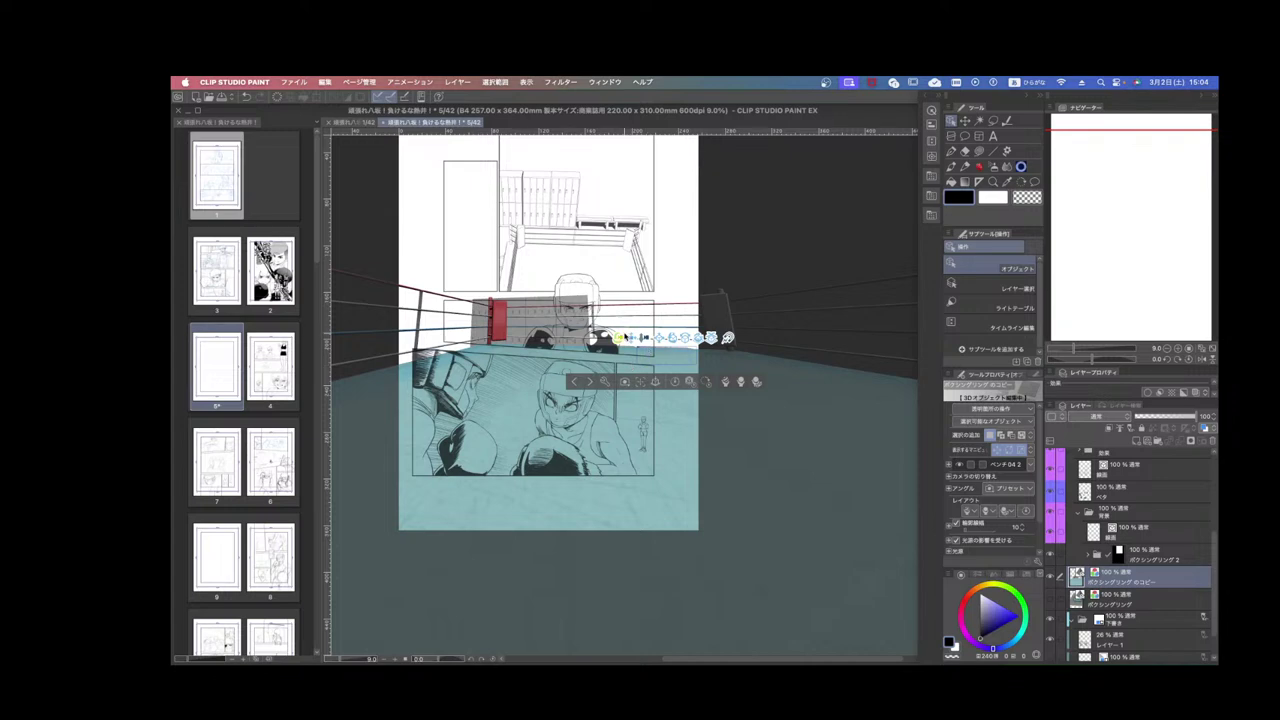
left_click_drag(625, 338, 561, 326)
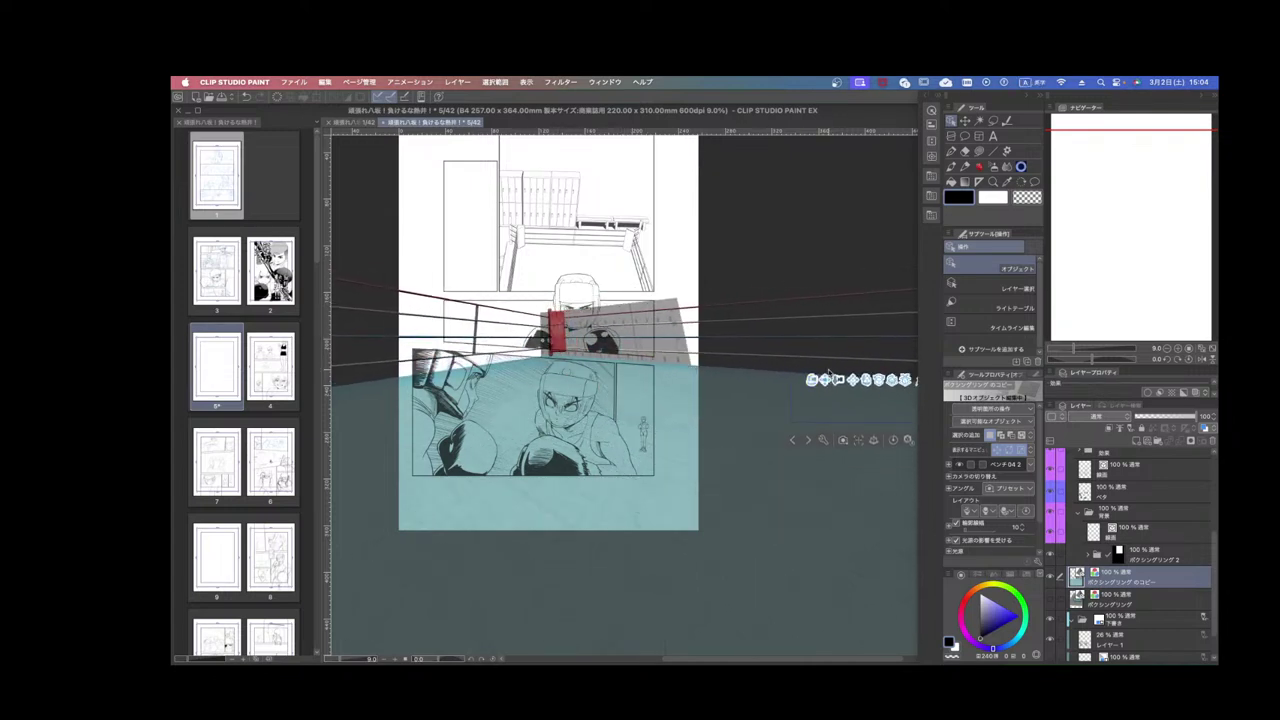
left_click_drag(838, 380, 940, 374)
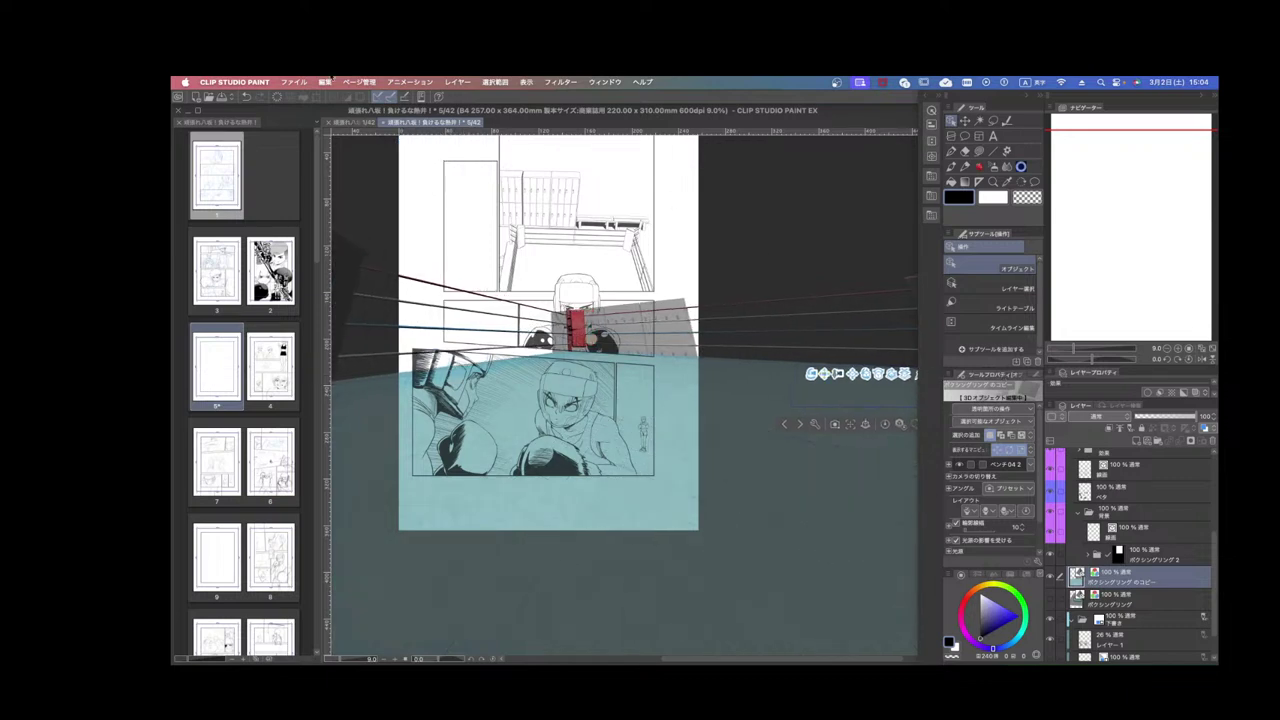
Extract line art from the ring copy with LT conversion and move the resulting folder to the top of the 背景 folder.
left_click(295, 83)
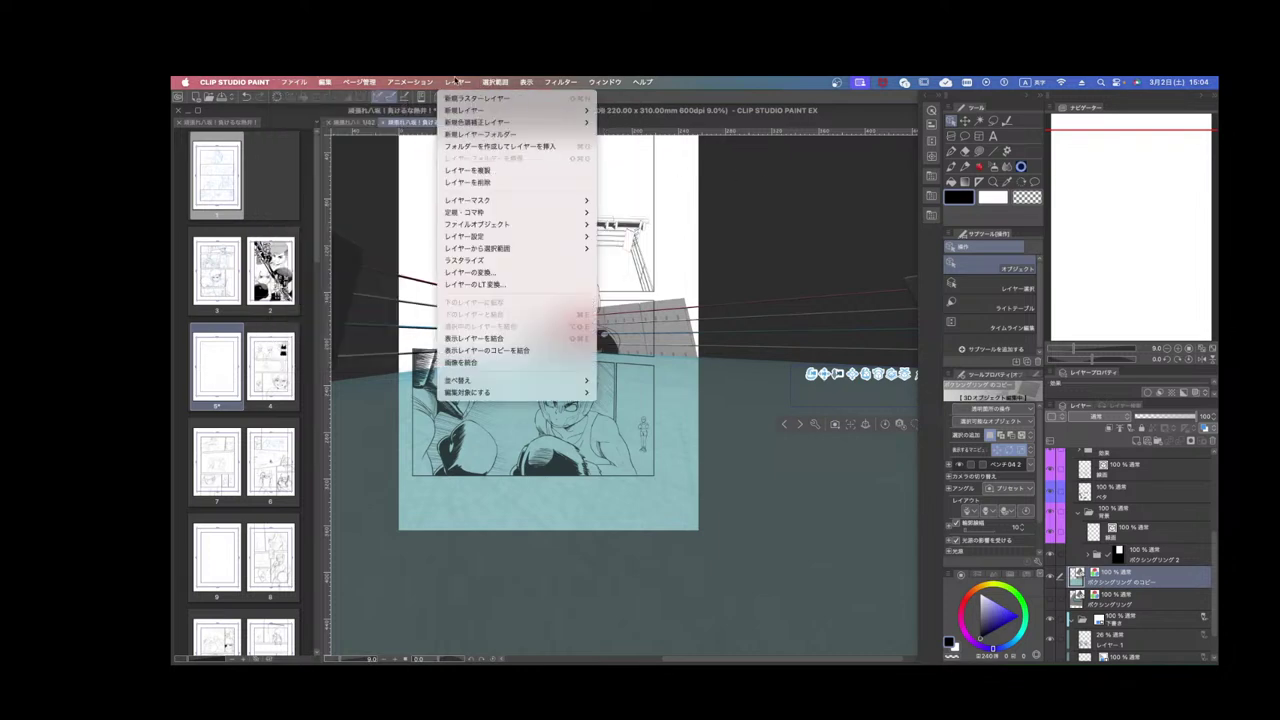
left_click(457, 83)
left_click(451, 82)
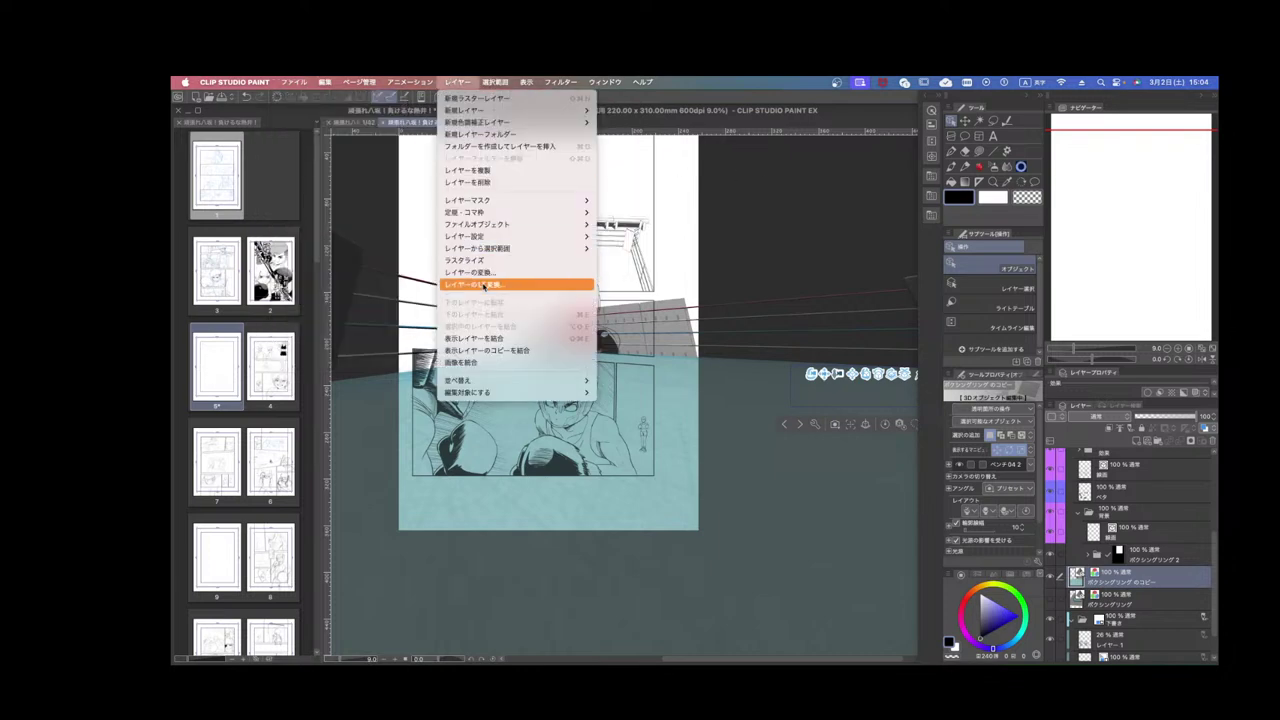
left_click(480, 283)
left_click(1131, 203)
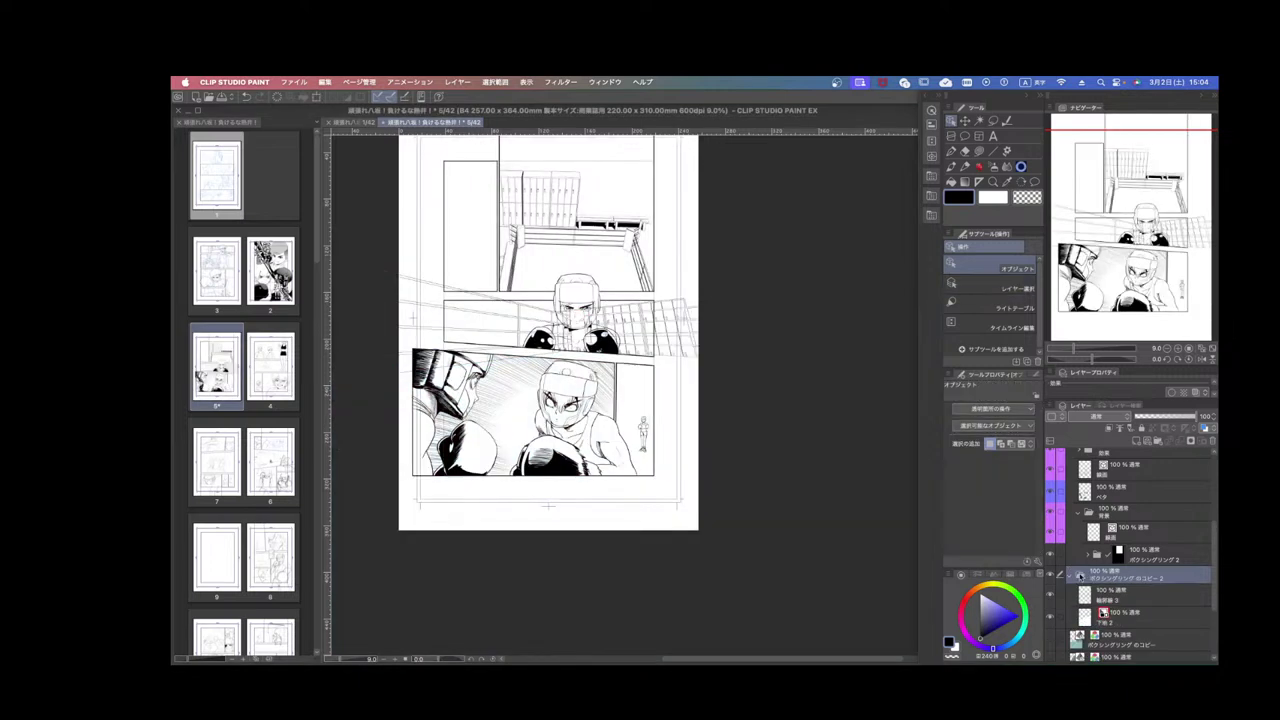
left_click(1080, 577)
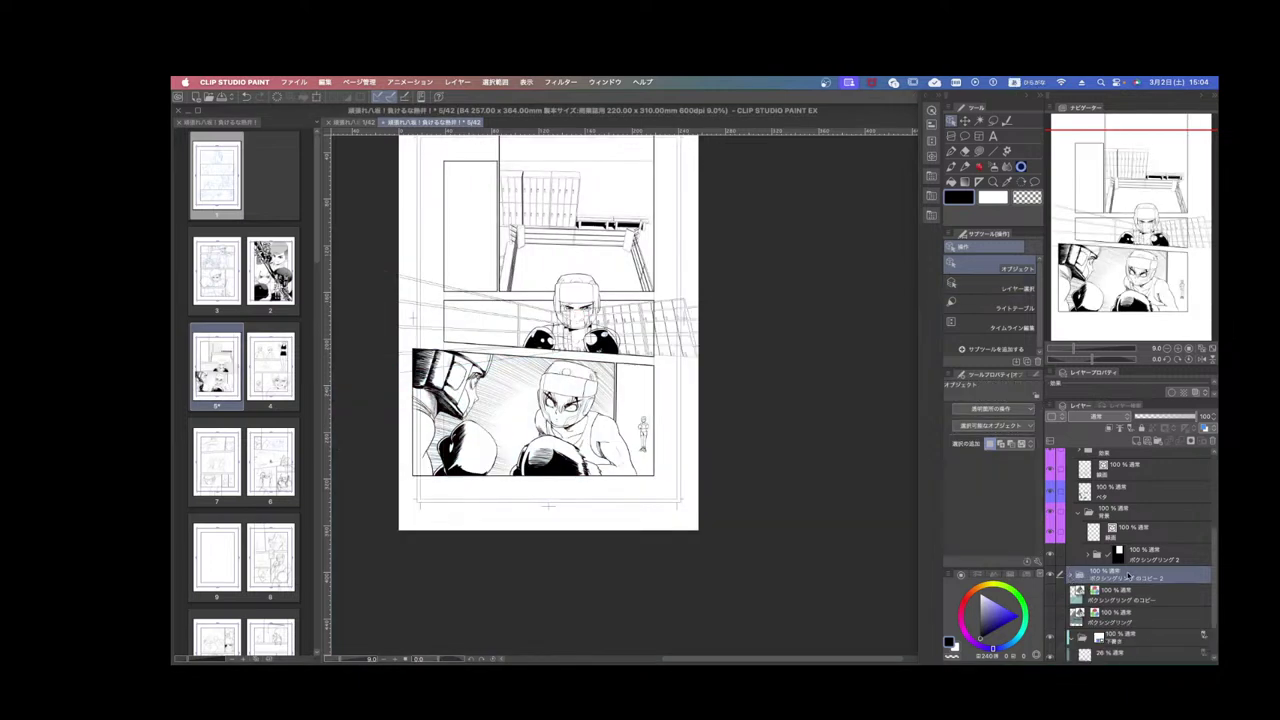
left_click_drag(1128, 577, 1115, 530)
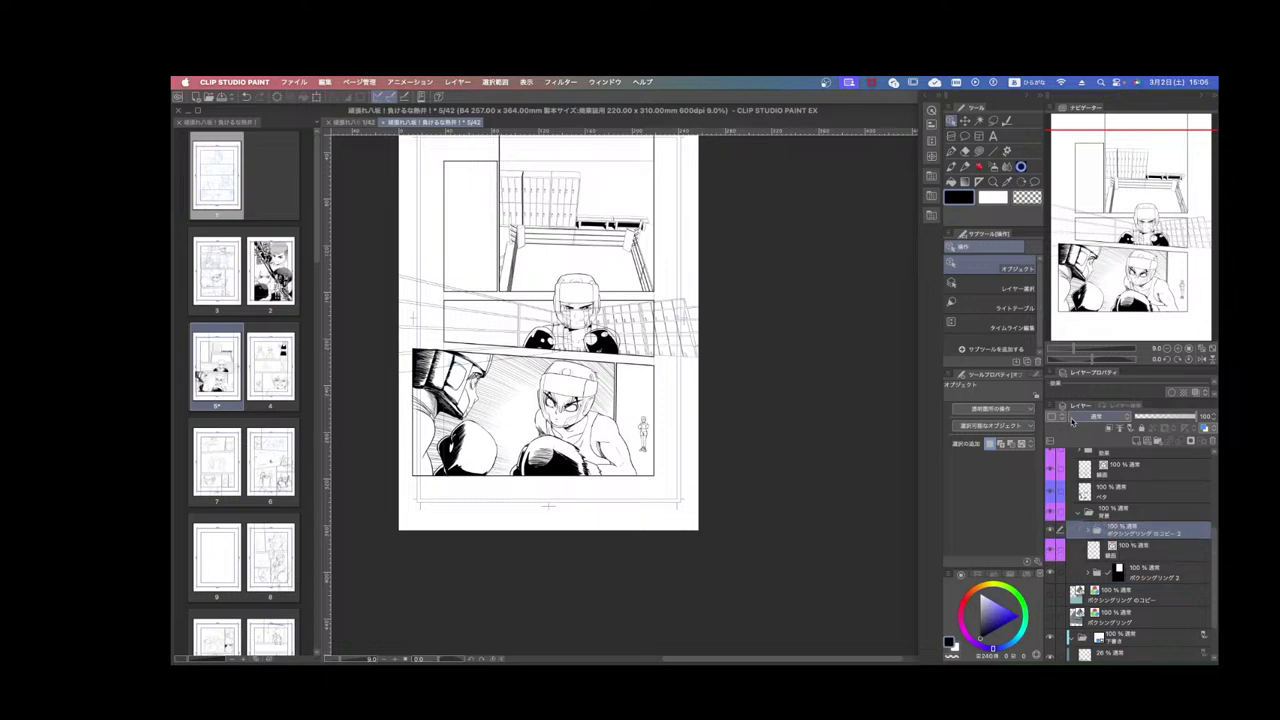
key("super+t")
left_click_drag(630, 338, 733, 436)
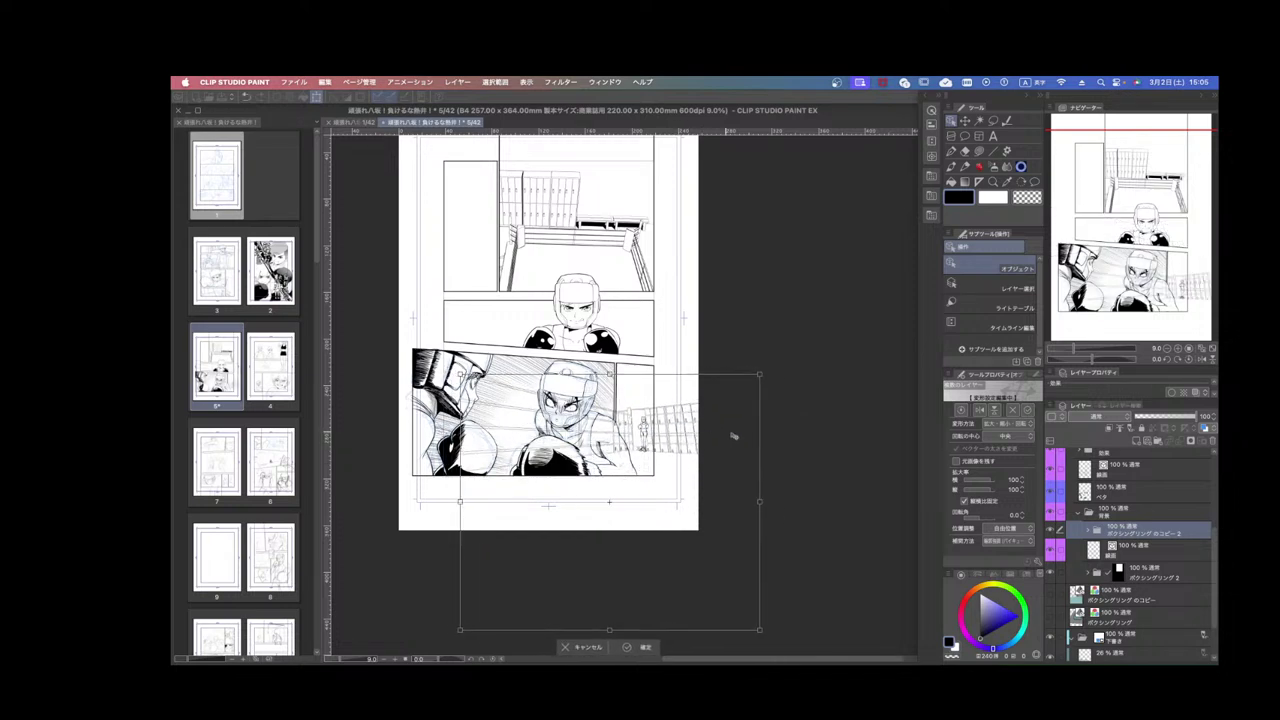
left_click_drag(760, 376, 714, 430)
left_click_drag(675, 476, 709, 439)
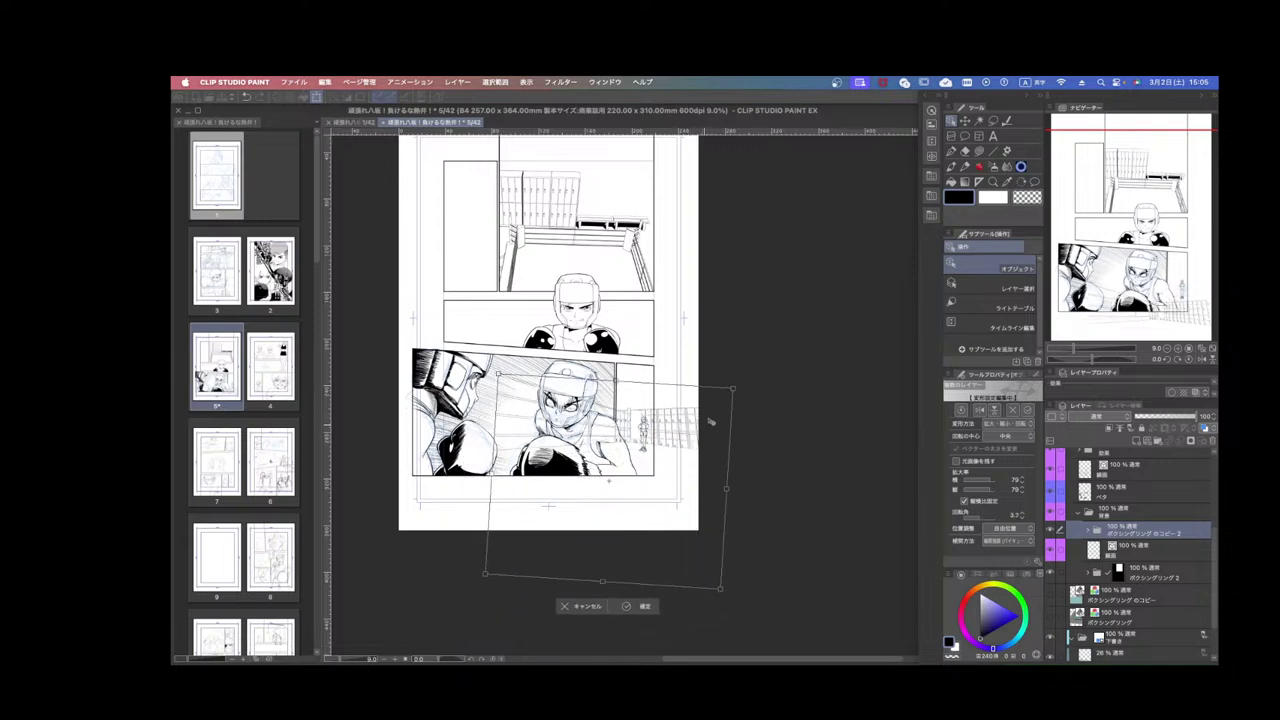
left_click_drag(734, 396, 714, 403)
left_click_drag(708, 413, 690, 435)
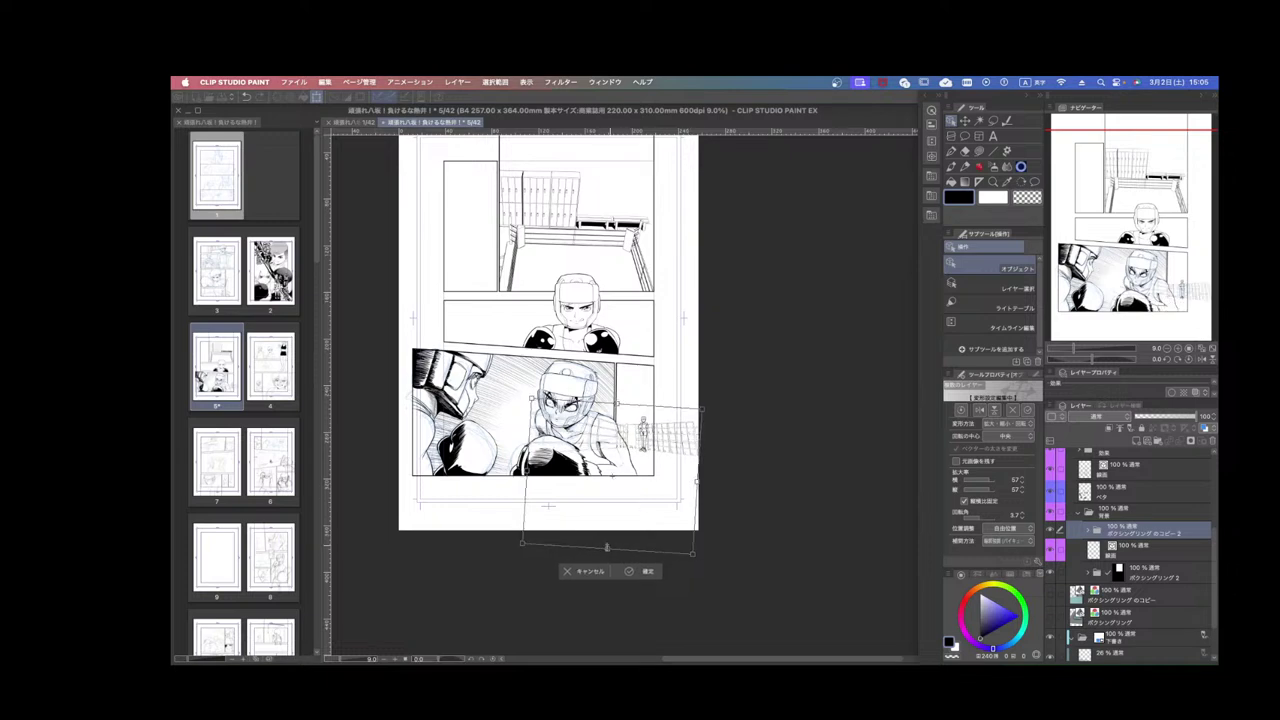
left_click(590, 573)
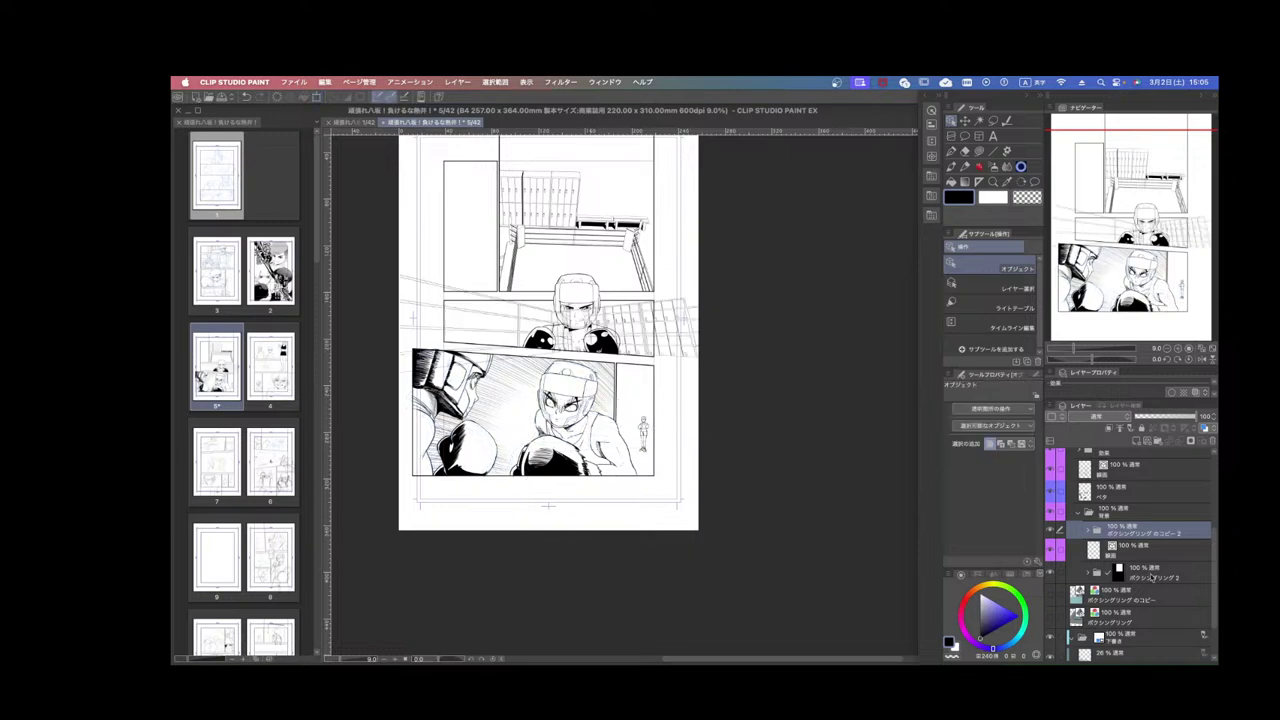
Convert the 輪郭線 3 outline layer of the extracted ring to a monochrome vector layer, keeping the original layer.
left_click(1084, 530)
right_click(1130, 552)
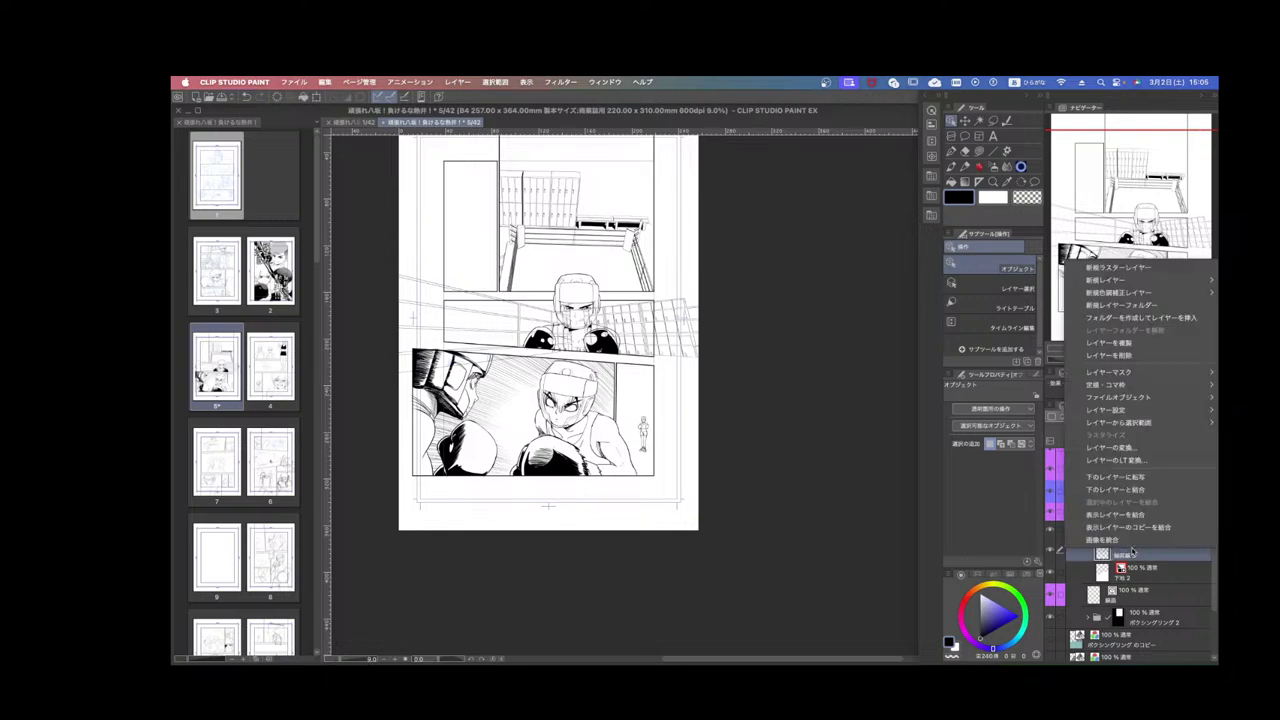
left_click(1119, 459)
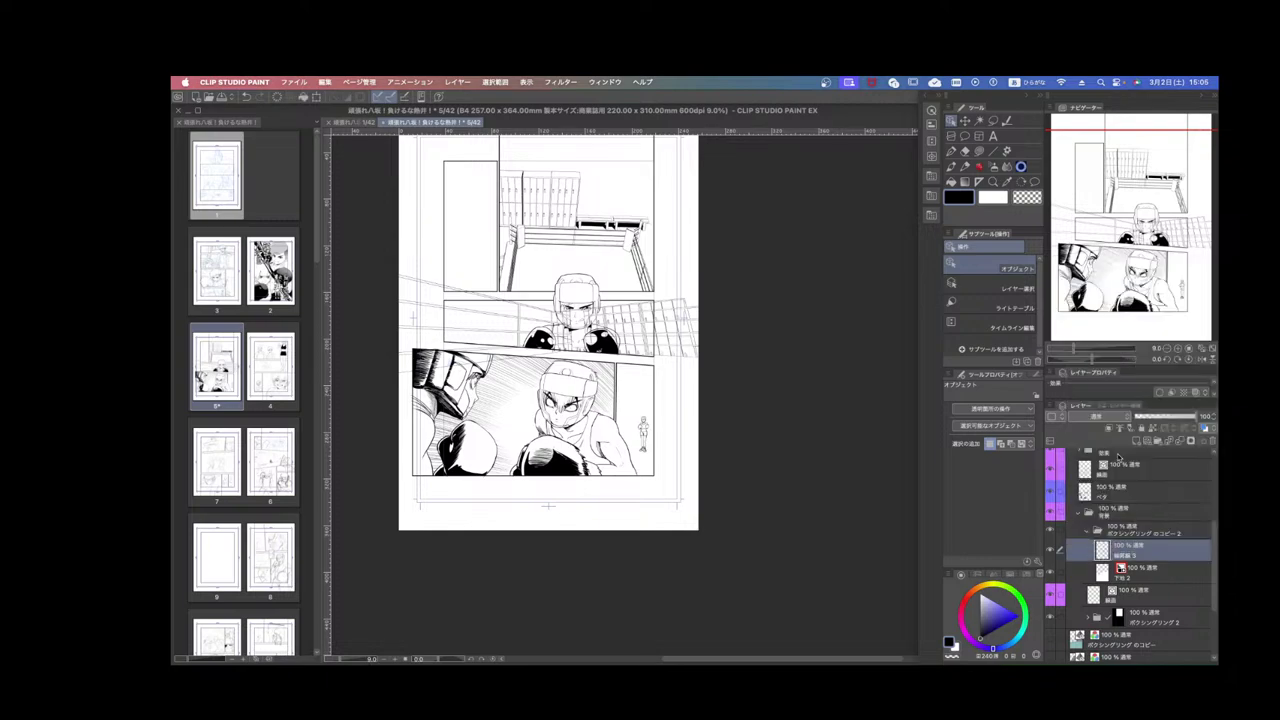
left_click(903, 181)
scroll(614, 279, "up", 5)
right_click(1099, 548)
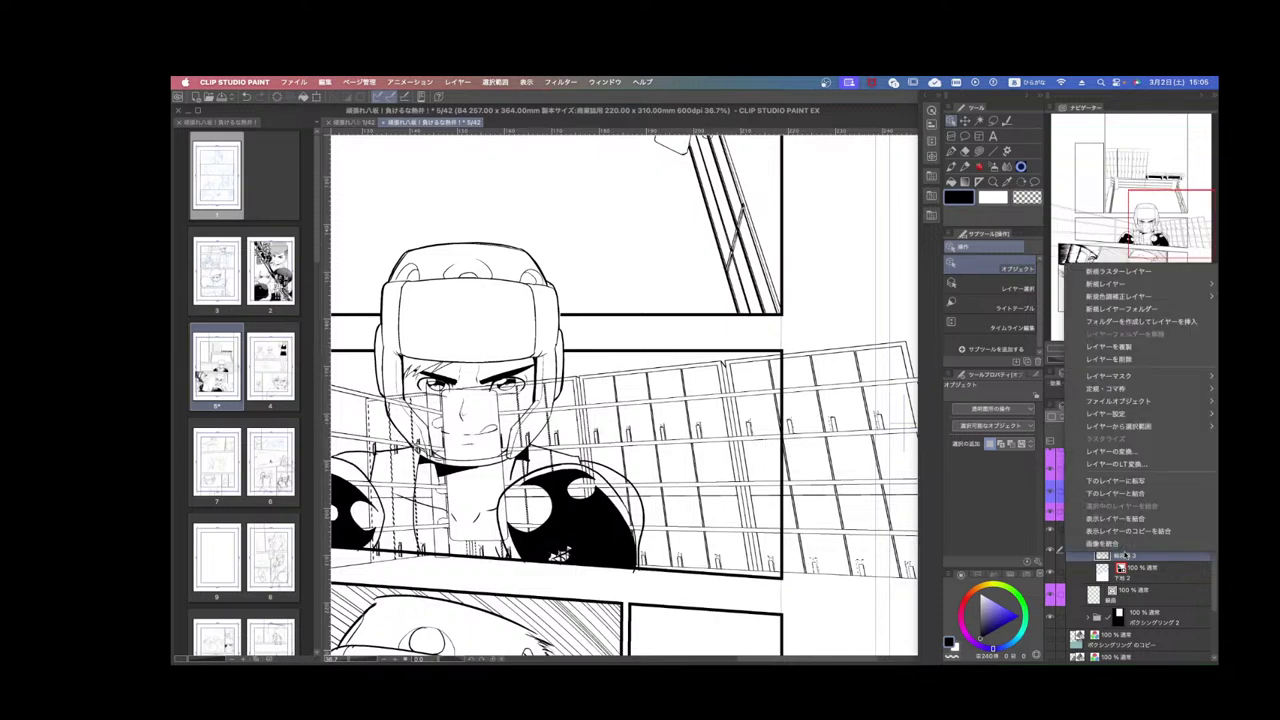
left_click(1128, 464)
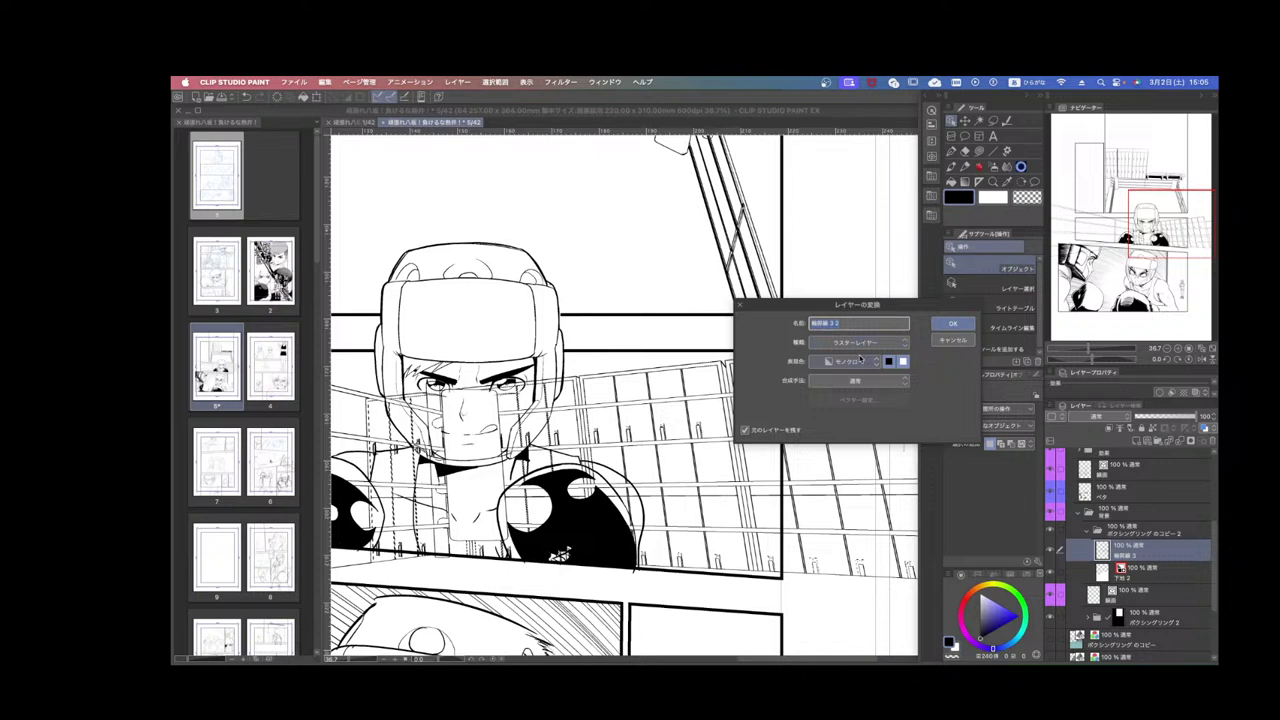
left_click(860, 360)
left_click(951, 390)
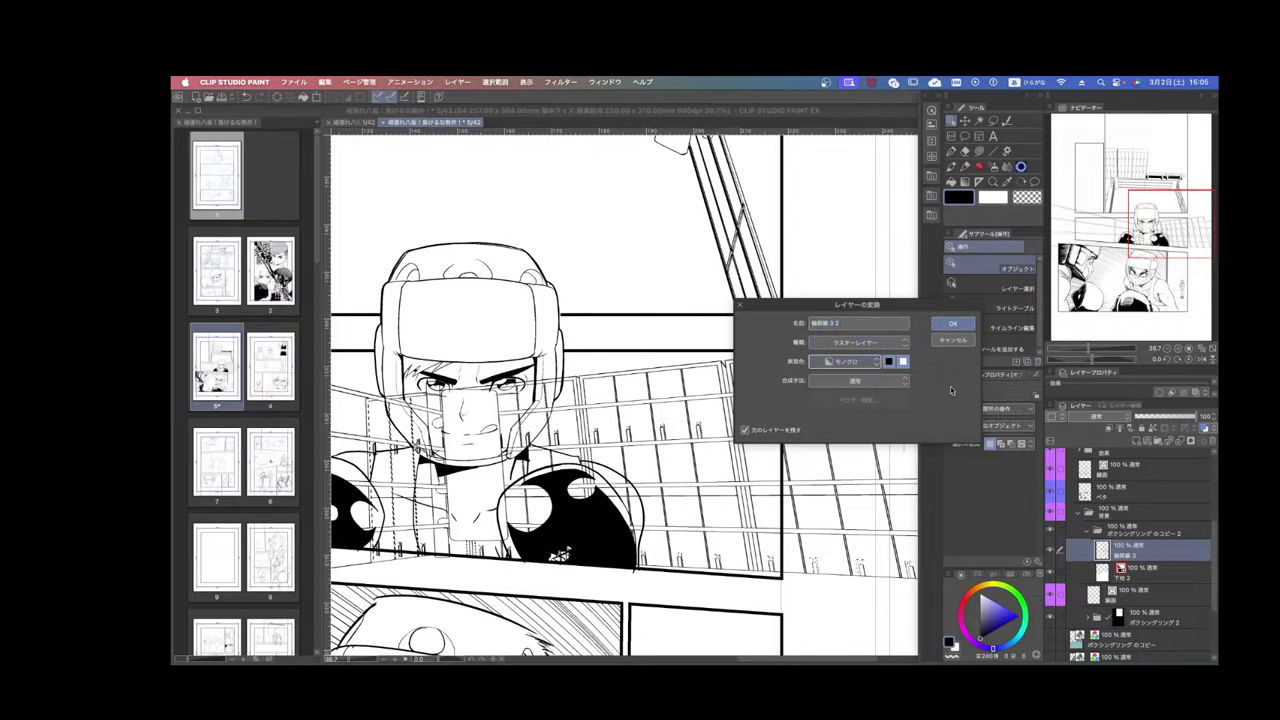
left_click(865, 345)
left_click(862, 368)
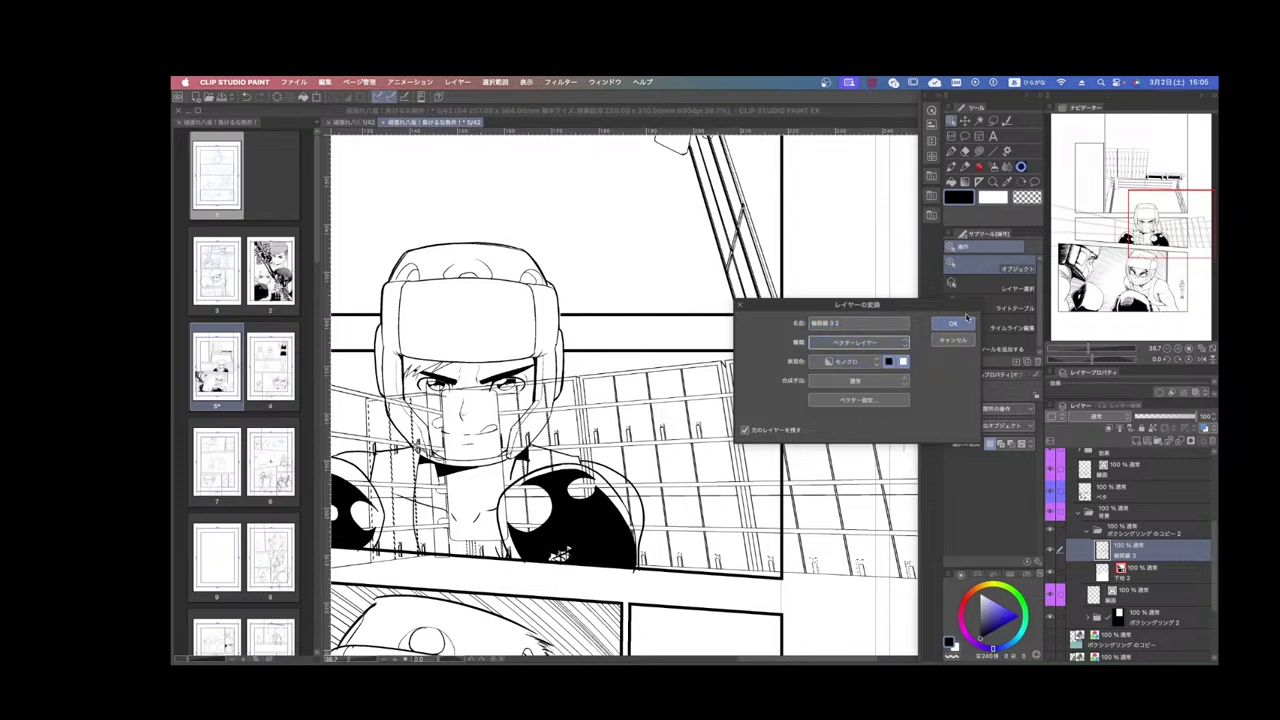
left_click(962, 322)
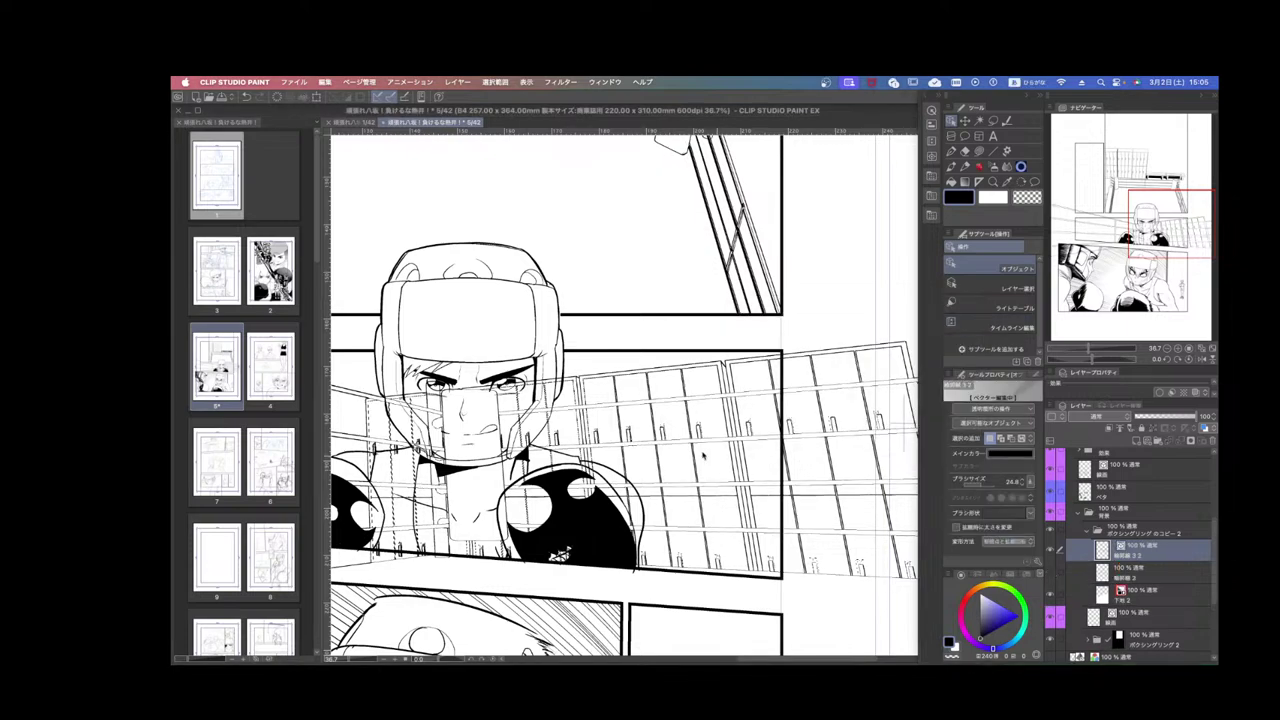
Transform the extracted ring folder to 51% scale with a 2.7° rotation, positioned behind the small standing boxer.
scroll(700, 452, "down", 6)
scroll(688, 452, "up", 4)
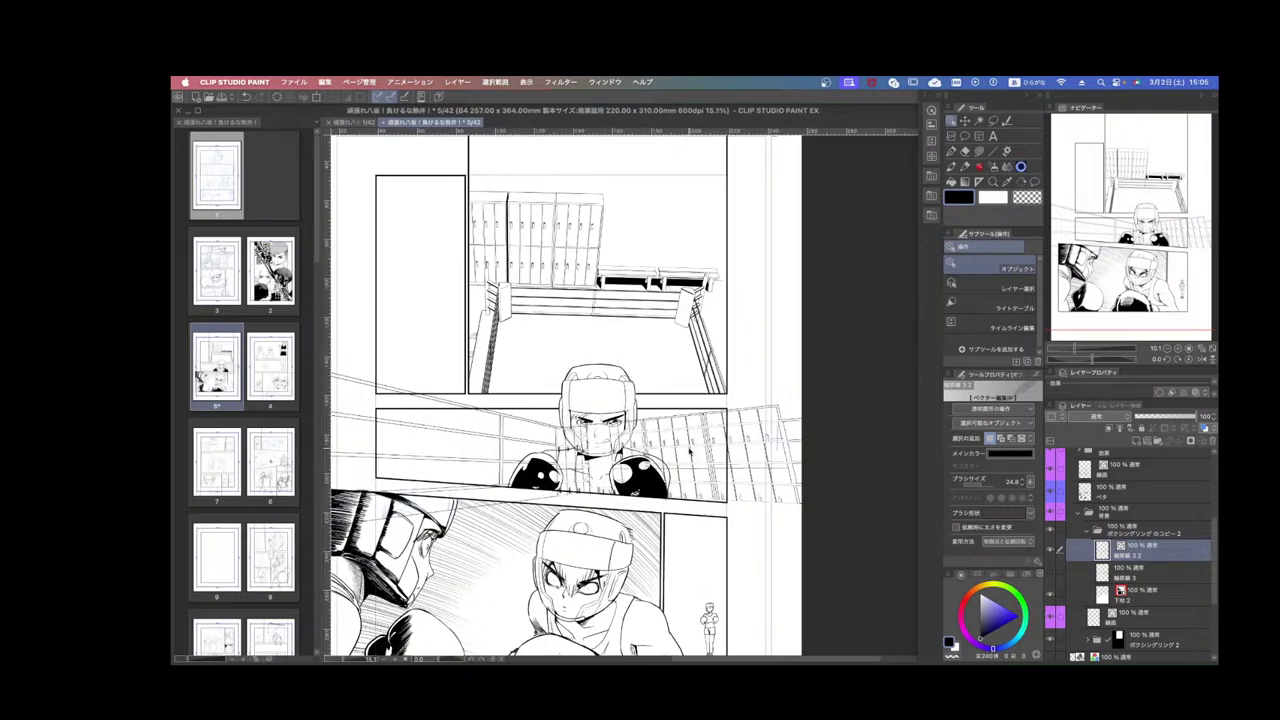
scroll(688, 452, "down", 3)
scroll(688, 452, "down", 2)
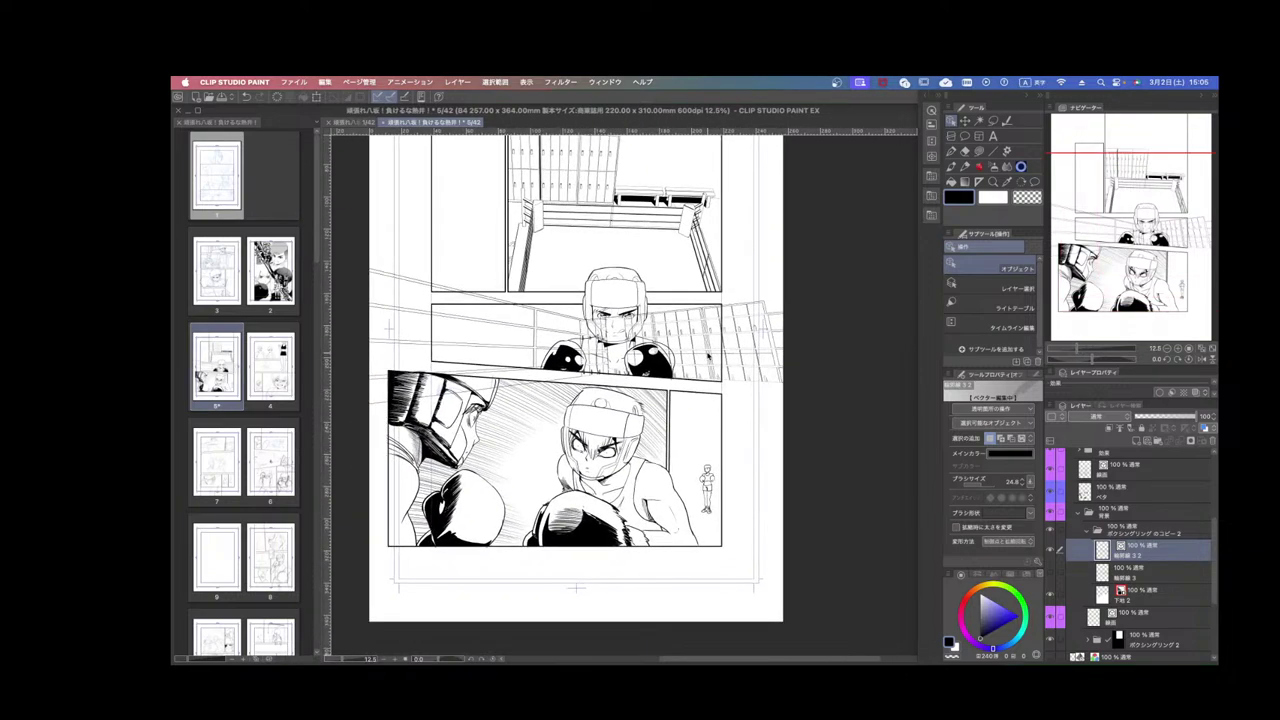
left_click(1094, 534)
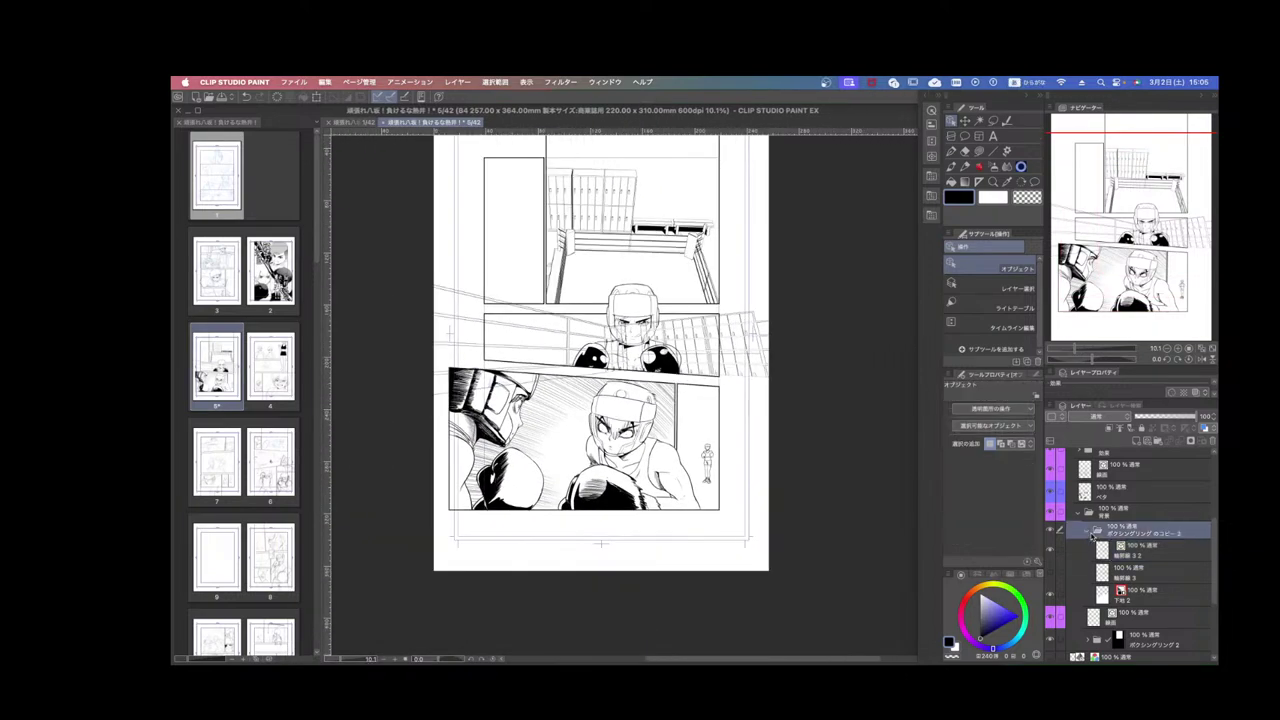
left_click(1084, 533)
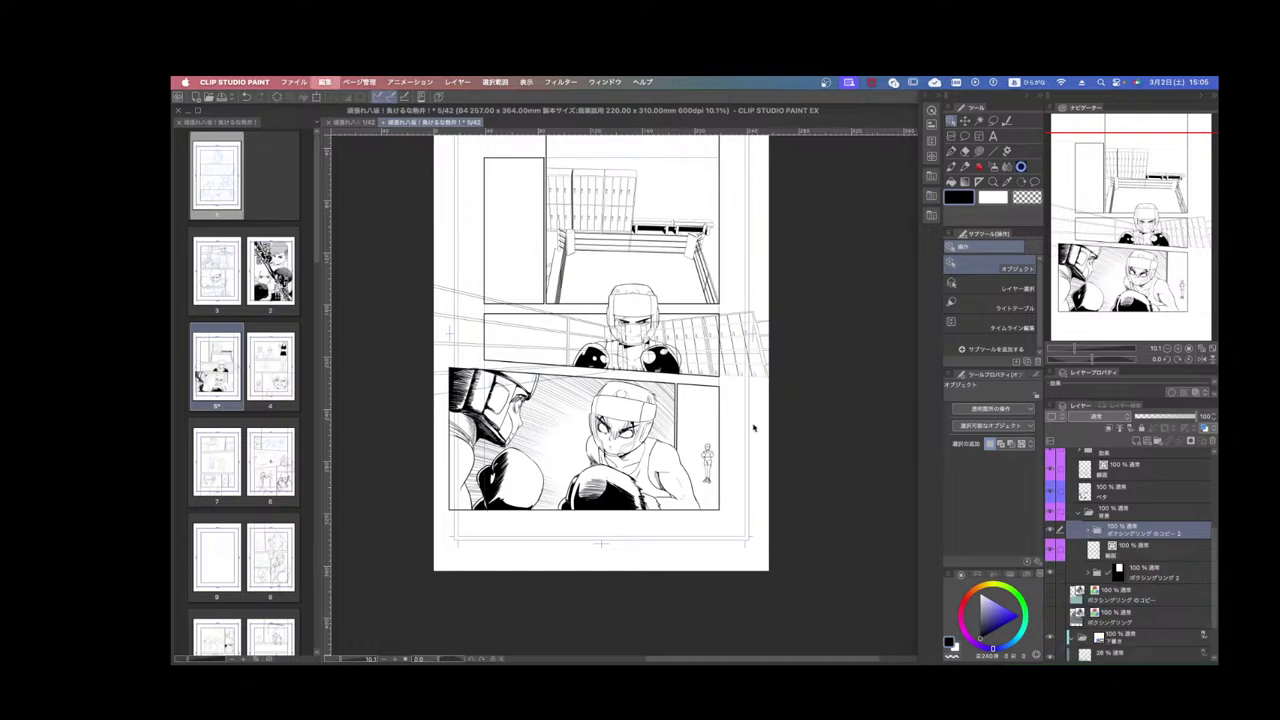
key("super+t")
left_click_drag(735, 387, 791, 470)
left_click_drag(784, 574, 760, 512)
left_click_drag(803, 462, 802, 456)
left_click_drag(767, 512, 764, 511)
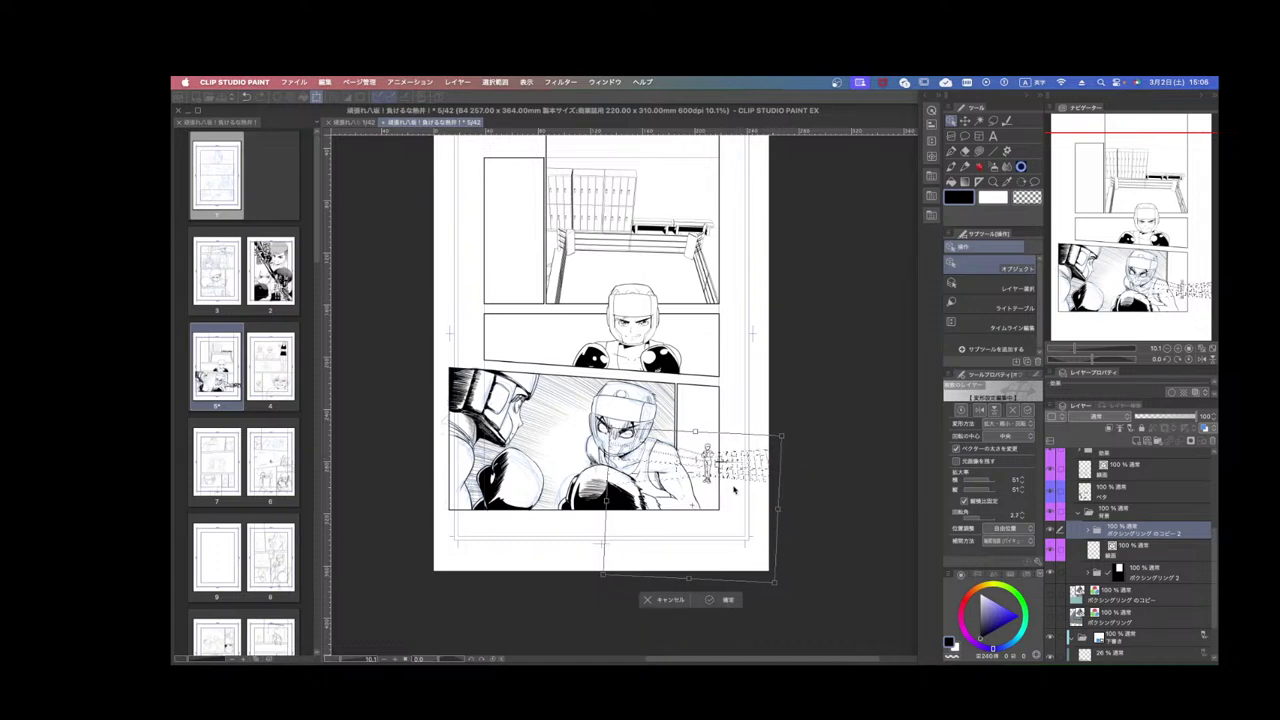
key("Return")
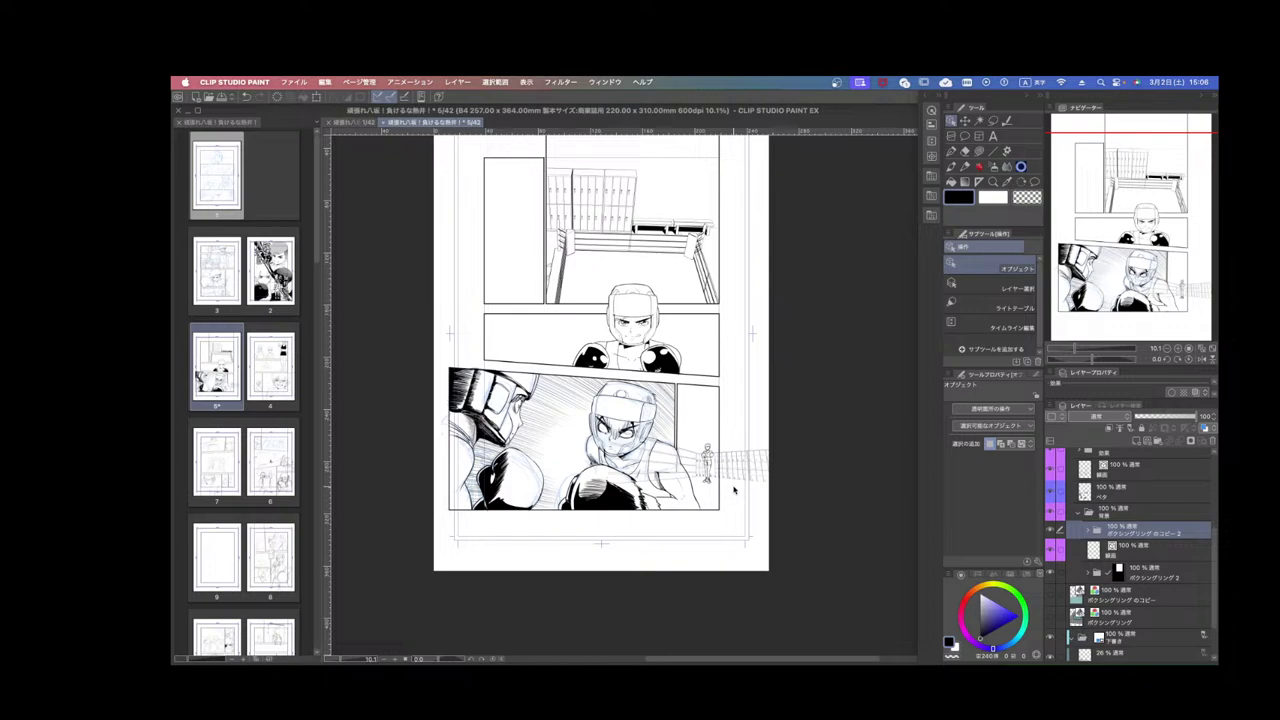
Shrink the ring line art to about 89% and reposition it so the corner post sits beside the small boxer.
scroll(733, 490, "up", 5)
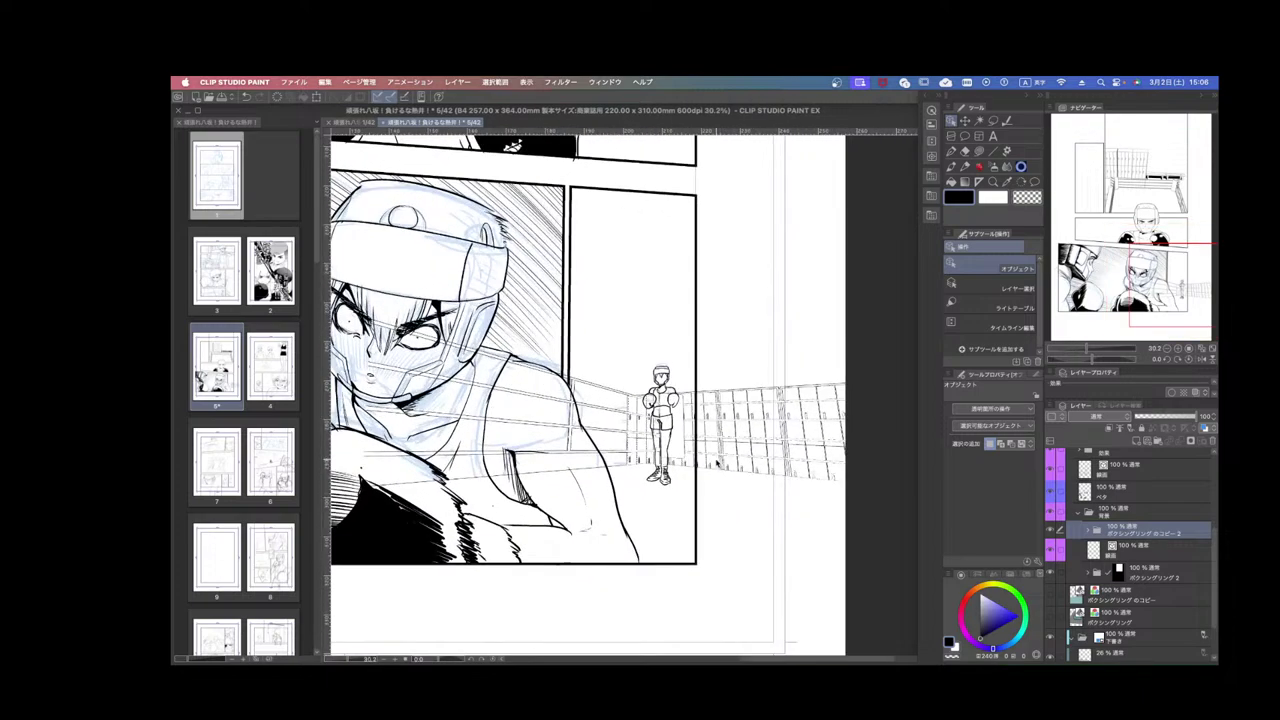
key("super+t")
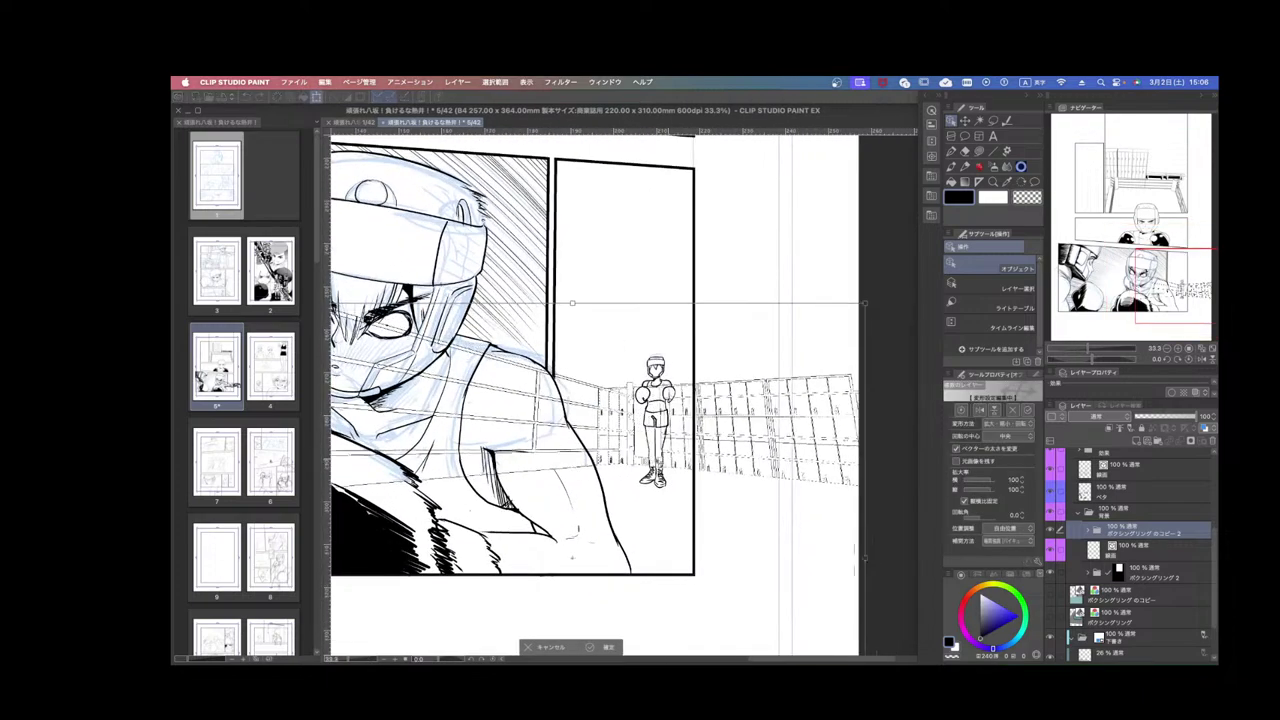
left_click_drag(853, 553, 791, 557)
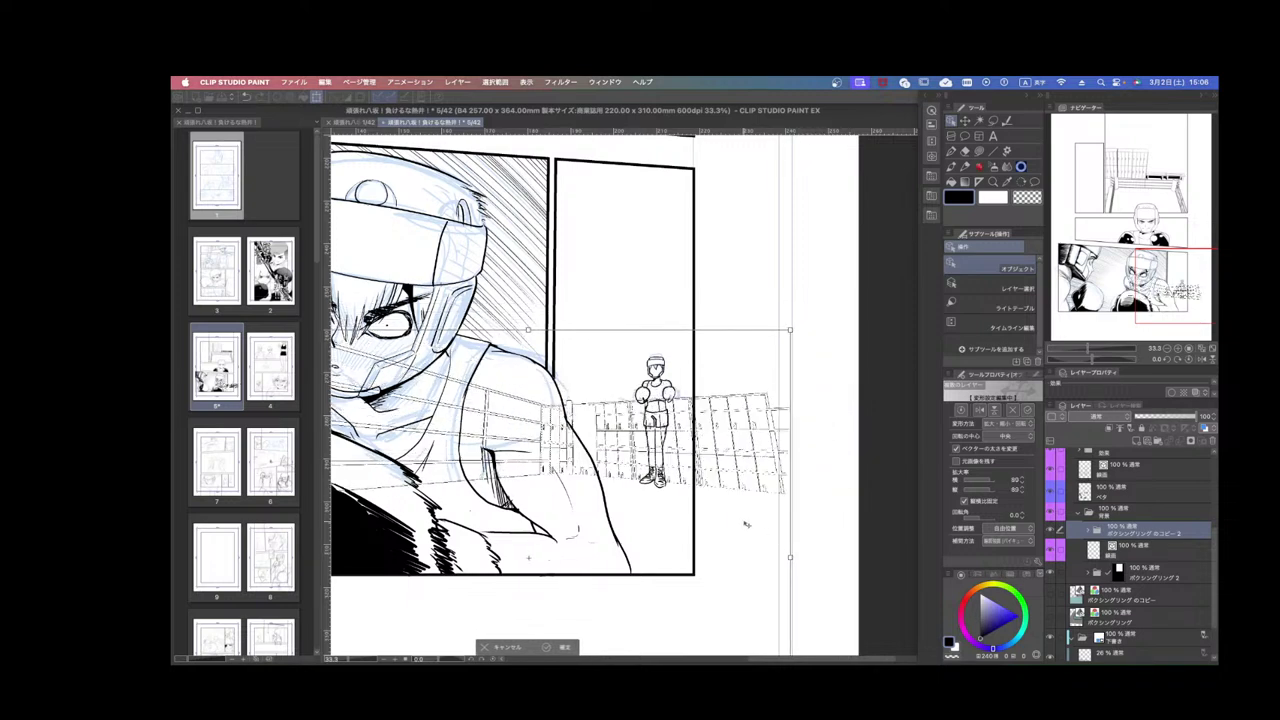
left_click_drag(748, 517, 767, 513)
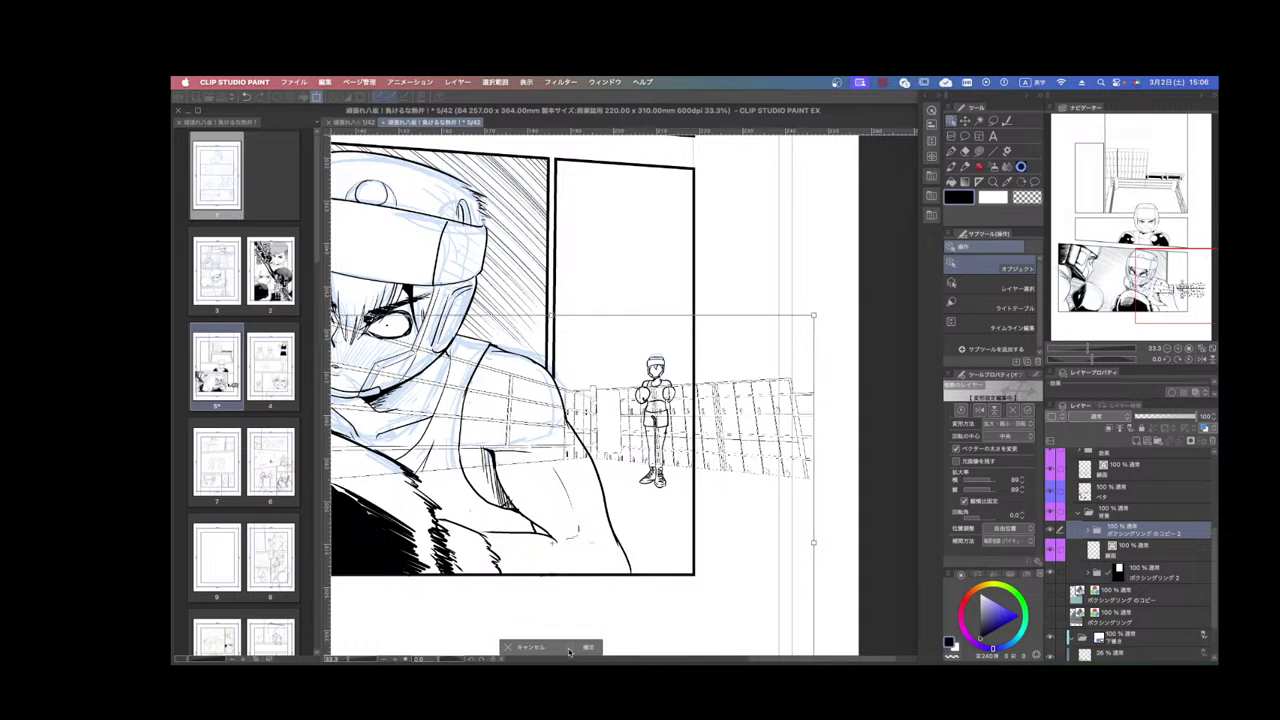
key("Return")
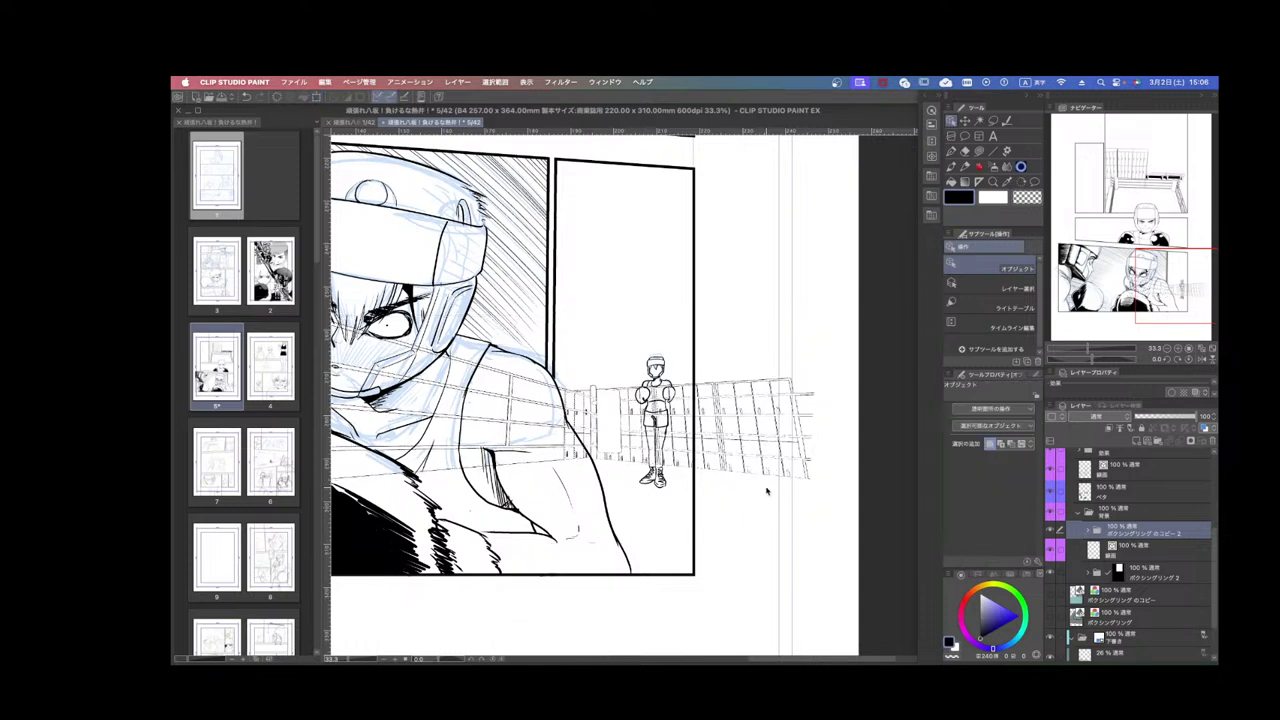
Thicken the ring's vector outlines to brush size 31.0 and collapse the ring folder.
left_click(1087, 531)
left_click(1115, 547)
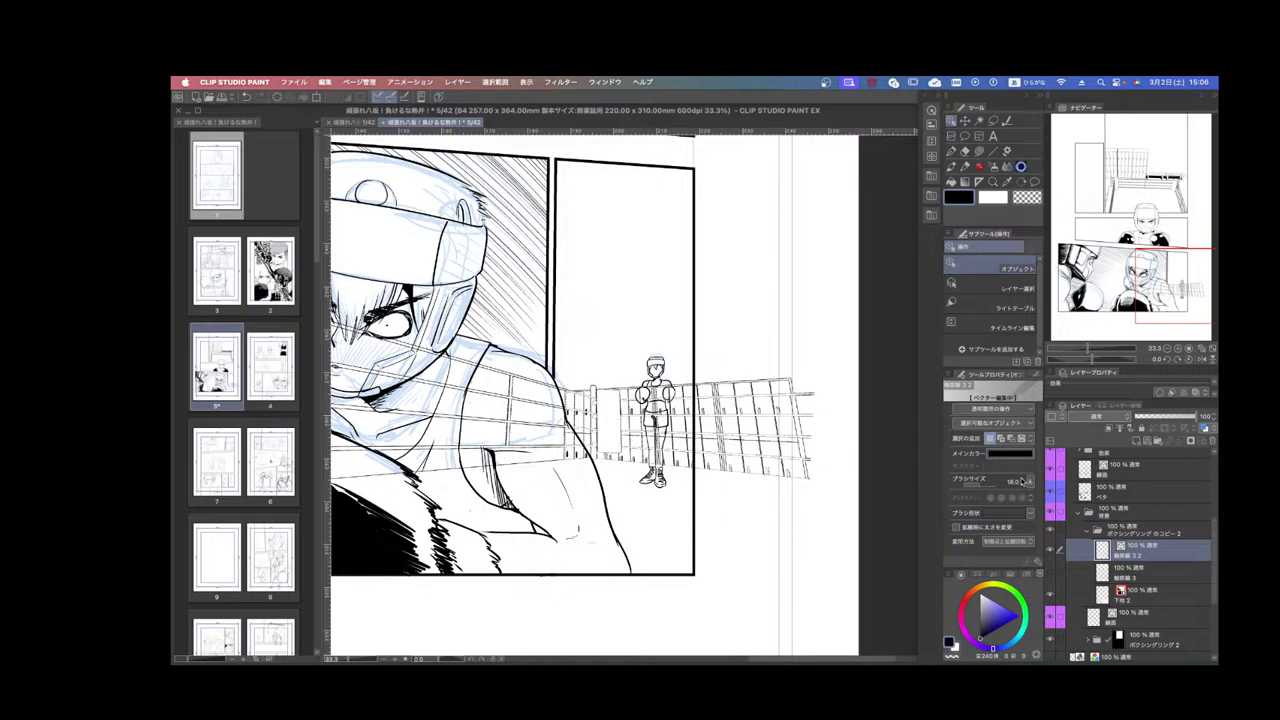
left_click(1027, 481)
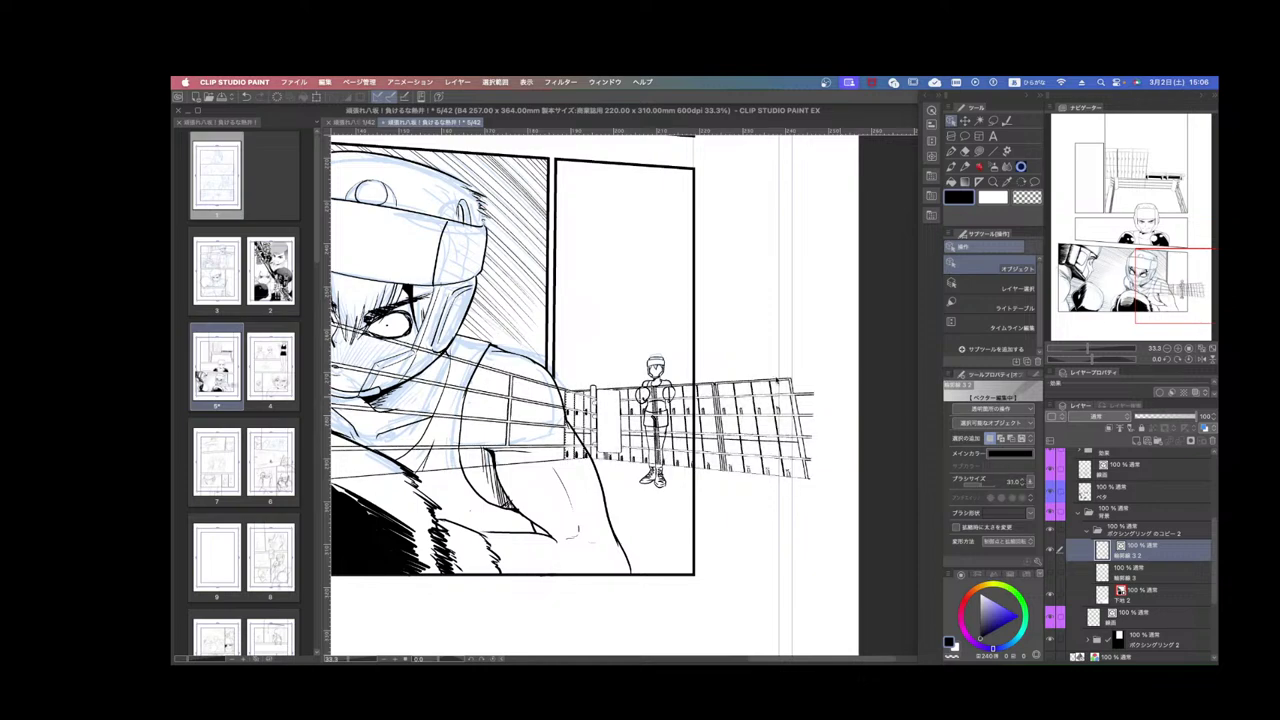
scroll(615, 375, "up", 4)
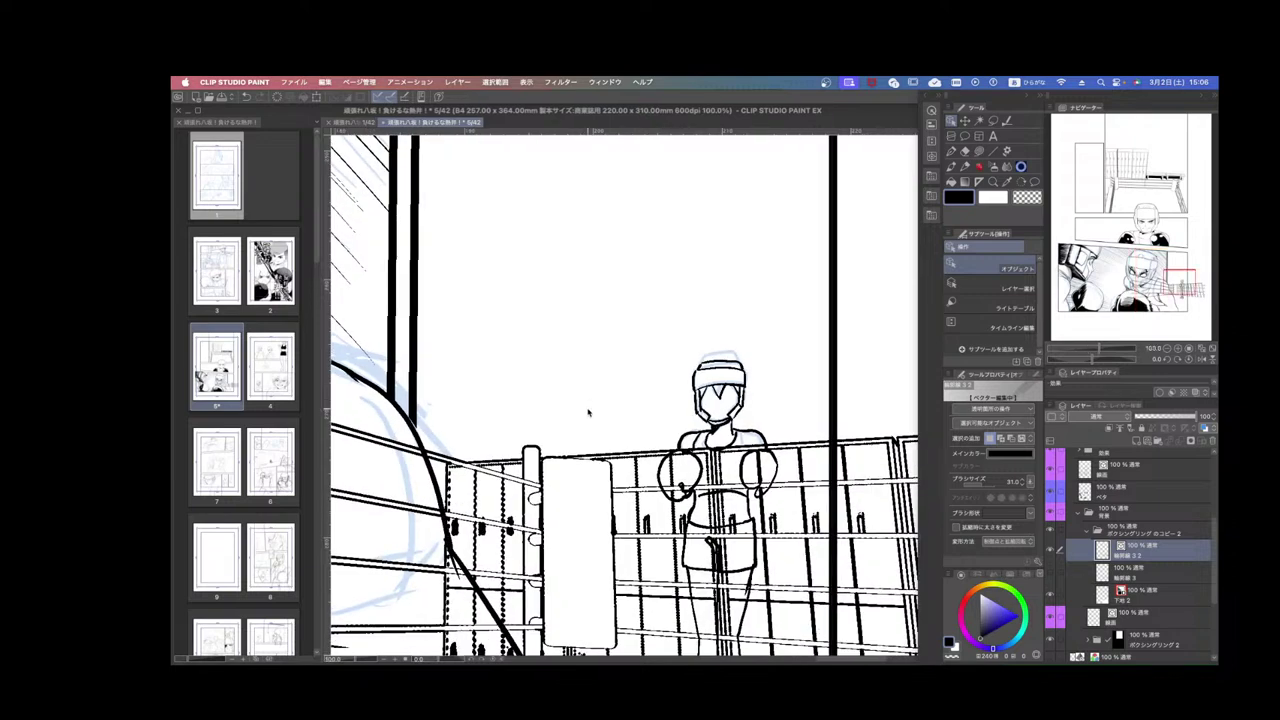
scroll(588, 413, "down", 5)
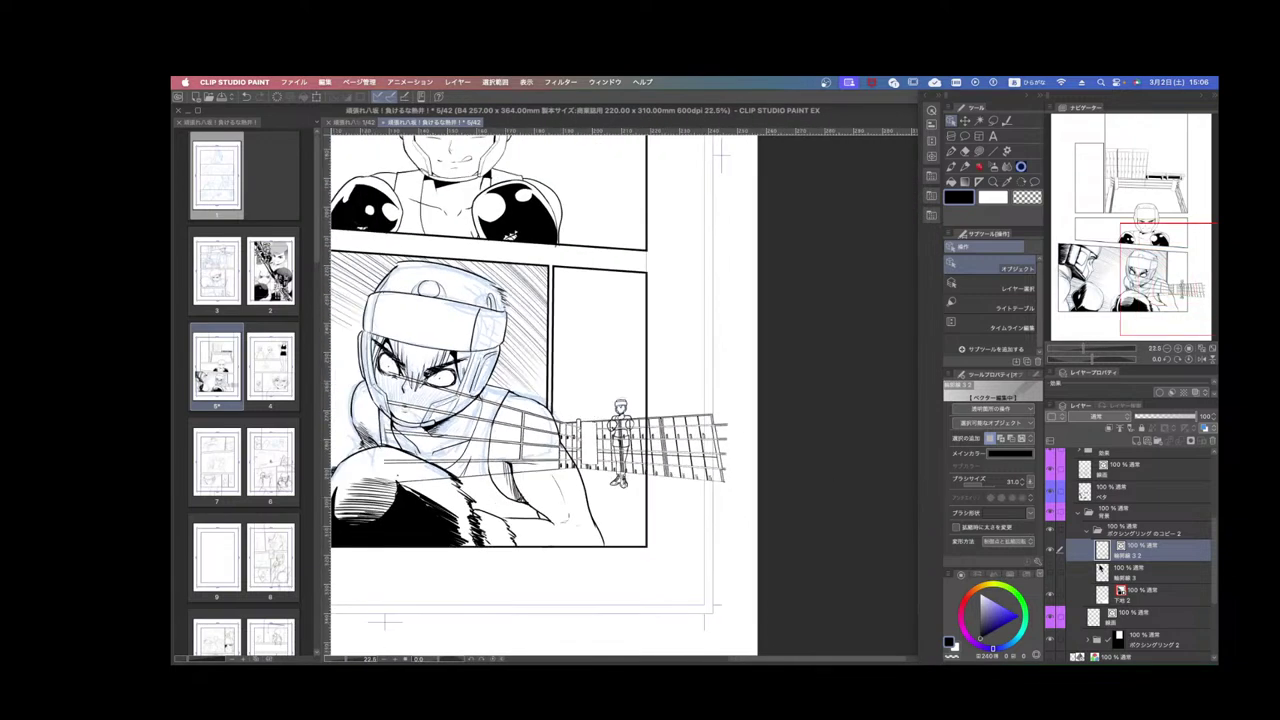
left_click(1088, 531)
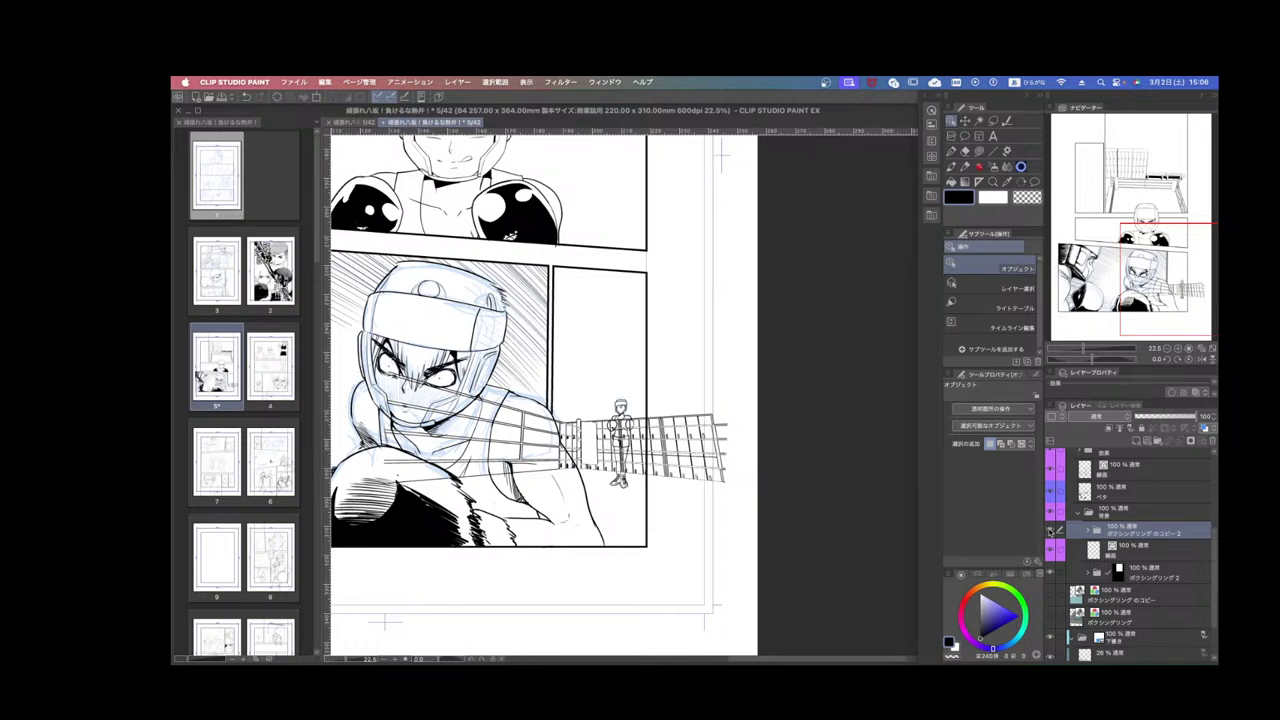
Mask the ボクシングリング のコピー 2 folder to the small boxer's panel, using an automatic selection made with the ring hidden.
left_click(1049, 531)
left_click(980, 121)
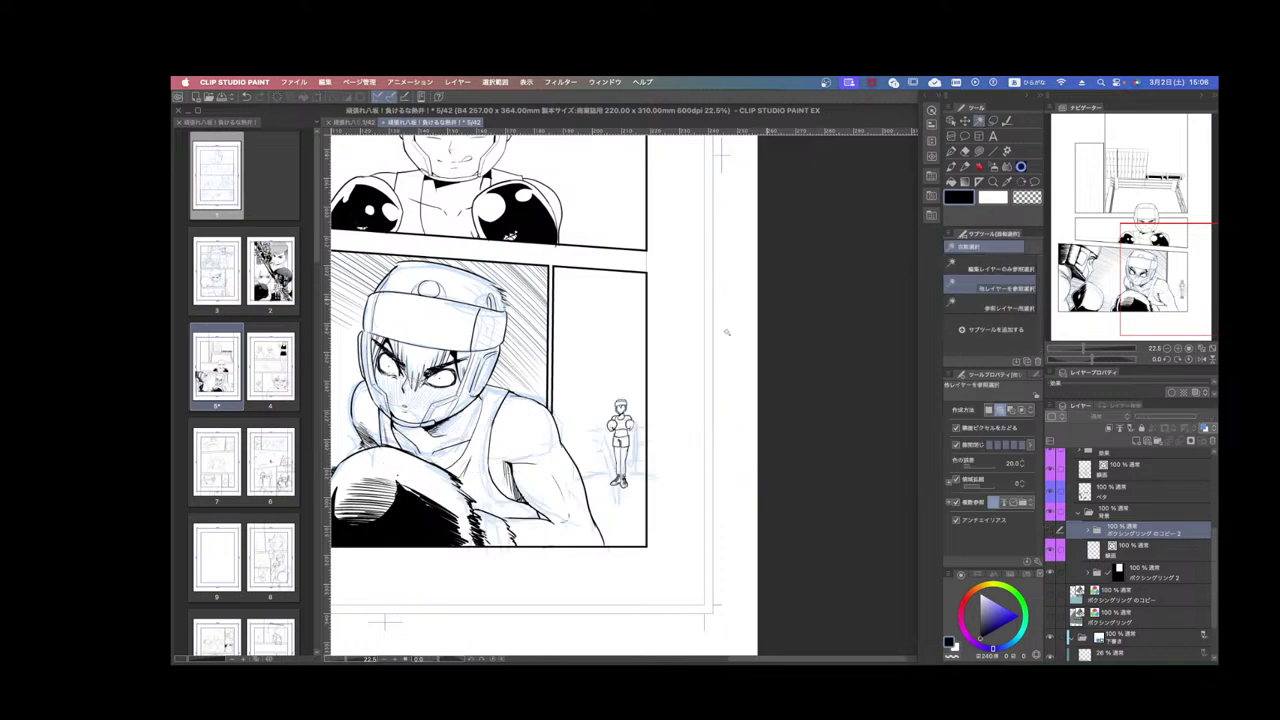
left_click(596, 450)
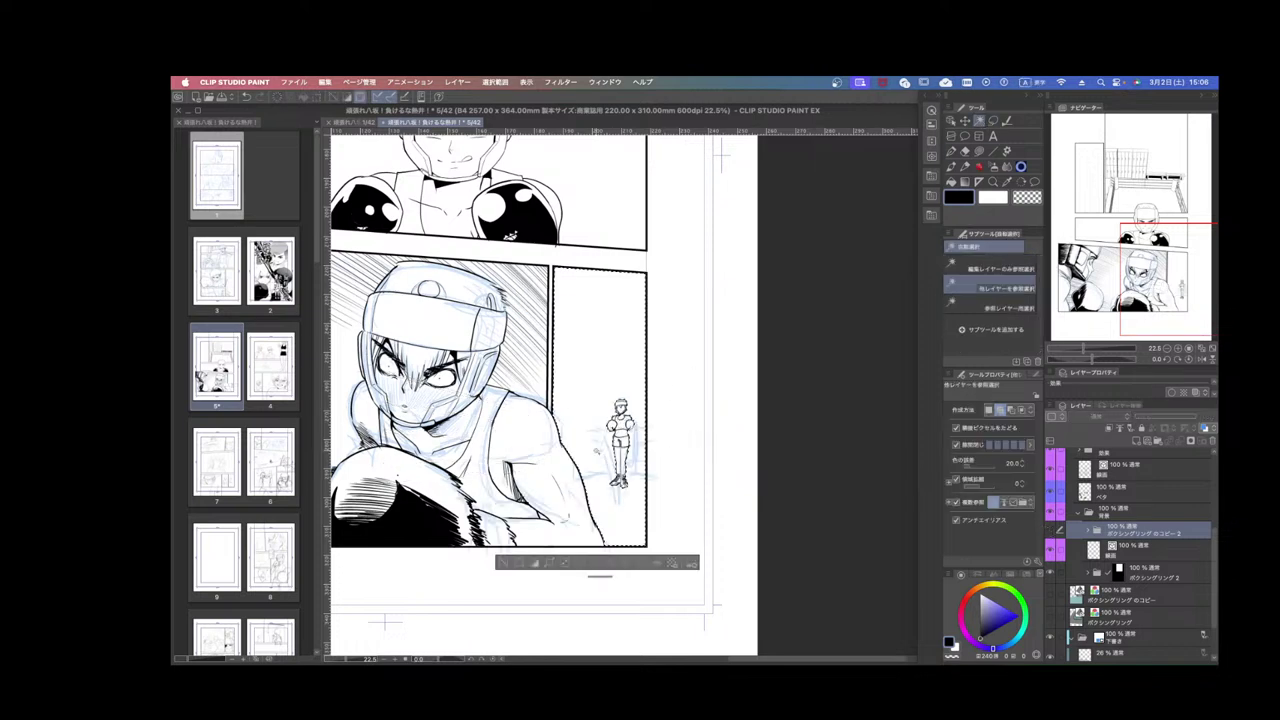
left_click(1050, 531)
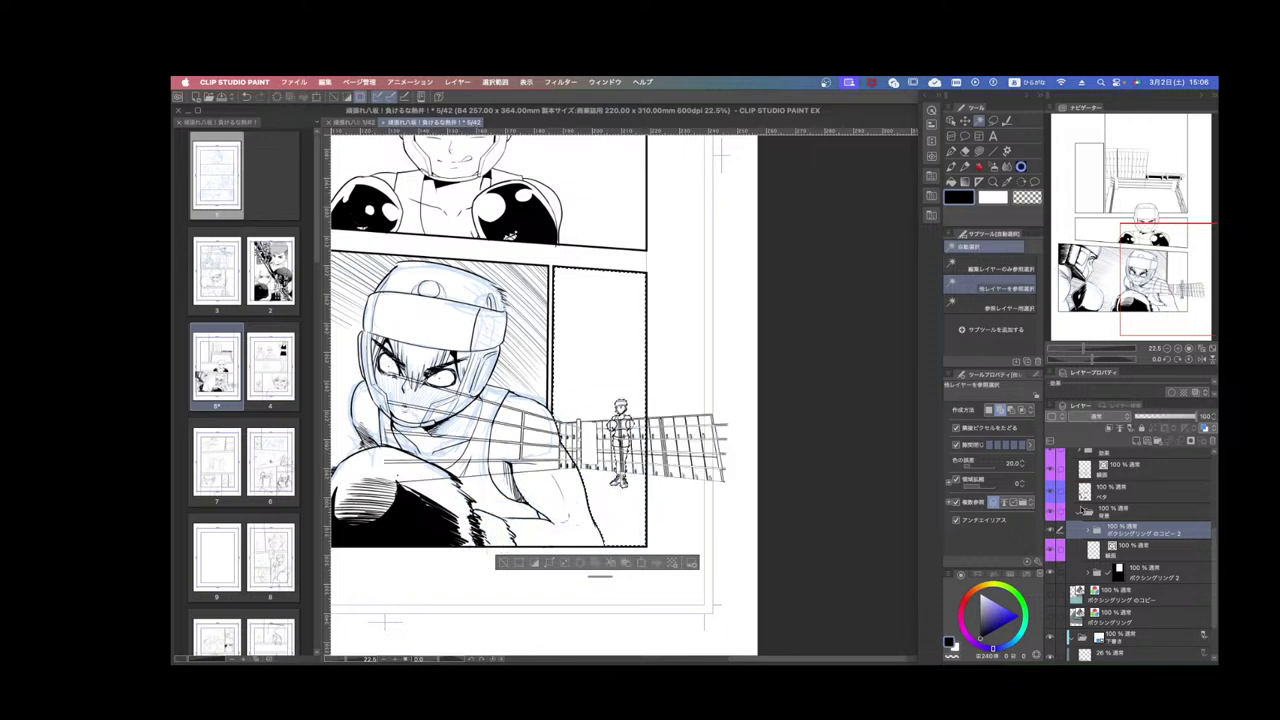
left_click(1161, 440)
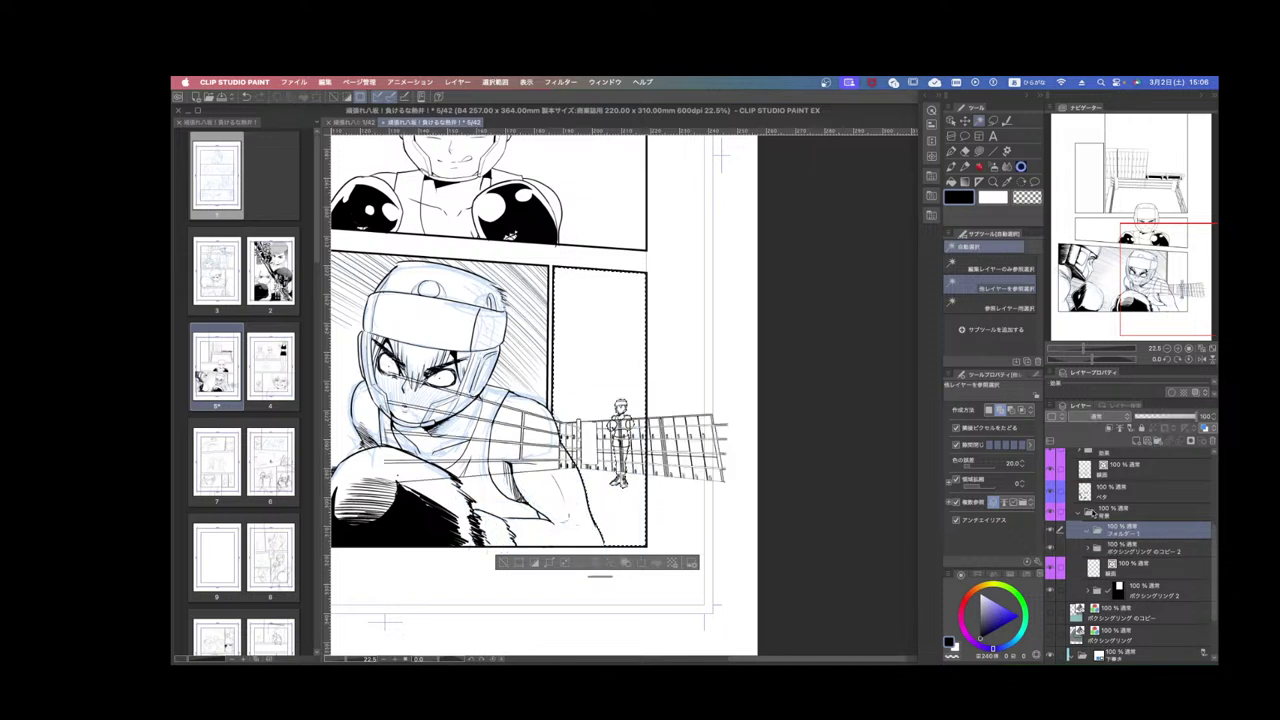
key("super+z")
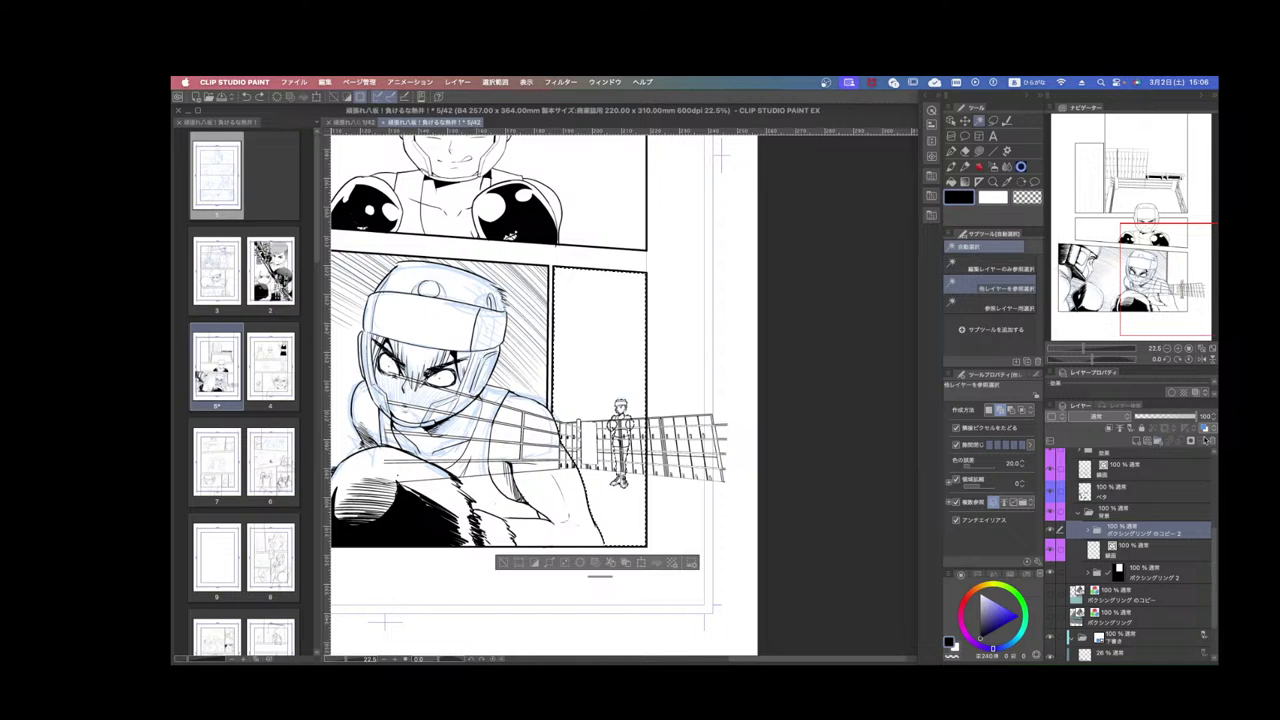
left_click(1190, 441)
scroll(676, 432, "down", 4)
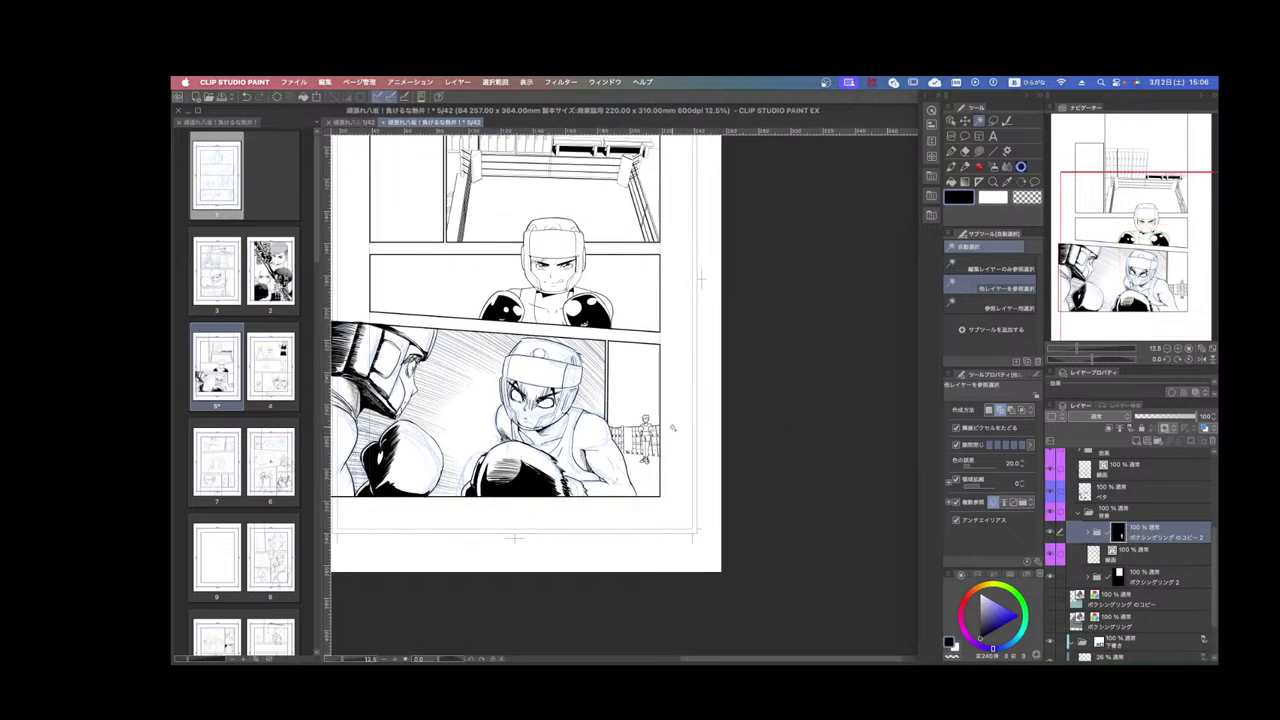
left_click_drag(644, 387, 702, 392)
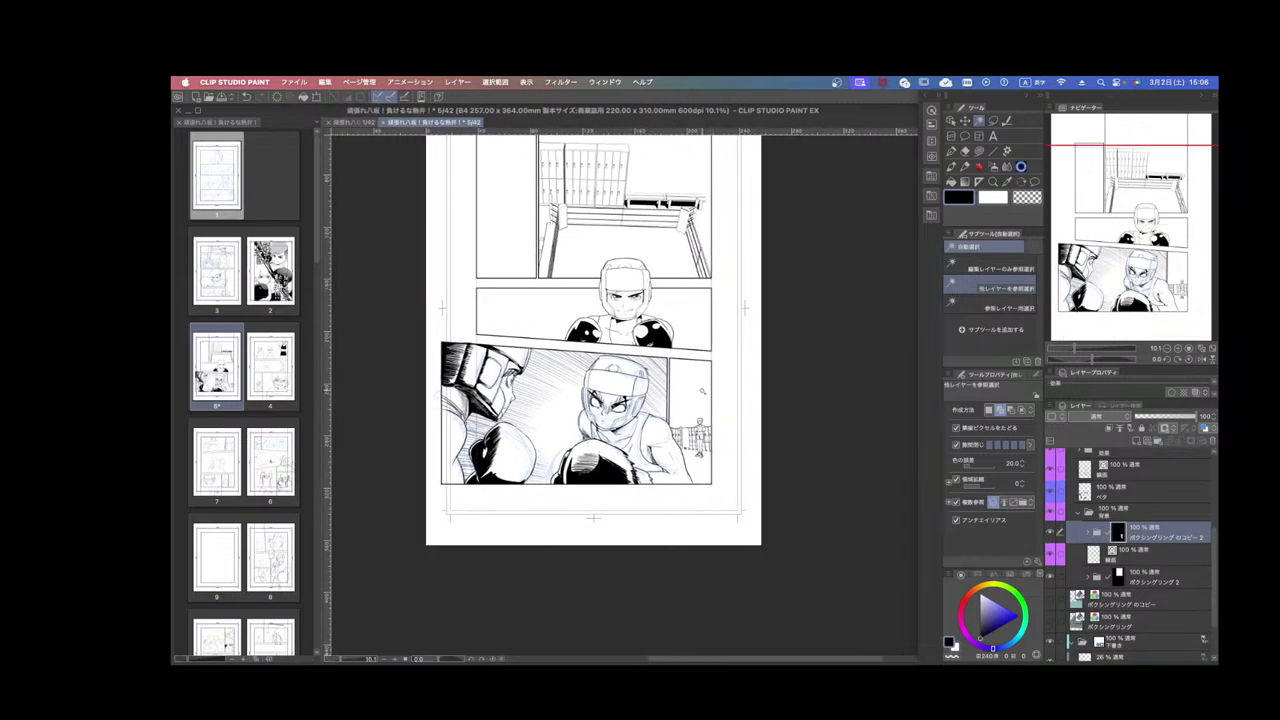
Activate the large boxer's 線画 vector layer and select the G pen for work on his raised arm.
scroll(638, 424, "up", 4)
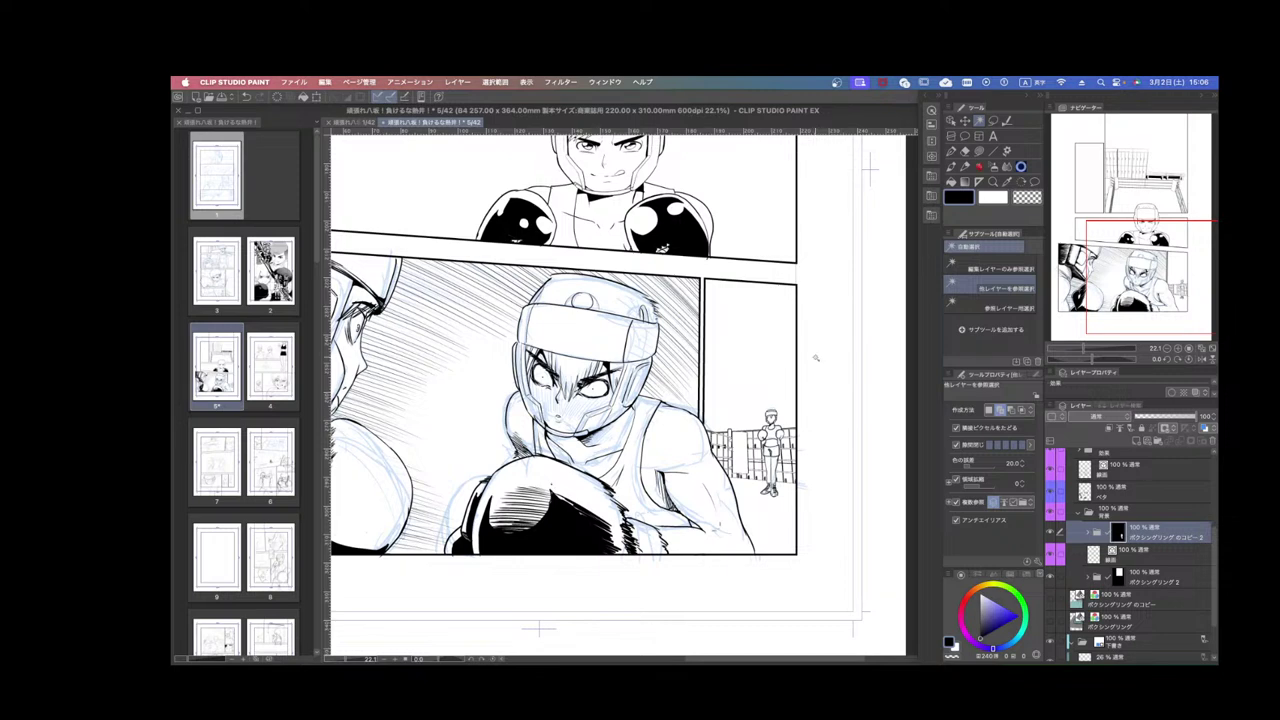
key("o")
left_click(740, 495)
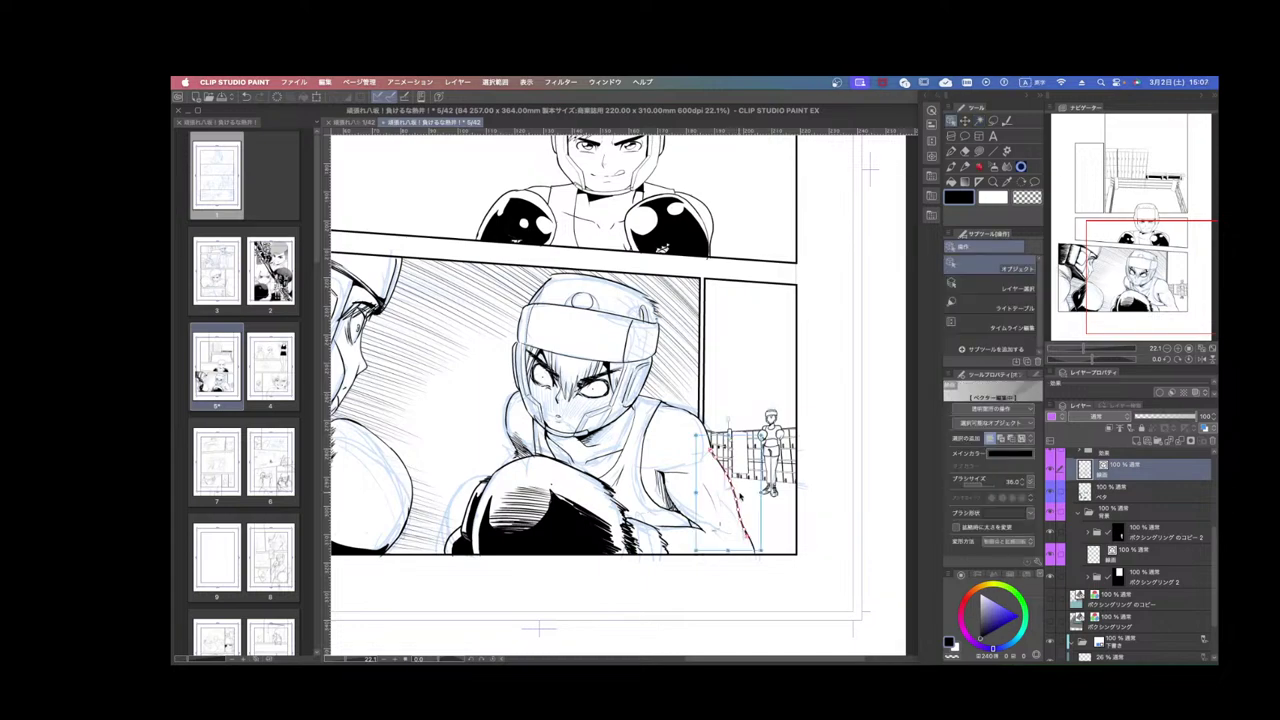
key("r")
left_click_drag(793, 563, 888, 325)
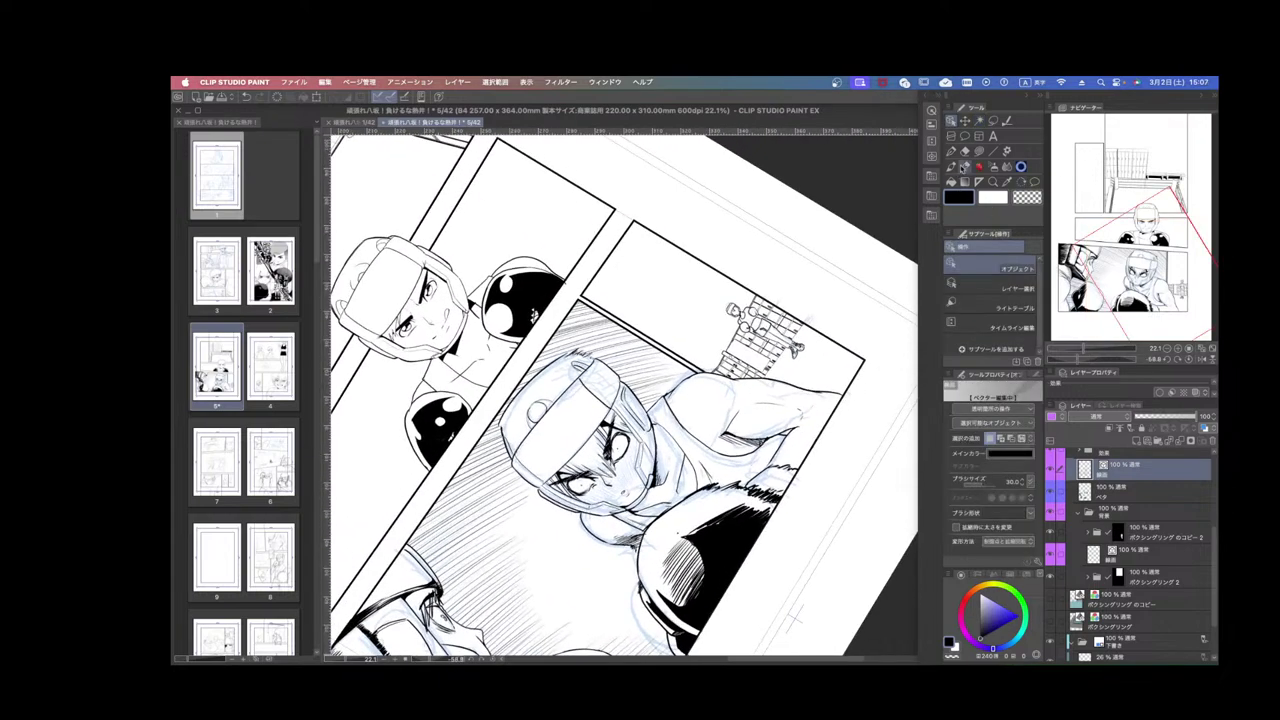
key("p")
scroll(768, 384, "up", 2)
key("r")
left_click_drag(768, 384, 765, 364)
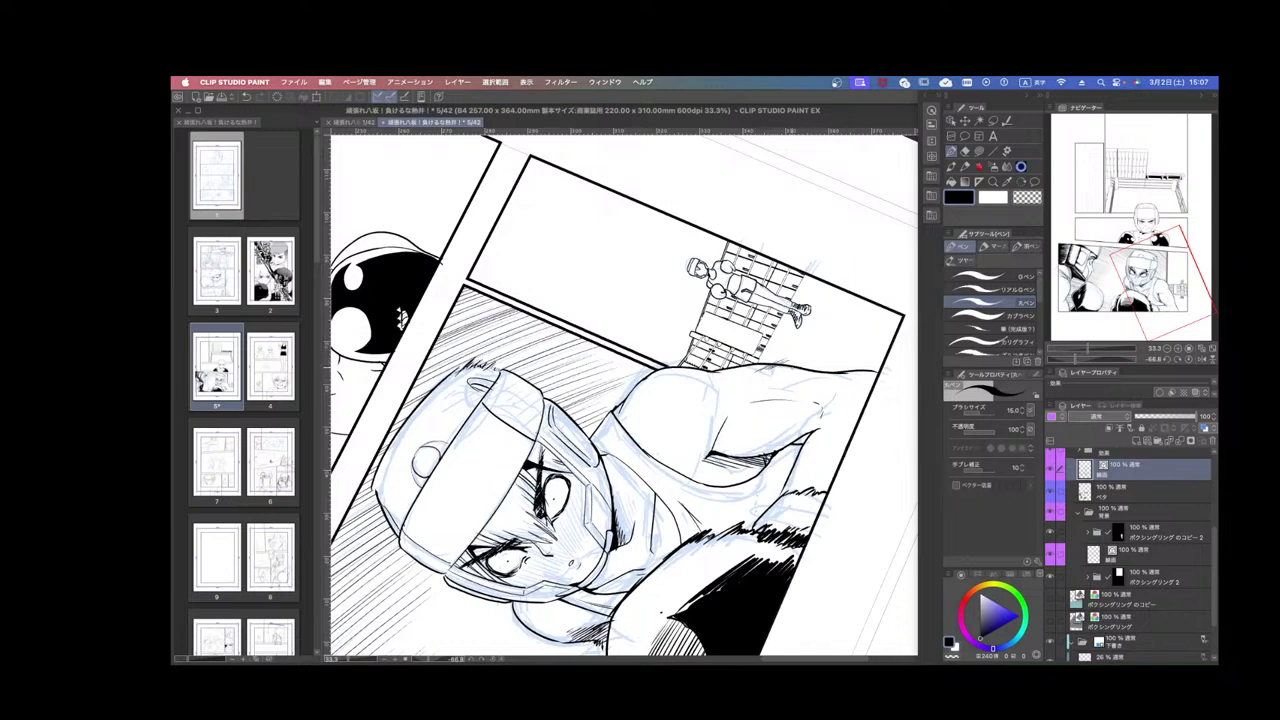
key("comma")
key("comma")
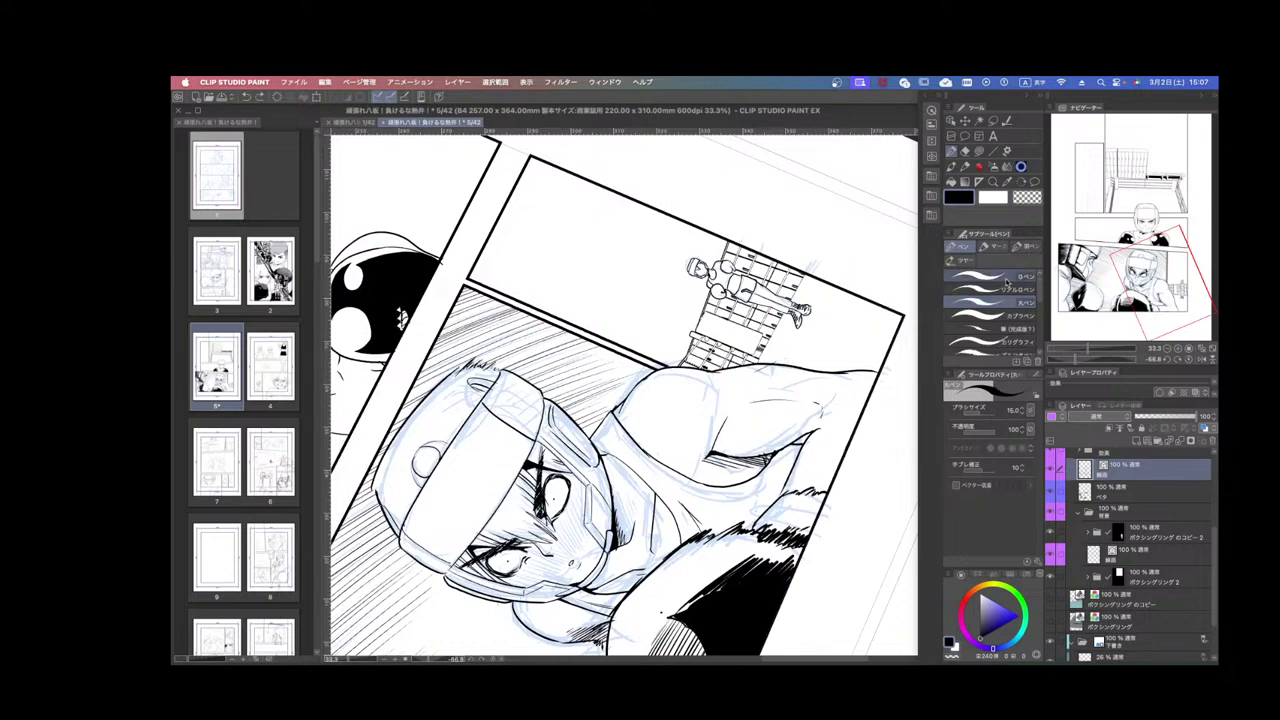
Try to hatch across the outline of the large boxer's arm on his line art layer.
left_click_drag(767, 371, 813, 362)
mouse_move(792, 374)
left_mouse_down()
mouse_move(864, 357)
mouse_move(860, 408)
left_mouse_up()
key("r")
key("super+z")
key("super+z")
key("super+z")
key("super+z")
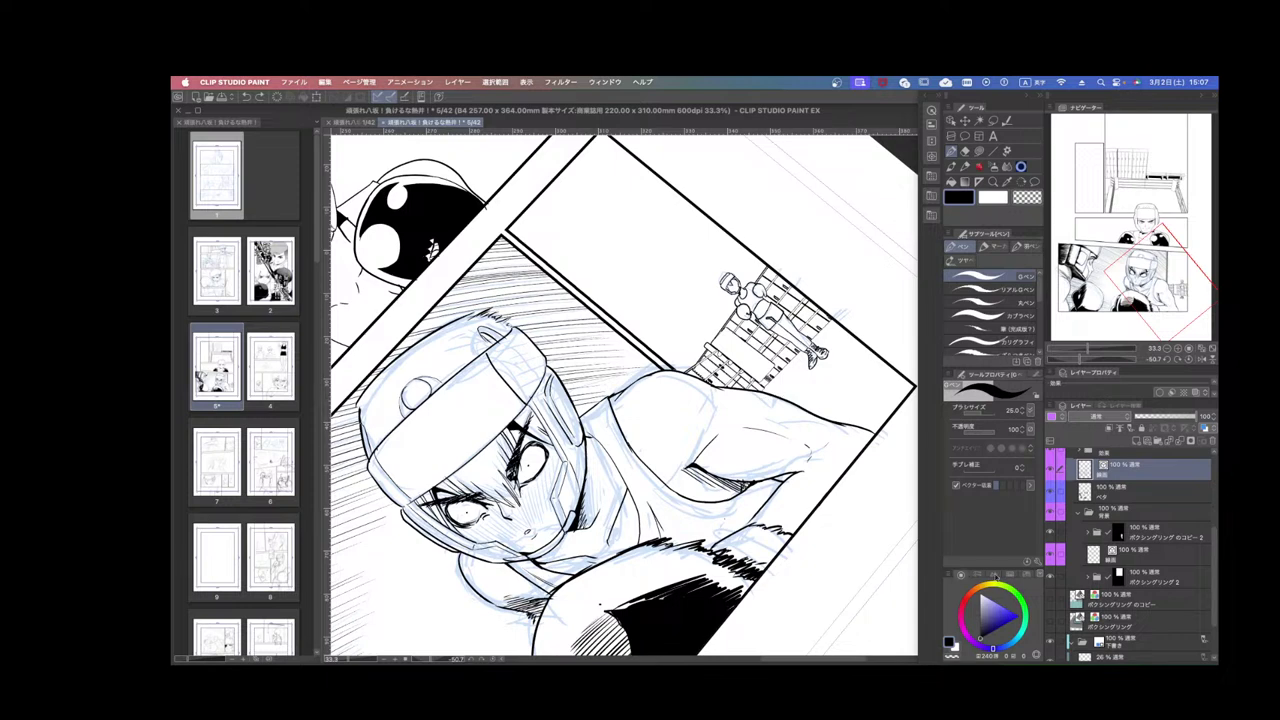
Expand the effects folder and show the レイヤー 4 speed lines in place of their copy.
scroll(1208, 575, "down", 3)
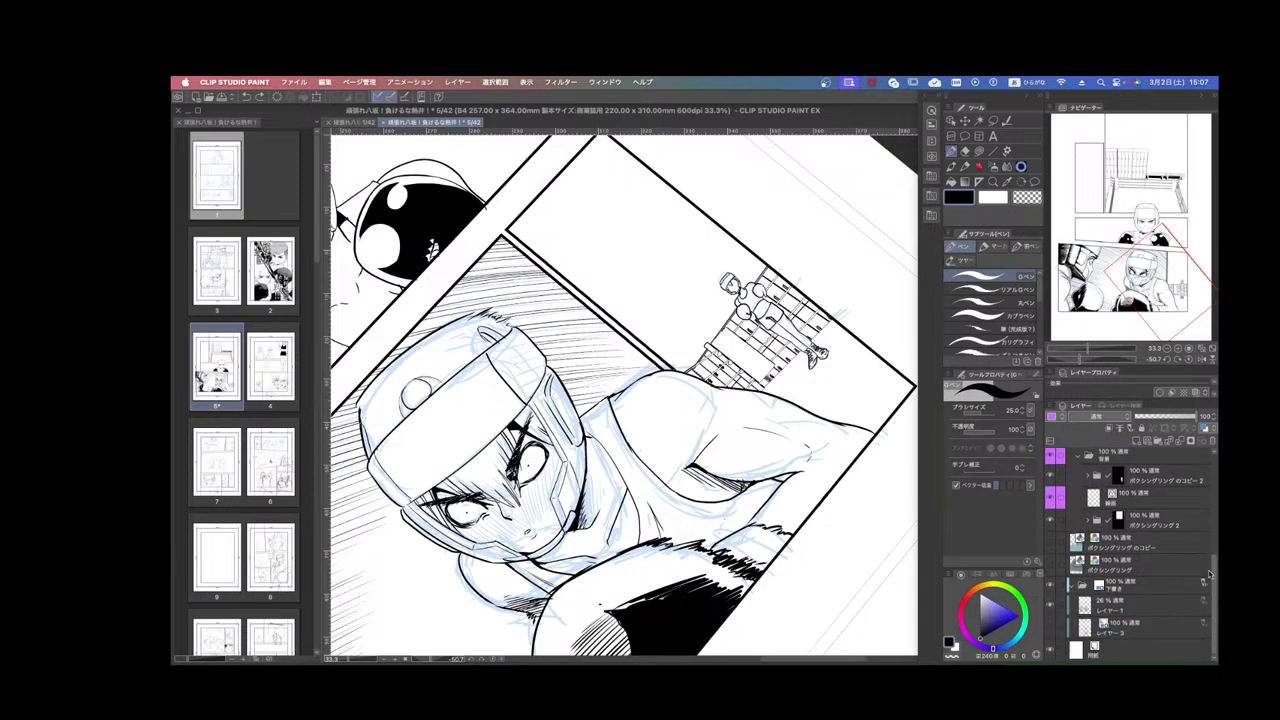
scroll(1208, 575, "up", 5)
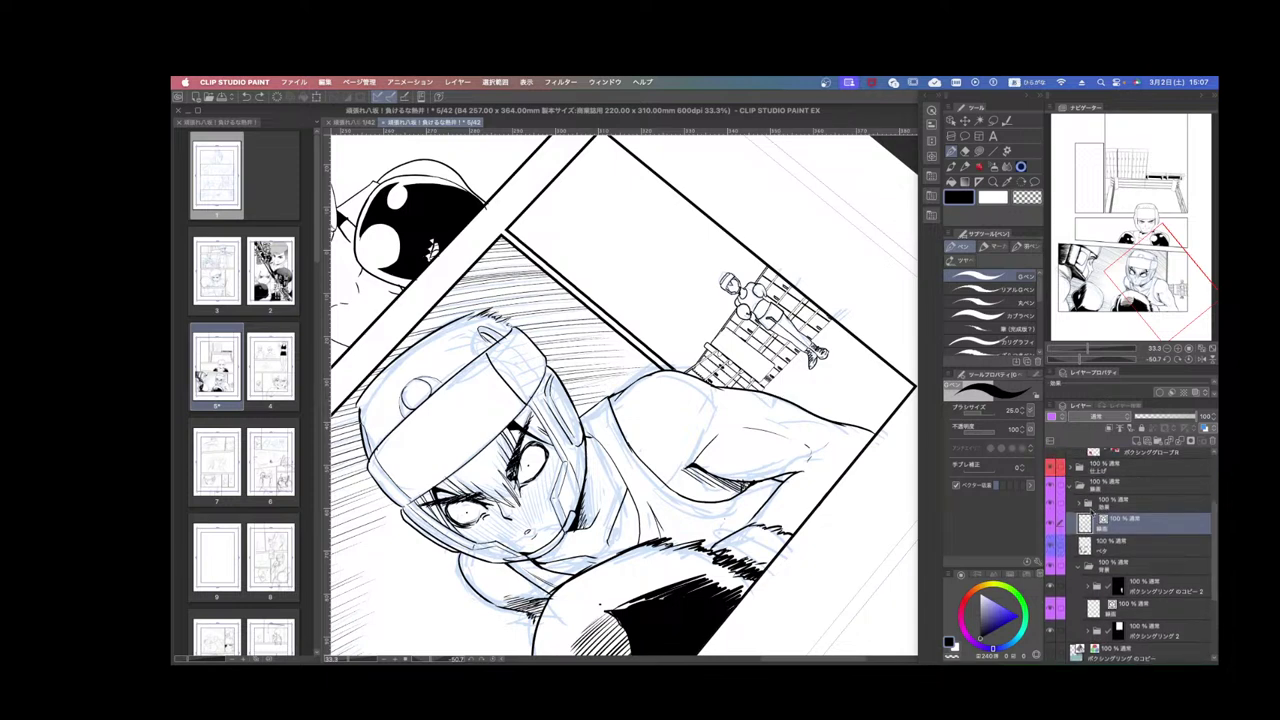
left_click(1089, 506)
left_click(1079, 505)
left_click(1050, 546)
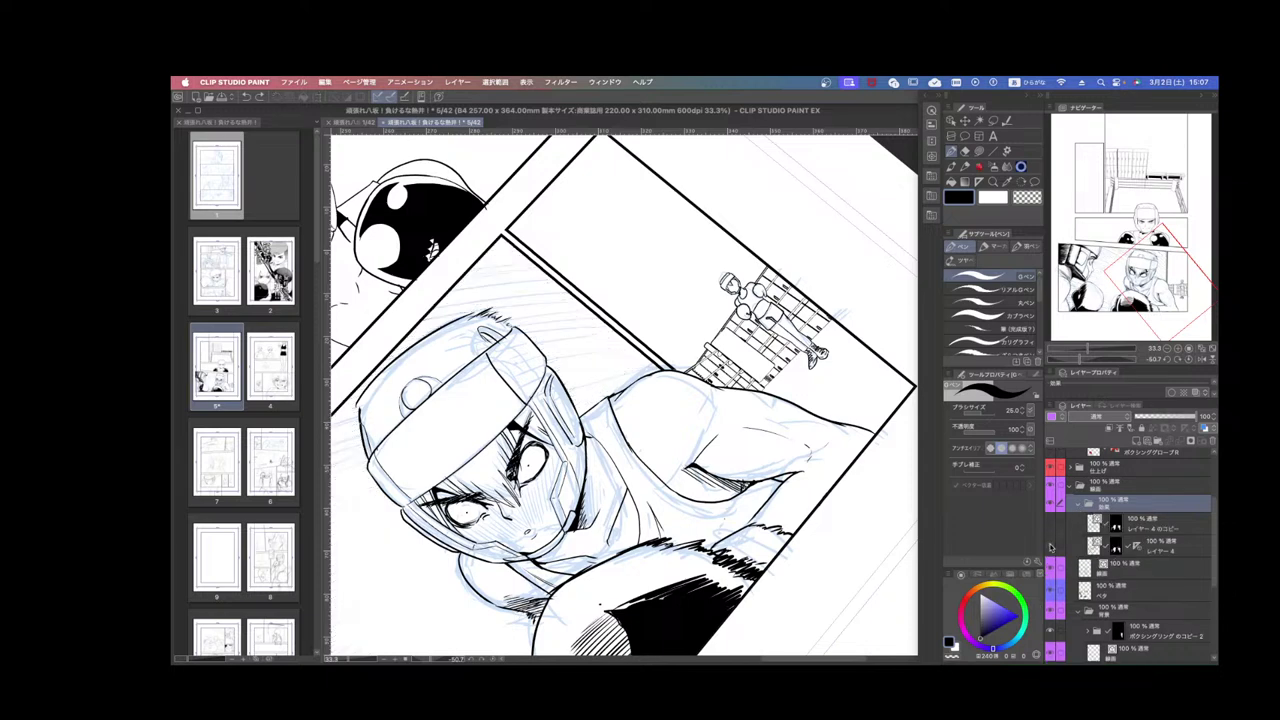
left_click(1050, 546)
Transfer the ruler from レイヤー 4 to the background folder's 線画 layer and place that layer above ボクシングリング のコピー 2.
left_click(1148, 550)
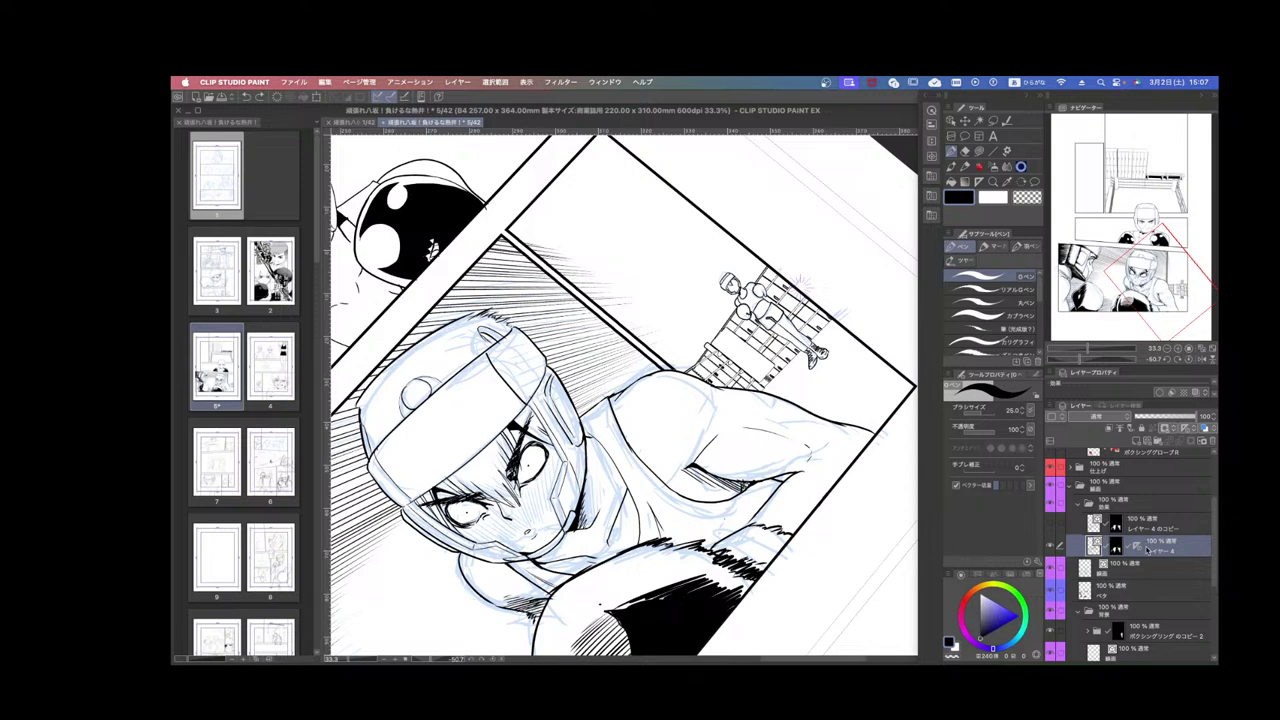
scroll(1214, 545, "down", 3)
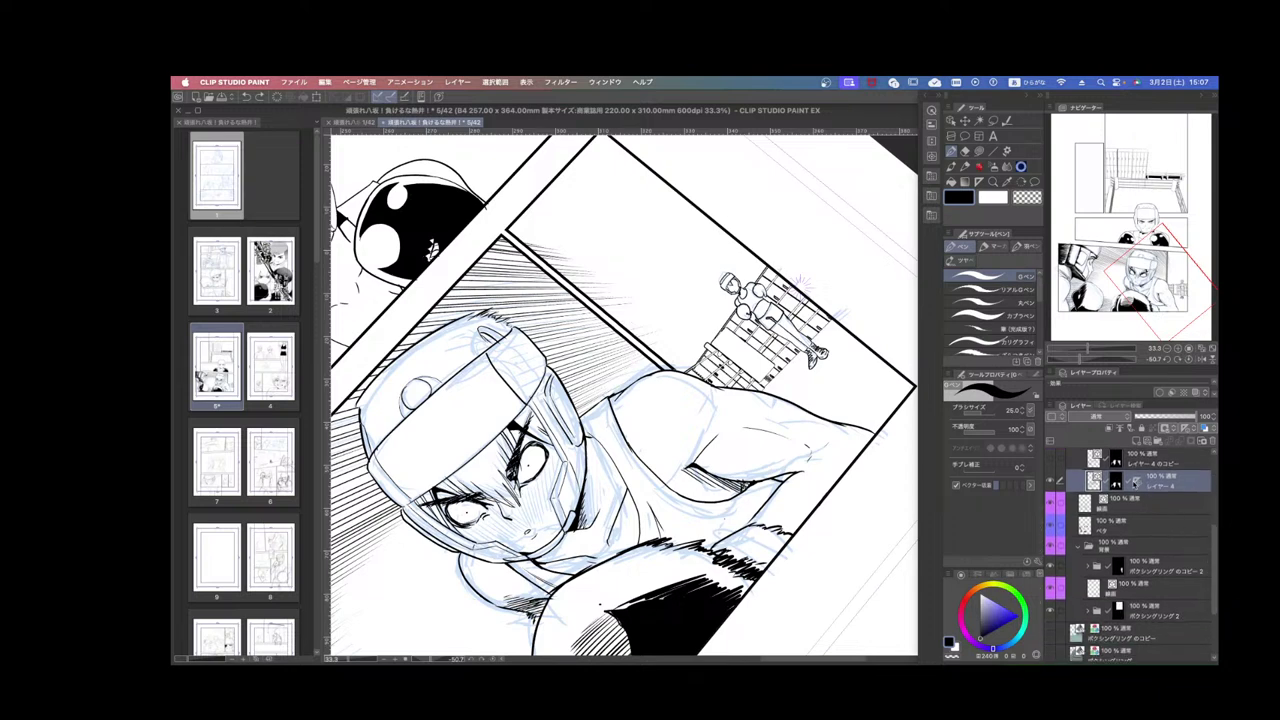
left_click(1130, 585)
mouse_move(788, 401)
left_mouse_down()
mouse_move(791, 489)
mouse_move(778, 510)
left_mouse_up()
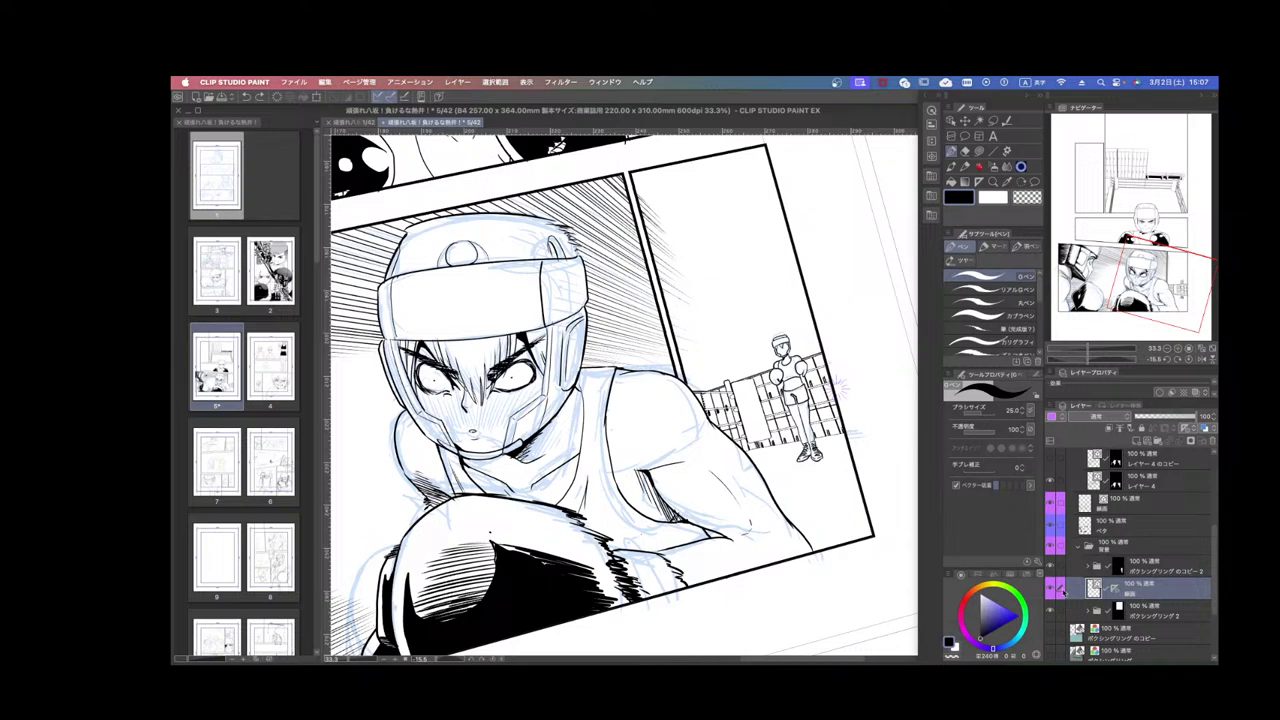
key("ctrl+space")
left_click_drag(1155, 589, 1128, 561)
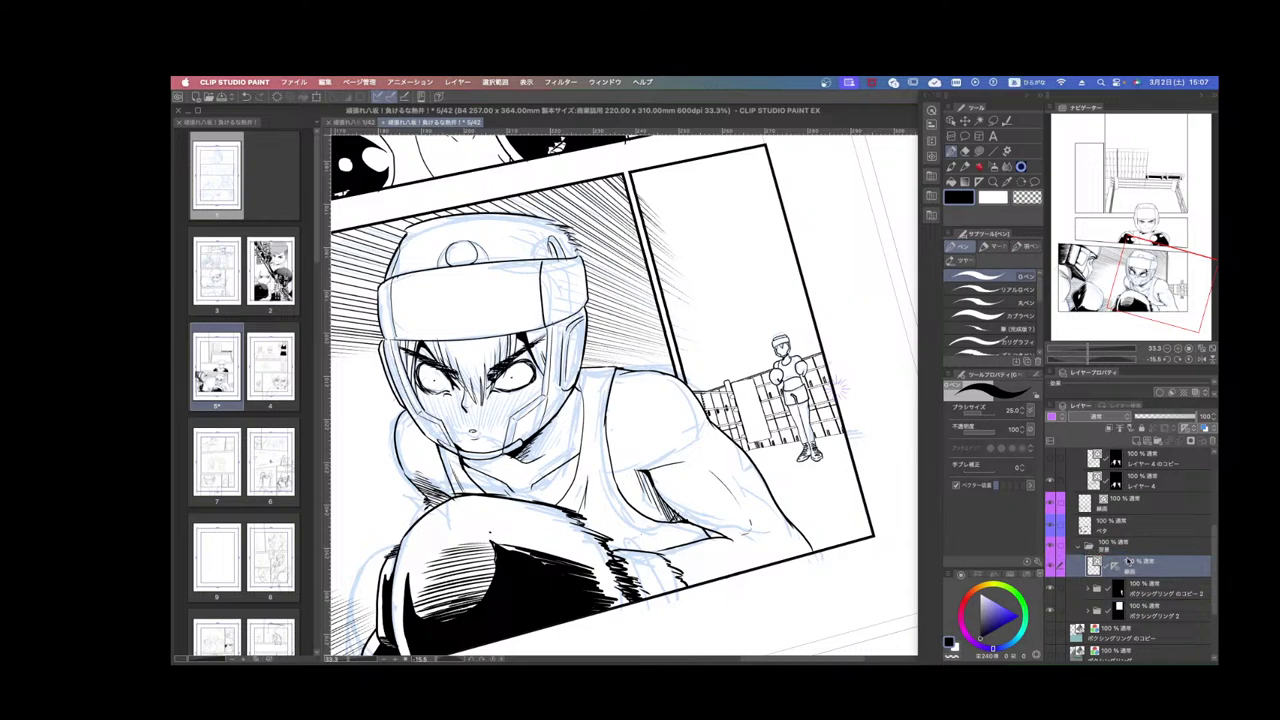
key("ctrl+space")
Hatch short G pen strokes across the large boxer's shoulder, chest and arm outline, undoing stray strokes.
mouse_move(767, 469)
left_mouse_down()
mouse_move(747, 491)
mouse_move(802, 562)
mouse_move(871, 471)
mouse_move(872, 372)
left_mouse_up()
key("super+z")
key("r")
mouse_move(613, 400)
left_mouse_down()
mouse_move(649, 371)
mouse_move(653, 385)
left_mouse_up()
key("super+z")
key("super+z")
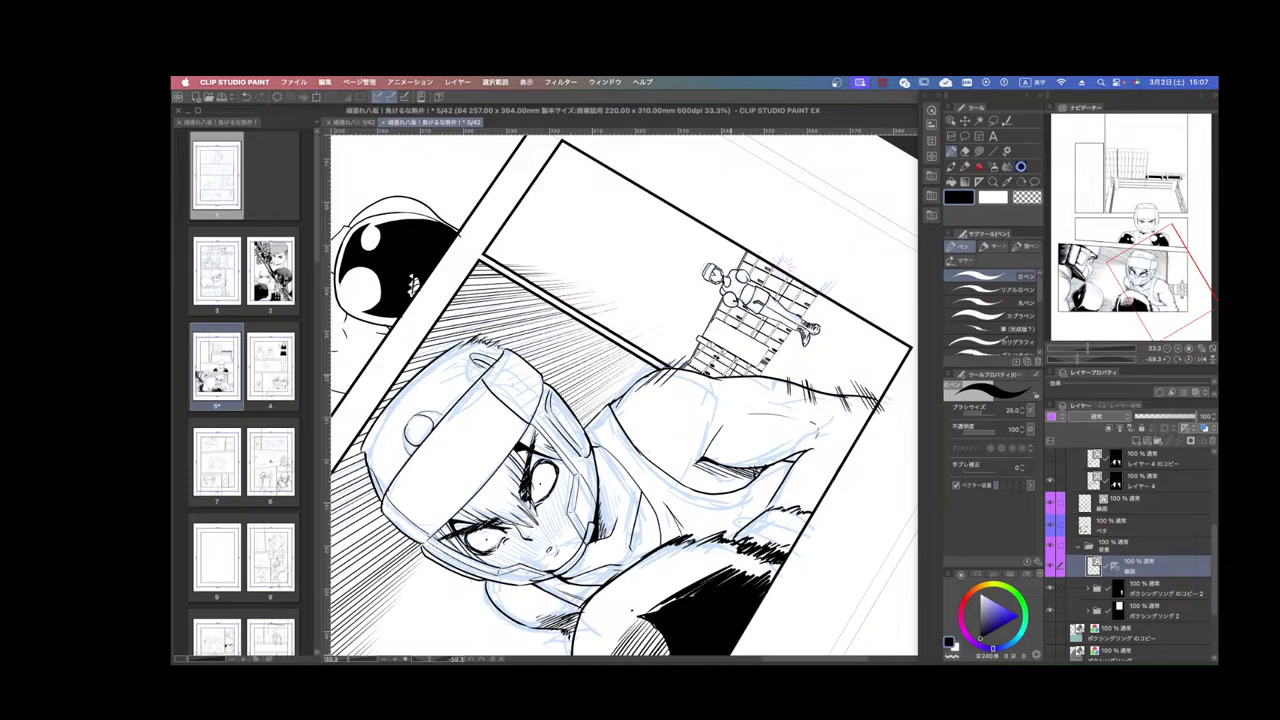
mouse_move(764, 369)
left_mouse_down()
mouse_move(756, 398)
mouse_move(791, 392)
mouse_move(789, 404)
left_mouse_up()
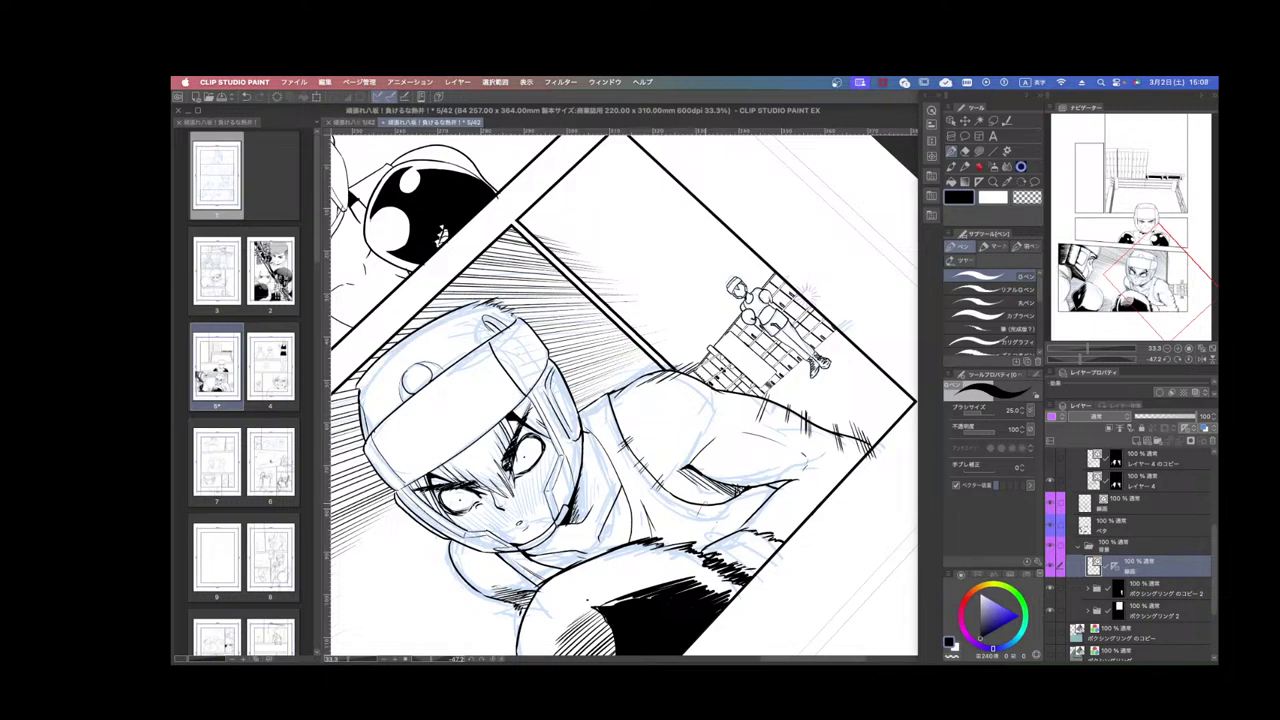
left_click_drag(718, 498, 712, 510)
Add dense hatching on the large boxer's arm where it meets the panel's lower border.
scroll(770, 490, "down", 3)
mouse_move(785, 340)
left_mouse_down()
mouse_move(762, 486)
mouse_move(746, 507)
left_mouse_up()
scroll(672, 531, "up", 2)
left_click_drag(674, 530, 730, 446)
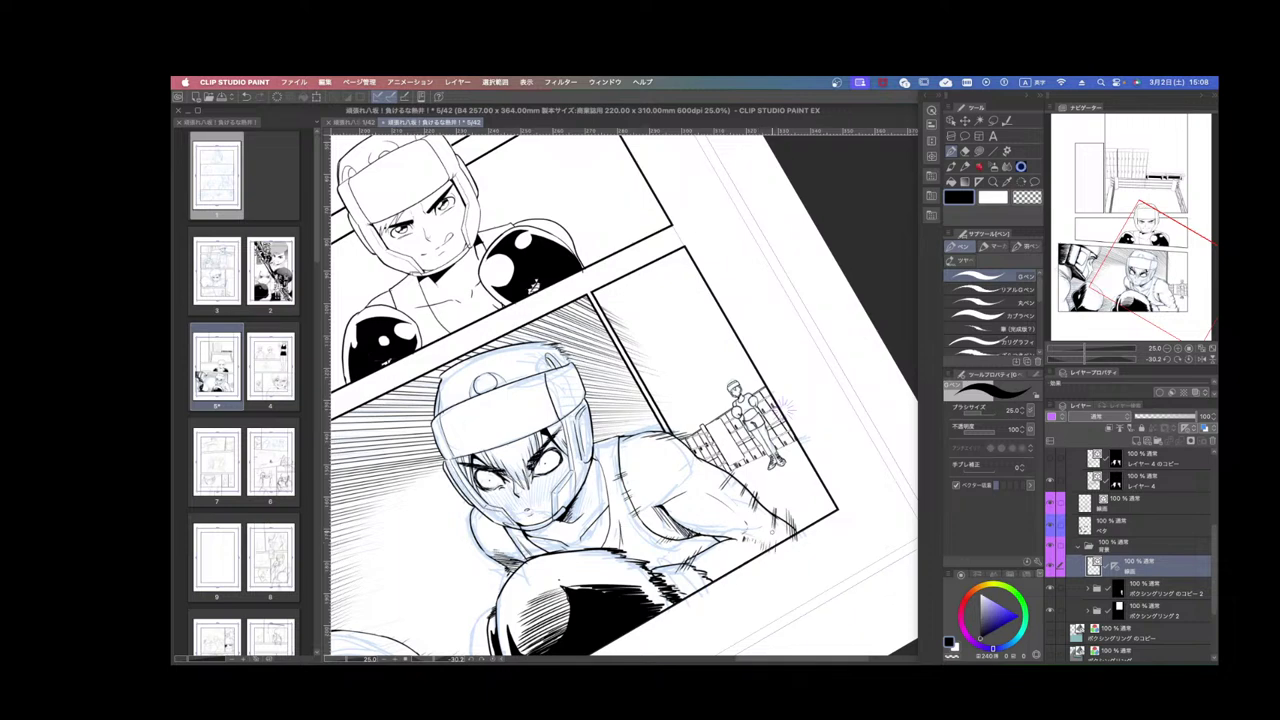
left_click_drag(779, 523, 775, 550)
key("r")
left_click_drag(650, 481, 637, 483)
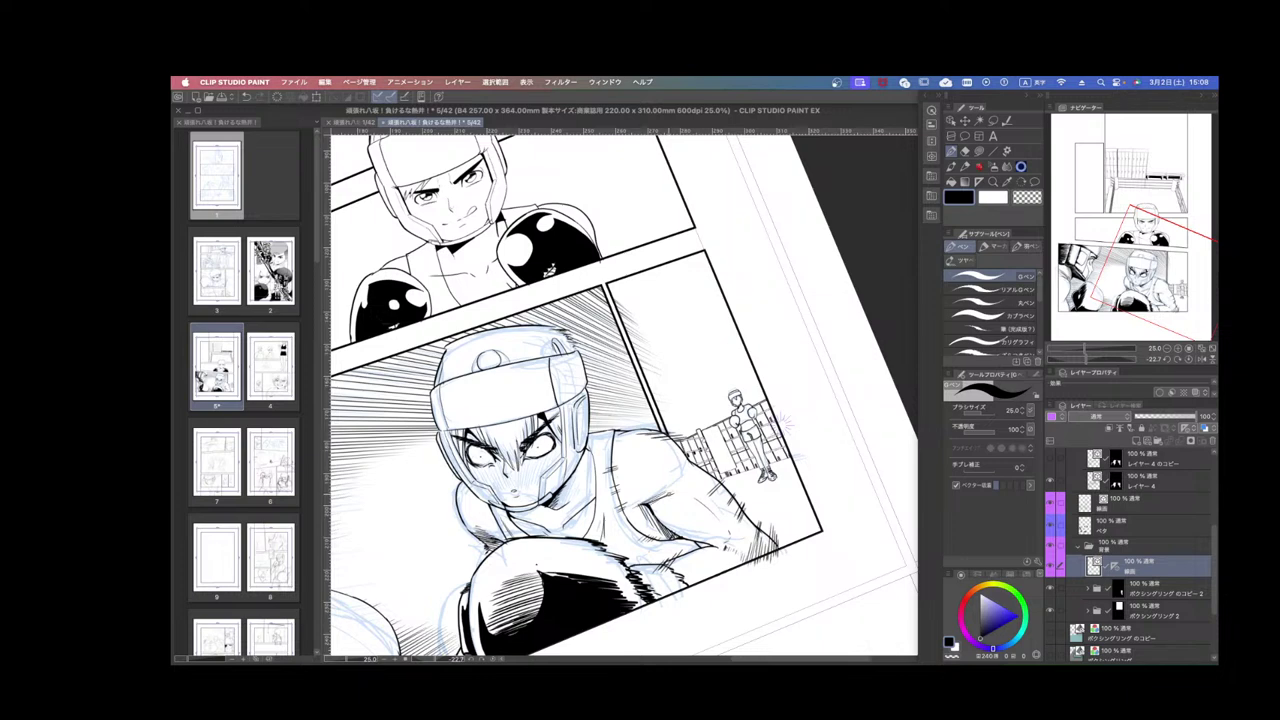
Hatch the shadow around the large boxer's armpit with short parallel strokes.
left_click_drag(652, 501, 676, 498)
left_click_drag(688, 492, 678, 502)
scroll(735, 546, "down", 2)
key("r")
mouse_move(780, 489)
left_mouse_down()
mouse_move(748, 528)
mouse_move(776, 497)
left_mouse_up()
scroll(747, 530, "up", 2)
key("r")
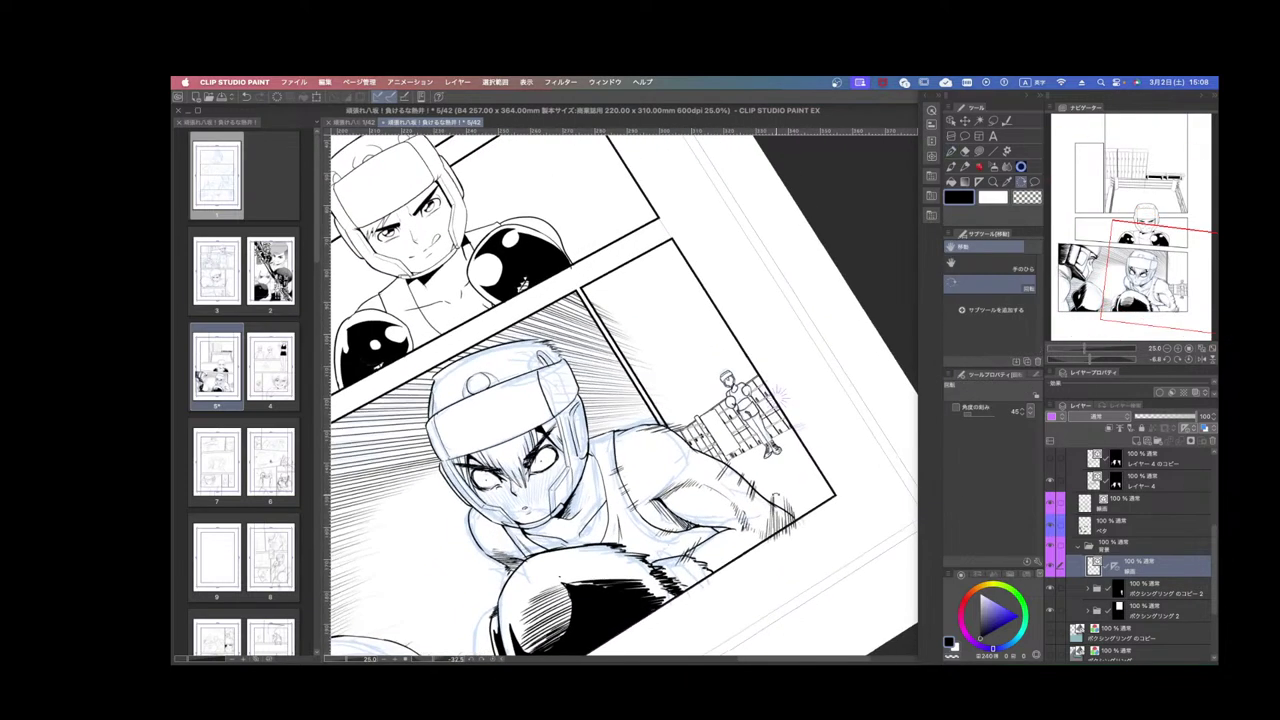
Try a few short hatching strokes on the large boxer's upper body and undo them.
scroll(560, 455, "up", 2)
left_click_drag(555, 460, 571, 461)
left_click_drag(548, 474, 573, 469)
left_click_drag(545, 484, 572, 480)
key("super+minus")
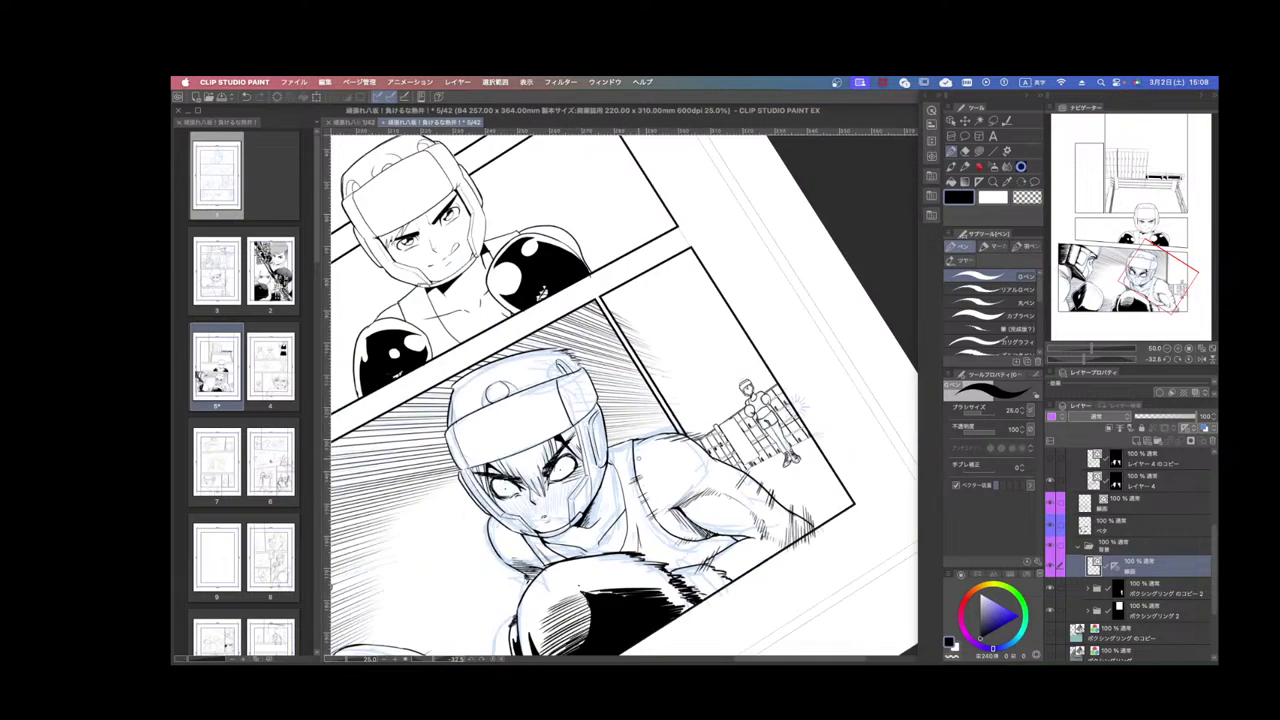
key("super+z")
key("super+z")
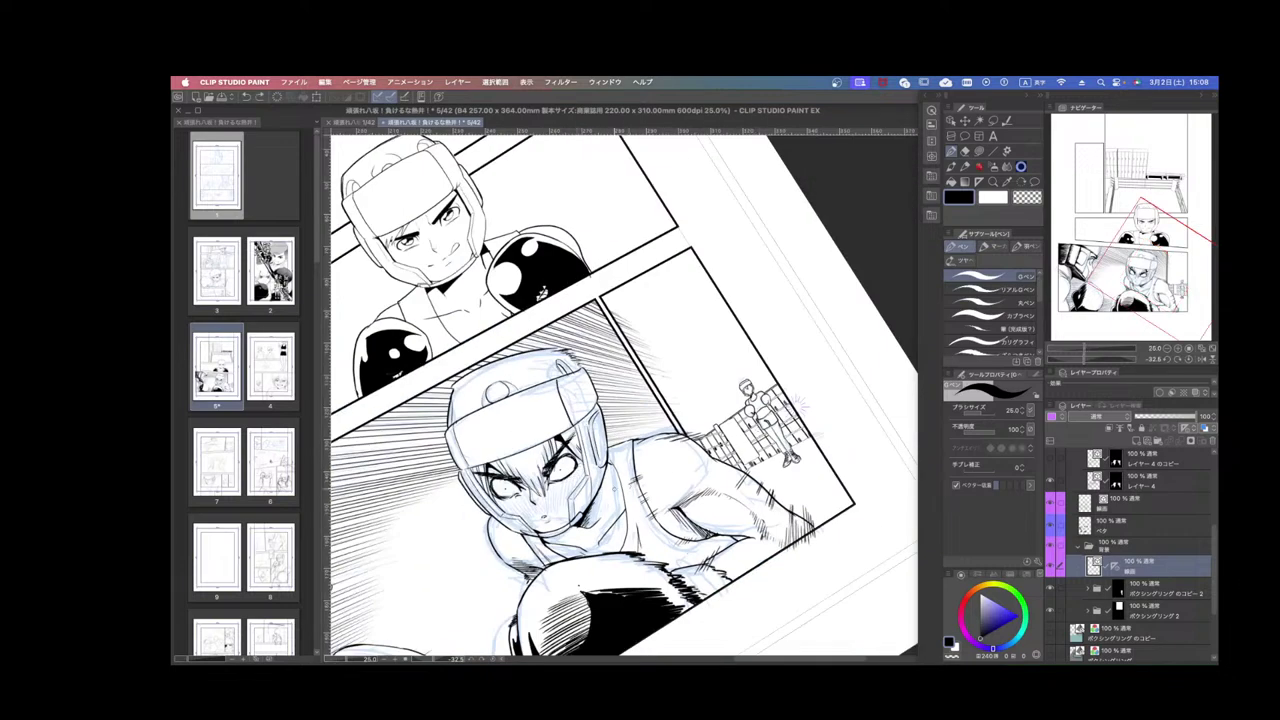
key("super+plus")
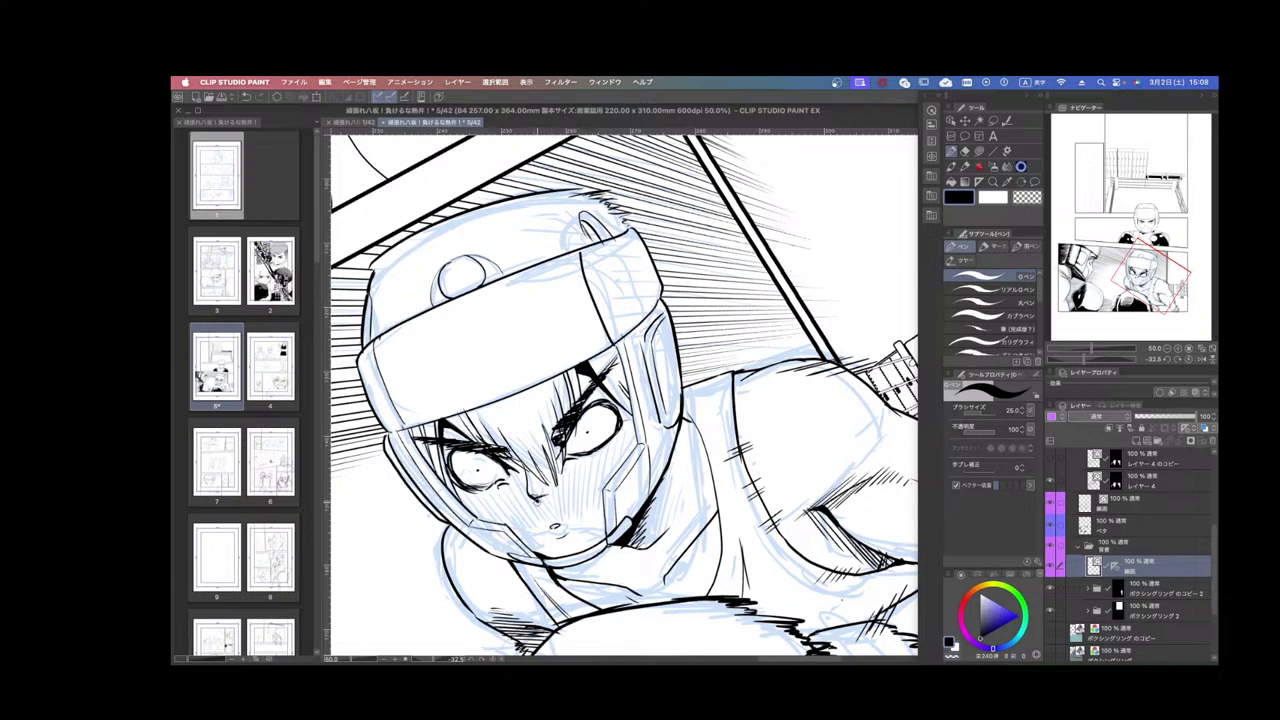
key("super+z")
scroll(581, 491, "down", 1)
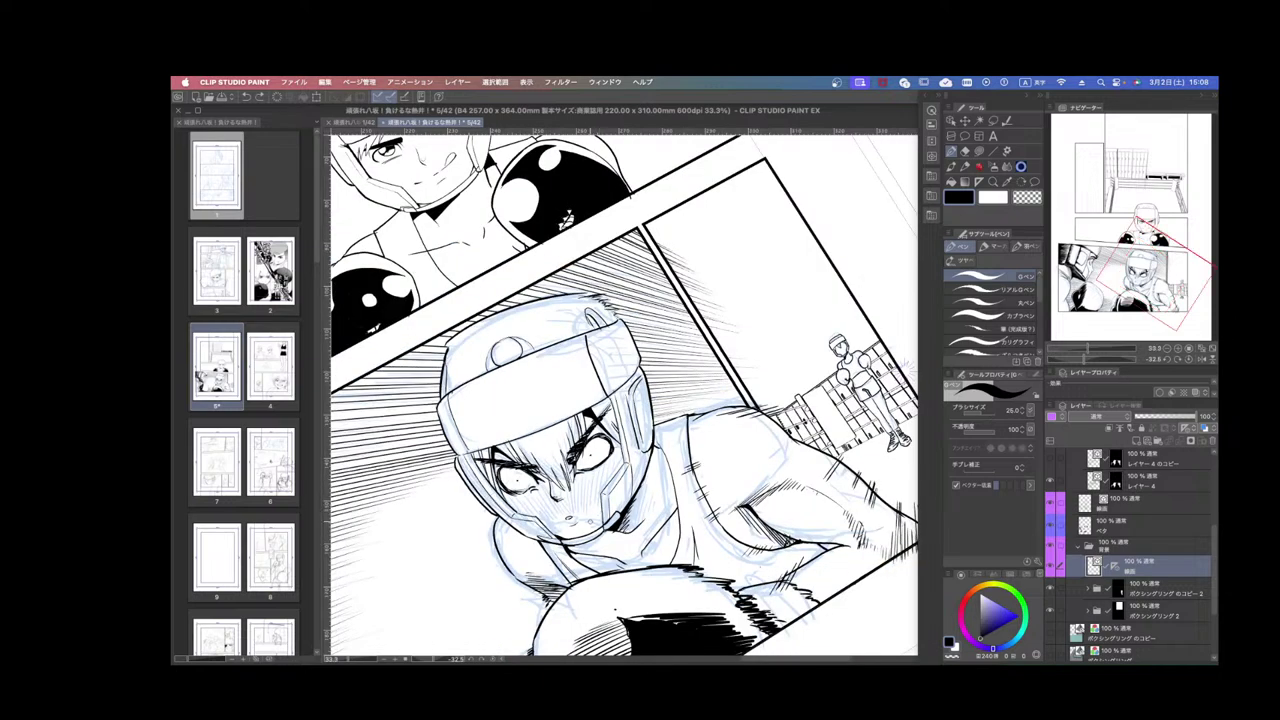
Hatch the shadow on the large boxer's neck below the headgear with short diagonal strokes.
left_click_drag(581, 491, 648, 489)
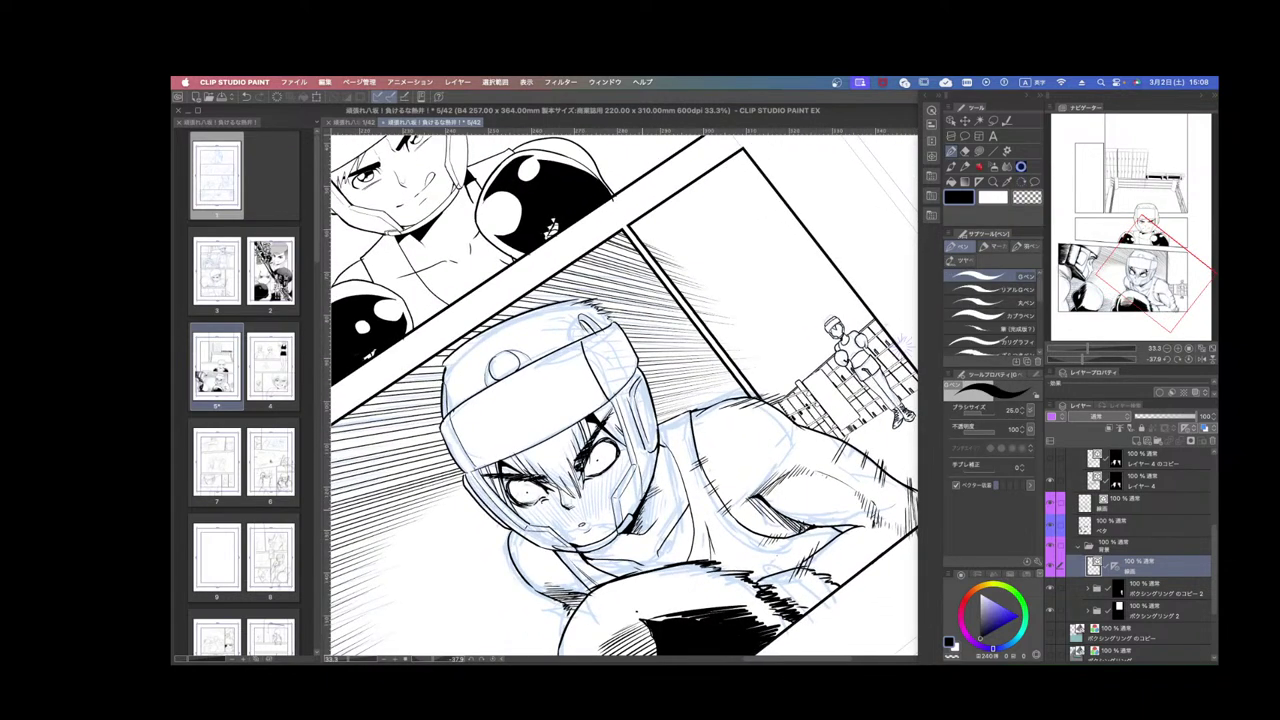
left_click_drag(649, 507, 661, 493)
left_click_drag(643, 511, 653, 501)
left_click_drag(641, 511, 657, 502)
left_click_drag(638, 517, 668, 497)
mouse_move(637, 521)
left_mouse_down()
mouse_move(669, 498)
mouse_move(645, 530)
left_mouse_up()
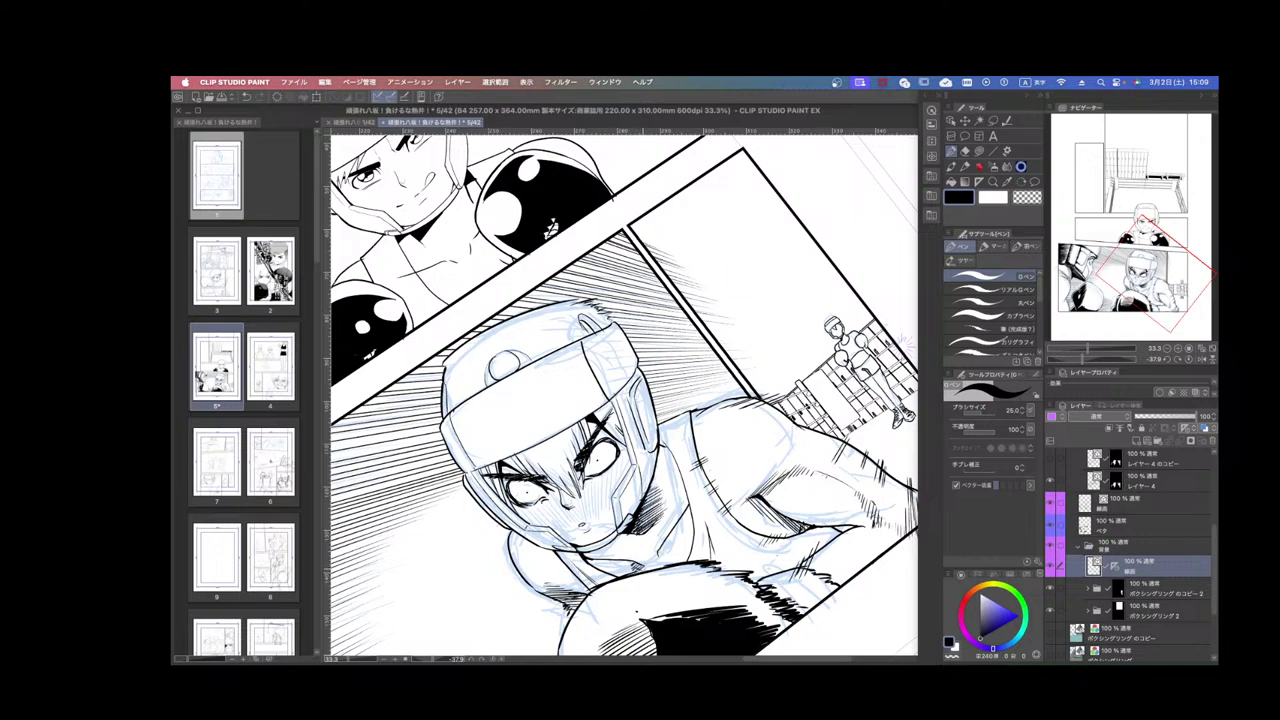
left_click_drag(748, 518, 728, 540)
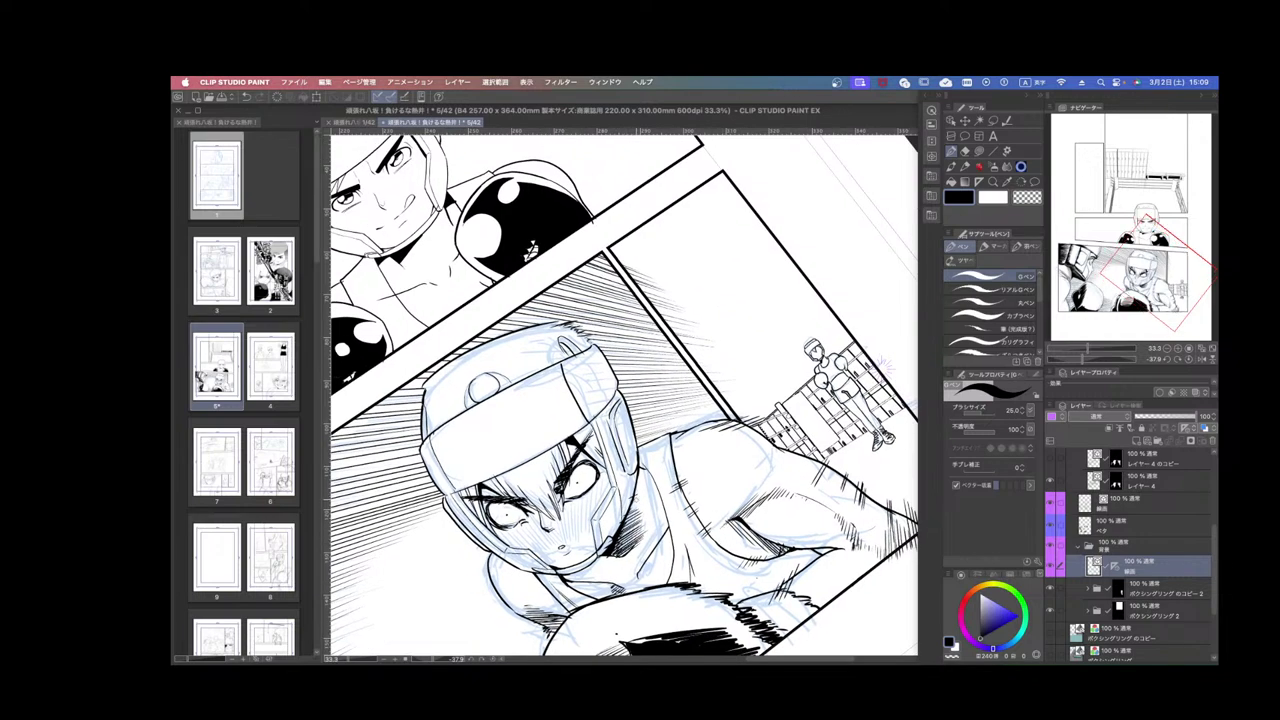
scroll(637, 471, "down", 3)
left_click_drag(801, 486, 734, 546)
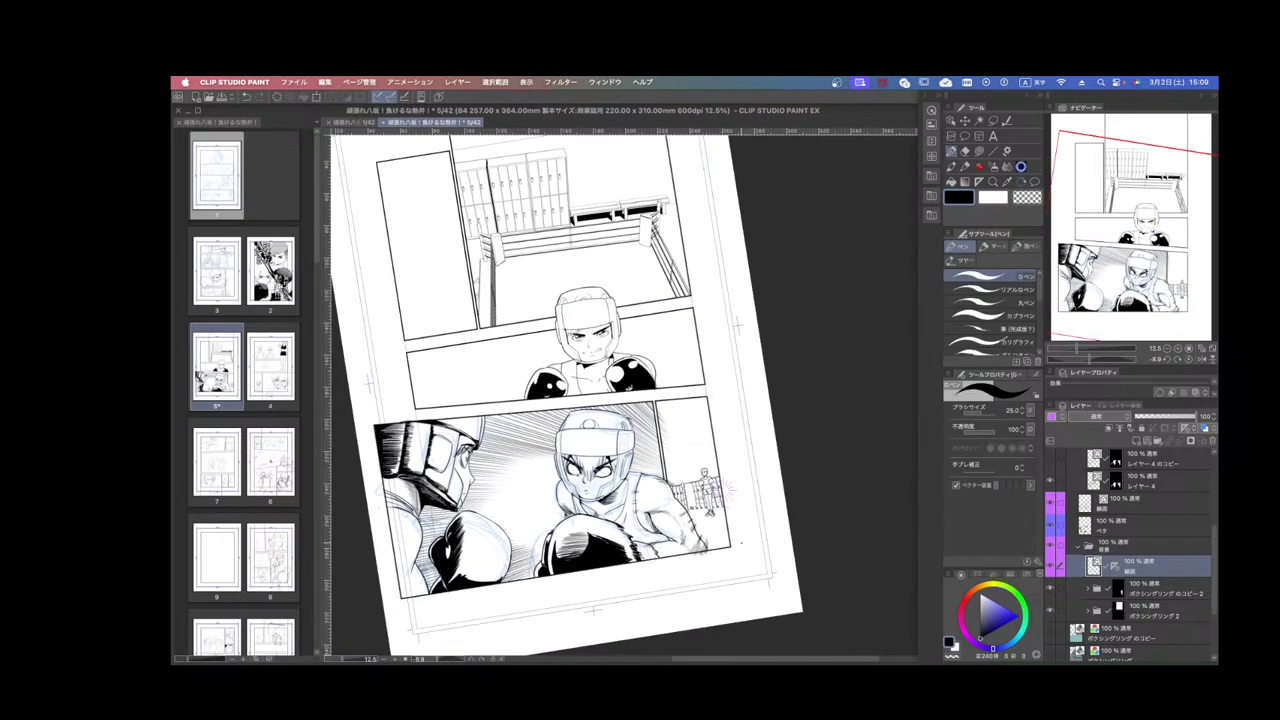
scroll(734, 546, "up", 2)
scroll(734, 548, "down", 2)
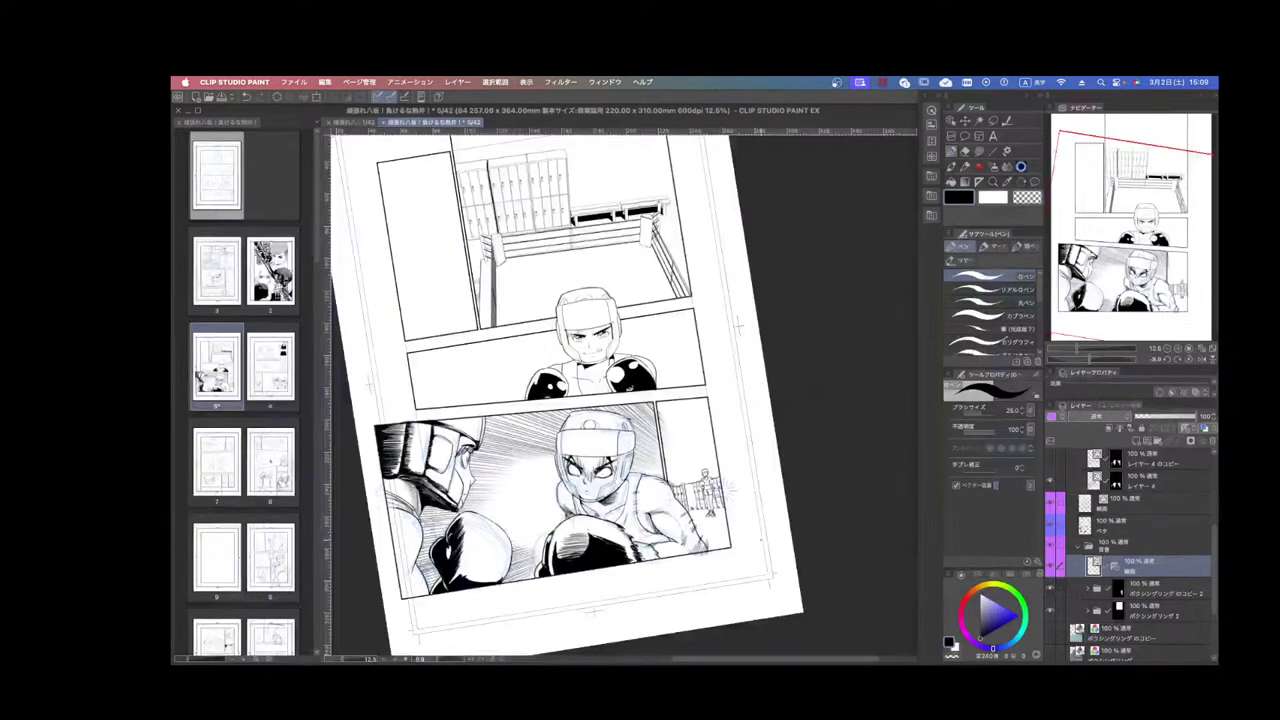
key("r")
left_click_drag(801, 541, 788, 567)
key("p")
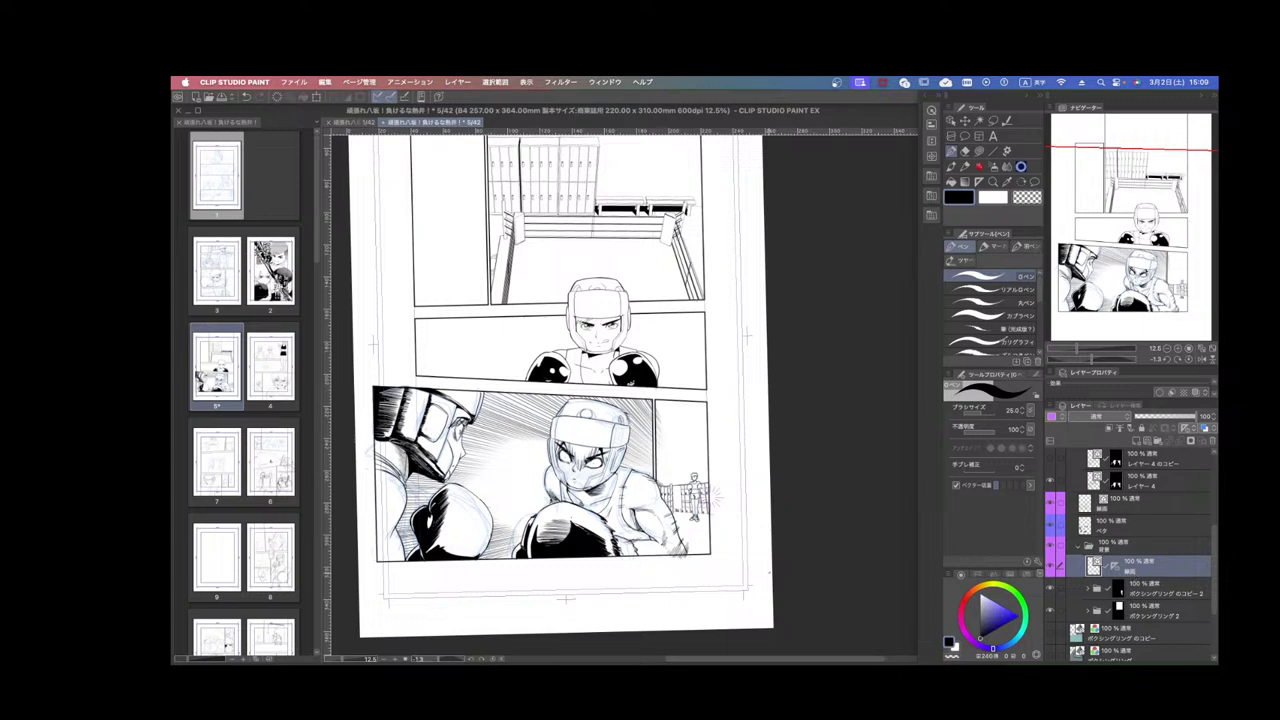
Hatch the shaded side of the large boxer's headgear beside the forehead pad with short parallel strokes.
key("r")
left_click_drag(788, 573, 893, 365)
scroll(727, 427, "up", 4)
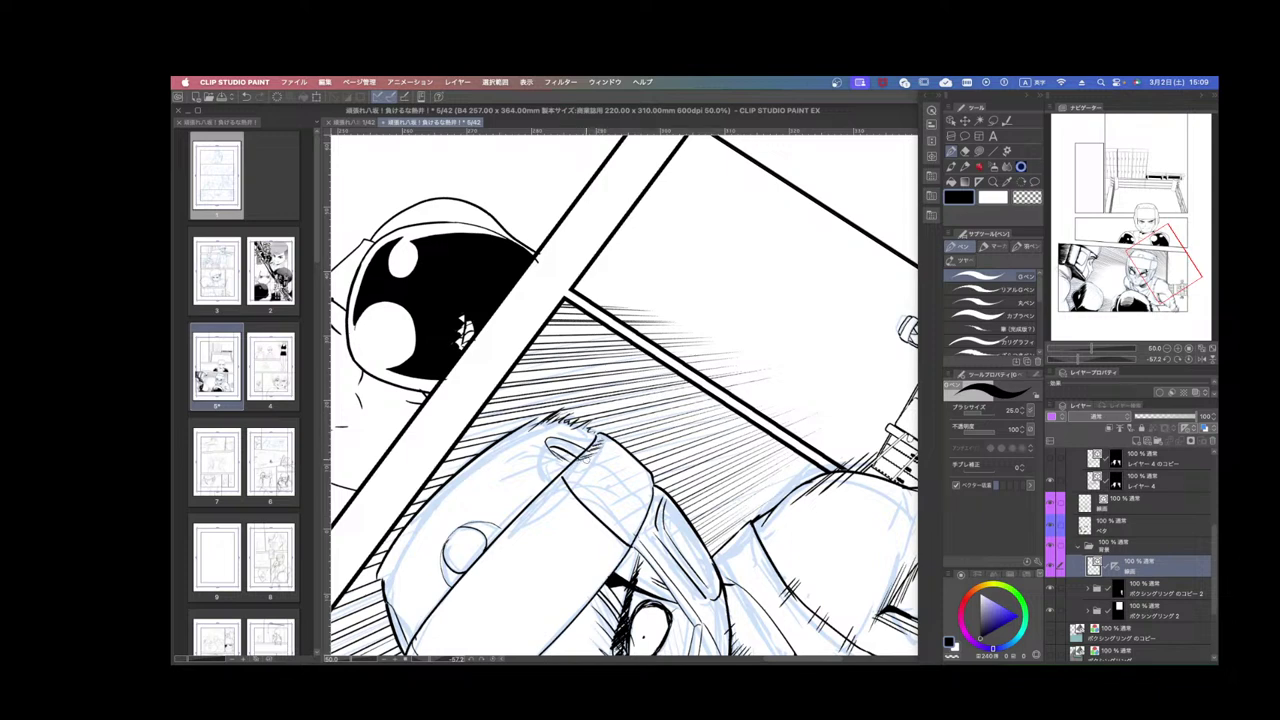
mouse_move(570, 475)
left_mouse_down()
mouse_move(579, 468)
mouse_move(586, 502)
mouse_move(622, 542)
mouse_move(642, 544)
mouse_move(624, 580)
mouse_move(599, 587)
left_mouse_up()
scroll(654, 512, "down", 4)
scroll(660, 503, "up", 3)
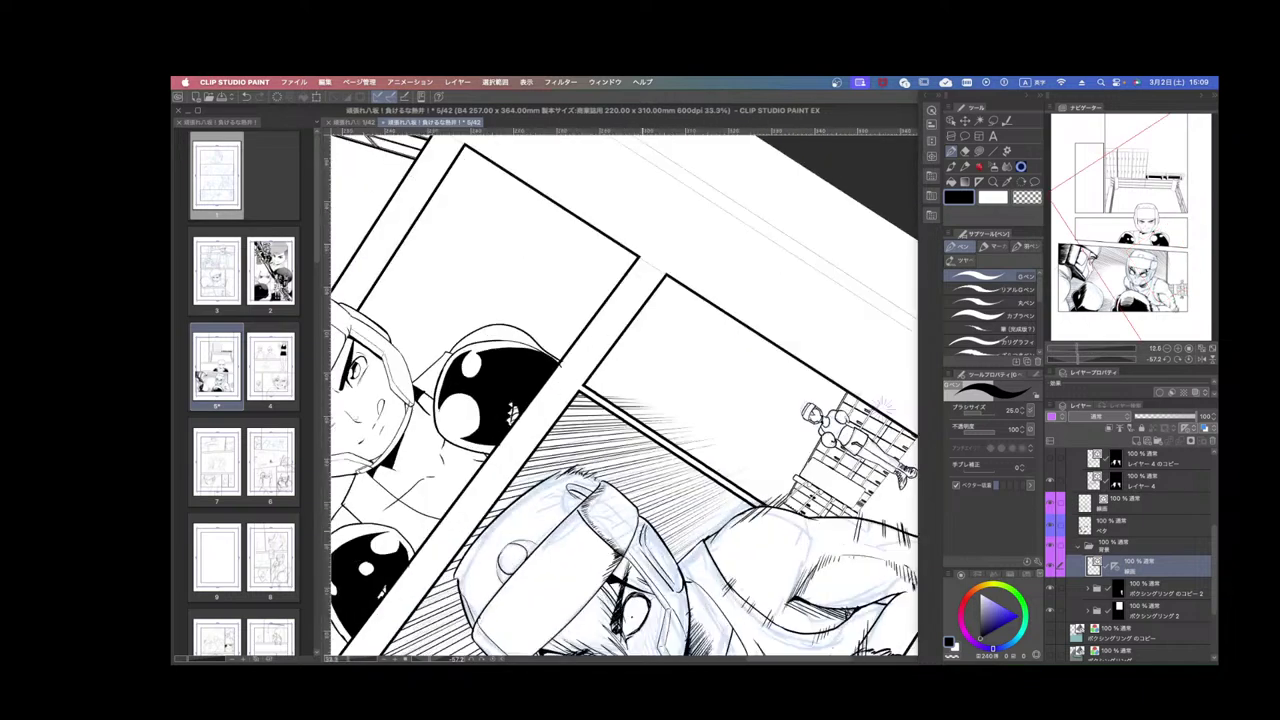
Add short hatching strokes along the side strap of the large boxer's headgear, beside the eye.
left_click_drag(633, 507, 641, 517)
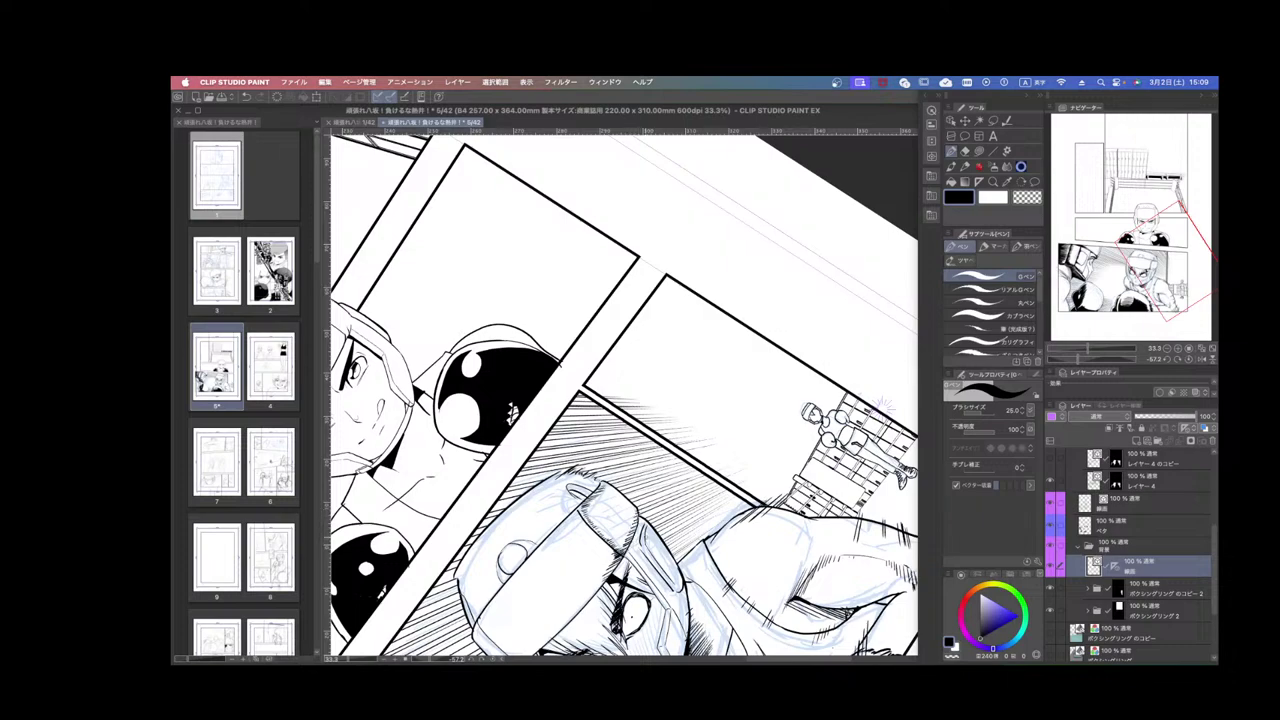
key("super+plus")
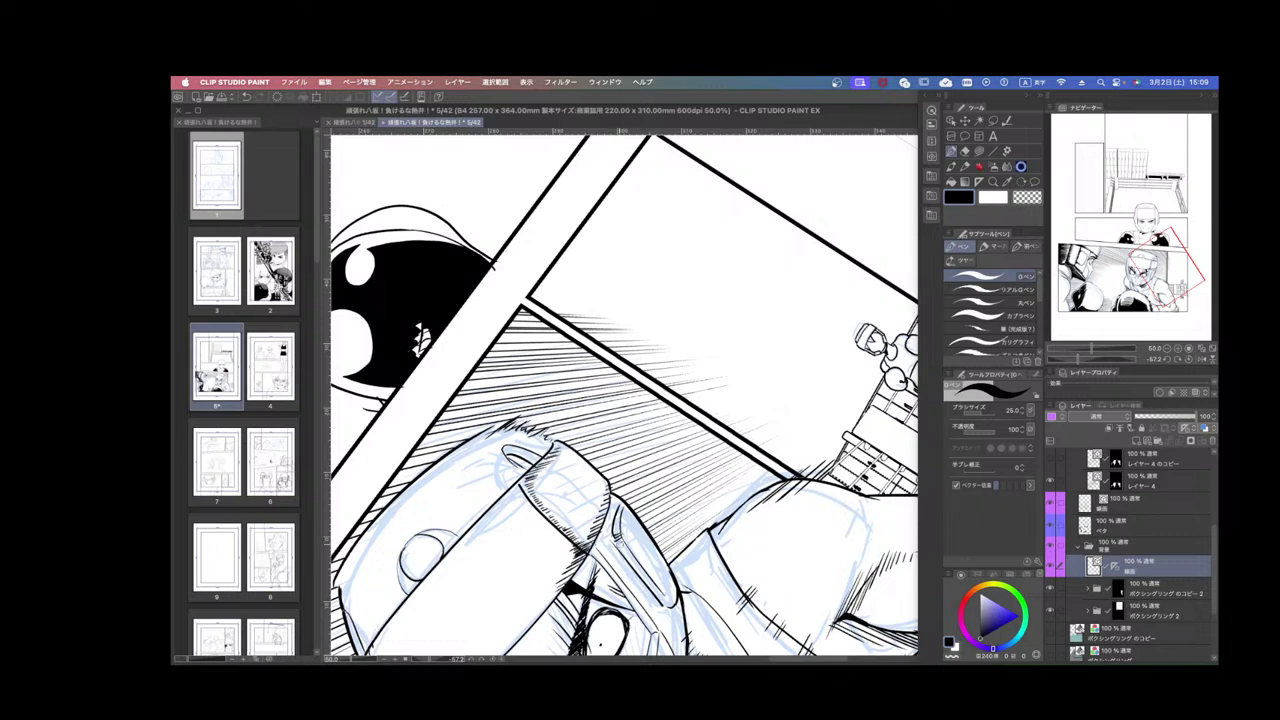
mouse_move(628, 558)
left_mouse_down()
mouse_move(668, 612)
mouse_move(658, 554)
left_mouse_up()
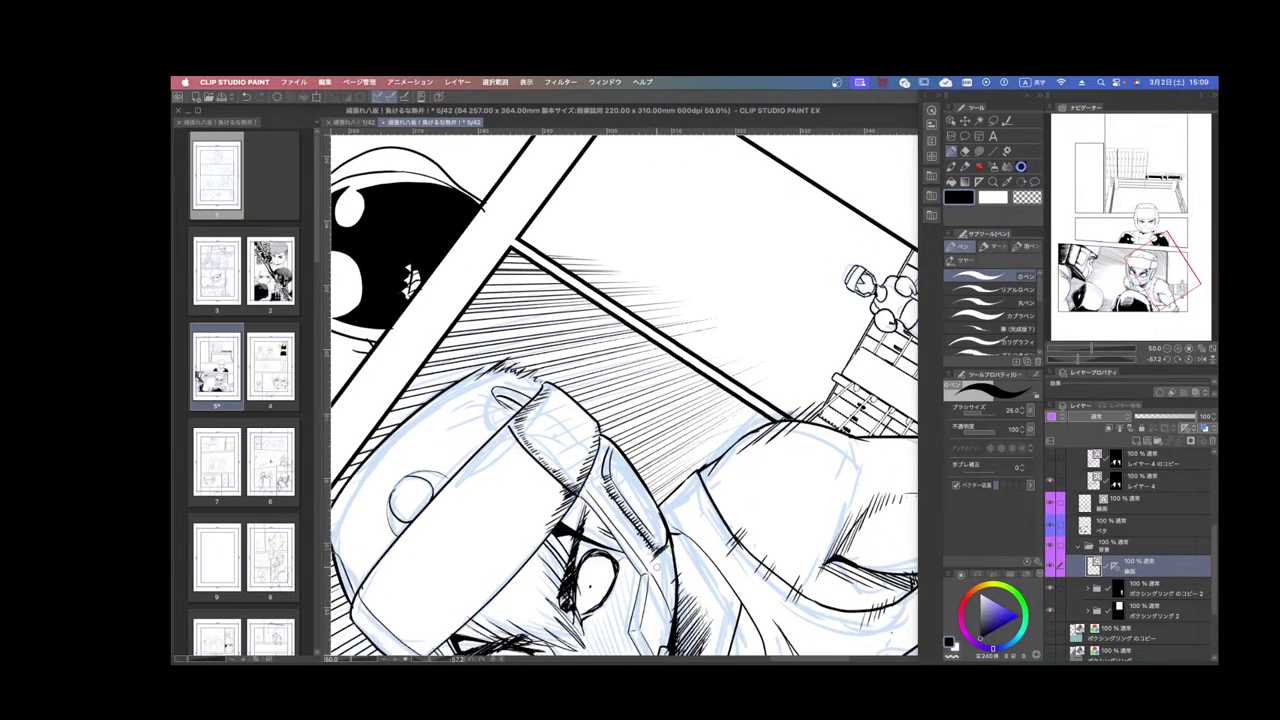
Save the manga page with the new headgear hatching.
scroll(662, 590, "down", 1)
scroll(662, 588, "down", 1)
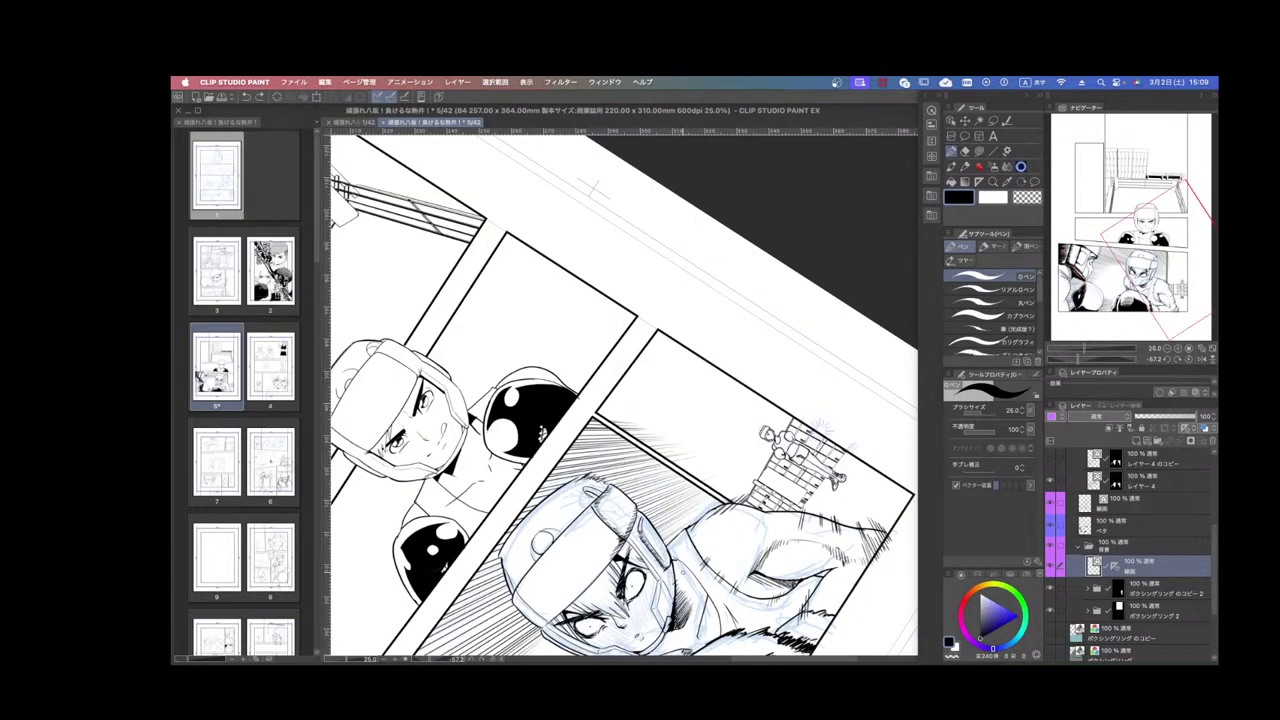
left_click_drag(742, 517, 592, 597)
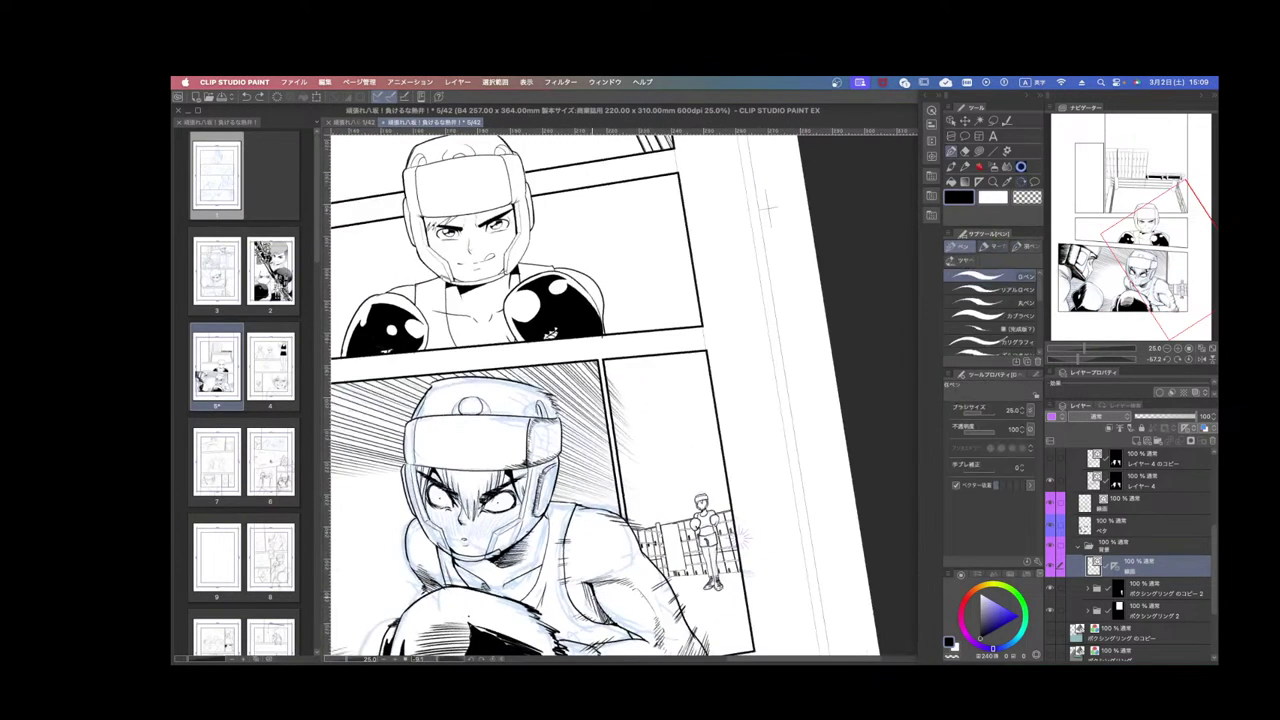
scroll(592, 598, "down", 2)
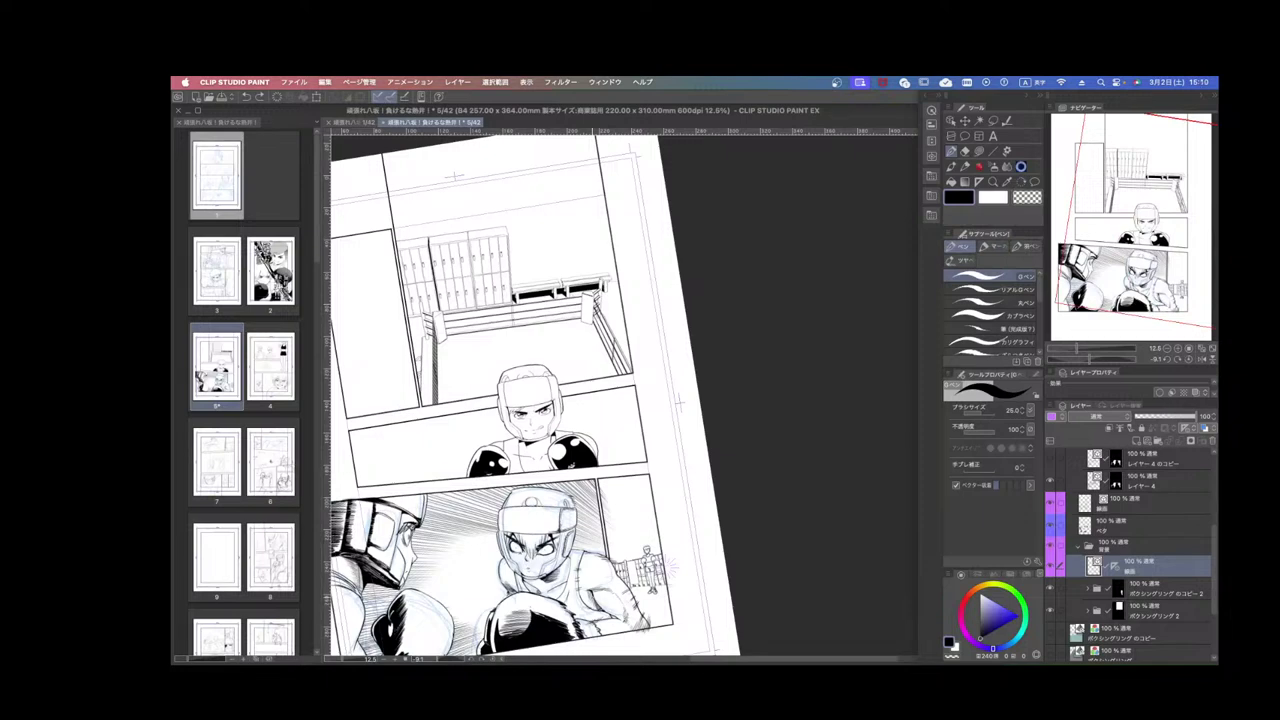
key("super+s")
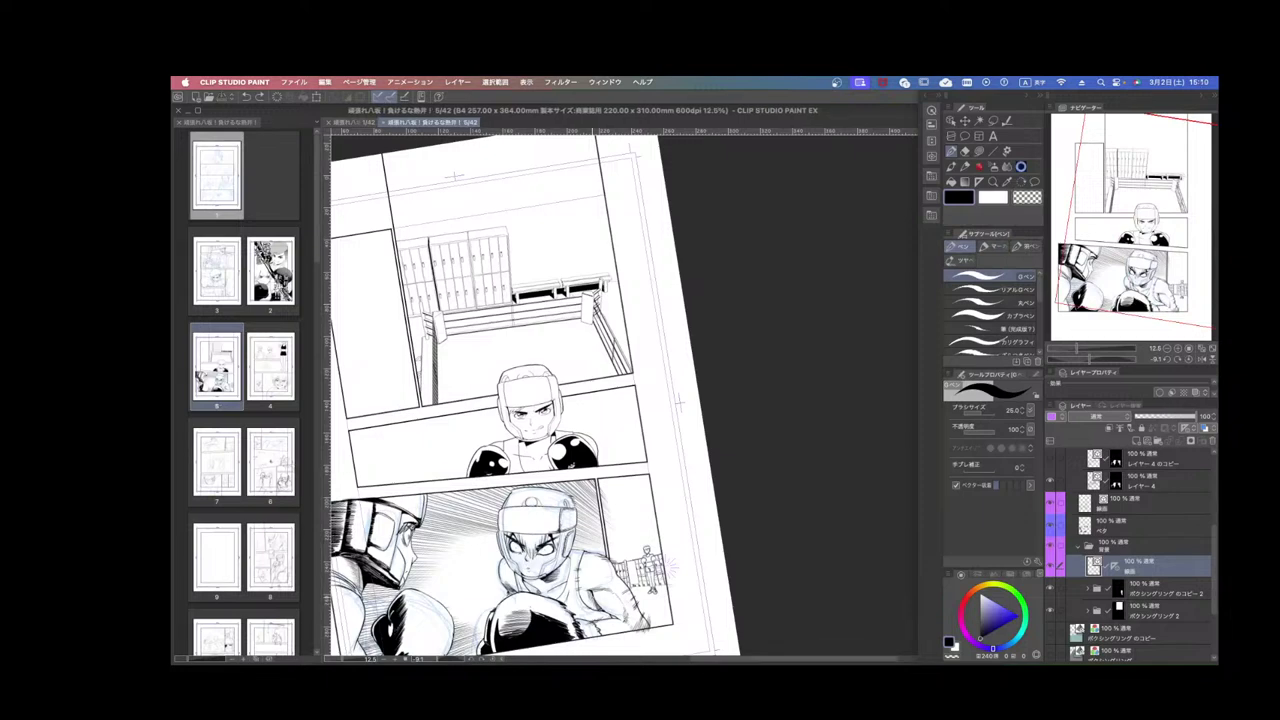